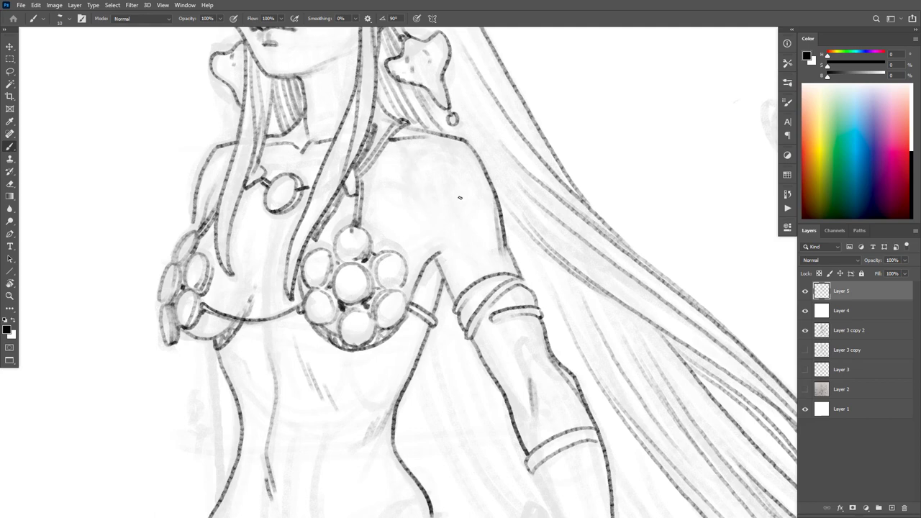
Step: Ink the contour line at the armpit of the woman's lowered arm on Layer 5
{"action": "left_click_drag", "start_coordinate": [436, 248], "coordinate": [463, 256]}
{"action": "scroll", "coordinate": [476, 258], "scroll_direction": "down", "scroll_amount": 5}
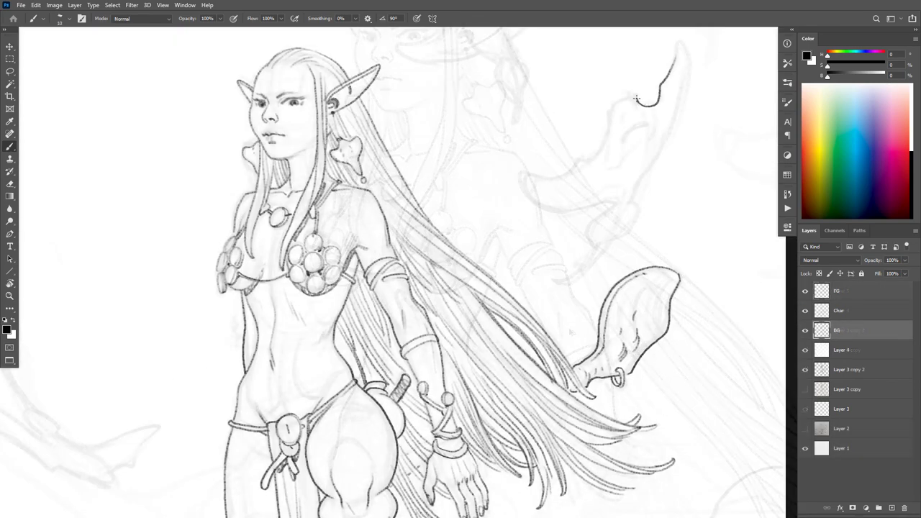
Step: Ink the wings, tail and surface marks of the flying ray above the staff's end on the BG layer
{"action": "mouse_move", "coordinate": [635, 98]}
{"action": "left_mouse_down"}
{"action": "mouse_move", "coordinate": [611, 108]}
{"action": "mouse_move", "coordinate": [586, 160]}
{"action": "mouse_move", "coordinate": [534, 203]}
{"action": "mouse_move", "coordinate": [618, 203]}
{"action": "left_mouse_up"}
{"action": "mouse_move", "coordinate": [679, 41]}
{"action": "left_mouse_down"}
{"action": "mouse_move", "coordinate": [675, 111]}
{"action": "mouse_move", "coordinate": [632, 203]}
{"action": "left_mouse_up"}
{"action": "left_click_drag", "start_coordinate": [653, 116], "coordinate": [642, 177]}
{"action": "left_click_drag", "start_coordinate": [604, 163], "coordinate": [646, 125]}
{"action": "mouse_move", "coordinate": [635, 204]}
{"action": "left_mouse_down"}
{"action": "mouse_move", "coordinate": [601, 255]}
{"action": "mouse_move", "coordinate": [591, 245]}
{"action": "mouse_move", "coordinate": [617, 200]}
{"action": "mouse_move", "coordinate": [617, 238]}
{"action": "left_mouse_up"}
{"action": "left_click_drag", "start_coordinate": [666, 116], "coordinate": [656, 146]}
{"action": "left_click_drag", "start_coordinate": [622, 157], "coordinate": [625, 160]}
{"action": "left_click", "coordinate": [708, 370], "text": "ctrl+alt"}
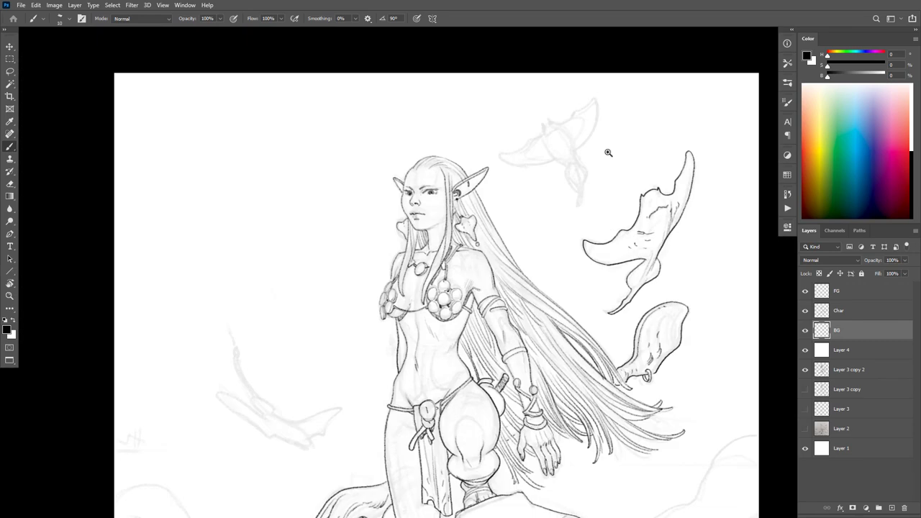
Step: Ink the jagged upper wing edge and first details of the small flying ray nearest the canvas top
{"action": "left_click", "coordinate": [608, 152], "text": "ctrl"}
{"action": "mouse_move", "coordinate": [552, 100]}
{"action": "left_mouse_down"}
{"action": "mouse_move", "coordinate": [517, 111]}
{"action": "mouse_move", "coordinate": [469, 150]}
{"action": "left_mouse_up"}
{"action": "key", "text": "ctrl+z"}
{"action": "mouse_move", "coordinate": [554, 99]}
{"action": "left_mouse_down"}
{"action": "mouse_move", "coordinate": [526, 106]}
{"action": "mouse_move", "coordinate": [460, 155]}
{"action": "left_mouse_up"}
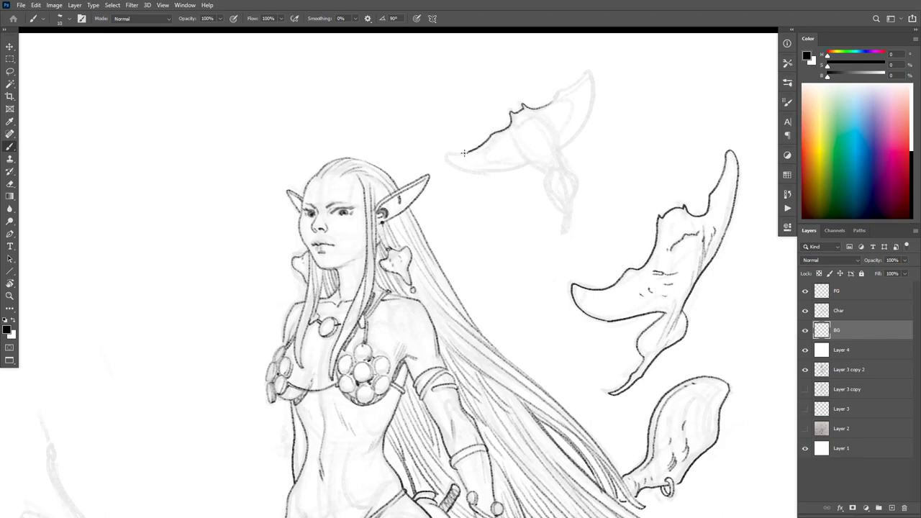
{"action": "mouse_move", "coordinate": [528, 108]}
{"action": "left_mouse_down"}
{"action": "mouse_move", "coordinate": [464, 152]}
{"action": "mouse_move", "coordinate": [596, 75]}
{"action": "mouse_move", "coordinate": [559, 172]}
{"action": "mouse_move", "coordinate": [466, 173]}
{"action": "mouse_move", "coordinate": [448, 159]}
{"action": "left_mouse_up"}
{"action": "left_click_drag", "start_coordinate": [512, 142], "coordinate": [523, 146]}
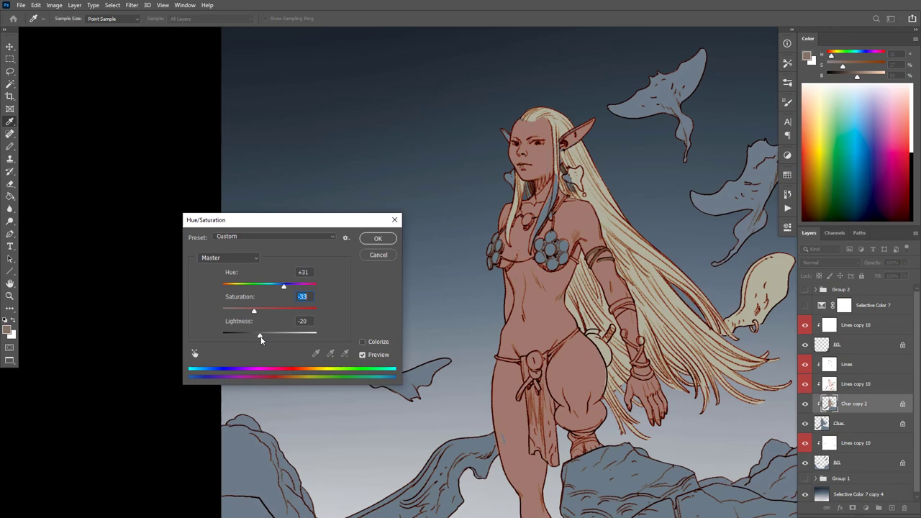
Step: Shift the hair's hue with Hue/Saturation and paint the blue front strand in the matching pale hair colour
{"action": "key", "text": "Tab"}
{"action": "left_click_drag", "start_coordinate": [283, 286], "coordinate": [271, 288]}
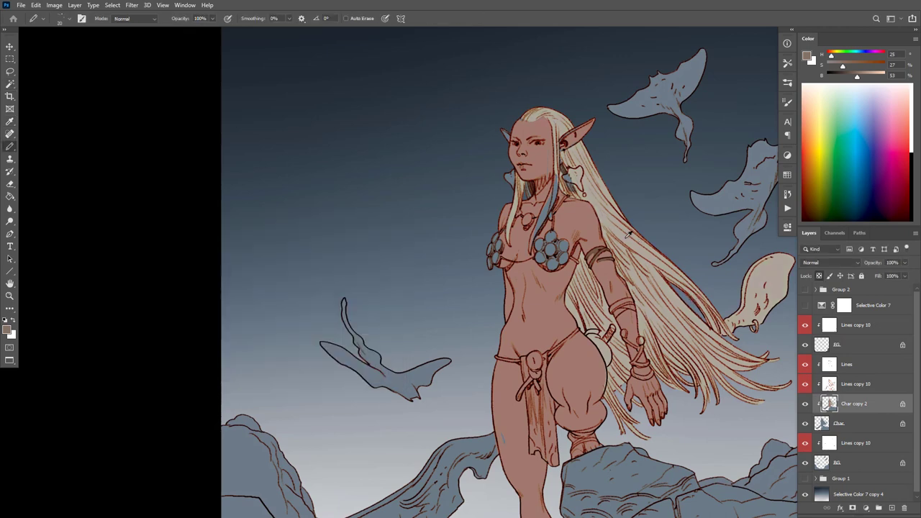
{"action": "scroll", "coordinate": [633, 248], "scroll_direction": "up", "scroll_amount": 3}
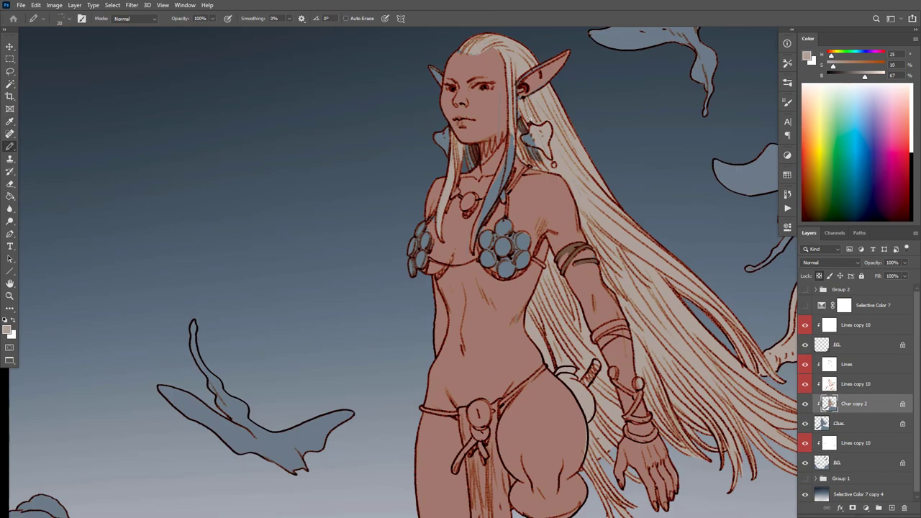
{"action": "mouse_move", "coordinate": [522, 107]}
{"action": "left_mouse_down"}
{"action": "mouse_move", "coordinate": [539, 156]}
{"action": "mouse_move", "coordinate": [518, 131]}
{"action": "mouse_move", "coordinate": [475, 241]}
{"action": "left_mouse_up"}
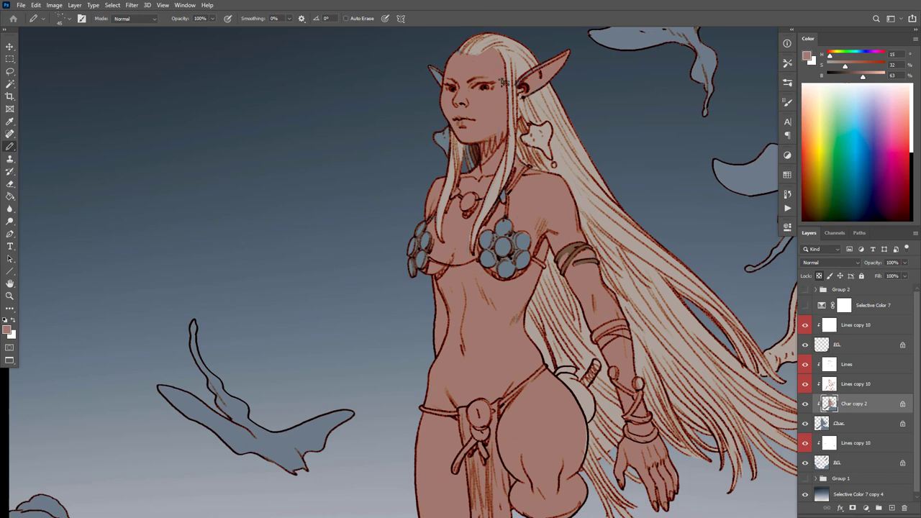
Step: Paint the earring below the near ear saturated red (H 6, S 62, B 85), then shift the hue toward orange and repaint it
{"action": "key", "text": "Tab"}
{"action": "key", "text": "Tab"}
{"action": "left_click_drag", "start_coordinate": [831, 54], "coordinate": [829, 54]}
{"action": "left_click_drag", "start_coordinate": [854, 68], "coordinate": [856, 66]}
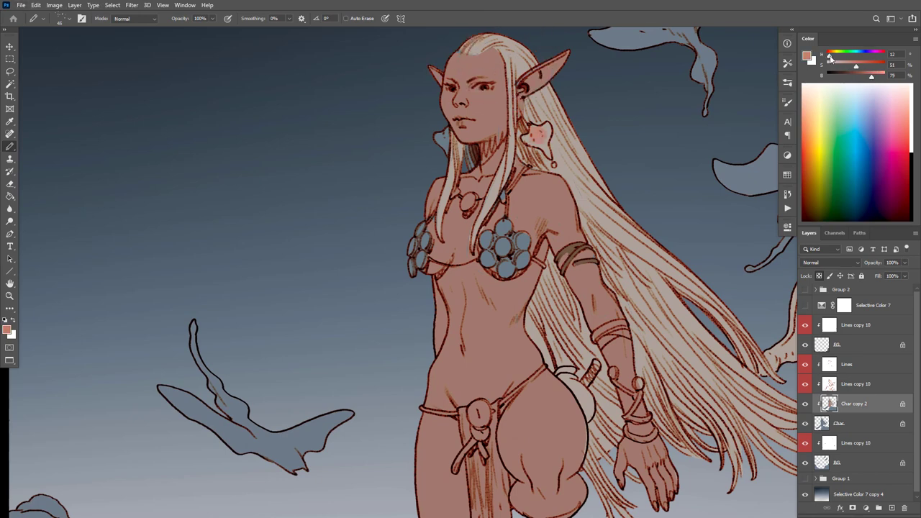
{"action": "left_click_drag", "start_coordinate": [538, 137], "coordinate": [544, 139]}
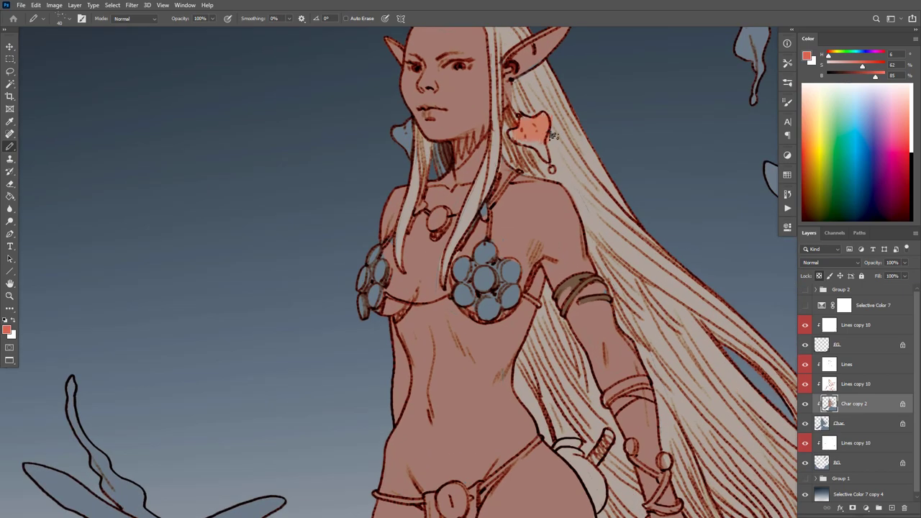
{"action": "left_click_drag", "start_coordinate": [536, 134], "coordinate": [545, 140]}
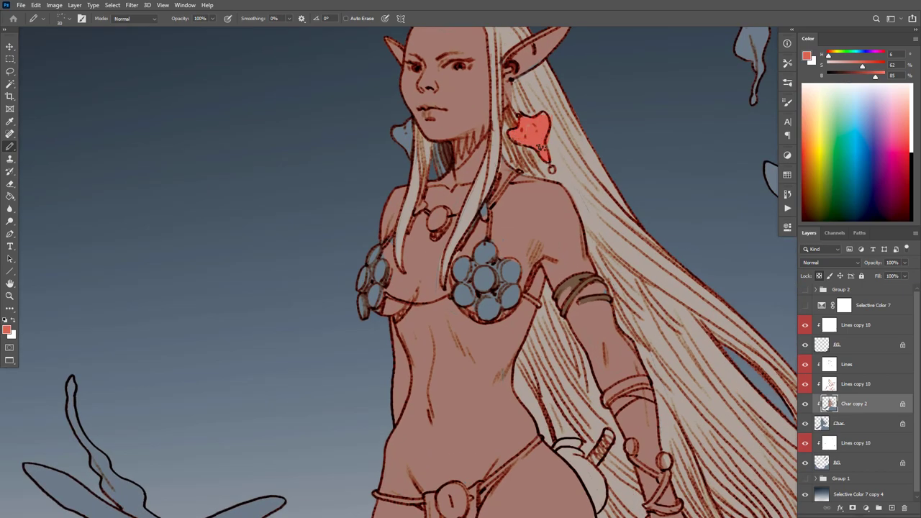
{"action": "left_click_drag", "start_coordinate": [827, 54], "coordinate": [831, 55]}
{"action": "left_click_drag", "start_coordinate": [530, 124], "coordinate": [541, 142]}
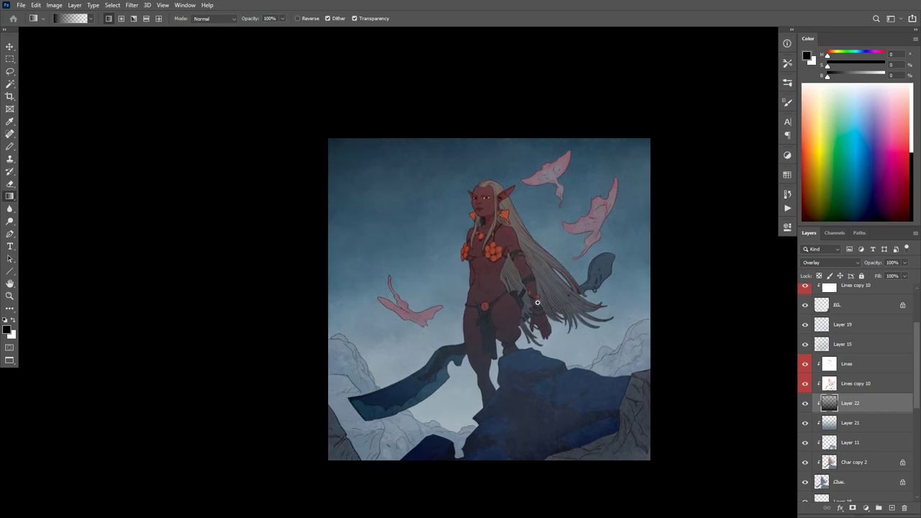
{"action": "key", "text": "ctrl+z"}
{"action": "left_click_drag", "start_coordinate": [487, 139], "coordinate": [557, 356]}
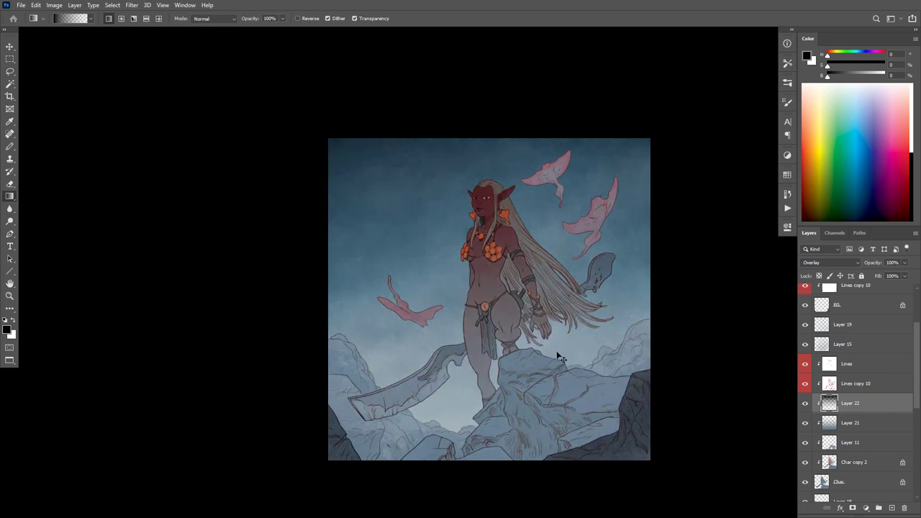
{"action": "key", "text": "ctrl+z"}
{"action": "scroll", "coordinate": [584, 272], "scroll_direction": "up", "scroll_amount": 1}
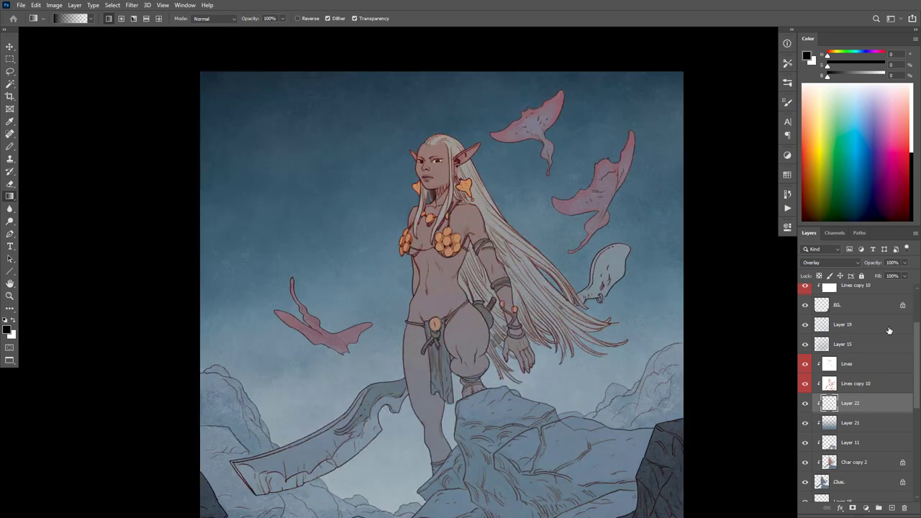
Step: Apply a downward orange-brown gradient (H 25, S 85, B 50) over the character on Overlay Layer 22 and raise its lightness
{"action": "left_click", "coordinate": [831, 56]}
{"action": "left_click", "coordinate": [880, 65]}
{"action": "left_click", "coordinate": [854, 76]}
{"action": "left_click", "coordinate": [875, 66]}
{"action": "left_click_drag", "start_coordinate": [487, 139], "coordinate": [521, 355]}
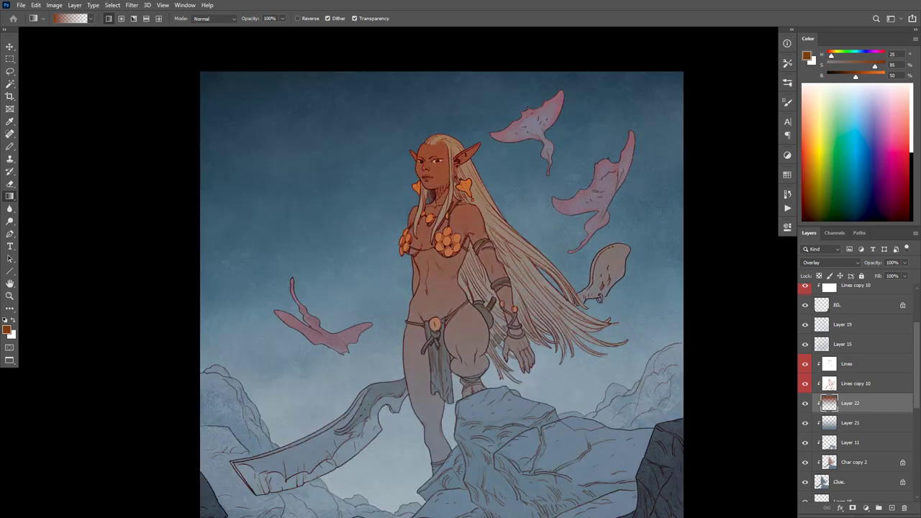
{"action": "key", "text": "ctrl+u"}
{"action": "left_click_drag", "start_coordinate": [269, 335], "coordinate": [294, 337]}
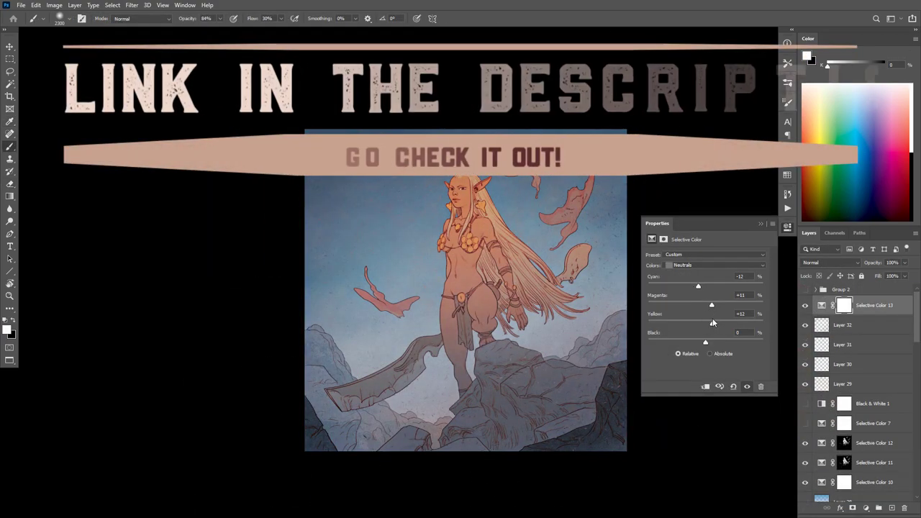
Step: Set the Cyans range of Selective Color 13 to cyan +10, magenta +12, yellow +11 and black +16
{"action": "left_click", "coordinate": [712, 265]}
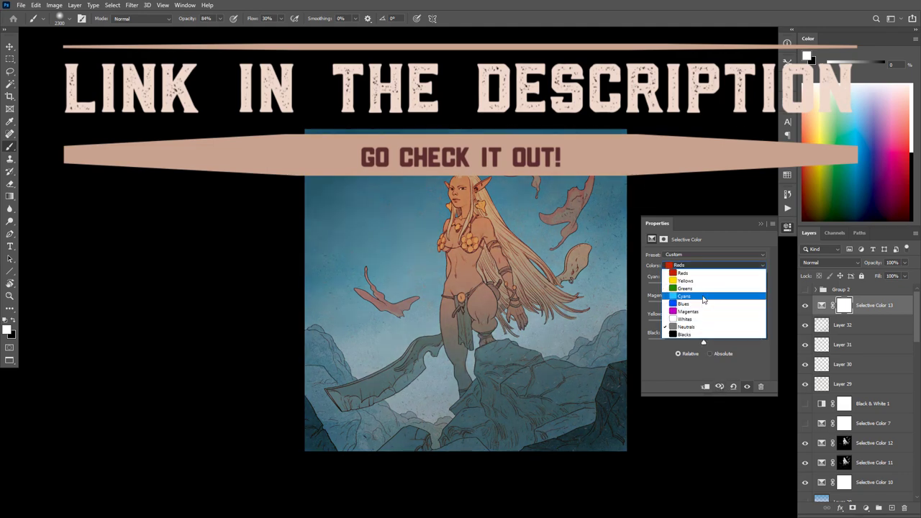
{"action": "left_click", "coordinate": [704, 300]}
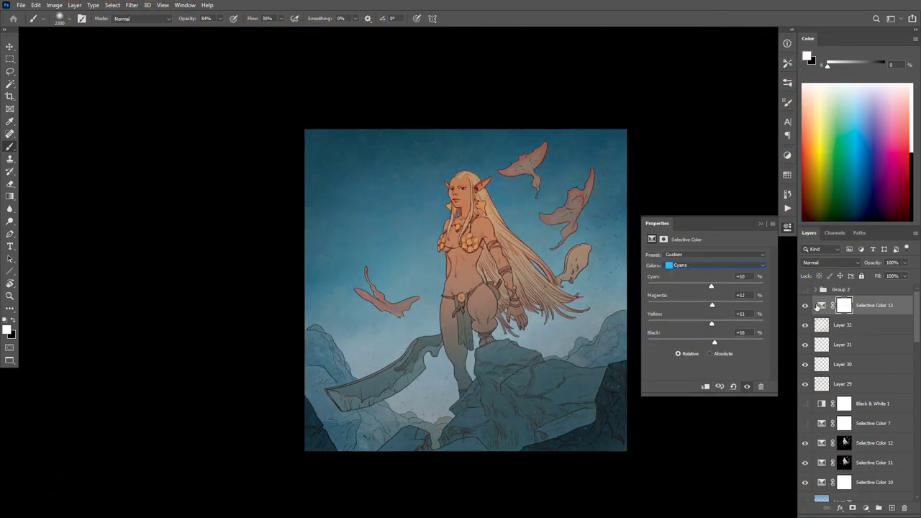
{"action": "double_click", "coordinate": [819, 305]}
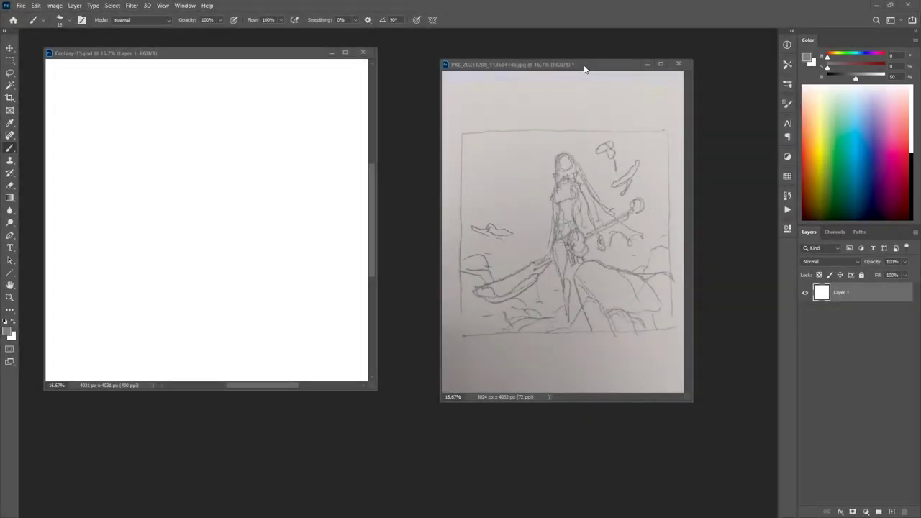
Step: Select the framed pencil sketch in the photo with a rectangular marquee and copy it into Fantasy-15.psd as a new layer
{"action": "left_click_drag", "start_coordinate": [584, 70], "coordinate": [601, 61]}
{"action": "left_click_drag", "start_coordinate": [285, 57], "coordinate": [289, 70]}
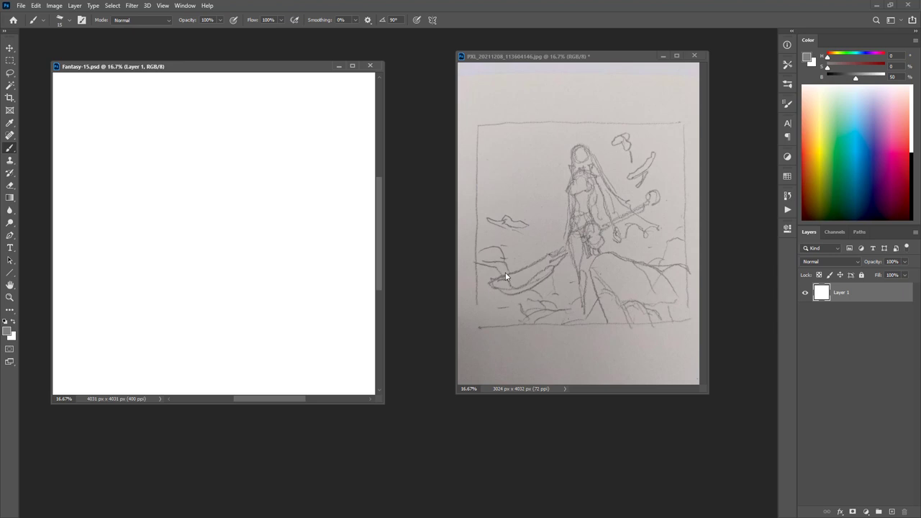
{"action": "key", "text": "m"}
{"action": "left_click", "coordinate": [482, 123]}
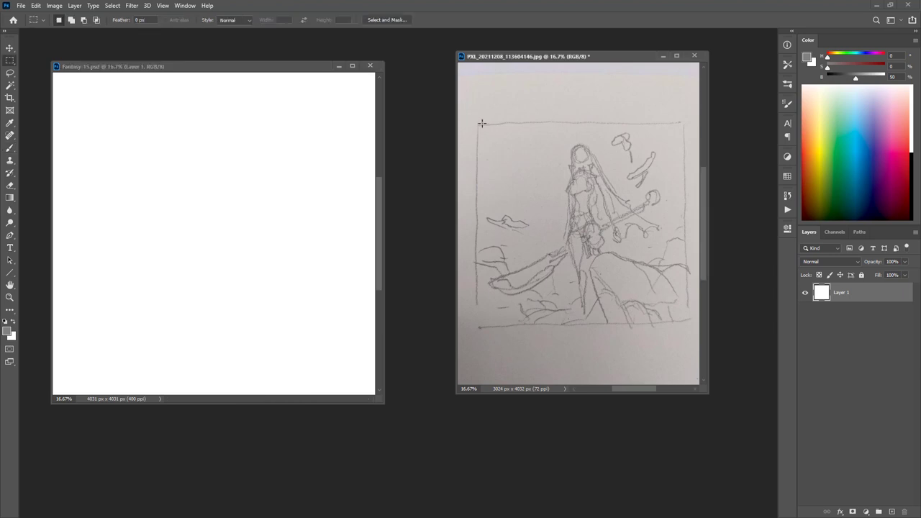
{"action": "mouse_move", "coordinate": [471, 117]}
{"action": "left_mouse_down"}
{"action": "mouse_move", "coordinate": [594, 292]}
{"action": "mouse_move", "coordinate": [660, 341]}
{"action": "mouse_move", "coordinate": [692, 330]}
{"action": "left_mouse_up"}
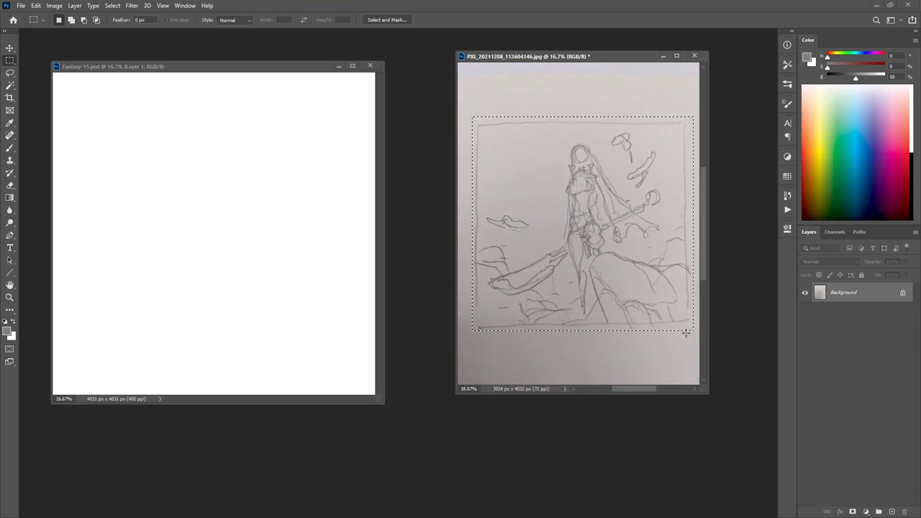
{"action": "key", "text": "ctrl+c"}
{"action": "left_click", "coordinate": [319, 239]}
{"action": "key", "text": "ctrl+v"}
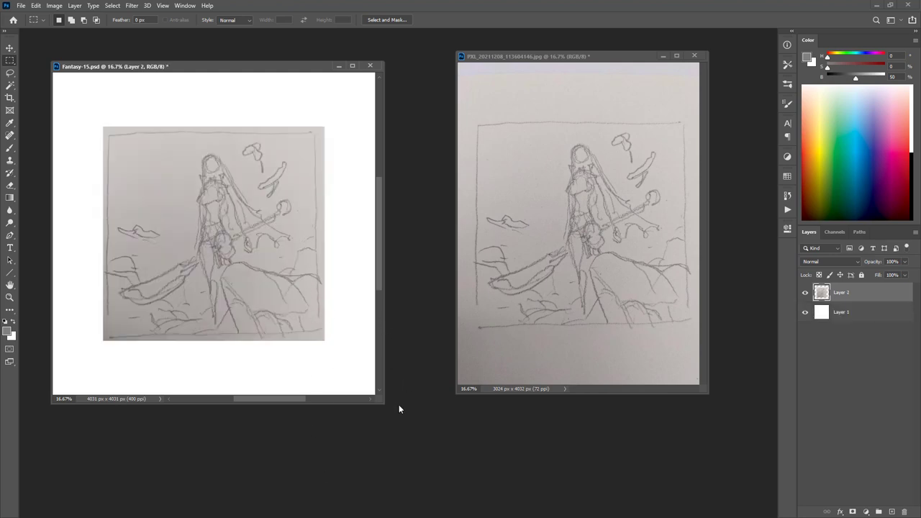
Step: Minimize the sketch photo's window and show Fantasy-15.psd centred in full-screen mode
{"action": "left_click_drag", "start_coordinate": [649, 57], "coordinate": [655, 72]}
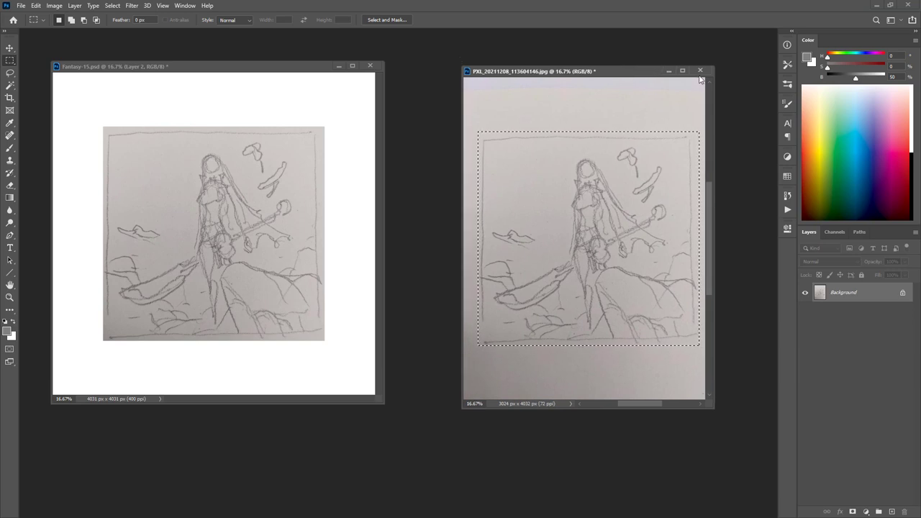
{"action": "left_click", "coordinate": [668, 70]}
{"action": "left_click_drag", "start_coordinate": [304, 70], "coordinate": [439, 73]}
{"action": "key", "text": "f"}
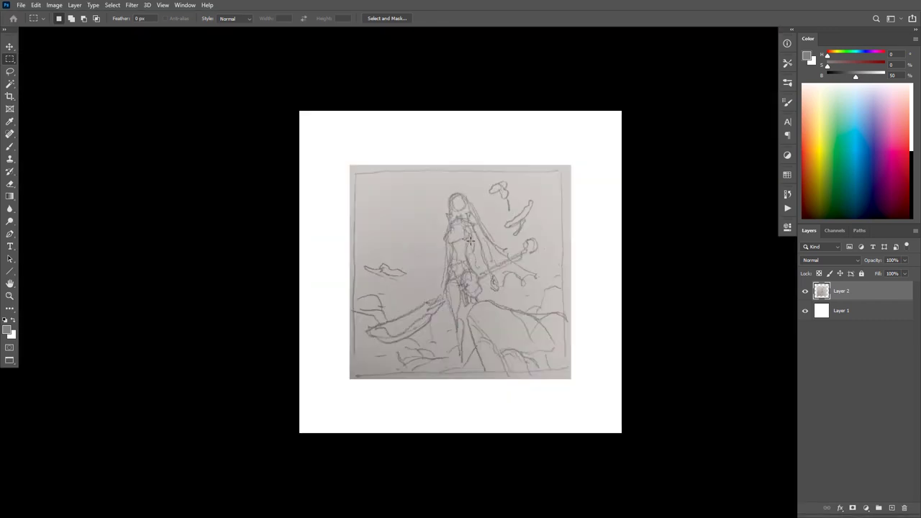
Step: Scale the pasted sketch layer proportionally to about 158% so its drawn frame meets the canvas edges
{"action": "left_click", "coordinate": [501, 252], "text": "ctrl"}
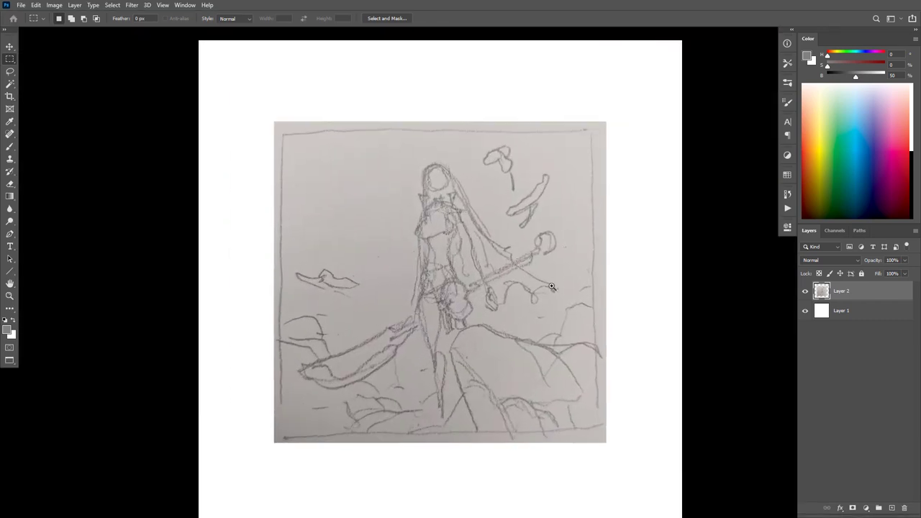
{"action": "left_click_drag", "start_coordinate": [569, 299], "coordinate": [565, 269]}
{"action": "left_click_drag", "start_coordinate": [539, 375], "coordinate": [542, 410]}
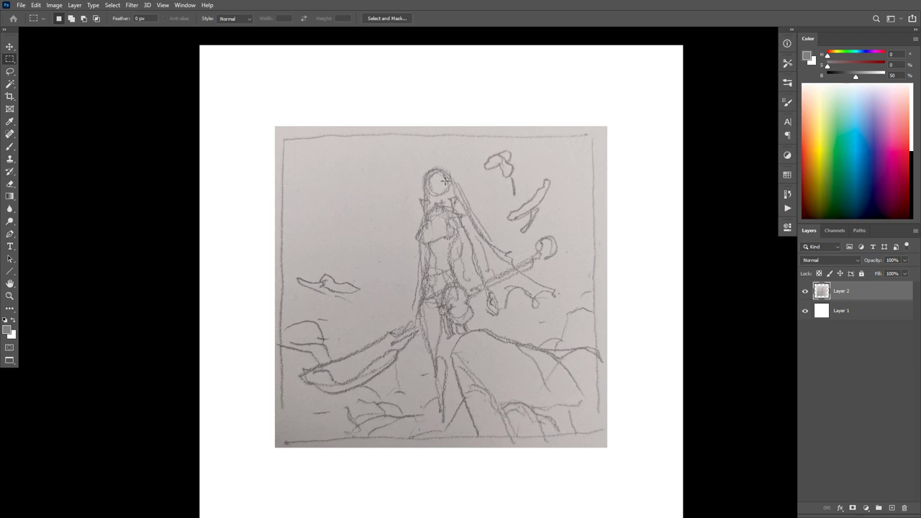
{"action": "key", "text": "ctrl+minus"}
{"action": "key", "text": "ctrl+t"}
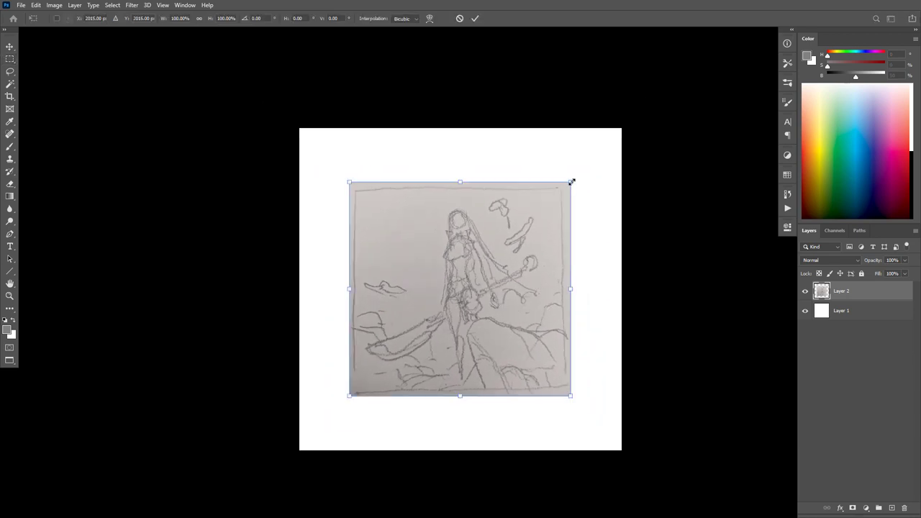
{"action": "mouse_move", "coordinate": [571, 182]}
{"action": "left_mouse_down"}
{"action": "mouse_move", "coordinate": [638, 126]}
{"action": "mouse_move", "coordinate": [634, 114]}
{"action": "left_mouse_up"}
{"action": "left_click_drag", "start_coordinate": [570, 229], "coordinate": [571, 229]}
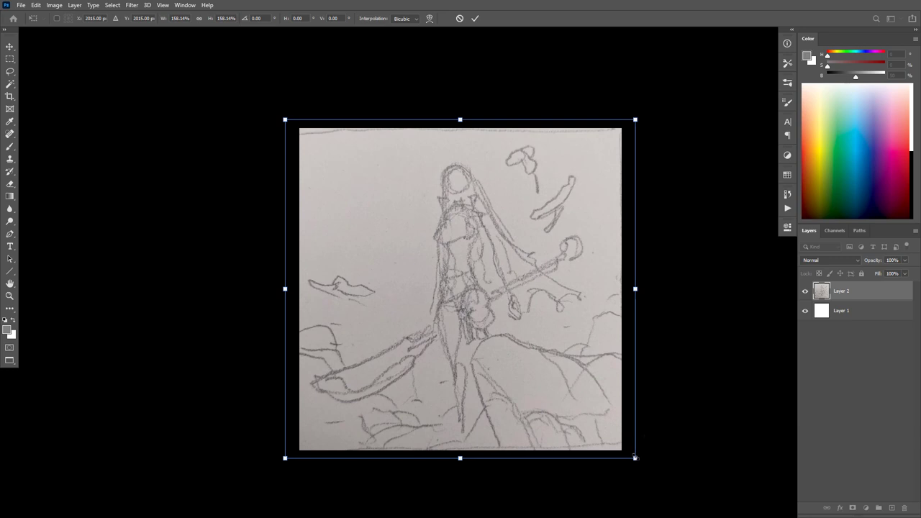
{"action": "left_click_drag", "start_coordinate": [634, 457], "coordinate": [636, 460]}
{"action": "key", "text": "Return"}
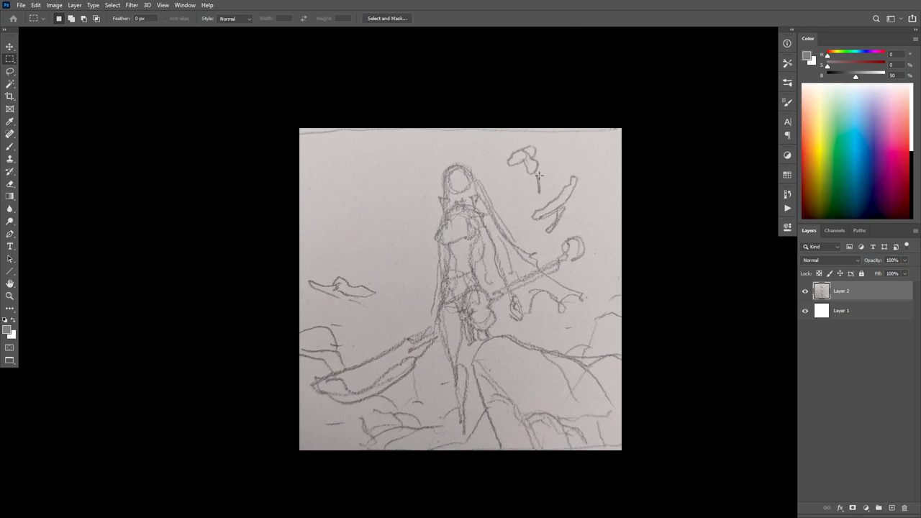
Step: Check the document's pixel dimensions and resolution in Image Size without altering them
{"action": "left_click_drag", "start_coordinate": [528, 347], "coordinate": [532, 357]}
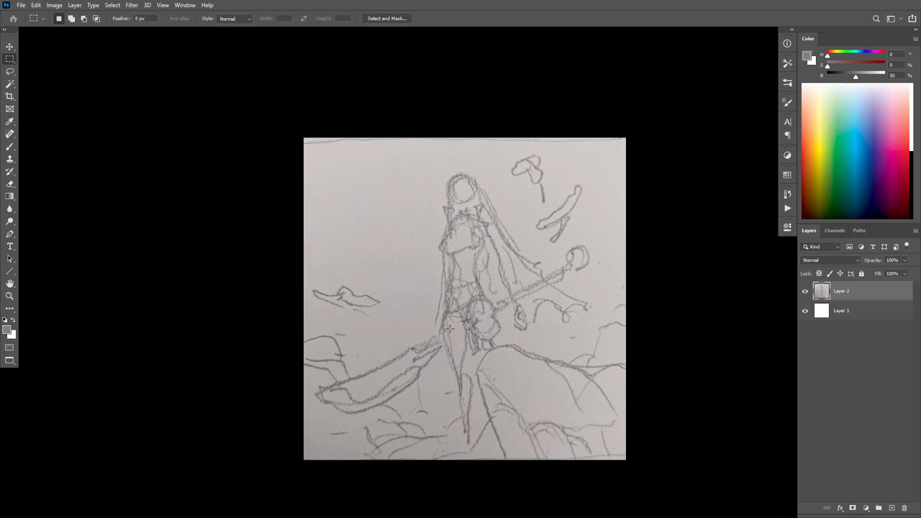
{"action": "key", "text": "ctrl+alt+i"}
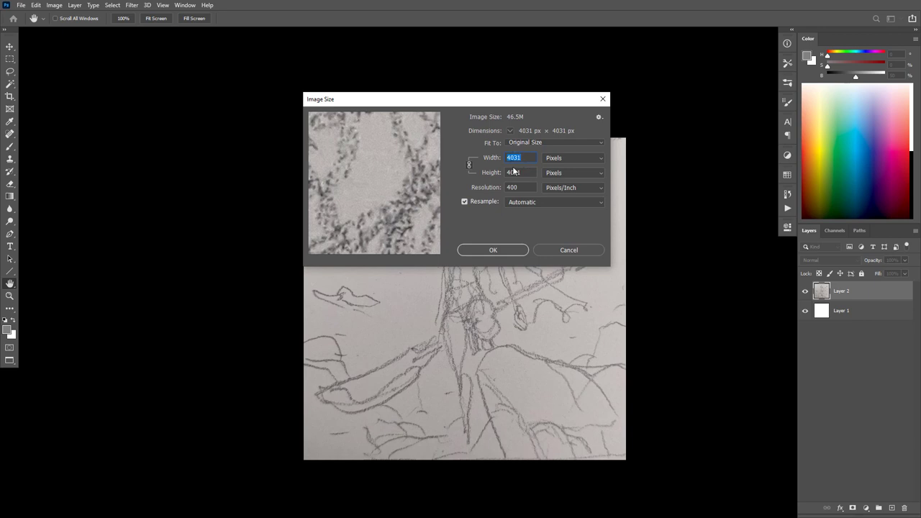
{"action": "left_click", "coordinate": [504, 251]}
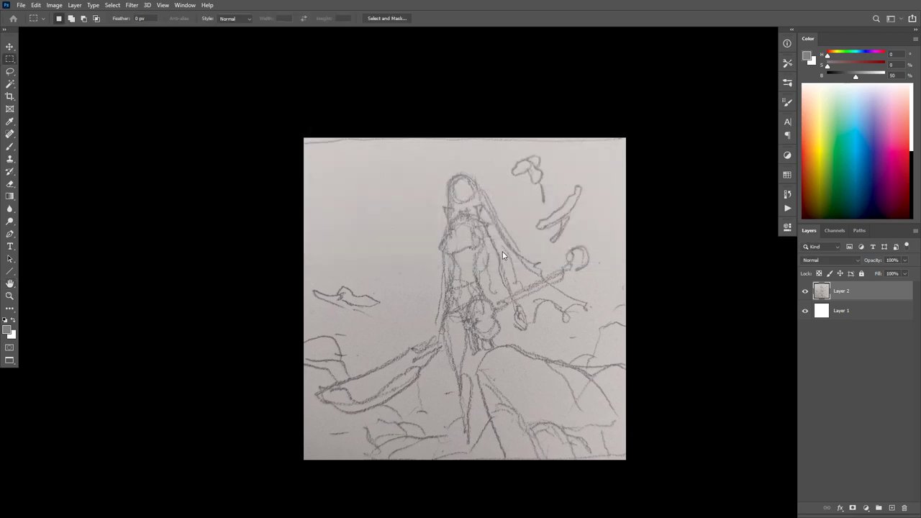
{"action": "left_click_drag", "start_coordinate": [505, 240], "coordinate": [530, 282]}
{"action": "left_click_drag", "start_coordinate": [530, 281], "coordinate": [540, 217]}
{"action": "left_click_drag", "start_coordinate": [579, 275], "coordinate": [579, 283]}
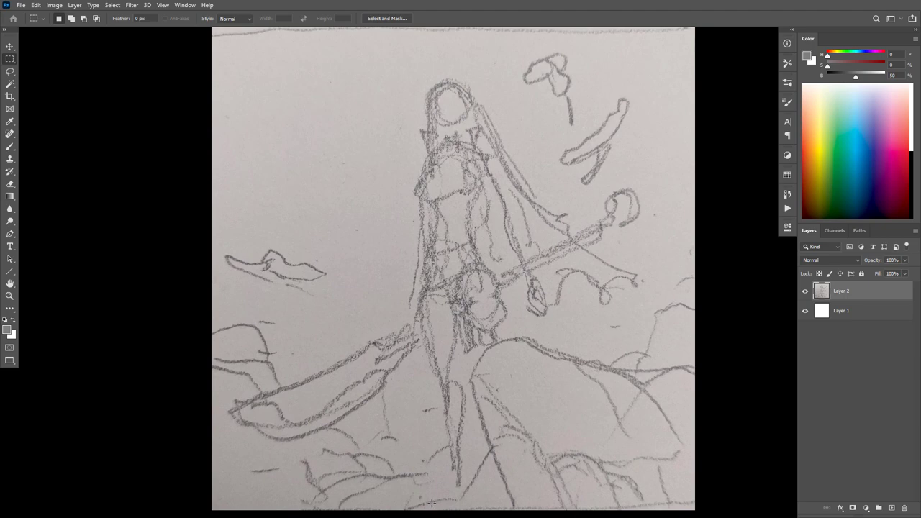
{"action": "scroll", "coordinate": [637, 314], "scroll_direction": "up", "scroll_amount": 1}
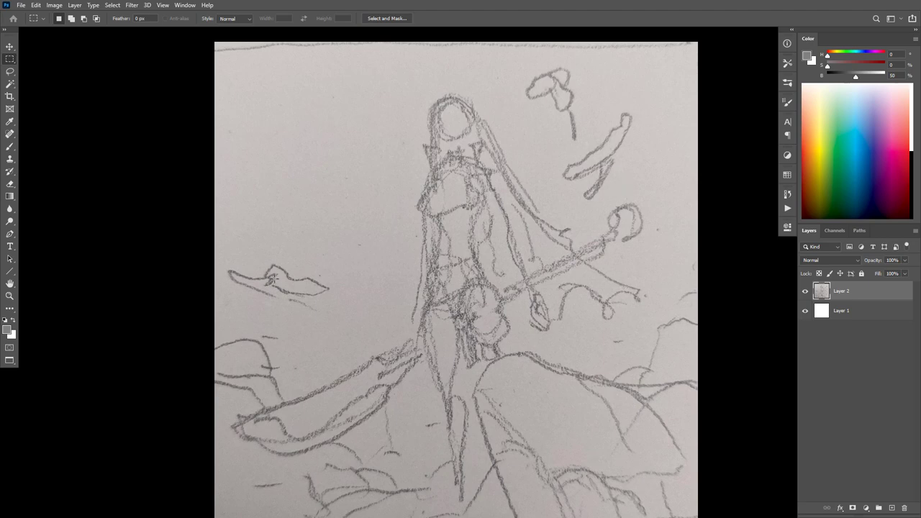
{"action": "mouse_move", "coordinate": [602, 354]}
{"action": "left_mouse_down"}
{"action": "mouse_move", "coordinate": [592, 304]}
{"action": "mouse_move", "coordinate": [585, 335]}
{"action": "mouse_move", "coordinate": [598, 360]}
{"action": "left_mouse_up"}
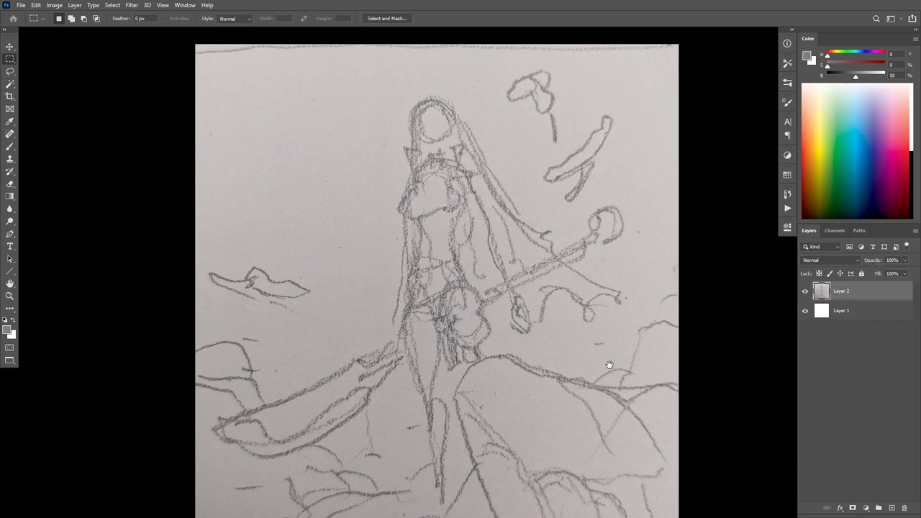
Step: Lower the pasted sketch layer's opacity to about 16% and add a new empty layer above it for brush drawing
{"action": "left_click_drag", "start_coordinate": [608, 365], "coordinate": [605, 355]}
{"action": "left_click_drag", "start_coordinate": [874, 264], "coordinate": [856, 262]}
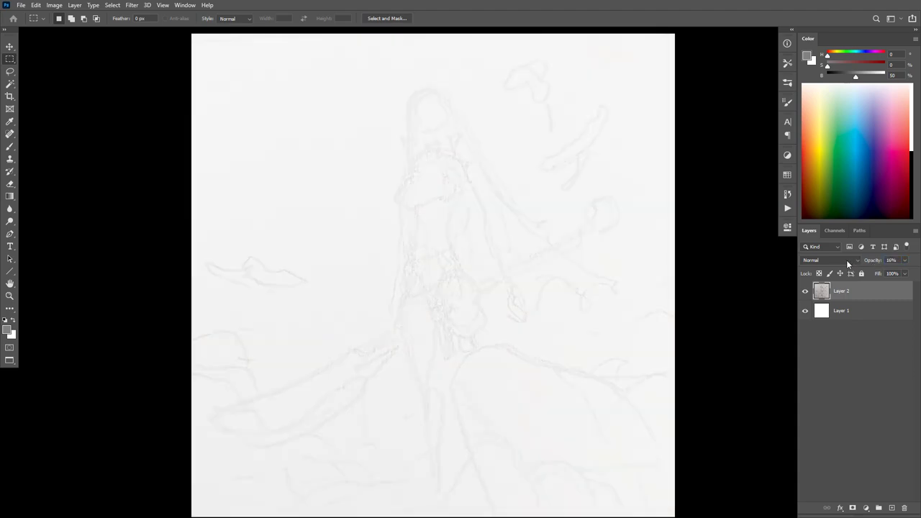
{"action": "key", "text": "ctrl+shift+alt+n"}
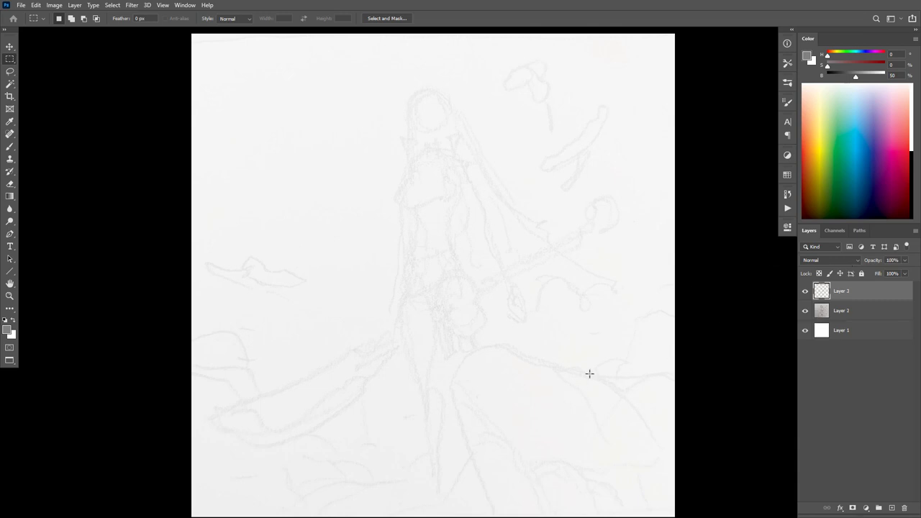
{"action": "key", "text": "b"}
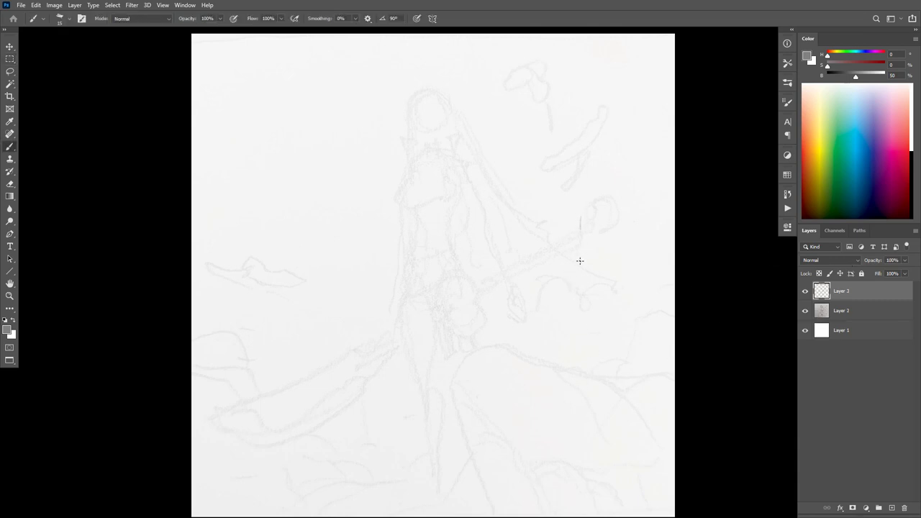
{"action": "left_click_drag", "start_coordinate": [579, 261], "coordinate": [580, 335]}
{"action": "key", "text": "ctrl+z"}
{"action": "mouse_move", "coordinate": [410, 179]}
{"action": "left_mouse_down"}
{"action": "mouse_move", "coordinate": [458, 157]}
{"action": "mouse_move", "coordinate": [496, 179]}
{"action": "mouse_move", "coordinate": [438, 253]}
{"action": "left_mouse_up"}
{"action": "key", "text": "ctrl+z"}
{"action": "left_click", "coordinate": [543, 181], "text": "ctrl"}
{"action": "left_click_drag", "start_coordinate": [519, 256], "coordinate": [552, 342]}
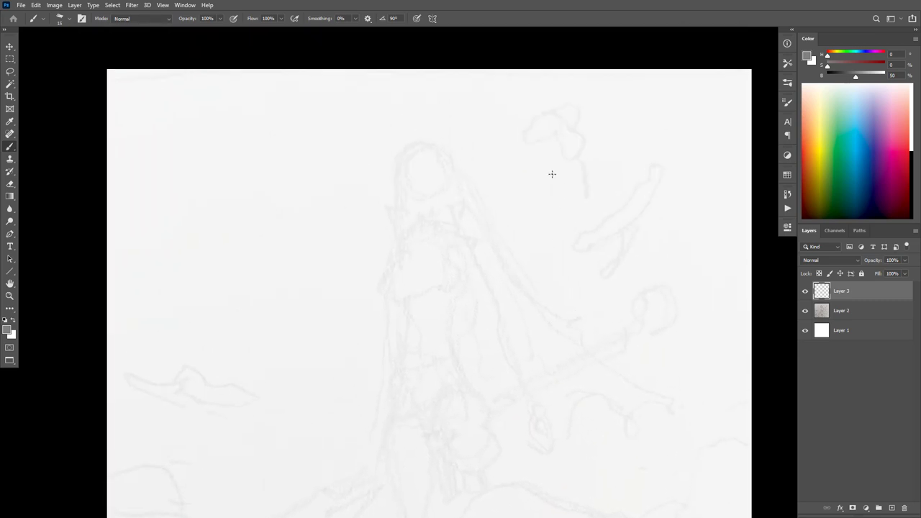
{"action": "mouse_move", "coordinate": [520, 154]}
{"action": "left_mouse_down"}
{"action": "mouse_move", "coordinate": [526, 243]}
{"action": "mouse_move", "coordinate": [543, 281]}
{"action": "mouse_move", "coordinate": [572, 264]}
{"action": "mouse_move", "coordinate": [551, 238]}
{"action": "mouse_move", "coordinate": [558, 212]}
{"action": "mouse_move", "coordinate": [540, 146]}
{"action": "mouse_move", "coordinate": [500, 116]}
{"action": "mouse_move", "coordinate": [474, 118]}
{"action": "mouse_move", "coordinate": [533, 217]}
{"action": "mouse_move", "coordinate": [516, 179]}
{"action": "mouse_move", "coordinate": [539, 129]}
{"action": "left_mouse_up"}
{"action": "key", "text": "ctrl+z"}
{"action": "left_click_drag", "start_coordinate": [571, 276], "coordinate": [490, 417]}
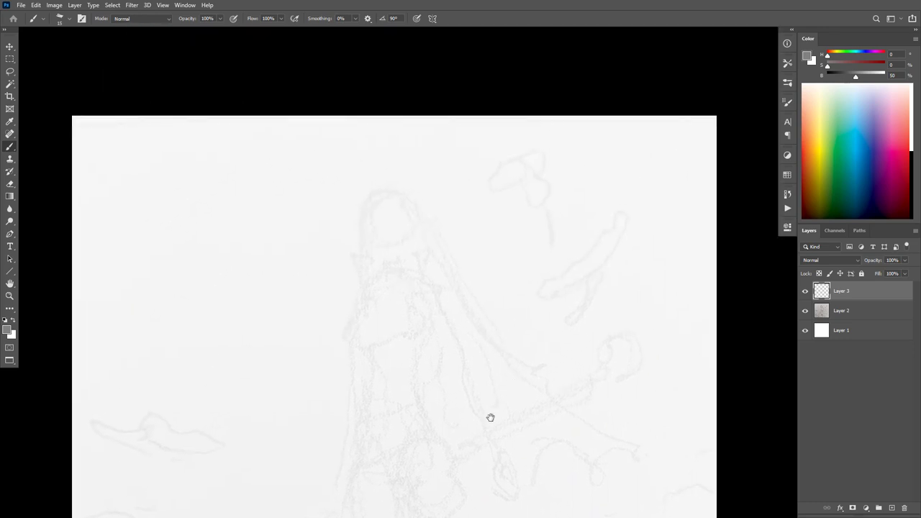
{"action": "left_click_drag", "start_coordinate": [524, 213], "coordinate": [547, 176]}
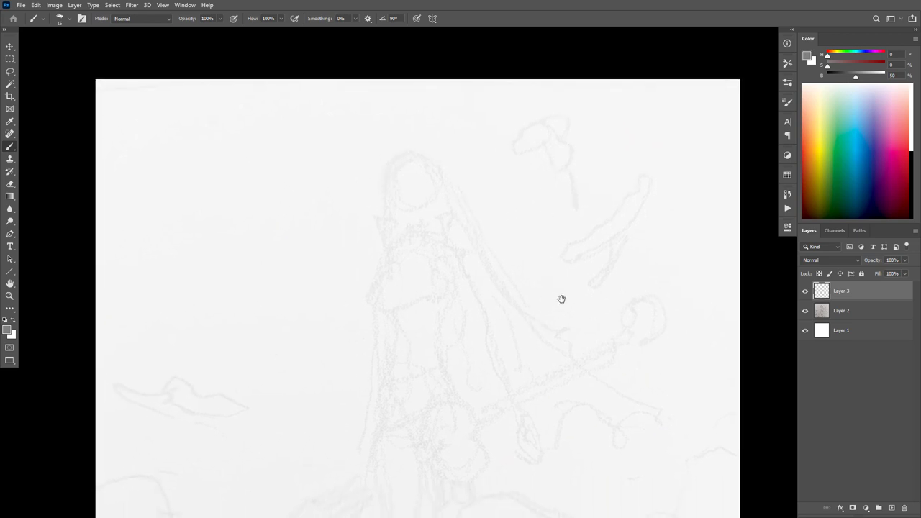
{"action": "left_click_drag", "start_coordinate": [562, 300], "coordinate": [581, 319]}
{"action": "left_click_drag", "start_coordinate": [623, 179], "coordinate": [544, 292]}
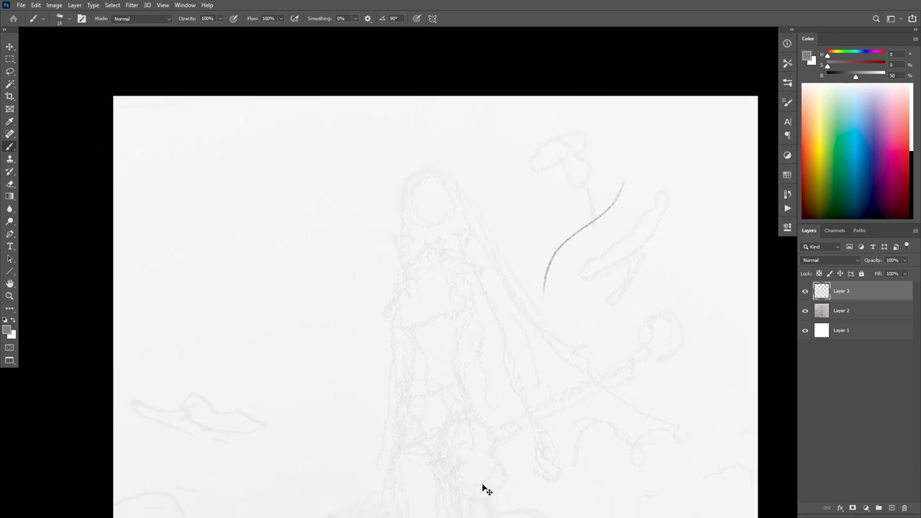
{"action": "key", "text": "ctrl+z"}
{"action": "left_click_drag", "start_coordinate": [534, 249], "coordinate": [559, 216]}
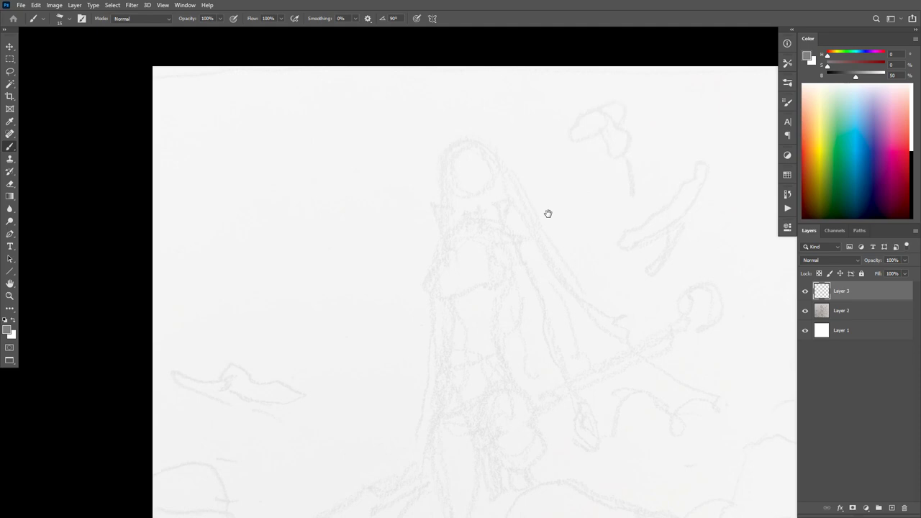
Step: Set the brush size to 20 and sketch the figure's head as a circle with facial guidelines over the faded thumbnail
{"action": "scroll", "coordinate": [587, 197], "scroll_direction": "down", "scroll_amount": 3}
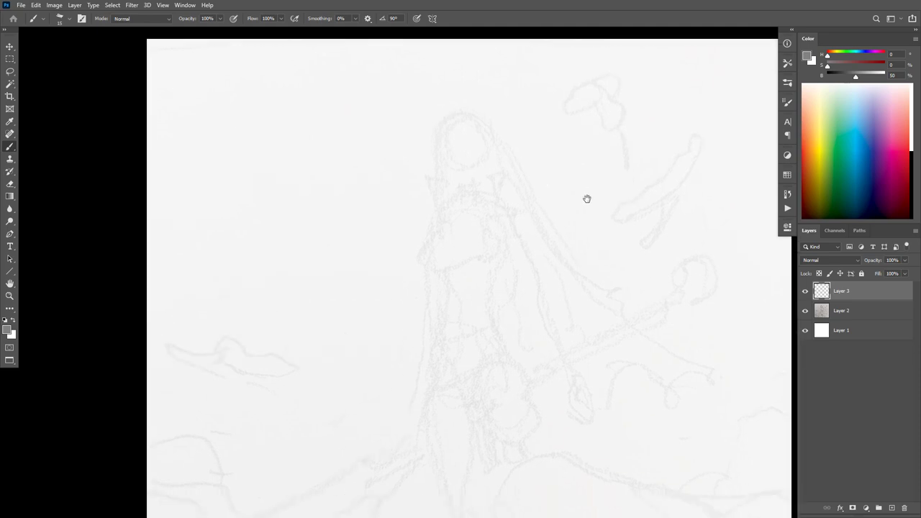
{"action": "scroll", "coordinate": [594, 206], "scroll_direction": "down", "scroll_amount": 1}
{"action": "left_click_drag", "start_coordinate": [630, 295], "coordinate": [617, 321]}
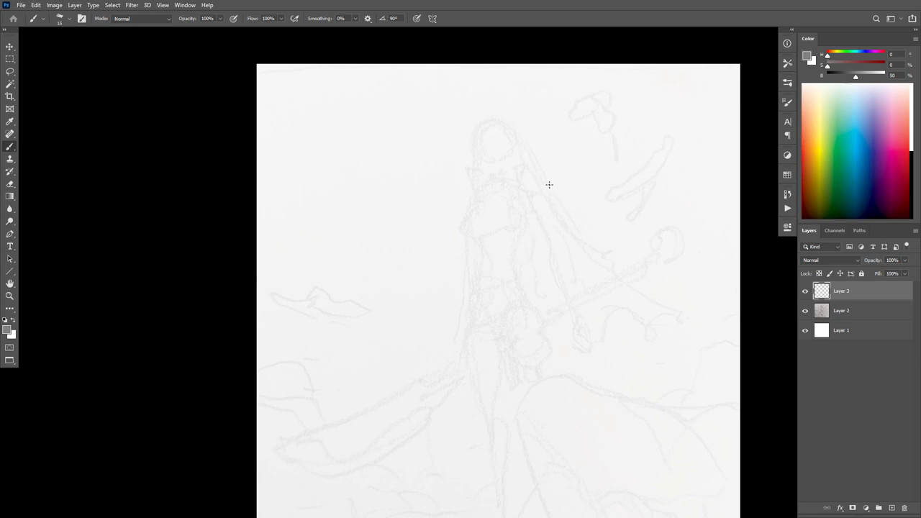
{"action": "key", "text": "space"}
{"action": "left_click_drag", "start_coordinate": [603, 268], "coordinate": [621, 179]}
{"action": "scroll", "coordinate": [553, 363], "scroll_direction": "up", "scroll_amount": 4}
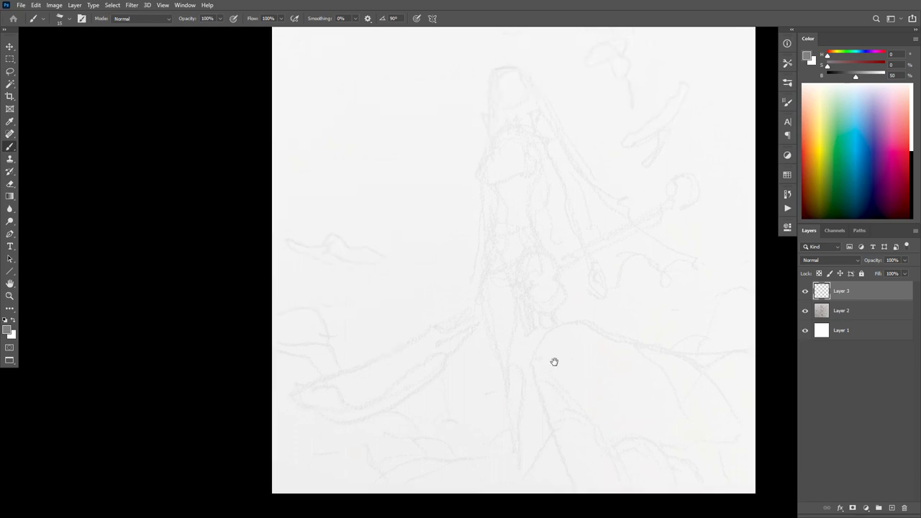
{"action": "key", "text": "ctrl+space"}
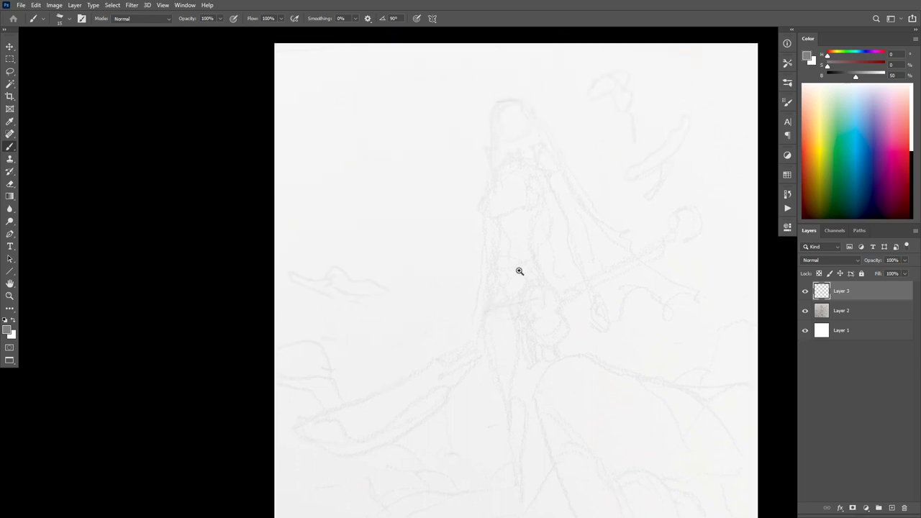
{"action": "left_click", "coordinate": [519, 271]}
{"action": "key", "text": "space"}
{"action": "left_click_drag", "start_coordinate": [547, 273], "coordinate": [539, 379]}
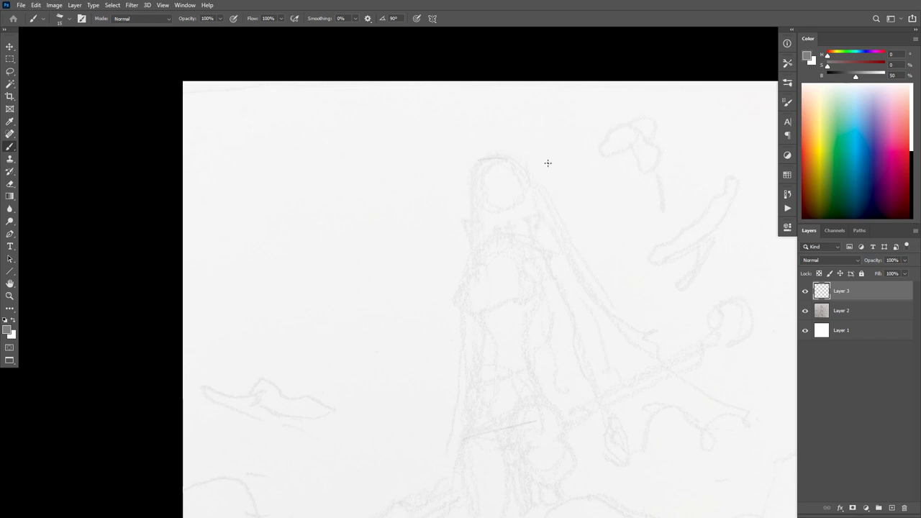
{"action": "key", "text": "bracketright"}
{"action": "mouse_move", "coordinate": [492, 158]}
{"action": "left_mouse_down"}
{"action": "mouse_move", "coordinate": [475, 182]}
{"action": "mouse_move", "coordinate": [497, 210]}
{"action": "left_mouse_up"}
{"action": "mouse_move", "coordinate": [493, 155]}
{"action": "left_mouse_down"}
{"action": "mouse_move", "coordinate": [474, 189]}
{"action": "mouse_move", "coordinate": [499, 212]}
{"action": "left_mouse_up"}
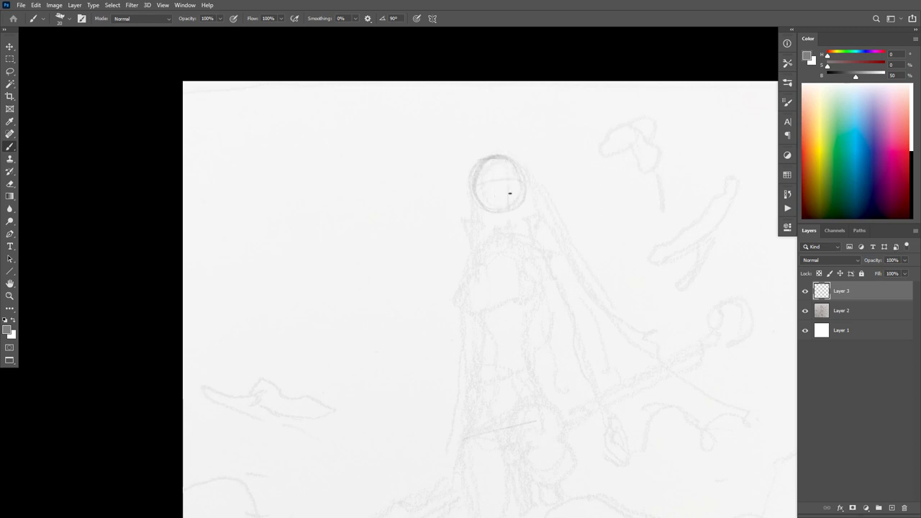
{"action": "left_click_drag", "start_coordinate": [510, 194], "coordinate": [506, 158]}
Step: Sketch the neck lines beneath the head circle
{"action": "left_click_drag", "start_coordinate": [654, 220], "coordinate": [655, 137]}
{"action": "left_click", "coordinate": [654, 164], "text": "ctrl+alt"}
{"action": "left_click_drag", "start_coordinate": [651, 170], "coordinate": [646, 200]}
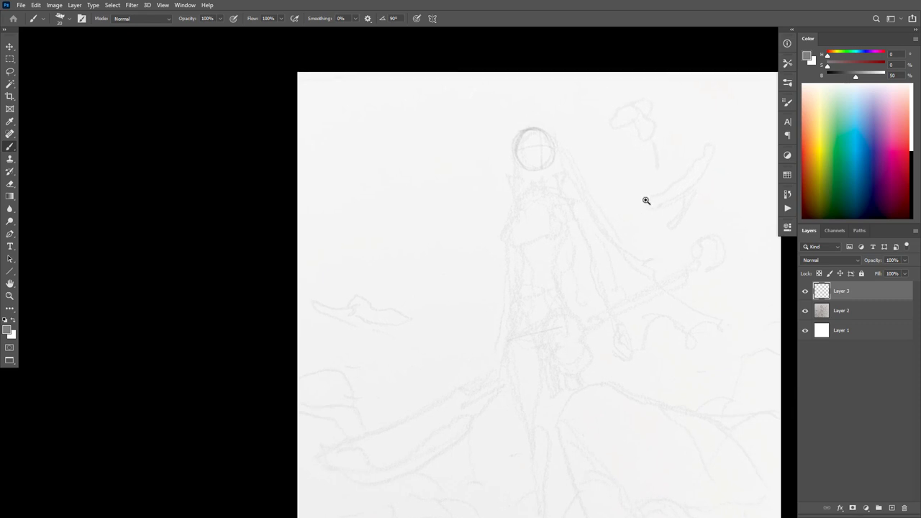
{"action": "scroll", "coordinate": [646, 201], "scroll_direction": "up", "scroll_amount": 2}
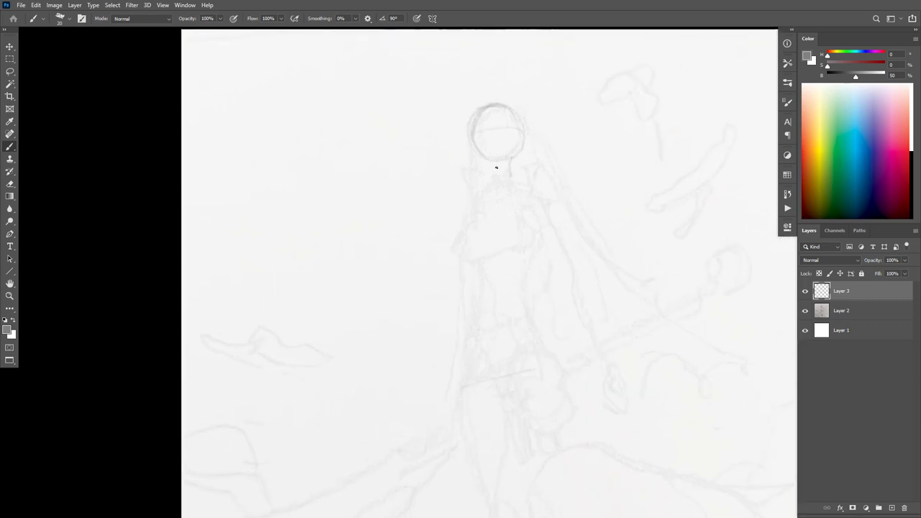
{"action": "left_click_drag", "start_coordinate": [495, 162], "coordinate": [497, 181]}
Step: Sketch a slanted hip line, a nearly level shoulder line and the curved sides of the torso joining them
{"action": "left_click_drag", "start_coordinate": [616, 294], "coordinate": [647, 218]}
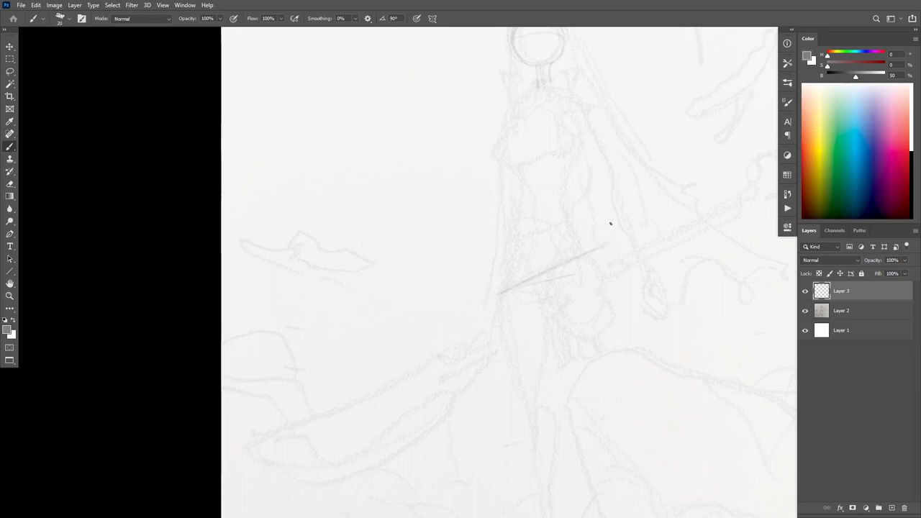
{"action": "left_click_drag", "start_coordinate": [611, 220], "coordinate": [590, 273]}
{"action": "left_click_drag", "start_coordinate": [567, 174], "coordinate": [465, 176]}
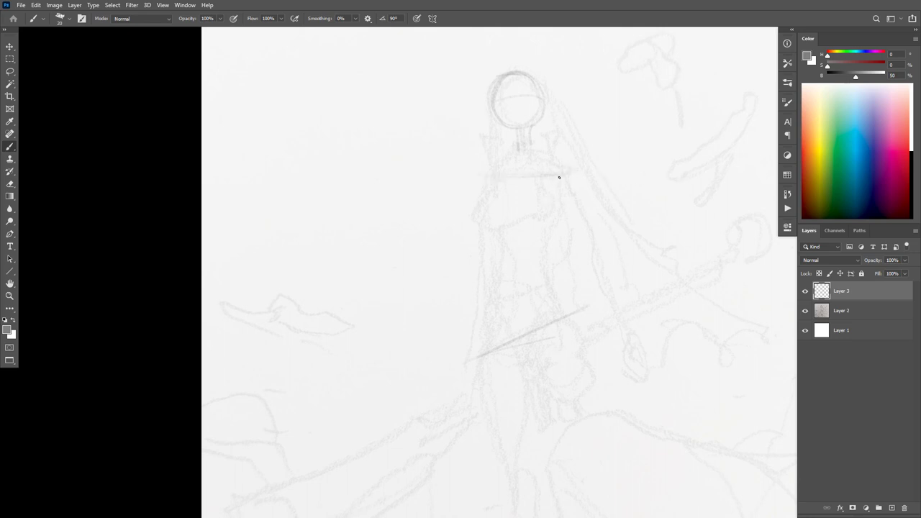
{"action": "mouse_move", "coordinate": [559, 177]}
{"action": "left_mouse_down"}
{"action": "mouse_move", "coordinate": [542, 259]}
{"action": "mouse_move", "coordinate": [555, 307]}
{"action": "left_mouse_up"}
{"action": "left_click_drag", "start_coordinate": [499, 251], "coordinate": [476, 336]}
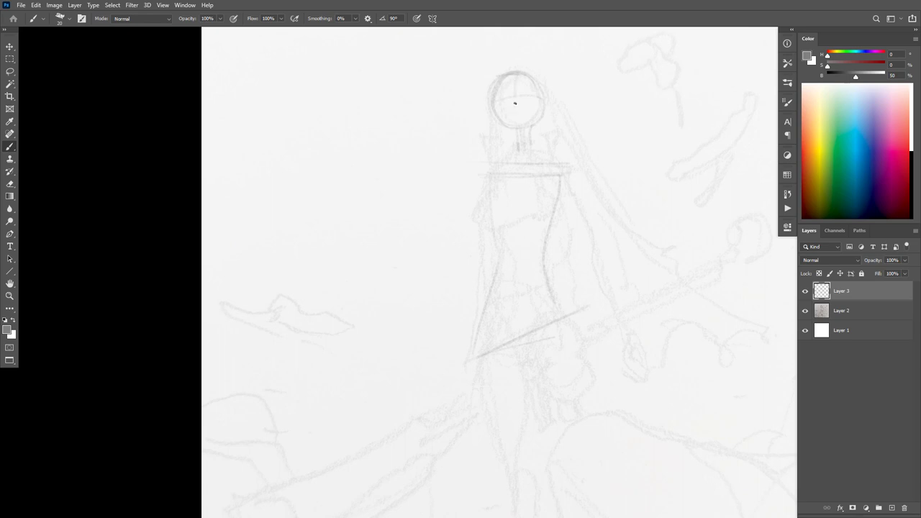
Step: Undo the last stroke, refine the face contour and chin, and add pointed elf ears on both sides of the head
{"action": "key", "text": "ctrl+z"}
{"action": "left_click_drag", "start_coordinate": [496, 84], "coordinate": [496, 99]}
{"action": "left_click_drag", "start_coordinate": [509, 137], "coordinate": [518, 136]}
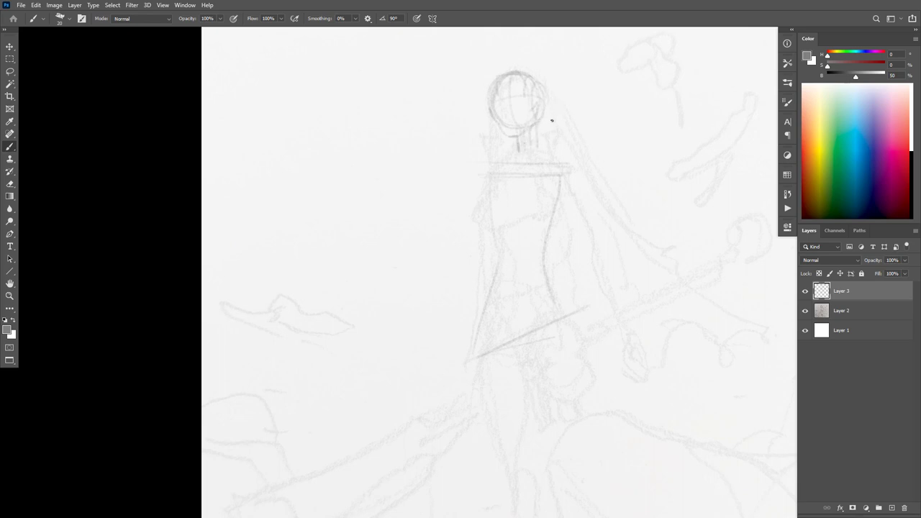
{"action": "mouse_move", "coordinate": [539, 104]}
{"action": "left_mouse_down"}
{"action": "mouse_move", "coordinate": [530, 123]}
{"action": "mouse_move", "coordinate": [546, 89]}
{"action": "mouse_move", "coordinate": [571, 78]}
{"action": "mouse_move", "coordinate": [544, 108]}
{"action": "left_mouse_up"}
{"action": "left_click_drag", "start_coordinate": [479, 87], "coordinate": [490, 91]}
{"action": "key", "text": "ctrl+z"}
{"action": "left_click_drag", "start_coordinate": [487, 84], "coordinate": [489, 92]}
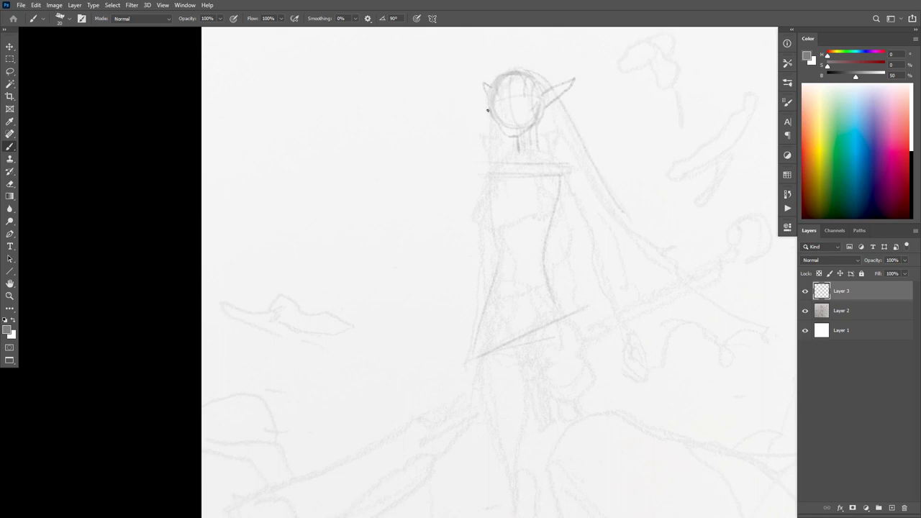
Step: Compare the new drawing with the pencil sketch by hiding and reshowing each of the two layers in turn
{"action": "left_click", "coordinate": [804, 291]}
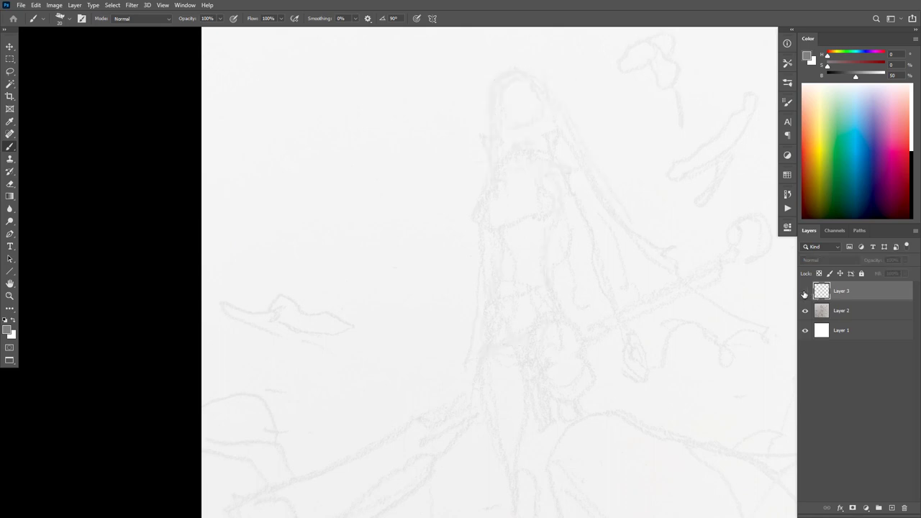
{"action": "left_click", "coordinate": [804, 291]}
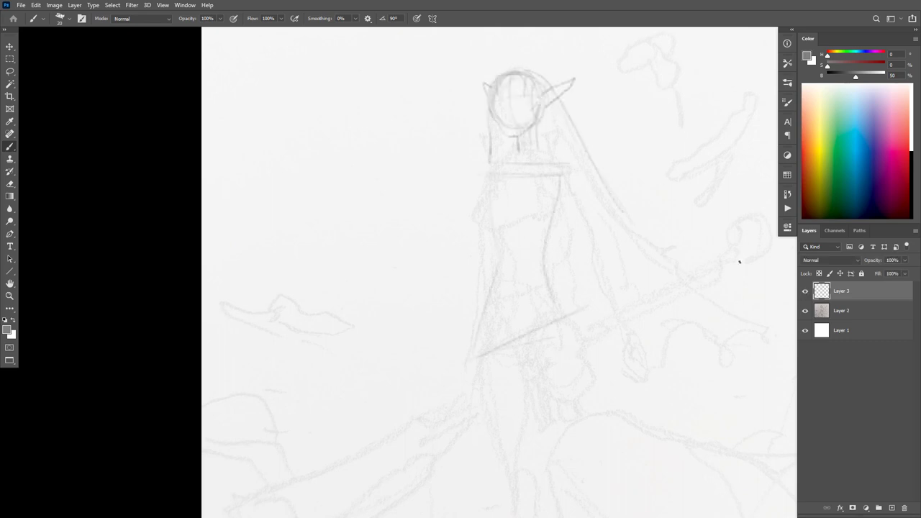
{"action": "left_click", "coordinate": [804, 310]}
{"action": "left_click", "coordinate": [804, 310]}
Step: Sketch the curved shoulder contour and an oval ribcage below the neck
{"action": "mouse_move", "coordinate": [627, 269]}
{"action": "left_mouse_down"}
{"action": "mouse_move", "coordinate": [585, 279]}
{"action": "mouse_move", "coordinate": [623, 300]}
{"action": "mouse_move", "coordinate": [616, 293]}
{"action": "left_mouse_up"}
{"action": "left_click_drag", "start_coordinate": [639, 177], "coordinate": [602, 158]}
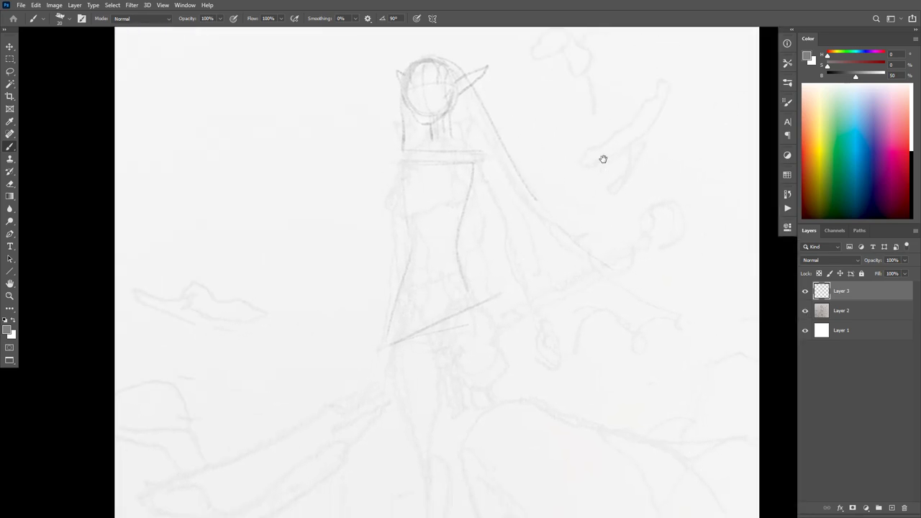
{"action": "mouse_move", "coordinate": [637, 247]}
{"action": "left_mouse_down"}
{"action": "mouse_move", "coordinate": [655, 292]}
{"action": "mouse_move", "coordinate": [699, 214]}
{"action": "mouse_move", "coordinate": [594, 244]}
{"action": "left_mouse_up"}
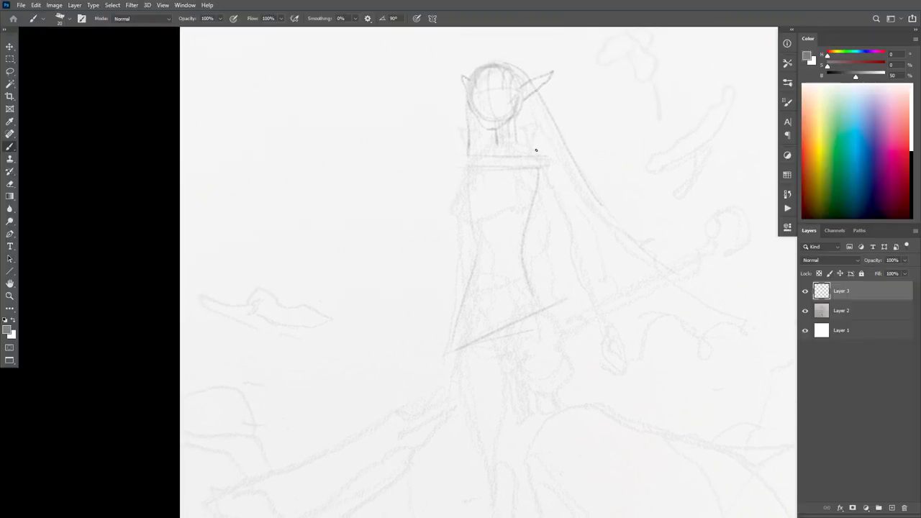
{"action": "mouse_move", "coordinate": [536, 151]}
{"action": "left_mouse_down"}
{"action": "mouse_move", "coordinate": [524, 173]}
{"action": "mouse_move", "coordinate": [542, 167]}
{"action": "mouse_move", "coordinate": [539, 150]}
{"action": "mouse_move", "coordinate": [466, 181]}
{"action": "left_mouse_up"}
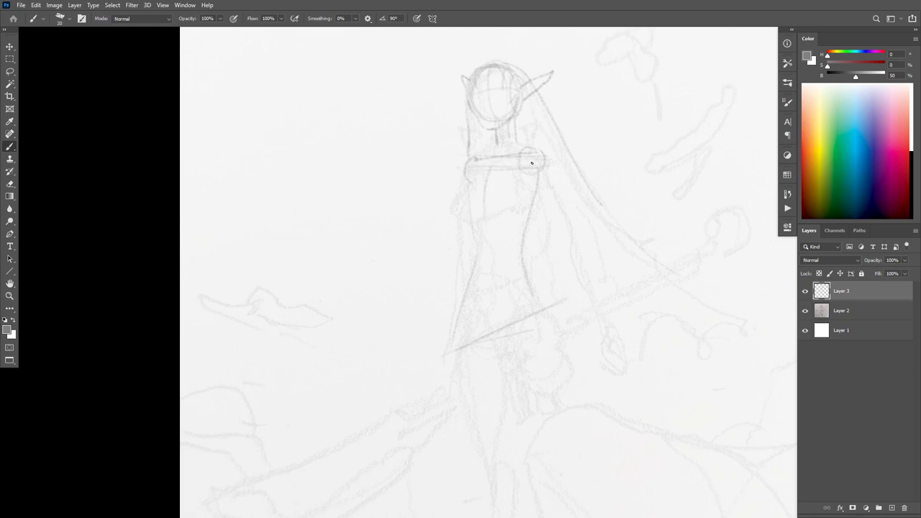
{"action": "mouse_move", "coordinate": [521, 149]}
{"action": "left_mouse_down"}
{"action": "mouse_move", "coordinate": [494, 146]}
{"action": "mouse_move", "coordinate": [471, 180]}
{"action": "left_mouse_up"}
{"action": "left_click_drag", "start_coordinate": [521, 148], "coordinate": [486, 152]}
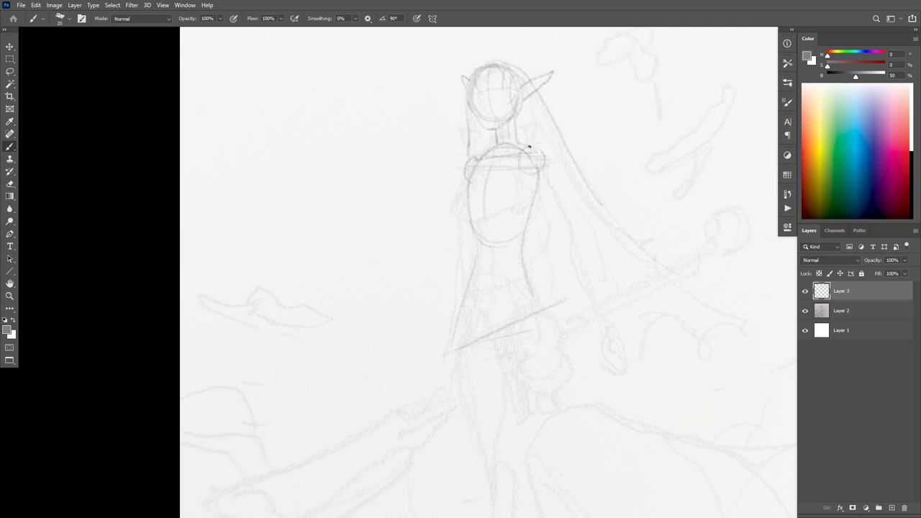
Step: Add rounded shoulder joints at both ends of the shoulder line, redoing the first stroke
{"action": "left_click_drag", "start_coordinate": [553, 153], "coordinate": [533, 170]}
{"action": "key", "text": "ctrl+z"}
{"action": "left_click_drag", "start_coordinate": [545, 153], "coordinate": [544, 170]}
{"action": "left_click_drag", "start_coordinate": [472, 156], "coordinate": [462, 175]}
Step: Strengthen the ribcage outline and sketch the tilted pelvis with an oval hip form on each side
{"action": "mouse_move", "coordinate": [620, 305]}
{"action": "left_mouse_down"}
{"action": "mouse_move", "coordinate": [628, 246]}
{"action": "mouse_move", "coordinate": [600, 302]}
{"action": "left_mouse_up"}
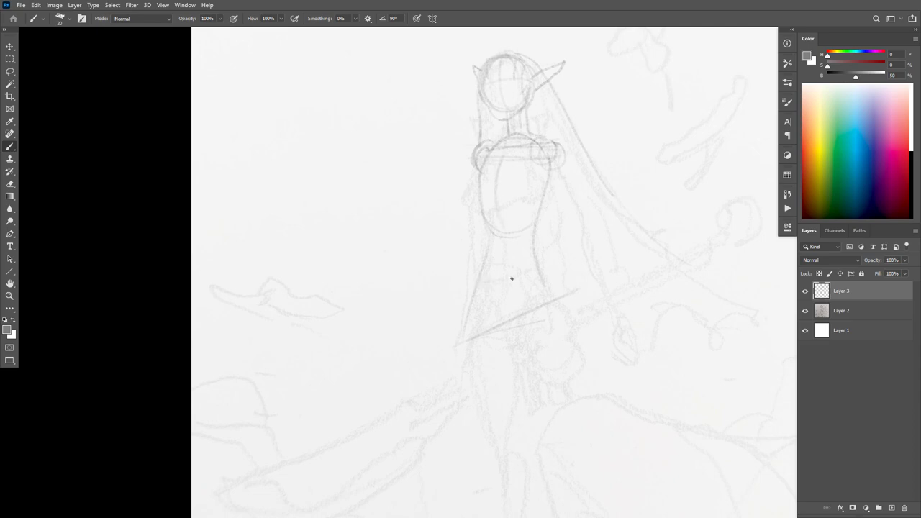
{"action": "mouse_move", "coordinate": [477, 185]}
{"action": "left_mouse_down"}
{"action": "mouse_move", "coordinate": [483, 223]}
{"action": "mouse_move", "coordinate": [516, 241]}
{"action": "left_mouse_up"}
{"action": "left_click_drag", "start_coordinate": [546, 175], "coordinate": [533, 230]}
{"action": "mouse_move", "coordinate": [505, 268]}
{"action": "left_mouse_down"}
{"action": "mouse_move", "coordinate": [507, 278]}
{"action": "mouse_move", "coordinate": [535, 283]}
{"action": "left_mouse_up"}
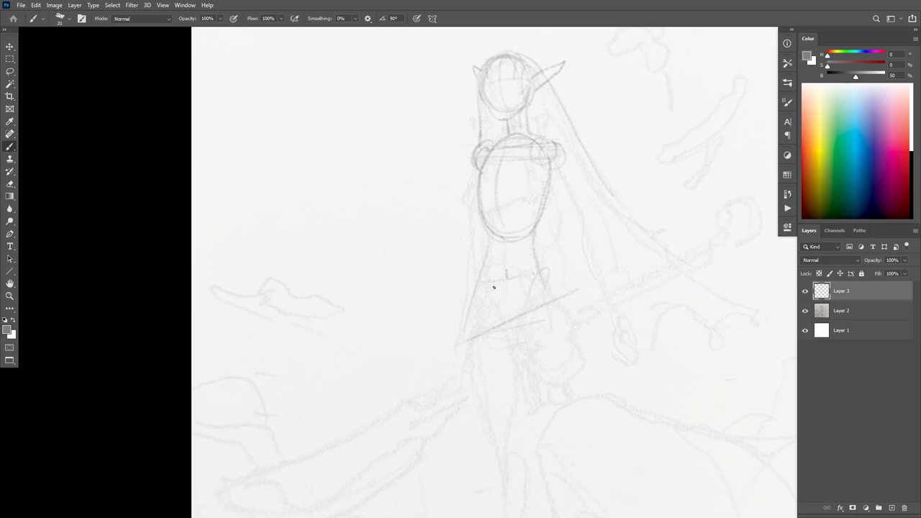
{"action": "mouse_move", "coordinate": [494, 287]}
{"action": "left_mouse_down"}
{"action": "mouse_move", "coordinate": [475, 294]}
{"action": "mouse_move", "coordinate": [541, 269]}
{"action": "mouse_move", "coordinate": [536, 303]}
{"action": "mouse_move", "coordinate": [515, 313]}
{"action": "left_mouse_up"}
{"action": "key", "text": "ctrl+z"}
{"action": "mouse_move", "coordinate": [541, 263]}
{"action": "left_mouse_down"}
{"action": "mouse_move", "coordinate": [523, 294]}
{"action": "mouse_move", "coordinate": [531, 314]}
{"action": "mouse_move", "coordinate": [540, 263]}
{"action": "left_mouse_up"}
{"action": "left_click_drag", "start_coordinate": [472, 296], "coordinate": [515, 315]}
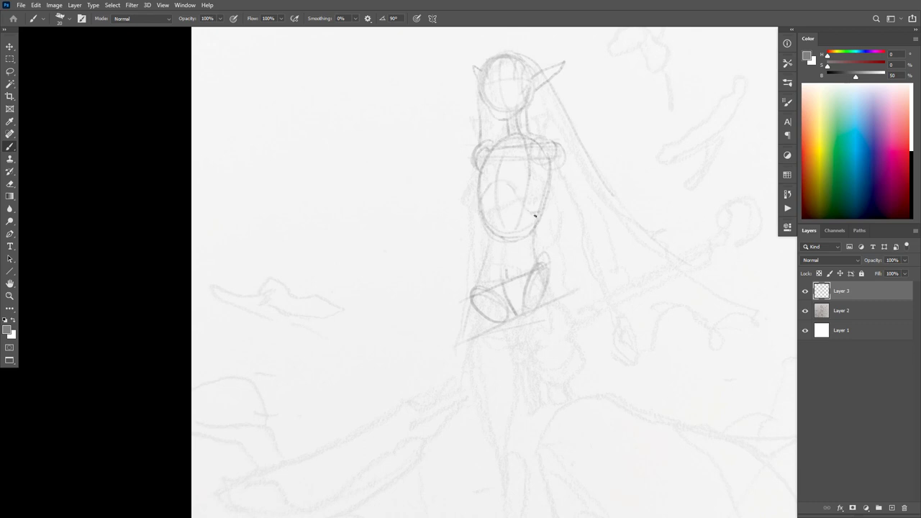
Step: Draw the waist lines linking the ribcage to the pelvis and reinforce the torso side and round shoulder joints
{"action": "mouse_move", "coordinate": [502, 252]}
{"action": "left_mouse_down"}
{"action": "mouse_move", "coordinate": [505, 282]}
{"action": "mouse_move", "coordinate": [512, 270]}
{"action": "mouse_move", "coordinate": [520, 279]}
{"action": "left_mouse_up"}
{"action": "left_click_drag", "start_coordinate": [502, 277], "coordinate": [502, 287]}
{"action": "left_click_drag", "start_coordinate": [559, 290], "coordinate": [551, 243]}
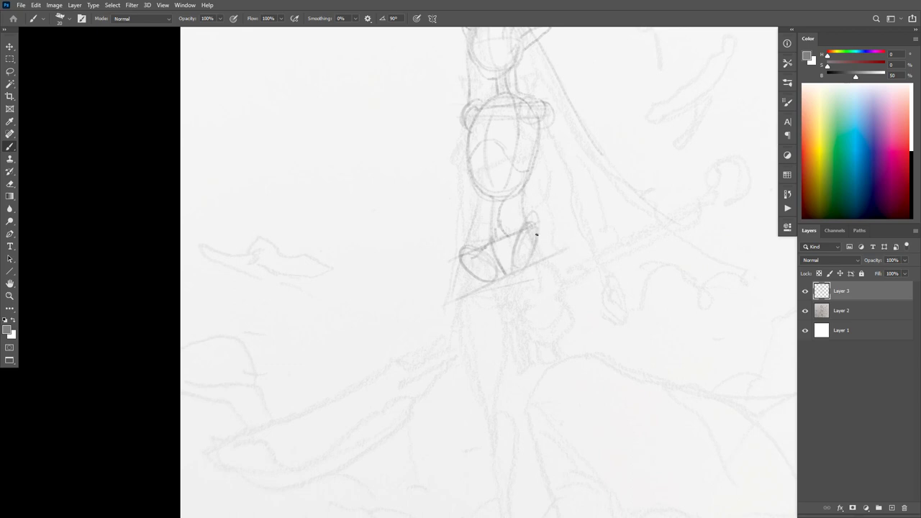
{"action": "left_click_drag", "start_coordinate": [537, 152], "coordinate": [511, 203]}
{"action": "mouse_move", "coordinate": [539, 105]}
{"action": "left_mouse_down"}
{"action": "mouse_move", "coordinate": [541, 130]}
{"action": "mouse_move", "coordinate": [472, 99]}
{"action": "mouse_move", "coordinate": [456, 116]}
{"action": "mouse_move", "coordinate": [465, 131]}
{"action": "left_mouse_up"}
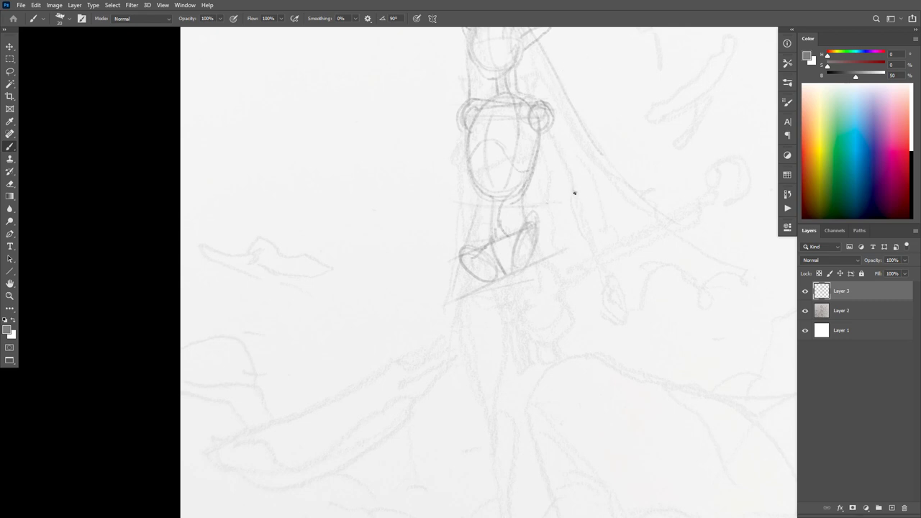
{"action": "left_click_drag", "start_coordinate": [554, 143], "coordinate": [575, 189]}
{"action": "left_click_drag", "start_coordinate": [539, 118], "coordinate": [567, 186]}
{"action": "key", "text": "ctrl+z"}
{"action": "key", "text": "ctrl+z"}
Step: Sketch the outstretched arm from the shoulder joint through the elbow to the wrist, undoing and redrawing unwanted strokes
{"action": "mouse_move", "coordinate": [551, 128]}
{"action": "left_mouse_down"}
{"action": "mouse_move", "coordinate": [579, 175]}
{"action": "mouse_move", "coordinate": [601, 263]}
{"action": "left_mouse_up"}
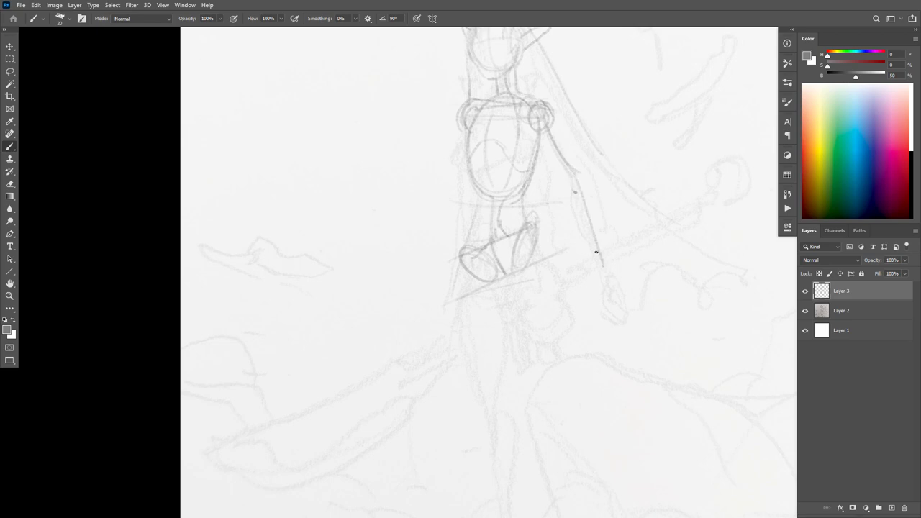
{"action": "left_click_drag", "start_coordinate": [571, 180], "coordinate": [604, 265]}
{"action": "mouse_move", "coordinate": [554, 86]}
{"action": "left_mouse_down"}
{"action": "mouse_move", "coordinate": [618, 149]}
{"action": "mouse_move", "coordinate": [635, 199]}
{"action": "mouse_move", "coordinate": [638, 264]}
{"action": "left_mouse_up"}
{"action": "key", "text": "ctrl+z"}
{"action": "key", "text": "ctrl+z"}
{"action": "key", "text": "ctrl+z"}
{"action": "left_click_drag", "start_coordinate": [547, 128], "coordinate": [574, 178]}
Step: Erase the stray lines around the outstretched arm with a smaller eraser
{"action": "key", "text": "e"}
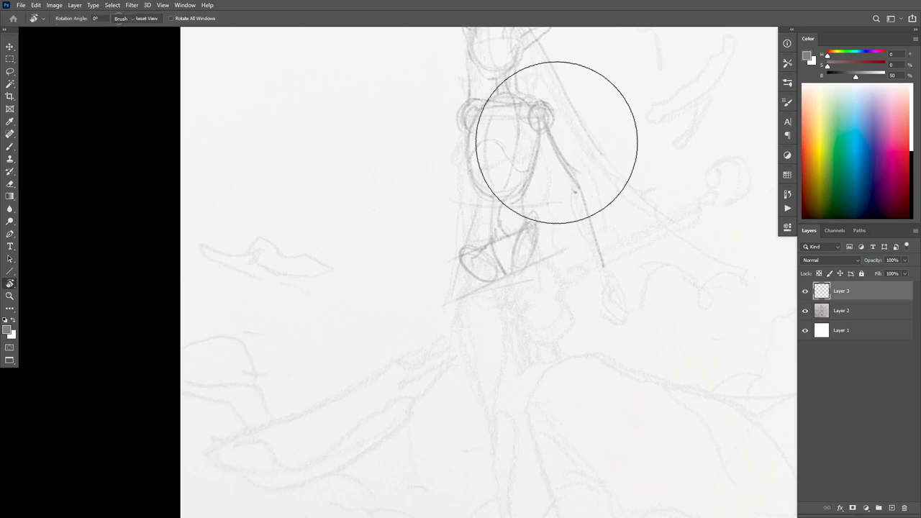
{"action": "key", "text": "bracketleft"}
{"action": "key", "text": "bracketleft"}
{"action": "key", "text": "bracketleft"}
{"action": "key", "text": "bracketleft"}
{"action": "key", "text": "bracketleft"}
{"action": "key", "text": "bracketleft"}
{"action": "key", "text": "bracketleft"}
{"action": "key", "text": "bracketleft"}
{"action": "key", "text": "bracketleft"}
{"action": "key", "text": "bracketleft"}
{"action": "key", "text": "bracketleft"}
{"action": "key", "text": "bracketleft"}
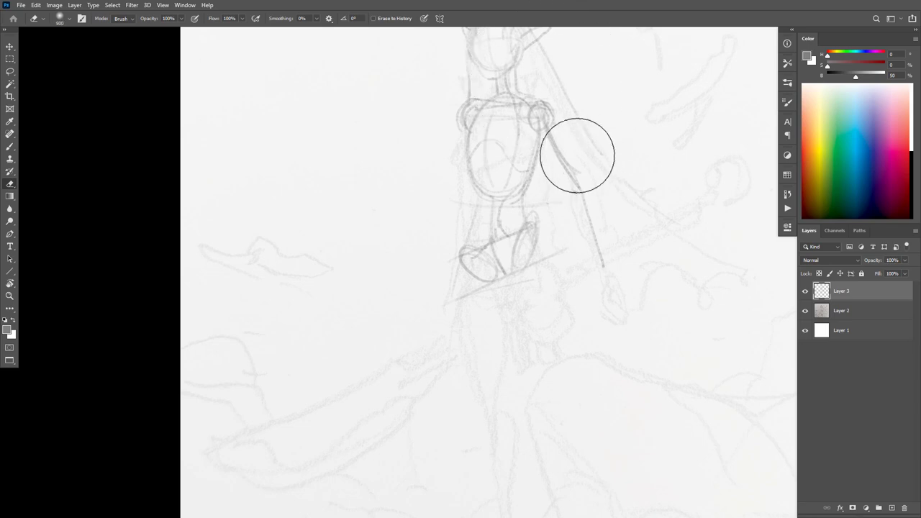
Step: Redraw the outstretched arm cleanly from shoulder through elbow to wrist and block in the hand as a boxy shape
{"action": "key", "text": "b"}
{"action": "left_click_drag", "start_coordinate": [547, 132], "coordinate": [602, 268]}
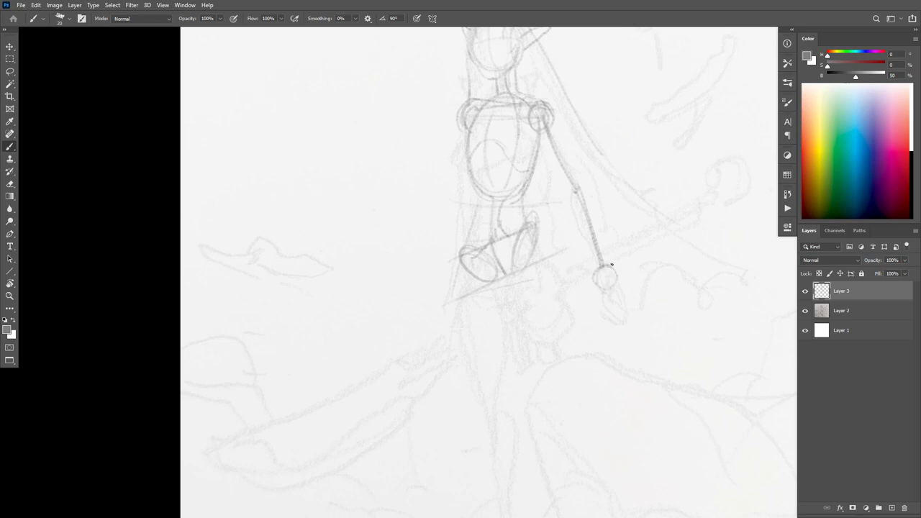
{"action": "key", "text": "a"}
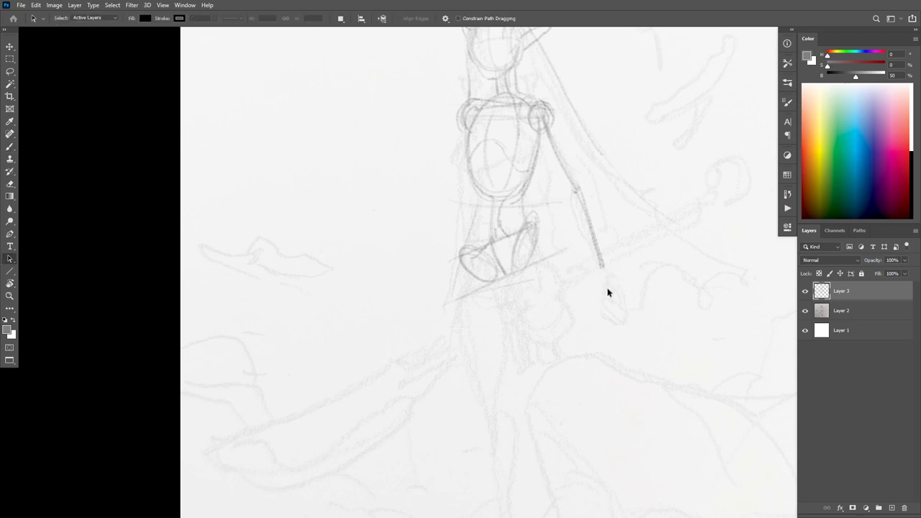
{"action": "key", "text": "b"}
{"action": "mouse_move", "coordinate": [599, 266]}
{"action": "left_mouse_down"}
{"action": "mouse_move", "coordinate": [606, 301]}
{"action": "mouse_move", "coordinate": [617, 265]}
{"action": "mouse_move", "coordinate": [623, 296]}
{"action": "left_mouse_up"}
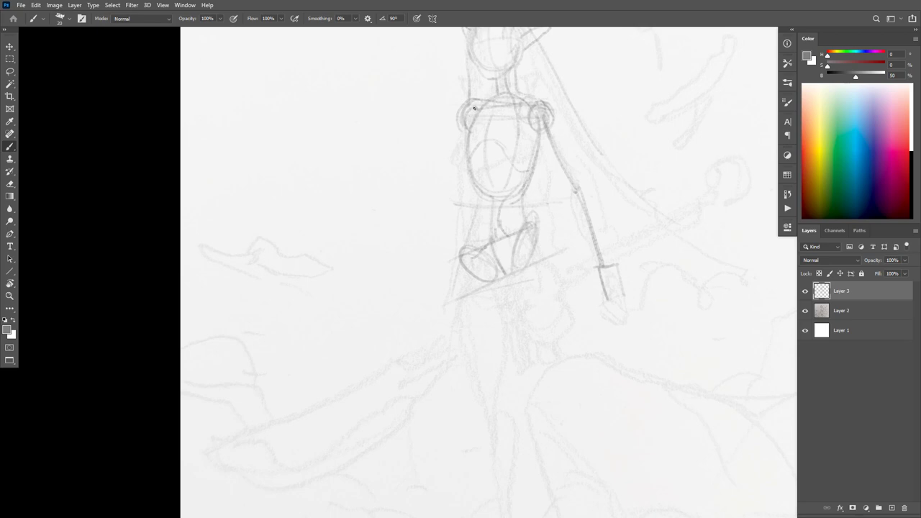
Step: Draw the other arm straight down from its shoulder joint and mark hip joints at both ends of a tilted line below the pelvis
{"action": "mouse_move", "coordinate": [464, 130]}
{"action": "left_mouse_down"}
{"action": "mouse_move", "coordinate": [464, 203]}
{"action": "mouse_move", "coordinate": [442, 236]}
{"action": "mouse_move", "coordinate": [464, 237]}
{"action": "mouse_move", "coordinate": [460, 205]}
{"action": "left_mouse_up"}
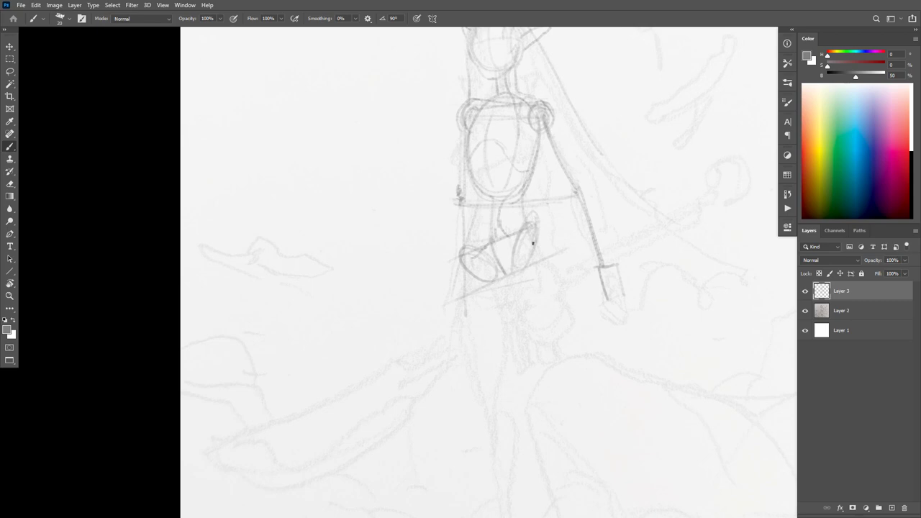
{"action": "mouse_move", "coordinate": [477, 266]}
{"action": "left_mouse_down"}
{"action": "mouse_move", "coordinate": [465, 284]}
{"action": "mouse_move", "coordinate": [479, 275]}
{"action": "left_mouse_up"}
{"action": "mouse_move", "coordinate": [459, 284]}
{"action": "left_mouse_down"}
{"action": "mouse_move", "coordinate": [550, 242]}
{"action": "mouse_move", "coordinate": [515, 251]}
{"action": "mouse_move", "coordinate": [539, 252]}
{"action": "left_mouse_up"}
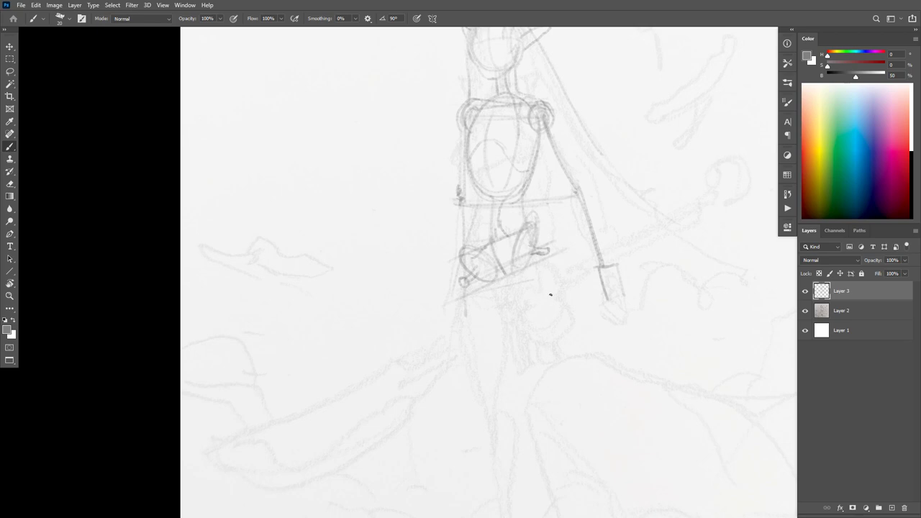
Step: Sketch the bent leg's short foreshortened thigh and the long line of the standing leg down towards the foot
{"action": "left_click_drag", "start_coordinate": [551, 290], "coordinate": [547, 285]}
{"action": "left_click_drag", "start_coordinate": [543, 251], "coordinate": [545, 286]}
{"action": "left_click_drag", "start_coordinate": [464, 284], "coordinate": [483, 387]}
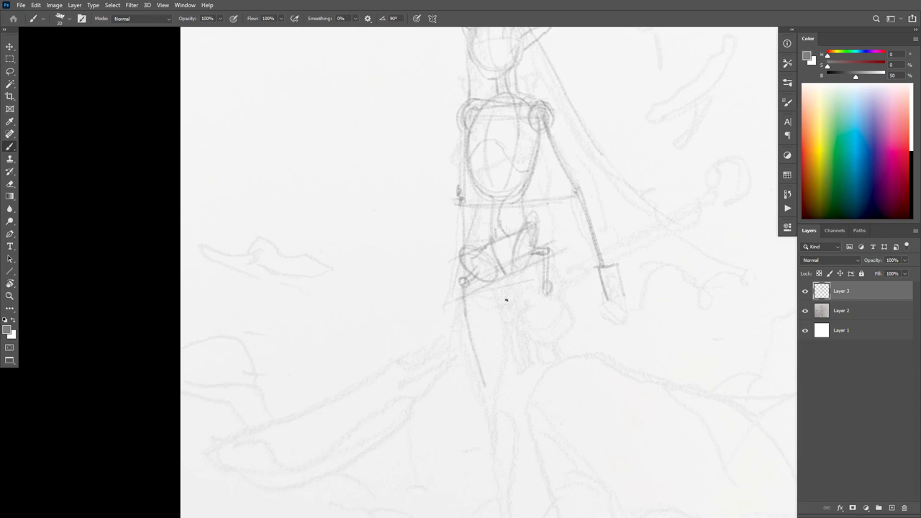
{"action": "mouse_move", "coordinate": [464, 274]}
{"action": "left_mouse_down"}
{"action": "mouse_move", "coordinate": [489, 382]}
{"action": "mouse_move", "coordinate": [490, 504]}
{"action": "left_mouse_up"}
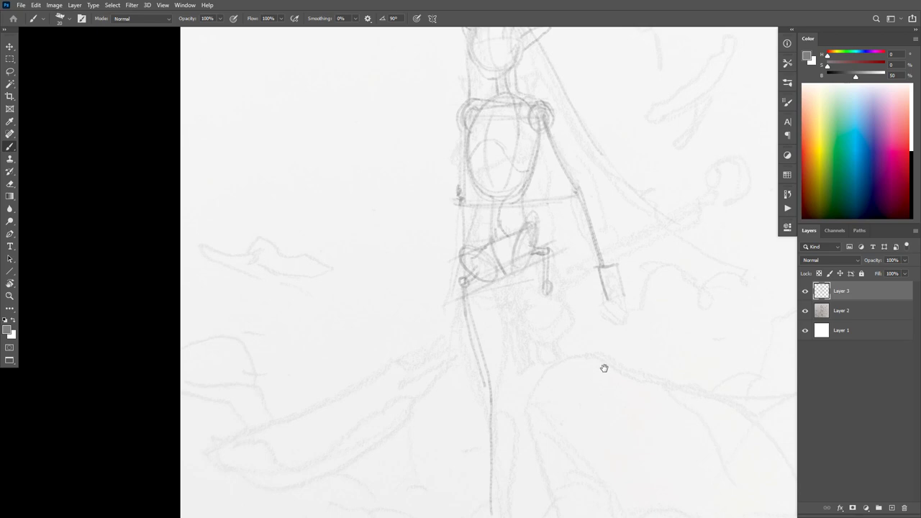
{"action": "left_click_drag", "start_coordinate": [602, 369], "coordinate": [592, 253]}
{"action": "left_click_drag", "start_coordinate": [486, 306], "coordinate": [487, 425]}
{"action": "left_click_drag", "start_coordinate": [495, 332], "coordinate": [497, 434]}
{"action": "mouse_move", "coordinate": [447, 274]}
{"action": "left_mouse_down"}
{"action": "mouse_move", "coordinate": [451, 231]}
{"action": "mouse_move", "coordinate": [477, 277]}
{"action": "left_mouse_up"}
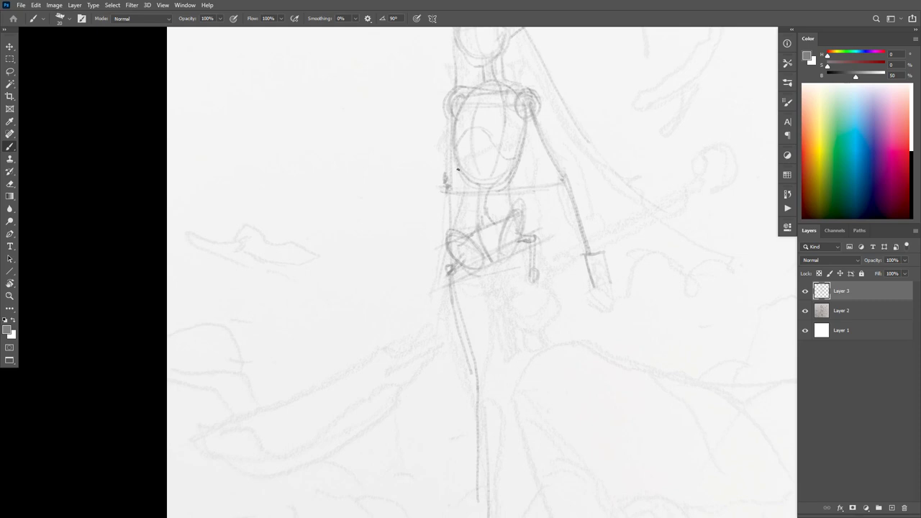
{"action": "left_click_drag", "start_coordinate": [458, 170], "coordinate": [439, 325]}
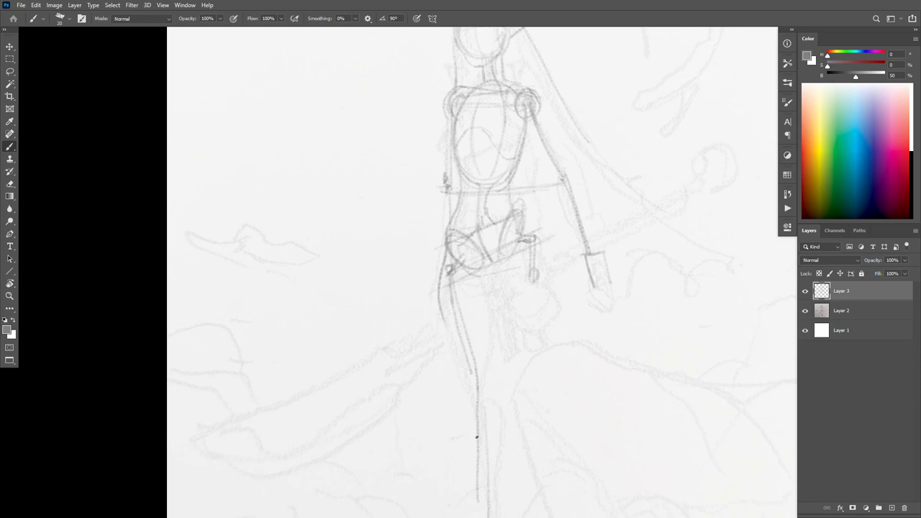
{"action": "mouse_move", "coordinate": [513, 175]}
{"action": "left_mouse_down"}
{"action": "mouse_move", "coordinate": [515, 198]}
{"action": "mouse_move", "coordinate": [543, 248]}
{"action": "left_mouse_up"}
{"action": "key", "text": "ctrl+z"}
{"action": "key", "text": "ctrl+z"}
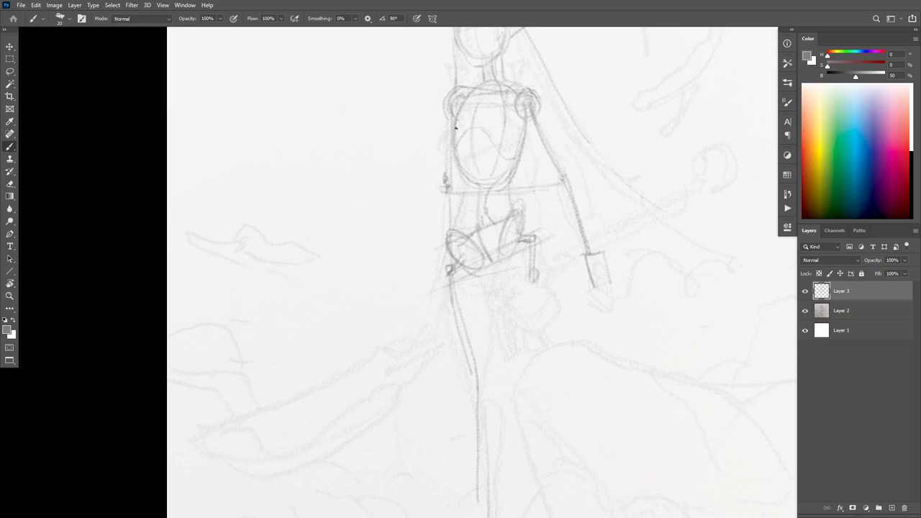
Step: Reinforce the ribcage's side contour and add a round knee joint to the bent leg
{"action": "left_click_drag", "start_coordinate": [531, 126], "coordinate": [507, 178]}
{"action": "left_click_drag", "start_coordinate": [481, 97], "coordinate": [474, 149]}
{"action": "left_click_drag", "start_coordinate": [523, 160], "coordinate": [496, 192]}
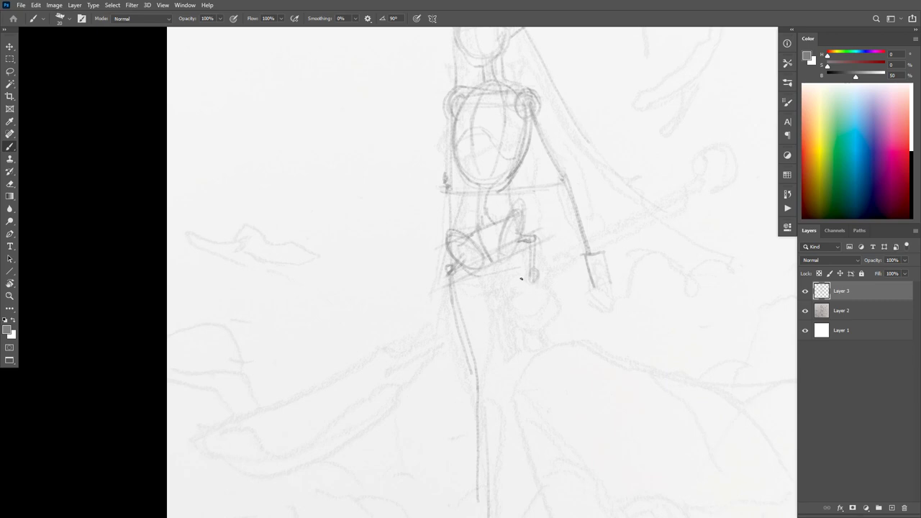
{"action": "left_click_drag", "start_coordinate": [528, 274], "coordinate": [536, 277]}
{"action": "mouse_move", "coordinate": [530, 219]}
{"action": "left_mouse_down"}
{"action": "mouse_move", "coordinate": [558, 264]}
{"action": "mouse_move", "coordinate": [509, 292]}
{"action": "left_mouse_up"}
{"action": "mouse_move", "coordinate": [515, 235]}
{"action": "left_mouse_down"}
{"action": "mouse_move", "coordinate": [518, 311]}
{"action": "mouse_move", "coordinate": [545, 238]}
{"action": "left_mouse_up"}
{"action": "left_click_drag", "start_coordinate": [524, 283], "coordinate": [521, 308]}
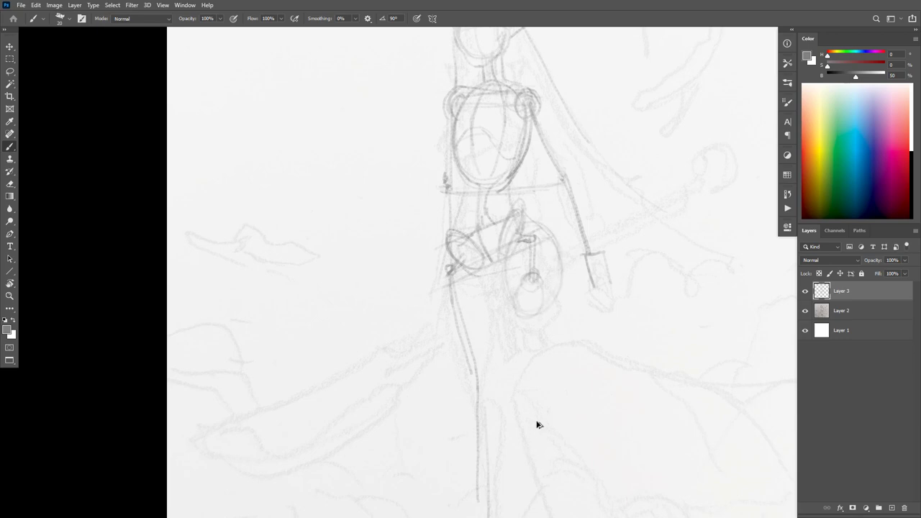
{"action": "key", "text": "ctrl+z"}
{"action": "key", "text": "ctrl+z"}
{"action": "key", "text": "ctrl+z"}
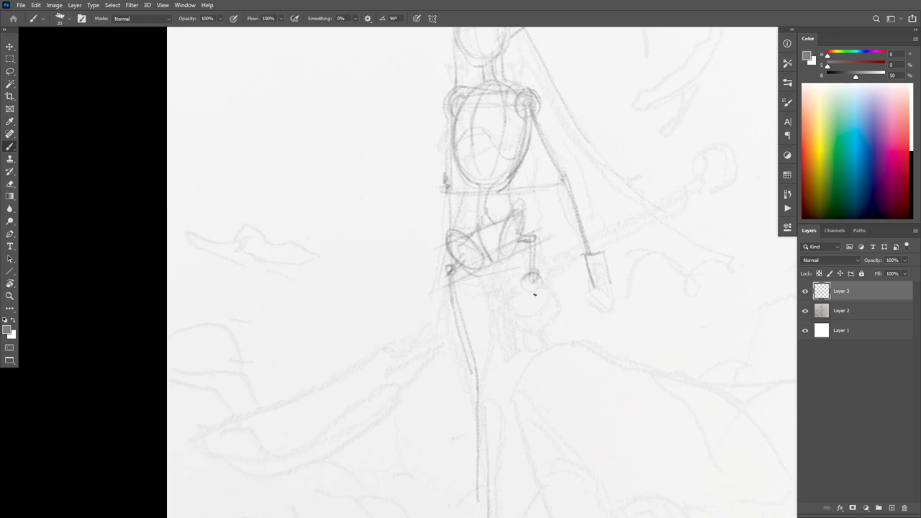
Step: Draw the bent leg's lower segment with an oval foot, and darken the hip joints and the standing leg around the knee
{"action": "mouse_move", "coordinate": [532, 277]}
{"action": "left_mouse_down"}
{"action": "mouse_move", "coordinate": [529, 309]}
{"action": "mouse_move", "coordinate": [538, 299]}
{"action": "mouse_move", "coordinate": [529, 278]}
{"action": "mouse_move", "coordinate": [523, 307]}
{"action": "mouse_move", "coordinate": [536, 302]}
{"action": "mouse_move", "coordinate": [536, 278]}
{"action": "mouse_move", "coordinate": [532, 314]}
{"action": "mouse_move", "coordinate": [538, 308]}
{"action": "mouse_move", "coordinate": [525, 326]}
{"action": "mouse_move", "coordinate": [538, 352]}
{"action": "mouse_move", "coordinate": [529, 309]}
{"action": "mouse_move", "coordinate": [541, 337]}
{"action": "mouse_move", "coordinate": [531, 320]}
{"action": "mouse_move", "coordinate": [517, 345]}
{"action": "mouse_move", "coordinate": [550, 342]}
{"action": "mouse_move", "coordinate": [520, 353]}
{"action": "mouse_move", "coordinate": [557, 379]}
{"action": "mouse_move", "coordinate": [570, 353]}
{"action": "mouse_move", "coordinate": [577, 275]}
{"action": "left_mouse_up"}
{"action": "mouse_move", "coordinate": [495, 382]}
{"action": "left_mouse_down"}
{"action": "mouse_move", "coordinate": [499, 437]}
{"action": "mouse_move", "coordinate": [520, 483]}
{"action": "left_mouse_up"}
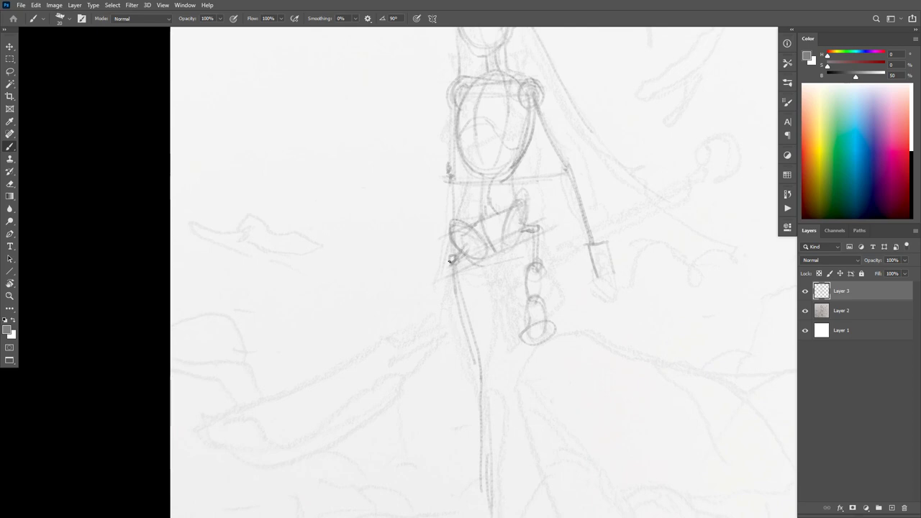
{"action": "left_click_drag", "start_coordinate": [452, 259], "coordinate": [450, 270]}
{"action": "left_click_drag", "start_coordinate": [529, 227], "coordinate": [537, 228]}
{"action": "left_click_drag", "start_coordinate": [694, 341], "coordinate": [657, 256]}
{"action": "left_click_drag", "start_coordinate": [643, 315], "coordinate": [643, 411]}
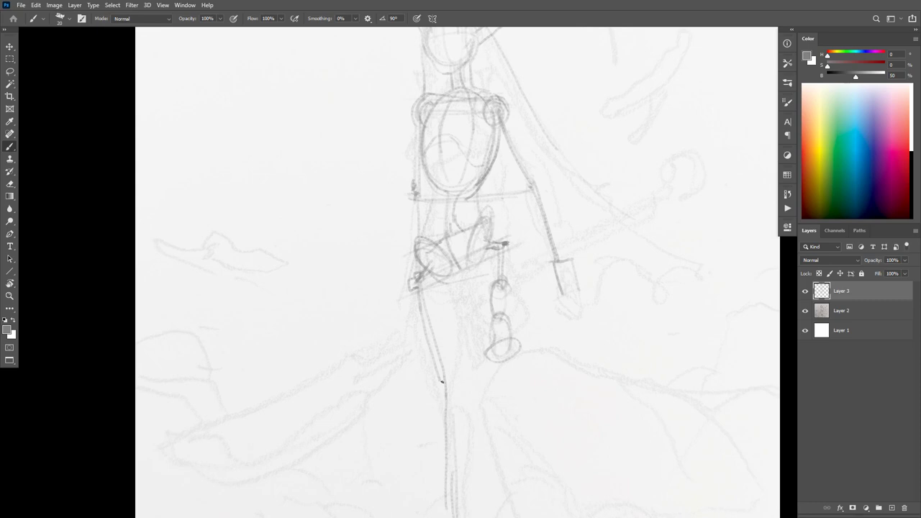
{"action": "left_click_drag", "start_coordinate": [441, 381], "coordinate": [446, 416]}
{"action": "key", "text": "ctrl+minus"}
{"action": "key", "text": "ctrl+minus"}
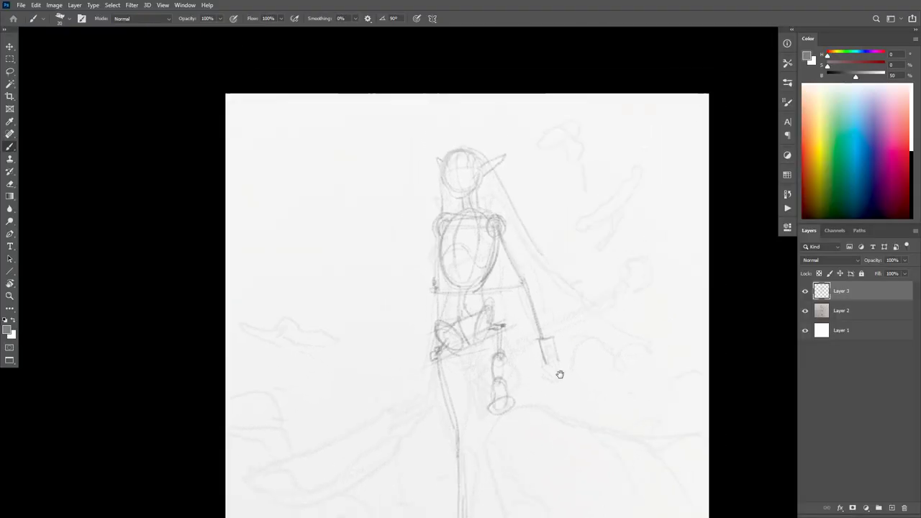
{"action": "mouse_move", "coordinate": [560, 374]}
{"action": "left_mouse_down"}
{"action": "mouse_move", "coordinate": [566, 286]}
{"action": "mouse_move", "coordinate": [565, 307]}
{"action": "left_mouse_up"}
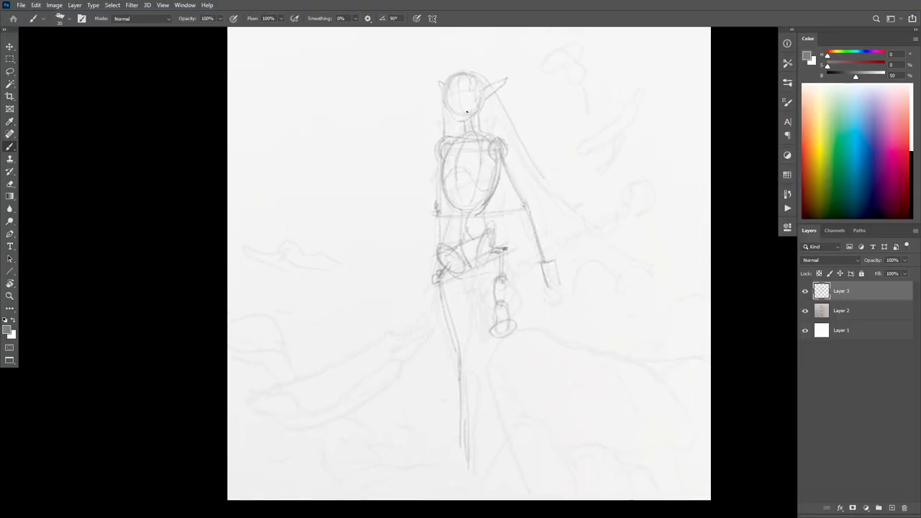
{"action": "left_click_drag", "start_coordinate": [421, 73], "coordinate": [416, 276]}
{"action": "key", "text": "ctrl+z"}
{"action": "key", "text": "ctrl+z"}
{"action": "mouse_move", "coordinate": [464, 487]}
{"action": "left_mouse_down"}
{"action": "mouse_move", "coordinate": [453, 489]}
{"action": "mouse_move", "coordinate": [464, 496]}
{"action": "left_mouse_up"}
{"action": "key", "text": "ctrl+z"}
{"action": "key", "text": "ctrl+z"}
Step: Redraw the standing leg with an oval knee and block in both hands as simple shapes
{"action": "mouse_move", "coordinate": [459, 368]}
{"action": "left_mouse_down"}
{"action": "mouse_move", "coordinate": [453, 391]}
{"action": "mouse_move", "coordinate": [458, 368]}
{"action": "left_mouse_up"}
{"action": "mouse_move", "coordinate": [438, 285]}
{"action": "left_mouse_down"}
{"action": "mouse_move", "coordinate": [459, 378]}
{"action": "mouse_move", "coordinate": [460, 449]}
{"action": "left_mouse_up"}
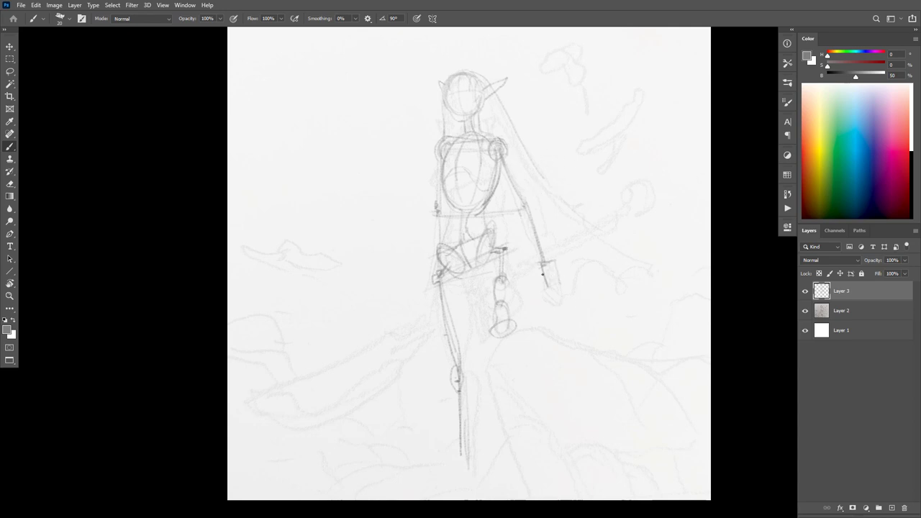
{"action": "left_click_drag", "start_coordinate": [536, 266], "coordinate": [539, 286]}
{"action": "mouse_move", "coordinate": [455, 300]}
{"action": "left_mouse_down"}
{"action": "mouse_move", "coordinate": [442, 308]}
{"action": "mouse_move", "coordinate": [443, 329]}
{"action": "left_mouse_up"}
{"action": "left_click_drag", "start_coordinate": [452, 302], "coordinate": [455, 329]}
Step: Sketch the polearm's long diagonal shaft through both hands, undoing the unwanted reinforcing strokes
{"action": "left_click_drag", "start_coordinate": [428, 323], "coordinate": [611, 215]}
{"action": "left_click_drag", "start_coordinate": [486, 295], "coordinate": [637, 204]}
{"action": "mouse_move", "coordinate": [433, 330]}
{"action": "left_mouse_down"}
{"action": "mouse_move", "coordinate": [625, 210]}
{"action": "mouse_move", "coordinate": [401, 341]}
{"action": "left_mouse_up"}
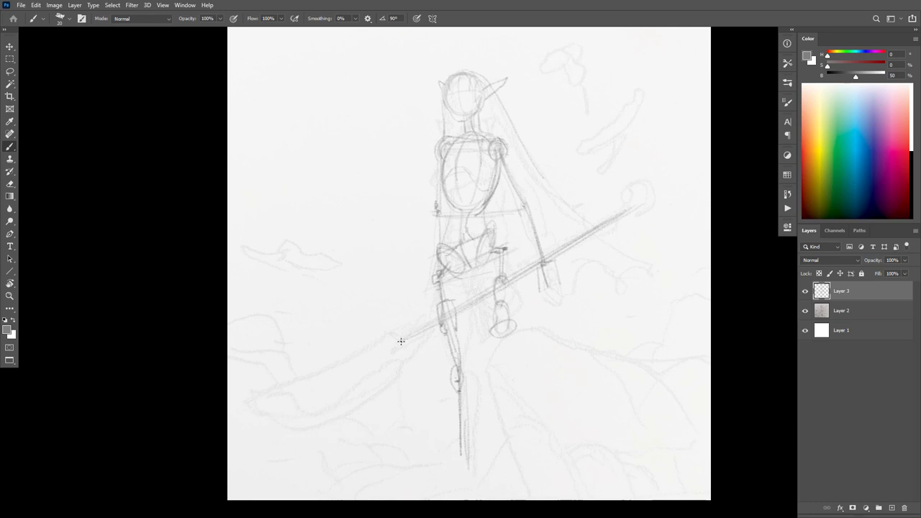
{"action": "key", "text": "ctrl+z"}
{"action": "key", "text": "ctrl+z"}
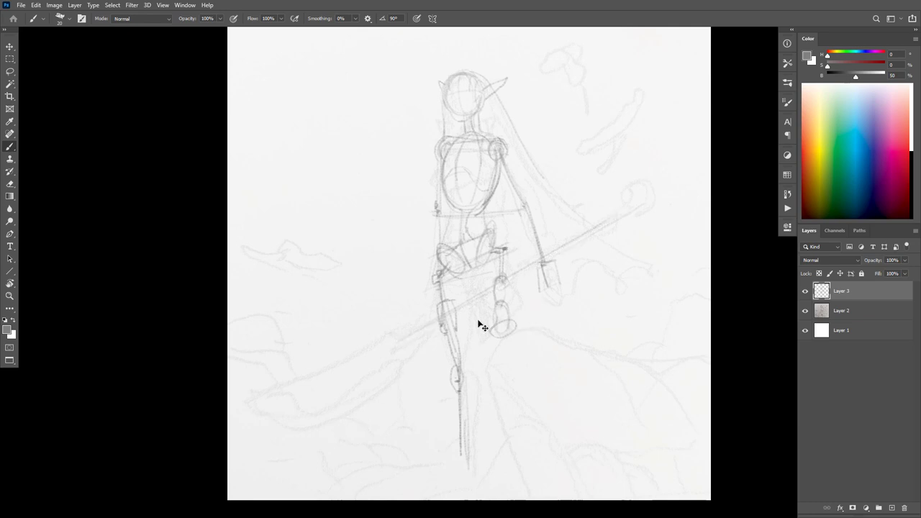
Step: Outline the polearm's broad curved blade with its collar, and finish the shaft with a curved upper end and round pommel
{"action": "mouse_move", "coordinate": [434, 327]}
{"action": "left_mouse_down"}
{"action": "mouse_move", "coordinate": [651, 201]}
{"action": "mouse_move", "coordinate": [409, 341]}
{"action": "mouse_move", "coordinate": [269, 390]}
{"action": "mouse_move", "coordinate": [276, 421]}
{"action": "mouse_move", "coordinate": [400, 372]}
{"action": "mouse_move", "coordinate": [416, 356]}
{"action": "left_mouse_up"}
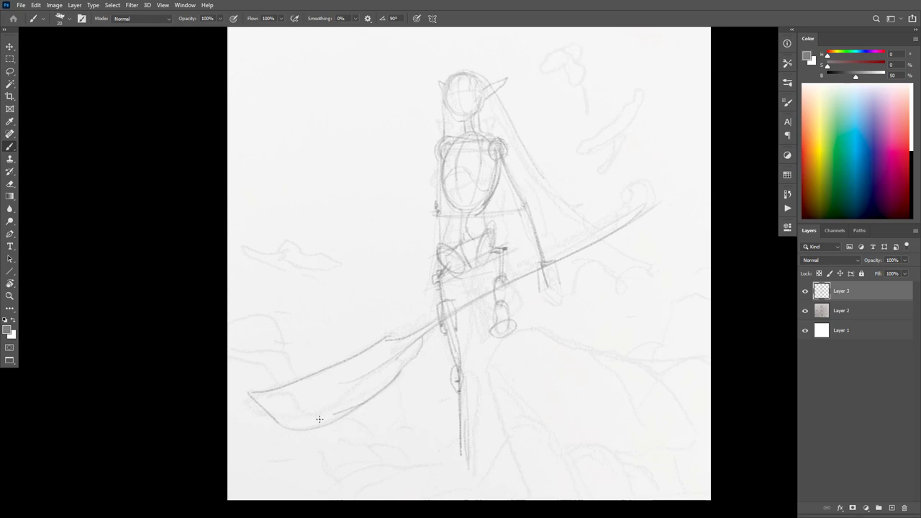
{"action": "left_click_drag", "start_coordinate": [319, 419], "coordinate": [292, 424]}
{"action": "mouse_move", "coordinate": [645, 208]}
{"action": "left_mouse_down"}
{"action": "mouse_move", "coordinate": [644, 186]}
{"action": "mouse_move", "coordinate": [636, 182]}
{"action": "mouse_move", "coordinate": [627, 209]}
{"action": "mouse_move", "coordinate": [643, 187]}
{"action": "mouse_move", "coordinate": [632, 204]}
{"action": "mouse_move", "coordinate": [643, 196]}
{"action": "mouse_move", "coordinate": [623, 188]}
{"action": "mouse_move", "coordinate": [617, 221]}
{"action": "mouse_move", "coordinate": [505, 275]}
{"action": "left_mouse_up"}
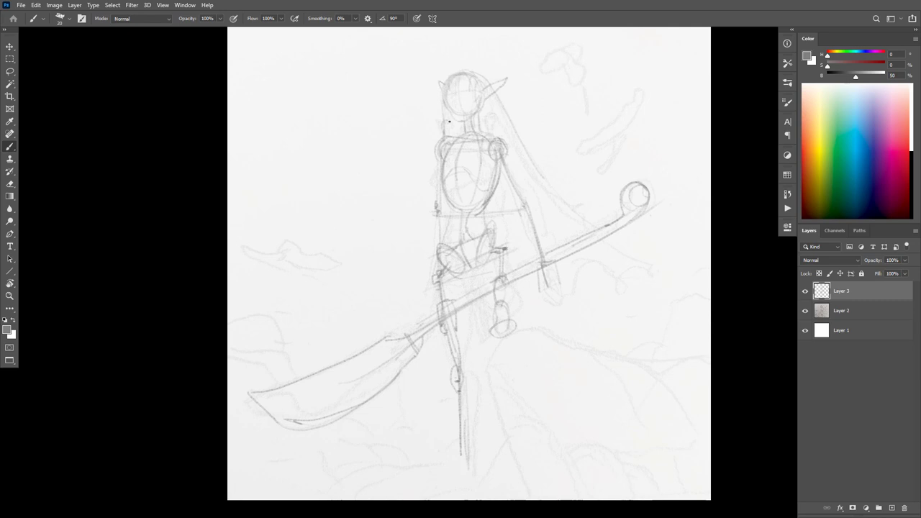
Step: Outline the large foreground form beneath the raised foot out to the canvas edge and add its first inner contours
{"action": "left_click_drag", "start_coordinate": [586, 297], "coordinate": [587, 308]}
{"action": "left_click", "coordinate": [590, 302], "text": "alt"}
{"action": "left_click_drag", "start_coordinate": [597, 341], "coordinate": [592, 343]}
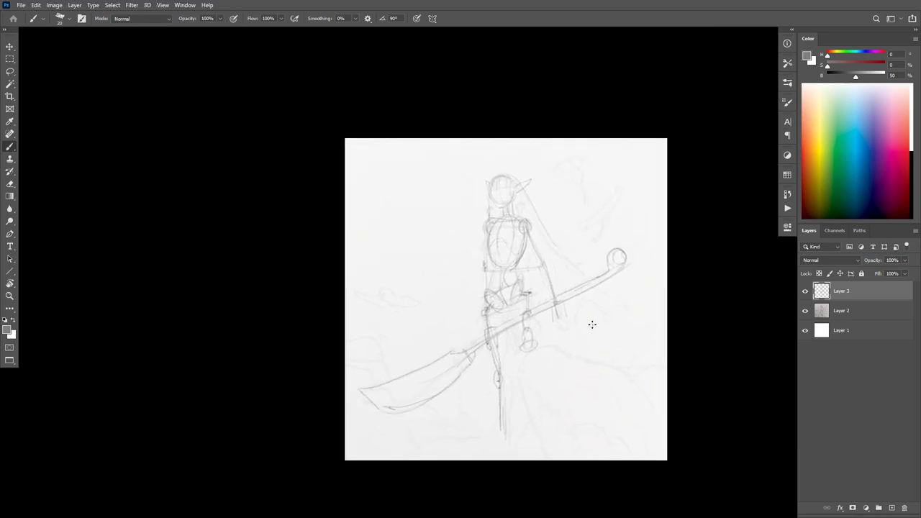
{"action": "scroll", "coordinate": [578, 343], "scroll_direction": "up", "scroll_amount": 3}
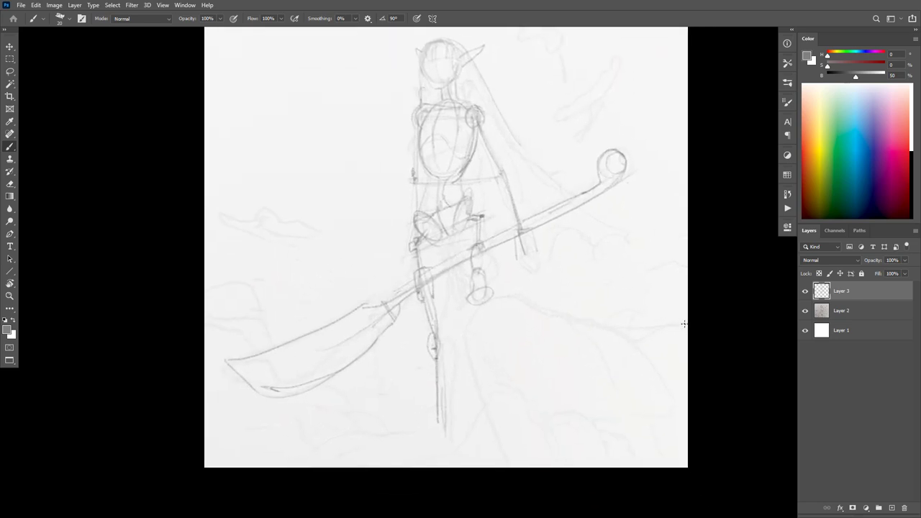
{"action": "mouse_move", "coordinate": [684, 324]}
{"action": "left_mouse_down"}
{"action": "mouse_move", "coordinate": [627, 329]}
{"action": "mouse_move", "coordinate": [510, 294]}
{"action": "mouse_move", "coordinate": [484, 302]}
{"action": "mouse_move", "coordinate": [464, 336]}
{"action": "mouse_move", "coordinate": [476, 394]}
{"action": "left_mouse_up"}
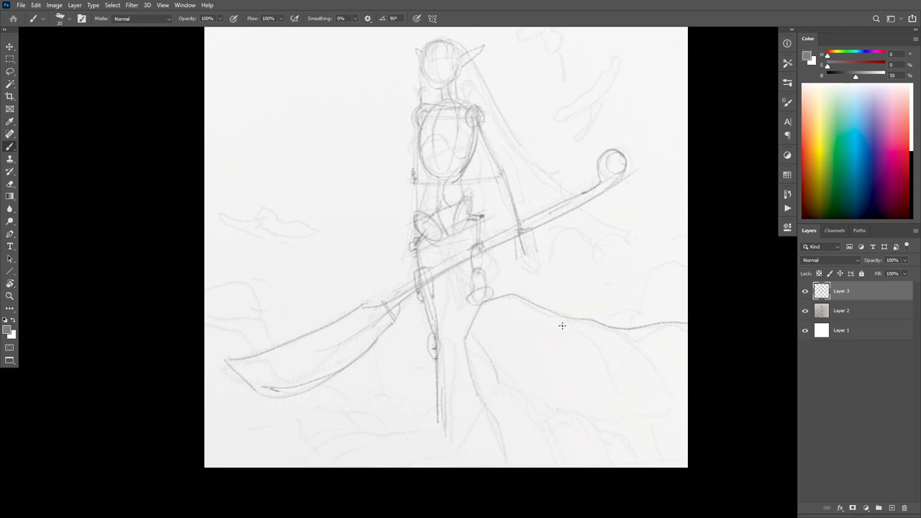
{"action": "mouse_move", "coordinate": [561, 323]}
{"action": "left_mouse_down"}
{"action": "mouse_move", "coordinate": [494, 376]}
{"action": "mouse_move", "coordinate": [470, 343]}
{"action": "mouse_move", "coordinate": [517, 390]}
{"action": "mouse_move", "coordinate": [582, 417]}
{"action": "mouse_move", "coordinate": [551, 460]}
{"action": "left_mouse_up"}
{"action": "left_click_drag", "start_coordinate": [583, 413], "coordinate": [630, 387]}
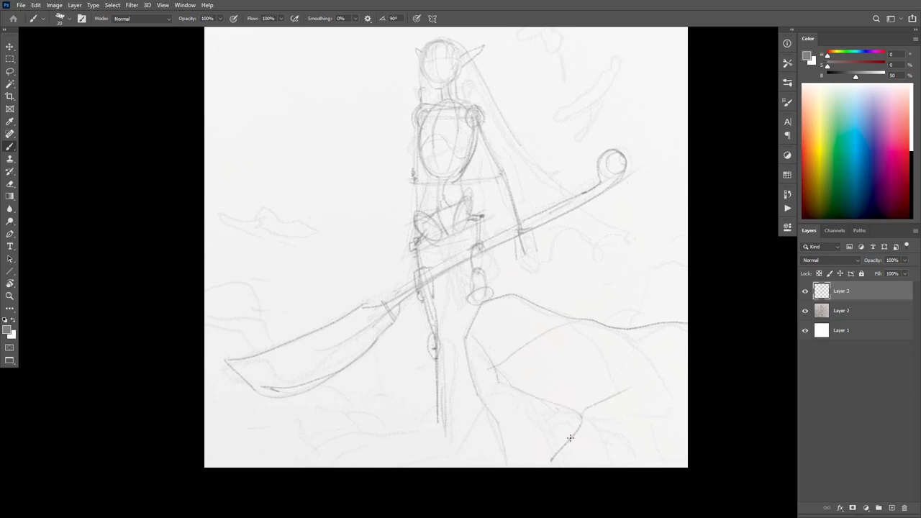
Step: Draw the bumpy lower edge of the foreground form and a long slanted base line beneath it
{"action": "mouse_move", "coordinate": [563, 408]}
{"action": "left_mouse_down"}
{"action": "mouse_move", "coordinate": [584, 410]}
{"action": "mouse_move", "coordinate": [538, 392]}
{"action": "left_mouse_up"}
{"action": "left_click_drag", "start_coordinate": [630, 399], "coordinate": [501, 466]}
{"action": "mouse_move", "coordinate": [644, 415]}
{"action": "left_mouse_down"}
{"action": "mouse_move", "coordinate": [687, 430]}
{"action": "mouse_move", "coordinate": [553, 443]}
{"action": "left_mouse_up"}
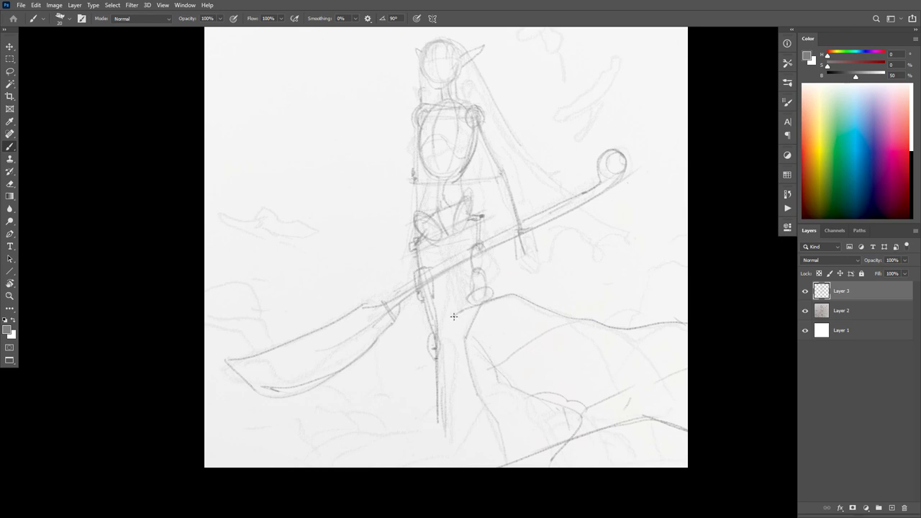
Step: Add the near side edge of the foreground form and a second wavy line along its upper ridge, then check the sketch without the interface
{"action": "left_click_drag", "start_coordinate": [454, 316], "coordinate": [452, 332]}
{"action": "left_click_drag", "start_coordinate": [543, 308], "coordinate": [573, 308]}
{"action": "left_click_drag", "start_coordinate": [661, 318], "coordinate": [582, 310]}
{"action": "mouse_move", "coordinate": [465, 366]}
{"action": "left_mouse_down"}
{"action": "mouse_move", "coordinate": [465, 425]}
{"action": "mouse_move", "coordinate": [421, 464]}
{"action": "left_mouse_up"}
{"action": "key", "text": "Tab"}
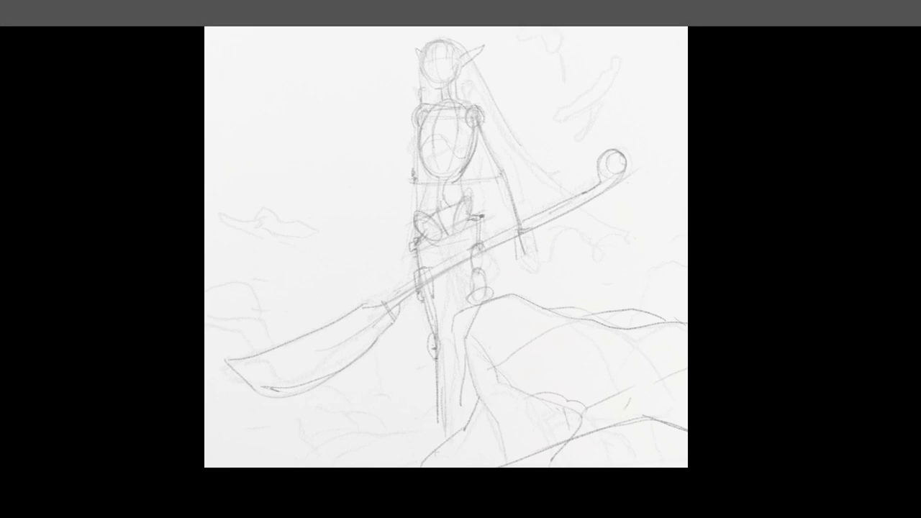
{"action": "key", "text": "Tab"}
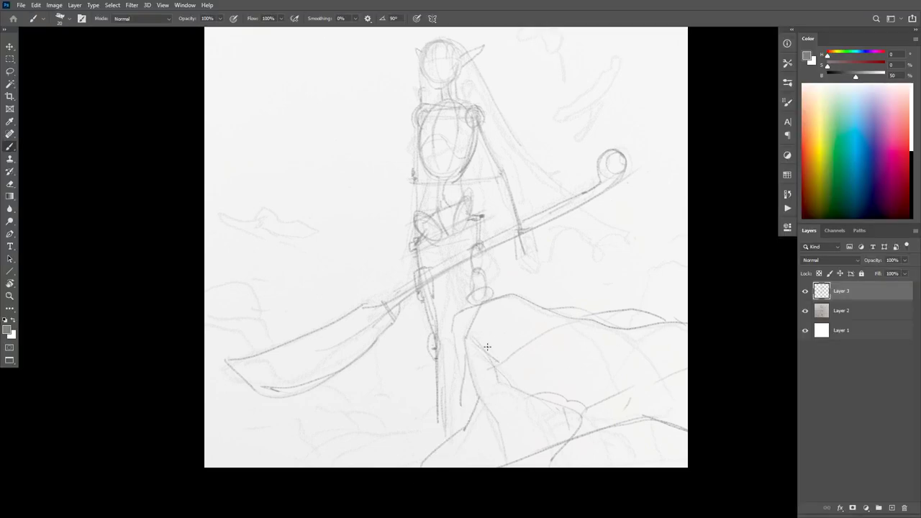
Step: Define the foreground form's inner folds and wavy lower rim, undoing the first large curve
{"action": "mouse_move", "coordinate": [494, 322]}
{"action": "left_mouse_down"}
{"action": "mouse_move", "coordinate": [568, 350]}
{"action": "mouse_move", "coordinate": [558, 432]}
{"action": "left_mouse_up"}
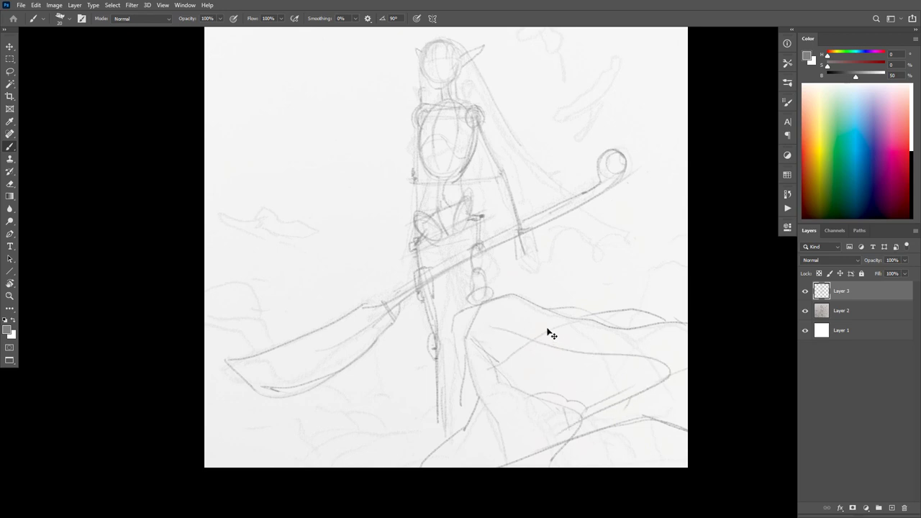
{"action": "key", "text": "ctrl+z"}
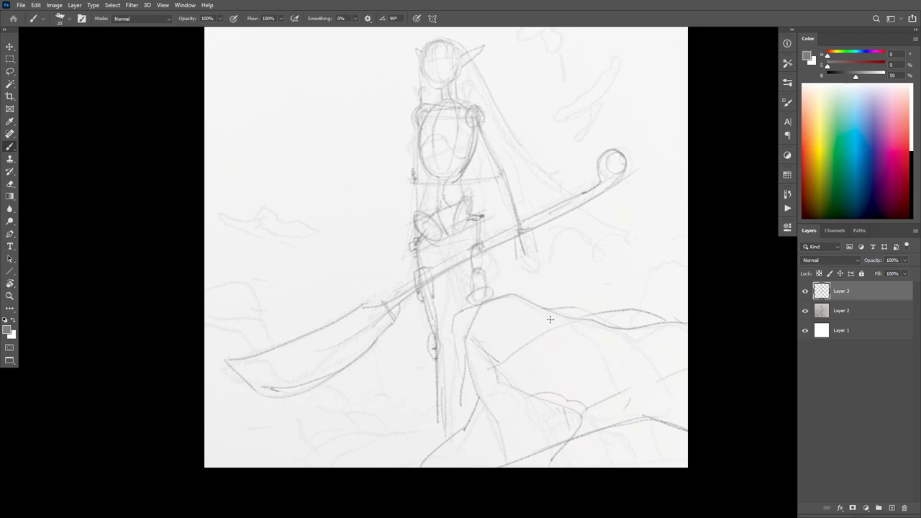
{"action": "left_click_drag", "start_coordinate": [550, 320], "coordinate": [542, 332]}
{"action": "mouse_move", "coordinate": [486, 351]}
{"action": "left_mouse_down"}
{"action": "mouse_move", "coordinate": [489, 376]}
{"action": "mouse_move", "coordinate": [509, 387]}
{"action": "mouse_move", "coordinate": [499, 389]}
{"action": "mouse_move", "coordinate": [629, 388]}
{"action": "mouse_move", "coordinate": [532, 394]}
{"action": "left_mouse_up"}
{"action": "left_click_drag", "start_coordinate": [631, 387], "coordinate": [540, 450]}
{"action": "left_click_drag", "start_coordinate": [652, 376], "coordinate": [610, 383]}
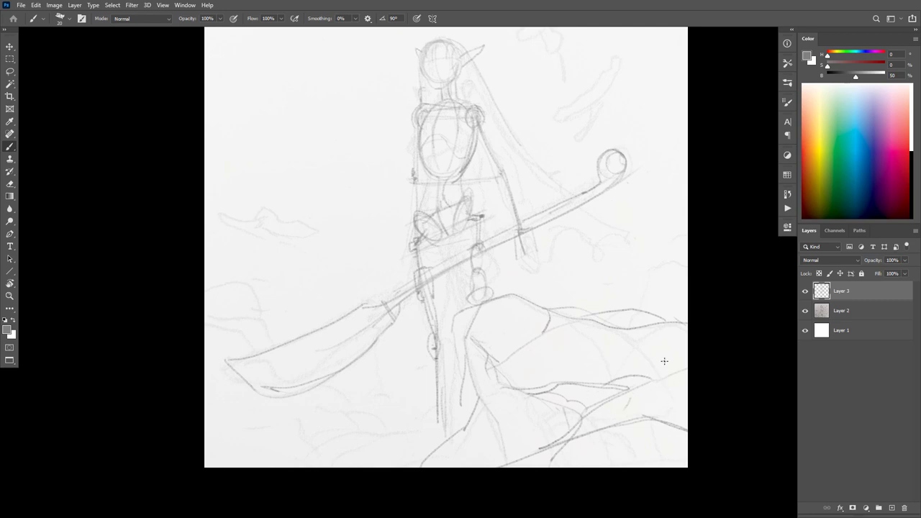
Step: Add long contour lines across the surface of the foreground form to describe its volume
{"action": "left_click_drag", "start_coordinate": [621, 335], "coordinate": [534, 383]}
{"action": "left_click_drag", "start_coordinate": [529, 317], "coordinate": [480, 338]}
{"action": "left_click_drag", "start_coordinate": [638, 408], "coordinate": [665, 416]}
{"action": "mouse_move", "coordinate": [645, 280]}
{"action": "left_mouse_down"}
{"action": "mouse_move", "coordinate": [680, 269]}
{"action": "mouse_move", "coordinate": [680, 308]}
{"action": "left_mouse_up"}
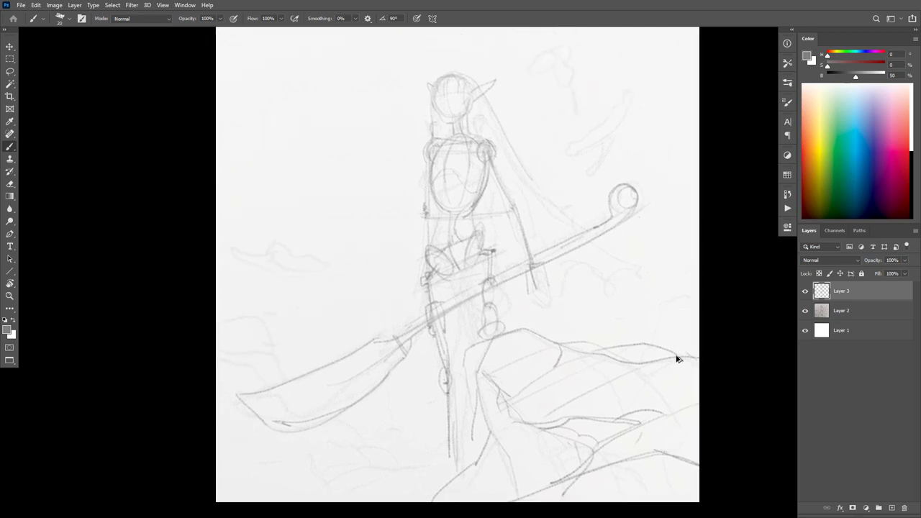
Step: Undo the last contour lines and lower folds drawn across the foreground form
{"action": "key", "text": "ctrl+z"}
{"action": "key", "text": "ctrl+z"}
{"action": "key", "text": "ctrl+z"}
{"action": "key", "text": "ctrl+z"}
{"action": "key", "text": "ctrl+z"}
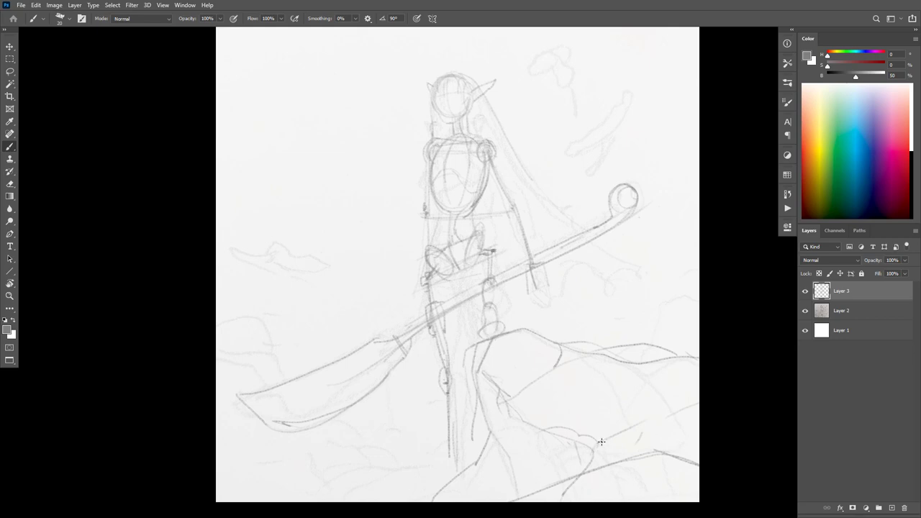
Step: Sketch the cloud outline behind the foreground form and the cloak's long outer edge with its ragged hem, discarding the stray stroke beside the figure
{"action": "mouse_move", "coordinate": [701, 294]}
{"action": "left_mouse_down"}
{"action": "mouse_move", "coordinate": [663, 305]}
{"action": "mouse_move", "coordinate": [656, 327]}
{"action": "mouse_move", "coordinate": [626, 344]}
{"action": "left_mouse_up"}
{"action": "left_click_drag", "start_coordinate": [486, 96], "coordinate": [559, 208]}
{"action": "mouse_move", "coordinate": [588, 240]}
{"action": "left_mouse_down"}
{"action": "mouse_move", "coordinate": [633, 271]}
{"action": "mouse_move", "coordinate": [607, 290]}
{"action": "mouse_move", "coordinate": [592, 271]}
{"action": "mouse_move", "coordinate": [568, 266]}
{"action": "mouse_move", "coordinate": [549, 290]}
{"action": "mouse_move", "coordinate": [535, 195]}
{"action": "mouse_move", "coordinate": [552, 283]}
{"action": "mouse_move", "coordinate": [526, 291]}
{"action": "left_mouse_up"}
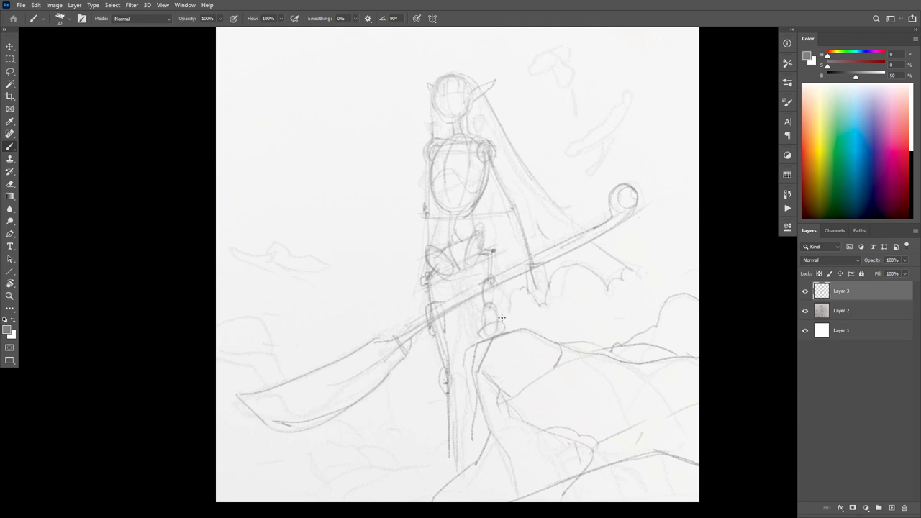
{"action": "mouse_move", "coordinate": [421, 210]}
{"action": "left_mouse_down"}
{"action": "mouse_move", "coordinate": [415, 257]}
{"action": "mouse_move", "coordinate": [400, 275]}
{"action": "left_mouse_up"}
{"action": "key", "text": "ctrl+z"}
{"action": "mouse_move", "coordinate": [579, 255]}
{"action": "left_mouse_down"}
{"action": "mouse_move", "coordinate": [618, 280]}
{"action": "mouse_move", "coordinate": [648, 266]}
{"action": "left_mouse_up"}
Step: Outline three flying rays in the sky, two beyond the cloak and one on the opposite side of the figure
{"action": "left_click_drag", "start_coordinate": [547, 382], "coordinate": [606, 302]}
{"action": "left_click_drag", "start_coordinate": [547, 281], "coordinate": [437, 368]}
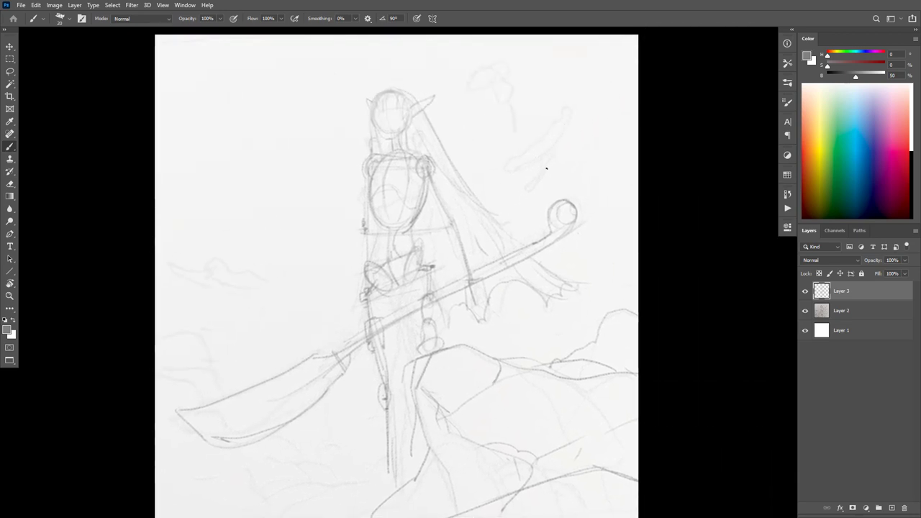
{"action": "mouse_move", "coordinate": [556, 136]}
{"action": "left_mouse_down"}
{"action": "mouse_move", "coordinate": [538, 127]}
{"action": "mouse_move", "coordinate": [527, 149]}
{"action": "left_mouse_up"}
{"action": "mouse_move", "coordinate": [574, 101]}
{"action": "left_mouse_down"}
{"action": "mouse_move", "coordinate": [570, 126]}
{"action": "mouse_move", "coordinate": [538, 166]}
{"action": "mouse_move", "coordinate": [537, 138]}
{"action": "mouse_move", "coordinate": [501, 159]}
{"action": "mouse_move", "coordinate": [504, 172]}
{"action": "mouse_move", "coordinate": [520, 171]}
{"action": "mouse_move", "coordinate": [561, 146]}
{"action": "mouse_move", "coordinate": [519, 203]}
{"action": "mouse_move", "coordinate": [549, 161]}
{"action": "left_mouse_up"}
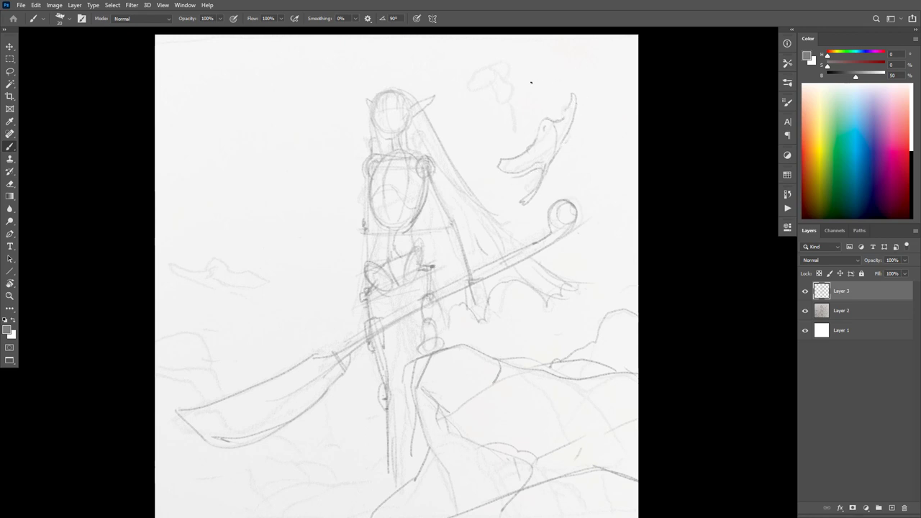
{"action": "left_click_drag", "start_coordinate": [513, 129], "coordinate": [511, 93]}
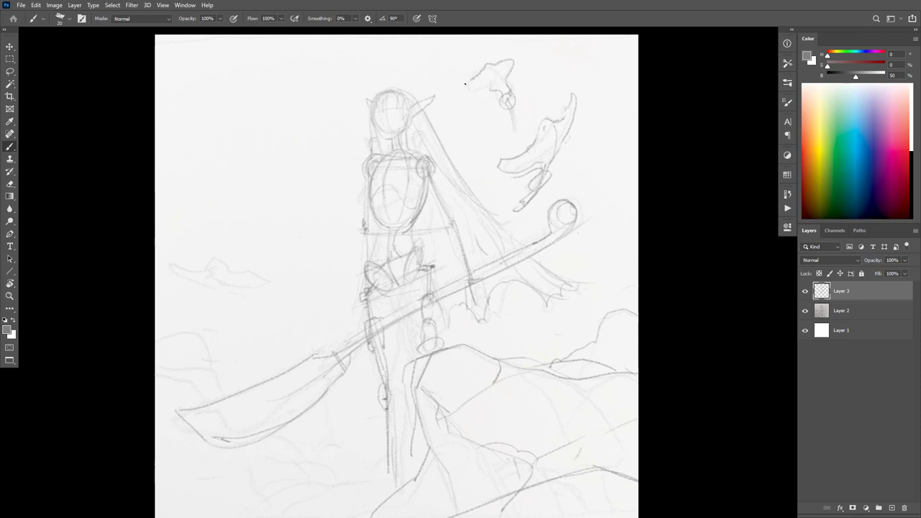
{"action": "left_click_drag", "start_coordinate": [471, 88], "coordinate": [489, 86]}
{"action": "key", "text": "space"}
{"action": "left_click_drag", "start_coordinate": [602, 226], "coordinate": [660, 229]}
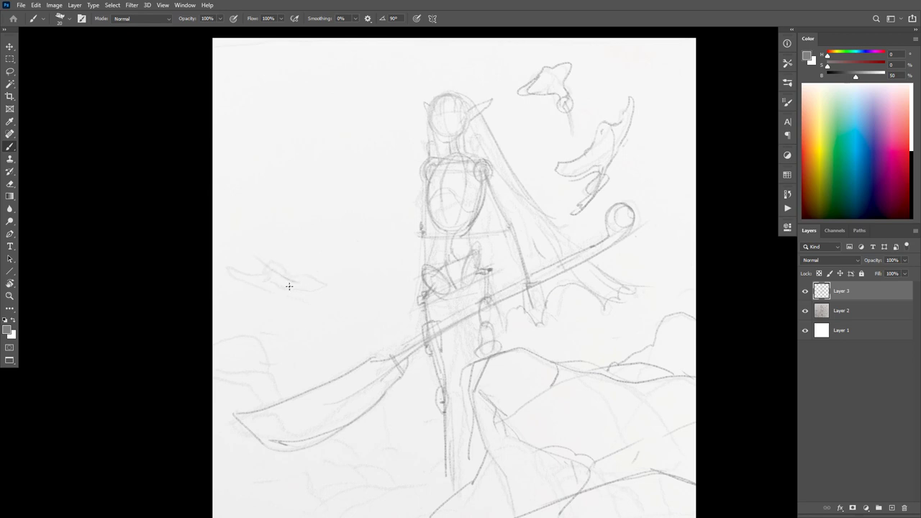
{"action": "mouse_move", "coordinate": [288, 284]}
{"action": "left_mouse_down"}
{"action": "mouse_move", "coordinate": [242, 254]}
{"action": "mouse_move", "coordinate": [284, 291]}
{"action": "mouse_move", "coordinate": [302, 292]}
{"action": "mouse_move", "coordinate": [287, 281]}
{"action": "mouse_move", "coordinate": [319, 268]}
{"action": "mouse_move", "coordinate": [305, 285]}
{"action": "mouse_move", "coordinate": [280, 289]}
{"action": "mouse_move", "coordinate": [302, 294]}
{"action": "mouse_move", "coordinate": [250, 231]}
{"action": "mouse_move", "coordinate": [278, 285]}
{"action": "mouse_move", "coordinate": [281, 272]}
{"action": "mouse_move", "coordinate": [259, 259]}
{"action": "left_mouse_up"}
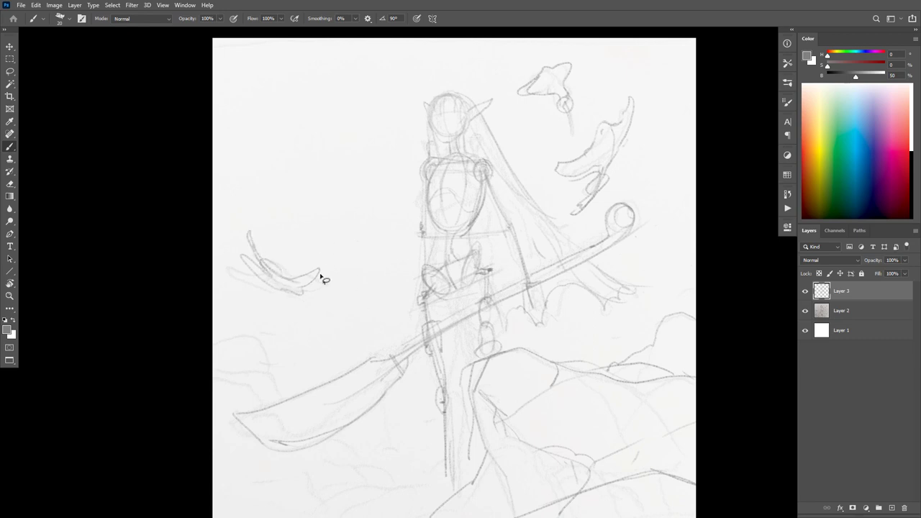
{"action": "key", "text": "l"}
{"action": "mouse_move", "coordinate": [302, 312]}
{"action": "left_mouse_down"}
{"action": "mouse_move", "coordinate": [339, 266]}
{"action": "mouse_move", "coordinate": [305, 315]}
{"action": "left_mouse_up"}
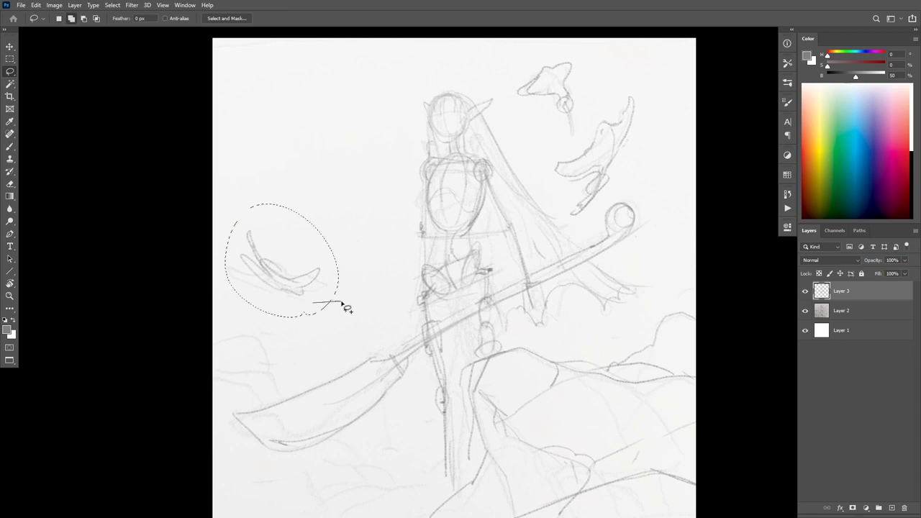
{"action": "key", "text": "ctrl+d"}
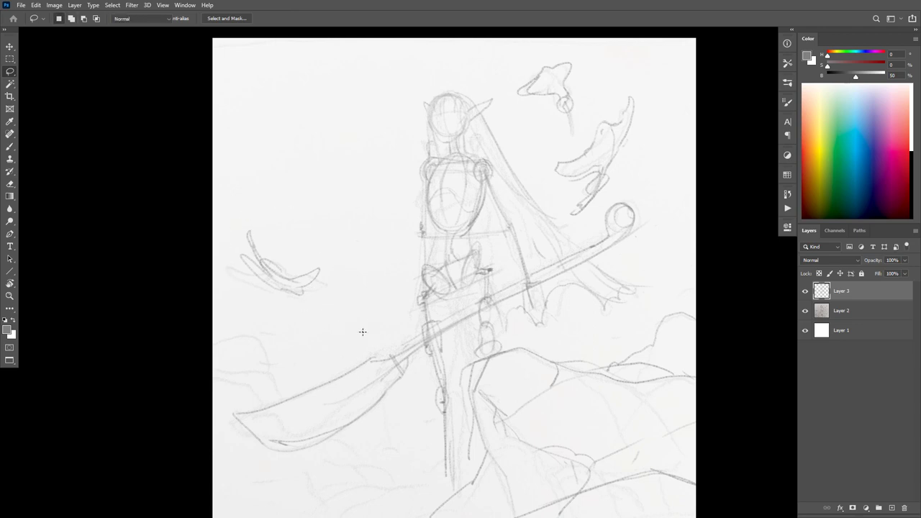
Step: Draw billowing clouds behind the weapon's blade and along the lower edge of the scene beneath it
{"action": "key", "text": "b"}
{"action": "left_click_drag", "start_coordinate": [554, 376], "coordinate": [580, 267]}
{"action": "left_click_drag", "start_coordinate": [478, 376], "coordinate": [353, 382]}
{"action": "left_click_drag", "start_coordinate": [361, 332], "coordinate": [386, 344]}
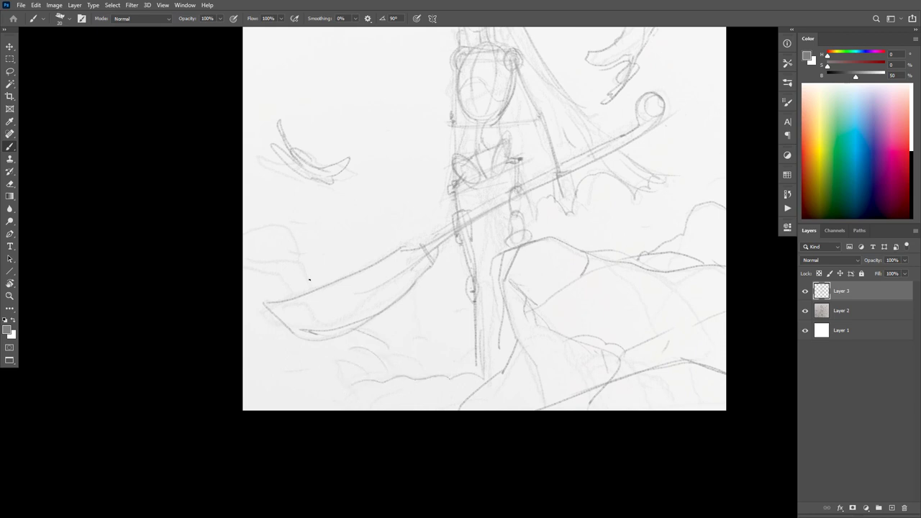
{"action": "left_click_drag", "start_coordinate": [274, 224], "coordinate": [247, 236]}
{"action": "left_click_drag", "start_coordinate": [479, 371], "coordinate": [430, 364]}
{"action": "left_click_drag", "start_coordinate": [610, 297], "coordinate": [592, 402]}
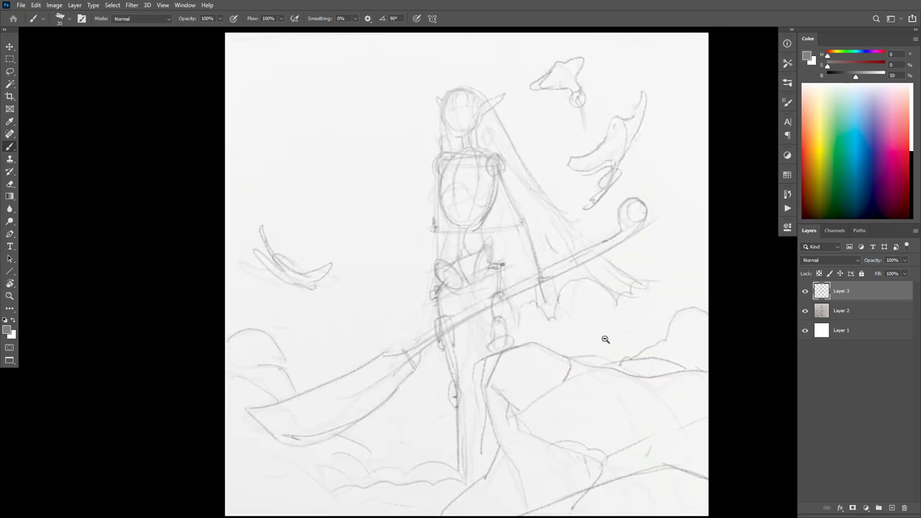
Step: Hide Layer 2, the faded thumbnail, to inspect the redrawn sketch on its own
{"action": "left_click", "coordinate": [604, 339], "text": "alt"}
{"action": "left_click", "coordinate": [805, 310]}
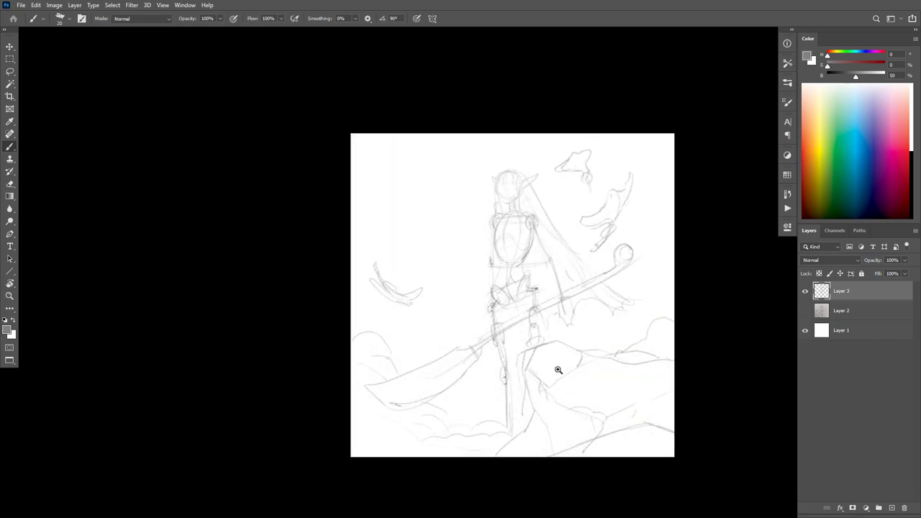
{"action": "scroll", "coordinate": [563, 367], "scroll_direction": "up", "scroll_amount": 2}
{"action": "left_click_drag", "start_coordinate": [547, 454], "coordinate": [531, 499]}
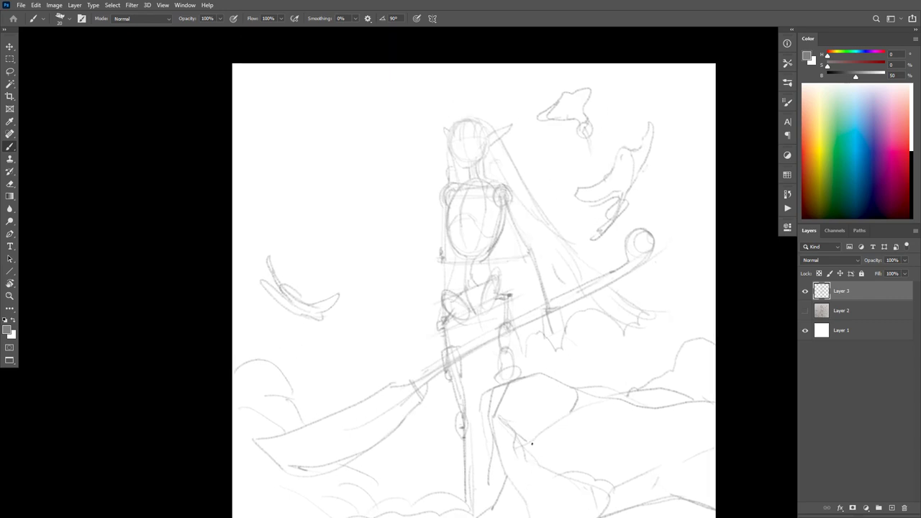
{"action": "key", "text": "f"}
{"action": "key", "text": "f"}
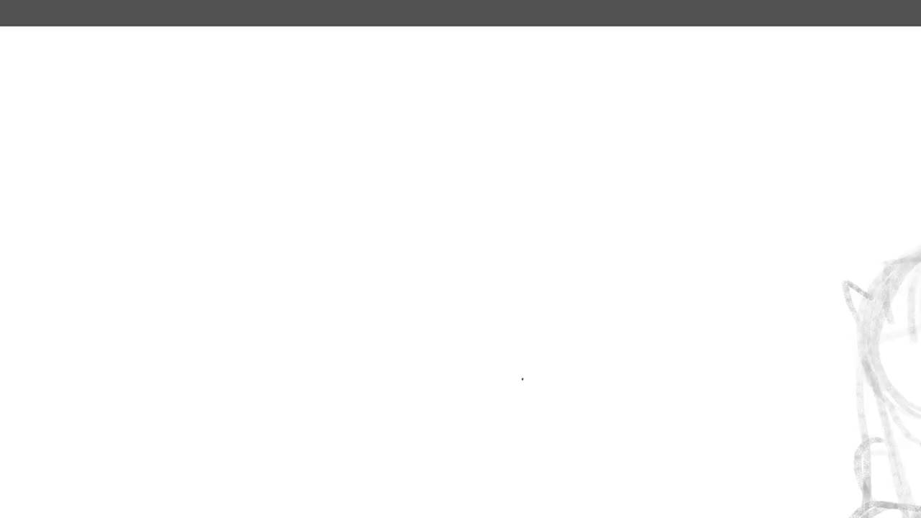
{"action": "left_click_drag", "start_coordinate": [261, 37], "coordinate": [357, 0]}
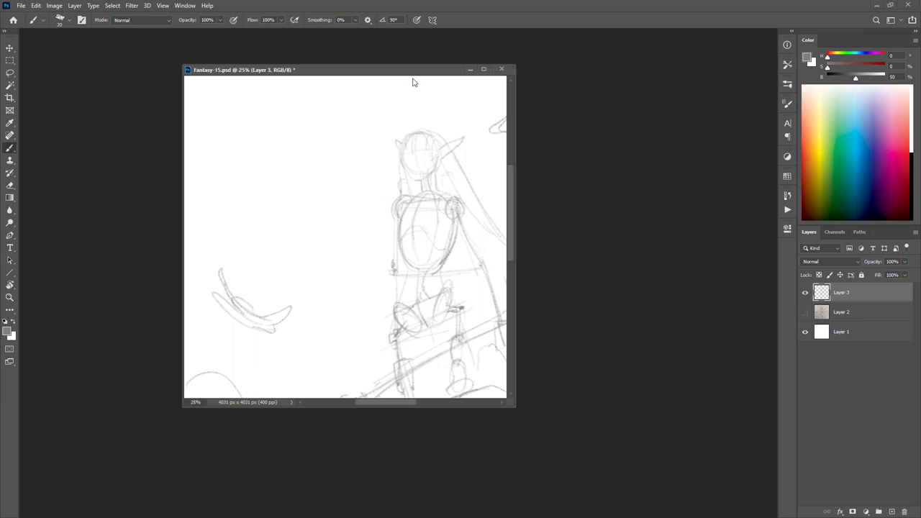
{"action": "key", "text": "f"}
{"action": "key", "text": "ctrl+0"}
{"action": "left_click", "coordinate": [566, 280], "text": "ctrl"}
{"action": "mouse_move", "coordinate": [566, 279]}
{"action": "left_mouse_down"}
{"action": "mouse_move", "coordinate": [563, 352]}
{"action": "mouse_move", "coordinate": [578, 380]}
{"action": "mouse_move", "coordinate": [560, 369]}
{"action": "left_mouse_up"}
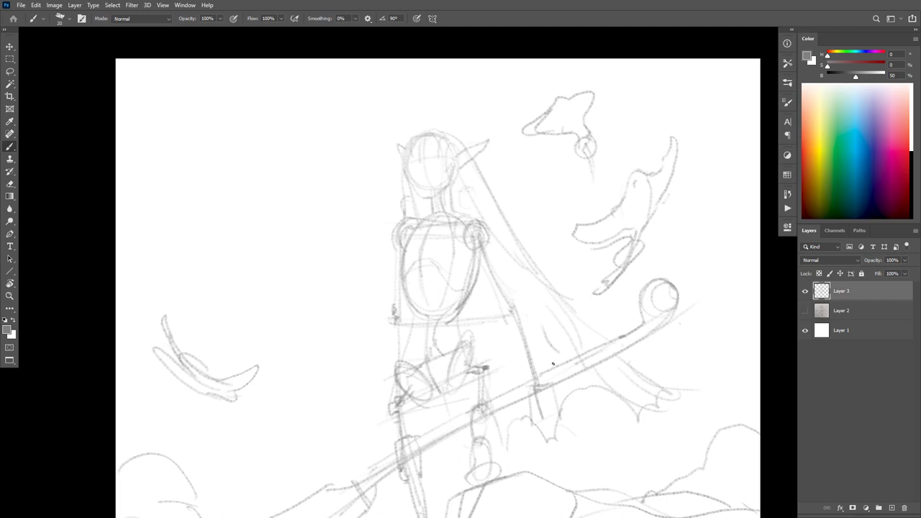
Step: Mirror the image horizontally and redraw the bent limb beside the pelvis with a joint circle where it crosses the weapon's shaft
{"action": "key", "text": "ctrl+shift+h"}
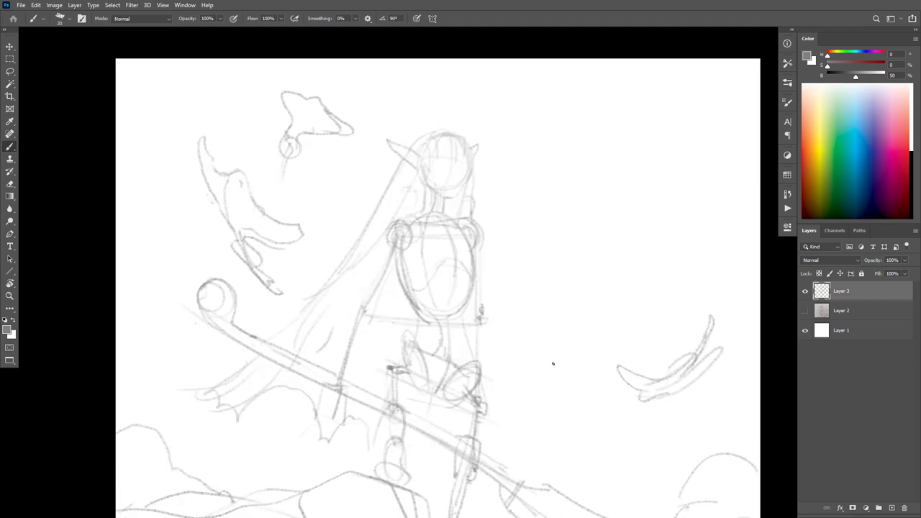
{"action": "mouse_move", "coordinate": [528, 355]}
{"action": "left_mouse_down"}
{"action": "mouse_move", "coordinate": [563, 306]}
{"action": "mouse_move", "coordinate": [592, 317]}
{"action": "mouse_move", "coordinate": [583, 283]}
{"action": "left_mouse_up"}
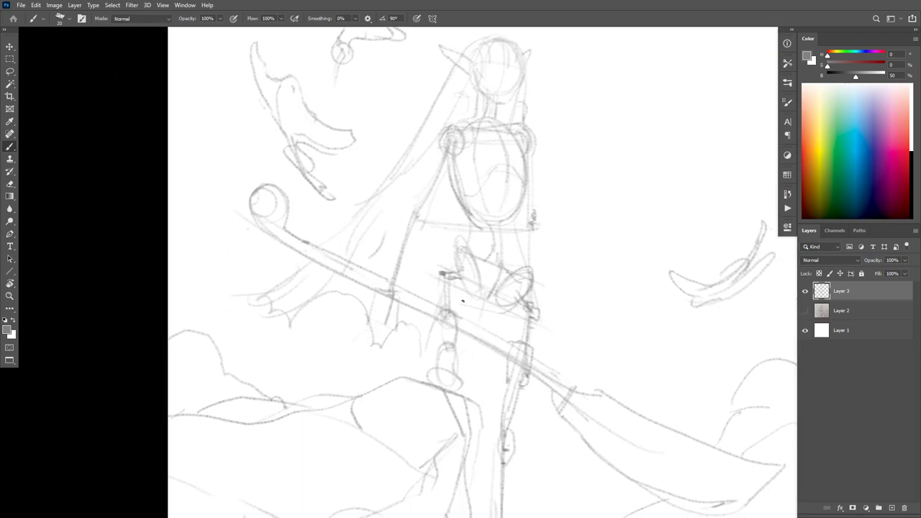
{"action": "mouse_move", "coordinate": [453, 289]}
{"action": "left_mouse_down"}
{"action": "mouse_move", "coordinate": [462, 319]}
{"action": "mouse_move", "coordinate": [447, 346]}
{"action": "left_mouse_up"}
{"action": "left_click_drag", "start_coordinate": [451, 281], "coordinate": [457, 319]}
{"action": "left_click_drag", "start_coordinate": [446, 278], "coordinate": [467, 325]}
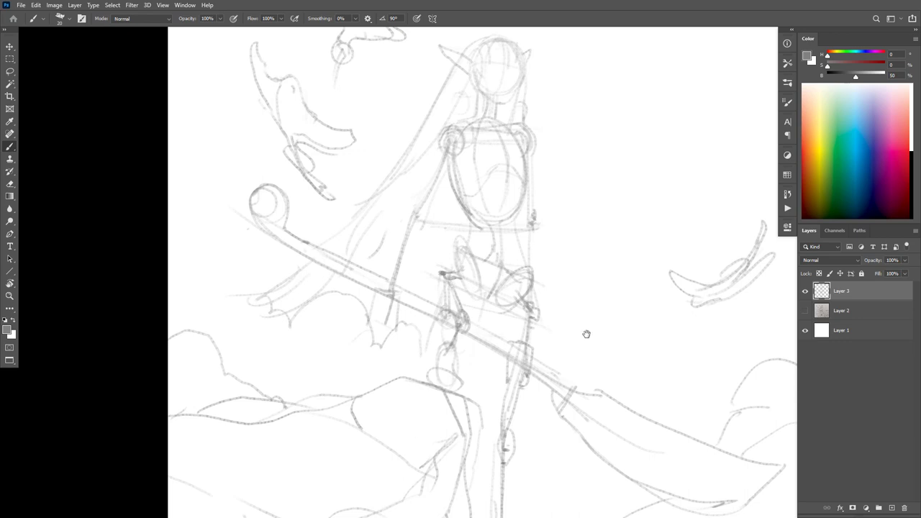
Step: Duplicate the sketch layer, Layer 3, and hide the original
{"action": "scroll", "coordinate": [590, 359], "scroll_direction": "up", "scroll_amount": 3}
{"action": "left_click_drag", "start_coordinate": [524, 240], "coordinate": [523, 324]}
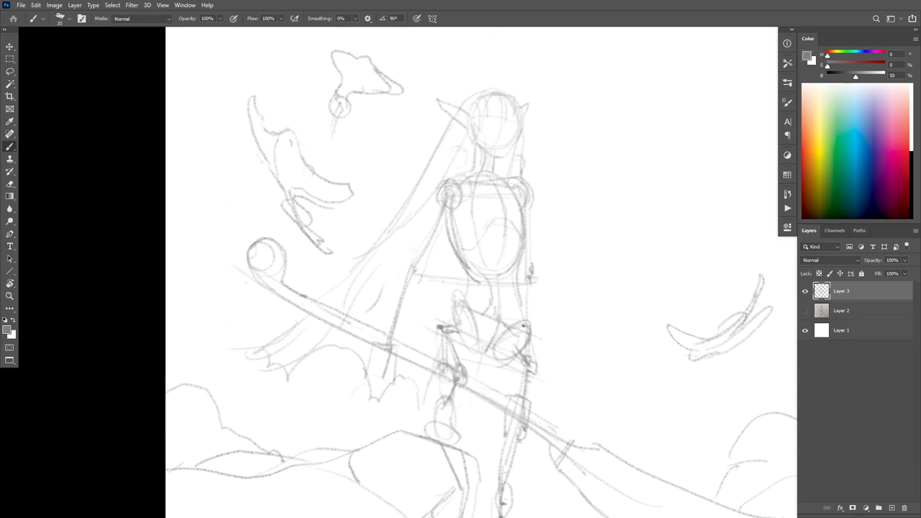
{"action": "left_click_drag", "start_coordinate": [827, 297], "coordinate": [891, 507]}
{"action": "left_click", "coordinate": [805, 310]}
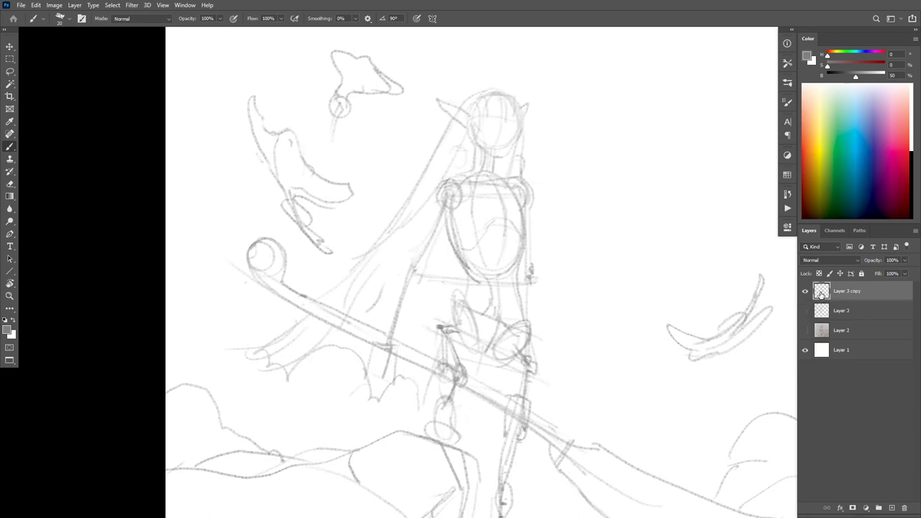
Step: Select the lone flying ray above the blade and move it closer to the warrior and slightly lower
{"action": "left_click_drag", "start_coordinate": [597, 358], "coordinate": [544, 353]}
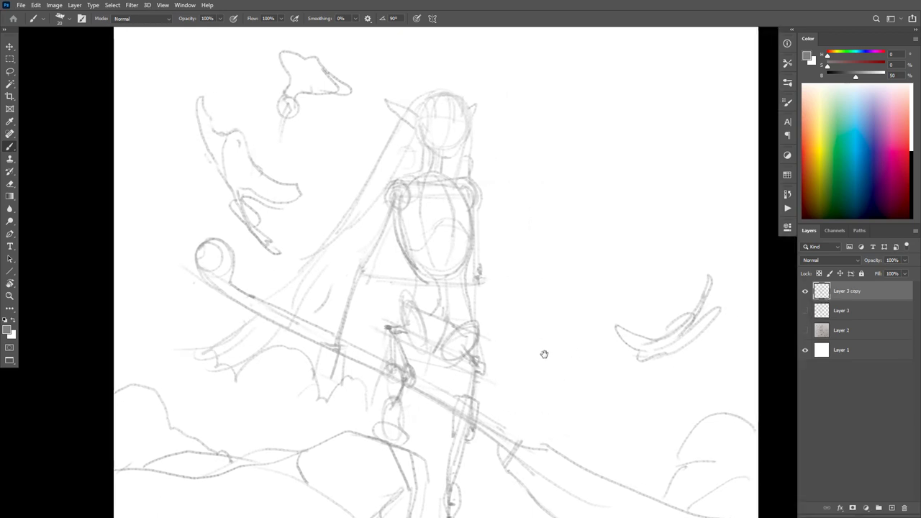
{"action": "key", "text": "l"}
{"action": "mouse_move", "coordinate": [666, 376]}
{"action": "left_mouse_down"}
{"action": "mouse_move", "coordinate": [740, 290]}
{"action": "mouse_move", "coordinate": [639, 290]}
{"action": "mouse_move", "coordinate": [658, 375]}
{"action": "left_mouse_up"}
{"action": "left_click_drag", "start_coordinate": [690, 314], "coordinate": [669, 377]}
{"action": "left_click_drag", "start_coordinate": [704, 339], "coordinate": [674, 327]}
{"action": "key", "text": "Tab"}
{"action": "left_click", "coordinate": [712, 331], "text": "alt"}
{"action": "left_click_drag", "start_coordinate": [720, 345], "coordinate": [722, 302]}
{"action": "left_click", "coordinate": [548, 178], "text": "ctrl"}
{"action": "left_click", "coordinate": [548, 178]}
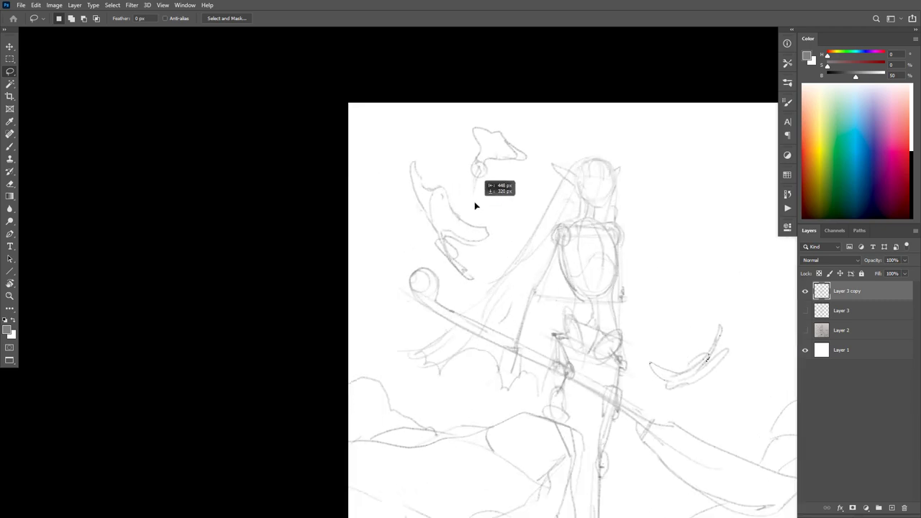
{"action": "left_click_drag", "start_coordinate": [712, 346], "coordinate": [672, 251]}
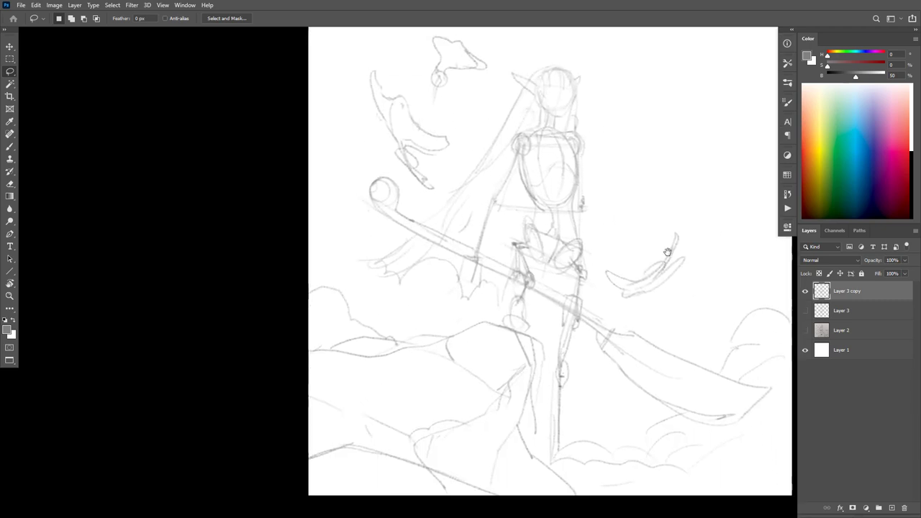
Step: Examine the mirrored sketch from close up and far away, checking the figure's proportions and the overall composition
{"action": "key", "text": "b"}
{"action": "left_click_drag", "start_coordinate": [692, 345], "coordinate": [681, 365]}
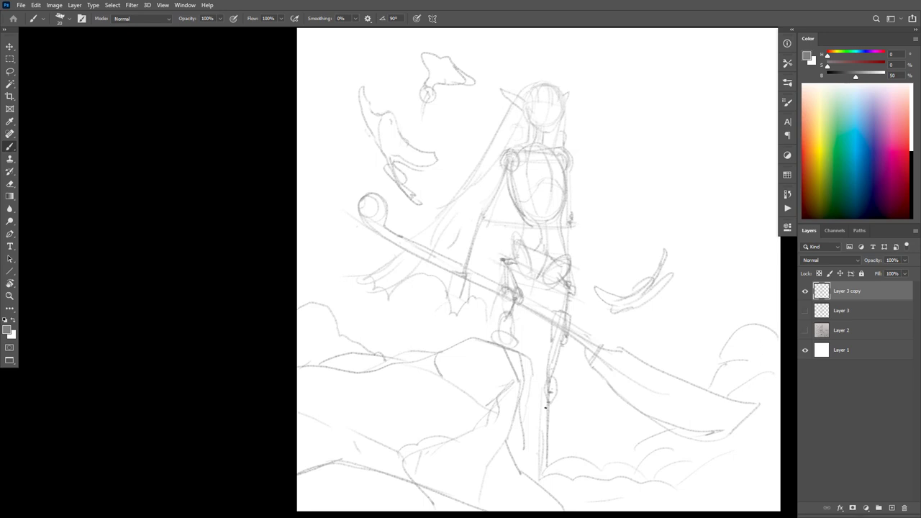
{"action": "mouse_move", "coordinate": [592, 201]}
{"action": "left_mouse_down"}
{"action": "mouse_move", "coordinate": [554, 307]}
{"action": "mouse_move", "coordinate": [554, 285]}
{"action": "left_mouse_up"}
{"action": "left_click", "coordinate": [565, 220], "text": "ctrl"}
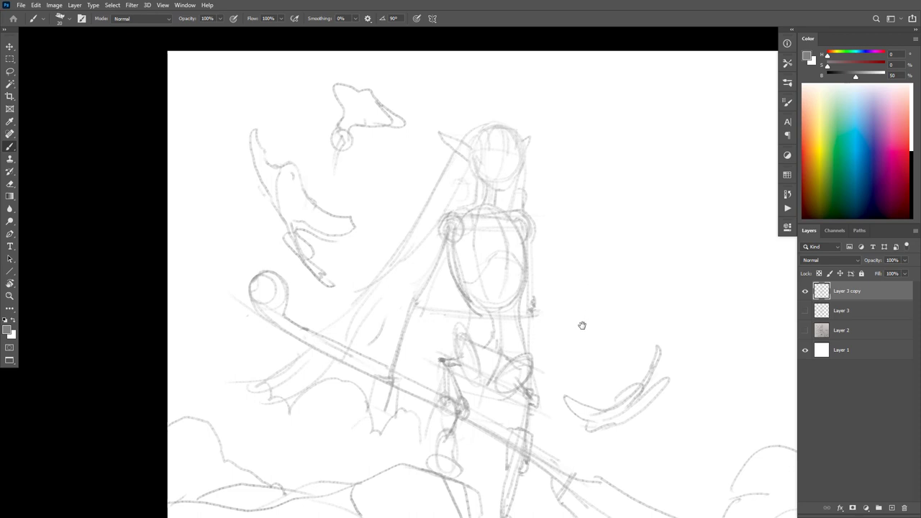
{"action": "left_click_drag", "start_coordinate": [581, 325], "coordinate": [586, 314]}
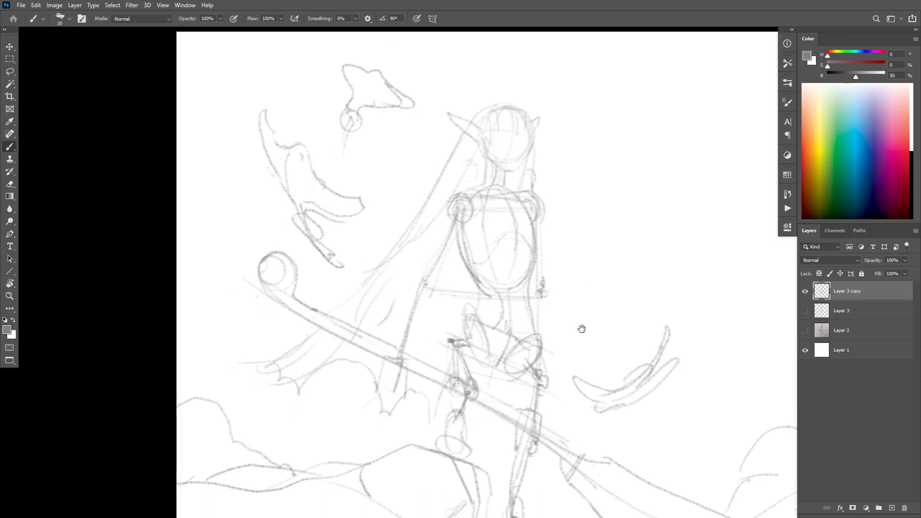
{"action": "left_click_drag", "start_coordinate": [552, 312], "coordinate": [553, 300]}
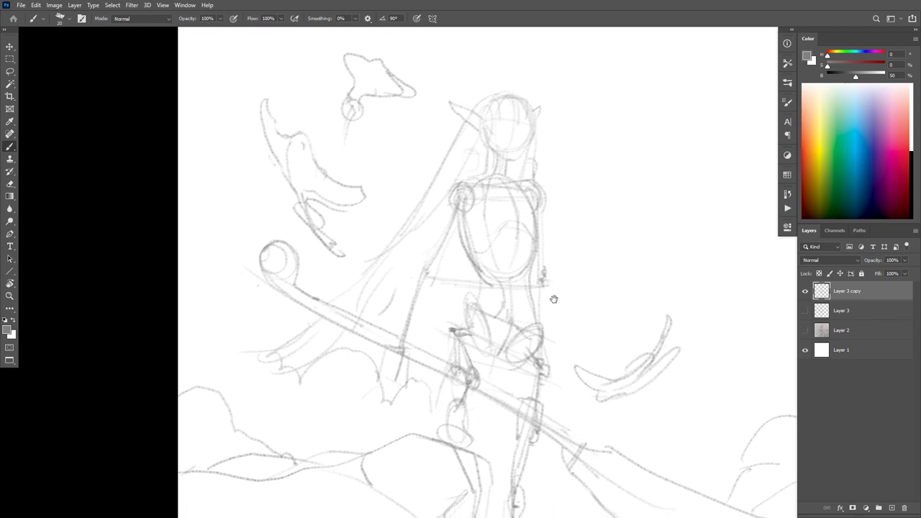
{"action": "scroll", "coordinate": [558, 302], "scroll_direction": "up", "scroll_amount": 1}
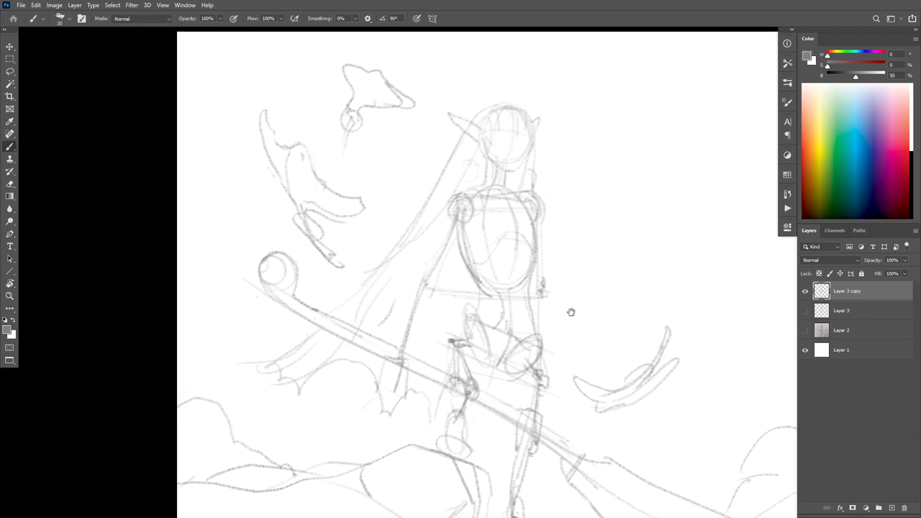
{"action": "scroll", "coordinate": [568, 315], "scroll_direction": "up", "scroll_amount": 1}
{"action": "scroll", "coordinate": [569, 308], "scroll_direction": "down", "scroll_amount": 1}
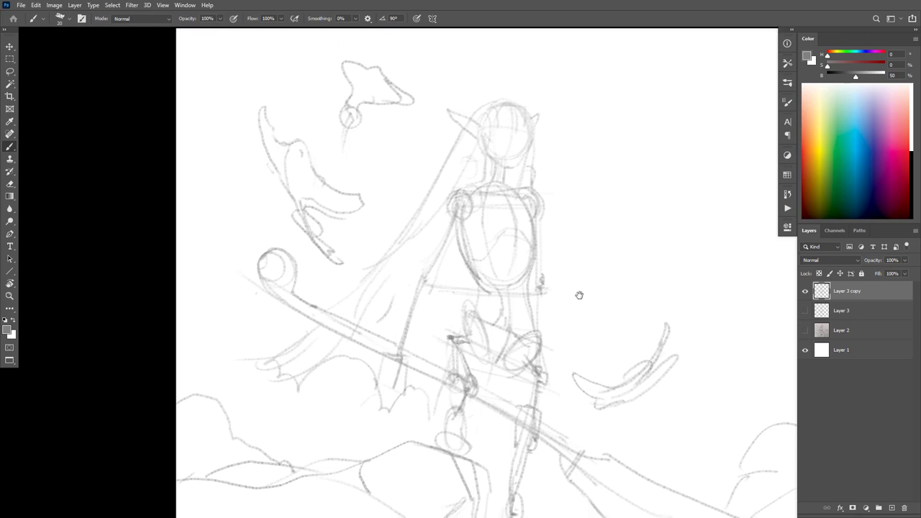
{"action": "scroll", "coordinate": [596, 290], "scroll_direction": "down", "scroll_amount": 1}
{"action": "scroll", "coordinate": [567, 313], "scroll_direction": "down", "scroll_amount": 3}
{"action": "scroll", "coordinate": [568, 312], "scroll_direction": "left", "scroll_amount": 2}
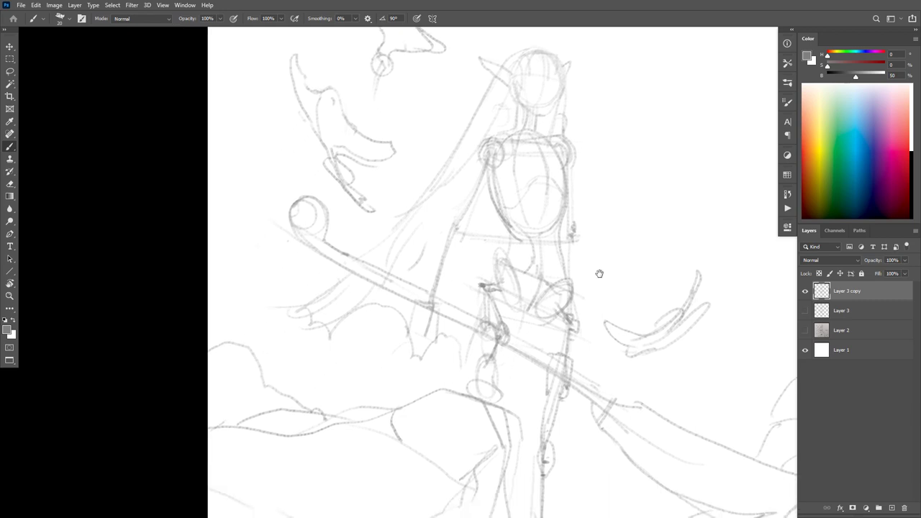
{"action": "left_click_drag", "start_coordinate": [575, 355], "coordinate": [566, 346]}
{"action": "left_click", "coordinate": [567, 341], "text": "alt"}
{"action": "left_click", "coordinate": [565, 340], "text": "alt"}
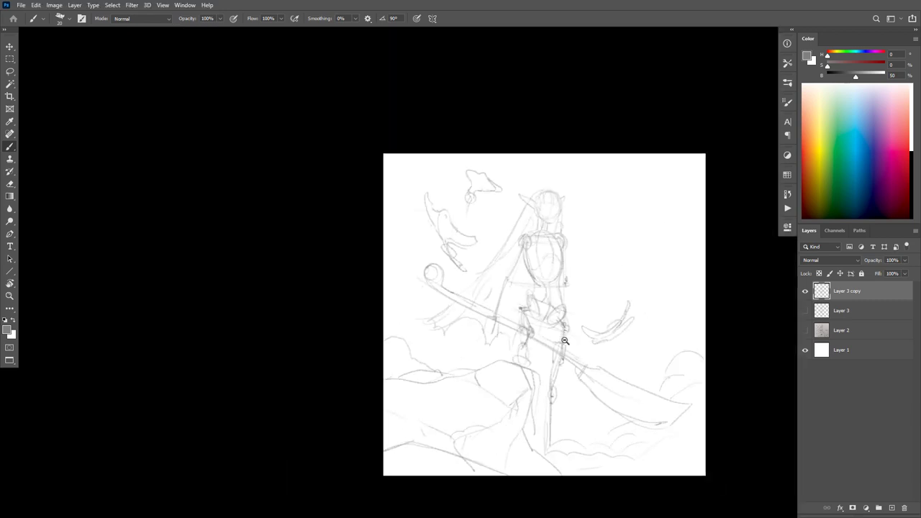
{"action": "left_click", "coordinate": [560, 293], "text": "ctrl"}
{"action": "left_click_drag", "start_coordinate": [580, 306], "coordinate": [585, 300]}
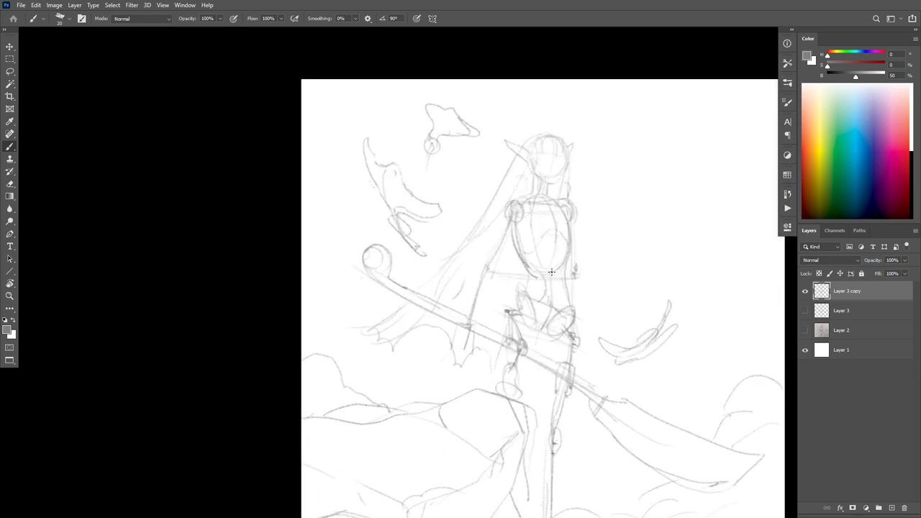
{"action": "mouse_move", "coordinate": [614, 366]}
{"action": "left_mouse_down"}
{"action": "mouse_move", "coordinate": [616, 349]}
{"action": "mouse_move", "coordinate": [615, 375]}
{"action": "left_mouse_up"}
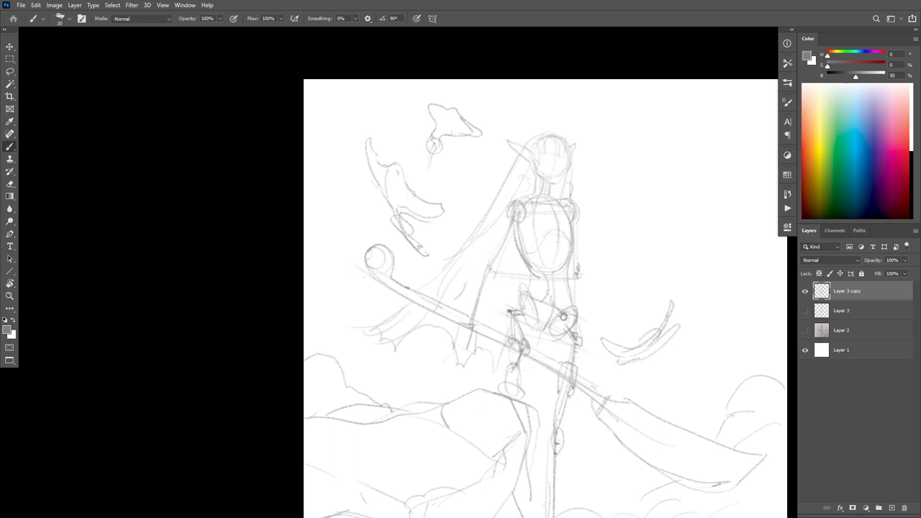
{"action": "left_click_drag", "start_coordinate": [589, 326], "coordinate": [568, 271]}
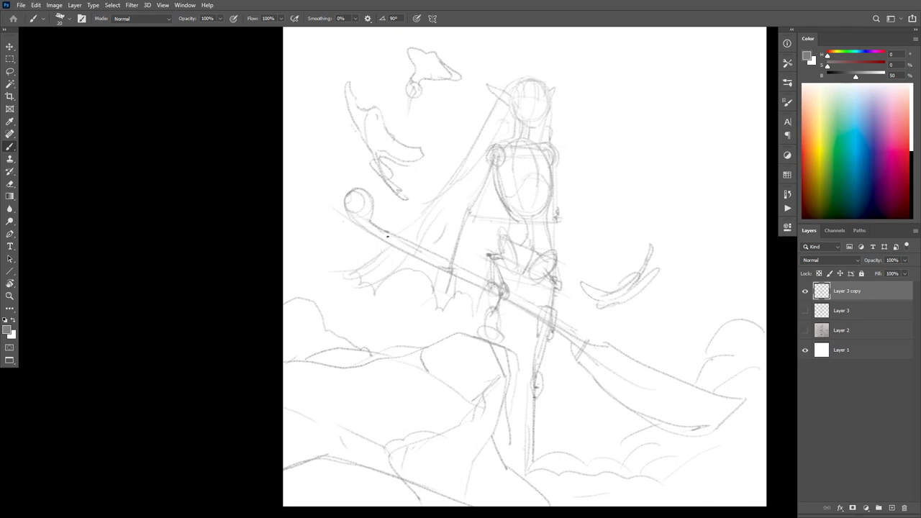
{"action": "mouse_move", "coordinate": [387, 235]}
{"action": "left_mouse_down"}
{"action": "mouse_move", "coordinate": [522, 305]}
{"action": "mouse_move", "coordinate": [586, 348]}
{"action": "left_mouse_up"}
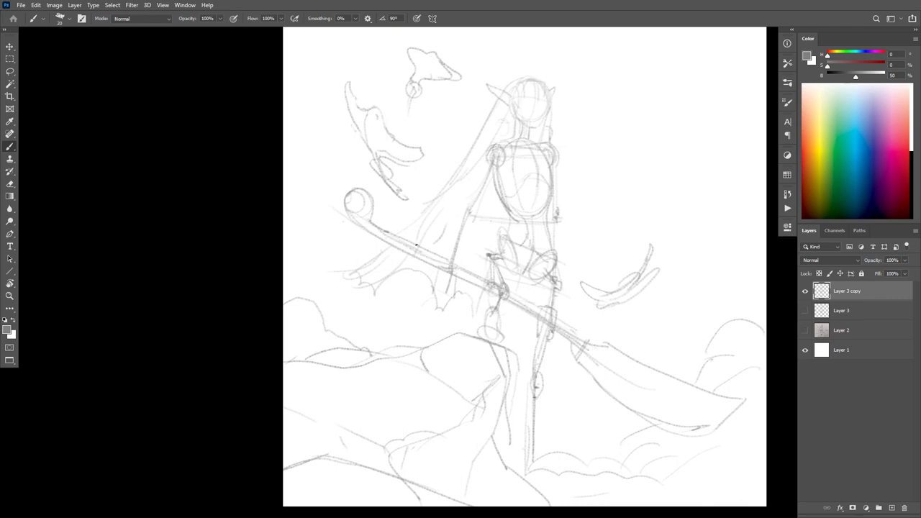
{"action": "key", "text": "ctrl+z"}
{"action": "mouse_move", "coordinate": [404, 245]}
{"action": "left_mouse_down"}
{"action": "mouse_move", "coordinate": [466, 271]}
{"action": "mouse_move", "coordinate": [579, 347]}
{"action": "left_mouse_up"}
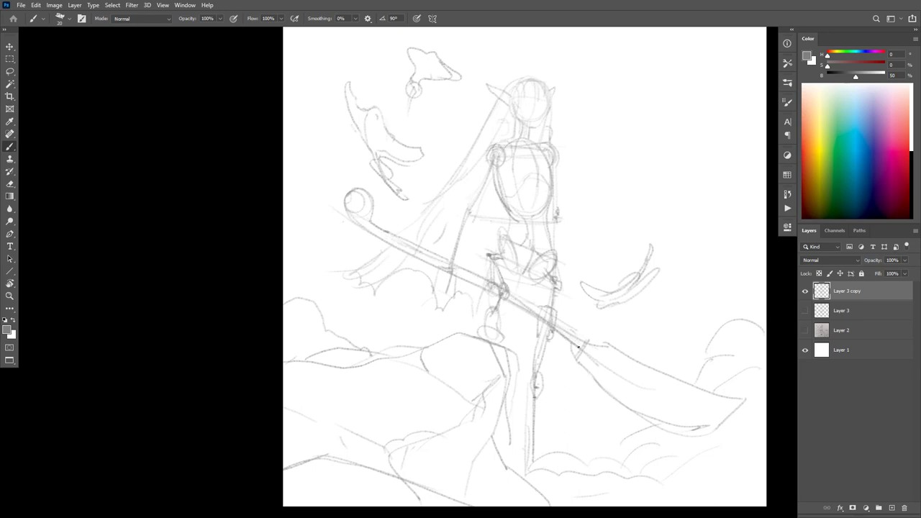
{"action": "key", "text": "ctrl+z"}
Step: Sketch a banded collar at the shaft's blade end and claw-like prongs reaching from the guard over the base of the blade
{"action": "left_click_drag", "start_coordinate": [640, 303], "coordinate": [648, 328]}
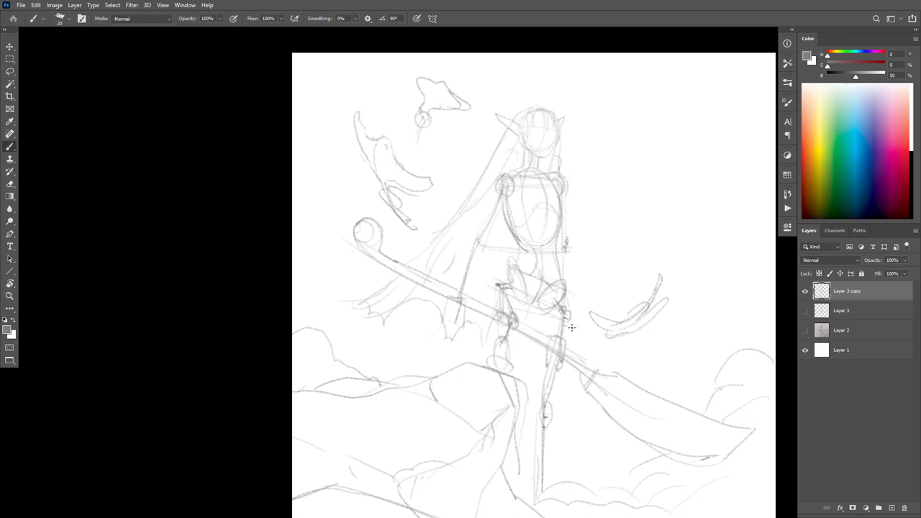
{"action": "left_click_drag", "start_coordinate": [618, 241], "coordinate": [623, 256]}
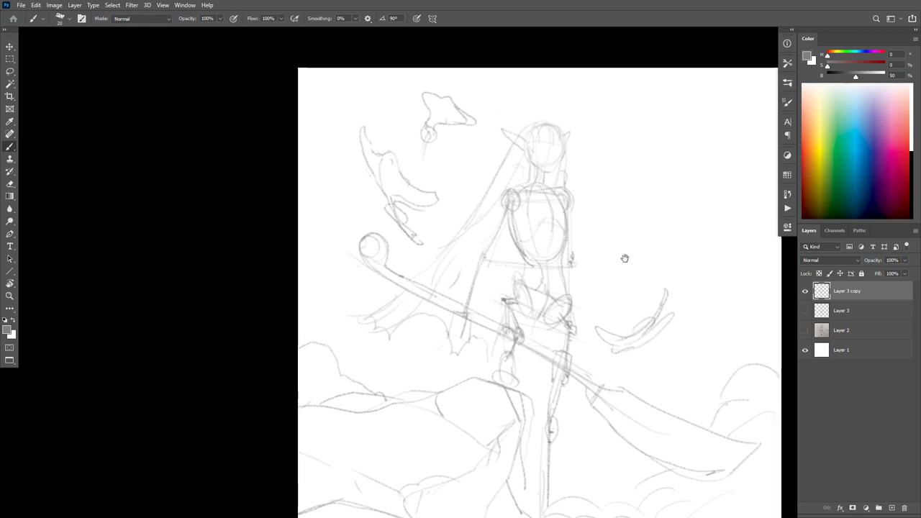
{"action": "left_click", "coordinate": [594, 278], "text": "ctrl"}
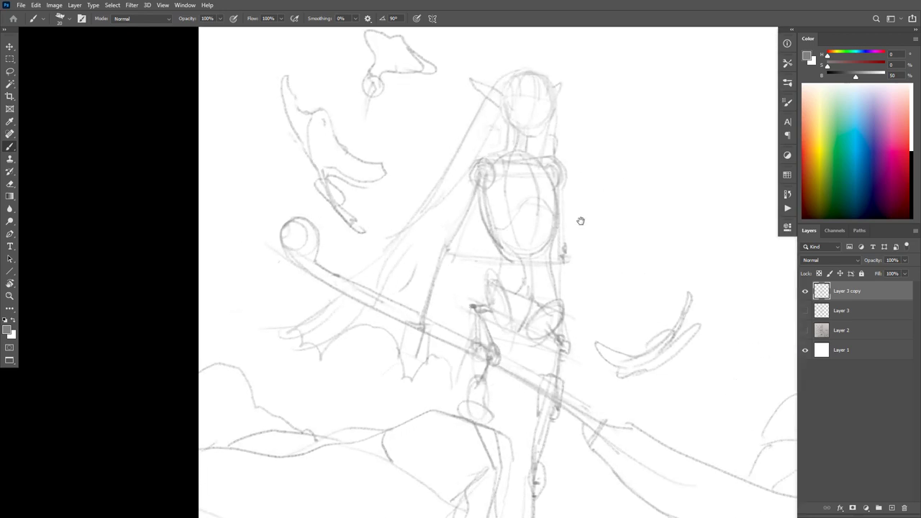
{"action": "left_click_drag", "start_coordinate": [580, 220], "coordinate": [506, 174]}
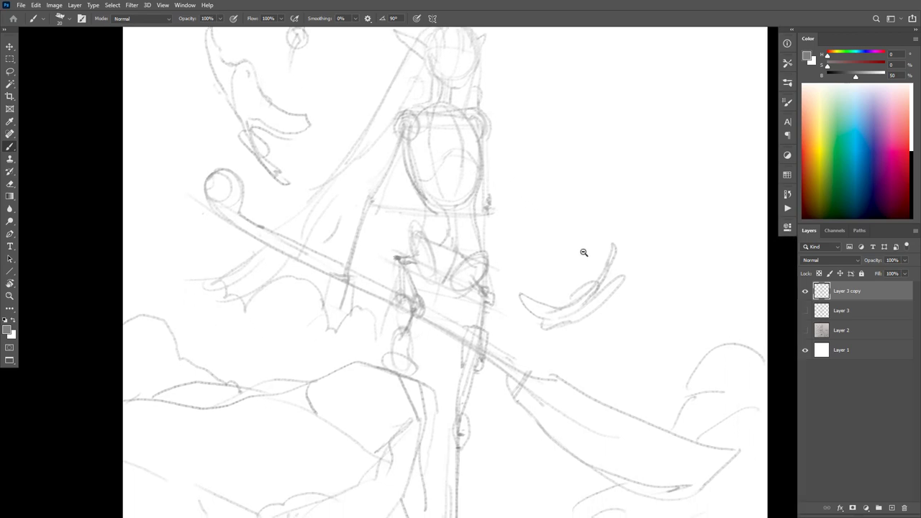
{"action": "mouse_move", "coordinate": [657, 331]}
{"action": "left_mouse_down"}
{"action": "mouse_move", "coordinate": [656, 441]}
{"action": "mouse_move", "coordinate": [654, 340]}
{"action": "mouse_move", "coordinate": [572, 214]}
{"action": "left_mouse_up"}
{"action": "scroll", "coordinate": [644, 306], "scroll_direction": "down", "scroll_amount": 3}
{"action": "scroll", "coordinate": [626, 338], "scroll_direction": "up", "scroll_amount": 3}
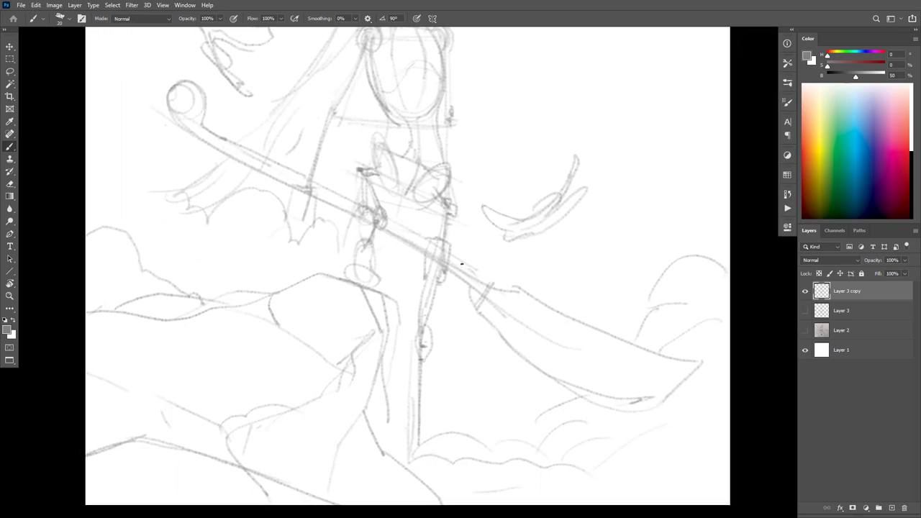
{"action": "mouse_move", "coordinate": [461, 264]}
{"action": "left_mouse_down"}
{"action": "mouse_move", "coordinate": [517, 286]}
{"action": "mouse_move", "coordinate": [506, 285]}
{"action": "mouse_move", "coordinate": [523, 281]}
{"action": "mouse_move", "coordinate": [509, 284]}
{"action": "mouse_move", "coordinate": [492, 264]}
{"action": "mouse_move", "coordinate": [480, 317]}
{"action": "left_mouse_up"}
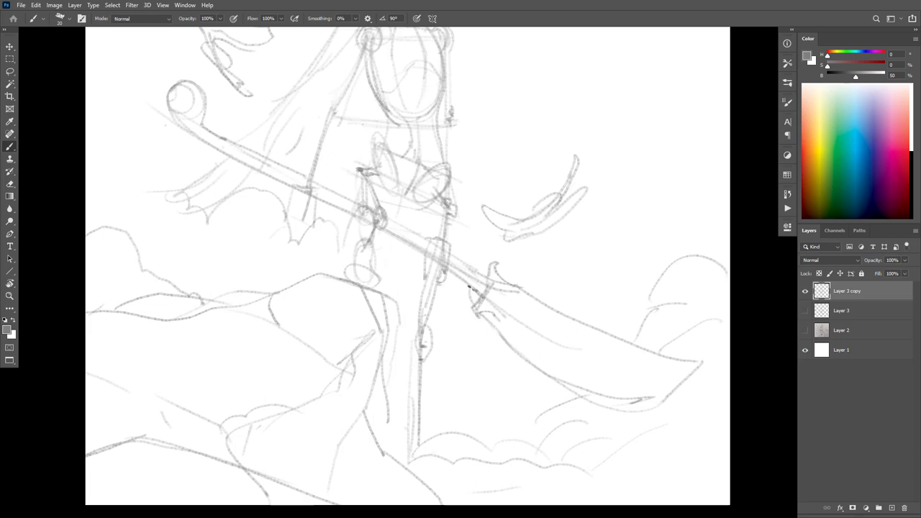
{"action": "mouse_move", "coordinate": [488, 277]}
{"action": "left_mouse_down"}
{"action": "mouse_move", "coordinate": [455, 268]}
{"action": "mouse_move", "coordinate": [473, 289]}
{"action": "mouse_move", "coordinate": [463, 271]}
{"action": "mouse_move", "coordinate": [474, 283]}
{"action": "mouse_move", "coordinate": [480, 251]}
{"action": "mouse_move", "coordinate": [464, 282]}
{"action": "mouse_move", "coordinate": [495, 272]}
{"action": "mouse_move", "coordinate": [480, 315]}
{"action": "mouse_move", "coordinate": [512, 258]}
{"action": "mouse_move", "coordinate": [487, 318]}
{"action": "mouse_move", "coordinate": [520, 352]}
{"action": "left_mouse_up"}
{"action": "key", "text": "e"}
{"action": "key", "text": "b"}
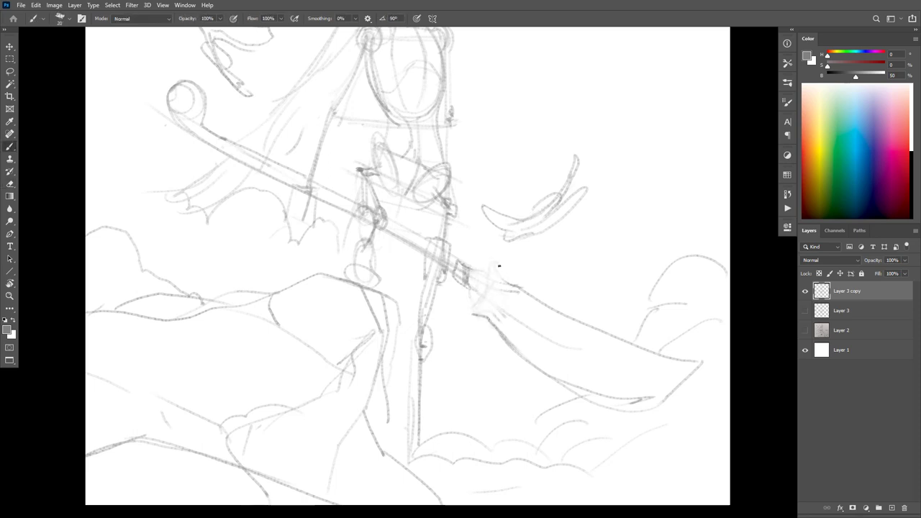
{"action": "mouse_move", "coordinate": [499, 266]}
{"action": "left_mouse_down"}
{"action": "mouse_move", "coordinate": [532, 296]}
{"action": "mouse_move", "coordinate": [502, 297]}
{"action": "mouse_move", "coordinate": [535, 322]}
{"action": "left_mouse_up"}
{"action": "left_click_drag", "start_coordinate": [484, 305], "coordinate": [478, 313]}
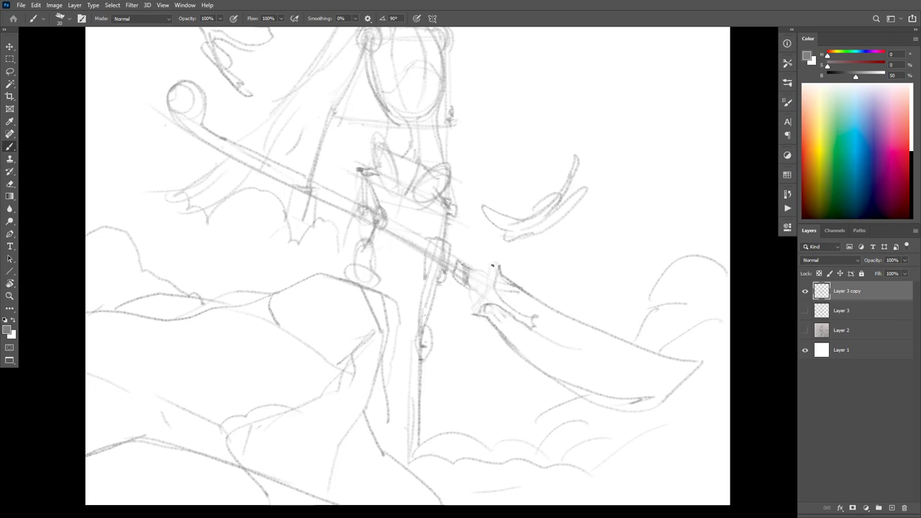
{"action": "mouse_move", "coordinate": [453, 278]}
{"action": "left_mouse_down"}
{"action": "mouse_move", "coordinate": [477, 294]}
{"action": "mouse_move", "coordinate": [470, 310]}
{"action": "left_mouse_up"}
{"action": "mouse_move", "coordinate": [503, 272]}
{"action": "left_mouse_down"}
{"action": "mouse_move", "coordinate": [479, 295]}
{"action": "mouse_move", "coordinate": [492, 264]}
{"action": "mouse_move", "coordinate": [472, 312]}
{"action": "mouse_move", "coordinate": [492, 261]}
{"action": "mouse_move", "coordinate": [473, 309]}
{"action": "mouse_move", "coordinate": [478, 320]}
{"action": "mouse_move", "coordinate": [471, 308]}
{"action": "mouse_move", "coordinate": [498, 333]}
{"action": "left_mouse_up"}
{"action": "key", "text": "e"}
{"action": "key", "text": "b"}
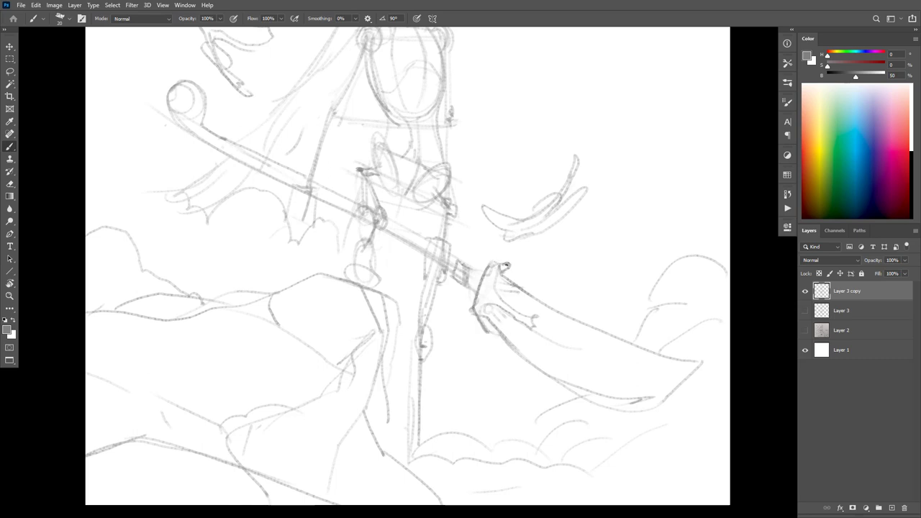
{"action": "left_click_drag", "start_coordinate": [496, 263], "coordinate": [517, 292]}
{"action": "key", "text": "ctrl+z"}
{"action": "key", "text": "ctrl+z"}
{"action": "key", "text": "ctrl+z"}
{"action": "key", "text": "ctrl+z"}
{"action": "key", "text": "ctrl+z"}
{"action": "key", "text": "ctrl+z"}
Step: Rotate the canvas until the blade points upward, then erase and redraw its spine, cutting edge and tip as clean curves
{"action": "key", "text": "r"}
{"action": "mouse_move", "coordinate": [604, 303]}
{"action": "left_mouse_down"}
{"action": "mouse_move", "coordinate": [611, 179]}
{"action": "mouse_move", "coordinate": [499, 107]}
{"action": "mouse_move", "coordinate": [452, 269]}
{"action": "left_mouse_up"}
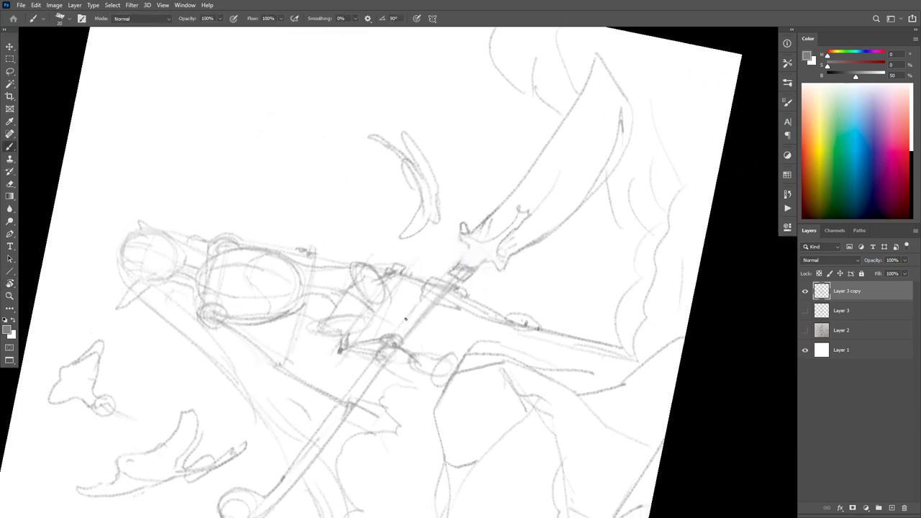
{"action": "key", "text": "e"}
{"action": "mouse_move", "coordinate": [581, 99]}
{"action": "left_mouse_down"}
{"action": "mouse_move", "coordinate": [500, 201]}
{"action": "mouse_move", "coordinate": [590, 86]}
{"action": "left_mouse_up"}
{"action": "key", "text": "b"}
{"action": "mouse_move", "coordinate": [513, 256]}
{"action": "left_mouse_down"}
{"action": "mouse_move", "coordinate": [609, 167]}
{"action": "mouse_move", "coordinate": [629, 104]}
{"action": "mouse_move", "coordinate": [595, 53]}
{"action": "mouse_move", "coordinate": [564, 125]}
{"action": "mouse_move", "coordinate": [574, 99]}
{"action": "mouse_move", "coordinate": [502, 200]}
{"action": "left_mouse_up"}
{"action": "key", "text": "e"}
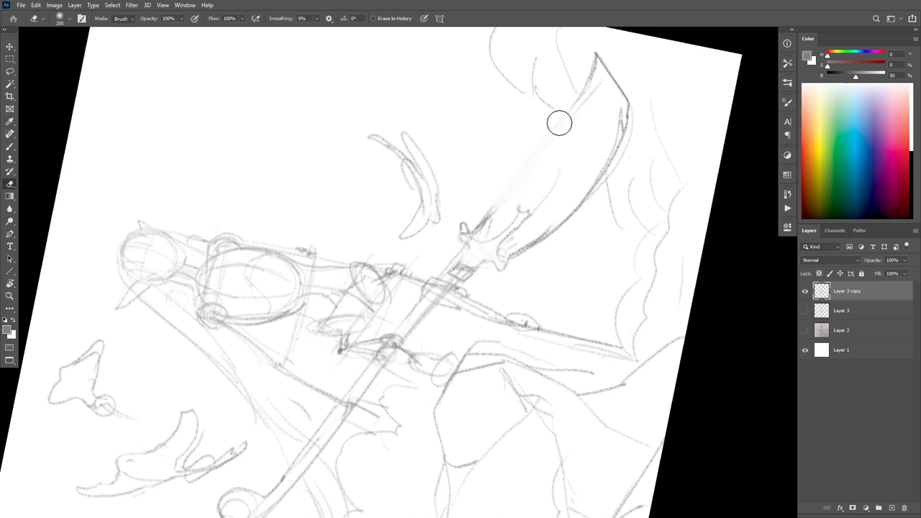
{"action": "key", "text": "b"}
{"action": "mouse_move", "coordinate": [471, 232]}
{"action": "left_mouse_down"}
{"action": "mouse_move", "coordinate": [558, 139]}
{"action": "mouse_move", "coordinate": [594, 72]}
{"action": "mouse_move", "coordinate": [551, 148]}
{"action": "mouse_move", "coordinate": [449, 267]}
{"action": "mouse_move", "coordinate": [480, 228]}
{"action": "mouse_move", "coordinate": [469, 225]}
{"action": "mouse_move", "coordinate": [499, 260]}
{"action": "mouse_move", "coordinate": [472, 229]}
{"action": "left_mouse_up"}
Step: Erase the horned guard, return the canvas to upright and draw a flared socket joining the blade's base to the shaft
{"action": "key", "text": "e"}
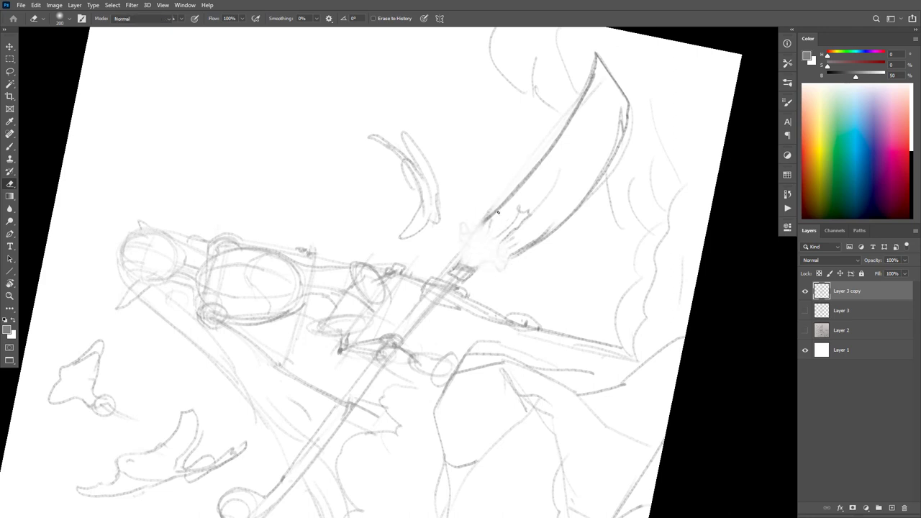
{"action": "key", "text": "b"}
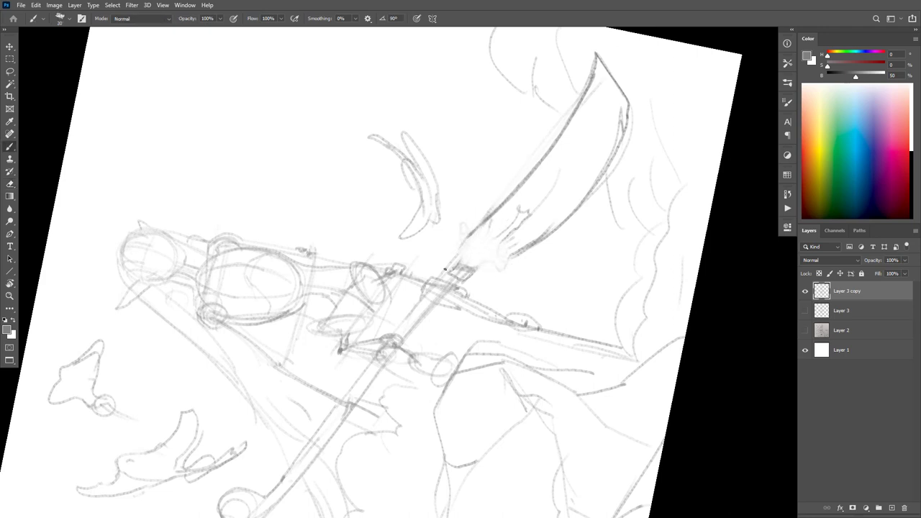
{"action": "left_click_drag", "start_coordinate": [474, 231], "coordinate": [438, 281]}
{"action": "left_click_drag", "start_coordinate": [531, 257], "coordinate": [556, 247]}
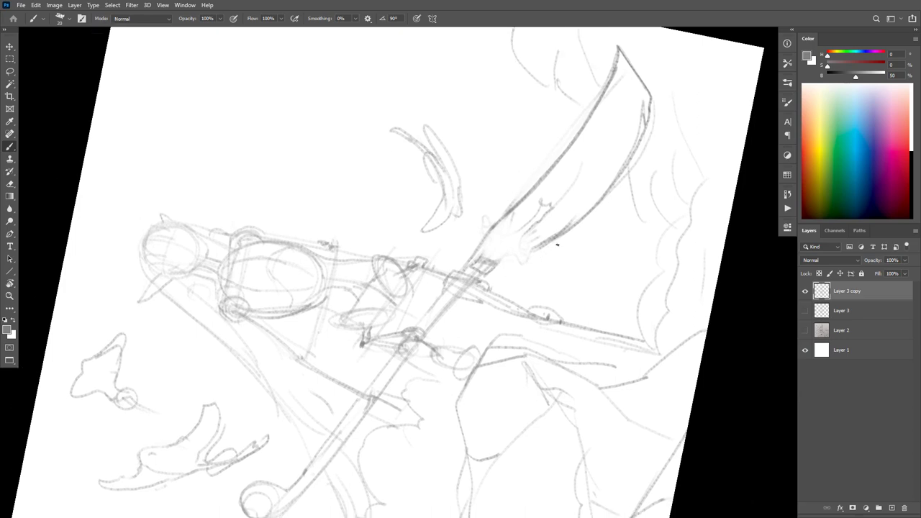
{"action": "key", "text": "Escape"}
{"action": "left_click_drag", "start_coordinate": [678, 301], "coordinate": [682, 378]}
{"action": "key", "text": "Tab"}
{"action": "key", "text": "Tab"}
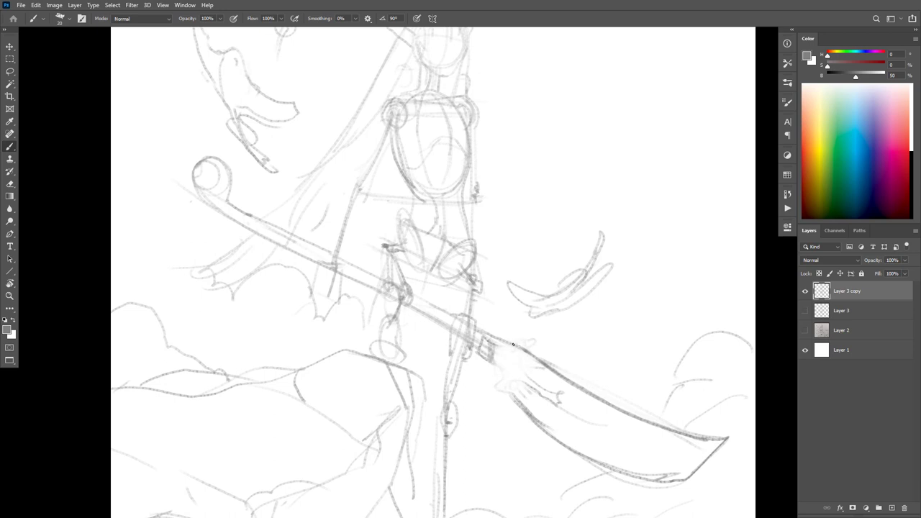
{"action": "mouse_move", "coordinate": [514, 344]}
{"action": "left_mouse_down"}
{"action": "mouse_move", "coordinate": [503, 366]}
{"action": "mouse_move", "coordinate": [507, 340]}
{"action": "mouse_move", "coordinate": [499, 366]}
{"action": "mouse_move", "coordinate": [503, 340]}
{"action": "mouse_move", "coordinate": [496, 367]}
{"action": "mouse_move", "coordinate": [513, 353]}
{"action": "mouse_move", "coordinate": [497, 392]}
{"action": "left_mouse_up"}
Step: Draw a bevel line inside the blade's spine and tip, and darken the prong and collar at the blade's base
{"action": "left_click_drag", "start_coordinate": [702, 377], "coordinate": [655, 305]}
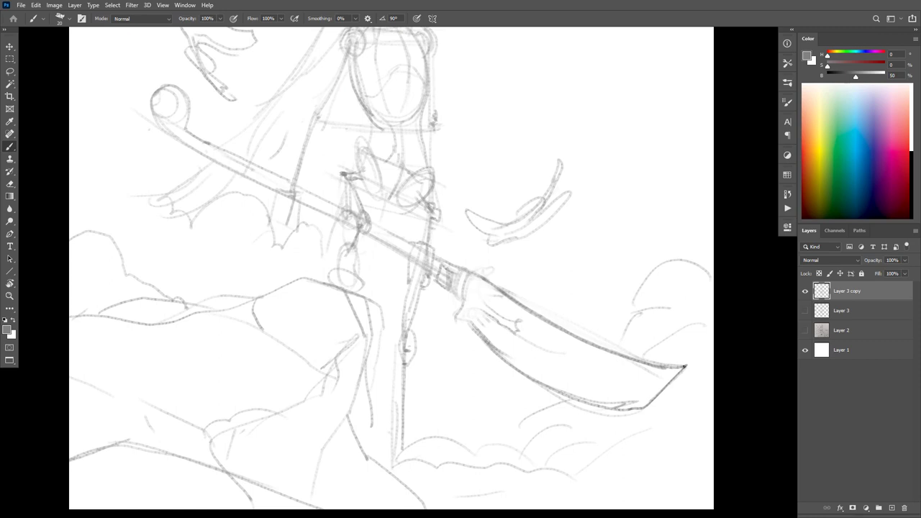
{"action": "mouse_move", "coordinate": [670, 371]}
{"action": "left_mouse_down"}
{"action": "mouse_move", "coordinate": [642, 407]}
{"action": "mouse_move", "coordinate": [668, 372]}
{"action": "mouse_move", "coordinate": [579, 341]}
{"action": "mouse_move", "coordinate": [472, 276]}
{"action": "mouse_move", "coordinate": [492, 325]}
{"action": "mouse_move", "coordinate": [510, 328]}
{"action": "mouse_move", "coordinate": [533, 351]}
{"action": "mouse_move", "coordinate": [520, 333]}
{"action": "mouse_move", "coordinate": [527, 322]}
{"action": "left_mouse_up"}
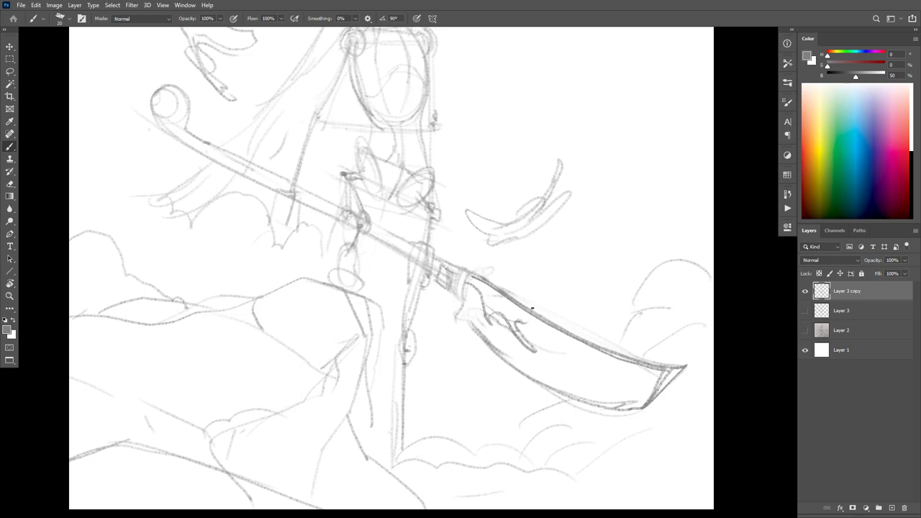
{"action": "key", "text": "ctrl+z"}
{"action": "key", "text": "ctrl+z"}
{"action": "key", "text": "ctrl+z"}
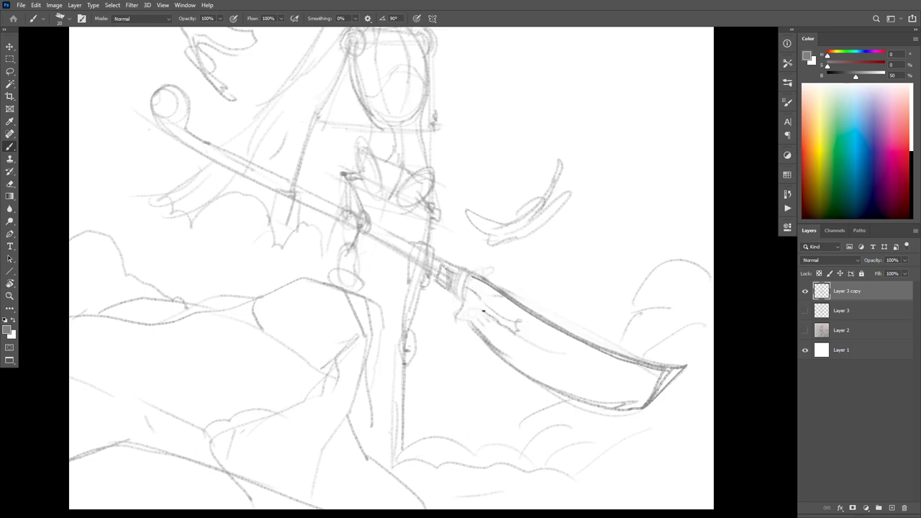
{"action": "left_click_drag", "start_coordinate": [483, 311], "coordinate": [471, 289]}
{"action": "mouse_move", "coordinate": [440, 265]}
{"action": "left_mouse_down"}
{"action": "mouse_move", "coordinate": [445, 285]}
{"action": "mouse_move", "coordinate": [437, 282]}
{"action": "left_mouse_up"}
Step: Add a ring below the weapon's round pommel and shape the pommel with a hooked tip and curved inner lines
{"action": "left_click_drag", "start_coordinate": [533, 349], "coordinate": [556, 390]}
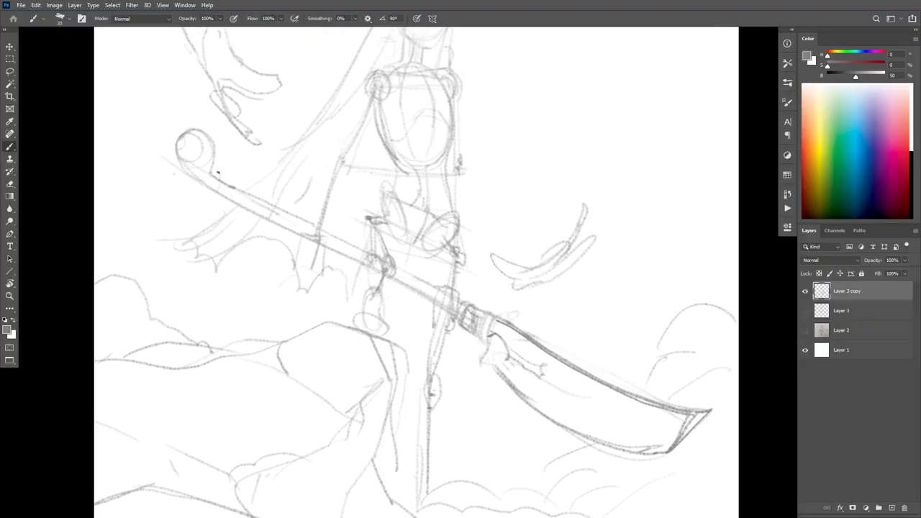
{"action": "mouse_move", "coordinate": [216, 173]}
{"action": "left_mouse_down"}
{"action": "mouse_move", "coordinate": [221, 197]}
{"action": "mouse_move", "coordinate": [227, 171]}
{"action": "mouse_move", "coordinate": [212, 173]}
{"action": "mouse_move", "coordinate": [173, 129]}
{"action": "mouse_move", "coordinate": [208, 133]}
{"action": "mouse_move", "coordinate": [217, 172]}
{"action": "left_mouse_up"}
{"action": "left_click_drag", "start_coordinate": [170, 130], "coordinate": [180, 169]}
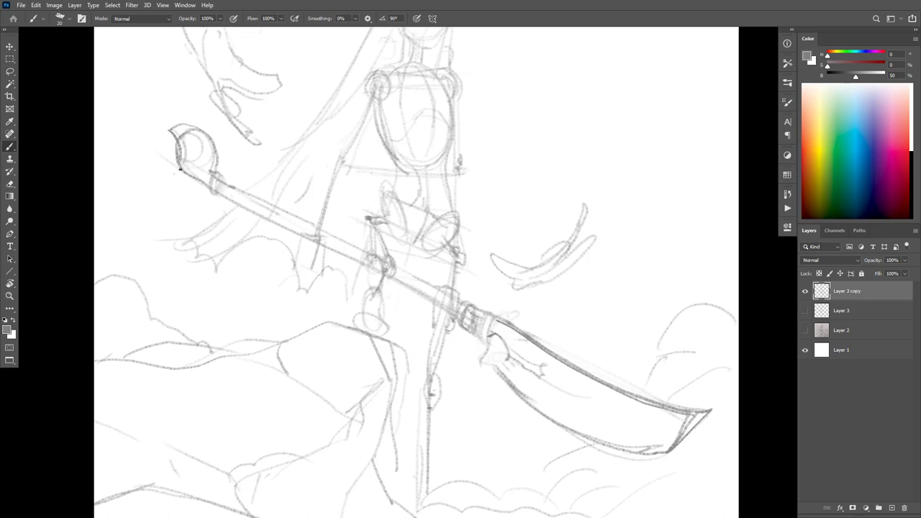
{"action": "mouse_move", "coordinate": [175, 127]}
{"action": "left_mouse_down"}
{"action": "mouse_move", "coordinate": [193, 162]}
{"action": "mouse_move", "coordinate": [210, 168]}
{"action": "left_mouse_up"}
Step: Erase the rough lines at the blade's base and redraw the guard with a rounded top overlapping the spine
{"action": "left_click_drag", "start_coordinate": [630, 308], "coordinate": [615, 291]}
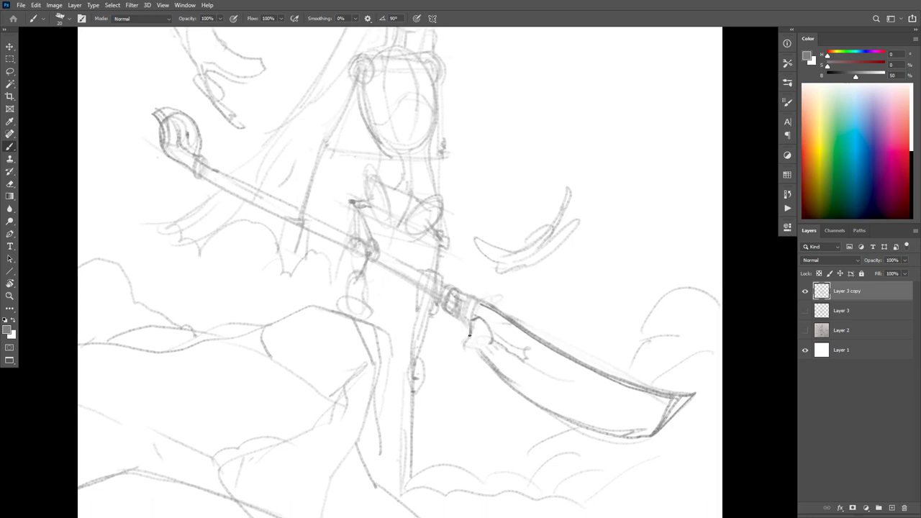
{"action": "mouse_move", "coordinate": [504, 339]}
{"action": "left_mouse_down"}
{"action": "mouse_move", "coordinate": [493, 301]}
{"action": "mouse_move", "coordinate": [475, 297]}
{"action": "mouse_move", "coordinate": [507, 341]}
{"action": "mouse_move", "coordinate": [503, 305]}
{"action": "mouse_move", "coordinate": [536, 344]}
{"action": "left_mouse_up"}
{"action": "key", "text": "e"}
{"action": "left_click_drag", "start_coordinate": [487, 303], "coordinate": [512, 326]}
{"action": "key", "text": "b"}
{"action": "left_click_drag", "start_coordinate": [588, 321], "coordinate": [718, 285]}
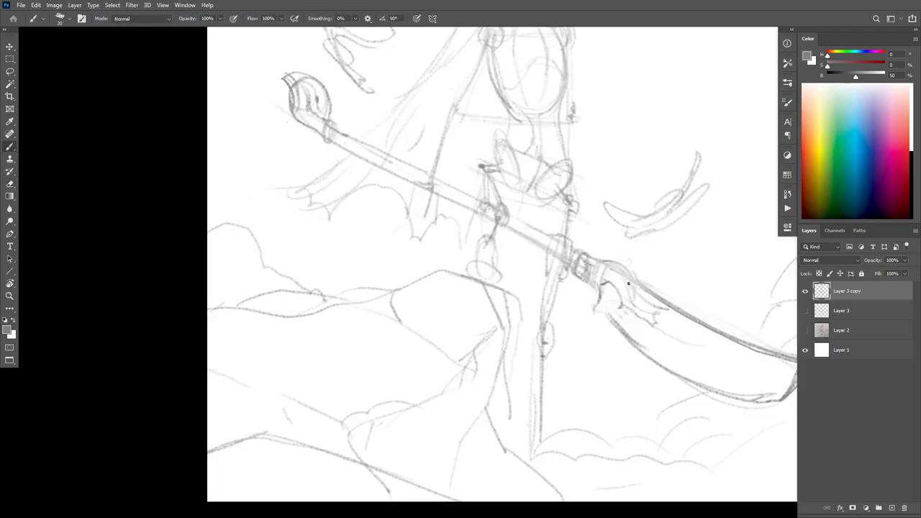
Step: Draw a curved ring between collar and guard, replacing the trial spikes above it with a small square block
{"action": "mouse_move", "coordinate": [627, 283]}
{"action": "left_mouse_down"}
{"action": "mouse_move", "coordinate": [706, 263]}
{"action": "mouse_move", "coordinate": [629, 281]}
{"action": "mouse_move", "coordinate": [643, 278]}
{"action": "mouse_move", "coordinate": [595, 263]}
{"action": "mouse_move", "coordinate": [599, 251]}
{"action": "mouse_move", "coordinate": [590, 287]}
{"action": "mouse_move", "coordinate": [617, 264]}
{"action": "left_mouse_up"}
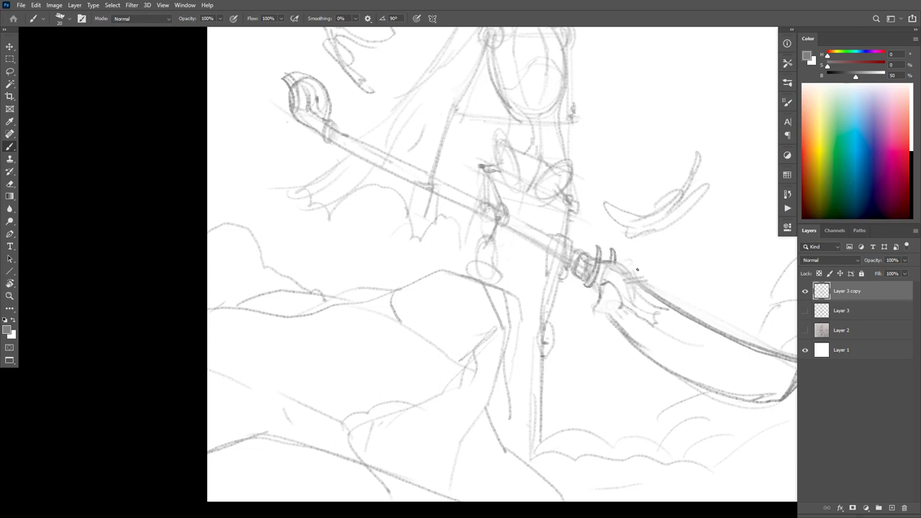
{"action": "left_click", "coordinate": [649, 358], "text": "alt"}
{"action": "left_click_drag", "start_coordinate": [699, 379], "coordinate": [666, 374]}
{"action": "left_click", "coordinate": [636, 333], "text": "ctrl"}
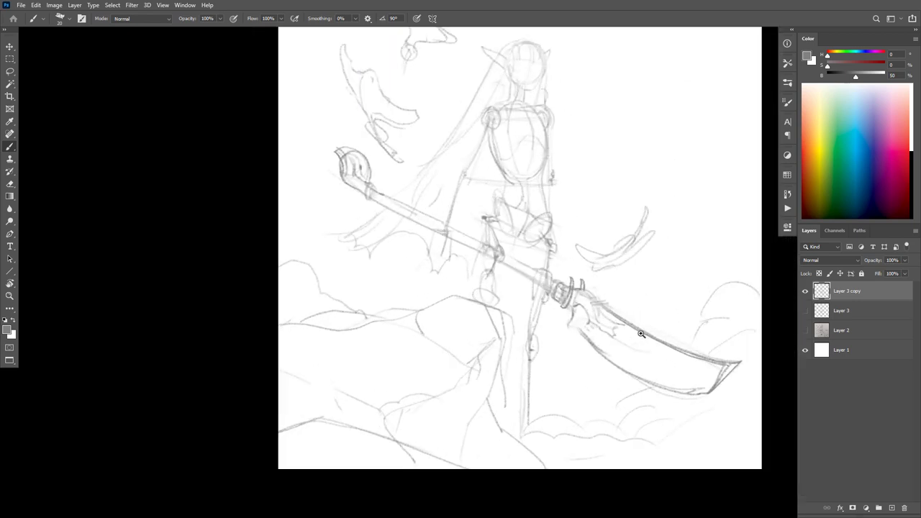
{"action": "key", "text": "ctrl+z"}
{"action": "key", "text": "ctrl+z"}
{"action": "key", "text": "ctrl+z"}
{"action": "mouse_move", "coordinate": [536, 298]}
{"action": "left_mouse_down"}
{"action": "mouse_move", "coordinate": [544, 259]}
{"action": "mouse_move", "coordinate": [563, 255]}
{"action": "mouse_move", "coordinate": [563, 272]}
{"action": "mouse_move", "coordinate": [550, 266]}
{"action": "mouse_move", "coordinate": [550, 246]}
{"action": "mouse_move", "coordinate": [540, 295]}
{"action": "left_mouse_up"}
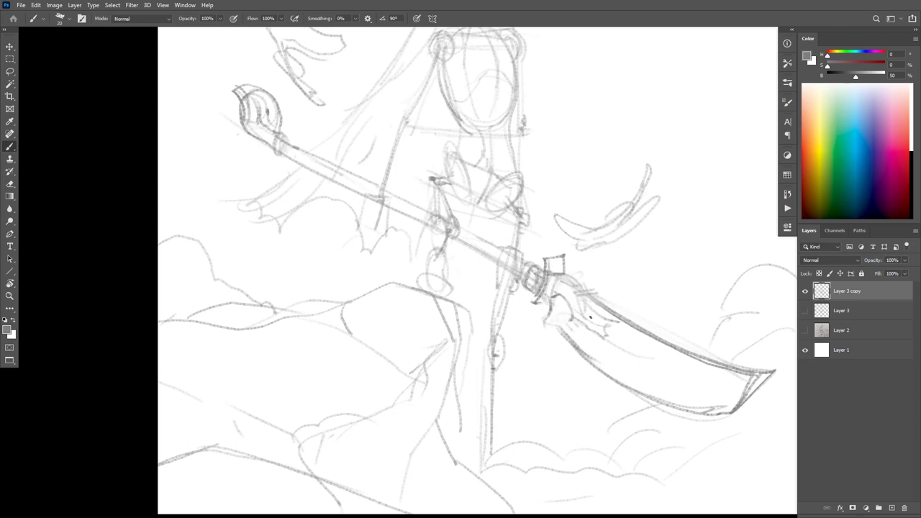
Step: Erase the rough lines where the shaft meets the collar and redraw the shaft's edges there
{"action": "left_click", "coordinate": [604, 314], "text": "ctrl+alt"}
{"action": "left_click", "coordinate": [604, 314], "text": "ctrl+alt"}
{"action": "left_click_drag", "start_coordinate": [621, 317], "coordinate": [605, 315]}
{"action": "left_click", "coordinate": [604, 315], "text": "ctrl"}
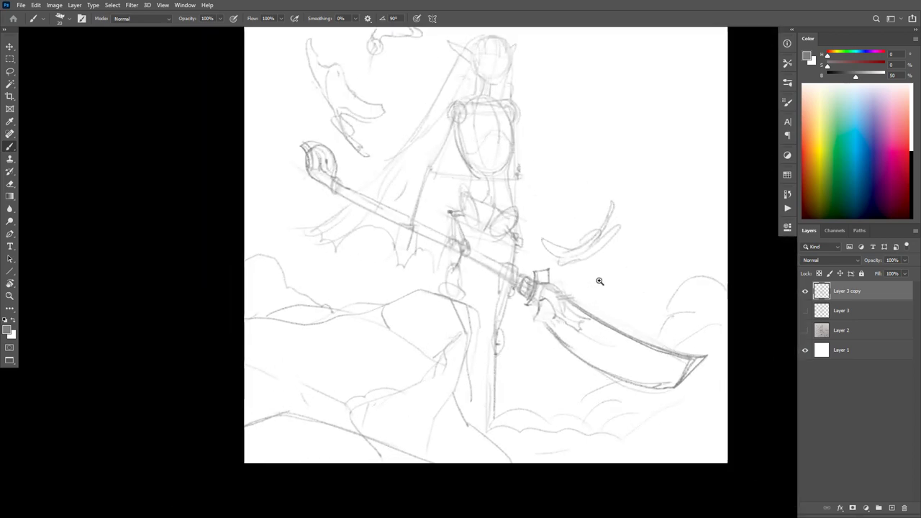
{"action": "scroll", "coordinate": [604, 338], "scroll_direction": "up", "scroll_amount": 1}
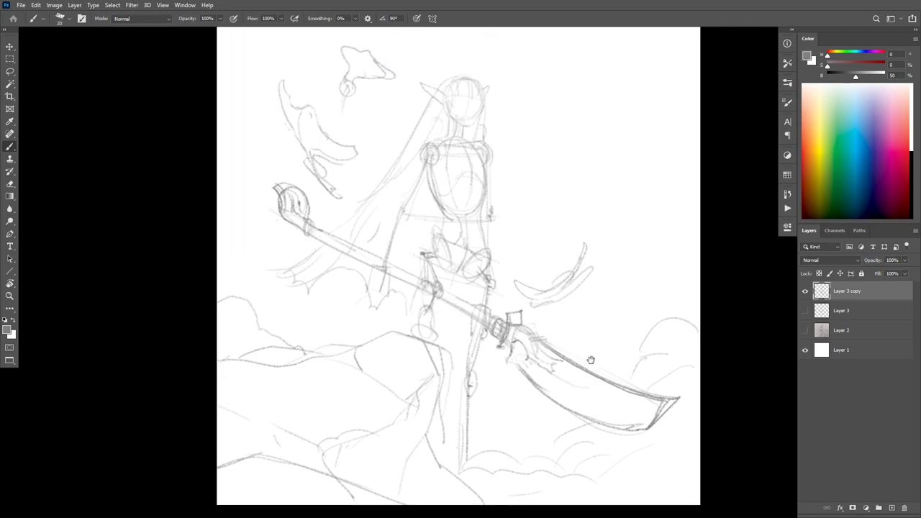
{"action": "scroll", "coordinate": [568, 308], "scroll_direction": "up", "scroll_amount": 1}
{"action": "scroll", "coordinate": [569, 306], "scroll_direction": "up", "scroll_amount": 1}
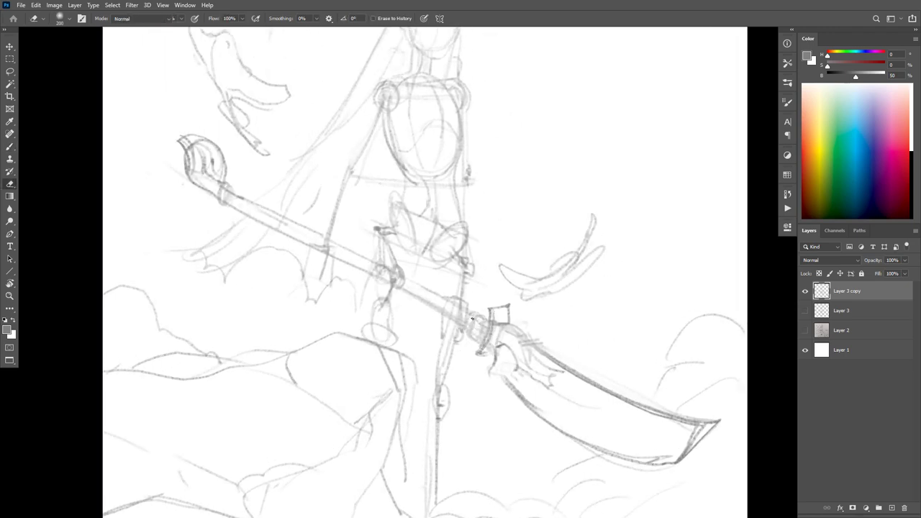
{"action": "mouse_move", "coordinate": [459, 310]}
{"action": "left_mouse_down"}
{"action": "mouse_move", "coordinate": [479, 340]}
{"action": "mouse_move", "coordinate": [489, 325]}
{"action": "left_mouse_up"}
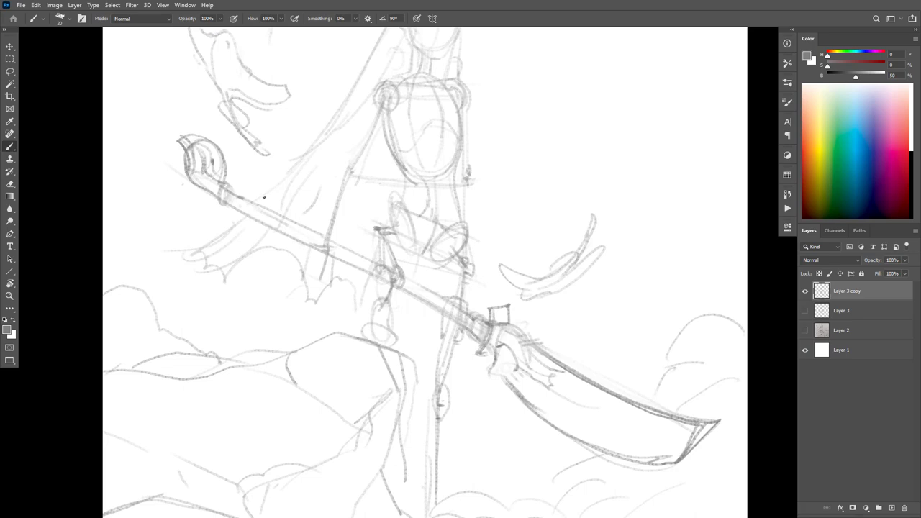
Step: Reinforce the warrior's torso contour below the shoulder joint, then define the side of the head and the neck
{"action": "left_click_drag", "start_coordinate": [540, 253], "coordinate": [594, 261]}
{"action": "left_click_drag", "start_coordinate": [549, 213], "coordinate": [567, 259]}
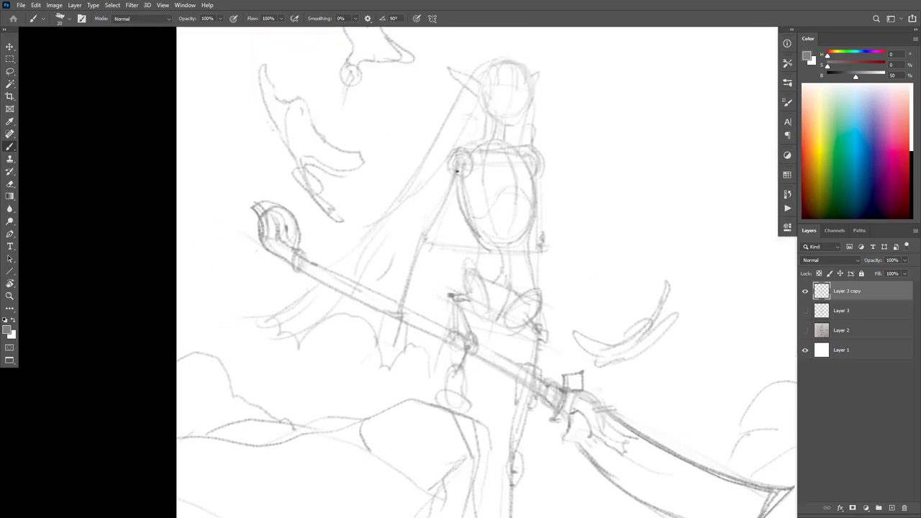
{"action": "left_click_drag", "start_coordinate": [460, 158], "coordinate": [472, 226]}
{"action": "left_click_drag", "start_coordinate": [478, 104], "coordinate": [483, 109]}
{"action": "mouse_move", "coordinate": [478, 74]}
{"action": "left_mouse_down"}
{"action": "mouse_move", "coordinate": [474, 103]}
{"action": "mouse_move", "coordinate": [502, 62]}
{"action": "mouse_move", "coordinate": [515, 63]}
{"action": "mouse_move", "coordinate": [519, 89]}
{"action": "left_mouse_up"}
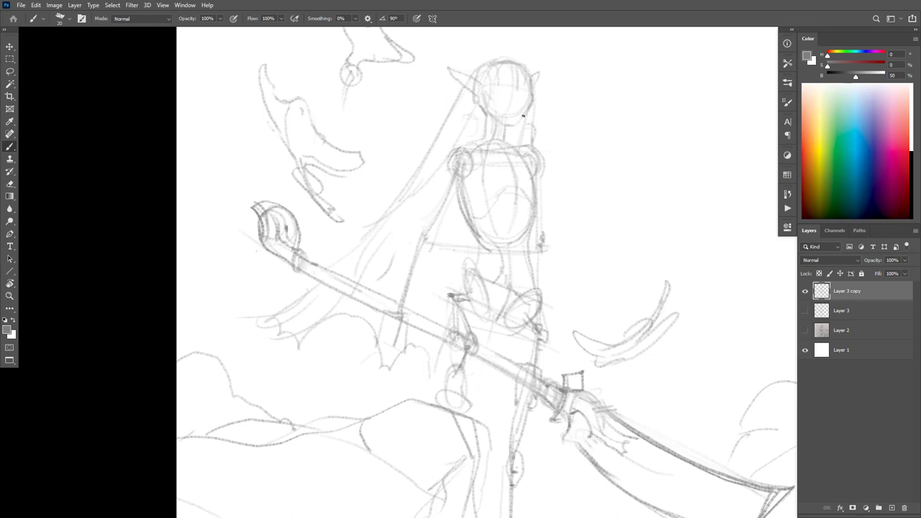
{"action": "left_click_drag", "start_coordinate": [505, 134], "coordinate": [507, 148]}
Step: Darken the warrior's pointed ears and the top of the head, and draw the contour from neck to shoulder
{"action": "mouse_move", "coordinate": [479, 85]}
{"action": "left_mouse_down"}
{"action": "mouse_move", "coordinate": [446, 65]}
{"action": "mouse_move", "coordinate": [475, 93]}
{"action": "left_mouse_up"}
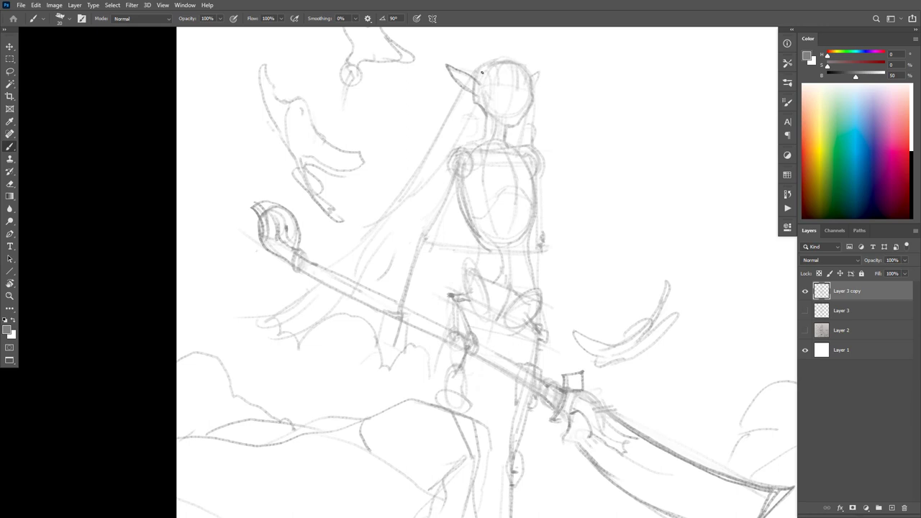
{"action": "mouse_move", "coordinate": [534, 78]}
{"action": "left_mouse_down"}
{"action": "mouse_move", "coordinate": [539, 88]}
{"action": "mouse_move", "coordinate": [508, 61]}
{"action": "mouse_move", "coordinate": [472, 74]}
{"action": "mouse_move", "coordinate": [463, 114]}
{"action": "left_mouse_up"}
{"action": "mouse_move", "coordinate": [486, 69]}
{"action": "left_mouse_down"}
{"action": "mouse_move", "coordinate": [453, 159]}
{"action": "mouse_move", "coordinate": [462, 161]}
{"action": "left_mouse_up"}
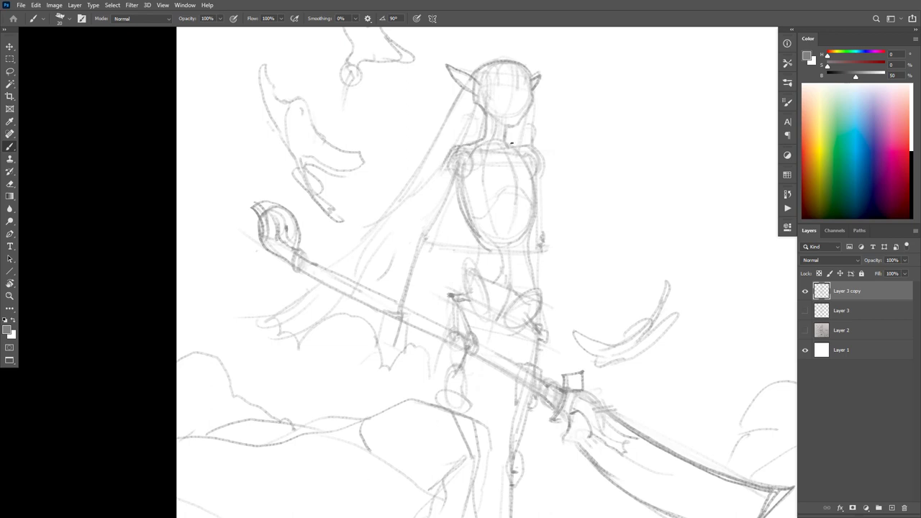
Step: Draw the neck-to-shoulder contour on the far side and outline the near arm from shoulder to wrist
{"action": "left_click_drag", "start_coordinate": [505, 137], "coordinate": [514, 147]}
{"action": "left_click_drag", "start_coordinate": [442, 168], "coordinate": [442, 223]}
{"action": "mouse_move", "coordinate": [461, 189]}
{"action": "left_mouse_down"}
{"action": "mouse_move", "coordinate": [430, 241]}
{"action": "mouse_move", "coordinate": [415, 229]}
{"action": "mouse_move", "coordinate": [396, 310]}
{"action": "left_mouse_up"}
{"action": "mouse_move", "coordinate": [436, 235]}
{"action": "left_mouse_down"}
{"action": "mouse_move", "coordinate": [411, 298]}
{"action": "mouse_move", "coordinate": [396, 302]}
{"action": "left_mouse_up"}
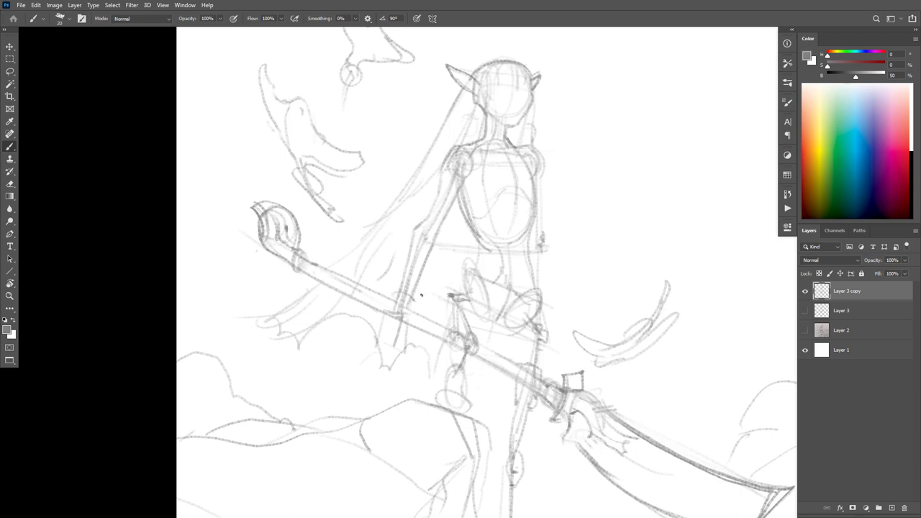
{"action": "mouse_move", "coordinate": [400, 297]}
{"action": "left_mouse_down"}
{"action": "mouse_move", "coordinate": [381, 338]}
{"action": "mouse_move", "coordinate": [407, 334]}
{"action": "left_mouse_up"}
{"action": "mouse_move", "coordinate": [411, 301]}
{"action": "left_mouse_down"}
{"action": "mouse_move", "coordinate": [421, 316]}
{"action": "mouse_move", "coordinate": [401, 324]}
{"action": "mouse_move", "coordinate": [411, 326]}
{"action": "left_mouse_up"}
{"action": "key", "text": "ctrl+z"}
{"action": "key", "text": "ctrl+z"}
{"action": "key", "text": "ctrl+z"}
{"action": "key", "text": "ctrl+z"}
{"action": "key", "text": "ctrl+z"}
{"action": "key", "text": "ctrl+z"}
{"action": "key", "text": "ctrl+z"}
Step: Erase the rough lines around the near forearm and wrist and redraw the forearm's edges down to the hand
{"action": "key", "text": "e"}
{"action": "left_click_drag", "start_coordinate": [423, 266], "coordinate": [399, 328]}
{"action": "key", "text": "b"}
{"action": "left_click_drag", "start_coordinate": [433, 240], "coordinate": [409, 295]}
{"action": "mouse_move", "coordinate": [433, 206]}
{"action": "left_mouse_down"}
{"action": "mouse_move", "coordinate": [416, 231]}
{"action": "mouse_move", "coordinate": [384, 346]}
{"action": "mouse_move", "coordinate": [405, 318]}
{"action": "left_mouse_up"}
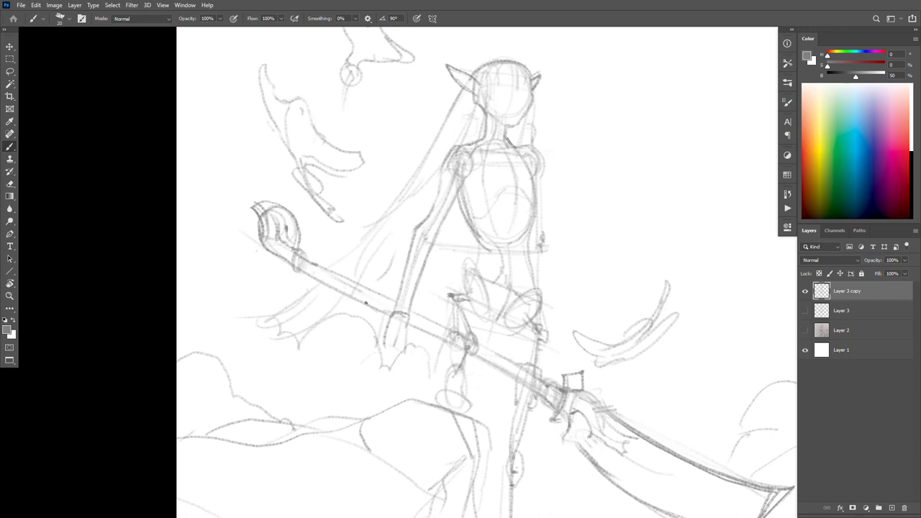
Step: Lighten the weapon shaft's lines where they pass the near hand, and darken the long hair strand's contour
{"action": "left_click_drag", "start_coordinate": [370, 288], "coordinate": [365, 309]}
{"action": "key", "text": "ctrl+z"}
{"action": "left_click_drag", "start_coordinate": [434, 326], "coordinate": [426, 320]}
{"action": "left_click_drag", "start_coordinate": [371, 302], "coordinate": [348, 280]}
{"action": "mouse_move", "coordinate": [411, 190]}
{"action": "left_mouse_down"}
{"action": "mouse_move", "coordinate": [276, 318]}
{"action": "mouse_move", "coordinate": [288, 322]}
{"action": "mouse_move", "coordinate": [412, 192]}
{"action": "mouse_move", "coordinate": [341, 313]}
{"action": "mouse_move", "coordinate": [328, 320]}
{"action": "left_mouse_up"}
Step: Define the elbow and inner forearm of the near arm and start the hand as a box below the wrist
{"action": "left_click_drag", "start_coordinate": [588, 258], "coordinate": [616, 205]}
{"action": "left_click_drag", "start_coordinate": [549, 318], "coordinate": [515, 302]}
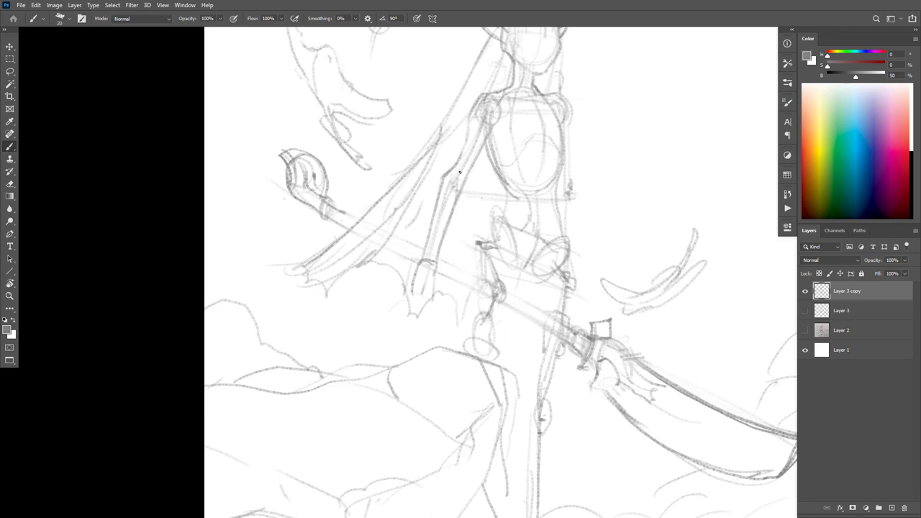
{"action": "left_click_drag", "start_coordinate": [453, 173], "coordinate": [431, 285]}
{"action": "mouse_move", "coordinate": [438, 268]}
{"action": "left_mouse_down"}
{"action": "mouse_move", "coordinate": [434, 293]}
{"action": "mouse_move", "coordinate": [411, 287]}
{"action": "left_mouse_up"}
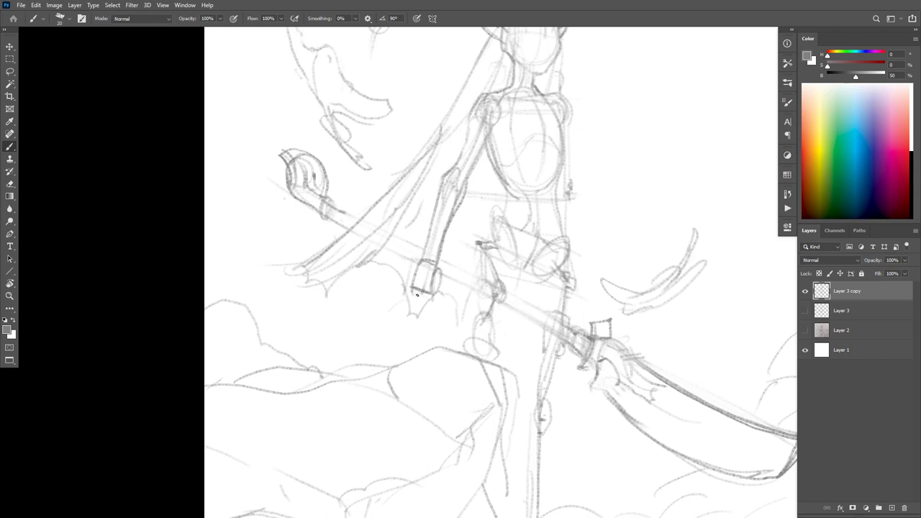
Step: Complete the boxy hand shape at the end of the near arm and erase the excess lines on it
{"action": "left_click_drag", "start_coordinate": [408, 287], "coordinate": [415, 298]}
{"action": "mouse_move", "coordinate": [422, 259]}
{"action": "left_mouse_down"}
{"action": "mouse_move", "coordinate": [408, 289]}
{"action": "mouse_move", "coordinate": [439, 254]}
{"action": "mouse_move", "coordinate": [440, 290]}
{"action": "left_mouse_up"}
{"action": "key", "text": "ctrl+z"}
{"action": "left_click_drag", "start_coordinate": [558, 335], "coordinate": [536, 391]}
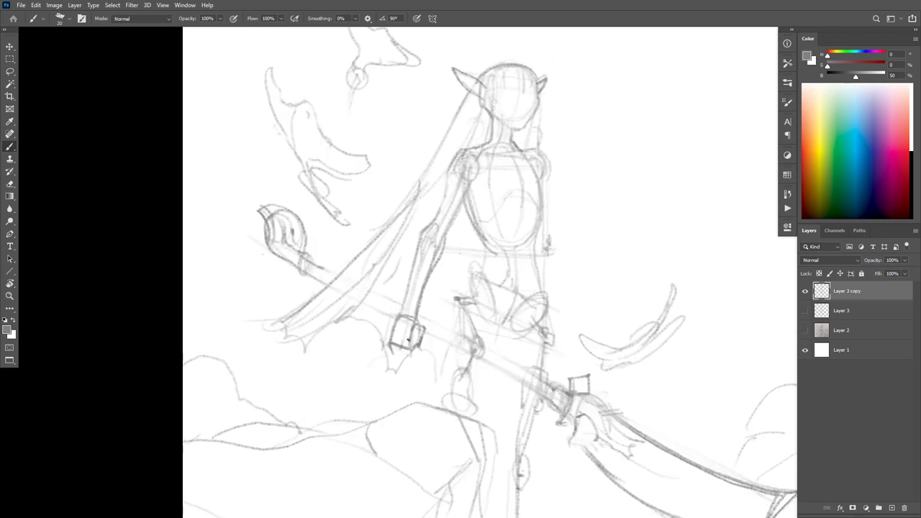
{"action": "key", "text": "e"}
{"action": "left_click_drag", "start_coordinate": [419, 332], "coordinate": [407, 328]}
{"action": "key", "text": "b"}
Step: Round out the near shoulder and upper arm contour, and mark the far shoulder
{"action": "left_click_drag", "start_coordinate": [636, 318], "coordinate": [632, 297]}
{"action": "mouse_move", "coordinate": [484, 122]}
{"action": "left_mouse_down"}
{"action": "mouse_move", "coordinate": [451, 136]}
{"action": "mouse_move", "coordinate": [441, 175]}
{"action": "left_mouse_up"}
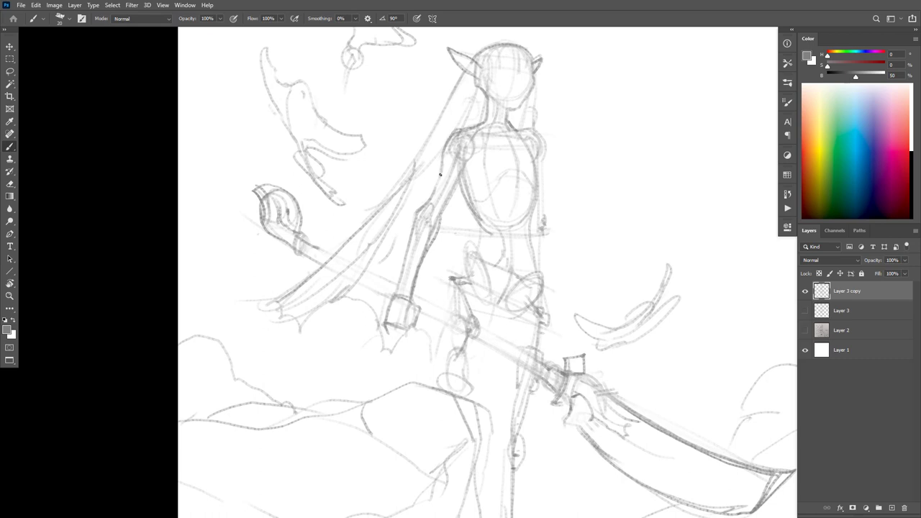
{"action": "mouse_move", "coordinate": [474, 138]}
{"action": "left_mouse_down"}
{"action": "mouse_move", "coordinate": [446, 157]}
{"action": "mouse_move", "coordinate": [443, 175]}
{"action": "mouse_move", "coordinate": [466, 157]}
{"action": "left_mouse_up"}
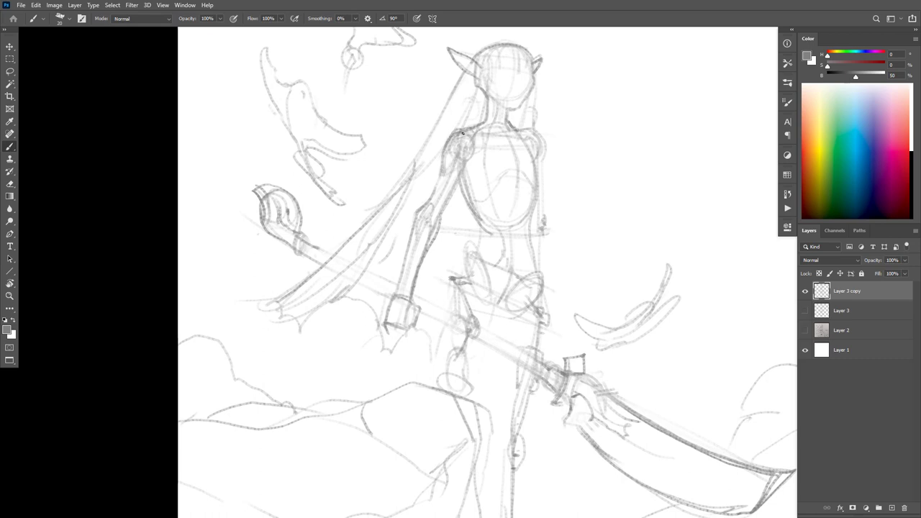
{"action": "left_click_drag", "start_coordinate": [525, 135], "coordinate": [534, 135]}
Step: Draw guide lines down the side of the head and the centre of the chest, with a curve across the ribcage
{"action": "left_click_drag", "start_coordinate": [488, 54], "coordinate": [471, 101]}
{"action": "left_click_drag", "start_coordinate": [488, 53], "coordinate": [505, 167]}
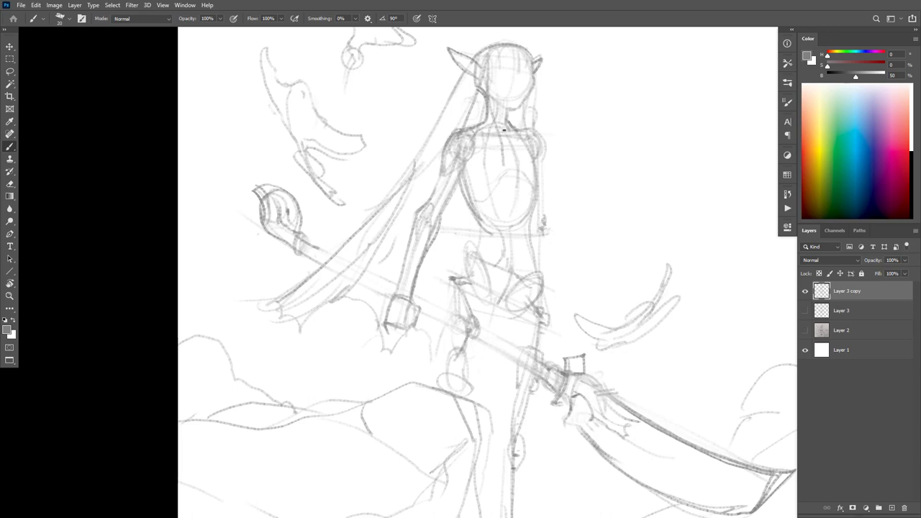
{"action": "left_click_drag", "start_coordinate": [503, 130], "coordinate": [517, 186]}
{"action": "mouse_move", "coordinate": [466, 195]}
{"action": "left_mouse_down"}
{"action": "mouse_move", "coordinate": [506, 181]}
{"action": "mouse_move", "coordinate": [534, 187]}
{"action": "left_mouse_up"}
Step: Draw a light horizon line across the canvas and label it HL near the canvas's right edge
{"action": "scroll", "coordinate": [532, 183], "scroll_direction": "down", "scroll_amount": 2}
{"action": "scroll", "coordinate": [607, 189], "scroll_direction": "down", "scroll_amount": 4}
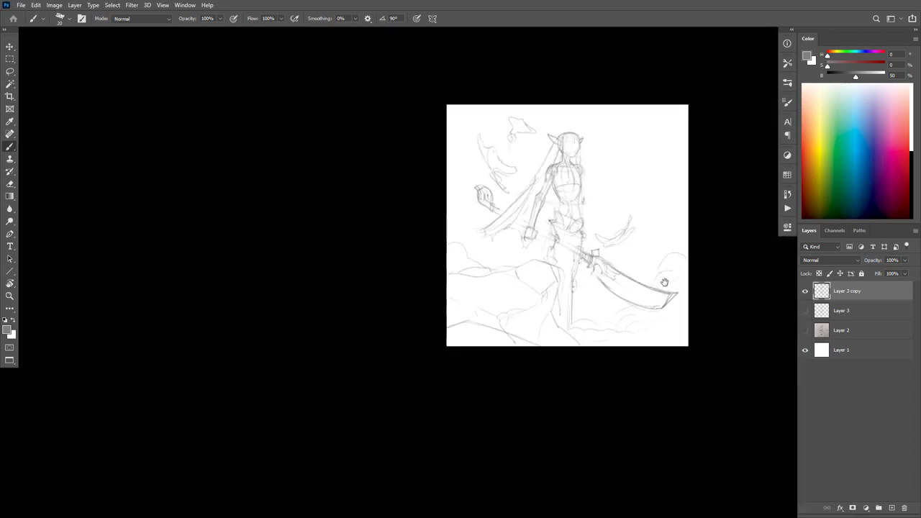
{"action": "left_click_drag", "start_coordinate": [663, 282], "coordinate": [655, 278]}
{"action": "scroll", "coordinate": [643, 267], "scroll_direction": "up", "scroll_amount": 1}
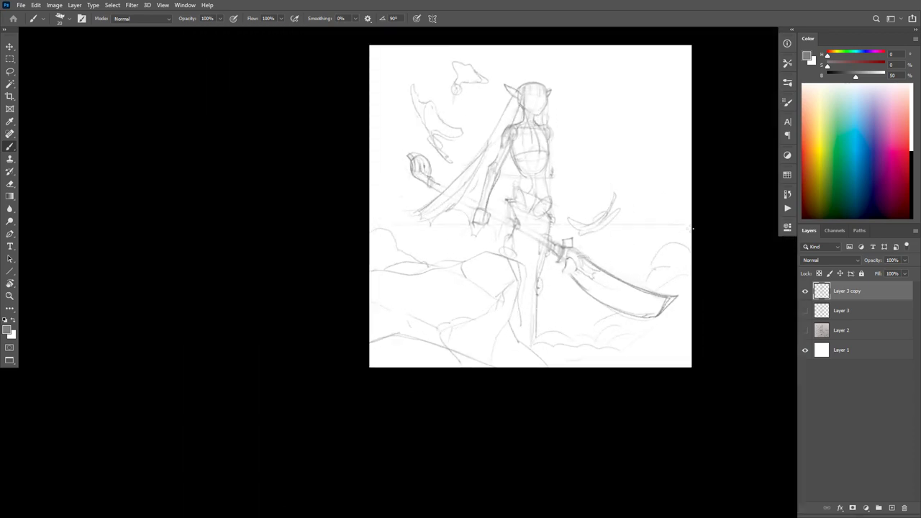
{"action": "scroll", "coordinate": [610, 156], "scroll_direction": "up", "scroll_amount": 1}
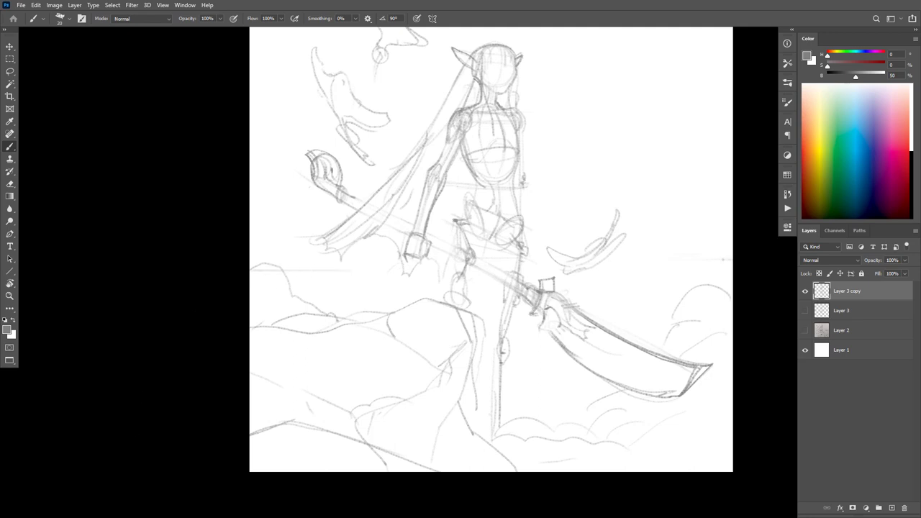
{"action": "mouse_move", "coordinate": [712, 260]}
{"action": "left_mouse_down"}
{"action": "mouse_move", "coordinate": [728, 260]}
{"action": "mouse_move", "coordinate": [717, 258]}
{"action": "left_mouse_up"}
{"action": "left_click_drag", "start_coordinate": [709, 253], "coordinate": [729, 254]}
Step: Draw the centre line down the warrior's torso and abdomen
{"action": "left_click_drag", "start_coordinate": [583, 192], "coordinate": [592, 241]}
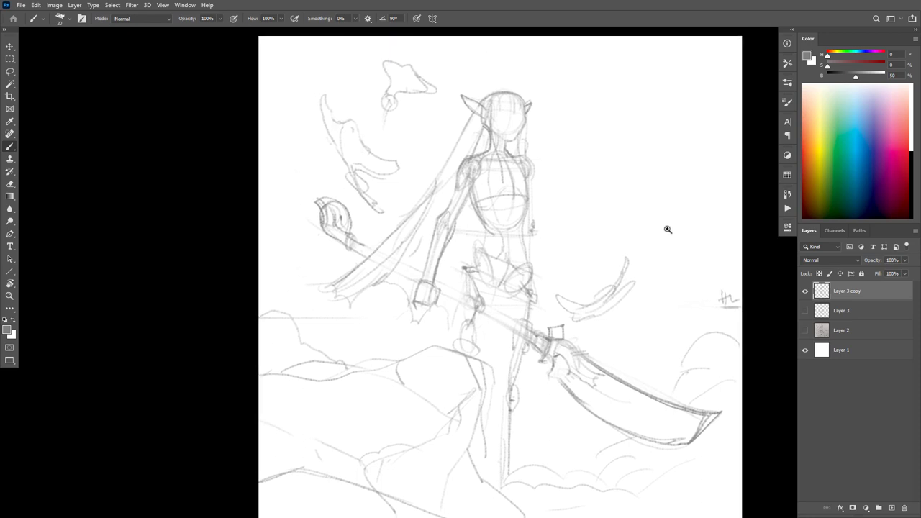
{"action": "left_click", "coordinate": [667, 229], "text": "ctrl"}
{"action": "left_click_drag", "start_coordinate": [582, 193], "coordinate": [621, 143]}
{"action": "left_click_drag", "start_coordinate": [693, 266], "coordinate": [690, 313]}
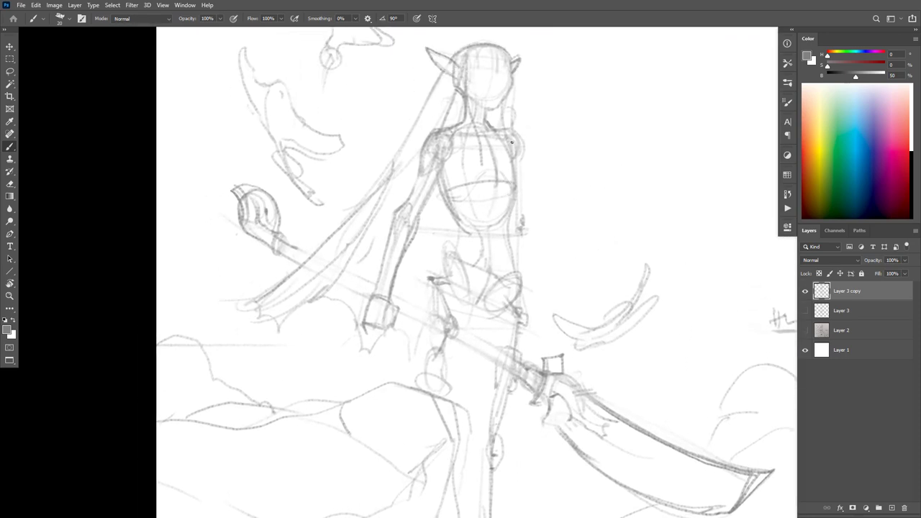
{"action": "mouse_move", "coordinate": [493, 154]}
{"action": "left_mouse_down"}
{"action": "mouse_move", "coordinate": [502, 289]}
{"action": "mouse_move", "coordinate": [495, 204]}
{"action": "left_mouse_up"}
{"action": "mouse_move", "coordinate": [547, 146]}
{"action": "left_mouse_down"}
{"action": "mouse_move", "coordinate": [590, 138]}
{"action": "mouse_move", "coordinate": [574, 148]}
{"action": "left_mouse_up"}
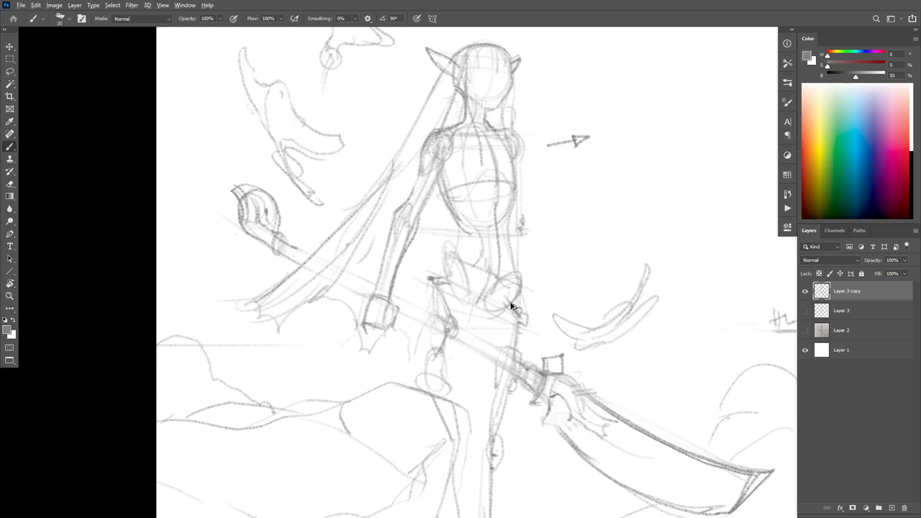
{"action": "key", "text": "ctrl+z"}
{"action": "key", "text": "ctrl+z"}
Step: Define the contours of the waist and hips, and block in the chest with rounded forms
{"action": "left_click_drag", "start_coordinate": [469, 309], "coordinate": [468, 308]}
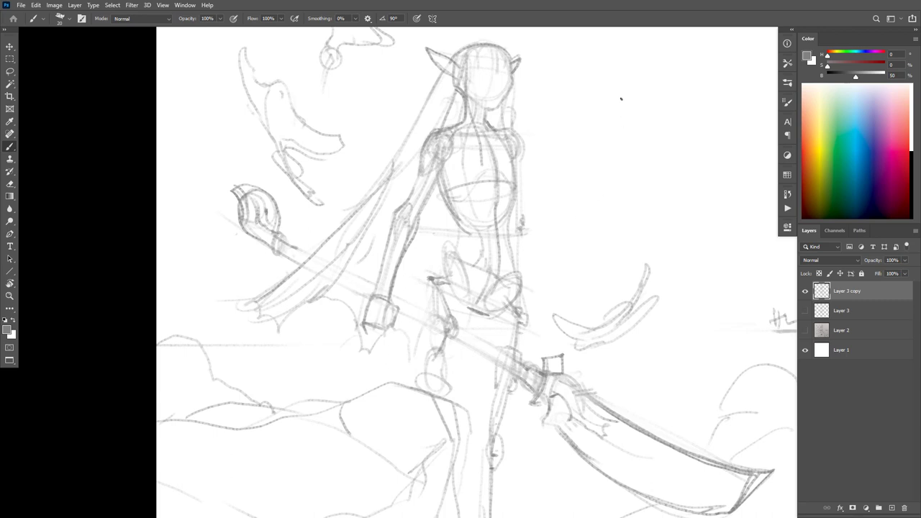
{"action": "key", "text": "ctrl+z"}
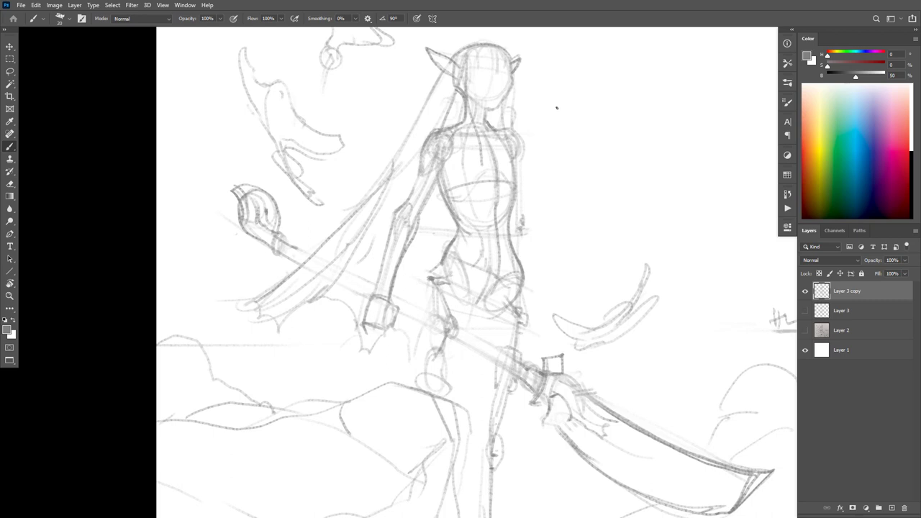
{"action": "mouse_move", "coordinate": [477, 196]}
{"action": "left_mouse_down"}
{"action": "mouse_move", "coordinate": [462, 220]}
{"action": "mouse_move", "coordinate": [479, 197]}
{"action": "left_mouse_up"}
{"action": "mouse_move", "coordinate": [480, 184]}
{"action": "left_mouse_down"}
{"action": "mouse_move", "coordinate": [478, 163]}
{"action": "mouse_move", "coordinate": [453, 168]}
{"action": "mouse_move", "coordinate": [461, 188]}
{"action": "mouse_move", "coordinate": [483, 183]}
{"action": "mouse_move", "coordinate": [481, 166]}
{"action": "mouse_move", "coordinate": [459, 161]}
{"action": "mouse_move", "coordinate": [452, 181]}
{"action": "mouse_move", "coordinate": [470, 195]}
{"action": "mouse_move", "coordinate": [484, 183]}
{"action": "mouse_move", "coordinate": [482, 163]}
{"action": "mouse_move", "coordinate": [458, 162]}
{"action": "mouse_move", "coordinate": [456, 186]}
{"action": "mouse_move", "coordinate": [475, 194]}
{"action": "mouse_move", "coordinate": [491, 182]}
{"action": "mouse_move", "coordinate": [514, 194]}
{"action": "mouse_move", "coordinate": [528, 182]}
{"action": "mouse_move", "coordinate": [516, 167]}
{"action": "mouse_move", "coordinate": [508, 180]}
{"action": "mouse_move", "coordinate": [519, 198]}
{"action": "mouse_move", "coordinate": [531, 183]}
{"action": "mouse_move", "coordinate": [509, 177]}
{"action": "left_mouse_up"}
{"action": "key", "text": "ctrl+z"}
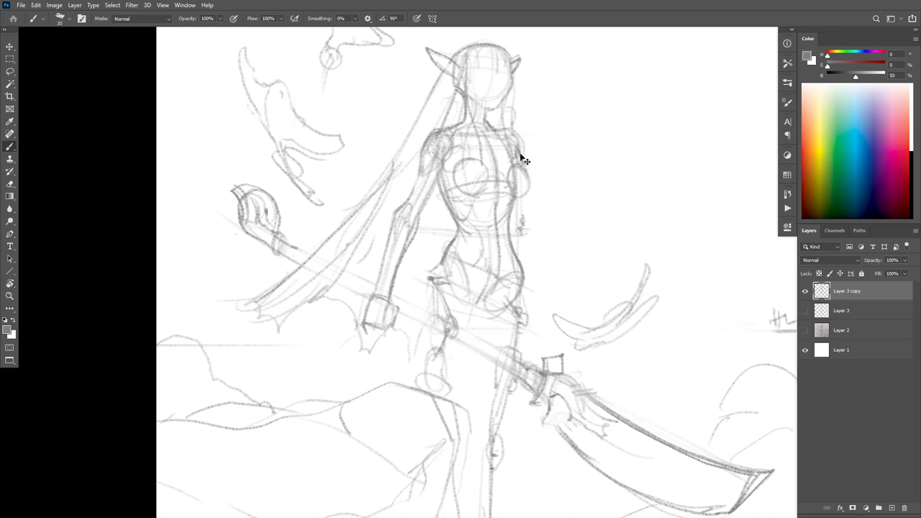
Step: Erase overlapping construction lines and redraw the chest outline, the armpit fold and the near arm's inner contour
{"action": "key", "text": "e"}
{"action": "left_click", "coordinate": [522, 169]}
{"action": "key", "text": "b"}
{"action": "mouse_move", "coordinate": [517, 152]}
{"action": "left_mouse_down"}
{"action": "mouse_move", "coordinate": [529, 186]}
{"action": "mouse_move", "coordinate": [509, 198]}
{"action": "left_mouse_up"}
{"action": "mouse_move", "coordinate": [489, 165]}
{"action": "left_mouse_down"}
{"action": "mouse_move", "coordinate": [487, 189]}
{"action": "mouse_move", "coordinate": [461, 194]}
{"action": "mouse_move", "coordinate": [443, 165]}
{"action": "left_mouse_up"}
{"action": "key", "text": "e"}
{"action": "key", "text": "b"}
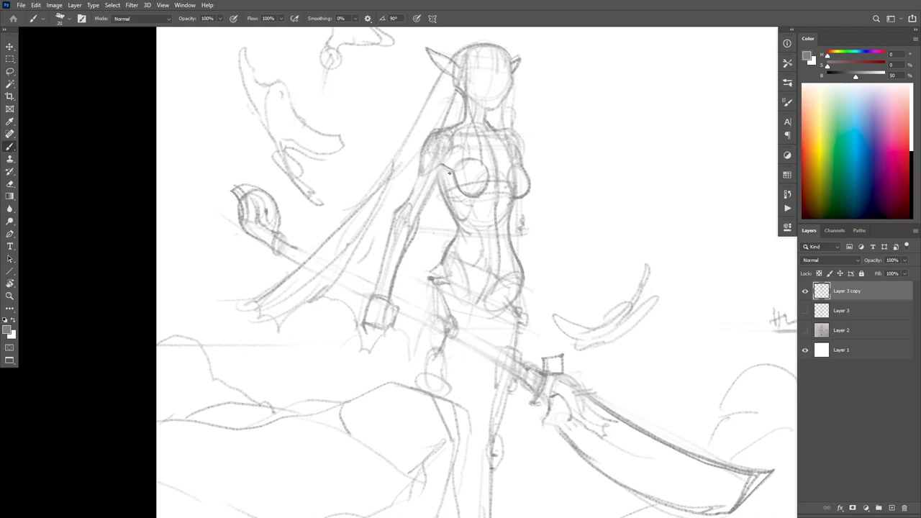
{"action": "left_click_drag", "start_coordinate": [443, 165], "coordinate": [415, 223]}
{"action": "left_click_drag", "start_coordinate": [456, 168], "coordinate": [444, 161]}
Step: Draw a curved brow guide across the head and lighten the rough construction lines on the face
{"action": "mouse_move", "coordinate": [490, 67]}
{"action": "left_mouse_down"}
{"action": "mouse_move", "coordinate": [456, 81]}
{"action": "mouse_move", "coordinate": [500, 87]}
{"action": "mouse_move", "coordinate": [511, 76]}
{"action": "mouse_move", "coordinate": [464, 72]}
{"action": "left_mouse_up"}
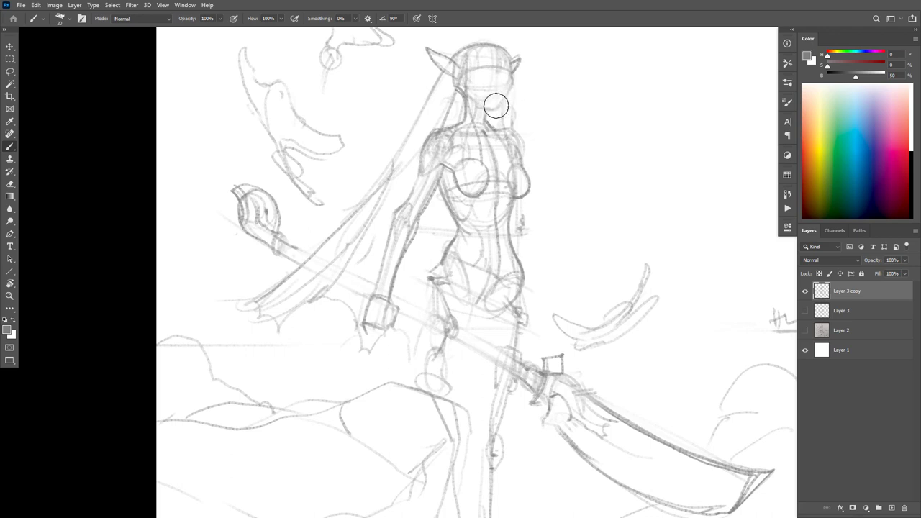
{"action": "left_click", "coordinate": [515, 80]}
{"action": "mouse_move", "coordinate": [563, 134]}
{"action": "left_mouse_down"}
{"action": "mouse_move", "coordinate": [546, 264]}
{"action": "mouse_move", "coordinate": [516, 363]}
{"action": "left_mouse_up"}
{"action": "left_click_drag", "start_coordinate": [533, 192], "coordinate": [535, 176]}
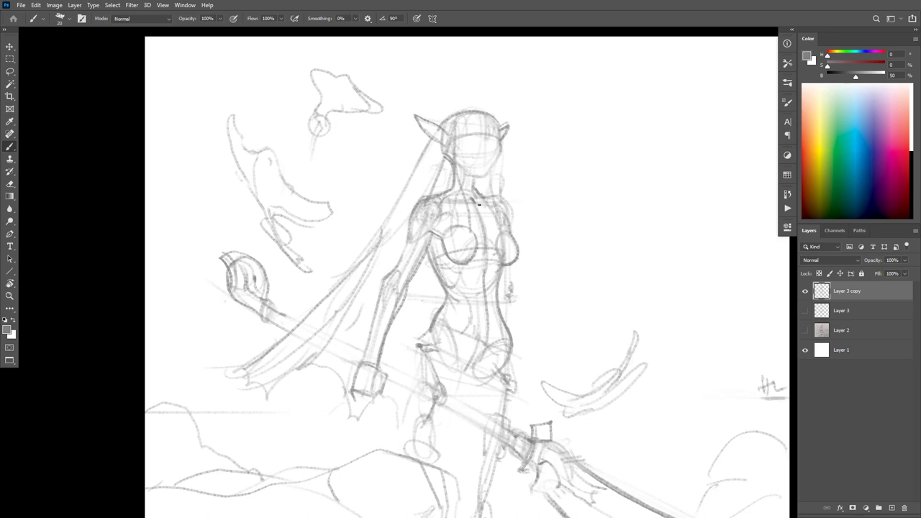
{"action": "left_click_drag", "start_coordinate": [441, 232], "coordinate": [432, 237]}
Step: Define the jaw and neck contours and sketch the mouth, discarding the trial nose marks
{"action": "scroll", "coordinate": [497, 139], "scroll_direction": "up", "scroll_amount": 2}
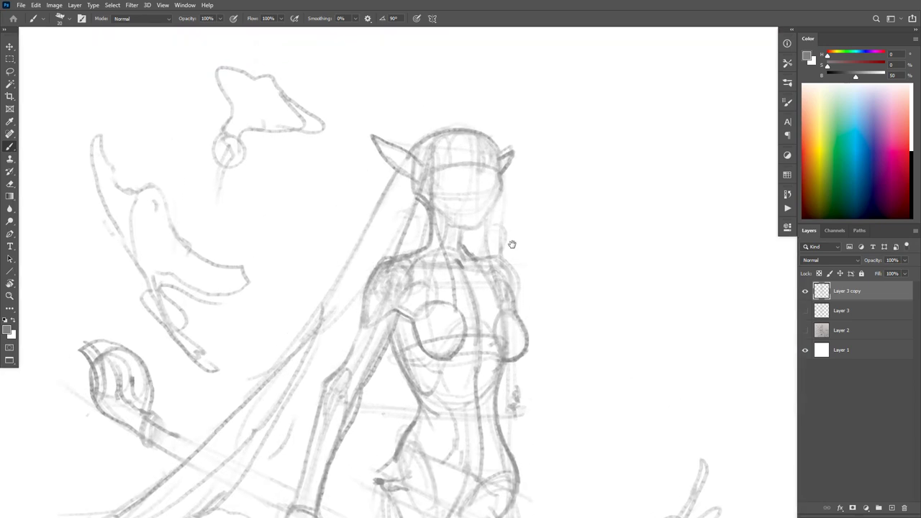
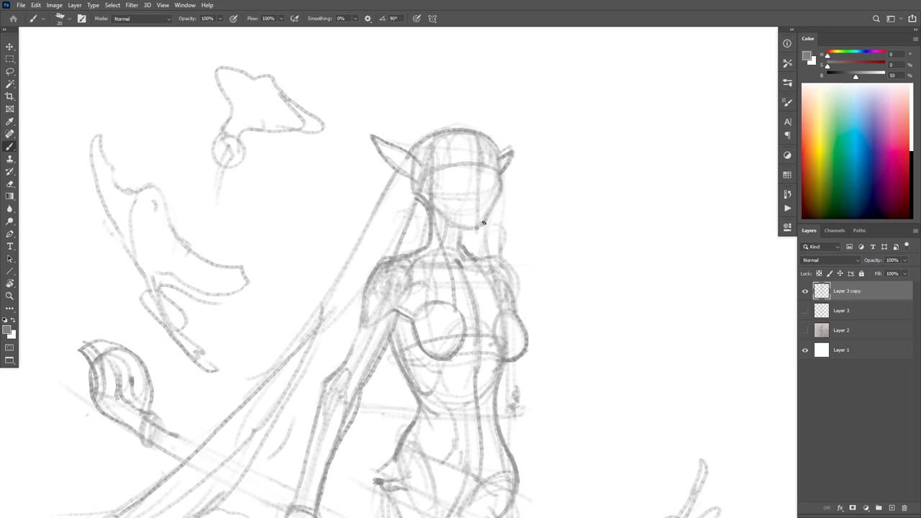
{"action": "left_click_drag", "start_coordinate": [469, 229], "coordinate": [461, 245]}
{"action": "left_click_drag", "start_coordinate": [421, 192], "coordinate": [414, 203]}
{"action": "left_click_drag", "start_coordinate": [454, 142], "coordinate": [446, 166]}
{"action": "mouse_move", "coordinate": [481, 173]}
{"action": "left_mouse_down"}
{"action": "mouse_move", "coordinate": [488, 188]}
{"action": "mouse_move", "coordinate": [472, 188]}
{"action": "left_mouse_up"}
{"action": "key", "text": "ctrl+z"}
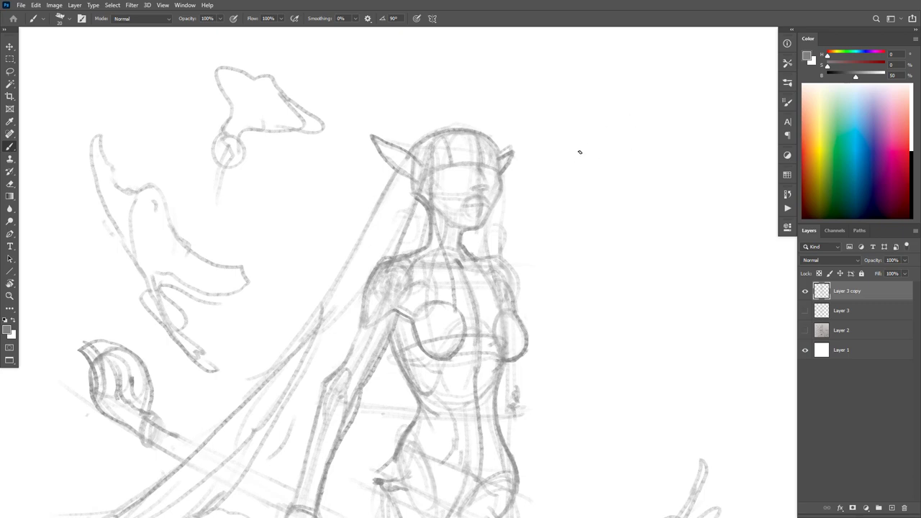
{"action": "key", "text": "ctrl+z"}
{"action": "key", "text": "ctrl+z"}
Step: Beside the figure, sketch a separate triangle and an oval head with a wedge-shaped nose to demonstrate nose construction
{"action": "mouse_move", "coordinate": [617, 98]}
{"action": "left_mouse_down"}
{"action": "mouse_move", "coordinate": [594, 146]}
{"action": "mouse_move", "coordinate": [627, 158]}
{"action": "mouse_move", "coordinate": [634, 142]}
{"action": "mouse_move", "coordinate": [619, 97]}
{"action": "left_mouse_up"}
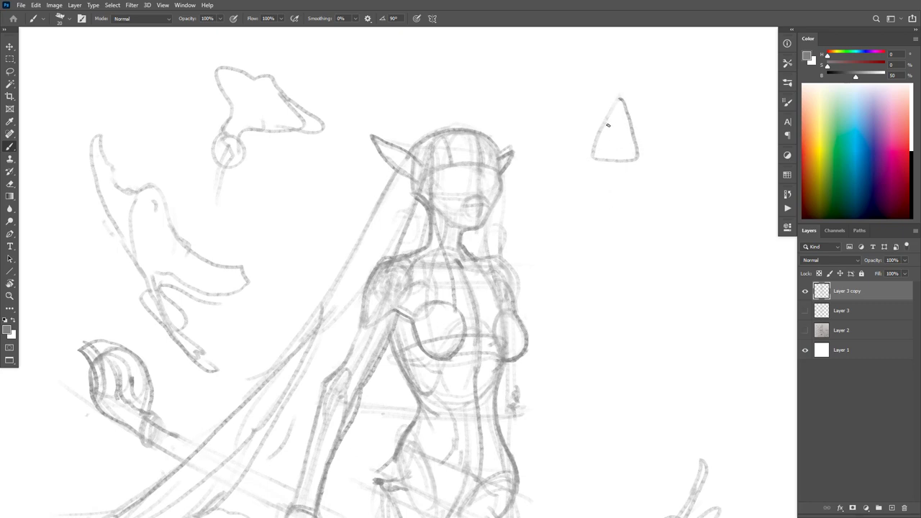
{"action": "mouse_move", "coordinate": [590, 283]}
{"action": "left_mouse_down"}
{"action": "mouse_move", "coordinate": [617, 189]}
{"action": "mouse_move", "coordinate": [699, 212]}
{"action": "mouse_move", "coordinate": [703, 241]}
{"action": "left_mouse_up"}
{"action": "left_click_drag", "start_coordinate": [624, 218], "coordinate": [629, 301]}
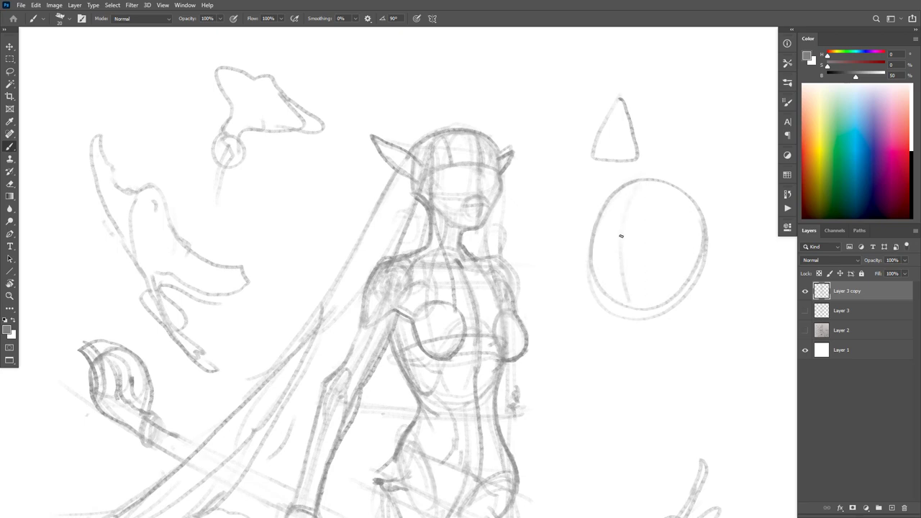
{"action": "mouse_move", "coordinate": [626, 207]}
{"action": "left_mouse_down"}
{"action": "mouse_move", "coordinate": [608, 266]}
{"action": "mouse_move", "coordinate": [635, 265]}
{"action": "mouse_move", "coordinate": [626, 210]}
{"action": "left_mouse_up"}
{"action": "left_click_drag", "start_coordinate": [627, 221], "coordinate": [634, 271]}
{"action": "left_click_drag", "start_coordinate": [620, 265], "coordinate": [579, 252]}
{"action": "mouse_move", "coordinate": [628, 206]}
{"action": "left_mouse_down"}
{"action": "mouse_move", "coordinate": [581, 249]}
{"action": "mouse_move", "coordinate": [598, 263]}
{"action": "mouse_move", "coordinate": [579, 252]}
{"action": "mouse_move", "coordinate": [637, 263]}
{"action": "left_mouse_up"}
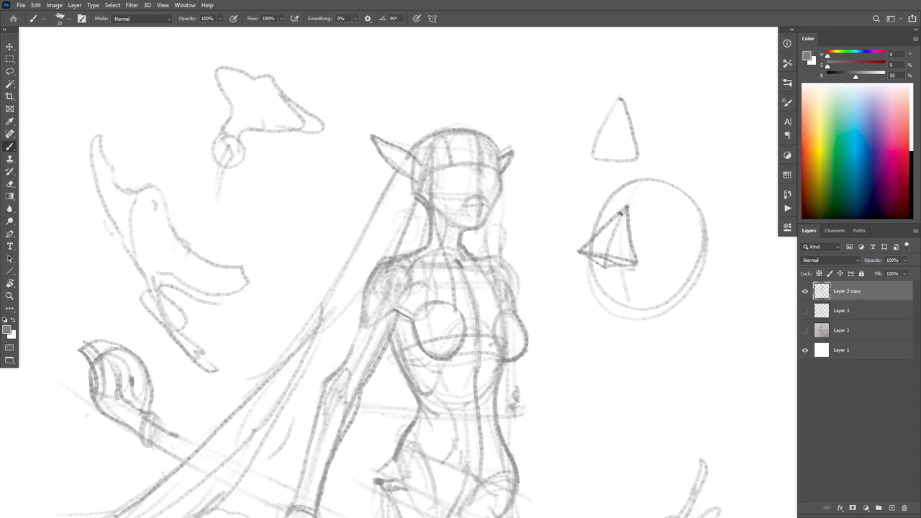
{"action": "mouse_move", "coordinate": [626, 208]}
{"action": "left_mouse_down"}
{"action": "mouse_move", "coordinate": [576, 251]}
{"action": "mouse_move", "coordinate": [599, 267]}
{"action": "mouse_move", "coordinate": [584, 256]}
{"action": "mouse_move", "coordinate": [636, 262]}
{"action": "left_mouse_up"}
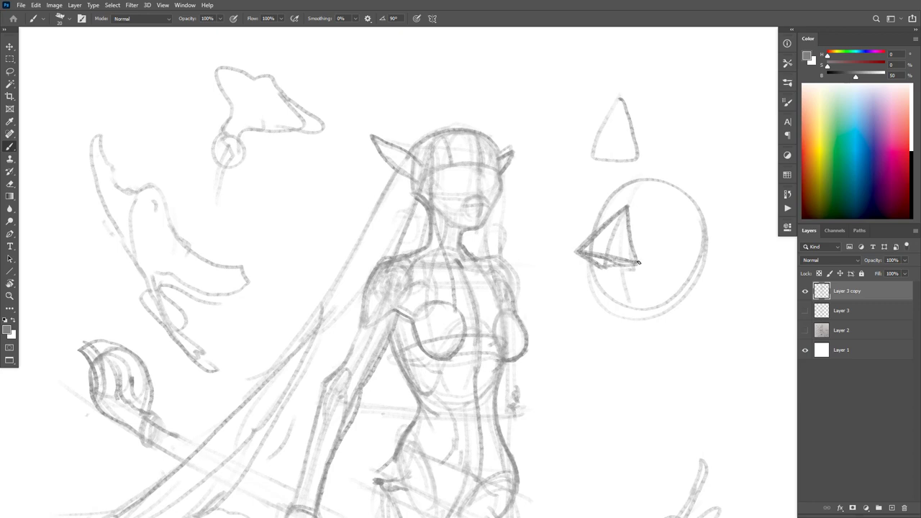
Step: Undo the side planes of the wedge nose in the oval head and redraw them narrower
{"action": "key", "text": "ctrl+z"}
{"action": "key", "text": "ctrl+z"}
{"action": "key", "text": "ctrl+z"}
{"action": "key", "text": "ctrl+z"}
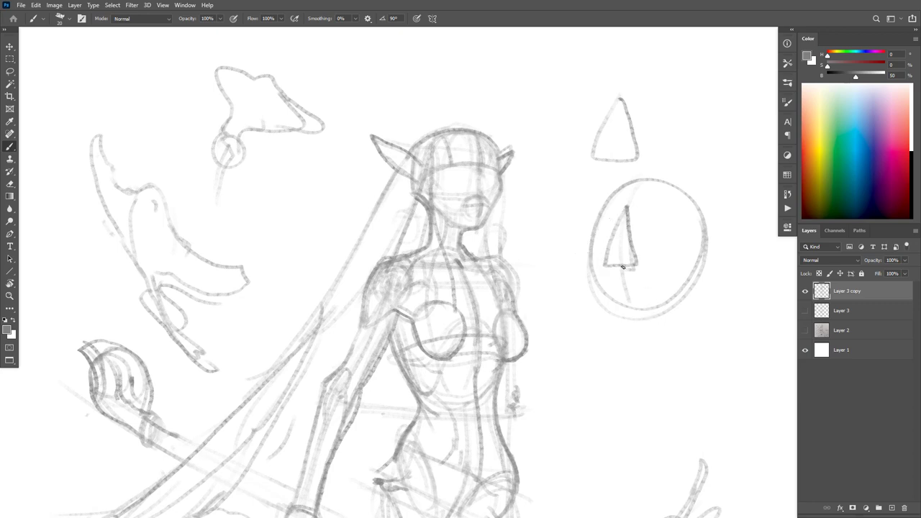
{"action": "left_click_drag", "start_coordinate": [625, 208], "coordinate": [591, 254]}
{"action": "left_click_drag", "start_coordinate": [624, 204], "coordinate": [617, 269]}
Step: Turn the separate triangle into a three-dimensional nose with eye and mouth marks, then soften it with a rounded nostril
{"action": "left_click_drag", "start_coordinate": [620, 98], "coordinate": [609, 158]}
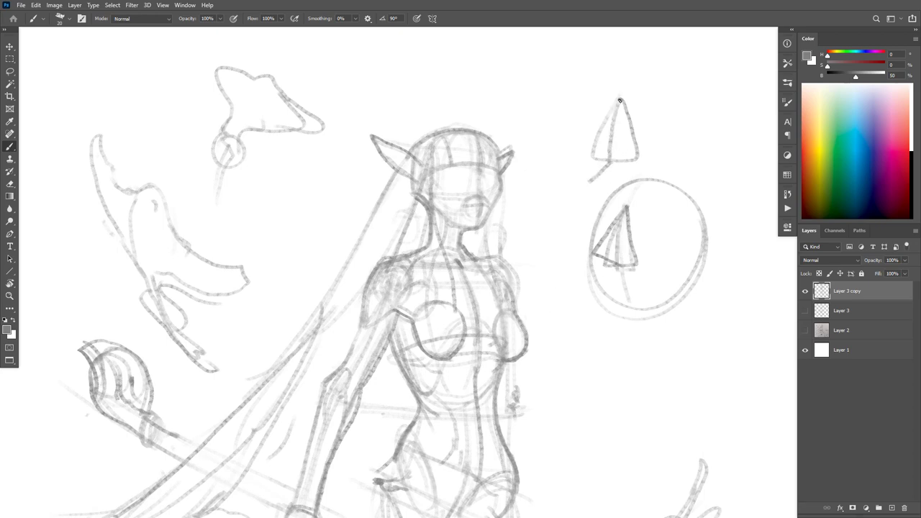
{"action": "mouse_move", "coordinate": [618, 99]}
{"action": "left_mouse_down"}
{"action": "mouse_move", "coordinate": [591, 146]}
{"action": "mouse_move", "coordinate": [585, 183]}
{"action": "mouse_move", "coordinate": [638, 159]}
{"action": "mouse_move", "coordinate": [634, 141]}
{"action": "left_mouse_up"}
{"action": "left_click_drag", "start_coordinate": [571, 100], "coordinate": [584, 106]}
{"action": "left_click_drag", "start_coordinate": [656, 110], "coordinate": [674, 107]}
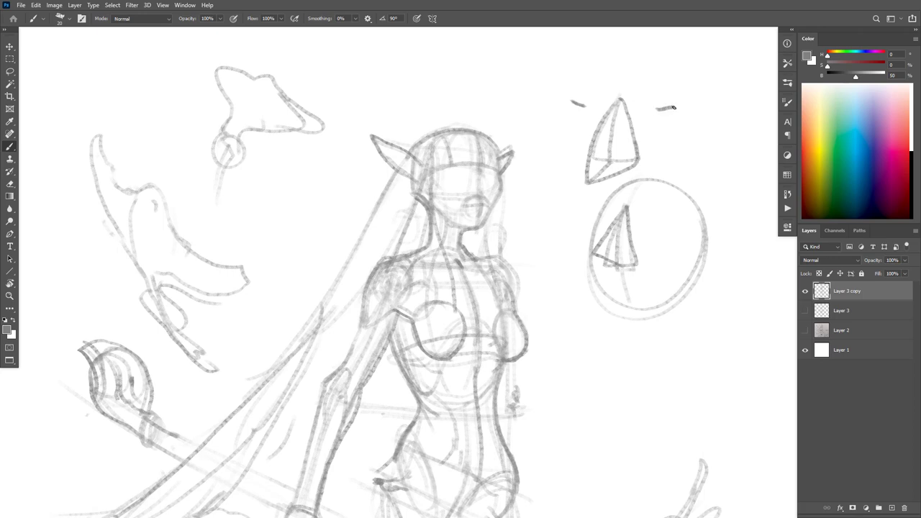
{"action": "left_click_drag", "start_coordinate": [591, 194], "coordinate": [637, 187]}
{"action": "left_click_drag", "start_coordinate": [618, 103], "coordinate": [587, 180]}
{"action": "left_click_drag", "start_coordinate": [622, 120], "coordinate": [603, 173]}
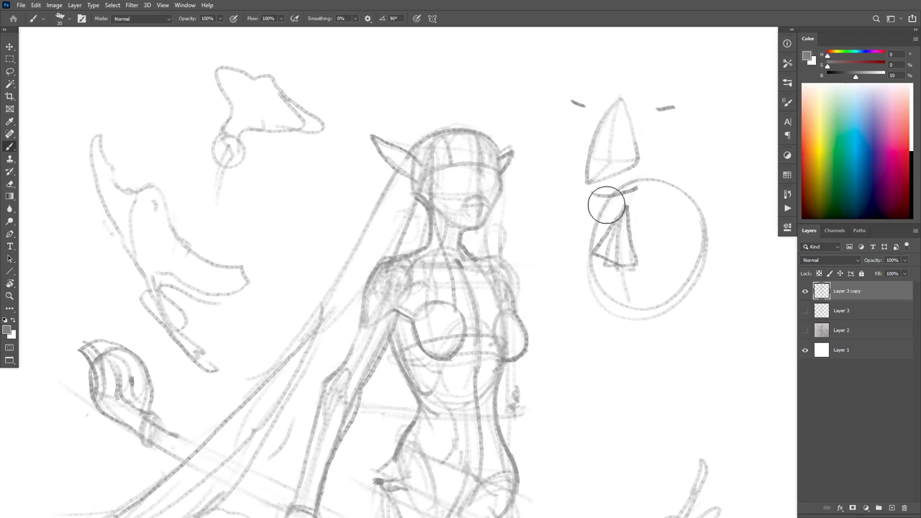
{"action": "mouse_move", "coordinate": [618, 99]}
{"action": "left_mouse_down"}
{"action": "mouse_move", "coordinate": [594, 138]}
{"action": "mouse_move", "coordinate": [588, 184]}
{"action": "mouse_move", "coordinate": [631, 169]}
{"action": "mouse_move", "coordinate": [624, 140]}
{"action": "left_mouse_up"}
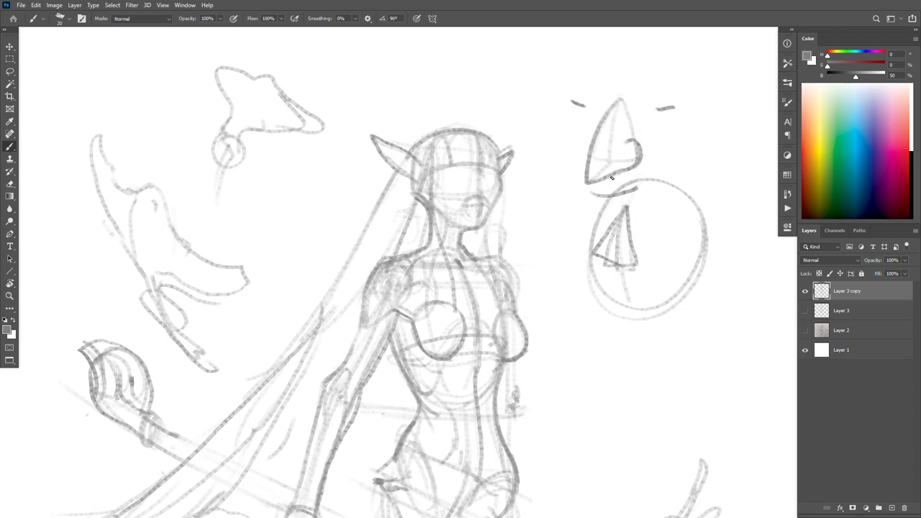
Step: Undo all the nose demonstration sketches beside the figure
{"action": "key", "text": "ctrl+z"}
{"action": "key", "text": "ctrl+z"}
{"action": "key", "text": "ctrl+z"}
{"action": "key", "text": "ctrl+z"}
{"action": "key", "text": "ctrl+z"}
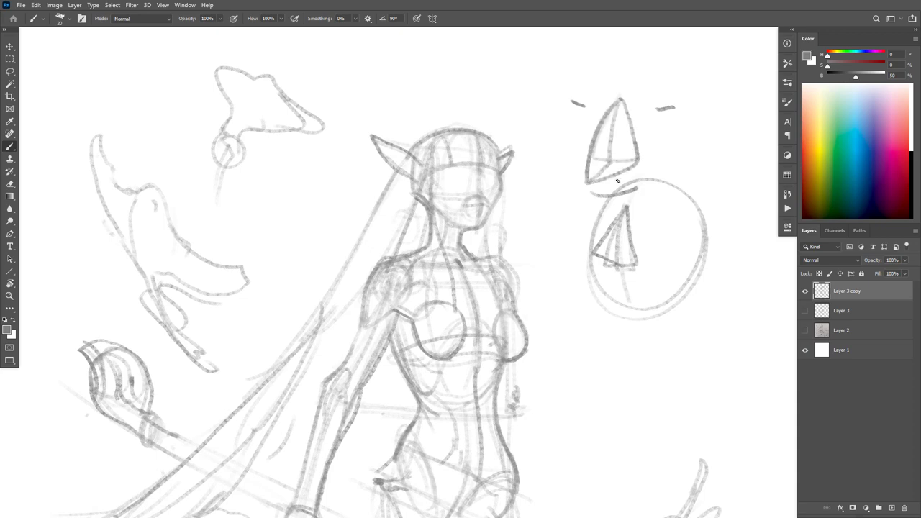
{"action": "key", "text": "ctrl+z"}
{"action": "key", "text": "ctrl+z"}
{"action": "key", "text": "ctrl+z"}
{"action": "key", "text": "ctrl+z"}
{"action": "key", "text": "ctrl+z"}
{"action": "key", "text": "ctrl+z"}
{"action": "key", "text": "ctrl+z"}
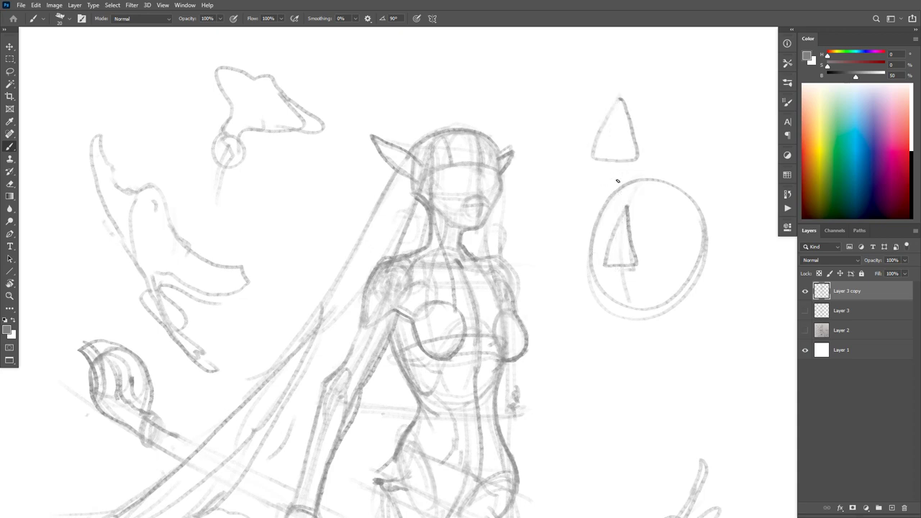
{"action": "key", "text": "ctrl+z"}
{"action": "key", "text": "ctrl+z"}
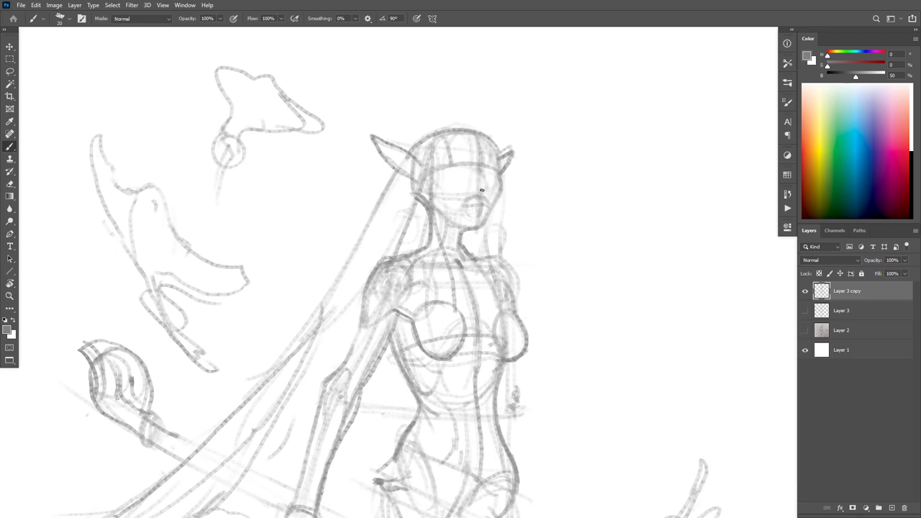
Step: Erase the faint nose mark on the elf's face and redraw the bridge and underside of the nose
{"action": "scroll", "coordinate": [500, 165], "scroll_direction": "up", "scroll_amount": 2}
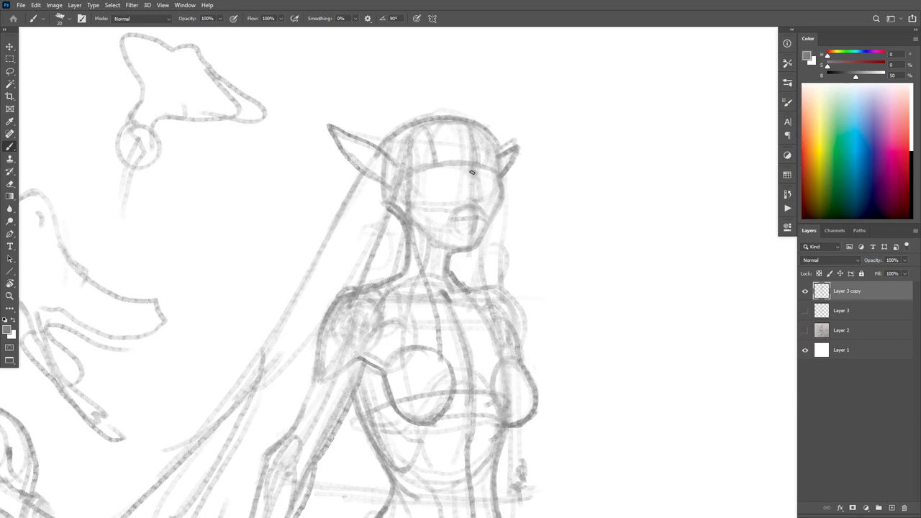
{"action": "key", "text": "e"}
{"action": "left_click_drag", "start_coordinate": [476, 191], "coordinate": [473, 195]}
{"action": "key", "text": "b"}
{"action": "left_click_drag", "start_coordinate": [476, 171], "coordinate": [484, 195]}
Step: Sketch a small cone beside the head to demonstrate the nose's basic form, and undo it
{"action": "mouse_move", "coordinate": [638, 195]}
{"action": "left_mouse_down"}
{"action": "mouse_move", "coordinate": [658, 199]}
{"action": "mouse_move", "coordinate": [633, 129]}
{"action": "mouse_move", "coordinate": [612, 198]}
{"action": "left_mouse_up"}
{"action": "mouse_move", "coordinate": [636, 126]}
{"action": "left_mouse_down"}
{"action": "mouse_move", "coordinate": [660, 192]}
{"action": "mouse_move", "coordinate": [609, 202]}
{"action": "mouse_move", "coordinate": [662, 192]}
{"action": "mouse_move", "coordinate": [636, 214]}
{"action": "left_mouse_up"}
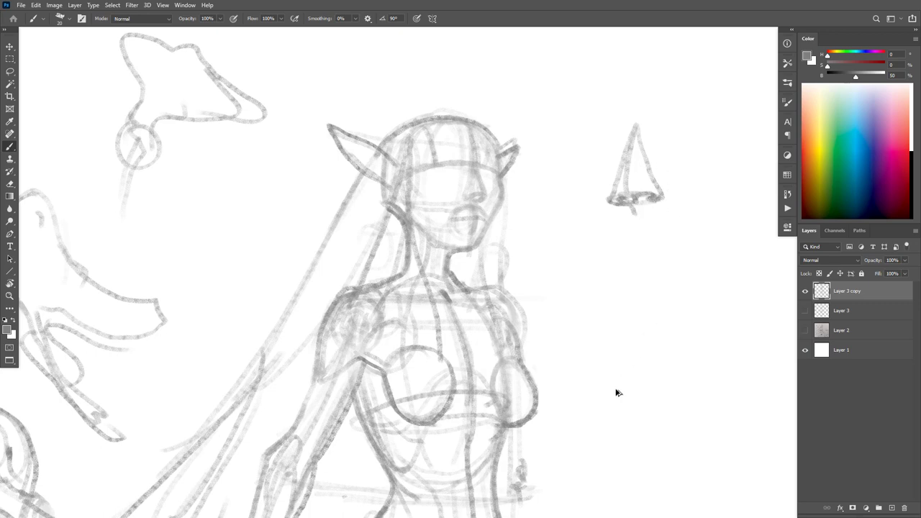
{"action": "key", "text": "ctrl+z"}
{"action": "key", "text": "ctrl+z"}
{"action": "key", "text": "ctrl+z"}
{"action": "key", "text": "ctrl+z"}
{"action": "key", "text": "ctrl+z"}
{"action": "key", "text": "ctrl+z"}
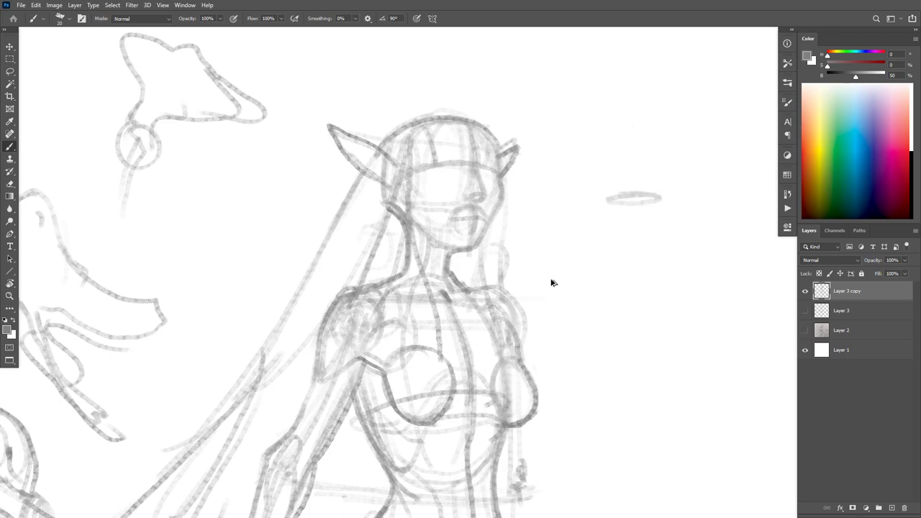
{"action": "key", "text": "ctrl+z"}
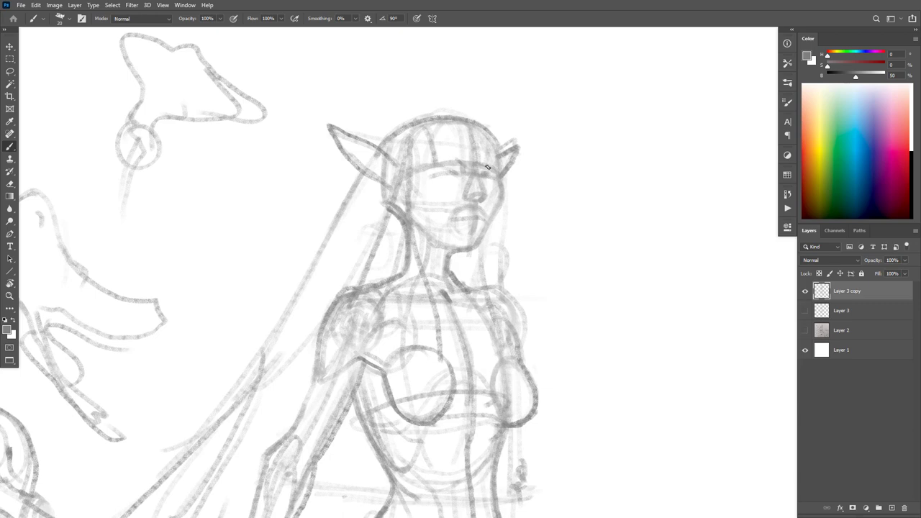
Step: Review the refined face up close and against the whole figure
{"action": "left_click", "coordinate": [518, 153], "text": "alt"}
{"action": "left_click", "coordinate": [526, 155], "text": "ctrl+alt"}
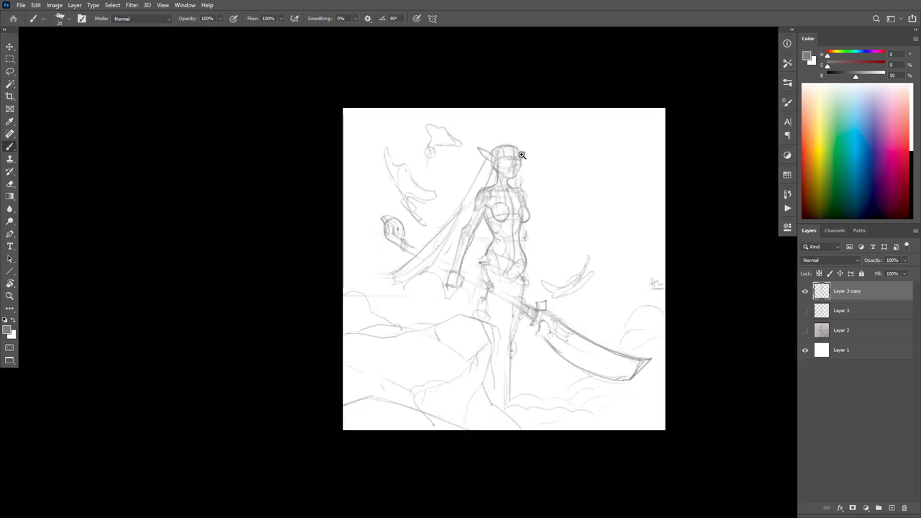
{"action": "left_click", "coordinate": [523, 158], "text": "ctrl"}
{"action": "left_click", "coordinate": [510, 158], "text": "ctrl"}
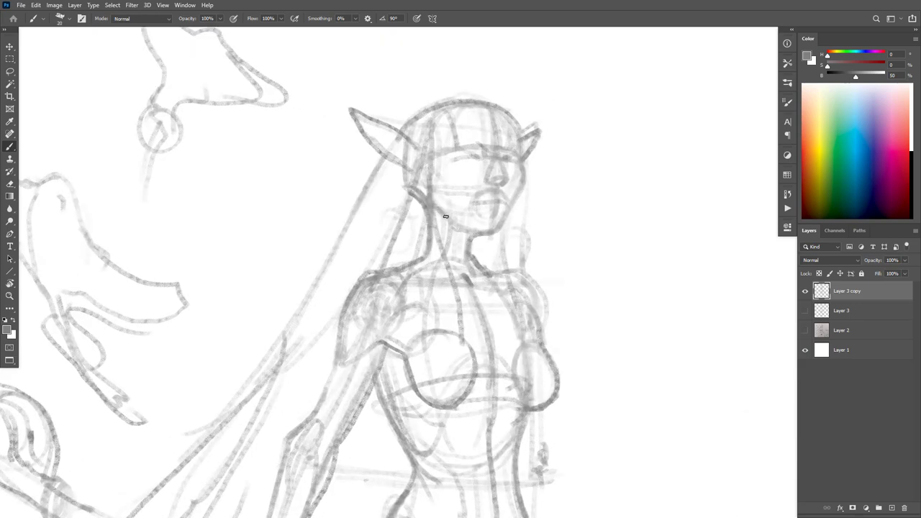
{"action": "left_click_drag", "start_coordinate": [582, 292], "coordinate": [579, 309]}
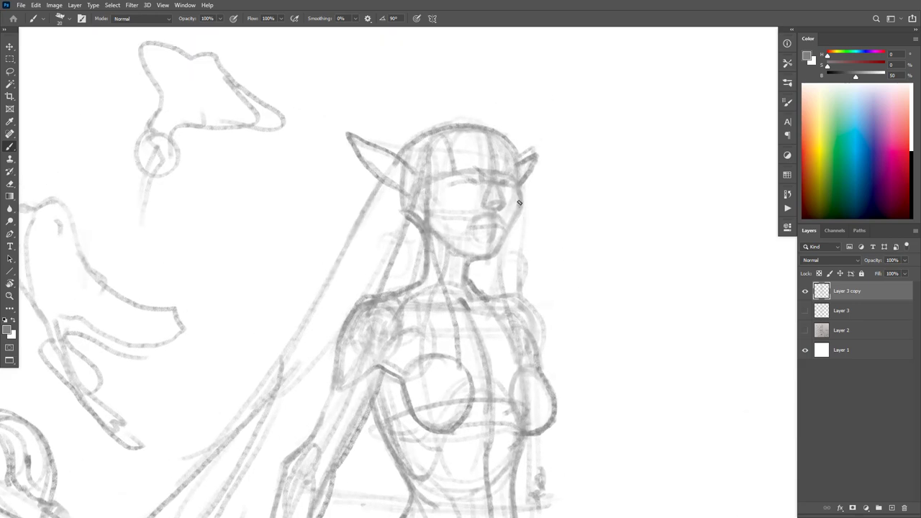
{"action": "left_click", "coordinate": [520, 284], "text": "alt"}
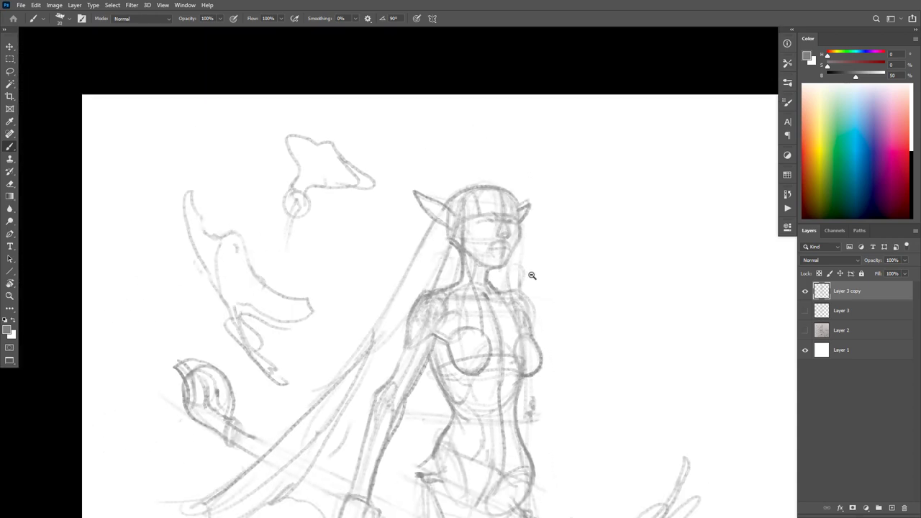
{"action": "left_click_drag", "start_coordinate": [623, 321], "coordinate": [609, 189]}
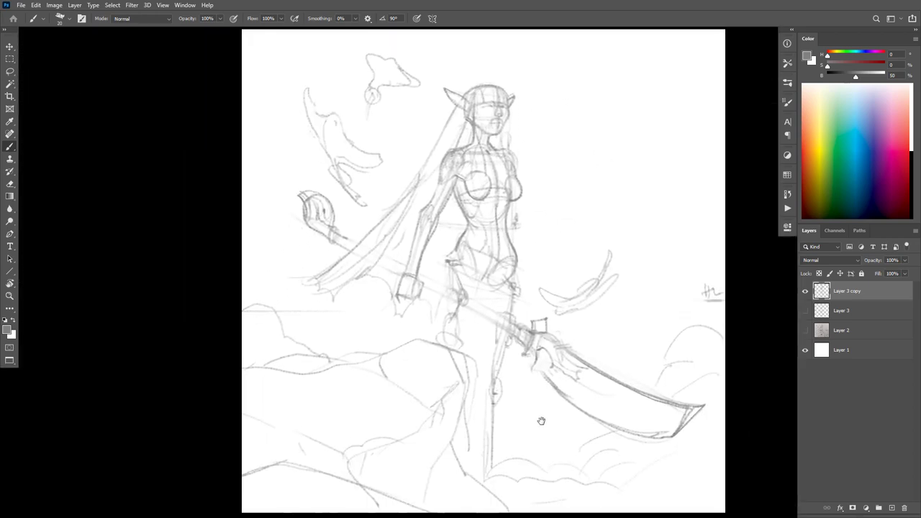
{"action": "left_click_drag", "start_coordinate": [536, 193], "coordinate": [537, 194]}
{"action": "left_click", "coordinate": [536, 193]}
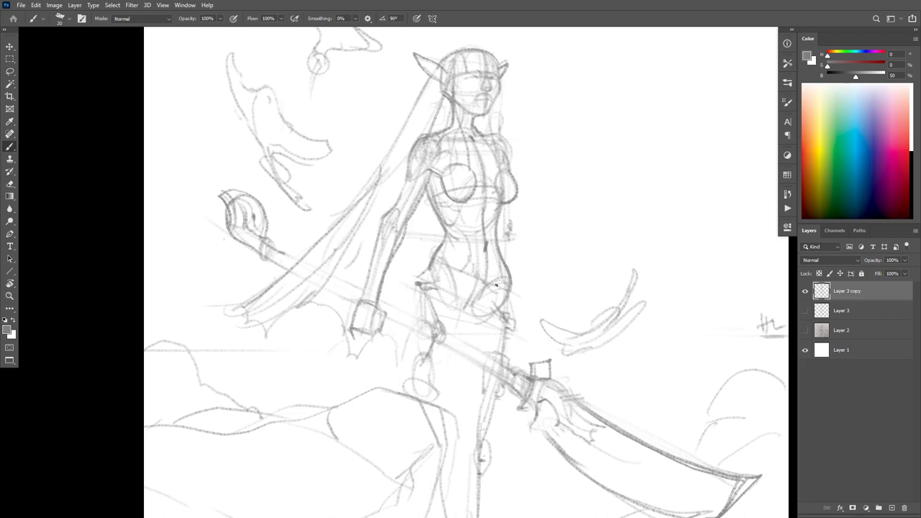
Step: Sketch an oval hip form on each side of the pelvis, mark the crotch, and outline the near hip
{"action": "left_click_drag", "start_coordinate": [459, 314], "coordinate": [471, 317]}
{"action": "left_click_drag", "start_coordinate": [499, 278], "coordinate": [496, 286]}
{"action": "left_click_drag", "start_coordinate": [510, 292], "coordinate": [501, 310]}
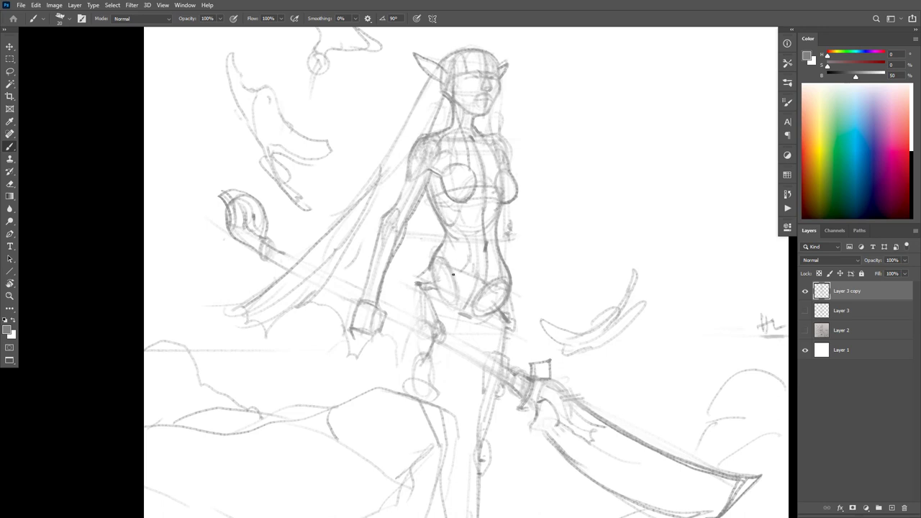
{"action": "mouse_move", "coordinate": [432, 279]}
{"action": "left_mouse_down"}
{"action": "mouse_move", "coordinate": [482, 342]}
{"action": "mouse_move", "coordinate": [474, 319]}
{"action": "mouse_move", "coordinate": [406, 262]}
{"action": "mouse_move", "coordinate": [424, 284]}
{"action": "mouse_move", "coordinate": [435, 322]}
{"action": "left_mouse_up"}
{"action": "left_click_drag", "start_coordinate": [431, 261], "coordinate": [414, 292]}
{"action": "left_click_drag", "start_coordinate": [435, 256], "coordinate": [415, 286]}
{"action": "mouse_move", "coordinate": [627, 141]}
{"action": "left_mouse_down"}
{"action": "mouse_move", "coordinate": [611, 171]}
{"action": "mouse_move", "coordinate": [630, 140]}
{"action": "mouse_move", "coordinate": [664, 206]}
{"action": "mouse_move", "coordinate": [626, 214]}
{"action": "left_mouse_up"}
{"action": "key", "text": "ctrl+z"}
{"action": "key", "text": "ctrl+z"}
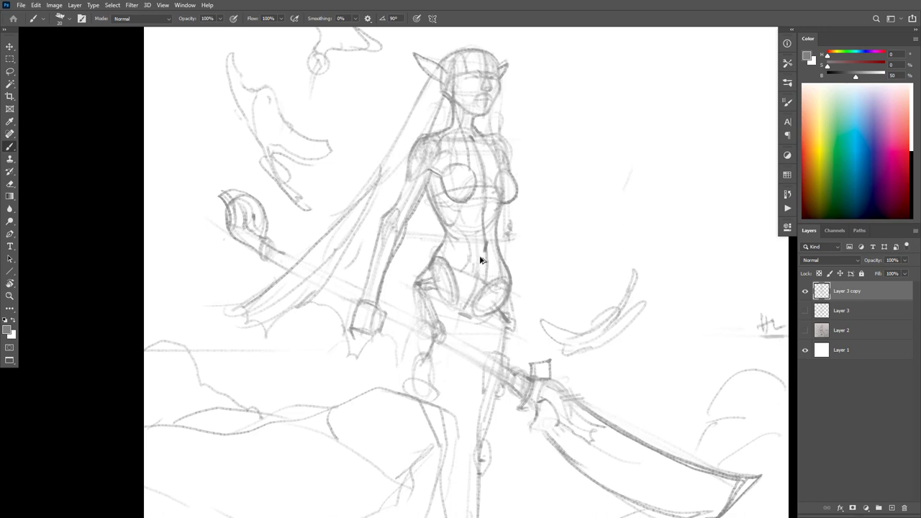
Step: Draw the curved lower-belly contour between the hip ovals and undo the extra strokes on the pelvis
{"action": "left_click_drag", "start_coordinate": [479, 243], "coordinate": [486, 286]}
{"action": "mouse_move", "coordinate": [467, 237]}
{"action": "left_mouse_down"}
{"action": "mouse_move", "coordinate": [465, 272]}
{"action": "mouse_move", "coordinate": [456, 274]}
{"action": "mouse_move", "coordinate": [504, 325]}
{"action": "mouse_move", "coordinate": [490, 292]}
{"action": "mouse_move", "coordinate": [451, 278]}
{"action": "mouse_move", "coordinate": [453, 302]}
{"action": "mouse_move", "coordinate": [449, 273]}
{"action": "mouse_move", "coordinate": [435, 257]}
{"action": "mouse_move", "coordinate": [452, 296]}
{"action": "left_mouse_up"}
{"action": "left_click_drag", "start_coordinate": [436, 259], "coordinate": [446, 293]}
{"action": "mouse_move", "coordinate": [444, 273]}
{"action": "left_mouse_down"}
{"action": "mouse_move", "coordinate": [455, 293]}
{"action": "mouse_move", "coordinate": [493, 288]}
{"action": "mouse_move", "coordinate": [507, 306]}
{"action": "left_mouse_up"}
{"action": "key", "text": "ctrl+z"}
{"action": "key", "text": "ctrl+z"}
{"action": "key", "text": "ctrl+z"}
{"action": "key", "text": "ctrl+z"}
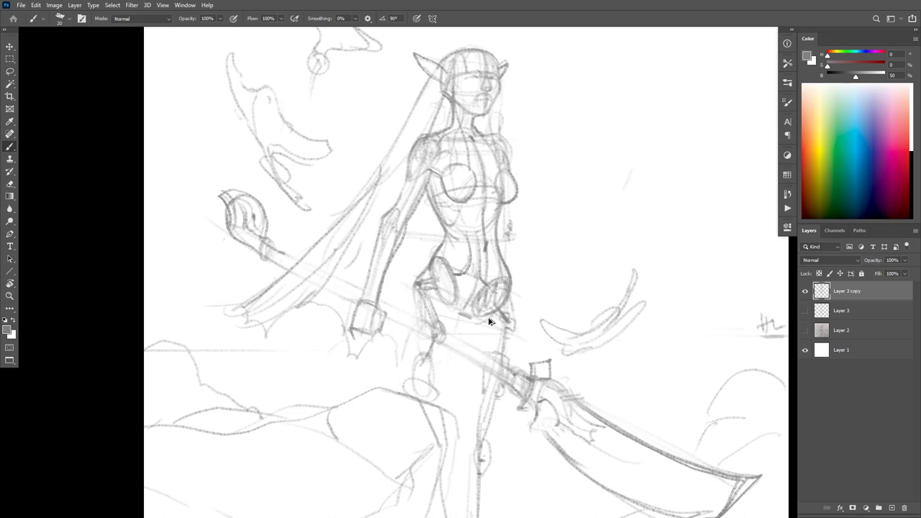
{"action": "key", "text": "ctrl+z"}
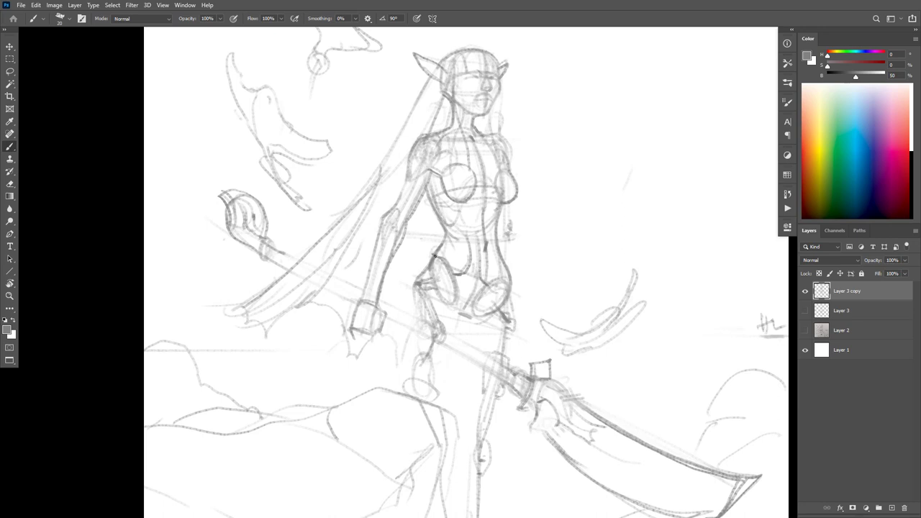
Step: Draw the outer contours of both thighs and strengthen the groin lines between the hip ovals
{"action": "mouse_move", "coordinate": [429, 259]}
{"action": "left_mouse_down"}
{"action": "mouse_move", "coordinate": [407, 306]}
{"action": "mouse_move", "coordinate": [413, 340]}
{"action": "left_mouse_up"}
{"action": "left_click_drag", "start_coordinate": [494, 293], "coordinate": [479, 295]}
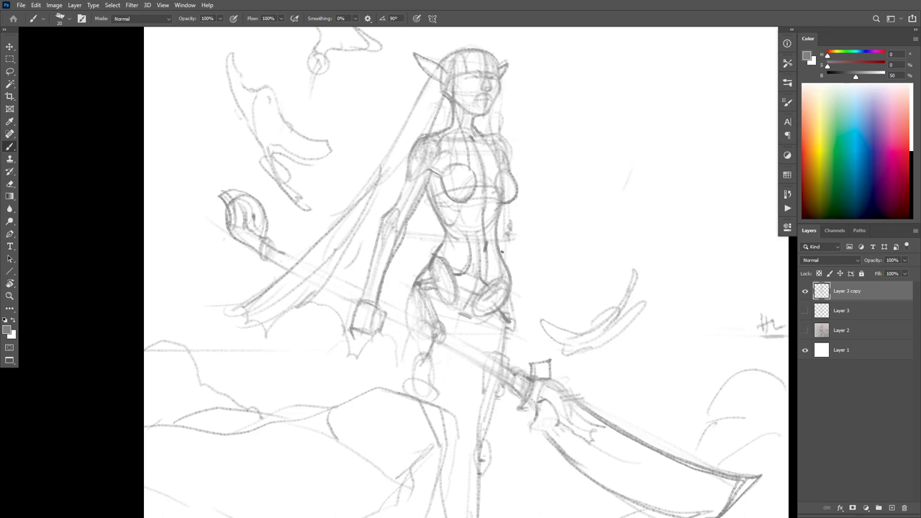
{"action": "left_click_drag", "start_coordinate": [480, 273], "coordinate": [473, 291]}
{"action": "mouse_move", "coordinate": [510, 276]}
{"action": "left_mouse_down"}
{"action": "mouse_move", "coordinate": [511, 353]}
{"action": "mouse_move", "coordinate": [512, 319]}
{"action": "left_mouse_up"}
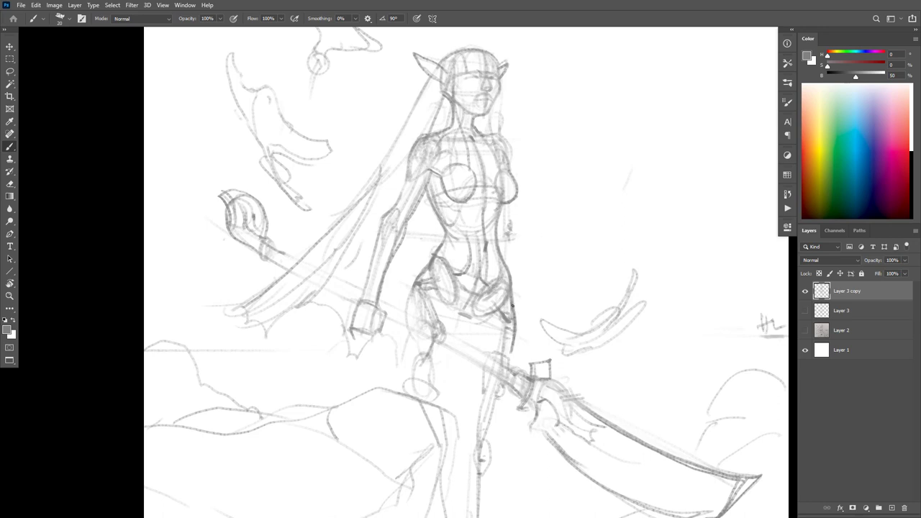
{"action": "mouse_move", "coordinate": [514, 325]}
{"action": "left_mouse_down"}
{"action": "mouse_move", "coordinate": [488, 444]}
{"action": "mouse_move", "coordinate": [508, 377]}
{"action": "mouse_move", "coordinate": [514, 298]}
{"action": "left_mouse_up"}
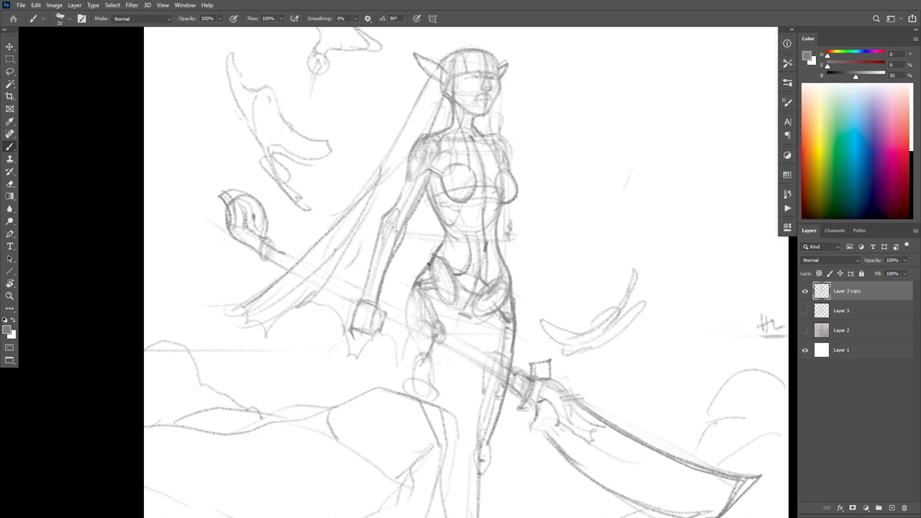
Step: Sketch a large oval for the near upper thigh and add the groin line beside it
{"action": "mouse_move", "coordinate": [429, 264]}
{"action": "left_mouse_down"}
{"action": "mouse_move", "coordinate": [411, 289]}
{"action": "mouse_move", "coordinate": [404, 330]}
{"action": "mouse_move", "coordinate": [436, 352]}
{"action": "mouse_move", "coordinate": [456, 343]}
{"action": "left_mouse_up"}
{"action": "mouse_move", "coordinate": [415, 285]}
{"action": "left_mouse_down"}
{"action": "mouse_move", "coordinate": [421, 353]}
{"action": "mouse_move", "coordinate": [460, 334]}
{"action": "mouse_move", "coordinate": [449, 284]}
{"action": "mouse_move", "coordinate": [427, 278]}
{"action": "left_mouse_up"}
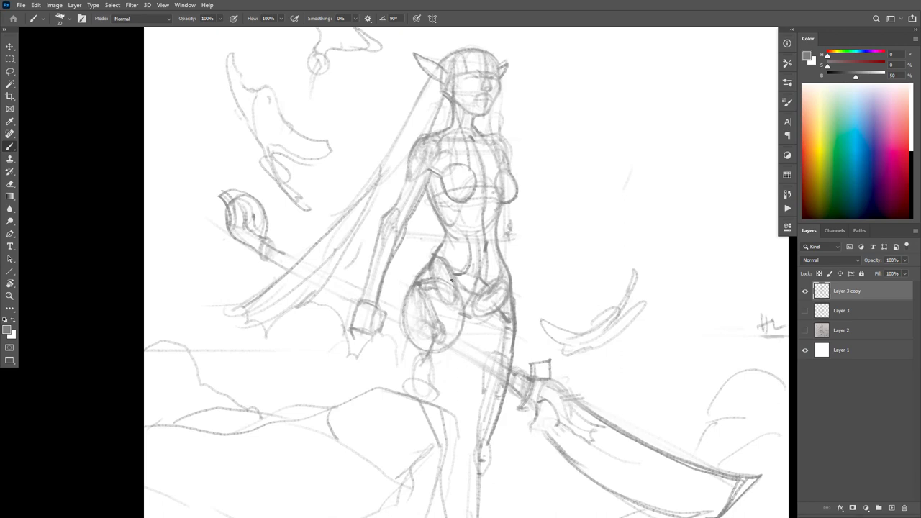
{"action": "mouse_move", "coordinate": [463, 304]}
{"action": "left_mouse_down"}
{"action": "mouse_move", "coordinate": [441, 273]}
{"action": "mouse_move", "coordinate": [471, 323]}
{"action": "left_mouse_up"}
{"action": "key", "text": "r"}
{"action": "mouse_move", "coordinate": [596, 277]}
{"action": "left_mouse_down"}
{"action": "mouse_move", "coordinate": [569, 218]}
{"action": "mouse_move", "coordinate": [531, 243]}
{"action": "left_mouse_up"}
{"action": "key", "text": "b"}
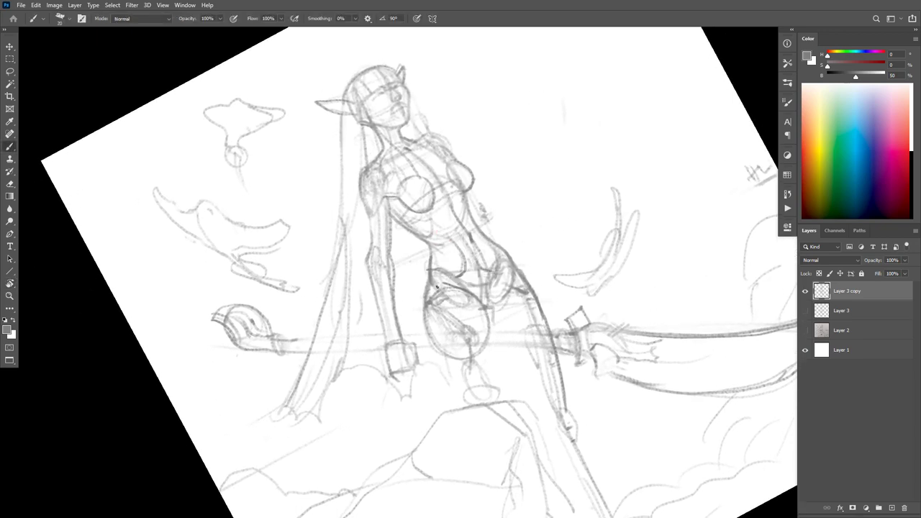
{"action": "left_click_drag", "start_coordinate": [421, 289], "coordinate": [513, 265]}
{"action": "left_click_drag", "start_coordinate": [430, 272], "coordinate": [517, 266]}
{"action": "key", "text": "ctrl+z"}
{"action": "key", "text": "ctrl+z"}
{"action": "mouse_move", "coordinate": [425, 286]}
{"action": "left_mouse_down"}
{"action": "mouse_move", "coordinate": [524, 276]}
{"action": "mouse_move", "coordinate": [425, 288]}
{"action": "left_mouse_up"}
{"action": "key", "text": "Escape"}
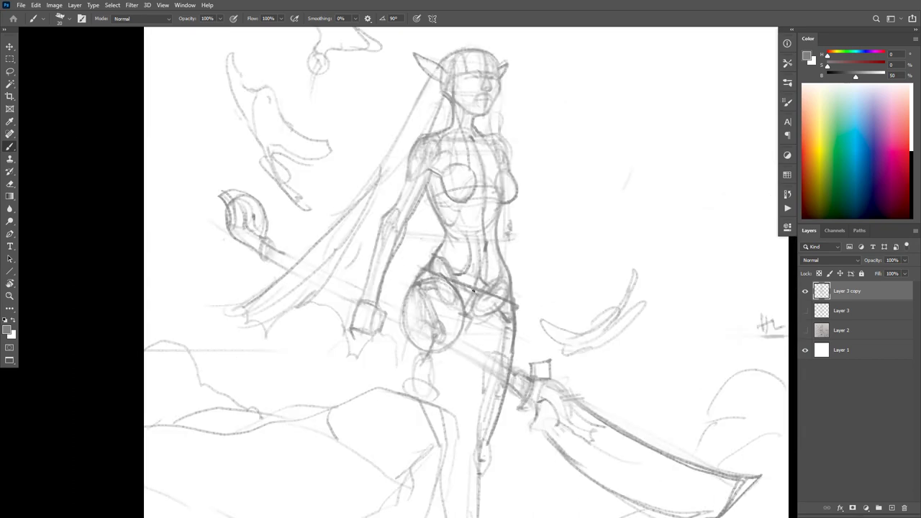
{"action": "left_click_drag", "start_coordinate": [430, 265], "coordinate": [459, 281]}
{"action": "key", "text": "ctrl+z"}
{"action": "key", "text": "ctrl+z"}
{"action": "key", "text": "r"}
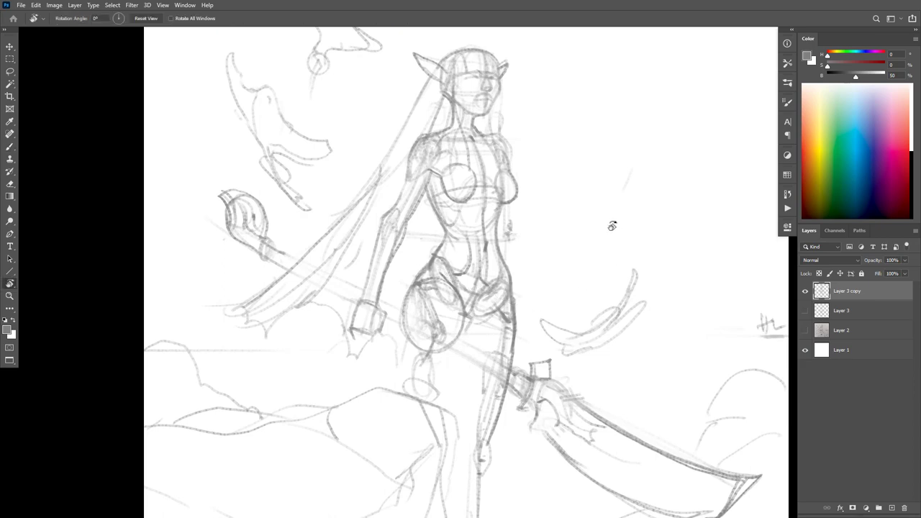
{"action": "left_click_drag", "start_coordinate": [609, 220], "coordinate": [559, 151]}
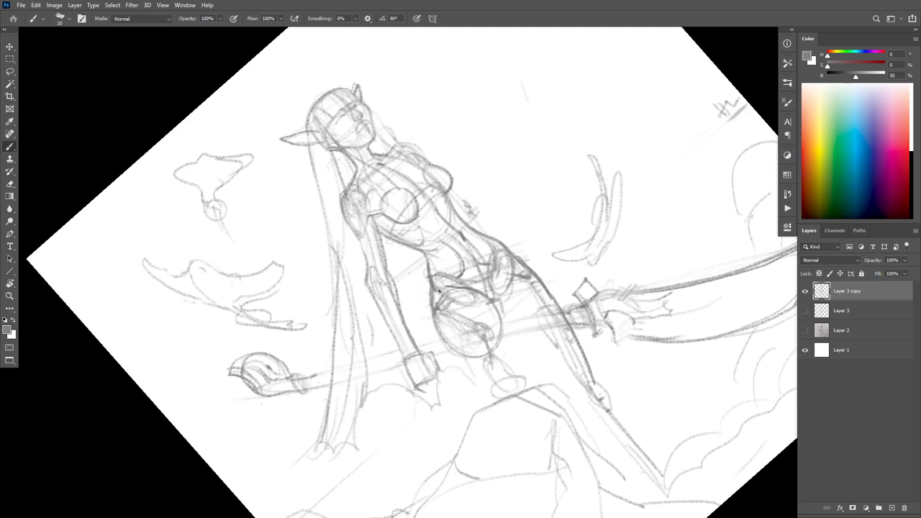
{"action": "key", "text": "Escape"}
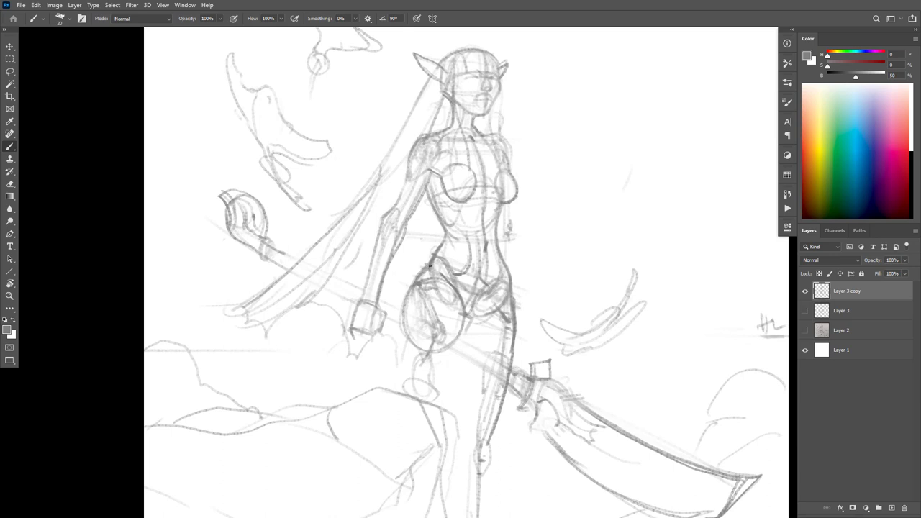
Step: Draw a V-shaped waistband dipping across the hips and sketch the near leg's inner contour
{"action": "mouse_move", "coordinate": [429, 261]}
{"action": "left_mouse_down"}
{"action": "mouse_move", "coordinate": [458, 285]}
{"action": "mouse_move", "coordinate": [520, 244]}
{"action": "mouse_move", "coordinate": [523, 287]}
{"action": "mouse_move", "coordinate": [480, 294]}
{"action": "mouse_move", "coordinate": [500, 292]}
{"action": "mouse_move", "coordinate": [481, 305]}
{"action": "mouse_move", "coordinate": [483, 352]}
{"action": "left_mouse_up"}
{"action": "mouse_move", "coordinate": [482, 310]}
{"action": "left_mouse_down"}
{"action": "mouse_move", "coordinate": [540, 361]}
{"action": "mouse_move", "coordinate": [526, 352]}
{"action": "mouse_move", "coordinate": [517, 294]}
{"action": "mouse_move", "coordinate": [488, 302]}
{"action": "mouse_move", "coordinate": [485, 292]}
{"action": "mouse_move", "coordinate": [478, 403]}
{"action": "left_mouse_up"}
{"action": "key", "text": "ctrl+z"}
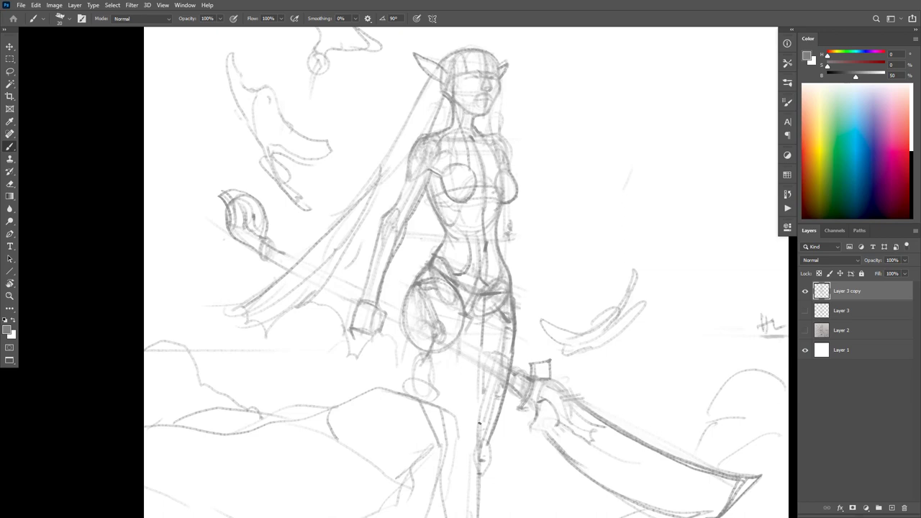
{"action": "left_click_drag", "start_coordinate": [547, 334], "coordinate": [579, 240]}
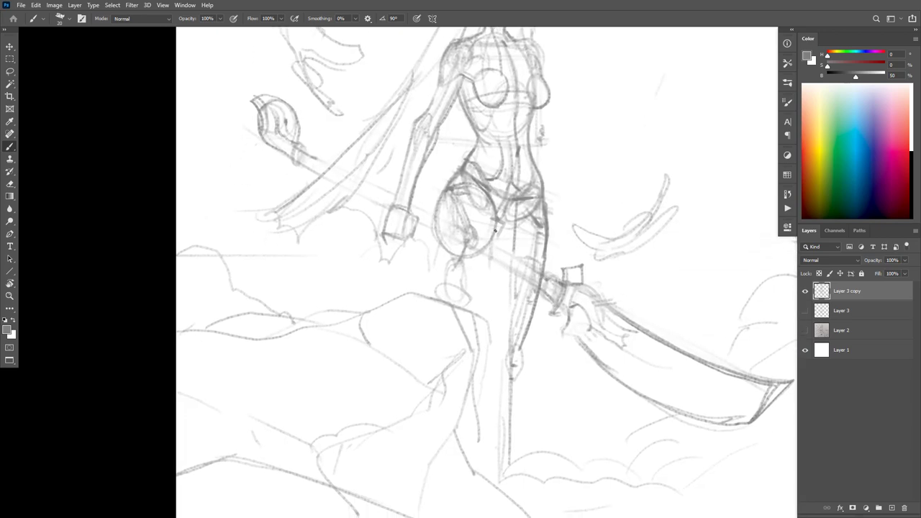
{"action": "left_click_drag", "start_coordinate": [514, 210], "coordinate": [489, 269]}
{"action": "left_click_drag", "start_coordinate": [492, 261], "coordinate": [499, 330]}
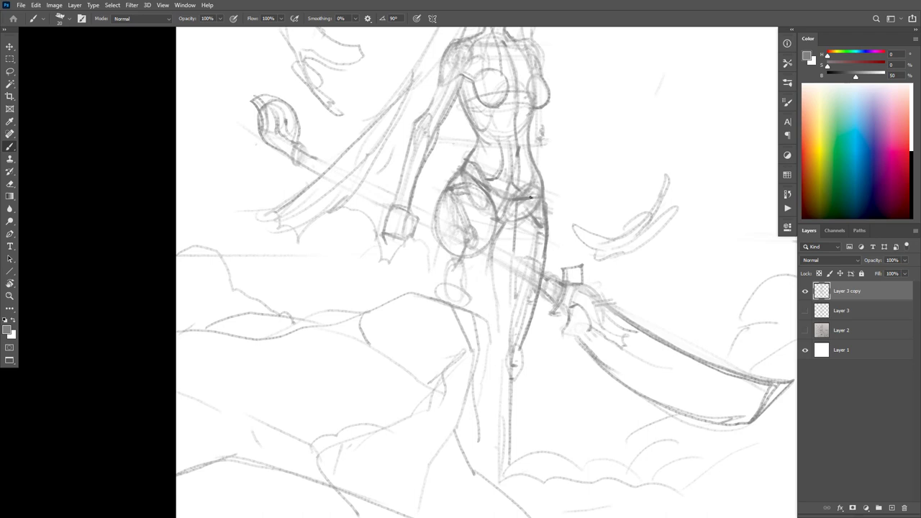
Step: Sketch a ragged loincloth hanging from the waistband between the thighs
{"action": "scroll", "coordinate": [524, 246], "scroll_direction": "up", "scroll_amount": 2}
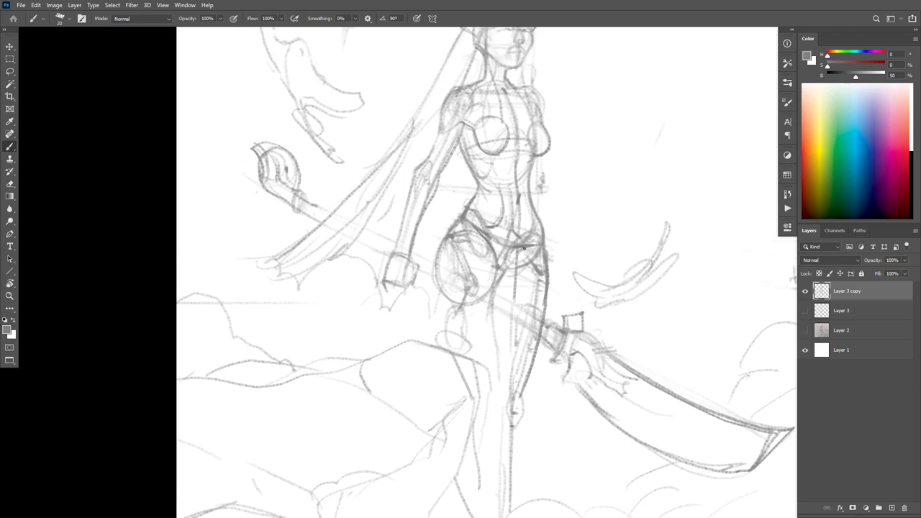
{"action": "left_click_drag", "start_coordinate": [517, 276], "coordinate": [509, 325]}
{"action": "mouse_move", "coordinate": [494, 289]}
{"action": "left_mouse_down"}
{"action": "mouse_move", "coordinate": [487, 337]}
{"action": "mouse_move", "coordinate": [507, 351]}
{"action": "left_mouse_up"}
{"action": "left_click_drag", "start_coordinate": [500, 280], "coordinate": [510, 362]}
{"action": "mouse_move", "coordinate": [516, 299]}
{"action": "left_mouse_down"}
{"action": "mouse_move", "coordinate": [519, 367]}
{"action": "mouse_move", "coordinate": [494, 332]}
{"action": "mouse_move", "coordinate": [489, 348]}
{"action": "left_mouse_up"}
Step: Erase and redraw the loincloth's near edge, and give the cloth a straighter hem
{"action": "scroll", "coordinate": [559, 219], "scroll_direction": "up", "scroll_amount": 3}
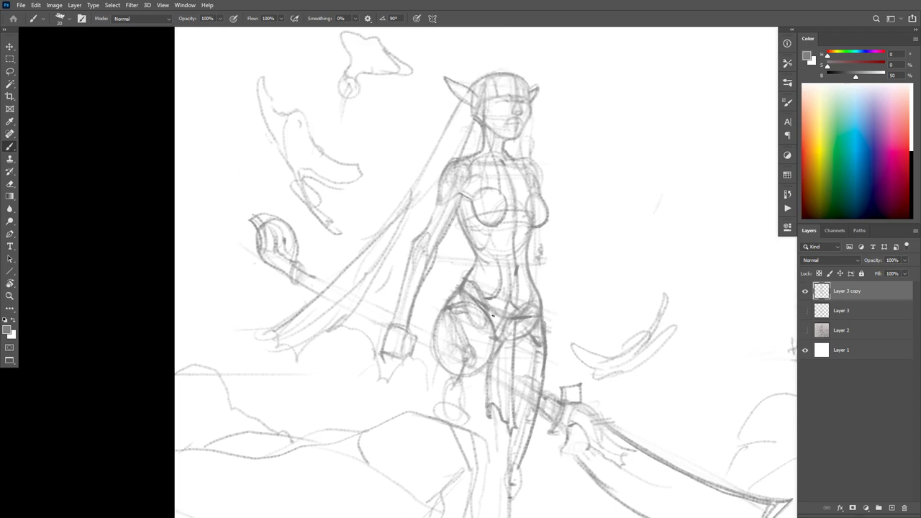
{"action": "key", "text": "e"}
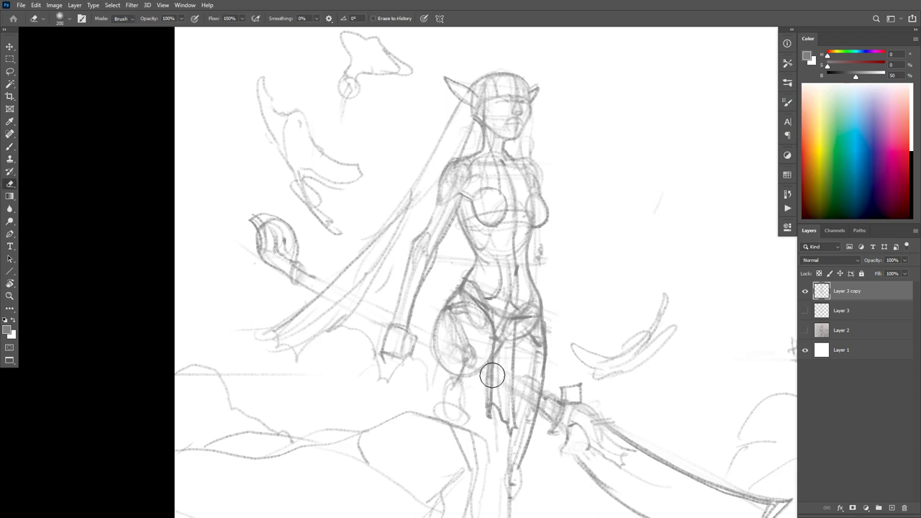
{"action": "left_click_drag", "start_coordinate": [492, 374], "coordinate": [496, 416]}
{"action": "key", "text": "b"}
{"action": "left_click_drag", "start_coordinate": [493, 366], "coordinate": [488, 415]}
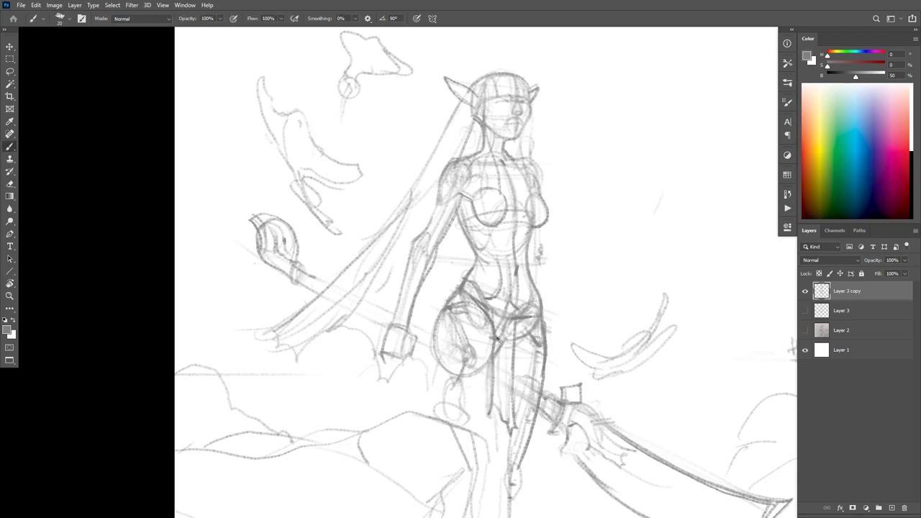
{"action": "mouse_move", "coordinate": [497, 338]}
{"action": "left_mouse_down"}
{"action": "mouse_move", "coordinate": [499, 427]}
{"action": "mouse_move", "coordinate": [489, 424]}
{"action": "left_mouse_up"}
{"action": "left_click_drag", "start_coordinate": [602, 297], "coordinate": [636, 171]}
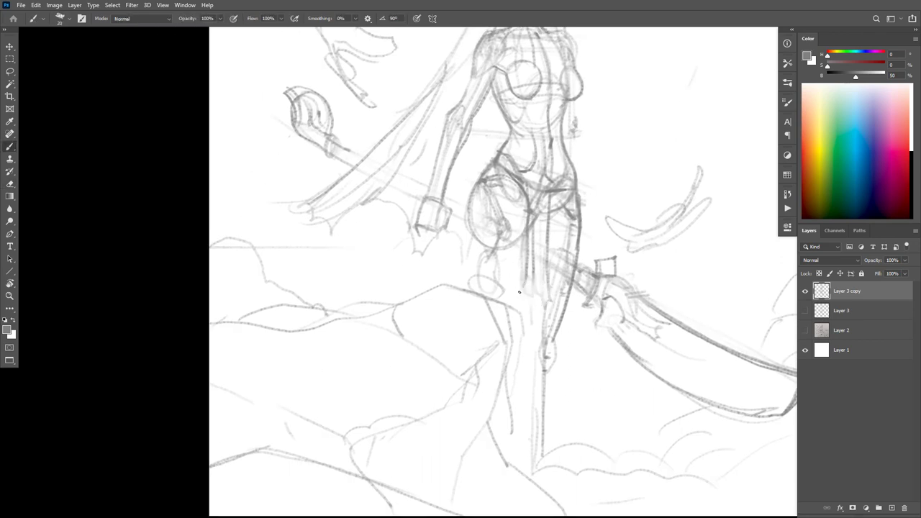
{"action": "mouse_move", "coordinate": [518, 291]}
{"action": "left_mouse_down"}
{"action": "mouse_move", "coordinate": [550, 300]}
{"action": "mouse_move", "coordinate": [532, 299]}
{"action": "mouse_move", "coordinate": [542, 205]}
{"action": "mouse_move", "coordinate": [541, 294]}
{"action": "left_mouse_up"}
{"action": "mouse_move", "coordinate": [561, 331]}
{"action": "left_mouse_down"}
{"action": "mouse_move", "coordinate": [557, 362]}
{"action": "mouse_move", "coordinate": [562, 346]}
{"action": "mouse_move", "coordinate": [590, 337]}
{"action": "left_mouse_up"}
{"action": "scroll", "coordinate": [594, 310], "scroll_direction": "up", "scroll_amount": 4}
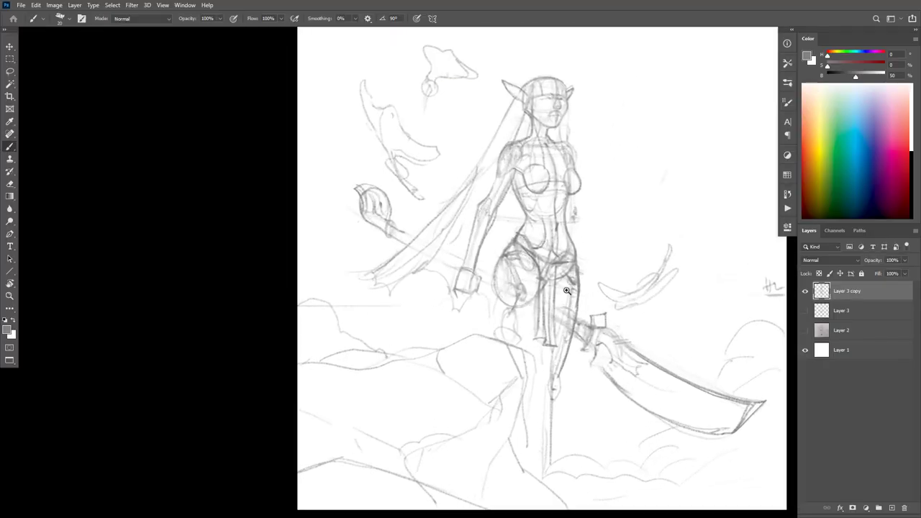
Step: Undo the loincloth strokes between the thighs
{"action": "key", "text": "ctrl+z"}
{"action": "key", "text": "ctrl+z"}
{"action": "key", "text": "ctrl+z"}
{"action": "key", "text": "ctrl+z"}
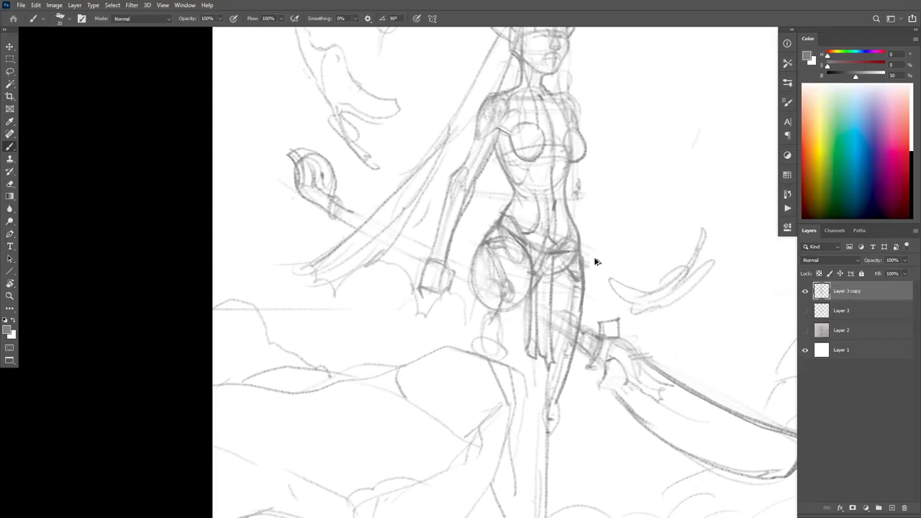
{"action": "key", "text": "ctrl+z"}
{"action": "key", "text": "ctrl+z"}
{"action": "key", "text": "ctrl+z"}
{"action": "key", "text": "ctrl+z"}
{"action": "key", "text": "ctrl+z"}
{"action": "key", "text": "ctrl+z"}
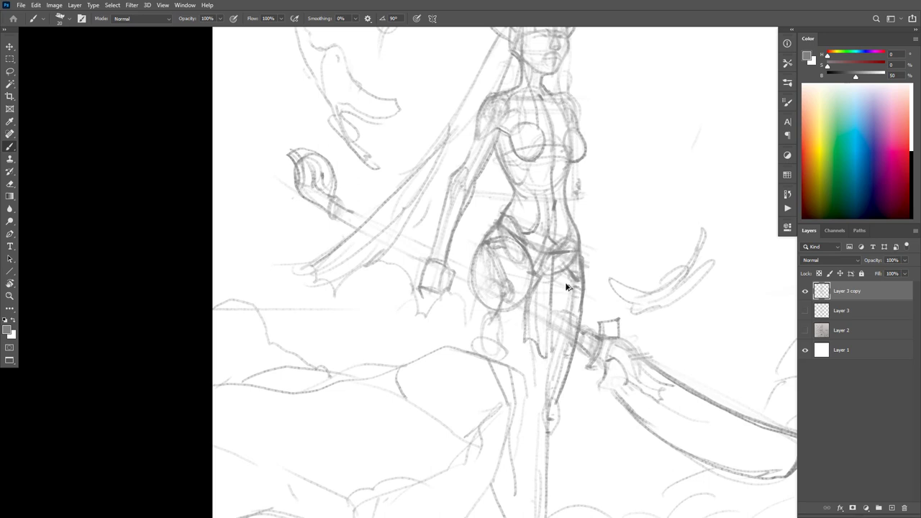
{"action": "key", "text": "ctrl+z"}
Step: Sketch a circular knee and a rounded calf mass beneath the bent leg's thigh
{"action": "left_click_drag", "start_coordinate": [604, 196], "coordinate": [615, 111]}
{"action": "mouse_move", "coordinate": [501, 184]}
{"action": "left_mouse_down"}
{"action": "mouse_move", "coordinate": [520, 221]}
{"action": "mouse_move", "coordinate": [521, 185]}
{"action": "mouse_move", "coordinate": [495, 211]}
{"action": "mouse_move", "coordinate": [531, 217]}
{"action": "mouse_move", "coordinate": [526, 185]}
{"action": "mouse_move", "coordinate": [510, 189]}
{"action": "mouse_move", "coordinate": [507, 225]}
{"action": "mouse_move", "coordinate": [537, 211]}
{"action": "mouse_move", "coordinate": [522, 185]}
{"action": "mouse_move", "coordinate": [501, 213]}
{"action": "mouse_move", "coordinate": [520, 227]}
{"action": "mouse_move", "coordinate": [479, 220]}
{"action": "mouse_move", "coordinate": [488, 238]}
{"action": "mouse_move", "coordinate": [510, 248]}
{"action": "mouse_move", "coordinate": [532, 232]}
{"action": "mouse_move", "coordinate": [535, 217]}
{"action": "mouse_move", "coordinate": [536, 227]}
{"action": "mouse_move", "coordinate": [514, 248]}
{"action": "mouse_move", "coordinate": [490, 244]}
{"action": "mouse_move", "coordinate": [480, 209]}
{"action": "mouse_move", "coordinate": [538, 230]}
{"action": "mouse_move", "coordinate": [533, 218]}
{"action": "mouse_move", "coordinate": [535, 230]}
{"action": "mouse_move", "coordinate": [509, 249]}
{"action": "mouse_move", "coordinate": [525, 244]}
{"action": "mouse_move", "coordinate": [492, 240]}
{"action": "left_mouse_up"}
{"action": "key", "text": "ctrl+z"}
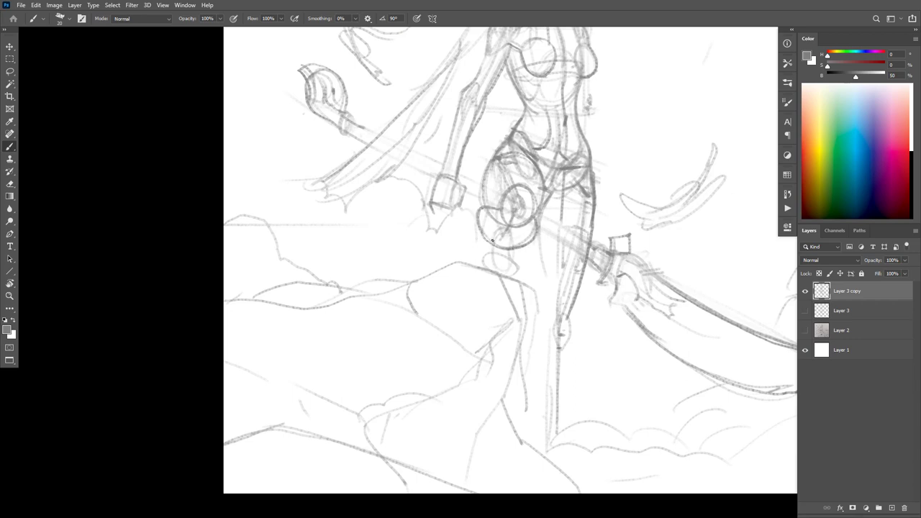
{"action": "left_click_drag", "start_coordinate": [541, 209], "coordinate": [535, 220]}
{"action": "mouse_move", "coordinate": [544, 200]}
{"action": "left_mouse_down"}
{"action": "mouse_move", "coordinate": [530, 223]}
{"action": "mouse_move", "coordinate": [523, 199]}
{"action": "mouse_move", "coordinate": [482, 184]}
{"action": "mouse_move", "coordinate": [489, 211]}
{"action": "left_mouse_up"}
Step: Rework the bent leg's thigh contour, darkening its outer edge from the hip down to the knee
{"action": "key", "text": "e"}
{"action": "key", "text": "b"}
{"action": "key", "text": "r"}
{"action": "key", "text": "Escape"}
{"action": "key", "text": "w"}
{"action": "key", "text": "e"}
{"action": "key", "text": "b"}
{"action": "left_click_drag", "start_coordinate": [483, 171], "coordinate": [481, 200]}
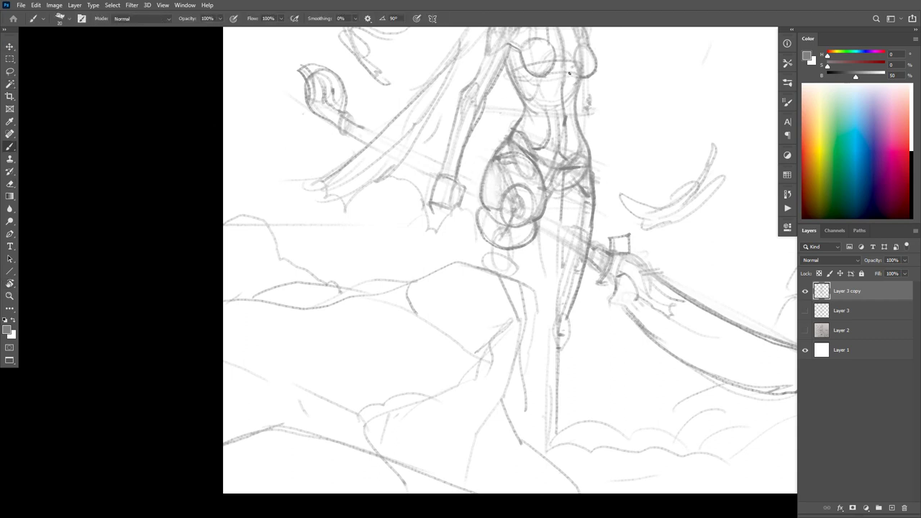
Step: Reshape the calf bulges around the knee and sketch an ankle with a small oval foot below
{"action": "left_click_drag", "start_coordinate": [534, 223], "coordinate": [518, 230]}
{"action": "mouse_move", "coordinate": [529, 221]}
{"action": "left_mouse_down"}
{"action": "mouse_move", "coordinate": [498, 215]}
{"action": "mouse_move", "coordinate": [495, 238]}
{"action": "left_mouse_up"}
{"action": "left_click_drag", "start_coordinate": [496, 224], "coordinate": [489, 248]}
{"action": "left_click_drag", "start_coordinate": [491, 211], "coordinate": [476, 231]}
{"action": "mouse_move", "coordinate": [535, 236]}
{"action": "left_mouse_down"}
{"action": "mouse_move", "coordinate": [482, 261]}
{"action": "mouse_move", "coordinate": [490, 277]}
{"action": "mouse_move", "coordinate": [518, 273]}
{"action": "mouse_move", "coordinate": [511, 258]}
{"action": "left_mouse_up"}
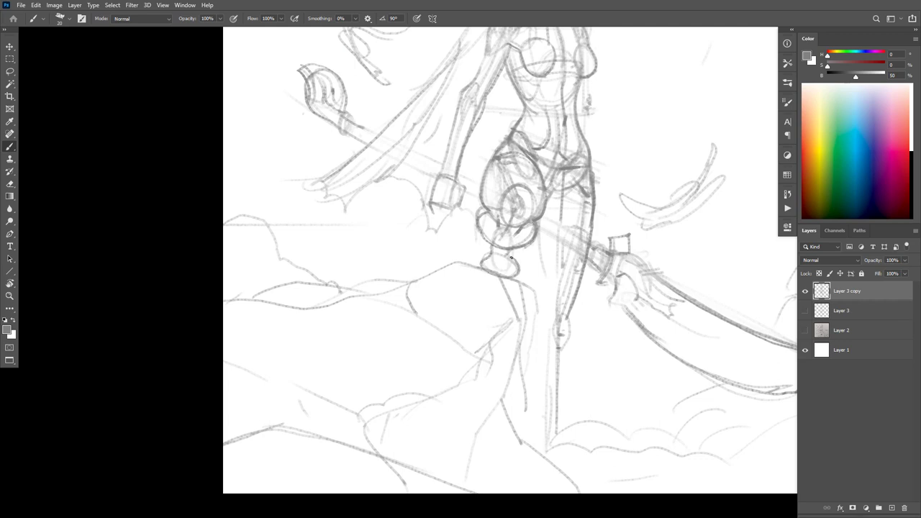
Step: Erase the calf's inner and outer edges and redraw them with a narrower rounded contour
{"action": "key", "text": "e"}
{"action": "left_click_drag", "start_coordinate": [539, 224], "coordinate": [526, 243]}
{"action": "key", "text": "b"}
{"action": "key", "text": "b"}
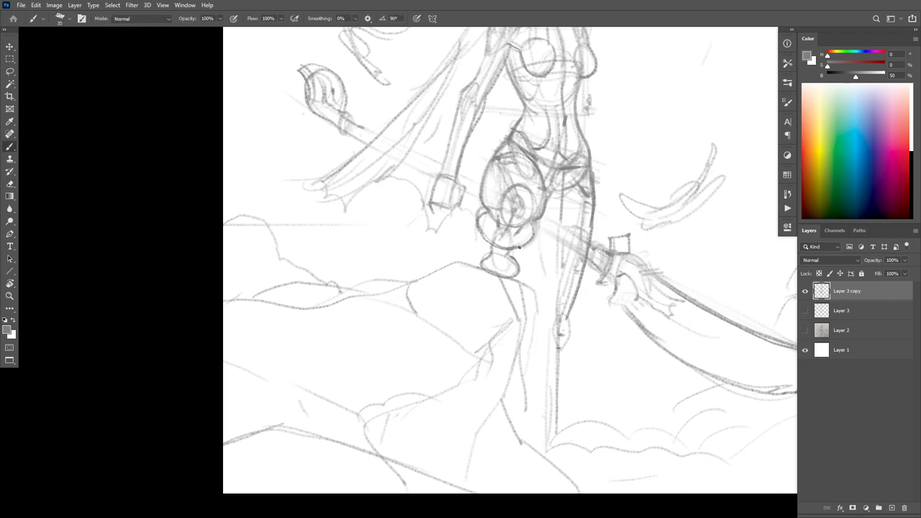
{"action": "key", "text": "e"}
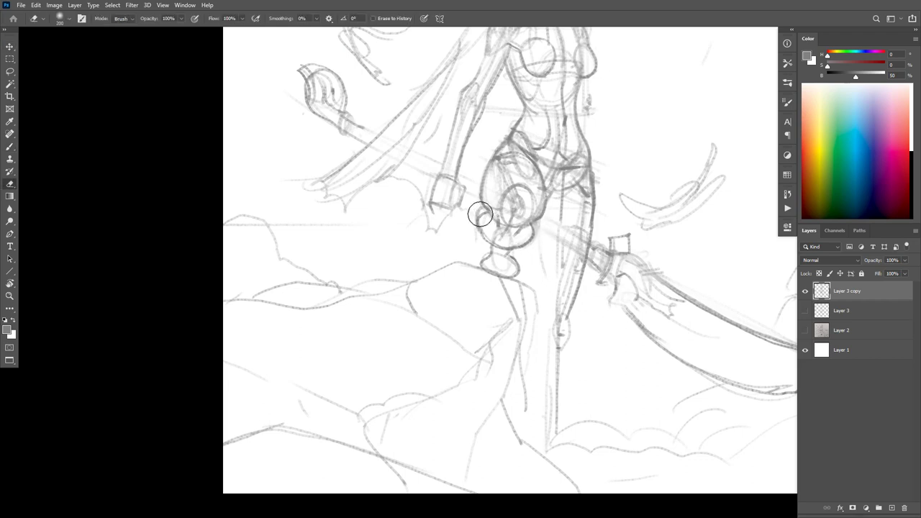
{"action": "mouse_move", "coordinate": [479, 214]}
{"action": "left_mouse_down"}
{"action": "mouse_move", "coordinate": [492, 243]}
{"action": "mouse_move", "coordinate": [518, 244]}
{"action": "left_mouse_up"}
{"action": "key", "text": "b"}
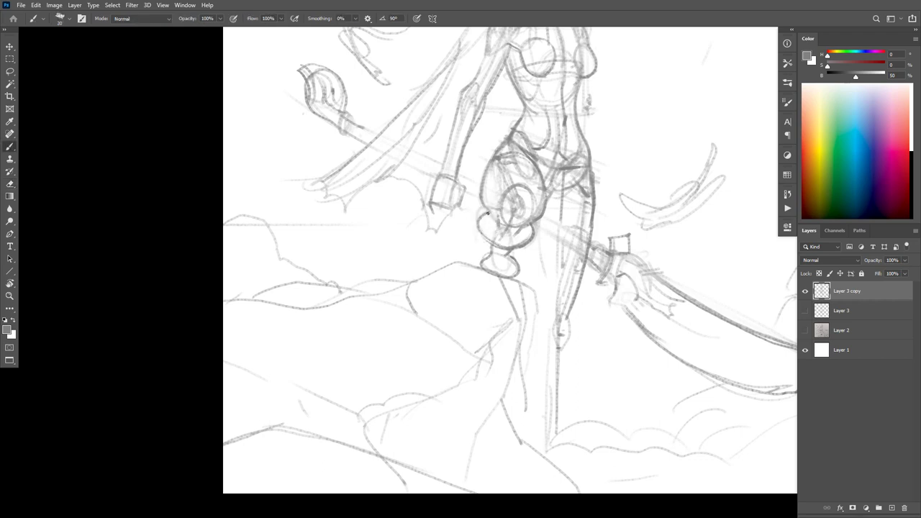
{"action": "left_click_drag", "start_coordinate": [484, 213], "coordinate": [491, 248]}
Step: Sketch the bent leg's foot on the rock as a flattened oval with toe divisions and an ankle ring
{"action": "left_click_drag", "start_coordinate": [607, 275], "coordinate": [587, 381]}
{"action": "mouse_move", "coordinate": [462, 305]}
{"action": "left_mouse_down"}
{"action": "mouse_move", "coordinate": [474, 324]}
{"action": "mouse_move", "coordinate": [520, 326]}
{"action": "mouse_move", "coordinate": [457, 426]}
{"action": "mouse_move", "coordinate": [490, 348]}
{"action": "mouse_move", "coordinate": [467, 364]}
{"action": "mouse_move", "coordinate": [486, 347]}
{"action": "mouse_move", "coordinate": [478, 343]}
{"action": "mouse_move", "coordinate": [467, 361]}
{"action": "mouse_move", "coordinate": [483, 366]}
{"action": "mouse_move", "coordinate": [489, 349]}
{"action": "mouse_move", "coordinate": [475, 344]}
{"action": "mouse_move", "coordinate": [468, 362]}
{"action": "mouse_move", "coordinate": [487, 367]}
{"action": "mouse_move", "coordinate": [469, 360]}
{"action": "mouse_move", "coordinate": [456, 374]}
{"action": "mouse_move", "coordinate": [498, 378]}
{"action": "mouse_move", "coordinate": [461, 364]}
{"action": "mouse_move", "coordinate": [482, 363]}
{"action": "mouse_move", "coordinate": [498, 387]}
{"action": "mouse_move", "coordinate": [479, 363]}
{"action": "mouse_move", "coordinate": [454, 381]}
{"action": "mouse_move", "coordinate": [489, 382]}
{"action": "mouse_move", "coordinate": [494, 373]}
{"action": "mouse_move", "coordinate": [498, 386]}
{"action": "mouse_move", "coordinate": [494, 373]}
{"action": "mouse_move", "coordinate": [470, 381]}
{"action": "left_mouse_up"}
{"action": "key", "text": "e"}
{"action": "key", "text": "b"}
{"action": "left_click_drag", "start_coordinate": [595, 345], "coordinate": [599, 361]}
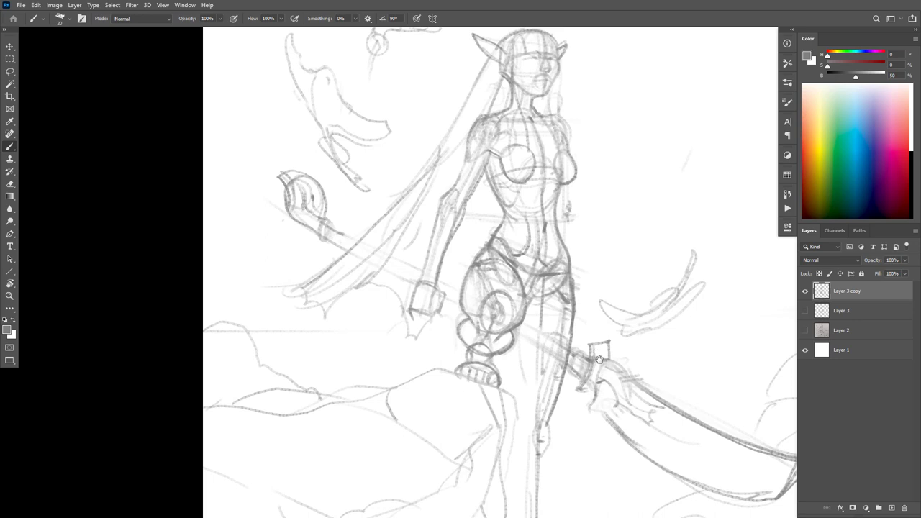
{"action": "mouse_move", "coordinate": [648, 339]}
{"action": "left_mouse_down"}
{"action": "mouse_move", "coordinate": [670, 284]}
{"action": "mouse_move", "coordinate": [651, 295]}
{"action": "left_mouse_up"}
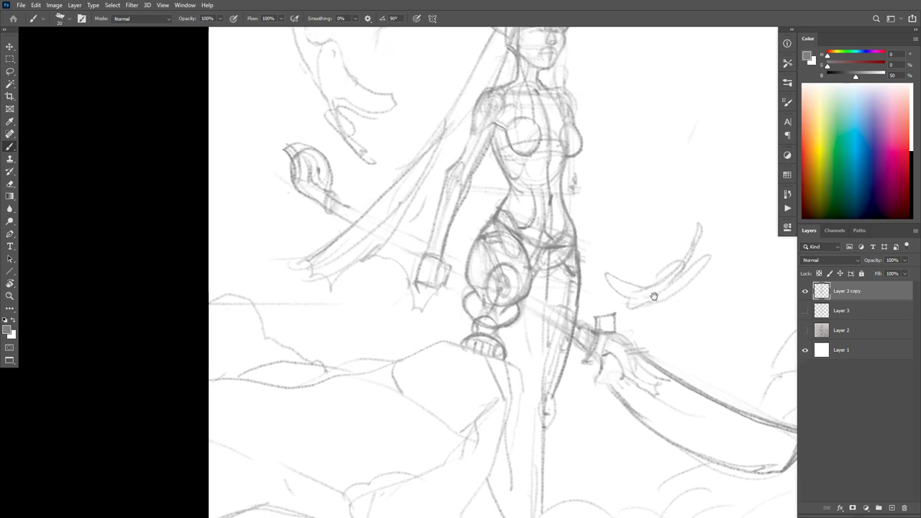
Step: Erase and redraw the bent thigh's outer contour and clean up its inner edge near the knee
{"action": "key", "text": "e"}
{"action": "mouse_move", "coordinate": [496, 238]}
{"action": "left_mouse_down"}
{"action": "mouse_move", "coordinate": [471, 252]}
{"action": "mouse_move", "coordinate": [475, 292]}
{"action": "left_mouse_up"}
{"action": "key", "text": "b"}
{"action": "mouse_move", "coordinate": [478, 226]}
{"action": "left_mouse_down"}
{"action": "mouse_move", "coordinate": [467, 273]}
{"action": "mouse_move", "coordinate": [475, 295]}
{"action": "left_mouse_up"}
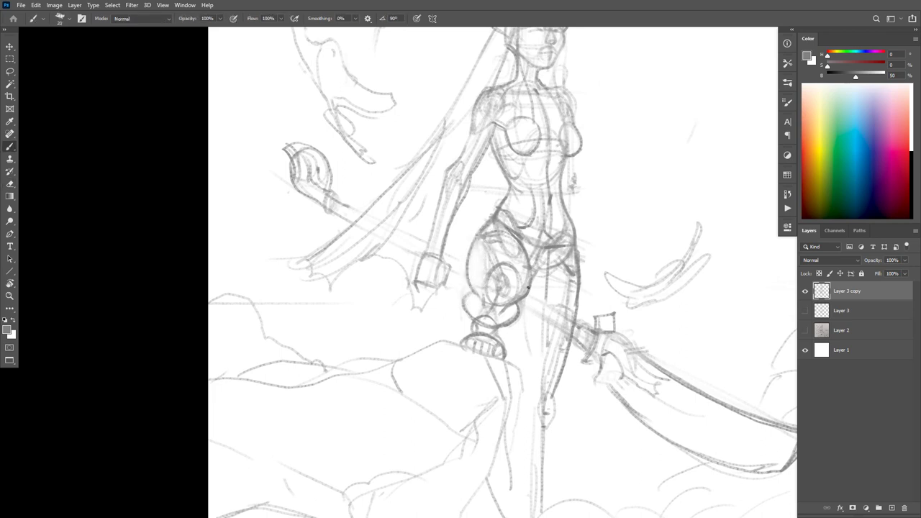
{"action": "key", "text": "e"}
{"action": "mouse_move", "coordinate": [529, 282]}
{"action": "left_mouse_down"}
{"action": "mouse_move", "coordinate": [528, 254]}
{"action": "mouse_move", "coordinate": [515, 303]}
{"action": "left_mouse_up"}
{"action": "key", "text": "b"}
Step: Redraw the bent thigh as a smooth closed outline tapering from the hip to the knee
{"action": "key", "text": "e"}
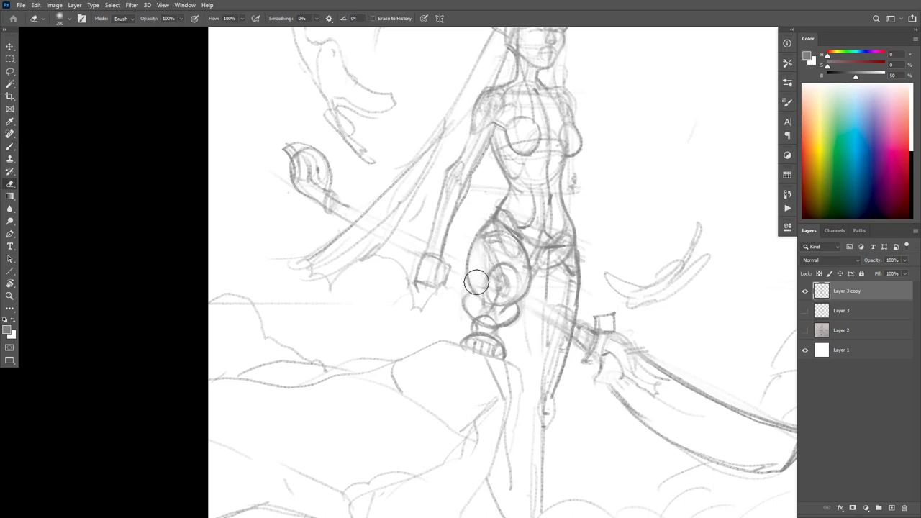
{"action": "mouse_move", "coordinate": [477, 285]}
{"action": "left_mouse_down"}
{"action": "mouse_move", "coordinate": [468, 257]}
{"action": "mouse_move", "coordinate": [489, 305]}
{"action": "left_mouse_up"}
{"action": "key", "text": "b"}
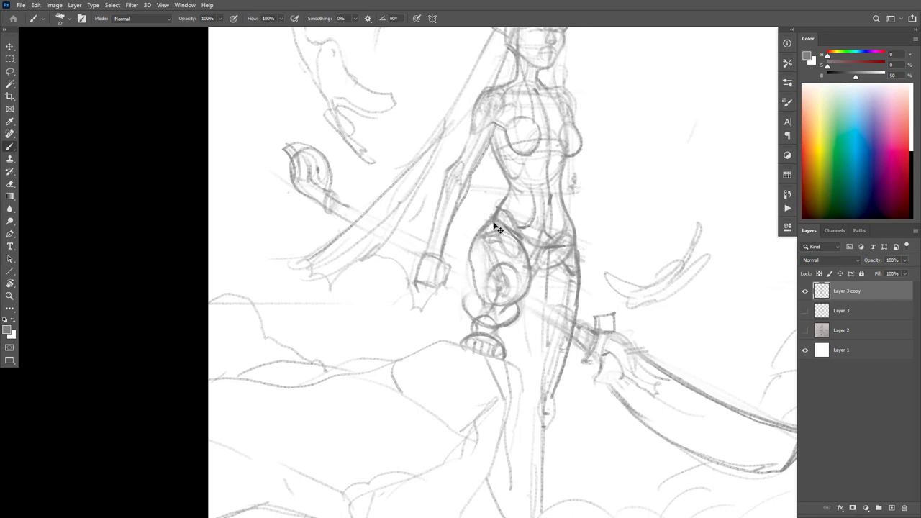
{"action": "key", "text": "ctrl+z"}
{"action": "mouse_move", "coordinate": [478, 230]}
{"action": "left_mouse_down"}
{"action": "mouse_move", "coordinate": [475, 283]}
{"action": "mouse_move", "coordinate": [487, 300]}
{"action": "mouse_move", "coordinate": [508, 302]}
{"action": "left_mouse_up"}
{"action": "key", "text": "e"}
{"action": "key", "text": "b"}
{"action": "mouse_move", "coordinate": [529, 267]}
{"action": "left_mouse_down"}
{"action": "mouse_move", "coordinate": [518, 300]}
{"action": "mouse_move", "coordinate": [497, 309]}
{"action": "mouse_move", "coordinate": [476, 281]}
{"action": "mouse_move", "coordinate": [474, 242]}
{"action": "mouse_move", "coordinate": [498, 203]}
{"action": "left_mouse_up"}
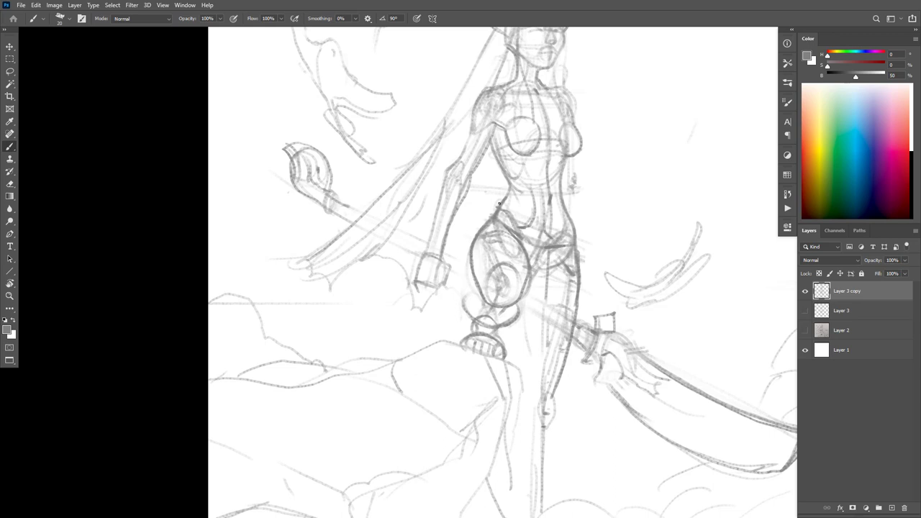
Step: Redraw the knee lower as a smaller oval with an arc above it and curve the calf outline around it
{"action": "mouse_move", "coordinate": [592, 302]}
{"action": "left_mouse_down"}
{"action": "mouse_move", "coordinate": [594, 314]}
{"action": "mouse_move", "coordinate": [596, 304]}
{"action": "left_mouse_up"}
{"action": "key", "text": "e"}
{"action": "mouse_move", "coordinate": [512, 297]}
{"action": "left_mouse_down"}
{"action": "mouse_move", "coordinate": [513, 318]}
{"action": "mouse_move", "coordinate": [467, 301]}
{"action": "mouse_move", "coordinate": [466, 313]}
{"action": "mouse_move", "coordinate": [482, 321]}
{"action": "mouse_move", "coordinate": [474, 325]}
{"action": "mouse_move", "coordinate": [465, 302]}
{"action": "mouse_move", "coordinate": [490, 272]}
{"action": "mouse_move", "coordinate": [513, 297]}
{"action": "mouse_move", "coordinate": [492, 310]}
{"action": "mouse_move", "coordinate": [481, 300]}
{"action": "mouse_move", "coordinate": [487, 283]}
{"action": "mouse_move", "coordinate": [481, 297]}
{"action": "mouse_move", "coordinate": [476, 287]}
{"action": "mouse_move", "coordinate": [483, 303]}
{"action": "mouse_move", "coordinate": [515, 308]}
{"action": "mouse_move", "coordinate": [527, 289]}
{"action": "mouse_move", "coordinate": [517, 309]}
{"action": "mouse_move", "coordinate": [490, 302]}
{"action": "mouse_move", "coordinate": [512, 295]}
{"action": "mouse_move", "coordinate": [501, 317]}
{"action": "mouse_move", "coordinate": [509, 294]}
{"action": "mouse_move", "coordinate": [495, 285]}
{"action": "mouse_move", "coordinate": [486, 308]}
{"action": "mouse_move", "coordinate": [498, 315]}
{"action": "mouse_move", "coordinate": [509, 291]}
{"action": "mouse_move", "coordinate": [490, 291]}
{"action": "mouse_move", "coordinate": [513, 322]}
{"action": "left_mouse_up"}
{"action": "key", "text": "b"}
{"action": "key", "text": "ctrl+z"}
{"action": "key", "text": "e"}
{"action": "key", "text": "b"}
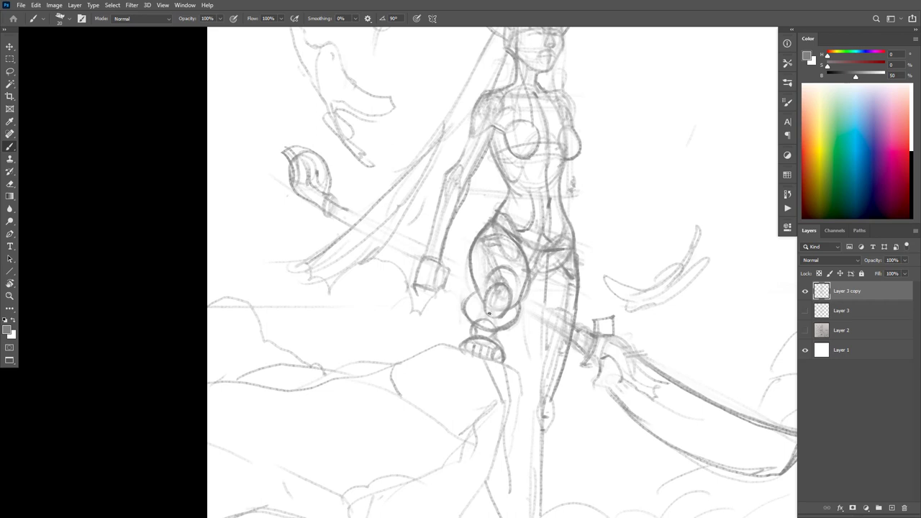
{"action": "left_click_drag", "start_coordinate": [490, 315], "coordinate": [475, 298]}
Step: Erase the ankle ring, redraw the calf's side bulges and connect them to the foot with ankle lines
{"action": "key", "text": "e"}
{"action": "mouse_move", "coordinate": [493, 315]}
{"action": "left_mouse_down"}
{"action": "mouse_move", "coordinate": [483, 330]}
{"action": "mouse_move", "coordinate": [490, 341]}
{"action": "left_mouse_up"}
{"action": "key", "text": "b"}
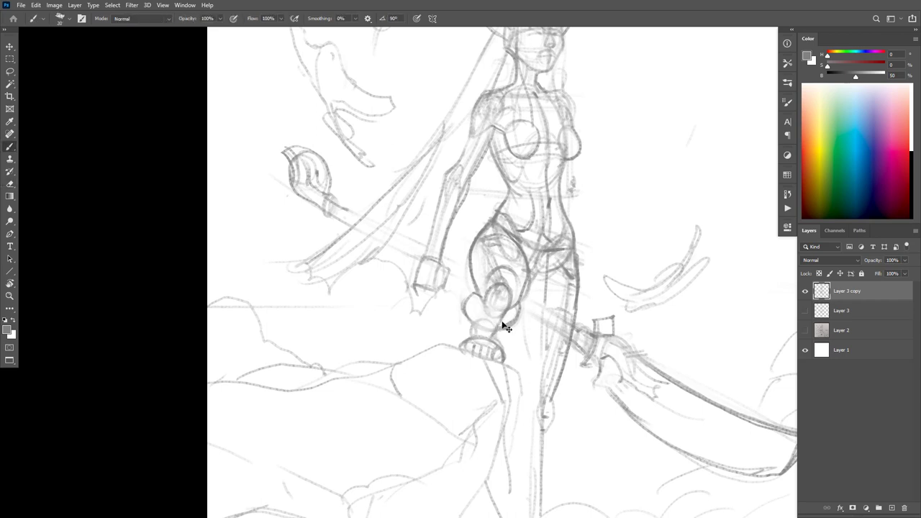
{"action": "key", "text": "ctrl+z"}
{"action": "key", "text": "ctrl+z"}
{"action": "mouse_move", "coordinate": [484, 297]}
{"action": "left_mouse_down"}
{"action": "mouse_move", "coordinate": [481, 329]}
{"action": "mouse_move", "coordinate": [492, 329]}
{"action": "mouse_move", "coordinate": [465, 301]}
{"action": "mouse_move", "coordinate": [480, 287]}
{"action": "mouse_move", "coordinate": [486, 294]}
{"action": "left_mouse_up"}
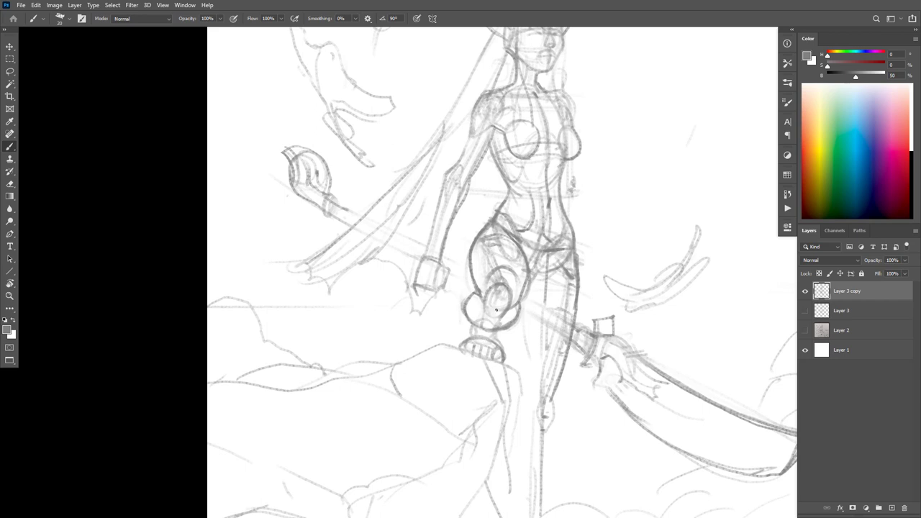
{"action": "mouse_move", "coordinate": [495, 309]}
{"action": "left_mouse_down"}
{"action": "mouse_move", "coordinate": [484, 302]}
{"action": "mouse_move", "coordinate": [502, 317]}
{"action": "mouse_move", "coordinate": [498, 341]}
{"action": "mouse_move", "coordinate": [479, 324]}
{"action": "left_mouse_up"}
{"action": "left_click_drag", "start_coordinate": [541, 316], "coordinate": [552, 288]}
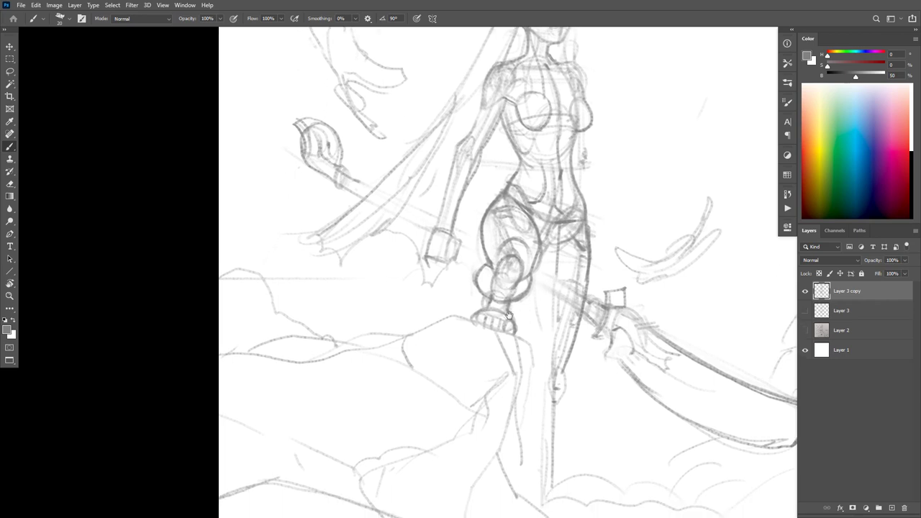
{"action": "key", "text": "e"}
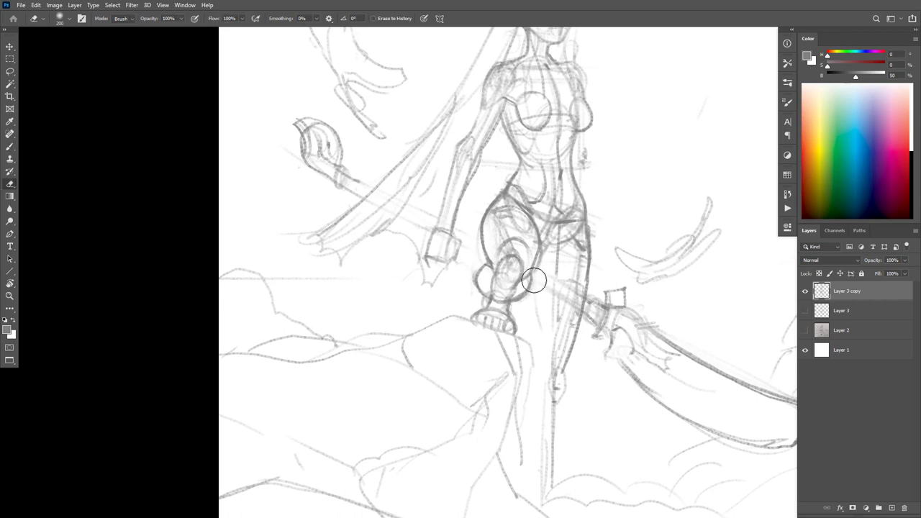
{"action": "mouse_move", "coordinate": [491, 286]}
{"action": "left_mouse_down"}
{"action": "mouse_move", "coordinate": [476, 268]}
{"action": "mouse_move", "coordinate": [490, 262]}
{"action": "mouse_move", "coordinate": [488, 293]}
{"action": "mouse_move", "coordinate": [524, 291]}
{"action": "mouse_move", "coordinate": [532, 265]}
{"action": "mouse_move", "coordinate": [520, 294]}
{"action": "mouse_move", "coordinate": [483, 283]}
{"action": "mouse_move", "coordinate": [480, 269]}
{"action": "mouse_move", "coordinate": [486, 262]}
{"action": "mouse_move", "coordinate": [487, 290]}
{"action": "mouse_move", "coordinate": [511, 295]}
{"action": "mouse_move", "coordinate": [588, 221]}
{"action": "mouse_move", "coordinate": [514, 286]}
{"action": "left_mouse_up"}
{"action": "key", "text": "b"}
{"action": "key", "text": "ctrl+z"}
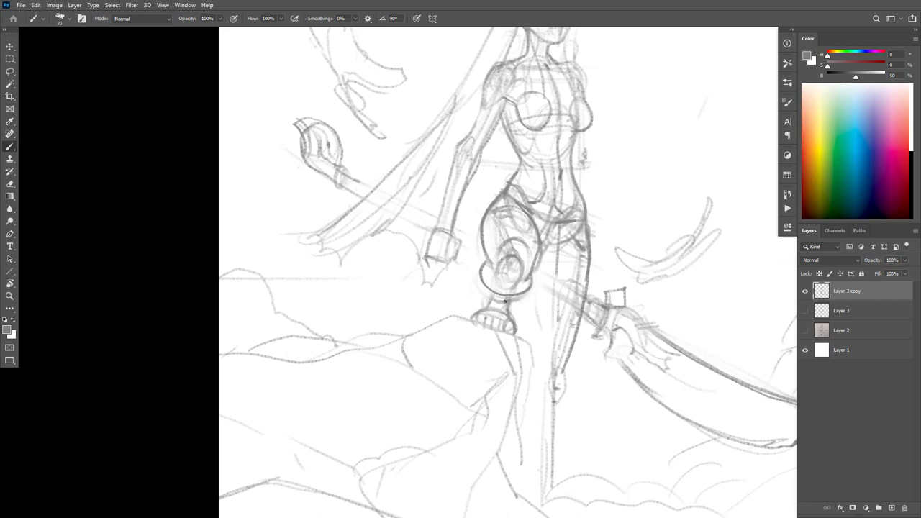
{"action": "key", "text": "ctrl+z"}
{"action": "key", "text": "ctrl+z"}
{"action": "key", "text": "ctrl+z"}
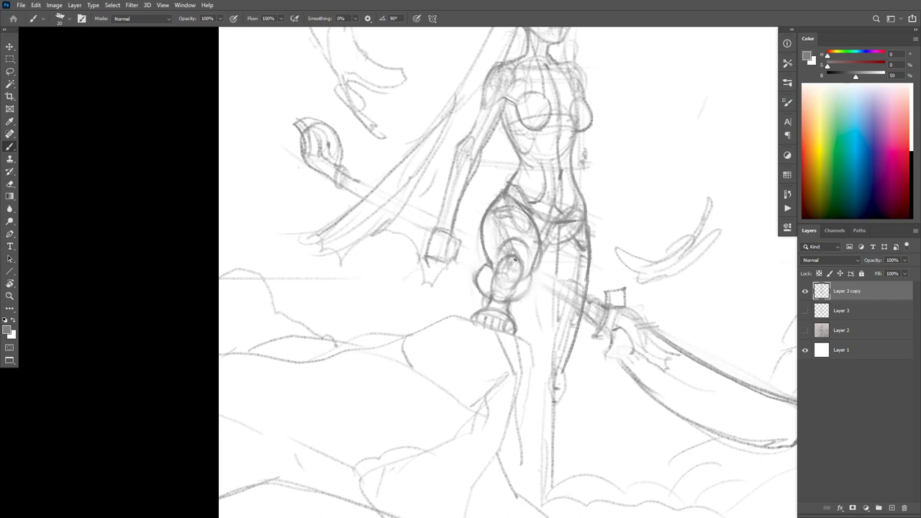
Step: Erase the calf, ankle and foot beneath the bent knee
{"action": "key", "text": "e"}
{"action": "mouse_move", "coordinate": [505, 303]}
{"action": "left_mouse_down"}
{"action": "mouse_move", "coordinate": [502, 312]}
{"action": "mouse_move", "coordinate": [514, 302]}
{"action": "mouse_move", "coordinate": [513, 279]}
{"action": "left_mouse_up"}
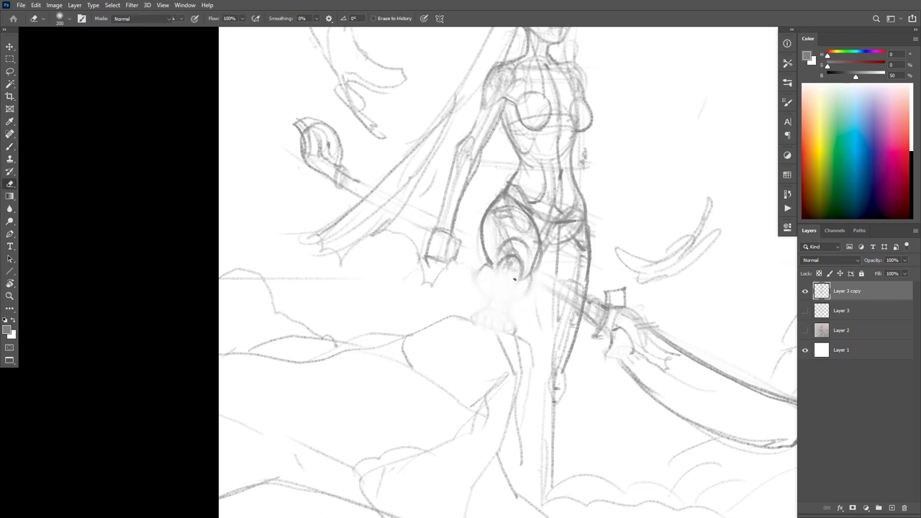
{"action": "key", "text": "b"}
{"action": "mouse_move", "coordinate": [495, 236]}
{"action": "left_mouse_down"}
{"action": "mouse_move", "coordinate": [481, 279]}
{"action": "mouse_move", "coordinate": [481, 259]}
{"action": "mouse_move", "coordinate": [487, 279]}
{"action": "left_mouse_up"}
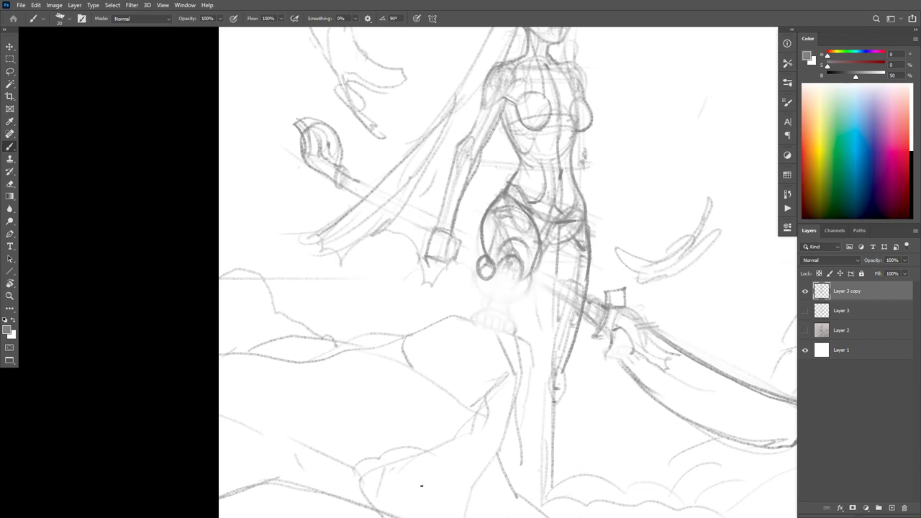
{"action": "key", "text": "e"}
{"action": "mouse_move", "coordinate": [487, 267]}
{"action": "left_mouse_down"}
{"action": "mouse_move", "coordinate": [480, 275]}
{"action": "mouse_move", "coordinate": [499, 265]}
{"action": "mouse_move", "coordinate": [489, 282]}
{"action": "mouse_move", "coordinate": [478, 270]}
{"action": "left_mouse_up"}
{"action": "key", "text": "b"}
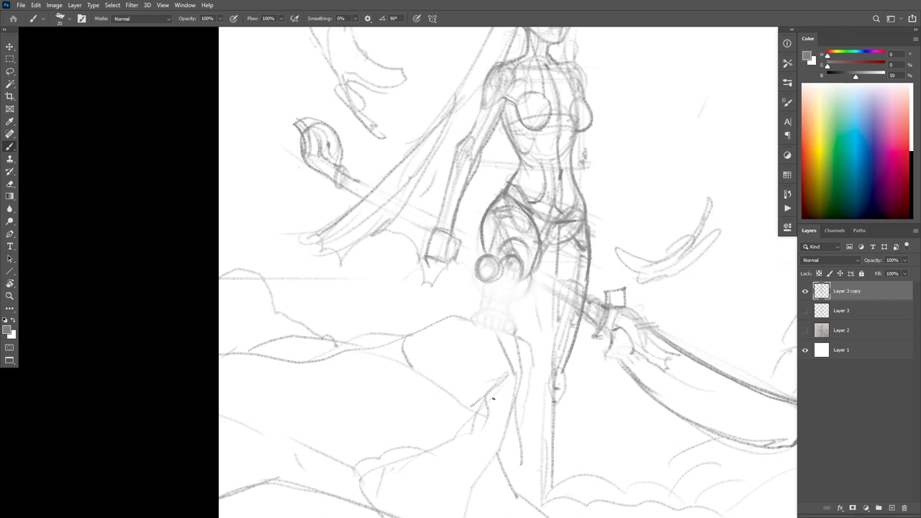
{"action": "key", "text": "ctrl+z"}
{"action": "key", "text": "ctrl+z"}
{"action": "key", "text": "ctrl+z"}
Step: Sketch a small circle below the thigh's outer edge and extend lower-leg lines from it to the rock
{"action": "mouse_move", "coordinate": [489, 239]}
{"action": "left_mouse_down"}
{"action": "mouse_move", "coordinate": [484, 286]}
{"action": "mouse_move", "coordinate": [489, 266]}
{"action": "mouse_move", "coordinate": [474, 281]}
{"action": "mouse_move", "coordinate": [488, 292]}
{"action": "mouse_move", "coordinate": [486, 266]}
{"action": "left_mouse_up"}
{"action": "key", "text": "e"}
{"action": "key", "text": "b"}
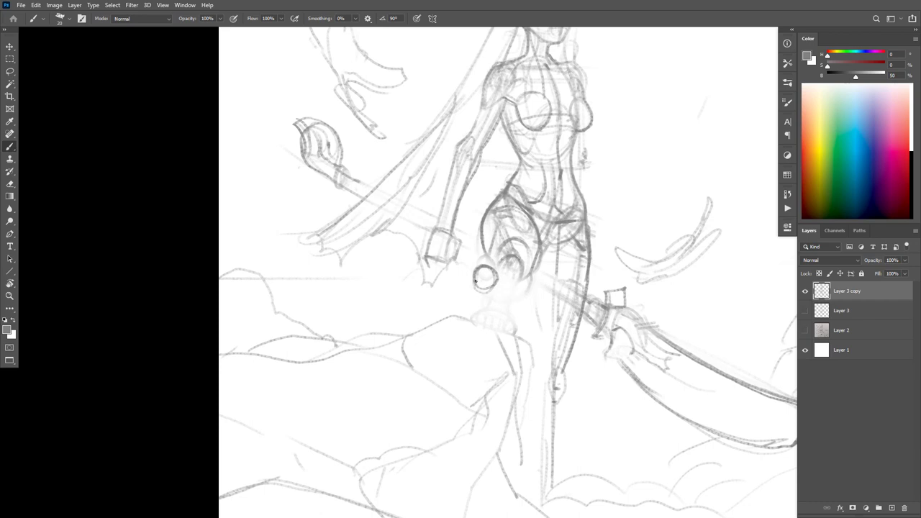
{"action": "mouse_move", "coordinate": [475, 280]}
{"action": "left_mouse_down"}
{"action": "mouse_move", "coordinate": [470, 304]}
{"action": "mouse_move", "coordinate": [495, 311]}
{"action": "mouse_move", "coordinate": [496, 327]}
{"action": "left_mouse_up"}
Step: Redraw the rock's upper edge around the foot and add a band at the base of the lower leg
{"action": "mouse_move", "coordinate": [474, 293]}
{"action": "left_mouse_down"}
{"action": "mouse_move", "coordinate": [471, 316]}
{"action": "mouse_move", "coordinate": [509, 328]}
{"action": "mouse_move", "coordinate": [429, 321]}
{"action": "left_mouse_up"}
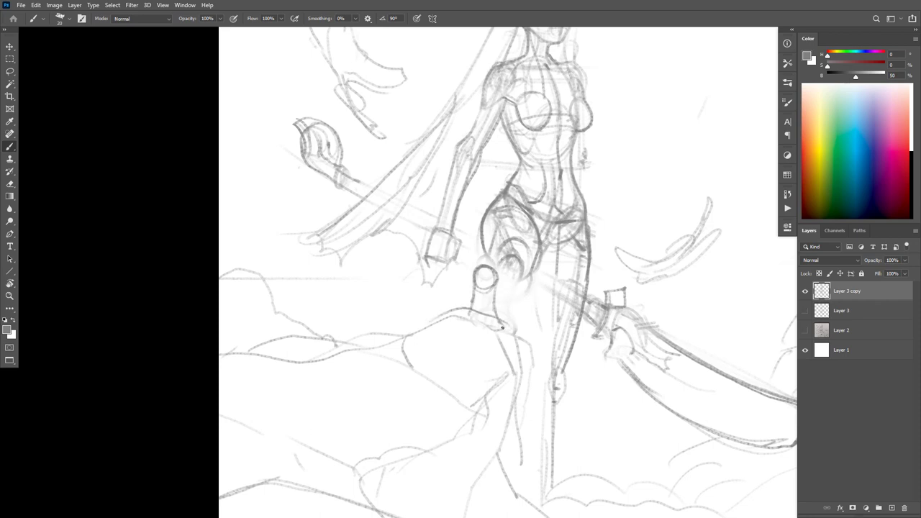
{"action": "mouse_move", "coordinate": [499, 318]}
{"action": "left_mouse_down"}
{"action": "mouse_move", "coordinate": [513, 329]}
{"action": "mouse_move", "coordinate": [515, 348]}
{"action": "left_mouse_up"}
{"action": "left_click_drag", "start_coordinate": [469, 308], "coordinate": [511, 316]}
Step: Erase the old knee shape and draw a larger upright oval for the kneecap
{"action": "key", "text": "e"}
{"action": "mouse_move", "coordinate": [524, 263]}
{"action": "left_mouse_down"}
{"action": "mouse_move", "coordinate": [509, 277]}
{"action": "mouse_move", "coordinate": [520, 263]}
{"action": "mouse_move", "coordinate": [521, 282]}
{"action": "mouse_move", "coordinate": [504, 265]}
{"action": "mouse_move", "coordinate": [526, 269]}
{"action": "mouse_move", "coordinate": [502, 287]}
{"action": "mouse_move", "coordinate": [528, 270]}
{"action": "mouse_move", "coordinate": [530, 281]}
{"action": "left_mouse_up"}
{"action": "key", "text": "b"}
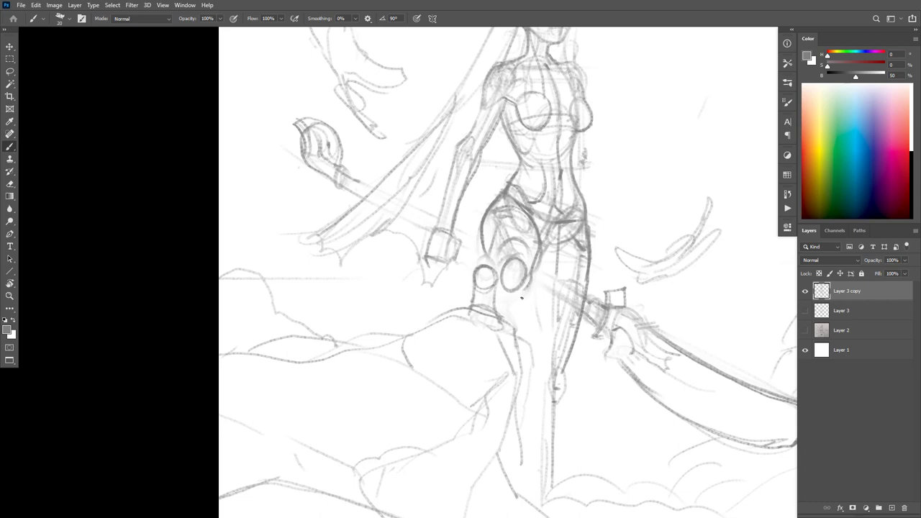
Step: Join the thigh outline around the kneecap oval and the small circle beside it with a rounded contour
{"action": "mouse_move", "coordinate": [538, 257]}
{"action": "left_mouse_down"}
{"action": "mouse_move", "coordinate": [518, 294]}
{"action": "mouse_move", "coordinate": [507, 284]}
{"action": "left_mouse_up"}
{"action": "left_click_drag", "start_coordinate": [486, 255], "coordinate": [499, 270]}
{"action": "mouse_move", "coordinate": [495, 282]}
{"action": "left_mouse_down"}
{"action": "mouse_move", "coordinate": [479, 273]}
{"action": "mouse_move", "coordinate": [506, 260]}
{"action": "mouse_move", "coordinate": [494, 283]}
{"action": "mouse_move", "coordinate": [535, 276]}
{"action": "mouse_move", "coordinate": [522, 296]}
{"action": "mouse_move", "coordinate": [505, 294]}
{"action": "mouse_move", "coordinate": [491, 289]}
{"action": "mouse_move", "coordinate": [500, 289]}
{"action": "mouse_move", "coordinate": [491, 267]}
{"action": "mouse_move", "coordinate": [516, 295]}
{"action": "mouse_move", "coordinate": [493, 293]}
{"action": "left_mouse_up"}
{"action": "key", "text": "e"}
{"action": "key", "text": "b"}
{"action": "key", "text": "e"}
{"action": "key", "text": "b"}
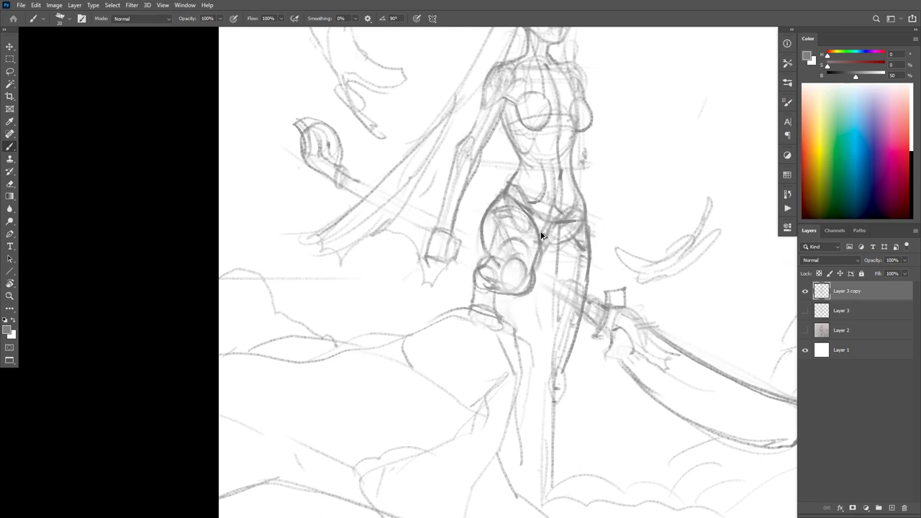
Step: Redraw the kneecap oval closer to the thigh's inner edge
{"action": "left_click_drag", "start_coordinate": [511, 267], "coordinate": [489, 261]}
{"action": "key", "text": "e"}
{"action": "key", "text": "b"}
{"action": "mouse_move", "coordinate": [512, 261]}
{"action": "left_mouse_down"}
{"action": "mouse_move", "coordinate": [520, 256]}
{"action": "mouse_move", "coordinate": [525, 284]}
{"action": "mouse_move", "coordinate": [510, 284]}
{"action": "mouse_move", "coordinate": [532, 260]}
{"action": "mouse_move", "coordinate": [512, 292]}
{"action": "left_mouse_up"}
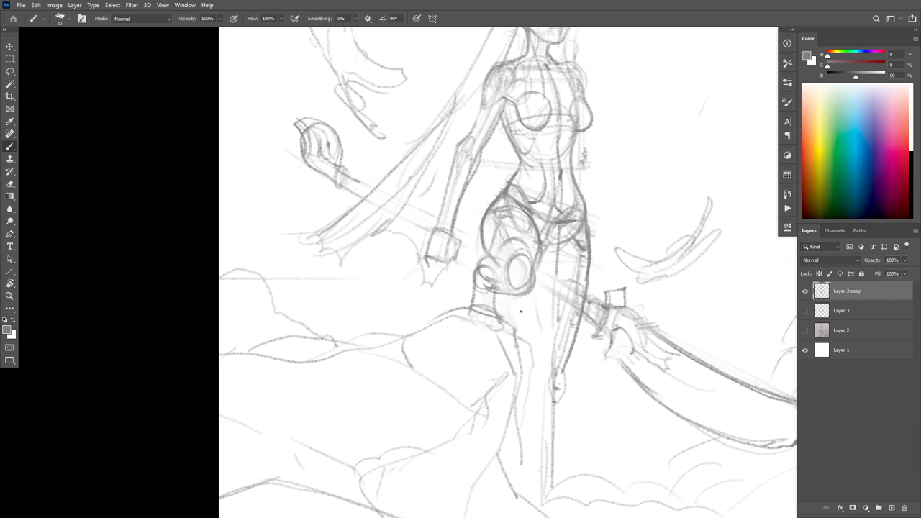
Step: Erase the circle beside the kneecap and continue the thigh's outer contour down alongside the knee
{"action": "key", "text": "e"}
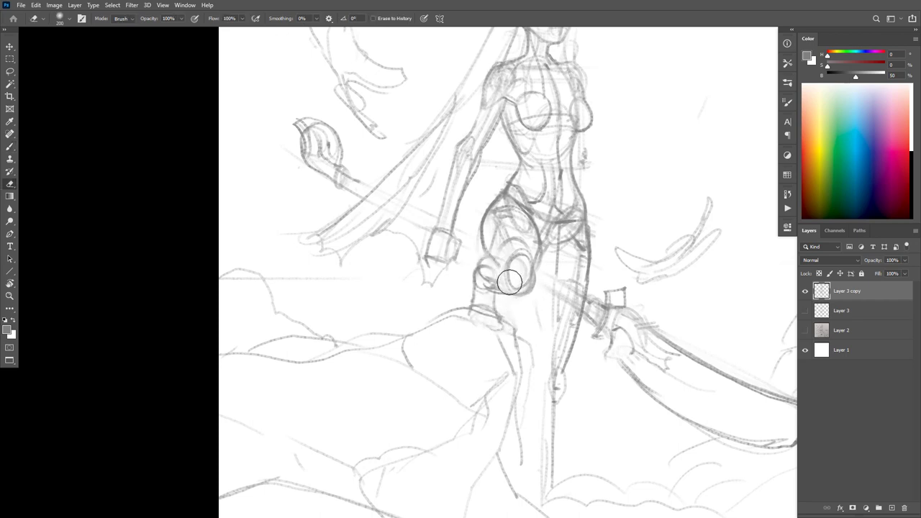
{"action": "mouse_move", "coordinate": [477, 280]}
{"action": "left_mouse_down"}
{"action": "mouse_move", "coordinate": [525, 307]}
{"action": "mouse_move", "coordinate": [538, 288]}
{"action": "mouse_move", "coordinate": [487, 242]}
{"action": "mouse_move", "coordinate": [492, 257]}
{"action": "mouse_move", "coordinate": [484, 221]}
{"action": "mouse_move", "coordinate": [501, 281]}
{"action": "left_mouse_up"}
{"action": "key", "text": "b"}
{"action": "key", "text": "e"}
{"action": "key", "text": "b"}
{"action": "mouse_move", "coordinate": [526, 247]}
{"action": "left_mouse_down"}
{"action": "mouse_move", "coordinate": [512, 289]}
{"action": "mouse_move", "coordinate": [538, 242]}
{"action": "mouse_move", "coordinate": [525, 290]}
{"action": "mouse_move", "coordinate": [512, 289]}
{"action": "mouse_move", "coordinate": [515, 308]}
{"action": "mouse_move", "coordinate": [497, 312]}
{"action": "left_mouse_up"}
{"action": "key", "text": "ctrl+z"}
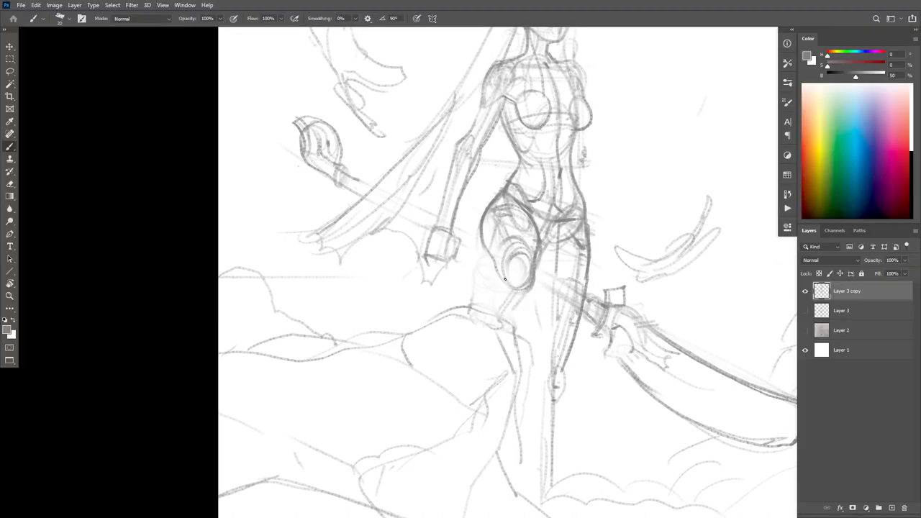
Step: Sketch a faint rounded calf and the shin's edge slanting from the kneecap down to the foot
{"action": "left_click_drag", "start_coordinate": [505, 280], "coordinate": [478, 288]}
{"action": "left_click_drag", "start_coordinate": [508, 318], "coordinate": [540, 280]}
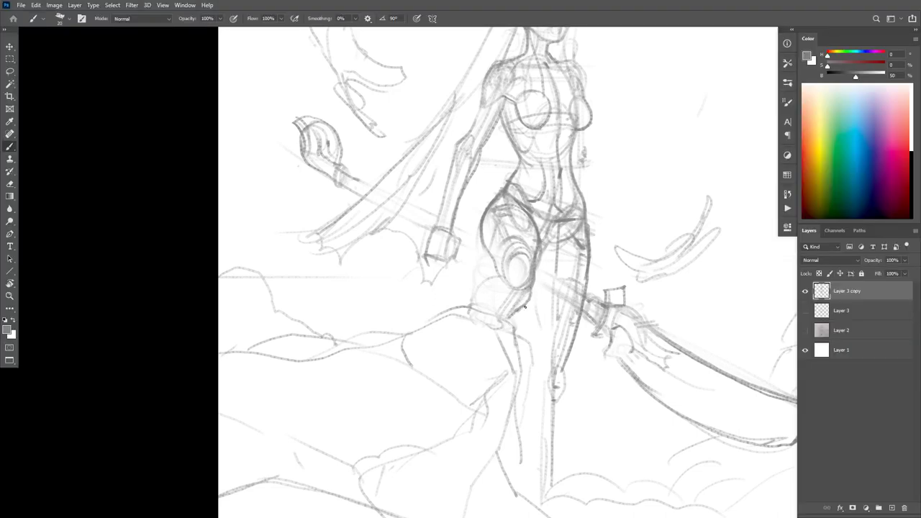
{"action": "key", "text": "r"}
{"action": "key", "text": "Escape"}
{"action": "key", "text": "w"}
{"action": "key", "text": "e"}
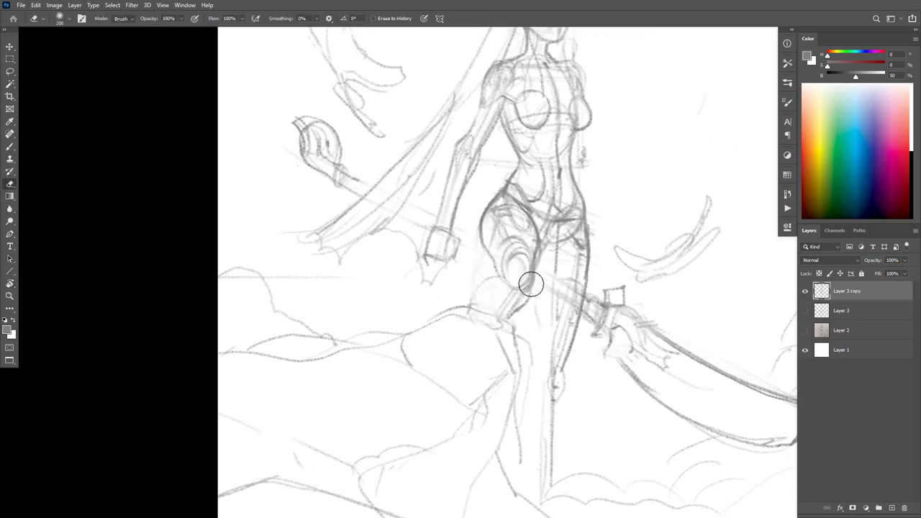
{"action": "key", "text": "b"}
{"action": "key", "text": "b"}
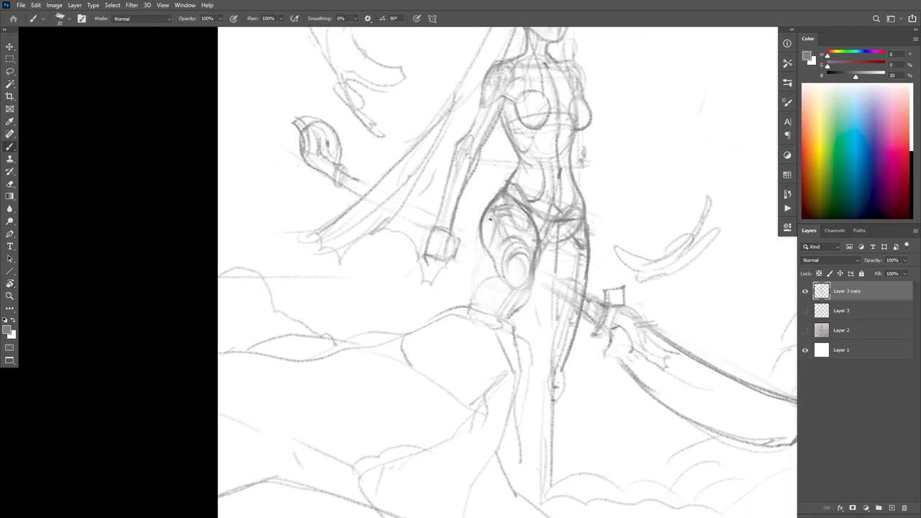
Step: Redraw the bent thigh's outer contour as one smooth curve from the hip to the kneecap
{"action": "key", "text": "e"}
{"action": "left_click_drag", "start_coordinate": [486, 237], "coordinate": [494, 267]}
{"action": "key", "text": "ctrl+z"}
{"action": "key", "text": "b"}
{"action": "left_click_drag", "start_coordinate": [480, 220], "coordinate": [514, 290]}
{"action": "mouse_move", "coordinate": [528, 271]}
{"action": "left_mouse_down"}
{"action": "mouse_move", "coordinate": [508, 301]}
{"action": "mouse_move", "coordinate": [525, 295]}
{"action": "mouse_move", "coordinate": [528, 273]}
{"action": "mouse_move", "coordinate": [511, 277]}
{"action": "mouse_move", "coordinate": [512, 303]}
{"action": "mouse_move", "coordinate": [530, 293]}
{"action": "mouse_move", "coordinate": [536, 264]}
{"action": "left_mouse_up"}
{"action": "key", "text": "ctrl+z"}
Step: Redraw the bent thigh's inner contour as a rounded curve from the waistband down to the knee
{"action": "key", "text": "r"}
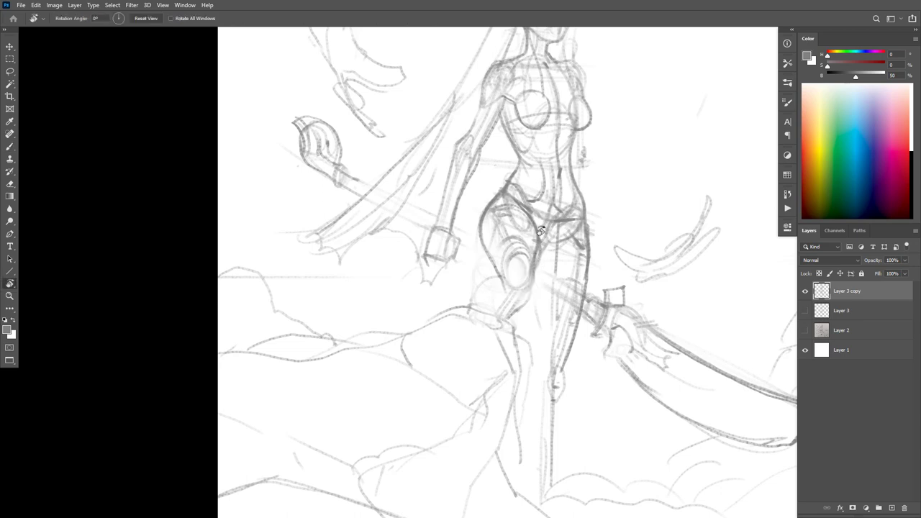
{"action": "key", "text": "b"}
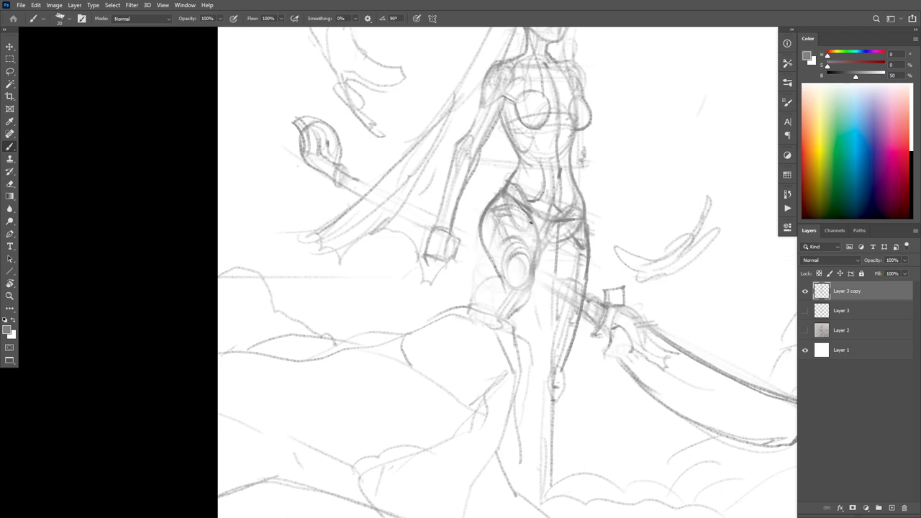
{"action": "mouse_move", "coordinate": [531, 223]}
{"action": "left_mouse_down"}
{"action": "mouse_move", "coordinate": [531, 286]}
{"action": "mouse_move", "coordinate": [534, 235]}
{"action": "left_mouse_up"}
{"action": "key", "text": "ctrl+z"}
{"action": "key", "text": "ctrl+z"}
{"action": "mouse_move", "coordinate": [527, 226]}
{"action": "left_mouse_down"}
{"action": "mouse_move", "coordinate": [535, 270]}
{"action": "mouse_move", "coordinate": [536, 242]}
{"action": "mouse_move", "coordinate": [512, 187]}
{"action": "left_mouse_up"}
{"action": "key", "text": "ctrl+z"}
{"action": "mouse_move", "coordinate": [535, 223]}
{"action": "left_mouse_down"}
{"action": "mouse_move", "coordinate": [530, 278]}
{"action": "mouse_move", "coordinate": [494, 268]}
{"action": "mouse_move", "coordinate": [511, 283]}
{"action": "mouse_move", "coordinate": [538, 263]}
{"action": "mouse_move", "coordinate": [522, 285]}
{"action": "mouse_move", "coordinate": [529, 264]}
{"action": "mouse_move", "coordinate": [511, 280]}
{"action": "mouse_move", "coordinate": [520, 297]}
{"action": "mouse_move", "coordinate": [537, 261]}
{"action": "left_mouse_up"}
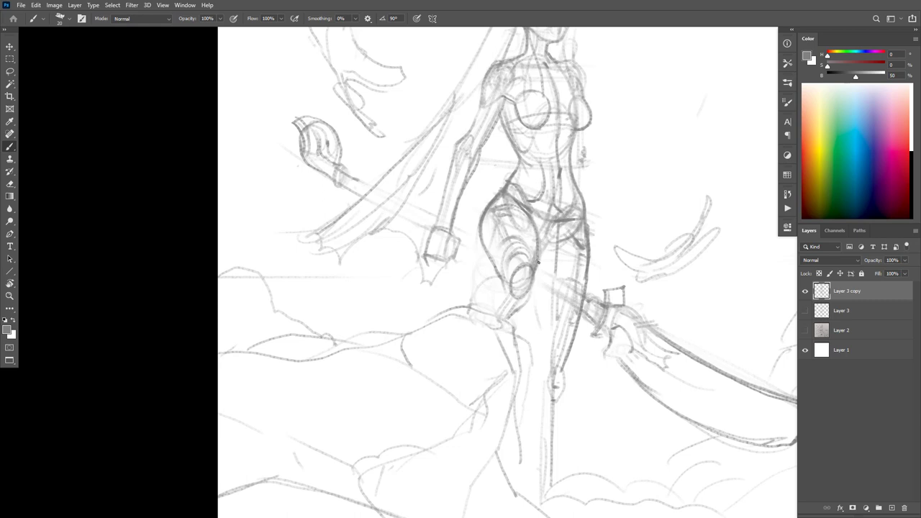
Step: Undo the last knee stroke, then sketch a rounded kneecap below the bent thigh and darken the rock edge it rests on
{"action": "key", "text": "ctrl+z"}
{"action": "left_click_drag", "start_coordinate": [531, 285], "coordinate": [504, 317]}
{"action": "mouse_move", "coordinate": [497, 283]}
{"action": "left_mouse_down"}
{"action": "mouse_move", "coordinate": [486, 314]}
{"action": "mouse_move", "coordinate": [507, 291]}
{"action": "mouse_move", "coordinate": [478, 299]}
{"action": "mouse_move", "coordinate": [502, 319]}
{"action": "mouse_move", "coordinate": [524, 293]}
{"action": "mouse_move", "coordinate": [507, 325]}
{"action": "left_mouse_up"}
{"action": "mouse_move", "coordinate": [501, 284]}
{"action": "left_mouse_down"}
{"action": "mouse_move", "coordinate": [478, 303]}
{"action": "mouse_move", "coordinate": [497, 284]}
{"action": "mouse_move", "coordinate": [484, 293]}
{"action": "mouse_move", "coordinate": [502, 315]}
{"action": "mouse_move", "coordinate": [519, 303]}
{"action": "mouse_move", "coordinate": [490, 289]}
{"action": "mouse_move", "coordinate": [492, 314]}
{"action": "mouse_move", "coordinate": [520, 307]}
{"action": "mouse_move", "coordinate": [488, 292]}
{"action": "left_mouse_up"}
{"action": "mouse_move", "coordinate": [516, 367]}
{"action": "left_mouse_down"}
{"action": "mouse_move", "coordinate": [513, 328]}
{"action": "mouse_move", "coordinate": [470, 306]}
{"action": "mouse_move", "coordinate": [394, 327]}
{"action": "left_mouse_up"}
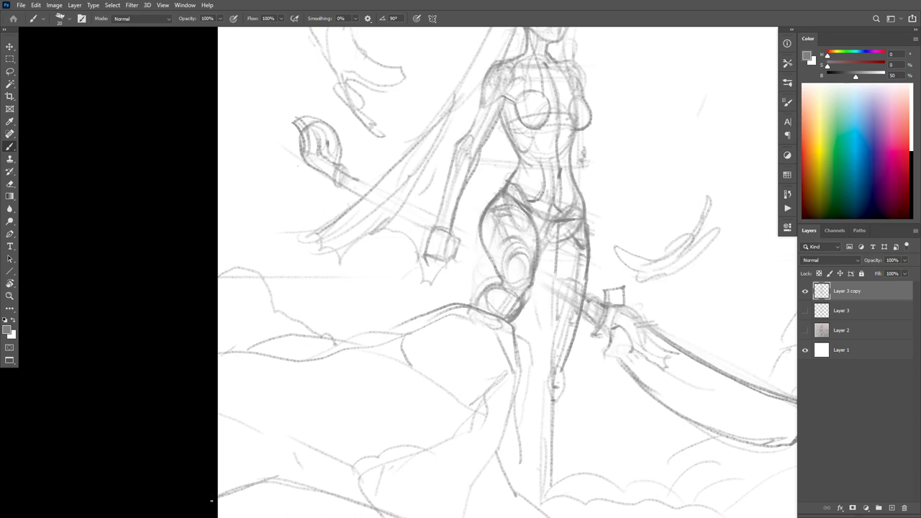
Step: Draw the standing leg's inner contour down to the knee and close it with a short line across
{"action": "left_click_drag", "start_coordinate": [585, 244], "coordinate": [585, 244]}
{"action": "mouse_move", "coordinate": [535, 265]}
{"action": "left_mouse_down"}
{"action": "mouse_move", "coordinate": [541, 344]}
{"action": "mouse_move", "coordinate": [562, 357]}
{"action": "mouse_move", "coordinate": [539, 358]}
{"action": "left_mouse_up"}
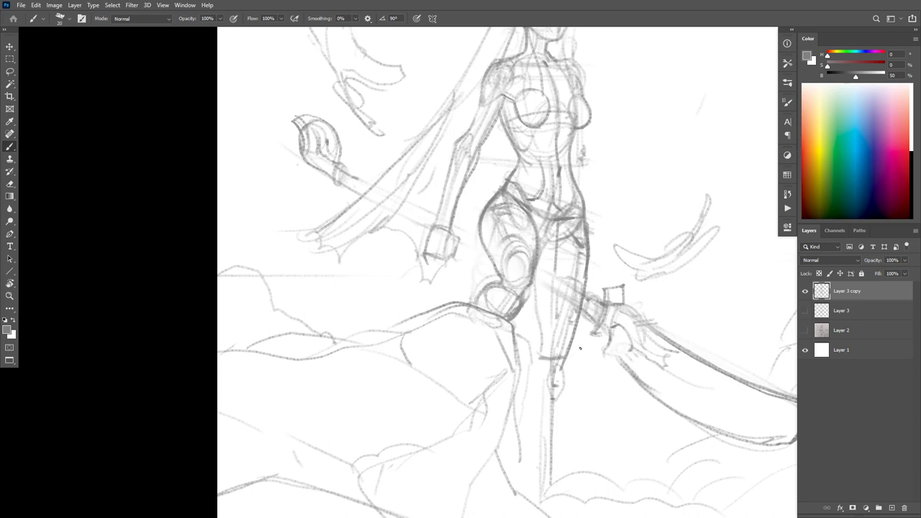
{"action": "left_click_drag", "start_coordinate": [639, 295], "coordinate": [635, 381]}
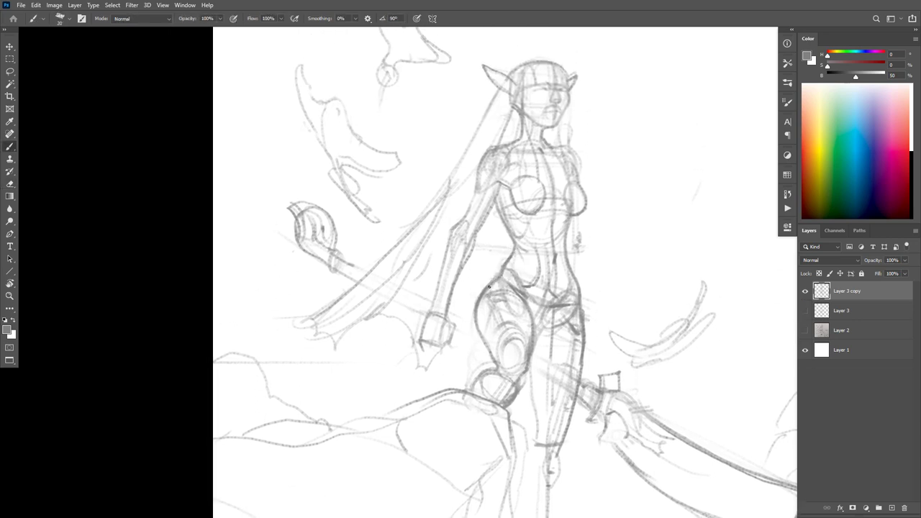
Step: Erase the standing leg's rough outer hip line and redraw it as one smooth contour down the thigh
{"action": "left_click_drag", "start_coordinate": [475, 319], "coordinate": [481, 343]}
{"action": "key", "text": "e"}
{"action": "mouse_move", "coordinate": [577, 311]}
{"action": "left_mouse_down"}
{"action": "mouse_move", "coordinate": [576, 288]}
{"action": "mouse_move", "coordinate": [582, 315]}
{"action": "left_mouse_up"}
{"action": "key", "text": "b"}
{"action": "key", "text": "e"}
{"action": "key", "text": "b"}
{"action": "left_click_drag", "start_coordinate": [574, 278], "coordinate": [582, 353]}
{"action": "key", "text": "e"}
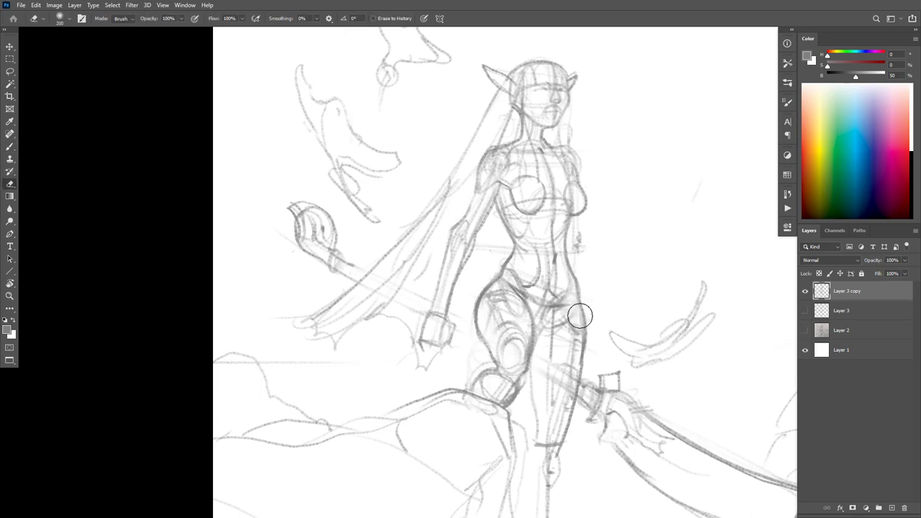
{"action": "left_click_drag", "start_coordinate": [580, 316], "coordinate": [581, 343]}
{"action": "key", "text": "b"}
{"action": "left_click_drag", "start_coordinate": [576, 280], "coordinate": [583, 374]}
Step: Redraw the rounded chest form on the side of the torso nearest the lowered arm
{"action": "scroll", "coordinate": [650, 317], "scroll_direction": "up", "scroll_amount": 2}
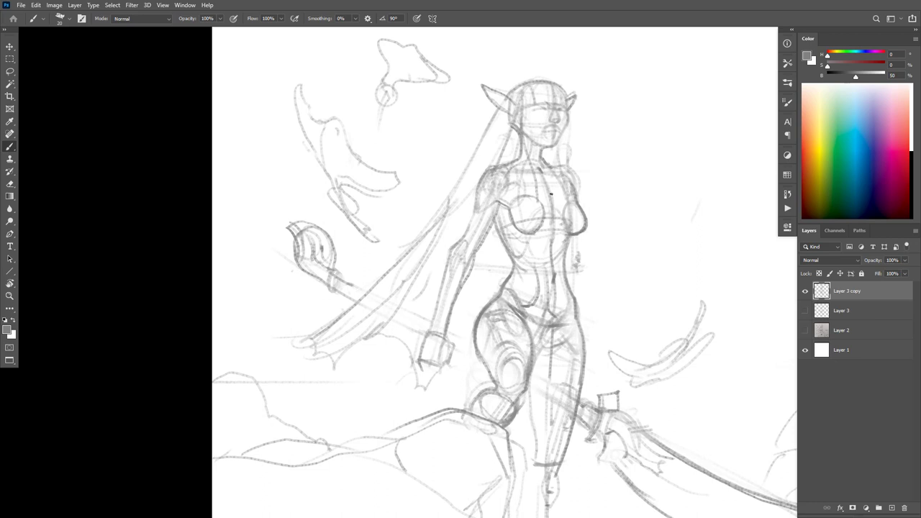
{"action": "mouse_move", "coordinate": [551, 201]}
{"action": "left_mouse_down"}
{"action": "mouse_move", "coordinate": [554, 231]}
{"action": "mouse_move", "coordinate": [518, 222]}
{"action": "mouse_move", "coordinate": [518, 231]}
{"action": "left_mouse_up"}
{"action": "key", "text": "e"}
{"action": "key", "text": "b"}
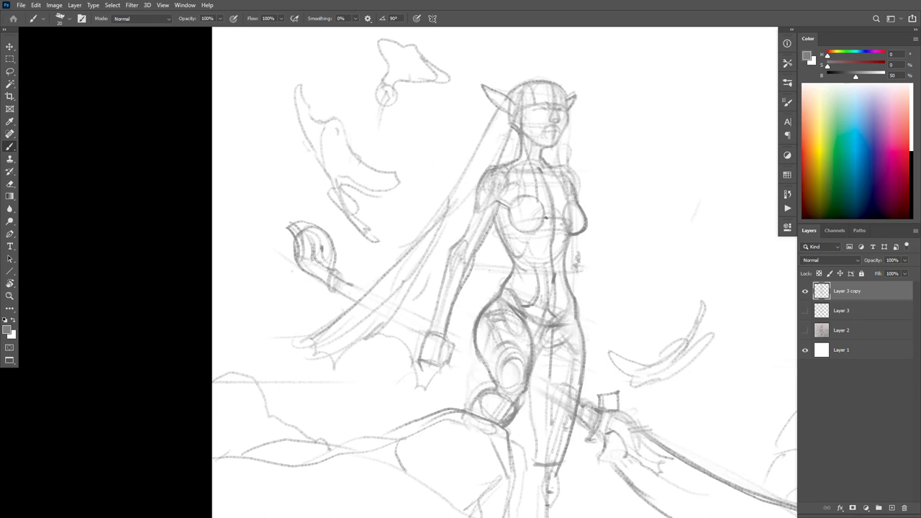
{"action": "mouse_move", "coordinate": [544, 195]}
{"action": "left_mouse_down"}
{"action": "mouse_move", "coordinate": [545, 208]}
{"action": "mouse_move", "coordinate": [516, 230]}
{"action": "left_mouse_up"}
{"action": "left_click_drag", "start_coordinate": [667, 274], "coordinate": [676, 262]}
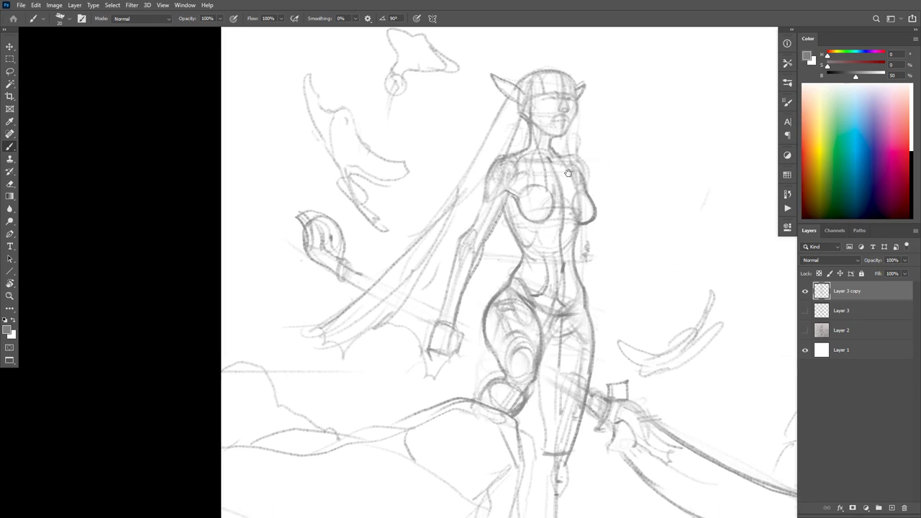
Step: Erase the stray line at the armpit and redraw the lowered arm's outer contour toward the elbow
{"action": "key", "text": "e"}
{"action": "left_click_drag", "start_coordinate": [512, 190], "coordinate": [518, 201]}
{"action": "key", "text": "b"}
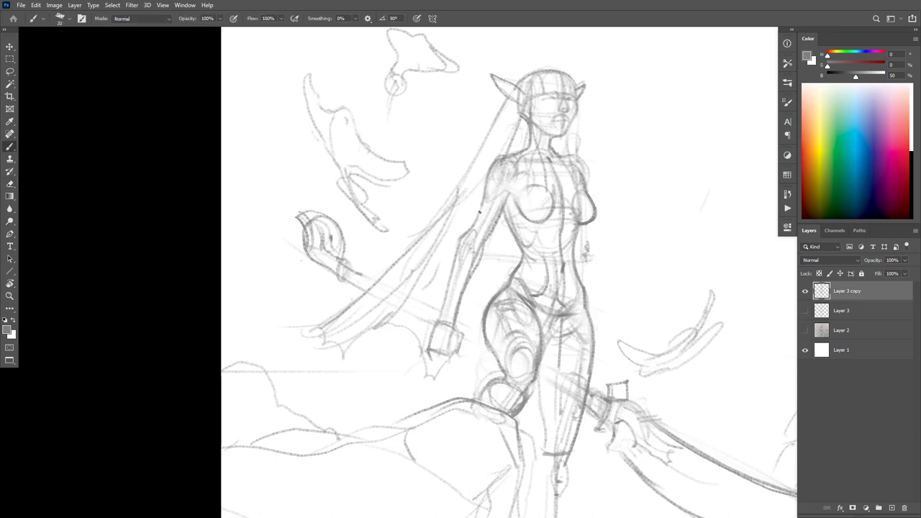
{"action": "left_click_drag", "start_coordinate": [479, 210], "coordinate": [461, 247]}
Step: Sketch hair strands framing the face, falling from the ears past the neck to the chest
{"action": "left_click_drag", "start_coordinate": [526, 146], "coordinate": [526, 124]}
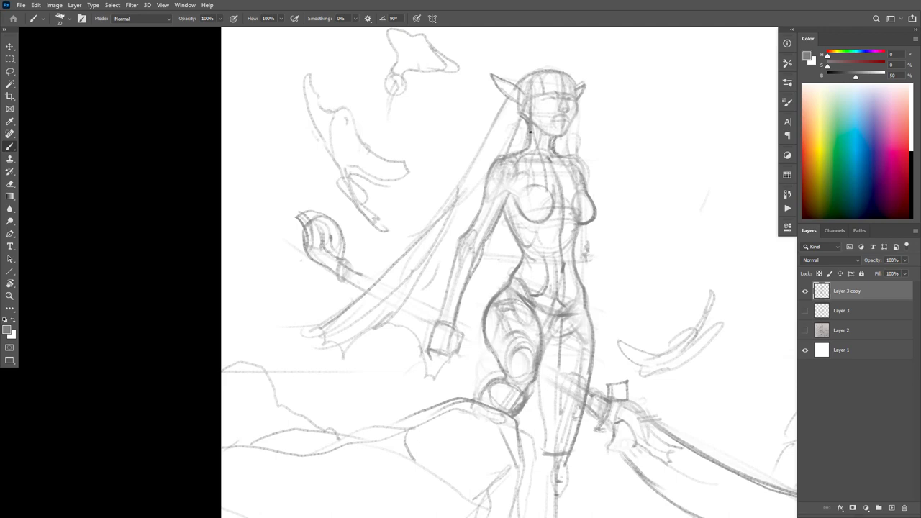
{"action": "left_click_drag", "start_coordinate": [530, 120], "coordinate": [529, 98]}
{"action": "mouse_move", "coordinate": [680, 261]}
{"action": "left_mouse_down"}
{"action": "mouse_move", "coordinate": [684, 177]}
{"action": "mouse_move", "coordinate": [676, 289]}
{"action": "mouse_move", "coordinate": [690, 177]}
{"action": "mouse_move", "coordinate": [670, 269]}
{"action": "mouse_move", "coordinate": [678, 162]}
{"action": "mouse_move", "coordinate": [659, 400]}
{"action": "left_mouse_up"}
{"action": "left_click_drag", "start_coordinate": [519, 121], "coordinate": [502, 160]}
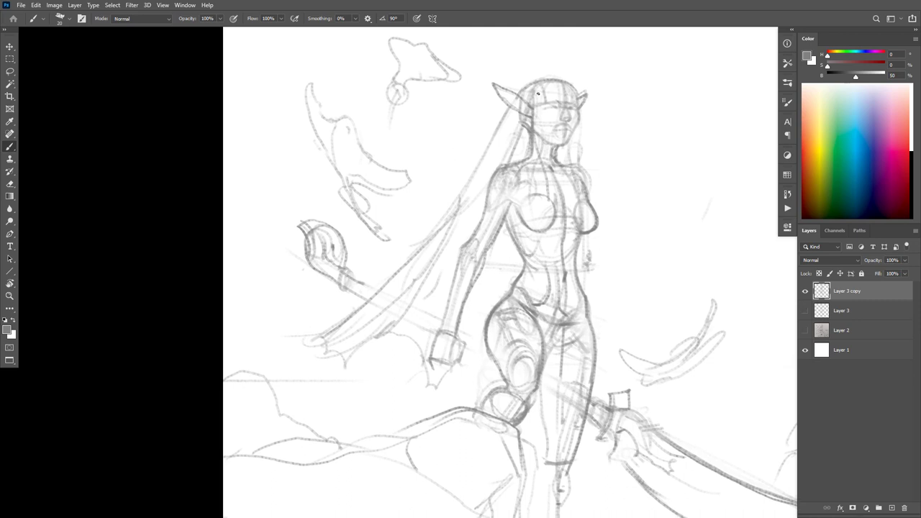
{"action": "left_click_drag", "start_coordinate": [534, 110], "coordinate": [543, 185]}
{"action": "left_click_drag", "start_coordinate": [530, 145], "coordinate": [545, 195]}
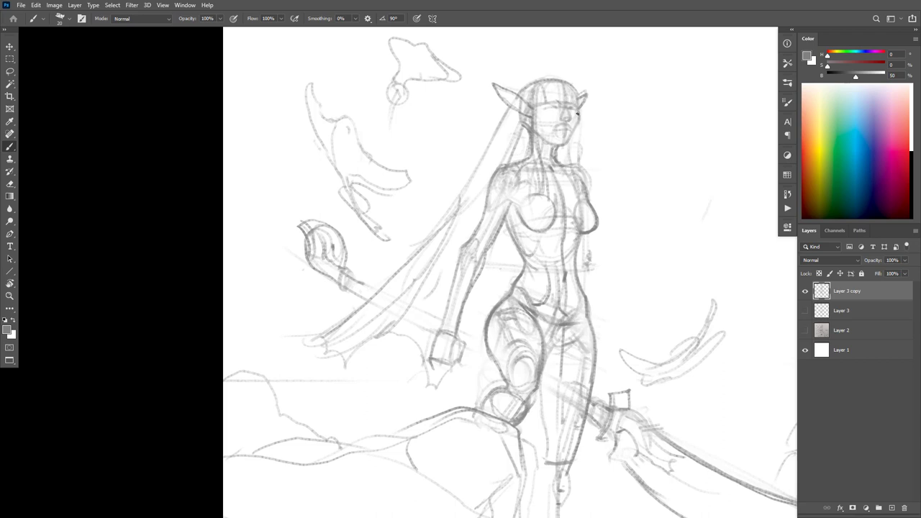
{"action": "mouse_move", "coordinate": [577, 116]}
{"action": "left_mouse_down"}
{"action": "mouse_move", "coordinate": [586, 194]}
{"action": "mouse_move", "coordinate": [574, 127]}
{"action": "mouse_move", "coordinate": [579, 191]}
{"action": "mouse_move", "coordinate": [564, 147]}
{"action": "mouse_move", "coordinate": [575, 199]}
{"action": "left_mouse_up"}
{"action": "key", "text": "ctrl+z"}
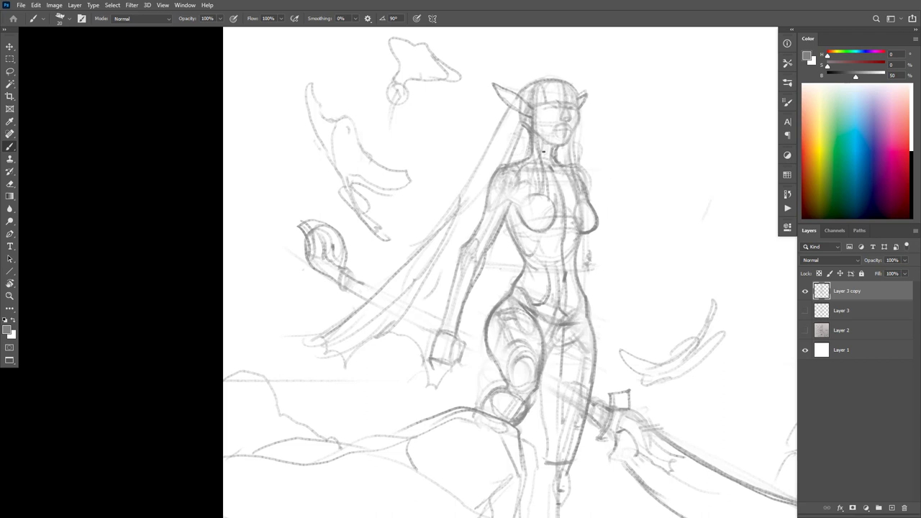
Step: Sketch the upper edge of the flowing hair in long strands sweeping from behind the neck across the weapon shaft
{"action": "mouse_move", "coordinate": [515, 133]}
{"action": "left_mouse_down"}
{"action": "mouse_move", "coordinate": [458, 212]}
{"action": "mouse_move", "coordinate": [431, 221]}
{"action": "left_mouse_up"}
{"action": "mouse_move", "coordinate": [502, 152]}
{"action": "left_mouse_down"}
{"action": "mouse_move", "coordinate": [384, 257]}
{"action": "mouse_move", "coordinate": [420, 224]}
{"action": "mouse_move", "coordinate": [366, 283]}
{"action": "left_mouse_up"}
{"action": "left_click_drag", "start_coordinate": [447, 219], "coordinate": [377, 272]}
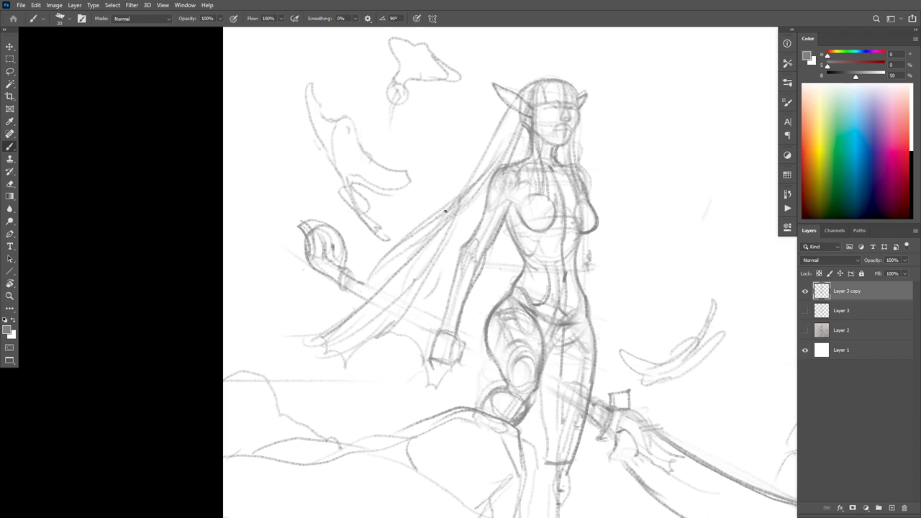
{"action": "left_click_drag", "start_coordinate": [461, 200], "coordinate": [362, 293]}
{"action": "left_click_drag", "start_coordinate": [397, 248], "coordinate": [348, 334]}
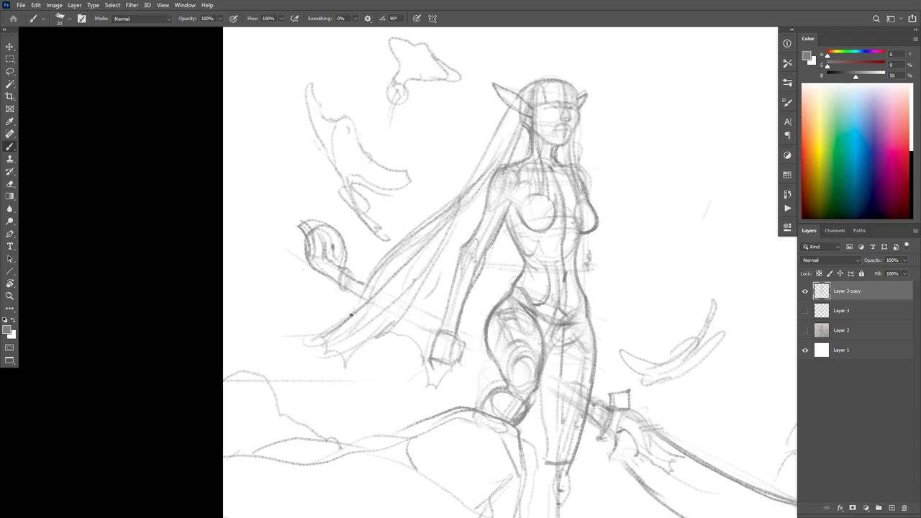
Step: Fill the flowing hair with long inner strands that taper into separate pointed tips at the lower ends
{"action": "left_click_drag", "start_coordinate": [464, 217], "coordinate": [380, 333]}
{"action": "mouse_move", "coordinate": [433, 241]}
{"action": "left_mouse_down"}
{"action": "mouse_move", "coordinate": [393, 302]}
{"action": "mouse_move", "coordinate": [346, 343]}
{"action": "left_mouse_up"}
{"action": "mouse_move", "coordinate": [414, 270]}
{"action": "left_mouse_down"}
{"action": "mouse_move", "coordinate": [310, 352]}
{"action": "mouse_move", "coordinate": [401, 302]}
{"action": "mouse_move", "coordinate": [433, 264]}
{"action": "left_mouse_up"}
{"action": "left_click_drag", "start_coordinate": [443, 261], "coordinate": [359, 369]}
{"action": "mouse_move", "coordinate": [400, 321]}
{"action": "left_mouse_down"}
{"action": "mouse_move", "coordinate": [363, 375]}
{"action": "mouse_move", "coordinate": [329, 374]}
{"action": "left_mouse_up"}
{"action": "left_click_drag", "start_coordinate": [378, 330], "coordinate": [325, 367]}
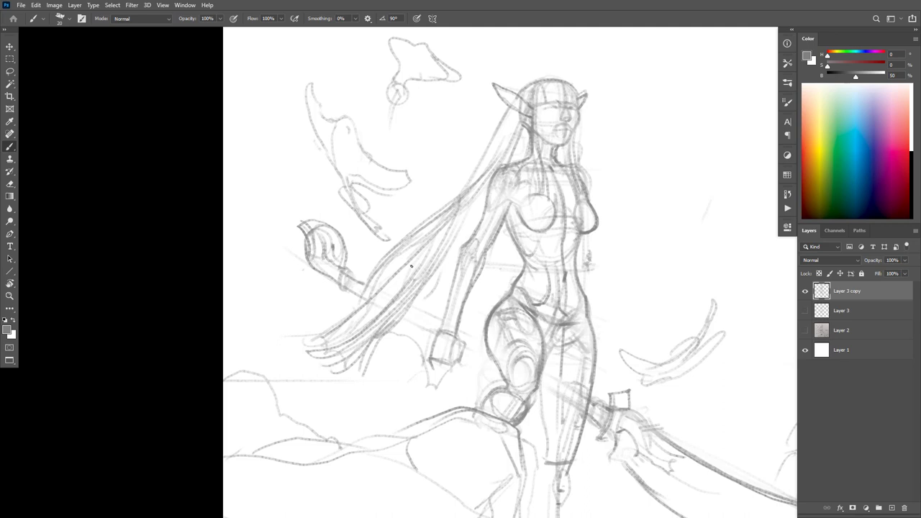
{"action": "mouse_move", "coordinate": [416, 262]}
{"action": "left_mouse_down"}
{"action": "mouse_move", "coordinate": [310, 325]}
{"action": "mouse_move", "coordinate": [352, 320]}
{"action": "left_mouse_up"}
{"action": "left_click_drag", "start_coordinate": [456, 260], "coordinate": [386, 345]}
{"action": "mouse_move", "coordinate": [448, 279]}
{"action": "left_mouse_down"}
{"action": "mouse_move", "coordinate": [423, 358]}
{"action": "mouse_move", "coordinate": [394, 358]}
{"action": "left_mouse_up"}
Step: Sketch the lowered hand's fingers pointing down below the wrist block
{"action": "mouse_move", "coordinate": [436, 319]}
{"action": "left_mouse_down"}
{"action": "mouse_move", "coordinate": [408, 354]}
{"action": "mouse_move", "coordinate": [424, 365]}
{"action": "mouse_move", "coordinate": [428, 393]}
{"action": "left_mouse_up"}
{"action": "left_click_drag", "start_coordinate": [439, 358], "coordinate": [436, 399]}
{"action": "left_click_drag", "start_coordinate": [443, 364], "coordinate": [440, 397]}
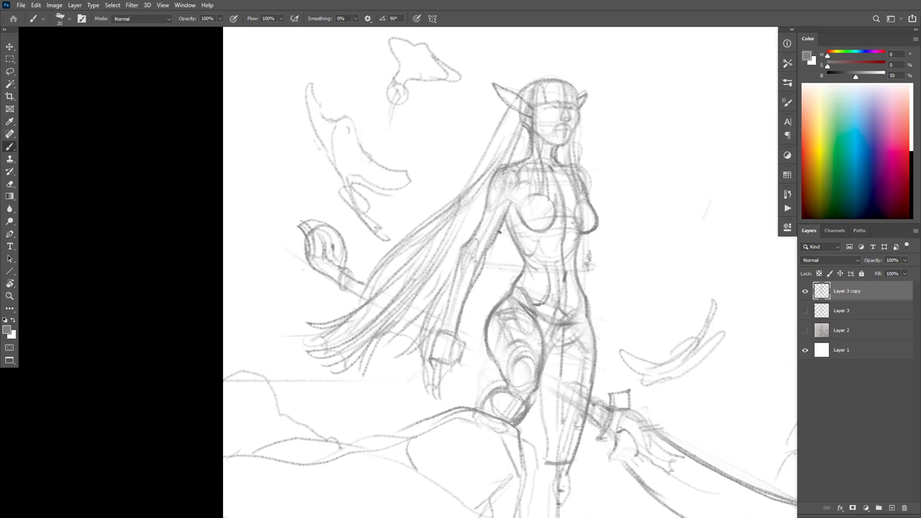
Step: Add hair strands between the lowered arm and the torso and one strand beside the far cheek
{"action": "left_click_drag", "start_coordinate": [498, 243], "coordinate": [446, 316]}
{"action": "left_click_drag", "start_coordinate": [495, 273], "coordinate": [467, 312]}
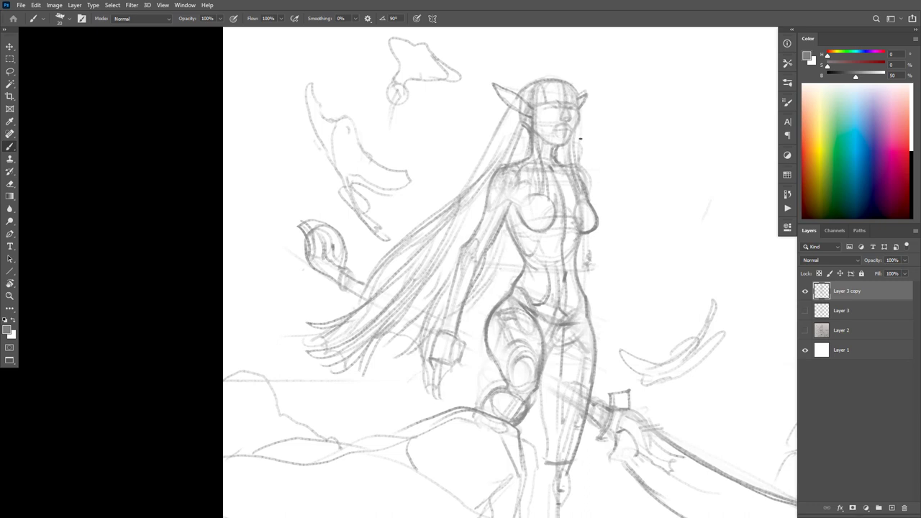
{"action": "left_click_drag", "start_coordinate": [575, 130], "coordinate": [577, 165]}
Step: Redraw the rock under the bent knee as an angular slab with a faceted front edge
{"action": "mouse_move", "coordinate": [642, 306]}
{"action": "left_mouse_down"}
{"action": "mouse_move", "coordinate": [643, 258]}
{"action": "mouse_move", "coordinate": [664, 265]}
{"action": "left_mouse_up"}
{"action": "left_click", "coordinate": [663, 264], "text": "alt"}
{"action": "left_click", "coordinate": [663, 258]}
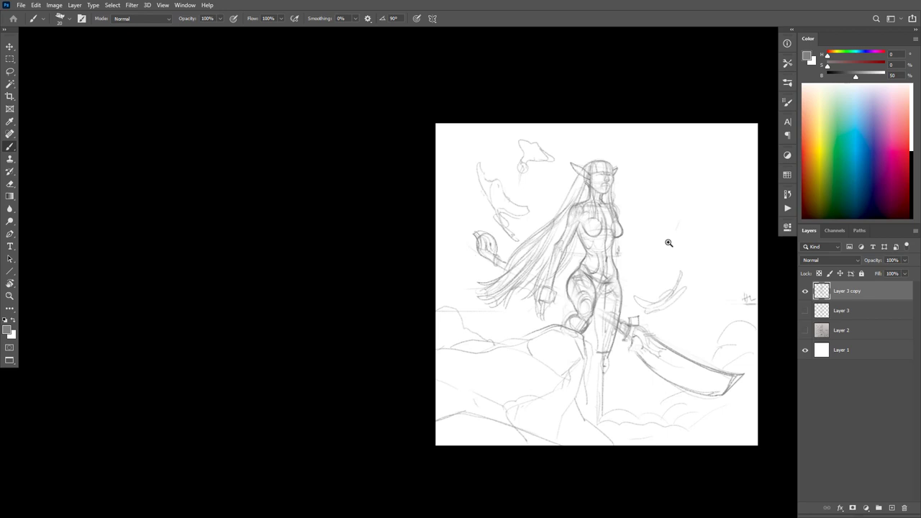
{"action": "left_click", "coordinate": [648, 314]}
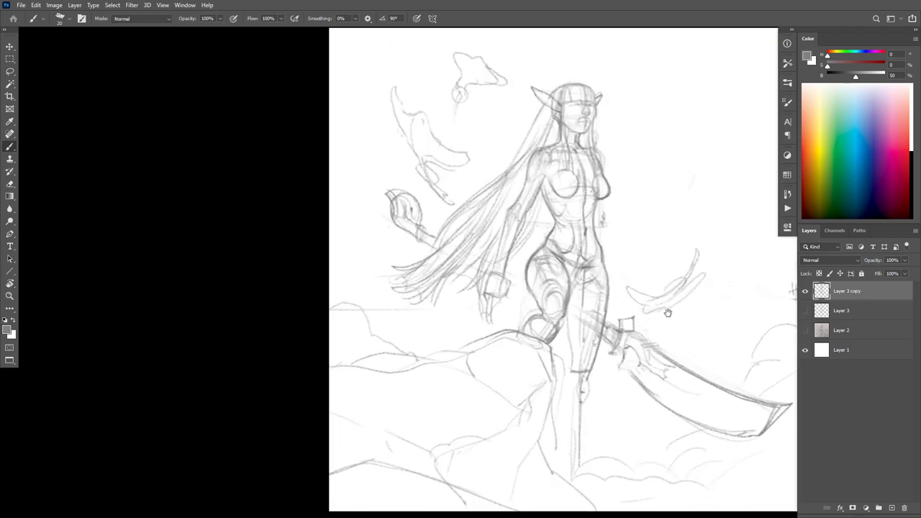
{"action": "mouse_move", "coordinate": [664, 312]}
{"action": "left_mouse_down"}
{"action": "mouse_move", "coordinate": [644, 295]}
{"action": "mouse_move", "coordinate": [650, 310]}
{"action": "mouse_move", "coordinate": [649, 274]}
{"action": "mouse_move", "coordinate": [642, 338]}
{"action": "mouse_move", "coordinate": [647, 308]}
{"action": "mouse_move", "coordinate": [699, 256]}
{"action": "left_mouse_up"}
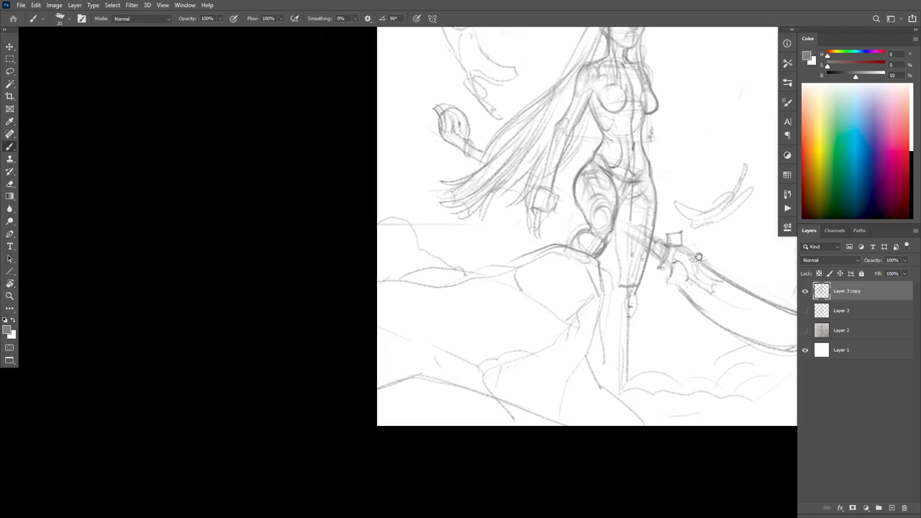
{"action": "mouse_move", "coordinate": [599, 260]}
{"action": "left_mouse_down"}
{"action": "mouse_move", "coordinate": [599, 299]}
{"action": "mouse_move", "coordinate": [566, 318]}
{"action": "mouse_move", "coordinate": [502, 269]}
{"action": "mouse_move", "coordinate": [502, 278]}
{"action": "mouse_move", "coordinate": [535, 291]}
{"action": "mouse_move", "coordinate": [526, 280]}
{"action": "mouse_move", "coordinate": [503, 276]}
{"action": "left_mouse_up"}
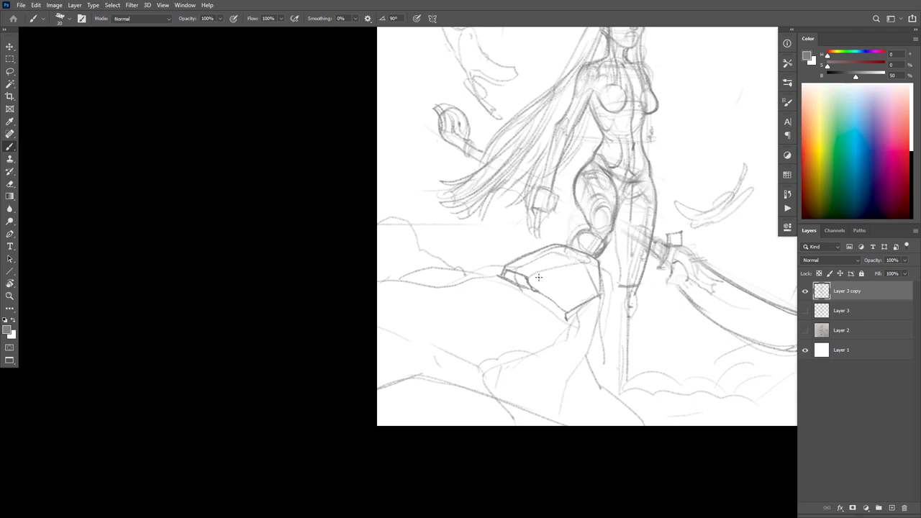
{"action": "left_click_drag", "start_coordinate": [543, 273], "coordinate": [568, 267]}
Step: Darken the ground contour running outward from the rock slab and draw a slanting crack beneath it
{"action": "left_click_drag", "start_coordinate": [510, 279], "coordinate": [432, 288]}
{"action": "left_click_drag", "start_coordinate": [515, 303], "coordinate": [532, 352]}
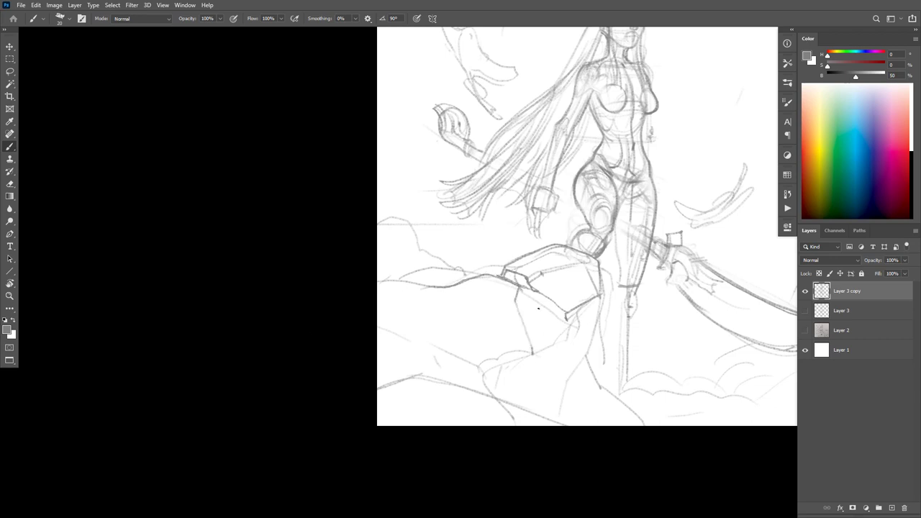
{"action": "left_click_drag", "start_coordinate": [517, 300], "coordinate": [533, 351]}
Step: Sketch a curved notch under the rock slab and carry edge lines down the cliff face below it
{"action": "left_click_drag", "start_coordinate": [601, 339], "coordinate": [609, 316]}
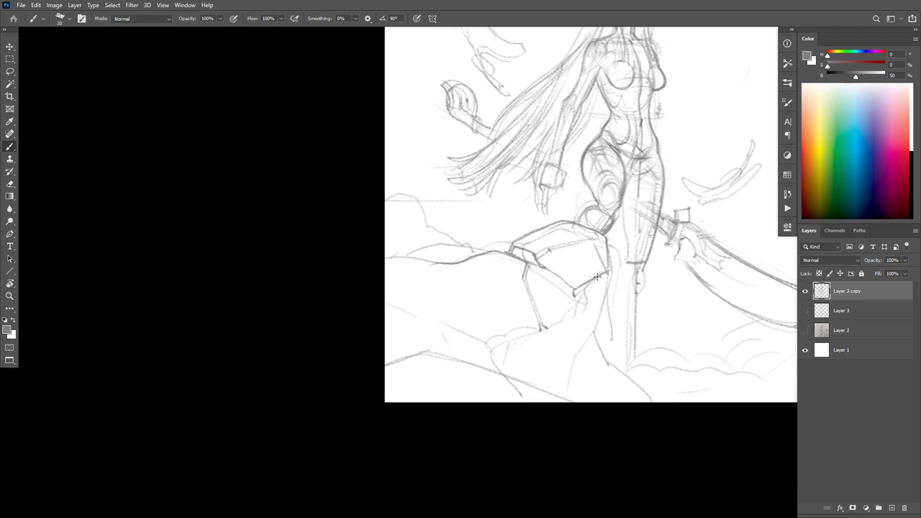
{"action": "left_click_drag", "start_coordinate": [591, 273], "coordinate": [567, 282]}
{"action": "mouse_move", "coordinate": [612, 259]}
{"action": "left_mouse_down"}
{"action": "mouse_move", "coordinate": [604, 315]}
{"action": "mouse_move", "coordinate": [573, 370]}
{"action": "left_mouse_up"}
{"action": "left_click_drag", "start_coordinate": [589, 339], "coordinate": [565, 381]}
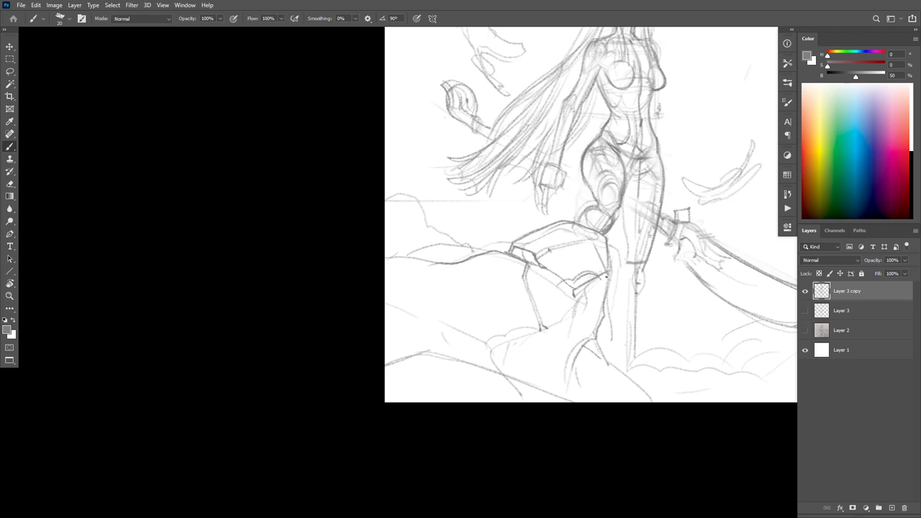
Step: Draw the cliff's far edge curving down past the standing leg and a low ridge behind the foot
{"action": "mouse_move", "coordinate": [605, 277]}
{"action": "left_mouse_down"}
{"action": "mouse_move", "coordinate": [630, 306]}
{"action": "mouse_move", "coordinate": [637, 357]}
{"action": "left_mouse_up"}
{"action": "mouse_move", "coordinate": [644, 263]}
{"action": "left_mouse_down"}
{"action": "mouse_move", "coordinate": [621, 280]}
{"action": "mouse_move", "coordinate": [618, 293]}
{"action": "mouse_move", "coordinate": [646, 263]}
{"action": "mouse_move", "coordinate": [625, 325]}
{"action": "mouse_move", "coordinate": [622, 317]}
{"action": "mouse_move", "coordinate": [664, 381]}
{"action": "left_mouse_up"}
{"action": "mouse_move", "coordinate": [645, 342]}
{"action": "left_mouse_down"}
{"action": "mouse_move", "coordinate": [664, 385]}
{"action": "mouse_move", "coordinate": [711, 358]}
{"action": "left_mouse_up"}
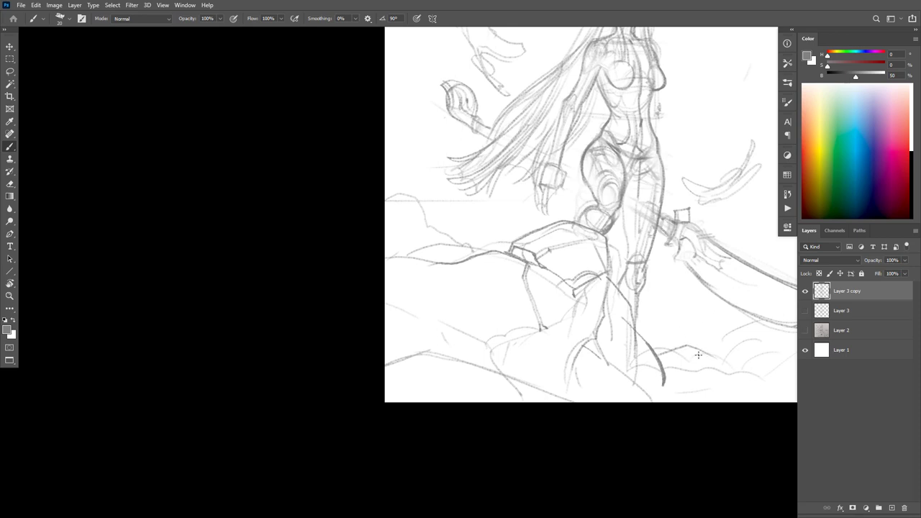
Step: Sketch a stepped ledge line descending from the rock's notch toward the foreground slope
{"action": "left_click_drag", "start_coordinate": [639, 378], "coordinate": [510, 395]}
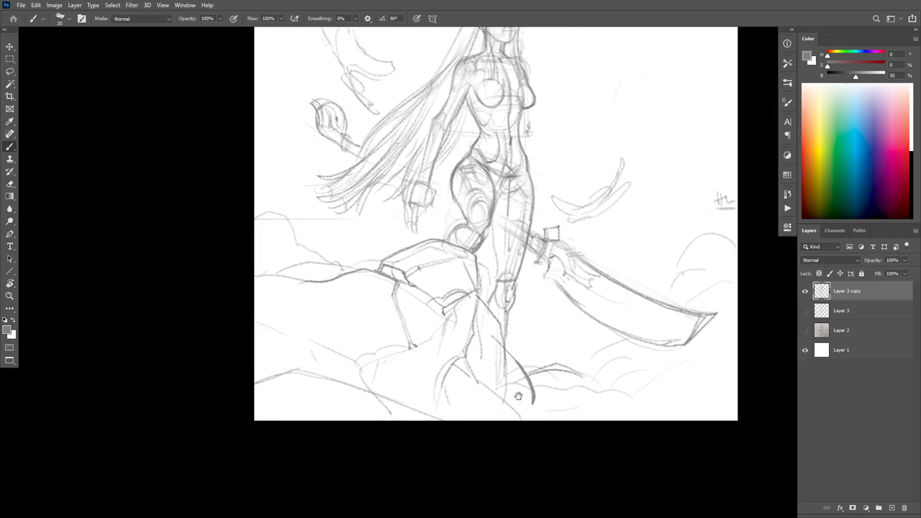
{"action": "mouse_move", "coordinate": [469, 290]}
{"action": "left_mouse_down"}
{"action": "mouse_move", "coordinate": [576, 276]}
{"action": "mouse_move", "coordinate": [548, 286]}
{"action": "mouse_move", "coordinate": [517, 317]}
{"action": "mouse_move", "coordinate": [476, 319]}
{"action": "mouse_move", "coordinate": [440, 341]}
{"action": "left_mouse_up"}
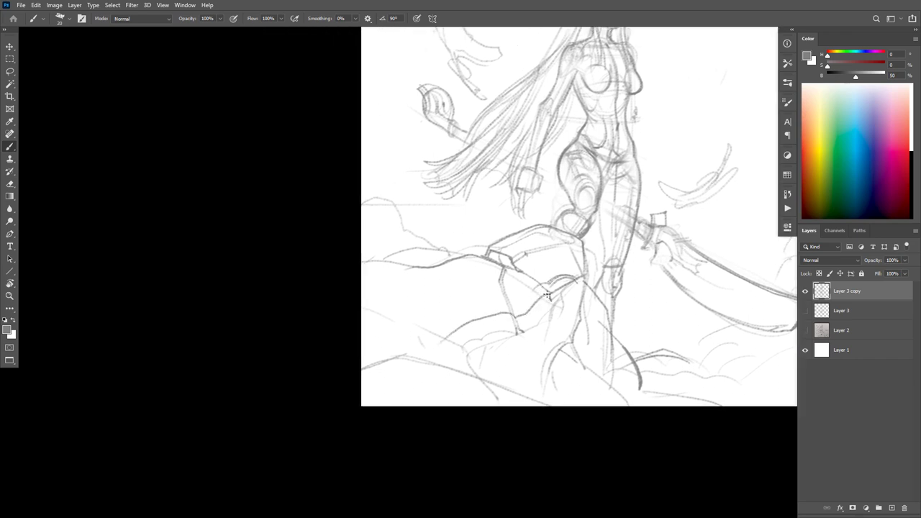
{"action": "mouse_move", "coordinate": [546, 295]}
{"action": "left_mouse_down"}
{"action": "mouse_move", "coordinate": [514, 316]}
{"action": "mouse_move", "coordinate": [505, 309]}
{"action": "mouse_move", "coordinate": [465, 325]}
{"action": "left_mouse_up"}
{"action": "mouse_move", "coordinate": [509, 305]}
{"action": "left_mouse_down"}
{"action": "mouse_move", "coordinate": [458, 322]}
{"action": "mouse_move", "coordinate": [517, 289]}
{"action": "mouse_move", "coordinate": [441, 345]}
{"action": "mouse_move", "coordinate": [453, 333]}
{"action": "mouse_move", "coordinate": [362, 315]}
{"action": "left_mouse_up"}
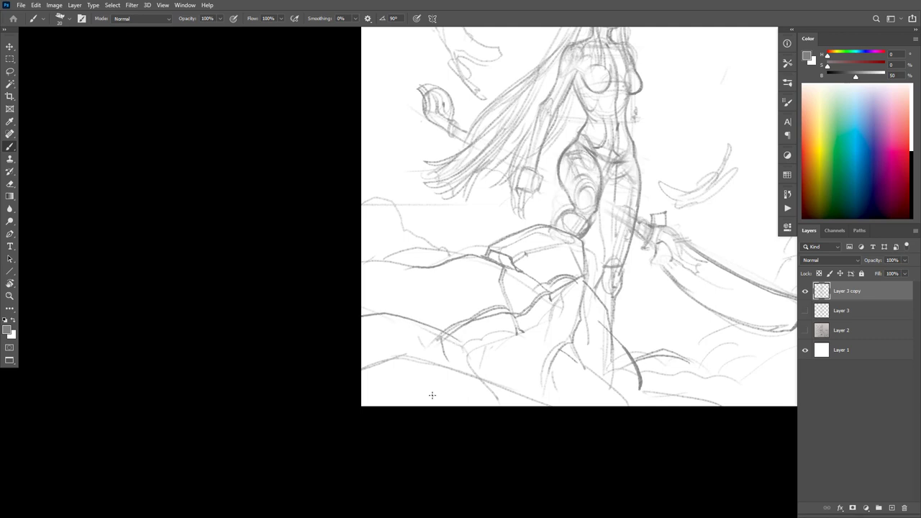
{"action": "key", "text": "ctrl+z"}
{"action": "key", "text": "ctrl+z"}
Step: Sketch the foreground ridge as a diagonal edge with a curved upper end and a blocky facet lower down
{"action": "key", "text": "e"}
{"action": "key", "text": "b"}
{"action": "mouse_move", "coordinate": [470, 327]}
{"action": "left_mouse_down"}
{"action": "mouse_move", "coordinate": [435, 344]}
{"action": "mouse_move", "coordinate": [435, 321]}
{"action": "mouse_move", "coordinate": [416, 323]}
{"action": "mouse_move", "coordinate": [445, 327]}
{"action": "mouse_move", "coordinate": [484, 371]}
{"action": "left_mouse_up"}
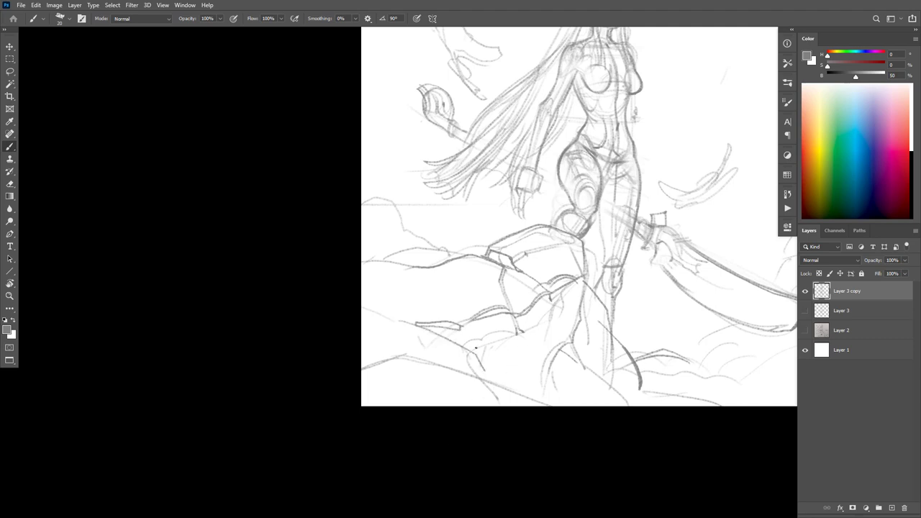
{"action": "mouse_move", "coordinate": [480, 353]}
{"action": "left_mouse_down"}
{"action": "mouse_move", "coordinate": [510, 390]}
{"action": "mouse_move", "coordinate": [496, 363]}
{"action": "mouse_move", "coordinate": [387, 309]}
{"action": "left_mouse_up"}
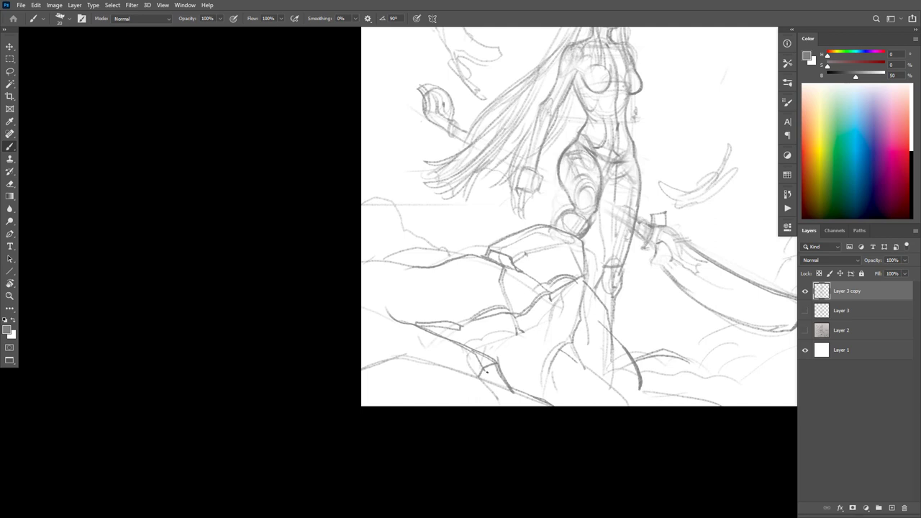
{"action": "left_click_drag", "start_coordinate": [498, 362], "coordinate": [498, 383]}
Step: Fill the cliff face between the ledge and the foreground ridge with curved downward texture strokes
{"action": "mouse_move", "coordinate": [652, 343]}
{"action": "left_mouse_down"}
{"action": "mouse_move", "coordinate": [649, 330]}
{"action": "mouse_move", "coordinate": [655, 339]}
{"action": "left_mouse_up"}
{"action": "left_click_drag", "start_coordinate": [655, 294], "coordinate": [648, 322]}
{"action": "left_click", "coordinate": [649, 307], "text": "alt"}
{"action": "left_click", "coordinate": [649, 307], "text": "alt"}
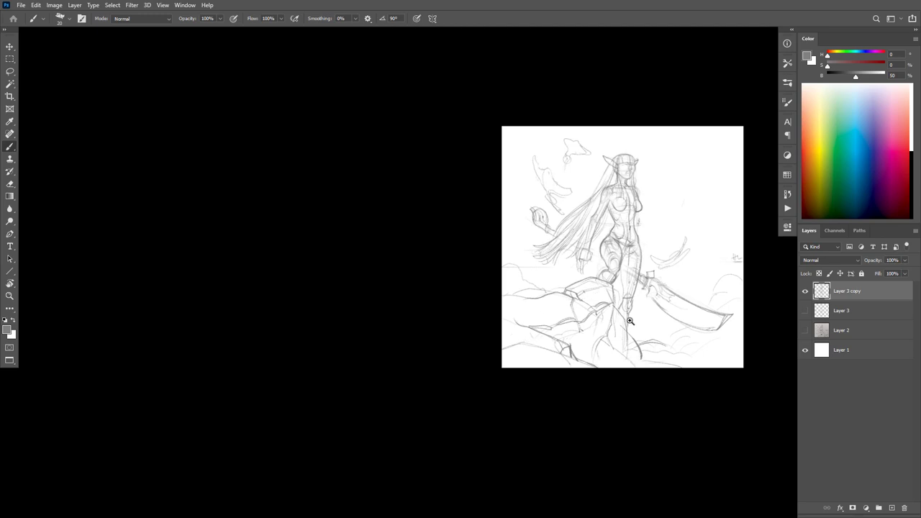
{"action": "scroll", "coordinate": [630, 321], "scroll_direction": "up", "scroll_amount": 3}
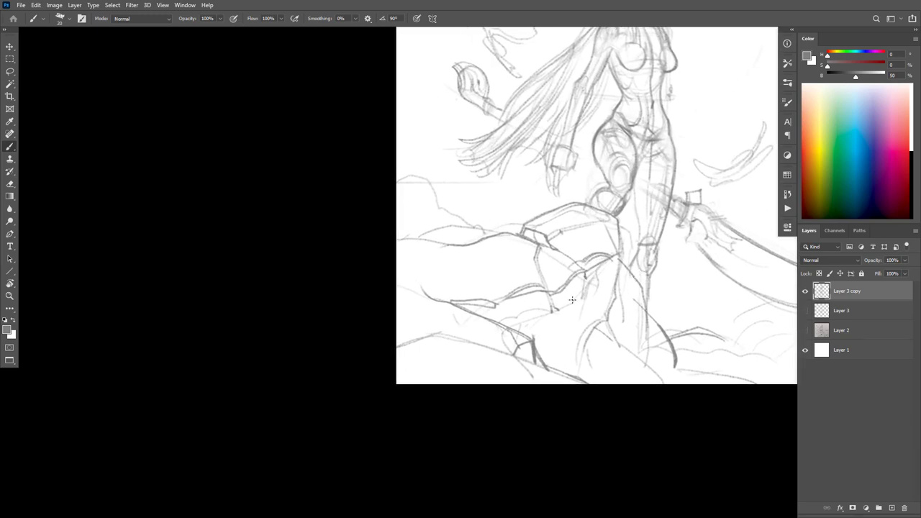
{"action": "mouse_move", "coordinate": [572, 299]}
{"action": "left_mouse_down"}
{"action": "mouse_move", "coordinate": [547, 328]}
{"action": "mouse_move", "coordinate": [558, 334]}
{"action": "mouse_move", "coordinate": [558, 365]}
{"action": "left_mouse_up"}
{"action": "left_click_drag", "start_coordinate": [565, 333], "coordinate": [563, 368]}
{"action": "mouse_move", "coordinate": [604, 308]}
{"action": "left_mouse_down"}
{"action": "mouse_move", "coordinate": [576, 327]}
{"action": "mouse_move", "coordinate": [578, 370]}
{"action": "left_mouse_up"}
{"action": "left_click_drag", "start_coordinate": [561, 315], "coordinate": [529, 332]}
{"action": "left_click_drag", "start_coordinate": [541, 298], "coordinate": [503, 321]}
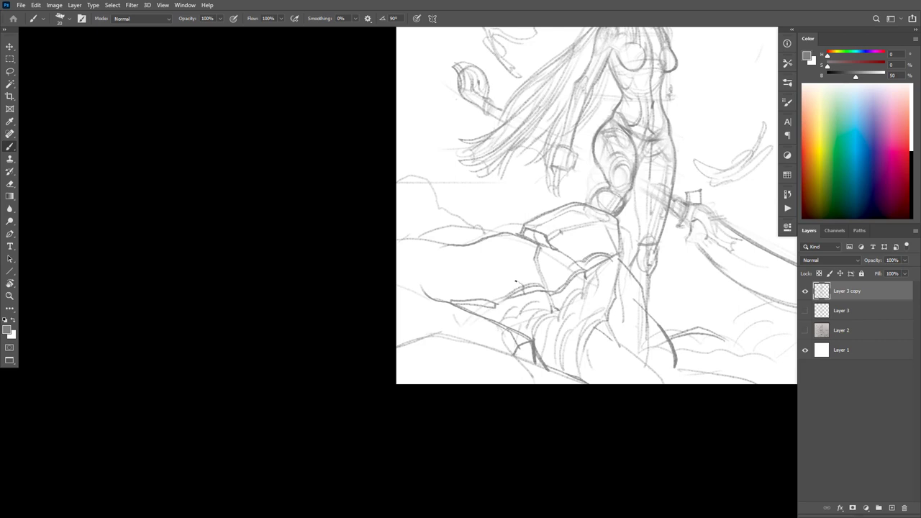
Step: Add contour lines to the ground beside the rock slab and erase the facet lines on its top
{"action": "left_click_drag", "start_coordinate": [461, 260], "coordinate": [488, 265]}
{"action": "key", "text": "e"}
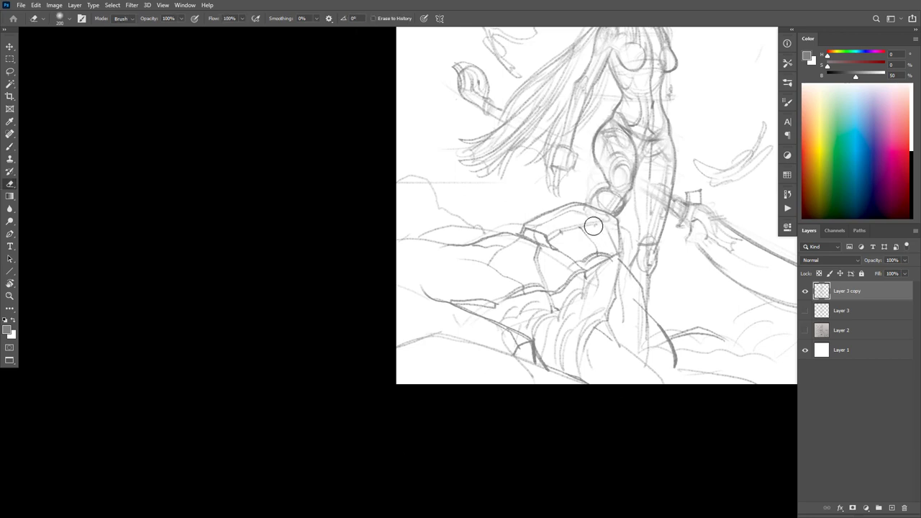
{"action": "mouse_move", "coordinate": [592, 215]}
{"action": "left_mouse_down"}
{"action": "mouse_move", "coordinate": [551, 216]}
{"action": "mouse_move", "coordinate": [552, 237]}
{"action": "mouse_move", "coordinate": [538, 234]}
{"action": "mouse_move", "coordinate": [559, 242]}
{"action": "left_mouse_up"}
{"action": "key", "text": "b"}
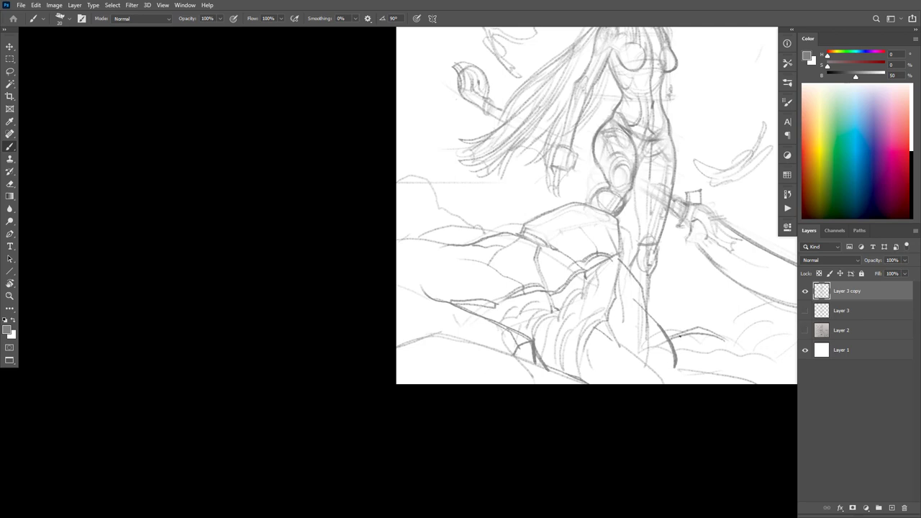
Step: Sketch a curved contour line across the front face of the large rock slab
{"action": "left_click_drag", "start_coordinate": [681, 290], "coordinate": [705, 274]}
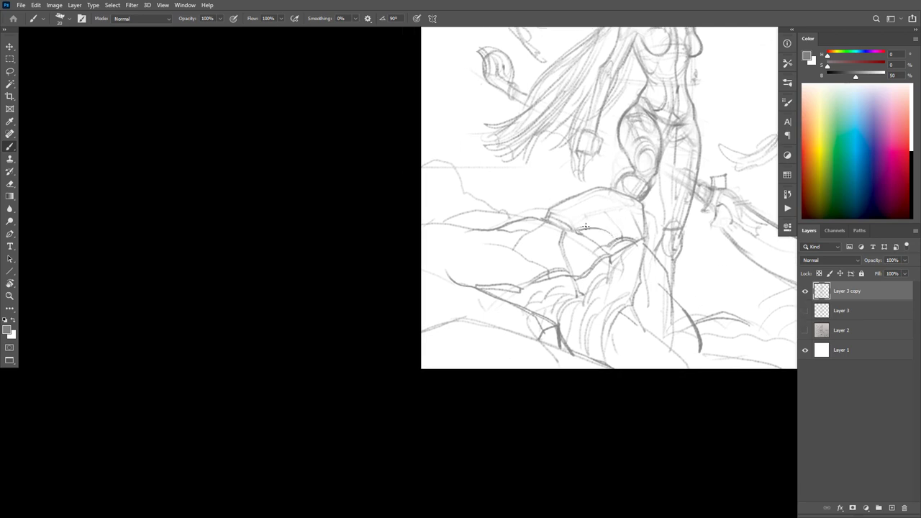
{"action": "mouse_move", "coordinate": [586, 226]}
{"action": "left_mouse_down"}
{"action": "mouse_move", "coordinate": [640, 225]}
{"action": "mouse_move", "coordinate": [623, 223]}
{"action": "left_mouse_up"}
{"action": "left_click_drag", "start_coordinate": [667, 309], "coordinate": [615, 311]}
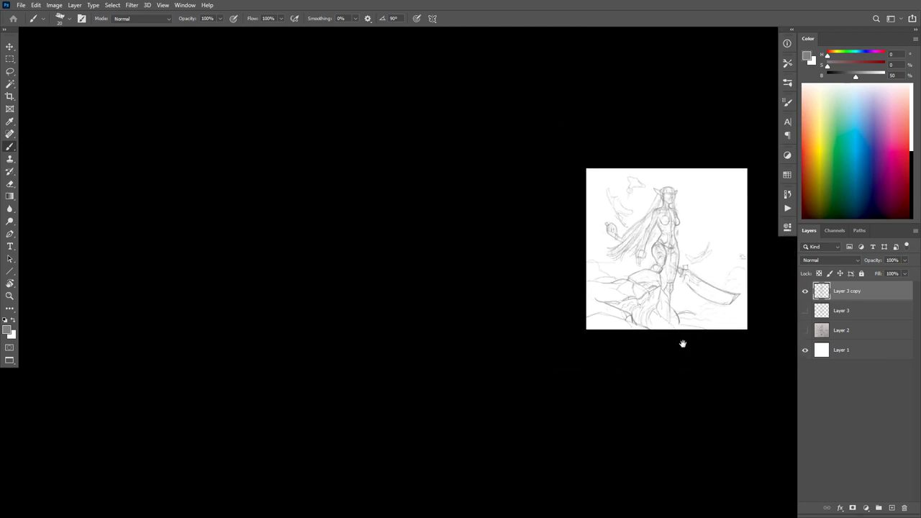
Step: Outline the angular foreground rocks below the figure's feet and darken the ridge edges along the lower edge of the canvas
{"action": "scroll", "coordinate": [676, 323], "scroll_direction": "up", "scroll_amount": 4}
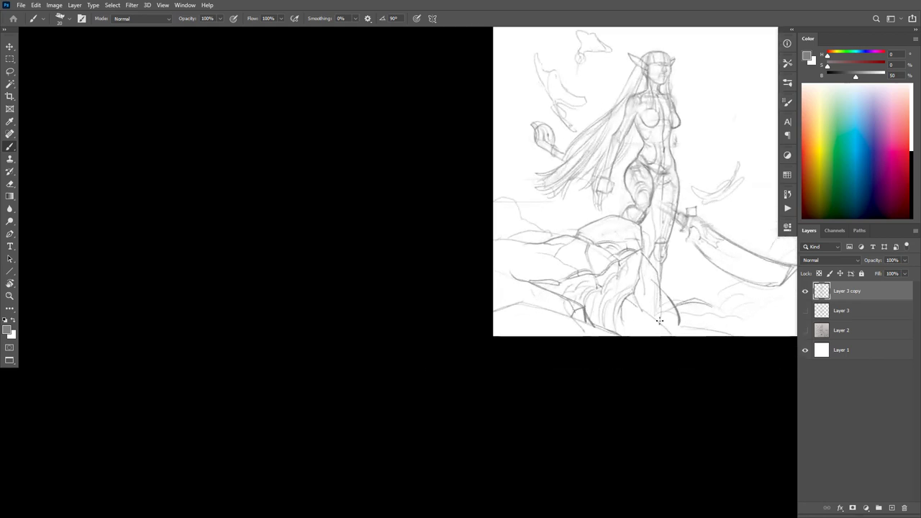
{"action": "mouse_move", "coordinate": [623, 321]}
{"action": "left_mouse_down"}
{"action": "mouse_move", "coordinate": [652, 314]}
{"action": "mouse_move", "coordinate": [702, 336]}
{"action": "left_mouse_up"}
{"action": "mouse_move", "coordinate": [638, 319]}
{"action": "left_mouse_down"}
{"action": "mouse_move", "coordinate": [627, 331]}
{"action": "mouse_move", "coordinate": [656, 329]}
{"action": "mouse_move", "coordinate": [627, 334]}
{"action": "left_mouse_up"}
{"action": "left_click_drag", "start_coordinate": [720, 352], "coordinate": [675, 347]}
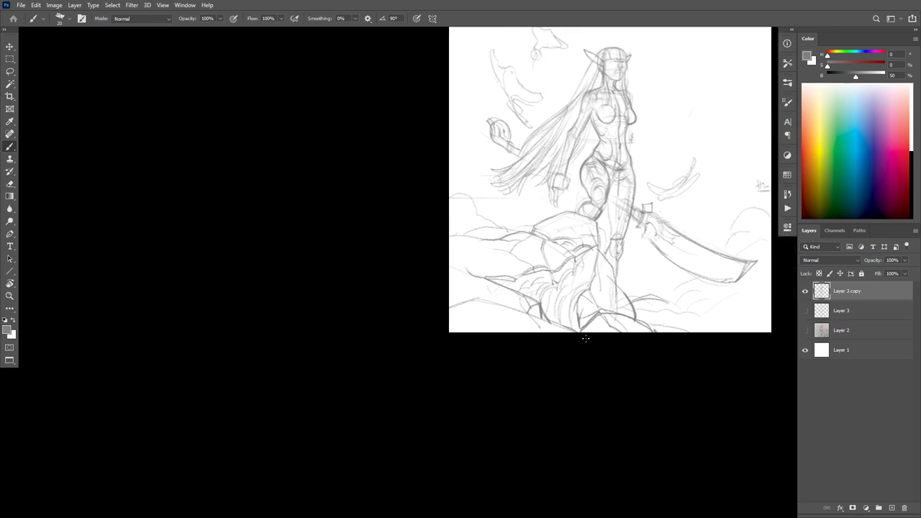
{"action": "mouse_move", "coordinate": [580, 331]}
{"action": "left_mouse_down"}
{"action": "mouse_move", "coordinate": [484, 296]}
{"action": "mouse_move", "coordinate": [445, 308]}
{"action": "left_mouse_up"}
{"action": "mouse_move", "coordinate": [545, 317]}
{"action": "left_mouse_down"}
{"action": "mouse_move", "coordinate": [533, 331]}
{"action": "mouse_move", "coordinate": [499, 329]}
{"action": "left_mouse_up"}
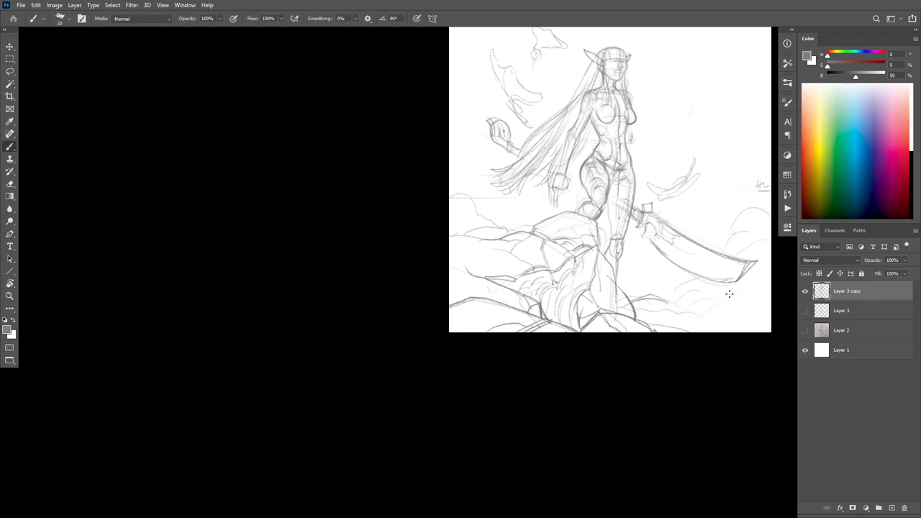
Step: Sketch rounded, layered cloud contours beneath the sword blade
{"action": "mouse_move", "coordinate": [729, 294]}
{"action": "left_mouse_down"}
{"action": "mouse_move", "coordinate": [670, 317]}
{"action": "mouse_move", "coordinate": [715, 303]}
{"action": "mouse_move", "coordinate": [679, 312]}
{"action": "mouse_move", "coordinate": [691, 290]}
{"action": "mouse_move", "coordinate": [672, 305]}
{"action": "left_mouse_up"}
{"action": "mouse_move", "coordinate": [676, 301]}
{"action": "left_mouse_down"}
{"action": "mouse_move", "coordinate": [655, 301]}
{"action": "mouse_move", "coordinate": [666, 296]}
{"action": "mouse_move", "coordinate": [669, 338]}
{"action": "left_mouse_up"}
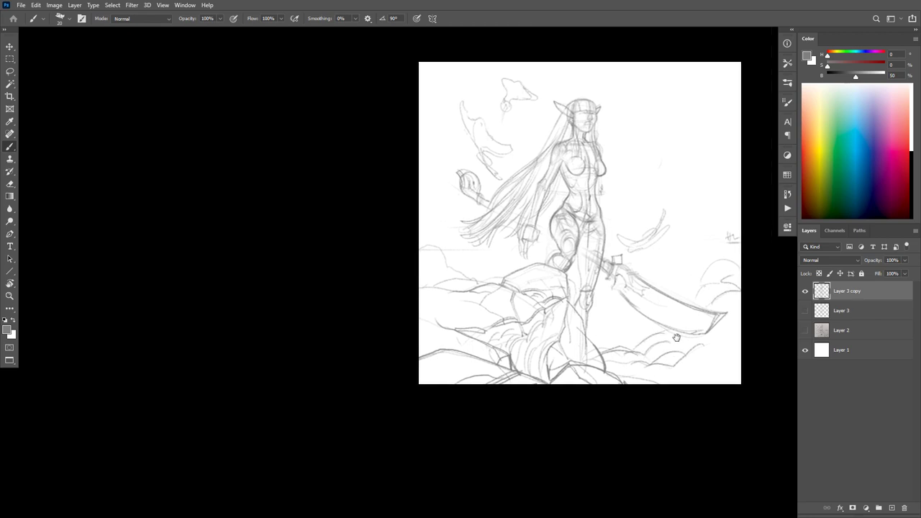
Step: Darken the outline of the ray beside the sword and refine its raised tail into a thin tip
{"action": "left_click", "coordinate": [707, 255], "text": "ctrl"}
{"action": "left_click", "coordinate": [705, 253], "text": "ctrl"}
{"action": "left_click_drag", "start_coordinate": [689, 233], "coordinate": [684, 267]}
{"action": "left_click", "coordinate": [670, 283], "text": "ctrl"}
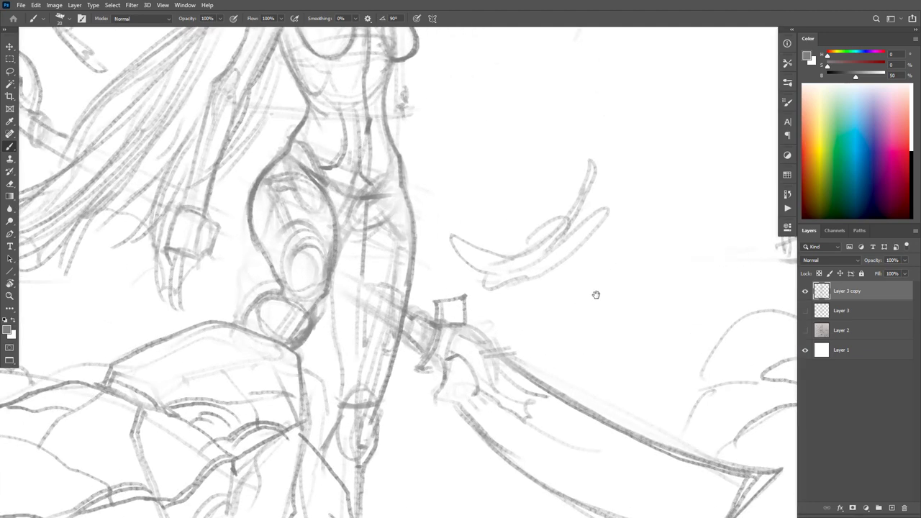
{"action": "left_click_drag", "start_coordinate": [596, 294], "coordinate": [697, 351]}
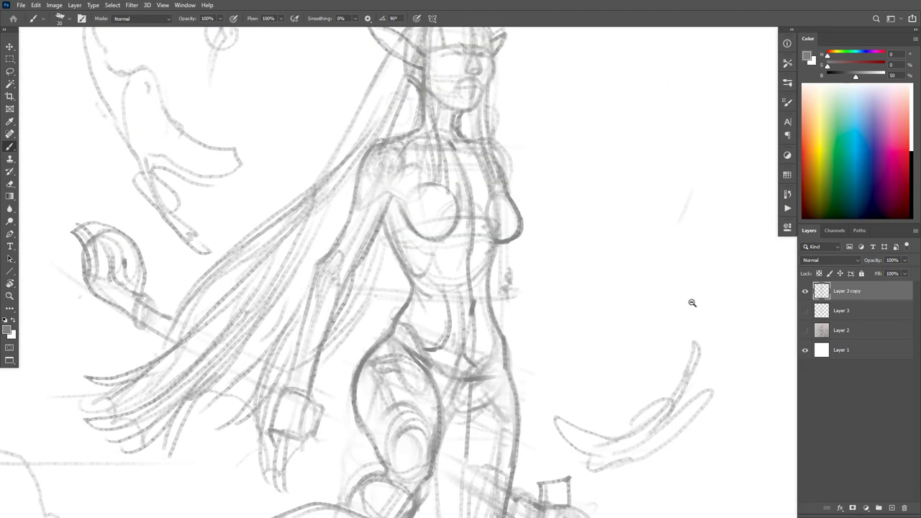
{"action": "mouse_move", "coordinate": [692, 303]}
{"action": "left_mouse_down"}
{"action": "mouse_move", "coordinate": [705, 299]}
{"action": "mouse_move", "coordinate": [723, 317]}
{"action": "mouse_move", "coordinate": [700, 338]}
{"action": "mouse_move", "coordinate": [681, 203]}
{"action": "mouse_move", "coordinate": [606, 239]}
{"action": "mouse_move", "coordinate": [651, 215]}
{"action": "mouse_move", "coordinate": [648, 230]}
{"action": "mouse_move", "coordinate": [621, 242]}
{"action": "mouse_move", "coordinate": [663, 223]}
{"action": "mouse_move", "coordinate": [696, 187]}
{"action": "mouse_move", "coordinate": [640, 223]}
{"action": "mouse_move", "coordinate": [578, 207]}
{"action": "left_mouse_up"}
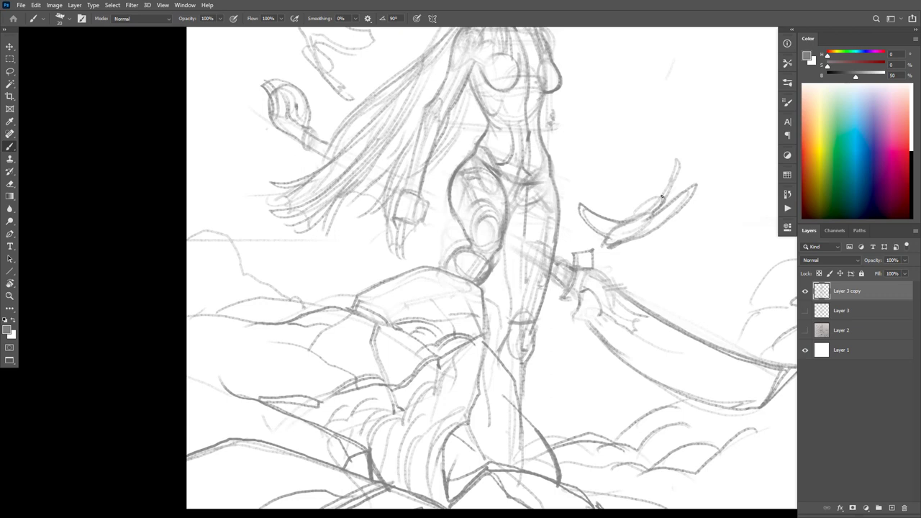
{"action": "mouse_move", "coordinate": [662, 196]}
{"action": "left_mouse_down"}
{"action": "mouse_move", "coordinate": [635, 217]}
{"action": "mouse_move", "coordinate": [664, 198]}
{"action": "mouse_move", "coordinate": [681, 153]}
{"action": "mouse_move", "coordinate": [655, 197]}
{"action": "left_mouse_up"}
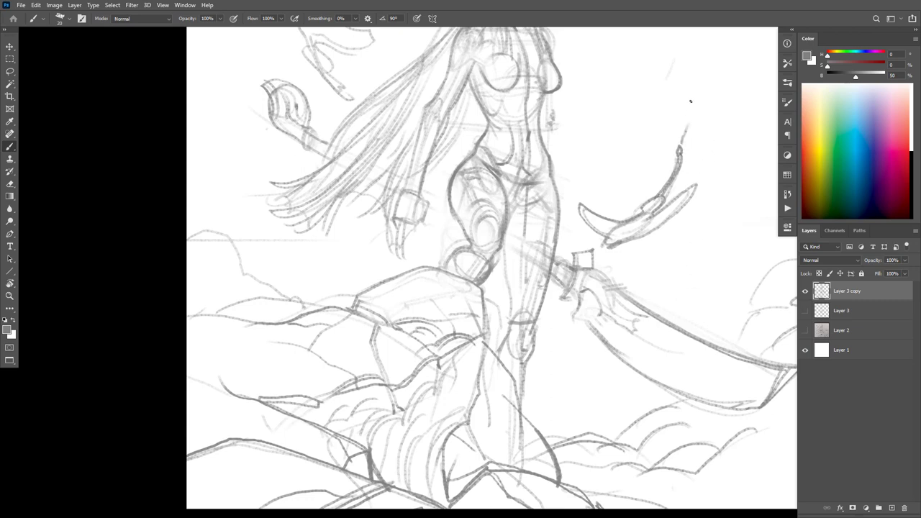
Step: Redraw the large ray beside the hair with a notched head, pointed wings and stronger curved wing edges
{"action": "left_click_drag", "start_coordinate": [663, 350], "coordinate": [694, 431]}
{"action": "left_click_drag", "start_coordinate": [408, 176], "coordinate": [443, 253]}
{"action": "left_click_drag", "start_coordinate": [359, 146], "coordinate": [366, 210]}
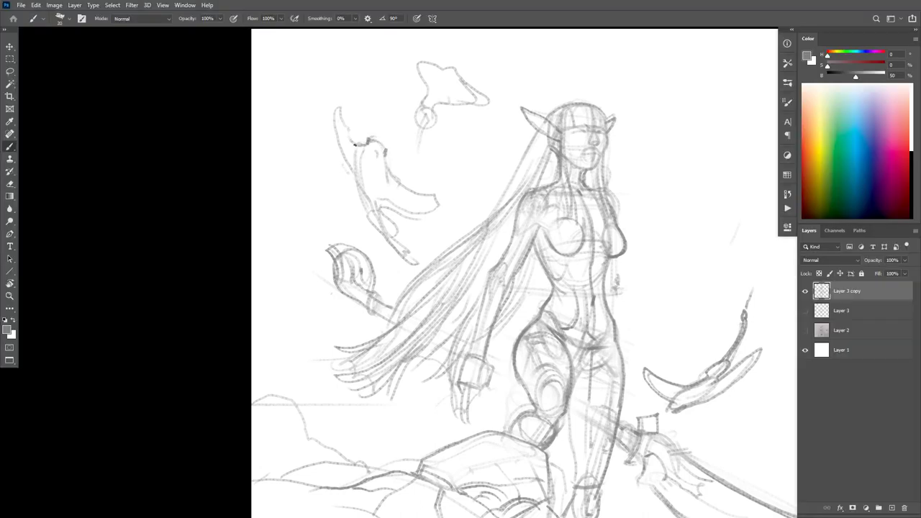
{"action": "left_click_drag", "start_coordinate": [336, 103], "coordinate": [344, 151]}
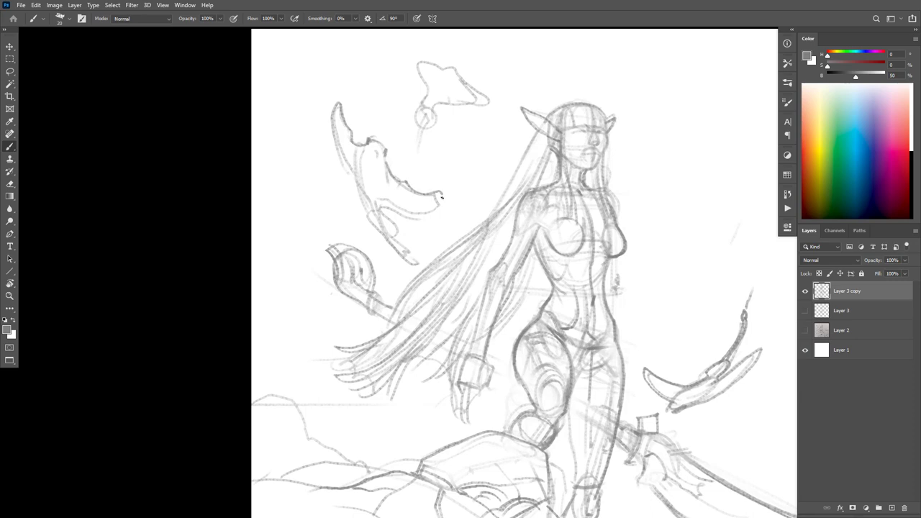
{"action": "mouse_move", "coordinate": [441, 197]}
{"action": "left_mouse_down"}
{"action": "mouse_move", "coordinate": [423, 215]}
{"action": "mouse_move", "coordinate": [444, 203]}
{"action": "mouse_move", "coordinate": [388, 209]}
{"action": "mouse_move", "coordinate": [396, 236]}
{"action": "mouse_move", "coordinate": [401, 217]}
{"action": "mouse_move", "coordinate": [364, 191]}
{"action": "mouse_move", "coordinate": [336, 121]}
{"action": "left_mouse_up"}
{"action": "mouse_move", "coordinate": [735, 303]}
{"action": "left_mouse_down"}
{"action": "mouse_move", "coordinate": [628, 258]}
{"action": "mouse_move", "coordinate": [616, 217]}
{"action": "left_mouse_up"}
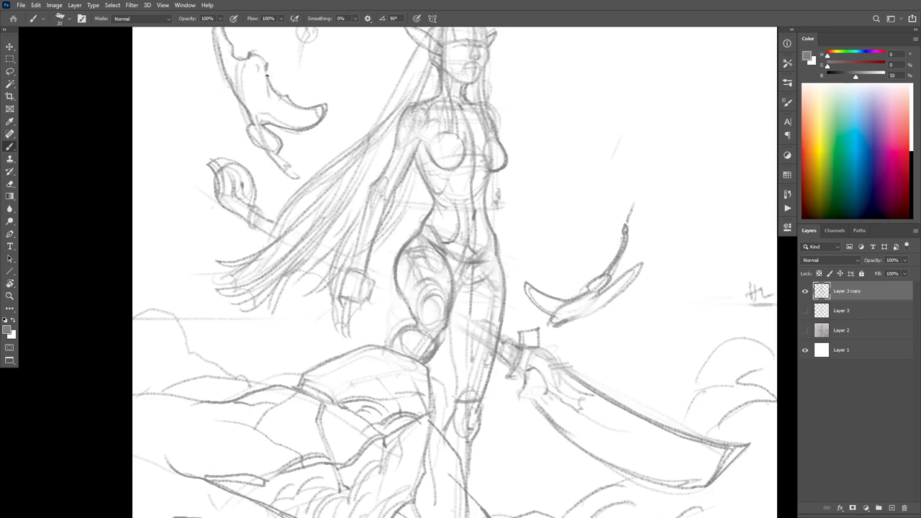
{"action": "mouse_move", "coordinate": [269, 82]}
{"action": "left_mouse_down"}
{"action": "mouse_move", "coordinate": [265, 62]}
{"action": "mouse_move", "coordinate": [287, 96]}
{"action": "left_mouse_up"}
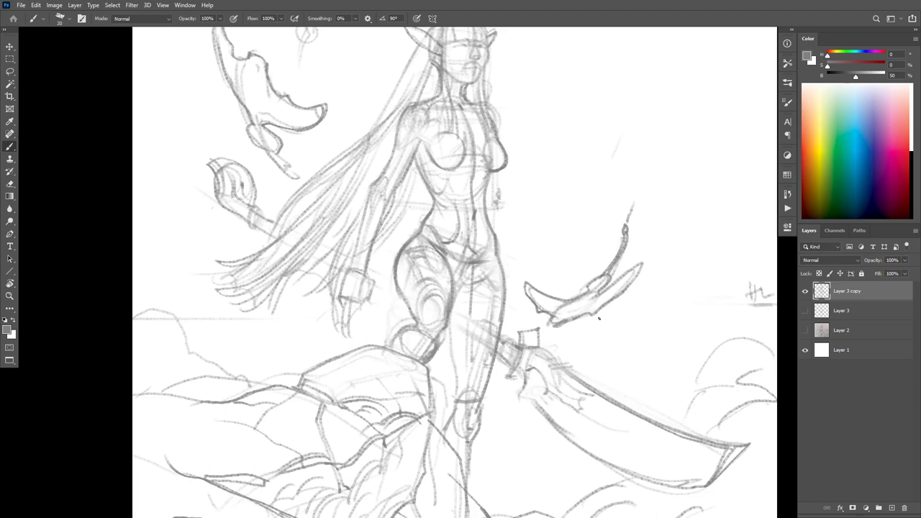
Step: Reshape the wing tips of the ray above the sword, erasing the old tip and redrawing it sharper
{"action": "key", "text": "r"}
{"action": "mouse_move", "coordinate": [623, 292]}
{"action": "left_mouse_down"}
{"action": "mouse_move", "coordinate": [611, 316]}
{"action": "mouse_move", "coordinate": [625, 290]}
{"action": "mouse_move", "coordinate": [619, 280]}
{"action": "mouse_move", "coordinate": [641, 268]}
{"action": "mouse_move", "coordinate": [601, 304]}
{"action": "left_mouse_up"}
{"action": "key", "text": "b"}
{"action": "key", "text": "e"}
{"action": "mouse_move", "coordinate": [538, 292]}
{"action": "left_mouse_down"}
{"action": "mouse_move", "coordinate": [552, 294]}
{"action": "mouse_move", "coordinate": [520, 285]}
{"action": "left_mouse_up"}
{"action": "key", "text": "b"}
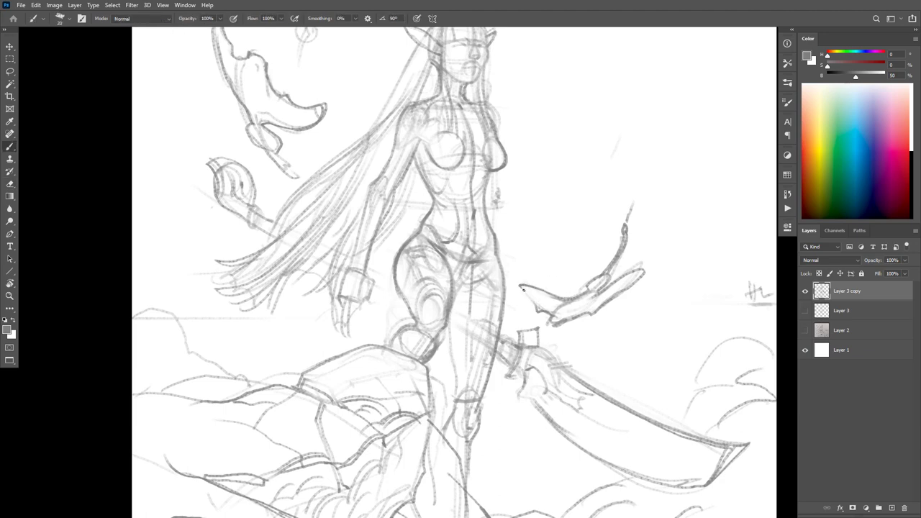
Step: Darken the tail of the large ray beside the flowing hair
{"action": "scroll", "coordinate": [615, 421], "scroll_direction": "down", "scroll_amount": 8}
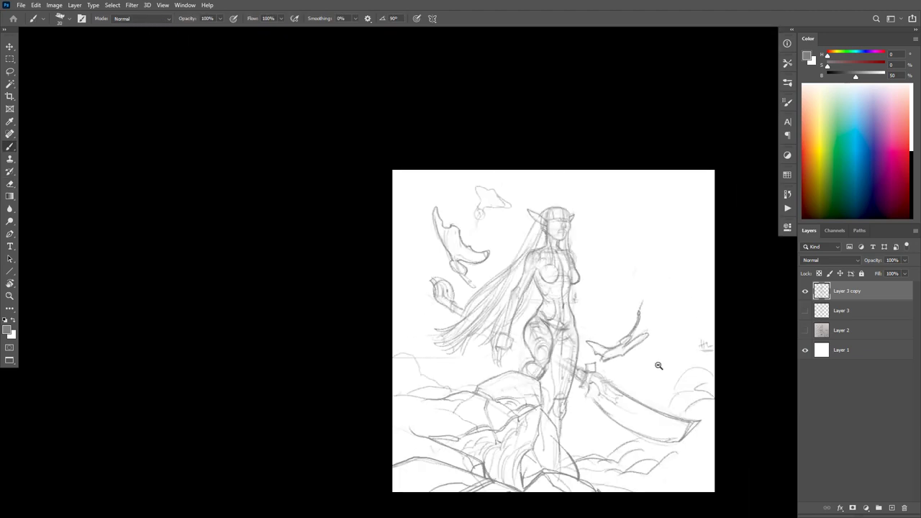
{"action": "scroll", "coordinate": [627, 319], "scroll_direction": "up", "scroll_amount": 6}
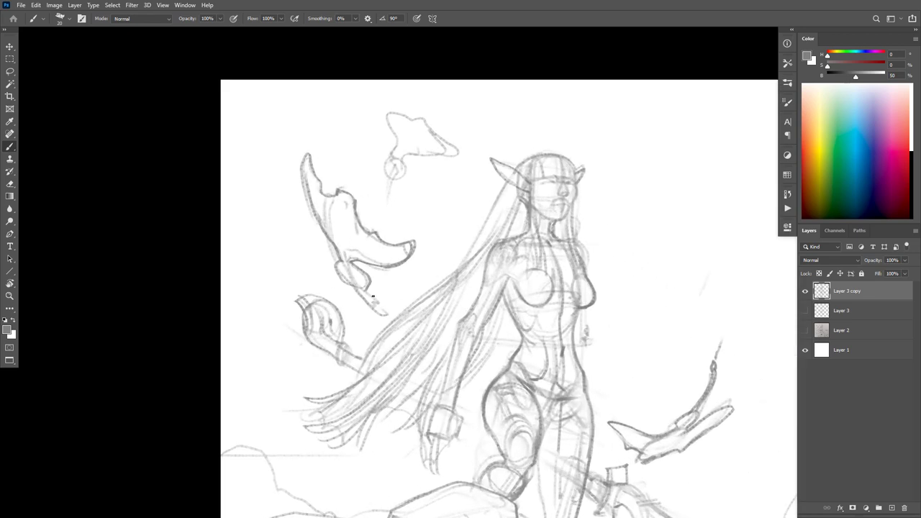
{"action": "left_click_drag", "start_coordinate": [362, 288], "coordinate": [383, 312]}
Step: Select the large ray beside the hair with the Lasso, move it slightly up and away from the figure, and deselect it
{"action": "scroll", "coordinate": [623, 366], "scroll_direction": "down", "scroll_amount": 4}
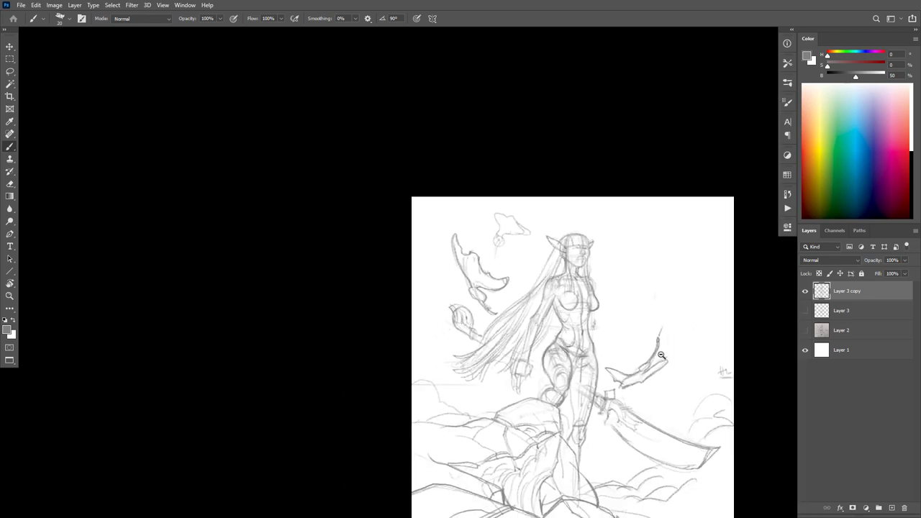
{"action": "scroll", "coordinate": [661, 355], "scroll_direction": "down", "scroll_amount": 2}
{"action": "scroll", "coordinate": [560, 283], "scroll_direction": "up", "scroll_amount": 3}
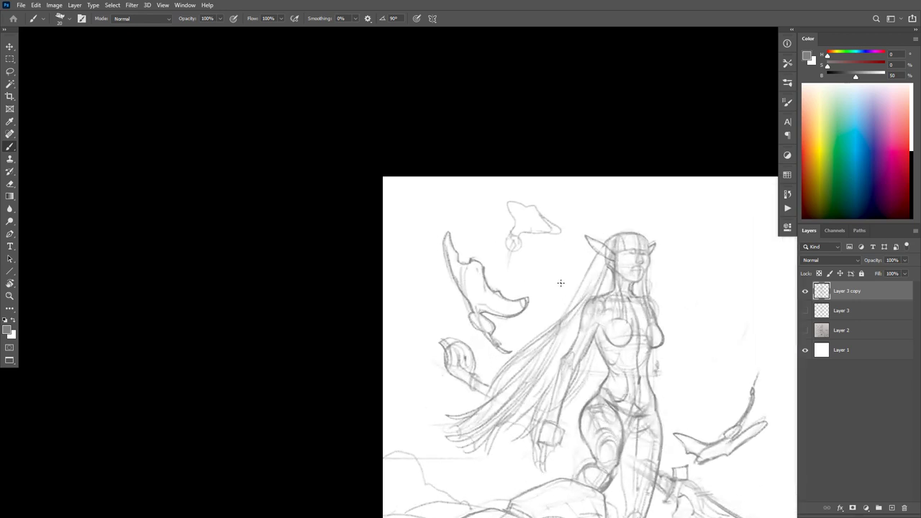
{"action": "key", "text": "l"}
{"action": "mouse_move", "coordinate": [536, 322]}
{"action": "left_mouse_down"}
{"action": "mouse_move", "coordinate": [516, 352]}
{"action": "mouse_move", "coordinate": [483, 354]}
{"action": "mouse_move", "coordinate": [428, 214]}
{"action": "mouse_move", "coordinate": [483, 261]}
{"action": "left_mouse_up"}
{"action": "left_click_drag", "start_coordinate": [545, 299], "coordinate": [538, 318]}
{"action": "left_click_drag", "start_coordinate": [524, 311], "coordinate": [517, 301]}
{"action": "key", "text": "ctrl+d"}
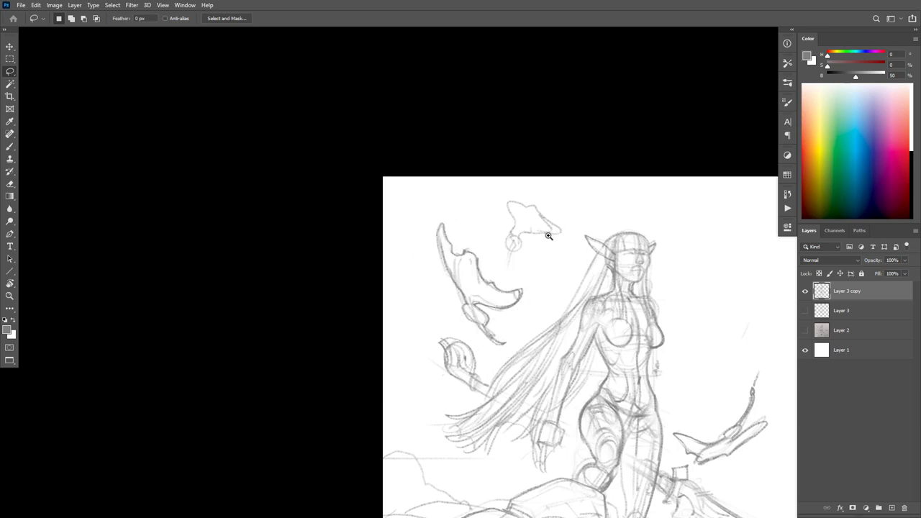
Step: Redraw the small ray near the elf's head with two curved pointed wings, an oval body and a short dark tail
{"action": "scroll", "coordinate": [546, 233], "scroll_direction": "up", "scroll_amount": 1}
{"action": "key", "text": "b"}
{"action": "mouse_move", "coordinate": [512, 229]}
{"action": "left_mouse_down"}
{"action": "mouse_move", "coordinate": [531, 208]}
{"action": "mouse_move", "coordinate": [506, 216]}
{"action": "mouse_move", "coordinate": [521, 197]}
{"action": "mouse_move", "coordinate": [551, 219]}
{"action": "mouse_move", "coordinate": [534, 204]}
{"action": "mouse_move", "coordinate": [506, 215]}
{"action": "mouse_move", "coordinate": [525, 194]}
{"action": "mouse_move", "coordinate": [548, 222]}
{"action": "mouse_move", "coordinate": [576, 225]}
{"action": "mouse_move", "coordinate": [567, 242]}
{"action": "mouse_move", "coordinate": [537, 207]}
{"action": "mouse_move", "coordinate": [577, 227]}
{"action": "mouse_move", "coordinate": [536, 238]}
{"action": "left_mouse_up"}
{"action": "key", "text": "e"}
{"action": "key", "text": "b"}
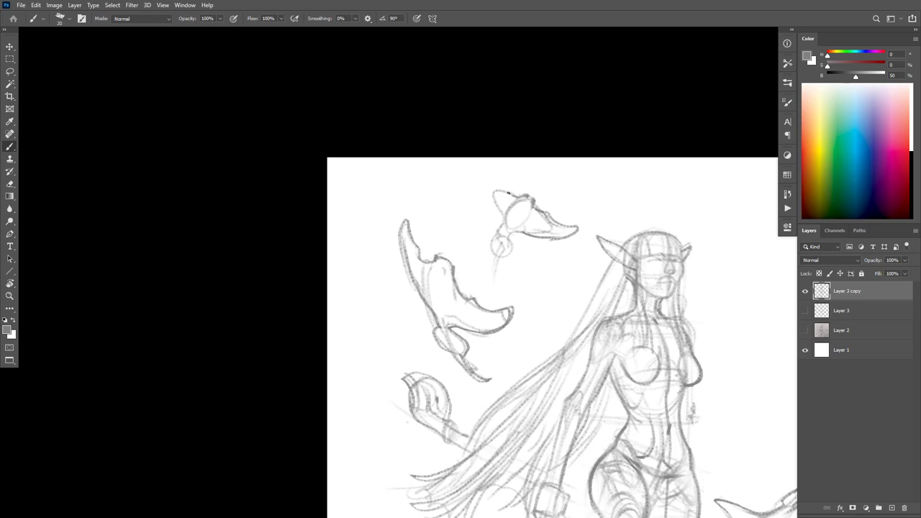
{"action": "mouse_move", "coordinate": [480, 176]}
{"action": "left_mouse_down"}
{"action": "mouse_move", "coordinate": [503, 224]}
{"action": "mouse_move", "coordinate": [479, 189]}
{"action": "mouse_move", "coordinate": [482, 174]}
{"action": "mouse_move", "coordinate": [519, 205]}
{"action": "mouse_move", "coordinate": [525, 196]}
{"action": "mouse_move", "coordinate": [507, 206]}
{"action": "mouse_move", "coordinate": [520, 232]}
{"action": "mouse_move", "coordinate": [537, 210]}
{"action": "mouse_move", "coordinate": [513, 236]}
{"action": "left_mouse_up"}
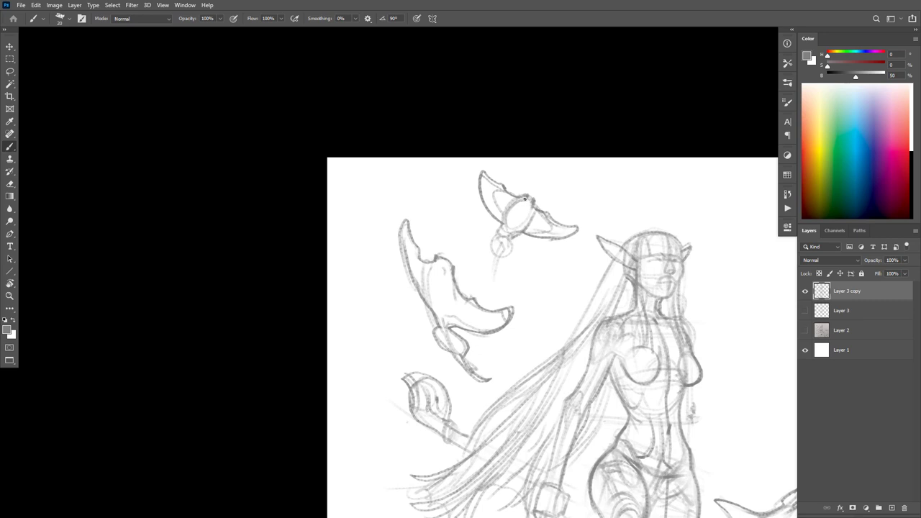
{"action": "mouse_move", "coordinate": [524, 199]}
{"action": "left_mouse_down"}
{"action": "mouse_move", "coordinate": [499, 264]}
{"action": "mouse_move", "coordinate": [503, 234]}
{"action": "mouse_move", "coordinate": [504, 265]}
{"action": "mouse_move", "coordinate": [510, 240]}
{"action": "mouse_move", "coordinate": [502, 229]}
{"action": "mouse_move", "coordinate": [495, 242]}
{"action": "mouse_move", "coordinate": [498, 259]}
{"action": "mouse_move", "coordinate": [506, 235]}
{"action": "mouse_move", "coordinate": [499, 280]}
{"action": "mouse_move", "coordinate": [492, 255]}
{"action": "mouse_move", "coordinate": [503, 228]}
{"action": "mouse_move", "coordinate": [500, 266]}
{"action": "left_mouse_up"}
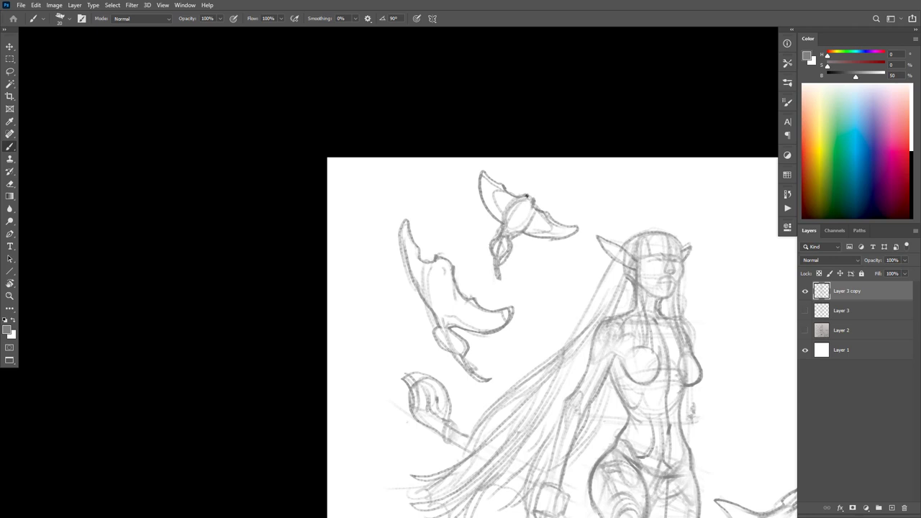
Step: Add short contour strokes to the head and body of the large ray beside the hair
{"action": "left_click_drag", "start_coordinate": [436, 259], "coordinate": [444, 256]}
{"action": "left_click_drag", "start_coordinate": [432, 286], "coordinate": [444, 298]}
{"action": "left_click_drag", "start_coordinate": [554, 324], "coordinate": [467, 324]}
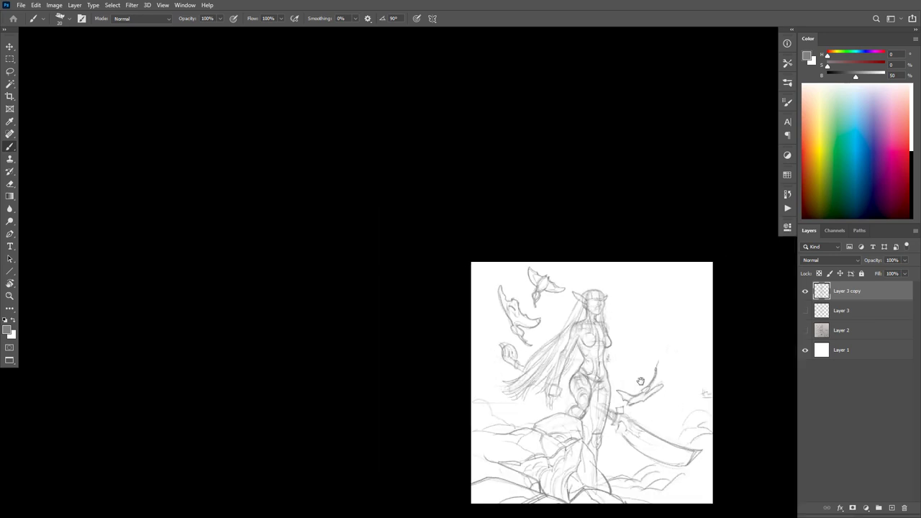
{"action": "scroll", "coordinate": [658, 384], "scroll_direction": "up", "scroll_amount": 4}
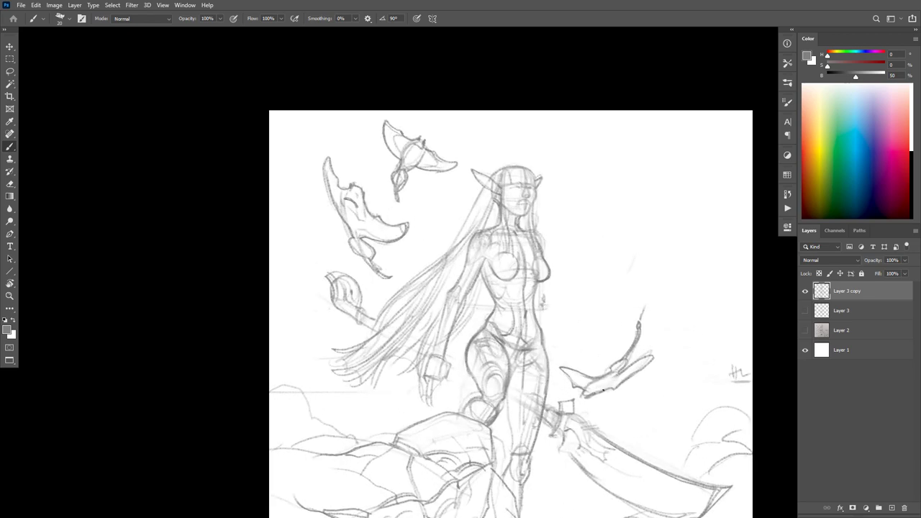
{"action": "scroll", "coordinate": [676, 331], "scroll_direction": "down", "scroll_amount": 6}
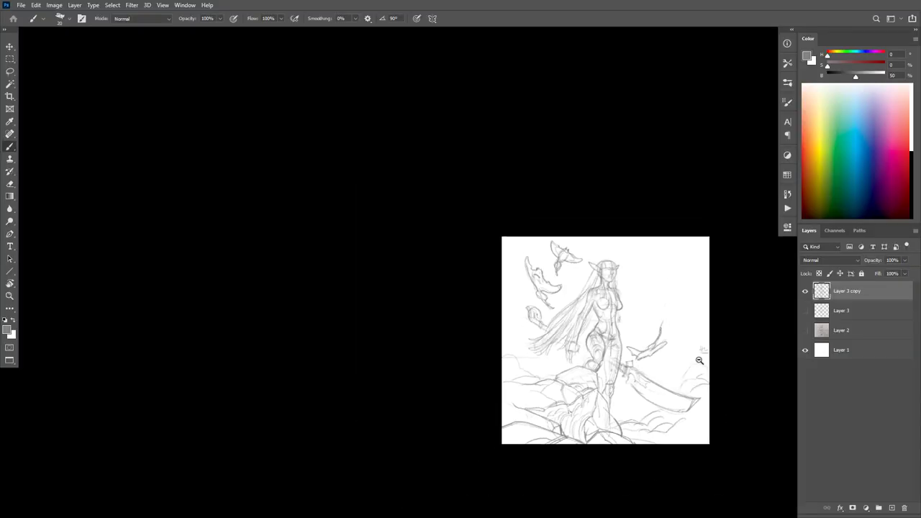
{"action": "scroll", "coordinate": [697, 355], "scroll_direction": "up", "scroll_amount": 4}
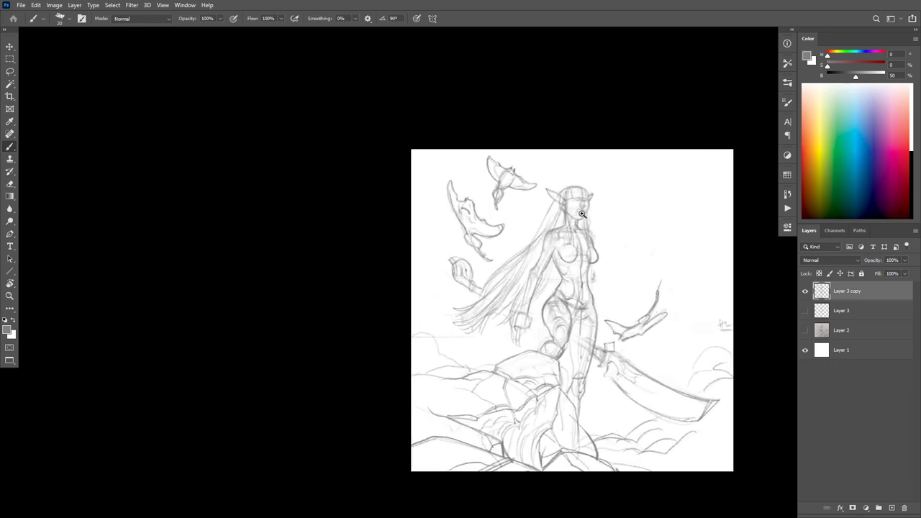
Step: Sketch a round hoop earring below each ear of the elf figure
{"action": "scroll", "coordinate": [581, 195], "scroll_direction": "up", "scroll_amount": 2}
{"action": "scroll", "coordinate": [553, 193], "scroll_direction": "up", "scroll_amount": 3}
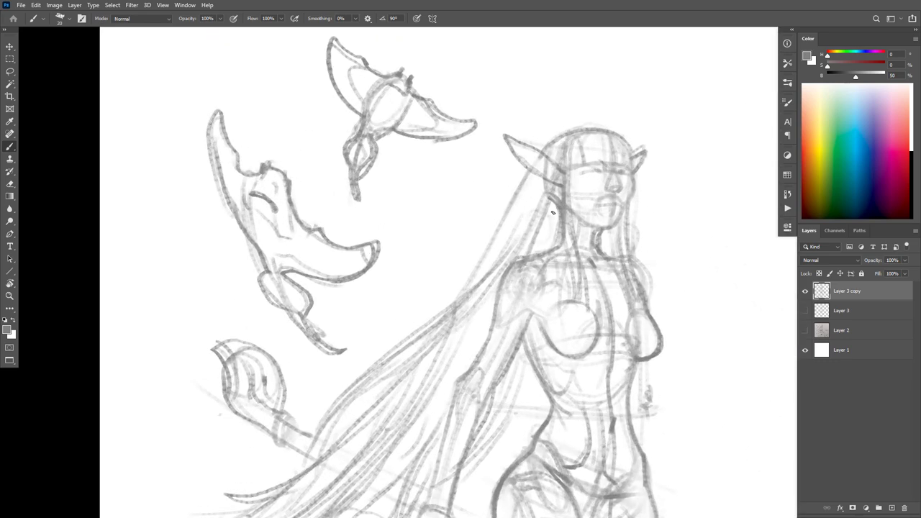
{"action": "mouse_move", "coordinate": [520, 230]}
{"action": "left_mouse_down"}
{"action": "mouse_move", "coordinate": [548, 228]}
{"action": "mouse_move", "coordinate": [534, 207]}
{"action": "mouse_move", "coordinate": [522, 232]}
{"action": "left_mouse_up"}
{"action": "scroll", "coordinate": [647, 301], "scroll_direction": "down", "scroll_amount": 4}
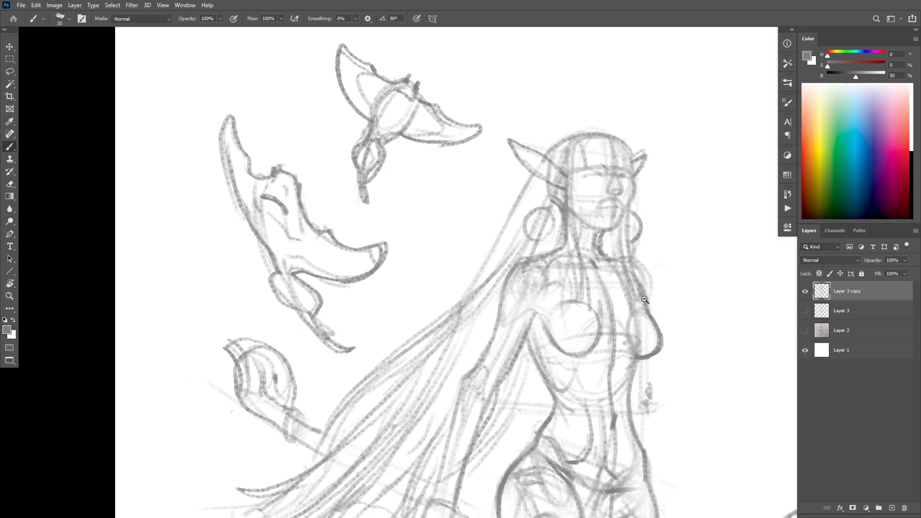
{"action": "scroll", "coordinate": [647, 300], "scroll_direction": "down", "scroll_amount": 4}
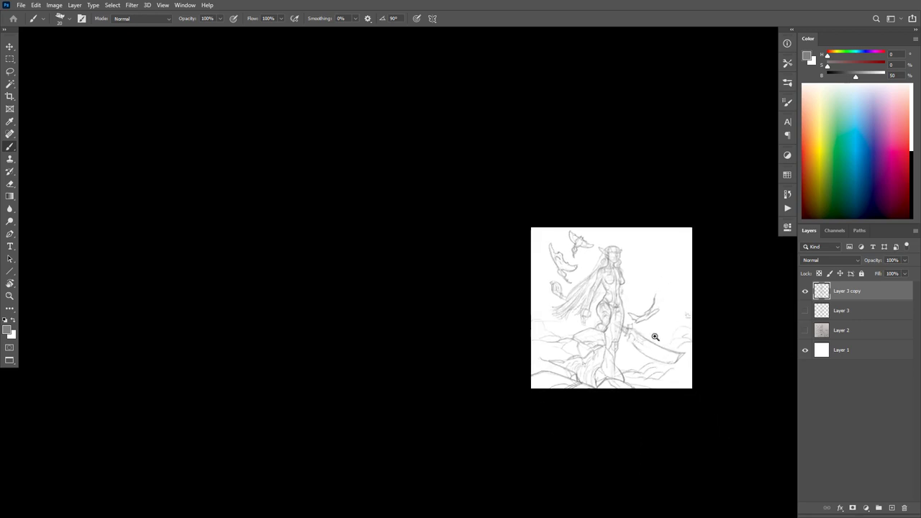
{"action": "scroll", "coordinate": [656, 337], "scroll_direction": "up", "scroll_amount": 1}
{"action": "scroll", "coordinate": [656, 337], "scroll_direction": "up", "scroll_amount": 4}
{"action": "left_click_drag", "start_coordinate": [636, 313], "coordinate": [637, 333]}
{"action": "scroll", "coordinate": [636, 333], "scroll_direction": "down", "scroll_amount": 6}
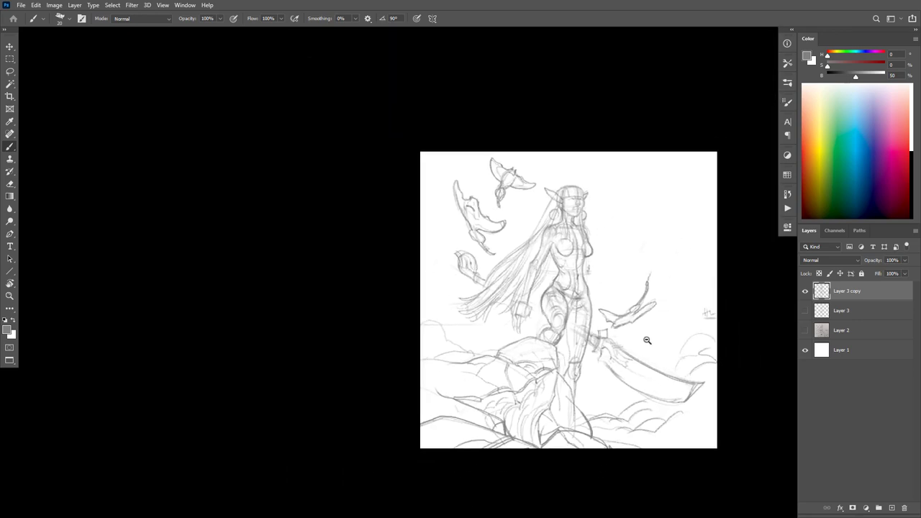
{"action": "scroll", "coordinate": [667, 353], "scroll_direction": "up", "scroll_amount": 3}
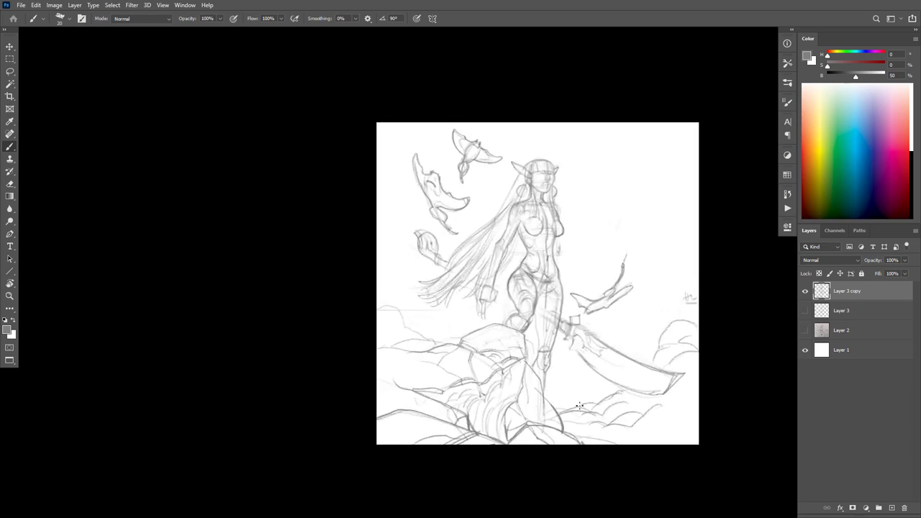
{"action": "mouse_move", "coordinate": [434, 338]}
{"action": "left_mouse_down"}
{"action": "mouse_move", "coordinate": [413, 330]}
{"action": "mouse_move", "coordinate": [381, 281]}
{"action": "left_mouse_up"}
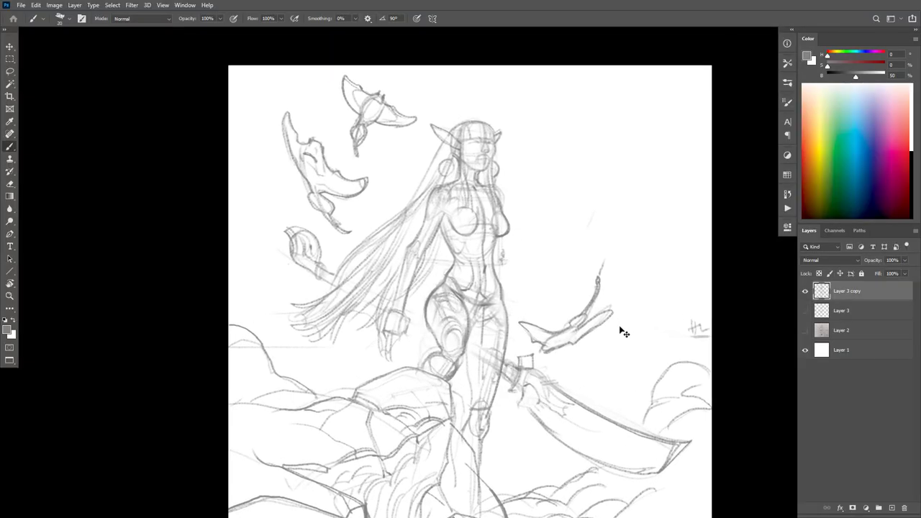
Step: Flip the canvas horizontally to view the sketch mirrored
{"action": "left_click_drag", "start_coordinate": [637, 349], "coordinate": [639, 318]}
{"action": "key", "text": "ctrl+shift+h"}
{"action": "left_click", "coordinate": [637, 322], "text": "alt"}
{"action": "left_click", "coordinate": [640, 322], "text": "ctrl+alt"}
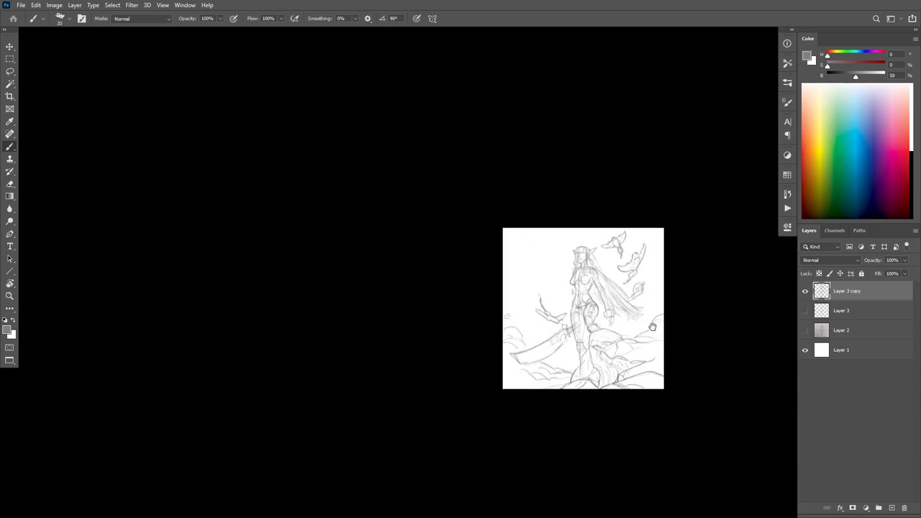
Step: Duplicate the Layer 3 copy sketch layer and hide Layer 3 copy beneath the duplicate
{"action": "left_click", "coordinate": [605, 323], "text": "ctrl"}
{"action": "left_click", "coordinate": [604, 323], "text": "ctrl"}
{"action": "left_click", "coordinate": [610, 326], "text": "ctrl"}
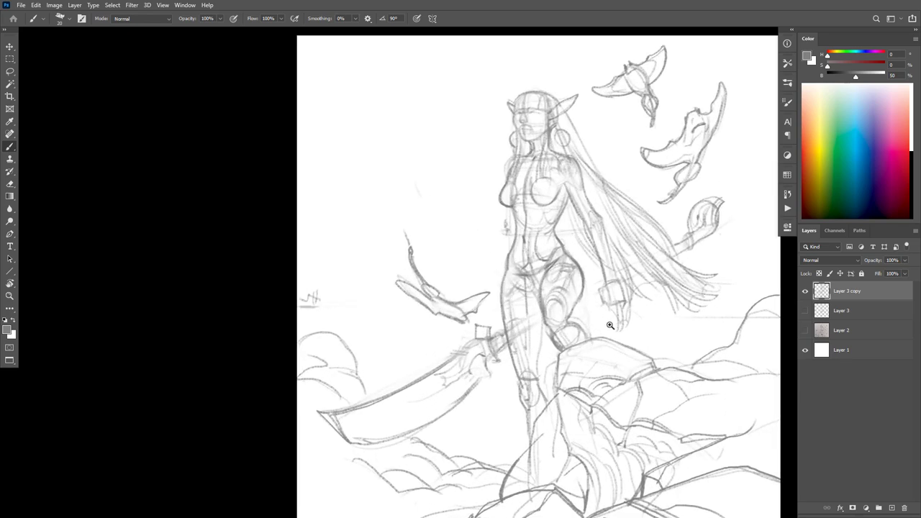
{"action": "key", "text": "ctrl+j"}
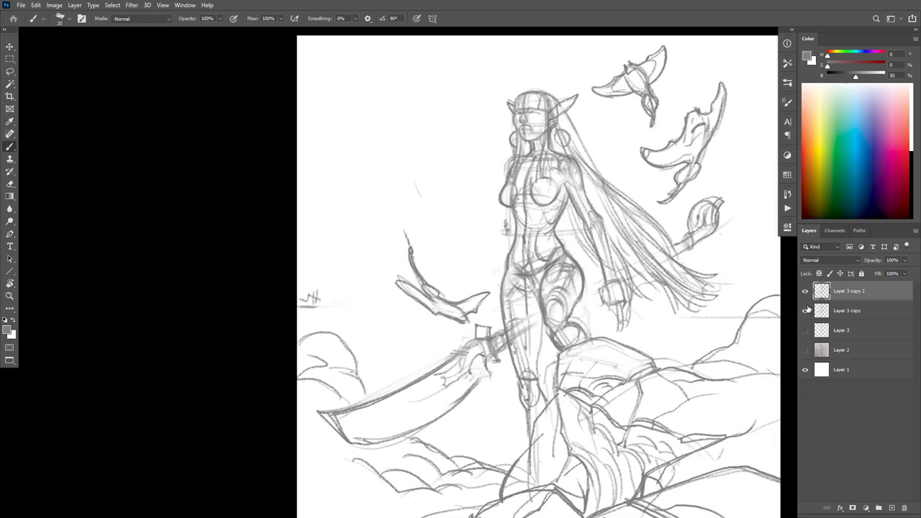
{"action": "left_click", "coordinate": [804, 310]}
Step: Erase the inner construction lines of the figure's raised thigh and knee
{"action": "key", "text": "e"}
{"action": "mouse_move", "coordinate": [567, 288]}
{"action": "left_mouse_down"}
{"action": "mouse_move", "coordinate": [573, 326]}
{"action": "mouse_move", "coordinate": [572, 319]}
{"action": "mouse_move", "coordinate": [561, 336]}
{"action": "mouse_move", "coordinate": [551, 333]}
{"action": "mouse_move", "coordinate": [553, 295]}
{"action": "mouse_move", "coordinate": [584, 305]}
{"action": "mouse_move", "coordinate": [583, 296]}
{"action": "mouse_move", "coordinate": [558, 302]}
{"action": "mouse_move", "coordinate": [558, 290]}
{"action": "mouse_move", "coordinate": [547, 310]}
{"action": "mouse_move", "coordinate": [571, 282]}
{"action": "mouse_move", "coordinate": [569, 328]}
{"action": "left_mouse_up"}
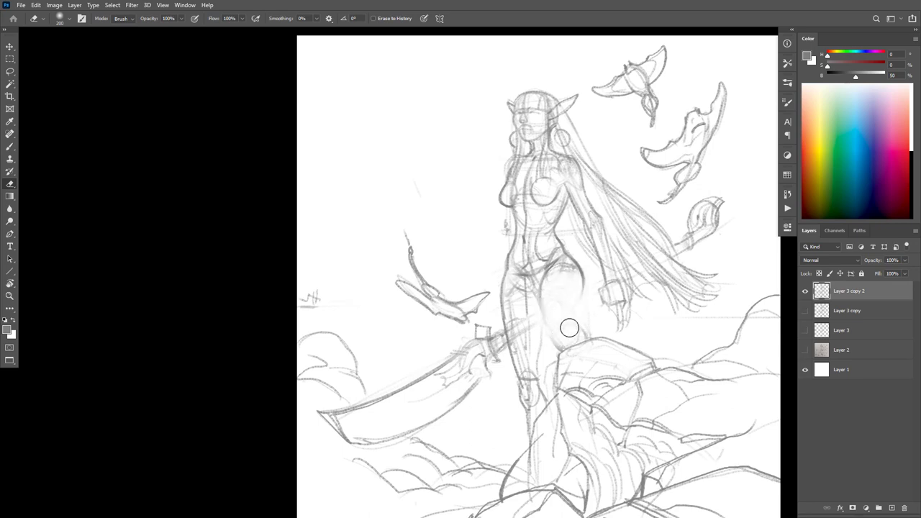
{"action": "key", "text": "ctrl+space"}
{"action": "left_click", "coordinate": [579, 285]}
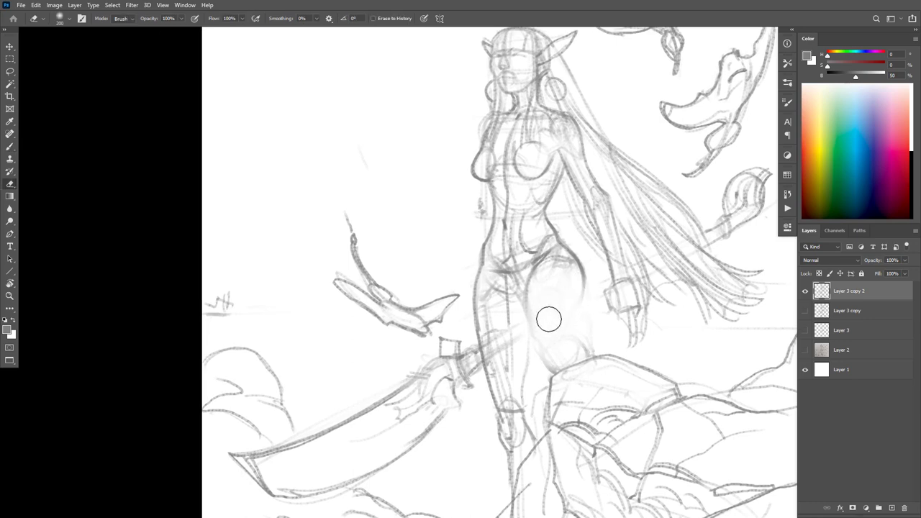
Step: Try a new thigh outline tapering to the knee, with a short lower-leg section, and undo the last strokes
{"action": "key", "text": "b"}
{"action": "mouse_move", "coordinate": [526, 276]}
{"action": "left_mouse_down"}
{"action": "mouse_move", "coordinate": [528, 331]}
{"action": "mouse_move", "coordinate": [532, 323]}
{"action": "mouse_move", "coordinate": [543, 352]}
{"action": "mouse_move", "coordinate": [550, 324]}
{"action": "left_mouse_up"}
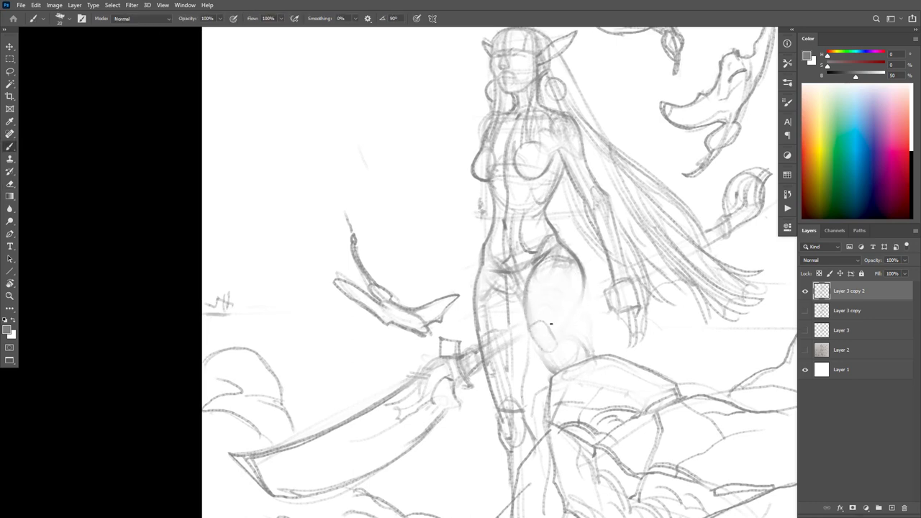
{"action": "mouse_move", "coordinate": [584, 281]}
{"action": "left_mouse_down"}
{"action": "mouse_move", "coordinate": [556, 339]}
{"action": "mouse_move", "coordinate": [528, 323]}
{"action": "left_mouse_up"}
{"action": "mouse_move", "coordinate": [526, 292]}
{"action": "left_mouse_down"}
{"action": "mouse_move", "coordinate": [527, 333]}
{"action": "mouse_move", "coordinate": [554, 365]}
{"action": "left_mouse_up"}
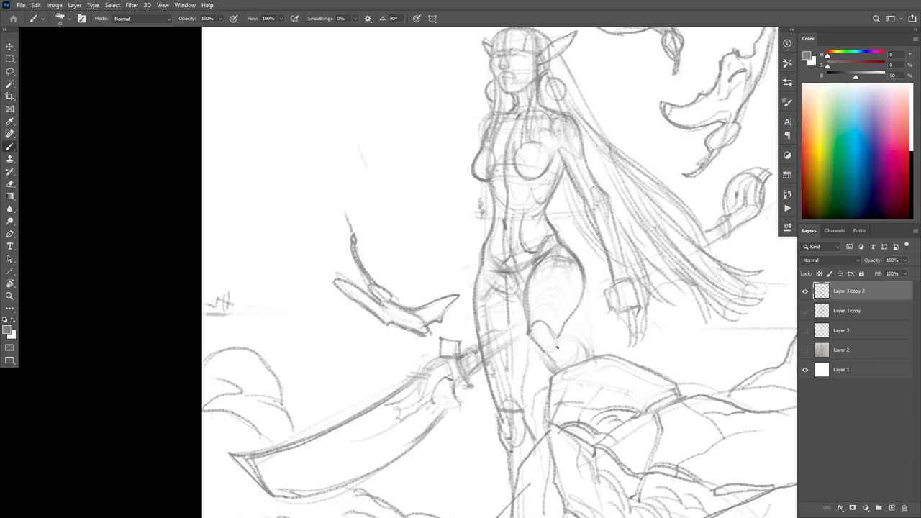
{"action": "mouse_move", "coordinate": [576, 314]}
{"action": "left_mouse_down"}
{"action": "mouse_move", "coordinate": [585, 334]}
{"action": "mouse_move", "coordinate": [558, 340]}
{"action": "mouse_move", "coordinate": [584, 335]}
{"action": "left_mouse_up"}
{"action": "key", "text": "ctrl+z"}
{"action": "key", "text": "ctrl+z"}
{"action": "key", "text": "ctrl+z"}
Step: Sketch a bent lower leg extending behind the thigh, with a round joint above the rock
{"action": "mouse_move", "coordinate": [600, 324]}
{"action": "left_mouse_down"}
{"action": "mouse_move", "coordinate": [614, 348]}
{"action": "mouse_move", "coordinate": [588, 323]}
{"action": "mouse_move", "coordinate": [606, 327]}
{"action": "left_mouse_up"}
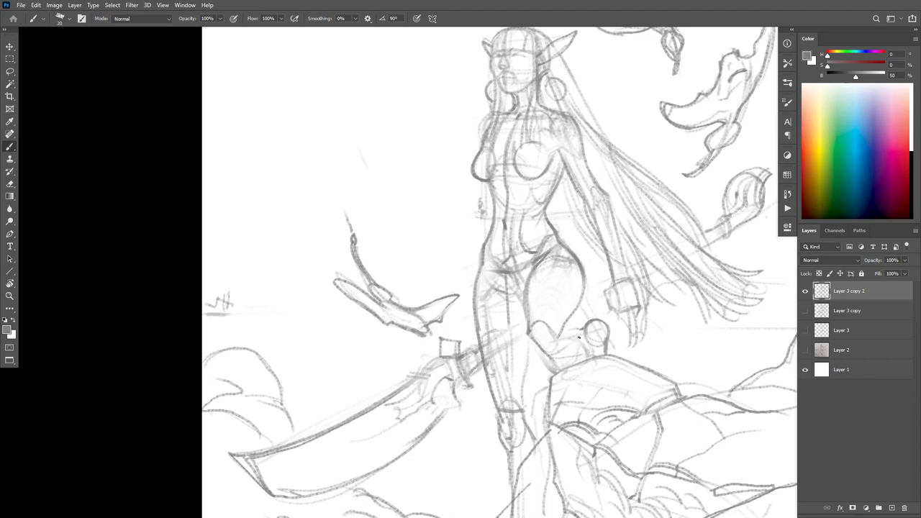
{"action": "left_click_drag", "start_coordinate": [576, 318], "coordinate": [587, 335]}
{"action": "mouse_move", "coordinate": [549, 351]}
{"action": "left_mouse_down"}
{"action": "mouse_move", "coordinate": [594, 344]}
{"action": "mouse_move", "coordinate": [562, 352]}
{"action": "mouse_move", "coordinate": [582, 349]}
{"action": "mouse_move", "coordinate": [578, 321]}
{"action": "mouse_move", "coordinate": [565, 324]}
{"action": "left_mouse_up"}
{"action": "left_click_drag", "start_coordinate": [560, 352], "coordinate": [585, 348]}
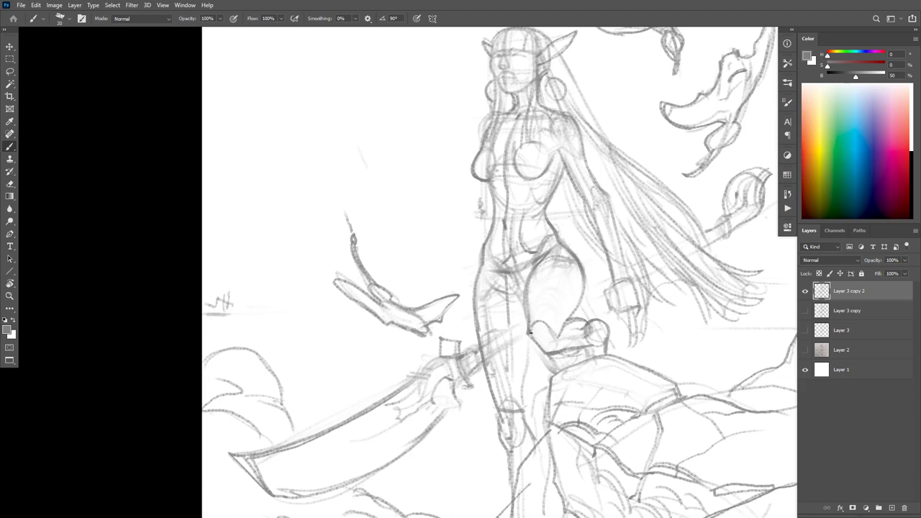
Step: Try heavier contours around the knee and bent lower leg, and undo the last strokes
{"action": "left_click_drag", "start_coordinate": [530, 323], "coordinate": [548, 353]}
{"action": "mouse_move", "coordinate": [587, 347]}
{"action": "left_mouse_down"}
{"action": "mouse_move", "coordinate": [607, 338]}
{"action": "mouse_move", "coordinate": [584, 362]}
{"action": "mouse_move", "coordinate": [604, 324]}
{"action": "mouse_move", "coordinate": [565, 317]}
{"action": "mouse_move", "coordinate": [556, 334]}
{"action": "left_mouse_up"}
{"action": "key", "text": "ctrl+z"}
{"action": "key", "text": "ctrl+z"}
{"action": "key", "text": "ctrl+z"}
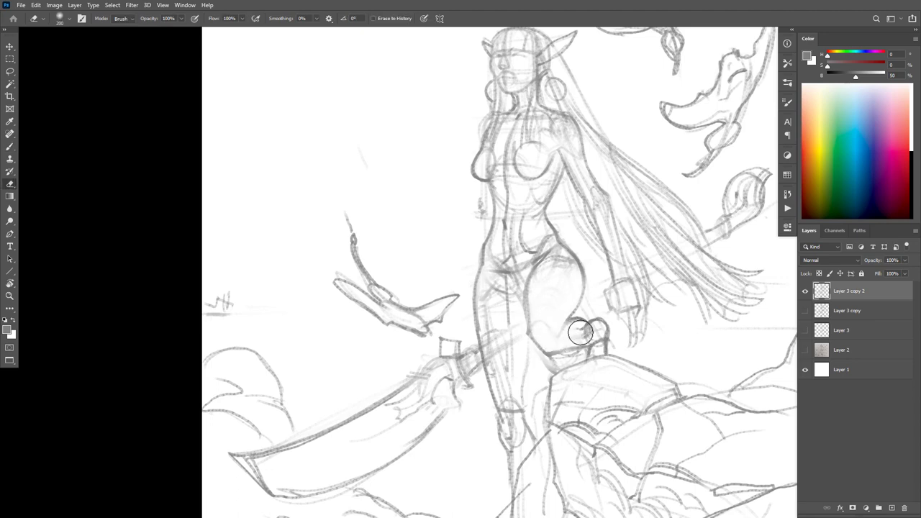
Step: Undo the bent lower-leg sketch, the thigh redraw and the leg erasing step by step
{"action": "left_click_drag", "start_coordinate": [665, 347], "coordinate": [674, 326]}
{"action": "key", "text": "ctrl+z"}
{"action": "key", "text": "ctrl+z"}
{"action": "key", "text": "ctrl+z"}
{"action": "key", "text": "ctrl+z"}
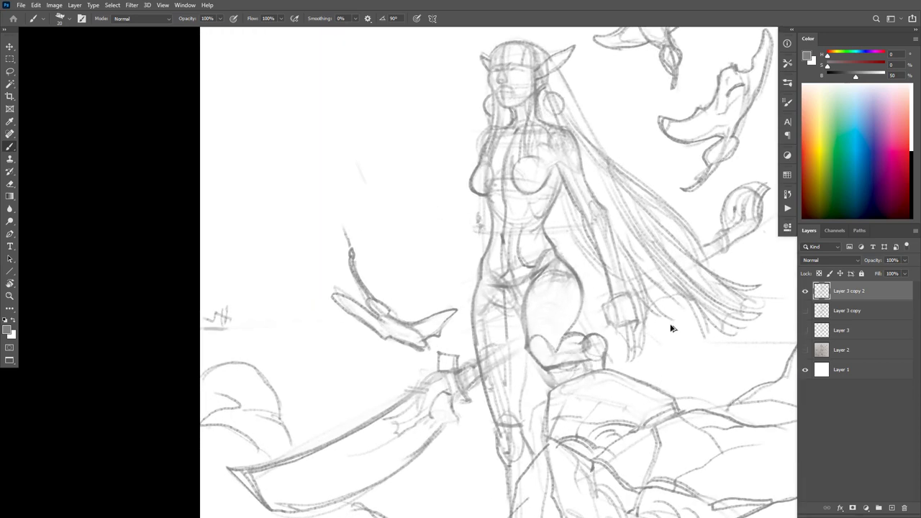
{"action": "key", "text": "ctrl+z"}
{"action": "key", "text": "ctrl+z"}
{"action": "key", "text": "ctrl+z"}
{"action": "key", "text": "ctrl+z"}
{"action": "key", "text": "ctrl+z"}
{"action": "key", "text": "ctrl+z"}
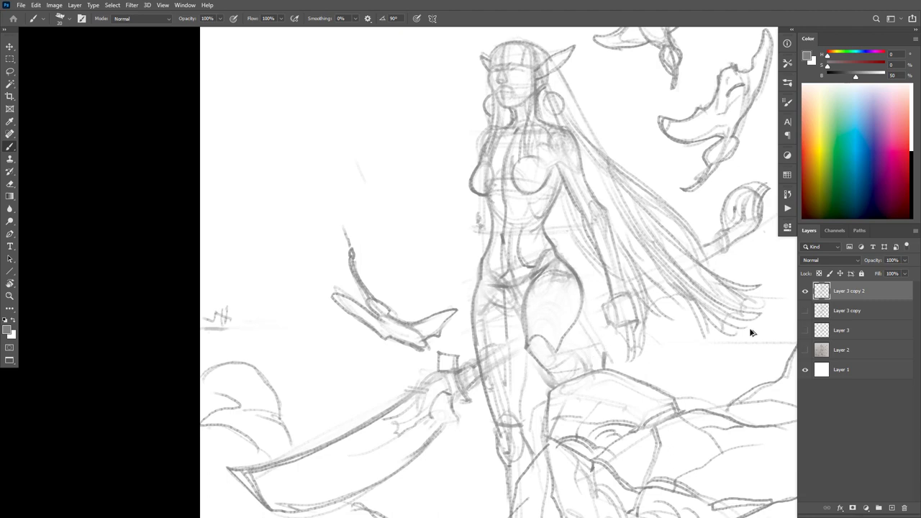
{"action": "key", "text": "ctrl+z"}
{"action": "key", "text": "ctrl+z"}
{"action": "key", "text": "ctrl+z"}
{"action": "key", "text": "ctrl+z"}
{"action": "key", "text": "ctrl+z"}
{"action": "key", "text": "ctrl+z"}
{"action": "key", "text": "ctrl+z"}
{"action": "key", "text": "ctrl+z"}
{"action": "key", "text": "ctrl+z"}
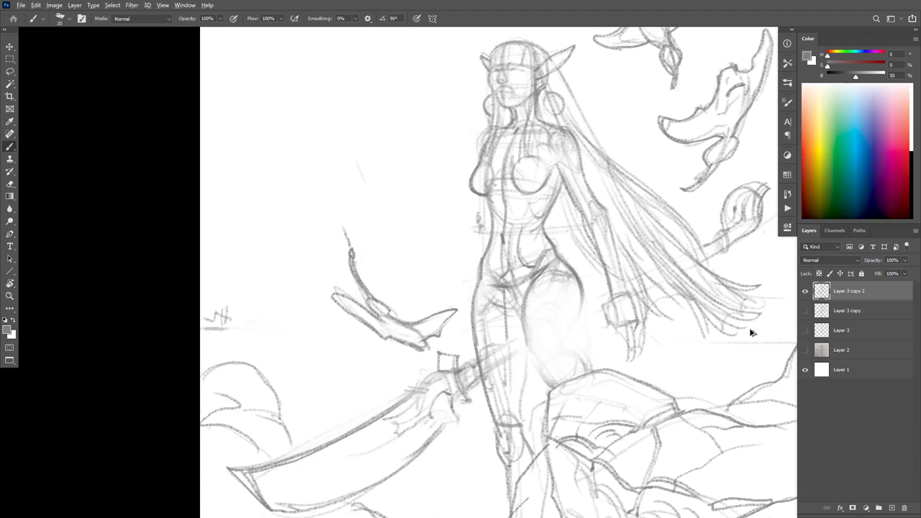
{"action": "key", "text": "ctrl+z"}
{"action": "key", "text": "ctrl+z"}
{"action": "key", "text": "ctrl+z"}
{"action": "key", "text": "ctrl+z"}
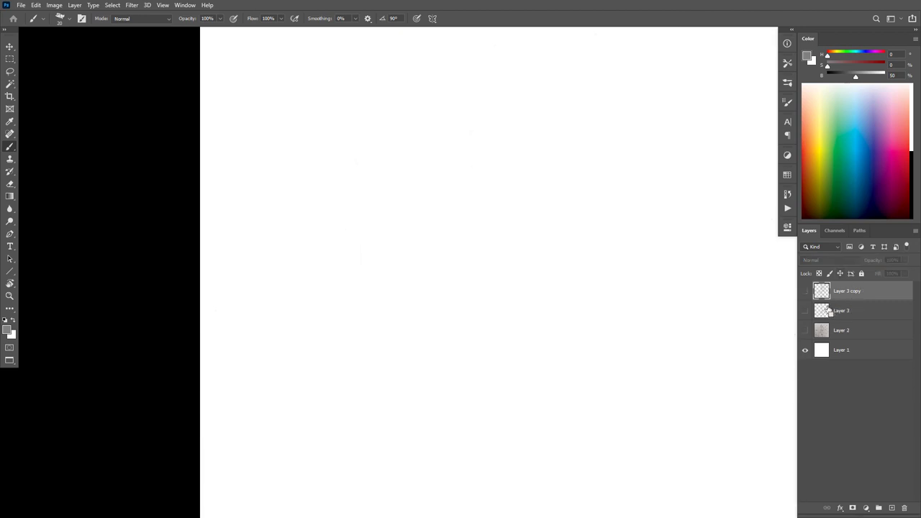
Step: Restore the duplicate sketch layer above the hidden Layer 3 copy and erase the raised leg's inner lines
{"action": "key", "text": "ctrl+shift+z"}
{"action": "mouse_move", "coordinate": [548, 326]}
{"action": "left_mouse_down"}
{"action": "mouse_move", "coordinate": [556, 302]}
{"action": "mouse_move", "coordinate": [549, 319]}
{"action": "left_mouse_up"}
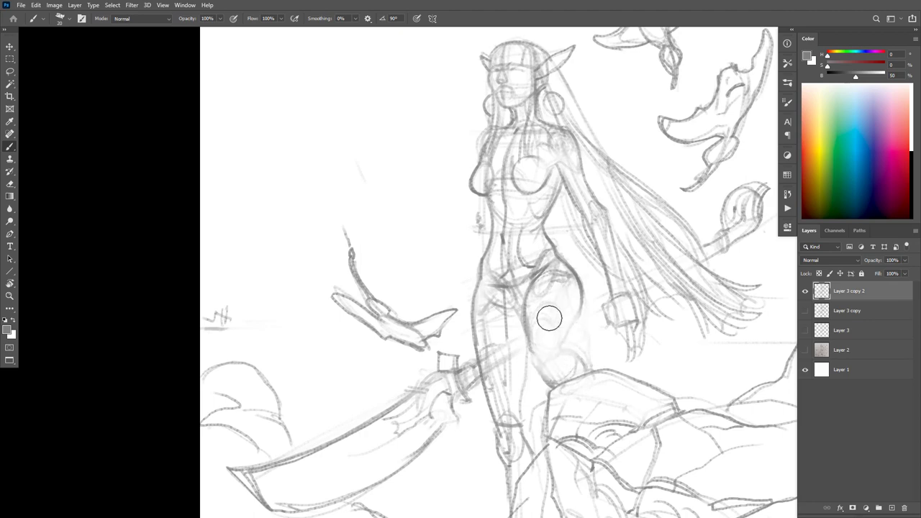
{"action": "left_click", "coordinate": [806, 352], "text": "alt"}
{"action": "left_click", "coordinate": [805, 353], "text": "alt"}
Step: Redraw the raised thigh as a rounded form with an inner oval and a curved knee cup beneath it
{"action": "mouse_move", "coordinate": [562, 323]}
{"action": "left_mouse_down"}
{"action": "mouse_move", "coordinate": [557, 366]}
{"action": "mouse_move", "coordinate": [581, 292]}
{"action": "mouse_move", "coordinate": [559, 258]}
{"action": "mouse_move", "coordinate": [585, 308]}
{"action": "mouse_move", "coordinate": [563, 325]}
{"action": "mouse_move", "coordinate": [577, 279]}
{"action": "mouse_move", "coordinate": [549, 270]}
{"action": "mouse_move", "coordinate": [528, 313]}
{"action": "mouse_move", "coordinate": [568, 334]}
{"action": "mouse_move", "coordinate": [575, 296]}
{"action": "mouse_move", "coordinate": [538, 291]}
{"action": "mouse_move", "coordinate": [546, 335]}
{"action": "mouse_move", "coordinate": [582, 306]}
{"action": "mouse_move", "coordinate": [558, 281]}
{"action": "mouse_move", "coordinate": [562, 299]}
{"action": "mouse_move", "coordinate": [551, 294]}
{"action": "mouse_move", "coordinate": [548, 333]}
{"action": "mouse_move", "coordinate": [570, 328]}
{"action": "mouse_move", "coordinate": [559, 296]}
{"action": "mouse_move", "coordinate": [543, 310]}
{"action": "mouse_move", "coordinate": [570, 332]}
{"action": "left_mouse_up"}
{"action": "mouse_move", "coordinate": [527, 289]}
{"action": "left_mouse_down"}
{"action": "mouse_move", "coordinate": [541, 334]}
{"action": "mouse_move", "coordinate": [578, 330]}
{"action": "mouse_move", "coordinate": [530, 318]}
{"action": "mouse_move", "coordinate": [556, 338]}
{"action": "left_mouse_up"}
{"action": "left_click_drag", "start_coordinate": [566, 298], "coordinate": [543, 341]}
{"action": "mouse_move", "coordinate": [570, 312]}
{"action": "left_mouse_down"}
{"action": "mouse_move", "coordinate": [550, 343]}
{"action": "mouse_move", "coordinate": [563, 346]}
{"action": "mouse_move", "coordinate": [566, 304]}
{"action": "mouse_move", "coordinate": [542, 331]}
{"action": "mouse_move", "coordinate": [578, 361]}
{"action": "mouse_move", "coordinate": [587, 341]}
{"action": "mouse_move", "coordinate": [573, 331]}
{"action": "mouse_move", "coordinate": [582, 336]}
{"action": "mouse_move", "coordinate": [577, 356]}
{"action": "mouse_move", "coordinate": [566, 350]}
{"action": "mouse_move", "coordinate": [576, 330]}
{"action": "mouse_move", "coordinate": [573, 357]}
{"action": "mouse_move", "coordinate": [543, 355]}
{"action": "left_mouse_up"}
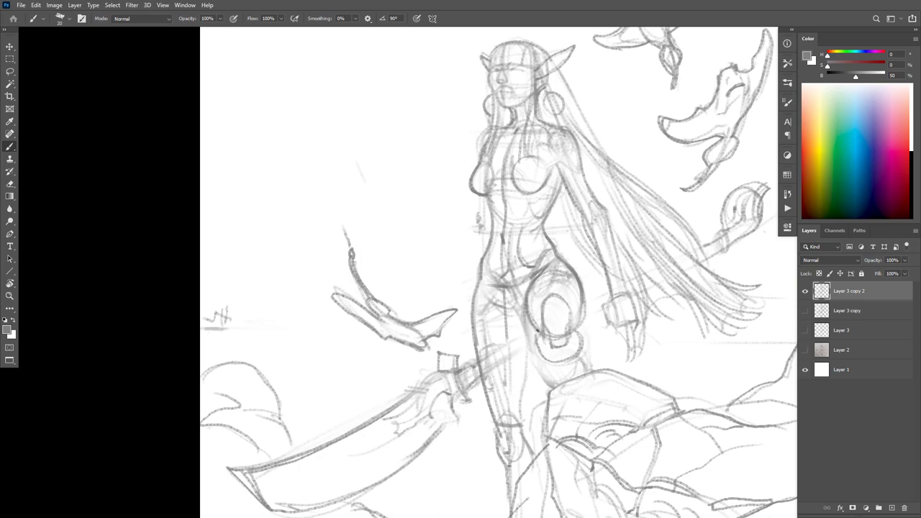
Step: Undo the last two strokes, redraw the knee cup's rounded outline and darken the thigh's outer contour
{"action": "key", "text": "ctrl+z"}
{"action": "key", "text": "ctrl+z"}
{"action": "mouse_move", "coordinate": [579, 332]}
{"action": "left_mouse_down"}
{"action": "mouse_move", "coordinate": [581, 354]}
{"action": "mouse_move", "coordinate": [555, 364]}
{"action": "left_mouse_up"}
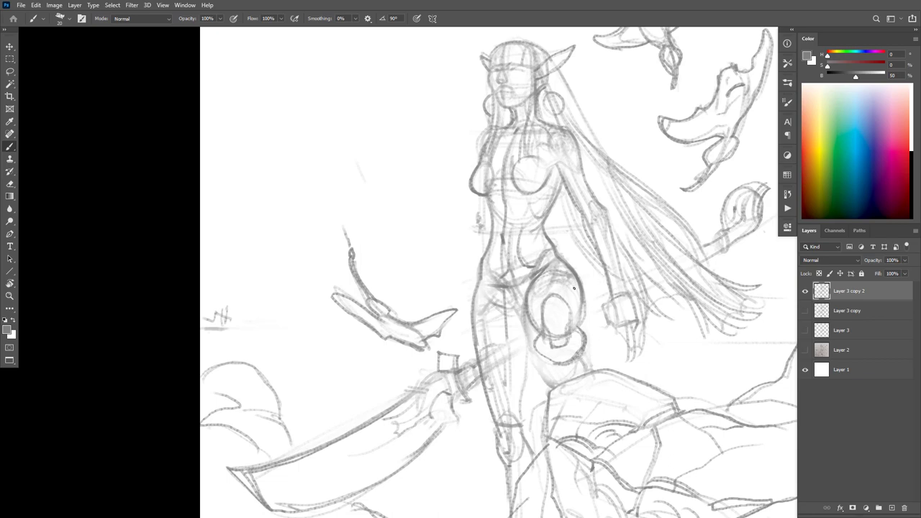
{"action": "mouse_move", "coordinate": [584, 301]}
{"action": "left_mouse_down"}
{"action": "mouse_move", "coordinate": [579, 327]}
{"action": "mouse_move", "coordinate": [528, 359]}
{"action": "left_mouse_up"}
Step: Sketch a hanging loincloth strip between the legs, a hip belt line and a round buckle at its centre
{"action": "mouse_move", "coordinate": [503, 287]}
{"action": "left_mouse_down"}
{"action": "mouse_move", "coordinate": [509, 382]}
{"action": "mouse_move", "coordinate": [532, 394]}
{"action": "mouse_move", "coordinate": [528, 276]}
{"action": "left_mouse_up"}
{"action": "mouse_move", "coordinate": [514, 285]}
{"action": "left_mouse_down"}
{"action": "mouse_move", "coordinate": [501, 287]}
{"action": "mouse_move", "coordinate": [508, 337]}
{"action": "left_mouse_up"}
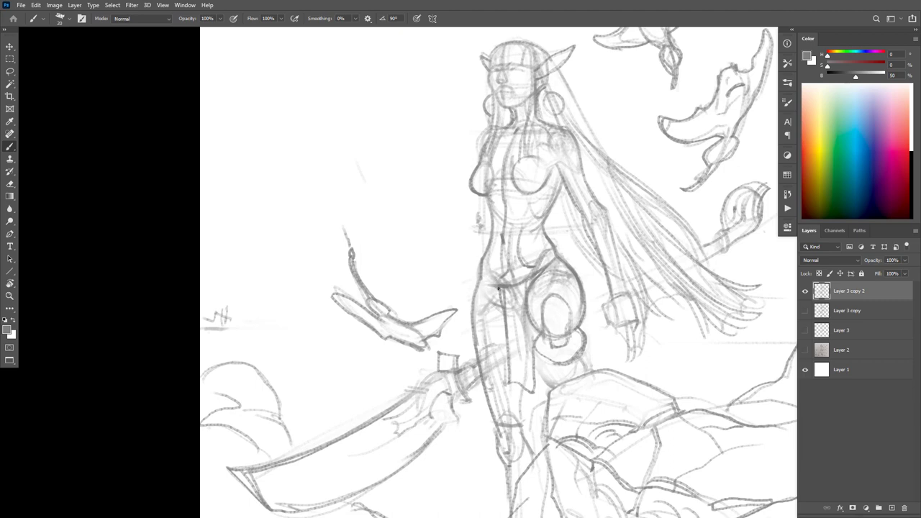
{"action": "left_click_drag", "start_coordinate": [476, 287], "coordinate": [497, 287]}
{"action": "mouse_move", "coordinate": [556, 258]}
{"action": "left_mouse_down"}
{"action": "mouse_move", "coordinate": [505, 286]}
{"action": "mouse_move", "coordinate": [518, 279]}
{"action": "mouse_move", "coordinate": [523, 289]}
{"action": "left_mouse_up"}
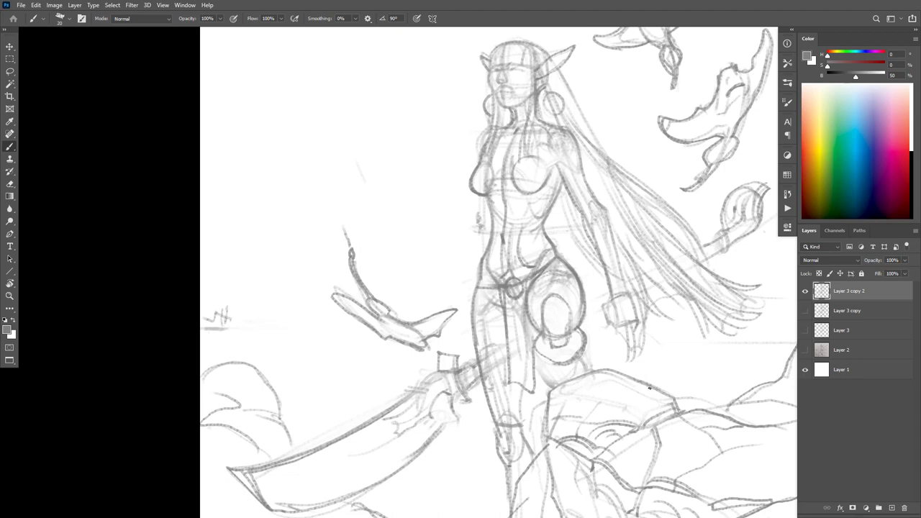
Step: Fade the rock edge below the knee cup and sketch stacked oval joints ending in a toed foot
{"action": "mouse_move", "coordinate": [632, 344]}
{"action": "left_mouse_down"}
{"action": "mouse_move", "coordinate": [659, 364]}
{"action": "mouse_move", "coordinate": [669, 289]}
{"action": "left_mouse_up"}
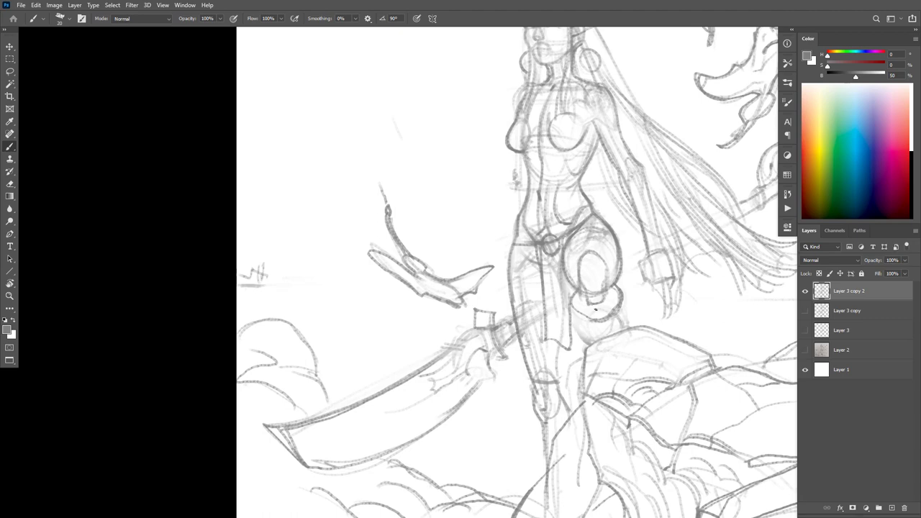
{"action": "key", "text": "e"}
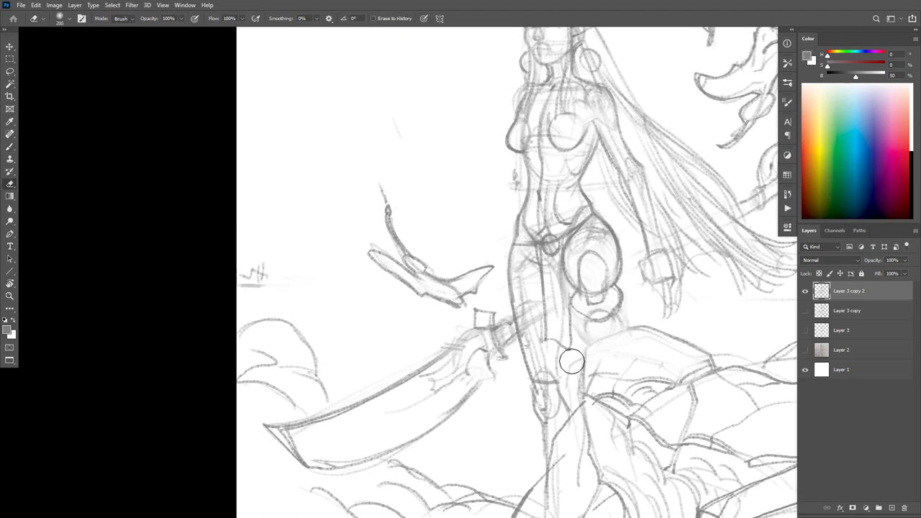
{"action": "key", "text": "b"}
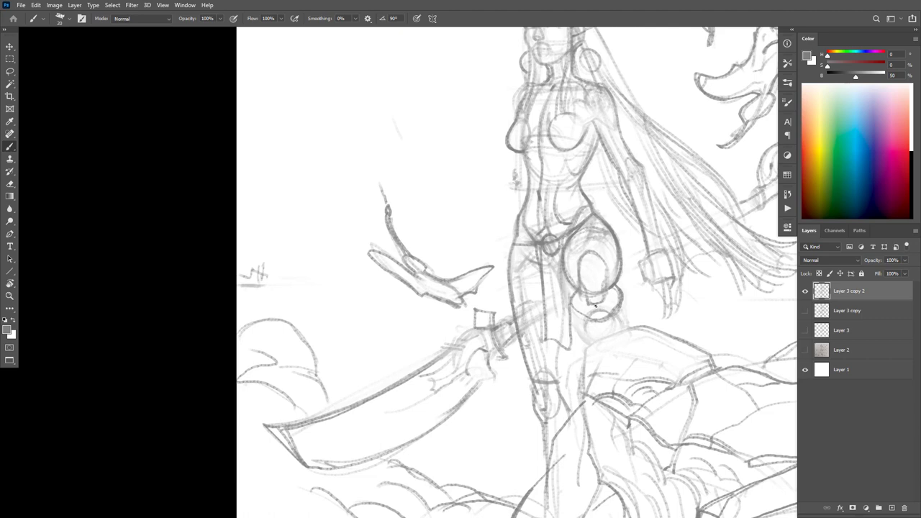
{"action": "mouse_move", "coordinate": [605, 314]}
{"action": "left_mouse_down"}
{"action": "mouse_move", "coordinate": [607, 338]}
{"action": "mouse_move", "coordinate": [606, 311]}
{"action": "mouse_move", "coordinate": [614, 330]}
{"action": "mouse_move", "coordinate": [588, 345]}
{"action": "mouse_move", "coordinate": [621, 329]}
{"action": "left_mouse_up"}
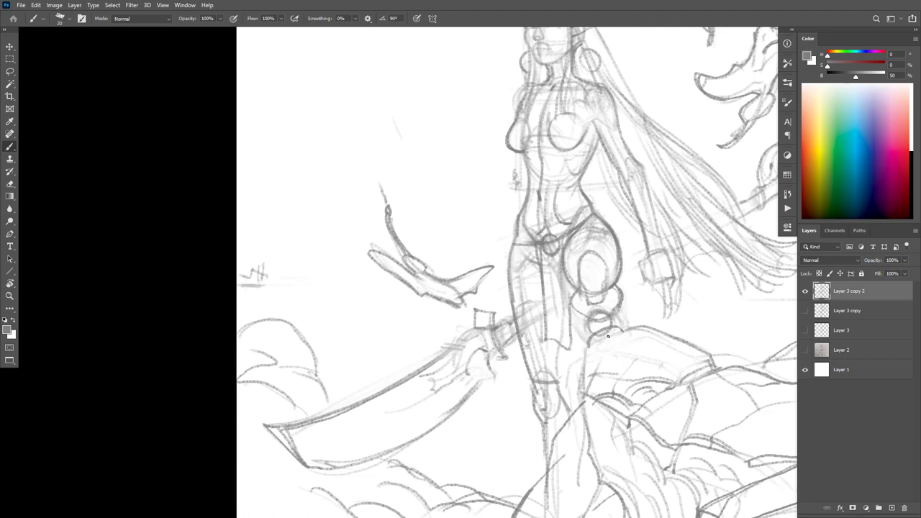
{"action": "mouse_move", "coordinate": [596, 334]}
{"action": "left_mouse_down"}
{"action": "mouse_move", "coordinate": [589, 345]}
{"action": "mouse_move", "coordinate": [590, 334]}
{"action": "mouse_move", "coordinate": [619, 327]}
{"action": "mouse_move", "coordinate": [605, 342]}
{"action": "mouse_move", "coordinate": [600, 323]}
{"action": "mouse_move", "coordinate": [592, 330]}
{"action": "left_mouse_up"}
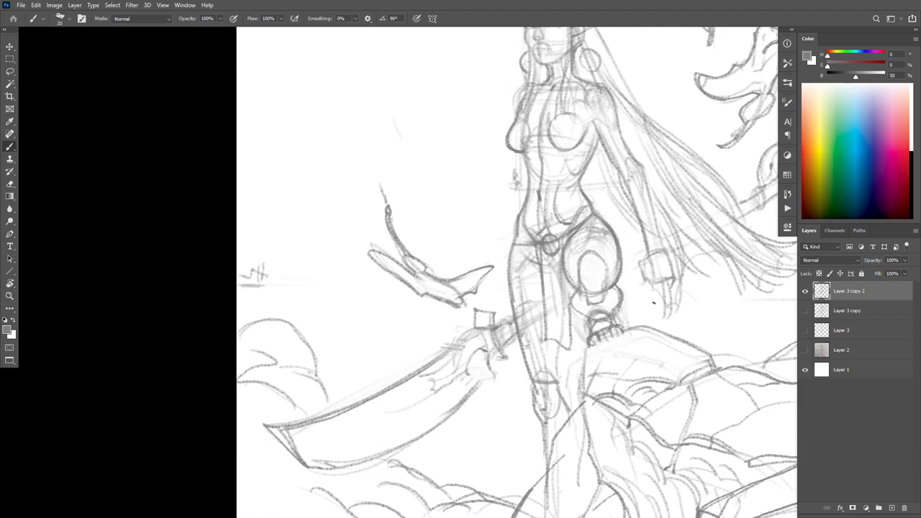
Step: Darken the outlines of the knee cup and the oval joints below it
{"action": "key", "text": "space"}
{"action": "left_click_drag", "start_coordinate": [682, 337], "coordinate": [694, 354]}
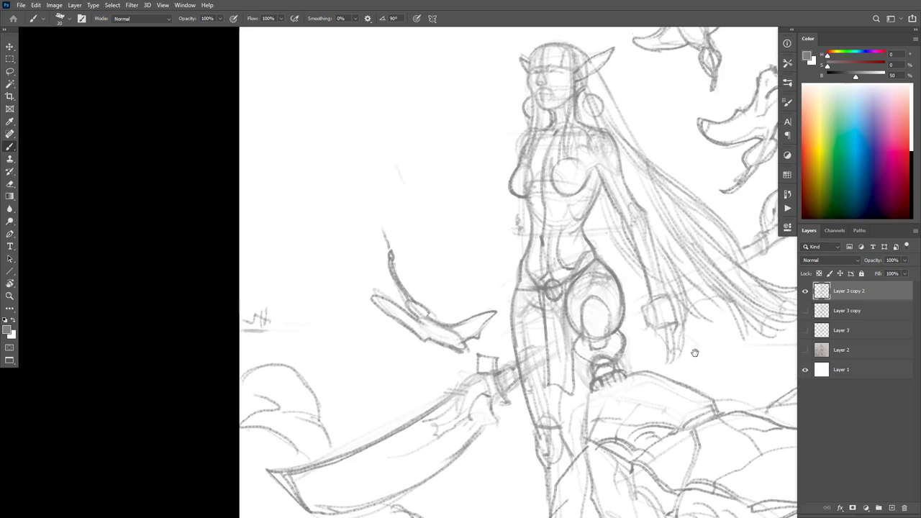
{"action": "mouse_move", "coordinate": [603, 362]}
{"action": "left_mouse_down"}
{"action": "mouse_move", "coordinate": [587, 366]}
{"action": "mouse_move", "coordinate": [574, 351]}
{"action": "mouse_move", "coordinate": [592, 378]}
{"action": "left_mouse_up"}
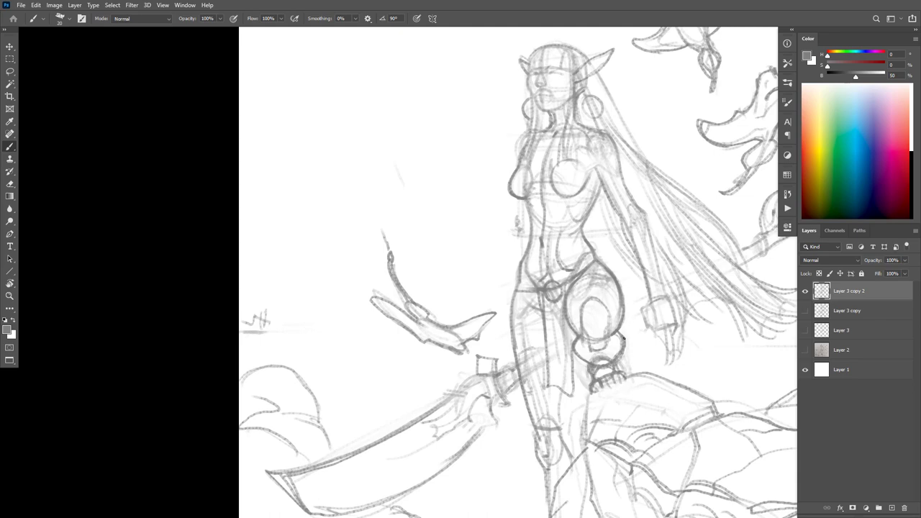
Step: Remove the toe lines under the joints and rework the base of the mechanical leg
{"action": "left_click_drag", "start_coordinate": [673, 338], "coordinate": [700, 316]}
{"action": "key", "text": "e"}
{"action": "key", "text": "b"}
{"action": "left_click_drag", "start_coordinate": [651, 359], "coordinate": [613, 378]}
{"action": "key", "text": "b"}
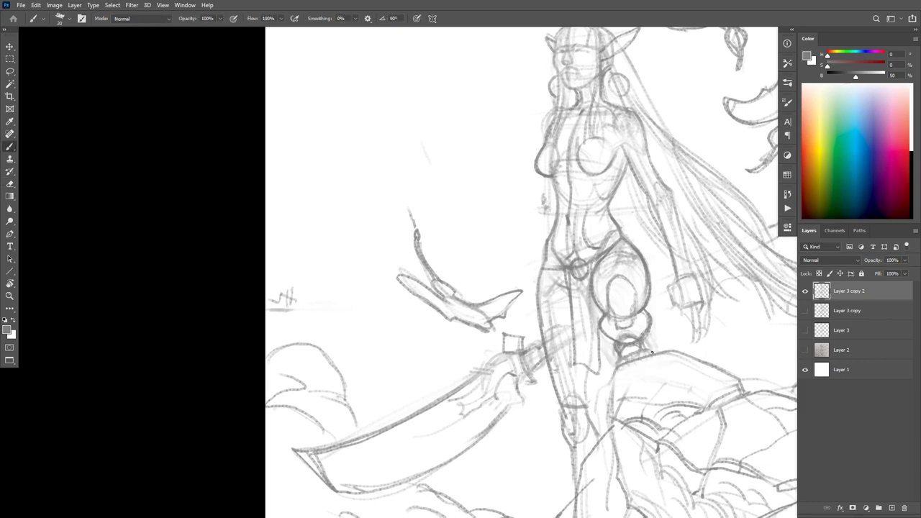
Step: Undo the last stroke and redraw the lowest rounded segment of the mechanical leg where it meets the rock
{"action": "key", "text": "ctrl+z"}
{"action": "mouse_move", "coordinate": [685, 358]}
{"action": "left_mouse_down"}
{"action": "mouse_move", "coordinate": [617, 374]}
{"action": "mouse_move", "coordinate": [619, 366]}
{"action": "mouse_move", "coordinate": [608, 399]}
{"action": "left_mouse_up"}
{"action": "left_click_drag", "start_coordinate": [691, 348], "coordinate": [666, 225]}
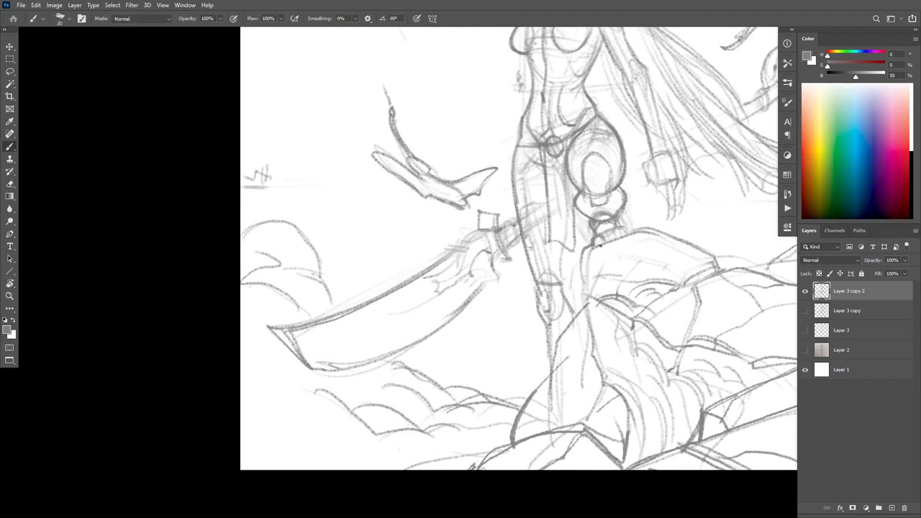
{"action": "mouse_move", "coordinate": [600, 245]}
{"action": "left_mouse_down"}
{"action": "mouse_move", "coordinate": [631, 229]}
{"action": "mouse_move", "coordinate": [609, 230]}
{"action": "left_mouse_up"}
{"action": "scroll", "coordinate": [659, 290], "scroll_direction": "up", "scroll_amount": 5}
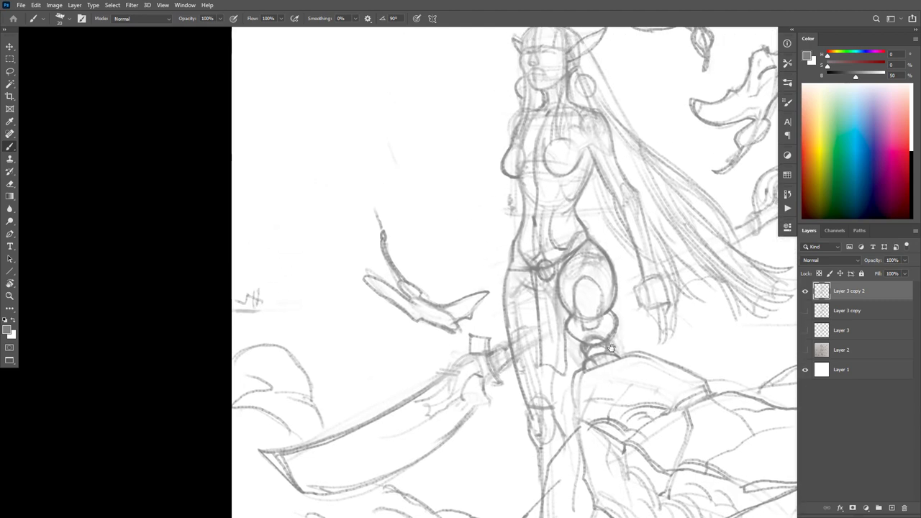
Step: Darken the side edges and hem of the loincloth and add fold lines down its length
{"action": "left_click_drag", "start_coordinate": [633, 342], "coordinate": [616, 367]}
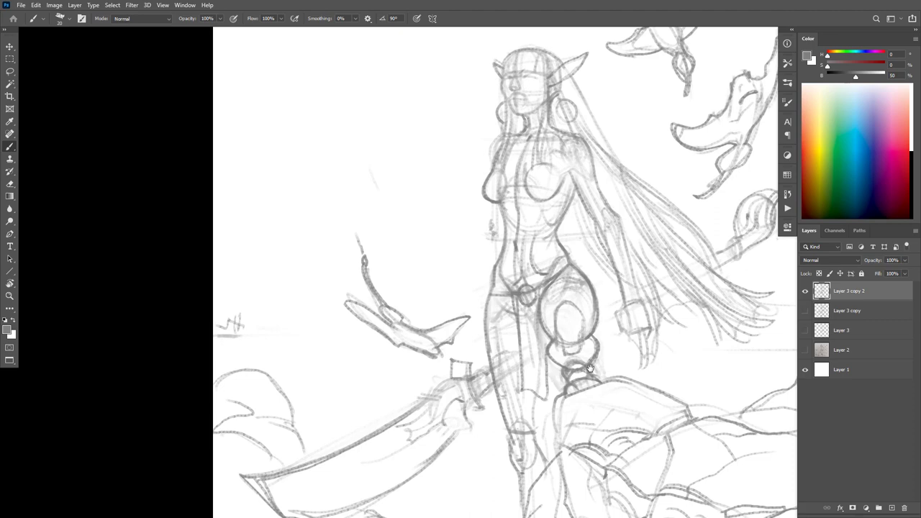
{"action": "left_click_drag", "start_coordinate": [590, 367], "coordinate": [594, 336]}
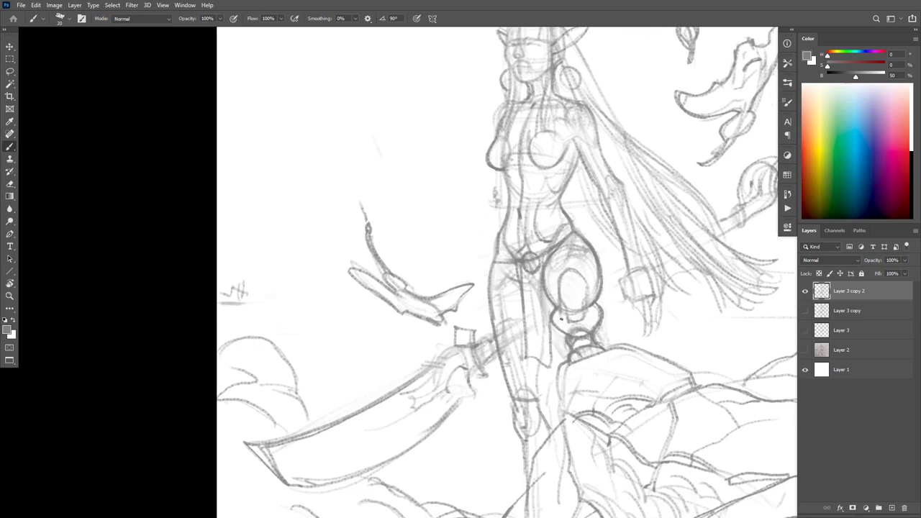
{"action": "mouse_move", "coordinate": [549, 297]}
{"action": "left_mouse_down"}
{"action": "mouse_move", "coordinate": [553, 370]}
{"action": "mouse_move", "coordinate": [523, 353]}
{"action": "left_mouse_up"}
{"action": "mouse_move", "coordinate": [525, 274]}
{"action": "left_mouse_down"}
{"action": "mouse_move", "coordinate": [539, 358]}
{"action": "mouse_move", "coordinate": [538, 282]}
{"action": "mouse_move", "coordinate": [539, 346]}
{"action": "left_mouse_up"}
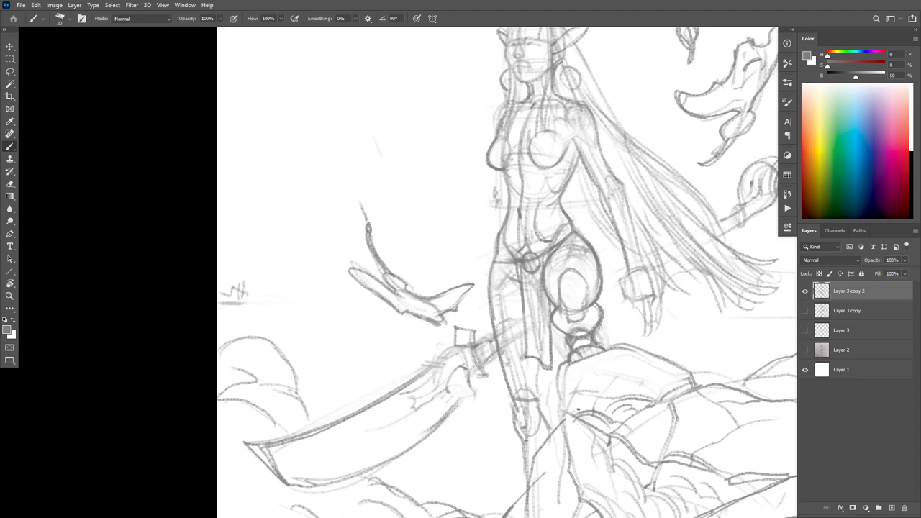
{"action": "mouse_move", "coordinate": [539, 273]}
{"action": "left_mouse_down"}
{"action": "mouse_move", "coordinate": [540, 290]}
{"action": "mouse_move", "coordinate": [528, 279]}
{"action": "mouse_move", "coordinate": [535, 276]}
{"action": "left_mouse_up"}
{"action": "left_click_drag", "start_coordinate": [649, 327], "coordinate": [655, 328]}
{"action": "left_click", "coordinate": [655, 328], "text": "alt"}
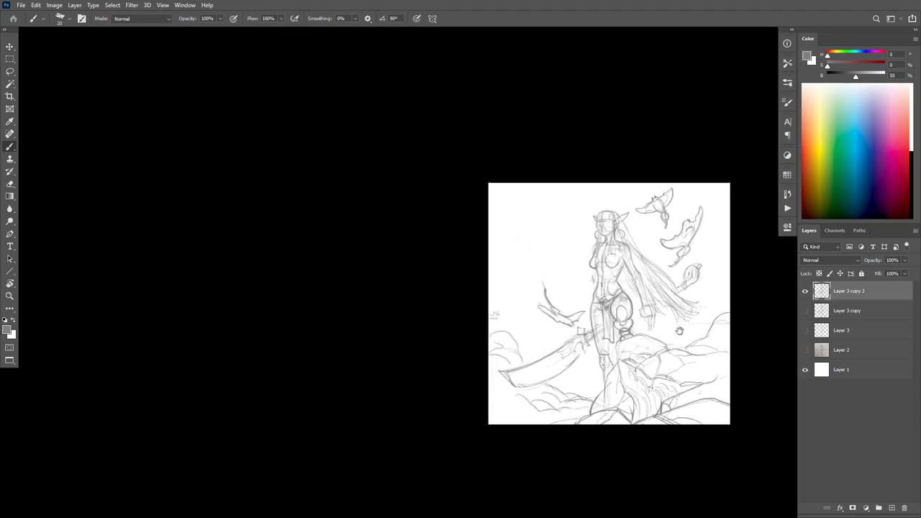
Step: Darken the torso contour below the armpit and lighten the construction lines of the round chest form
{"action": "left_click", "coordinate": [645, 295]}
{"action": "left_click", "coordinate": [604, 223]}
{"action": "key", "text": "e"}
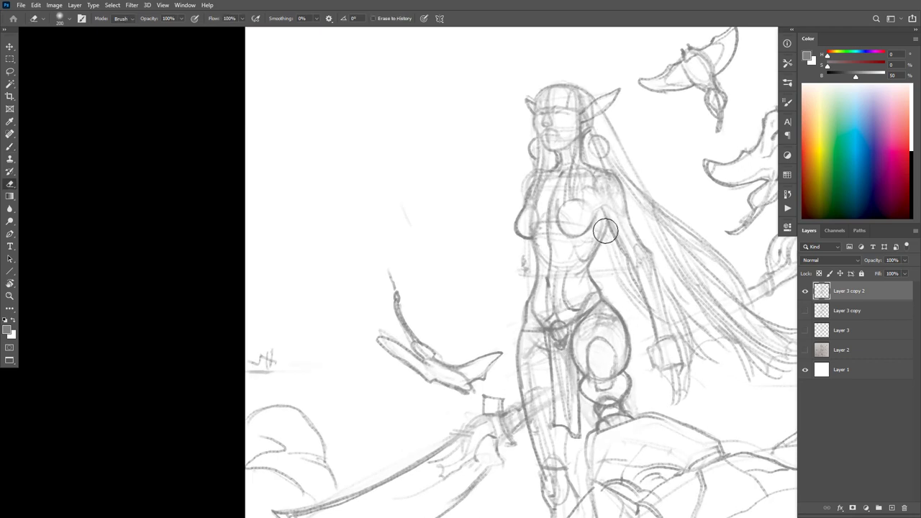
{"action": "key", "text": "b"}
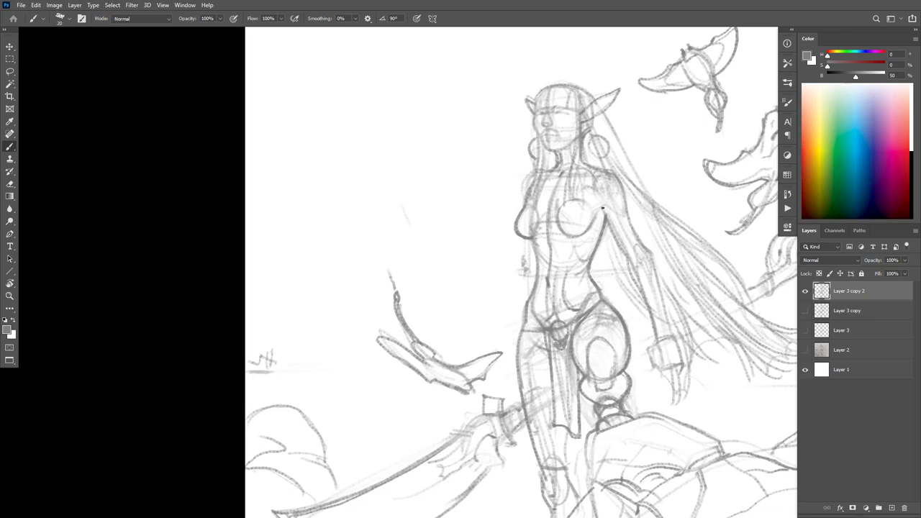
{"action": "mouse_move", "coordinate": [603, 208]}
{"action": "left_mouse_down"}
{"action": "mouse_move", "coordinate": [611, 220]}
{"action": "mouse_move", "coordinate": [582, 230]}
{"action": "left_mouse_up"}
{"action": "key", "text": "e"}
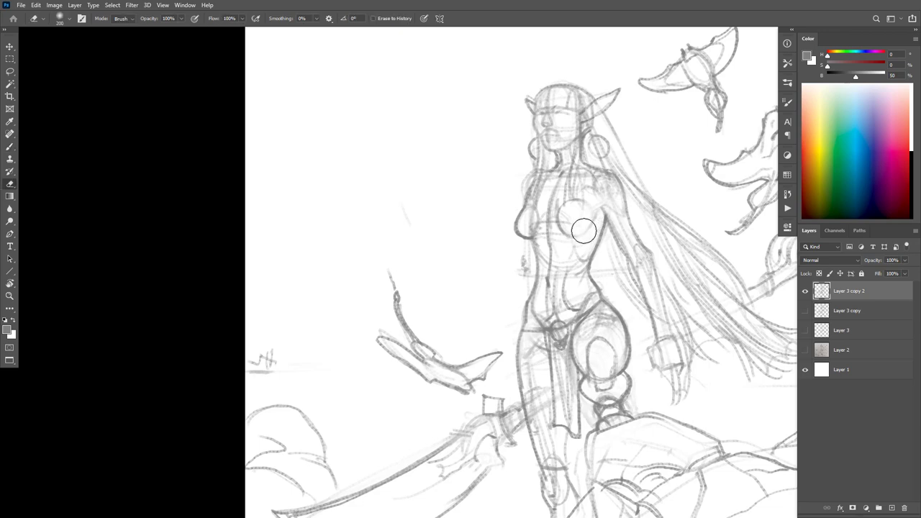
{"action": "key", "text": "b"}
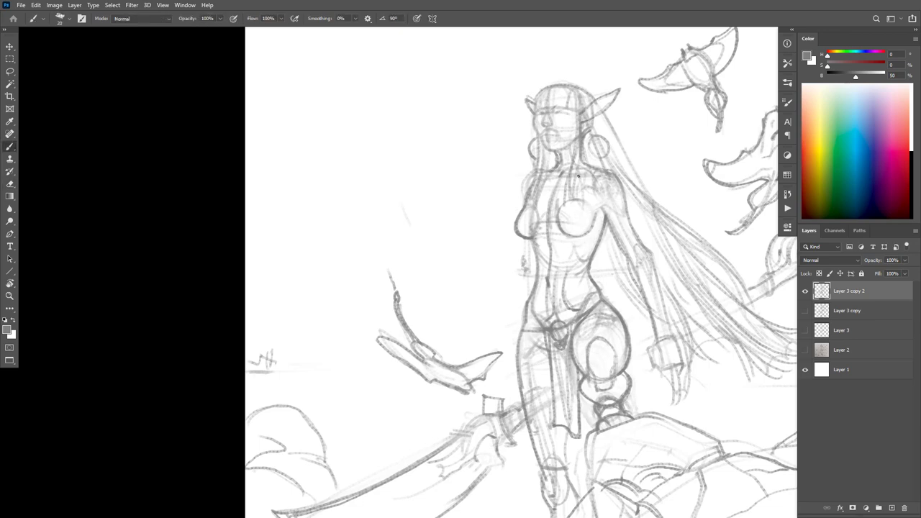
{"action": "key", "text": "e"}
{"action": "left_click_drag", "start_coordinate": [561, 205], "coordinate": [578, 215]}
{"action": "key", "text": "b"}
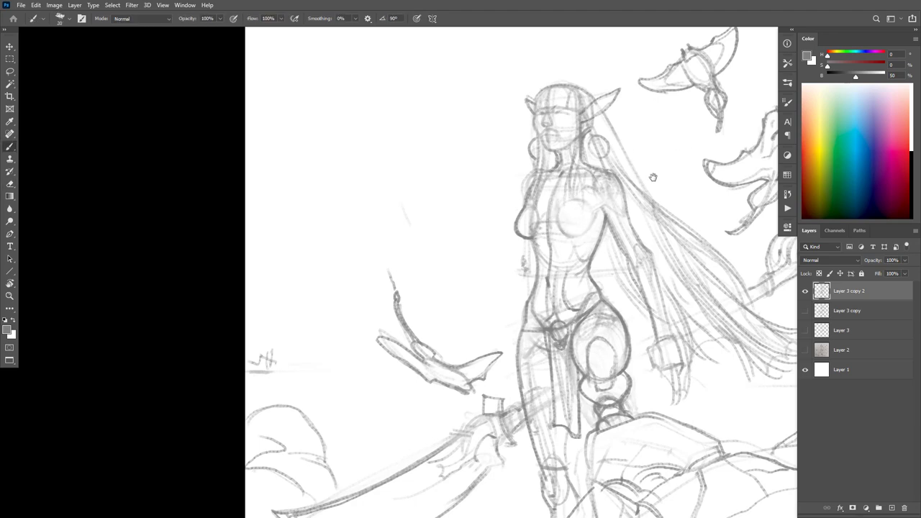
Step: Sketch a small rounded pouch with a loop on the outer hip of the raised leg
{"action": "left_click_drag", "start_coordinate": [689, 243], "coordinate": [664, 181]}
{"action": "scroll", "coordinate": [677, 190], "scroll_direction": "down", "scroll_amount": 8}
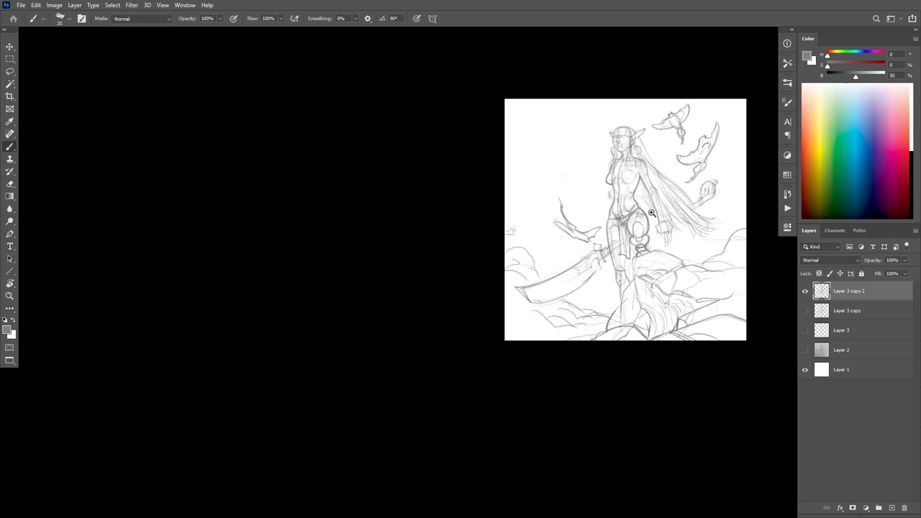
{"action": "scroll", "coordinate": [662, 223], "scroll_direction": "up", "scroll_amount": 3}
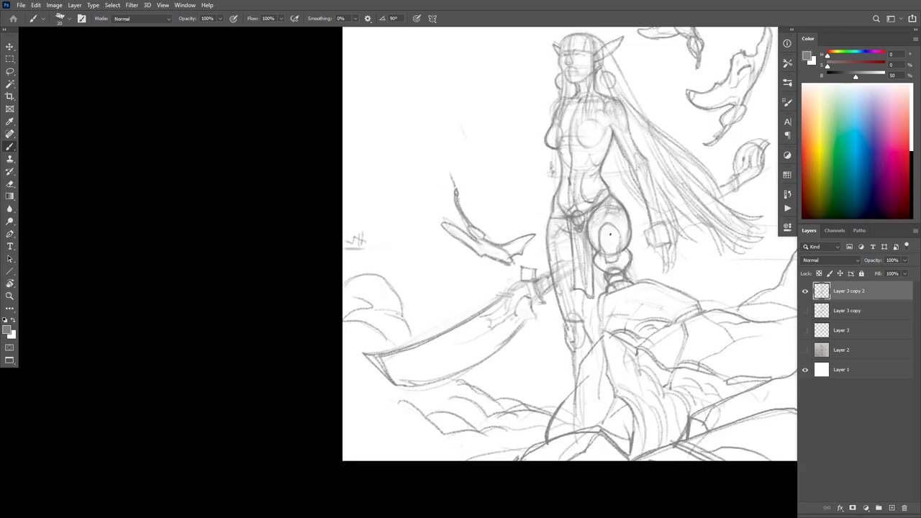
{"action": "scroll", "coordinate": [632, 219], "scroll_direction": "up", "scroll_amount": 2}
{"action": "left_click_drag", "start_coordinate": [640, 243], "coordinate": [630, 282]}
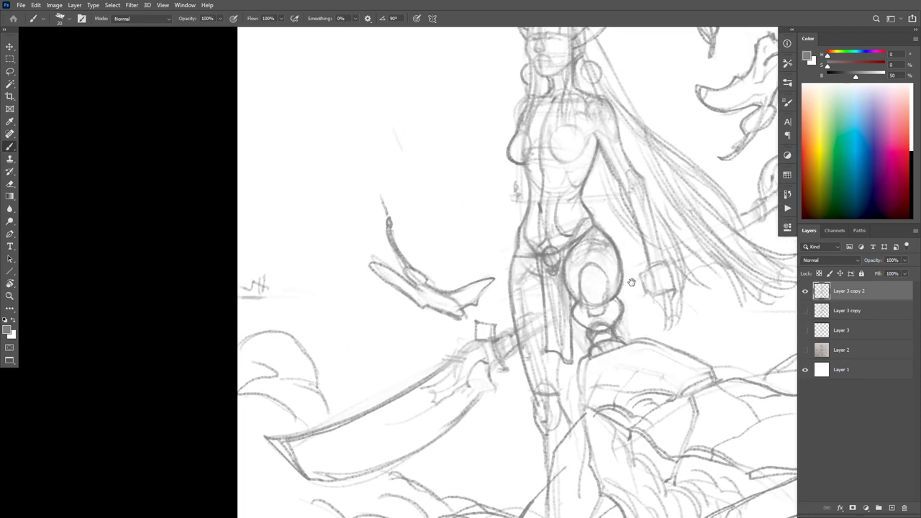
{"action": "mouse_move", "coordinate": [590, 209]}
{"action": "left_mouse_down"}
{"action": "mouse_move", "coordinate": [616, 221]}
{"action": "mouse_move", "coordinate": [622, 263]}
{"action": "mouse_move", "coordinate": [613, 226]}
{"action": "mouse_move", "coordinate": [604, 229]}
{"action": "left_mouse_up"}
{"action": "key", "text": "ctrl+z"}
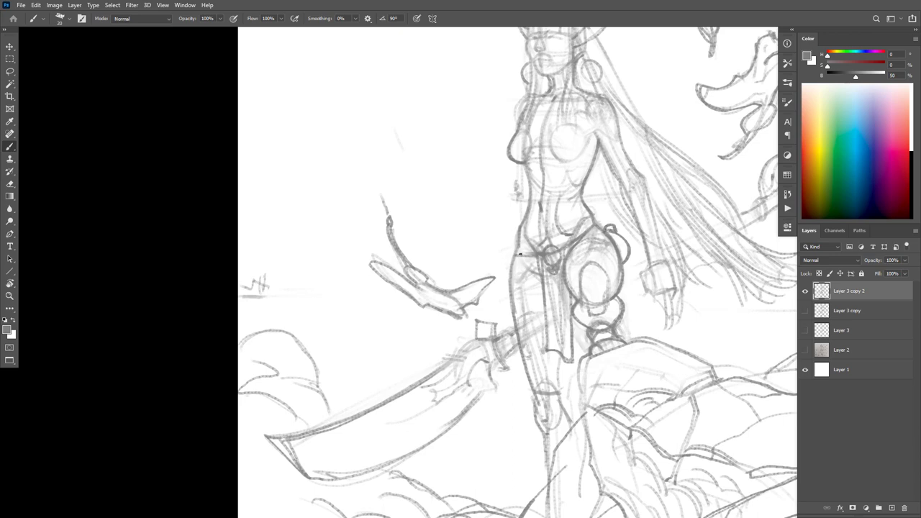
Step: Extend the belt past the far hip and add a short handle sticking out of the hip pouch
{"action": "mouse_move", "coordinate": [512, 251]}
{"action": "left_mouse_down"}
{"action": "mouse_move", "coordinate": [503, 261]}
{"action": "mouse_move", "coordinate": [481, 229]}
{"action": "mouse_move", "coordinate": [509, 249]}
{"action": "mouse_move", "coordinate": [496, 264]}
{"action": "mouse_move", "coordinate": [507, 248]}
{"action": "left_mouse_up"}
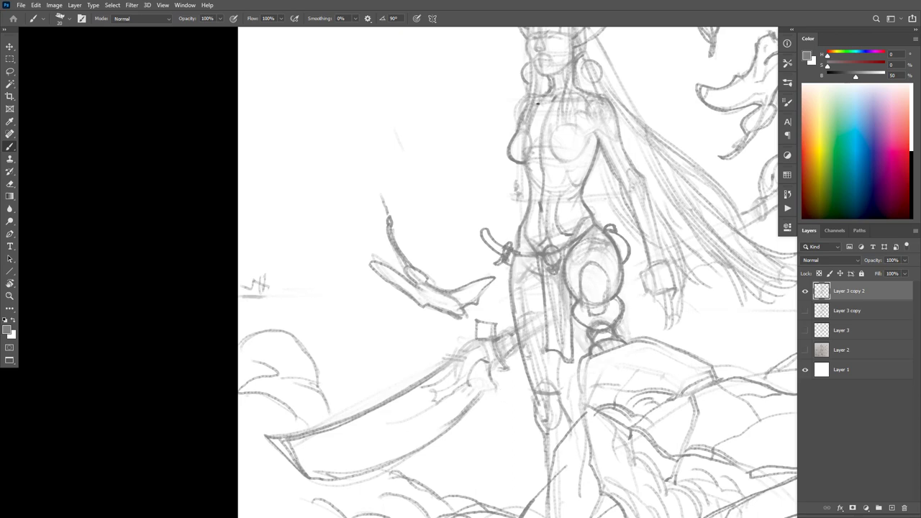
{"action": "key", "text": "ctrl+z"}
{"action": "mouse_move", "coordinate": [619, 233]}
{"action": "left_mouse_down"}
{"action": "mouse_move", "coordinate": [630, 217]}
{"action": "mouse_move", "coordinate": [623, 239]}
{"action": "left_mouse_up"}
{"action": "key", "text": "ctrl+z"}
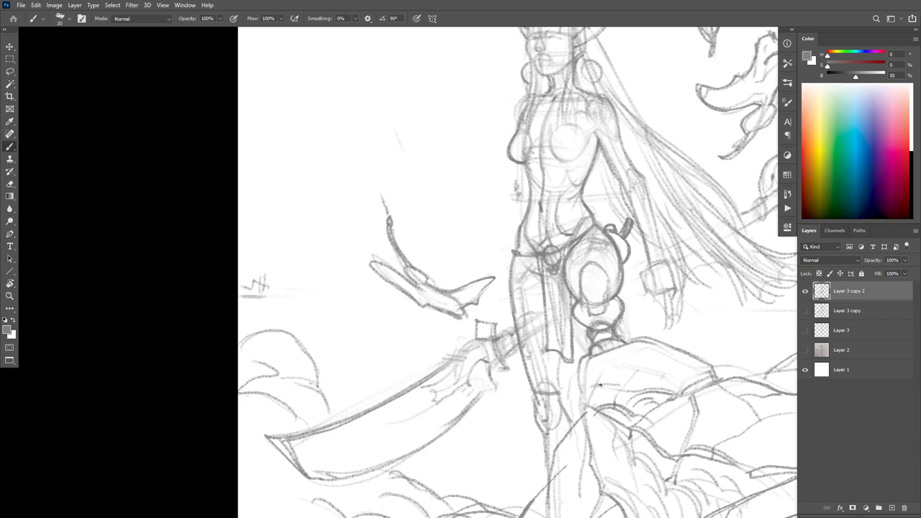
{"action": "key", "text": "Tab"}
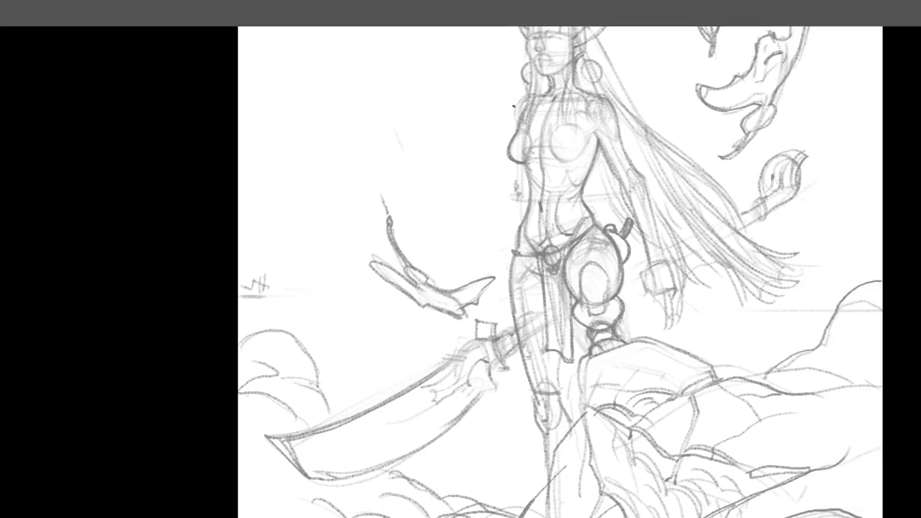
{"action": "key", "text": "Tab"}
{"action": "left_click_drag", "start_coordinate": [524, 165], "coordinate": [511, 432]}
{"action": "key", "text": "ctrl+z"}
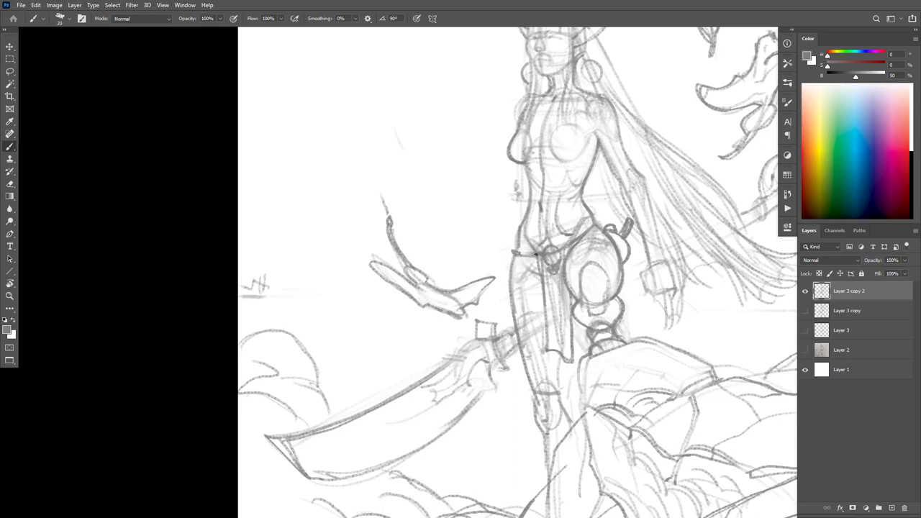
Step: Draw a knotted tie hanging from the belt's centre and darken the lower edge of the wrist cuff
{"action": "mouse_move", "coordinate": [545, 265]}
{"action": "left_mouse_down"}
{"action": "mouse_move", "coordinate": [535, 292]}
{"action": "mouse_move", "coordinate": [554, 274]}
{"action": "left_mouse_up"}
{"action": "scroll", "coordinate": [664, 298], "scroll_direction": "down", "scroll_amount": 5}
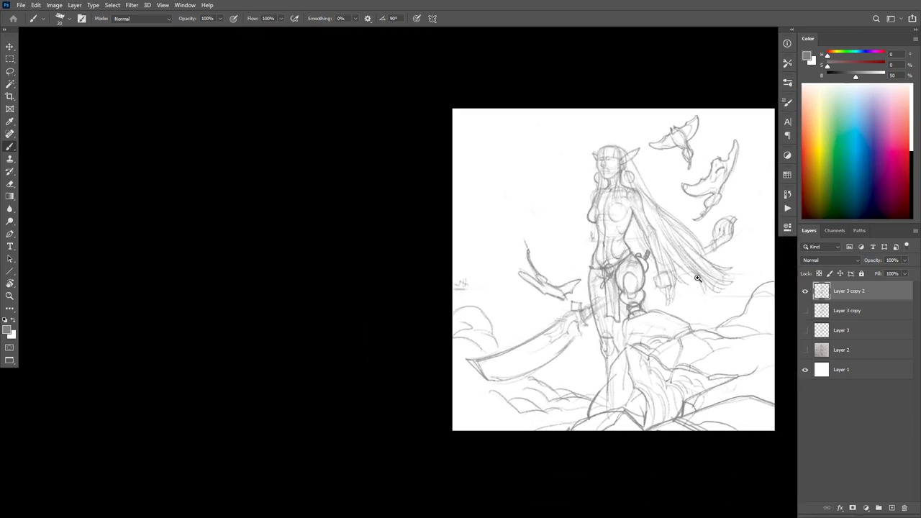
{"action": "scroll", "coordinate": [705, 295], "scroll_direction": "up", "scroll_amount": 5}
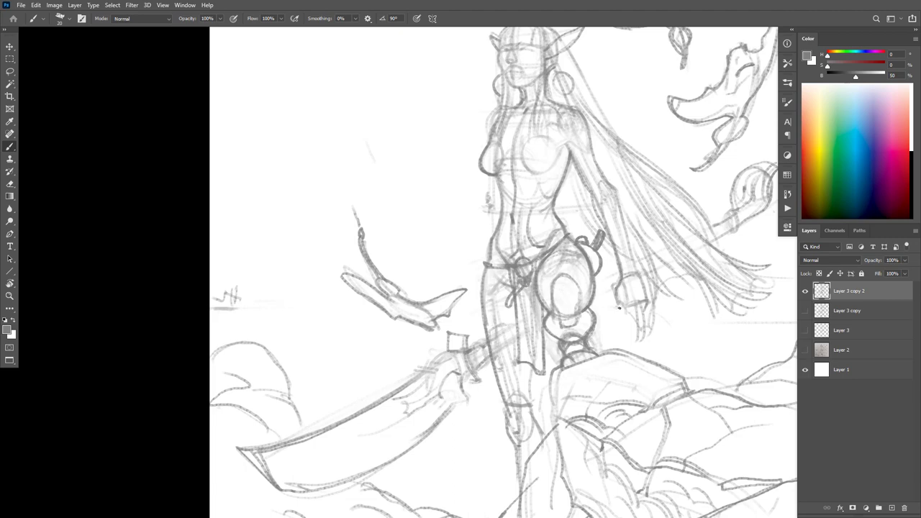
{"action": "left_click_drag", "start_coordinate": [628, 305], "coordinate": [647, 302]}
{"action": "left_click_drag", "start_coordinate": [646, 229], "coordinate": [661, 293]}
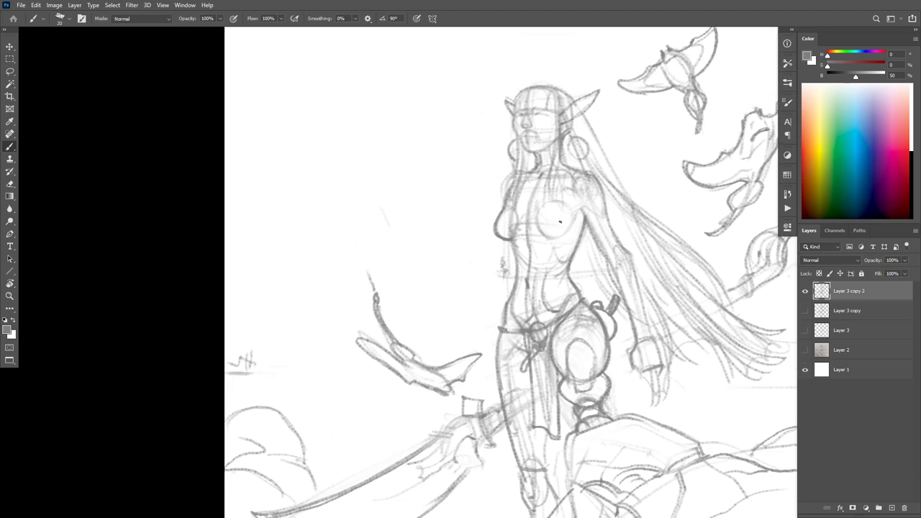
Step: Redraw the rounded contours of the bust with darker lines along the sides and undersides
{"action": "mouse_move", "coordinate": [538, 210]}
{"action": "left_mouse_down"}
{"action": "mouse_move", "coordinate": [569, 228]}
{"action": "mouse_move", "coordinate": [579, 212]}
{"action": "mouse_move", "coordinate": [571, 228]}
{"action": "mouse_move", "coordinate": [586, 210]}
{"action": "mouse_move", "coordinate": [554, 239]}
{"action": "mouse_move", "coordinate": [541, 232]}
{"action": "mouse_move", "coordinate": [539, 213]}
{"action": "mouse_move", "coordinate": [555, 238]}
{"action": "mouse_move", "coordinate": [578, 216]}
{"action": "left_mouse_up"}
{"action": "key", "text": "ctrl+z"}
{"action": "key", "text": "e"}
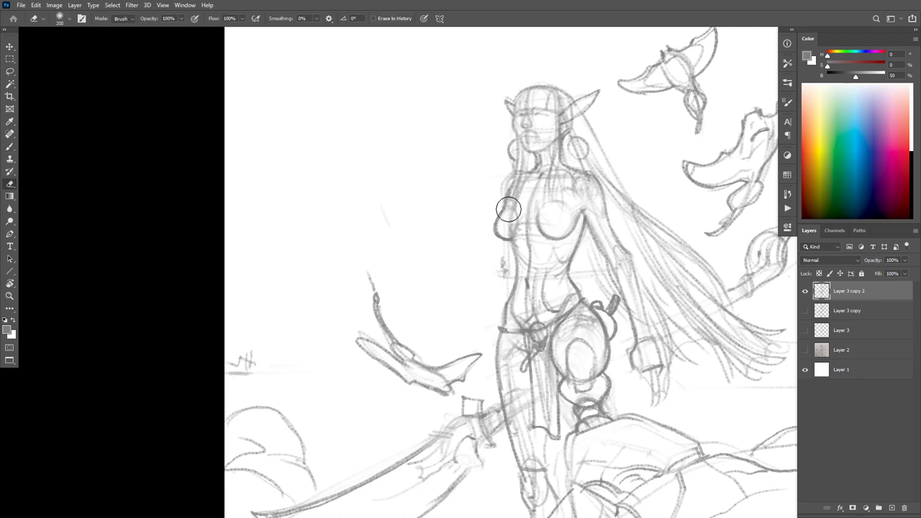
{"action": "key", "text": "b"}
{"action": "mouse_move", "coordinate": [506, 195]}
{"action": "left_mouse_down"}
{"action": "mouse_move", "coordinate": [496, 234]}
{"action": "mouse_move", "coordinate": [506, 195]}
{"action": "left_mouse_up"}
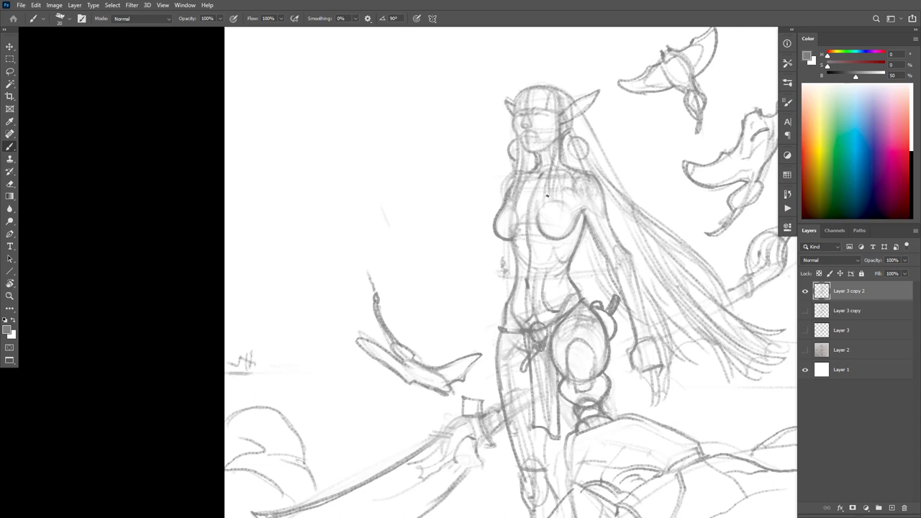
{"action": "mouse_move", "coordinate": [546, 197]}
{"action": "left_mouse_down"}
{"action": "mouse_move", "coordinate": [539, 220]}
{"action": "mouse_move", "coordinate": [539, 211]}
{"action": "mouse_move", "coordinate": [518, 226]}
{"action": "mouse_move", "coordinate": [523, 207]}
{"action": "left_mouse_up"}
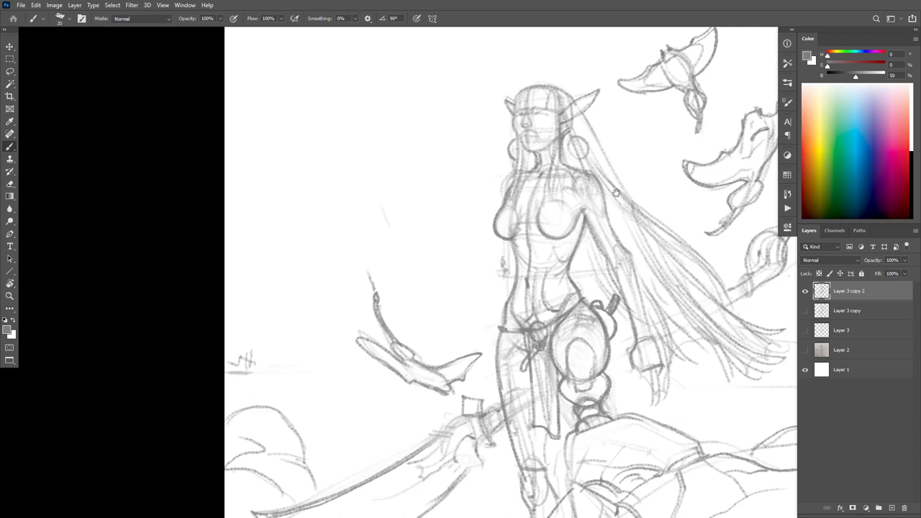
{"action": "left_click_drag", "start_coordinate": [607, 248], "coordinate": [610, 233]}
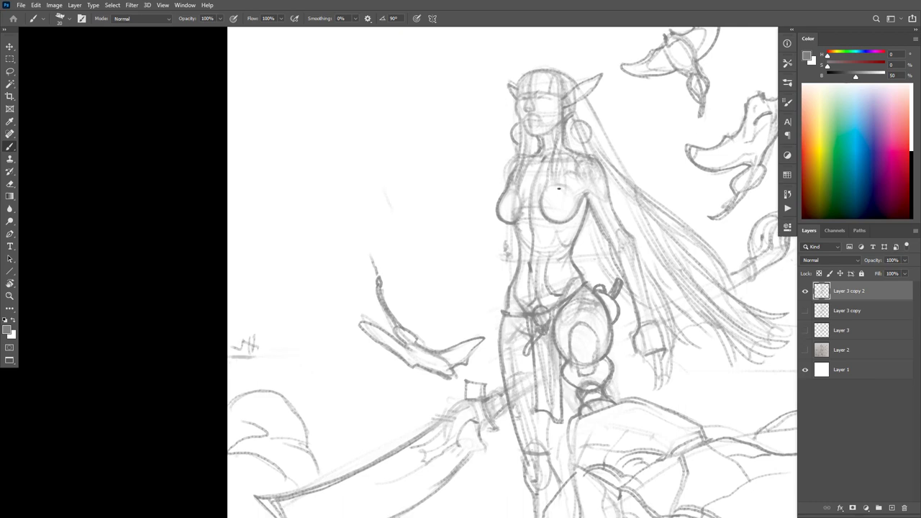
{"action": "left_click_drag", "start_coordinate": [561, 193], "coordinate": [563, 222]}
{"action": "left_click_drag", "start_coordinate": [513, 187], "coordinate": [502, 218]}
{"action": "mouse_move", "coordinate": [553, 207]}
{"action": "left_mouse_down"}
{"action": "mouse_move", "coordinate": [564, 194]}
{"action": "mouse_move", "coordinate": [556, 208]}
{"action": "left_mouse_up"}
{"action": "mouse_move", "coordinate": [496, 203]}
{"action": "left_mouse_down"}
{"action": "mouse_move", "coordinate": [565, 196]}
{"action": "mouse_move", "coordinate": [563, 220]}
{"action": "mouse_move", "coordinate": [542, 210]}
{"action": "mouse_move", "coordinate": [551, 214]}
{"action": "mouse_move", "coordinate": [551, 206]}
{"action": "mouse_move", "coordinate": [542, 212]}
{"action": "mouse_move", "coordinate": [557, 210]}
{"action": "mouse_move", "coordinate": [552, 217]}
{"action": "mouse_move", "coordinate": [563, 221]}
{"action": "mouse_move", "coordinate": [560, 209]}
{"action": "mouse_move", "coordinate": [554, 223]}
{"action": "mouse_move", "coordinate": [546, 205]}
{"action": "mouse_move", "coordinate": [544, 216]}
{"action": "mouse_move", "coordinate": [570, 205]}
{"action": "mouse_move", "coordinate": [565, 216]}
{"action": "mouse_move", "coordinate": [576, 214]}
{"action": "mouse_move", "coordinate": [573, 191]}
{"action": "mouse_move", "coordinate": [574, 203]}
{"action": "mouse_move", "coordinate": [547, 195]}
{"action": "left_mouse_up"}
{"action": "key", "text": "ctrl+z"}
{"action": "key", "text": "ctrl+z"}
{"action": "key", "text": "ctrl+z"}
{"action": "key", "text": "ctrl+z"}
Step: Draw a cluster of small circles as the near top cup and a matching cup with a shaded outer edge
{"action": "mouse_move", "coordinate": [573, 192]}
{"action": "left_mouse_down"}
{"action": "mouse_move", "coordinate": [570, 204]}
{"action": "mouse_move", "coordinate": [572, 192]}
{"action": "mouse_move", "coordinate": [542, 197]}
{"action": "mouse_move", "coordinate": [564, 191]}
{"action": "mouse_move", "coordinate": [552, 190]}
{"action": "left_mouse_up"}
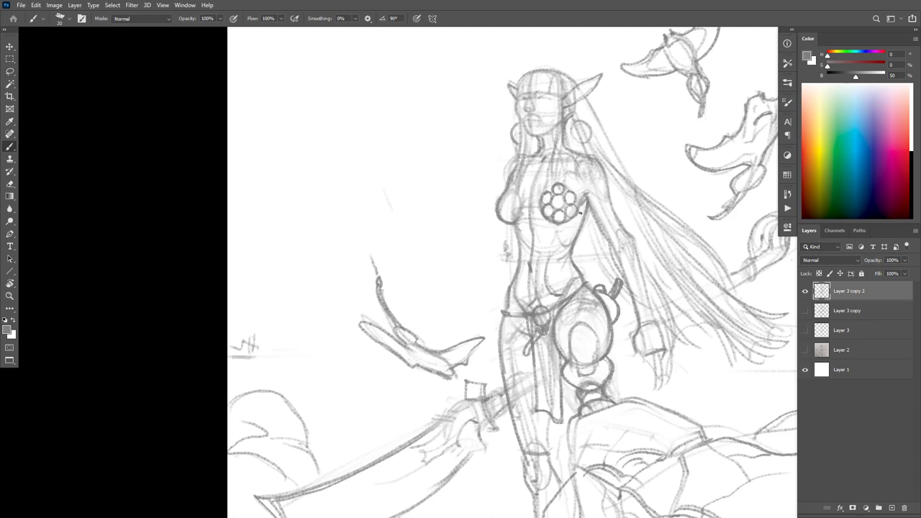
{"action": "left_click_drag", "start_coordinate": [580, 210], "coordinate": [582, 220]}
{"action": "left_click_drag", "start_coordinate": [525, 174], "coordinate": [497, 218]}
{"action": "left_click_drag", "start_coordinate": [502, 197], "coordinate": [494, 210]}
{"action": "left_click", "coordinate": [501, 214]}
{"action": "mouse_move", "coordinate": [496, 219]}
{"action": "left_mouse_down"}
{"action": "mouse_move", "coordinate": [495, 230]}
{"action": "mouse_move", "coordinate": [498, 220]}
{"action": "left_mouse_up"}
{"action": "key", "text": "ctrl+z"}
{"action": "mouse_move", "coordinate": [499, 208]}
{"action": "left_mouse_down"}
{"action": "mouse_move", "coordinate": [495, 226]}
{"action": "mouse_move", "coordinate": [499, 200]}
{"action": "left_mouse_up"}
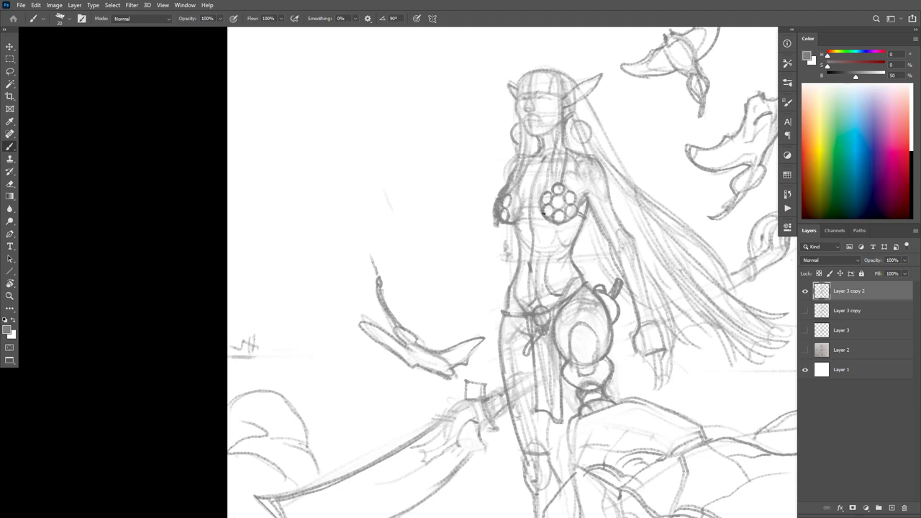
Step: Connect the two cups with a curved band and draw an oval pendant on the upper chest
{"action": "mouse_move", "coordinate": [542, 212]}
{"action": "left_mouse_down"}
{"action": "mouse_move", "coordinate": [510, 211]}
{"action": "mouse_move", "coordinate": [536, 216]}
{"action": "mouse_move", "coordinate": [514, 220]}
{"action": "left_mouse_up"}
{"action": "key", "text": "ctrl+z"}
{"action": "left_click_drag", "start_coordinate": [562, 213], "coordinate": [558, 213]}
{"action": "mouse_move", "coordinate": [538, 168]}
{"action": "left_mouse_down"}
{"action": "mouse_move", "coordinate": [531, 182]}
{"action": "mouse_move", "coordinate": [558, 162]}
{"action": "mouse_move", "coordinate": [525, 165]}
{"action": "mouse_move", "coordinate": [530, 177]}
{"action": "left_mouse_up"}
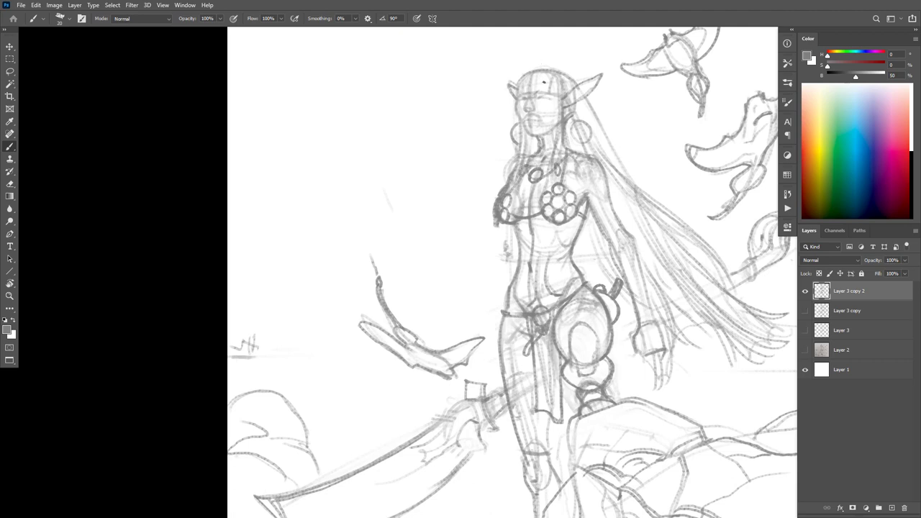
Step: Raise the hair outline above the head and darken the front strands falling along the near side of the neck
{"action": "left_click_drag", "start_coordinate": [539, 80], "coordinate": [552, 94]}
{"action": "mouse_move", "coordinate": [555, 67]}
{"action": "left_mouse_down"}
{"action": "mouse_move", "coordinate": [543, 65]}
{"action": "mouse_move", "coordinate": [579, 82]}
{"action": "mouse_move", "coordinate": [556, 73]}
{"action": "mouse_move", "coordinate": [566, 78]}
{"action": "left_mouse_up"}
{"action": "left_click_drag", "start_coordinate": [559, 134], "coordinate": [537, 204]}
{"action": "left_click_drag", "start_coordinate": [565, 101], "coordinate": [558, 178]}
{"action": "mouse_move", "coordinate": [565, 138]}
{"action": "left_mouse_down"}
{"action": "mouse_move", "coordinate": [536, 210]}
{"action": "mouse_move", "coordinate": [537, 198]}
{"action": "left_mouse_up"}
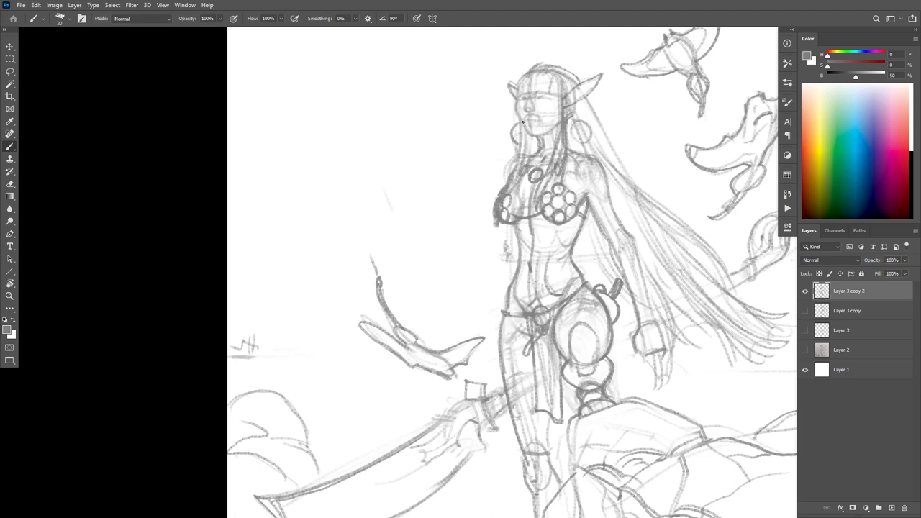
Step: Redraw the hair strands falling from the far side of the face down to the chest
{"action": "left_click_drag", "start_coordinate": [523, 123], "coordinate": [512, 185]}
{"action": "key", "text": "ctrl+z"}
{"action": "left_click_drag", "start_coordinate": [523, 135], "coordinate": [514, 198]}
{"action": "left_click_drag", "start_coordinate": [522, 144], "coordinate": [515, 204]}
{"action": "left_click_drag", "start_coordinate": [530, 137], "coordinate": [526, 163]}
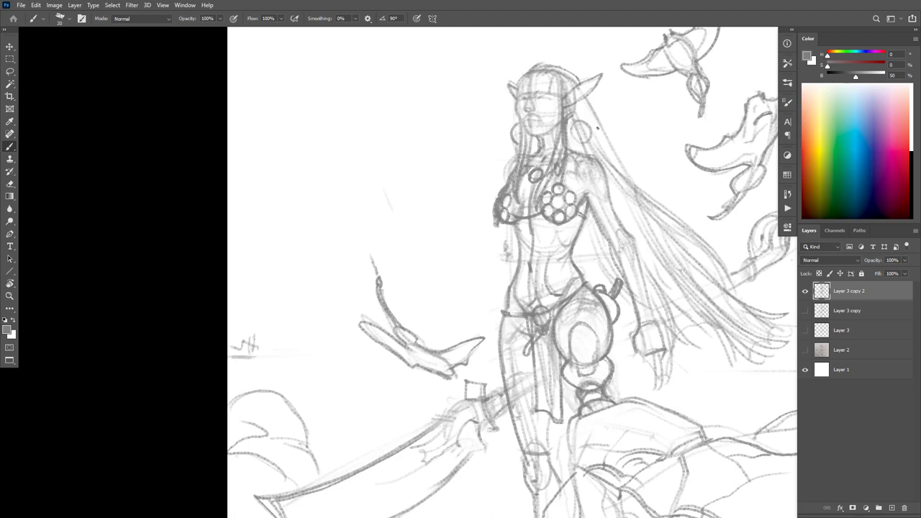
Step: Rework the round earrings into darker drop shapes with tapered ends
{"action": "mouse_move", "coordinate": [583, 123]}
{"action": "left_mouse_down"}
{"action": "mouse_move", "coordinate": [588, 124]}
{"action": "mouse_move", "coordinate": [574, 128]}
{"action": "mouse_move", "coordinate": [676, 57]}
{"action": "mouse_move", "coordinate": [662, 45]}
{"action": "mouse_move", "coordinate": [684, 85]}
{"action": "mouse_move", "coordinate": [589, 147]}
{"action": "left_mouse_up"}
{"action": "mouse_move", "coordinate": [520, 125]}
{"action": "left_mouse_down"}
{"action": "mouse_move", "coordinate": [509, 136]}
{"action": "mouse_move", "coordinate": [519, 147]}
{"action": "left_mouse_up"}
{"action": "mouse_move", "coordinate": [643, 227]}
{"action": "left_mouse_down"}
{"action": "mouse_move", "coordinate": [640, 154]}
{"action": "mouse_move", "coordinate": [657, 233]}
{"action": "left_mouse_up"}
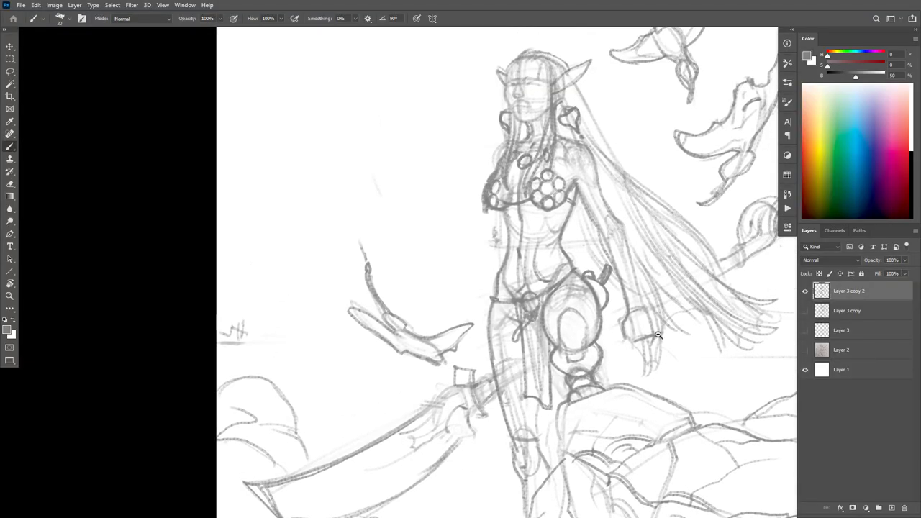
Step: Darken and add long hair strands flowing behind the back and strengthen the elbow contour of the lowered arm
{"action": "scroll", "coordinate": [646, 266], "scroll_direction": "down", "scroll_amount": 5}
{"action": "scroll", "coordinate": [681, 237], "scroll_direction": "up", "scroll_amount": 3}
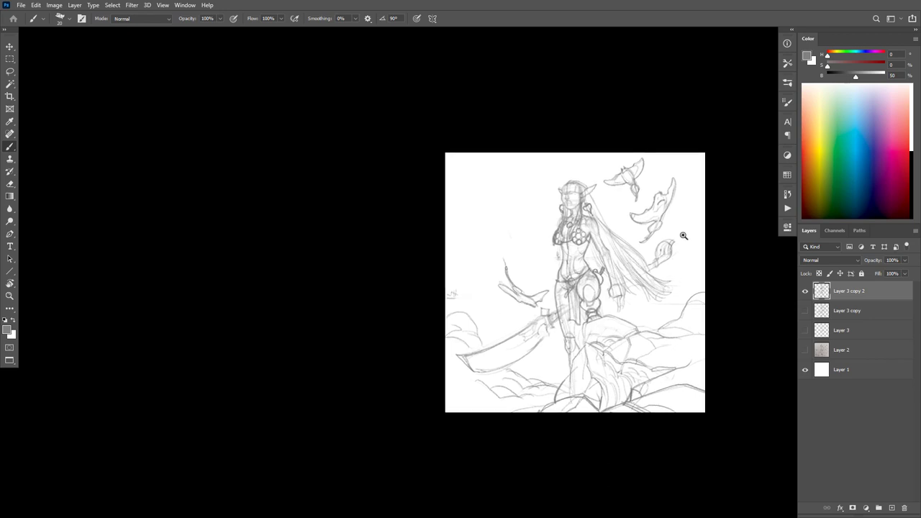
{"action": "mouse_move", "coordinate": [508, 150]}
{"action": "left_mouse_down"}
{"action": "mouse_move", "coordinate": [560, 232]}
{"action": "mouse_move", "coordinate": [546, 219]}
{"action": "left_mouse_up"}
{"action": "left_click_drag", "start_coordinate": [515, 192], "coordinate": [618, 288]}
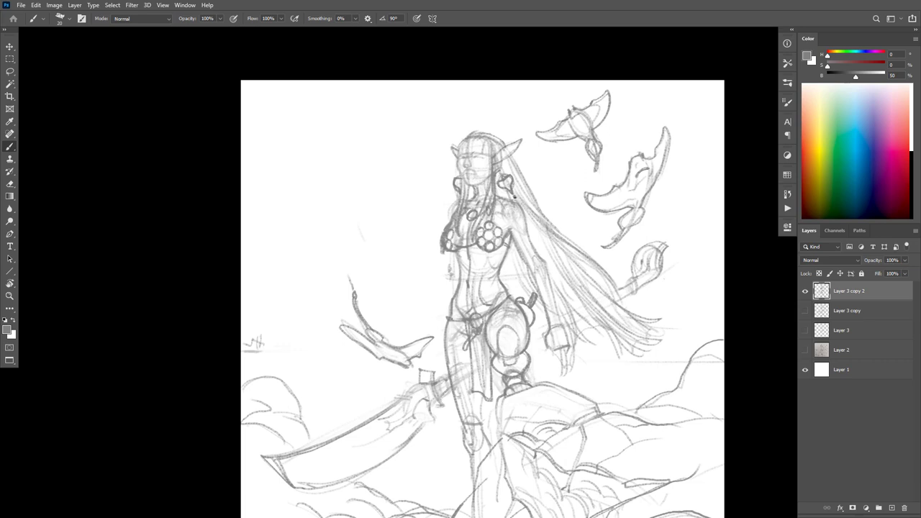
{"action": "left_click_drag", "start_coordinate": [513, 196], "coordinate": [621, 307]}
{"action": "left_click_drag", "start_coordinate": [551, 239], "coordinate": [617, 318]}
{"action": "left_click_drag", "start_coordinate": [562, 253], "coordinate": [641, 323]}
{"action": "left_click_drag", "start_coordinate": [541, 228], "coordinate": [580, 298]}
{"action": "mouse_move", "coordinate": [535, 232]}
{"action": "left_mouse_down"}
{"action": "mouse_move", "coordinate": [573, 285]}
{"action": "mouse_move", "coordinate": [532, 251]}
{"action": "mouse_move", "coordinate": [534, 280]}
{"action": "left_mouse_up"}
{"action": "left_click_drag", "start_coordinate": [516, 245], "coordinate": [542, 299]}
{"action": "left_click_drag", "start_coordinate": [545, 264], "coordinate": [556, 308]}
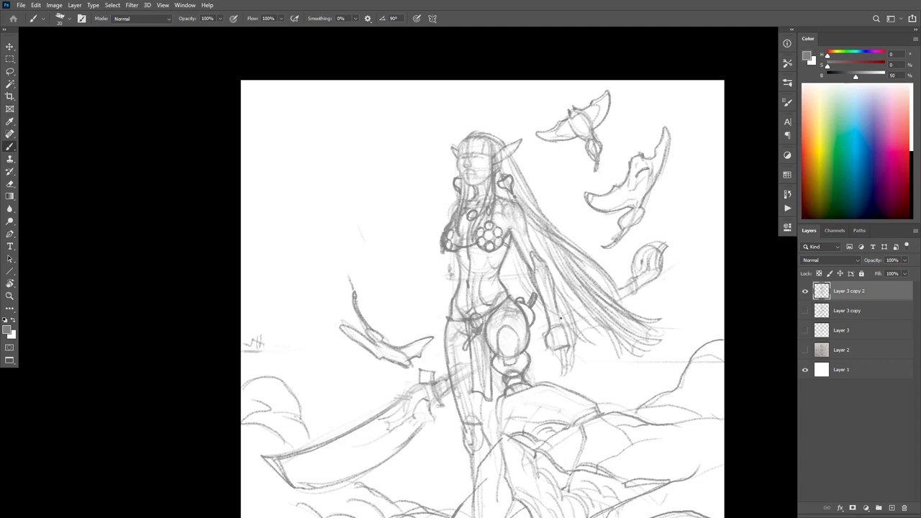
Step: Draw an armband around the upper part of the lowered arm
{"action": "mouse_move", "coordinate": [561, 266]}
{"action": "left_mouse_down"}
{"action": "mouse_move", "coordinate": [567, 286]}
{"action": "mouse_move", "coordinate": [593, 231]}
{"action": "mouse_move", "coordinate": [615, 216]}
{"action": "left_mouse_up"}
{"action": "key", "text": "ctrl+plus"}
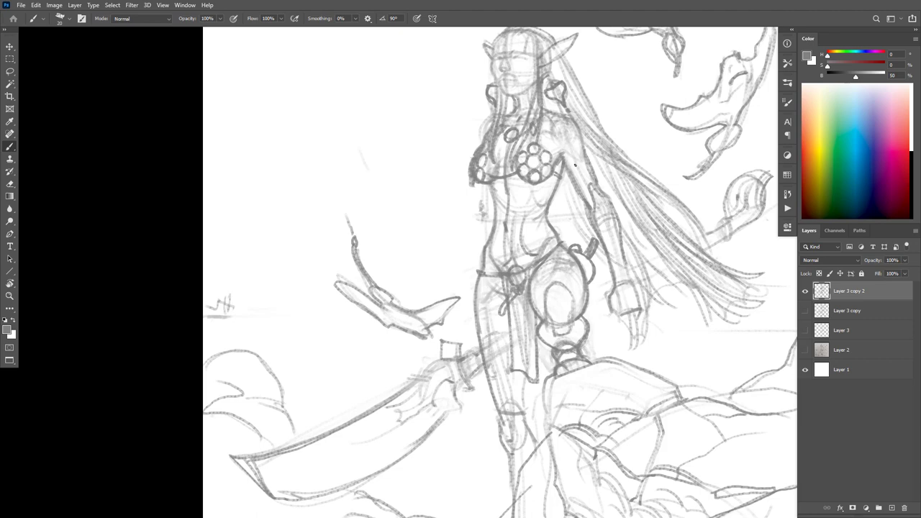
{"action": "mouse_move", "coordinate": [585, 162]}
{"action": "left_mouse_down"}
{"action": "mouse_move", "coordinate": [573, 170]}
{"action": "mouse_move", "coordinate": [586, 164]}
{"action": "left_mouse_up"}
{"action": "left_click_drag", "start_coordinate": [691, 286], "coordinate": [708, 282]}
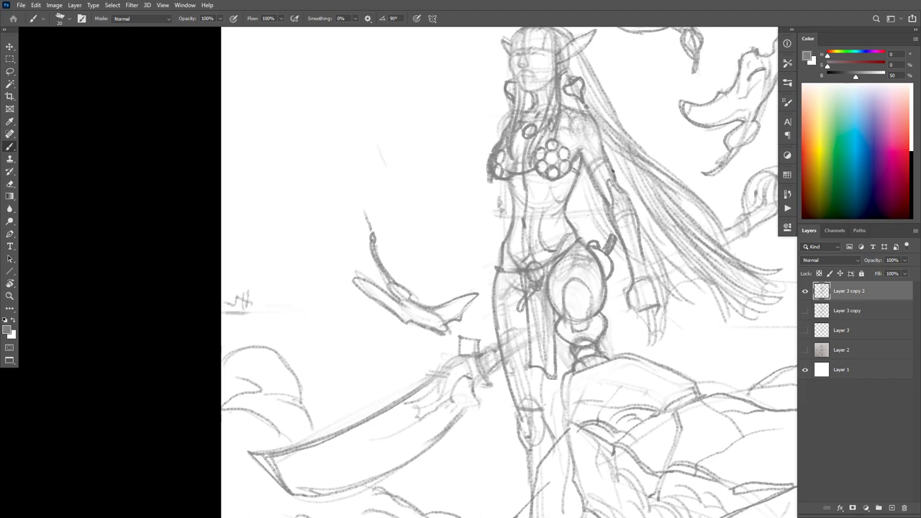
Step: Finish the upper armband and darken the far shoulder and the side of the torso with contour strokes
{"action": "mouse_move", "coordinate": [597, 173]}
{"action": "left_mouse_down"}
{"action": "mouse_move", "coordinate": [610, 168]}
{"action": "mouse_move", "coordinate": [597, 177]}
{"action": "mouse_move", "coordinate": [598, 159]}
{"action": "left_mouse_up"}
{"action": "mouse_move", "coordinate": [506, 114]}
{"action": "left_mouse_down"}
{"action": "mouse_move", "coordinate": [498, 135]}
{"action": "mouse_move", "coordinate": [515, 106]}
{"action": "left_mouse_up"}
{"action": "left_click_drag", "start_coordinate": [500, 153], "coordinate": [509, 229]}
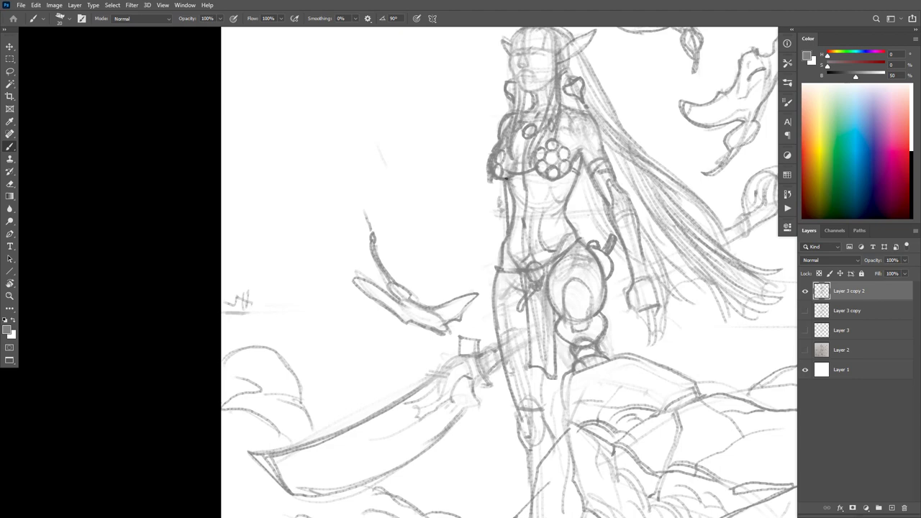
Step: Lighten the wrist cuff lines of the lowered hand with the eraser
{"action": "key", "text": "Tab"}
{"action": "key", "text": "Tab"}
{"action": "scroll", "coordinate": [653, 308], "scroll_direction": "down", "scroll_amount": 4}
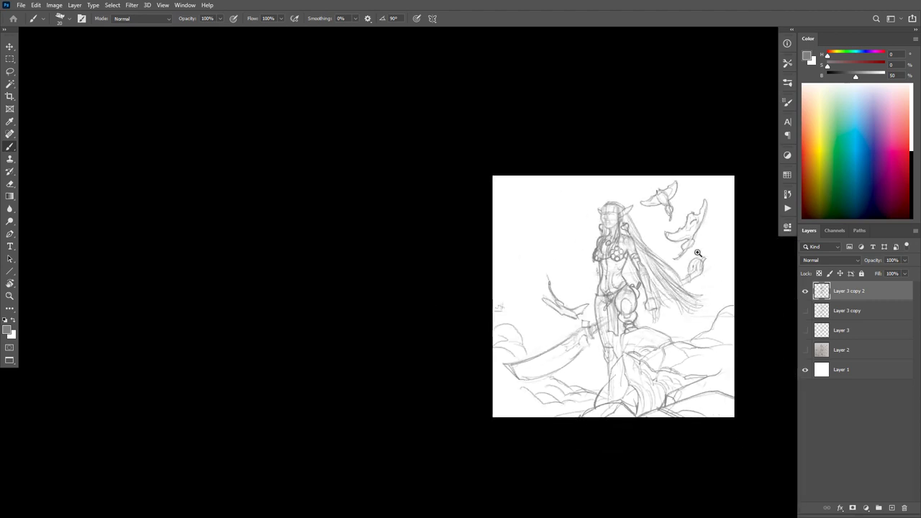
{"action": "scroll", "coordinate": [608, 264], "scroll_direction": "up", "scroll_amount": 4}
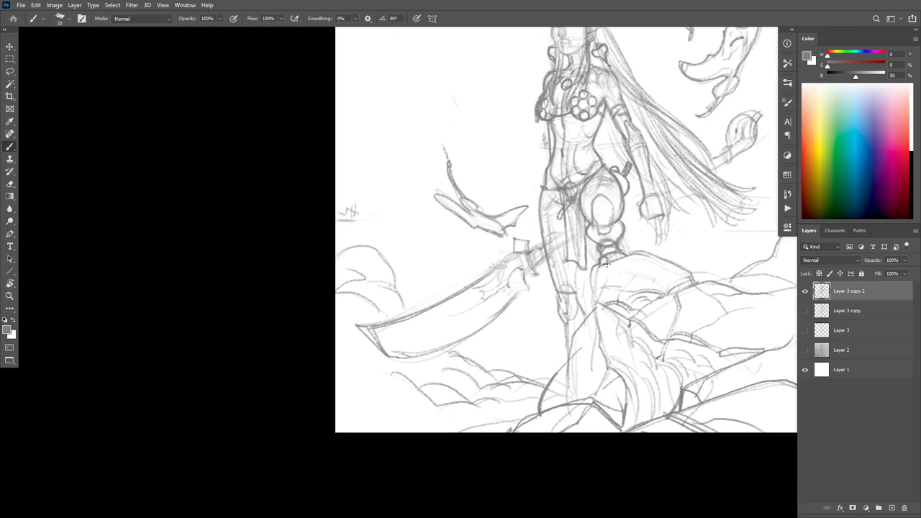
{"action": "mouse_move", "coordinate": [603, 264]}
{"action": "left_mouse_down"}
{"action": "mouse_move", "coordinate": [592, 306]}
{"action": "mouse_move", "coordinate": [609, 344]}
{"action": "left_mouse_up"}
{"action": "scroll", "coordinate": [680, 325], "scroll_direction": "down", "scroll_amount": 2}
{"action": "scroll", "coordinate": [679, 317], "scroll_direction": "up", "scroll_amount": 3}
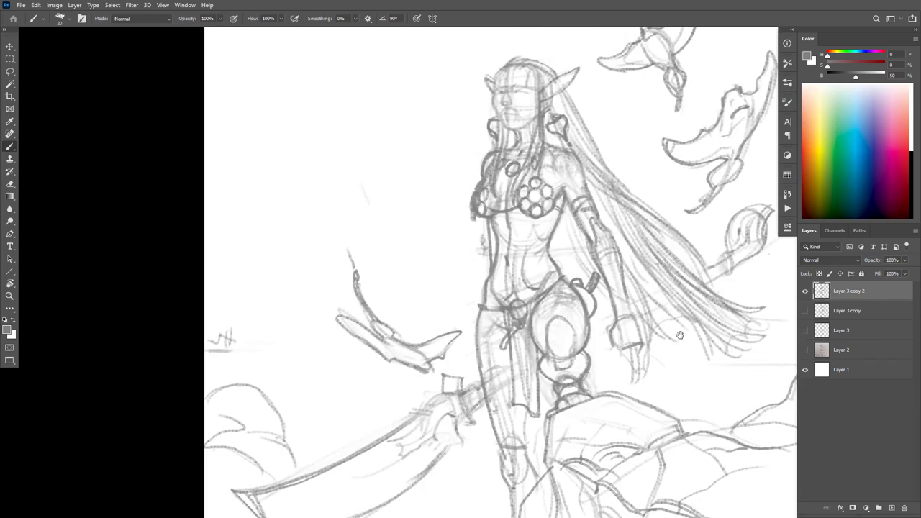
{"action": "left_click_drag", "start_coordinate": [679, 335], "coordinate": [674, 316]}
{"action": "key", "text": "e"}
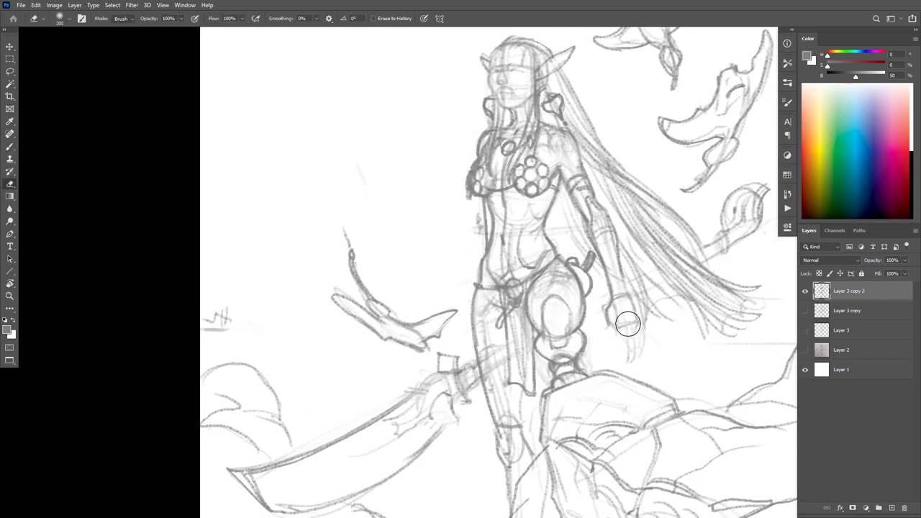
{"action": "key", "text": "b"}
{"action": "left_click_drag", "start_coordinate": [656, 316], "coordinate": [657, 282]}
{"action": "left_click_drag", "start_coordinate": [456, 319], "coordinate": [429, 394]}
{"action": "key", "text": "ctrl+z"}
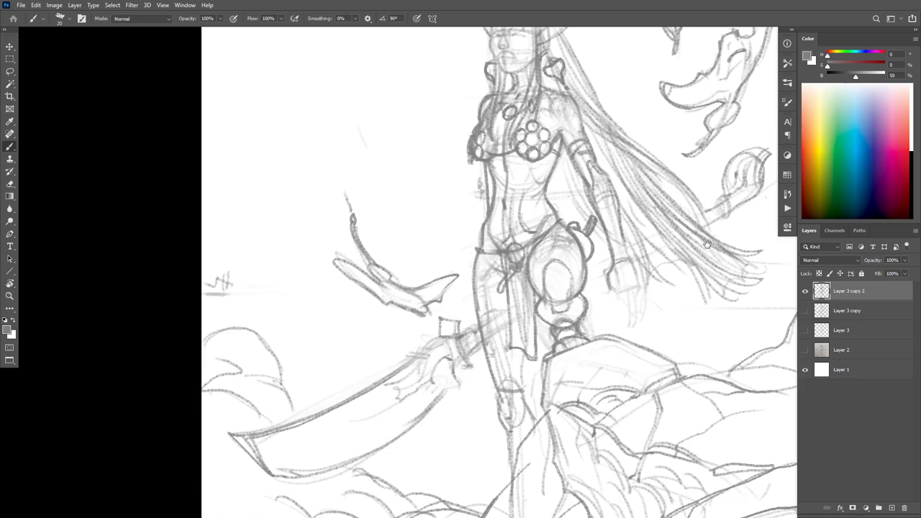
Step: Redraw the floating shape beside the hair tips as a leaf form with a stem and inner contour lines
{"action": "left_click_drag", "start_coordinate": [709, 243], "coordinate": [602, 311]}
{"action": "key", "text": "e"}
{"action": "key", "text": "b"}
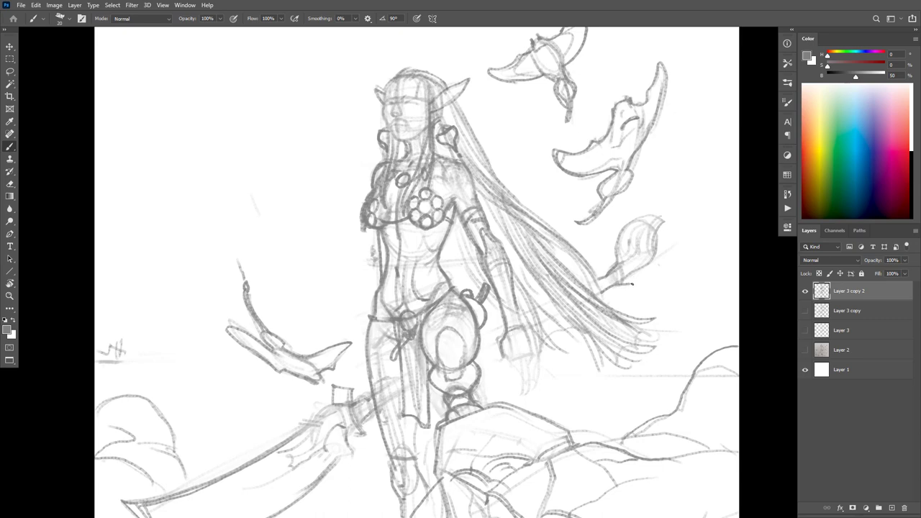
{"action": "mouse_move", "coordinate": [631, 284]}
{"action": "left_mouse_down"}
{"action": "mouse_move", "coordinate": [646, 261]}
{"action": "mouse_move", "coordinate": [636, 280]}
{"action": "mouse_move", "coordinate": [670, 220]}
{"action": "mouse_move", "coordinate": [661, 214]}
{"action": "mouse_move", "coordinate": [637, 218]}
{"action": "mouse_move", "coordinate": [617, 258]}
{"action": "left_mouse_up"}
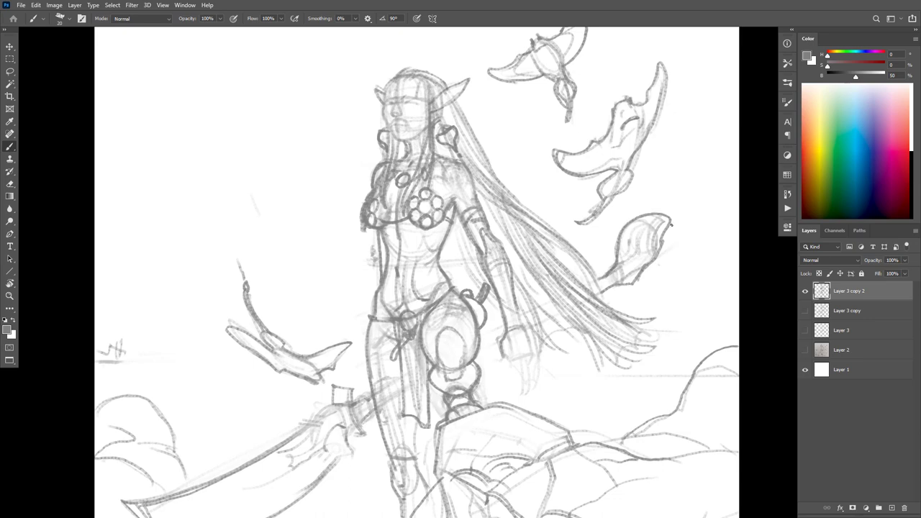
{"action": "mouse_move", "coordinate": [662, 230]}
{"action": "left_mouse_down"}
{"action": "mouse_move", "coordinate": [634, 283]}
{"action": "mouse_move", "coordinate": [602, 287]}
{"action": "left_mouse_up"}
{"action": "mouse_move", "coordinate": [640, 218]}
{"action": "left_mouse_down"}
{"action": "mouse_move", "coordinate": [626, 232]}
{"action": "mouse_move", "coordinate": [620, 263]}
{"action": "left_mouse_up"}
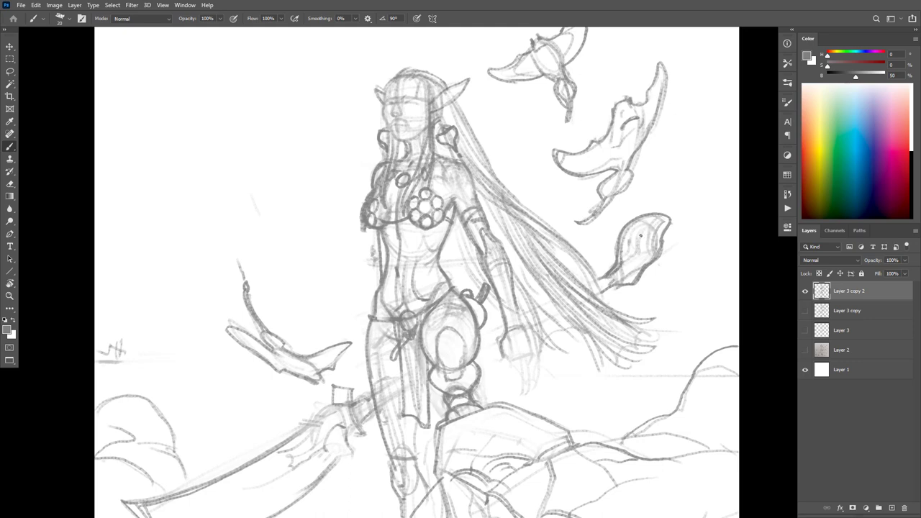
{"action": "left_click_drag", "start_coordinate": [643, 229], "coordinate": [633, 267]}
{"action": "left_click_drag", "start_coordinate": [642, 318], "coordinate": [671, 223]}
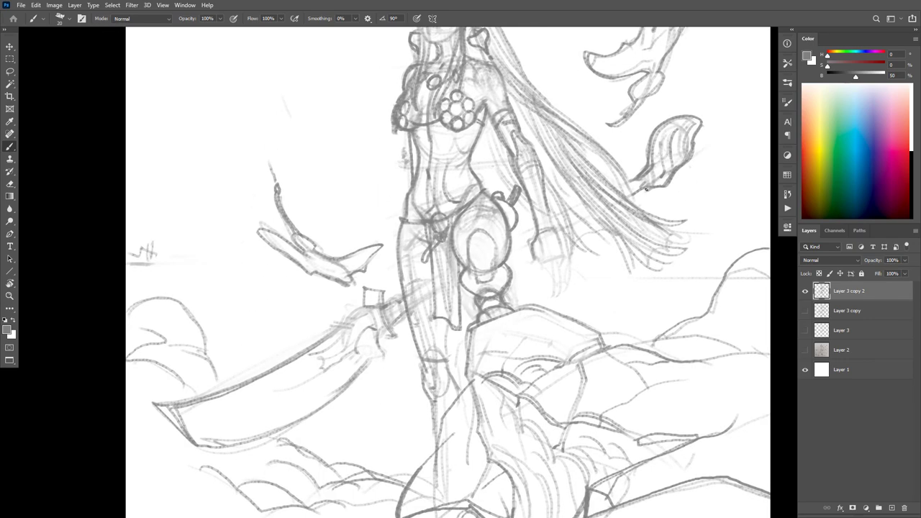
Step: Fade the sword's old guard and hilt lines beside the thigh with the eraser
{"action": "left_click_drag", "start_coordinate": [475, 289], "coordinate": [535, 263]}
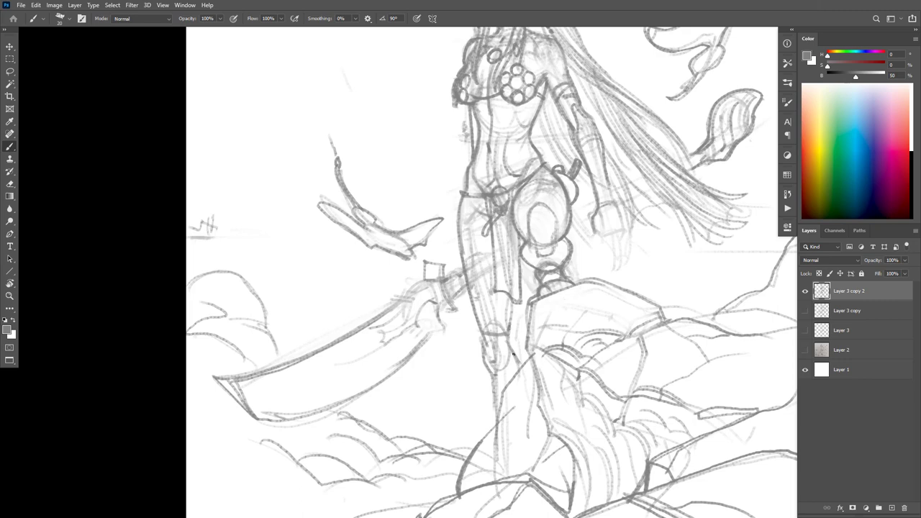
{"action": "mouse_move", "coordinate": [644, 290]}
{"action": "left_mouse_down"}
{"action": "mouse_move", "coordinate": [629, 352]}
{"action": "mouse_move", "coordinate": [689, 289]}
{"action": "left_mouse_up"}
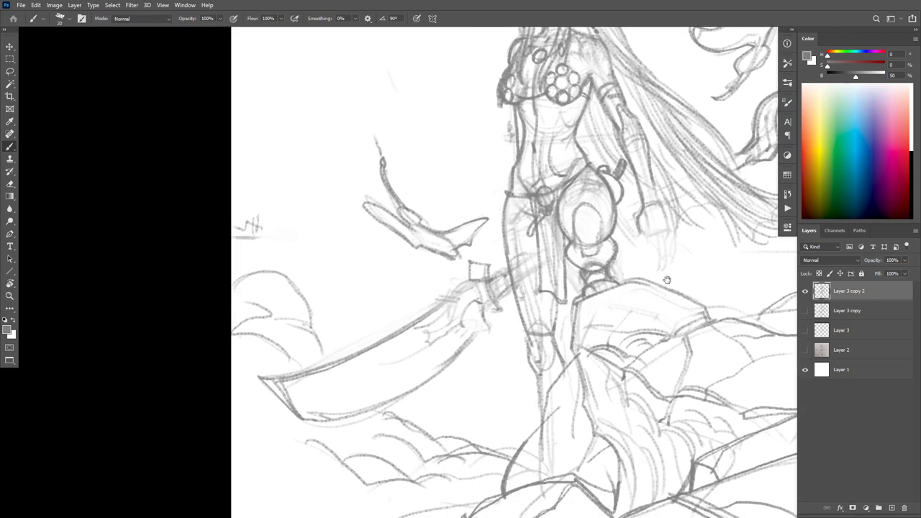
{"action": "key", "text": "e"}
{"action": "left_click_drag", "start_coordinate": [488, 272], "coordinate": [466, 271]}
{"action": "key", "text": "b"}
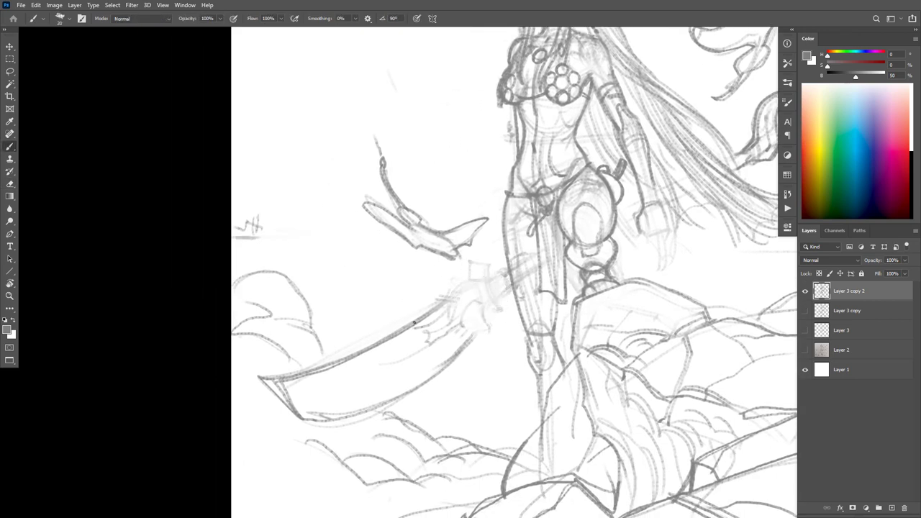
Step: Redraw the sword's spine as a curve rising to the grip, with parallel lines along its inner side
{"action": "mouse_move", "coordinate": [414, 322]}
{"action": "left_mouse_down"}
{"action": "mouse_move", "coordinate": [476, 280]}
{"action": "mouse_move", "coordinate": [470, 274]}
{"action": "mouse_move", "coordinate": [409, 333]}
{"action": "left_mouse_up"}
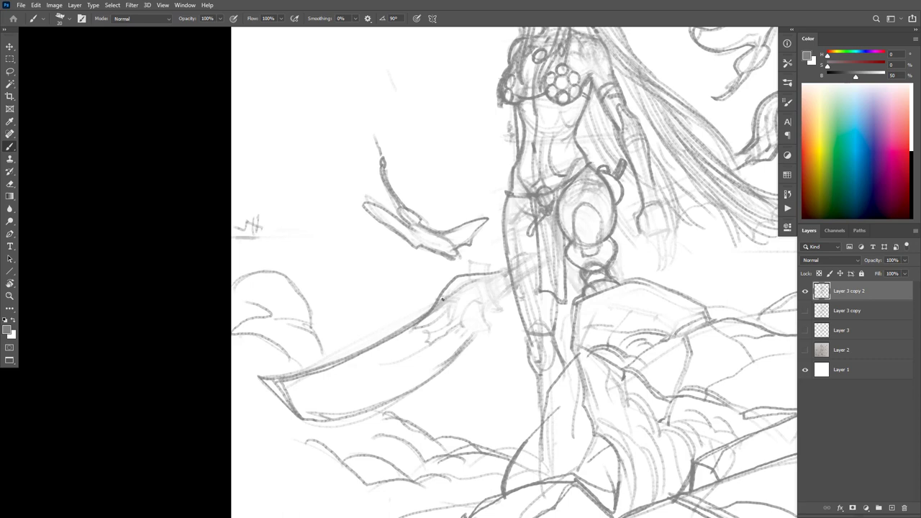
{"action": "mouse_move", "coordinate": [466, 276]}
{"action": "left_mouse_down"}
{"action": "mouse_move", "coordinate": [436, 315]}
{"action": "mouse_move", "coordinate": [449, 280]}
{"action": "mouse_move", "coordinate": [418, 319]}
{"action": "mouse_move", "coordinate": [460, 280]}
{"action": "mouse_move", "coordinate": [409, 339]}
{"action": "mouse_move", "coordinate": [429, 333]}
{"action": "mouse_move", "coordinate": [439, 307]}
{"action": "mouse_move", "coordinate": [427, 338]}
{"action": "mouse_move", "coordinate": [428, 322]}
{"action": "mouse_move", "coordinate": [397, 361]}
{"action": "mouse_move", "coordinate": [434, 348]}
{"action": "mouse_move", "coordinate": [504, 285]}
{"action": "mouse_move", "coordinate": [447, 328]}
{"action": "mouse_move", "coordinate": [477, 282]}
{"action": "mouse_move", "coordinate": [439, 331]}
{"action": "mouse_move", "coordinate": [425, 324]}
{"action": "mouse_move", "coordinate": [432, 310]}
{"action": "mouse_move", "coordinate": [378, 351]}
{"action": "mouse_move", "coordinate": [279, 386]}
{"action": "left_mouse_up"}
{"action": "key", "text": "e"}
{"action": "key", "text": "b"}
{"action": "left_click_drag", "start_coordinate": [390, 344], "coordinate": [435, 312]}
{"action": "key", "text": "ctrl+space"}
{"action": "mouse_move", "coordinate": [588, 278]}
{"action": "left_mouse_down"}
{"action": "mouse_move", "coordinate": [604, 310]}
{"action": "mouse_move", "coordinate": [552, 302]}
{"action": "left_mouse_up"}
{"action": "scroll", "coordinate": [552, 302], "scroll_direction": "up", "scroll_amount": 6}
Step: Erase the pointed blade tip and redraw it as a slanted edge, adding a hooked notch where the cutting edge meets the hilt
{"action": "key", "text": "e"}
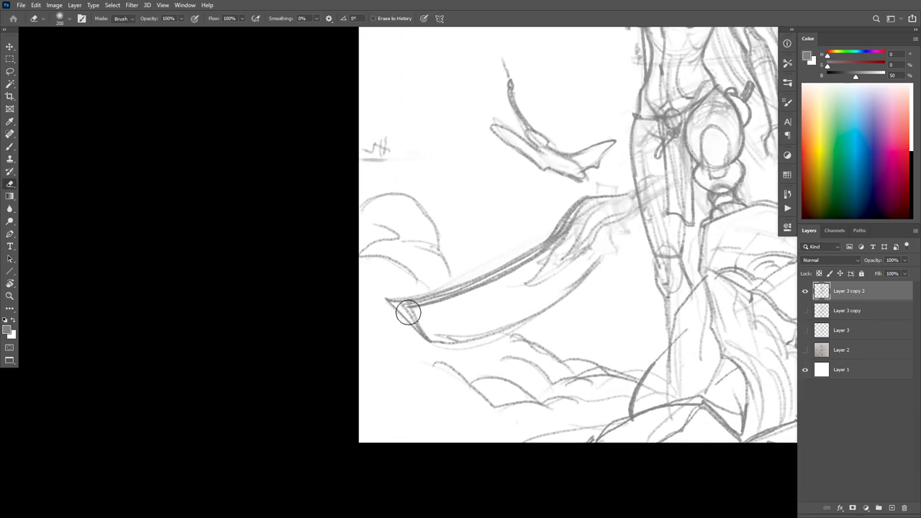
{"action": "key", "text": "b"}
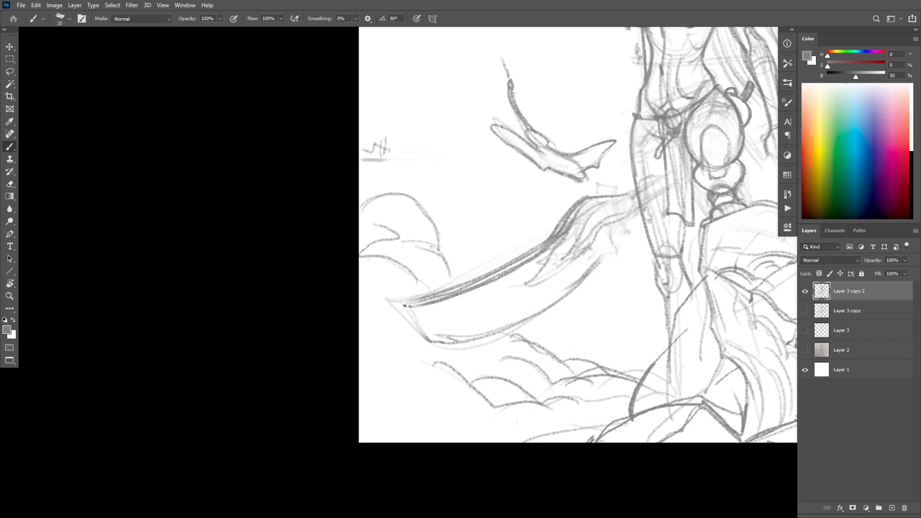
{"action": "mouse_move", "coordinate": [400, 306]}
{"action": "left_mouse_down"}
{"action": "mouse_move", "coordinate": [436, 349]}
{"action": "mouse_move", "coordinate": [402, 307]}
{"action": "mouse_move", "coordinate": [441, 350]}
{"action": "mouse_move", "coordinate": [440, 341]}
{"action": "mouse_move", "coordinate": [471, 346]}
{"action": "mouse_move", "coordinate": [438, 349]}
{"action": "mouse_move", "coordinate": [479, 342]}
{"action": "mouse_move", "coordinate": [533, 320]}
{"action": "mouse_move", "coordinate": [612, 264]}
{"action": "left_mouse_up"}
{"action": "key", "text": "ctrl+z"}
{"action": "mouse_move", "coordinate": [439, 342]}
{"action": "left_mouse_down"}
{"action": "mouse_move", "coordinate": [535, 311]}
{"action": "mouse_move", "coordinate": [604, 252]}
{"action": "mouse_move", "coordinate": [598, 229]}
{"action": "mouse_move", "coordinate": [600, 257]}
{"action": "mouse_move", "coordinate": [613, 249]}
{"action": "mouse_move", "coordinate": [597, 252]}
{"action": "mouse_move", "coordinate": [595, 235]}
{"action": "mouse_move", "coordinate": [636, 213]}
{"action": "mouse_move", "coordinate": [610, 226]}
{"action": "mouse_move", "coordinate": [623, 227]}
{"action": "mouse_move", "coordinate": [621, 234]}
{"action": "mouse_move", "coordinate": [637, 212]}
{"action": "mouse_move", "coordinate": [623, 237]}
{"action": "mouse_move", "coordinate": [609, 226]}
{"action": "mouse_move", "coordinate": [602, 259]}
{"action": "mouse_move", "coordinate": [578, 283]}
{"action": "left_mouse_up"}
{"action": "key", "text": "ctrl+z"}
{"action": "left_click", "coordinate": [566, 327], "text": "alt"}
{"action": "left_click", "coordinate": [566, 328], "text": "alt"}
{"action": "left_click_drag", "start_coordinate": [620, 325], "coordinate": [649, 318]}
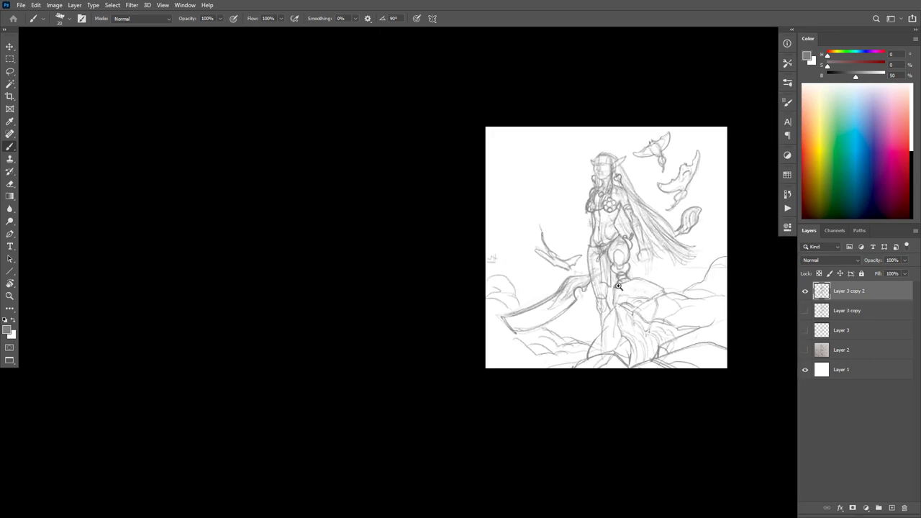
{"action": "mouse_move", "coordinate": [618, 287]}
{"action": "left_mouse_down"}
{"action": "mouse_move", "coordinate": [554, 268]}
{"action": "mouse_move", "coordinate": [663, 203]}
{"action": "left_mouse_up"}
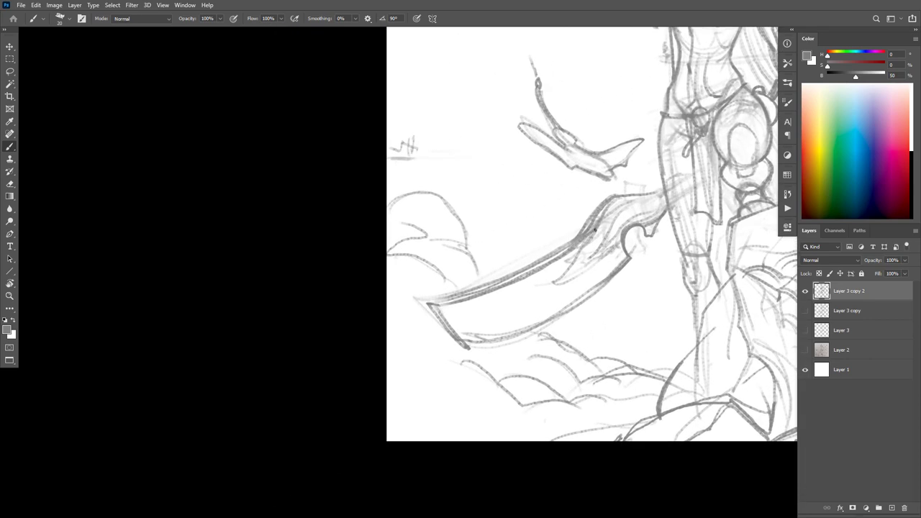
Step: Fade the doubled spine lines of the sword and redraw the spine as one clean curve
{"action": "key", "text": "e"}
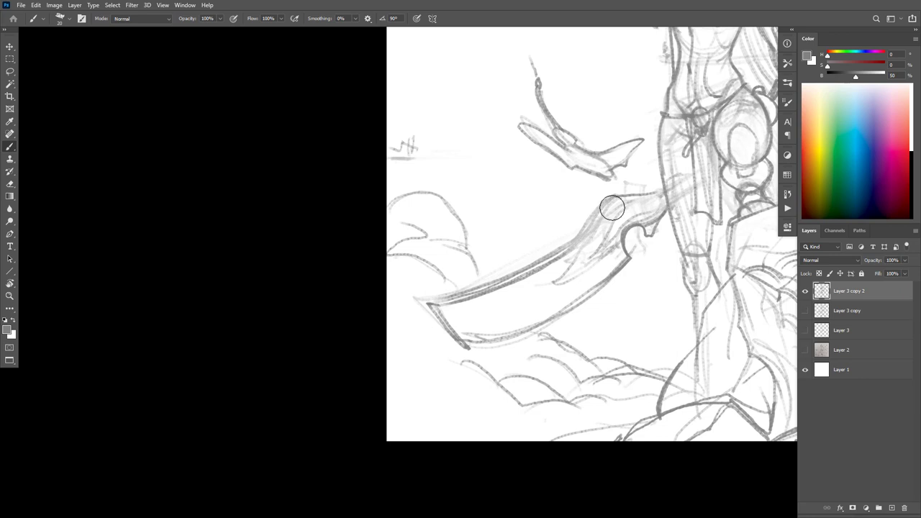
{"action": "mouse_move", "coordinate": [611, 207]}
{"action": "left_mouse_down"}
{"action": "mouse_move", "coordinate": [569, 257]}
{"action": "mouse_move", "coordinate": [491, 289]}
{"action": "mouse_move", "coordinate": [431, 298]}
{"action": "left_mouse_up"}
{"action": "key", "text": "b"}
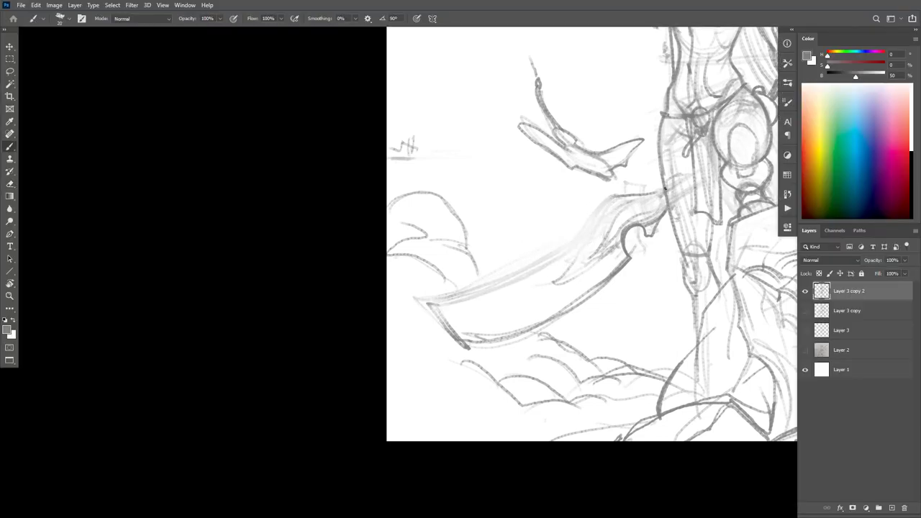
{"action": "left_click_drag", "start_coordinate": [648, 194], "coordinate": [585, 212]}
{"action": "key", "text": "ctrl+z"}
{"action": "mouse_move", "coordinate": [640, 194]}
{"action": "left_mouse_down"}
{"action": "mouse_move", "coordinate": [607, 202]}
{"action": "mouse_move", "coordinate": [542, 262]}
{"action": "mouse_move", "coordinate": [426, 302]}
{"action": "left_mouse_up"}
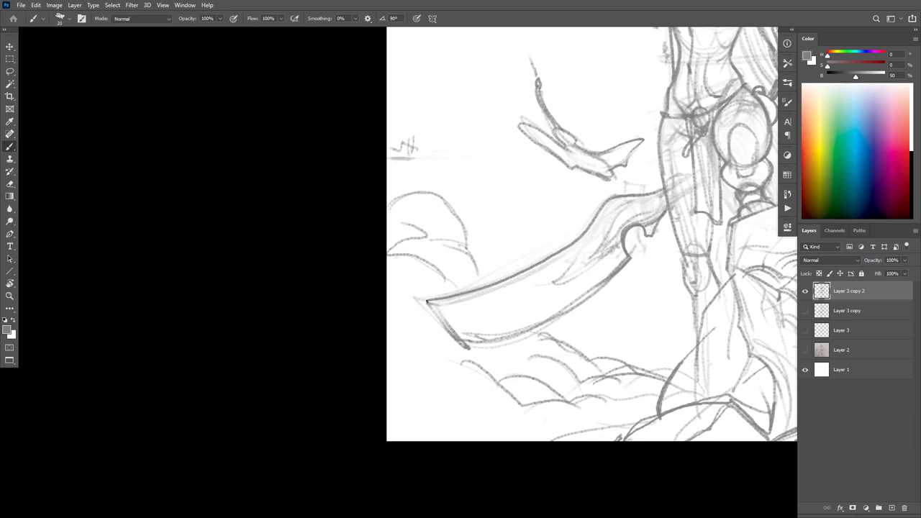
Step: Clean up the slanted blade tip and redraw the sword's lower cutting edge
{"action": "key", "text": "Tab"}
{"action": "key", "text": "Tab"}
{"action": "mouse_move", "coordinate": [567, 251]}
{"action": "left_mouse_down"}
{"action": "mouse_move", "coordinate": [490, 290]}
{"action": "mouse_move", "coordinate": [433, 303]}
{"action": "mouse_move", "coordinate": [468, 348]}
{"action": "left_mouse_up"}
{"action": "key", "text": "e"}
{"action": "key", "text": "b"}
{"action": "mouse_move", "coordinate": [426, 301]}
{"action": "left_mouse_down"}
{"action": "mouse_move", "coordinate": [466, 348]}
{"action": "mouse_move", "coordinate": [593, 292]}
{"action": "left_mouse_up"}
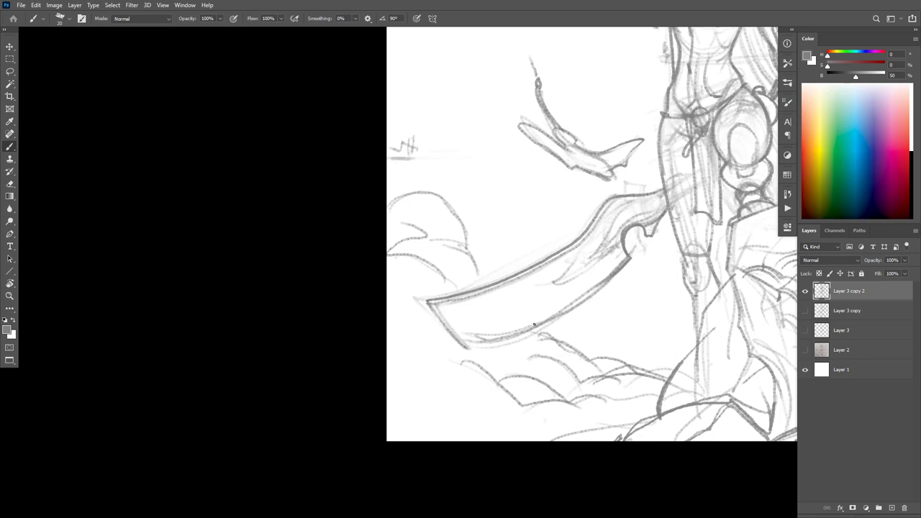
{"action": "mouse_move", "coordinate": [455, 343]}
{"action": "left_mouse_down"}
{"action": "mouse_move", "coordinate": [582, 302]}
{"action": "mouse_move", "coordinate": [616, 277]}
{"action": "mouse_move", "coordinate": [509, 384]}
{"action": "left_mouse_up"}
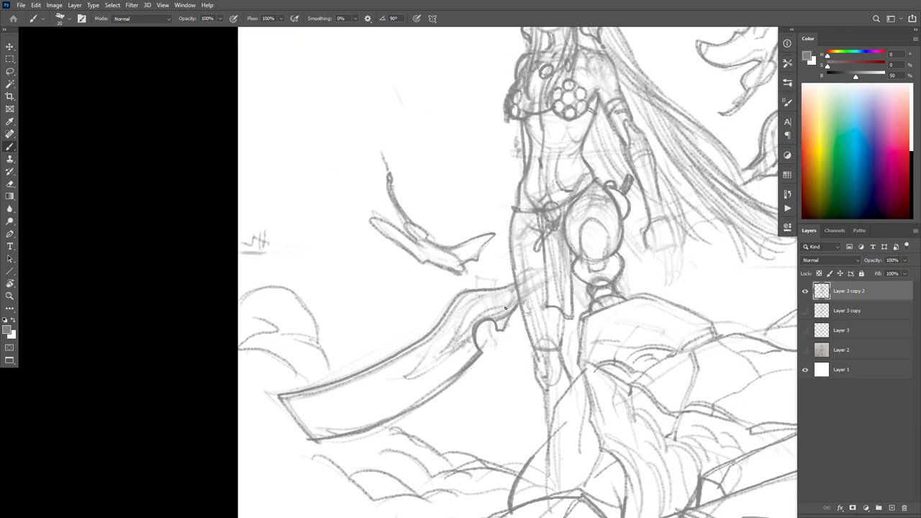
Step: Draw flowing bands along the sword's neck that end in a jagged point on the blade
{"action": "mouse_move", "coordinate": [510, 296]}
{"action": "left_mouse_down"}
{"action": "mouse_move", "coordinate": [469, 325]}
{"action": "mouse_move", "coordinate": [484, 307]}
{"action": "mouse_move", "coordinate": [453, 347]}
{"action": "left_mouse_up"}
{"action": "left_click_drag", "start_coordinate": [472, 312], "coordinate": [447, 364]}
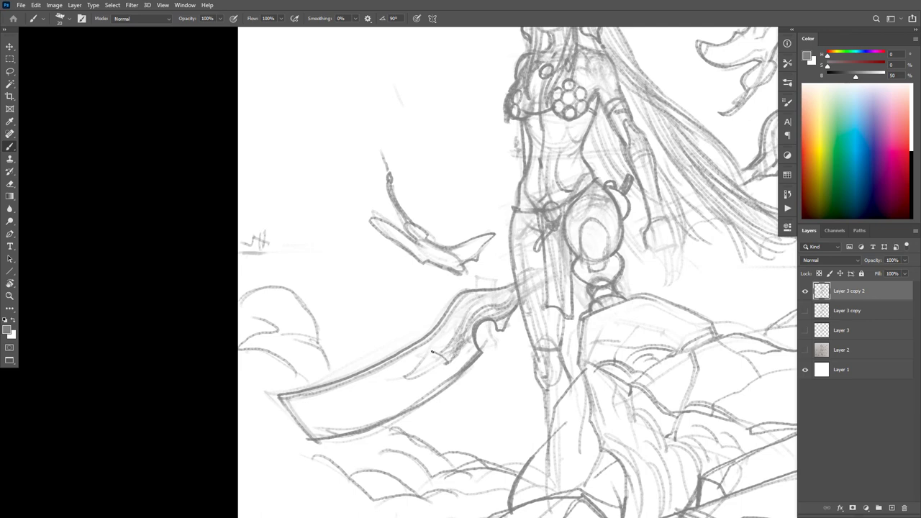
{"action": "left_click_drag", "start_coordinate": [474, 296], "coordinate": [424, 354]}
{"action": "left_click_drag", "start_coordinate": [453, 314], "coordinate": [434, 353]}
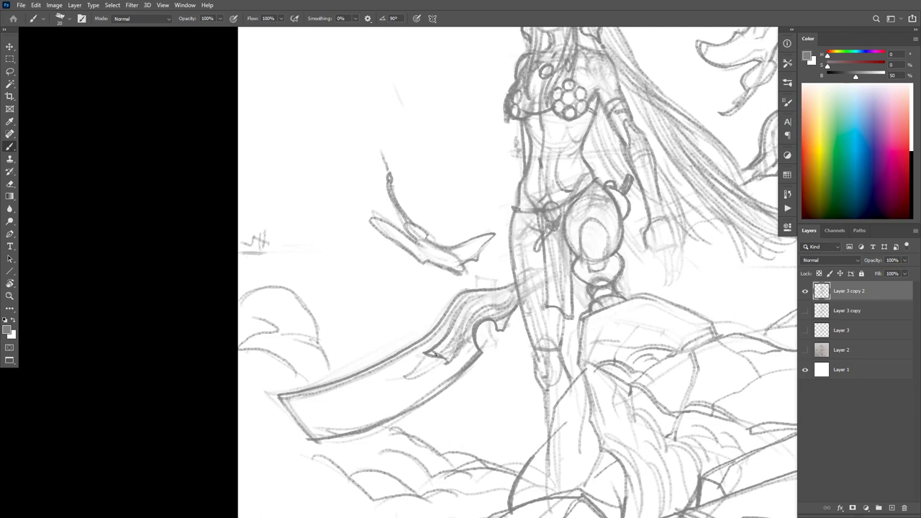
Step: Refine the notch near the sword's grip and add a wavy pattern line inside the blade
{"action": "left_click_drag", "start_coordinate": [502, 330], "coordinate": [524, 302]}
{"action": "mouse_move", "coordinate": [476, 333]}
{"action": "left_mouse_down"}
{"action": "mouse_move", "coordinate": [406, 382]}
{"action": "mouse_move", "coordinate": [376, 390]}
{"action": "mouse_move", "coordinate": [356, 376]}
{"action": "mouse_move", "coordinate": [328, 380]}
{"action": "left_mouse_up"}
{"action": "left_click_drag", "start_coordinate": [636, 341], "coordinate": [507, 427]}
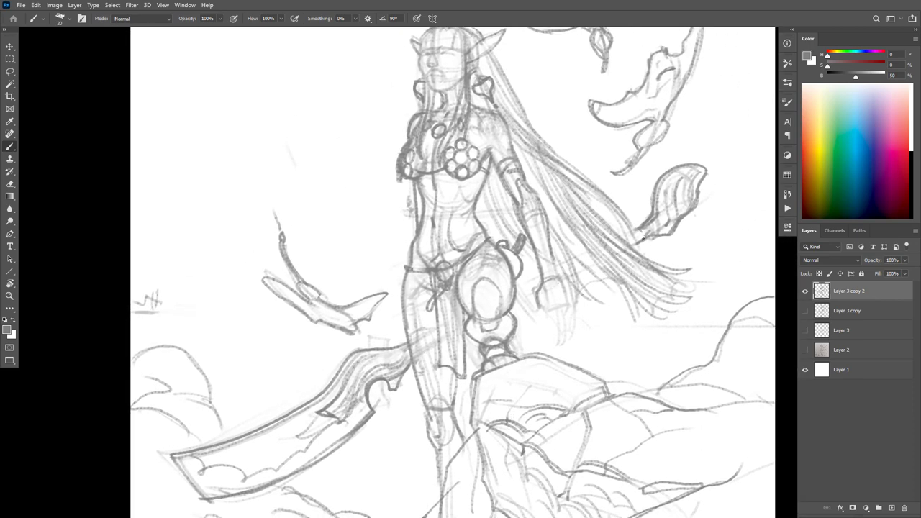
Step: Add small curled details at the base of the floating leaf shape
{"action": "left_click_drag", "start_coordinate": [643, 238], "coordinate": [646, 232]}
{"action": "left_click_drag", "start_coordinate": [687, 253], "coordinate": [679, 293]}
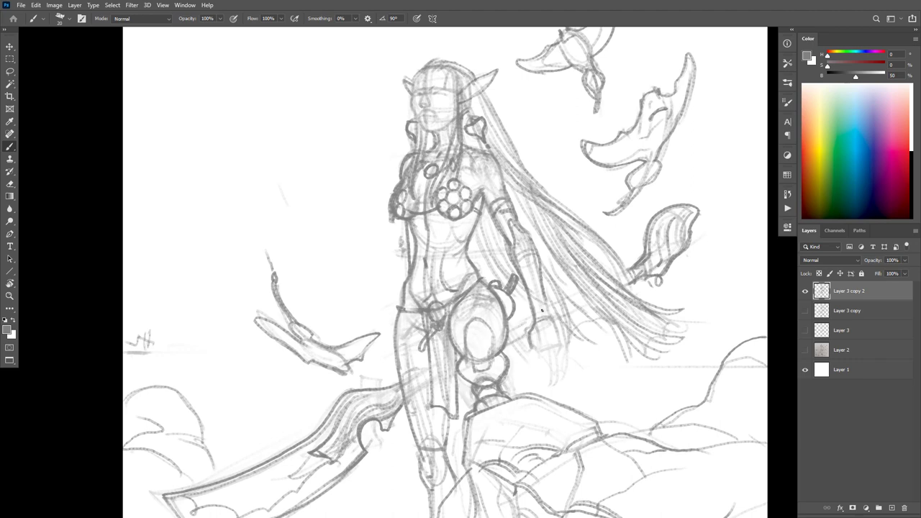
{"action": "scroll", "coordinate": [627, 233], "scroll_direction": "down", "scroll_amount": 4}
{"action": "left_click_drag", "start_coordinate": [681, 301], "coordinate": [679, 312]}
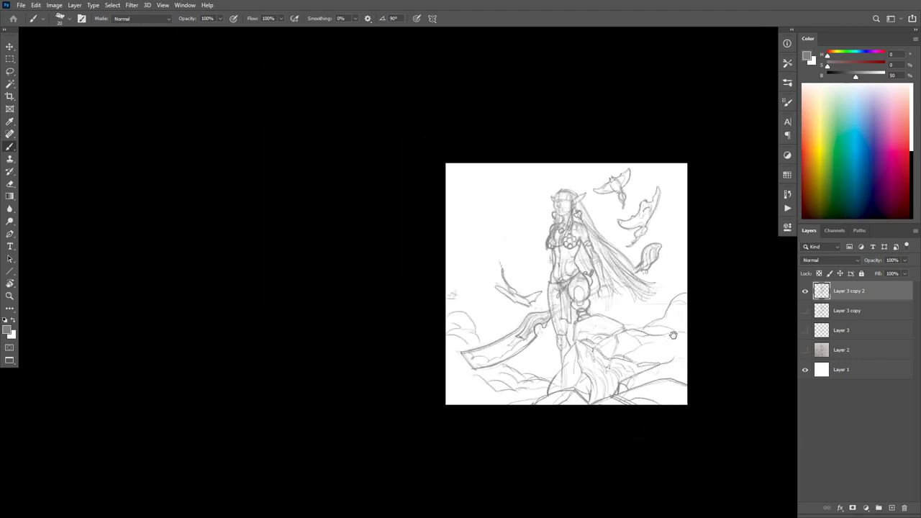
{"action": "scroll", "coordinate": [660, 309], "scroll_direction": "up", "scroll_amount": 4}
{"action": "left_click_drag", "start_coordinate": [667, 224], "coordinate": [702, 218]}
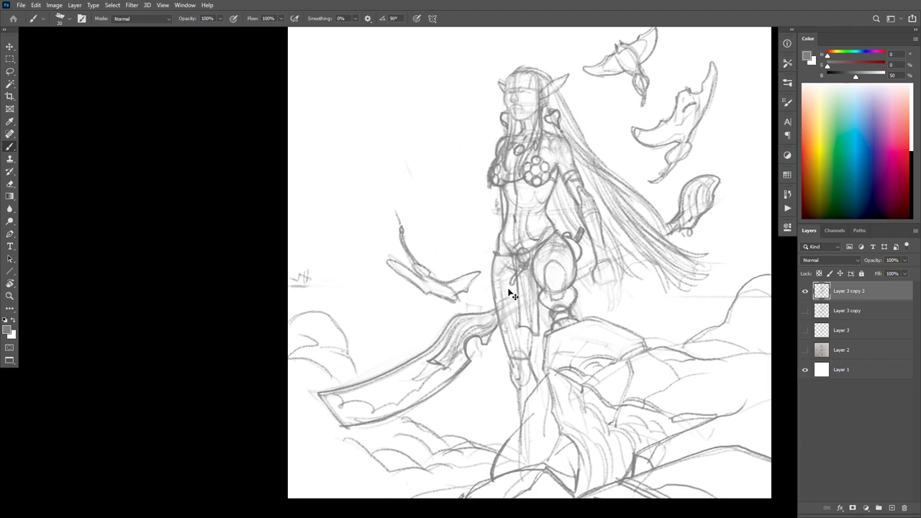
Step: Lasso the floating winged shape above the sword, move it up and away from the figure, and deselect it
{"action": "key", "text": "l"}
{"action": "mouse_move", "coordinate": [487, 286]}
{"action": "left_mouse_down"}
{"action": "mouse_move", "coordinate": [442, 313]}
{"action": "mouse_move", "coordinate": [366, 256]}
{"action": "mouse_move", "coordinate": [387, 200]}
{"action": "mouse_move", "coordinate": [459, 243]}
{"action": "mouse_move", "coordinate": [442, 261]}
{"action": "left_mouse_up"}
{"action": "key", "text": "ctrl+d"}
{"action": "left_click_drag", "start_coordinate": [726, 230], "coordinate": [690, 300]}
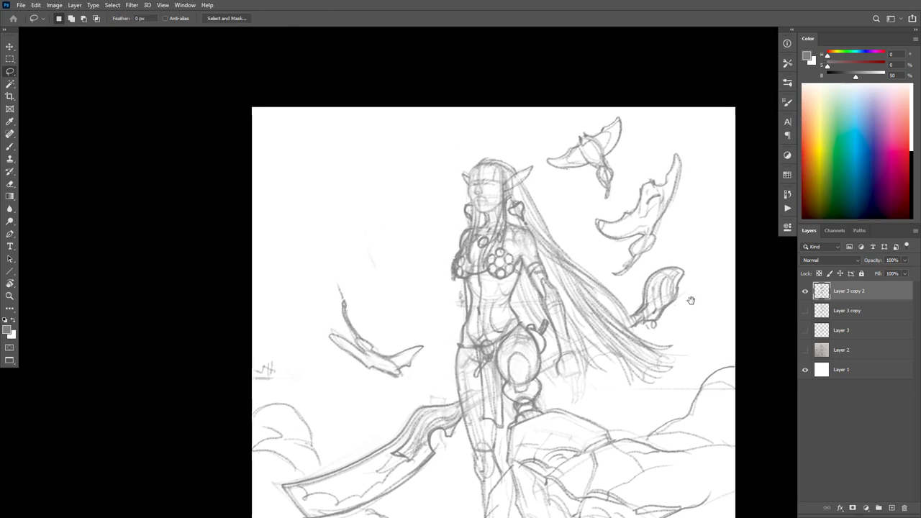
{"action": "left_click_drag", "start_coordinate": [675, 250], "coordinate": [666, 206]}
{"action": "left_click", "coordinate": [666, 210], "text": "alt"}
{"action": "left_click_drag", "start_coordinate": [684, 241], "coordinate": [677, 242]}
{"action": "left_click_drag", "start_coordinate": [677, 243], "coordinate": [672, 220]}
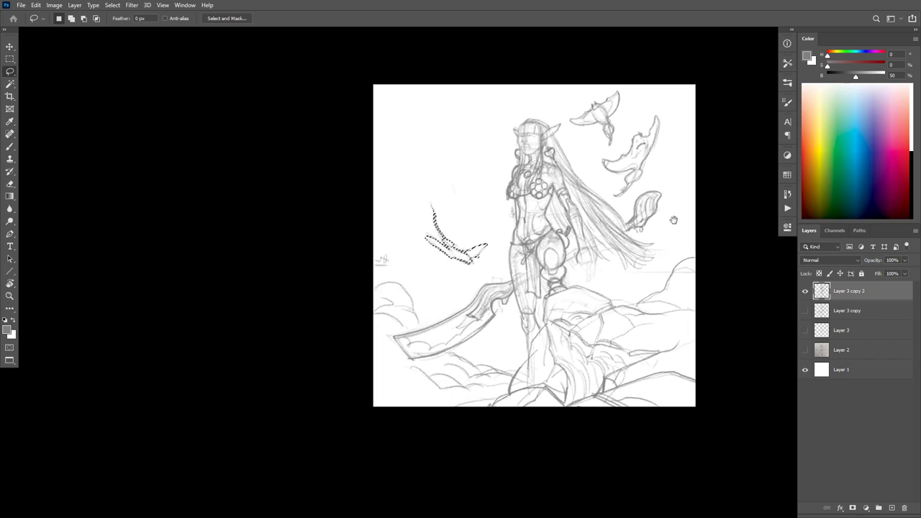
{"action": "key", "text": "ctrl+d"}
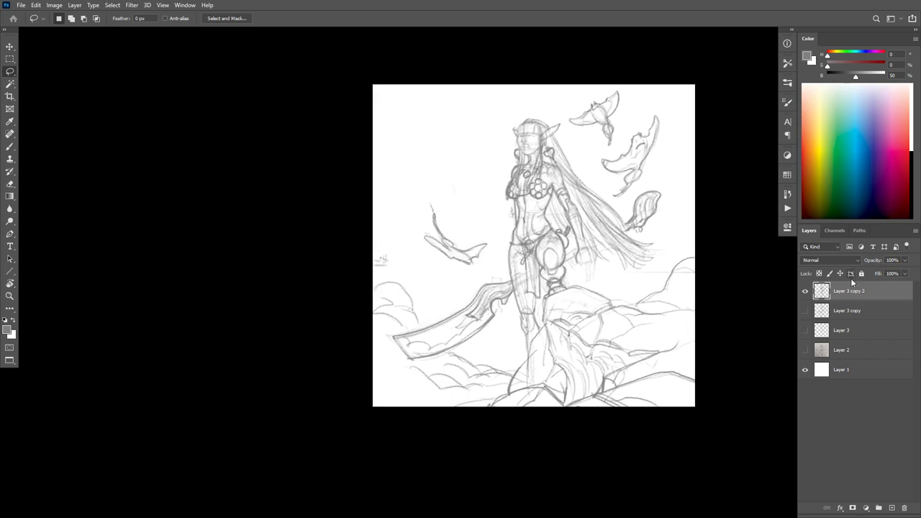
Step: Select the layers from Layer 3 copy 2 to Layer 2 and move the whole drawing slightly down
{"action": "key", "text": "v"}
{"action": "left_click", "coordinate": [846, 352], "text": "shift"}
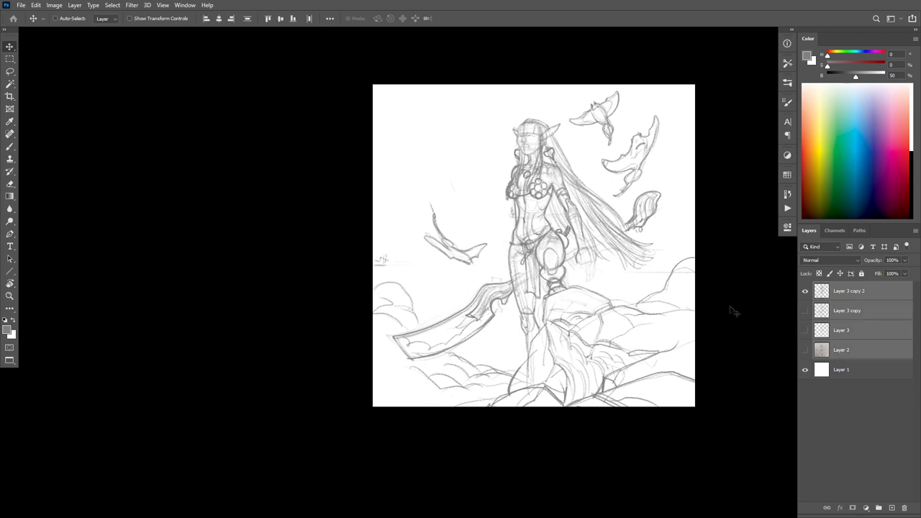
{"action": "left_click_drag", "start_coordinate": [639, 247], "coordinate": [638, 255]}
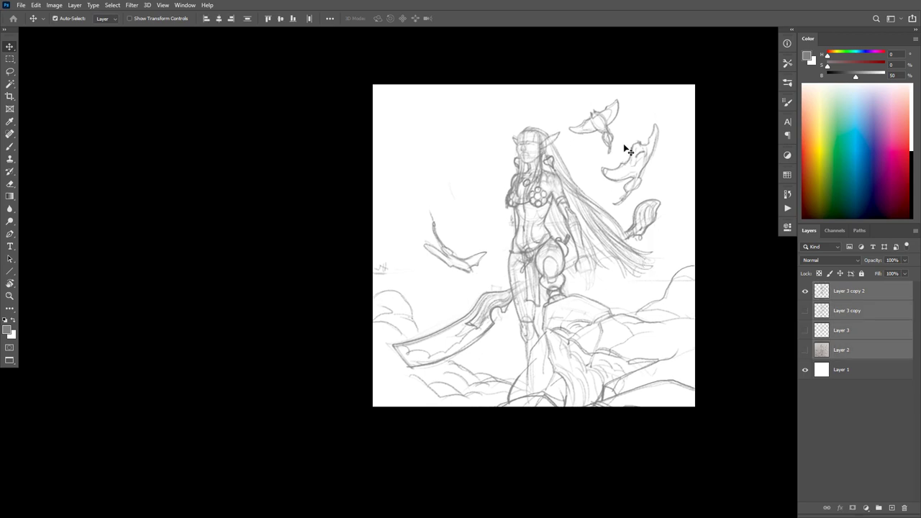
Step: On Layer 3 copy 2 alone, lasso the two upper floating shapes and shift them slightly apart
{"action": "key", "text": "l"}
{"action": "mouse_move", "coordinate": [622, 146]}
{"action": "left_mouse_down"}
{"action": "mouse_move", "coordinate": [600, 159]}
{"action": "mouse_move", "coordinate": [572, 142]}
{"action": "mouse_move", "coordinate": [613, 93]}
{"action": "mouse_move", "coordinate": [631, 110]}
{"action": "mouse_move", "coordinate": [604, 121]}
{"action": "left_mouse_up"}
{"action": "key", "text": "ctrl+z"}
{"action": "left_click", "coordinate": [851, 293]}
{"action": "mouse_move", "coordinate": [653, 182]}
{"action": "left_mouse_down"}
{"action": "mouse_move", "coordinate": [641, 199]}
{"action": "mouse_move", "coordinate": [612, 208]}
{"action": "mouse_move", "coordinate": [613, 160]}
{"action": "mouse_move", "coordinate": [673, 146]}
{"action": "mouse_move", "coordinate": [654, 179]}
{"action": "mouse_move", "coordinate": [658, 157]}
{"action": "left_mouse_up"}
{"action": "key", "text": "ctrl+d"}
{"action": "left_click", "coordinate": [631, 128], "text": "alt"}
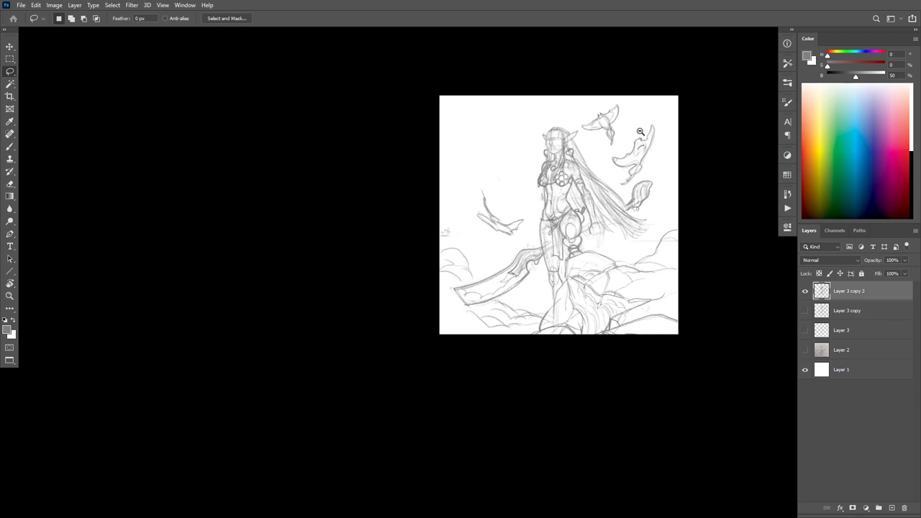
Step: Examine the balance of the whole composition, from the floating shapes to the figure, sword and rocks
{"action": "left_click", "coordinate": [639, 131], "text": "alt"}
{"action": "left_click", "coordinate": [637, 131], "text": "alt"}
{"action": "left_click", "coordinate": [650, 145], "text": "ctrl"}
{"action": "left_click", "coordinate": [646, 145], "text": "ctrl"}
{"action": "left_click", "coordinate": [655, 146], "text": "ctrl"}
{"action": "left_click_drag", "start_coordinate": [620, 240], "coordinate": [628, 270]}
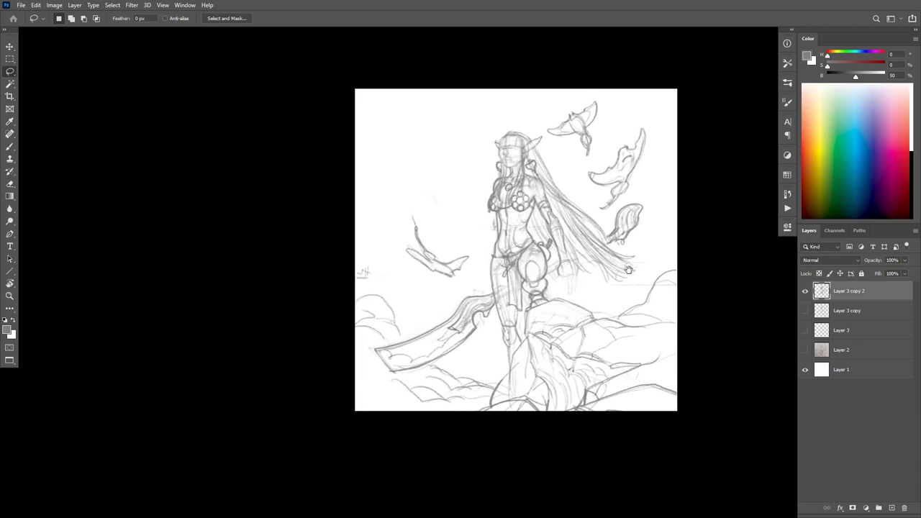
{"action": "left_click", "coordinate": [615, 226], "text": "ctrl"}
{"action": "mouse_move", "coordinate": [538, 265]}
{"action": "left_mouse_down"}
{"action": "mouse_move", "coordinate": [548, 322]}
{"action": "mouse_move", "coordinate": [540, 324]}
{"action": "left_mouse_up"}
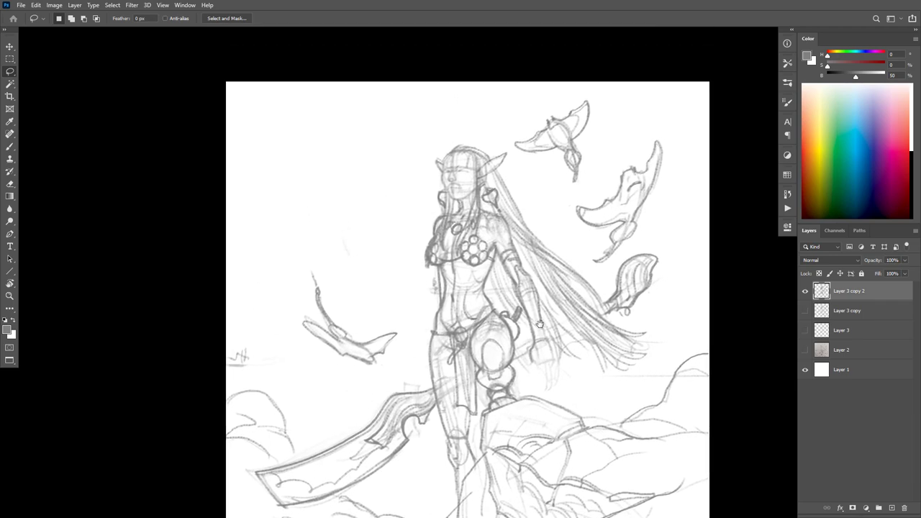
{"action": "mouse_move", "coordinate": [688, 294]}
{"action": "left_mouse_down"}
{"action": "mouse_move", "coordinate": [677, 211]}
{"action": "mouse_move", "coordinate": [676, 283]}
{"action": "left_mouse_up"}
Step: Sketch the fingers, thumb and wrist of the warrior's lowered hand beside the flowing hair
{"action": "key", "text": "b"}
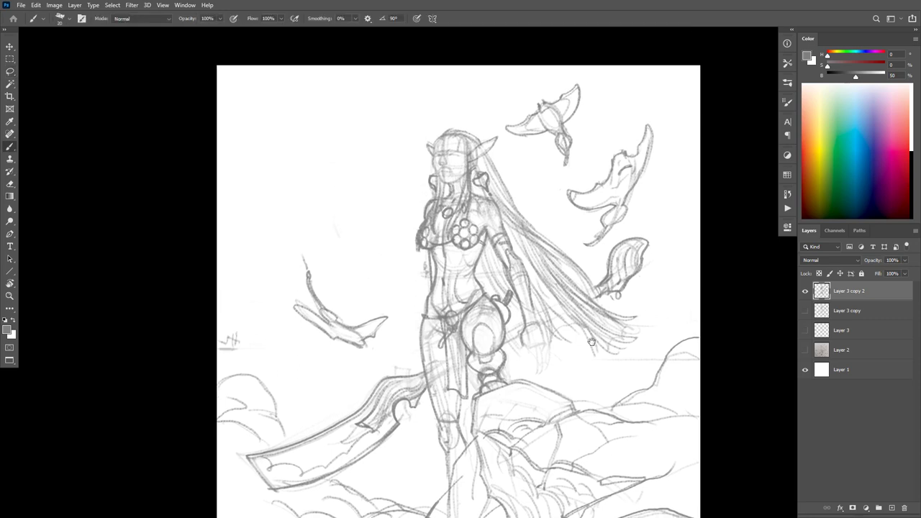
{"action": "left_click_drag", "start_coordinate": [591, 342], "coordinate": [645, 251]}
{"action": "left_click", "coordinate": [647, 246], "text": "ctrl"}
{"action": "mouse_move", "coordinate": [544, 244]}
{"action": "left_mouse_down"}
{"action": "mouse_move", "coordinate": [544, 259]}
{"action": "mouse_move", "coordinate": [545, 247]}
{"action": "left_mouse_up"}
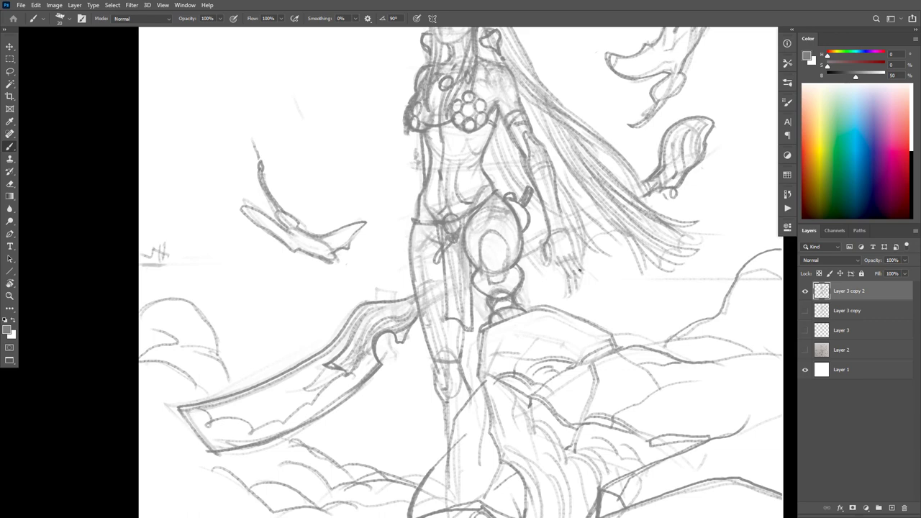
{"action": "left_click_drag", "start_coordinate": [583, 286], "coordinate": [582, 267]}
{"action": "left_click_drag", "start_coordinate": [559, 265], "coordinate": [568, 291]}
{"action": "mouse_move", "coordinate": [567, 277]}
{"action": "left_mouse_down"}
{"action": "mouse_move", "coordinate": [567, 289]}
{"action": "mouse_move", "coordinate": [575, 274]}
{"action": "left_mouse_up"}
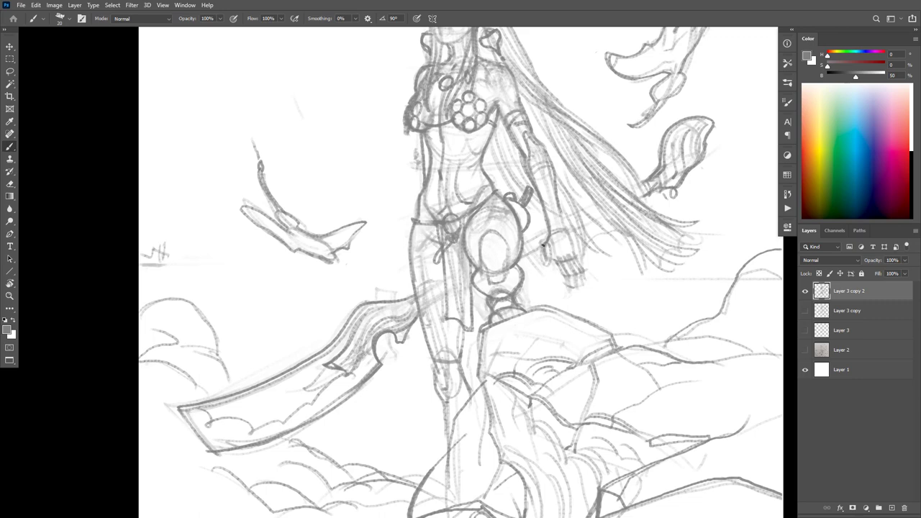
{"action": "mouse_move", "coordinate": [543, 246]}
{"action": "left_mouse_down"}
{"action": "mouse_move", "coordinate": [546, 273]}
{"action": "mouse_move", "coordinate": [549, 256]}
{"action": "left_mouse_up"}
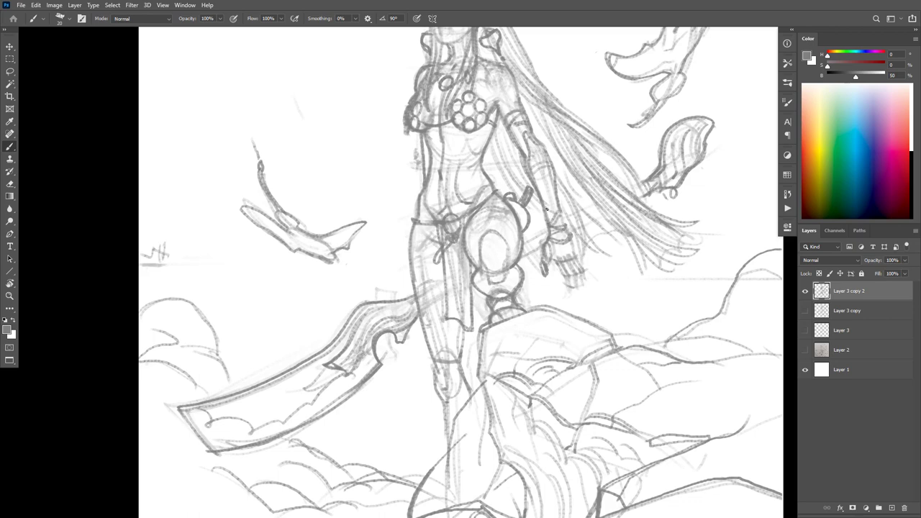
{"action": "left_click_drag", "start_coordinate": [553, 206], "coordinate": [557, 201]}
Step: Rework the fingertips of the lowered hand, erasing stray marks, redrawing the finger lines and undoing unwanted strokes
{"action": "scroll", "coordinate": [594, 327], "scroll_direction": "up", "scroll_amount": 3}
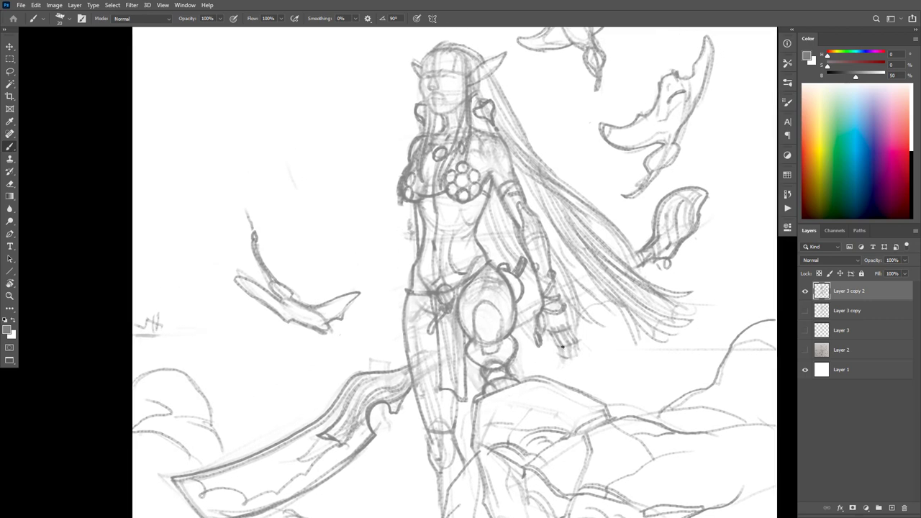
{"action": "left_click_drag", "start_coordinate": [563, 347], "coordinate": [568, 361]}
{"action": "key", "text": "ctrl+z"}
{"action": "key", "text": "e"}
{"action": "left_click_drag", "start_coordinate": [559, 353], "coordinate": [562, 349]}
{"action": "key", "text": "b"}
{"action": "key", "text": "ctrl+z"}
{"action": "left_click_drag", "start_coordinate": [561, 328], "coordinate": [578, 356]}
{"action": "left_click_drag", "start_coordinate": [639, 342], "coordinate": [676, 326]}
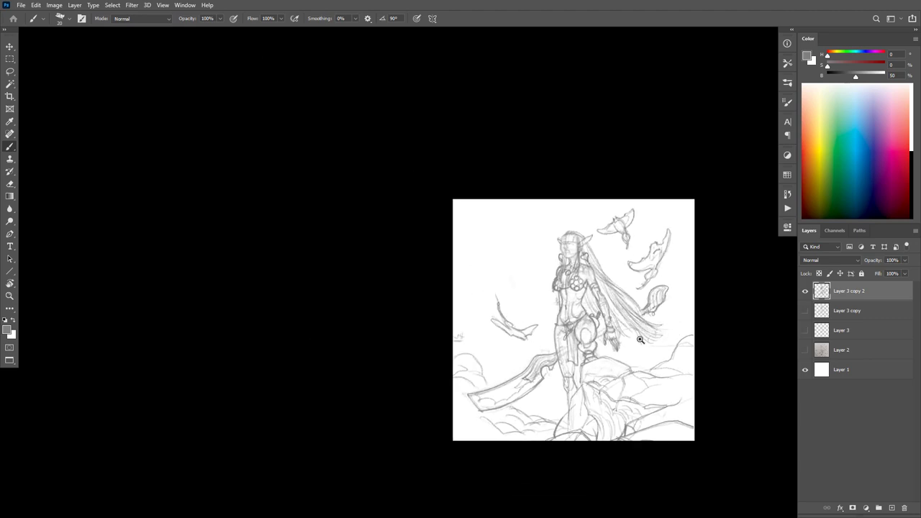
{"action": "scroll", "coordinate": [641, 340], "scroll_direction": "up", "scroll_amount": 3}
{"action": "key", "text": "ctrl+z"}
{"action": "key", "text": "ctrl+z"}
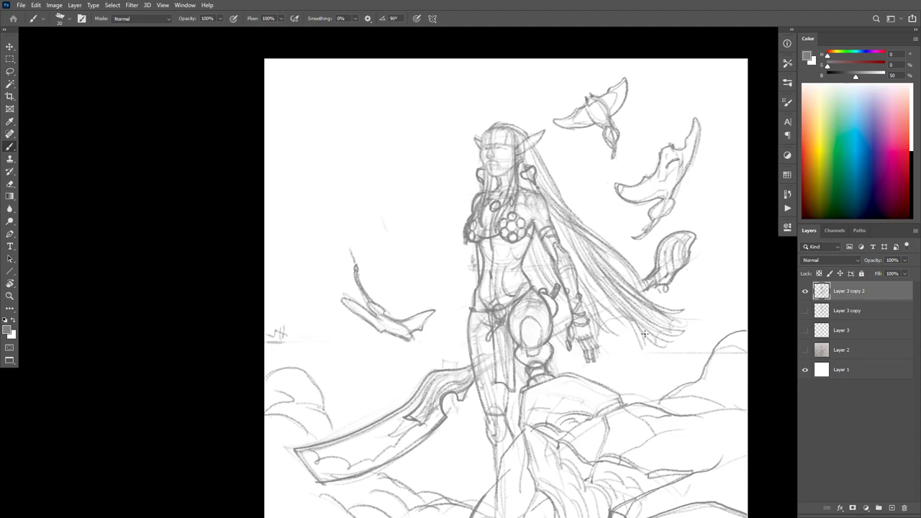
Step: Draw stern eyebrows, eyes and a defined mouth on the elf's face
{"action": "scroll", "coordinate": [644, 340], "scroll_direction": "down", "scroll_amount": 2}
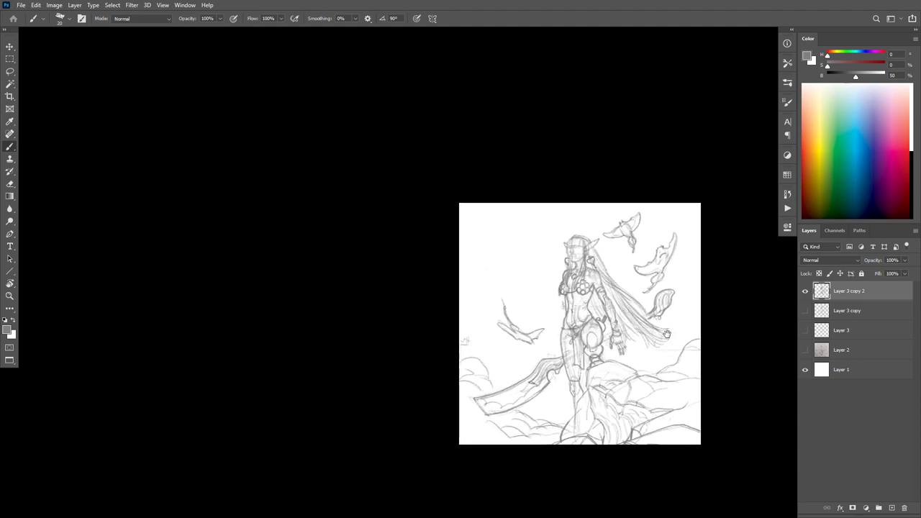
{"action": "scroll", "coordinate": [649, 345], "scroll_direction": "up", "scroll_amount": 4}
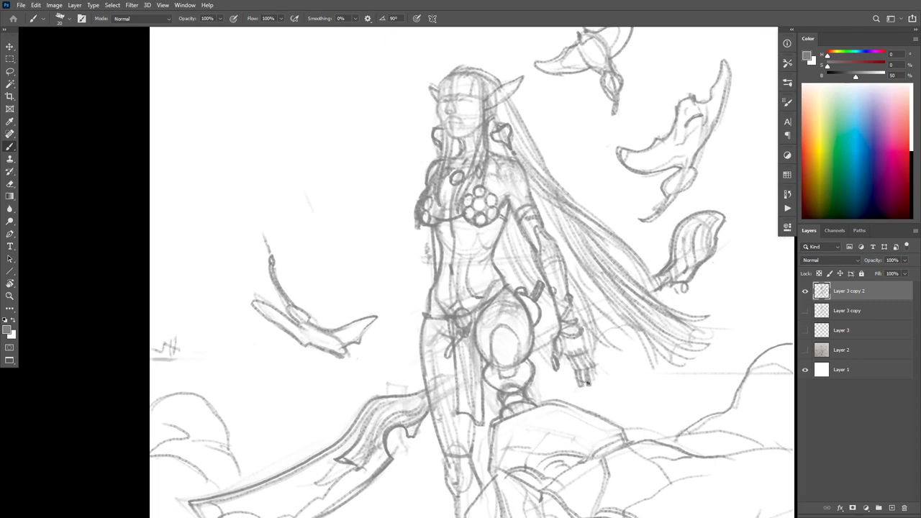
{"action": "scroll", "coordinate": [639, 338], "scroll_direction": "down", "scroll_amount": 3}
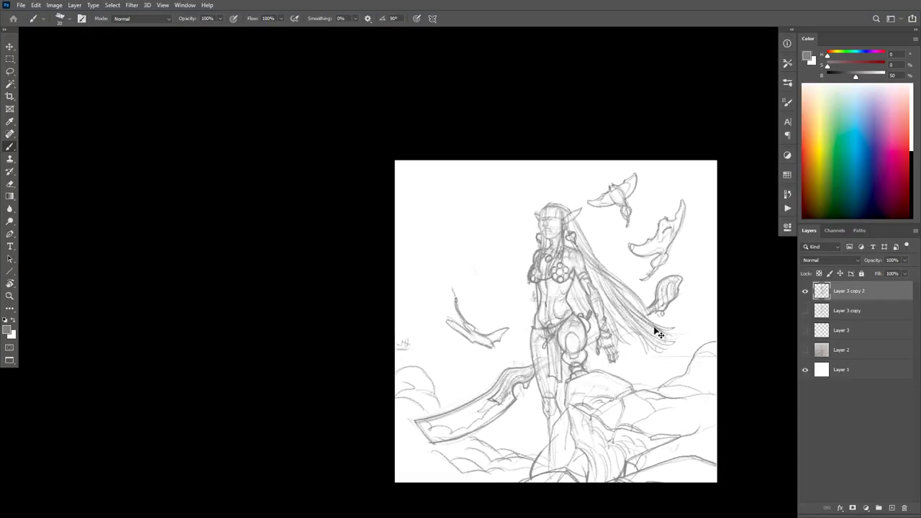
{"action": "scroll", "coordinate": [561, 231], "scroll_direction": "up", "scroll_amount": 6}
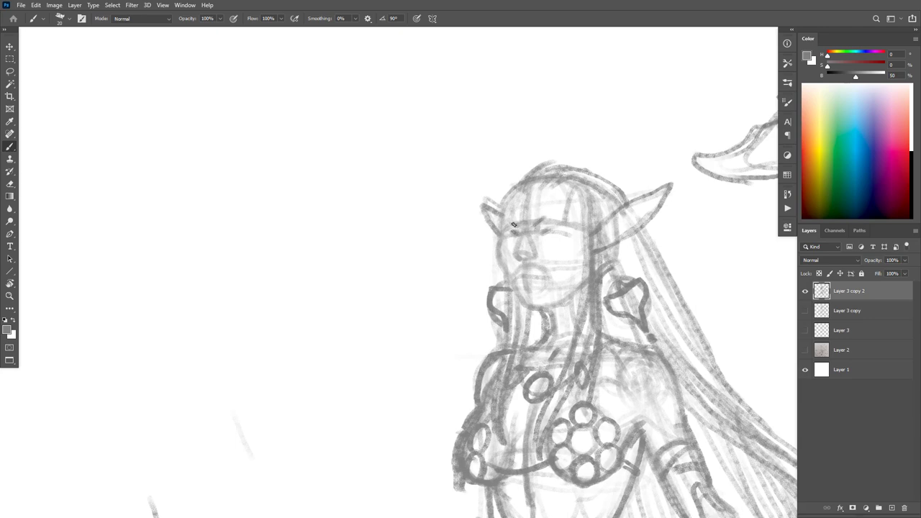
{"action": "mouse_move", "coordinate": [548, 228]}
{"action": "left_mouse_down"}
{"action": "mouse_move", "coordinate": [573, 225]}
{"action": "mouse_move", "coordinate": [550, 228]}
{"action": "left_mouse_up"}
{"action": "left_click_drag", "start_coordinate": [557, 235], "coordinate": [564, 235]}
{"action": "mouse_move", "coordinate": [520, 273]}
{"action": "left_mouse_down"}
{"action": "mouse_move", "coordinate": [544, 273]}
{"action": "mouse_move", "coordinate": [515, 272]}
{"action": "mouse_move", "coordinate": [518, 280]}
{"action": "left_mouse_up"}
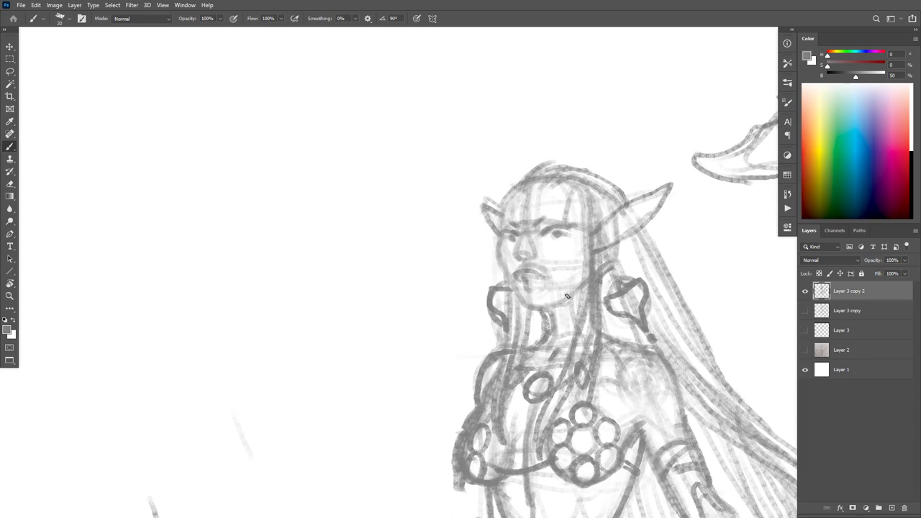
Step: Strengthen the long contour lines of the rocks behind the figure and clean up the rock edge near the raised leg
{"action": "left_click", "coordinate": [609, 229], "text": "alt"}
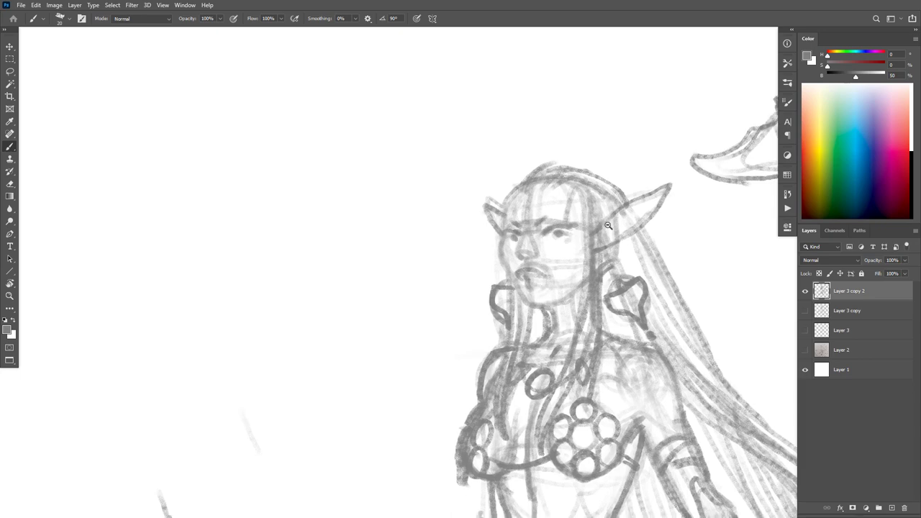
{"action": "left_click_drag", "start_coordinate": [610, 230], "coordinate": [562, 231]}
{"action": "mouse_move", "coordinate": [663, 273]}
{"action": "left_mouse_down"}
{"action": "mouse_move", "coordinate": [631, 277]}
{"action": "mouse_move", "coordinate": [670, 266]}
{"action": "left_mouse_up"}
{"action": "mouse_move", "coordinate": [627, 343]}
{"action": "left_mouse_down"}
{"action": "mouse_move", "coordinate": [641, 329]}
{"action": "mouse_move", "coordinate": [630, 338]}
{"action": "left_mouse_up"}
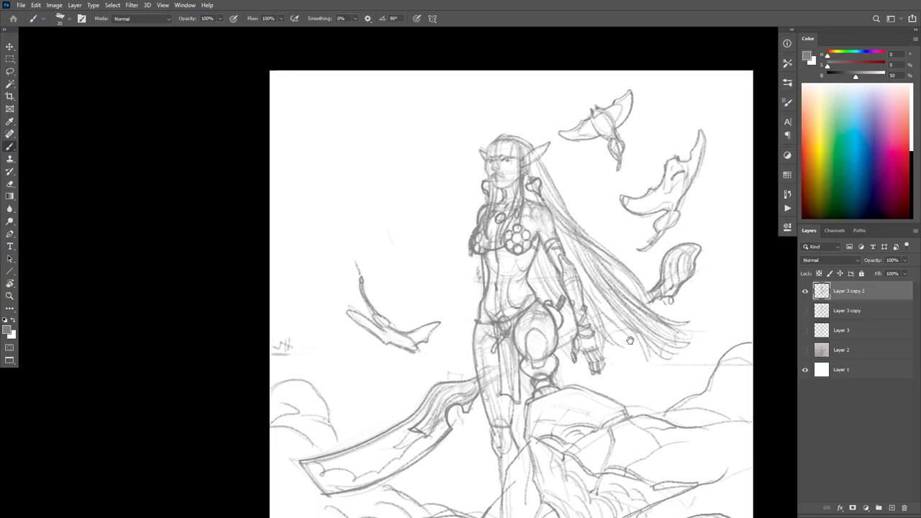
{"action": "left_click", "coordinate": [648, 376], "text": "alt"}
{"action": "mouse_move", "coordinate": [681, 413]}
{"action": "left_mouse_down"}
{"action": "mouse_move", "coordinate": [633, 395]}
{"action": "mouse_move", "coordinate": [647, 342]}
{"action": "left_mouse_up"}
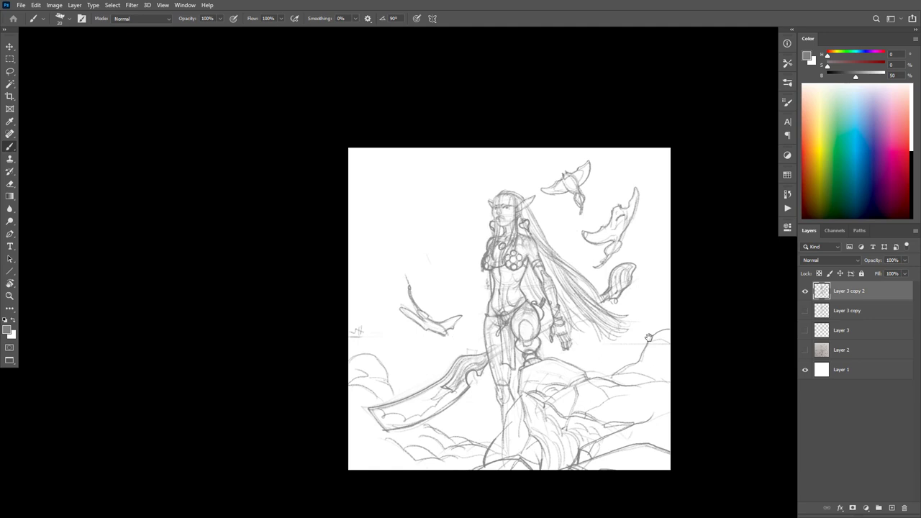
{"action": "left_click", "coordinate": [645, 386], "text": "ctrl"}
{"action": "mouse_move", "coordinate": [651, 387]}
{"action": "left_mouse_down"}
{"action": "mouse_move", "coordinate": [675, 368]}
{"action": "mouse_move", "coordinate": [670, 361]}
{"action": "mouse_move", "coordinate": [678, 366]}
{"action": "left_mouse_up"}
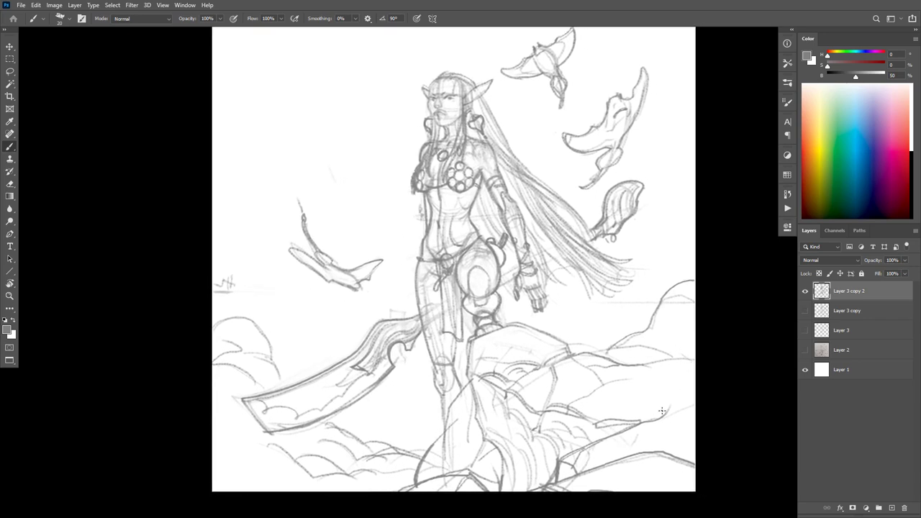
{"action": "left_click", "coordinate": [661, 364], "text": "alt"}
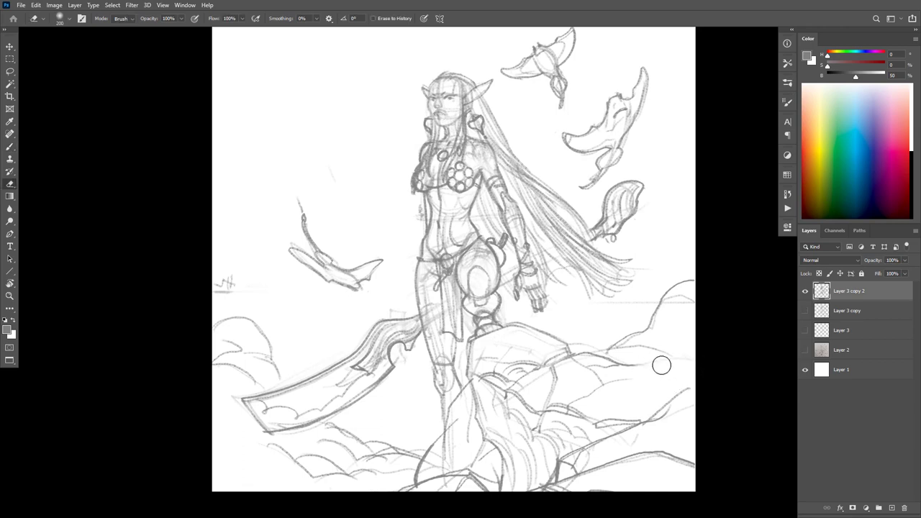
{"action": "left_click_drag", "start_coordinate": [650, 364], "coordinate": [693, 358]}
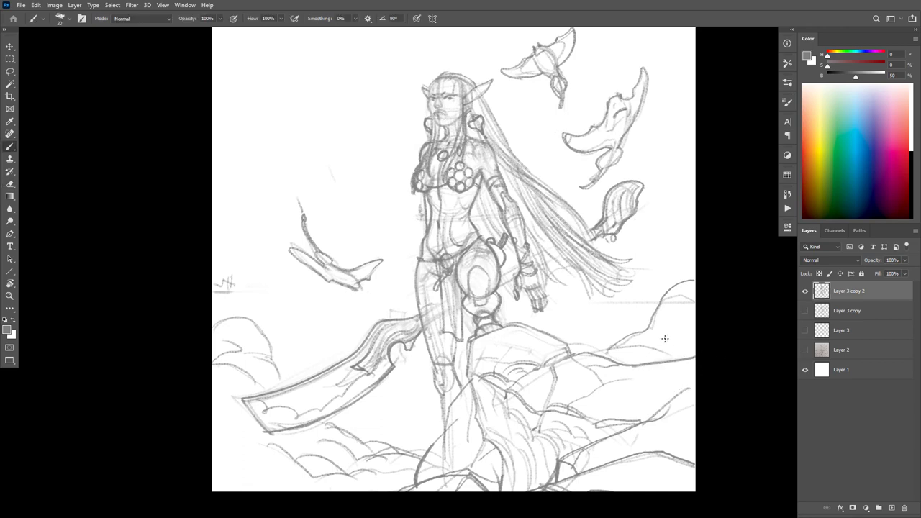
{"action": "key", "text": "e"}
{"action": "mouse_move", "coordinate": [553, 332]}
{"action": "left_mouse_down"}
{"action": "mouse_move", "coordinate": [512, 324]}
{"action": "mouse_move", "coordinate": [566, 346]}
{"action": "left_mouse_up"}
{"action": "key", "text": "b"}
Step: Add an angular rock ledge over the standing leg's shin and a peaked ridge in the foreground beside the foot
{"action": "left_click_drag", "start_coordinate": [668, 363], "coordinate": [712, 326]}
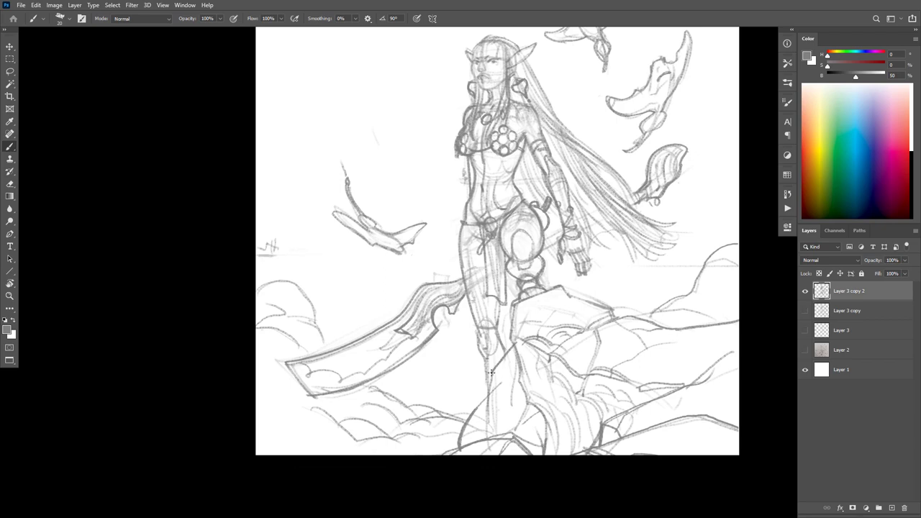
{"action": "mouse_move", "coordinate": [491, 372]}
{"action": "left_mouse_down"}
{"action": "mouse_move", "coordinate": [472, 393]}
{"action": "mouse_move", "coordinate": [491, 372]}
{"action": "mouse_move", "coordinate": [481, 398]}
{"action": "mouse_move", "coordinate": [488, 381]}
{"action": "mouse_move", "coordinate": [480, 390]}
{"action": "left_mouse_up"}
{"action": "left_click_drag", "start_coordinate": [520, 358], "coordinate": [478, 393]}
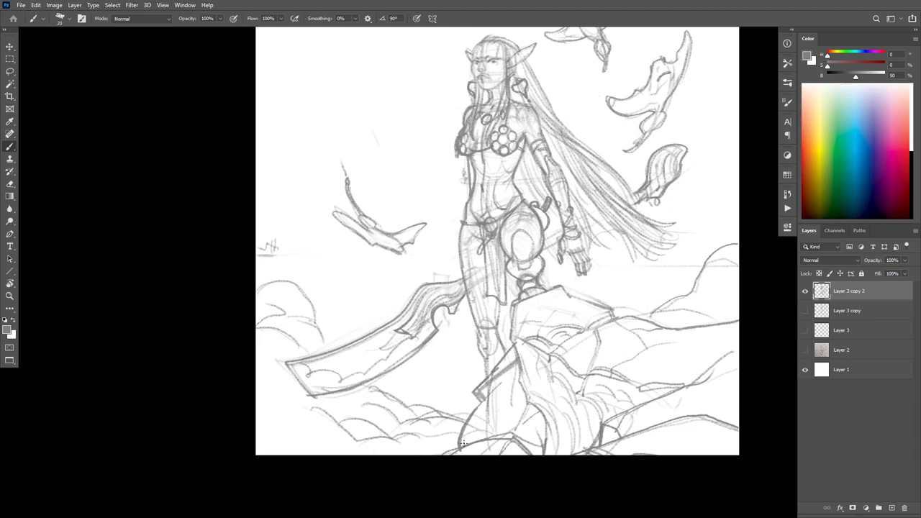
{"action": "mouse_move", "coordinate": [461, 436]}
{"action": "left_mouse_down"}
{"action": "mouse_move", "coordinate": [407, 416]}
{"action": "mouse_move", "coordinate": [363, 455]}
{"action": "left_mouse_up"}
{"action": "left_click_drag", "start_coordinate": [407, 418], "coordinate": [469, 438]}
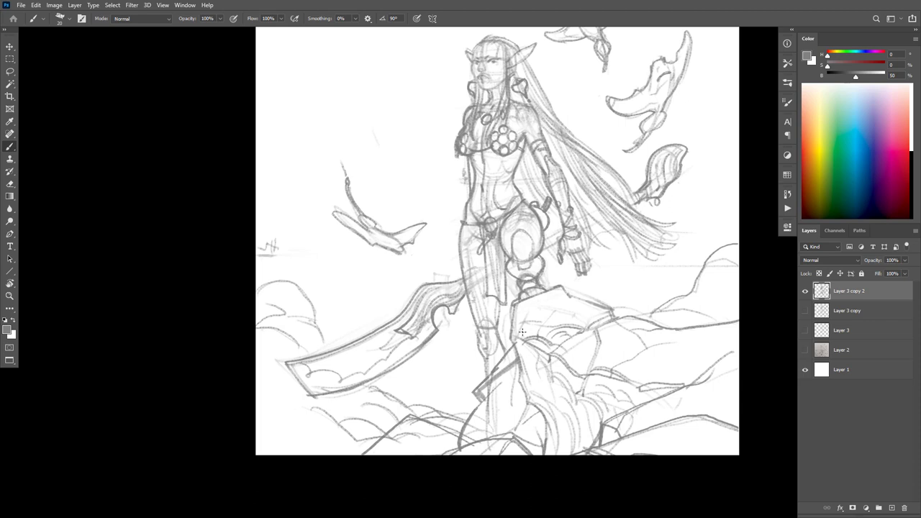
Step: Sketch a slope behind the sword tip and jagged, layered rocks beneath the blade, reaching the canvas corner
{"action": "mouse_move", "coordinate": [256, 327]}
{"action": "left_mouse_down"}
{"action": "mouse_move", "coordinate": [284, 327]}
{"action": "mouse_move", "coordinate": [305, 351]}
{"action": "left_mouse_up"}
{"action": "mouse_move", "coordinate": [333, 395]}
{"action": "left_mouse_down"}
{"action": "mouse_move", "coordinate": [343, 405]}
{"action": "mouse_move", "coordinate": [296, 449]}
{"action": "left_mouse_up"}
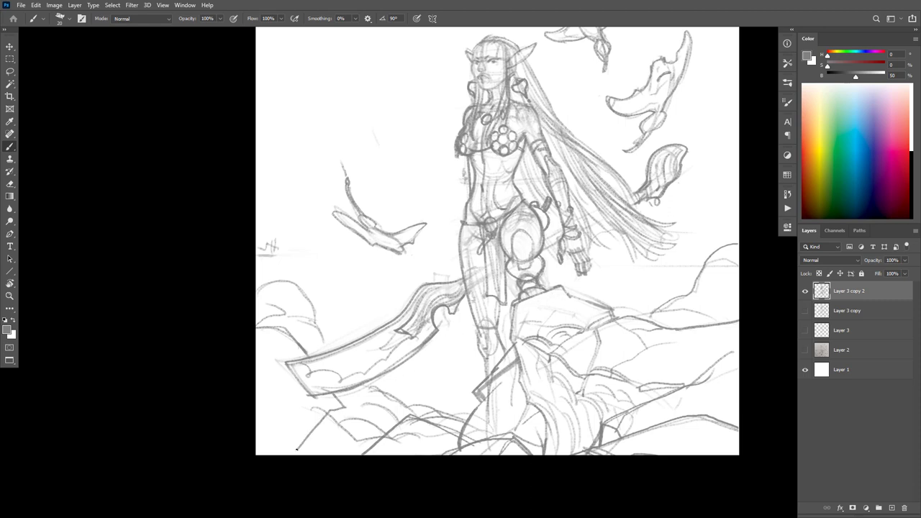
{"action": "mouse_move", "coordinate": [344, 407]}
{"action": "left_mouse_down"}
{"action": "mouse_move", "coordinate": [332, 426]}
{"action": "mouse_move", "coordinate": [327, 409]}
{"action": "mouse_move", "coordinate": [256, 416]}
{"action": "left_mouse_up"}
{"action": "mouse_move", "coordinate": [340, 415]}
{"action": "left_mouse_down"}
{"action": "mouse_move", "coordinate": [319, 450]}
{"action": "mouse_move", "coordinate": [307, 417]}
{"action": "mouse_move", "coordinate": [271, 410]}
{"action": "mouse_move", "coordinate": [287, 425]}
{"action": "mouse_move", "coordinate": [257, 449]}
{"action": "left_mouse_up"}
{"action": "left_click_drag", "start_coordinate": [286, 407], "coordinate": [256, 415]}
{"action": "left_click_drag", "start_coordinate": [324, 438], "coordinate": [314, 453]}
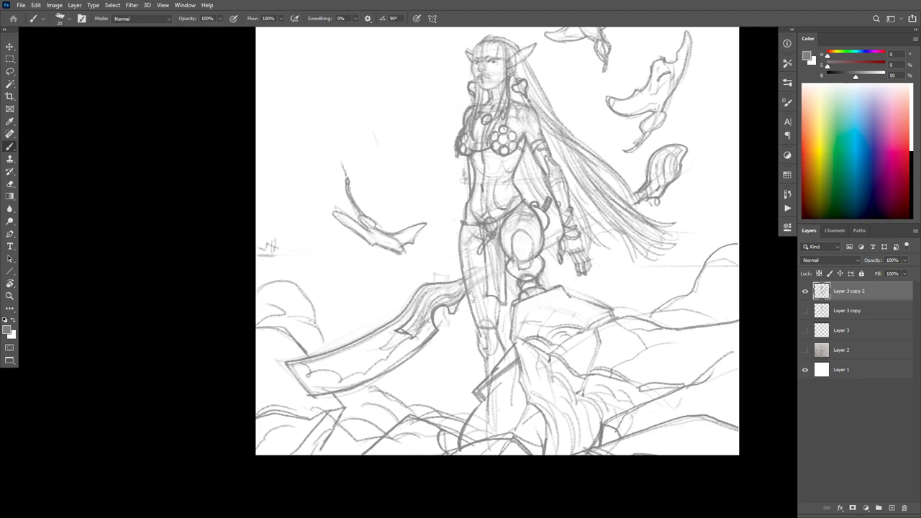
{"action": "left_click", "coordinate": [617, 409], "text": "ctrl+alt"}
{"action": "left_click", "coordinate": [620, 410], "text": "ctrl+alt"}
{"action": "left_click", "coordinate": [640, 405], "text": "ctrl+alt"}
{"action": "left_click", "coordinate": [659, 392], "text": "ctrl"}
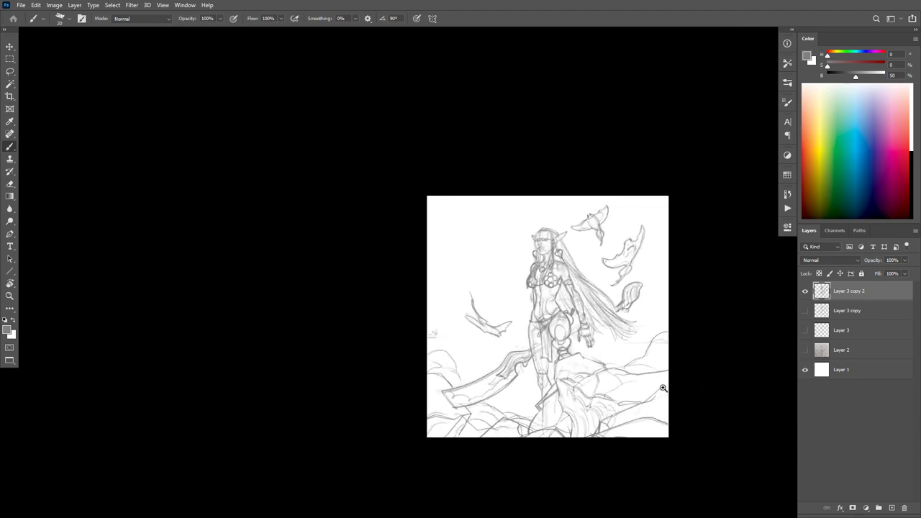
{"action": "mouse_move", "coordinate": [423, 321]}
{"action": "left_mouse_down"}
{"action": "mouse_move", "coordinate": [487, 437]}
{"action": "mouse_move", "coordinate": [425, 328]}
{"action": "mouse_move", "coordinate": [477, 432]}
{"action": "left_mouse_up"}
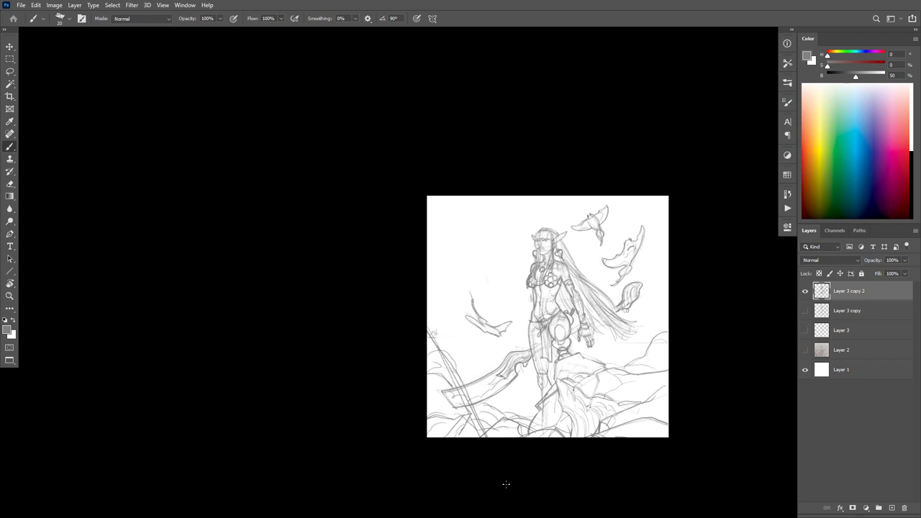
{"action": "key", "text": "ctrl+z"}
{"action": "key", "text": "ctrl+z"}
{"action": "key", "text": "ctrl+z"}
Step: Draw a short steep diagonal edge in the canvas corner below the sword and erase the dark ridge in the opposite corner
{"action": "left_click_drag", "start_coordinate": [426, 397], "coordinate": [452, 435]}
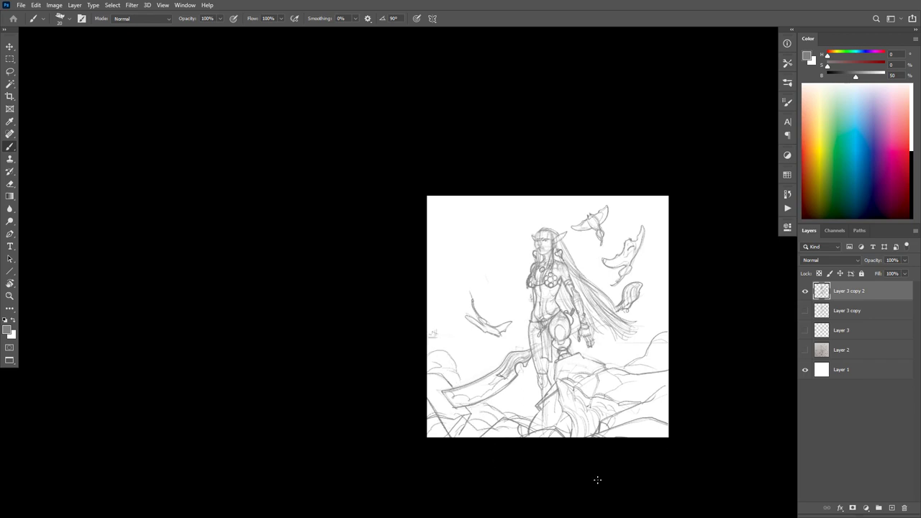
{"action": "left_click_drag", "start_coordinate": [662, 373], "coordinate": [709, 364]}
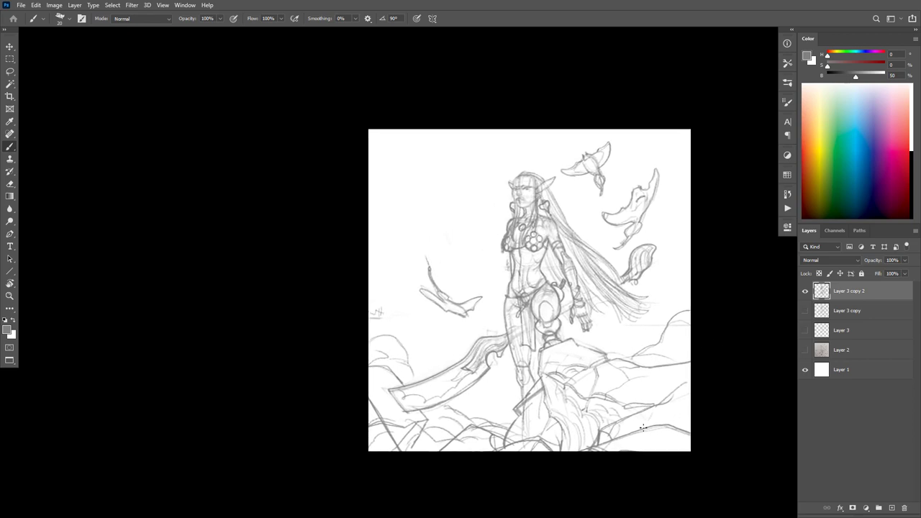
{"action": "mouse_move", "coordinate": [655, 424]}
{"action": "left_mouse_down"}
{"action": "mouse_move", "coordinate": [635, 430]}
{"action": "mouse_move", "coordinate": [663, 423]}
{"action": "left_mouse_up"}
{"action": "key", "text": "ctrl+z"}
{"action": "key", "text": "e"}
{"action": "left_click_drag", "start_coordinate": [662, 431], "coordinate": [681, 429]}
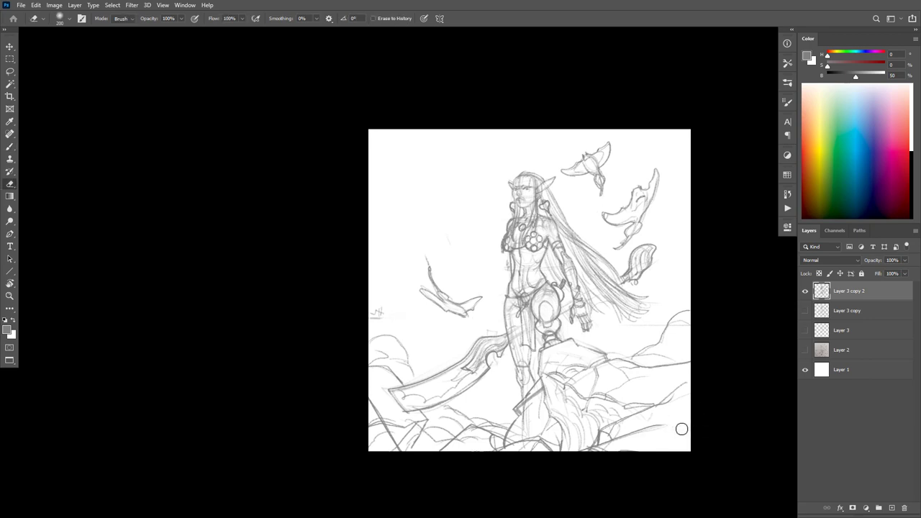
{"action": "key", "text": "b"}
{"action": "left_click_drag", "start_coordinate": [602, 445], "coordinate": [683, 414]}
{"action": "key", "text": "ctrl+z"}
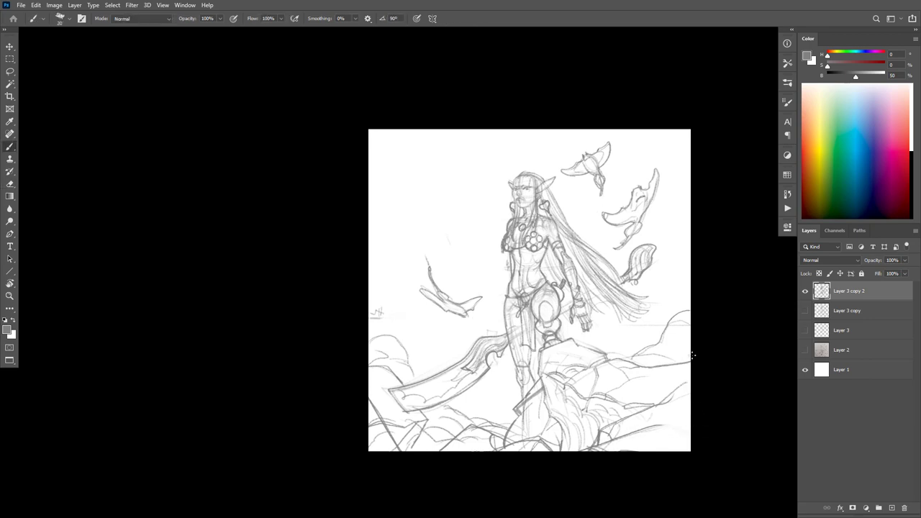
{"action": "mouse_move", "coordinate": [684, 358]}
{"action": "left_mouse_down"}
{"action": "mouse_move", "coordinate": [633, 451]}
{"action": "mouse_move", "coordinate": [648, 421]}
{"action": "left_mouse_up"}
{"action": "left_click_drag", "start_coordinate": [689, 349], "coordinate": [631, 445]}
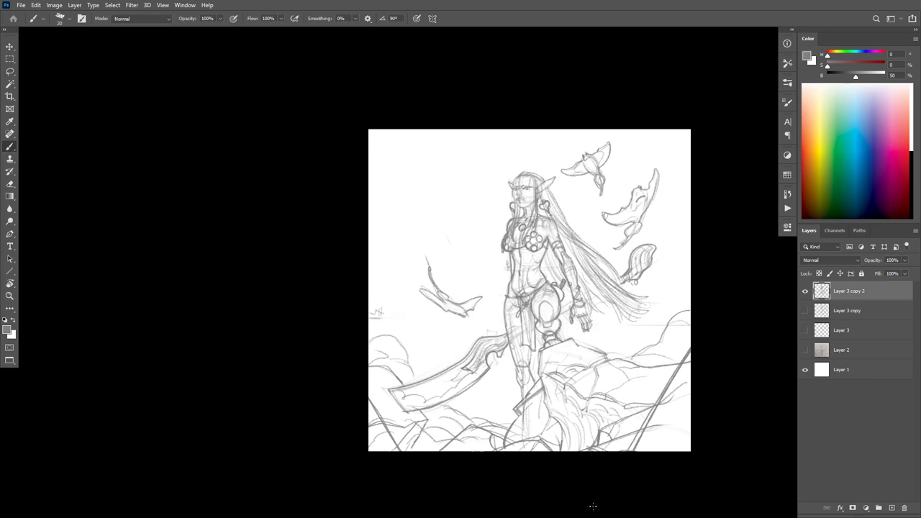
{"action": "scroll", "coordinate": [679, 394], "scroll_direction": "down", "scroll_amount": 2}
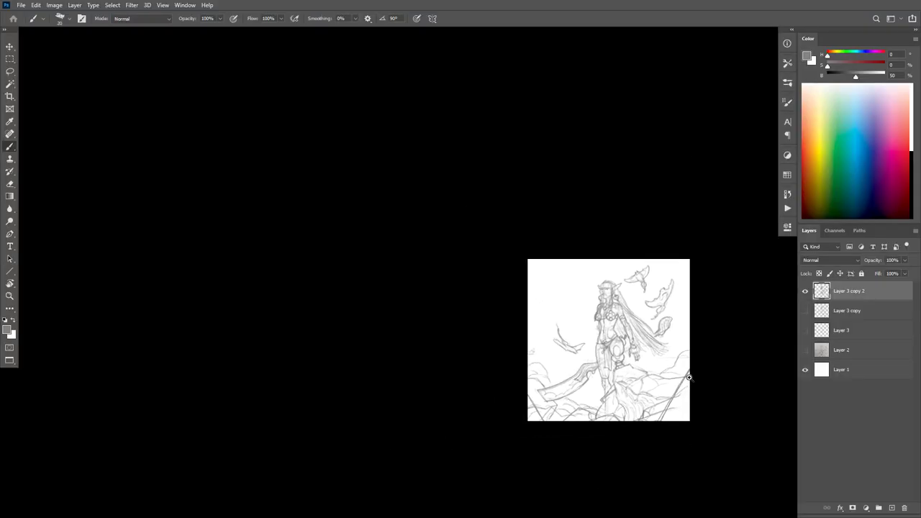
{"action": "scroll", "coordinate": [688, 376], "scroll_direction": "up", "scroll_amount": 2}
{"action": "key", "text": "ctrl+z"}
{"action": "key", "text": "ctrl+z"}
Step: Draw a long steep diagonal edge through the foreground rocks below the hair and lighten it with the Eraser
{"action": "mouse_move", "coordinate": [701, 346]}
{"action": "left_mouse_down"}
{"action": "mouse_move", "coordinate": [721, 346]}
{"action": "mouse_move", "coordinate": [662, 386]}
{"action": "mouse_move", "coordinate": [614, 501]}
{"action": "mouse_move", "coordinate": [658, 378]}
{"action": "mouse_move", "coordinate": [687, 353]}
{"action": "mouse_move", "coordinate": [640, 428]}
{"action": "mouse_move", "coordinate": [618, 500]}
{"action": "left_mouse_up"}
{"action": "key", "text": "e"}
{"action": "mouse_move", "coordinate": [672, 371]}
{"action": "left_mouse_down"}
{"action": "mouse_move", "coordinate": [637, 458]}
{"action": "mouse_move", "coordinate": [658, 427]}
{"action": "mouse_move", "coordinate": [619, 489]}
{"action": "left_mouse_up"}
{"action": "key", "text": "b"}
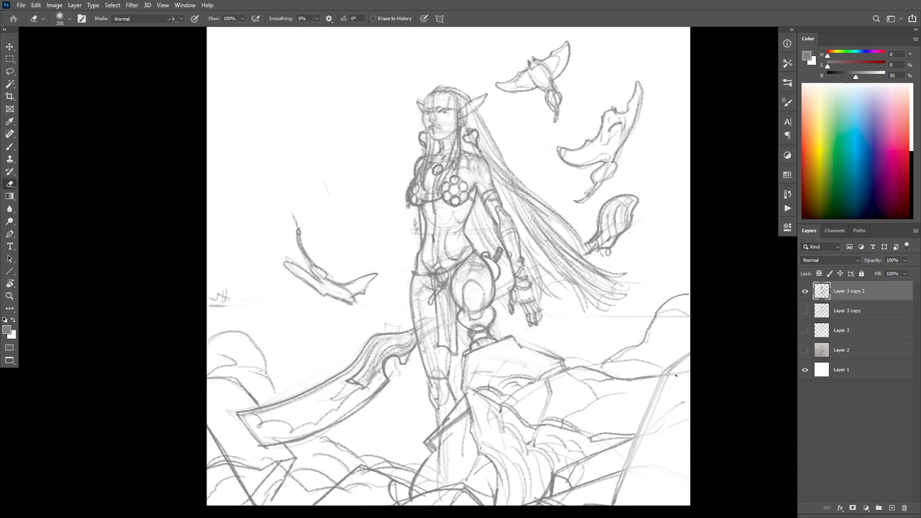
Step: Build an angular rock slab around the steep diagonal edge with dark contours, inner facets and crack lines
{"action": "mouse_move", "coordinate": [689, 354]}
{"action": "left_mouse_down"}
{"action": "mouse_move", "coordinate": [665, 381]}
{"action": "mouse_move", "coordinate": [689, 425]}
{"action": "mouse_move", "coordinate": [662, 380]}
{"action": "mouse_move", "coordinate": [683, 400]}
{"action": "mouse_move", "coordinate": [676, 440]}
{"action": "mouse_move", "coordinate": [686, 477]}
{"action": "left_mouse_up"}
{"action": "left_click_drag", "start_coordinate": [682, 395], "coordinate": [646, 481]}
{"action": "mouse_move", "coordinate": [662, 380]}
{"action": "left_mouse_down"}
{"action": "mouse_move", "coordinate": [642, 430]}
{"action": "mouse_move", "coordinate": [639, 483]}
{"action": "left_mouse_up"}
{"action": "left_click_drag", "start_coordinate": [649, 426], "coordinate": [644, 478]}
{"action": "left_click_drag", "start_coordinate": [648, 443], "coordinate": [630, 474]}
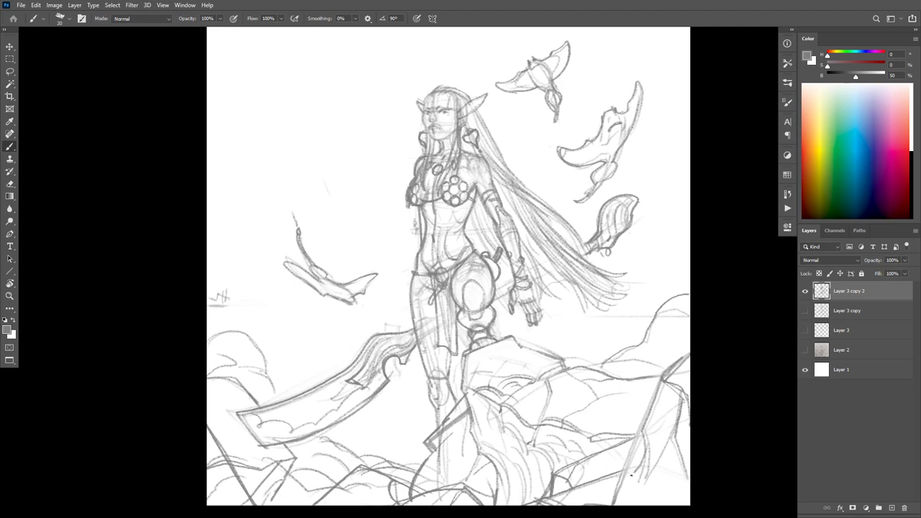
Step: Erase the lower part of the steep diagonal rock edge below the hair and redraw it with an irregular, cracked contour
{"action": "key", "text": "e"}
{"action": "mouse_move", "coordinate": [634, 442]}
{"action": "left_mouse_down"}
{"action": "mouse_move", "coordinate": [620, 477]}
{"action": "mouse_move", "coordinate": [647, 405]}
{"action": "mouse_move", "coordinate": [649, 480]}
{"action": "left_mouse_up"}
{"action": "key", "text": "b"}
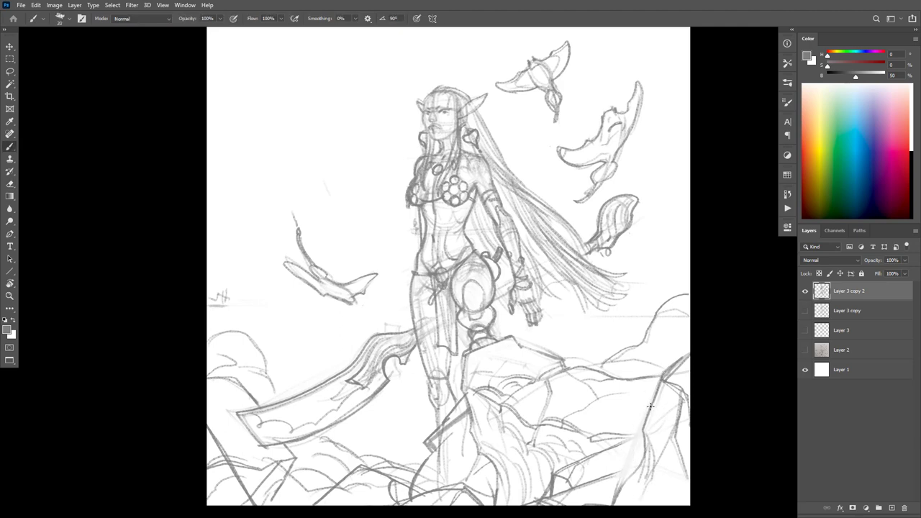
{"action": "mouse_move", "coordinate": [666, 424]}
{"action": "left_mouse_down"}
{"action": "mouse_move", "coordinate": [664, 455]}
{"action": "mouse_move", "coordinate": [627, 499]}
{"action": "left_mouse_up"}
{"action": "mouse_move", "coordinate": [640, 466]}
{"action": "left_mouse_down"}
{"action": "mouse_move", "coordinate": [630, 481]}
{"action": "mouse_move", "coordinate": [640, 465]}
{"action": "mouse_move", "coordinate": [627, 431]}
{"action": "left_mouse_up"}
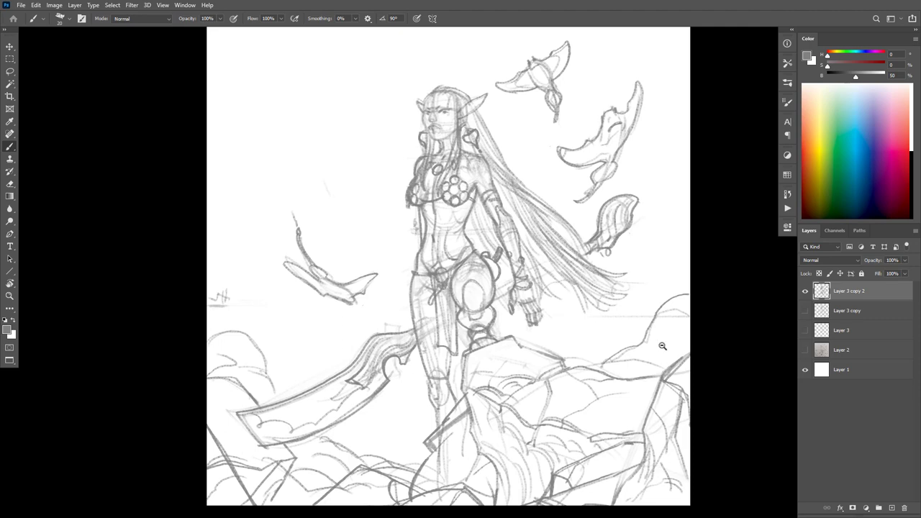
Step: Check the figure and composition for balance by repeatedly mirroring the canvas view horizontally
{"action": "scroll", "coordinate": [662, 346], "scroll_direction": "down", "scroll_amount": 4}
{"action": "scroll", "coordinate": [667, 335], "scroll_direction": "up", "scroll_amount": 2}
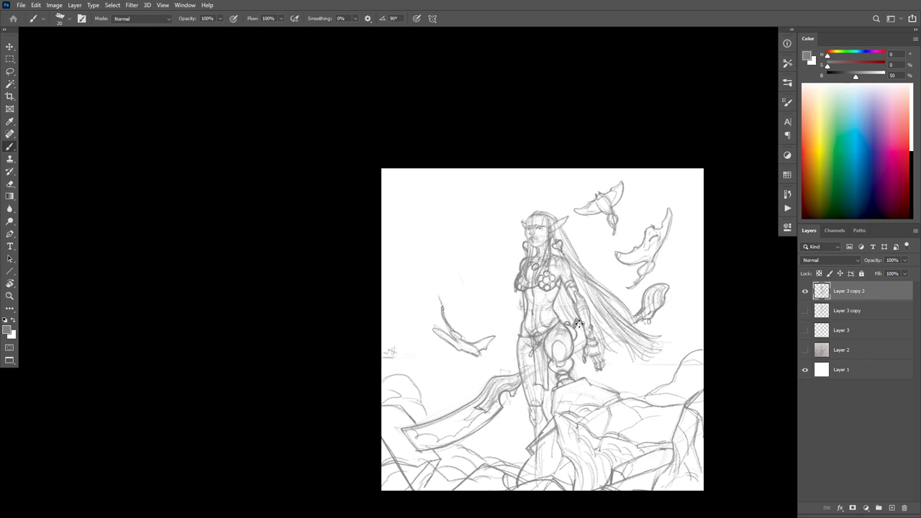
{"action": "scroll", "coordinate": [577, 324], "scroll_direction": "up", "scroll_amount": 3}
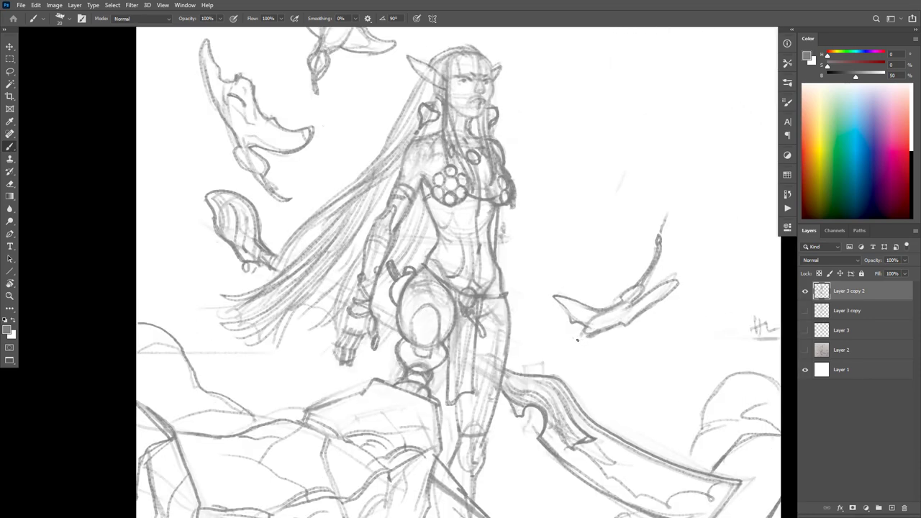
{"action": "key", "text": "ctrl+shift+h"}
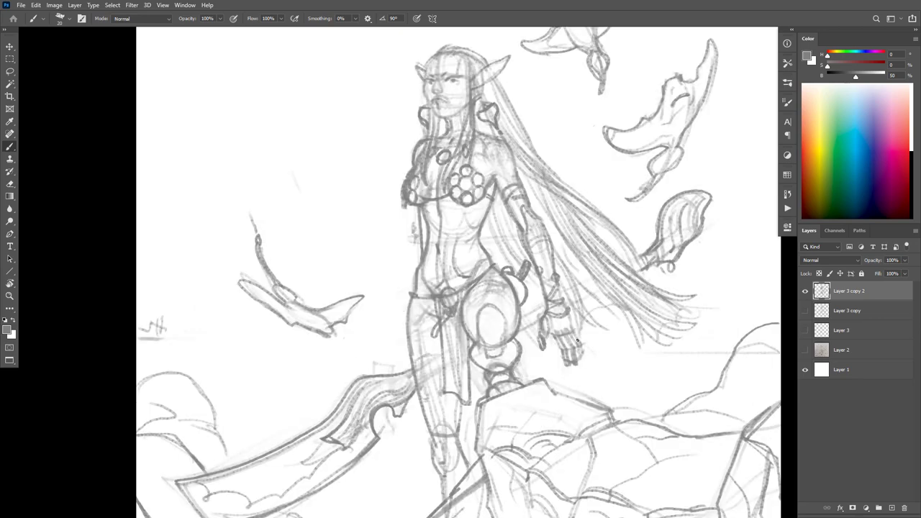
{"action": "key", "text": "ctrl+shift+h"}
{"action": "key", "text": "ctrl+shift+h"}
{"action": "key", "text": "ctrl+shift+h"}
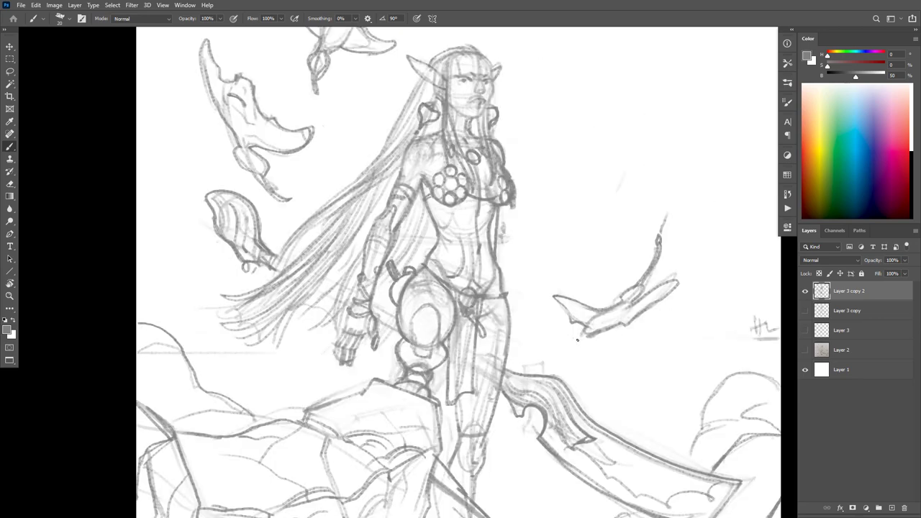
{"action": "key", "text": "ctrl+shift+h"}
{"action": "key", "text": "ctrl+shift+h"}
{"action": "key", "text": "ctrl+shift+h"}
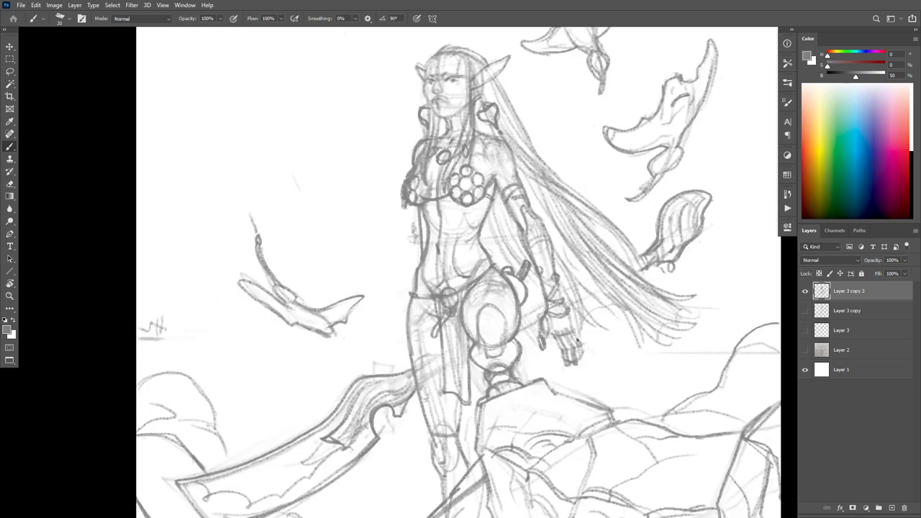
{"action": "key", "text": "ctrl+shift+h"}
{"action": "key", "text": "ctrl+shift+h"}
{"action": "key", "text": "ctrl+shift+h"}
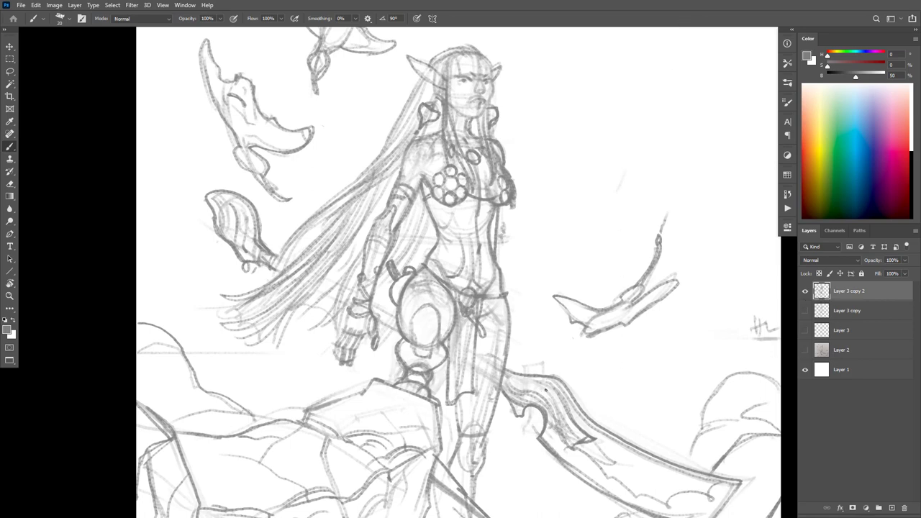
{"action": "key", "text": "ctrl+shift+h"}
{"action": "left_click_drag", "start_coordinate": [618, 275], "coordinate": [624, 349]}
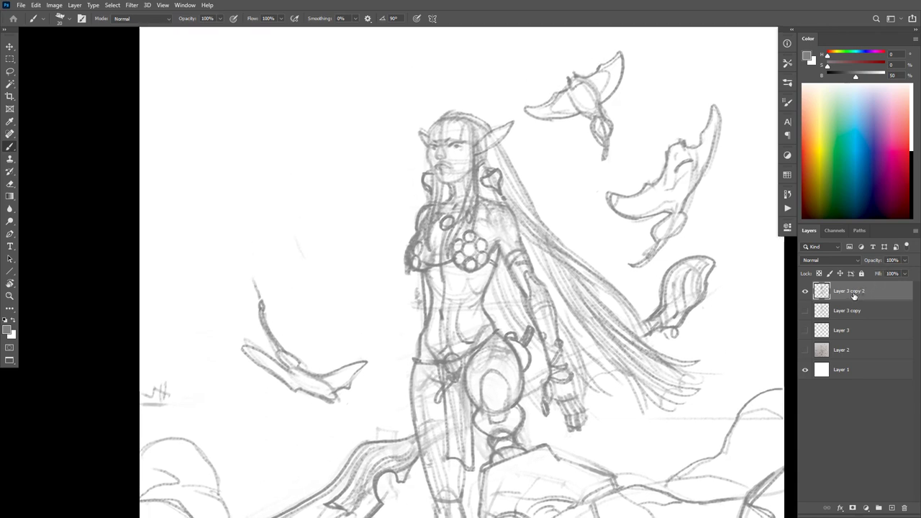
Step: Cover the sketch with a white-filled layer at reduced opacity and add an empty layer above it for line art
{"action": "key", "text": "ctrl+shift+alt+n"}
{"action": "key", "text": "ctrl+BackSpace"}
{"action": "left_click_drag", "start_coordinate": [875, 264], "coordinate": [870, 265]}
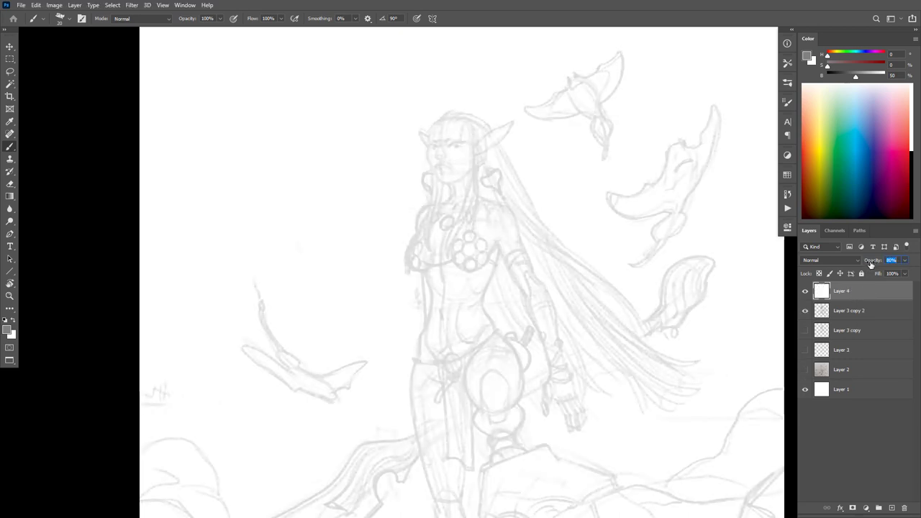
{"action": "left_click_drag", "start_coordinate": [597, 307], "coordinate": [602, 333]}
{"action": "key", "text": "ctrl+shift+alt+n"}
{"action": "scroll", "coordinate": [603, 309], "scroll_direction": "up", "scroll_amount": 1}
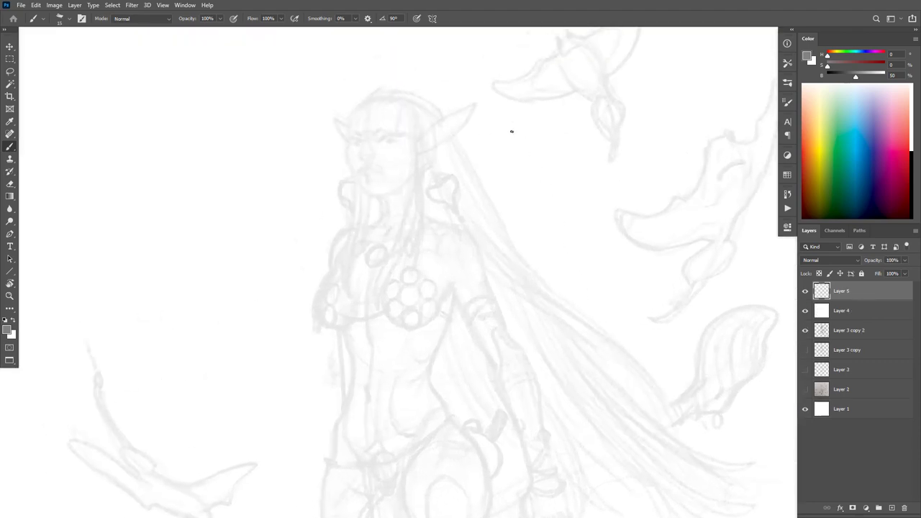
{"action": "mouse_move", "coordinate": [511, 131]}
{"action": "left_mouse_down"}
{"action": "mouse_move", "coordinate": [530, 189]}
{"action": "mouse_move", "coordinate": [528, 249]}
{"action": "mouse_move", "coordinate": [558, 266]}
{"action": "mouse_move", "coordinate": [539, 150]}
{"action": "left_mouse_up"}
{"action": "key", "text": "ctrl+z"}
{"action": "left_click_drag", "start_coordinate": [506, 192], "coordinate": [512, 214]}
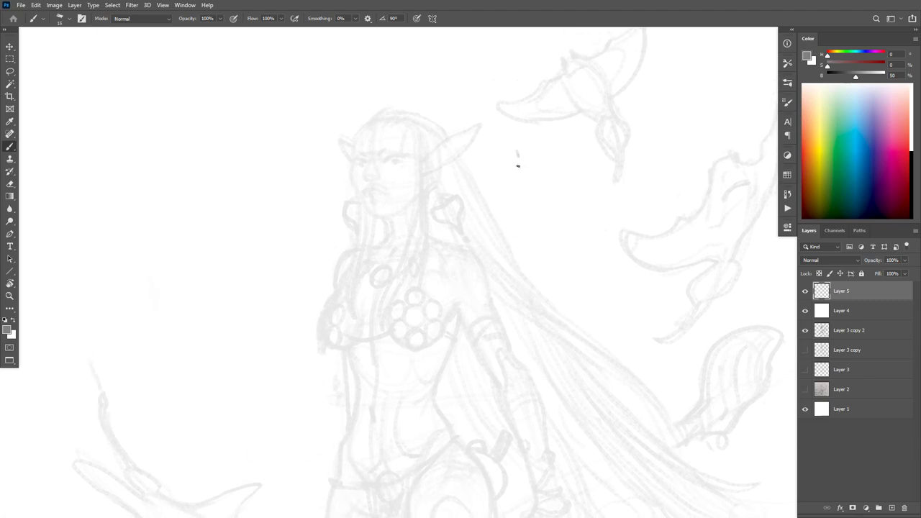
{"action": "left_click_drag", "start_coordinate": [518, 166], "coordinate": [559, 273]}
{"action": "key", "text": "ctrl+z"}
{"action": "left_click", "coordinate": [604, 316], "text": "alt"}
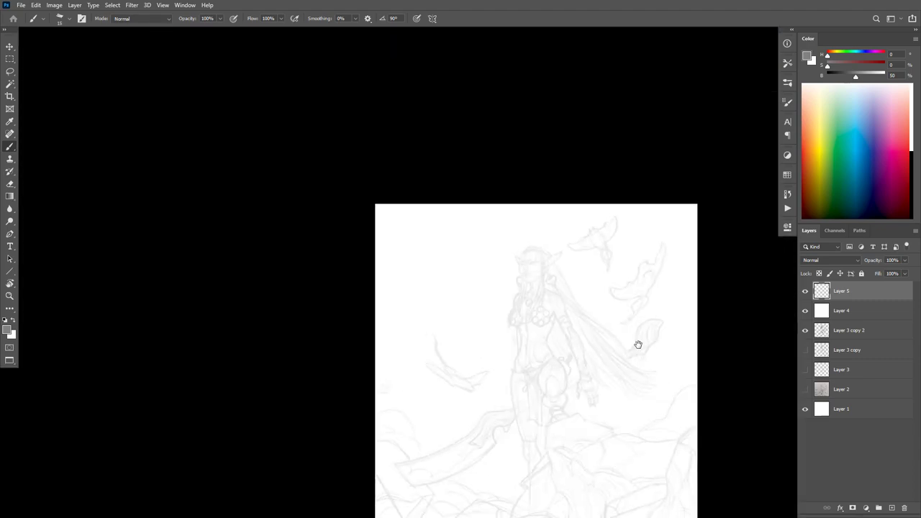
{"action": "left_click_drag", "start_coordinate": [638, 345], "coordinate": [628, 301]}
{"action": "left_click", "coordinate": [617, 294], "text": "ctrl"}
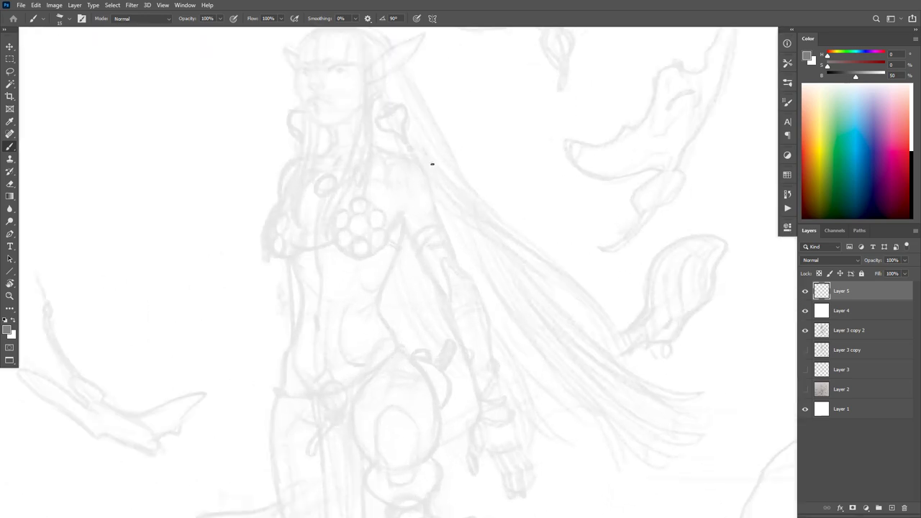
{"action": "left_click_drag", "start_coordinate": [432, 164], "coordinate": [576, 301]}
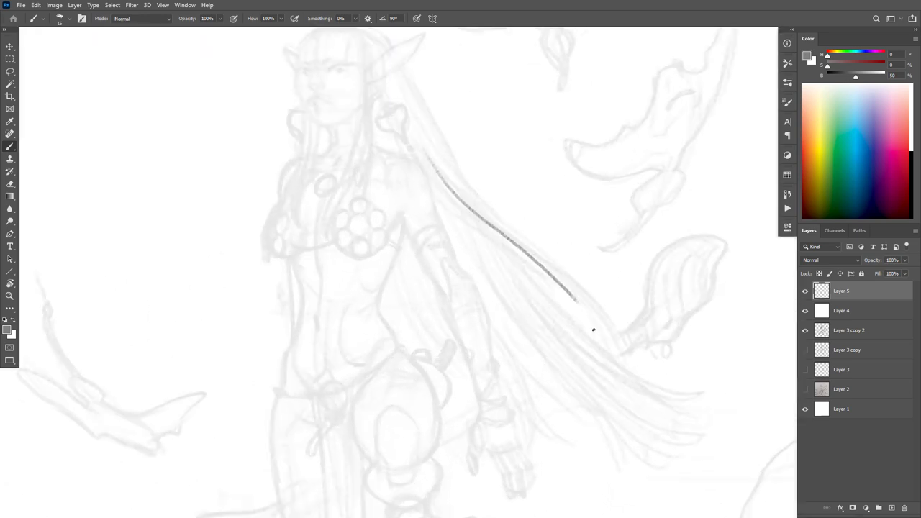
{"action": "key", "text": "ctrl+z"}
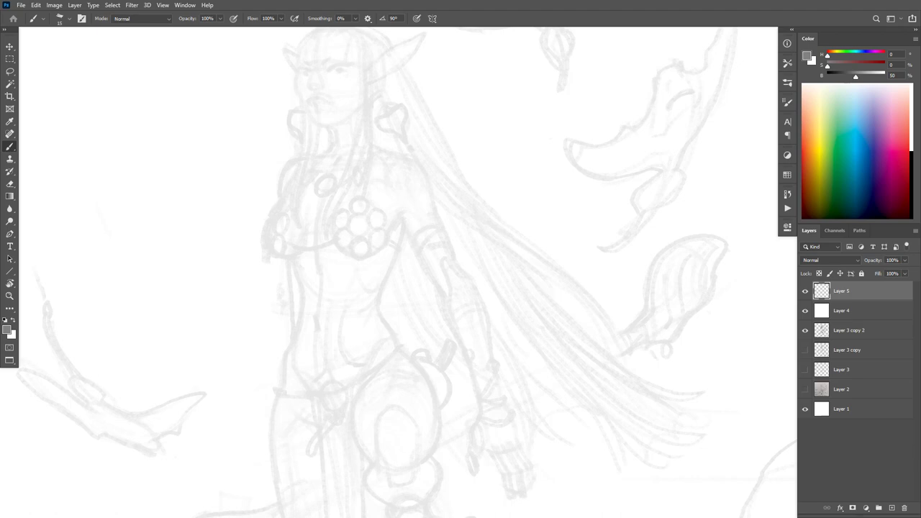
Step: Reset the foreground colour to black and test a stroke along the flowing hair
{"action": "key", "text": "d"}
{"action": "scroll", "coordinate": [453, 189], "scroll_direction": "up", "scroll_amount": 2}
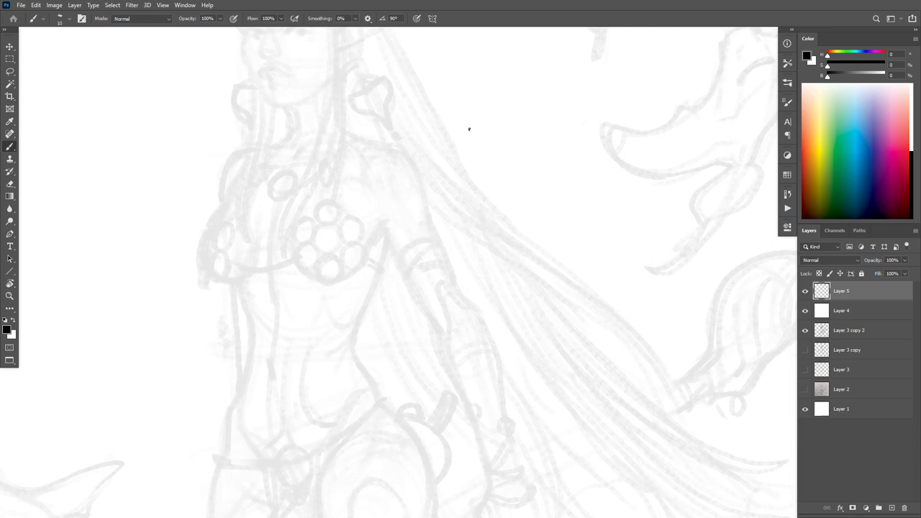
{"action": "mouse_move", "coordinate": [452, 120]}
{"action": "left_mouse_down"}
{"action": "mouse_move", "coordinate": [494, 195]}
{"action": "mouse_move", "coordinate": [559, 273]}
{"action": "left_mouse_up"}
{"action": "key", "text": "ctrl+z"}
{"action": "mouse_move", "coordinate": [503, 206]}
{"action": "left_mouse_down"}
{"action": "mouse_move", "coordinate": [527, 261]}
{"action": "mouse_move", "coordinate": [581, 203]}
{"action": "left_mouse_up"}
{"action": "left_click_drag", "start_coordinate": [552, 131], "coordinate": [554, 140]}
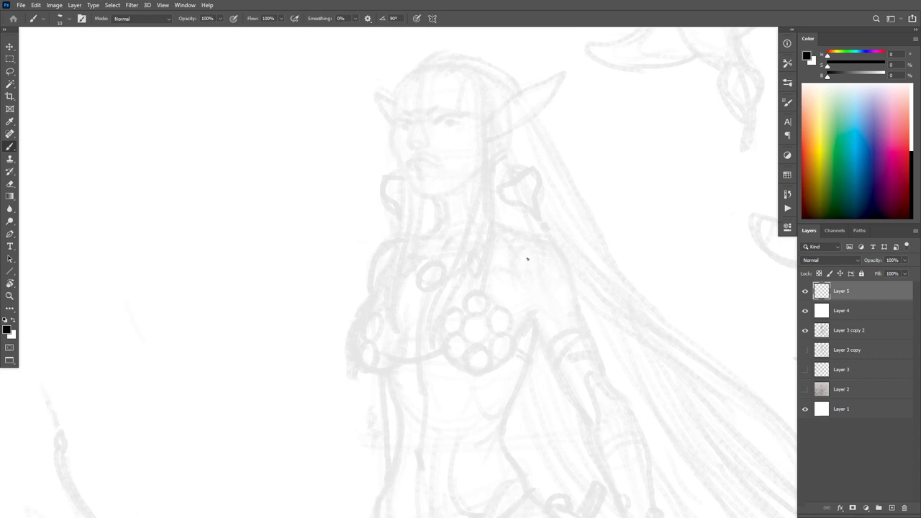
{"action": "scroll", "coordinate": [538, 179], "scroll_direction": "down", "scroll_amount": 4}
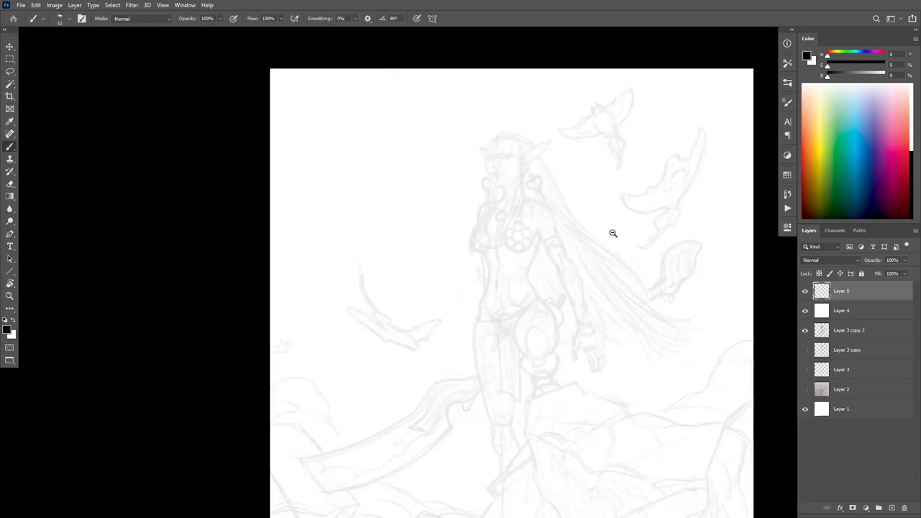
{"action": "left_click_drag", "start_coordinate": [610, 233], "coordinate": [588, 285]}
{"action": "left_click_drag", "start_coordinate": [532, 137], "coordinate": [588, 252]}
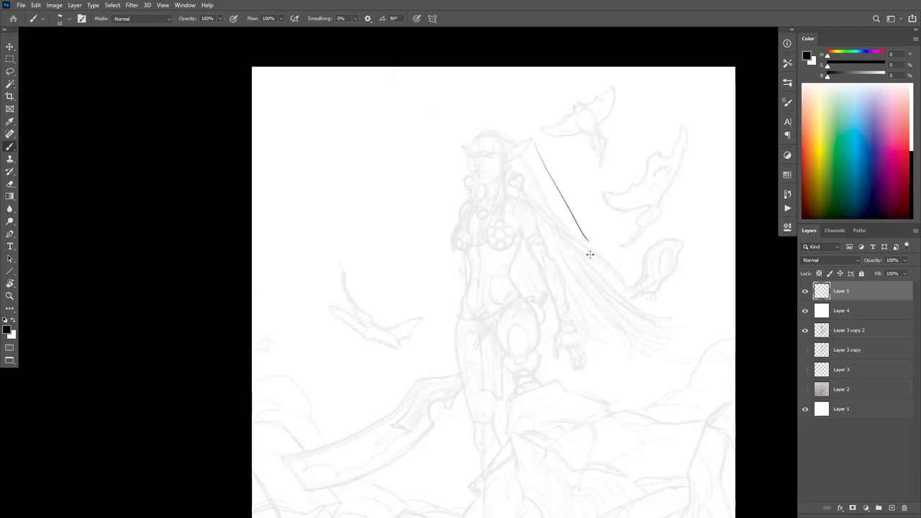
{"action": "key", "text": "ctrl+z"}
{"action": "left_click_drag", "start_coordinate": [489, 242], "coordinate": [518, 210]}
{"action": "left_click_drag", "start_coordinate": [566, 220], "coordinate": [481, 343]}
{"action": "left_click_drag", "start_coordinate": [505, 232], "coordinate": [598, 304]}
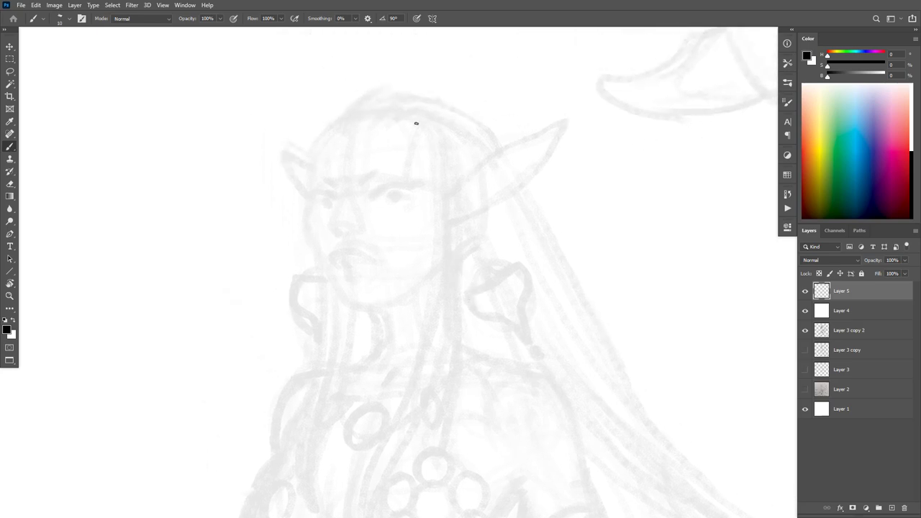
{"action": "mouse_move", "coordinate": [419, 122]}
{"action": "left_mouse_down"}
{"action": "mouse_move", "coordinate": [440, 203]}
{"action": "mouse_move", "coordinate": [437, 283]}
{"action": "mouse_move", "coordinate": [367, 476]}
{"action": "left_mouse_up"}
{"action": "left_click_drag", "start_coordinate": [496, 237], "coordinate": [507, 196]}
{"action": "key", "text": "ctrl+z"}
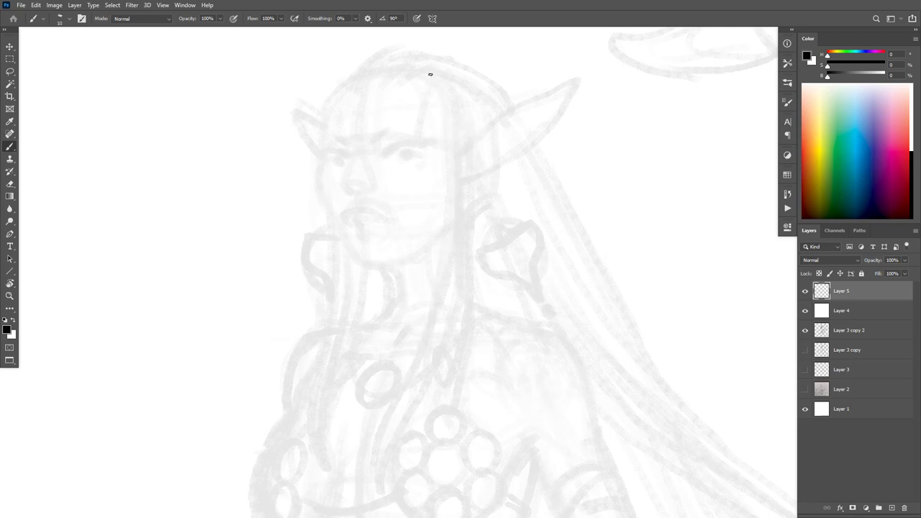
Step: Ink both long edges of the front hair lock, from the hairline past the cheek down to the chest
{"action": "mouse_move", "coordinate": [431, 76]}
{"action": "left_mouse_down"}
{"action": "mouse_move", "coordinate": [448, 111]}
{"action": "mouse_move", "coordinate": [451, 255]}
{"action": "mouse_move", "coordinate": [393, 410]}
{"action": "mouse_move", "coordinate": [377, 482]}
{"action": "left_mouse_up"}
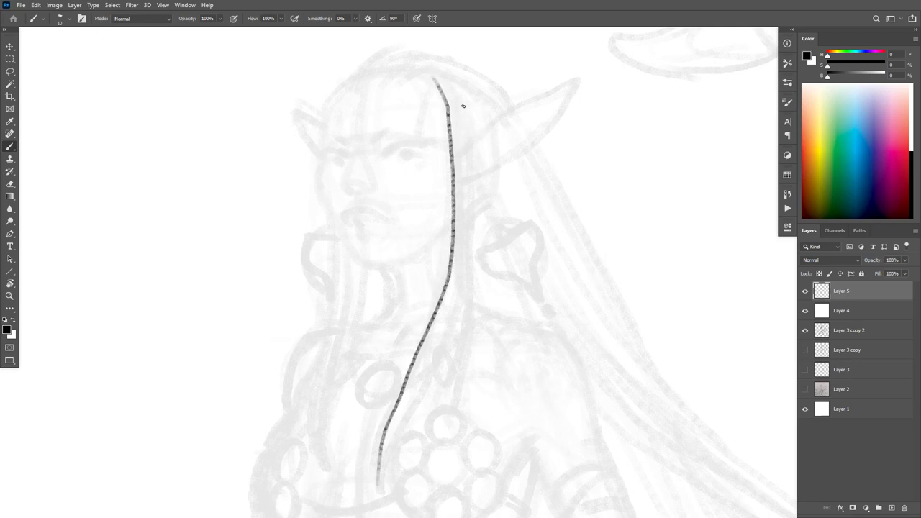
{"action": "left_click_drag", "start_coordinate": [463, 106], "coordinate": [464, 295]}
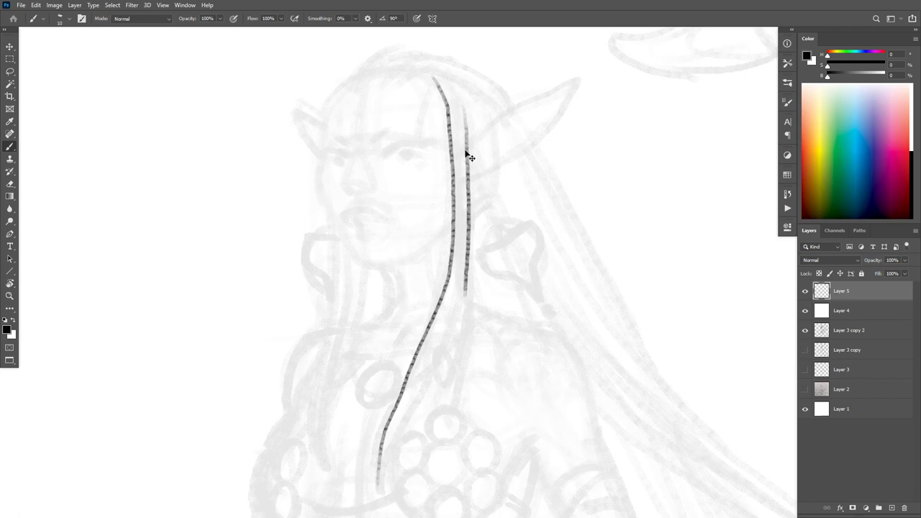
{"action": "key", "text": "ctrl+z"}
{"action": "mouse_move", "coordinate": [458, 95]}
{"action": "left_mouse_down"}
{"action": "mouse_move", "coordinate": [463, 257]}
{"action": "mouse_move", "coordinate": [437, 343]}
{"action": "mouse_move", "coordinate": [382, 461]}
{"action": "mouse_move", "coordinate": [378, 515]}
{"action": "mouse_move", "coordinate": [379, 486]}
{"action": "left_mouse_up"}
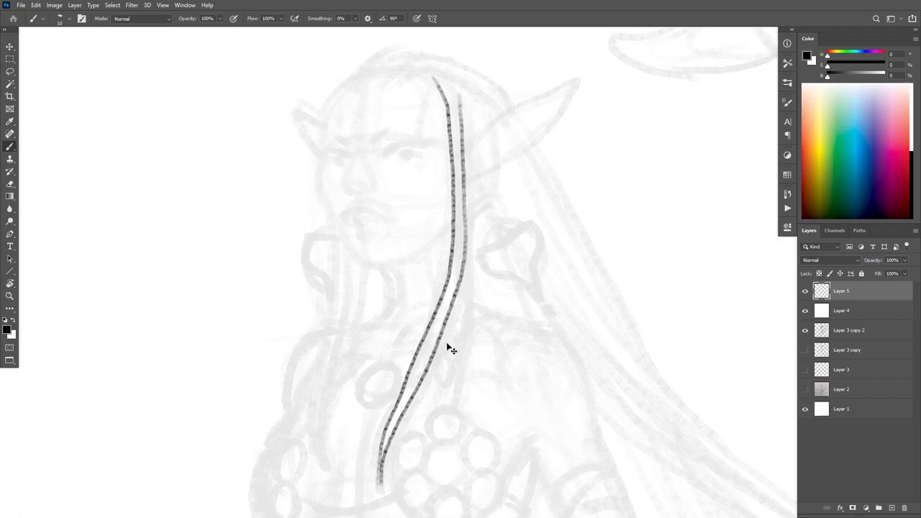
Step: Redraw the lower outer edge of the hair lock into a narrow tip at the chest and add an inner strand line
{"action": "left_click_drag", "start_coordinate": [520, 251], "coordinate": [530, 185]}
{"action": "key", "text": "ctrl+z"}
{"action": "mouse_move", "coordinate": [506, 147]}
{"action": "left_mouse_down"}
{"action": "mouse_move", "coordinate": [509, 199]}
{"action": "mouse_move", "coordinate": [487, 291]}
{"action": "mouse_move", "coordinate": [436, 376]}
{"action": "mouse_move", "coordinate": [420, 424]}
{"action": "left_mouse_up"}
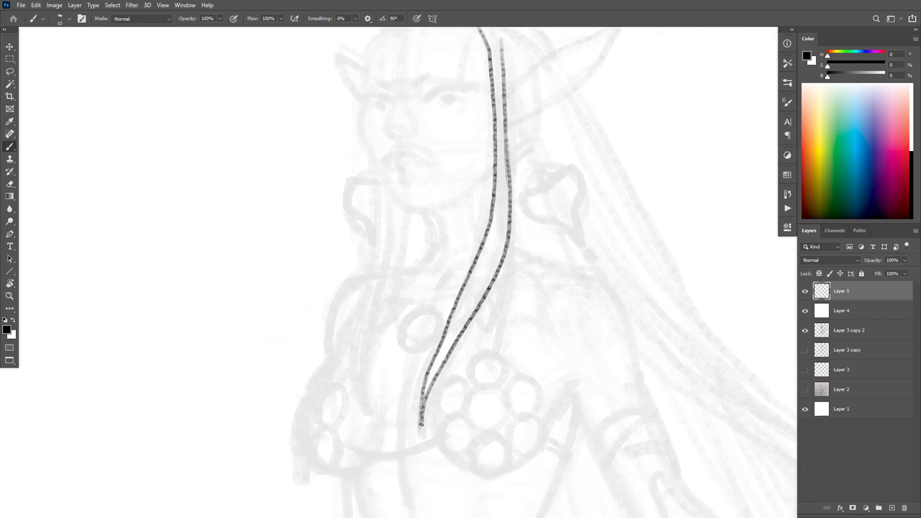
{"action": "key", "text": "ctrl+z"}
{"action": "mouse_move", "coordinate": [506, 147]}
{"action": "left_mouse_down"}
{"action": "mouse_move", "coordinate": [510, 206]}
{"action": "mouse_move", "coordinate": [473, 324]}
{"action": "mouse_move", "coordinate": [425, 431]}
{"action": "mouse_move", "coordinate": [419, 415]}
{"action": "left_mouse_up"}
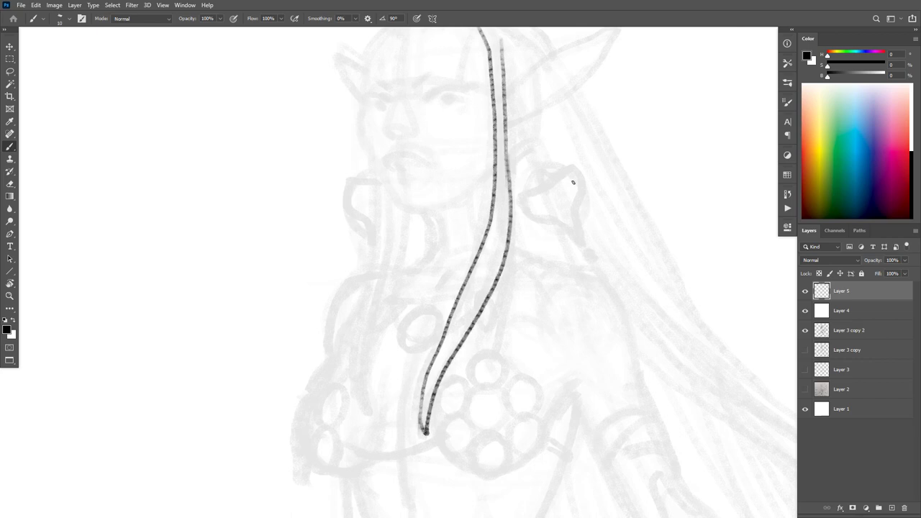
{"action": "left_click_drag", "start_coordinate": [496, 166], "coordinate": [475, 316]}
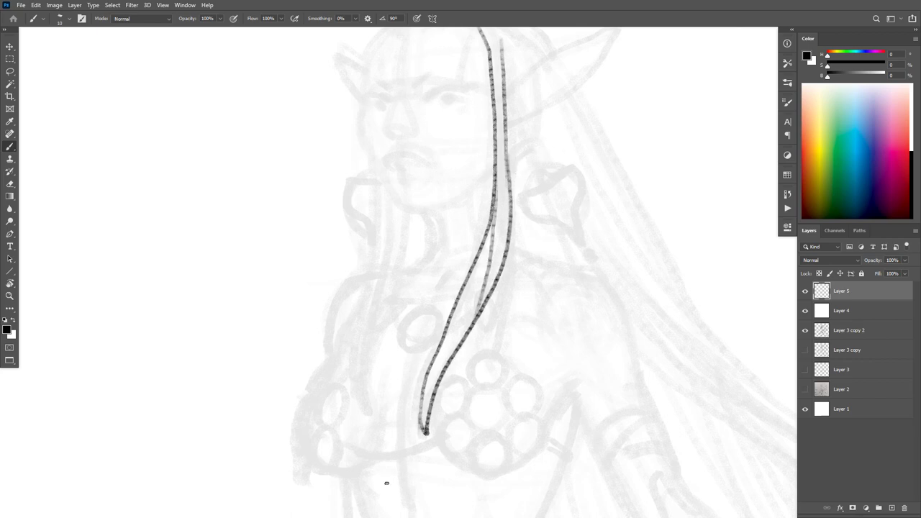
Step: Ink the near earring's wavy outline with a small ring at its tip and a thin line rising to the ear
{"action": "key", "text": "space"}
{"action": "left_click_drag", "start_coordinate": [652, 264], "coordinate": [602, 359]}
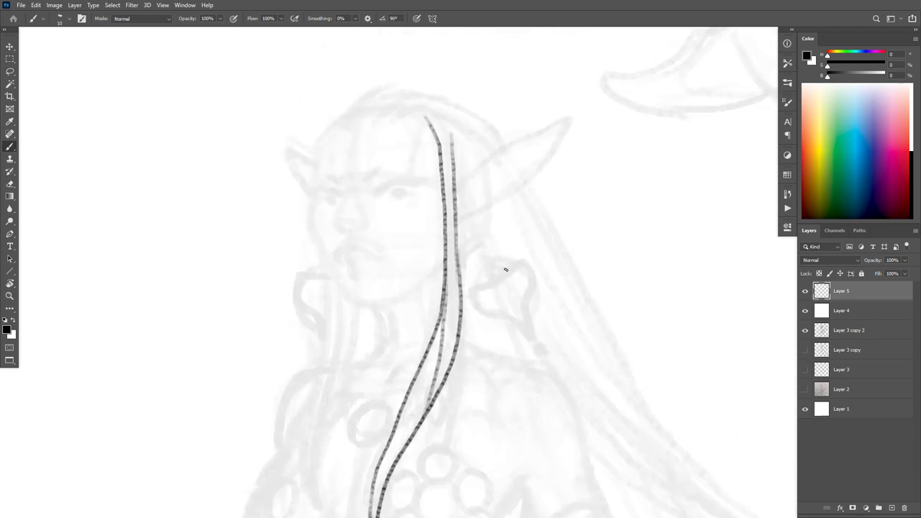
{"action": "mouse_move", "coordinate": [506, 269]}
{"action": "left_mouse_down"}
{"action": "mouse_move", "coordinate": [497, 266]}
{"action": "mouse_move", "coordinate": [469, 298]}
{"action": "mouse_move", "coordinate": [482, 309]}
{"action": "left_mouse_up"}
{"action": "mouse_move", "coordinate": [508, 270]}
{"action": "left_mouse_down"}
{"action": "mouse_move", "coordinate": [535, 280]}
{"action": "mouse_move", "coordinate": [526, 304]}
{"action": "mouse_move", "coordinate": [514, 316]}
{"action": "mouse_move", "coordinate": [494, 312]}
{"action": "mouse_move", "coordinate": [527, 324]}
{"action": "mouse_move", "coordinate": [512, 317]}
{"action": "mouse_move", "coordinate": [529, 337]}
{"action": "mouse_move", "coordinate": [530, 313]}
{"action": "mouse_move", "coordinate": [536, 343]}
{"action": "left_mouse_up"}
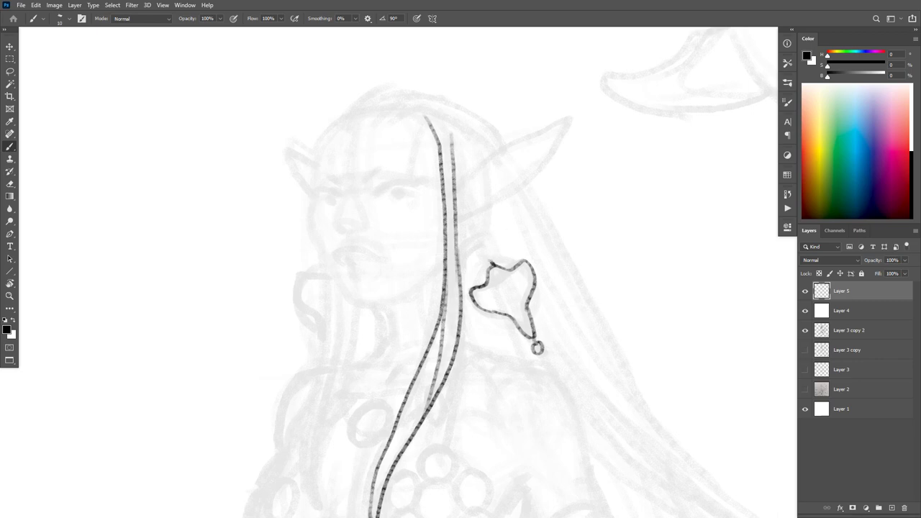
{"action": "left_click_drag", "start_coordinate": [481, 245], "coordinate": [474, 214]}
Step: Ink the near pointed ear's outline, inner rim and inner folds, undoing the last inner stroke
{"action": "mouse_move", "coordinate": [463, 180]}
{"action": "left_mouse_down"}
{"action": "mouse_move", "coordinate": [569, 116]}
{"action": "mouse_move", "coordinate": [540, 169]}
{"action": "mouse_move", "coordinate": [490, 207]}
{"action": "left_mouse_up"}
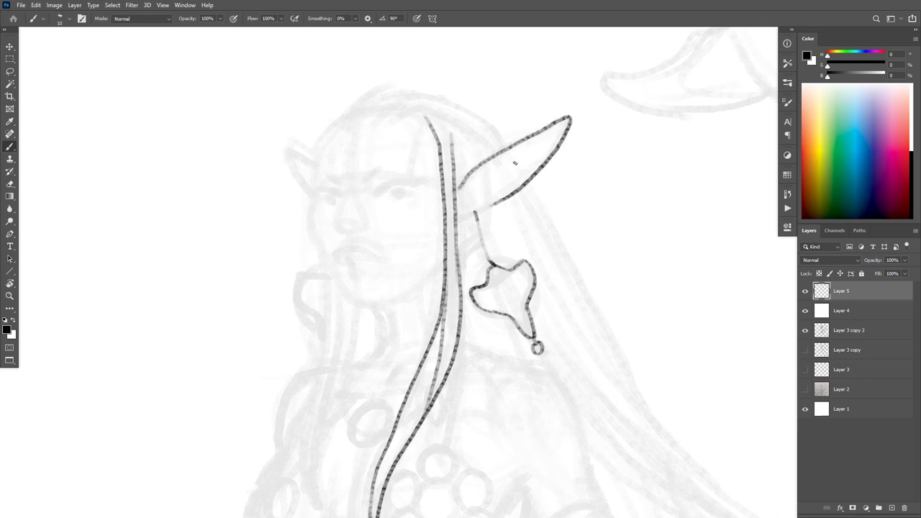
{"action": "mouse_move", "coordinate": [562, 124]}
{"action": "left_mouse_down"}
{"action": "mouse_move", "coordinate": [467, 184]}
{"action": "mouse_move", "coordinate": [470, 203]}
{"action": "mouse_move", "coordinate": [488, 196]}
{"action": "mouse_move", "coordinate": [473, 185]}
{"action": "mouse_move", "coordinate": [483, 203]}
{"action": "left_mouse_up"}
{"action": "mouse_move", "coordinate": [506, 159]}
{"action": "left_mouse_down"}
{"action": "mouse_move", "coordinate": [509, 177]}
{"action": "mouse_move", "coordinate": [510, 160]}
{"action": "mouse_move", "coordinate": [473, 188]}
{"action": "left_mouse_up"}
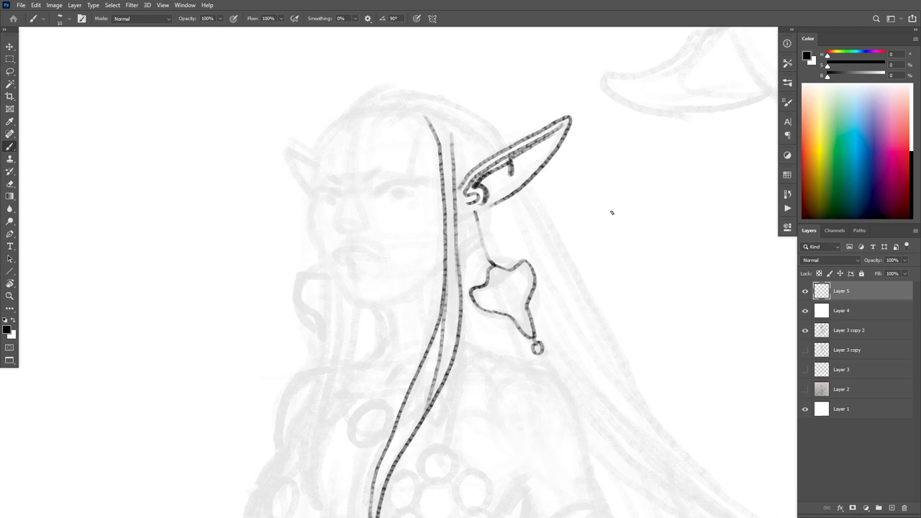
{"action": "key", "text": "ctrl+z"}
Step: Ink the crown outline from hairline to ear with inner strand lines, and the far side of the face down to the chin
{"action": "left_click_drag", "start_coordinate": [621, 172], "coordinate": [651, 144]}
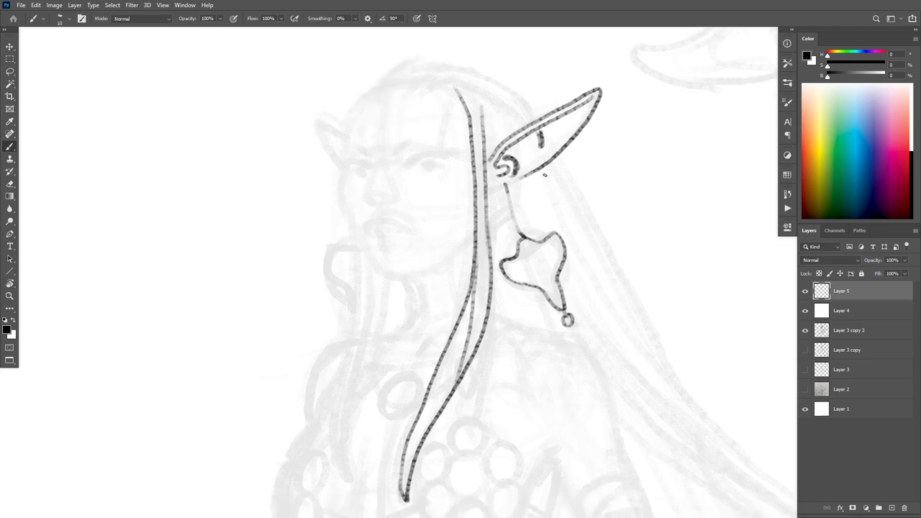
{"action": "mouse_move", "coordinate": [541, 137]}
{"action": "left_mouse_down"}
{"action": "mouse_move", "coordinate": [566, 179]}
{"action": "mouse_move", "coordinate": [510, 137]}
{"action": "mouse_move", "coordinate": [456, 122]}
{"action": "mouse_move", "coordinate": [408, 152]}
{"action": "left_mouse_up"}
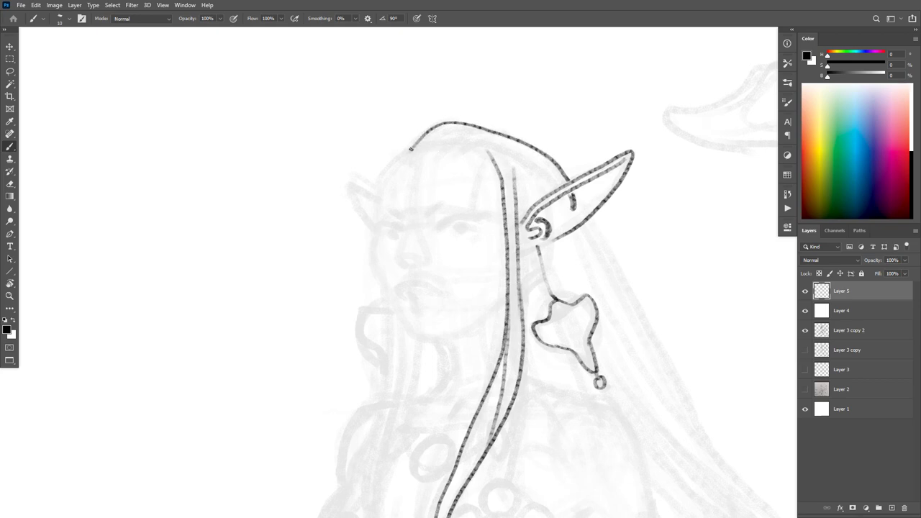
{"action": "key", "text": "ctrl+z"}
{"action": "mouse_move", "coordinate": [407, 154]}
{"action": "left_mouse_down"}
{"action": "mouse_move", "coordinate": [449, 121]}
{"action": "mouse_move", "coordinate": [510, 129]}
{"action": "left_mouse_up"}
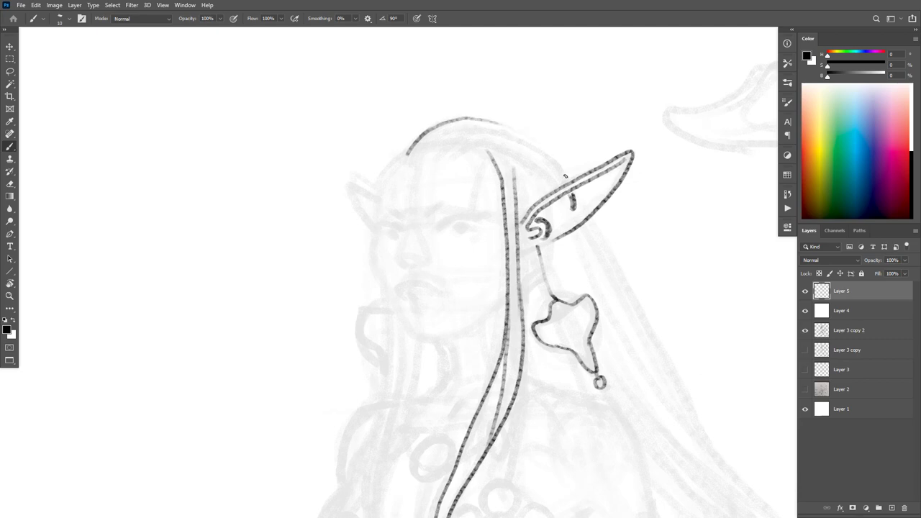
{"action": "mouse_move", "coordinate": [564, 173]}
{"action": "left_mouse_down"}
{"action": "mouse_move", "coordinate": [469, 124]}
{"action": "mouse_move", "coordinate": [473, 118]}
{"action": "mouse_move", "coordinate": [489, 130]}
{"action": "mouse_move", "coordinate": [389, 169]}
{"action": "mouse_move", "coordinate": [373, 274]}
{"action": "mouse_move", "coordinate": [414, 337]}
{"action": "left_mouse_up"}
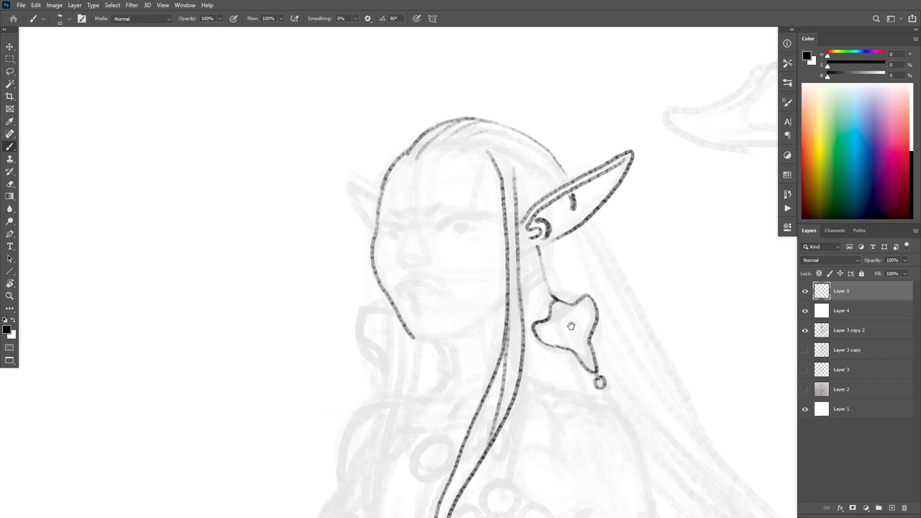
Step: Ink the underside of the chin and the front neck line, undoing the heavy jaw stroke that crosses the hair lock
{"action": "left_click_drag", "start_coordinate": [571, 326], "coordinate": [672, 255]}
{"action": "left_click_drag", "start_coordinate": [515, 266], "coordinate": [560, 268]}
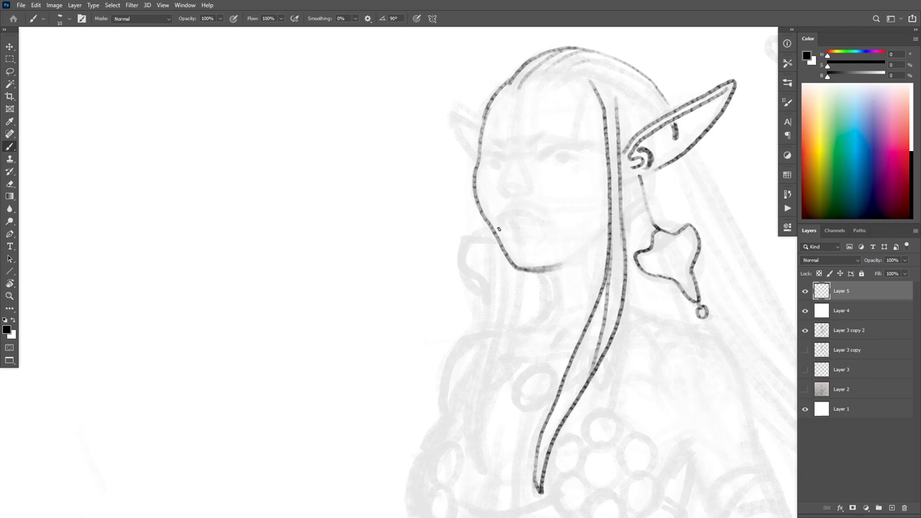
{"action": "left_click_drag", "start_coordinate": [550, 267], "coordinate": [581, 252]}
{"action": "mouse_move", "coordinate": [525, 270]}
{"action": "left_mouse_down"}
{"action": "mouse_move", "coordinate": [567, 266]}
{"action": "mouse_move", "coordinate": [645, 204]}
{"action": "left_mouse_up"}
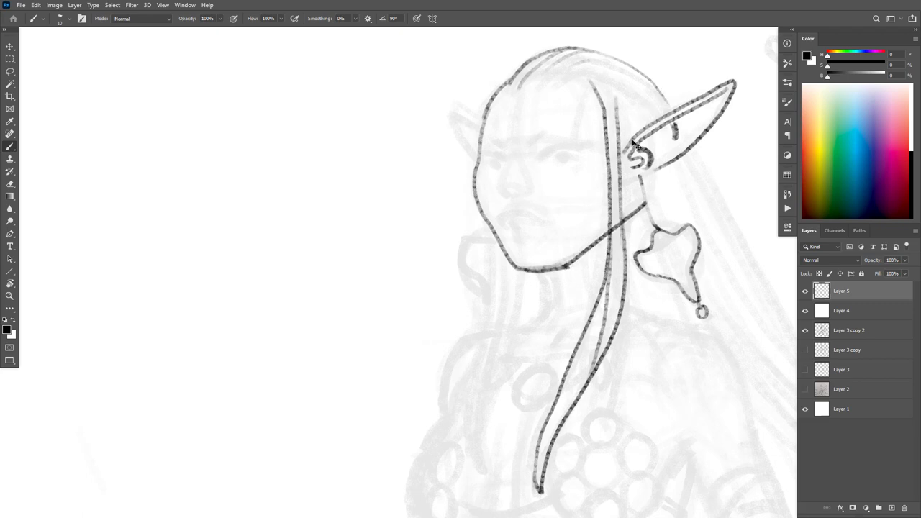
{"action": "key", "text": "ctrl+z"}
{"action": "left_click_drag", "start_coordinate": [543, 270], "coordinate": [556, 328]}
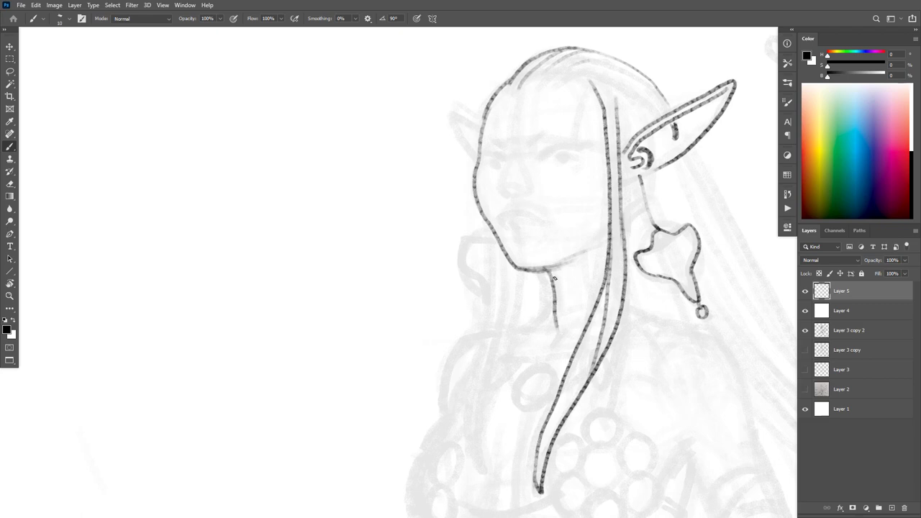
{"action": "left_click_drag", "start_coordinate": [592, 326], "coordinate": [610, 327]}
{"action": "left_click_drag", "start_coordinate": [589, 291], "coordinate": [602, 323]}
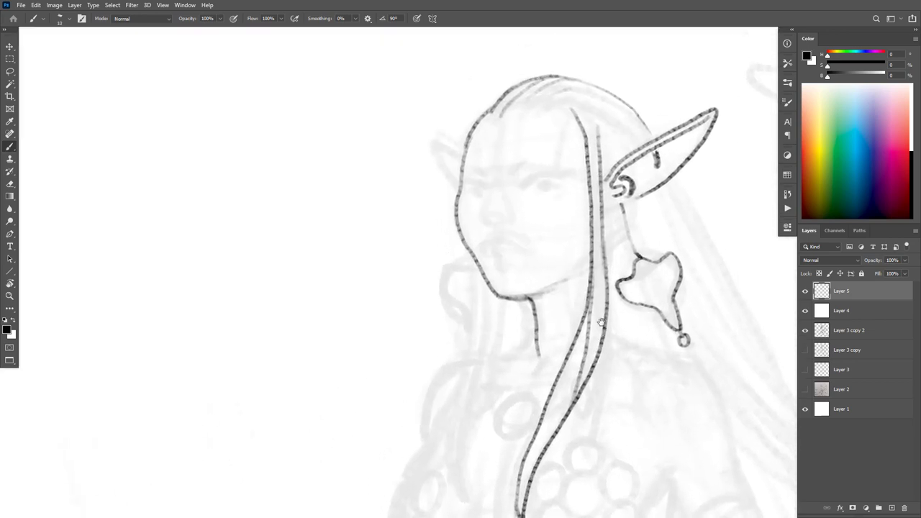
Step: Ink the far pointed ear's outline with an inner rim line, and darken the inner fold of the near ear
{"action": "left_click_drag", "start_coordinate": [625, 251], "coordinate": [645, 219]}
{"action": "left_click_drag", "start_coordinate": [572, 162], "coordinate": [569, 216]}
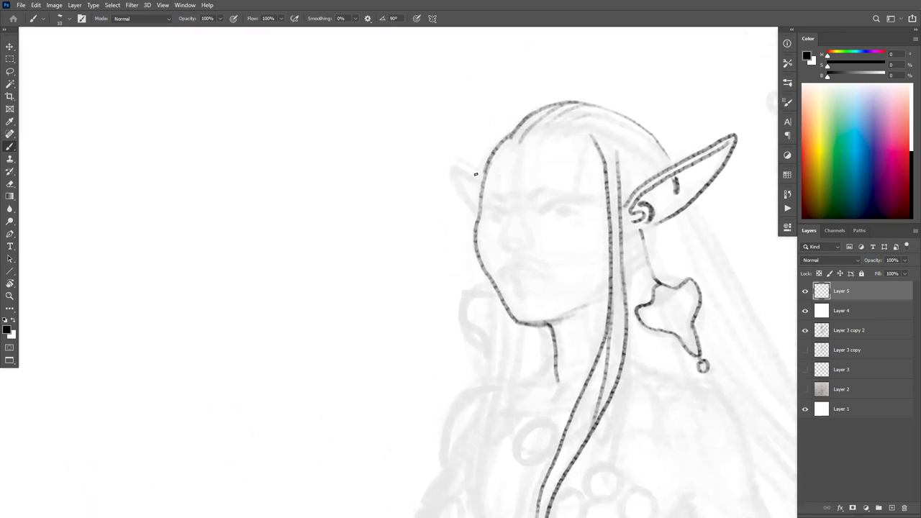
{"action": "left_click_drag", "start_coordinate": [481, 183], "coordinate": [461, 169]}
{"action": "left_click_drag", "start_coordinate": [450, 168], "coordinate": [477, 209]}
{"action": "left_click_drag", "start_coordinate": [452, 168], "coordinate": [480, 188]}
{"action": "left_click_drag", "start_coordinate": [648, 218], "coordinate": [631, 210]}
{"action": "left_click_drag", "start_coordinate": [717, 227], "coordinate": [739, 191]}
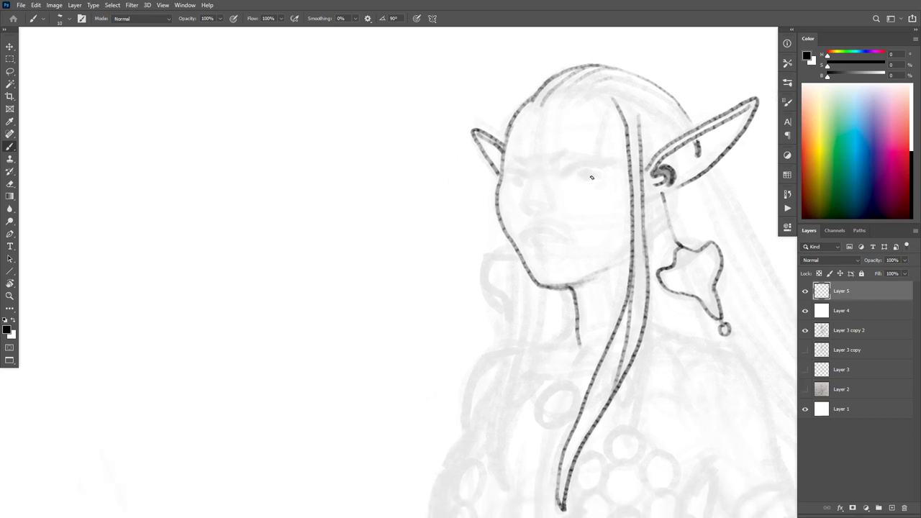
Step: Ink the nose bridge, nostril and wings, the line between the lips and a short line under the lower lip
{"action": "left_click_drag", "start_coordinate": [528, 159], "coordinate": [522, 200]}
{"action": "left_click_drag", "start_coordinate": [536, 203], "coordinate": [551, 214]}
{"action": "left_click_drag", "start_coordinate": [540, 237], "coordinate": [565, 239]}
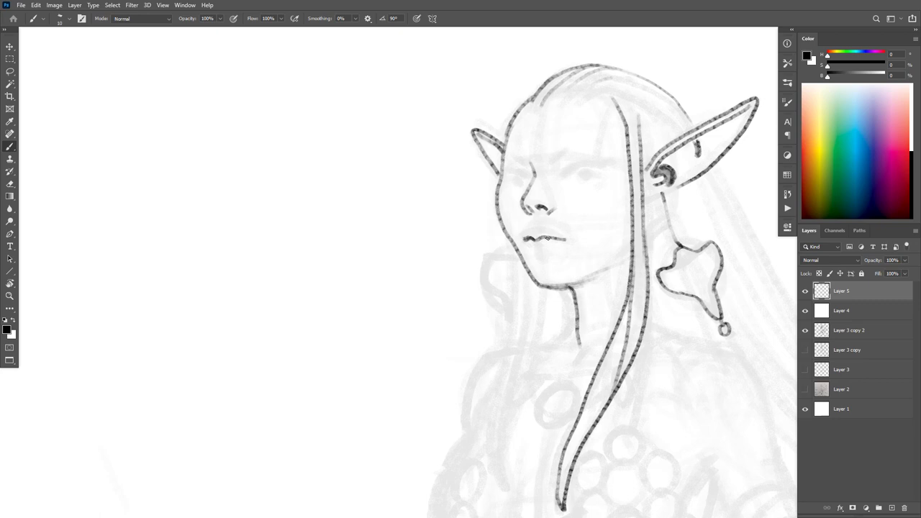
{"action": "key", "text": "ctrl+z"}
{"action": "left_click_drag", "start_coordinate": [532, 256], "coordinate": [550, 255]}
Step: Ink the upper eyelids of both eyes and the near eye's iris with a short mark at its outer corner
{"action": "left_click_drag", "start_coordinate": [567, 169], "coordinate": [597, 165]}
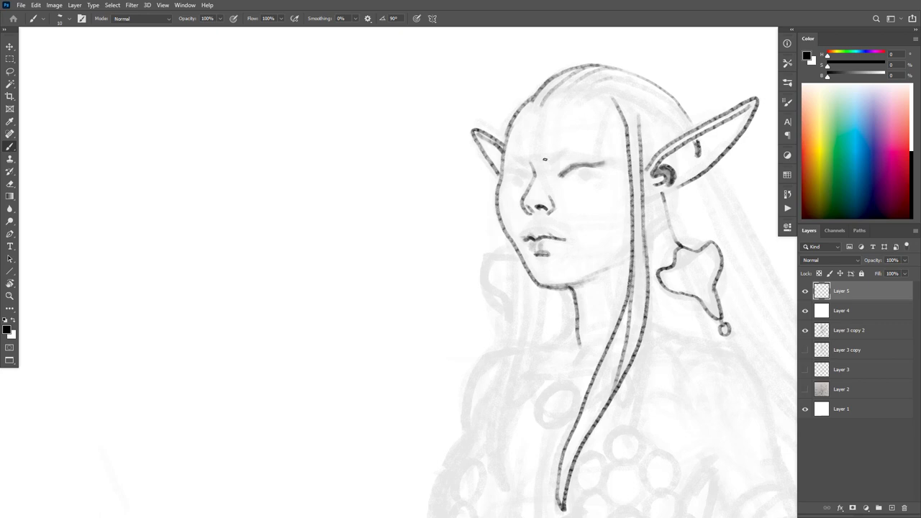
{"action": "left_click_drag", "start_coordinate": [528, 179], "coordinate": [513, 169]}
{"action": "mouse_move", "coordinate": [604, 171]}
{"action": "left_mouse_down"}
{"action": "mouse_move", "coordinate": [610, 163]}
{"action": "mouse_move", "coordinate": [572, 168]}
{"action": "left_mouse_up"}
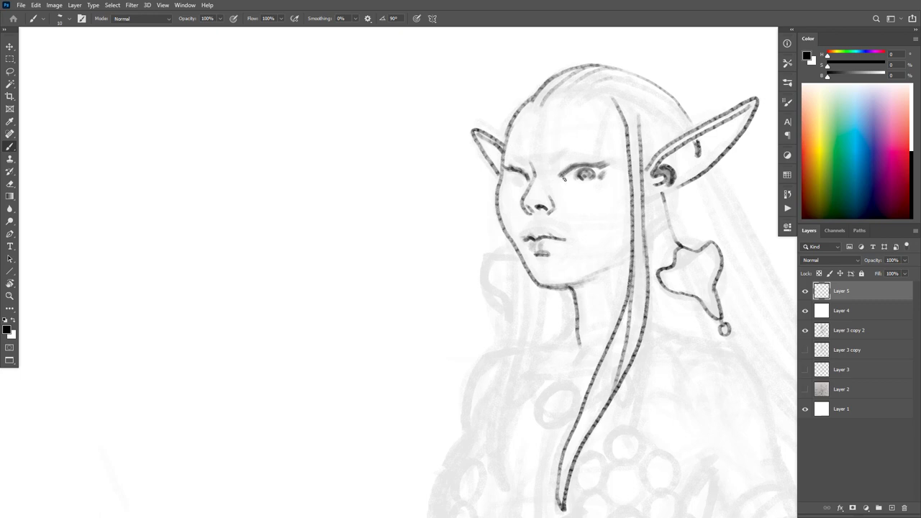
Step: Ink the far eye's dark iris and pupil, and undo the extra strokes on the near eye
{"action": "left_click_drag", "start_coordinate": [520, 177], "coordinate": [518, 179]}
{"action": "key", "text": "ctrl+z"}
{"action": "left_click_drag", "start_coordinate": [521, 175], "coordinate": [521, 180]}
{"action": "left_click_drag", "start_coordinate": [522, 179], "coordinate": [523, 179]}
{"action": "left_click_drag", "start_coordinate": [520, 179], "coordinate": [521, 178]}
{"action": "mouse_move", "coordinate": [588, 175]}
{"action": "left_mouse_down"}
{"action": "mouse_move", "coordinate": [618, 169]}
{"action": "mouse_move", "coordinate": [596, 182]}
{"action": "left_mouse_up"}
{"action": "key", "text": "ctrl+z"}
{"action": "key", "text": "ctrl+z"}
Step: Add light marks at the near eye's inner corner and short slanted brow strokes above the inner ends of both eyes
{"action": "left_click_drag", "start_coordinate": [671, 253], "coordinate": [702, 245]}
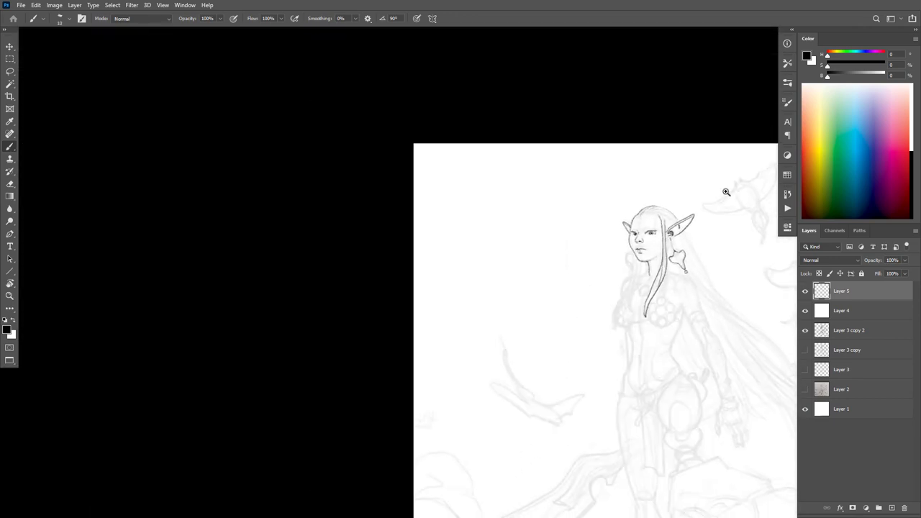
{"action": "scroll", "coordinate": [679, 243], "scroll_direction": "up", "scroll_amount": 5}
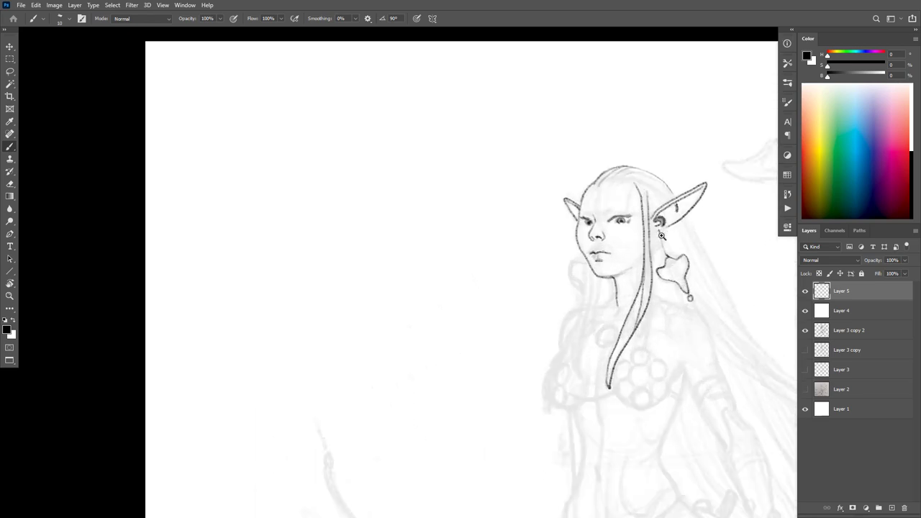
{"action": "scroll", "coordinate": [523, 209], "scroll_direction": "up", "scroll_amount": 3}
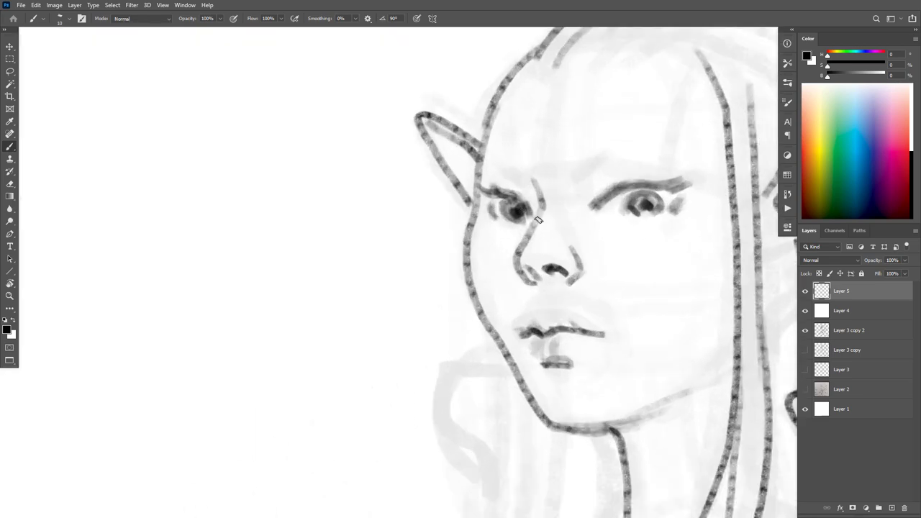
{"action": "left_click_drag", "start_coordinate": [662, 328], "coordinate": [639, 339]}
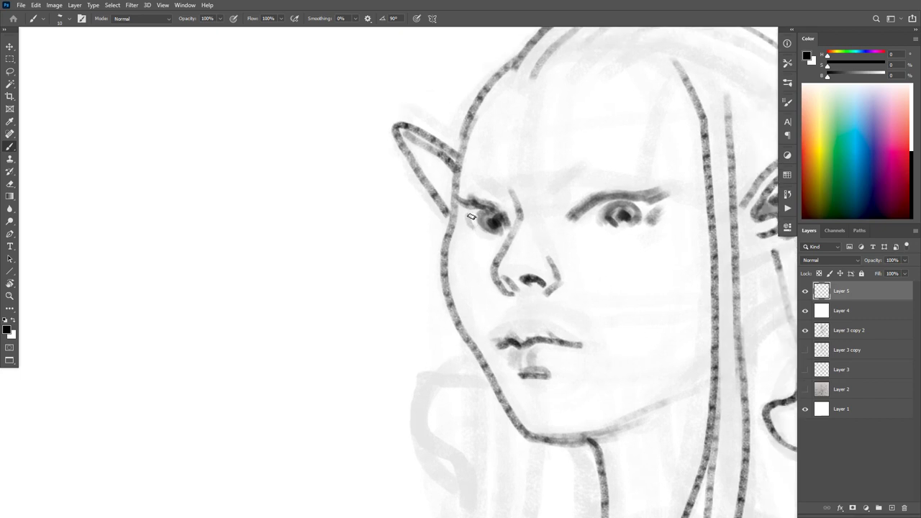
{"action": "left_click_drag", "start_coordinate": [650, 346], "coordinate": [647, 348]}
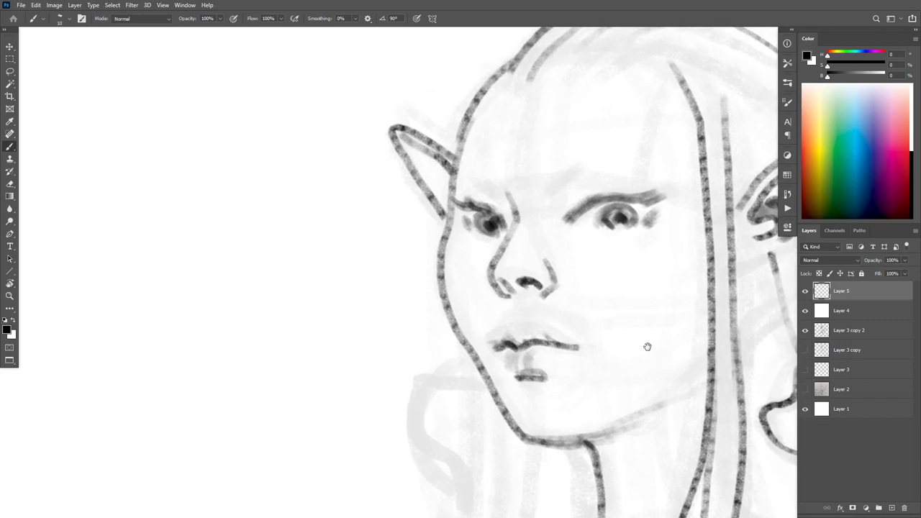
{"action": "left_click_drag", "start_coordinate": [670, 210], "coordinate": [669, 211]}
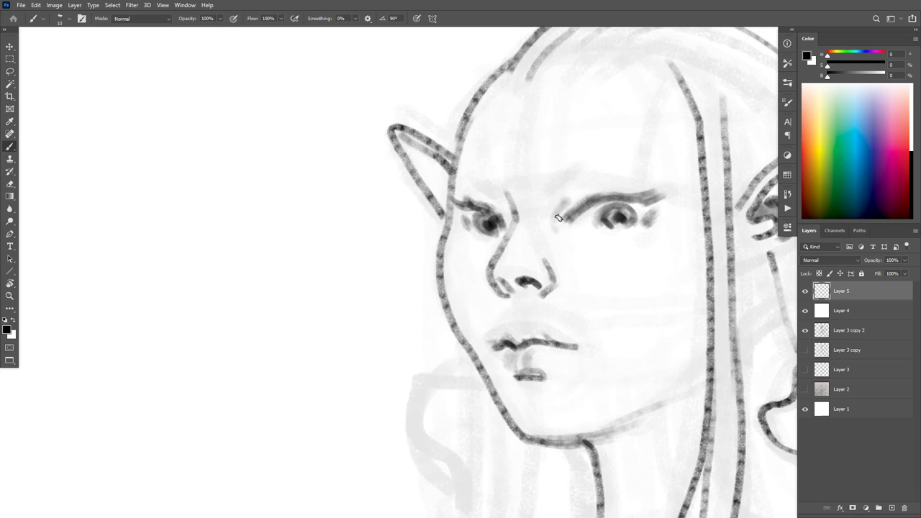
{"action": "key", "text": "Tab"}
{"action": "key", "text": "Tab"}
{"action": "left_click_drag", "start_coordinate": [547, 199], "coordinate": [573, 178]}
{"action": "mouse_move", "coordinate": [493, 184]}
{"action": "left_mouse_down"}
{"action": "mouse_move", "coordinate": [504, 202]}
{"action": "mouse_move", "coordinate": [486, 181]}
{"action": "left_mouse_up"}
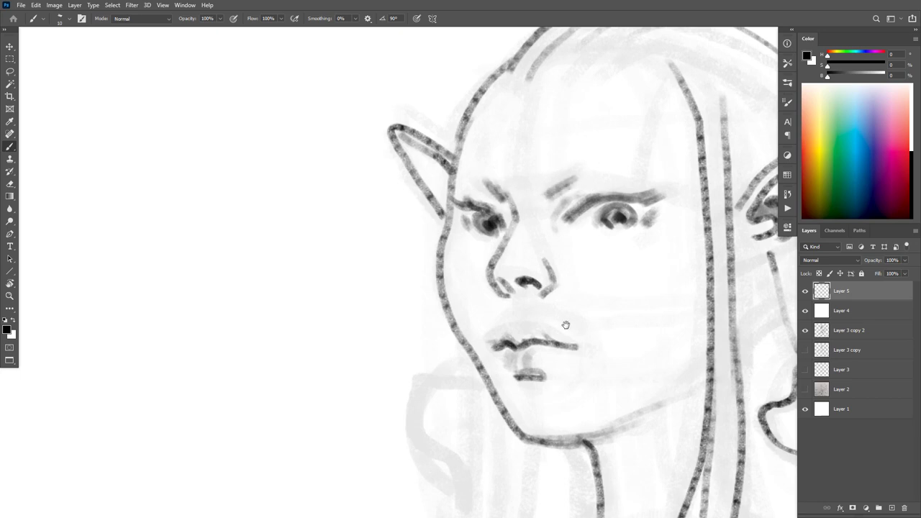
Step: Sketch a demonstration eye in the blank area beside the face, with an eyeball circle, both lids, a shaded iris and lashes
{"action": "mouse_move", "coordinate": [573, 334]}
{"action": "left_mouse_down"}
{"action": "mouse_move", "coordinate": [596, 353]}
{"action": "mouse_move", "coordinate": [588, 400]}
{"action": "left_mouse_up"}
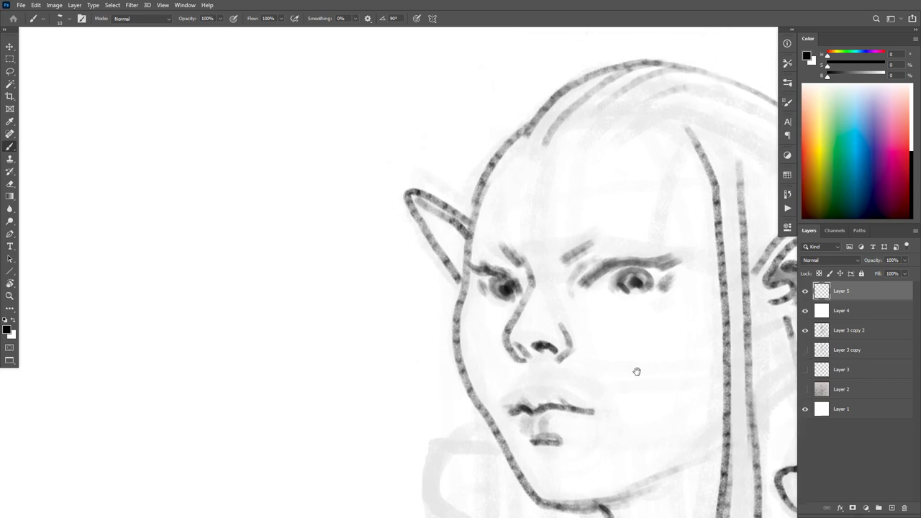
{"action": "left_click_drag", "start_coordinate": [637, 353], "coordinate": [653, 301]}
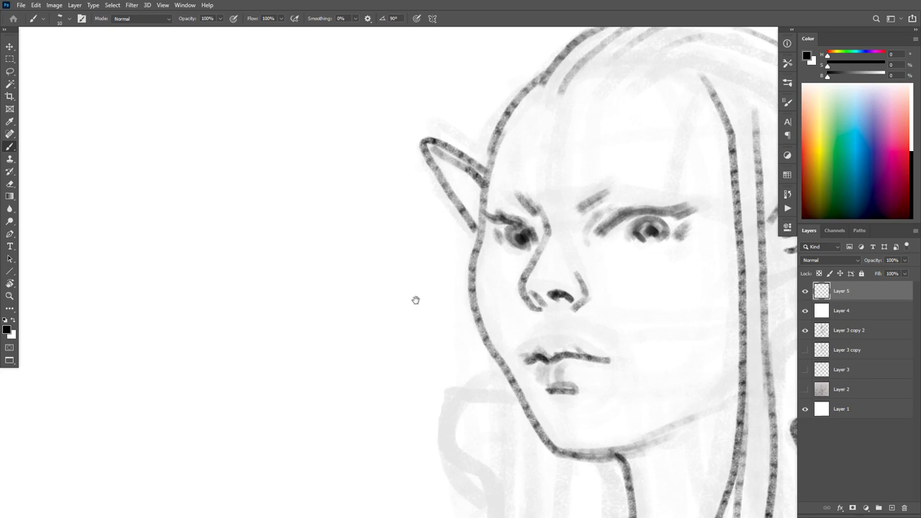
{"action": "mouse_move", "coordinate": [331, 145]}
{"action": "left_mouse_down"}
{"action": "mouse_move", "coordinate": [268, 292]}
{"action": "mouse_move", "coordinate": [334, 160]}
{"action": "left_mouse_up"}
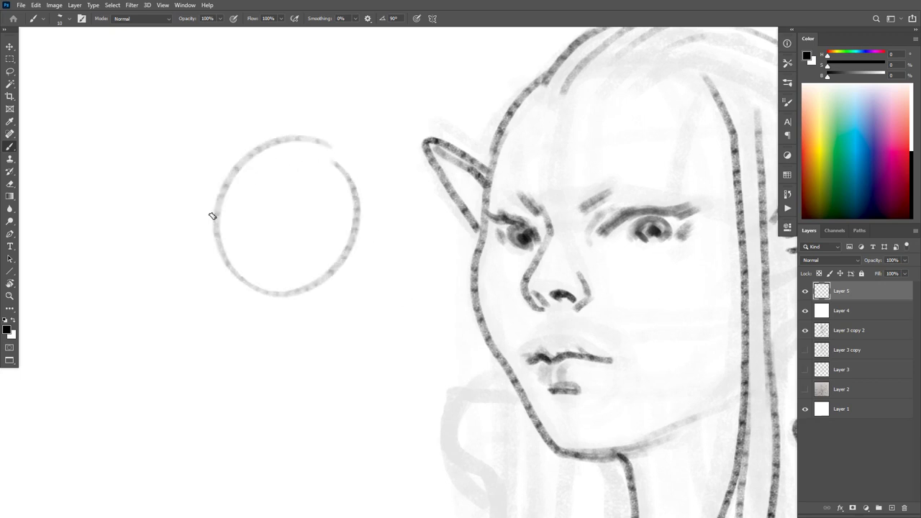
{"action": "mouse_move", "coordinate": [192, 212]}
{"action": "left_mouse_down"}
{"action": "mouse_move", "coordinate": [268, 200]}
{"action": "mouse_move", "coordinate": [366, 218]}
{"action": "left_mouse_up"}
{"action": "left_click_drag", "start_coordinate": [214, 252], "coordinate": [337, 253]}
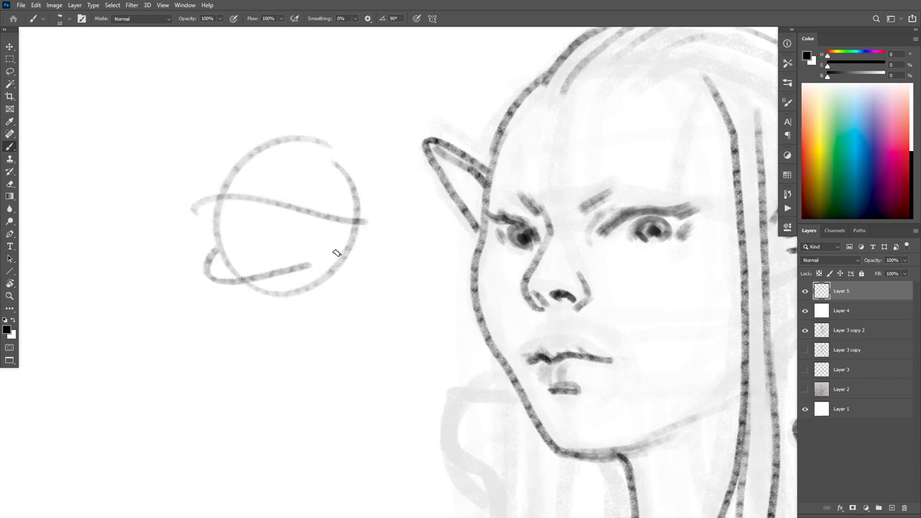
{"action": "left_click_drag", "start_coordinate": [254, 159], "coordinate": [249, 268]}
{"action": "mouse_move", "coordinate": [221, 210]}
{"action": "left_mouse_down"}
{"action": "mouse_move", "coordinate": [255, 269]}
{"action": "mouse_move", "coordinate": [219, 209]}
{"action": "left_mouse_up"}
{"action": "mouse_move", "coordinate": [237, 168]}
{"action": "left_mouse_down"}
{"action": "mouse_move", "coordinate": [217, 219]}
{"action": "mouse_move", "coordinate": [217, 263]}
{"action": "left_mouse_up"}
{"action": "mouse_move", "coordinate": [268, 212]}
{"action": "left_mouse_down"}
{"action": "mouse_move", "coordinate": [260, 248]}
{"action": "mouse_move", "coordinate": [279, 237]}
{"action": "mouse_move", "coordinate": [270, 214]}
{"action": "mouse_move", "coordinate": [254, 214]}
{"action": "mouse_move", "coordinate": [277, 252]}
{"action": "left_mouse_up"}
{"action": "mouse_move", "coordinate": [247, 206]}
{"action": "left_mouse_down"}
{"action": "mouse_move", "coordinate": [183, 206]}
{"action": "mouse_move", "coordinate": [216, 200]}
{"action": "mouse_move", "coordinate": [190, 177]}
{"action": "left_mouse_up"}
{"action": "mouse_move", "coordinate": [211, 263]}
{"action": "left_mouse_down"}
{"action": "mouse_move", "coordinate": [199, 303]}
{"action": "mouse_move", "coordinate": [215, 304]}
{"action": "left_mouse_up"}
Step: Undo the whole demonstration eye sketch, including its eyeball circle
{"action": "key", "text": "ctrl+z"}
{"action": "key", "text": "ctrl+z"}
{"action": "key", "text": "ctrl+z"}
{"action": "key", "text": "ctrl+z"}
{"action": "key", "text": "ctrl+z"}
{"action": "key", "text": "ctrl+z"}
{"action": "key", "text": "ctrl+z"}
{"action": "key", "text": "ctrl+z"}
{"action": "key", "text": "ctrl+z"}
{"action": "key", "text": "ctrl+z"}
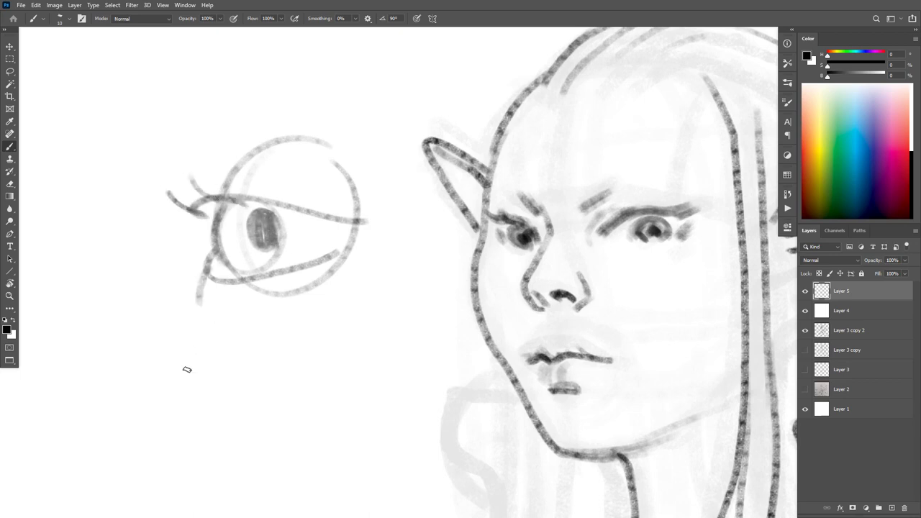
{"action": "key", "text": "ctrl+z"}
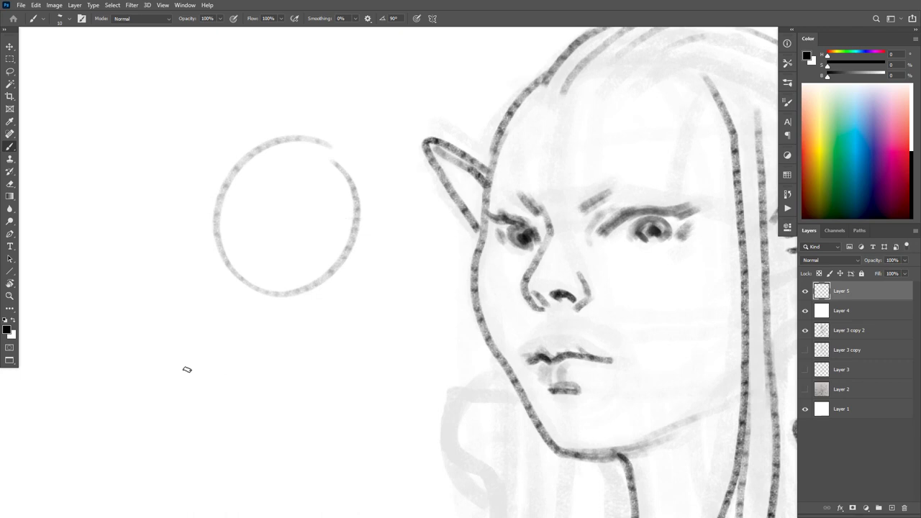
{"action": "key", "text": "ctrl+z"}
{"action": "left_click_drag", "start_coordinate": [559, 293], "coordinate": [597, 295]}
{"action": "left_click_drag", "start_coordinate": [429, 361], "coordinate": [359, 310]}
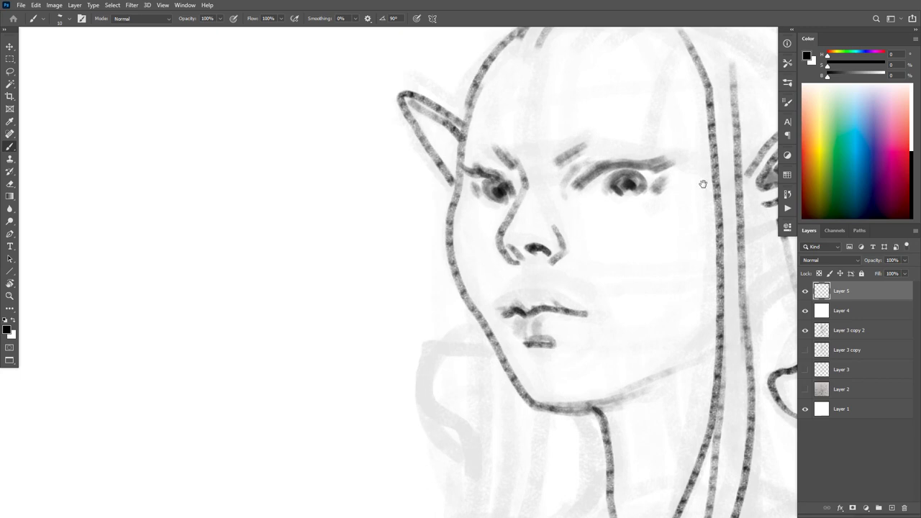
{"action": "key", "text": "Tab"}
{"action": "key", "text": "Tab"}
{"action": "left_click_drag", "start_coordinate": [666, 382], "coordinate": [525, 332]}
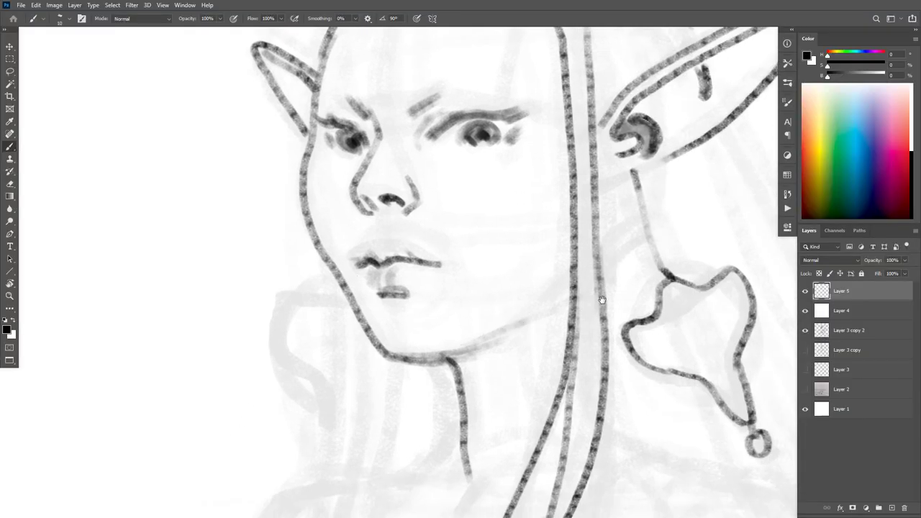
{"action": "left_click_drag", "start_coordinate": [602, 296], "coordinate": [610, 309]}
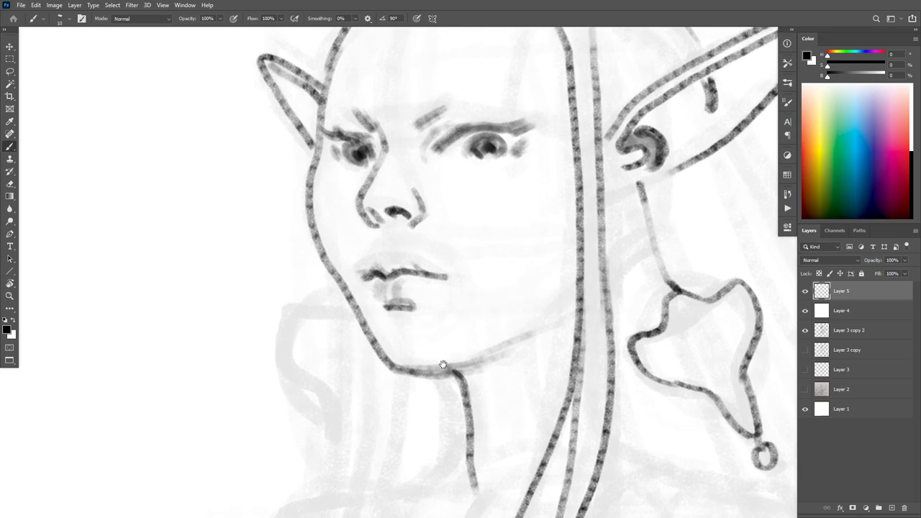
Step: Sketch a small eye study in the blank area beside the face, with a high arched upper lid over a solid black pupil
{"action": "left_click_drag", "start_coordinate": [503, 355], "coordinate": [678, 342]}
{"action": "left_click_drag", "start_coordinate": [454, 315], "coordinate": [492, 350]}
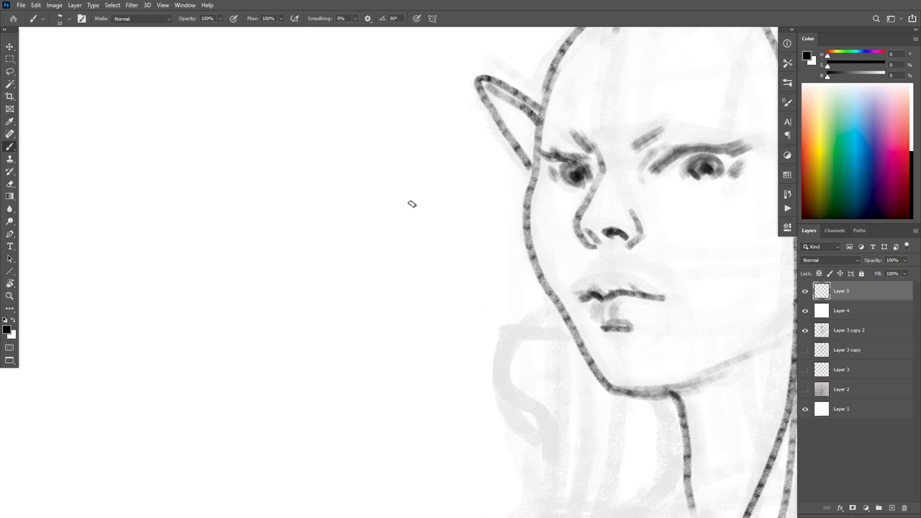
{"action": "mouse_move", "coordinate": [414, 199]}
{"action": "left_mouse_down"}
{"action": "mouse_move", "coordinate": [395, 169]}
{"action": "mouse_move", "coordinate": [320, 202]}
{"action": "mouse_move", "coordinate": [369, 206]}
{"action": "left_mouse_up"}
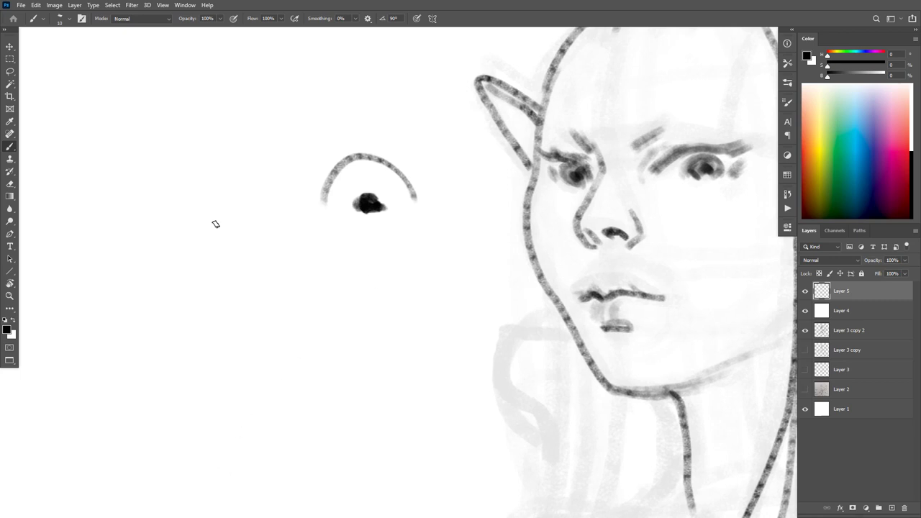
Step: Try a round eyeball study with lid lines next to the arched eye, and undo its strokes
{"action": "mouse_move", "coordinate": [194, 240]}
{"action": "left_mouse_down"}
{"action": "mouse_move", "coordinate": [228, 203]}
{"action": "mouse_move", "coordinate": [268, 199]}
{"action": "left_mouse_up"}
{"action": "mouse_move", "coordinate": [209, 219]}
{"action": "left_mouse_down"}
{"action": "mouse_move", "coordinate": [242, 214]}
{"action": "mouse_move", "coordinate": [237, 221]}
{"action": "mouse_move", "coordinate": [239, 205]}
{"action": "mouse_move", "coordinate": [196, 207]}
{"action": "mouse_move", "coordinate": [228, 191]}
{"action": "mouse_move", "coordinate": [254, 195]}
{"action": "mouse_move", "coordinate": [272, 220]}
{"action": "mouse_move", "coordinate": [237, 179]}
{"action": "mouse_move", "coordinate": [191, 214]}
{"action": "mouse_move", "coordinate": [198, 250]}
{"action": "mouse_move", "coordinate": [233, 264]}
{"action": "mouse_move", "coordinate": [269, 230]}
{"action": "mouse_move", "coordinate": [273, 204]}
{"action": "left_mouse_up"}
{"action": "key", "text": "ctrl+z"}
{"action": "key", "text": "ctrl+z"}
{"action": "key", "text": "ctrl+z"}
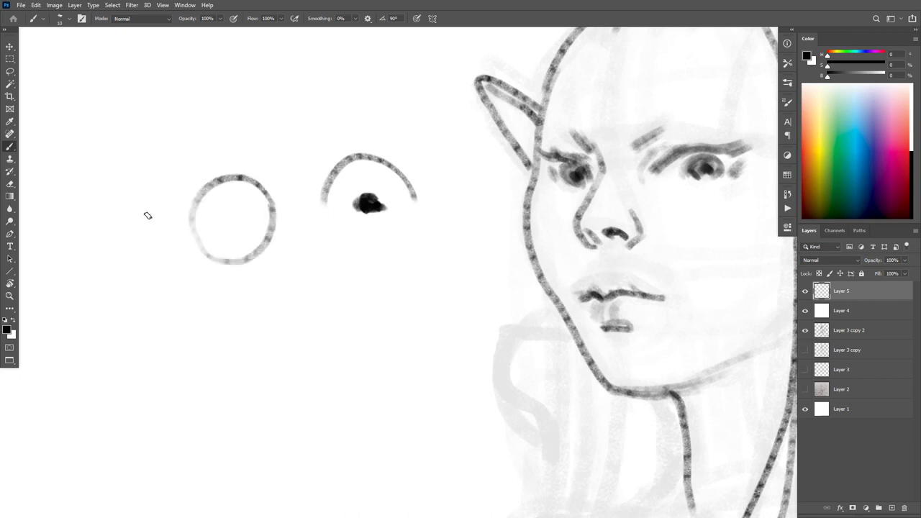
{"action": "mouse_move", "coordinate": [148, 201]}
{"action": "left_mouse_down"}
{"action": "mouse_move", "coordinate": [93, 223]}
{"action": "mouse_move", "coordinate": [121, 268]}
{"action": "mouse_move", "coordinate": [170, 233]}
{"action": "mouse_move", "coordinate": [160, 206]}
{"action": "left_mouse_up"}
{"action": "key", "text": "ctrl+z"}
{"action": "key", "text": "ctrl+z"}
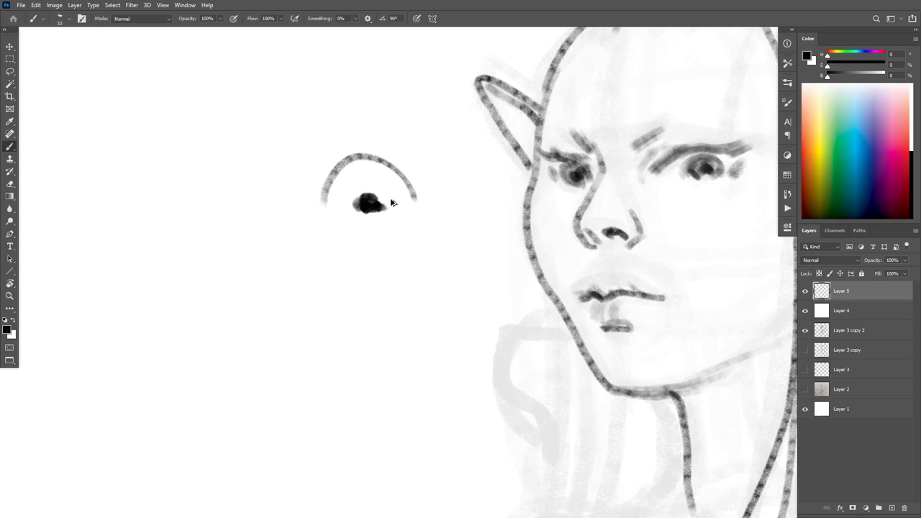
Step: Darken the arched lid of the eye study, and try a higher arch on the near eye's upper lid before undoing it
{"action": "mouse_move", "coordinate": [414, 198]}
{"action": "left_mouse_down"}
{"action": "mouse_move", "coordinate": [384, 158]}
{"action": "mouse_move", "coordinate": [325, 187]}
{"action": "left_mouse_up"}
{"action": "left_click_drag", "start_coordinate": [732, 154], "coordinate": [688, 144]}
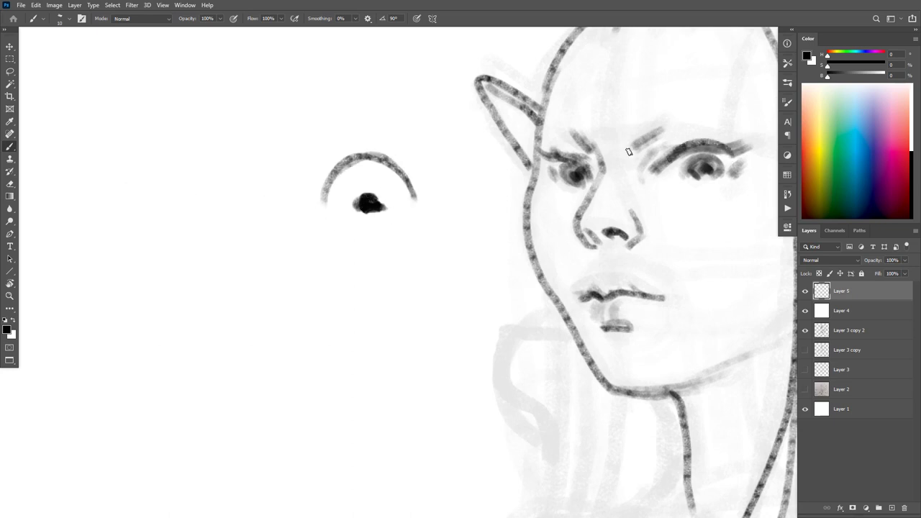
{"action": "key", "text": "ctrl+z"}
Step: Add a raised brow above the arched eye study, and sketch a narrowed eye with a low slanted brow below it
{"action": "left_click_drag", "start_coordinate": [292, 137], "coordinate": [382, 93]}
{"action": "left_click_drag", "start_coordinate": [364, 266], "coordinate": [402, 240]}
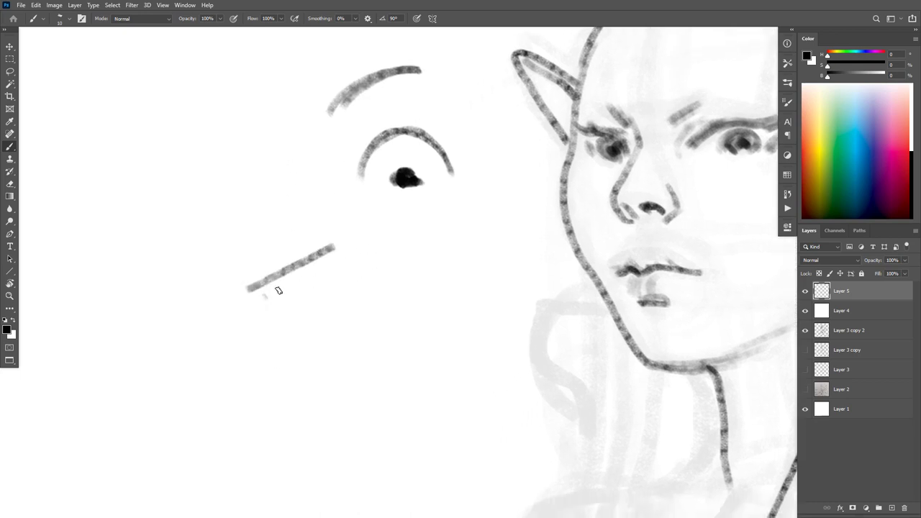
{"action": "mouse_move", "coordinate": [265, 296]}
{"action": "left_mouse_down"}
{"action": "mouse_move", "coordinate": [324, 267]}
{"action": "mouse_move", "coordinate": [294, 290]}
{"action": "left_mouse_up"}
{"action": "key", "text": "ctrl+z"}
{"action": "key", "text": "ctrl+z"}
{"action": "key", "text": "f"}
{"action": "key", "text": "f"}
{"action": "mouse_move", "coordinate": [337, 267]}
{"action": "left_mouse_down"}
{"action": "mouse_move", "coordinate": [269, 306]}
{"action": "mouse_move", "coordinate": [311, 278]}
{"action": "left_mouse_up"}
{"action": "left_click_drag", "start_coordinate": [330, 245], "coordinate": [248, 282]}
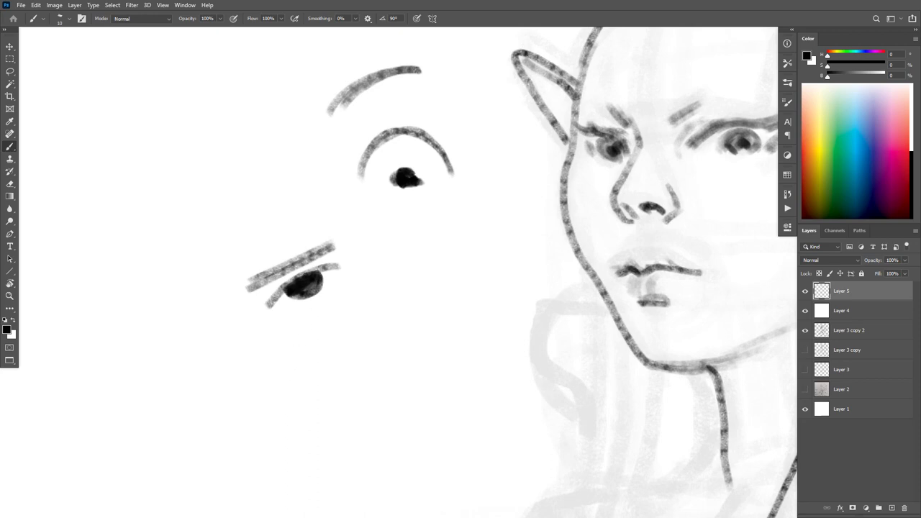
{"action": "mouse_move", "coordinate": [327, 266]}
{"action": "left_mouse_down"}
{"action": "mouse_move", "coordinate": [273, 300]}
{"action": "mouse_move", "coordinate": [330, 269]}
{"action": "left_mouse_up"}
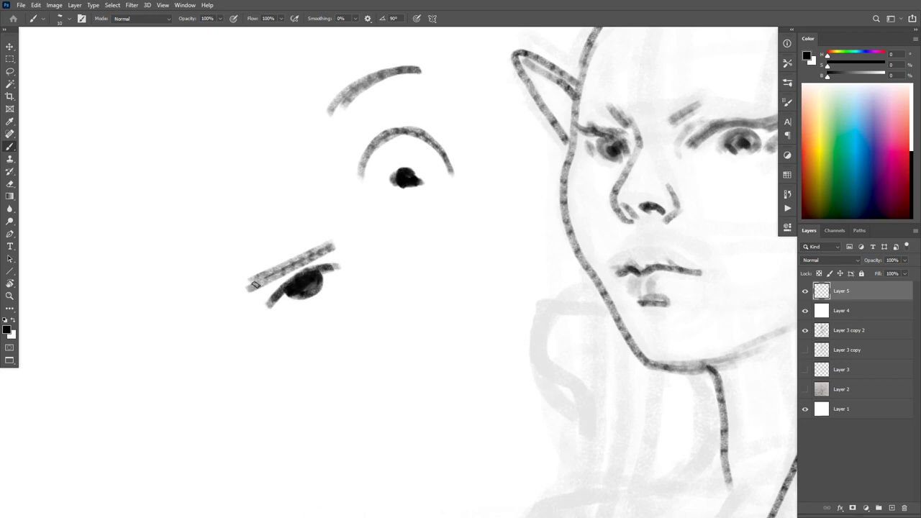
Step: Draw a downward arrow toward the narrowed eye study and an upward arrow beside the arched one
{"action": "left_click_drag", "start_coordinate": [214, 179], "coordinate": [236, 237]}
{"action": "mouse_move", "coordinate": [223, 232]}
{"action": "left_mouse_down"}
{"action": "mouse_move", "coordinate": [240, 248]}
{"action": "mouse_move", "coordinate": [258, 220]}
{"action": "left_mouse_up"}
{"action": "left_click_drag", "start_coordinate": [258, 220], "coordinate": [222, 232]}
{"action": "mouse_move", "coordinate": [297, 154]}
{"action": "left_mouse_down"}
{"action": "mouse_move", "coordinate": [278, 120]}
{"action": "mouse_move", "coordinate": [270, 133]}
{"action": "left_mouse_up"}
{"action": "mouse_move", "coordinate": [277, 104]}
{"action": "left_mouse_down"}
{"action": "mouse_move", "coordinate": [295, 116]}
{"action": "mouse_move", "coordinate": [258, 136]}
{"action": "left_mouse_up"}
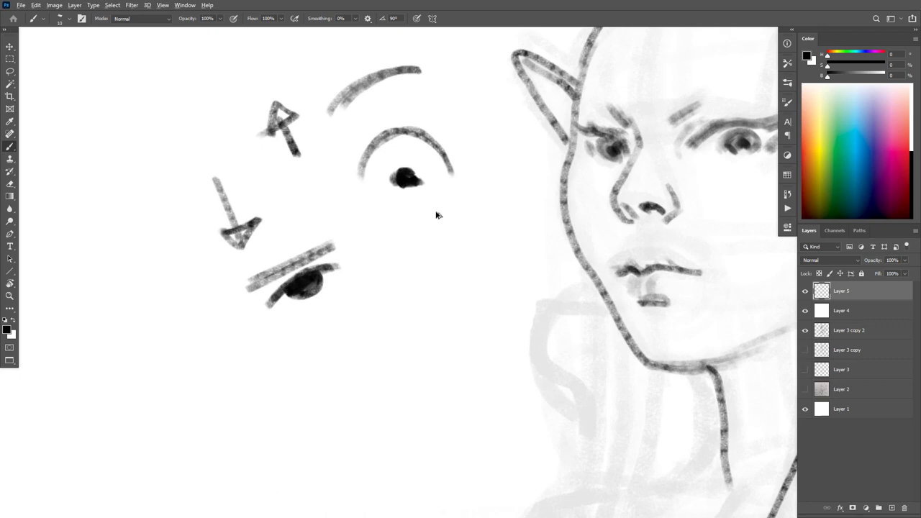
Step: Undo the arrows and both demonstration eye studies with their brows, clearing the blank area beside the face
{"action": "key", "text": "ctrl+z"}
{"action": "key", "text": "ctrl+z"}
{"action": "key", "text": "ctrl+z"}
{"action": "key", "text": "ctrl+z"}
{"action": "key", "text": "ctrl+z"}
{"action": "key", "text": "ctrl+z"}
{"action": "key", "text": "ctrl+z"}
{"action": "key", "text": "ctrl+z"}
{"action": "key", "text": "ctrl+z"}
{"action": "key", "text": "ctrl+z"}
{"action": "key", "text": "ctrl+z"}
{"action": "key", "text": "ctrl+z"}
{"action": "key", "text": "ctrl+z"}
{"action": "key", "text": "ctrl+z"}
{"action": "key", "text": "ctrl+z"}
{"action": "key", "text": "ctrl+z"}
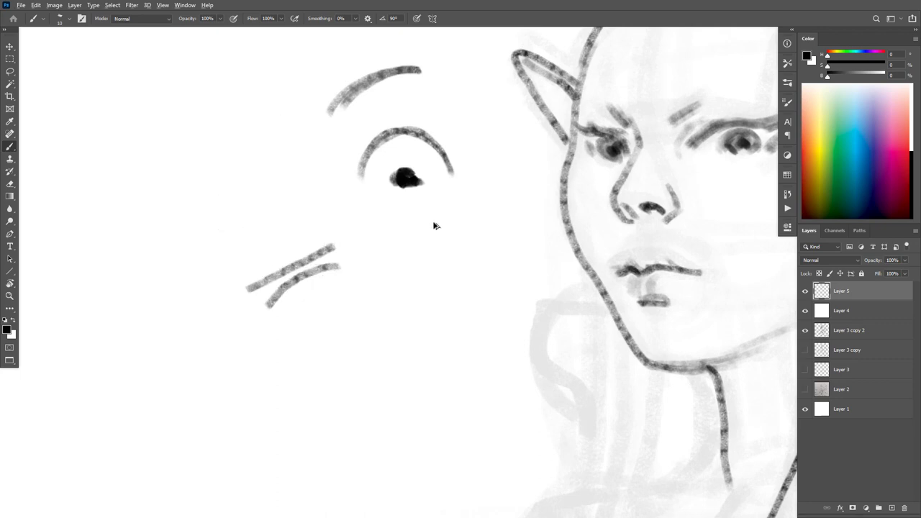
{"action": "key", "text": "ctrl+z"}
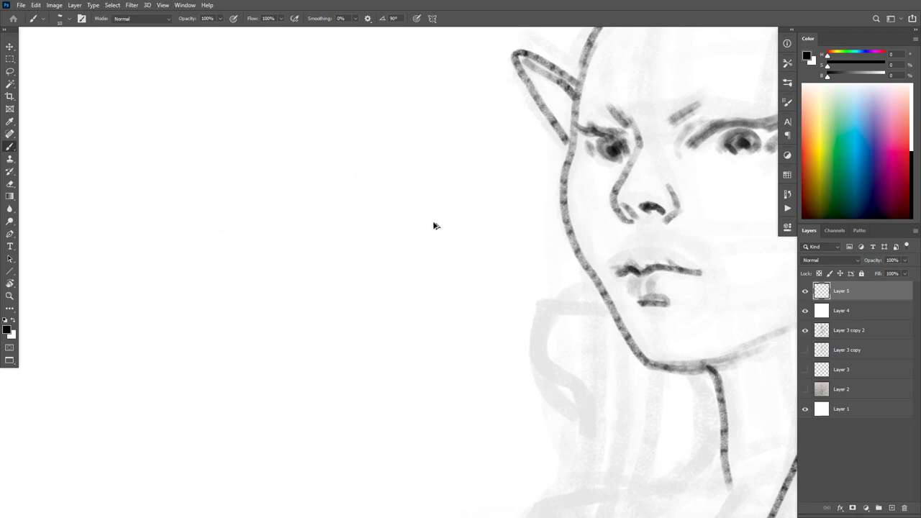
Step: Extend both of the elf's eyebrows outward with tapering strokes above the eyes
{"action": "left_click_drag", "start_coordinate": [612, 345], "coordinate": [481, 369]}
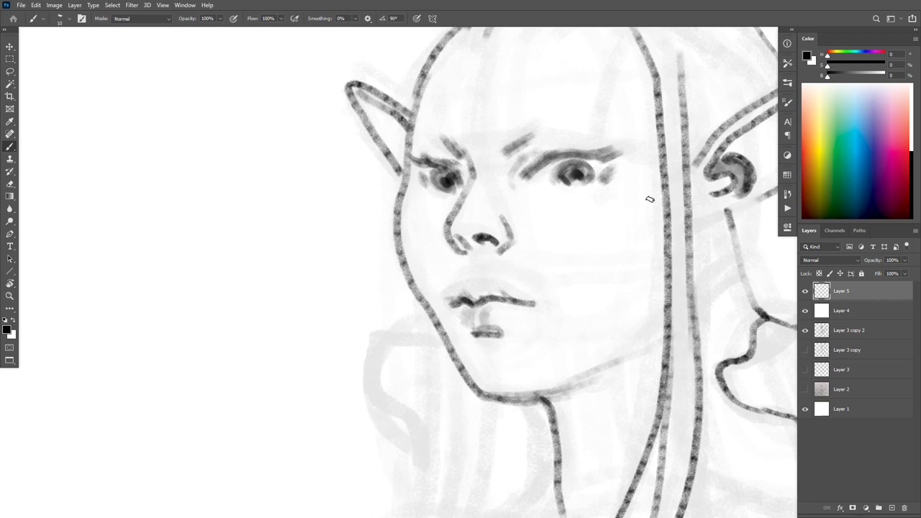
{"action": "left_click_drag", "start_coordinate": [585, 271], "coordinate": [573, 333]}
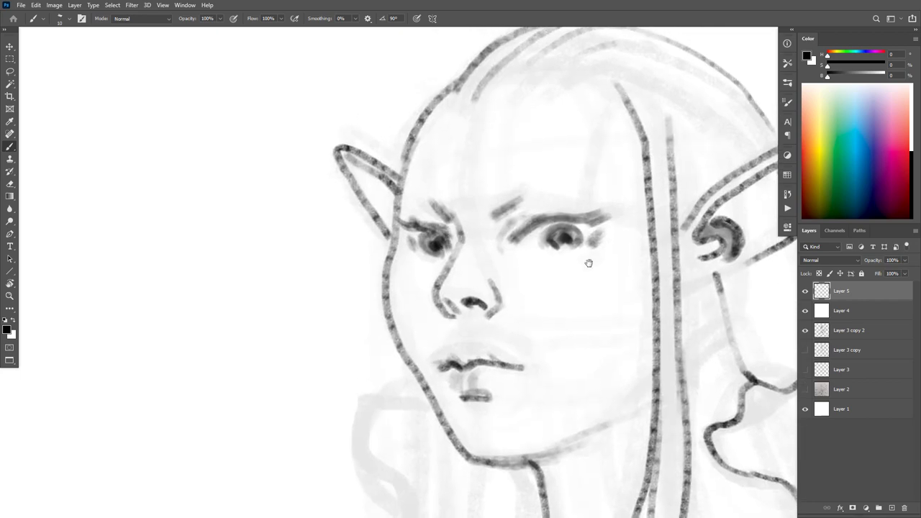
{"action": "left_click_drag", "start_coordinate": [597, 312], "coordinate": [573, 377]}
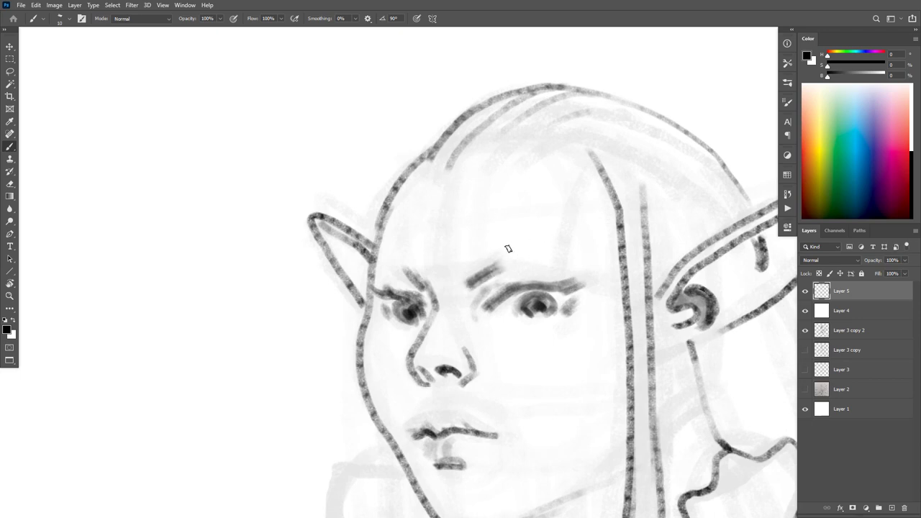
{"action": "left_click_drag", "start_coordinate": [407, 275], "coordinate": [384, 268]}
{"action": "left_click_drag", "start_coordinate": [507, 264], "coordinate": [550, 264]}
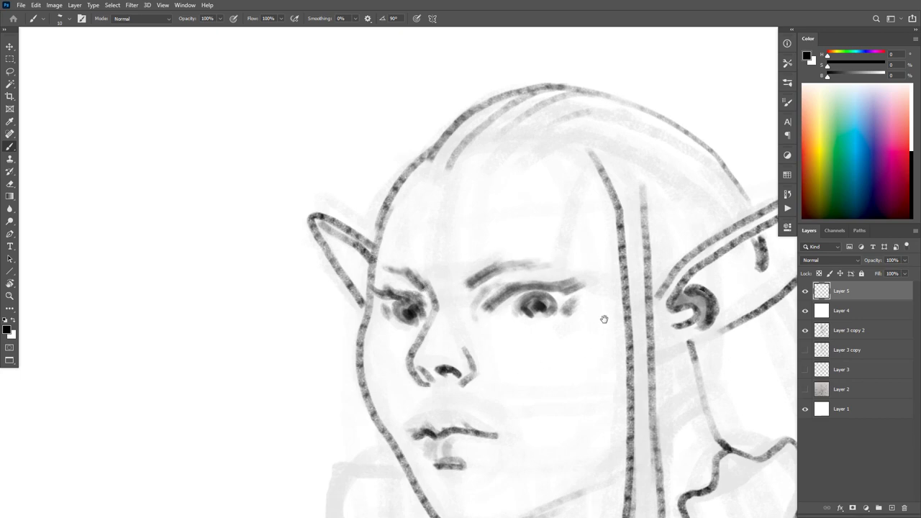
{"action": "left_click_drag", "start_coordinate": [604, 318], "coordinate": [613, 217]}
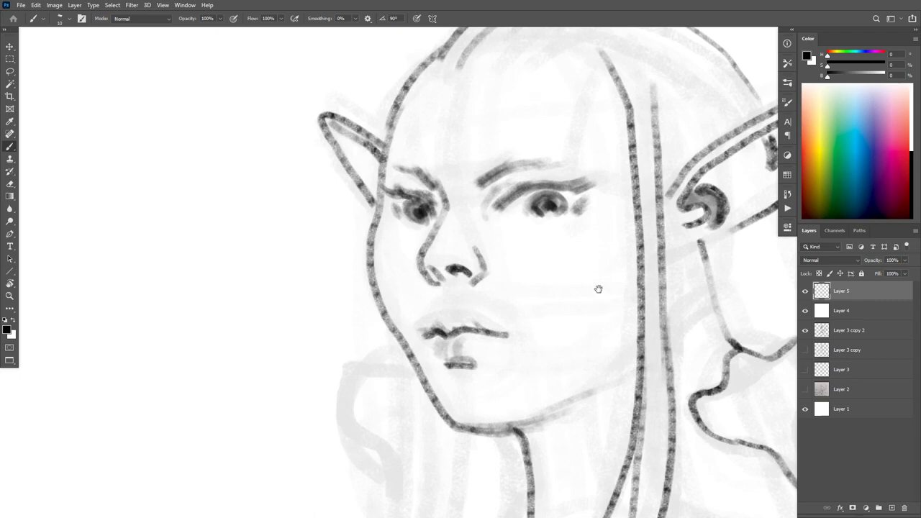
Step: Sketch an eye study in the blank area beside the face, with an arched upper lid, dark pupil and straight lower lid
{"action": "left_click_drag", "start_coordinate": [392, 287], "coordinate": [550, 265]}
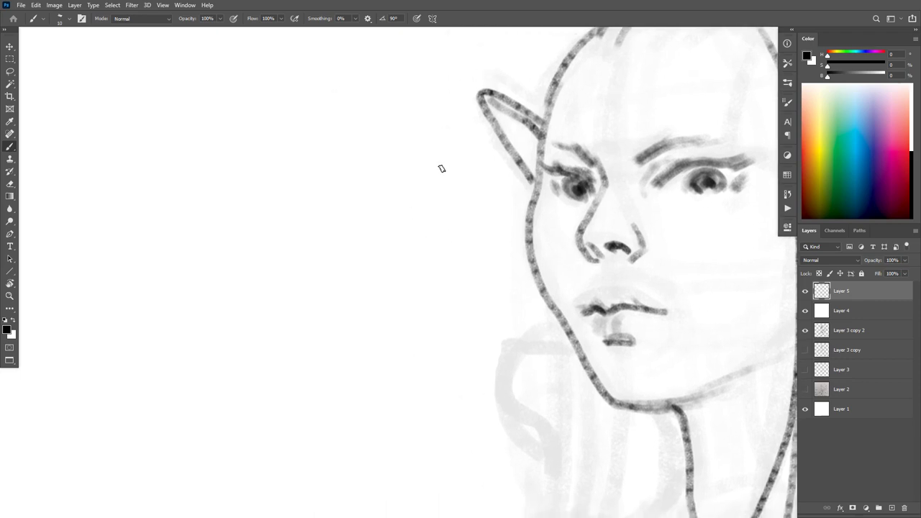
{"action": "mouse_move", "coordinate": [447, 173]}
{"action": "left_mouse_down"}
{"action": "mouse_move", "coordinate": [352, 169]}
{"action": "mouse_move", "coordinate": [384, 192]}
{"action": "mouse_move", "coordinate": [415, 174]}
{"action": "mouse_move", "coordinate": [409, 184]}
{"action": "mouse_move", "coordinate": [436, 183]}
{"action": "mouse_move", "coordinate": [364, 201]}
{"action": "mouse_move", "coordinate": [408, 157]}
{"action": "mouse_move", "coordinate": [373, 168]}
{"action": "mouse_move", "coordinate": [421, 160]}
{"action": "mouse_move", "coordinate": [384, 189]}
{"action": "mouse_move", "coordinate": [419, 181]}
{"action": "left_mouse_up"}
{"action": "key", "text": "ctrl+z"}
{"action": "key", "text": "ctrl+z"}
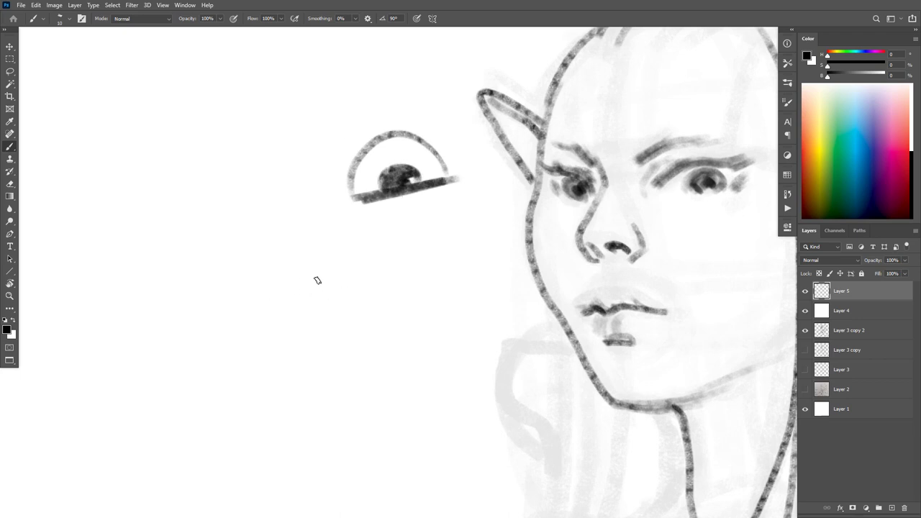
Step: Sketch a second eye study with a straight upper lid and rounded lower lid, and draw slanted brows above the studies
{"action": "mouse_move", "coordinate": [238, 300]}
{"action": "left_mouse_down"}
{"action": "mouse_move", "coordinate": [343, 273]}
{"action": "mouse_move", "coordinate": [267, 333]}
{"action": "mouse_move", "coordinate": [347, 278]}
{"action": "left_mouse_up"}
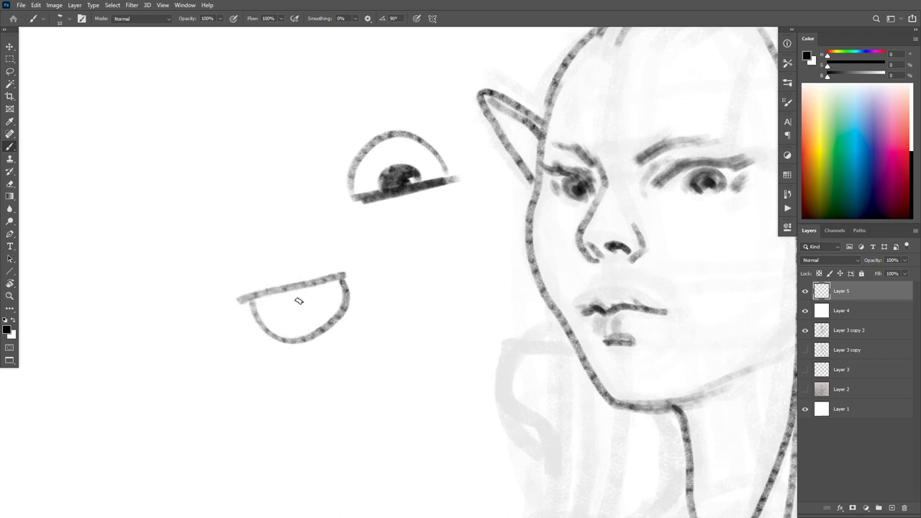
{"action": "mouse_move", "coordinate": [288, 296]}
{"action": "left_mouse_down"}
{"action": "mouse_move", "coordinate": [306, 291]}
{"action": "mouse_move", "coordinate": [296, 298]}
{"action": "left_mouse_up"}
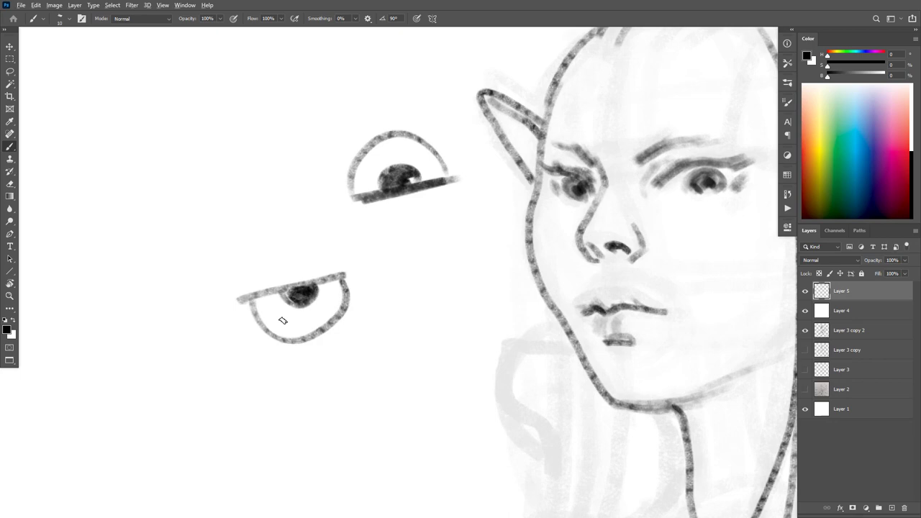
{"action": "left_click_drag", "start_coordinate": [226, 279], "coordinate": [318, 205]}
{"action": "left_click_drag", "start_coordinate": [273, 239], "coordinate": [215, 286]}
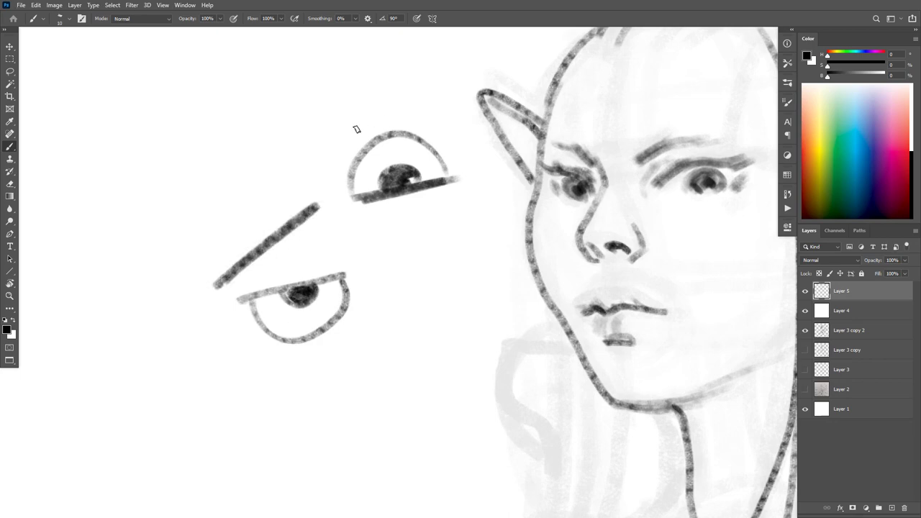
{"action": "left_click_drag", "start_coordinate": [343, 137], "coordinate": [410, 90]}
Step: Undo both straight-lid eye studies and their slanted brows
{"action": "key", "text": "ctrl+z"}
{"action": "key", "text": "ctrl+z"}
{"action": "key", "text": "ctrl+z"}
{"action": "key", "text": "ctrl+z"}
{"action": "key", "text": "ctrl+z"}
{"action": "key", "text": "ctrl+z"}
{"action": "key", "text": "ctrl+z"}
{"action": "key", "text": "ctrl+z"}
{"action": "key", "text": "ctrl+z"}
{"action": "key", "text": "ctrl+z"}
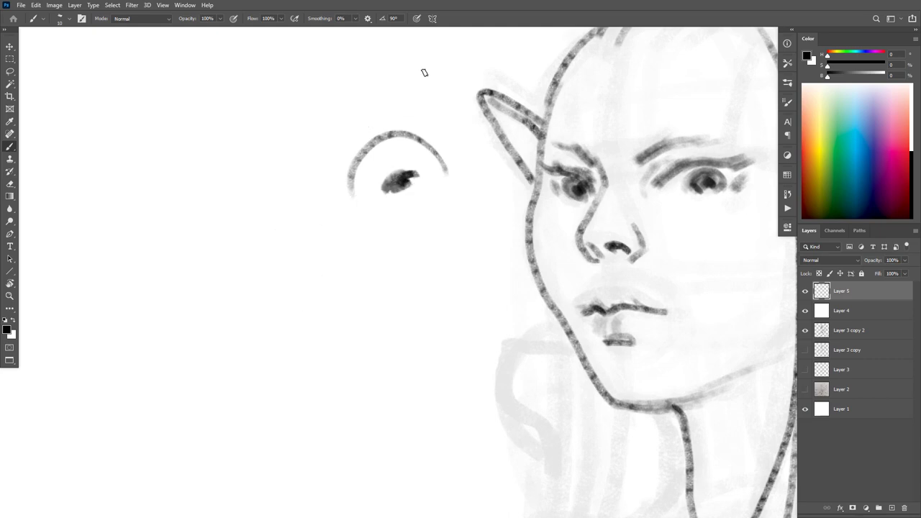
{"action": "key", "text": "ctrl+z"}
{"action": "key", "text": "ctrl+z"}
Step: Ink another long vertical hair strand between the front lock and the near ear
{"action": "left_click_drag", "start_coordinate": [623, 307], "coordinate": [441, 316]}
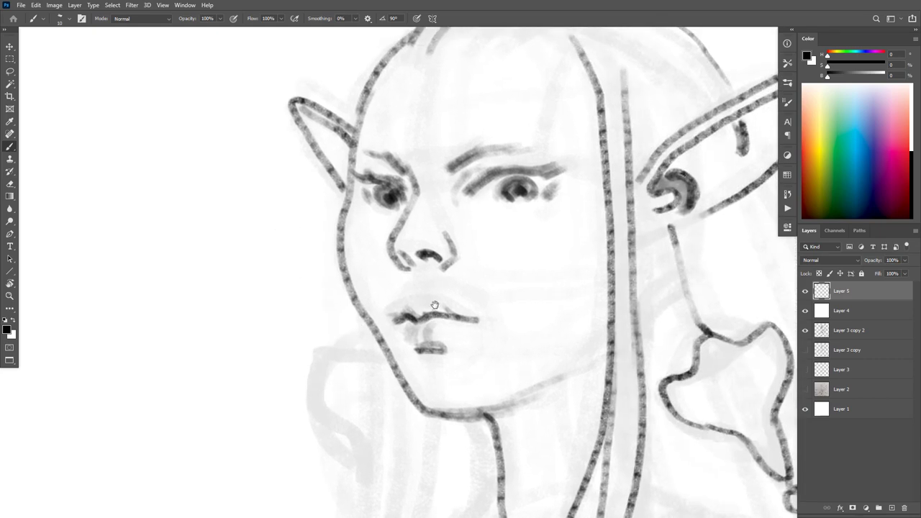
{"action": "left_click_drag", "start_coordinate": [587, 319], "coordinate": [428, 353]}
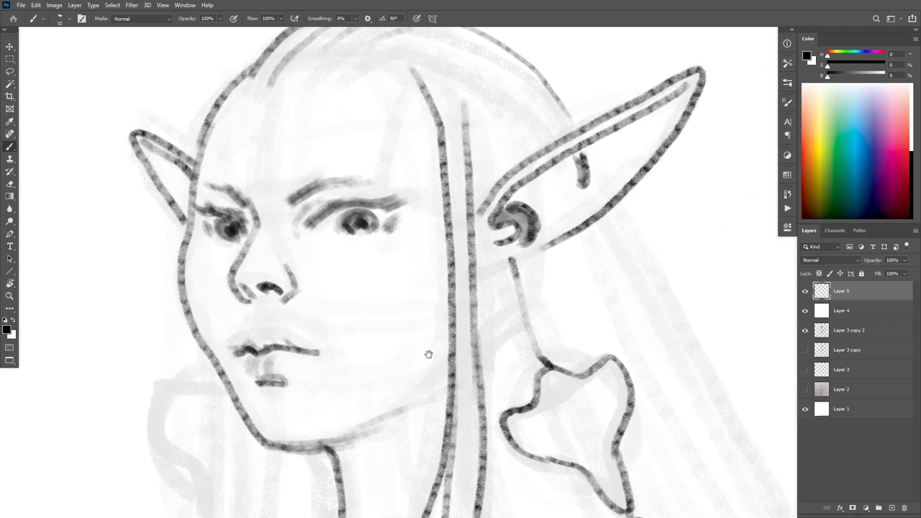
{"action": "left_click_drag", "start_coordinate": [597, 260], "coordinate": [512, 259]}
{"action": "left_click_drag", "start_coordinate": [626, 317], "coordinate": [560, 242]}
{"action": "scroll", "coordinate": [507, 169], "scroll_direction": "up", "scroll_amount": 3}
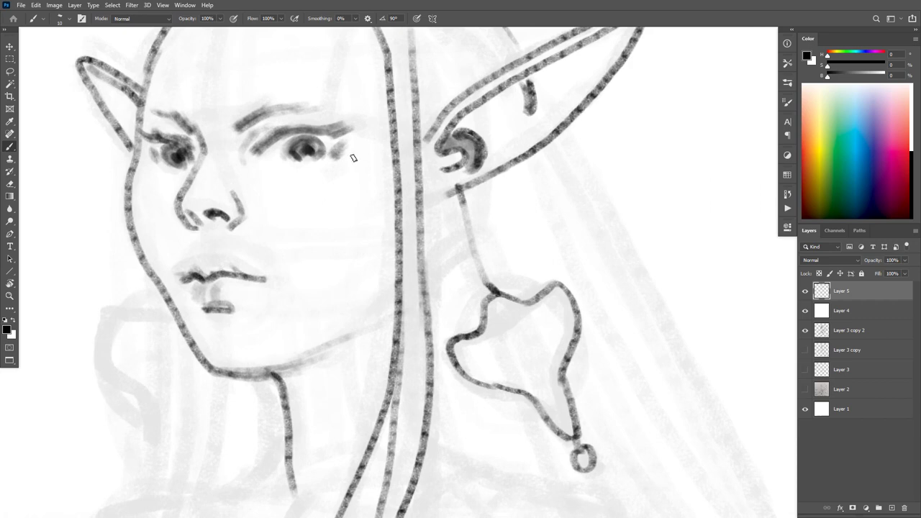
{"action": "left_click_drag", "start_coordinate": [561, 323], "coordinate": [582, 358]}
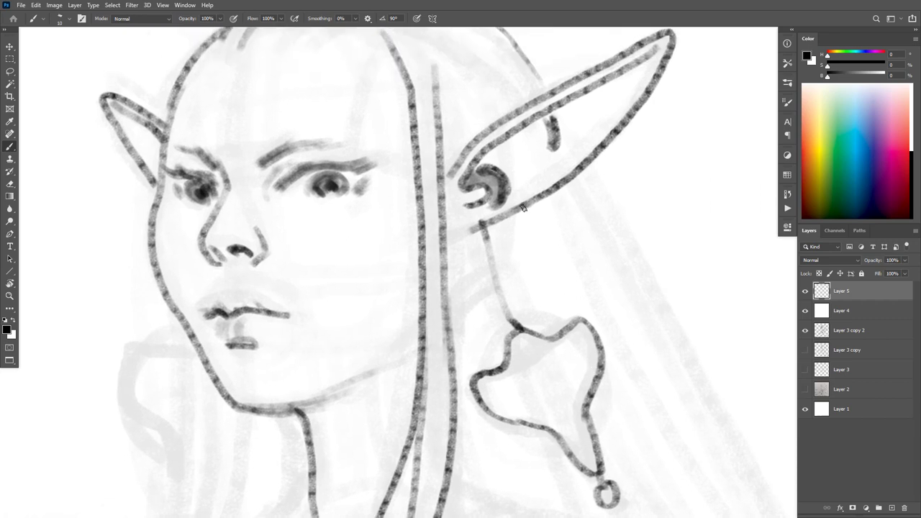
{"action": "left_click_drag", "start_coordinate": [492, 190], "coordinate": [492, 310]}
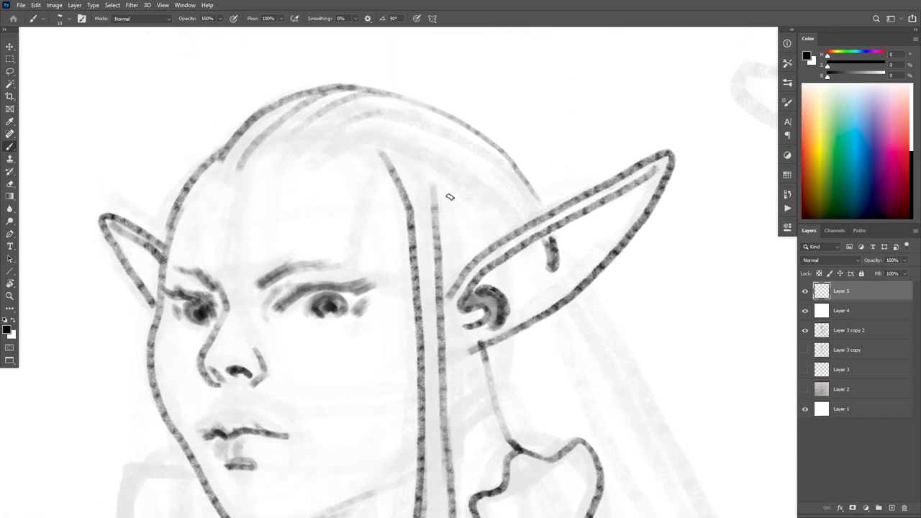
{"action": "left_click_drag", "start_coordinate": [448, 195], "coordinate": [451, 507]}
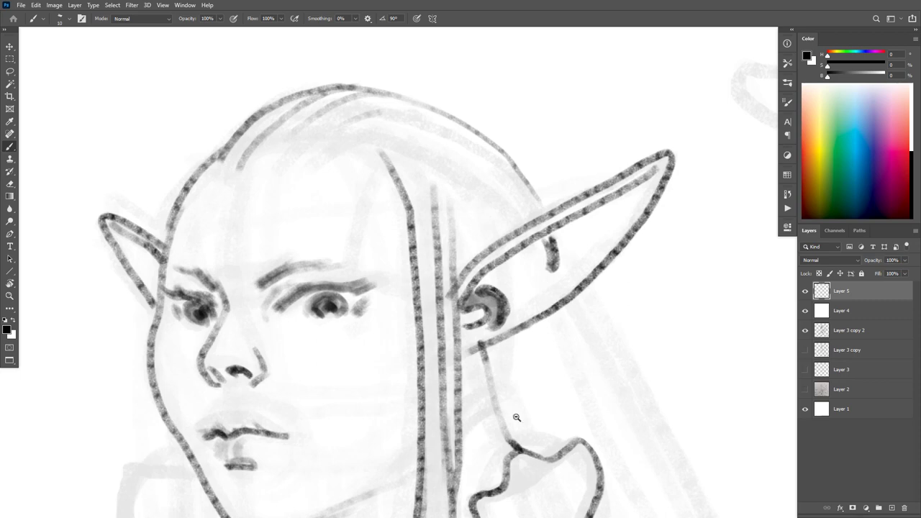
Step: Extend the corner of the mouth line, and briefly hide the Layer 3 copy 2 sketch to check the line art
{"action": "left_click", "coordinate": [517, 418], "text": "alt"}
{"action": "left_click", "coordinate": [516, 418], "text": "alt"}
{"action": "left_click", "coordinate": [516, 417], "text": "alt"}
{"action": "left_click_drag", "start_coordinate": [565, 366], "coordinate": [614, 172]}
{"action": "scroll", "coordinate": [502, 233], "scroll_direction": "up", "scroll_amount": 5}
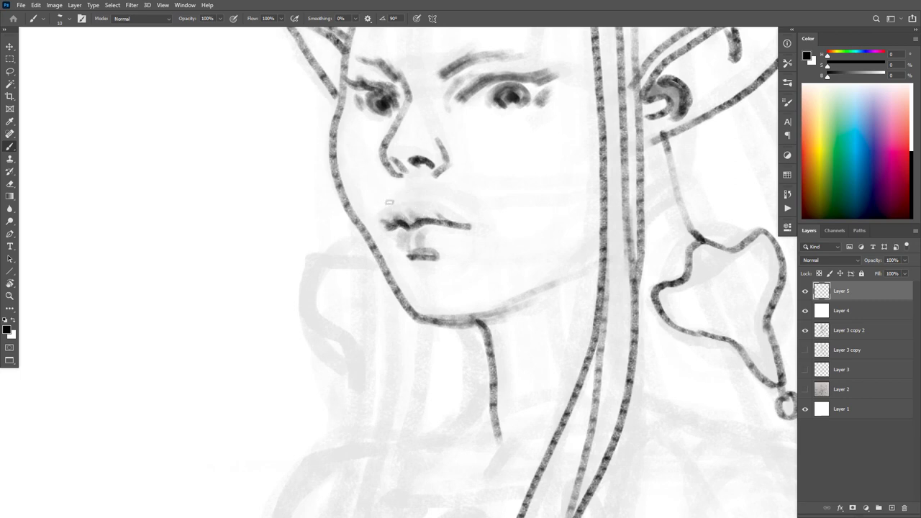
{"action": "left_click_drag", "start_coordinate": [461, 222], "coordinate": [477, 227]}
{"action": "left_click", "coordinate": [806, 330]}
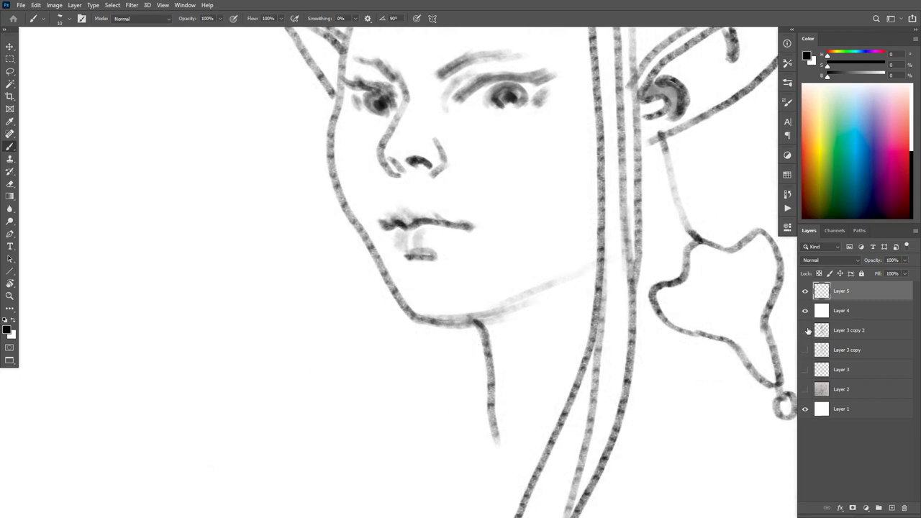
{"action": "left_click", "coordinate": [805, 330]}
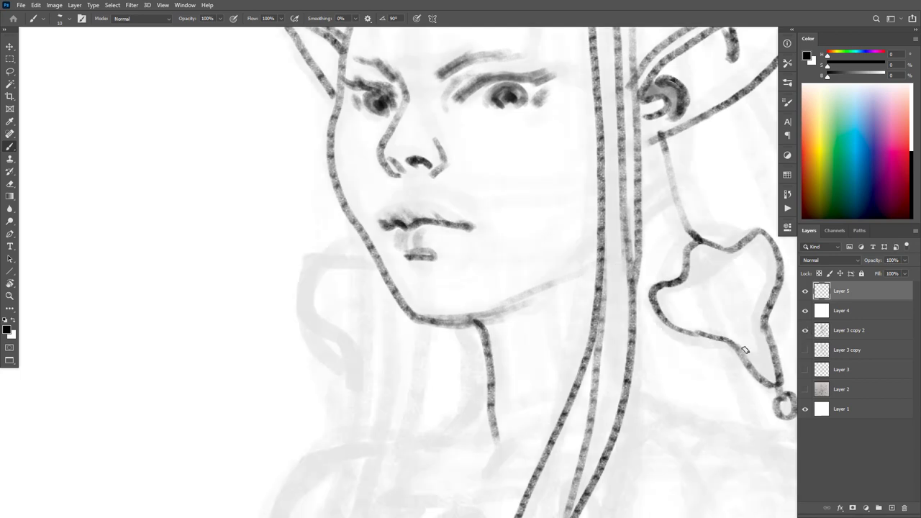
Step: Ink curved, swept-back hair strands along the hairline above the forehead
{"action": "left_click_drag", "start_coordinate": [571, 364], "coordinate": [551, 448]}
{"action": "mouse_move", "coordinate": [568, 237]}
{"action": "left_mouse_down"}
{"action": "mouse_move", "coordinate": [569, 290]}
{"action": "mouse_move", "coordinate": [588, 362]}
{"action": "left_mouse_up"}
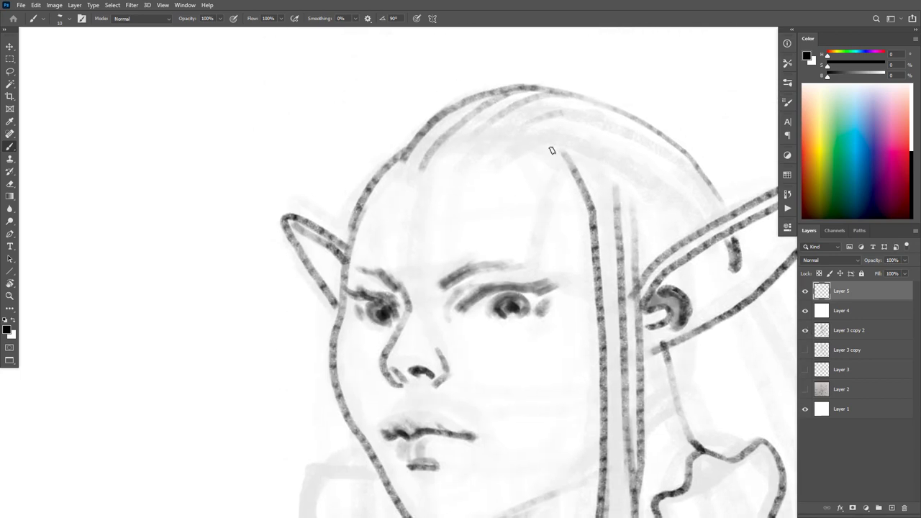
{"action": "left_click_drag", "start_coordinate": [495, 164], "coordinate": [589, 123]}
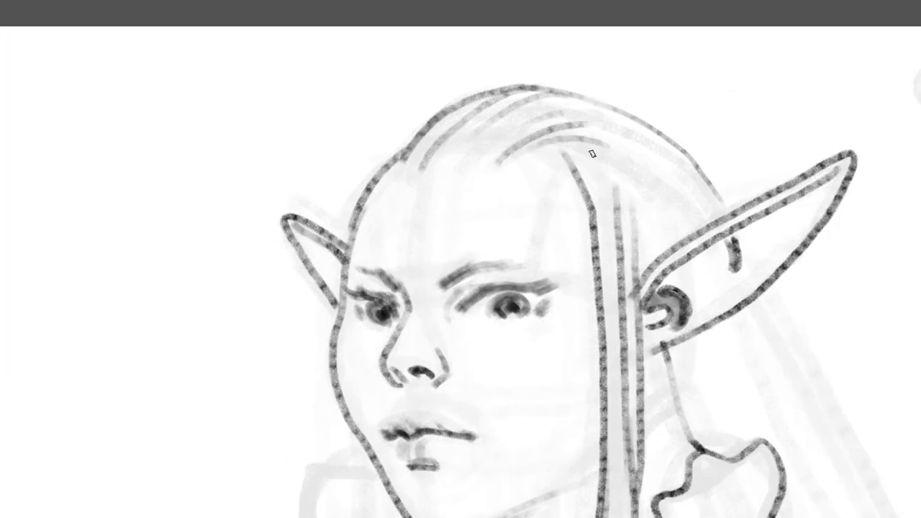
Step: Ink the far-side earring outline and the start of the hair lock hanging beside the jaw
{"action": "left_click_drag", "start_coordinate": [405, 487], "coordinate": [448, 300]}
{"action": "mouse_move", "coordinate": [417, 271]}
{"action": "left_mouse_down"}
{"action": "mouse_move", "coordinate": [362, 282]}
{"action": "mouse_move", "coordinate": [356, 293]}
{"action": "mouse_move", "coordinate": [361, 340]}
{"action": "mouse_move", "coordinate": [395, 369]}
{"action": "mouse_move", "coordinate": [409, 399]}
{"action": "left_mouse_up"}
{"action": "mouse_move", "coordinate": [417, 265]}
{"action": "left_mouse_down"}
{"action": "mouse_move", "coordinate": [420, 376]}
{"action": "mouse_move", "coordinate": [405, 469]}
{"action": "left_mouse_up"}
{"action": "scroll", "coordinate": [424, 451], "scroll_direction": "down", "scroll_amount": 3}
{"action": "left_click_drag", "start_coordinate": [525, 359], "coordinate": [538, 181]}
{"action": "scroll", "coordinate": [538, 182], "scroll_direction": "up", "scroll_amount": 2}
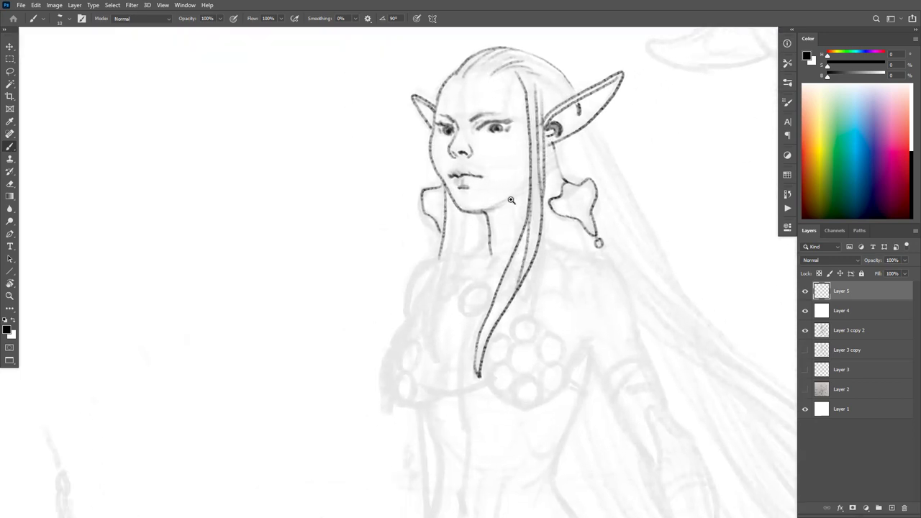
Step: Ink the far-side hair lock down to a tapered tip on the chest, and add inner strands beside the neck
{"action": "mouse_move", "coordinate": [412, 253]}
{"action": "left_mouse_down"}
{"action": "mouse_move", "coordinate": [385, 363]}
{"action": "mouse_move", "coordinate": [397, 421]}
{"action": "left_mouse_up"}
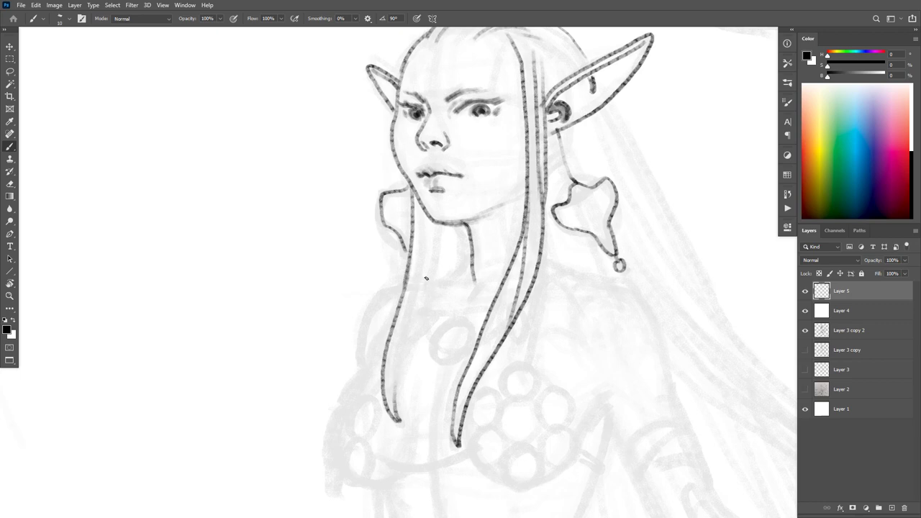
{"action": "left_click_drag", "start_coordinate": [440, 223], "coordinate": [420, 322]}
{"action": "left_click_drag", "start_coordinate": [431, 255], "coordinate": [395, 393]}
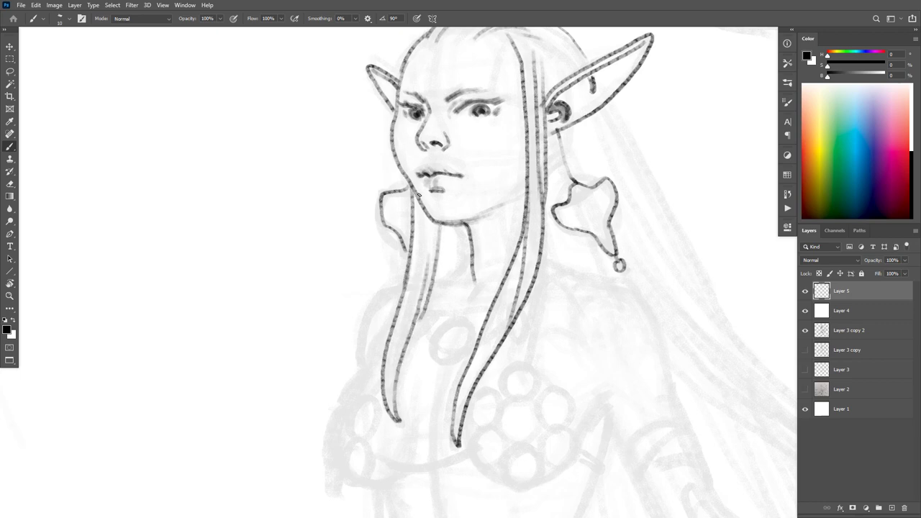
{"action": "left_click_drag", "start_coordinate": [418, 195], "coordinate": [421, 310]}
{"action": "left_click_drag", "start_coordinate": [428, 225], "coordinate": [425, 288]}
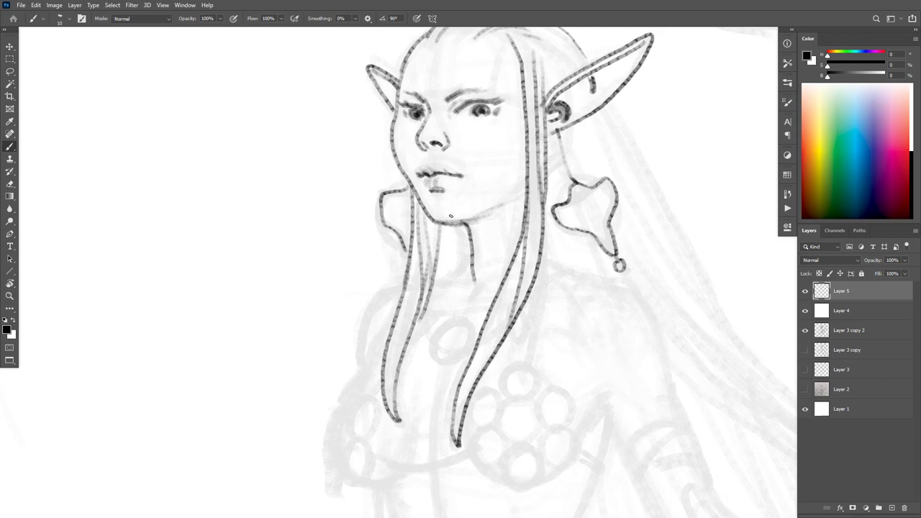
Step: Erase the upper and outer outline of the far-side earring with a small brush-sized tip
{"action": "key", "text": "bracketright"}
{"action": "key", "text": "bracketright"}
{"action": "key", "text": "bracketright"}
{"action": "key", "text": "bracketright"}
{"action": "key", "text": "bracketright"}
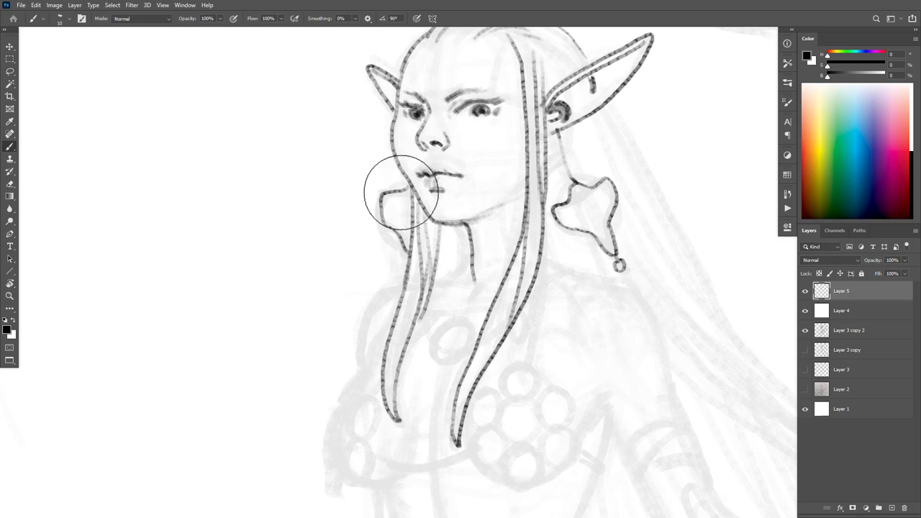
{"action": "key", "text": "bracketleft"}
{"action": "key", "text": "bracketleft"}
{"action": "key", "text": "bracketleft"}
{"action": "key", "text": "bracketleft"}
{"action": "key", "text": "bracketleft"}
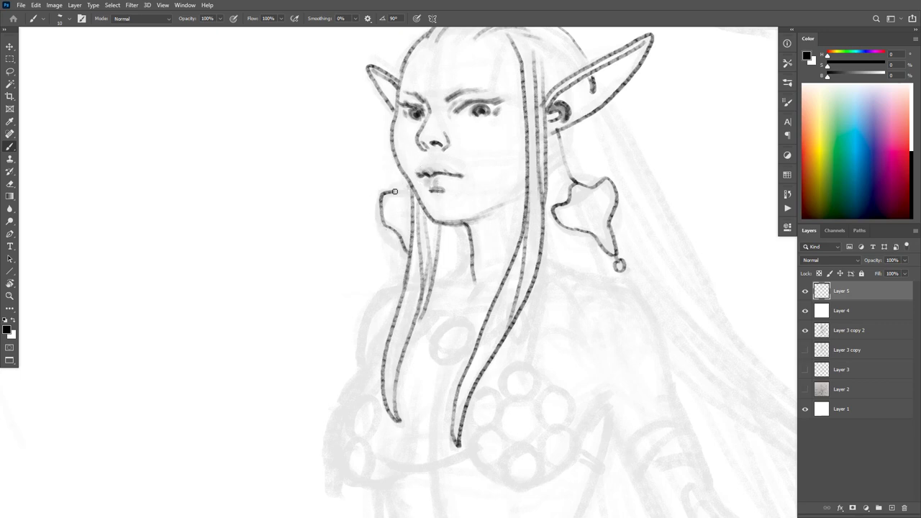
{"action": "mouse_move", "coordinate": [394, 191]}
{"action": "left_mouse_down"}
{"action": "mouse_move", "coordinate": [378, 185]}
{"action": "mouse_move", "coordinate": [380, 216]}
{"action": "left_mouse_up"}
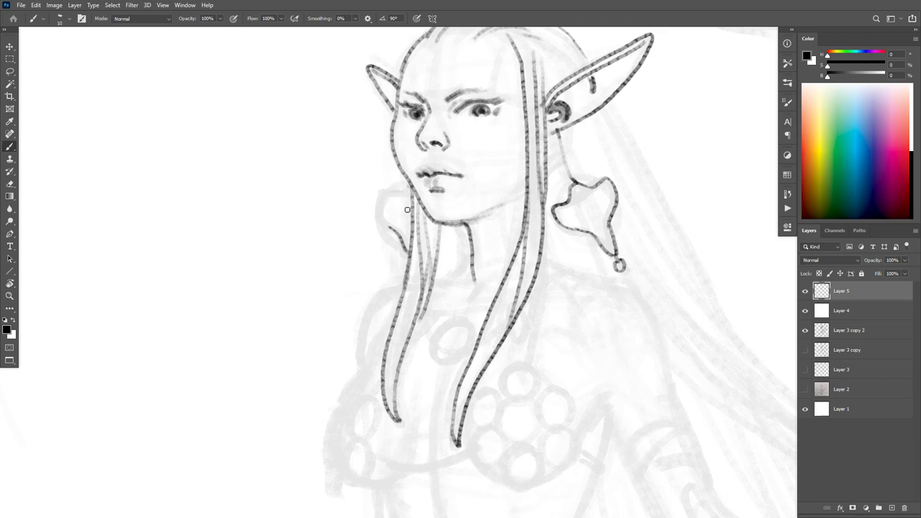
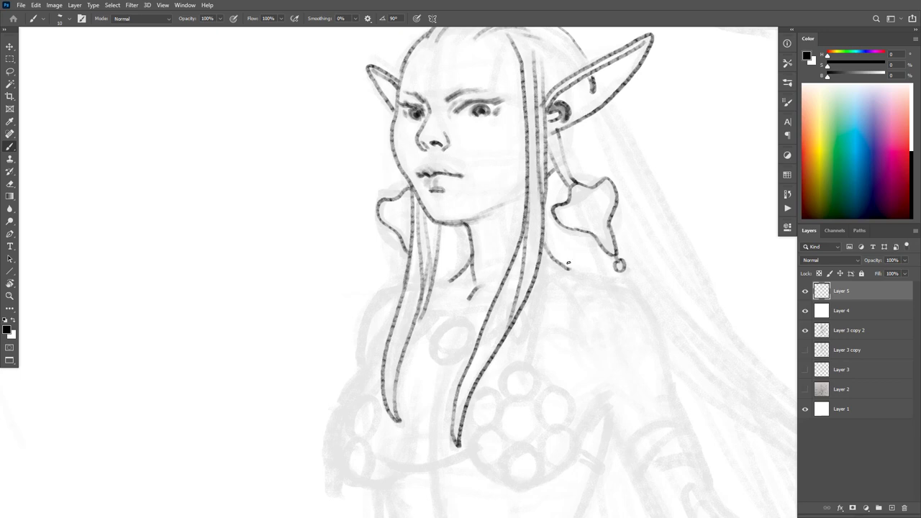
Step: Ink the round necklace pendant at the chest, the side bead behind the near hair lock, and the connecting links
{"action": "left_click_drag", "start_coordinate": [524, 328], "coordinate": [517, 342]}
{"action": "mouse_move", "coordinate": [451, 323]}
{"action": "left_mouse_down"}
{"action": "mouse_move", "coordinate": [435, 355]}
{"action": "mouse_move", "coordinate": [472, 329]}
{"action": "mouse_move", "coordinate": [464, 345]}
{"action": "mouse_move", "coordinate": [440, 322]}
{"action": "mouse_move", "coordinate": [432, 356]}
{"action": "mouse_move", "coordinate": [466, 344]}
{"action": "left_mouse_up"}
{"action": "key", "text": "ctrl+z"}
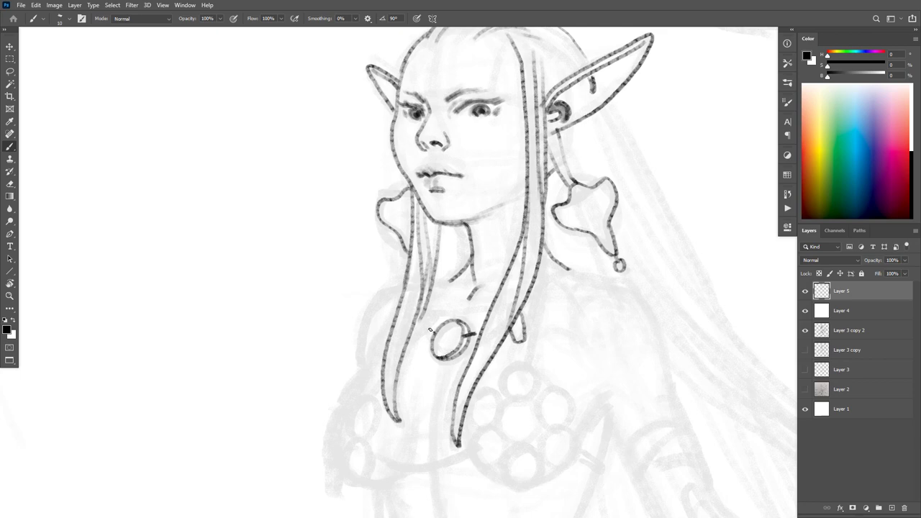
{"action": "left_click_drag", "start_coordinate": [432, 334], "coordinate": [412, 328]}
Step: Ink the far shoulder as a curve running down the outer edge of the upper arm
{"action": "left_click_drag", "start_coordinate": [383, 292], "coordinate": [361, 361]}
{"action": "key", "text": "ctrl+z"}
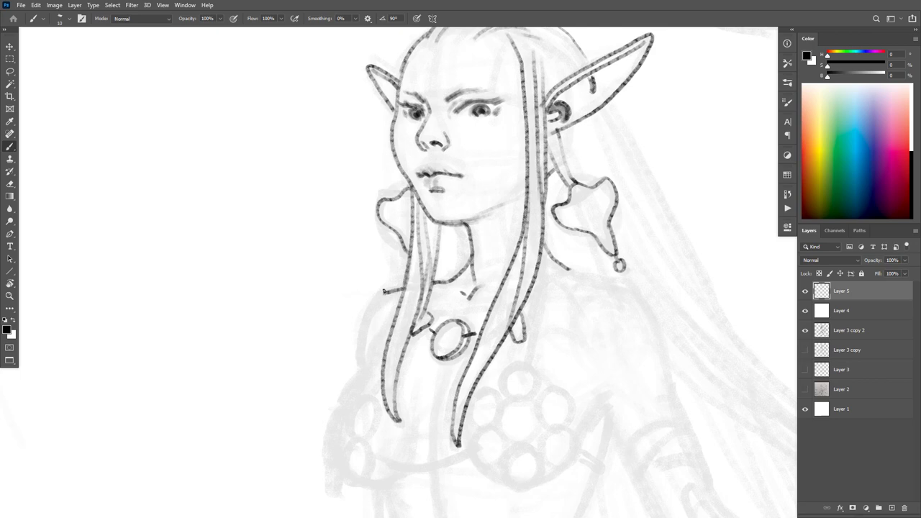
{"action": "left_click_drag", "start_coordinate": [375, 304], "coordinate": [359, 368]}
Step: Ink the near shoulder and outer upper arm, and add the two lines meeting at the armpit
{"action": "left_click_drag", "start_coordinate": [566, 359], "coordinate": [493, 263]}
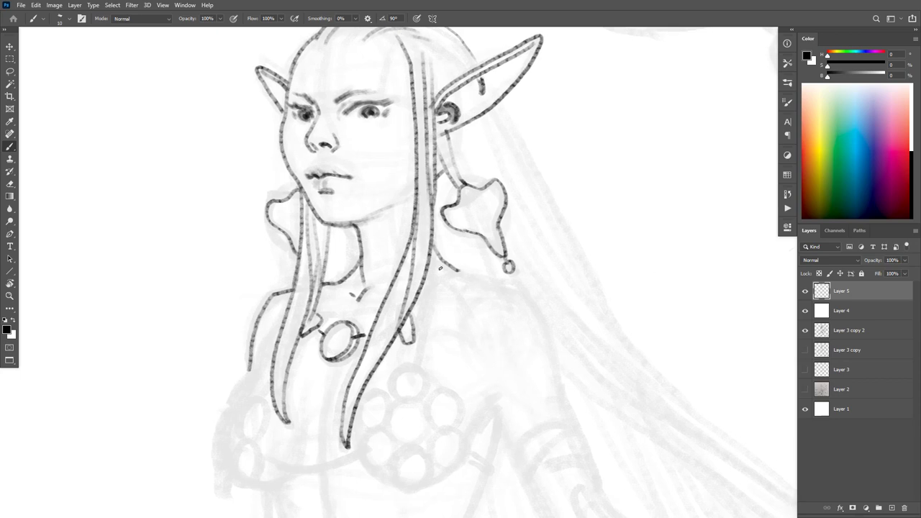
{"action": "mouse_move", "coordinate": [464, 275]}
{"action": "left_mouse_down"}
{"action": "mouse_move", "coordinate": [520, 288]}
{"action": "mouse_move", "coordinate": [545, 325]}
{"action": "mouse_move", "coordinate": [562, 395]}
{"action": "left_mouse_up"}
{"action": "mouse_move", "coordinate": [549, 347]}
{"action": "left_mouse_down"}
{"action": "mouse_move", "coordinate": [555, 392]}
{"action": "mouse_move", "coordinate": [577, 426]}
{"action": "left_mouse_up"}
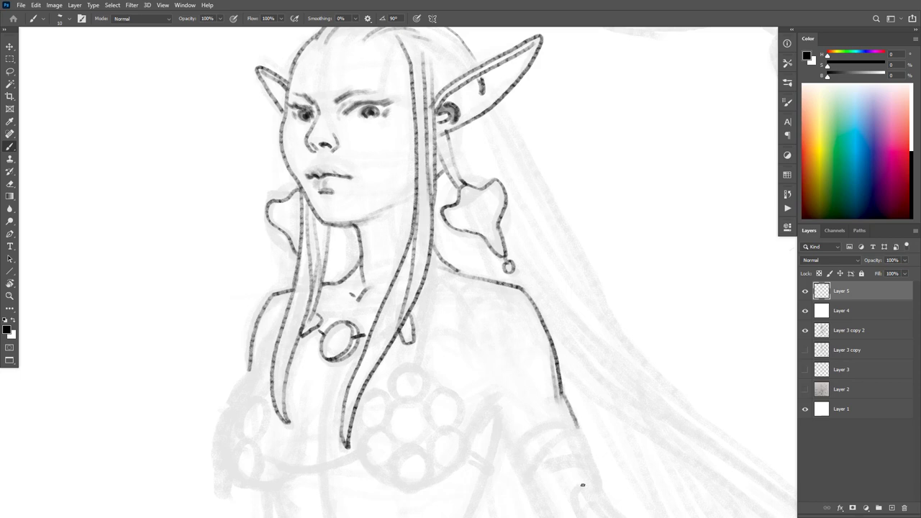
{"action": "left_click_drag", "start_coordinate": [491, 407], "coordinate": [511, 450]}
{"action": "left_click_drag", "start_coordinate": [496, 399], "coordinate": [479, 415]}
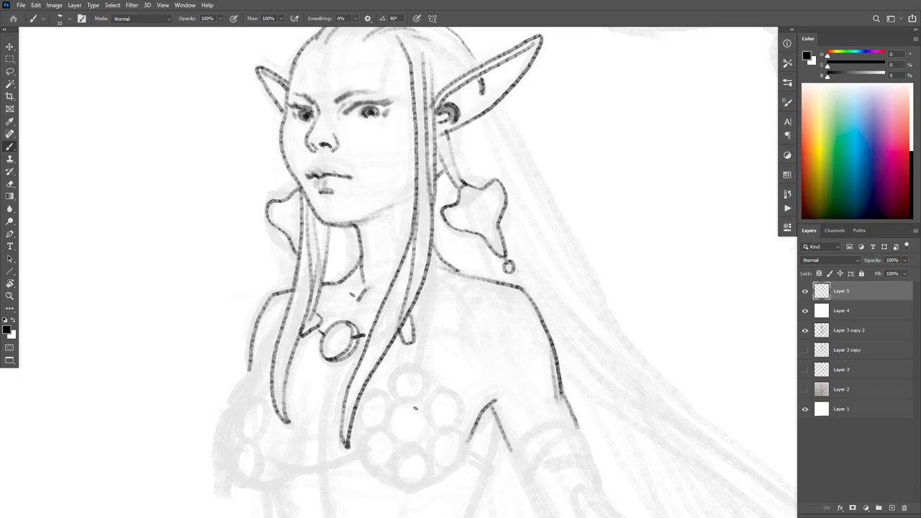
Step: Ink the flower-shaped disc ornament on the near chest: one central disc ringed by six others with small joints between them
{"action": "mouse_move", "coordinate": [396, 406]}
{"action": "left_mouse_down"}
{"action": "mouse_move", "coordinate": [394, 440]}
{"action": "mouse_move", "coordinate": [428, 428]}
{"action": "mouse_move", "coordinate": [407, 401]}
{"action": "mouse_move", "coordinate": [395, 438]}
{"action": "mouse_move", "coordinate": [423, 434]}
{"action": "mouse_move", "coordinate": [420, 410]}
{"action": "left_mouse_up"}
{"action": "left_click_drag", "start_coordinate": [400, 366], "coordinate": [394, 398]}
{"action": "mouse_move", "coordinate": [428, 389]}
{"action": "left_mouse_down"}
{"action": "mouse_move", "coordinate": [412, 365]}
{"action": "mouse_move", "coordinate": [421, 395]}
{"action": "left_mouse_up"}
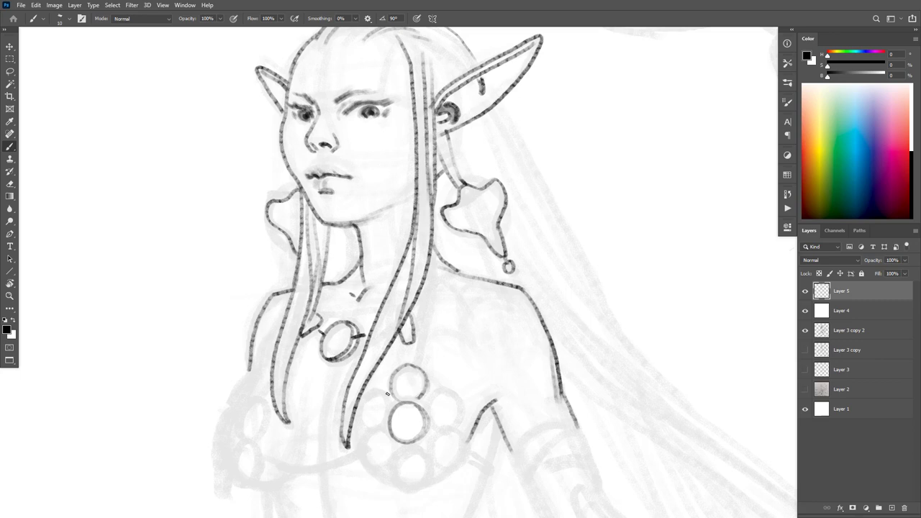
{"action": "left_click_drag", "start_coordinate": [362, 424], "coordinate": [375, 426]}
{"action": "mouse_move", "coordinate": [455, 401]}
{"action": "left_mouse_down"}
{"action": "mouse_move", "coordinate": [427, 405]}
{"action": "mouse_move", "coordinate": [455, 395]}
{"action": "mouse_move", "coordinate": [461, 418]}
{"action": "mouse_move", "coordinate": [434, 427]}
{"action": "mouse_move", "coordinate": [452, 437]}
{"action": "mouse_move", "coordinate": [434, 434]}
{"action": "mouse_move", "coordinate": [429, 454]}
{"action": "mouse_move", "coordinate": [440, 467]}
{"action": "mouse_move", "coordinate": [459, 457]}
{"action": "mouse_move", "coordinate": [461, 437]}
{"action": "mouse_move", "coordinate": [448, 431]}
{"action": "mouse_move", "coordinate": [433, 461]}
{"action": "mouse_move", "coordinate": [407, 449]}
{"action": "mouse_move", "coordinate": [393, 466]}
{"action": "mouse_move", "coordinate": [404, 483]}
{"action": "mouse_move", "coordinate": [421, 482]}
{"action": "mouse_move", "coordinate": [399, 472]}
{"action": "left_mouse_up"}
{"action": "mouse_move", "coordinate": [378, 430]}
{"action": "left_mouse_down"}
{"action": "mouse_move", "coordinate": [360, 449]}
{"action": "mouse_move", "coordinate": [373, 463]}
{"action": "mouse_move", "coordinate": [395, 445]}
{"action": "left_mouse_up"}
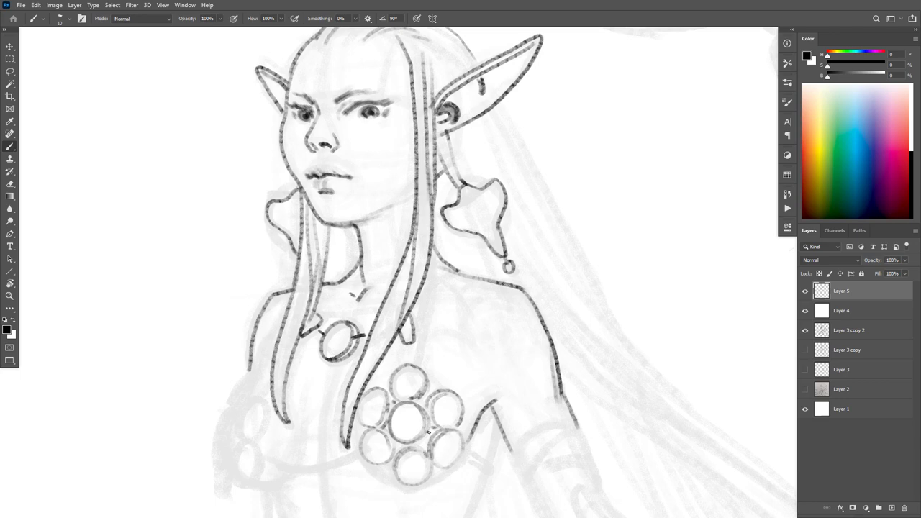
{"action": "left_click_drag", "start_coordinate": [428, 432], "coordinate": [394, 441]}
Step: Ink the strap from the top disc up to the near shoulder, and reinforce the pendant's far-side link
{"action": "left_click_drag", "start_coordinate": [511, 378], "coordinate": [551, 291]}
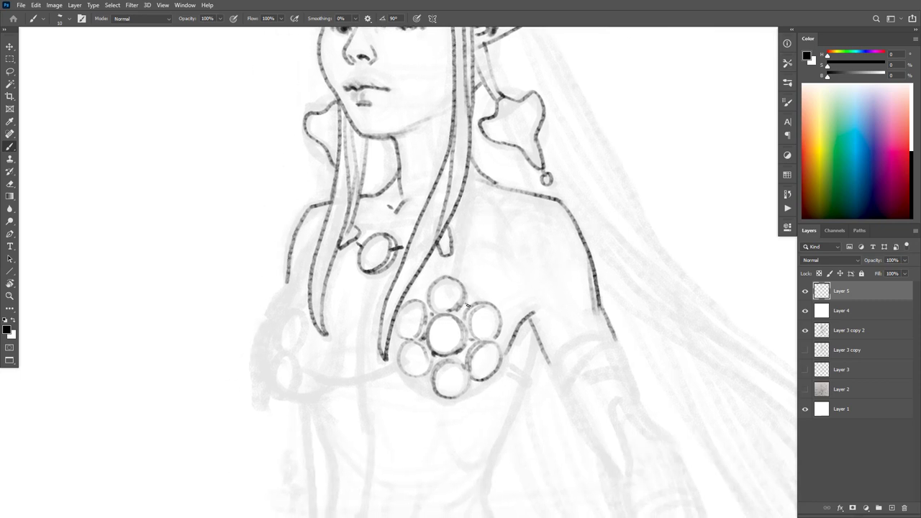
{"action": "mouse_move", "coordinate": [446, 279]}
{"action": "left_mouse_down"}
{"action": "mouse_move", "coordinate": [453, 230]}
{"action": "mouse_move", "coordinate": [485, 186]}
{"action": "left_mouse_up"}
{"action": "mouse_move", "coordinate": [450, 238]}
{"action": "left_mouse_down"}
{"action": "mouse_move", "coordinate": [502, 186]}
{"action": "mouse_move", "coordinate": [496, 180]}
{"action": "left_mouse_up"}
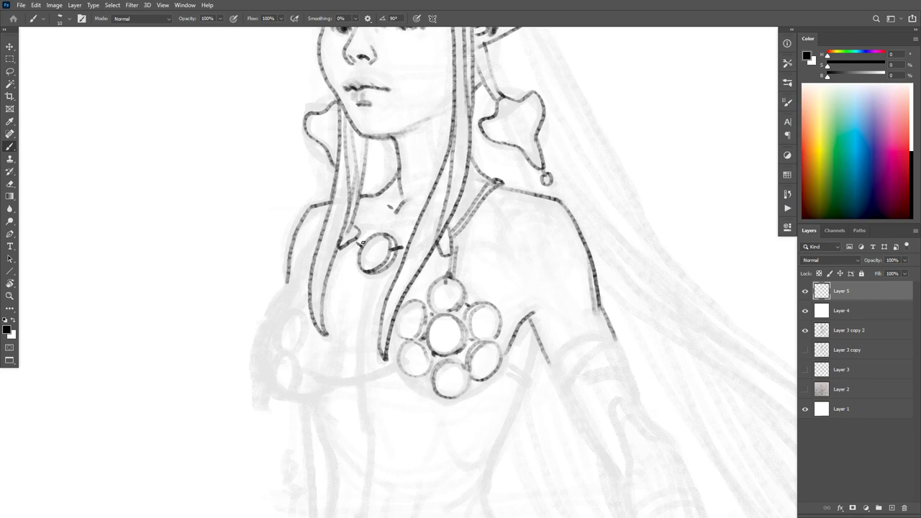
{"action": "left_click_drag", "start_coordinate": [364, 239], "coordinate": [353, 248]}
{"action": "mouse_move", "coordinate": [394, 326]}
{"action": "left_mouse_down"}
{"action": "mouse_move", "coordinate": [399, 364]}
{"action": "mouse_move", "coordinate": [427, 374]}
{"action": "left_mouse_up"}
{"action": "mouse_move", "coordinate": [394, 326]}
{"action": "left_mouse_down"}
{"action": "mouse_move", "coordinate": [398, 366]}
{"action": "mouse_move", "coordinate": [417, 392]}
{"action": "mouse_move", "coordinate": [445, 401]}
{"action": "left_mouse_up"}
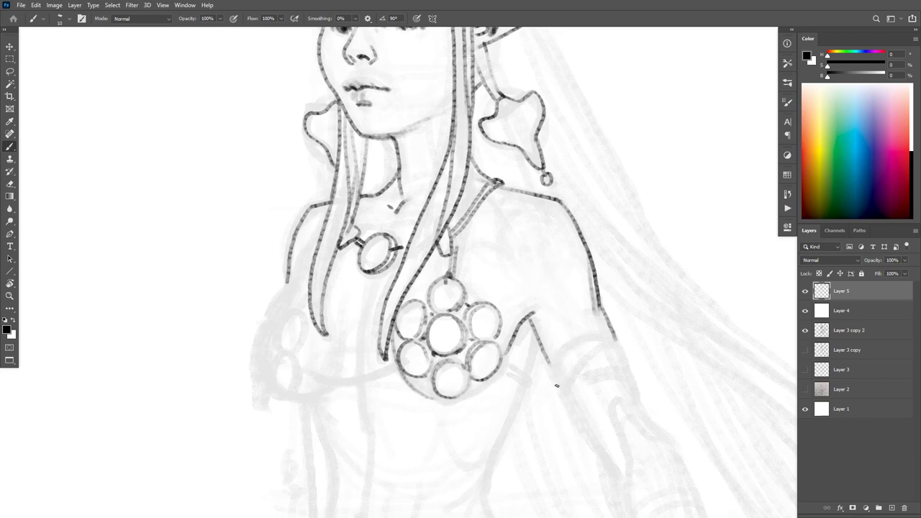
{"action": "key", "text": "ctrl+z"}
{"action": "mouse_move", "coordinate": [388, 328]}
{"action": "left_mouse_down"}
{"action": "mouse_move", "coordinate": [395, 362]}
{"action": "mouse_move", "coordinate": [430, 393]}
{"action": "left_mouse_up"}
{"action": "key", "text": "ctrl+z"}
{"action": "left_click_drag", "start_coordinate": [513, 335], "coordinate": [502, 370]}
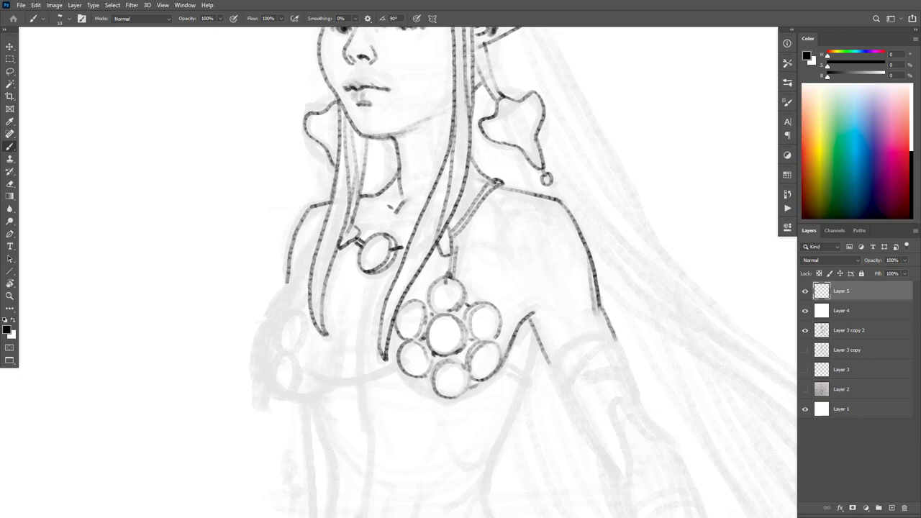
{"action": "key", "text": "r"}
{"action": "key", "text": "e"}
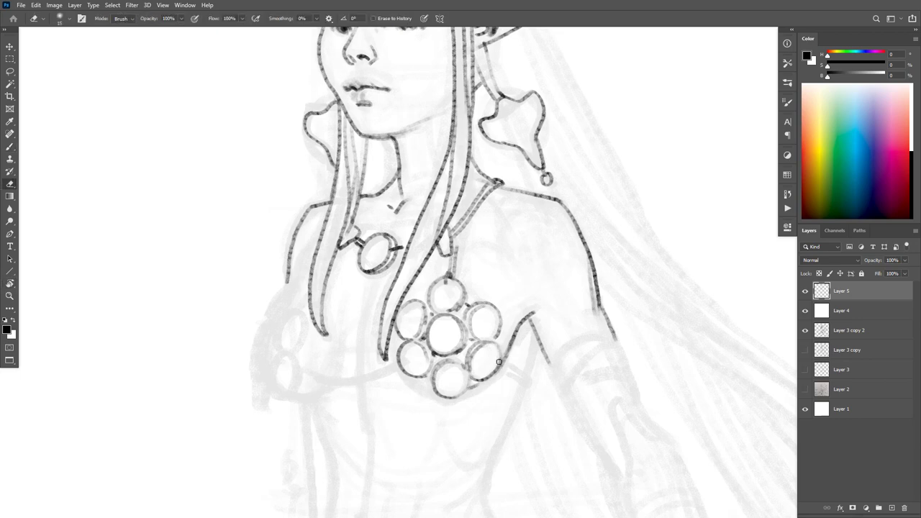
{"action": "left_click_drag", "start_coordinate": [500, 360], "coordinate": [479, 380]}
{"action": "key", "text": "b"}
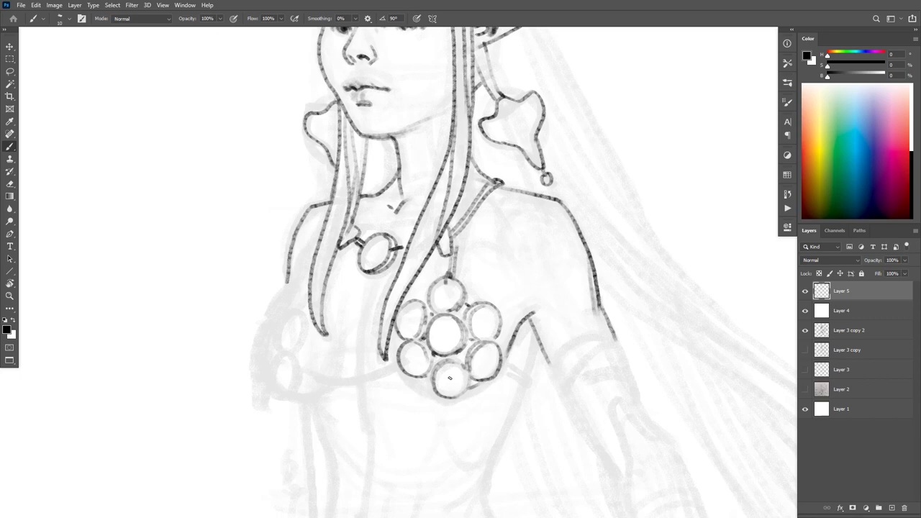
{"action": "left_click_drag", "start_coordinate": [505, 357], "coordinate": [464, 392]}
{"action": "key", "text": "ctrl+z"}
{"action": "key", "text": "ctrl+z"}
{"action": "key", "text": "ctrl+z"}
{"action": "left_click_drag", "start_coordinate": [508, 352], "coordinate": [467, 391]}
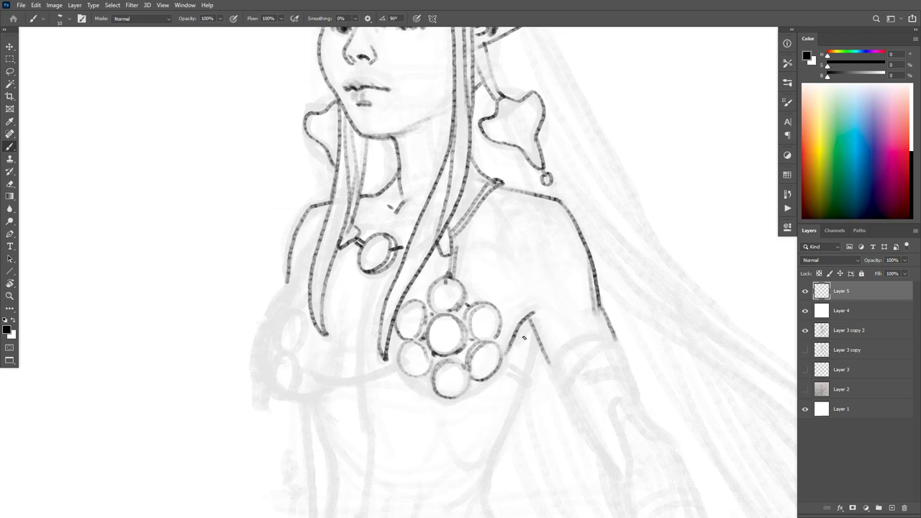
Step: Select the near-chest disc ornament with the Lasso and move it slightly lower
{"action": "key", "text": "l"}
{"action": "mouse_move", "coordinate": [507, 377]}
{"action": "left_mouse_down"}
{"action": "mouse_move", "coordinate": [511, 305]}
{"action": "mouse_move", "coordinate": [467, 243]}
{"action": "mouse_move", "coordinate": [408, 304]}
{"action": "mouse_move", "coordinate": [392, 360]}
{"action": "mouse_move", "coordinate": [479, 406]}
{"action": "mouse_move", "coordinate": [495, 396]}
{"action": "mouse_move", "coordinate": [480, 391]}
{"action": "left_mouse_up"}
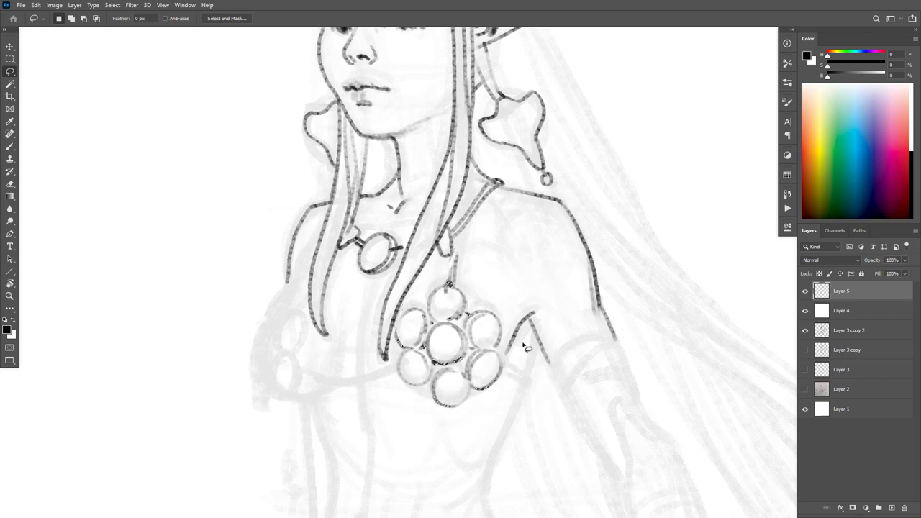
{"action": "key", "text": "b"}
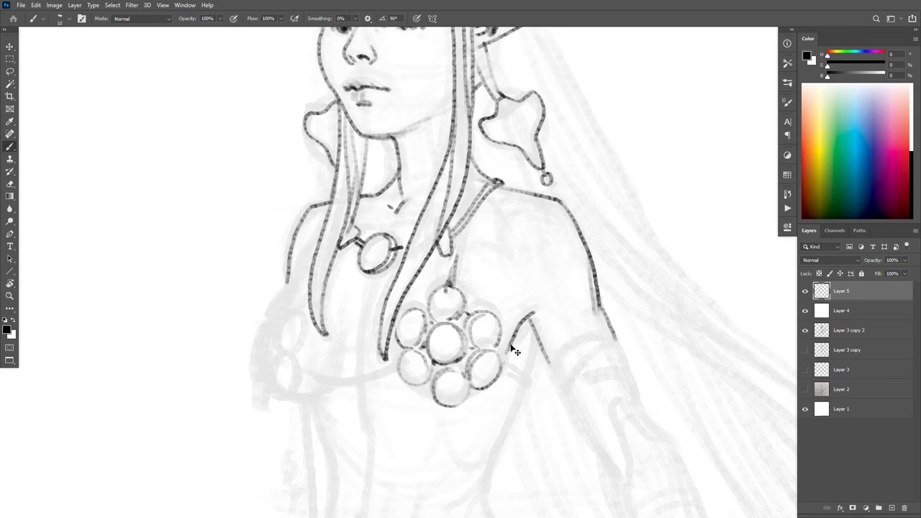
Step: Erase the displaced piece of strap above the disc ornament and re-ink it up to the shoulder strap
{"action": "key", "text": "e"}
{"action": "mouse_move", "coordinate": [455, 257]}
{"action": "left_mouse_down"}
{"action": "mouse_move", "coordinate": [453, 270]}
{"action": "mouse_move", "coordinate": [454, 240]}
{"action": "left_mouse_up"}
{"action": "key", "text": "b"}
{"action": "mouse_move", "coordinate": [448, 276]}
{"action": "left_mouse_down"}
{"action": "mouse_move", "coordinate": [447, 286]}
{"action": "mouse_move", "coordinate": [452, 250]}
{"action": "left_mouse_up"}
Step: Ink the near cup's edge from the armpit around the lower discs, and start the band toward the far cup
{"action": "left_click_drag", "start_coordinate": [507, 351], "coordinate": [500, 369]}
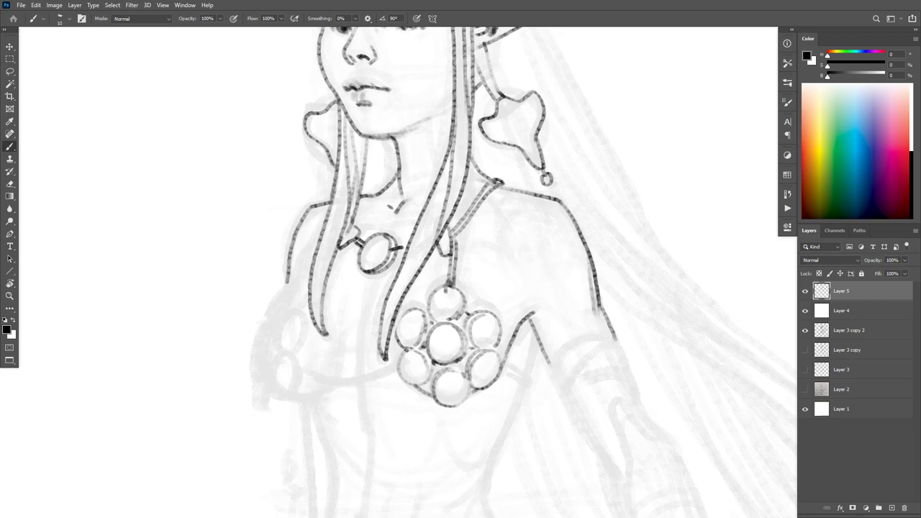
{"action": "mouse_move", "coordinate": [405, 350]}
{"action": "left_mouse_down"}
{"action": "mouse_move", "coordinate": [396, 368]}
{"action": "mouse_move", "coordinate": [412, 384]}
{"action": "left_mouse_up"}
{"action": "left_click_drag", "start_coordinate": [578, 340], "coordinate": [607, 297]}
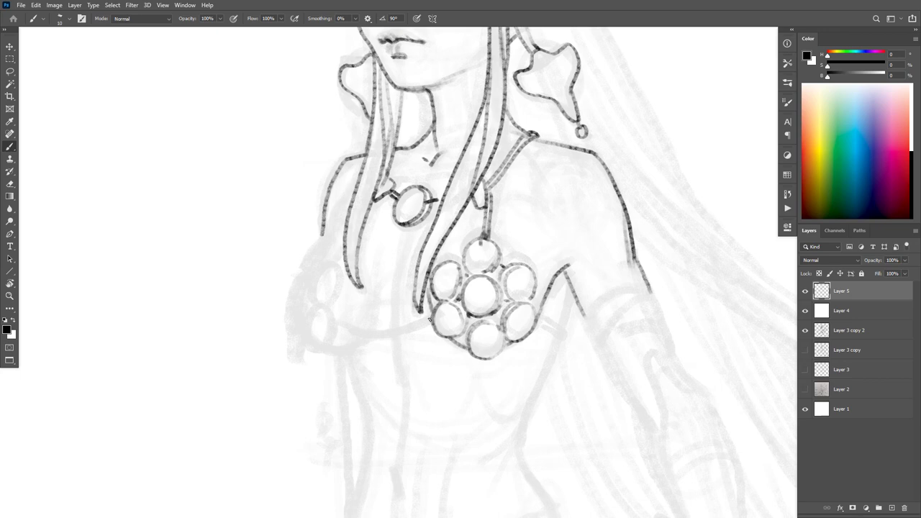
{"action": "left_click_drag", "start_coordinate": [431, 317], "coordinate": [414, 326]}
Step: Ink the foreshortened cluster of narrow oval discs on the far side of the chest
{"action": "left_click_drag", "start_coordinate": [301, 276], "coordinate": [287, 311]}
{"action": "mouse_move", "coordinate": [302, 276]}
{"action": "left_mouse_down"}
{"action": "mouse_move", "coordinate": [293, 359]}
{"action": "mouse_move", "coordinate": [302, 357]}
{"action": "left_mouse_up"}
{"action": "left_click_drag", "start_coordinate": [295, 317], "coordinate": [305, 353]}
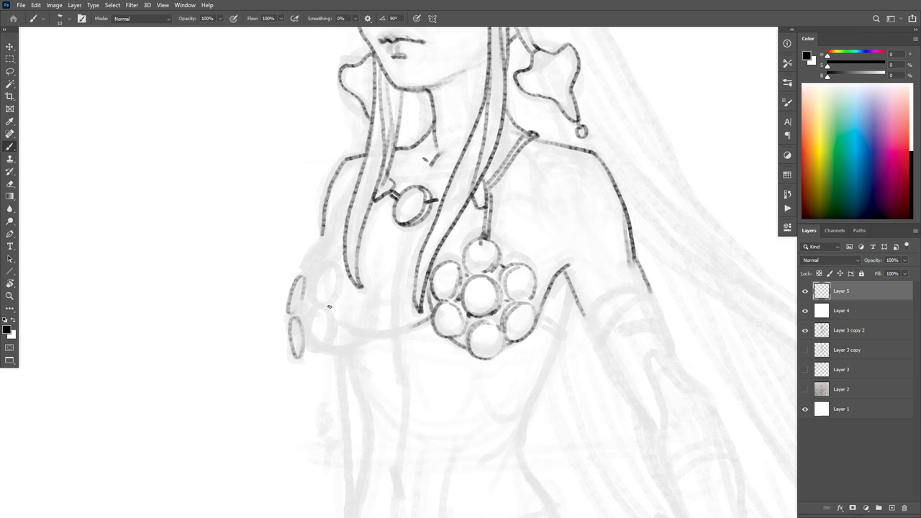
{"action": "mouse_move", "coordinate": [317, 308]}
{"action": "left_mouse_down"}
{"action": "mouse_move", "coordinate": [317, 343]}
{"action": "mouse_move", "coordinate": [331, 329]}
{"action": "mouse_move", "coordinate": [313, 304]}
{"action": "mouse_move", "coordinate": [303, 323]}
{"action": "mouse_move", "coordinate": [314, 338]}
{"action": "mouse_move", "coordinate": [327, 326]}
{"action": "mouse_move", "coordinate": [327, 308]}
{"action": "mouse_move", "coordinate": [315, 302]}
{"action": "mouse_move", "coordinate": [303, 317]}
{"action": "mouse_move", "coordinate": [307, 343]}
{"action": "left_mouse_up"}
{"action": "key", "text": "ctrl+z"}
{"action": "mouse_move", "coordinate": [321, 303]}
{"action": "left_mouse_down"}
{"action": "mouse_move", "coordinate": [326, 329]}
{"action": "mouse_move", "coordinate": [312, 343]}
{"action": "left_mouse_up"}
{"action": "mouse_move", "coordinate": [323, 267]}
{"action": "left_mouse_down"}
{"action": "mouse_move", "coordinate": [313, 296]}
{"action": "mouse_move", "coordinate": [308, 278]}
{"action": "mouse_move", "coordinate": [296, 316]}
{"action": "mouse_move", "coordinate": [301, 307]}
{"action": "left_mouse_up"}
{"action": "key", "text": "ctrl+z"}
{"action": "left_click_drag", "start_coordinate": [321, 269], "coordinate": [328, 300]}
{"action": "key", "text": "ctrl+z"}
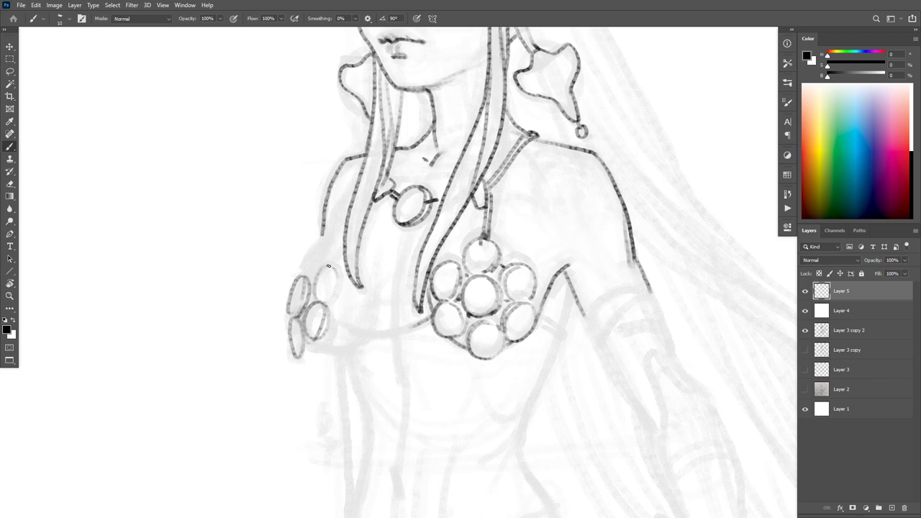
{"action": "mouse_move", "coordinate": [332, 267]}
{"action": "left_mouse_down"}
{"action": "mouse_move", "coordinate": [318, 300]}
{"action": "mouse_move", "coordinate": [334, 293]}
{"action": "mouse_move", "coordinate": [328, 268]}
{"action": "mouse_move", "coordinate": [326, 304]}
{"action": "mouse_move", "coordinate": [313, 296]}
{"action": "mouse_move", "coordinate": [299, 315]}
{"action": "mouse_move", "coordinate": [305, 329]}
{"action": "mouse_move", "coordinate": [293, 317]}
{"action": "mouse_move", "coordinate": [297, 357]}
{"action": "mouse_move", "coordinate": [307, 334]}
{"action": "left_mouse_up"}
{"action": "mouse_move", "coordinate": [324, 245]}
{"action": "left_mouse_down"}
{"action": "mouse_move", "coordinate": [305, 276]}
{"action": "mouse_move", "coordinate": [321, 266]}
{"action": "mouse_move", "coordinate": [323, 245]}
{"action": "mouse_move", "coordinate": [309, 254]}
{"action": "mouse_move", "coordinate": [320, 267]}
{"action": "left_mouse_up"}
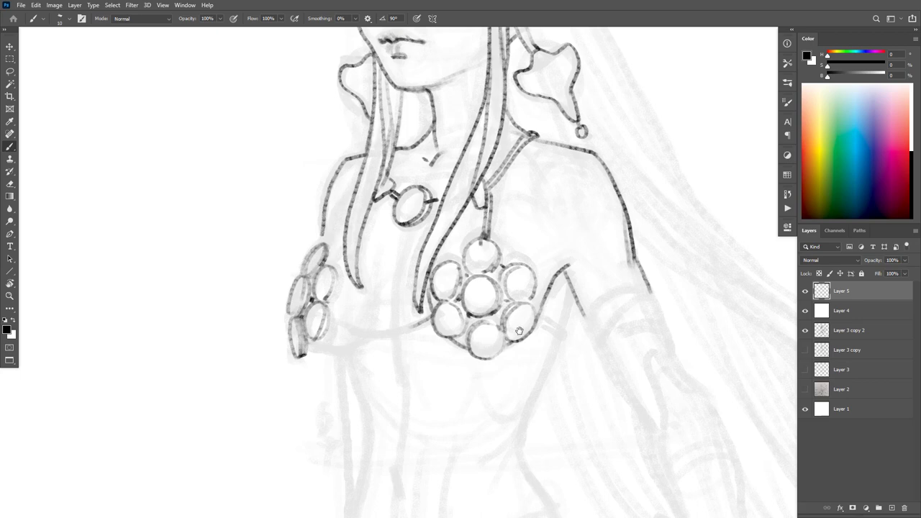
Step: Clean up the far disc cluster with the Eraser, and ink the strap rising from it toward the far hair lock
{"action": "key", "text": "ctrl+space"}
{"action": "mouse_move", "coordinate": [520, 336]}
{"action": "left_mouse_down"}
{"action": "mouse_move", "coordinate": [512, 340]}
{"action": "mouse_move", "coordinate": [570, 344]}
{"action": "mouse_move", "coordinate": [481, 346]}
{"action": "mouse_move", "coordinate": [519, 346]}
{"action": "left_mouse_up"}
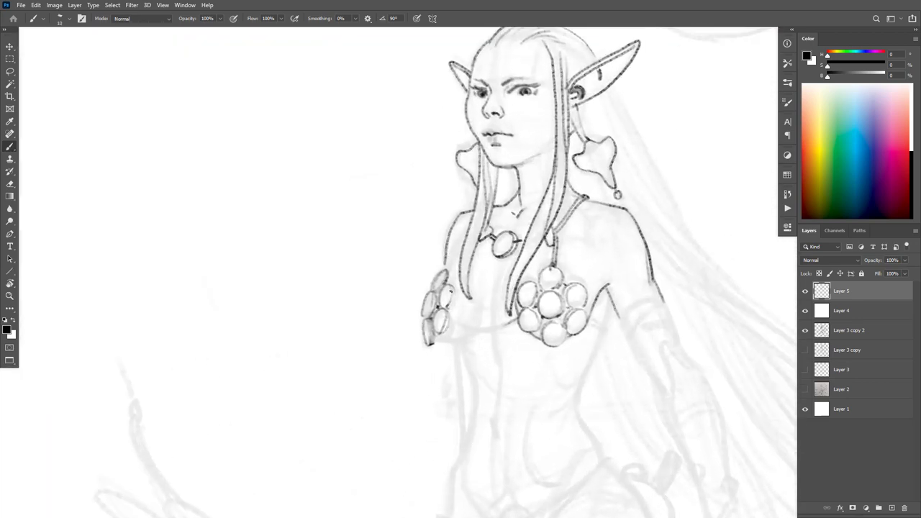
{"action": "key", "text": "e"}
{"action": "mouse_move", "coordinate": [466, 298]}
{"action": "left_mouse_down"}
{"action": "mouse_move", "coordinate": [503, 298]}
{"action": "mouse_move", "coordinate": [443, 298]}
{"action": "mouse_move", "coordinate": [441, 315]}
{"action": "left_mouse_up"}
{"action": "key", "text": "b"}
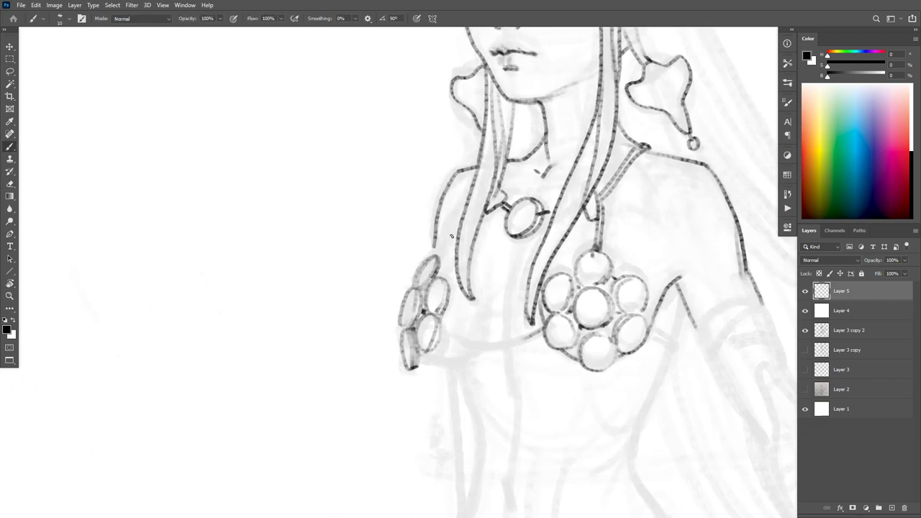
{"action": "mouse_move", "coordinate": [448, 207]}
{"action": "left_mouse_down"}
{"action": "mouse_move", "coordinate": [438, 257]}
{"action": "mouse_move", "coordinate": [456, 237]}
{"action": "mouse_move", "coordinate": [438, 263]}
{"action": "left_mouse_up"}
{"action": "key", "text": "ctrl+z"}
{"action": "left_click_drag", "start_coordinate": [455, 209], "coordinate": [439, 251]}
Step: Ink the curved band joining the two cups and the underside of the far cup
{"action": "mouse_move", "coordinate": [411, 335]}
{"action": "left_mouse_down"}
{"action": "mouse_move", "coordinate": [439, 364]}
{"action": "mouse_move", "coordinate": [464, 359]}
{"action": "mouse_move", "coordinate": [435, 360]}
{"action": "mouse_move", "coordinate": [453, 363]}
{"action": "mouse_move", "coordinate": [480, 337]}
{"action": "left_mouse_up"}
{"action": "key", "text": "ctrl+z"}
{"action": "key", "text": "ctrl+z"}
{"action": "mouse_move", "coordinate": [541, 330]}
{"action": "left_mouse_down"}
{"action": "mouse_move", "coordinate": [483, 345]}
{"action": "mouse_move", "coordinate": [443, 333]}
{"action": "mouse_move", "coordinate": [475, 344]}
{"action": "mouse_move", "coordinate": [548, 332]}
{"action": "mouse_move", "coordinate": [540, 337]}
{"action": "left_mouse_up"}
{"action": "left_click_drag", "start_coordinate": [447, 333], "coordinate": [416, 368]}
{"action": "left_click_drag", "start_coordinate": [453, 291], "coordinate": [440, 320]}
Step: Ink both sides of the upper torso from below the chest down to the waist
{"action": "left_click_drag", "start_coordinate": [501, 302], "coordinate": [438, 306]}
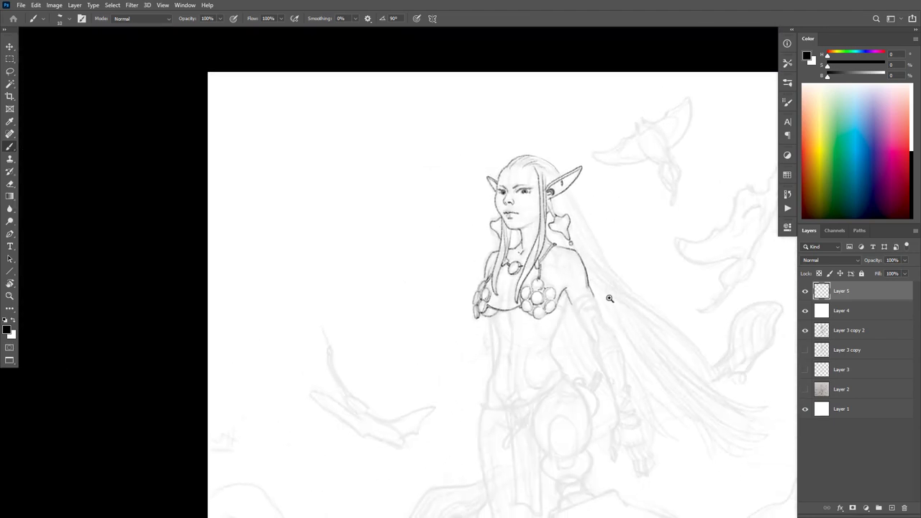
{"action": "scroll", "coordinate": [608, 300], "scroll_direction": "down", "scroll_amount": 4}
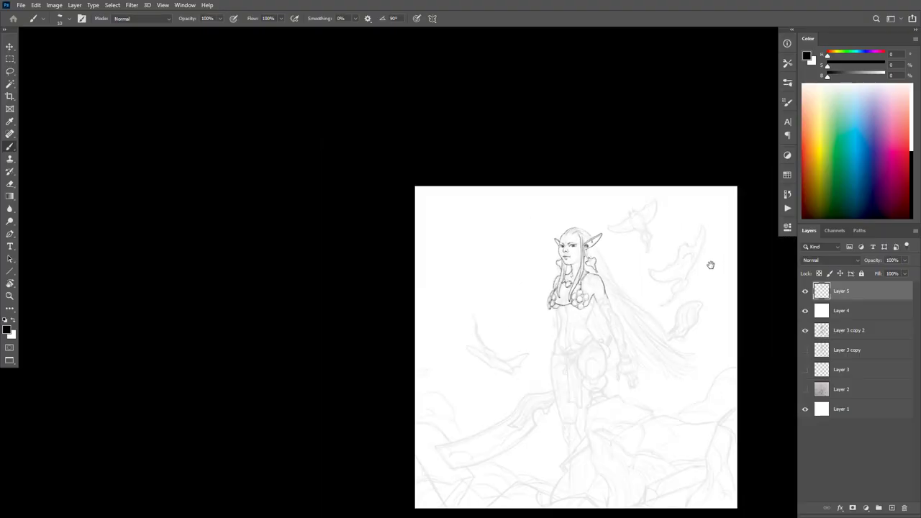
{"action": "scroll", "coordinate": [615, 306], "scroll_direction": "up", "scroll_amount": 4}
{"action": "scroll", "coordinate": [611, 301], "scroll_direction": "up", "scroll_amount": 5}
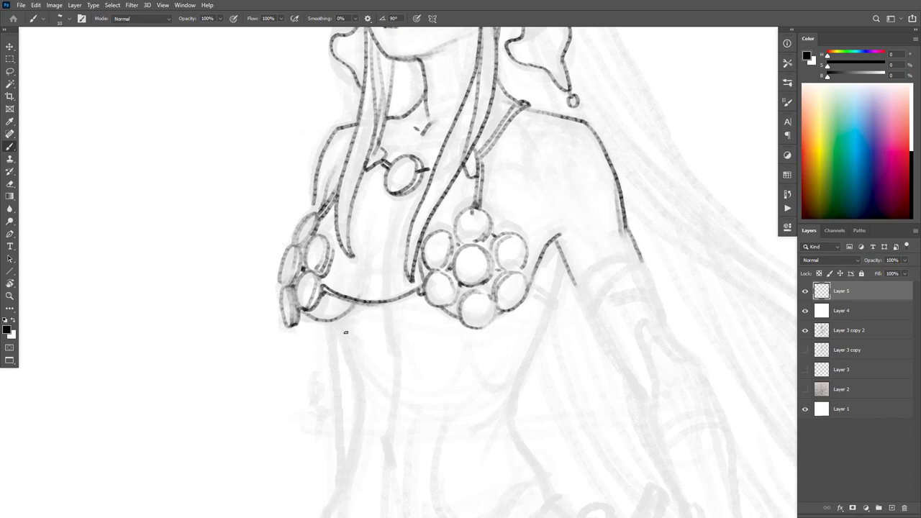
{"action": "left_click_drag", "start_coordinate": [334, 322], "coordinate": [361, 404]}
{"action": "mouse_move", "coordinate": [562, 265]}
{"action": "left_mouse_down"}
{"action": "mouse_move", "coordinate": [552, 308]}
{"action": "mouse_move", "coordinate": [555, 299]}
{"action": "mouse_move", "coordinate": [531, 286]}
{"action": "mouse_move", "coordinate": [547, 319]}
{"action": "mouse_move", "coordinate": [512, 421]}
{"action": "left_mouse_up"}
Step: Ink the contours from waist to hip on both sides, and add the centre line down the abdomen
{"action": "left_click_drag", "start_coordinate": [514, 365], "coordinate": [539, 193]}
{"action": "left_click_drag", "start_coordinate": [386, 217], "coordinate": [341, 415]}
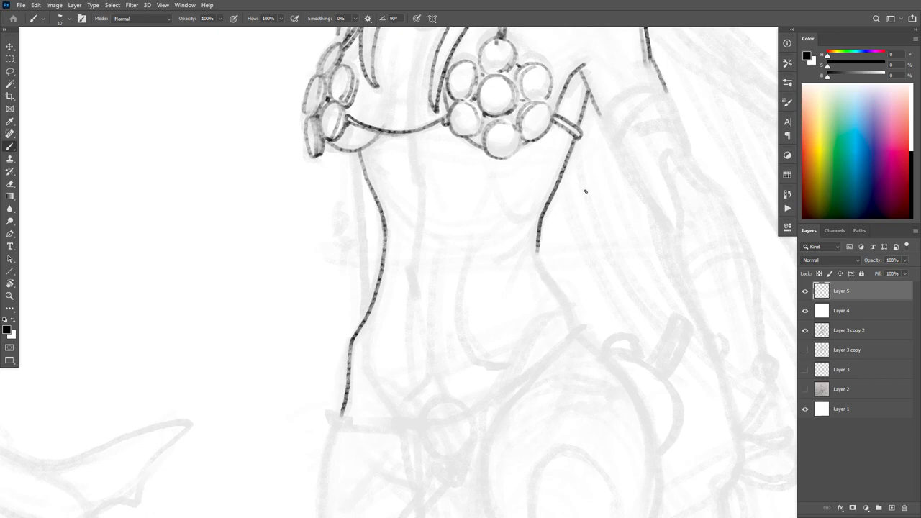
{"action": "key", "text": "ctrl+z"}
{"action": "key", "text": "ctrl+z"}
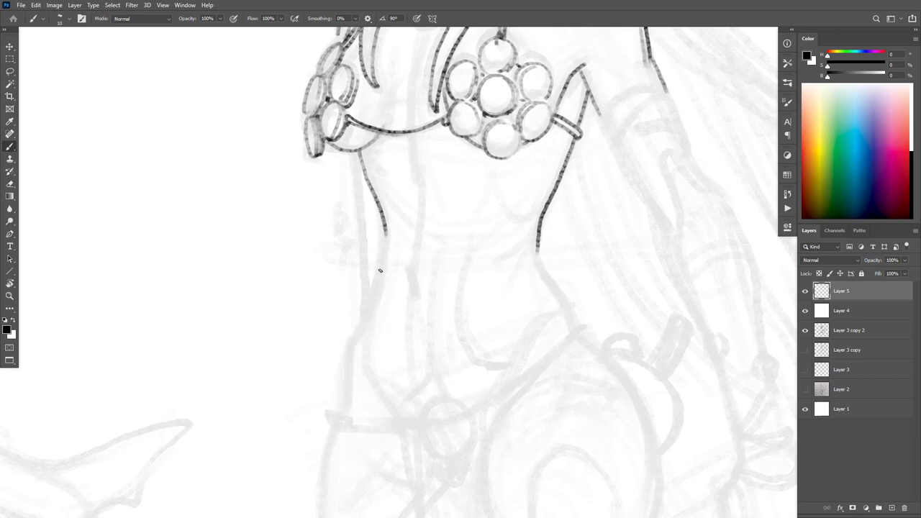
{"action": "mouse_move", "coordinate": [386, 238]}
{"action": "left_mouse_down"}
{"action": "mouse_move", "coordinate": [344, 358]}
{"action": "mouse_move", "coordinate": [337, 408]}
{"action": "left_mouse_up"}
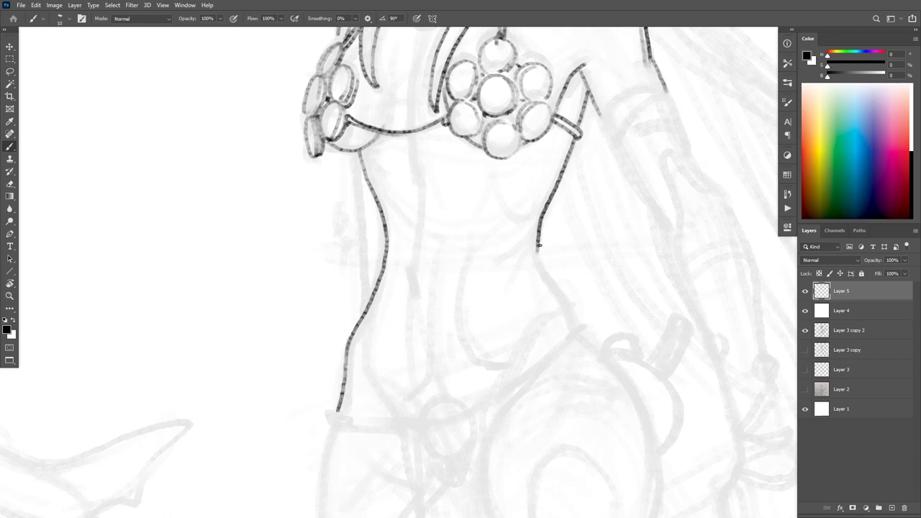
{"action": "mouse_move", "coordinate": [548, 198]}
{"action": "left_mouse_down"}
{"action": "mouse_move", "coordinate": [507, 257]}
{"action": "mouse_move", "coordinate": [546, 194]}
{"action": "mouse_move", "coordinate": [544, 274]}
{"action": "mouse_move", "coordinate": [575, 329]}
{"action": "left_mouse_up"}
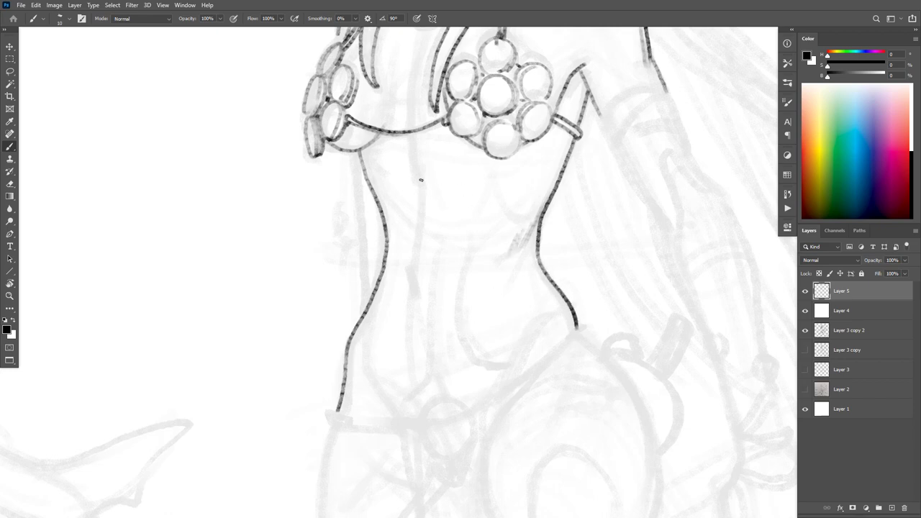
{"action": "mouse_move", "coordinate": [411, 164]}
{"action": "left_mouse_down"}
{"action": "mouse_move", "coordinate": [420, 189]}
{"action": "mouse_move", "coordinate": [415, 312]}
{"action": "left_mouse_up"}
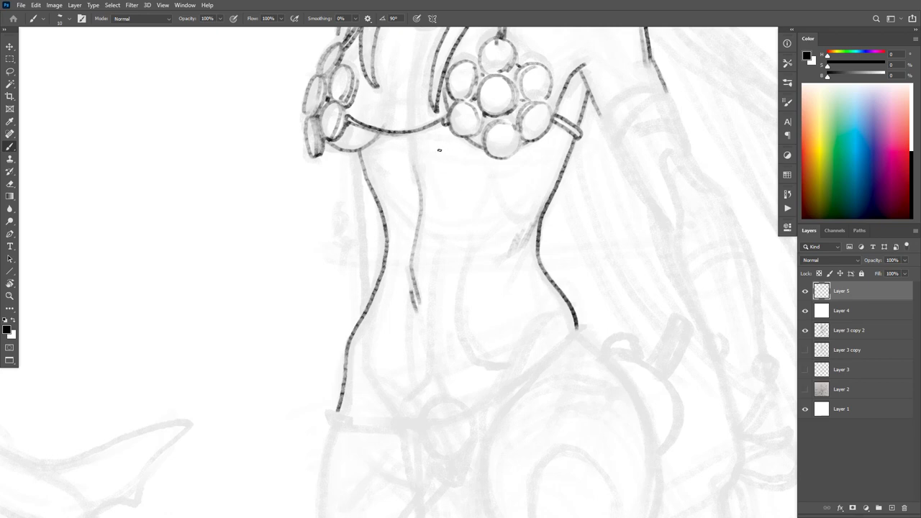
Step: Add short shading strokes on the ribs, reinforce the underside of the near cup, and ink the fold beneath the far cup
{"action": "left_click_drag", "start_coordinate": [440, 154], "coordinate": [469, 212]}
{"action": "left_click_drag", "start_coordinate": [466, 195], "coordinate": [482, 223]}
{"action": "left_click_drag", "start_coordinate": [517, 149], "coordinate": [504, 158]}
{"action": "mouse_move", "coordinate": [553, 125]}
{"action": "left_mouse_down"}
{"action": "mouse_move", "coordinate": [511, 160]}
{"action": "mouse_move", "coordinate": [489, 163]}
{"action": "mouse_move", "coordinate": [471, 144]}
{"action": "mouse_move", "coordinate": [492, 160]}
{"action": "mouse_move", "coordinate": [513, 159]}
{"action": "mouse_move", "coordinate": [551, 129]}
{"action": "left_mouse_up"}
{"action": "left_click_drag", "start_coordinate": [602, 196], "coordinate": [603, 314]}
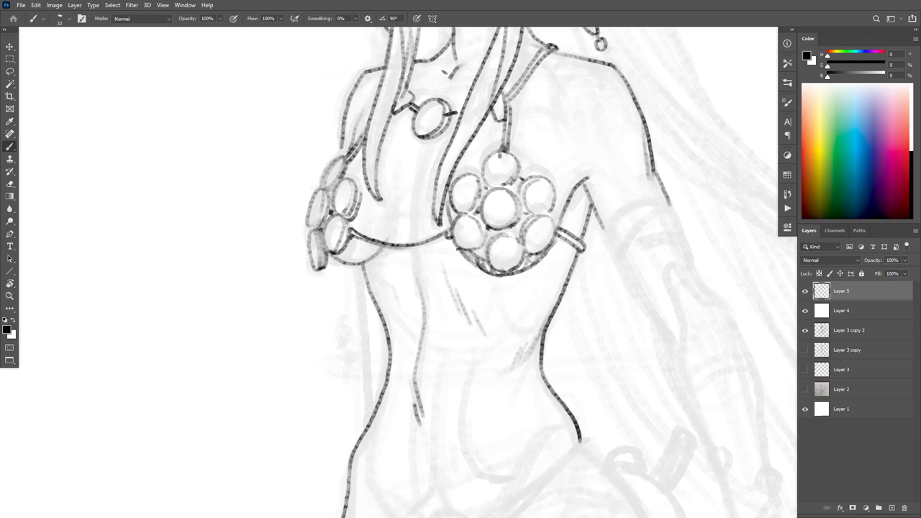
{"action": "mouse_move", "coordinate": [392, 239]}
{"action": "left_mouse_down"}
{"action": "mouse_move", "coordinate": [363, 269]}
{"action": "mouse_move", "coordinate": [401, 215]}
{"action": "left_mouse_up"}
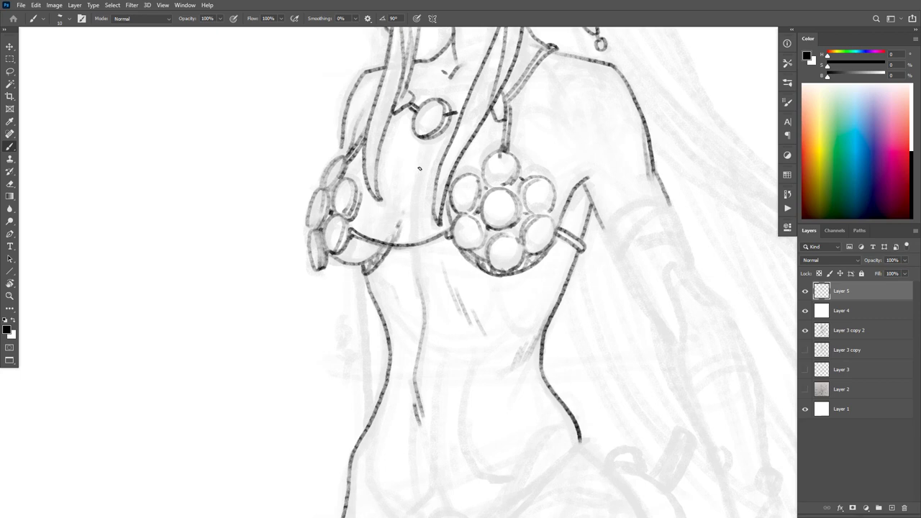
Step: Darken the neck strap beside the near hair lock, and ink the collarbone lines at the near shoulder and throat
{"action": "mouse_move", "coordinate": [492, 118]}
{"action": "left_mouse_down"}
{"action": "mouse_move", "coordinate": [463, 165]}
{"action": "mouse_move", "coordinate": [493, 111]}
{"action": "left_mouse_up"}
{"action": "mouse_move", "coordinate": [516, 75]}
{"action": "left_mouse_down"}
{"action": "mouse_move", "coordinate": [523, 52]}
{"action": "mouse_move", "coordinate": [503, 92]}
{"action": "left_mouse_up"}
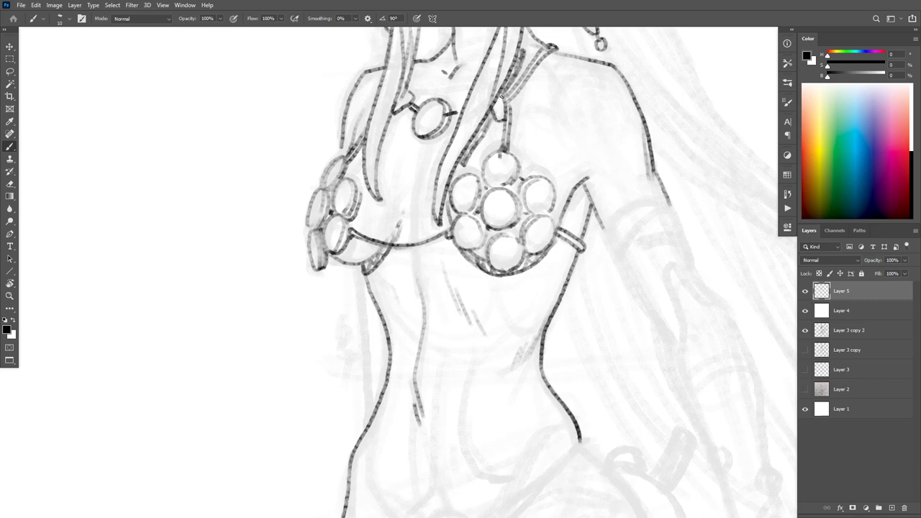
{"action": "left_click_drag", "start_coordinate": [542, 131], "coordinate": [537, 208]}
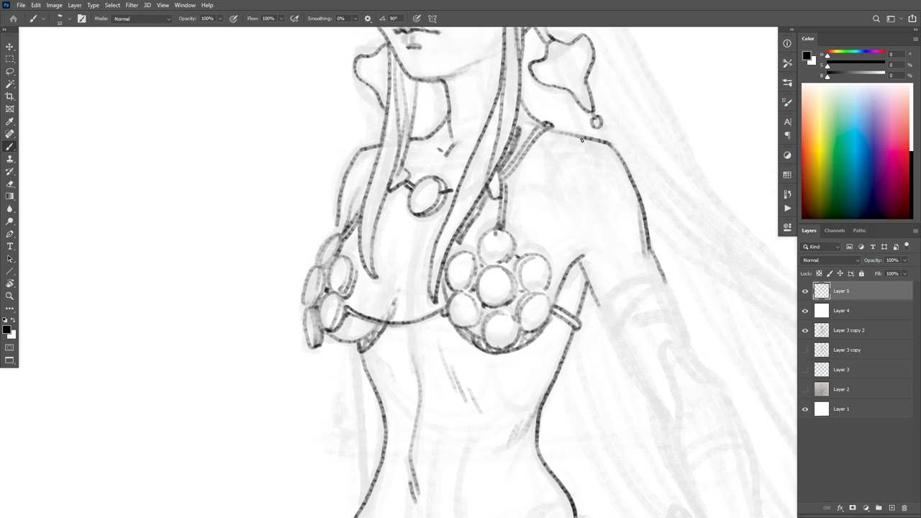
{"action": "left_click_drag", "start_coordinate": [567, 140], "coordinate": [533, 143]}
{"action": "left_click_drag", "start_coordinate": [477, 141], "coordinate": [455, 147]}
Step: Ink the back of the head and the first two long strands of hair flowing behind the near shoulder
{"action": "scroll", "coordinate": [510, 188], "scroll_direction": "up", "scroll_amount": 5}
{"action": "scroll", "coordinate": [511, 128], "scroll_direction": "up", "scroll_amount": 5}
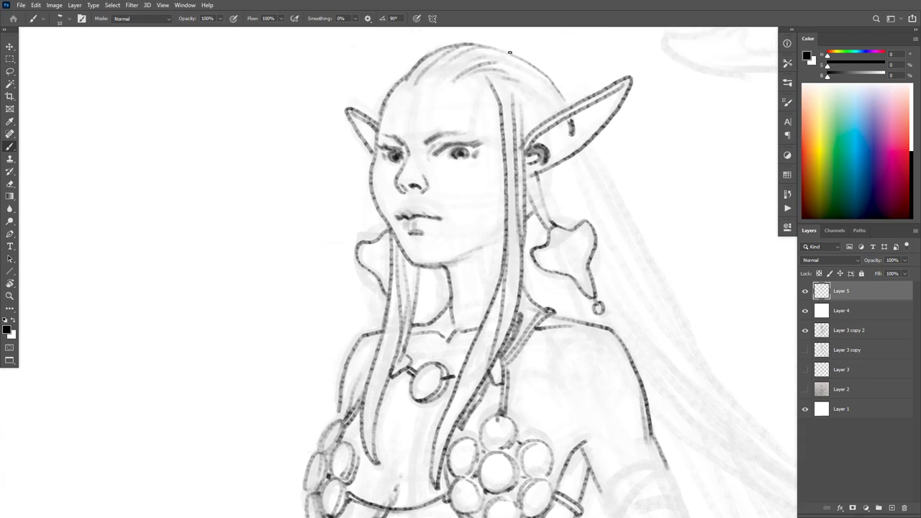
{"action": "left_click_drag", "start_coordinate": [503, 50], "coordinate": [572, 108]}
{"action": "left_click_drag", "start_coordinate": [590, 143], "coordinate": [746, 412]}
{"action": "mouse_move", "coordinate": [610, 237]}
{"action": "left_mouse_down"}
{"action": "mouse_move", "coordinate": [674, 335]}
{"action": "mouse_move", "coordinate": [781, 443]}
{"action": "left_mouse_up"}
Step: Rotate the canvas along the flowing hair and ink the long strands of its outer edge toward the first lock's tip
{"action": "left_click", "coordinate": [714, 434], "text": "alt"}
{"action": "left_click", "coordinate": [715, 433], "text": "alt"}
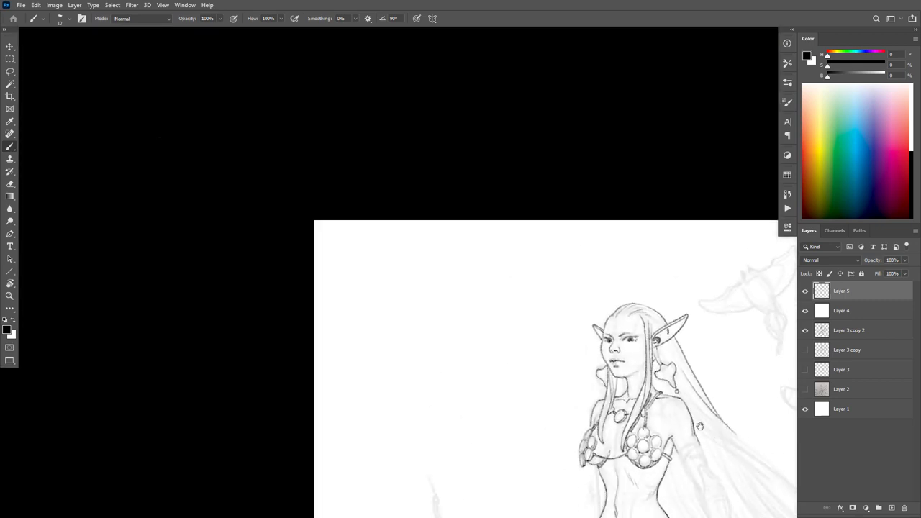
{"action": "left_click_drag", "start_coordinate": [715, 434], "coordinate": [490, 280]}
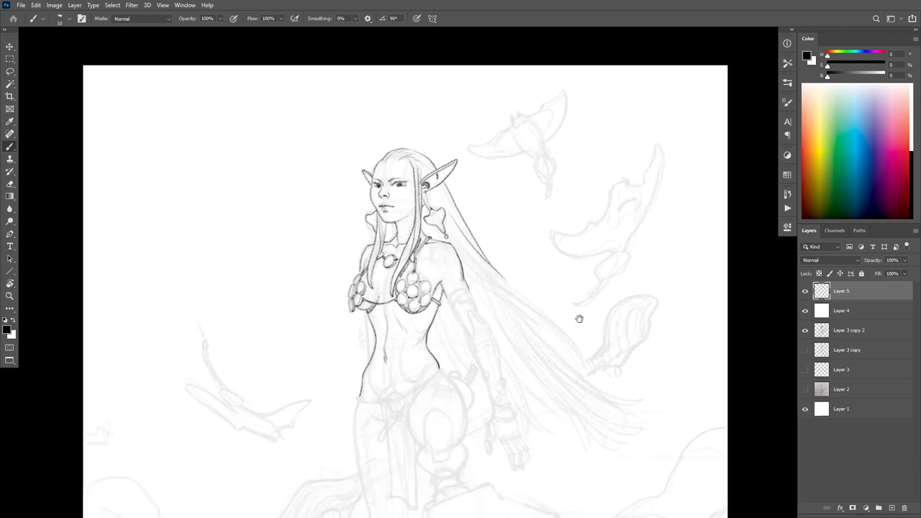
{"action": "left_click", "coordinate": [590, 322], "text": "ctrl"}
{"action": "left_click_drag", "start_coordinate": [582, 352], "coordinate": [623, 277]}
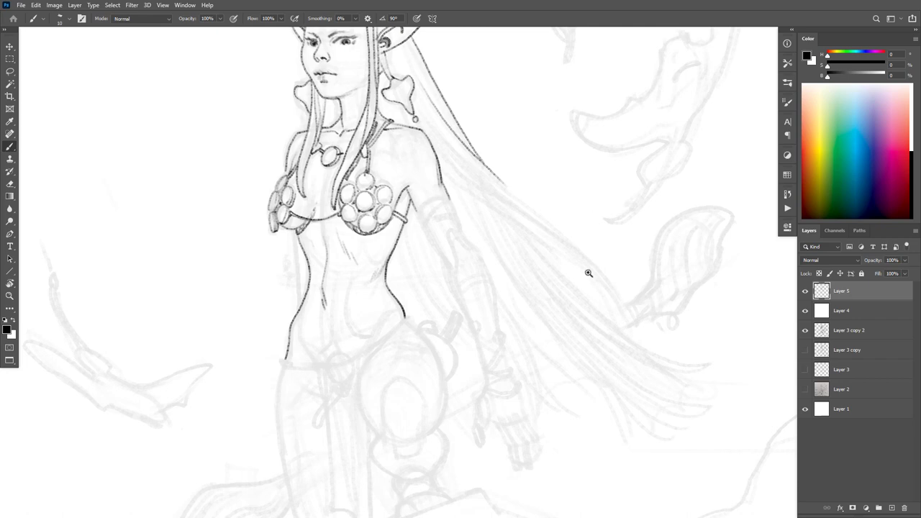
{"action": "left_click", "coordinate": [588, 274], "text": "ctrl"}
{"action": "key", "text": "r"}
{"action": "mouse_move", "coordinate": [602, 216]}
{"action": "left_mouse_down"}
{"action": "mouse_move", "coordinate": [581, 139]}
{"action": "mouse_move", "coordinate": [412, 243]}
{"action": "left_mouse_up"}
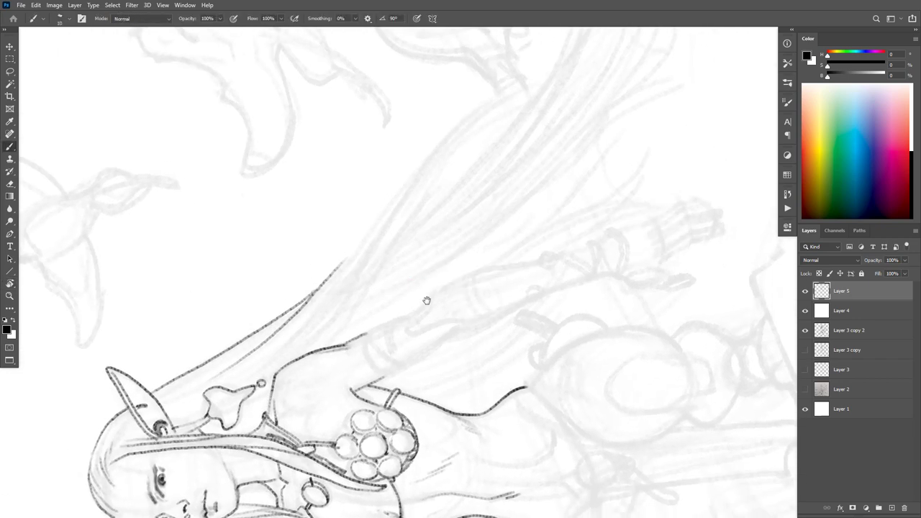
{"action": "left_click_drag", "start_coordinate": [427, 300], "coordinate": [383, 338]}
{"action": "mouse_move", "coordinate": [257, 432]}
{"action": "left_mouse_down"}
{"action": "mouse_move", "coordinate": [425, 220]}
{"action": "mouse_move", "coordinate": [482, 182]}
{"action": "left_mouse_up"}
{"action": "mouse_move", "coordinate": [273, 412]}
{"action": "left_mouse_down"}
{"action": "mouse_move", "coordinate": [343, 319]}
{"action": "mouse_move", "coordinate": [506, 164]}
{"action": "left_mouse_up"}
{"action": "left_click_drag", "start_coordinate": [276, 425], "coordinate": [440, 220]}
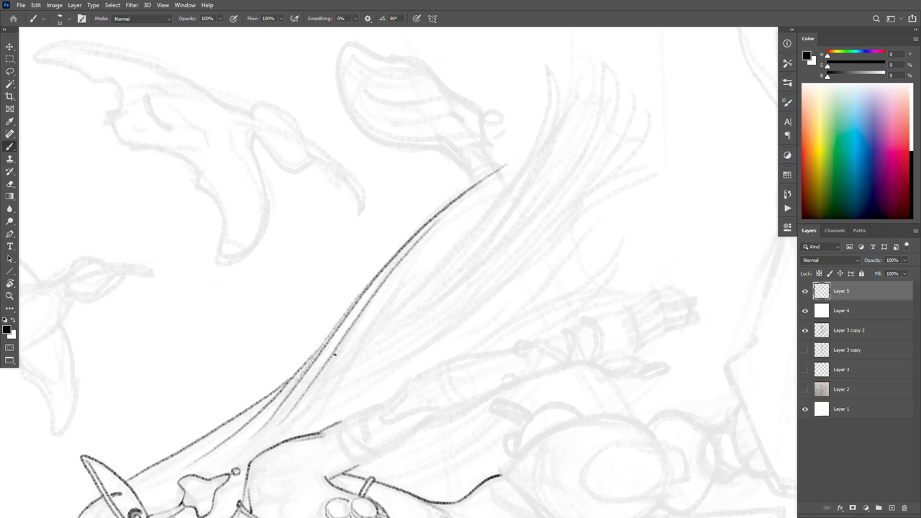
Step: Ink the inner edge of the outermost hair lock and both curved sides of the neighbouring lock's tip
{"action": "mouse_move", "coordinate": [313, 411]}
{"action": "left_mouse_down"}
{"action": "mouse_move", "coordinate": [417, 252]}
{"action": "mouse_move", "coordinate": [500, 173]}
{"action": "left_mouse_up"}
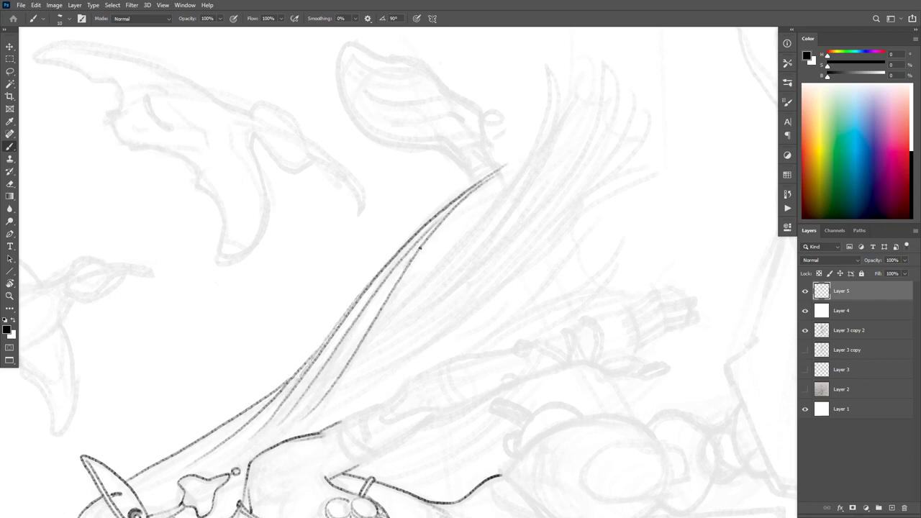
{"action": "left_click_drag", "start_coordinate": [420, 247], "coordinate": [505, 190]}
{"action": "mouse_move", "coordinate": [549, 91]}
{"action": "left_mouse_down"}
{"action": "mouse_move", "coordinate": [529, 159]}
{"action": "mouse_move", "coordinate": [430, 276]}
{"action": "mouse_move", "coordinate": [370, 329]}
{"action": "left_mouse_up"}
{"action": "mouse_move", "coordinate": [556, 104]}
{"action": "left_mouse_down"}
{"action": "mouse_move", "coordinate": [532, 170]}
{"action": "mouse_move", "coordinate": [453, 274]}
{"action": "left_mouse_up"}
{"action": "mouse_move", "coordinate": [381, 344]}
{"action": "left_mouse_down"}
{"action": "mouse_move", "coordinate": [447, 284]}
{"action": "mouse_move", "coordinate": [557, 150]}
{"action": "left_mouse_up"}
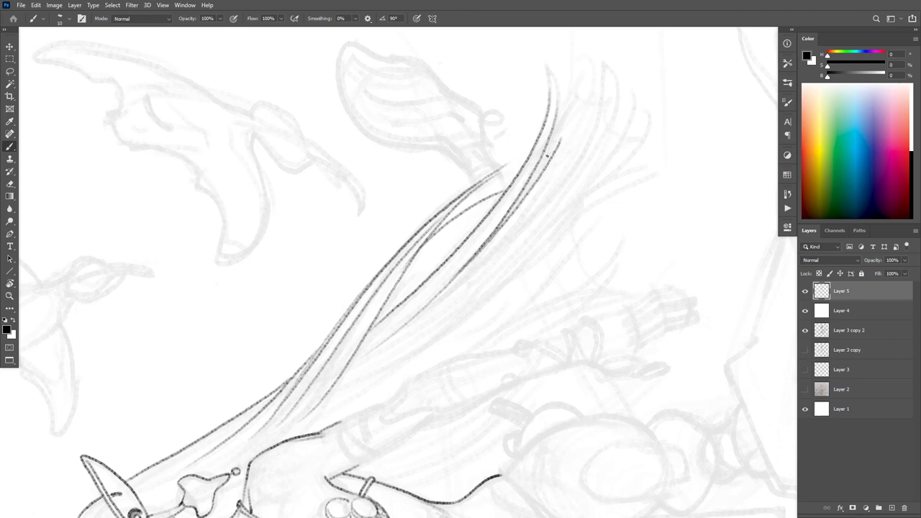
{"action": "key", "text": "ctrl+z"}
{"action": "mouse_move", "coordinate": [394, 333]}
{"action": "left_mouse_down"}
{"action": "mouse_move", "coordinate": [520, 215]}
{"action": "mouse_move", "coordinate": [582, 101]}
{"action": "left_mouse_up"}
{"action": "key", "text": "ctrl+z"}
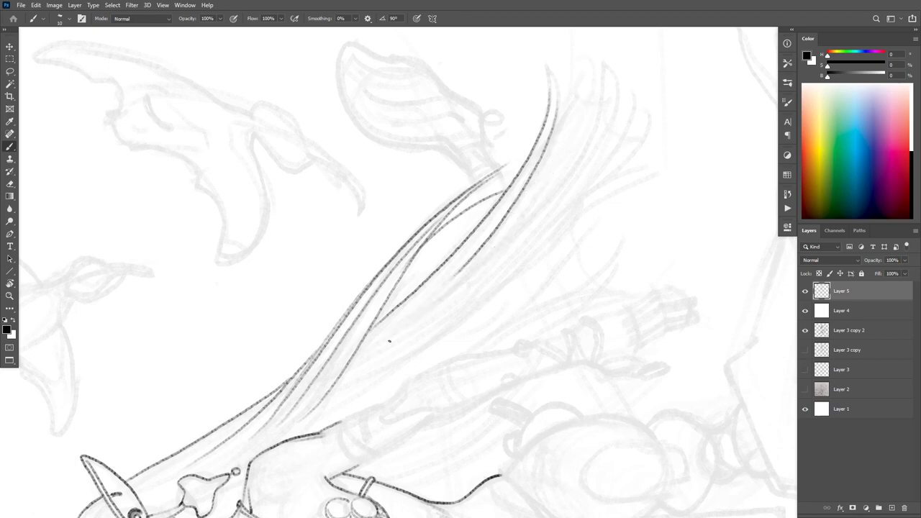
{"action": "mouse_move", "coordinate": [400, 334]}
{"action": "left_mouse_down"}
{"action": "mouse_move", "coordinate": [502, 243]}
{"action": "mouse_move", "coordinate": [586, 102]}
{"action": "left_mouse_up"}
{"action": "key", "text": "ctrl+z"}
Step: Ink the middle lock, the edge of the hair nearest the arm, and the splayed tips between them
{"action": "mouse_move", "coordinate": [407, 328]}
{"action": "left_mouse_down"}
{"action": "mouse_move", "coordinate": [510, 243]}
{"action": "mouse_move", "coordinate": [567, 173]}
{"action": "mouse_move", "coordinate": [607, 67]}
{"action": "left_mouse_up"}
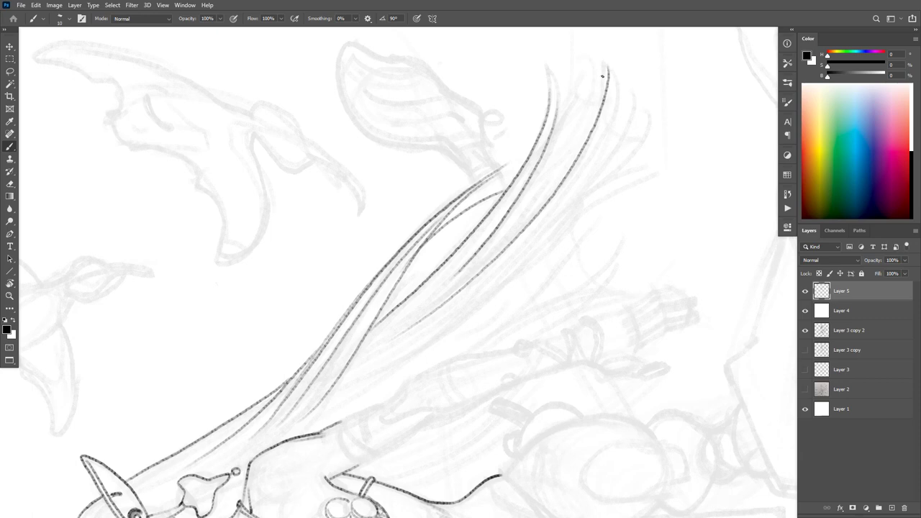
{"action": "left_click_drag", "start_coordinate": [596, 116], "coordinate": [602, 63]}
{"action": "mouse_move", "coordinate": [611, 108]}
{"action": "left_mouse_down"}
{"action": "mouse_move", "coordinate": [595, 158]}
{"action": "mouse_move", "coordinate": [527, 248]}
{"action": "left_mouse_up"}
{"action": "mouse_move", "coordinate": [370, 390]}
{"action": "left_mouse_down"}
{"action": "mouse_move", "coordinate": [469, 317]}
{"action": "mouse_move", "coordinate": [536, 250]}
{"action": "mouse_move", "coordinate": [644, 190]}
{"action": "left_mouse_up"}
{"action": "mouse_move", "coordinate": [407, 364]}
{"action": "left_mouse_down"}
{"action": "mouse_move", "coordinate": [537, 240]}
{"action": "mouse_move", "coordinate": [629, 188]}
{"action": "left_mouse_up"}
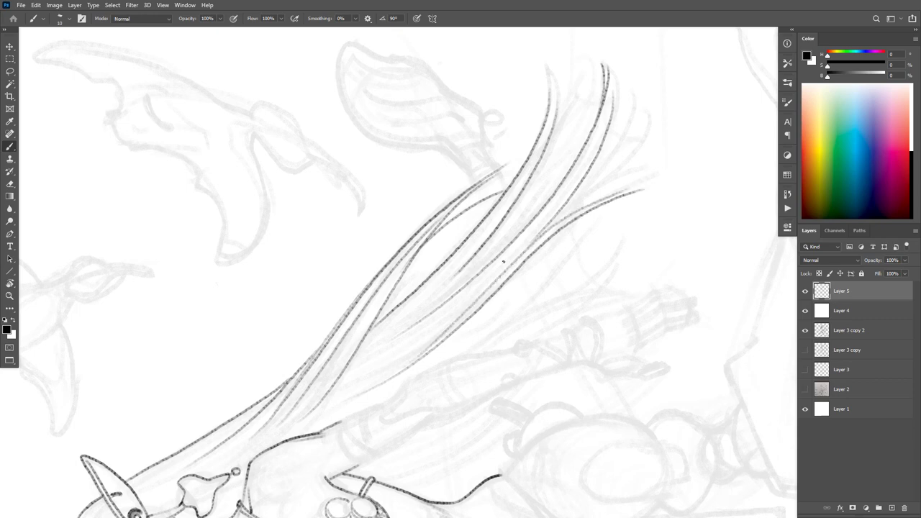
{"action": "mouse_move", "coordinate": [513, 251]}
{"action": "left_mouse_down"}
{"action": "mouse_move", "coordinate": [568, 206]}
{"action": "mouse_move", "coordinate": [636, 108]}
{"action": "left_mouse_up"}
{"action": "mouse_move", "coordinate": [557, 219]}
{"action": "left_mouse_down"}
{"action": "mouse_move", "coordinate": [585, 201]}
{"action": "mouse_move", "coordinate": [641, 108]}
{"action": "left_mouse_up"}
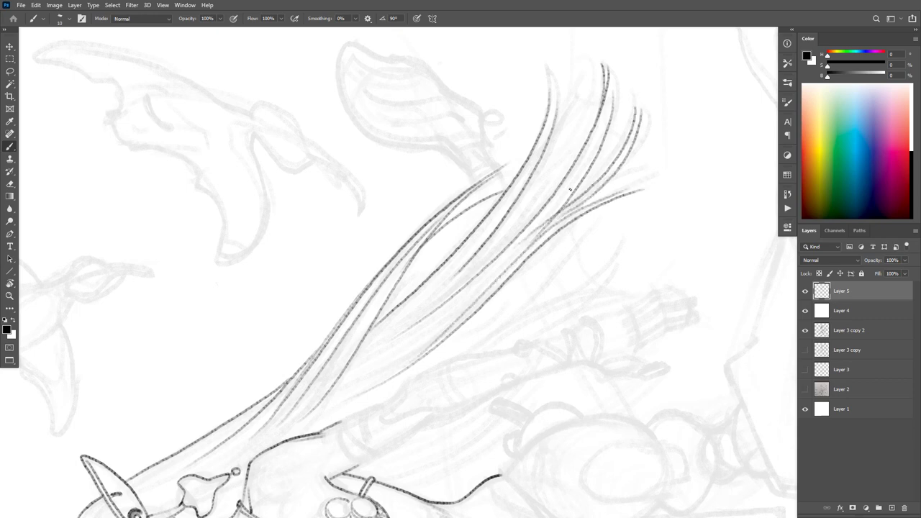
{"action": "left_click_drag", "start_coordinate": [599, 170], "coordinate": [632, 93]}
Step: Close the tip of the second hair lock and fill the gap beside the outermost lock with extra thin strands
{"action": "mouse_move", "coordinate": [467, 265]}
{"action": "left_mouse_down"}
{"action": "mouse_move", "coordinate": [545, 171]}
{"action": "mouse_move", "coordinate": [555, 110]}
{"action": "left_mouse_up"}
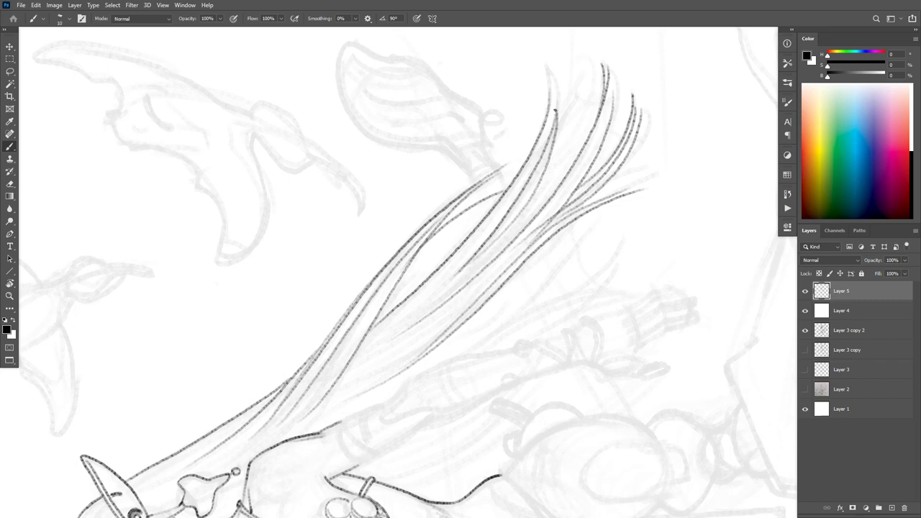
{"action": "mouse_move", "coordinate": [508, 235]}
{"action": "left_mouse_down"}
{"action": "mouse_move", "coordinate": [557, 166]}
{"action": "mouse_move", "coordinate": [562, 97]}
{"action": "left_mouse_up"}
{"action": "mouse_move", "coordinate": [536, 136]}
{"action": "left_mouse_down"}
{"action": "mouse_move", "coordinate": [547, 70]}
{"action": "mouse_move", "coordinate": [557, 94]}
{"action": "left_mouse_up"}
{"action": "mouse_move", "coordinate": [380, 321]}
{"action": "left_mouse_down"}
{"action": "mouse_move", "coordinate": [443, 239]}
{"action": "mouse_move", "coordinate": [493, 206]}
{"action": "left_mouse_up"}
{"action": "mouse_move", "coordinate": [389, 312]}
{"action": "left_mouse_down"}
{"action": "mouse_move", "coordinate": [458, 231]}
{"action": "mouse_move", "coordinate": [495, 208]}
{"action": "left_mouse_up"}
{"action": "mouse_move", "coordinate": [433, 234]}
{"action": "left_mouse_down"}
{"action": "mouse_move", "coordinate": [515, 156]}
{"action": "mouse_move", "coordinate": [501, 167]}
{"action": "left_mouse_up"}
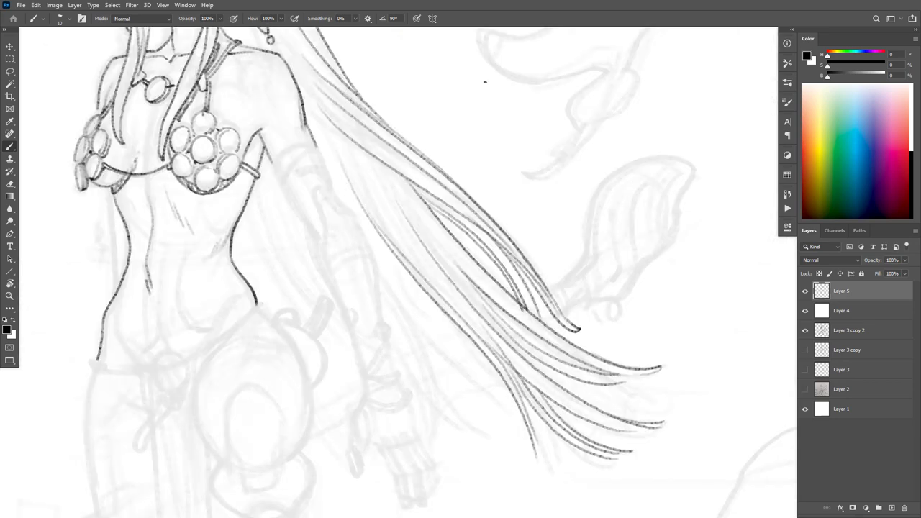
Step: Add thin inner strands to the flowing hair mass, from behind the near shoulder down to mid-length
{"action": "scroll", "coordinate": [517, 302], "scroll_direction": "up", "scroll_amount": 1}
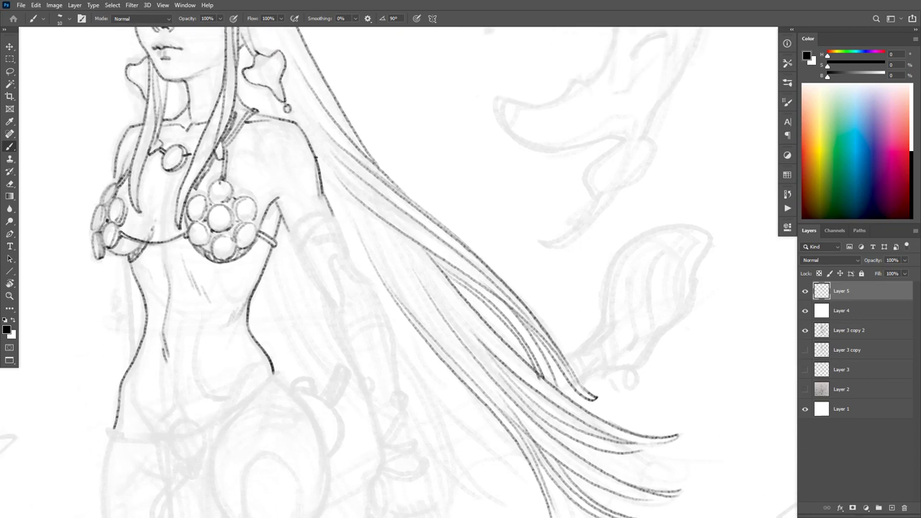
{"action": "mouse_move", "coordinate": [317, 157]}
{"action": "left_mouse_down"}
{"action": "mouse_move", "coordinate": [381, 220]}
{"action": "mouse_move", "coordinate": [398, 276]}
{"action": "mouse_move", "coordinate": [441, 331]}
{"action": "left_mouse_up"}
{"action": "left_click_drag", "start_coordinate": [405, 263], "coordinate": [441, 300]}
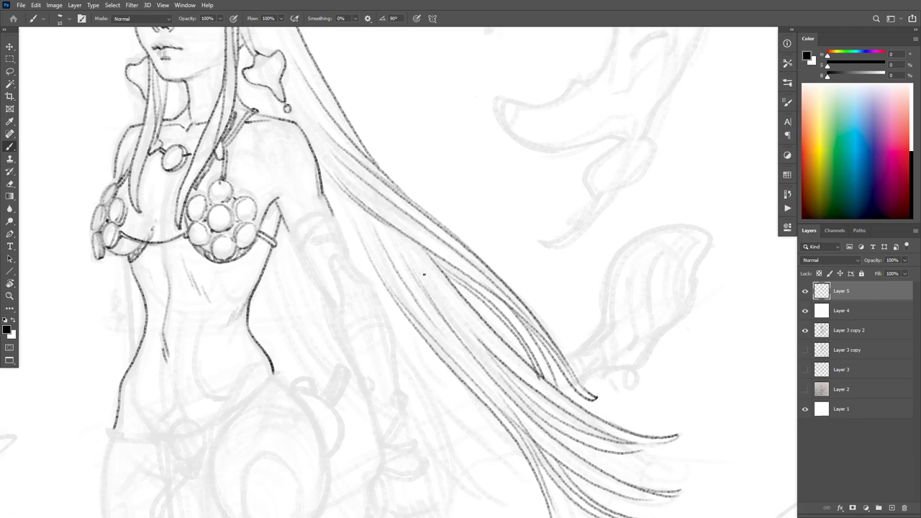
{"action": "left_click_drag", "start_coordinate": [414, 255], "coordinate": [525, 393]}
{"action": "scroll", "coordinate": [563, 396], "scroll_direction": "down", "scroll_amount": 2}
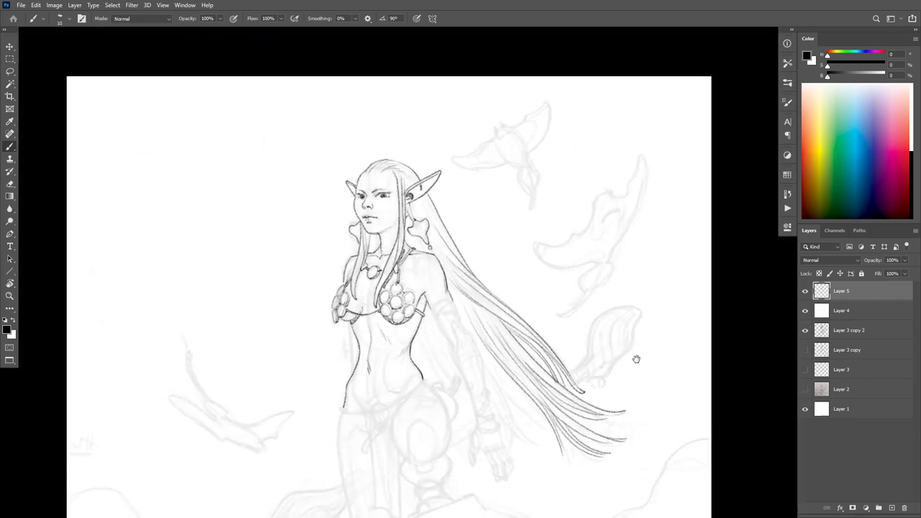
{"action": "scroll", "coordinate": [456, 205], "scroll_direction": "up", "scroll_amount": 5}
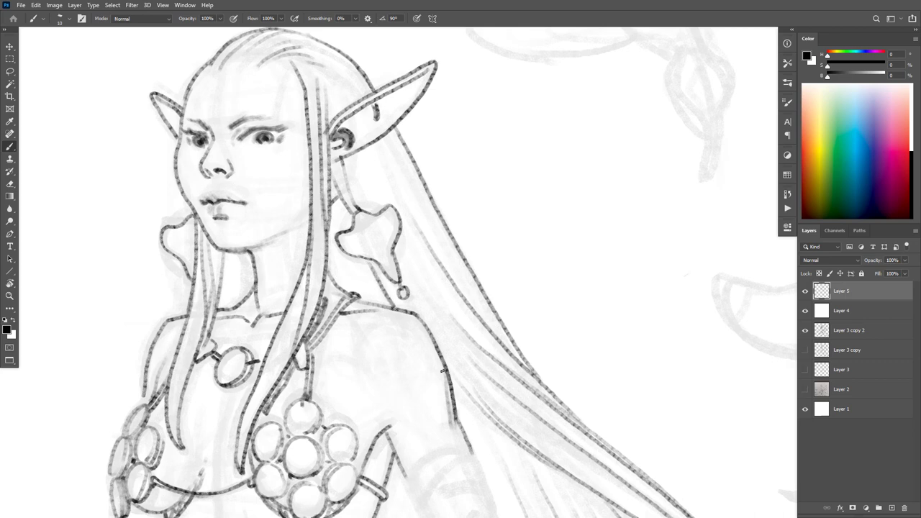
{"action": "left_click_drag", "start_coordinate": [459, 389], "coordinate": [525, 448]}
{"action": "scroll", "coordinate": [602, 466], "scroll_direction": "down", "scroll_amount": 5}
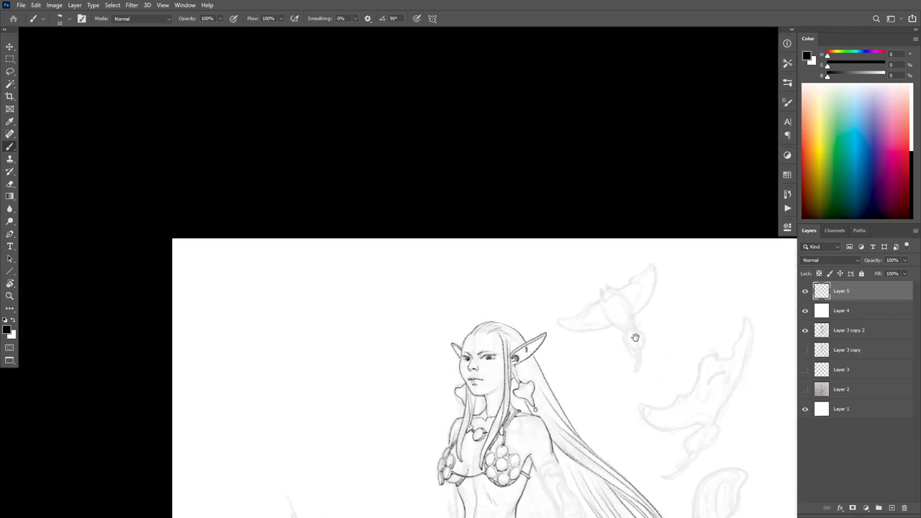
{"action": "left_click_drag", "start_coordinate": [635, 335], "coordinate": [635, 119]}
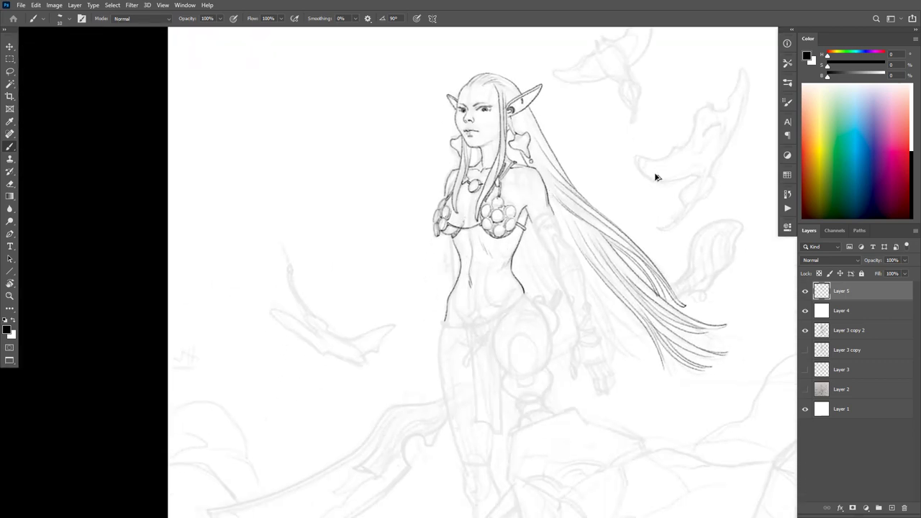
Step: Add small detail marks on the earrings, a stud on the near earlobe, and hair strands behind both sides of the neck
{"action": "scroll", "coordinate": [594, 248], "scroll_direction": "up", "scroll_amount": 5}
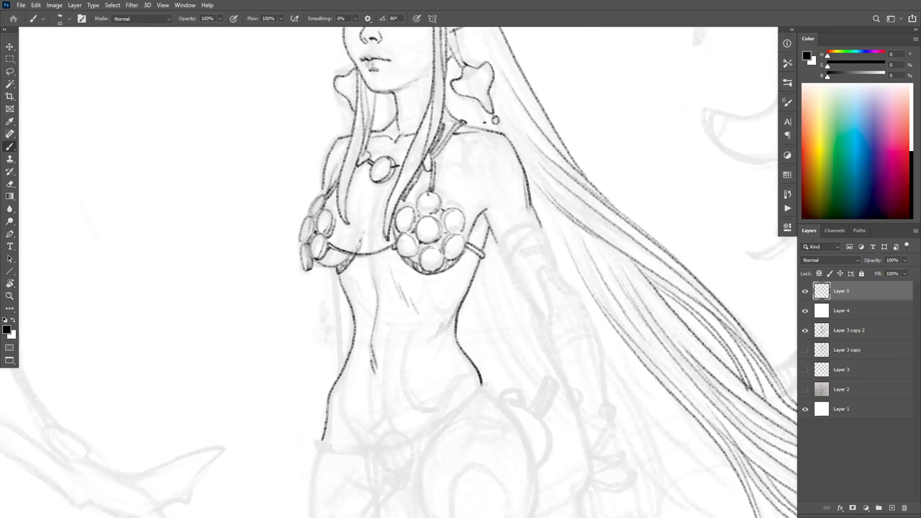
{"action": "scroll", "coordinate": [476, 86], "scroll_direction": "up", "scroll_amount": 3}
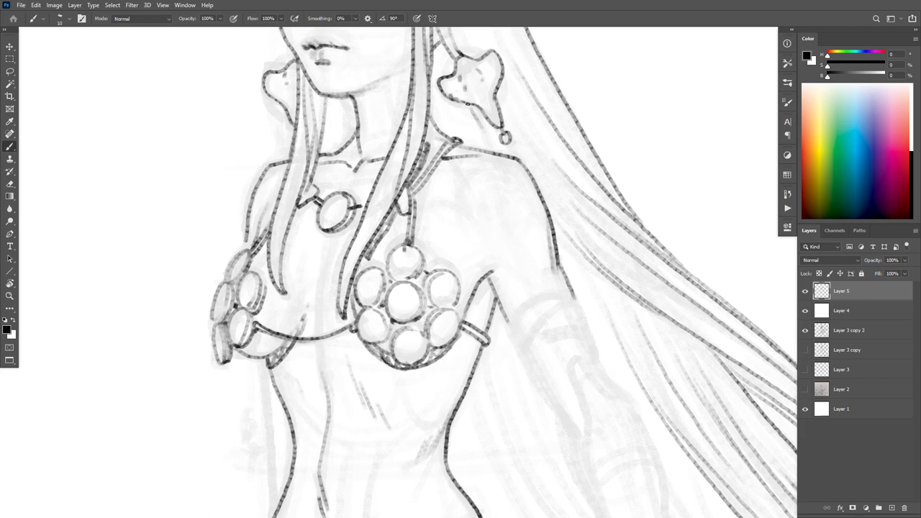
{"action": "left_click_drag", "start_coordinate": [479, 84], "coordinate": [520, 204]}
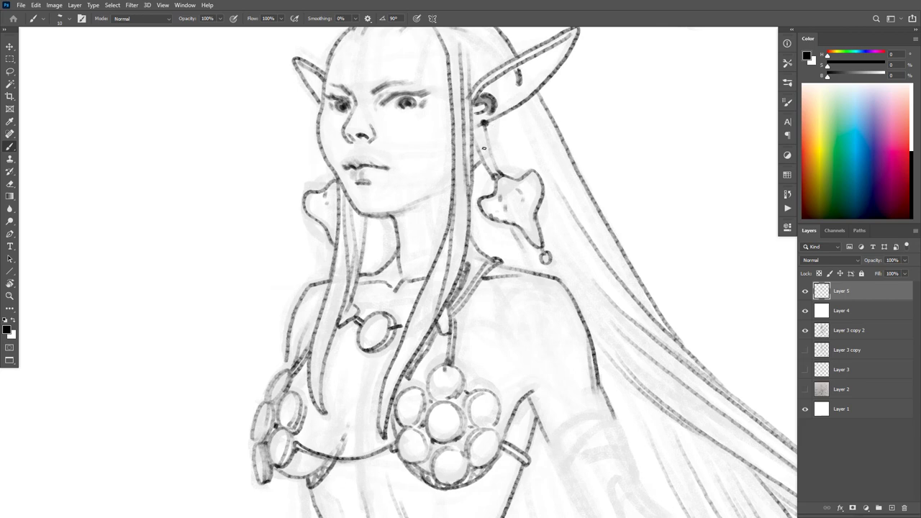
{"action": "mouse_move", "coordinate": [479, 162]}
{"action": "left_mouse_down"}
{"action": "mouse_move", "coordinate": [492, 189]}
{"action": "mouse_move", "coordinate": [495, 255]}
{"action": "left_mouse_up"}
{"action": "mouse_move", "coordinate": [486, 212]}
{"action": "left_mouse_down"}
{"action": "mouse_move", "coordinate": [508, 259]}
{"action": "mouse_move", "coordinate": [523, 269]}
{"action": "left_mouse_up"}
{"action": "mouse_move", "coordinate": [502, 223]}
{"action": "left_mouse_down"}
{"action": "mouse_move", "coordinate": [538, 260]}
{"action": "mouse_move", "coordinate": [566, 218]}
{"action": "left_mouse_up"}
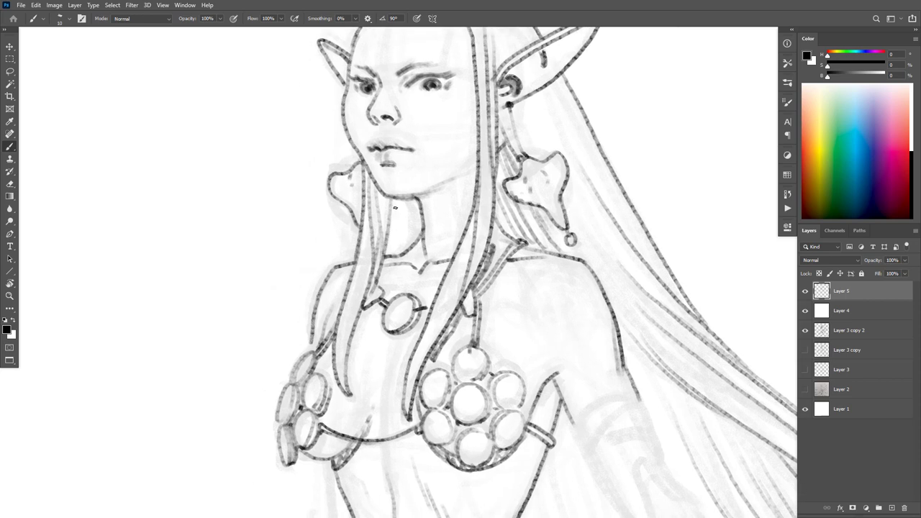
{"action": "mouse_move", "coordinate": [390, 210]}
{"action": "left_mouse_down"}
{"action": "mouse_move", "coordinate": [400, 249]}
{"action": "mouse_move", "coordinate": [410, 255]}
{"action": "mouse_move", "coordinate": [419, 245]}
{"action": "left_mouse_up"}
{"action": "left_click_drag", "start_coordinate": [412, 200], "coordinate": [420, 237]}
Step: Ink the near arm's wrapped upper armband, its outer contour down to the wrist, and the narrow forearm band
{"action": "scroll", "coordinate": [524, 279], "scroll_direction": "down", "scroll_amount": 5}
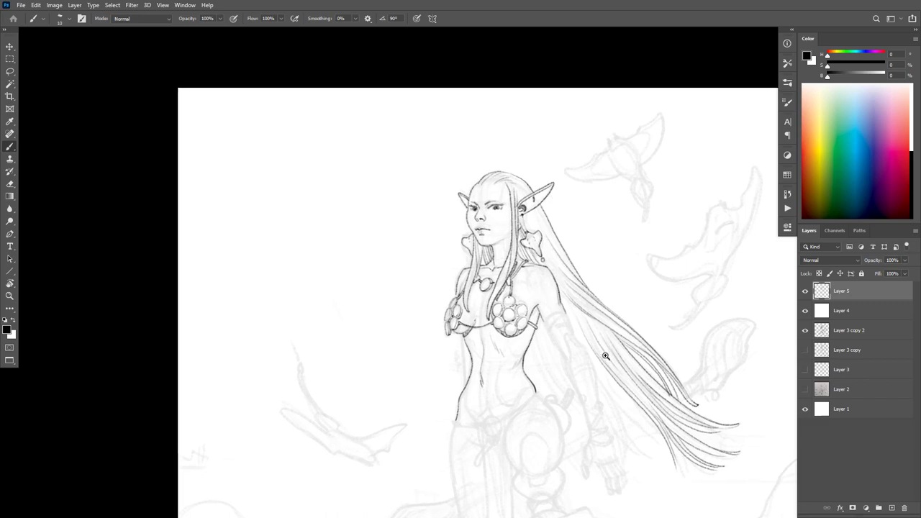
{"action": "scroll", "coordinate": [602, 353], "scroll_direction": "up", "scroll_amount": 3}
{"action": "scroll", "coordinate": [571, 274], "scroll_direction": "down", "scroll_amount": 3}
{"action": "scroll", "coordinate": [482, 135], "scroll_direction": "up", "scroll_amount": 2}
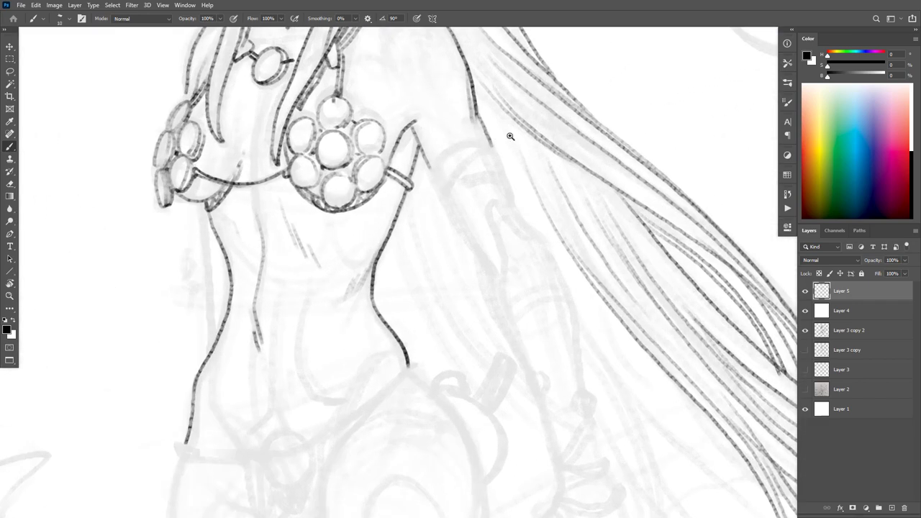
{"action": "mouse_move", "coordinate": [495, 145]}
{"action": "left_mouse_down"}
{"action": "mouse_move", "coordinate": [469, 141]}
{"action": "mouse_move", "coordinate": [433, 159]}
{"action": "mouse_move", "coordinate": [425, 180]}
{"action": "left_mouse_up"}
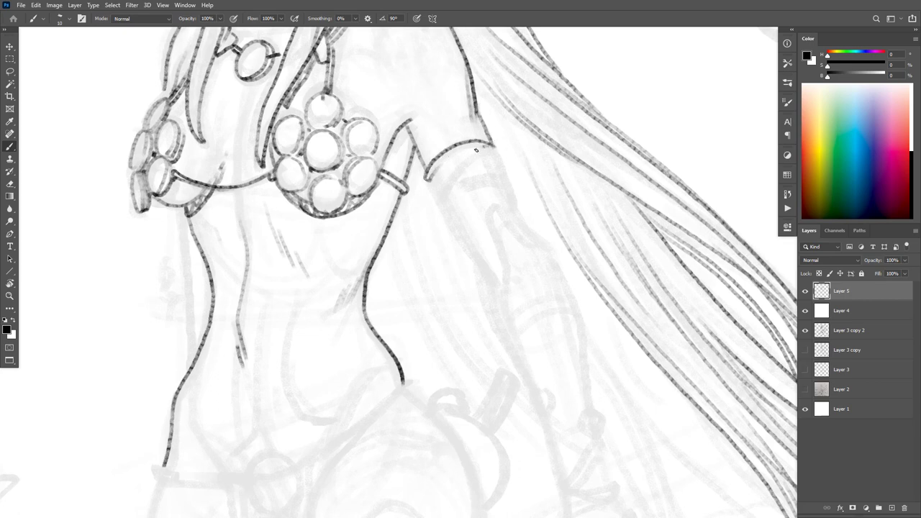
{"action": "mouse_move", "coordinate": [475, 150]}
{"action": "left_mouse_down"}
{"action": "mouse_move", "coordinate": [437, 200]}
{"action": "mouse_move", "coordinate": [433, 191]}
{"action": "mouse_move", "coordinate": [439, 200]}
{"action": "mouse_move", "coordinate": [481, 157]}
{"action": "mouse_move", "coordinate": [496, 154]}
{"action": "mouse_move", "coordinate": [461, 186]}
{"action": "mouse_move", "coordinate": [513, 176]}
{"action": "mouse_move", "coordinate": [519, 210]}
{"action": "mouse_move", "coordinate": [574, 312]}
{"action": "mouse_move", "coordinate": [589, 407]}
{"action": "left_mouse_up"}
{"action": "mouse_move", "coordinate": [566, 295]}
{"action": "left_mouse_down"}
{"action": "mouse_move", "coordinate": [528, 302]}
{"action": "mouse_move", "coordinate": [496, 332]}
{"action": "mouse_move", "coordinate": [569, 307]}
{"action": "left_mouse_up"}
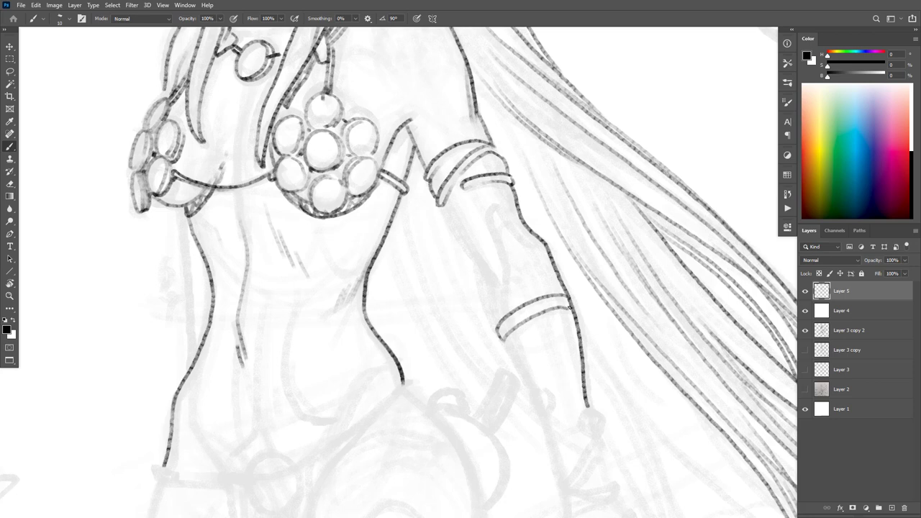
Step: Try to ink the inner elbow crease and the near arm's inner contour between the two armbands in separate strokes
{"action": "left_click_drag", "start_coordinate": [485, 206], "coordinate": [505, 287]}
{"action": "left_click_drag", "start_coordinate": [444, 206], "coordinate": [500, 288]}
{"action": "left_click_drag", "start_coordinate": [473, 257], "coordinate": [499, 326]}
{"action": "left_click_drag", "start_coordinate": [502, 277], "coordinate": [506, 300]}
{"action": "left_click_drag", "start_coordinate": [586, 331], "coordinate": [605, 324]}
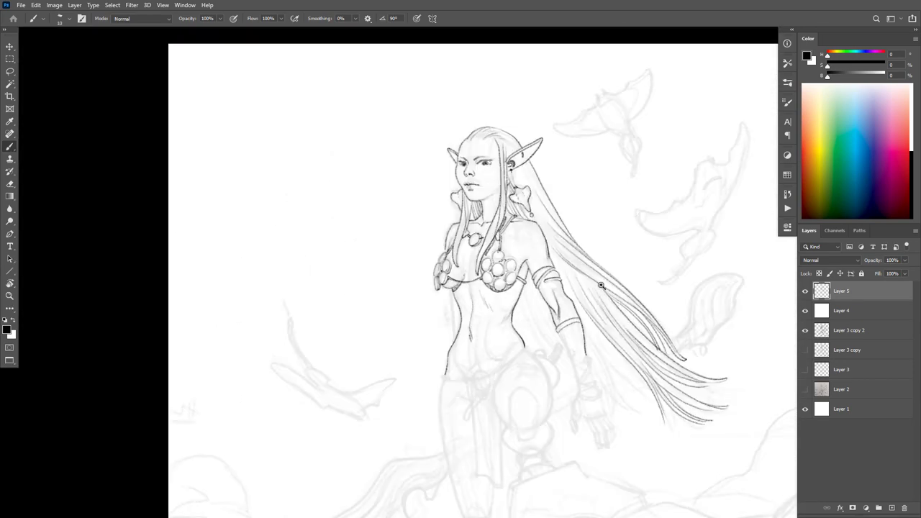
Step: Undo the inner elbow strokes and redraw the near arm's inner contour as one line from the upper armband to the forearm band
{"action": "scroll", "coordinate": [590, 305], "scroll_direction": "up", "scroll_amount": 4}
{"action": "key", "text": "ctrl+z"}
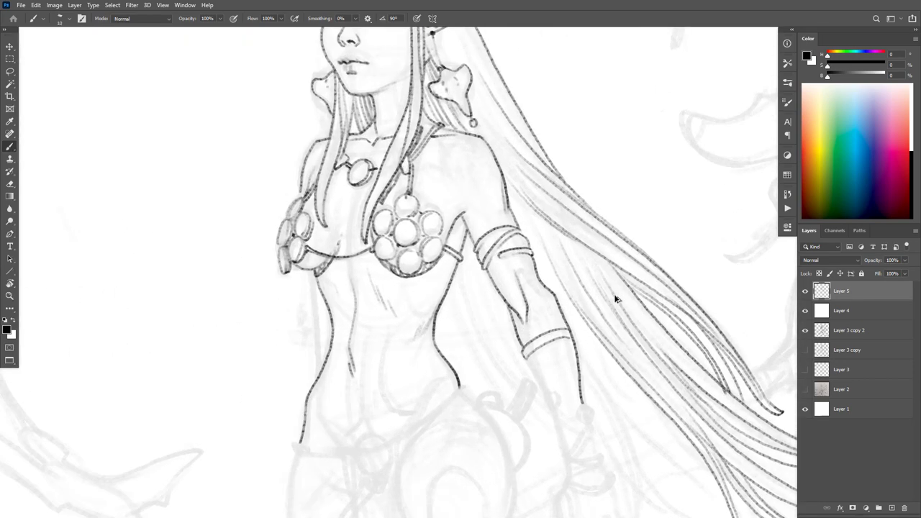
{"action": "key", "text": "ctrl+z"}
{"action": "key", "text": "ctrl+z"}
{"action": "key", "text": "ctrl+z"}
{"action": "left_click_drag", "start_coordinate": [486, 271], "coordinate": [525, 347]}
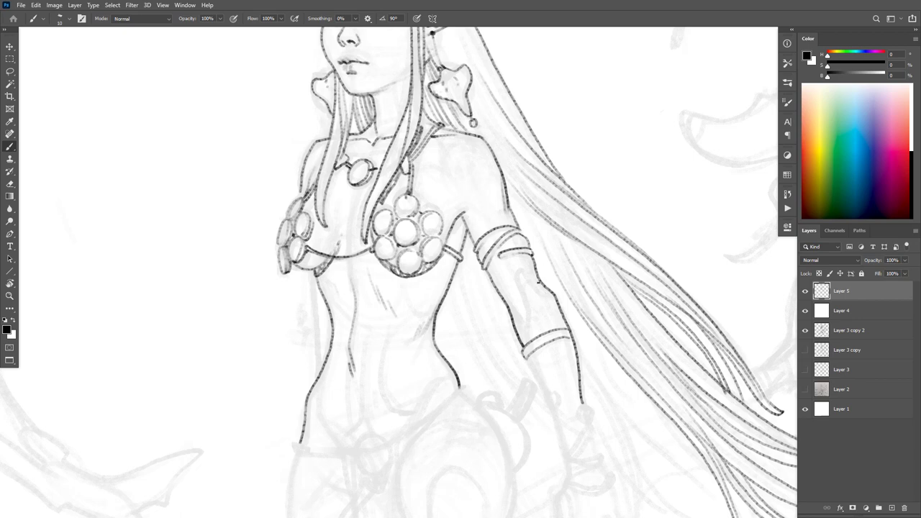
Step: Reinforce the near arm's outer elbow contour and add a short crease inside the elbow
{"action": "left_click_drag", "start_coordinate": [535, 279], "coordinate": [554, 294]}
{"action": "left_click", "coordinate": [584, 322]}
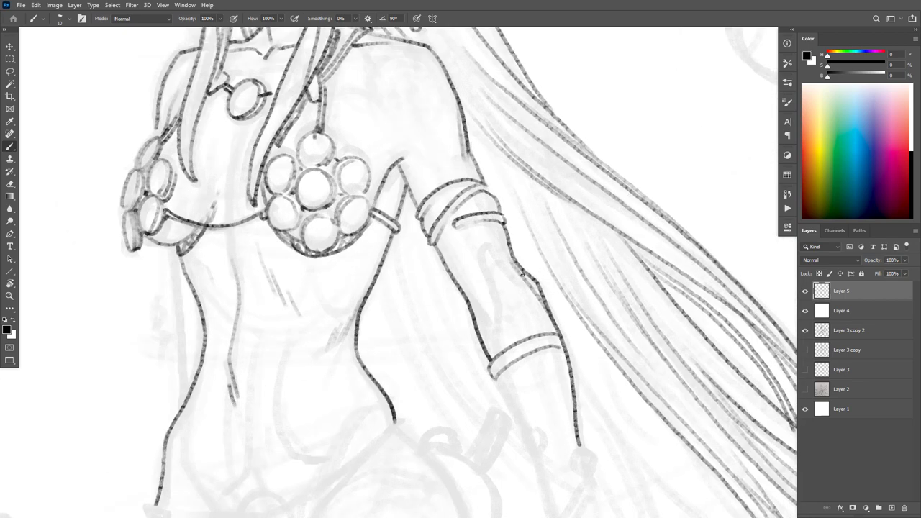
{"action": "left_click_drag", "start_coordinate": [522, 275], "coordinate": [502, 225]}
{"action": "left_click_drag", "start_coordinate": [493, 283], "coordinate": [496, 321]}
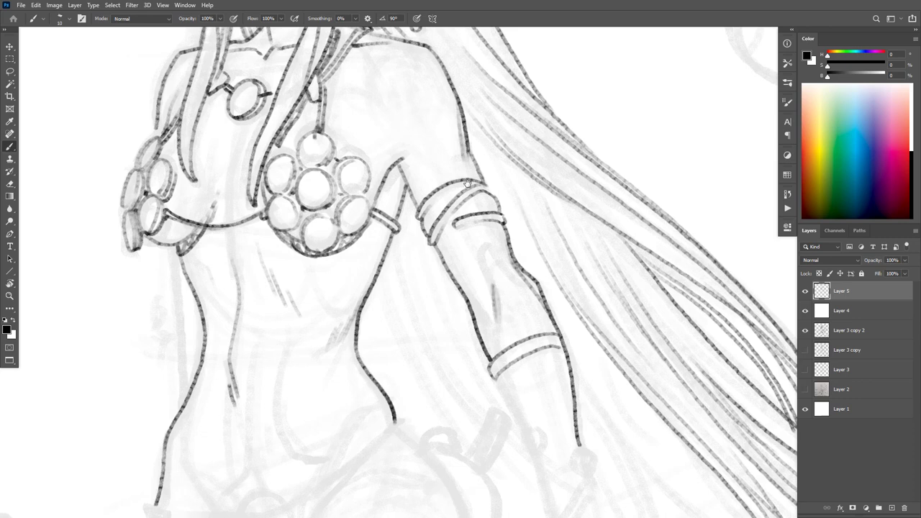
Step: Darken the gaps around the central disc of the near breast ornament
{"action": "left_click_drag", "start_coordinate": [451, 197], "coordinate": [486, 282]}
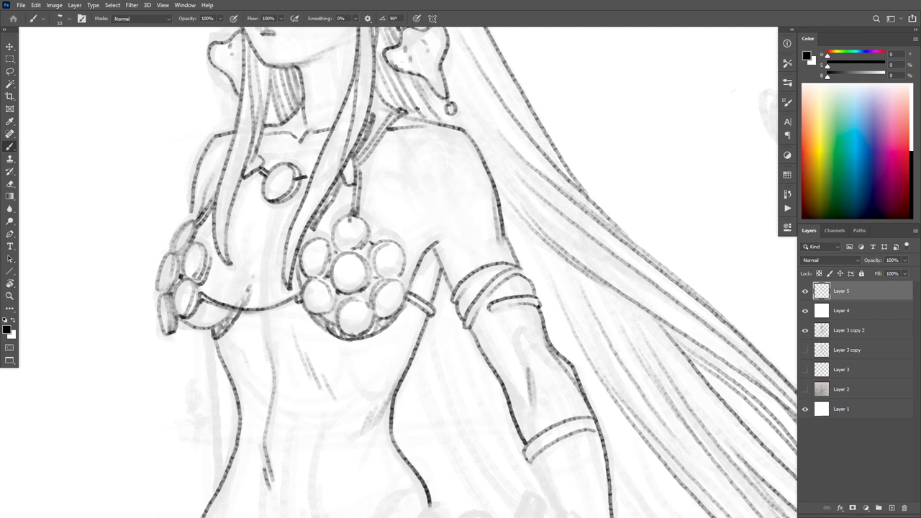
{"action": "mouse_move", "coordinate": [369, 238]}
{"action": "left_mouse_down"}
{"action": "mouse_move", "coordinate": [366, 287]}
{"action": "mouse_move", "coordinate": [339, 295]}
{"action": "left_mouse_up"}
{"action": "left_click_drag", "start_coordinate": [441, 304], "coordinate": [444, 313]}
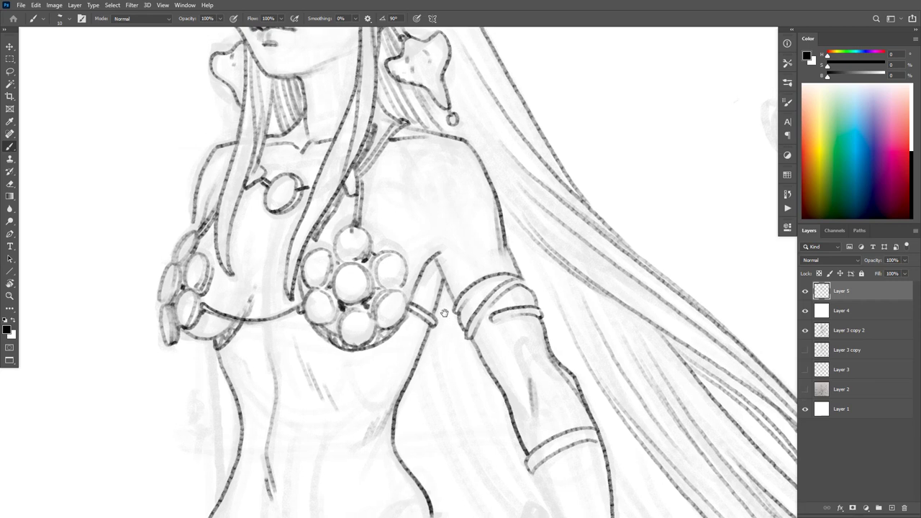
Step: Try adding strokes on the chest below the near shoulder, and undo them
{"action": "mouse_move", "coordinate": [410, 157]}
{"action": "left_mouse_down"}
{"action": "mouse_move", "coordinate": [407, 199]}
{"action": "mouse_move", "coordinate": [421, 212]}
{"action": "left_mouse_up"}
{"action": "key", "text": "ctrl+z"}
{"action": "key", "text": "ctrl+z"}
{"action": "key", "text": "ctrl+z"}
{"action": "key", "text": "ctrl+z"}
Step: Ink the near armpit fold and add short hatching strokes beside and above it
{"action": "left_click_drag", "start_coordinate": [438, 252], "coordinate": [460, 256]}
{"action": "key", "text": "ctrl+z"}
{"action": "mouse_move", "coordinate": [436, 261]}
{"action": "left_mouse_down"}
{"action": "mouse_move", "coordinate": [411, 302]}
{"action": "mouse_move", "coordinate": [431, 260]}
{"action": "left_mouse_up"}
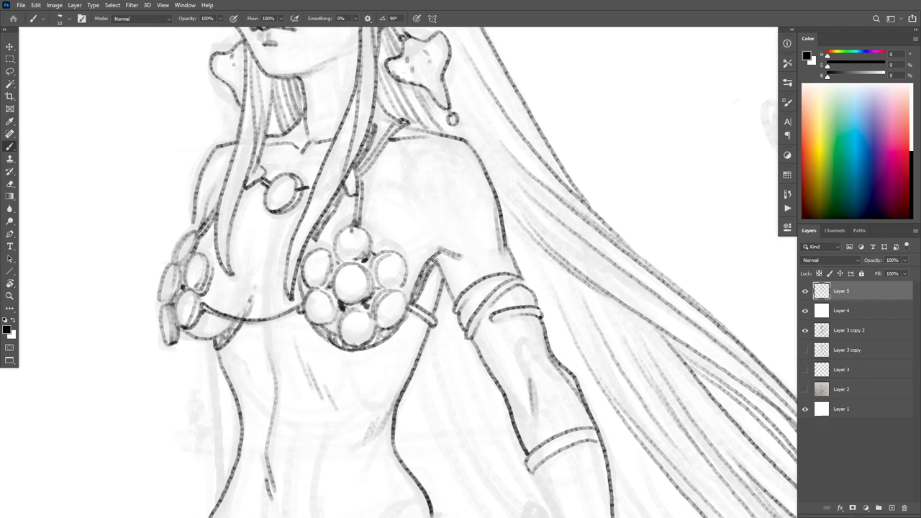
{"action": "scroll", "coordinate": [503, 241], "scroll_direction": "down", "scroll_amount": 4}
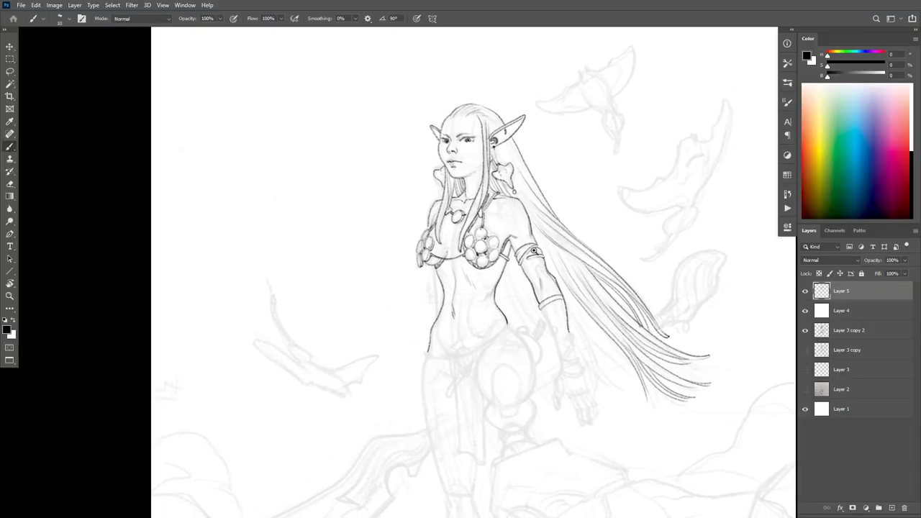
{"action": "scroll", "coordinate": [533, 251], "scroll_direction": "up", "scroll_amount": 2}
{"action": "scroll", "coordinate": [496, 223], "scroll_direction": "up", "scroll_amount": 2}
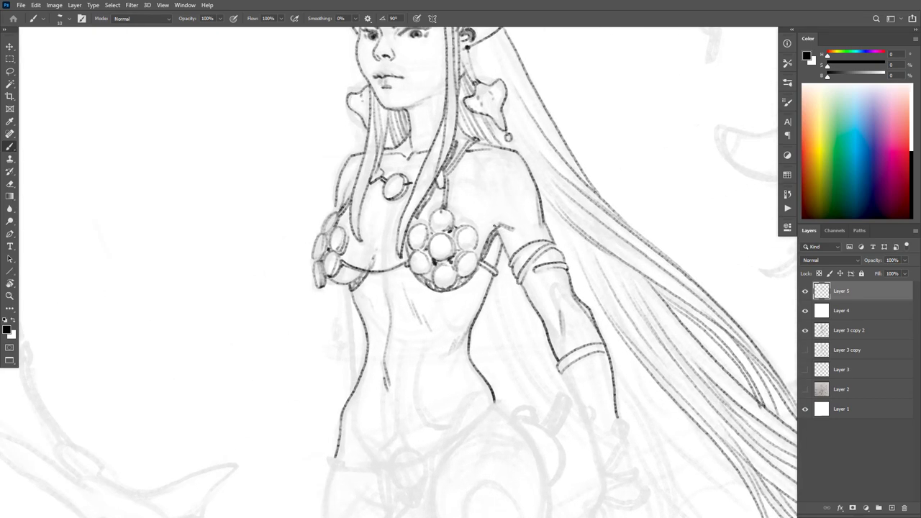
{"action": "left_click_drag", "start_coordinate": [499, 213], "coordinate": [487, 233]}
{"action": "left_click_drag", "start_coordinate": [493, 210], "coordinate": [480, 230]}
Step: Ink the near forearm's inner contour from the forearm band to the wrist, plus the two round studs there
{"action": "key", "text": "space"}
{"action": "left_click_drag", "start_coordinate": [572, 329], "coordinate": [569, 330]}
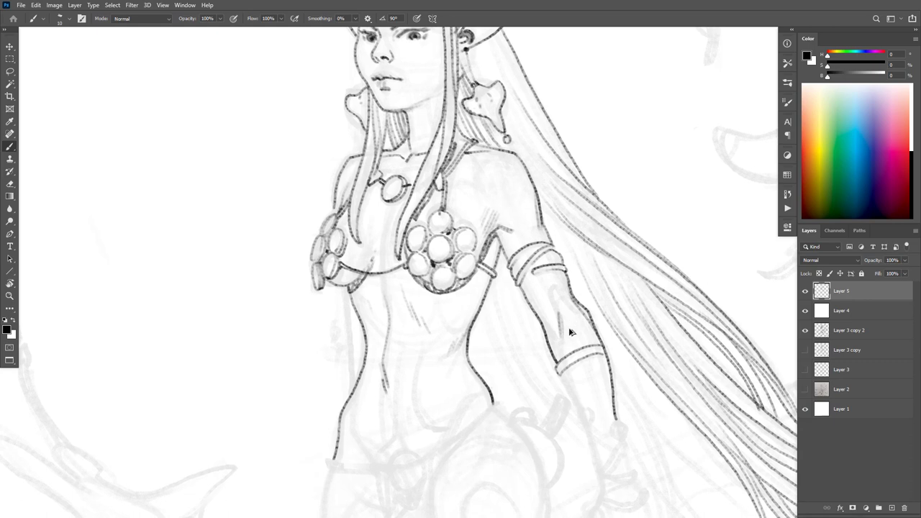
{"action": "left_click", "coordinate": [582, 283], "text": "ctrl"}
{"action": "left_click_drag", "start_coordinate": [452, 208], "coordinate": [477, 274]}
{"action": "left_click_drag", "start_coordinate": [540, 320], "coordinate": [513, 190]}
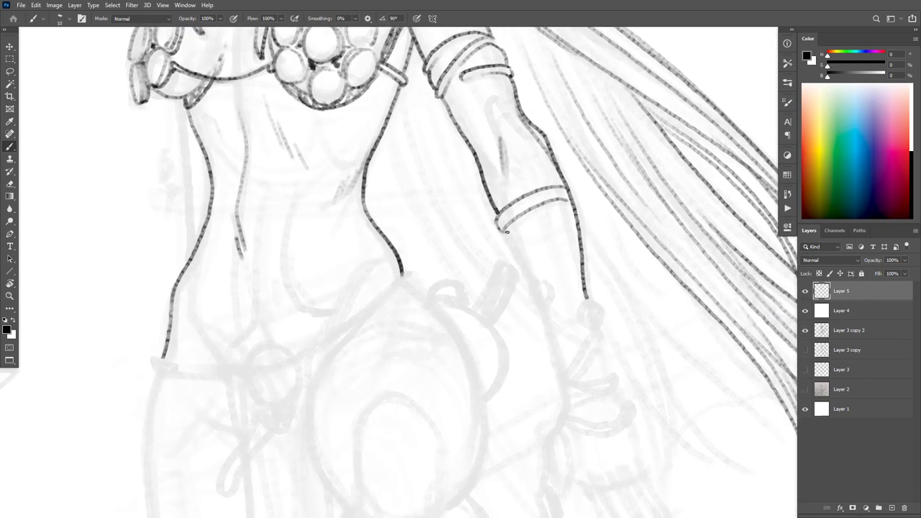
{"action": "mouse_move", "coordinate": [506, 231]}
{"action": "left_mouse_down"}
{"action": "mouse_move", "coordinate": [532, 280]}
{"action": "mouse_move", "coordinate": [551, 280]}
{"action": "mouse_move", "coordinate": [532, 287]}
{"action": "mouse_move", "coordinate": [533, 300]}
{"action": "mouse_move", "coordinate": [597, 305]}
{"action": "mouse_move", "coordinate": [588, 324]}
{"action": "left_mouse_up"}
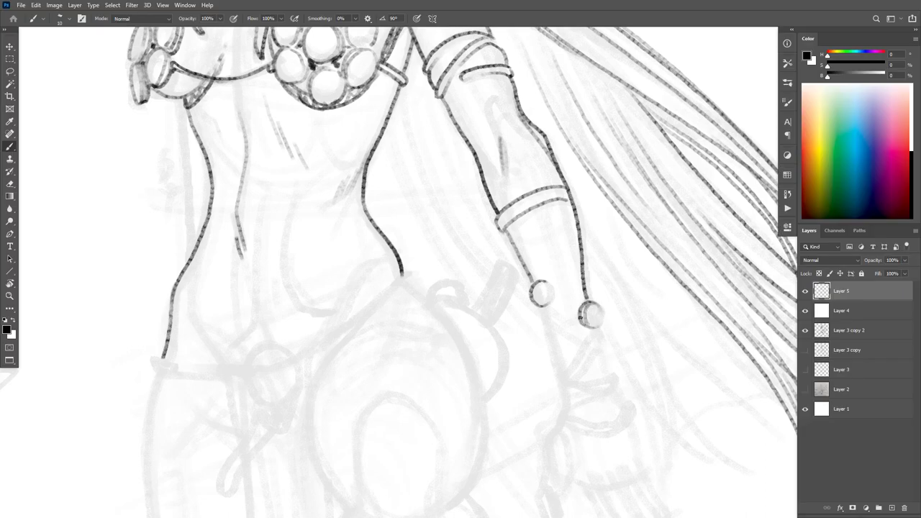
Step: Ink the crossed straps below the two studs, the wrist's side contours and the upper curved bracelet
{"action": "mouse_move", "coordinate": [538, 305]}
{"action": "left_mouse_down"}
{"action": "mouse_move", "coordinate": [579, 333]}
{"action": "mouse_move", "coordinate": [589, 363]}
{"action": "mouse_move", "coordinate": [574, 380]}
{"action": "left_mouse_up"}
{"action": "mouse_move", "coordinate": [594, 325]}
{"action": "left_mouse_down"}
{"action": "mouse_move", "coordinate": [560, 382]}
{"action": "mouse_move", "coordinate": [572, 385]}
{"action": "left_mouse_up"}
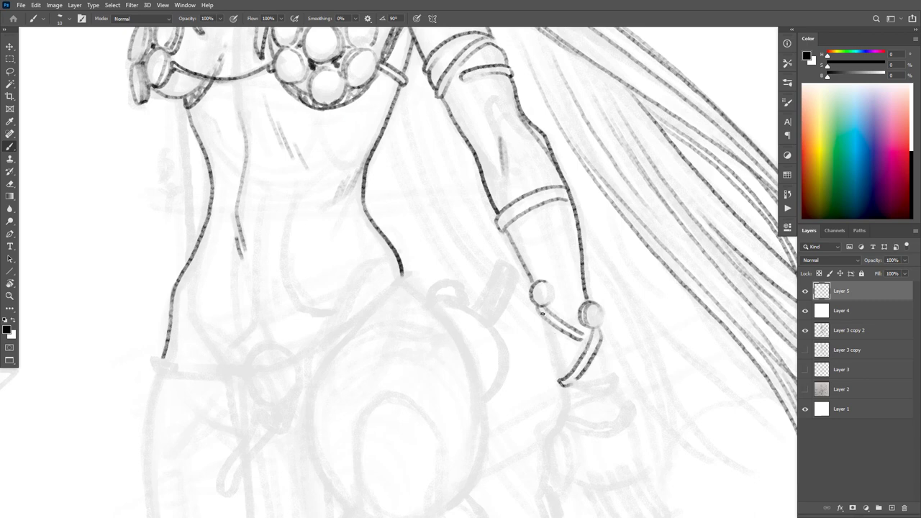
{"action": "left_click_drag", "start_coordinate": [542, 314], "coordinate": [562, 378]}
{"action": "mouse_move", "coordinate": [596, 336]}
{"action": "left_mouse_down"}
{"action": "mouse_move", "coordinate": [607, 368]}
{"action": "mouse_move", "coordinate": [611, 359]}
{"action": "mouse_move", "coordinate": [562, 387]}
{"action": "mouse_move", "coordinate": [594, 393]}
{"action": "mouse_move", "coordinate": [619, 380]}
{"action": "mouse_move", "coordinate": [579, 381]}
{"action": "left_mouse_up"}
Step: Outline the wide lower bracelet at the base of the hand
{"action": "scroll", "coordinate": [645, 269], "scroll_direction": "down", "scroll_amount": 3}
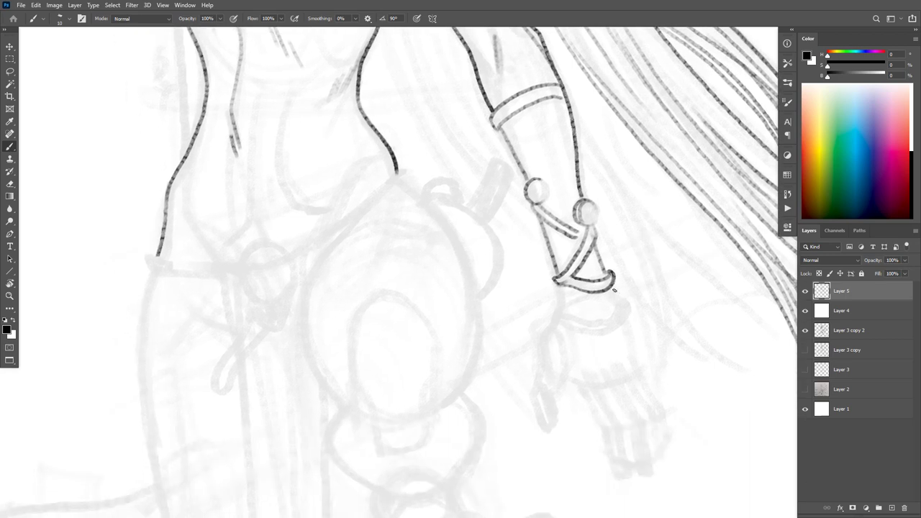
{"action": "mouse_move", "coordinate": [620, 295]}
{"action": "left_mouse_down"}
{"action": "mouse_move", "coordinate": [626, 319]}
{"action": "mouse_move", "coordinate": [613, 331]}
{"action": "mouse_move", "coordinate": [592, 335]}
{"action": "mouse_move", "coordinate": [554, 310]}
{"action": "left_mouse_up"}
{"action": "mouse_move", "coordinate": [621, 296]}
{"action": "left_mouse_down"}
{"action": "mouse_move", "coordinate": [615, 314]}
{"action": "mouse_move", "coordinate": [584, 321]}
{"action": "mouse_move", "coordinate": [564, 304]}
{"action": "left_mouse_up"}
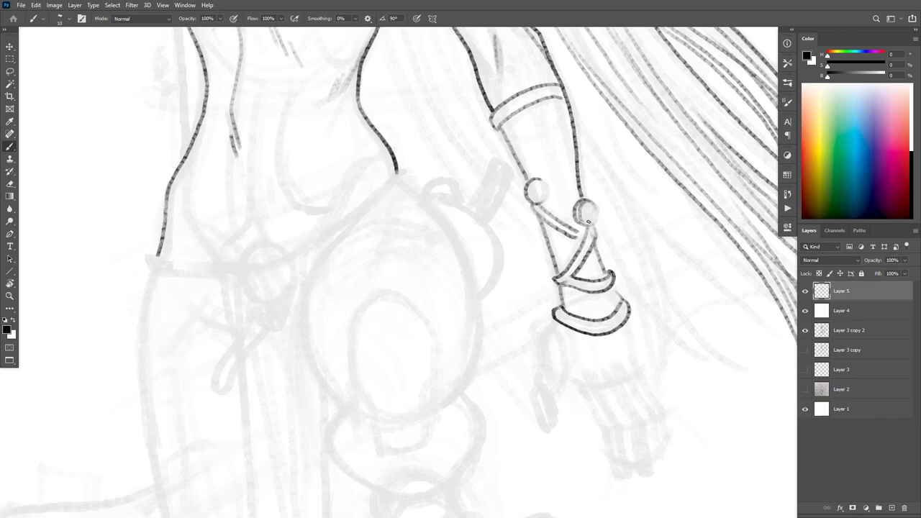
Step: Refine the wrist studs and the strap crossing with small inner lines
{"action": "mouse_move", "coordinate": [575, 238]}
{"action": "left_mouse_down"}
{"action": "mouse_move", "coordinate": [577, 246]}
{"action": "mouse_move", "coordinate": [593, 202]}
{"action": "left_mouse_up"}
{"action": "left_click_drag", "start_coordinate": [543, 220], "coordinate": [530, 199]}
{"action": "left_click_drag", "start_coordinate": [609, 272], "coordinate": [603, 277]}
Step: Try adding extra curved lines across the forearm below its band, and undo them
{"action": "mouse_move", "coordinate": [553, 150]}
{"action": "left_mouse_down"}
{"action": "mouse_move", "coordinate": [573, 218]}
{"action": "mouse_move", "coordinate": [586, 164]}
{"action": "left_mouse_up"}
{"action": "mouse_move", "coordinate": [529, 208]}
{"action": "left_mouse_down"}
{"action": "mouse_move", "coordinate": [587, 177]}
{"action": "mouse_move", "coordinate": [591, 195]}
{"action": "left_mouse_up"}
{"action": "left_click_drag", "start_coordinate": [538, 229], "coordinate": [588, 210]}
{"action": "key", "text": "ctrl+z"}
{"action": "key", "text": "ctrl+z"}
{"action": "key", "text": "ctrl+z"}
{"action": "key", "text": "ctrl+z"}
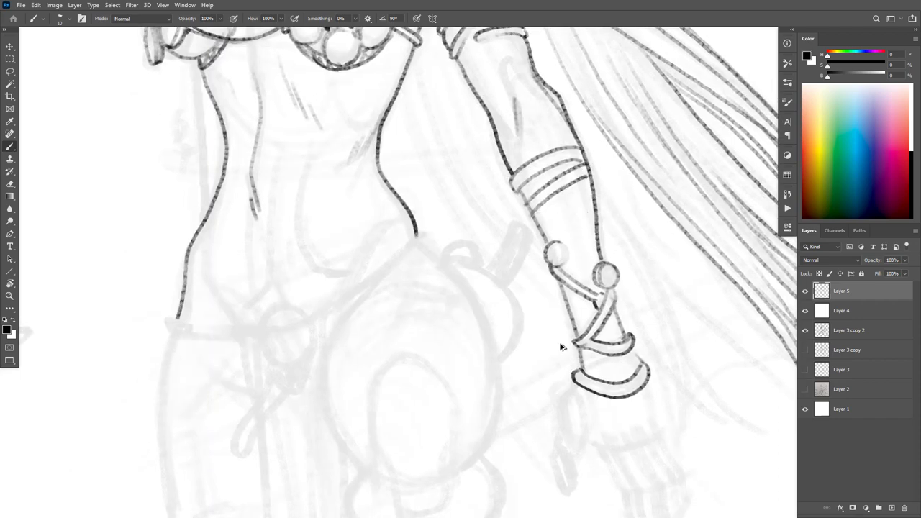
Step: Draw a light muscle line down the near forearm, running from above the band toward the wrist
{"action": "left_click", "coordinate": [615, 236]}
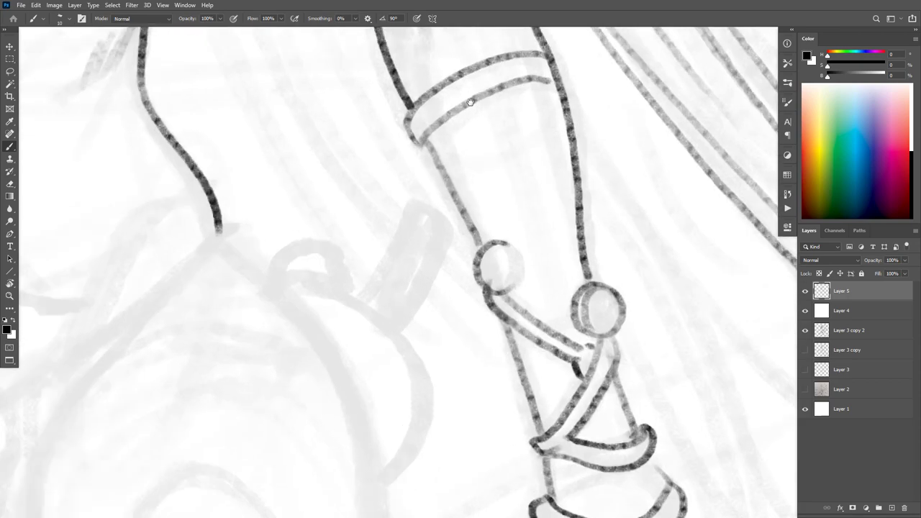
{"action": "scroll", "coordinate": [512, 247], "scroll_direction": "up", "scroll_amount": 3}
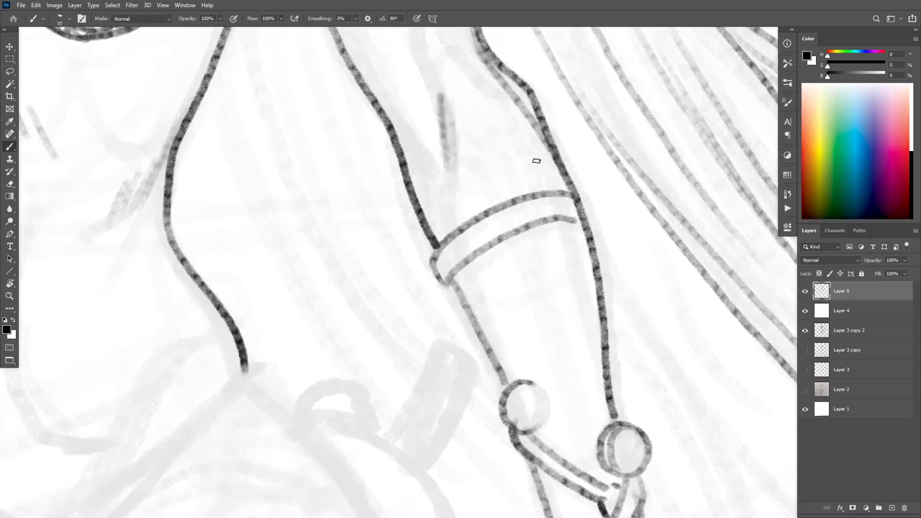
{"action": "left_click_drag", "start_coordinate": [532, 152], "coordinate": [577, 347]}
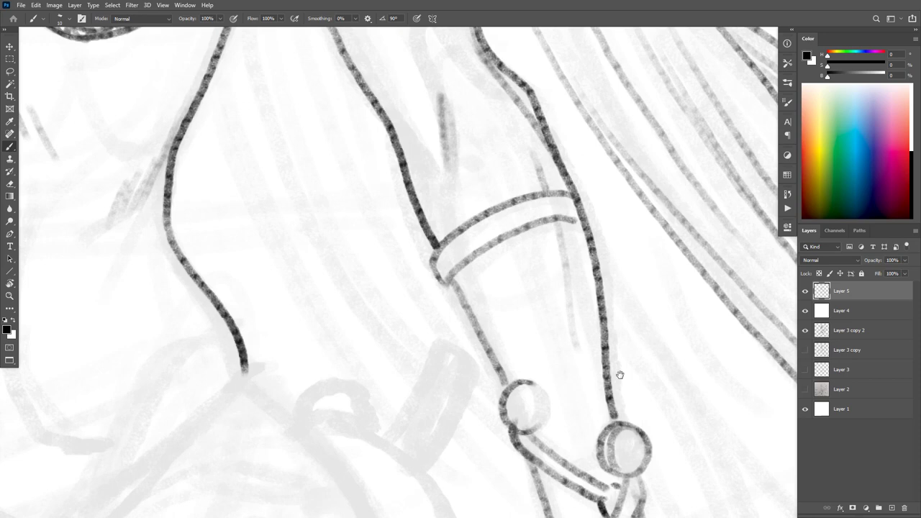
{"action": "mouse_move", "coordinate": [620, 376]}
{"action": "left_mouse_down"}
{"action": "mouse_move", "coordinate": [616, 384]}
{"action": "mouse_move", "coordinate": [615, 356]}
{"action": "mouse_move", "coordinate": [649, 393]}
{"action": "mouse_move", "coordinate": [676, 503]}
{"action": "left_mouse_up"}
Step: Touch up the lines around the crossed wrist straps
{"action": "left_click_drag", "start_coordinate": [641, 407], "coordinate": [514, 218]}
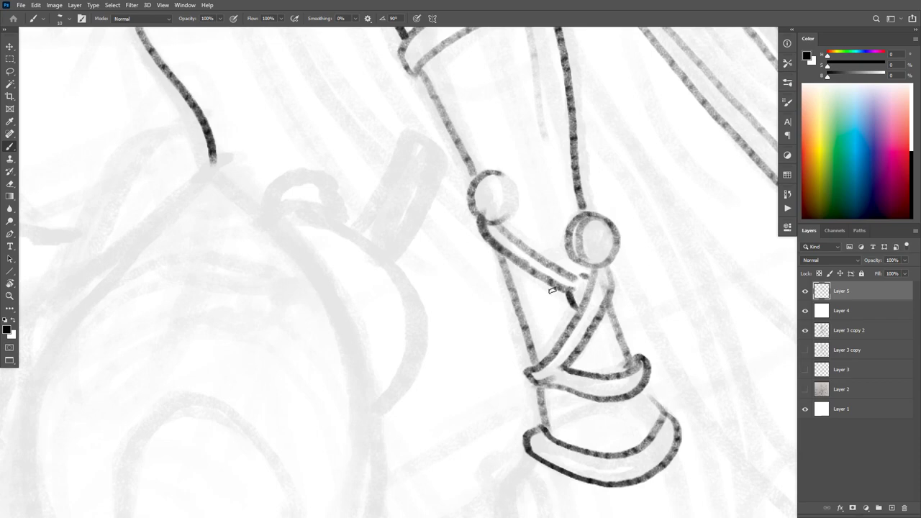
{"action": "left_click_drag", "start_coordinate": [591, 320], "coordinate": [564, 250]}
{"action": "mouse_move", "coordinate": [596, 329]}
{"action": "left_mouse_down"}
{"action": "mouse_move", "coordinate": [516, 323]}
{"action": "mouse_move", "coordinate": [534, 323]}
{"action": "left_mouse_up"}
{"action": "left_click", "coordinate": [624, 315], "text": "alt"}
{"action": "left_click", "coordinate": [629, 316], "text": "alt"}
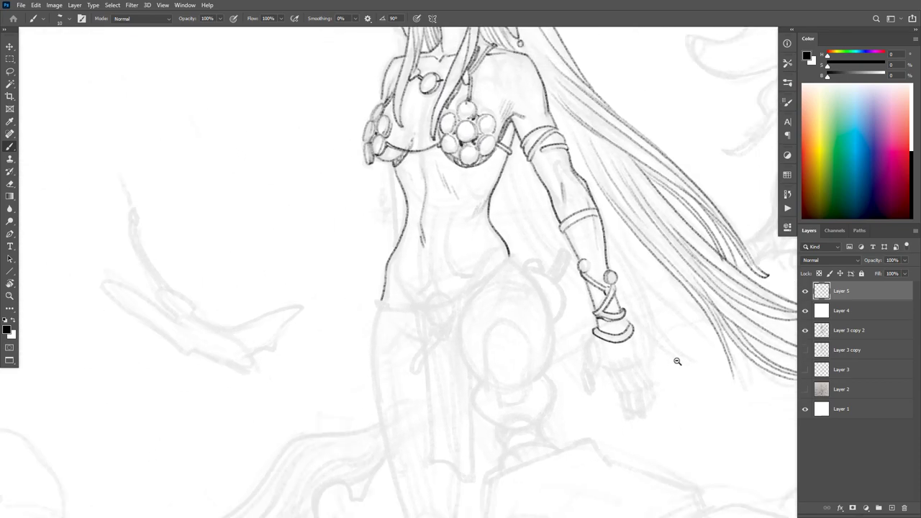
Step: Erase the thumb-side end of the lower bracelet and redraw it as a taller, rounded end
{"action": "left_click_drag", "start_coordinate": [676, 362], "coordinate": [677, 323]}
{"action": "left_click", "coordinate": [676, 321], "text": "ctrl"}
{"action": "scroll", "coordinate": [598, 266], "scroll_direction": "up", "scroll_amount": 2}
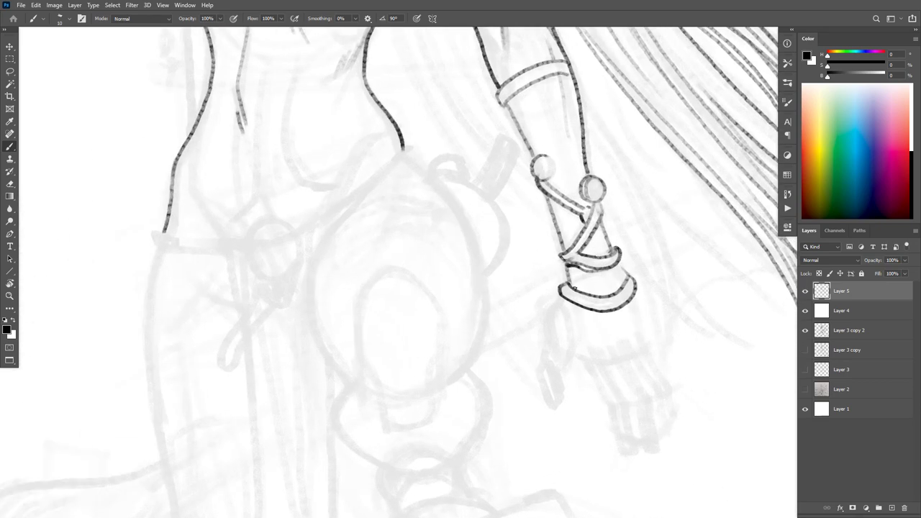
{"action": "key", "text": "e"}
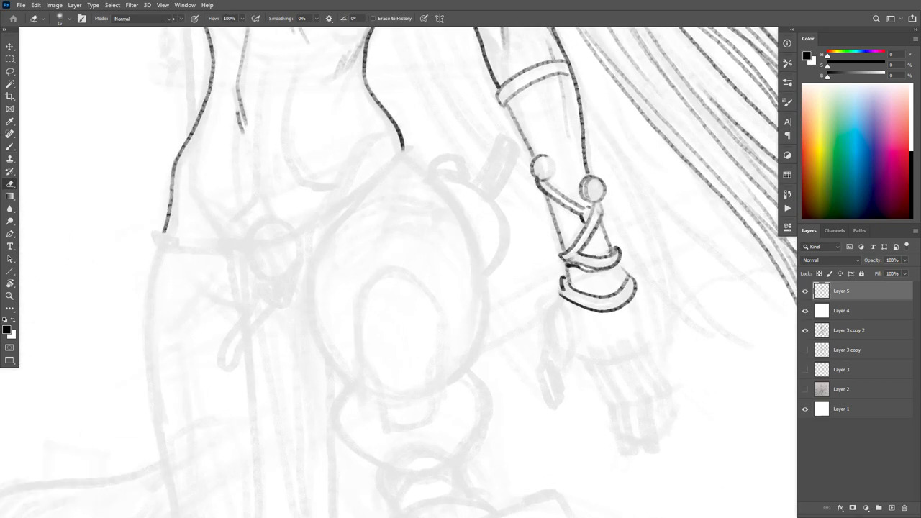
{"action": "key", "text": "b"}
{"action": "left_click_drag", "start_coordinate": [565, 284], "coordinate": [573, 292]}
{"action": "key", "text": "e"}
Step: Ink the thumb's outline from the lower bracelet around its tip, with a detail stroke at the tip
{"action": "key", "text": "b"}
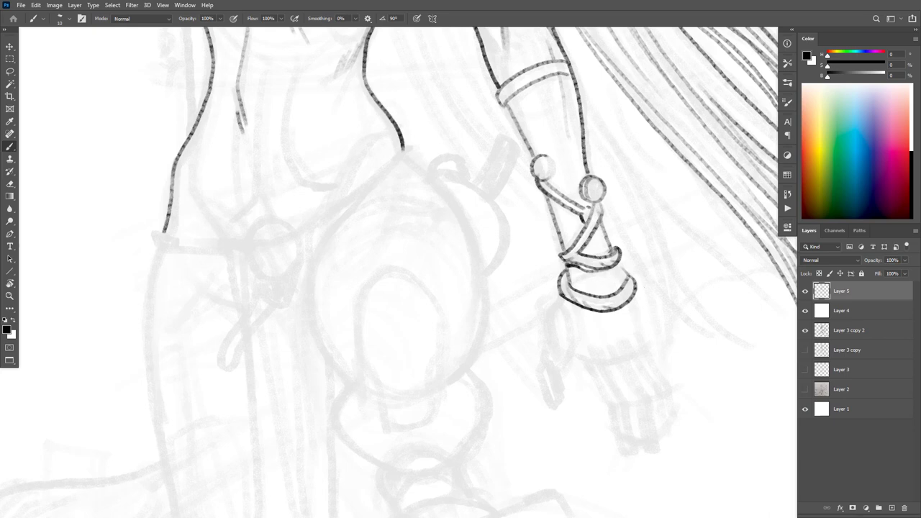
{"action": "mouse_move", "coordinate": [561, 295]}
{"action": "left_mouse_down"}
{"action": "mouse_move", "coordinate": [548, 313]}
{"action": "mouse_move", "coordinate": [540, 376]}
{"action": "mouse_move", "coordinate": [556, 408]}
{"action": "mouse_move", "coordinate": [571, 344]}
{"action": "left_mouse_up"}
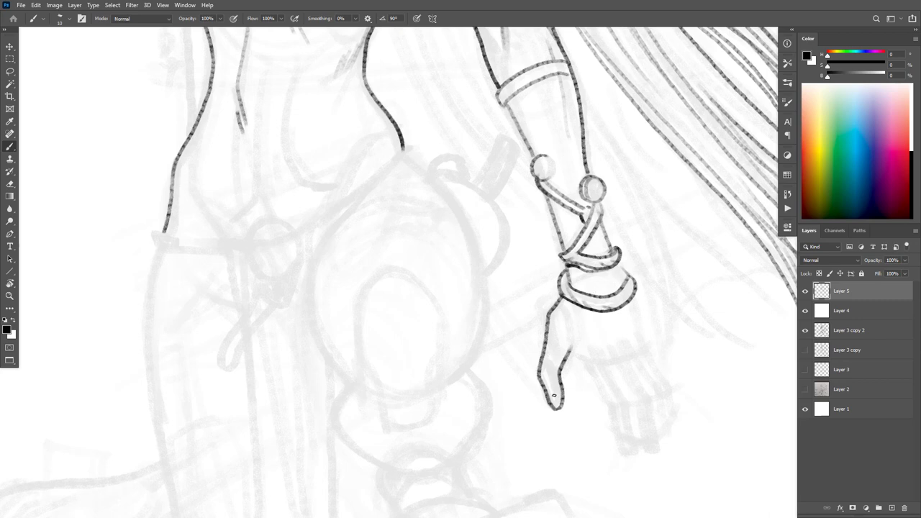
{"action": "left_click_drag", "start_coordinate": [546, 393], "coordinate": [555, 406]}
Step: Ink the long lines that define the near hand's index and middle fingers
{"action": "left_click_drag", "start_coordinate": [663, 366], "coordinate": [611, 294]}
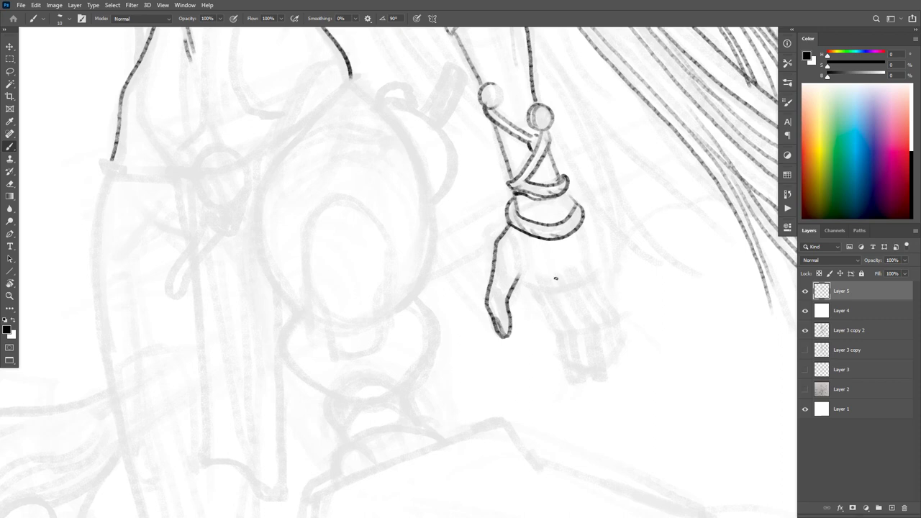
{"action": "left_click_drag", "start_coordinate": [555, 278], "coordinate": [584, 379]}
{"action": "key", "text": "ctrl+z"}
{"action": "mouse_move", "coordinate": [558, 276]}
{"action": "left_mouse_down"}
{"action": "mouse_move", "coordinate": [564, 307]}
{"action": "mouse_move", "coordinate": [581, 325]}
{"action": "mouse_move", "coordinate": [584, 378]}
{"action": "left_mouse_up"}
{"action": "mouse_move", "coordinate": [575, 280]}
{"action": "left_mouse_down"}
{"action": "mouse_move", "coordinate": [604, 336]}
{"action": "mouse_move", "coordinate": [596, 322]}
{"action": "mouse_move", "coordinate": [605, 374]}
{"action": "left_mouse_up"}
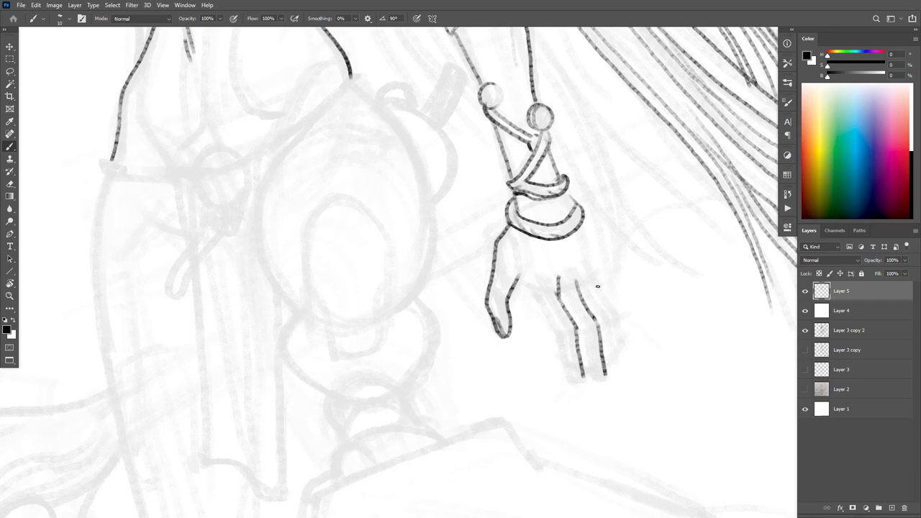
Step: Ink the long lines that define the ring and little fingers
{"action": "left_click_drag", "start_coordinate": [588, 275], "coordinate": [607, 314]}
{"action": "key", "text": "ctrl+z"}
{"action": "left_click_drag", "start_coordinate": [593, 275], "coordinate": [617, 344]}
{"action": "left_click_drag", "start_coordinate": [603, 258], "coordinate": [628, 315]}
Step: Undo the first index and middle fingertip curves, and redraw the index finger's thumb-side edge and rounded tip
{"action": "mouse_move", "coordinate": [607, 371]}
{"action": "left_mouse_down"}
{"action": "mouse_move", "coordinate": [598, 385]}
{"action": "mouse_move", "coordinate": [572, 385]}
{"action": "mouse_move", "coordinate": [562, 369]}
{"action": "left_mouse_up"}
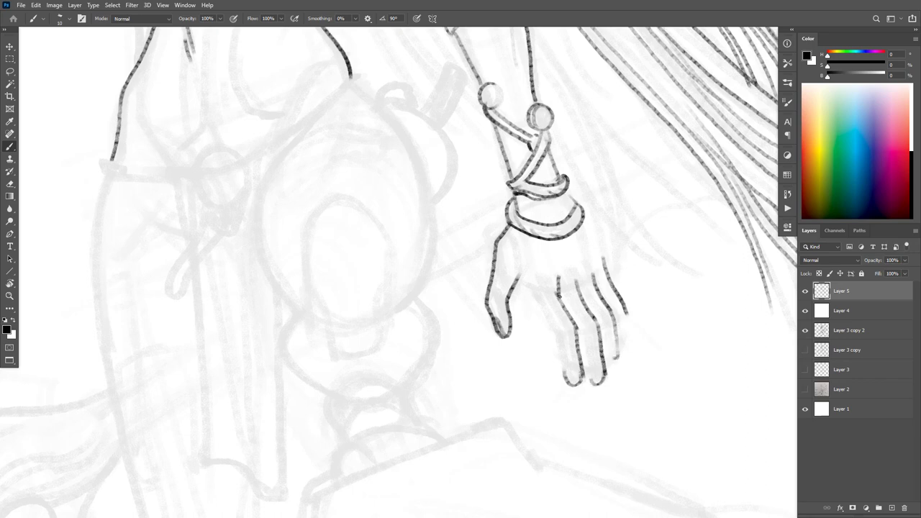
{"action": "key", "text": "ctrl+z"}
{"action": "key", "text": "ctrl+z"}
{"action": "mouse_move", "coordinate": [560, 333]}
{"action": "left_mouse_down"}
{"action": "mouse_move", "coordinate": [569, 374]}
{"action": "mouse_move", "coordinate": [581, 381]}
{"action": "left_mouse_up"}
{"action": "key", "text": "ctrl+z"}
{"action": "mouse_move", "coordinate": [559, 334]}
{"action": "left_mouse_down"}
{"action": "mouse_move", "coordinate": [570, 379]}
{"action": "mouse_move", "coordinate": [582, 379]}
{"action": "left_mouse_up"}
{"action": "key", "text": "ctrl+z"}
{"action": "left_click_drag", "start_coordinate": [561, 337], "coordinate": [573, 381]}
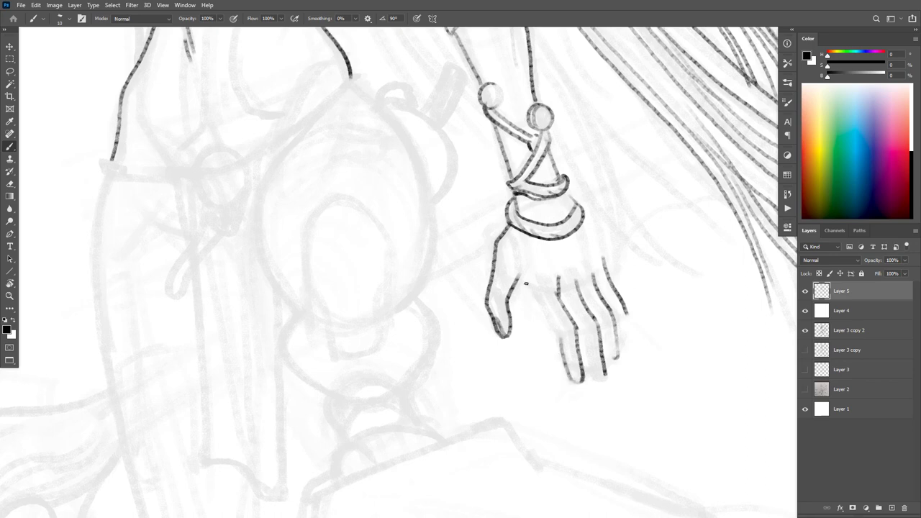
Step: Connect the thumb's base to the index finger and rework the top of the line between the index and middle fingers
{"action": "mouse_move", "coordinate": [521, 281]}
{"action": "left_mouse_down"}
{"action": "mouse_move", "coordinate": [560, 336]}
{"action": "mouse_move", "coordinate": [521, 282]}
{"action": "left_mouse_up"}
{"action": "key", "text": "ctrl+z"}
{"action": "key", "text": "ctrl+z"}
{"action": "left_click_drag", "start_coordinate": [556, 269], "coordinate": [555, 306]}
{"action": "key", "text": "ctrl+z"}
{"action": "left_click_drag", "start_coordinate": [558, 275], "coordinate": [558, 302]}
{"action": "key", "text": "ctrl+z"}
Step: Extend the upper end of the ring finger's line and ink the remaining fingertips
{"action": "left_click_drag", "start_coordinate": [597, 285], "coordinate": [593, 268]}
{"action": "mouse_move", "coordinate": [624, 320]}
{"action": "left_mouse_down"}
{"action": "mouse_move", "coordinate": [627, 338]}
{"action": "mouse_move", "coordinate": [603, 383]}
{"action": "mouse_move", "coordinate": [594, 380]}
{"action": "left_mouse_up"}
{"action": "key", "text": "ctrl+z"}
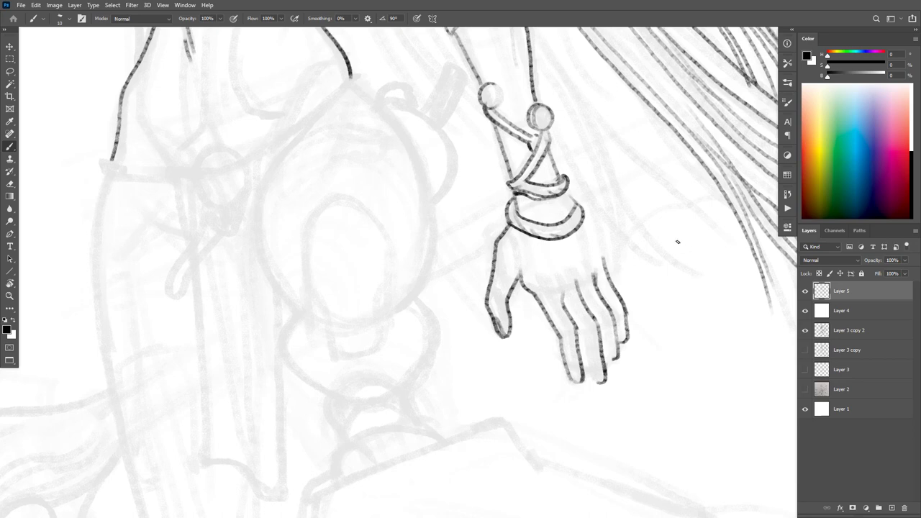
Step: Add small fingernails to the near hand's fingertips
{"action": "left_click_drag", "start_coordinate": [600, 367], "coordinate": [597, 385]}
{"action": "left_click_drag", "start_coordinate": [617, 342], "coordinate": [609, 361]}
{"action": "left_click_drag", "start_coordinate": [626, 330], "coordinate": [623, 340]}
{"action": "left_click_drag", "start_coordinate": [577, 365], "coordinate": [570, 369]}
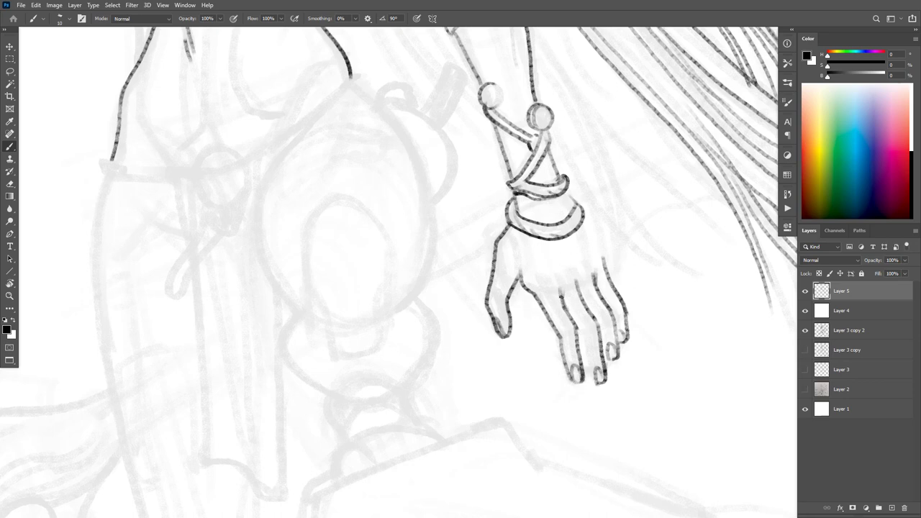
Step: Draw the outer edge and tendon lines on the back of the hand, and close the middle fingertip
{"action": "mouse_move", "coordinate": [554, 279]}
{"action": "left_mouse_down"}
{"action": "mouse_move", "coordinate": [547, 252]}
{"action": "mouse_move", "coordinate": [589, 286]}
{"action": "mouse_move", "coordinate": [574, 246]}
{"action": "mouse_move", "coordinate": [592, 233]}
{"action": "mouse_move", "coordinate": [581, 218]}
{"action": "left_mouse_up"}
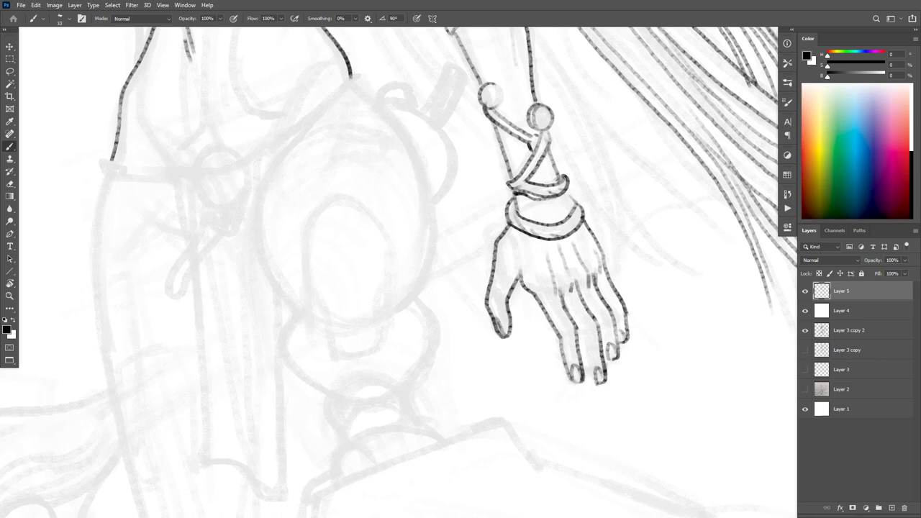
{"action": "left_click_drag", "start_coordinate": [583, 359], "coordinate": [597, 382]}
{"action": "left_click_drag", "start_coordinate": [562, 298], "coordinate": [583, 282]}
Step: Lasso the index finger's thumb-side contour and shift it slightly
{"action": "key", "text": "l"}
{"action": "mouse_move", "coordinate": [579, 387]}
{"action": "left_mouse_down"}
{"action": "mouse_move", "coordinate": [564, 331]}
{"action": "mouse_move", "coordinate": [518, 264]}
{"action": "mouse_move", "coordinate": [565, 387]}
{"action": "left_mouse_up"}
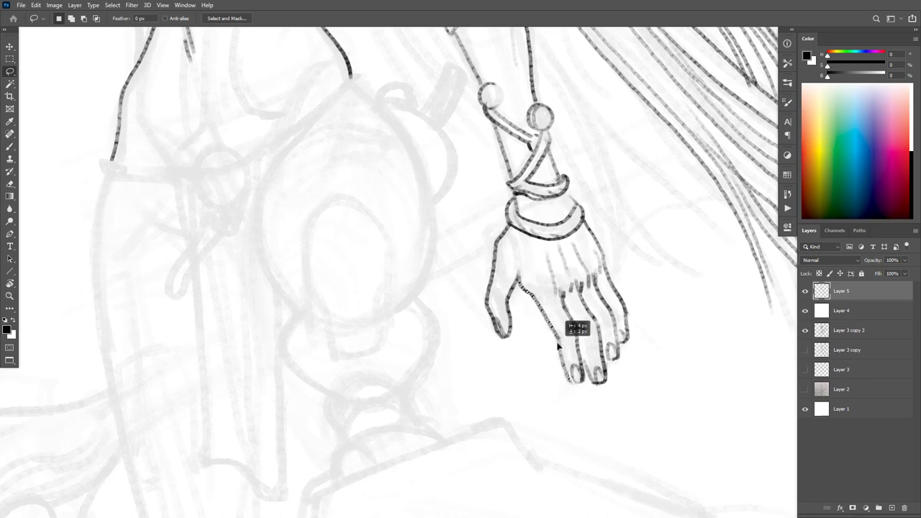
Step: Redraw the outer contour of the index finger on Layer 5 and touch up the edge of the finger beside it
{"action": "key", "text": "e"}
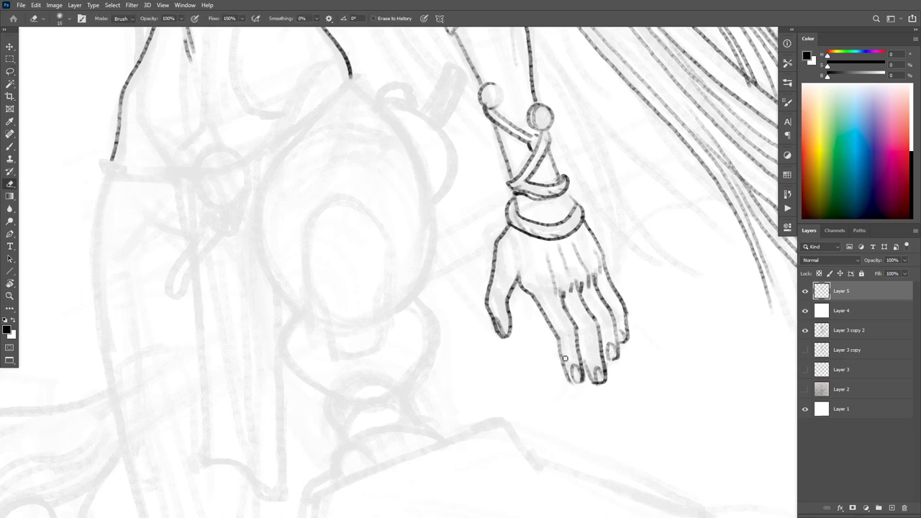
{"action": "key", "text": "b"}
{"action": "left_click_drag", "start_coordinate": [557, 338], "coordinate": [576, 383]}
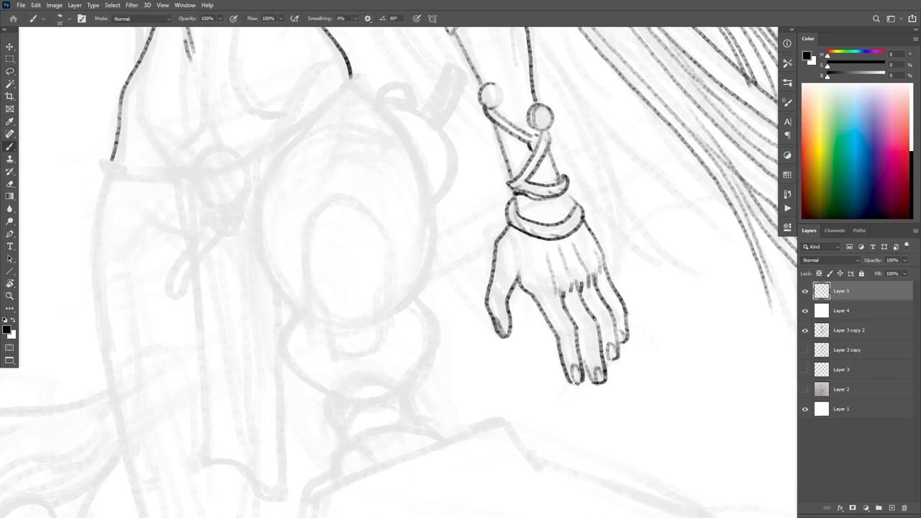
{"action": "left_click_drag", "start_coordinate": [603, 310], "coordinate": [589, 378]}
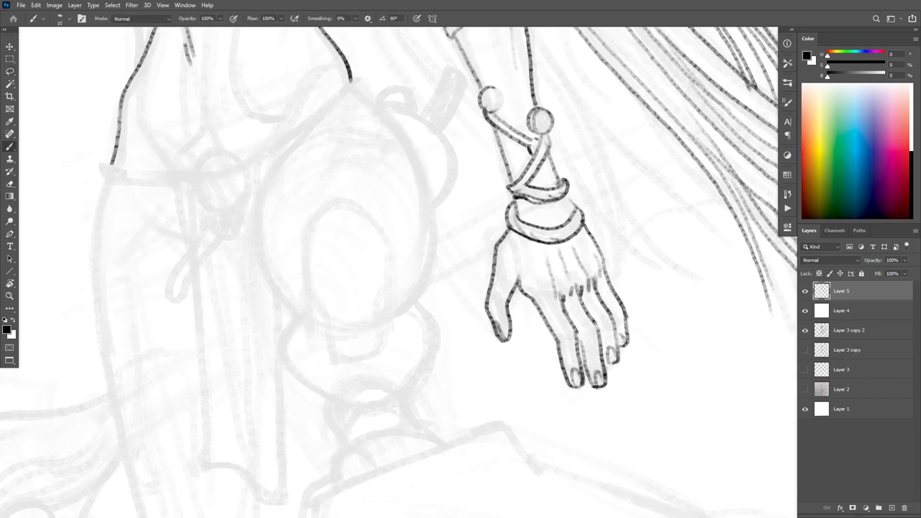
{"action": "left_click_drag", "start_coordinate": [646, 351], "coordinate": [646, 375]}
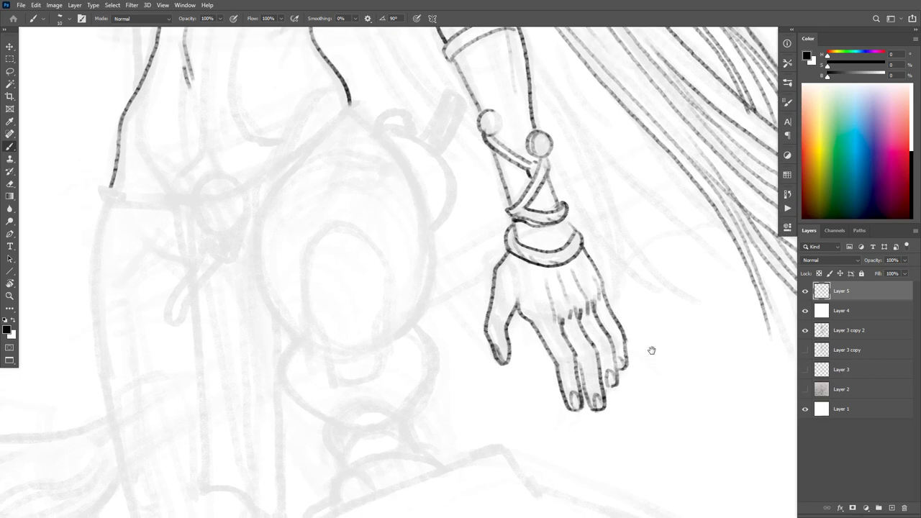
{"action": "left_click_drag", "start_coordinate": [677, 335], "coordinate": [674, 348]}
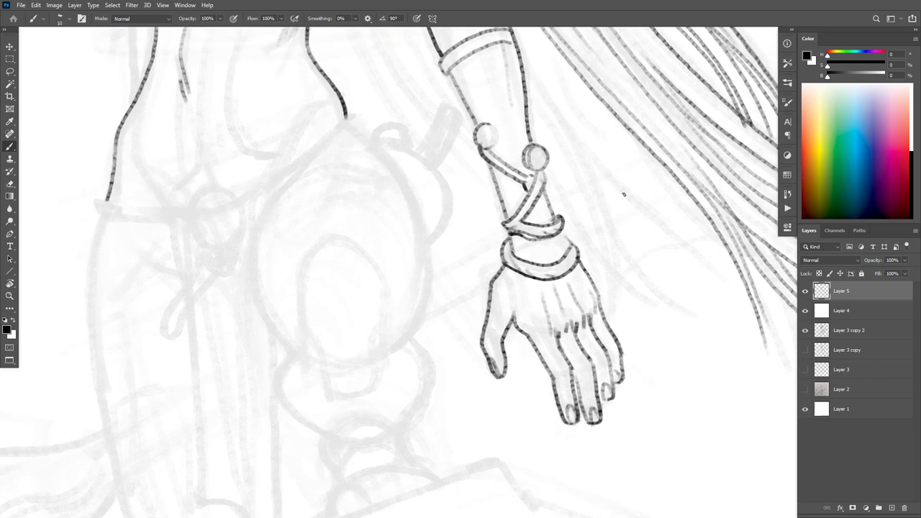
Step: Select the inked hand together with its wrist bracelet, scale it down to about 92%, and clear the selection
{"action": "key", "text": "l"}
{"action": "mouse_move", "coordinate": [569, 232]}
{"action": "left_mouse_down"}
{"action": "mouse_move", "coordinate": [491, 249]}
{"action": "mouse_move", "coordinate": [468, 351]}
{"action": "mouse_move", "coordinate": [536, 435]}
{"action": "mouse_move", "coordinate": [614, 431]}
{"action": "mouse_move", "coordinate": [638, 322]}
{"action": "mouse_move", "coordinate": [597, 250]}
{"action": "left_mouse_up"}
{"action": "key", "text": "ctrl+t"}
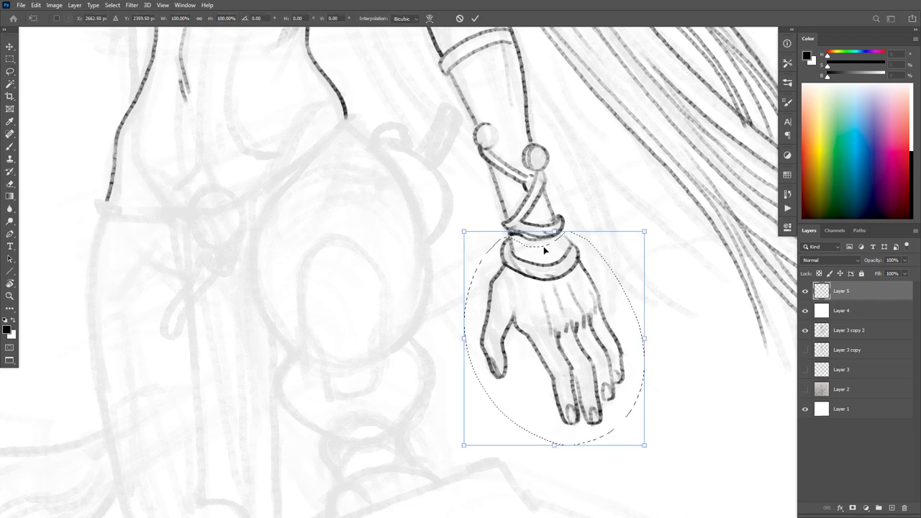
{"action": "left_click_drag", "start_coordinate": [644, 444], "coordinate": [636, 428]}
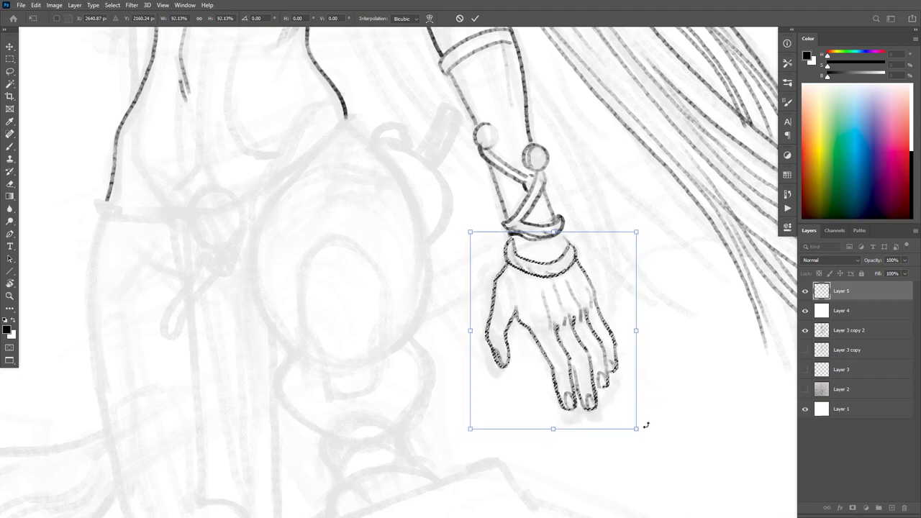
{"action": "key", "text": "Return"}
{"action": "key", "text": "ctrl+d"}
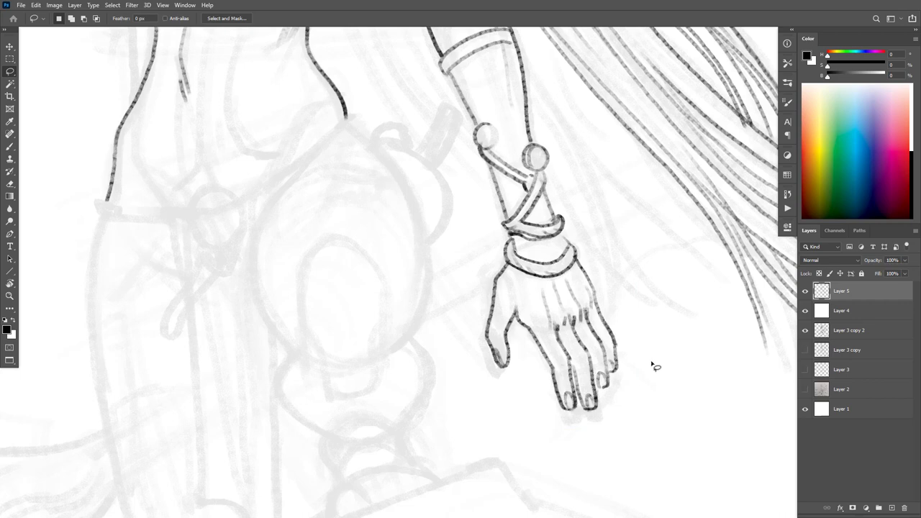
Step: Erase the outer edge of the index fingertip and redraw it as a slimmer contour around the nail
{"action": "left_click_drag", "start_coordinate": [611, 289], "coordinate": [609, 331]}
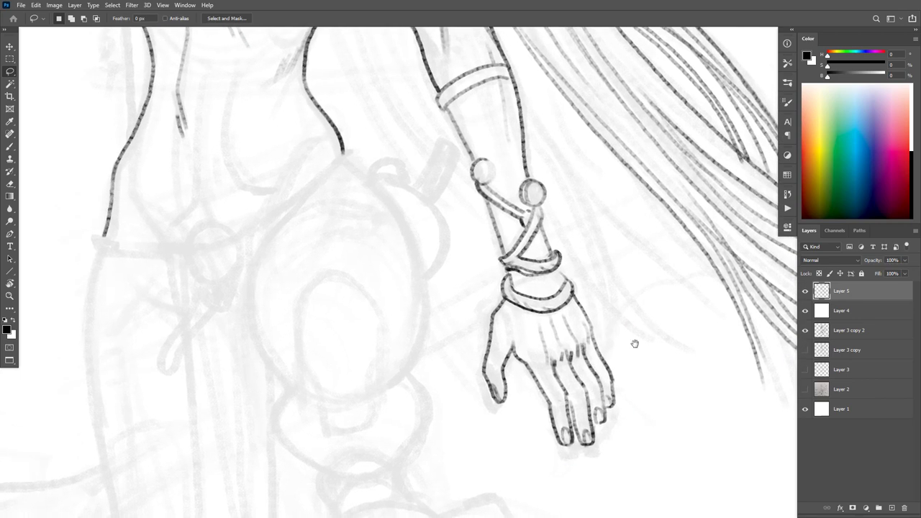
{"action": "mouse_move", "coordinate": [628, 300]}
{"action": "left_mouse_down"}
{"action": "mouse_move", "coordinate": [625, 335]}
{"action": "mouse_move", "coordinate": [627, 256]}
{"action": "left_mouse_up"}
{"action": "scroll", "coordinate": [596, 360], "scroll_direction": "up", "scroll_amount": 3}
{"action": "key", "text": "e"}
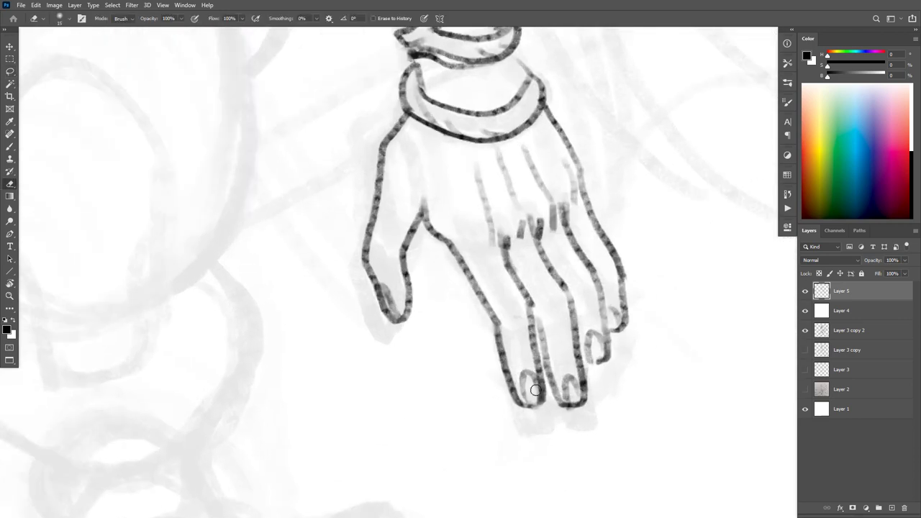
{"action": "mouse_move", "coordinate": [501, 343]}
{"action": "left_mouse_down"}
{"action": "mouse_move", "coordinate": [514, 394]}
{"action": "mouse_move", "coordinate": [495, 333]}
{"action": "mouse_move", "coordinate": [523, 411]}
{"action": "mouse_move", "coordinate": [495, 329]}
{"action": "mouse_move", "coordinate": [511, 371]}
{"action": "left_mouse_up"}
{"action": "key", "text": "b"}
{"action": "left_click_drag", "start_coordinate": [496, 321], "coordinate": [528, 407]}
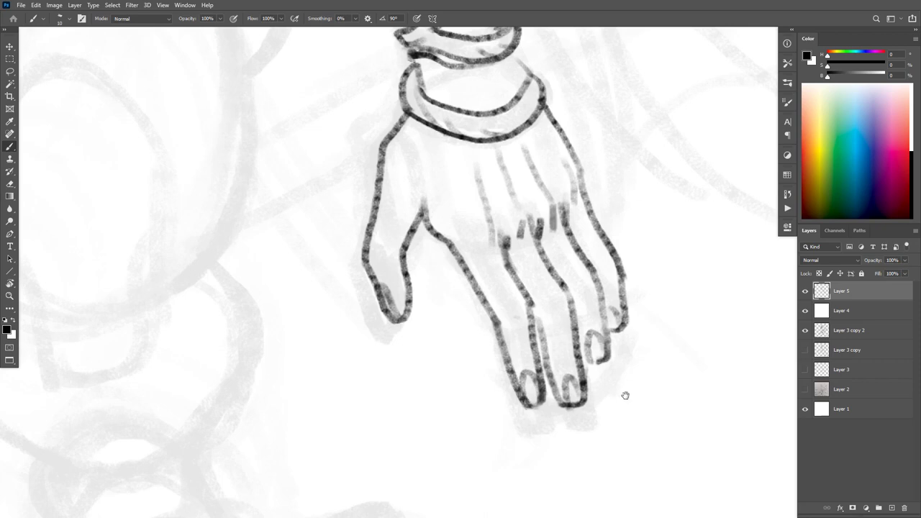
Step: Erase the webbing between thumb and index finger and redraw it with a crease running up into the palm area
{"action": "left_click_drag", "start_coordinate": [626, 391], "coordinate": [617, 386]}
{"action": "key", "text": "e"}
{"action": "left_click_drag", "start_coordinate": [407, 216], "coordinate": [409, 207]}
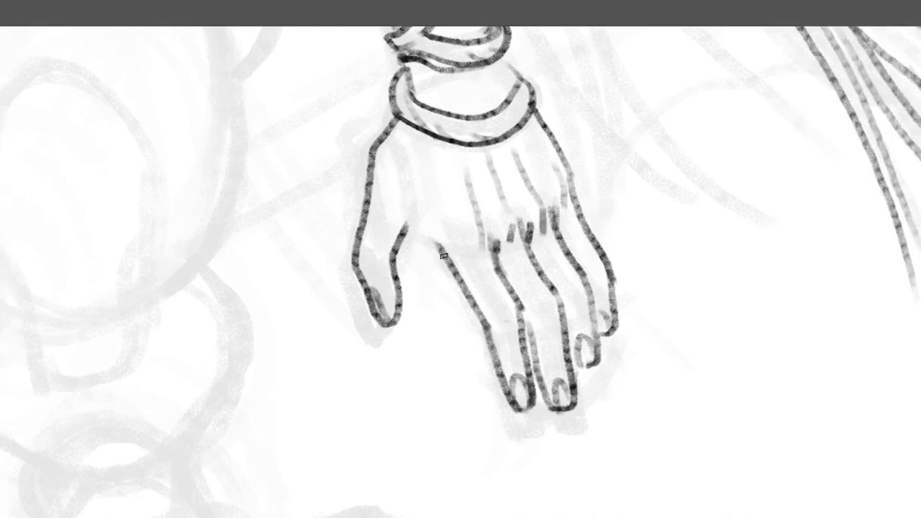
{"action": "key", "text": "b"}
{"action": "left_click_drag", "start_coordinate": [393, 164], "coordinate": [420, 240]}
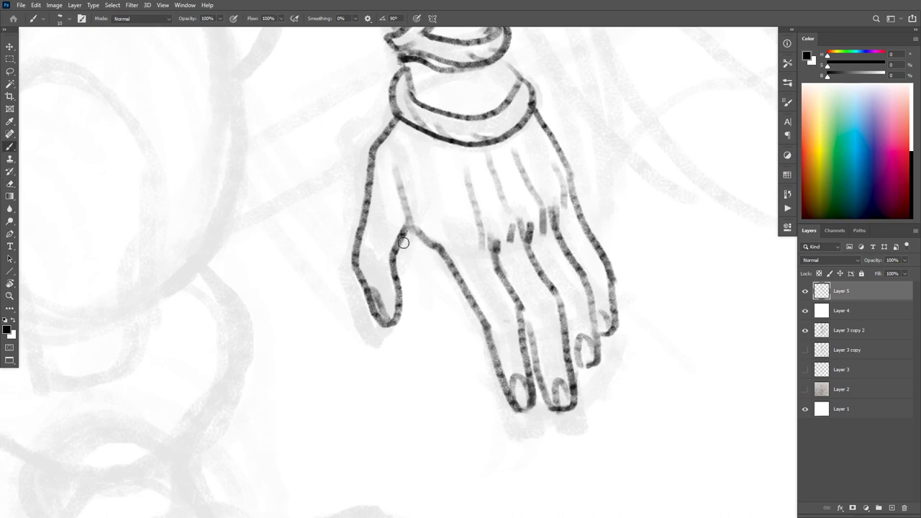
{"action": "key", "text": "e"}
{"action": "mouse_move", "coordinate": [403, 227]}
{"action": "left_mouse_down"}
{"action": "mouse_move", "coordinate": [394, 254]}
{"action": "mouse_move", "coordinate": [409, 222]}
{"action": "mouse_move", "coordinate": [395, 274]}
{"action": "left_mouse_up"}
Step: Ink the outer wrist edge between the two bracelets and strengthen the line between the index and middle fingers
{"action": "key", "text": "b"}
{"action": "scroll", "coordinate": [535, 105], "scroll_direction": "up", "scroll_amount": 2}
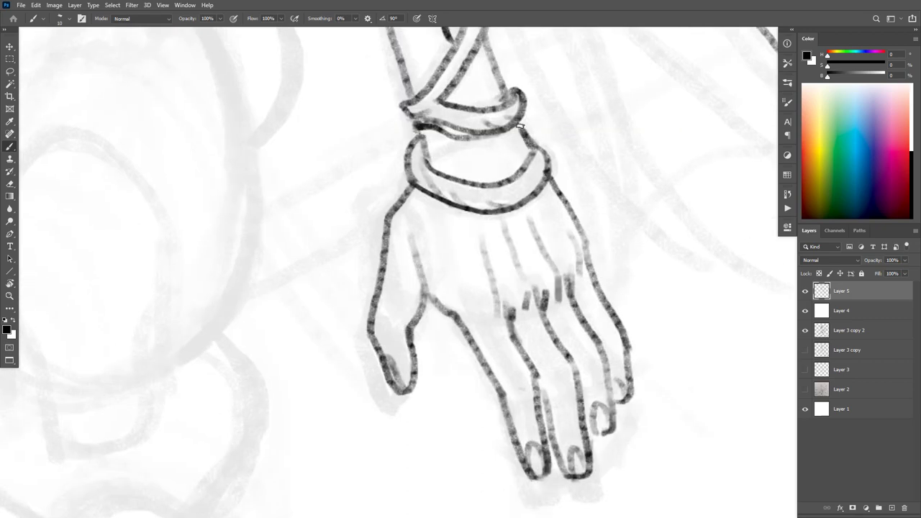
{"action": "mouse_move", "coordinate": [573, 176]}
{"action": "left_mouse_down"}
{"action": "mouse_move", "coordinate": [592, 231]}
{"action": "mouse_move", "coordinate": [573, 118]}
{"action": "left_mouse_up"}
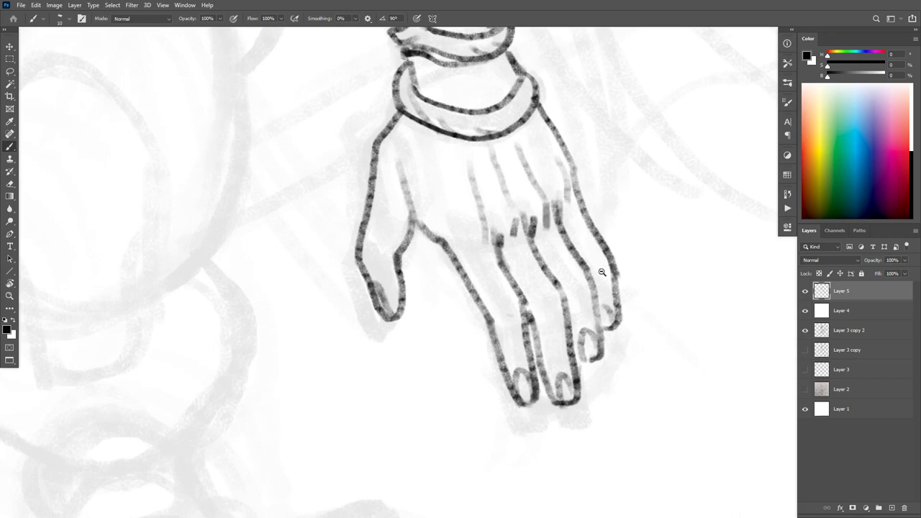
Step: Ink darker, more pointed nails on the fingertips and thumb of the lowered hand
{"action": "left_click_drag", "start_coordinate": [610, 271], "coordinate": [655, 432]}
{"action": "scroll", "coordinate": [656, 281], "scroll_direction": "down", "scroll_amount": 2}
{"action": "scroll", "coordinate": [631, 261], "scroll_direction": "up", "scroll_amount": 4}
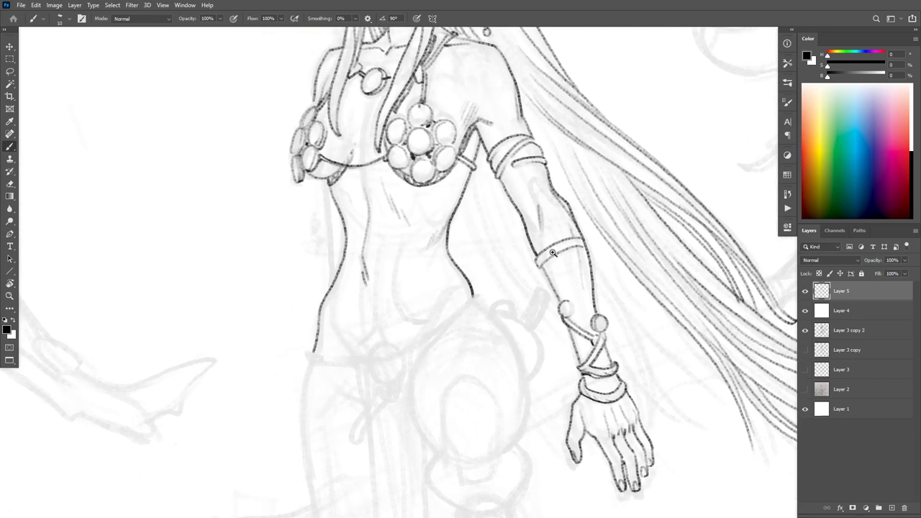
{"action": "scroll", "coordinate": [553, 257], "scroll_direction": "up", "scroll_amount": 2}
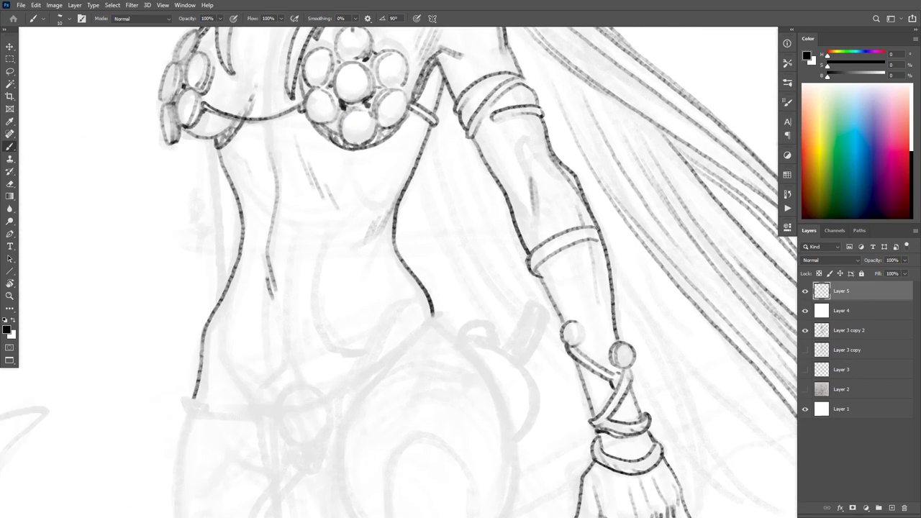
{"action": "scroll", "coordinate": [574, 277], "scroll_direction": "down", "scroll_amount": 4}
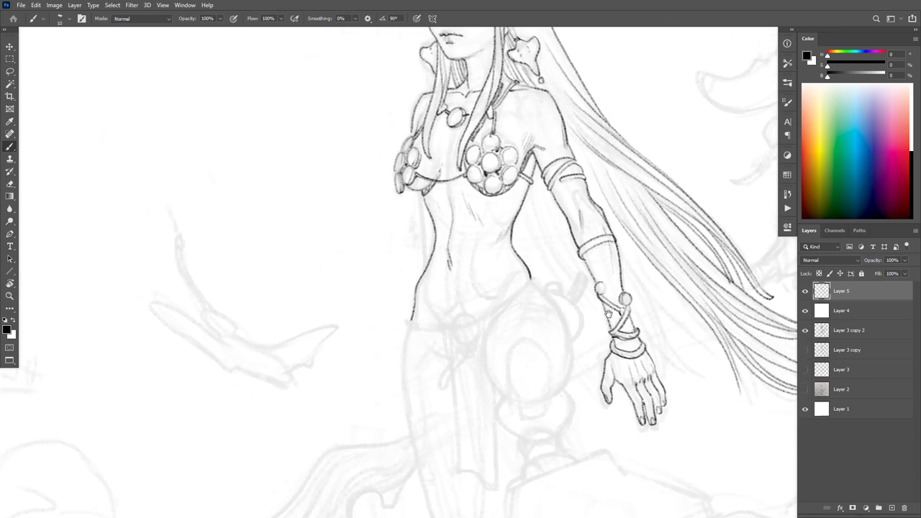
{"action": "scroll", "coordinate": [604, 312], "scroll_direction": "up", "scroll_amount": 3}
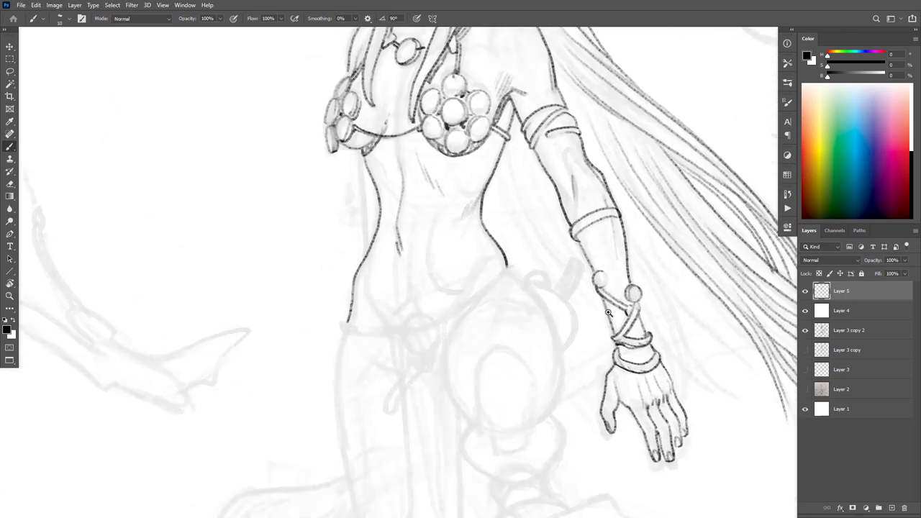
{"action": "left_click_drag", "start_coordinate": [636, 268], "coordinate": [561, 108]}
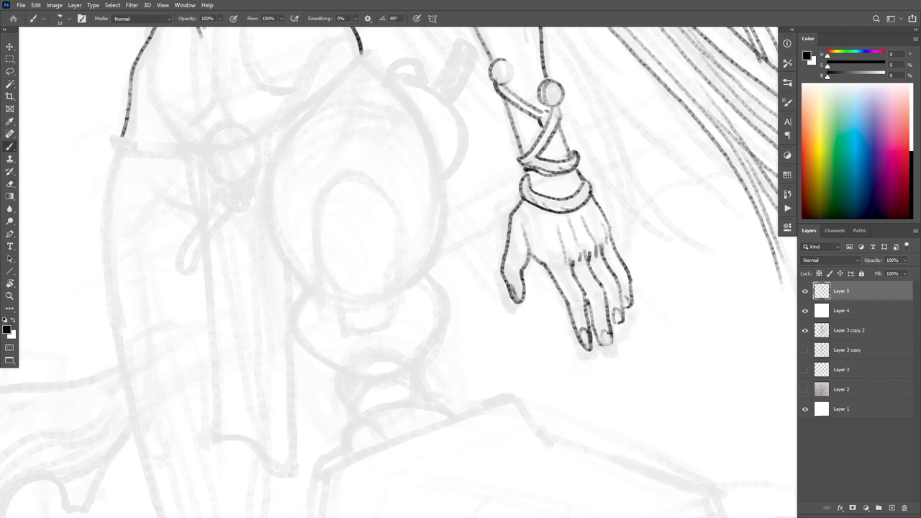
{"action": "left_click_drag", "start_coordinate": [608, 331], "coordinate": [606, 349]}
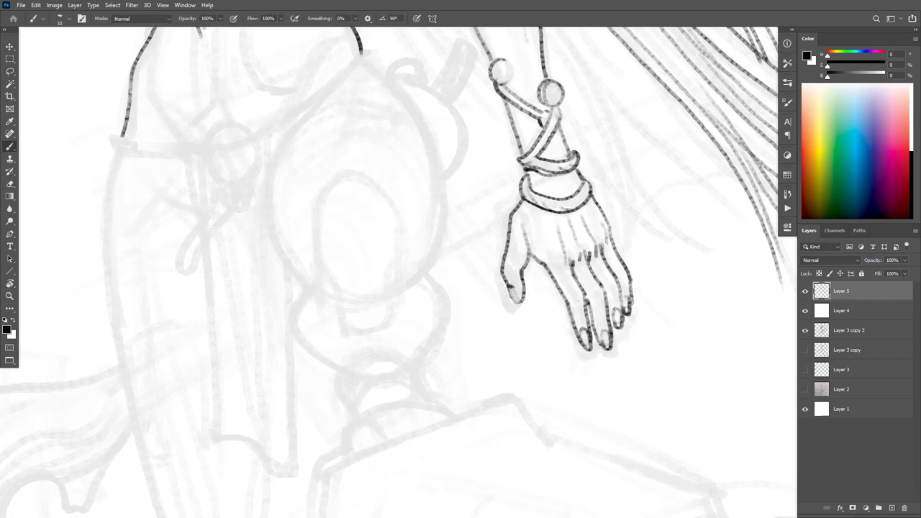
{"action": "left_click_drag", "start_coordinate": [507, 286], "coordinate": [520, 309]}
Step: Add an inner contour line to the bead on the inner side of the forearm wrap
{"action": "scroll", "coordinate": [658, 308], "scroll_direction": "down", "scroll_amount": 5}
{"action": "scroll", "coordinate": [676, 331], "scroll_direction": "up", "scroll_amount": 6}
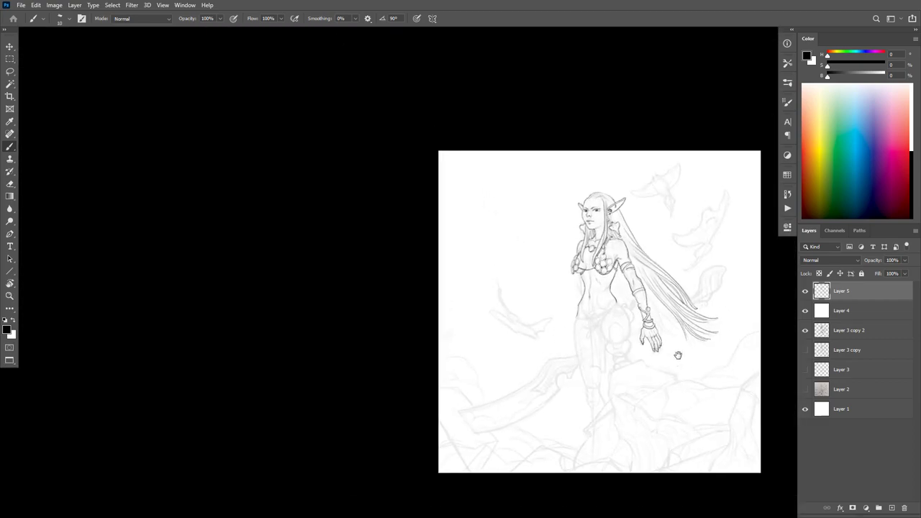
{"action": "scroll", "coordinate": [632, 240], "scroll_direction": "up", "scroll_amount": 1}
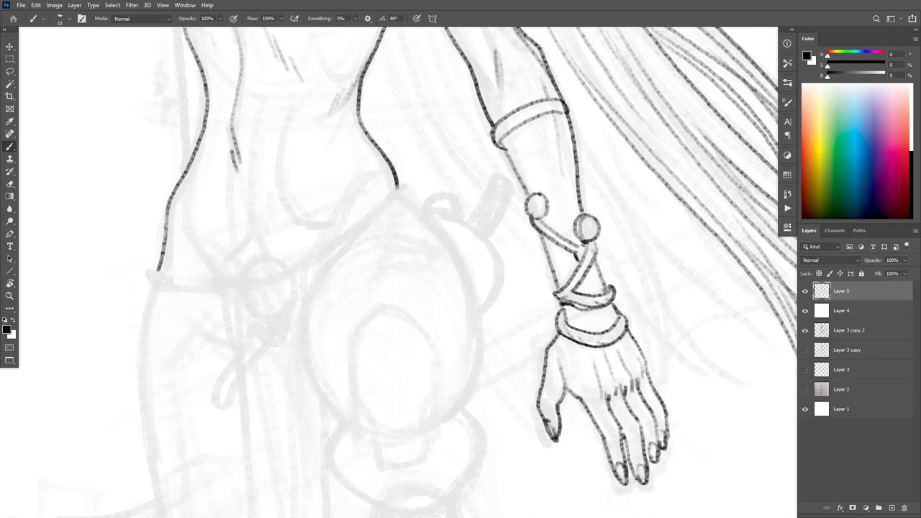
{"action": "left_click_drag", "start_coordinate": [541, 195], "coordinate": [538, 216]}
Step: Ink both sides of the raised leg's large rounded thigh and the outer side of the knee piece beneath it
{"action": "scroll", "coordinate": [654, 328], "scroll_direction": "down", "scroll_amount": 6}
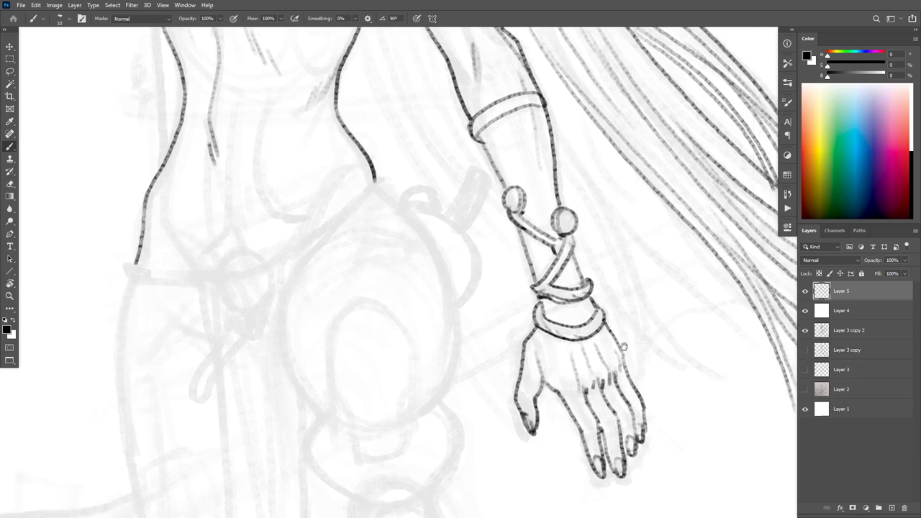
{"action": "scroll", "coordinate": [683, 336], "scroll_direction": "up", "scroll_amount": 5}
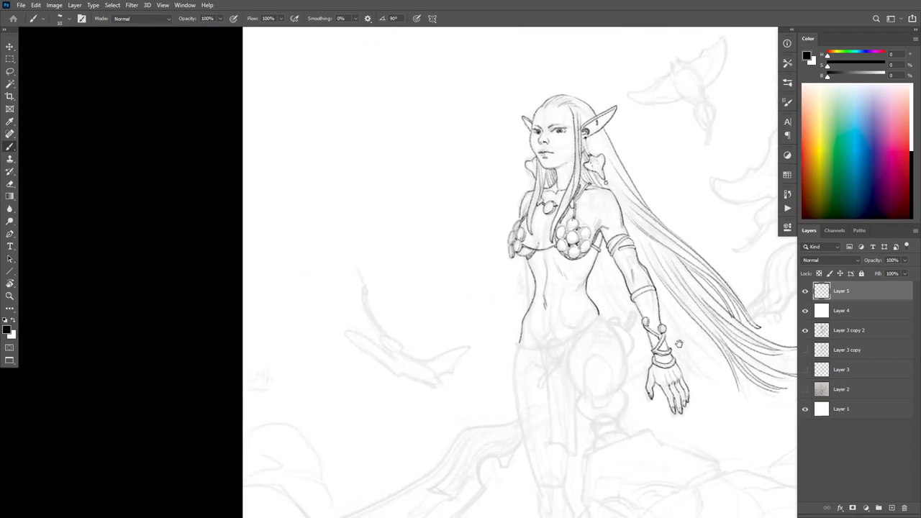
{"action": "scroll", "coordinate": [683, 336], "scroll_direction": "down", "scroll_amount": 4}
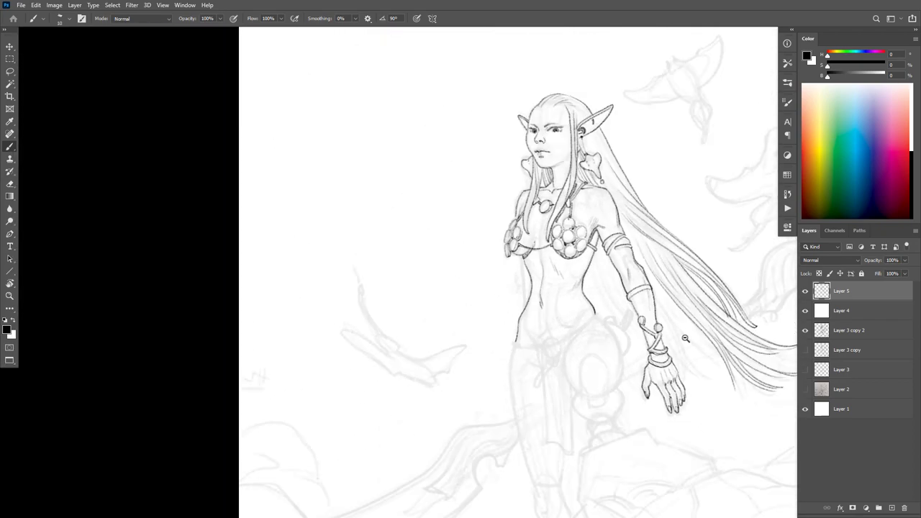
{"action": "scroll", "coordinate": [589, 364], "scroll_direction": "up", "scroll_amount": 2}
{"action": "scroll", "coordinate": [589, 365], "scroll_direction": "up", "scroll_amount": 3}
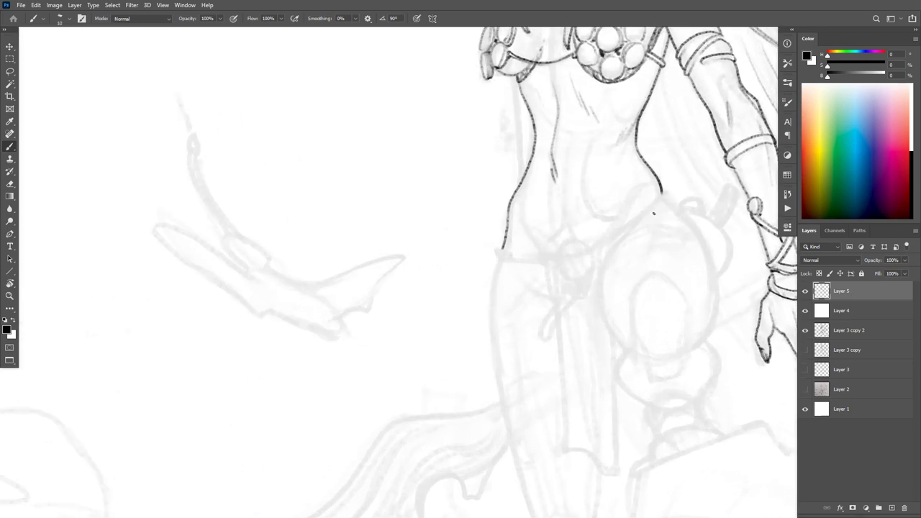
{"action": "mouse_move", "coordinate": [635, 227]}
{"action": "left_mouse_down"}
{"action": "mouse_move", "coordinate": [598, 291]}
{"action": "mouse_move", "coordinate": [621, 345]}
{"action": "left_mouse_up"}
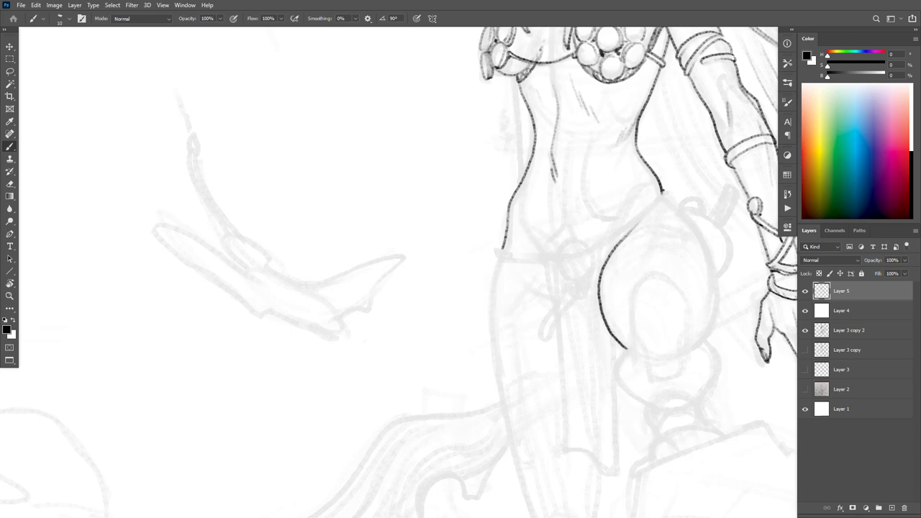
{"action": "mouse_move", "coordinate": [661, 190]}
{"action": "left_mouse_down"}
{"action": "mouse_move", "coordinate": [718, 265]}
{"action": "mouse_move", "coordinate": [720, 317]}
{"action": "mouse_move", "coordinate": [691, 350]}
{"action": "mouse_move", "coordinate": [718, 383]}
{"action": "mouse_move", "coordinate": [696, 403]}
{"action": "left_mouse_up"}
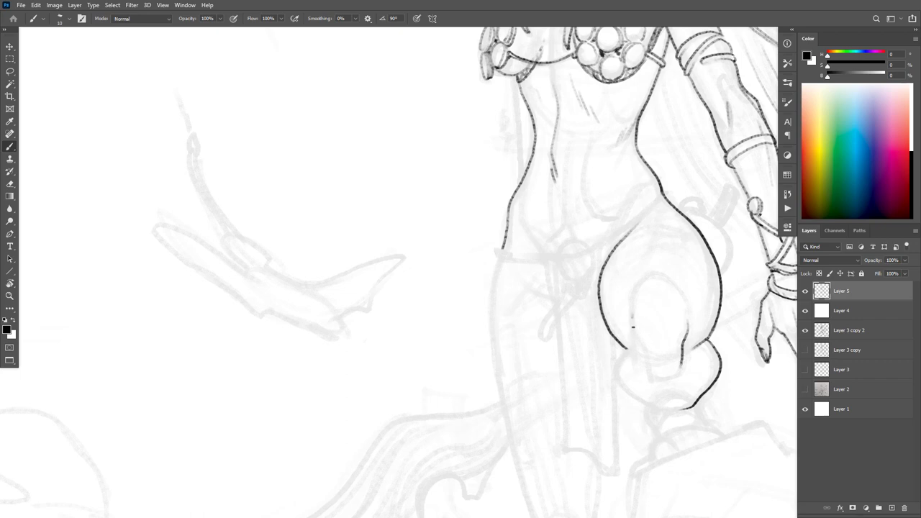
Step: Ink the inner side and lower rim of the raised leg's knee piece and the top of the narrow section below
{"action": "mouse_move", "coordinate": [631, 317]}
{"action": "left_mouse_down"}
{"action": "mouse_move", "coordinate": [647, 360]}
{"action": "mouse_move", "coordinate": [617, 362]}
{"action": "left_mouse_up"}
{"action": "mouse_move", "coordinate": [615, 379]}
{"action": "left_mouse_down"}
{"action": "mouse_move", "coordinate": [659, 409]}
{"action": "mouse_move", "coordinate": [703, 423]}
{"action": "left_mouse_up"}
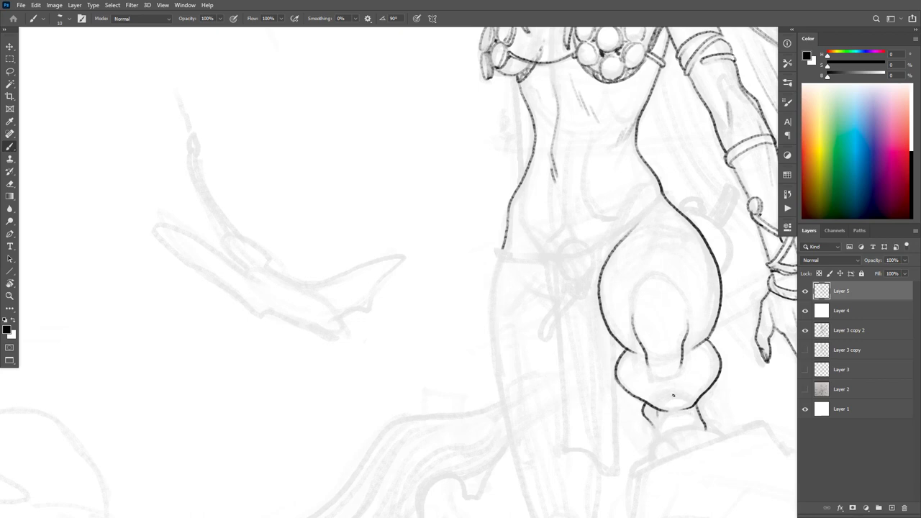
{"action": "mouse_move", "coordinate": [636, 394]}
{"action": "left_mouse_down"}
{"action": "mouse_move", "coordinate": [680, 405]}
{"action": "mouse_move", "coordinate": [710, 378]}
{"action": "mouse_move", "coordinate": [664, 400]}
{"action": "mouse_move", "coordinate": [633, 394]}
{"action": "left_mouse_up"}
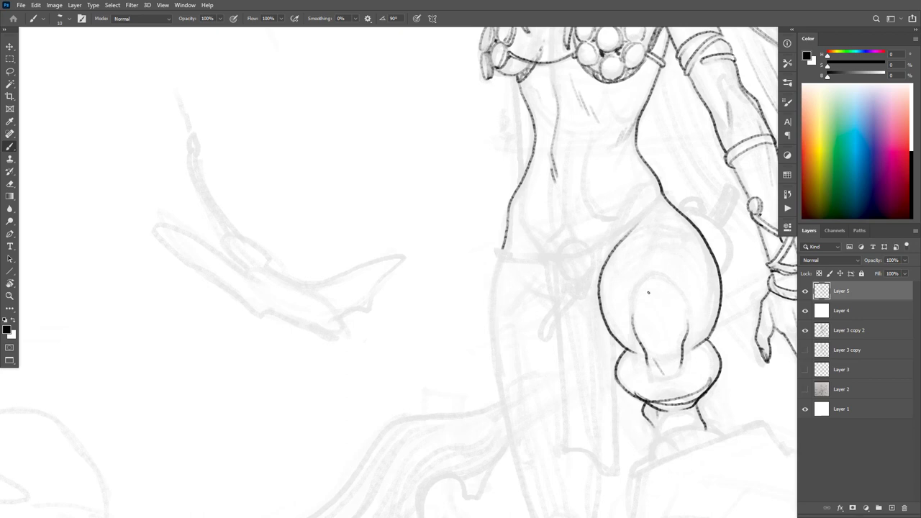
{"action": "left_click_drag", "start_coordinate": [639, 308], "coordinate": [649, 286]}
{"action": "key", "text": "ctrl+z"}
{"action": "left_click_drag", "start_coordinate": [675, 417], "coordinate": [678, 398]}
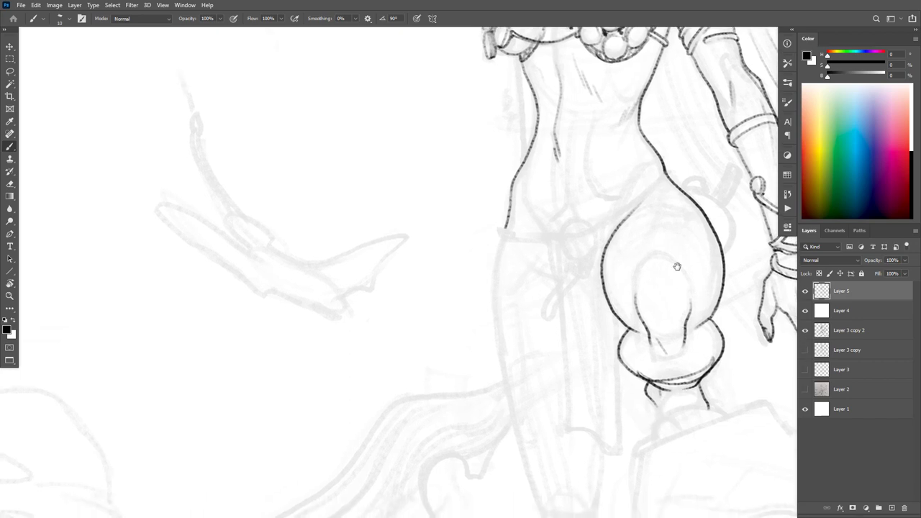
Step: Ink the strap running from the hip to the waist's centre and the round belt ornament with its hanging ties
{"action": "left_click_drag", "start_coordinate": [654, 185], "coordinate": [613, 223]}
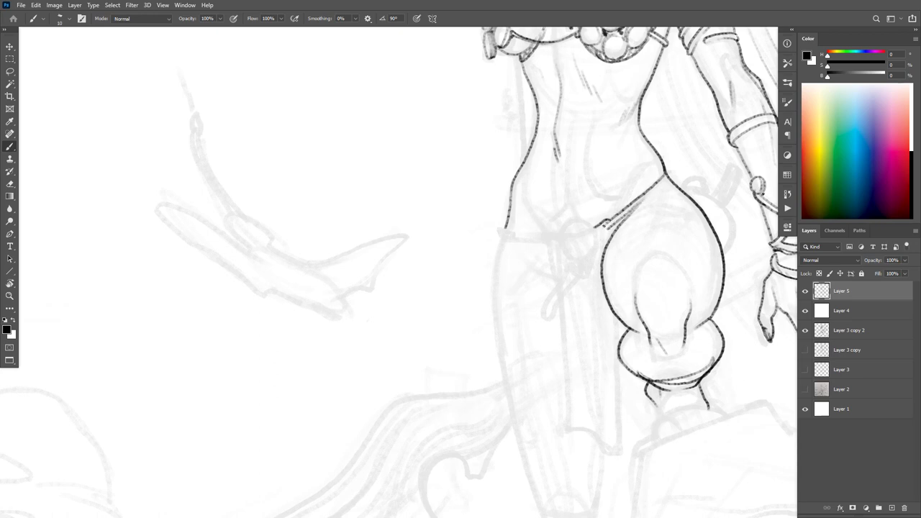
{"action": "mouse_move", "coordinate": [604, 224]}
{"action": "left_mouse_down"}
{"action": "mouse_move", "coordinate": [602, 250]}
{"action": "mouse_move", "coordinate": [564, 230]}
{"action": "left_mouse_up"}
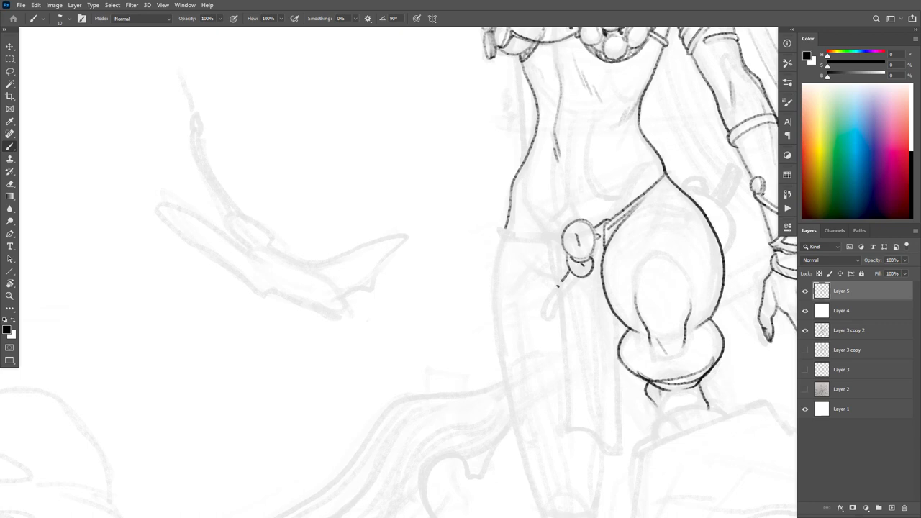
{"action": "mouse_move", "coordinate": [558, 285]}
{"action": "left_mouse_down"}
{"action": "mouse_move", "coordinate": [544, 319]}
{"action": "mouse_move", "coordinate": [572, 285]}
{"action": "left_mouse_up"}
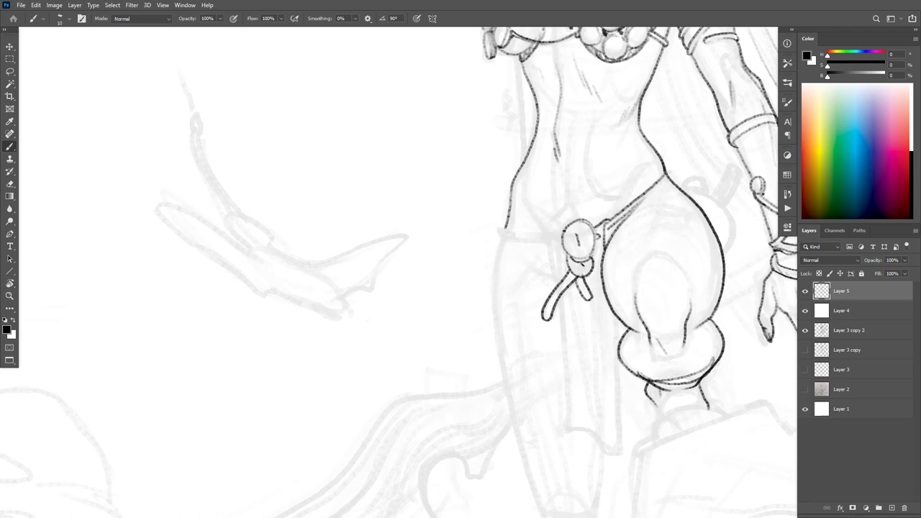
Step: Ink both long sides of the cloth panel hanging from the belt ornament, with vertical fold lines between them
{"action": "left_click_drag", "start_coordinate": [552, 230], "coordinate": [557, 286]}
{"action": "key", "text": "ctrl+z"}
{"action": "left_click_drag", "start_coordinate": [550, 244], "coordinate": [568, 428]}
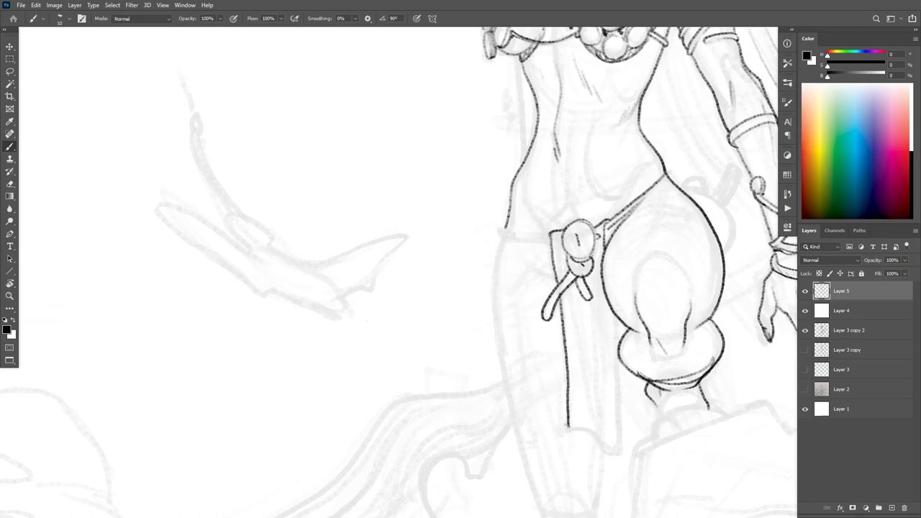
{"action": "left_click_drag", "start_coordinate": [586, 305], "coordinate": [596, 407]}
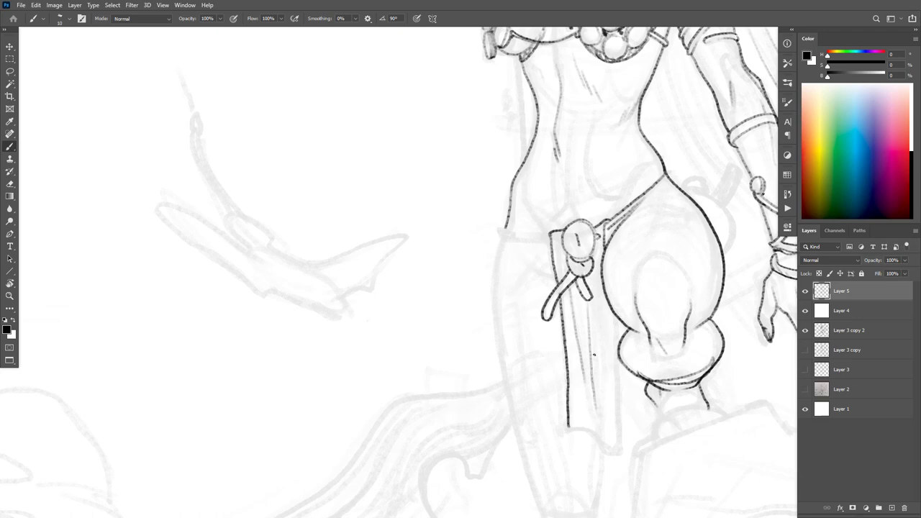
{"action": "left_click_drag", "start_coordinate": [594, 332], "coordinate": [600, 422]}
{"action": "left_click_drag", "start_coordinate": [618, 359], "coordinate": [623, 447]}
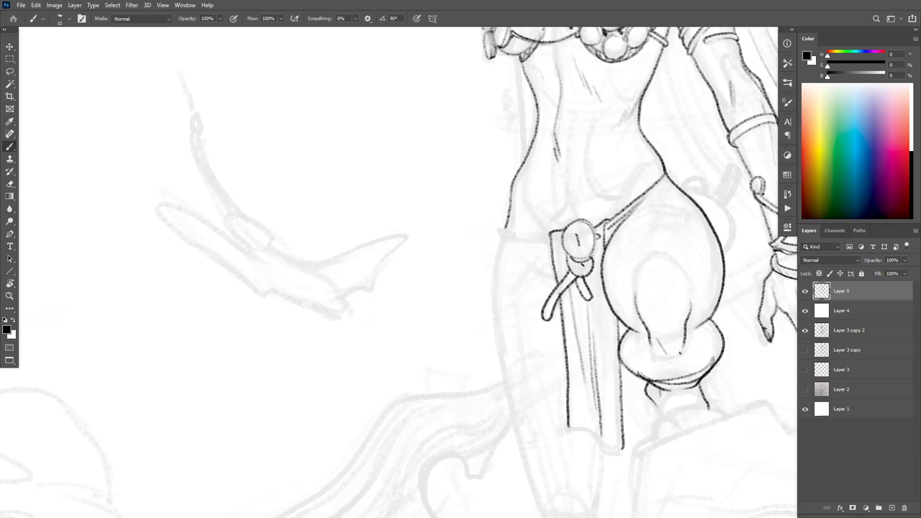
{"action": "key", "text": "ctrl+z"}
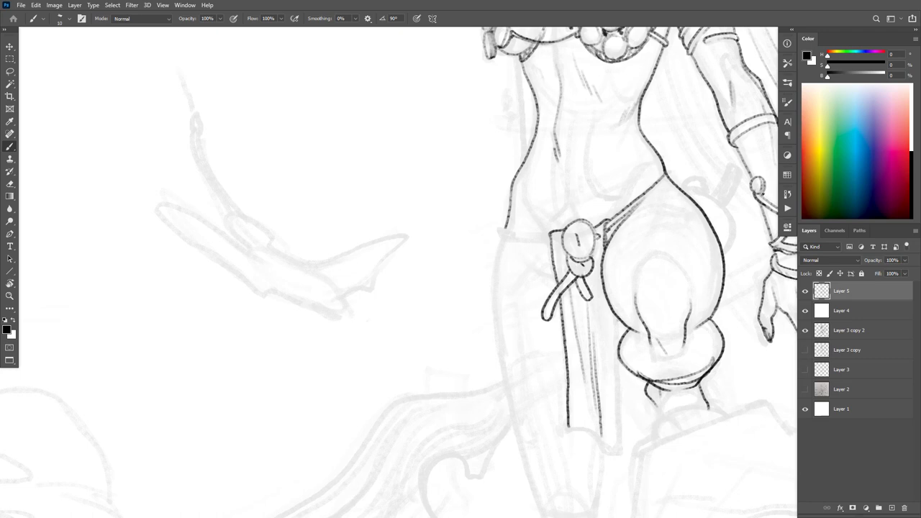
{"action": "left_click_drag", "start_coordinate": [620, 364], "coordinate": [628, 449]}
Step: Ink the hanging cloth's ragged lower hem and add short crease marks above it
{"action": "left_click_drag", "start_coordinate": [684, 301], "coordinate": [685, 300]}
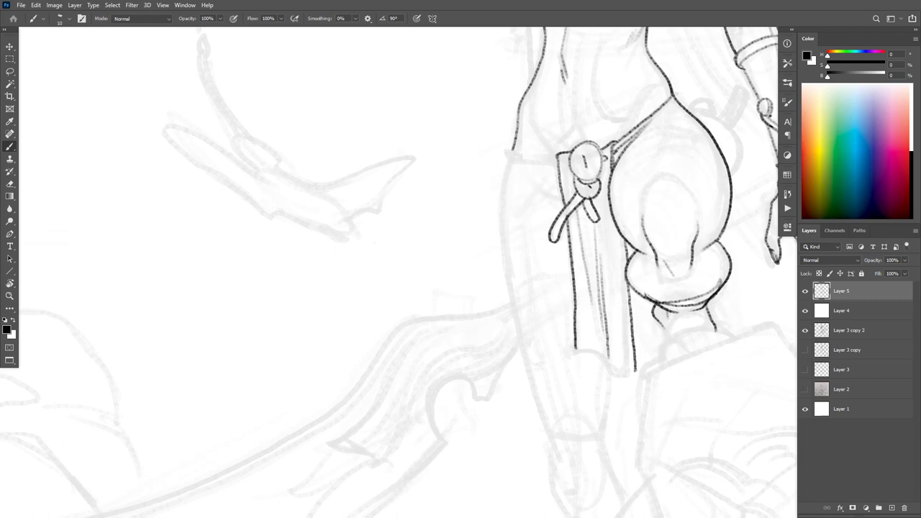
{"action": "mouse_move", "coordinate": [633, 370]}
{"action": "left_mouse_down"}
{"action": "mouse_move", "coordinate": [599, 348]}
{"action": "mouse_move", "coordinate": [580, 346]}
{"action": "mouse_move", "coordinate": [601, 343]}
{"action": "mouse_move", "coordinate": [579, 348]}
{"action": "mouse_move", "coordinate": [576, 315]}
{"action": "left_mouse_up"}
{"action": "left_click_drag", "start_coordinate": [623, 372], "coordinate": [616, 301]}
{"action": "left_click_drag", "start_coordinate": [630, 345], "coordinate": [627, 329]}
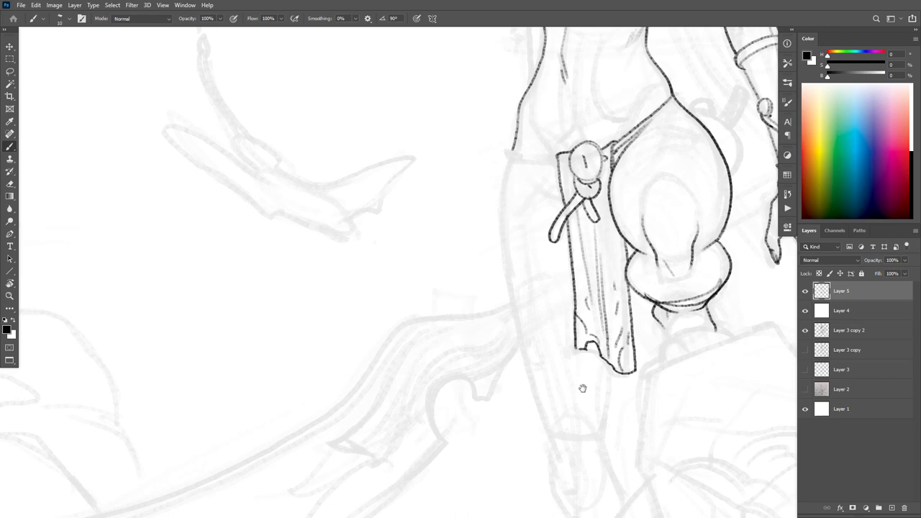
Step: Ink the narrow waist strap running from the outer hip of the standing leg to the top of the hanging cloth
{"action": "left_click_drag", "start_coordinate": [582, 387], "coordinate": [620, 325]}
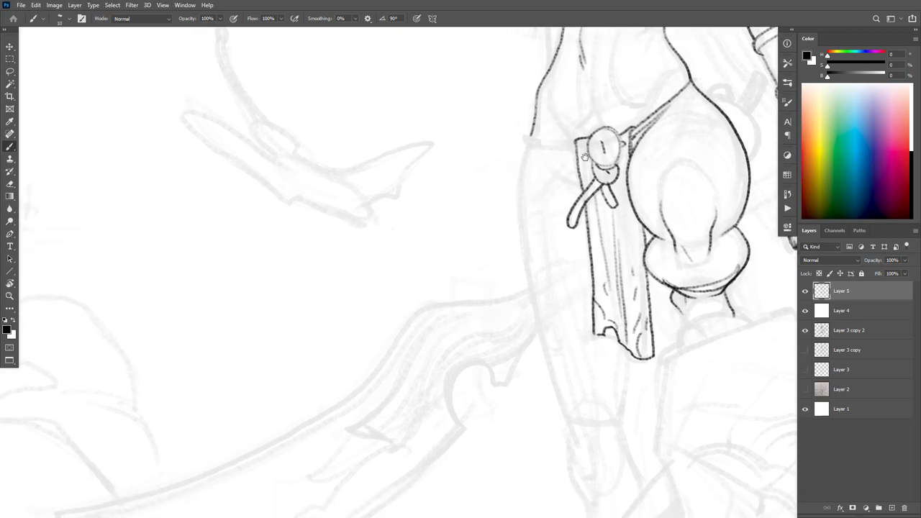
{"action": "left_click_drag", "start_coordinate": [579, 255], "coordinate": [580, 361]}
{"action": "key", "text": "r"}
{"action": "left_click_drag", "start_coordinate": [687, 268], "coordinate": [604, 95]}
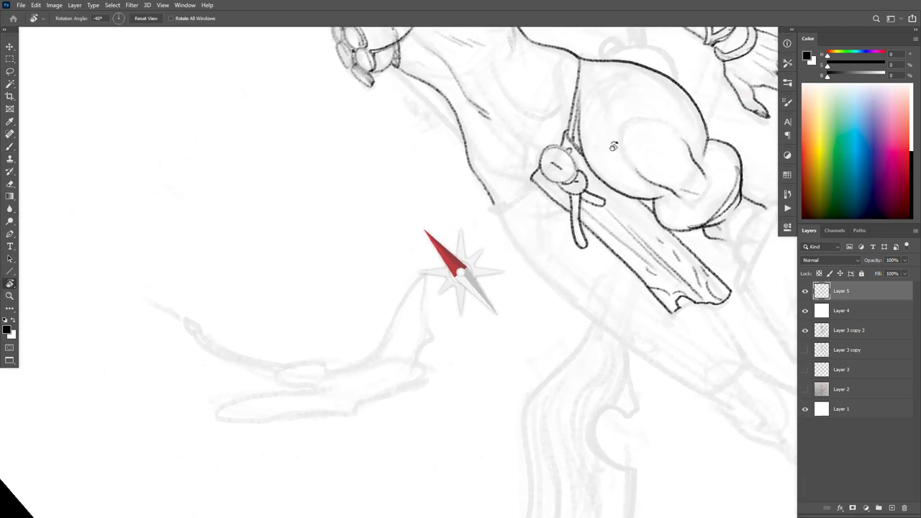
{"action": "mouse_move", "coordinate": [532, 179]}
{"action": "left_mouse_down"}
{"action": "mouse_move", "coordinate": [490, 210]}
{"action": "mouse_move", "coordinate": [534, 188]}
{"action": "left_mouse_up"}
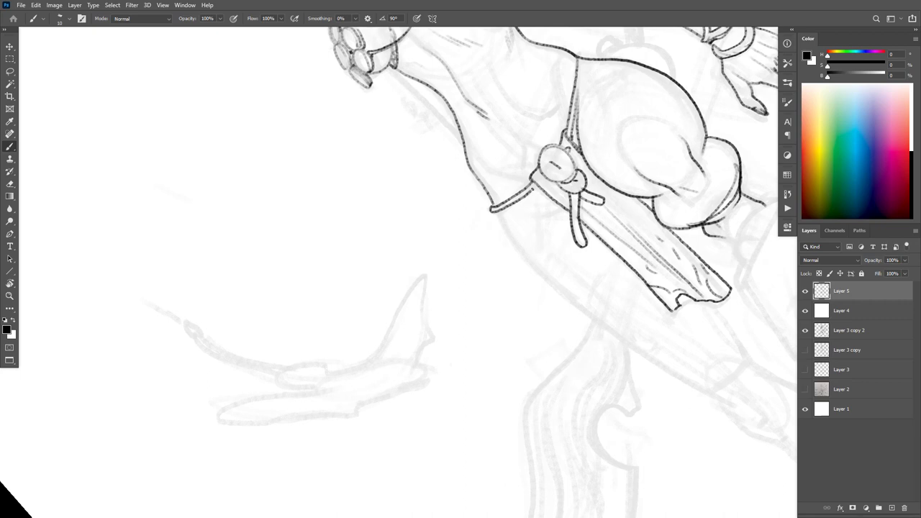
{"action": "key", "text": "Escape"}
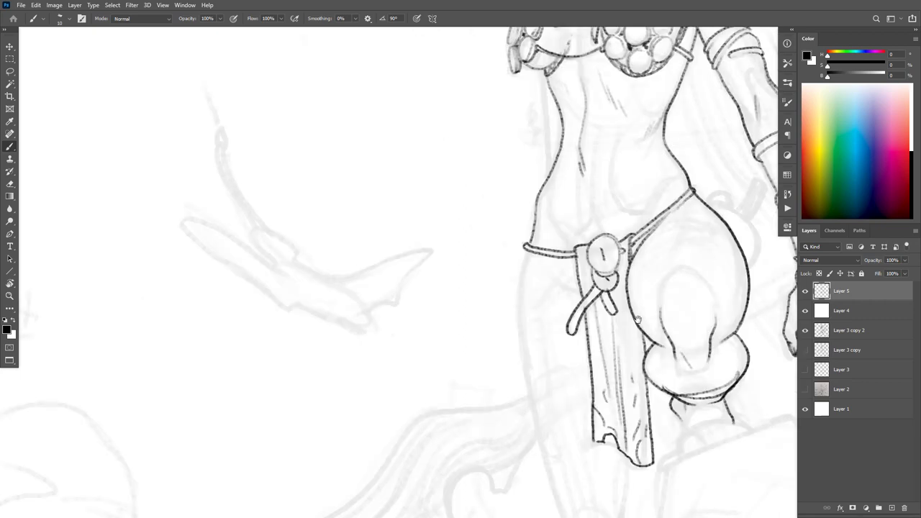
Step: Ink the standing leg's outer side from the waist strap to the rocks and its inner side from the cloth's hem down
{"action": "left_click_drag", "start_coordinate": [637, 320], "coordinate": [647, 313]}
{"action": "left_click_drag", "start_coordinate": [539, 241], "coordinate": [534, 357]}
{"action": "mouse_move", "coordinate": [534, 356]}
{"action": "left_mouse_down"}
{"action": "mouse_move", "coordinate": [499, 207]}
{"action": "mouse_move", "coordinate": [521, 312]}
{"action": "left_mouse_up"}
{"action": "key", "text": "ctrl+z"}
{"action": "left_click_drag", "start_coordinate": [482, 155], "coordinate": [559, 468]}
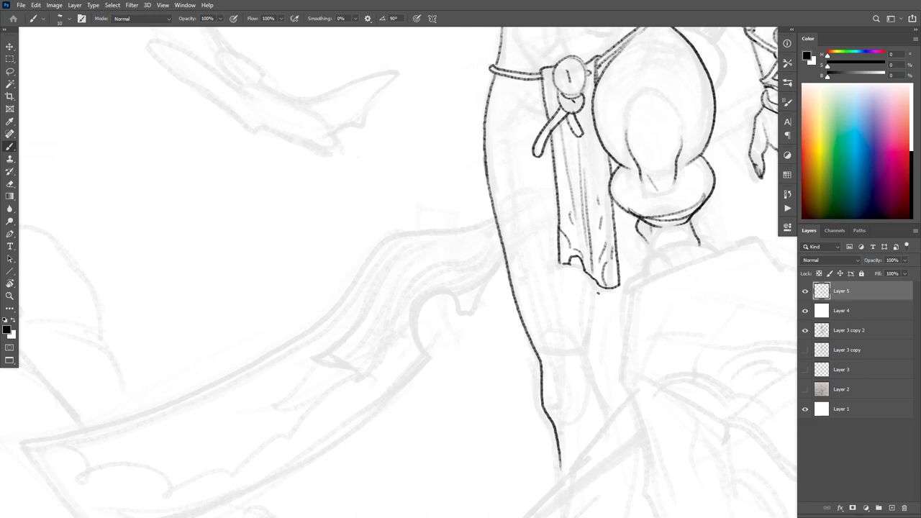
{"action": "mouse_move", "coordinate": [595, 286]}
{"action": "left_mouse_down"}
{"action": "mouse_move", "coordinate": [587, 379]}
{"action": "mouse_move", "coordinate": [605, 423]}
{"action": "left_mouse_up"}
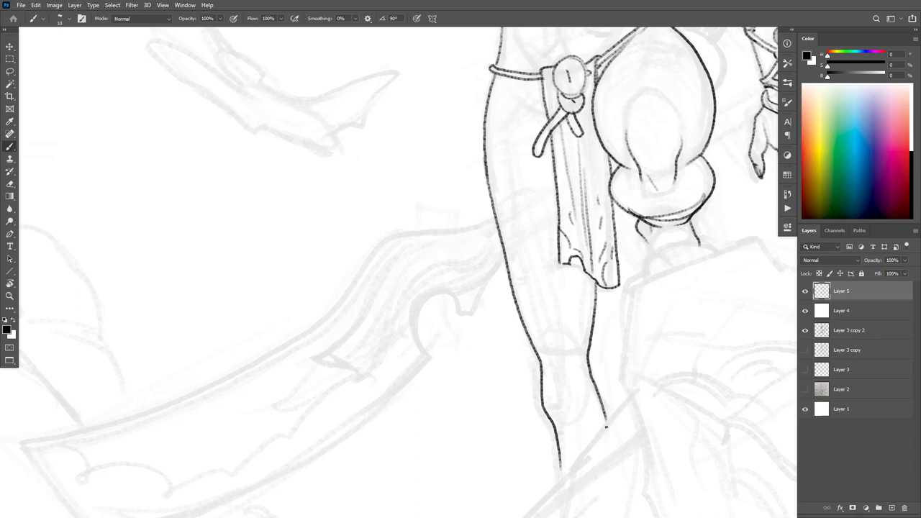
{"action": "left_click_drag", "start_coordinate": [558, 454], "coordinate": [562, 480]}
Step: Review the inked figure as a whole, from the head down to the standing leg
{"action": "left_click_drag", "start_coordinate": [651, 374], "coordinate": [573, 451]}
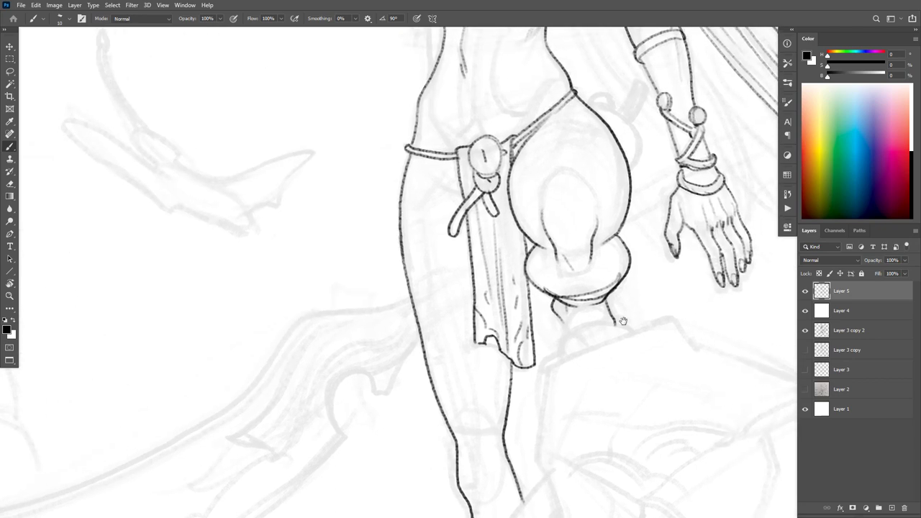
{"action": "left_click_drag", "start_coordinate": [634, 313], "coordinate": [572, 422]}
{"action": "left_click", "coordinate": [626, 340], "text": "alt"}
{"action": "scroll", "coordinate": [625, 339], "scroll_direction": "down", "scroll_amount": 3}
{"action": "scroll", "coordinate": [715, 382], "scroll_direction": "up", "scroll_amount": 3}
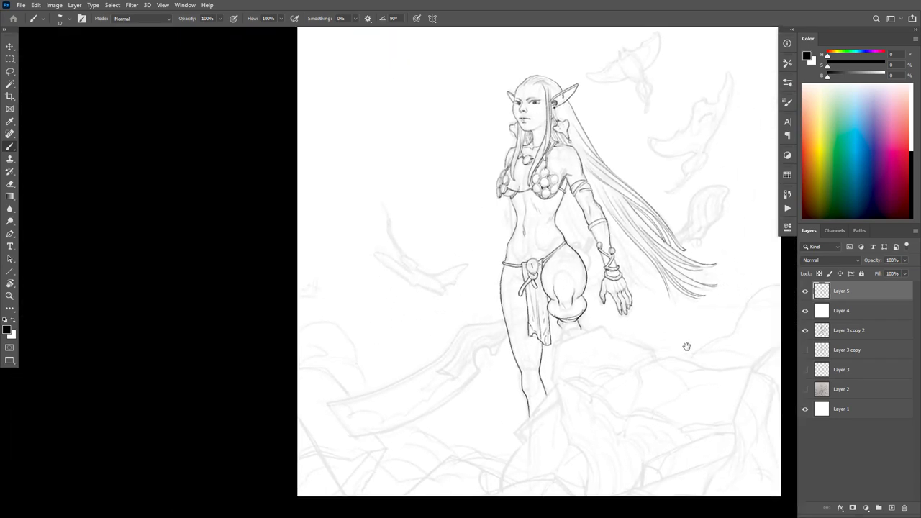
{"action": "left_click_drag", "start_coordinate": [604, 368], "coordinate": [596, 366]}
{"action": "key", "text": "ctrl+z"}
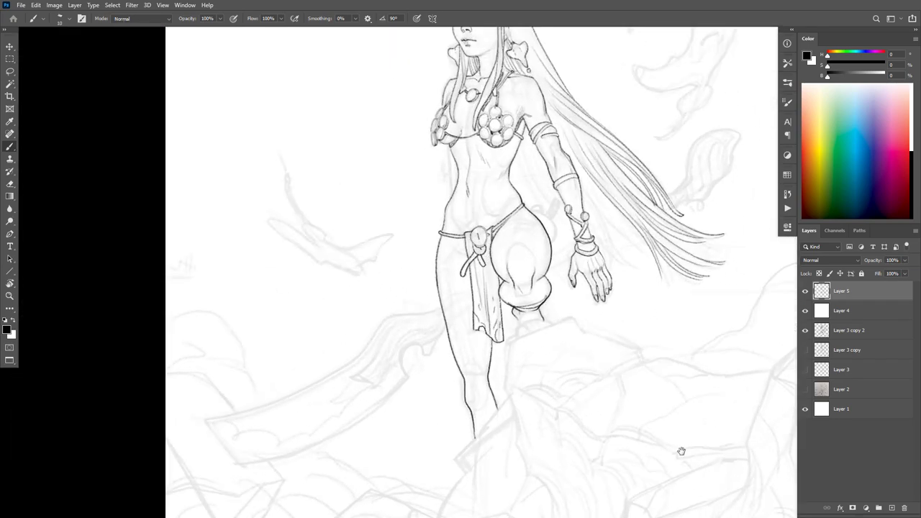
{"action": "scroll", "coordinate": [648, 402], "scroll_direction": "up", "scroll_amount": 2}
{"action": "left_click_drag", "start_coordinate": [582, 332], "coordinate": [640, 333]}
Step: Ink light diagonal creases on both sides of the lower abdomen and compare the line art with the sketch layer hidden
{"action": "left_click_drag", "start_coordinate": [407, 216], "coordinate": [424, 251]}
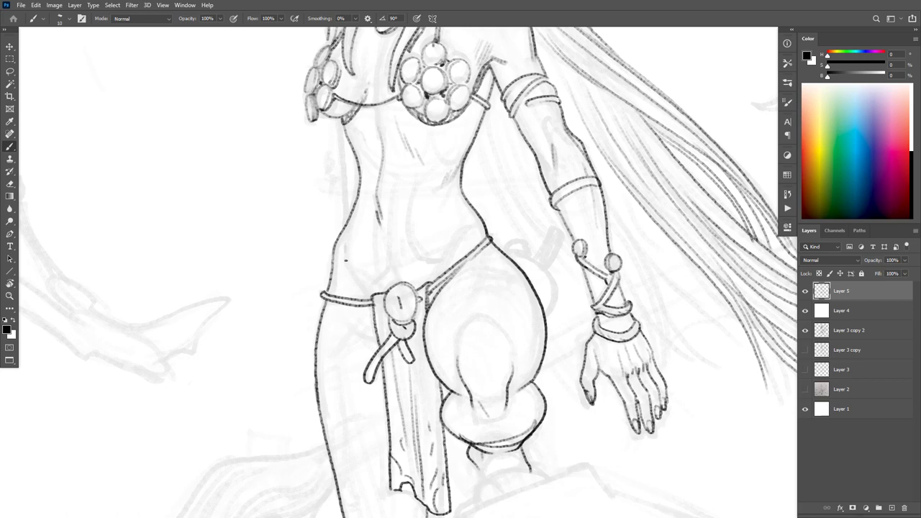
{"action": "left_click_drag", "start_coordinate": [345, 257], "coordinate": [370, 292]}
{"action": "key", "text": "ctrl+z"}
{"action": "left_click_drag", "start_coordinate": [348, 263], "coordinate": [370, 295]}
{"action": "left_click_drag", "start_coordinate": [447, 258], "coordinate": [429, 284]}
{"action": "left_click", "coordinate": [804, 330]}
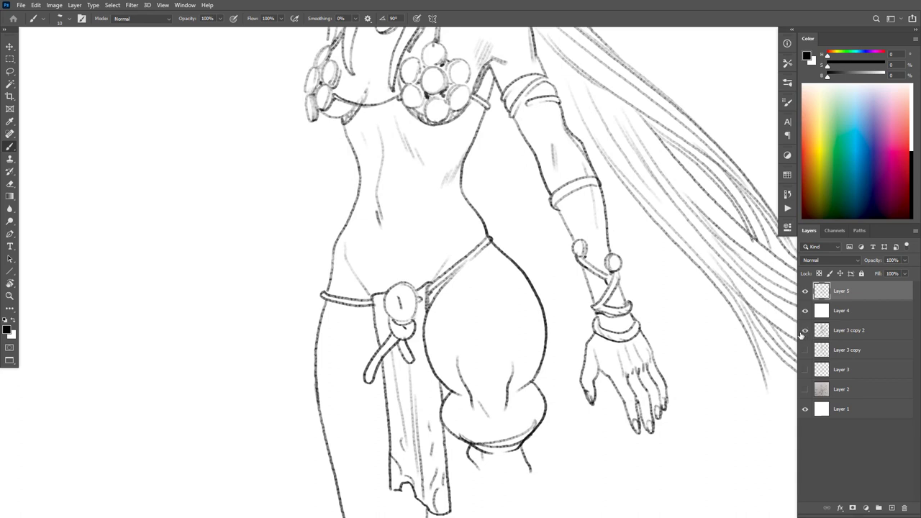
{"action": "left_click", "coordinate": [804, 332]}
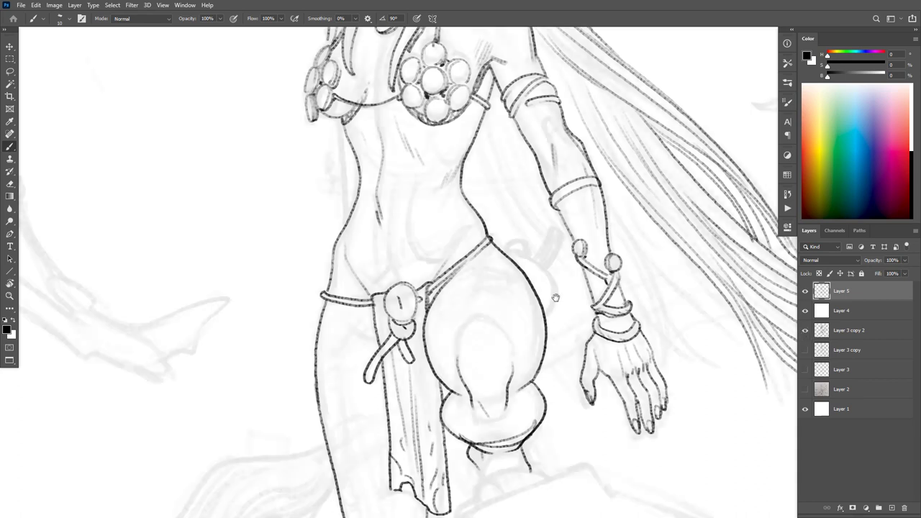
Step: Darken the lower abdomen creases and reinforce the waist strap where it meets the hanging cloth
{"action": "left_click_drag", "start_coordinate": [552, 296], "coordinate": [570, 198]}
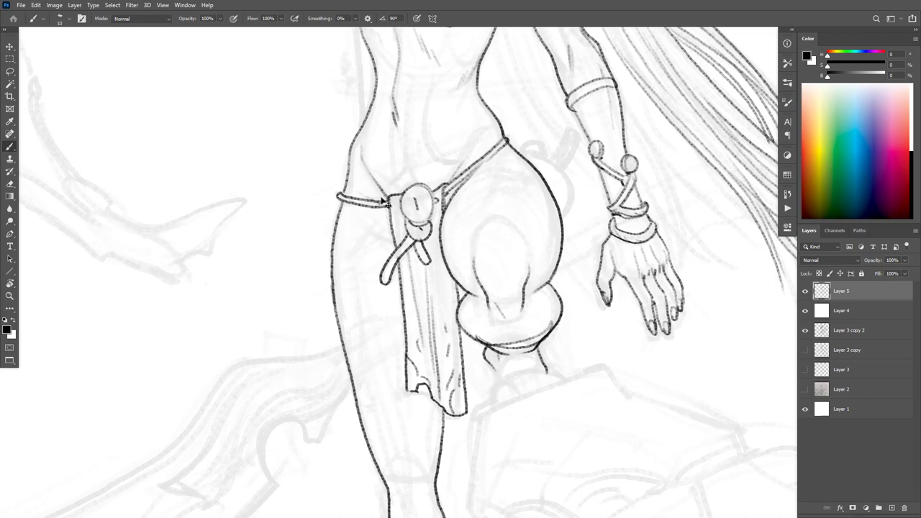
{"action": "key", "text": "Tab"}
{"action": "key", "text": "Tab"}
{"action": "mouse_move", "coordinate": [372, 174]}
{"action": "left_mouse_down"}
{"action": "mouse_move", "coordinate": [388, 196]}
{"action": "mouse_move", "coordinate": [382, 186]}
{"action": "left_mouse_up"}
{"action": "left_click_drag", "start_coordinate": [379, 208], "coordinate": [392, 211]}
{"action": "left_click_drag", "start_coordinate": [469, 176], "coordinate": [447, 193]}
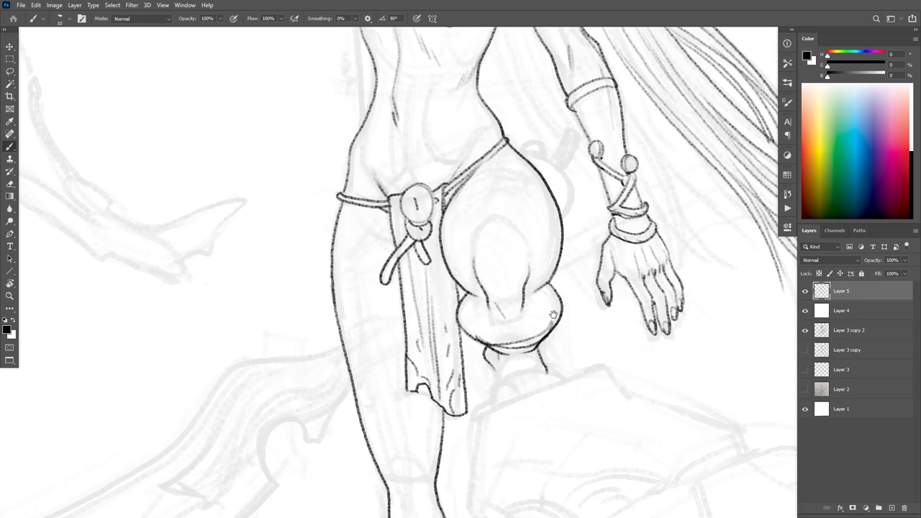
Step: Add short dark shadow strokes beneath the belt ornament and around its hanging ties
{"action": "left_click_drag", "start_coordinate": [554, 316], "coordinate": [560, 347]}
{"action": "left_click_drag", "start_coordinate": [464, 314], "coordinate": [461, 333]}
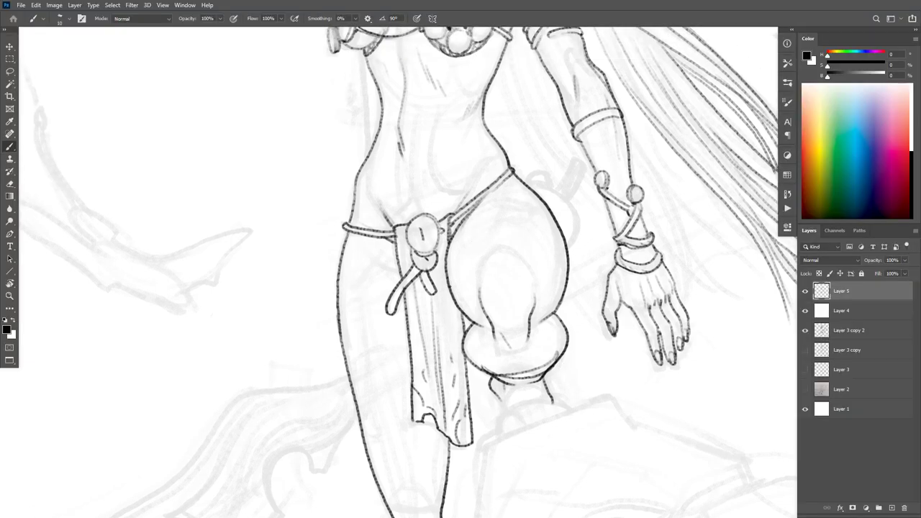
{"action": "mouse_move", "coordinate": [436, 264]}
{"action": "left_mouse_down"}
{"action": "mouse_move", "coordinate": [409, 292]}
{"action": "mouse_move", "coordinate": [421, 275]}
{"action": "mouse_move", "coordinate": [433, 303]}
{"action": "left_mouse_up"}
{"action": "left_click_drag", "start_coordinate": [440, 233], "coordinate": [433, 253]}
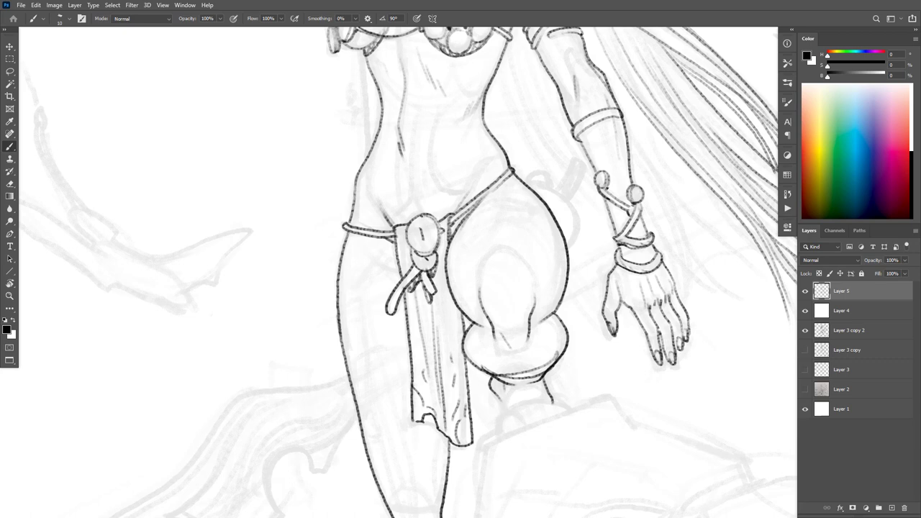
{"action": "left_click_drag", "start_coordinate": [425, 214], "coordinate": [407, 236]}
{"action": "left_click_drag", "start_coordinate": [536, 308], "coordinate": [528, 316]}
Step: Ink the hatched handle, the rounded form and the small loop showing behind the hip of the raised leg
{"action": "scroll", "coordinate": [460, 274], "scroll_direction": "down", "scroll_amount": 1}
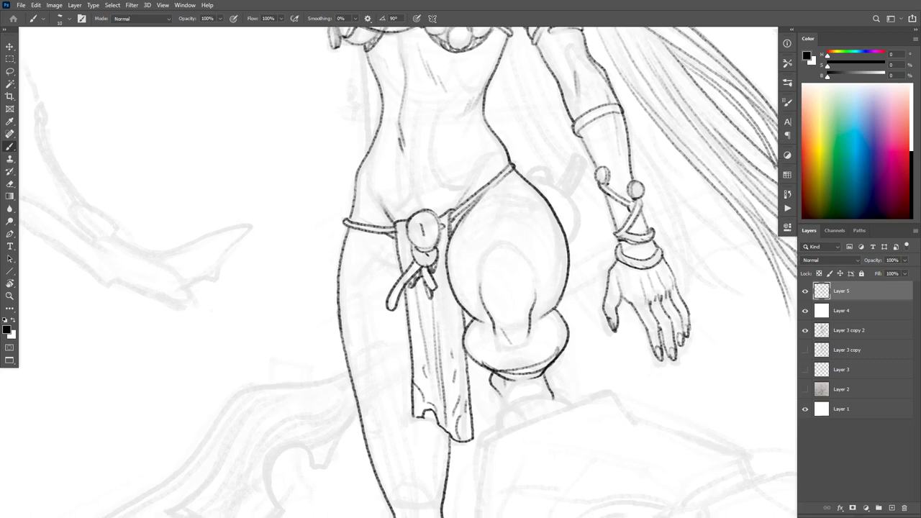
{"action": "scroll", "coordinate": [523, 338], "scroll_direction": "down", "scroll_amount": 4}
{"action": "scroll", "coordinate": [585, 338], "scroll_direction": "up", "scroll_amount": 2}
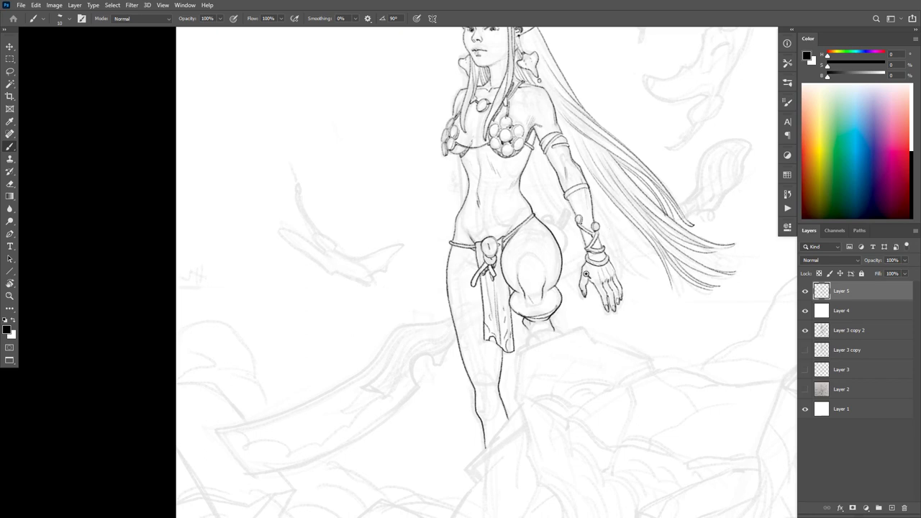
{"action": "scroll", "coordinate": [586, 274], "scroll_direction": "up", "scroll_amount": 3}
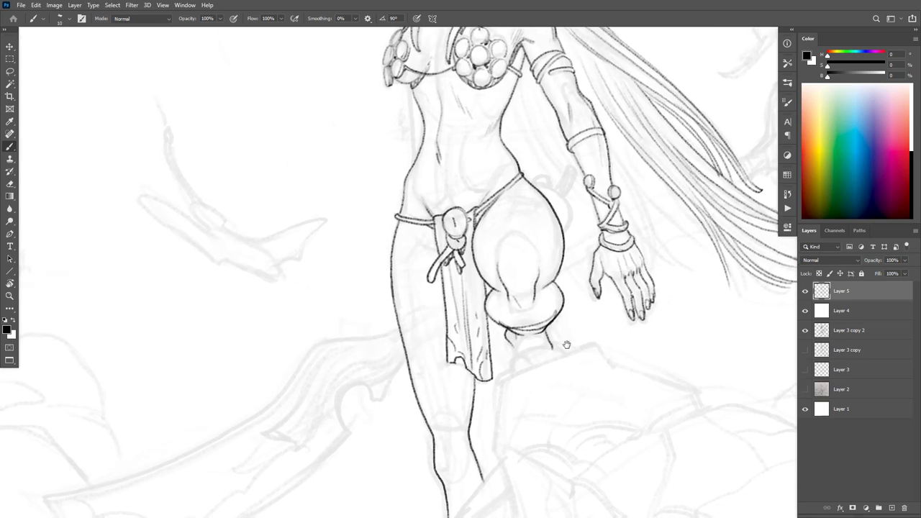
{"action": "scroll", "coordinate": [588, 225], "scroll_direction": "up", "scroll_amount": 2}
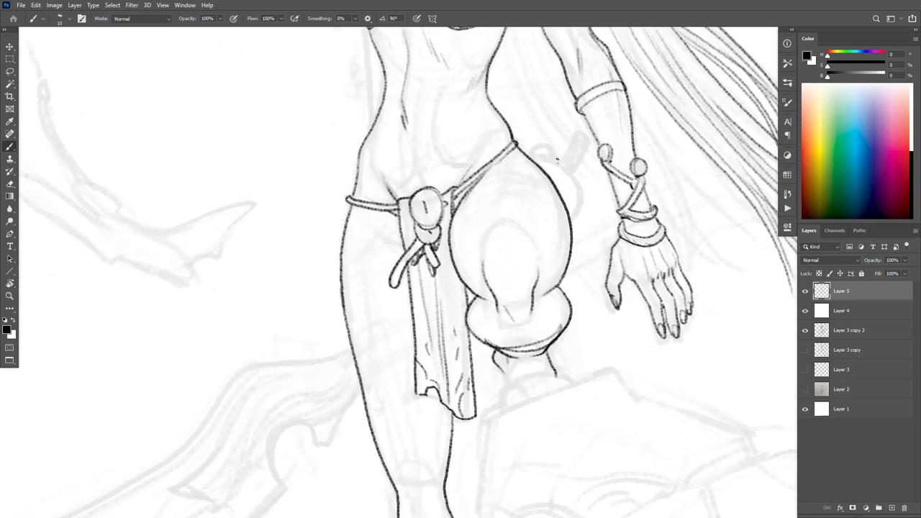
{"action": "mouse_move", "coordinate": [556, 159]}
{"action": "left_mouse_down"}
{"action": "mouse_move", "coordinate": [530, 154]}
{"action": "mouse_move", "coordinate": [579, 187]}
{"action": "mouse_move", "coordinate": [572, 173]}
{"action": "mouse_move", "coordinate": [580, 203]}
{"action": "mouse_move", "coordinate": [573, 219]}
{"action": "left_mouse_up"}
{"action": "key", "text": "ctrl+z"}
{"action": "mouse_move", "coordinate": [556, 155]}
{"action": "left_mouse_down"}
{"action": "mouse_move", "coordinate": [552, 145]}
{"action": "mouse_move", "coordinate": [529, 150]}
{"action": "mouse_move", "coordinate": [581, 134]}
{"action": "mouse_move", "coordinate": [572, 171]}
{"action": "mouse_move", "coordinate": [588, 140]}
{"action": "mouse_move", "coordinate": [578, 163]}
{"action": "left_mouse_up"}
{"action": "scroll", "coordinate": [555, 420], "scroll_direction": "up", "scroll_amount": 2}
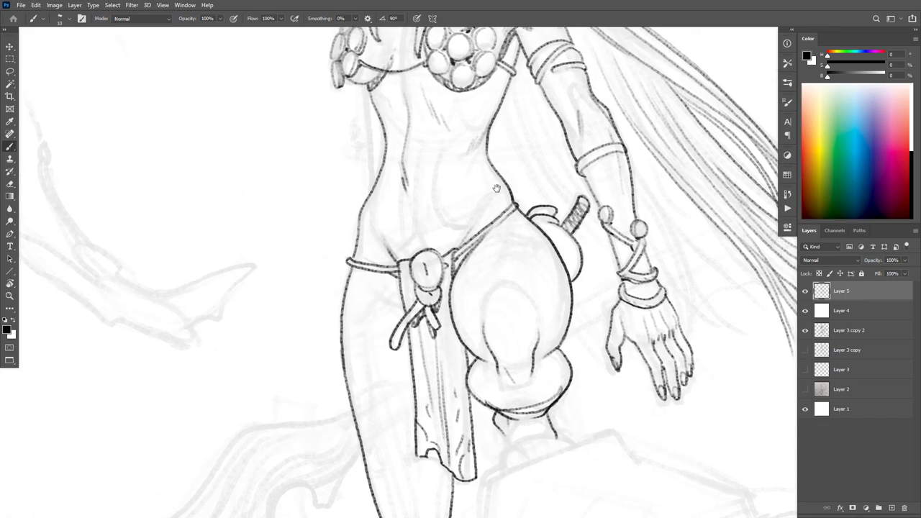
Step: Erase the standing leg's outer thigh line down to the knee
{"action": "left_click_drag", "start_coordinate": [571, 458], "coordinate": [621, 259]}
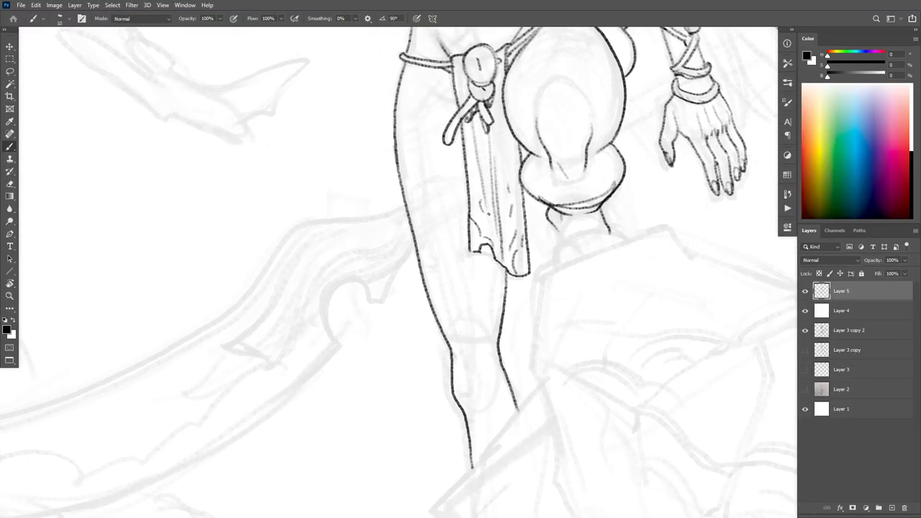
{"action": "scroll", "coordinate": [559, 312], "scroll_direction": "up", "scroll_amount": 1}
{"action": "key", "text": "e"}
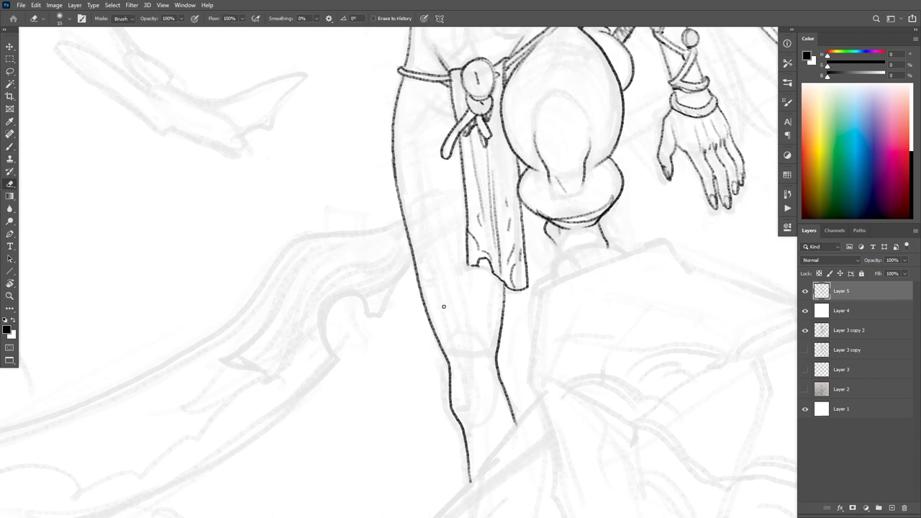
{"action": "mouse_move", "coordinate": [441, 327]}
{"action": "left_mouse_down"}
{"action": "mouse_move", "coordinate": [432, 317]}
{"action": "mouse_move", "coordinate": [442, 345]}
{"action": "mouse_move", "coordinate": [404, 215]}
{"action": "mouse_move", "coordinate": [428, 321]}
{"action": "left_mouse_up"}
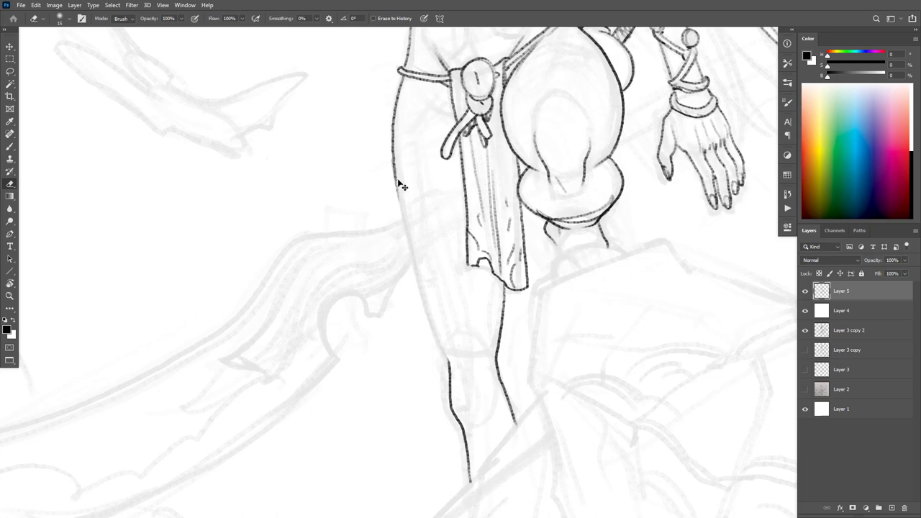
Step: Redraw the standing leg's outer thigh as a fuller curve down to the knee and shade lightly just above the knee
{"action": "key", "text": "b"}
{"action": "left_click_drag", "start_coordinate": [393, 160], "coordinate": [421, 307]}
{"action": "key", "text": "ctrl+z"}
{"action": "key", "text": "e"}
{"action": "mouse_move", "coordinate": [396, 144]}
{"action": "left_mouse_down"}
{"action": "mouse_move", "coordinate": [395, 201]}
{"action": "mouse_move", "coordinate": [395, 136]}
{"action": "mouse_move", "coordinate": [398, 197]}
{"action": "left_mouse_up"}
{"action": "key", "text": "b"}
{"action": "mouse_move", "coordinate": [396, 109]}
{"action": "left_mouse_down"}
{"action": "mouse_move", "coordinate": [397, 210]}
{"action": "mouse_move", "coordinate": [418, 316]}
{"action": "mouse_move", "coordinate": [443, 355]}
{"action": "left_mouse_up"}
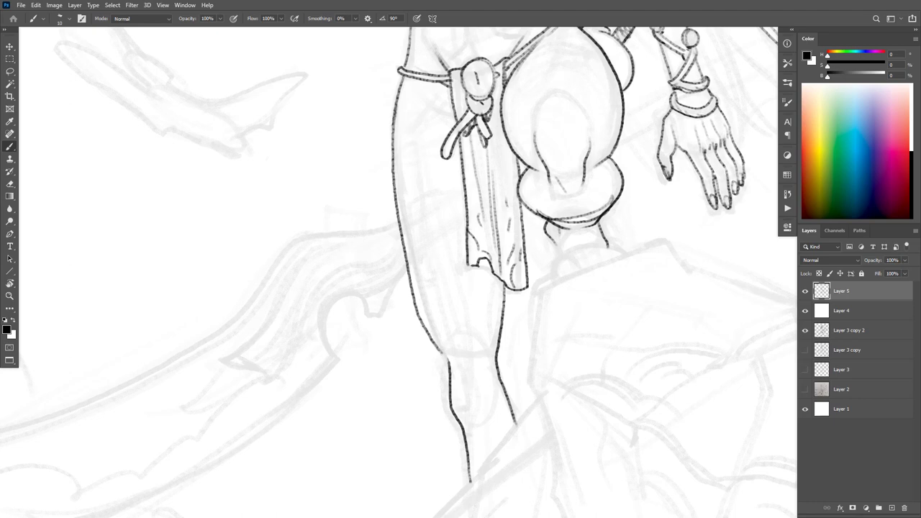
{"action": "key", "text": "Tab"}
{"action": "key", "text": "Tab"}
{"action": "left_click_drag", "start_coordinate": [435, 344], "coordinate": [450, 360]}
{"action": "scroll", "coordinate": [540, 322], "scroll_direction": "down", "scroll_amount": 2}
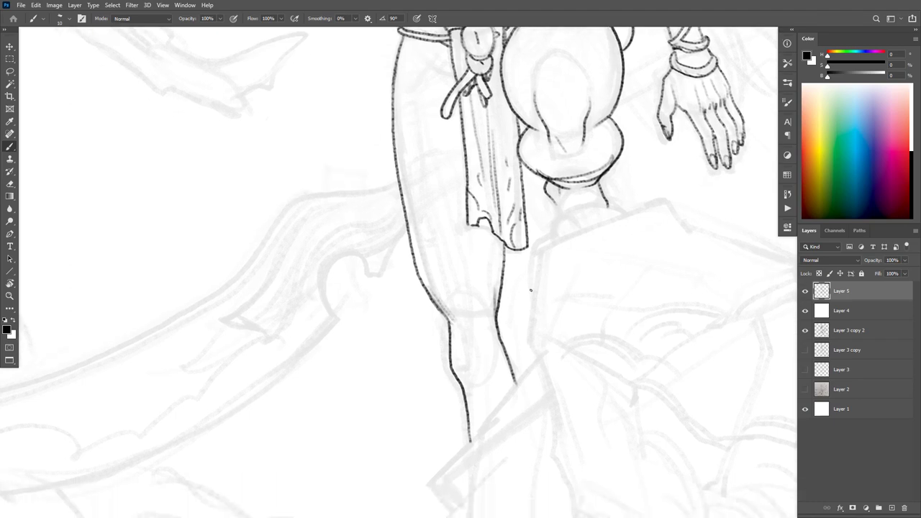
{"action": "key", "text": "e"}
{"action": "left_click_drag", "start_coordinate": [496, 323], "coordinate": [512, 378]}
{"action": "key", "text": "b"}
{"action": "left_click_drag", "start_coordinate": [495, 314], "coordinate": [523, 381]}
{"action": "key", "text": "ctrl+z"}
{"action": "key", "text": "ctrl+z"}
{"action": "key", "text": "ctrl+z"}
Step: Remove the standing leg's entire inner line between the cloth's hem and the rocks
{"action": "mouse_move", "coordinate": [503, 286]}
{"action": "left_mouse_down"}
{"action": "mouse_move", "coordinate": [501, 266]}
{"action": "mouse_move", "coordinate": [493, 305]}
{"action": "left_mouse_up"}
{"action": "key", "text": "l"}
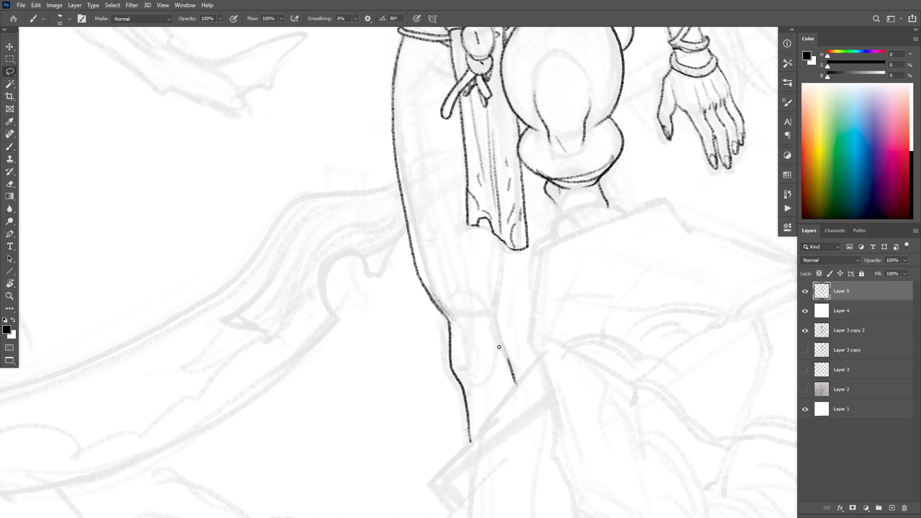
{"action": "mouse_move", "coordinate": [510, 251]}
{"action": "left_mouse_down"}
{"action": "mouse_move", "coordinate": [485, 339]}
{"action": "mouse_move", "coordinate": [557, 330]}
{"action": "left_mouse_up"}
{"action": "key", "text": "ctrl+d"}
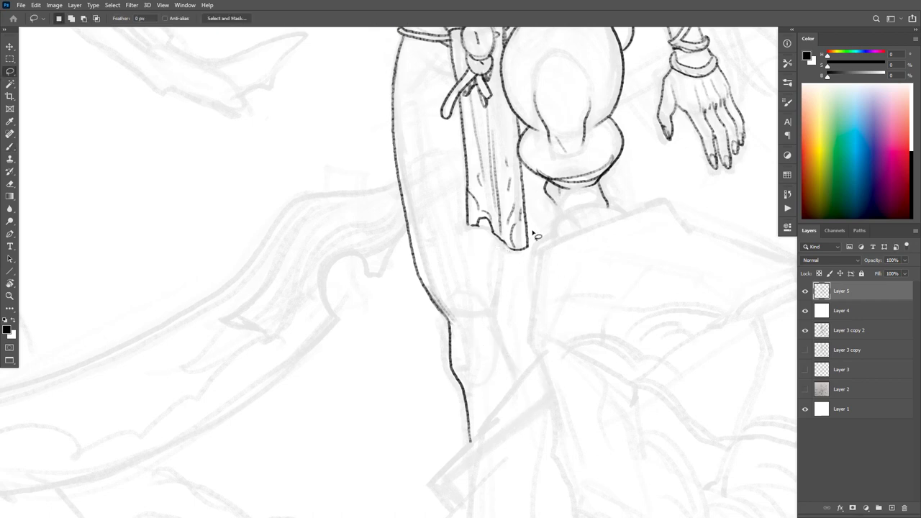
Step: Redraw the standing leg's inner line from the cloth's hem down to just below the knee
{"action": "key", "text": "b"}
{"action": "left_click_drag", "start_coordinate": [498, 234], "coordinate": [496, 305]}
{"action": "key", "text": "ctrl+z"}
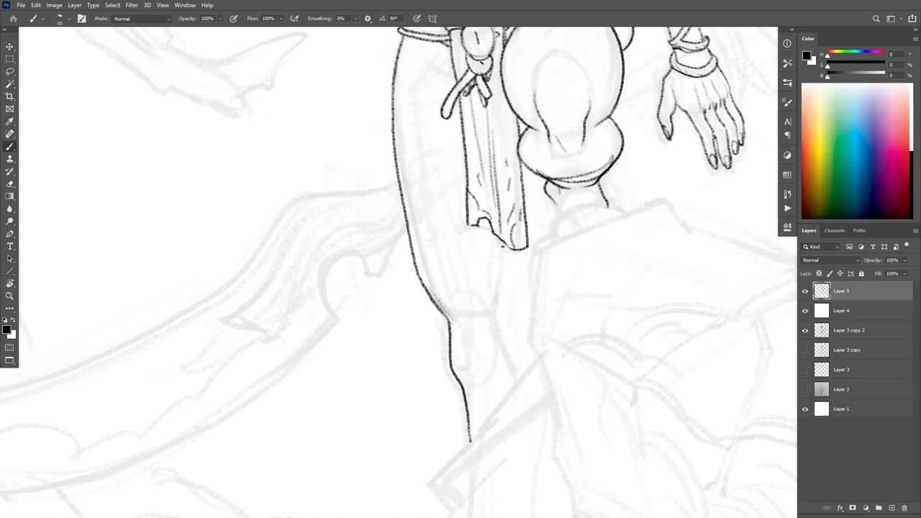
{"action": "left_click_drag", "start_coordinate": [502, 250], "coordinate": [494, 319]}
{"action": "key", "text": "ctrl+z"}
{"action": "mouse_move", "coordinate": [504, 239]}
{"action": "left_mouse_down"}
{"action": "mouse_move", "coordinate": [495, 330]}
{"action": "mouse_move", "coordinate": [521, 375]}
{"action": "left_mouse_up"}
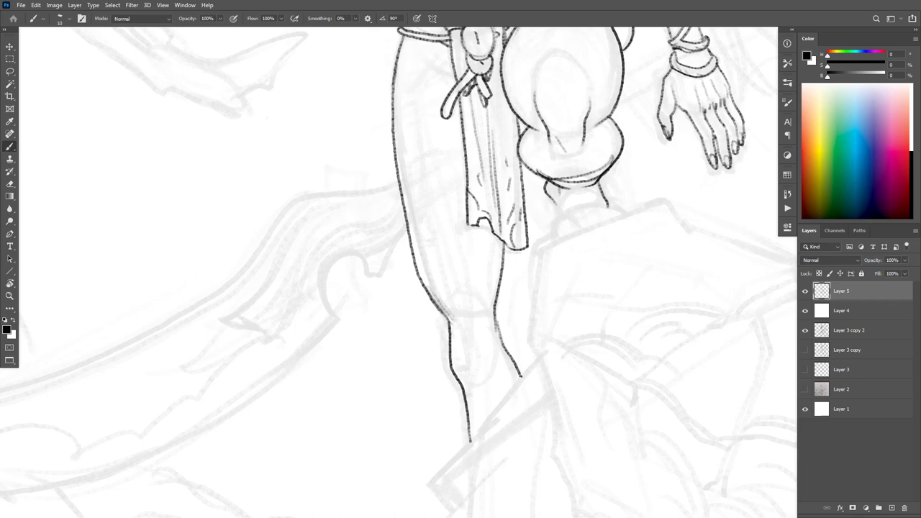
{"action": "left_click_drag", "start_coordinate": [496, 317], "coordinate": [496, 364]}
{"action": "key", "text": "ctrl+z"}
{"action": "key", "text": "ctrl+z"}
{"action": "key", "text": "ctrl+z"}
{"action": "left_click_drag", "start_coordinate": [529, 331], "coordinate": [533, 355]}
{"action": "left_click_drag", "start_coordinate": [534, 419], "coordinate": [530, 324]}
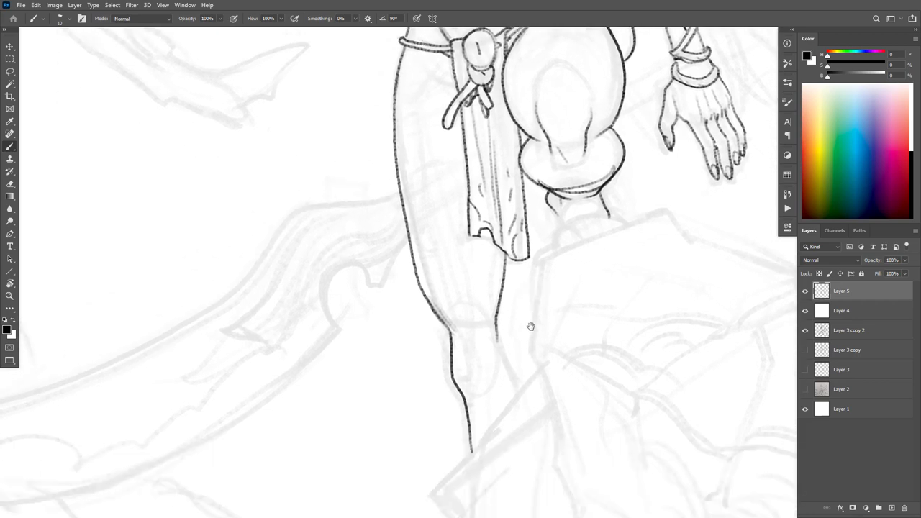
Step: Shorten the standing leg by selecting its contours below the cloth and scaling them vertically to about 93%
{"action": "key", "text": "l"}
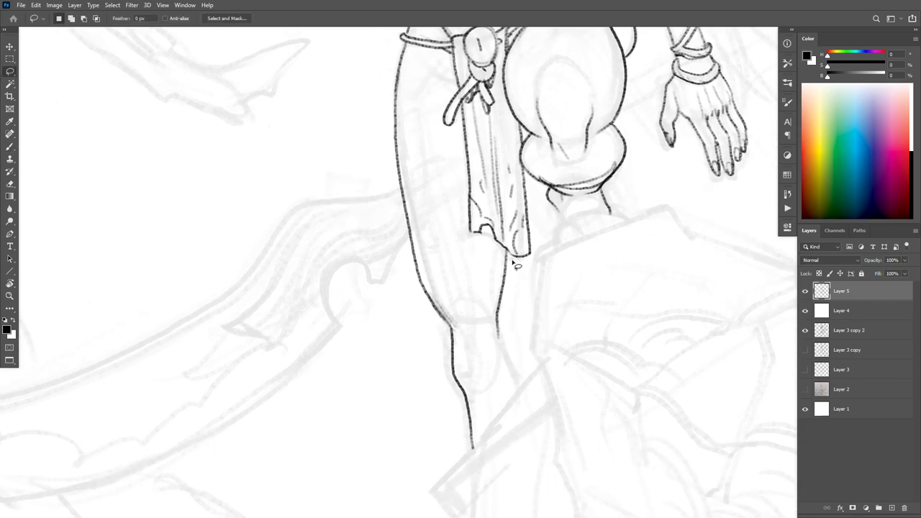
{"action": "mouse_move", "coordinate": [509, 255]}
{"action": "left_mouse_down"}
{"action": "mouse_move", "coordinate": [409, 172]}
{"action": "mouse_move", "coordinate": [387, 245]}
{"action": "mouse_move", "coordinate": [423, 449]}
{"action": "mouse_move", "coordinate": [511, 458]}
{"action": "mouse_move", "coordinate": [538, 356]}
{"action": "left_mouse_up"}
{"action": "key", "text": "ctrl+t"}
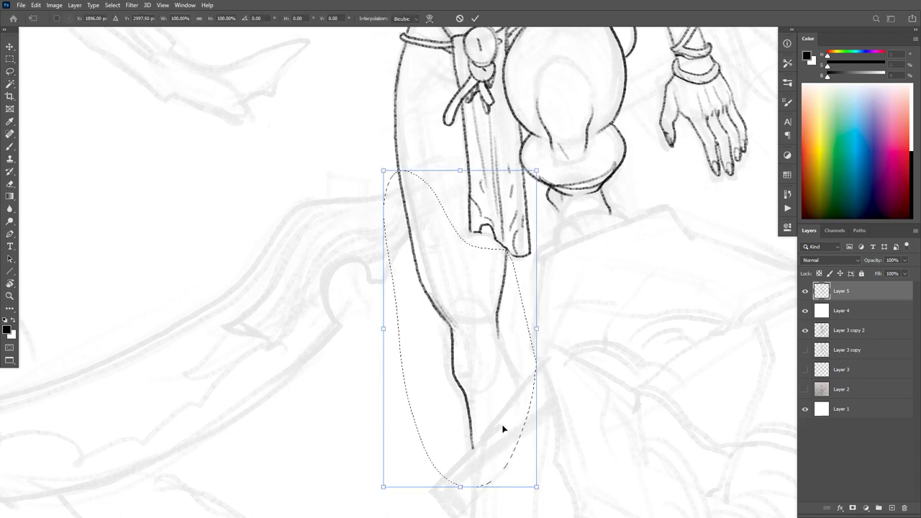
{"action": "left_click_drag", "start_coordinate": [462, 486], "coordinate": [463, 463]}
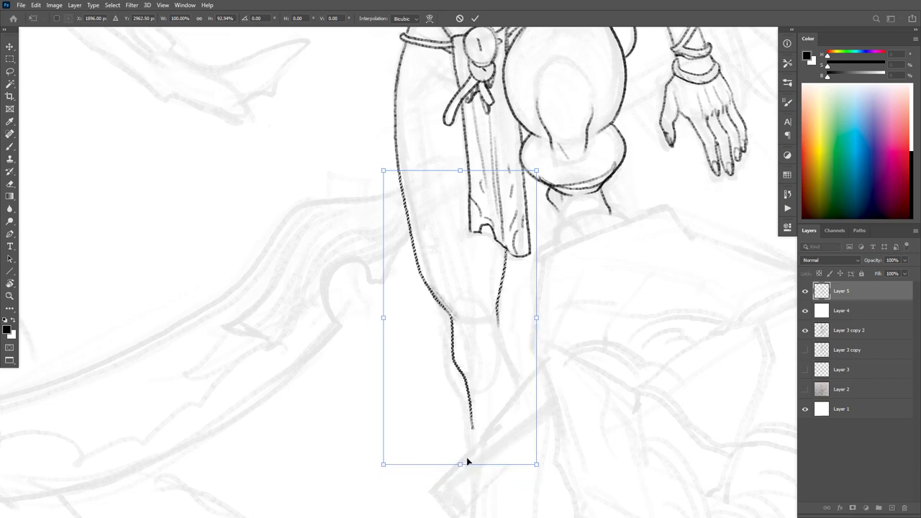
{"action": "key", "text": "Return"}
{"action": "key", "text": "ctrl+d"}
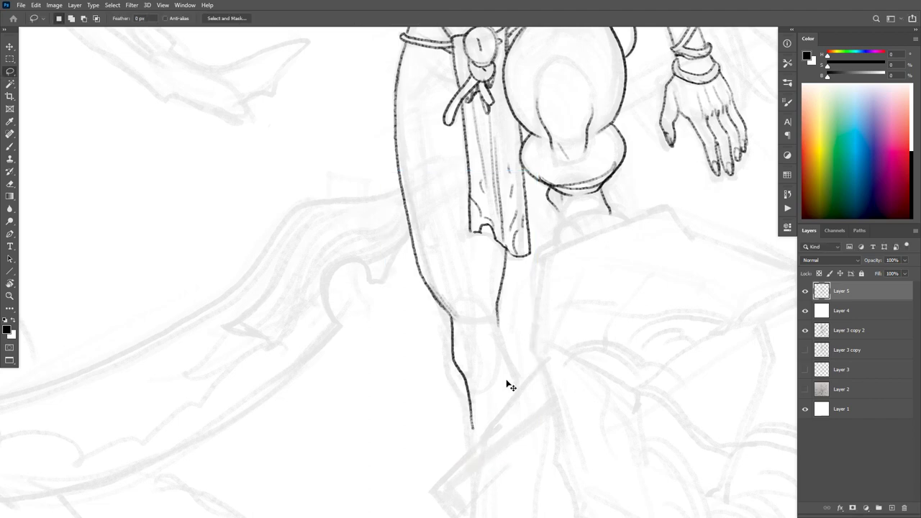
Step: Extend the standing leg's shin line and curved calf line down to the slab of rock
{"action": "key", "text": "e"}
{"action": "key", "text": "b"}
{"action": "left_click_drag", "start_coordinate": [471, 401], "coordinate": [474, 450]}
{"action": "left_click_drag", "start_coordinate": [496, 311], "coordinate": [526, 384]}
{"action": "left_click_drag", "start_coordinate": [623, 362], "coordinate": [614, 436]}
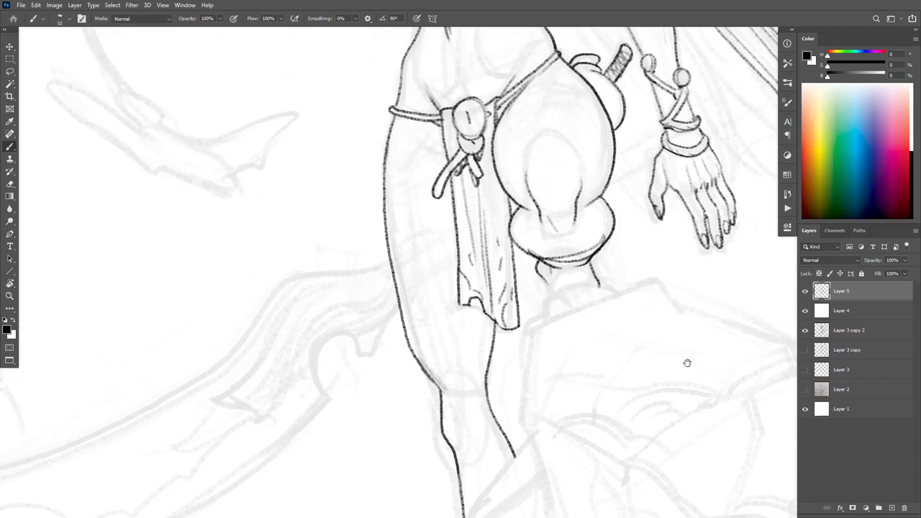
{"action": "mouse_move", "coordinate": [687, 363]}
{"action": "left_mouse_down"}
{"action": "mouse_move", "coordinate": [668, 359]}
{"action": "mouse_move", "coordinate": [727, 253]}
{"action": "left_mouse_up"}
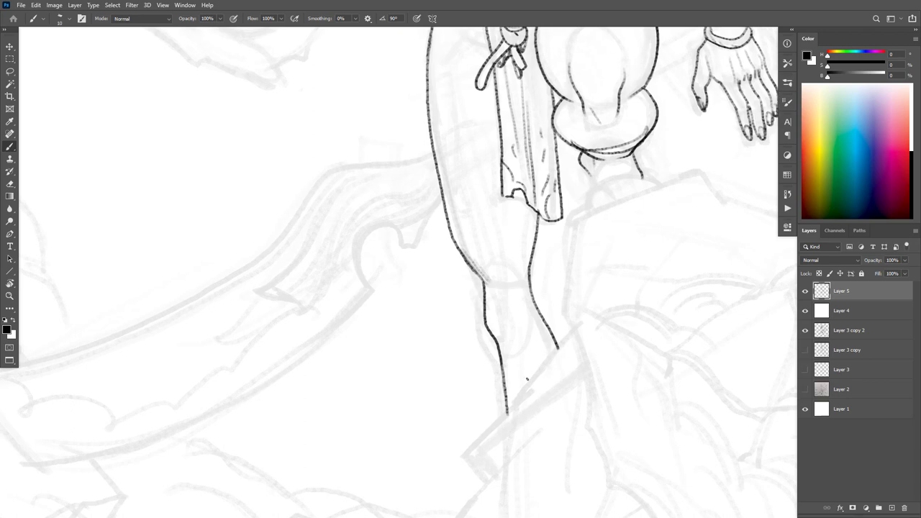
Step: Ink the bands around the standing ankle, the boulder's top and side edges and the pointed slab in front of the ankle
{"action": "mouse_move", "coordinate": [549, 366]}
{"action": "left_mouse_down"}
{"action": "mouse_move", "coordinate": [501, 379]}
{"action": "mouse_move", "coordinate": [532, 380]}
{"action": "mouse_move", "coordinate": [505, 389]}
{"action": "left_mouse_up"}
{"action": "mouse_move", "coordinate": [677, 178]}
{"action": "left_mouse_down"}
{"action": "mouse_move", "coordinate": [570, 213]}
{"action": "mouse_move", "coordinate": [565, 316]}
{"action": "mouse_move", "coordinate": [593, 388]}
{"action": "left_mouse_up"}
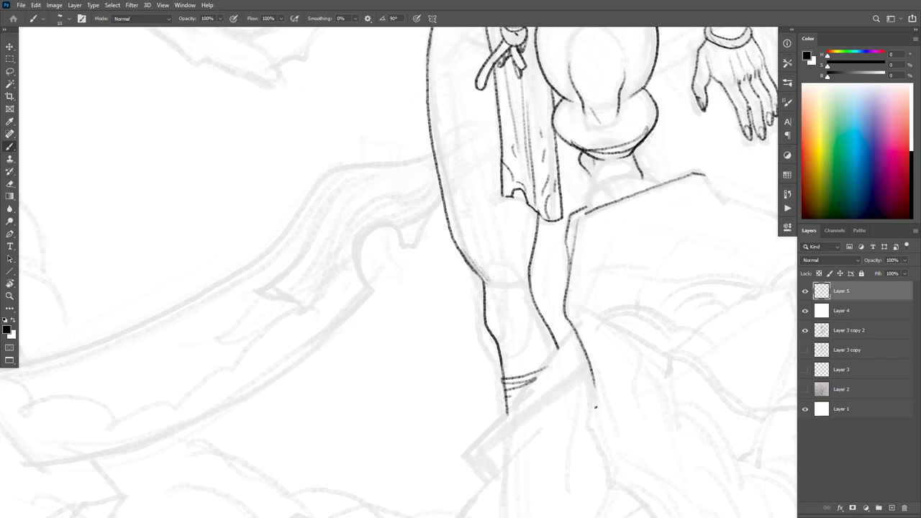
{"action": "mouse_move", "coordinate": [573, 331]}
{"action": "left_mouse_down"}
{"action": "mouse_move", "coordinate": [465, 454]}
{"action": "mouse_move", "coordinate": [488, 477]}
{"action": "mouse_move", "coordinate": [522, 425]}
{"action": "mouse_move", "coordinate": [557, 395]}
{"action": "mouse_move", "coordinate": [517, 421]}
{"action": "left_mouse_up"}
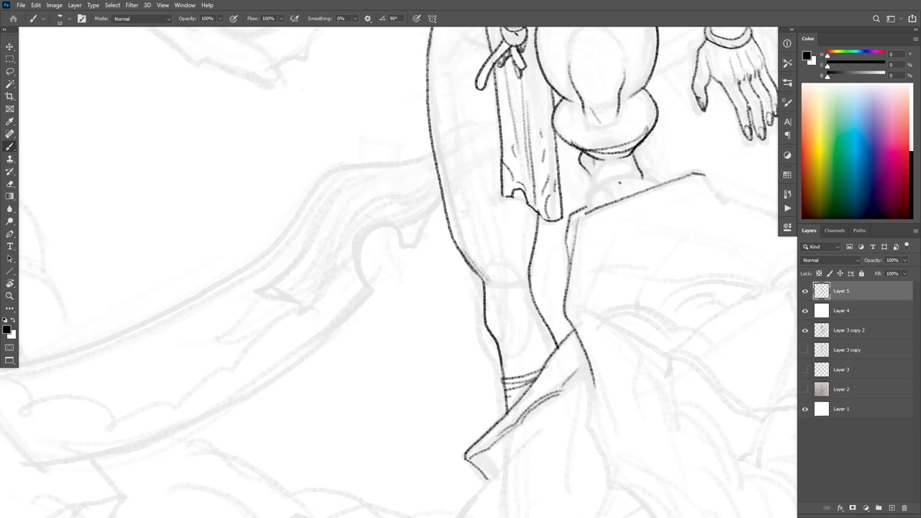
Step: Try to ink the raised foot's toes resting on the boulder, with short tendon lines on the instep
{"action": "mouse_move", "coordinate": [596, 185]}
{"action": "left_mouse_down"}
{"action": "mouse_move", "coordinate": [590, 206]}
{"action": "mouse_move", "coordinate": [605, 205]}
{"action": "mouse_move", "coordinate": [606, 188]}
{"action": "mouse_move", "coordinate": [595, 188]}
{"action": "mouse_move", "coordinate": [625, 192]}
{"action": "mouse_move", "coordinate": [593, 200]}
{"action": "mouse_move", "coordinate": [581, 200]}
{"action": "left_mouse_up"}
{"action": "mouse_move", "coordinate": [626, 181]}
{"action": "left_mouse_down"}
{"action": "mouse_move", "coordinate": [633, 196]}
{"action": "mouse_move", "coordinate": [646, 190]}
{"action": "left_mouse_up"}
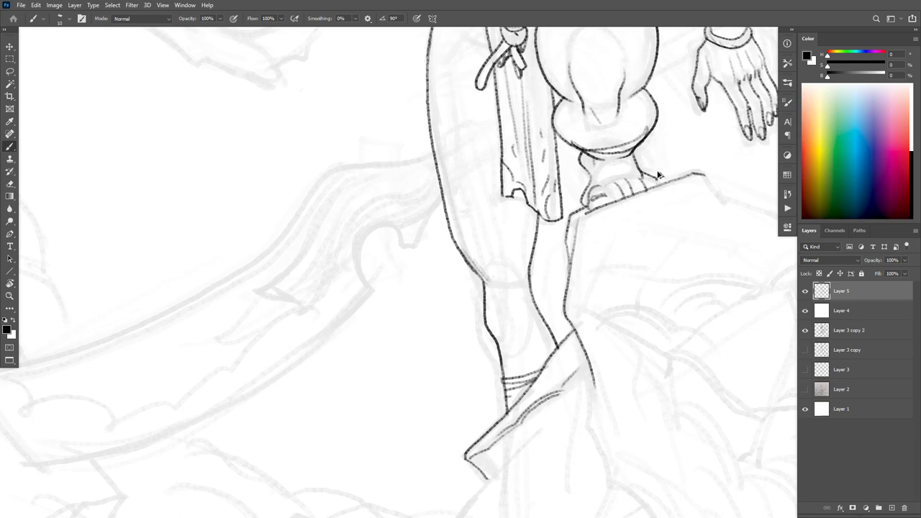
{"action": "key", "text": "ctrl+z"}
{"action": "key", "text": "ctrl+z"}
{"action": "key", "text": "ctrl+z"}
{"action": "left_click_drag", "start_coordinate": [630, 181], "coordinate": [632, 193]}
{"action": "key", "text": "ctrl+z"}
{"action": "key", "text": "ctrl+shift+z"}
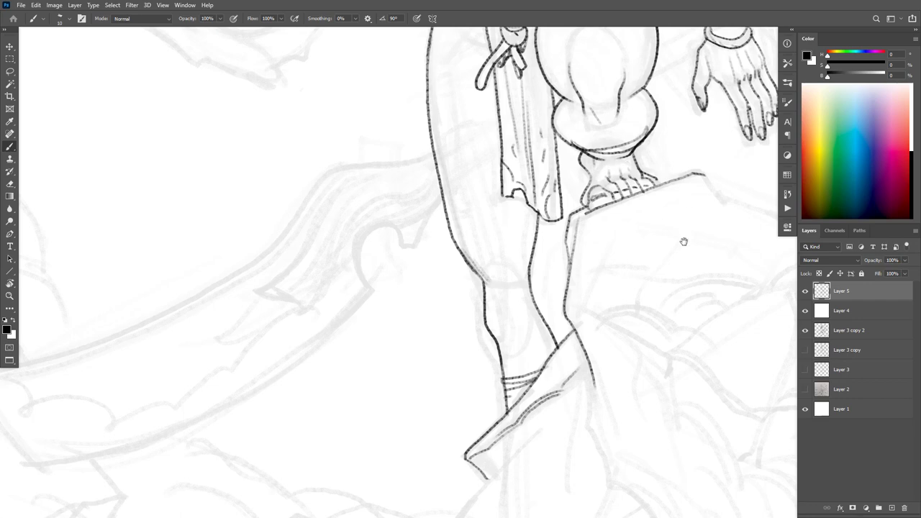
Step: Try to refine the raised foot's toes with knuckle marks and reworked tendon lines
{"action": "left_click_drag", "start_coordinate": [681, 264], "coordinate": [686, 377]}
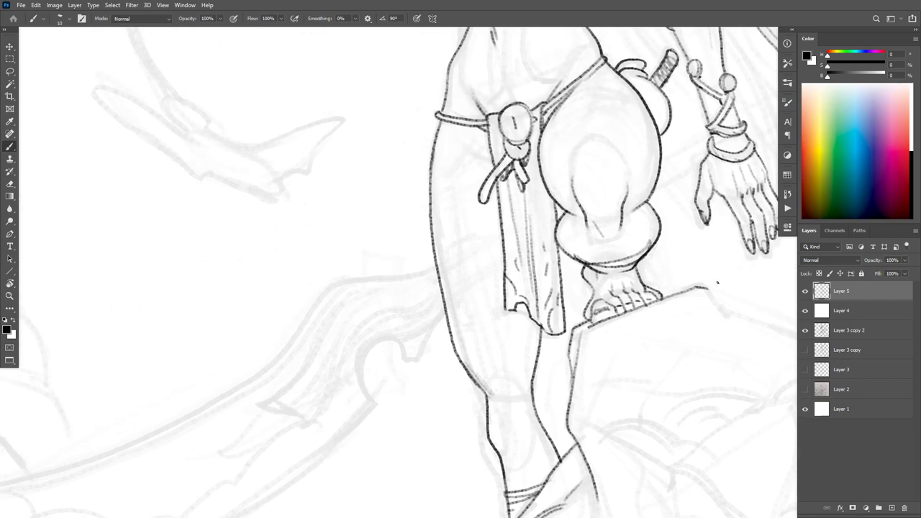
{"action": "mouse_move", "coordinate": [679, 294]}
{"action": "left_mouse_down"}
{"action": "mouse_move", "coordinate": [657, 319]}
{"action": "mouse_move", "coordinate": [661, 267]}
{"action": "mouse_move", "coordinate": [662, 321]}
{"action": "mouse_move", "coordinate": [670, 304]}
{"action": "mouse_move", "coordinate": [664, 310]}
{"action": "left_mouse_up"}
{"action": "scroll", "coordinate": [660, 284], "scroll_direction": "up", "scroll_amount": 2}
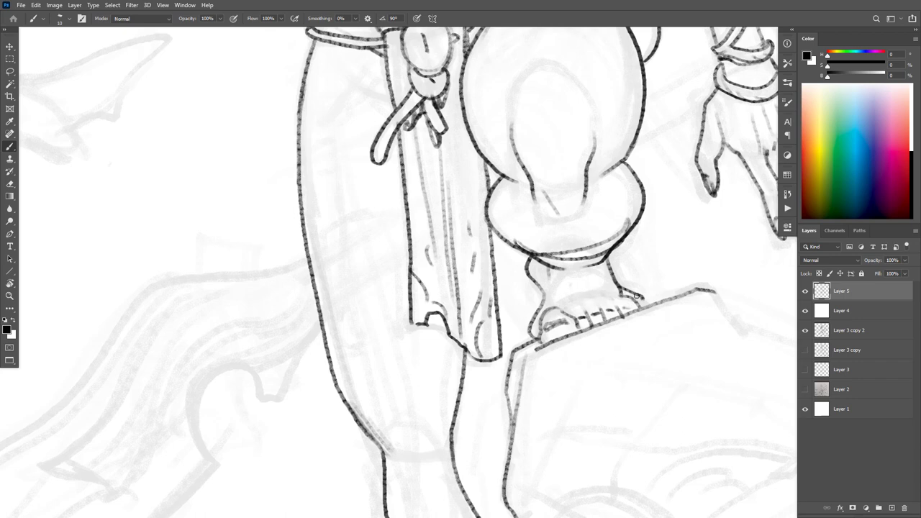
{"action": "left_click_drag", "start_coordinate": [570, 285], "coordinate": [576, 310]}
{"action": "left_click_drag", "start_coordinate": [588, 282], "coordinate": [598, 308]}
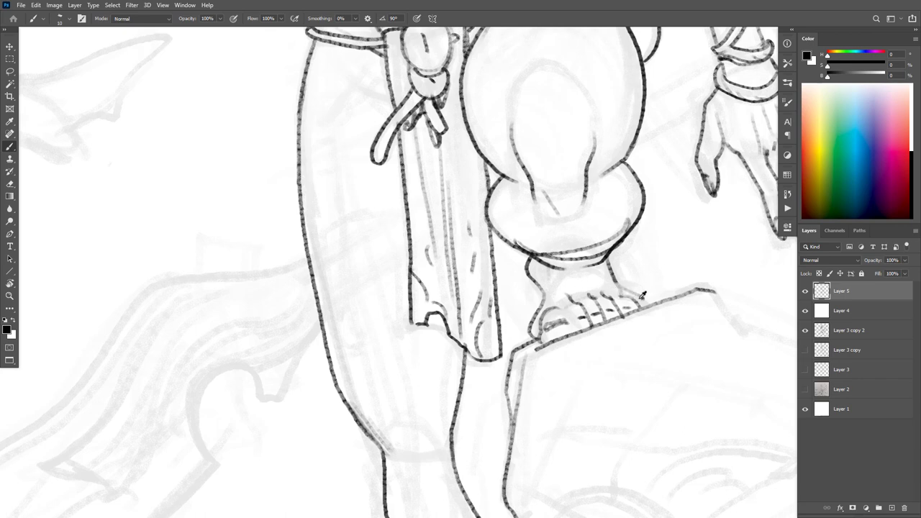
Step: Undo all the toe and tendon strokes on the raised foot, back to the bare ankle lines
{"action": "key", "text": "ctrl+z"}
{"action": "key", "text": "ctrl+z"}
{"action": "key", "text": "ctrl+z"}
{"action": "key", "text": "ctrl+z"}
{"action": "key", "text": "ctrl+z"}
{"action": "key", "text": "ctrl+z"}
{"action": "key", "text": "ctrl+z"}
{"action": "key", "text": "ctrl+z"}
{"action": "key", "text": "ctrl+z"}
{"action": "key", "text": "ctrl+z"}
{"action": "key", "text": "ctrl+z"}
{"action": "key", "text": "ctrl+z"}
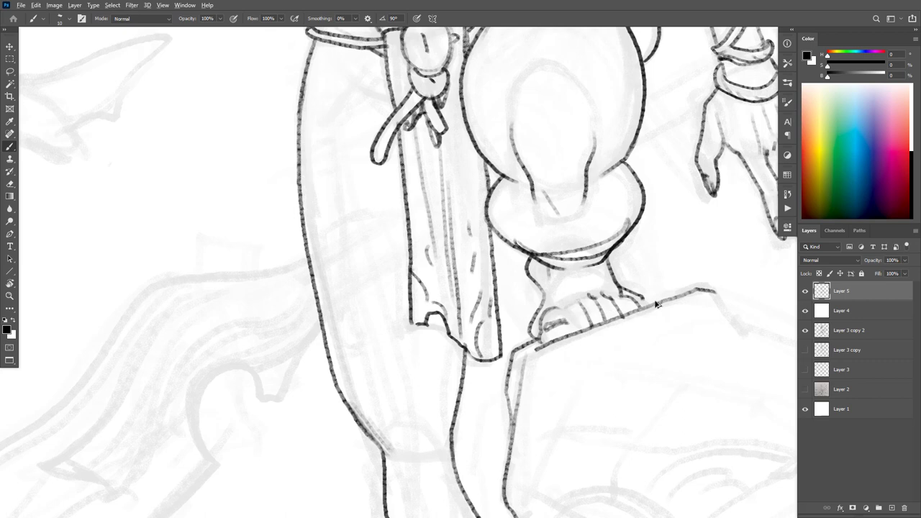
{"action": "key", "text": "ctrl+z"}
{"action": "key", "text": "ctrl+z"}
{"action": "key", "text": "ctrl+z"}
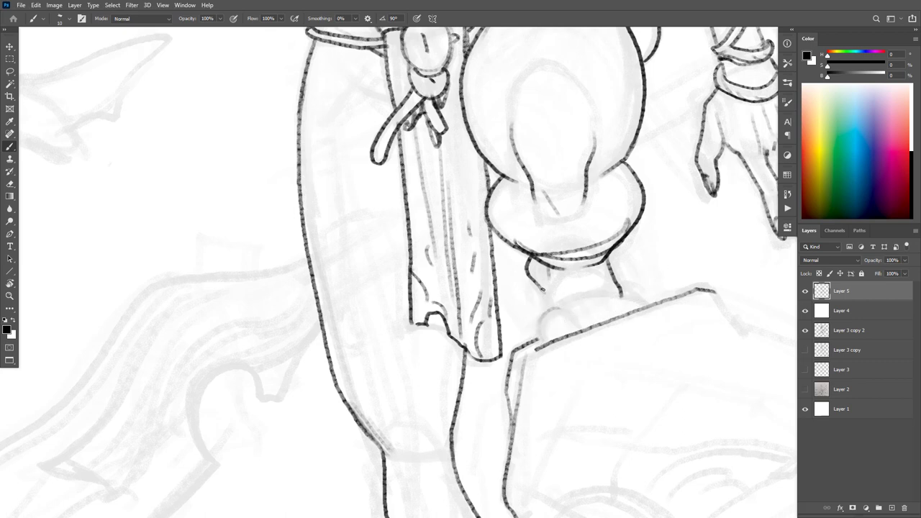
Step: Ink the raised foot's side contours down to the boulder, the rounded big toe and short lines separating the other toes
{"action": "left_click_drag", "start_coordinate": [539, 281], "coordinate": [538, 347]}
{"action": "left_click_drag", "start_coordinate": [622, 291], "coordinate": [639, 303]}
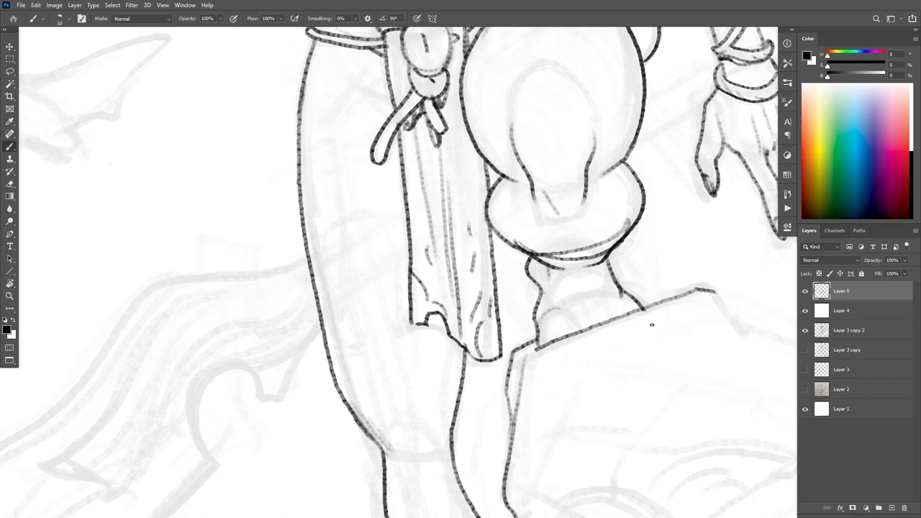
{"action": "mouse_move", "coordinate": [540, 325]}
{"action": "left_mouse_down"}
{"action": "mouse_move", "coordinate": [560, 311]}
{"action": "mouse_move", "coordinate": [564, 327]}
{"action": "left_mouse_up"}
{"action": "mouse_move", "coordinate": [611, 304]}
{"action": "left_mouse_down"}
{"action": "mouse_move", "coordinate": [584, 302]}
{"action": "mouse_move", "coordinate": [591, 328]}
{"action": "left_mouse_up"}
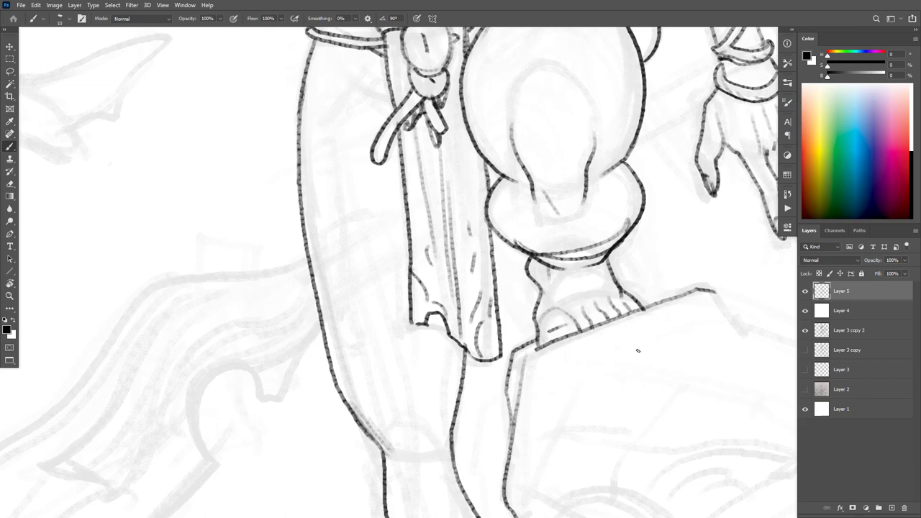
Step: Try to cover the raised foot's instep with crossing diagonal wraps and long hatching lines
{"action": "left_click_drag", "start_coordinate": [602, 263], "coordinate": [577, 290]}
{"action": "left_click_drag", "start_coordinate": [594, 259], "coordinate": [563, 293]}
{"action": "mouse_move", "coordinate": [585, 261]}
{"action": "left_mouse_down"}
{"action": "mouse_move", "coordinate": [554, 288]}
{"action": "mouse_move", "coordinate": [545, 272]}
{"action": "mouse_move", "coordinate": [569, 297]}
{"action": "mouse_move", "coordinate": [550, 289]}
{"action": "mouse_move", "coordinate": [577, 327]}
{"action": "left_mouse_up"}
{"action": "key", "text": "f"}
{"action": "key", "text": "Tab"}
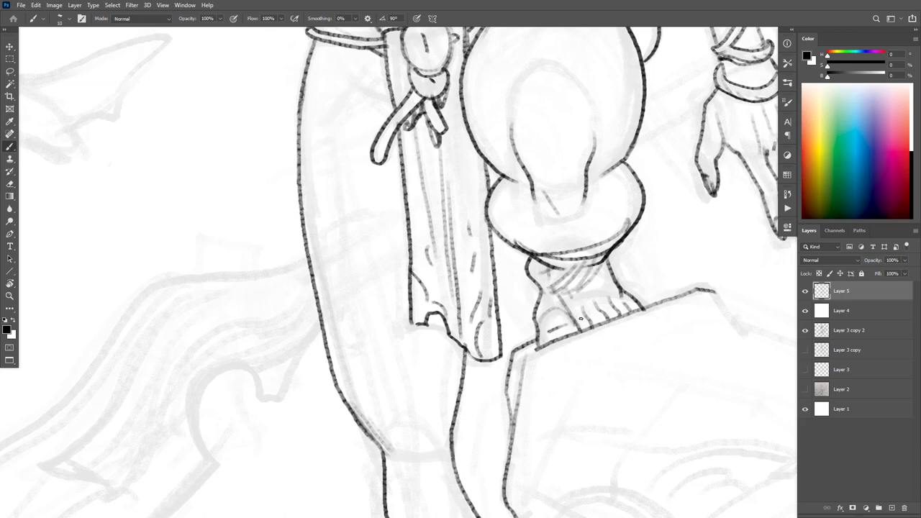
{"action": "left_click_drag", "start_coordinate": [569, 295], "coordinate": [583, 321]}
{"action": "mouse_move", "coordinate": [572, 285]}
{"action": "left_mouse_down"}
{"action": "mouse_move", "coordinate": [591, 312]}
{"action": "mouse_move", "coordinate": [603, 305]}
{"action": "left_mouse_up"}
{"action": "mouse_move", "coordinate": [597, 272]}
{"action": "left_mouse_down"}
{"action": "mouse_move", "coordinate": [616, 296]}
{"action": "mouse_move", "coordinate": [622, 289]}
{"action": "left_mouse_up"}
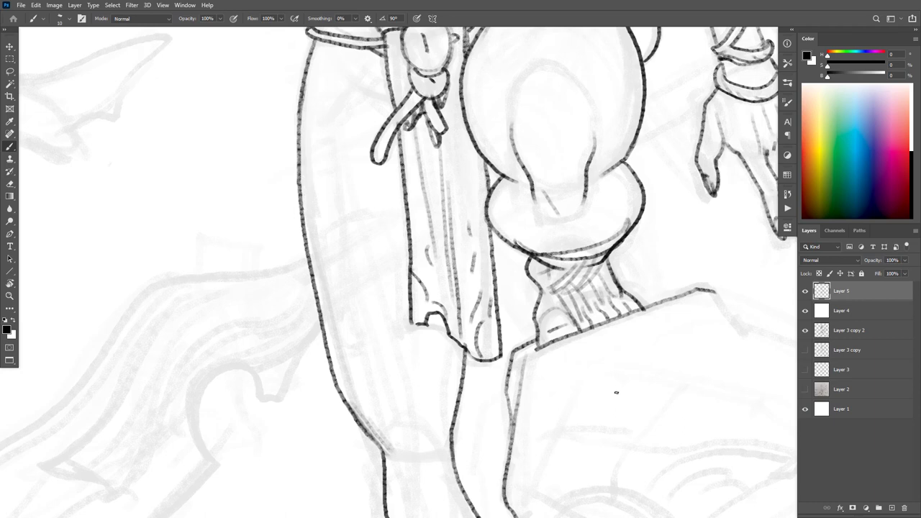
Step: Undo the diagonal wraps and hatching on the raised foot's instep
{"action": "key", "text": "ctrl+z"}
{"action": "key", "text": "ctrl+z"}
{"action": "key", "text": "ctrl+z"}
{"action": "key", "text": "ctrl+z"}
{"action": "key", "text": "ctrl+z"}
{"action": "key", "text": "ctrl+z"}
{"action": "key", "text": "ctrl+z"}
{"action": "key", "text": "ctrl+z"}
{"action": "key", "text": "ctrl+z"}
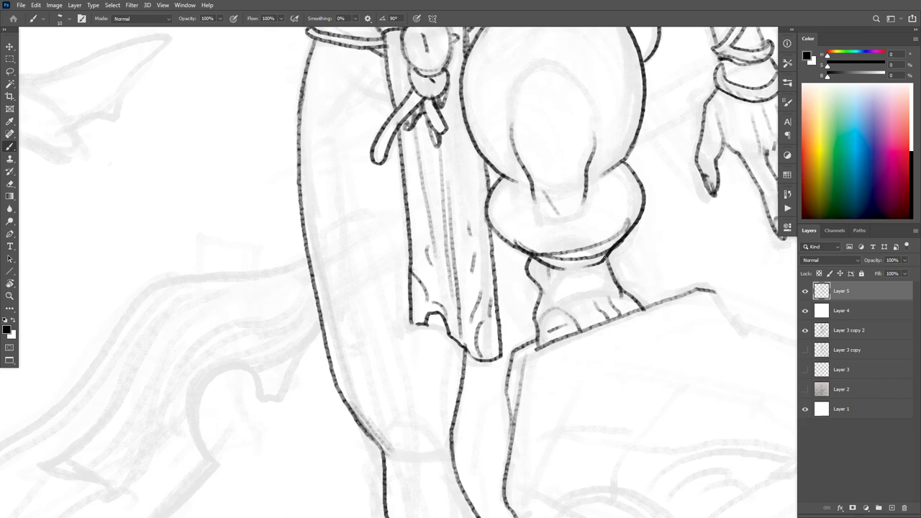
Step: Ink curved sandal straps across the raised ankle and instep, with a strap running down beside the big toe
{"action": "mouse_move", "coordinate": [604, 257]}
{"action": "left_mouse_down"}
{"action": "mouse_move", "coordinate": [584, 272]}
{"action": "mouse_move", "coordinate": [535, 263]}
{"action": "left_mouse_up"}
{"action": "mouse_move", "coordinate": [539, 295]}
{"action": "left_mouse_down"}
{"action": "mouse_move", "coordinate": [576, 270]}
{"action": "mouse_move", "coordinate": [619, 283]}
{"action": "mouse_move", "coordinate": [571, 287]}
{"action": "mouse_move", "coordinate": [541, 308]}
{"action": "left_mouse_up"}
{"action": "left_click_drag", "start_coordinate": [544, 306], "coordinate": [537, 316]}
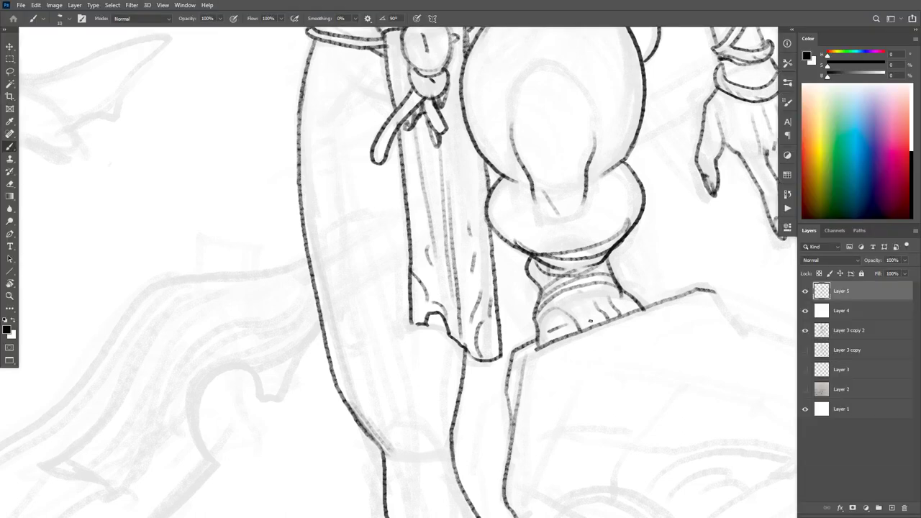
{"action": "left_click_drag", "start_coordinate": [568, 289], "coordinate": [581, 325]}
{"action": "mouse_move", "coordinate": [662, 343]}
{"action": "left_mouse_down"}
{"action": "mouse_move", "coordinate": [660, 362]}
{"action": "mouse_move", "coordinate": [663, 351]}
{"action": "left_mouse_up"}
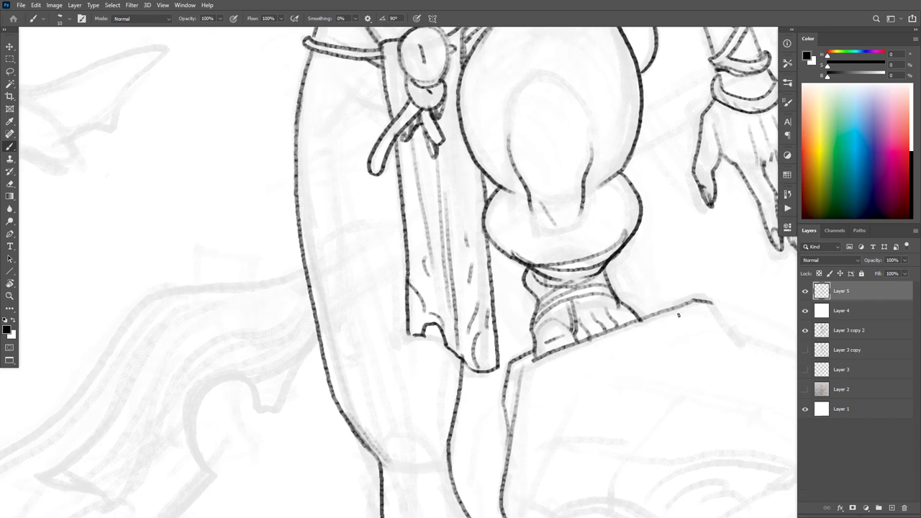
Step: Erase the boulder's straight top edge beneath the raised foot and redraw it as a bolder, slightly curved line
{"action": "key", "text": "e"}
{"action": "mouse_move", "coordinate": [639, 321]}
{"action": "left_mouse_down"}
{"action": "mouse_move", "coordinate": [560, 355]}
{"action": "mouse_move", "coordinate": [662, 305]}
{"action": "mouse_move", "coordinate": [544, 359]}
{"action": "mouse_move", "coordinate": [605, 323]}
{"action": "left_mouse_up"}
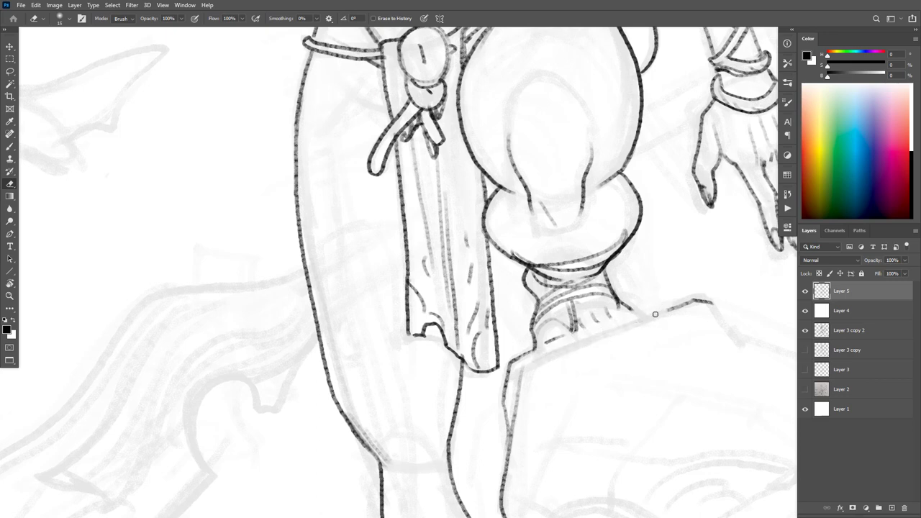
{"action": "key", "text": "b"}
{"action": "mouse_move", "coordinate": [680, 307]}
{"action": "left_mouse_down"}
{"action": "mouse_move", "coordinate": [624, 314]}
{"action": "mouse_move", "coordinate": [524, 357]}
{"action": "left_mouse_up"}
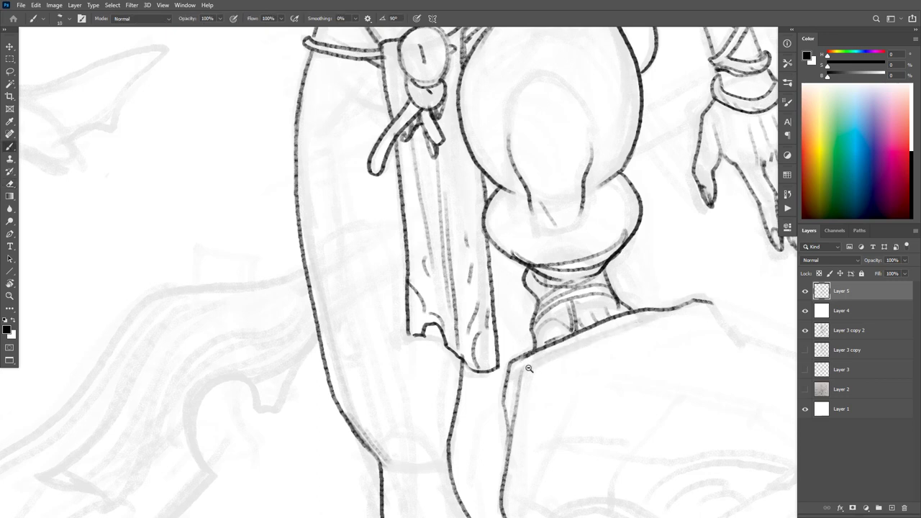
Step: Ink the boulder's sloping upper edge away from the foot to its far corner, and the facet edges folding back underneath
{"action": "scroll", "coordinate": [530, 369], "scroll_direction": "down", "scroll_amount": 3}
{"action": "scroll", "coordinate": [655, 351], "scroll_direction": "down", "scroll_amount": 6}
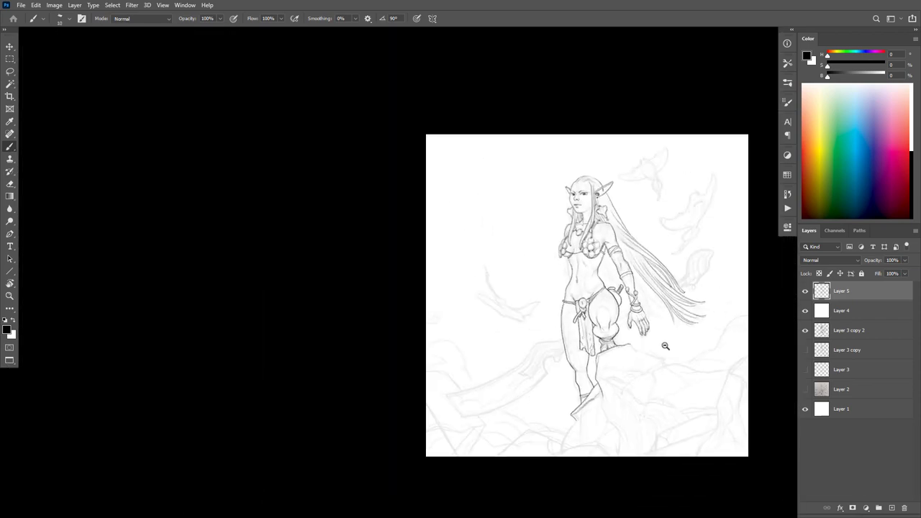
{"action": "scroll", "coordinate": [647, 349], "scroll_direction": "up", "scroll_amount": 6}
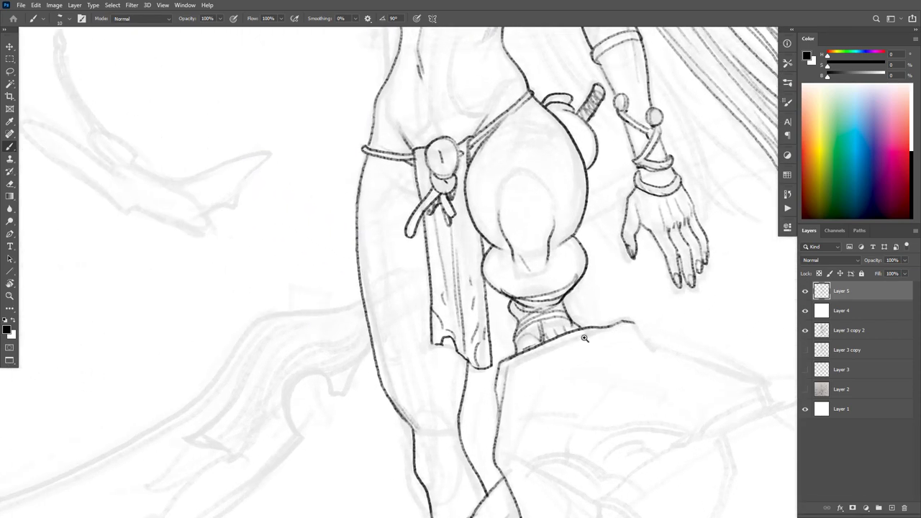
{"action": "left_click_drag", "start_coordinate": [517, 357], "coordinate": [497, 369]}
{"action": "mouse_move", "coordinate": [647, 334]}
{"action": "left_mouse_down"}
{"action": "mouse_move", "coordinate": [578, 310]}
{"action": "mouse_move", "coordinate": [533, 273]}
{"action": "mouse_move", "coordinate": [612, 307]}
{"action": "left_mouse_up"}
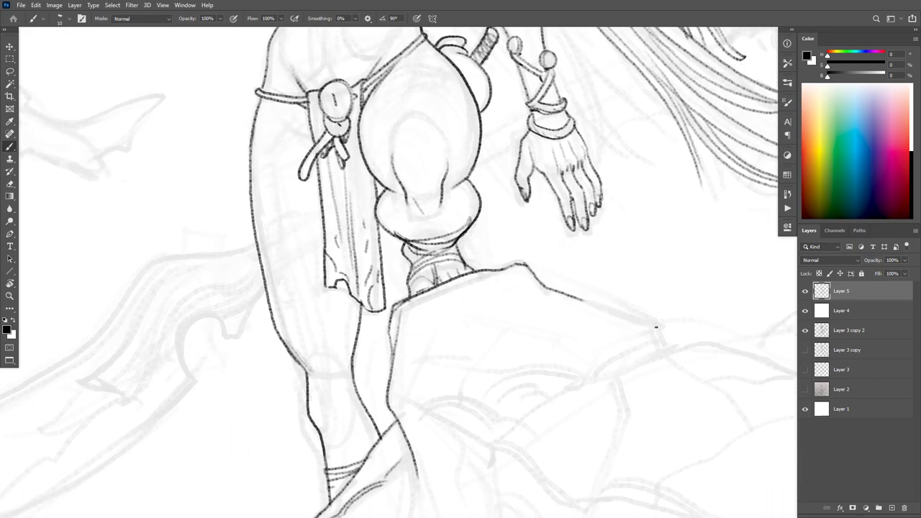
{"action": "left_click_drag", "start_coordinate": [655, 328], "coordinate": [667, 353]}
{"action": "left_click_drag", "start_coordinate": [646, 318], "coordinate": [580, 298]}
{"action": "mouse_move", "coordinate": [656, 328]}
{"action": "left_mouse_down"}
{"action": "mouse_move", "coordinate": [582, 374]}
{"action": "mouse_move", "coordinate": [515, 370]}
{"action": "mouse_move", "coordinate": [612, 310]}
{"action": "left_mouse_up"}
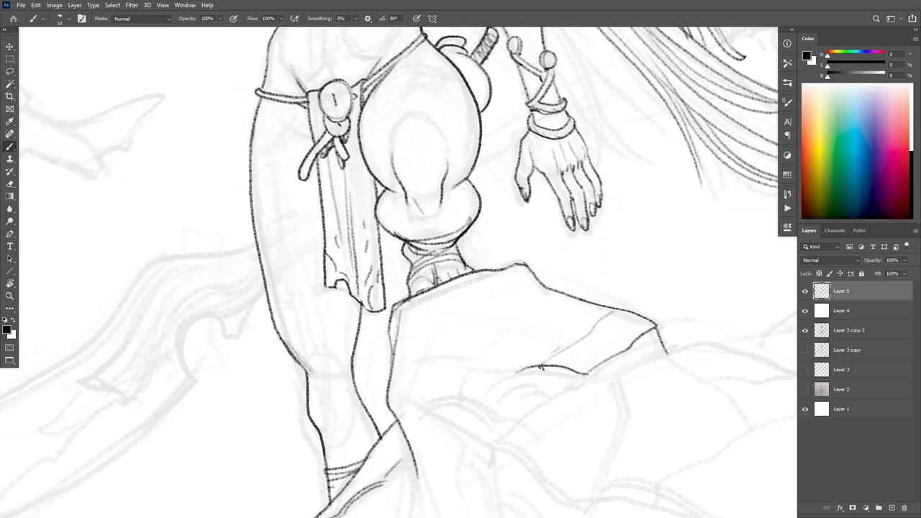
Step: Ink the boulder's lower facet edge and add curved crack lines across its front face
{"action": "left_click_drag", "start_coordinate": [537, 367], "coordinate": [463, 372]}
{"action": "left_click_drag", "start_coordinate": [462, 363], "coordinate": [402, 366]}
{"action": "left_click_drag", "start_coordinate": [637, 395], "coordinate": [632, 512]}
{"action": "left_click_drag", "start_coordinate": [629, 413], "coordinate": [652, 225]}
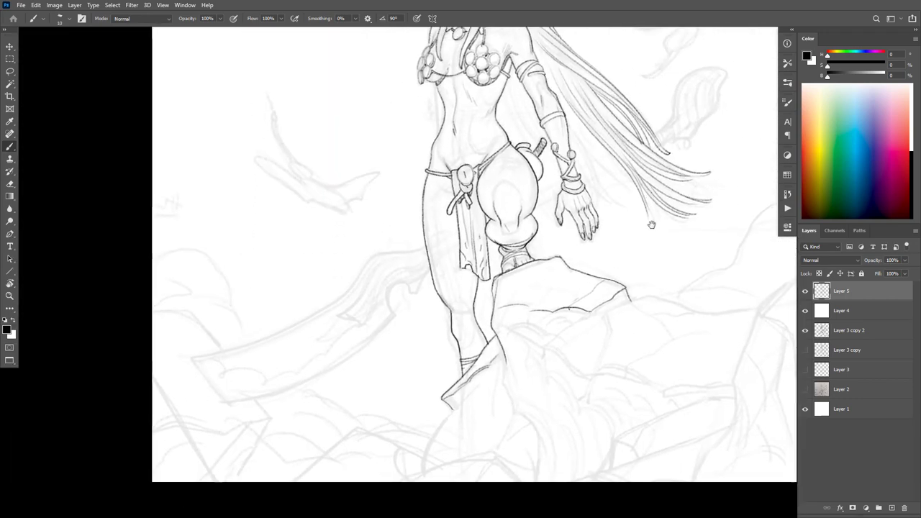
{"action": "scroll", "coordinate": [651, 284], "scroll_direction": "up", "scroll_amount": 5}
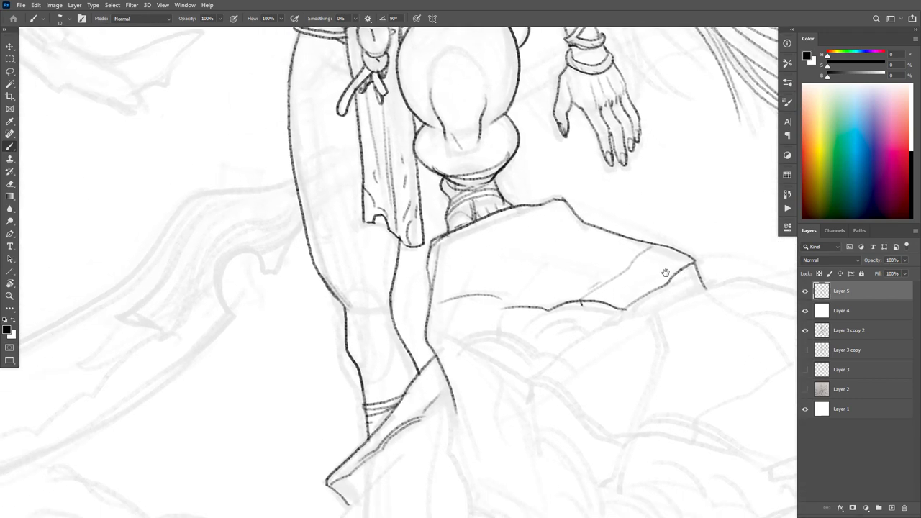
{"action": "mouse_move", "coordinate": [605, 307]}
{"action": "left_mouse_down"}
{"action": "mouse_move", "coordinate": [548, 314]}
{"action": "mouse_move", "coordinate": [464, 299]}
{"action": "mouse_move", "coordinate": [445, 306]}
{"action": "left_mouse_up"}
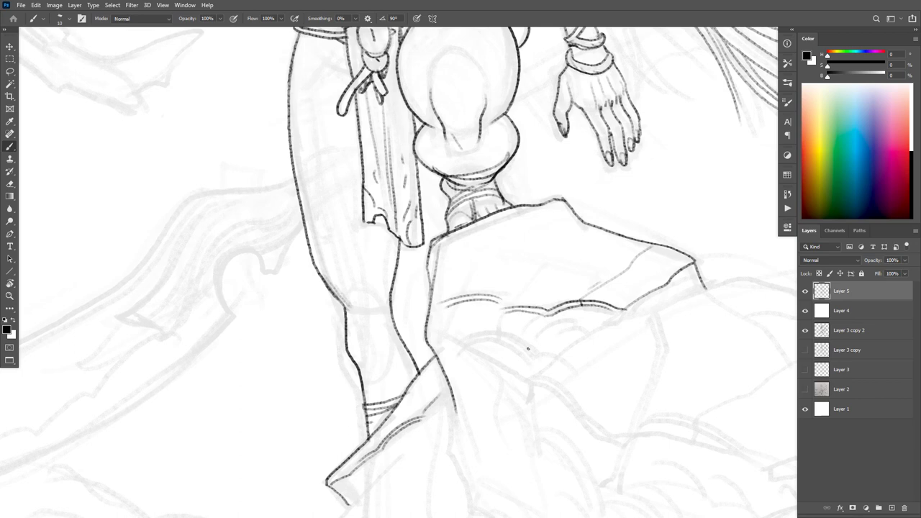
{"action": "left_click_drag", "start_coordinate": [529, 351], "coordinate": [466, 341]}
{"action": "left_click_drag", "start_coordinate": [436, 285], "coordinate": [456, 290]}
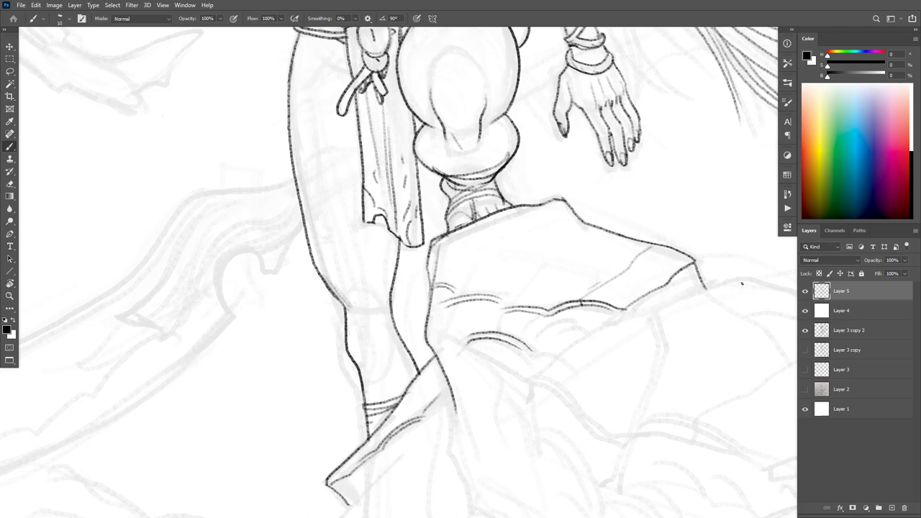
Step: Ink the upper edge of the large slab beside the boulder, and extend the boulder's front contour down toward the canvas bottom
{"action": "mouse_move", "coordinate": [774, 287]}
{"action": "left_mouse_down"}
{"action": "mouse_move", "coordinate": [735, 280]}
{"action": "mouse_move", "coordinate": [617, 319]}
{"action": "mouse_move", "coordinate": [541, 373]}
{"action": "mouse_move", "coordinate": [531, 400]}
{"action": "left_mouse_up"}
{"action": "left_click_drag", "start_coordinate": [439, 332], "coordinate": [455, 346]}
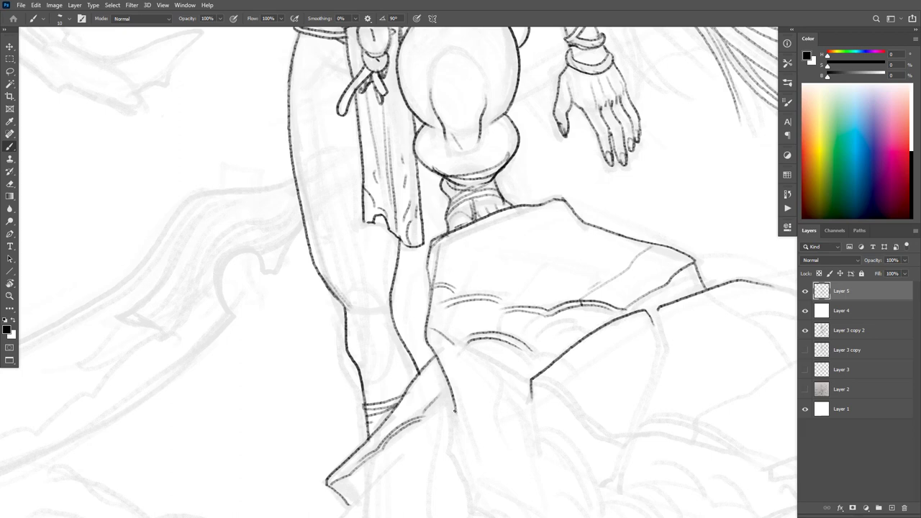
{"action": "left_click_drag", "start_coordinate": [455, 410], "coordinate": [451, 452]}
{"action": "left_click_drag", "start_coordinate": [527, 397], "coordinate": [510, 289]}
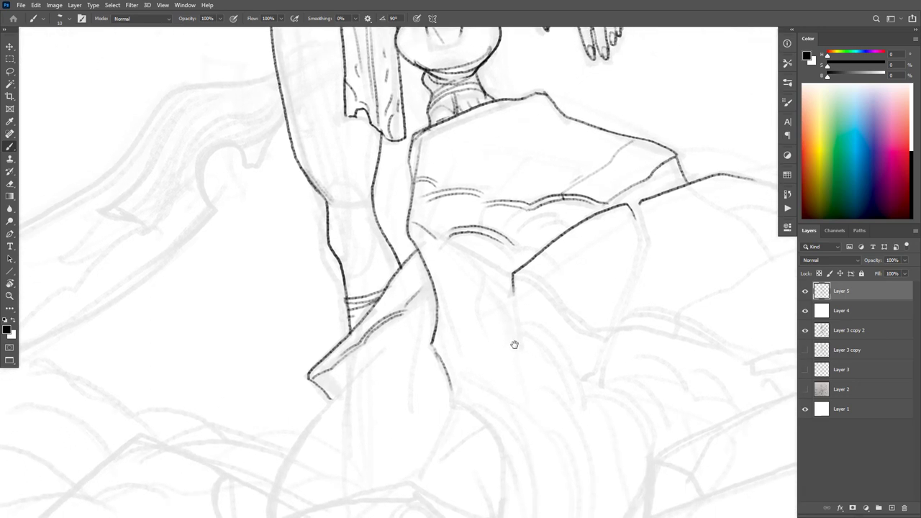
{"action": "scroll", "coordinate": [528, 357], "scroll_direction": "down", "scroll_amount": 1}
{"action": "mouse_move", "coordinate": [467, 365]}
{"action": "left_mouse_down"}
{"action": "mouse_move", "coordinate": [500, 411]}
{"action": "mouse_move", "coordinate": [511, 442]}
{"action": "left_mouse_up"}
{"action": "left_click_drag", "start_coordinate": [493, 398], "coordinate": [515, 439]}
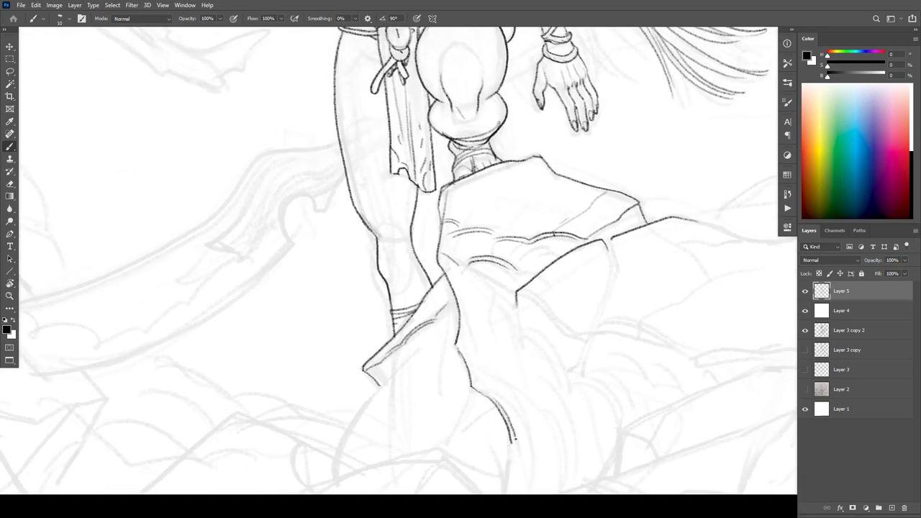
Step: Ink the outer and top edges of the rock below the pointed slab, and add fold lines inside the slab
{"action": "left_click_drag", "start_coordinate": [407, 360], "coordinate": [366, 404]}
{"action": "key", "text": "ctrl+z"}
{"action": "mouse_move", "coordinate": [380, 384]}
{"action": "left_mouse_down"}
{"action": "mouse_move", "coordinate": [343, 427]}
{"action": "mouse_move", "coordinate": [328, 462]}
{"action": "left_mouse_up"}
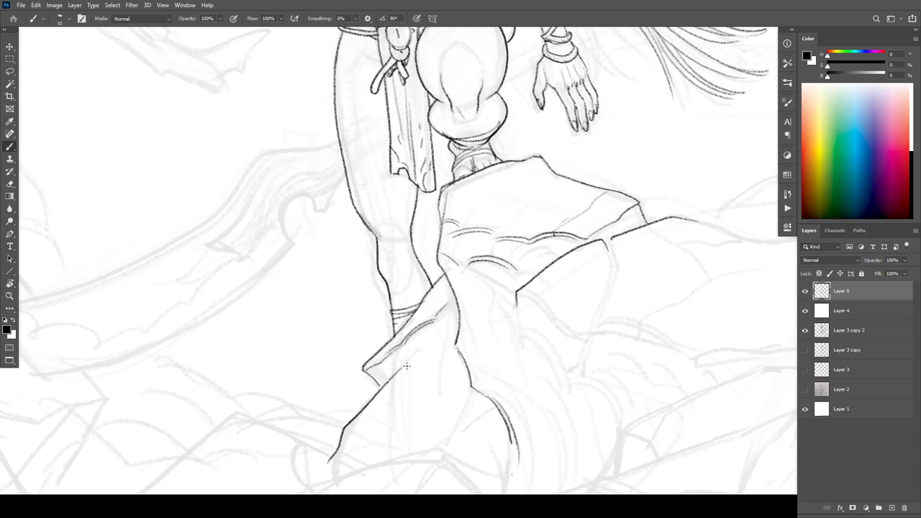
{"action": "left_click_drag", "start_coordinate": [406, 366], "coordinate": [466, 362]}
{"action": "mouse_move", "coordinate": [448, 270]}
{"action": "left_mouse_down"}
{"action": "mouse_move", "coordinate": [466, 320]}
{"action": "mouse_move", "coordinate": [421, 364]}
{"action": "left_mouse_up"}
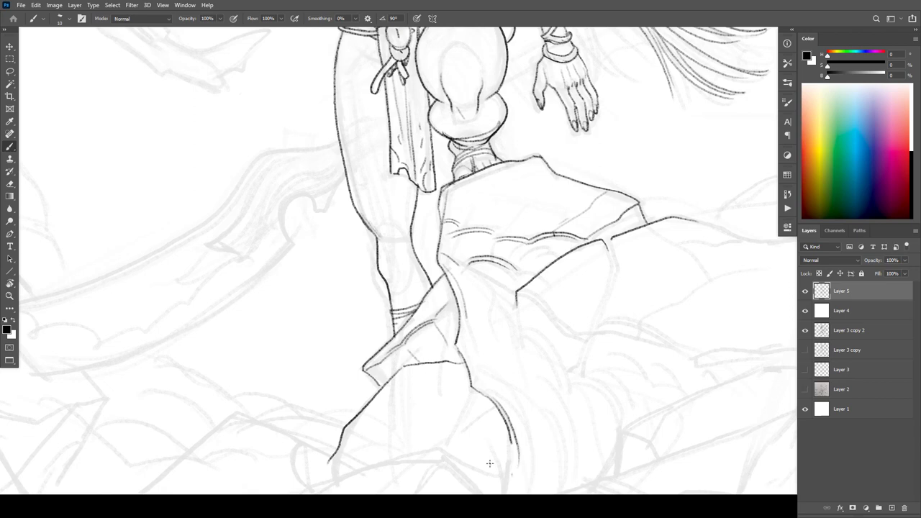
Step: Ink the angular top outlines of the two foreground rocks along the canvas bottom
{"action": "mouse_move", "coordinate": [471, 481]}
{"action": "left_mouse_down"}
{"action": "mouse_move", "coordinate": [447, 455]}
{"action": "mouse_move", "coordinate": [422, 451]}
{"action": "mouse_move", "coordinate": [336, 482]}
{"action": "left_mouse_up"}
{"action": "left_click_drag", "start_coordinate": [303, 444], "coordinate": [309, 471]}
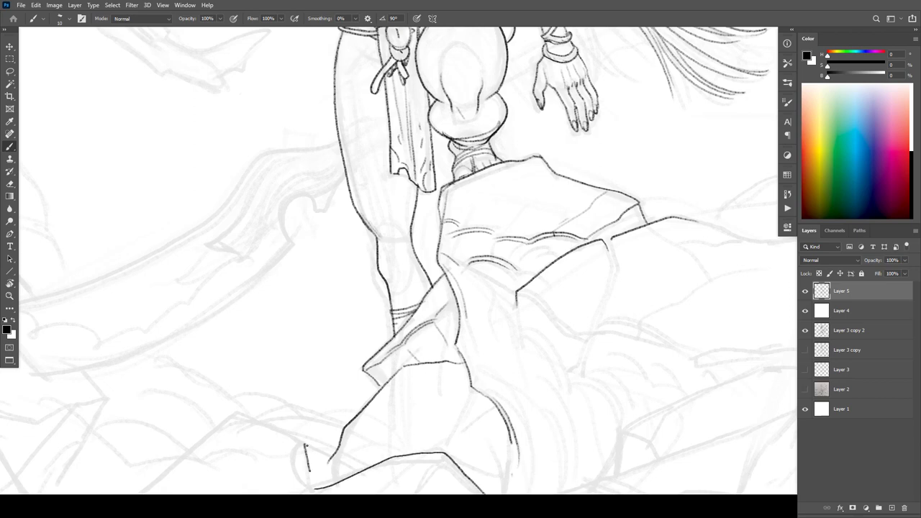
{"action": "mouse_move", "coordinate": [283, 430]}
{"action": "left_mouse_down"}
{"action": "mouse_move", "coordinate": [226, 420]}
{"action": "mouse_move", "coordinate": [143, 494]}
{"action": "left_mouse_up"}
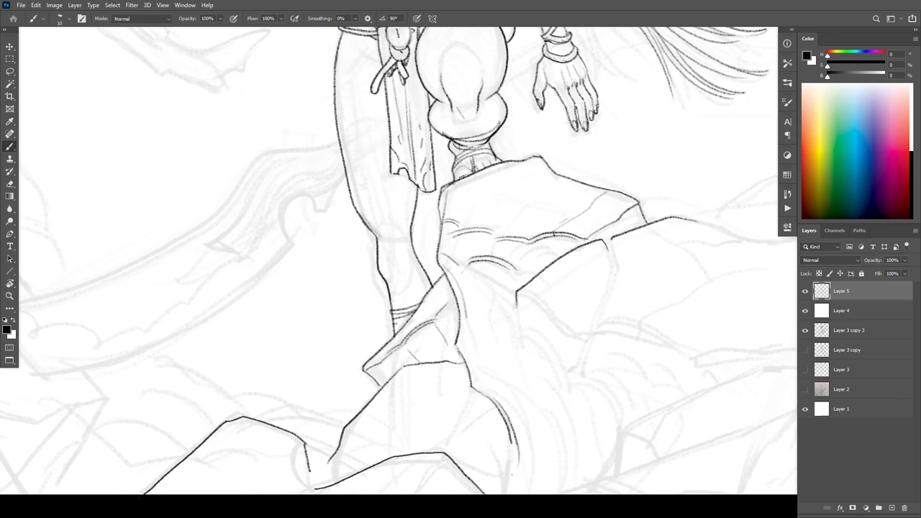
Step: Add curved contours in the notch between the foreground rocks and a facet line on the rock beside it
{"action": "left_click_drag", "start_coordinate": [458, 403], "coordinate": [598, 344]}
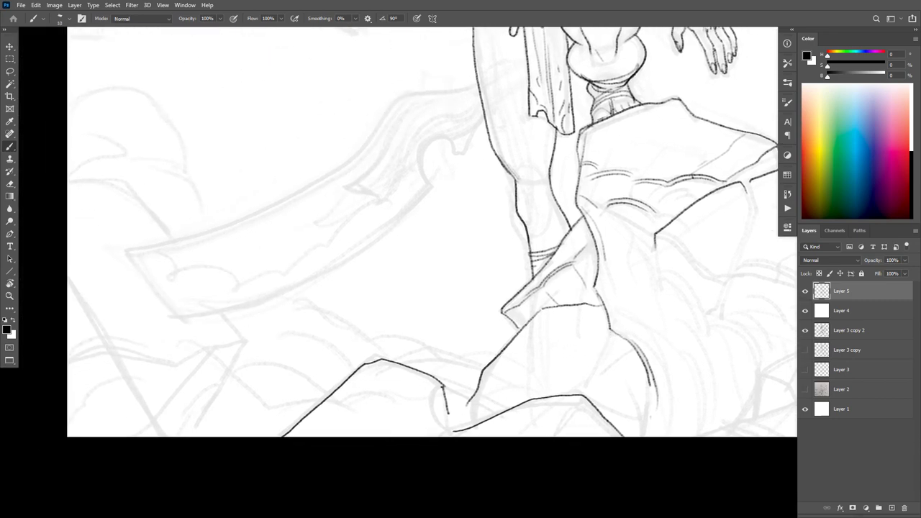
{"action": "mouse_move", "coordinate": [441, 386]}
{"action": "left_mouse_down"}
{"action": "mouse_move", "coordinate": [439, 417]}
{"action": "mouse_move", "coordinate": [427, 399]}
{"action": "mouse_move", "coordinate": [420, 436]}
{"action": "left_mouse_up"}
{"action": "mouse_move", "coordinate": [423, 401]}
{"action": "left_mouse_down"}
{"action": "mouse_move", "coordinate": [365, 399]}
{"action": "mouse_move", "coordinate": [400, 391]}
{"action": "mouse_move", "coordinate": [399, 400]}
{"action": "mouse_move", "coordinate": [409, 367]}
{"action": "left_mouse_up"}
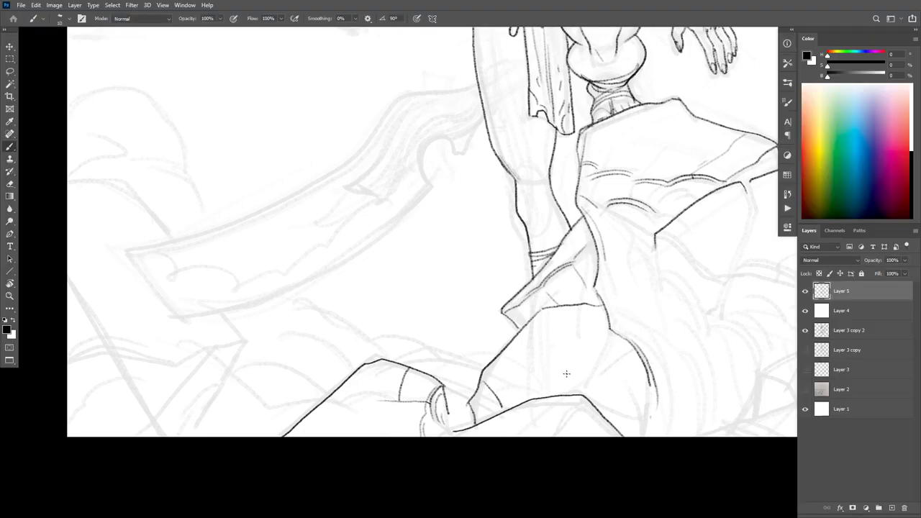
Step: Ink curved crack lines across the middle rock's face and a small cluster of curved cracks on the pointed slab above
{"action": "left_click_drag", "start_coordinate": [580, 377], "coordinate": [522, 361]}
{"action": "mouse_move", "coordinate": [578, 376]}
{"action": "left_mouse_down"}
{"action": "mouse_move", "coordinate": [536, 384]}
{"action": "mouse_move", "coordinate": [556, 388]}
{"action": "mouse_move", "coordinate": [556, 378]}
{"action": "mouse_move", "coordinate": [510, 391]}
{"action": "left_mouse_up"}
{"action": "left_click_drag", "start_coordinate": [568, 367], "coordinate": [618, 351]}
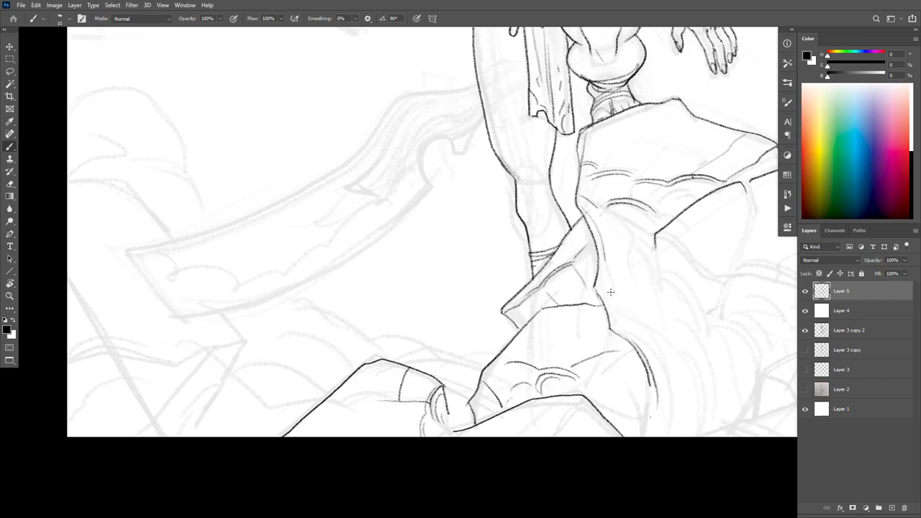
{"action": "mouse_move", "coordinate": [558, 285]}
{"action": "left_mouse_down"}
{"action": "mouse_move", "coordinate": [566, 275]}
{"action": "mouse_move", "coordinate": [552, 296]}
{"action": "mouse_move", "coordinate": [561, 302]}
{"action": "left_mouse_up"}
Step: Ink the large slab's lower edge descending from its near corner and running across beneath its face
{"action": "left_click_drag", "start_coordinate": [680, 348], "coordinate": [623, 349]}
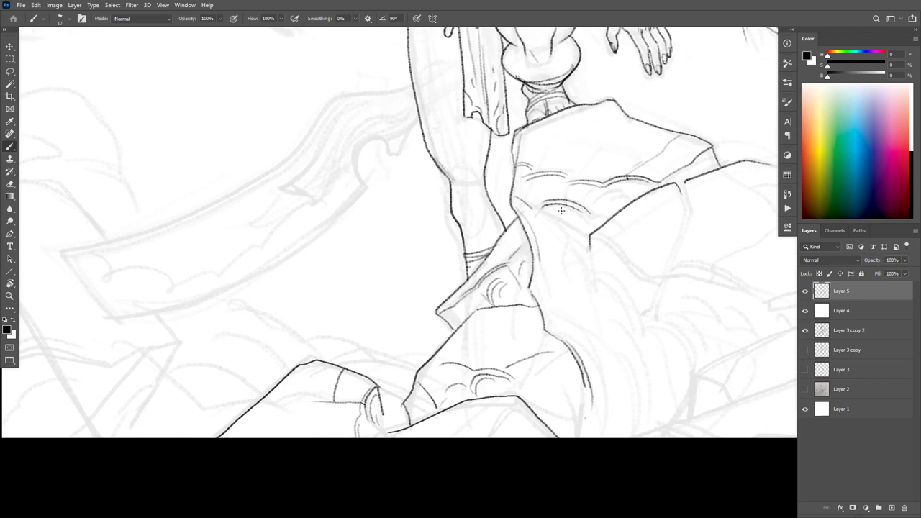
{"action": "left_click_drag", "start_coordinate": [549, 213], "coordinate": [642, 271]}
{"action": "left_click_drag", "start_coordinate": [747, 292], "coordinate": [644, 278]}
Step: Create a new empty layer above Layer 5
{"action": "left_click_drag", "start_coordinate": [707, 360], "coordinate": [509, 341]}
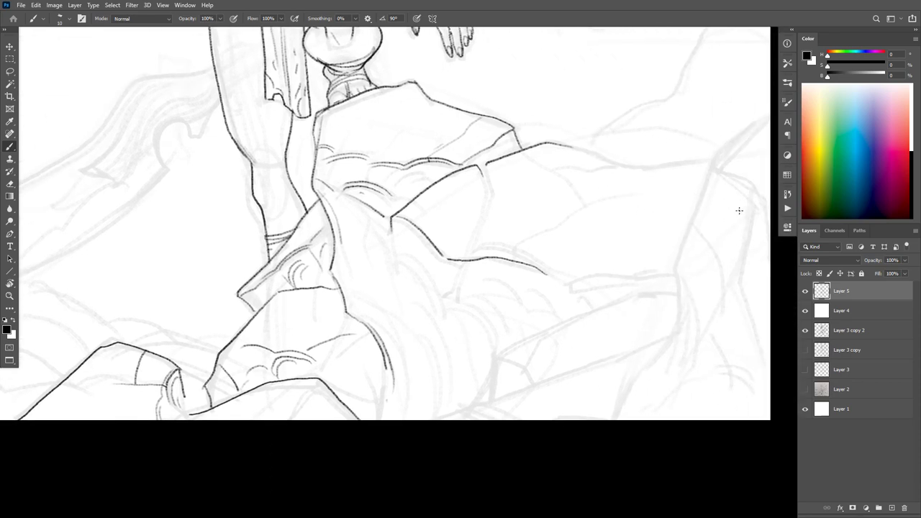
{"action": "left_click_drag", "start_coordinate": [728, 170], "coordinate": [649, 437]}
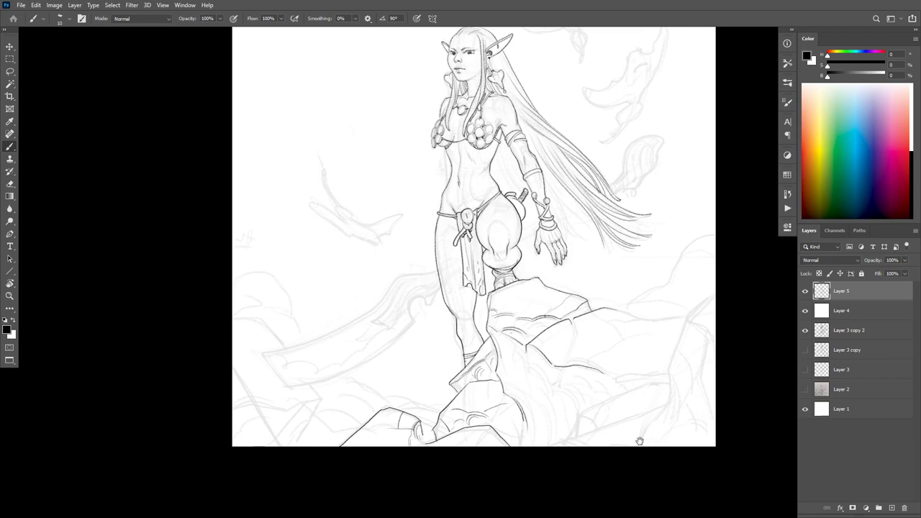
{"action": "left_click_drag", "start_coordinate": [651, 341], "coordinate": [612, 420]}
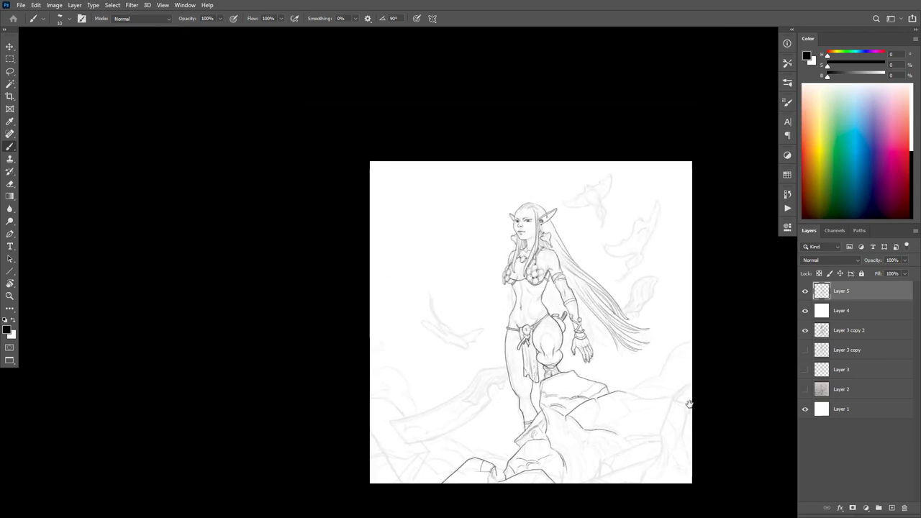
{"action": "left_click_drag", "start_coordinate": [691, 413], "coordinate": [688, 390]}
{"action": "left_click_drag", "start_coordinate": [633, 392], "coordinate": [683, 340]}
{"action": "left_click", "coordinate": [650, 345], "text": "alt"}
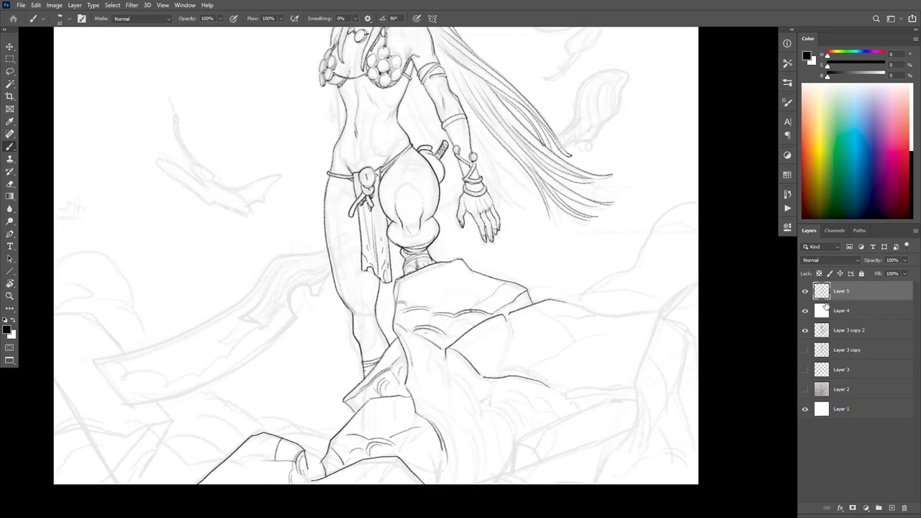
{"action": "key", "text": "ctrl+shift+alt+n"}
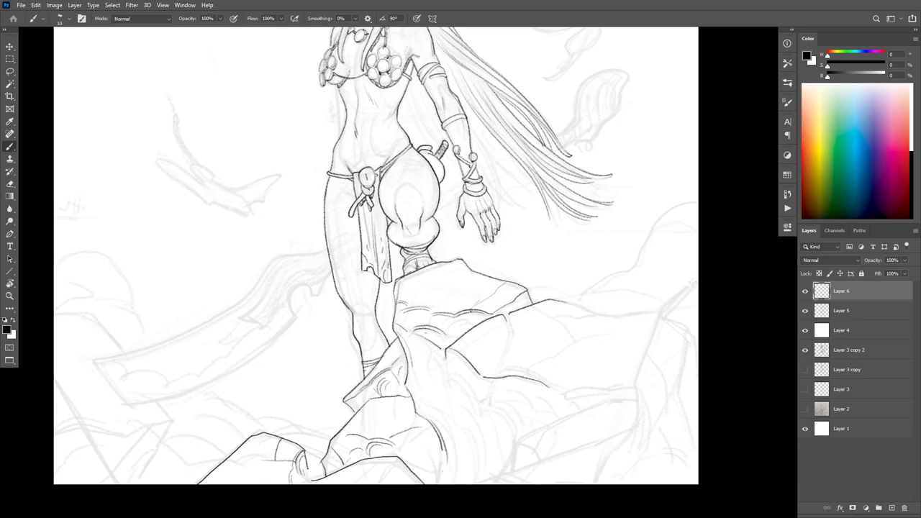
Step: Ink the long jagged inner edge of the tall rock at the canvas's far side, from its peak down to its base
{"action": "mouse_move", "coordinate": [691, 281]}
{"action": "left_mouse_down"}
{"action": "mouse_move", "coordinate": [662, 306]}
{"action": "mouse_move", "coordinate": [637, 375]}
{"action": "left_mouse_up"}
{"action": "left_click", "coordinate": [664, 328], "text": "ctrl"}
{"action": "key", "text": "ctrl+z"}
{"action": "mouse_move", "coordinate": [704, 260]}
{"action": "left_mouse_down"}
{"action": "mouse_move", "coordinate": [657, 303]}
{"action": "mouse_move", "coordinate": [623, 400]}
{"action": "mouse_move", "coordinate": [624, 455]}
{"action": "mouse_move", "coordinate": [591, 515]}
{"action": "left_mouse_up"}
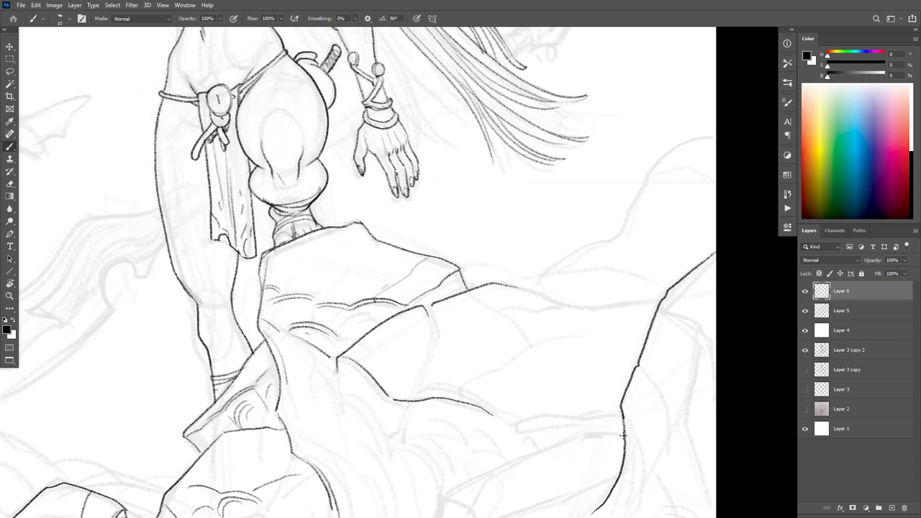
{"action": "mouse_move", "coordinate": [623, 434]}
{"action": "left_mouse_down"}
{"action": "mouse_move", "coordinate": [584, 435]}
{"action": "mouse_move", "coordinate": [466, 479]}
{"action": "mouse_move", "coordinate": [438, 517]}
{"action": "left_mouse_up"}
{"action": "left_click_drag", "start_coordinate": [510, 449], "coordinate": [537, 358]}
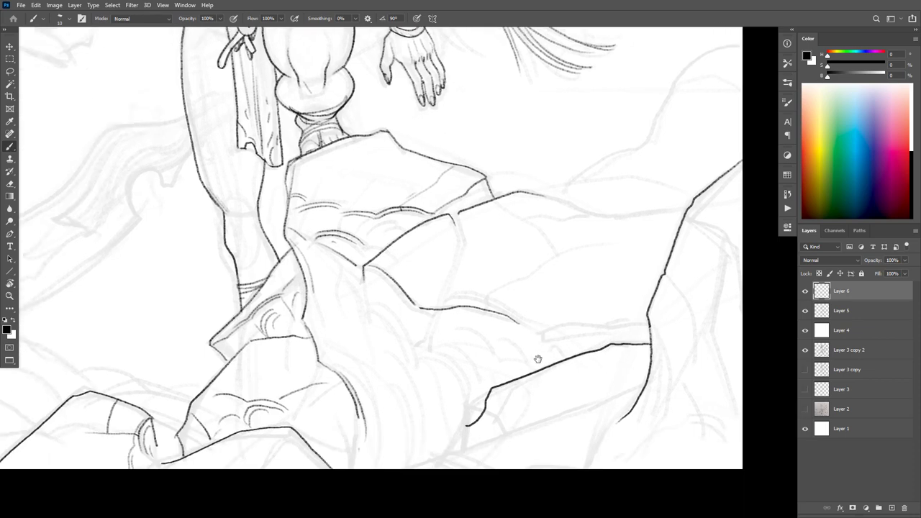
{"action": "key", "text": "ctrl+z"}
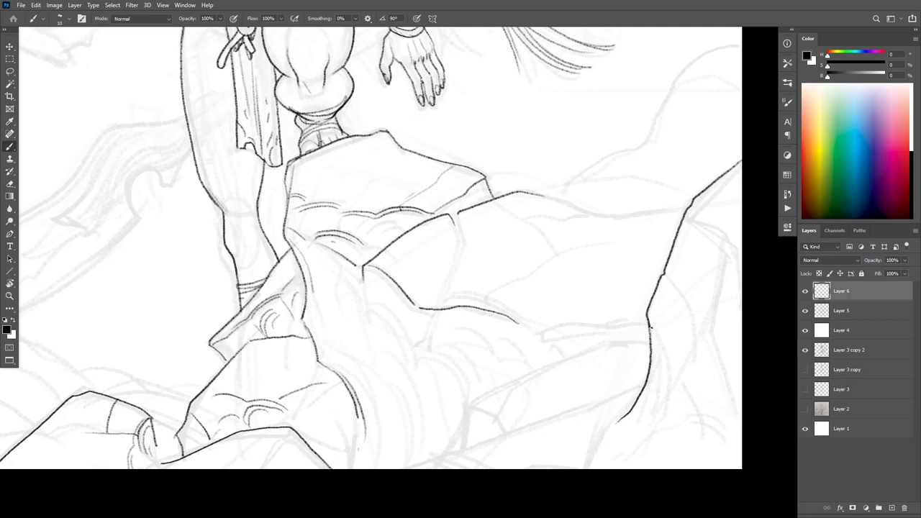
Step: Ink a long edge sloping from the tall rock down to the canvas bottom, and extend the tall rock's base contour
{"action": "mouse_move", "coordinate": [651, 328]}
{"action": "left_mouse_down"}
{"action": "mouse_move", "coordinate": [627, 389]}
{"action": "mouse_move", "coordinate": [422, 466]}
{"action": "left_mouse_up"}
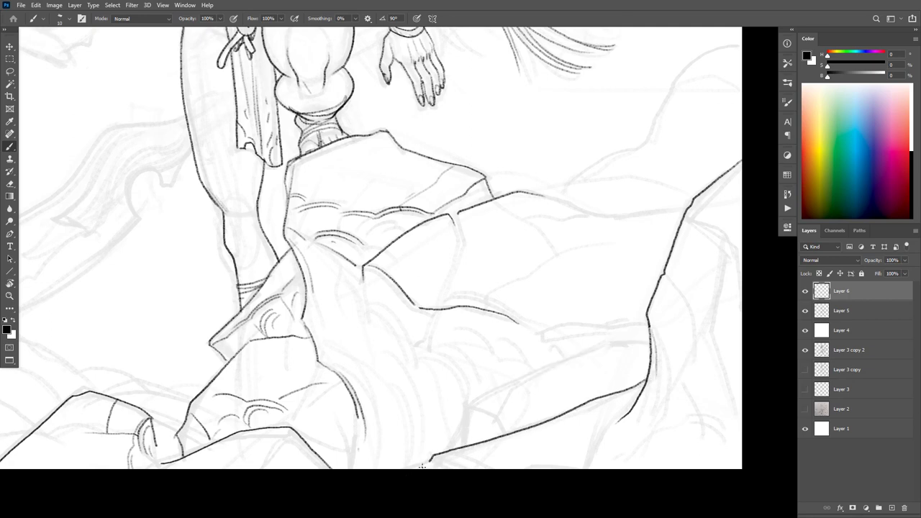
{"action": "left_click_drag", "start_coordinate": [622, 418], "coordinate": [593, 458]}
Step: Ink the tall rock's upper ridge line, the ledge below it, and cracks running down its face
{"action": "left_click_drag", "start_coordinate": [649, 318], "coordinate": [685, 366]}
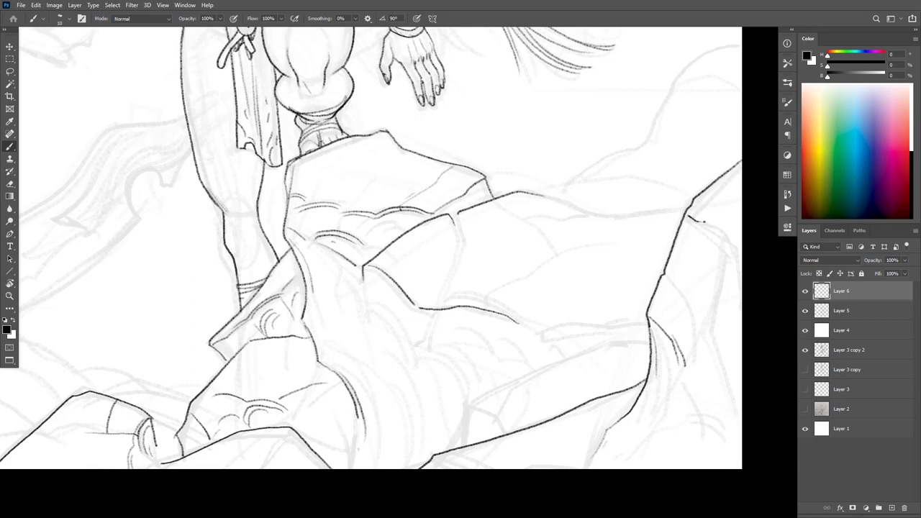
{"action": "left_click_drag", "start_coordinate": [703, 222], "coordinate": [737, 246]}
{"action": "left_click", "coordinate": [805, 291]}
{"action": "left_click", "coordinate": [805, 291]}
{"action": "left_click_drag", "start_coordinate": [677, 290], "coordinate": [691, 338]}
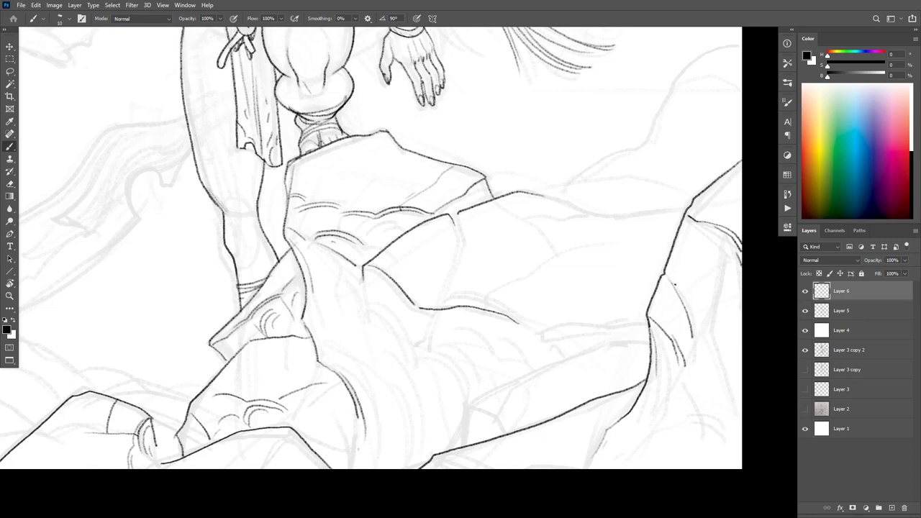
{"action": "left_click_drag", "start_coordinate": [675, 284], "coordinate": [702, 311]}
{"action": "mouse_move", "coordinate": [717, 295]}
{"action": "left_mouse_down"}
{"action": "mouse_move", "coordinate": [697, 291]}
{"action": "mouse_move", "coordinate": [728, 316]}
{"action": "left_mouse_up"}
{"action": "left_click_drag", "start_coordinate": [720, 234], "coordinate": [725, 269]}
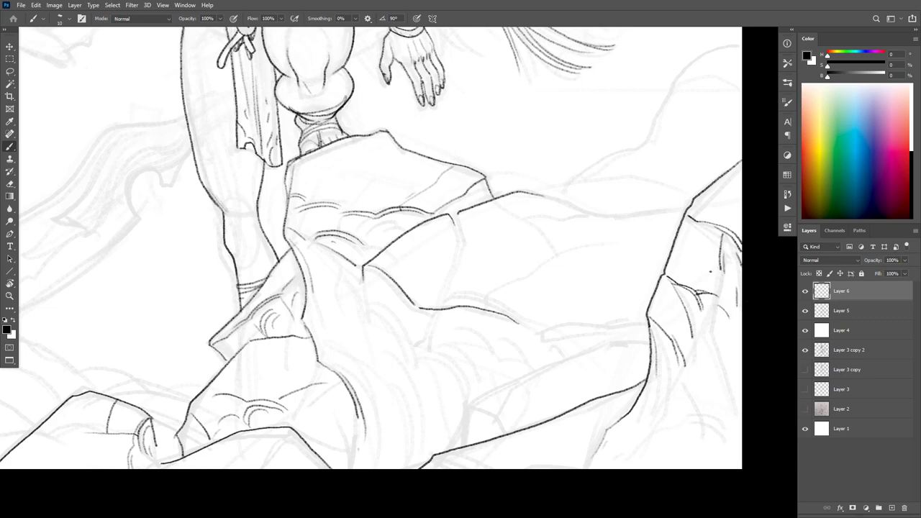
Step: Add curved cracks to the tall rock's upper facet and long flowing crack lines down its lower face
{"action": "left_click_drag", "start_coordinate": [689, 243], "coordinate": [705, 270]}
{"action": "left_click_drag", "start_coordinate": [683, 369], "coordinate": [671, 406]}
{"action": "left_click_drag", "start_coordinate": [663, 343], "coordinate": [670, 420]}
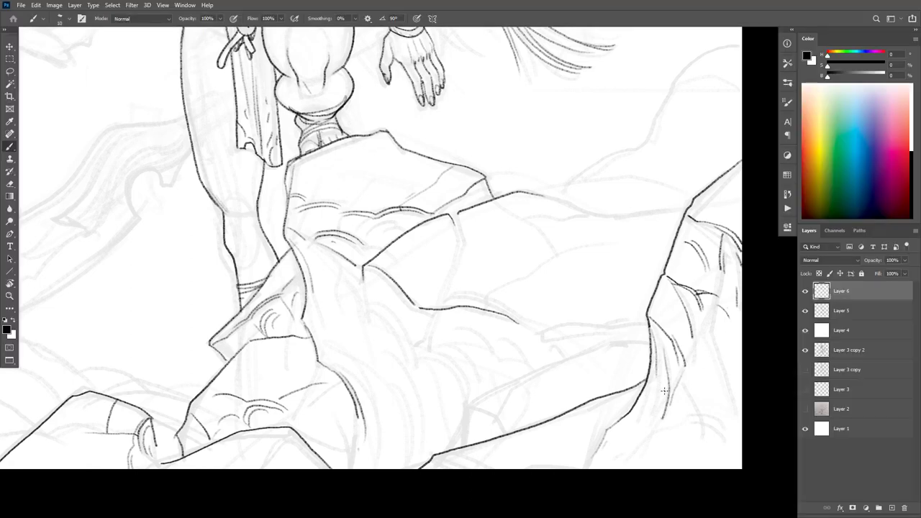
{"action": "left_click_drag", "start_coordinate": [668, 371], "coordinate": [648, 434]}
{"action": "mouse_move", "coordinate": [684, 381]}
{"action": "left_mouse_down"}
{"action": "mouse_move", "coordinate": [708, 421]}
{"action": "mouse_move", "coordinate": [700, 423]}
{"action": "mouse_move", "coordinate": [732, 443]}
{"action": "left_mouse_up"}
{"action": "left_click_drag", "start_coordinate": [705, 412], "coordinate": [735, 441]}
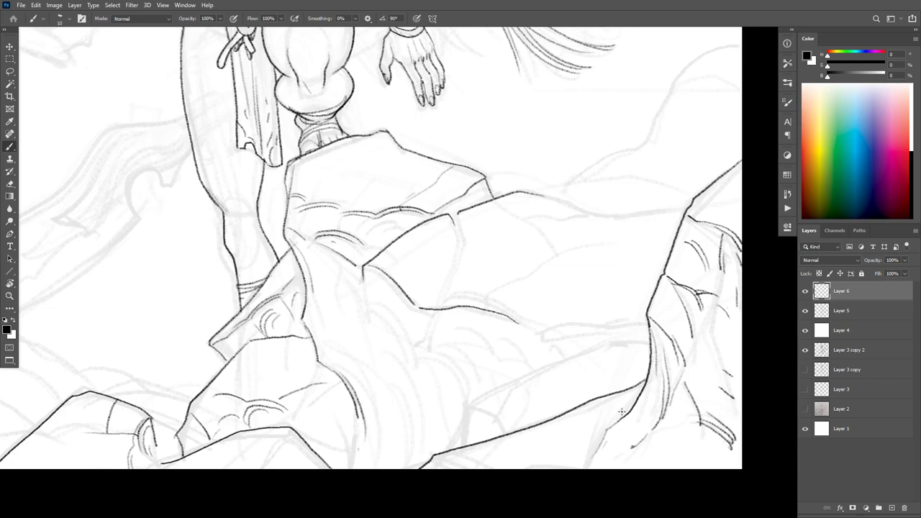
Step: Ink facet and crack lines across the low foreground rock beside the tall rock's base, refining the notch in its top edge
{"action": "left_click_drag", "start_coordinate": [442, 455], "coordinate": [534, 466]}
{"action": "mouse_move", "coordinate": [594, 446]}
{"action": "left_mouse_down"}
{"action": "mouse_move", "coordinate": [531, 464]}
{"action": "mouse_move", "coordinate": [539, 435]}
{"action": "mouse_move", "coordinate": [527, 428]}
{"action": "left_mouse_up"}
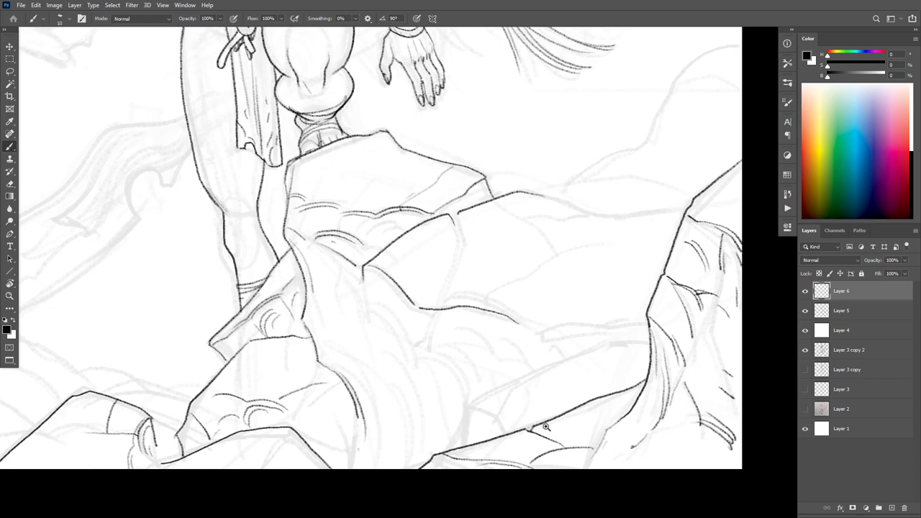
{"action": "scroll", "coordinate": [530, 432], "scroll_direction": "up", "scroll_amount": 2}
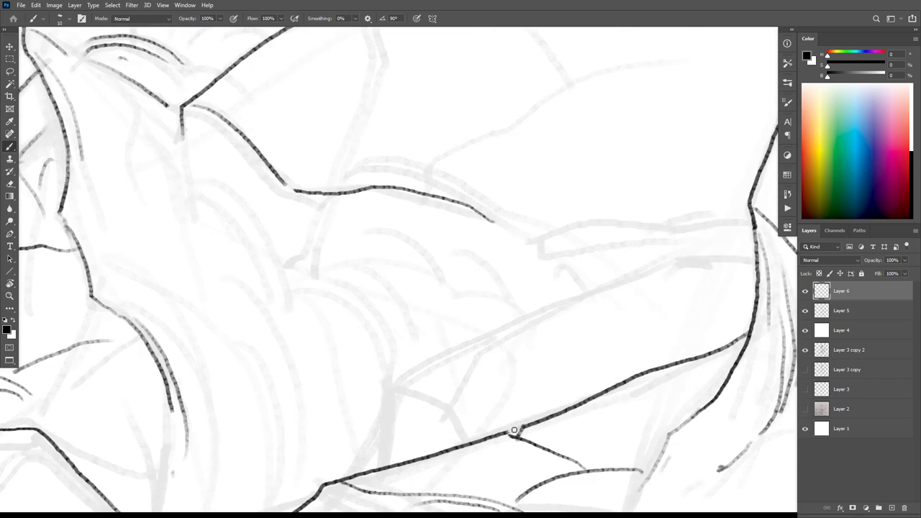
{"action": "left_click_drag", "start_coordinate": [516, 429], "coordinate": [502, 433]}
{"action": "left_click_drag", "start_coordinate": [650, 401], "coordinate": [602, 393]}
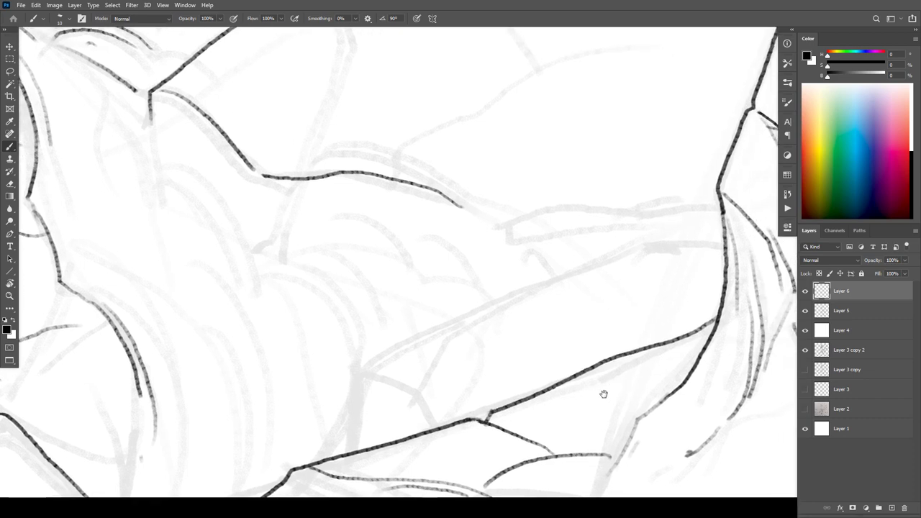
{"action": "mouse_move", "coordinate": [491, 415]}
{"action": "left_mouse_down"}
{"action": "mouse_move", "coordinate": [536, 437]}
{"action": "mouse_move", "coordinate": [614, 429]}
{"action": "mouse_move", "coordinate": [647, 401]}
{"action": "left_mouse_up"}
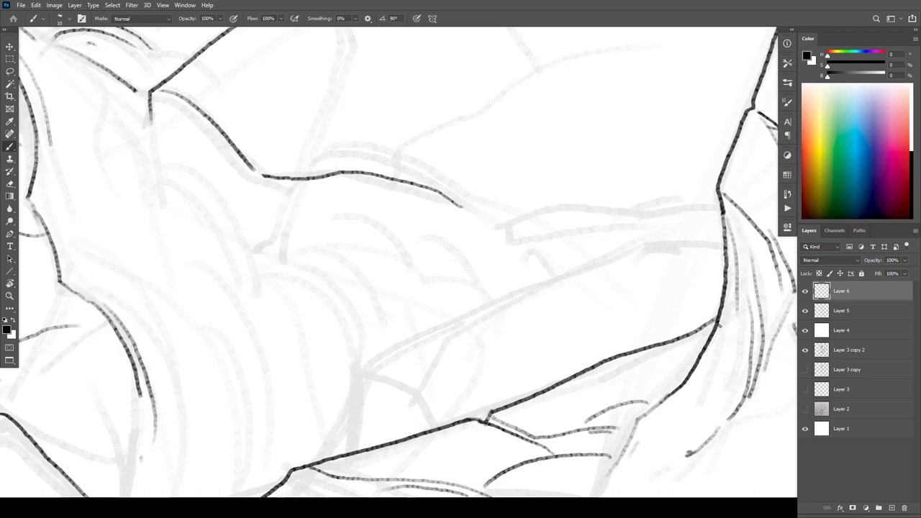
{"action": "mouse_move", "coordinate": [719, 329]}
{"action": "left_mouse_down"}
{"action": "mouse_move", "coordinate": [676, 407]}
{"action": "mouse_move", "coordinate": [611, 469]}
{"action": "left_mouse_up"}
{"action": "left_click_drag", "start_coordinate": [678, 398], "coordinate": [410, 488]}
Step: Erase the tall rock's steep diagonal peak and redraw it as a flatter top edge reaching the canvas border
{"action": "scroll", "coordinate": [569, 310], "scroll_direction": "down", "scroll_amount": 2}
{"action": "left_click_drag", "start_coordinate": [635, 136], "coordinate": [643, 184]}
{"action": "scroll", "coordinate": [639, 173], "scroll_direction": "down", "scroll_amount": 2}
{"action": "scroll", "coordinate": [643, 184], "scroll_direction": "up", "scroll_amount": 2}
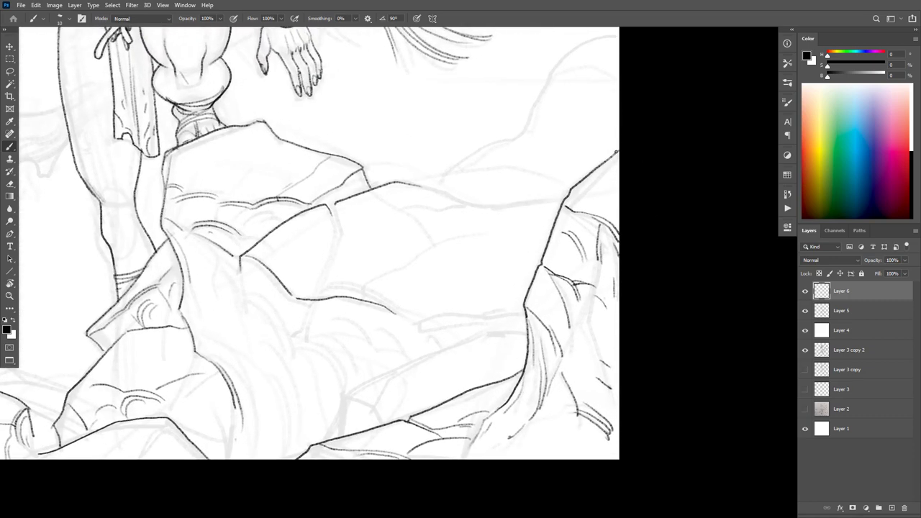
{"action": "left_click_drag", "start_coordinate": [615, 152], "coordinate": [570, 190]}
{"action": "left_click_drag", "start_coordinate": [566, 200], "coordinate": [619, 186]}
Step: Ink a facet line down the middle of the tall rock's face and add short cracks beside it
{"action": "left_click", "coordinate": [672, 207], "text": "alt"}
{"action": "left_click", "coordinate": [674, 208], "text": "alt"}
{"action": "scroll", "coordinate": [637, 202], "scroll_direction": "up", "scroll_amount": 5}
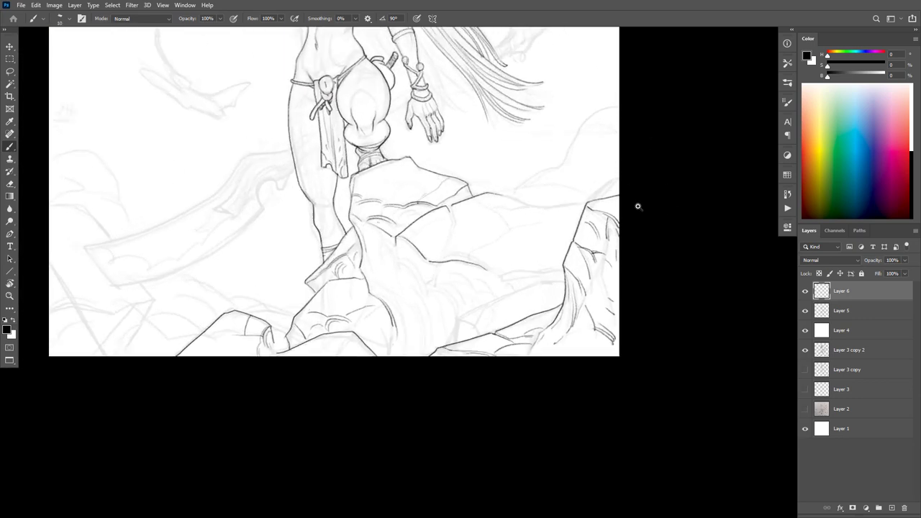
{"action": "scroll", "coordinate": [617, 185], "scroll_direction": "up", "scroll_amount": 2}
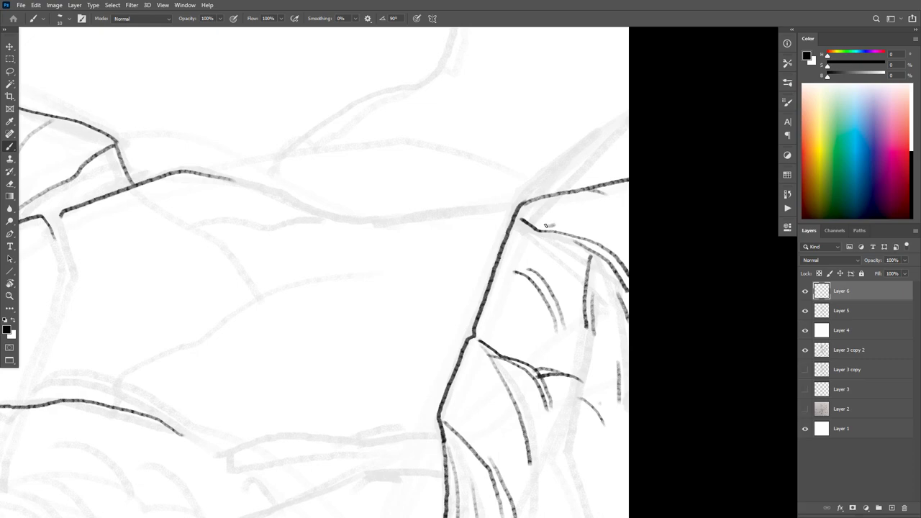
{"action": "scroll", "coordinate": [604, 238], "scroll_direction": "down", "scroll_amount": 5}
{"action": "scroll", "coordinate": [631, 240], "scroll_direction": "down", "scroll_amount": 1}
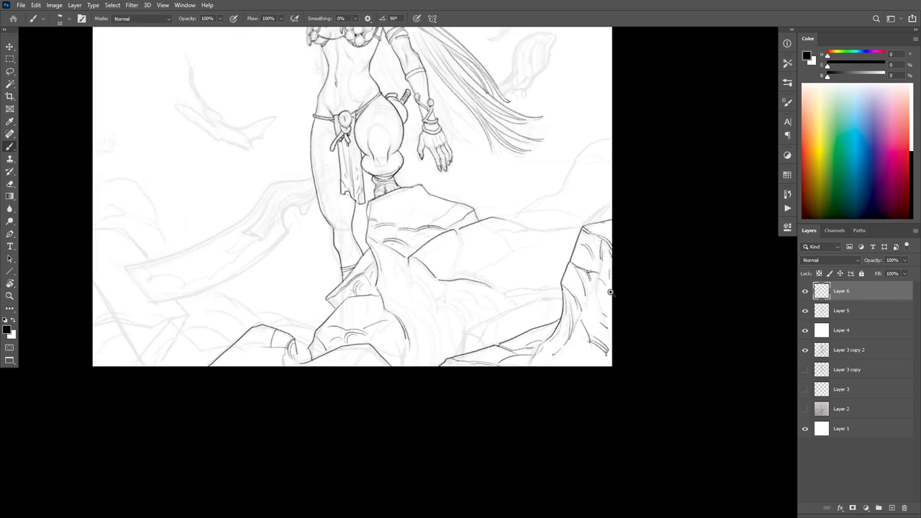
{"action": "scroll", "coordinate": [588, 274], "scroll_direction": "up", "scroll_amount": 3}
{"action": "left_click_drag", "start_coordinate": [588, 273], "coordinate": [547, 355]}
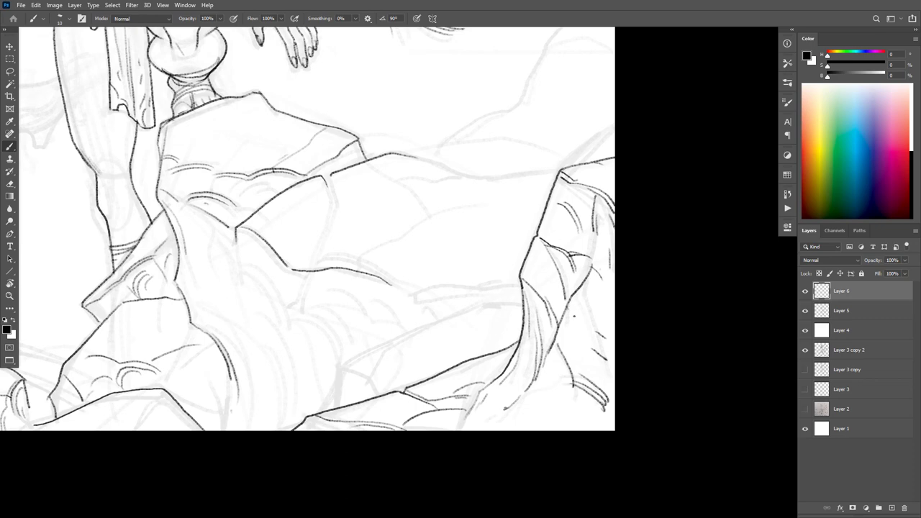
{"action": "left_click_drag", "start_coordinate": [568, 309], "coordinate": [591, 352]}
{"action": "left_click_drag", "start_coordinate": [576, 338], "coordinate": [588, 358]}
{"action": "left_click_drag", "start_coordinate": [603, 314], "coordinate": [613, 335]}
{"action": "left_click_drag", "start_coordinate": [541, 333], "coordinate": [676, 306]}
{"action": "scroll", "coordinate": [654, 317], "scroll_direction": "down", "scroll_amount": 2}
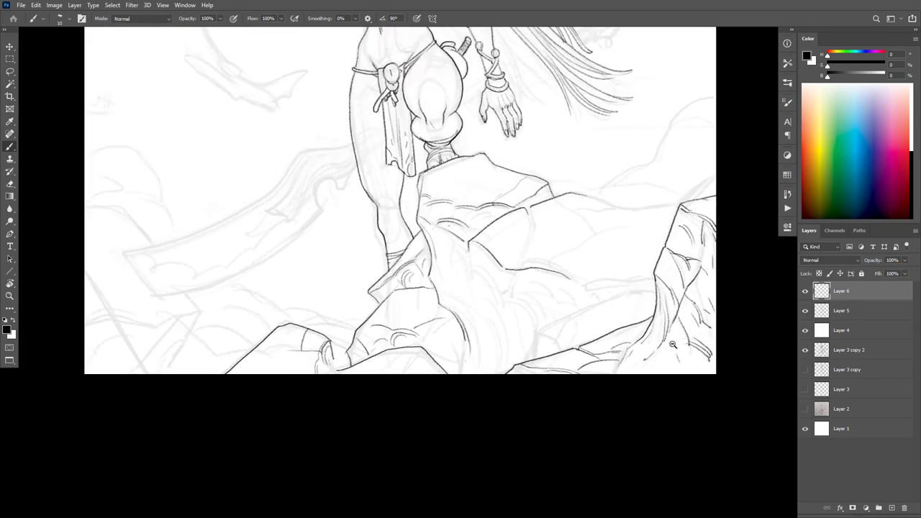
Step: Ink the notched, steep outline of the rock in the canvas's lower-left corner, from the side border down to the bottom edge
{"action": "left_click", "coordinate": [805, 291]}
{"action": "left_click", "coordinate": [805, 290]}
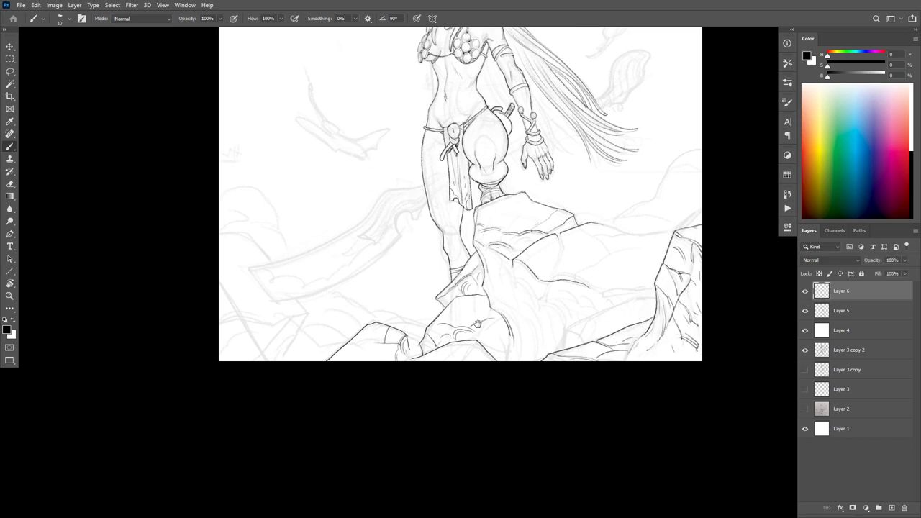
{"action": "left_click_drag", "start_coordinate": [553, 325], "coordinate": [756, 320]}
{"action": "scroll", "coordinate": [580, 318], "scroll_direction": "up", "scroll_amount": 1}
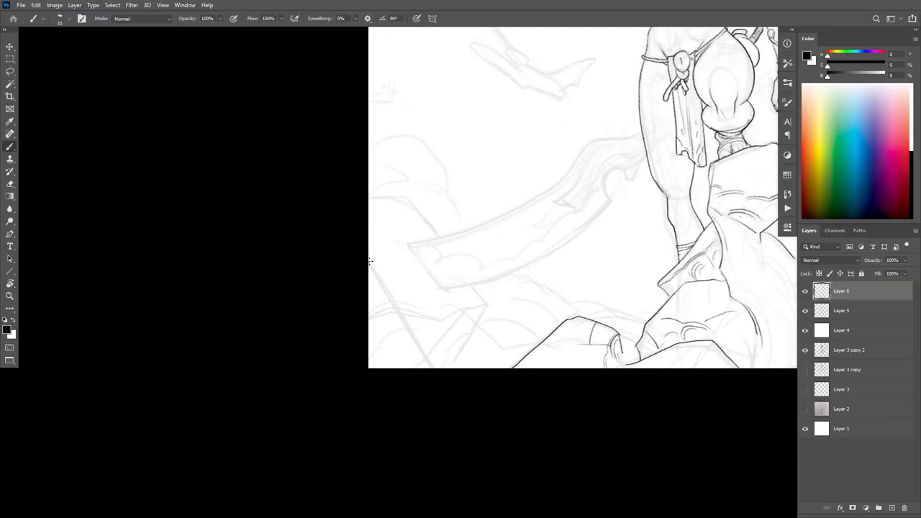
{"action": "left_click_drag", "start_coordinate": [369, 262], "coordinate": [401, 305]}
{"action": "key", "text": "ctrl+z"}
{"action": "scroll", "coordinate": [376, 269], "scroll_direction": "up", "scroll_amount": 3}
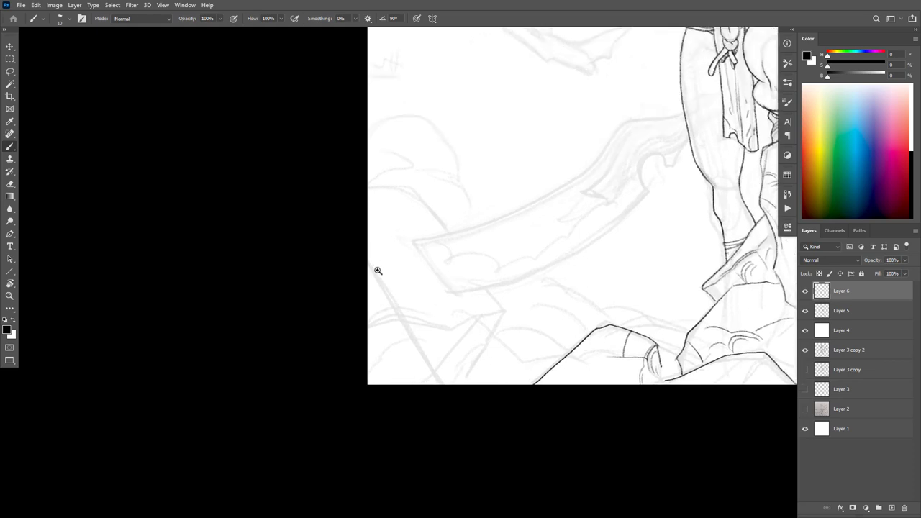
{"action": "left_click_drag", "start_coordinate": [366, 256], "coordinate": [414, 334]}
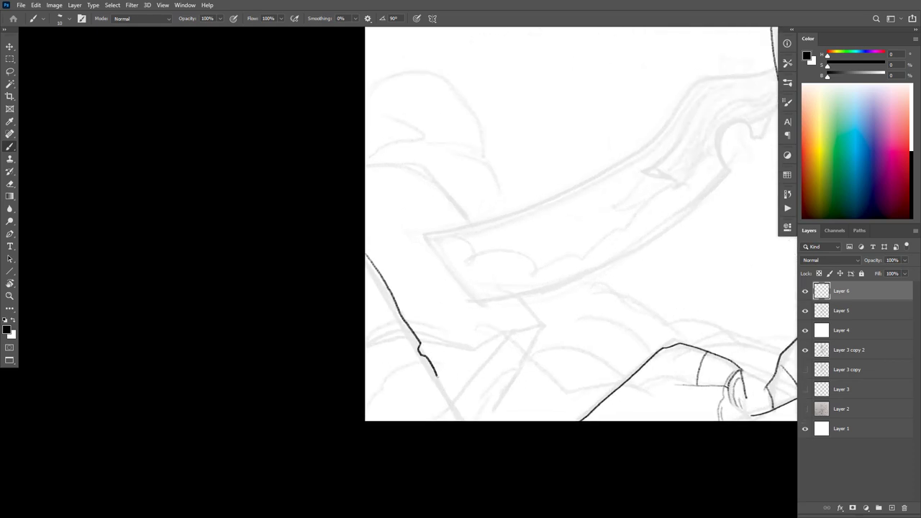
{"action": "left_click_drag", "start_coordinate": [435, 375], "coordinate": [464, 421]}
Step: Add facet lines and short cracks inside the lower-left corner rock, branching from the notch in its edge
{"action": "mouse_move", "coordinate": [416, 343]}
{"action": "left_mouse_down"}
{"action": "mouse_move", "coordinate": [371, 389]}
{"action": "mouse_move", "coordinate": [393, 381]}
{"action": "left_mouse_up"}
{"action": "mouse_move", "coordinate": [414, 343]}
{"action": "left_mouse_down"}
{"action": "mouse_move", "coordinate": [363, 352]}
{"action": "mouse_move", "coordinate": [397, 348]}
{"action": "mouse_move", "coordinate": [365, 324]}
{"action": "left_mouse_up"}
{"action": "mouse_move", "coordinate": [415, 388]}
{"action": "left_mouse_down"}
{"action": "mouse_move", "coordinate": [401, 417]}
{"action": "mouse_move", "coordinate": [421, 417]}
{"action": "left_mouse_up"}
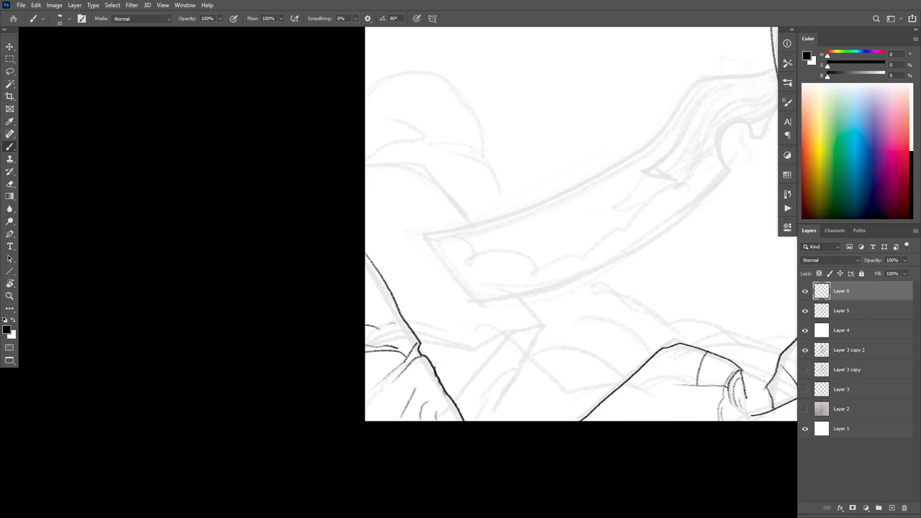
{"action": "left_click_drag", "start_coordinate": [400, 359], "coordinate": [388, 376]}
Step: Add short crack strokes to the tall rock's lower face and across the low foreground rock beside its base
{"action": "left_click_drag", "start_coordinate": [772, 301], "coordinate": [458, 316]}
{"action": "left_click_drag", "start_coordinate": [732, 331], "coordinate": [302, 356]}
{"action": "mouse_move", "coordinate": [718, 313]}
{"action": "left_mouse_down"}
{"action": "mouse_move", "coordinate": [476, 328]}
{"action": "mouse_move", "coordinate": [626, 302]}
{"action": "left_mouse_up"}
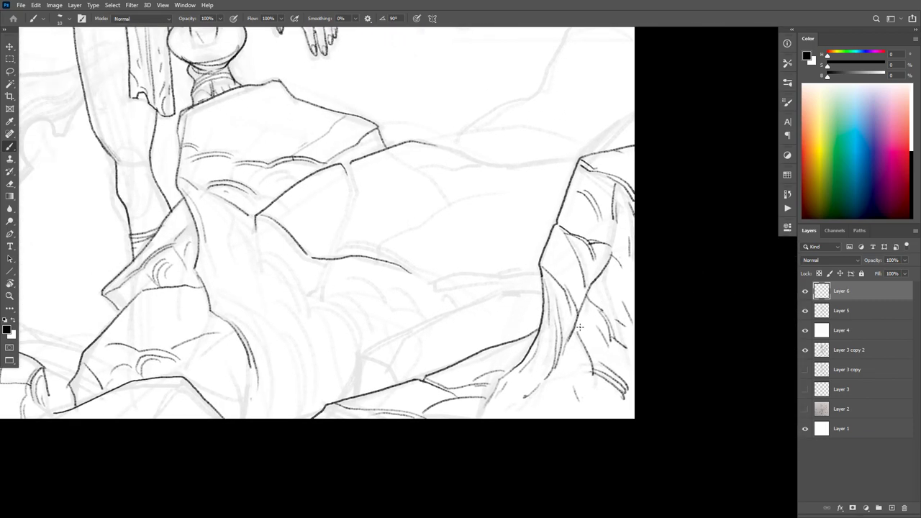
{"action": "left_click_drag", "start_coordinate": [579, 327], "coordinate": [592, 371]}
{"action": "left_click_drag", "start_coordinate": [557, 305], "coordinate": [561, 329]}
{"action": "left_click_drag", "start_coordinate": [642, 346], "coordinate": [674, 314]}
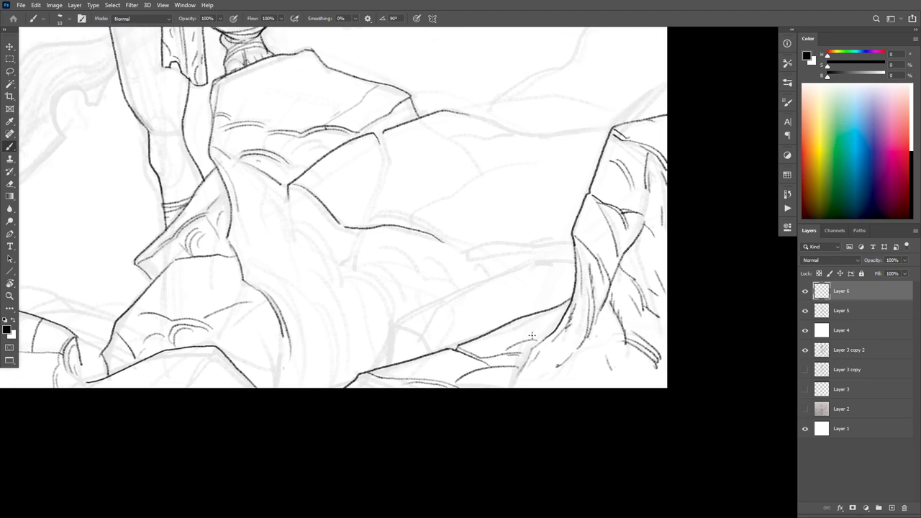
{"action": "left_click_drag", "start_coordinate": [525, 340], "coordinate": [499, 348]}
{"action": "left_click_drag", "start_coordinate": [432, 360], "coordinate": [411, 365]}
{"action": "scroll", "coordinate": [633, 286], "scroll_direction": "up", "scroll_amount": 1}
{"action": "scroll", "coordinate": [634, 286], "scroll_direction": "left", "scroll_amount": 1}
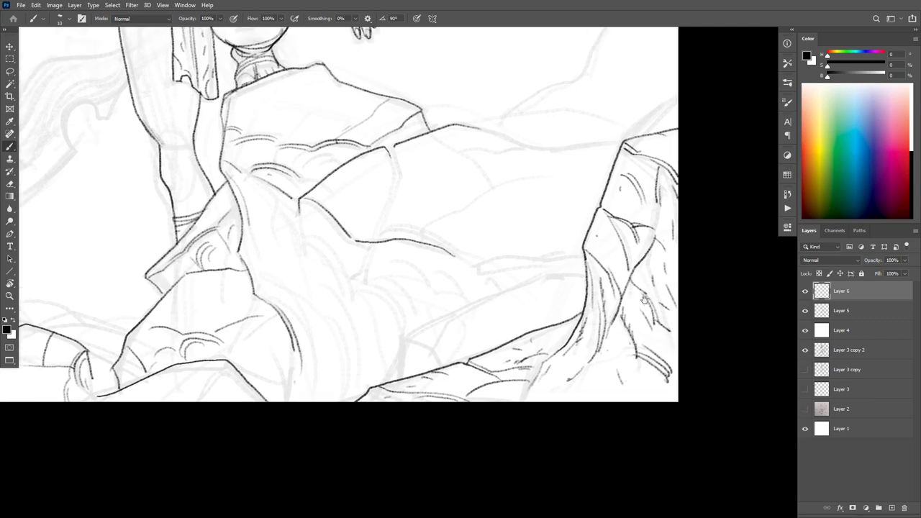
Step: On Layer 5, ink the upper edge of the slab running from the tall rock down toward the central rock
{"action": "left_click", "coordinate": [805, 291]}
{"action": "left_click", "coordinate": [805, 291]}
{"action": "left_click", "coordinate": [845, 313]}
{"action": "scroll", "coordinate": [624, 267], "scroll_direction": "down", "scroll_amount": 1}
{"action": "scroll", "coordinate": [624, 268], "scroll_direction": "left", "scroll_amount": 1}
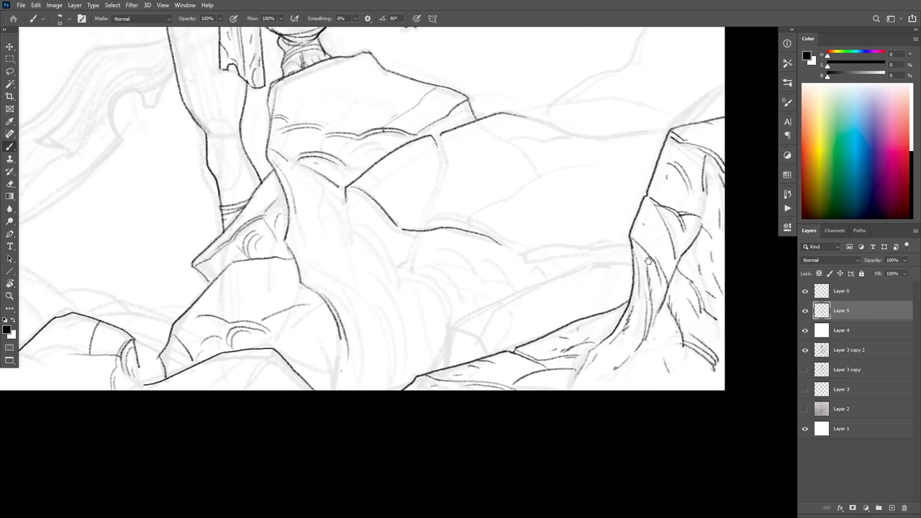
{"action": "mouse_move", "coordinate": [631, 262]}
{"action": "left_mouse_down"}
{"action": "mouse_move", "coordinate": [596, 260]}
{"action": "mouse_move", "coordinate": [462, 309]}
{"action": "mouse_move", "coordinate": [522, 289]}
{"action": "mouse_move", "coordinate": [448, 328]}
{"action": "left_mouse_up"}
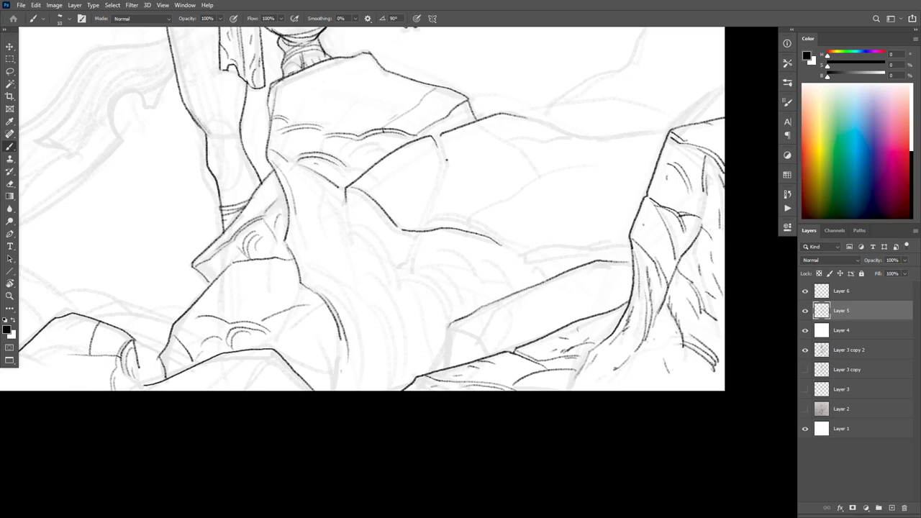
Step: Ink the facet line descending from the central boulder's top notch and reinforce the underside of the ledge above it
{"action": "mouse_move", "coordinate": [435, 147]}
{"action": "left_mouse_down"}
{"action": "mouse_move", "coordinate": [442, 172]}
{"action": "mouse_move", "coordinate": [441, 164]}
{"action": "mouse_move", "coordinate": [417, 228]}
{"action": "left_mouse_up"}
{"action": "left_click_drag", "start_coordinate": [439, 138], "coordinate": [444, 171]}
{"action": "mouse_move", "coordinate": [468, 107]}
{"action": "left_mouse_down"}
{"action": "mouse_move", "coordinate": [448, 122]}
{"action": "mouse_move", "coordinate": [464, 115]}
{"action": "mouse_move", "coordinate": [360, 148]}
{"action": "mouse_move", "coordinate": [375, 149]}
{"action": "mouse_move", "coordinate": [350, 155]}
{"action": "left_mouse_up"}
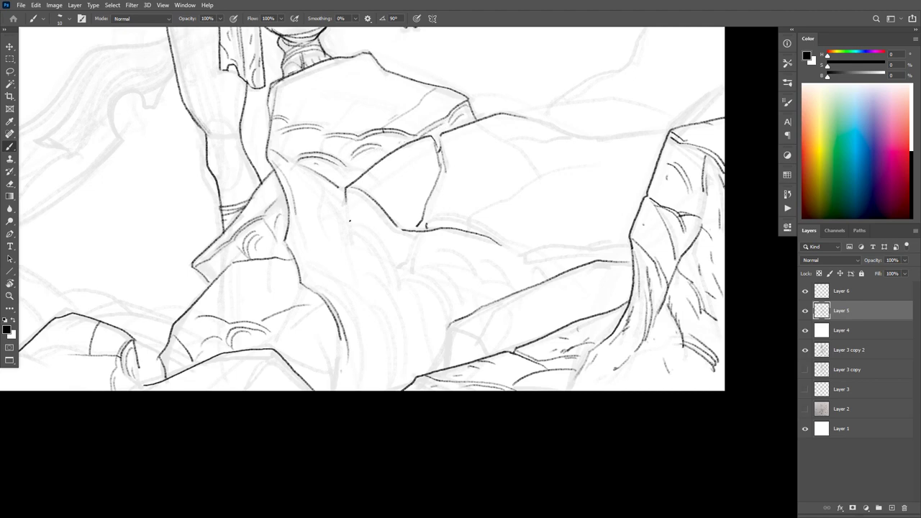
Step: Ink curved crack lines flowing down the central rock's face, from below the facet corner toward the bottom border
{"action": "mouse_move", "coordinate": [350, 220]}
{"action": "left_mouse_down"}
{"action": "mouse_move", "coordinate": [392, 246]}
{"action": "mouse_move", "coordinate": [393, 282]}
{"action": "left_mouse_up"}
{"action": "left_click_drag", "start_coordinate": [375, 240], "coordinate": [413, 289]}
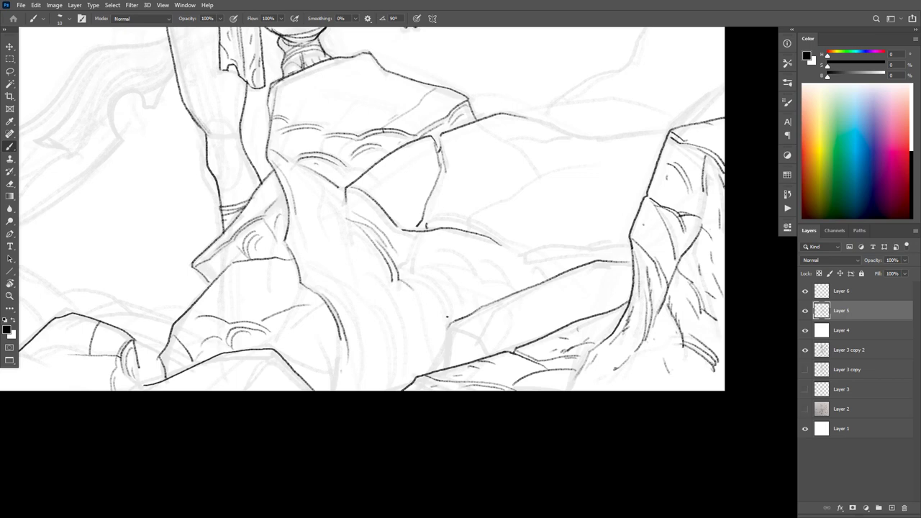
{"action": "mouse_move", "coordinate": [445, 316]}
{"action": "left_mouse_down"}
{"action": "mouse_move", "coordinate": [425, 282]}
{"action": "mouse_move", "coordinate": [408, 287]}
{"action": "mouse_move", "coordinate": [431, 283]}
{"action": "left_mouse_up"}
{"action": "mouse_move", "coordinate": [386, 315]}
{"action": "left_mouse_down"}
{"action": "mouse_move", "coordinate": [382, 349]}
{"action": "mouse_move", "coordinate": [393, 346]}
{"action": "mouse_move", "coordinate": [382, 380]}
{"action": "left_mouse_up"}
{"action": "left_click_drag", "start_coordinate": [381, 337], "coordinate": [376, 384]}
{"action": "left_click_drag", "start_coordinate": [363, 368], "coordinate": [360, 378]}
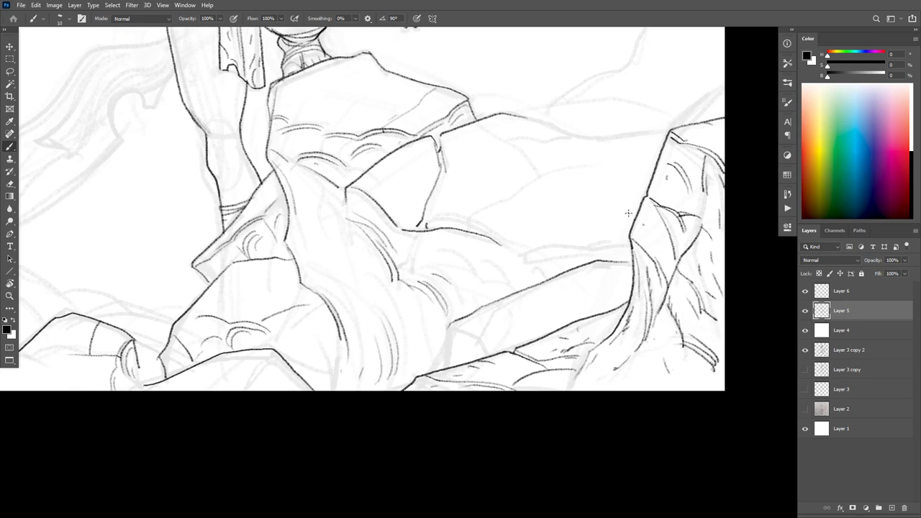
Step: Ink the central boulder's long top edge across to the tall rock
{"action": "left_click_drag", "start_coordinate": [664, 215], "coordinate": [662, 280]}
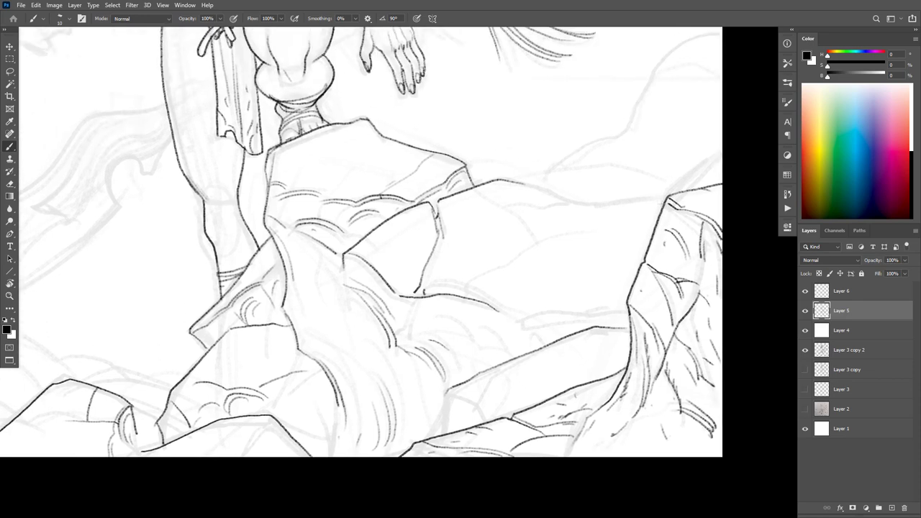
{"action": "mouse_move", "coordinate": [665, 202]}
{"action": "left_mouse_down"}
{"action": "mouse_move", "coordinate": [579, 205]}
{"action": "mouse_move", "coordinate": [523, 184]}
{"action": "left_mouse_up"}
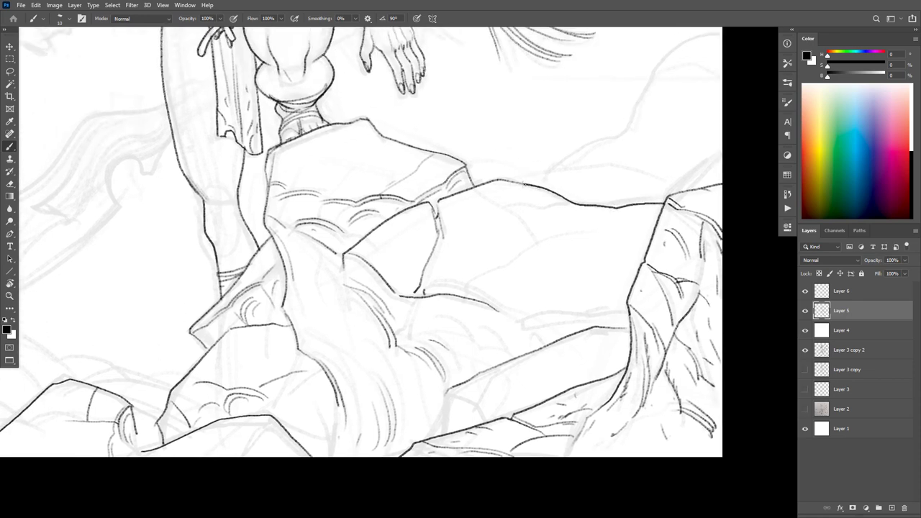
{"action": "left_click_drag", "start_coordinate": [524, 356], "coordinate": [558, 378]}
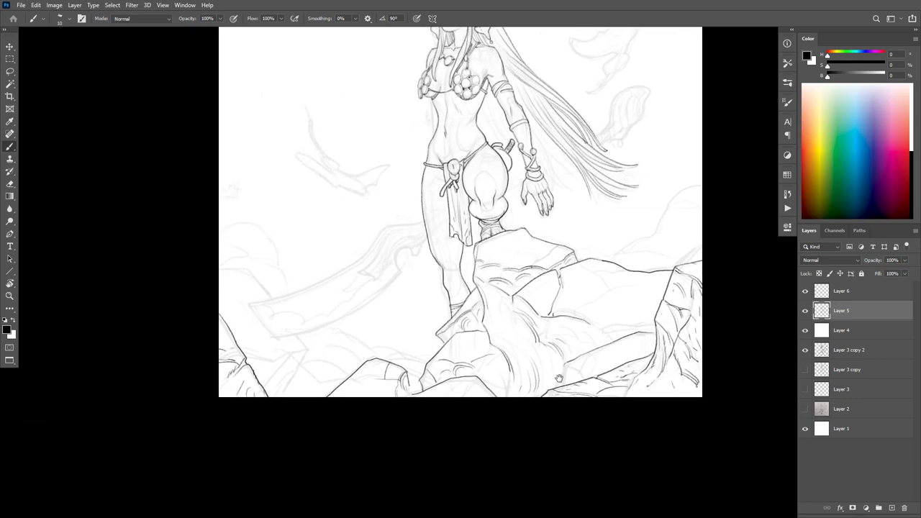
Step: Look over the inked rocks across the lower scene and the unfinished hair around the figure's arm
{"action": "left_click", "coordinate": [546, 355], "text": "ctrl"}
{"action": "left_click", "coordinate": [231, 316], "text": "ctrl"}
{"action": "left_click_drag", "start_coordinate": [316, 344], "coordinate": [403, 358]}
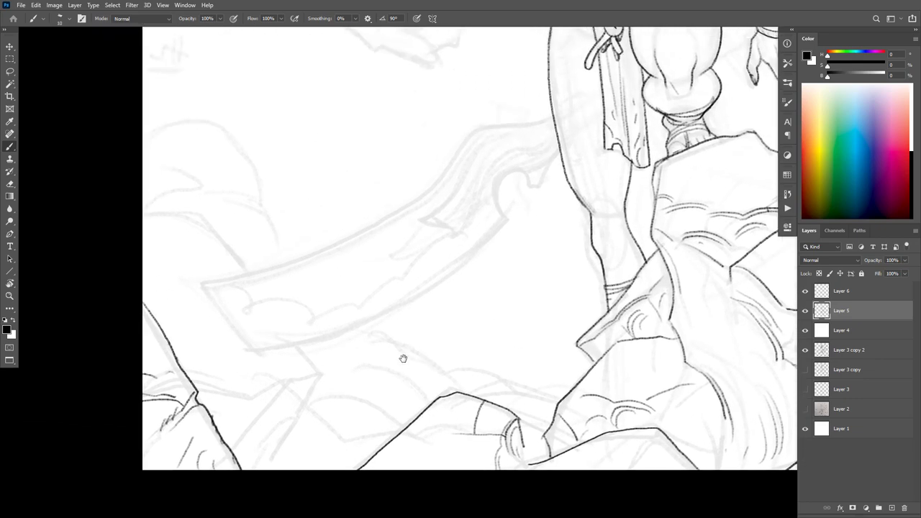
{"action": "scroll", "coordinate": [403, 359], "scroll_direction": "down", "scroll_amount": 6}
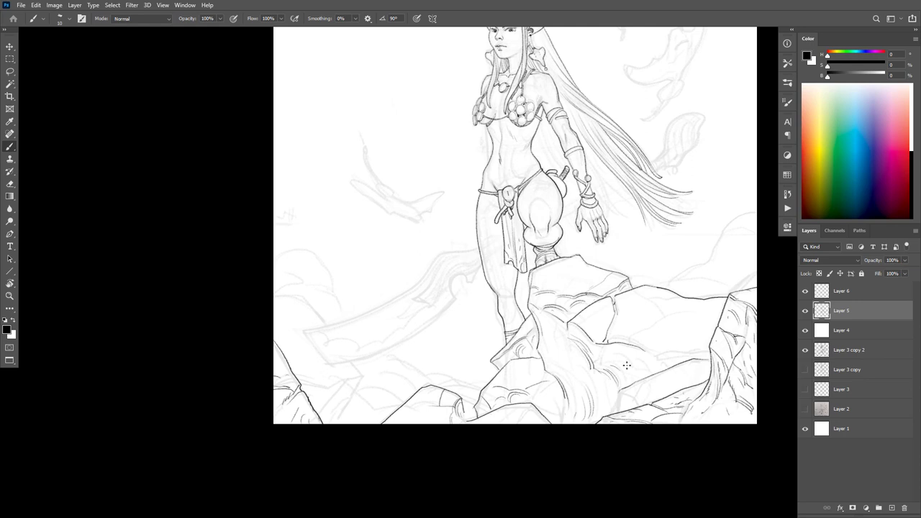
{"action": "left_click_drag", "start_coordinate": [633, 380], "coordinate": [635, 388]}
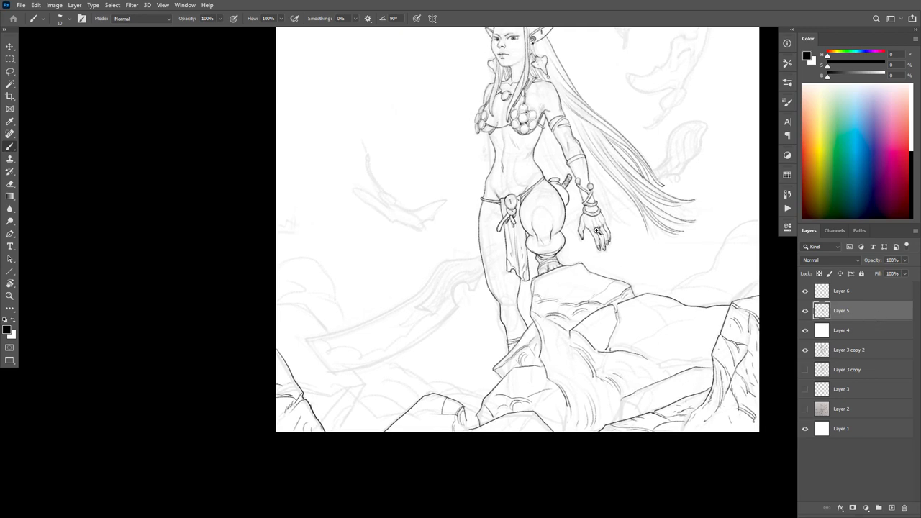
{"action": "scroll", "coordinate": [596, 230], "scroll_direction": "up", "scroll_amount": 5}
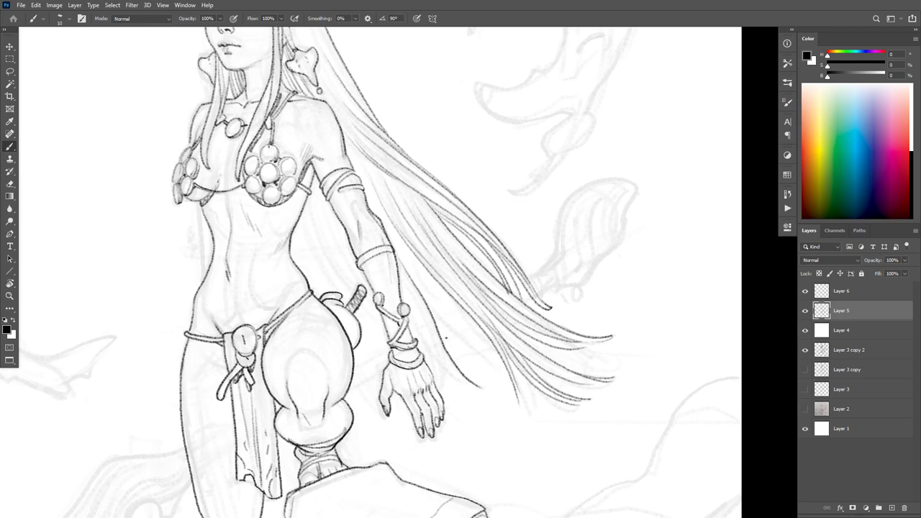
{"action": "scroll", "coordinate": [487, 275], "scroll_direction": "up", "scroll_amount": 3}
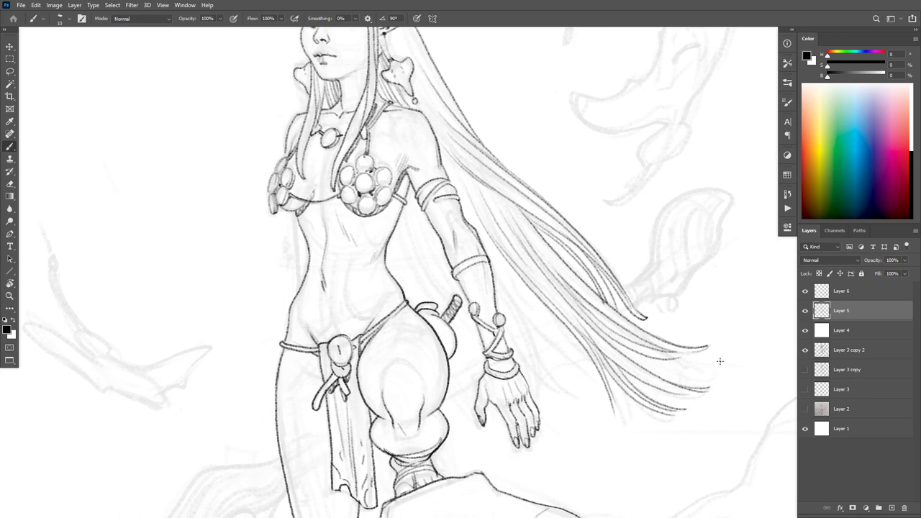
Step: Add a new layer above Layer 5 and ink hair strands in the gap between the waist and the arm
{"action": "key", "text": "ctrl+shift+alt+n"}
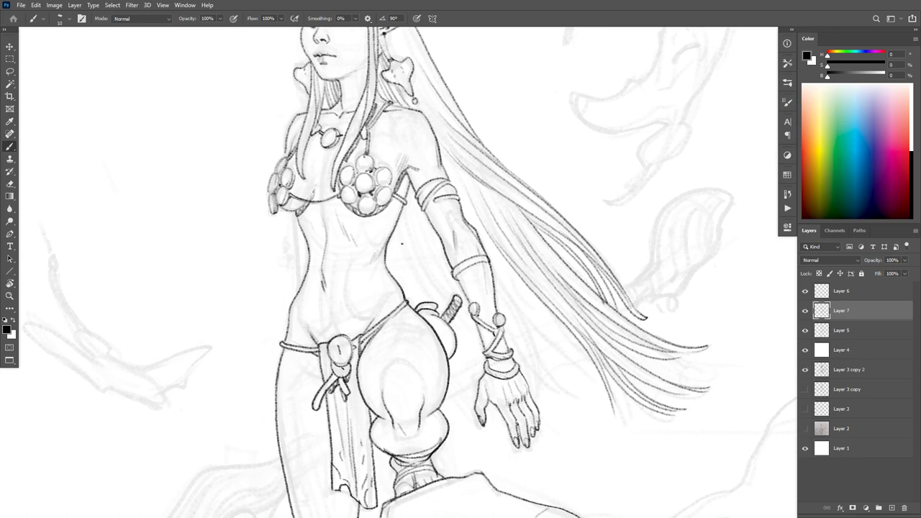
{"action": "left_click_drag", "start_coordinate": [397, 233], "coordinate": [446, 305]}
{"action": "left_click_drag", "start_coordinate": [402, 221], "coordinate": [441, 293]}
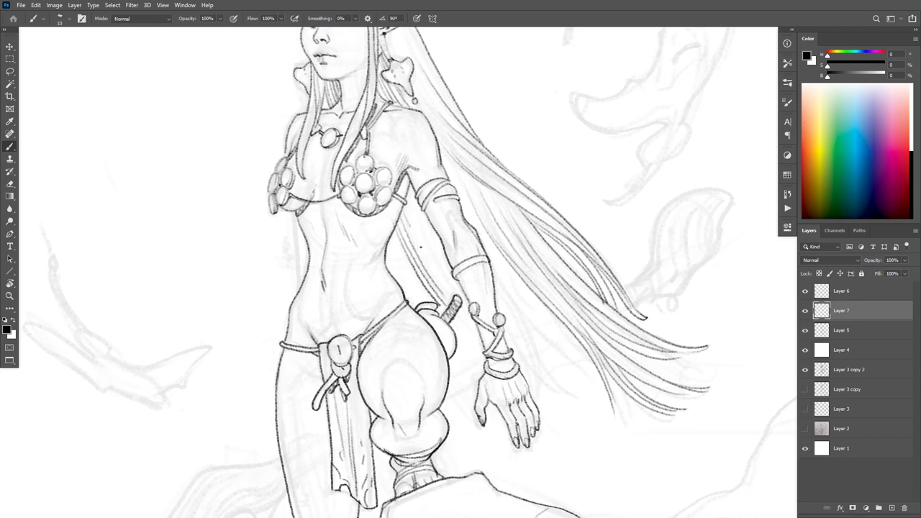
{"action": "mouse_move", "coordinate": [409, 223]}
{"action": "left_mouse_down"}
{"action": "mouse_move", "coordinate": [450, 287]}
{"action": "mouse_move", "coordinate": [442, 274]}
{"action": "left_mouse_up"}
{"action": "left_click_drag", "start_coordinate": [392, 244], "coordinate": [426, 298]}
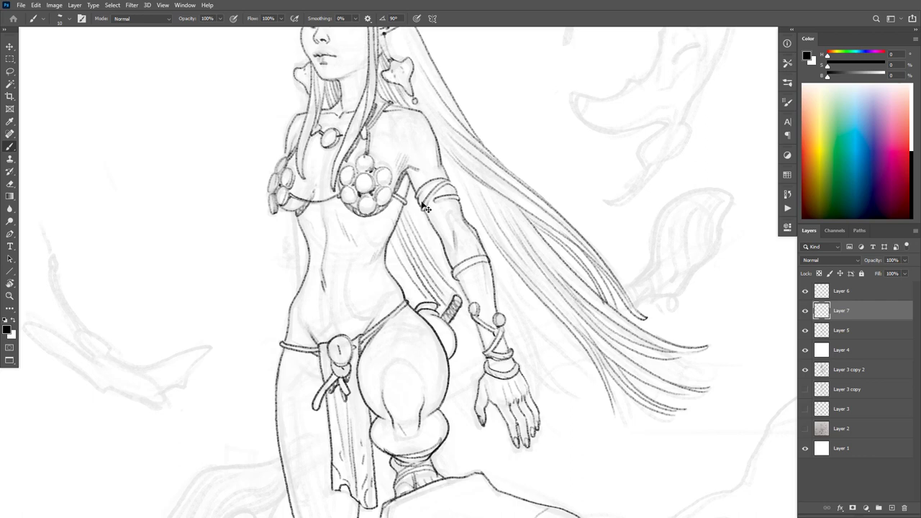
{"action": "key", "text": "ctrl+z"}
Step: Ink long hair strands sweeping from behind the forearm down past the wrist, redrawing the first strand
{"action": "mouse_move", "coordinate": [493, 270]}
{"action": "left_mouse_down"}
{"action": "mouse_move", "coordinate": [560, 384]}
{"action": "mouse_move", "coordinate": [579, 397]}
{"action": "left_mouse_up"}
{"action": "key", "text": "ctrl+z"}
{"action": "left_click_drag", "start_coordinate": [496, 272], "coordinate": [564, 394]}
{"action": "left_click_drag", "start_coordinate": [507, 296], "coordinate": [557, 388]}
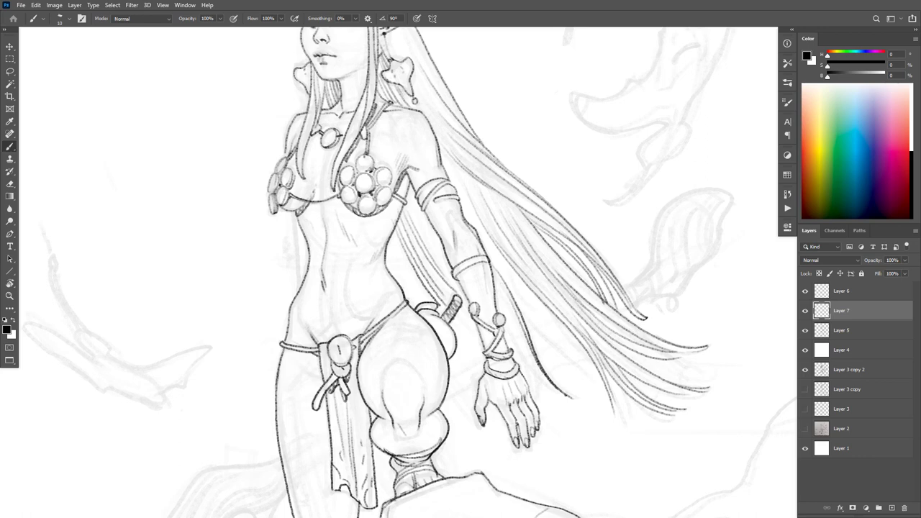
{"action": "mouse_move", "coordinate": [507, 308]}
{"action": "left_mouse_down"}
{"action": "mouse_move", "coordinate": [566, 396]}
{"action": "mouse_move", "coordinate": [543, 376]}
{"action": "left_mouse_up"}
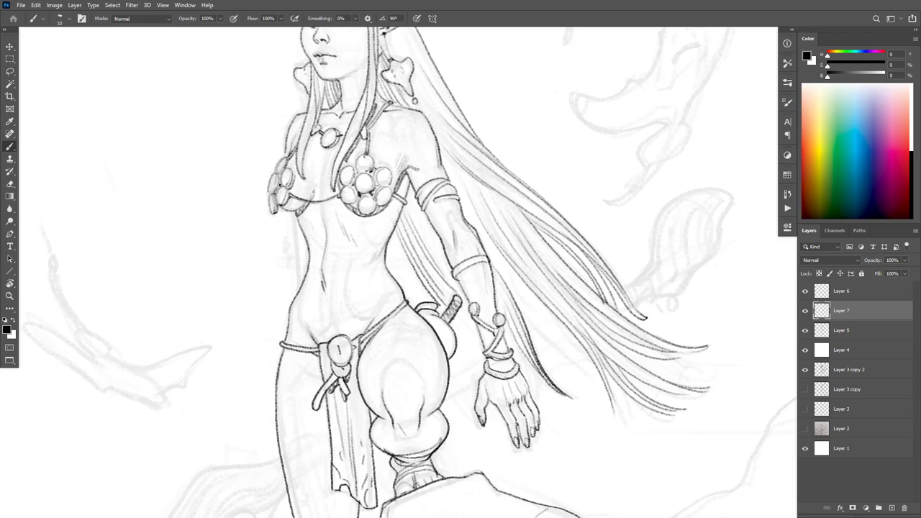
{"action": "left_click_drag", "start_coordinate": [507, 278], "coordinate": [580, 375]}
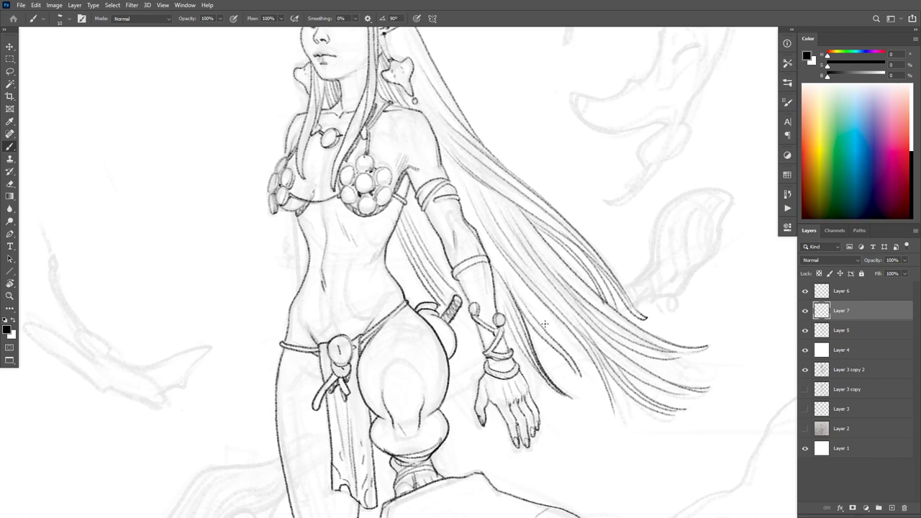
{"action": "mouse_move", "coordinate": [525, 294]}
{"action": "left_mouse_down"}
{"action": "mouse_move", "coordinate": [591, 389]}
{"action": "mouse_move", "coordinate": [570, 341]}
{"action": "mouse_move", "coordinate": [603, 398]}
{"action": "left_mouse_up"}
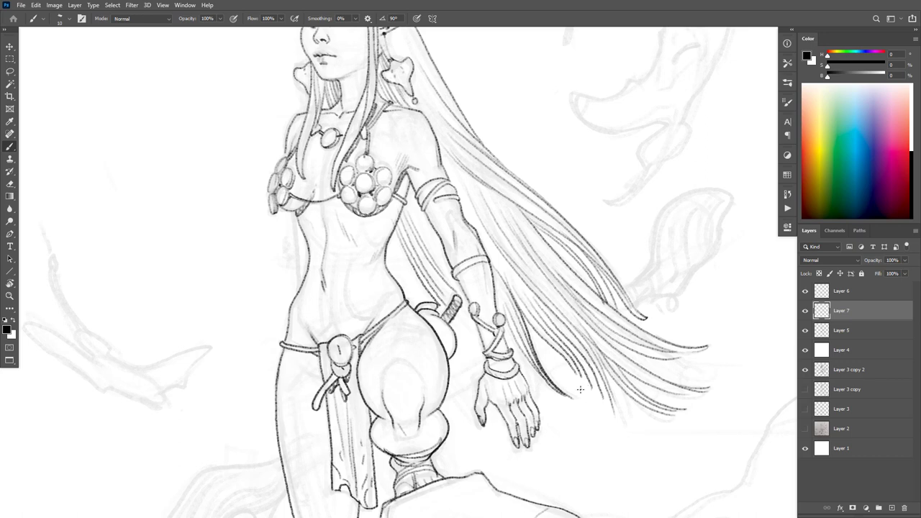
Step: Ink the tapering ends of the hair locks between the hand and the long outer hair, reworking the lower tips
{"action": "mouse_move", "coordinate": [529, 335]}
{"action": "left_mouse_down"}
{"action": "mouse_move", "coordinate": [591, 384]}
{"action": "mouse_move", "coordinate": [600, 410]}
{"action": "left_mouse_up"}
{"action": "left_click_drag", "start_coordinate": [574, 358], "coordinate": [587, 380]}
{"action": "left_click_drag", "start_coordinate": [585, 377], "coordinate": [596, 410]}
{"action": "left_click_drag", "start_coordinate": [570, 358], "coordinate": [586, 410]}
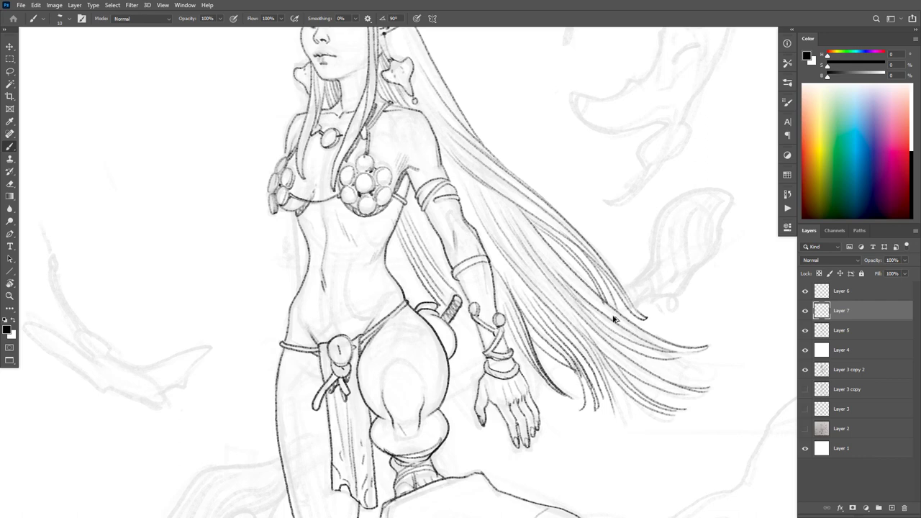
{"action": "key", "text": "ctrl+z"}
{"action": "key", "text": "ctrl+z"}
{"action": "left_click_drag", "start_coordinate": [574, 358], "coordinate": [596, 417]}
{"action": "left_click_drag", "start_coordinate": [595, 384], "coordinate": [603, 414]}
{"action": "left_click_drag", "start_coordinate": [594, 360], "coordinate": [614, 417]}
{"action": "left_click_drag", "start_coordinate": [610, 381], "coordinate": [617, 416]}
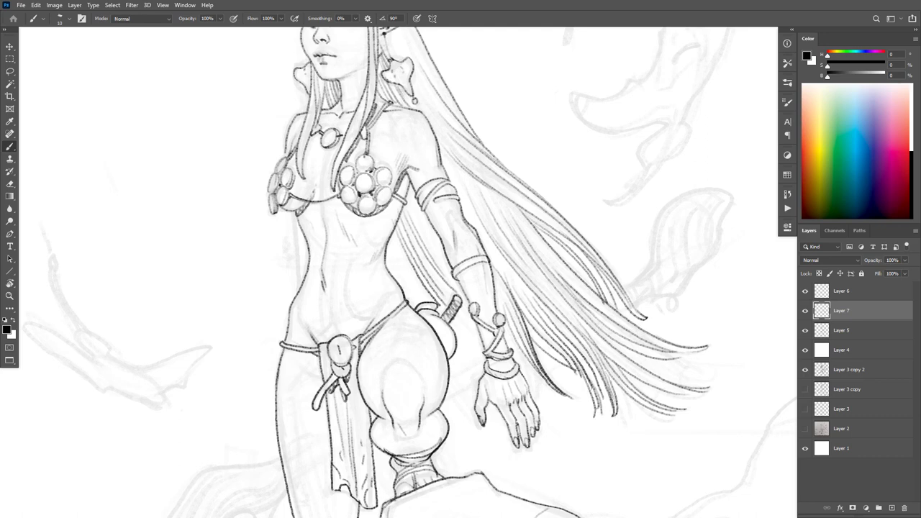
Step: Add hair strands beside the wrist and knife handle, and fill in more strands between the torso and upper arm
{"action": "left_click_drag", "start_coordinate": [505, 327], "coordinate": [531, 367]}
{"action": "mouse_move", "coordinate": [452, 319]}
{"action": "left_mouse_down"}
{"action": "mouse_move", "coordinate": [480, 344]}
{"action": "mouse_move", "coordinate": [479, 330]}
{"action": "left_mouse_up"}
{"action": "left_click_drag", "start_coordinate": [407, 195], "coordinate": [436, 258]}
{"action": "left_click_drag", "start_coordinate": [423, 215], "coordinate": [436, 239]}
{"action": "left_click_drag", "start_coordinate": [434, 237], "coordinate": [443, 269]}
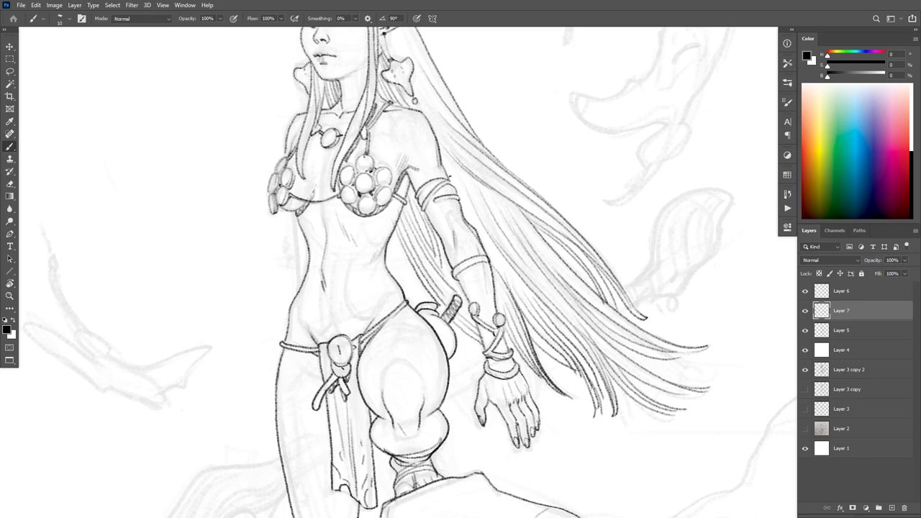
Step: Ink hair strands behind the upper arm and shoulder, plus a strand along the far side of the waist
{"action": "mouse_move", "coordinate": [446, 166]}
{"action": "left_mouse_down"}
{"action": "mouse_move", "coordinate": [481, 213]}
{"action": "mouse_move", "coordinate": [510, 224]}
{"action": "left_mouse_up"}
{"action": "left_click_drag", "start_coordinate": [480, 182], "coordinate": [513, 220]}
{"action": "left_click_drag", "start_coordinate": [461, 199], "coordinate": [504, 268]}
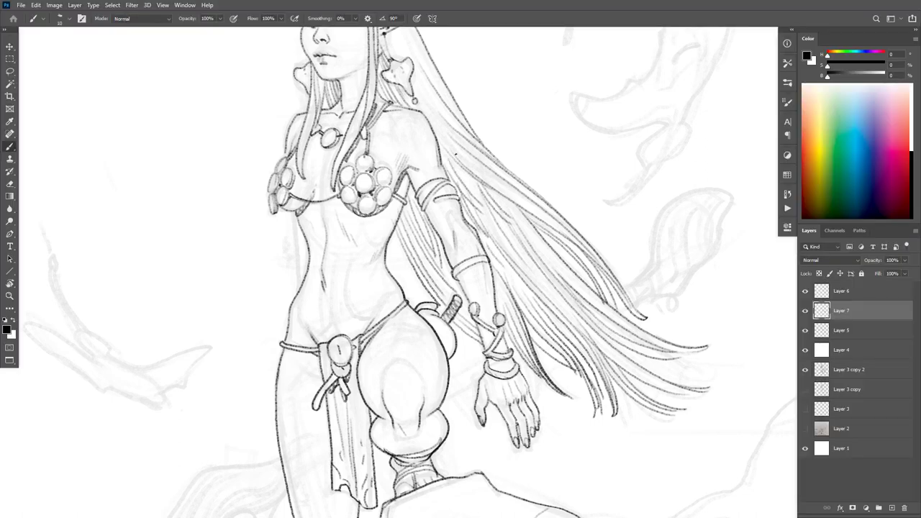
{"action": "left_click_drag", "start_coordinate": [440, 145], "coordinate": [479, 194]}
{"action": "left_click_drag", "start_coordinate": [292, 210], "coordinate": [294, 231]}
{"action": "left_click_drag", "start_coordinate": [294, 276], "coordinate": [297, 294]}
{"action": "left_click_drag", "start_coordinate": [500, 301], "coordinate": [536, 283]}
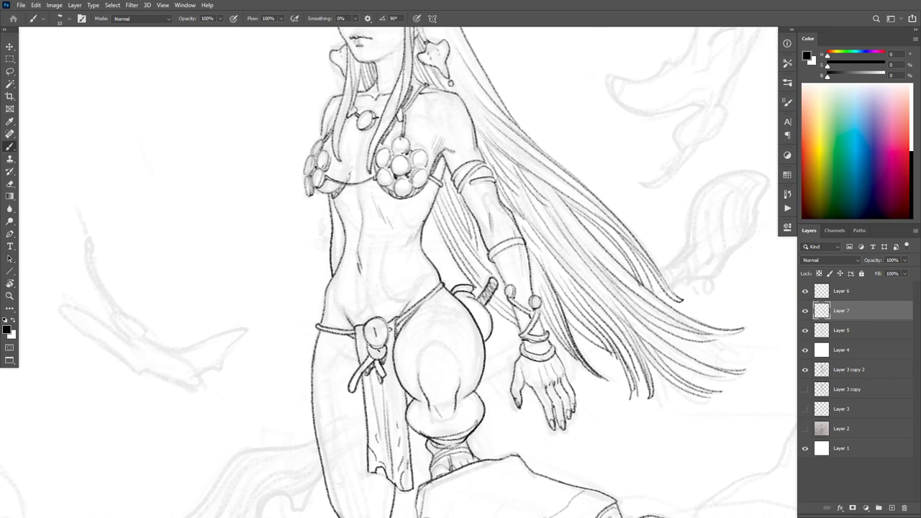
Step: Ink loose hair strands emerging from behind the raised thigh and tapering below the hand
{"action": "mouse_move", "coordinate": [428, 225]}
{"action": "left_mouse_down"}
{"action": "mouse_move", "coordinate": [453, 288]}
{"action": "mouse_move", "coordinate": [445, 251]}
{"action": "mouse_move", "coordinate": [458, 279]}
{"action": "left_mouse_up"}
{"action": "key", "text": "ctrl+z"}
{"action": "mouse_move", "coordinate": [490, 338]}
{"action": "left_mouse_down"}
{"action": "mouse_move", "coordinate": [519, 363]}
{"action": "mouse_move", "coordinate": [495, 397]}
{"action": "mouse_move", "coordinate": [522, 428]}
{"action": "left_mouse_up"}
{"action": "left_click_drag", "start_coordinate": [484, 365], "coordinate": [495, 387]}
{"action": "left_click_drag", "start_coordinate": [496, 389], "coordinate": [531, 427]}
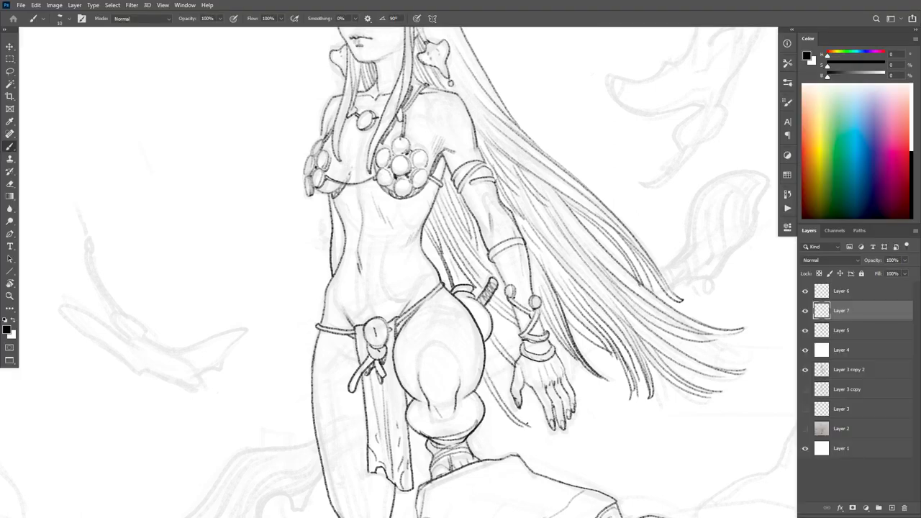
{"action": "mouse_move", "coordinate": [486, 362]}
{"action": "left_mouse_down"}
{"action": "mouse_move", "coordinate": [534, 426]}
{"action": "mouse_move", "coordinate": [508, 383]}
{"action": "mouse_move", "coordinate": [505, 435]}
{"action": "left_mouse_up"}
{"action": "mouse_move", "coordinate": [484, 384]}
{"action": "left_mouse_down"}
{"action": "mouse_move", "coordinate": [512, 441]}
{"action": "mouse_move", "coordinate": [547, 450]}
{"action": "left_mouse_up"}
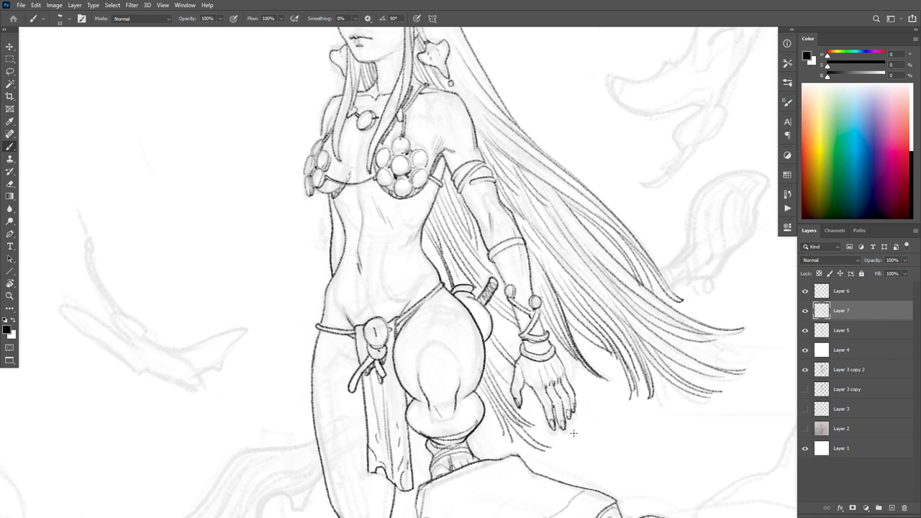
{"action": "mouse_move", "coordinate": [547, 329]}
{"action": "left_mouse_down"}
{"action": "mouse_move", "coordinate": [561, 355]}
{"action": "mouse_move", "coordinate": [606, 387]}
{"action": "left_mouse_up"}
{"action": "left_click_drag", "start_coordinate": [562, 366], "coordinate": [595, 412]}
{"action": "left_click_drag", "start_coordinate": [565, 364], "coordinate": [606, 422]}
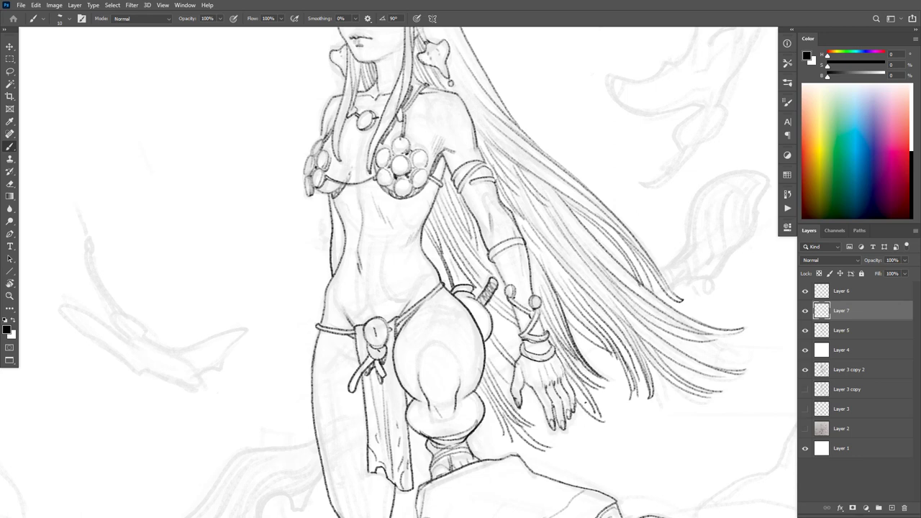
{"action": "left_click_drag", "start_coordinate": [573, 386], "coordinate": [617, 420]}
{"action": "key", "text": "ctrl+z"}
{"action": "key", "text": "ctrl+z"}
{"action": "key", "text": "ctrl+z"}
{"action": "key", "text": "ctrl+z"}
{"action": "key", "text": "ctrl+z"}
{"action": "key", "text": "ctrl+z"}
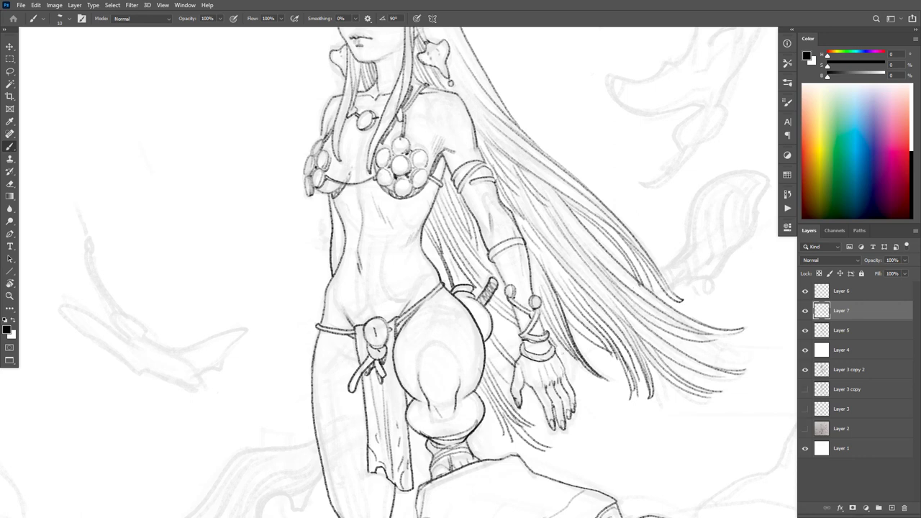
Step: Ink short hair strands flowing outward from beside the wrist toward the lower lock tips
{"action": "left_click_drag", "start_coordinate": [565, 347], "coordinate": [588, 374]}
{"action": "left_click_drag", "start_coordinate": [568, 326], "coordinate": [613, 354]}
{"action": "mouse_move", "coordinate": [571, 331]}
{"action": "left_mouse_down"}
{"action": "mouse_move", "coordinate": [599, 366]}
{"action": "mouse_move", "coordinate": [621, 369]}
{"action": "mouse_move", "coordinate": [610, 370]}
{"action": "mouse_move", "coordinate": [614, 364]}
{"action": "mouse_move", "coordinate": [618, 385]}
{"action": "mouse_move", "coordinate": [662, 358]}
{"action": "left_mouse_up"}
{"action": "key", "text": "ctrl+z"}
{"action": "key", "text": "ctrl+z"}
Step: Rework the hooked lower tip of the hair lock beyond the hand, alternating erasing and inking
{"action": "key", "text": "e"}
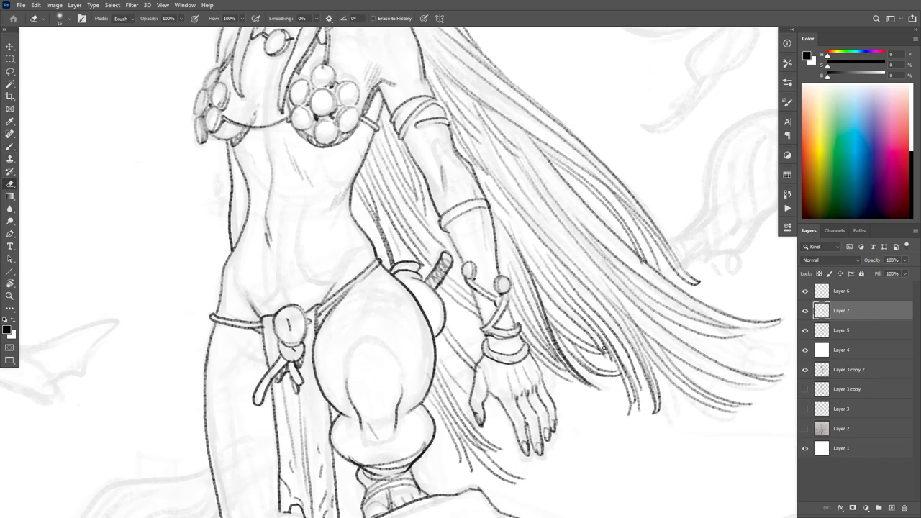
{"action": "mouse_move", "coordinate": [604, 347]}
{"action": "left_mouse_down"}
{"action": "mouse_move", "coordinate": [613, 401]}
{"action": "mouse_move", "coordinate": [610, 355]}
{"action": "mouse_move", "coordinate": [594, 334]}
{"action": "mouse_move", "coordinate": [615, 393]}
{"action": "left_mouse_up"}
{"action": "key", "text": "ctrl+z"}
{"action": "key", "text": "b"}
{"action": "key", "text": "e"}
{"action": "key", "text": "b"}
{"action": "key", "text": "e"}
{"action": "key", "text": "b"}
{"action": "key", "text": "e"}
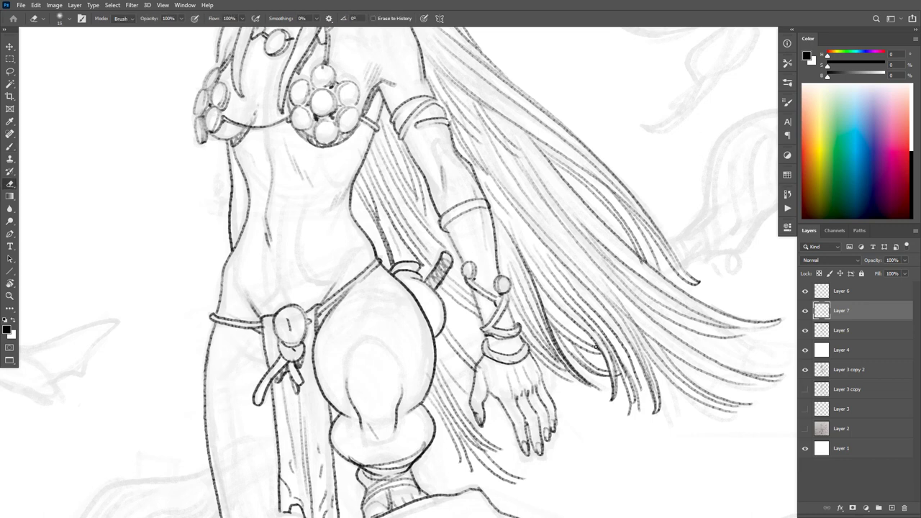
{"action": "key", "text": "b"}
{"action": "mouse_move", "coordinate": [601, 356]}
{"action": "left_mouse_down"}
{"action": "mouse_move", "coordinate": [588, 337]}
{"action": "mouse_move", "coordinate": [609, 365]}
{"action": "left_mouse_up"}
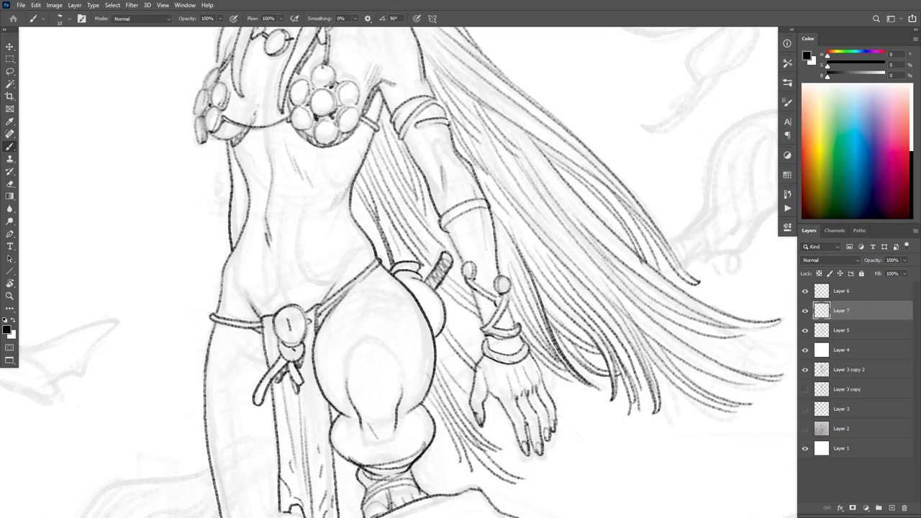
Step: Thin the dark hair strand beside the wrist with the eraser and re-ink strands along the same lock
{"action": "key", "text": "e"}
{"action": "mouse_move", "coordinate": [534, 292]}
{"action": "left_mouse_down"}
{"action": "mouse_move", "coordinate": [567, 364]}
{"action": "mouse_move", "coordinate": [594, 387]}
{"action": "left_mouse_up"}
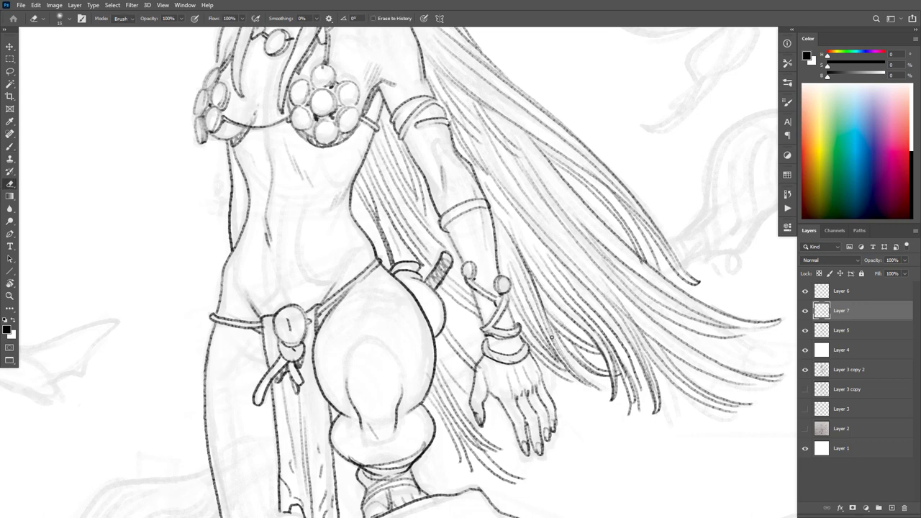
{"action": "left_click_drag", "start_coordinate": [544, 319], "coordinate": [595, 387]}
{"action": "left_click_drag", "start_coordinate": [549, 337], "coordinate": [591, 384]}
{"action": "left_click_drag", "start_coordinate": [541, 325], "coordinate": [583, 383]}
{"action": "left_click_drag", "start_coordinate": [542, 322], "coordinate": [594, 390]}
{"action": "key", "text": "b"}
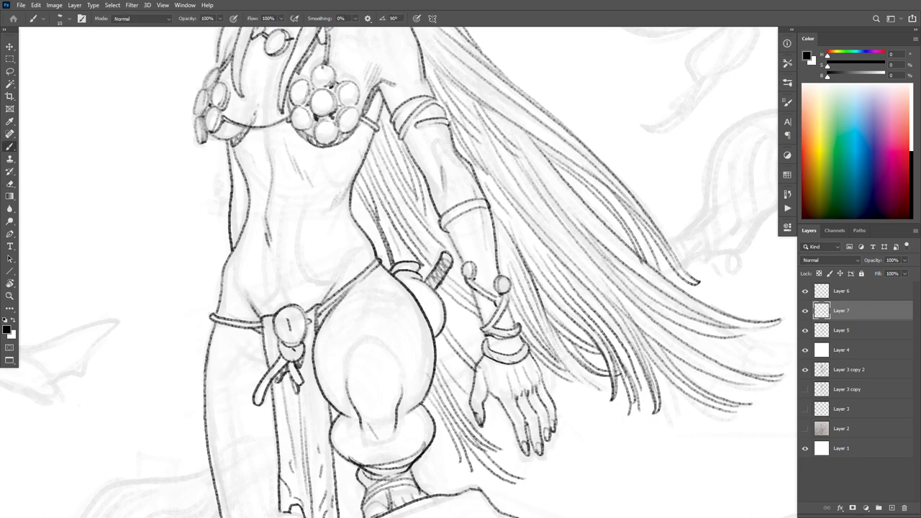
{"action": "mouse_move", "coordinate": [540, 292]}
{"action": "left_mouse_down"}
{"action": "mouse_move", "coordinate": [552, 330]}
{"action": "mouse_move", "coordinate": [603, 390]}
{"action": "left_mouse_up"}
{"action": "mouse_move", "coordinate": [539, 295]}
{"action": "left_mouse_down"}
{"action": "mouse_move", "coordinate": [599, 389]}
{"action": "mouse_move", "coordinate": [574, 370]}
{"action": "mouse_move", "coordinate": [526, 289]}
{"action": "left_mouse_up"}
{"action": "key", "text": "ctrl+z"}
{"action": "key", "text": "ctrl+z"}
Step: Preview the drawing without the interface and extend the tapering tip of the lower middle hair lock
{"action": "key", "text": "e"}
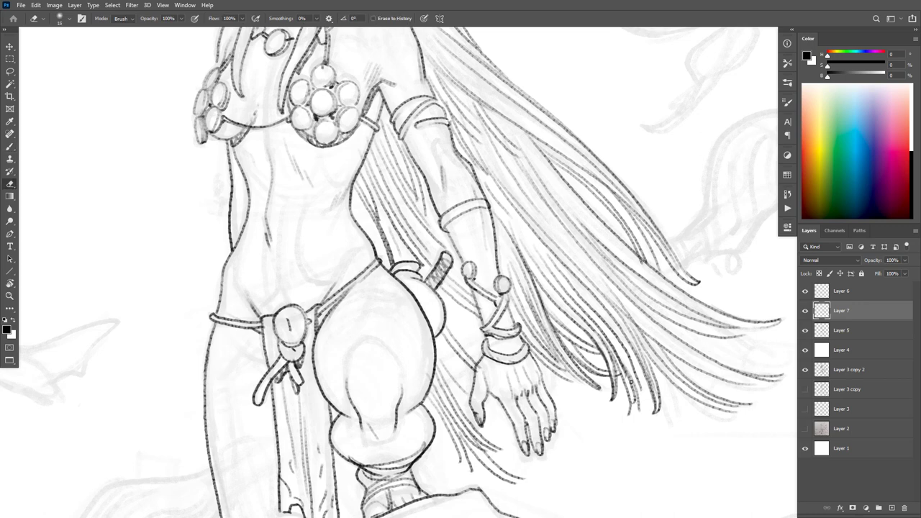
{"action": "key", "text": "Tab"}
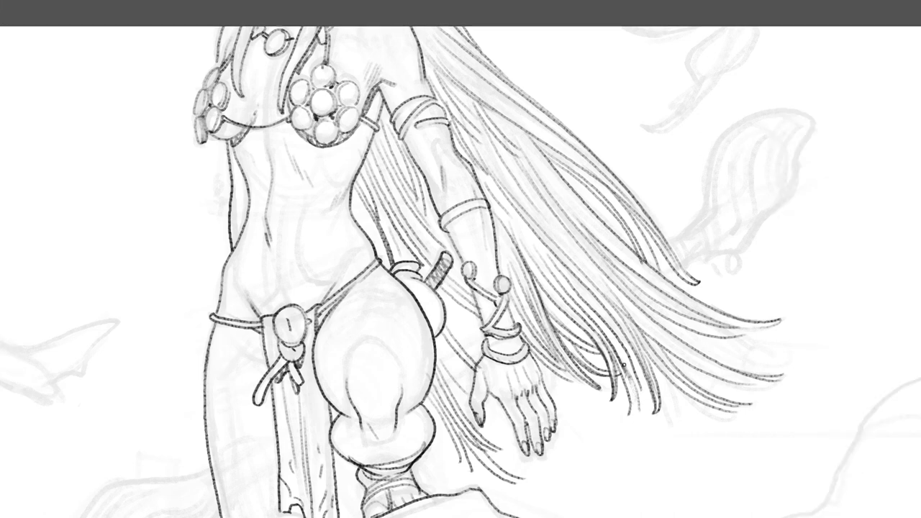
{"action": "key", "text": "Tab"}
{"action": "key", "text": "b"}
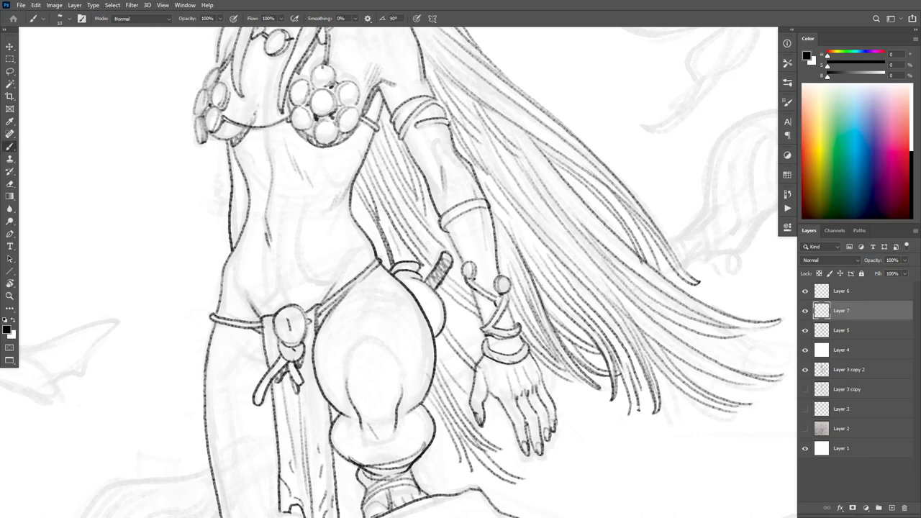
{"action": "key", "text": "ctrl+z"}
{"action": "left_click_drag", "start_coordinate": [626, 390], "coordinate": [620, 432]}
{"action": "key", "text": "ctrl+z"}
Step: Ink longer strand ends on the outermost lower hair lock, finishing in an upturned curl
{"action": "mouse_move", "coordinate": [632, 378]}
{"action": "left_mouse_down"}
{"action": "mouse_move", "coordinate": [636, 392]}
{"action": "mouse_move", "coordinate": [402, 383]}
{"action": "left_mouse_up"}
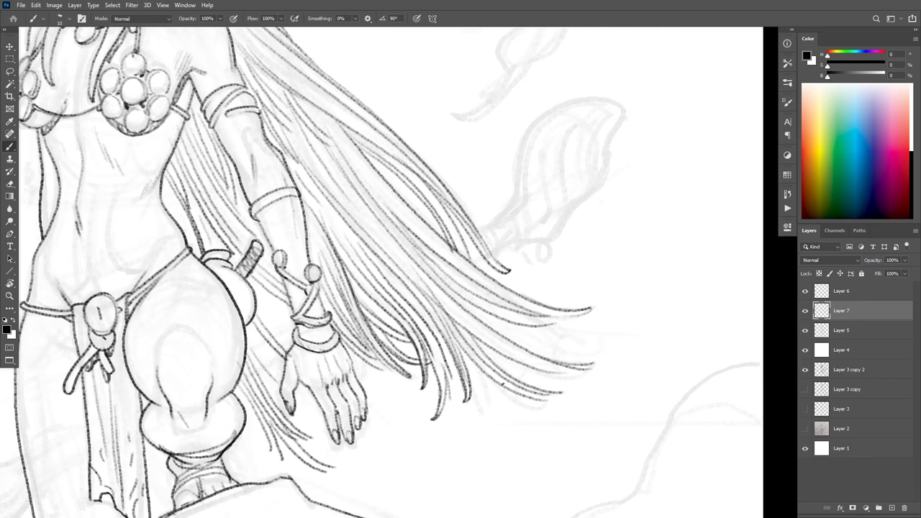
{"action": "left_click_drag", "start_coordinate": [496, 375], "coordinate": [572, 394]}
{"action": "key", "text": "ctrl+z"}
{"action": "mouse_move", "coordinate": [499, 338]}
{"action": "left_mouse_down"}
{"action": "mouse_move", "coordinate": [564, 371]}
{"action": "mouse_move", "coordinate": [616, 352]}
{"action": "mouse_move", "coordinate": [605, 361]}
{"action": "left_mouse_up"}
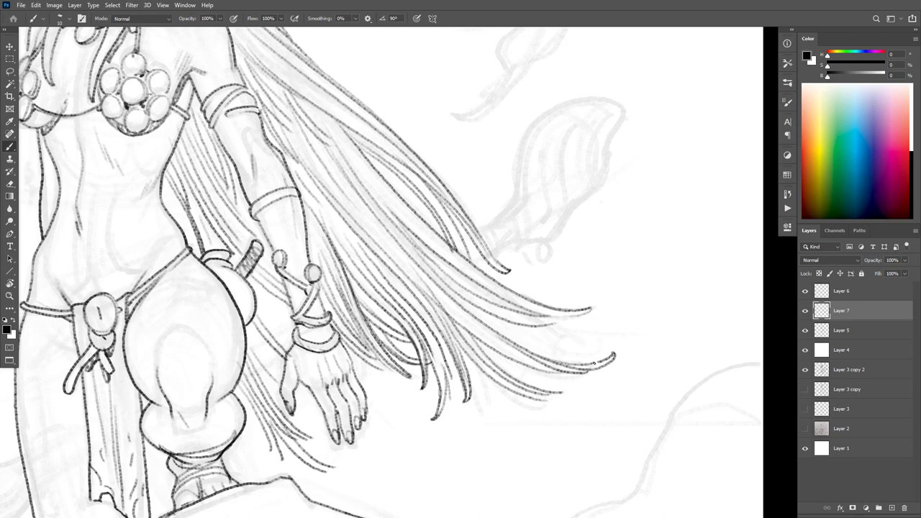
Step: Darken the narrow gap between the upper outer hair locks and add strands with a small curl at the outer tips
{"action": "left_click_drag", "start_coordinate": [445, 204], "coordinate": [475, 260]}
{"action": "left_click_drag", "start_coordinate": [363, 152], "coordinate": [440, 227]}
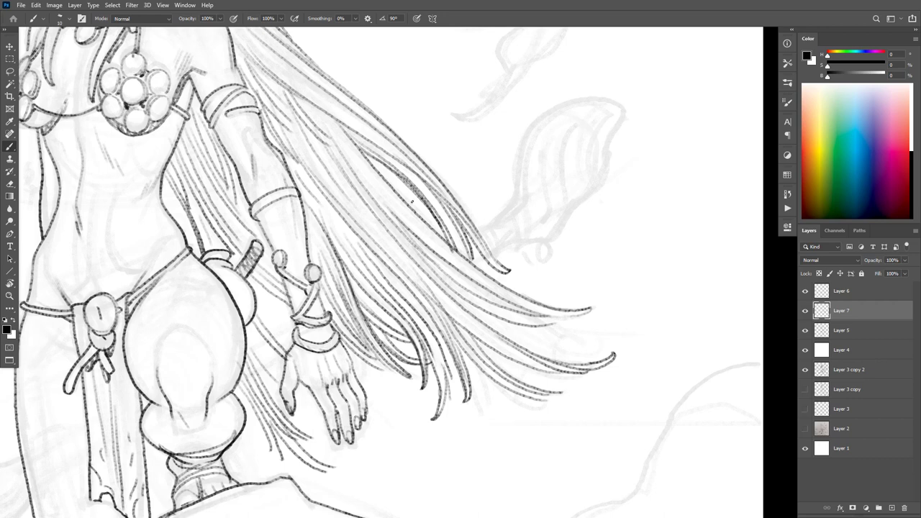
{"action": "left_click_drag", "start_coordinate": [349, 131], "coordinate": [460, 253]}
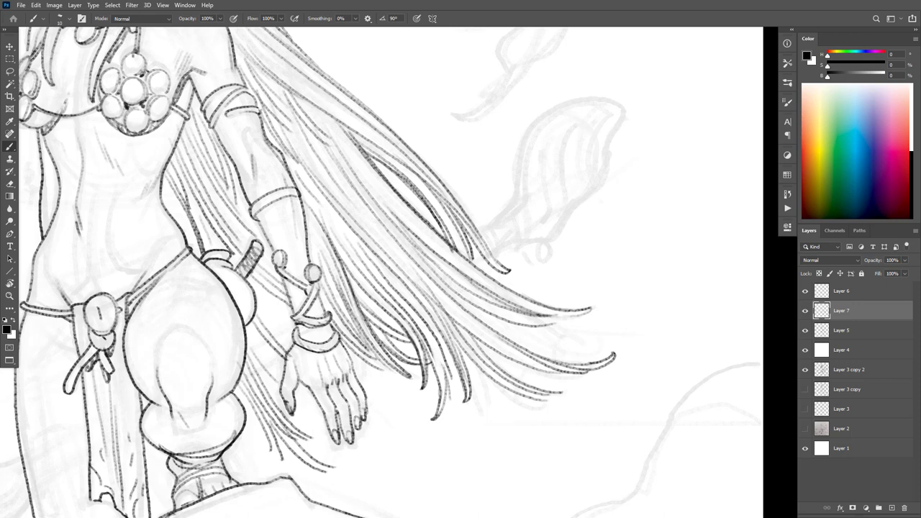
{"action": "mouse_move", "coordinate": [486, 328]}
{"action": "left_mouse_down"}
{"action": "mouse_move", "coordinate": [506, 335]}
{"action": "mouse_move", "coordinate": [545, 327]}
{"action": "mouse_move", "coordinate": [566, 294]}
{"action": "mouse_move", "coordinate": [570, 311]}
{"action": "left_mouse_up"}
{"action": "left_click_drag", "start_coordinate": [600, 342], "coordinate": [594, 350]}
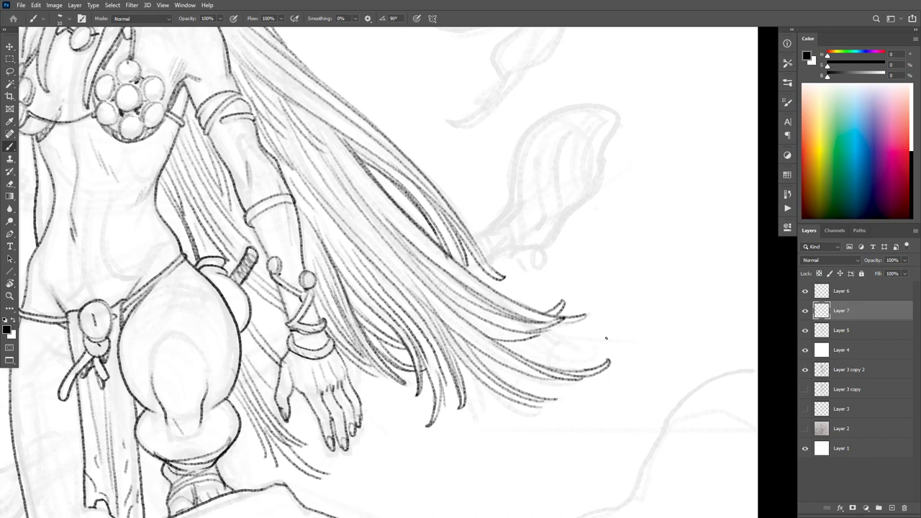
{"action": "left_click_drag", "start_coordinate": [398, 340], "coordinate": [446, 326]}
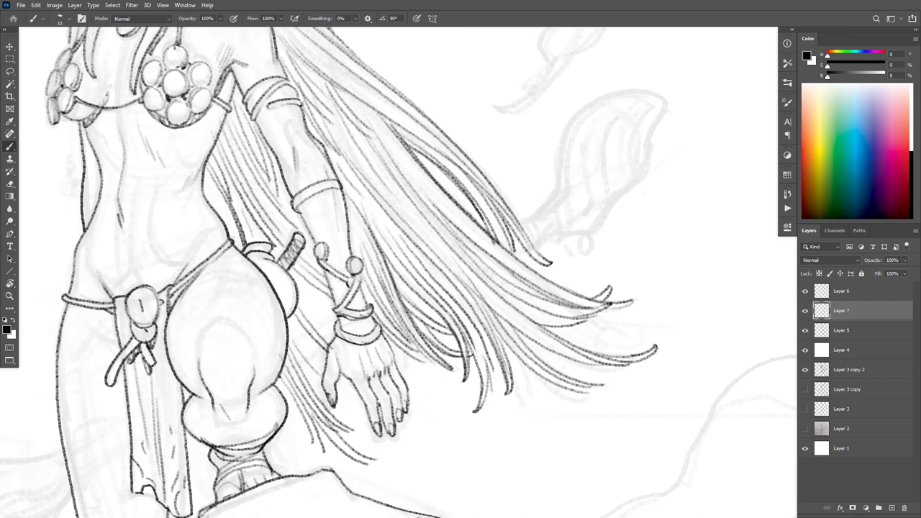
Step: Add hair strands in the gap between the raised thigh and the hand, including the loose tips below the knee
{"action": "left_click_drag", "start_coordinate": [280, 376], "coordinate": [293, 395]}
{"action": "left_click_drag", "start_coordinate": [309, 429], "coordinate": [321, 453]}
{"action": "left_click_drag", "start_coordinate": [289, 327], "coordinate": [357, 398]}
{"action": "left_click_drag", "start_coordinate": [340, 381], "coordinate": [357, 389]}
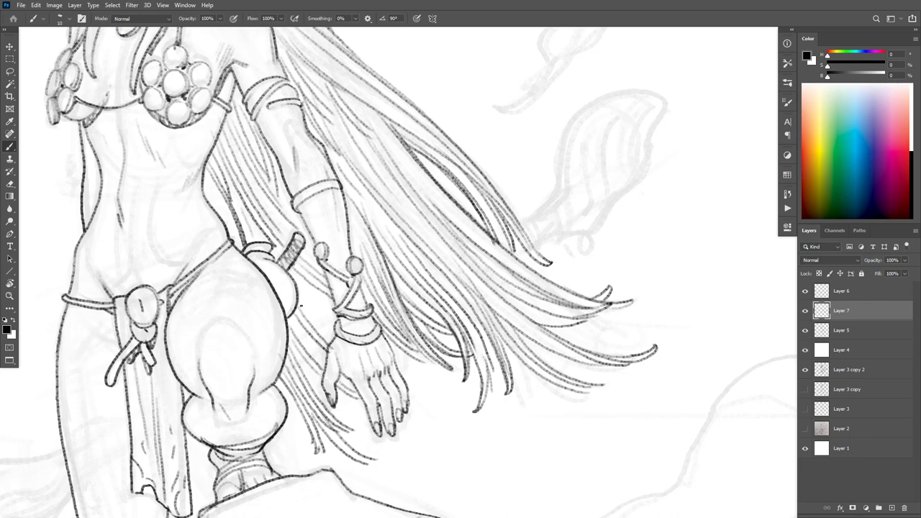
{"action": "mouse_move", "coordinate": [299, 302]}
{"action": "left_mouse_down"}
{"action": "mouse_move", "coordinate": [335, 336]}
{"action": "mouse_move", "coordinate": [335, 327]}
{"action": "left_mouse_up"}
Step: Ink fine hair strands behind the pointed ear and on the crown, and check the line art with the sketch layer hidden
{"action": "left_click_drag", "start_coordinate": [530, 279], "coordinate": [511, 505]}
{"action": "left_click_drag", "start_coordinate": [403, 262], "coordinate": [474, 353]}
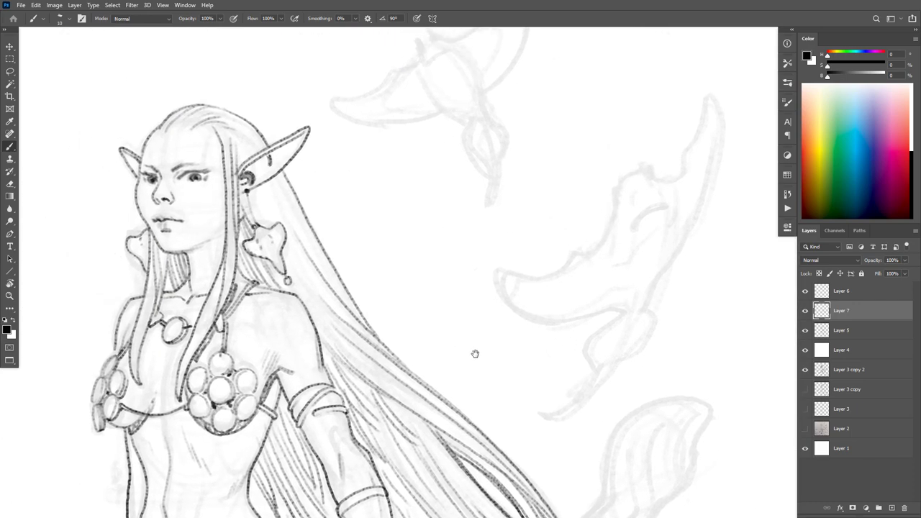
{"action": "left_click_drag", "start_coordinate": [278, 171], "coordinate": [321, 262]}
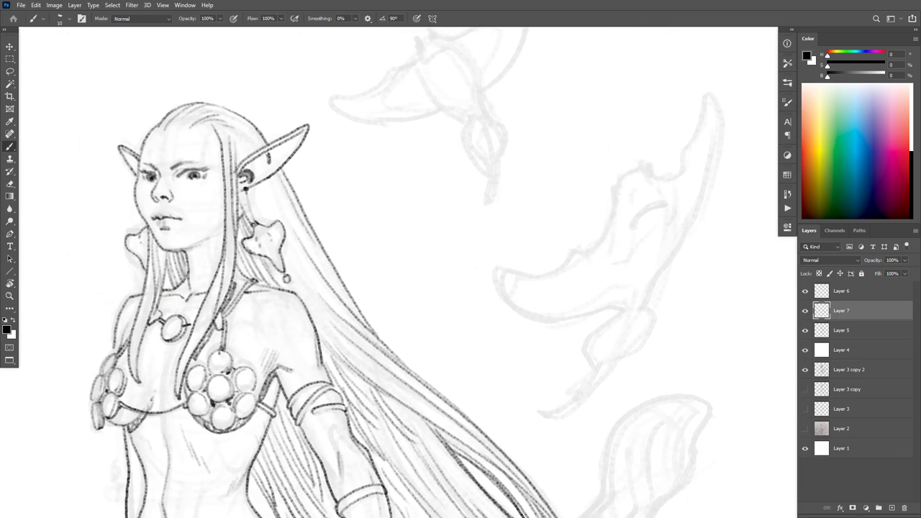
{"action": "left_click_drag", "start_coordinate": [269, 181], "coordinate": [318, 265]}
{"action": "left_click_drag", "start_coordinate": [283, 229], "coordinate": [330, 309]}
{"action": "mouse_move", "coordinate": [251, 191]}
{"action": "left_mouse_down"}
{"action": "mouse_move", "coordinate": [263, 222]}
{"action": "mouse_move", "coordinate": [280, 218]}
{"action": "left_mouse_up"}
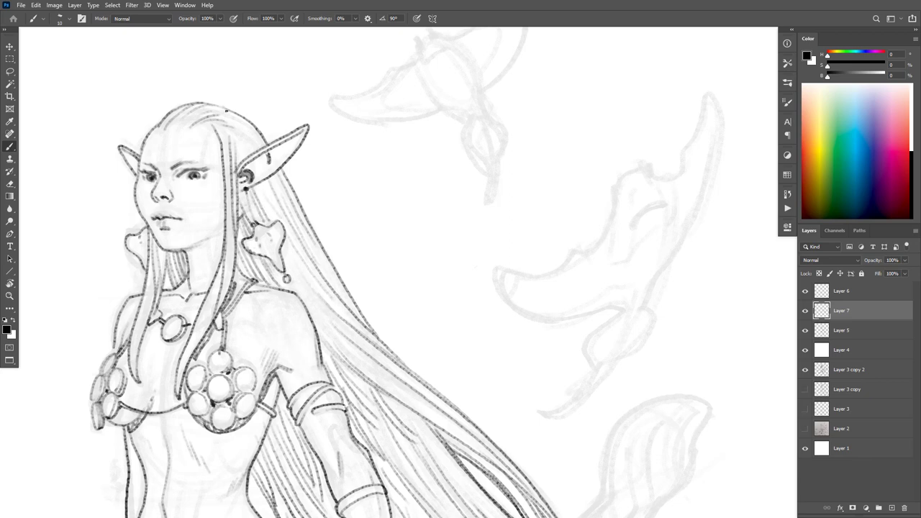
{"action": "mouse_move", "coordinate": [248, 131]}
{"action": "left_mouse_down"}
{"action": "mouse_move", "coordinate": [264, 148]}
{"action": "mouse_move", "coordinate": [258, 154]}
{"action": "left_mouse_up"}
{"action": "left_click", "coordinate": [804, 370]}
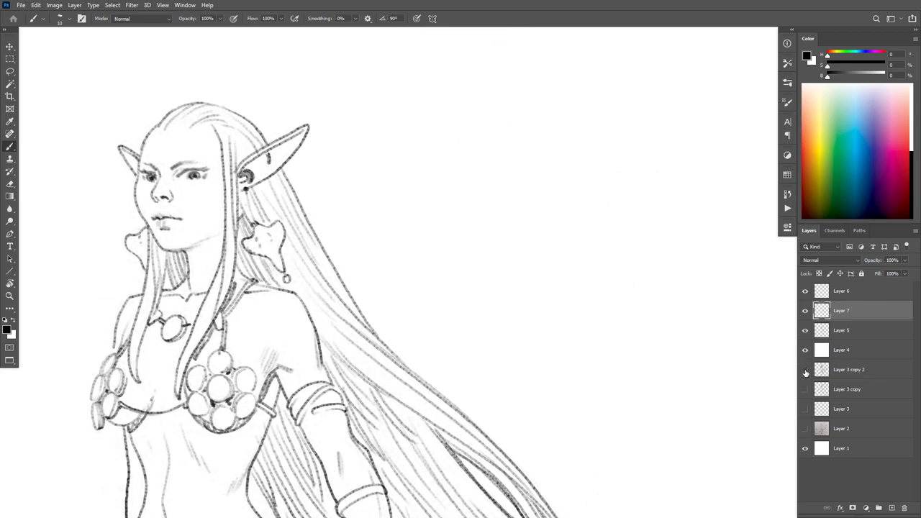
{"action": "left_click", "coordinate": [805, 369]}
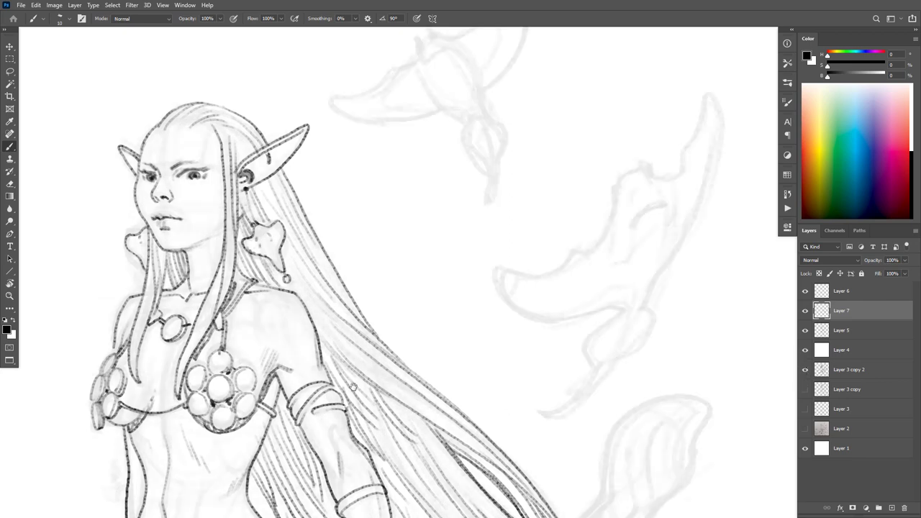
Step: Outline the flared end of the object protruding behind the hair, including its narrow neck and small ring
{"action": "left_click_drag", "start_coordinate": [354, 387], "coordinate": [404, 377]}
{"action": "scroll", "coordinate": [395, 379], "scroll_direction": "down", "scroll_amount": 3}
{"action": "left_click_drag", "start_coordinate": [517, 411], "coordinate": [647, 216]}
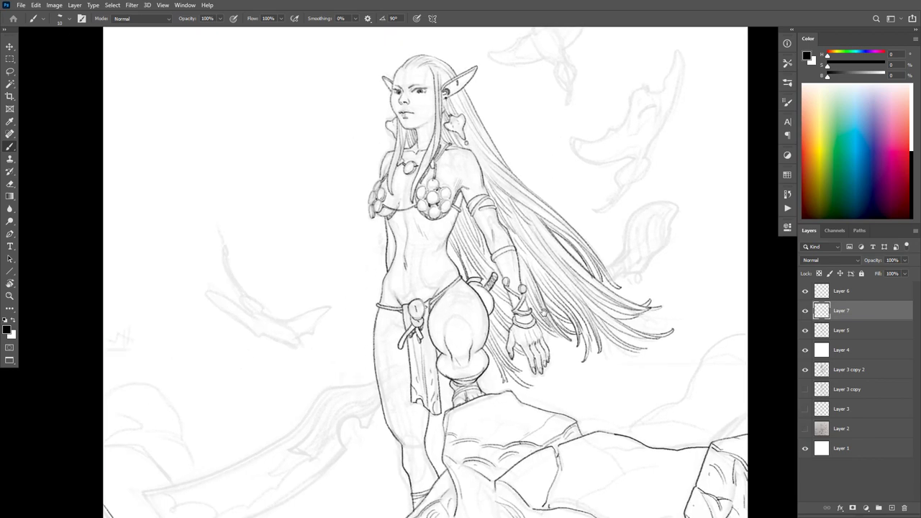
{"action": "scroll", "coordinate": [472, 370], "scroll_direction": "up", "scroll_amount": 3}
{"action": "left_click_drag", "start_coordinate": [618, 268], "coordinate": [562, 299]}
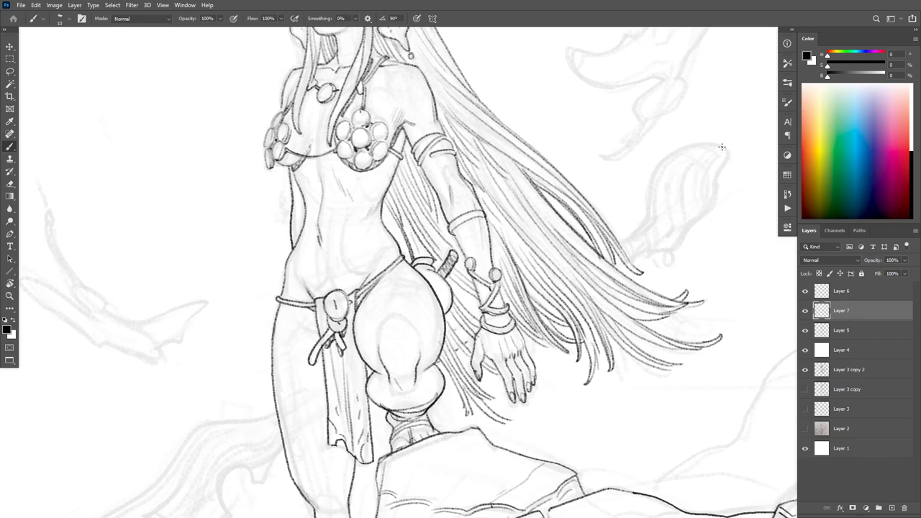
{"action": "mouse_move", "coordinate": [726, 151]}
{"action": "left_mouse_down"}
{"action": "mouse_move", "coordinate": [684, 142]}
{"action": "mouse_move", "coordinate": [653, 174]}
{"action": "mouse_move", "coordinate": [643, 225]}
{"action": "mouse_move", "coordinate": [620, 242]}
{"action": "left_mouse_up"}
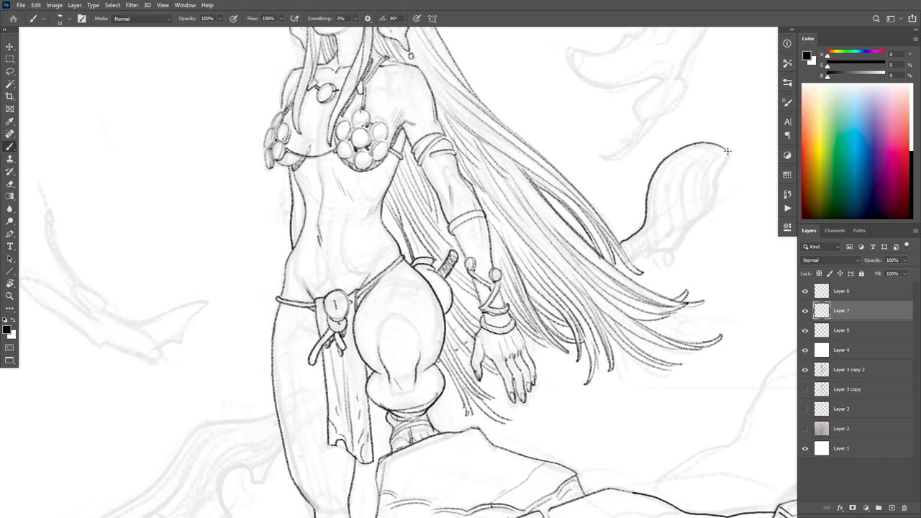
{"action": "mouse_move", "coordinate": [726, 149]}
{"action": "left_mouse_down"}
{"action": "mouse_move", "coordinate": [716, 205]}
{"action": "mouse_move", "coordinate": [676, 249]}
{"action": "left_mouse_up"}
{"action": "mouse_move", "coordinate": [664, 246]}
{"action": "left_mouse_down"}
{"action": "mouse_move", "coordinate": [667, 263]}
{"action": "mouse_move", "coordinate": [663, 253]}
{"action": "mouse_move", "coordinate": [625, 267]}
{"action": "left_mouse_up"}
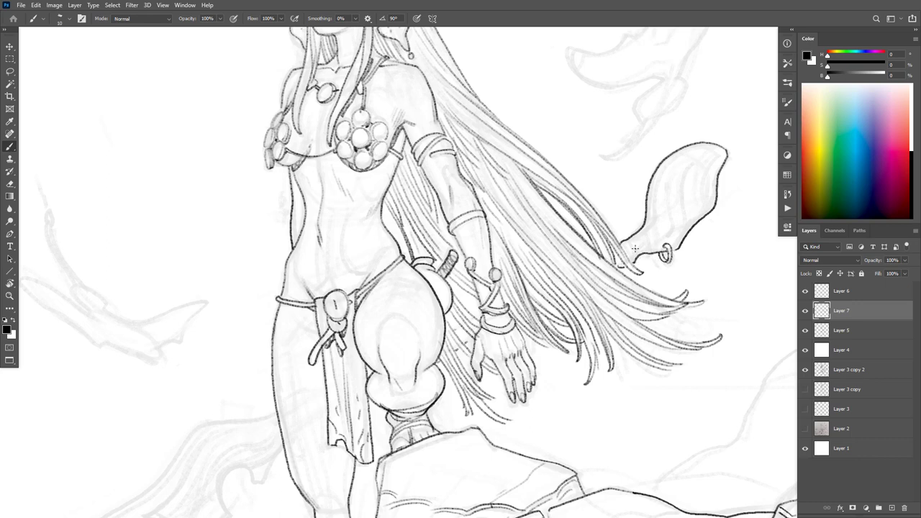
{"action": "left_click_drag", "start_coordinate": [719, 157], "coordinate": [704, 206]}
{"action": "left_click_drag", "start_coordinate": [697, 155], "coordinate": [683, 220]}
{"action": "left_click_drag", "start_coordinate": [679, 162], "coordinate": [670, 206]}
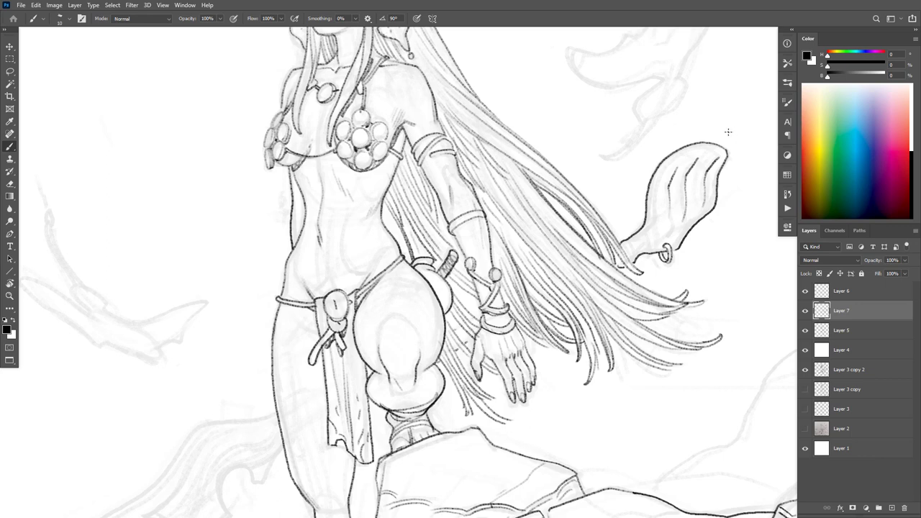
{"action": "left_click_drag", "start_coordinate": [697, 159], "coordinate": [670, 191]}
{"action": "mouse_move", "coordinate": [690, 149]}
{"action": "left_mouse_down"}
{"action": "mouse_move", "coordinate": [661, 172]}
{"action": "mouse_move", "coordinate": [649, 215]}
{"action": "mouse_move", "coordinate": [651, 224]}
{"action": "mouse_move", "coordinate": [675, 219]}
{"action": "mouse_move", "coordinate": [679, 230]}
{"action": "mouse_move", "coordinate": [647, 226]}
{"action": "left_mouse_up"}
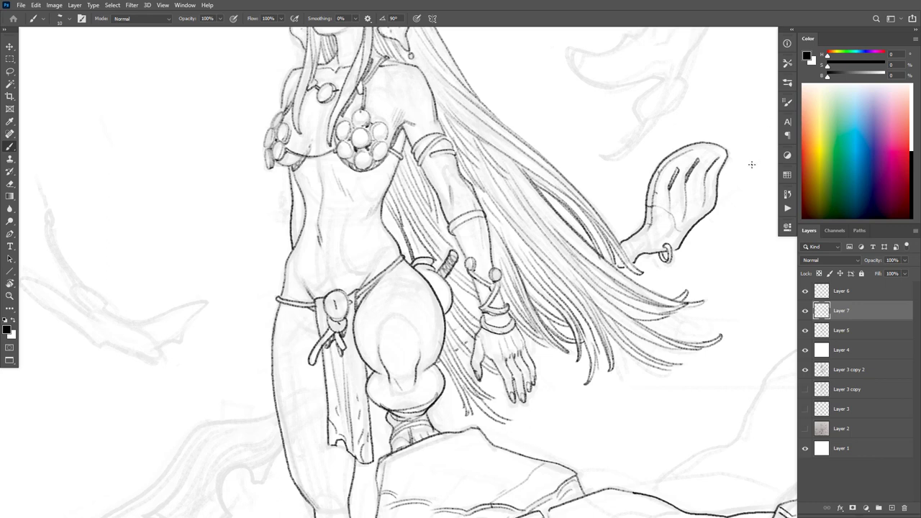
{"action": "key", "text": "ctrl+z"}
{"action": "key", "text": "ctrl+z"}
{"action": "key", "text": "ctrl+z"}
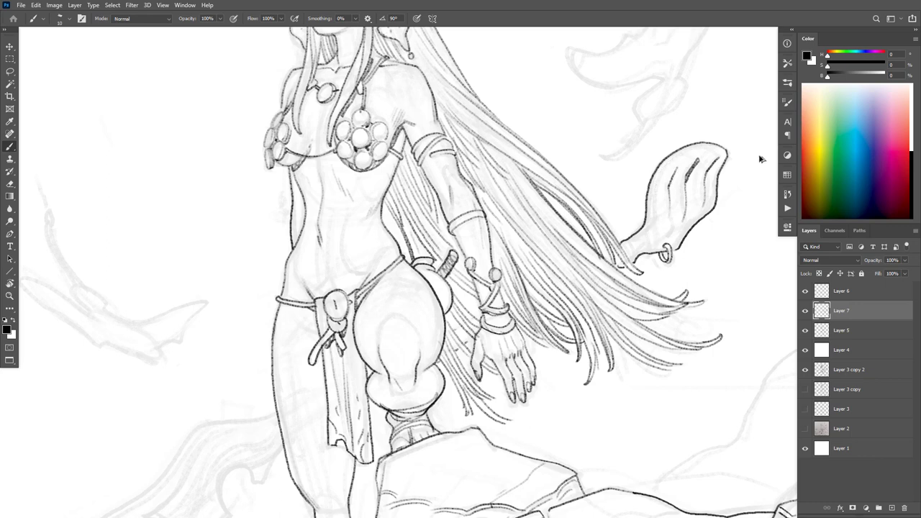
{"action": "key", "text": "ctrl+z"}
{"action": "key", "text": "ctrl+z"}
{"action": "key", "text": "ctrl+z"}
{"action": "key", "text": "ctrl+z"}
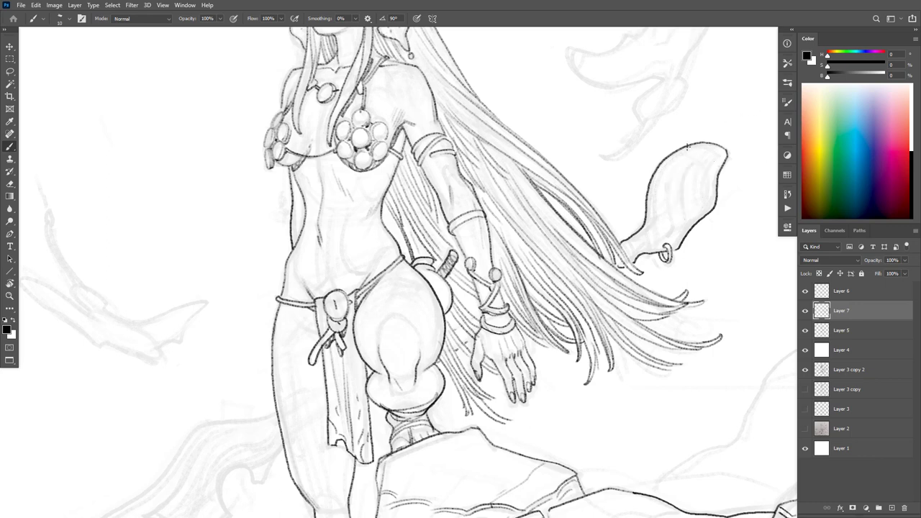
Step: Add an inner contour and short broken detail marks inside the flared end behind the hair
{"action": "mouse_move", "coordinate": [694, 149]}
{"action": "left_mouse_down"}
{"action": "mouse_move", "coordinate": [672, 160]}
{"action": "mouse_move", "coordinate": [653, 191]}
{"action": "mouse_move", "coordinate": [647, 229]}
{"action": "left_mouse_up"}
{"action": "mouse_move", "coordinate": [674, 225]}
{"action": "left_mouse_down"}
{"action": "mouse_move", "coordinate": [667, 235]}
{"action": "mouse_move", "coordinate": [682, 216]}
{"action": "left_mouse_up"}
{"action": "left_click_drag", "start_coordinate": [681, 192], "coordinate": [678, 197]}
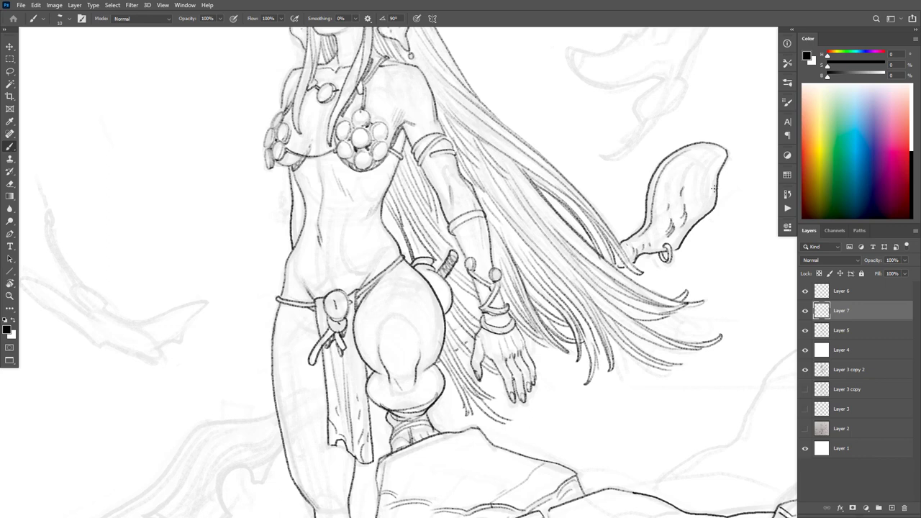
Step: Ink the large blade's notched lower edge beside the standing leg, its inner marks, and its long upper edge to the tip corner
{"action": "mouse_move", "coordinate": [603, 317]}
{"action": "left_mouse_down"}
{"action": "mouse_move", "coordinate": [667, 260]}
{"action": "mouse_move", "coordinate": [571, 306]}
{"action": "left_mouse_up"}
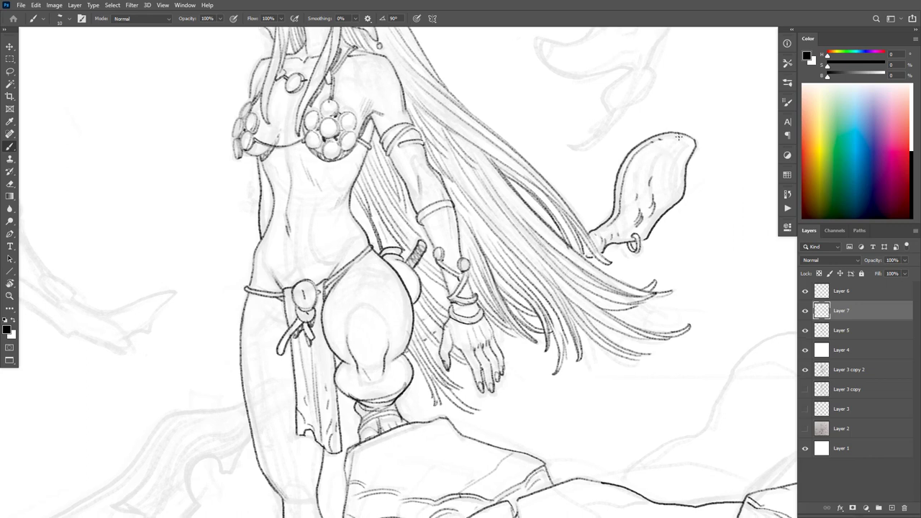
{"action": "left_click_drag", "start_coordinate": [506, 328], "coordinate": [577, 280]}
{"action": "mouse_move", "coordinate": [462, 339]}
{"action": "left_mouse_down"}
{"action": "mouse_move", "coordinate": [500, 310]}
{"action": "mouse_move", "coordinate": [574, 281]}
{"action": "left_mouse_up"}
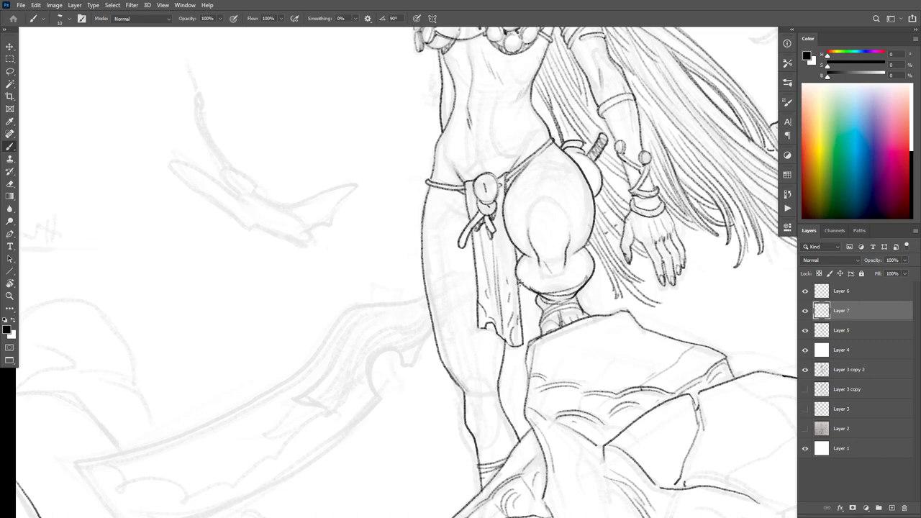
{"action": "mouse_move", "coordinate": [436, 325]}
{"action": "left_mouse_down"}
{"action": "mouse_move", "coordinate": [503, 354]}
{"action": "mouse_move", "coordinate": [595, 277]}
{"action": "mouse_move", "coordinate": [566, 314]}
{"action": "mouse_move", "coordinate": [547, 297]}
{"action": "left_mouse_up"}
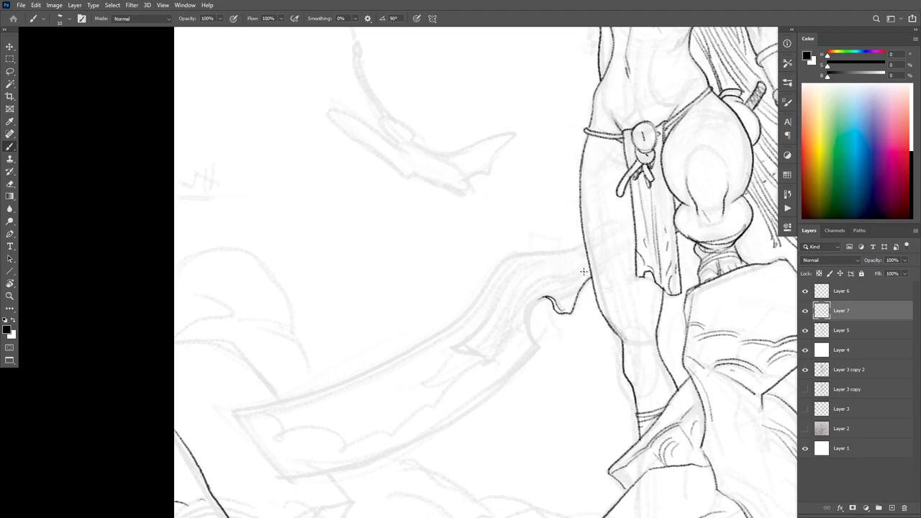
{"action": "mouse_move", "coordinate": [584, 268]}
{"action": "left_mouse_down"}
{"action": "mouse_move", "coordinate": [567, 285]}
{"action": "mouse_move", "coordinate": [546, 275]}
{"action": "left_mouse_up"}
{"action": "mouse_move", "coordinate": [581, 243]}
{"action": "left_mouse_down"}
{"action": "mouse_move", "coordinate": [505, 264]}
{"action": "mouse_move", "coordinate": [464, 314]}
{"action": "mouse_move", "coordinate": [390, 359]}
{"action": "mouse_move", "coordinate": [301, 395]}
{"action": "mouse_move", "coordinate": [234, 408]}
{"action": "mouse_move", "coordinate": [283, 475]}
{"action": "left_mouse_up"}
{"action": "key", "text": "ctrl+z"}
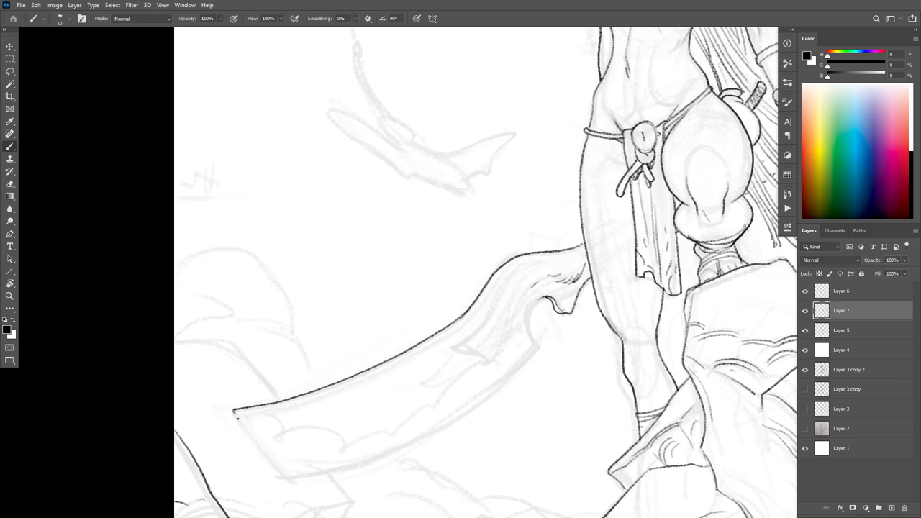
Step: Ink the large blade's angled tip, a parallel inner line along its upper edge, and its chipped lower edge
{"action": "left_click_drag", "start_coordinate": [236, 413], "coordinate": [286, 477]}
{"action": "key", "text": "r"}
{"action": "left_click_drag", "start_coordinate": [584, 343], "coordinate": [605, 231]}
{"action": "key", "text": "b"}
{"action": "left_click_drag", "start_coordinate": [559, 364], "coordinate": [532, 271]}
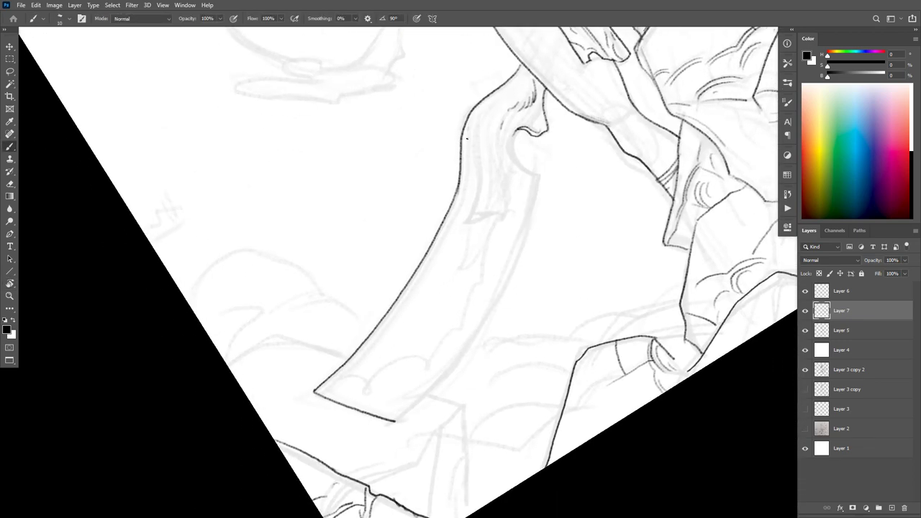
{"action": "mouse_move", "coordinate": [467, 138]}
{"action": "left_mouse_down"}
{"action": "mouse_move", "coordinate": [459, 205]}
{"action": "mouse_move", "coordinate": [433, 256]}
{"action": "mouse_move", "coordinate": [369, 345]}
{"action": "mouse_move", "coordinate": [320, 392]}
{"action": "mouse_move", "coordinate": [392, 419]}
{"action": "left_mouse_up"}
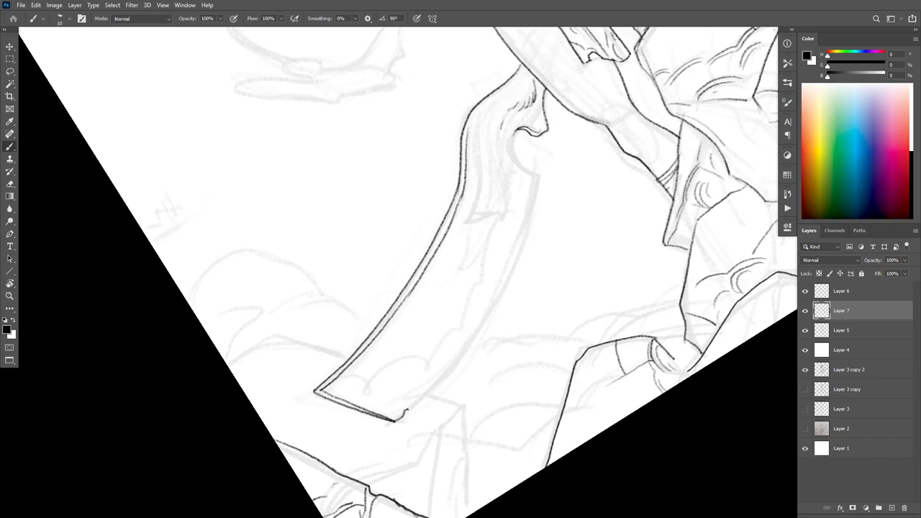
{"action": "key", "text": "ctrl+z"}
{"action": "mouse_move", "coordinate": [395, 420]}
{"action": "left_mouse_down"}
{"action": "mouse_move", "coordinate": [452, 367]}
{"action": "mouse_move", "coordinate": [514, 268]}
{"action": "mouse_move", "coordinate": [536, 187]}
{"action": "mouse_move", "coordinate": [516, 155]}
{"action": "mouse_move", "coordinate": [518, 132]}
{"action": "mouse_move", "coordinate": [474, 161]}
{"action": "mouse_move", "coordinate": [476, 191]}
{"action": "mouse_move", "coordinate": [461, 222]}
{"action": "left_mouse_up"}
Step: Add flowing grain strokes near the blade's base, a wavy inner contour along its lower edge, and short scratch marks across it
{"action": "mouse_move", "coordinate": [509, 113]}
{"action": "left_mouse_down"}
{"action": "mouse_move", "coordinate": [499, 137]}
{"action": "mouse_move", "coordinate": [503, 191]}
{"action": "mouse_move", "coordinate": [478, 222]}
{"action": "left_mouse_up"}
{"action": "left_click_drag", "start_coordinate": [488, 178], "coordinate": [464, 231]}
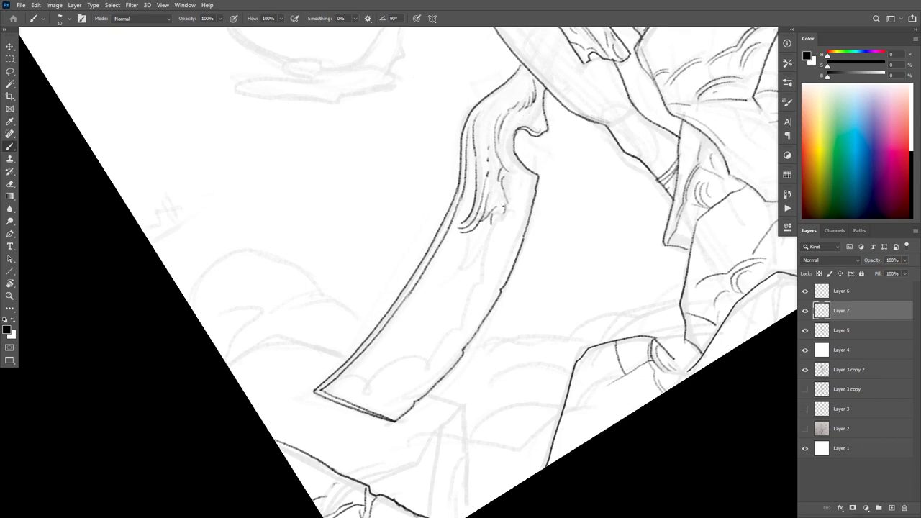
{"action": "mouse_move", "coordinate": [496, 220]}
{"action": "left_mouse_down"}
{"action": "mouse_move", "coordinate": [485, 280]}
{"action": "mouse_move", "coordinate": [430, 365]}
{"action": "mouse_move", "coordinate": [409, 358]}
{"action": "mouse_move", "coordinate": [378, 380]}
{"action": "mouse_move", "coordinate": [335, 385]}
{"action": "left_mouse_up"}
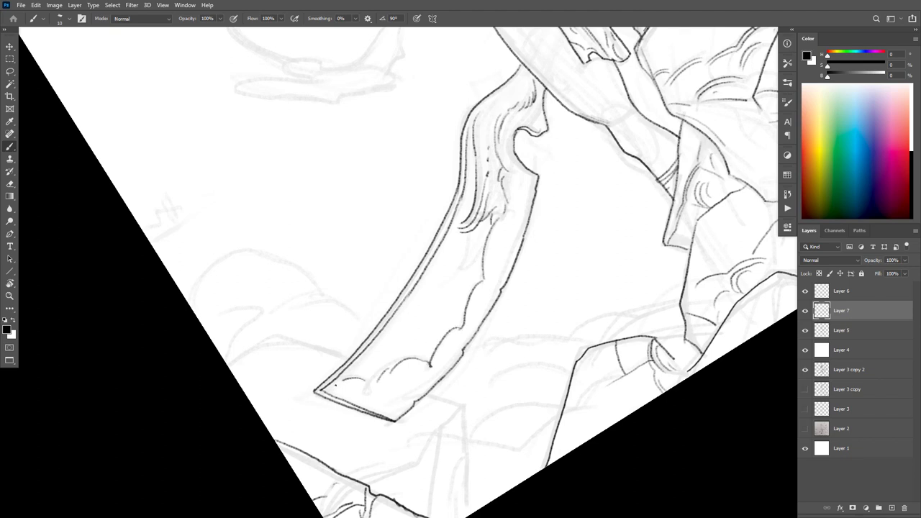
{"action": "left_click_drag", "start_coordinate": [456, 344], "coordinate": [444, 362]}
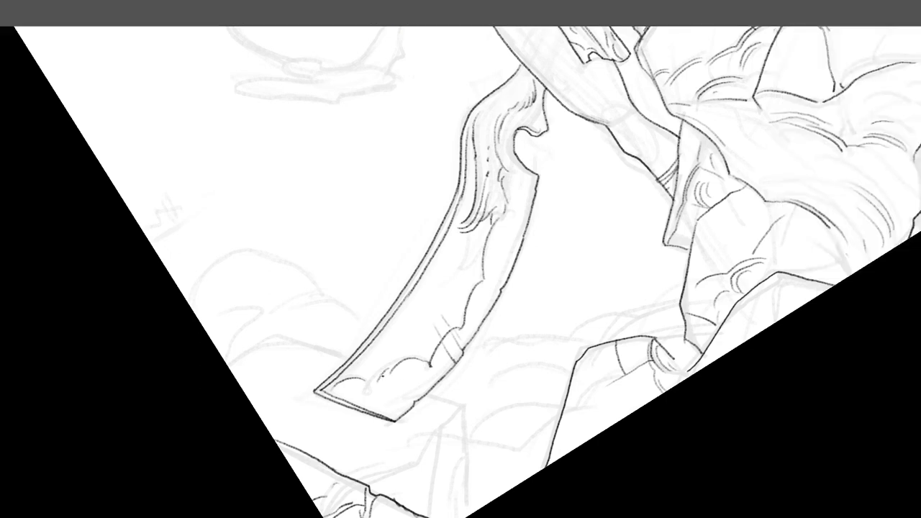
{"action": "mouse_move", "coordinate": [404, 392]}
{"action": "left_mouse_down"}
{"action": "mouse_move", "coordinate": [414, 401]}
{"action": "mouse_move", "coordinate": [404, 407]}
{"action": "left_mouse_up"}
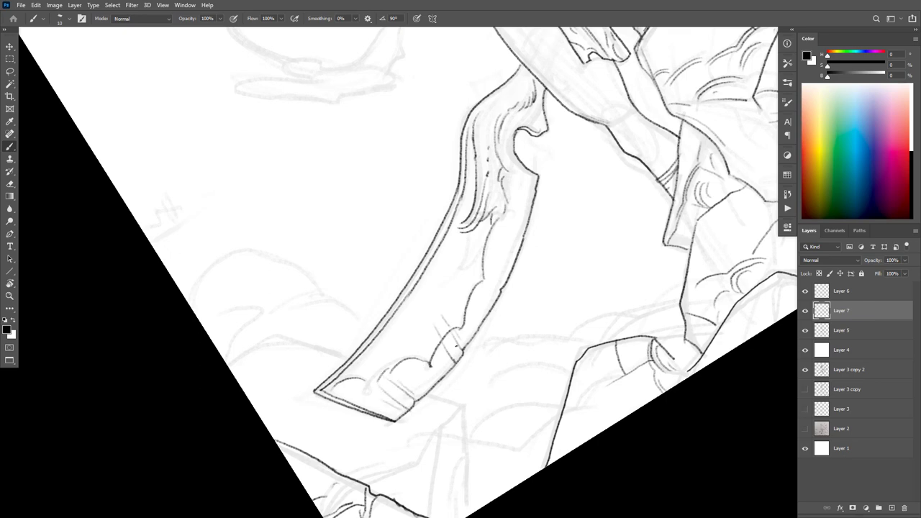
{"action": "left_click_drag", "start_coordinate": [403, 331], "coordinate": [428, 361]}
{"action": "mouse_move", "coordinate": [532, 291]}
{"action": "left_mouse_down"}
{"action": "mouse_move", "coordinate": [578, 280]}
{"action": "mouse_move", "coordinate": [585, 268]}
{"action": "left_mouse_up"}
{"action": "scroll", "coordinate": [541, 265], "scroll_direction": "up", "scroll_amount": 8}
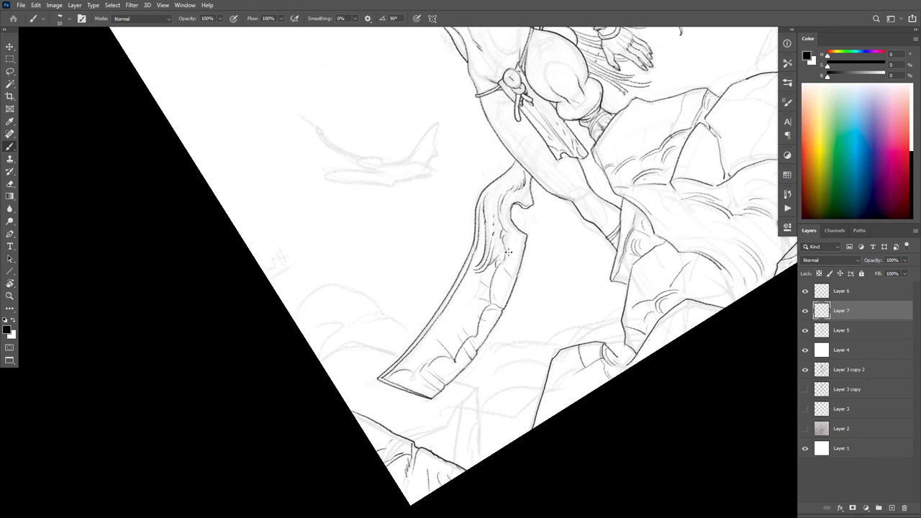
{"action": "scroll", "coordinate": [546, 338], "scroll_direction": "down", "scroll_amount": 8}
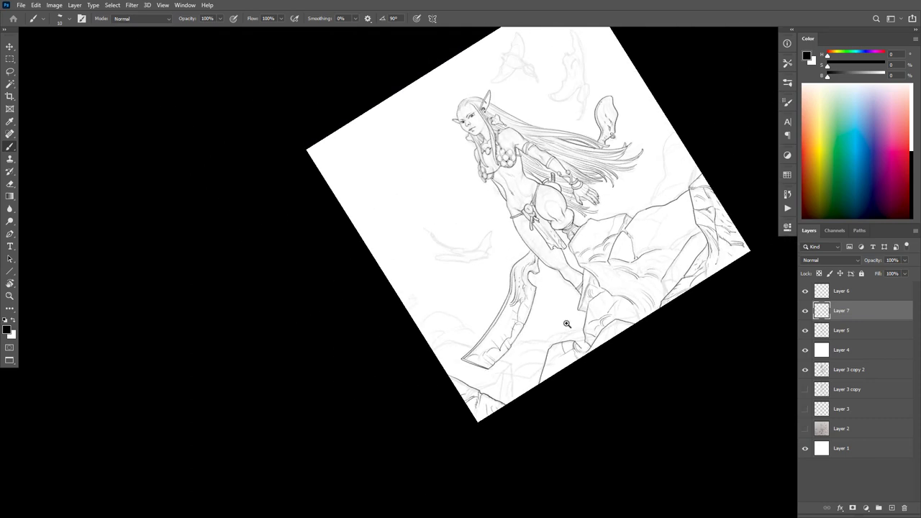
{"action": "scroll", "coordinate": [528, 291], "scroll_direction": "up", "scroll_amount": 8}
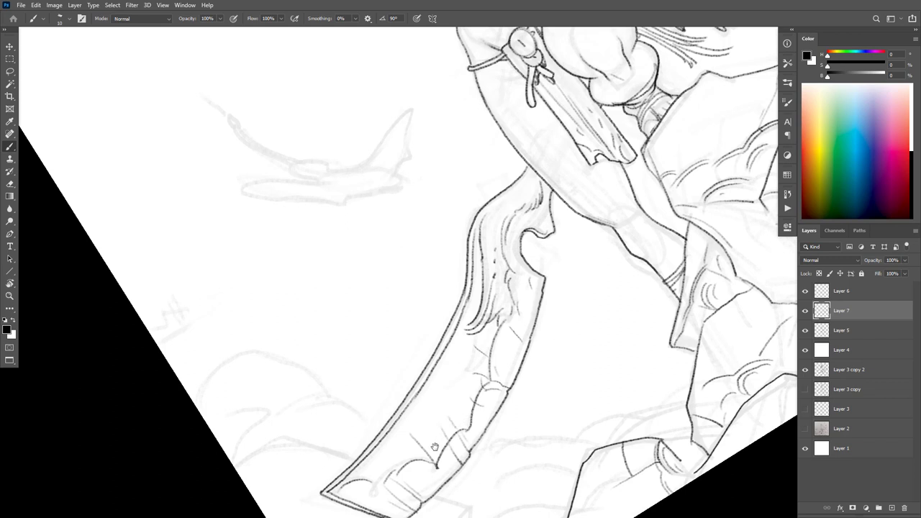
{"action": "scroll", "coordinate": [434, 447], "scroll_direction": "down", "scroll_amount": 3}
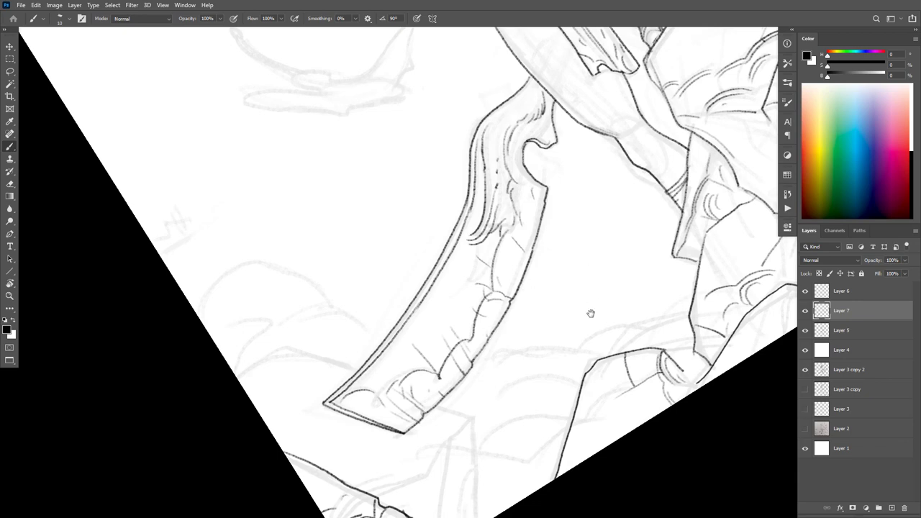
{"action": "scroll", "coordinate": [592, 312], "scroll_direction": "up", "scroll_amount": 2}
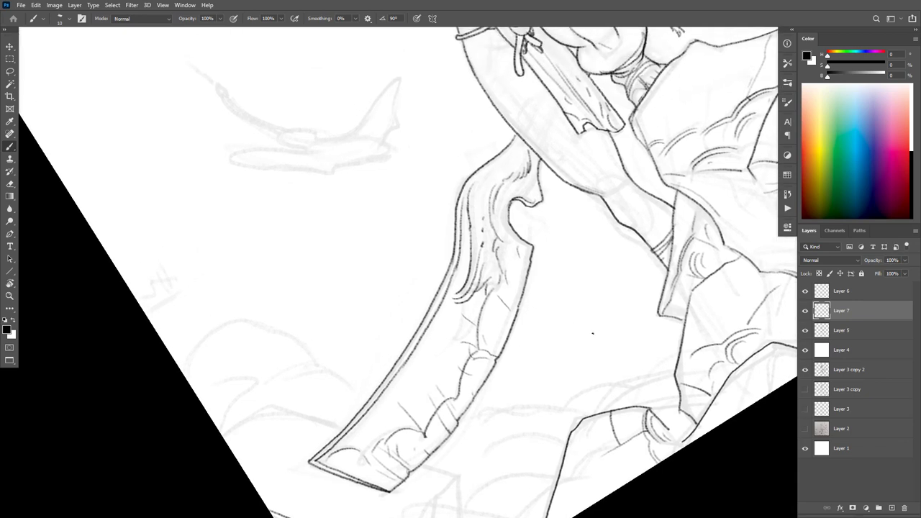
{"action": "key", "text": "Escape"}
Step: Compare the drawing with Layer 7 hidden and shown to check the hair and weapon line art
{"action": "left_click_drag", "start_coordinate": [672, 277], "coordinate": [518, 359]}
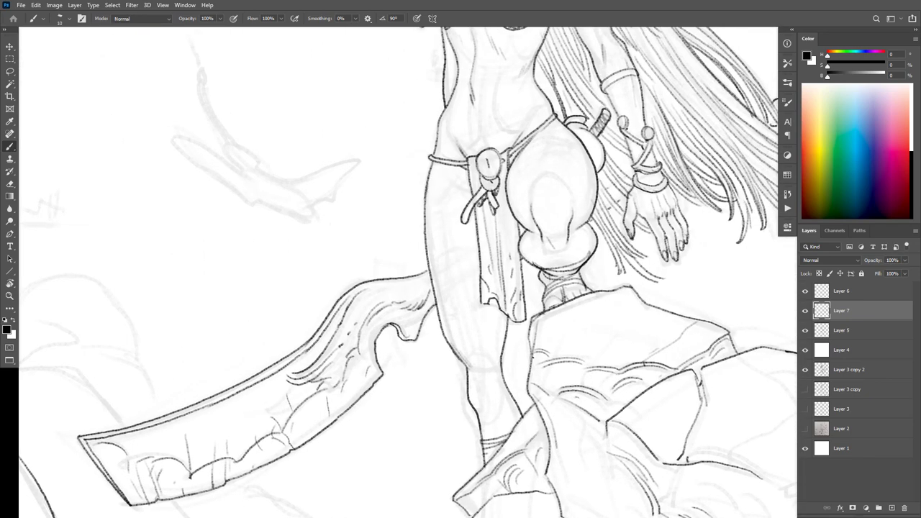
{"action": "left_click_drag", "start_coordinate": [581, 216], "coordinate": [584, 418]}
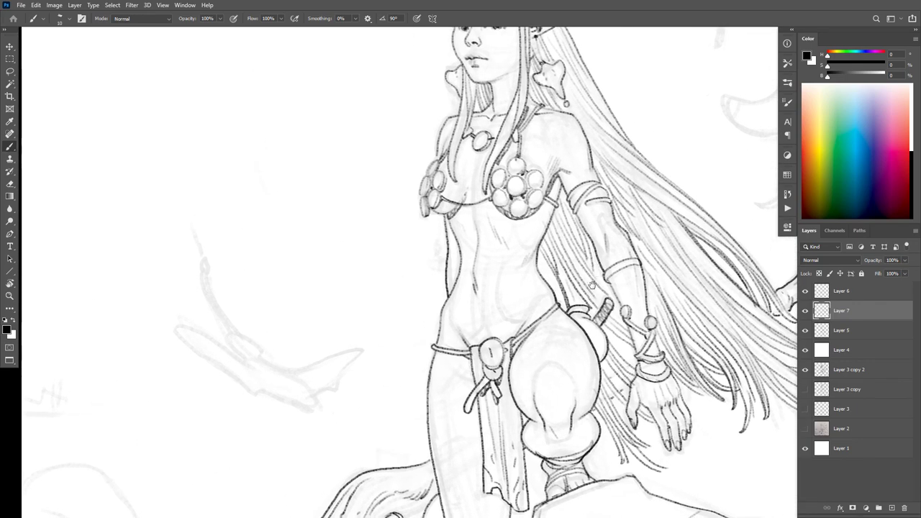
{"action": "left_click_drag", "start_coordinate": [598, 252], "coordinate": [616, 216]}
{"action": "scroll", "coordinate": [616, 215], "scroll_direction": "down", "scroll_amount": 5}
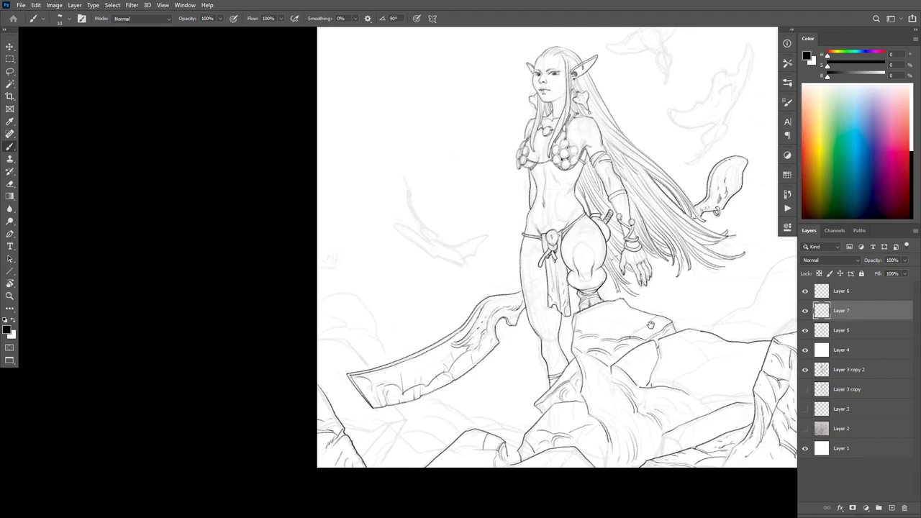
{"action": "left_click", "coordinate": [805, 310]}
{"action": "left_click", "coordinate": [804, 310]}
{"action": "left_click", "coordinate": [805, 310]}
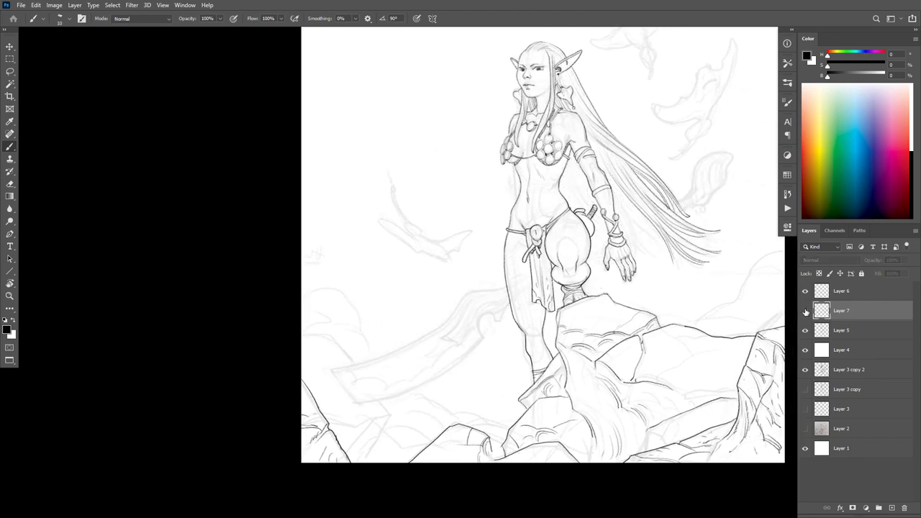
{"action": "left_click", "coordinate": [805, 310]}
{"action": "scroll", "coordinate": [630, 197], "scroll_direction": "up", "scroll_amount": 2}
{"action": "scroll", "coordinate": [634, 200], "scroll_direction": "up", "scroll_amount": 2}
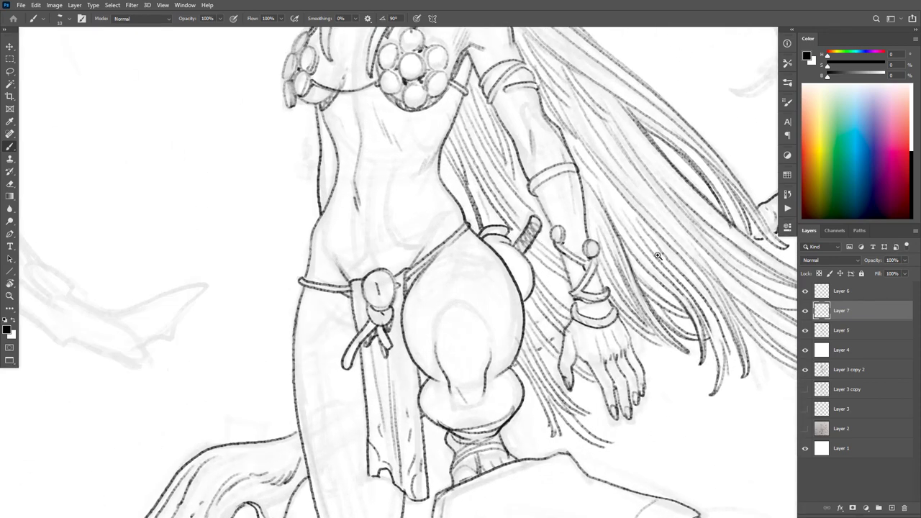
{"action": "left_click", "coordinate": [805, 310]}
{"action": "left_click", "coordinate": [804, 310]}
Step: Merge Layer 7 down into Layer 5 and add a new layer directly above Layer 4
{"action": "left_click_drag", "start_coordinate": [704, 367], "coordinate": [602, 428]}
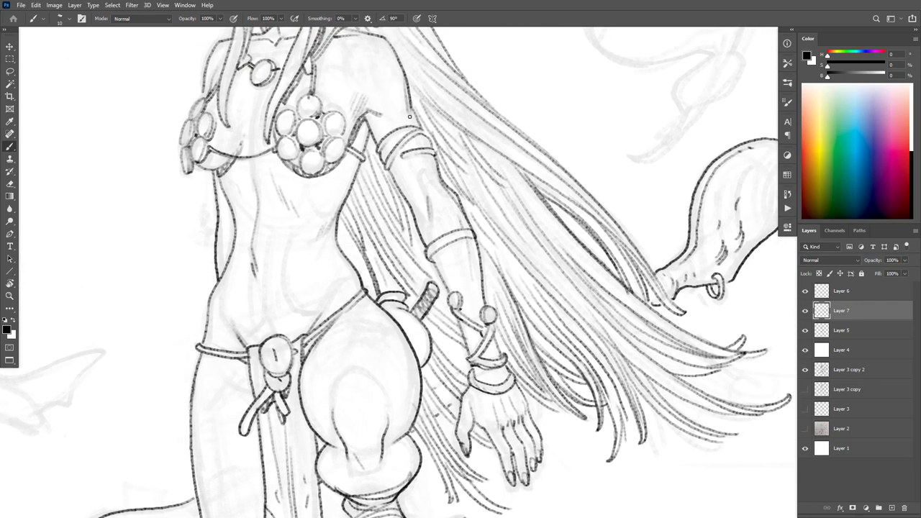
{"action": "left_click_drag", "start_coordinate": [422, 141], "coordinate": [490, 343]}
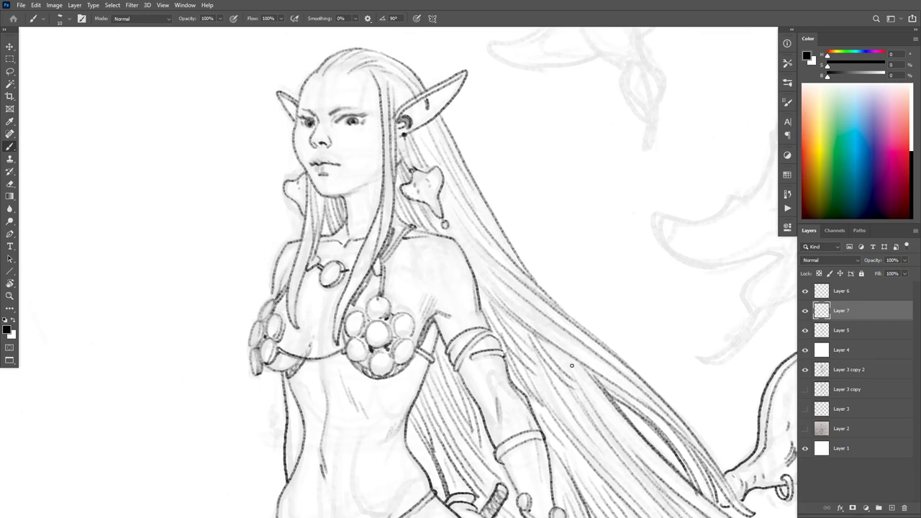
{"action": "key", "text": "ctrl+e"}
{"action": "left_click_drag", "start_coordinate": [645, 396], "coordinate": [636, 223]}
{"action": "left_click", "coordinate": [648, 285], "text": "alt"}
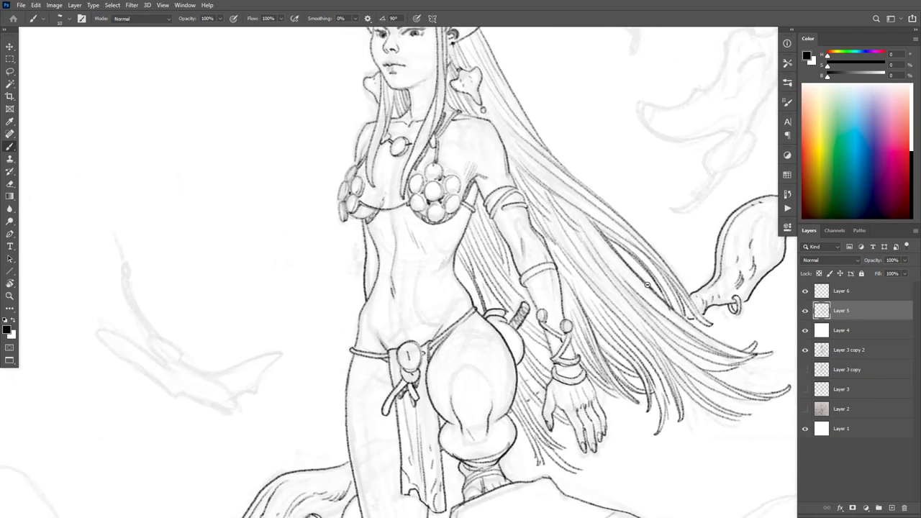
{"action": "scroll", "coordinate": [646, 285], "scroll_direction": "down", "scroll_amount": 3}
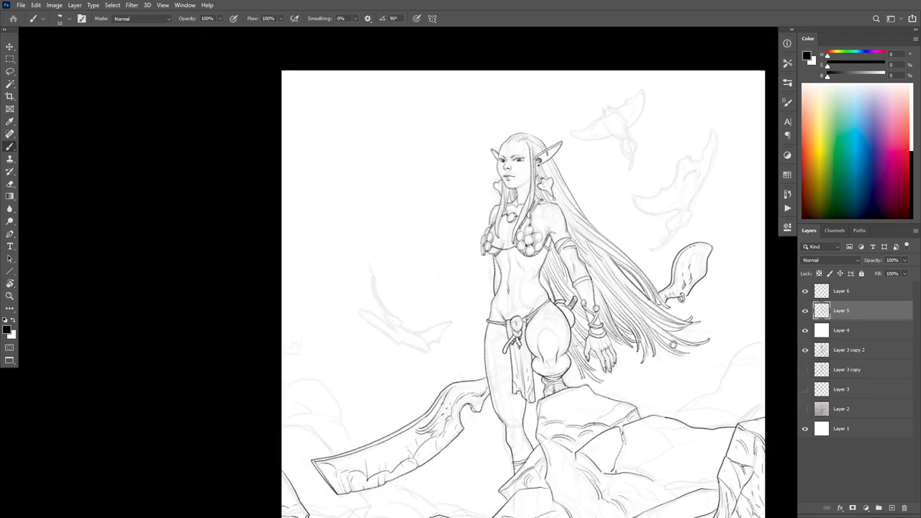
{"action": "left_click_drag", "start_coordinate": [673, 344], "coordinate": [705, 348]}
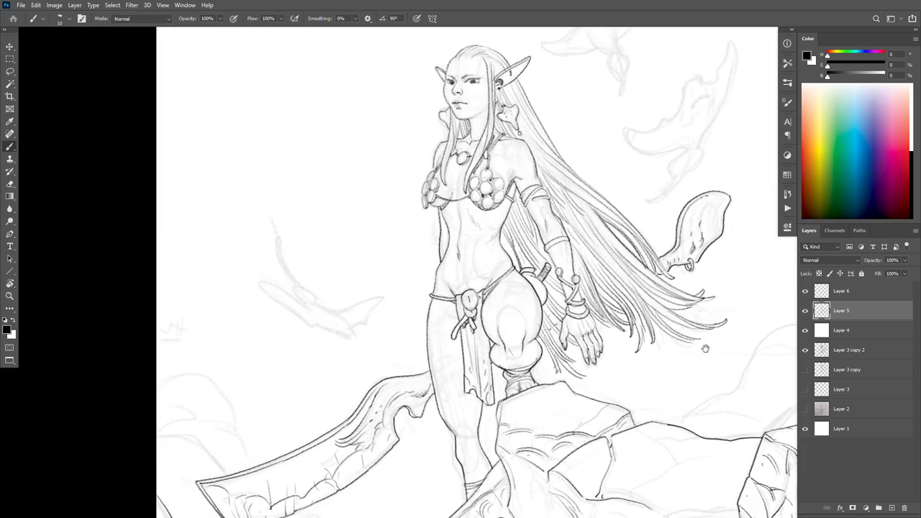
{"action": "left_click", "coordinate": [820, 330]}
{"action": "key", "text": "ctrl+shift+alt+n"}
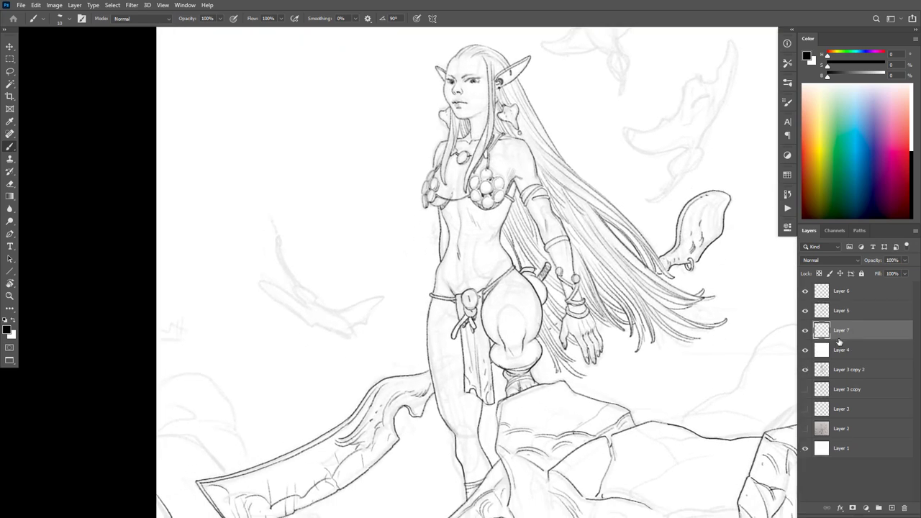
Step: Rename Layer 5 as Char, Layer 6 as FG, and the new empty layer as BG
{"action": "double_click", "coordinate": [843, 317]}
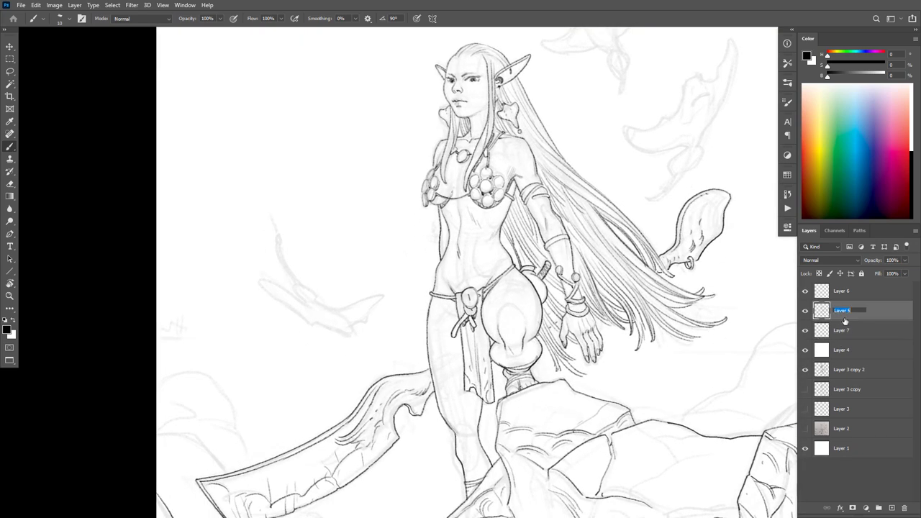
{"action": "type", "text": "Char"}
{"action": "double_click", "coordinate": [846, 294]}
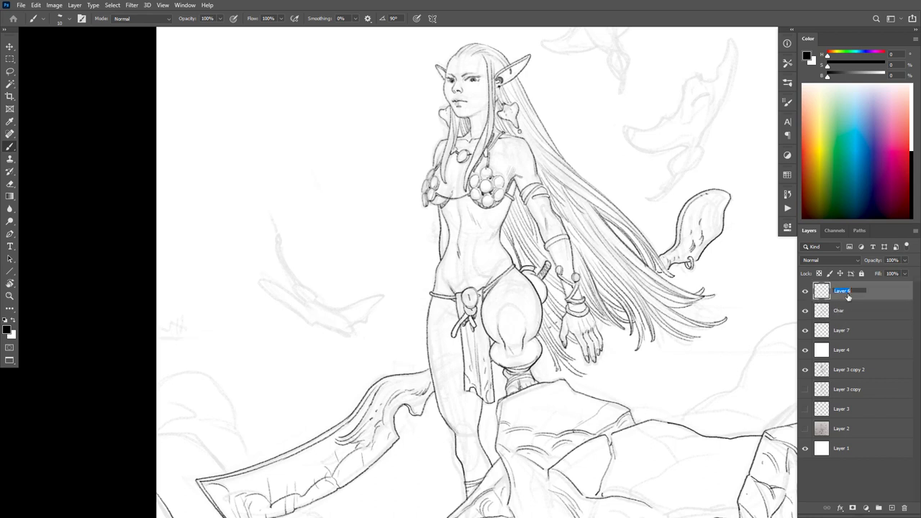
{"action": "type", "text": "FG"}
{"action": "double_click", "coordinate": [843, 329]}
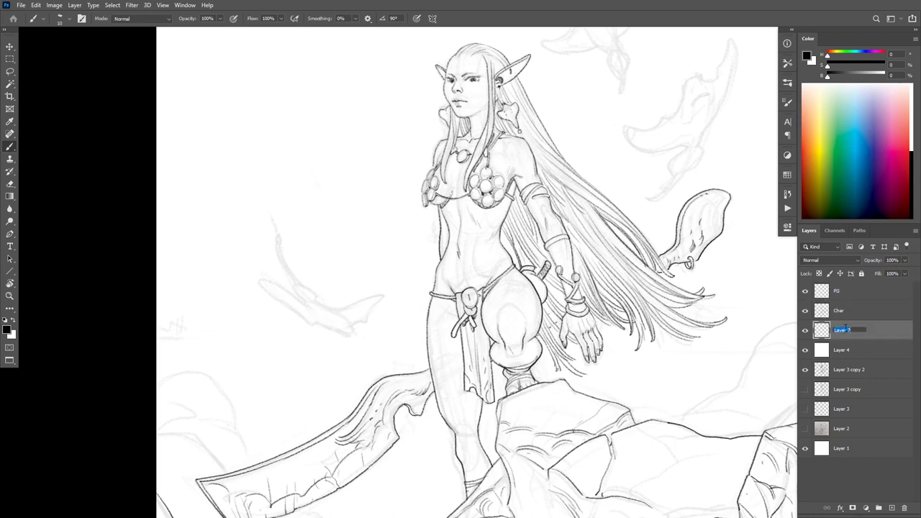
{"action": "type", "text": "BG"}
{"action": "key", "text": "Return"}
Step: On the BG layer, outline both ragged wings of the flying creature above the weapon's flared end
{"action": "left_click_drag", "start_coordinate": [715, 351], "coordinate": [650, 427]}
{"action": "left_click_drag", "start_coordinate": [643, 267], "coordinate": [672, 110]}
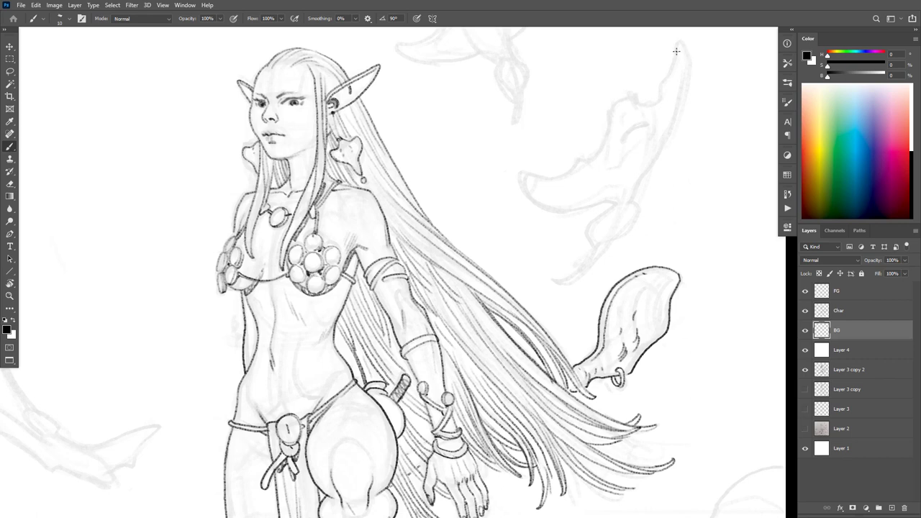
{"action": "mouse_move", "coordinate": [675, 57]}
{"action": "left_mouse_down"}
{"action": "mouse_move", "coordinate": [656, 104]}
{"action": "mouse_move", "coordinate": [635, 95]}
{"action": "mouse_move", "coordinate": [610, 105]}
{"action": "mouse_move", "coordinate": [592, 157]}
{"action": "mouse_move", "coordinate": [557, 178]}
{"action": "mouse_move", "coordinate": [524, 174]}
{"action": "mouse_move", "coordinate": [525, 192]}
{"action": "mouse_move", "coordinate": [558, 212]}
{"action": "left_mouse_up"}
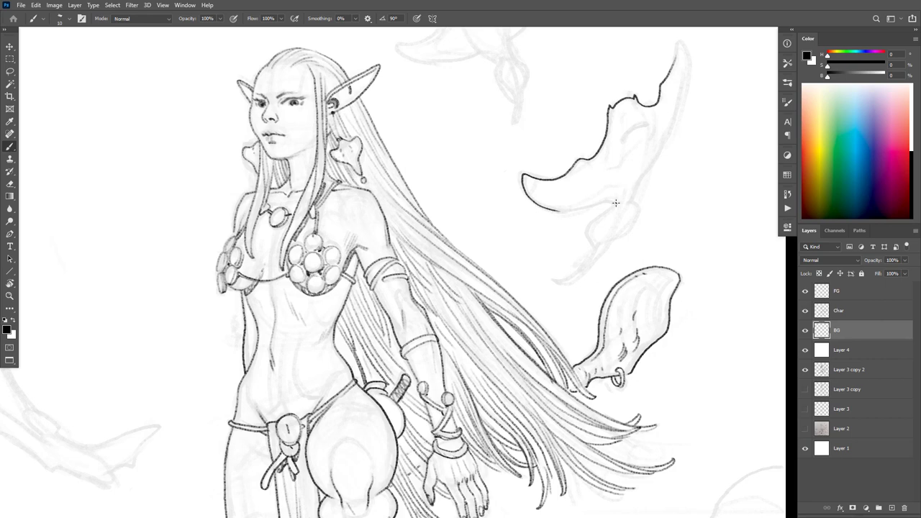
{"action": "left_click_drag", "start_coordinate": [616, 203], "coordinate": [557, 210]}
{"action": "mouse_move", "coordinate": [682, 41]}
{"action": "left_mouse_down"}
{"action": "mouse_move", "coordinate": [680, 108]}
{"action": "mouse_move", "coordinate": [631, 204]}
{"action": "left_mouse_up"}
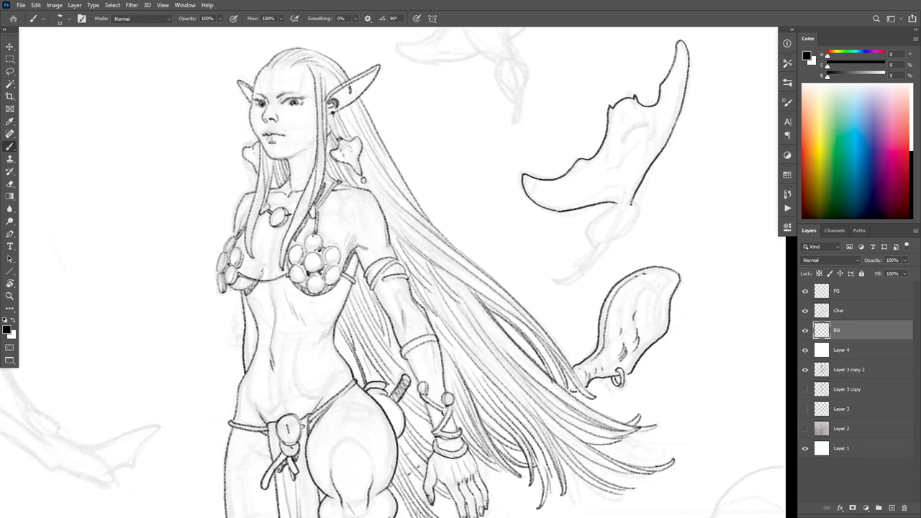
Step: Add short fold marks inside the flying creature's wings and ink its rounded body and tapering tail
{"action": "left_click_drag", "start_coordinate": [656, 114], "coordinate": [646, 168]}
{"action": "left_click_drag", "start_coordinate": [647, 126], "coordinate": [621, 141]}
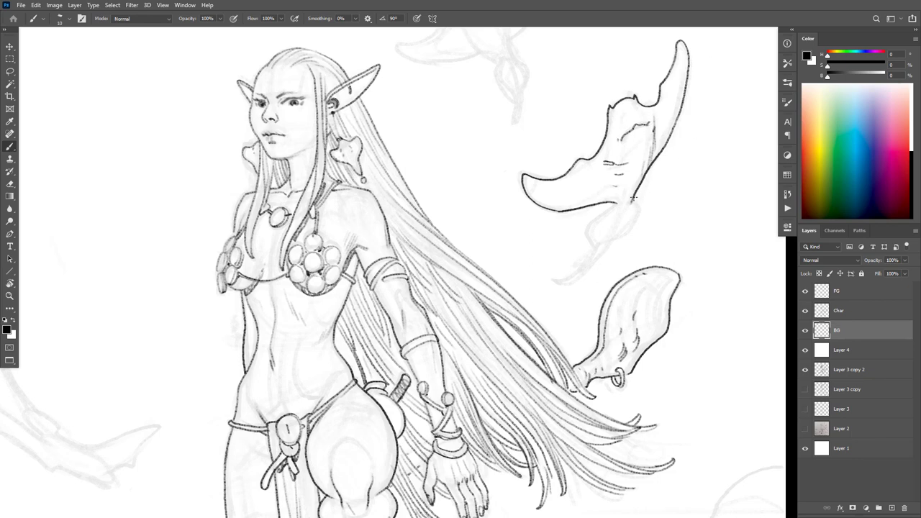
{"action": "mouse_move", "coordinate": [633, 199]}
{"action": "left_mouse_down"}
{"action": "mouse_move", "coordinate": [613, 233]}
{"action": "mouse_move", "coordinate": [633, 202]}
{"action": "mouse_move", "coordinate": [638, 219]}
{"action": "mouse_move", "coordinate": [591, 269]}
{"action": "mouse_move", "coordinate": [560, 284]}
{"action": "mouse_move", "coordinate": [592, 253]}
{"action": "mouse_move", "coordinate": [599, 216]}
{"action": "mouse_move", "coordinate": [627, 192]}
{"action": "mouse_move", "coordinate": [608, 235]}
{"action": "left_mouse_up"}
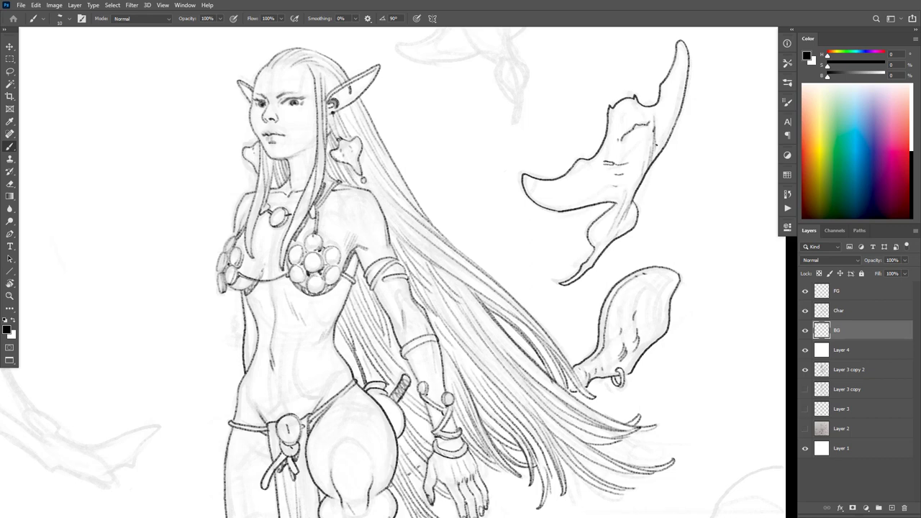
{"action": "left_click_drag", "start_coordinate": [656, 146], "coordinate": [666, 118]}
{"action": "left_click_drag", "start_coordinate": [603, 183], "coordinate": [598, 179]}
{"action": "left_click_drag", "start_coordinate": [651, 258], "coordinate": [594, 259]}
{"action": "left_click_drag", "start_coordinate": [603, 154], "coordinate": [608, 154]}
Step: Outline the wings of the smaller flying creature nearest the character's head, including the notched head between them
{"action": "scroll", "coordinate": [607, 153], "scroll_direction": "up", "scroll_amount": 3}
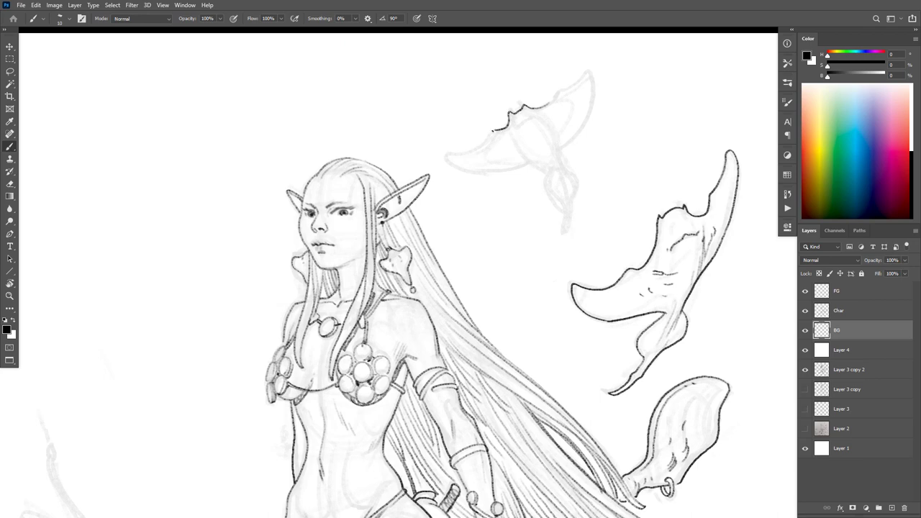
{"action": "left_click_drag", "start_coordinate": [492, 131], "coordinate": [472, 149]}
{"action": "key", "text": "ctrl+z"}
{"action": "mouse_move", "coordinate": [553, 100]}
{"action": "left_mouse_down"}
{"action": "mouse_move", "coordinate": [523, 104]}
{"action": "mouse_move", "coordinate": [503, 129]}
{"action": "mouse_move", "coordinate": [457, 154]}
{"action": "left_mouse_up"}
{"action": "mouse_move", "coordinate": [553, 102]}
{"action": "left_mouse_down"}
{"action": "mouse_move", "coordinate": [588, 70]}
{"action": "mouse_move", "coordinate": [595, 84]}
{"action": "mouse_move", "coordinate": [584, 124]}
{"action": "mouse_move", "coordinate": [556, 159]}
{"action": "left_mouse_up"}
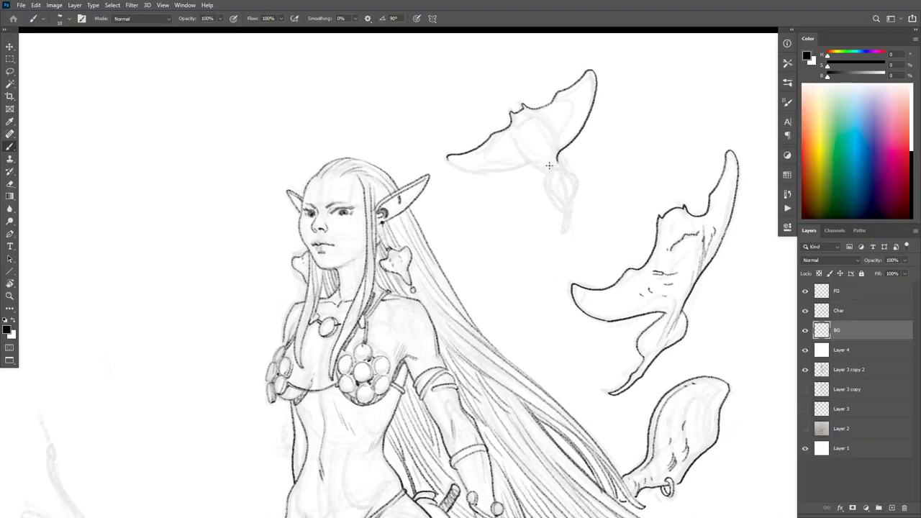
{"action": "mouse_move", "coordinate": [533, 168]}
{"action": "left_mouse_down"}
{"action": "mouse_move", "coordinate": [471, 176]}
{"action": "mouse_move", "coordinate": [446, 159]}
{"action": "left_mouse_up"}
Step: Add short inner marks to the smaller flying creature and ink its narrow tail, redoing the unsatisfactory tail strokes
{"action": "mouse_move", "coordinate": [514, 145]}
{"action": "left_mouse_down"}
{"action": "mouse_move", "coordinate": [546, 129]}
{"action": "mouse_move", "coordinate": [554, 142]}
{"action": "left_mouse_up"}
{"action": "mouse_move", "coordinate": [559, 159]}
{"action": "left_mouse_down"}
{"action": "mouse_move", "coordinate": [576, 175]}
{"action": "mouse_move", "coordinate": [568, 232]}
{"action": "left_mouse_up"}
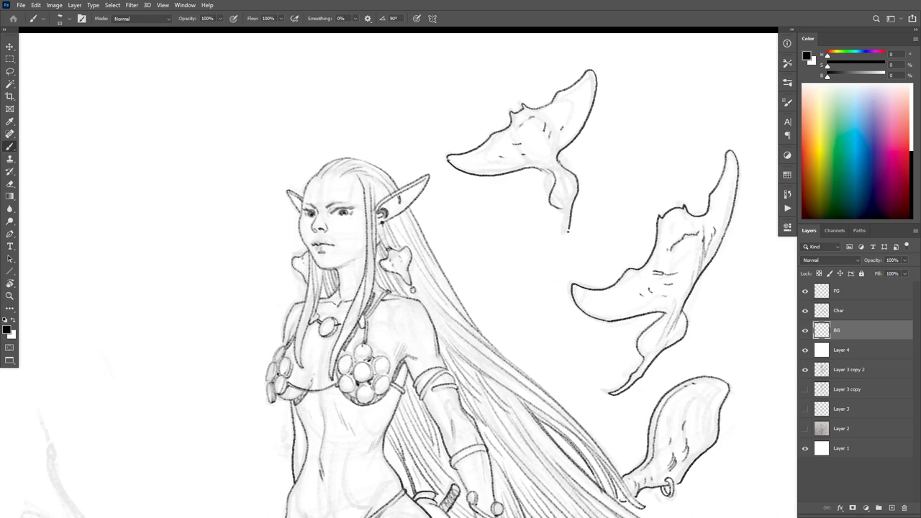
{"action": "key", "text": "ctrl+z"}
{"action": "key", "text": "ctrl+z"}
{"action": "left_click_drag", "start_coordinate": [561, 166], "coordinate": [573, 177]}
{"action": "key", "text": "ctrl+z"}
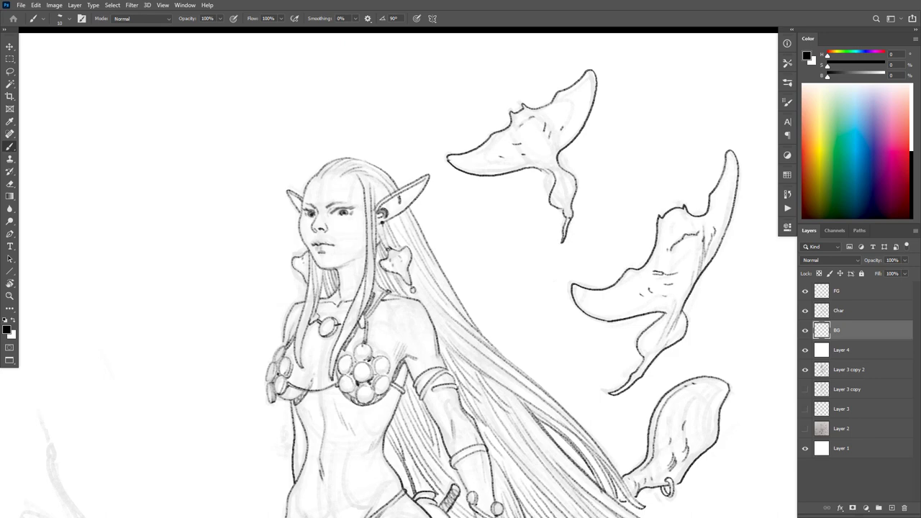
{"action": "key", "text": "Tab"}
{"action": "key", "text": "Tab"}
{"action": "mouse_move", "coordinate": [734, 298]}
{"action": "left_mouse_down"}
{"action": "mouse_move", "coordinate": [744, 312]}
{"action": "mouse_move", "coordinate": [748, 302]}
{"action": "left_mouse_up"}
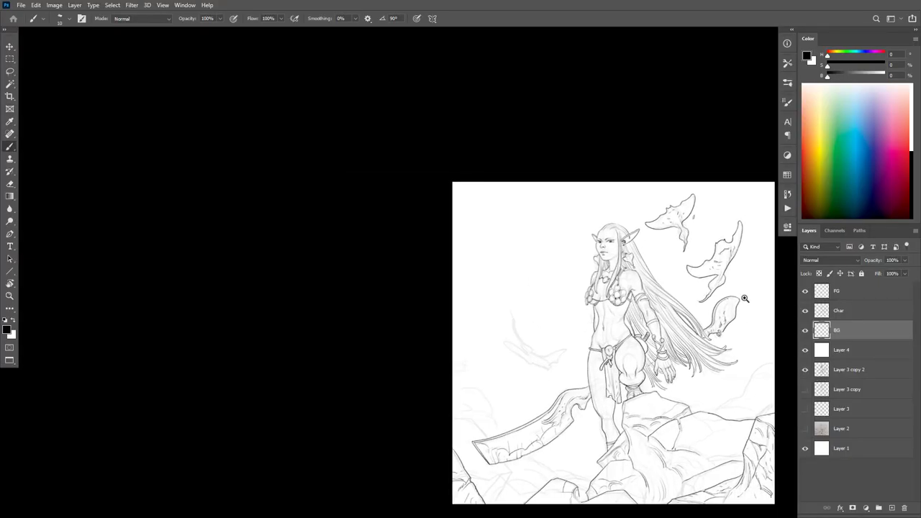
Step: Outline the far wing and notched head of the flying creature between the blade and the character's waist, following the sketch on the BG layer
{"action": "scroll", "coordinate": [748, 302], "scroll_direction": "up", "scroll_amount": 3}
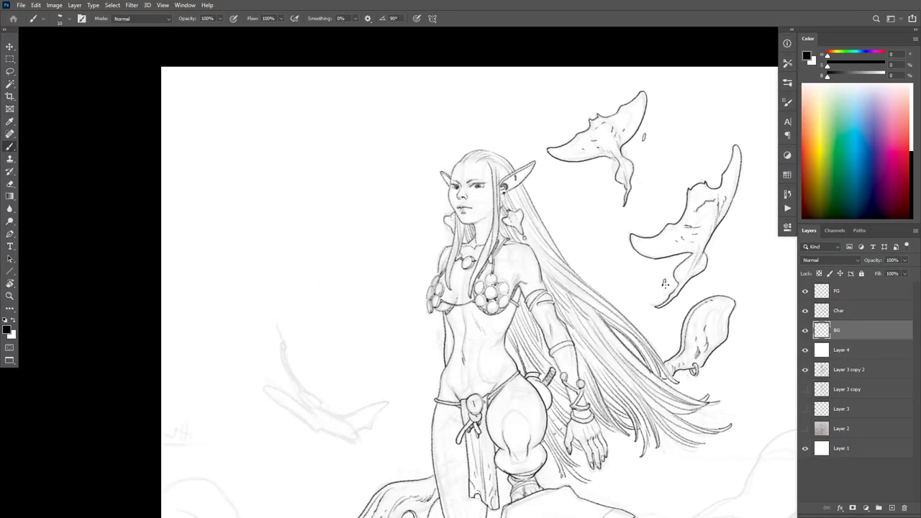
{"action": "scroll", "coordinate": [627, 333], "scroll_direction": "down", "scroll_amount": 4}
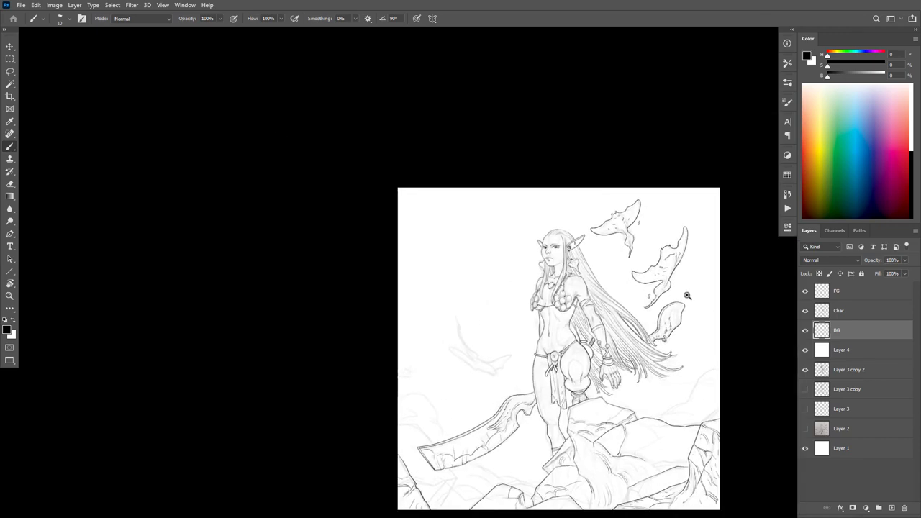
{"action": "scroll", "coordinate": [688, 294], "scroll_direction": "up", "scroll_amount": 2}
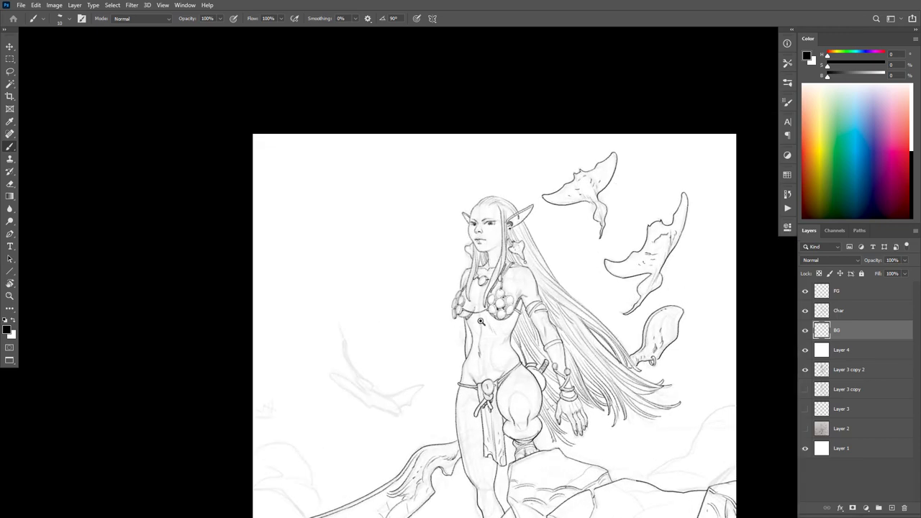
{"action": "scroll", "coordinate": [579, 248], "scroll_direction": "up", "scroll_amount": 3}
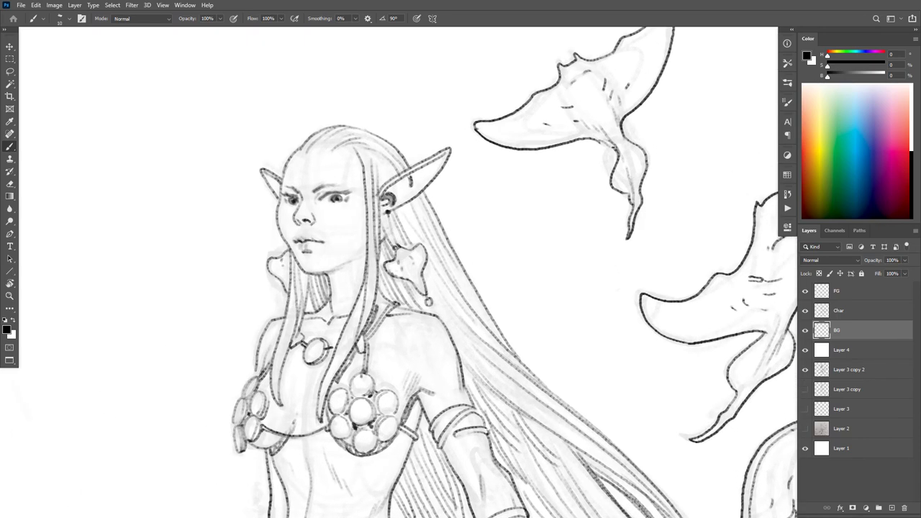
{"action": "mouse_move", "coordinate": [627, 323]}
{"action": "left_mouse_down"}
{"action": "mouse_move", "coordinate": [619, 366]}
{"action": "mouse_move", "coordinate": [773, 201]}
{"action": "left_mouse_up"}
{"action": "mouse_move", "coordinate": [302, 504]}
{"action": "left_mouse_down"}
{"action": "mouse_move", "coordinate": [407, 446]}
{"action": "mouse_move", "coordinate": [559, 294]}
{"action": "left_mouse_up"}
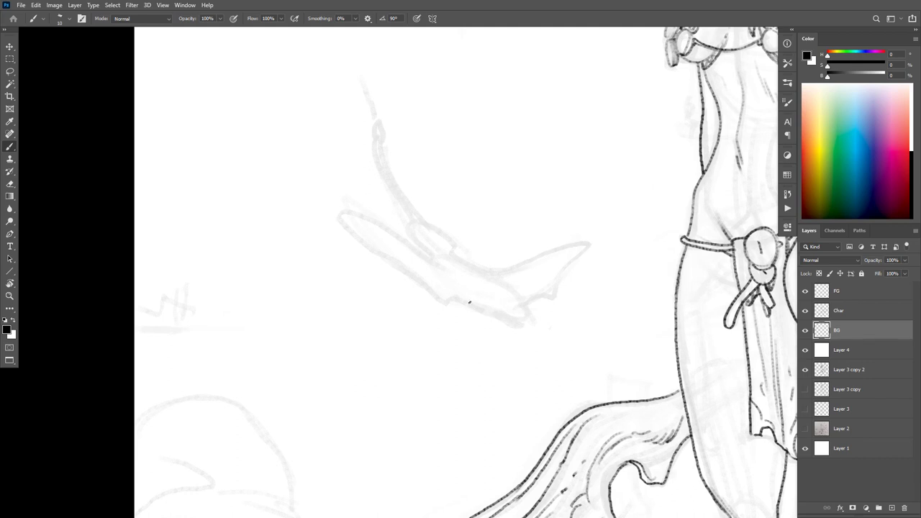
{"action": "left_click_drag", "start_coordinate": [469, 302], "coordinate": [515, 327]}
{"action": "left_click_drag", "start_coordinate": [515, 295], "coordinate": [532, 321]}
{"action": "mouse_move", "coordinate": [525, 305]}
{"action": "left_mouse_down"}
{"action": "mouse_move", "coordinate": [551, 295]}
{"action": "mouse_move", "coordinate": [559, 274]}
{"action": "mouse_move", "coordinate": [595, 248]}
{"action": "mouse_move", "coordinate": [579, 241]}
{"action": "mouse_move", "coordinate": [489, 272]}
{"action": "left_mouse_up"}
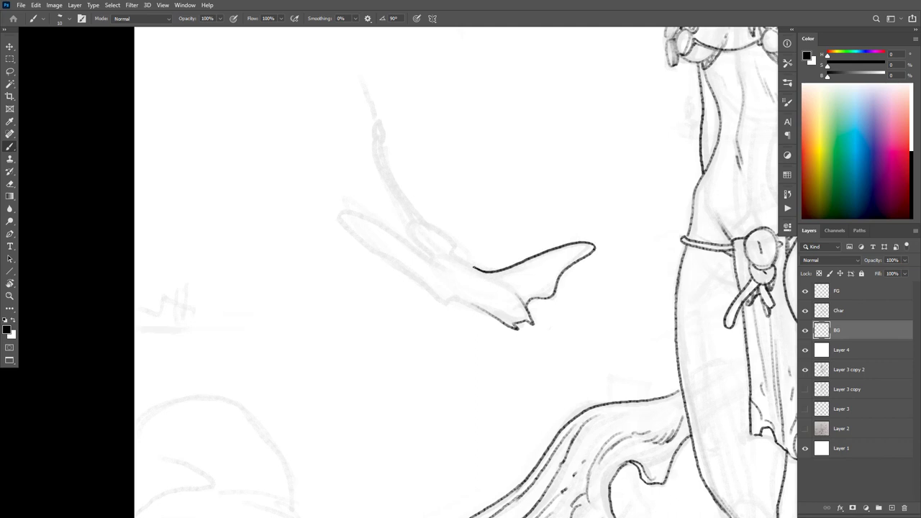
Step: Ink that flying creature's curved tail and rounded body, and close the outline of its long near wing
{"action": "mouse_move", "coordinate": [453, 241]}
{"action": "left_mouse_down"}
{"action": "mouse_move", "coordinate": [397, 186]}
{"action": "mouse_move", "coordinate": [383, 121]}
{"action": "mouse_move", "coordinate": [375, 157]}
{"action": "mouse_move", "coordinate": [387, 186]}
{"action": "left_mouse_up"}
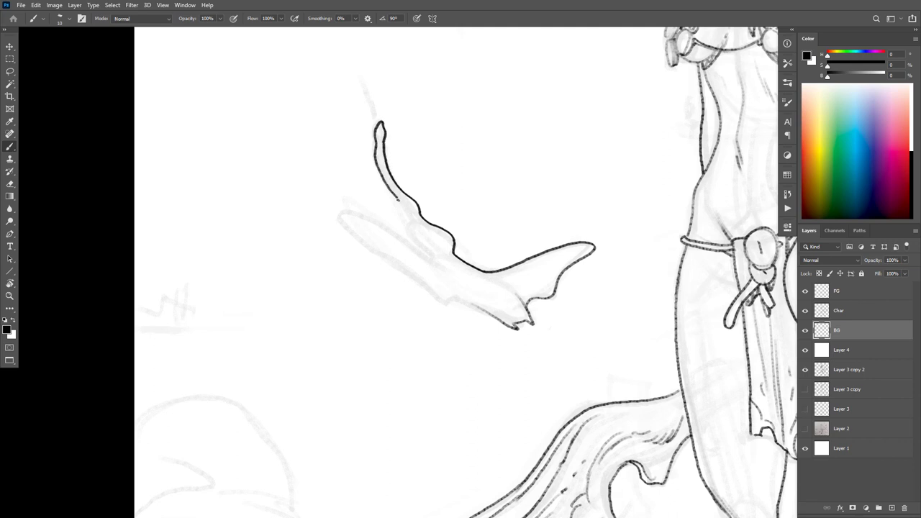
{"action": "left_click_drag", "start_coordinate": [409, 226], "coordinate": [423, 249]}
{"action": "mouse_move", "coordinate": [459, 276]}
{"action": "left_mouse_down"}
{"action": "mouse_move", "coordinate": [367, 218]}
{"action": "mouse_move", "coordinate": [334, 207]}
{"action": "mouse_move", "coordinate": [372, 255]}
{"action": "mouse_move", "coordinate": [441, 302]}
{"action": "mouse_move", "coordinate": [483, 311]}
{"action": "left_mouse_up"}
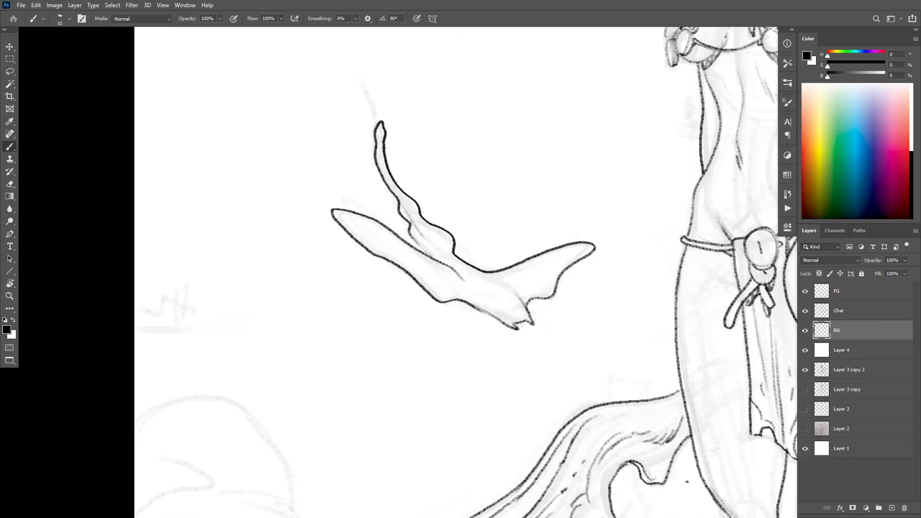
Step: Extend and round off the tail tips of the two flying creatures beside the character's head and hair
{"action": "scroll", "coordinate": [633, 342], "scroll_direction": "down", "scroll_amount": 3}
{"action": "left_click_drag", "start_coordinate": [653, 356], "coordinate": [633, 356]}
{"action": "left_click_drag", "start_coordinate": [654, 356], "coordinate": [527, 351]}
{"action": "left_click_drag", "start_coordinate": [514, 296], "coordinate": [568, 299]}
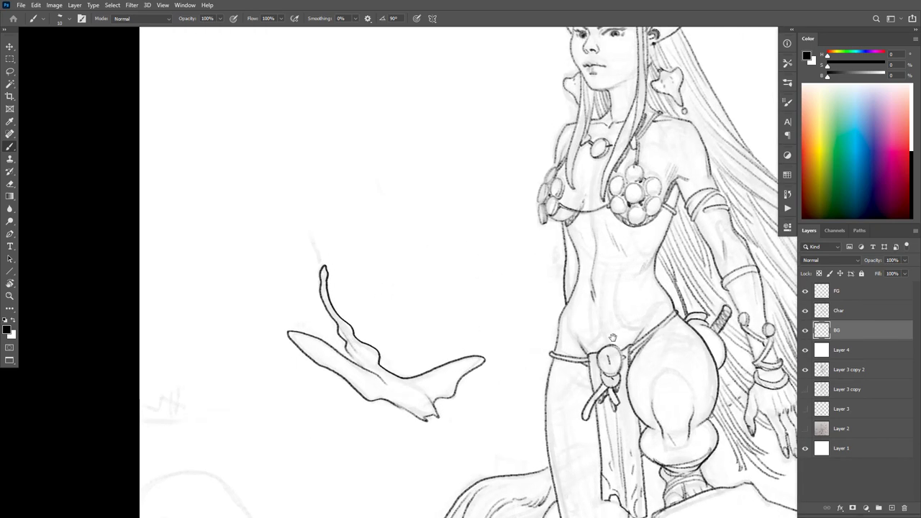
{"action": "left_click_drag", "start_coordinate": [648, 302], "coordinate": [232, 298]}
{"action": "left_click_drag", "start_coordinate": [497, 272], "coordinate": [629, 400]}
{"action": "scroll", "coordinate": [629, 401], "scroll_direction": "up", "scroll_amount": 2}
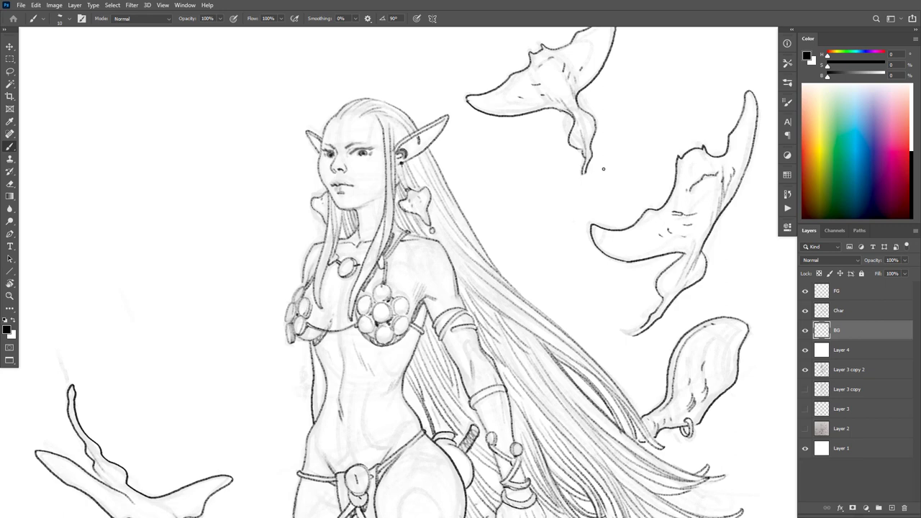
{"action": "scroll", "coordinate": [603, 183], "scroll_direction": "up", "scroll_amount": 1}
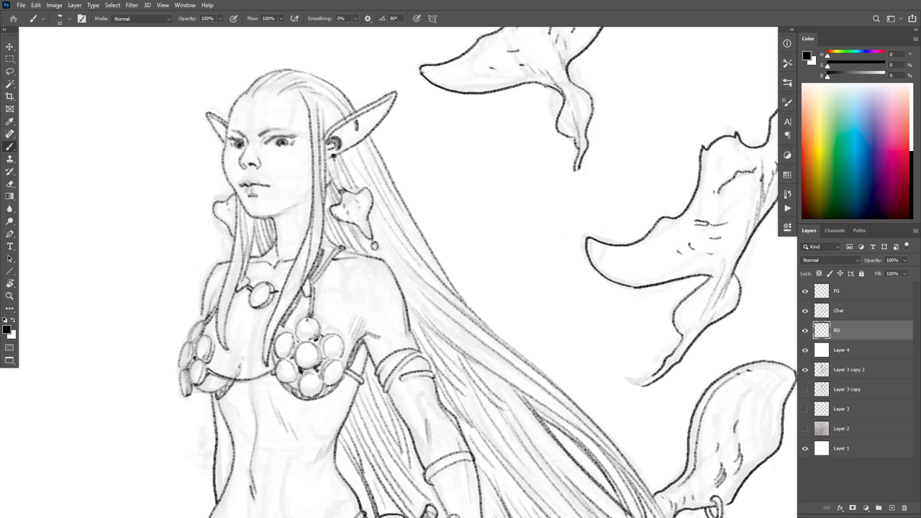
{"action": "left_click_drag", "start_coordinate": [573, 179], "coordinate": [575, 171]}
{"action": "left_click_drag", "start_coordinate": [684, 291], "coordinate": [649, 225]}
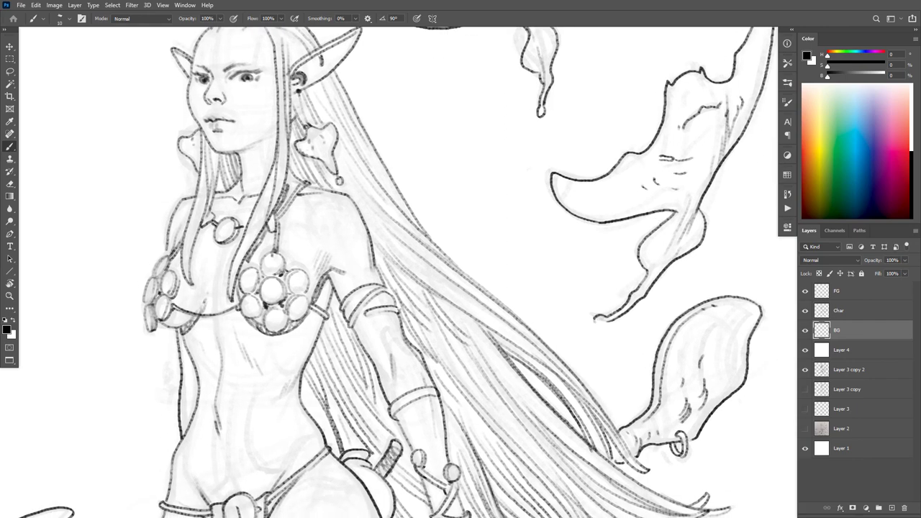
{"action": "scroll", "coordinate": [655, 309], "scroll_direction": "down", "scroll_amount": 3}
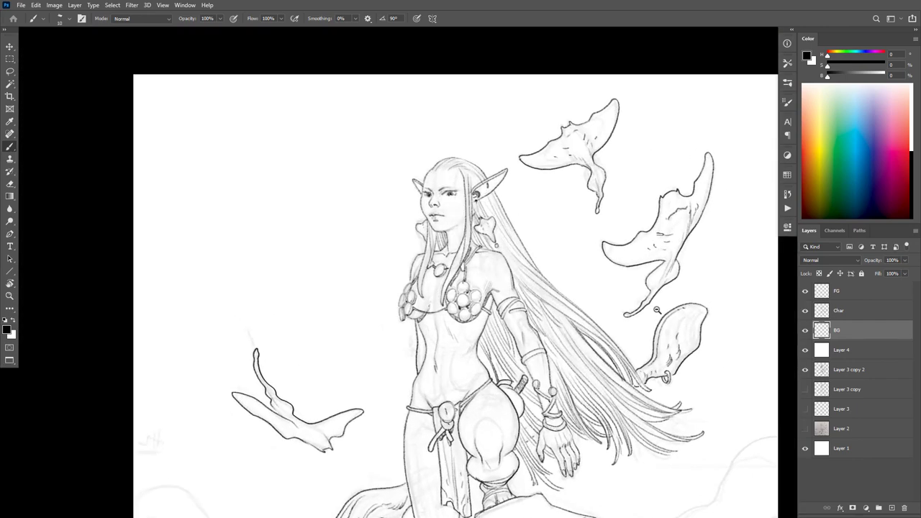
Step: Review the whole drawing, toggling the BG layer's visibility to compare the inked creatures with the sketch
{"action": "scroll", "coordinate": [562, 403], "scroll_direction": "down", "scroll_amount": 2}
{"action": "scroll", "coordinate": [353, 369], "scroll_direction": "up", "scroll_amount": 3}
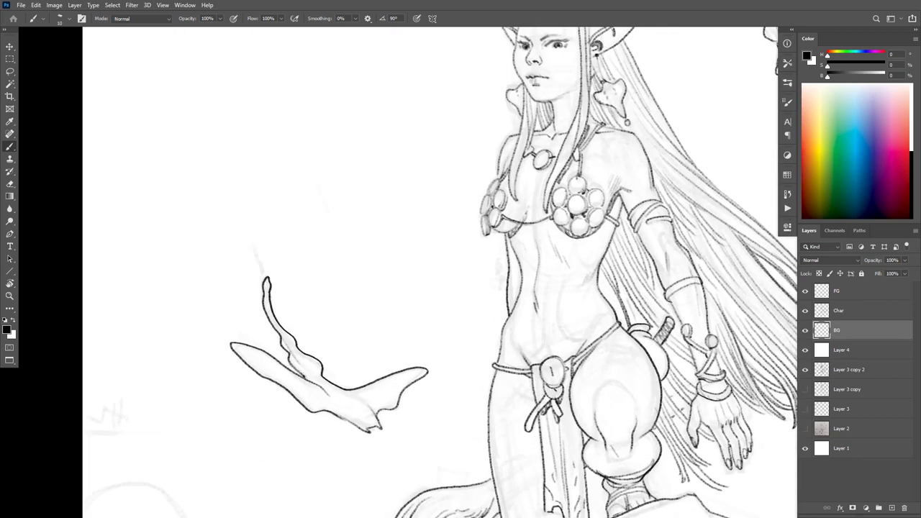
{"action": "scroll", "coordinate": [480, 386], "scroll_direction": "down", "scroll_amount": 5}
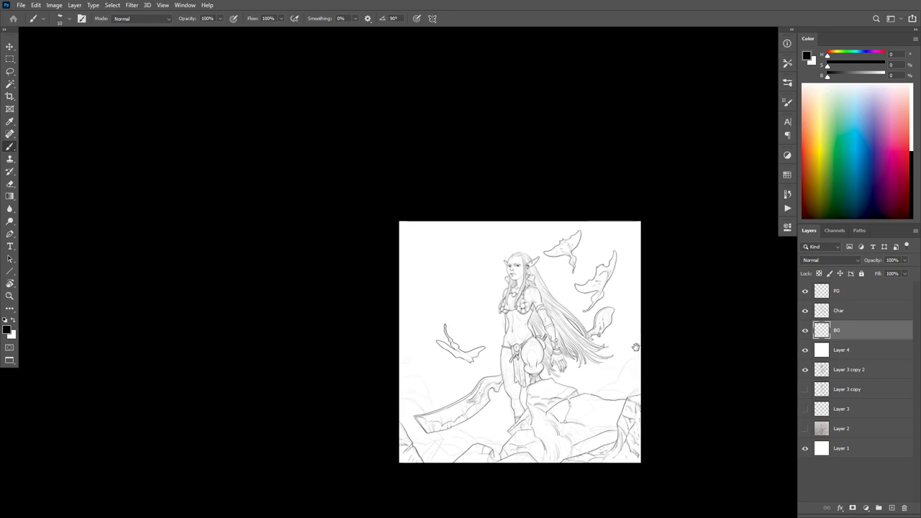
{"action": "scroll", "coordinate": [597, 337], "scroll_direction": "up", "scroll_amount": 3}
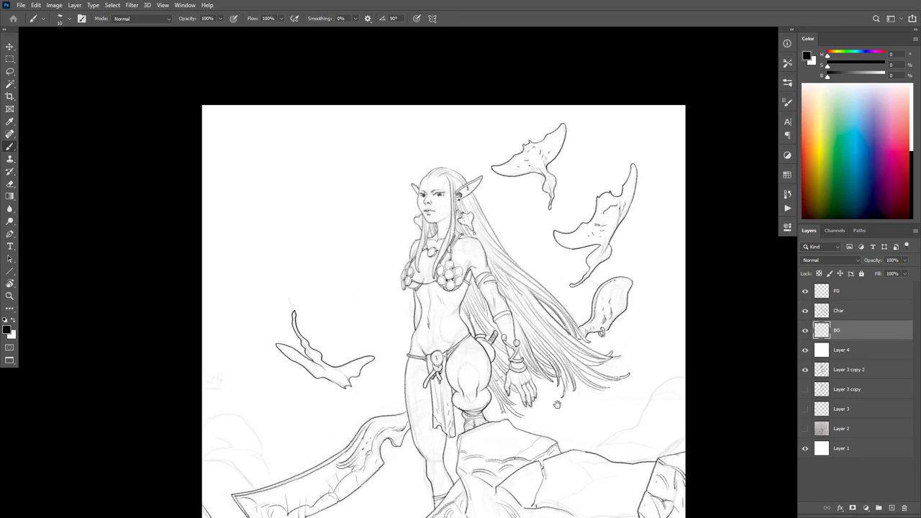
{"action": "left_click_drag", "start_coordinate": [557, 405], "coordinate": [642, 231]}
{"action": "left_click_drag", "start_coordinate": [561, 143], "coordinate": [548, 314]}
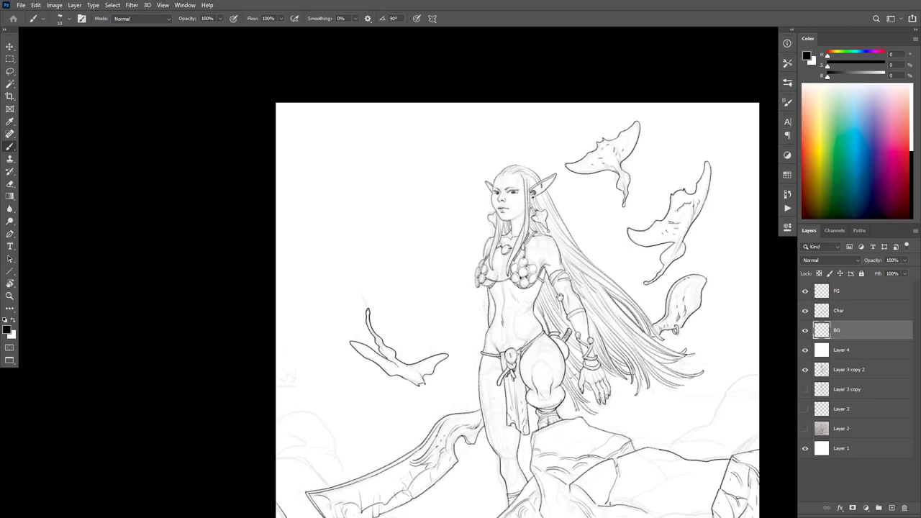
{"action": "left_click", "coordinate": [805, 331]}
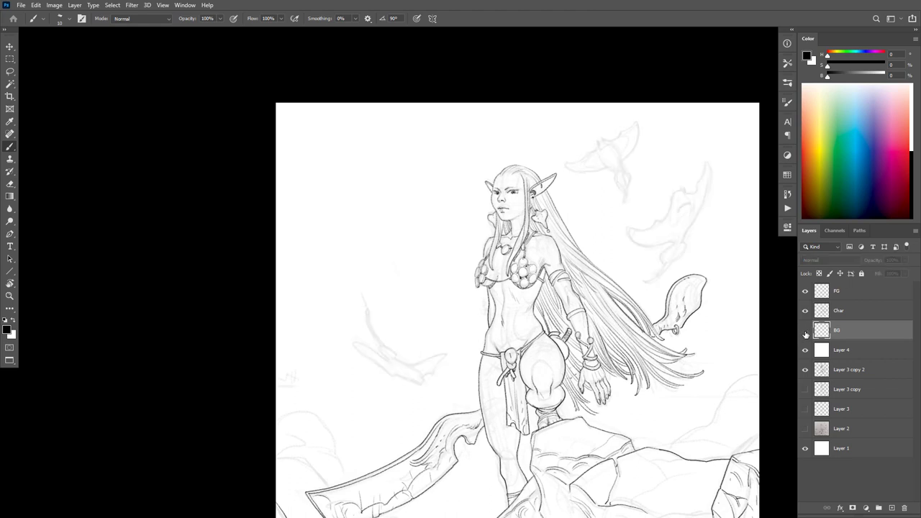
{"action": "left_click", "coordinate": [805, 331]}
{"action": "left_click_drag", "start_coordinate": [553, 377], "coordinate": [545, 302]}
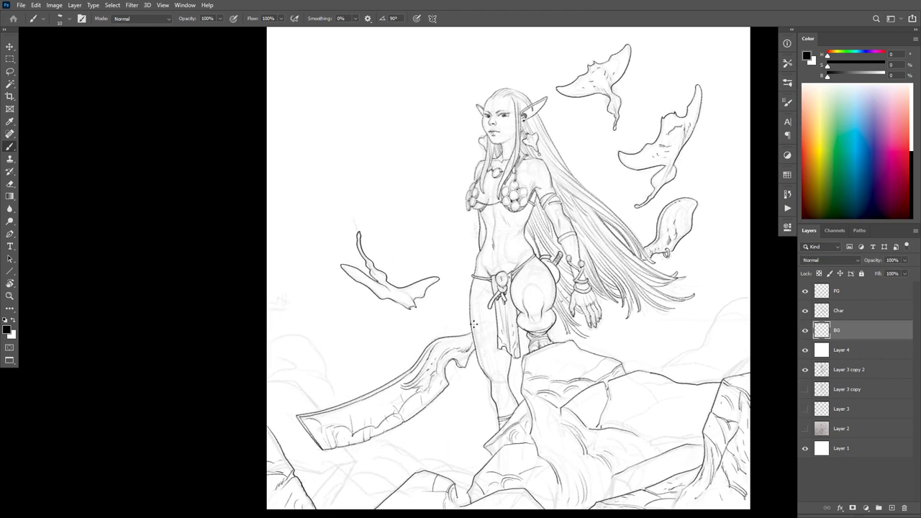
Step: Ink the distant rock mound behind the foreground rocks under the character's hair, adding bumpy inner contours
{"action": "left_click_drag", "start_coordinate": [648, 316], "coordinate": [604, 212]}
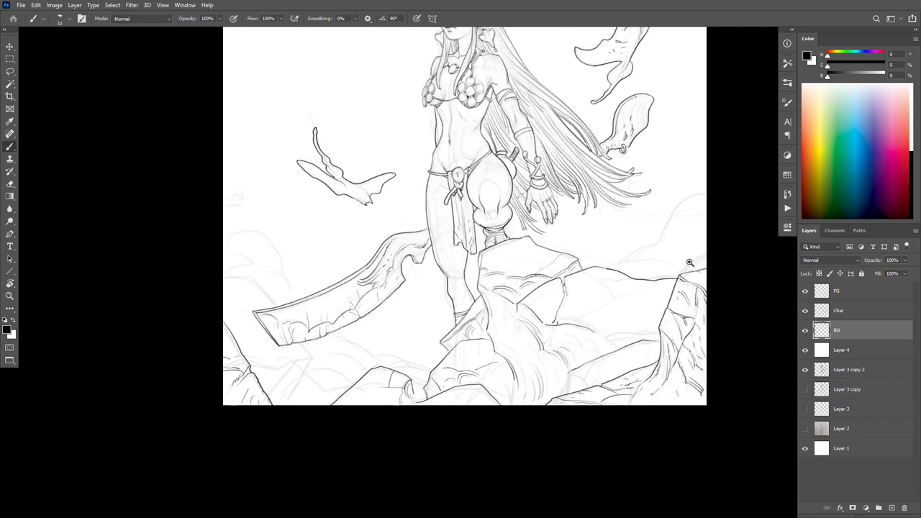
{"action": "left_click", "coordinate": [689, 263], "text": "ctrl"}
{"action": "mouse_move", "coordinate": [709, 170]}
{"action": "left_mouse_down"}
{"action": "mouse_move", "coordinate": [671, 188]}
{"action": "mouse_move", "coordinate": [645, 238]}
{"action": "mouse_move", "coordinate": [597, 266]}
{"action": "left_mouse_up"}
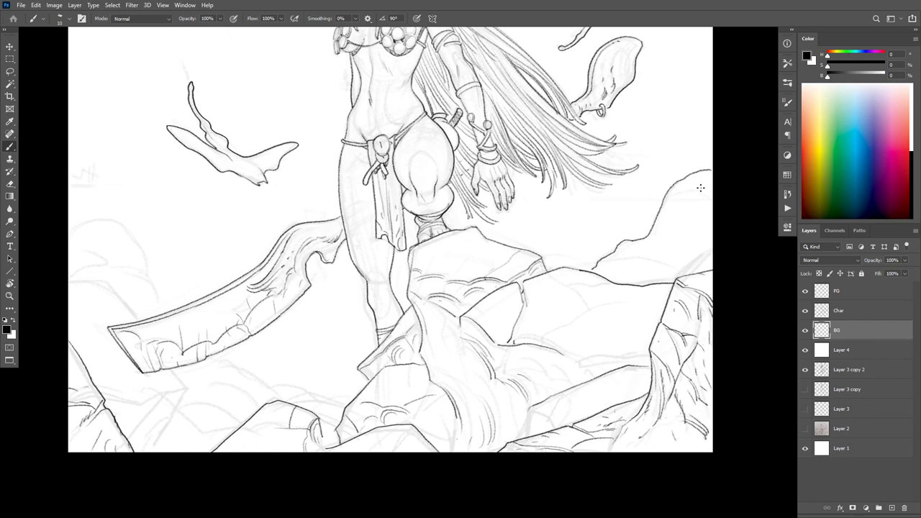
{"action": "mouse_move", "coordinate": [680, 189]}
{"action": "left_mouse_down"}
{"action": "mouse_move", "coordinate": [648, 258]}
{"action": "mouse_move", "coordinate": [643, 250]}
{"action": "mouse_move", "coordinate": [615, 274]}
{"action": "mouse_move", "coordinate": [600, 258]}
{"action": "mouse_move", "coordinate": [579, 268]}
{"action": "mouse_move", "coordinate": [544, 264]}
{"action": "left_mouse_up"}
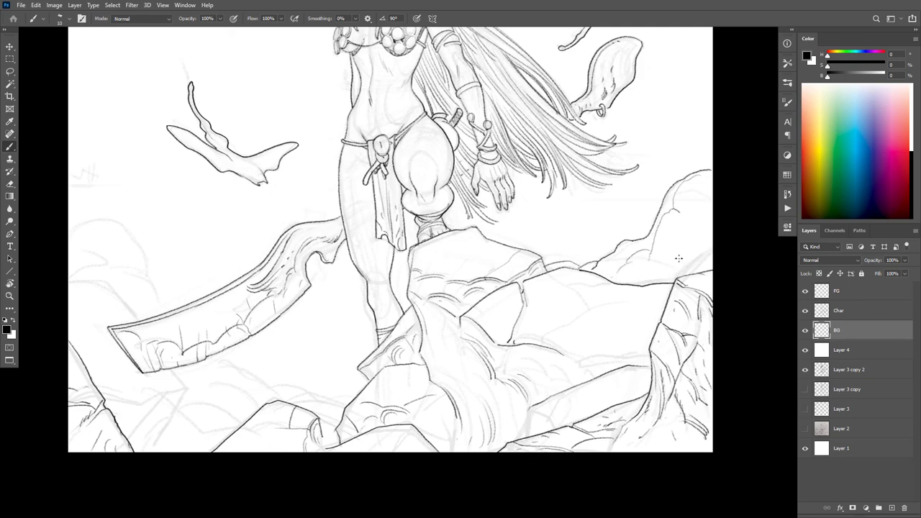
{"action": "left_click_drag", "start_coordinate": [678, 258], "coordinate": [643, 280]}
{"action": "mouse_move", "coordinate": [695, 219]}
{"action": "left_mouse_down"}
{"action": "mouse_move", "coordinate": [668, 239]}
{"action": "mouse_move", "coordinate": [657, 218]}
{"action": "mouse_move", "coordinate": [635, 236]}
{"action": "left_mouse_up"}
{"action": "left_click_drag", "start_coordinate": [699, 202], "coordinate": [680, 211]}
Step: Outline the rounded background mound behind the blade's tip and ink the rocky ridge running down its slope
{"action": "mouse_move", "coordinate": [352, 396]}
{"action": "left_mouse_down"}
{"action": "mouse_move", "coordinate": [651, 288]}
{"action": "mouse_move", "coordinate": [604, 308]}
{"action": "mouse_move", "coordinate": [580, 302]}
{"action": "mouse_move", "coordinate": [602, 309]}
{"action": "mouse_move", "coordinate": [576, 303]}
{"action": "mouse_move", "coordinate": [587, 292]}
{"action": "mouse_move", "coordinate": [580, 301]}
{"action": "mouse_move", "coordinate": [546, 299]}
{"action": "mouse_move", "coordinate": [496, 269]}
{"action": "mouse_move", "coordinate": [521, 281]}
{"action": "mouse_move", "coordinate": [506, 275]}
{"action": "mouse_move", "coordinate": [525, 308]}
{"action": "mouse_move", "coordinate": [525, 299]}
{"action": "mouse_move", "coordinate": [543, 306]}
{"action": "mouse_move", "coordinate": [582, 293]}
{"action": "mouse_move", "coordinate": [574, 302]}
{"action": "mouse_move", "coordinate": [548, 303]}
{"action": "left_mouse_up"}
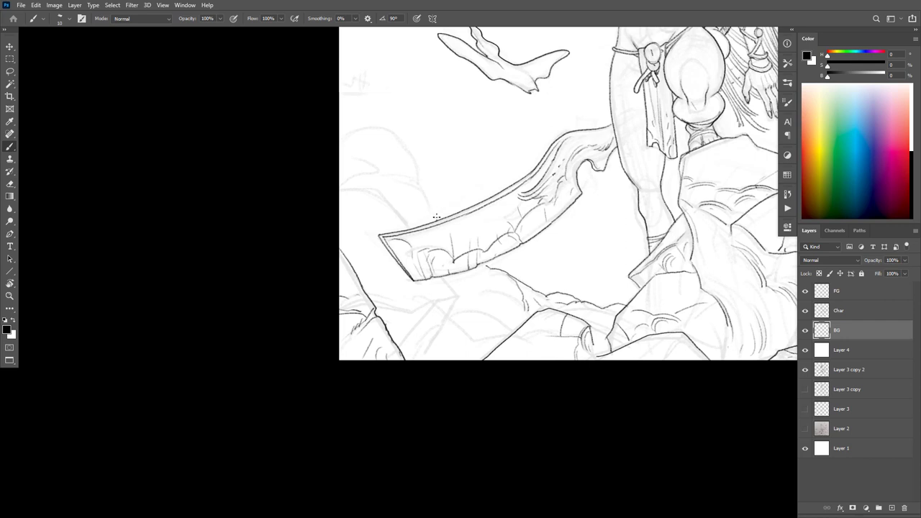
{"action": "mouse_move", "coordinate": [436, 216]}
{"action": "left_mouse_down"}
{"action": "mouse_move", "coordinate": [407, 180]}
{"action": "mouse_move", "coordinate": [421, 189]}
{"action": "mouse_move", "coordinate": [394, 133]}
{"action": "mouse_move", "coordinate": [347, 115]}
{"action": "left_mouse_up"}
{"action": "mouse_move", "coordinate": [390, 135]}
{"action": "left_mouse_down"}
{"action": "mouse_move", "coordinate": [400, 174]}
{"action": "mouse_move", "coordinate": [400, 162]}
{"action": "mouse_move", "coordinate": [437, 215]}
{"action": "left_mouse_up"}
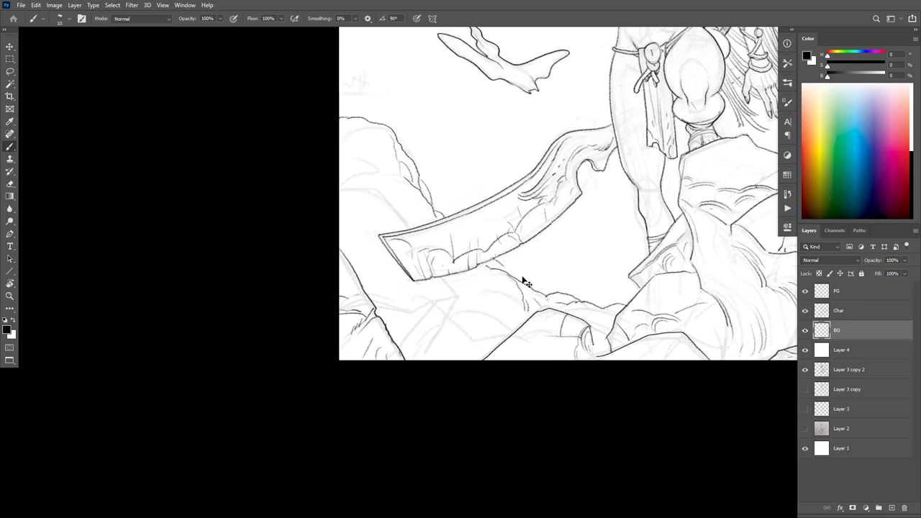
{"action": "left_click_drag", "start_coordinate": [543, 343], "coordinate": [542, 347]}
{"action": "left_click_drag", "start_coordinate": [396, 175], "coordinate": [405, 207]}
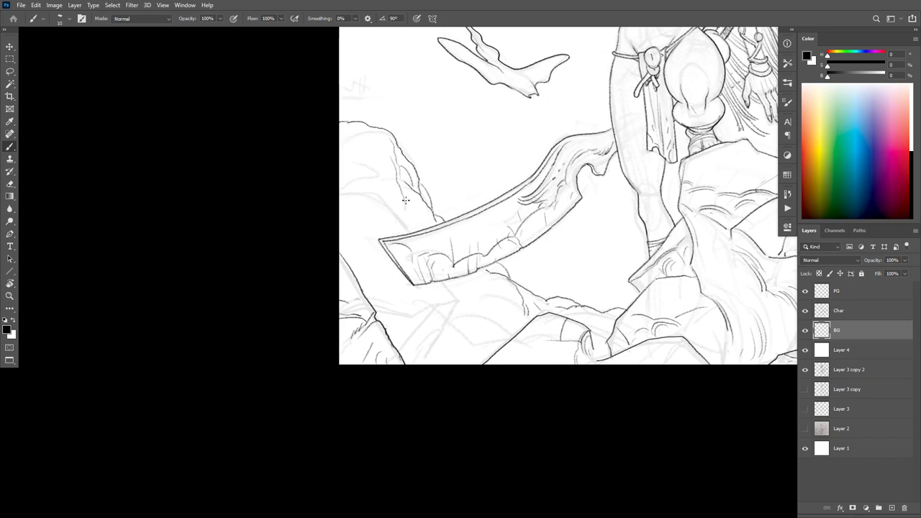
Step: Add inner contour marks to the mound behind the blade and draw the angular rock ledge in front of it
{"action": "scroll", "coordinate": [394, 147], "scroll_direction": "up", "scroll_amount": 1}
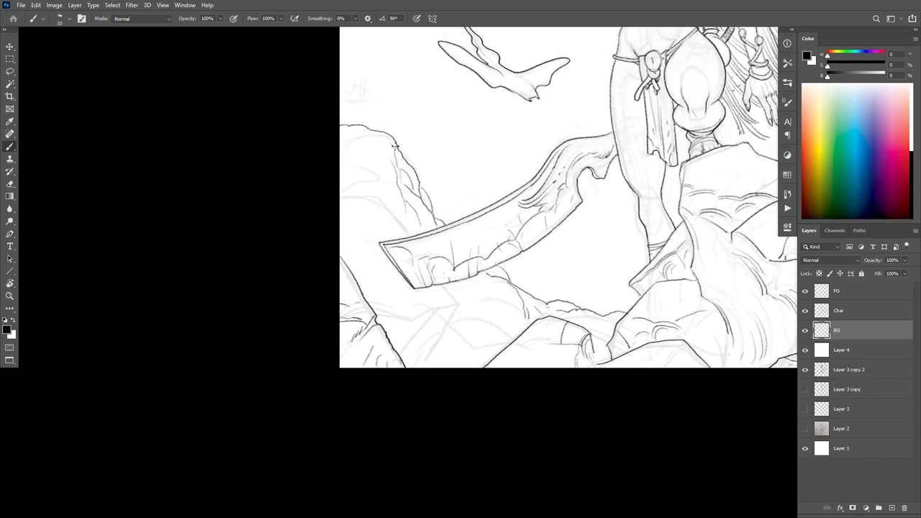
{"action": "left_click_drag", "start_coordinate": [390, 161], "coordinate": [370, 134]}
{"action": "mouse_move", "coordinate": [343, 195]}
{"action": "left_mouse_down"}
{"action": "mouse_move", "coordinate": [378, 197]}
{"action": "mouse_move", "coordinate": [402, 227]}
{"action": "left_mouse_up"}
{"action": "left_click_drag", "start_coordinate": [549, 364], "coordinate": [511, 392]}
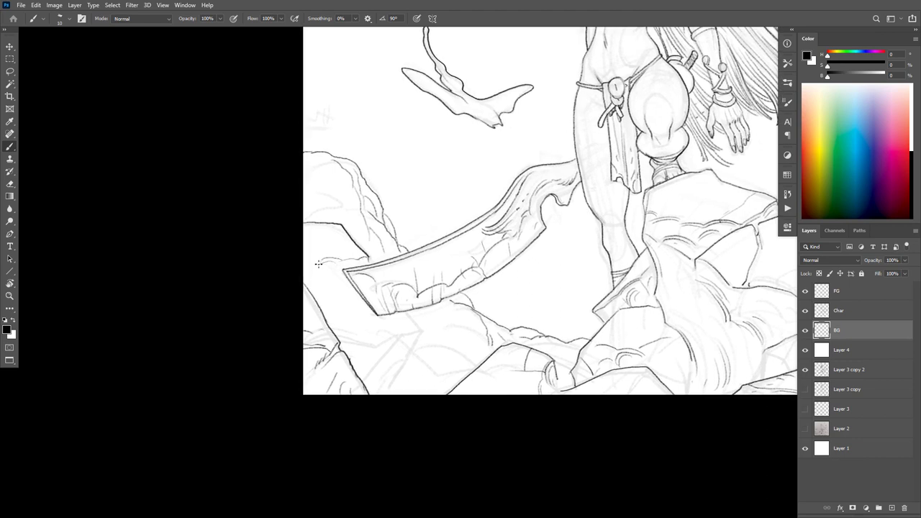
Step: Ink the jagged rock edge running down from beneath the blade's tip and add crack lines on its shaded side
{"action": "mouse_move", "coordinate": [407, 311]}
{"action": "left_mouse_down"}
{"action": "mouse_move", "coordinate": [415, 336]}
{"action": "mouse_move", "coordinate": [399, 389]}
{"action": "left_mouse_up"}
{"action": "left_click_drag", "start_coordinate": [584, 358], "coordinate": [590, 388]}
{"action": "scroll", "coordinate": [607, 368], "scroll_direction": "up", "scroll_amount": 2}
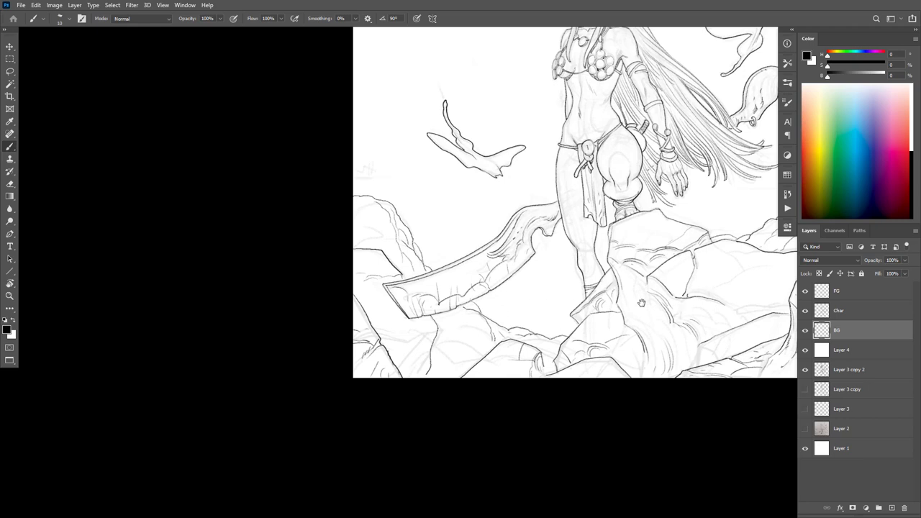
{"action": "left_click_drag", "start_coordinate": [630, 309], "coordinate": [524, 331]}
{"action": "scroll", "coordinate": [380, 372], "scroll_direction": "up", "scroll_amount": 1}
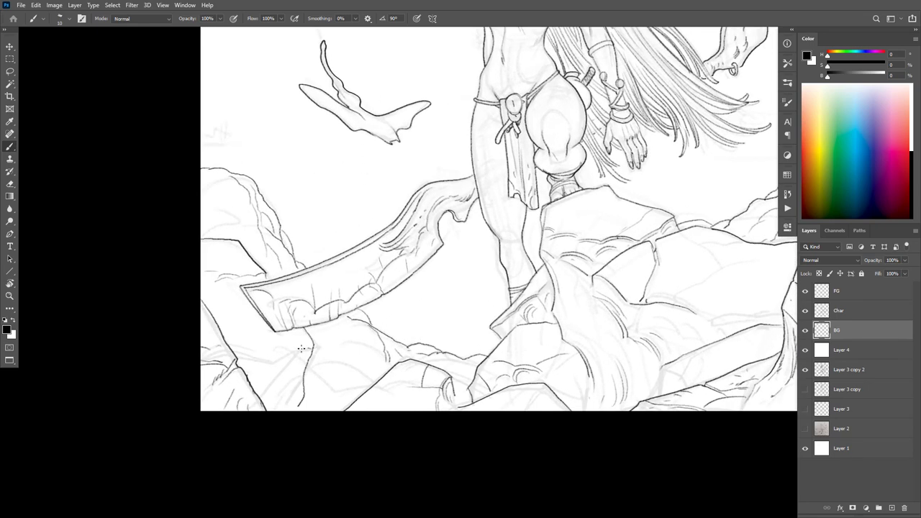
{"action": "mouse_move", "coordinate": [269, 360]}
{"action": "left_mouse_down"}
{"action": "mouse_move", "coordinate": [251, 364]}
{"action": "mouse_move", "coordinate": [285, 387]}
{"action": "mouse_move", "coordinate": [288, 407]}
{"action": "left_mouse_up"}
{"action": "left_click_drag", "start_coordinate": [274, 357], "coordinate": [249, 347]}
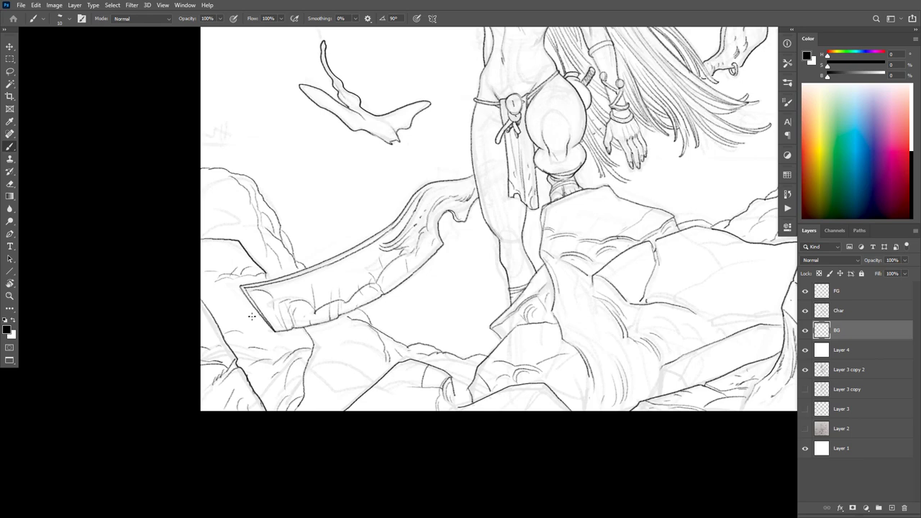
Step: Add short crack and surface marks across the broad rock face below the blade's lower edge
{"action": "scroll", "coordinate": [515, 338], "scroll_direction": "down", "scroll_amount": 1}
{"action": "scroll", "coordinate": [454, 374], "scroll_direction": "up", "scroll_amount": 1}
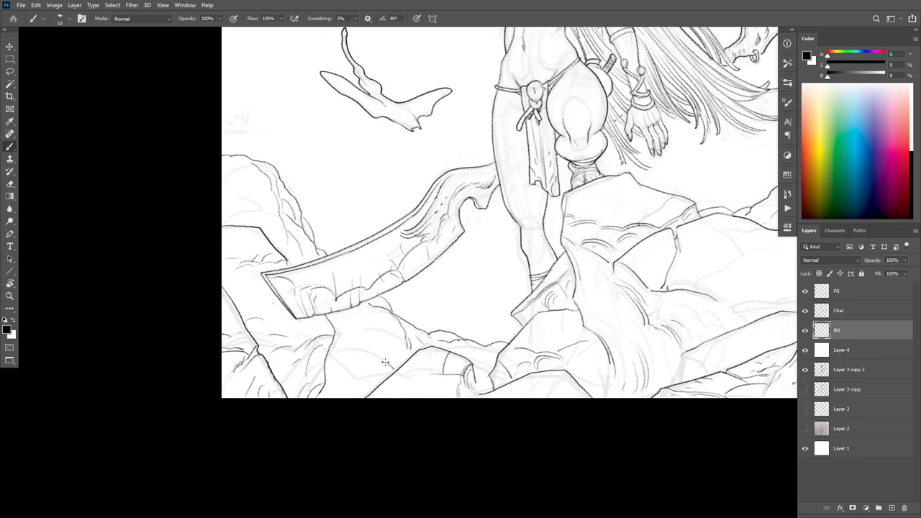
{"action": "left_click_drag", "start_coordinate": [385, 362], "coordinate": [337, 315]}
{"action": "mouse_move", "coordinate": [375, 356]}
{"action": "left_mouse_down"}
{"action": "mouse_move", "coordinate": [359, 375]}
{"action": "mouse_move", "coordinate": [349, 359]}
{"action": "mouse_move", "coordinate": [352, 349]}
{"action": "mouse_move", "coordinate": [380, 379]}
{"action": "left_mouse_up"}
Step: Draw small rounded boulders along the background ridge between the blade and the character's foot, redoing the first one
{"action": "left_click_drag", "start_coordinate": [442, 327], "coordinate": [435, 313]}
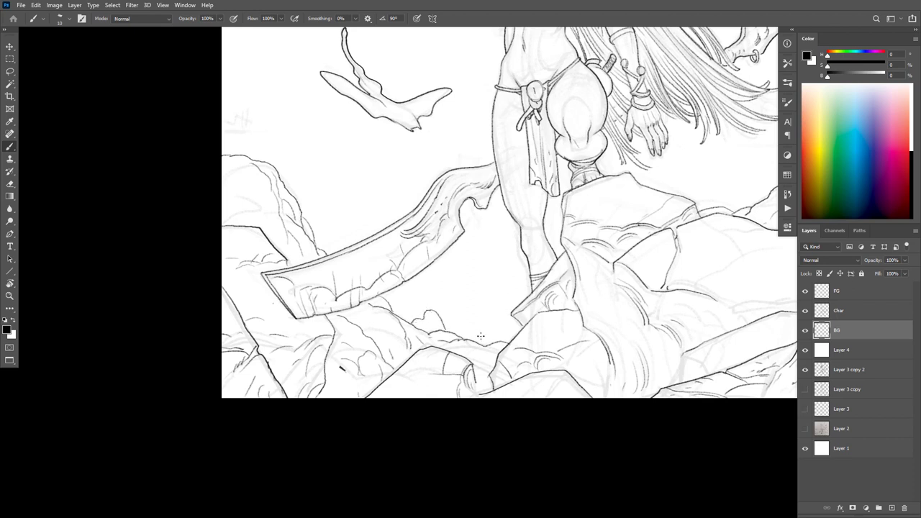
{"action": "key", "text": "ctrl+z"}
{"action": "mouse_move", "coordinate": [441, 328]}
{"action": "left_mouse_down"}
{"action": "mouse_move", "coordinate": [434, 318]}
{"action": "mouse_move", "coordinate": [421, 323]}
{"action": "left_mouse_up"}
{"action": "left_click_drag", "start_coordinate": [512, 329], "coordinate": [479, 344]}
Step: Outline a smaller rounded boulder against the slope of the distant mound beneath the character's hair
{"action": "left_click_drag", "start_coordinate": [707, 244], "coordinate": [584, 300]}
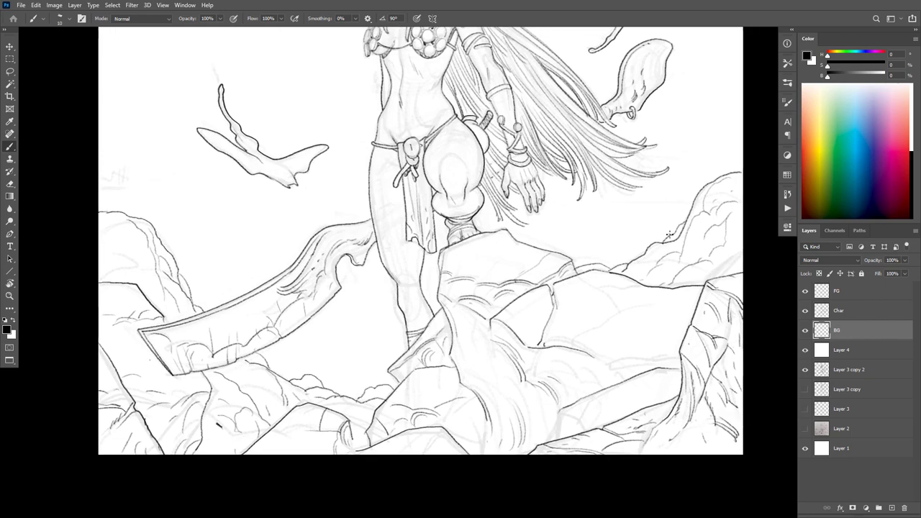
{"action": "mouse_move", "coordinate": [669, 234]}
{"action": "left_mouse_down"}
{"action": "mouse_move", "coordinate": [647, 228]}
{"action": "mouse_move", "coordinate": [624, 262]}
{"action": "left_mouse_up"}
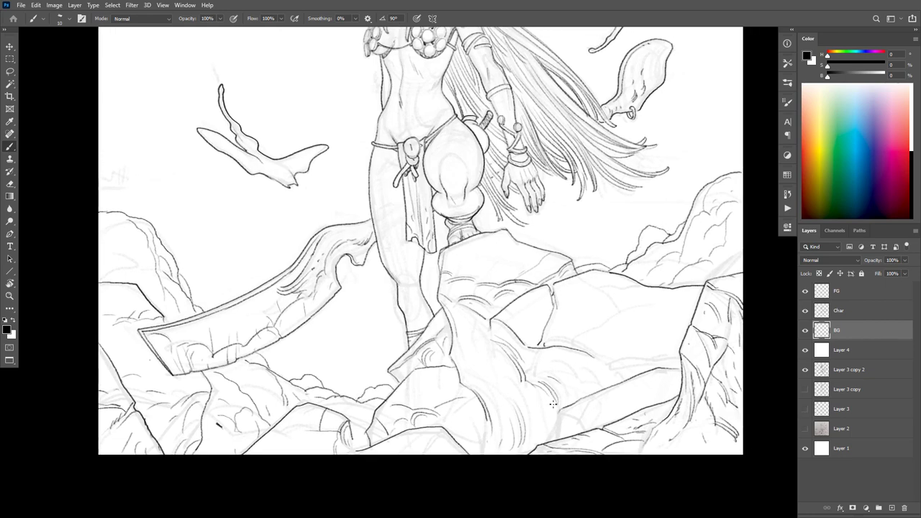
{"action": "left_click_drag", "start_coordinate": [557, 394], "coordinate": [556, 389]}
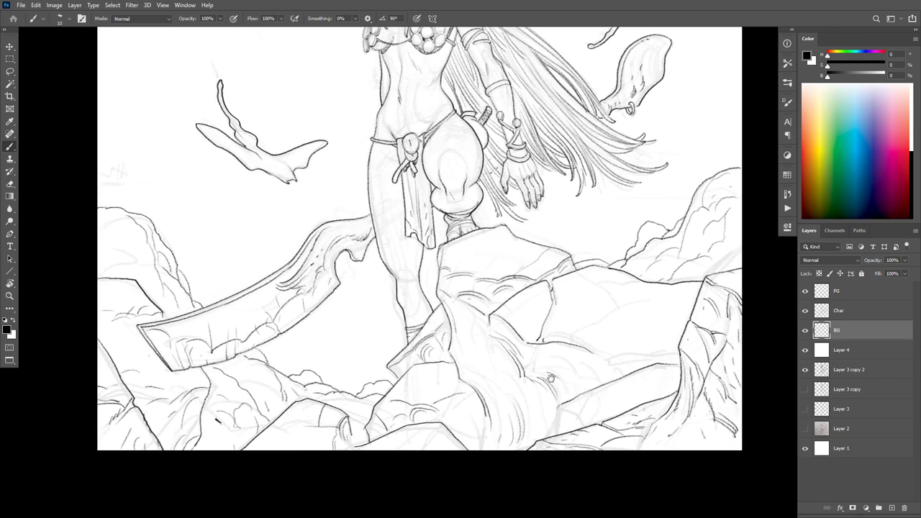
Step: Draw a small rounded boulder on the crest of the distant mound behind the blade's tip
{"action": "left_click_drag", "start_coordinate": [392, 291], "coordinate": [563, 365]}
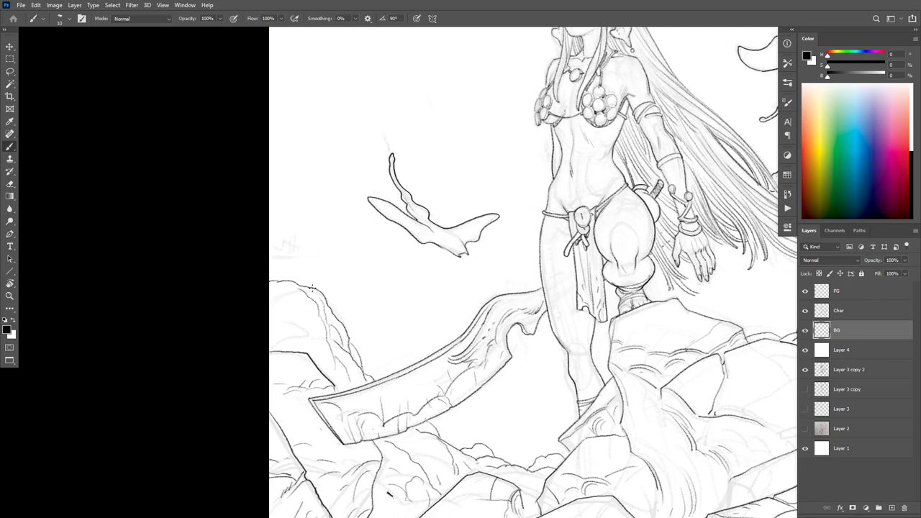
{"action": "mouse_move", "coordinate": [307, 283]}
{"action": "left_mouse_down"}
{"action": "mouse_move", "coordinate": [275, 272]}
{"action": "mouse_move", "coordinate": [277, 264]}
{"action": "left_mouse_up"}
{"action": "scroll", "coordinate": [491, 412], "scroll_direction": "down", "scroll_amount": 6}
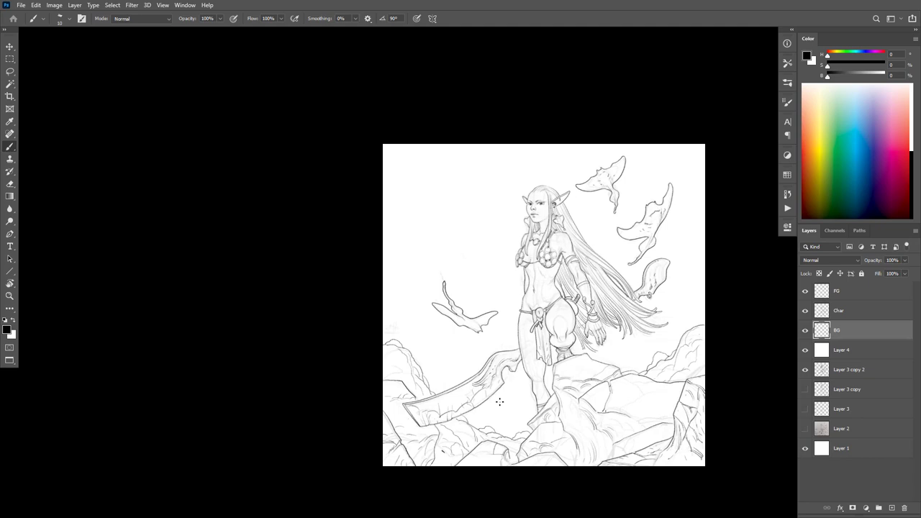
Step: Make Char the active layer and compare the line art with the Layer 3 copy 2 sketch hidden and shown
{"action": "left_click", "coordinate": [822, 312]}
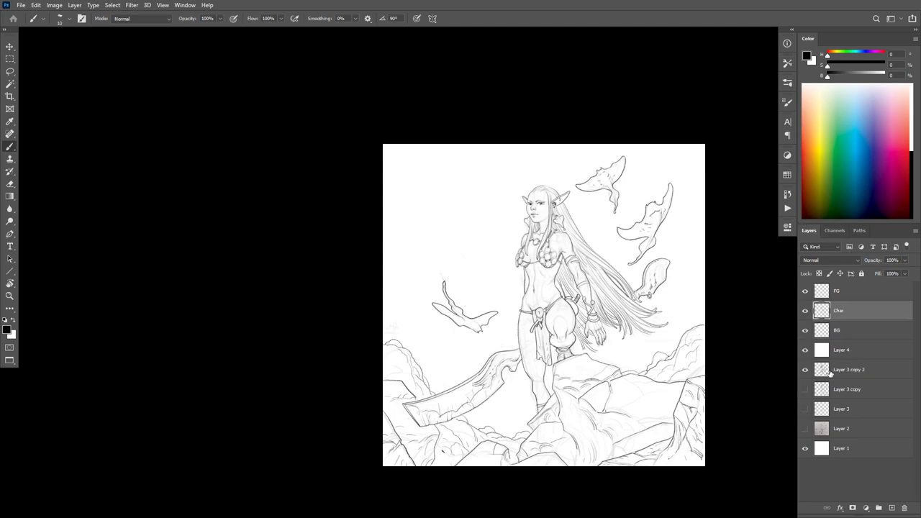
{"action": "left_click", "coordinate": [804, 370]}
{"action": "scroll", "coordinate": [621, 381], "scroll_direction": "up", "scroll_amount": 5}
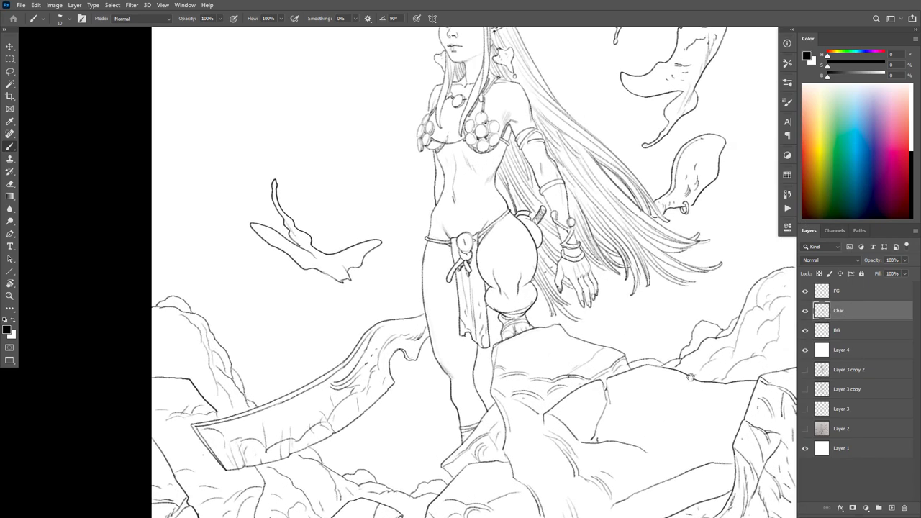
{"action": "left_click_drag", "start_coordinate": [690, 378], "coordinate": [662, 344]}
{"action": "left_click", "coordinate": [804, 369]}
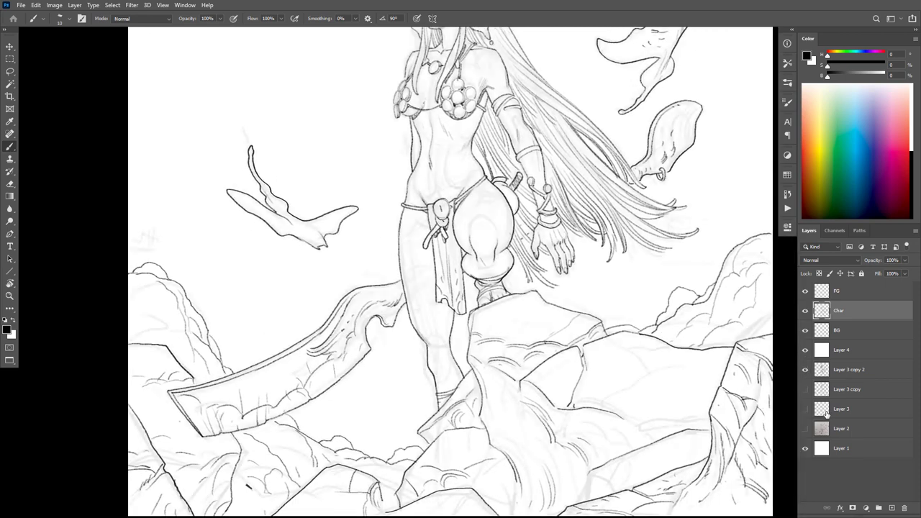
Step: Ink the curved break lines and the short edge at the near end of the long narrow slab
{"action": "left_click_drag", "start_coordinate": [701, 415], "coordinate": [670, 362]}
{"action": "scroll", "coordinate": [650, 392], "scroll_direction": "up", "scroll_amount": 3}
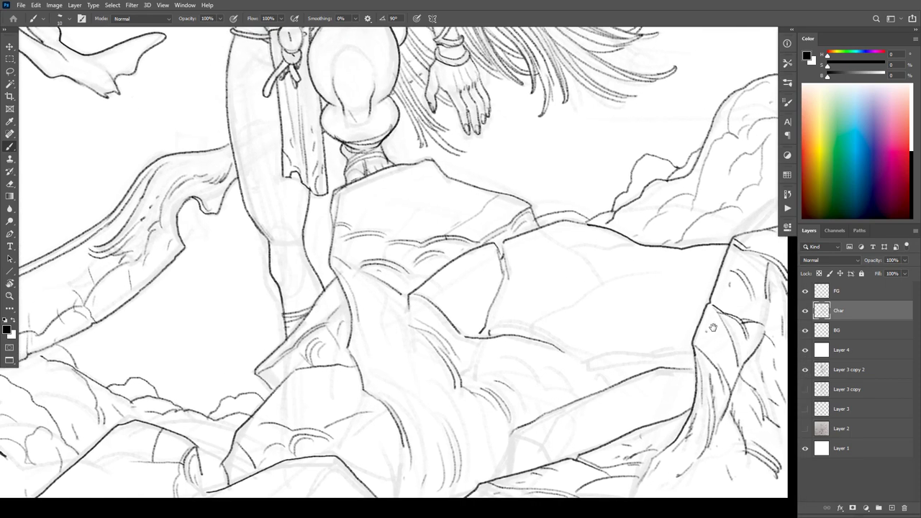
{"action": "left_click_drag", "start_coordinate": [651, 392], "coordinate": [652, 377]}
{"action": "scroll", "coordinate": [698, 333], "scroll_direction": "down", "scroll_amount": 1}
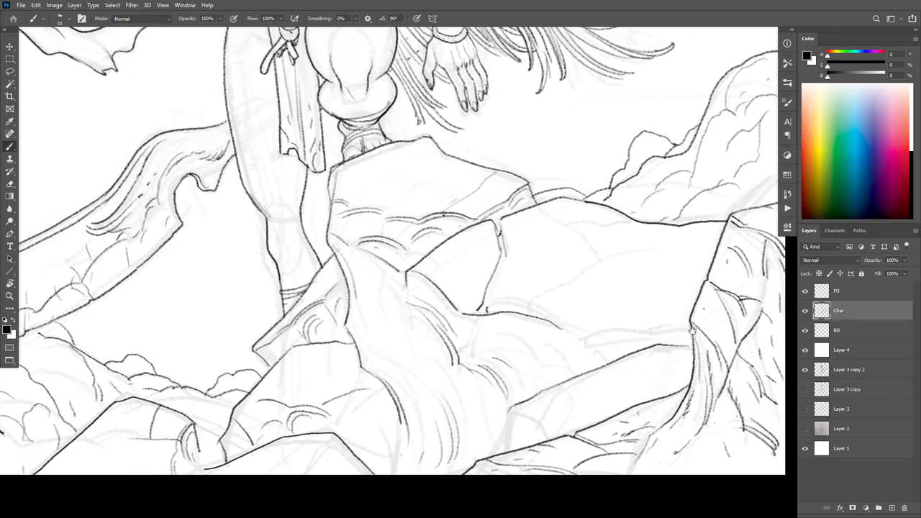
{"action": "left_click_drag", "start_coordinate": [510, 410], "coordinate": [541, 426]}
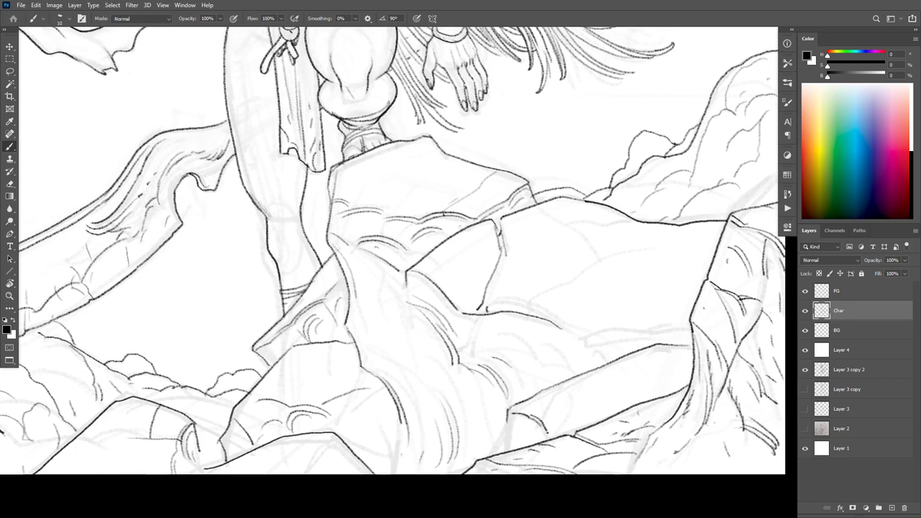
{"action": "left_click_drag", "start_coordinate": [567, 385], "coordinate": [584, 351]}
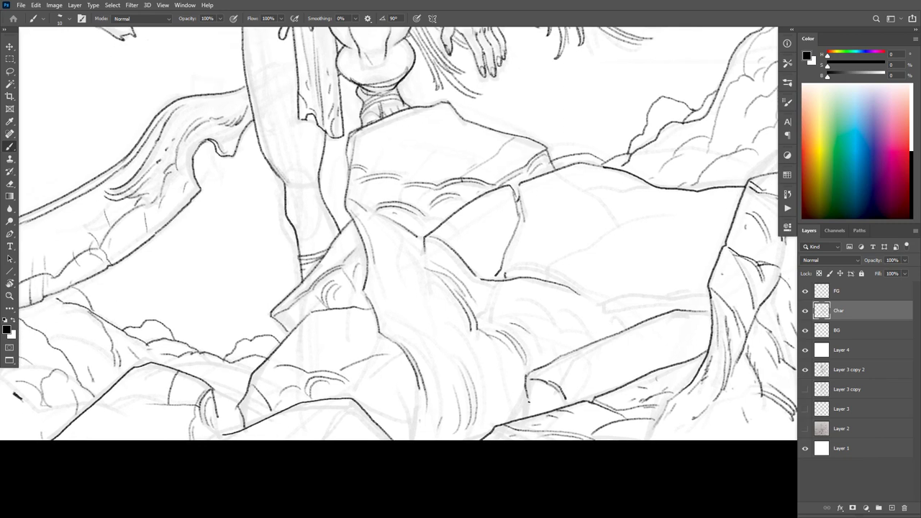
{"action": "left_click_drag", "start_coordinate": [525, 398], "coordinate": [529, 417]}
Step: Add flowing contour lines down the sloping rock between the character's foot rock and the long narrow slab
{"action": "left_click_drag", "start_coordinate": [510, 354], "coordinate": [516, 376]}
{"action": "mouse_move", "coordinate": [371, 300]}
{"action": "left_mouse_down"}
{"action": "mouse_move", "coordinate": [388, 315]}
{"action": "mouse_move", "coordinate": [382, 333]}
{"action": "left_mouse_up"}
{"action": "left_click_drag", "start_coordinate": [385, 296], "coordinate": [407, 324]}
{"action": "left_click_drag", "start_coordinate": [379, 363], "coordinate": [350, 373]}
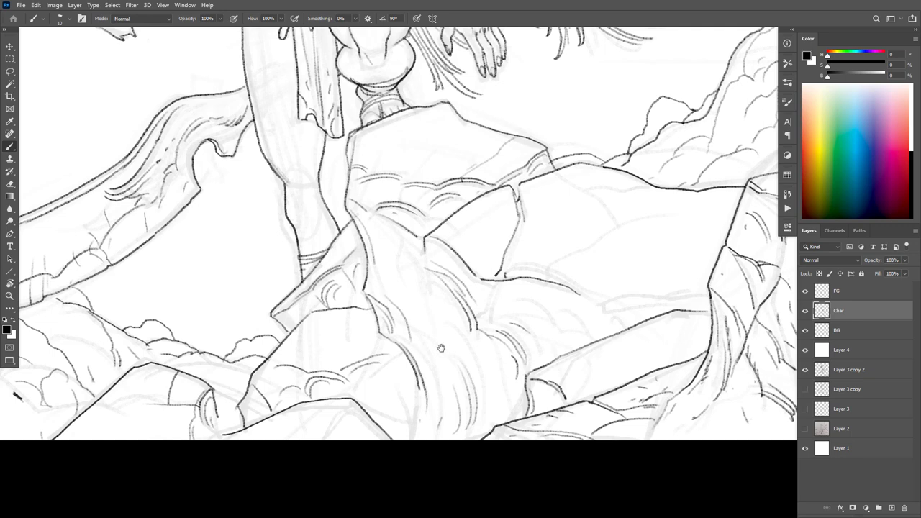
{"action": "left_click_drag", "start_coordinate": [439, 348], "coordinate": [625, 309]}
{"action": "left_click_drag", "start_coordinate": [535, 169], "coordinate": [573, 208]}
{"action": "left_click_drag", "start_coordinate": [583, 260], "coordinate": [597, 291]}
{"action": "left_click_drag", "start_coordinate": [591, 270], "coordinate": [600, 298]}
{"action": "left_click_drag", "start_coordinate": [669, 352], "coordinate": [518, 370]}
Step: Create a new layer above Char and ink the large slab's thick lower rim and the crack across its face
{"action": "key", "text": "ctrl+shift+alt+n"}
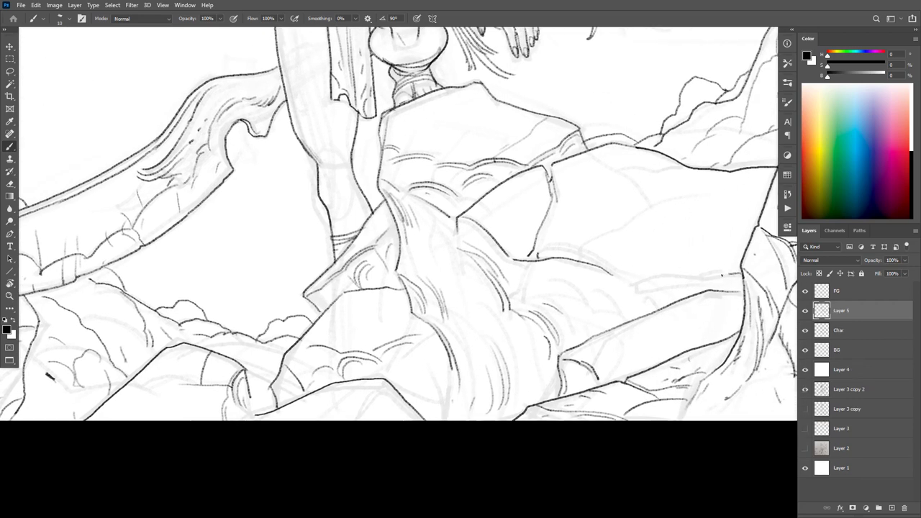
{"action": "mouse_move", "coordinate": [721, 274]}
{"action": "left_mouse_down"}
{"action": "mouse_move", "coordinate": [640, 285]}
{"action": "mouse_move", "coordinate": [582, 260]}
{"action": "mouse_move", "coordinate": [532, 256]}
{"action": "mouse_move", "coordinate": [547, 249]}
{"action": "mouse_move", "coordinate": [509, 251]}
{"action": "mouse_move", "coordinate": [484, 228]}
{"action": "left_mouse_up"}
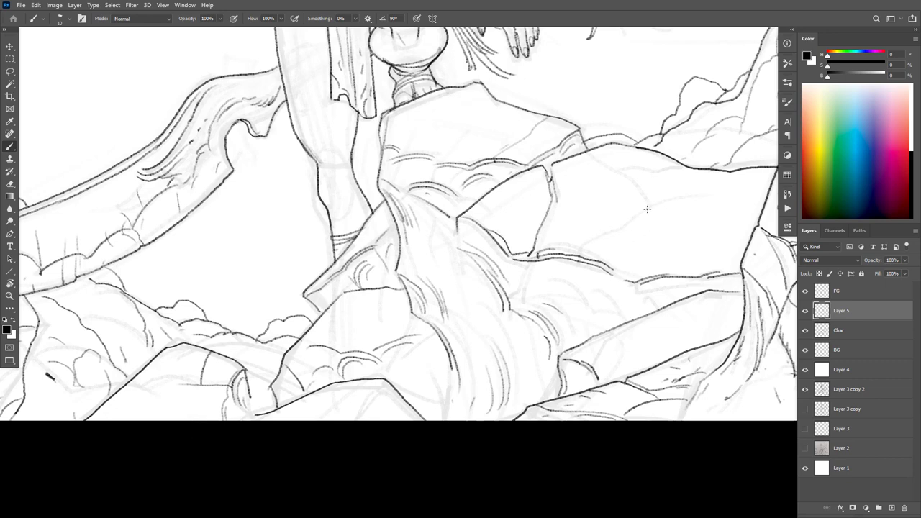
{"action": "left_click_drag", "start_coordinate": [647, 208], "coordinate": [572, 253]}
{"action": "left_click_drag", "start_coordinate": [647, 210], "coordinate": [638, 180]}
{"action": "mouse_move", "coordinate": [650, 211]}
{"action": "left_mouse_down"}
{"action": "mouse_move", "coordinate": [586, 250]}
{"action": "mouse_move", "coordinate": [578, 261]}
{"action": "mouse_move", "coordinate": [584, 279]}
{"action": "left_mouse_up"}
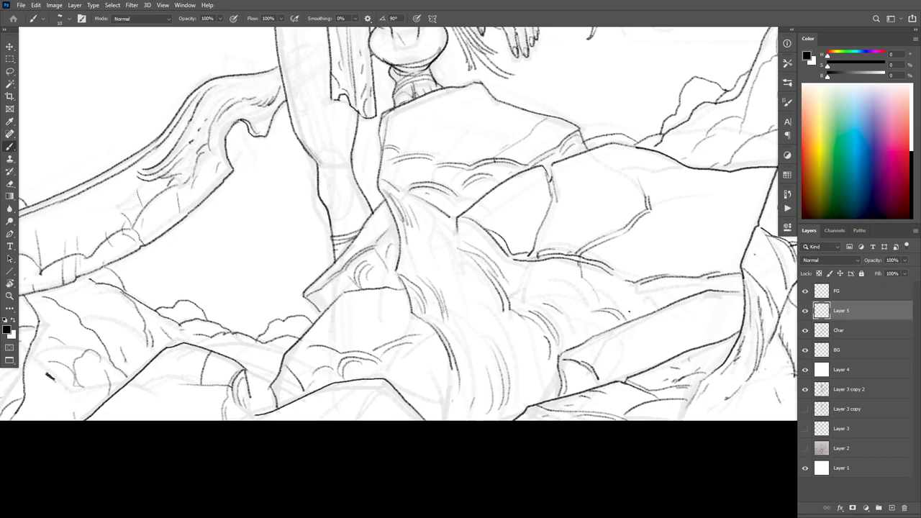
Step: Hatch the slope beneath the large slab and add curved lines around the small lumps on the lower foreground rock
{"action": "mouse_move", "coordinate": [559, 282]}
{"action": "left_mouse_down"}
{"action": "mouse_move", "coordinate": [582, 313]}
{"action": "mouse_move", "coordinate": [568, 284]}
{"action": "mouse_move", "coordinate": [586, 314]}
{"action": "mouse_move", "coordinate": [579, 289]}
{"action": "mouse_move", "coordinate": [594, 305]}
{"action": "mouse_move", "coordinate": [566, 295]}
{"action": "mouse_move", "coordinate": [580, 320]}
{"action": "mouse_move", "coordinate": [602, 326]}
{"action": "mouse_move", "coordinate": [539, 356]}
{"action": "left_mouse_up"}
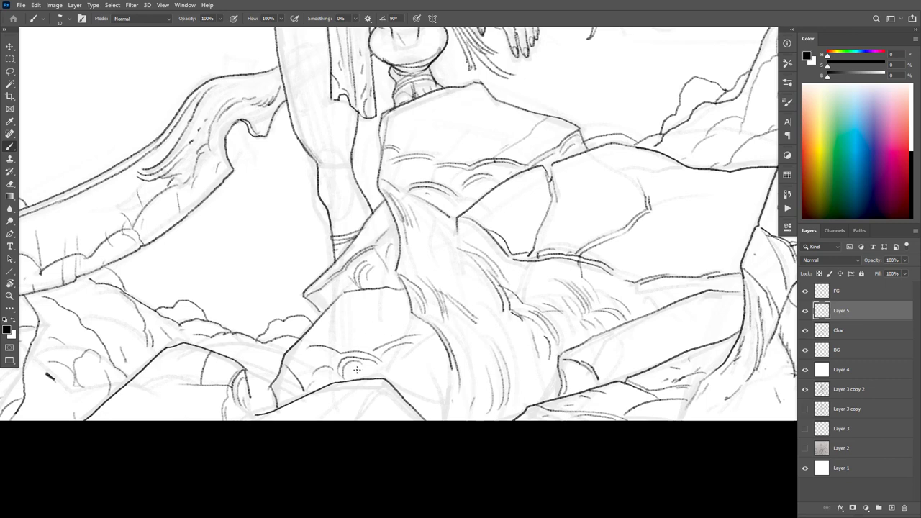
{"action": "left_click_drag", "start_coordinate": [344, 374], "coordinate": [358, 362]}
{"action": "left_click_drag", "start_coordinate": [254, 413], "coordinate": [245, 421]}
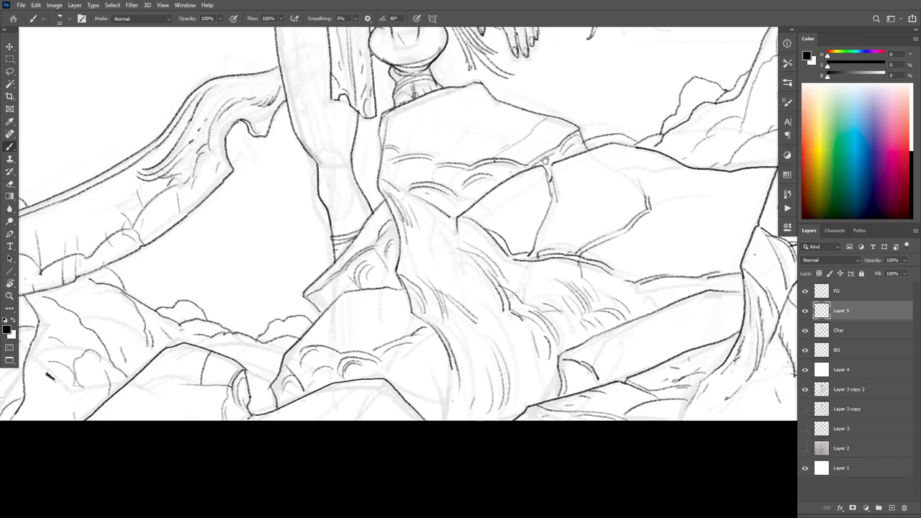
Step: Thicken the crack beside the smaller stone and add surface marks on the foot rock, checking Layer 5 hidden and shown
{"action": "scroll", "coordinate": [546, 160], "scroll_direction": "up", "scroll_amount": 3}
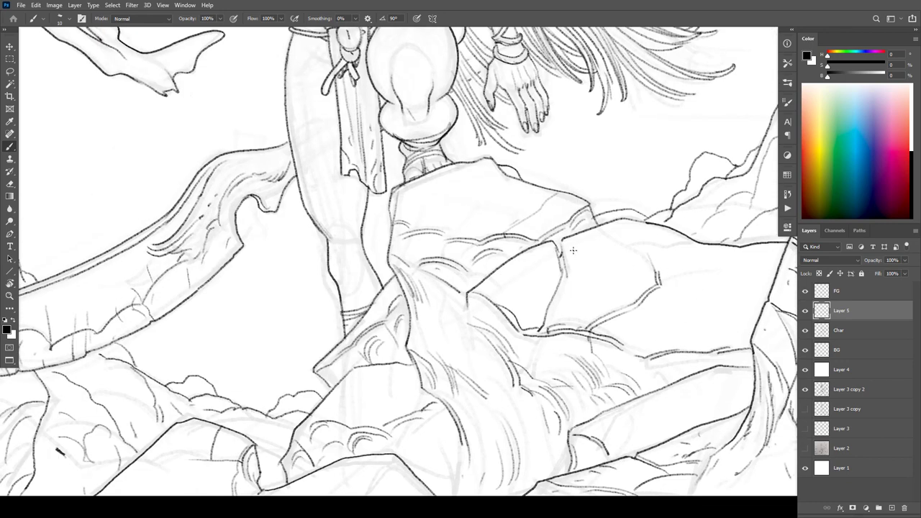
{"action": "mouse_move", "coordinate": [563, 243]}
{"action": "left_mouse_down"}
{"action": "mouse_move", "coordinate": [570, 278]}
{"action": "mouse_move", "coordinate": [560, 299]}
{"action": "mouse_move", "coordinate": [515, 309]}
{"action": "left_mouse_up"}
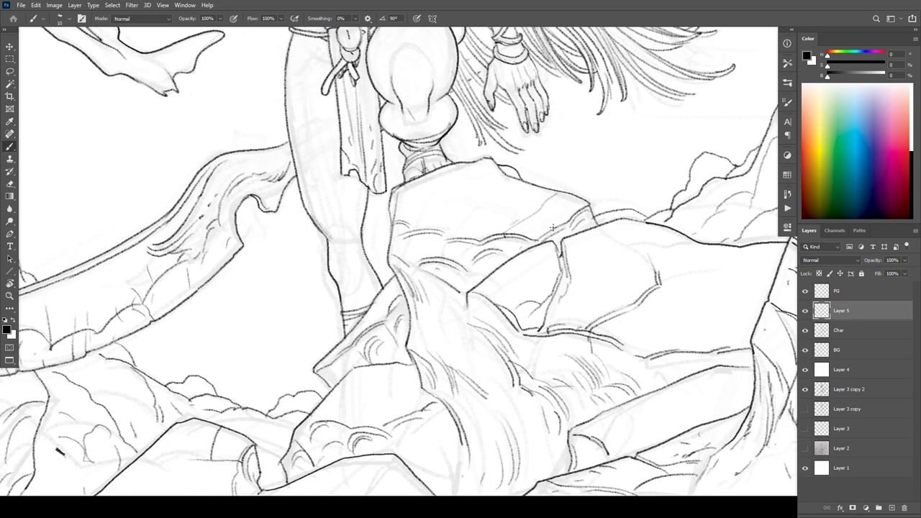
{"action": "left_click_drag", "start_coordinate": [573, 210], "coordinate": [518, 226]}
{"action": "left_click_drag", "start_coordinate": [558, 191], "coordinate": [559, 195]}
{"action": "left_click_drag", "start_coordinate": [594, 266], "coordinate": [597, 266]}
{"action": "left_click_drag", "start_coordinate": [580, 350], "coordinate": [536, 354]}
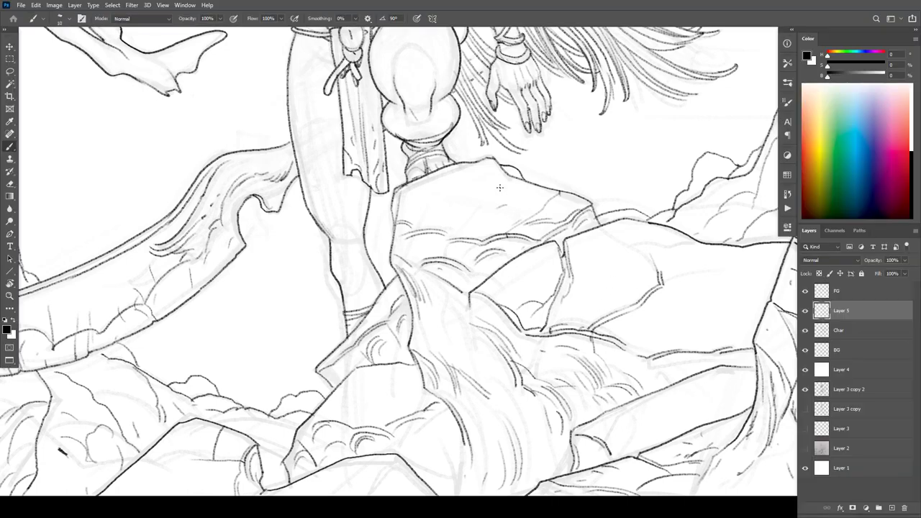
{"action": "mouse_move", "coordinate": [491, 175]}
{"action": "left_mouse_down"}
{"action": "mouse_move", "coordinate": [459, 186]}
{"action": "mouse_move", "coordinate": [458, 168]}
{"action": "mouse_move", "coordinate": [430, 193]}
{"action": "left_mouse_up"}
{"action": "left_click", "coordinate": [805, 310]}
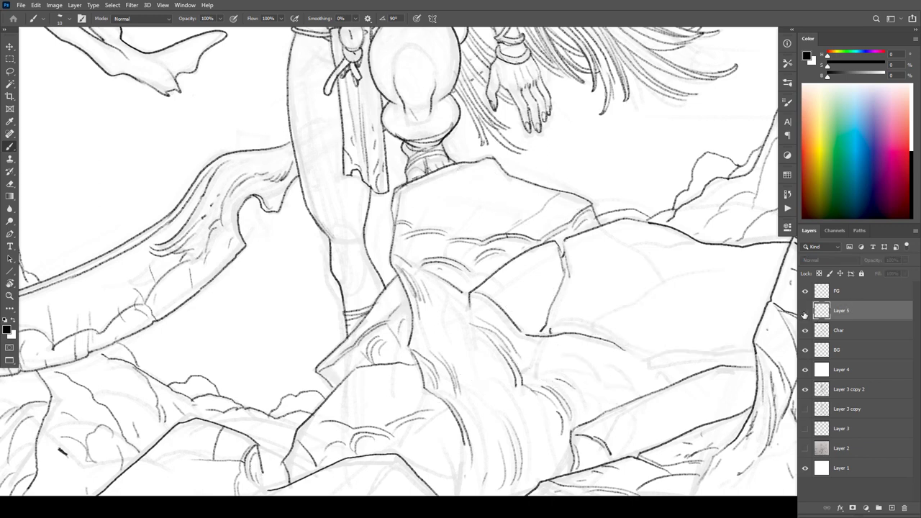
{"action": "left_click", "coordinate": [805, 311]}
{"action": "left_click", "coordinate": [805, 311]}
{"action": "left_click", "coordinate": [805, 311]}
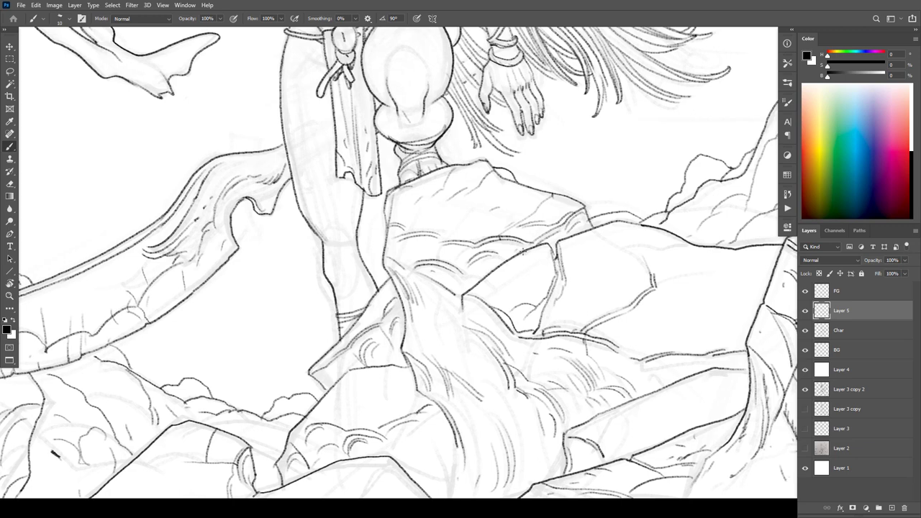
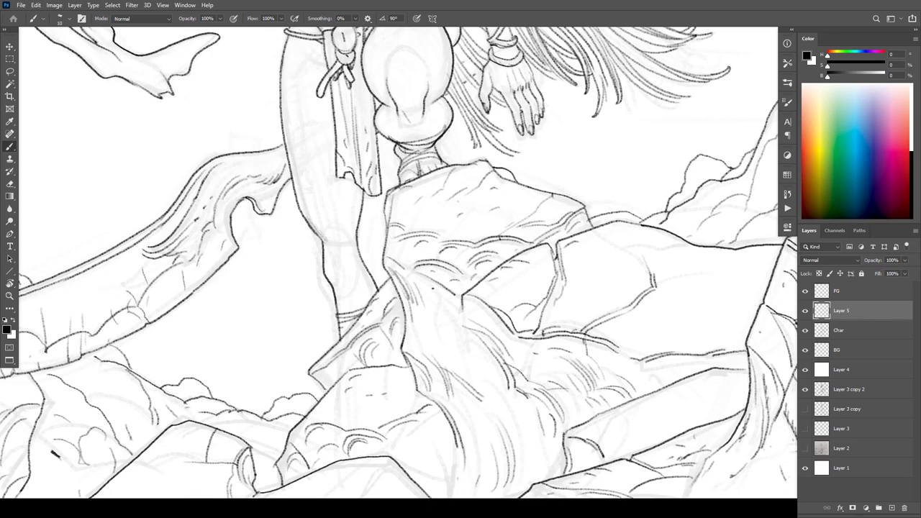
Step: Draw flowing contour strokes down the draped rock slope, building up dense hatching near its lower end
{"action": "left_click_drag", "start_coordinate": [434, 290], "coordinate": [457, 317]}
{"action": "mouse_move", "coordinate": [450, 423]}
{"action": "left_mouse_down"}
{"action": "mouse_move", "coordinate": [449, 475]}
{"action": "mouse_move", "coordinate": [407, 445]}
{"action": "mouse_move", "coordinate": [433, 492]}
{"action": "left_mouse_up"}
{"action": "left_click_drag", "start_coordinate": [448, 469], "coordinate": [454, 496]}
{"action": "left_click_drag", "start_coordinate": [595, 355], "coordinate": [545, 298]}
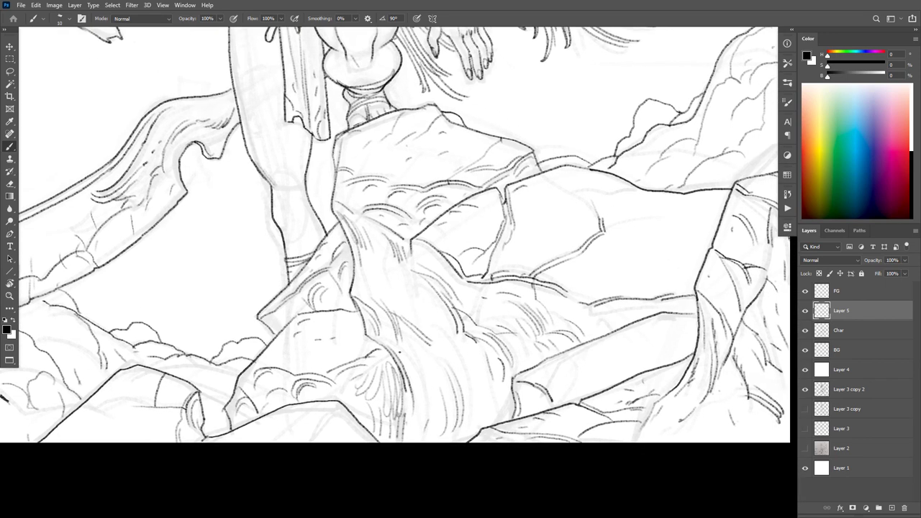
{"action": "left_click_drag", "start_coordinate": [401, 353], "coordinate": [416, 404]}
{"action": "left_click_drag", "start_coordinate": [406, 358], "coordinate": [423, 405]}
{"action": "left_click_drag", "start_coordinate": [417, 364], "coordinate": [433, 404]}
{"action": "mouse_move", "coordinate": [435, 413]}
{"action": "left_mouse_down"}
{"action": "mouse_move", "coordinate": [437, 432]}
{"action": "mouse_move", "coordinate": [446, 424]}
{"action": "left_mouse_up"}
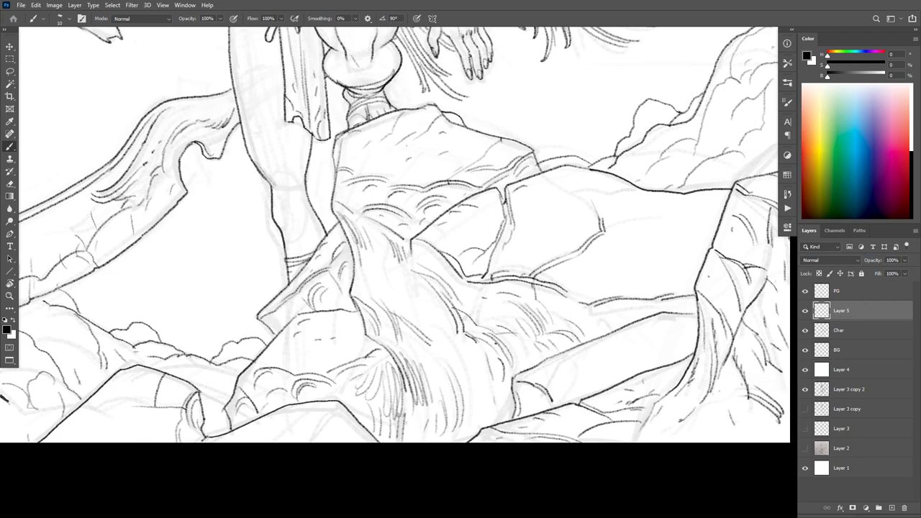
Step: Add more hatching beneath the large slab and build up the curved shading on the small lumps of the lower rock
{"action": "mouse_move", "coordinate": [499, 346]}
{"action": "left_mouse_down"}
{"action": "mouse_move", "coordinate": [508, 377]}
{"action": "mouse_move", "coordinate": [515, 370]}
{"action": "left_mouse_up"}
{"action": "mouse_move", "coordinate": [512, 343]}
{"action": "left_mouse_down"}
{"action": "mouse_move", "coordinate": [520, 367]}
{"action": "mouse_move", "coordinate": [529, 363]}
{"action": "left_mouse_up"}
{"action": "left_click_drag", "start_coordinate": [532, 342], "coordinate": [540, 361]}
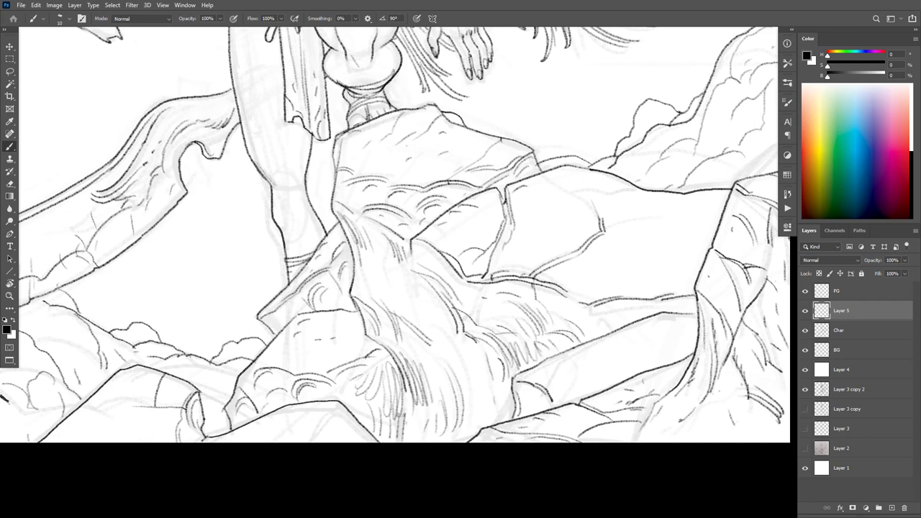
{"action": "left_click_drag", "start_coordinate": [488, 394], "coordinate": [492, 415]}
{"action": "mouse_move", "coordinate": [298, 398]}
{"action": "left_mouse_down"}
{"action": "mouse_move", "coordinate": [321, 383]}
{"action": "mouse_move", "coordinate": [269, 376]}
{"action": "left_mouse_up"}
{"action": "mouse_move", "coordinate": [242, 424]}
{"action": "left_mouse_down"}
{"action": "mouse_move", "coordinate": [254, 392]}
{"action": "mouse_move", "coordinate": [238, 424]}
{"action": "left_mouse_up"}
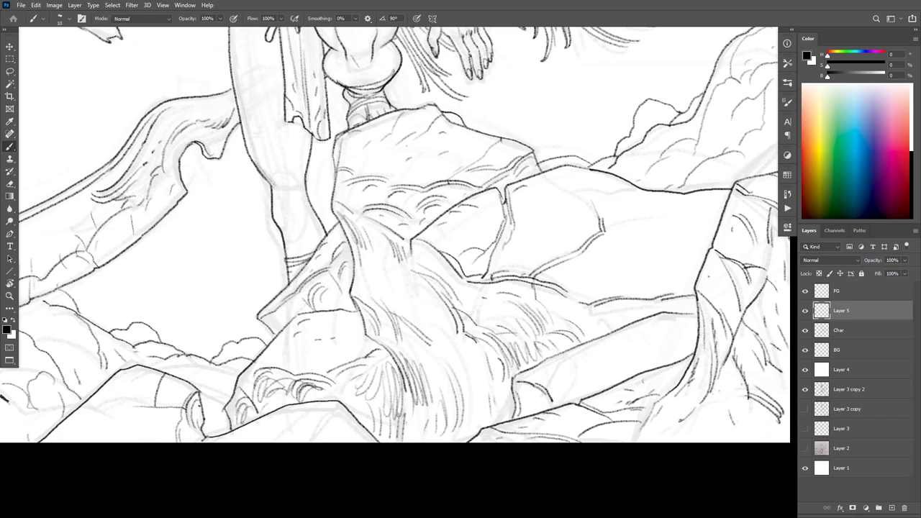
Step: Add short surface marks along the top face of the long narrow slab
{"action": "mouse_move", "coordinate": [194, 404]}
{"action": "left_mouse_down"}
{"action": "mouse_move", "coordinate": [184, 442]}
{"action": "mouse_move", "coordinate": [374, 297]}
{"action": "left_mouse_up"}
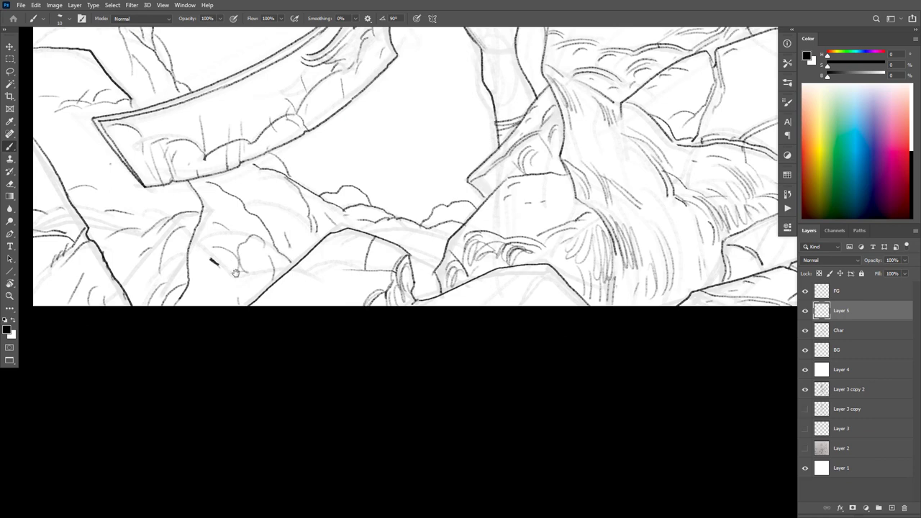
{"action": "mouse_move", "coordinate": [210, 251]}
{"action": "left_mouse_down"}
{"action": "mouse_move", "coordinate": [335, 315]}
{"action": "mouse_move", "coordinate": [328, 312]}
{"action": "left_mouse_up"}
{"action": "mouse_move", "coordinate": [545, 325]}
{"action": "left_mouse_down"}
{"action": "mouse_move", "coordinate": [408, 346]}
{"action": "mouse_move", "coordinate": [531, 373]}
{"action": "mouse_move", "coordinate": [259, 405]}
{"action": "left_mouse_up"}
{"action": "mouse_move", "coordinate": [575, 380]}
{"action": "left_mouse_down"}
{"action": "mouse_move", "coordinate": [606, 376]}
{"action": "mouse_move", "coordinate": [525, 382]}
{"action": "mouse_move", "coordinate": [533, 415]}
{"action": "mouse_move", "coordinate": [644, 345]}
{"action": "mouse_move", "coordinate": [636, 338]}
{"action": "left_mouse_up"}
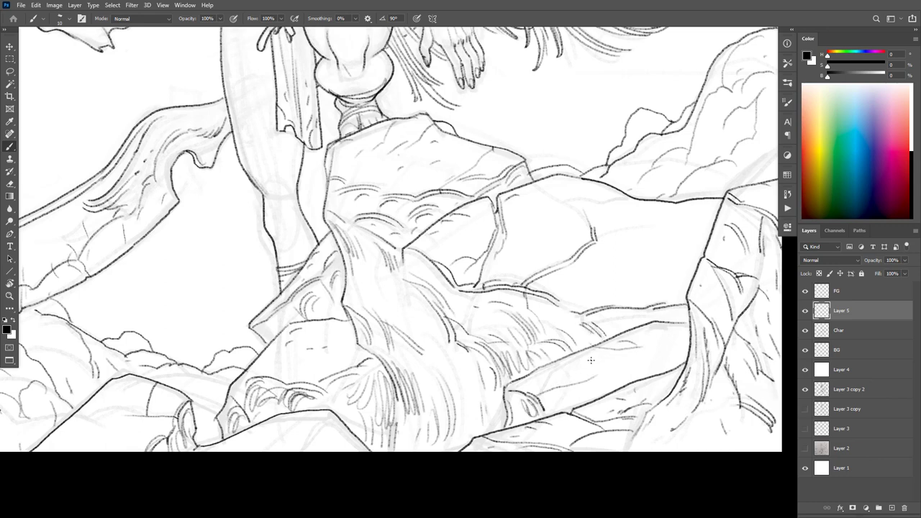
Step: Add short surface and crack marks across the face of the large slab and ink the smaller stone's vertical corner
{"action": "left_click_drag", "start_coordinate": [661, 286], "coordinate": [636, 290]}
{"action": "left_click_drag", "start_coordinate": [647, 222], "coordinate": [596, 232]}
{"action": "mouse_move", "coordinate": [623, 201]}
{"action": "left_mouse_down"}
{"action": "mouse_move", "coordinate": [562, 201]}
{"action": "mouse_move", "coordinate": [525, 187]}
{"action": "left_mouse_up"}
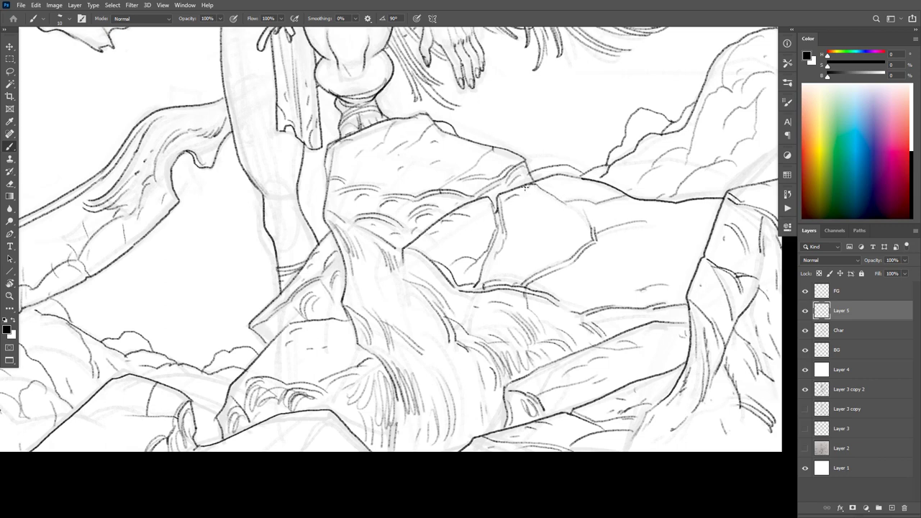
{"action": "left_click_drag", "start_coordinate": [680, 217], "coordinate": [667, 222]}
{"action": "left_click_drag", "start_coordinate": [643, 251], "coordinate": [600, 278]}
{"action": "left_click_drag", "start_coordinate": [402, 252], "coordinate": [405, 278]}
{"action": "left_click_drag", "start_coordinate": [588, 328], "coordinate": [584, 339]}
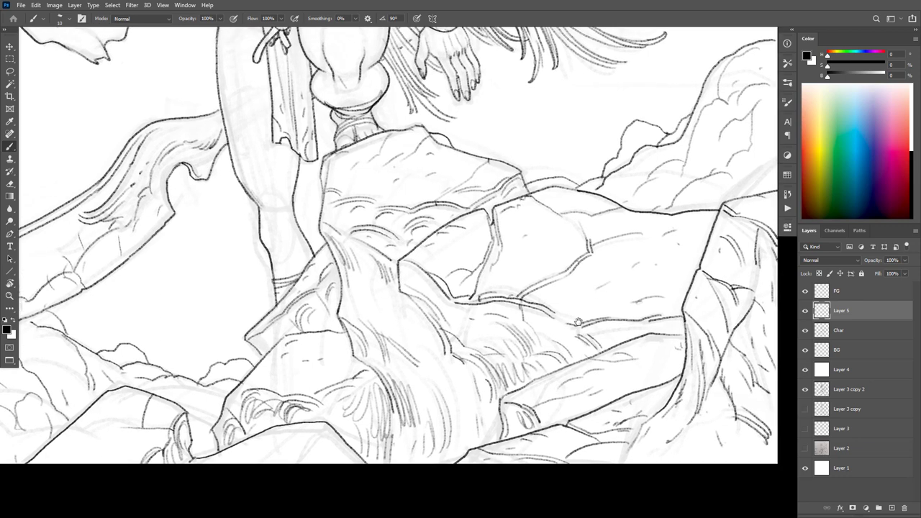
Step: Add contour strokes down the slope directly beneath the smaller cracked stone
{"action": "left_click_drag", "start_coordinate": [400, 266], "coordinate": [434, 308]}
{"action": "left_click_drag", "start_coordinate": [377, 282], "coordinate": [374, 327]}
{"action": "mouse_move", "coordinate": [381, 288]}
{"action": "left_mouse_down"}
{"action": "mouse_move", "coordinate": [377, 330]}
{"action": "mouse_move", "coordinate": [366, 321]}
{"action": "mouse_move", "coordinate": [398, 346]}
{"action": "left_mouse_up"}
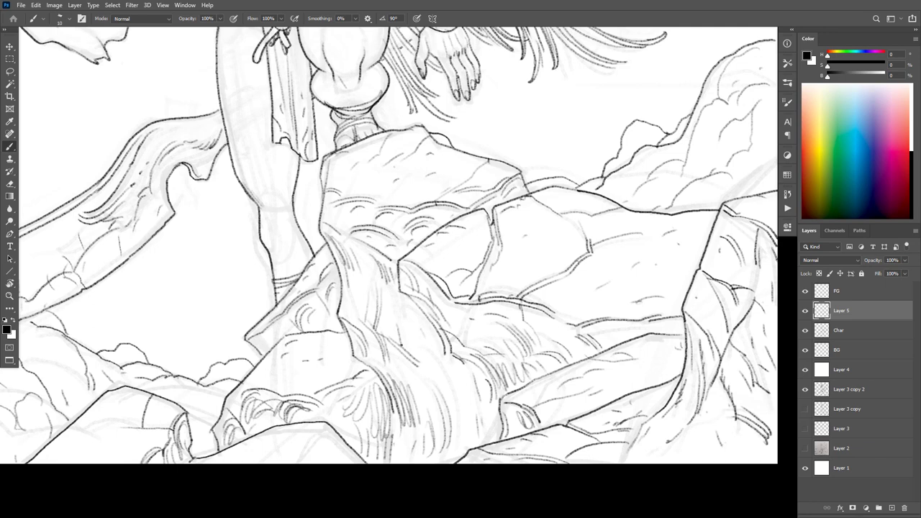
{"action": "left_click_drag", "start_coordinate": [515, 354], "coordinate": [510, 346]}
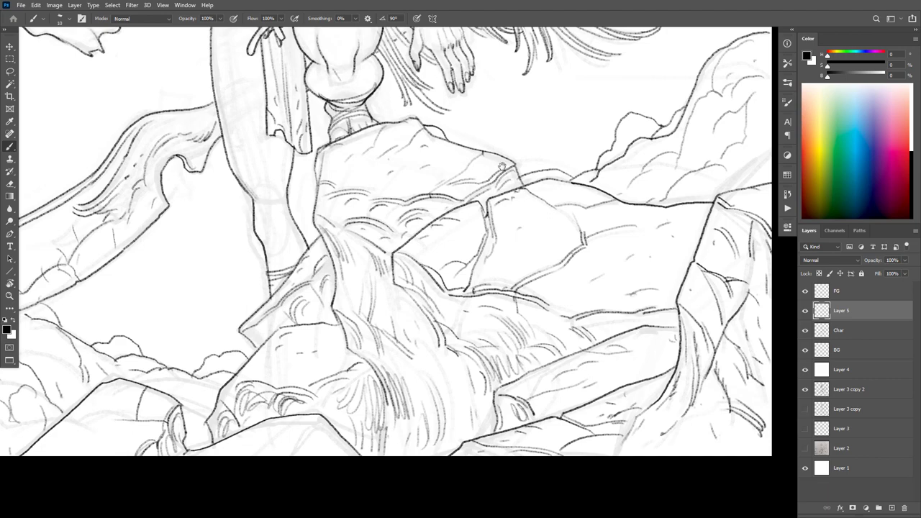
Step: Merge Layer 5 down into the Char layer and switch to a larger eraser
{"action": "mouse_move", "coordinate": [502, 166]}
{"action": "left_mouse_down"}
{"action": "mouse_move", "coordinate": [588, 189]}
{"action": "mouse_move", "coordinate": [589, 200]}
{"action": "left_mouse_up"}
{"action": "left_click", "coordinate": [369, 194]}
{"action": "key", "text": "e"}
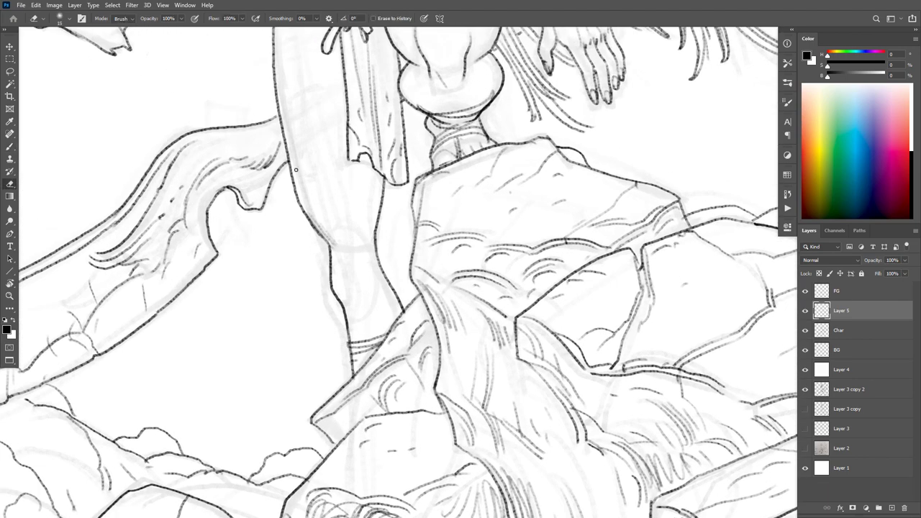
{"action": "key", "text": "bracketright"}
{"action": "key", "text": "bracketright"}
{"action": "key", "text": "bracketright"}
{"action": "key", "text": "bracketright"}
{"action": "key", "text": "bracketright"}
{"action": "key", "text": "bracketright"}
{"action": "key", "text": "ctrl+e"}
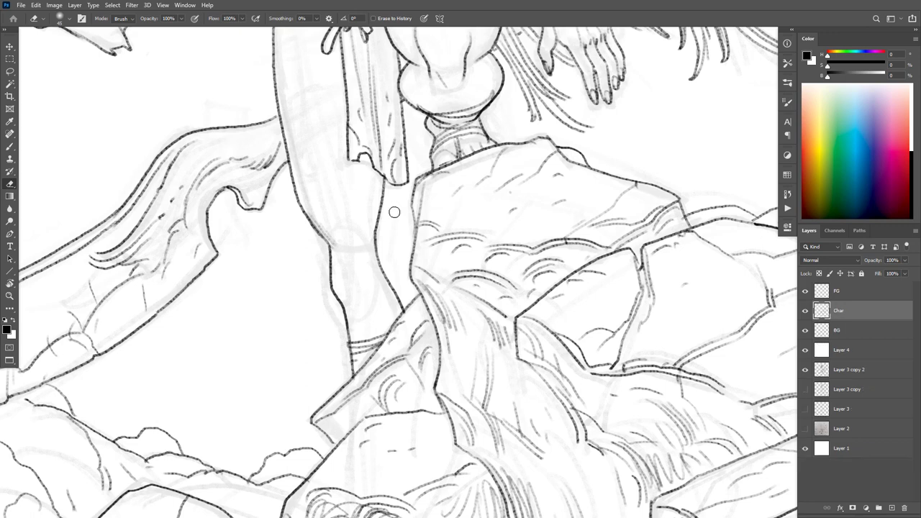
Step: Erase the standing leg's outer outline between the blade and the knee and redraw it as a smooth curve
{"action": "mouse_move", "coordinate": [290, 140]}
{"action": "left_mouse_down"}
{"action": "mouse_move", "coordinate": [320, 231]}
{"action": "mouse_move", "coordinate": [299, 186]}
{"action": "left_mouse_up"}
{"action": "key", "text": "b"}
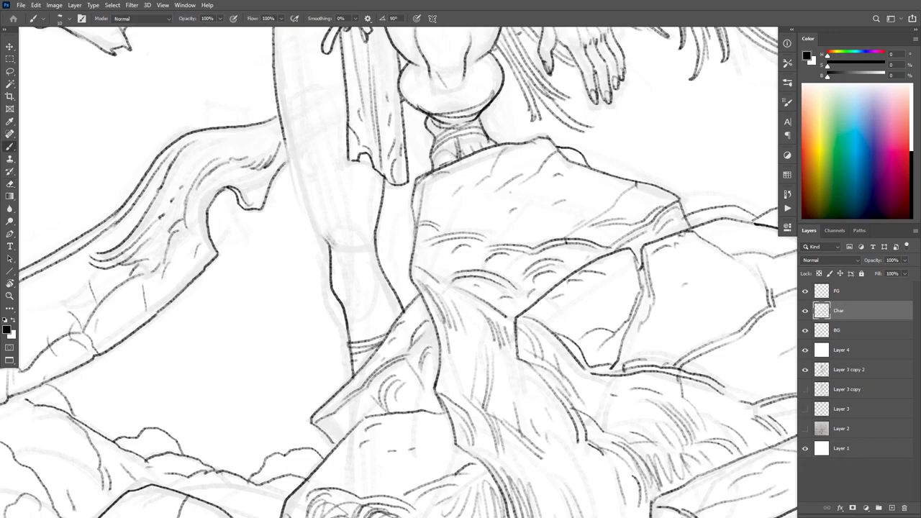
{"action": "left_click_drag", "start_coordinate": [283, 132], "coordinate": [325, 239]}
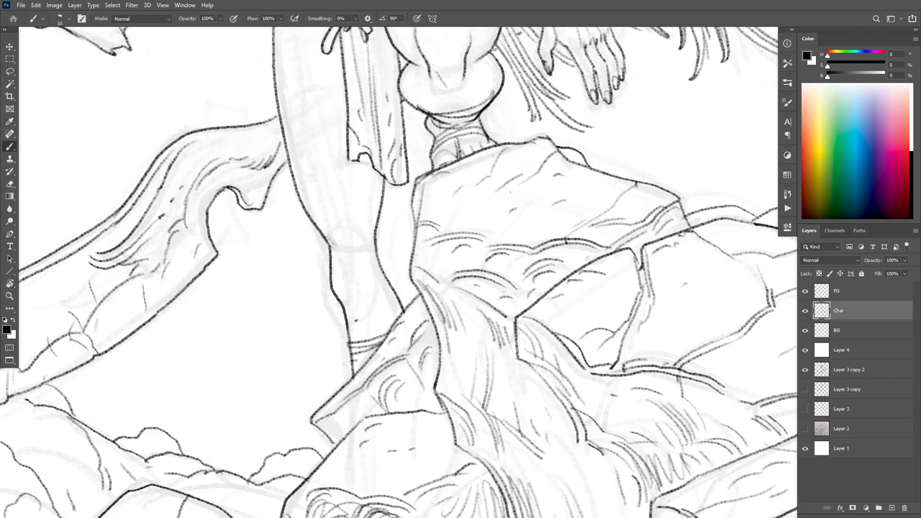
Step: Hide the Layer 3 copy 2 sketch and add a new layer above Char for reinforcing the elf's line art
{"action": "scroll", "coordinate": [506, 189], "scroll_direction": "down", "scroll_amount": 6}
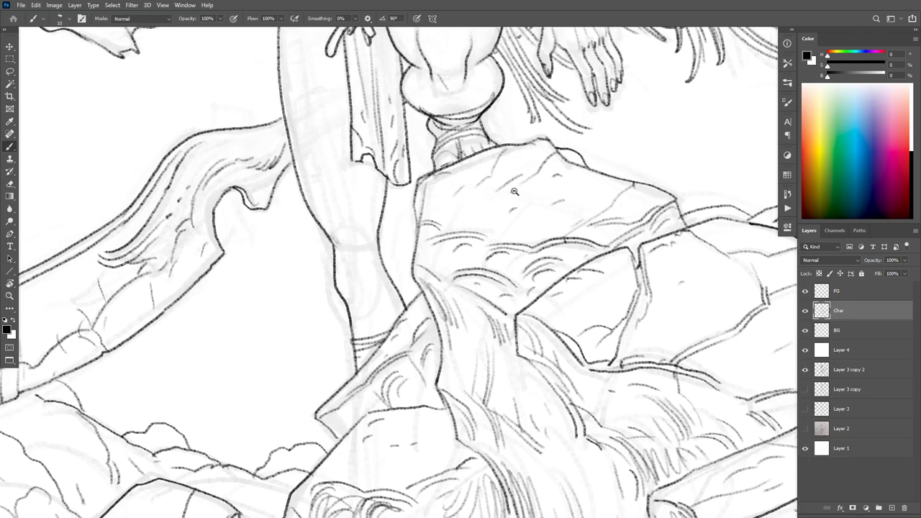
{"action": "scroll", "coordinate": [567, 220], "scroll_direction": "down", "scroll_amount": 1}
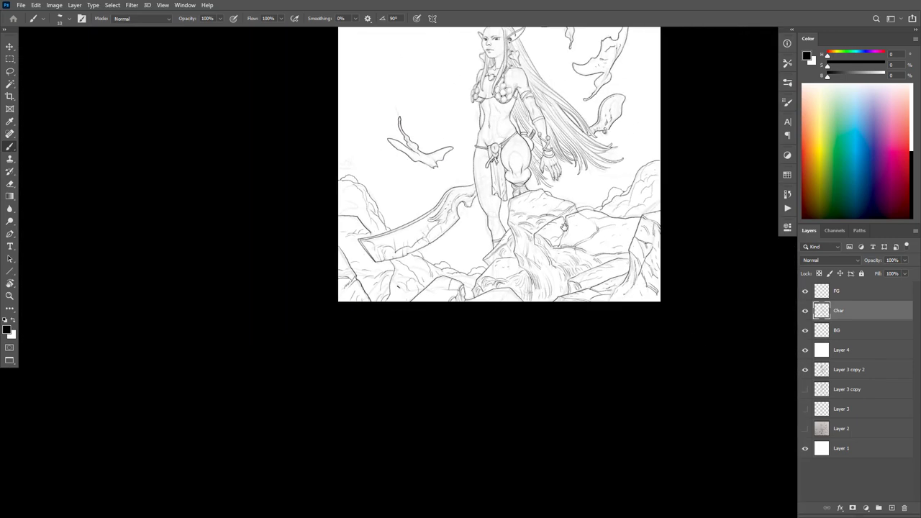
{"action": "scroll", "coordinate": [487, 197], "scroll_direction": "up", "scroll_amount": 3}
{"action": "scroll", "coordinate": [487, 197], "scroll_direction": "up", "scroll_amount": 3}
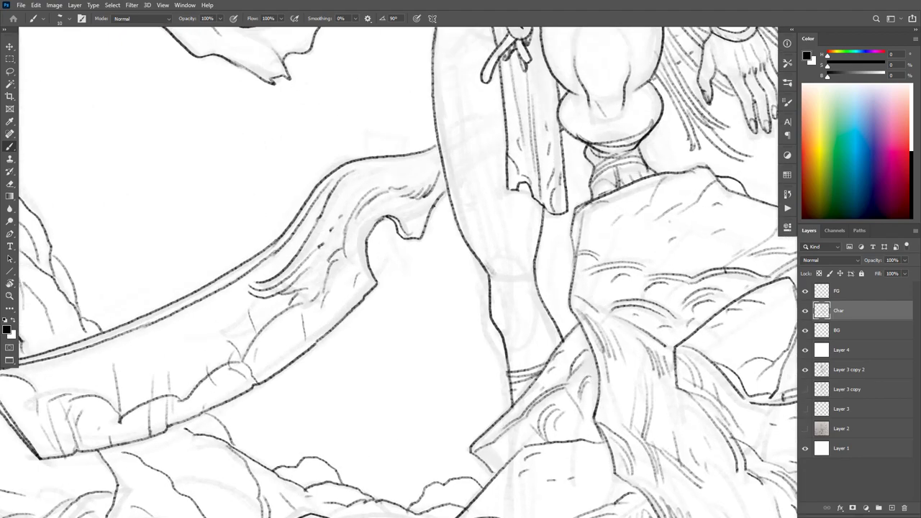
{"action": "scroll", "coordinate": [446, 169], "scroll_direction": "down", "scroll_amount": 3}
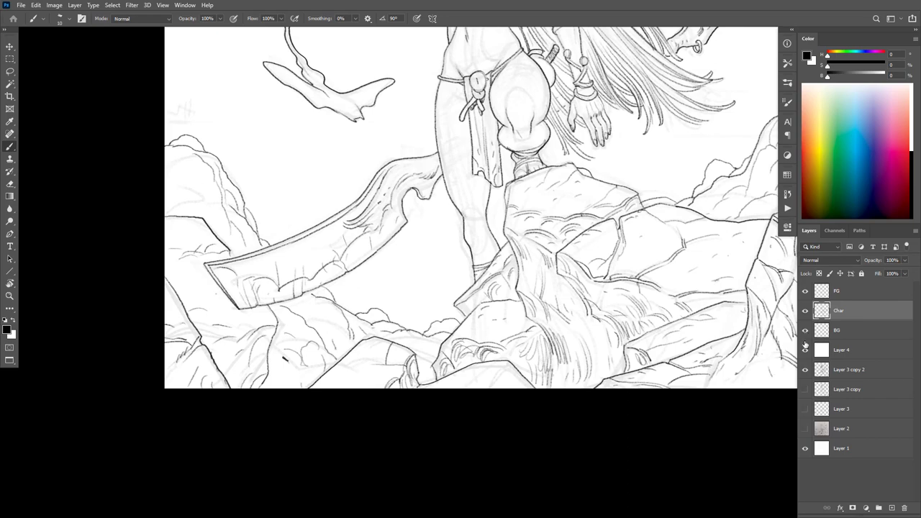
{"action": "left_click", "coordinate": [805, 369]}
{"action": "left_click_drag", "start_coordinate": [598, 207], "coordinate": [600, 422]}
{"action": "left_click_drag", "start_coordinate": [477, 72], "coordinate": [580, 185]}
{"action": "left_click", "coordinate": [512, 100], "text": "ctrl"}
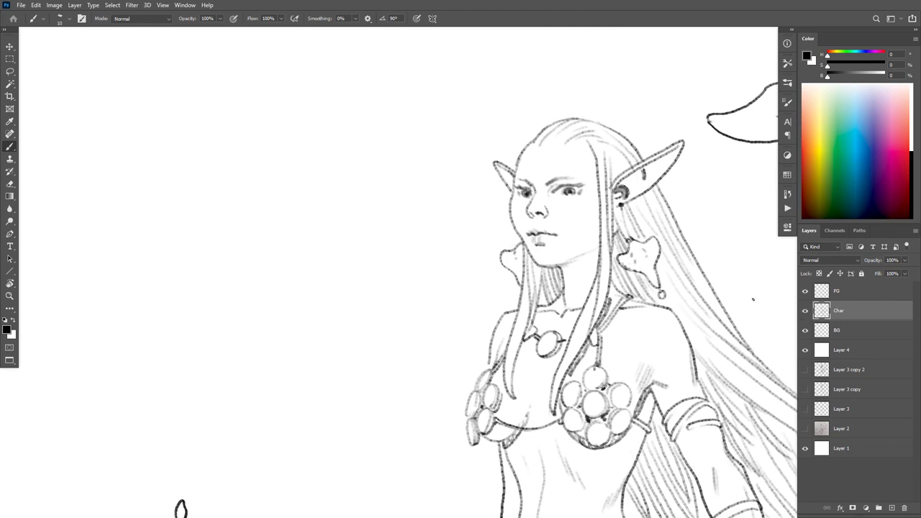
{"action": "key", "text": "ctrl+shift+alt+n"}
{"action": "scroll", "coordinate": [568, 124], "scroll_direction": "up", "scroll_amount": 2}
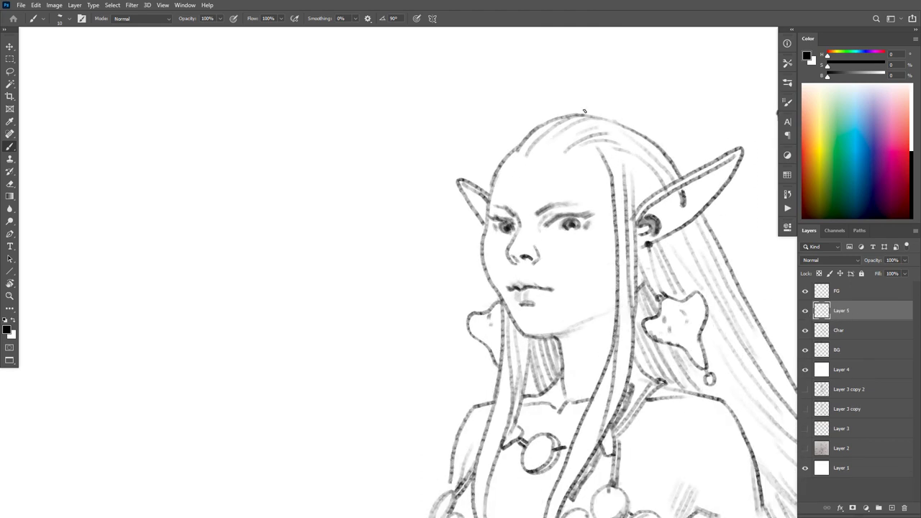
Step: Thicken the outer contour of the elf's head, far ear, face, far earring and adjoining hair down to the shoulder
{"action": "mouse_move", "coordinate": [568, 115]}
{"action": "left_mouse_down"}
{"action": "mouse_move", "coordinate": [536, 129]}
{"action": "mouse_move", "coordinate": [493, 175]}
{"action": "mouse_move", "coordinate": [483, 235]}
{"action": "left_mouse_up"}
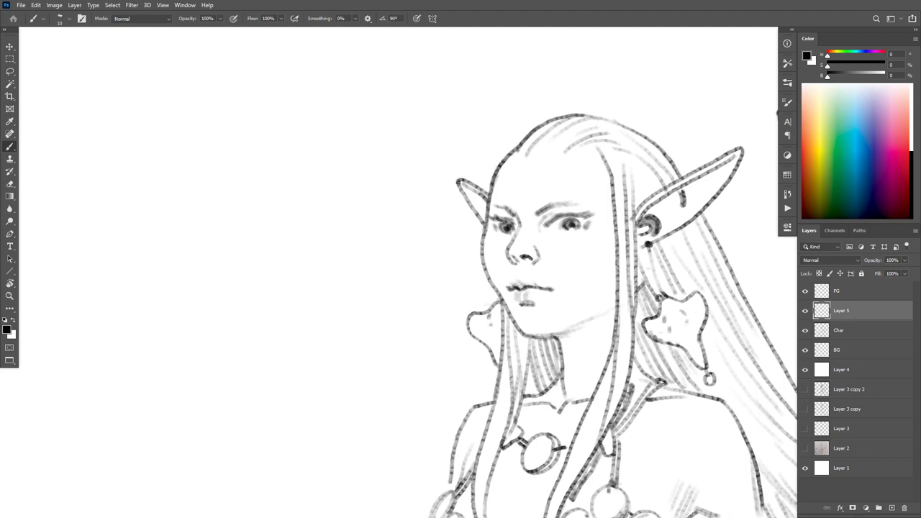
{"action": "mouse_move", "coordinate": [458, 182]}
{"action": "left_mouse_down"}
{"action": "mouse_move", "coordinate": [486, 224]}
{"action": "mouse_move", "coordinate": [486, 275]}
{"action": "mouse_move", "coordinate": [504, 307]}
{"action": "mouse_move", "coordinate": [491, 304]}
{"action": "mouse_move", "coordinate": [474, 336]}
{"action": "mouse_move", "coordinate": [494, 360]}
{"action": "left_mouse_up"}
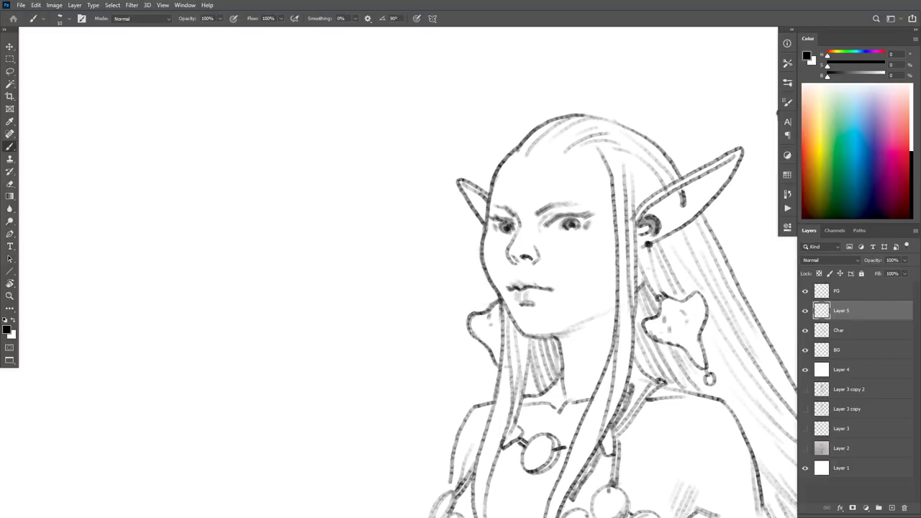
{"action": "left_click_drag", "start_coordinate": [586, 355], "coordinate": [616, 244]}
{"action": "left_click_drag", "start_coordinate": [532, 221], "coordinate": [520, 319]}
{"action": "mouse_move", "coordinate": [526, 289]}
{"action": "left_mouse_down"}
{"action": "mouse_move", "coordinate": [500, 310]}
{"action": "mouse_move", "coordinate": [481, 380]}
{"action": "left_mouse_up"}
{"action": "left_click_drag", "start_coordinate": [523, 325], "coordinate": [596, 231]}
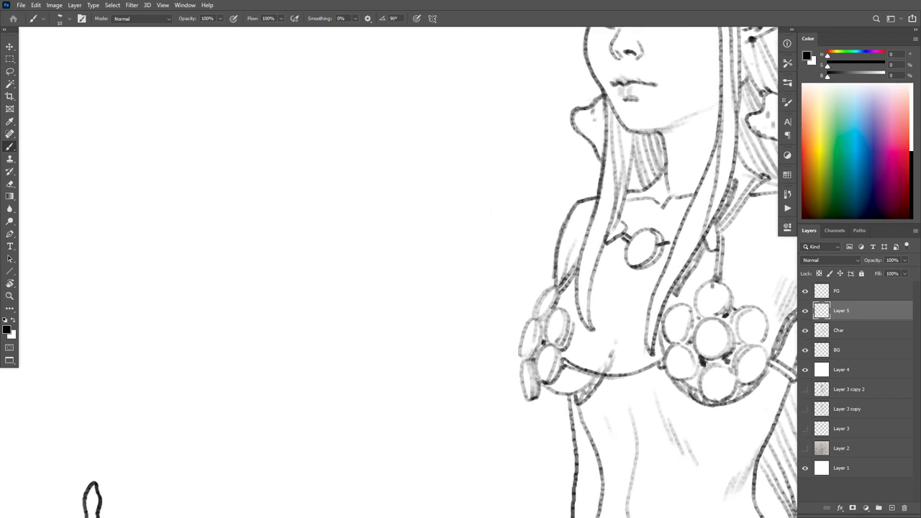
Step: Thicken the outer edges of the far cup's beads and reinforce the neck line
{"action": "mouse_move", "coordinate": [560, 283]}
{"action": "left_mouse_down"}
{"action": "mouse_move", "coordinate": [540, 298]}
{"action": "mouse_move", "coordinate": [519, 354]}
{"action": "mouse_move", "coordinate": [531, 403]}
{"action": "left_mouse_up"}
{"action": "mouse_move", "coordinate": [608, 352]}
{"action": "left_mouse_down"}
{"action": "mouse_move", "coordinate": [601, 260]}
{"action": "mouse_move", "coordinate": [564, 301]}
{"action": "mouse_move", "coordinate": [527, 429]}
{"action": "mouse_move", "coordinate": [530, 507]}
{"action": "left_mouse_up"}
{"action": "mouse_move", "coordinate": [670, 158]}
{"action": "left_mouse_down"}
{"action": "mouse_move", "coordinate": [642, 235]}
{"action": "mouse_move", "coordinate": [590, 249]}
{"action": "mouse_move", "coordinate": [668, 200]}
{"action": "left_mouse_up"}
{"action": "key", "text": "Tab"}
{"action": "key", "text": "Tab"}
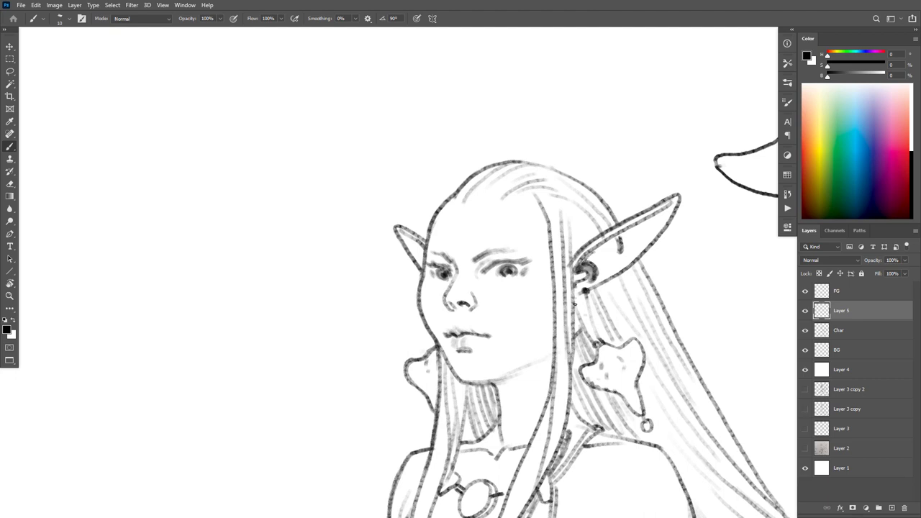
Step: Darken the hair with dense hatching beneath the near ear and behind its earring
{"action": "mouse_move", "coordinate": [574, 302]}
{"action": "left_mouse_down"}
{"action": "mouse_move", "coordinate": [589, 338]}
{"action": "mouse_move", "coordinate": [577, 377]}
{"action": "left_mouse_up"}
{"action": "left_click_drag", "start_coordinate": [610, 317], "coordinate": [543, 193]}
{"action": "left_click_drag", "start_coordinate": [597, 244], "coordinate": [588, 230]}
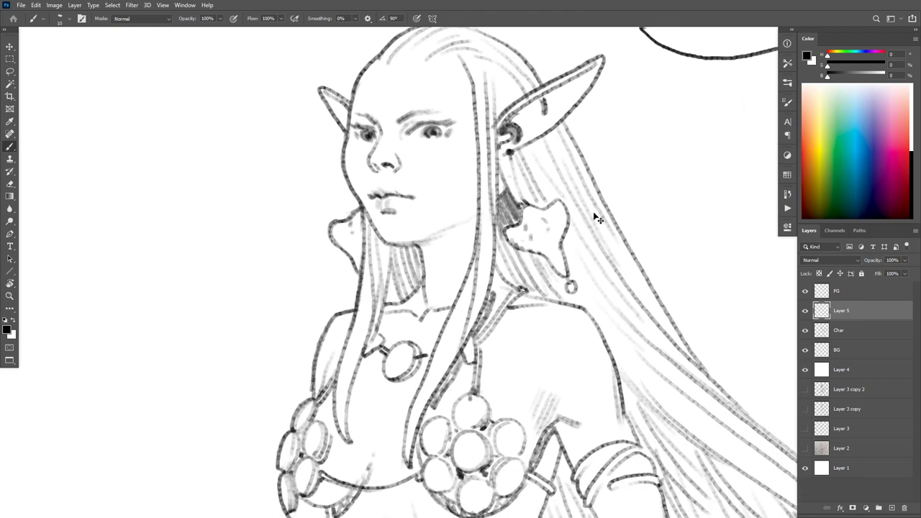
{"action": "mouse_move", "coordinate": [509, 193]}
{"action": "left_mouse_down"}
{"action": "mouse_move", "coordinate": [518, 220]}
{"action": "mouse_move", "coordinate": [509, 252]}
{"action": "mouse_move", "coordinate": [493, 230]}
{"action": "mouse_move", "coordinate": [508, 272]}
{"action": "left_mouse_up"}
{"action": "left_click_drag", "start_coordinate": [507, 241], "coordinate": [554, 288]}
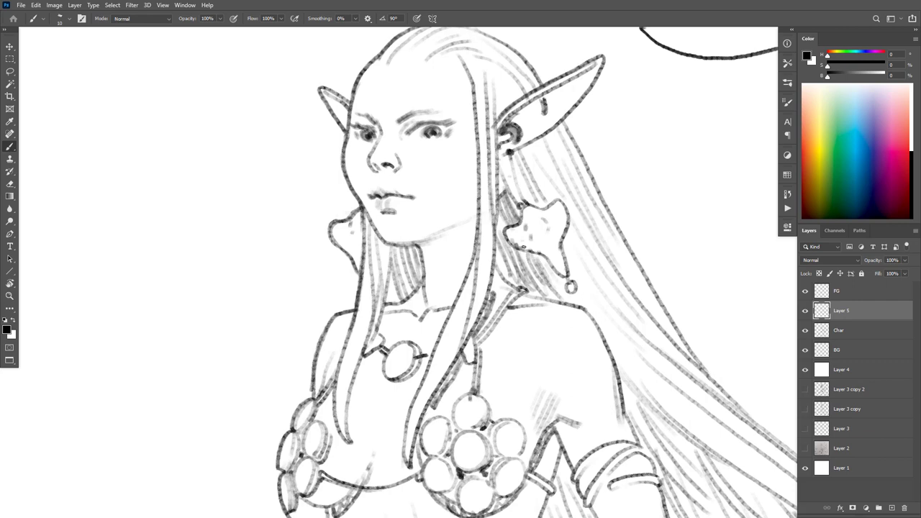
Step: Darken the hair hatching behind the neck and add a shadow line along the front strand beside the pendant
{"action": "mouse_move", "coordinate": [422, 250]}
{"action": "left_mouse_down"}
{"action": "mouse_move", "coordinate": [414, 287]}
{"action": "mouse_move", "coordinate": [388, 254]}
{"action": "mouse_move", "coordinate": [402, 289]}
{"action": "left_mouse_up"}
{"action": "left_click_drag", "start_coordinate": [371, 223], "coordinate": [376, 303]}
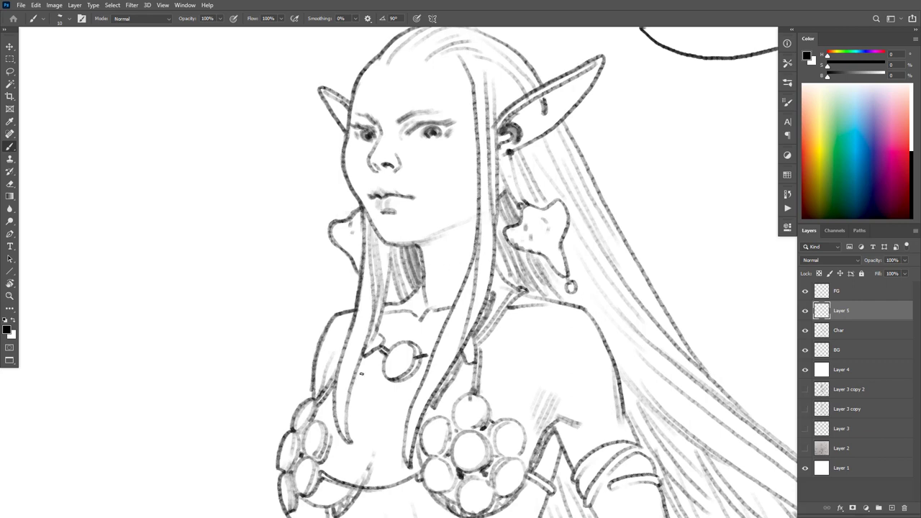
{"action": "left_click_drag", "start_coordinate": [373, 353], "coordinate": [354, 384]}
Step: Refine the lowest outer bead and reinforce the underside of the far cup
{"action": "left_click_drag", "start_coordinate": [510, 352], "coordinate": [612, 173]}
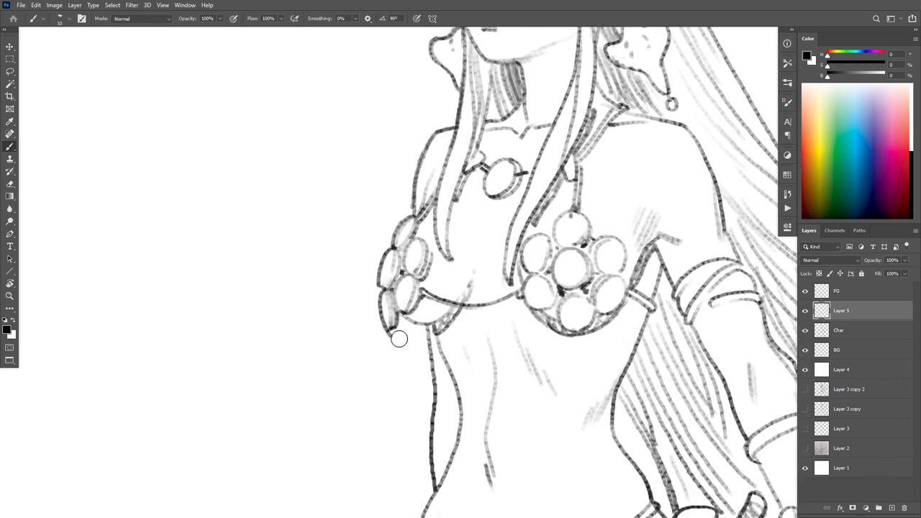
{"action": "left_click_drag", "start_coordinate": [391, 324], "coordinate": [389, 329]}
{"action": "left_click_drag", "start_coordinate": [400, 311], "coordinate": [428, 324]}
{"action": "left_click_drag", "start_coordinate": [532, 321], "coordinate": [571, 234]}
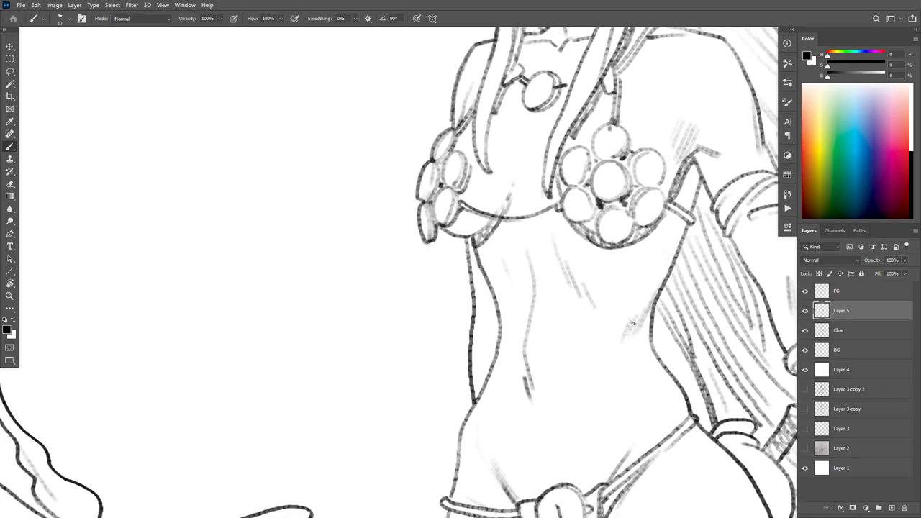
Step: Try shading strokes along the far side of the torso and beneath the far cup
{"action": "left_click_drag", "start_coordinate": [486, 266], "coordinate": [507, 315]}
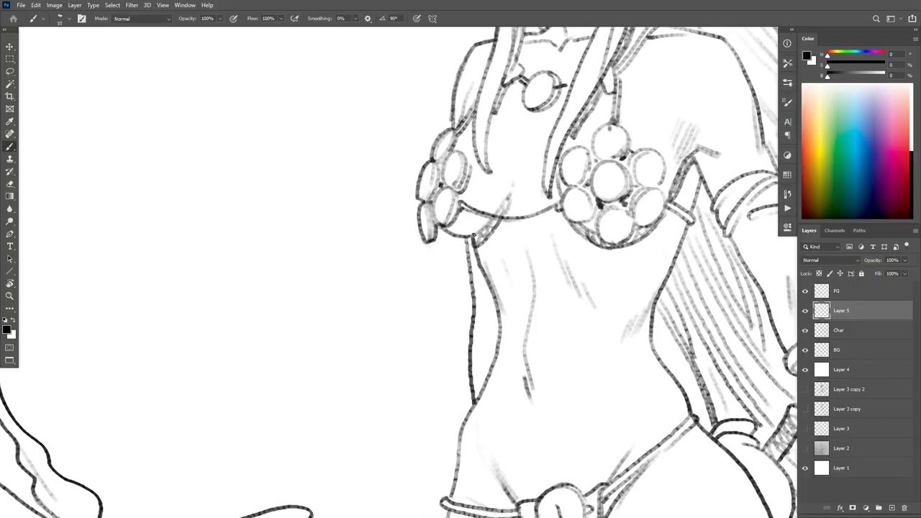
{"action": "left_click_drag", "start_coordinate": [494, 212], "coordinate": [458, 233]}
{"action": "key", "text": "ctrl+z"}
{"action": "key", "text": "ctrl+z"}
{"action": "key", "text": "ctrl+z"}
Step: Reinforce the round bead outlines on the near cup
{"action": "mouse_move", "coordinate": [660, 185]}
{"action": "left_mouse_down"}
{"action": "mouse_move", "coordinate": [663, 208]}
{"action": "mouse_move", "coordinate": [617, 245]}
{"action": "left_mouse_up"}
{"action": "mouse_move", "coordinate": [593, 215]}
{"action": "left_mouse_down"}
{"action": "mouse_move", "coordinate": [572, 222]}
{"action": "mouse_move", "coordinate": [560, 198]}
{"action": "mouse_move", "coordinate": [561, 161]}
{"action": "left_mouse_up"}
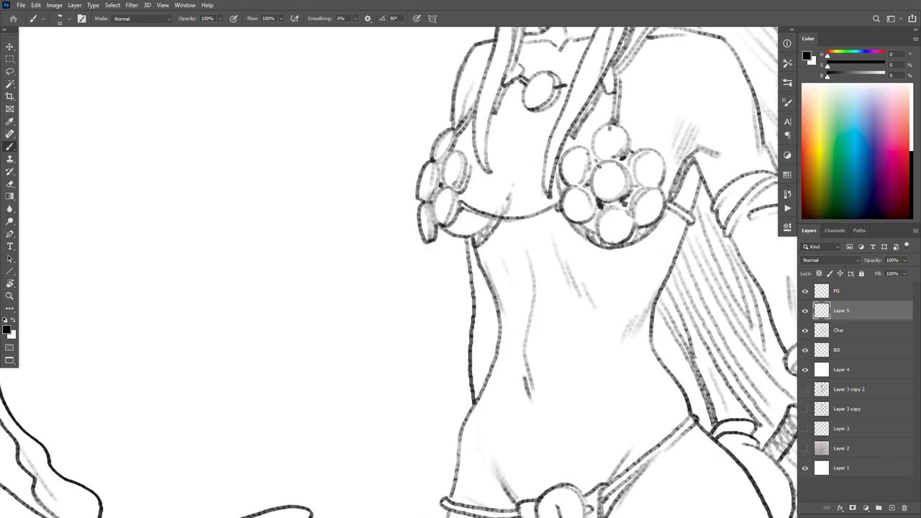
{"action": "left_click_drag", "start_coordinate": [610, 125], "coordinate": [594, 154]}
{"action": "scroll", "coordinate": [675, 268], "scroll_direction": "up", "scroll_amount": 3}
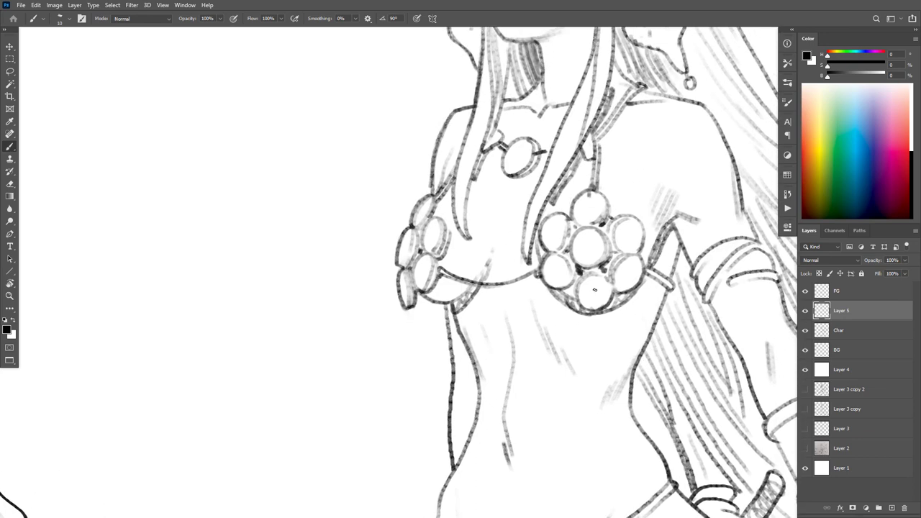
Step: Try adding a small hole mark at the centre of each bead on the near cup
{"action": "left_click_drag", "start_coordinate": [556, 265], "coordinate": [556, 273]}
{"action": "left_click_drag", "start_coordinate": [518, 288], "coordinate": [546, 295]}
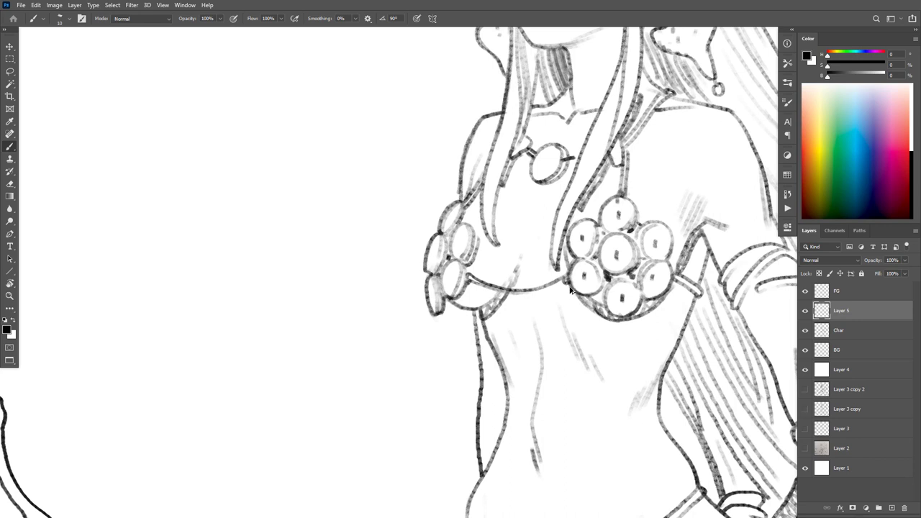
{"action": "key", "text": "ctrl+z"}
{"action": "key", "text": "ctrl+z"}
{"action": "key", "text": "ctrl+z"}
{"action": "key", "text": "ctrl+z"}
{"action": "key", "text": "ctrl+z"}
{"action": "key", "text": "ctrl+z"}
{"action": "key", "text": "ctrl+z"}
Step: Add darker shadow edges beside the beads on both cups of the top
{"action": "left_click_drag", "start_coordinate": [630, 256], "coordinate": [623, 272]}
{"action": "mouse_move", "coordinate": [469, 234]}
{"action": "left_mouse_down"}
{"action": "mouse_move", "coordinate": [429, 238]}
{"action": "mouse_move", "coordinate": [430, 270]}
{"action": "left_mouse_up"}
{"action": "scroll", "coordinate": [608, 274], "scroll_direction": "down", "scroll_amount": 2}
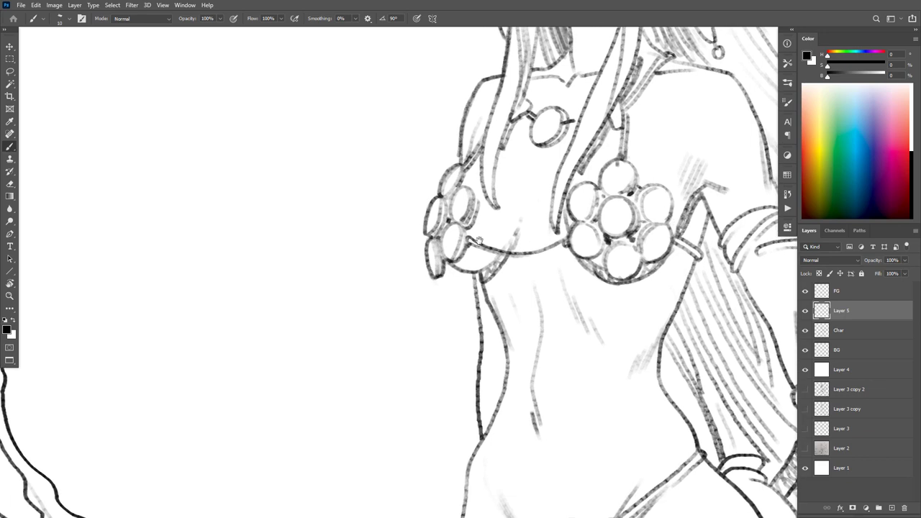
{"action": "mouse_move", "coordinate": [467, 246]}
{"action": "left_mouse_down"}
{"action": "mouse_move", "coordinate": [458, 269]}
{"action": "mouse_move", "coordinate": [466, 230]}
{"action": "left_mouse_up"}
Step: Draw a small bead hanging beneath the necklace pendant and darken the top's strap along the near hair strand
{"action": "mouse_move", "coordinate": [555, 143]}
{"action": "left_mouse_down"}
{"action": "mouse_move", "coordinate": [548, 155]}
{"action": "mouse_move", "coordinate": [538, 149]}
{"action": "mouse_move", "coordinate": [554, 146]}
{"action": "left_mouse_up"}
{"action": "left_click_drag", "start_coordinate": [638, 179], "coordinate": [622, 309]}
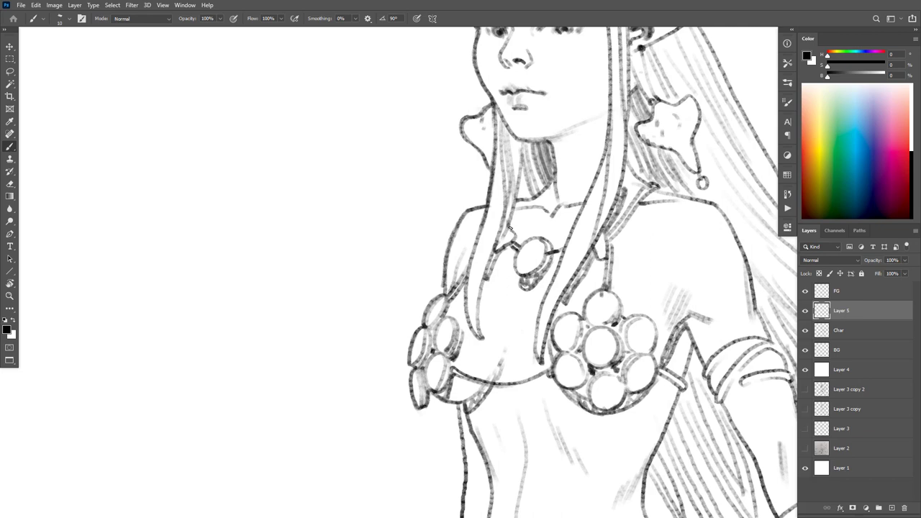
{"action": "mouse_move", "coordinate": [611, 240]}
{"action": "left_mouse_down"}
{"action": "mouse_move", "coordinate": [617, 232]}
{"action": "mouse_move", "coordinate": [555, 311]}
{"action": "left_mouse_up"}
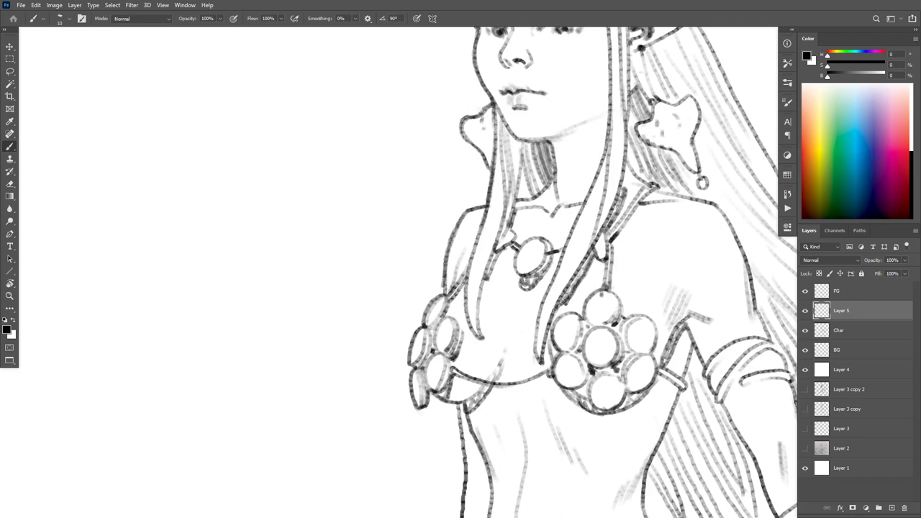
Step: Thicken the outlines of both earrings, including the near earring's upper edge and lower tip
{"action": "left_click_drag", "start_coordinate": [695, 173], "coordinate": [673, 151]}
{"action": "left_click_drag", "start_coordinate": [652, 103], "coordinate": [656, 107]}
{"action": "left_click_drag", "start_coordinate": [494, 136], "coordinate": [487, 177]}
{"action": "mouse_move", "coordinate": [699, 129]}
{"action": "left_mouse_down"}
{"action": "mouse_move", "coordinate": [689, 95]}
{"action": "mouse_move", "coordinate": [663, 104]}
{"action": "left_mouse_up"}
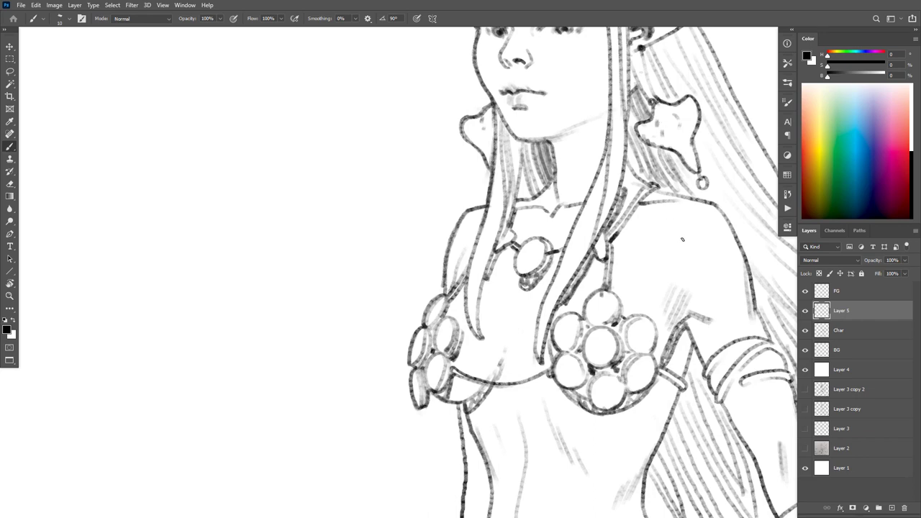
Step: Rotate the canvas view to -47° around the elf's head
{"action": "scroll", "coordinate": [683, 266], "scroll_direction": "down", "scroll_amount": 5}
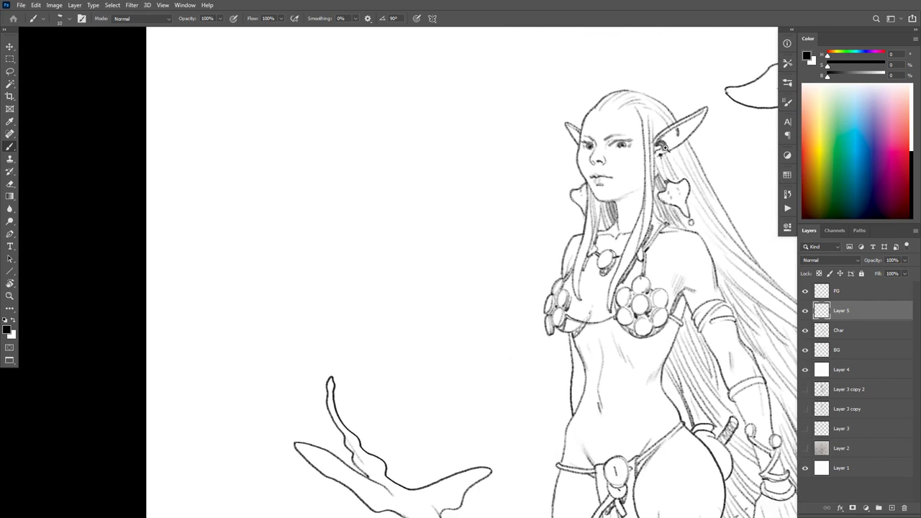
{"action": "mouse_move", "coordinate": [665, 148]}
{"action": "left_mouse_down"}
{"action": "mouse_move", "coordinate": [681, 156]}
{"action": "mouse_move", "coordinate": [683, 115]}
{"action": "mouse_move", "coordinate": [511, 55]}
{"action": "left_mouse_up"}
{"action": "key", "text": "r"}
{"action": "mouse_move", "coordinate": [429, 141]}
{"action": "left_mouse_down"}
{"action": "mouse_move", "coordinate": [478, 260]}
{"action": "mouse_move", "coordinate": [502, 287]}
{"action": "left_mouse_up"}
{"action": "mouse_move", "coordinate": [443, 172]}
{"action": "left_mouse_down"}
{"action": "mouse_move", "coordinate": [494, 136]}
{"action": "mouse_move", "coordinate": [523, 130]}
{"action": "left_mouse_up"}
{"action": "key", "text": "r"}
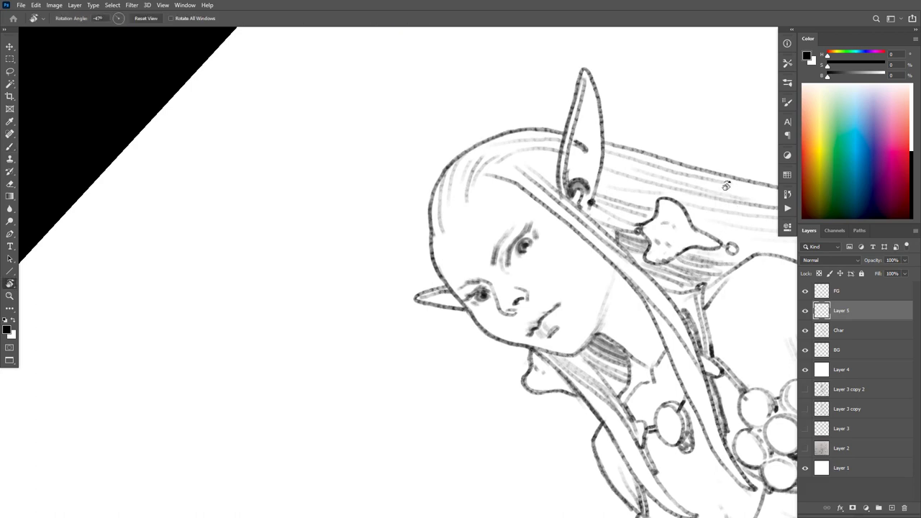
Step: Darken the outer edge and strands of the long hair behind the head with overlapping brush strokes on Layer 5
{"action": "left_click_drag", "start_coordinate": [725, 185], "coordinate": [527, 101]}
{"action": "mouse_move", "coordinate": [535, 195]}
{"action": "left_mouse_down"}
{"action": "mouse_move", "coordinate": [516, 255]}
{"action": "mouse_move", "coordinate": [511, 384]}
{"action": "mouse_move", "coordinate": [519, 204]}
{"action": "mouse_move", "coordinate": [436, 265]}
{"action": "left_mouse_up"}
{"action": "key", "text": "b"}
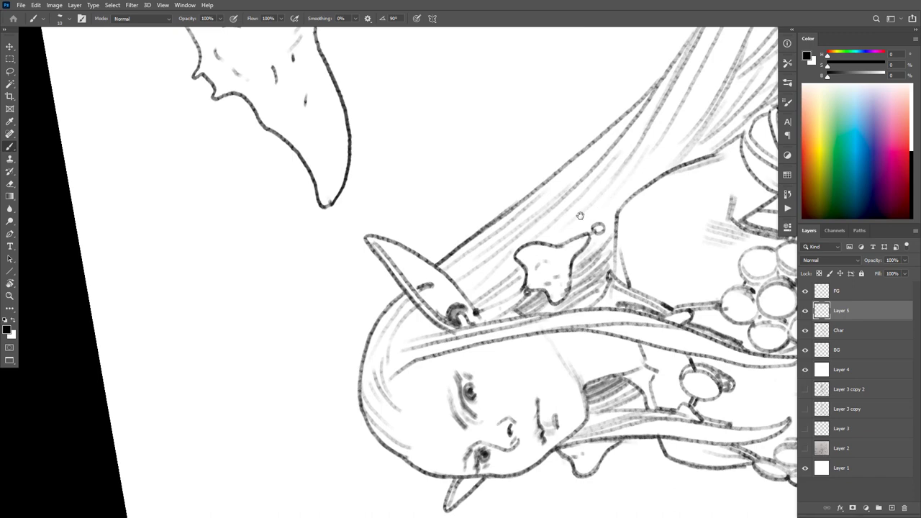
{"action": "left_click_drag", "start_coordinate": [580, 216], "coordinate": [392, 383]}
{"action": "left_click_drag", "start_coordinate": [368, 345], "coordinate": [441, 278]}
{"action": "left_click_drag", "start_coordinate": [426, 317], "coordinate": [450, 288]}
{"action": "key", "text": "ctrl+z"}
{"action": "key", "text": "ctrl+z"}
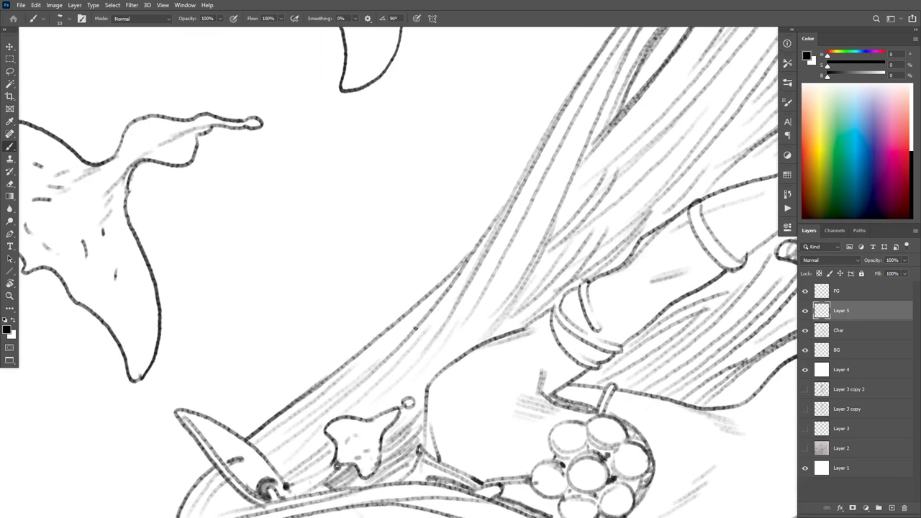
{"action": "left_click_drag", "start_coordinate": [419, 323], "coordinate": [521, 181]}
{"action": "left_click_drag", "start_coordinate": [472, 249], "coordinate": [381, 337]}
{"action": "mouse_move", "coordinate": [597, 150]}
{"action": "left_mouse_down"}
{"action": "mouse_move", "coordinate": [549, 216]}
{"action": "mouse_move", "coordinate": [424, 348]}
{"action": "left_mouse_up"}
{"action": "left_click_drag", "start_coordinate": [347, 373], "coordinate": [447, 223]}
Step: Return the canvas to an upright view and darken the line running down beside the figure's far waist
{"action": "key", "text": "r"}
{"action": "left_click_drag", "start_coordinate": [515, 113], "coordinate": [609, 356]}
{"action": "left_click_drag", "start_coordinate": [571, 395], "coordinate": [734, 81]}
{"action": "left_click_drag", "start_coordinate": [641, 246], "coordinate": [671, 324]}
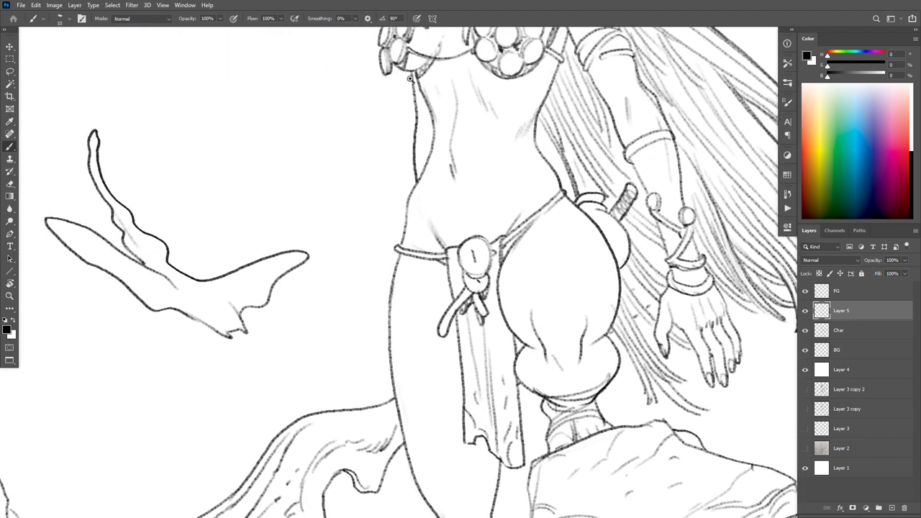
{"action": "scroll", "coordinate": [406, 85], "scroll_direction": "up", "scroll_amount": 2}
{"action": "left_click_drag", "start_coordinate": [416, 99], "coordinate": [422, 231]}
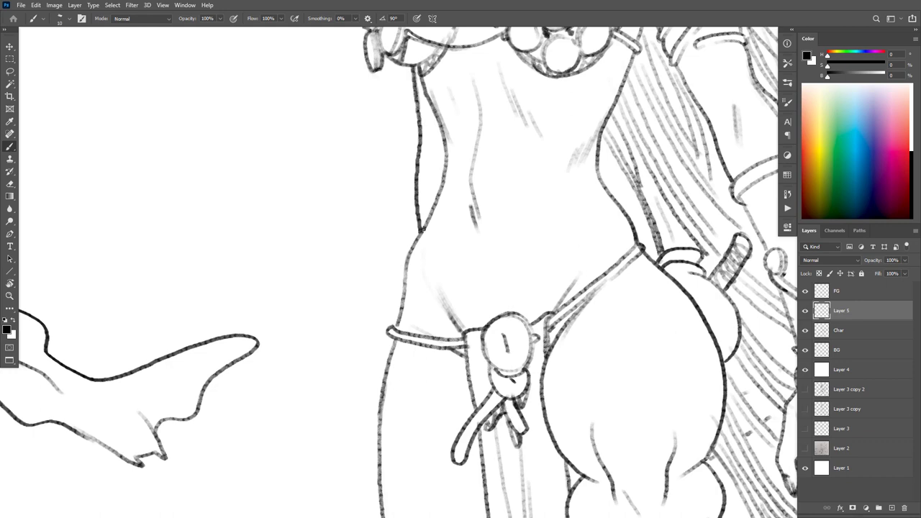
{"action": "mouse_move", "coordinate": [445, 179]}
{"action": "left_mouse_down"}
{"action": "mouse_move", "coordinate": [404, 263]}
{"action": "mouse_move", "coordinate": [396, 332]}
{"action": "mouse_move", "coordinate": [439, 221]}
{"action": "mouse_move", "coordinate": [534, 142]}
{"action": "mouse_move", "coordinate": [516, 243]}
{"action": "mouse_move", "coordinate": [522, 340]}
{"action": "left_mouse_up"}
{"action": "key", "text": "ctrl+z"}
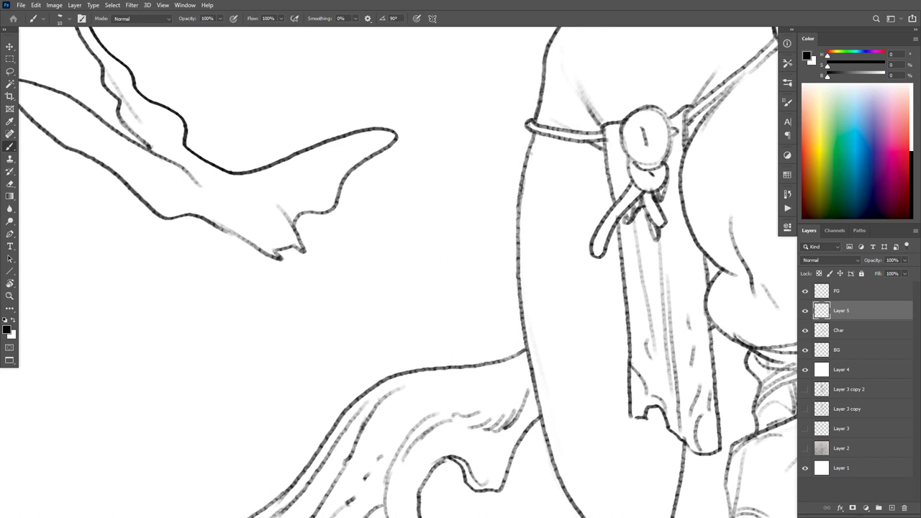
Step: Thicken the outer contour of the standing leg's thigh below the waist cord
{"action": "left_click_drag", "start_coordinate": [531, 144], "coordinate": [519, 239]}
{"action": "key", "text": "ctrl+z"}
{"action": "mouse_move", "coordinate": [524, 177]}
{"action": "left_mouse_down"}
{"action": "mouse_move", "coordinate": [519, 283]}
{"action": "mouse_move", "coordinate": [533, 382]}
{"action": "left_mouse_up"}
{"action": "left_click", "coordinate": [556, 378], "text": "alt"}
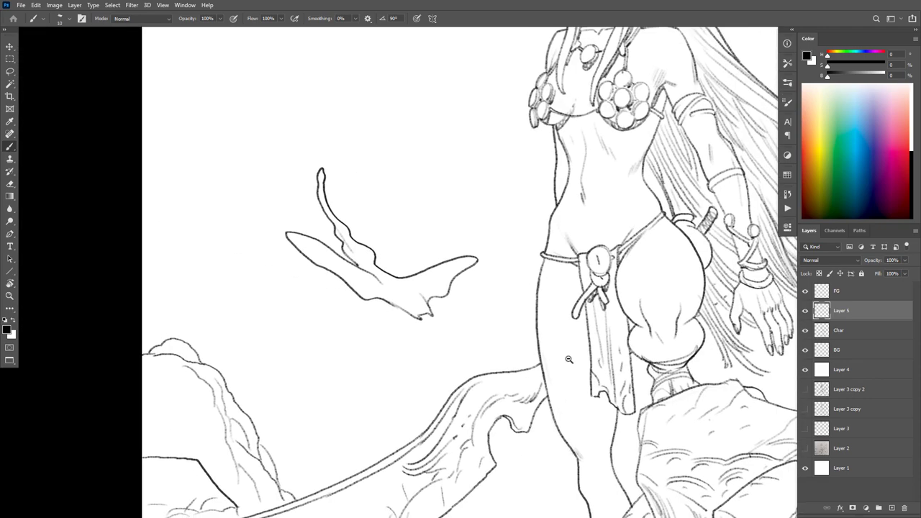
Step: Draw the neck line and hatch a shadow beneath the jaw down to the hair strand
{"action": "left_click_drag", "start_coordinate": [660, 366], "coordinate": [641, 337]}
{"action": "left_click", "coordinate": [651, 328], "text": "alt"}
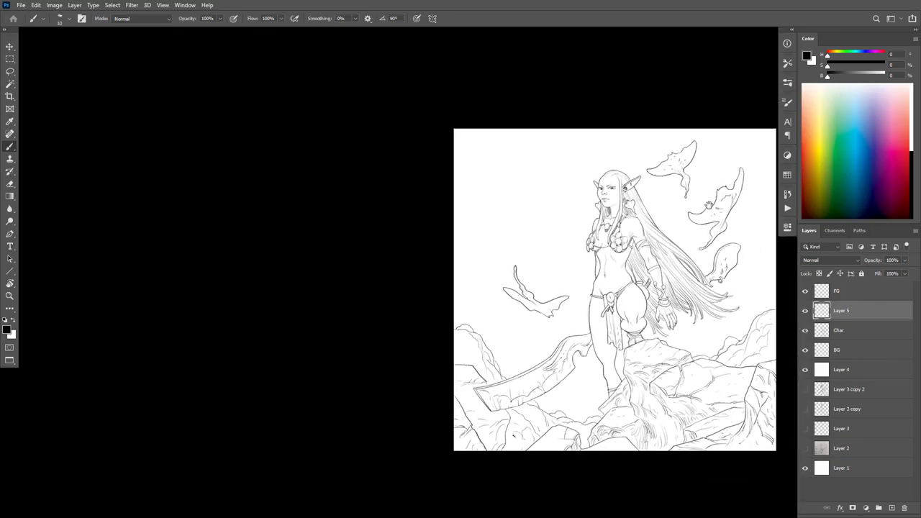
{"action": "left_click", "coordinate": [621, 195], "text": "ctrl"}
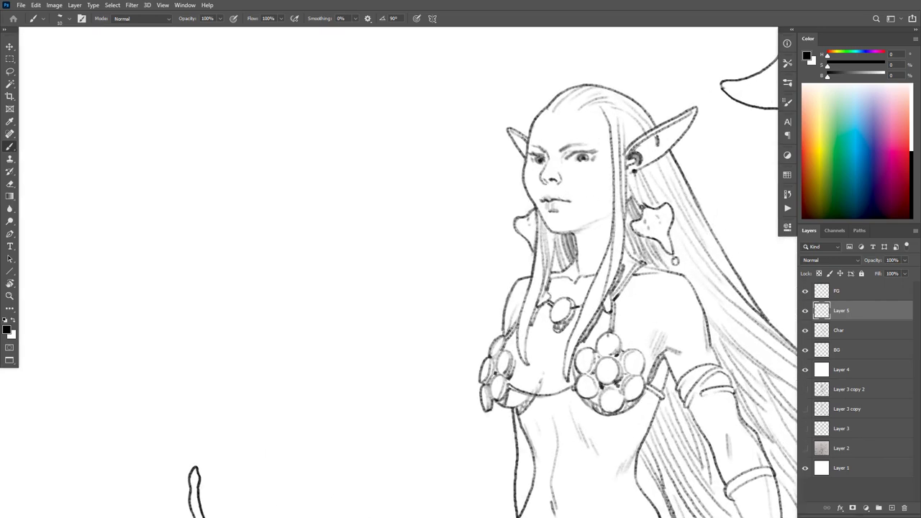
{"action": "left_click", "coordinate": [550, 212]}
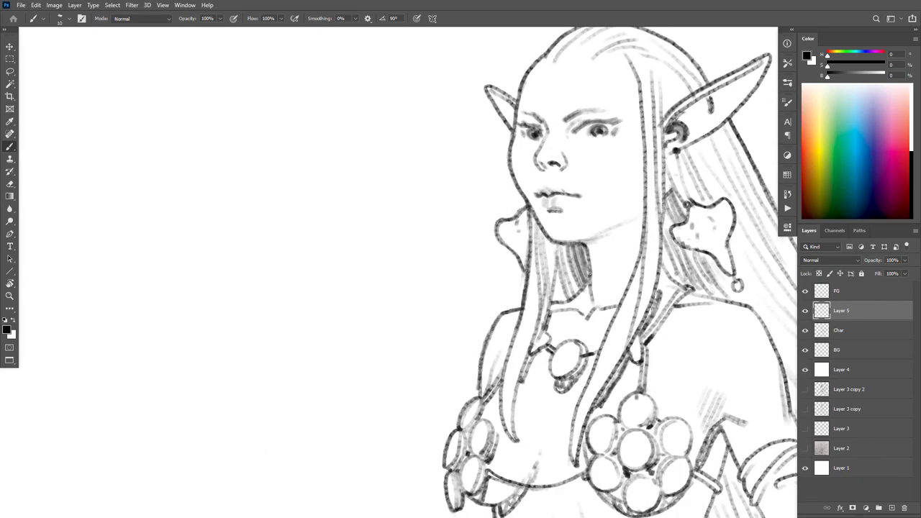
{"action": "left_click_drag", "start_coordinate": [589, 274], "coordinate": [592, 301]}
{"action": "left_click_drag", "start_coordinate": [617, 234], "coordinate": [586, 245]}
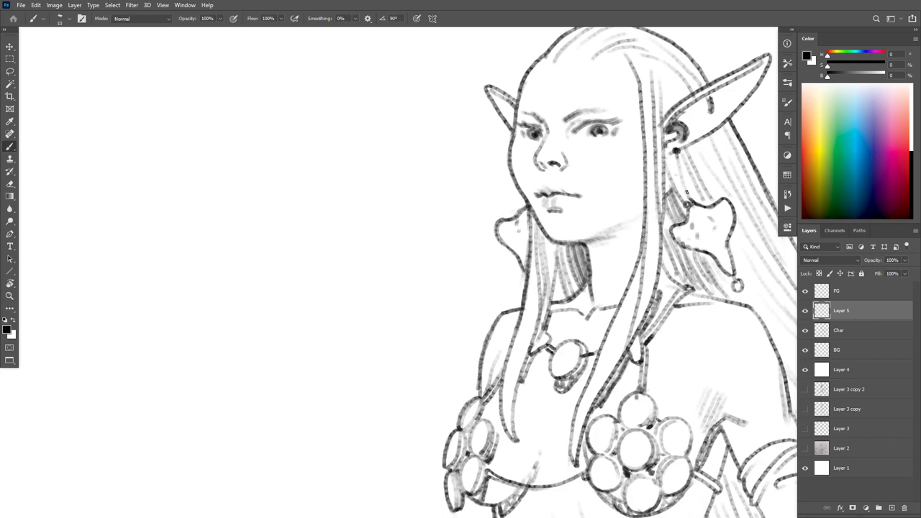
{"action": "mouse_move", "coordinate": [642, 231]}
{"action": "left_mouse_down"}
{"action": "mouse_move", "coordinate": [587, 245]}
{"action": "mouse_move", "coordinate": [640, 228]}
{"action": "mouse_move", "coordinate": [647, 216]}
{"action": "left_mouse_up"}
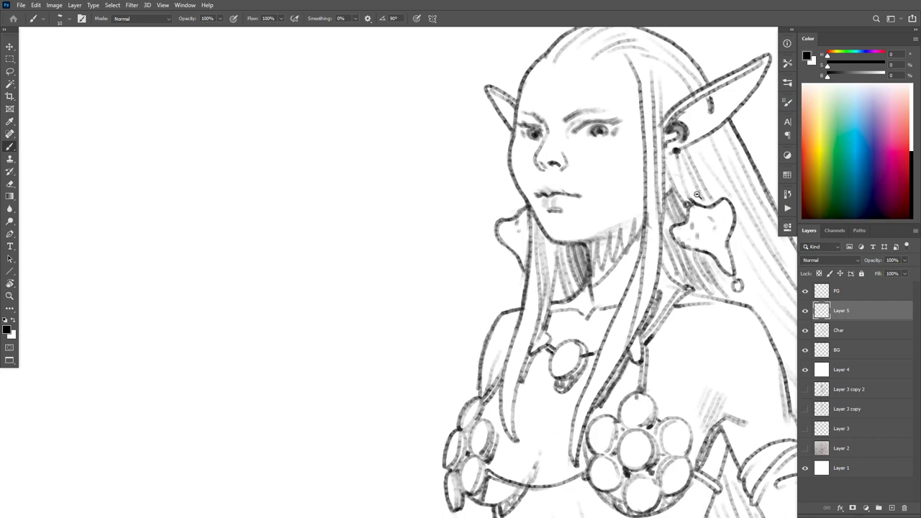
Step: Hide and show Layer 5 to compare the drawing with and without the added strokes
{"action": "scroll", "coordinate": [697, 194], "scroll_direction": "down", "scroll_amount": 8}
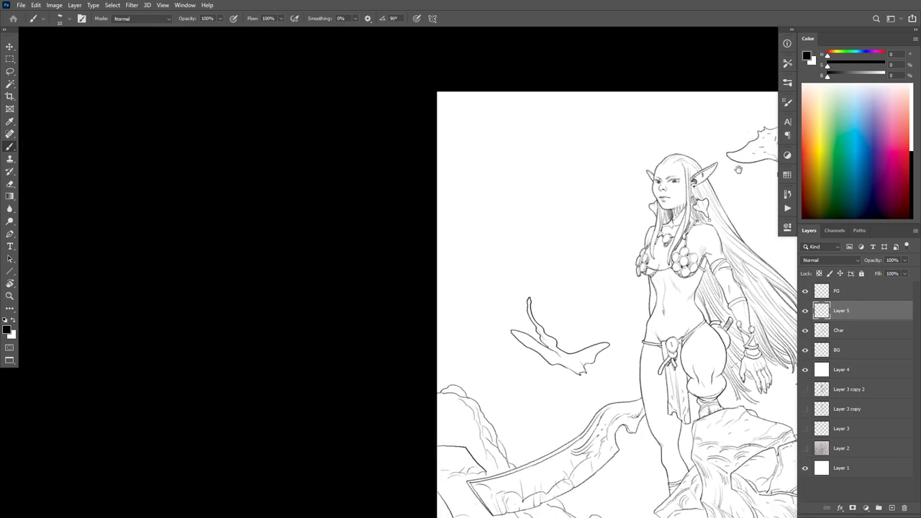
{"action": "scroll", "coordinate": [719, 192], "scroll_direction": "up", "scroll_amount": 3}
{"action": "left_click", "coordinate": [805, 310]}
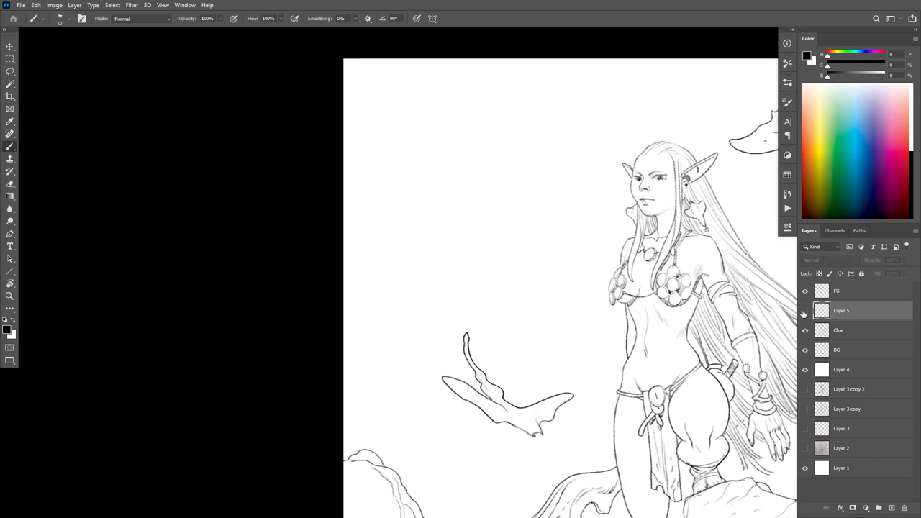
{"action": "left_click", "coordinate": [804, 311]}
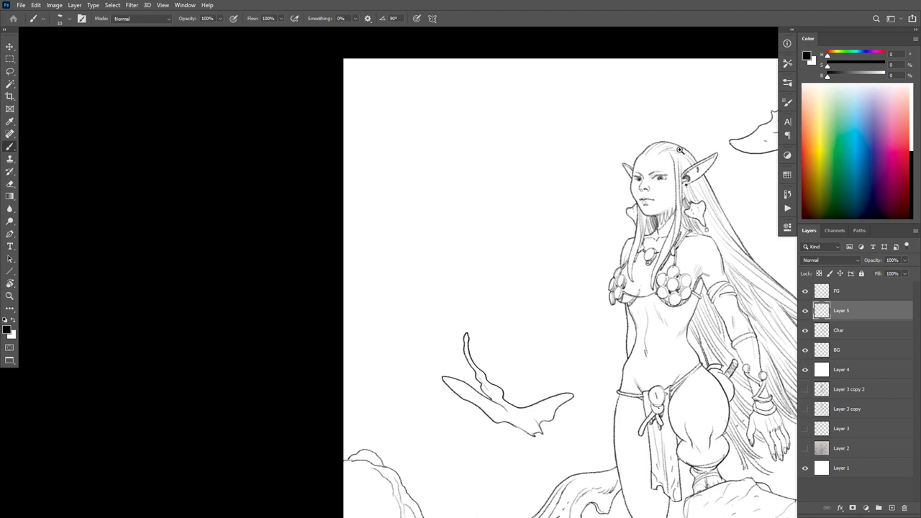
{"action": "scroll", "coordinate": [679, 149], "scroll_direction": "up", "scroll_amount": 4}
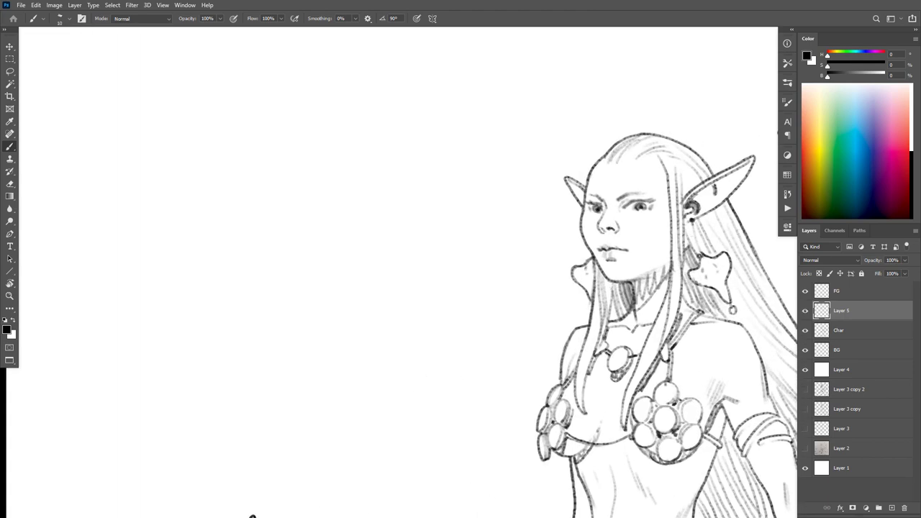
{"action": "scroll", "coordinate": [726, 261], "scroll_direction": "down", "scroll_amount": 6}
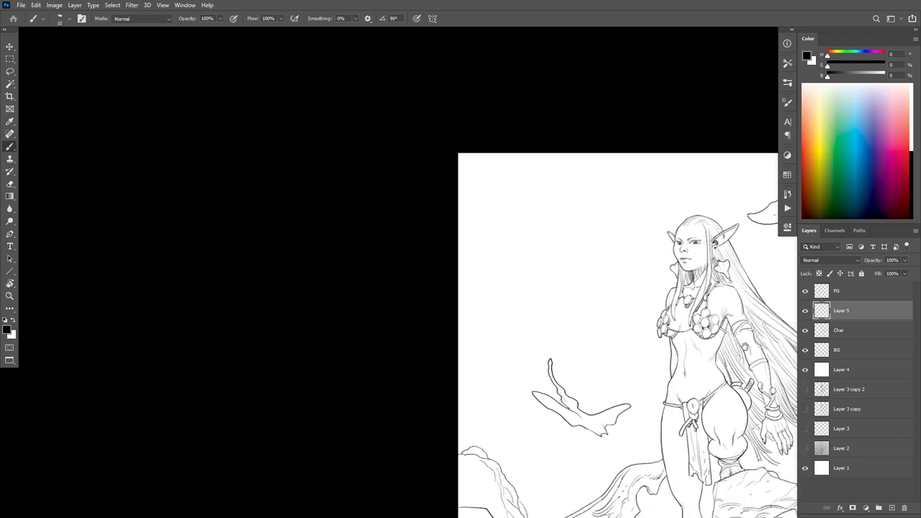
Step: Hatch the upper part of the hanging loincloth with vertical fold lines below the knot
{"action": "scroll", "coordinate": [715, 339], "scroll_direction": "up", "scroll_amount": 4}
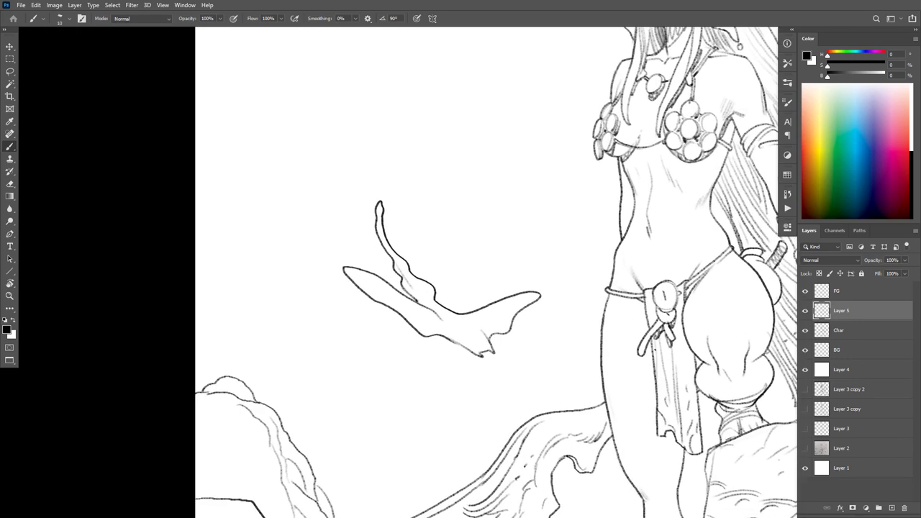
{"action": "left_click_drag", "start_coordinate": [660, 359], "coordinate": [662, 391]}
{"action": "left_click_drag", "start_coordinate": [665, 352], "coordinate": [668, 390]}
{"action": "left_click_drag", "start_coordinate": [671, 335], "coordinate": [675, 394]}
{"action": "mouse_move", "coordinate": [678, 333]}
{"action": "left_mouse_down"}
{"action": "mouse_move", "coordinate": [679, 403]}
{"action": "mouse_move", "coordinate": [681, 370]}
{"action": "left_mouse_up"}
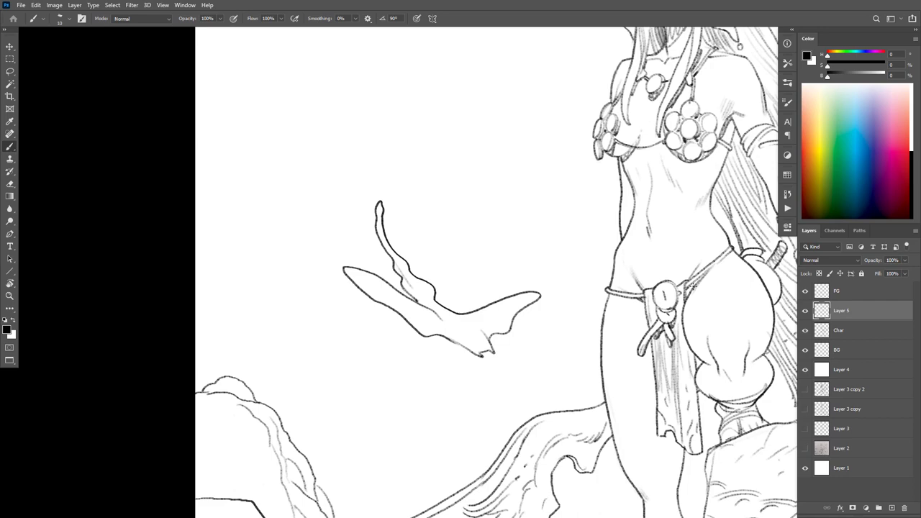
Step: Undo the last stroke and darken the vertical rock edge beside the standing leg
{"action": "left_click_drag", "start_coordinate": [726, 317], "coordinate": [663, 115]}
{"action": "left_click_drag", "start_coordinate": [710, 195], "coordinate": [704, 254]}
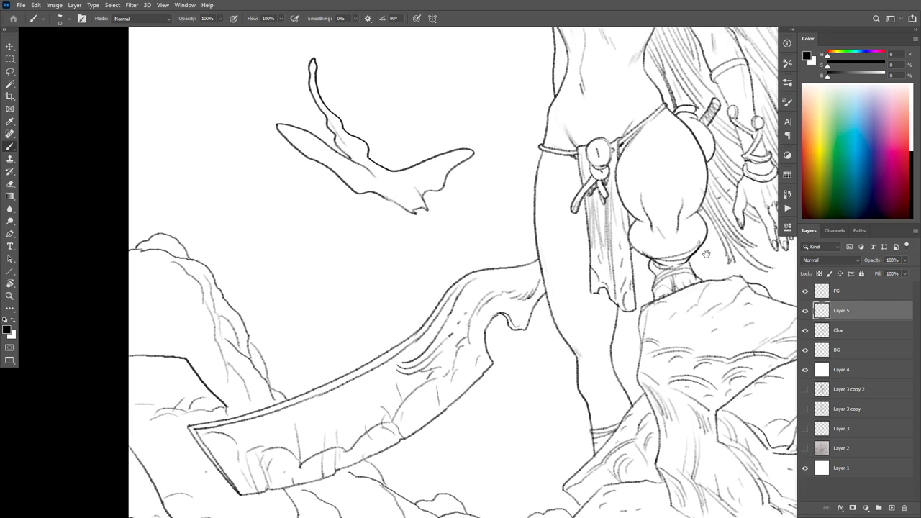
{"action": "left_click_drag", "start_coordinate": [713, 315], "coordinate": [710, 311]}
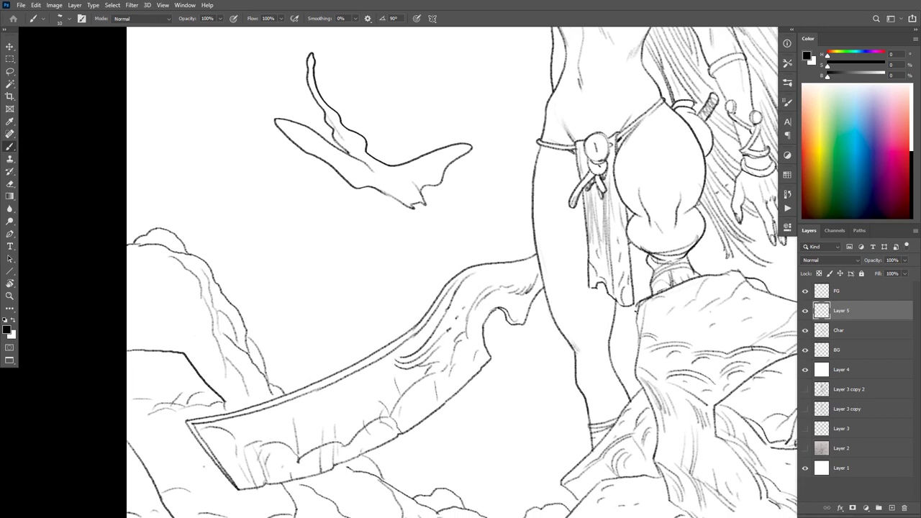
{"action": "key", "text": "ctrl+z"}
{"action": "left_click_drag", "start_coordinate": [639, 332], "coordinate": [636, 371]}
{"action": "scroll", "coordinate": [622, 344], "scroll_direction": "down", "scroll_amount": 1}
{"action": "scroll", "coordinate": [616, 345], "scroll_direction": "up", "scroll_amount": 1}
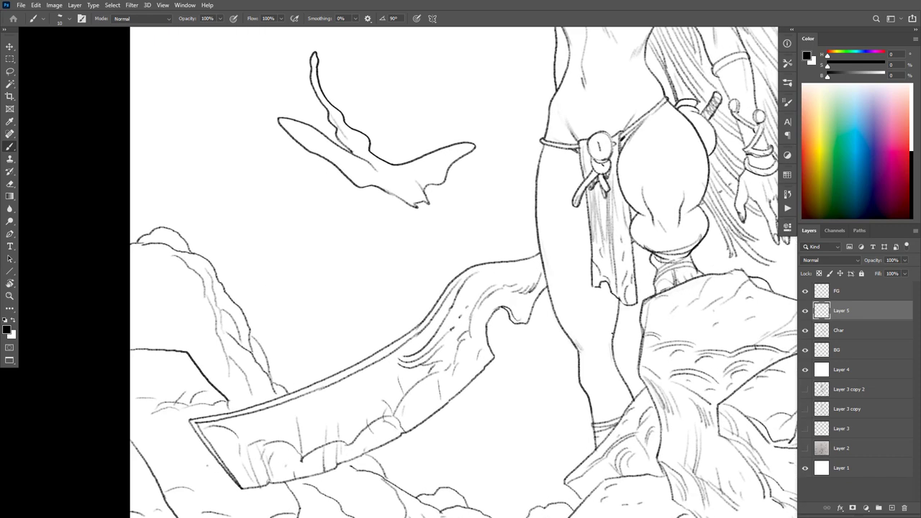
Step: Undo the recent strokes and redraw the shading along the inner contour of the standing leg's calf
{"action": "left_click_drag", "start_coordinate": [613, 325], "coordinate": [609, 363]}
{"action": "key", "text": "ctrl+z"}
{"action": "key", "text": "ctrl+z"}
{"action": "key", "text": "ctrl+z"}
{"action": "key", "text": "ctrl+z"}
{"action": "left_click_drag", "start_coordinate": [612, 371], "coordinate": [614, 330]}
{"action": "left_click", "coordinate": [674, 351], "text": "alt"}
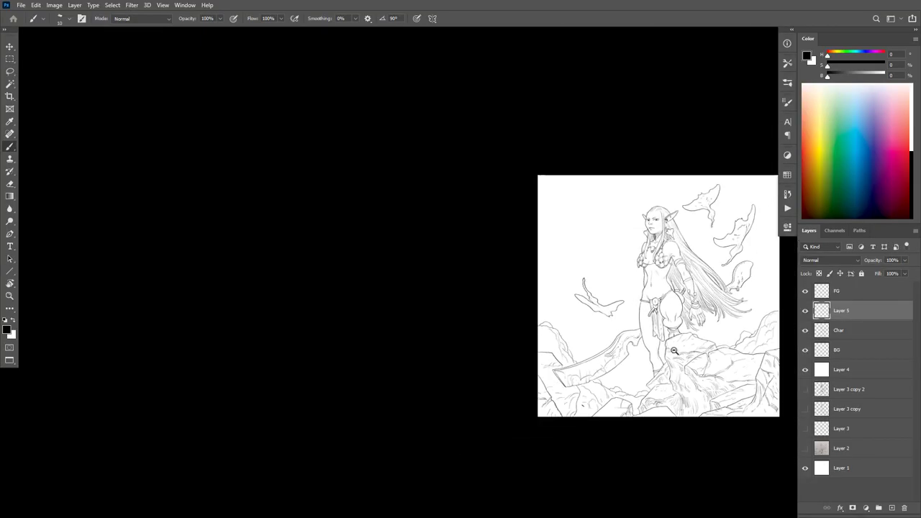
Step: Inspect the whole illustration, including the figure's hair, arm and legs up close
{"action": "scroll", "coordinate": [672, 260], "scroll_direction": "up", "scroll_amount": 3}
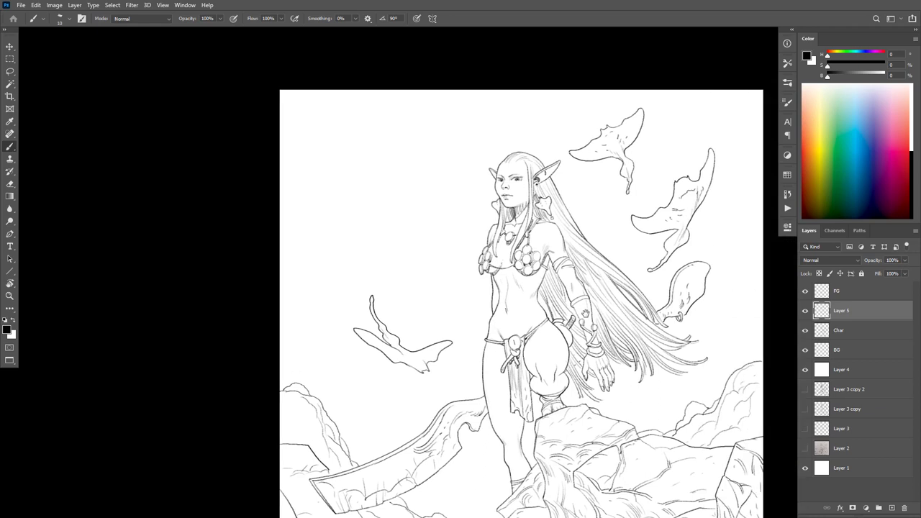
{"action": "left_click_drag", "start_coordinate": [716, 406], "coordinate": [744, 356]}
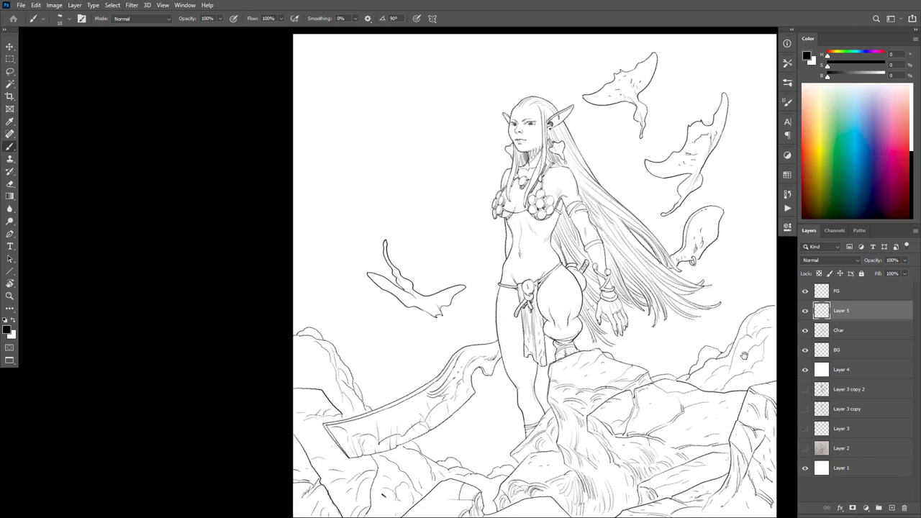
{"action": "scroll", "coordinate": [594, 361], "scroll_direction": "up", "scroll_amount": 3}
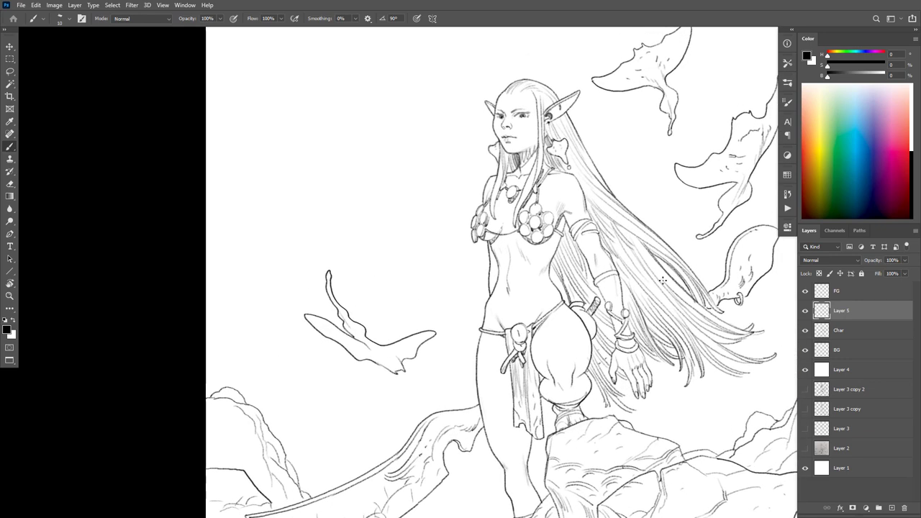
{"action": "scroll", "coordinate": [628, 316], "scroll_direction": "up", "scroll_amount": 2}
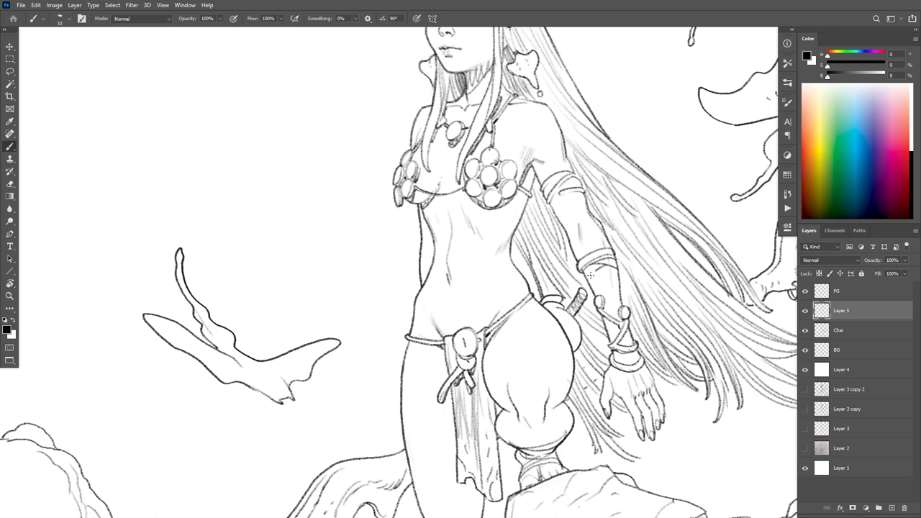
{"action": "left_click_drag", "start_coordinate": [662, 321], "coordinate": [651, 360]}
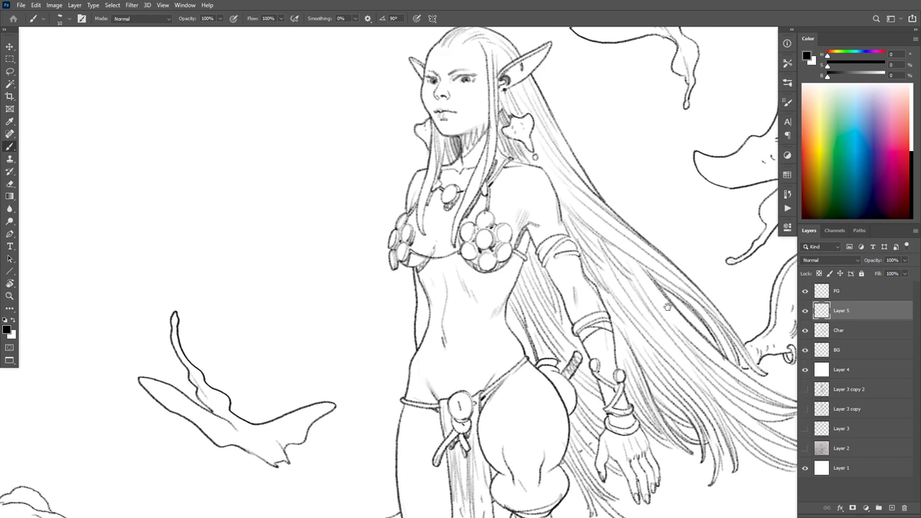
{"action": "left_click_drag", "start_coordinate": [669, 322], "coordinate": [673, 187]}
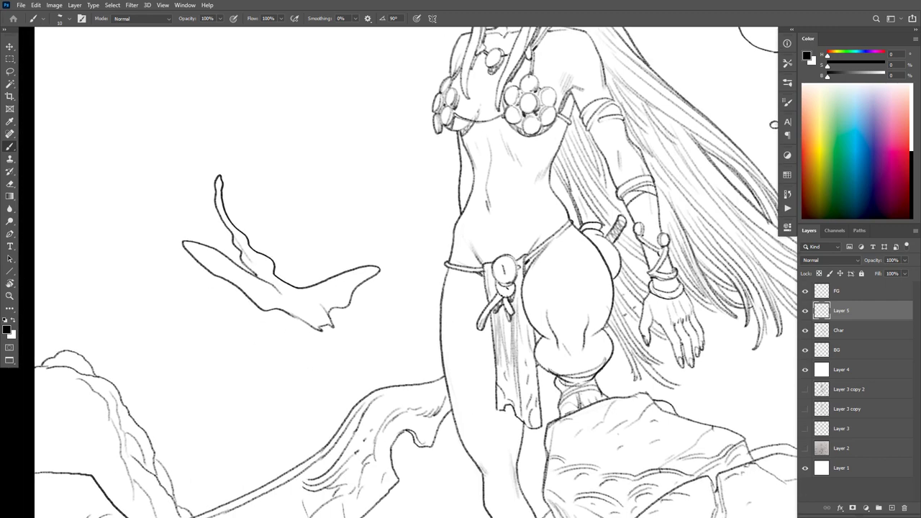
{"action": "left_click_drag", "start_coordinate": [569, 354], "coordinate": [570, 423]}
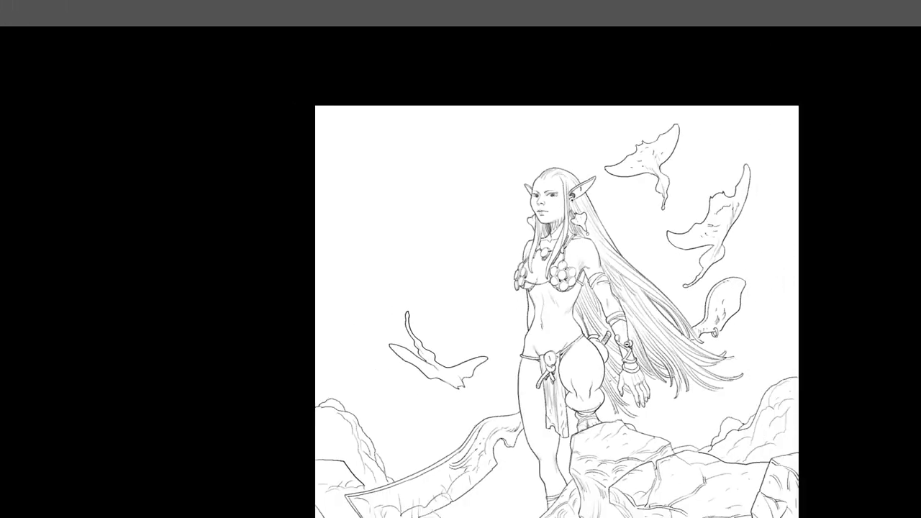
Step: Review the line art in full-screen mode and at several magnifications, checking the figure against the overall composition
{"action": "key", "text": "f"}
{"action": "scroll", "coordinate": [572, 282], "scroll_direction": "up", "scroll_amount": 5}
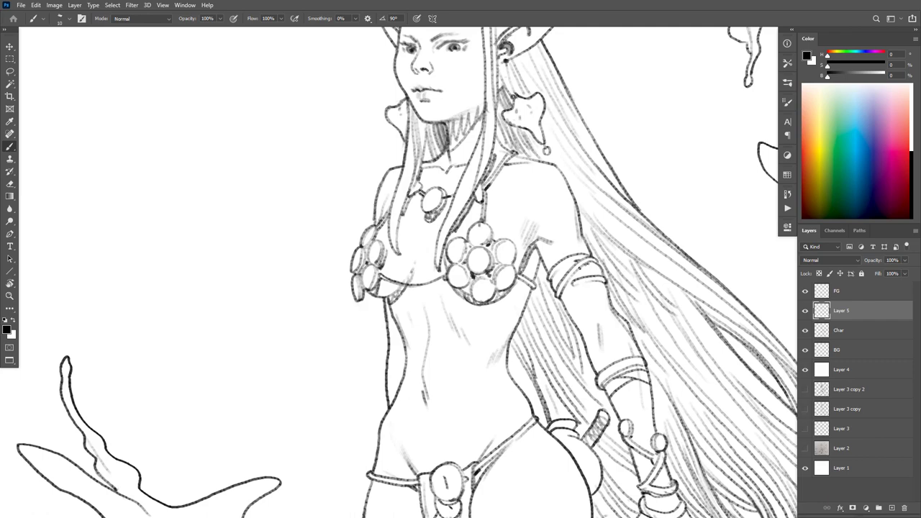
{"action": "scroll", "coordinate": [605, 316], "scroll_direction": "down", "scroll_amount": 8}
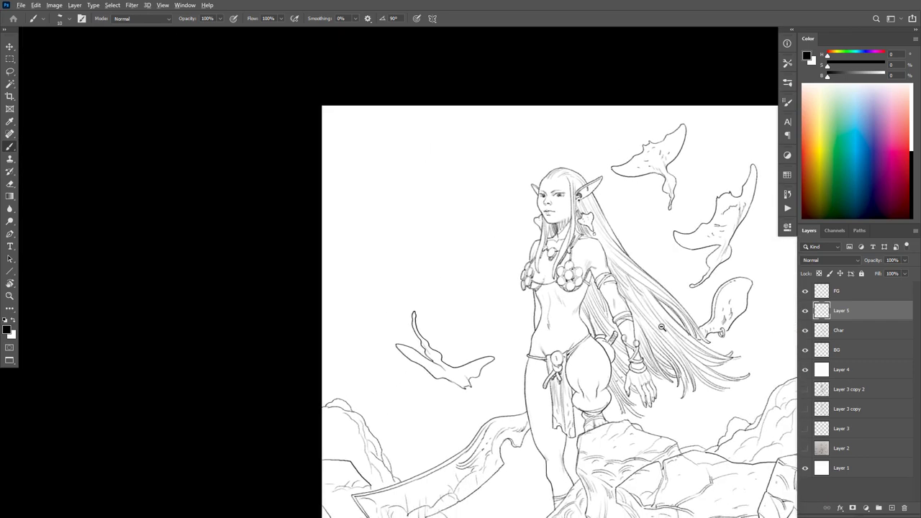
{"action": "scroll", "coordinate": [666, 328], "scroll_direction": "down", "scroll_amount": 2}
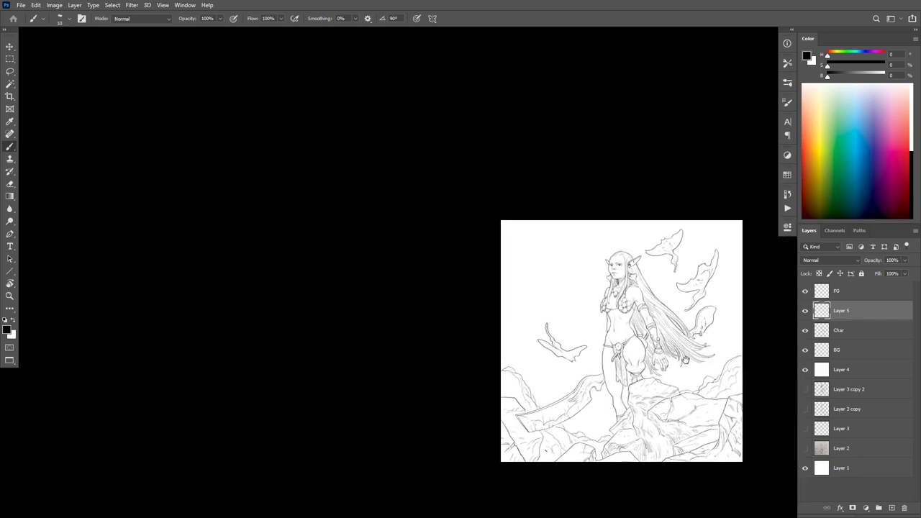
{"action": "scroll", "coordinate": [677, 341], "scroll_direction": "down", "scroll_amount": 1}
{"action": "scroll", "coordinate": [677, 341], "scroll_direction": "up", "scroll_amount": 5}
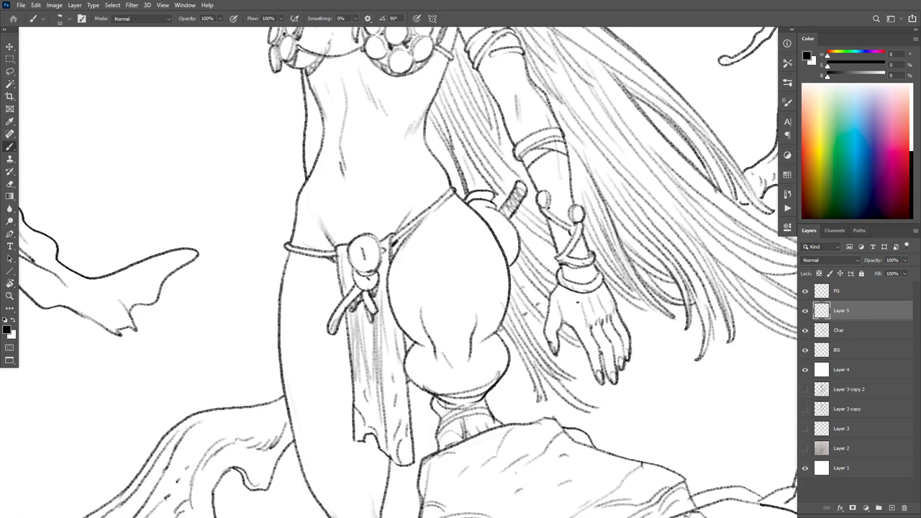
{"action": "scroll", "coordinate": [619, 264], "scroll_direction": "down", "scroll_amount": 5}
{"action": "scroll", "coordinate": [689, 391], "scroll_direction": "up", "scroll_amount": 2}
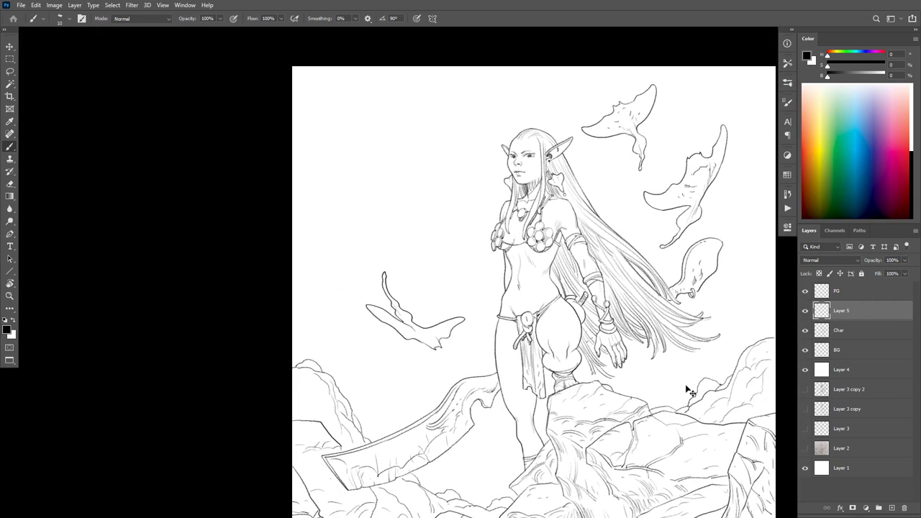
{"action": "left_click_drag", "start_coordinate": [683, 398], "coordinate": [666, 389]}
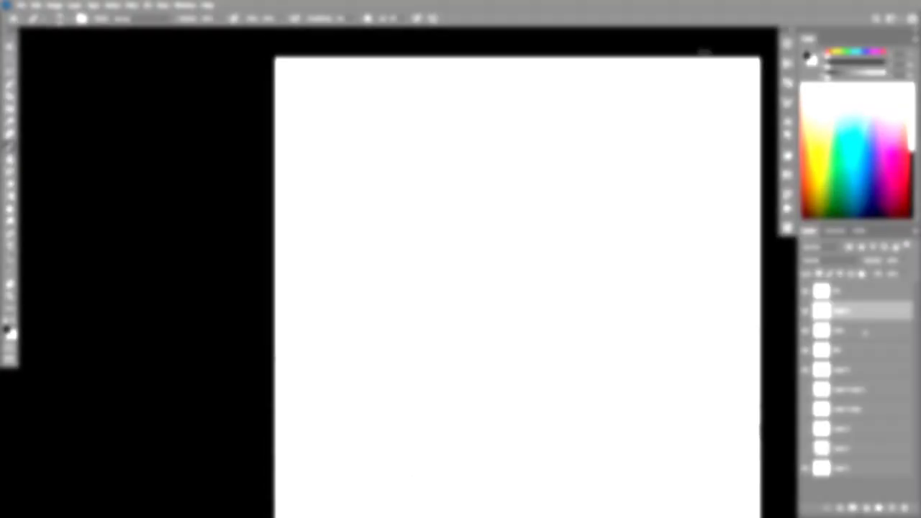
Step: Group the layers from Layer 4 down to Layer 2 and hide the new group
{"action": "scroll", "coordinate": [541, 299], "scroll_direction": "up", "scroll_amount": 3}
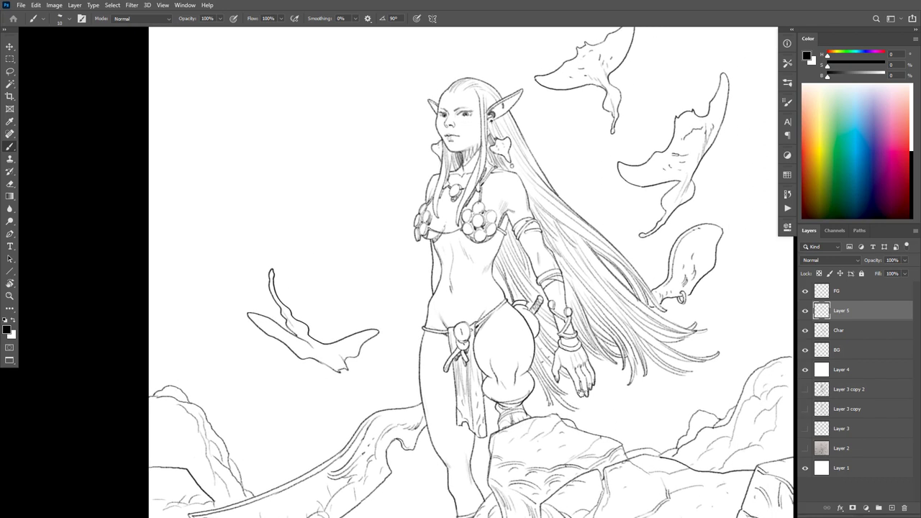
{"action": "left_click", "coordinate": [843, 370]}
{"action": "left_click", "coordinate": [845, 453], "text": "shift"}
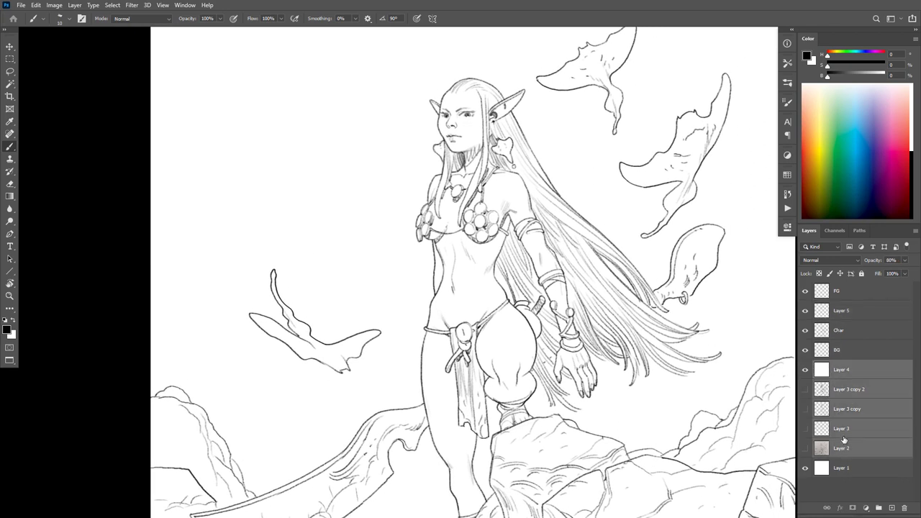
{"action": "key", "text": "ctrl+g"}
{"action": "left_click", "coordinate": [805, 366]}
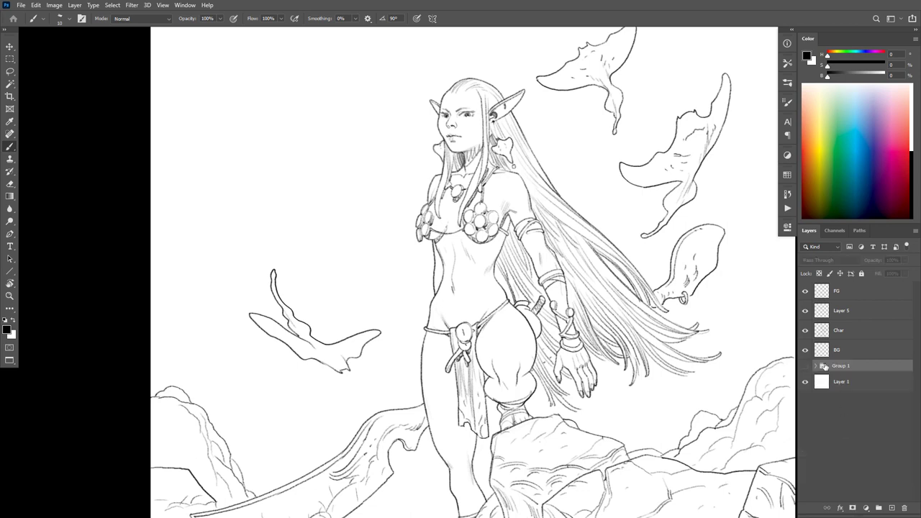
Step: Rename Layer 5 to "Addition"
{"action": "left_click", "coordinate": [834, 353]}
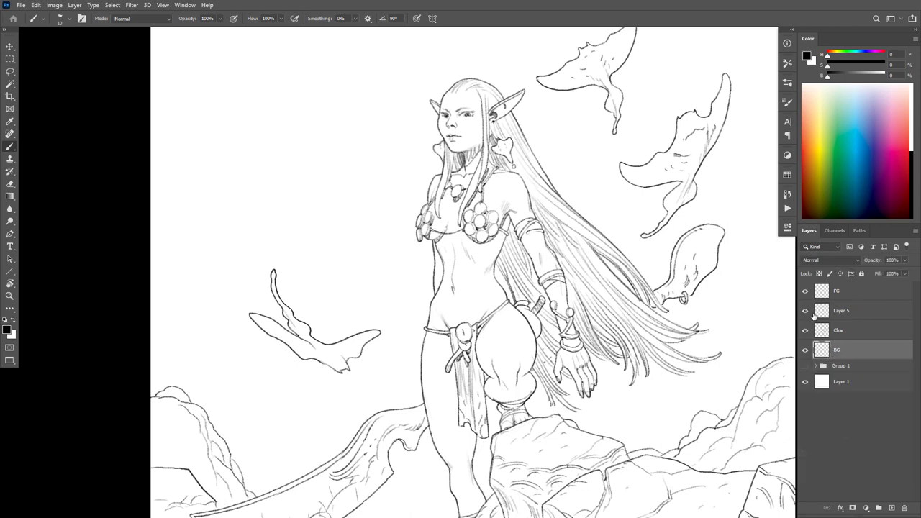
{"action": "double_click", "coordinate": [842, 313]}
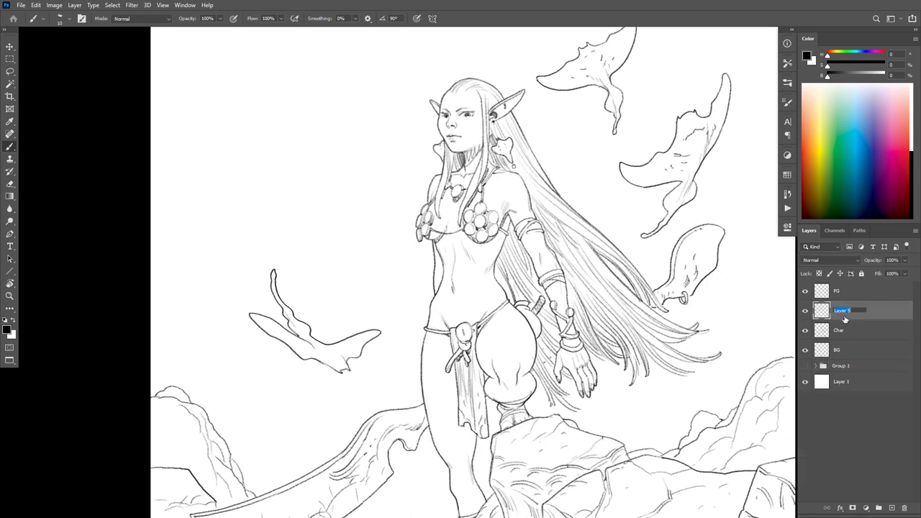
{"action": "type", "text": "Addition"}
{"action": "key", "text": "Return"}
Step: Toggle the Addition and FG layers off and on to compare the line art with and without them
{"action": "left_click", "coordinate": [804, 312]}
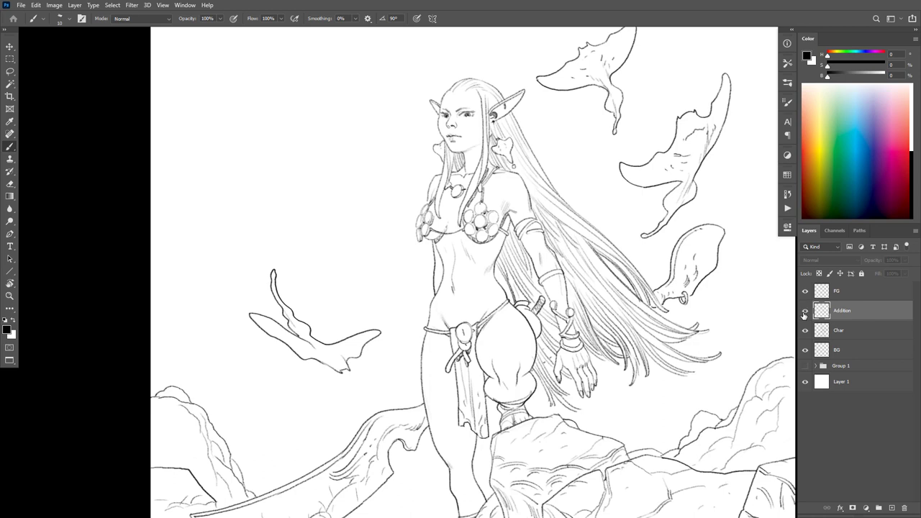
{"action": "left_click", "coordinate": [805, 312]}
{"action": "left_click", "coordinate": [806, 312]}
{"action": "left_click", "coordinate": [805, 311]}
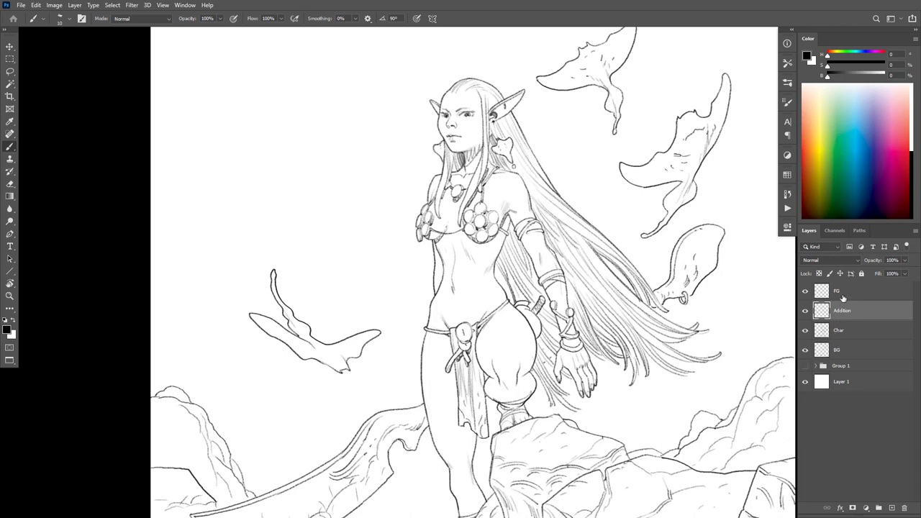
{"action": "left_click", "coordinate": [805, 292]}
{"action": "left_click", "coordinate": [805, 291]}
Step: Hide the Addition, Char and BG layers to isolate the FG rock line art on the white base
{"action": "left_click_drag", "start_coordinate": [702, 362], "coordinate": [772, 352]}
{"action": "scroll", "coordinate": [772, 351], "scroll_direction": "down", "scroll_amount": 1}
{"action": "left_click_drag", "start_coordinate": [805, 310], "coordinate": [805, 349]}
{"action": "scroll", "coordinate": [686, 360], "scroll_direction": "down", "scroll_amount": 2}
{"action": "scroll", "coordinate": [664, 294], "scroll_direction": "up", "scroll_amount": 1}
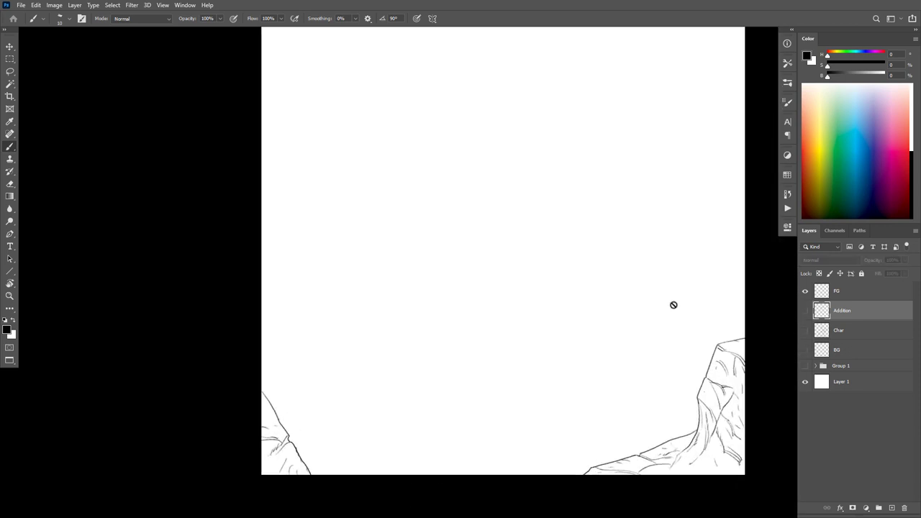
Step: Select the empty area around the foreground rocks with a contiguous Magic Wand at tolerance 10 and turn it into a quick mask
{"action": "key", "text": "w"}
{"action": "left_click", "coordinate": [670, 336]}
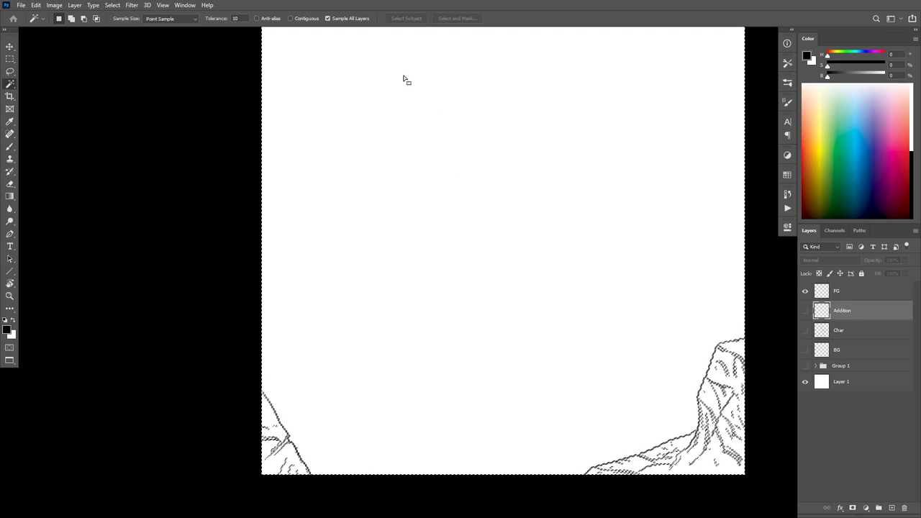
{"action": "left_click", "coordinate": [291, 18]}
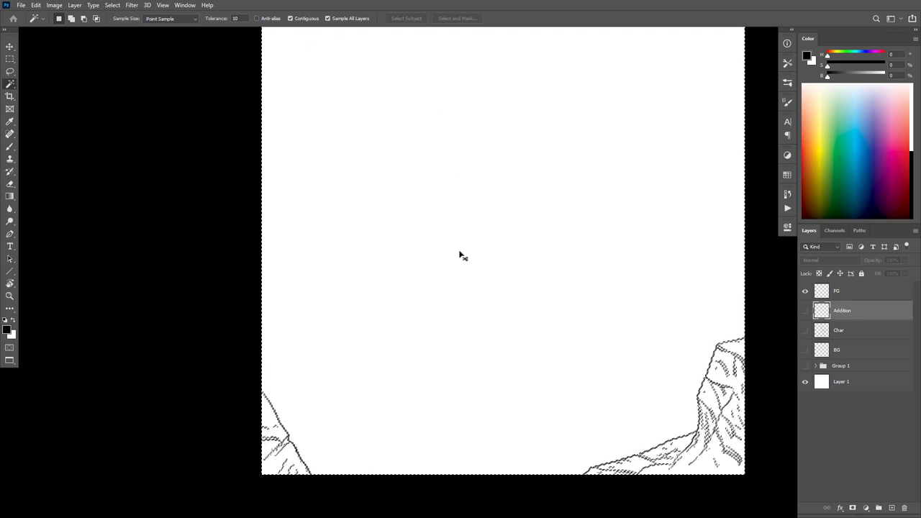
{"action": "left_click", "coordinate": [575, 301]}
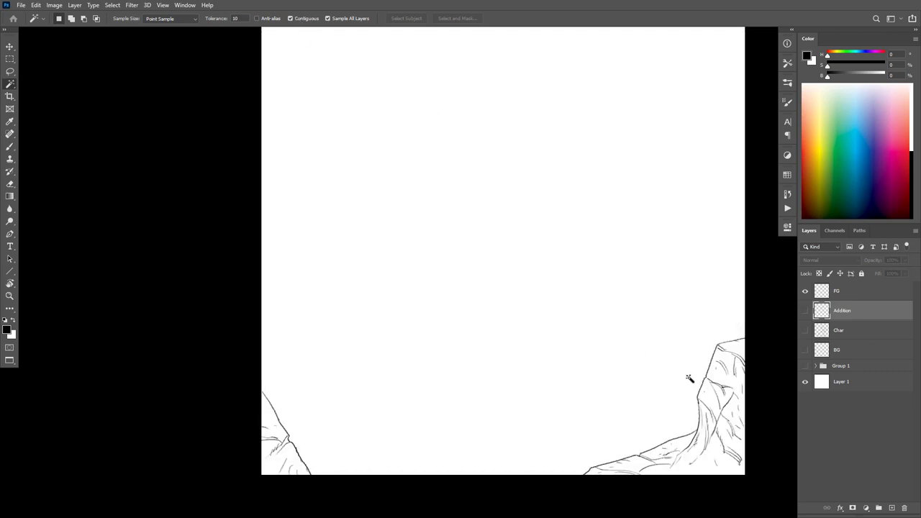
{"action": "key", "text": "q"}
Step: Run the flatting action on the FG layer and fill the resulting rock silhouette with a 52% brightness gray
{"action": "left_click", "coordinate": [825, 294]}
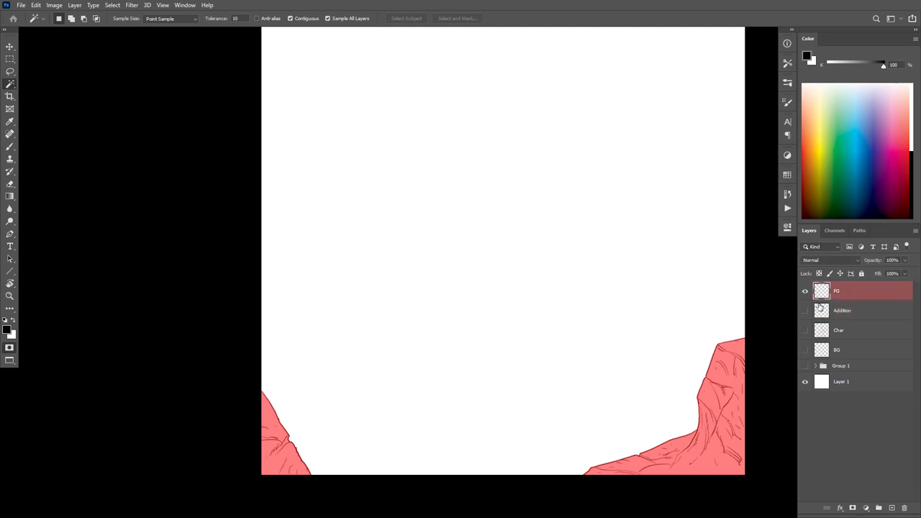
{"action": "key", "text": "F2"}
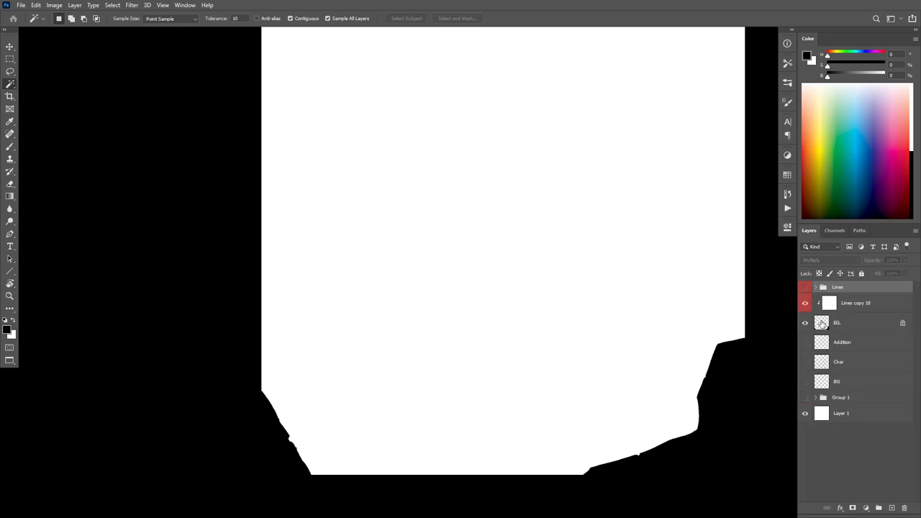
{"action": "left_click", "coordinate": [822, 324]}
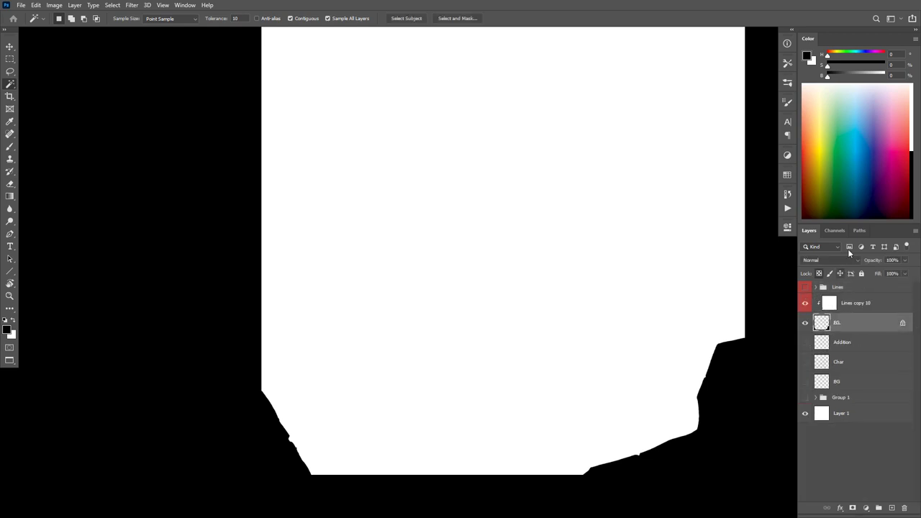
{"action": "left_click", "coordinate": [857, 74]}
{"action": "key", "text": "alt+BackSpace"}
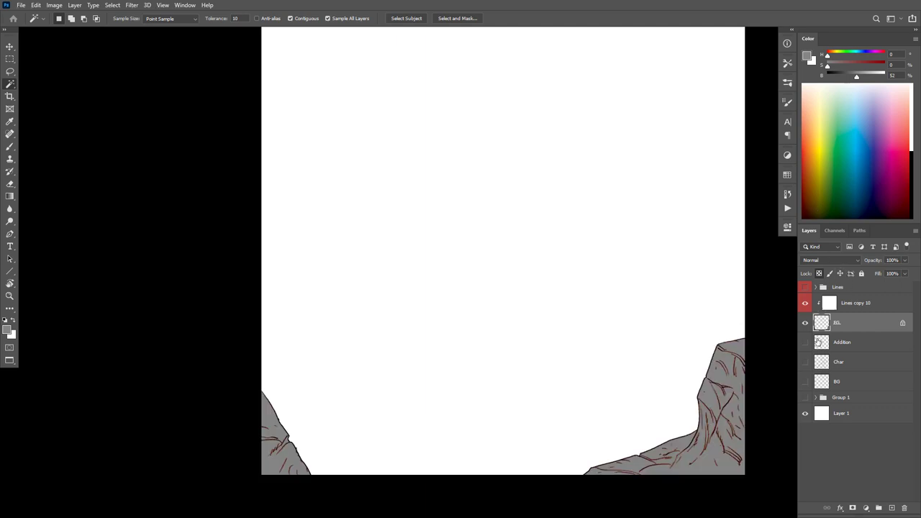
Step: Hide the gray rock fill, show the Addition and Char layers, and turn a Magic Wand selection around the character into a quick mask
{"action": "left_click", "coordinate": [805, 323]}
{"action": "left_click", "coordinate": [806, 342]}
{"action": "left_click", "coordinate": [805, 361]}
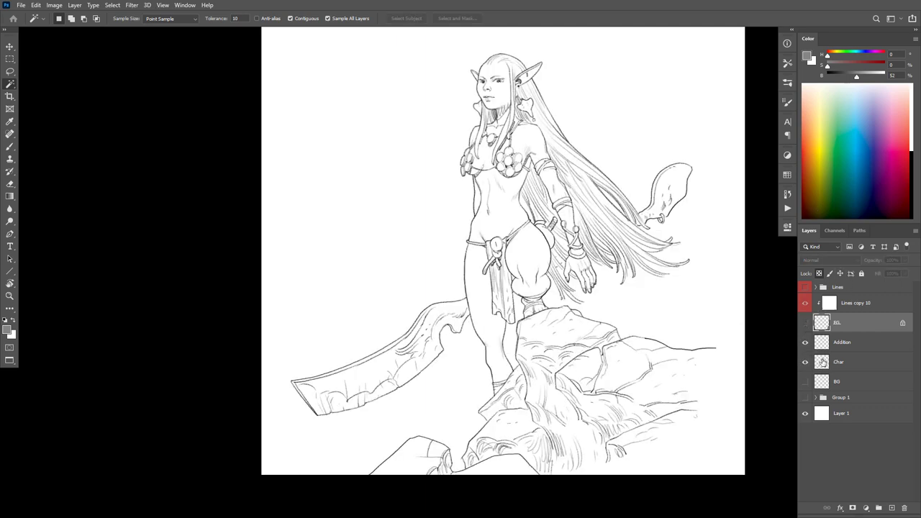
{"action": "left_click", "coordinate": [694, 320]}
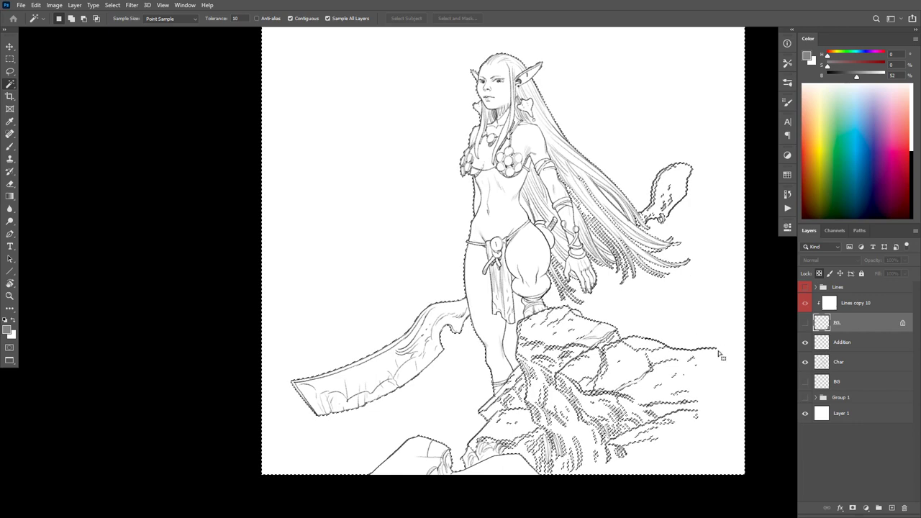
{"action": "key", "text": "q"}
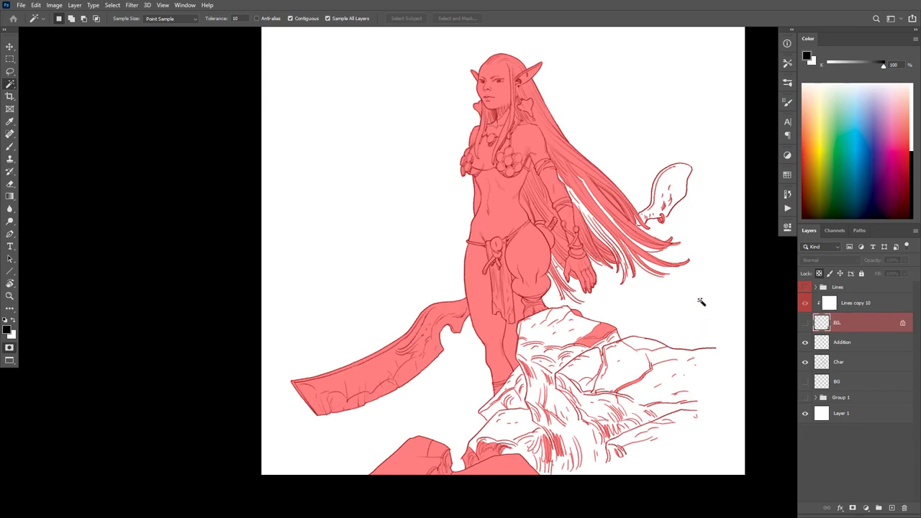
Step: Switch to the Pencil tool with the tim-pencil preset for touching up the quick mask
{"action": "scroll", "coordinate": [698, 257], "scroll_direction": "up", "scroll_amount": 1}
{"action": "key", "text": "b"}
{"action": "key", "text": "shift+b"}
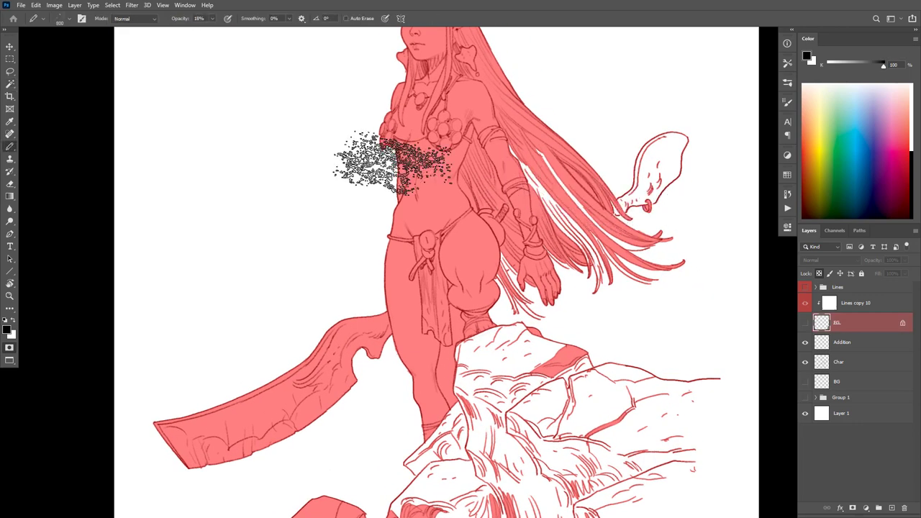
{"action": "left_click", "coordinate": [33, 18]}
{"action": "left_click", "coordinate": [70, 85]}
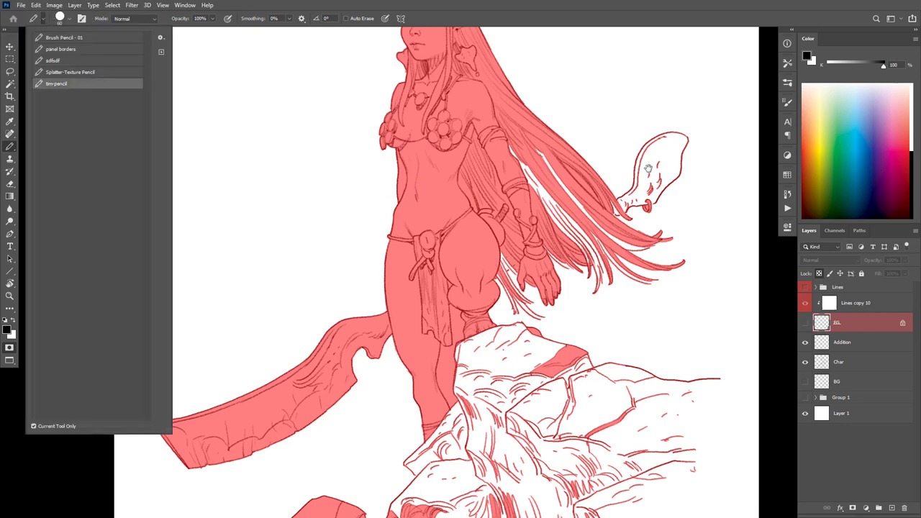
{"action": "left_click_drag", "start_coordinate": [647, 168], "coordinate": [630, 171]}
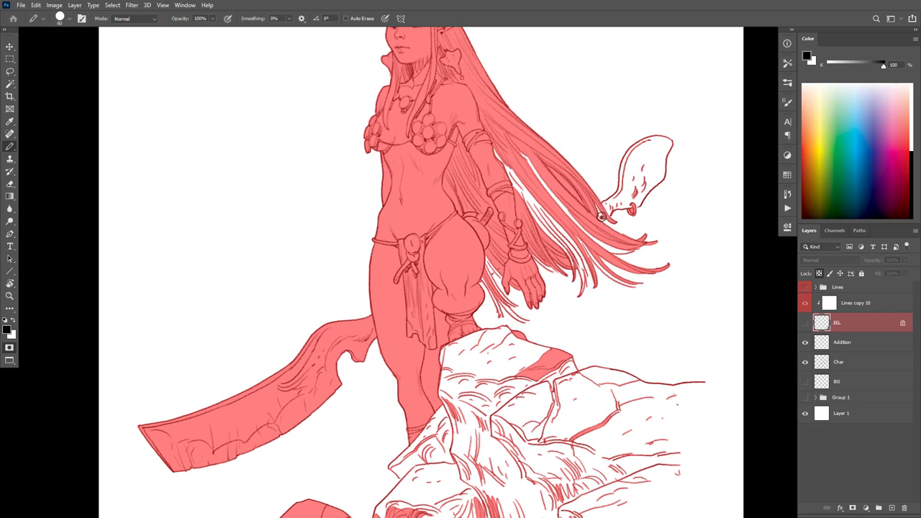
Step: Select the enclosed background gap between the upper hair strands, clear it from the quick mask and deselect
{"action": "key", "text": "w"}
{"action": "left_click", "coordinate": [583, 208]}
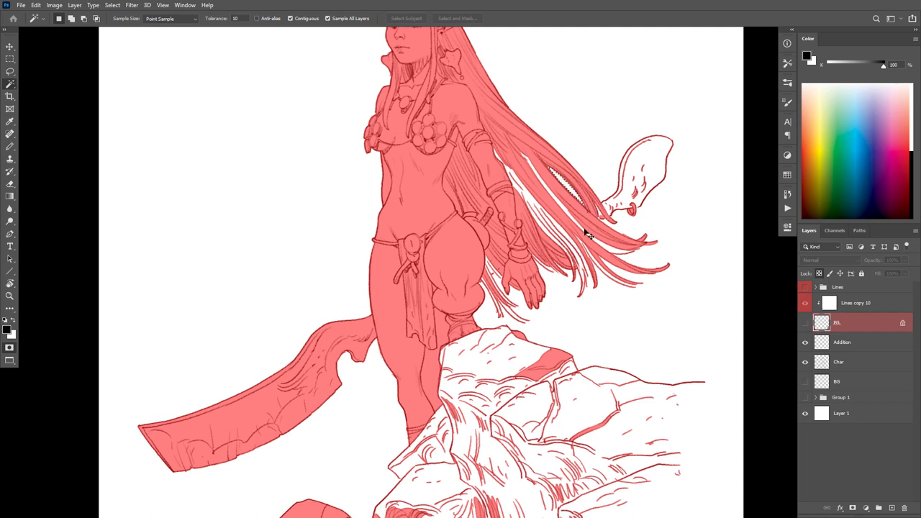
{"action": "key", "text": "ctrl+d"}
{"action": "key", "text": "b"}
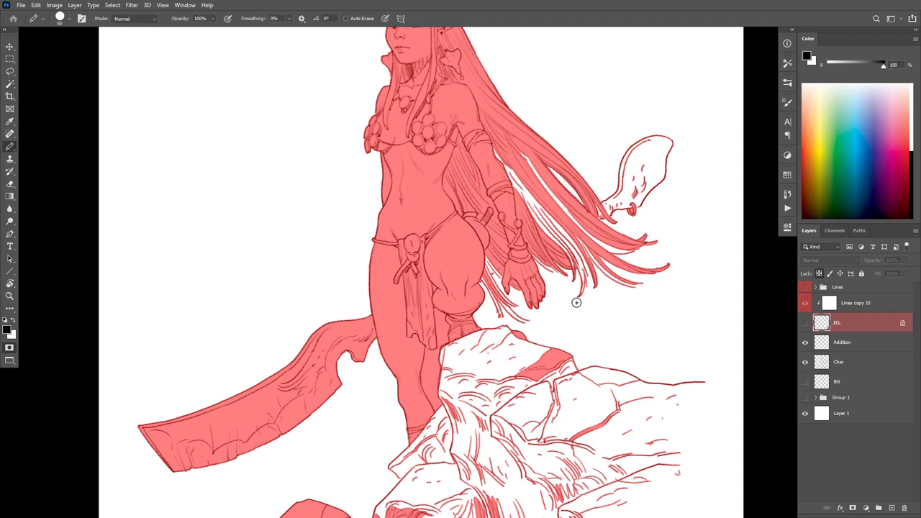
Step: Clean up the quick mask around the hair strands between the raised thigh and the hand, undoing the last stray stroke
{"action": "scroll", "coordinate": [516, 314], "scroll_direction": "up", "scroll_amount": 2}
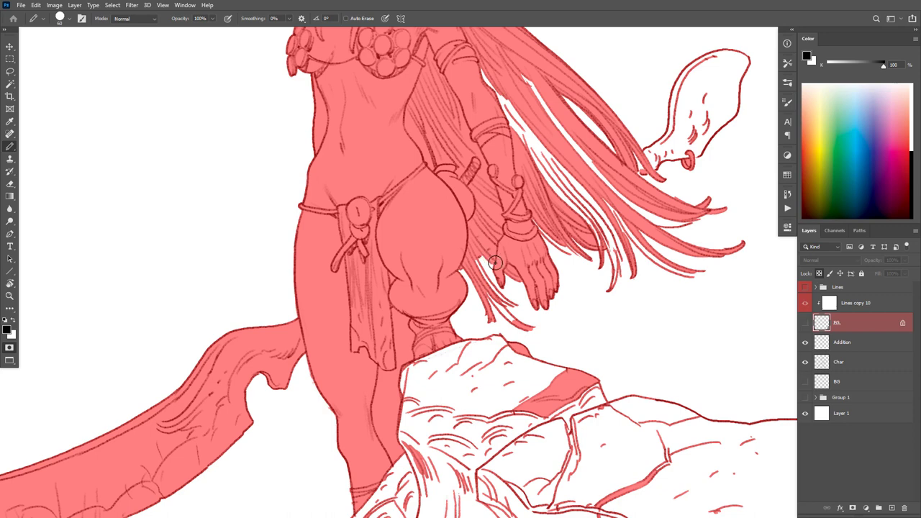
{"action": "key", "text": "w"}
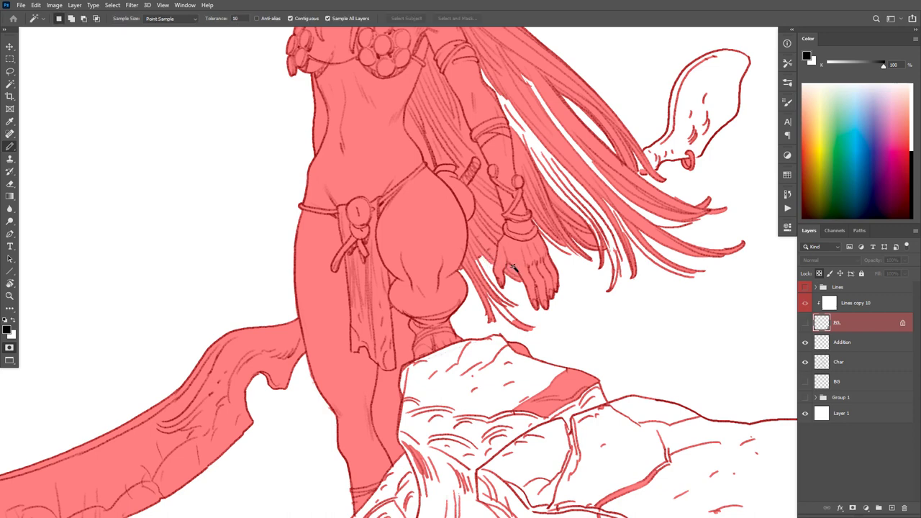
{"action": "left_click", "coordinate": [502, 252], "text": "shift"}
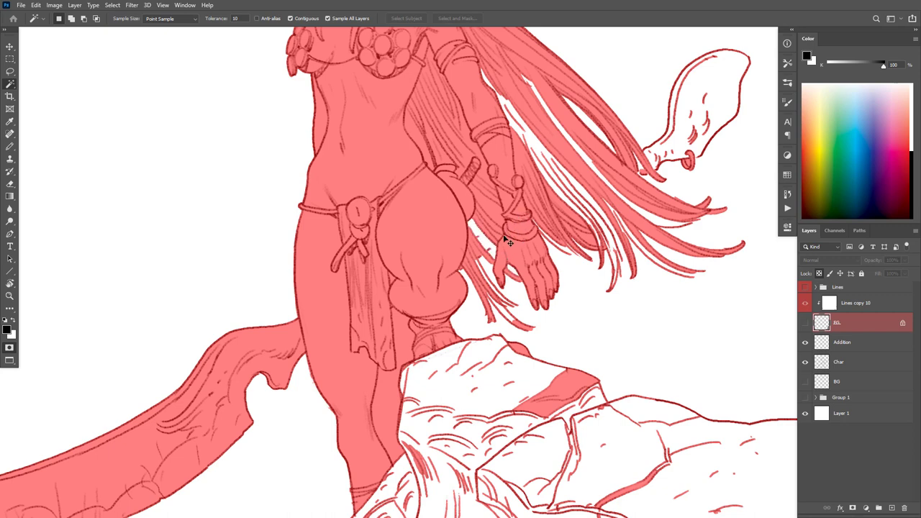
{"action": "key", "text": "b"}
{"action": "left_click_drag", "start_coordinate": [487, 240], "coordinate": [473, 227]}
{"action": "left_click_drag", "start_coordinate": [476, 261], "coordinate": [513, 320]}
{"action": "key", "text": "ctrl+z"}
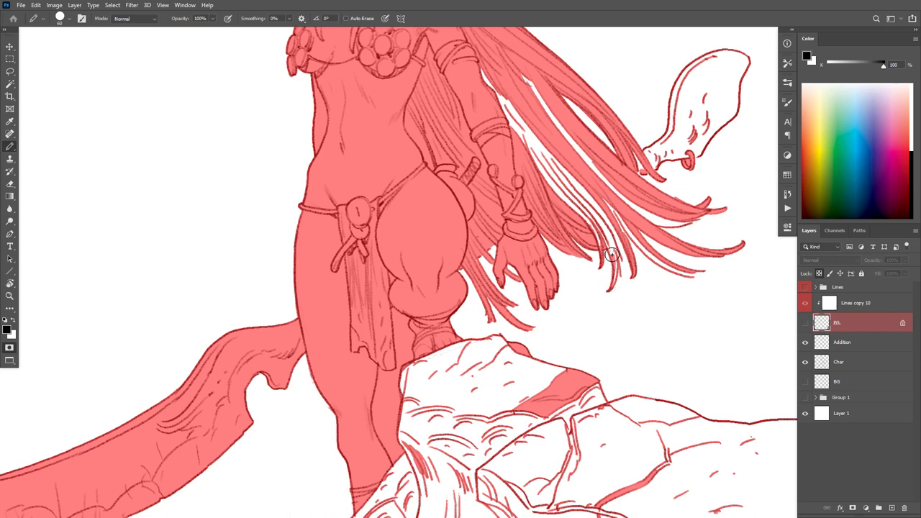
Step: Close off and mask the hair strands beside the hand, alternating black and white to correct the mask edges
{"action": "left_click_drag", "start_coordinate": [612, 254], "coordinate": [603, 235]}
{"action": "key", "text": "w"}
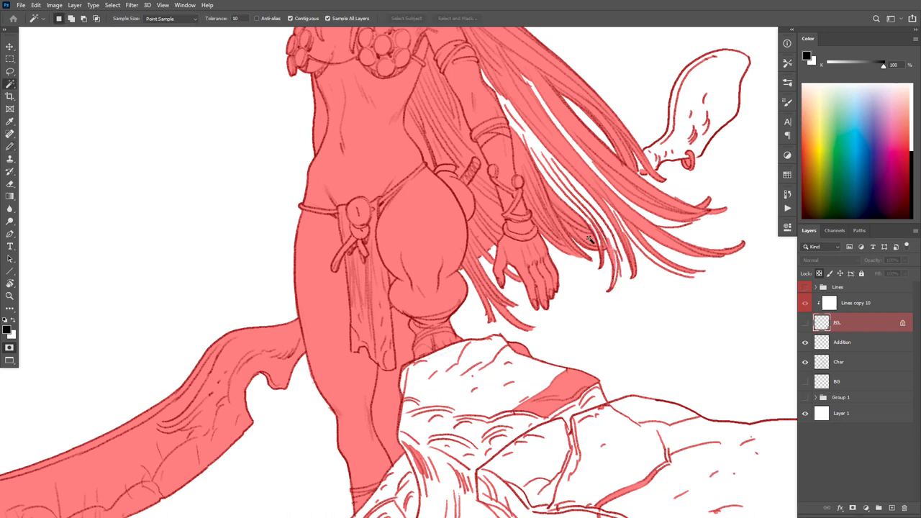
{"action": "key", "text": "shift"}
{"action": "left_click", "coordinate": [579, 219], "text": "shift"}
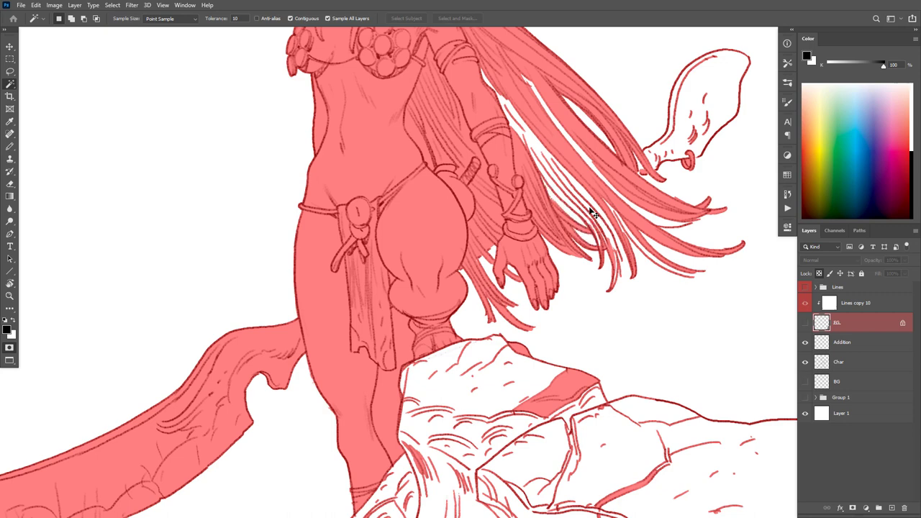
{"action": "key", "text": "b"}
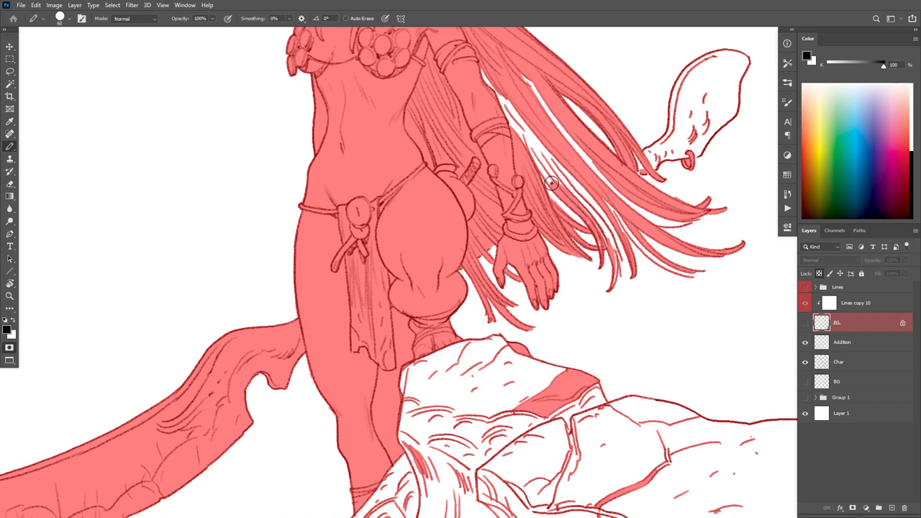
{"action": "key", "text": "x"}
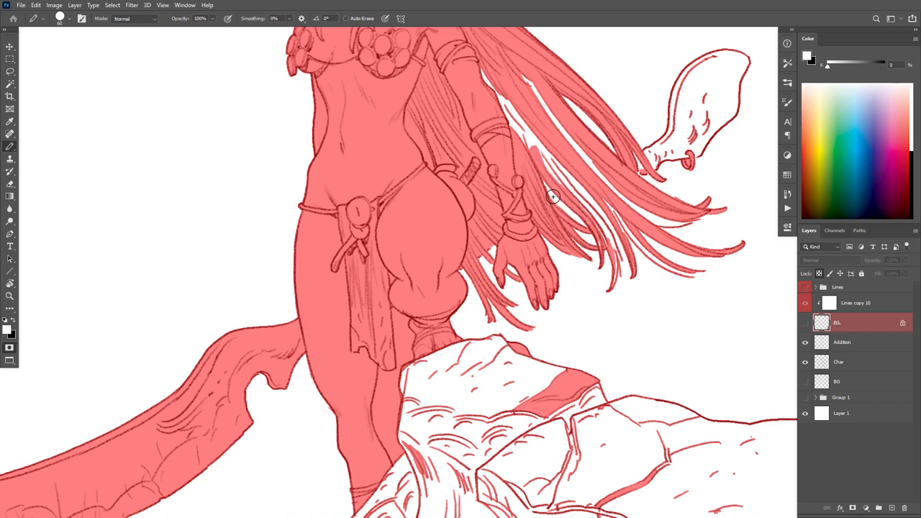
{"action": "key", "text": "x"}
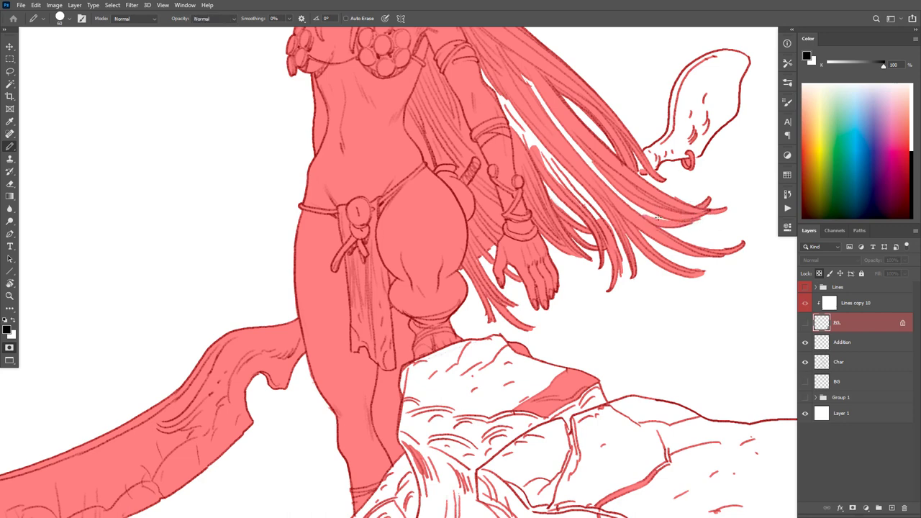
Step: Fill the remaining open sections of the flowing hair in the quick mask with the Paint Bucket, closing gaps with the Pencil
{"action": "key", "text": "g"}
{"action": "key", "text": "shift+g"}
{"action": "key", "text": "b"}
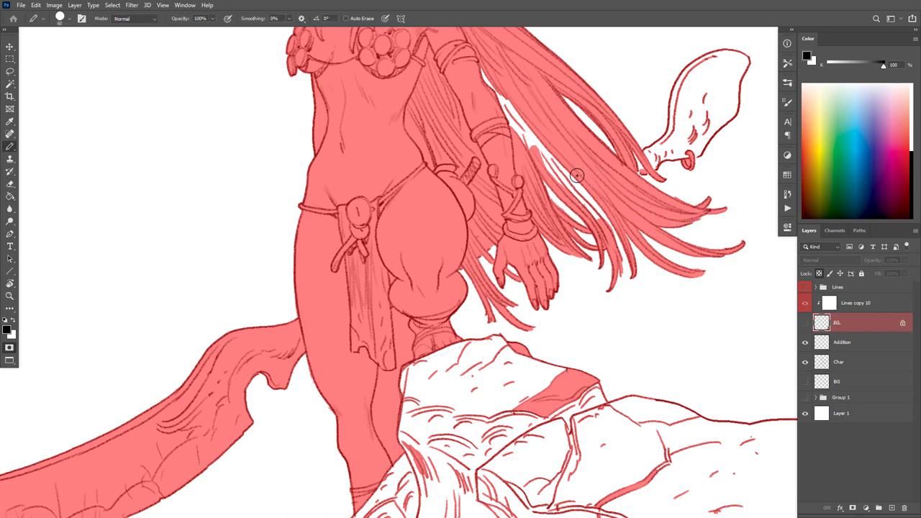
{"action": "key", "text": "g"}
{"action": "key", "text": "b"}
{"action": "key", "text": "g"}
{"action": "left_click", "coordinate": [597, 210]}
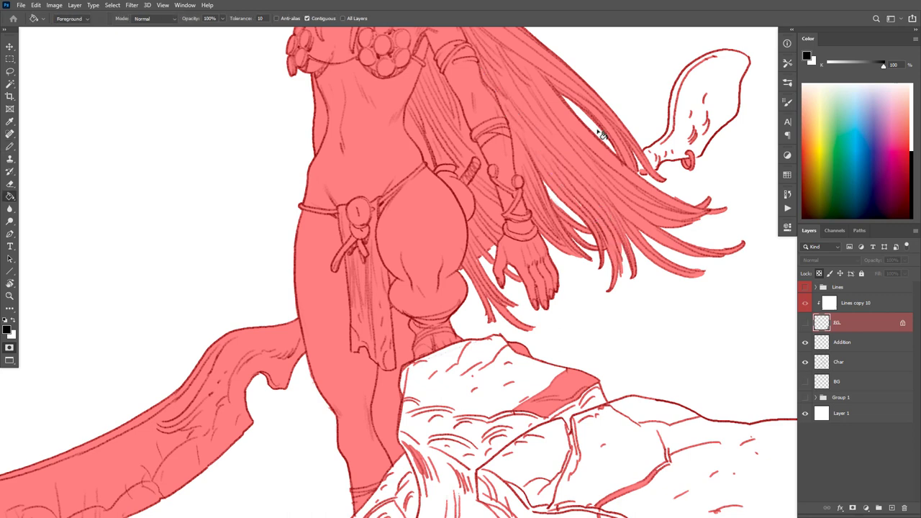
{"action": "key", "text": "b"}
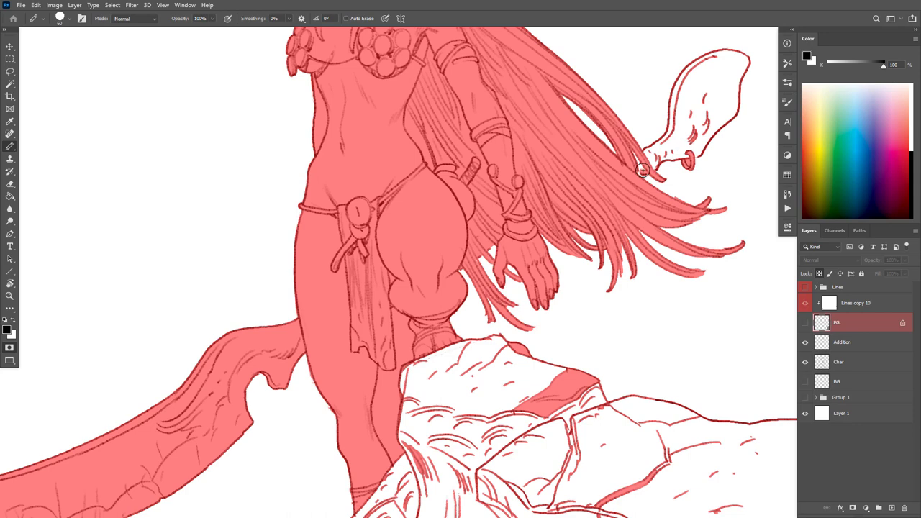
Step: Mask the weapon's handle end behind the hair with the Paint Bucket, undoing the fill that floods the background
{"action": "key", "text": "g"}
{"action": "left_click", "coordinate": [699, 141]}
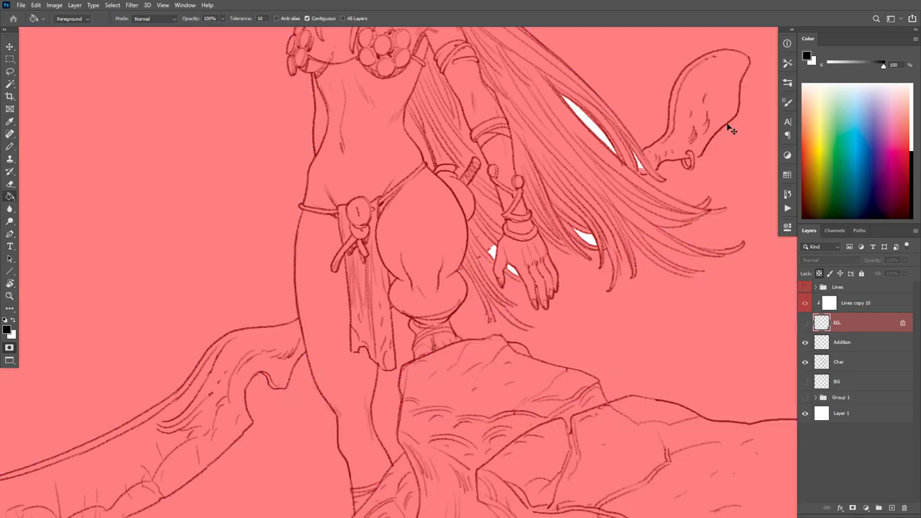
{"action": "key", "text": "ctrl+z"}
{"action": "left_click", "coordinate": [695, 165]}
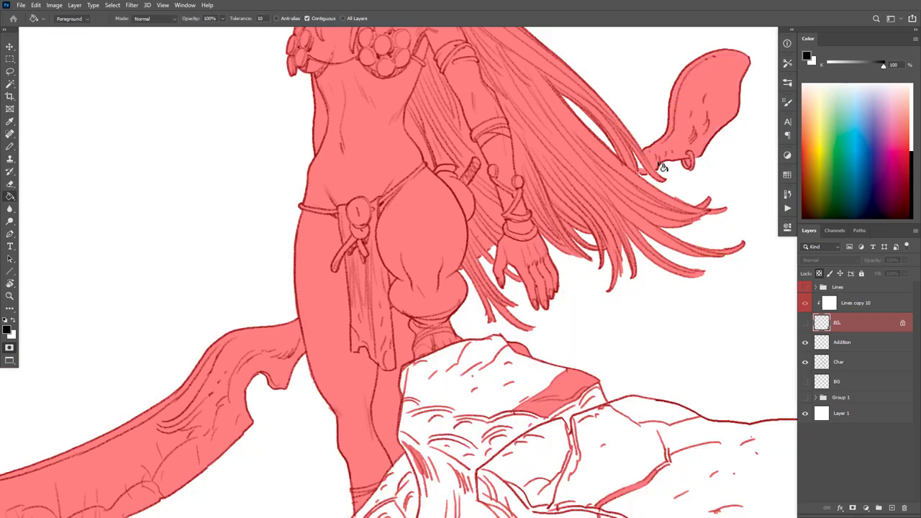
Step: Correct the quick mask around the small ring on the weapon's handle end and clear the ring's opening
{"action": "key", "text": "b"}
{"action": "key", "text": "x"}
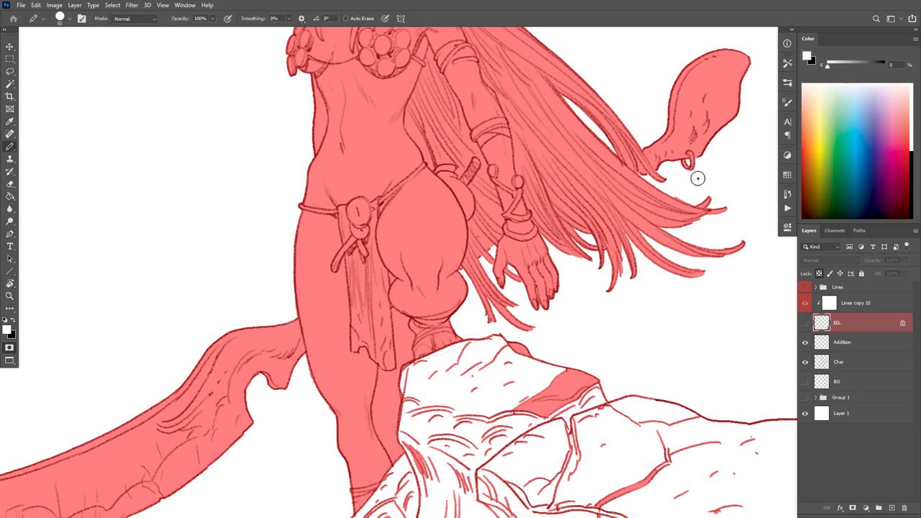
{"action": "key", "text": "w"}
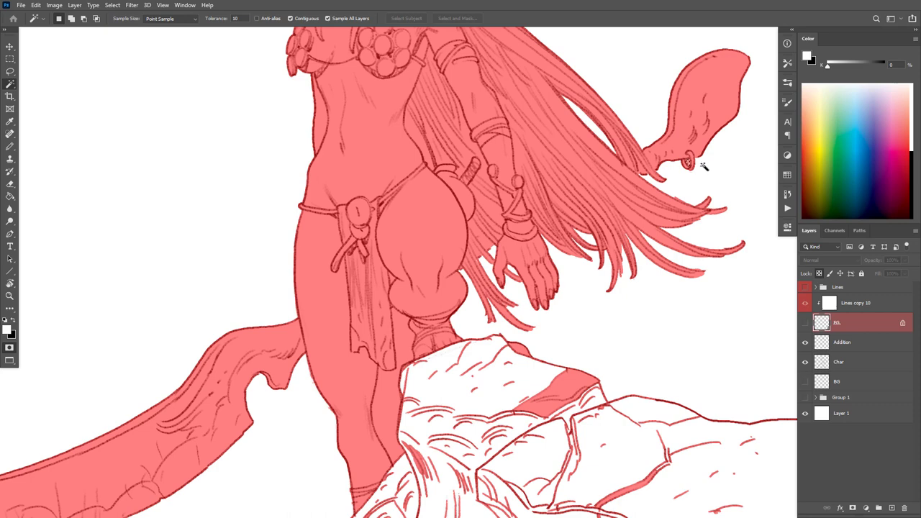
{"action": "key", "text": "x"}
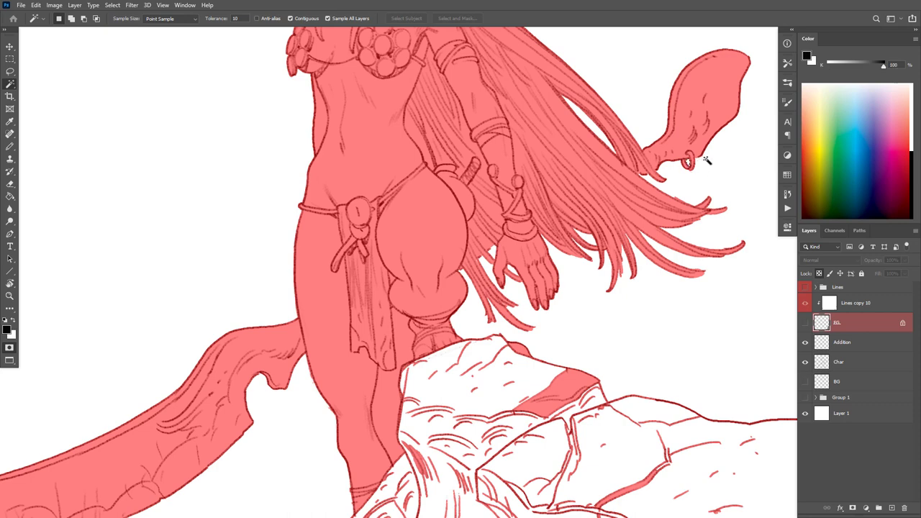
{"action": "key", "text": "b"}
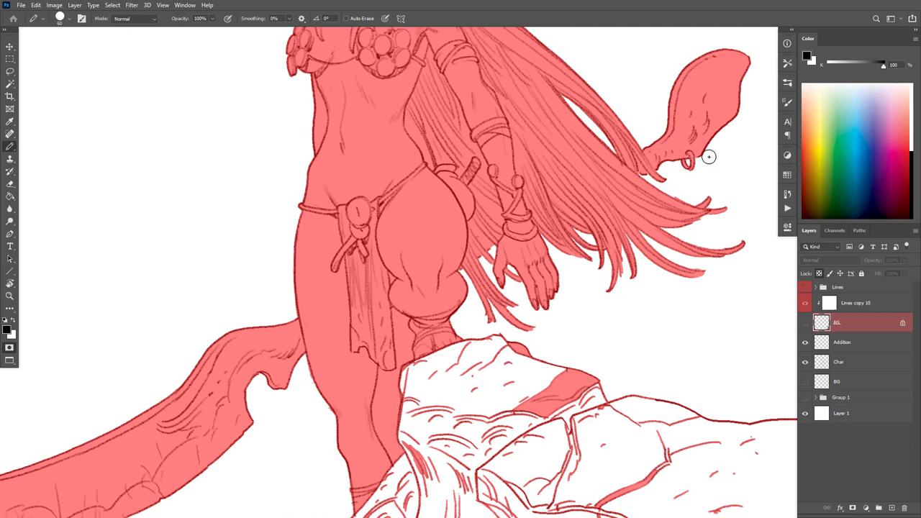
Step: Select the background gap between the standing leg, loincloth and rock, clear it from the quick mask and deselect
{"action": "left_click_drag", "start_coordinate": [510, 352], "coordinate": [539, 288]}
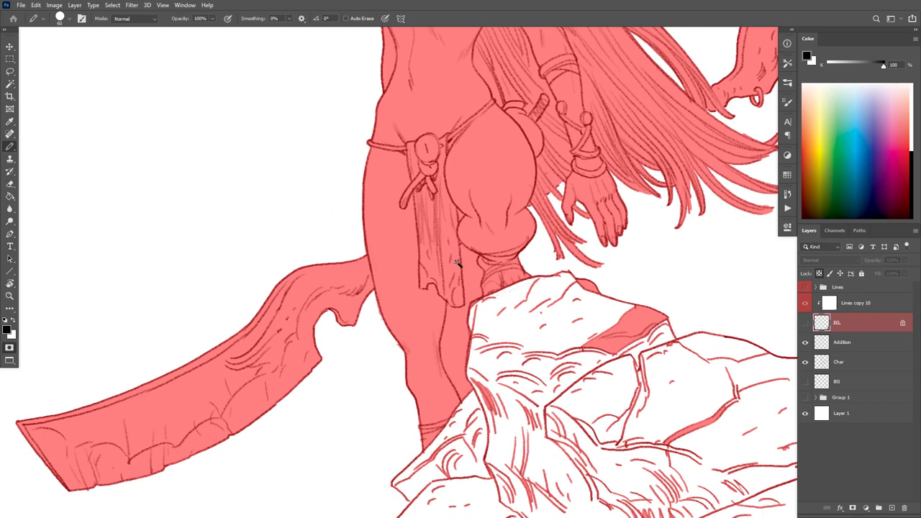
{"action": "key", "text": "w"}
{"action": "left_click", "coordinate": [456, 331]}
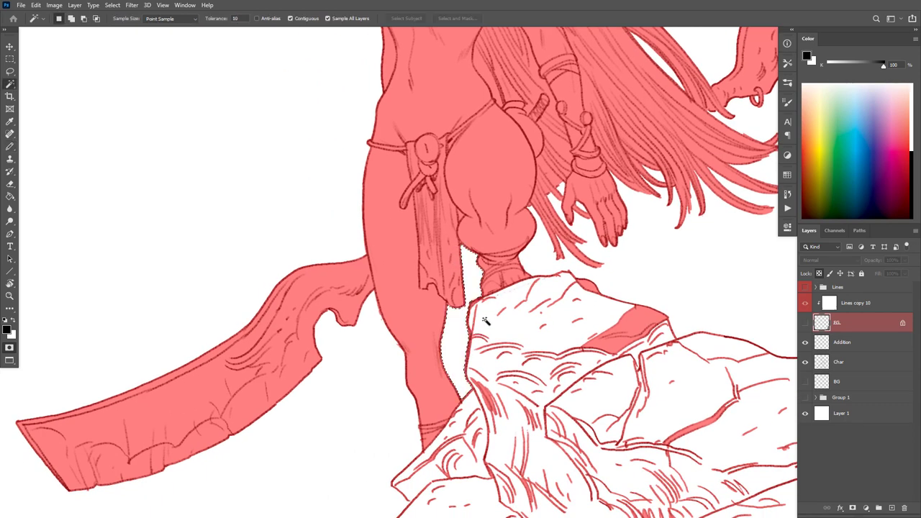
{"action": "key", "text": "ctrl+d"}
Step: Clear the background gap between the front hair strand and the neck from the quick mask, and clean up the mask edge with white
{"action": "key", "text": "b"}
{"action": "left_click_drag", "start_coordinate": [534, 397], "coordinate": [542, 410]}
{"action": "scroll", "coordinate": [555, 350], "scroll_direction": "down", "scroll_amount": 2}
{"action": "left_click_drag", "start_coordinate": [579, 352], "coordinate": [579, 313]}
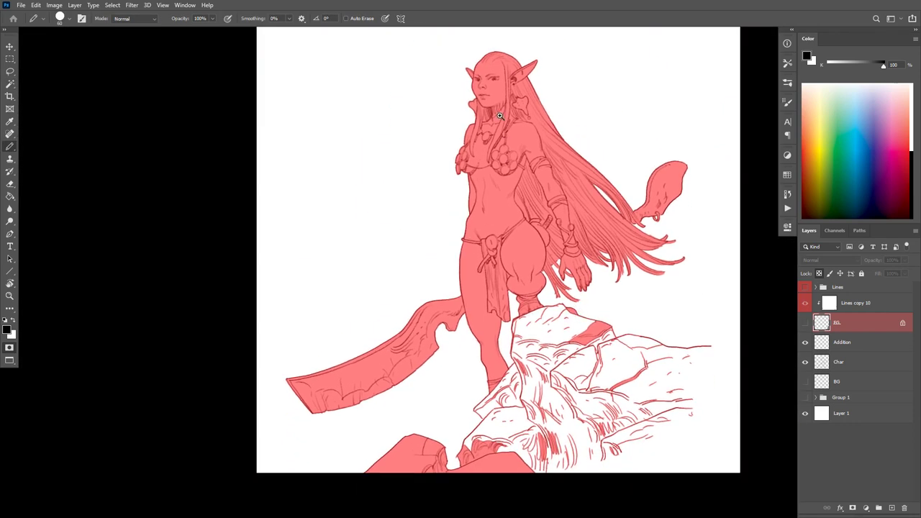
{"action": "scroll", "coordinate": [499, 115], "scroll_direction": "up", "scroll_amount": 5}
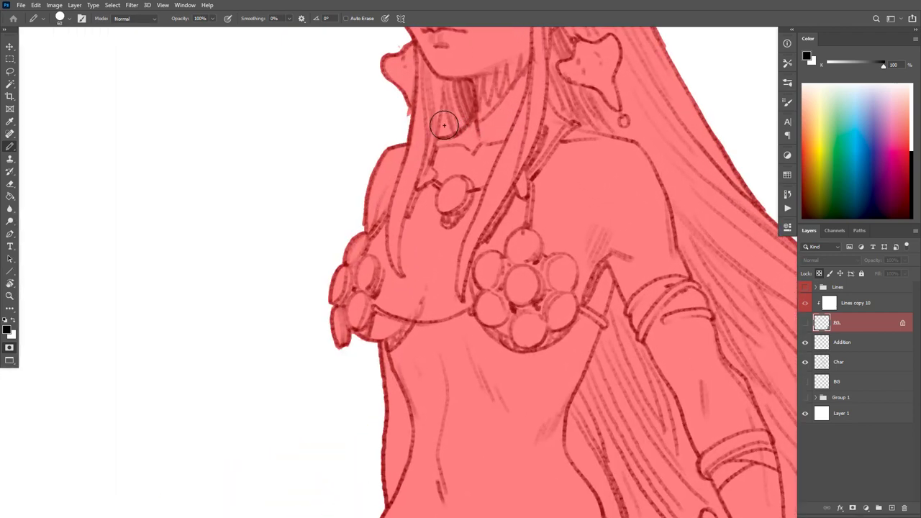
{"action": "key", "text": "w"}
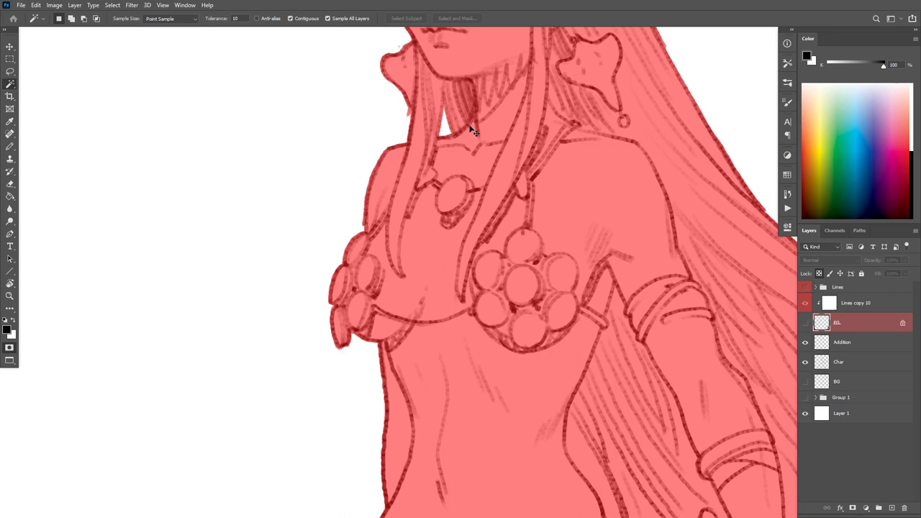
{"action": "key", "text": "b"}
{"action": "key", "text": "x"}
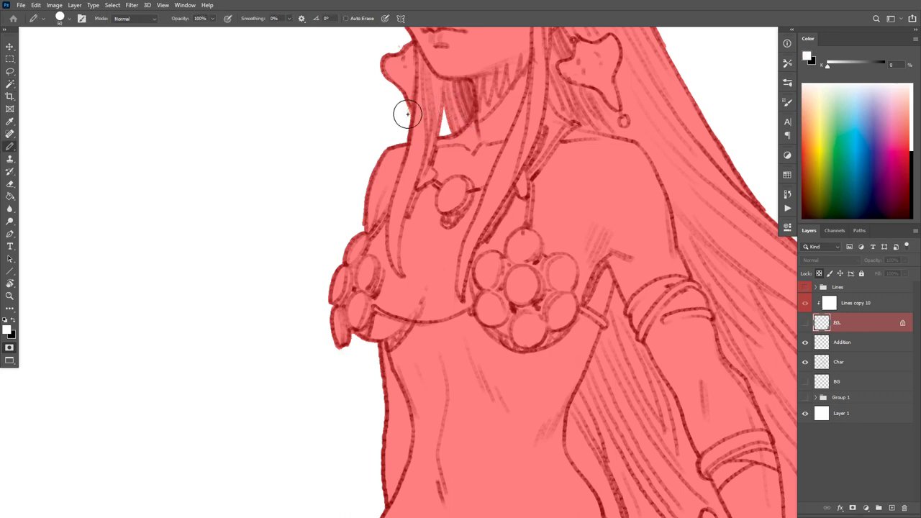
{"action": "left_click_drag", "start_coordinate": [490, 165], "coordinate": [432, 165]}
Step: Close the foreground rock's open outline out to the canvas edge with the Pencil and fill the rock in the quick mask
{"action": "left_click_drag", "start_coordinate": [668, 362], "coordinate": [631, 204]}
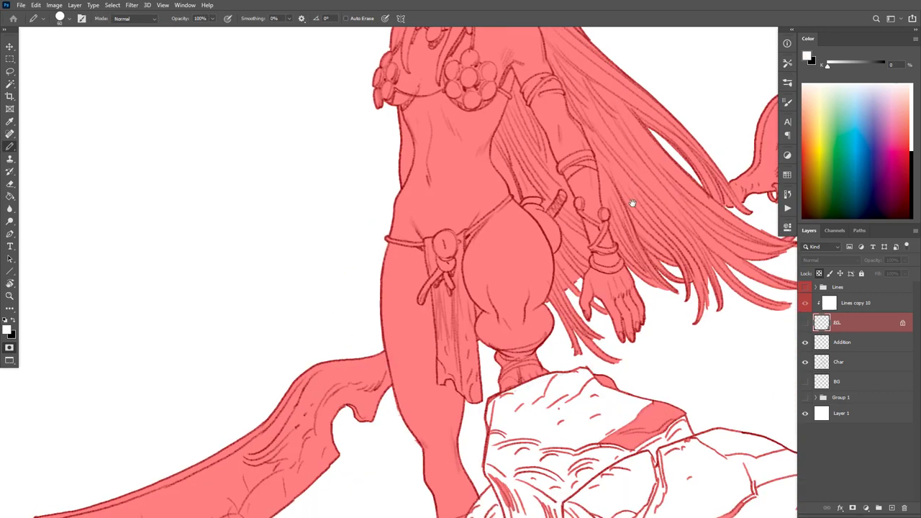
{"action": "scroll", "coordinate": [683, 306], "scroll_direction": "down", "scroll_amount": 5}
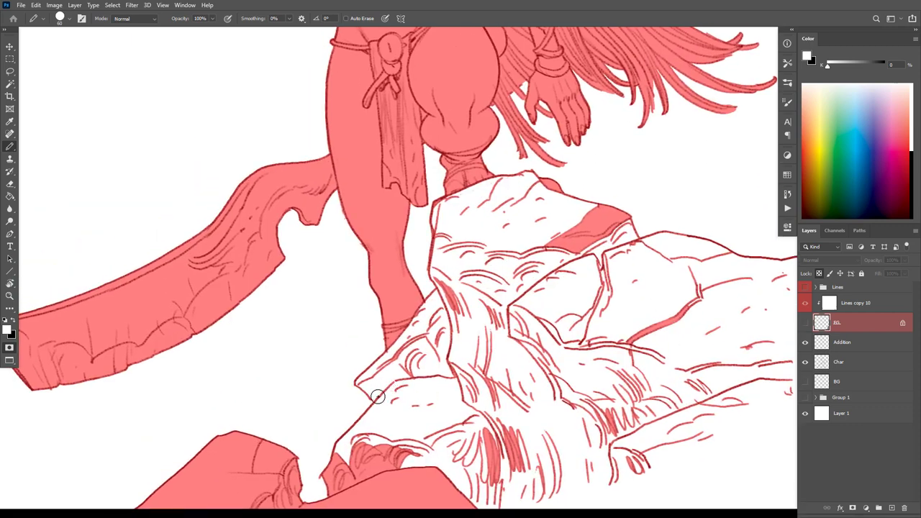
{"action": "key", "text": "x"}
{"action": "left_click_drag", "start_coordinate": [615, 374], "coordinate": [372, 413]}
{"action": "left_click_drag", "start_coordinate": [645, 310], "coordinate": [585, 296]}
{"action": "key", "text": "g"}
{"action": "left_click", "coordinate": [586, 328]}
{"action": "key", "text": "b"}
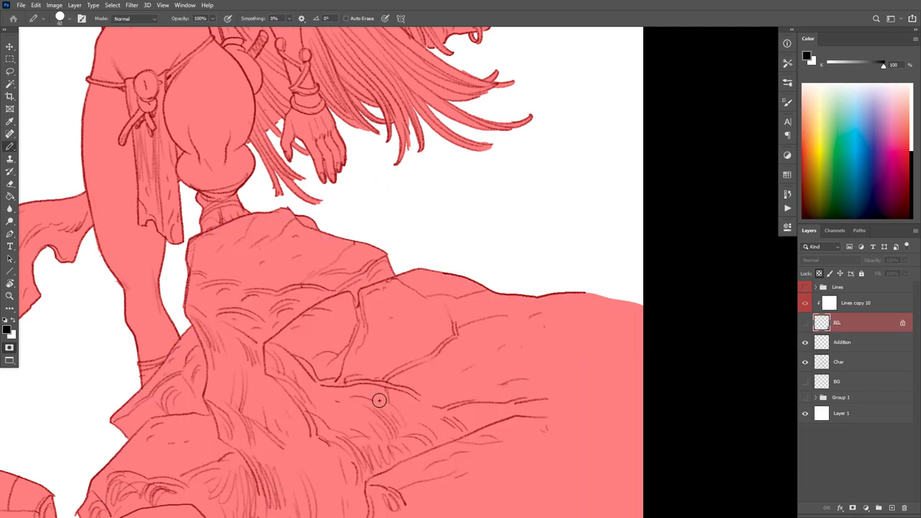
{"action": "left_click_drag", "start_coordinate": [381, 324], "coordinate": [399, 344]}
{"action": "scroll", "coordinate": [399, 344], "scroll_direction": "down", "scroll_amount": 6}
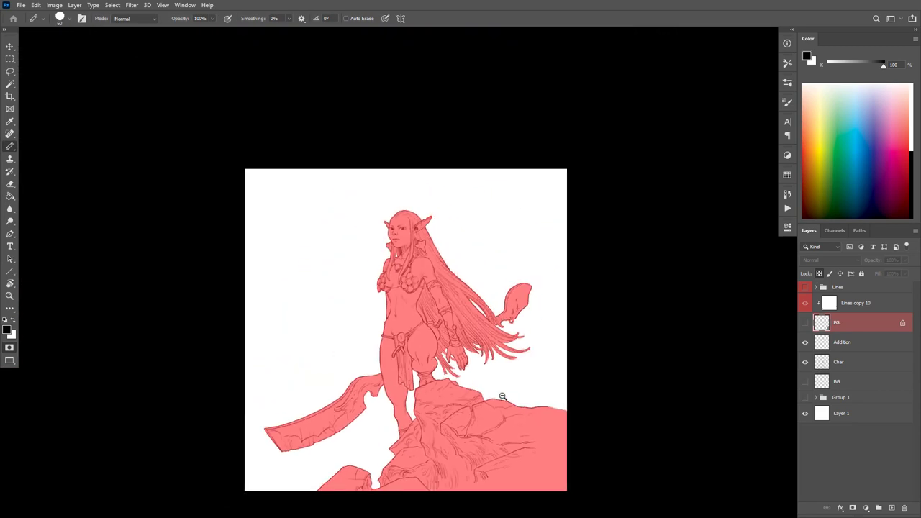
{"action": "scroll", "coordinate": [513, 407], "scroll_direction": "up", "scroll_amount": 5}
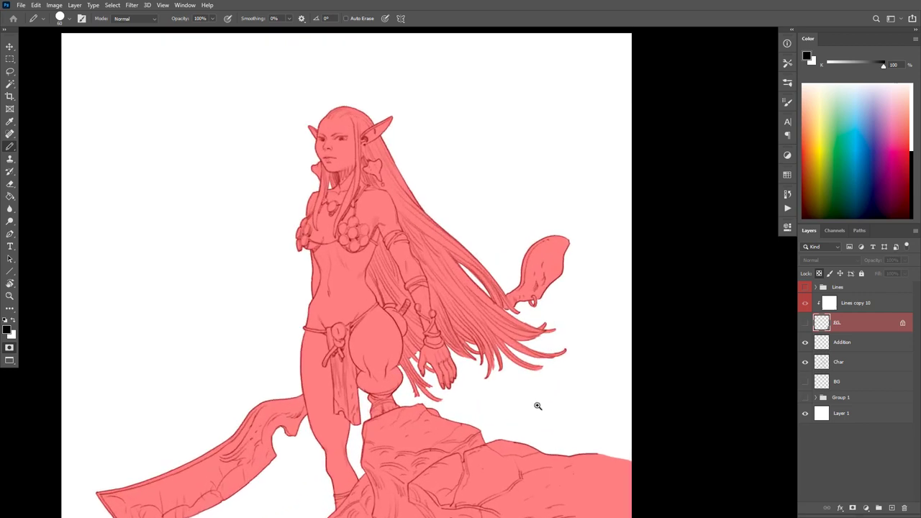
{"action": "left_click_drag", "start_coordinate": [594, 343], "coordinate": [595, 340]}
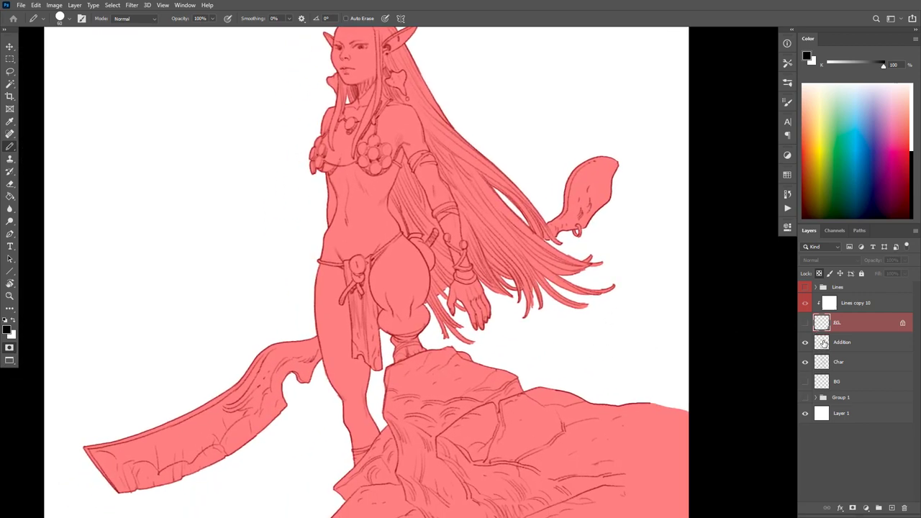
Step: Toggle the Char layer's visibility to compare it with the Addition lines, and make Char the active layer
{"action": "left_click", "coordinate": [824, 343]}
{"action": "left_click", "coordinate": [806, 362]}
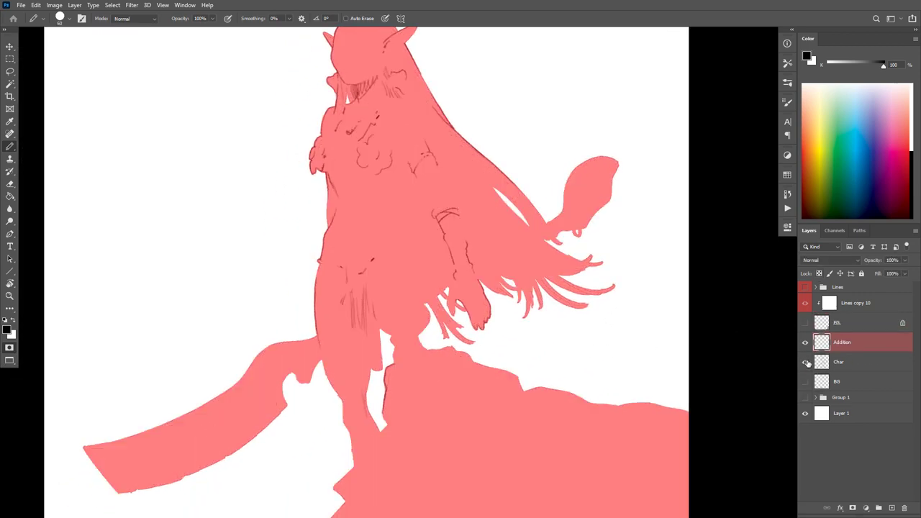
{"action": "left_click", "coordinate": [806, 363]}
{"action": "left_click", "coordinate": [822, 368]}
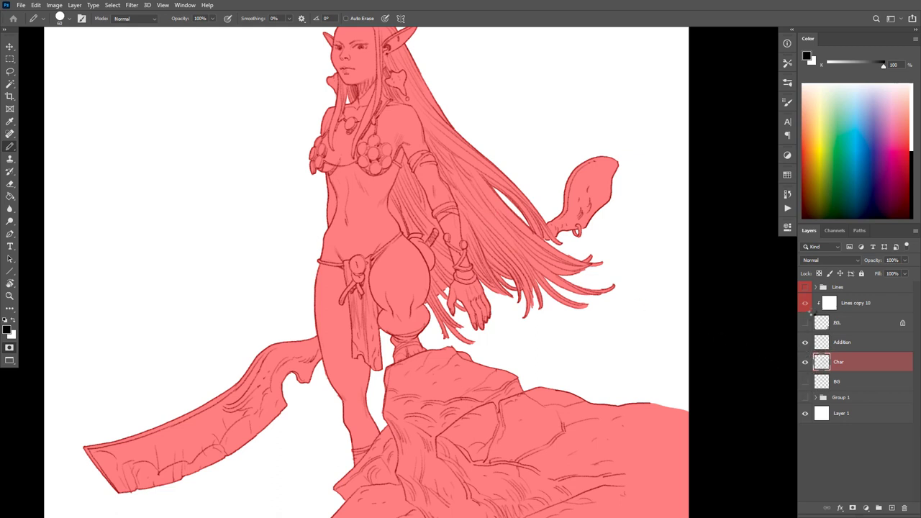
Step: Turn the quick mask into a flat gray silhouette on the Char layer with a sepia-tinted Lines group above it, and collapse the group
{"action": "key", "text": "ctrl+z"}
{"action": "key", "text": "ctrl+z"}
{"action": "key", "text": "ctrl+z"}
{"action": "key", "text": "ctrl+z"}
{"action": "key", "text": "ctrl+z"}
{"action": "key", "text": "ctrl+z"}
{"action": "key", "text": "ctrl+z"}
{"action": "key", "text": "ctrl+z"}
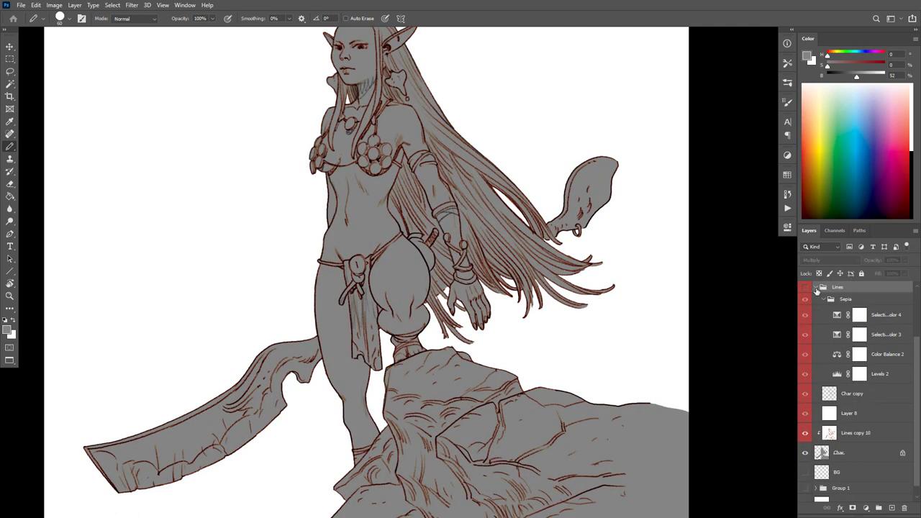
{"action": "left_click", "coordinate": [814, 288]}
Step: Convert the Addition layer into its own sepia-tinted Lines group with the line action, and collapse the group
{"action": "left_click", "coordinate": [827, 346]}
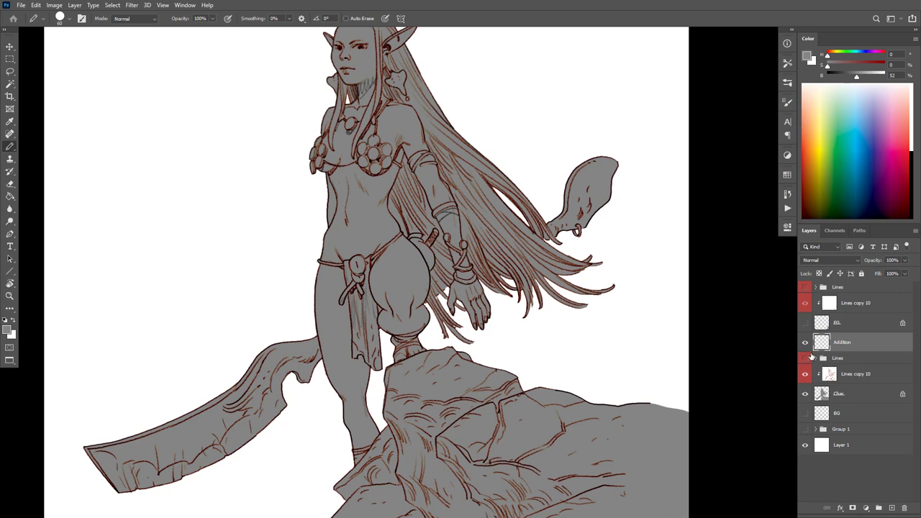
{"action": "key", "text": "F2"}
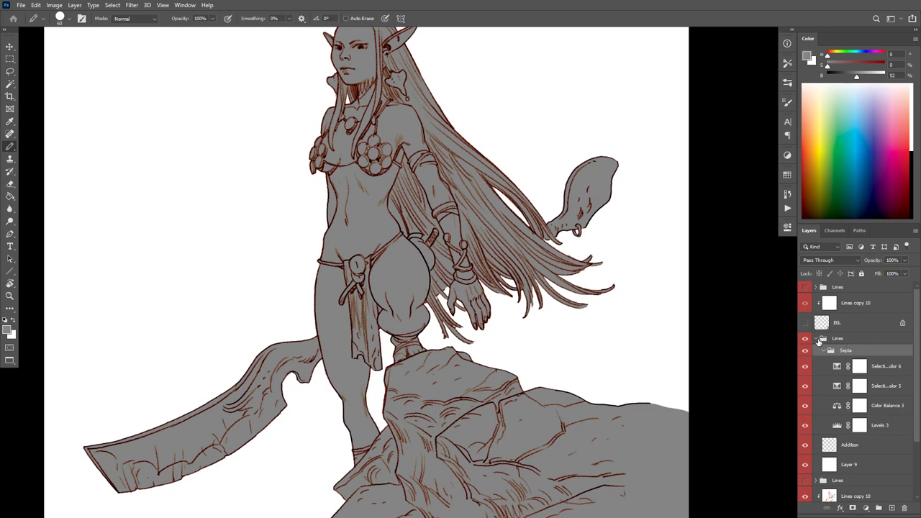
{"action": "left_click", "coordinate": [848, 341]}
{"action": "left_click", "coordinate": [819, 338]}
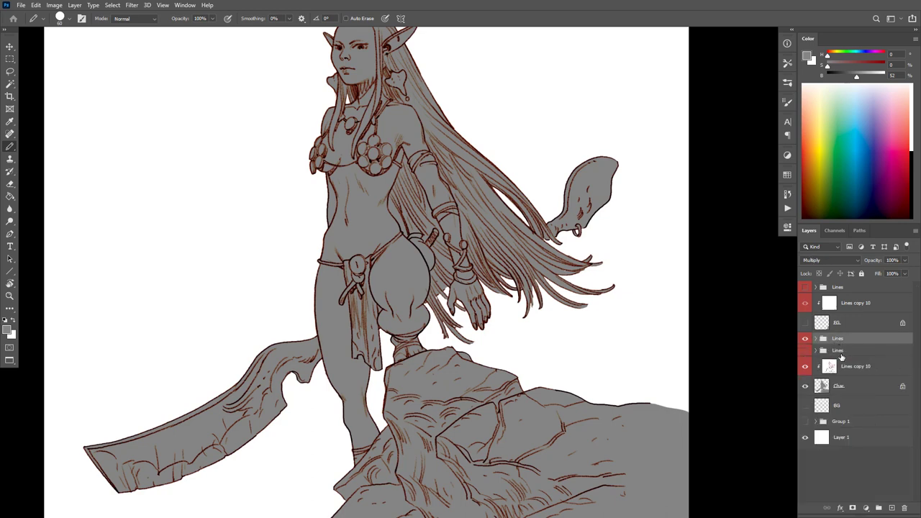
Step: Group the two hidden Lines groups at the top of the stack, and merge the visible Lines group into a layer clipped to the character silhouette
{"action": "left_click_drag", "start_coordinate": [822, 351], "coordinate": [858, 297]}
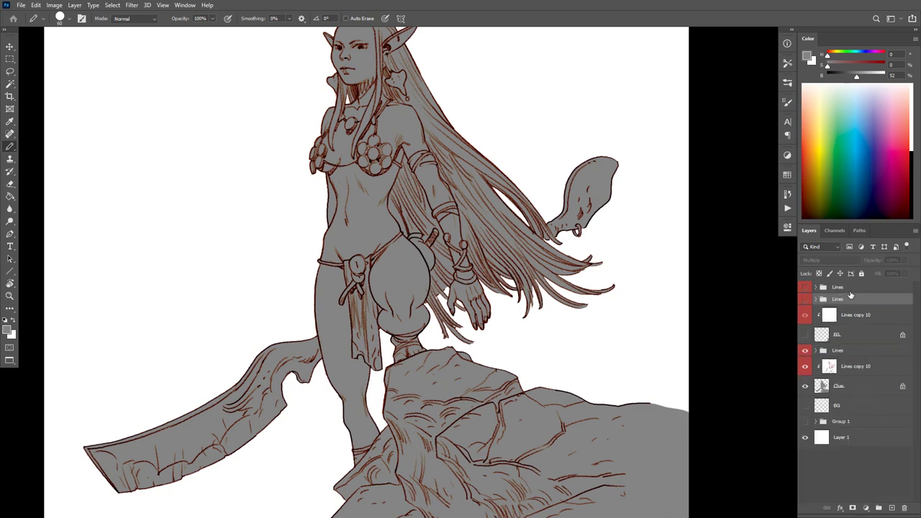
{"action": "key", "text": "ctrl+g"}
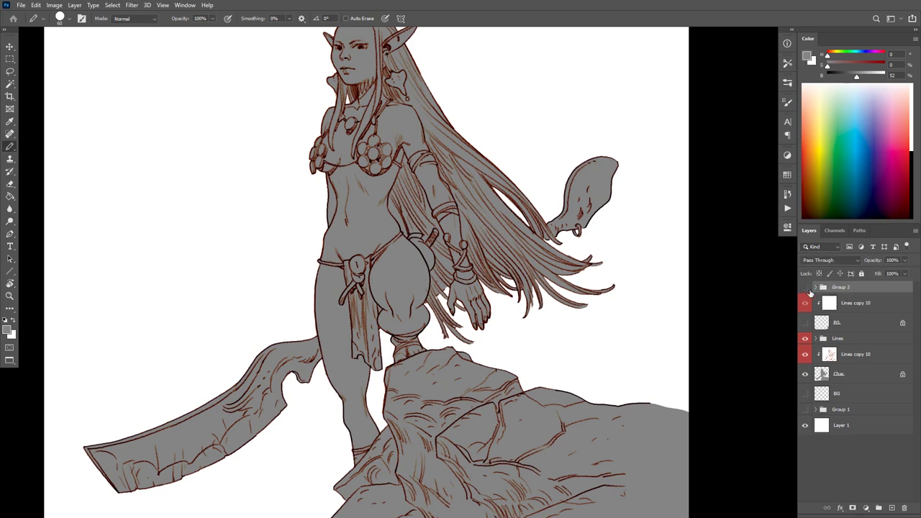
{"action": "left_click", "coordinate": [838, 325]}
{"action": "left_click", "coordinate": [833, 341]}
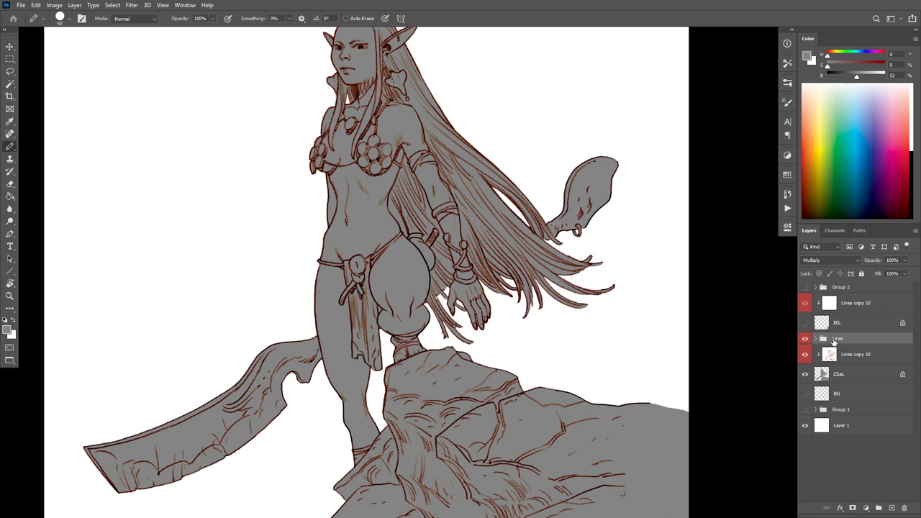
{"action": "key", "text": "ctrl+e"}
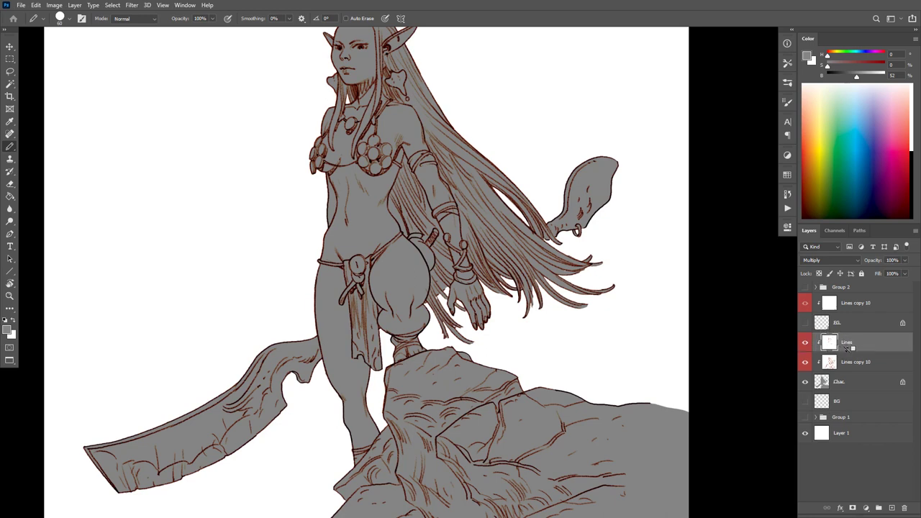
Step: Toggle the merged Lines layer's visibility on and off to check which line details it contributes
{"action": "left_click", "coordinate": [804, 346]}
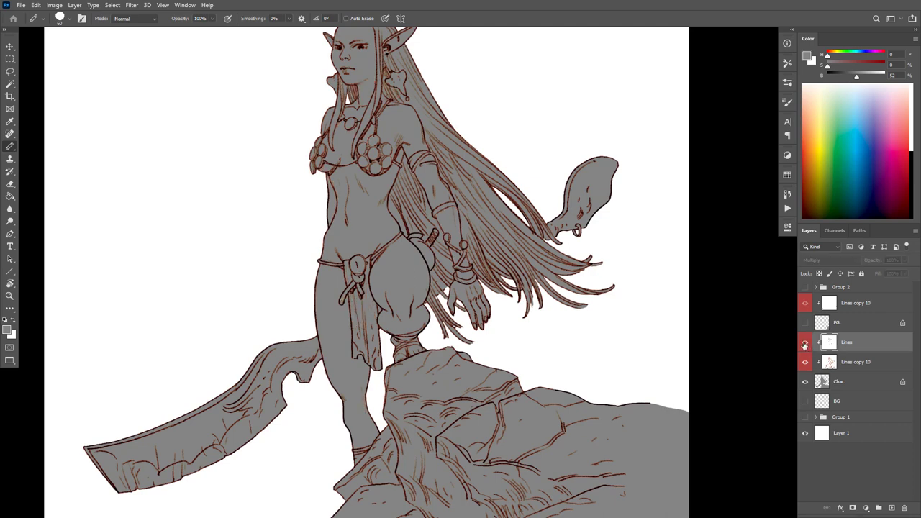
{"action": "left_click", "coordinate": [804, 344]}
{"action": "left_click", "coordinate": [803, 344]}
{"action": "left_click", "coordinate": [803, 345]}
{"action": "left_click", "coordinate": [804, 345]}
{"action": "left_click", "coordinate": [804, 343]}
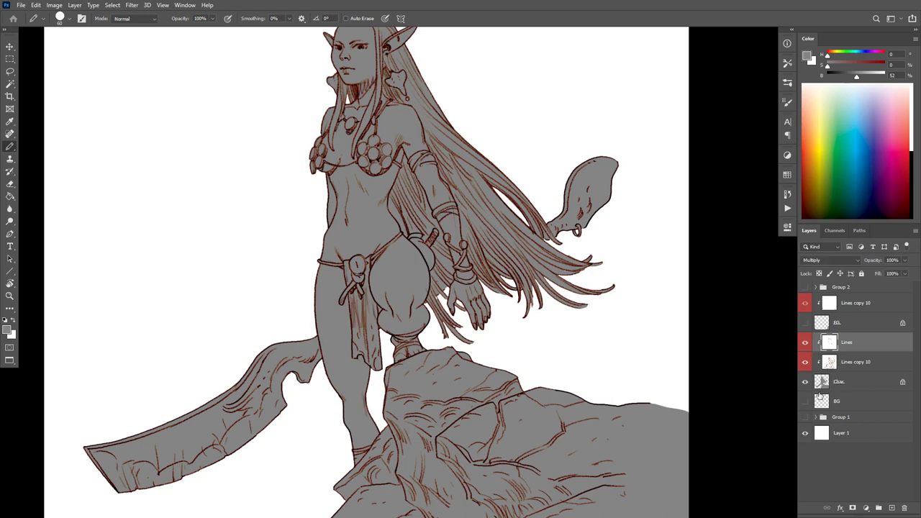
Step: Hide the Char layer, show the BG line art and make BG the active layer
{"action": "left_click", "coordinate": [819, 382]}
{"action": "left_click", "coordinate": [805, 382]}
{"action": "left_click", "coordinate": [804, 382]}
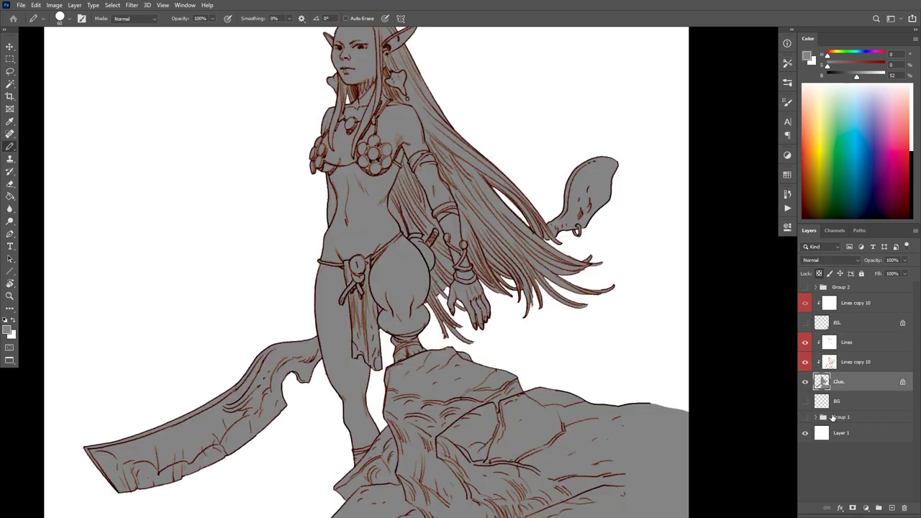
{"action": "left_click", "coordinate": [805, 400]}
{"action": "left_click", "coordinate": [805, 382]}
{"action": "left_click", "coordinate": [821, 401]}
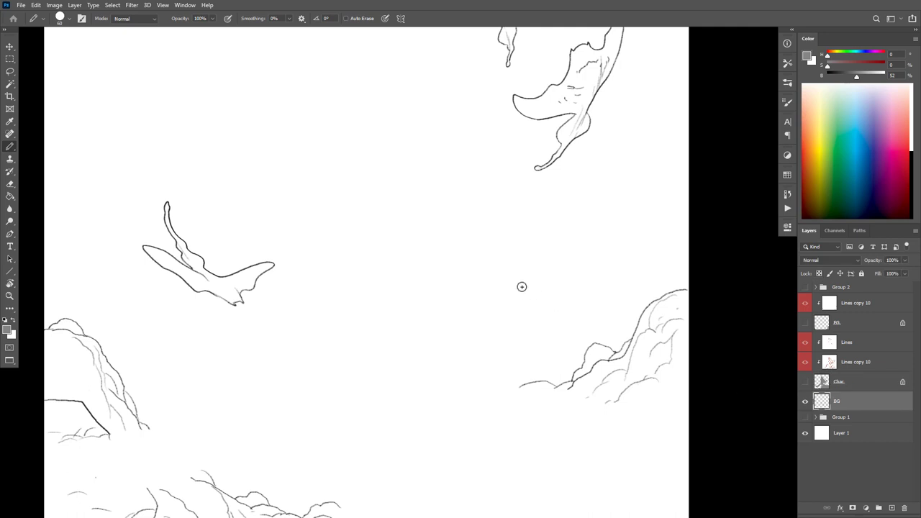
Step: Select the empty area around the background creatures and rocks with the Magic Wand and turn the selection into a quick mask
{"action": "key", "text": "w"}
{"action": "left_click", "coordinate": [525, 269]}
{"action": "key", "text": "b"}
{"action": "left_click_drag", "start_coordinate": [597, 328], "coordinate": [627, 400]}
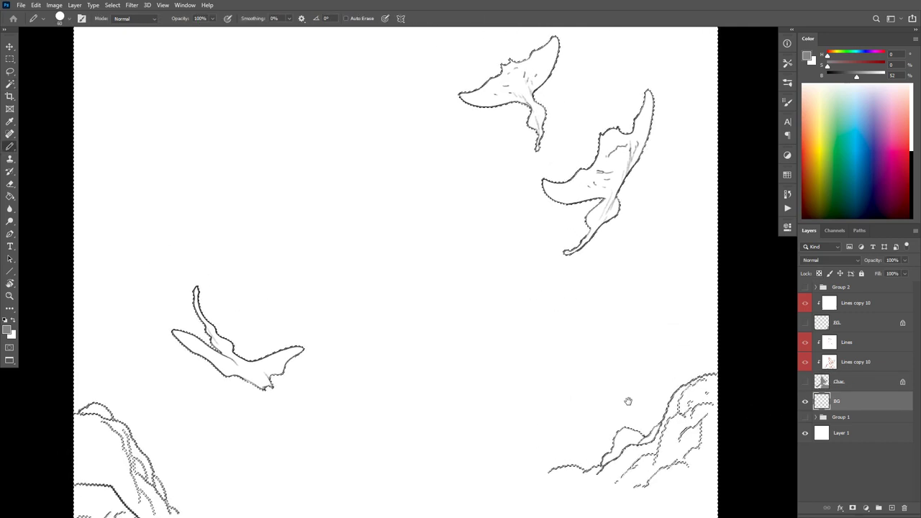
{"action": "key", "text": "q"}
Step: Close the open gaps in the background rock outline with mask strokes beneath the sword and across the central rock, with the Char layer shown
{"action": "left_click_drag", "start_coordinate": [574, 238], "coordinate": [636, 142]}
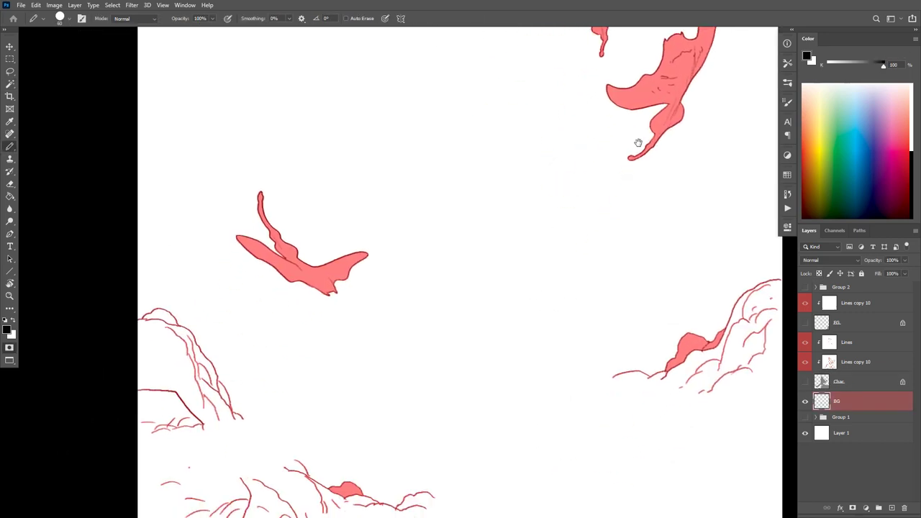
{"action": "left_click_drag", "start_coordinate": [248, 425], "coordinate": [295, 461]}
{"action": "left_click_drag", "start_coordinate": [662, 375], "coordinate": [650, 355]}
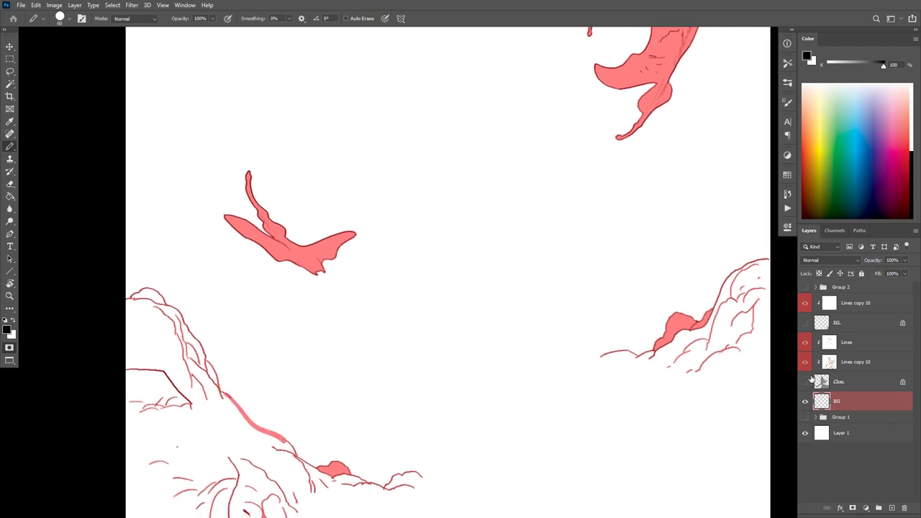
{"action": "left_click", "coordinate": [804, 382]}
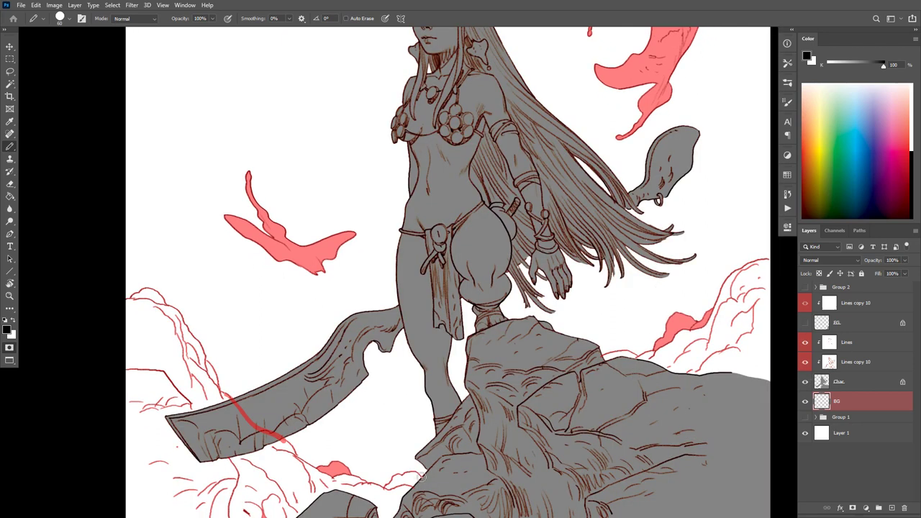
{"action": "mouse_move", "coordinate": [425, 481]}
{"action": "left_mouse_down"}
{"action": "mouse_move", "coordinate": [475, 486]}
{"action": "mouse_move", "coordinate": [570, 426]}
{"action": "mouse_move", "coordinate": [595, 362]}
{"action": "left_mouse_up"}
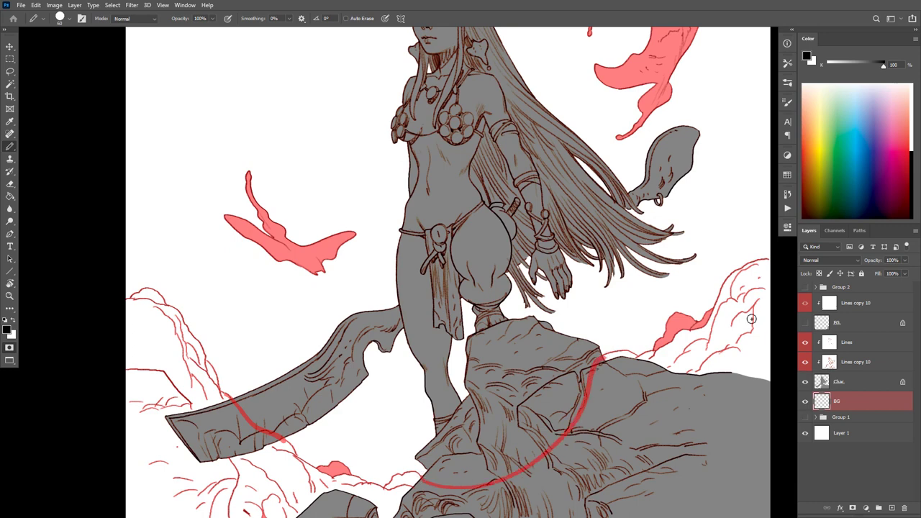
Step: Try to fill the enclosed background rock area in the quick mask with the Paint Bucket
{"action": "key", "text": "g"}
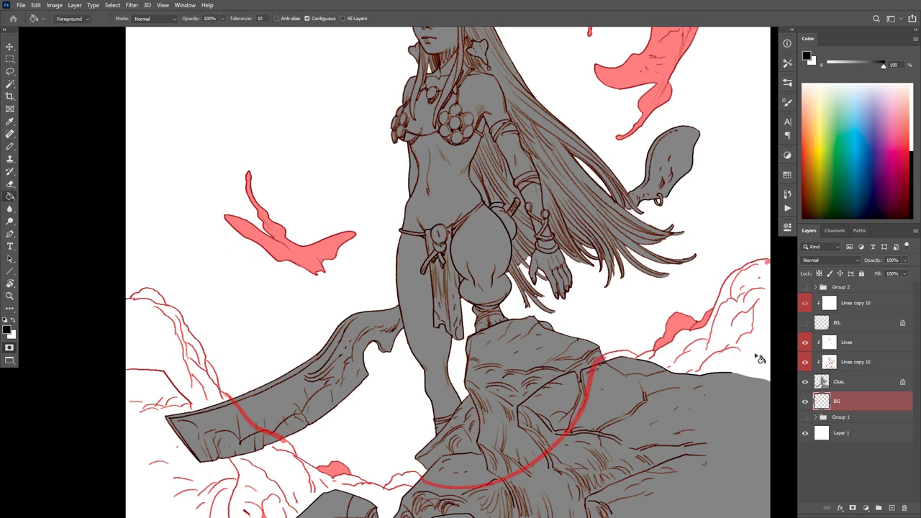
{"action": "left_click", "coordinate": [581, 489]}
{"action": "key", "text": "ctrl+z"}
Step: Close the remaining gaps in the rock outline at the canvas edges and fill the background rocks in the quick mask
{"action": "key", "text": "b"}
{"action": "left_click_drag", "start_coordinate": [691, 341], "coordinate": [772, 289]}
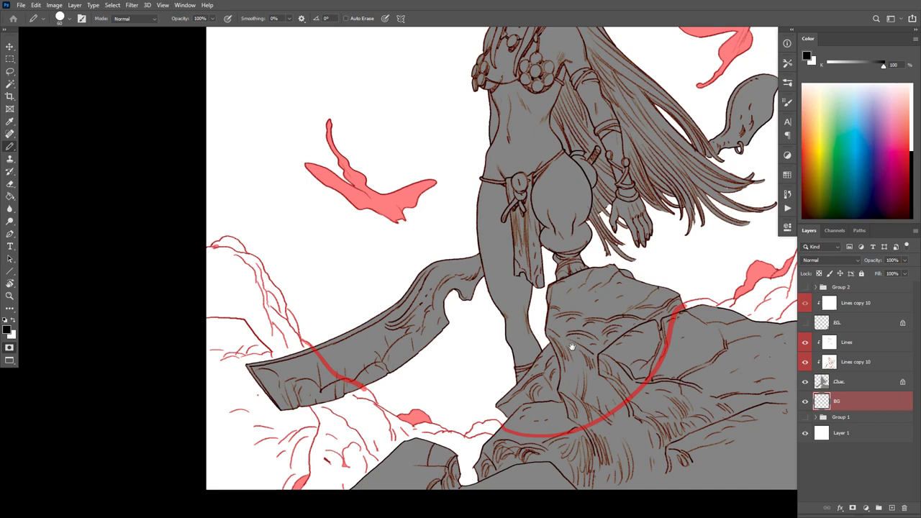
{"action": "left_click_drag", "start_coordinate": [673, 374], "coordinate": [532, 414]}
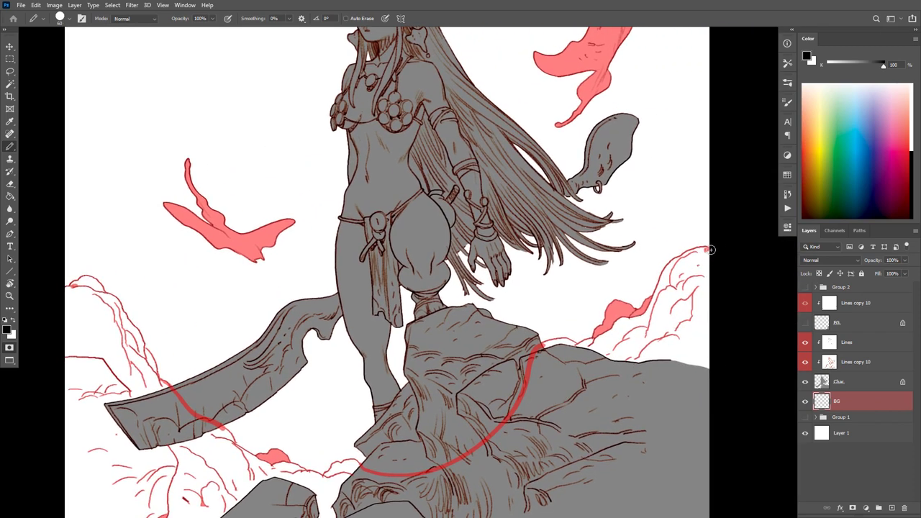
{"action": "left_click_drag", "start_coordinate": [529, 426], "coordinate": [591, 393]}
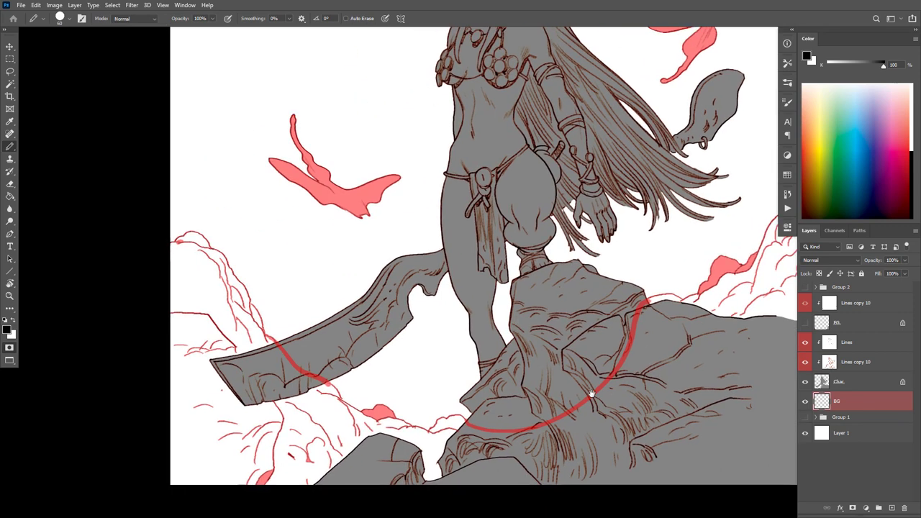
{"action": "left_click_drag", "start_coordinate": [787, 486], "coordinate": [820, 468]}
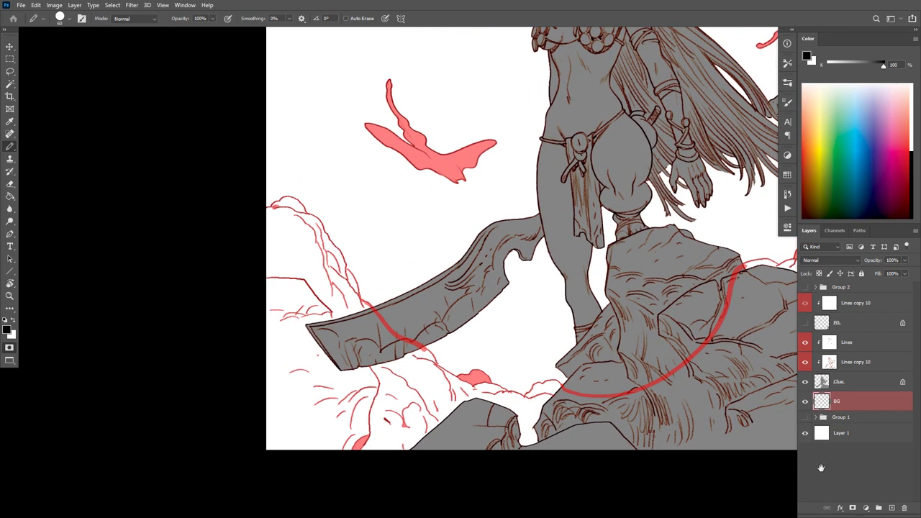
{"action": "left_click_drag", "start_coordinate": [551, 357], "coordinate": [474, 398]}
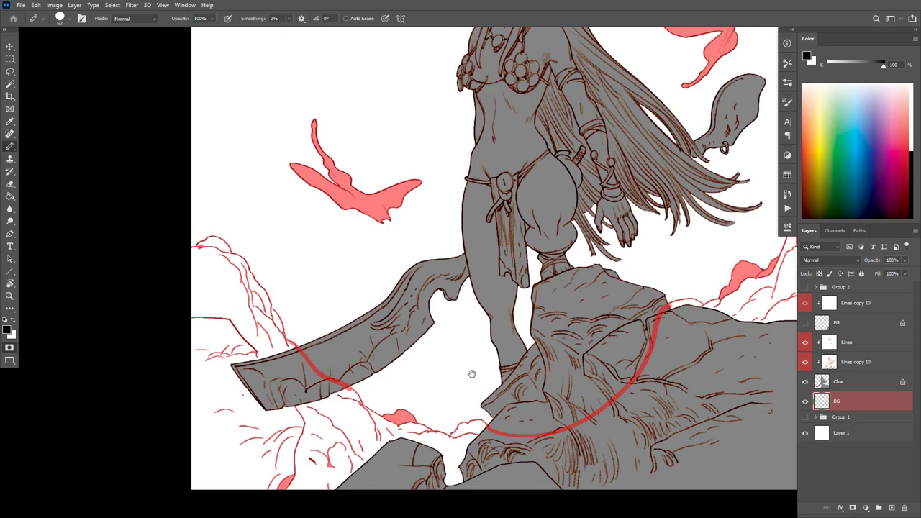
{"action": "left_click_drag", "start_coordinate": [613, 359], "coordinate": [543, 455]}
{"action": "left_click_drag", "start_coordinate": [663, 430], "coordinate": [605, 462]}
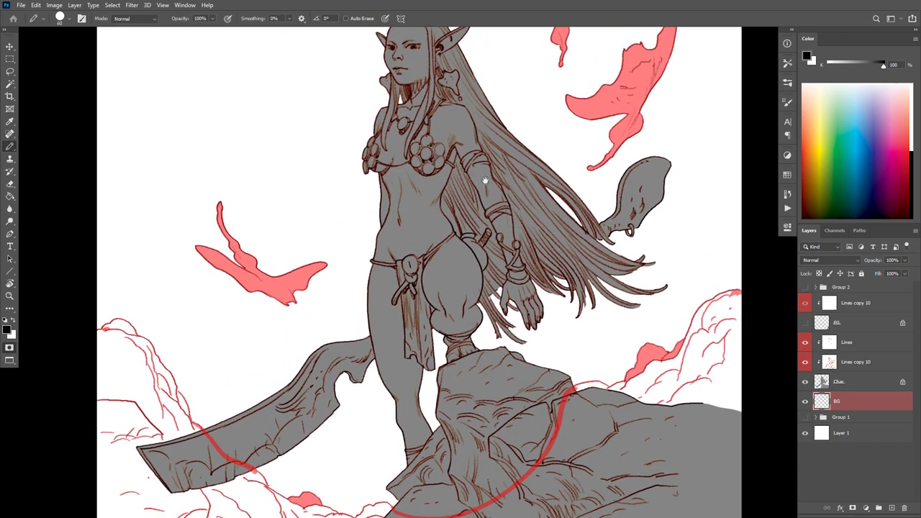
{"action": "left_click_drag", "start_coordinate": [618, 314], "coordinate": [626, 202]}
{"action": "left_click", "coordinate": [424, 397], "text": "ctrl"}
{"action": "scroll", "coordinate": [424, 396], "scroll_direction": "down", "scroll_amount": 1}
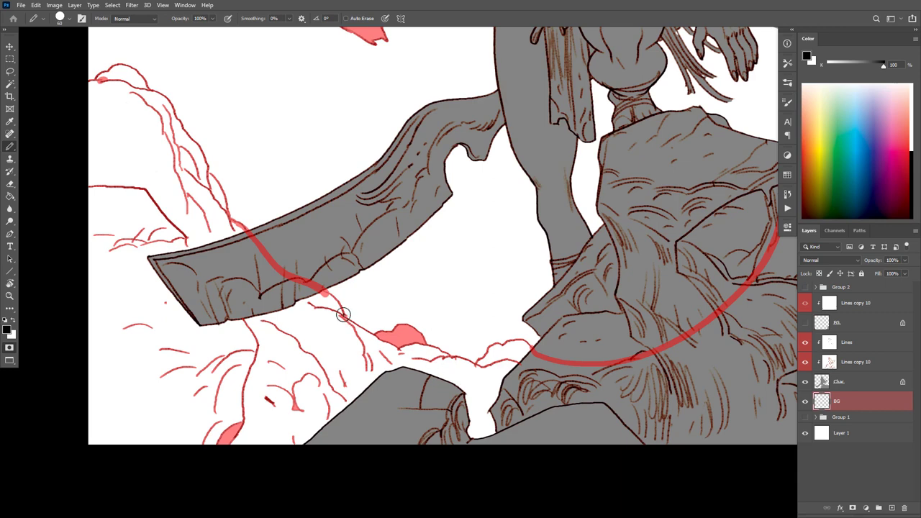
{"action": "key", "text": "g"}
{"action": "left_click", "coordinate": [448, 417]}
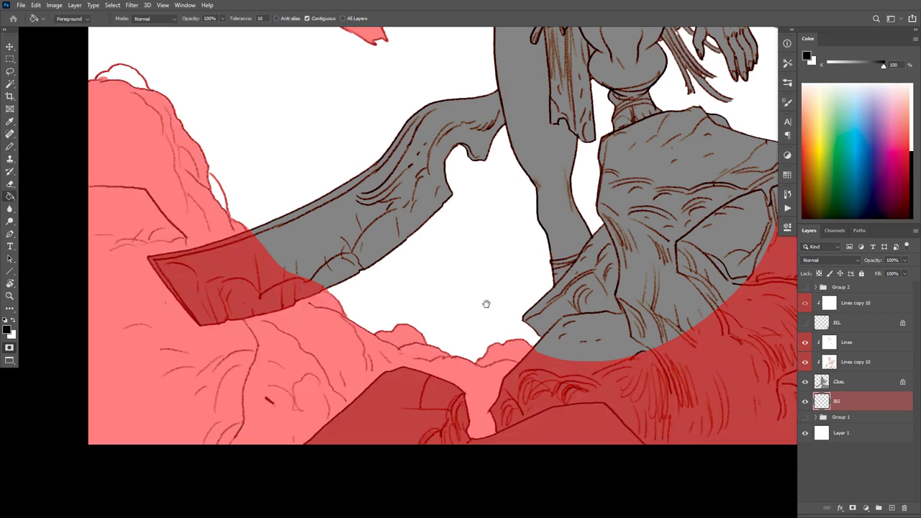
Step: Seal and fill the small unmasked pockets along the left background rock's upper edge in the quick mask
{"action": "key", "text": "b"}
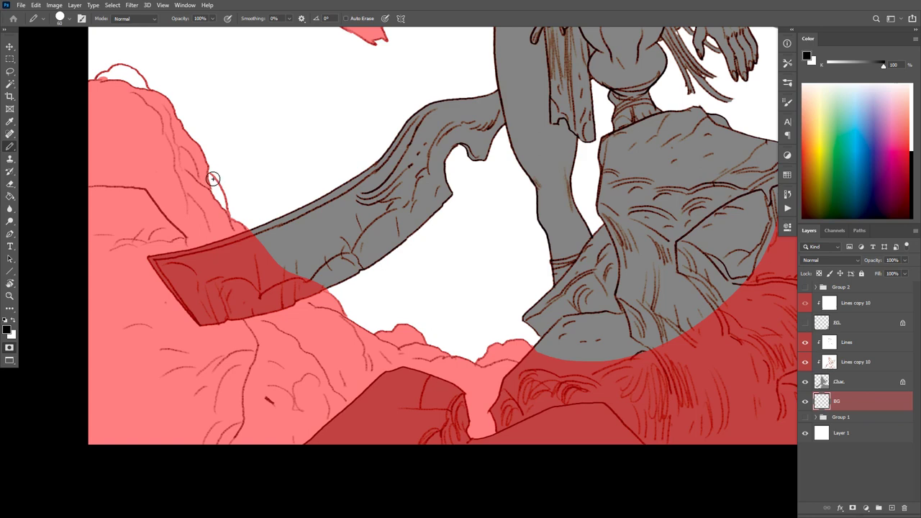
{"action": "left_click", "coordinate": [210, 173]}
{"action": "key", "text": "g"}
{"action": "left_click", "coordinate": [219, 192]}
{"action": "key", "text": "b"}
{"action": "key", "text": "g"}
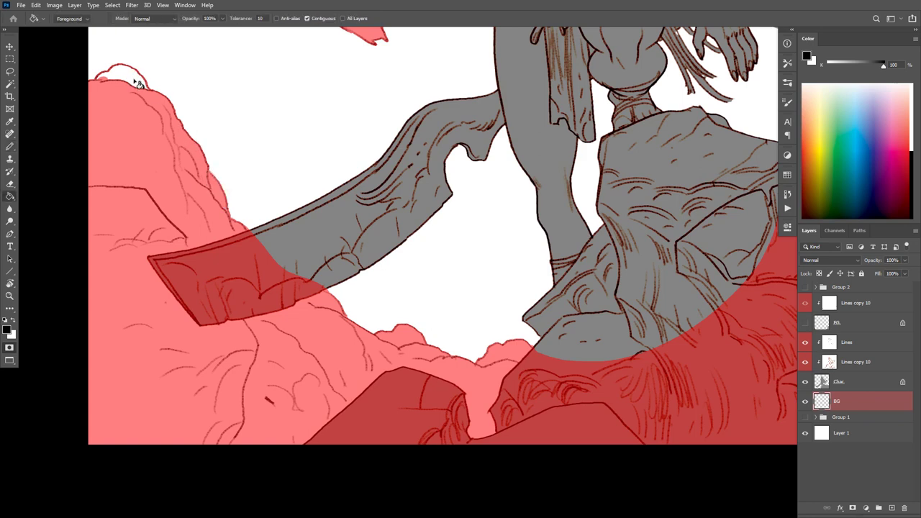
{"action": "left_click", "coordinate": [136, 79]}
Step: Add a new layer above BG and place a copy of the BG line art in a new group below the Char layer
{"action": "key", "text": "b"}
{"action": "left_click_drag", "start_coordinate": [730, 277], "coordinate": [540, 354]}
{"action": "left_click", "coordinate": [541, 355], "text": "alt"}
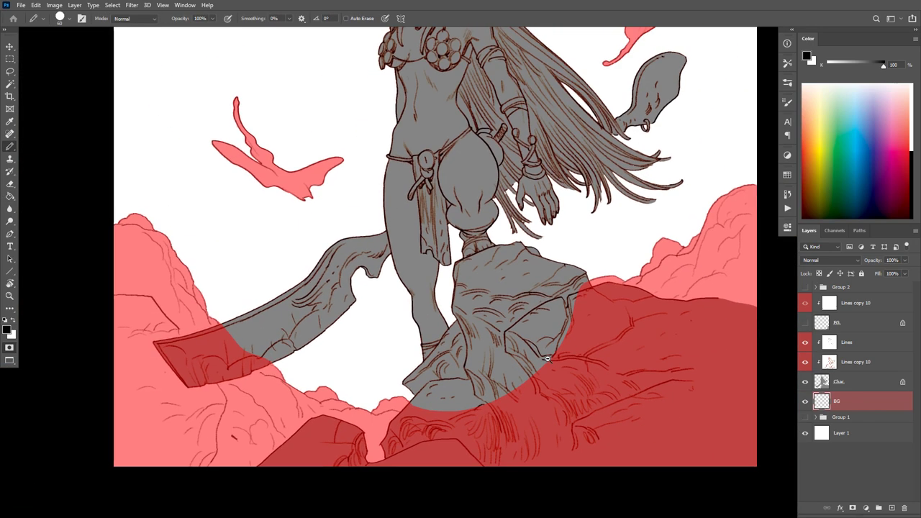
{"action": "left_click", "coordinate": [541, 354], "text": "alt"}
{"action": "left_click_drag", "start_coordinate": [602, 366], "coordinate": [605, 405]}
{"action": "left_click_drag", "start_coordinate": [609, 316], "coordinate": [611, 346]}
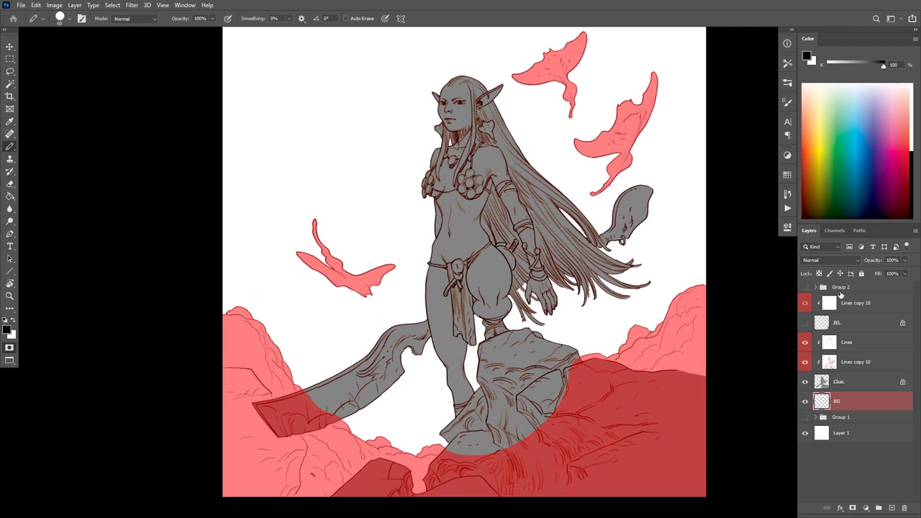
{"action": "left_click", "coordinate": [817, 385]}
{"action": "left_click", "coordinate": [824, 401]}
{"action": "key", "text": "ctrl+z"}
{"action": "key", "text": "ctrl+z"}
{"action": "key", "text": "ctrl+z"}
{"action": "key", "text": "ctrl+z"}
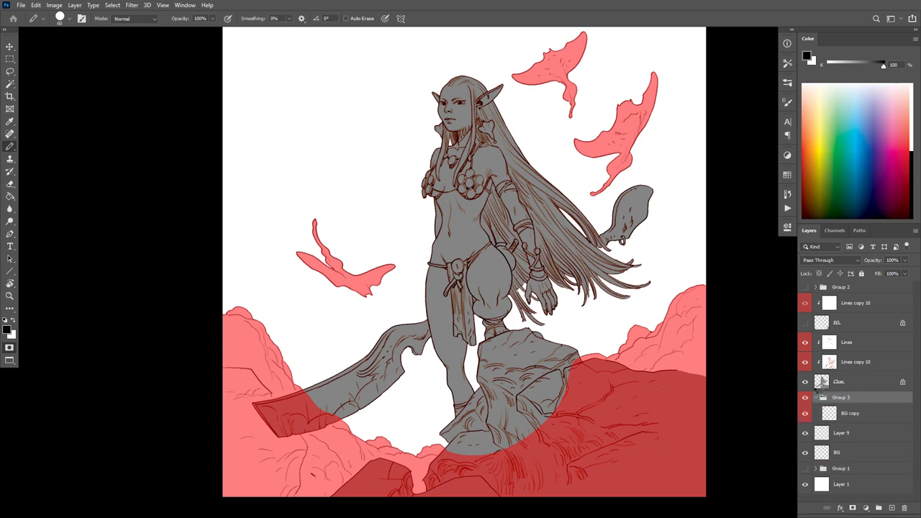
Step: Build the gray BG silhouette with a merged sepia line layer clipped to it, and move the hidden Lines group into Group 2
{"action": "key", "text": "ctrl+z"}
{"action": "key", "text": "ctrl+z"}
{"action": "key", "text": "ctrl+z"}
{"action": "key", "text": "ctrl+z"}
{"action": "key", "text": "ctrl+z"}
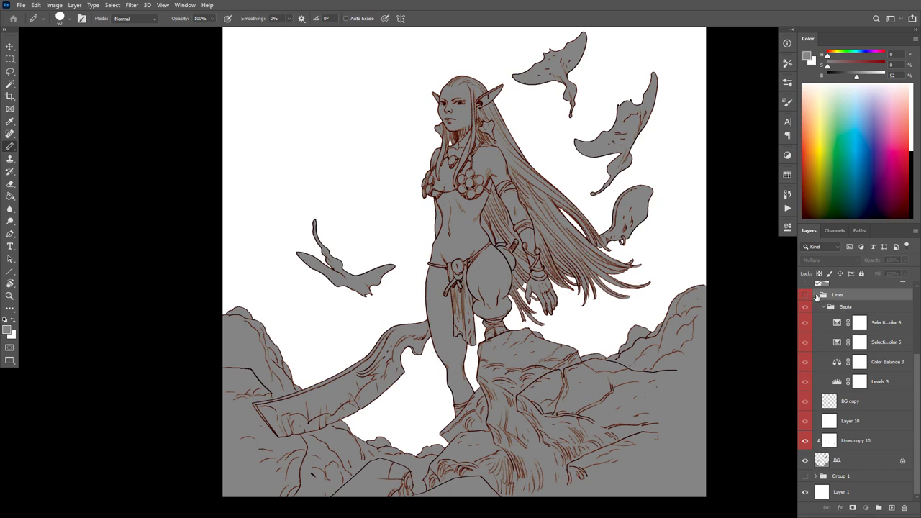
{"action": "key", "text": "ctrl+z"}
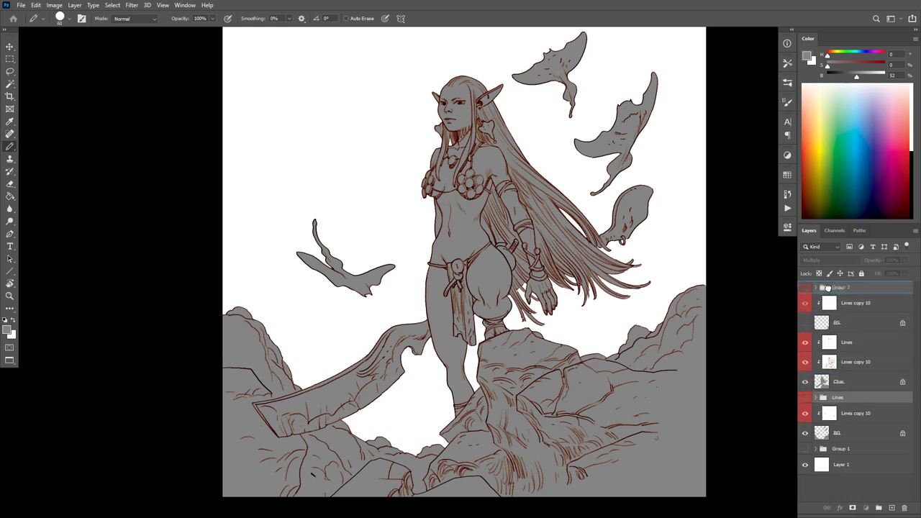
{"action": "key", "text": "ctrl+z"}
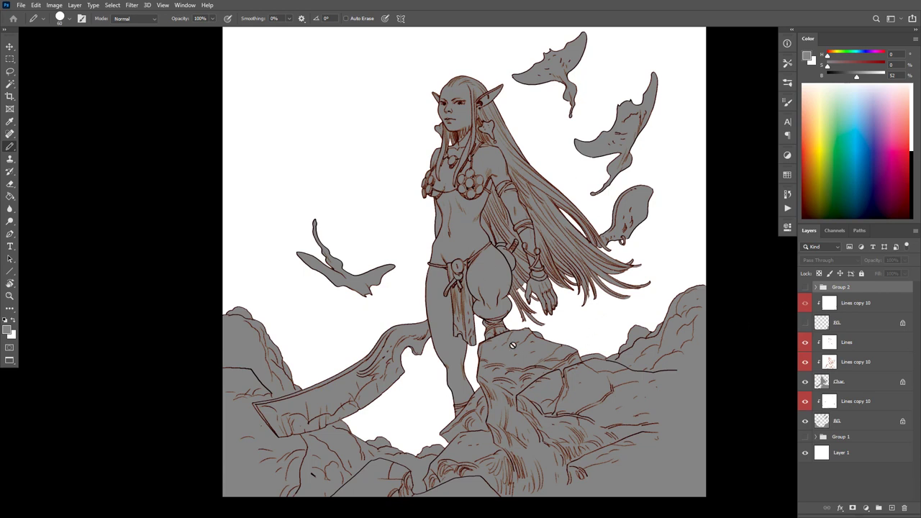
Step: Toggle the Char layer's visibility to check the background silhouette behind the character, and make Layer 1 active
{"action": "left_click", "coordinate": [823, 383]}
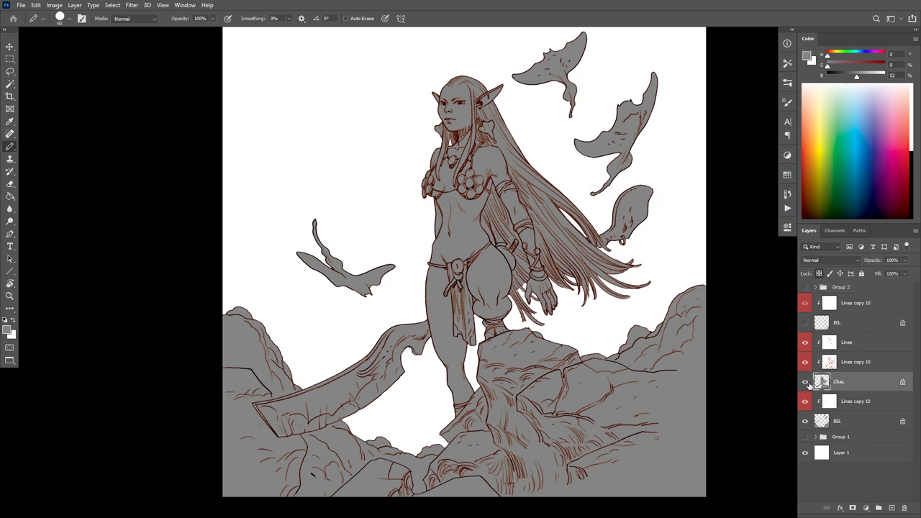
{"action": "left_click", "coordinate": [805, 382]}
{"action": "left_click", "coordinate": [805, 382]}
{"action": "left_click", "coordinate": [821, 454]}
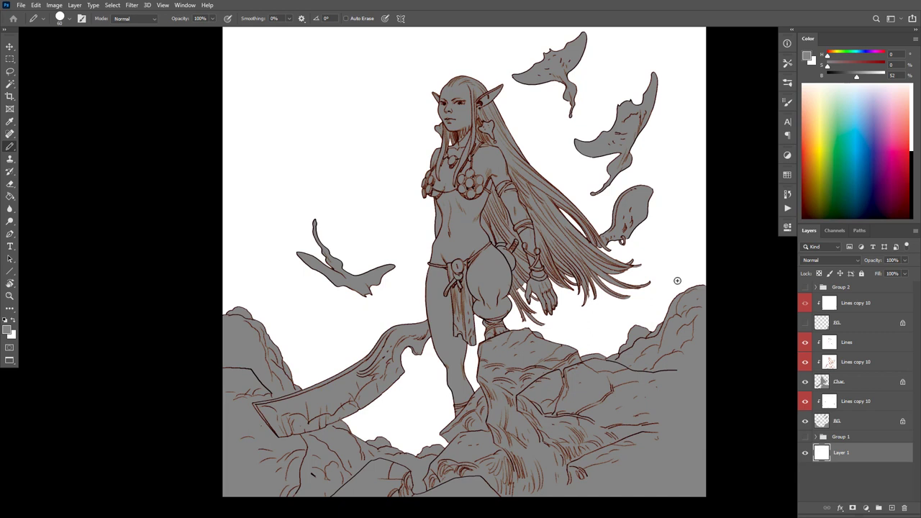
Step: Show the foreground rock layer and darken it with Hue/Saturation at a Lightness of -28
{"action": "left_click", "coordinate": [805, 327]}
{"action": "left_click_drag", "start_coordinate": [697, 382], "coordinate": [692, 389]}
{"action": "left_click", "coordinate": [821, 325]}
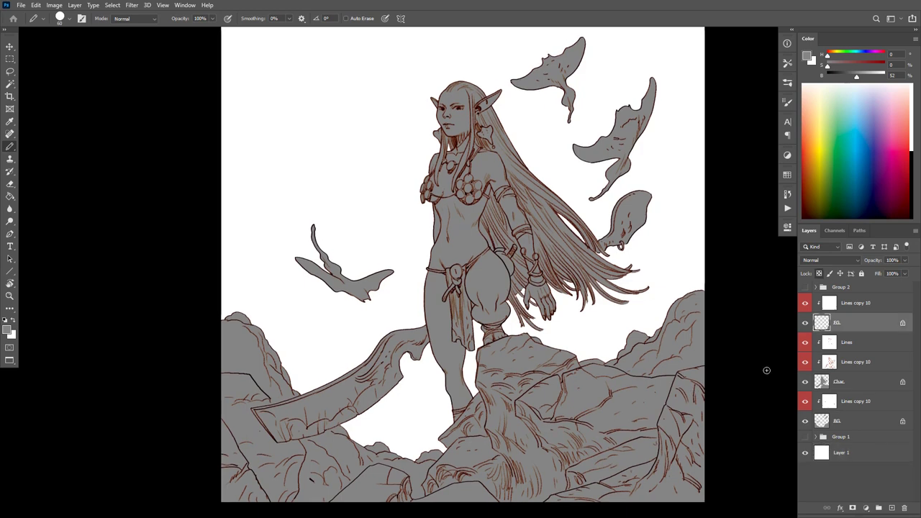
{"action": "key", "text": "ctrl+u"}
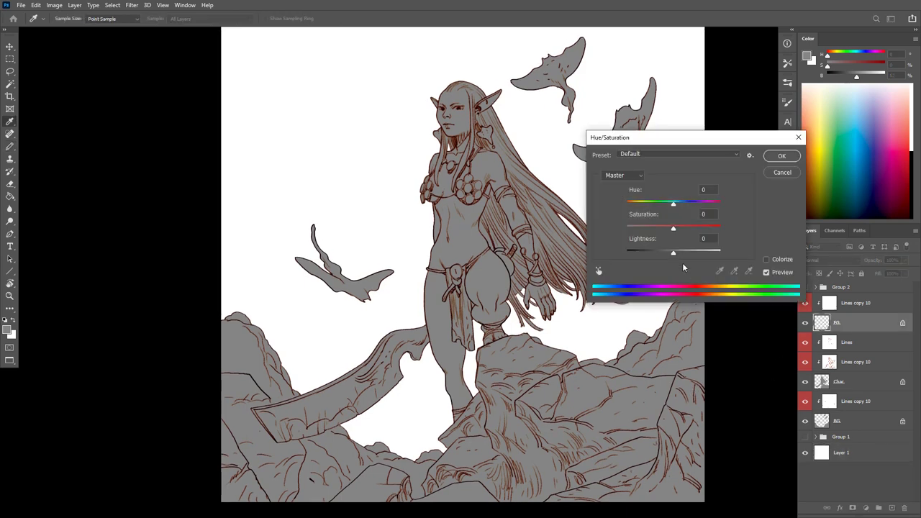
{"action": "left_click_drag", "start_coordinate": [673, 256], "coordinate": [660, 254]}
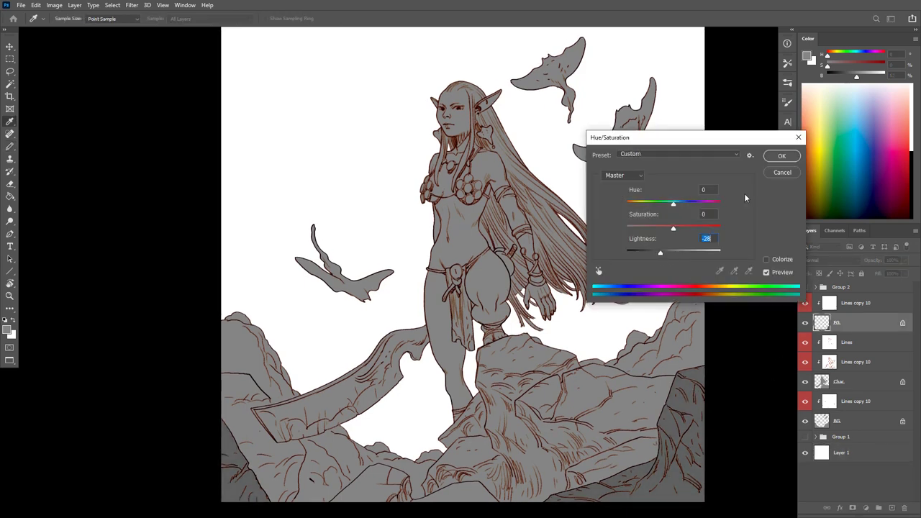
{"action": "key", "text": "Return"}
Step: Try adjusting the Char layer's lightness with Hue/Saturation
{"action": "left_click", "coordinate": [825, 383]}
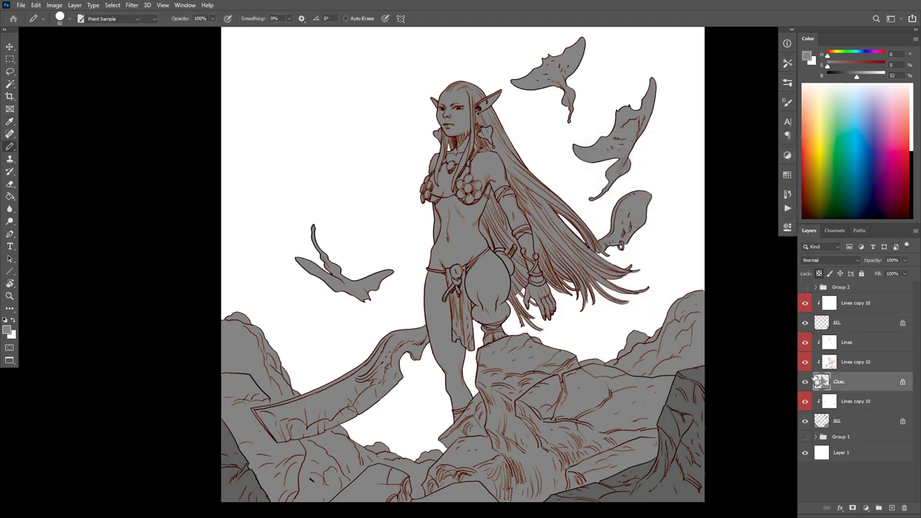
{"action": "key", "text": "ctrl+u"}
{"action": "left_click_drag", "start_coordinate": [671, 252], "coordinate": [673, 239]}
{"action": "left_click", "coordinate": [771, 157]}
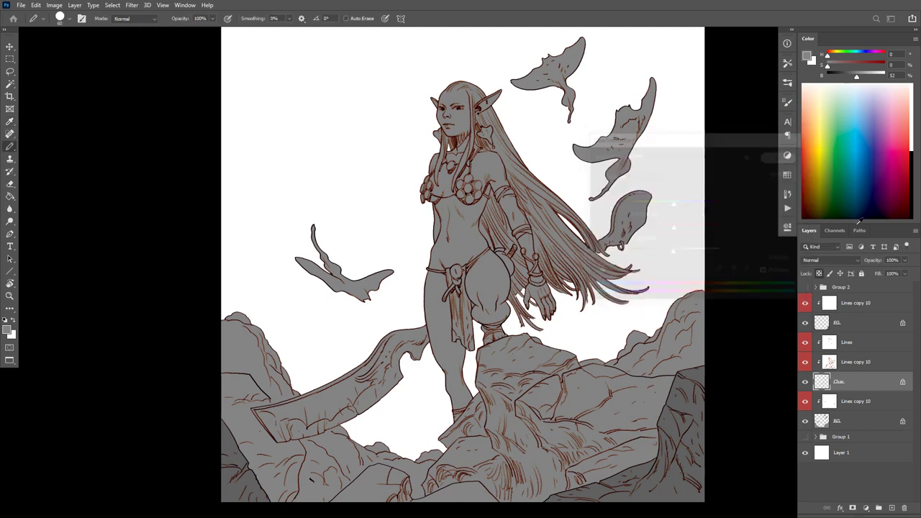
Step: Add a new layer above the white Layer 1 and draw a vertical gray gradient fading downward at 100% opacity across the whole canvas
{"action": "left_click", "coordinate": [824, 453]}
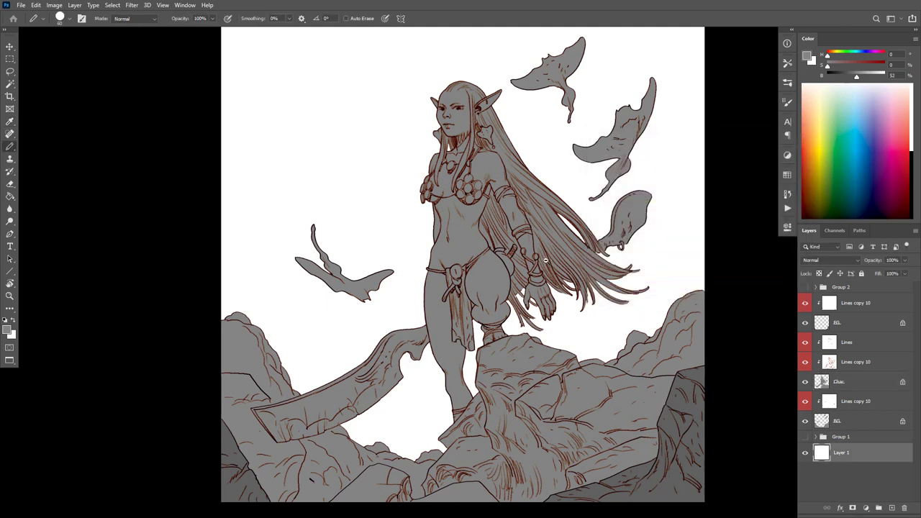
{"action": "scroll", "coordinate": [560, 333], "scroll_direction": "down", "scroll_amount": 1}
{"action": "key", "text": "g"}
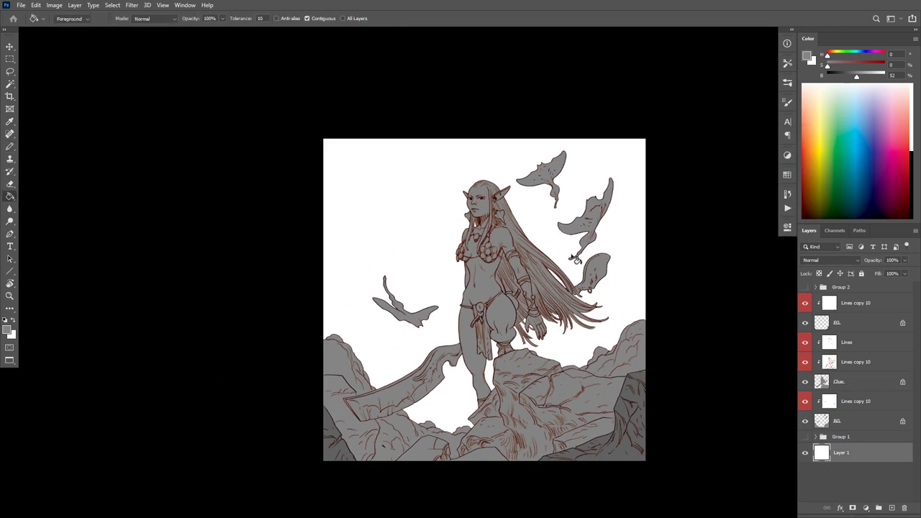
{"action": "key", "text": "shift+g"}
{"action": "key", "text": "shift+g"}
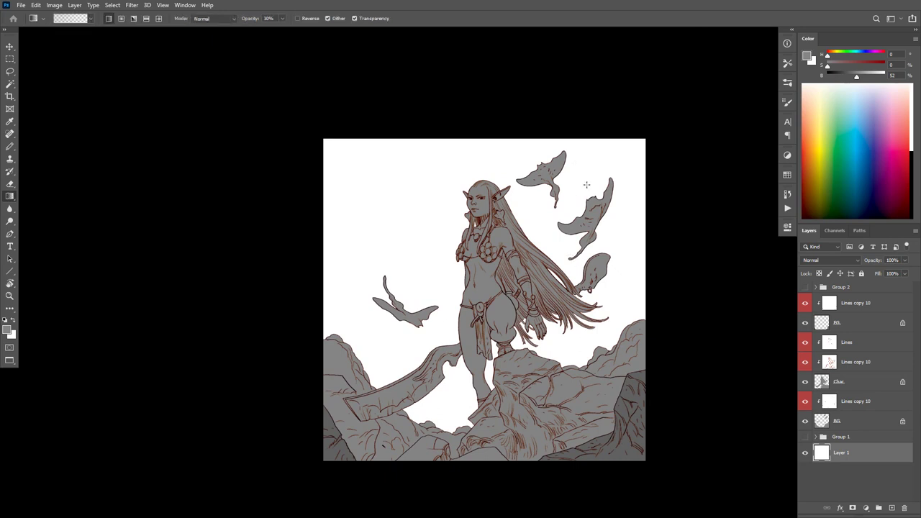
{"action": "left_click_drag", "start_coordinate": [548, 124], "coordinate": [561, 487]}
{"action": "key", "text": "ctrl+z"}
{"action": "key", "text": "ctrl+shift+alt+n"}
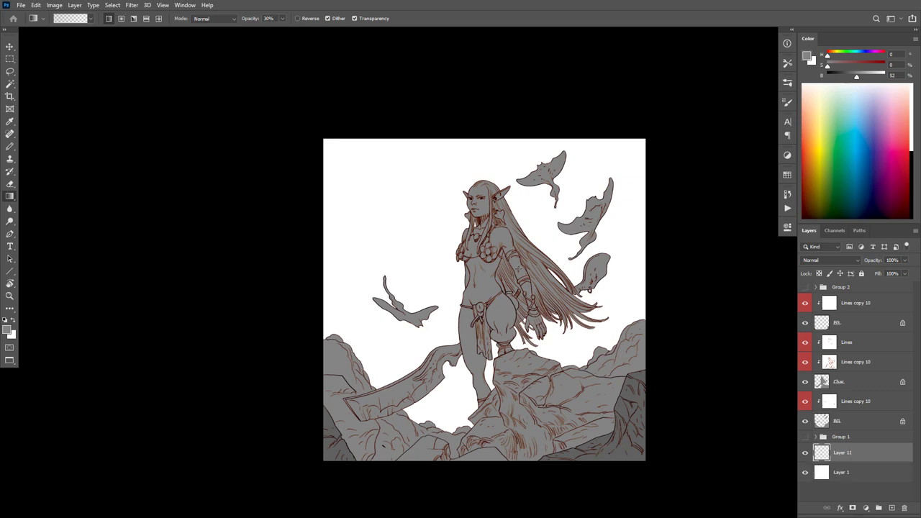
{"action": "key", "text": "0"}
{"action": "left_click_drag", "start_coordinate": [518, 115], "coordinate": [541, 466]}
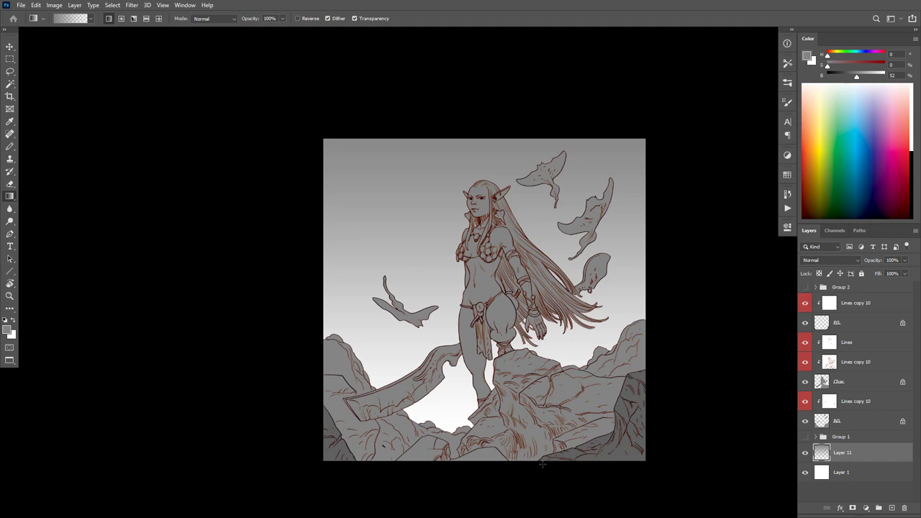
Step: Soften the sky gradient on Layer 11 around and to the right of the character with a soft 2200 px eraser
{"action": "key", "text": "e"}
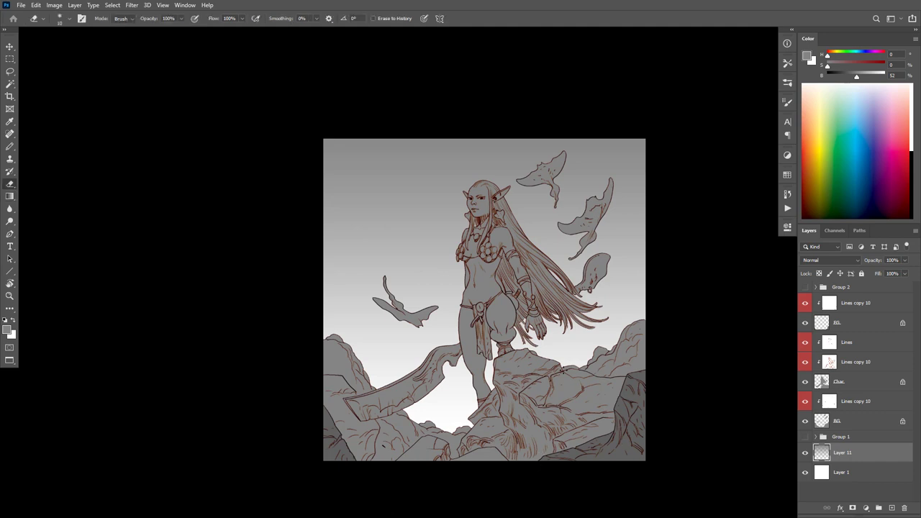
{"action": "key", "text": "]"}
{"action": "key", "text": "]"}
{"action": "key", "text": "]"}
{"action": "key", "text": "]"}
{"action": "key", "text": "]"}
{"action": "key", "text": "]"}
{"action": "key", "text": "]"}
{"action": "key", "text": "]"}
{"action": "key", "text": "]"}
{"action": "key", "text": "]"}
{"action": "key", "text": "]"}
{"action": "key", "text": "]"}
{"action": "key", "text": "]"}
{"action": "key", "text": "]"}
{"action": "key", "text": "]"}
{"action": "key", "text": "]"}
{"action": "key", "text": "]"}
{"action": "key", "text": "]"}
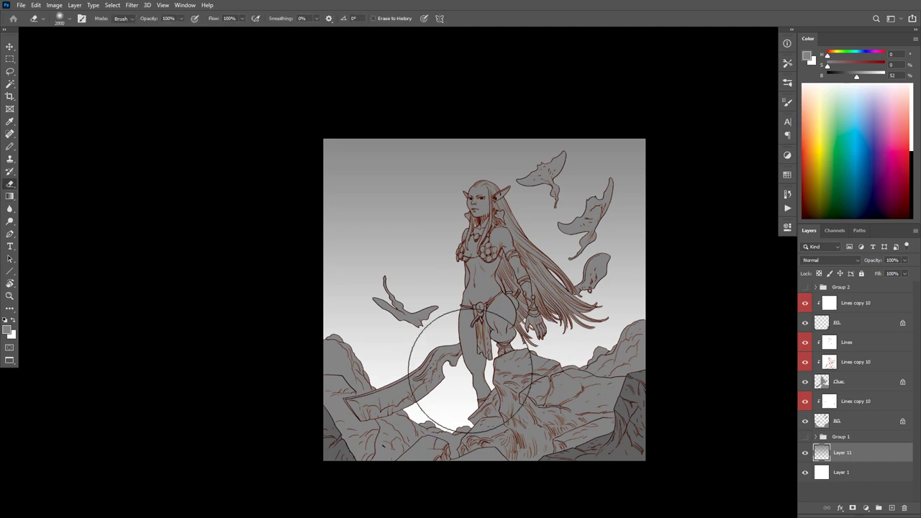
{"action": "left_click_drag", "start_coordinate": [479, 296], "coordinate": [381, 326]}
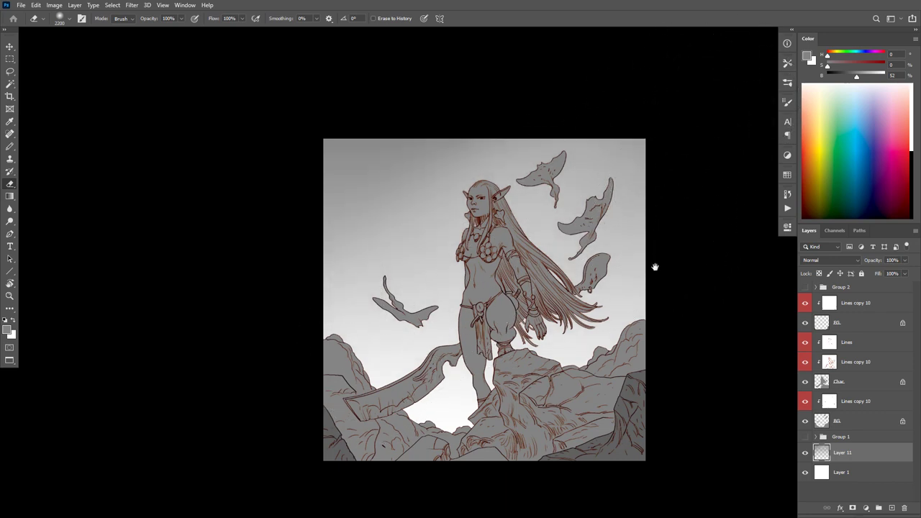
{"action": "left_click_drag", "start_coordinate": [640, 300], "coordinate": [654, 294]}
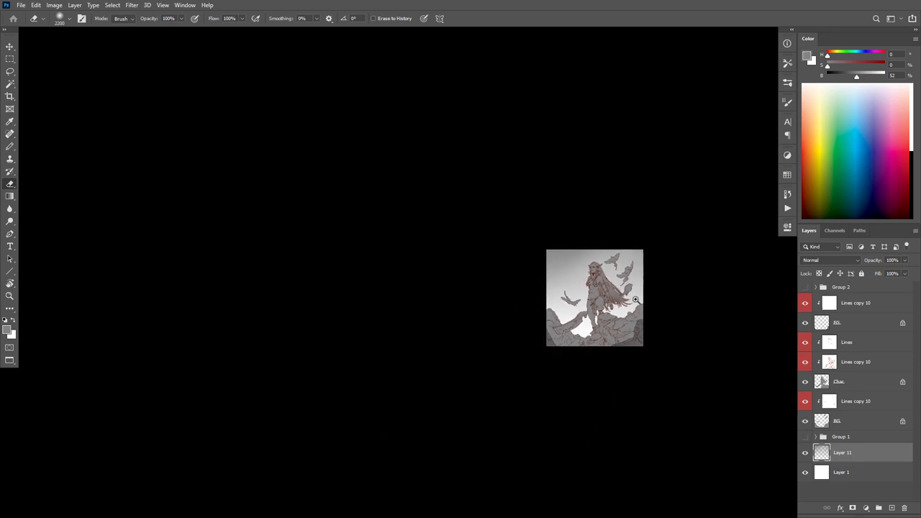
{"action": "scroll", "coordinate": [654, 294], "scroll_direction": "up", "scroll_amount": 6}
Step: Paint soft gray haze into the lower sky behind the character on Layer 11 with a 2300 px brush at 84% opacity and 30% flow
{"action": "key", "text": "b"}
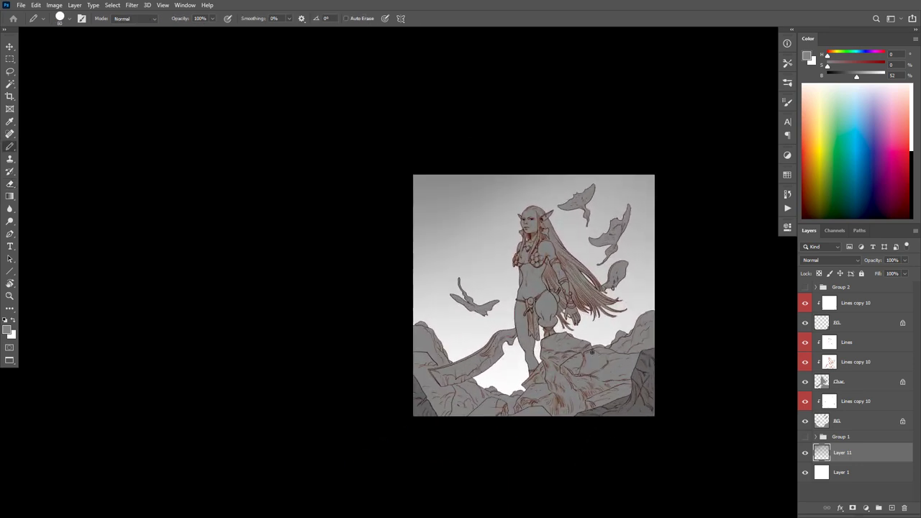
{"action": "key", "text": "shift+b"}
{"action": "key", "text": "period"}
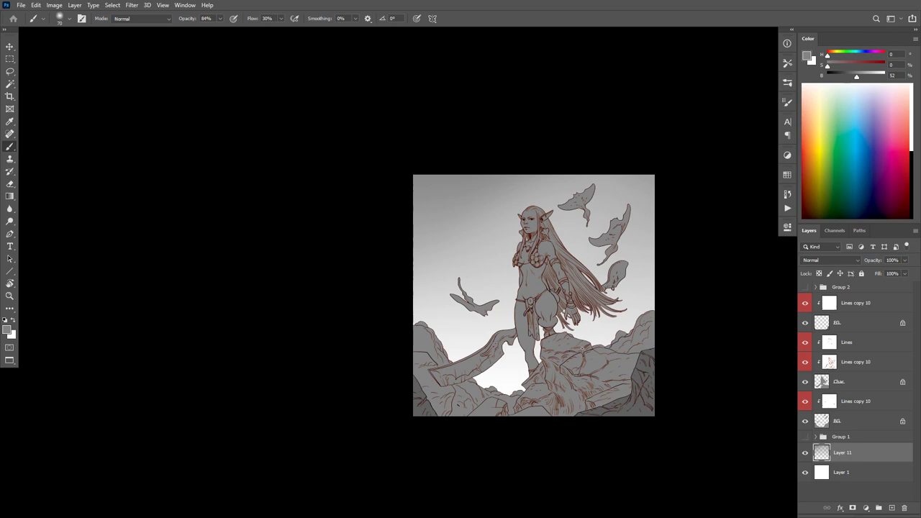
{"action": "key", "text": "bracketright"}
{"action": "key", "text": "bracketright"}
{"action": "key", "text": "bracketright"}
{"action": "key", "text": "bracketright"}
{"action": "key", "text": "bracketright"}
{"action": "key", "text": "bracketright"}
{"action": "key", "text": "bracketright"}
{"action": "key", "text": "bracketright"}
{"action": "key", "text": "bracketright"}
{"action": "key", "text": "bracketright"}
{"action": "key", "text": "bracketright"}
{"action": "key", "text": "bracketright"}
{"action": "key", "text": "bracketright"}
{"action": "key", "text": "bracketright"}
{"action": "key", "text": "bracketright"}
{"action": "key", "text": "bracketright"}
{"action": "key", "text": "bracketright"}
{"action": "key", "text": "bracketright"}
{"action": "key", "text": "bracketright"}
{"action": "key", "text": "bracketright"}
{"action": "left_click_drag", "start_coordinate": [562, 377], "coordinate": [560, 382]}
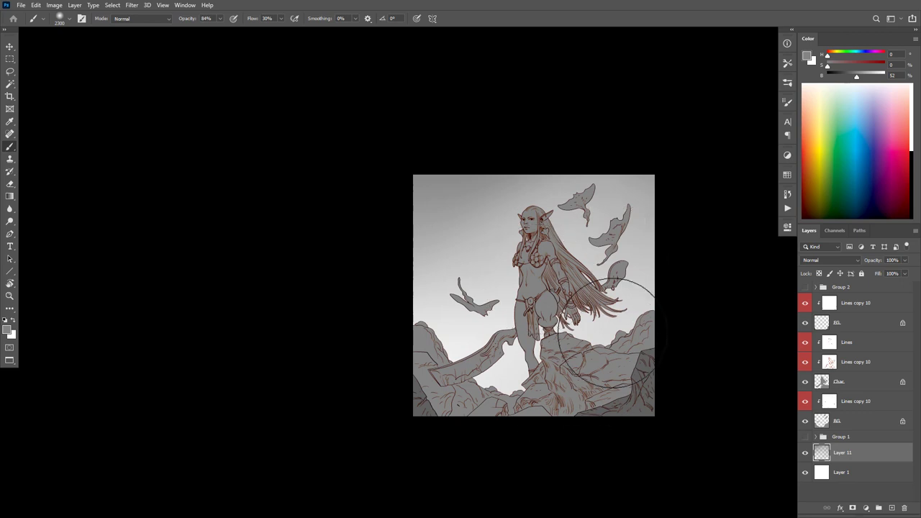
{"action": "scroll", "coordinate": [572, 325], "scroll_direction": "up", "scroll_amount": 2}
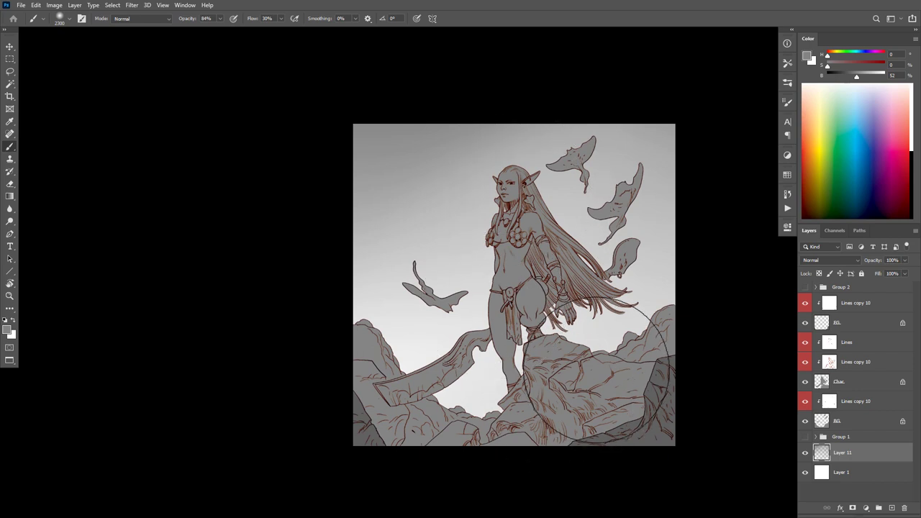
{"action": "left_click_drag", "start_coordinate": [602, 335], "coordinate": [589, 354]}
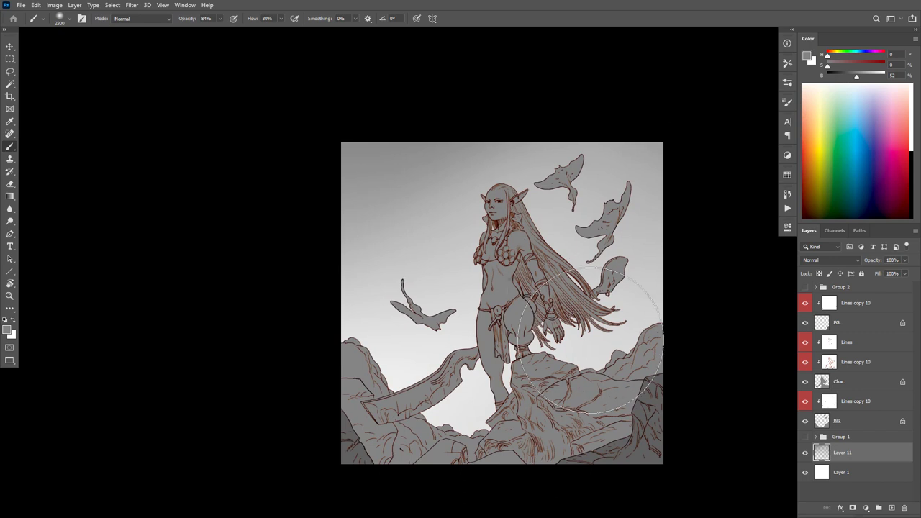
{"action": "left_click_drag", "start_coordinate": [586, 354], "coordinate": [584, 363]}
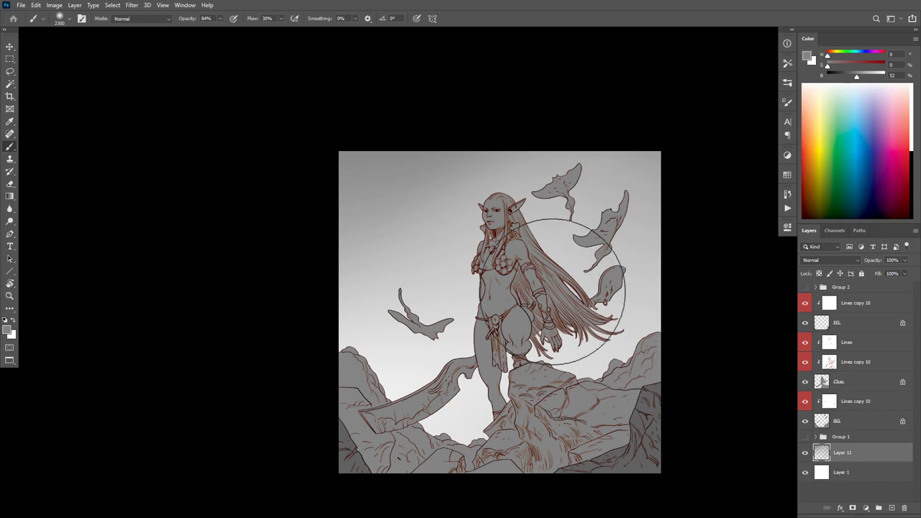
{"action": "scroll", "coordinate": [531, 282], "scroll_direction": "up", "scroll_amount": 1}
{"action": "left_click_drag", "start_coordinate": [549, 312], "coordinate": [533, 277]}
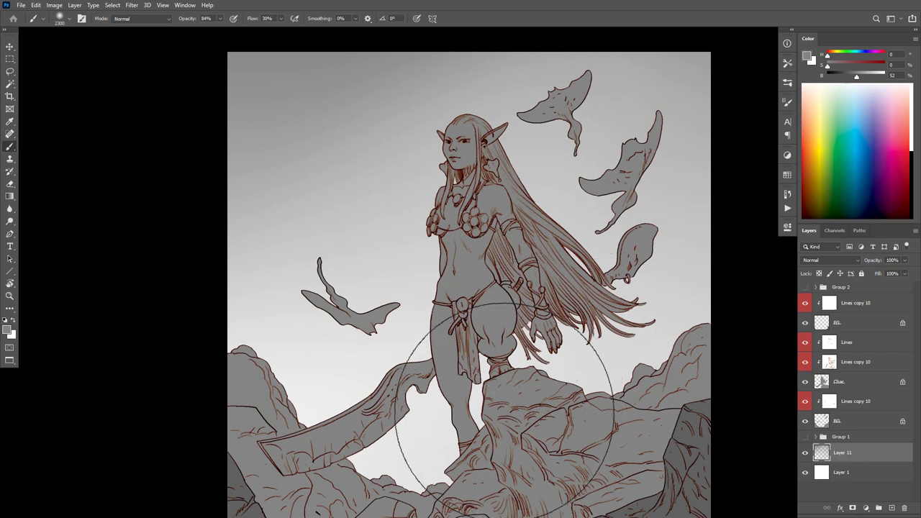
Step: Try darkening the sky with a Levels adjustment above Layer 11, setting the midtone input to 0.13
{"action": "left_click", "coordinate": [866, 508]}
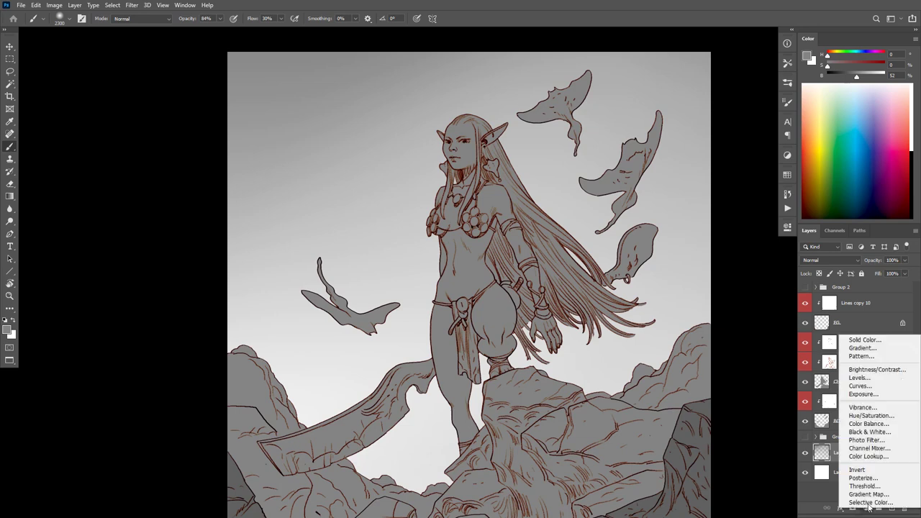
{"action": "left_click", "coordinate": [871, 376]}
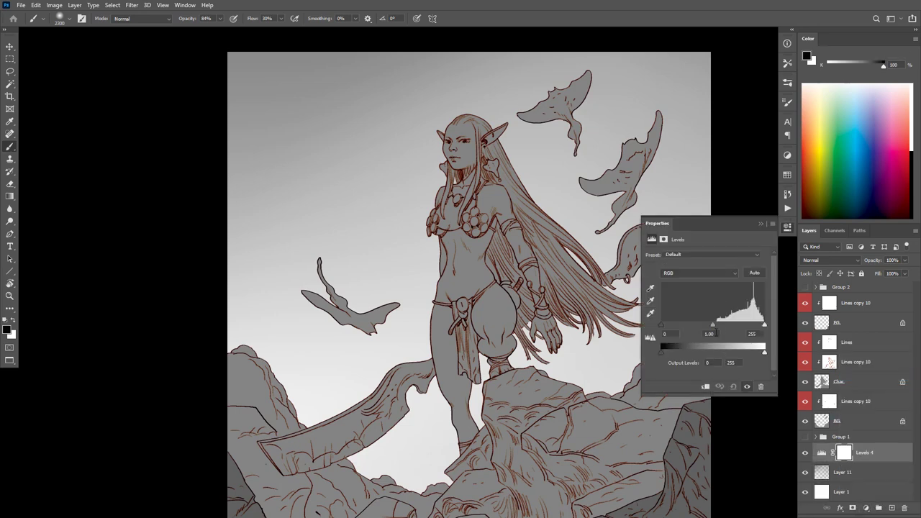
{"action": "left_click_drag", "start_coordinate": [713, 324], "coordinate": [756, 324]}
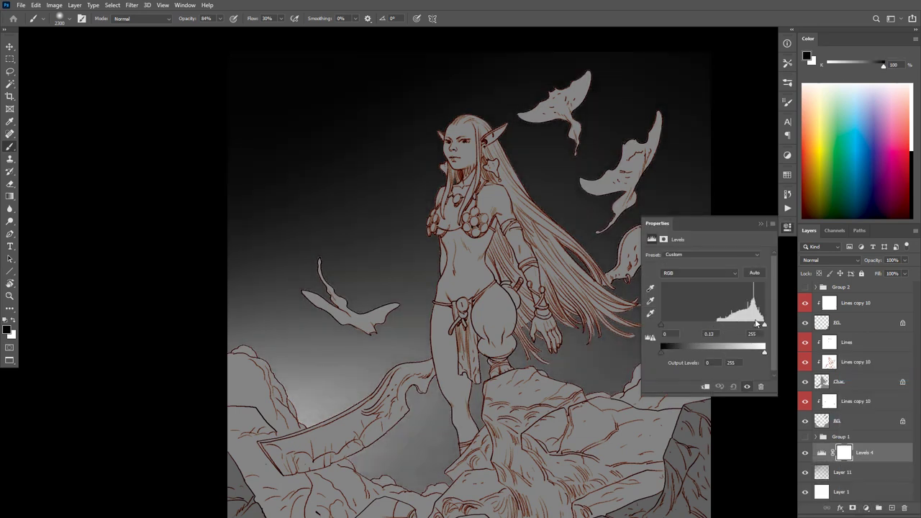
{"action": "left_click", "coordinate": [561, 392]}
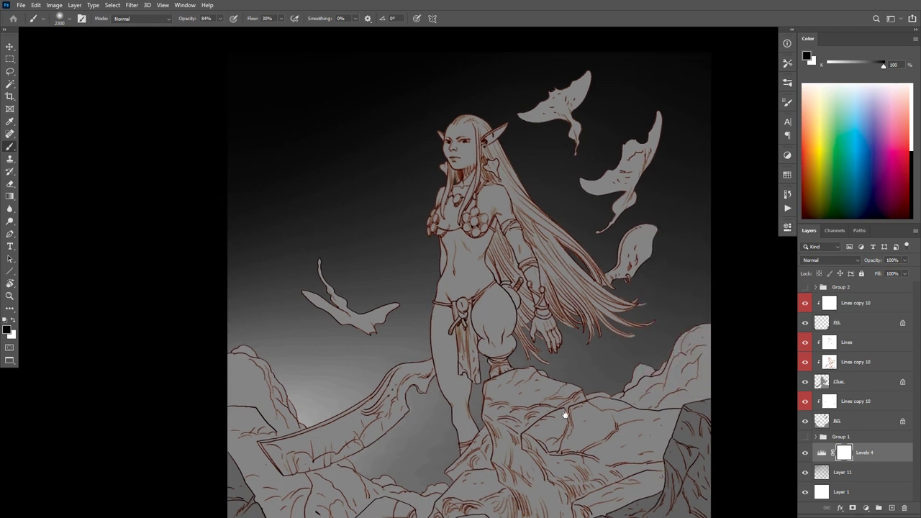
{"action": "mouse_move", "coordinate": [566, 413]}
{"action": "left_mouse_down"}
{"action": "mouse_move", "coordinate": [561, 396]}
{"action": "mouse_move", "coordinate": [577, 386]}
{"action": "left_mouse_up"}
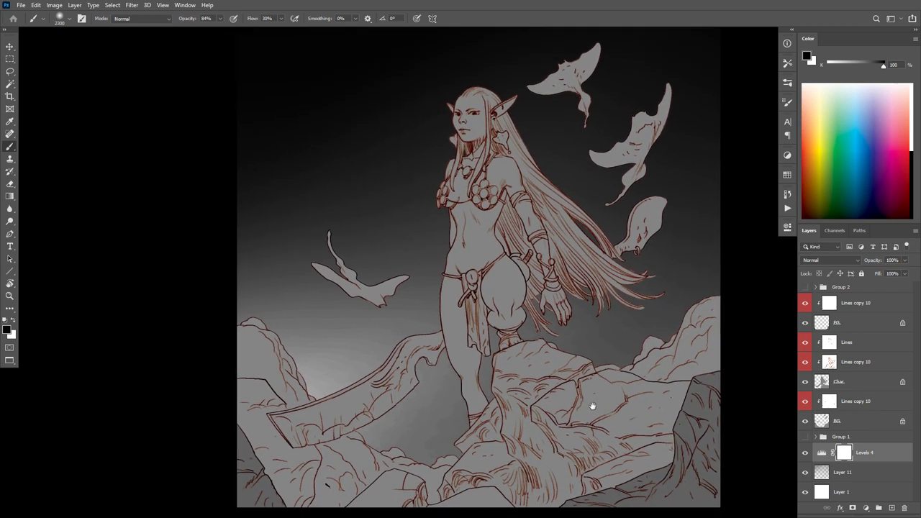
Step: Try lightening the elf's head and torso on the Char layer with soft white brushing
{"action": "left_click", "coordinate": [822, 384]}
{"action": "key", "text": "x"}
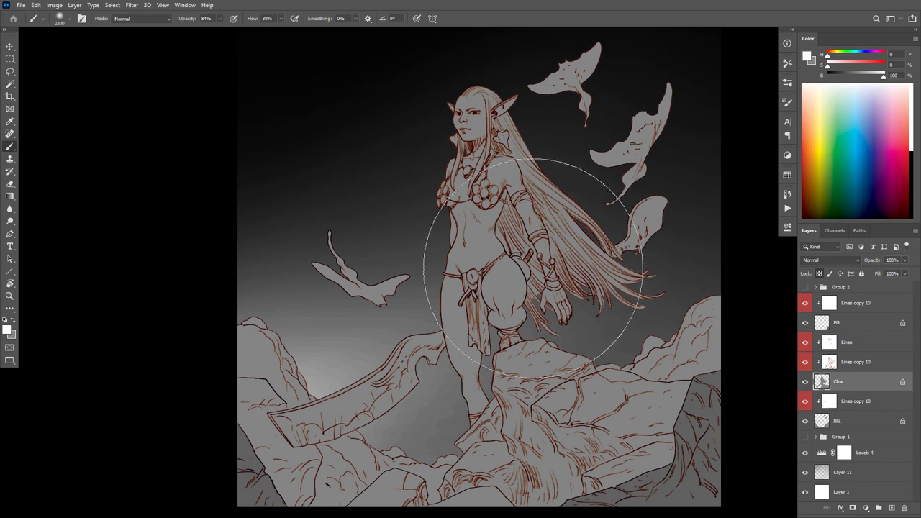
{"action": "left_click_drag", "start_coordinate": [483, 189], "coordinate": [484, 321]}
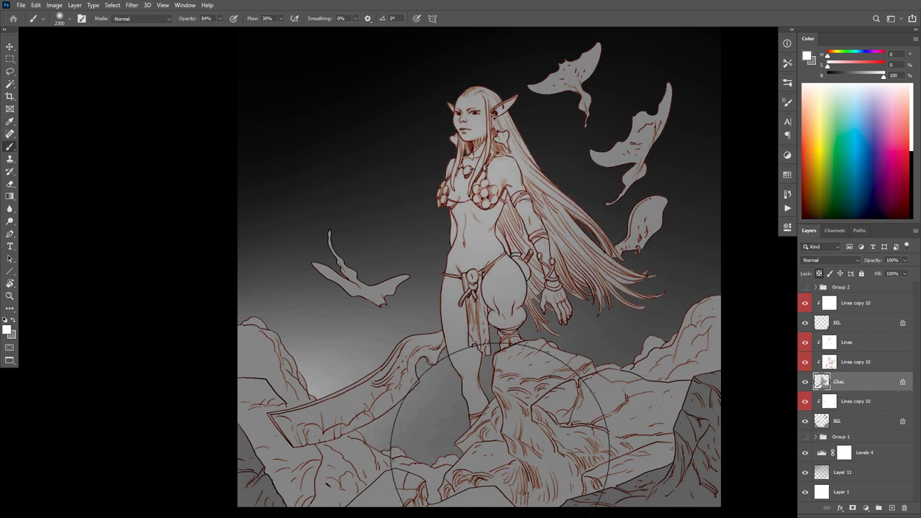
{"action": "scroll", "coordinate": [554, 431], "scroll_direction": "down", "scroll_amount": 5}
{"action": "left_click_drag", "start_coordinate": [592, 375], "coordinate": [595, 373]}
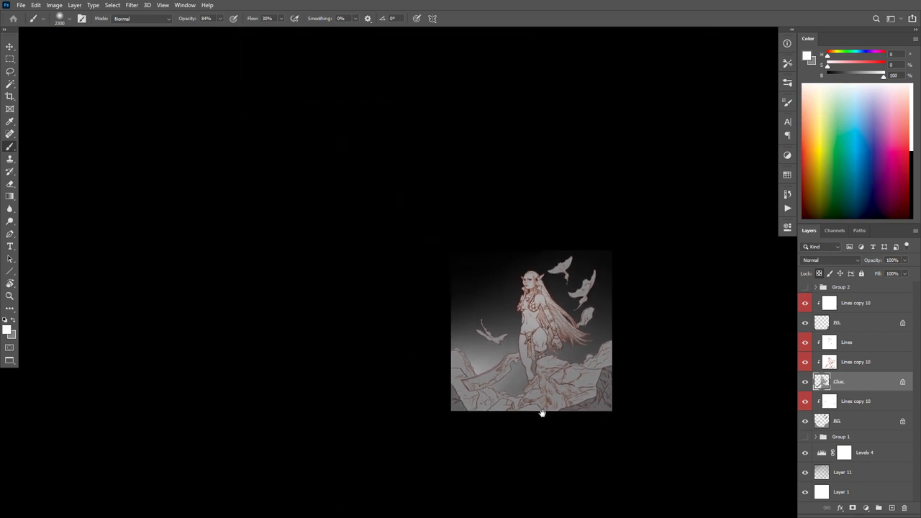
{"action": "scroll", "coordinate": [475, 425], "scroll_direction": "up", "scroll_amount": 3}
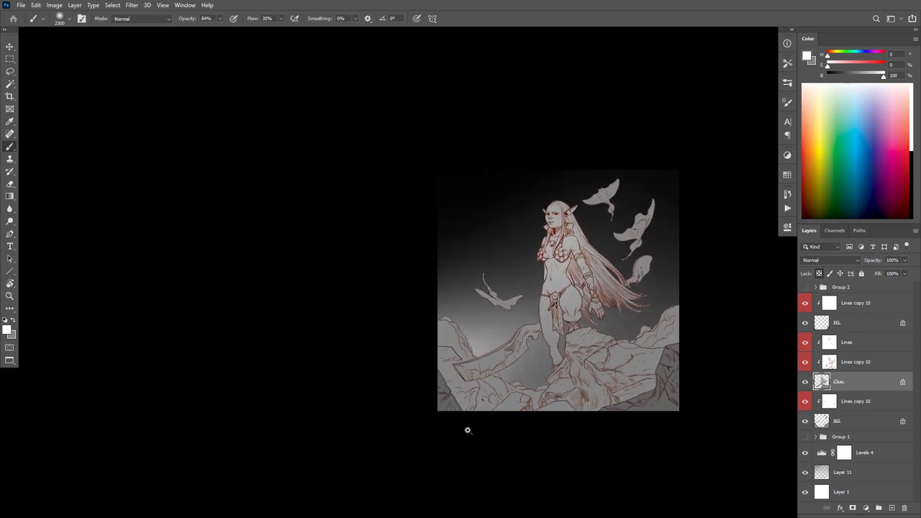
{"action": "left_click", "coordinate": [628, 341], "text": "ctrl"}
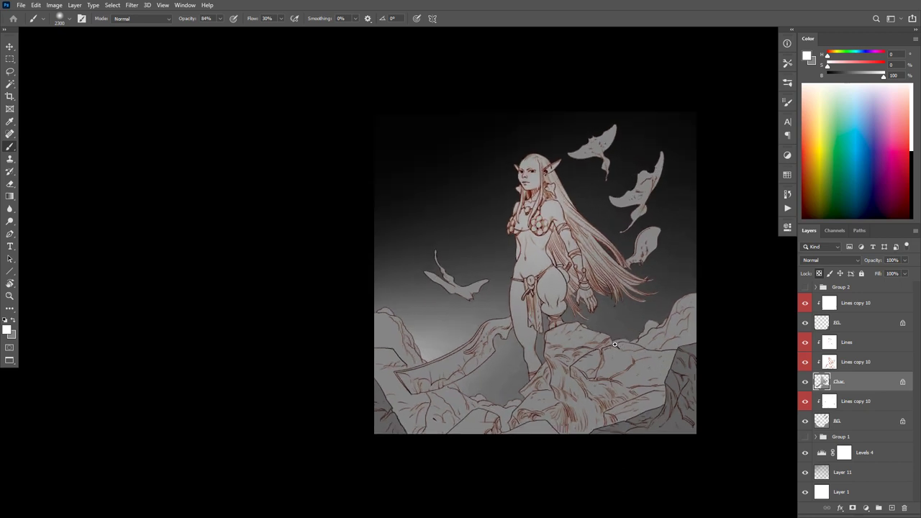
Step: Undo the white brushing and the Levels darkening, redoing and undoing the dark sky to compare it with the light one
{"action": "key", "text": "ctrl+z"}
{"action": "key", "text": "ctrl+z"}
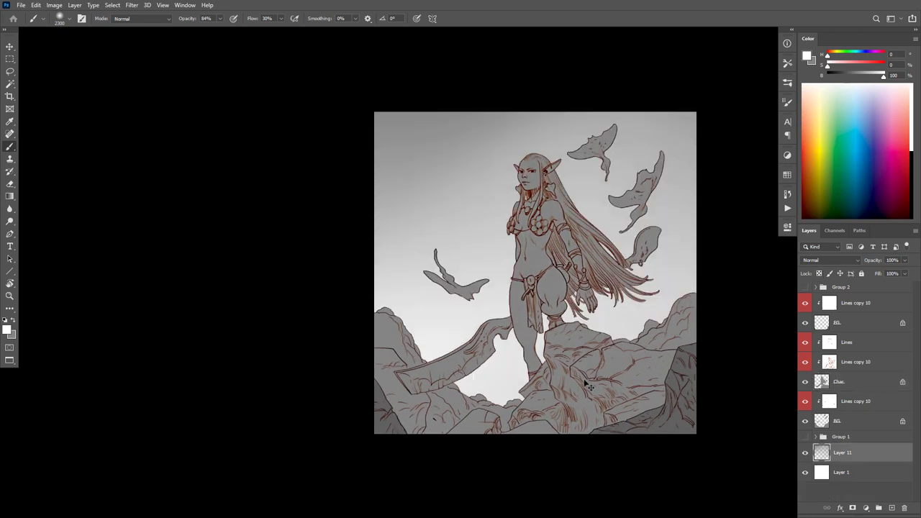
{"action": "key", "text": "ctrl+shift+z"}
{"action": "key", "text": "ctrl+shift+z"}
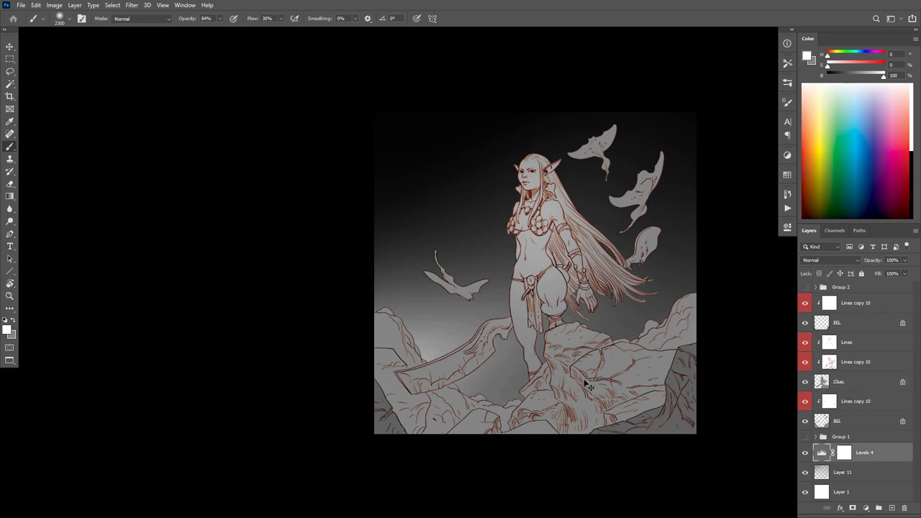
{"action": "key", "text": "ctrl+z"}
{"action": "key", "text": "ctrl+shift+z"}
{"action": "key", "text": "ctrl+z"}
{"action": "key", "text": "ctrl+shift+z"}
{"action": "key", "text": "ctrl+z"}
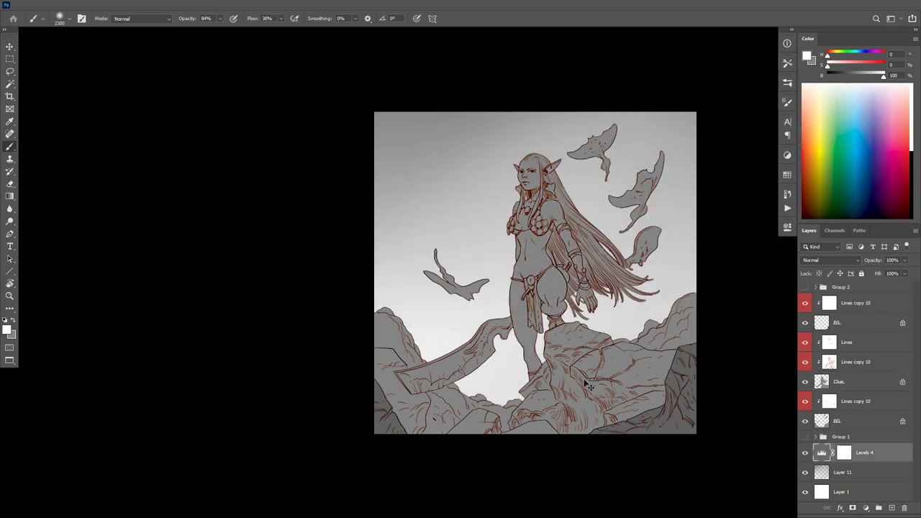
Step: Add a Selective Color adjustment above the topmost Lines copy 10 layer and tint the Neutrals bluish with Cyan +21 and Magenta +8
{"action": "scroll", "coordinate": [643, 294], "scroll_direction": "up", "scroll_amount": 1}
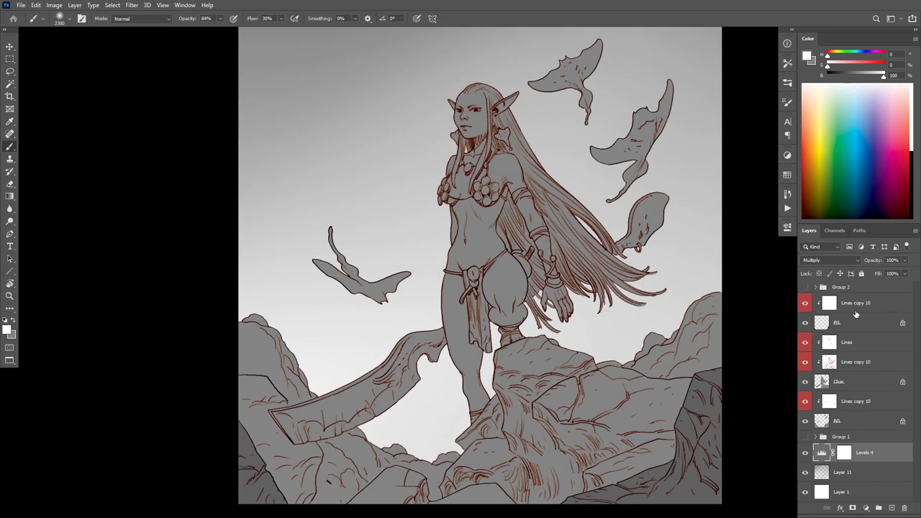
{"action": "left_click", "coordinate": [867, 303]}
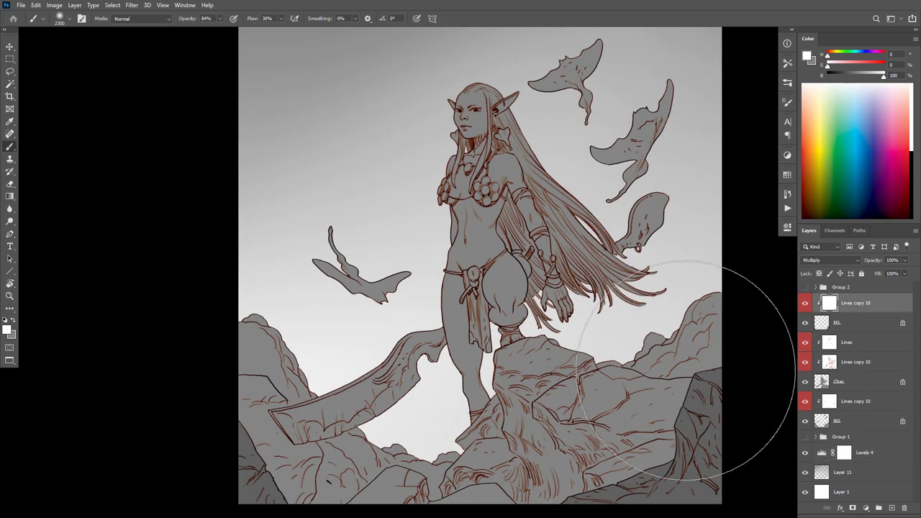
{"action": "left_click_drag", "start_coordinate": [555, 378], "coordinate": [545, 424]}
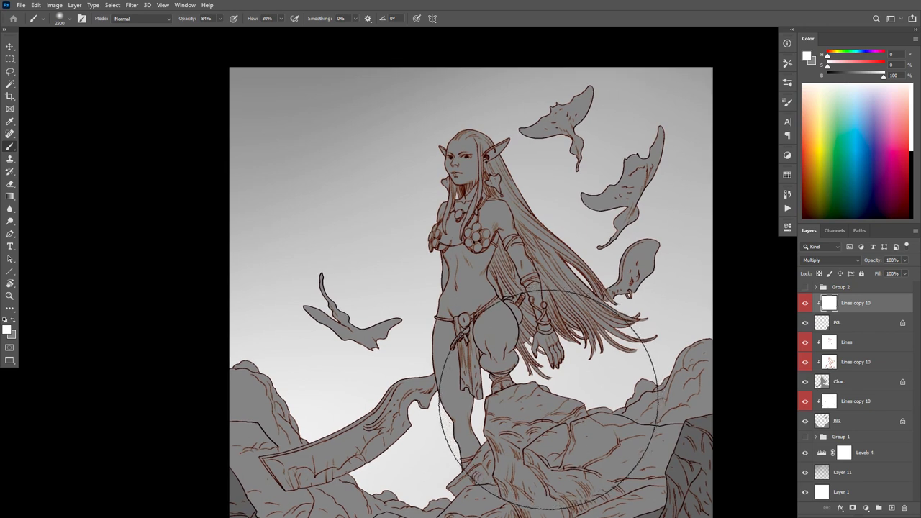
{"action": "left_click_drag", "start_coordinate": [583, 392], "coordinate": [581, 372]}
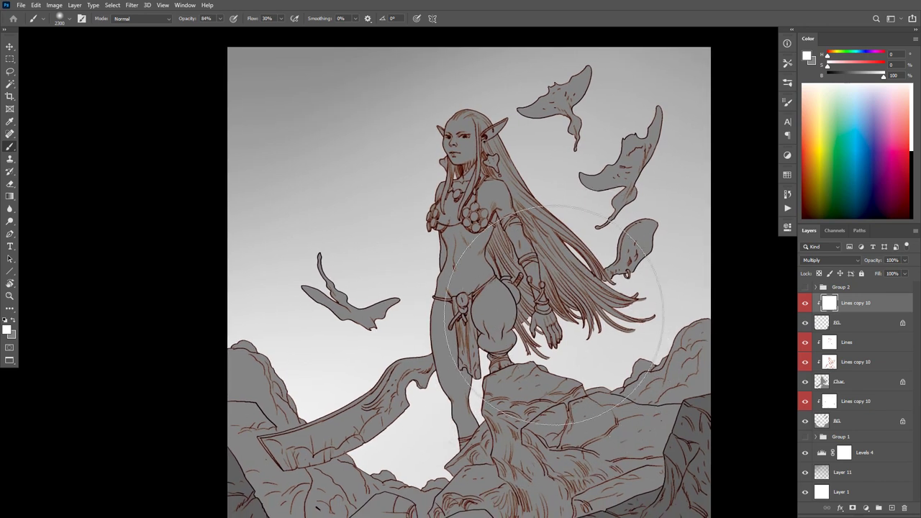
{"action": "left_click", "coordinate": [582, 350], "text": "alt"}
{"action": "left_click", "coordinate": [584, 352], "text": "alt"}
{"action": "left_click_drag", "start_coordinate": [584, 352], "coordinate": [566, 371]}
{"action": "left_click", "coordinate": [577, 349], "text": "ctrl"}
{"action": "left_click", "coordinate": [570, 345], "text": "ctrl"}
{"action": "left_click_drag", "start_coordinate": [579, 330], "coordinate": [566, 356]}
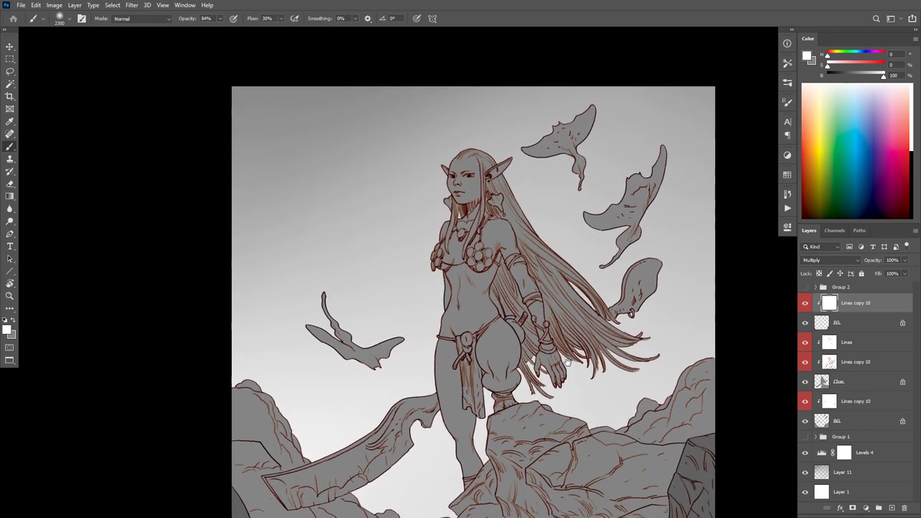
{"action": "left_click", "coordinate": [866, 507]}
{"action": "left_click", "coordinate": [866, 504]}
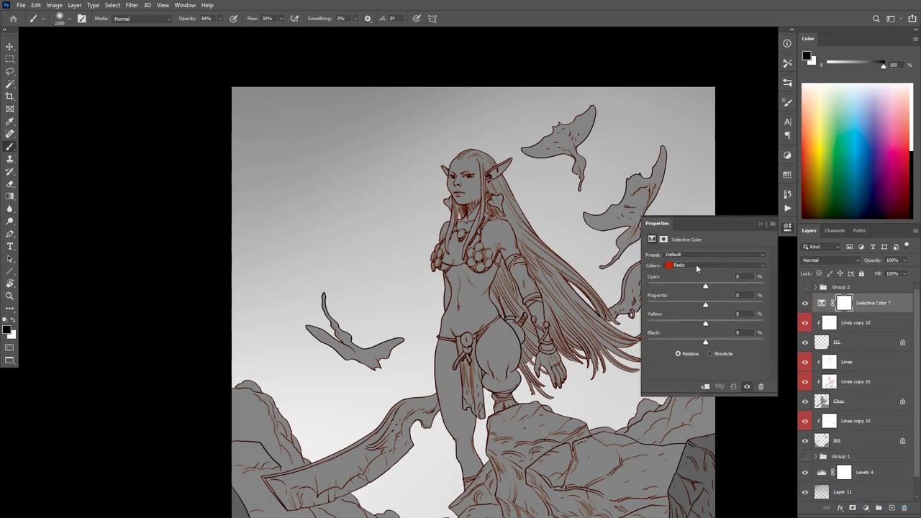
{"action": "left_click", "coordinate": [696, 266]}
{"action": "left_click", "coordinate": [690, 328]}
{"action": "left_click_drag", "start_coordinate": [705, 305], "coordinate": [714, 286]}
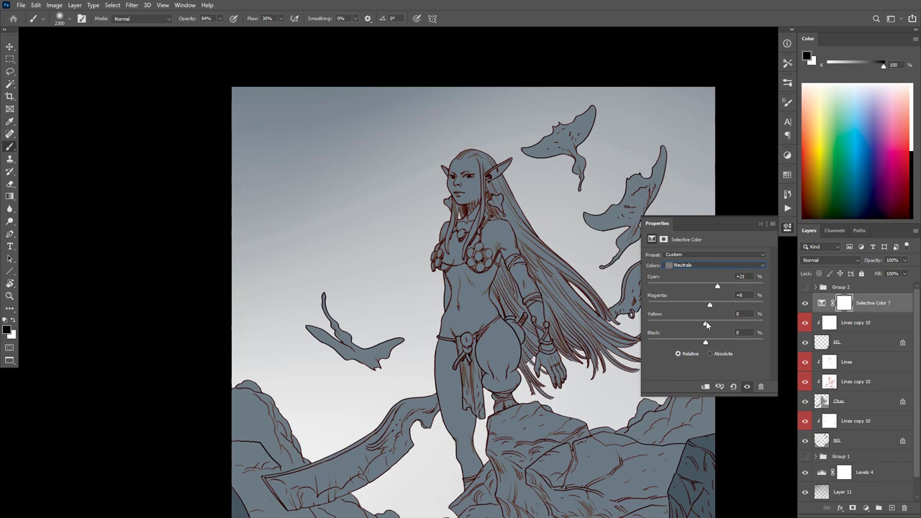
{"action": "left_click_drag", "start_coordinate": [705, 325], "coordinate": [704, 324]}
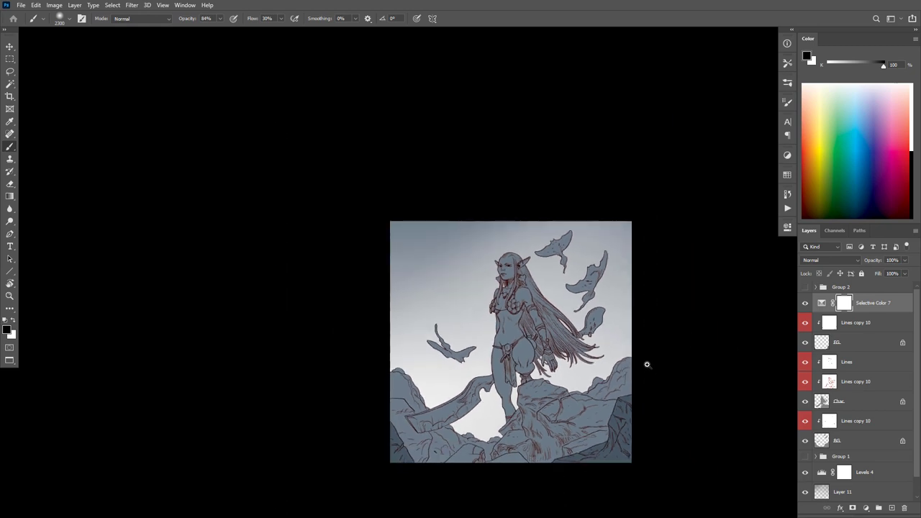
Step: Add a new layer above Layer 11 and draw a vertical black gradient fading from the canvas's upper edge toward the rocks at 100% opacity
{"action": "scroll", "coordinate": [647, 365], "scroll_direction": "up", "scroll_amount": 1}
{"action": "left_click", "coordinate": [846, 495]}
{"action": "key", "text": "ctrl+shift+alt+n"}
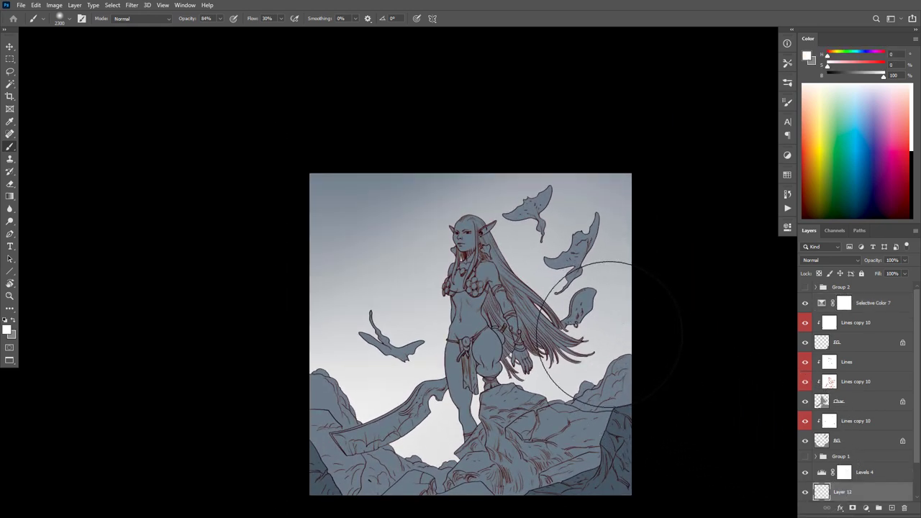
{"action": "key", "text": "x"}
{"action": "key", "text": "g"}
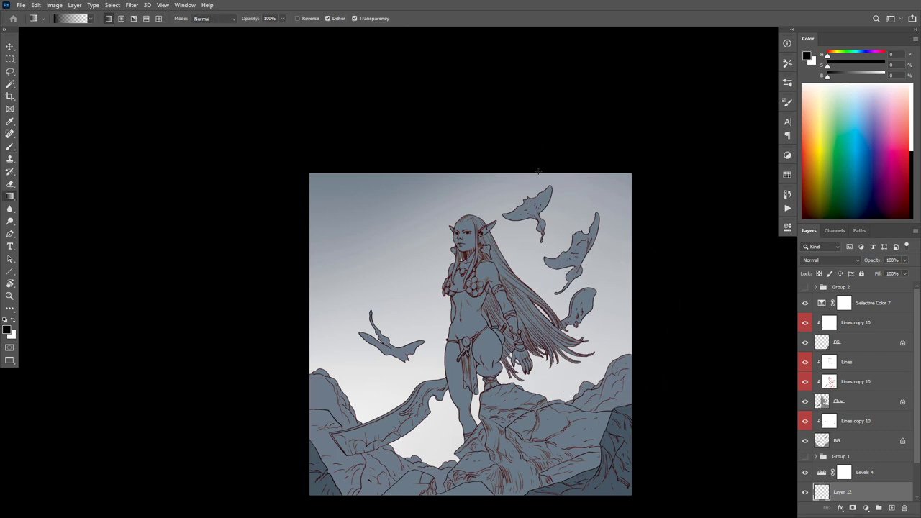
{"action": "left_click_drag", "start_coordinate": [538, 170], "coordinate": [539, 392]}
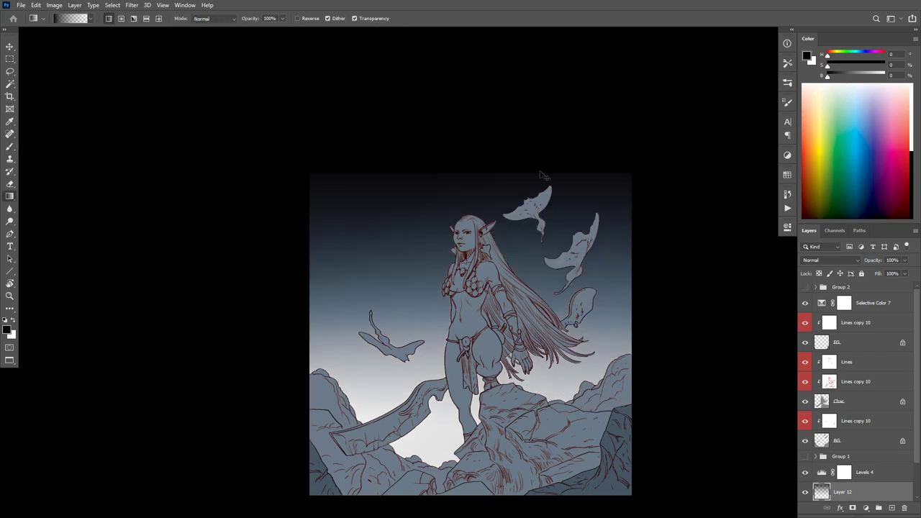
Step: Undo the last sky gradient, redraw it from above the canvas down past its lower edge, and set Layer 12's opacity to 76%
{"action": "key", "text": "ctrl+z"}
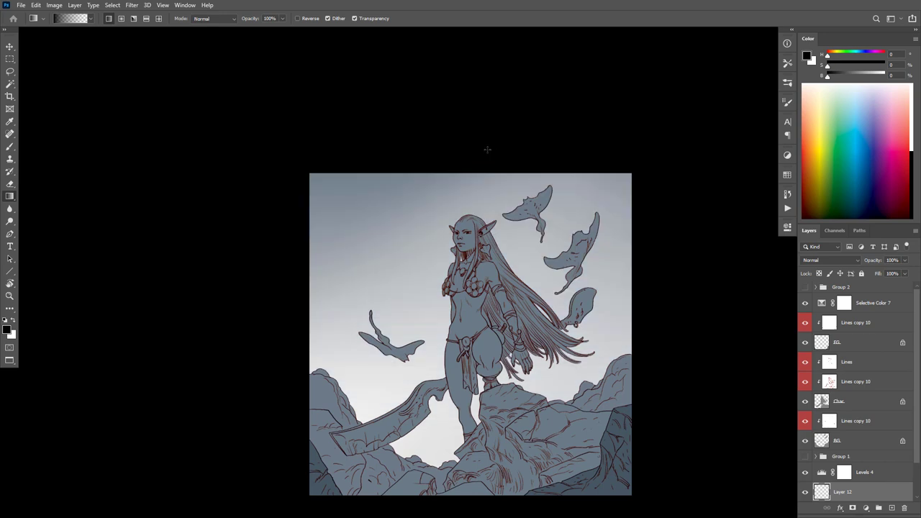
{"action": "left_click_drag", "start_coordinate": [474, 124], "coordinate": [497, 503]}
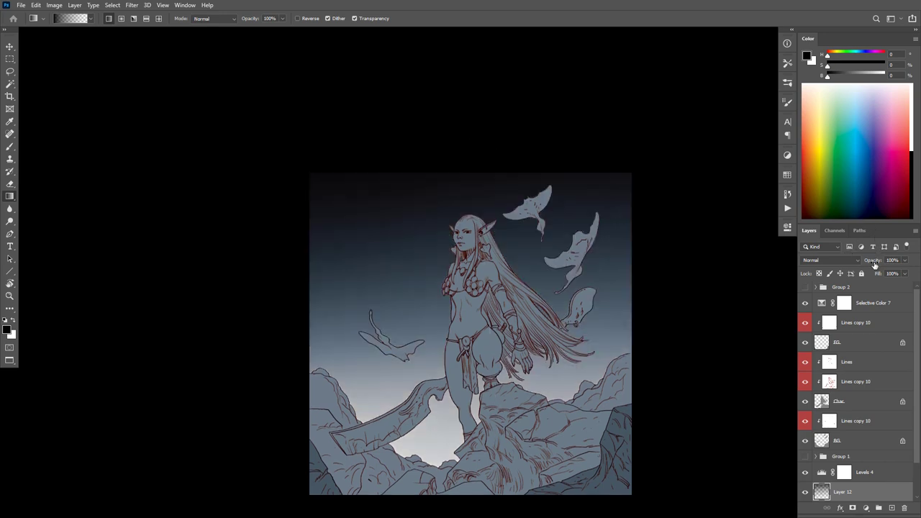
{"action": "left_click_drag", "start_coordinate": [874, 265], "coordinate": [871, 264]}
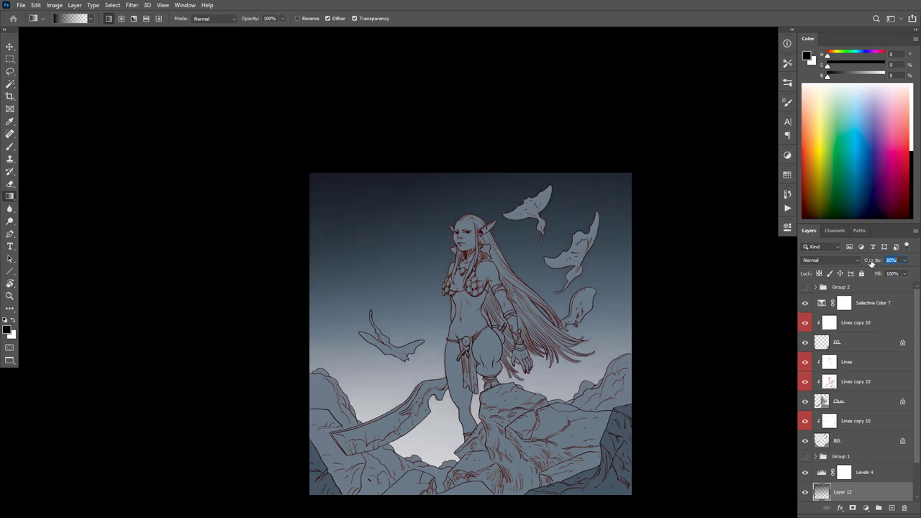
{"action": "left_click_drag", "start_coordinate": [870, 264], "coordinate": [868, 264]}
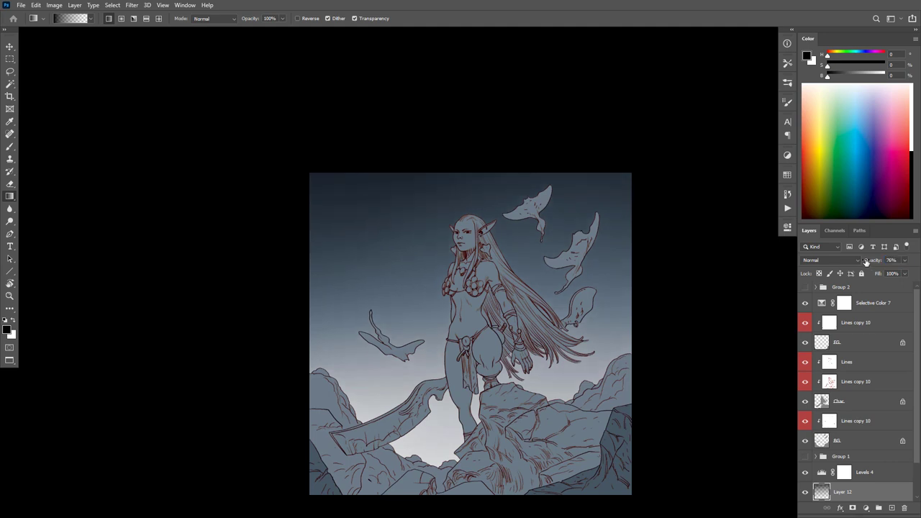
Step: Examine the composition with the darkened sky at thumbnail size and at a larger size
{"action": "left_click_drag", "start_coordinate": [572, 324], "coordinate": [582, 332]}
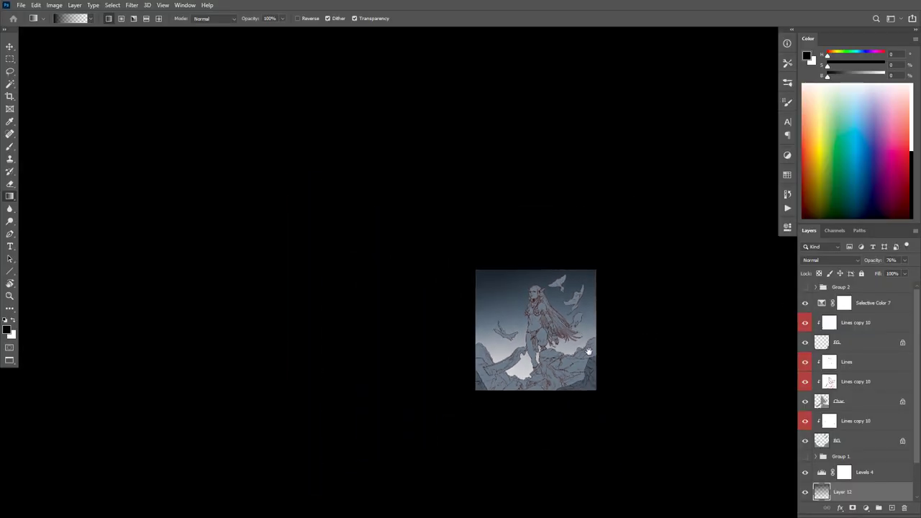
{"action": "left_click", "coordinate": [576, 325]}
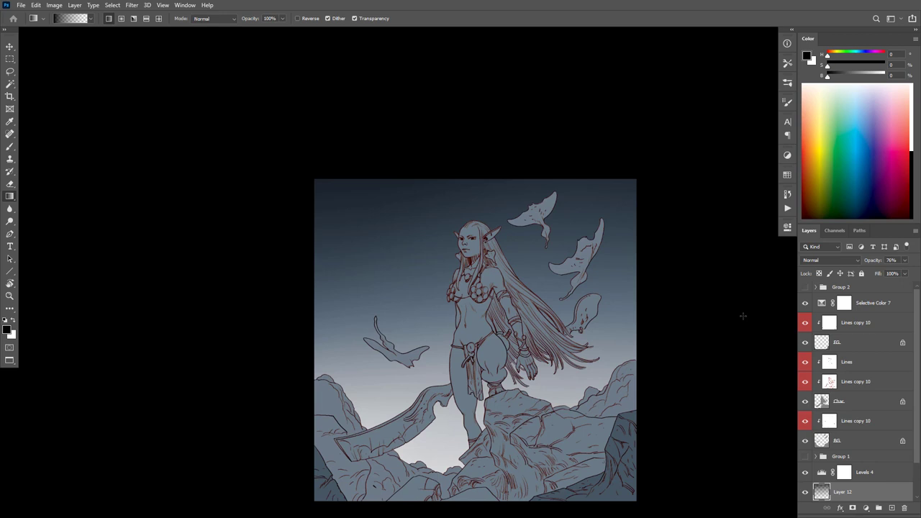
{"action": "left_click", "coordinate": [554, 325], "text": "alt"}
{"action": "left_click", "coordinate": [553, 326], "text": "alt"}
{"action": "left_click", "coordinate": [553, 326], "text": "alt"}
{"action": "left_click", "coordinate": [555, 327], "text": "alt"}
{"action": "left_click_drag", "start_coordinate": [571, 372], "coordinate": [566, 375]}
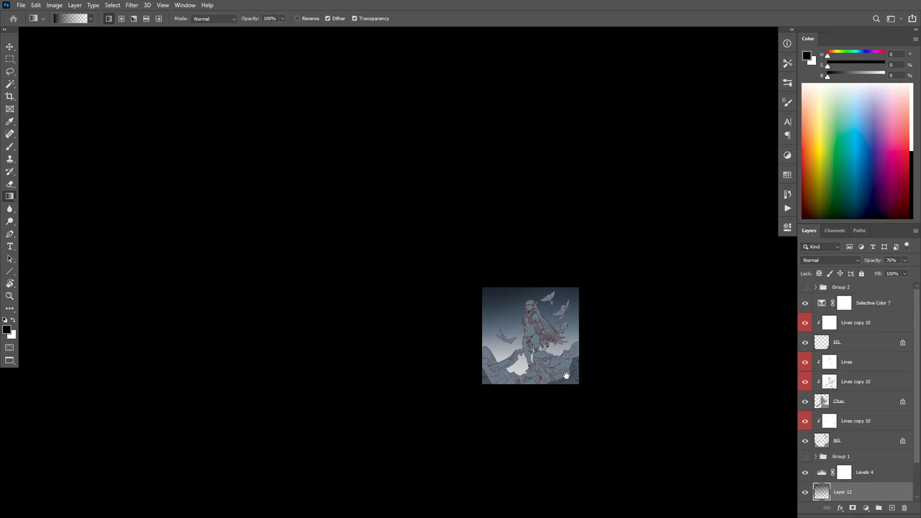
{"action": "scroll", "coordinate": [554, 340], "scroll_direction": "up", "scroll_amount": 5}
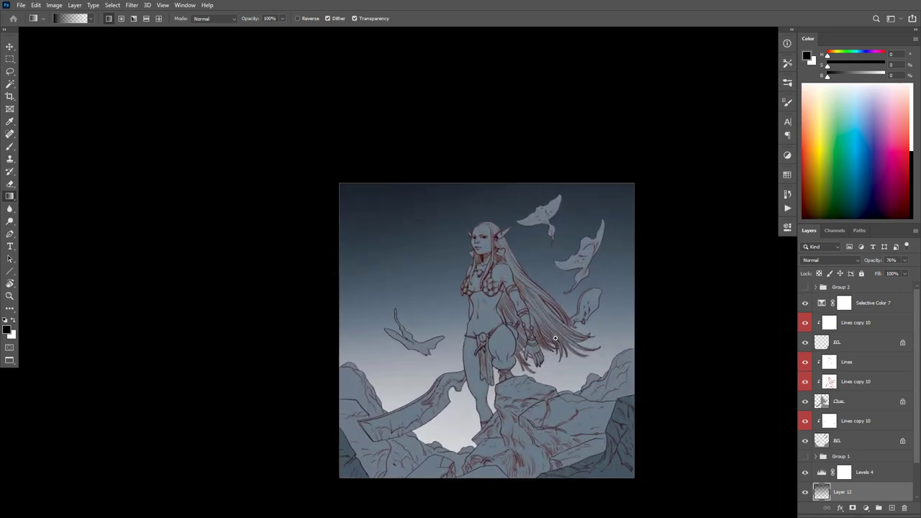
{"action": "left_click_drag", "start_coordinate": [554, 340], "coordinate": [551, 310]}
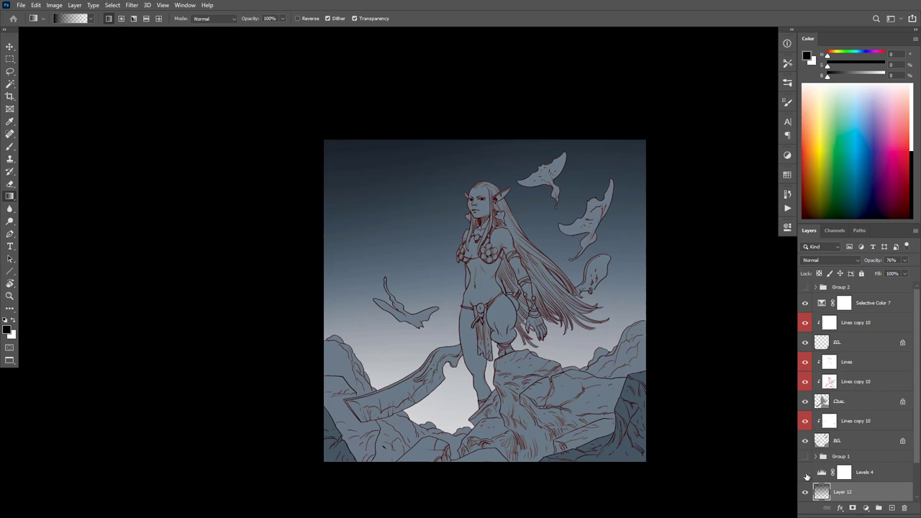
Step: Copy Selective Color 7 as clipped adjustments onto the FG, Char and BG layers and unclipped above Levels 4, hiding the original
{"action": "left_click", "coordinate": [805, 473]}
{"action": "left_click", "coordinate": [851, 306]}
{"action": "left_click", "coordinate": [805, 302]}
{"action": "left_click", "coordinate": [804, 303]}
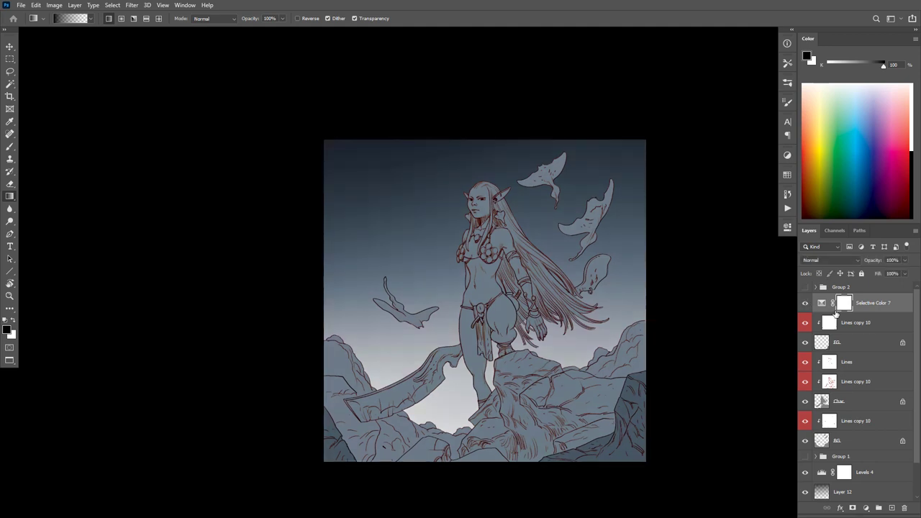
{"action": "left_click_drag", "start_coordinate": [822, 304], "coordinate": [829, 468]}
{"action": "scroll", "coordinate": [912, 446], "scroll_direction": "down", "scroll_amount": 1}
{"action": "scroll", "coordinate": [912, 446], "scroll_direction": "down", "scroll_amount": 3}
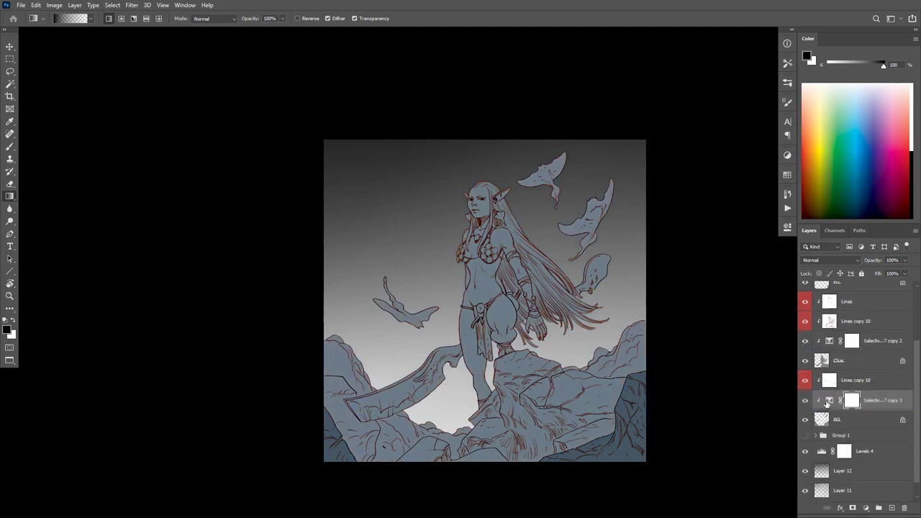
{"action": "left_click_drag", "start_coordinate": [827, 401], "coordinate": [843, 471]}
{"action": "scroll", "coordinate": [913, 431], "scroll_direction": "down", "scroll_amount": 3}
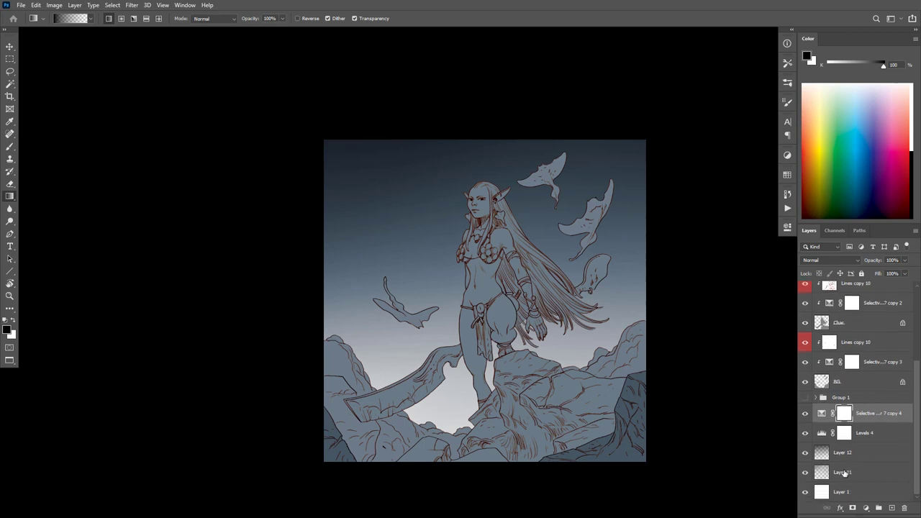
Step: Delete the Levels 4 adjustment and merge the sky's Selective Color copy with Layer 12, Layer 11 and Layer 1
{"action": "left_click", "coordinate": [818, 434]}
{"action": "key", "text": "Delete"}
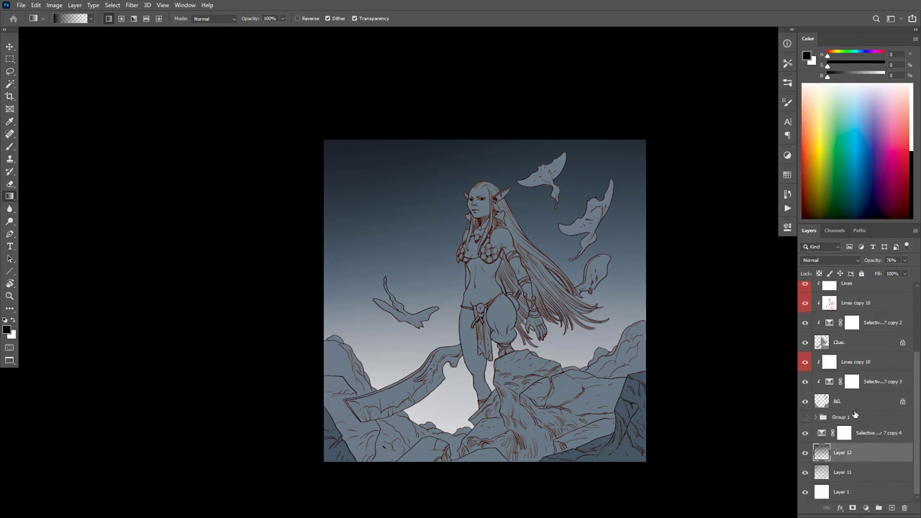
{"action": "left_click", "coordinate": [842, 489], "text": "shift"}
{"action": "left_click", "coordinate": [822, 434]}
{"action": "left_click", "coordinate": [843, 491], "text": "shift"}
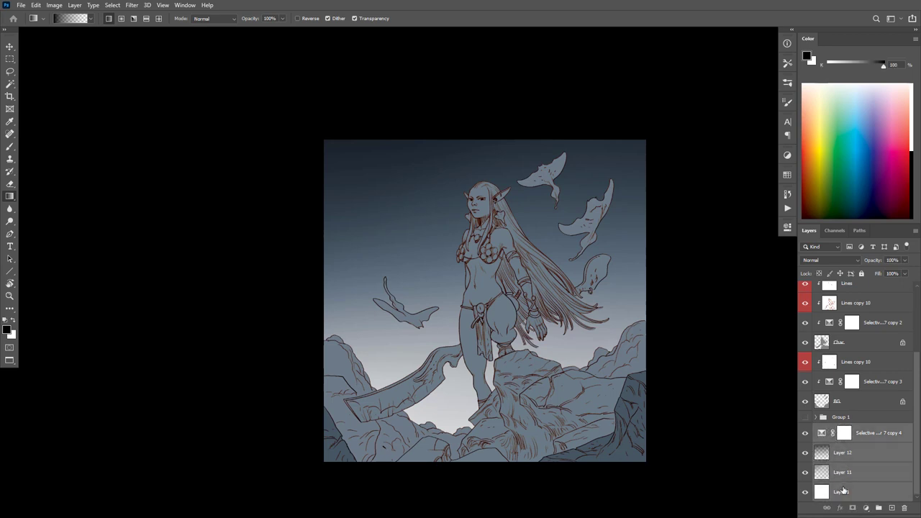
{"action": "key", "text": "ctrl+e"}
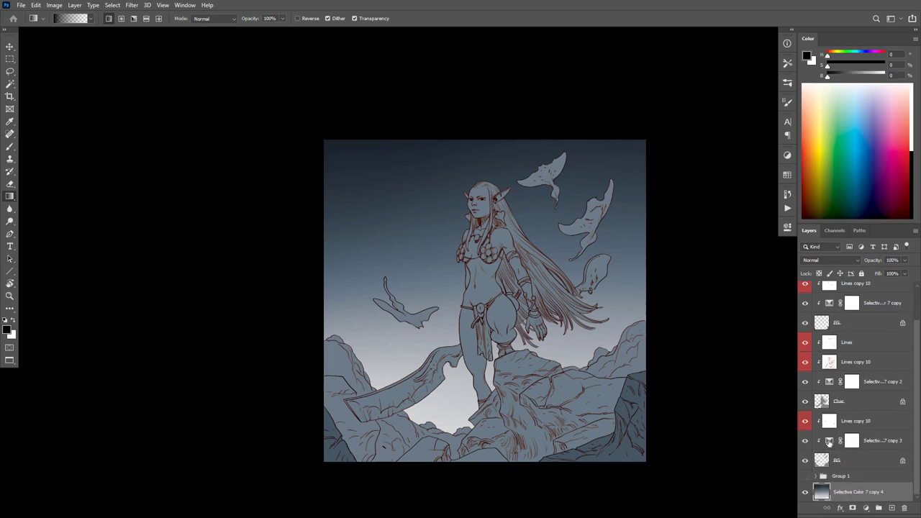
Step: Merge the clipped Selective Color copies into the BG, Char and FG layers, comparing the image with Selective Color 7 shown and hidden
{"action": "left_click", "coordinate": [830, 441]}
{"action": "key", "text": "Delete"}
{"action": "left_click", "coordinate": [832, 404]}
{"action": "key", "text": "Delete"}
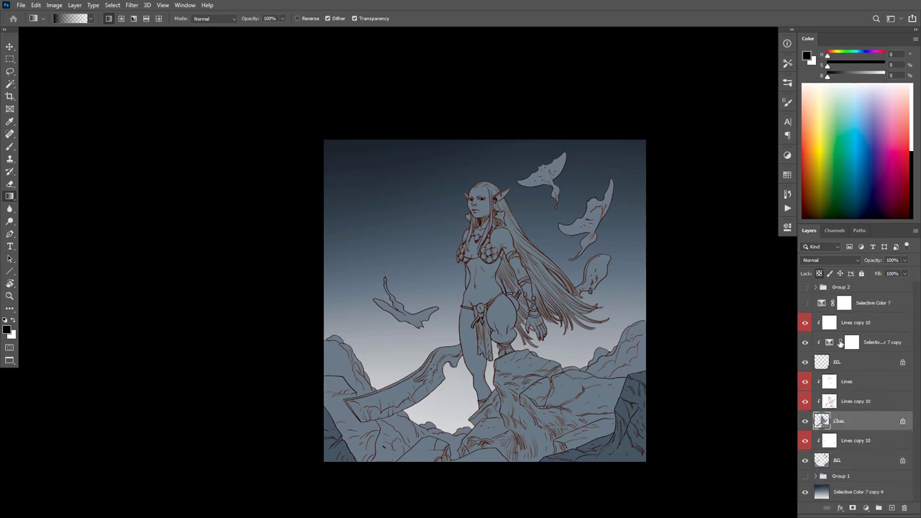
{"action": "left_click", "coordinate": [882, 345]}
{"action": "key", "text": "Delete"}
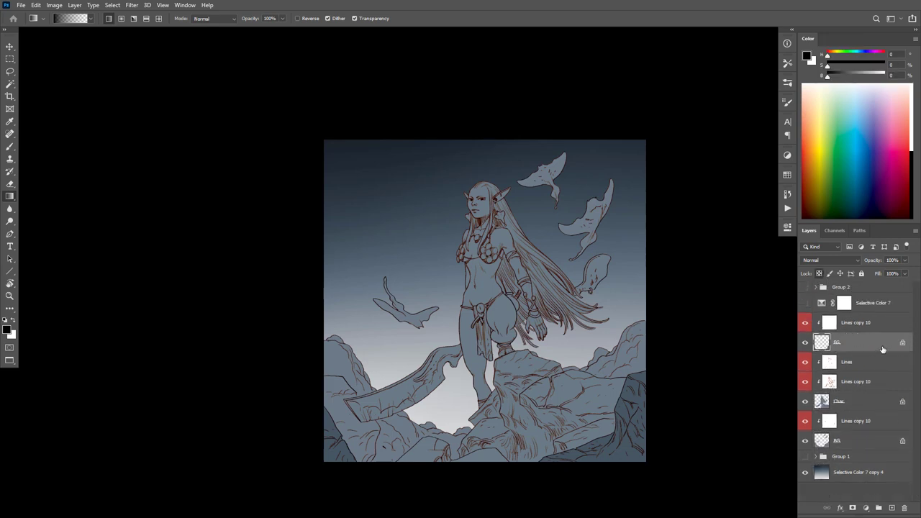
{"action": "left_click", "coordinate": [828, 303]}
{"action": "left_click", "coordinate": [805, 303]}
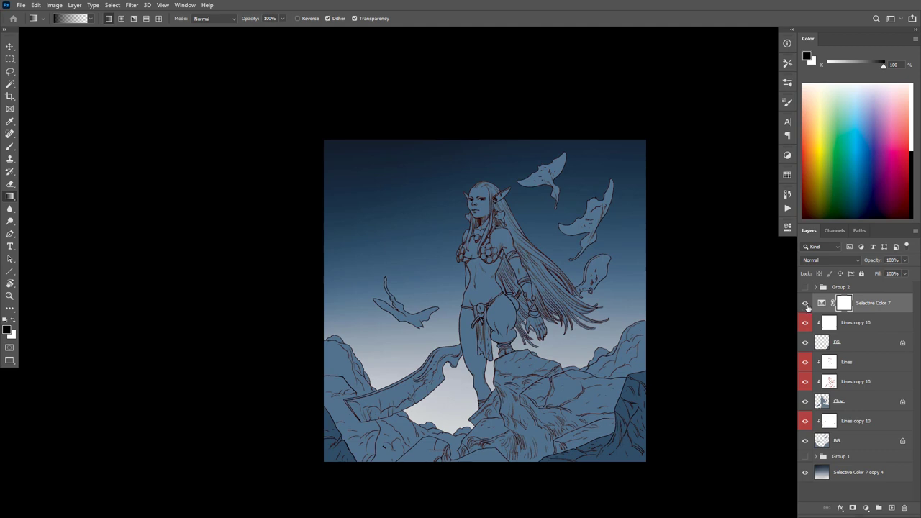
{"action": "left_click", "coordinate": [804, 303]}
Step: Duplicate the Char layer as a clipped copy directly above it, discarding the empty clipped layer created first
{"action": "key", "text": "ctrl+plus"}
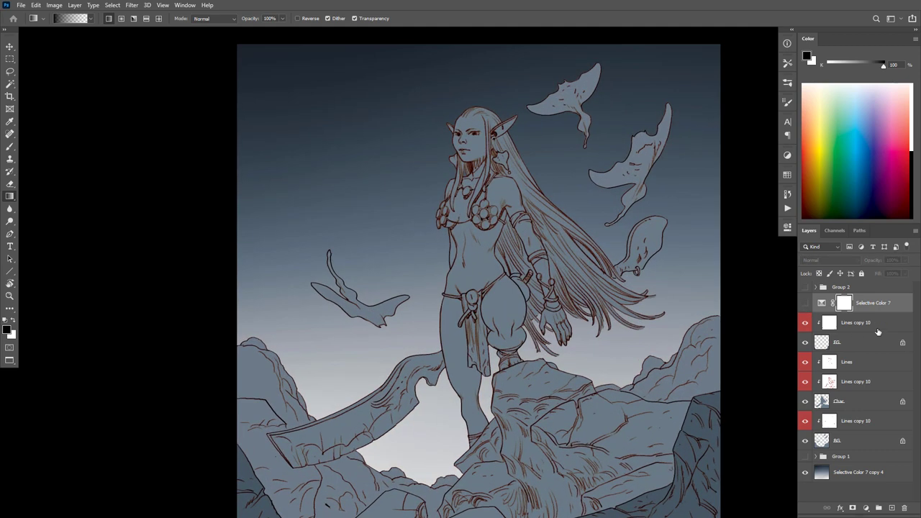
{"action": "left_click", "coordinate": [824, 401]}
{"action": "key", "text": "ctrl+shift+alt+n"}
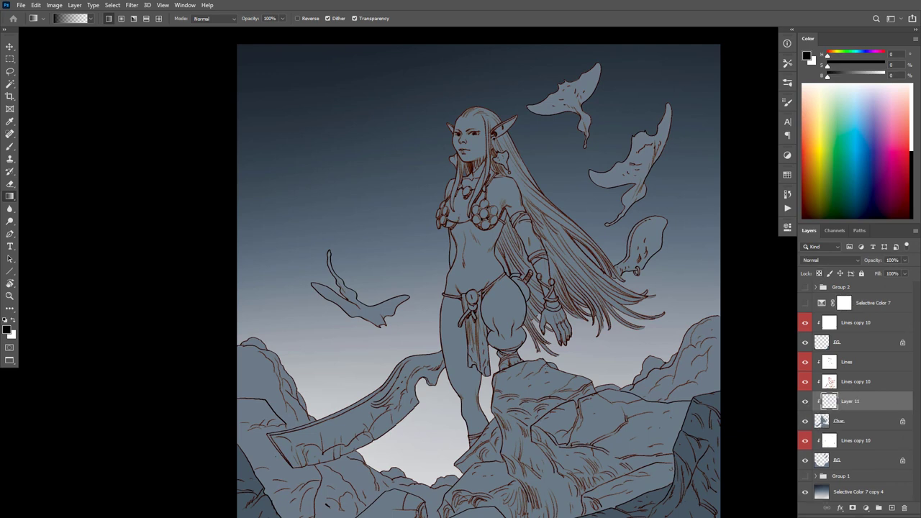
{"action": "key", "text": "b"}
{"action": "left_click", "coordinate": [830, 421]}
{"action": "key", "text": "ctrl+j"}
{"action": "left_click", "coordinate": [829, 402]}
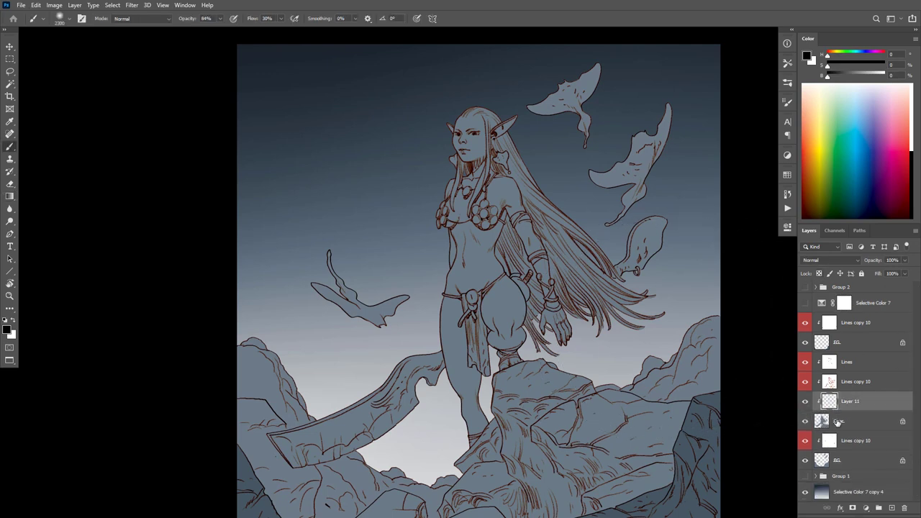
{"action": "key", "text": "Delete"}
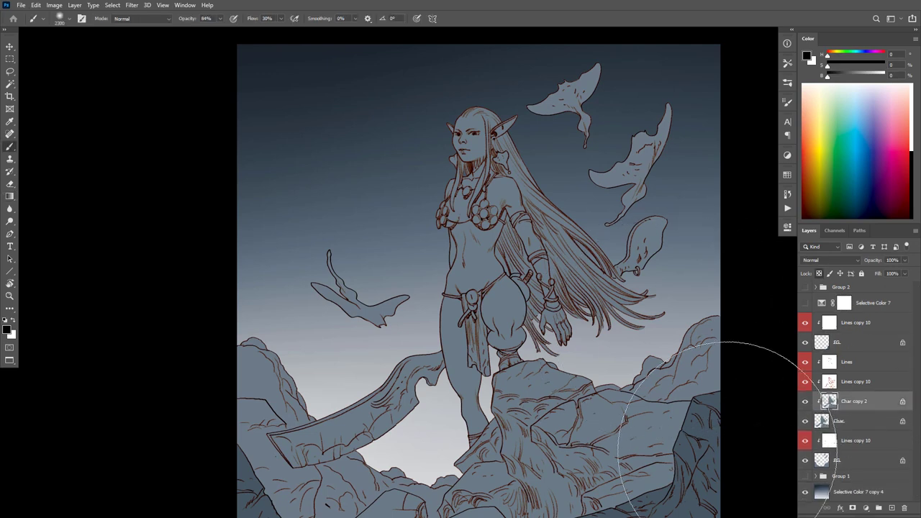
Step: Switch to the Pencil tool with the Brush Pencil - 01 preset, test strokes on the elf's torso and undo the last one
{"action": "scroll", "coordinate": [496, 202], "scroll_direction": "up", "scroll_amount": 2}
{"action": "key", "text": "shift+b"}
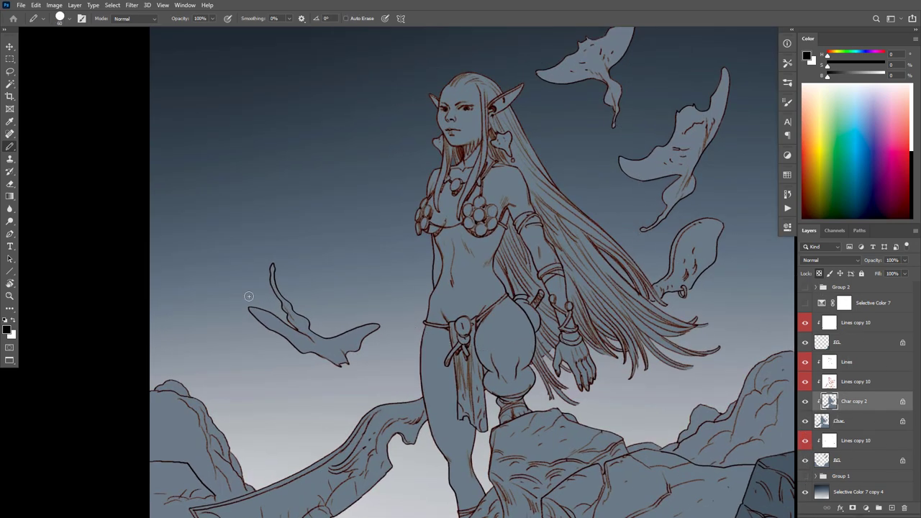
{"action": "left_click", "coordinate": [35, 22]}
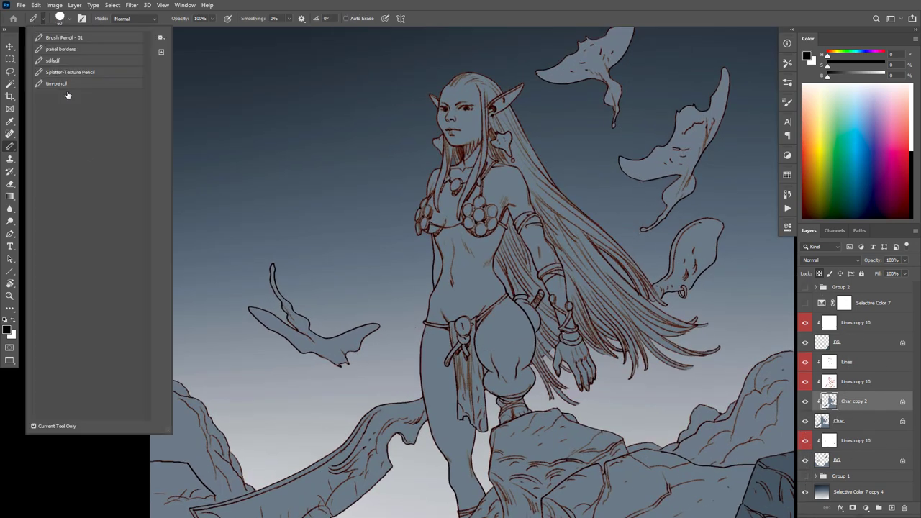
{"action": "left_click", "coordinate": [827, 400]}
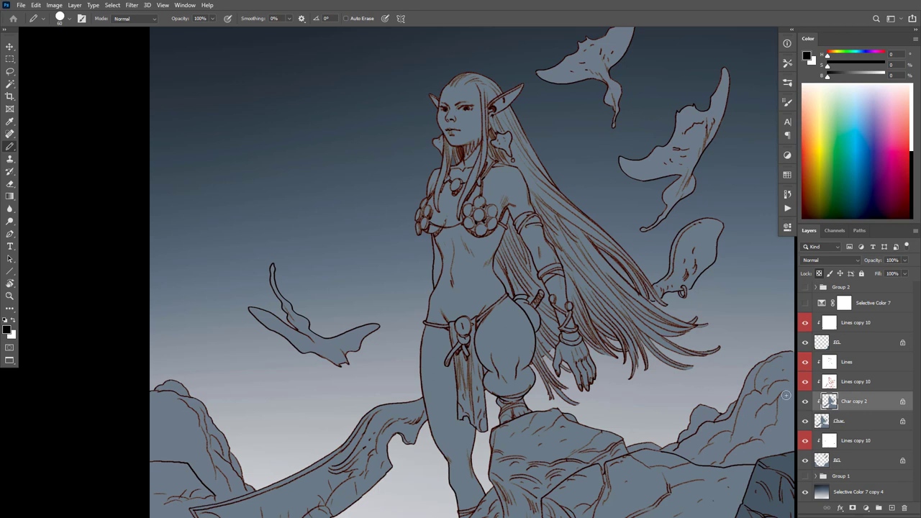
{"action": "left_click", "coordinate": [37, 21]}
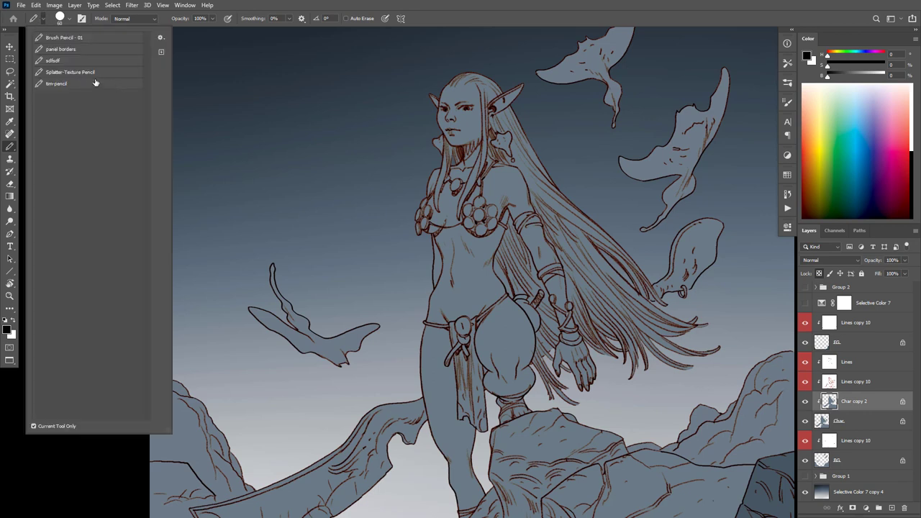
{"action": "left_click", "coordinate": [77, 42]}
{"action": "left_click_drag", "start_coordinate": [440, 228], "coordinate": [486, 255]}
{"action": "mouse_move", "coordinate": [491, 262]}
{"action": "left_mouse_down"}
{"action": "mouse_move", "coordinate": [494, 305]}
{"action": "mouse_move", "coordinate": [523, 313]}
{"action": "left_mouse_up"}
{"action": "key", "text": "ctrl+z"}
Step: Sample the elf's blue-gray body color and shift its hue to 37 for a warm brown, undoing a test stroke
{"action": "left_click", "coordinate": [572, 390], "text": "alt"}
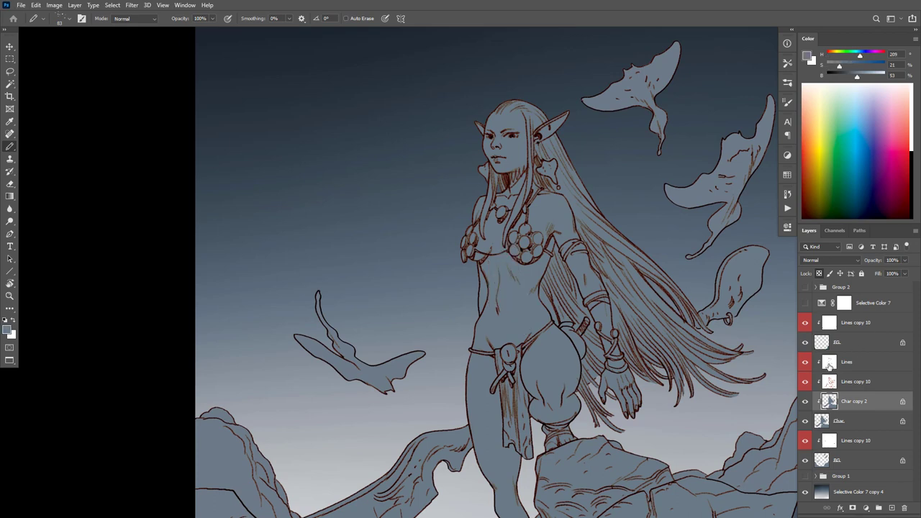
{"action": "mouse_move", "coordinate": [775, 432]}
{"action": "left_mouse_down"}
{"action": "mouse_move", "coordinate": [733, 413]}
{"action": "mouse_move", "coordinate": [727, 389]}
{"action": "left_mouse_up"}
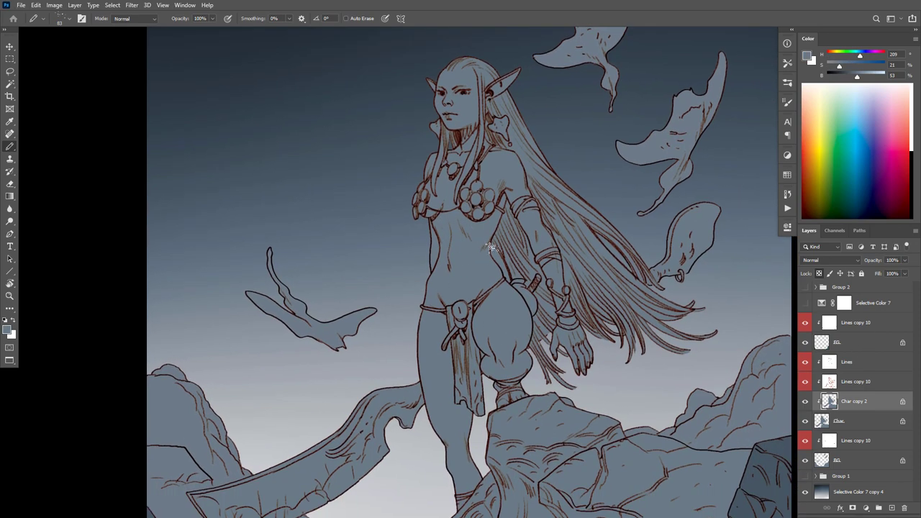
{"action": "left_click_drag", "start_coordinate": [610, 346], "coordinate": [625, 247]}
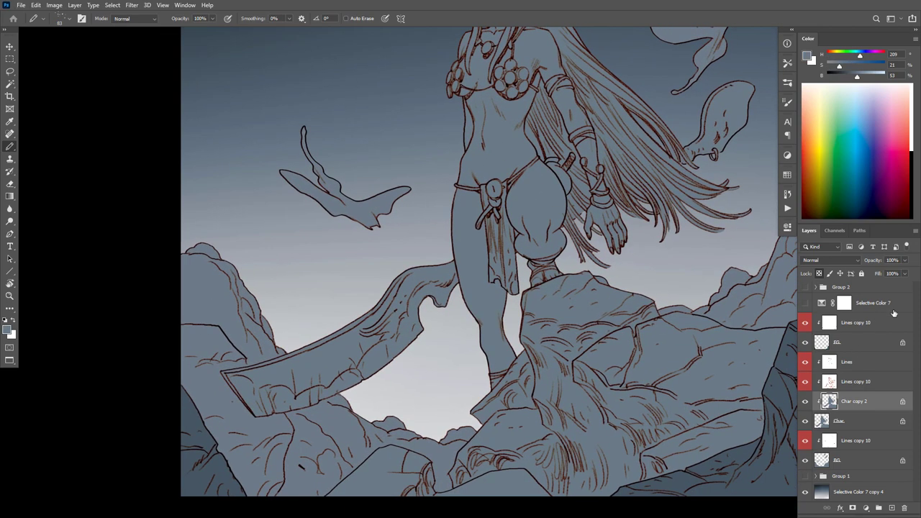
{"action": "key", "text": "Tab"}
{"action": "key", "text": "Tab"}
{"action": "left_click_drag", "start_coordinate": [678, 324], "coordinate": [675, 403]}
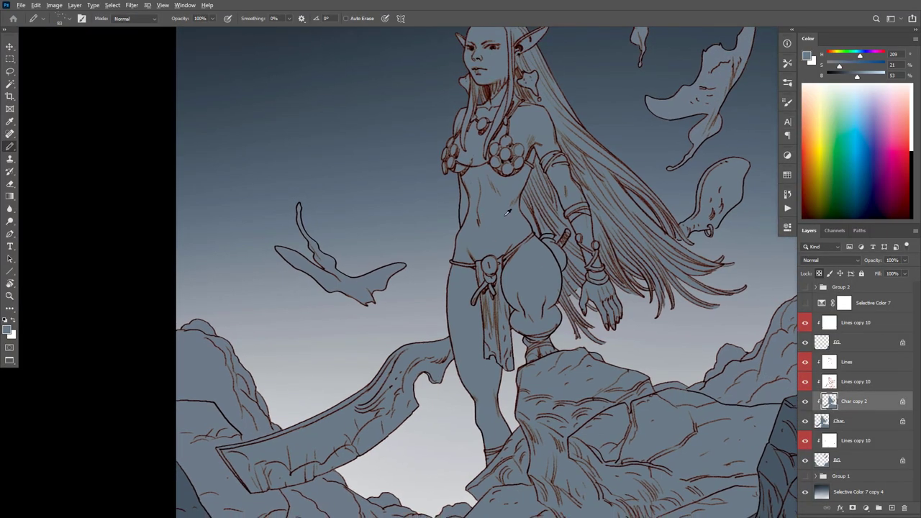
{"action": "left_click", "coordinate": [832, 55]}
{"action": "mouse_move", "coordinate": [564, 235]}
{"action": "left_mouse_down"}
{"action": "mouse_move", "coordinate": [542, 257]}
{"action": "mouse_move", "coordinate": [579, 231]}
{"action": "mouse_move", "coordinate": [427, 344]}
{"action": "mouse_move", "coordinate": [612, 195]}
{"action": "left_mouse_up"}
{"action": "key", "text": "ctrl+z"}
{"action": "left_click", "coordinate": [501, 189], "text": "alt"}
{"action": "left_click", "coordinate": [832, 56]}
{"action": "scroll", "coordinate": [554, 240], "scroll_direction": "up", "scroll_amount": 2}
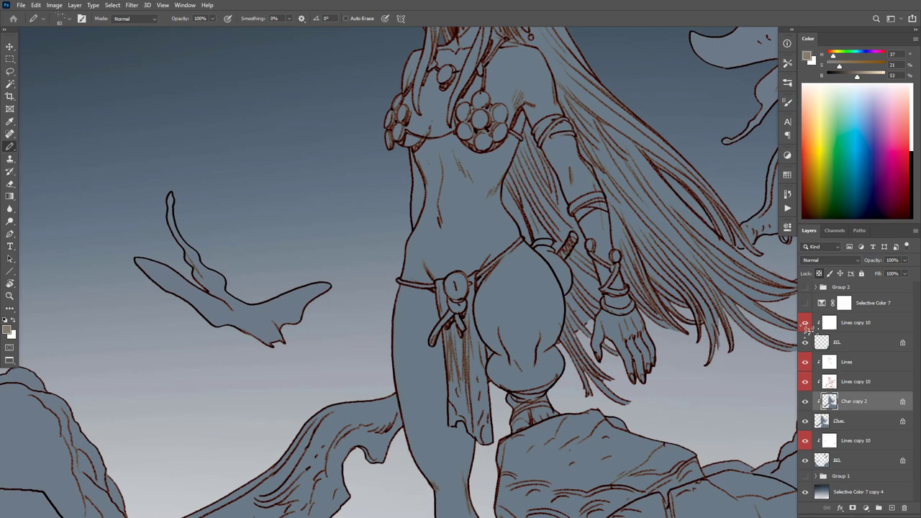
Step: Outline the skin areas of the elf's face, ears, neck, shoulder and torso on Char copy 2 in brown with hue 25, saturation 27%
{"action": "left_click", "coordinate": [805, 402]}
{"action": "scroll", "coordinate": [590, 329], "scroll_direction": "up", "scroll_amount": 1}
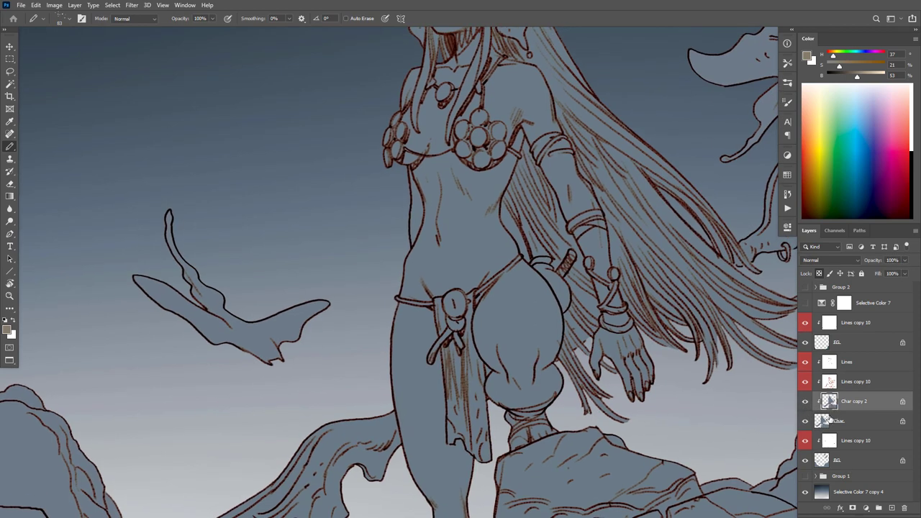
{"action": "scroll", "coordinate": [603, 323], "scroll_direction": "up", "scroll_amount": 8}
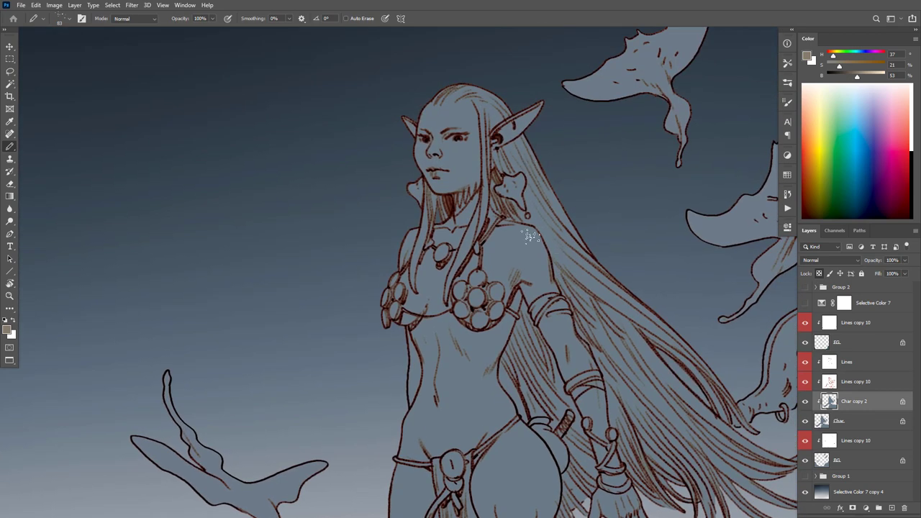
{"action": "left_click_drag", "start_coordinate": [529, 238], "coordinate": [544, 272]}
{"action": "left_click", "coordinate": [843, 67]}
{"action": "left_click_drag", "start_coordinate": [833, 56], "coordinate": [831, 55]}
{"action": "left_click_drag", "start_coordinate": [530, 243], "coordinate": [539, 272]}
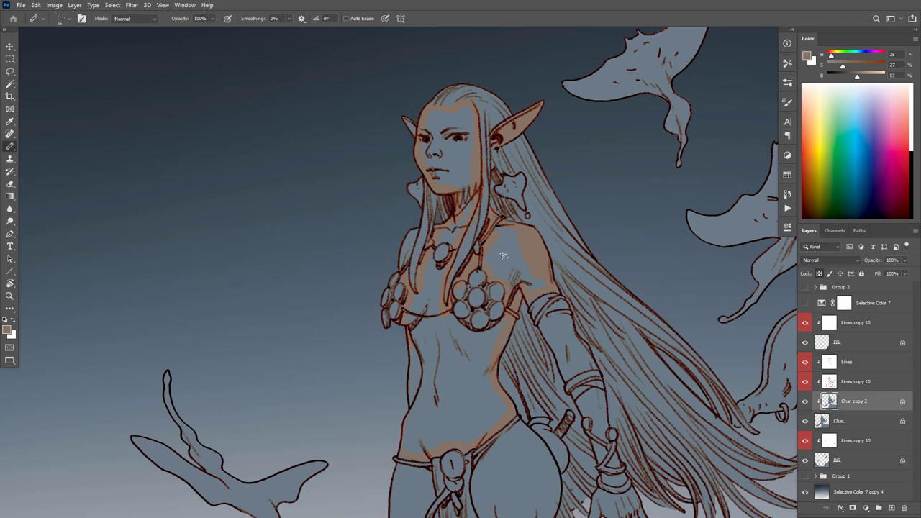
Step: Select the Paint Bucket tool, try a brown fill on the elf's skin, undo it and return to the Pencil
{"action": "key", "text": "g"}
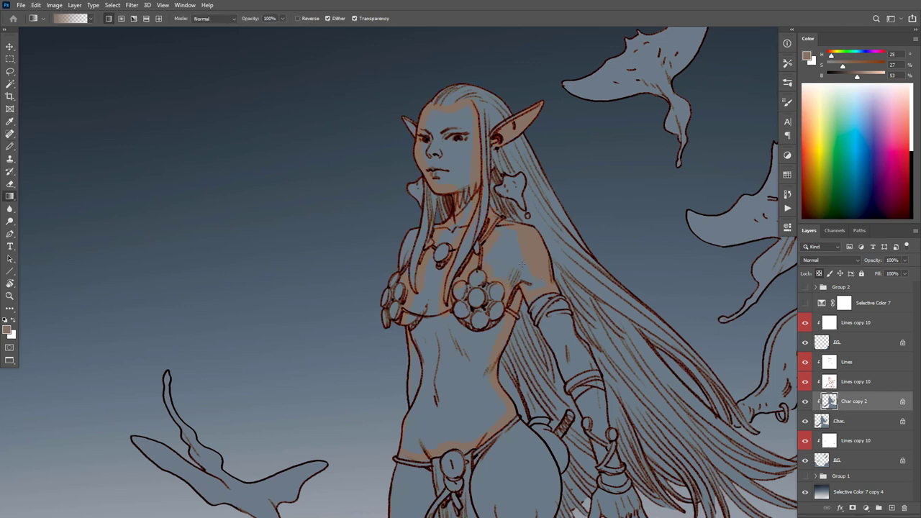
{"action": "key", "text": "shift+g"}
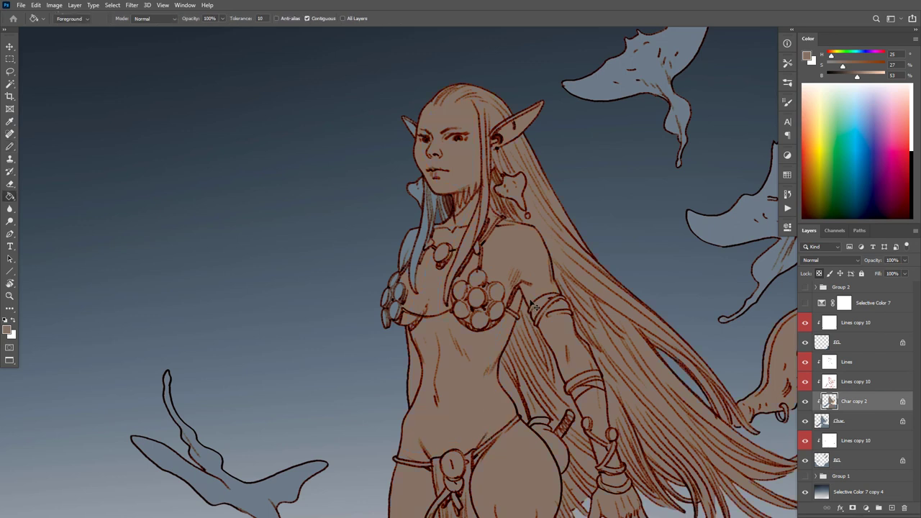
{"action": "key", "text": "ctrl+z"}
{"action": "key", "text": "b"}
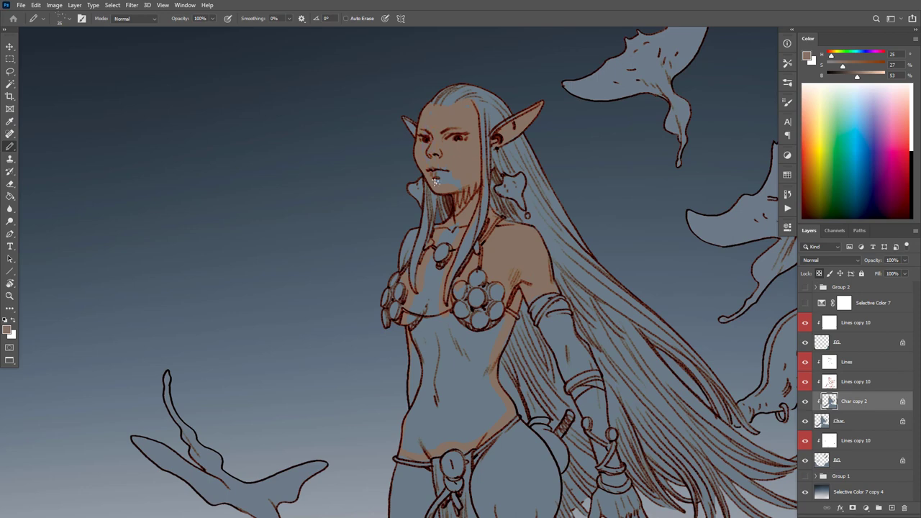
Step: Complete the brown outline around the torso and fill the elf's chest and belly with the Paint Bucket
{"action": "left_click_drag", "start_coordinate": [592, 309], "coordinate": [614, 234]}
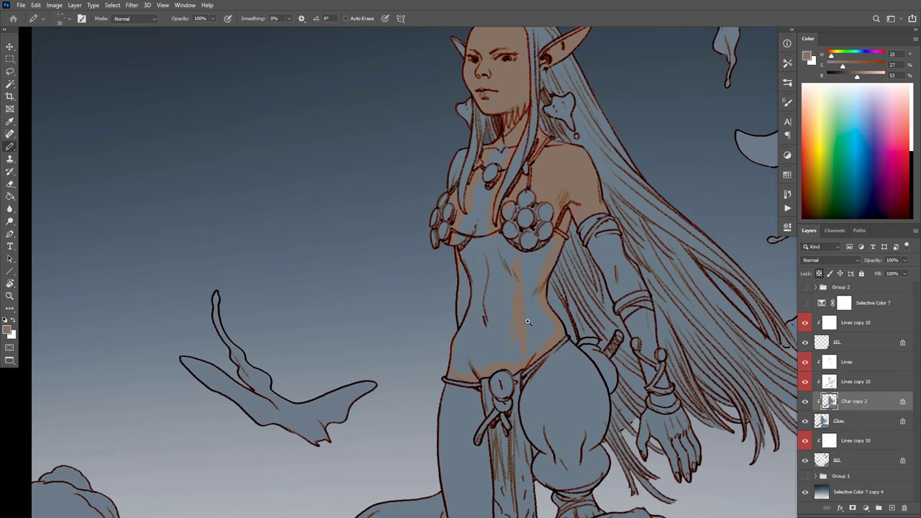
{"action": "mouse_move", "coordinate": [528, 321]}
{"action": "left_mouse_down"}
{"action": "mouse_move", "coordinate": [528, 329]}
{"action": "mouse_move", "coordinate": [591, 322]}
{"action": "left_mouse_up"}
{"action": "left_click_drag", "start_coordinate": [620, 289], "coordinate": [643, 208]}
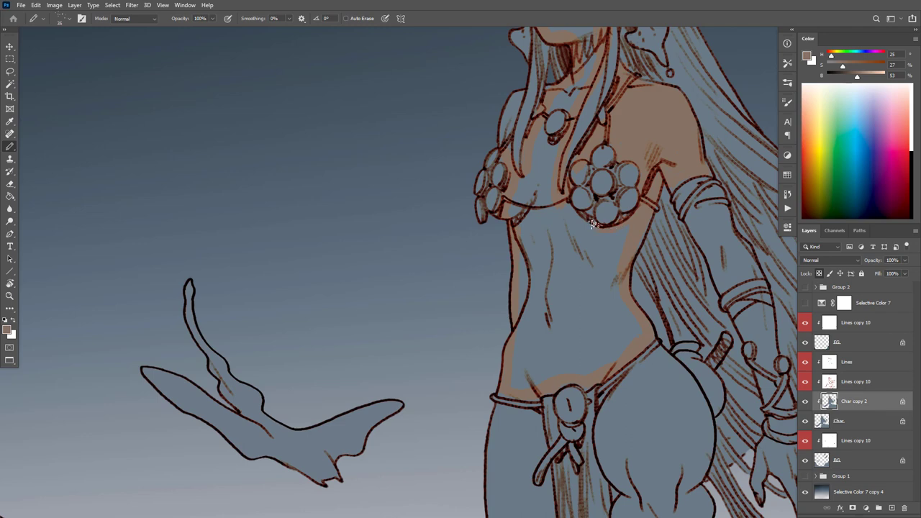
{"action": "key", "text": "g"}
{"action": "left_click", "coordinate": [571, 249]}
{"action": "key", "text": "b"}
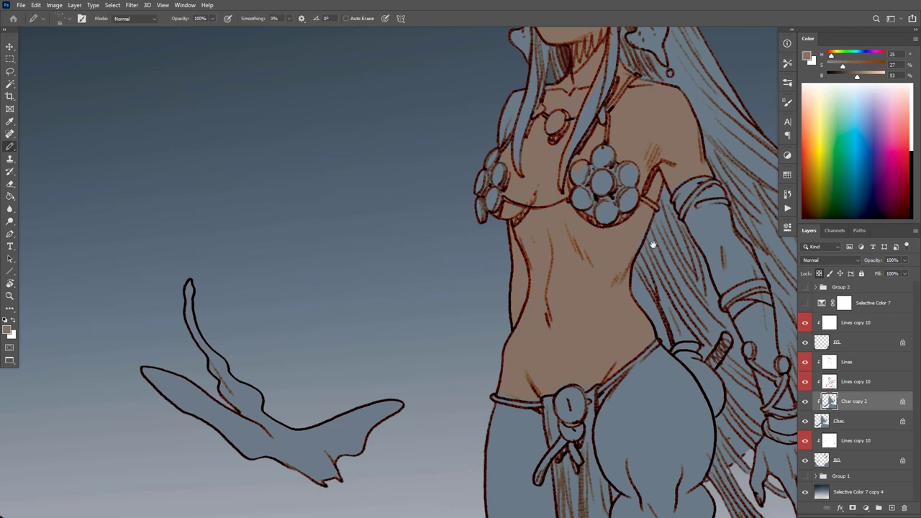
Step: Paint the far shoulder and the skin between the near arm's upper and elbow bands in the same brown
{"action": "left_click_drag", "start_coordinate": [503, 135], "coordinate": [502, 141]}
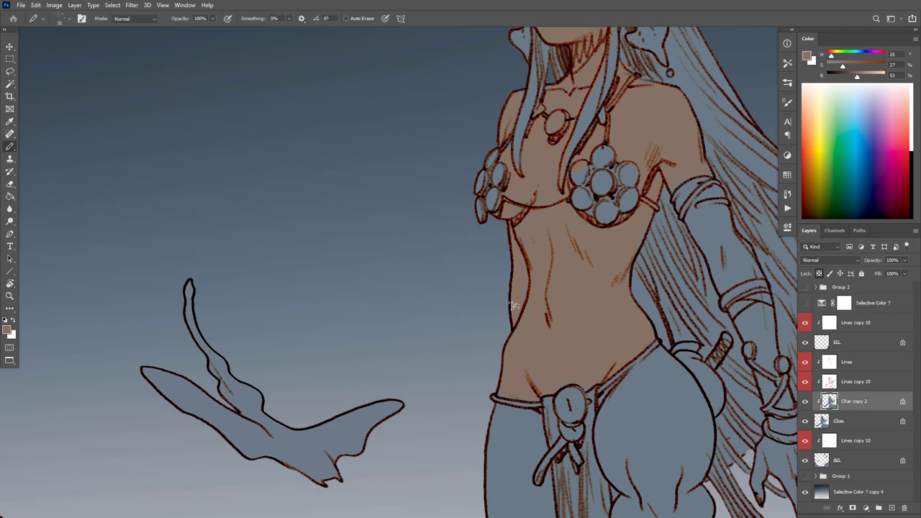
{"action": "left_click", "coordinate": [630, 240], "text": "alt"}
{"action": "left_click", "coordinate": [643, 255], "text": "alt"}
{"action": "left_click", "coordinate": [651, 279], "text": "alt"}
{"action": "left_click_drag", "start_coordinate": [673, 276], "coordinate": [645, 289]}
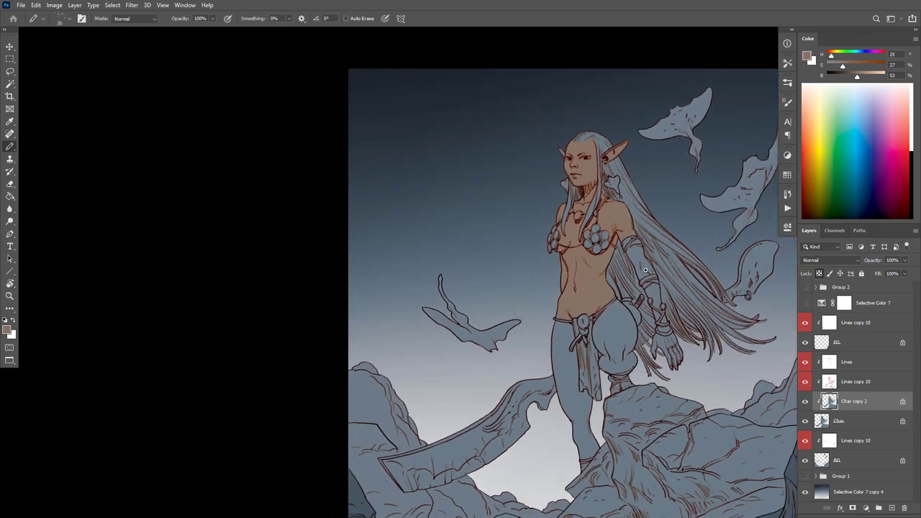
{"action": "left_click", "coordinate": [645, 271], "text": "ctrl"}
{"action": "scroll", "coordinate": [641, 218], "scroll_direction": "up", "scroll_amount": 3}
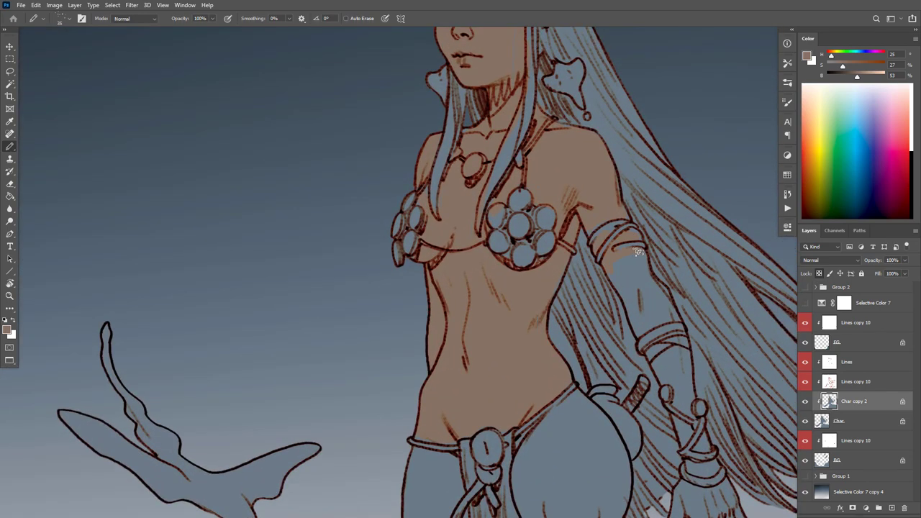
{"action": "mouse_move", "coordinate": [646, 269]}
{"action": "left_mouse_down"}
{"action": "mouse_move", "coordinate": [669, 302]}
{"action": "mouse_move", "coordinate": [651, 323]}
{"action": "mouse_move", "coordinate": [628, 309]}
{"action": "mouse_move", "coordinate": [620, 268]}
{"action": "mouse_move", "coordinate": [637, 269]}
{"action": "mouse_move", "coordinate": [639, 282]}
{"action": "left_mouse_up"}
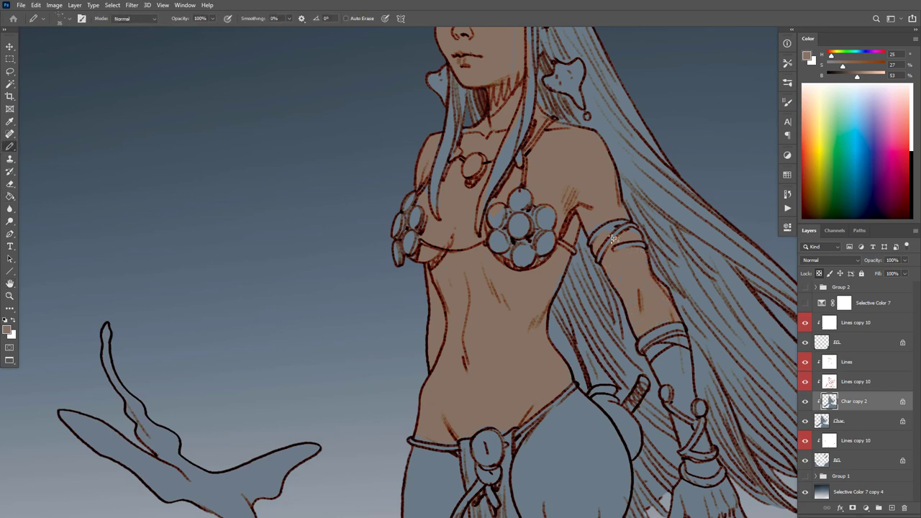
Step: Set a pale cream color with saturation 15%, brightness 89%, outline the hair beside the ear and fill the crown hair
{"action": "scroll", "coordinate": [604, 230], "scroll_direction": "up", "scroll_amount": 3}
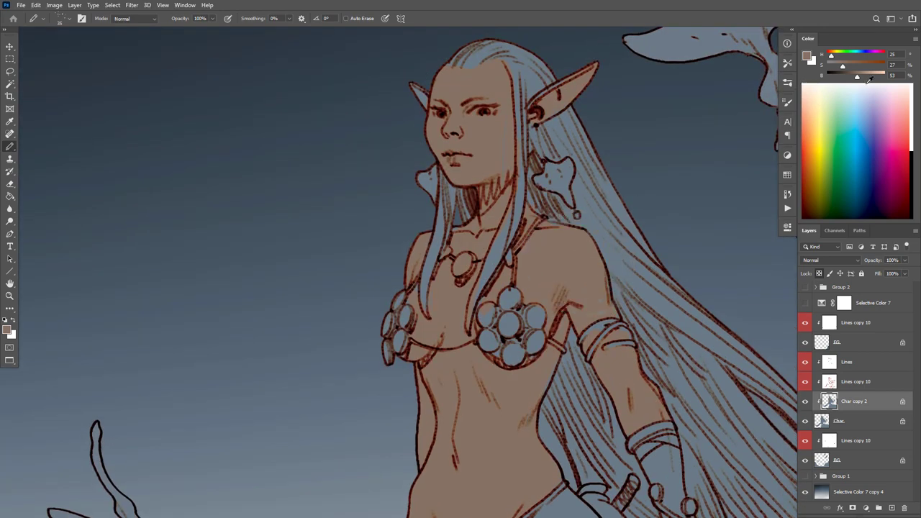
{"action": "left_click_drag", "start_coordinate": [869, 78], "coordinate": [835, 66]}
{"action": "mouse_move", "coordinate": [590, 226]}
{"action": "left_mouse_down"}
{"action": "mouse_move", "coordinate": [535, 202]}
{"action": "mouse_move", "coordinate": [519, 162]}
{"action": "mouse_move", "coordinate": [508, 64]}
{"action": "mouse_move", "coordinate": [497, 55]}
{"action": "mouse_move", "coordinate": [460, 63]}
{"action": "mouse_move", "coordinate": [460, 52]}
{"action": "mouse_move", "coordinate": [493, 34]}
{"action": "mouse_move", "coordinate": [533, 53]}
{"action": "mouse_move", "coordinate": [557, 75]}
{"action": "mouse_move", "coordinate": [527, 98]}
{"action": "left_mouse_up"}
{"action": "key", "text": "g"}
{"action": "left_click", "coordinate": [542, 76]}
{"action": "key", "text": "b"}
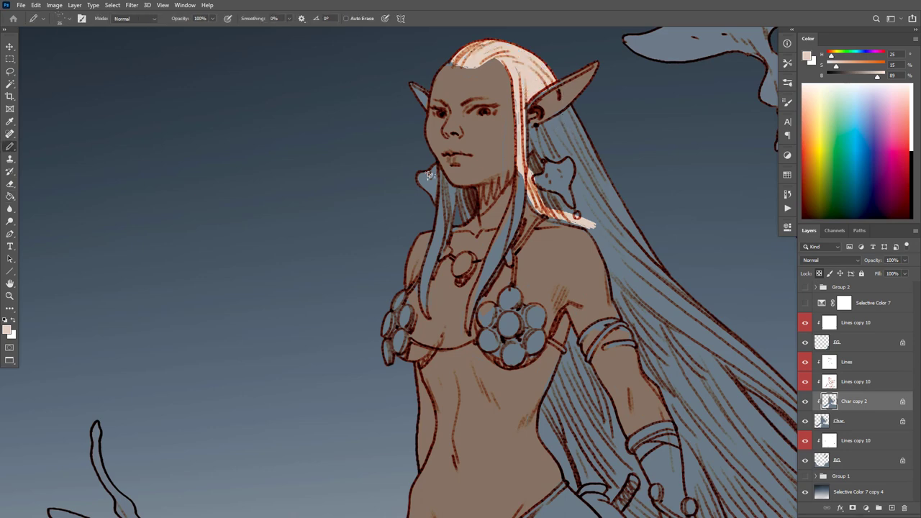
Step: Paint the front hair strand on the far side of the face cream, cleaning its edges with the sampled skin brown
{"action": "mouse_move", "coordinate": [429, 175]}
{"action": "left_mouse_down"}
{"action": "mouse_move", "coordinate": [449, 180]}
{"action": "mouse_move", "coordinate": [439, 172]}
{"action": "mouse_move", "coordinate": [453, 190]}
{"action": "mouse_move", "coordinate": [440, 178]}
{"action": "mouse_move", "coordinate": [420, 312]}
{"action": "mouse_move", "coordinate": [451, 190]}
{"action": "left_mouse_up"}
{"action": "left_click", "coordinate": [446, 288], "text": "alt"}
{"action": "left_click_drag", "start_coordinate": [436, 286], "coordinate": [435, 290]}
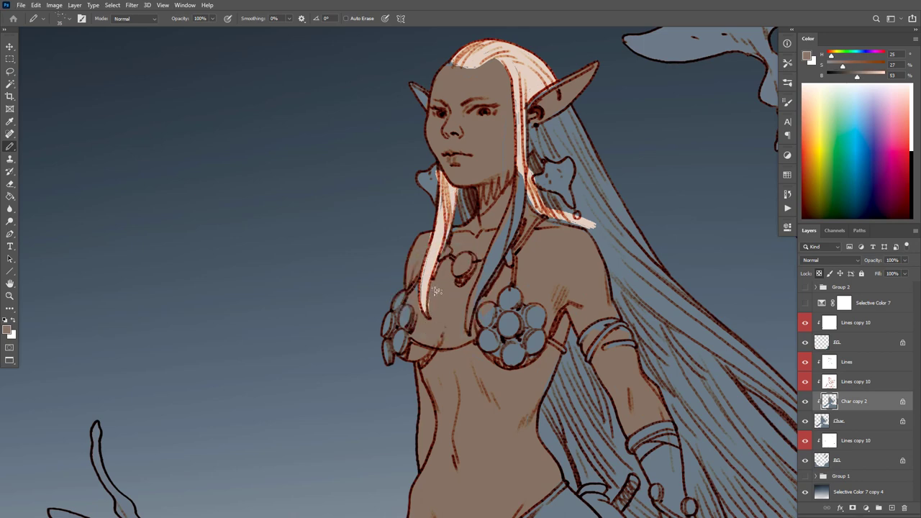
{"action": "left_click", "coordinate": [442, 253], "text": "alt"}
{"action": "left_click", "coordinate": [438, 269], "text": "alt"}
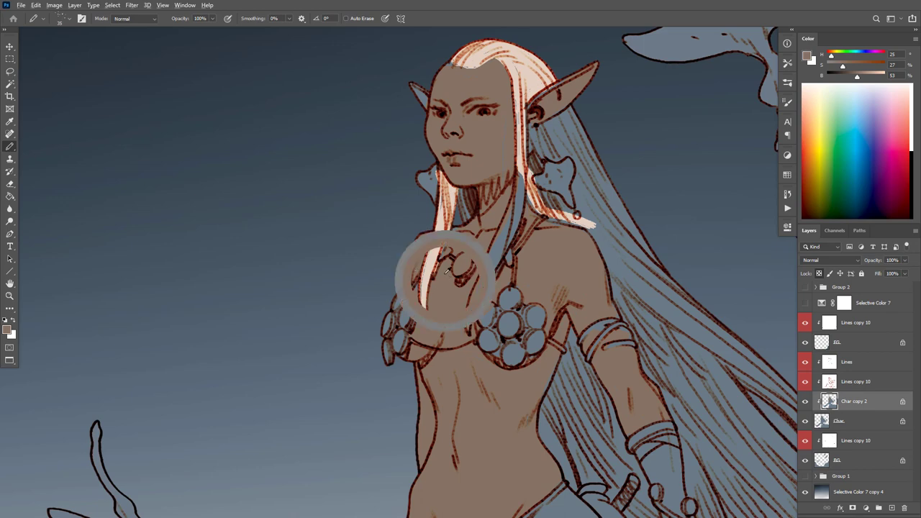
{"action": "left_click_drag", "start_coordinate": [443, 256], "coordinate": [452, 211]}
{"action": "left_click", "coordinate": [445, 205], "text": "alt"}
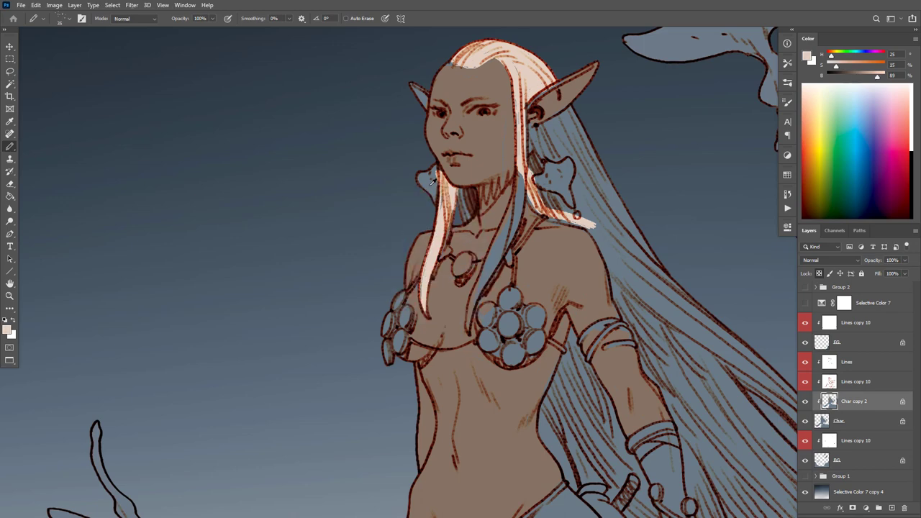
{"action": "left_click", "coordinate": [430, 175], "text": "alt"}
Step: Sample the cream hair color and outline the long hair behind the ear and along the shoulder, forearm and hand
{"action": "left_click", "coordinate": [535, 81], "text": "alt"}
{"action": "mouse_move", "coordinate": [576, 108]}
{"action": "left_mouse_down"}
{"action": "mouse_move", "coordinate": [533, 135]}
{"action": "mouse_move", "coordinate": [574, 223]}
{"action": "mouse_move", "coordinate": [541, 211]}
{"action": "mouse_move", "coordinate": [527, 185]}
{"action": "left_mouse_up"}
{"action": "mouse_move", "coordinate": [567, 217]}
{"action": "left_mouse_down"}
{"action": "mouse_move", "coordinate": [597, 234]}
{"action": "mouse_move", "coordinate": [619, 270]}
{"action": "left_mouse_up"}
{"action": "left_click_drag", "start_coordinate": [684, 280], "coordinate": [614, 151]}
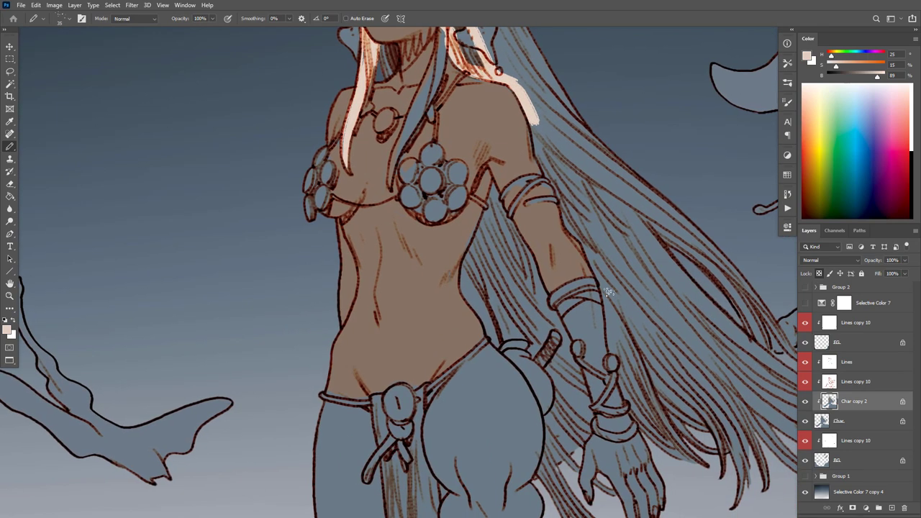
{"action": "mouse_move", "coordinate": [596, 273]}
{"action": "left_mouse_down"}
{"action": "mouse_move", "coordinate": [633, 407]}
{"action": "mouse_move", "coordinate": [676, 457]}
{"action": "left_mouse_up"}
Step: Try to fill the long flowing hair with cream using the Paint Bucket
{"action": "key", "text": "g"}
{"action": "left_click", "coordinate": [678, 339]}
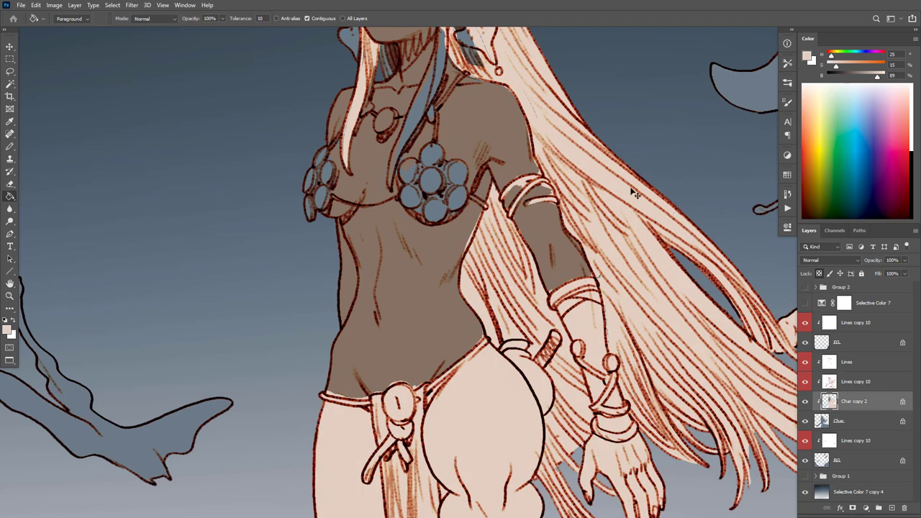
{"action": "key", "text": "ctrl+z"}
Step: Close the cream outline along the near arm and fill the long flowing hair behind it with the Paint Bucket
{"action": "key", "text": "b"}
{"action": "mouse_move", "coordinate": [534, 121]}
{"action": "left_mouse_down"}
{"action": "mouse_move", "coordinate": [569, 225]}
{"action": "mouse_move", "coordinate": [609, 299]}
{"action": "left_mouse_up"}
{"action": "key", "text": "g"}
{"action": "left_click", "coordinate": [639, 246]}
{"action": "key", "text": "b"}
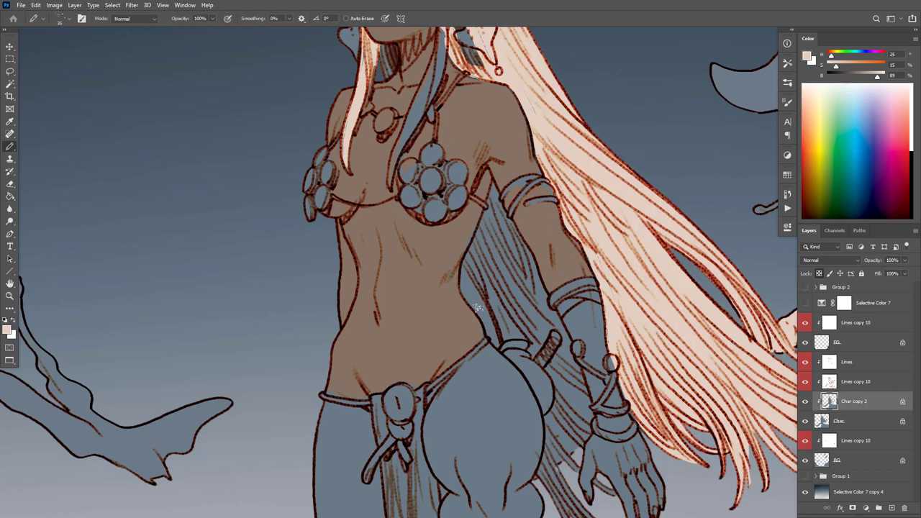
Step: Outline the hair behind the hip and thigh in cream, trying a fill and undoing it
{"action": "mouse_move", "coordinate": [482, 315]}
{"action": "left_mouse_down"}
{"action": "mouse_move", "coordinate": [547, 402]}
{"action": "mouse_move", "coordinate": [545, 483]}
{"action": "mouse_move", "coordinate": [584, 514]}
{"action": "left_mouse_up"}
{"action": "scroll", "coordinate": [584, 514], "scroll_direction": "down", "scroll_amount": 3}
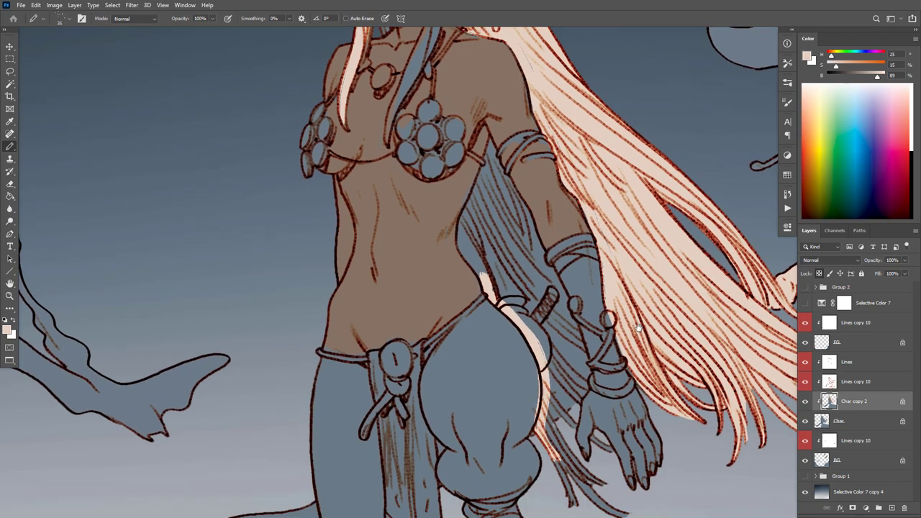
{"action": "key", "text": "g"}
{"action": "left_click", "coordinate": [592, 324]}
{"action": "key", "text": "ctrl+z"}
{"action": "key", "text": "b"}
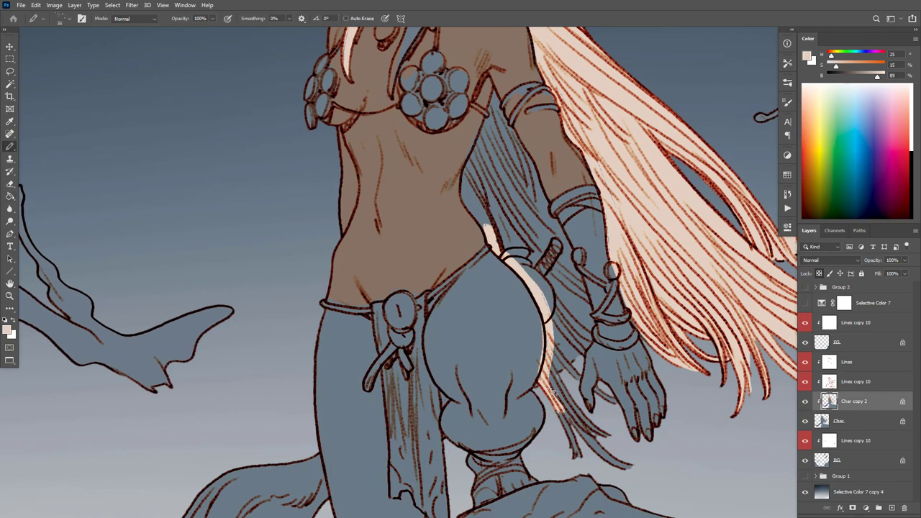
Step: Extend the cream outline up to the waist and fill the hair between the torso and near arm
{"action": "mouse_move", "coordinate": [544, 374]}
{"action": "left_mouse_down"}
{"action": "mouse_move", "coordinate": [561, 414]}
{"action": "mouse_move", "coordinate": [514, 260]}
{"action": "mouse_move", "coordinate": [483, 232]}
{"action": "left_mouse_up"}
{"action": "key", "text": "f"}
{"action": "key", "text": "g"}
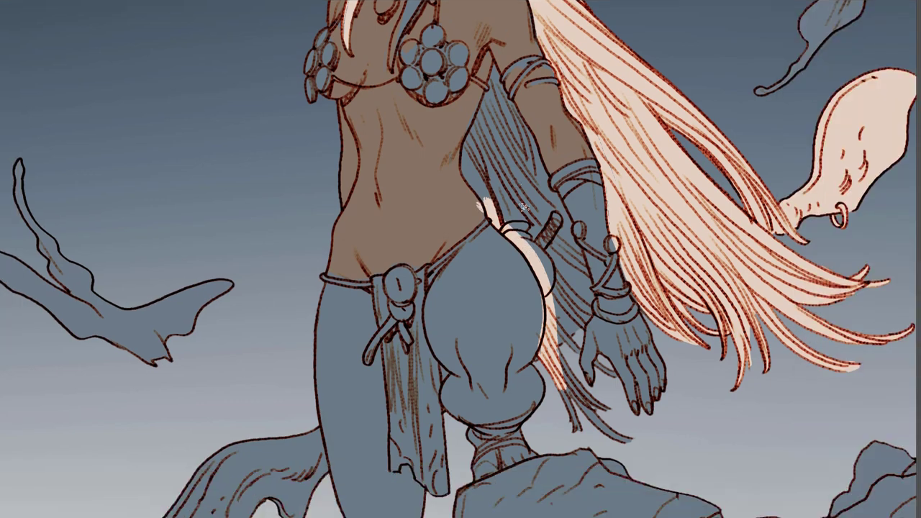
{"action": "left_click", "coordinate": [549, 215]}
Step: Darken the sampled skin brown to saturation 40%, brightness 44% and paint the wrapped bands on the upper arm
{"action": "left_click", "coordinate": [666, 293], "text": "alt"}
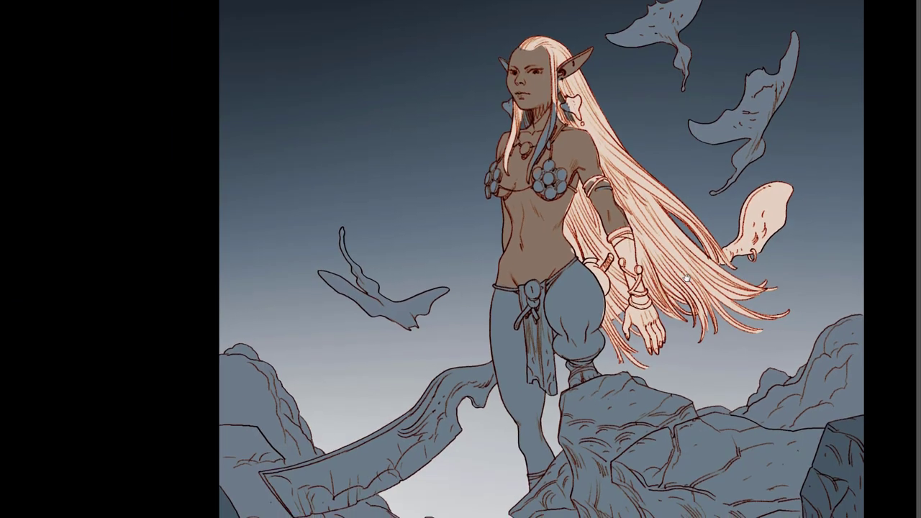
{"action": "left_click_drag", "start_coordinate": [654, 202], "coordinate": [667, 240]}
{"action": "left_click", "coordinate": [662, 248], "text": "ctrl"}
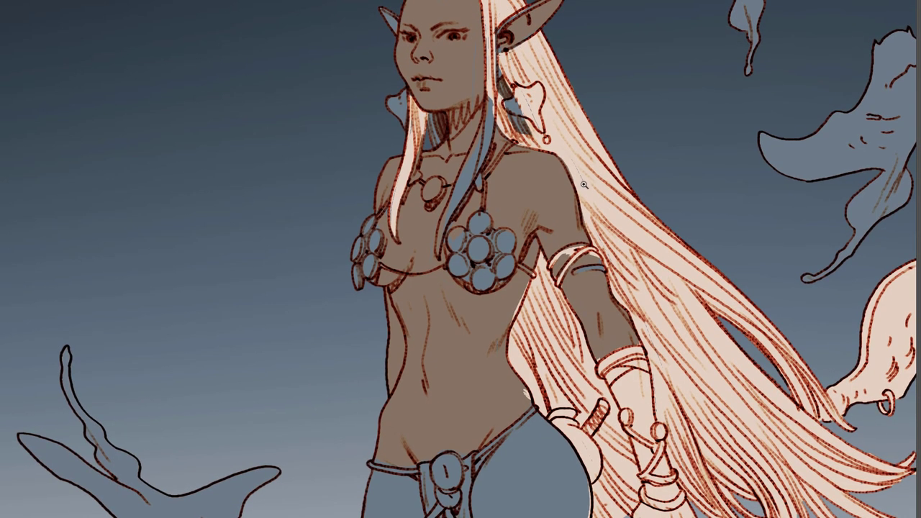
{"action": "left_click", "coordinate": [583, 184]}
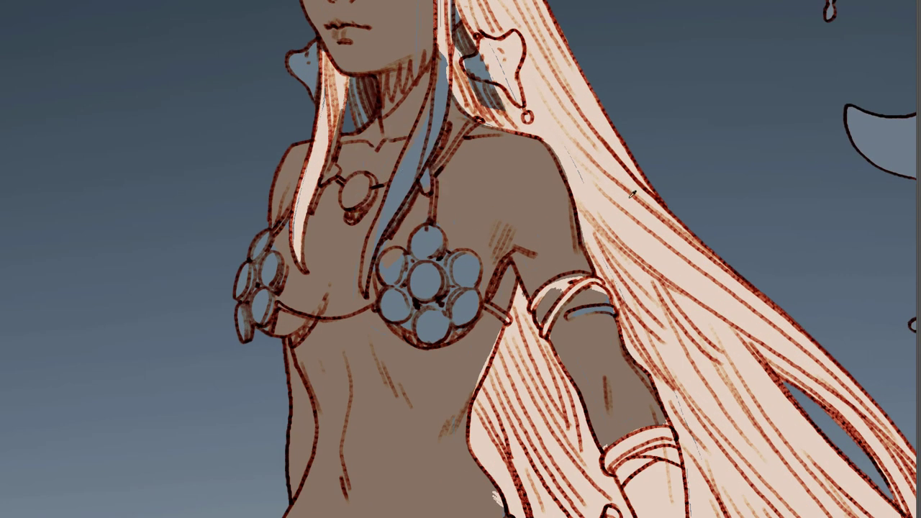
{"action": "key", "text": "f"}
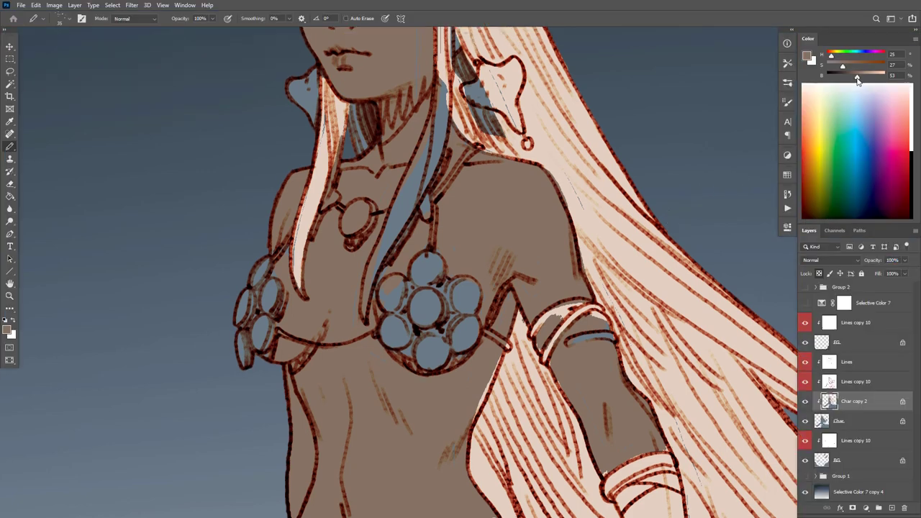
{"action": "left_click_drag", "start_coordinate": [856, 80], "coordinate": [850, 65]}
{"action": "mouse_move", "coordinate": [587, 302]}
{"action": "left_mouse_down"}
{"action": "mouse_move", "coordinate": [557, 310]}
{"action": "mouse_move", "coordinate": [534, 335]}
{"action": "mouse_move", "coordinate": [572, 307]}
{"action": "mouse_move", "coordinate": [592, 309]}
{"action": "mouse_move", "coordinate": [554, 338]}
{"action": "mouse_move", "coordinate": [544, 364]}
{"action": "mouse_move", "coordinate": [579, 309]}
{"action": "mouse_move", "coordinate": [536, 328]}
{"action": "mouse_move", "coordinate": [537, 338]}
{"action": "left_mouse_up"}
{"action": "mouse_move", "coordinate": [606, 318]}
{"action": "left_mouse_down"}
{"action": "mouse_move", "coordinate": [591, 311]}
{"action": "mouse_move", "coordinate": [603, 312]}
{"action": "mouse_move", "coordinate": [573, 340]}
{"action": "mouse_move", "coordinate": [597, 335]}
{"action": "left_mouse_up"}
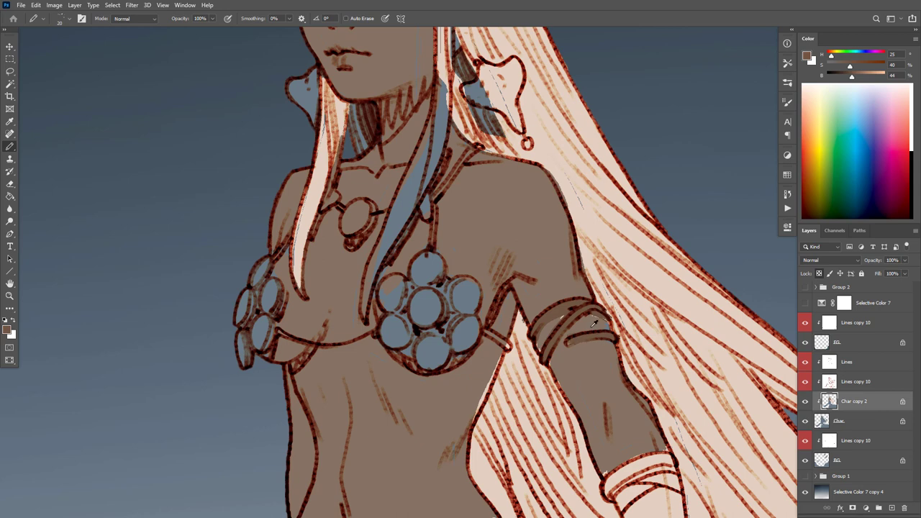
Step: Touch up the upper armband and beaded top with sampled skin brown, darker brown and blue-gray
{"action": "left_click", "coordinate": [594, 323], "text": "alt"}
{"action": "left_click", "coordinate": [584, 305], "text": "alt"}
{"action": "left_click", "coordinate": [559, 320], "text": "alt"}
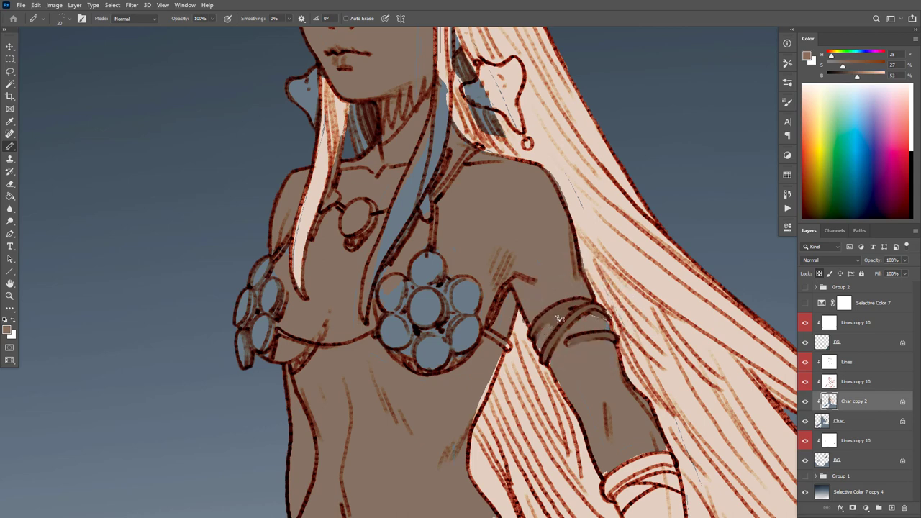
{"action": "left_click_drag", "start_coordinate": [591, 320], "coordinate": [596, 317]}
{"action": "left_click", "coordinate": [564, 302], "text": "alt"}
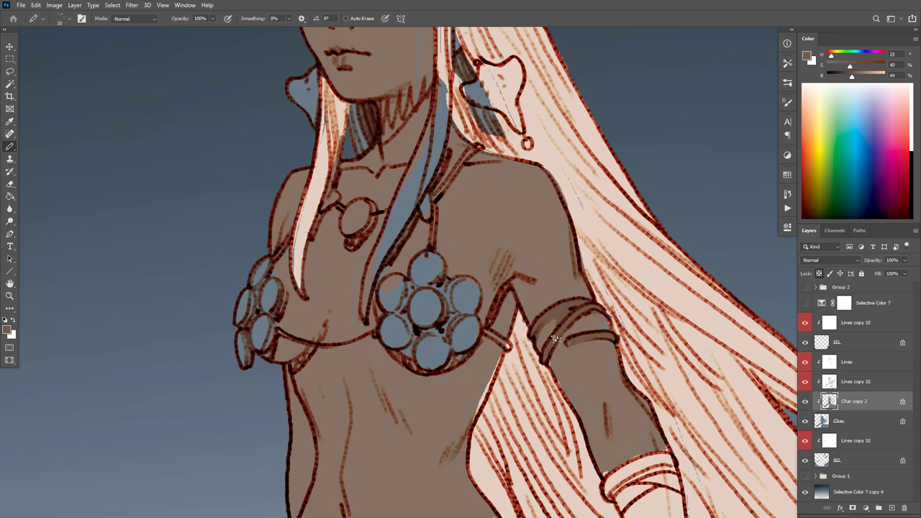
{"action": "left_click", "coordinate": [547, 364], "text": "alt"}
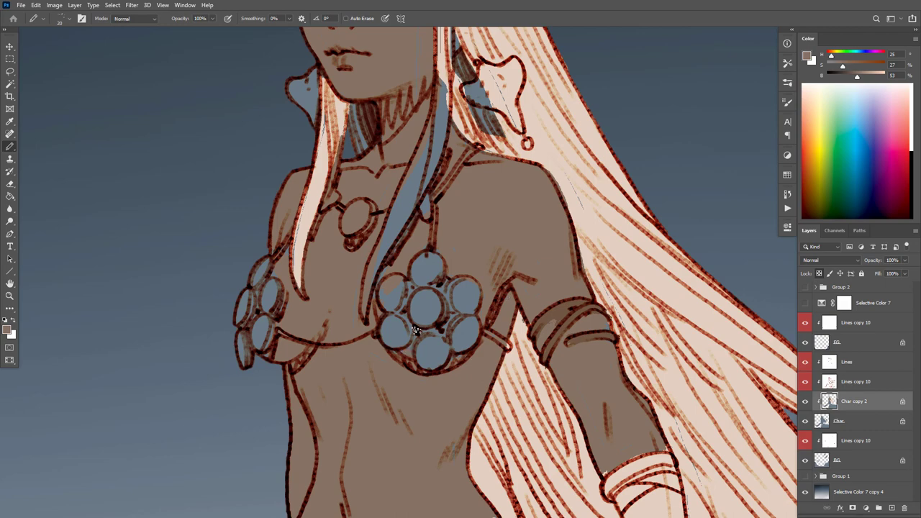
{"action": "left_click", "coordinate": [389, 308], "text": "alt"}
{"action": "left_click_drag", "start_coordinate": [452, 264], "coordinate": [518, 247]}
Step: Sample the skin brown, outline the near forearm and hand, and fill them with the Paint Bucket
{"action": "scroll", "coordinate": [581, 300], "scroll_direction": "down", "scroll_amount": 5}
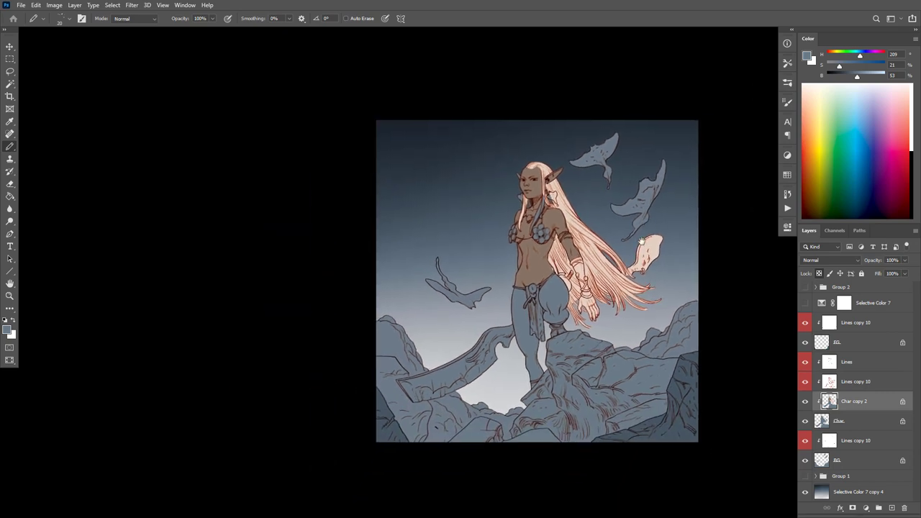
{"action": "scroll", "coordinate": [578, 255], "scroll_direction": "up", "scroll_amount": 8}
{"action": "scroll", "coordinate": [579, 254], "scroll_direction": "up", "scroll_amount": 3}
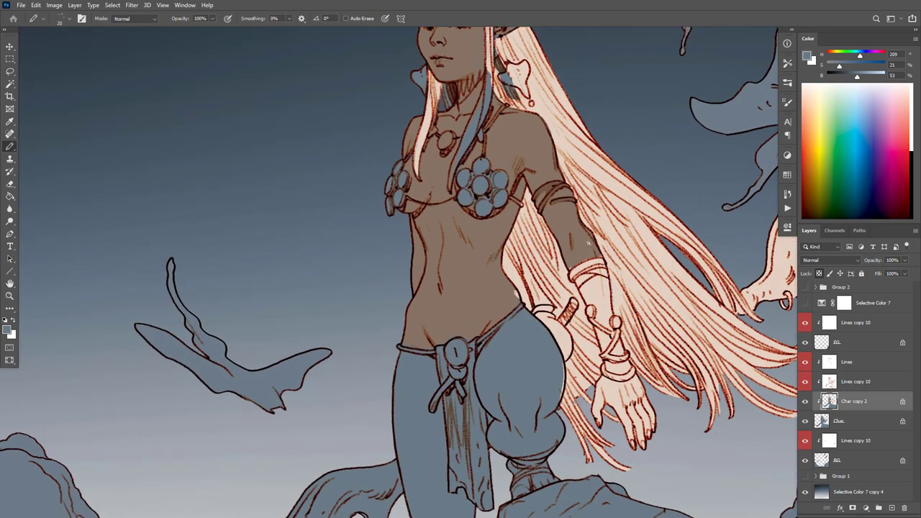
{"action": "left_click", "coordinate": [515, 294], "text": "alt"}
{"action": "left_click_drag", "start_coordinate": [578, 275], "coordinate": [593, 317]}
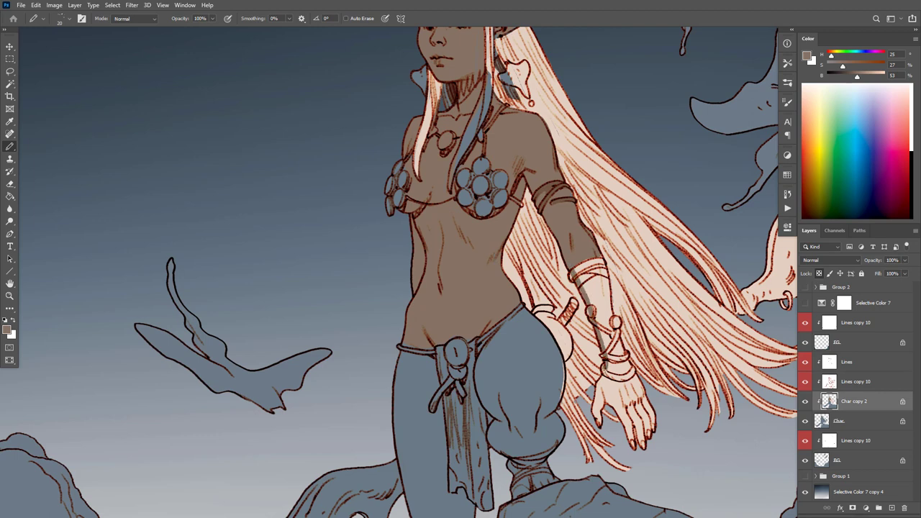
{"action": "left_click_drag", "start_coordinate": [596, 424], "coordinate": [600, 392]}
{"action": "mouse_move", "coordinate": [609, 401]}
{"action": "left_mouse_down"}
{"action": "mouse_move", "coordinate": [631, 436]}
{"action": "mouse_move", "coordinate": [617, 410]}
{"action": "left_mouse_up"}
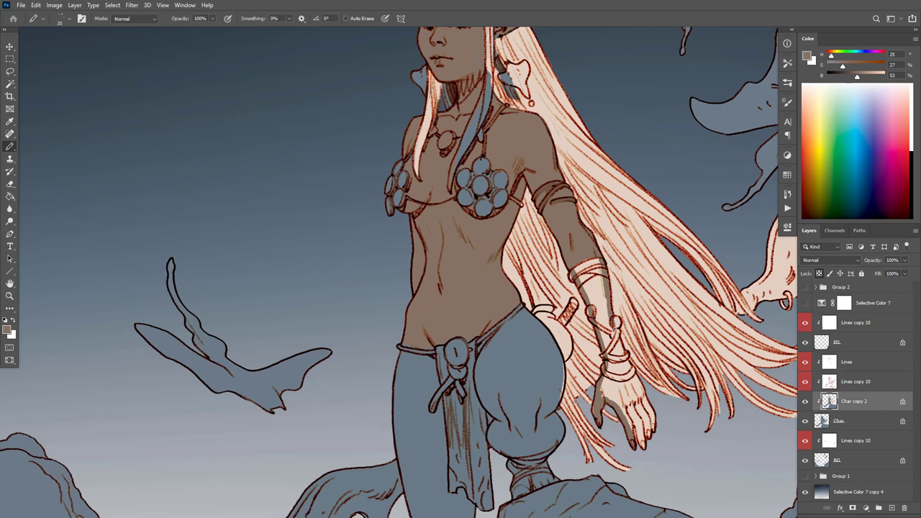
{"action": "left_click_drag", "start_coordinate": [618, 336], "coordinate": [653, 429]}
{"action": "key", "text": "g"}
{"action": "left_click", "coordinate": [640, 385]}
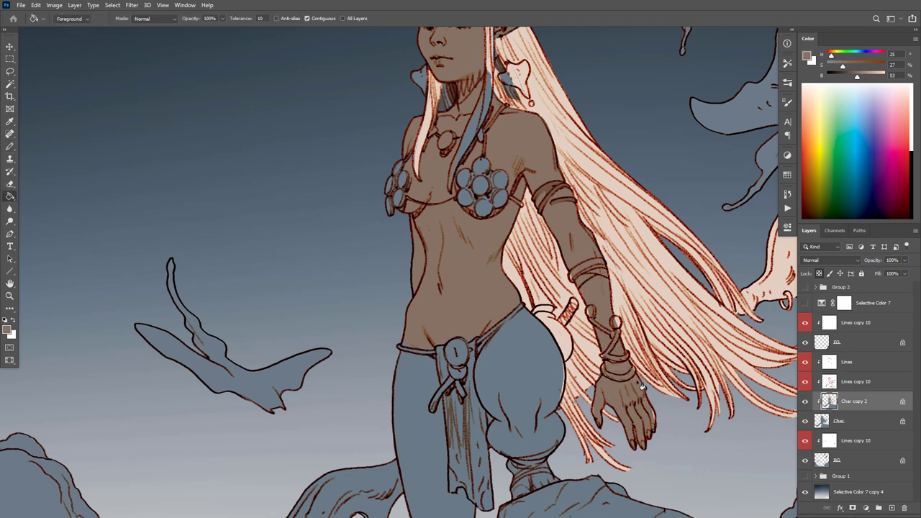
{"action": "key", "text": "Tab"}
{"action": "key", "text": "Tab"}
{"action": "mouse_move", "coordinate": [613, 311]}
{"action": "left_mouse_down"}
{"action": "mouse_move", "coordinate": [643, 283]}
{"action": "mouse_move", "coordinate": [689, 276]}
{"action": "mouse_move", "coordinate": [682, 238]}
{"action": "left_mouse_up"}
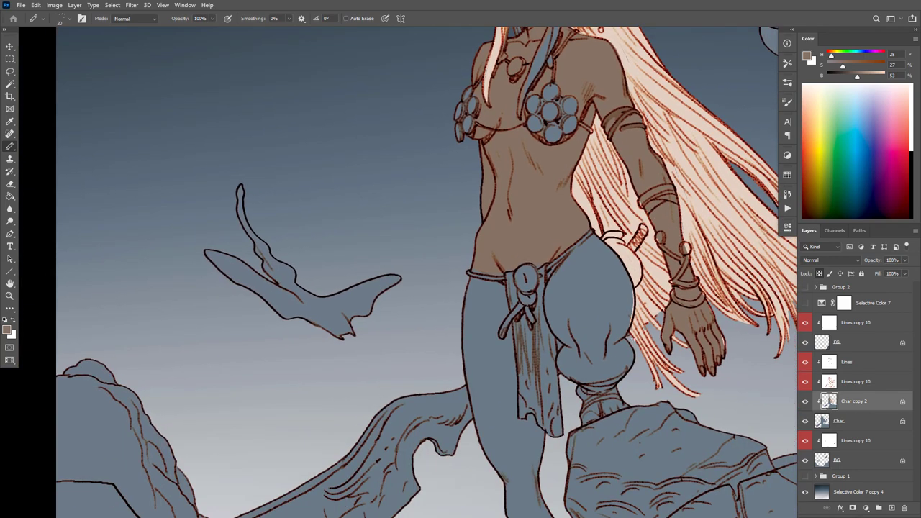
Step: Close off the legs' outline with skin brown and fill both legs and the loincloth with the Paint Bucket
{"action": "scroll", "coordinate": [587, 432], "scroll_direction": "down", "scroll_amount": 10}
{"action": "scroll", "coordinate": [587, 432], "scroll_direction": "left", "scroll_amount": 2}
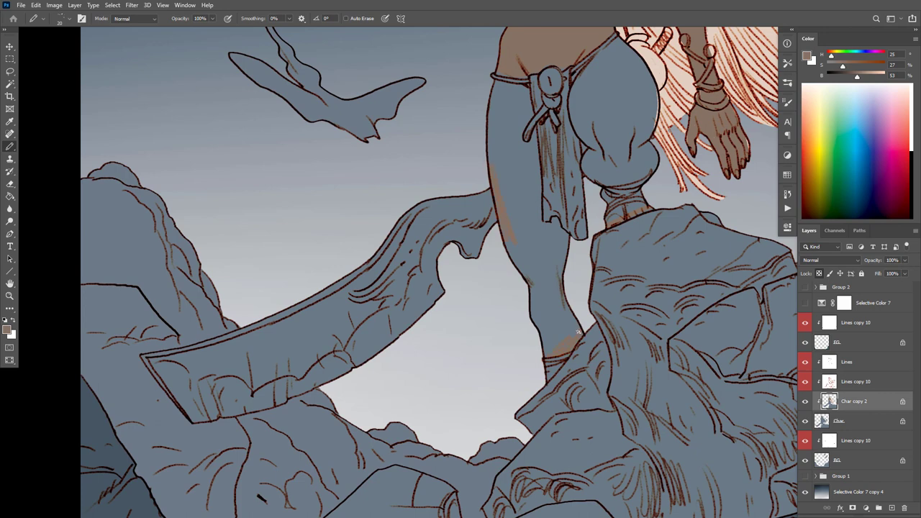
{"action": "key", "text": "g"}
{"action": "left_click", "coordinate": [563, 312]}
{"action": "key", "text": "b"}
{"action": "left_click_drag", "start_coordinate": [621, 189], "coordinate": [625, 261]}
{"action": "key", "text": "ctrl+z"}
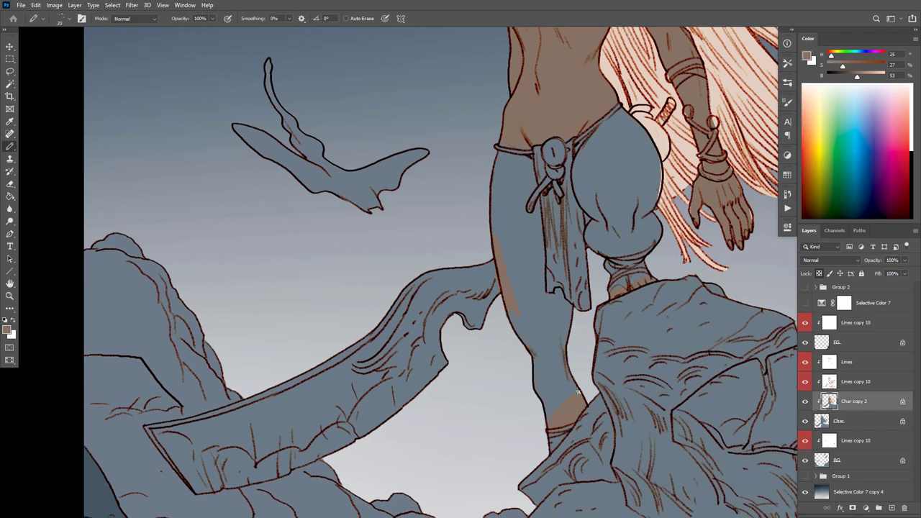
{"action": "key", "text": "shift+f"}
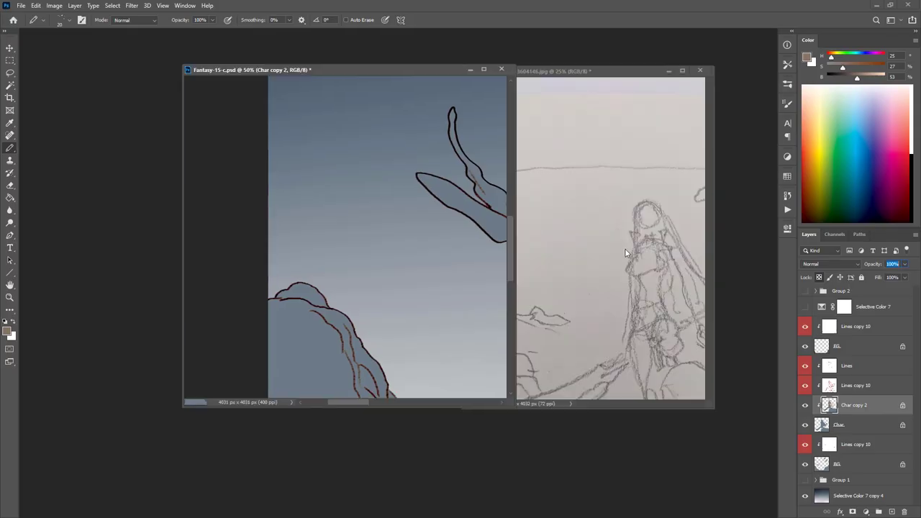
{"action": "key", "text": "f"}
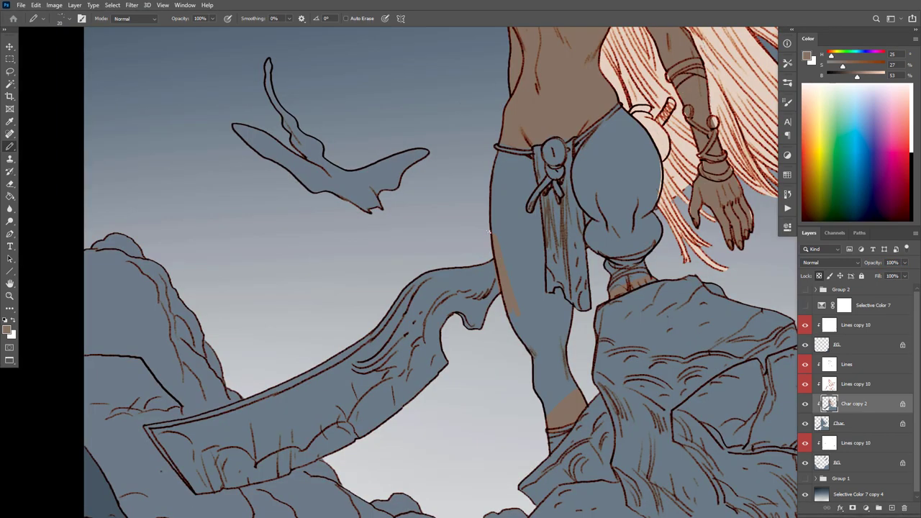
{"action": "key", "text": "g"}
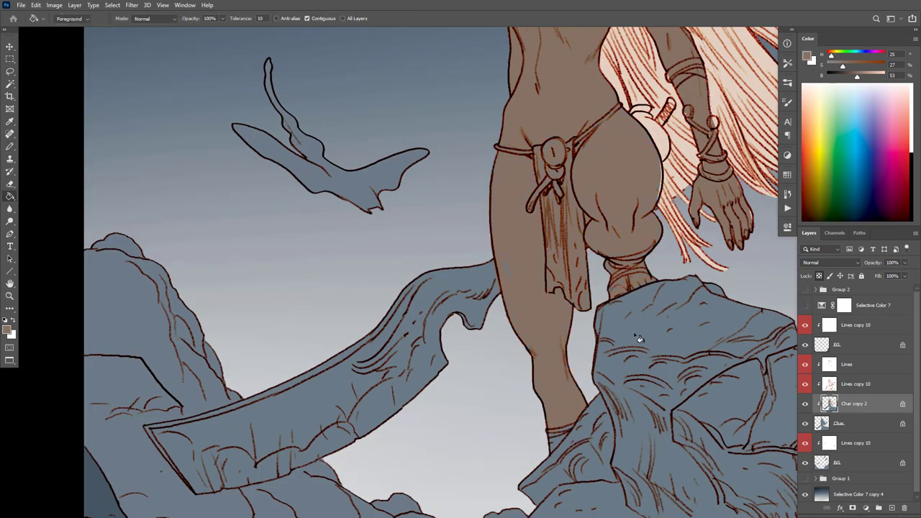
{"action": "key", "text": "b"}
Step: Isolate Char copy 2, select all skin brown areas with the Magic Wand set to non-contiguous, and restore the other layers' visibility
{"action": "scroll", "coordinate": [623, 236], "scroll_direction": "up", "scroll_amount": 5}
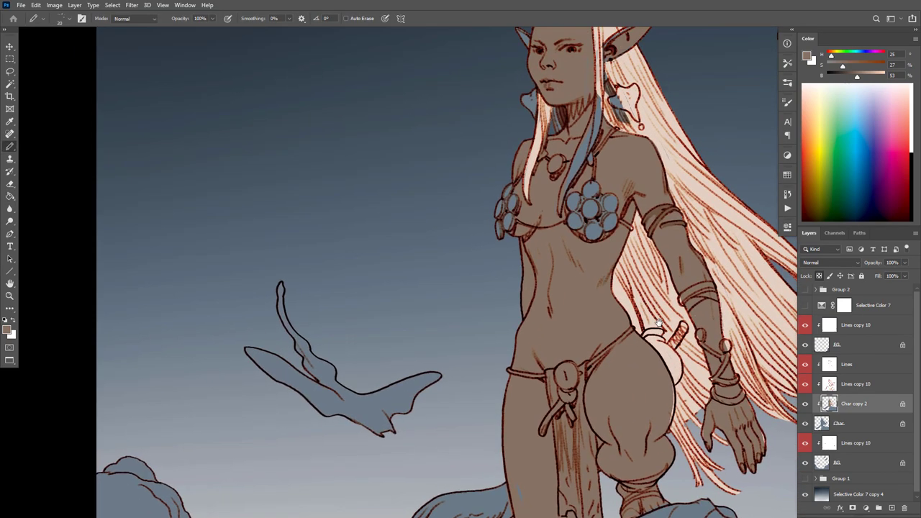
{"action": "scroll", "coordinate": [654, 326], "scroll_direction": "down", "scroll_amount": 5}
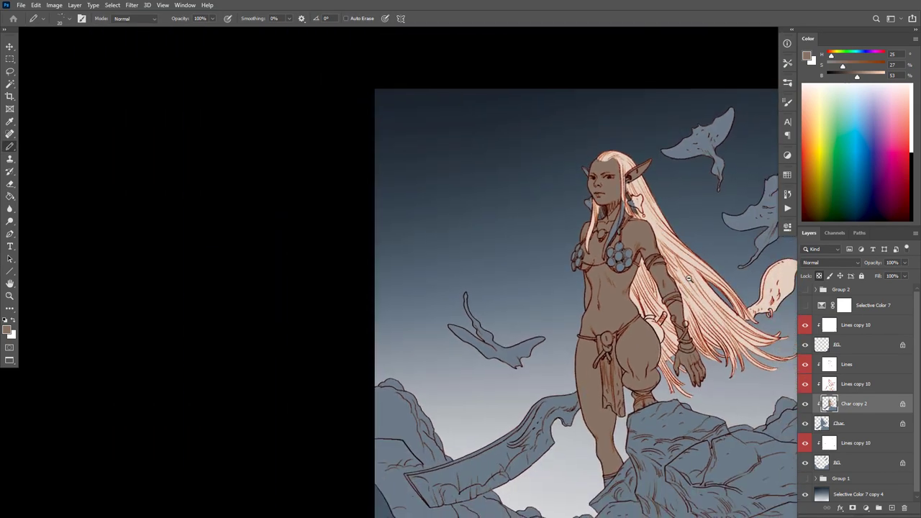
{"action": "scroll", "coordinate": [710, 263], "scroll_direction": "up", "scroll_amount": 5}
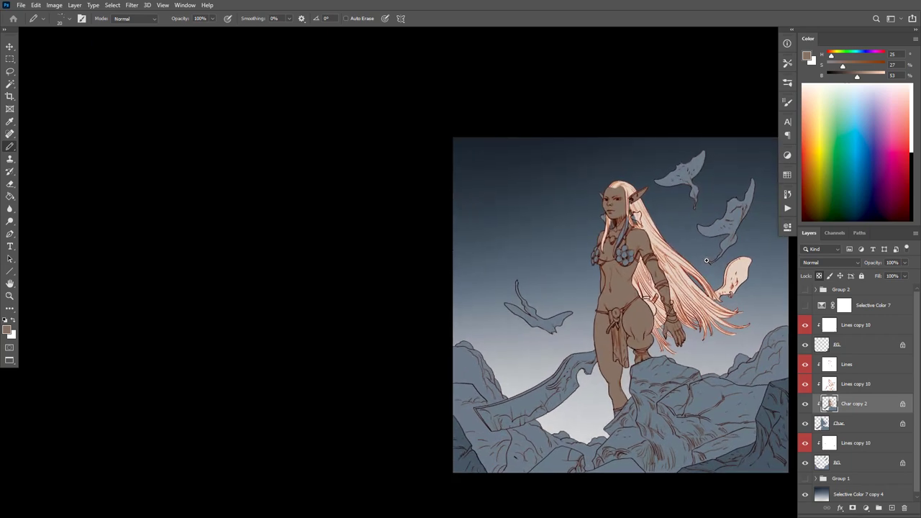
{"action": "left_click", "coordinate": [805, 404], "text": "alt"}
{"action": "key", "text": "w"}
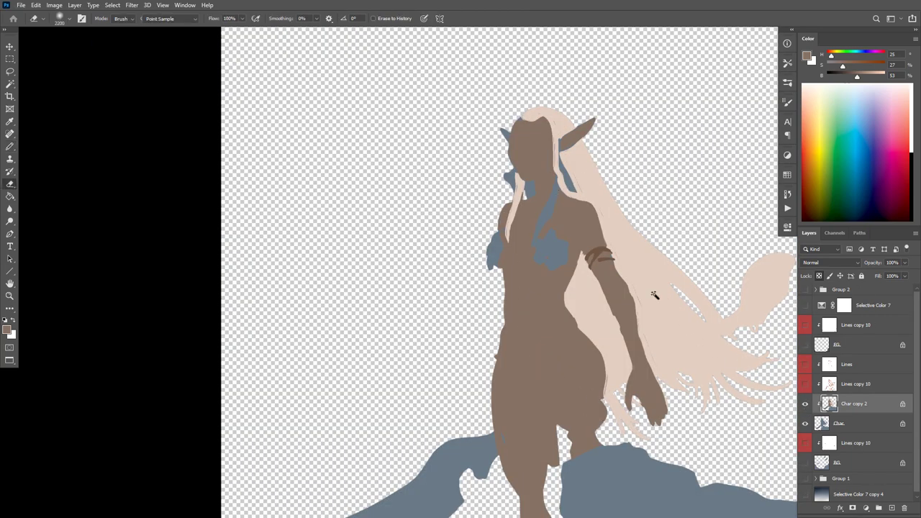
{"action": "left_click", "coordinate": [657, 298]}
{"action": "left_click", "coordinate": [291, 18]}
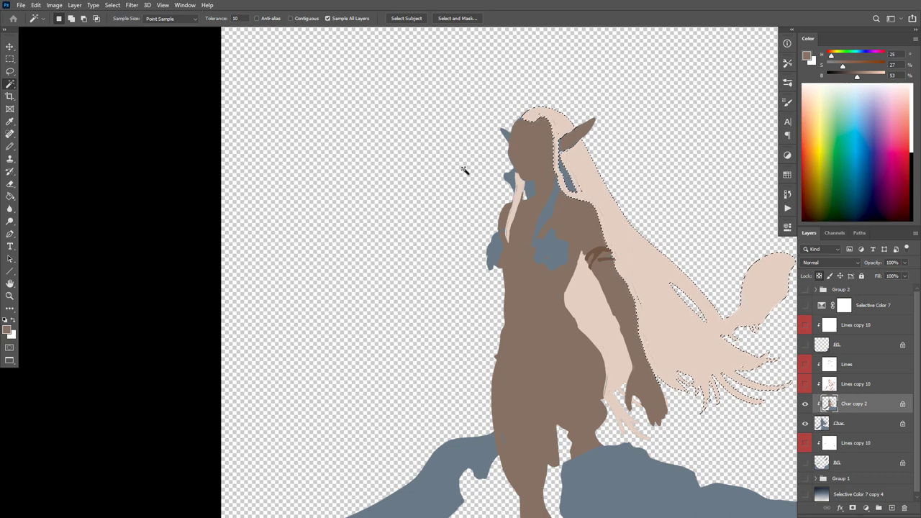
{"action": "left_click", "coordinate": [590, 319], "text": "shift"}
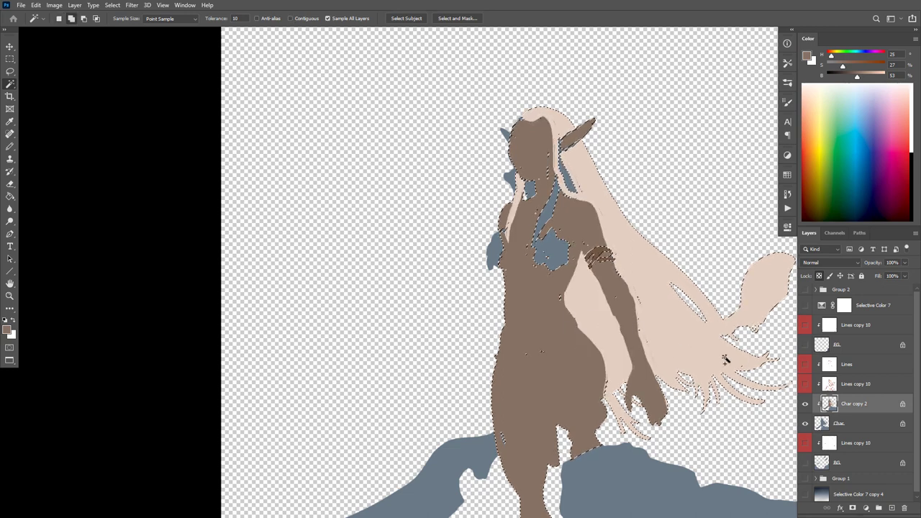
{"action": "key", "text": "ctrl+d"}
{"action": "left_click", "coordinate": [582, 228]}
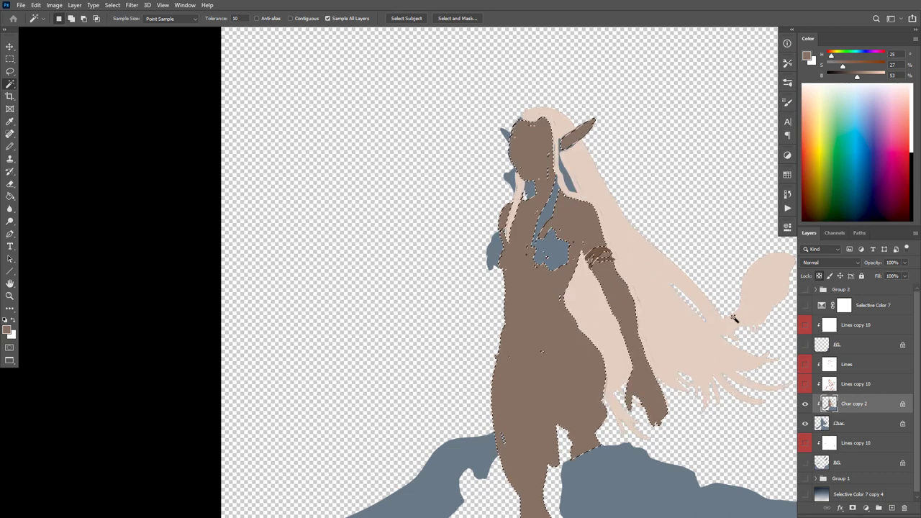
{"action": "left_click", "coordinate": [804, 403], "text": "alt"}
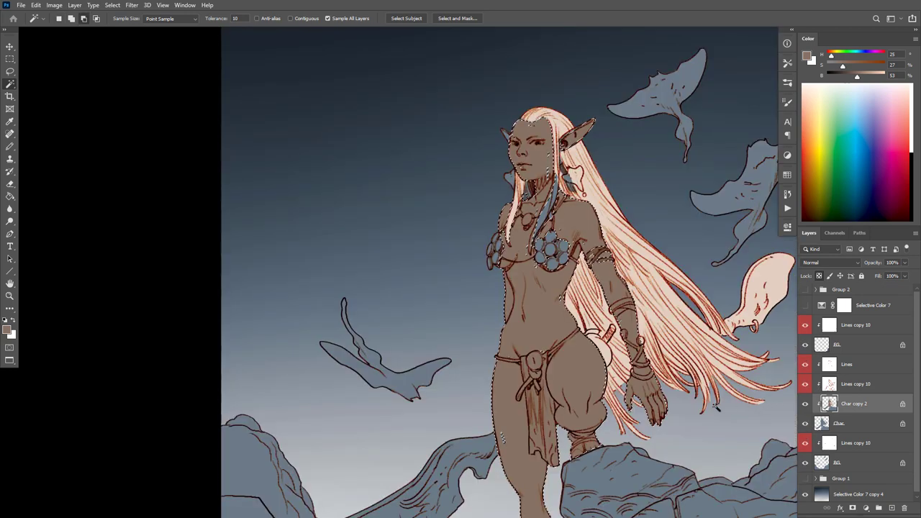
Step: Hide the selection edges and shift the selected skin with Hue/Saturation to hue -10, saturation +41, lightness +14
{"action": "key", "text": "ctrl+h"}
{"action": "key", "text": "ctrl+u"}
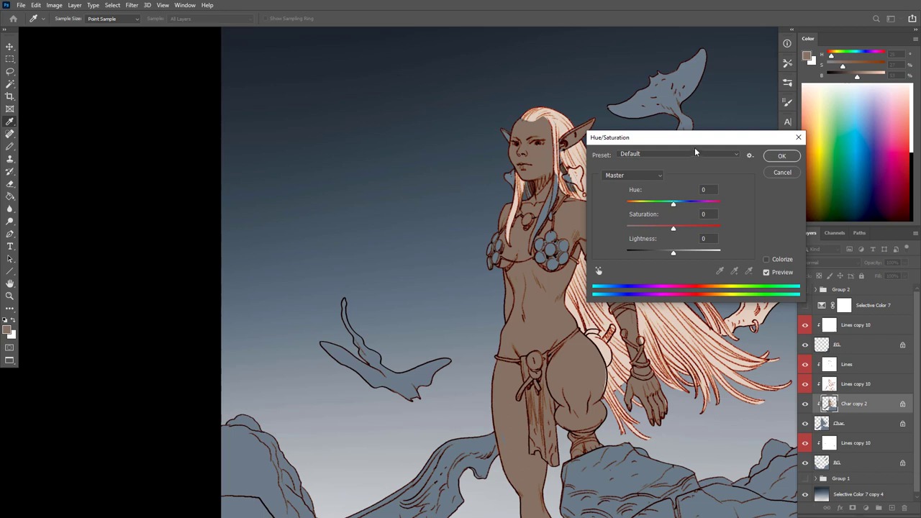
{"action": "left_click_drag", "start_coordinate": [701, 139], "coordinate": [298, 222]}
{"action": "left_click_drag", "start_coordinate": [269, 314], "coordinate": [260, 315]}
{"action": "left_click", "coordinate": [284, 310]}
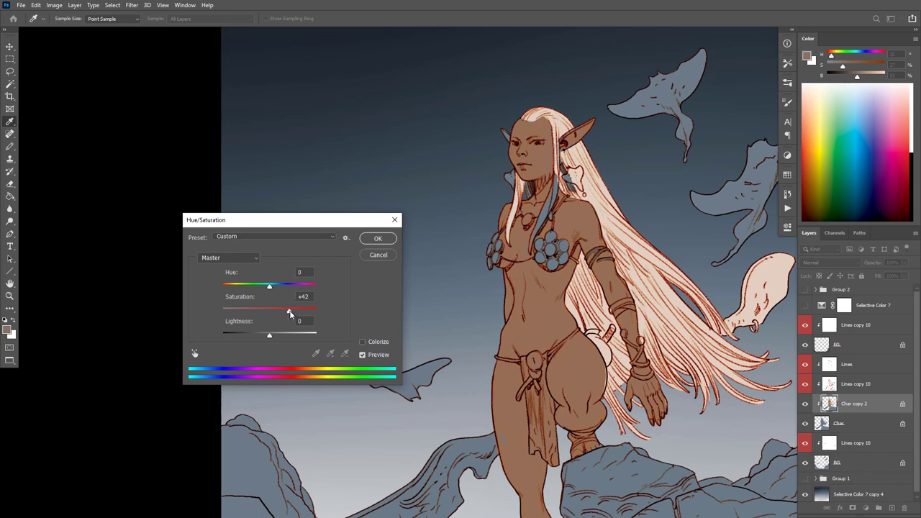
{"action": "left_click_drag", "start_coordinate": [290, 315], "coordinate": [266, 289]}
{"action": "left_click", "coordinate": [265, 287]}
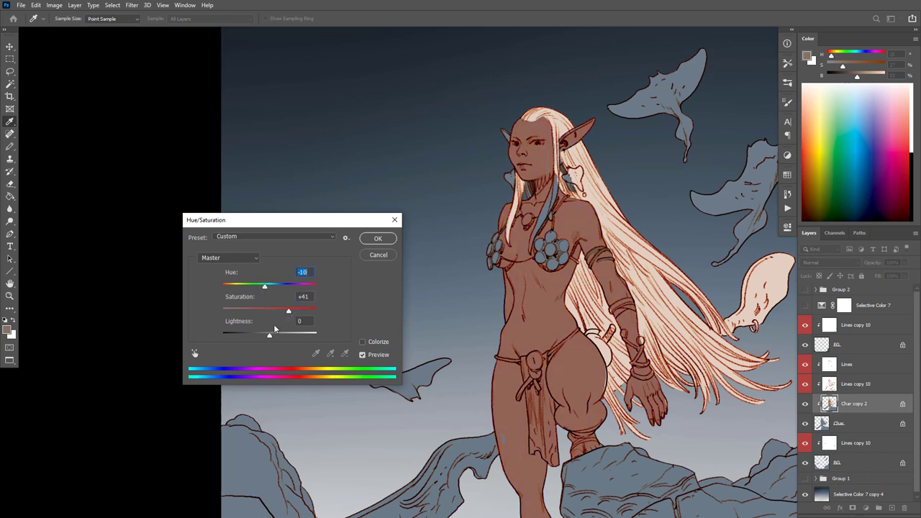
{"action": "left_click_drag", "start_coordinate": [269, 334], "coordinate": [277, 336]}
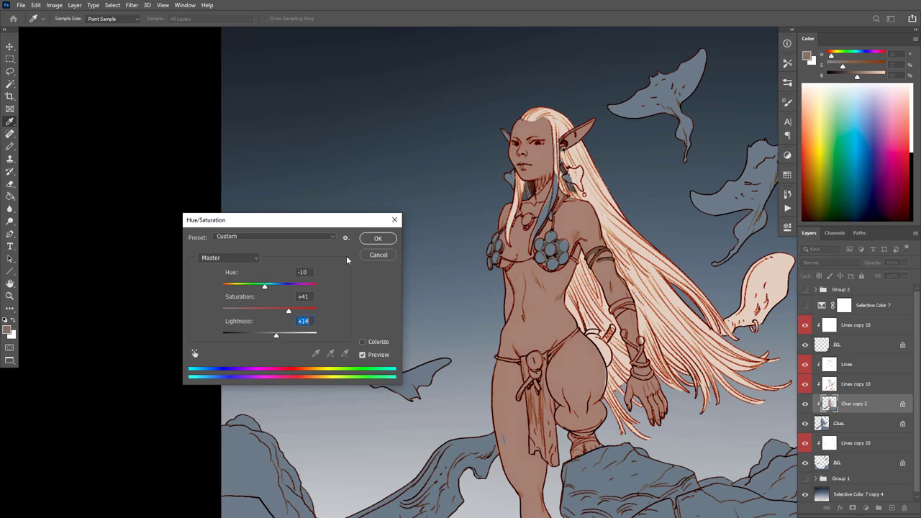
{"action": "left_click", "coordinate": [378, 238]}
Step: Isolate Char copy 2, select all pale cream hair areas with the Magic Wand, and show the other layers again
{"action": "key", "text": "w"}
{"action": "left_click", "coordinate": [805, 403], "text": "alt"}
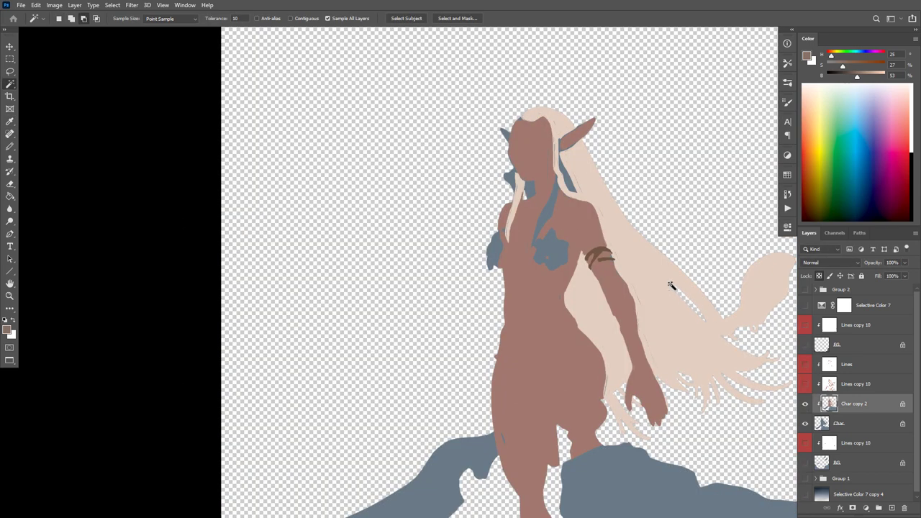
{"action": "key", "text": "alt"}
{"action": "left_click", "coordinate": [650, 279]}
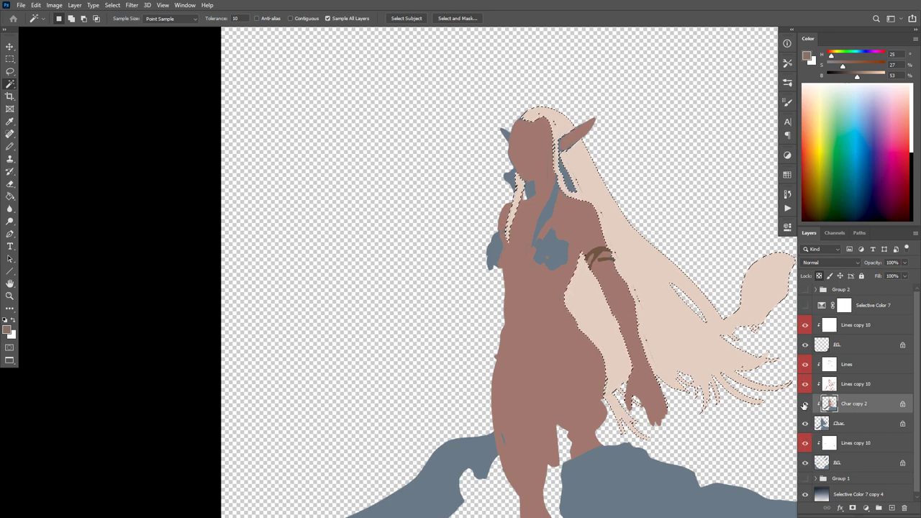
{"action": "left_click", "coordinate": [805, 404], "text": "alt"}
{"action": "key", "text": "ctrl+g"}
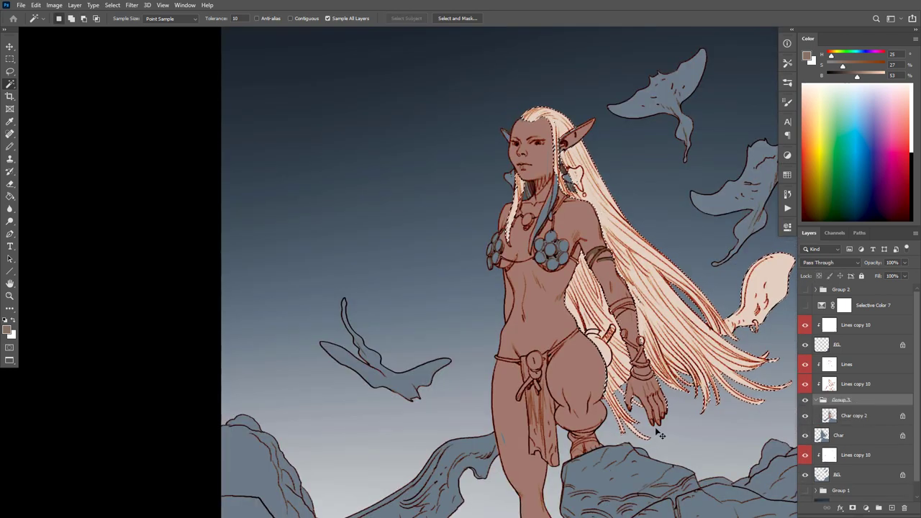
{"action": "key", "text": "ctrl+z"}
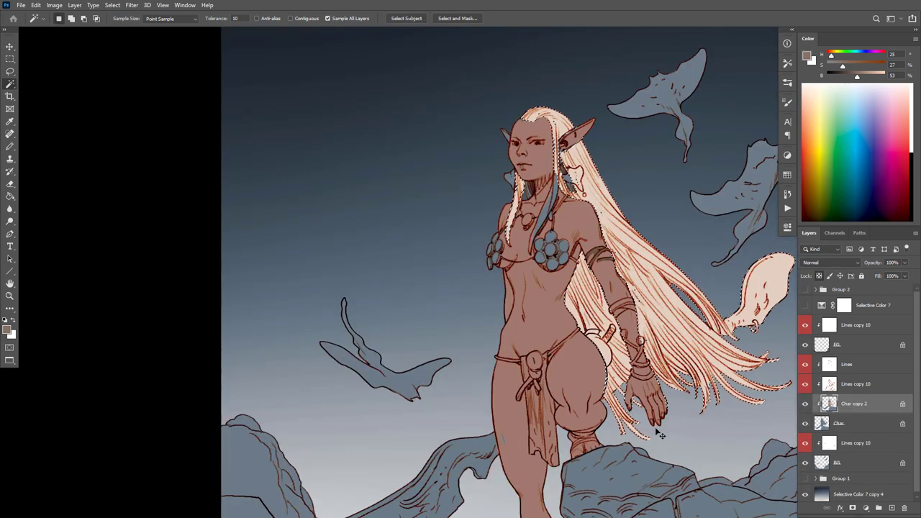
Step: Hide the selection edges and mute the selected hair with Hue/Saturation at hue -1, saturation -33, lightness -22
{"action": "key", "text": "ctrl+h"}
{"action": "key", "text": "ctrl+u"}
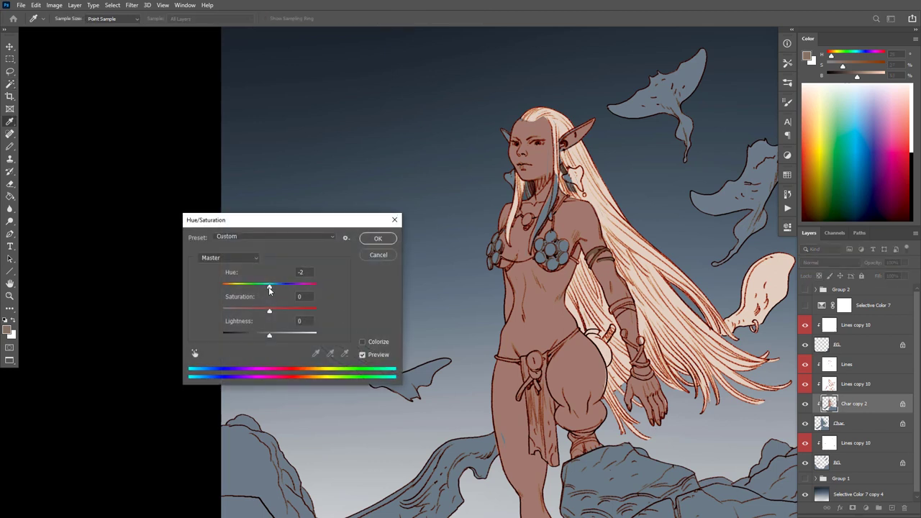
{"action": "mouse_move", "coordinate": [269, 288]}
{"action": "left_mouse_down"}
{"action": "mouse_move", "coordinate": [236, 288]}
{"action": "mouse_move", "coordinate": [248, 287]}
{"action": "mouse_move", "coordinate": [249, 311]}
{"action": "mouse_move", "coordinate": [294, 314]}
{"action": "mouse_move", "coordinate": [279, 287]}
{"action": "mouse_move", "coordinate": [319, 286]}
{"action": "mouse_move", "coordinate": [286, 287]}
{"action": "left_mouse_up"}
{"action": "left_click", "coordinate": [294, 314]}
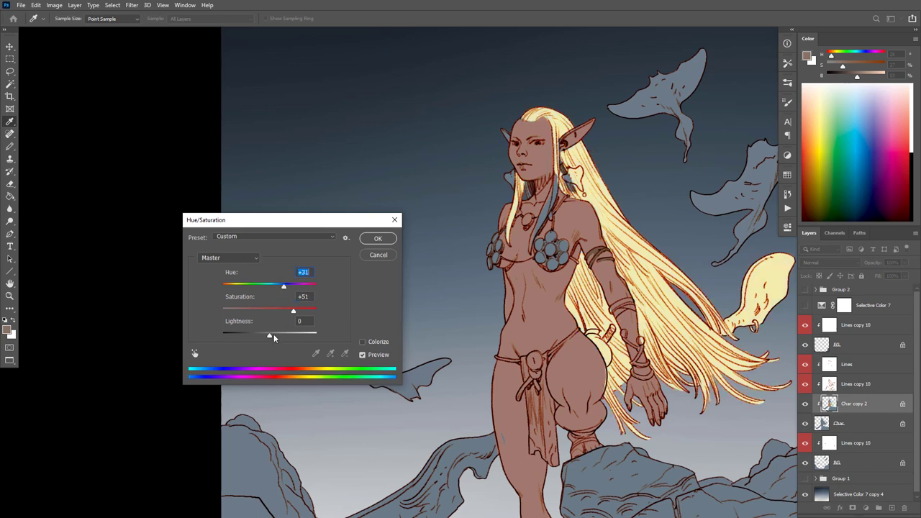
{"action": "left_click", "coordinate": [256, 338]}
{"action": "left_click_drag", "start_coordinate": [257, 335], "coordinate": [263, 338]}
{"action": "left_click_drag", "start_coordinate": [293, 309], "coordinate": [256, 336]}
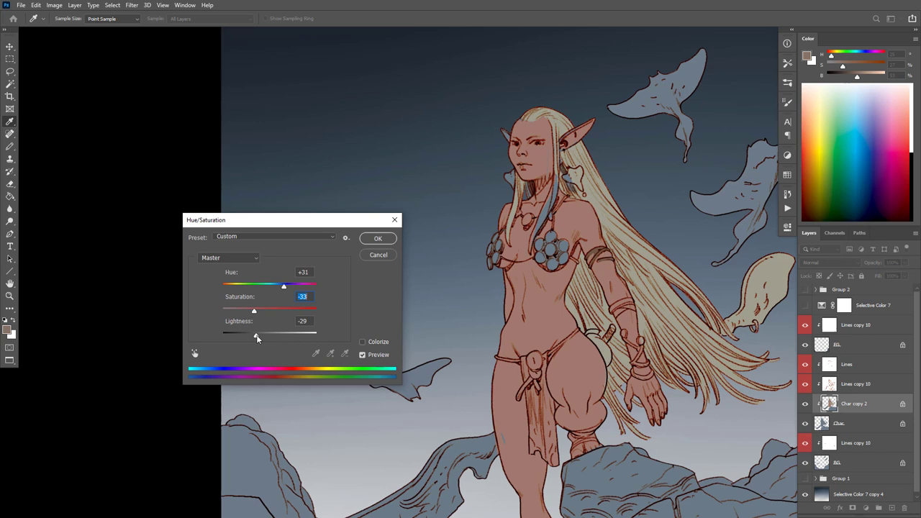
{"action": "left_click_drag", "start_coordinate": [257, 335], "coordinate": [261, 337]}
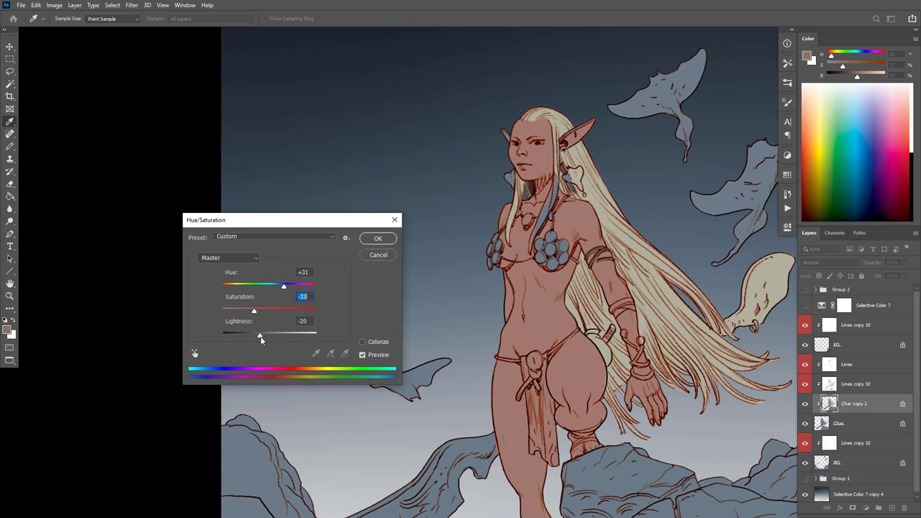
{"action": "left_click", "coordinate": [260, 337]}
{"action": "left_click_drag", "start_coordinate": [279, 289], "coordinate": [270, 290]}
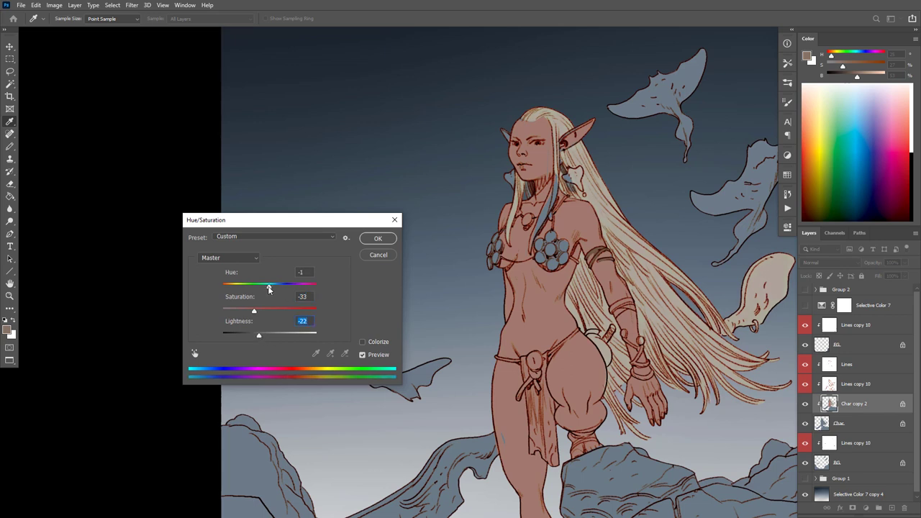
{"action": "left_click", "coordinate": [377, 238]}
{"action": "key", "text": "w"}
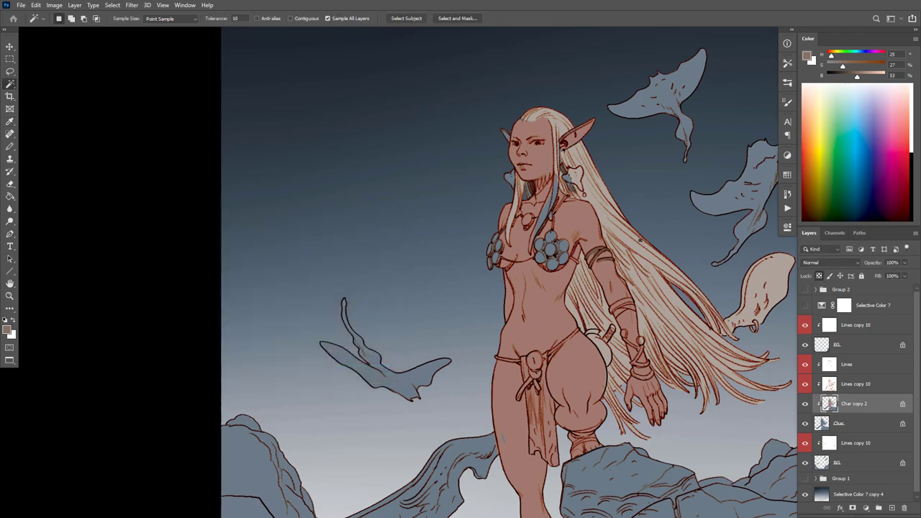
Step: Paint the remaining bluish hair strands near the ear and chest with sampled hair color, and the far ear with sampled skin color
{"action": "key", "text": "b"}
{"action": "left_click", "coordinate": [630, 235], "text": "alt"}
{"action": "mouse_move", "coordinate": [646, 299]}
{"action": "left_mouse_down"}
{"action": "mouse_move", "coordinate": [606, 320]}
{"action": "mouse_move", "coordinate": [631, 245]}
{"action": "left_mouse_up"}
{"action": "scroll", "coordinate": [630, 247], "scroll_direction": "up", "scroll_amount": 3}
{"action": "left_click_drag", "start_coordinate": [530, 81], "coordinate": [528, 123]}
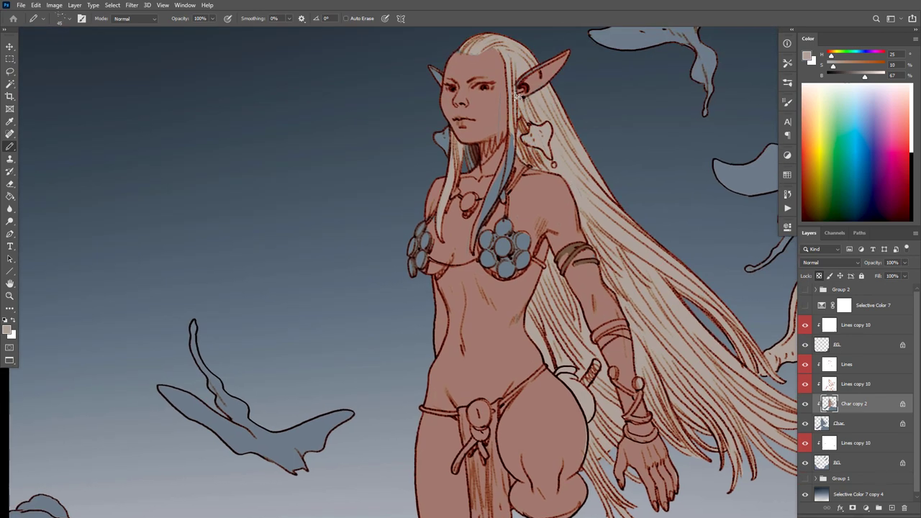
{"action": "left_click_drag", "start_coordinate": [500, 183], "coordinate": [475, 239]}
{"action": "left_click", "coordinate": [519, 151], "text": "alt"}
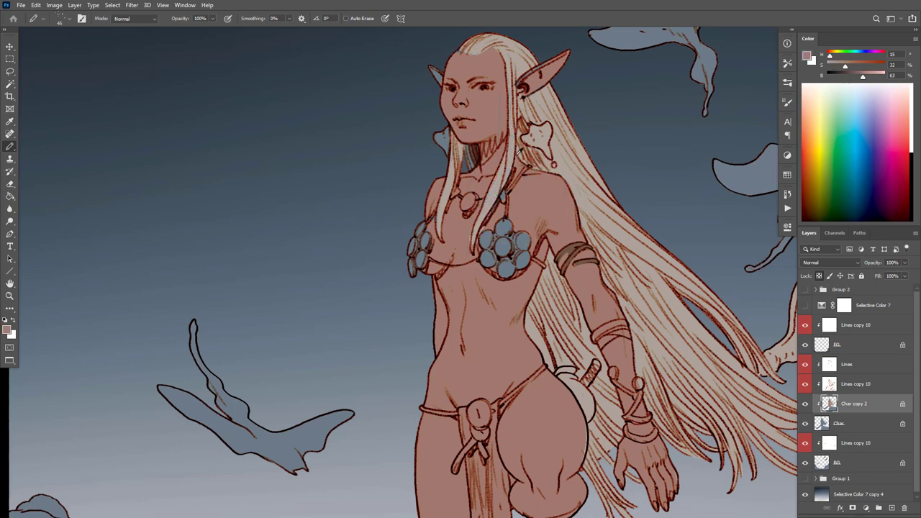
{"action": "left_click", "coordinate": [509, 61], "text": "alt"}
{"action": "left_click", "coordinate": [458, 74], "text": "alt"}
Step: Mix a coral red at hue 6°, saturation 62%, brightness 85% and paint the near earring
{"action": "left_click", "coordinate": [853, 66]}
{"action": "left_click_drag", "start_coordinate": [862, 76], "coordinate": [870, 77]}
{"action": "left_click", "coordinate": [849, 65]}
{"action": "left_click_drag", "start_coordinate": [538, 133], "coordinate": [535, 131]}
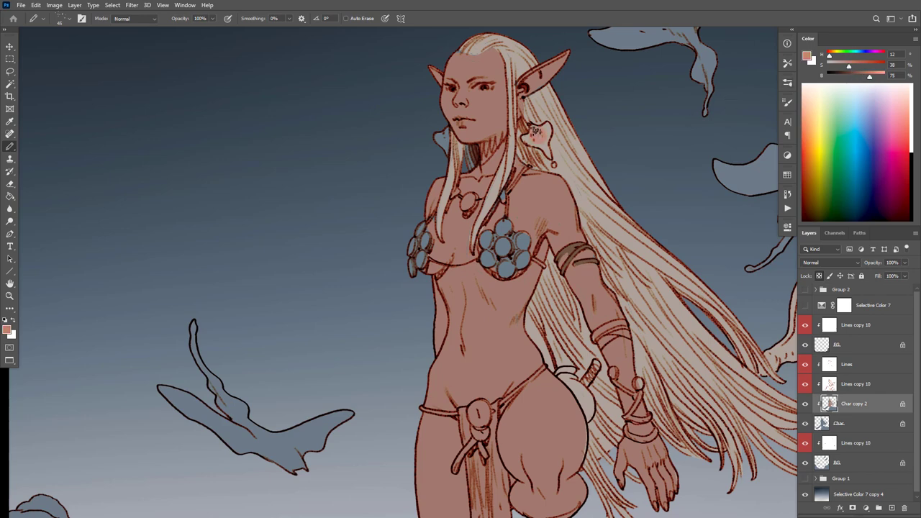
{"action": "left_click_drag", "start_coordinate": [871, 77], "coordinate": [872, 77]}
{"action": "left_click_drag", "start_coordinate": [849, 67], "coordinate": [831, 57]}
{"action": "left_click_drag", "start_coordinate": [543, 136], "coordinate": [536, 146]}
{"action": "left_click_drag", "start_coordinate": [870, 76], "coordinate": [874, 76]}
{"action": "left_click_drag", "start_coordinate": [856, 67], "coordinate": [828, 57]}
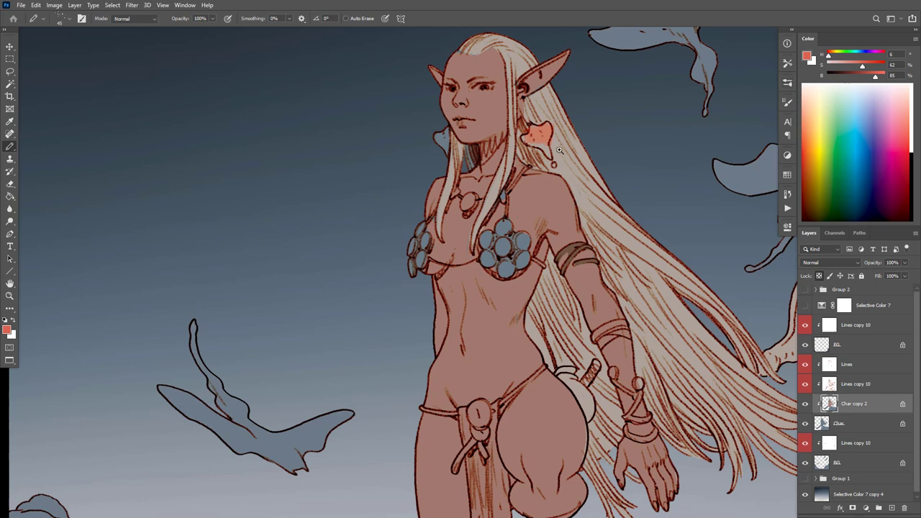
{"action": "scroll", "coordinate": [559, 149], "scroll_direction": "up", "scroll_amount": 2}
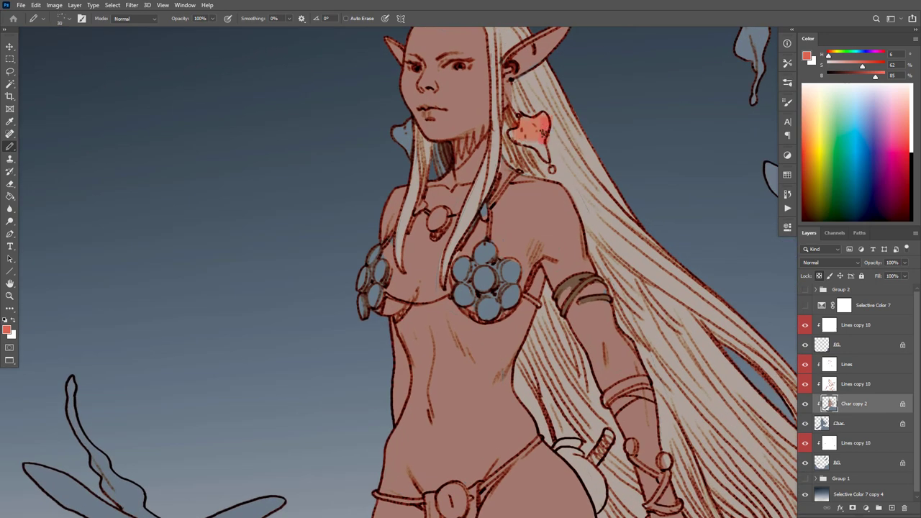
{"action": "mouse_move", "coordinate": [544, 133]}
{"action": "left_mouse_down"}
{"action": "mouse_move", "coordinate": [534, 120]}
{"action": "mouse_move", "coordinate": [520, 128]}
{"action": "mouse_move", "coordinate": [547, 158]}
{"action": "mouse_move", "coordinate": [544, 116]}
{"action": "mouse_move", "coordinate": [540, 135]}
{"action": "left_mouse_up"}
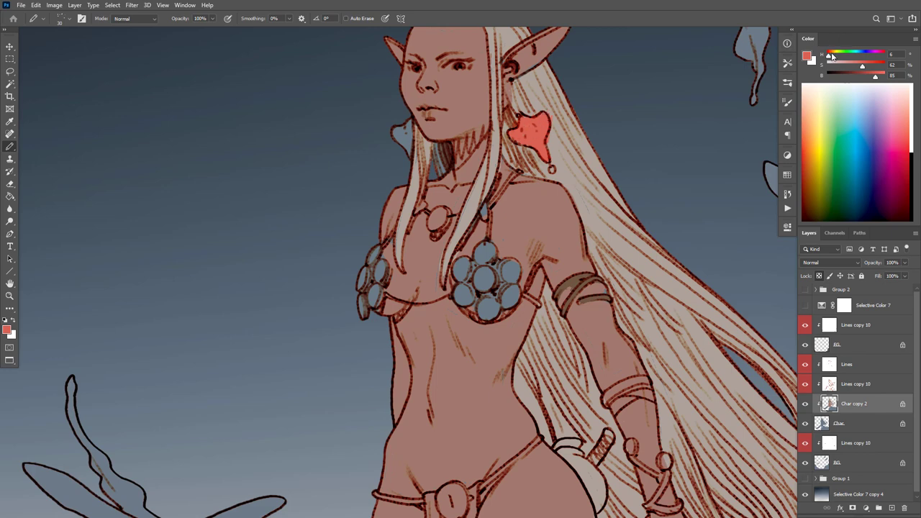
Step: Set the color's hue to 28° and refill the near earring with the resulting orange
{"action": "left_click_drag", "start_coordinate": [832, 56], "coordinate": [833, 56]}
{"action": "key", "text": "g"}
{"action": "left_click", "coordinate": [541, 138]}
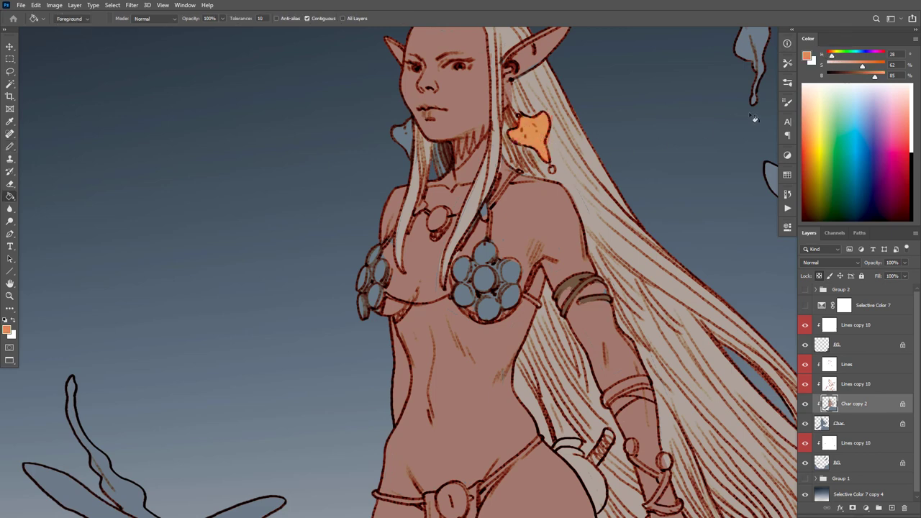
{"action": "key", "text": "b"}
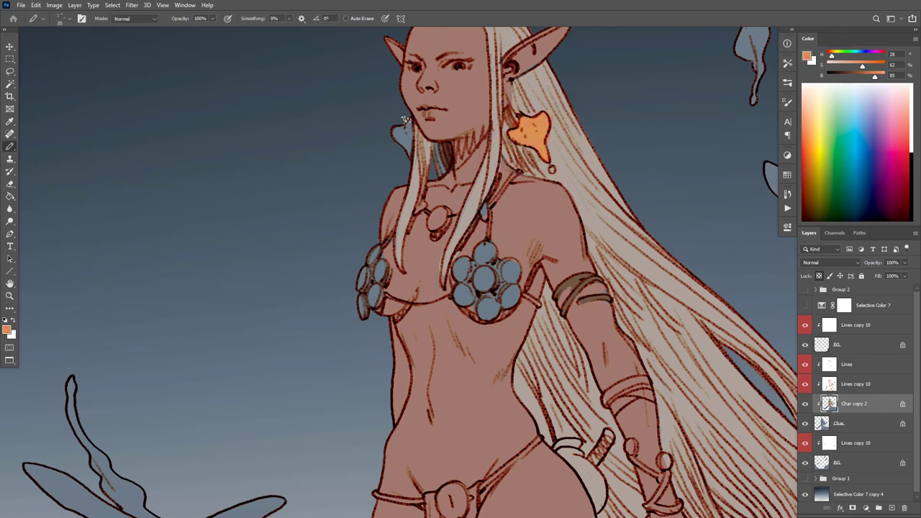
Step: Paint the far earring and the necklace's round pendant and side pieces with the orange
{"action": "mouse_move", "coordinate": [405, 119]}
{"action": "left_mouse_down"}
{"action": "mouse_move", "coordinate": [407, 148]}
{"action": "mouse_move", "coordinate": [395, 118]}
{"action": "left_mouse_up"}
{"action": "left_click_drag", "start_coordinate": [622, 202], "coordinate": [663, 205]}
{"action": "left_click_drag", "start_coordinate": [530, 178], "coordinate": [554, 172]}
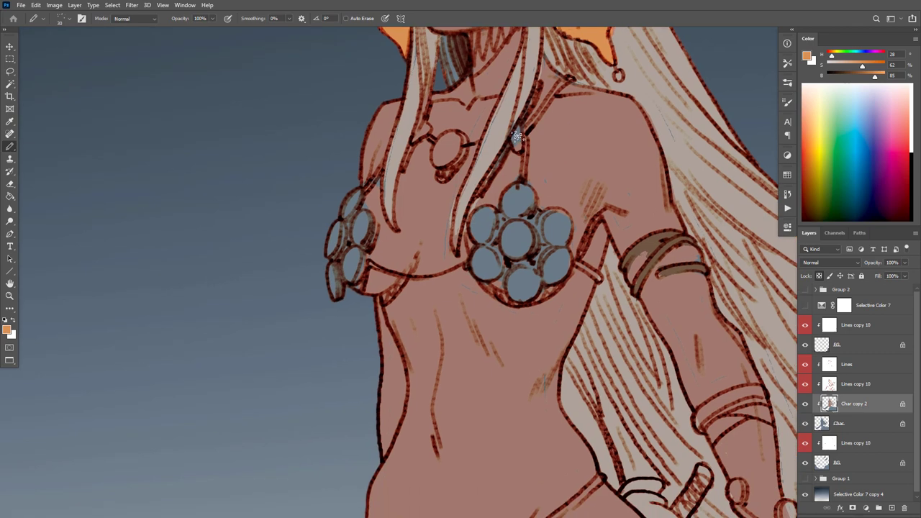
{"action": "mouse_move", "coordinate": [516, 135]}
{"action": "left_mouse_down"}
{"action": "mouse_move", "coordinate": [518, 144]}
{"action": "mouse_move", "coordinate": [515, 128]}
{"action": "left_mouse_up"}
{"action": "mouse_move", "coordinate": [447, 137]}
{"action": "left_mouse_down"}
{"action": "mouse_move", "coordinate": [441, 159]}
{"action": "mouse_move", "coordinate": [422, 128]}
{"action": "left_mouse_up"}
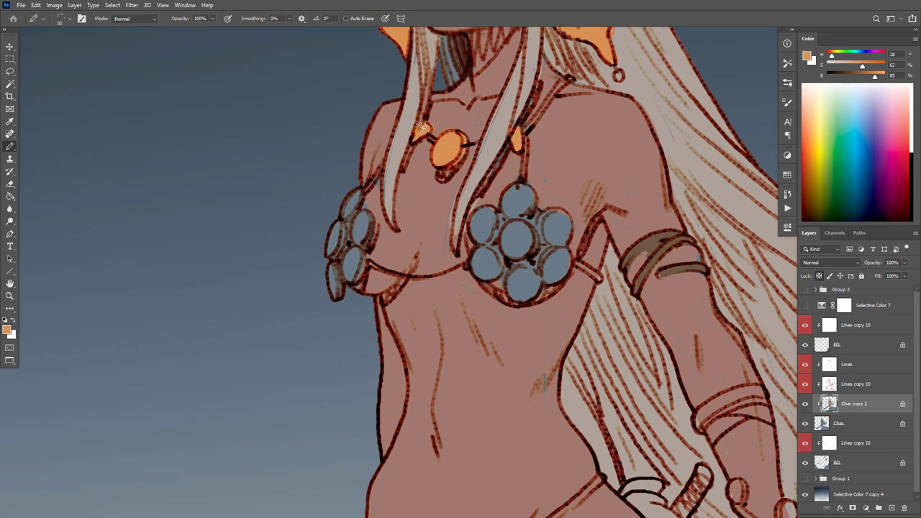
Step: Touch up the hair strand, chest skin and near breast ornament's upper disc with colors sampled from each area
{"action": "left_click", "coordinate": [501, 124], "text": "alt"}
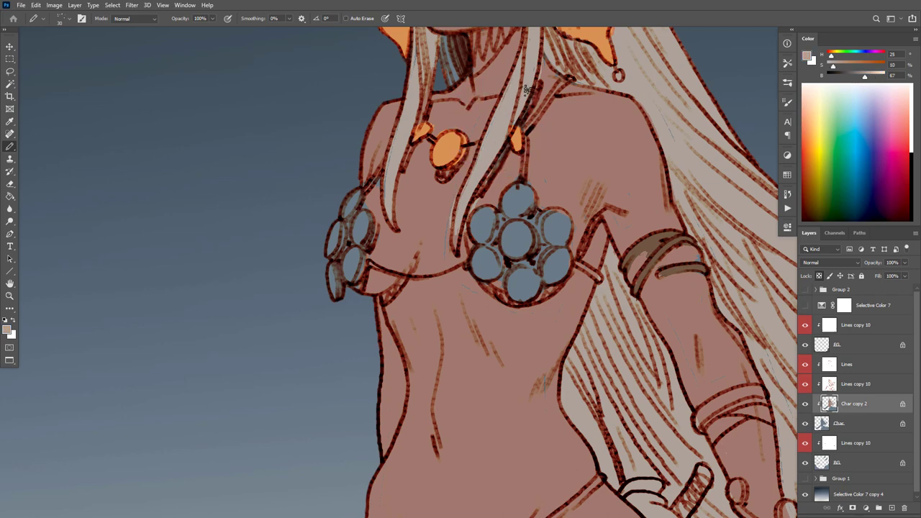
{"action": "left_click", "coordinate": [443, 210], "text": "alt"}
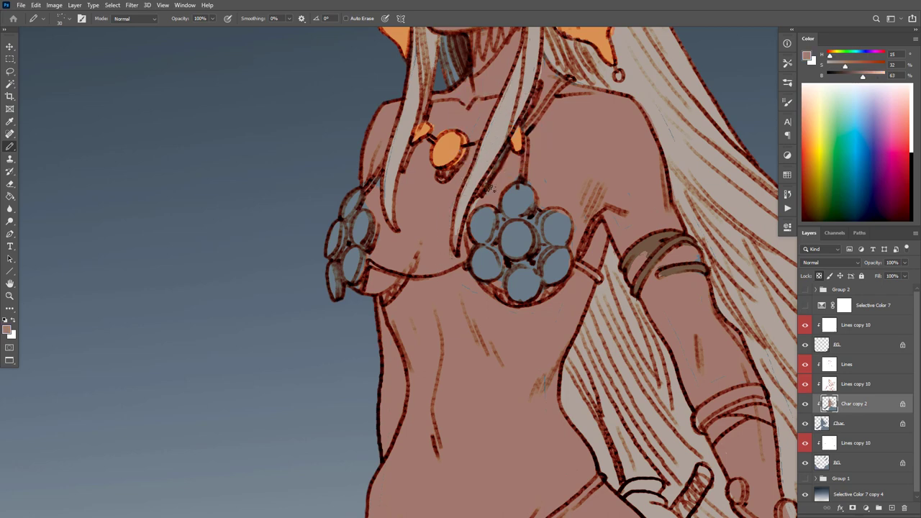
{"action": "left_click", "coordinate": [483, 229], "text": "alt"}
{"action": "left_click_drag", "start_coordinate": [480, 216], "coordinate": [477, 235]}
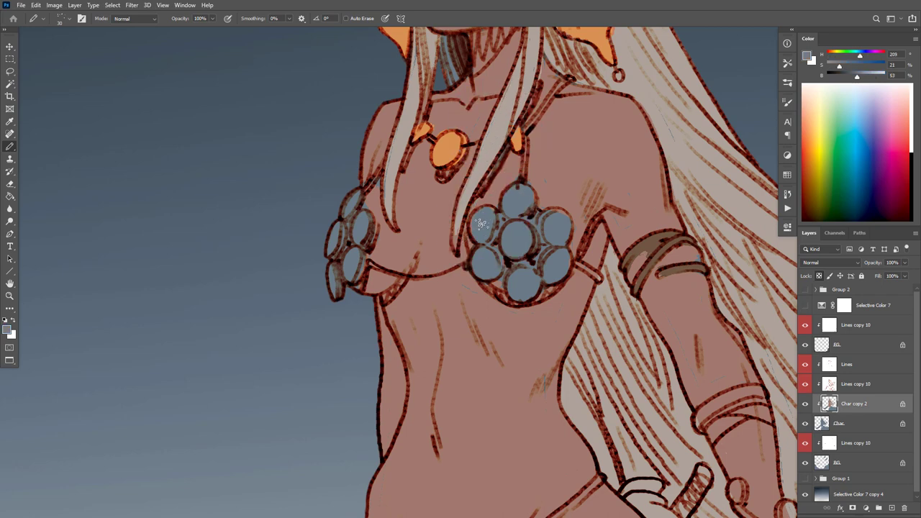
Step: Sample the pendant's orange and fill the discs of both breast ornaments with it
{"action": "left_click", "coordinate": [447, 150], "text": "alt"}
{"action": "key", "text": "Tab"}
{"action": "key", "text": "Tab"}
{"action": "key", "text": "g"}
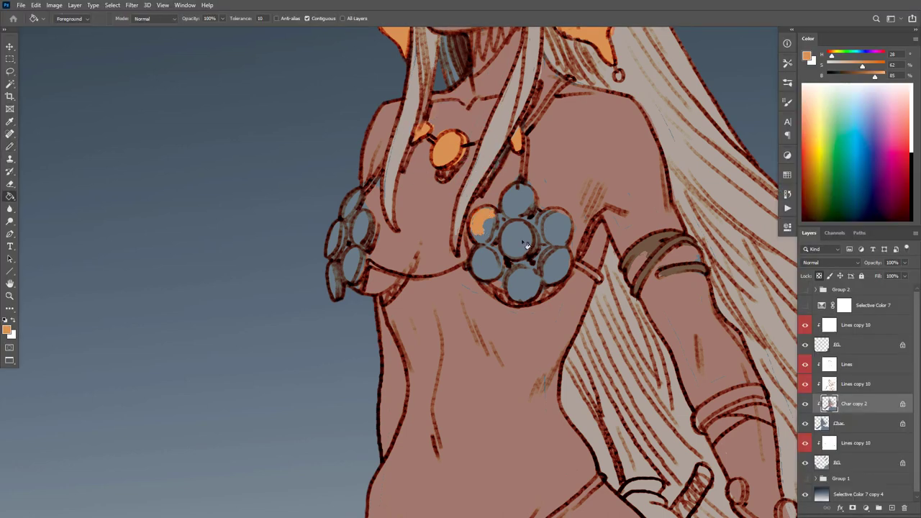
{"action": "left_click", "coordinate": [532, 250]}
{"action": "left_click", "coordinate": [369, 243]}
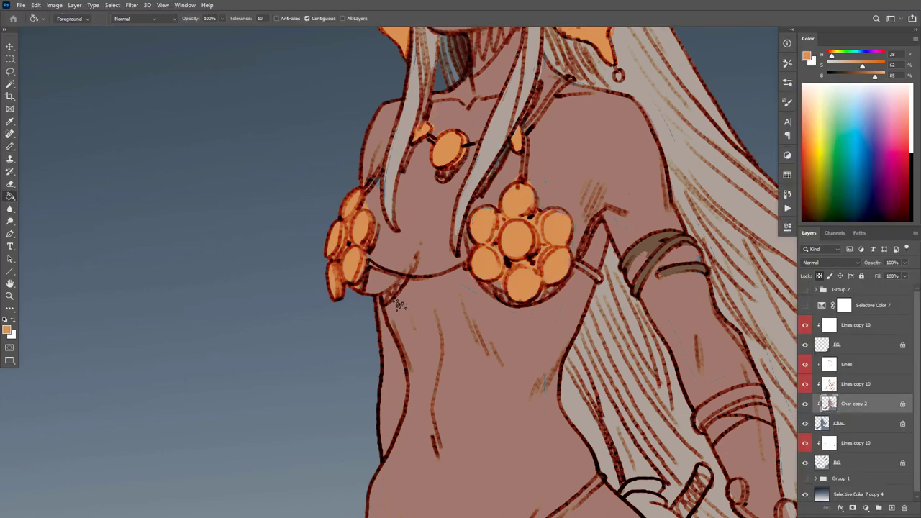
Step: Clean up the chest and neck skin around the ornaments using the sampled skin color
{"action": "key", "text": "b"}
{"action": "left_click", "coordinate": [413, 190], "text": "alt"}
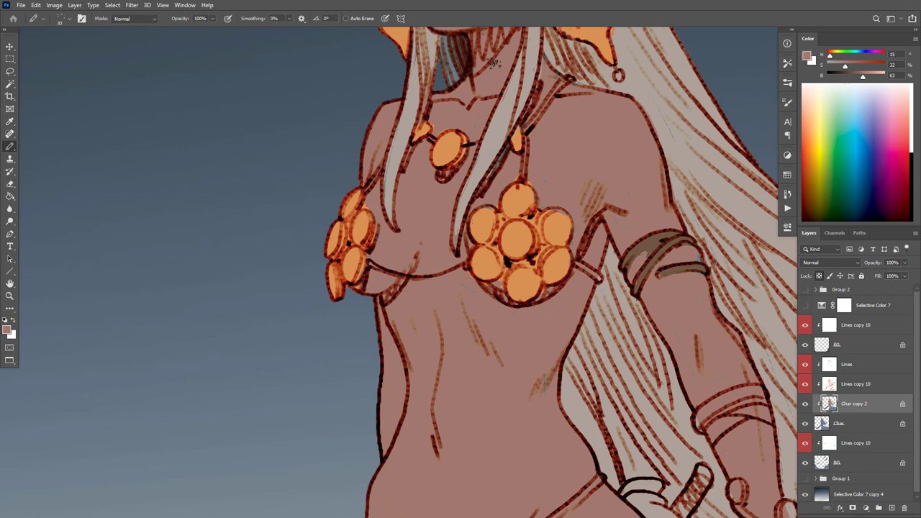
{"action": "left_click", "coordinate": [463, 105], "text": "alt"}
{"action": "left_click_drag", "start_coordinate": [600, 273], "coordinate": [636, 360]}
{"action": "scroll", "coordinate": [636, 359], "scroll_direction": "down", "scroll_amount": 6}
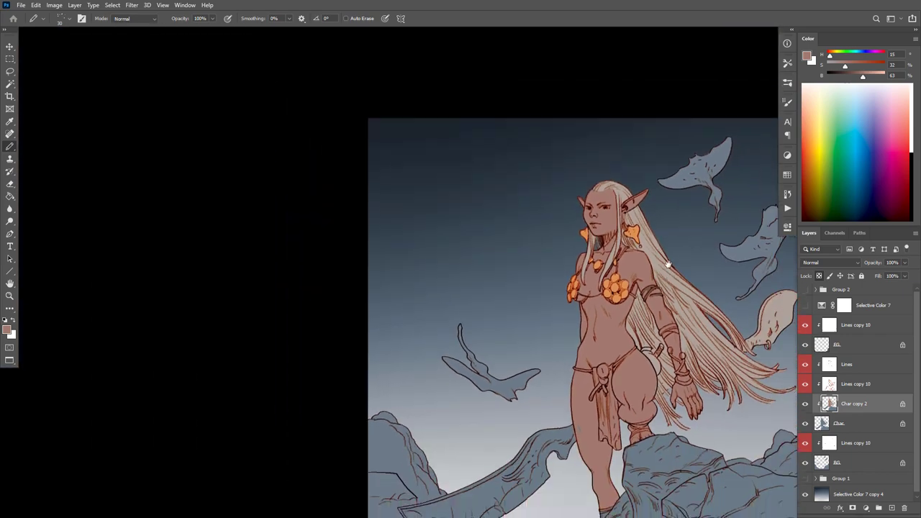
{"action": "scroll", "coordinate": [672, 270], "scroll_direction": "down", "scroll_amount": 4}
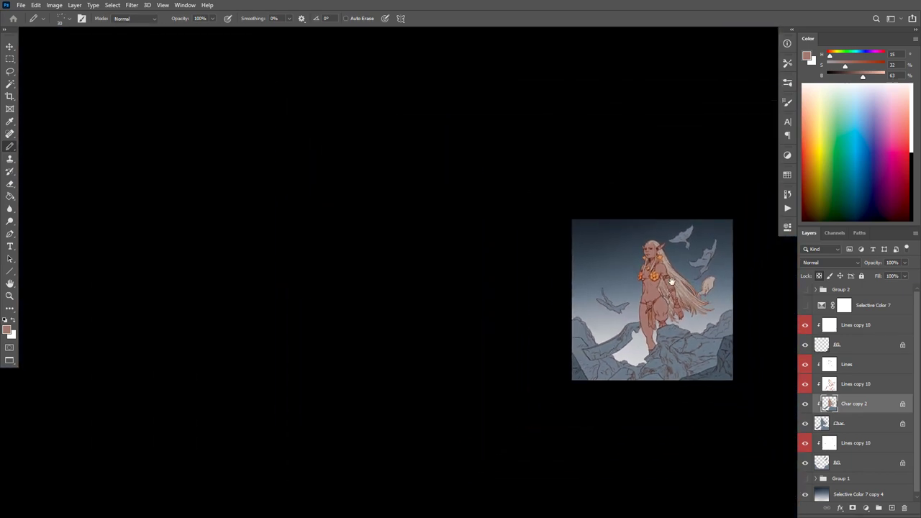
{"action": "scroll", "coordinate": [674, 282], "scroll_direction": "up", "scroll_amount": 8}
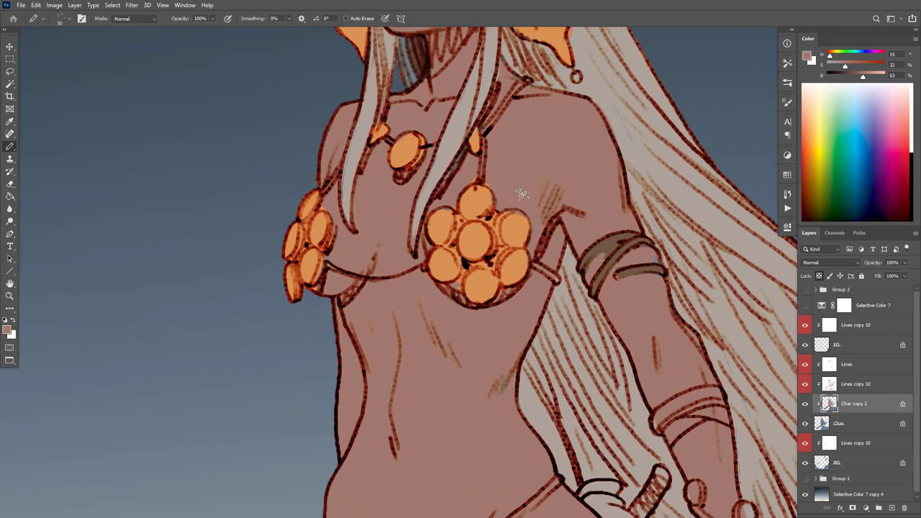
Step: Refine the edges of the near breast ornament's discs with sampled orange and skin colors
{"action": "left_click", "coordinate": [519, 229], "text": "alt"}
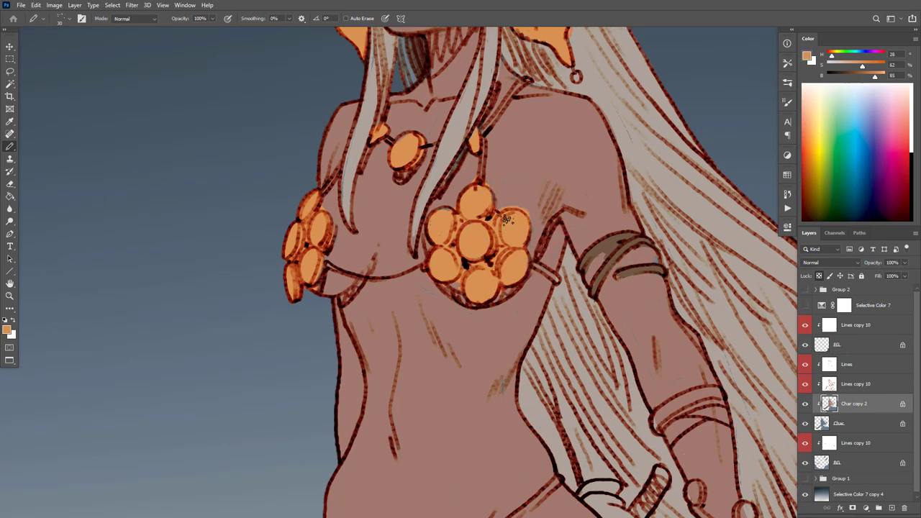
{"action": "left_click", "coordinate": [495, 189], "text": "alt"}
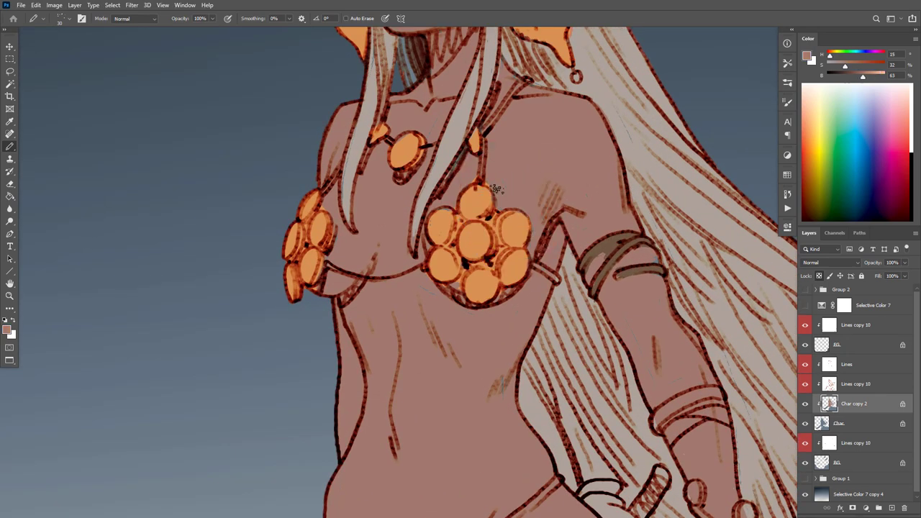
{"action": "left_click", "coordinate": [453, 215], "text": "alt"}
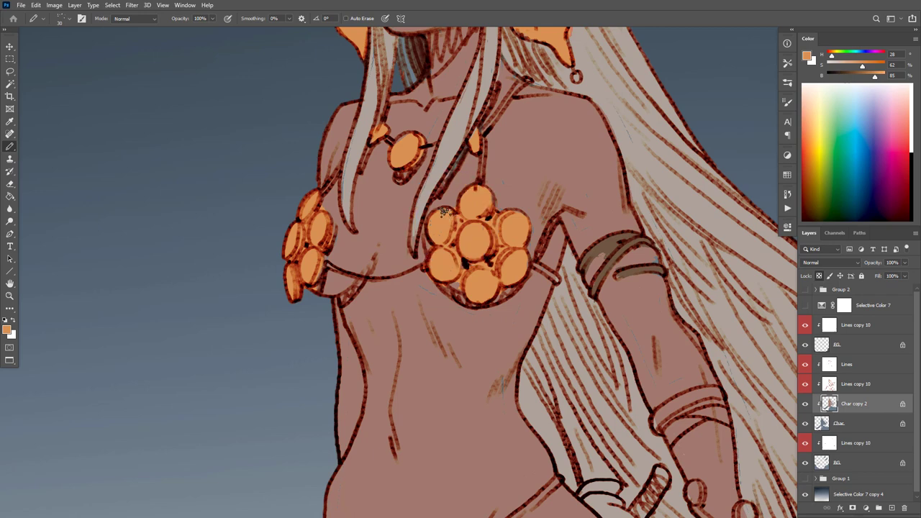
{"action": "mouse_move", "coordinate": [516, 132]}
{"action": "left_mouse_down"}
{"action": "mouse_move", "coordinate": [527, 182]}
{"action": "mouse_move", "coordinate": [553, 210]}
{"action": "left_mouse_up"}
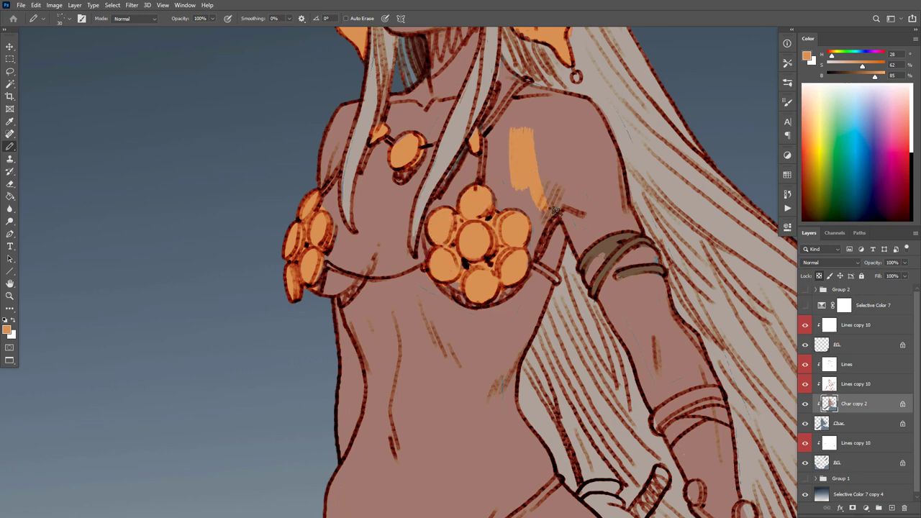
{"action": "key", "text": "ctrl+z"}
Step: Touch up the front hair strands and the adjoining chest and jaw skin with sampled hair and skin colors
{"action": "left_click", "coordinate": [452, 132], "text": "alt"}
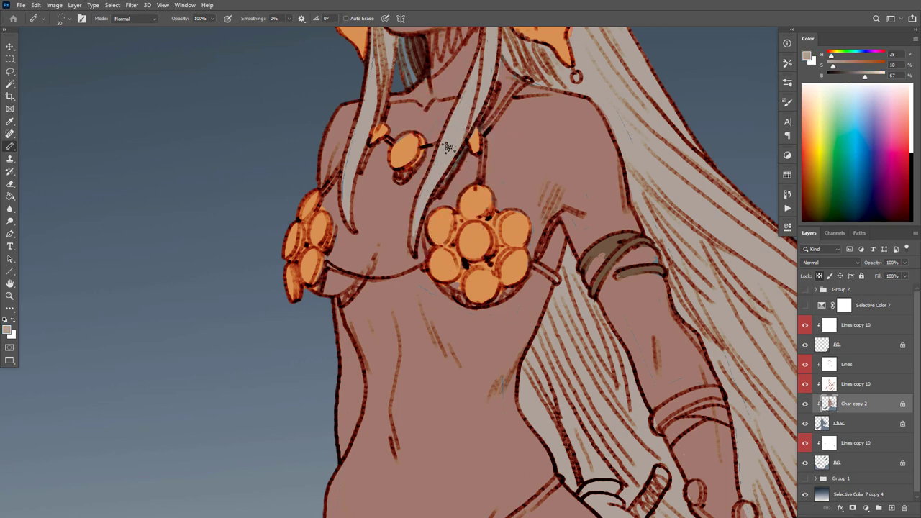
{"action": "left_click", "coordinate": [466, 167], "text": "alt"}
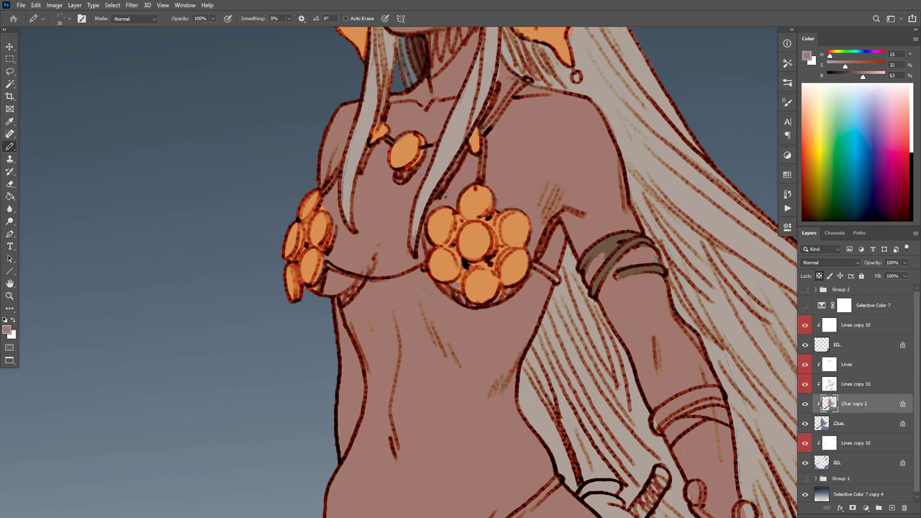
{"action": "left_click_drag", "start_coordinate": [548, 95], "coordinate": [559, 239]}
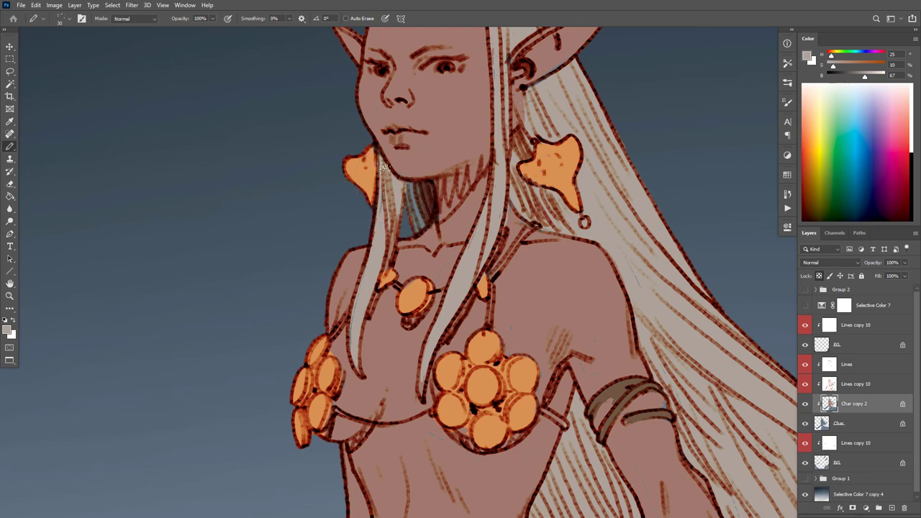
{"action": "left_click", "coordinate": [372, 152], "text": "alt"}
{"action": "left_click", "coordinate": [390, 137], "text": "alt"}
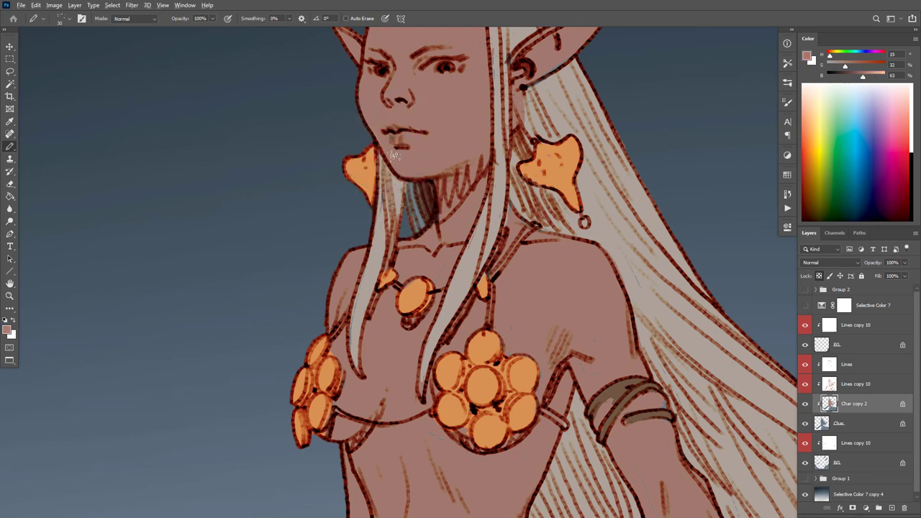
Step: Clean up the hair strand over the collarbone and the necklace area with sampled hair, skin and orange colors
{"action": "left_click_drag", "start_coordinate": [546, 181], "coordinate": [636, 158]}
{"action": "left_click", "coordinate": [563, 228], "text": "alt"}
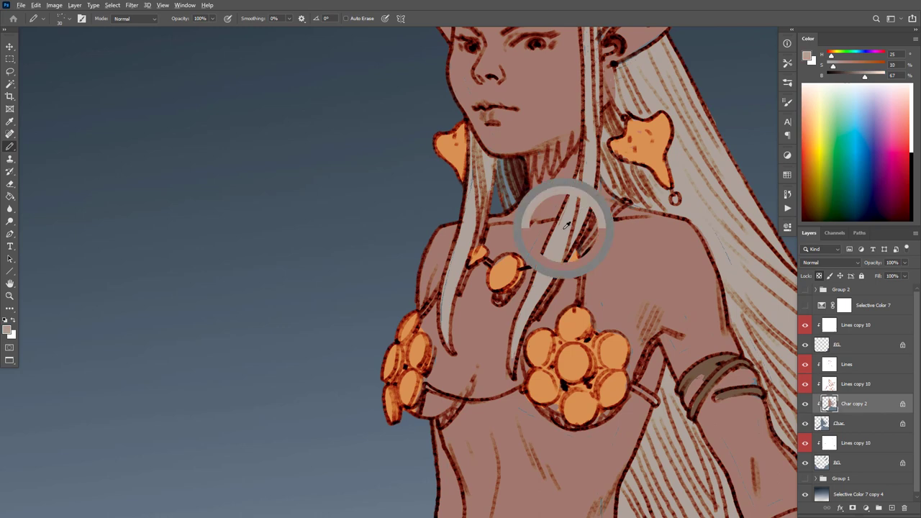
{"action": "left_click", "coordinate": [549, 230], "text": "alt"}
{"action": "left_click_drag", "start_coordinate": [635, 267], "coordinate": [555, 226]}
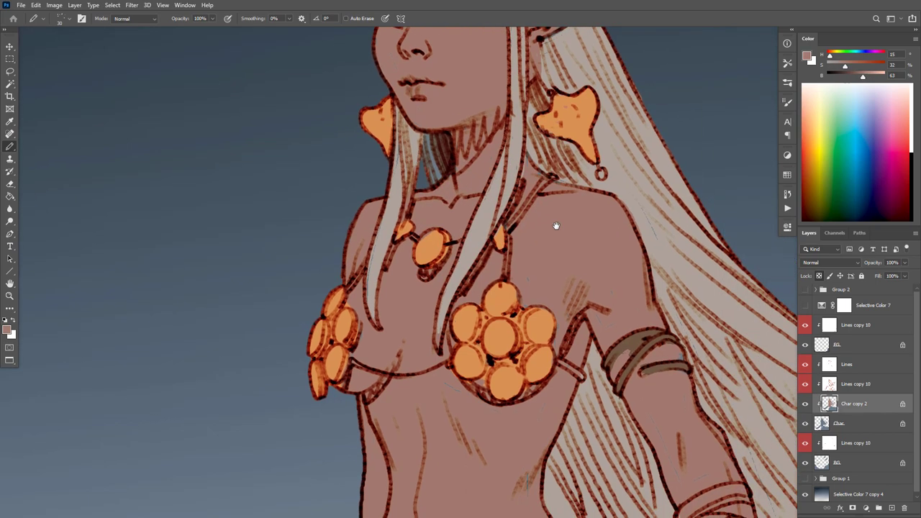
{"action": "left_click_drag", "start_coordinate": [598, 310], "coordinate": [604, 237]}
{"action": "left_click", "coordinate": [432, 171], "text": "alt"}
{"action": "scroll", "coordinate": [441, 162], "scroll_direction": "down", "scroll_amount": 3}
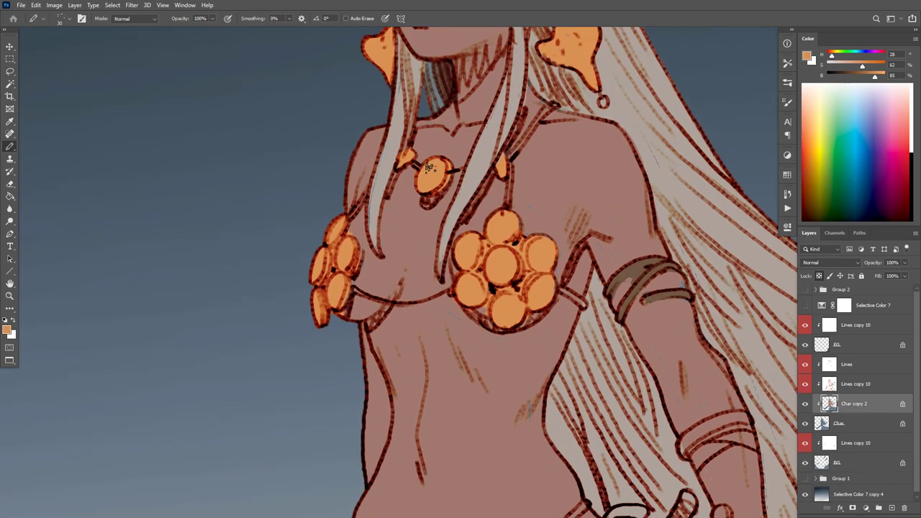
{"action": "scroll", "coordinate": [626, 216], "scroll_direction": "down", "scroll_amount": 4}
{"action": "scroll", "coordinate": [633, 250], "scroll_direction": "up", "scroll_amount": 4}
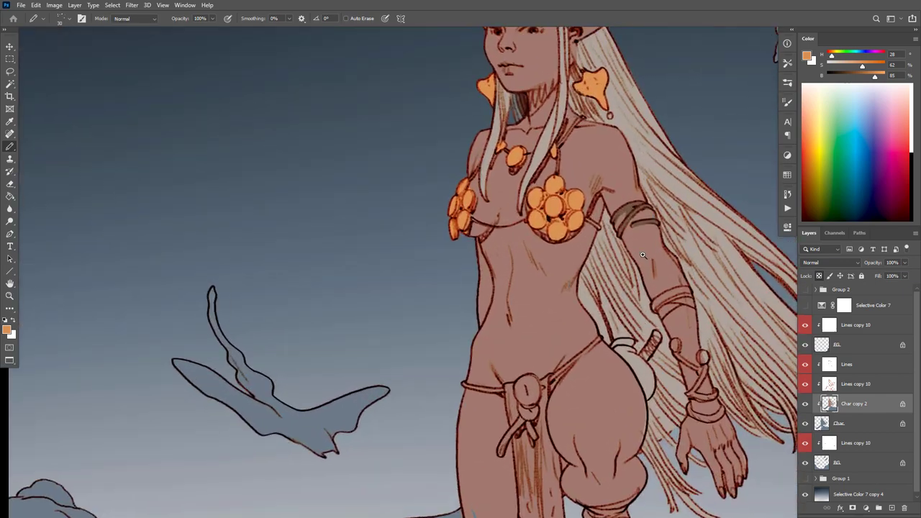
Step: Paint the near shoulder strap and the ornament's side strap brown at hue 25°, saturation 40%, brightness 44%
{"action": "left_click", "coordinate": [586, 218], "text": "alt"}
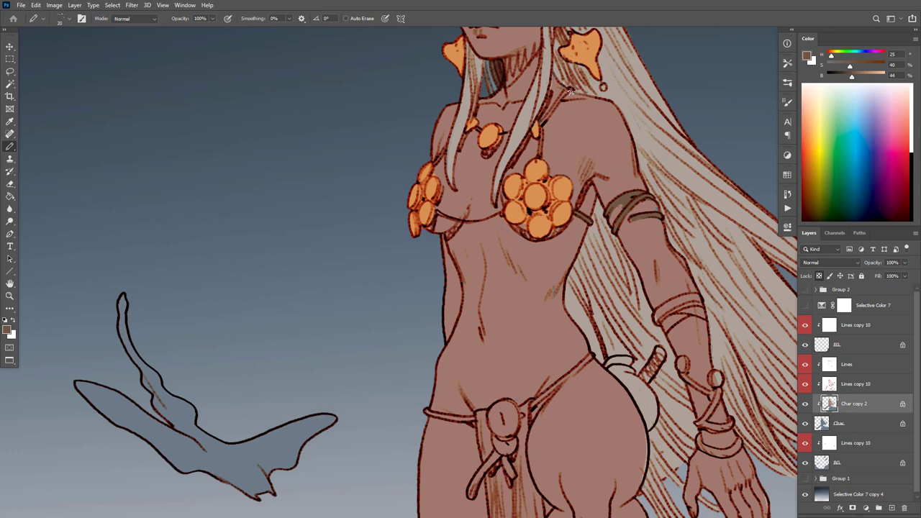
{"action": "mouse_move", "coordinate": [571, 89]}
{"action": "left_mouse_down"}
{"action": "mouse_move", "coordinate": [543, 120]}
{"action": "mouse_move", "coordinate": [540, 154]}
{"action": "left_mouse_up"}
{"action": "scroll", "coordinate": [590, 293], "scroll_direction": "down", "scroll_amount": 8}
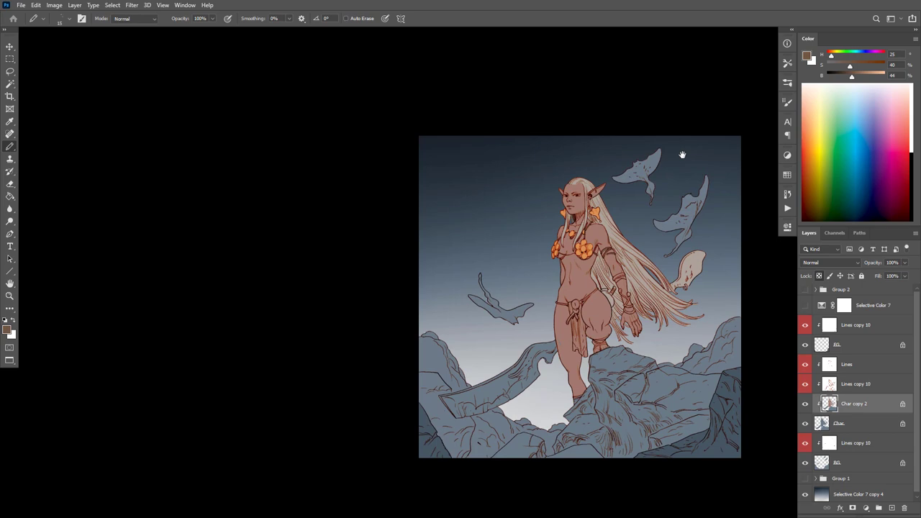
{"action": "scroll", "coordinate": [617, 238], "scroll_direction": "up", "scroll_amount": 6}
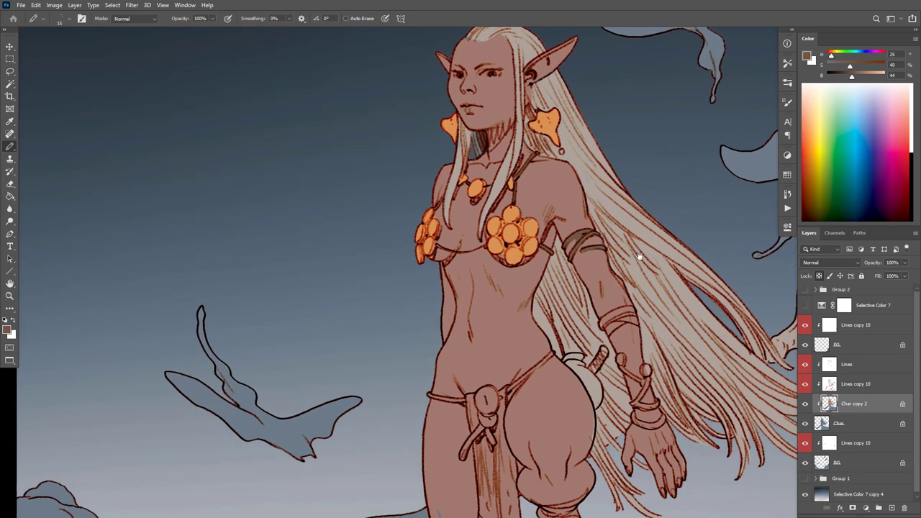
Step: Paint the small bead hanging below the near earring with the earring's sampled orange
{"action": "scroll", "coordinate": [556, 133], "scroll_direction": "up", "scroll_amount": 3}
{"action": "left_click", "coordinate": [556, 133], "text": "alt"}
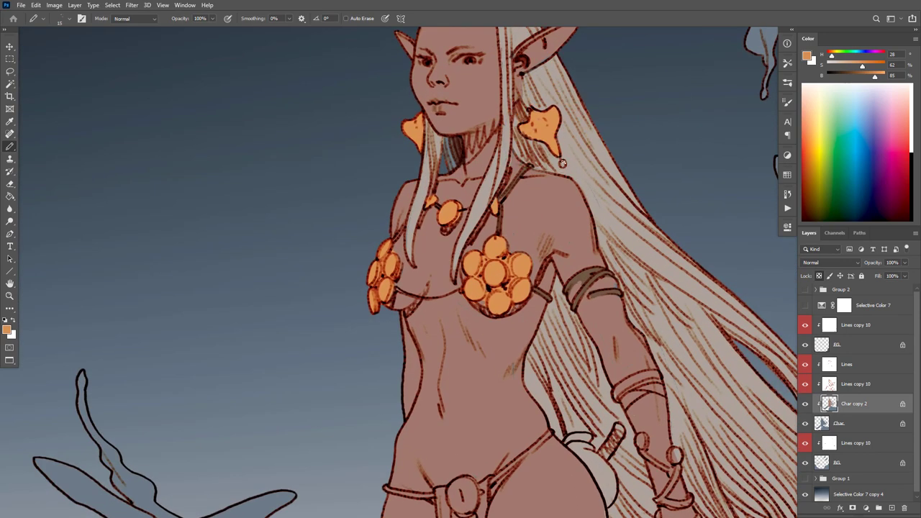
{"action": "scroll", "coordinate": [607, 173], "scroll_direction": "down", "scroll_amount": 2}
Step: Adjust the sampled skin color to saturation 57%, brightness 67% and paint the ears and lips with it
{"action": "left_click", "coordinate": [566, 126], "text": "alt"}
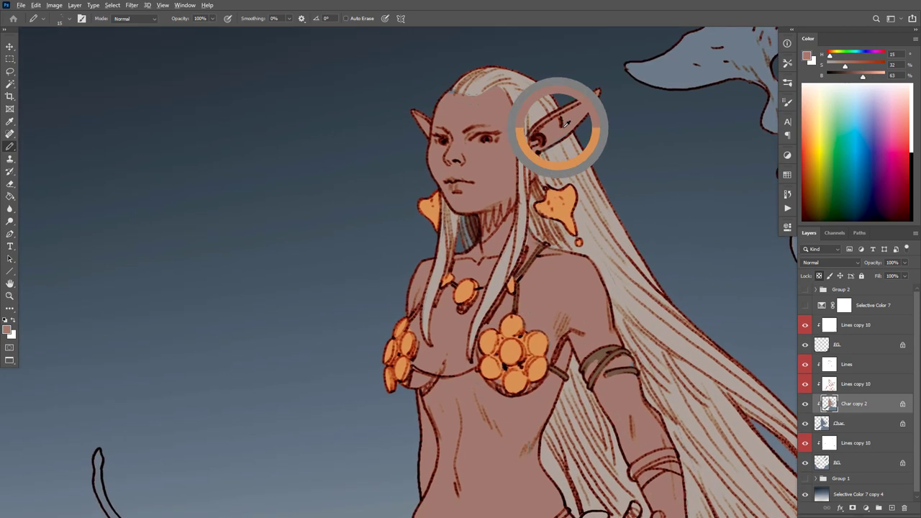
{"action": "left_click", "coordinate": [859, 65]}
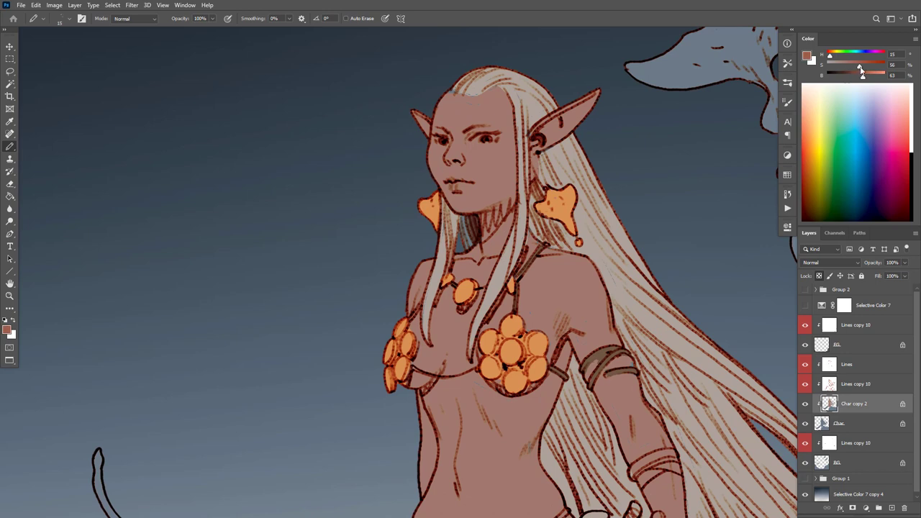
{"action": "left_click", "coordinate": [864, 75]}
{"action": "left_click_drag", "start_coordinate": [587, 111], "coordinate": [547, 128]}
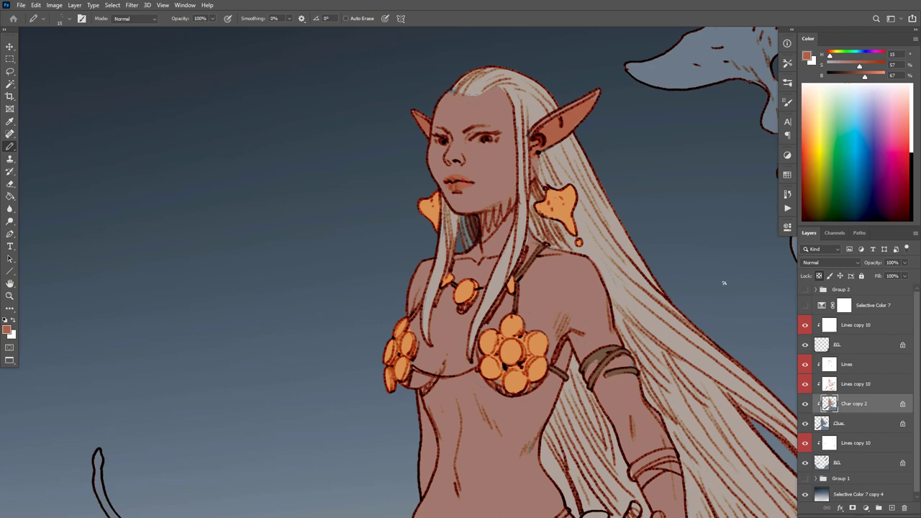
Step: Sample the face's skin color, darken it to saturation 38%, brightness 56%, and fill the lips
{"action": "left_click", "coordinate": [509, 173], "text": "ctrl"}
{"action": "left_click", "coordinate": [508, 173], "text": "alt"}
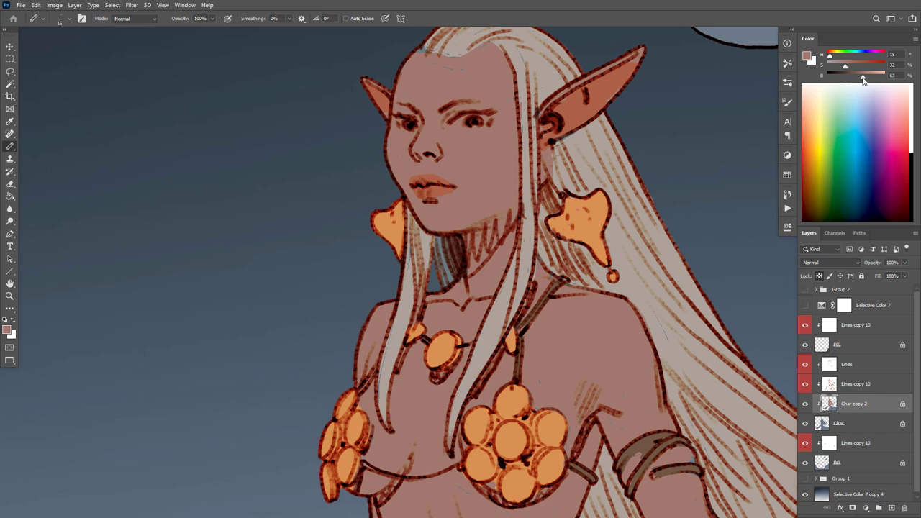
{"action": "left_click_drag", "start_coordinate": [862, 78], "coordinate": [848, 66]}
{"action": "key", "text": "g"}
{"action": "left_click", "coordinate": [443, 192]}
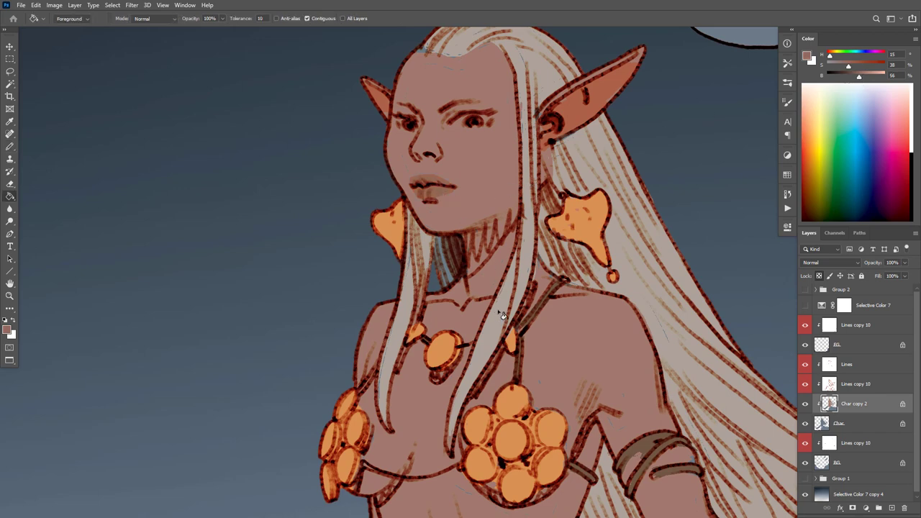
Step: Set the color to hue 14°, saturation 50%, brightness 56% and refill the upper lip
{"action": "left_click", "coordinate": [471, 181], "text": "ctrl"}
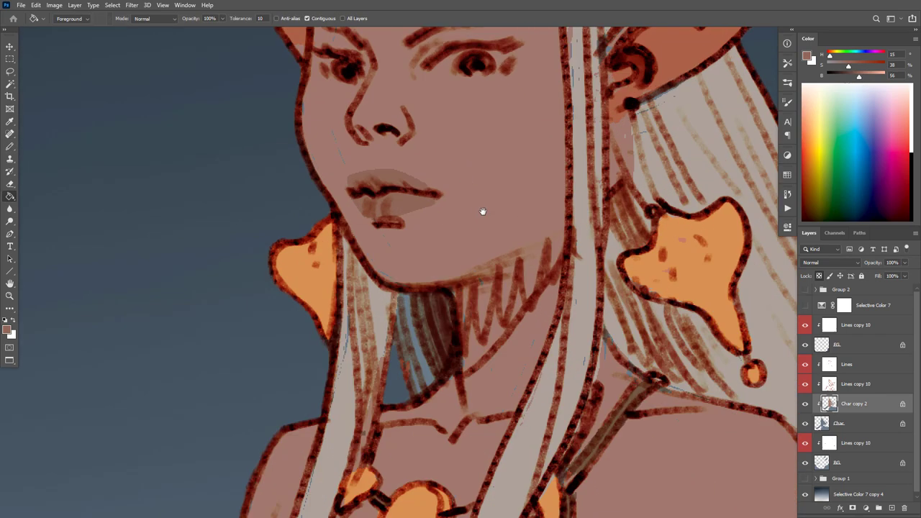
{"action": "left_click_drag", "start_coordinate": [483, 211], "coordinate": [512, 242]}
{"action": "left_click_drag", "start_coordinate": [852, 69], "coordinate": [857, 68]}
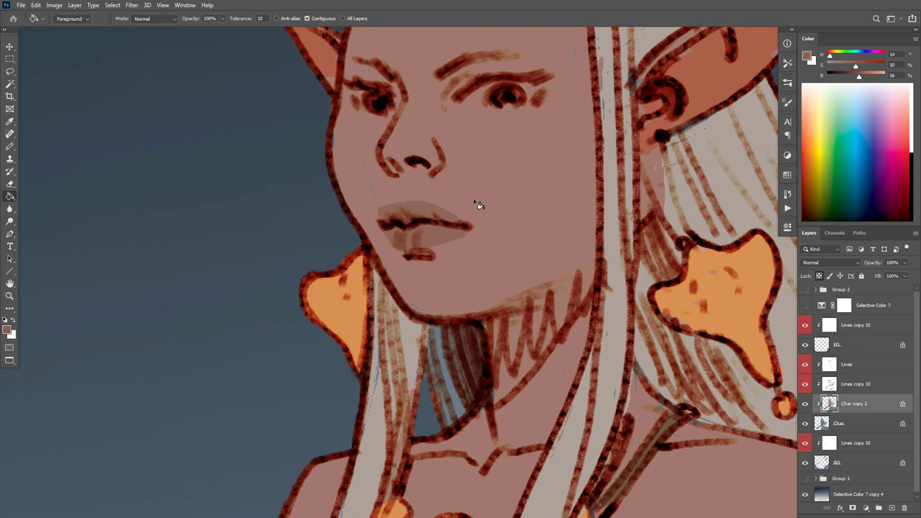
{"action": "left_click", "coordinate": [436, 232]}
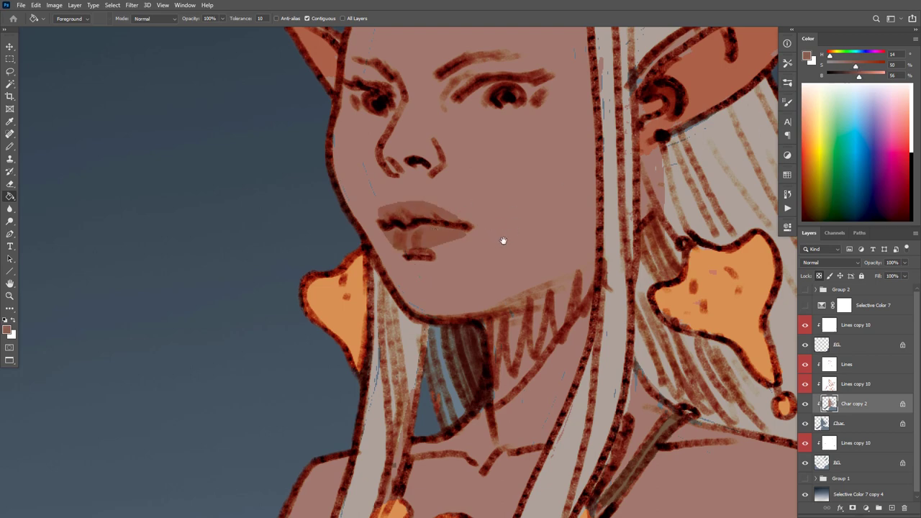
Step: Lighten the sampled skin color to saturation 14%, brightness 92%, and paint the whites of both eyes
{"action": "left_click_drag", "start_coordinate": [501, 240], "coordinate": [508, 263]}
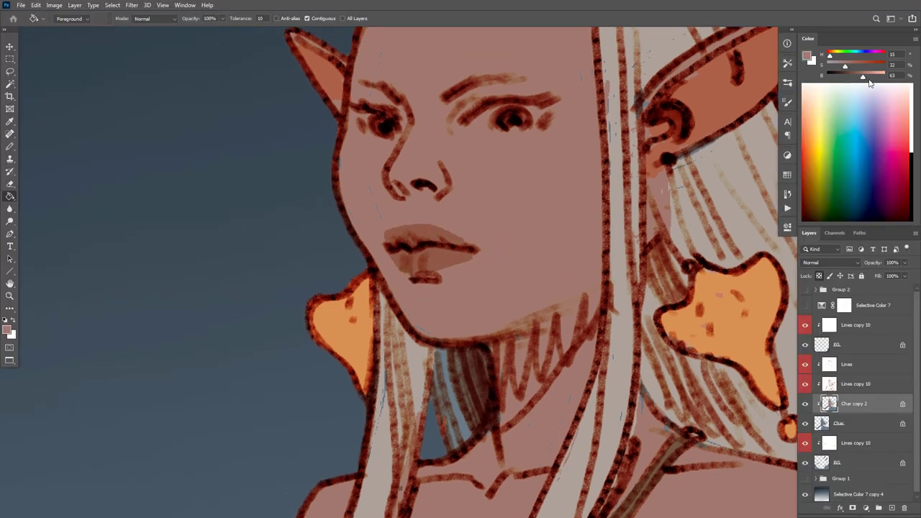
{"action": "left_click_drag", "start_coordinate": [869, 84], "coordinate": [834, 67]}
{"action": "left_click", "coordinate": [501, 119]}
{"action": "key", "text": "ctrl+z"}
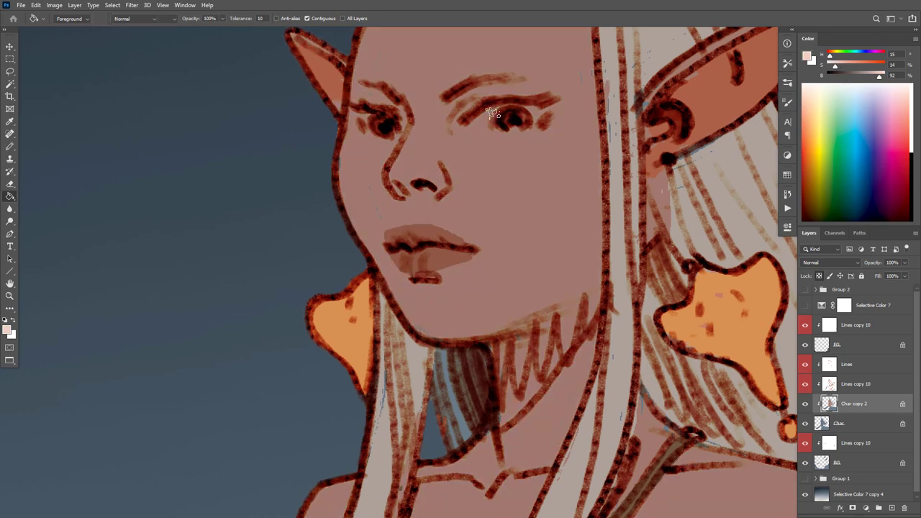
{"action": "key", "text": "b"}
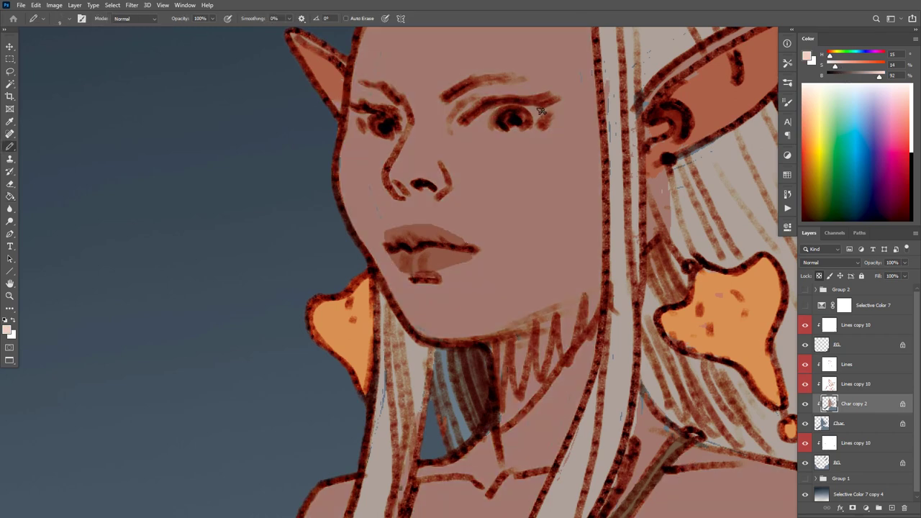
{"action": "mouse_move", "coordinate": [540, 111]}
{"action": "left_mouse_down"}
{"action": "mouse_move", "coordinate": [471, 122]}
{"action": "mouse_move", "coordinate": [540, 115]}
{"action": "mouse_move", "coordinate": [485, 130]}
{"action": "left_mouse_up"}
{"action": "mouse_move", "coordinate": [384, 123]}
{"action": "left_mouse_down"}
{"action": "mouse_move", "coordinate": [361, 118]}
{"action": "mouse_move", "coordinate": [399, 136]}
{"action": "left_mouse_up"}
{"action": "left_click_drag", "start_coordinate": [543, 179], "coordinate": [554, 193]}
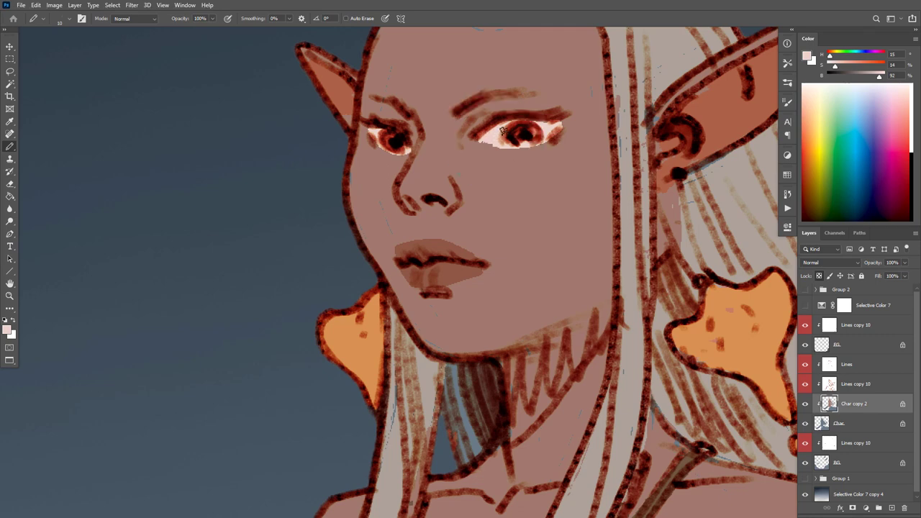
Step: Sample the face's skin color and clean up the lower edges of the eye whites
{"action": "left_click", "coordinate": [543, 136], "text": "alt"}
{"action": "left_click", "coordinate": [552, 143], "text": "alt"}
{"action": "left_click_drag", "start_coordinate": [555, 142], "coordinate": [485, 149]}
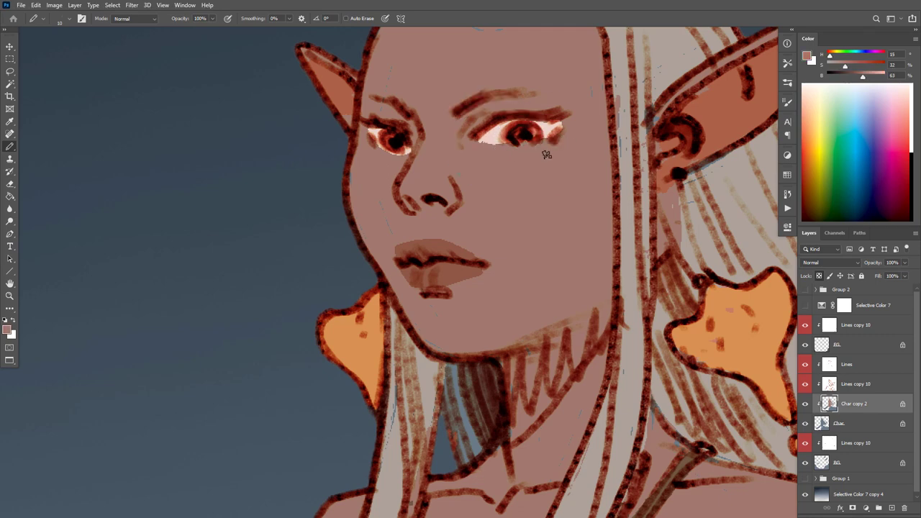
{"action": "left_click_drag", "start_coordinate": [407, 156], "coordinate": [418, 171]}
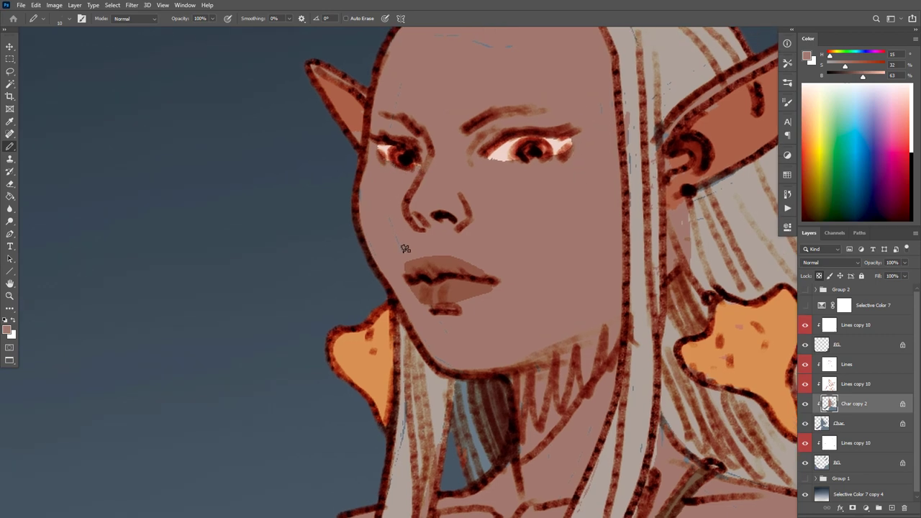
{"action": "left_click_drag", "start_coordinate": [643, 228], "coordinate": [639, 280]}
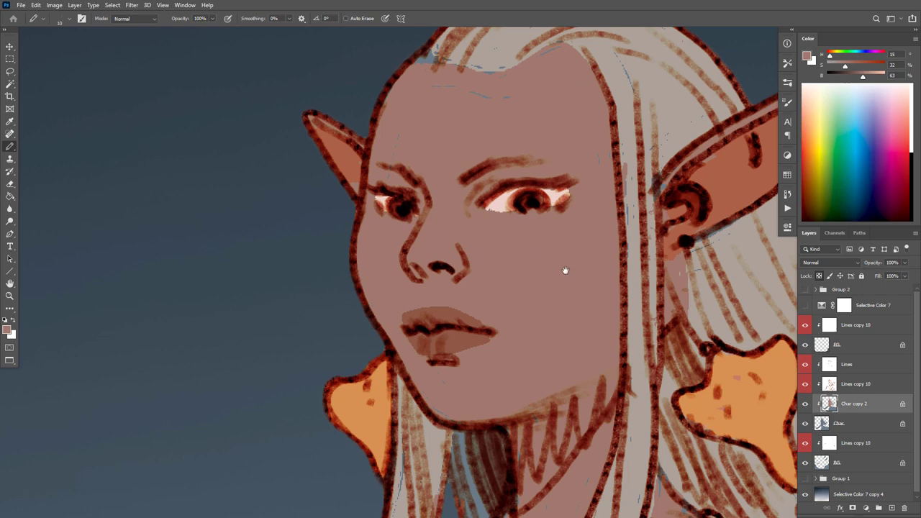
{"action": "left_click_drag", "start_coordinate": [565, 270], "coordinate": [569, 269]}
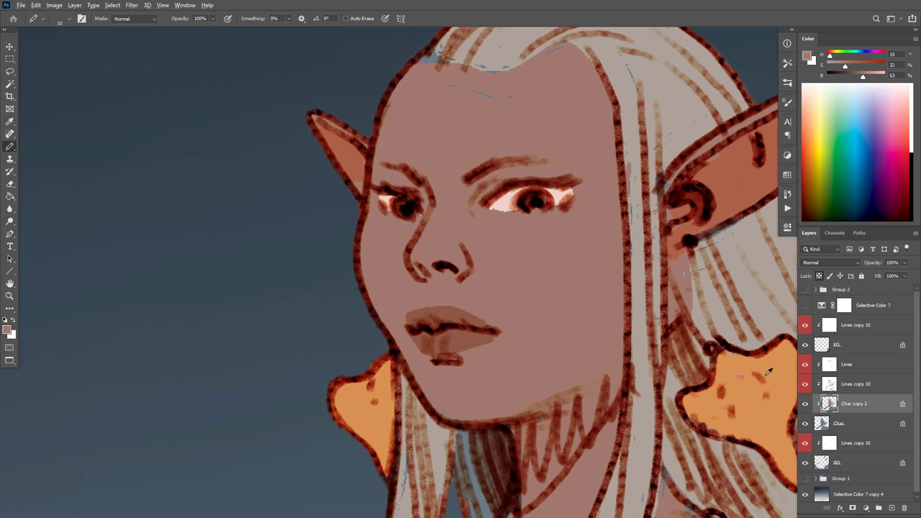
Step: Tint the near eye's iris with the earring's orange, and touch up the eye edges with sampled skin and eye-white colors
{"action": "left_click", "coordinate": [768, 371], "text": "alt"}
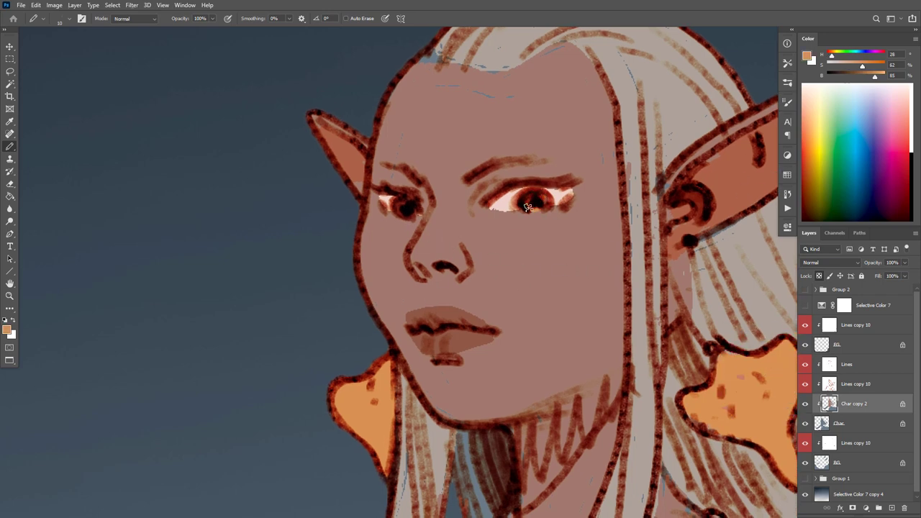
{"action": "left_click", "coordinate": [572, 214], "text": "alt"}
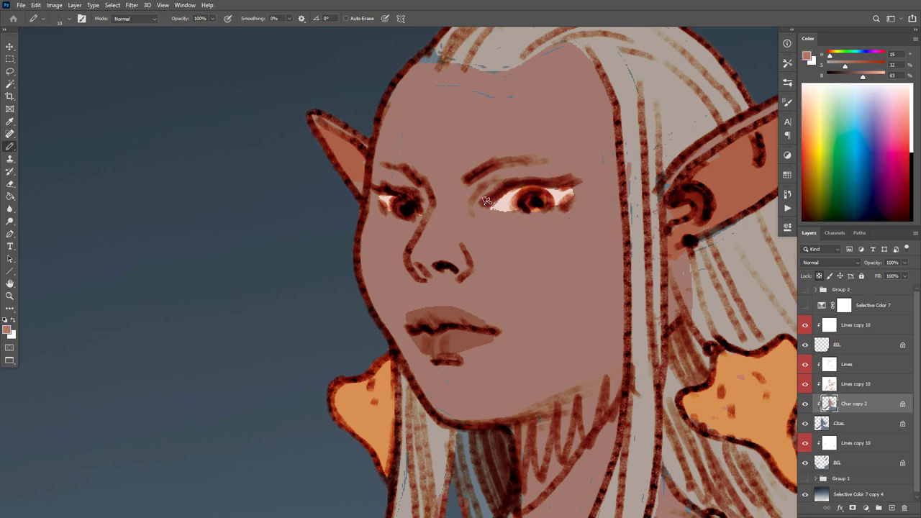
{"action": "left_click", "coordinate": [508, 199], "text": "alt"}
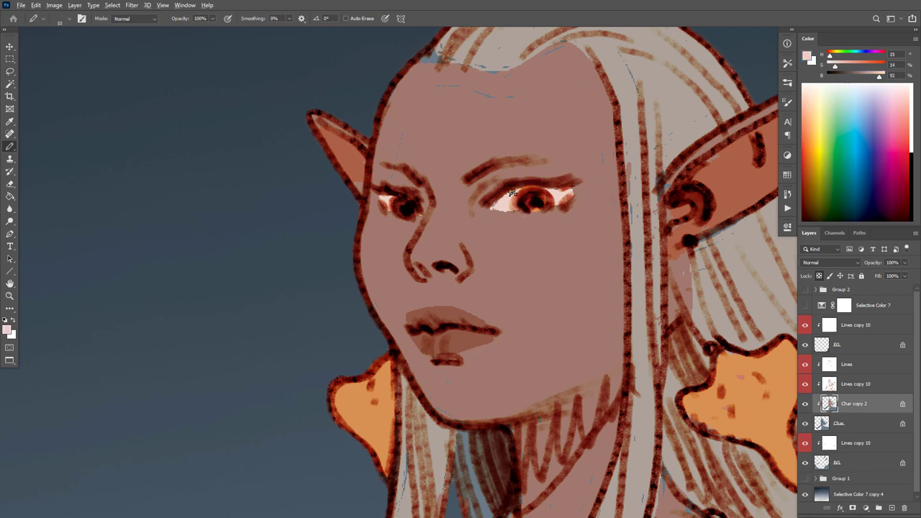
{"action": "left_click", "coordinate": [386, 196], "text": "alt"}
{"action": "left_click_drag", "start_coordinate": [382, 198], "coordinate": [388, 205]}
Step: Compare the full figure with the Lines layer hidden, shown and isolated, and restore all layers' visibility
{"action": "left_click", "coordinate": [804, 365]}
{"action": "left_click_drag", "start_coordinate": [682, 376], "coordinate": [708, 400]}
{"action": "scroll", "coordinate": [709, 400], "scroll_direction": "down", "scroll_amount": 3}
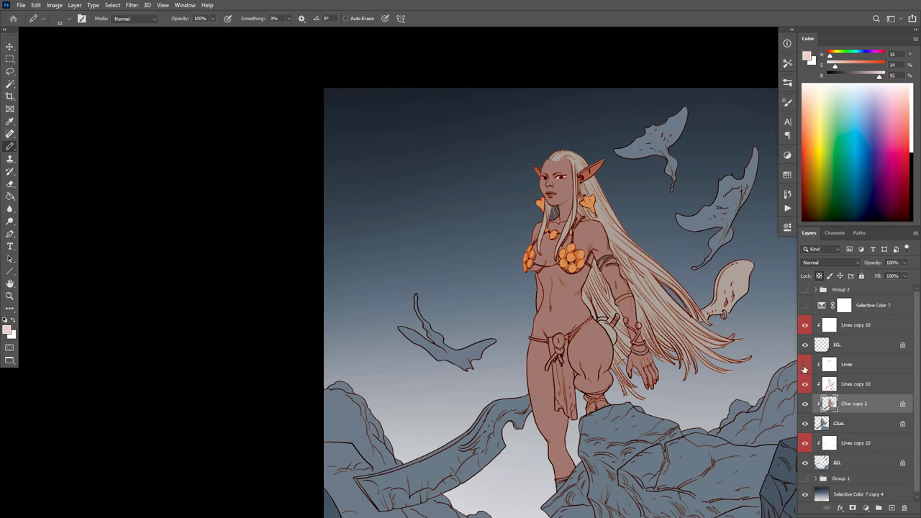
{"action": "left_click", "coordinate": [804, 367]}
{"action": "left_click", "coordinate": [805, 367]}
{"action": "left_click", "coordinate": [805, 367]}
{"action": "left_click", "coordinate": [805, 366]}
{"action": "left_click", "coordinate": [805, 367]}
{"action": "left_click", "coordinate": [804, 371]}
{"action": "left_click", "coordinate": [806, 370]}
{"action": "left_click", "coordinate": [805, 367], "text": "alt"}
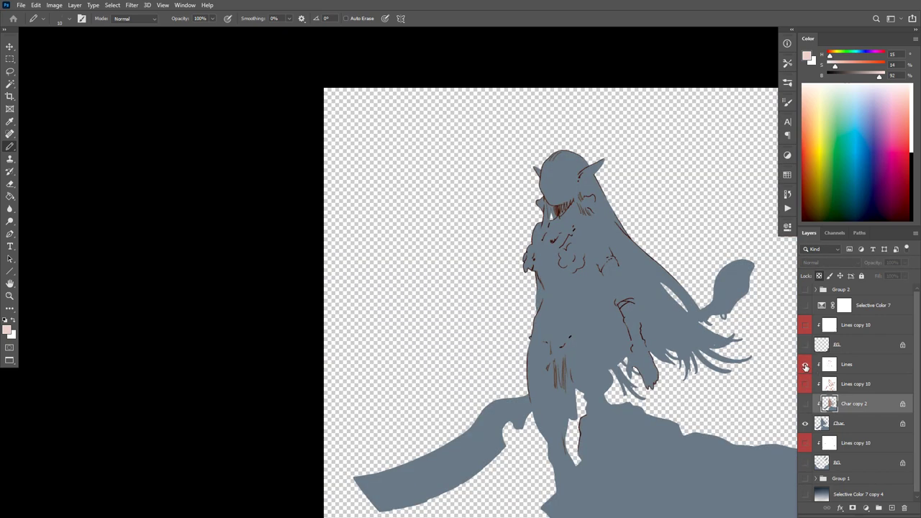
{"action": "left_click", "coordinate": [805, 366], "text": "alt"}
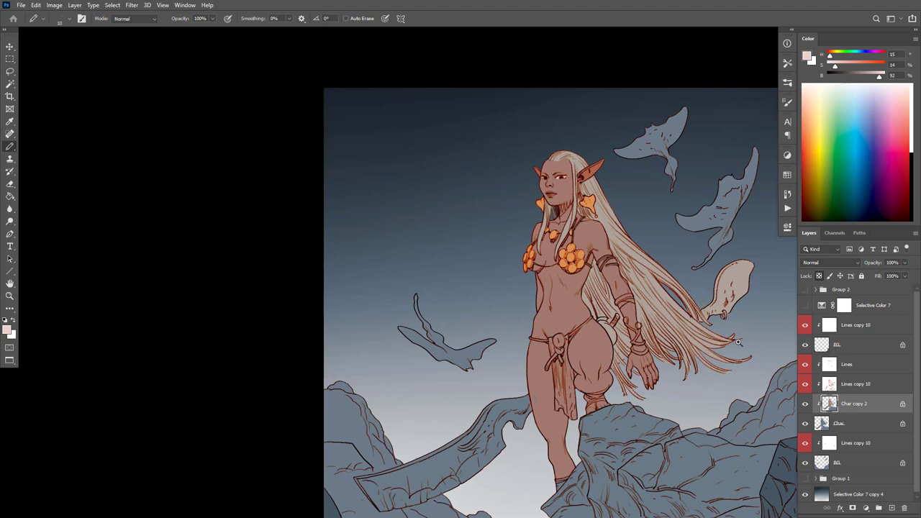
Step: Try tinting the nose with the near ear's sampled color, and restore it to the face's skin color
{"action": "scroll", "coordinate": [739, 344], "scroll_direction": "up", "scroll_amount": 1}
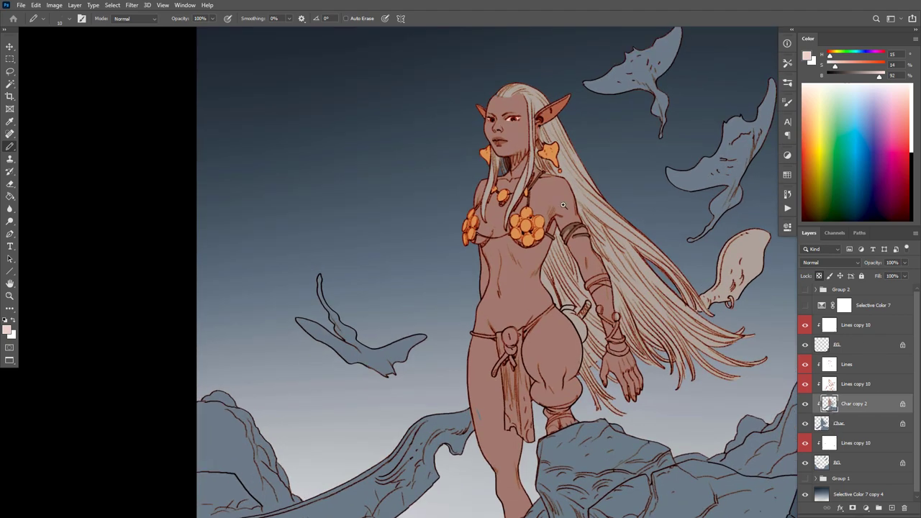
{"action": "scroll", "coordinate": [538, 133], "scroll_direction": "up", "scroll_amount": 4}
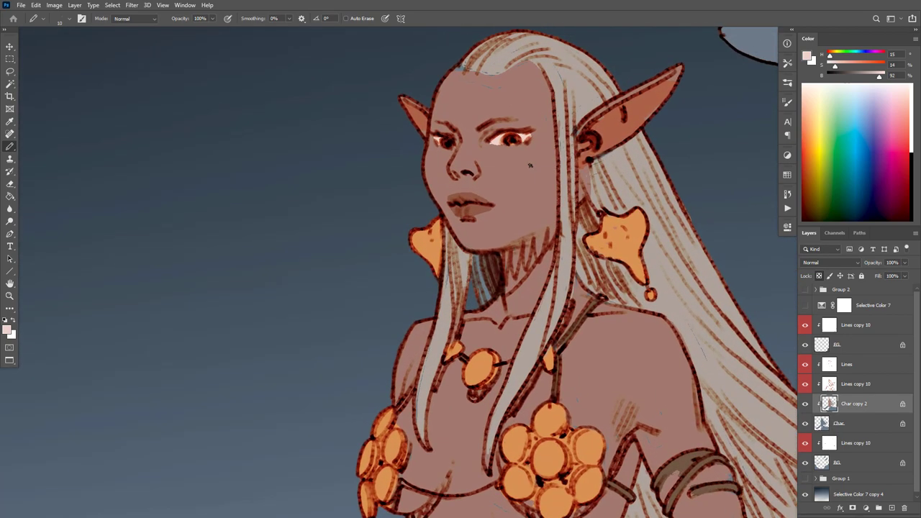
{"action": "left_click", "coordinate": [613, 123], "text": "alt"}
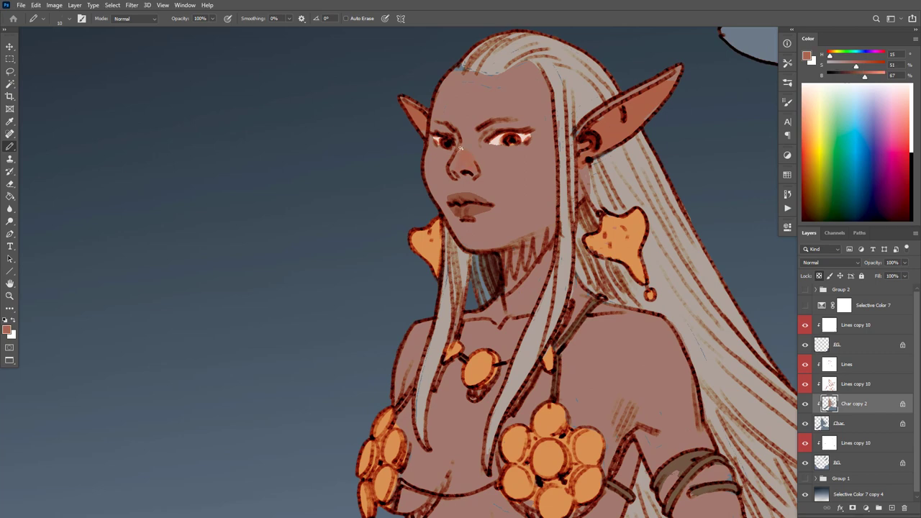
{"action": "left_click", "coordinate": [498, 171], "text": "alt"}
{"action": "key", "text": "g"}
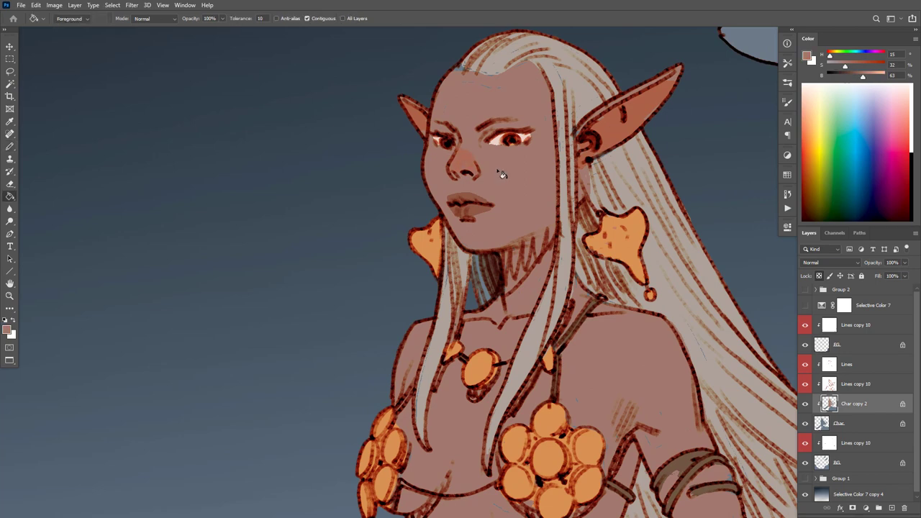
{"action": "key", "text": "b"}
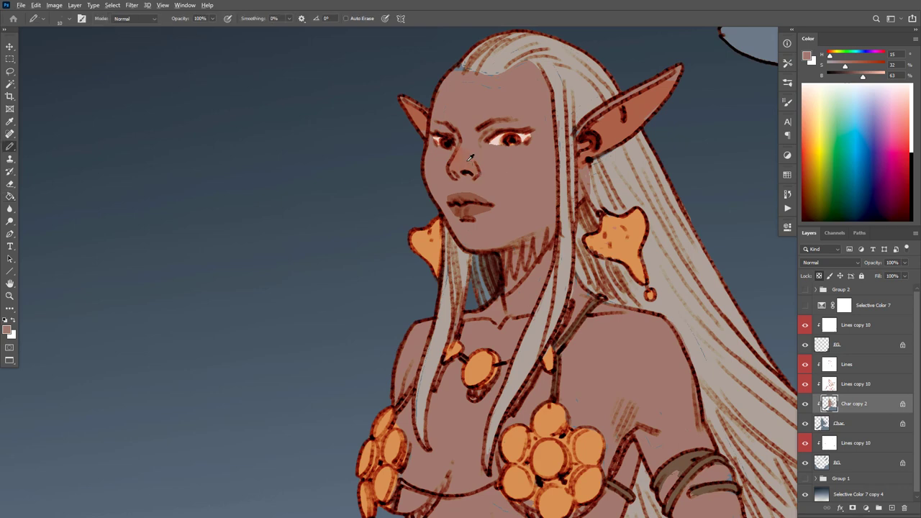
Step: Try a redder nose and cheek tint with hue 0°, saturation 44%, brightness 65%, and undo the strokes
{"action": "left_click", "coordinate": [479, 169], "text": "alt"}
{"action": "left_click_drag", "start_coordinate": [829, 57], "coordinate": [827, 56]}
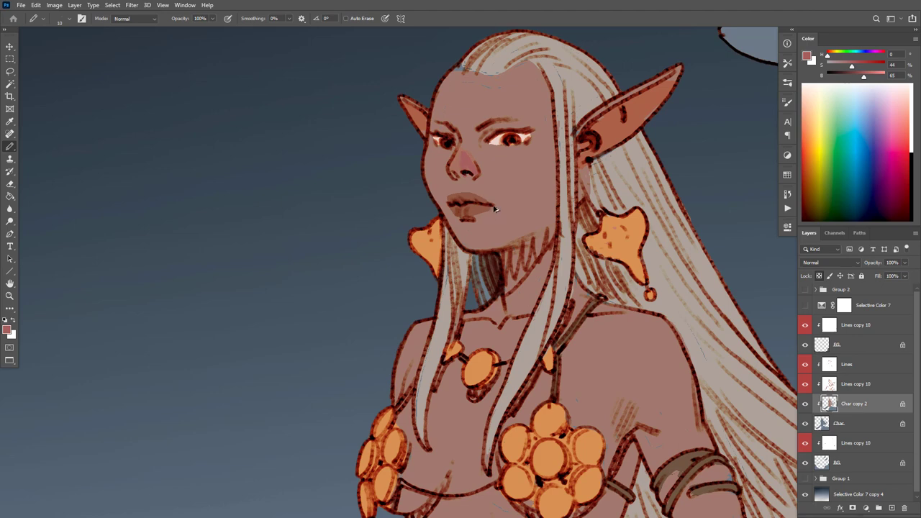
{"action": "key", "text": "ctrl+z"}
{"action": "left_click_drag", "start_coordinate": [501, 173], "coordinate": [502, 193]}
{"action": "key", "text": "ctrl+z"}
Step: Repaint the ears with a softer skin tone of hue 11°, saturation 35%, brightness 64%
{"action": "key", "text": "2"}
{"action": "left_click", "coordinate": [508, 181], "text": "alt"}
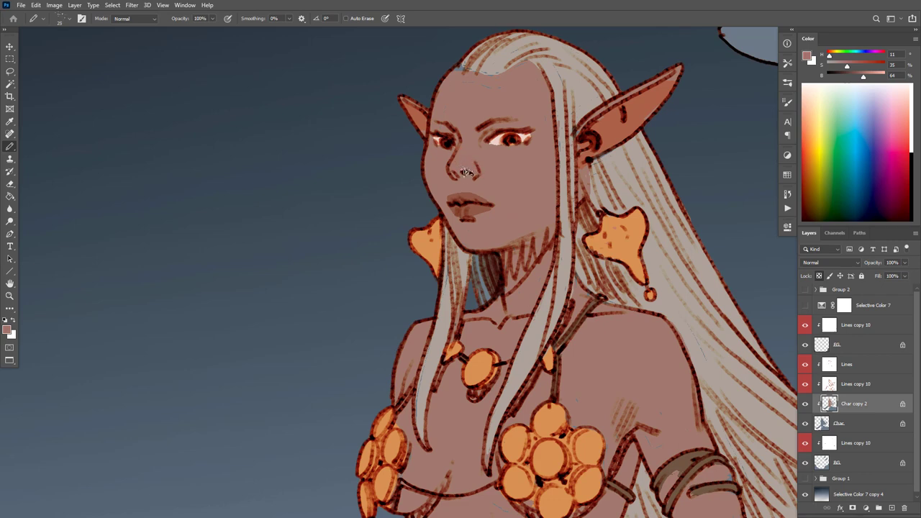
{"action": "key", "text": "bracketright"}
{"action": "key", "text": "bracketleft"}
{"action": "mouse_move", "coordinate": [627, 108]}
{"action": "left_mouse_down"}
{"action": "mouse_move", "coordinate": [608, 126]}
{"action": "mouse_move", "coordinate": [620, 131]}
{"action": "mouse_move", "coordinate": [654, 92]}
{"action": "mouse_move", "coordinate": [592, 153]}
{"action": "left_mouse_up"}
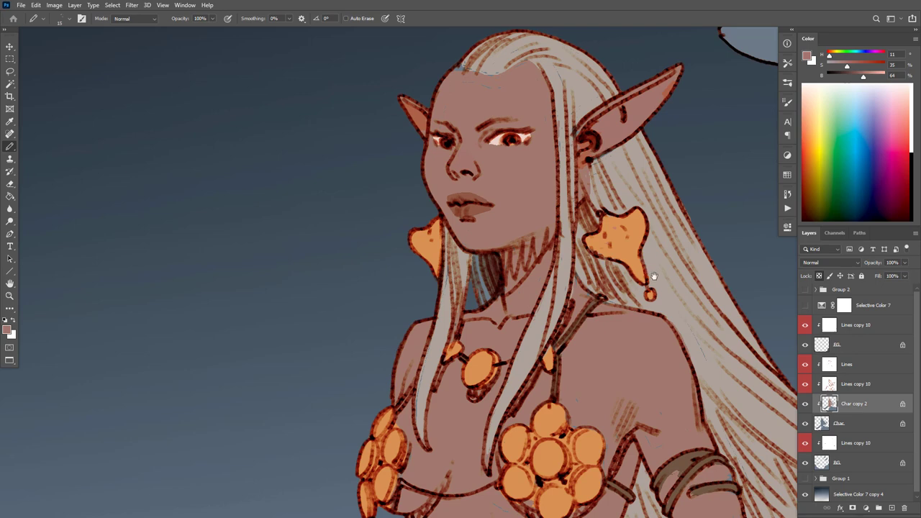
{"action": "scroll", "coordinate": [653, 277], "scroll_direction": "up", "scroll_amount": 2}
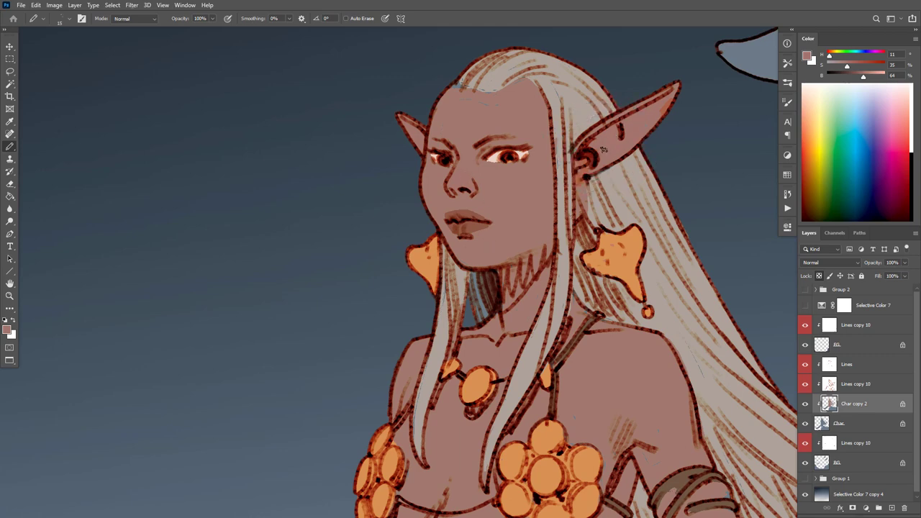
Step: Raise the sampled ear color's saturation to 50% and paint the inside of the near ear
{"action": "key", "text": "g"}
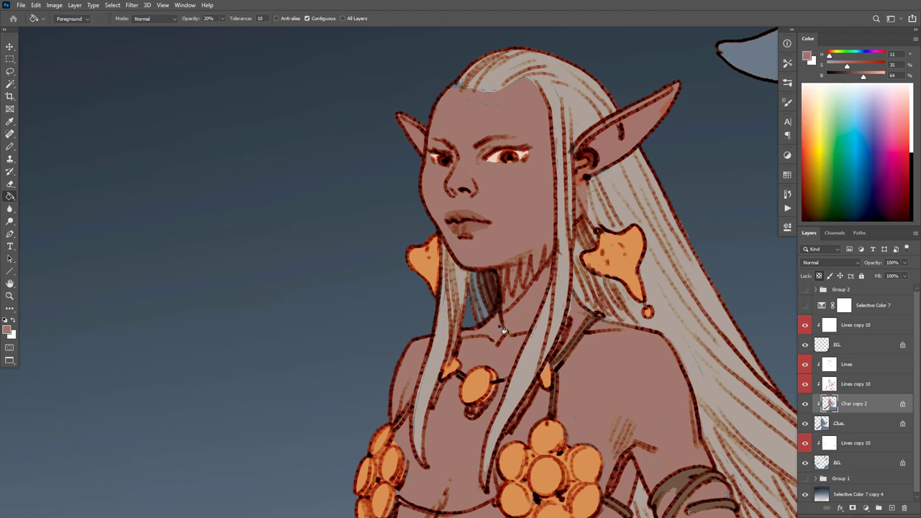
{"action": "key", "text": "b"}
{"action": "left_click", "coordinate": [564, 185], "text": "alt"}
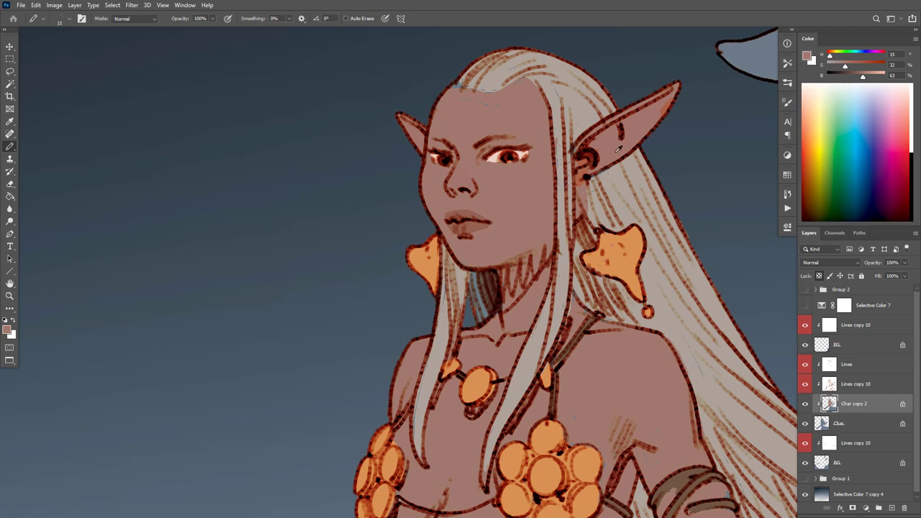
{"action": "left_click", "coordinate": [586, 175], "text": "alt"}
{"action": "left_click", "coordinate": [855, 67]}
{"action": "mouse_move", "coordinate": [598, 143]}
{"action": "left_mouse_down"}
{"action": "mouse_move", "coordinate": [613, 128]}
{"action": "mouse_move", "coordinate": [602, 140]}
{"action": "left_mouse_up"}
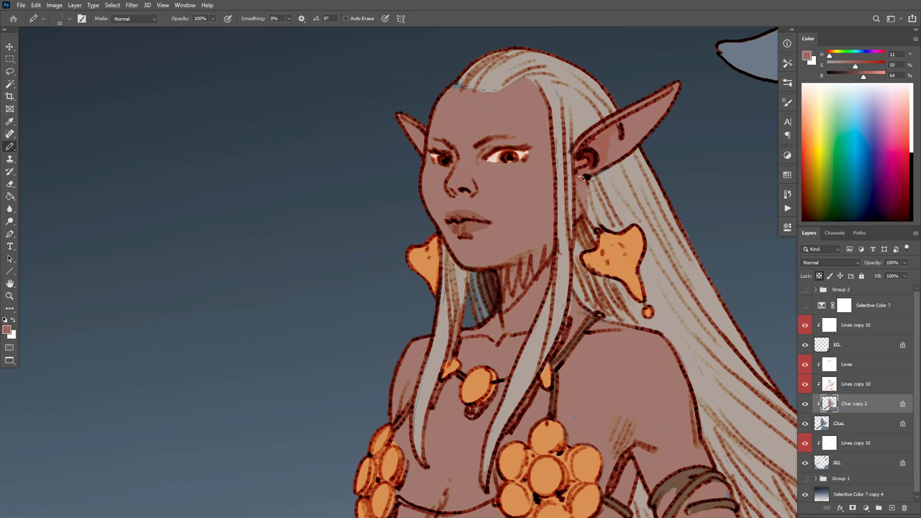
Step: Sample the hair color and the near ear's darker tone, and touch up the ears
{"action": "left_click", "coordinate": [579, 121], "text": "alt"}
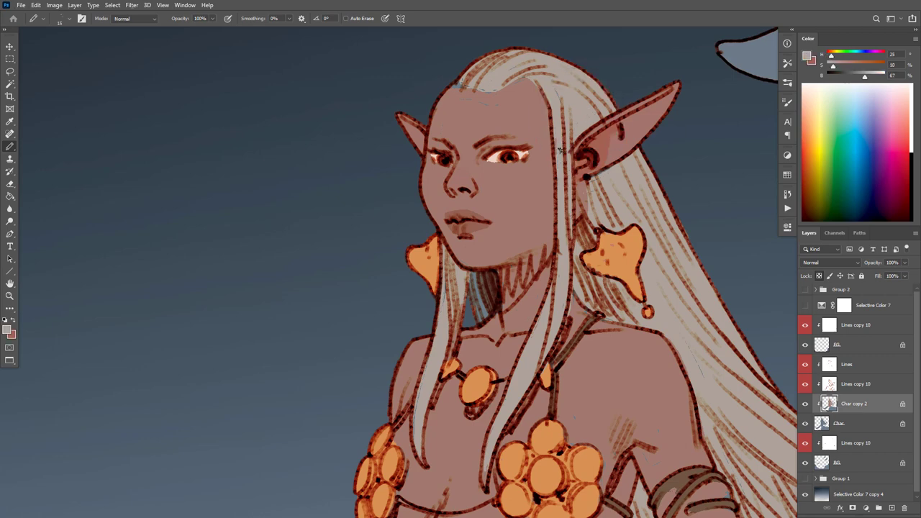
{"action": "left_click", "coordinate": [581, 160], "text": "alt"}
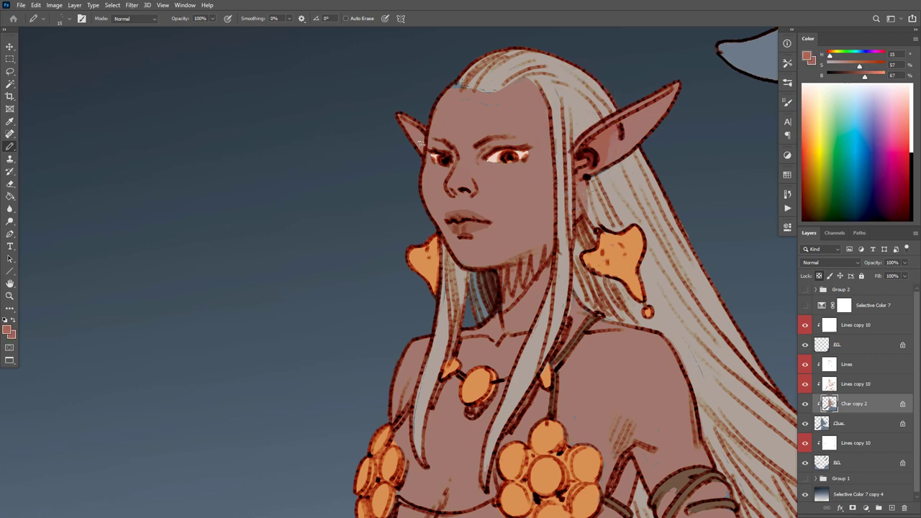
{"action": "left_click_drag", "start_coordinate": [661, 292], "coordinate": [659, 280]}
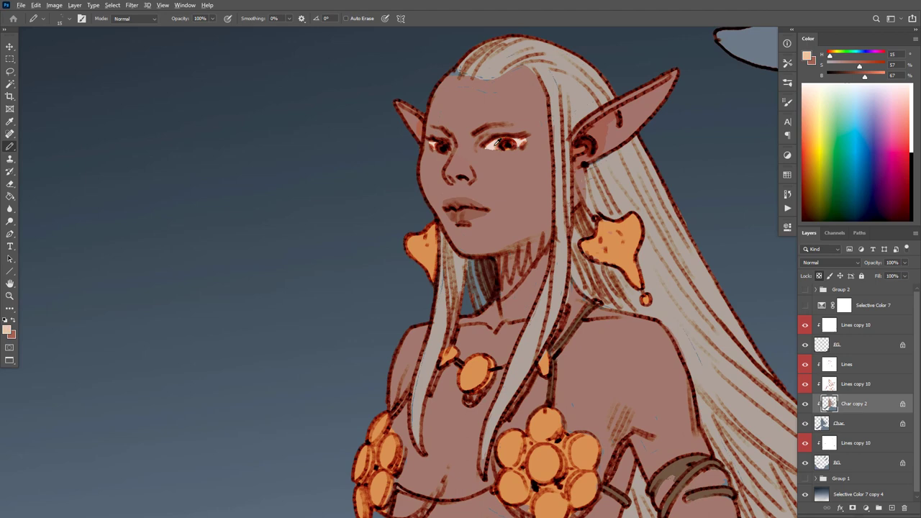
Step: Darken the iris of the larger eye with a dark brown made from the skin colour at 44% brightness
{"action": "left_click", "coordinate": [500, 145], "text": "alt"}
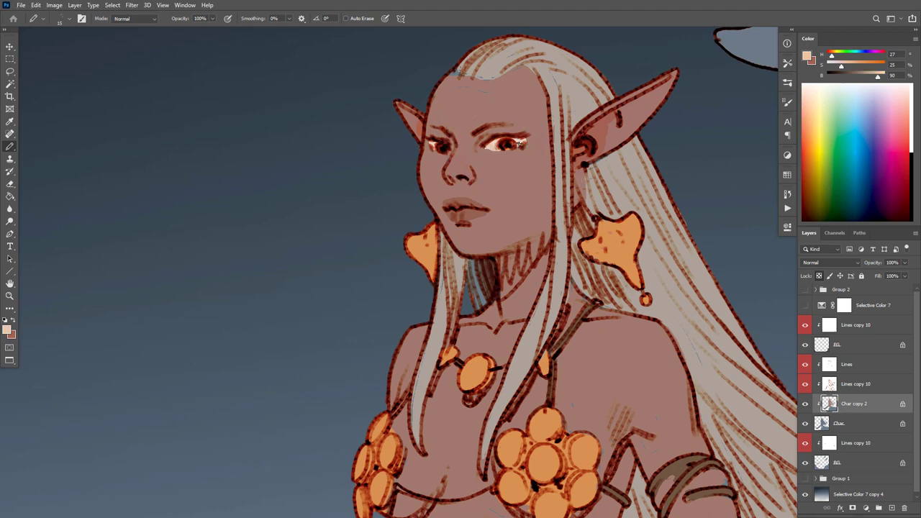
{"action": "scroll", "coordinate": [518, 145], "scroll_direction": "up", "scroll_amount": 3}
{"action": "left_click", "coordinate": [500, 146], "text": "alt"}
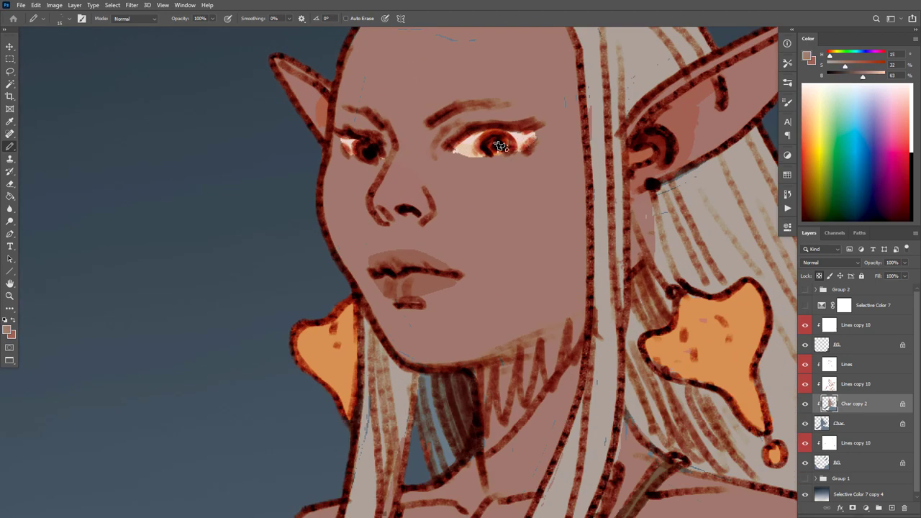
{"action": "mouse_move", "coordinate": [499, 146]}
{"action": "left_mouse_down"}
{"action": "mouse_move", "coordinate": [489, 149]}
{"action": "mouse_move", "coordinate": [495, 143]}
{"action": "left_mouse_up"}
{"action": "left_click_drag", "start_coordinate": [863, 76], "coordinate": [852, 76]}
{"action": "left_click_drag", "start_coordinate": [502, 141], "coordinate": [487, 144]}
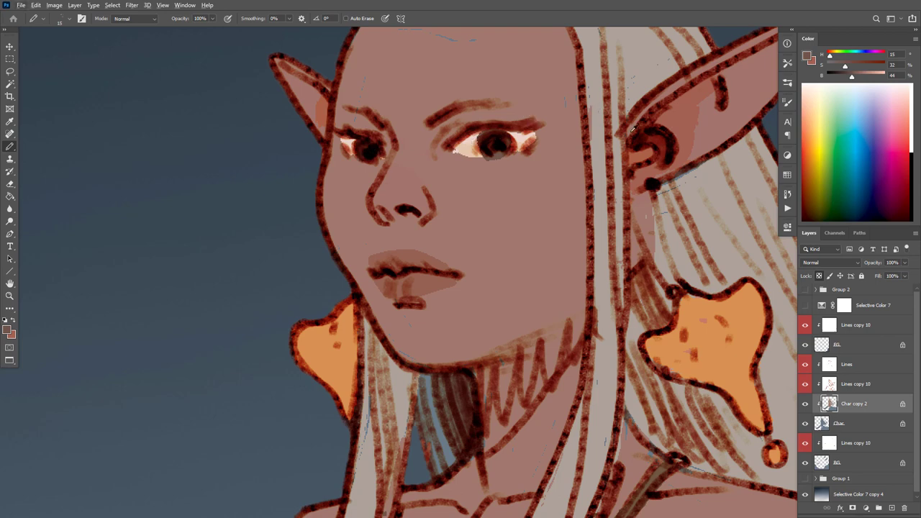
Step: Add a light reflection to the lower iris with the sampled hair grey and touch up the lower eyelid with the skin colour
{"action": "left_click", "coordinate": [639, 72], "text": "alt"}
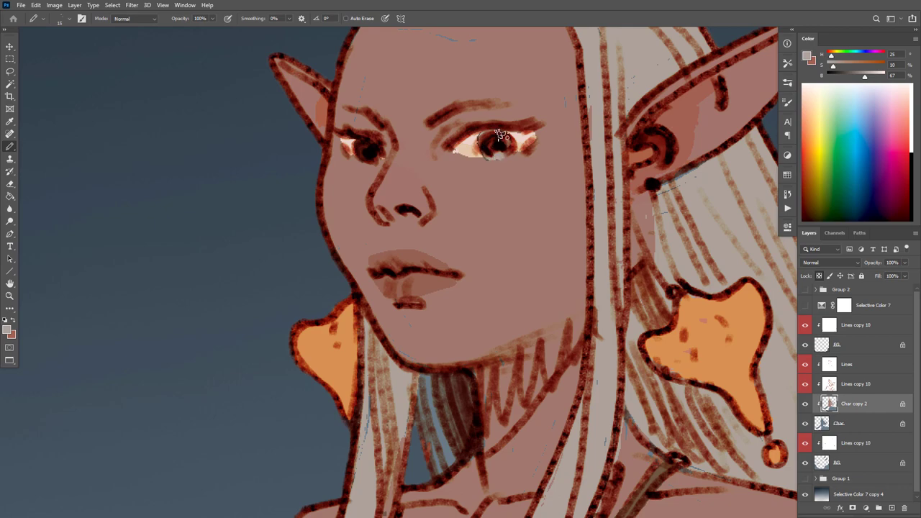
{"action": "left_click_drag", "start_coordinate": [587, 139], "coordinate": [484, 148]}
{"action": "scroll", "coordinate": [599, 147], "scroll_direction": "up", "scroll_amount": 5}
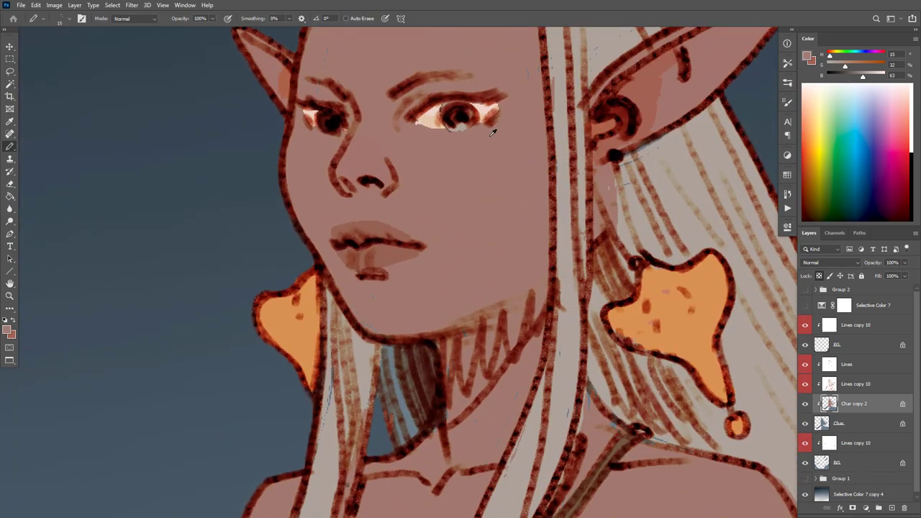
{"action": "left_click", "coordinate": [487, 126], "text": "alt"}
{"action": "left_click_drag", "start_coordinate": [524, 229], "coordinate": [535, 239]}
{"action": "left_click", "coordinate": [401, 267], "text": "alt"}
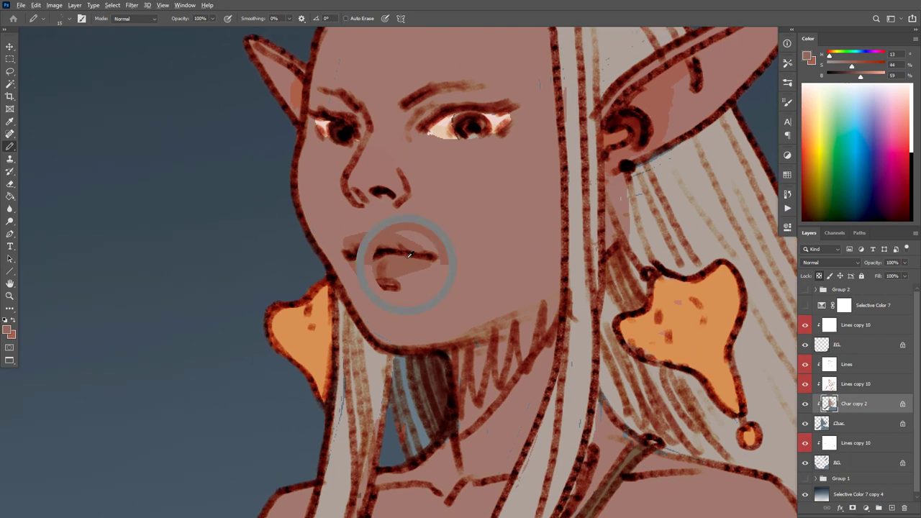
Step: Paint the elbow band, wrist wraps and waist strap with the brown of the upper armband (H 25, S 40, B 44)
{"action": "scroll", "coordinate": [565, 141], "scroll_direction": "down", "scroll_amount": 8}
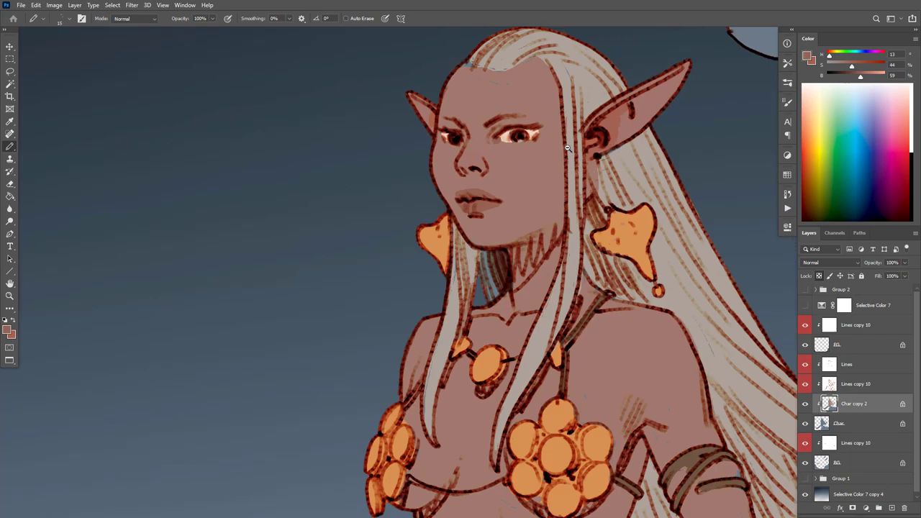
{"action": "scroll", "coordinate": [643, 205], "scroll_direction": "up", "scroll_amount": 5}
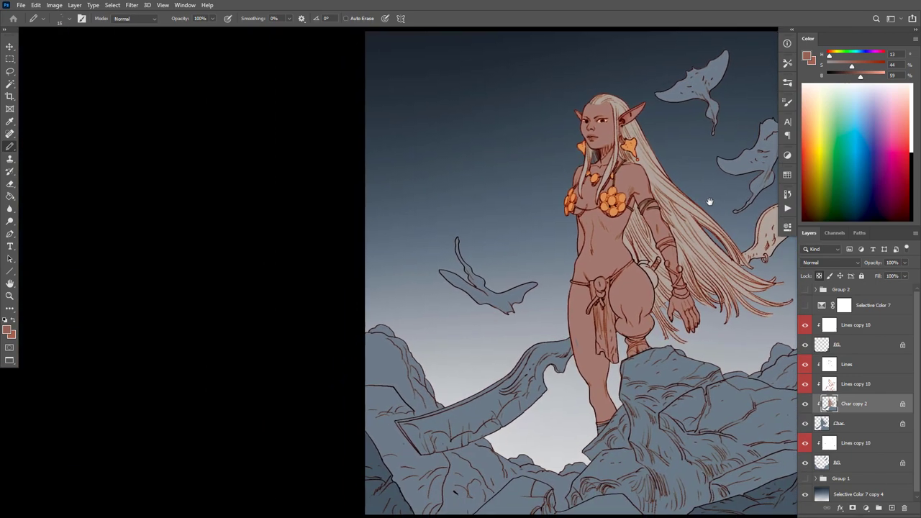
{"action": "scroll", "coordinate": [674, 201], "scroll_direction": "up", "scroll_amount": 2}
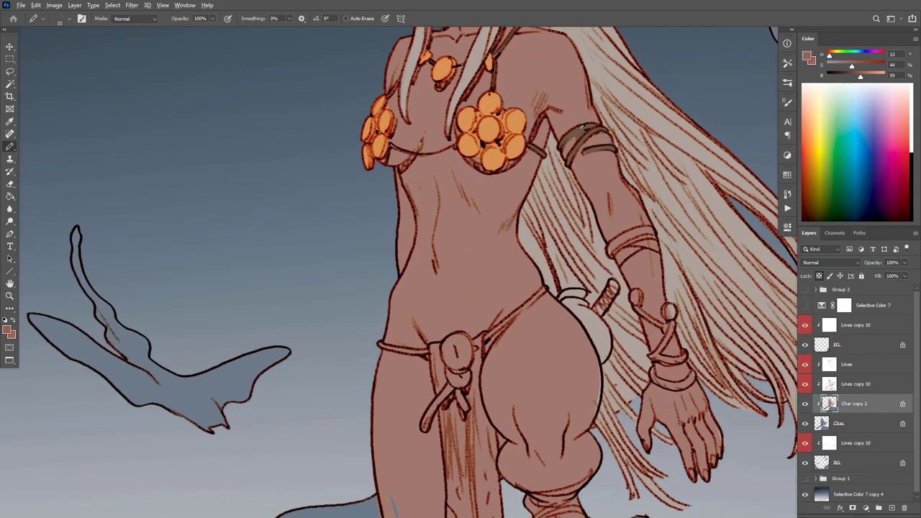
{"action": "left_click", "coordinate": [653, 226], "text": "alt"}
{"action": "mouse_move", "coordinate": [652, 229]}
{"action": "left_mouse_down"}
{"action": "mouse_move", "coordinate": [629, 232]}
{"action": "mouse_move", "coordinate": [612, 249]}
{"action": "mouse_move", "coordinate": [651, 231]}
{"action": "mouse_move", "coordinate": [615, 254]}
{"action": "left_mouse_up"}
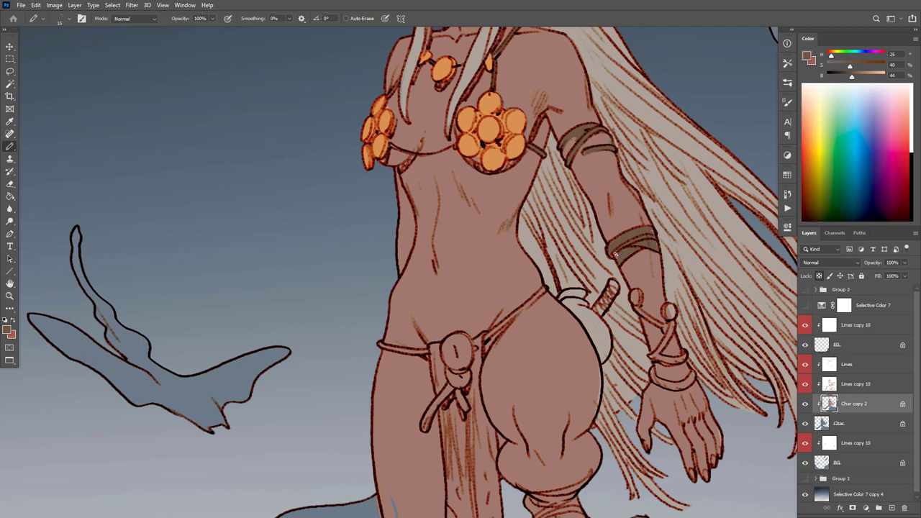
{"action": "mouse_move", "coordinate": [671, 331]}
{"action": "left_mouse_down"}
{"action": "mouse_move", "coordinate": [652, 356]}
{"action": "mouse_move", "coordinate": [685, 357]}
{"action": "left_mouse_up"}
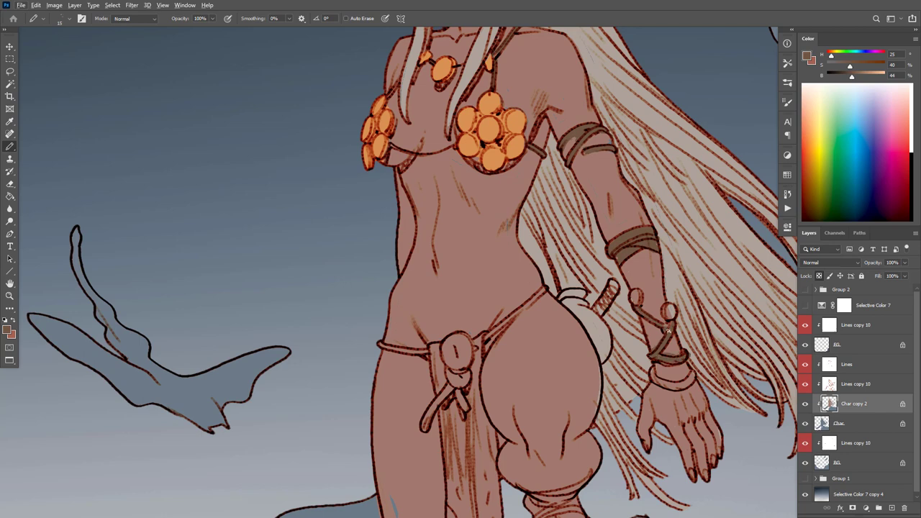
{"action": "mouse_move", "coordinate": [692, 371]}
{"action": "left_mouse_down"}
{"action": "mouse_move", "coordinate": [657, 378]}
{"action": "mouse_move", "coordinate": [664, 385]}
{"action": "left_mouse_up"}
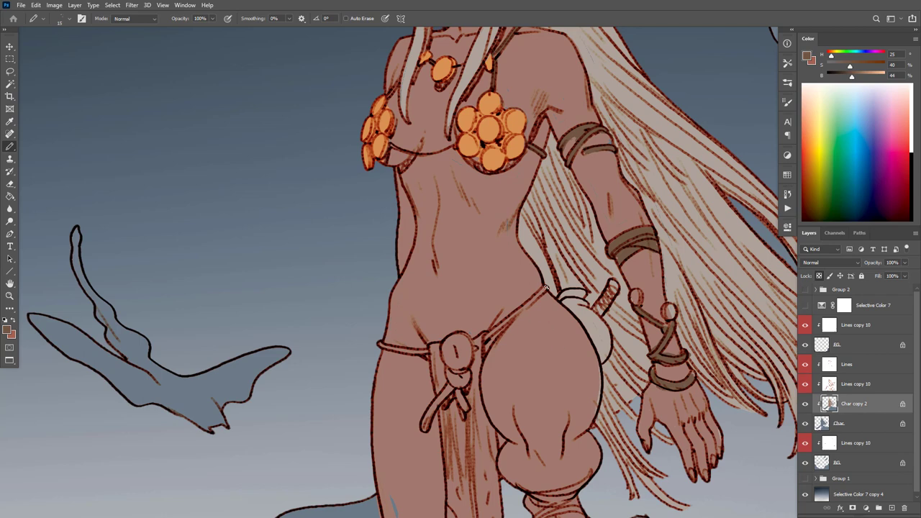
{"action": "left_click_drag", "start_coordinate": [546, 288], "coordinate": [492, 332]}
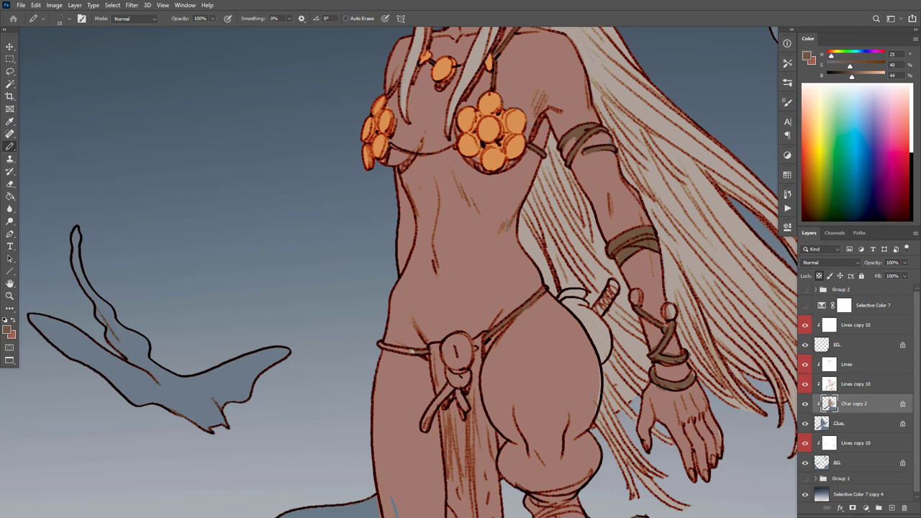
{"action": "left_click_drag", "start_coordinate": [411, 351], "coordinate": [376, 343]}
Step: Try the creature's blue-grey on the loincloth with a size 40 pencil, then undo the test strokes
{"action": "left_click", "coordinate": [254, 359], "text": "alt"}
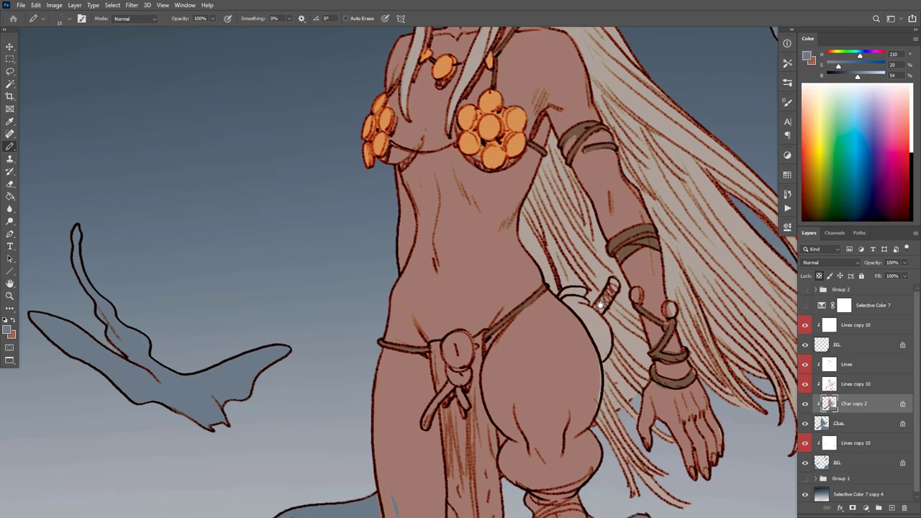
{"action": "left_click_drag", "start_coordinate": [558, 322], "coordinate": [582, 265]}
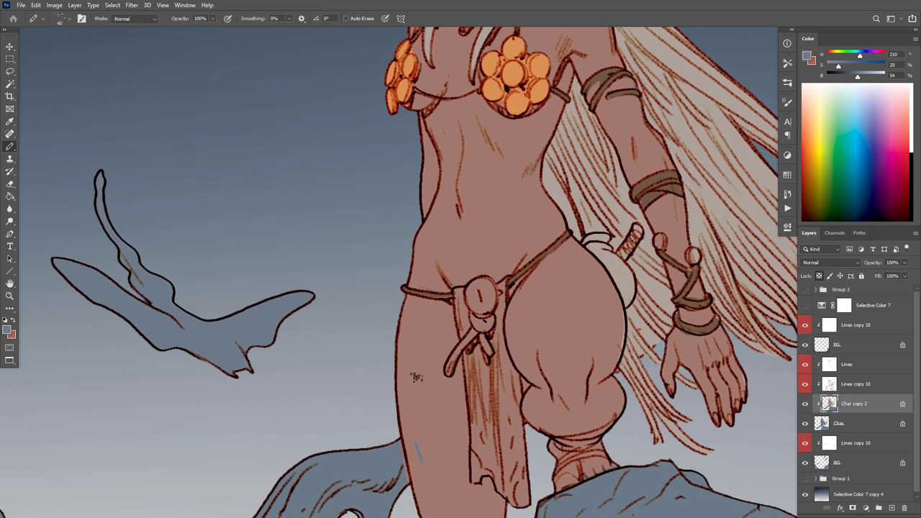
{"action": "left_click_drag", "start_coordinate": [457, 350], "coordinate": [469, 343]}
{"action": "key", "text": "bracketright"}
{"action": "key", "text": "5"}
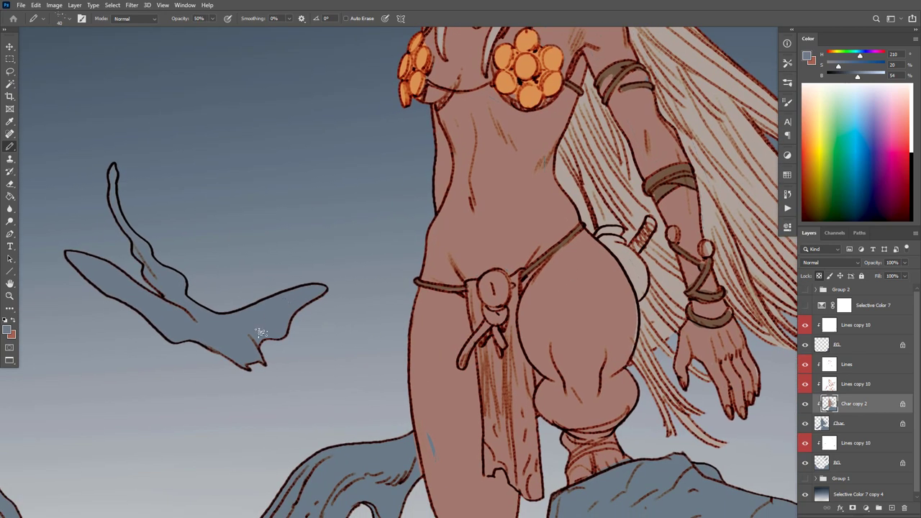
{"action": "left_click_drag", "start_coordinate": [604, 380], "coordinate": [646, 130]}
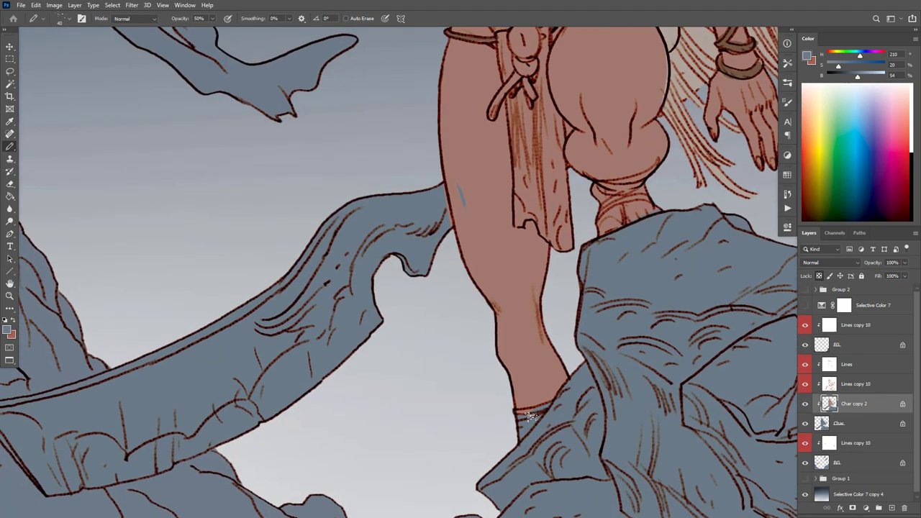
{"action": "mouse_move", "coordinate": [549, 387]}
{"action": "left_mouse_down"}
{"action": "mouse_move", "coordinate": [512, 444]}
{"action": "mouse_move", "coordinate": [545, 398]}
{"action": "left_mouse_up"}
{"action": "key", "text": "0"}
{"action": "left_click_drag", "start_coordinate": [577, 219], "coordinate": [590, 304]}
{"action": "left_click_drag", "start_coordinate": [571, 272], "coordinate": [557, 190]}
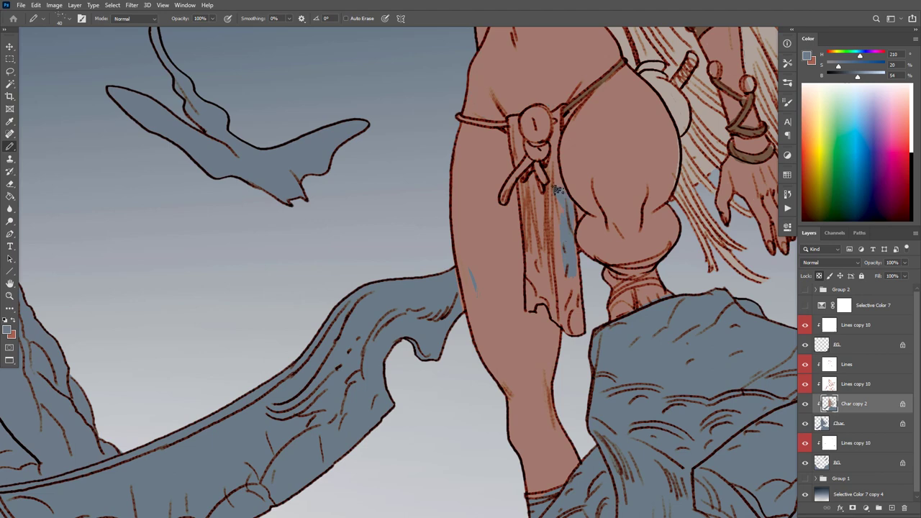
{"action": "key", "text": "ctrl+z"}
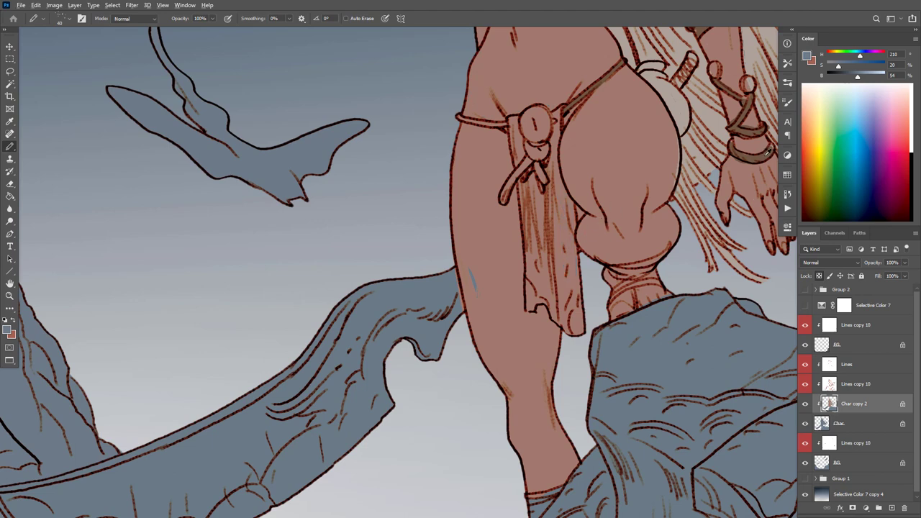
Step: Mix a grey-brown by laying 40% blue-grey over a brown test patch on the loincloth, sample the blend and undo the patch
{"action": "left_click", "coordinate": [767, 151], "text": "alt"}
{"action": "mouse_move", "coordinate": [549, 213]}
{"action": "left_mouse_down"}
{"action": "mouse_move", "coordinate": [555, 272]}
{"action": "mouse_move", "coordinate": [558, 213]}
{"action": "mouse_move", "coordinate": [565, 221]}
{"action": "left_mouse_up"}
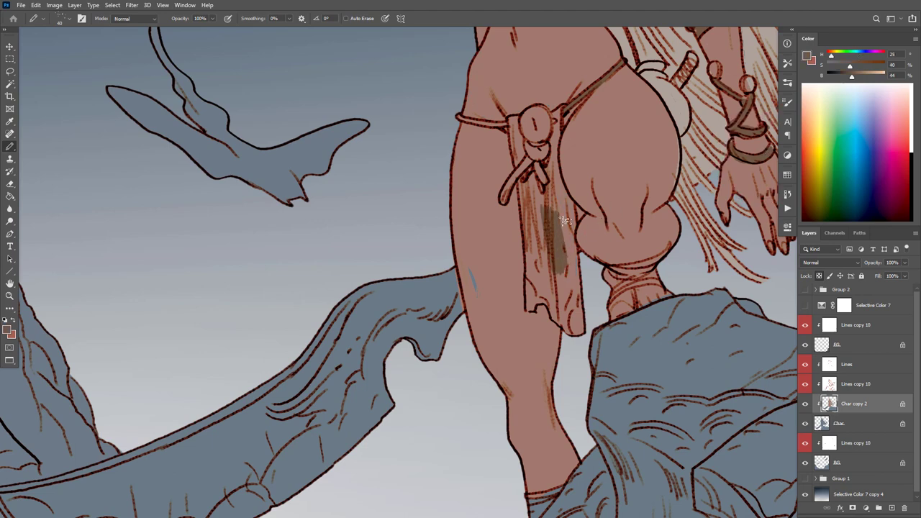
{"action": "left_click", "coordinate": [550, 501], "text": "alt"}
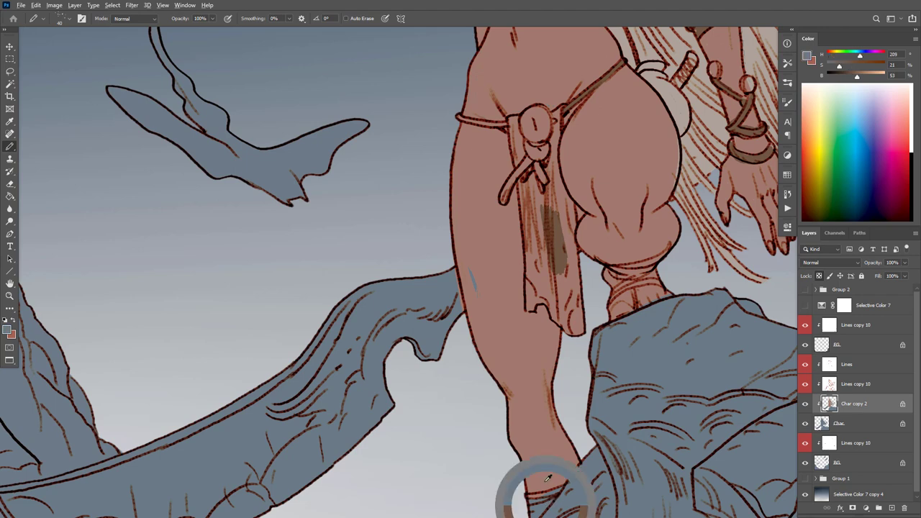
{"action": "key", "text": "4"}
{"action": "left_click_drag", "start_coordinate": [558, 218], "coordinate": [565, 268]}
{"action": "left_click", "coordinate": [566, 252], "text": "alt"}
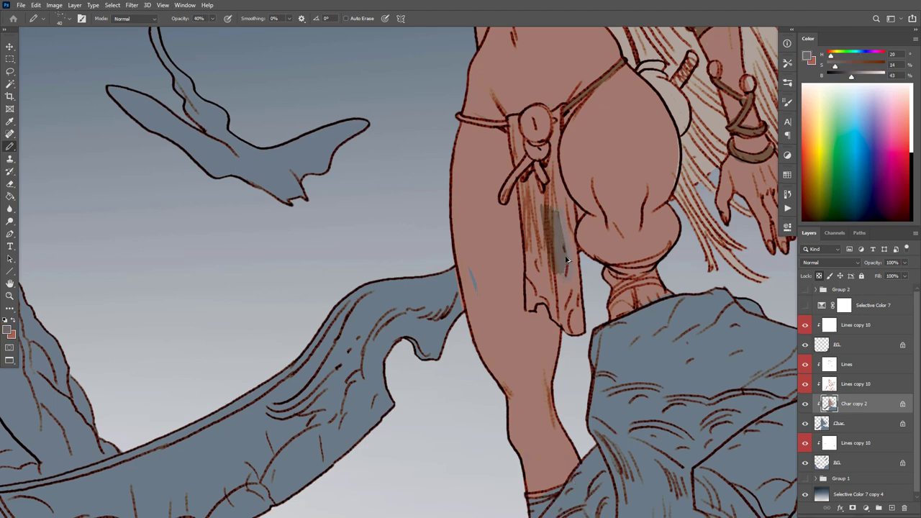
{"action": "key", "text": "ctrl+z"}
{"action": "key", "text": "ctrl+z"}
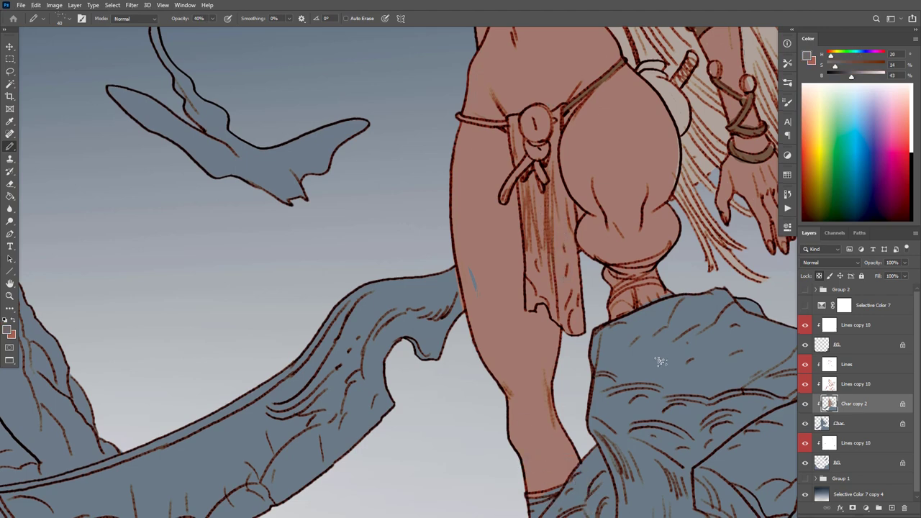
Step: Colour the loincloth with the mixed grey-brown at 100% opacity, painting its edges and filling the interior with the Paint Bucket
{"action": "left_click_drag", "start_coordinate": [563, 213], "coordinate": [574, 287]}
{"action": "key", "text": "ctrl+z"}
{"action": "key", "text": "0"}
{"action": "mouse_move", "coordinate": [564, 204]}
{"action": "left_mouse_down"}
{"action": "mouse_move", "coordinate": [567, 261]}
{"action": "mouse_move", "coordinate": [554, 109]}
{"action": "mouse_move", "coordinate": [512, 121]}
{"action": "mouse_move", "coordinate": [530, 305]}
{"action": "mouse_move", "coordinate": [554, 302]}
{"action": "mouse_move", "coordinate": [579, 331]}
{"action": "mouse_move", "coordinate": [572, 244]}
{"action": "left_mouse_up"}
{"action": "key", "text": "g"}
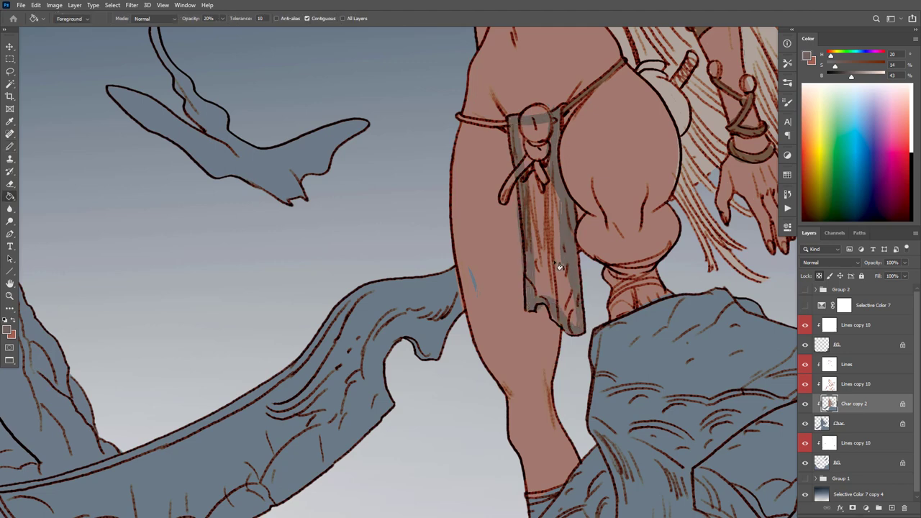
{"action": "key", "text": "0"}
{"action": "left_click", "coordinate": [554, 232]}
{"action": "key", "text": "m"}
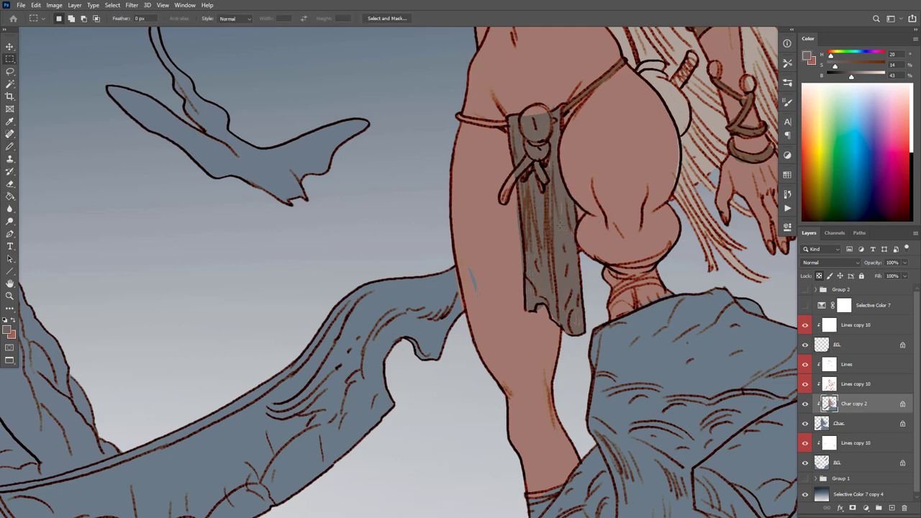
{"action": "key", "text": "b"}
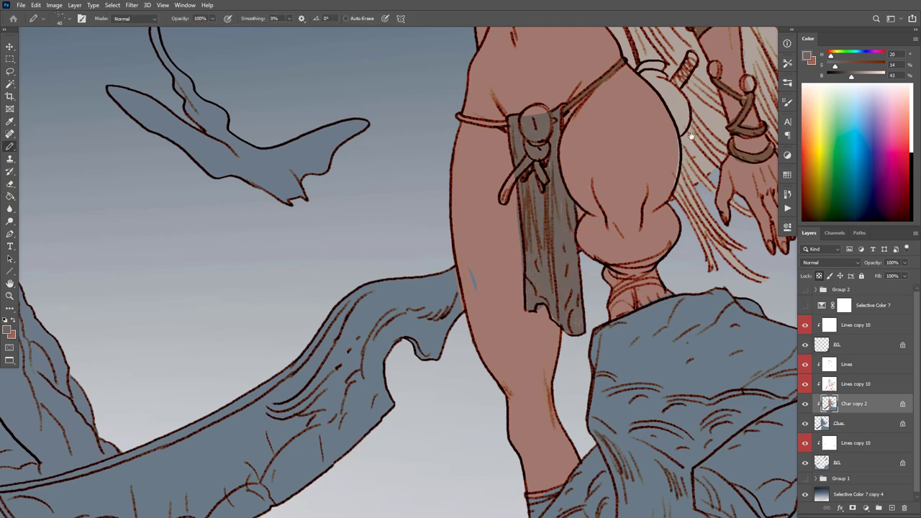
Step: Paint the round belt buckle and the two forearm beads with the orange of the chest discs (H 28, S 62, B 85)
{"action": "left_click_drag", "start_coordinate": [697, 41], "coordinate": [674, 381]}
{"action": "left_click", "coordinate": [568, 260], "text": "alt"}
{"action": "left_click_drag", "start_coordinate": [600, 300], "coordinate": [643, 127]}
{"action": "mouse_move", "coordinate": [578, 240]}
{"action": "left_mouse_down"}
{"action": "mouse_move", "coordinate": [566, 259]}
{"action": "mouse_move", "coordinate": [577, 246]}
{"action": "left_mouse_up"}
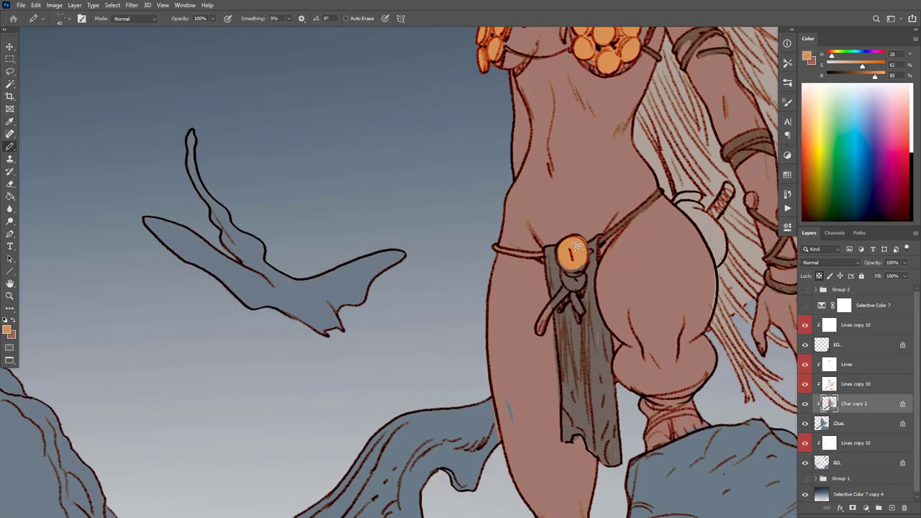
{"action": "scroll", "coordinate": [712, 253], "scroll_direction": "right", "scroll_amount": 3}
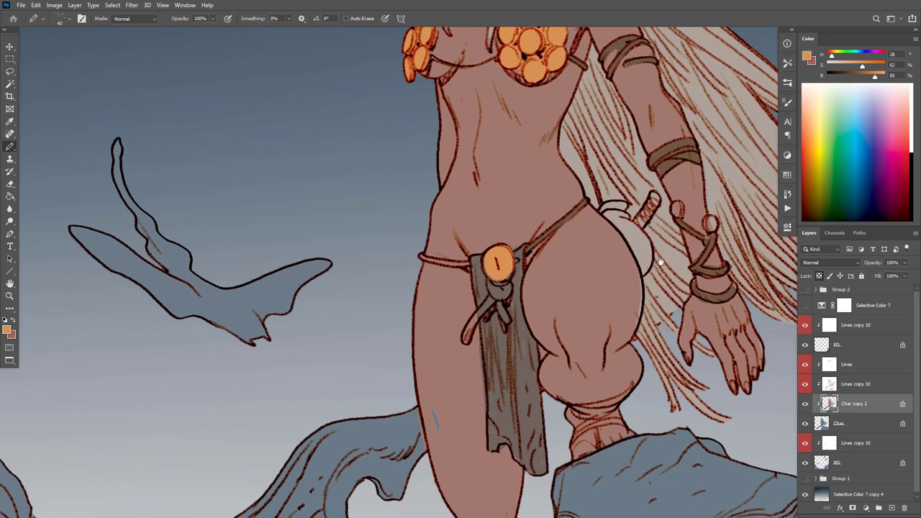
{"action": "left_click_drag", "start_coordinate": [672, 207], "coordinate": [702, 224]}
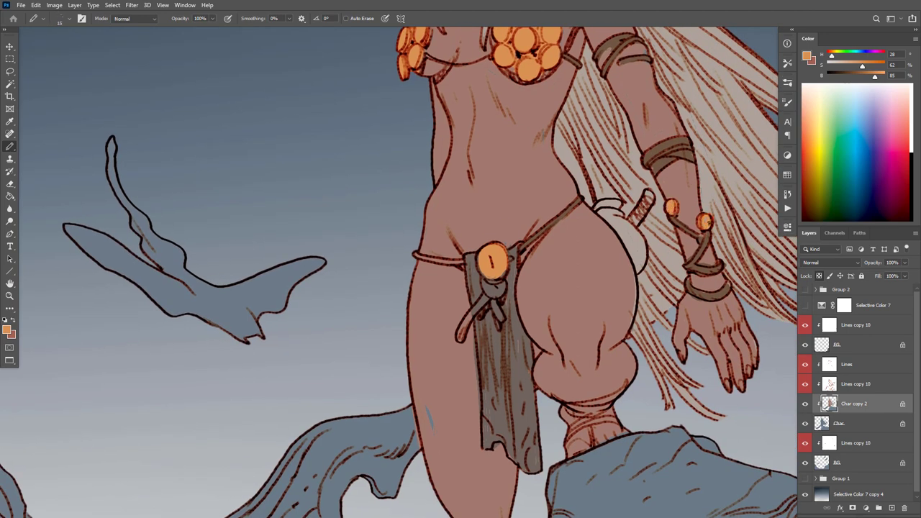
{"action": "left_click_drag", "start_coordinate": [660, 320], "coordinate": [666, 311]}
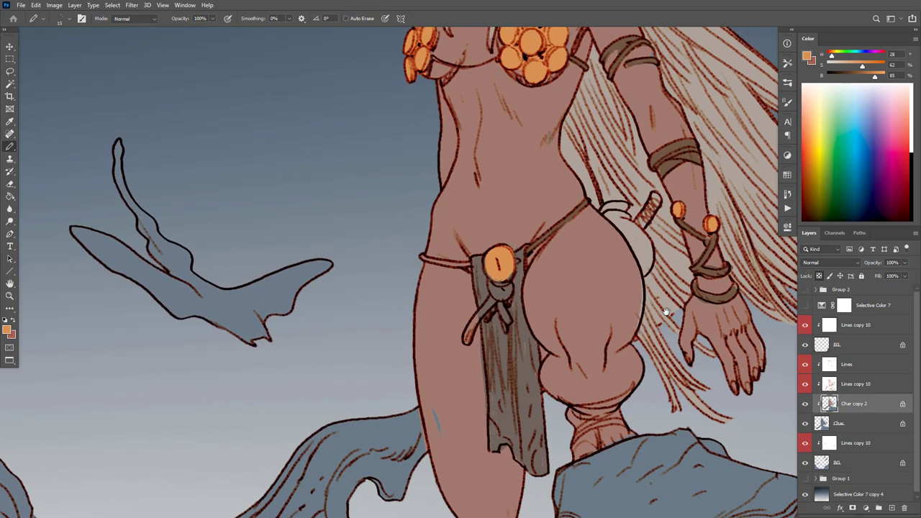
Step: Touch up the chest discs and the surrounding skin with their own sampled orange and skin colours
{"action": "left_click_drag", "start_coordinate": [686, 278], "coordinate": [692, 361]}
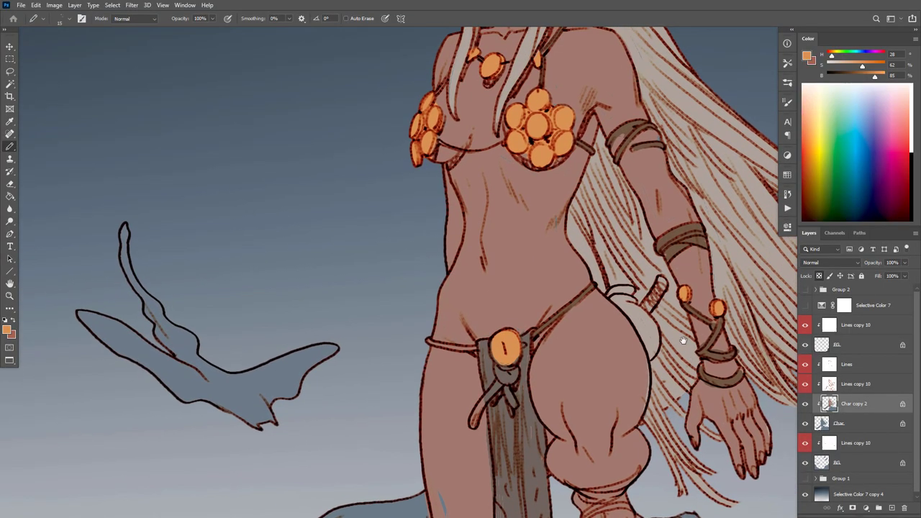
{"action": "left_click", "coordinate": [558, 232], "text": "alt"}
{"action": "left_click", "coordinate": [557, 233], "text": "alt"}
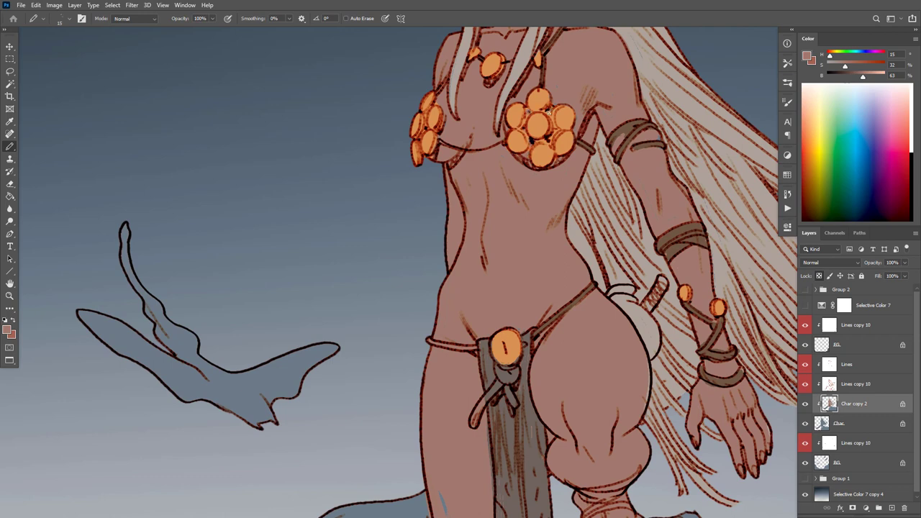
{"action": "left_click", "coordinate": [435, 115], "text": "alt"}
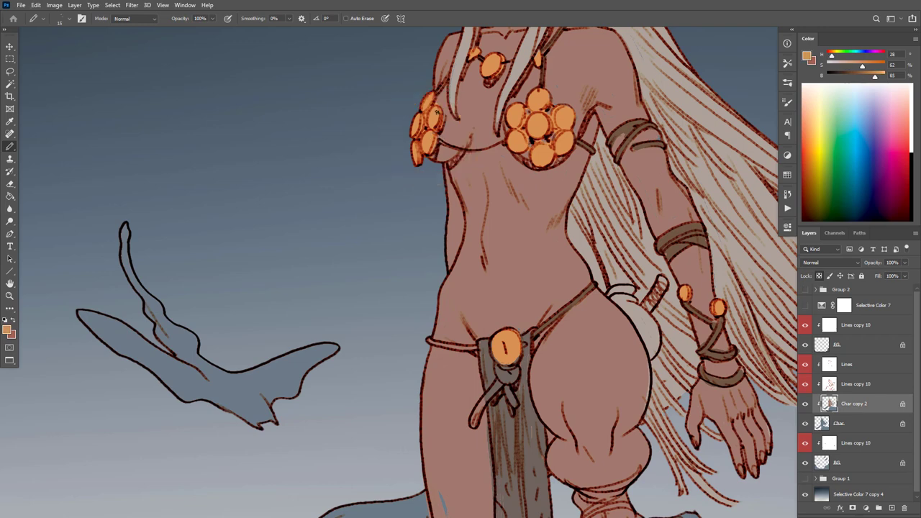
{"action": "left_click", "coordinate": [445, 97], "text": "alt"}
{"action": "scroll", "coordinate": [643, 338], "scroll_direction": "up", "scroll_amount": 3}
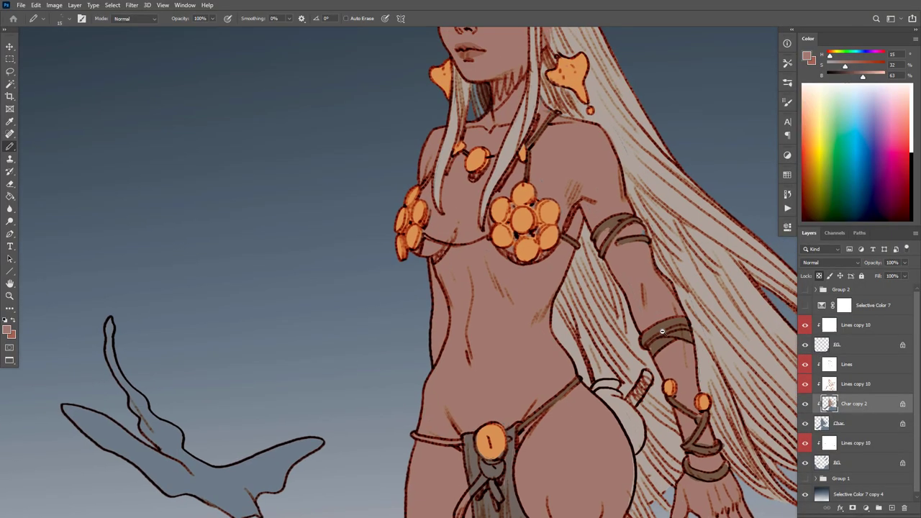
{"action": "left_click", "coordinate": [662, 331], "text": "alt"}
{"action": "left_click_drag", "start_coordinate": [689, 341], "coordinate": [677, 320]}
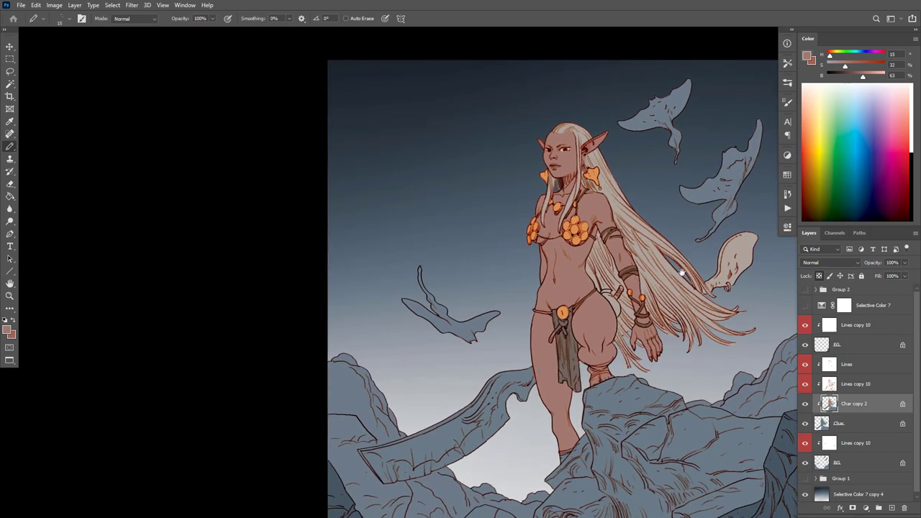
Step: Paint the pouch and dagger handle at the hip with the armband brown (H 25, S 40, B 44), and clean up the adjoining thigh edge
{"action": "scroll", "coordinate": [677, 281], "scroll_direction": "up", "scroll_amount": 5}
{"action": "scroll", "coordinate": [676, 278], "scroll_direction": "up", "scroll_amount": 2}
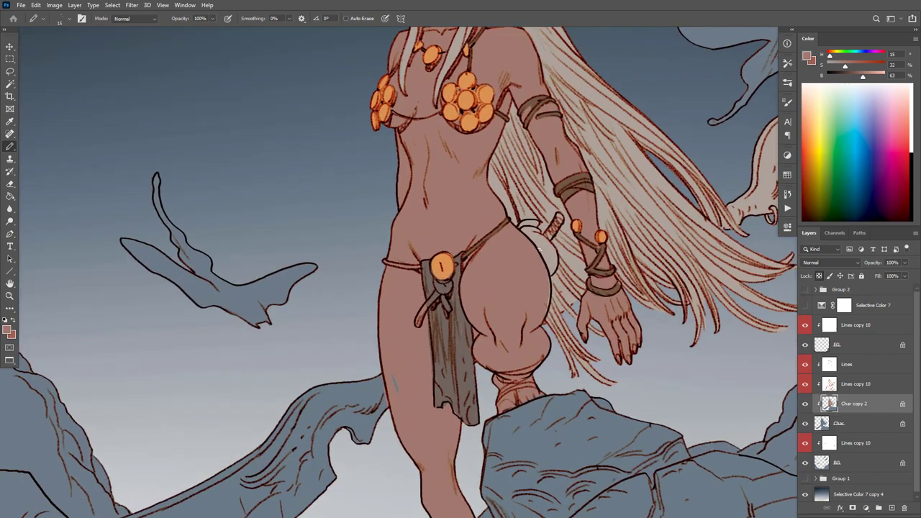
{"action": "left_click", "coordinate": [581, 175], "text": "alt"}
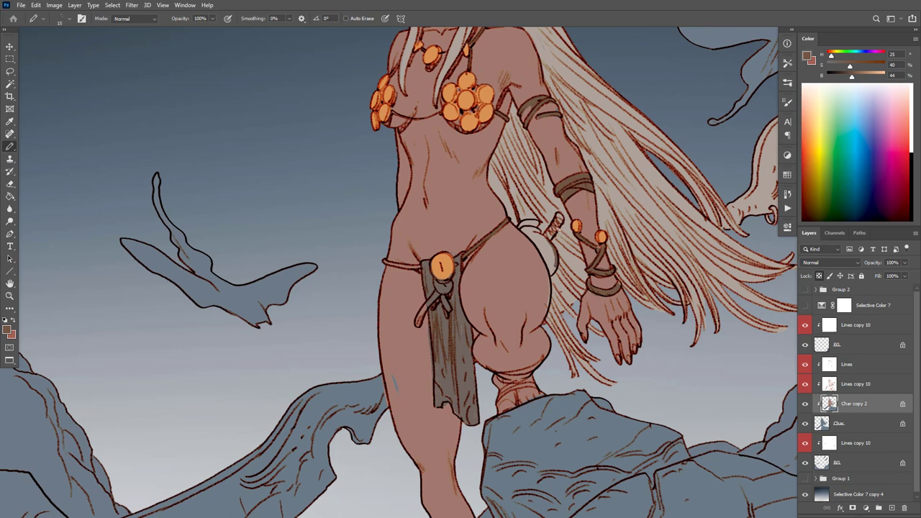
{"action": "mouse_move", "coordinate": [555, 254]}
{"action": "left_mouse_down"}
{"action": "mouse_move", "coordinate": [525, 222]}
{"action": "mouse_move", "coordinate": [554, 263]}
{"action": "mouse_move", "coordinate": [541, 241]}
{"action": "mouse_move", "coordinate": [557, 224]}
{"action": "left_mouse_up"}
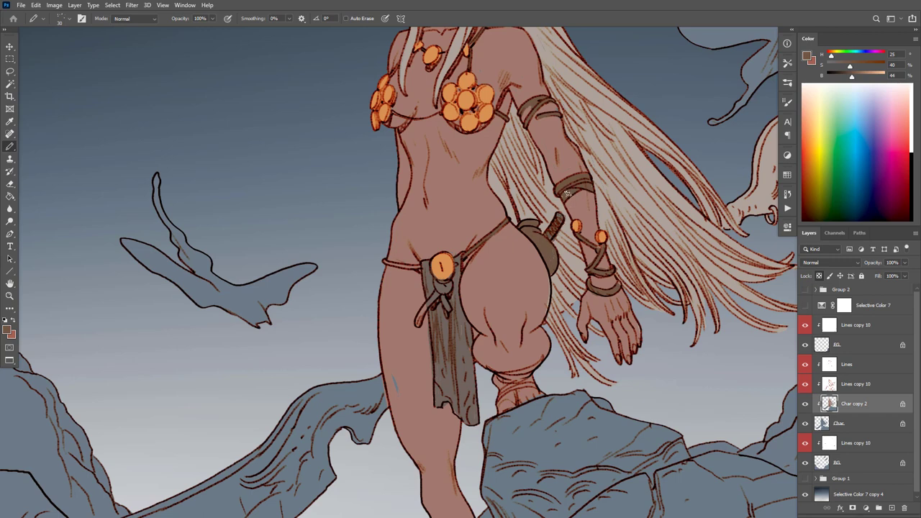
{"action": "key", "text": "Tab"}
{"action": "key", "text": "Tab"}
{"action": "left_click", "coordinate": [548, 281], "text": "alt"}
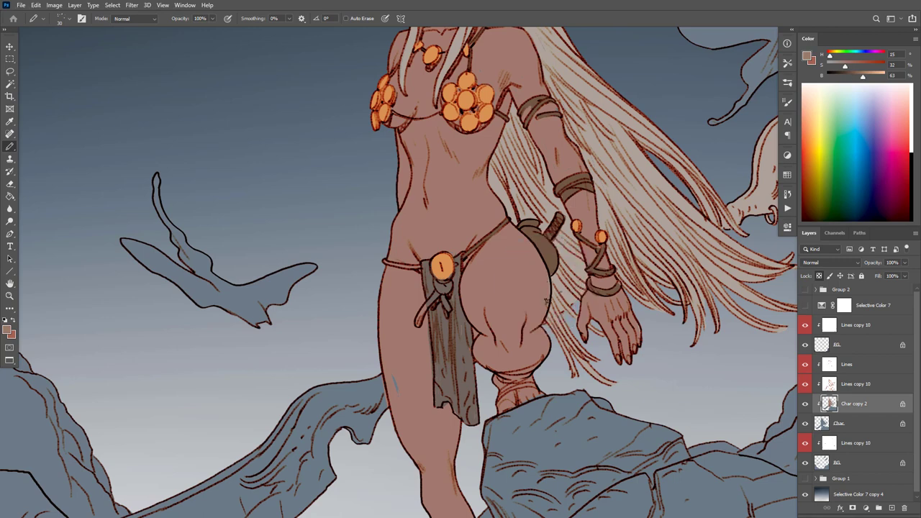
{"action": "left_click", "coordinate": [560, 258], "text": "alt"}
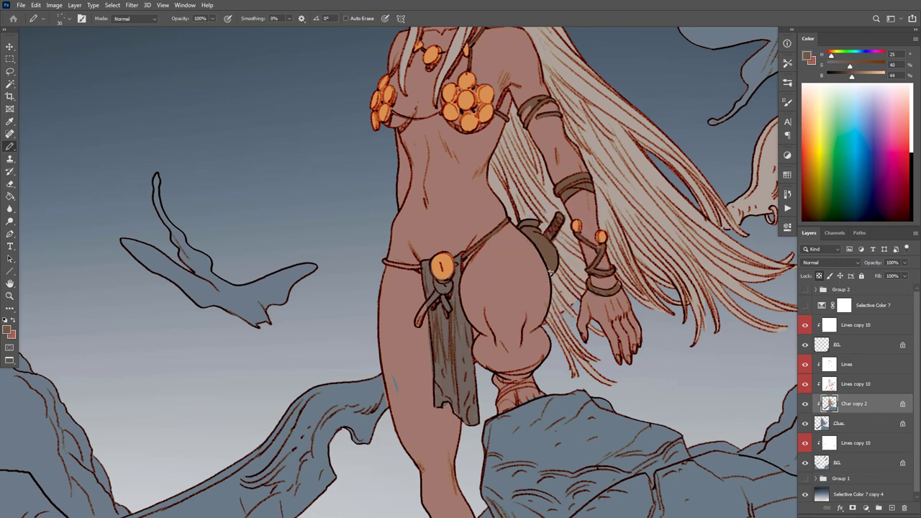
Step: Paint the waist cord and the knotted tie below the belt buckle with the pouch's brown
{"action": "left_click_drag", "start_coordinate": [546, 350], "coordinate": [577, 288]}
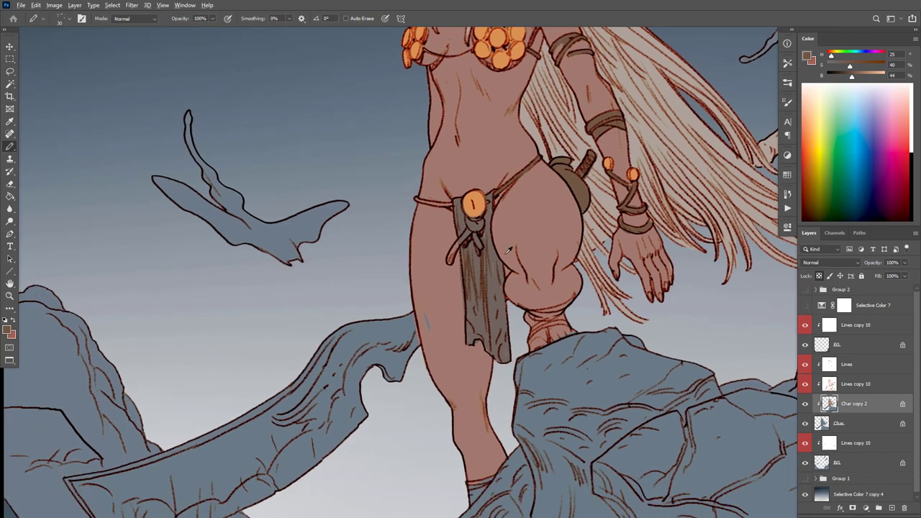
{"action": "left_click", "coordinate": [494, 251], "text": "alt"}
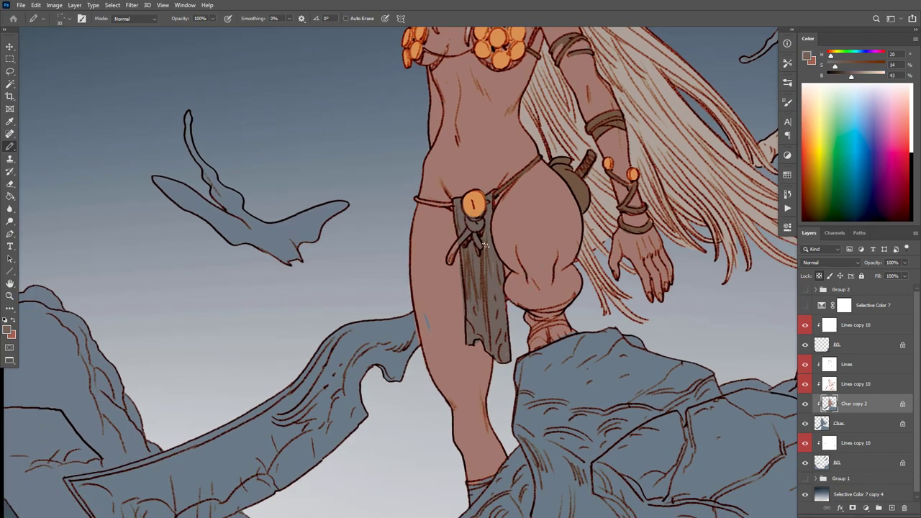
{"action": "left_click", "coordinate": [578, 185], "text": "alt"}
{"action": "left_click_drag", "start_coordinate": [473, 226], "coordinate": [451, 251]}
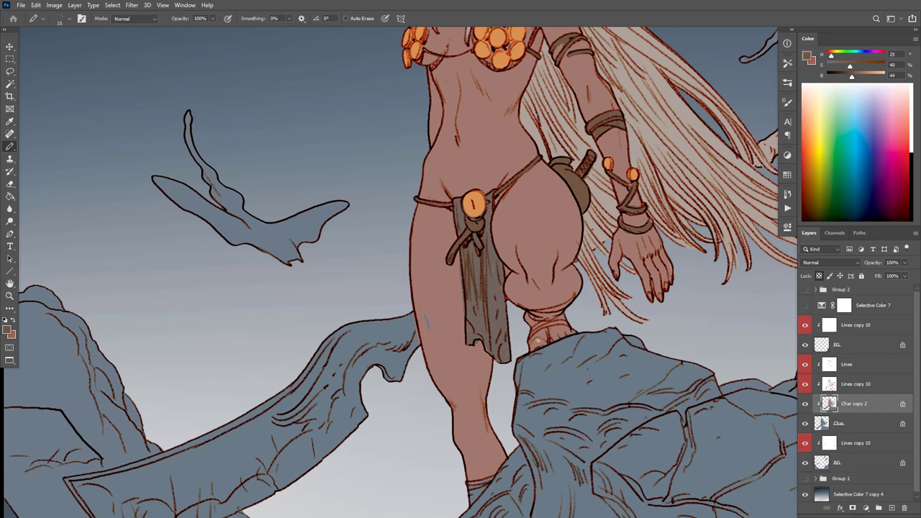
Step: Touch up the straight leg beside the blade and loincloth with sampled skin and blue-grey colours
{"action": "left_click", "coordinate": [433, 240], "text": "alt"}
{"action": "left_click_drag", "start_coordinate": [421, 307], "coordinate": [526, 263]}
{"action": "left_click", "coordinate": [523, 302], "text": "alt"}
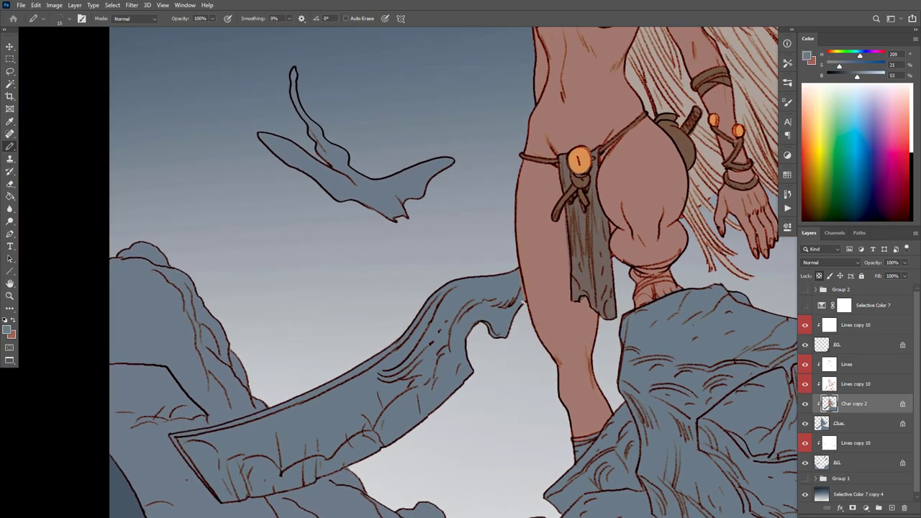
{"action": "scroll", "coordinate": [507, 316], "scroll_direction": "down", "scroll_amount": 5}
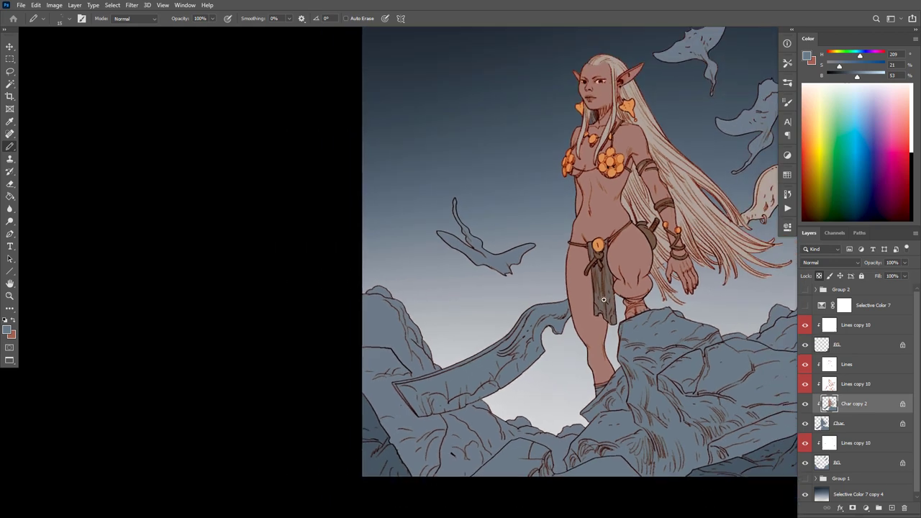
{"action": "scroll", "coordinate": [504, 306], "scroll_direction": "up", "scroll_amount": 5}
{"action": "left_click", "coordinate": [571, 265], "text": "alt"}
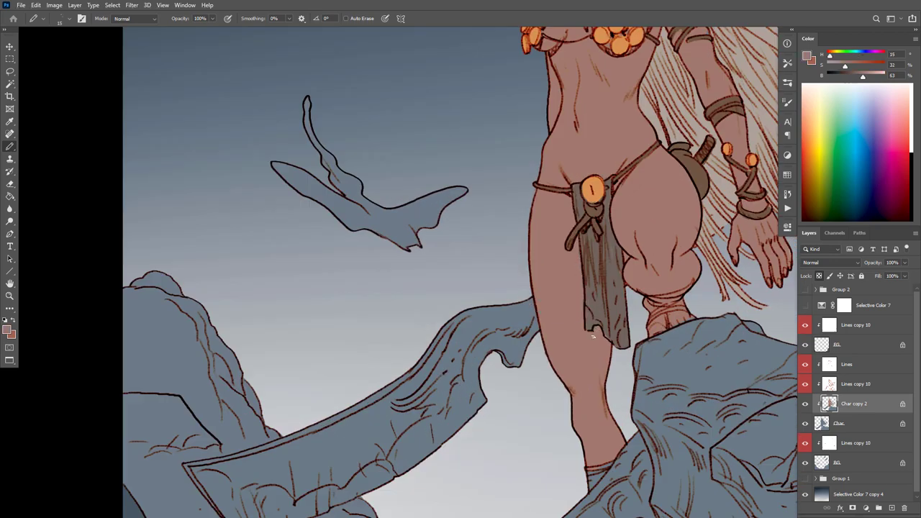
{"action": "scroll", "coordinate": [638, 286], "scroll_direction": "down", "scroll_amount": 5}
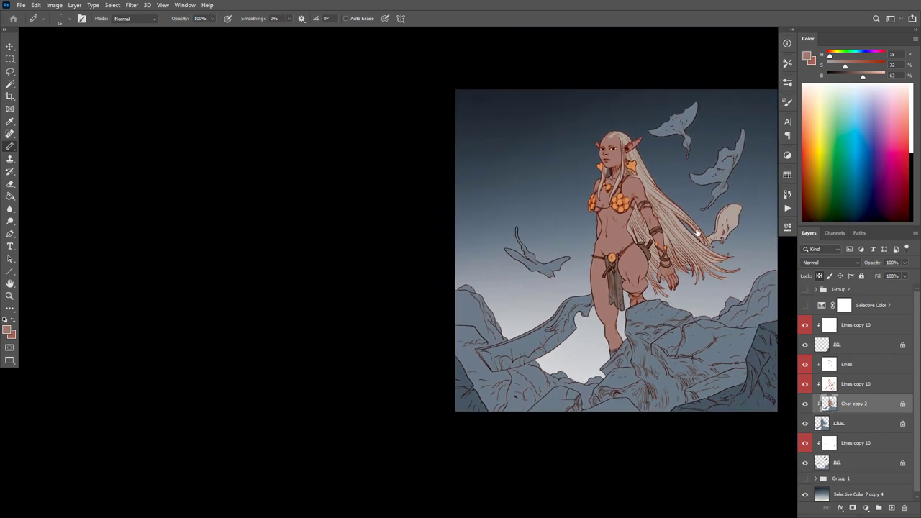
Step: Paint the wraps around both ankles with the grey-brown sampled from the loincloth
{"action": "scroll", "coordinate": [655, 291], "scroll_direction": "up", "scroll_amount": 5}
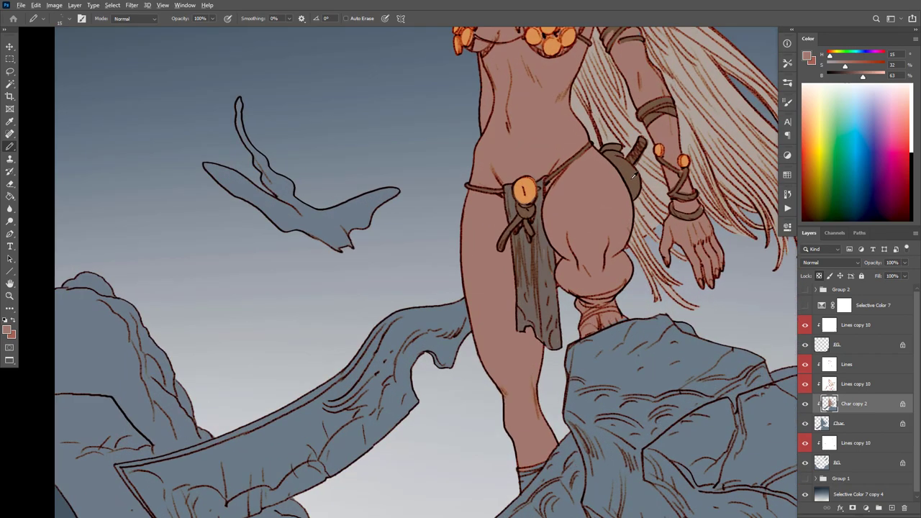
{"action": "left_click", "coordinate": [633, 175], "text": "alt"}
{"action": "left_click", "coordinate": [620, 288], "text": "alt"}
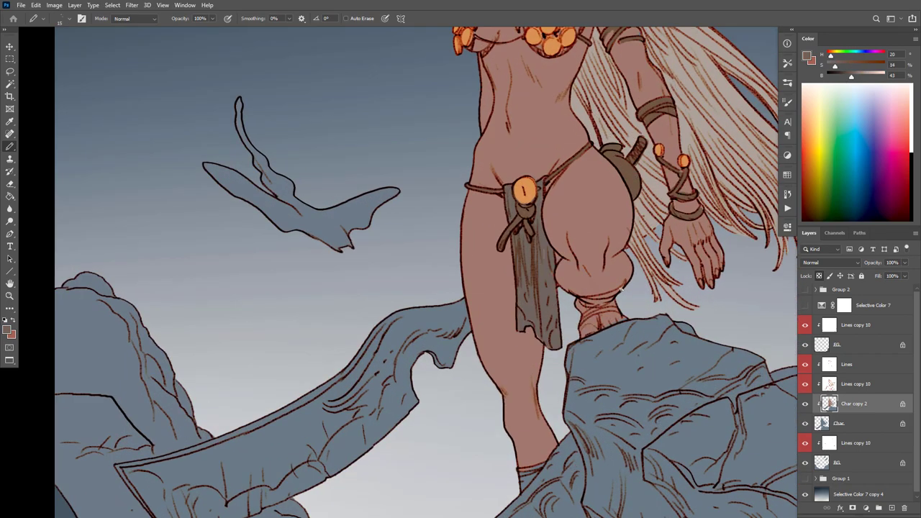
{"action": "mouse_move", "coordinate": [620, 291]}
{"action": "left_mouse_down"}
{"action": "mouse_move", "coordinate": [584, 297]}
{"action": "mouse_move", "coordinate": [601, 314]}
{"action": "left_mouse_up"}
{"action": "left_click_drag", "start_coordinate": [542, 465], "coordinate": [618, 339]}
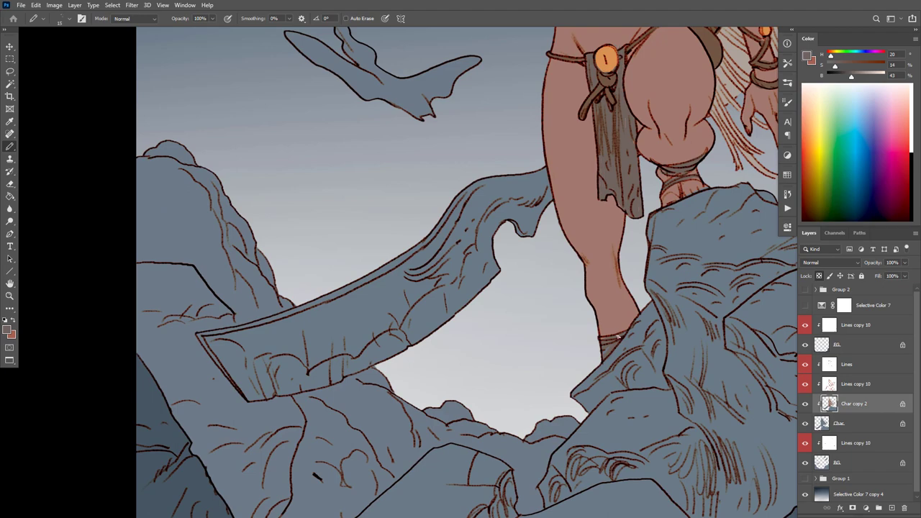
{"action": "scroll", "coordinate": [617, 336], "scroll_direction": "down", "scroll_amount": 6}
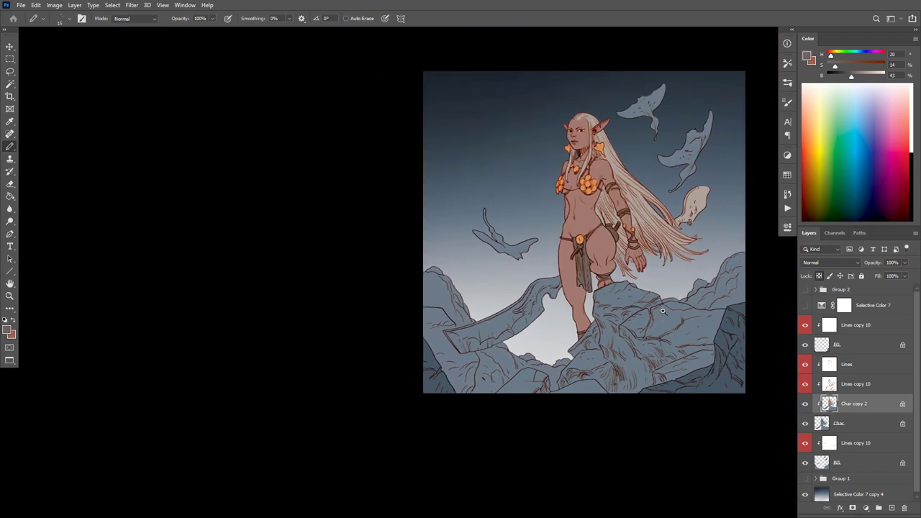
Step: Mix a light grey by laying 50% blue-grey, brightened to B 63, over the cream leaf-shaped piece, sample the blend and undo the patch
{"action": "scroll", "coordinate": [662, 311], "scroll_direction": "up", "scroll_amount": 2}
{"action": "left_click_drag", "start_coordinate": [679, 298], "coordinate": [679, 379]}
{"action": "left_click", "coordinate": [696, 264]}
{"action": "scroll", "coordinate": [696, 263], "scroll_direction": "up", "scroll_amount": 1}
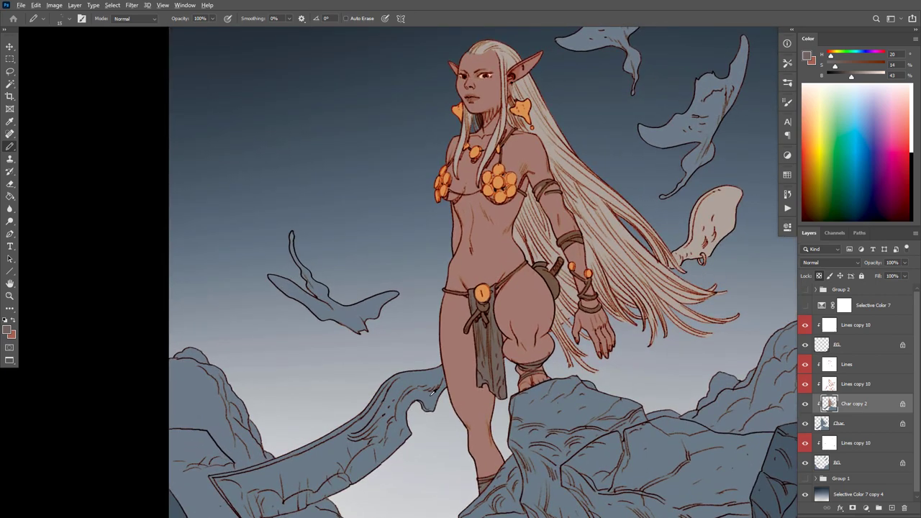
{"action": "left_click", "coordinate": [432, 389], "text": "alt"}
{"action": "left_click_drag", "start_coordinate": [858, 78], "coordinate": [862, 76]}
{"action": "left_click_drag", "start_coordinate": [707, 240], "coordinate": [710, 198]}
{"action": "key", "text": "ctrl+z"}
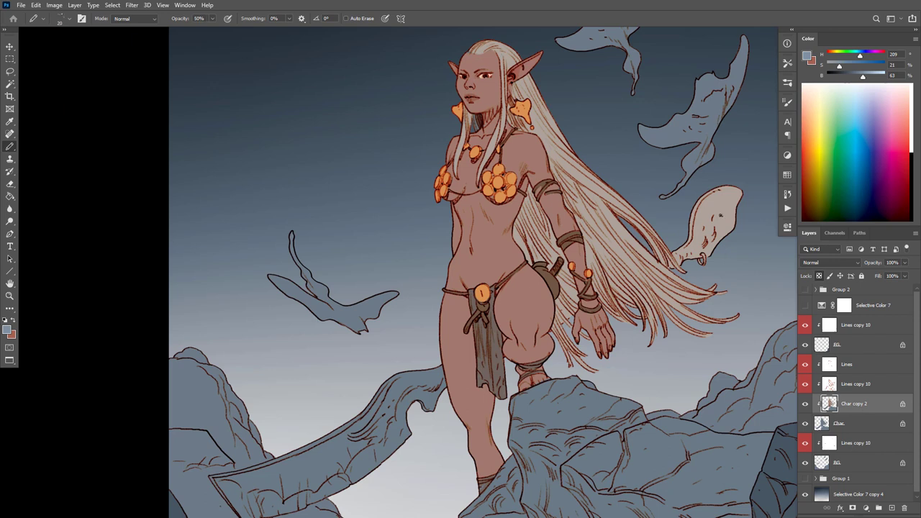
{"action": "key", "text": "]"}
{"action": "key", "text": "]"}
{"action": "key", "text": "]"}
{"action": "key", "text": "]"}
{"action": "key", "text": "]"}
{"action": "mouse_move", "coordinate": [709, 228]}
{"action": "left_mouse_down"}
{"action": "mouse_move", "coordinate": [723, 211]}
{"action": "mouse_move", "coordinate": [719, 229]}
{"action": "left_mouse_up"}
{"action": "left_click", "coordinate": [722, 205], "text": "alt"}
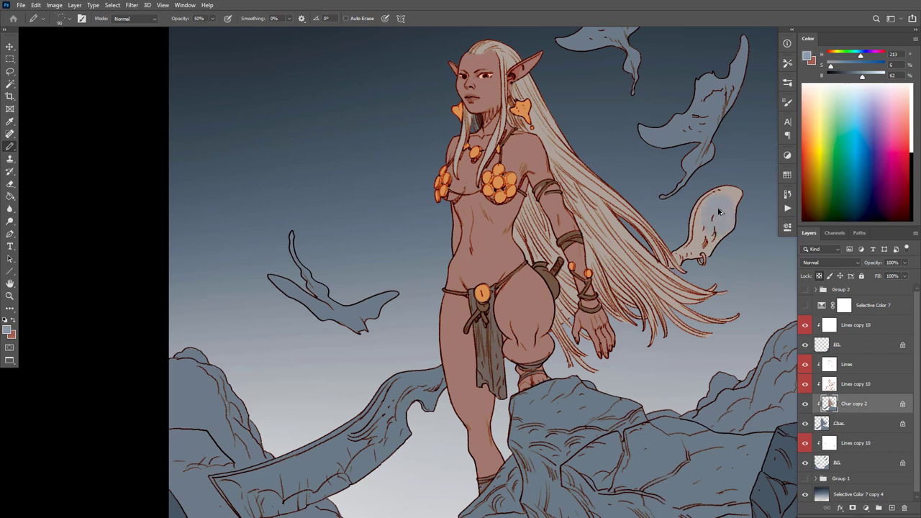
{"action": "key", "text": "ctrl+z"}
Step: Fill the leaf-shaped piece behind the hair tips with the mixed grey (H 213, S 6, B 62) using the Paint Bucket
{"action": "key", "text": "g"}
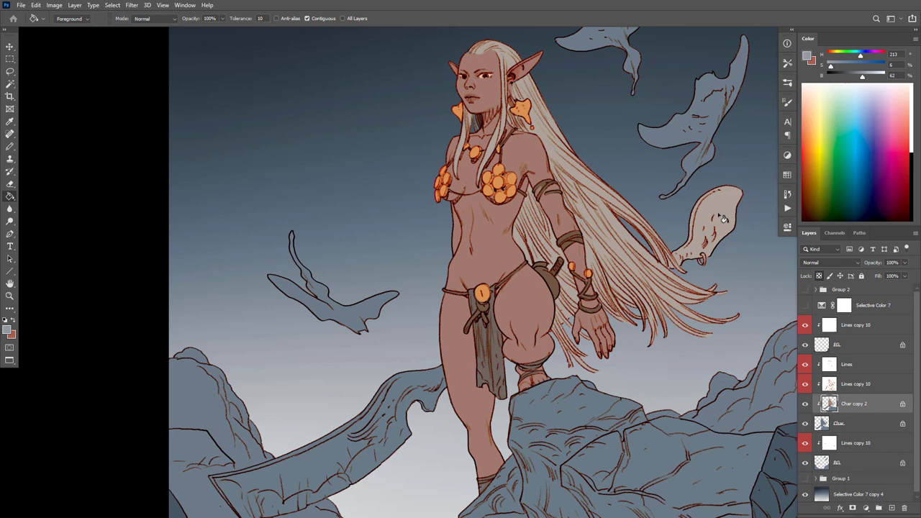
{"action": "left_click", "coordinate": [722, 218]}
{"action": "key", "text": "ctrl+z"}
{"action": "key", "text": "b"}
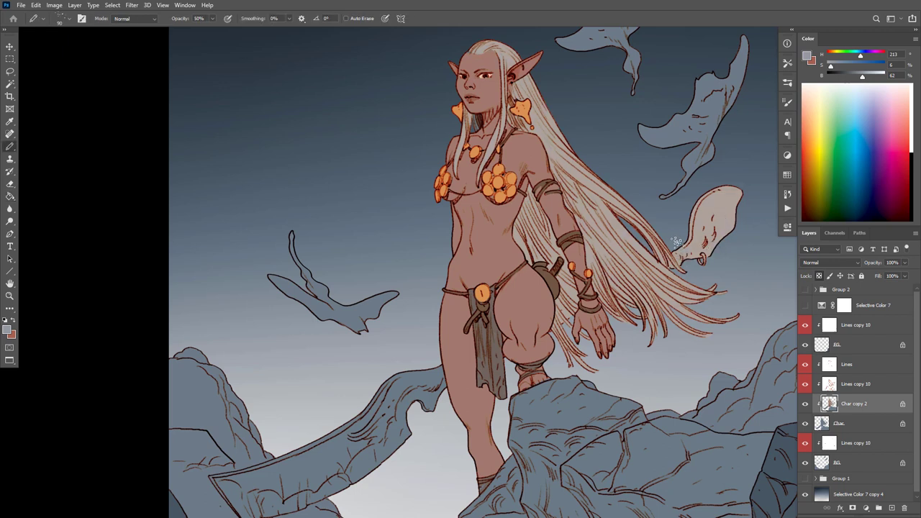
{"action": "key", "text": "0"}
{"action": "key", "text": "g"}
{"action": "left_click", "coordinate": [705, 231]}
{"action": "key", "text": "b"}
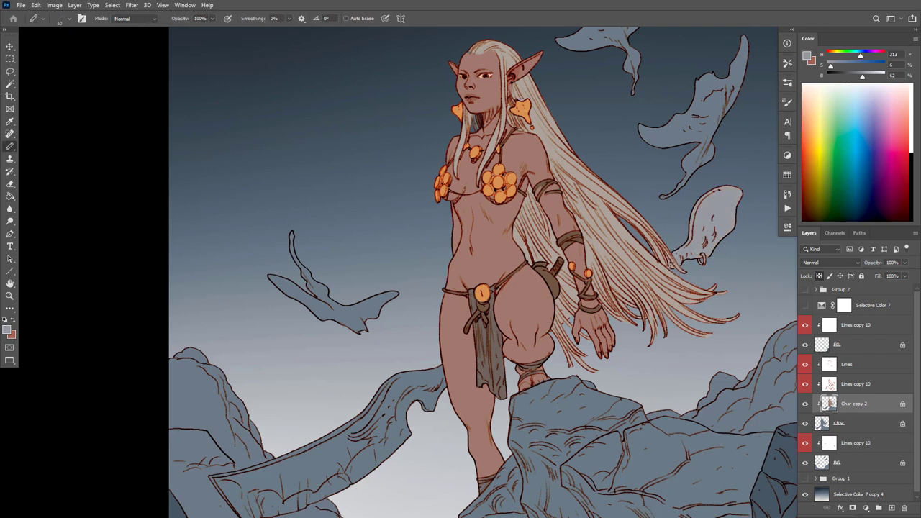
Step: Paint the bits of handle showing between the hair strands with the strap brown (H 25, S 40, B 44)
{"action": "left_click", "coordinate": [576, 314], "text": "alt"}
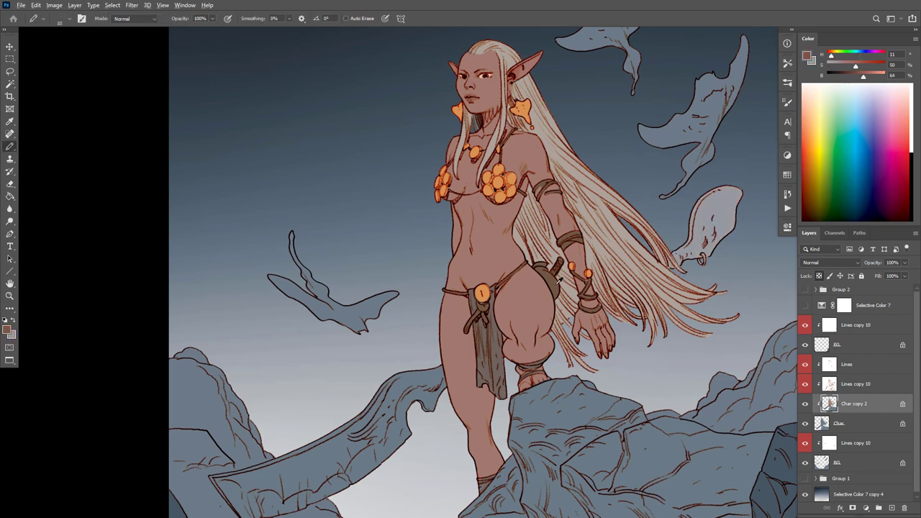
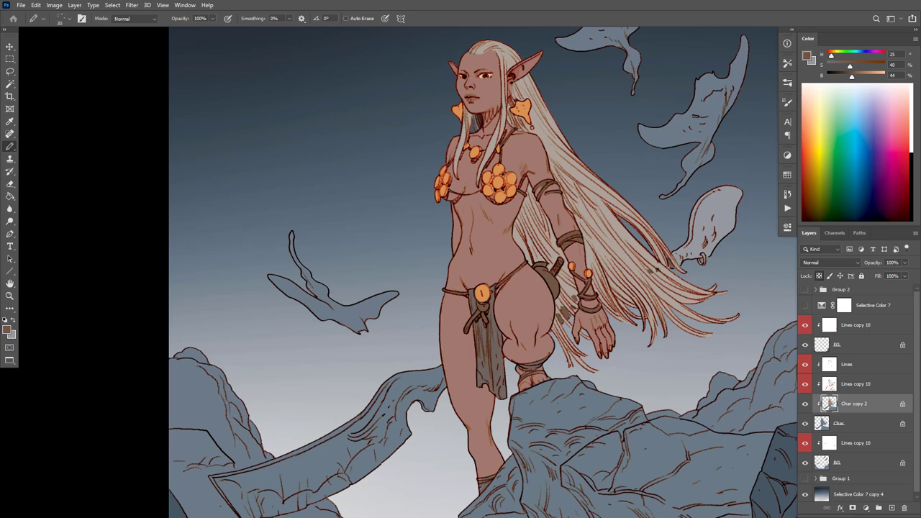
{"action": "left_click_drag", "start_coordinate": [547, 384], "coordinate": [626, 309]}
{"action": "key", "text": "Tab"}
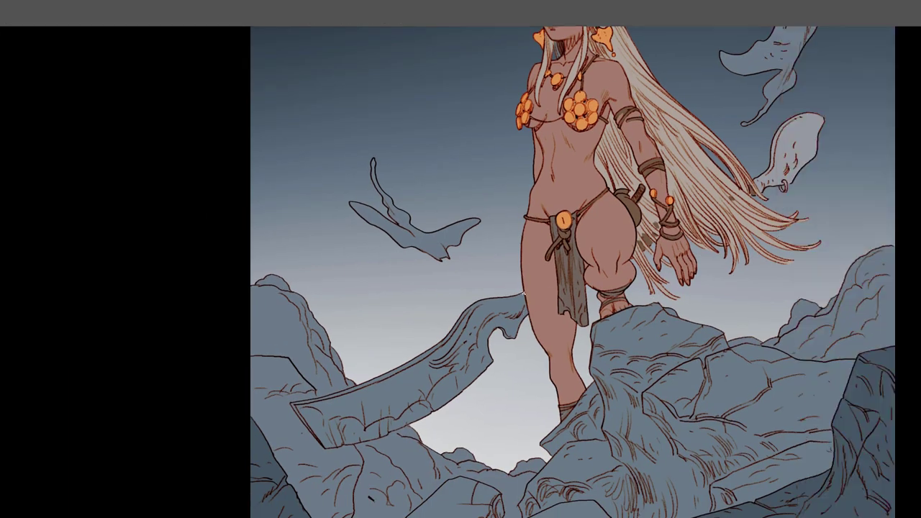
{"action": "key", "text": "Tab"}
Step: Colour the large sword blade with the mixed light grey, outlining its wavy upper section and filling the rest with the Paint Bucket
{"action": "left_click", "coordinate": [522, 322], "text": "alt"}
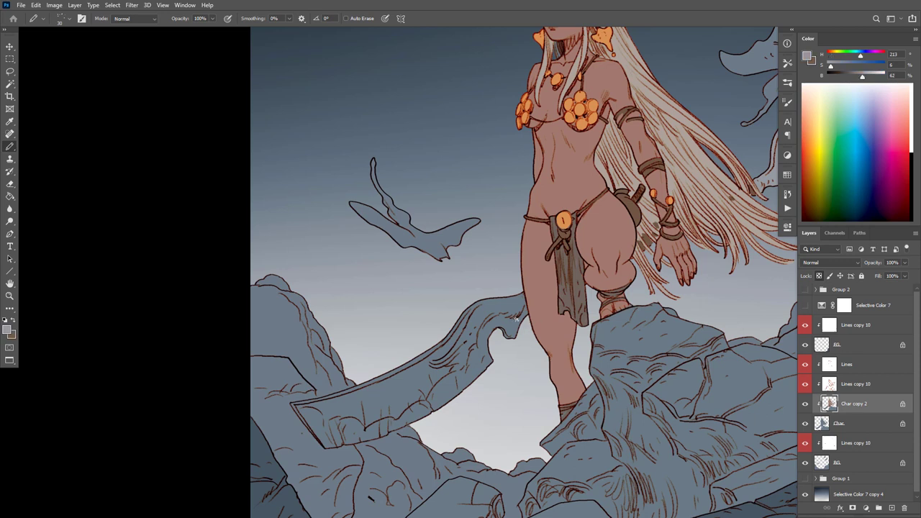
{"action": "left_click_drag", "start_coordinate": [523, 316], "coordinate": [515, 331]}
{"action": "mouse_move", "coordinate": [506, 319]}
{"action": "left_mouse_down"}
{"action": "mouse_move", "coordinate": [471, 351]}
{"action": "mouse_move", "coordinate": [435, 365]}
{"action": "mouse_move", "coordinate": [461, 315]}
{"action": "left_mouse_up"}
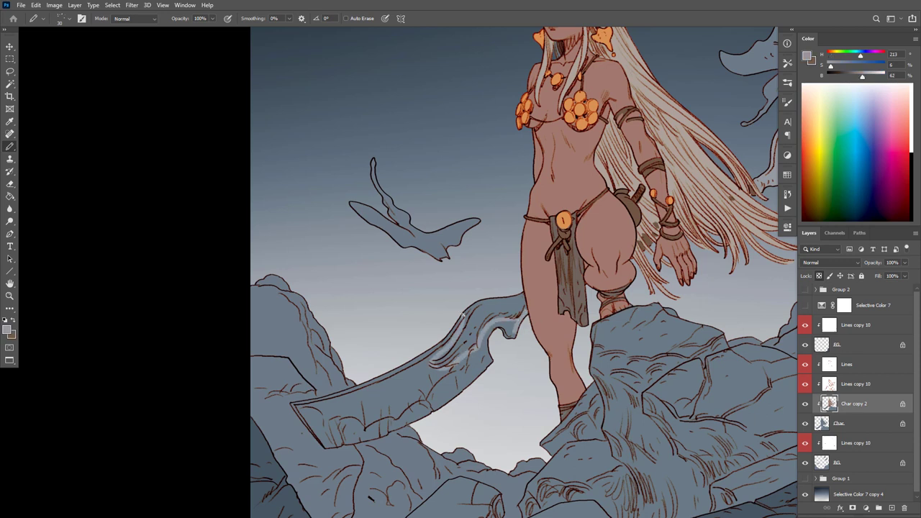
{"action": "key", "text": "g"}
{"action": "left_click", "coordinate": [462, 380]}
{"action": "key", "text": "b"}
Step: Raise the grey's brightness to 85%, paint a wavy border along the blade's cutting edge and fill the edge area
{"action": "left_click_drag", "start_coordinate": [862, 76], "coordinate": [875, 76]}
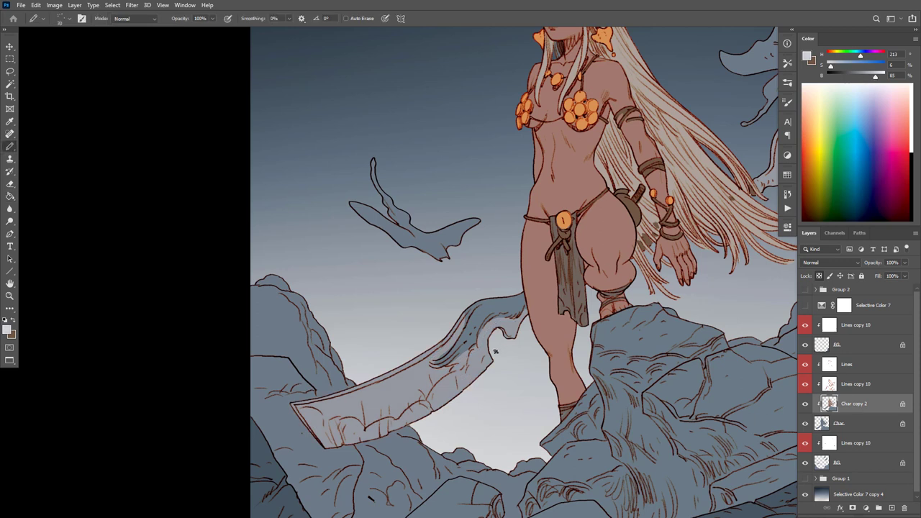
{"action": "mouse_move", "coordinate": [482, 345]}
{"action": "left_mouse_down"}
{"action": "mouse_move", "coordinate": [462, 373]}
{"action": "mouse_move", "coordinate": [399, 422]}
{"action": "left_mouse_up"}
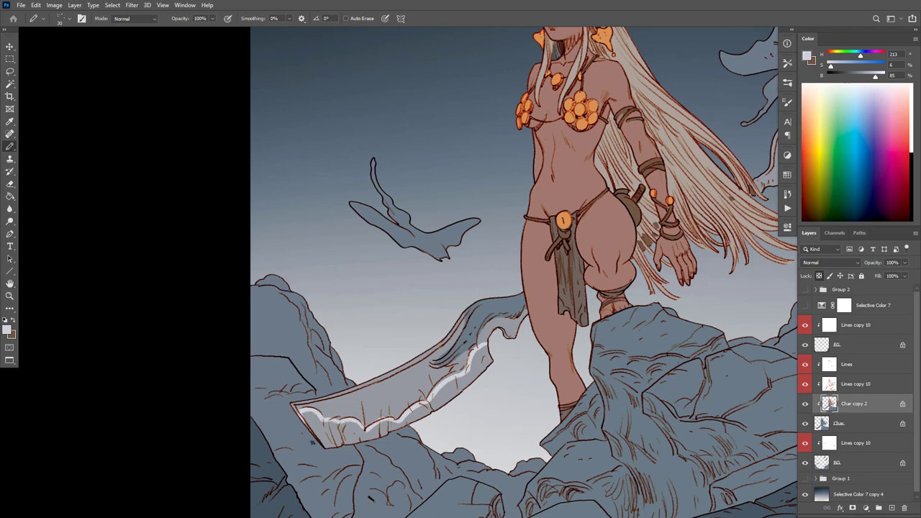
{"action": "key", "text": "g"}
{"action": "left_click", "coordinate": [447, 401]}
{"action": "key", "text": "b"}
Step: Tone down the bright cutting edge by filling it with the blade's sampled grey at 20% opacity
{"action": "left_click_drag", "start_coordinate": [599, 334], "coordinate": [591, 339]}
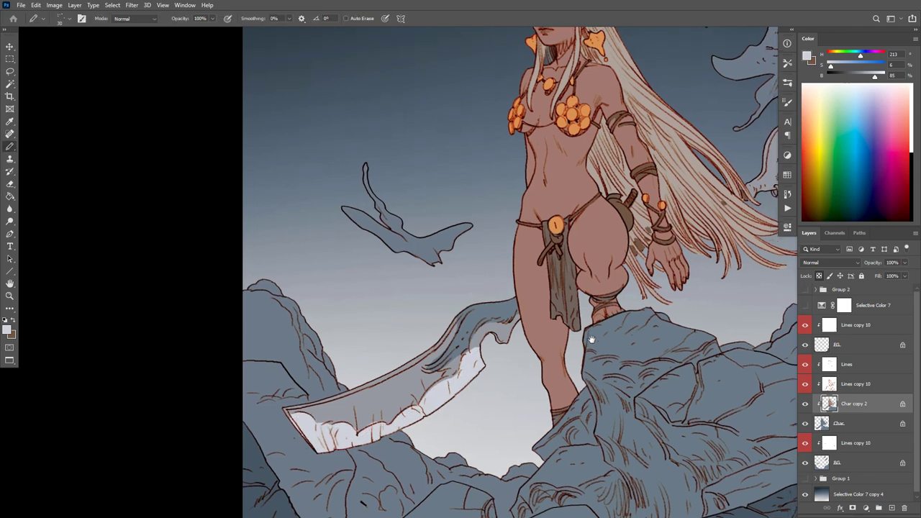
{"action": "left_click", "coordinate": [610, 338], "text": "ctrl+alt"}
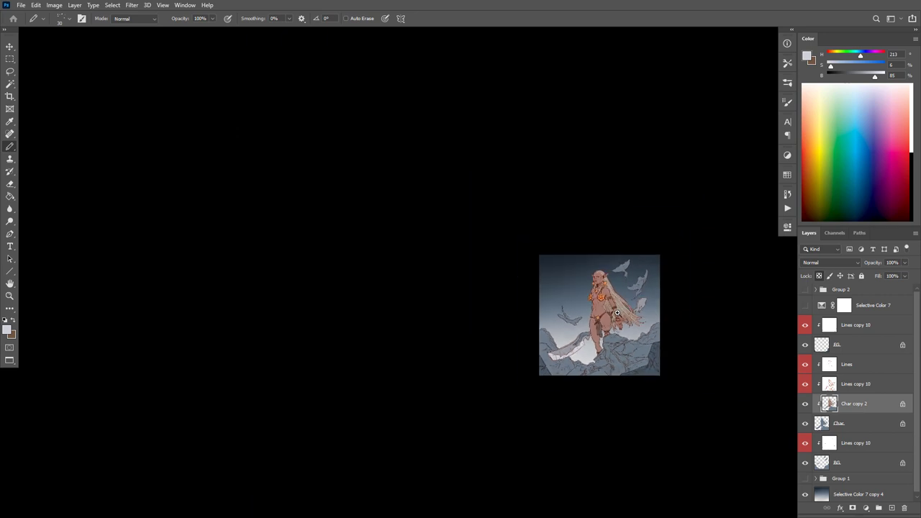
{"action": "scroll", "coordinate": [616, 312], "scroll_direction": "up", "scroll_amount": 10}
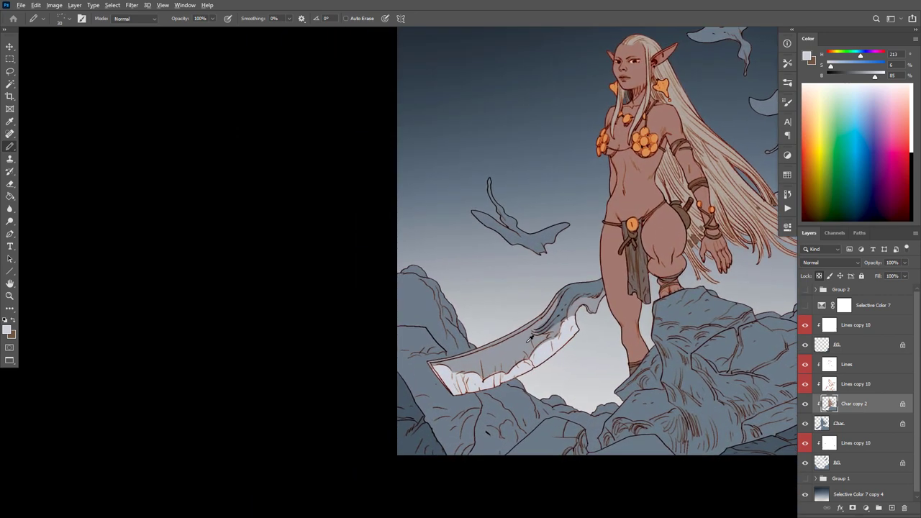
{"action": "left_click", "coordinate": [531, 340], "text": "alt"}
{"action": "key", "text": "g"}
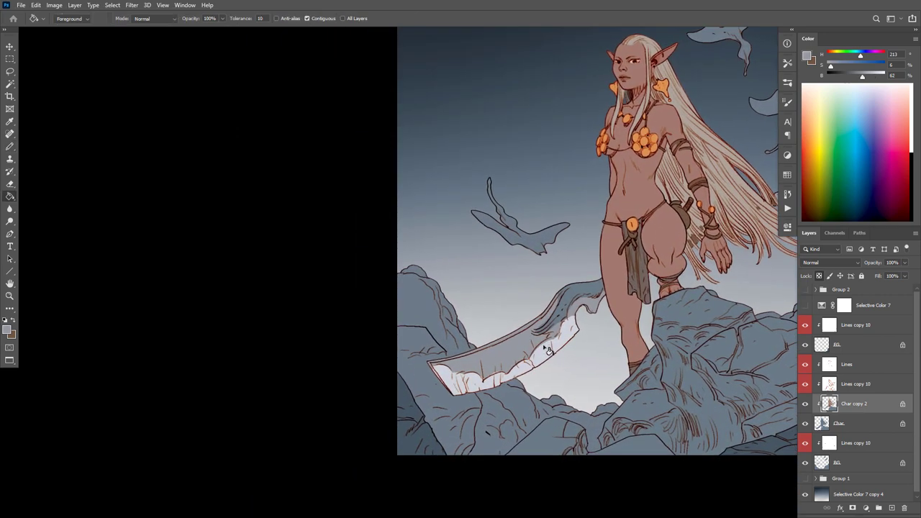
{"action": "left_click", "coordinate": [545, 355]}
{"action": "left_click_drag", "start_coordinate": [600, 345], "coordinate": [596, 344]}
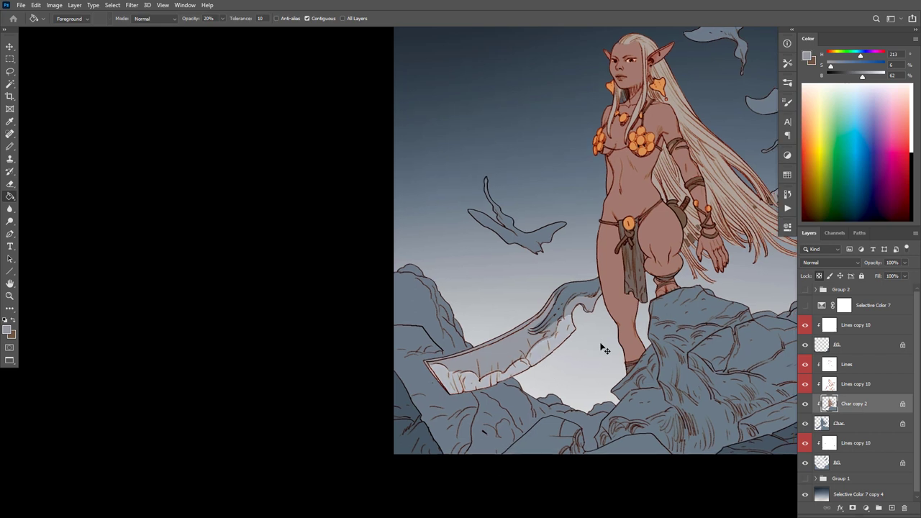
{"action": "key", "text": "b"}
{"action": "scroll", "coordinate": [614, 324], "scroll_direction": "up", "scroll_amount": 1}
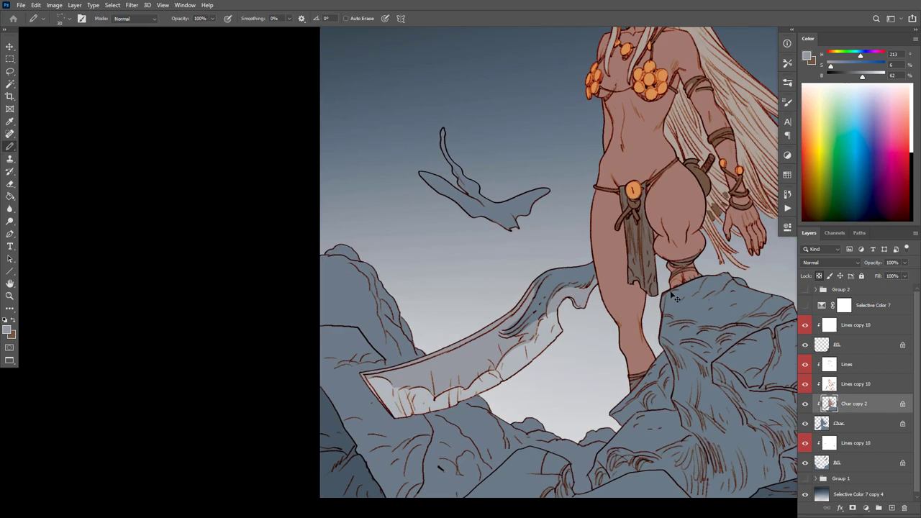
Step: Tint the dark wavy upper section of the sword with the sampled strap brown (H 25, S 40, B 44) at 20% opacity
{"action": "left_click_drag", "start_coordinate": [657, 231], "coordinate": [678, 179]}
{"action": "scroll", "coordinate": [606, 259], "scroll_direction": "up", "scroll_amount": 1}
{"action": "left_click_drag", "start_coordinate": [654, 275], "coordinate": [561, 352]}
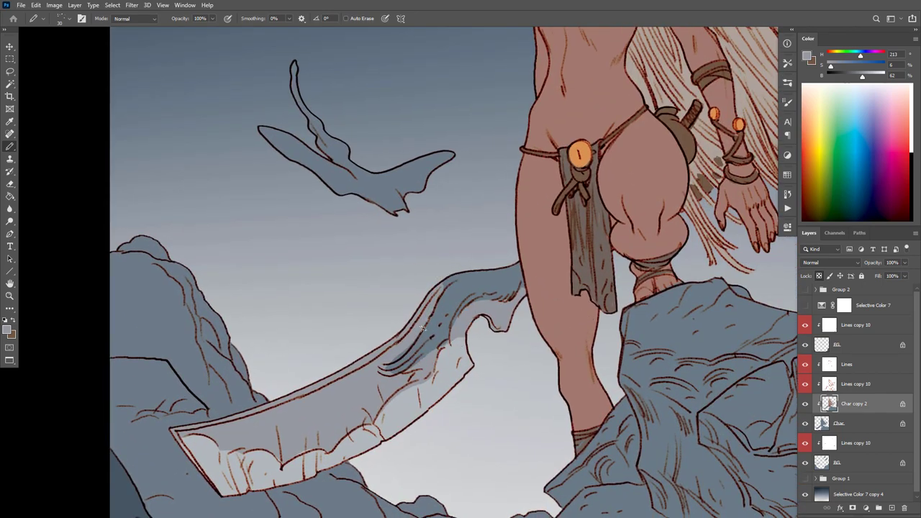
{"action": "left_click", "coordinate": [437, 311], "text": "alt"}
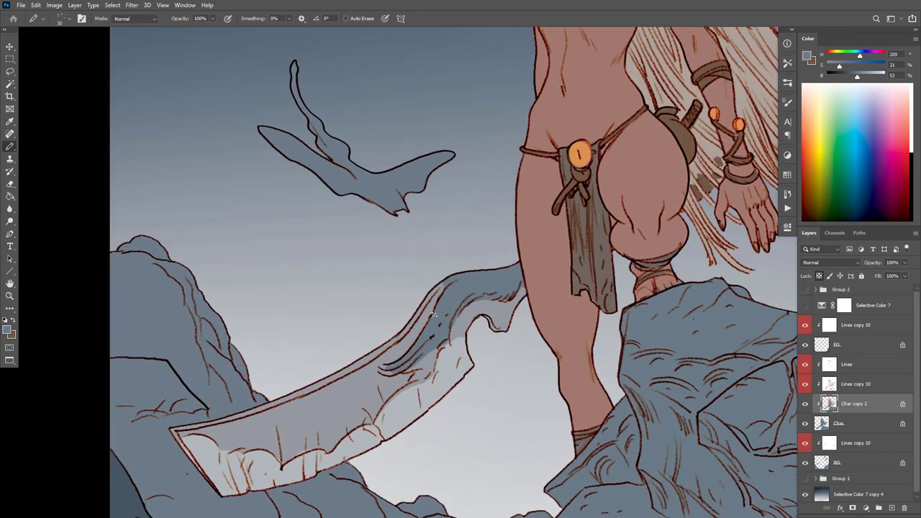
{"action": "scroll", "coordinate": [575, 302], "scroll_direction": "down", "scroll_amount": 4}
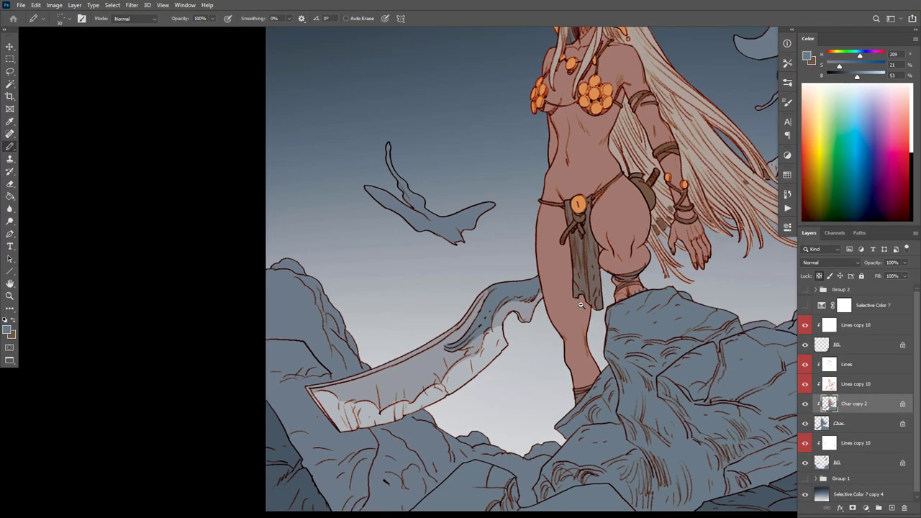
{"action": "left_click_drag", "start_coordinate": [669, 303], "coordinate": [637, 352]}
{"action": "scroll", "coordinate": [658, 341], "scroll_direction": "down", "scroll_amount": 4}
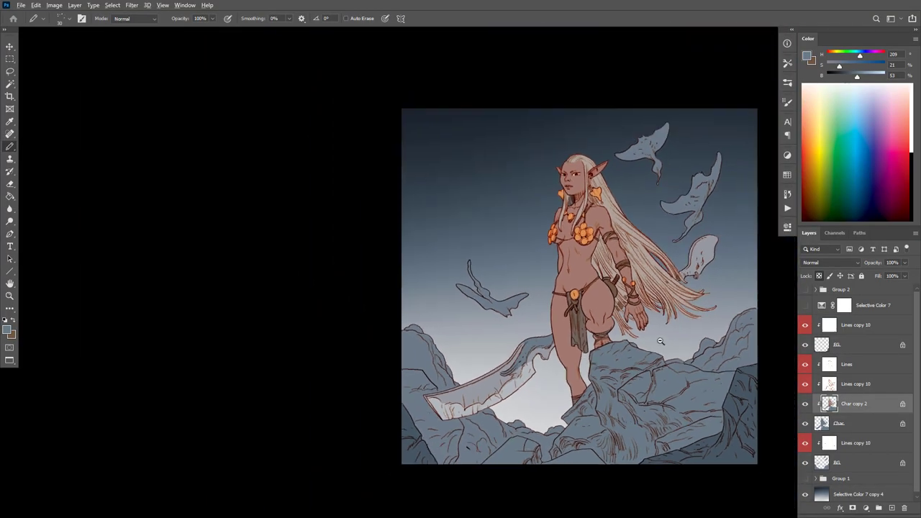
{"action": "scroll", "coordinate": [630, 333], "scroll_direction": "up", "scroll_amount": 5}
{"action": "scroll", "coordinate": [628, 321], "scroll_direction": "up", "scroll_amount": 2}
{"action": "left_click", "coordinate": [611, 253], "text": "alt"}
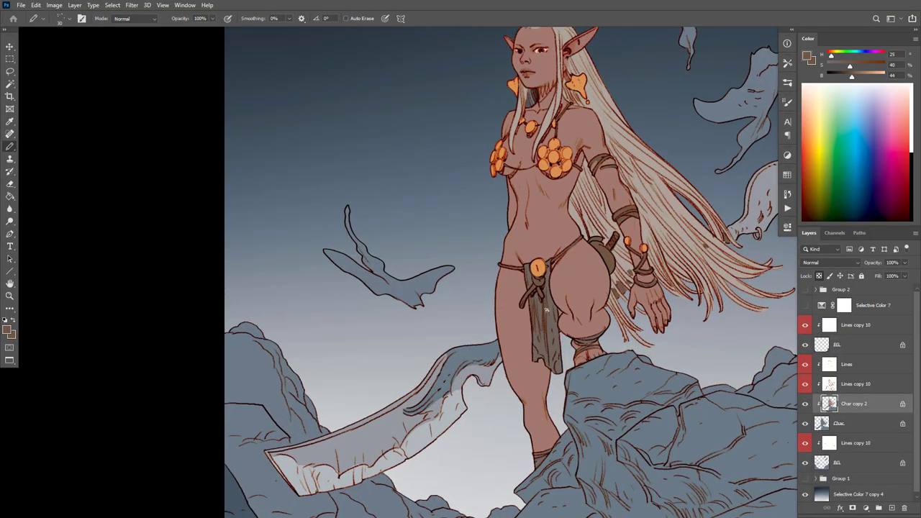
{"action": "key", "text": "g"}
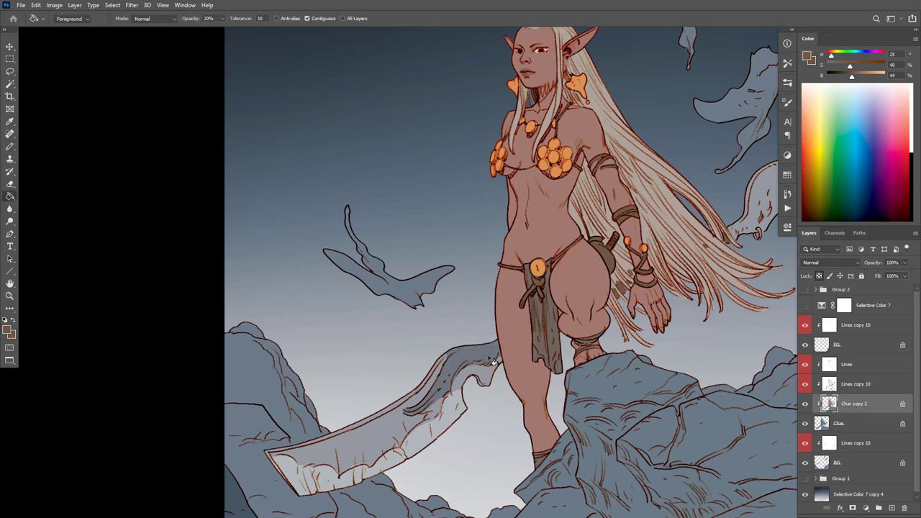
{"action": "left_click", "coordinate": [493, 360]}
{"action": "scroll", "coordinate": [657, 332], "scroll_direction": "down", "scroll_amount": 4}
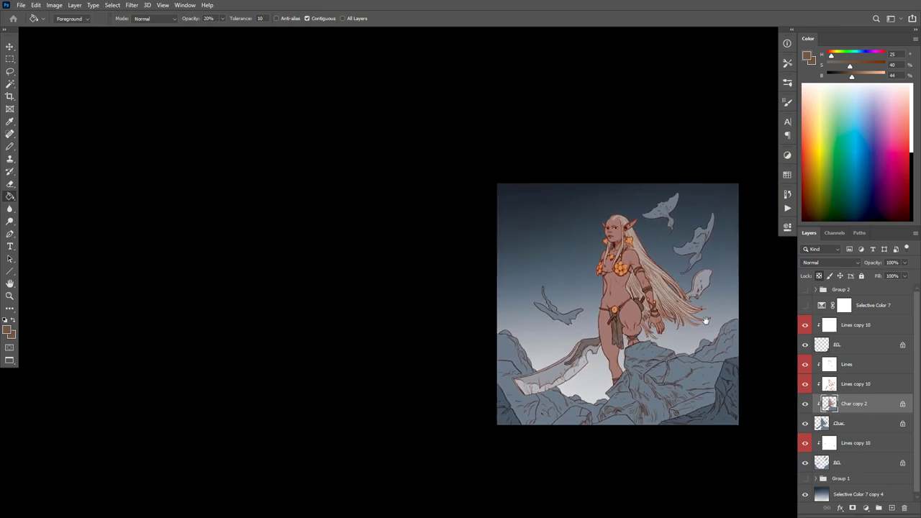
Step: On the lower BG layer, fill the three flying winged shapes with orange-brown (H 25, S 59, B 64) at 100% opacity
{"action": "scroll", "coordinate": [702, 298], "scroll_direction": "up", "scroll_amount": 3}
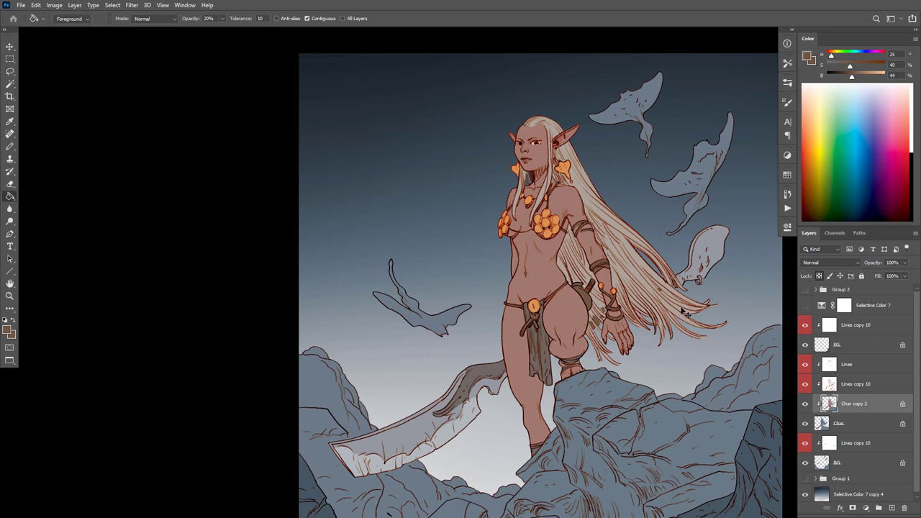
{"action": "left_click_drag", "start_coordinate": [668, 330], "coordinate": [663, 240]}
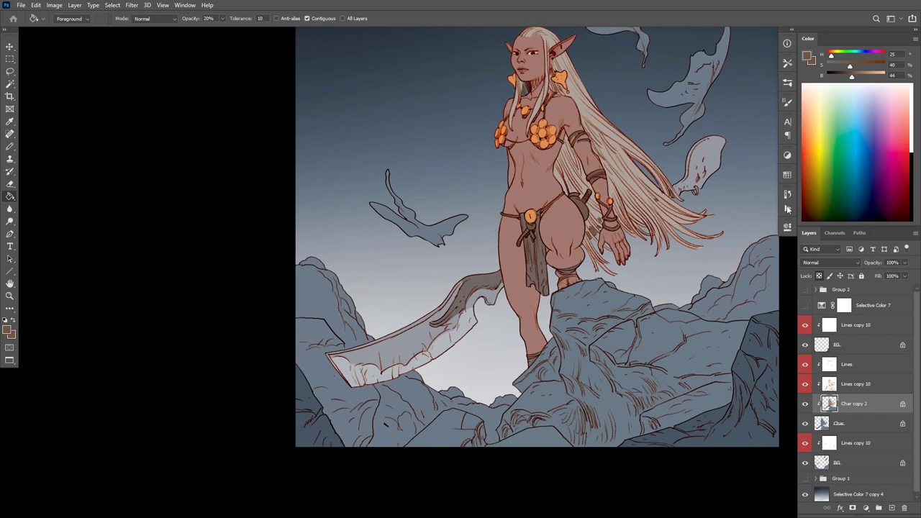
{"action": "key", "text": "b"}
{"action": "left_click", "coordinate": [823, 464]}
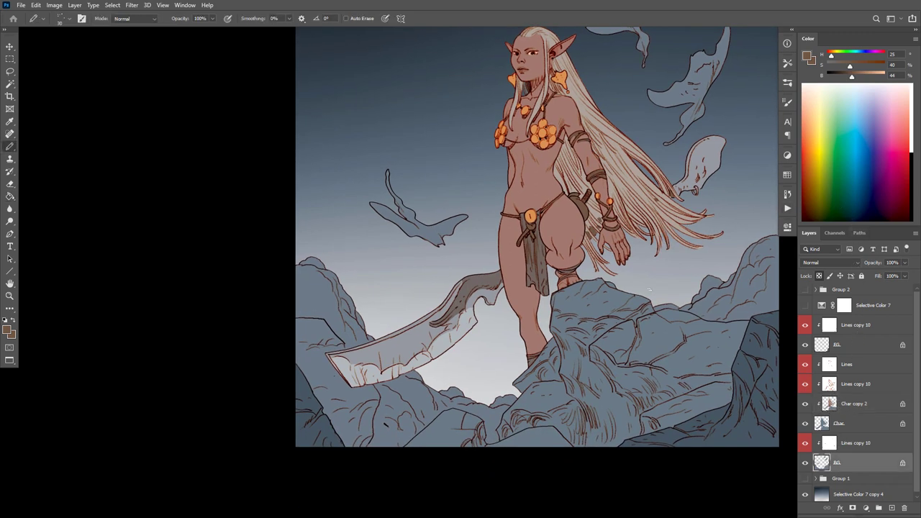
{"action": "left_click", "coordinate": [546, 155], "text": "alt"}
{"action": "left_click_drag", "start_coordinate": [850, 65], "coordinate": [859, 65]}
{"action": "key", "text": "g"}
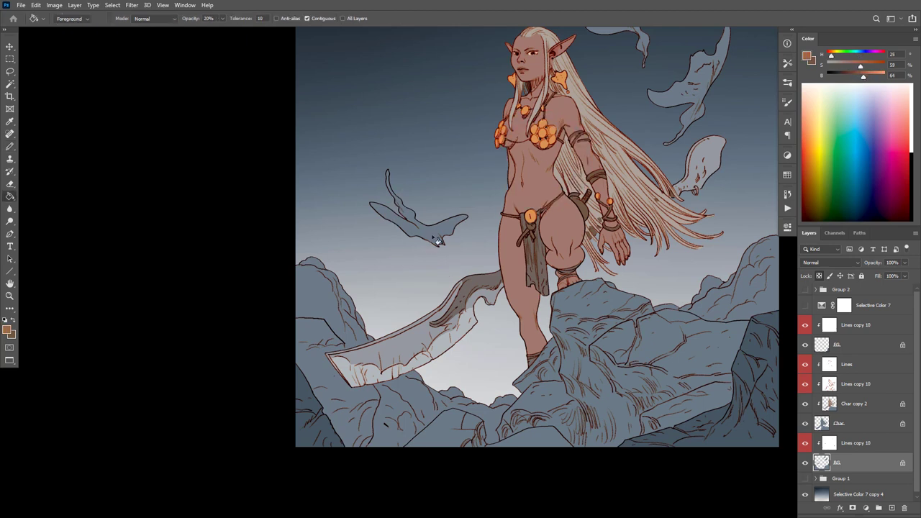
{"action": "key", "text": "0"}
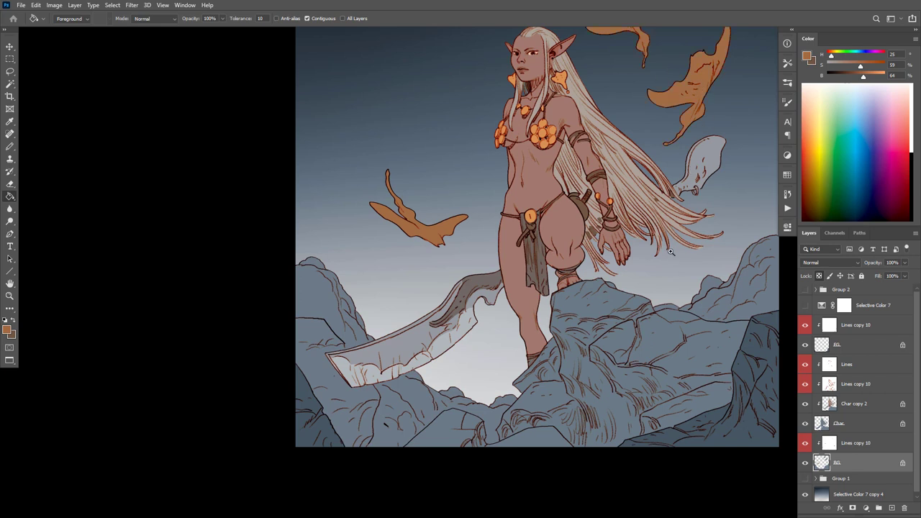
{"action": "scroll", "coordinate": [670, 251], "scroll_direction": "down", "scroll_amount": 5}
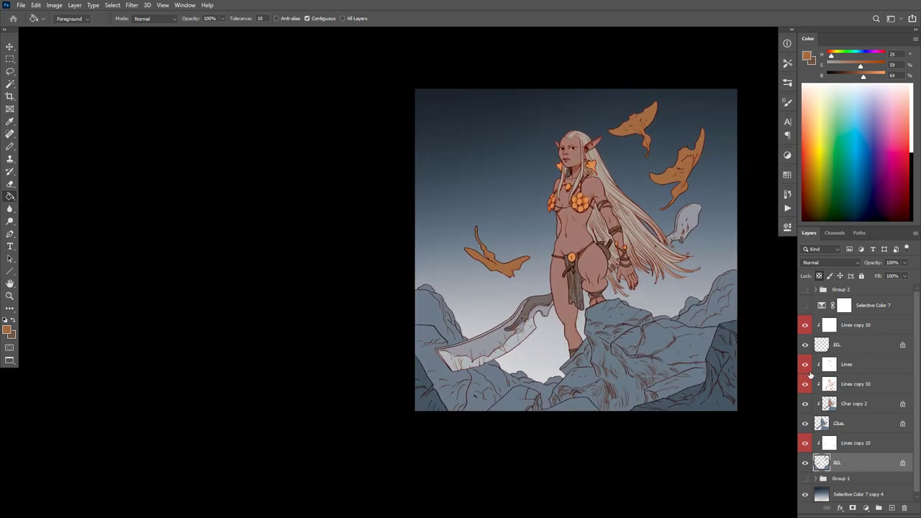
Step: Lasso around the flying winged shapes and recolour them with Hue/Saturation at Hue -27 and Lightness +21
{"action": "key", "text": "l"}
{"action": "mouse_move", "coordinate": [648, 229]}
{"action": "left_mouse_down"}
{"action": "mouse_move", "coordinate": [666, 220]}
{"action": "mouse_move", "coordinate": [709, 106]}
{"action": "mouse_move", "coordinate": [439, 200]}
{"action": "mouse_move", "coordinate": [613, 260]}
{"action": "mouse_move", "coordinate": [648, 223]}
{"action": "left_mouse_up"}
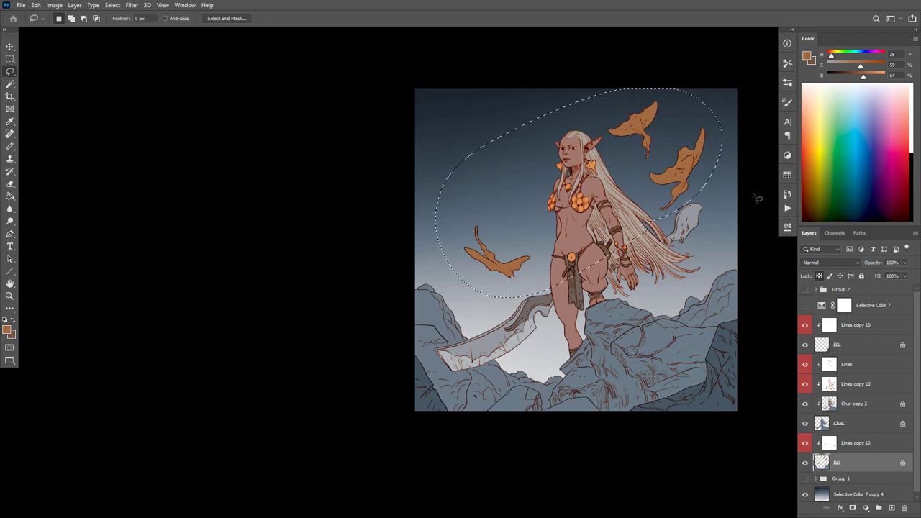
{"action": "key", "text": "ctrl+d"}
{"action": "key", "text": "ctrl+u"}
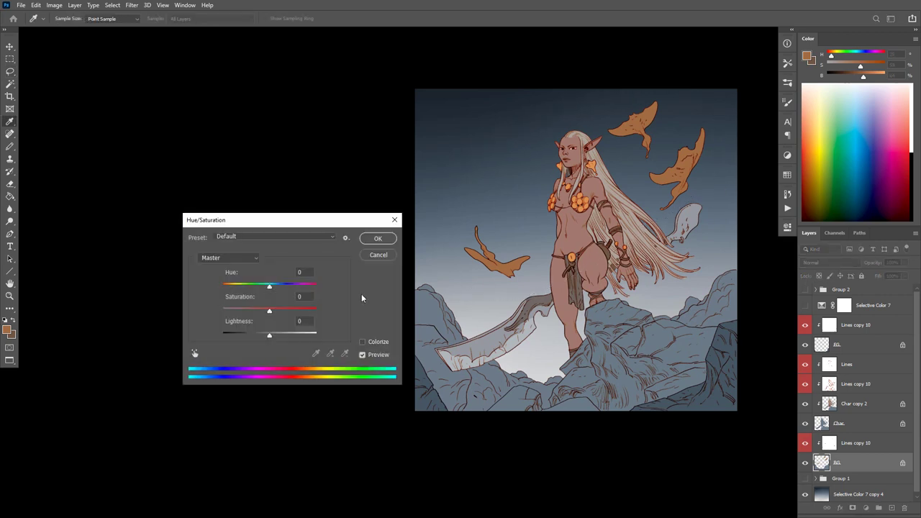
{"action": "left_click_drag", "start_coordinate": [273, 288], "coordinate": [255, 287]}
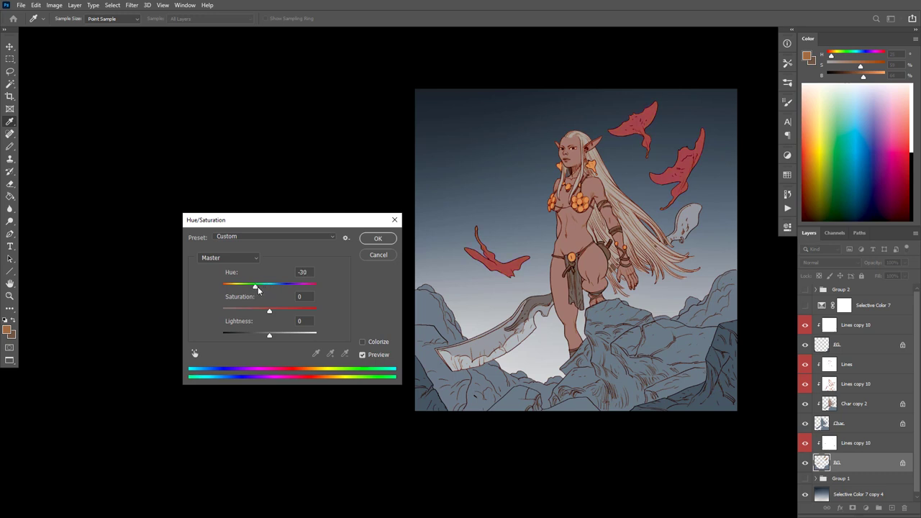
{"action": "left_click_drag", "start_coordinate": [258, 290], "coordinate": [257, 287]}
{"action": "left_click_drag", "start_coordinate": [271, 334], "coordinate": [280, 334]}
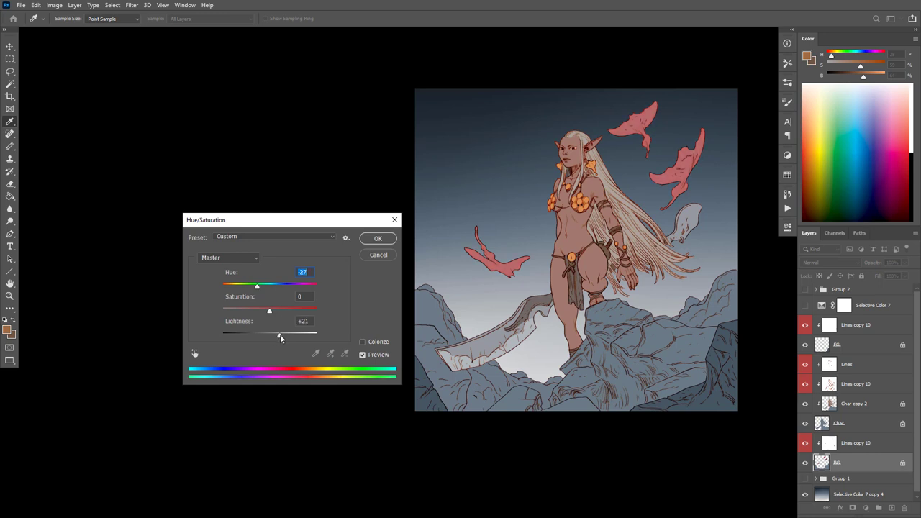
{"action": "left_click", "coordinate": [378, 238]}
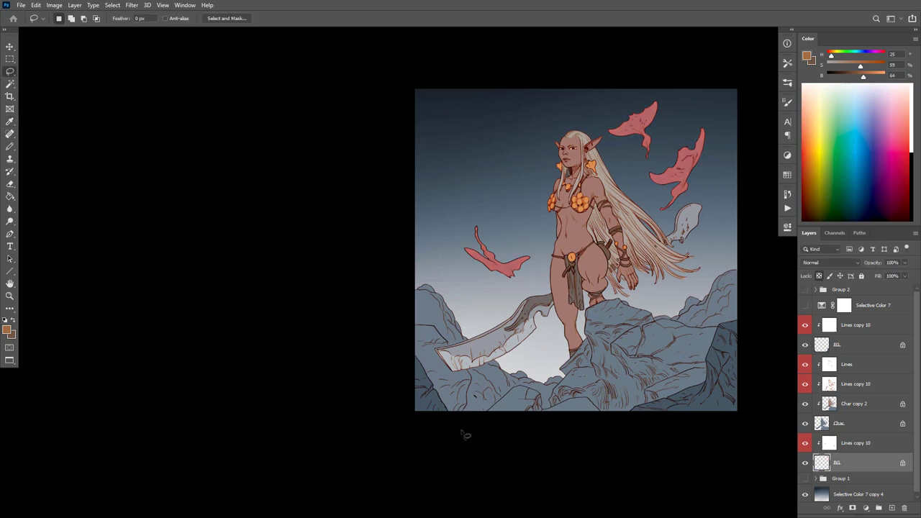
Step: Lighten the distant rocks to the right of the character using the textured brush with grey-blue (H 212, S 14, B 62)
{"action": "left_click_drag", "start_coordinate": [620, 333], "coordinate": [527, 369]}
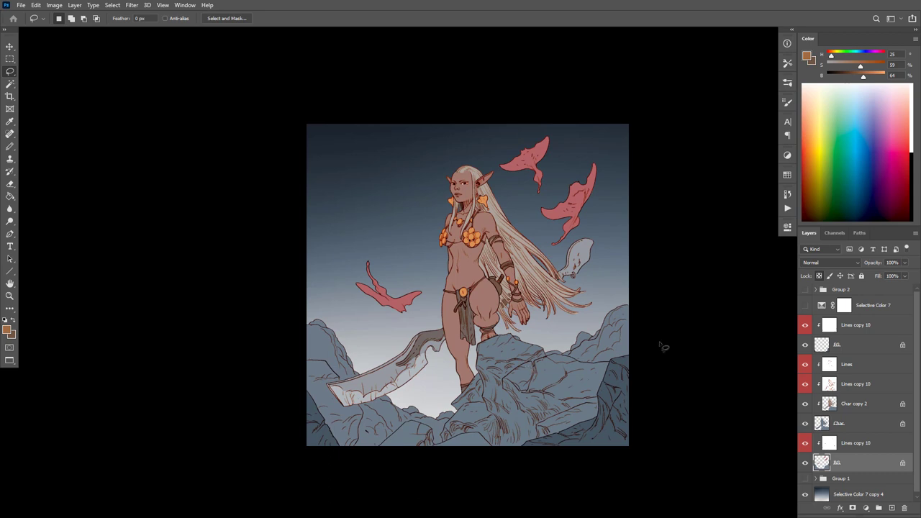
{"action": "left_click_drag", "start_coordinate": [597, 374], "coordinate": [656, 369]}
{"action": "left_click_drag", "start_coordinate": [655, 369], "coordinate": [701, 308]}
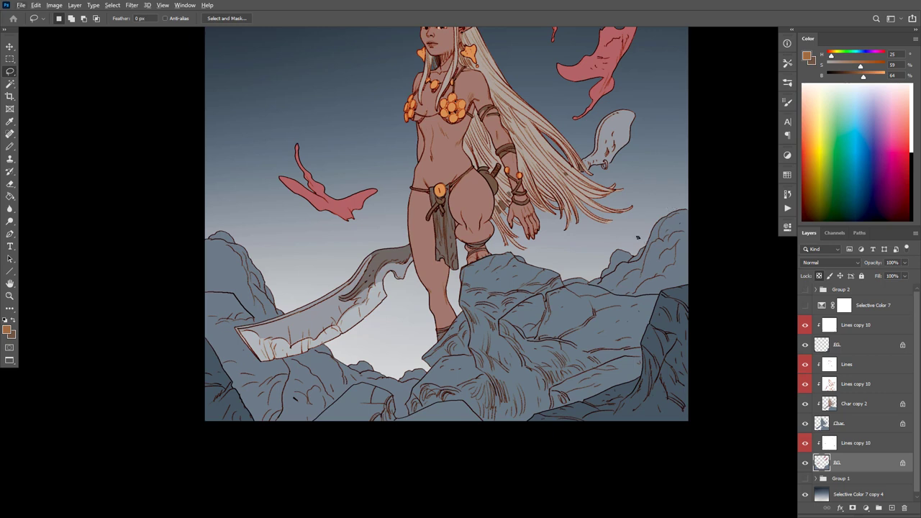
{"action": "key", "text": "b"}
{"action": "left_click", "coordinate": [674, 220], "text": "alt"}
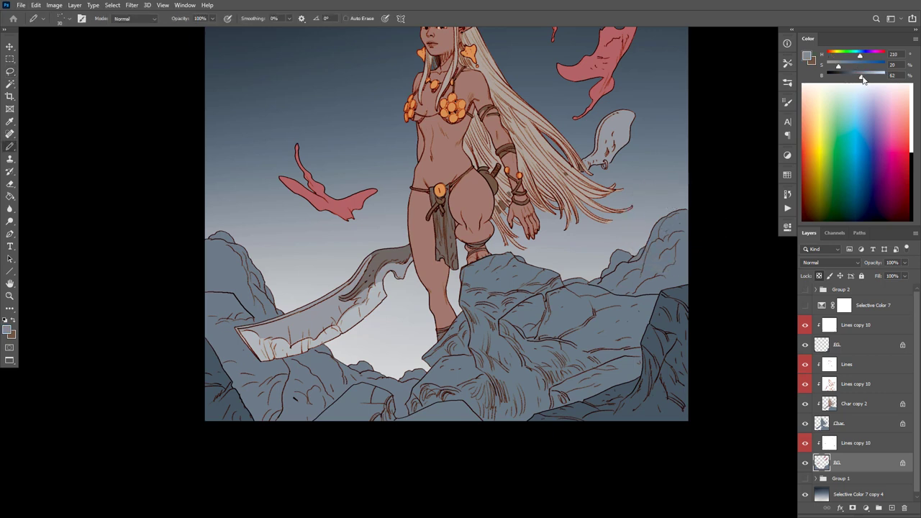
{"action": "left_click_drag", "start_coordinate": [860, 58], "coordinate": [856, 56]}
{"action": "mouse_move", "coordinate": [680, 213]}
{"action": "left_mouse_down"}
{"action": "mouse_move", "coordinate": [854, 58]}
{"action": "mouse_move", "coordinate": [648, 230]}
{"action": "mouse_move", "coordinate": [669, 218]}
{"action": "left_mouse_up"}
{"action": "key", "text": "ctrl+z"}
{"action": "key", "text": "ctrl+z"}
{"action": "left_click_drag", "start_coordinate": [835, 69], "coordinate": [859, 56]}
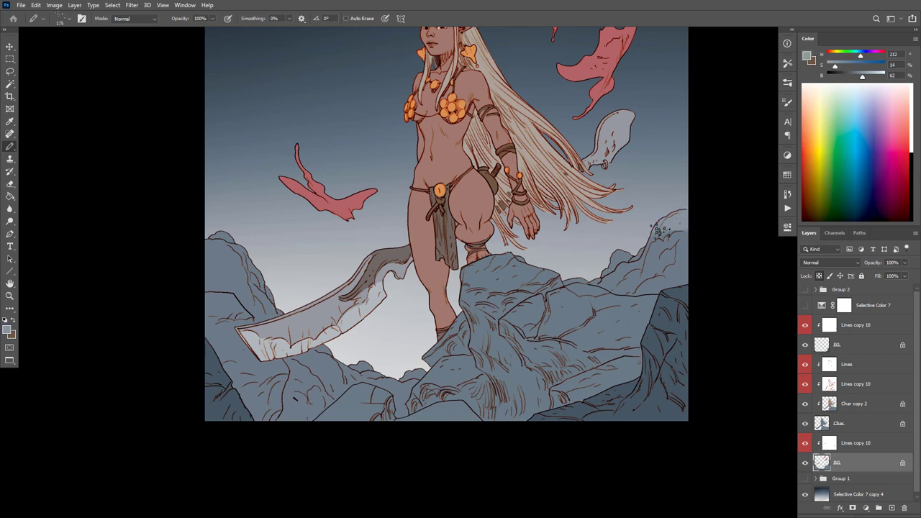
{"action": "mouse_move", "coordinate": [659, 230]}
{"action": "left_mouse_down"}
{"action": "mouse_move", "coordinate": [685, 226]}
{"action": "mouse_move", "coordinate": [646, 258]}
{"action": "mouse_move", "coordinate": [622, 249]}
{"action": "mouse_move", "coordinate": [609, 258]}
{"action": "mouse_move", "coordinate": [609, 285]}
{"action": "mouse_move", "coordinate": [649, 272]}
{"action": "mouse_move", "coordinate": [680, 255]}
{"action": "left_mouse_up"}
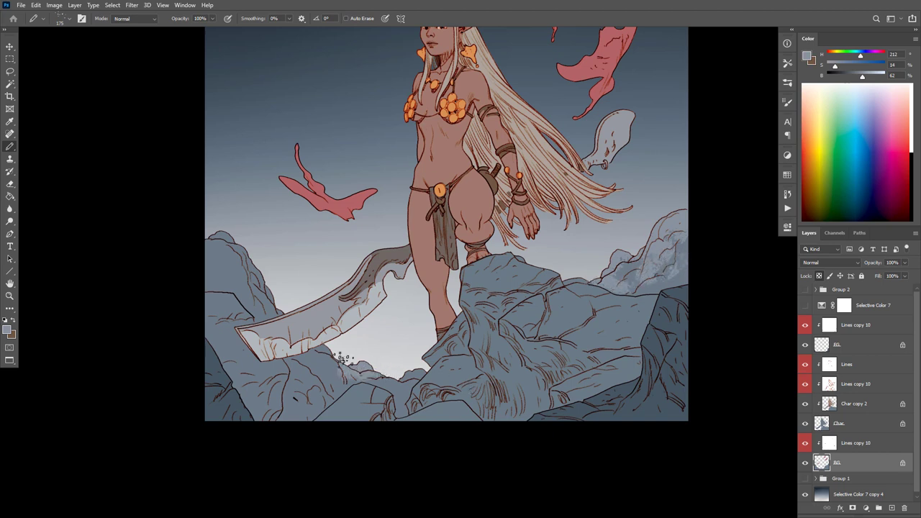
Step: Texture the background rocks on the left and beneath the sword, alternating the light grey-blue with the sampled darker rock blue
{"action": "mouse_move", "coordinate": [344, 357]}
{"action": "left_mouse_down"}
{"action": "mouse_move", "coordinate": [320, 381]}
{"action": "mouse_move", "coordinate": [306, 350]}
{"action": "mouse_move", "coordinate": [300, 361]}
{"action": "mouse_move", "coordinate": [312, 374]}
{"action": "mouse_move", "coordinate": [297, 366]}
{"action": "mouse_move", "coordinate": [291, 392]}
{"action": "mouse_move", "coordinate": [290, 365]}
{"action": "mouse_move", "coordinate": [240, 375]}
{"action": "mouse_move", "coordinate": [199, 310]}
{"action": "mouse_move", "coordinate": [215, 321]}
{"action": "mouse_move", "coordinate": [213, 304]}
{"action": "mouse_move", "coordinate": [232, 305]}
{"action": "mouse_move", "coordinate": [260, 357]}
{"action": "left_mouse_up"}
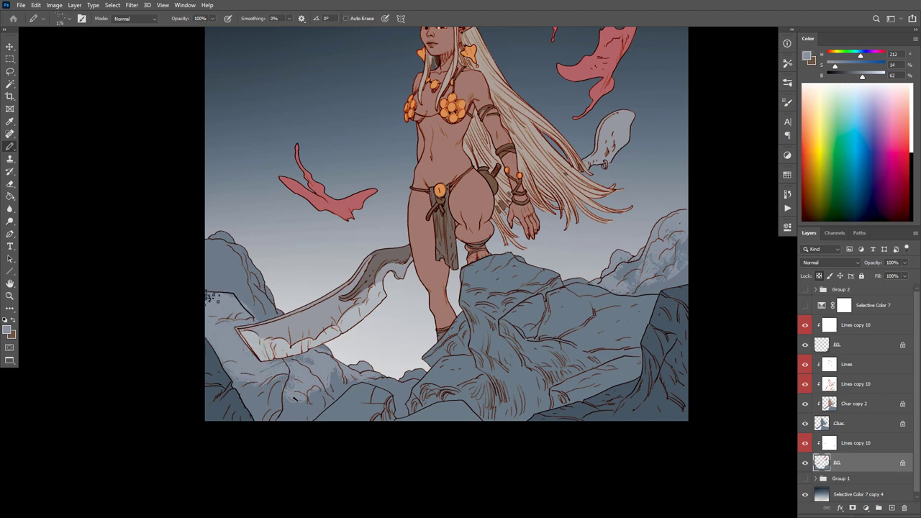
{"action": "left_click", "coordinate": [236, 279], "text": "alt"}
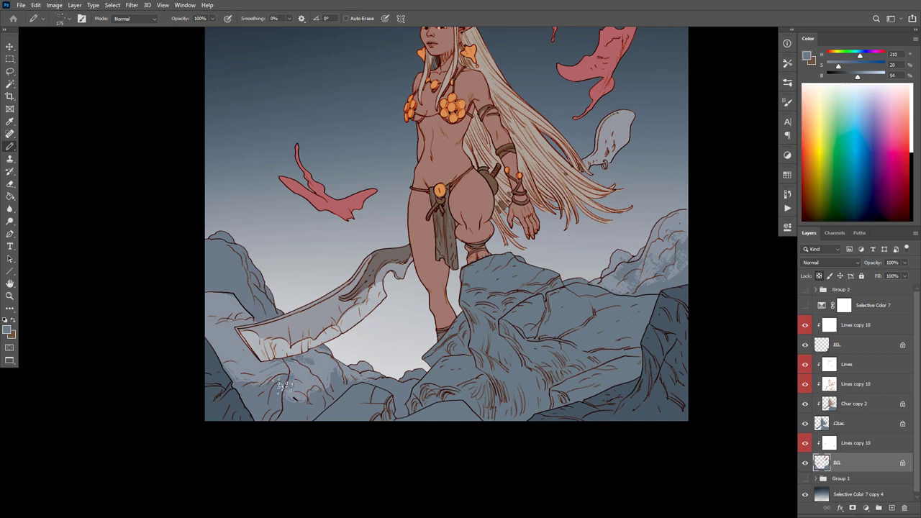
{"action": "left_click", "coordinate": [250, 246], "text": "alt"}
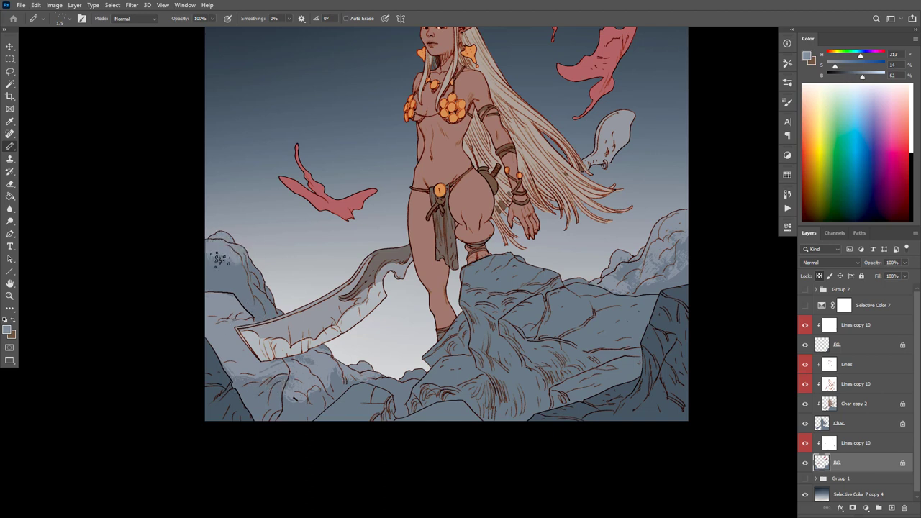
{"action": "mouse_move", "coordinate": [244, 260]}
{"action": "left_mouse_down"}
{"action": "mouse_move", "coordinate": [276, 315]}
{"action": "mouse_move", "coordinate": [245, 263]}
{"action": "mouse_move", "coordinate": [204, 257]}
{"action": "mouse_move", "coordinate": [238, 277]}
{"action": "left_mouse_up"}
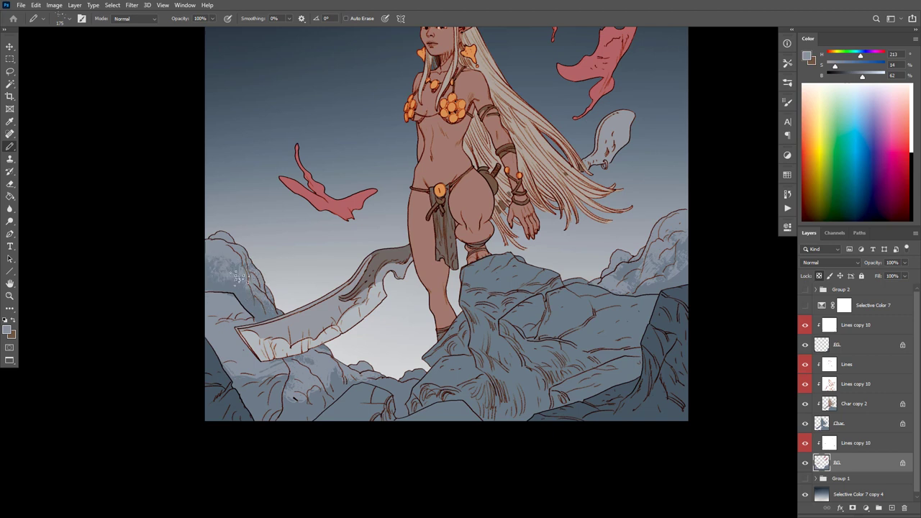
{"action": "left_click_drag", "start_coordinate": [330, 374], "coordinate": [295, 411]}
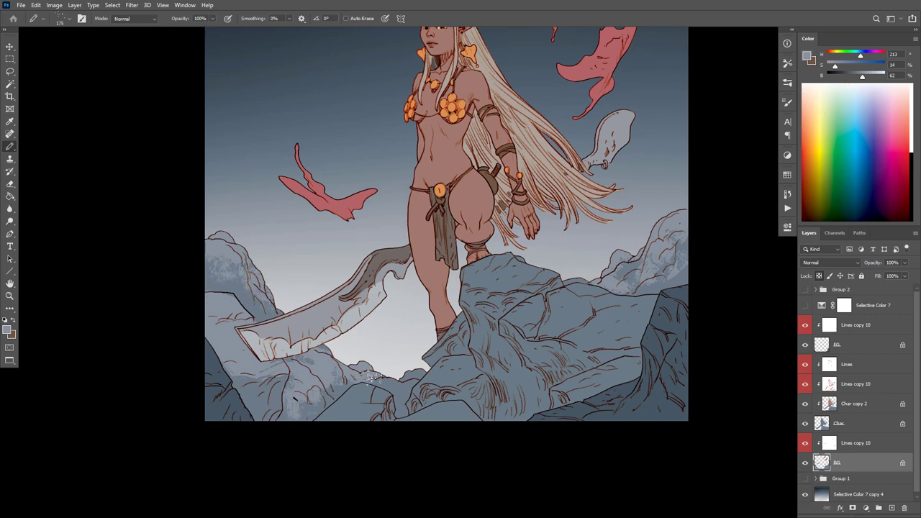
{"action": "mouse_move", "coordinate": [404, 394]}
{"action": "left_mouse_down"}
{"action": "mouse_move", "coordinate": [415, 377]}
{"action": "mouse_move", "coordinate": [428, 400]}
{"action": "left_mouse_up"}
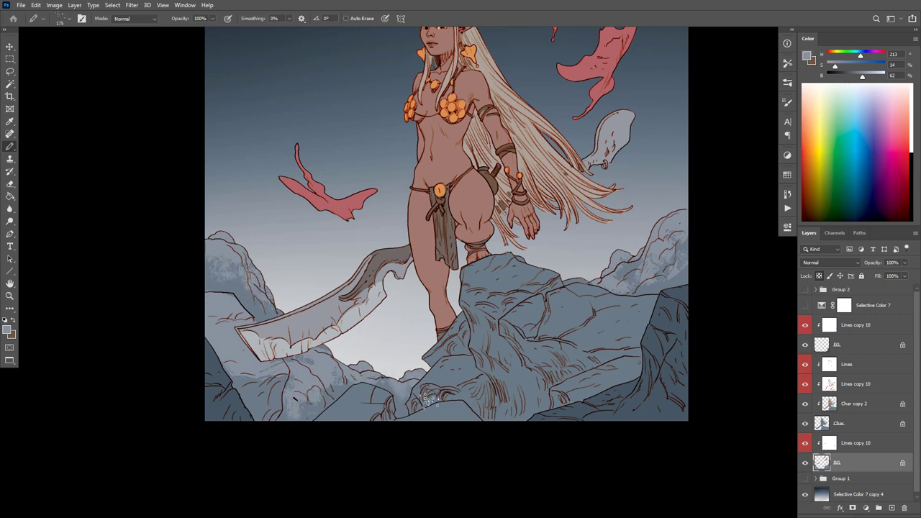
{"action": "left_click", "coordinate": [404, 400], "text": "alt"}
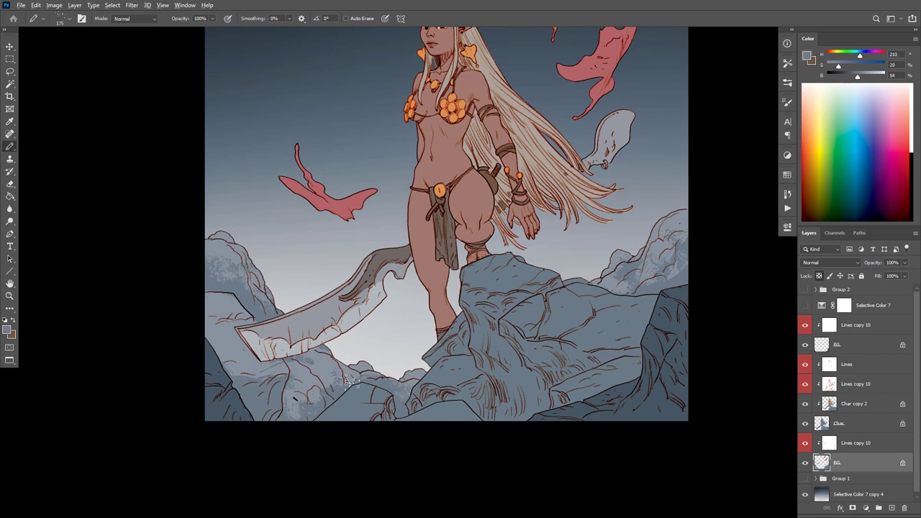
{"action": "left_click", "coordinate": [244, 359], "text": "alt"}
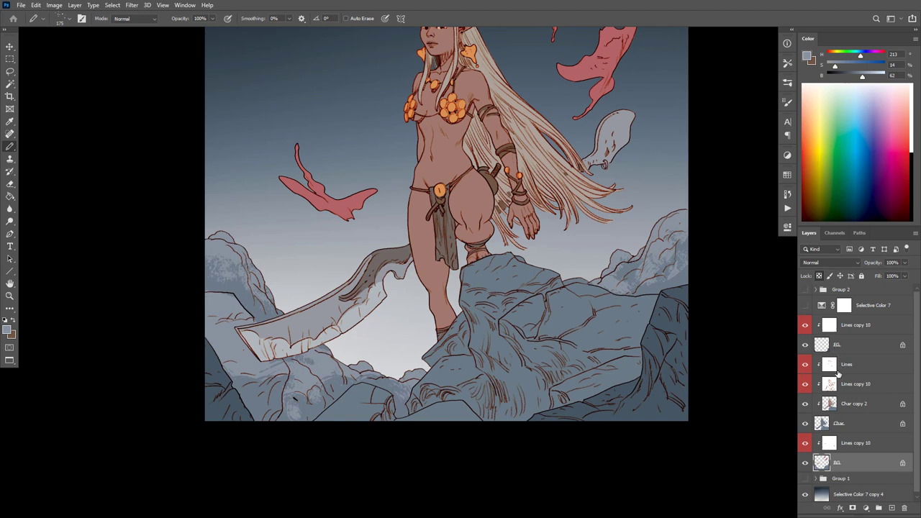
Step: Add a new layer above Char copy 2 and colour the upper rock faces beneath the character light grey-blue (H 213, S 14, B 72)
{"action": "left_click", "coordinate": [856, 404]}
{"action": "key", "text": "ctrl+shift+alt+n"}
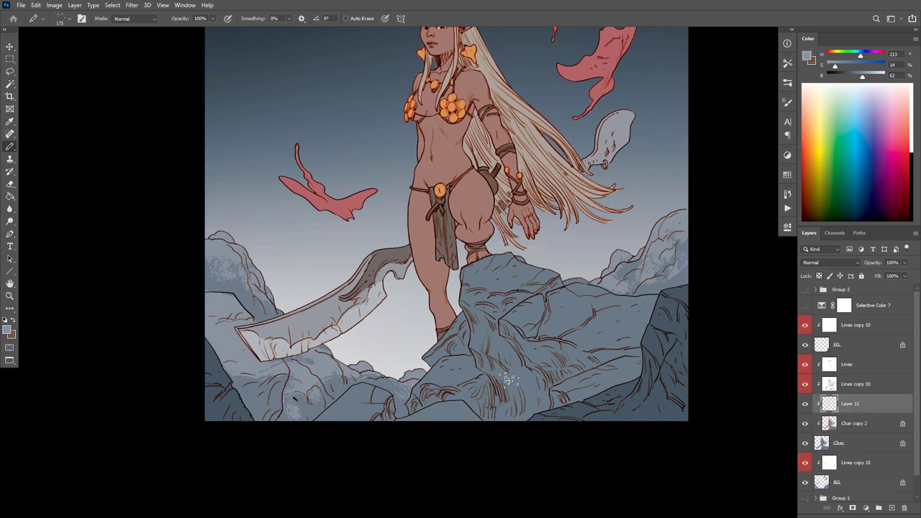
{"action": "left_click", "coordinate": [679, 218], "text": "alt"}
{"action": "mouse_move", "coordinate": [507, 259]}
{"action": "left_mouse_down"}
{"action": "mouse_move", "coordinate": [471, 264]}
{"action": "mouse_move", "coordinate": [506, 251]}
{"action": "mouse_move", "coordinate": [508, 264]}
{"action": "mouse_move", "coordinate": [510, 254]}
{"action": "mouse_move", "coordinate": [508, 266]}
{"action": "mouse_move", "coordinate": [497, 256]}
{"action": "mouse_move", "coordinate": [468, 281]}
{"action": "mouse_move", "coordinate": [527, 295]}
{"action": "mouse_move", "coordinate": [497, 299]}
{"action": "mouse_move", "coordinate": [551, 277]}
{"action": "mouse_move", "coordinate": [510, 284]}
{"action": "mouse_move", "coordinate": [509, 260]}
{"action": "mouse_move", "coordinate": [494, 260]}
{"action": "mouse_move", "coordinate": [467, 283]}
{"action": "left_mouse_up"}
{"action": "mouse_move", "coordinate": [536, 280]}
{"action": "left_mouse_down"}
{"action": "mouse_move", "coordinate": [550, 280]}
{"action": "mouse_move", "coordinate": [555, 303]}
{"action": "mouse_move", "coordinate": [536, 298]}
{"action": "mouse_move", "coordinate": [511, 320]}
{"action": "mouse_move", "coordinate": [536, 333]}
{"action": "mouse_move", "coordinate": [534, 308]}
{"action": "mouse_move", "coordinate": [583, 285]}
{"action": "mouse_move", "coordinate": [653, 308]}
{"action": "mouse_move", "coordinate": [626, 341]}
{"action": "mouse_move", "coordinate": [639, 330]}
{"action": "mouse_move", "coordinate": [604, 347]}
{"action": "mouse_move", "coordinate": [538, 326]}
{"action": "left_mouse_up"}
{"action": "key", "text": "g"}
{"action": "left_click", "coordinate": [614, 330]}
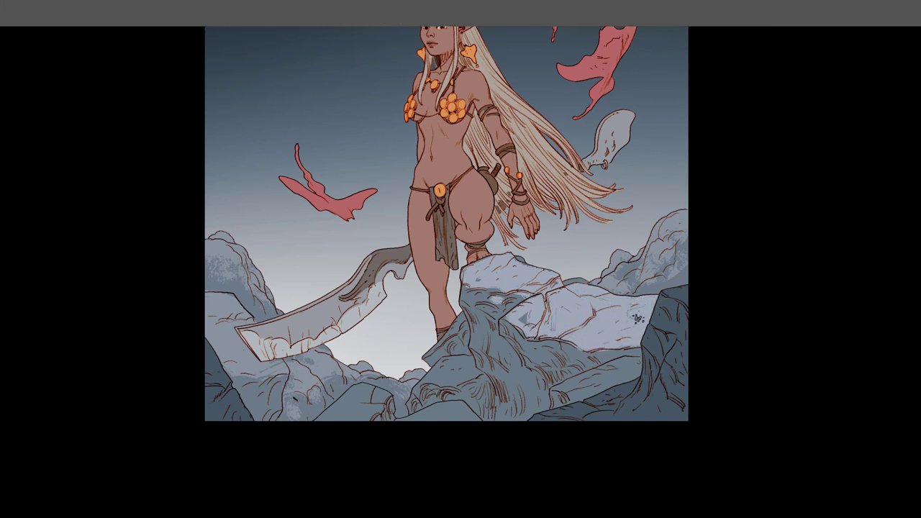
Step: Colour the lower slanted rock slab right of the foreground rock with the same light grey-blue
{"action": "key", "text": "b"}
{"action": "mouse_move", "coordinate": [638, 360]}
{"action": "left_mouse_down"}
{"action": "mouse_move", "coordinate": [561, 390]}
{"action": "mouse_move", "coordinate": [619, 370]}
{"action": "mouse_move", "coordinate": [607, 388]}
{"action": "mouse_move", "coordinate": [634, 360]}
{"action": "left_mouse_up"}
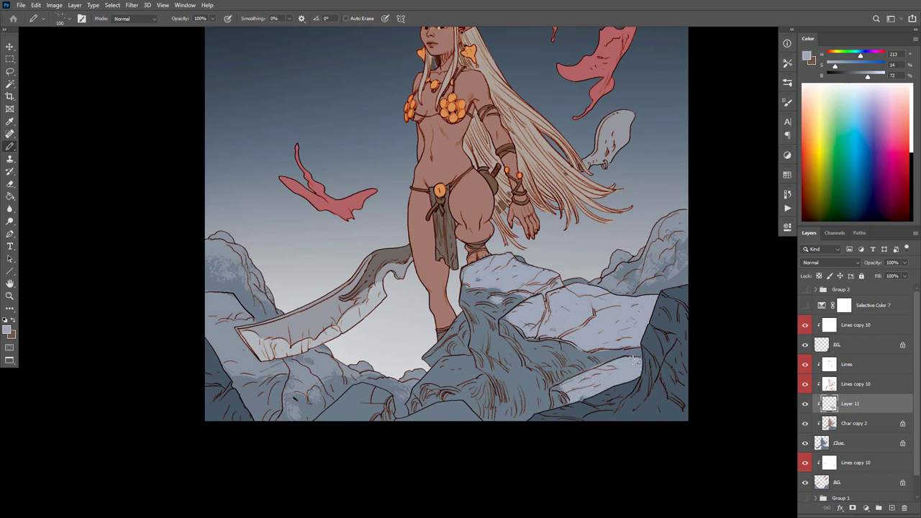
{"action": "left_click_drag", "start_coordinate": [657, 324], "coordinate": [668, 302]}
{"action": "key", "text": "g"}
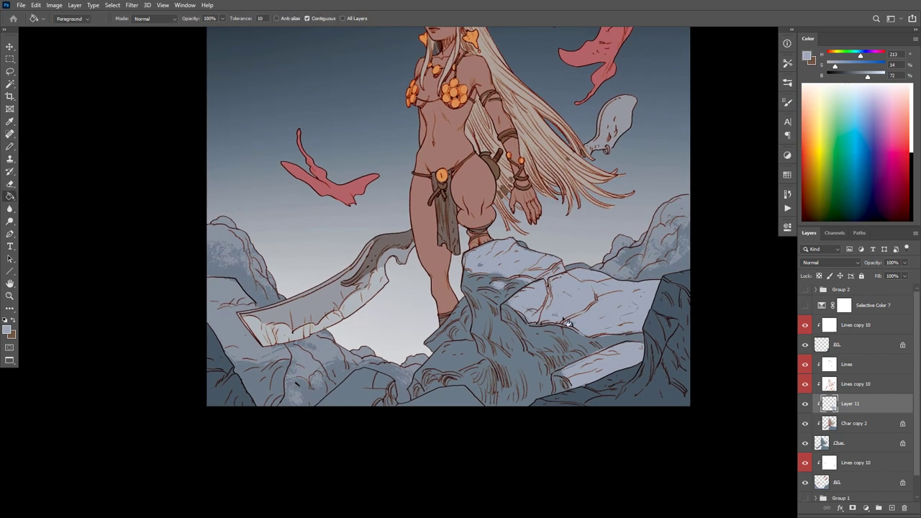
Step: Darken the light upper rock faces and lower slab with 20% opacity fills of the sampled rock blue (H 209, S 21, B 53)
{"action": "left_click", "coordinate": [524, 352], "text": "alt"}
{"action": "left_click", "coordinate": [680, 204], "text": "alt"}
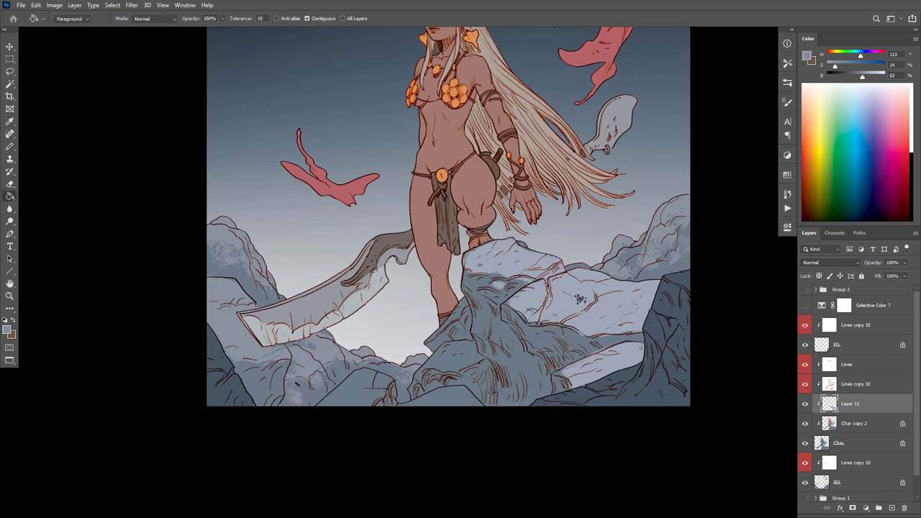
{"action": "key", "text": "2"}
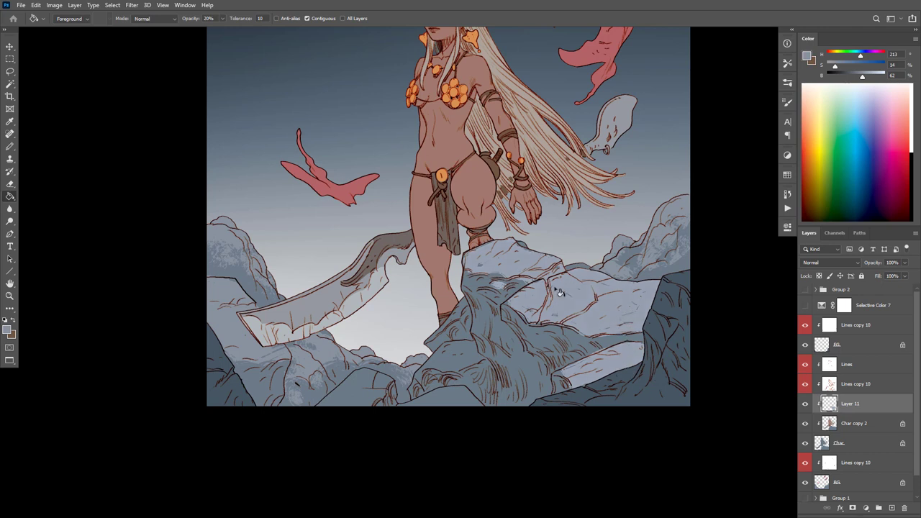
{"action": "left_click", "coordinate": [541, 334], "text": "alt"}
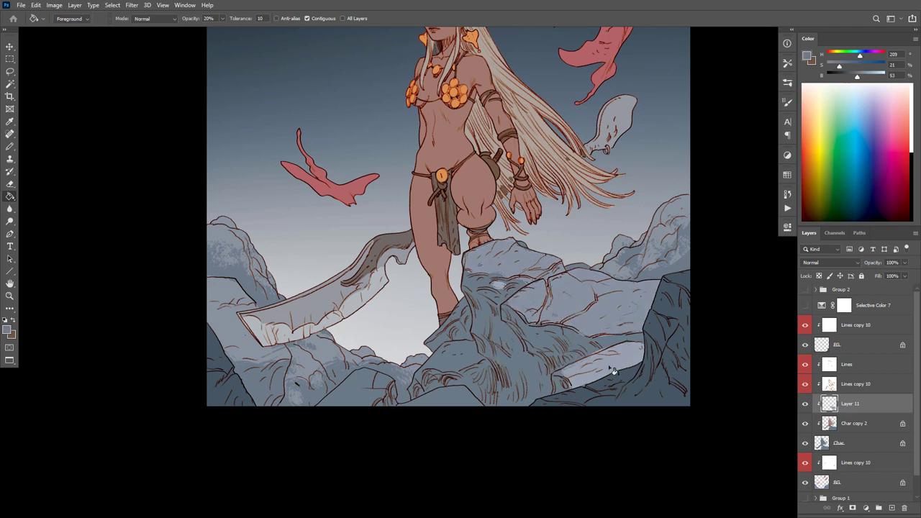
{"action": "scroll", "coordinate": [609, 315], "scroll_direction": "down", "scroll_amount": 1}
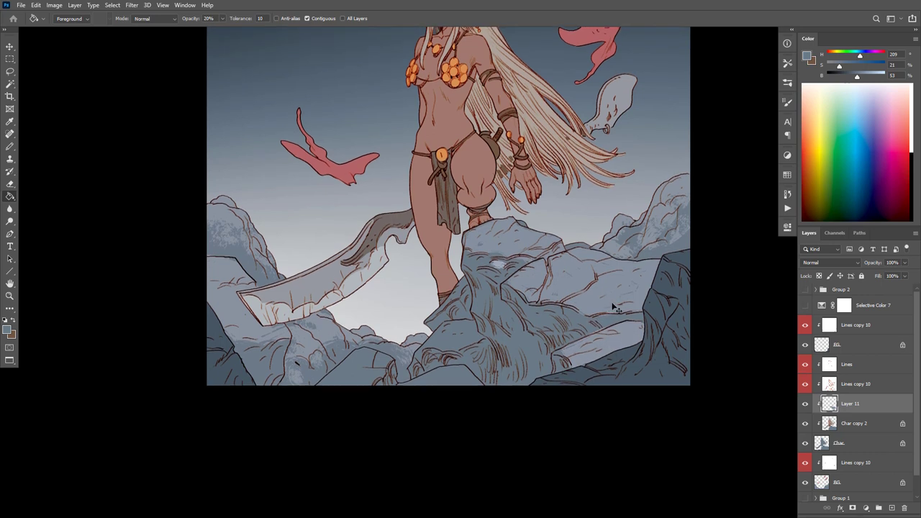
Step: Set the fill colour to a warm grey-brown (H 31, S 21, B 53)
{"action": "key", "text": "b"}
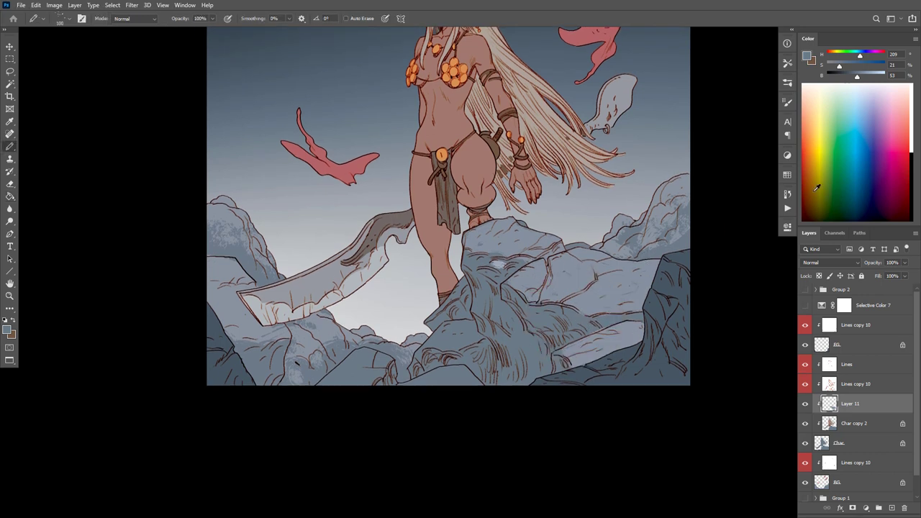
{"action": "left_click", "coordinate": [833, 55]}
{"action": "key", "text": "g"}
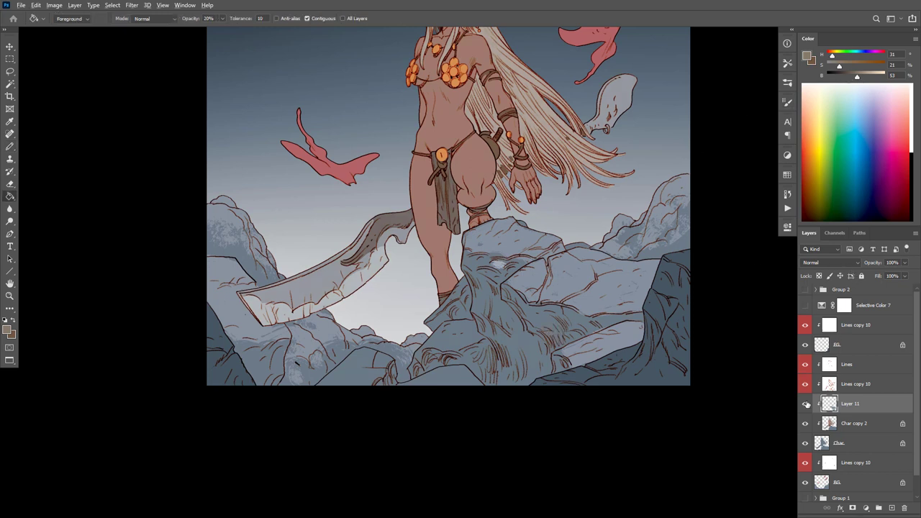
{"action": "left_click", "coordinate": [805, 403], "text": "alt"}
{"action": "key", "text": "w"}
{"action": "left_click", "coordinate": [522, 330]}
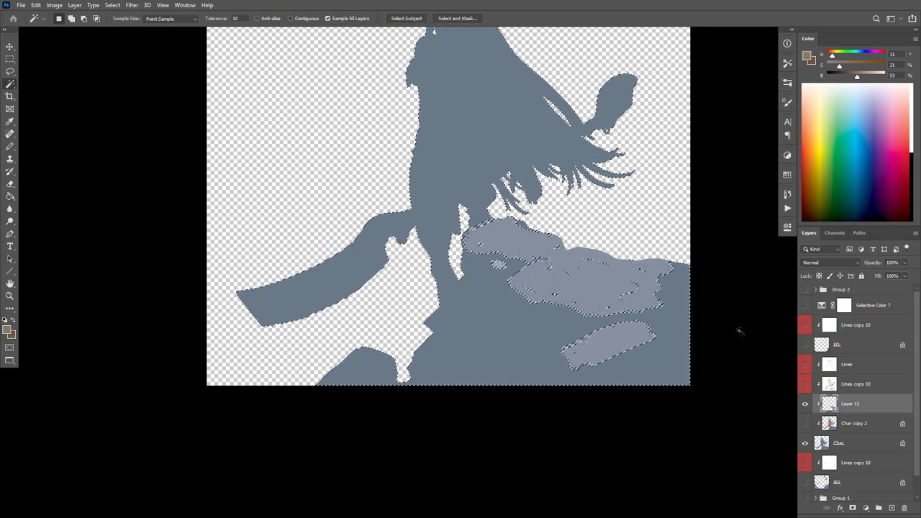
{"action": "left_click", "coordinate": [805, 404], "text": "alt"}
{"action": "key", "text": "ctrl+d"}
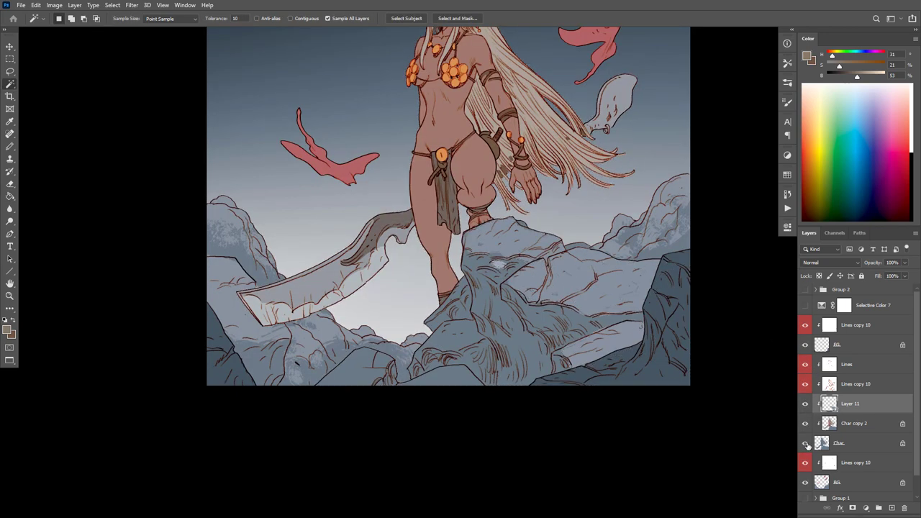
Step: Isolate Char copy 2 to select its rock base and tint the rock below the character warm grey-brown at 20% opacity
{"action": "left_click", "coordinate": [805, 443], "text": "alt"}
{"action": "left_click", "coordinate": [805, 444], "text": "alt"}
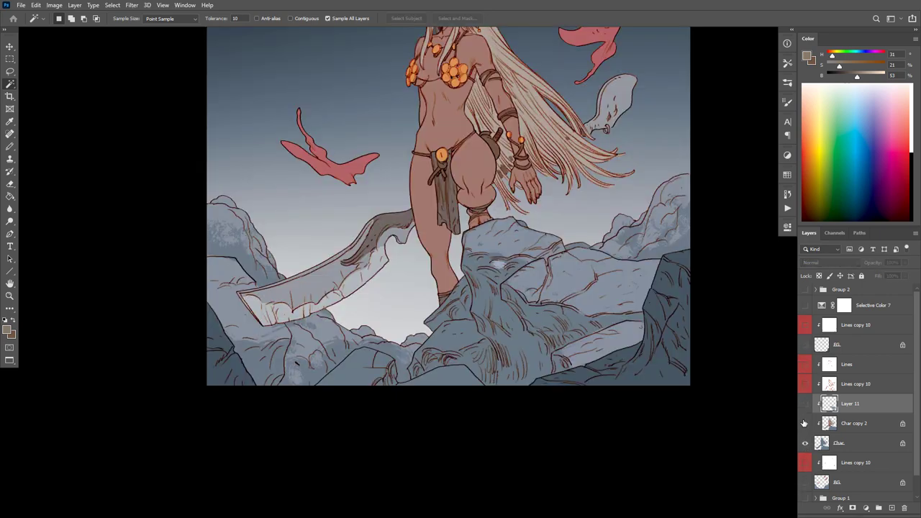
{"action": "left_click", "coordinate": [805, 423], "text": "alt"}
{"action": "left_click", "coordinate": [597, 323]}
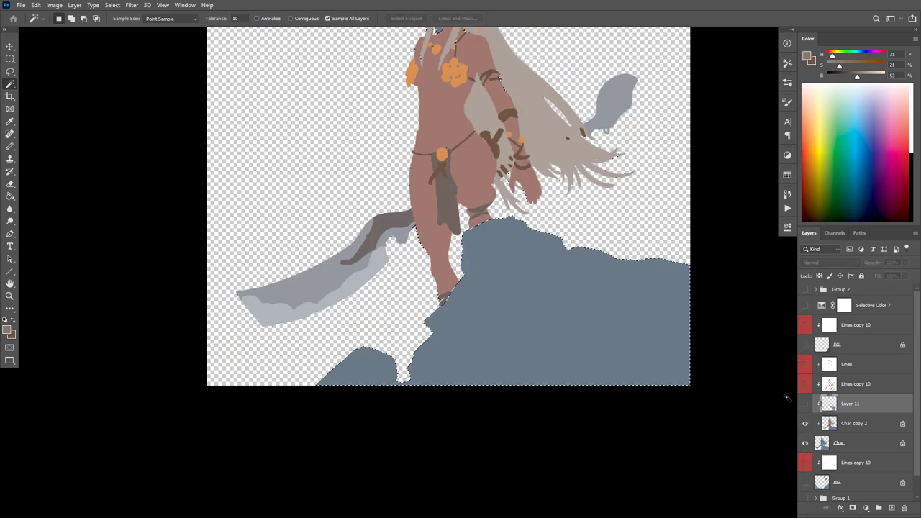
{"action": "left_click", "coordinate": [805, 423], "text": "alt"}
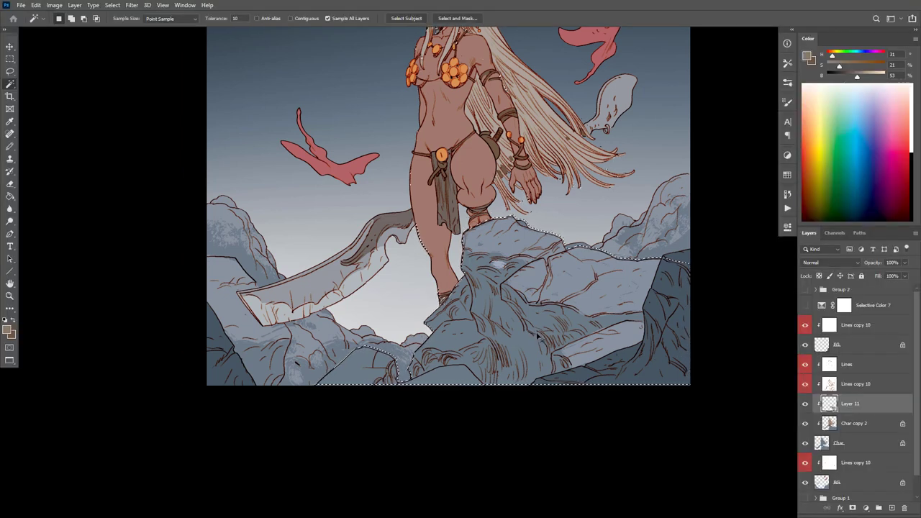
{"action": "key", "text": "ctrl+d"}
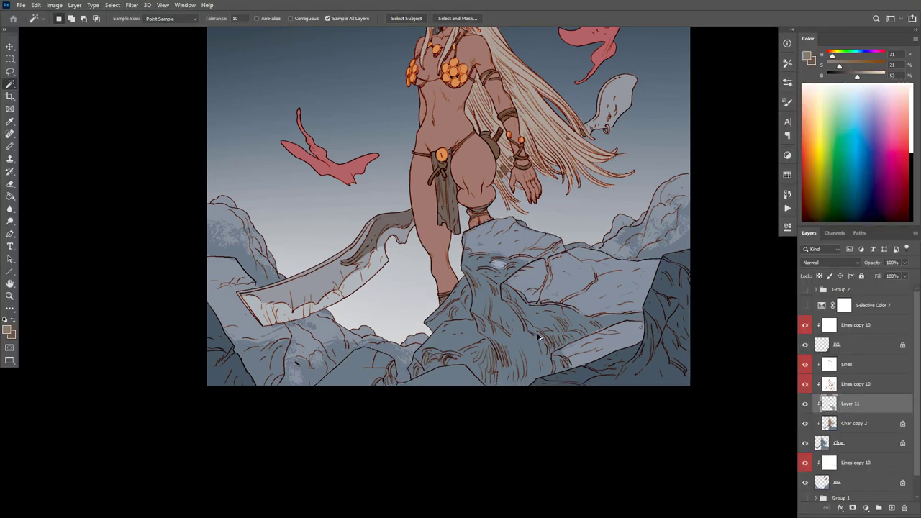
{"action": "left_click", "coordinate": [540, 338]}
{"action": "key", "text": "g"}
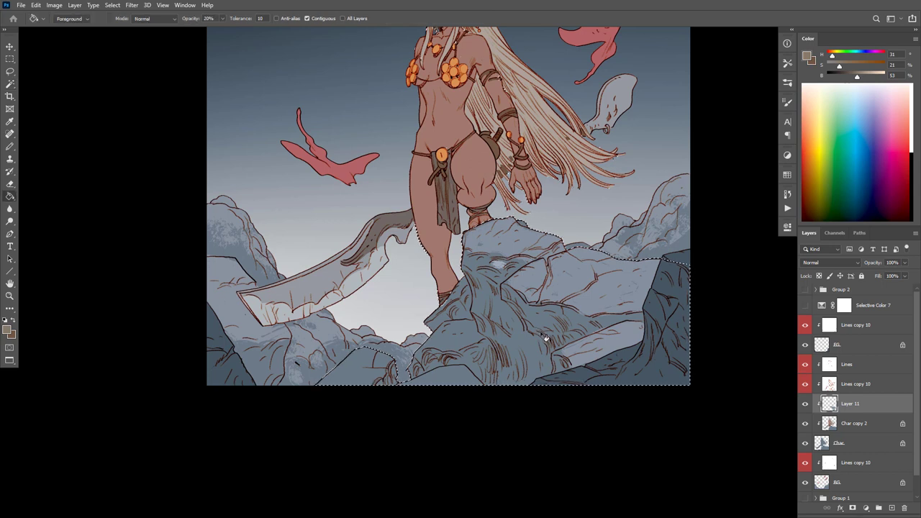
{"action": "key", "text": "ctrl+d"}
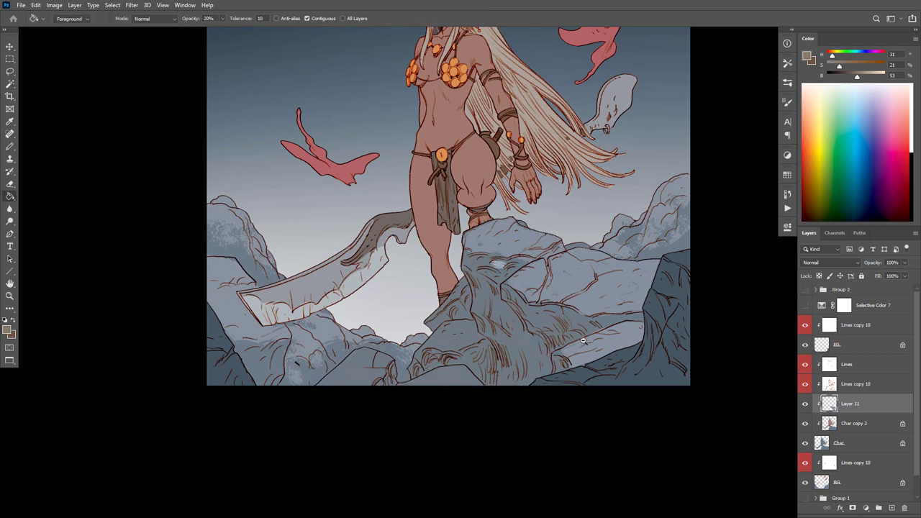
Step: Tint the dark corner rocks on the foreground layer with a darker brown (H 31, S 32, B 43) at 20% opacity
{"action": "scroll", "coordinate": [582, 341], "scroll_direction": "down", "scroll_amount": 6}
{"action": "scroll", "coordinate": [631, 333], "scroll_direction": "up", "scroll_amount": 3}
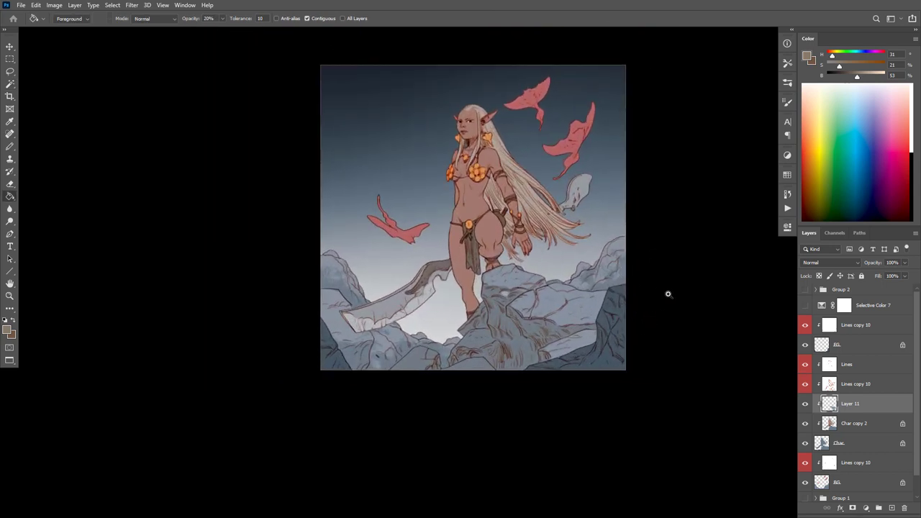
{"action": "scroll", "coordinate": [566, 323], "scroll_direction": "up", "scroll_amount": 2}
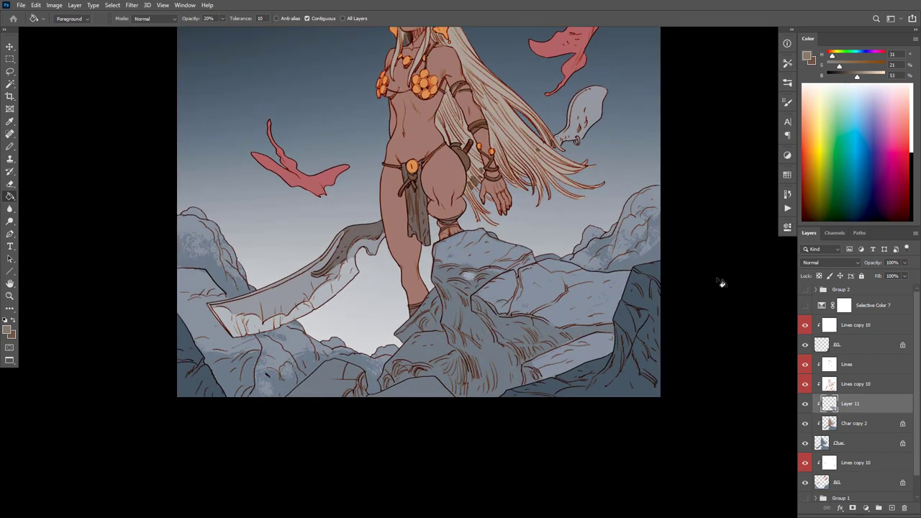
{"action": "scroll", "coordinate": [552, 291], "scroll_direction": "up", "scroll_amount": 2}
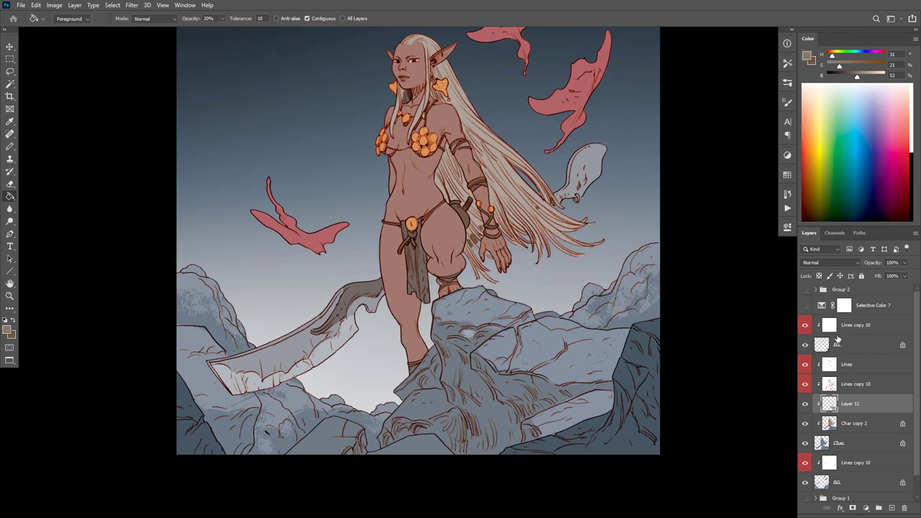
{"action": "left_click", "coordinate": [824, 344]}
{"action": "left_click_drag", "start_coordinate": [854, 77], "coordinate": [851, 75]}
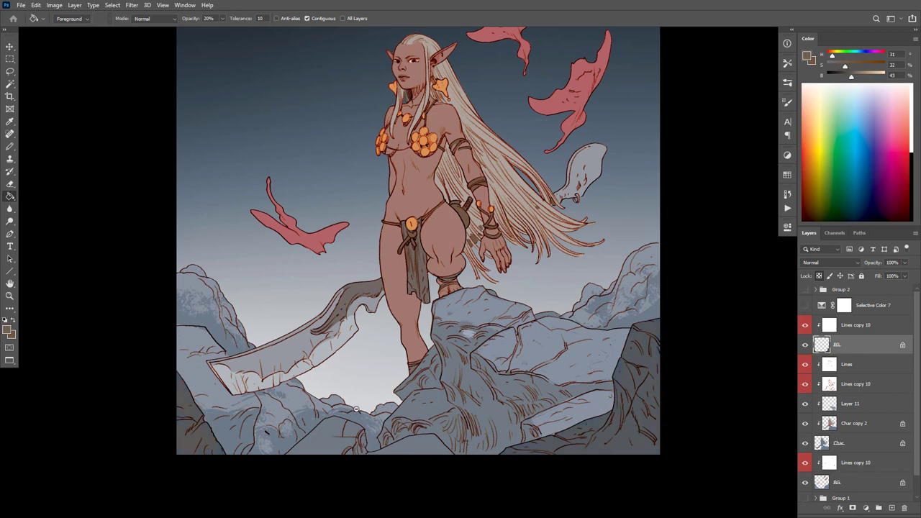
Step: Add a Selective Color adjustment directly above the sky gradient layer Selective Color 7 copy 4
{"action": "scroll", "coordinate": [355, 408], "scroll_direction": "down", "scroll_amount": 3}
{"action": "scroll", "coordinate": [444, 365], "scroll_direction": "up", "scroll_amount": 2}
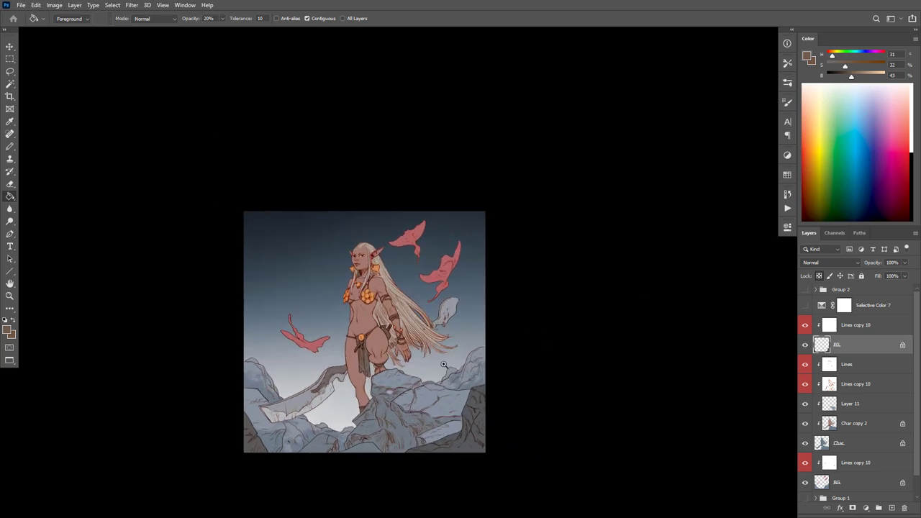
{"action": "scroll", "coordinate": [444, 364], "scroll_direction": "up", "scroll_amount": 1}
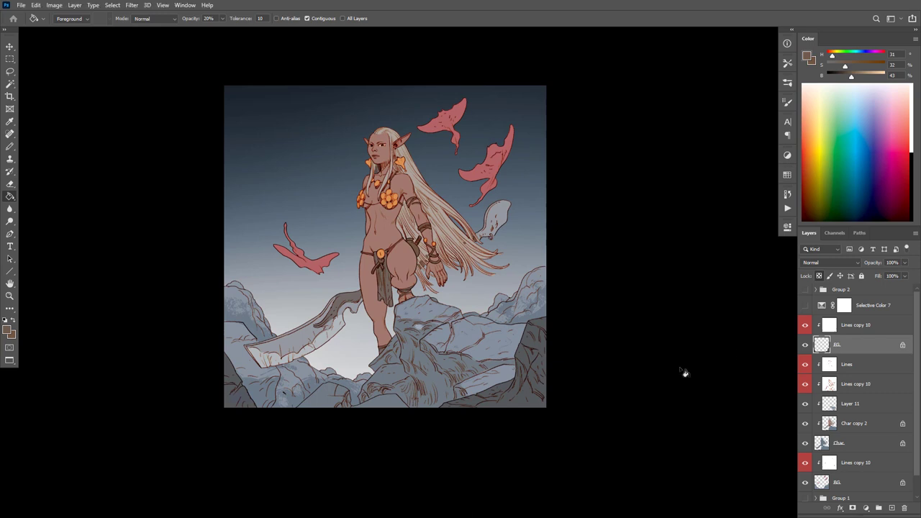
{"action": "left_click_drag", "start_coordinate": [608, 409], "coordinate": [629, 405]}
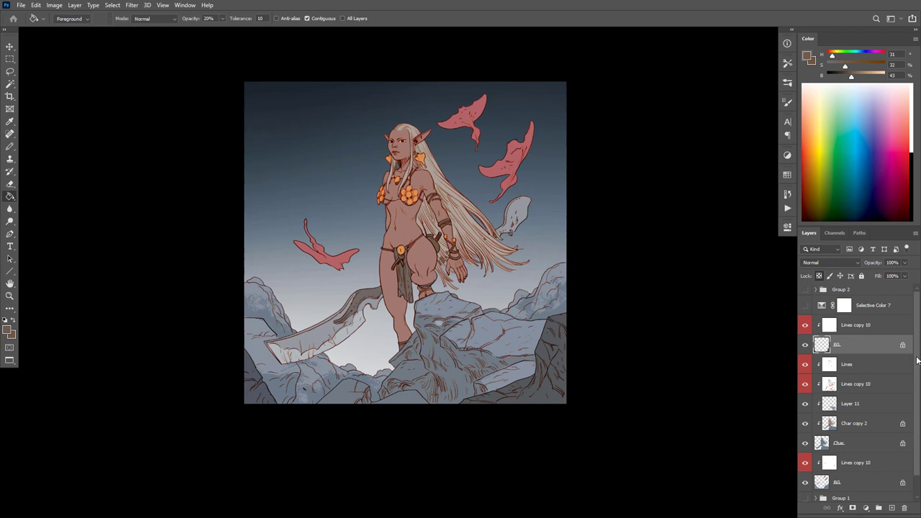
{"action": "scroll", "coordinate": [917, 360], "scroll_direction": "down", "scroll_amount": 2}
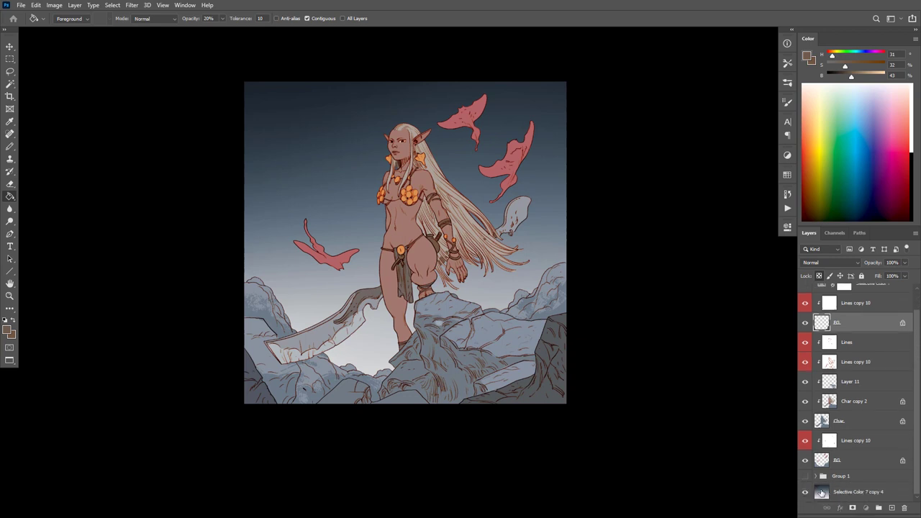
{"action": "left_click", "coordinate": [823, 493]}
{"action": "left_click", "coordinate": [805, 492]}
{"action": "left_click", "coordinate": [805, 492]}
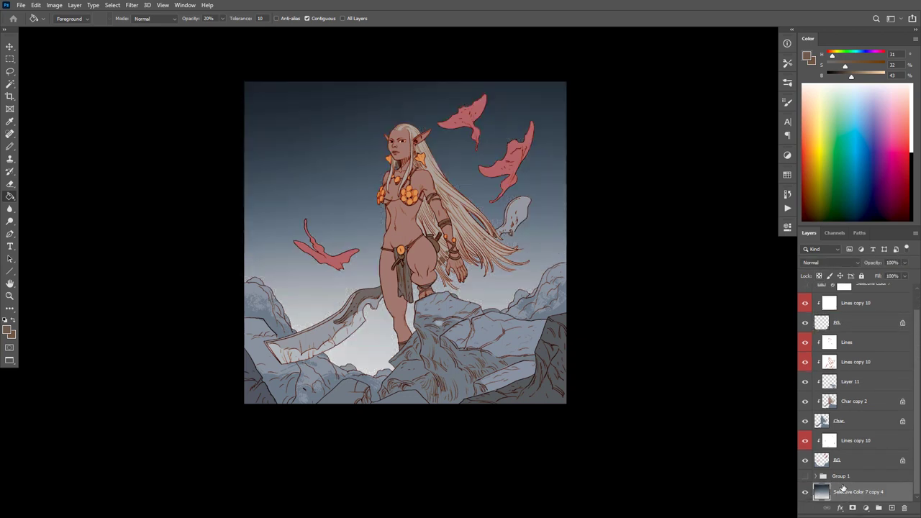
{"action": "left_click", "coordinate": [865, 508]}
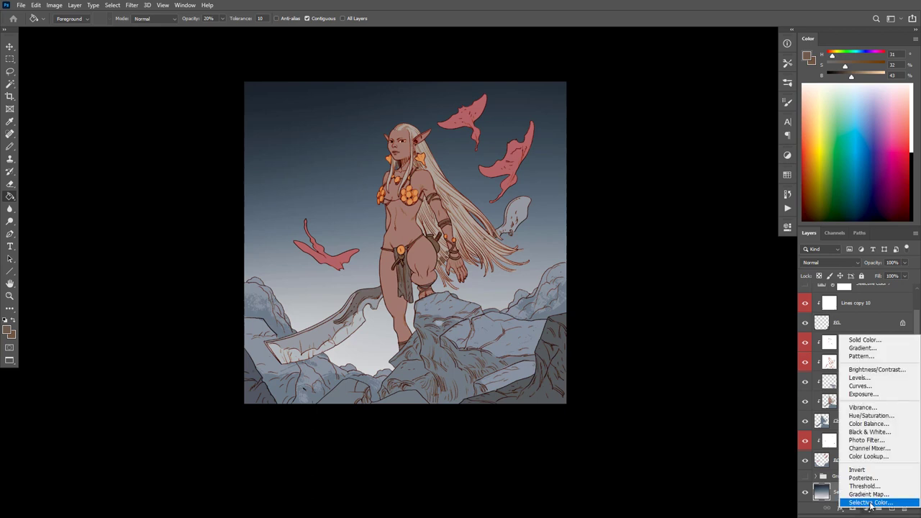
{"action": "left_click", "coordinate": [868, 502]}
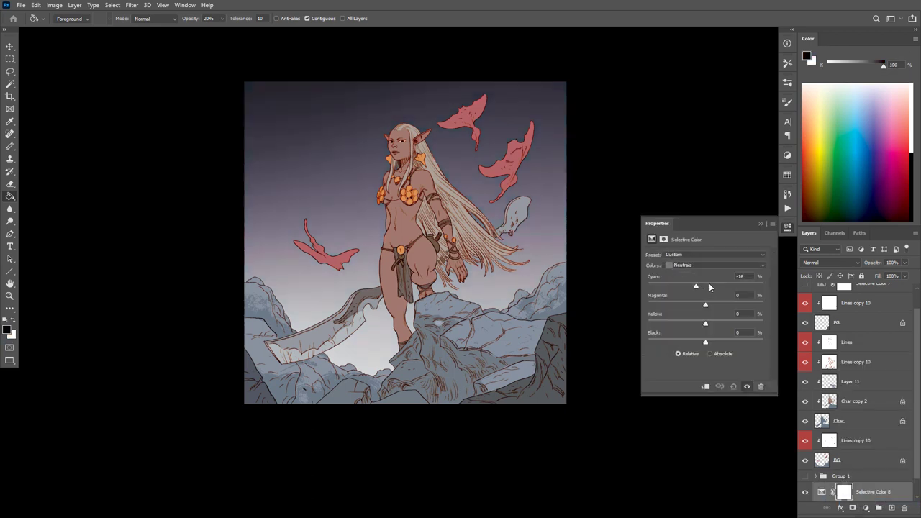
Step: Try out cyan, magenta, yellow and black shifts on the sky's neutrals, including cyan +12 and magenta -14
{"action": "left_click", "coordinate": [712, 287]}
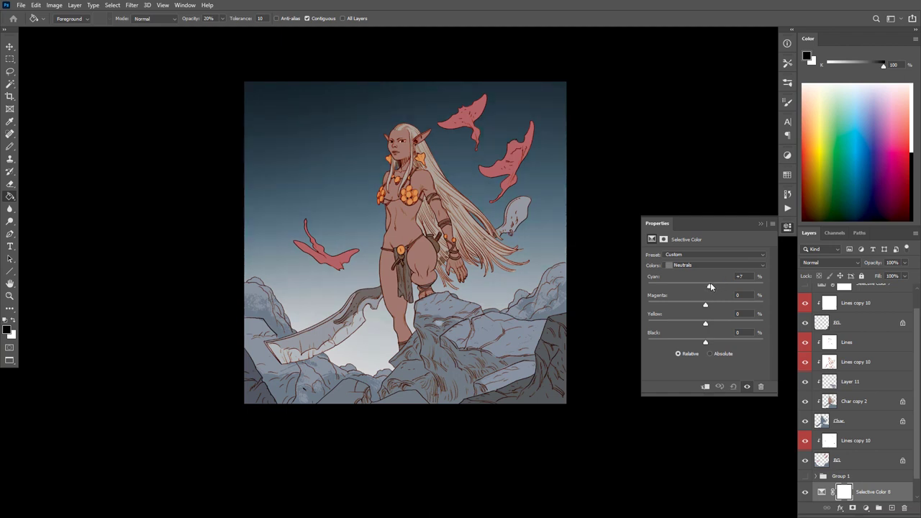
{"action": "left_click_drag", "start_coordinate": [710, 286], "coordinate": [696, 305]}
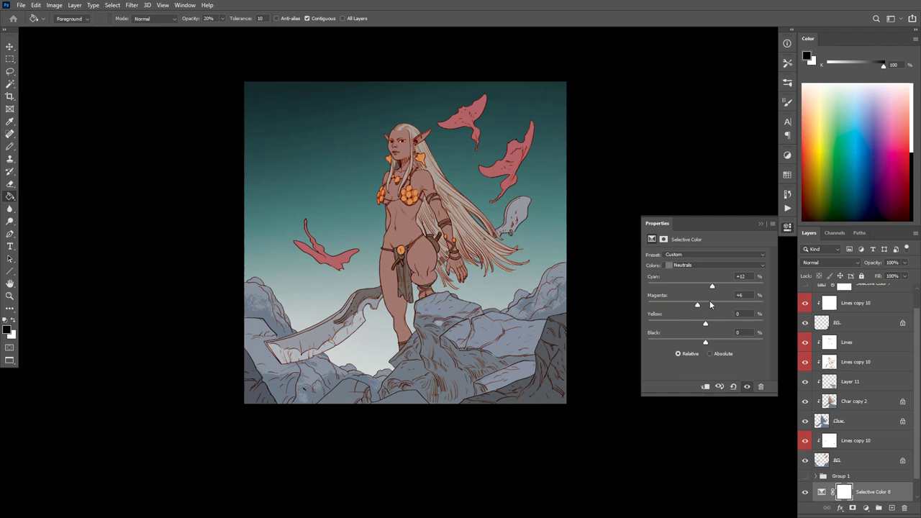
{"action": "left_click", "coordinate": [710, 304]}
{"action": "key", "text": "ctrl+z"}
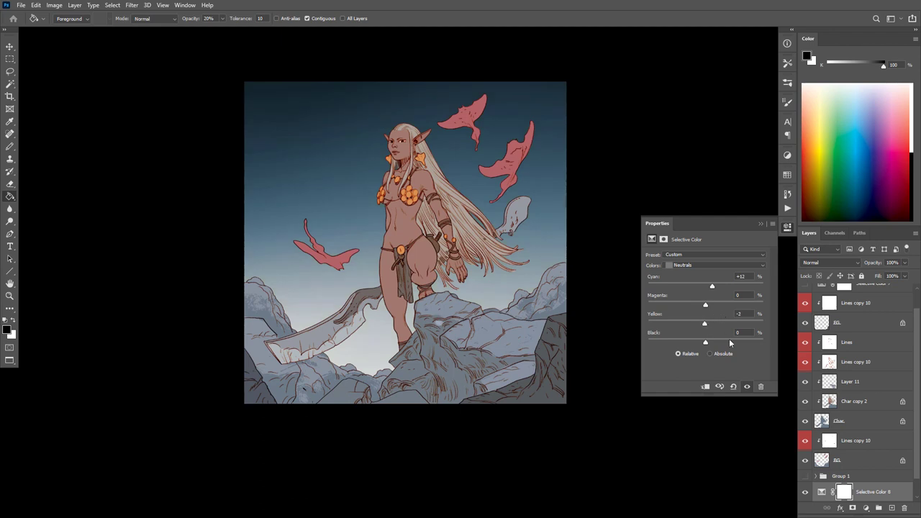
{"action": "left_click_drag", "start_coordinate": [705, 343], "coordinate": [681, 314]}
{"action": "mouse_move", "coordinate": [712, 286]}
{"action": "left_mouse_down"}
{"action": "mouse_move", "coordinate": [728, 283]}
{"action": "mouse_move", "coordinate": [692, 287]}
{"action": "mouse_move", "coordinate": [748, 288]}
{"action": "left_mouse_up"}
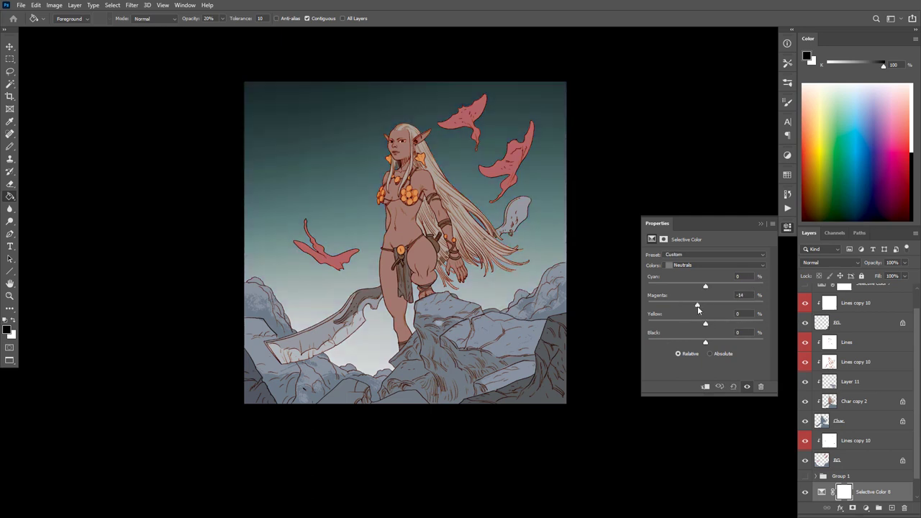
{"action": "left_click_drag", "start_coordinate": [697, 306], "coordinate": [706, 287]}
{"action": "key", "text": "ctrl+z"}
Step: Set the sky's neutrals to Cyan +17, Magenta +4, Yellow +2 and Black -7, and compare with the adjustment hidden
{"action": "left_click", "coordinate": [715, 287]}
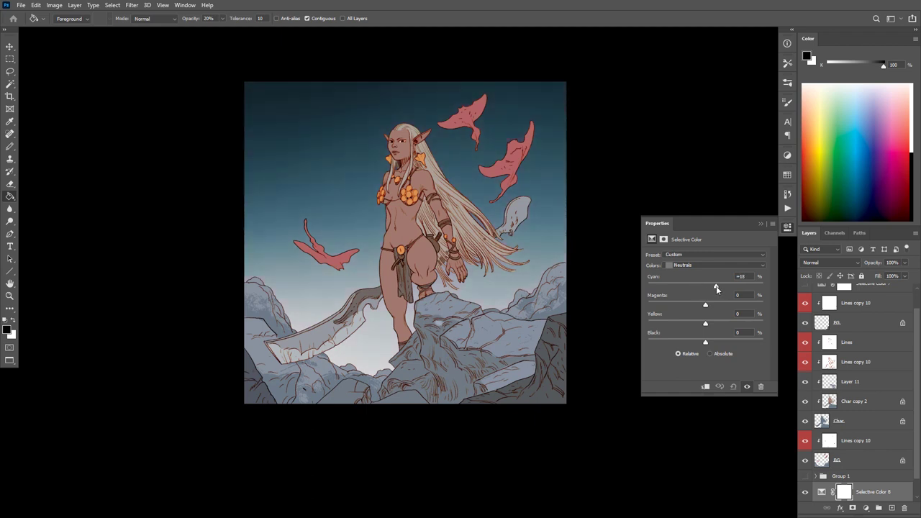
{"action": "left_click_drag", "start_coordinate": [716, 287], "coordinate": [710, 305]}
{"action": "left_click_drag", "start_coordinate": [699, 324], "coordinate": [708, 324]}
{"action": "left_click_drag", "start_coordinate": [704, 305], "coordinate": [701, 305]}
{"action": "left_click", "coordinate": [709, 305]}
{"action": "left_click_drag", "start_coordinate": [705, 341], "coordinate": [701, 338]}
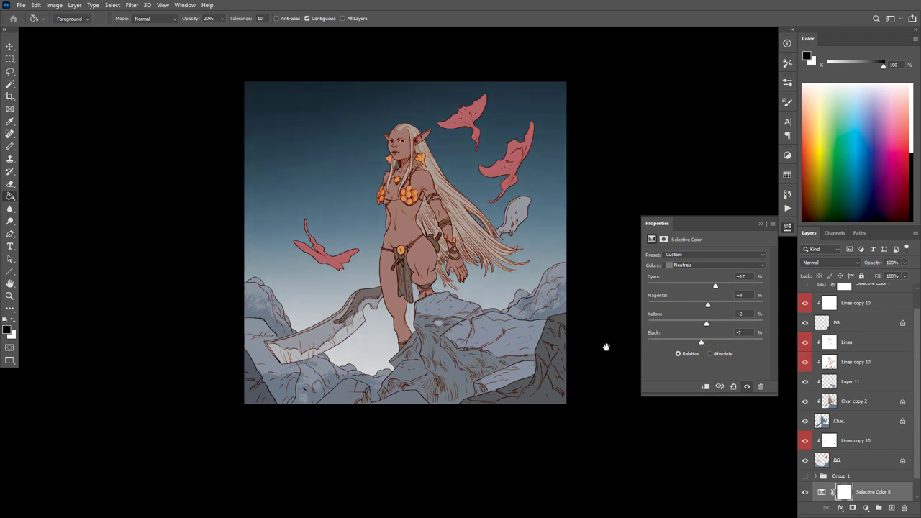
{"action": "left_click", "coordinate": [804, 493]}
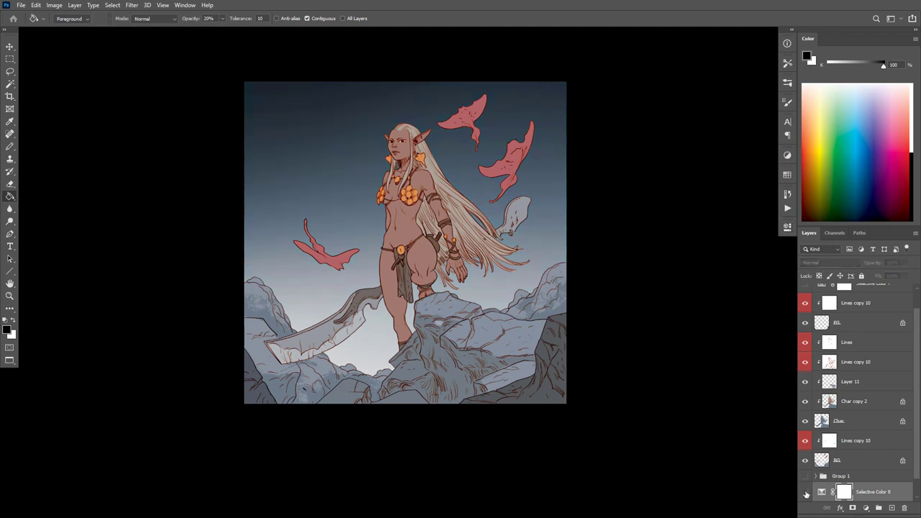
Step: Add an empty layer above the sky's Selective Color adjustment and pick up a brown (H 31, S 32, B 43) for the Pencil tool
{"action": "left_click_drag", "start_coordinate": [519, 342], "coordinate": [562, 368]}
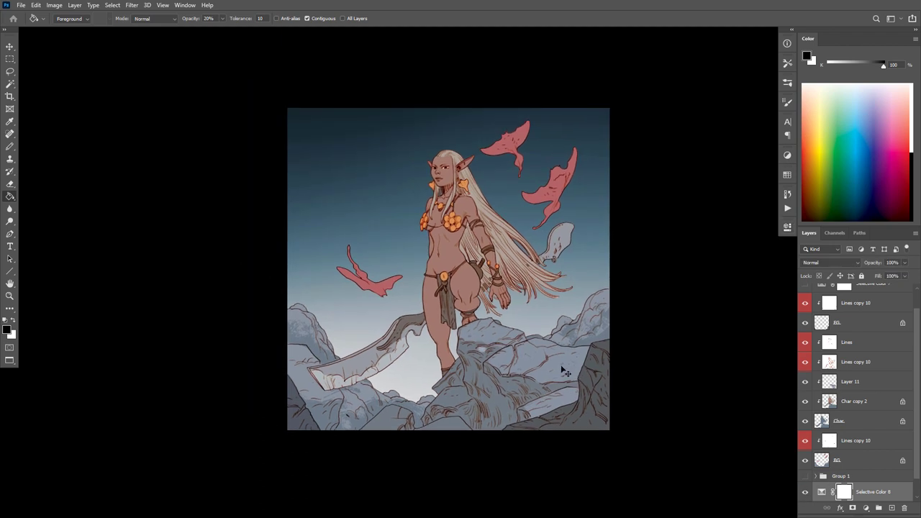
{"action": "scroll", "coordinate": [498, 292], "scroll_direction": "up", "scroll_amount": 1}
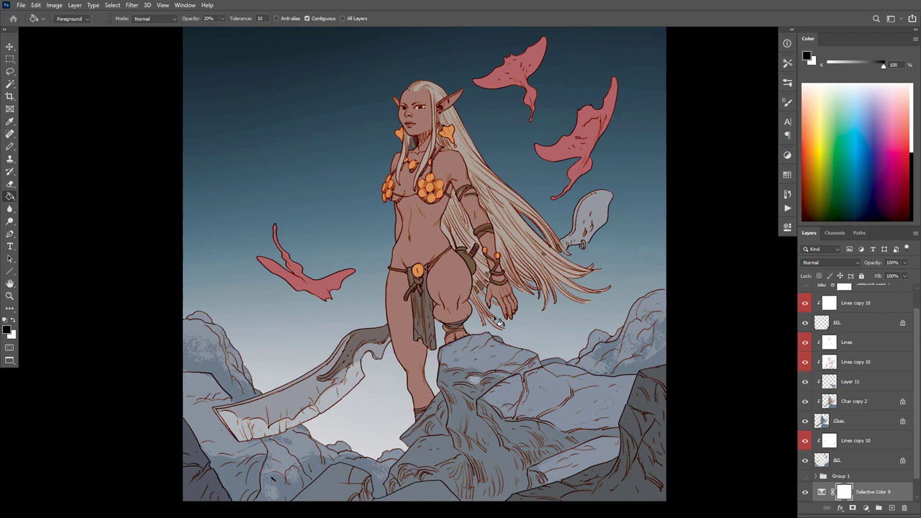
{"action": "left_click", "coordinate": [498, 321], "text": "alt"}
{"action": "key", "text": "ctrl+shift+alt+n"}
{"action": "key", "text": "b"}
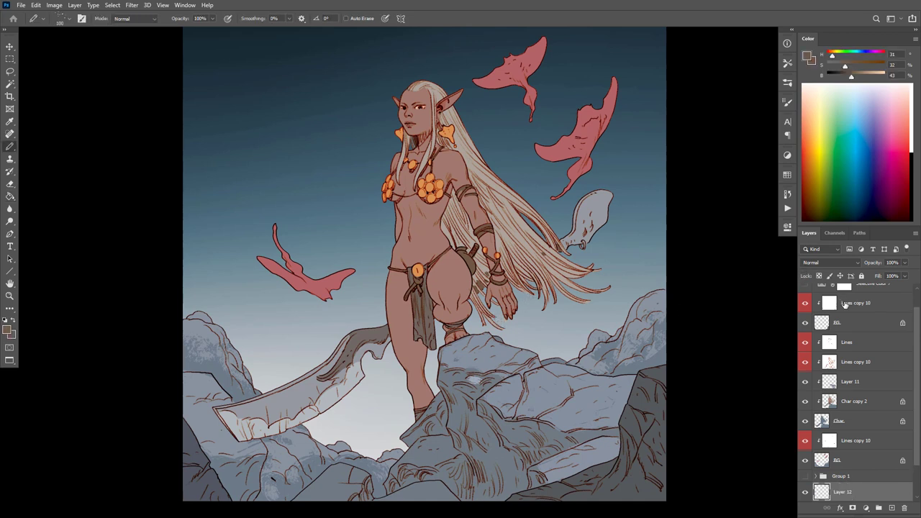
Step: On Layer 11, paint light blue-grey (H 215, S 16, B 62) onto the low rocks in the bottom centre of the picture
{"action": "left_click", "coordinate": [826, 425]}
{"action": "left_click", "coordinate": [836, 403]}
{"action": "left_click", "coordinate": [835, 383]}
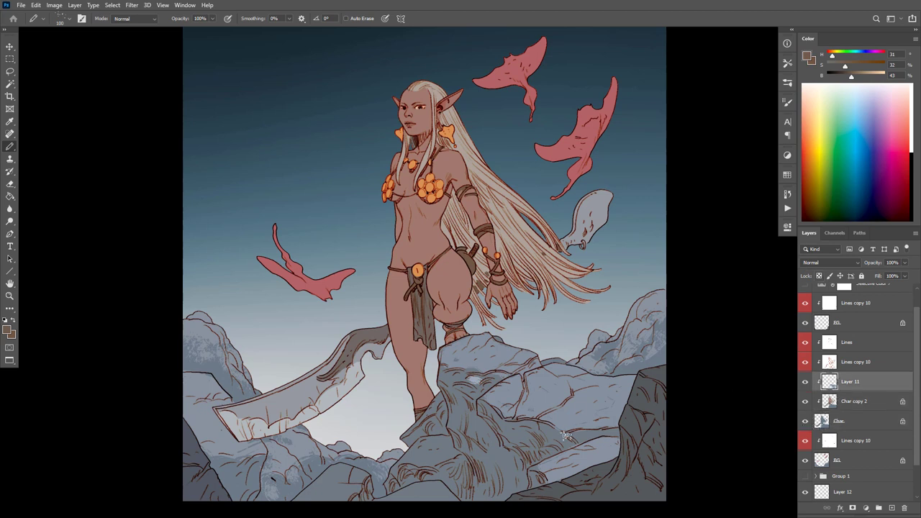
{"action": "left_click", "coordinate": [573, 412], "text": "alt"}
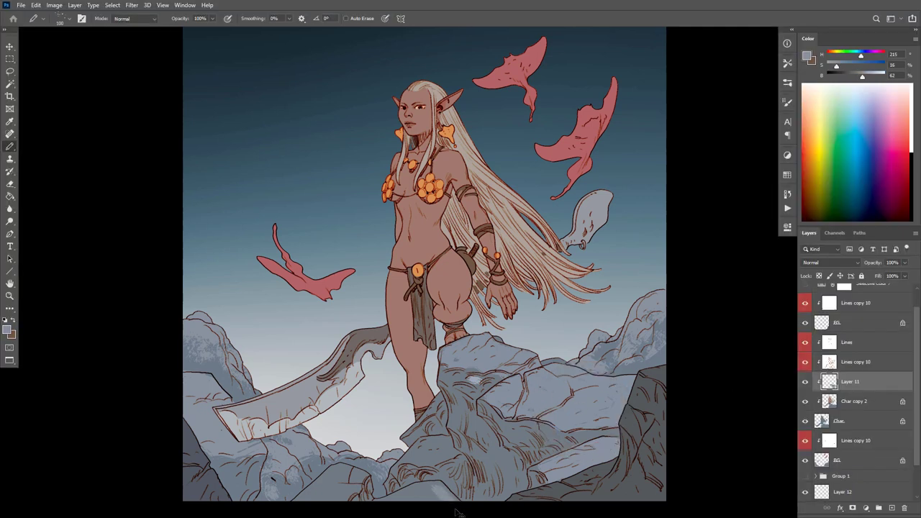
{"action": "mouse_move", "coordinate": [449, 494]}
{"action": "left_mouse_down"}
{"action": "mouse_move", "coordinate": [440, 483]}
{"action": "mouse_move", "coordinate": [416, 485]}
{"action": "mouse_move", "coordinate": [447, 497]}
{"action": "left_mouse_up"}
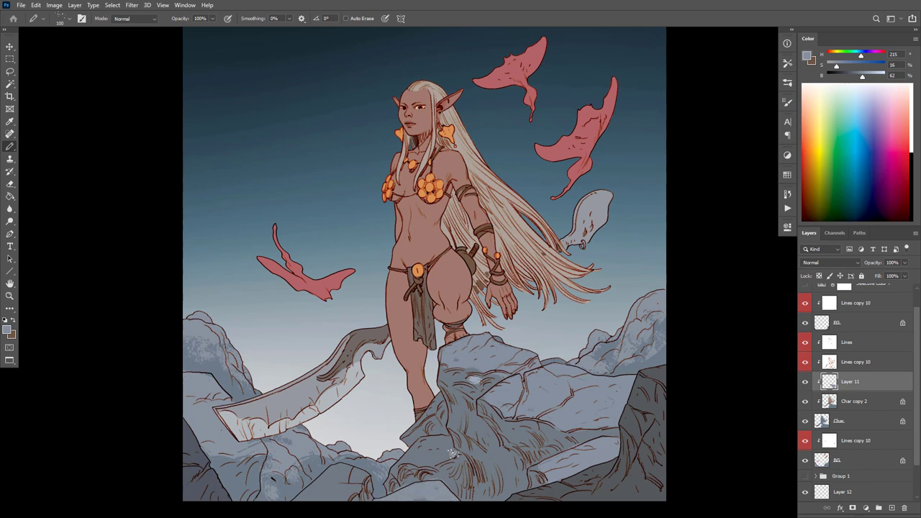
{"action": "mouse_move", "coordinate": [454, 451]}
{"action": "left_mouse_down"}
{"action": "mouse_move", "coordinate": [406, 462]}
{"action": "mouse_move", "coordinate": [435, 439]}
{"action": "mouse_move", "coordinate": [449, 451]}
{"action": "left_mouse_up"}
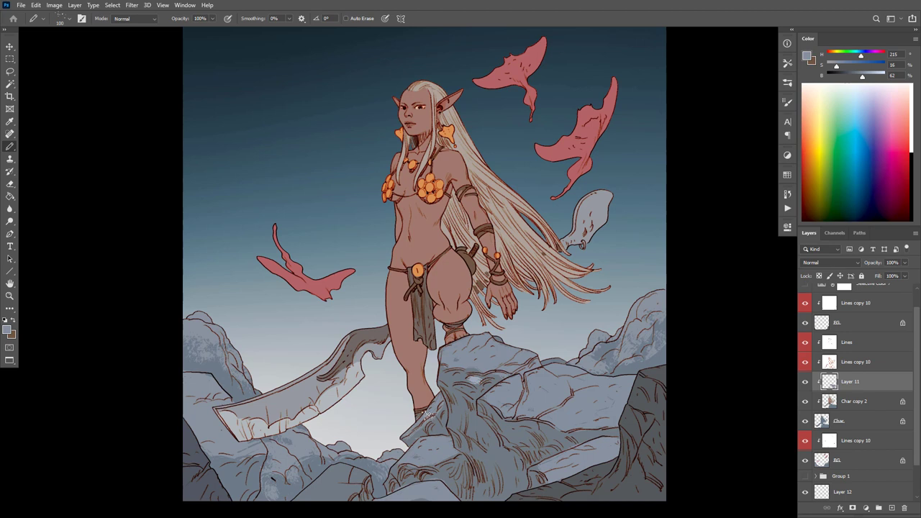
Step: Refine the rock below the character's feet with light blue-grey (H 215, S 16, B 62), reducing the pencil size to 45
{"action": "left_click", "coordinate": [447, 414], "text": "alt"}
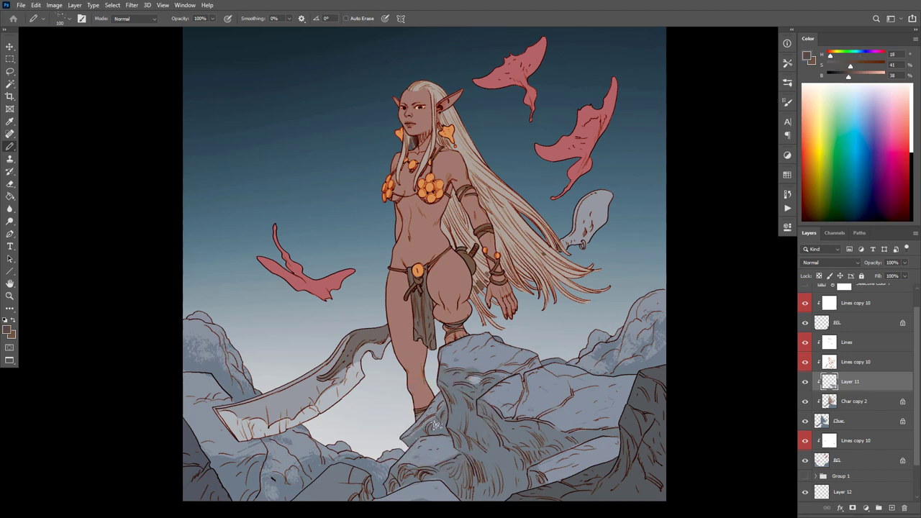
{"action": "left_click", "coordinate": [458, 412], "text": "alt"}
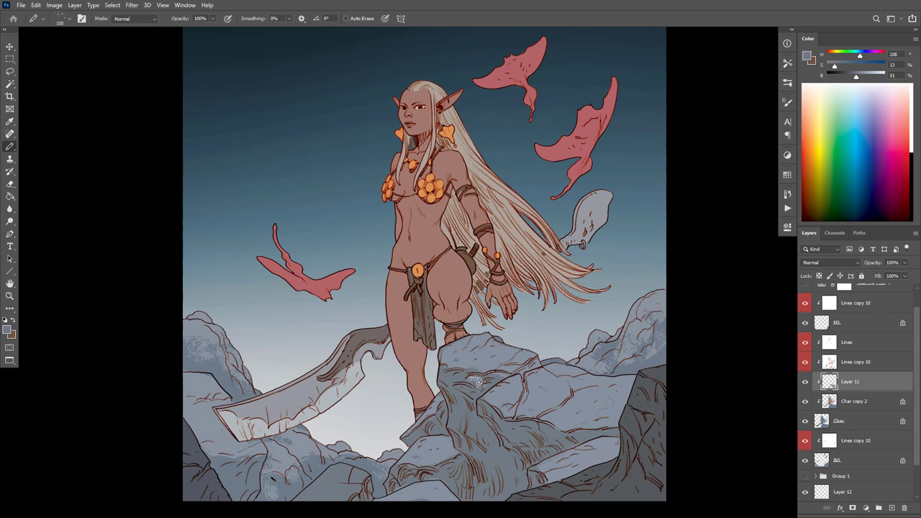
{"action": "left_click", "coordinate": [481, 358], "text": "alt"}
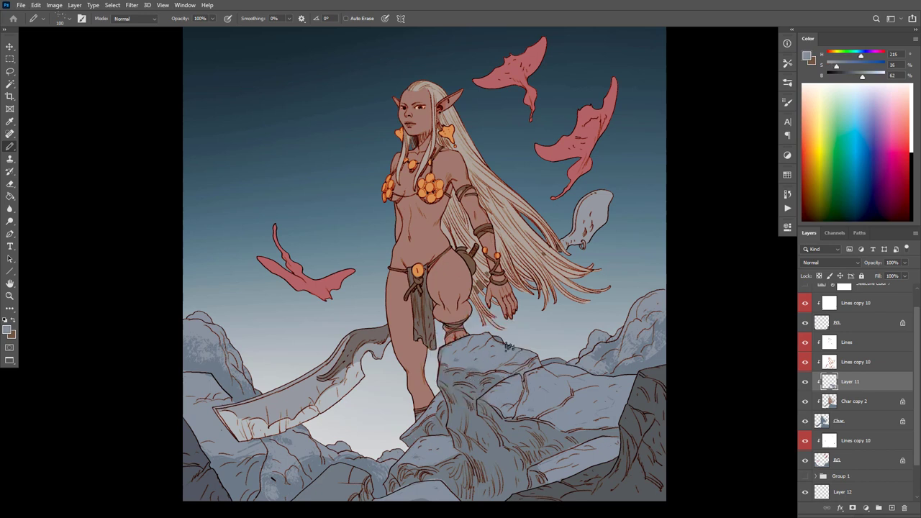
{"action": "key", "text": "bracketleft"}
{"action": "scroll", "coordinate": [486, 387], "scroll_direction": "up", "scroll_amount": 2}
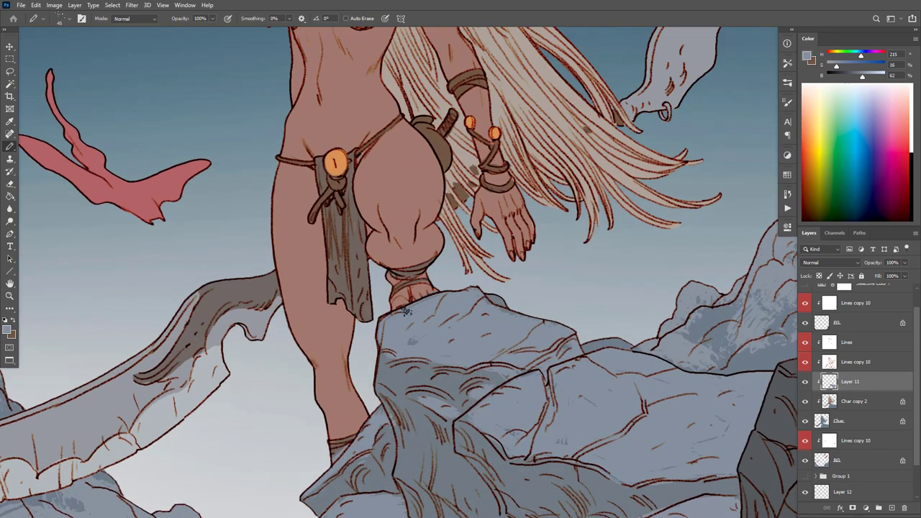
{"action": "left_click", "coordinate": [435, 287], "text": "alt"}
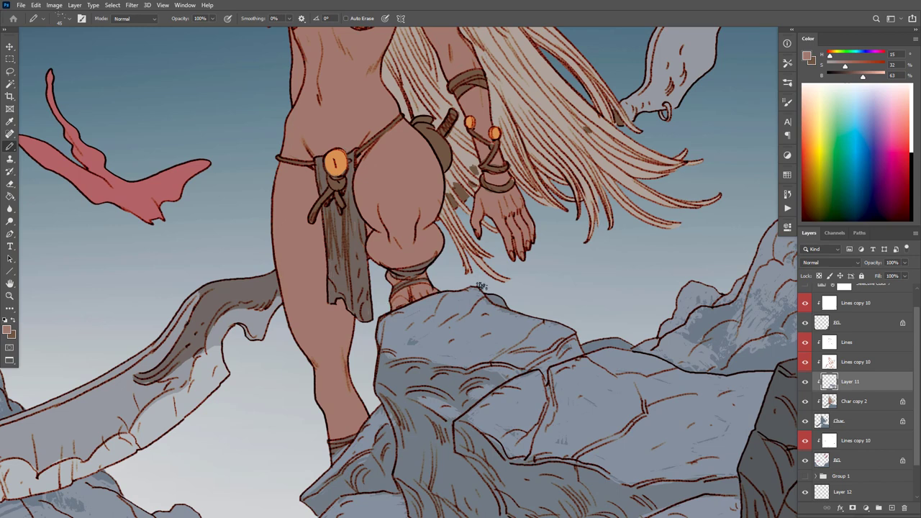
{"action": "left_click", "coordinate": [497, 307], "text": "alt"}
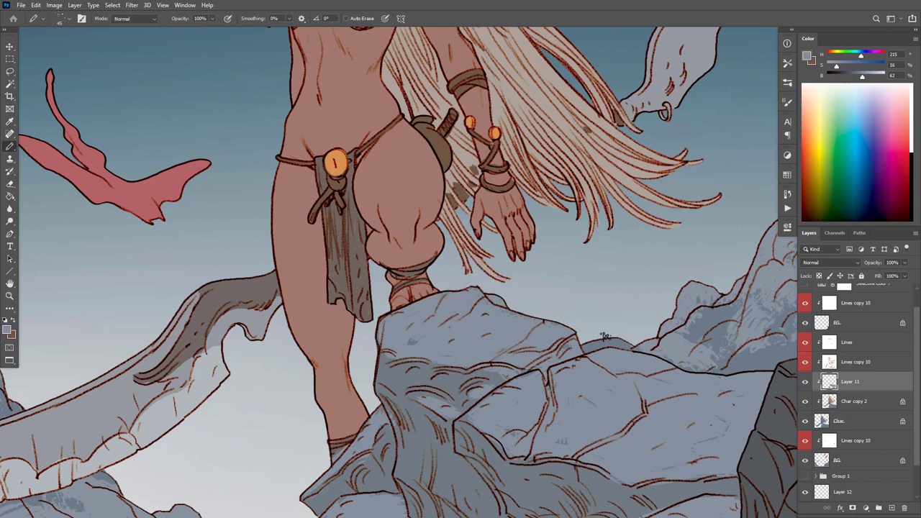
Step: Paint darker blue-grey (H 208, S 13, B 51) shadow marks on the rock under the raised foot and the ledge by the standing foot
{"action": "left_click", "coordinate": [492, 376], "text": "alt"}
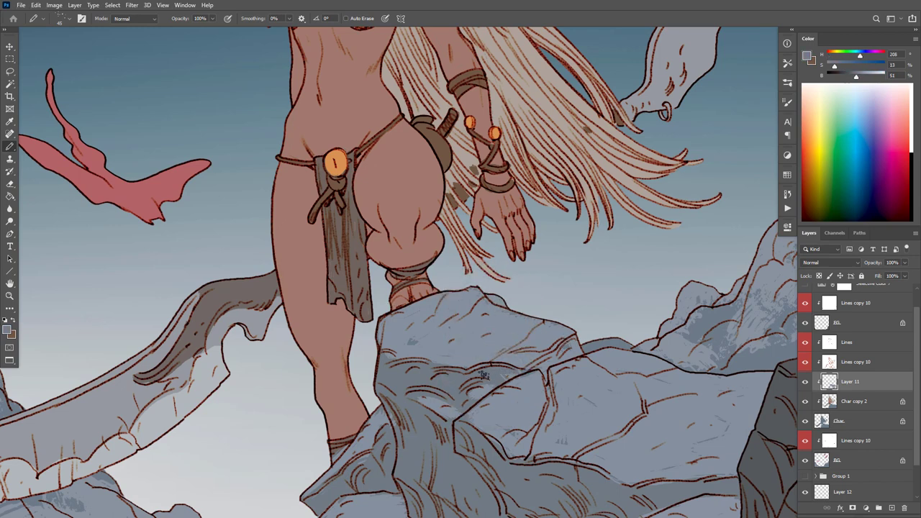
{"action": "mouse_move", "coordinate": [572, 344]}
{"action": "left_mouse_down"}
{"action": "mouse_move", "coordinate": [542, 362]}
{"action": "mouse_move", "coordinate": [438, 363]}
{"action": "mouse_move", "coordinate": [388, 348]}
{"action": "mouse_move", "coordinate": [380, 322]}
{"action": "left_mouse_up"}
{"action": "mouse_move", "coordinate": [386, 431]}
{"action": "left_mouse_down"}
{"action": "mouse_move", "coordinate": [384, 419]}
{"action": "mouse_move", "coordinate": [374, 445]}
{"action": "mouse_move", "coordinate": [336, 458]}
{"action": "left_mouse_up"}
{"action": "left_click_drag", "start_coordinate": [505, 399], "coordinate": [654, 222]}
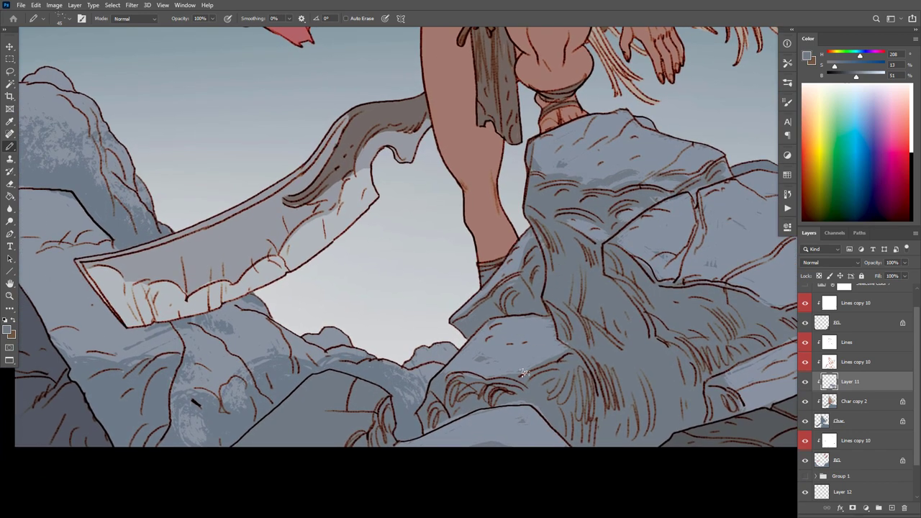
Step: Paint light upper faces and darker shadow edges on the low foreground rocks between the sword and the large rock
{"action": "left_click", "coordinate": [504, 360], "text": "alt"}
{"action": "left_click", "coordinate": [472, 378], "text": "alt"}
{"action": "left_click", "coordinate": [446, 380], "text": "alt"}
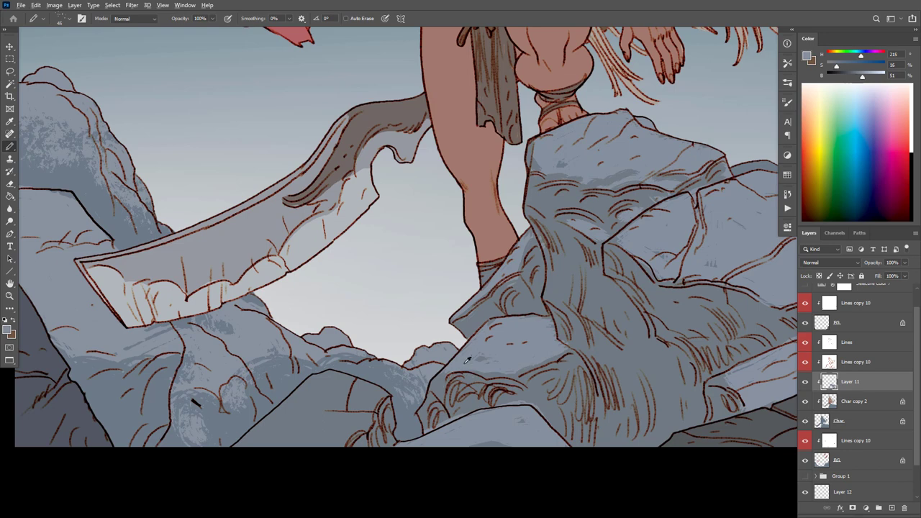
{"action": "mouse_move", "coordinate": [366, 417]}
{"action": "left_mouse_down"}
{"action": "mouse_move", "coordinate": [356, 403]}
{"action": "mouse_move", "coordinate": [267, 461]}
{"action": "mouse_move", "coordinate": [240, 448]}
{"action": "mouse_move", "coordinate": [198, 494]}
{"action": "left_mouse_up"}
{"action": "left_click", "coordinate": [452, 385], "text": "alt"}
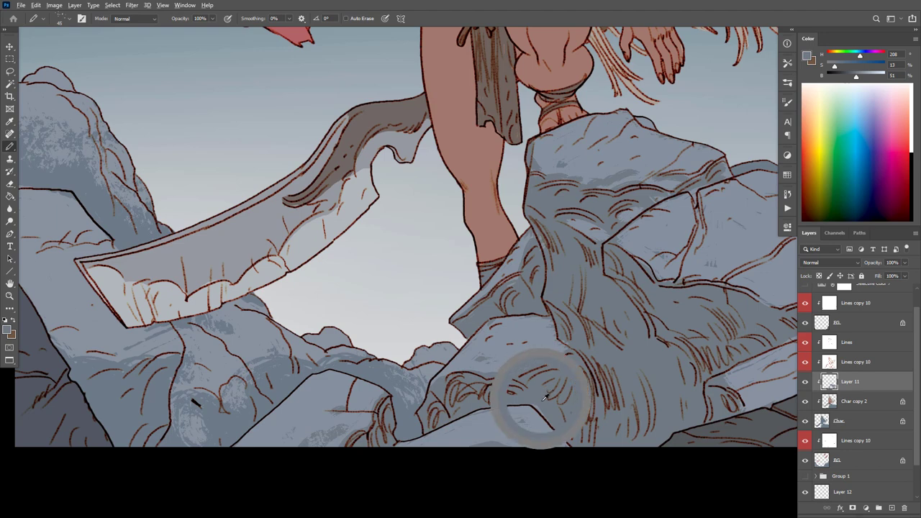
{"action": "left_click", "coordinate": [565, 430], "text": "alt"}
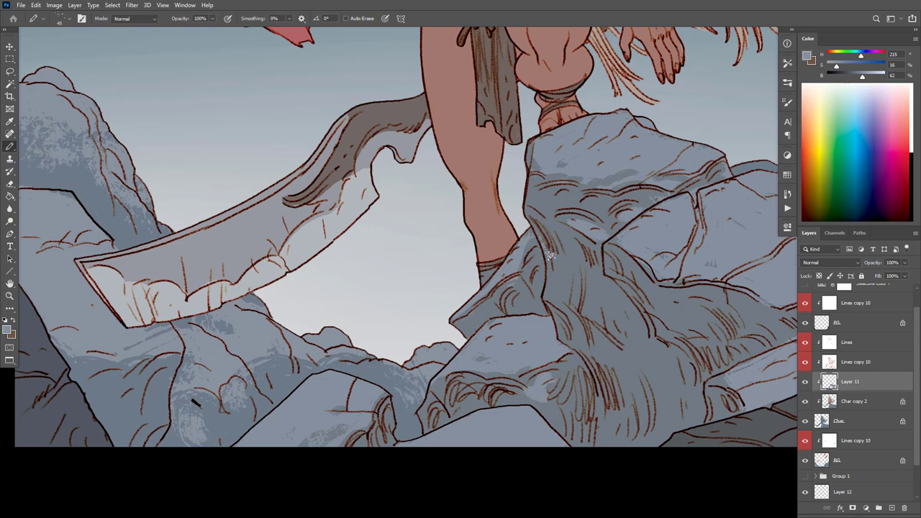
Step: Rough in light blue-grey streaks on the shadowed slope below the top rock and work over them with the darker grey (H 208, S 13, B 51)
{"action": "mouse_move", "coordinate": [549, 253]}
{"action": "left_mouse_down"}
{"action": "mouse_move", "coordinate": [551, 300]}
{"action": "mouse_move", "coordinate": [552, 268]}
{"action": "mouse_move", "coordinate": [558, 299]}
{"action": "mouse_move", "coordinate": [569, 311]}
{"action": "mouse_move", "coordinate": [587, 286]}
{"action": "mouse_move", "coordinate": [597, 321]}
{"action": "mouse_move", "coordinate": [587, 273]}
{"action": "mouse_move", "coordinate": [608, 326]}
{"action": "left_mouse_up"}
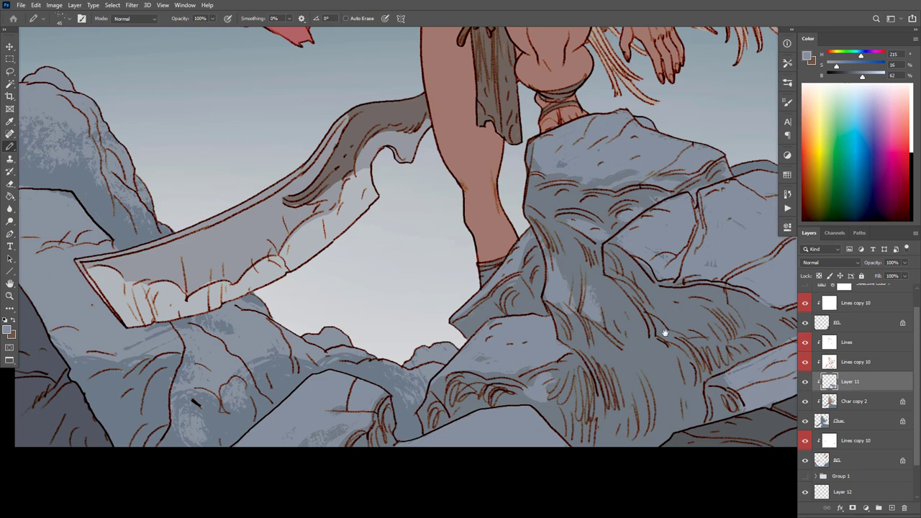
{"action": "left_click_drag", "start_coordinate": [665, 332], "coordinate": [658, 340]}
{"action": "left_click", "coordinate": [630, 331], "text": "alt"}
{"action": "left_click", "coordinate": [610, 323], "text": "alt"}
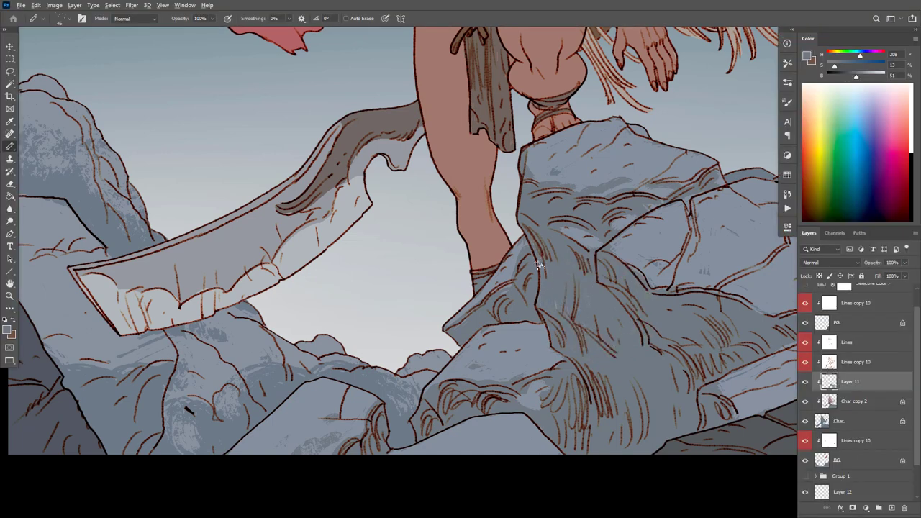
Step: Shade the cracks and lower edge of the broad rock beside the character with darker blue-grey (H 208, S 13, B 51)
{"action": "left_click_drag", "start_coordinate": [710, 331], "coordinate": [640, 322]}
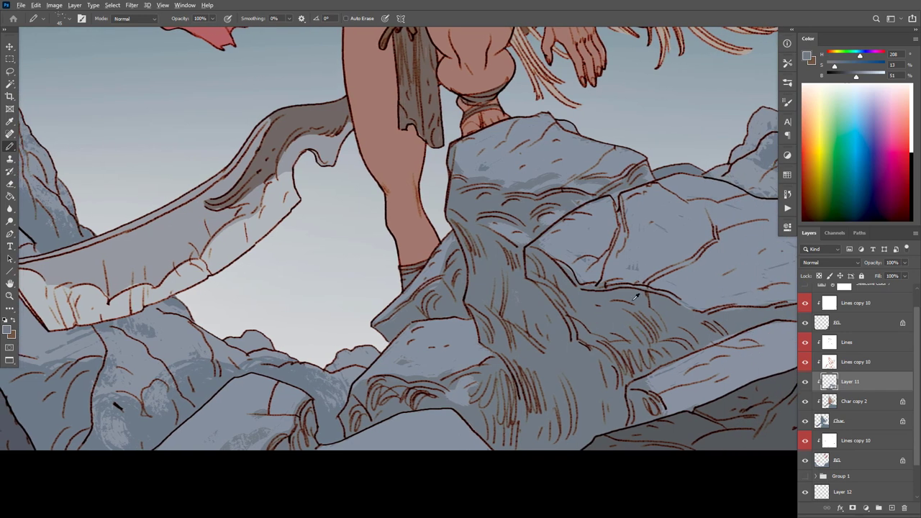
{"action": "mouse_move", "coordinate": [615, 196]}
{"action": "left_mouse_down"}
{"action": "mouse_move", "coordinate": [652, 172]}
{"action": "mouse_move", "coordinate": [638, 182]}
{"action": "mouse_move", "coordinate": [647, 163]}
{"action": "mouse_move", "coordinate": [621, 186]}
{"action": "mouse_move", "coordinate": [558, 209]}
{"action": "left_mouse_up"}
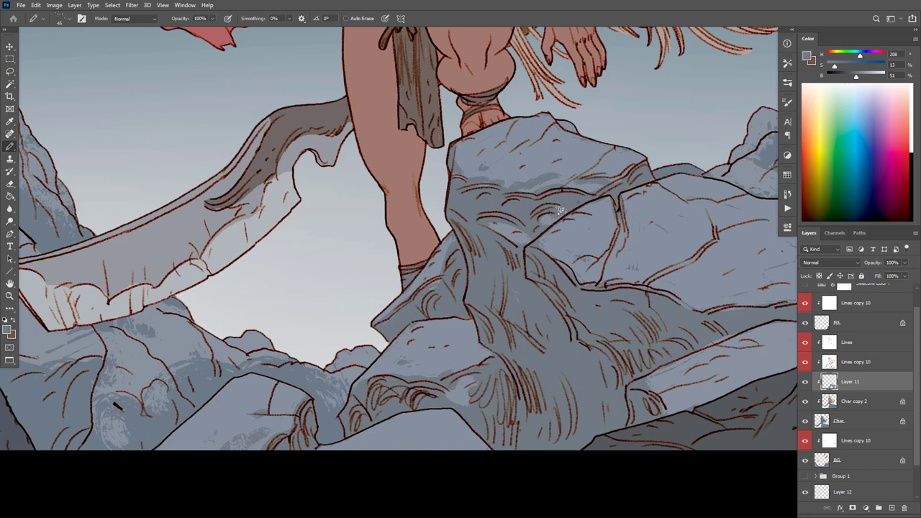
{"action": "left_click_drag", "start_coordinate": [622, 227], "coordinate": [601, 288]}
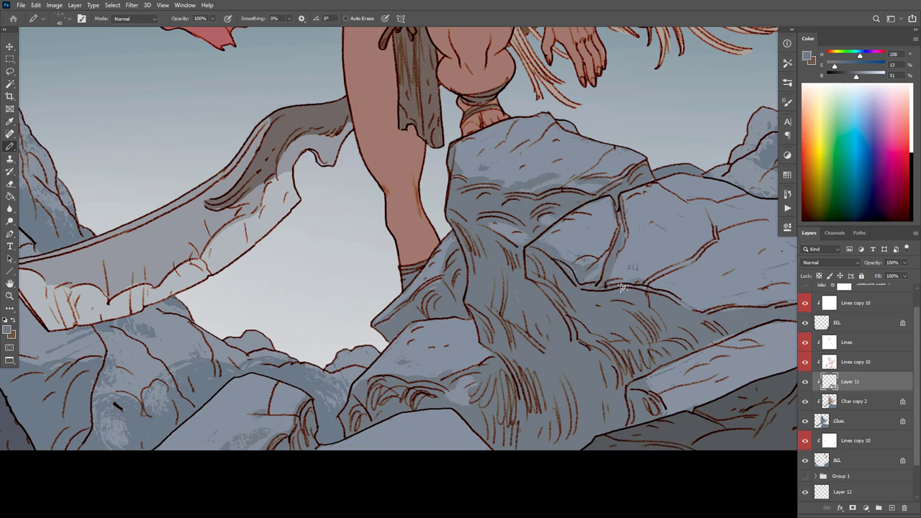
{"action": "mouse_move", "coordinate": [623, 288]}
{"action": "left_mouse_down"}
{"action": "mouse_move", "coordinate": [692, 262]}
{"action": "mouse_move", "coordinate": [721, 236]}
{"action": "left_mouse_up"}
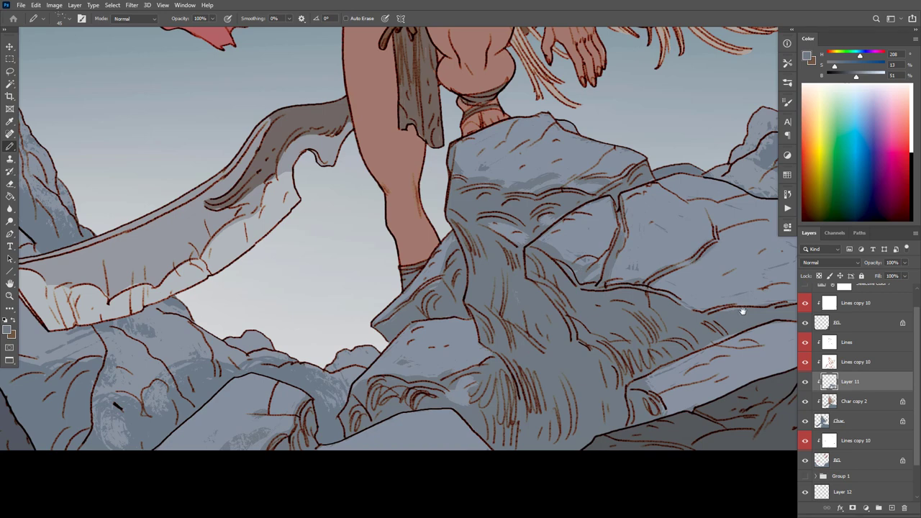
{"action": "left_click_drag", "start_coordinate": [743, 311], "coordinate": [668, 304]}
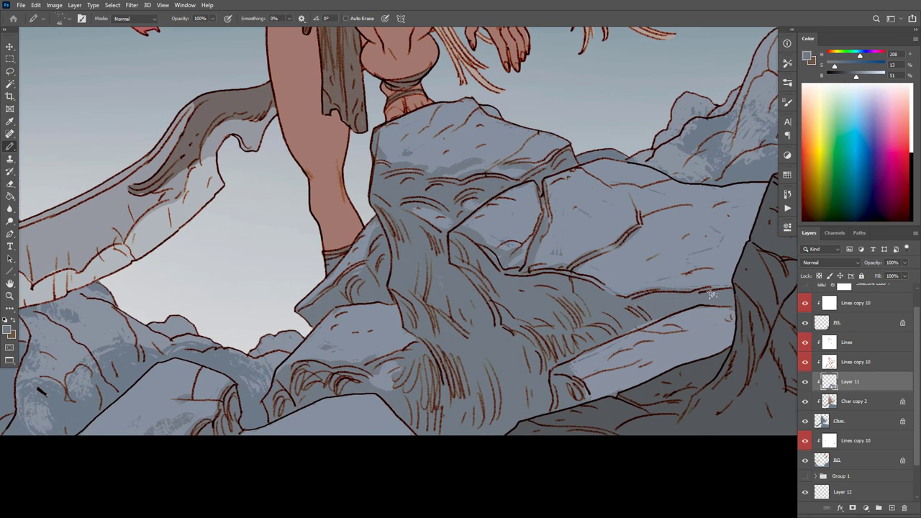
{"action": "left_click", "coordinate": [691, 222], "text": "alt"}
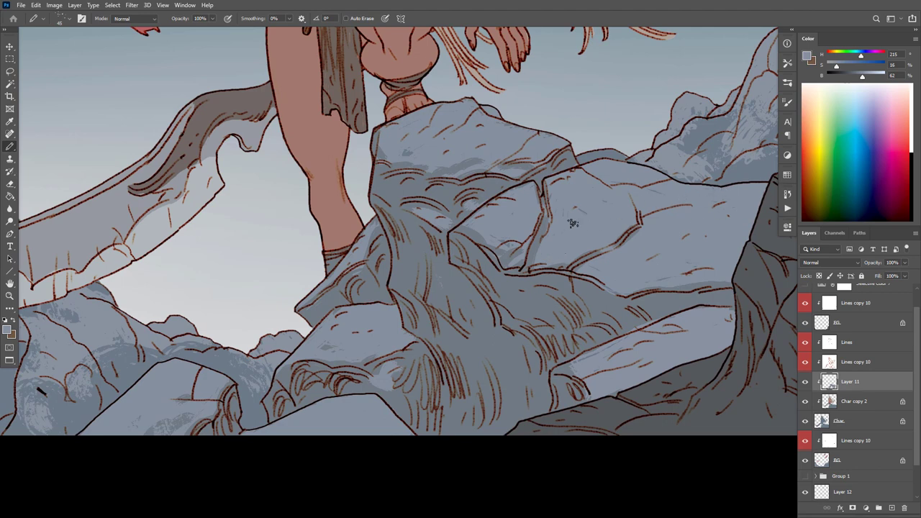
{"action": "left_click", "coordinate": [610, 292], "text": "alt"}
{"action": "left_click_drag", "start_coordinate": [697, 305], "coordinate": [683, 297]}
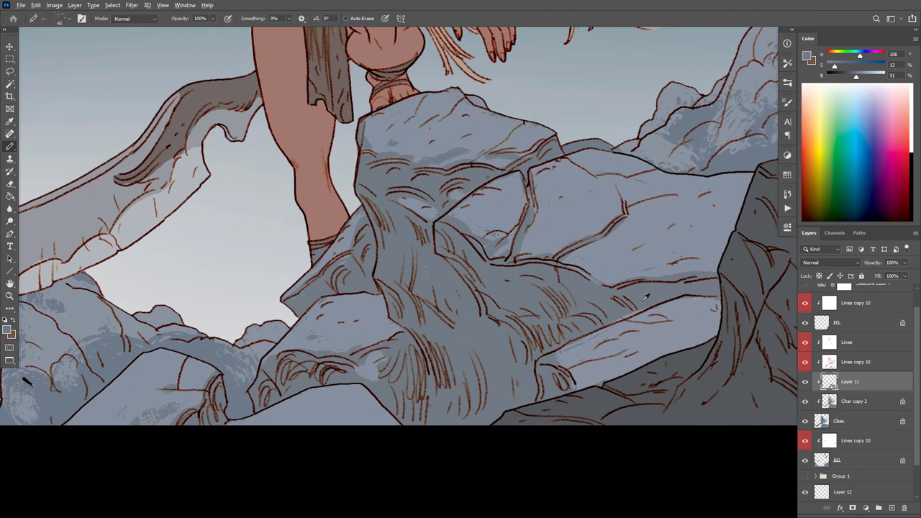
Step: Refine the long flat slab and its neighbouring shadows with light (H 213, S 17, B 63) and dark (H 208, S 13, B 51) blue-grey
{"action": "left_click", "coordinate": [609, 323], "text": "alt"}
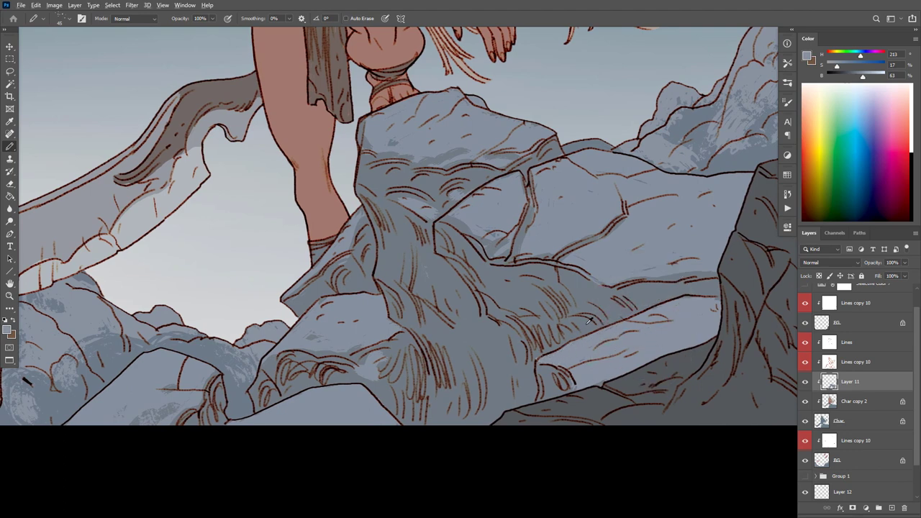
{"action": "left_click", "coordinate": [581, 327], "text": "alt"}
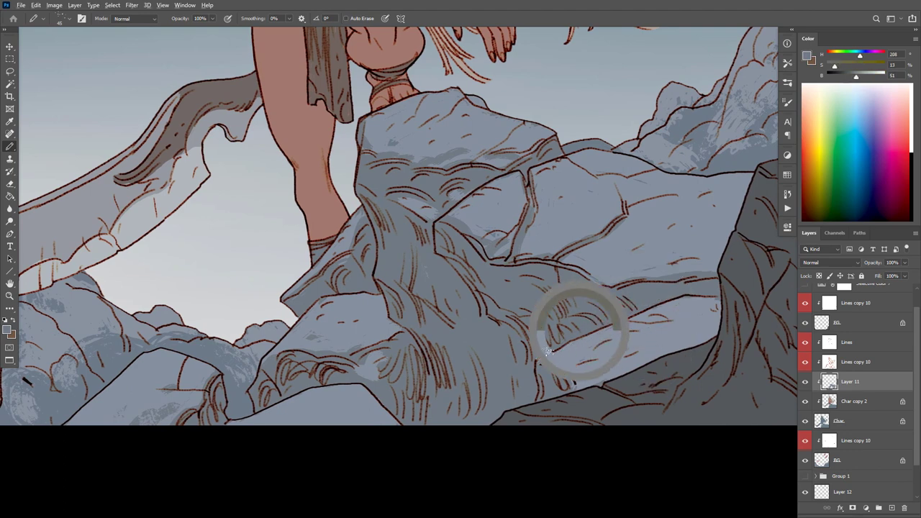
{"action": "left_click", "coordinate": [714, 313], "text": "alt"}
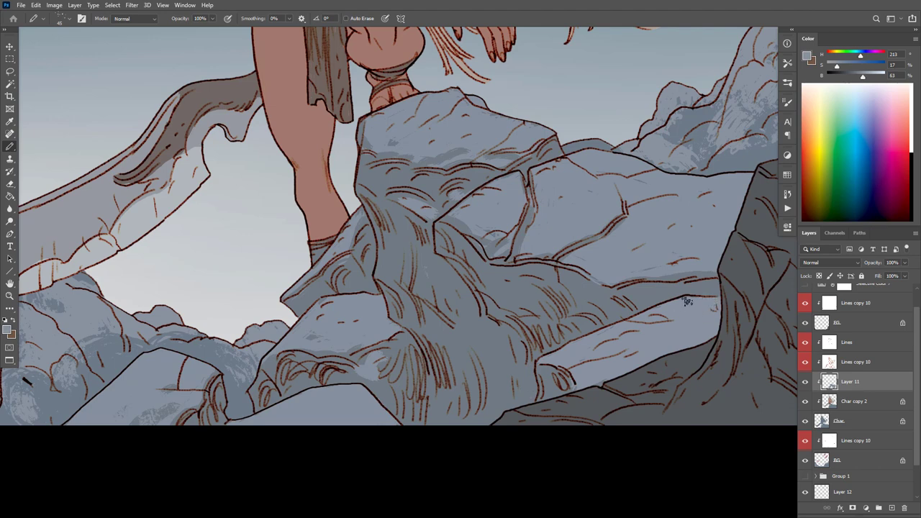
{"action": "left_click_drag", "start_coordinate": [631, 373], "coordinate": [699, 397]}
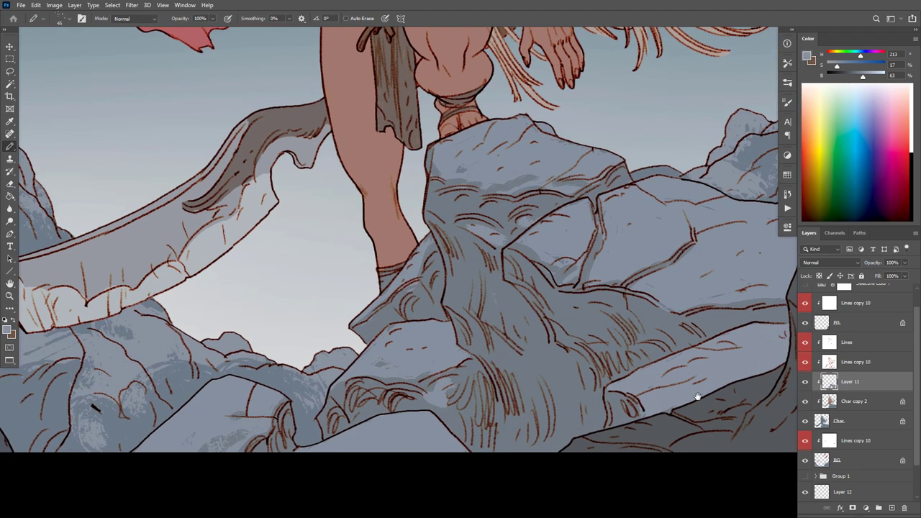
{"action": "left_click", "coordinate": [344, 419], "text": "alt"}
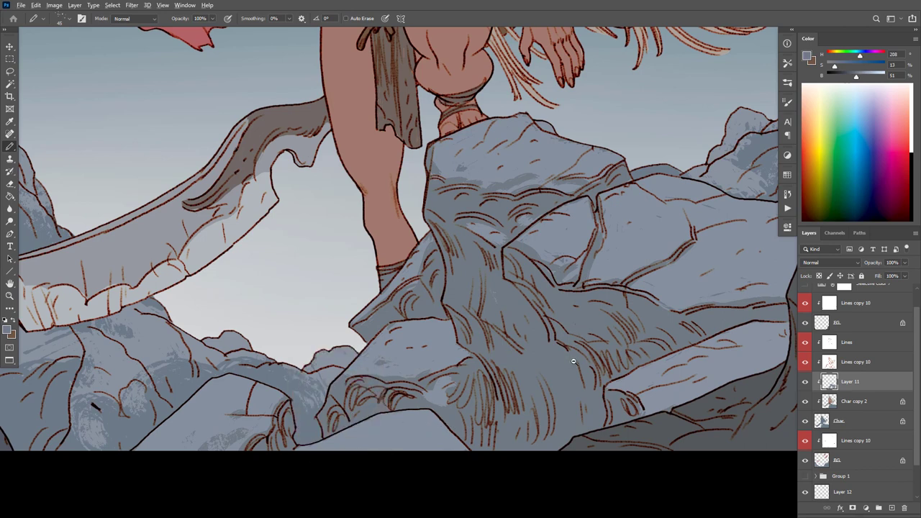
{"action": "scroll", "coordinate": [573, 361], "scroll_direction": "down", "scroll_amount": 2, "text": "alt"}
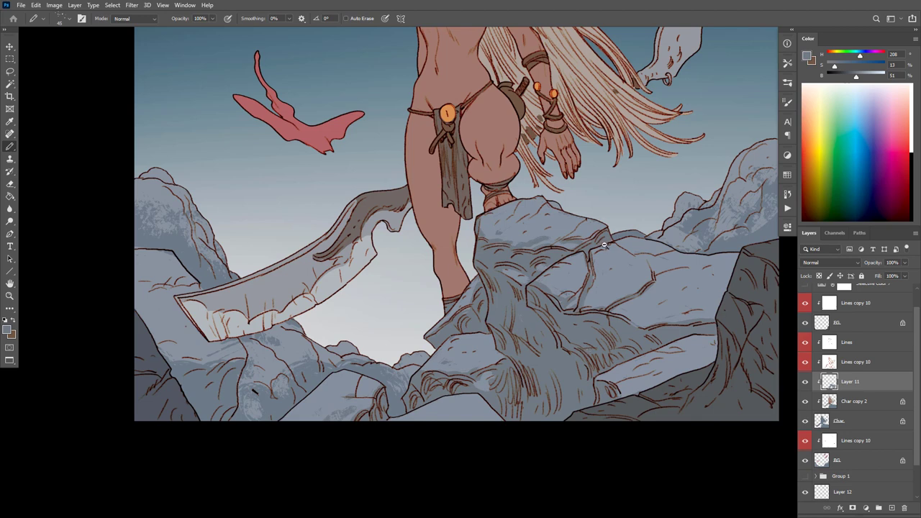
{"action": "scroll", "coordinate": [604, 245], "scroll_direction": "down", "scroll_amount": 5, "text": "alt"}
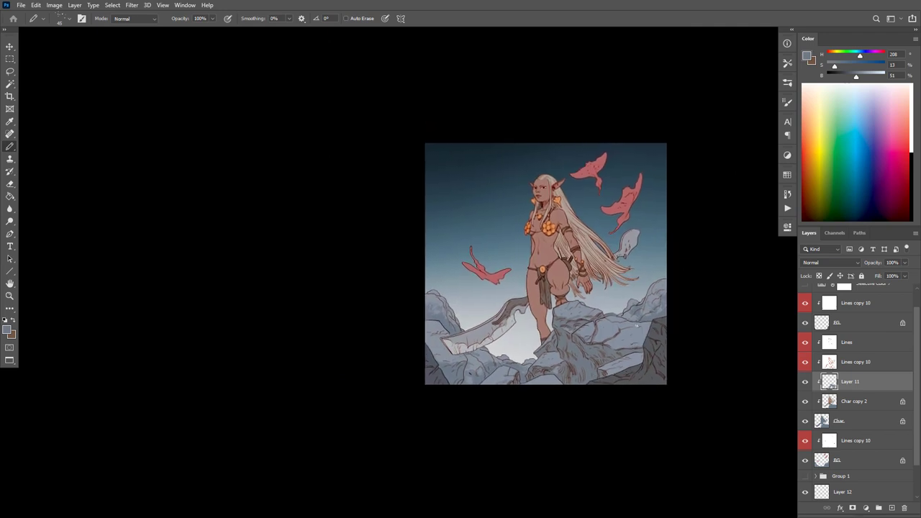
{"action": "scroll", "coordinate": [643, 266], "scroll_direction": "up", "scroll_amount": 3, "text": "alt"}
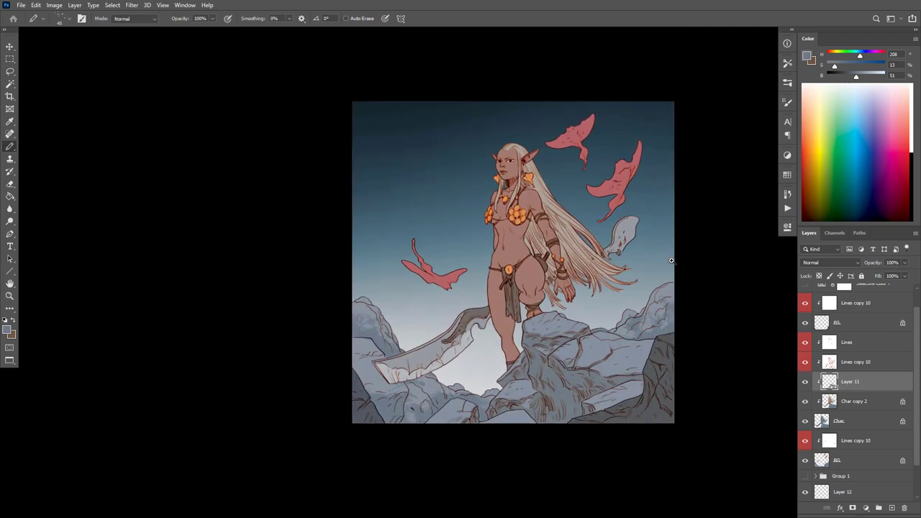
Step: On the BG layer, tint the flying shapes with pale grey (H 213, S 6, B 62) using the Pencil at 40% opacity
{"action": "left_click", "coordinate": [824, 461]}
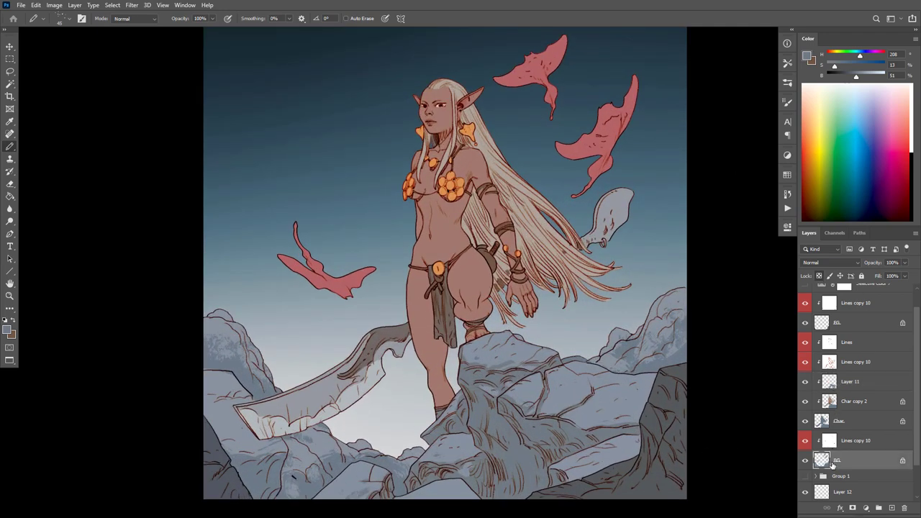
{"action": "scroll", "coordinate": [622, 282], "scroll_direction": "up", "scroll_amount": 1, "text": "alt"}
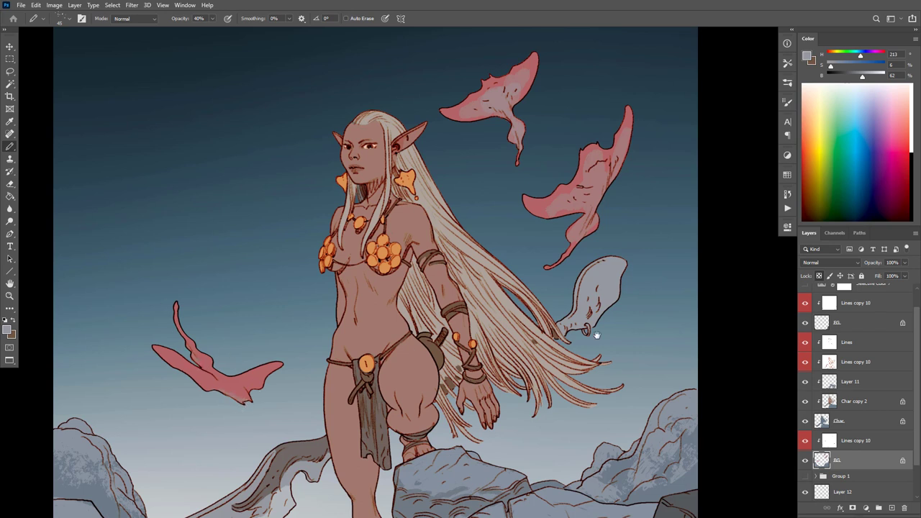
{"action": "left_click_drag", "start_coordinate": [596, 335], "coordinate": [631, 315]}
Step: Shade the red flying shapes with darker red (H 358, S 48, B 58) at 40% opacity
{"action": "left_click", "coordinate": [264, 364], "text": "alt"}
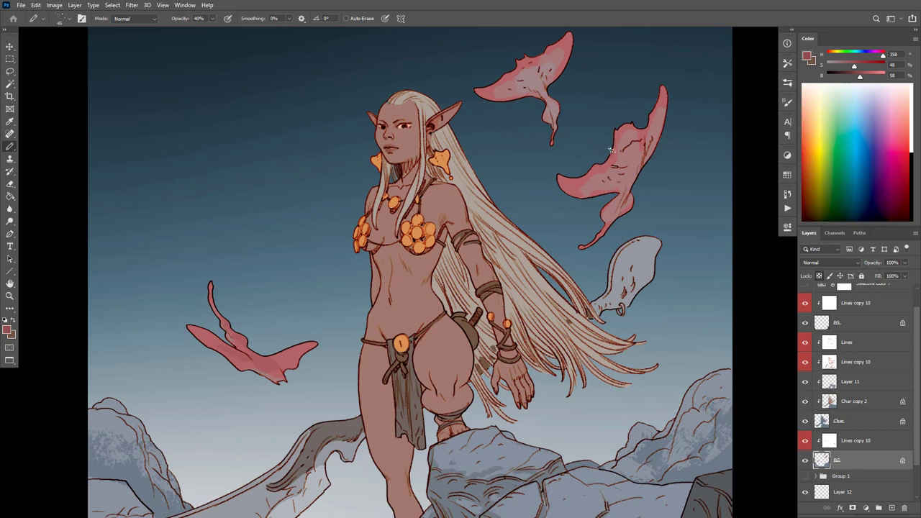
{"action": "left_click_drag", "start_coordinate": [615, 327], "coordinate": [617, 317]}
{"action": "left_click", "coordinate": [618, 330], "text": "alt"}
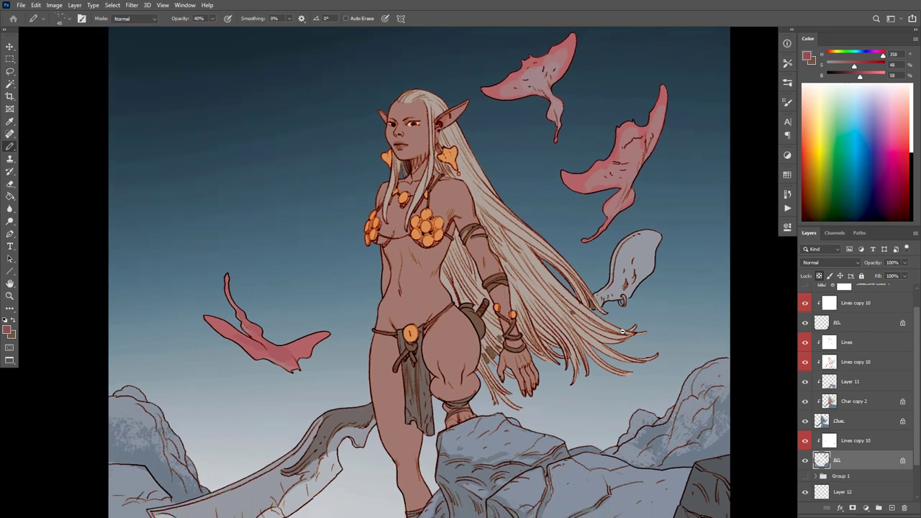
{"action": "left_click", "coordinate": [635, 330], "text": "ctrl"}
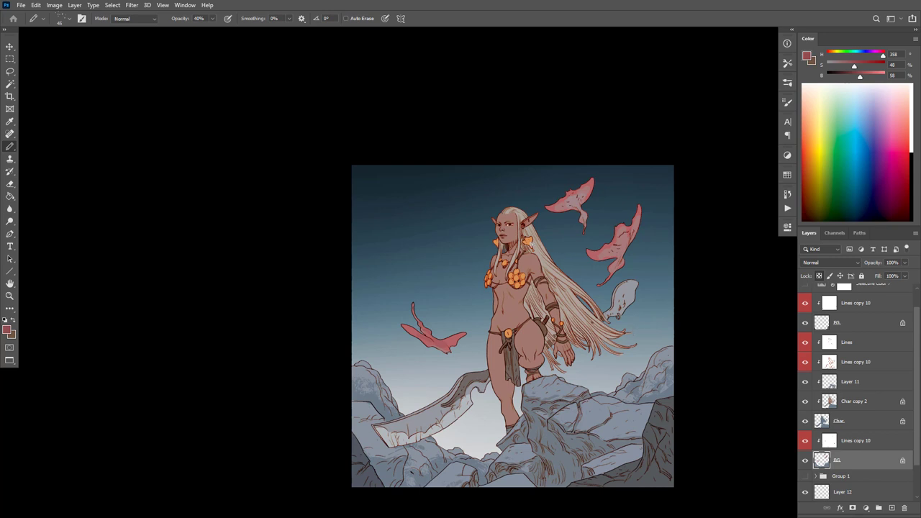
{"action": "left_click", "coordinate": [536, 251], "text": "ctrl"}
{"action": "left_click_drag", "start_coordinate": [553, 280], "coordinate": [549, 293]}
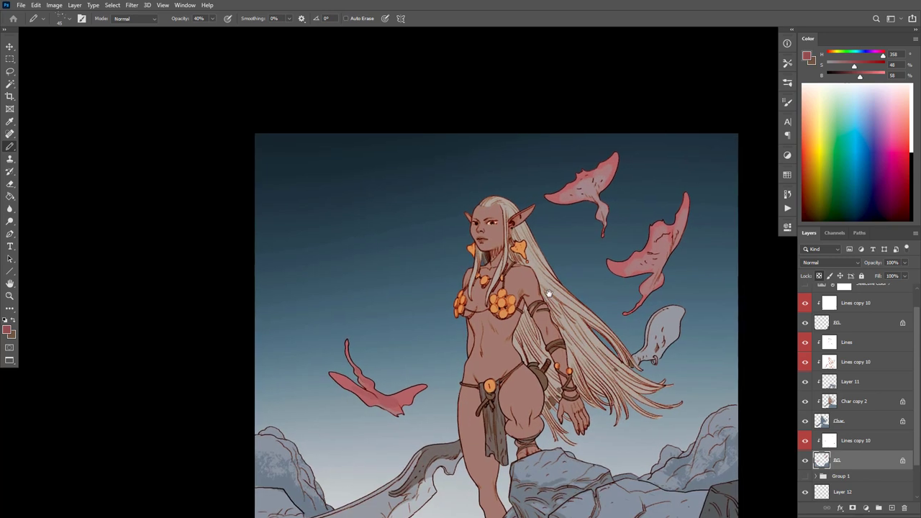
Step: Brush a soft 2300 px blue haze (H 199, S 34, B 54) over the background on a new layer above its lines and hide that layer
{"action": "key", "text": "b"}
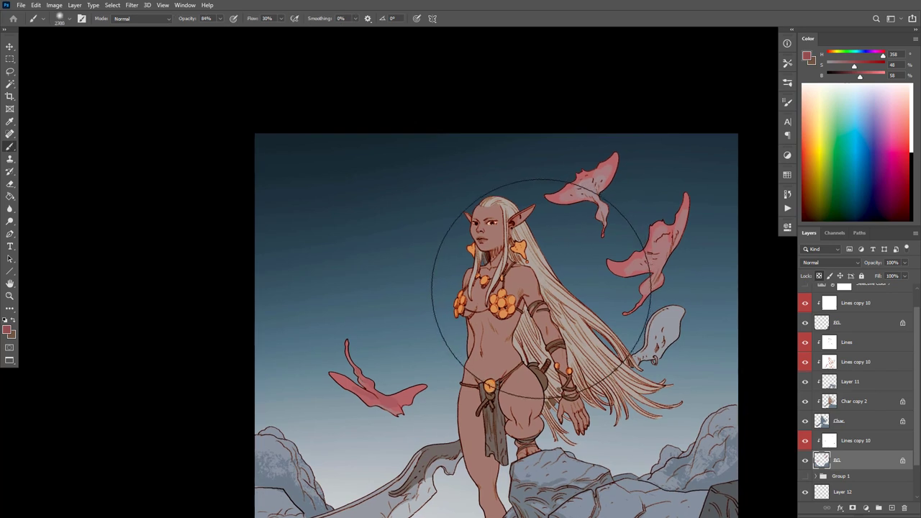
{"action": "left_click_drag", "start_coordinate": [628, 366], "coordinate": [599, 343]}
{"action": "left_click_drag", "start_coordinate": [647, 426], "coordinate": [655, 366]}
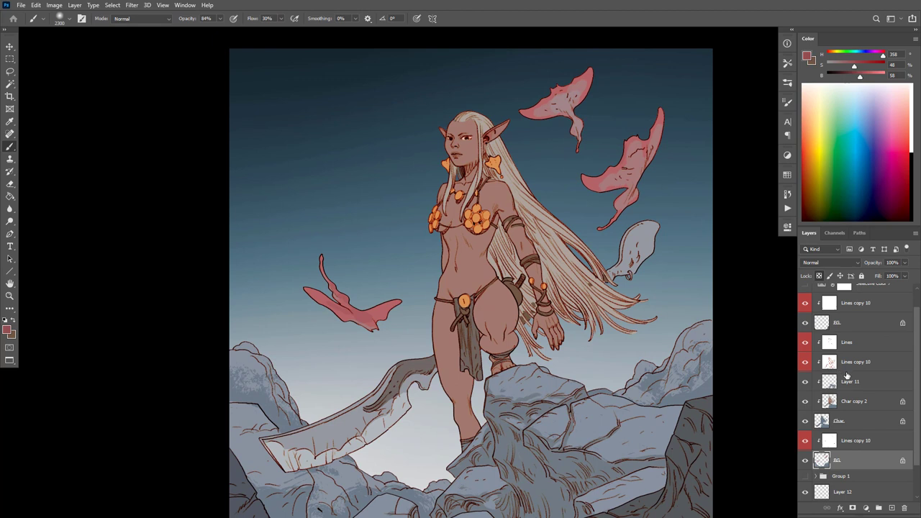
{"action": "left_click", "coordinate": [847, 440]}
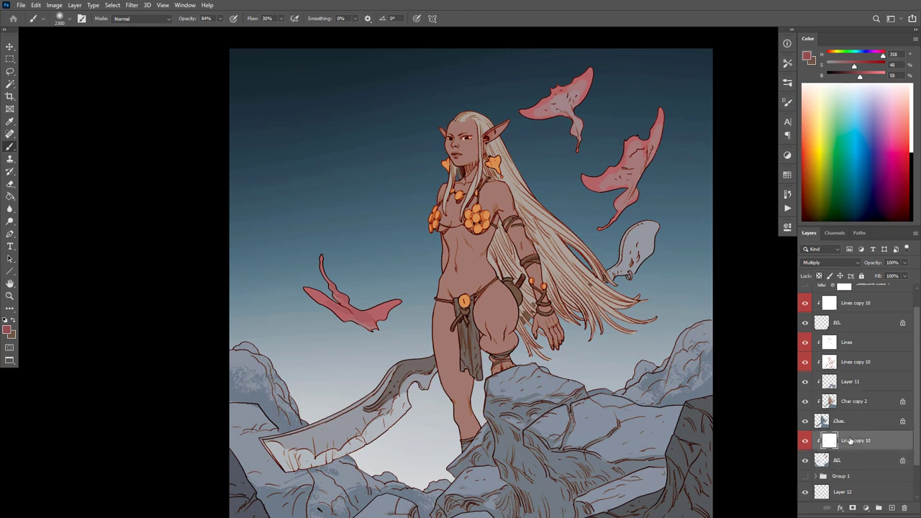
{"action": "key", "text": "ctrl+shift+alt+n"}
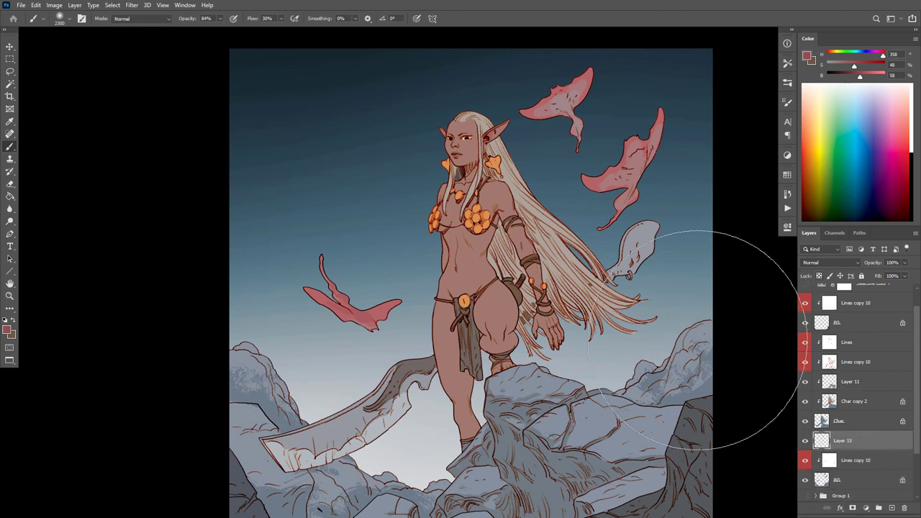
{"action": "left_click", "coordinate": [684, 252], "text": "alt"}
{"action": "mouse_move", "coordinate": [712, 158]}
{"action": "left_mouse_down"}
{"action": "mouse_move", "coordinate": [454, 224]}
{"action": "mouse_move", "coordinate": [305, 275]}
{"action": "mouse_move", "coordinate": [505, 233]}
{"action": "mouse_move", "coordinate": [560, 78]}
{"action": "left_mouse_up"}
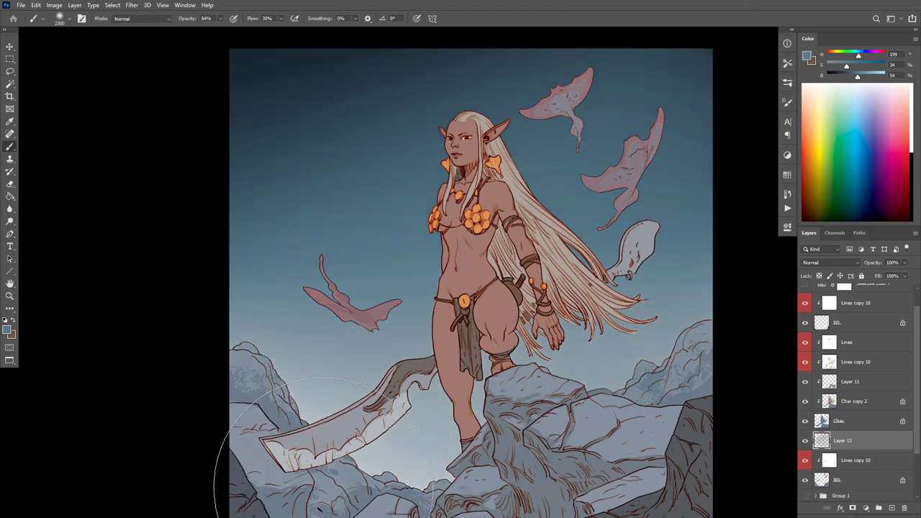
{"action": "left_click", "coordinate": [805, 441]}
{"action": "left_click_drag", "start_coordinate": [698, 417], "coordinate": [718, 388]}
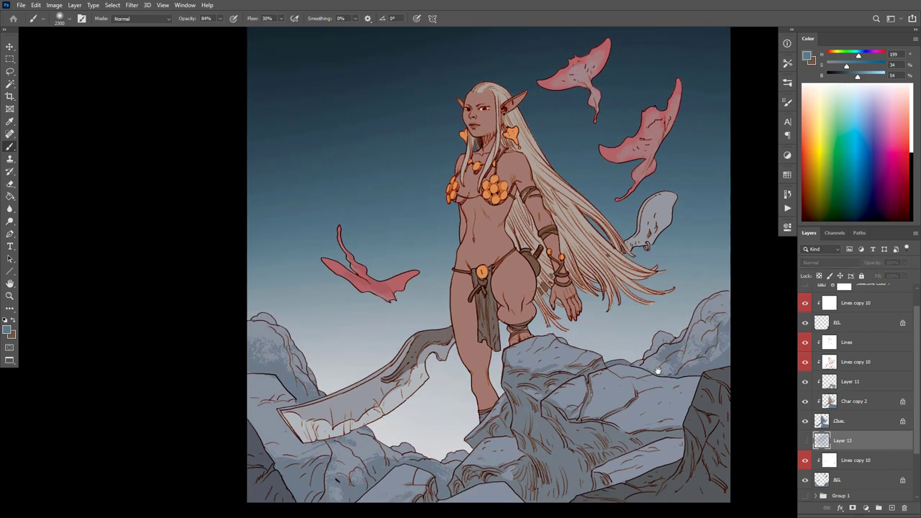
Step: Make Layer 12 active and choose the 491 px "CLOUDS - cloud 01" brush, undoing the trial stroke
{"action": "left_click", "coordinate": [834, 480]}
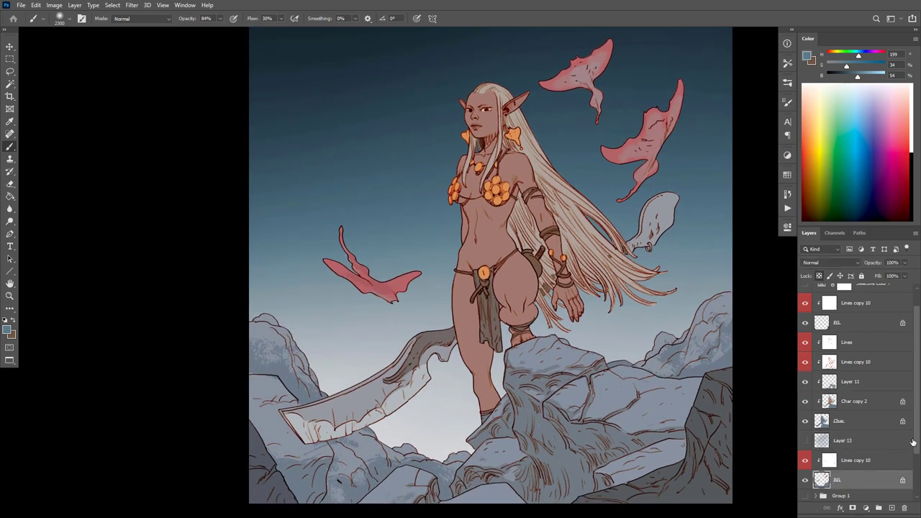
{"action": "scroll", "coordinate": [912, 442], "scroll_direction": "down", "scroll_amount": 3}
{"action": "left_click", "coordinate": [823, 464]}
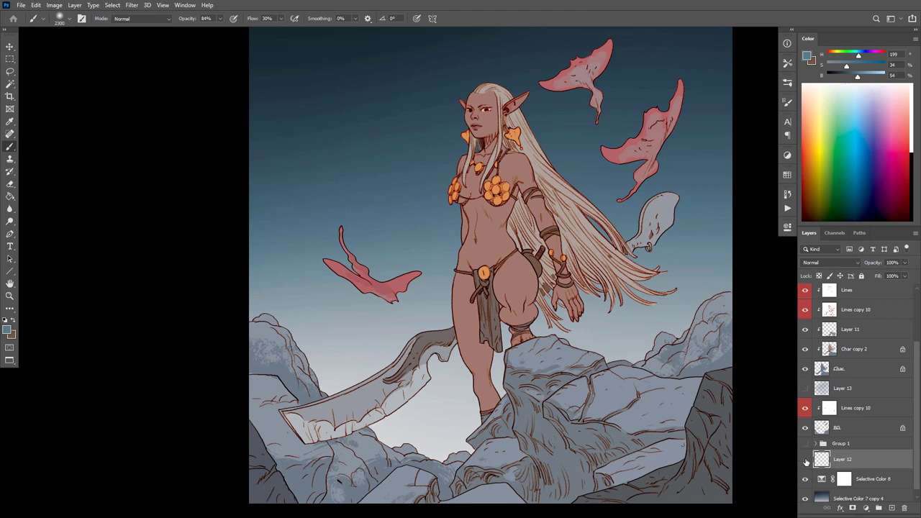
{"action": "left_click", "coordinate": [804, 461]}
{"action": "left_click", "coordinate": [787, 65]}
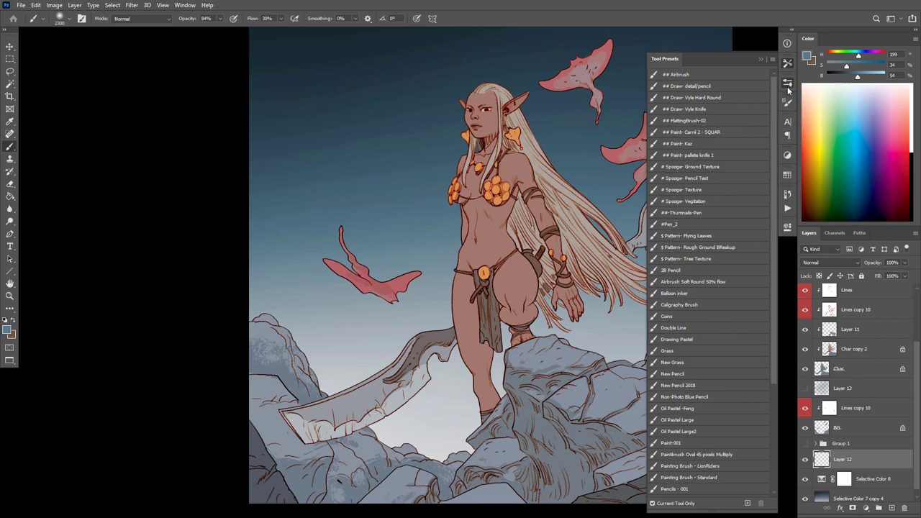
{"action": "left_click", "coordinate": [787, 85]}
{"action": "left_click_drag", "start_coordinate": [772, 204], "coordinate": [781, 430]}
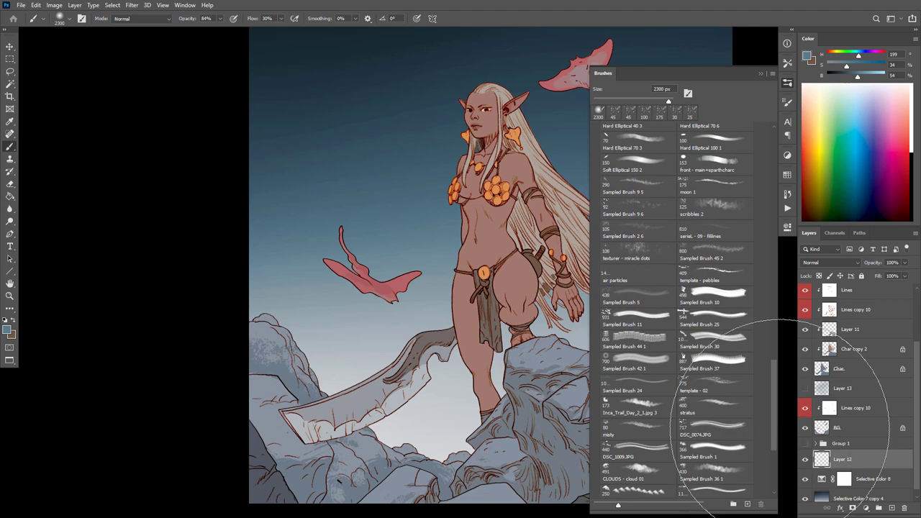
{"action": "left_click", "coordinate": [450, 374]}
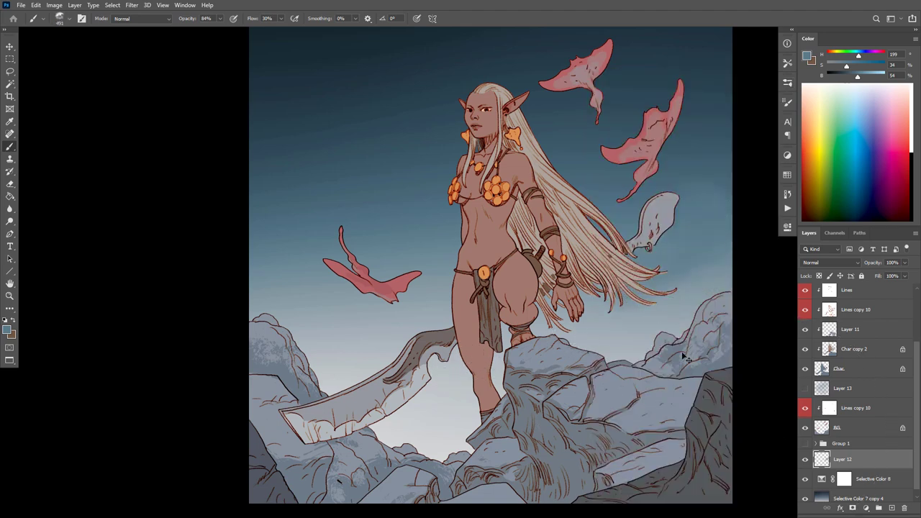
{"action": "key", "text": "ctrl+z"}
Step: Paint light blue-grey clouds (H 201, S 13, B 68) in the sky behind the hair and the two upper flying shapes
{"action": "left_click", "coordinate": [660, 318], "text": "alt"}
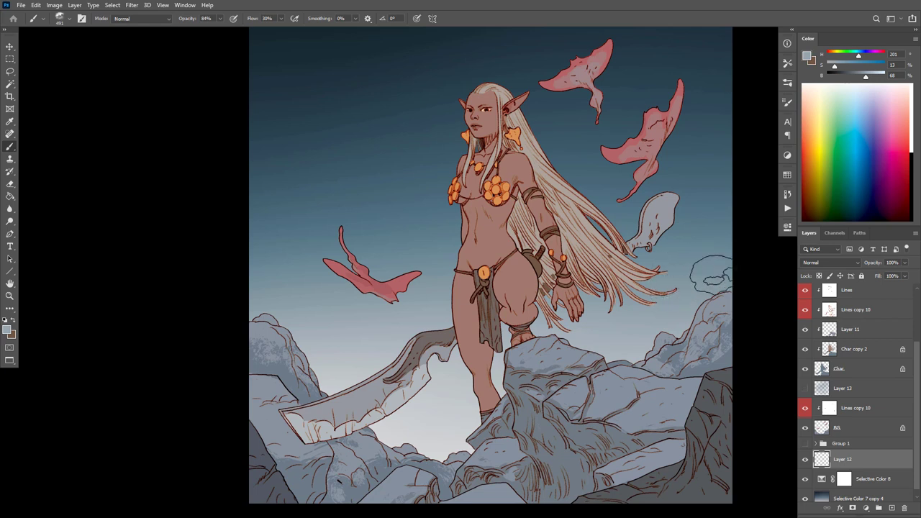
{"action": "mouse_move", "coordinate": [710, 275]}
{"action": "left_mouse_down"}
{"action": "mouse_move", "coordinate": [659, 282]}
{"action": "mouse_move", "coordinate": [660, 250]}
{"action": "mouse_move", "coordinate": [709, 206]}
{"action": "mouse_move", "coordinate": [688, 224]}
{"action": "mouse_move", "coordinate": [653, 212]}
{"action": "mouse_move", "coordinate": [620, 221]}
{"action": "mouse_move", "coordinate": [669, 184]}
{"action": "mouse_move", "coordinate": [714, 171]}
{"action": "mouse_move", "coordinate": [625, 199]}
{"action": "mouse_move", "coordinate": [548, 166]}
{"action": "left_mouse_up"}
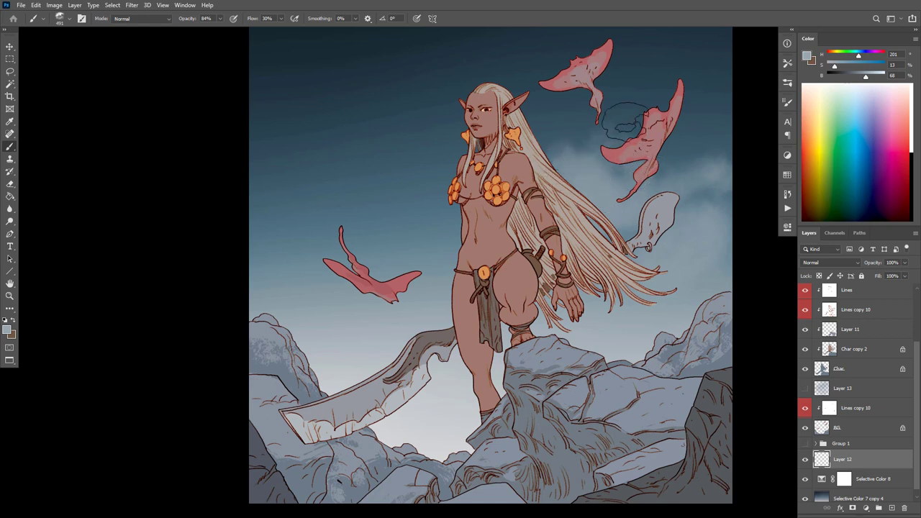
{"action": "mouse_move", "coordinate": [668, 152]}
{"action": "left_mouse_down"}
{"action": "mouse_move", "coordinate": [721, 171]}
{"action": "mouse_move", "coordinate": [670, 201]}
{"action": "left_mouse_up"}
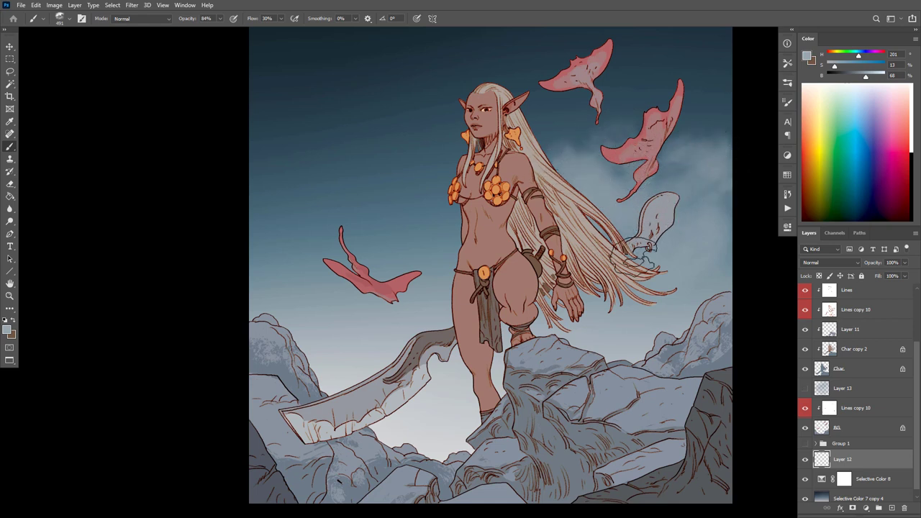
{"action": "left_click", "coordinate": [631, 335], "text": "alt"}
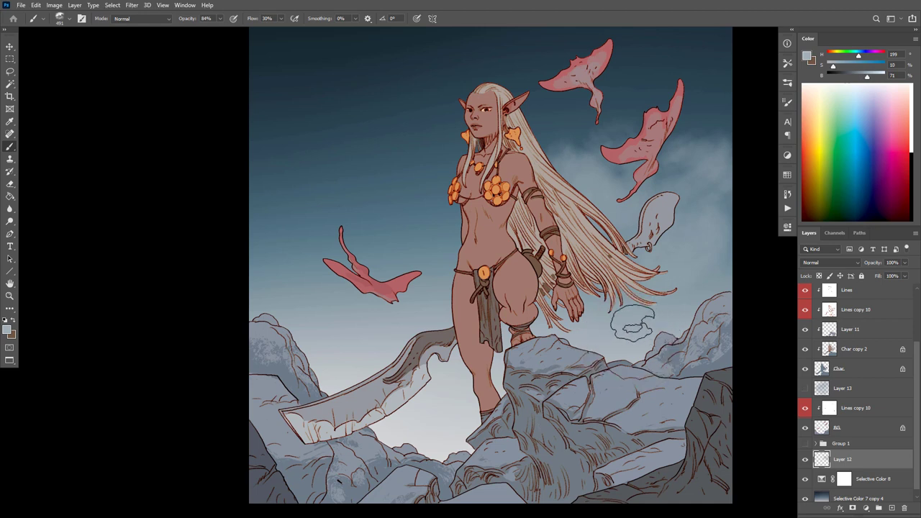
Step: Try dark blue clouds (H 199, S 45, B 37) low in the sky above the rocks on the hair's side
{"action": "left_click", "coordinate": [708, 123], "text": "alt"}
{"action": "mouse_move", "coordinate": [707, 291]}
{"action": "left_mouse_down"}
{"action": "mouse_move", "coordinate": [652, 311]}
{"action": "mouse_move", "coordinate": [642, 306]}
{"action": "mouse_move", "coordinate": [680, 267]}
{"action": "mouse_move", "coordinate": [674, 257]}
{"action": "mouse_move", "coordinate": [629, 324]}
{"action": "mouse_move", "coordinate": [593, 324]}
{"action": "mouse_move", "coordinate": [694, 313]}
{"action": "left_mouse_up"}
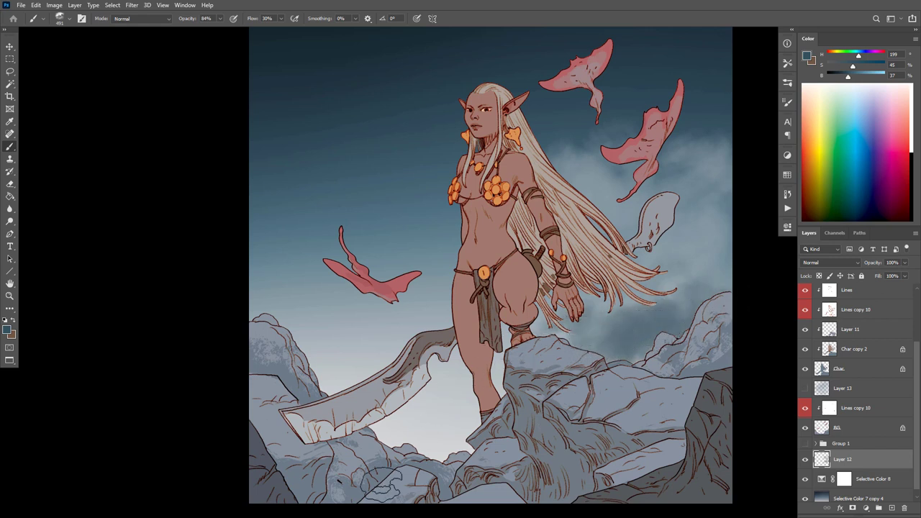
{"action": "key", "text": "ctrl+z"}
Step: Build up clouds above the sword with a 900 px brush in blue-grey (H 200, S 19, B 63), dark blue (H 200, S 43, B 38) and pale grey
{"action": "left_click", "coordinate": [588, 177], "text": "alt"}
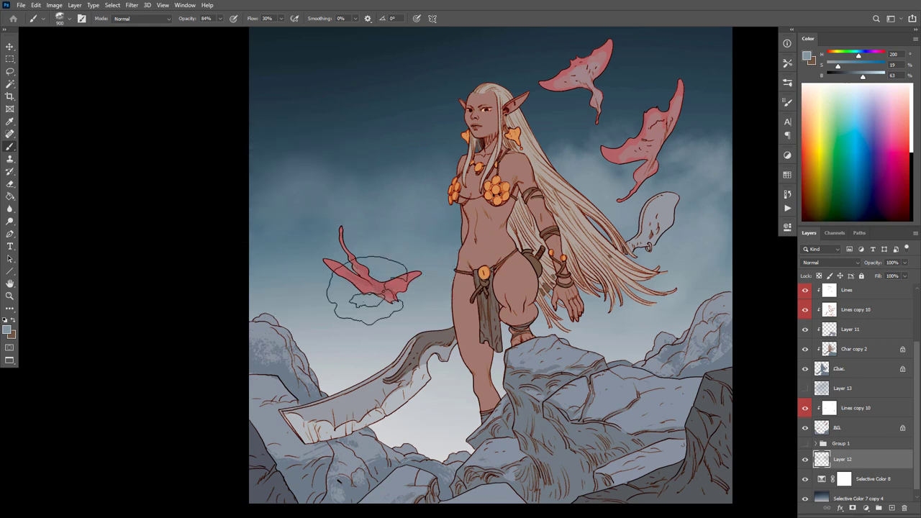
{"action": "left_click", "coordinate": [382, 147], "text": "alt"}
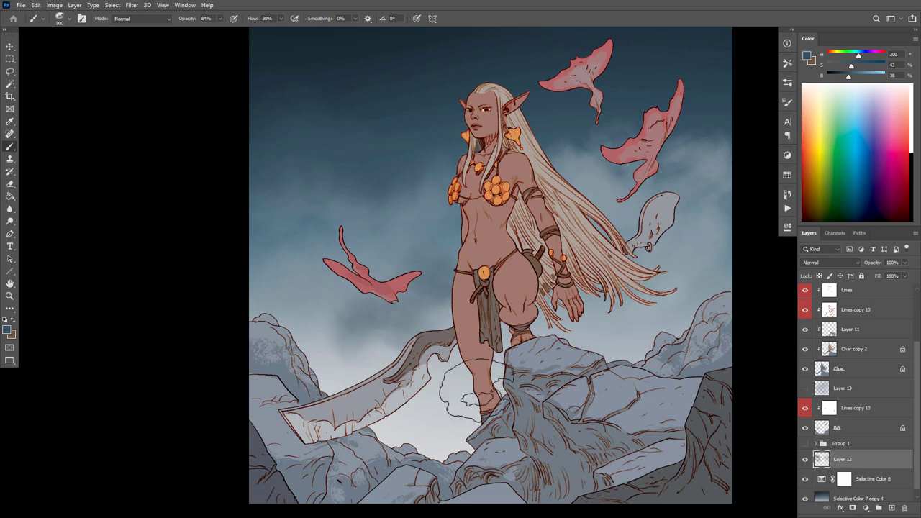
{"action": "left_click", "coordinate": [445, 382], "text": "alt"}
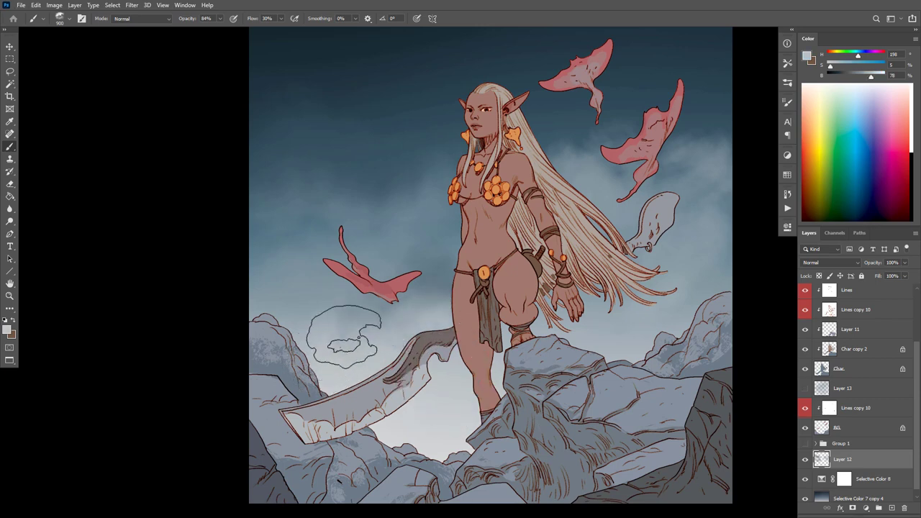
{"action": "left_click", "coordinate": [426, 263], "text": "alt"}
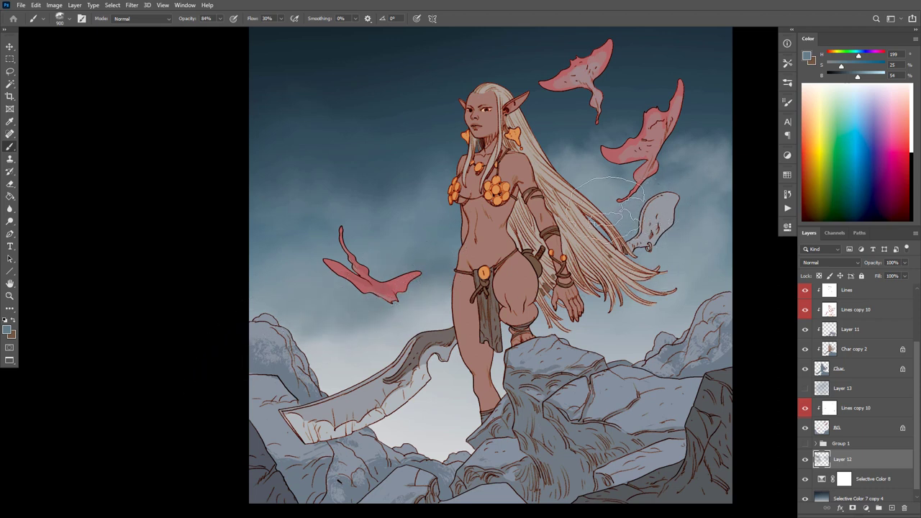
{"action": "left_click", "coordinate": [608, 183], "text": "alt"}
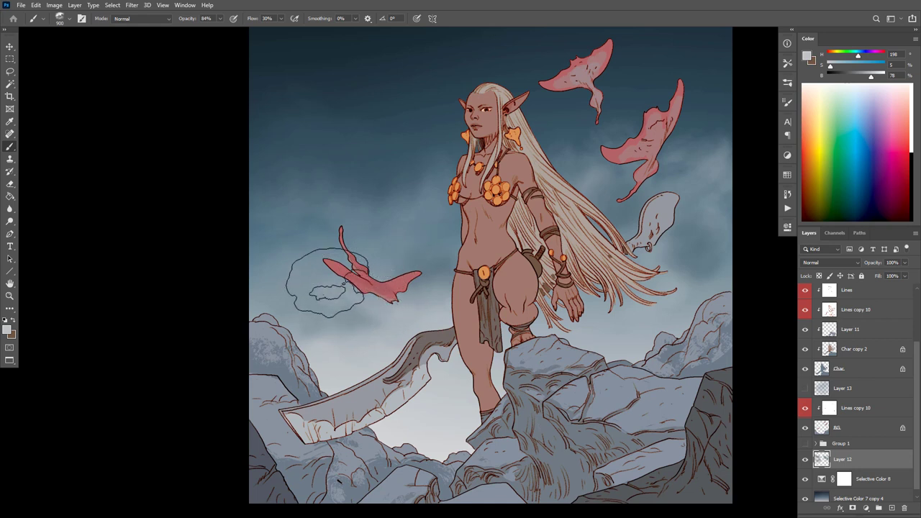
Step: Enlarge the cloud brush to about 2000 px and spread broad mid-blue clouds (H 199, S 29, B 54) across the sky around the character
{"action": "left_click", "coordinate": [440, 188], "text": "alt"}
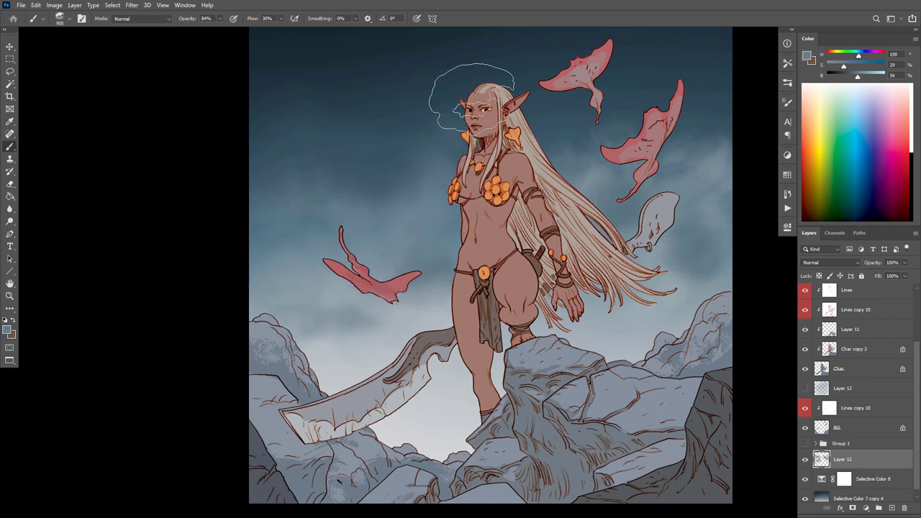
{"action": "key", "text": "]"}
{"action": "left_click", "coordinate": [547, 148]}
{"action": "key", "text": "bracketright"}
{"action": "key", "text": "bracketright"}
{"action": "key", "text": "bracketright"}
{"action": "key", "text": "bracketright"}
{"action": "key", "text": "bracketright"}
{"action": "key", "text": "bracketright"}
{"action": "key", "text": "bracketright"}
{"action": "key", "text": "bracketright"}
{"action": "key", "text": "bracketright"}
{"action": "key", "text": "bracketright"}
{"action": "key", "text": "bracketright"}
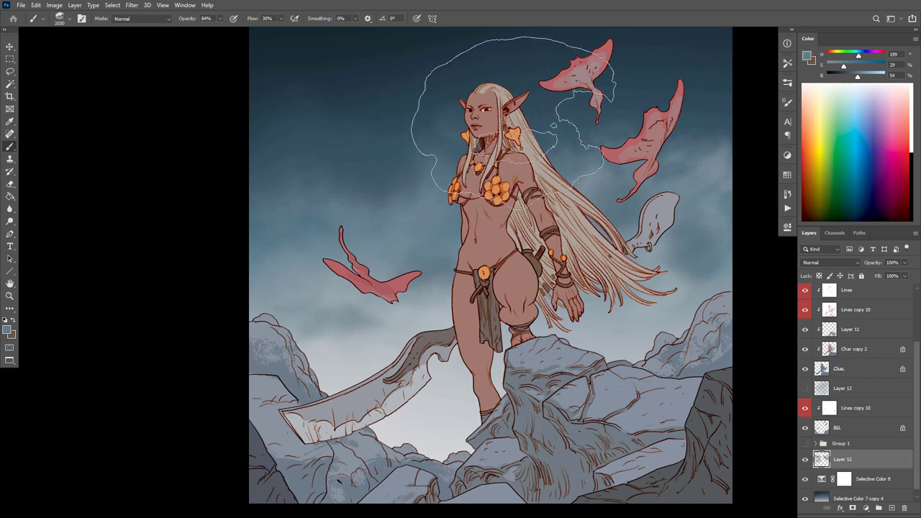
{"action": "left_click_drag", "start_coordinate": [576, 217], "coordinate": [552, 272]}
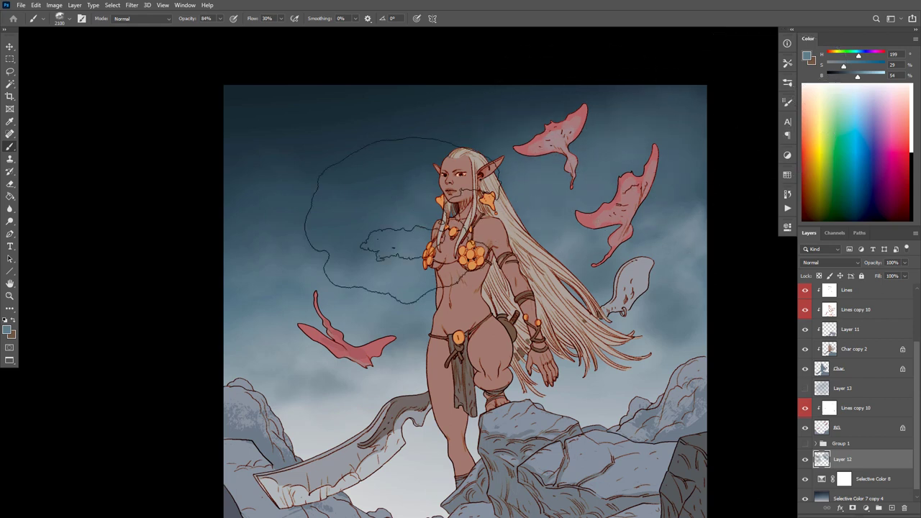
{"action": "left_click", "coordinate": [328, 306]}
Step: Reduce the cloud brush to 1200 px and deepen the sky around the upper flying shapes with dark blue (H 200, S 49)
{"action": "left_click", "coordinate": [507, 131], "text": "alt"}
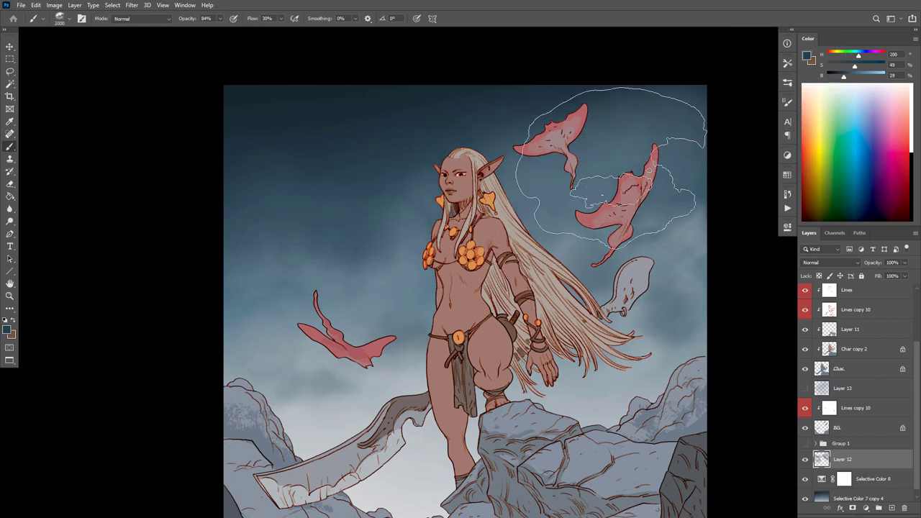
{"action": "key", "text": "bracketleft"}
{"action": "key", "text": "bracketleft"}
{"action": "key", "text": "bracketleft"}
{"action": "key", "text": "bracketleft"}
{"action": "key", "text": "bracketleft"}
{"action": "key", "text": "bracketleft"}
{"action": "key", "text": "bracketleft"}
{"action": "key", "text": "bracketleft"}
{"action": "key", "text": "bracketleft"}
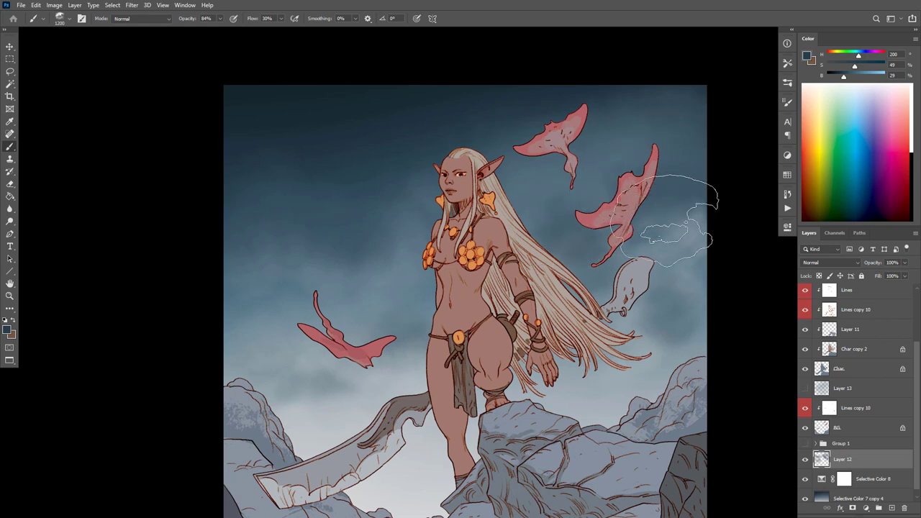
Step: Soften the lower sky with mid-blue (H 199, S 29, B 51) and pale grey (H 203, S 4, B 81) down to the gap beside the sword
{"action": "left_click", "coordinate": [678, 313], "text": "alt"}
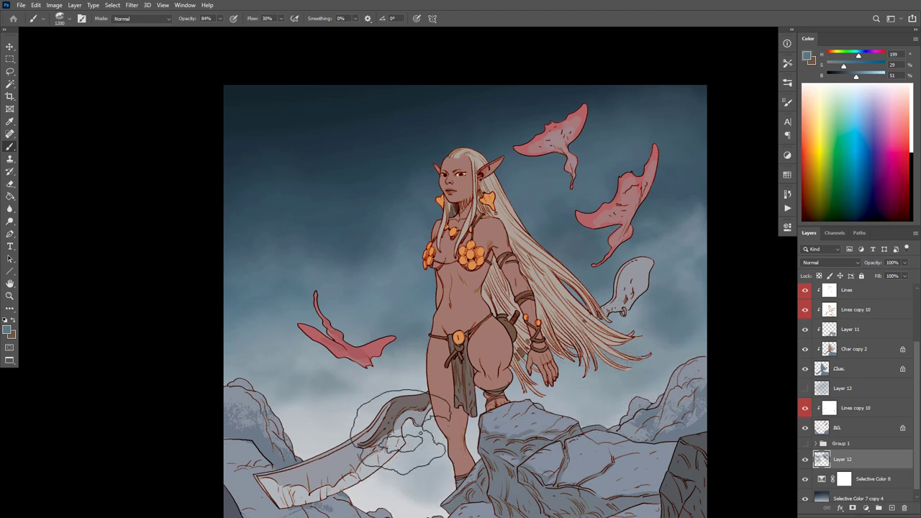
{"action": "left_click_drag", "start_coordinate": [594, 366], "coordinate": [604, 353]}
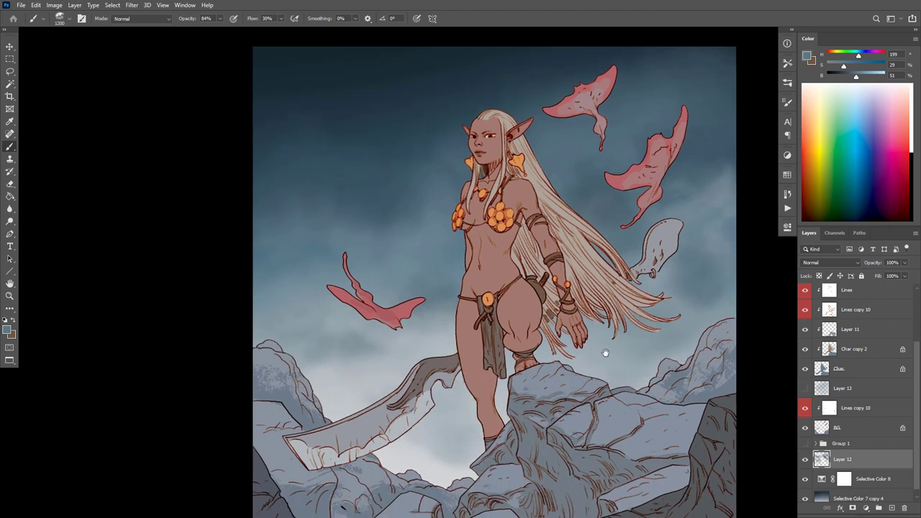
{"action": "left_click", "coordinate": [452, 435], "text": "alt"}
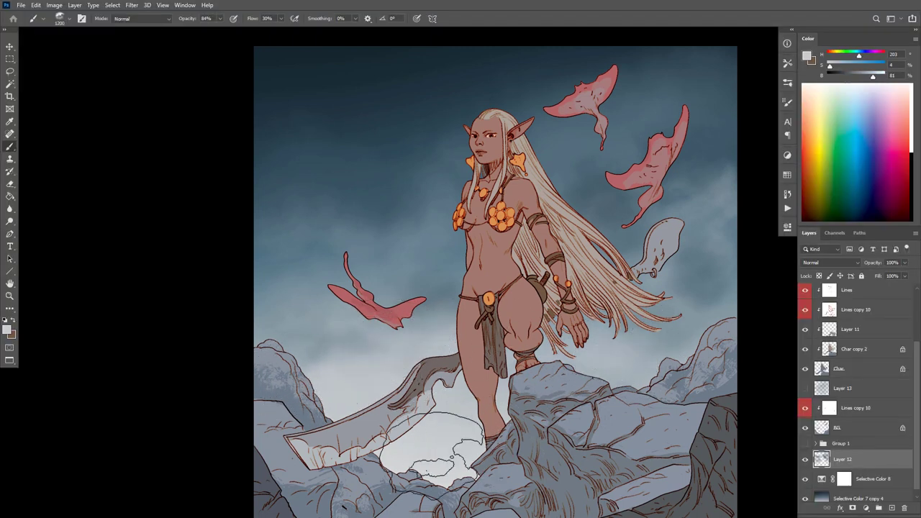
Step: Blend the sky on Layer 12 with sampled mid-blue (H 201, S 28, B 56) and pale blue-grey (H 200, S 8, B 75)
{"action": "left_click", "coordinate": [428, 230], "text": "alt"}
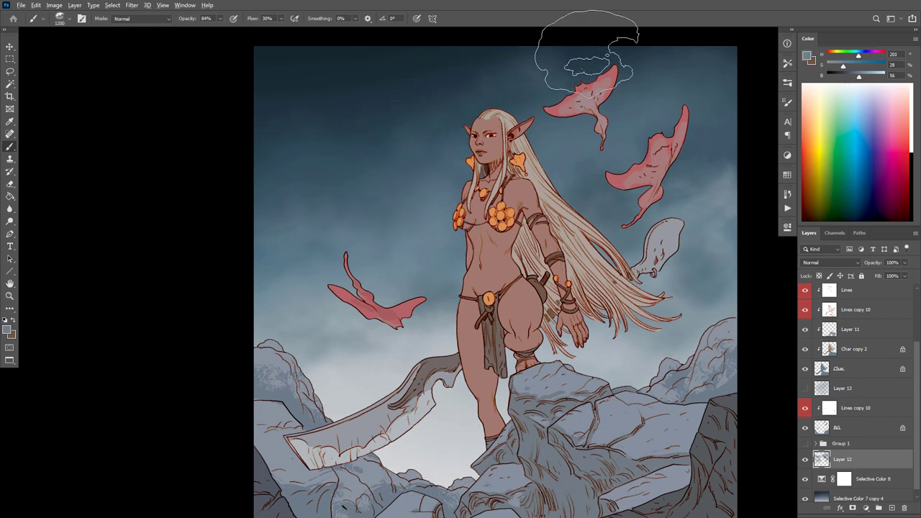
{"action": "left_click_drag", "start_coordinate": [622, 251], "coordinate": [621, 253]}
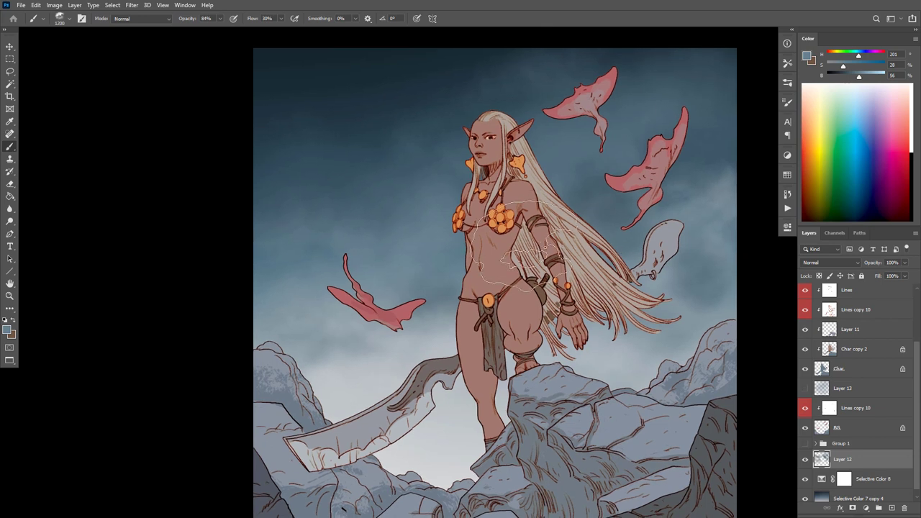
{"action": "left_click", "coordinate": [441, 343], "text": "alt"}
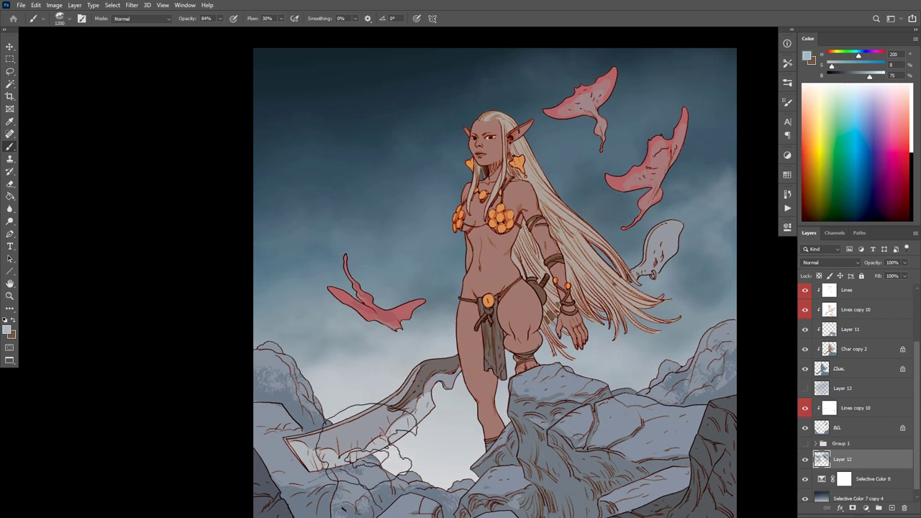
Step: Add a new layer above Layer 12 and paint near-white clouds (H 202, S 6, B 100) across the sky around the character
{"action": "key", "text": "ctrl+shift+alt+n"}
{"action": "mouse_move", "coordinate": [608, 209]}
{"action": "left_mouse_down"}
{"action": "mouse_move", "coordinate": [703, 92]}
{"action": "mouse_move", "coordinate": [616, 188]}
{"action": "left_mouse_up"}
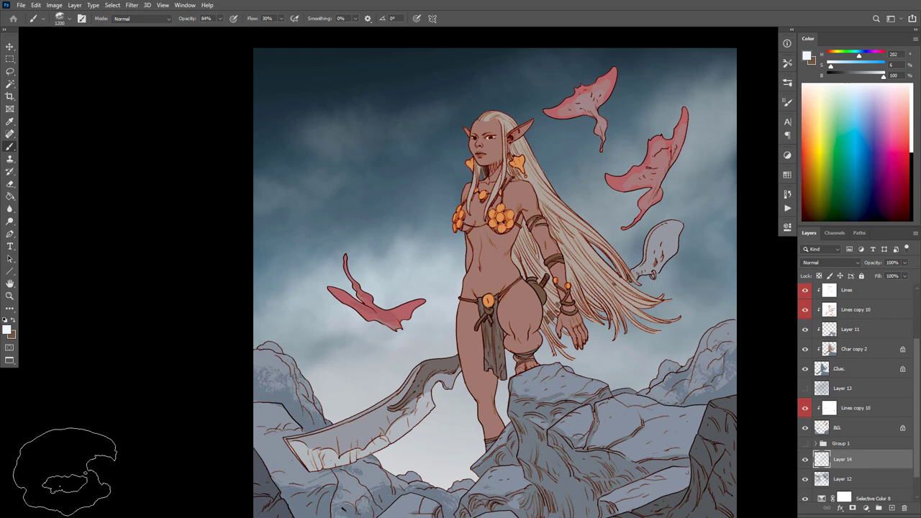
{"action": "scroll", "coordinate": [452, 363], "scroll_direction": "down", "scroll_amount": 3}
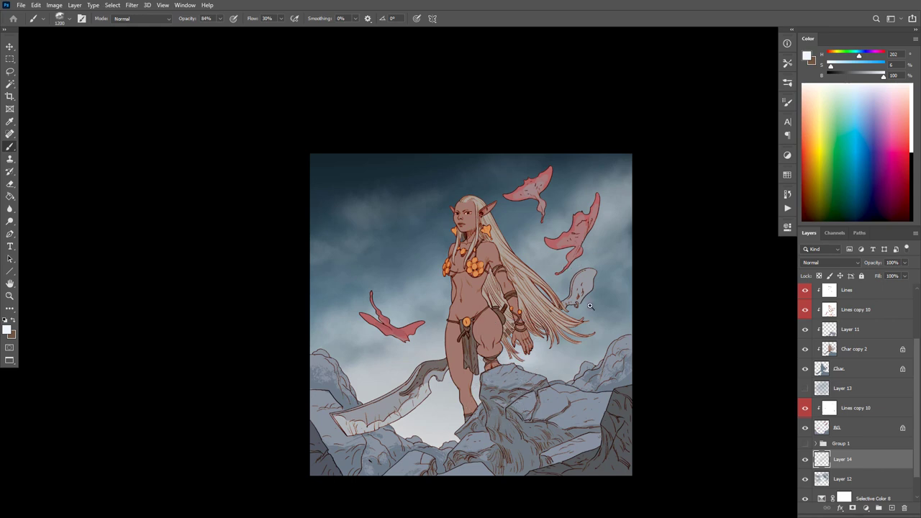
{"action": "scroll", "coordinate": [588, 277], "scroll_direction": "up", "scroll_amount": 1}
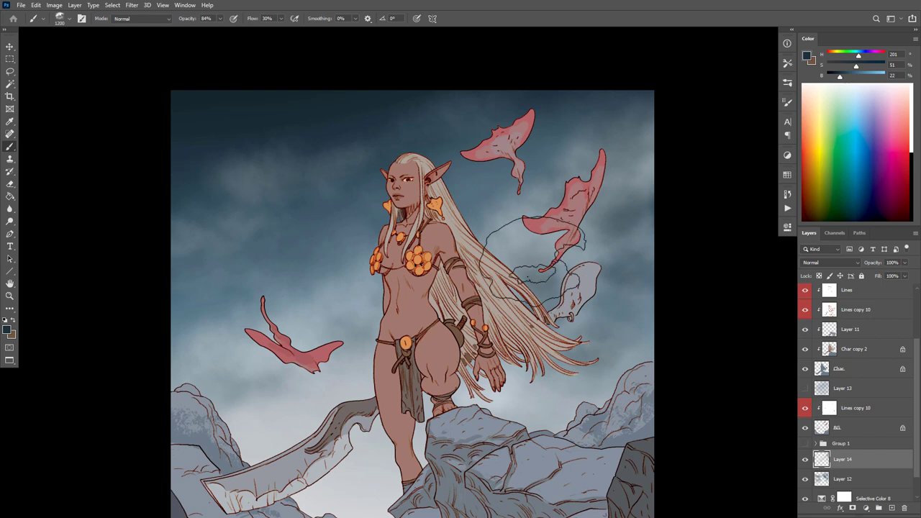
Step: Soften the new clouds around the character with sampled blue-grey (H 202, S 13, B 67), dark blue (H 201, S 28, B 41) and lighter blue (H 201, S 21, B 64)
{"action": "left_click", "coordinate": [536, 238], "text": "alt"}
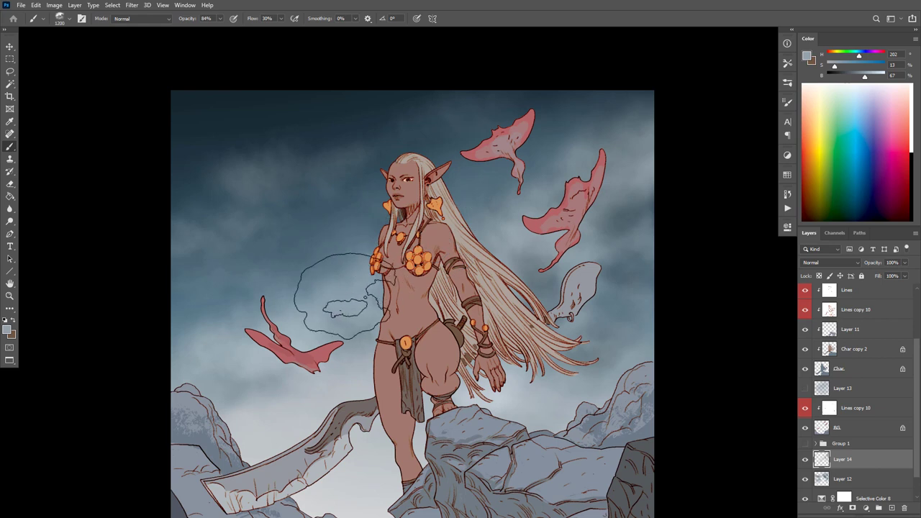
{"action": "left_click", "coordinate": [253, 171], "text": "alt"}
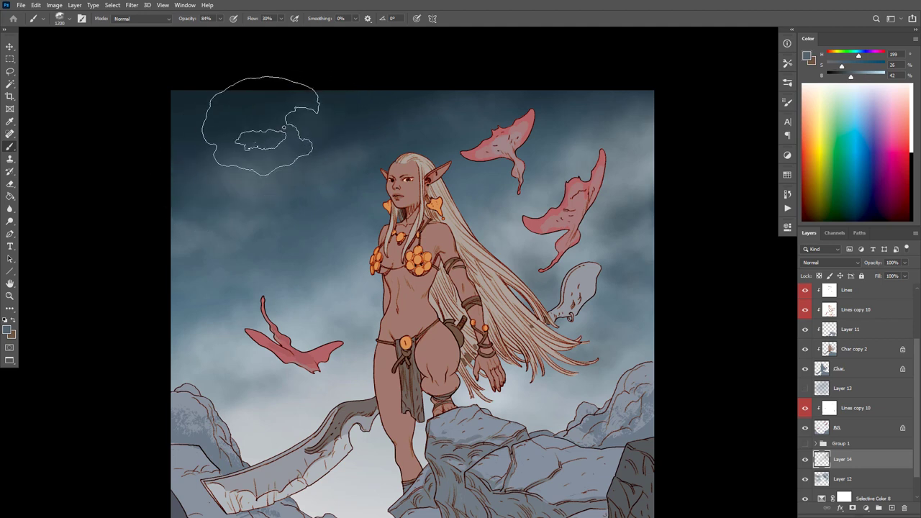
{"action": "left_click", "coordinate": [268, 171], "text": "alt"}
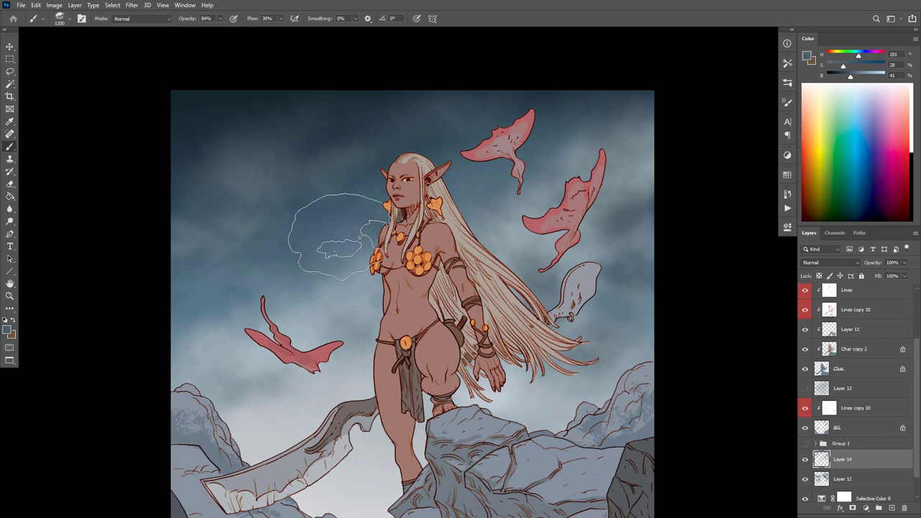
{"action": "left_click", "coordinate": [352, 256], "text": "alt"}
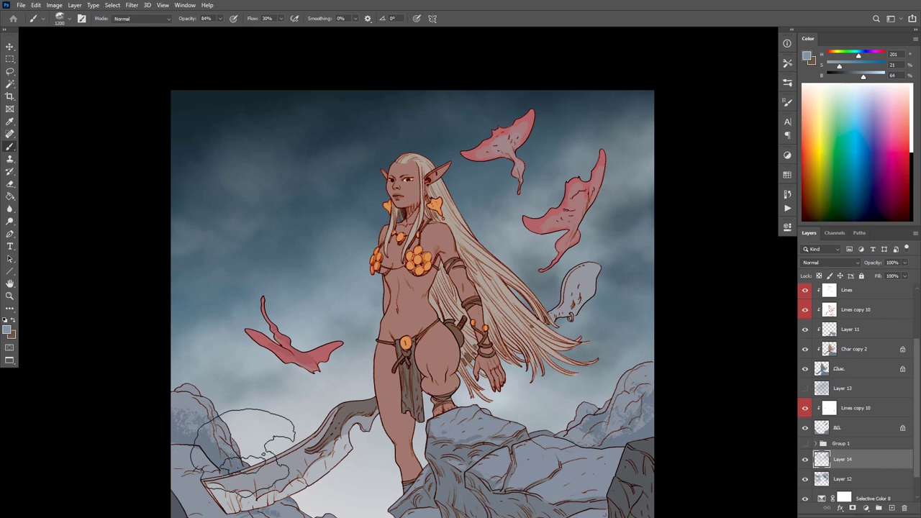
Step: Reduce the cloud brush to 600 px and blend mid-blue (H 201, S 25, B 55) into the low sky near the rocks and above the sword
{"action": "left_click", "coordinate": [558, 365], "text": "ctrl+alt"}
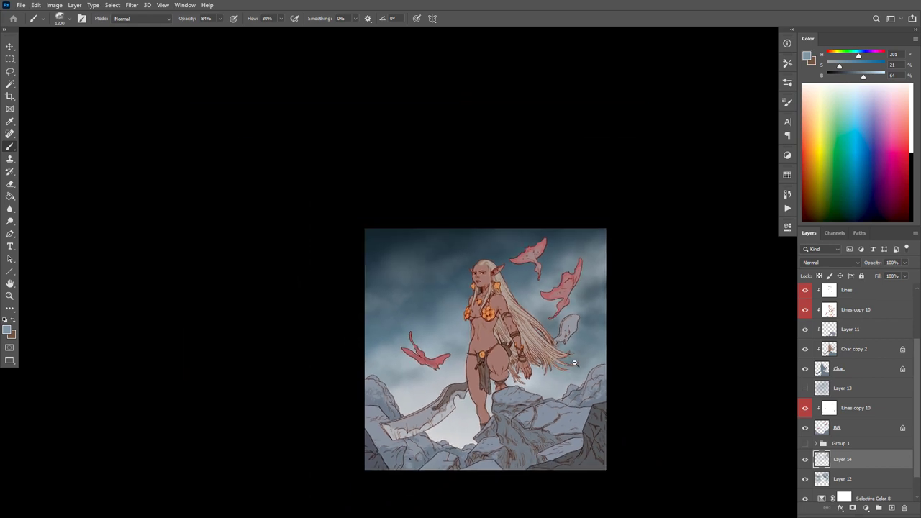
{"action": "left_click", "coordinate": [543, 301], "text": "ctrl"}
{"action": "left_click", "coordinate": [548, 300], "text": "ctrl"}
{"action": "mouse_move", "coordinate": [560, 300]}
{"action": "left_mouse_down"}
{"action": "mouse_move", "coordinate": [588, 251]}
{"action": "mouse_move", "coordinate": [595, 167]}
{"action": "left_mouse_up"}
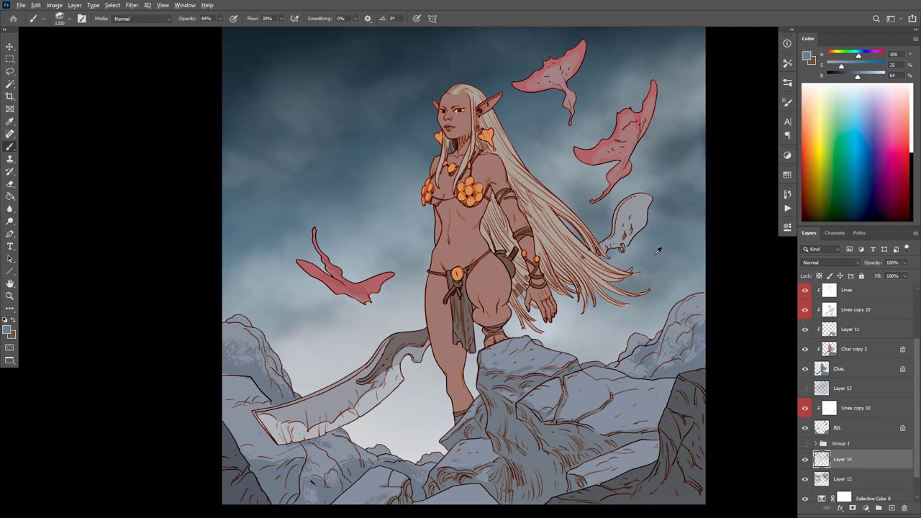
{"action": "left_click", "coordinate": [654, 254], "text": "alt"}
{"action": "mouse_move", "coordinate": [610, 333]}
{"action": "left_mouse_down"}
{"action": "mouse_move", "coordinate": [592, 324]}
{"action": "mouse_move", "coordinate": [627, 286]}
{"action": "mouse_move", "coordinate": [604, 333]}
{"action": "left_mouse_up"}
{"action": "key", "text": "bracketleft"}
{"action": "key", "text": "bracketleft"}
{"action": "key", "text": "bracketleft"}
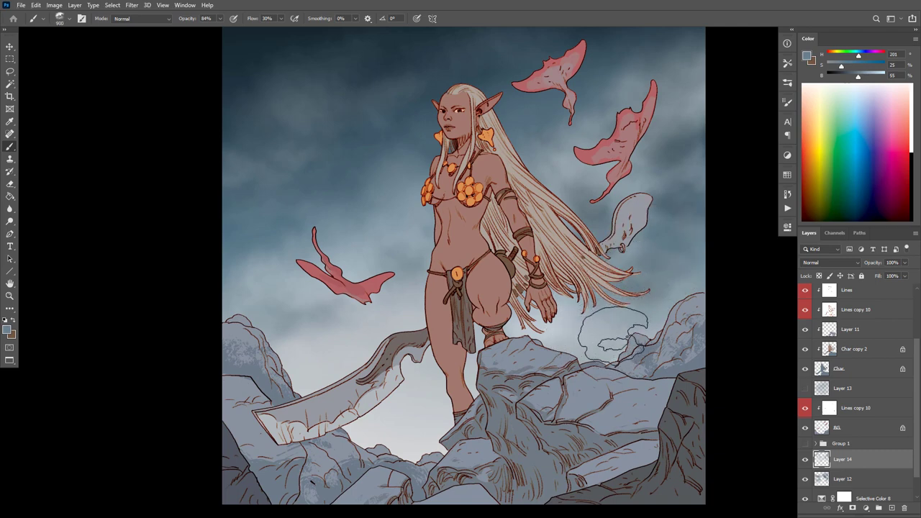
{"action": "key", "text": "bracketleft"}
{"action": "key", "text": "bracketleft"}
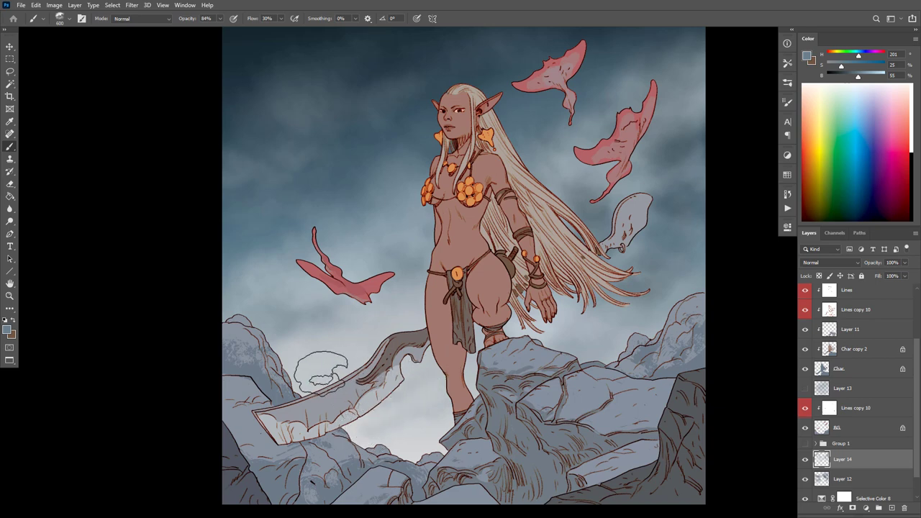
{"action": "left_click_drag", "start_coordinate": [321, 371], "coordinate": [297, 378]}
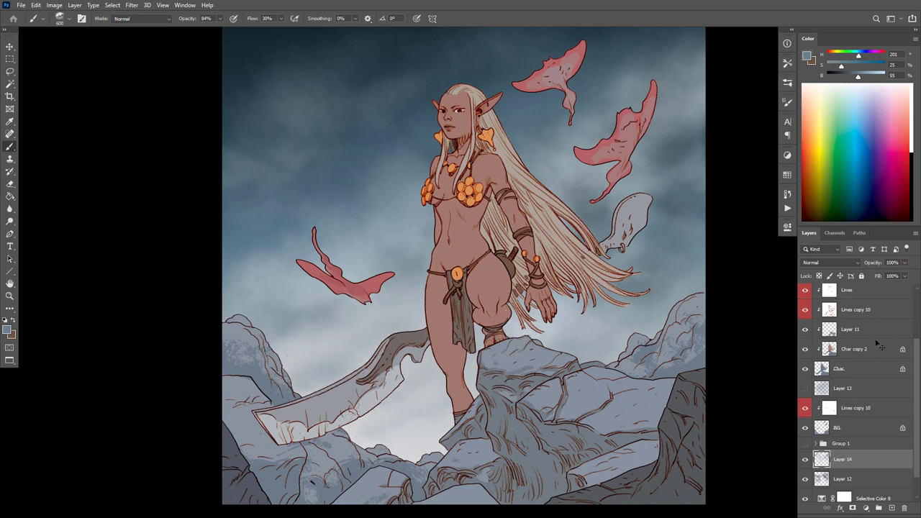
Step: Compare the whole illustration with and without the haze on Layer 13
{"action": "left_click", "coordinate": [805, 389]}
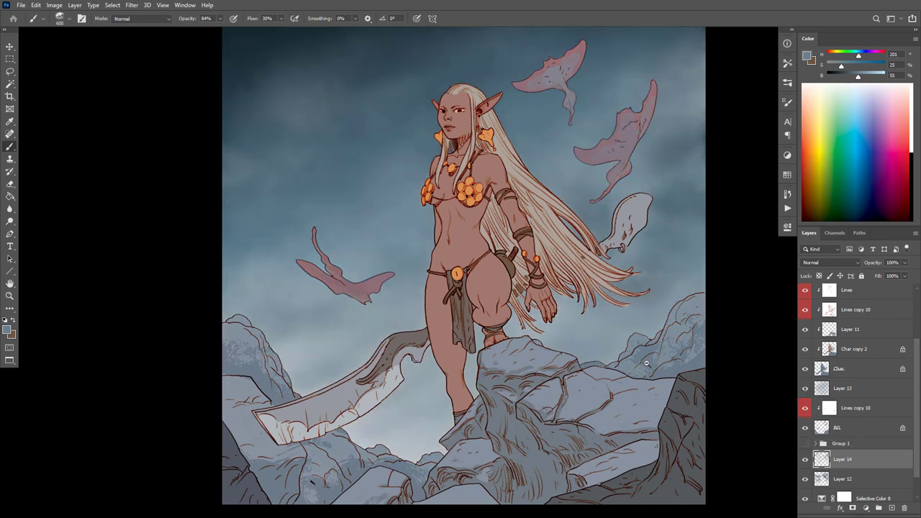
{"action": "scroll", "coordinate": [646, 364], "scroll_direction": "down", "scroll_amount": 3}
{"action": "scroll", "coordinate": [684, 365], "scroll_direction": "up", "scroll_amount": 3}
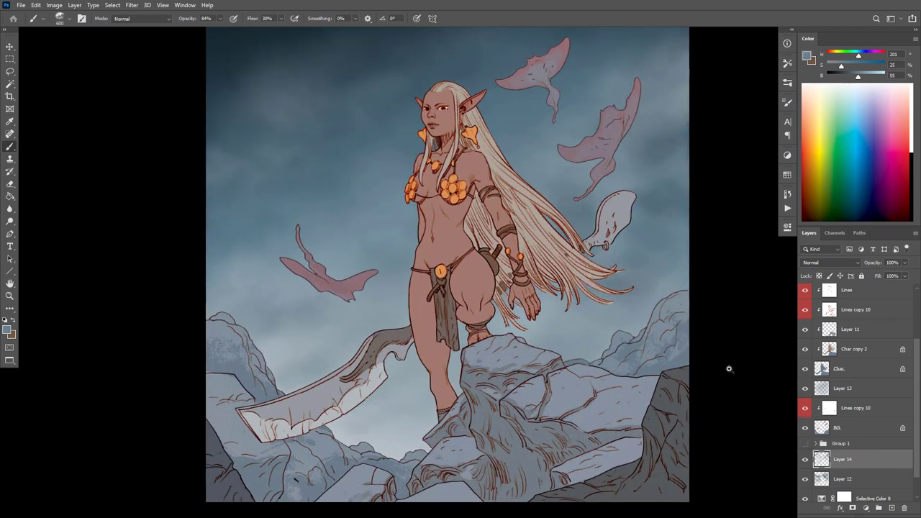
{"action": "left_click", "coordinate": [805, 390]}
{"action": "left_click", "coordinate": [805, 390]}
{"action": "left_click", "coordinate": [805, 390]}
{"action": "left_click", "coordinate": [820, 390]}
Step: Group the cloud layers Layer 14 and Layer 12 and add a layer mask to the group
{"action": "left_click", "coordinate": [824, 462]}
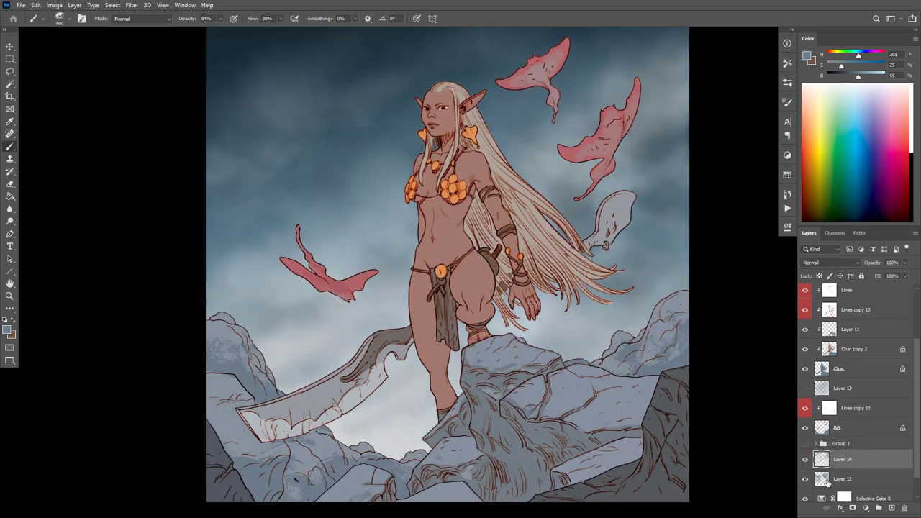
{"action": "left_click", "coordinate": [843, 476], "text": "shift"}
{"action": "left_click_drag", "start_coordinate": [874, 264], "coordinate": [868, 265]}
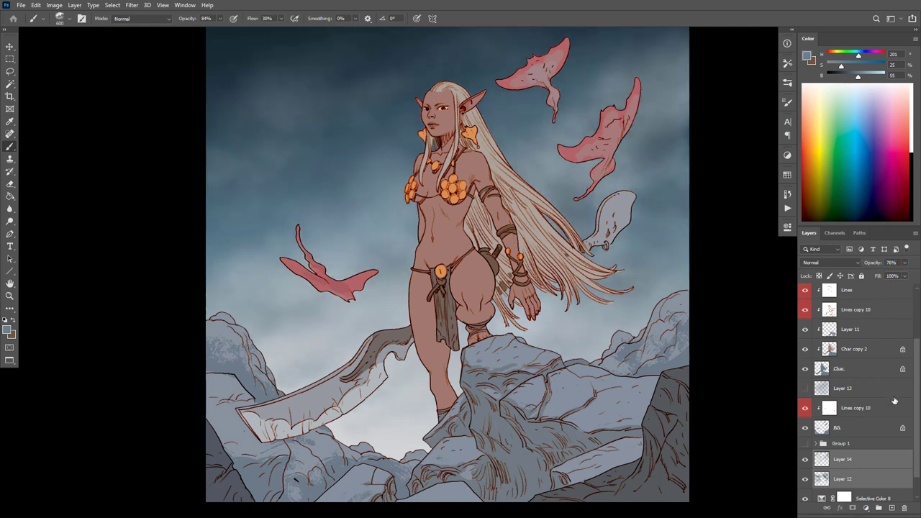
{"action": "key", "text": "ctrl+z"}
{"action": "scroll", "coordinate": [908, 459], "scroll_direction": "down", "scroll_amount": 1}
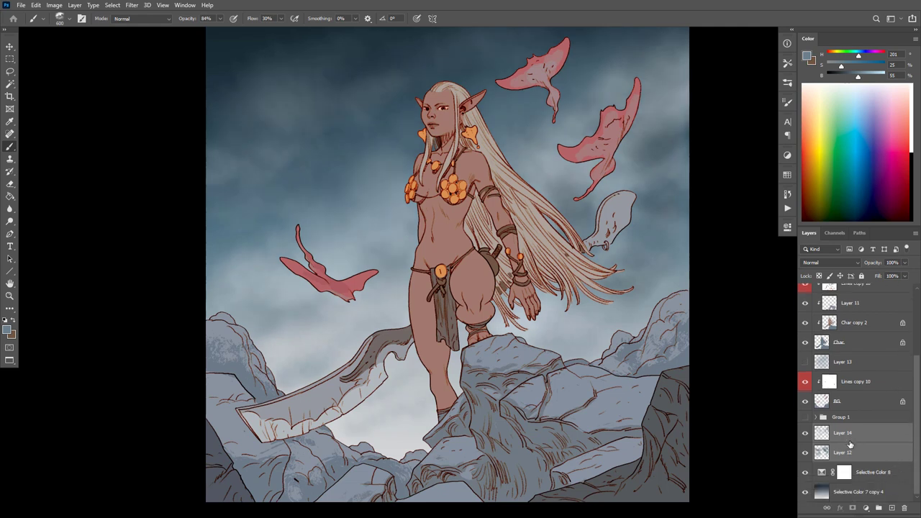
{"action": "key", "text": "ctrl+g"}
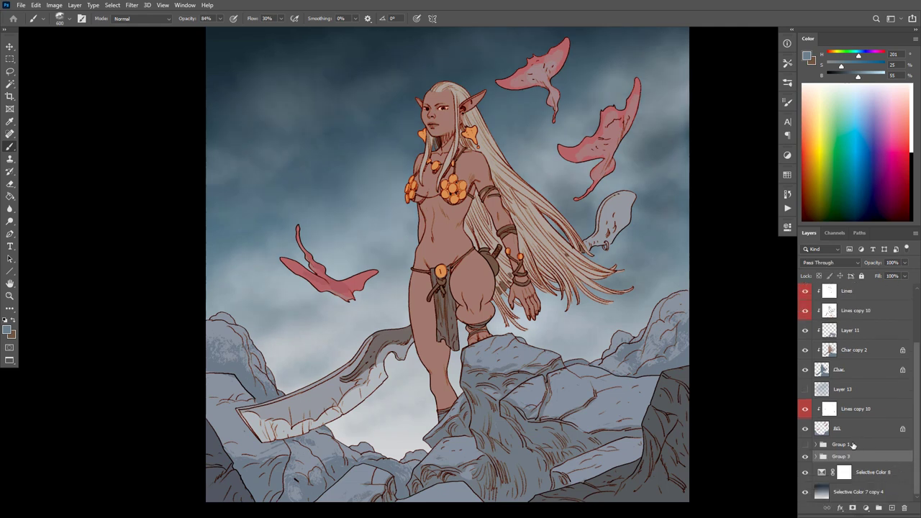
{"action": "left_click", "coordinate": [851, 508]}
Step: Fade the clouds through the Group 3 mask with a soft 2200 px eraser, beside the hair and in the sky around the character
{"action": "key", "text": "e"}
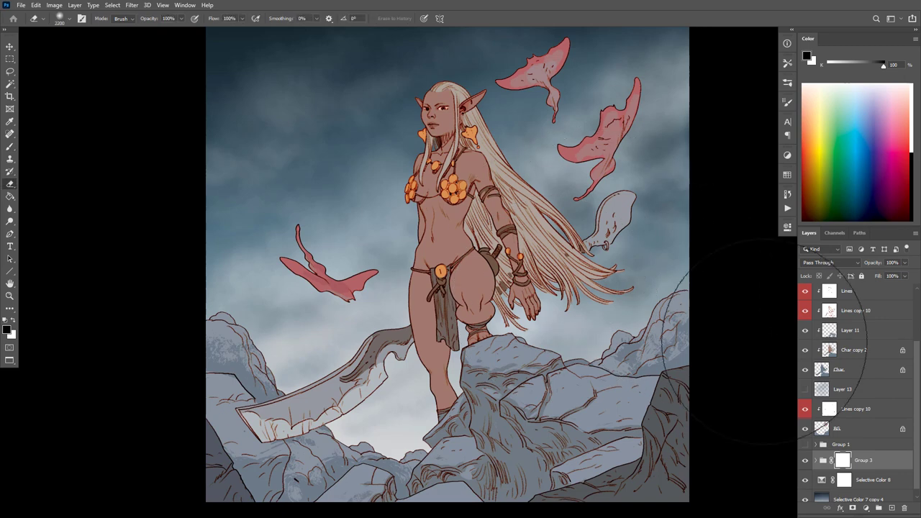
{"action": "left_click", "coordinate": [805, 389]}
{"action": "left_click", "coordinate": [805, 389]}
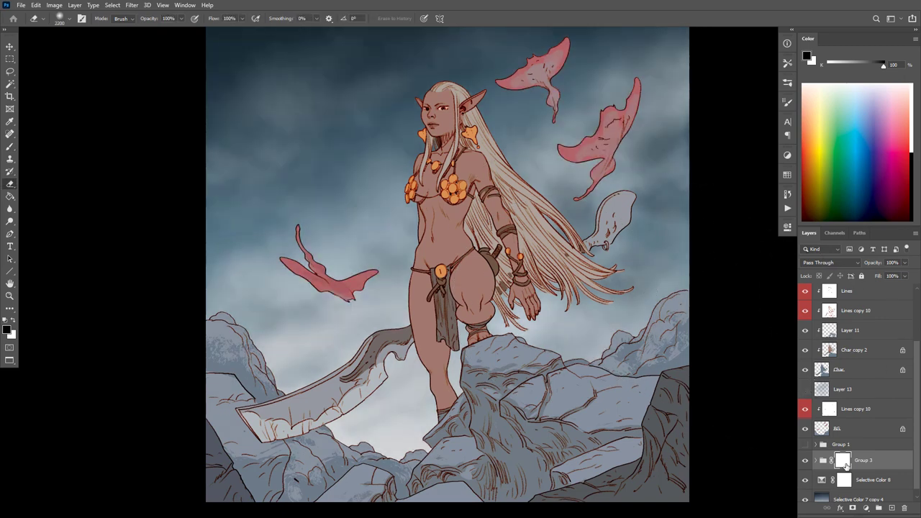
{"action": "left_click", "coordinate": [852, 479]}
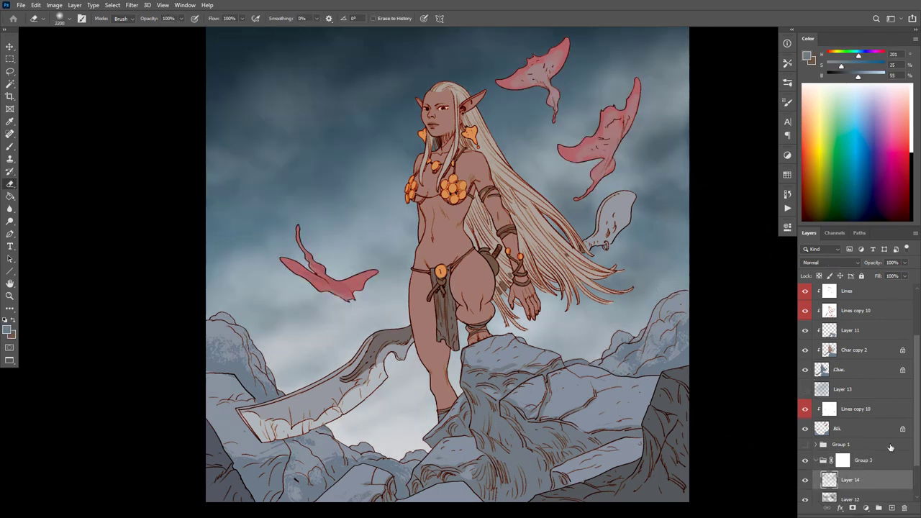
{"action": "scroll", "coordinate": [915, 440], "scroll_direction": "down", "scroll_amount": 2}
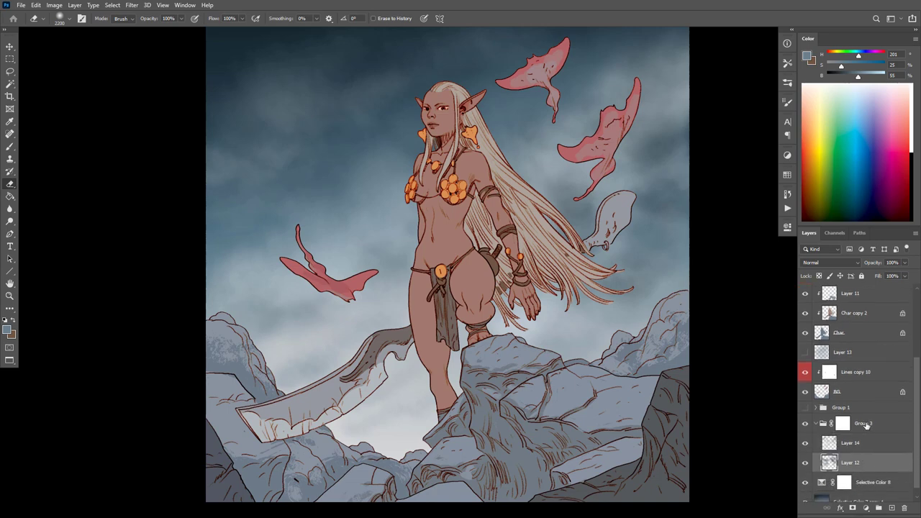
{"action": "left_click", "coordinate": [864, 424]}
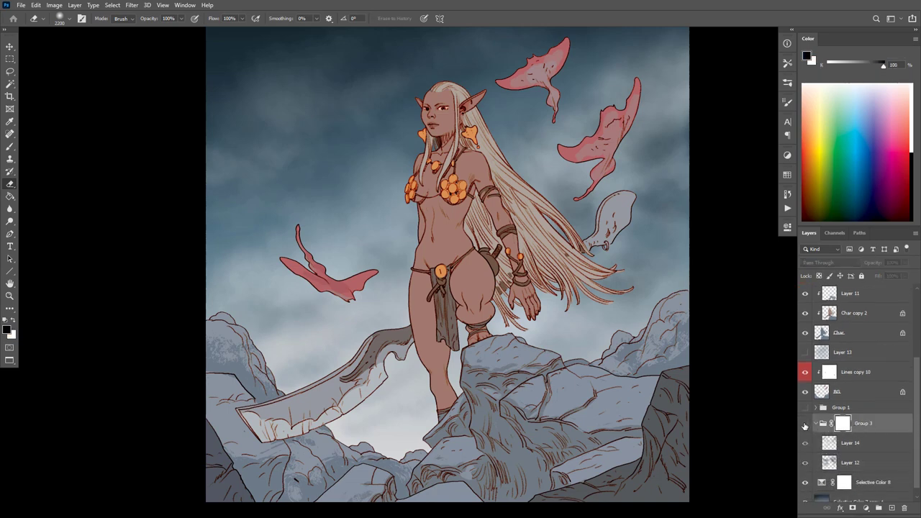
{"action": "left_click", "coordinate": [805, 424]}
{"action": "left_click", "coordinate": [804, 424]}
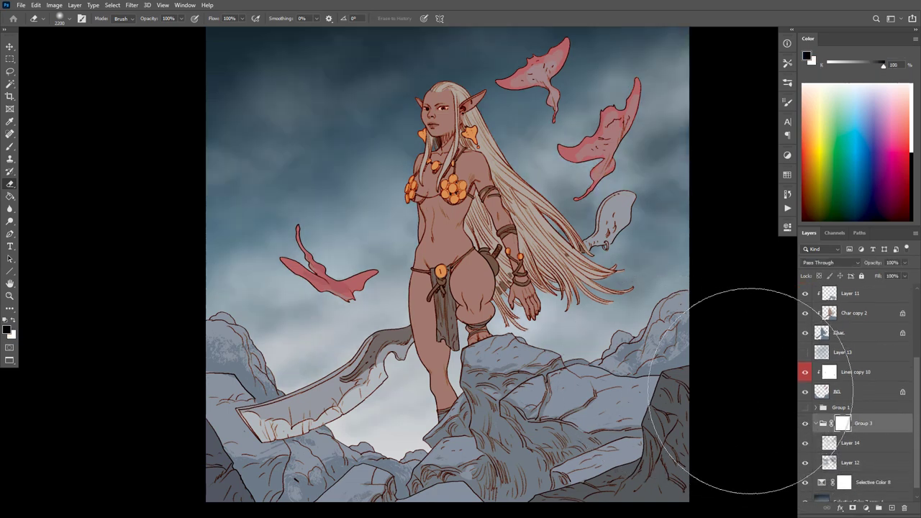
{"action": "key", "text": "x"}
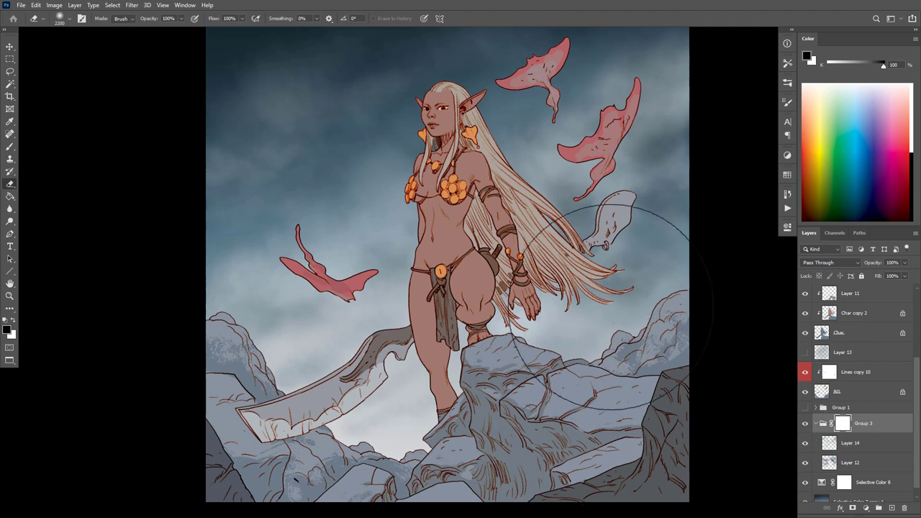
{"action": "left_click", "coordinate": [666, 200]}
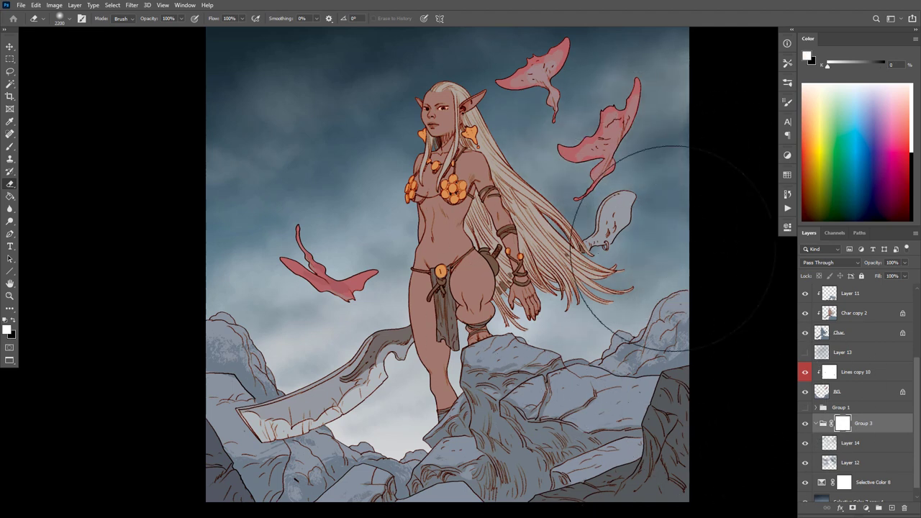
{"action": "mouse_move", "coordinate": [614, 272]}
{"action": "left_mouse_down"}
{"action": "mouse_move", "coordinate": [626, 308]}
{"action": "mouse_move", "coordinate": [643, 319]}
{"action": "left_mouse_up"}
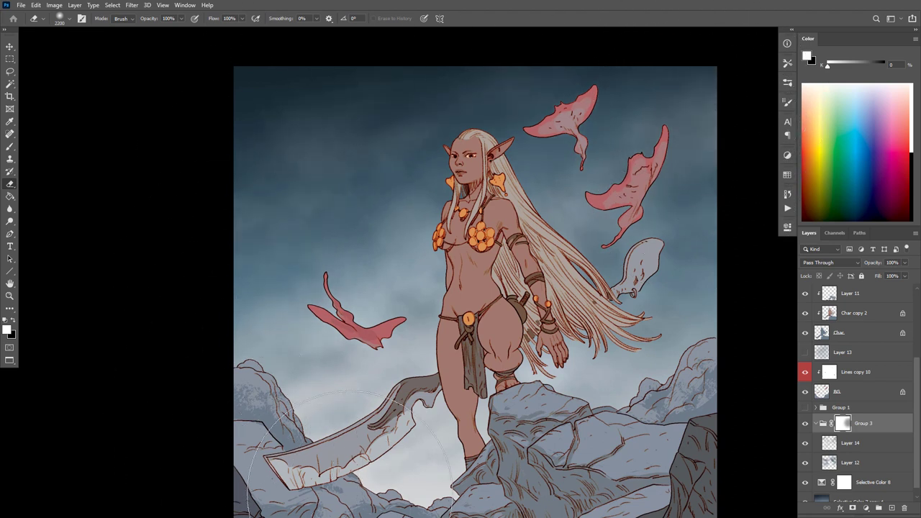
{"action": "left_click", "coordinate": [467, 410]}
{"action": "left_click_drag", "start_coordinate": [612, 380], "coordinate": [640, 324]}
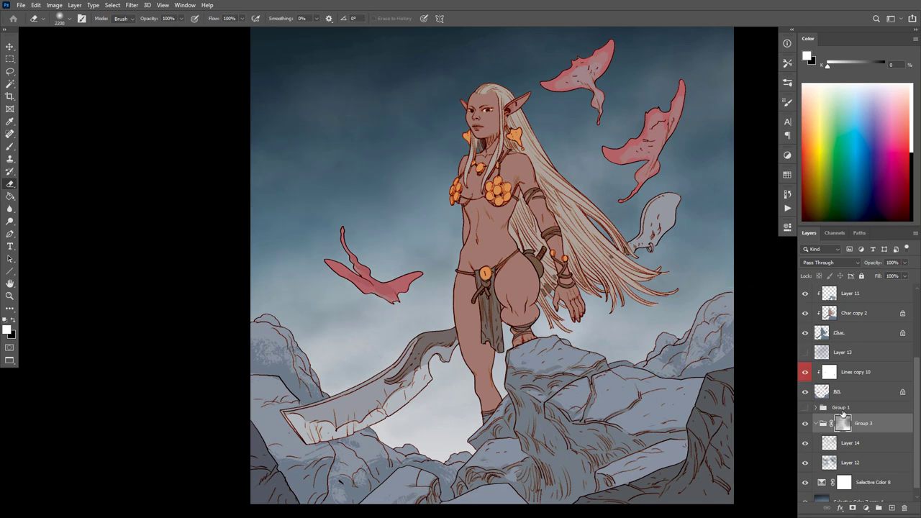
Step: Show the haze layer Layer 13 and clear all of its contents
{"action": "left_click", "coordinate": [805, 352]}
{"action": "left_click_drag", "start_coordinate": [658, 392], "coordinate": [665, 412]}
{"action": "left_click", "coordinate": [830, 353]}
{"action": "key", "text": "b"}
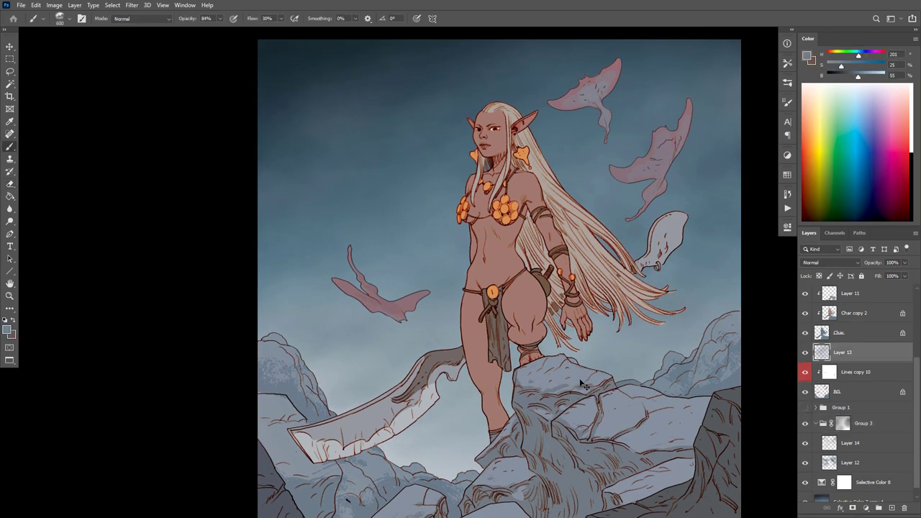
{"action": "key", "text": "ctrl+a"}
{"action": "key", "text": "Delete"}
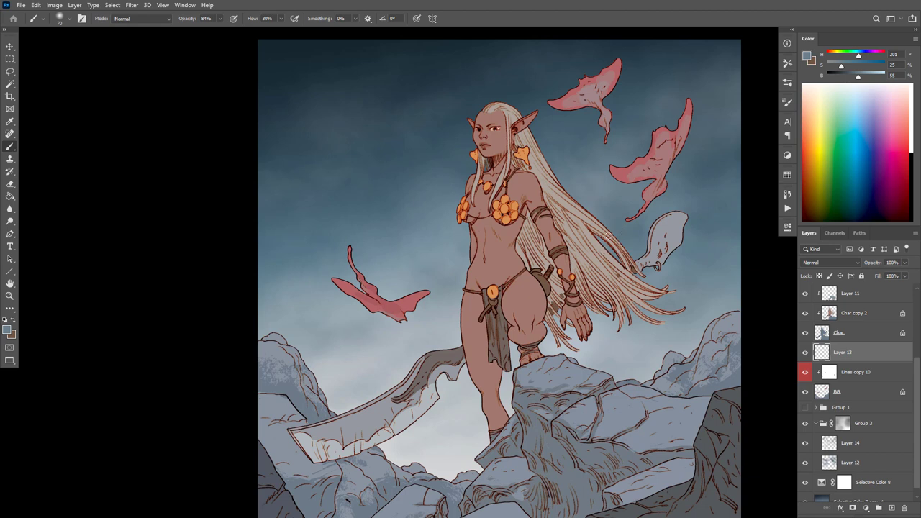
Step: Enlarge the soft round brush to 2800 px and paint blue haze (H 201, S 35, B 49) over the flying shapes on Layer 13
{"action": "key", "text": "bracketright"}
{"action": "key", "text": "bracketright"}
{"action": "key", "text": "bracketright"}
{"action": "key", "text": "bracketright"}
{"action": "key", "text": "bracketright"}
{"action": "key", "text": "bracketright"}
{"action": "key", "text": "bracketright"}
{"action": "key", "text": "bracketright"}
{"action": "key", "text": "bracketright"}
{"action": "key", "text": "bracketright"}
{"action": "key", "text": "bracketright"}
{"action": "key", "text": "bracketright"}
{"action": "key", "text": "bracketright"}
{"action": "key", "text": "bracketright"}
{"action": "key", "text": "bracketright"}
{"action": "left_click", "coordinate": [709, 199], "text": "alt"}
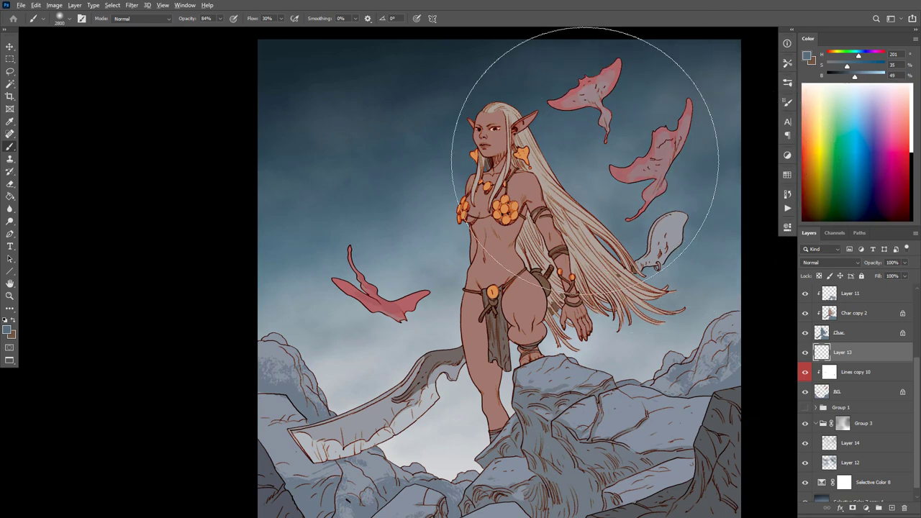
{"action": "mouse_move", "coordinate": [585, 161]}
{"action": "left_mouse_down"}
{"action": "mouse_move", "coordinate": [494, 194]}
{"action": "mouse_move", "coordinate": [388, 323]}
{"action": "mouse_move", "coordinate": [287, 294]}
{"action": "mouse_move", "coordinate": [650, 111]}
{"action": "left_mouse_up"}
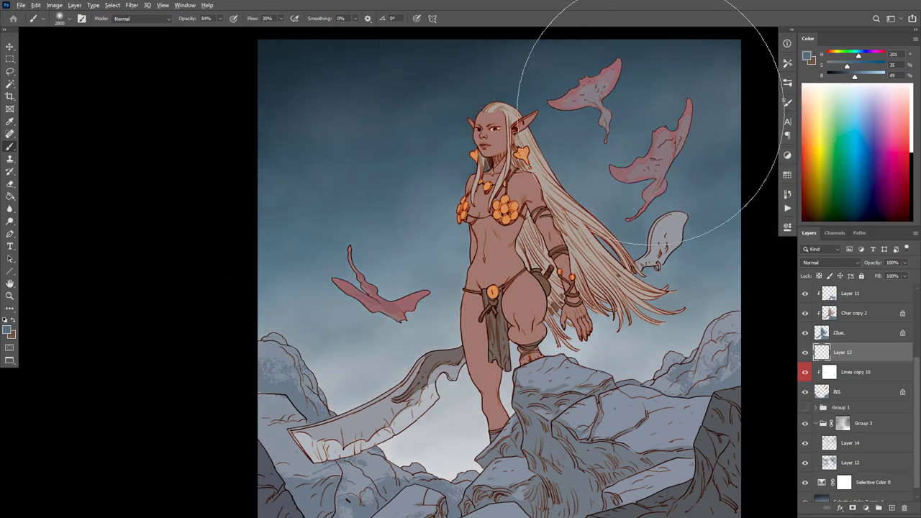
Step: Sample the pale grey-blue near the horizon (H 200, S 6, B 78) and paint soft haze over the distant rocks on Layer 13
{"action": "left_click", "coordinate": [461, 446], "text": "alt"}
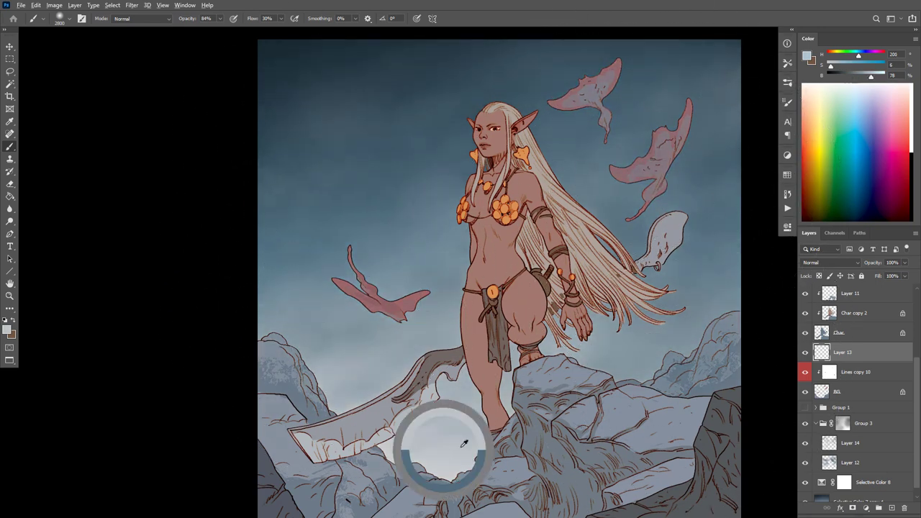
{"action": "mouse_move", "coordinate": [431, 440]}
{"action": "left_mouse_down"}
{"action": "mouse_move", "coordinate": [333, 420]}
{"action": "mouse_move", "coordinate": [386, 355]}
{"action": "mouse_move", "coordinate": [730, 327]}
{"action": "mouse_move", "coordinate": [332, 382]}
{"action": "left_mouse_up"}
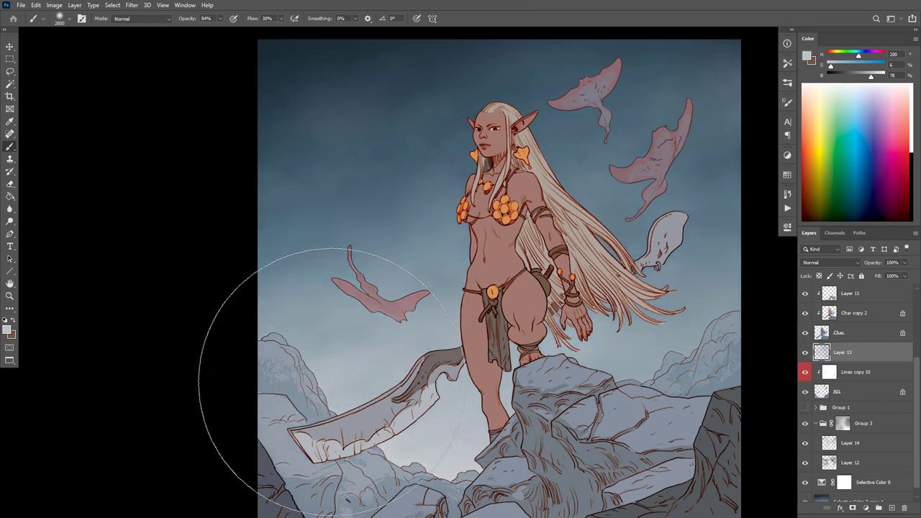
{"action": "left_click_drag", "start_coordinate": [619, 324], "coordinate": [540, 338]}
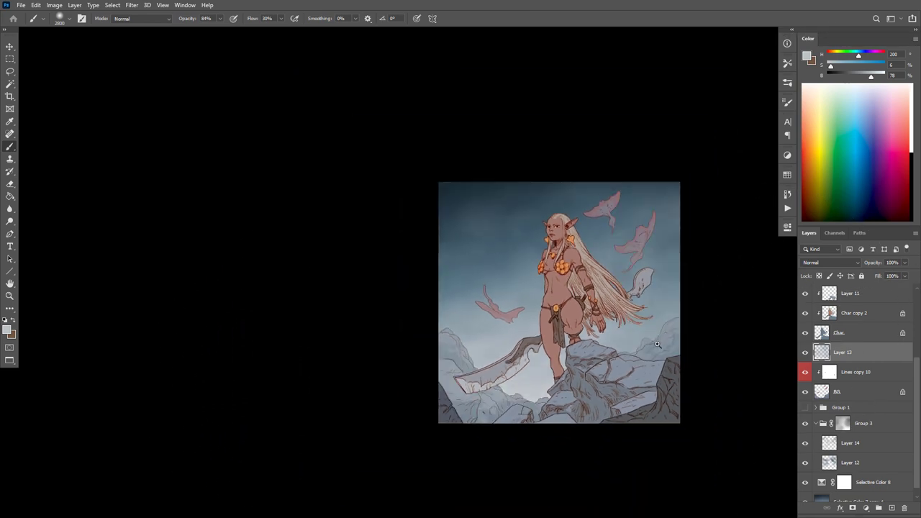
{"action": "scroll", "coordinate": [633, 342], "scroll_direction": "up", "scroll_amount": 2}
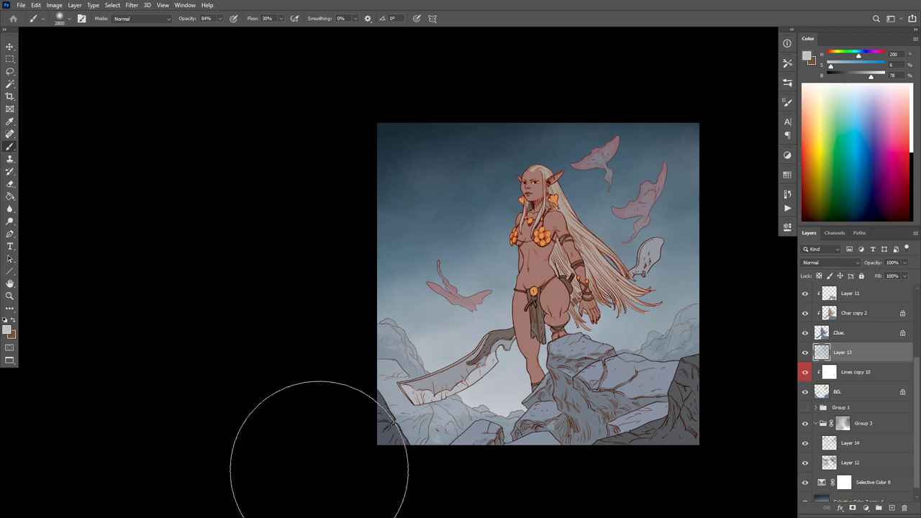
{"action": "mouse_move", "coordinate": [680, 347]}
{"action": "left_mouse_down"}
{"action": "mouse_move", "coordinate": [671, 340]}
{"action": "mouse_move", "coordinate": [685, 354]}
{"action": "left_mouse_up"}
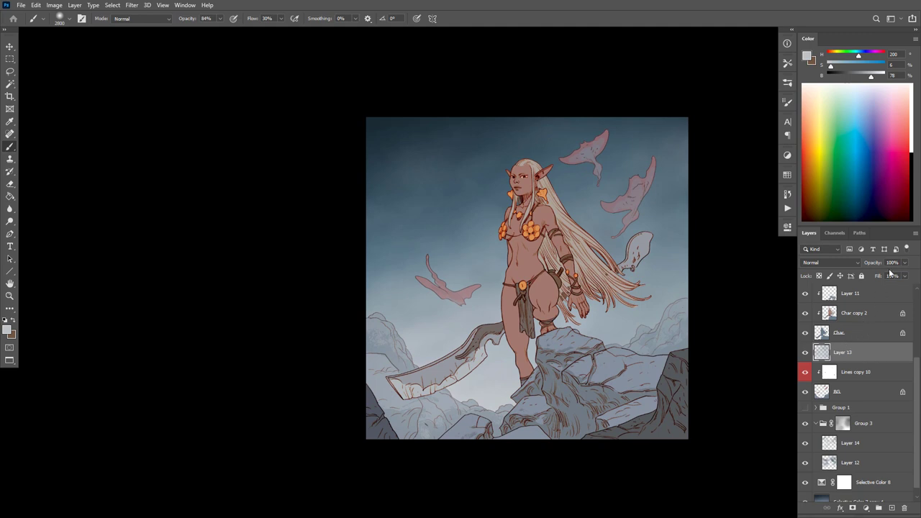
Step: Lower Layer 13's opacity to 68% and paint darker sky-blue haze (H 201, S 41, B 33) over the flying shapes
{"action": "left_click_drag", "start_coordinate": [873, 266], "coordinate": [864, 264]}
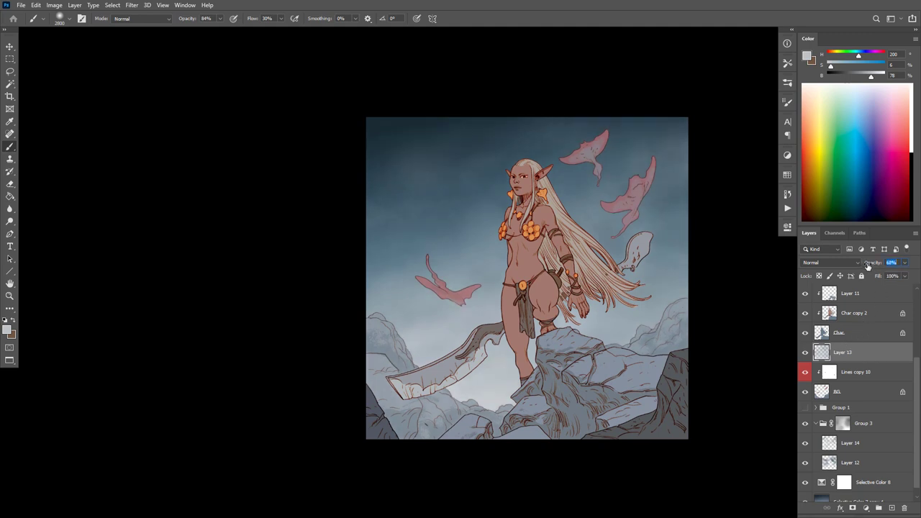
{"action": "left_click", "coordinate": [531, 134], "text": "alt"}
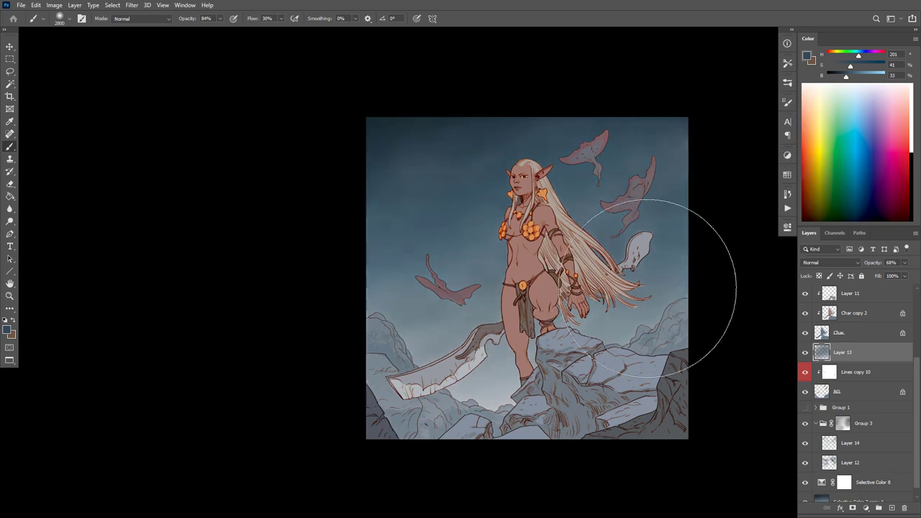
{"action": "key", "text": "e"}
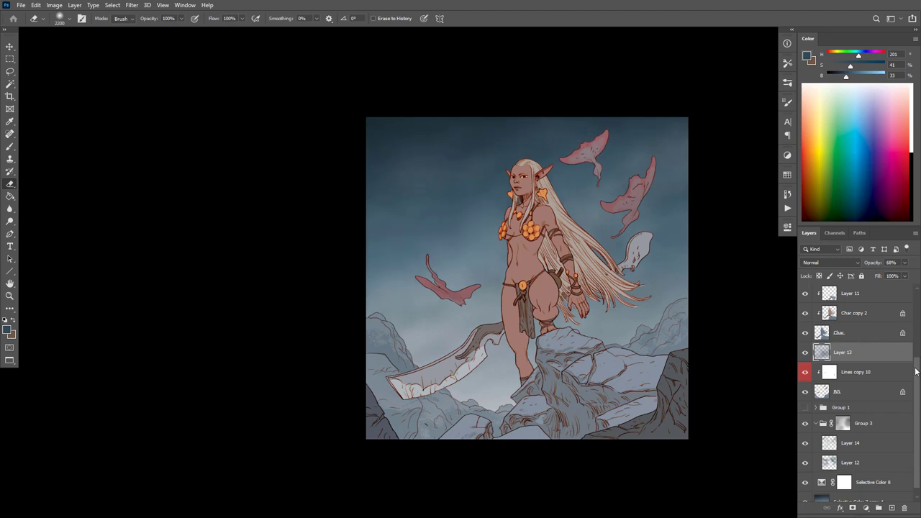
Step: Add a layer above the character's Lines layer and paint soft grey-blue haze (H 200, S 19, B 57) over the figure and middle rocks
{"action": "left_click_drag", "start_coordinate": [916, 371], "coordinate": [914, 323]}
{"action": "left_click", "coordinate": [865, 327]}
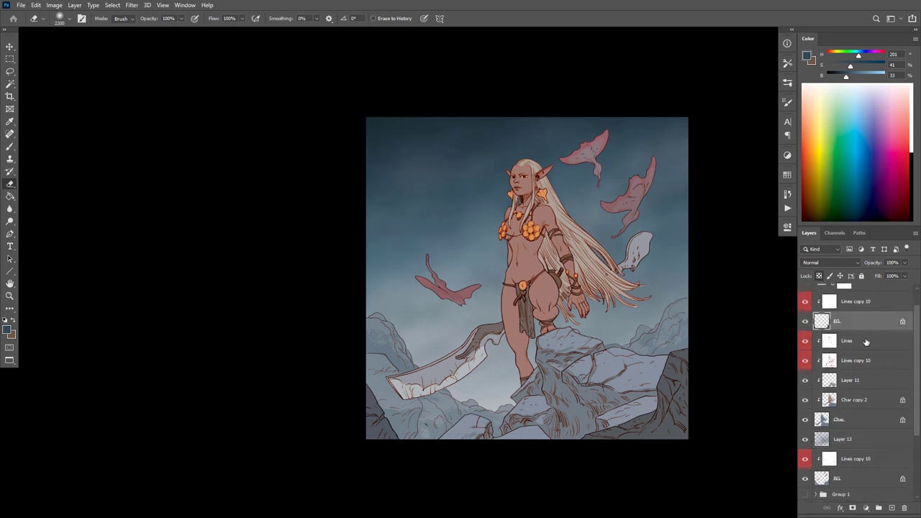
{"action": "key", "text": "ctrl+shift+alt+n"}
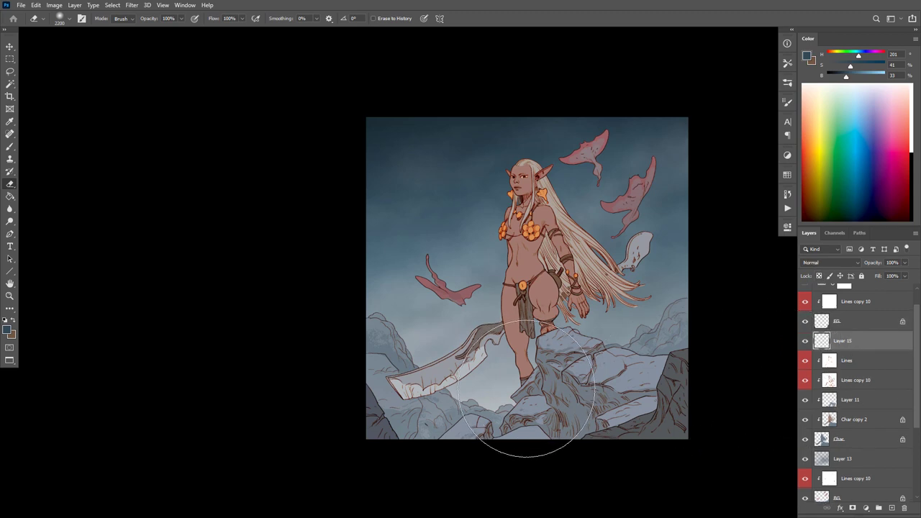
{"action": "key", "text": "b"}
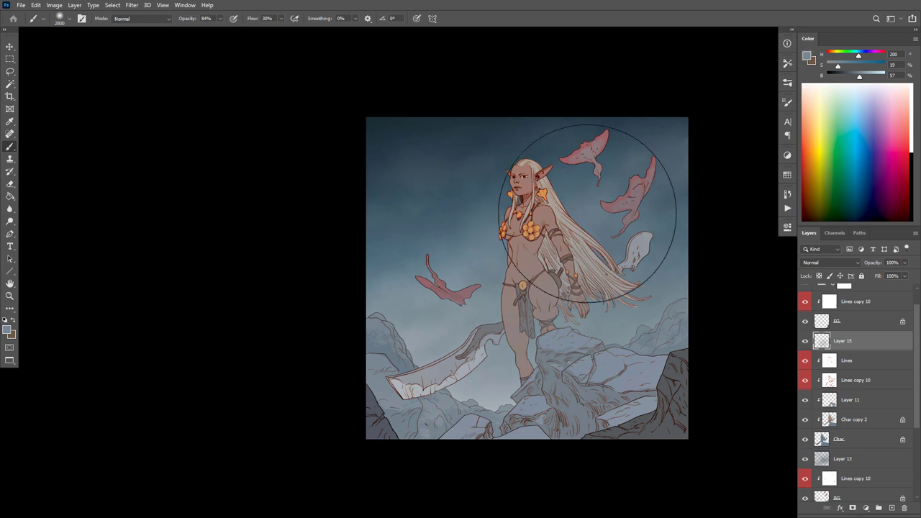
{"action": "scroll", "coordinate": [619, 295], "scroll_direction": "up", "scroll_amount": 3}
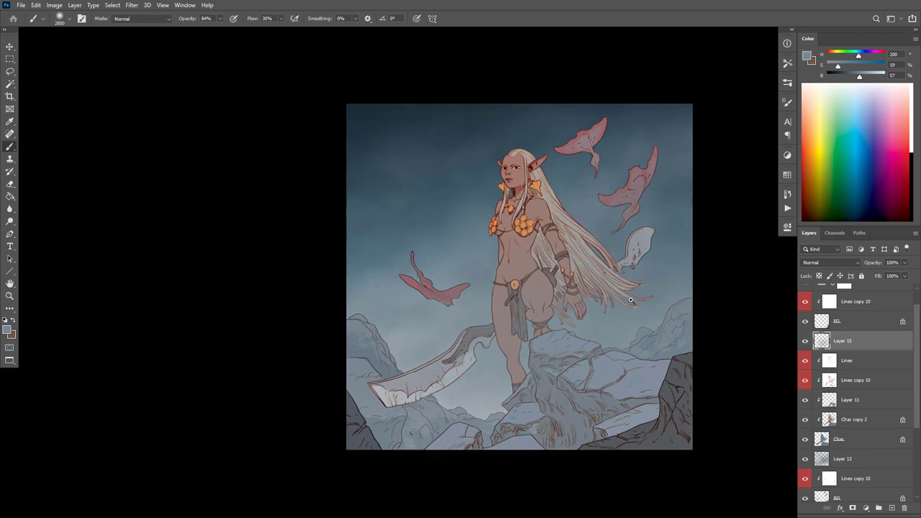
{"action": "key", "text": "e"}
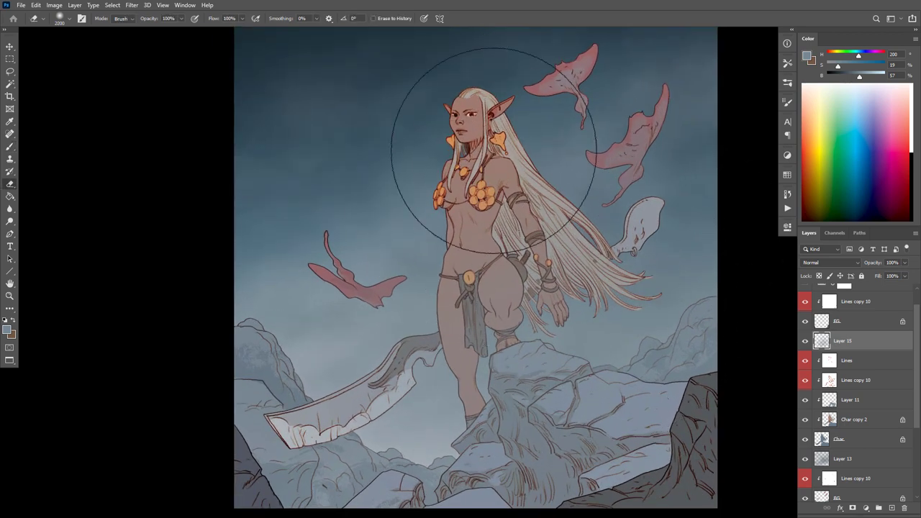
{"action": "key", "text": "b"}
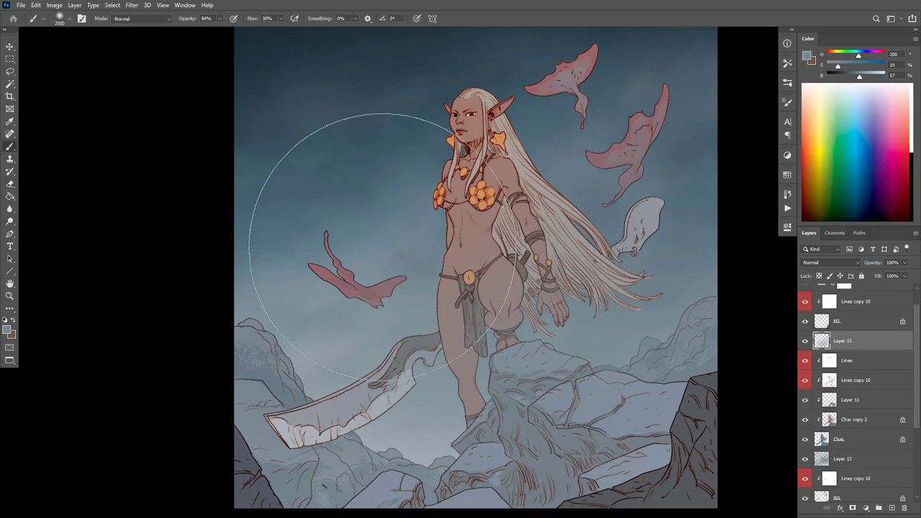
{"action": "mouse_move", "coordinate": [633, 331]}
{"action": "left_mouse_down"}
{"action": "mouse_move", "coordinate": [607, 312]}
{"action": "mouse_move", "coordinate": [629, 314]}
{"action": "mouse_move", "coordinate": [555, 267]}
{"action": "left_mouse_up"}
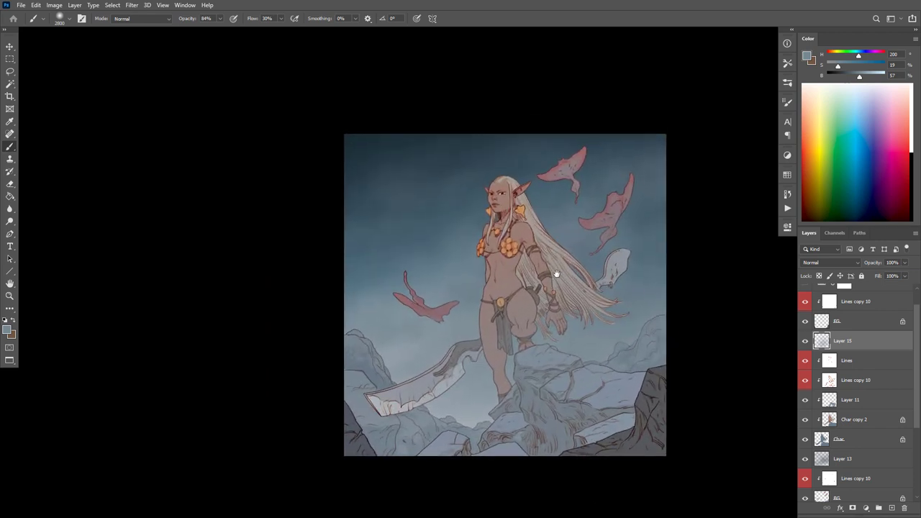
{"action": "scroll", "coordinate": [571, 329], "scroll_direction": "up", "scroll_amount": 2}
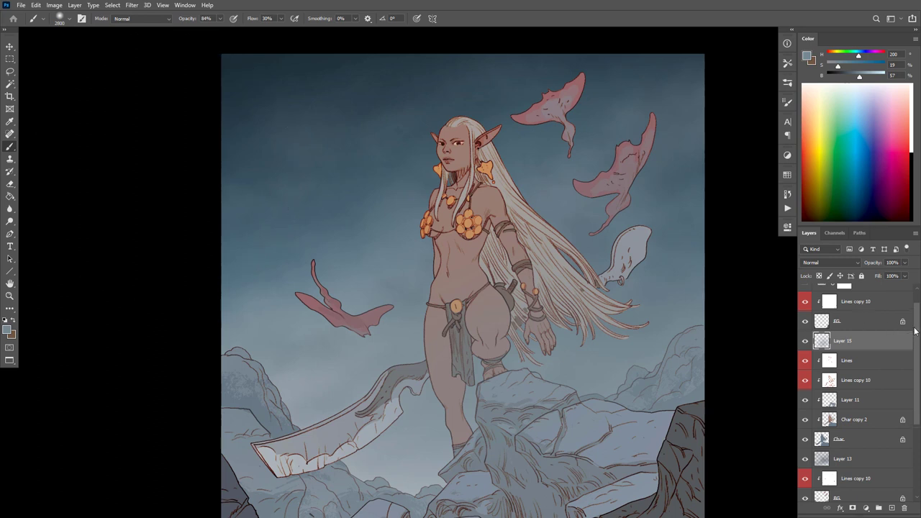
Step: Compare the illustration with the Selective Color 7 adjustment switched on and off, leaving it hidden
{"action": "scroll", "coordinate": [915, 329], "scroll_direction": "up", "scroll_amount": 1}
{"action": "left_click", "coordinate": [867, 308]}
{"action": "left_click", "coordinate": [805, 305]}
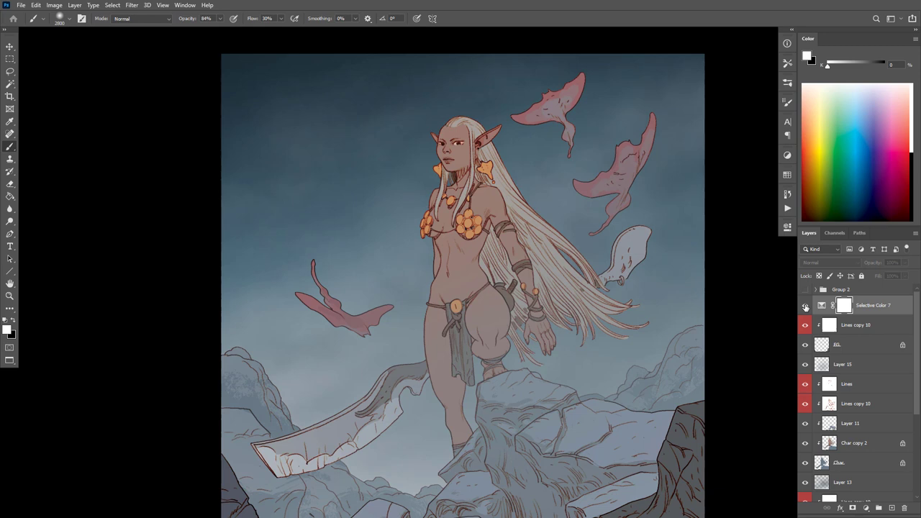
{"action": "left_click", "coordinate": [804, 305]}
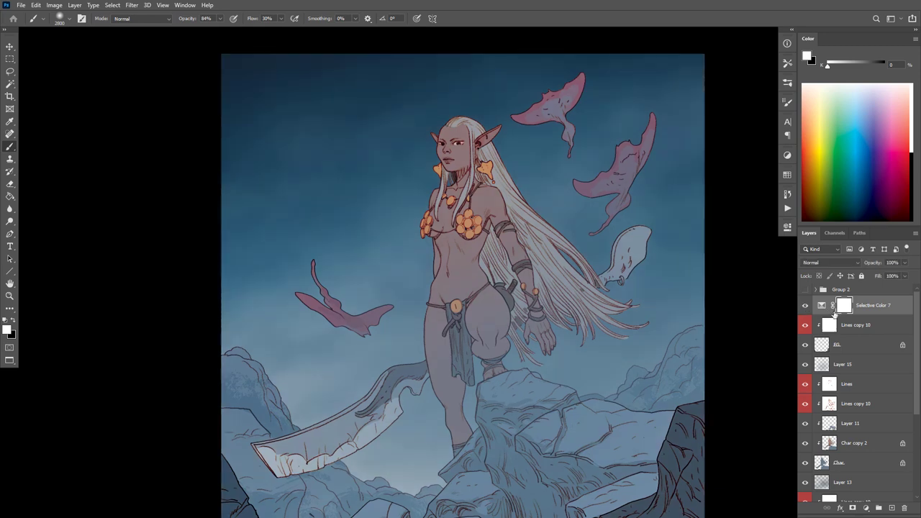
{"action": "left_click", "coordinate": [805, 306]}
Step: Add a Selective Color adjustment above the top Lines copy 10 layer and shift the cyan and magenta of its Neutrals
{"action": "left_click", "coordinate": [830, 324]}
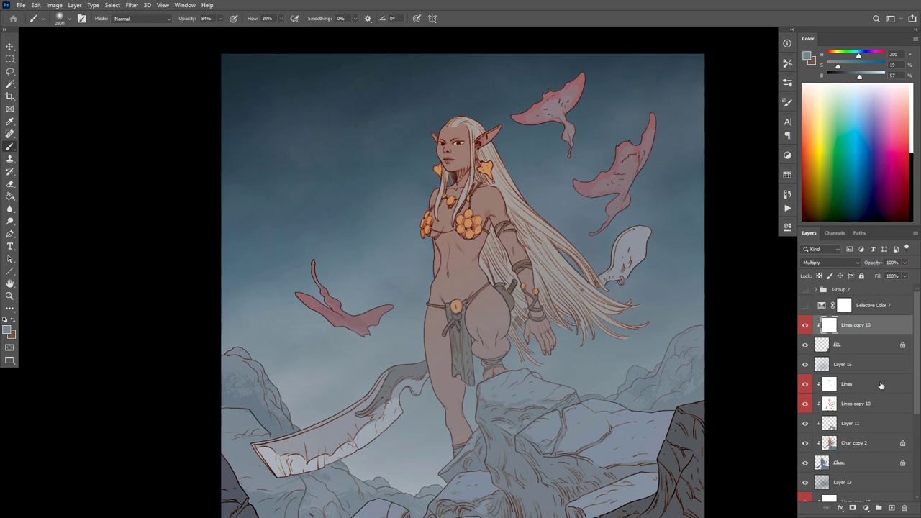
{"action": "left_click", "coordinate": [865, 508]}
{"action": "left_click", "coordinate": [872, 502]}
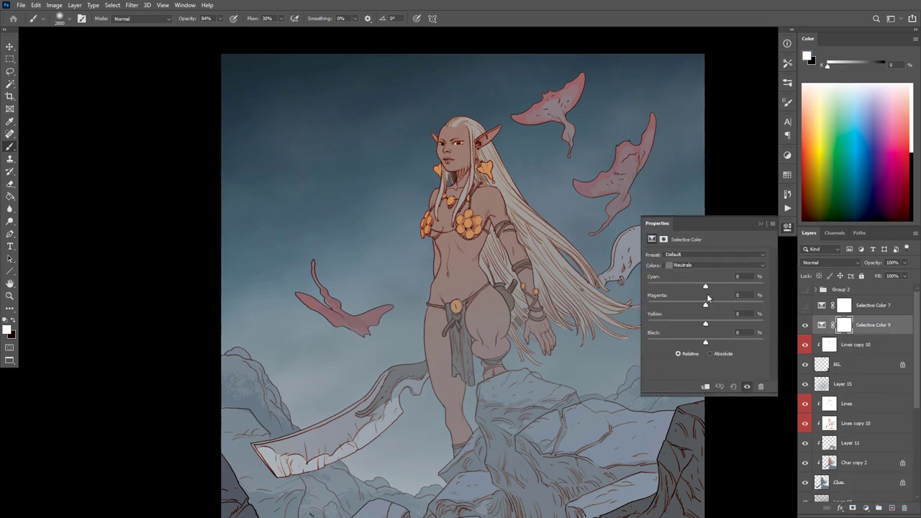
{"action": "left_click_drag", "start_coordinate": [705, 286], "coordinate": [713, 306]}
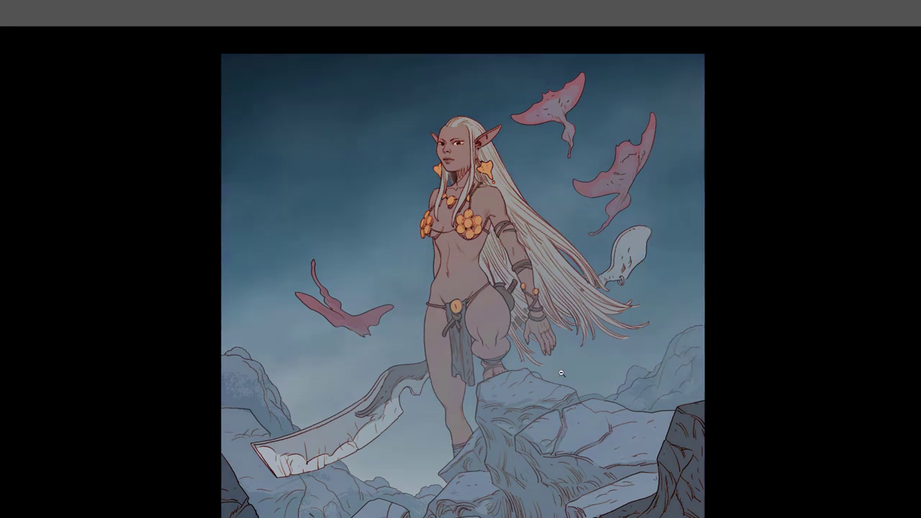
{"action": "scroll", "coordinate": [561, 360], "scroll_direction": "down", "scroll_amount": 5}
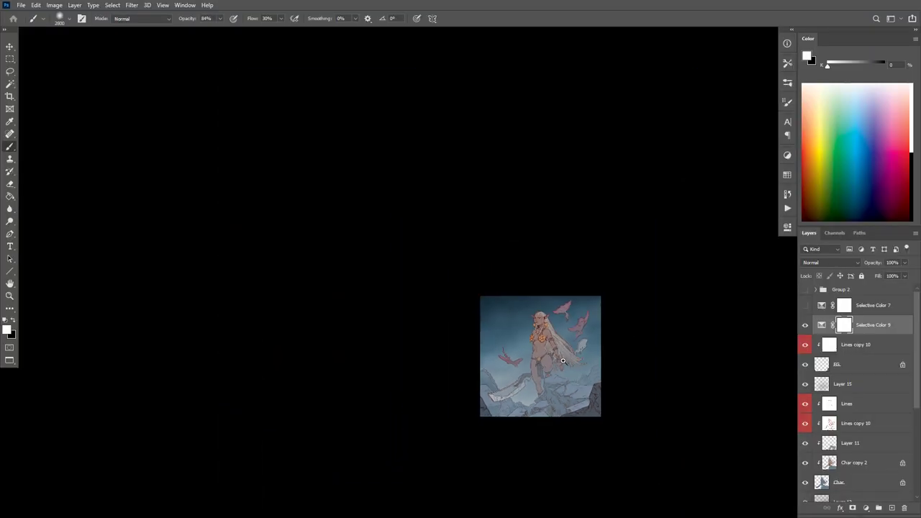
{"action": "scroll", "coordinate": [563, 360], "scroll_direction": "up", "scroll_amount": 5}
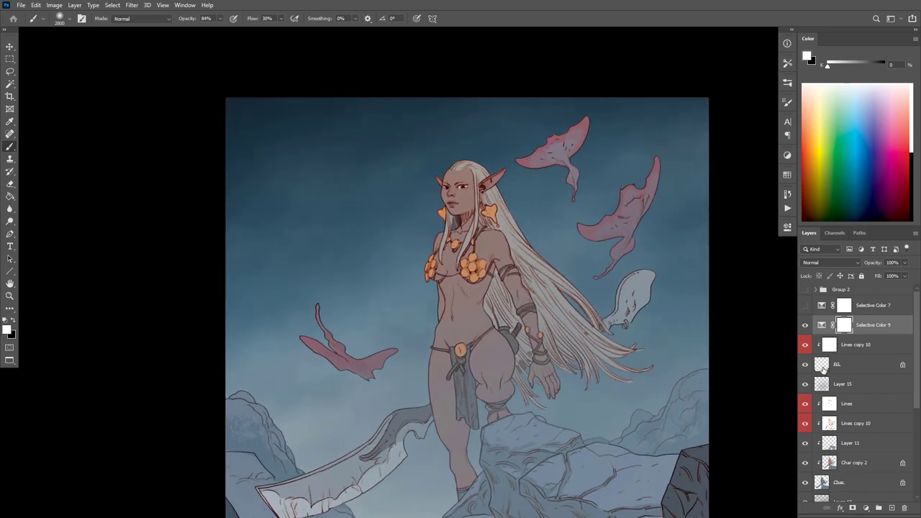
Step: Thin the haze over the character on Layer 15 with the soft 2200 px eraser
{"action": "left_click", "coordinate": [823, 368]}
{"action": "left_click", "coordinate": [817, 385]}
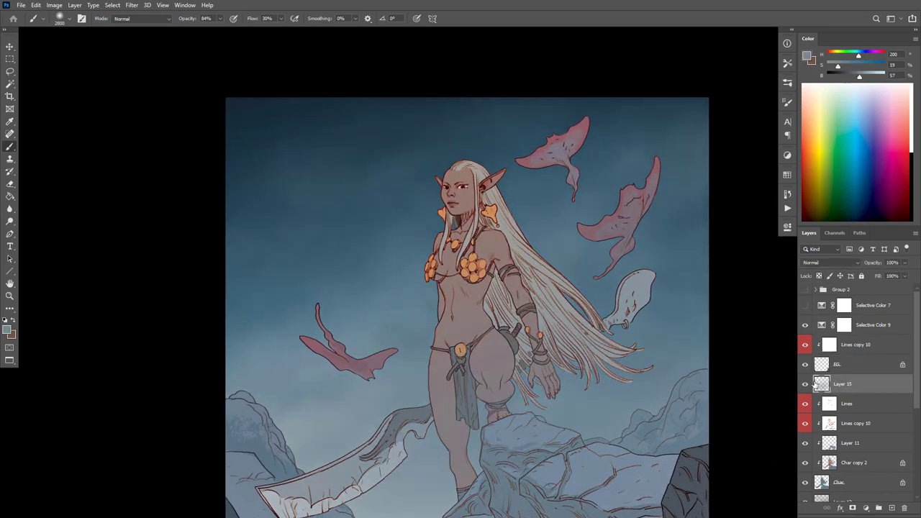
{"action": "key", "text": "e"}
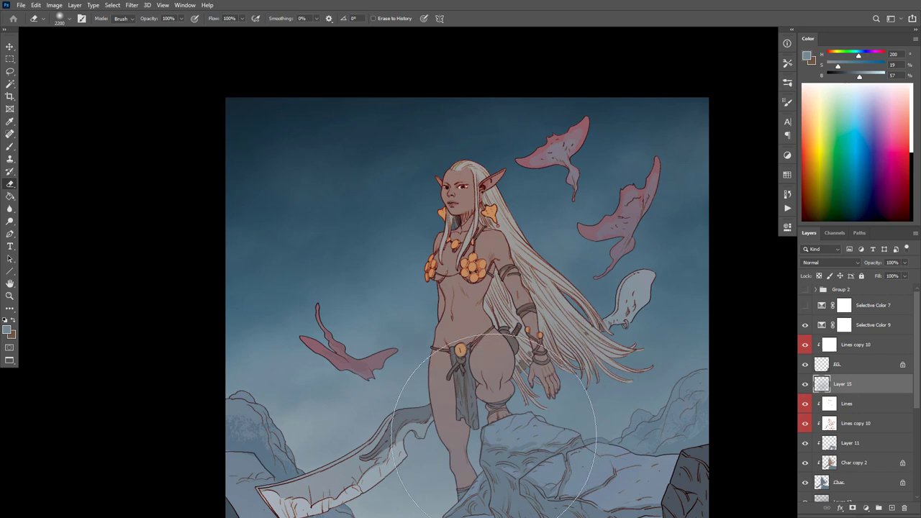
{"action": "key", "text": "ctrl+space"}
{"action": "mouse_move", "coordinate": [549, 398]}
{"action": "left_mouse_down"}
{"action": "mouse_move", "coordinate": [496, 400]}
{"action": "mouse_move", "coordinate": [583, 413]}
{"action": "mouse_move", "coordinate": [578, 351]}
{"action": "mouse_move", "coordinate": [579, 402]}
{"action": "left_mouse_up"}
{"action": "scroll", "coordinate": [578, 396], "scroll_direction": "up", "scroll_amount": 5}
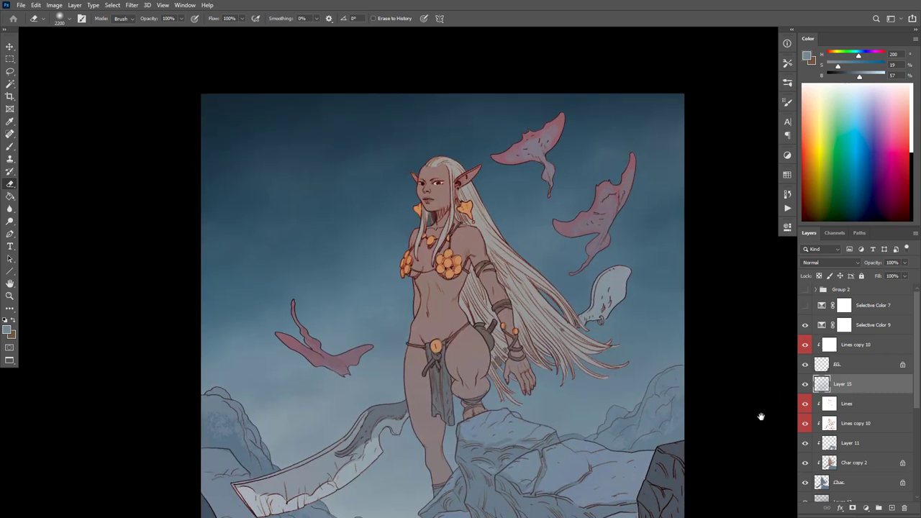
{"action": "left_click_drag", "start_coordinate": [621, 381], "coordinate": [622, 363]}
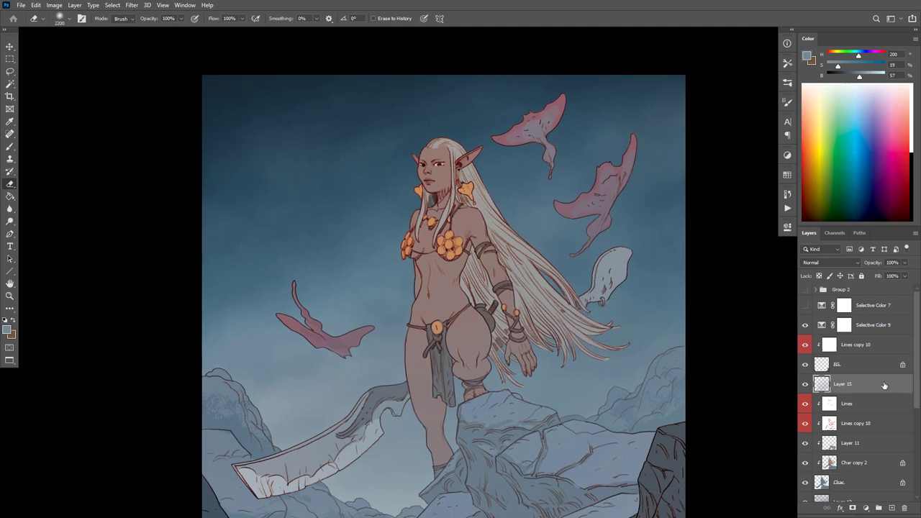
Step: Create a new layer above Layer 14 in Group 3 and switch to the Splatter-Texture Pencil preset
{"action": "scroll", "coordinate": [892, 413], "scroll_direction": "down", "scroll_amount": 5}
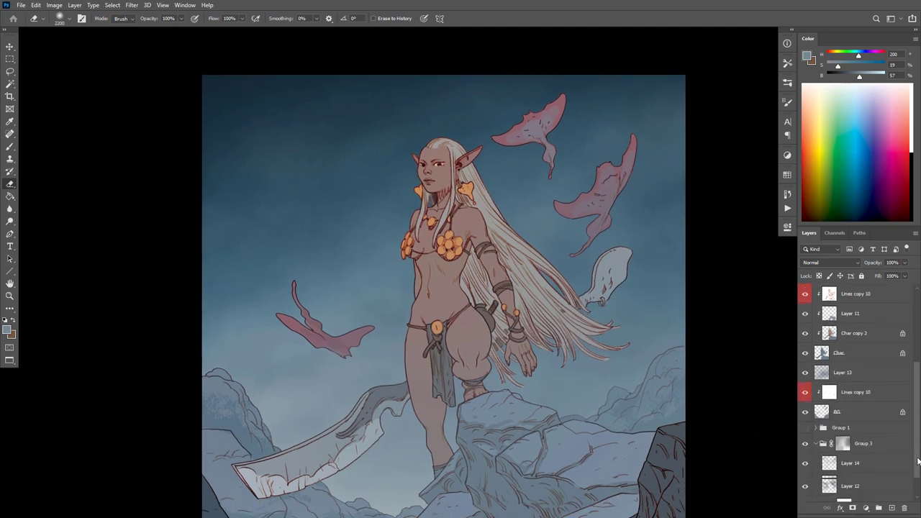
{"action": "left_click", "coordinate": [866, 439]}
{"action": "key", "text": "ctrl+alt+shift+n"}
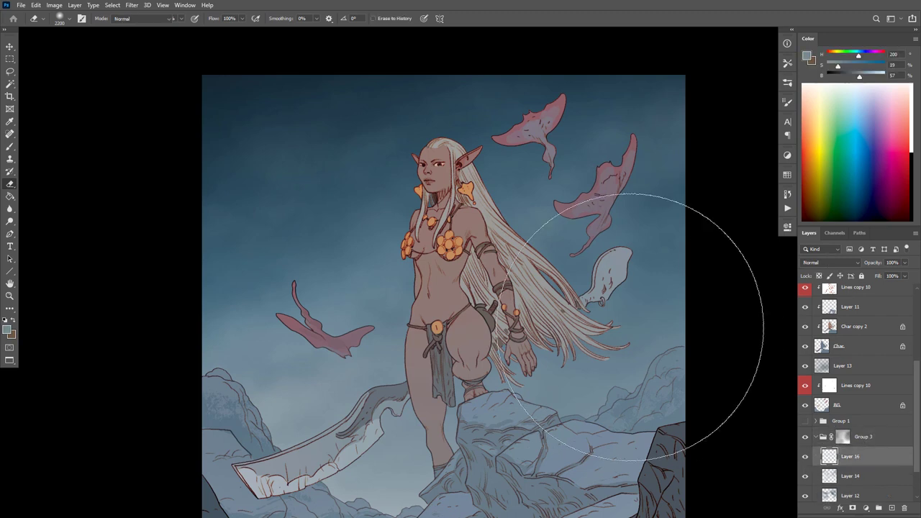
{"action": "key", "text": "b"}
{"action": "left_click", "coordinate": [33, 18]}
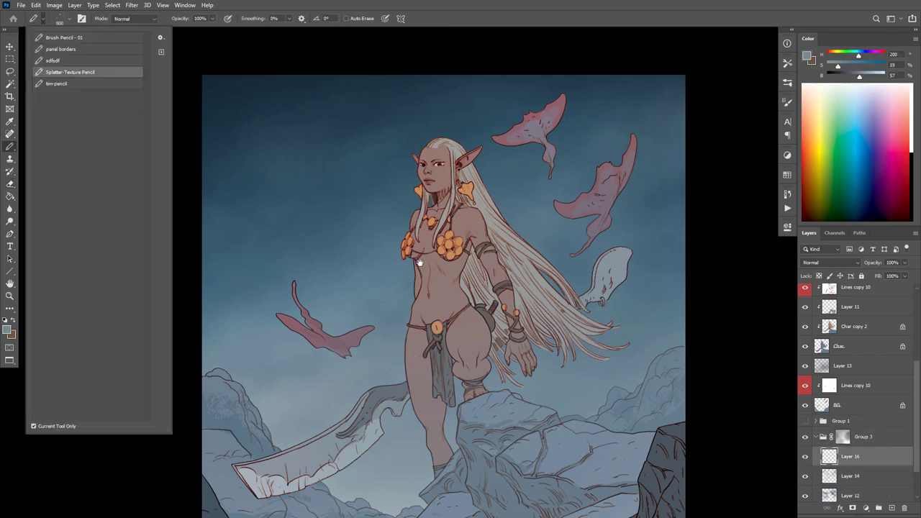
{"action": "left_click", "coordinate": [419, 262]}
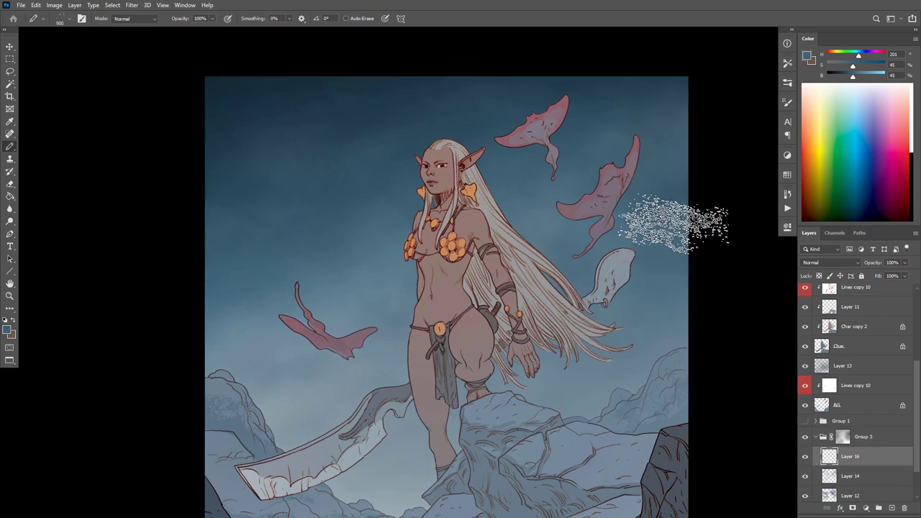
Step: Enlarge the splatter pencil to 2600 px and sample the sky blue (H 200, S 39, B 47) among the flying shapes
{"action": "key", "text": "bracketright"}
{"action": "key", "text": "bracketright"}
{"action": "key", "text": "bracketright"}
{"action": "key", "text": "bracketright"}
{"action": "key", "text": "bracketright"}
{"action": "key", "text": "bracketright"}
{"action": "key", "text": "bracketright"}
{"action": "key", "text": "bracketright"}
{"action": "key", "text": "bracketright"}
{"action": "key", "text": "bracketright"}
{"action": "key", "text": "bracketright"}
{"action": "left_click", "coordinate": [651, 241], "text": "alt"}
{"action": "key", "text": "bracketright"}
{"action": "key", "text": "bracketright"}
{"action": "key", "text": "bracketright"}
{"action": "key", "text": "bracketright"}
{"action": "key", "text": "bracketright"}
{"action": "key", "text": "bracketright"}
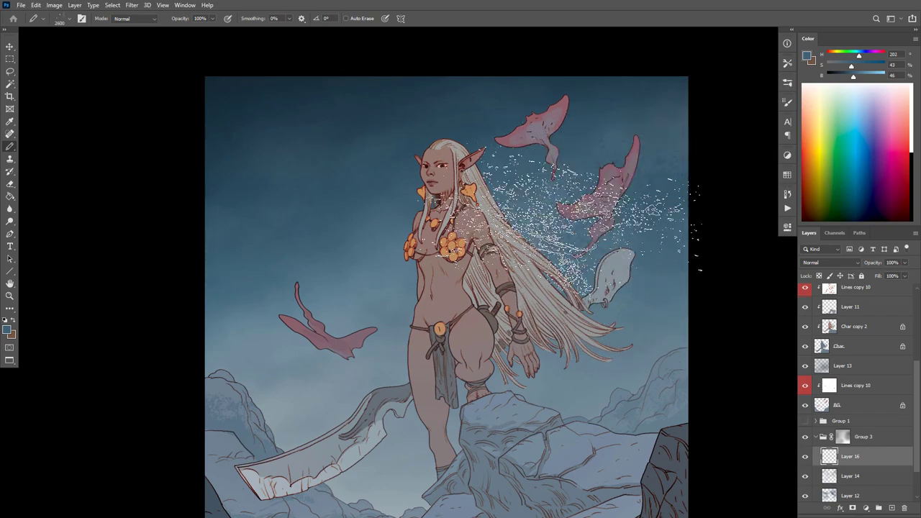
{"action": "left_click", "coordinate": [578, 183], "text": "alt"}
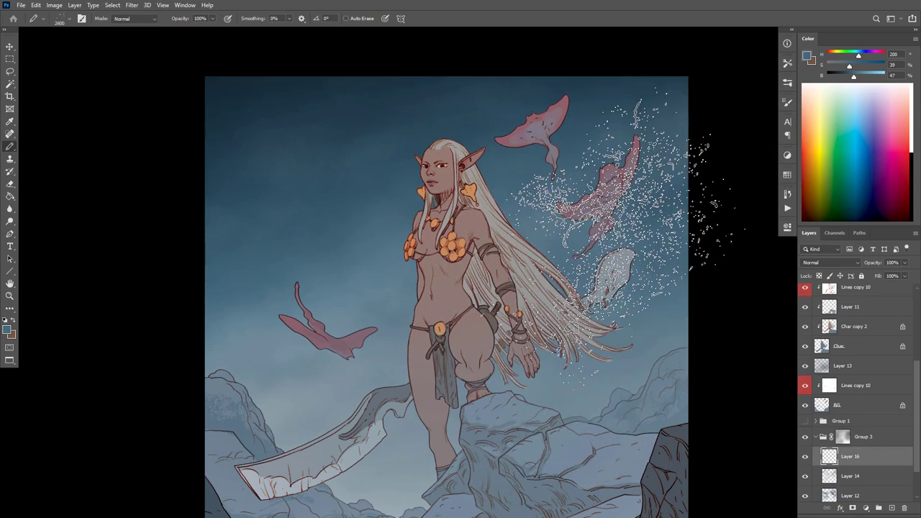
Step: Speckle the sky on Layer 16 with the splatter pencil at 2000 px and 20% opacity, sampling sky blue H 201, S 32, B 57
{"action": "key", "text": "bracketleft"}
{"action": "key", "text": "bracketleft"}
{"action": "key", "text": "bracketleft"}
{"action": "key", "text": "bracketleft"}
{"action": "key", "text": "bracketleft"}
{"action": "key", "text": "bracketleft"}
{"action": "key", "text": "2"}
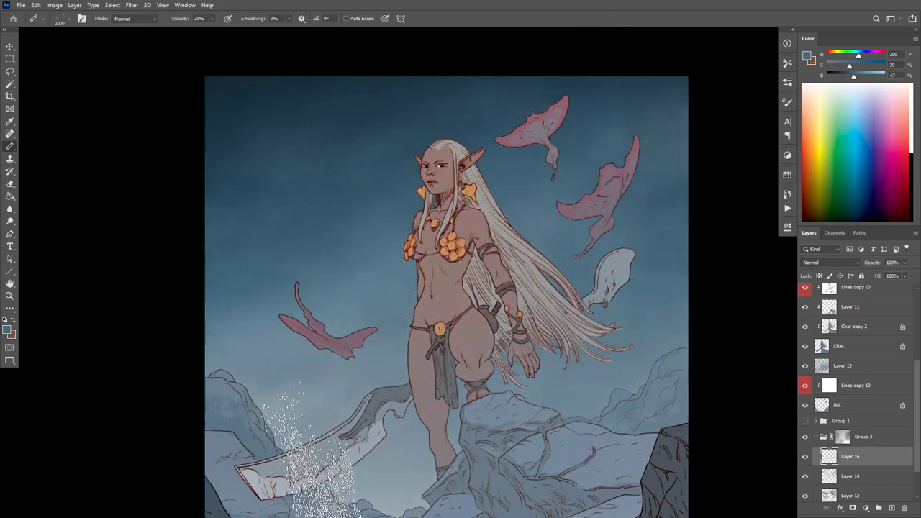
{"action": "left_click", "coordinate": [360, 292], "text": "alt"}
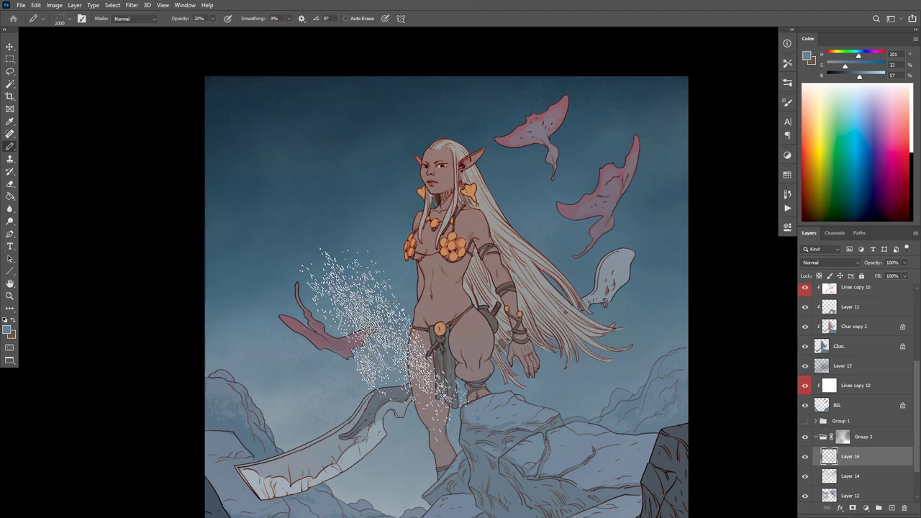
{"action": "left_click_drag", "start_coordinate": [571, 305], "coordinate": [594, 282]}
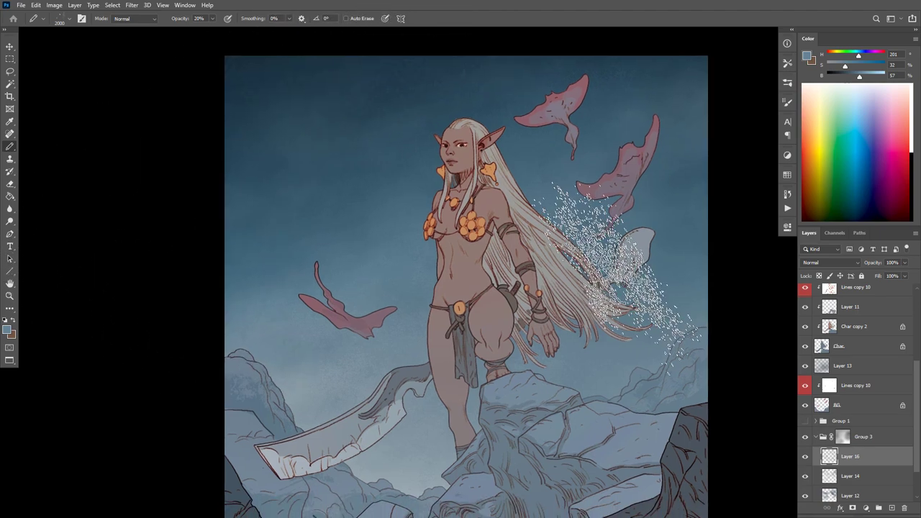
Step: Sample the pale sky near the horizon, lower its saturation to 9% (H 201, B 84), and speckle the lower sky
{"action": "left_click", "coordinate": [417, 478], "text": "alt"}
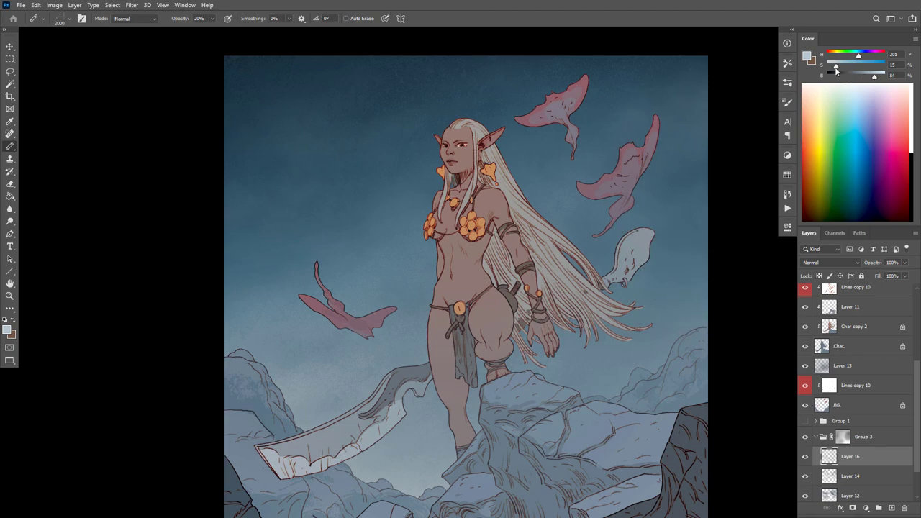
{"action": "left_click_drag", "start_coordinate": [835, 70], "coordinate": [832, 70]}
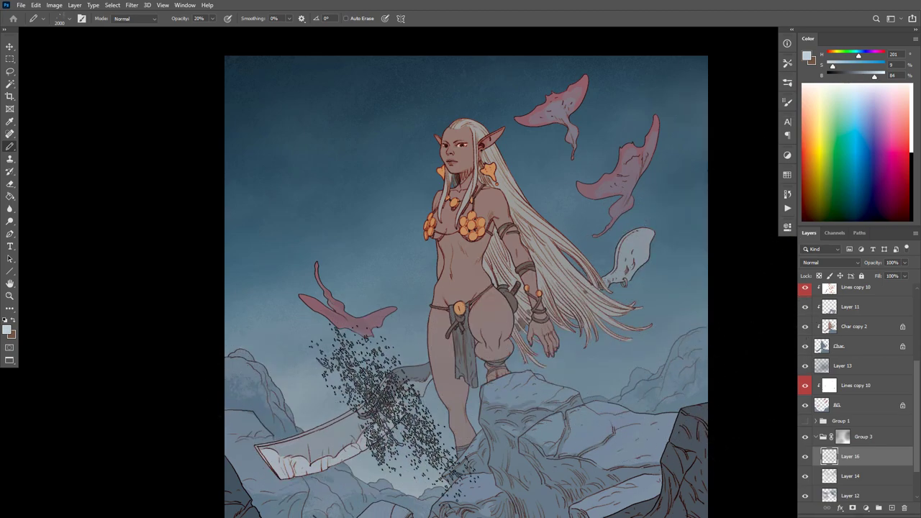
{"action": "mouse_move", "coordinate": [613, 366]}
{"action": "left_mouse_down"}
{"action": "mouse_move", "coordinate": [600, 335]}
{"action": "mouse_move", "coordinate": [538, 334]}
{"action": "left_mouse_up"}
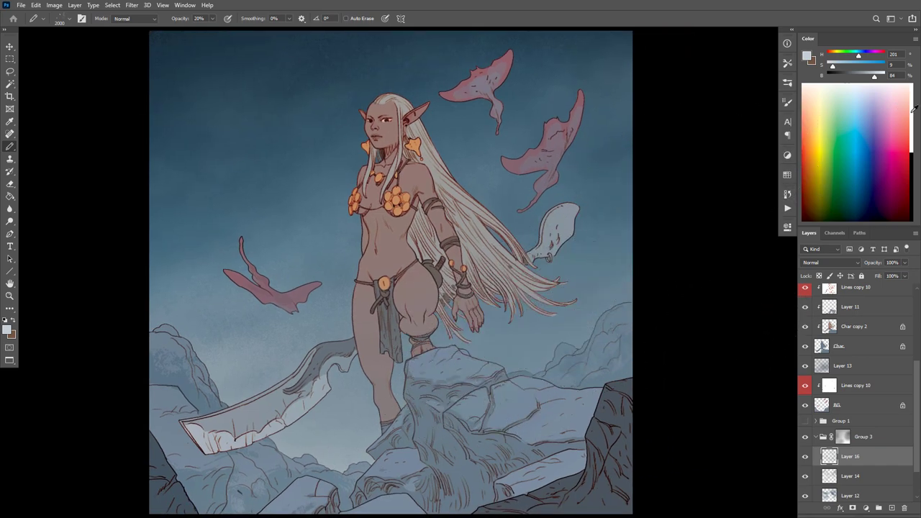
Step: Try moving Layer 16 out of Group 3 and speckling the sky with the pale blue
{"action": "left_click_drag", "start_coordinate": [828, 432], "coordinate": [829, 430]}
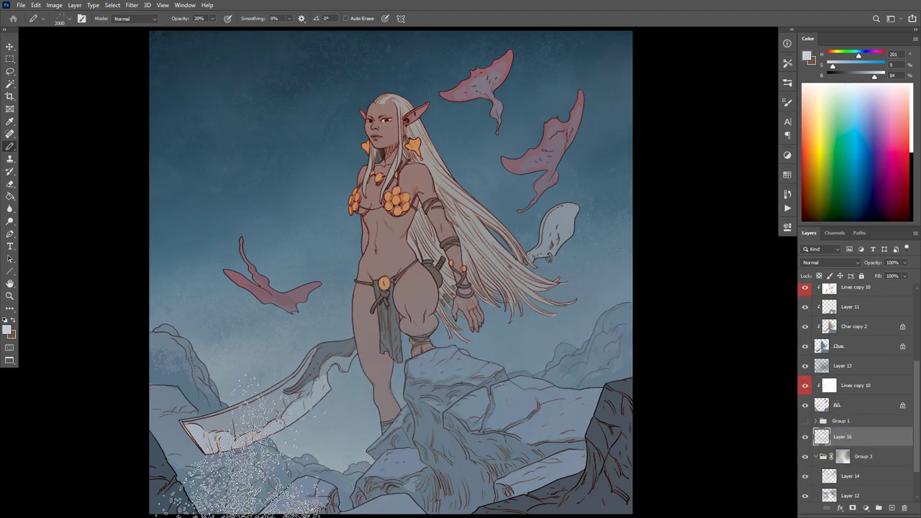
{"action": "left_click_drag", "start_coordinate": [625, 351], "coordinate": [628, 364]}
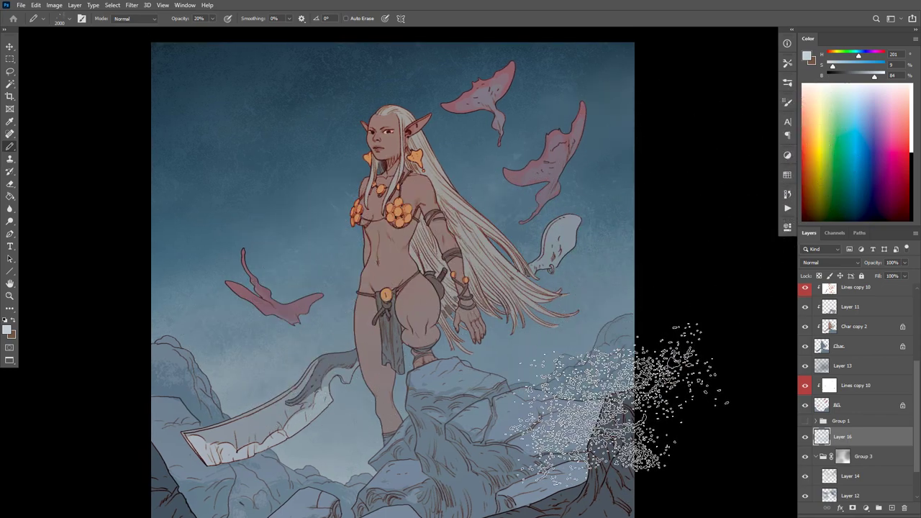
{"action": "left_click_drag", "start_coordinate": [620, 400], "coordinate": [623, 371]}
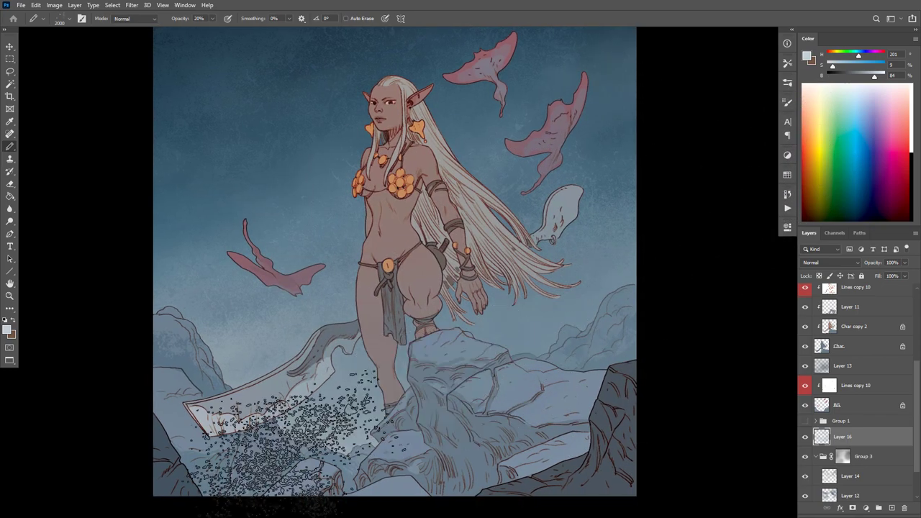
{"action": "key", "text": "ctrl+bracketleft"}
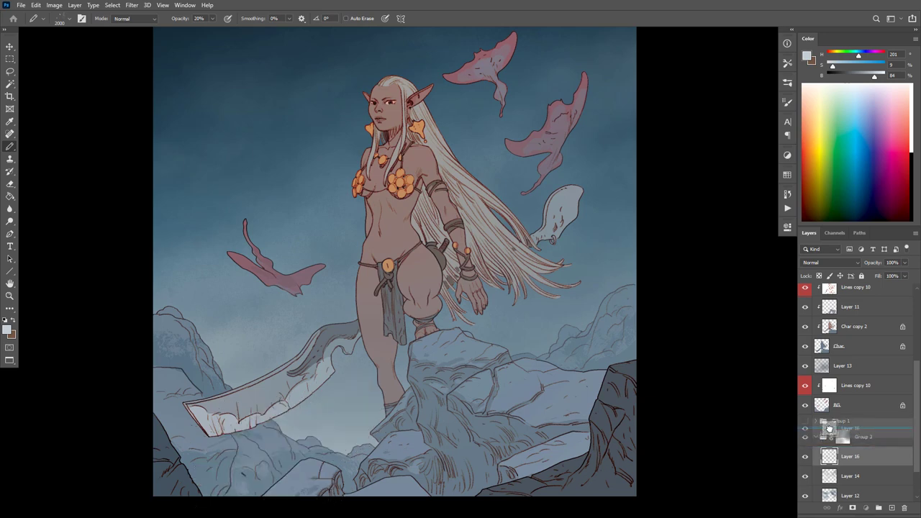
Step: Move Layer 16 out of Group 3 so it sits directly above the group, keeping the splatter pencil active
{"action": "left_click_drag", "start_coordinate": [830, 427], "coordinate": [831, 429]}
{"action": "key", "text": "e"}
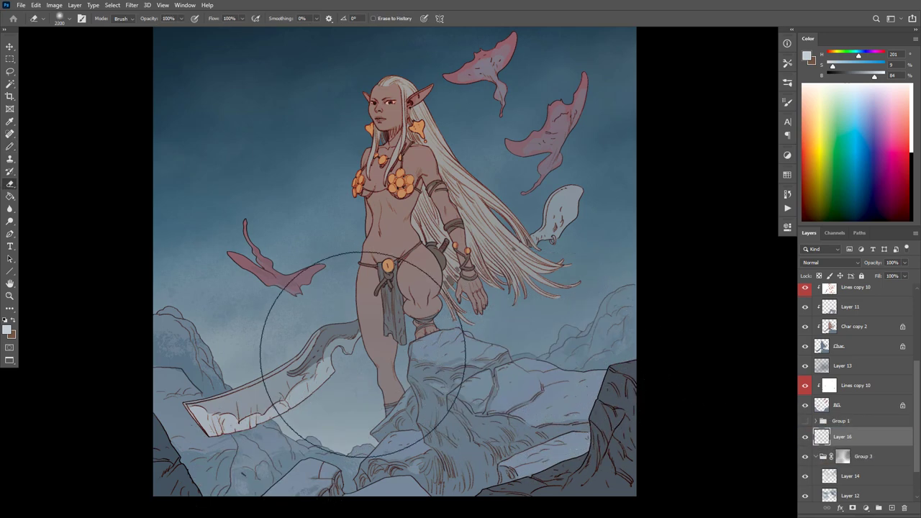
{"action": "key", "text": "b"}
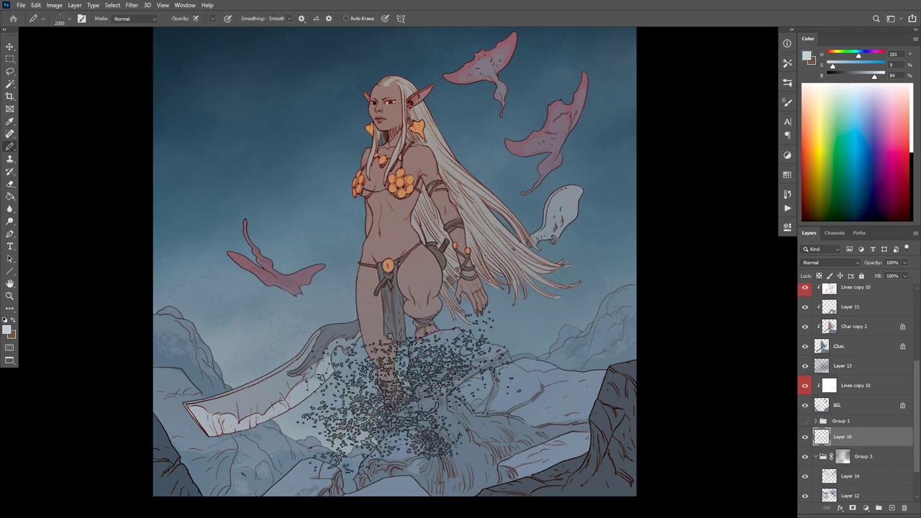
Step: Try pale blue speckles (H 203, S 14, B 90) in the sky around the flying shapes behind the hair
{"action": "left_click", "coordinate": [358, 429], "text": "alt"}
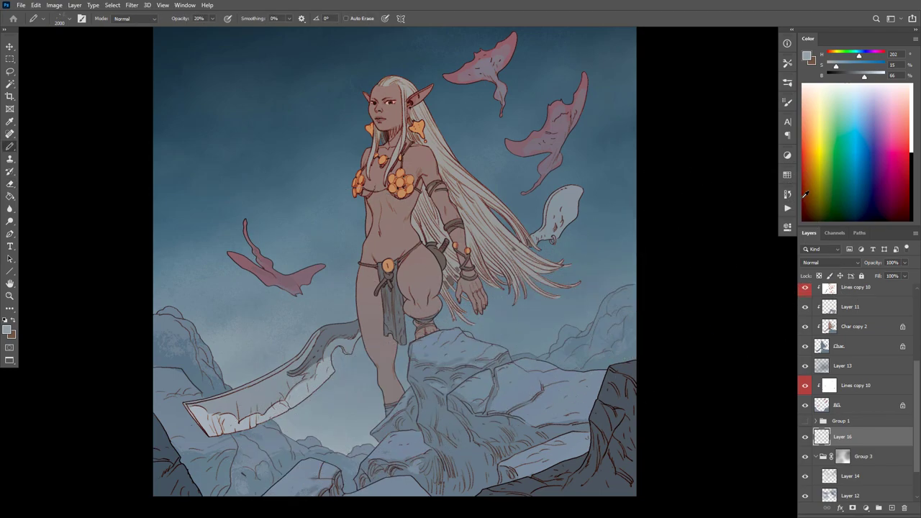
{"action": "left_click", "coordinate": [343, 442], "text": "alt"}
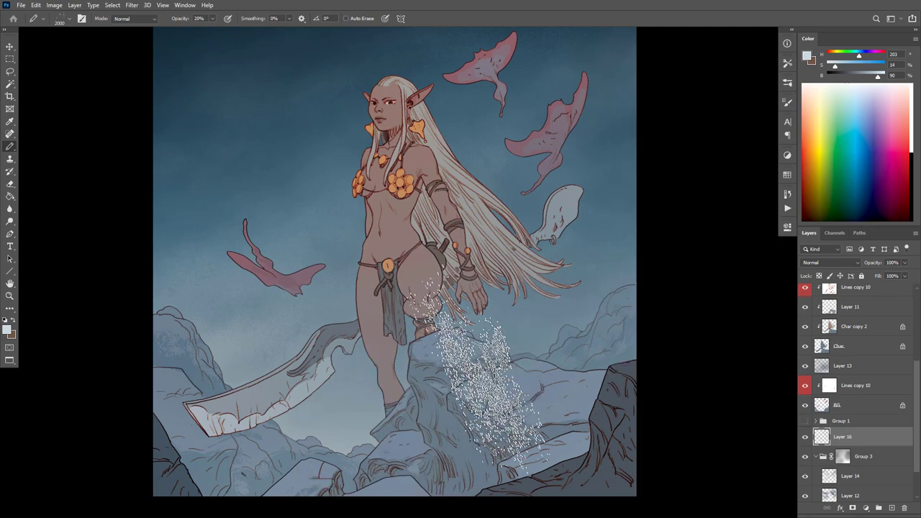
{"action": "left_click", "coordinate": [641, 291]}
{"action": "key", "text": "ctrl+z"}
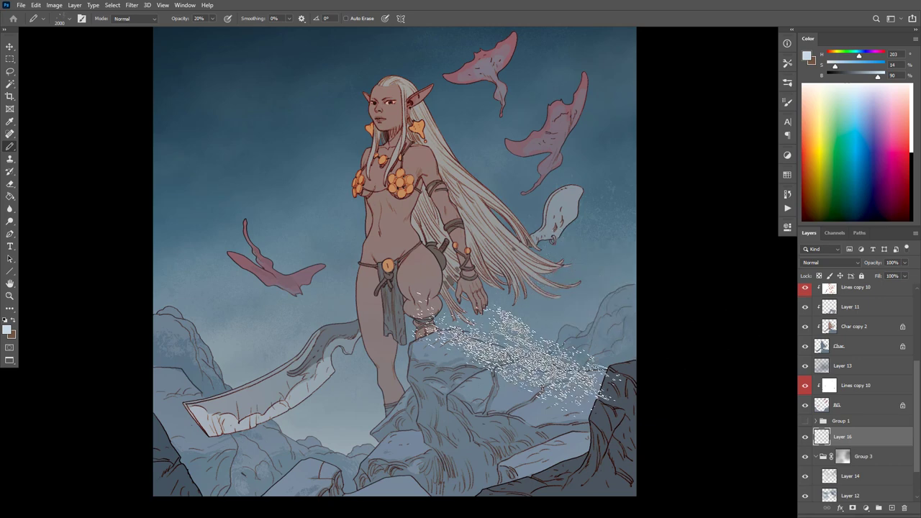
{"action": "left_click", "coordinate": [571, 195]}
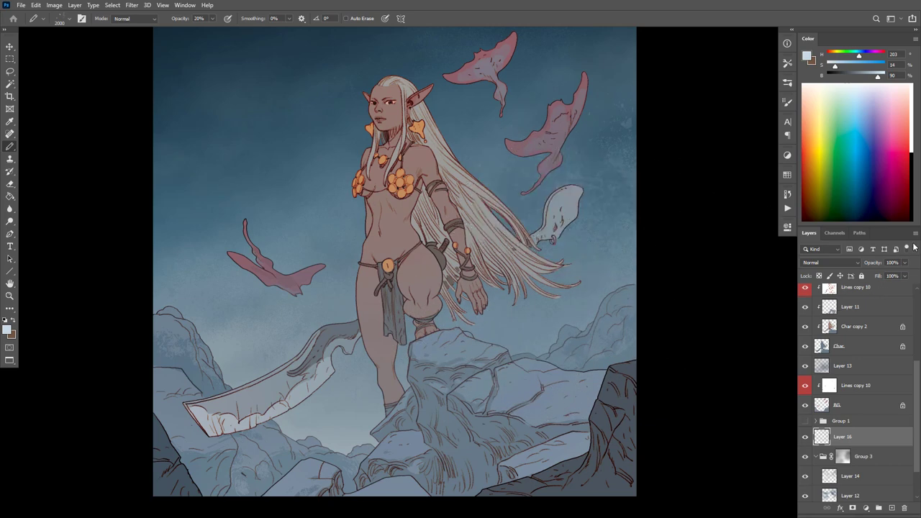
Step: Compare the picture with and without Layer 13, and thin its haze over the distant rocks with the soft 2200 px eraser
{"action": "left_click", "coordinate": [805, 366]}
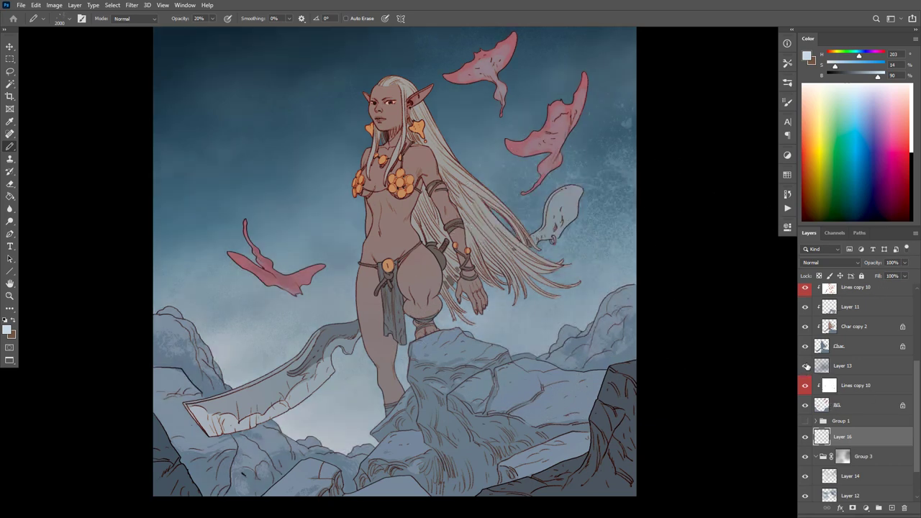
{"action": "left_click", "coordinate": [806, 365]}
{"action": "left_click", "coordinate": [842, 368]}
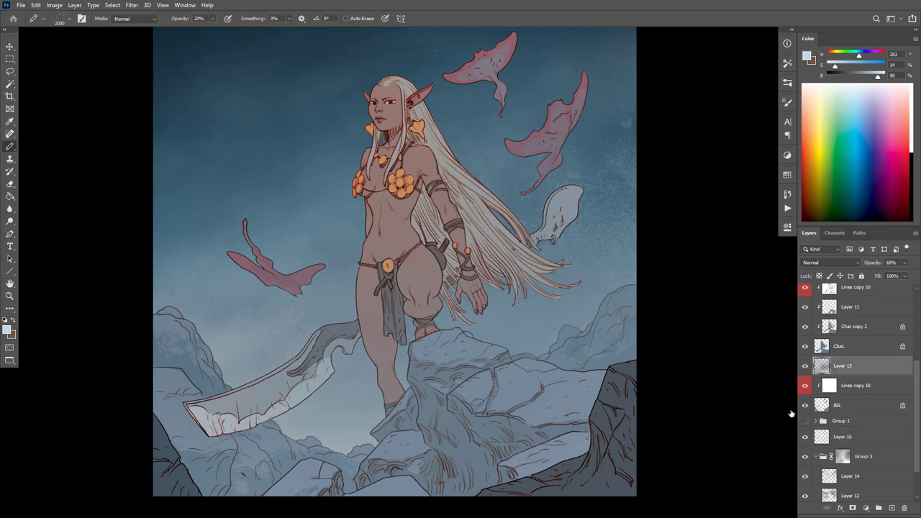
{"action": "left_click", "coordinate": [806, 366]}
{"action": "left_click", "coordinate": [805, 366]}
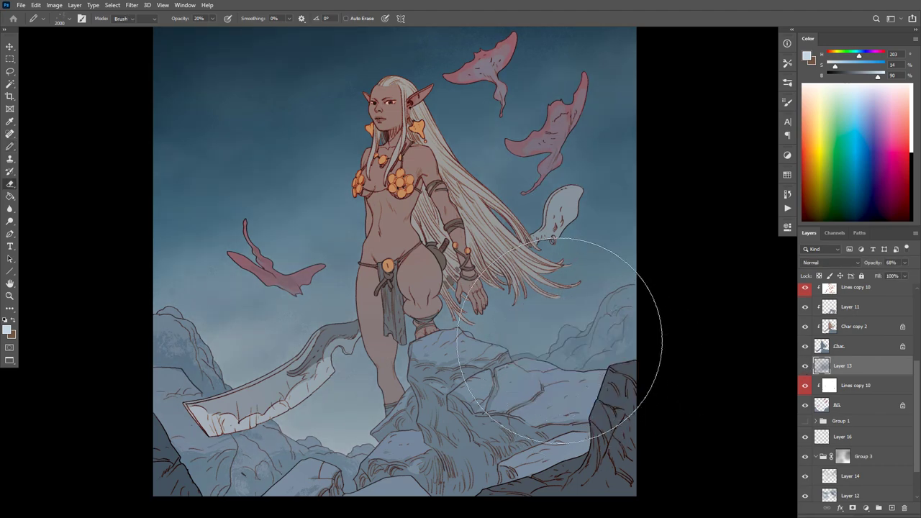
{"action": "key", "text": "e"}
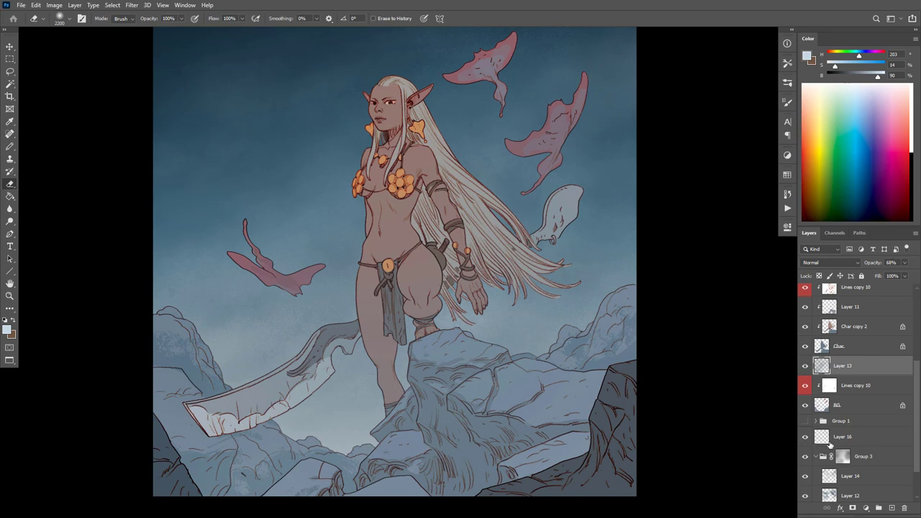
Step: Check the Layer 13 haze by toggling its visibility, and create a new layer directly above it
{"action": "left_click", "coordinate": [823, 436]}
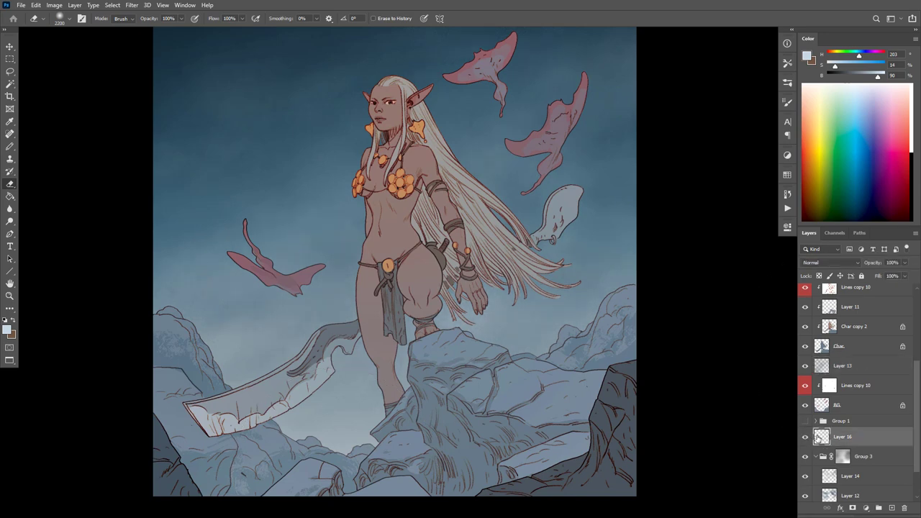
{"action": "left_click", "coordinate": [827, 369]}
{"action": "left_click", "coordinate": [804, 366]}
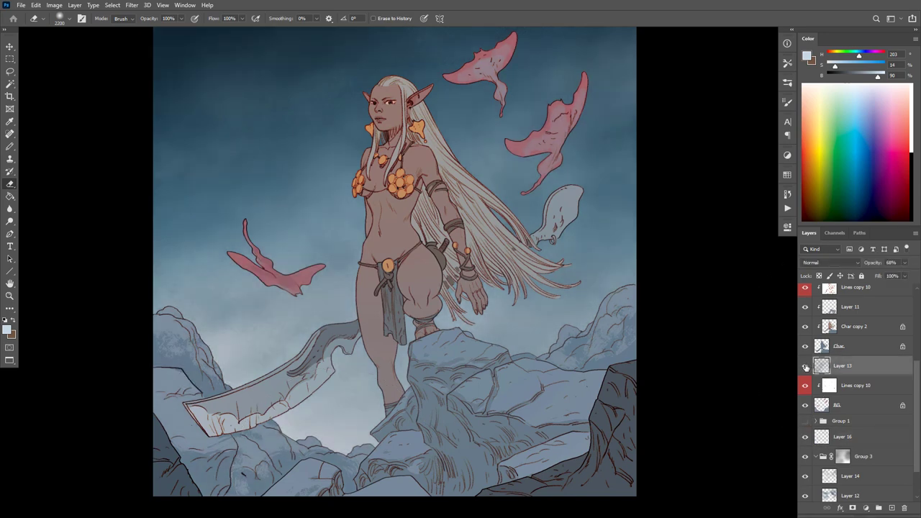
{"action": "left_click", "coordinate": [806, 366]}
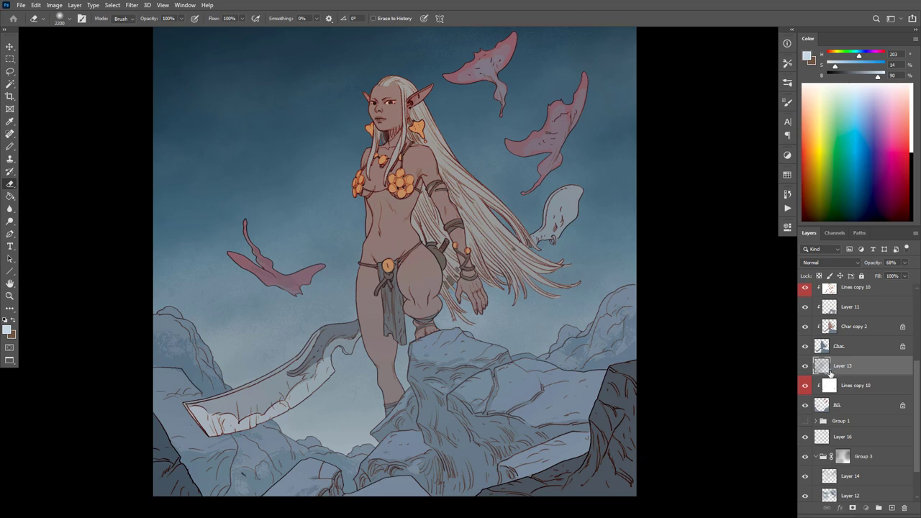
{"action": "key", "text": "ctrl+shift+alt+n"}
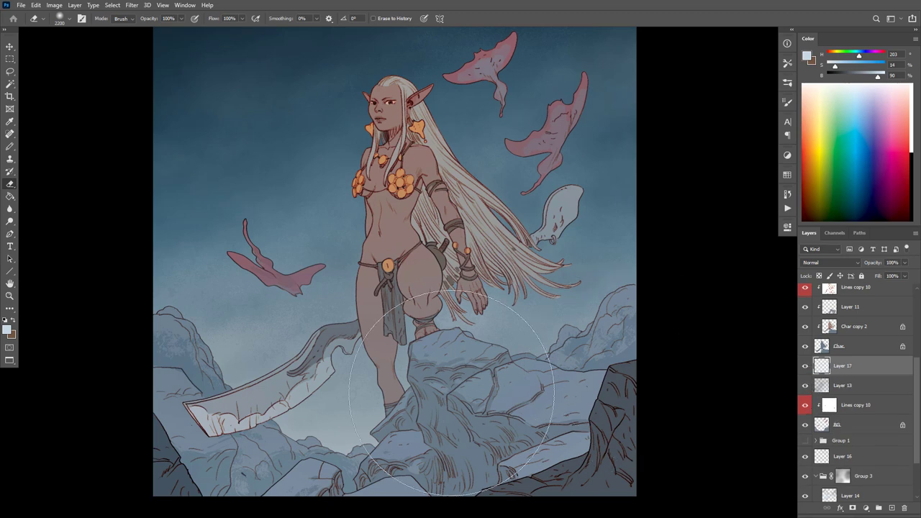
Step: Speckle the sky on Layer 17 with a brightened horizon tone (H 200, S 14, B 82) and soften the speckles with the 2200 px eraser
{"action": "key", "text": "b"}
{"action": "left_click", "coordinate": [352, 436], "text": "alt"}
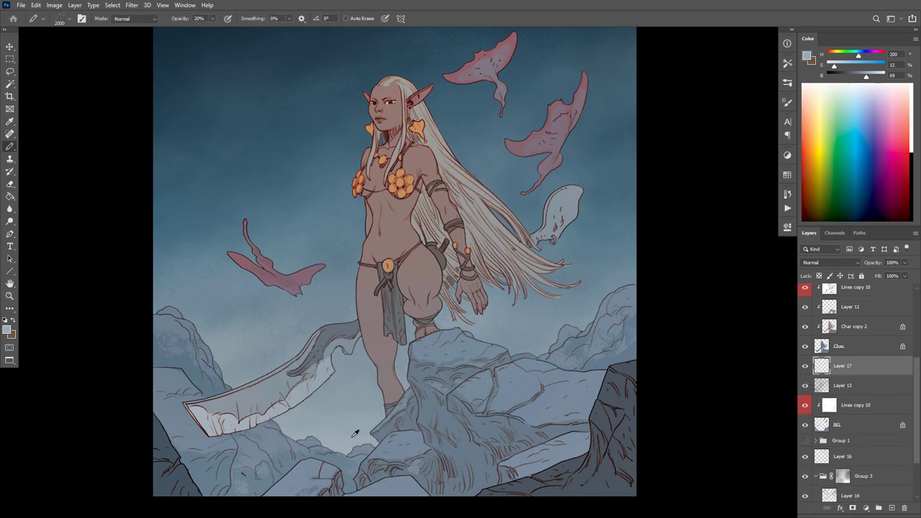
{"action": "left_click", "coordinate": [874, 76]}
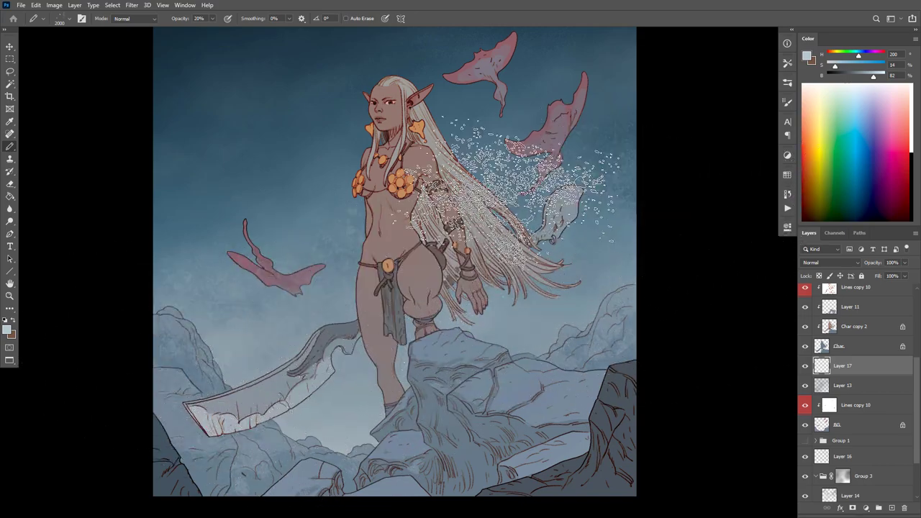
{"action": "key", "text": "e"}
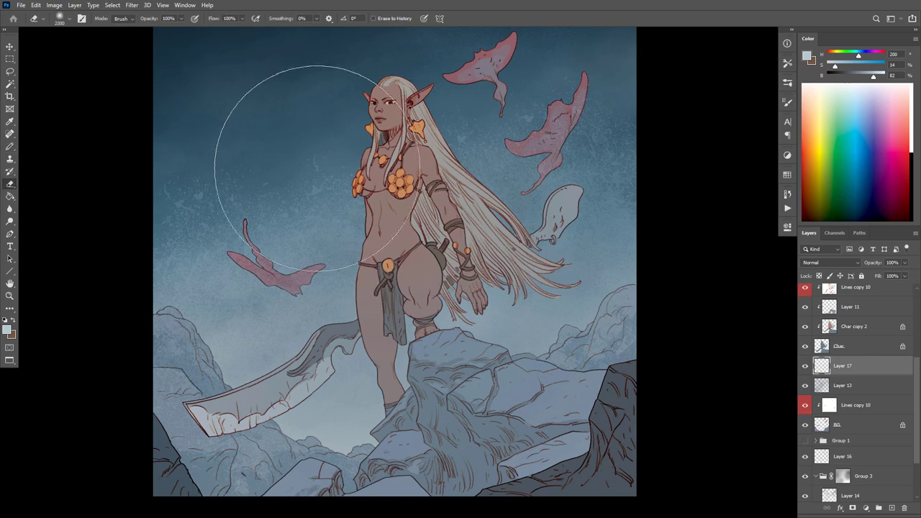
{"action": "key", "text": "b"}
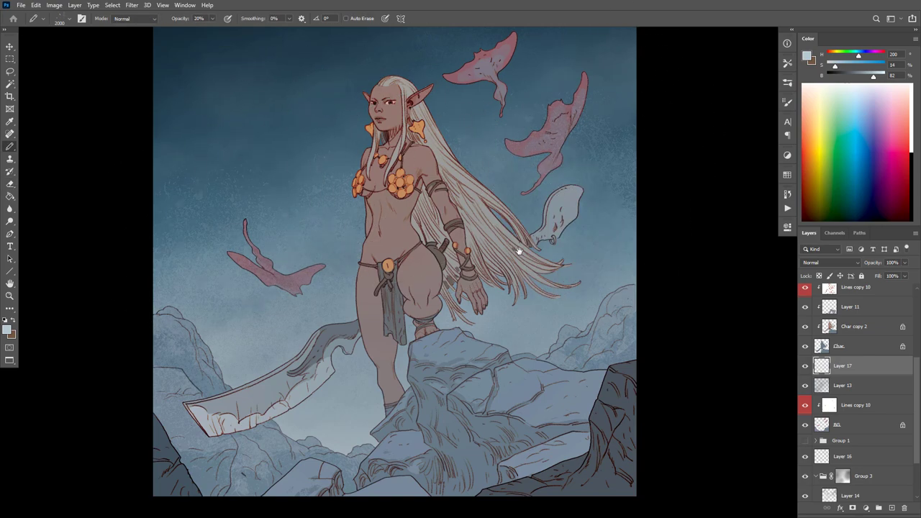
Step: Lower the splatter pencil's opacity to 10% and speckle the upper sky with the sampled dark blue H 202, S 60, B 22
{"action": "left_click_drag", "start_coordinate": [519, 251], "coordinate": [536, 299]}
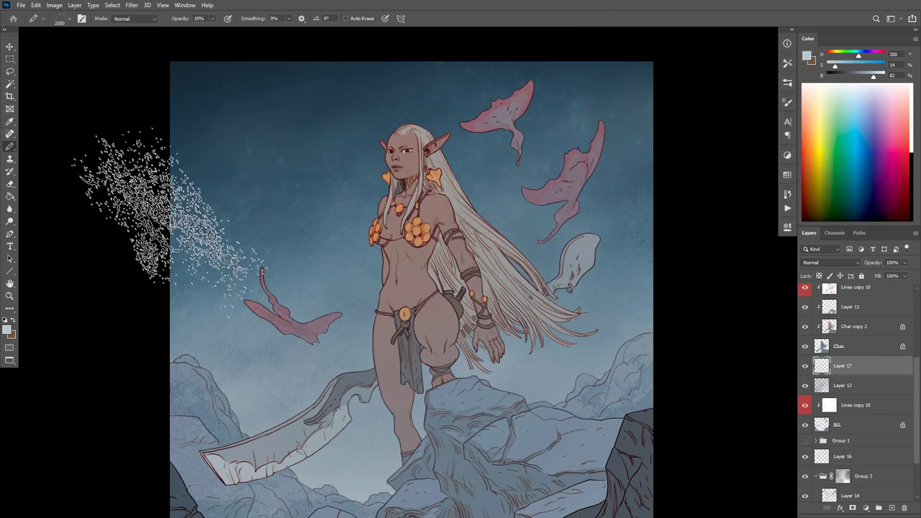
{"action": "left_click", "coordinate": [226, 64], "text": "alt"}
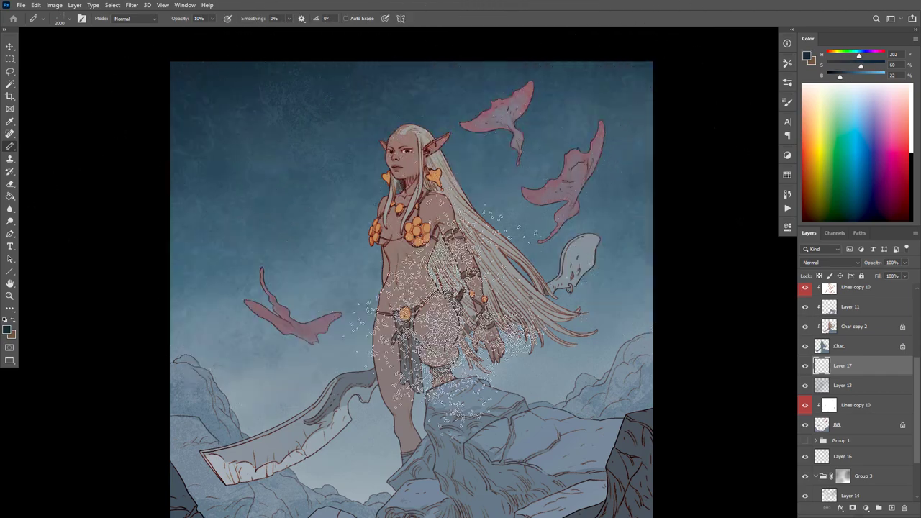
{"action": "left_click", "coordinate": [543, 109]}
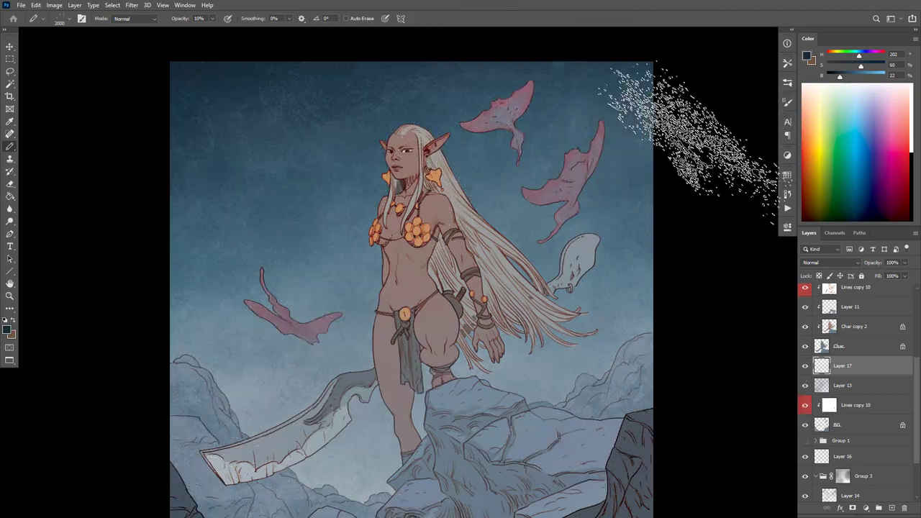
Step: Reduce the splatter pencil to 900 px and speckle the sky with sampled blues H 200, S 32, B 58 and H 204, S 16, B 68
{"action": "key", "text": "["}
{"action": "key", "text": "bracketleft"}
{"action": "key", "text": "bracketleft"}
{"action": "key", "text": "bracketleft"}
{"action": "key", "text": "bracketleft"}
{"action": "key", "text": "bracketleft"}
{"action": "key", "text": "bracketleft"}
{"action": "key", "text": "bracketleft"}
{"action": "key", "text": "bracketleft"}
{"action": "key", "text": "bracketleft"}
{"action": "key", "text": "bracketleft"}
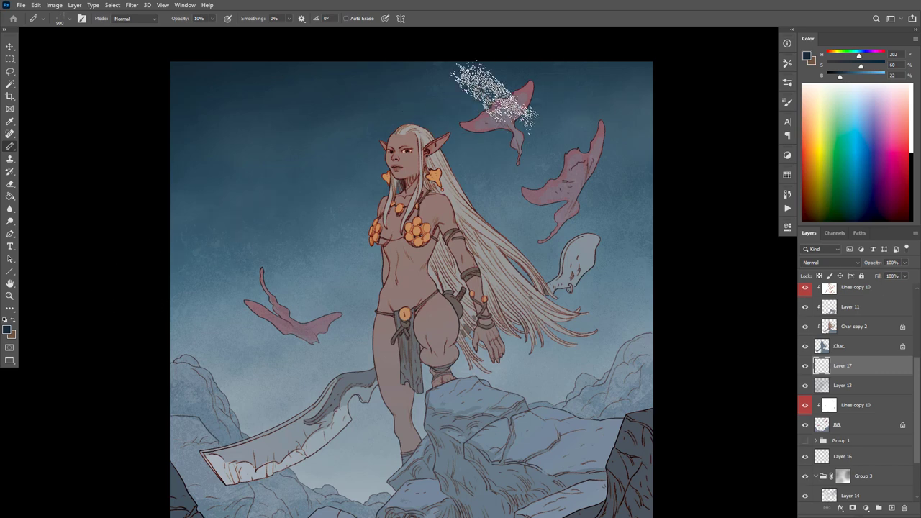
{"action": "left_click", "coordinate": [354, 269], "text": "alt"}
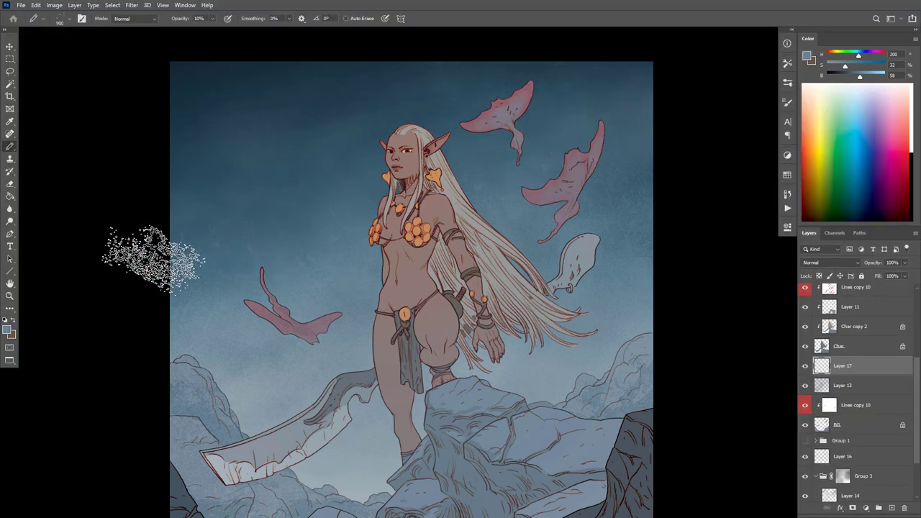
{"action": "left_click", "coordinate": [368, 458], "text": "alt"}
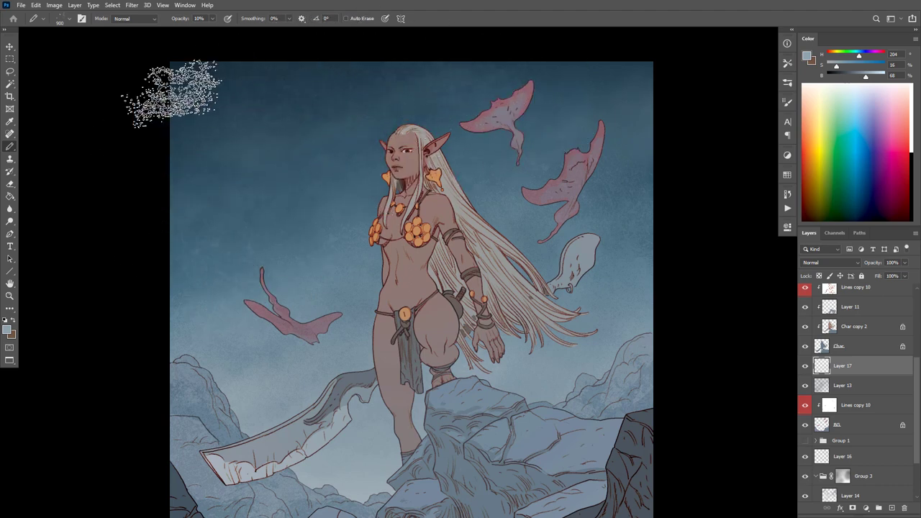
{"action": "left_click_drag", "start_coordinate": [591, 273], "coordinate": [598, 282]}
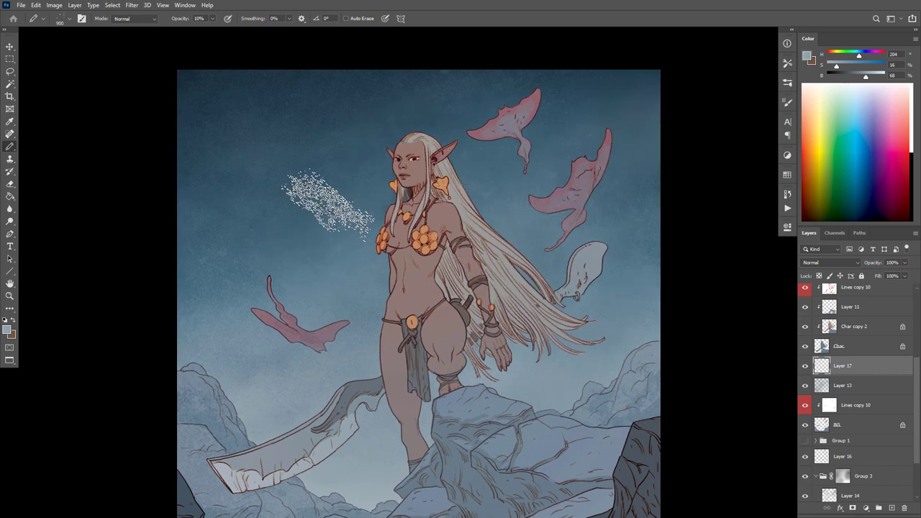
Step: Try speckling the rocks with pale blue H 204, S 16, B 92 at 30% pencil opacity, and undo the last stroke
{"action": "mouse_move", "coordinate": [609, 369]}
{"action": "left_mouse_down"}
{"action": "mouse_move", "coordinate": [597, 378]}
{"action": "mouse_move", "coordinate": [610, 387]}
{"action": "left_mouse_up"}
{"action": "left_click", "coordinate": [601, 369], "text": "alt"}
{"action": "left_click_drag", "start_coordinate": [621, 396], "coordinate": [663, 329]}
{"action": "left_click", "coordinate": [624, 390], "text": "ctrl"}
{"action": "left_click", "coordinate": [623, 391], "text": "ctrl"}
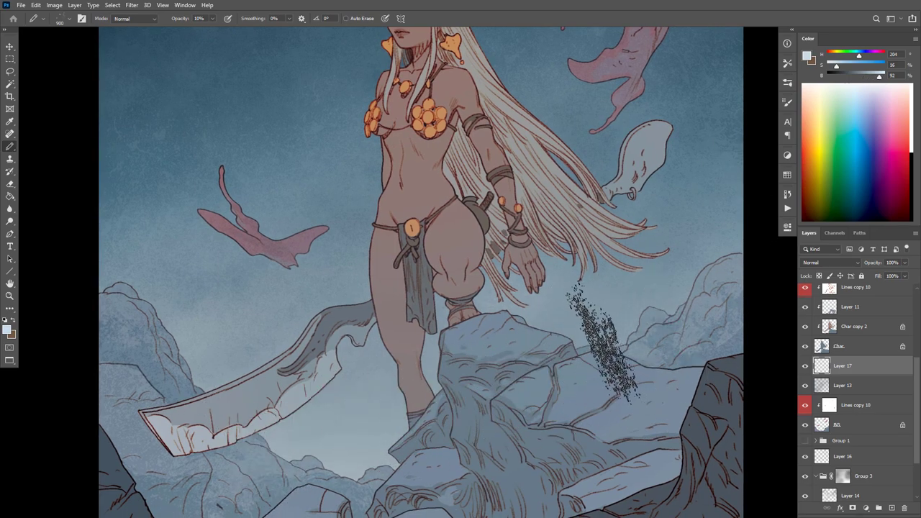
{"action": "key", "text": "3"}
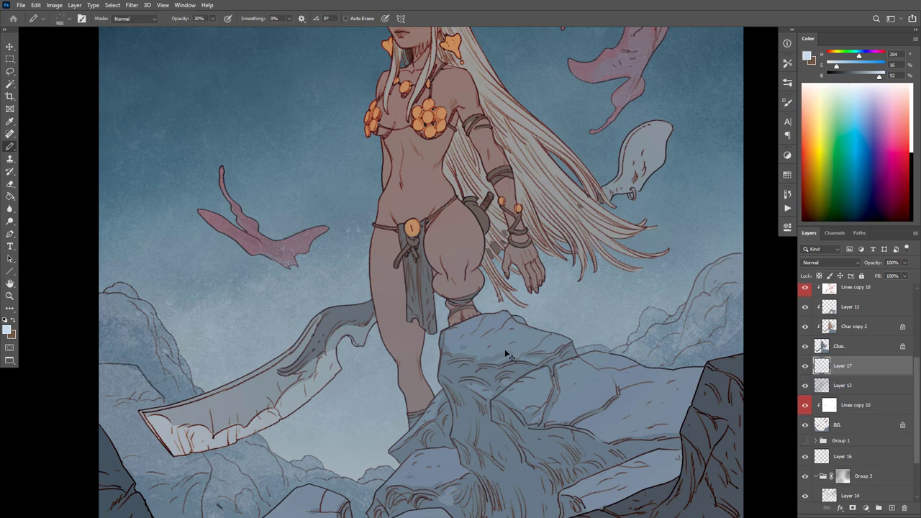
{"action": "key", "text": "ctrl+z"}
{"action": "mouse_move", "coordinate": [581, 305]}
{"action": "left_mouse_down"}
{"action": "mouse_move", "coordinate": [600, 286]}
{"action": "mouse_move", "coordinate": [586, 299]}
{"action": "left_mouse_up"}
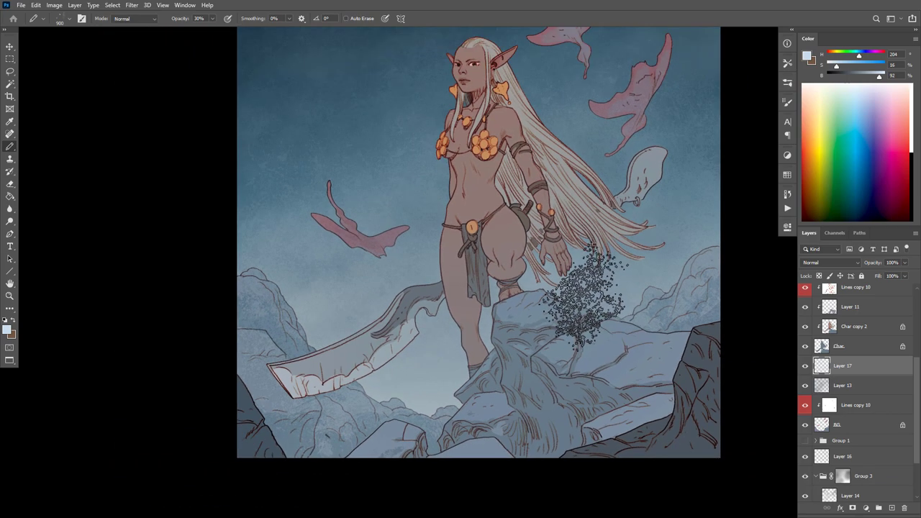
Step: On a new Overlay layer above Layer 17, speckle the rocks and horizon with the splatter pencil at 1200 px and 10% opacity
{"action": "key", "text": "ctrl+shift+alt+n"}
{"action": "key", "text": "shift+alt+o"}
{"action": "key", "text": "bracketright"}
{"action": "key", "text": "bracketright"}
{"action": "key", "text": "bracketright"}
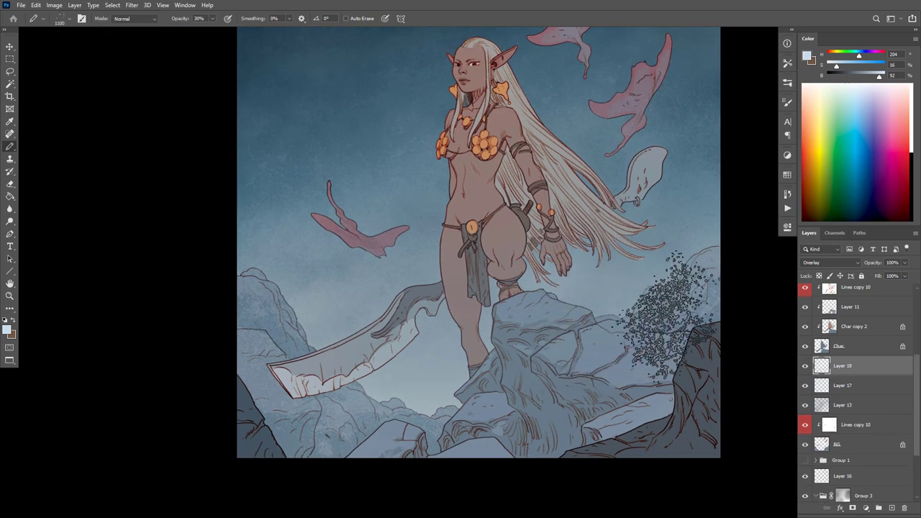
{"action": "left_click", "coordinate": [680, 310]}
{"action": "key", "text": "1"}
{"action": "left_click", "coordinate": [515, 347]}
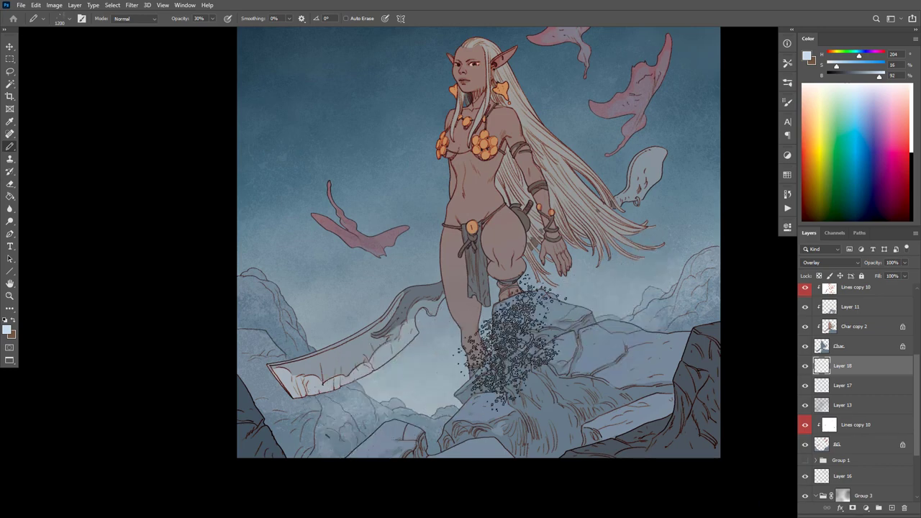
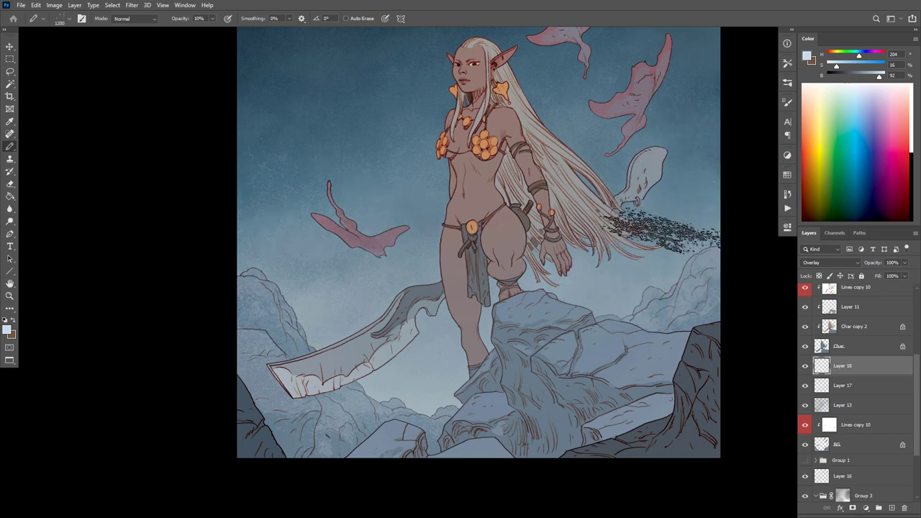
{"action": "left_click_drag", "start_coordinate": [643, 294], "coordinate": [639, 287]}
{"action": "left_click_drag", "start_coordinate": [631, 403], "coordinate": [641, 410]}
Step: Check the Layer 15 haze by toggling its visibility, and lower its opacity to about 66%
{"action": "left_click_drag", "start_coordinate": [915, 373], "coordinate": [915, 335]}
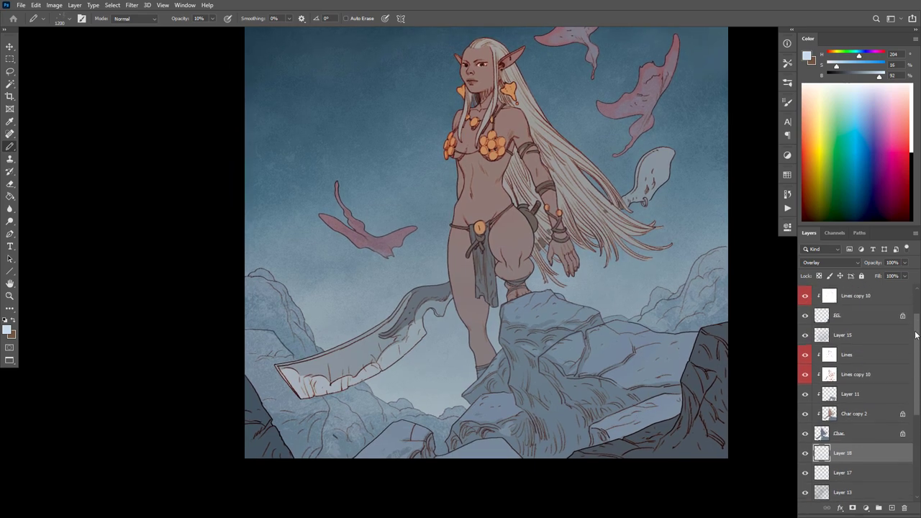
{"action": "left_click", "coordinate": [856, 333]}
{"action": "left_click", "coordinate": [804, 333]}
{"action": "left_click", "coordinate": [804, 333]}
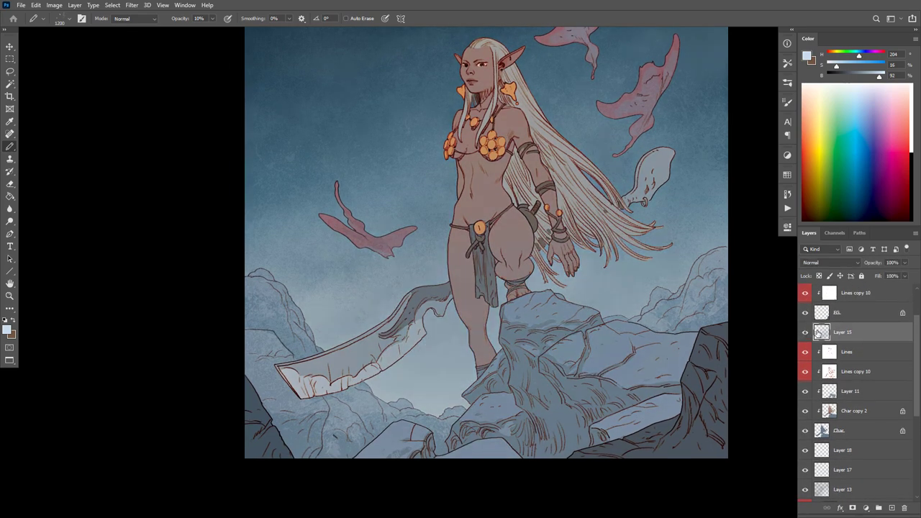
{"action": "left_click_drag", "start_coordinate": [875, 264], "coordinate": [863, 264]}
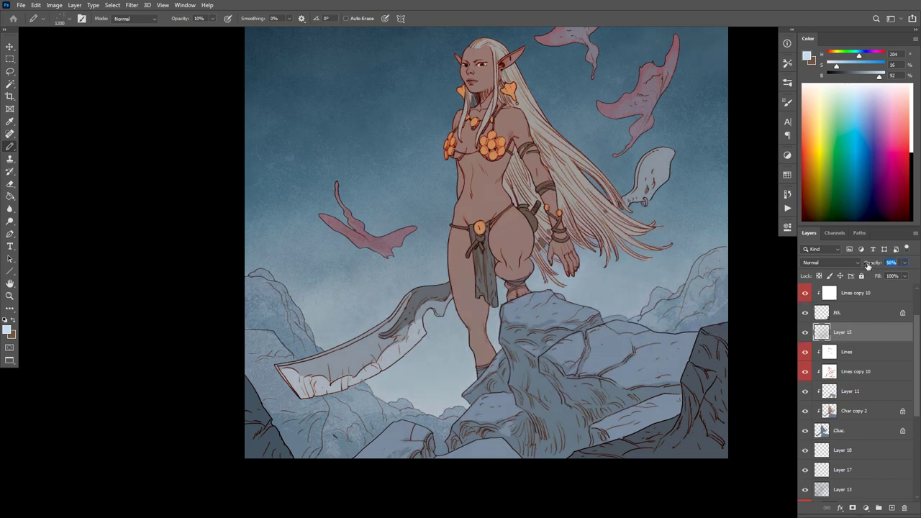
Step: On a new layer above Layer 15, speckle the scene with sampled blues H 203, S 20, B 68 and H 203, S 12, B 77
{"action": "key", "text": "ctrl+shift+alt+n"}
{"action": "left_click", "coordinate": [638, 291], "text": "alt"}
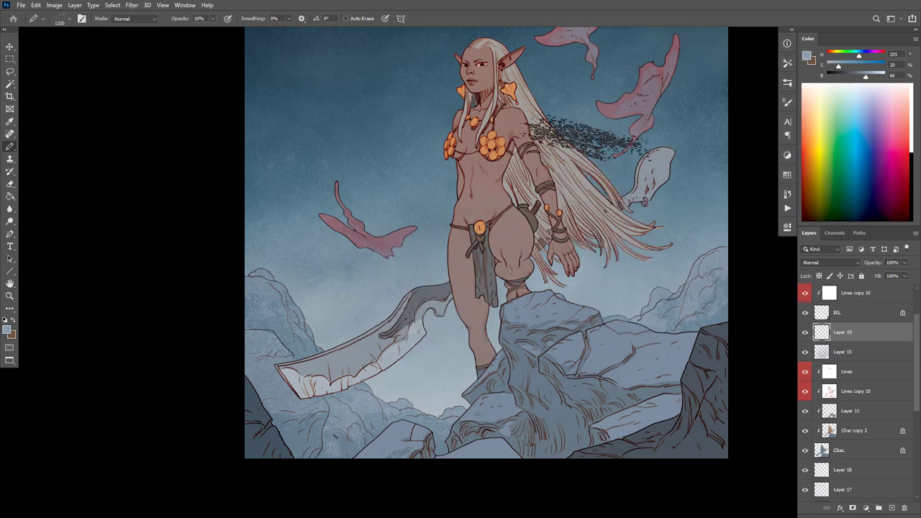
{"action": "left_click", "coordinate": [425, 395], "text": "alt"}
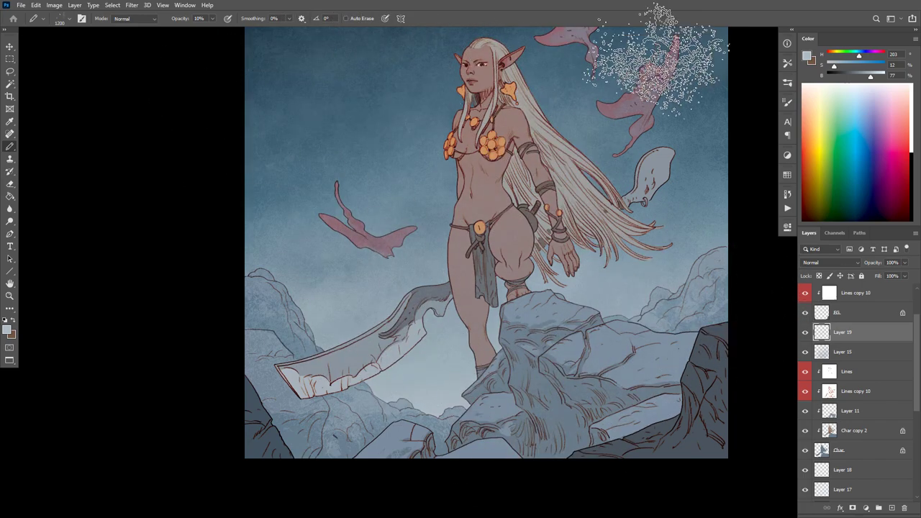
{"action": "scroll", "coordinate": [612, 336], "scroll_direction": "down", "scroll_amount": 5}
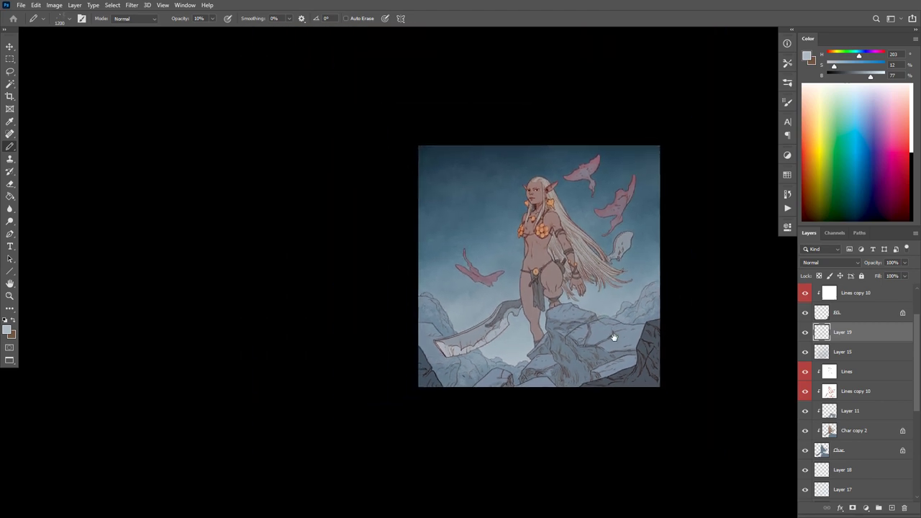
{"action": "scroll", "coordinate": [624, 335], "scroll_direction": "up", "scroll_amount": 1}
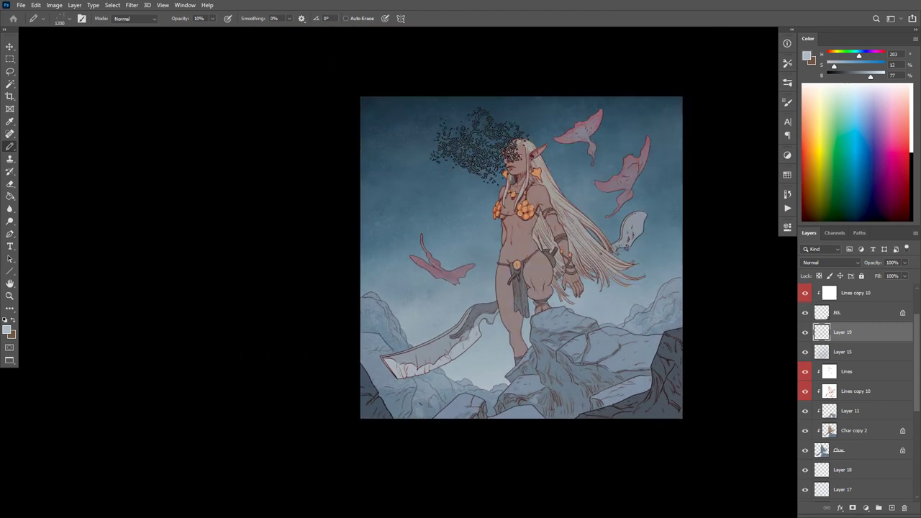
{"action": "key", "text": "e"}
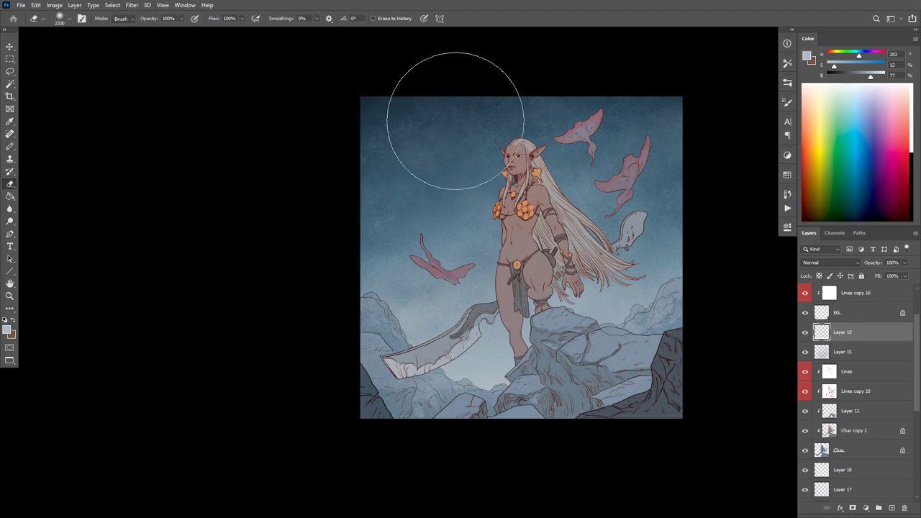
{"action": "key", "text": "b"}
{"action": "left_click_drag", "start_coordinate": [670, 304], "coordinate": [695, 284]}
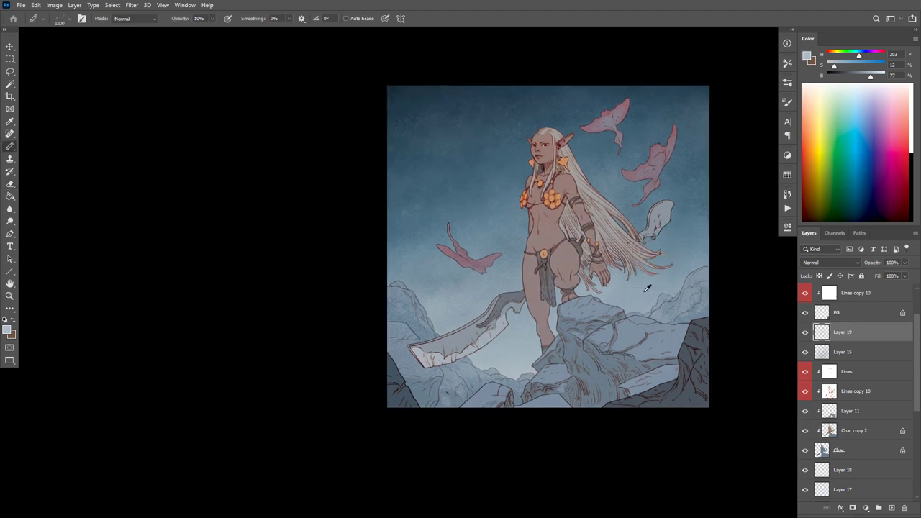
Step: Add speckles in sampled H 202, S 14, B 72 and dark H 207, S 20, B 36, and soften them with the 2200 px eraser
{"action": "left_click", "coordinate": [522, 351], "text": "alt"}
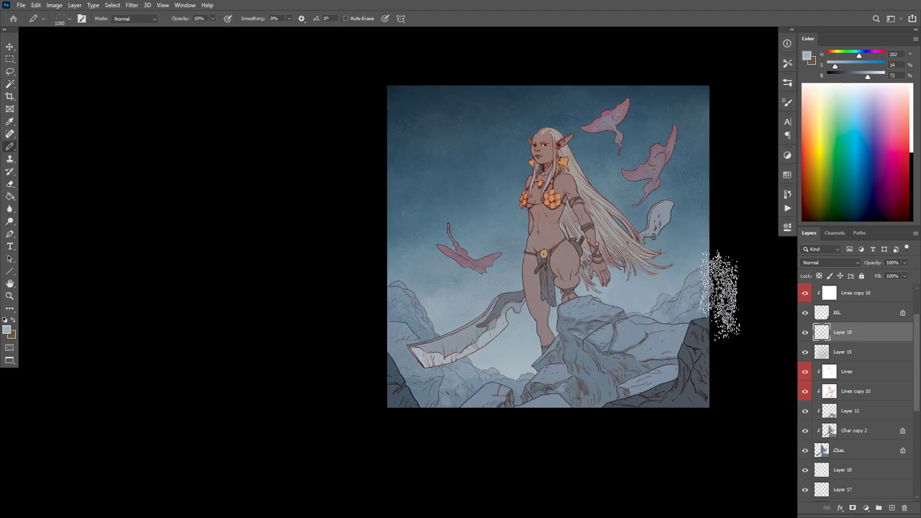
{"action": "left_click", "coordinate": [697, 338], "text": "alt"}
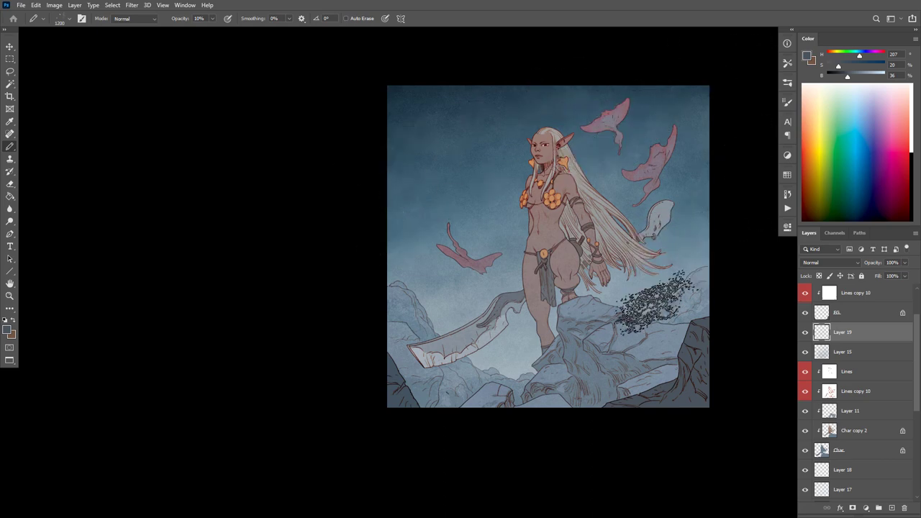
{"action": "scroll", "coordinate": [644, 235], "scroll_direction": "up", "scroll_amount": 1}
{"action": "scroll", "coordinate": [644, 235], "scroll_direction": "up", "scroll_amount": 1}
{"action": "key", "text": "e"}
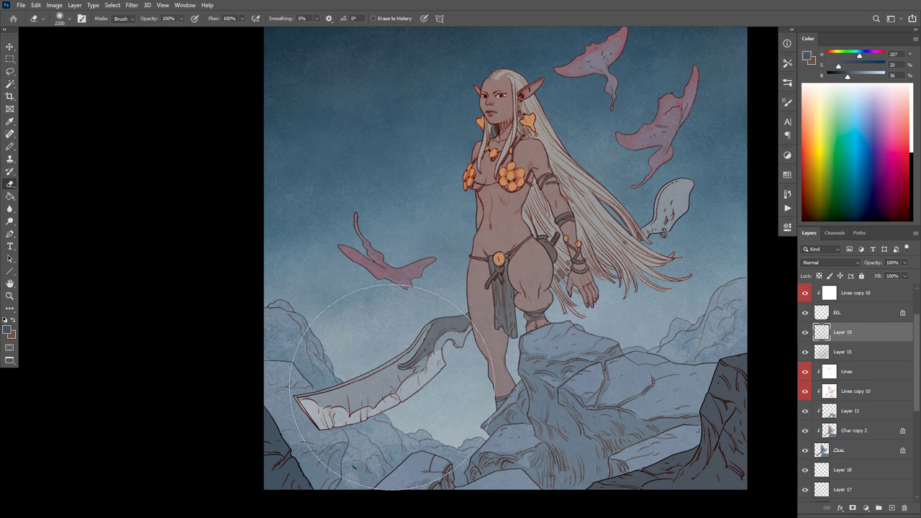
{"action": "left_click_drag", "start_coordinate": [618, 340], "coordinate": [596, 353]}
{"action": "scroll", "coordinate": [633, 350], "scroll_direction": "down", "scroll_amount": 3}
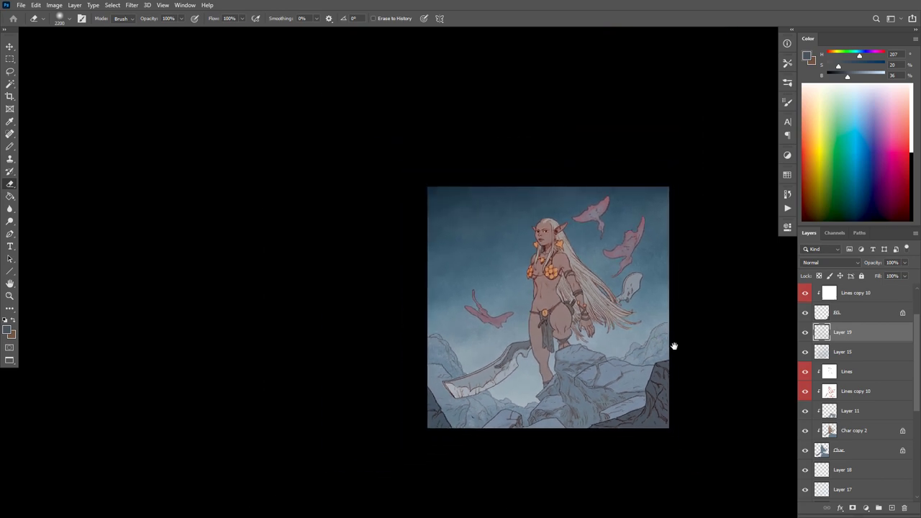
{"action": "scroll", "coordinate": [662, 349], "scroll_direction": "up", "scroll_amount": 1}
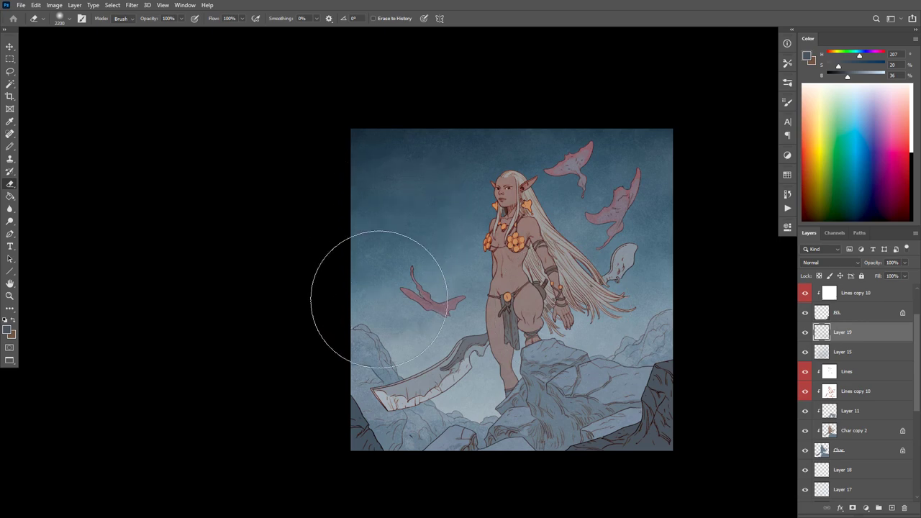
Step: Create a new layer above the foreground's Lines copy 10 layer and clip it to the foreground rocks
{"action": "key", "text": "b"}
{"action": "scroll", "coordinate": [617, 305], "scroll_direction": "up", "scroll_amount": 2}
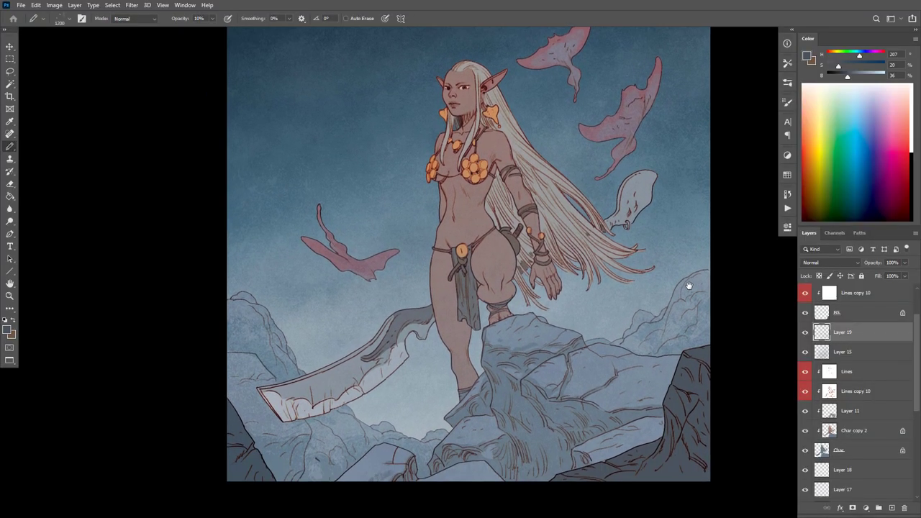
{"action": "left_click", "coordinate": [856, 312]}
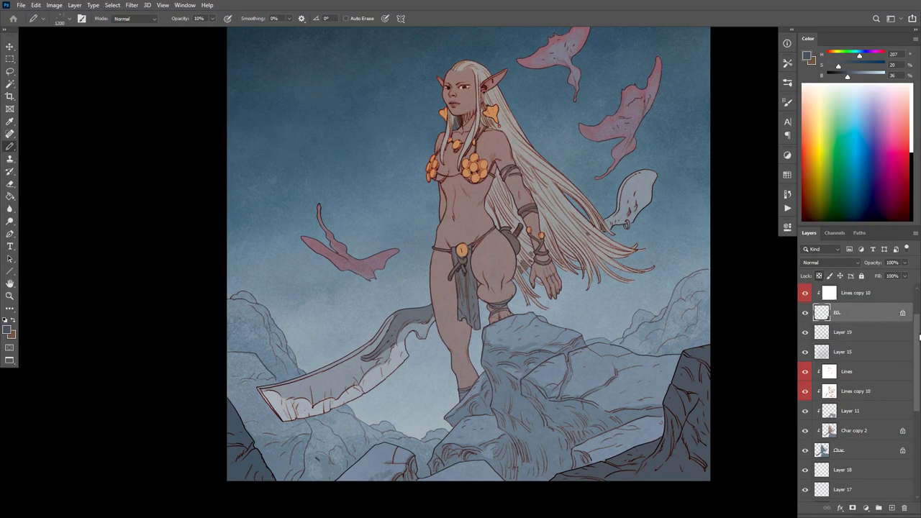
{"action": "scroll", "coordinate": [863, 323], "scroll_direction": "up", "scroll_amount": 2}
{"action": "left_click", "coordinate": [857, 347]}
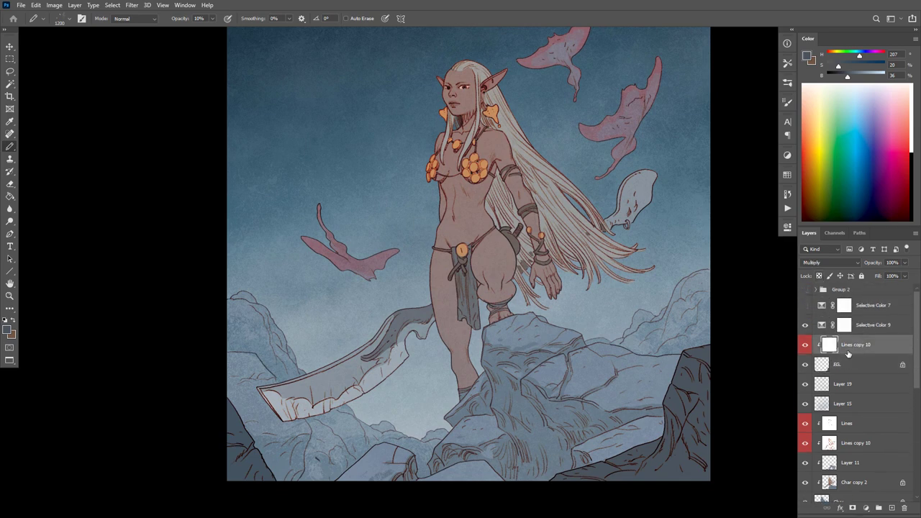
{"action": "key", "text": "ctrl+shift+alt+n"}
{"action": "left_click", "coordinate": [838, 354], "text": "alt"}
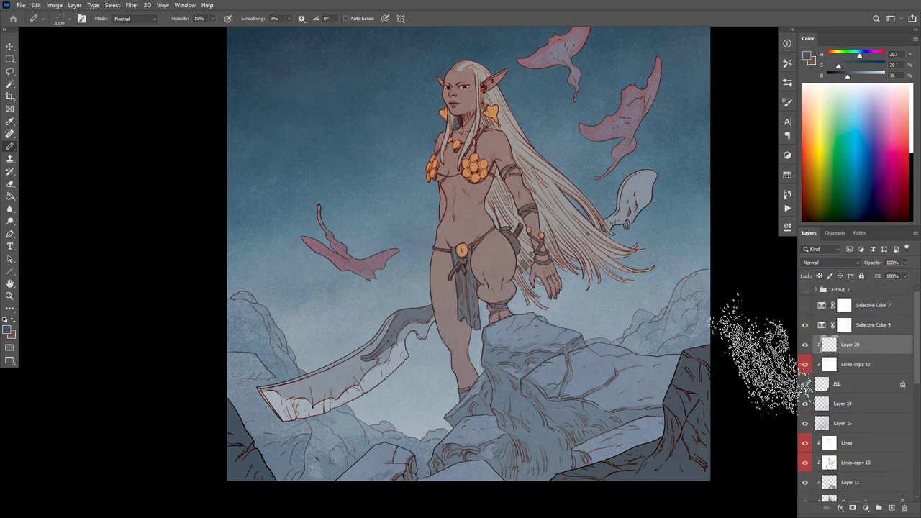
Step: Speckle the dark foreground rocks on Layer 20 with darkened blue H 207, S 20, B 14 at 40% pencil opacity
{"action": "left_click", "coordinate": [693, 374], "text": "alt"}
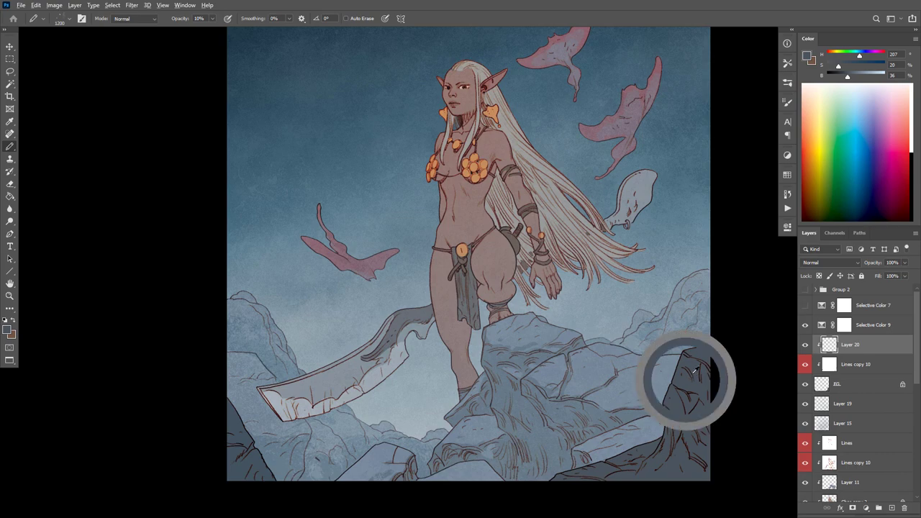
{"action": "mouse_move", "coordinate": [654, 403]}
{"action": "left_mouse_down"}
{"action": "mouse_move", "coordinate": [661, 431]}
{"action": "mouse_move", "coordinate": [686, 417]}
{"action": "mouse_move", "coordinate": [618, 457]}
{"action": "mouse_move", "coordinate": [689, 446]}
{"action": "mouse_move", "coordinate": [640, 460]}
{"action": "left_mouse_up"}
{"action": "key", "text": "ctrl+z"}
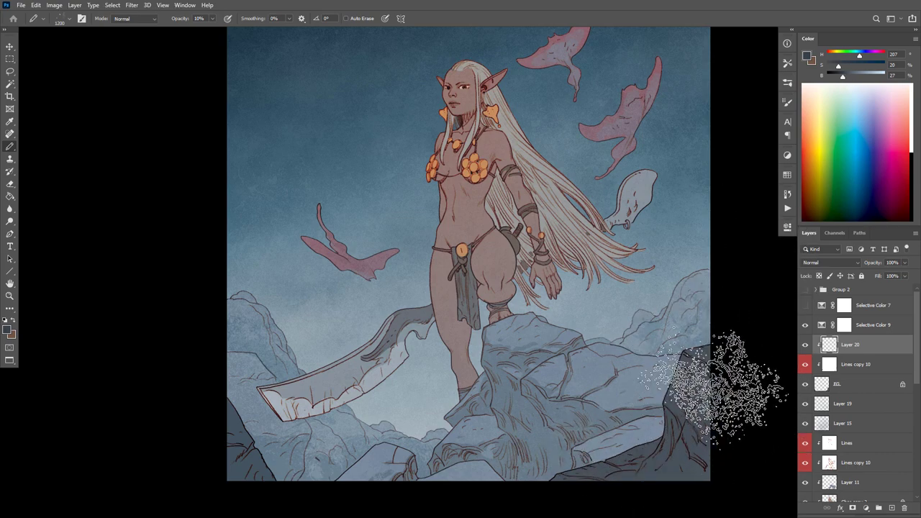
{"action": "left_click", "coordinate": [836, 81]}
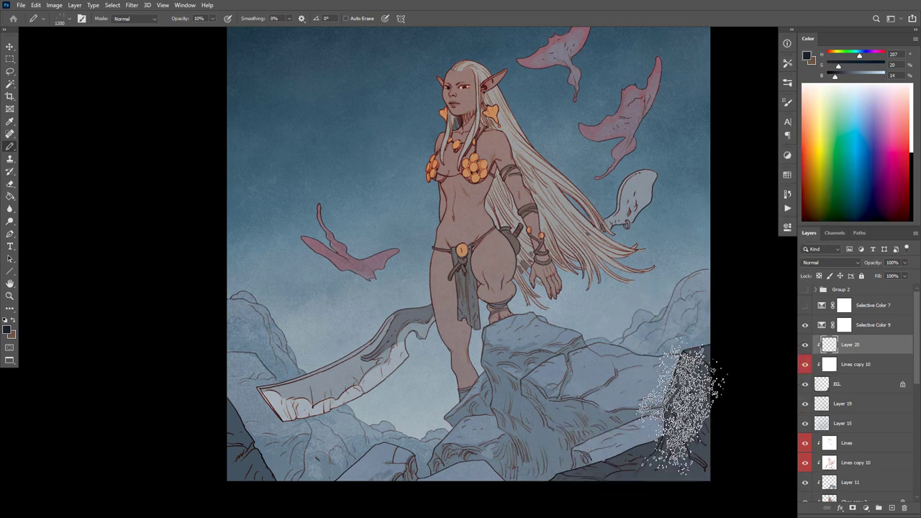
{"action": "key", "text": "4"}
{"action": "left_click", "coordinate": [687, 403]}
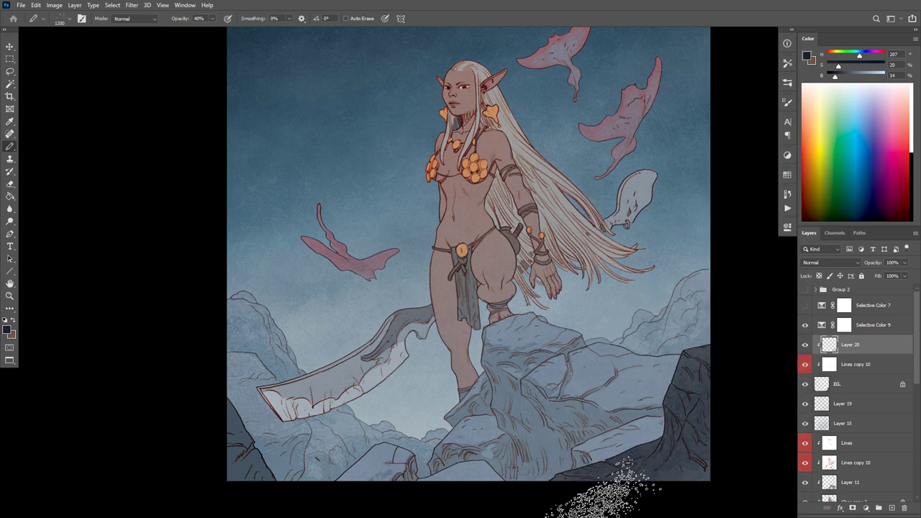
{"action": "key", "text": "space"}
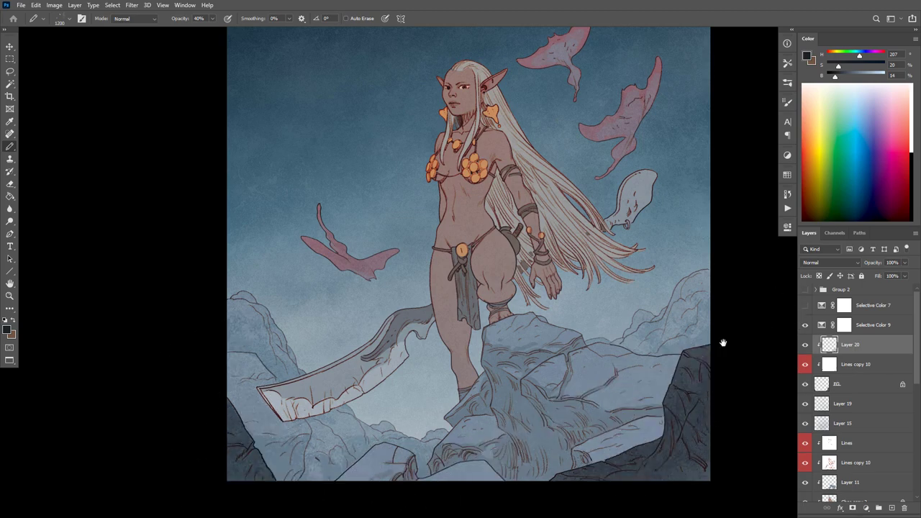
Step: Compare the painting with the Selective Color 7 adjustment layer shown and hidden
{"action": "left_click_drag", "start_coordinate": [723, 342], "coordinate": [720, 377]}
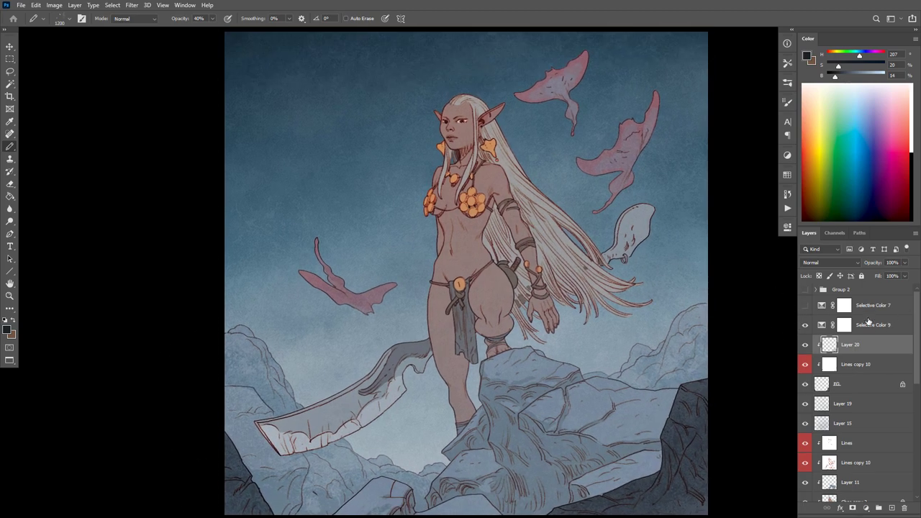
{"action": "left_click", "coordinate": [860, 310]}
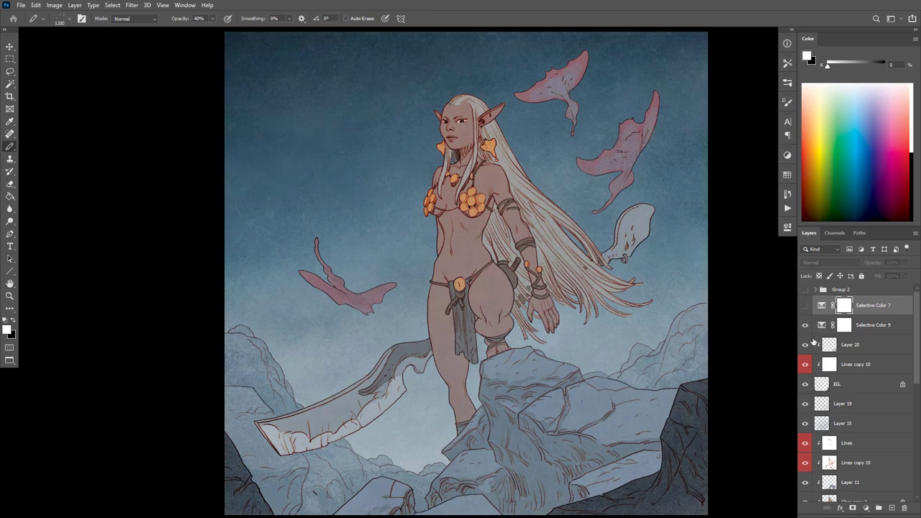
{"action": "left_click", "coordinate": [858, 327]}
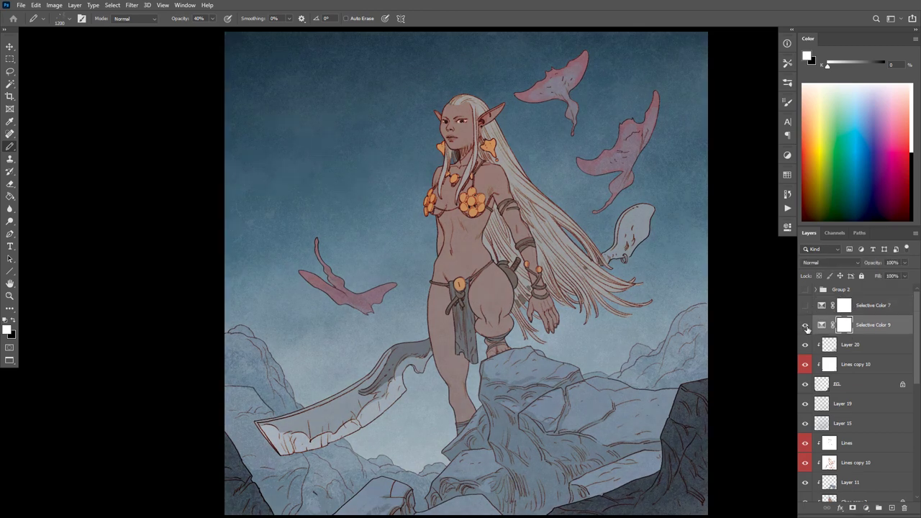
{"action": "left_click", "coordinate": [804, 307]}
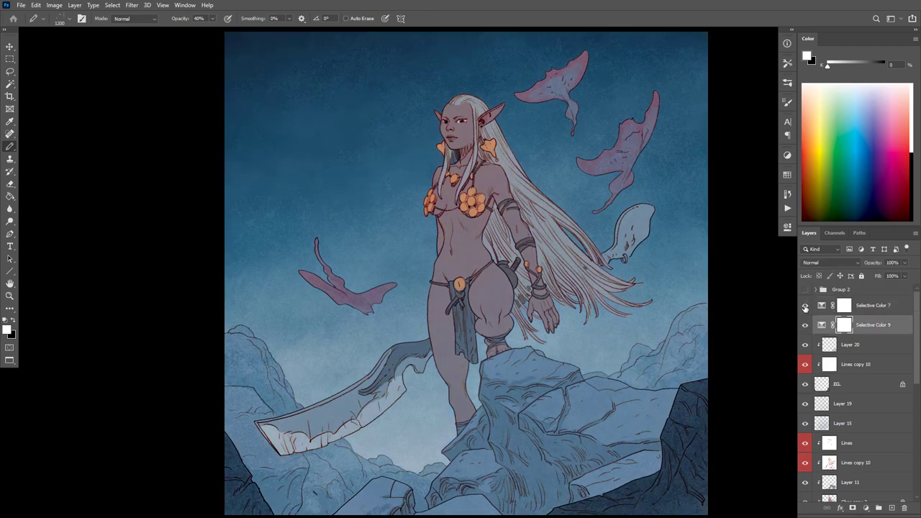
{"action": "left_click", "coordinate": [805, 306]}
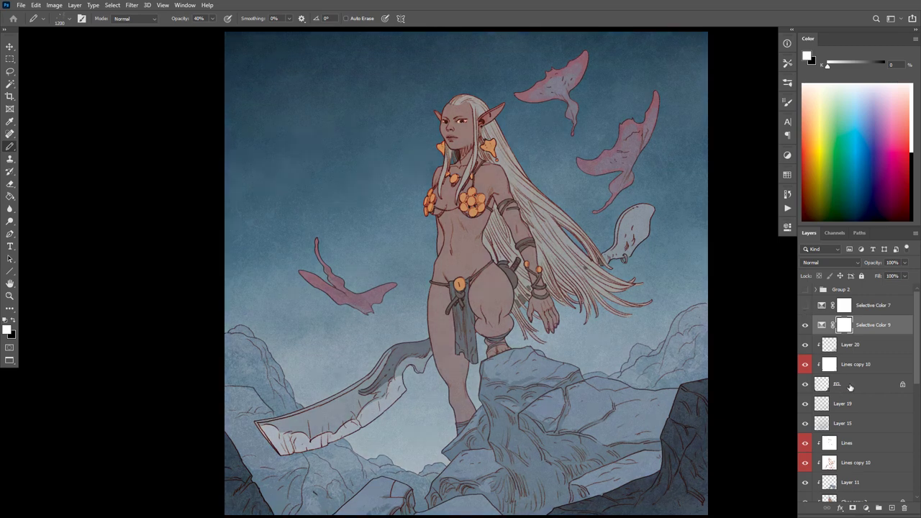
Step: Draw an upward gradient in the rock's sampled blue-grey on a new clipped layer above Layer 11 and set its opacity to 58%
{"action": "scroll", "coordinate": [918, 370], "scroll_direction": "down", "scroll_amount": 4}
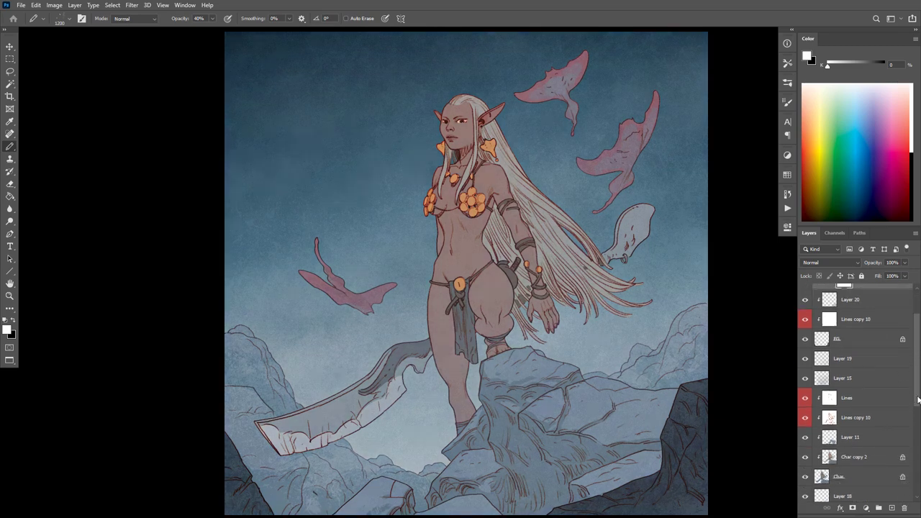
{"action": "left_click", "coordinate": [856, 404]}
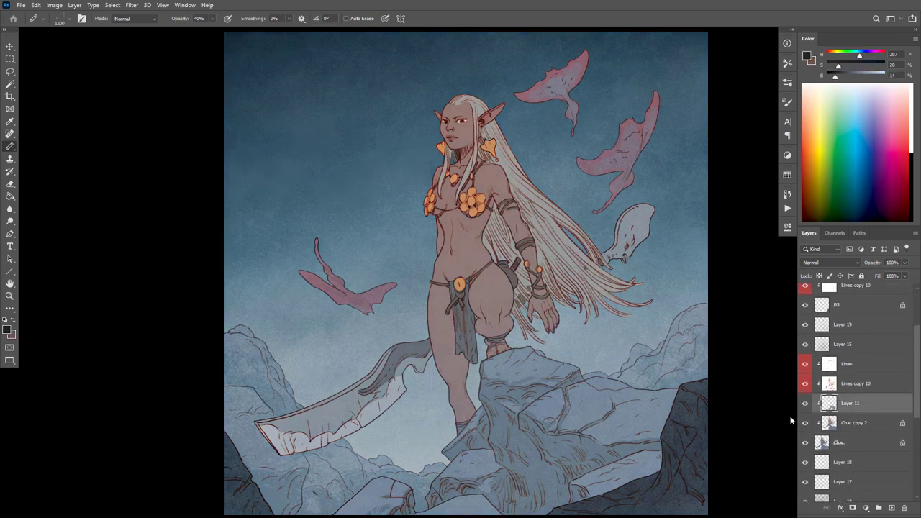
{"action": "key", "text": "ctrl+shift+alt+n"}
{"action": "key", "text": "g"}
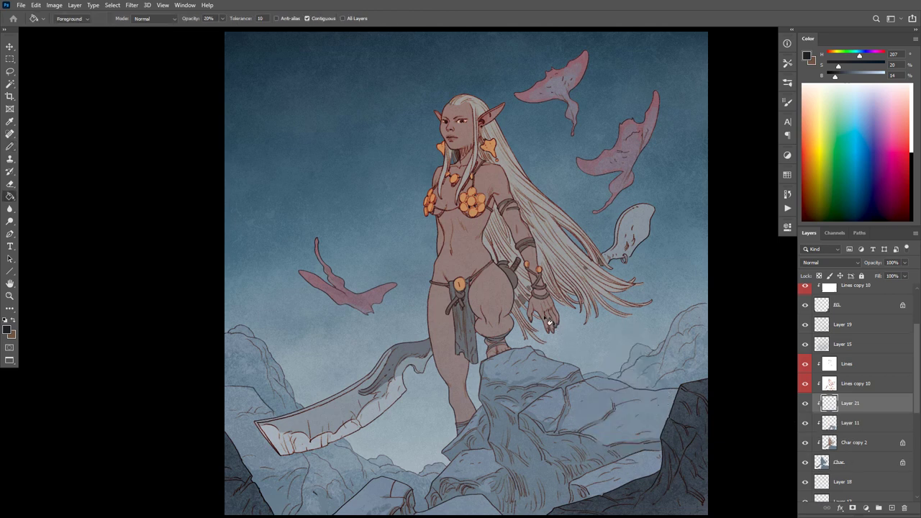
{"action": "key", "text": "shift+g"}
{"action": "left_click", "coordinate": [517, 393], "text": "alt"}
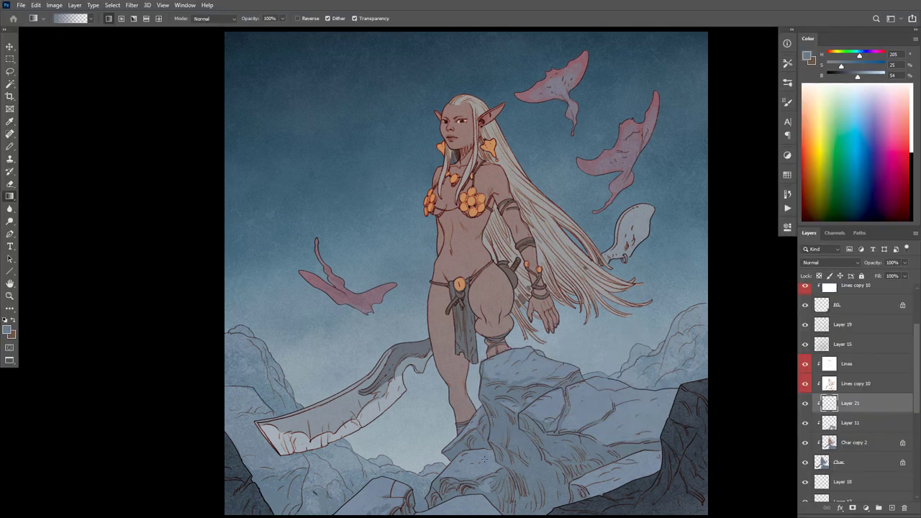
{"action": "left_click_drag", "start_coordinate": [484, 458], "coordinate": [484, 379]}
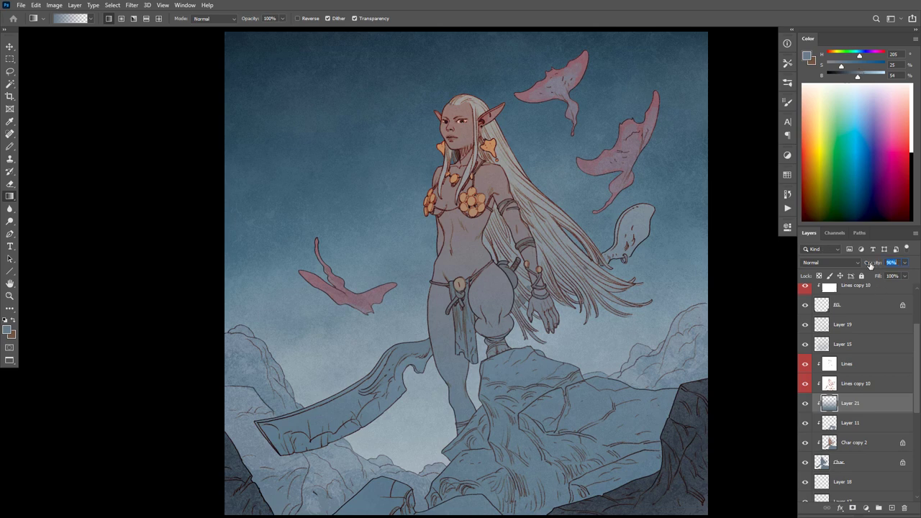
{"action": "left_click_drag", "start_coordinate": [870, 264], "coordinate": [863, 268]}
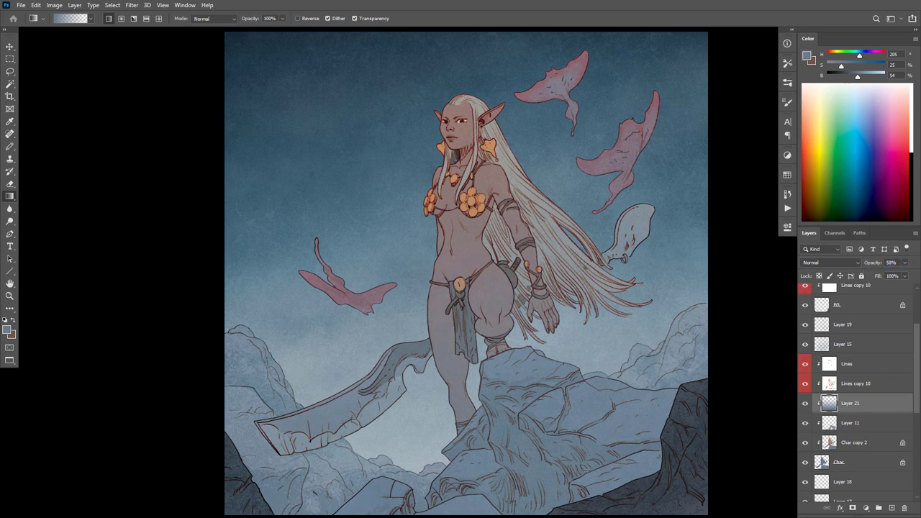
{"action": "key", "text": "e"}
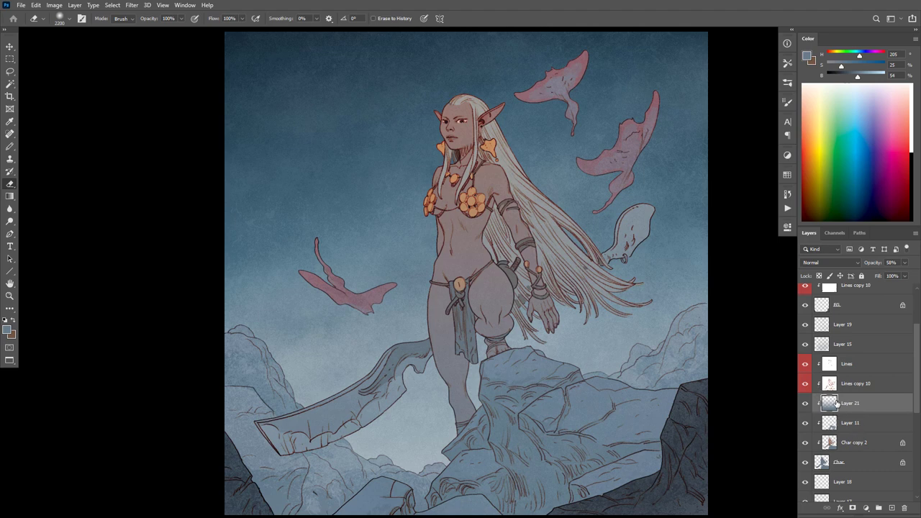
Step: Add a new clipped layer above the blue-grey gradient layer in Overlay blend mode
{"action": "key", "text": "ctrl+shift+alt+n"}
{"action": "key", "text": "shift+alt+o"}
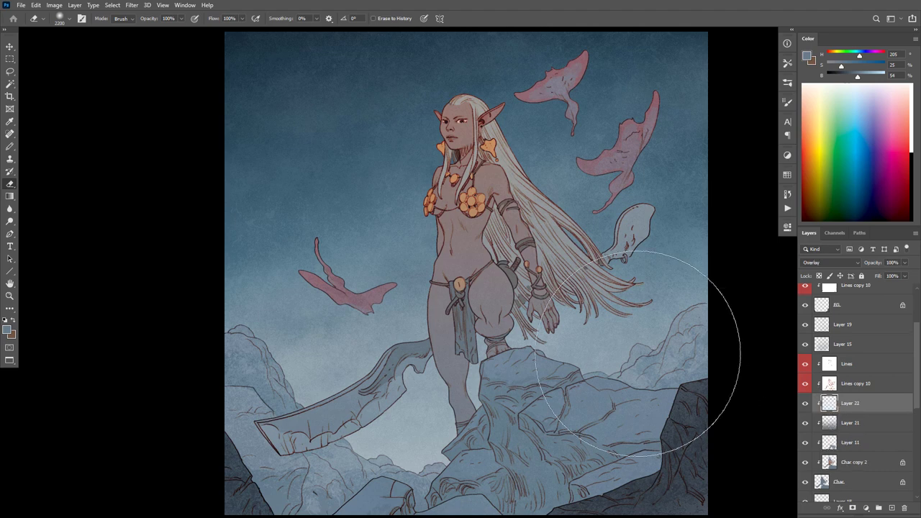
Step: Try black gradients over the figure on the Overlay layer, from below and from above, and undo them
{"action": "key", "text": "d"}
{"action": "key", "text": "g"}
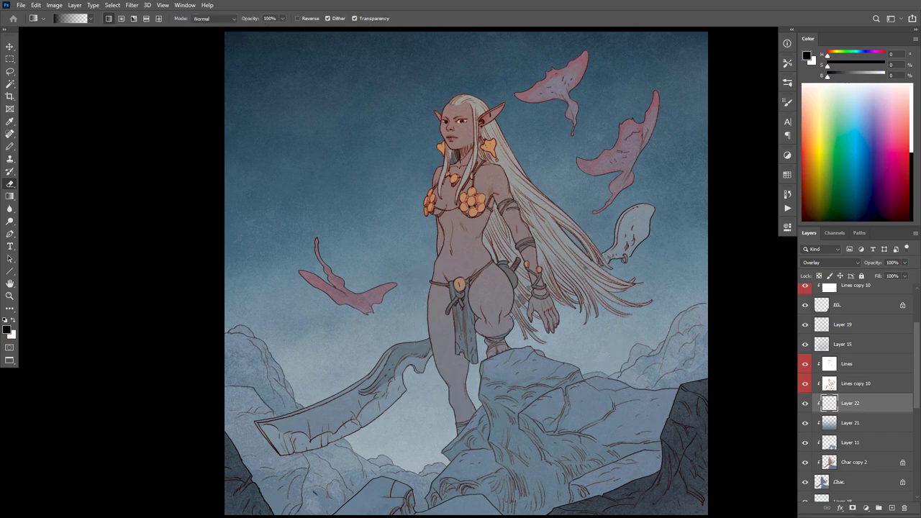
{"action": "left_click_drag", "start_coordinate": [484, 505], "coordinate": [484, 27]}
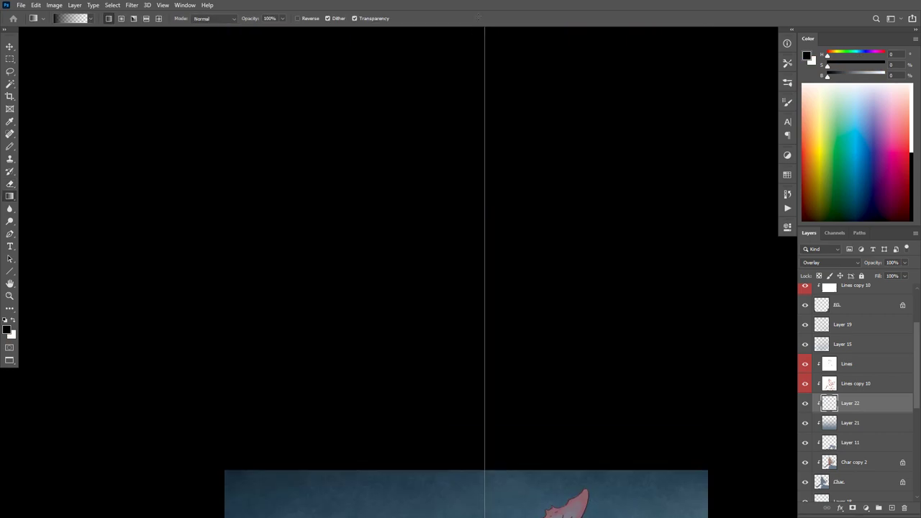
{"action": "key", "text": "ctrl+0"}
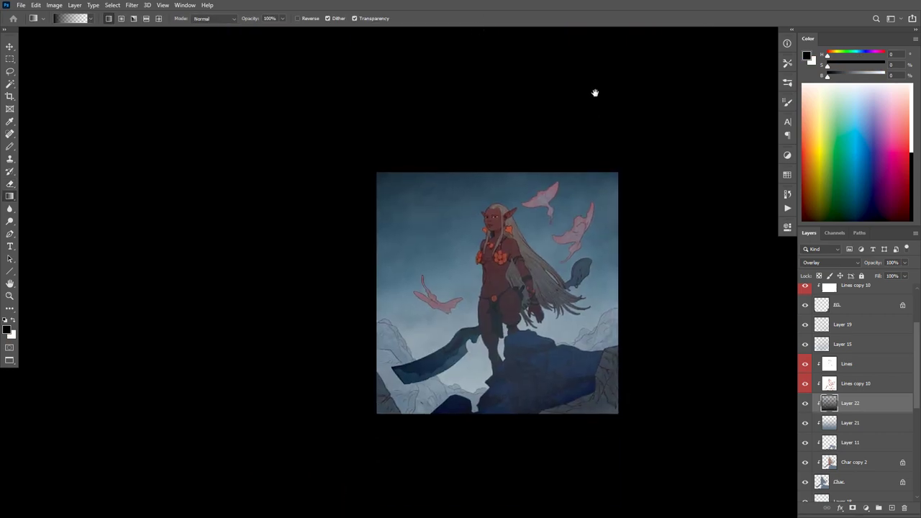
{"action": "left_click", "coordinate": [533, 274], "text": "ctrl"}
{"action": "key", "text": "ctrl+z"}
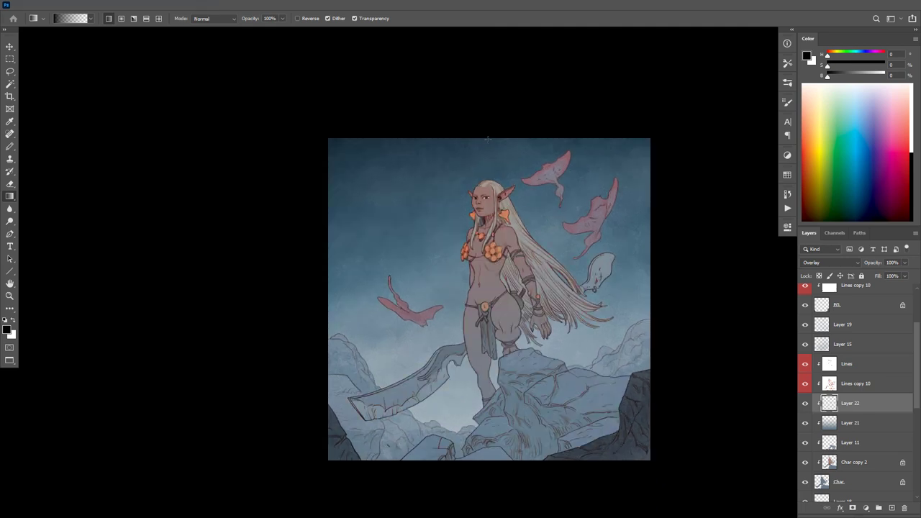
{"action": "key", "text": "ctrl+shift+z"}
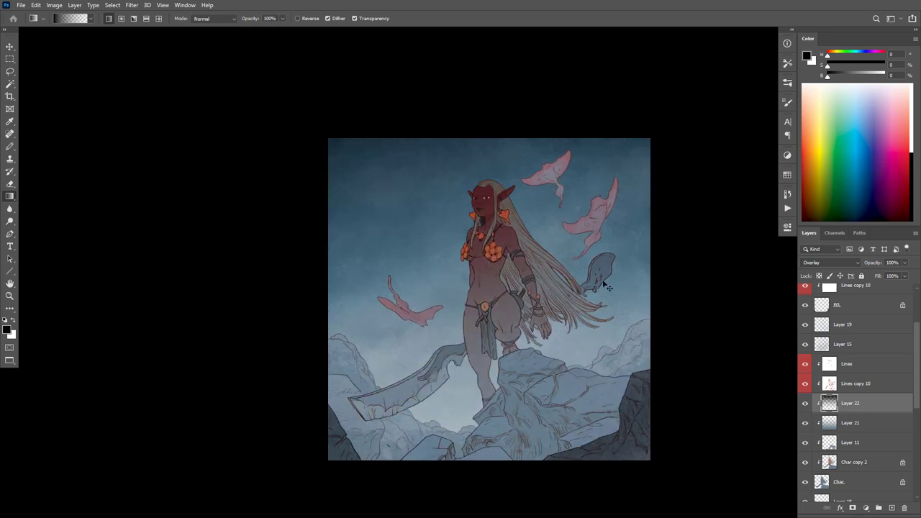
{"action": "key", "text": "ctrl+z"}
Step: Fade an orange-brown gradient (H 25, S 85, B 50) down over the figure, set its Lightness to +41 and fine-tune its hue with Hue/Saturation
{"action": "scroll", "coordinate": [586, 272], "scroll_direction": "up", "scroll_amount": 1}
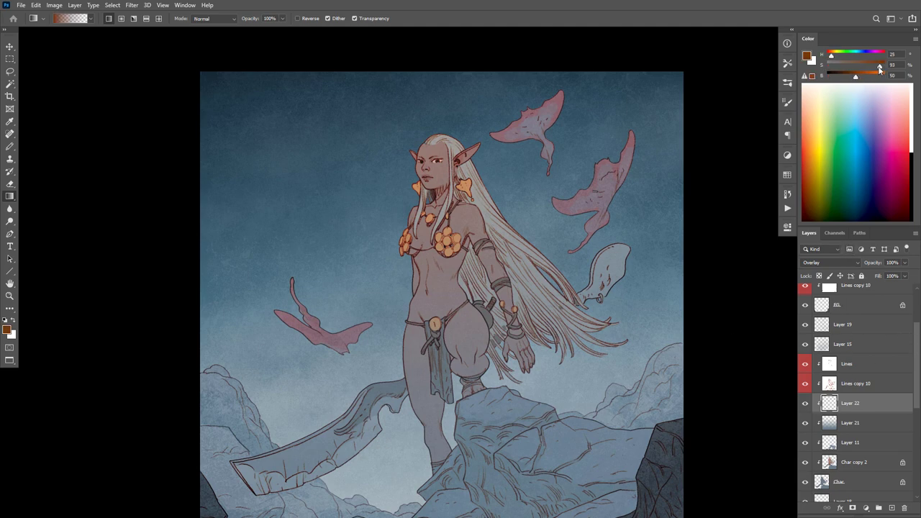
{"action": "left_click_drag", "start_coordinate": [444, 401], "coordinate": [443, 403]}
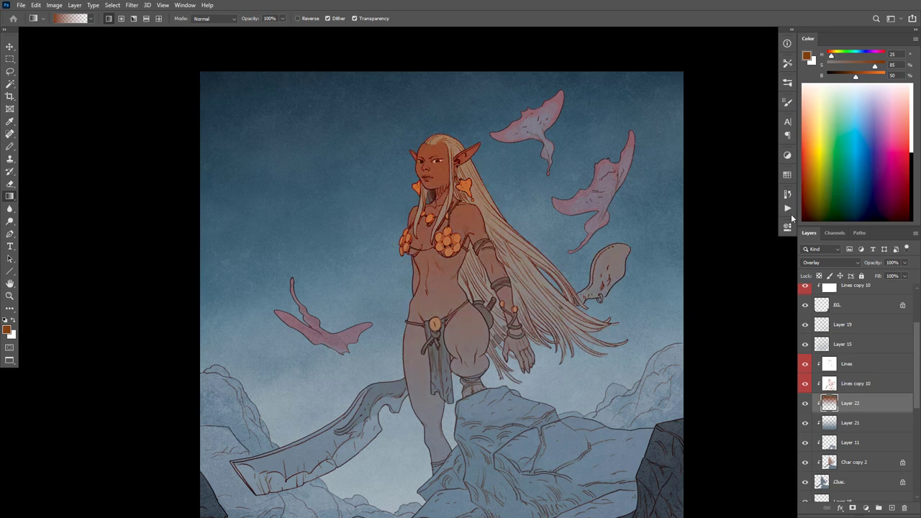
{"action": "key", "text": "ctrl+u"}
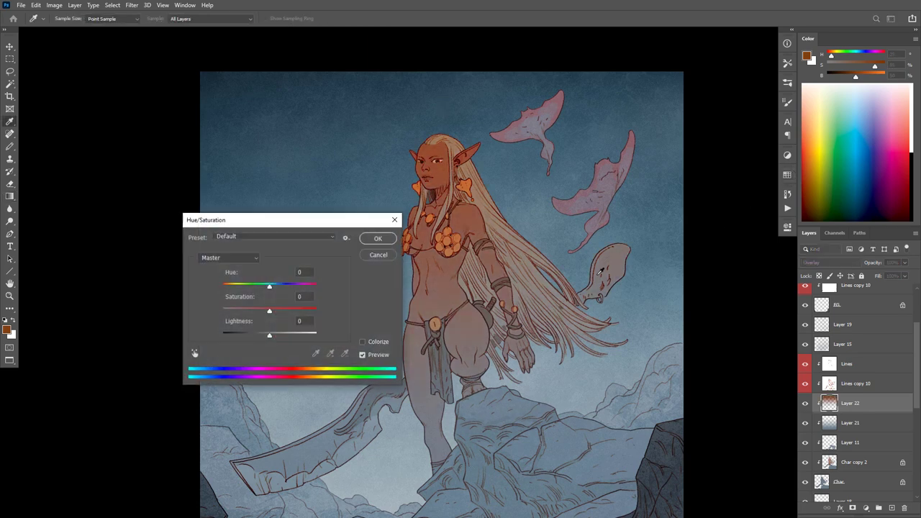
{"action": "left_click_drag", "start_coordinate": [270, 339], "coordinate": [285, 335]}
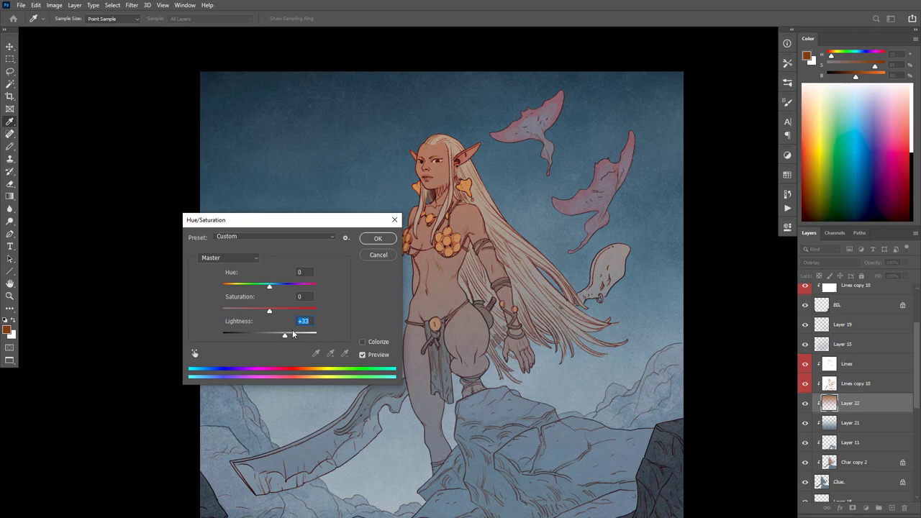
{"action": "left_click_drag", "start_coordinate": [287, 335], "coordinate": [292, 334]}
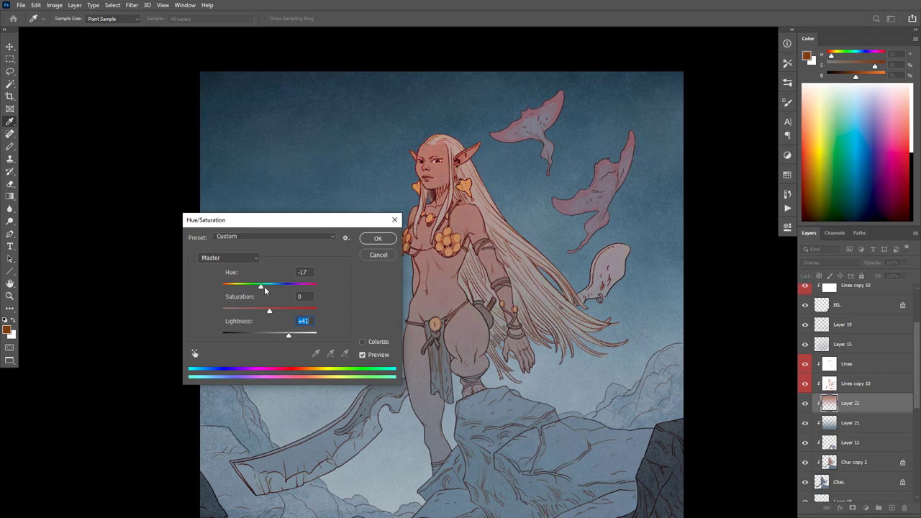
{"action": "left_click_drag", "start_coordinate": [264, 288], "coordinate": [274, 289]}
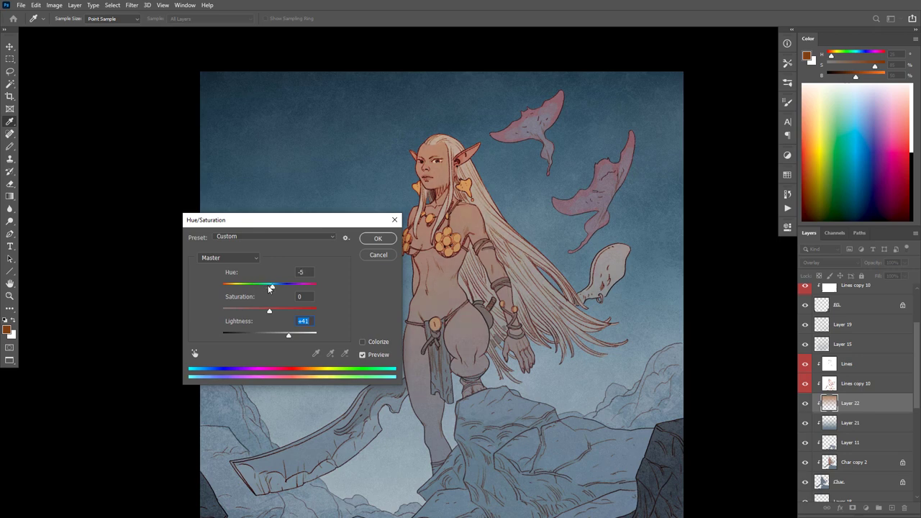
{"action": "left_click", "coordinate": [377, 239]}
Step: Compare the whole painting with the lightened orange-brown gradient layer hidden and shown
{"action": "left_click_drag", "start_coordinate": [510, 352], "coordinate": [431, 345]}
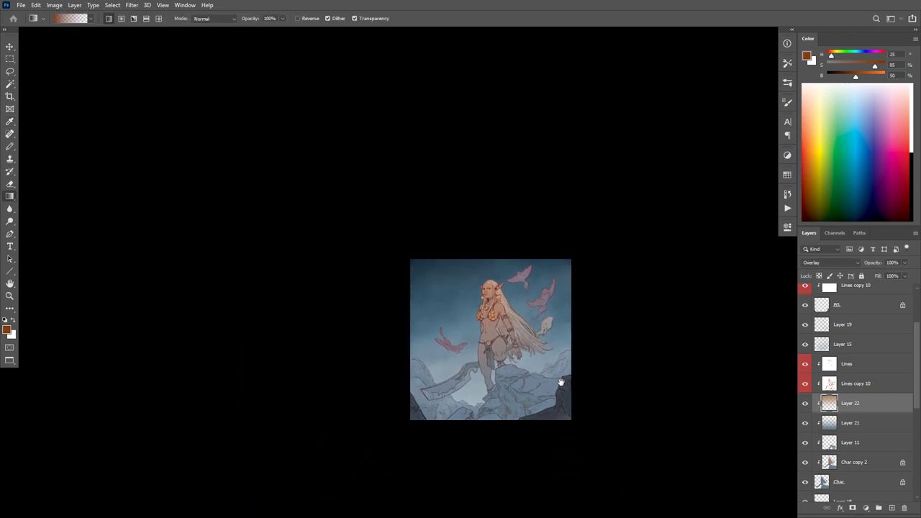
{"action": "left_click_drag", "start_coordinate": [553, 374], "coordinate": [575, 423]}
{"action": "left_click", "coordinate": [805, 403]}
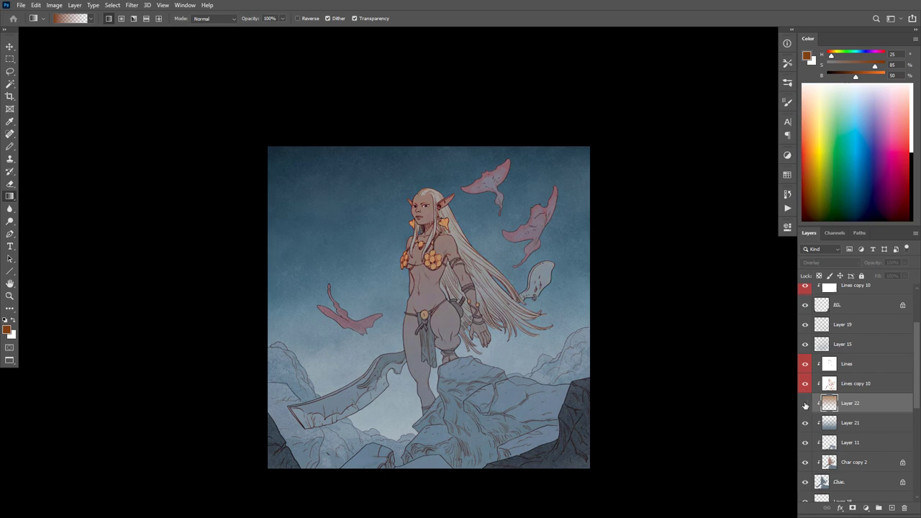
{"action": "scroll", "coordinate": [468, 247], "scroll_direction": "up", "scroll_amount": 2}
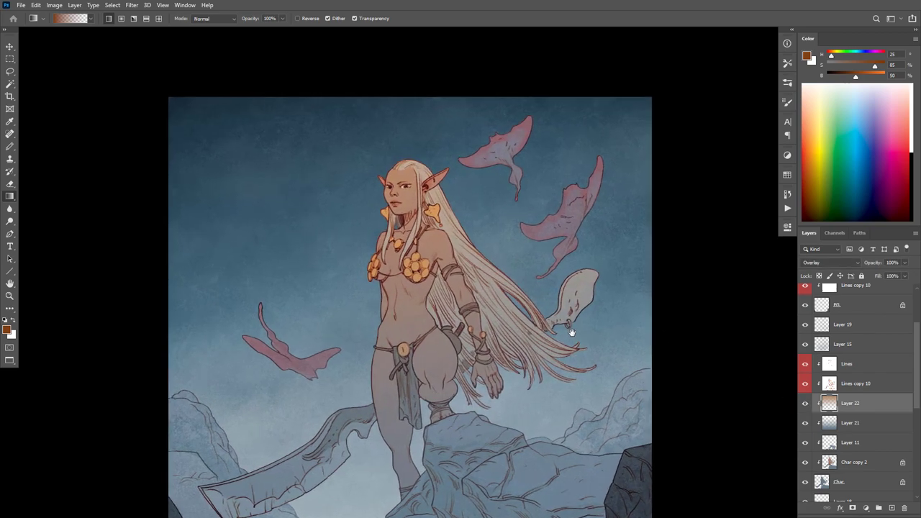
{"action": "scroll", "coordinate": [569, 328], "scroll_direction": "down", "scroll_amount": 2}
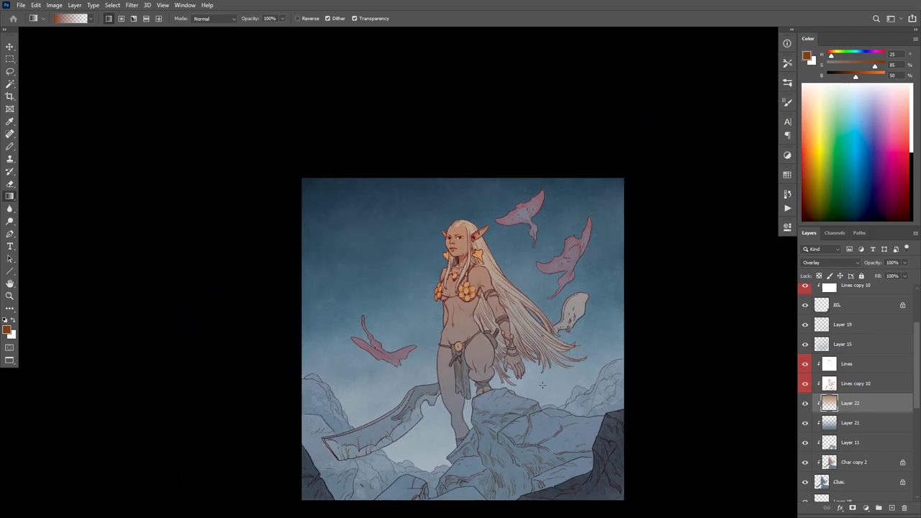
Step: Add another clipped Overlay layer on top and fade the same orange-brown gradient down across the whole figure from above its head
{"action": "key", "text": "ctrl+shift+alt+n"}
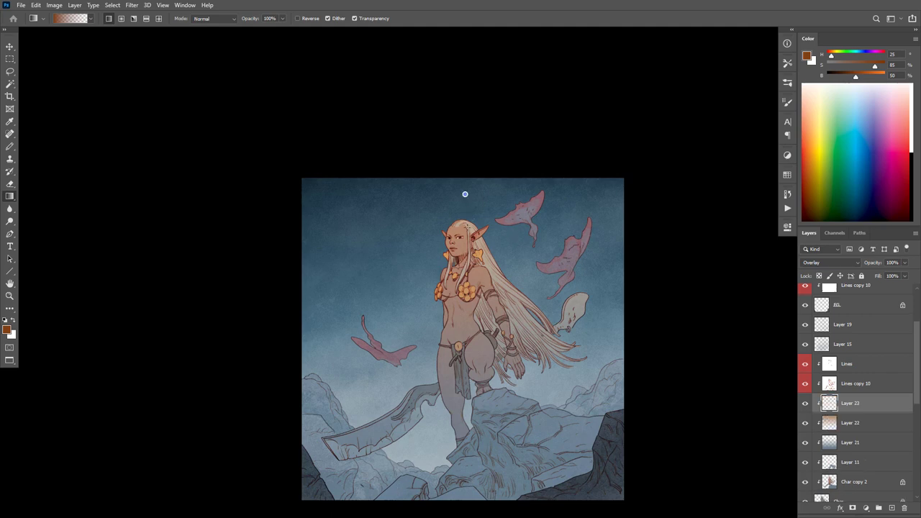
{"action": "left_click_drag", "start_coordinate": [464, 194], "coordinate": [465, 460]}
{"action": "key", "text": "ctrl+z"}
{"action": "left_click_drag", "start_coordinate": [494, 277], "coordinate": [510, 206]}
{"action": "left_click_drag", "start_coordinate": [471, 123], "coordinate": [478, 396]}
{"action": "left_click_drag", "start_coordinate": [472, 427], "coordinate": [481, 447]}
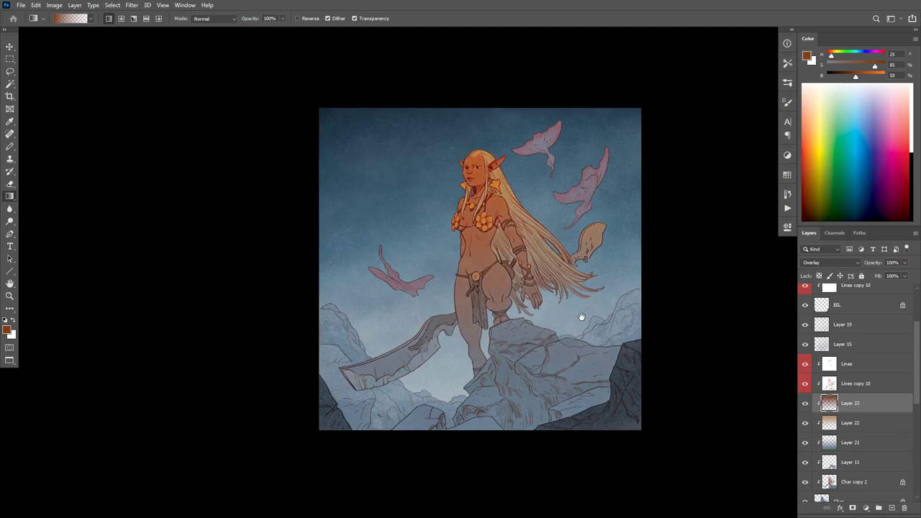
{"action": "left_click_drag", "start_coordinate": [581, 317], "coordinate": [582, 346]}
{"action": "left_click", "coordinate": [554, 322], "text": "ctrl"}
{"action": "left_click_drag", "start_coordinate": [553, 317], "coordinate": [541, 329]}
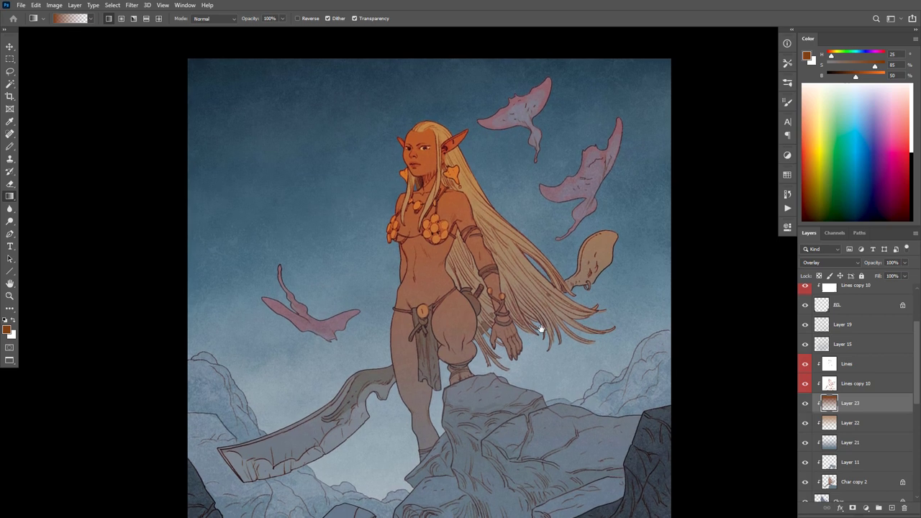
Step: Set the top orange-brown gradient's Hue to +6 and Saturation to -24 with Hue/Saturation, and raise its Lightness slightly
{"action": "key", "text": "ctrl+u"}
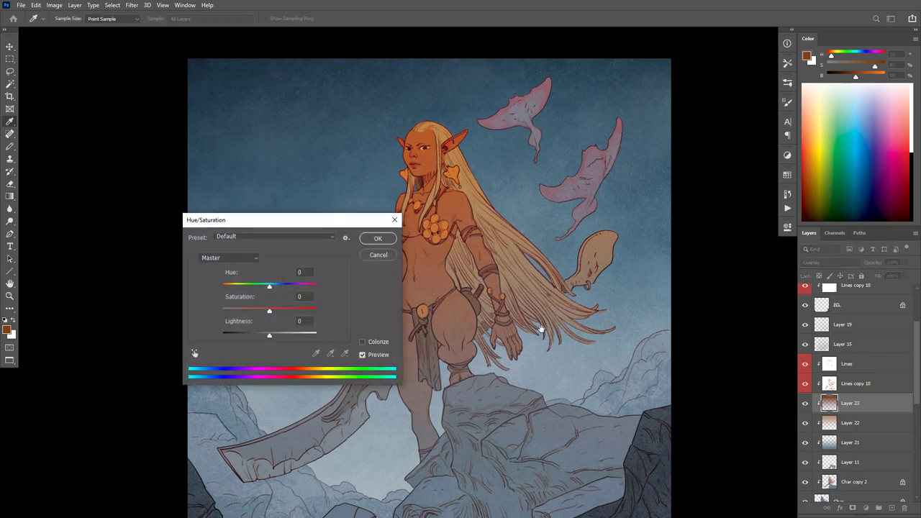
{"action": "left_click_drag", "start_coordinate": [353, 219], "coordinate": [750, 201]}
{"action": "left_click_drag", "start_coordinate": [668, 271], "coordinate": [659, 272]}
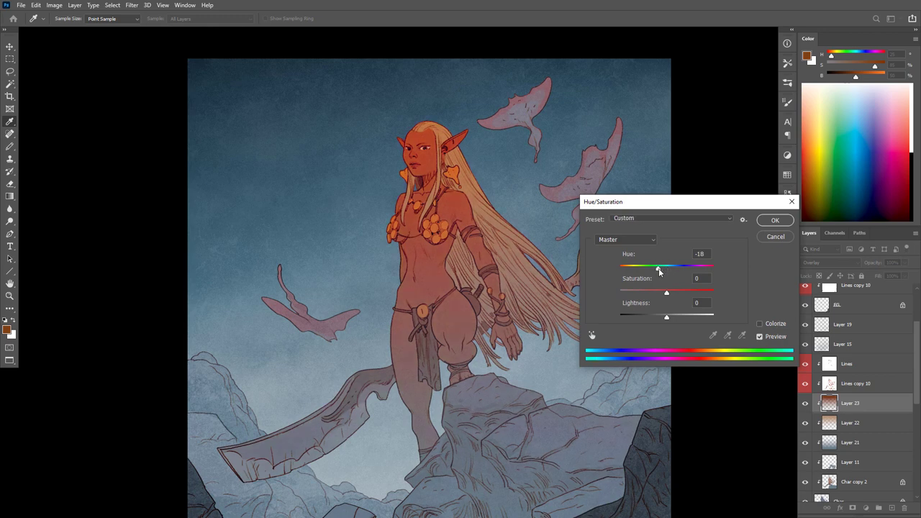
{"action": "left_click", "coordinate": [667, 269]}
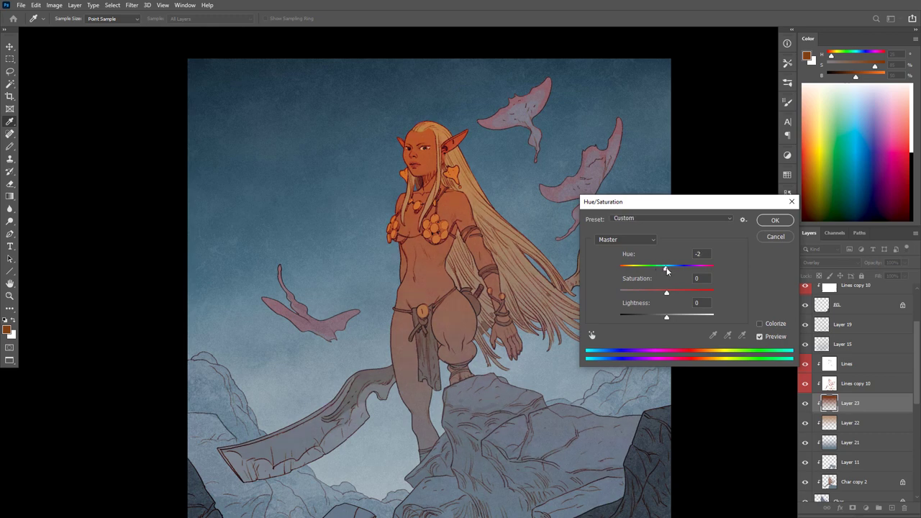
{"action": "left_click_drag", "start_coordinate": [669, 270], "coordinate": [675, 316]}
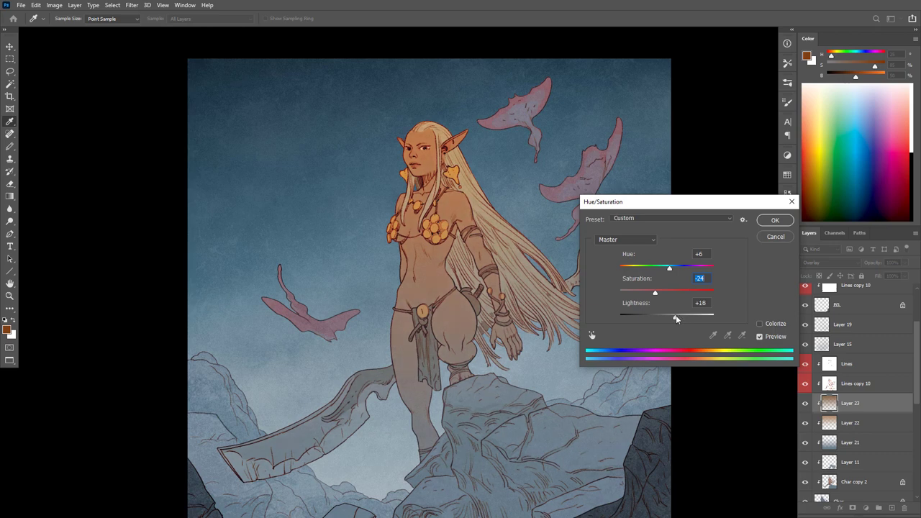
{"action": "left_click_drag", "start_coordinate": [675, 315], "coordinate": [673, 316]}
{"action": "left_click", "coordinate": [775, 221]}
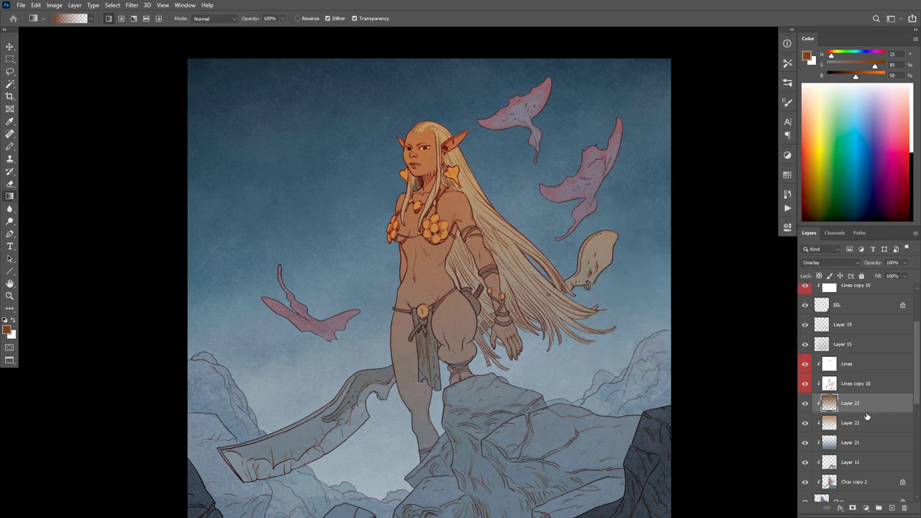
Step: Add another clipped Overlay layer above the orange-brown gradients and get a large soft brush ready for painting
{"action": "left_click_drag", "start_coordinate": [585, 371], "coordinate": [625, 394]}
{"action": "scroll", "coordinate": [587, 377], "scroll_direction": "up", "scroll_amount": 6}
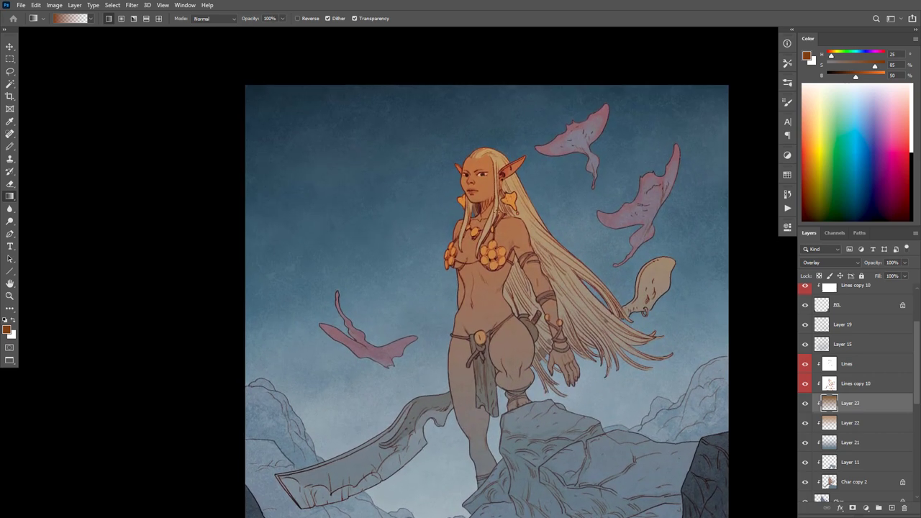
{"action": "scroll", "coordinate": [572, 353], "scroll_direction": "down", "scroll_amount": 3}
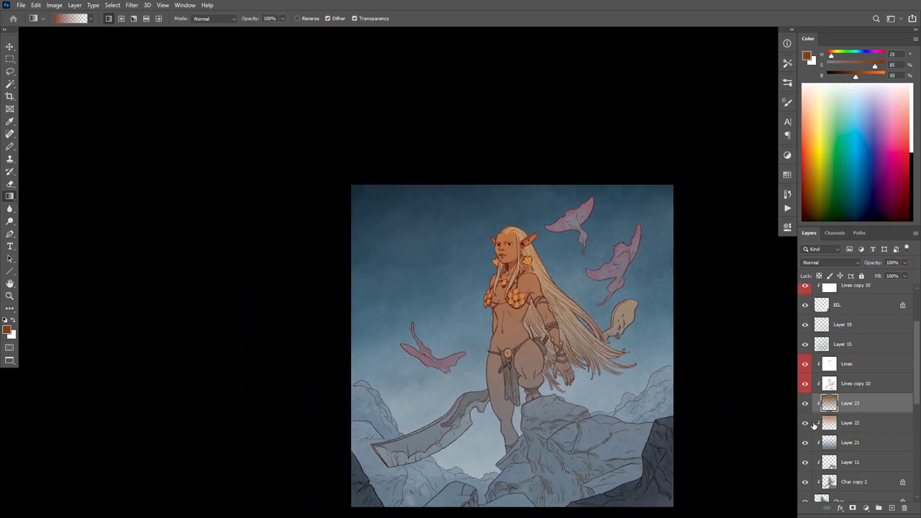
{"action": "key", "text": "ctrl+shift+alt+n"}
{"action": "key", "text": "shift+alt+o"}
{"action": "key", "text": "b"}
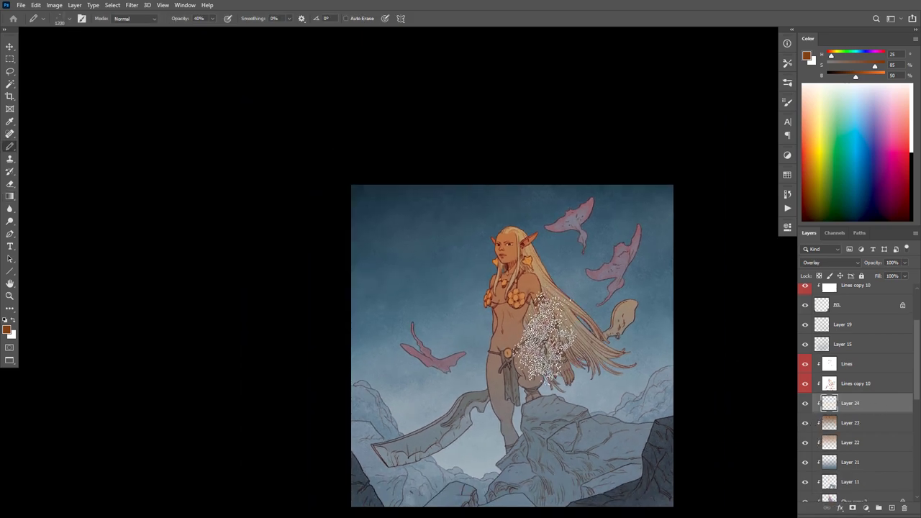
{"action": "key", "text": "F2"}
{"action": "left_click", "coordinate": [464, 195]}
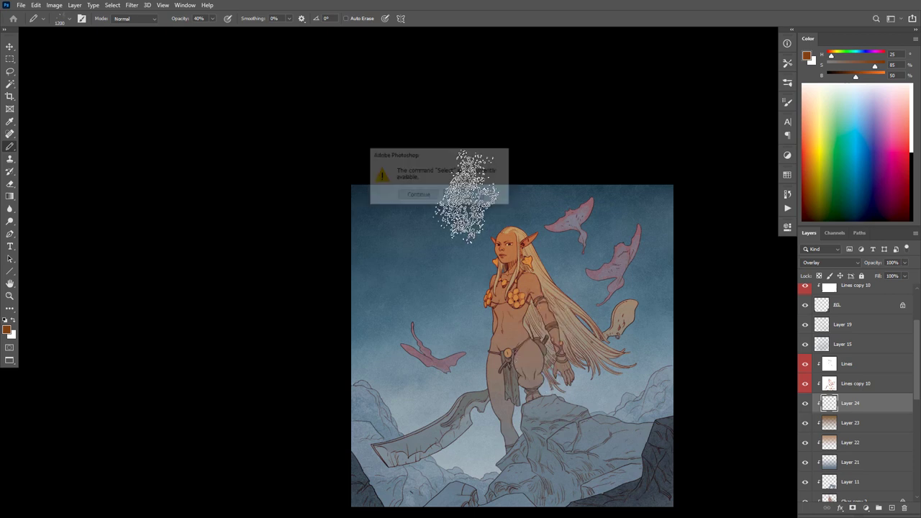
{"action": "key", "text": "shift+b"}
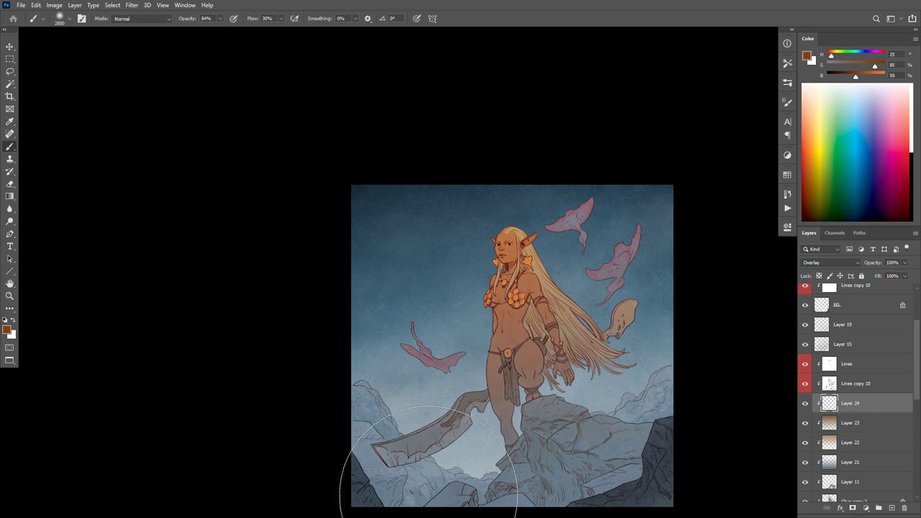
Step: Sample the brown (H 31, S 54, B 52) from the isolated upper gradient layer and brush it over the sword and rocks on the new Overlay layer
{"action": "left_click", "coordinate": [828, 424]}
{"action": "left_click", "coordinate": [804, 422], "text": "alt"}
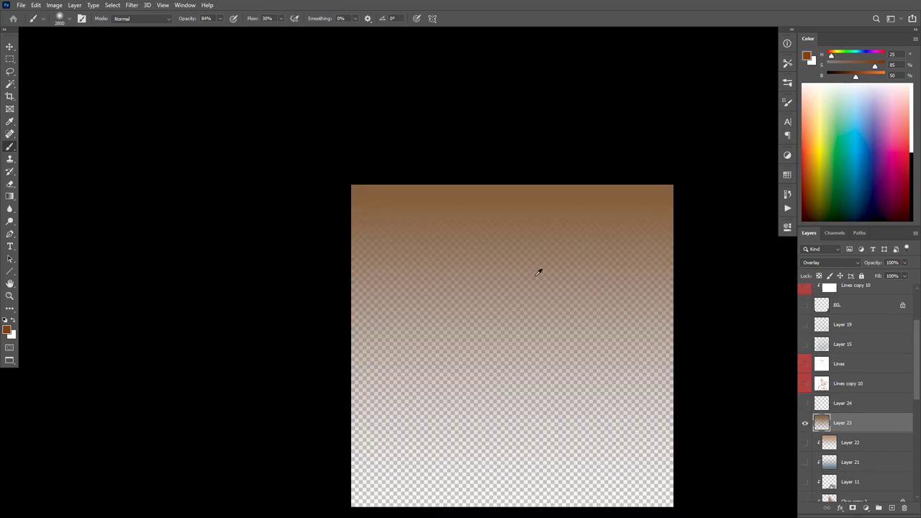
{"action": "left_click", "coordinate": [533, 201], "text": "alt"}
{"action": "left_click", "coordinate": [804, 423], "text": "alt"}
{"action": "key", "text": "ctrl+z"}
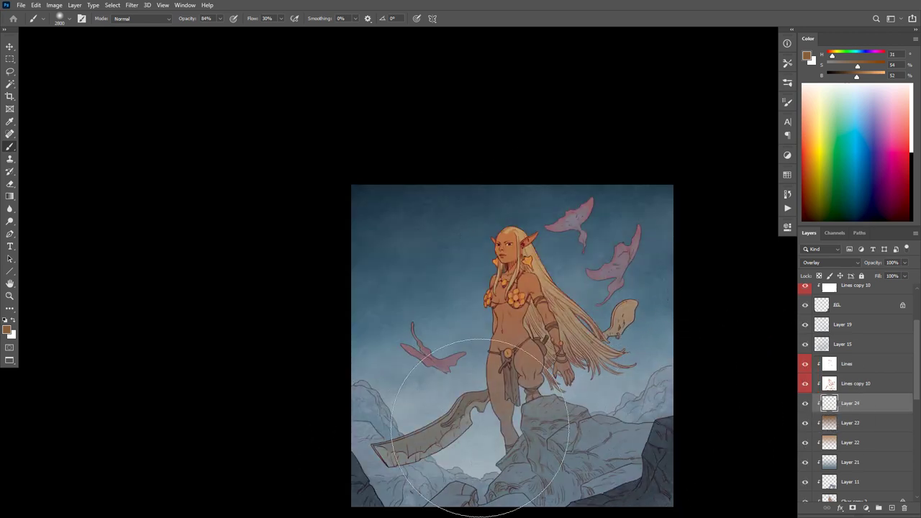
{"action": "mouse_move", "coordinate": [480, 428]}
{"action": "left_mouse_down"}
{"action": "mouse_move", "coordinate": [629, 399]}
{"action": "mouse_move", "coordinate": [489, 508]}
{"action": "mouse_move", "coordinate": [673, 411]}
{"action": "left_mouse_up"}
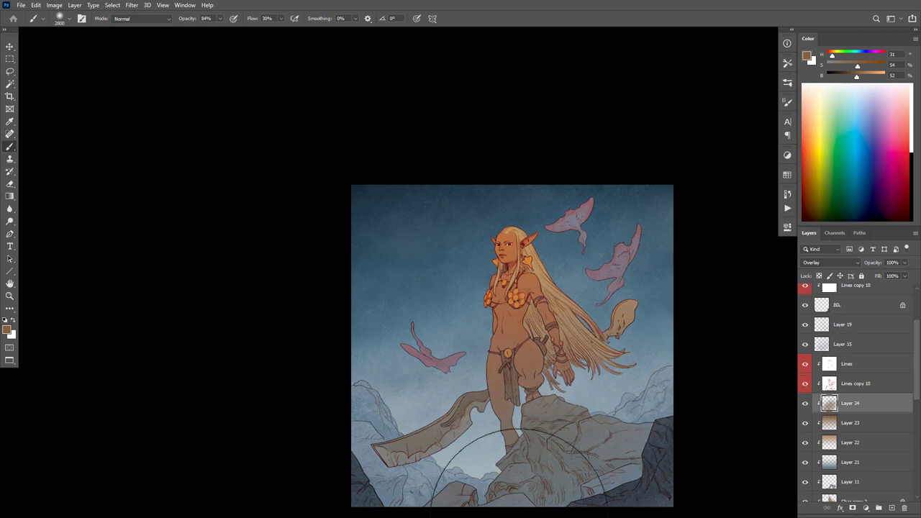
Step: Add a clipped Levels adjustment above the character's colour layers and set its midtones to 1.61
{"action": "left_click", "coordinate": [865, 507]}
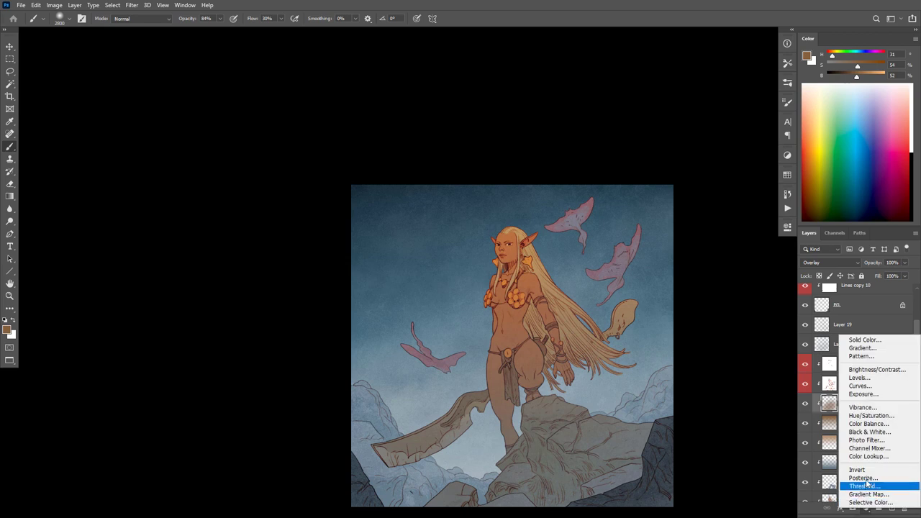
{"action": "left_click", "coordinate": [872, 377]}
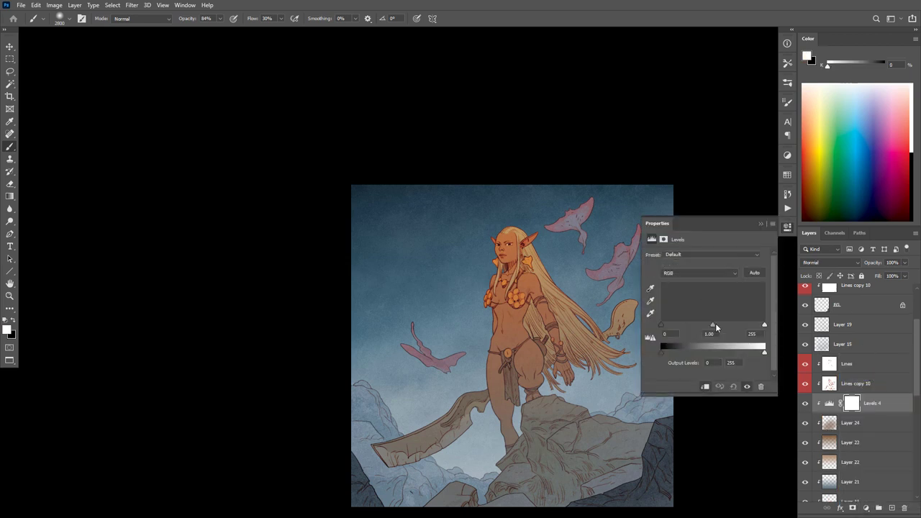
{"action": "mouse_move", "coordinate": [713, 328]}
{"action": "left_mouse_down"}
{"action": "mouse_move", "coordinate": [720, 325]}
{"action": "mouse_move", "coordinate": [707, 331]}
{"action": "left_mouse_up"}
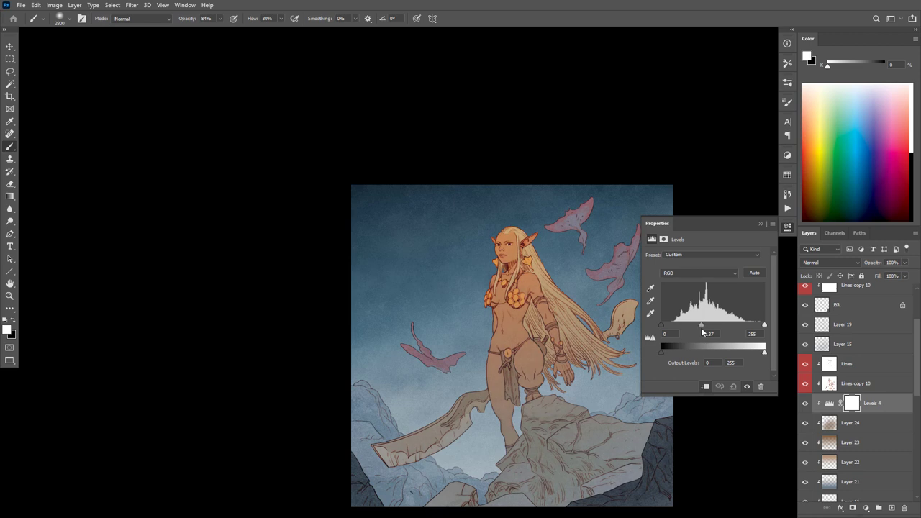
{"action": "left_click_drag", "start_coordinate": [701, 329], "coordinate": [695, 330]}
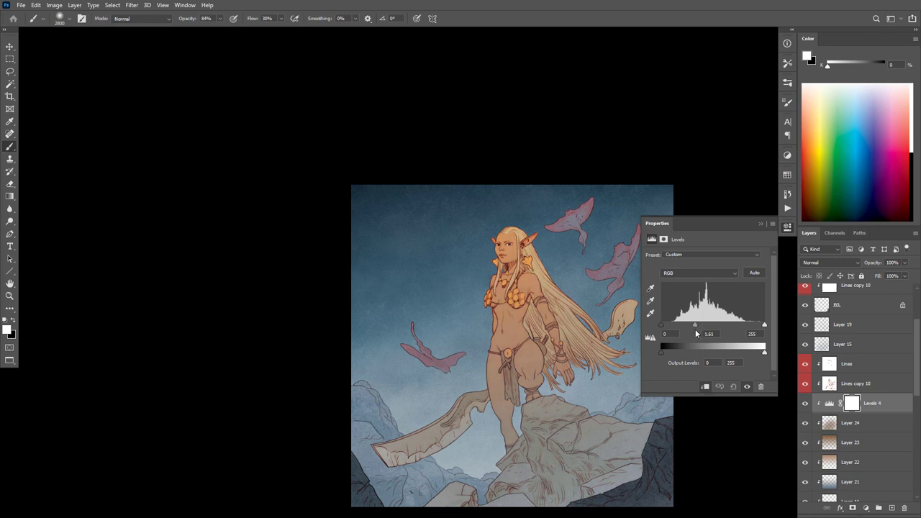
Step: Erase the Levels mask over the rocks and lower figure, and erase the brown paint from the rocks on the Overlay layer below
{"action": "left_click_drag", "start_coordinate": [602, 426], "coordinate": [604, 371]}
{"action": "key", "text": "e"}
{"action": "left_click_drag", "start_coordinate": [673, 407], "coordinate": [649, 401]}
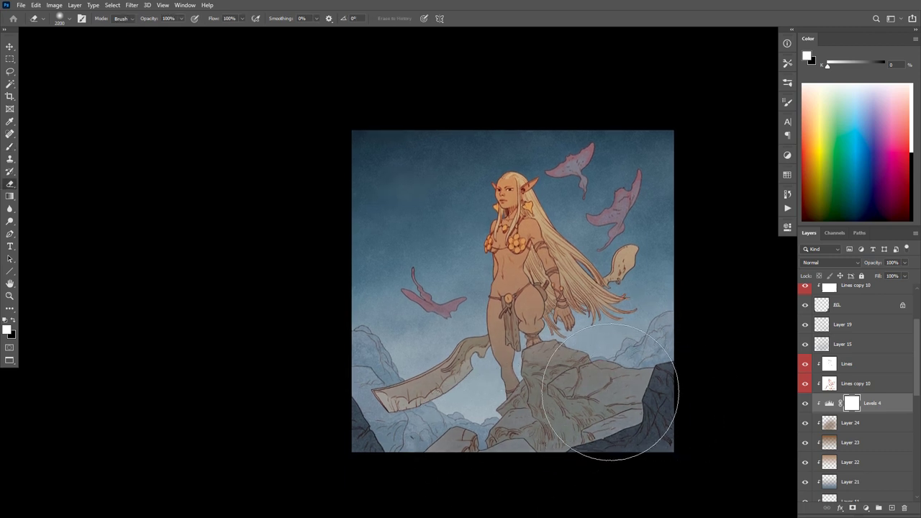
{"action": "mouse_move", "coordinate": [455, 389]}
{"action": "left_mouse_down"}
{"action": "mouse_move", "coordinate": [438, 417]}
{"action": "mouse_move", "coordinate": [547, 451]}
{"action": "mouse_move", "coordinate": [585, 440]}
{"action": "left_mouse_up"}
{"action": "left_click", "coordinate": [812, 423]}
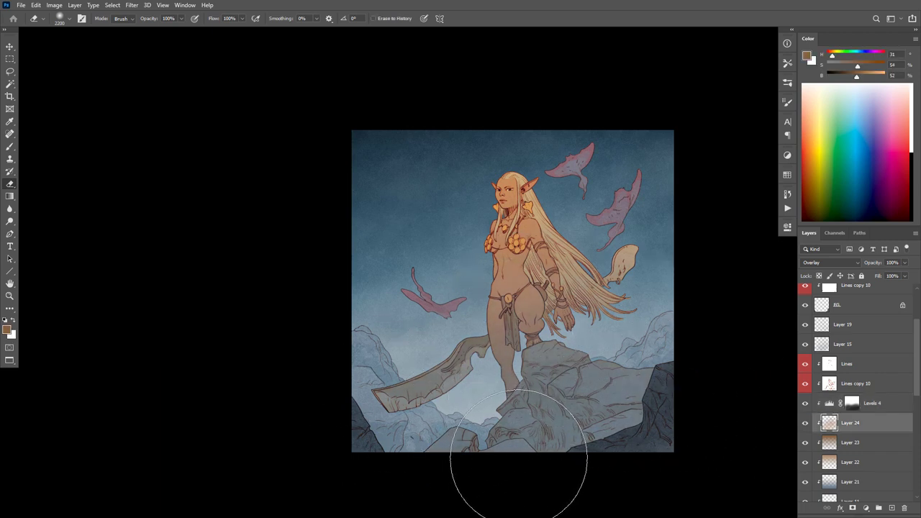
Step: Add a clipped Overlay layer directly above the BG layer and brush warm tan (H 31, S 41, B 85) over the flying creatures
{"action": "left_click", "coordinate": [899, 384]}
{"action": "left_click_drag", "start_coordinate": [917, 380], "coordinate": [906, 473]}
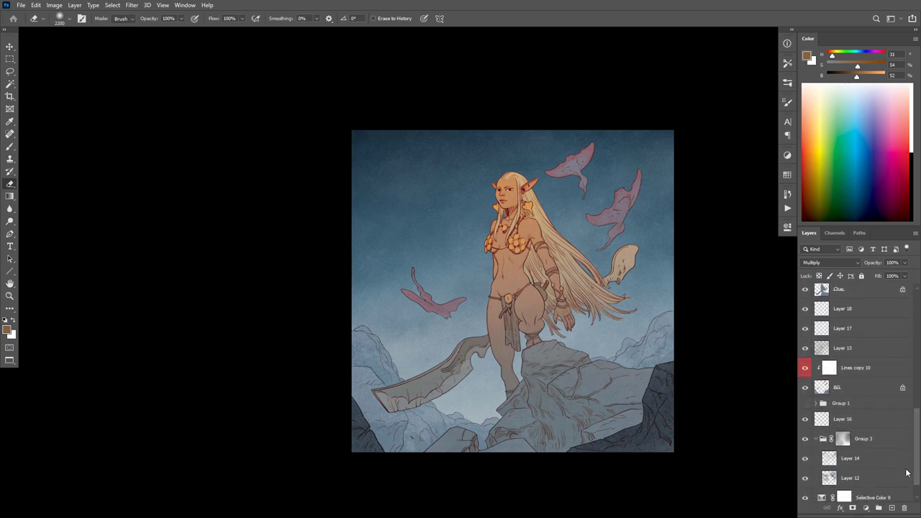
{"action": "left_click", "coordinate": [843, 394]}
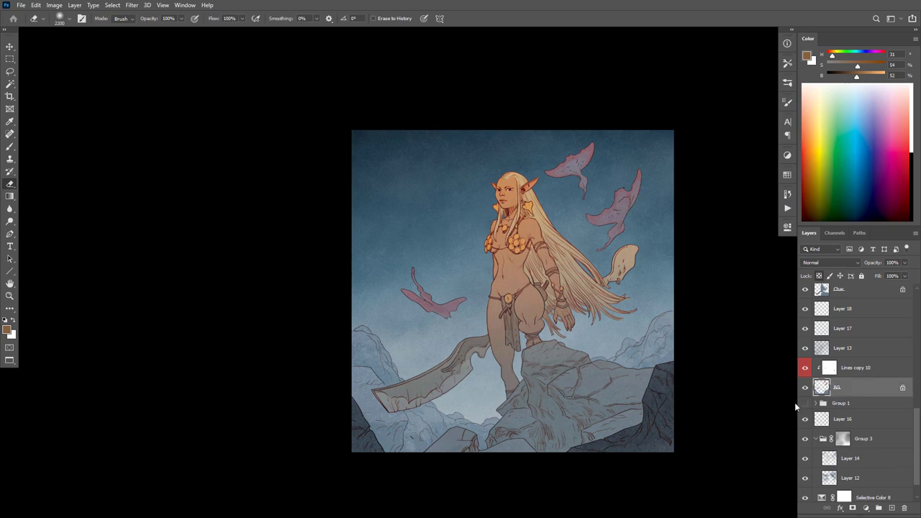
{"action": "key", "text": "ctrl+shift+alt+n"}
{"action": "key", "text": "ctrl+alt+g"}
{"action": "key", "text": "shift+alt+o"}
{"action": "key", "text": "b"}
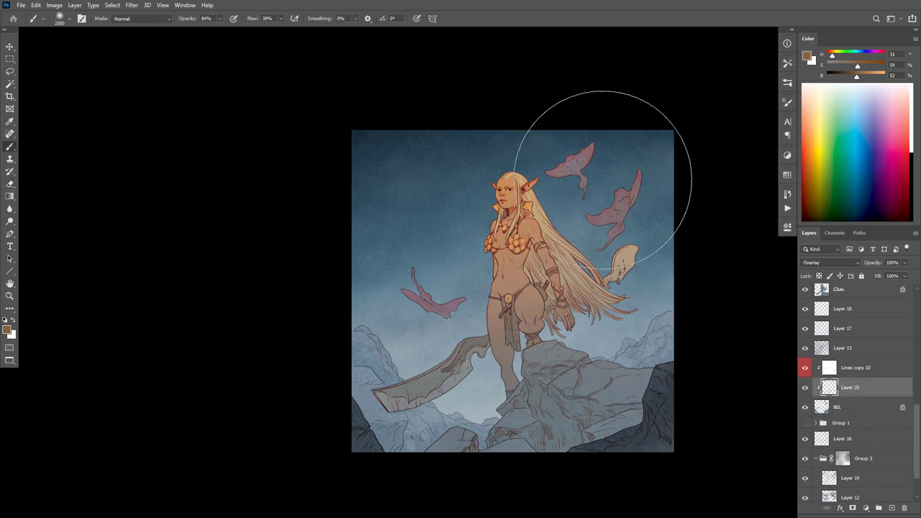
{"action": "mouse_move", "coordinate": [603, 180]}
{"action": "left_mouse_down"}
{"action": "mouse_move", "coordinate": [590, 191]}
{"action": "mouse_move", "coordinate": [608, 187]}
{"action": "left_mouse_up"}
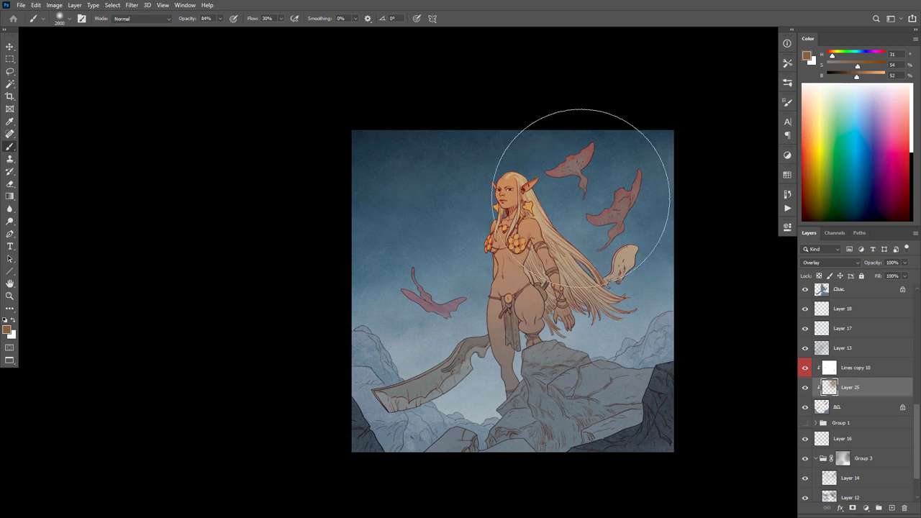
{"action": "mouse_move", "coordinate": [856, 76]}
{"action": "left_mouse_down"}
{"action": "mouse_move", "coordinate": [874, 76]}
{"action": "mouse_move", "coordinate": [850, 66]}
{"action": "left_mouse_up"}
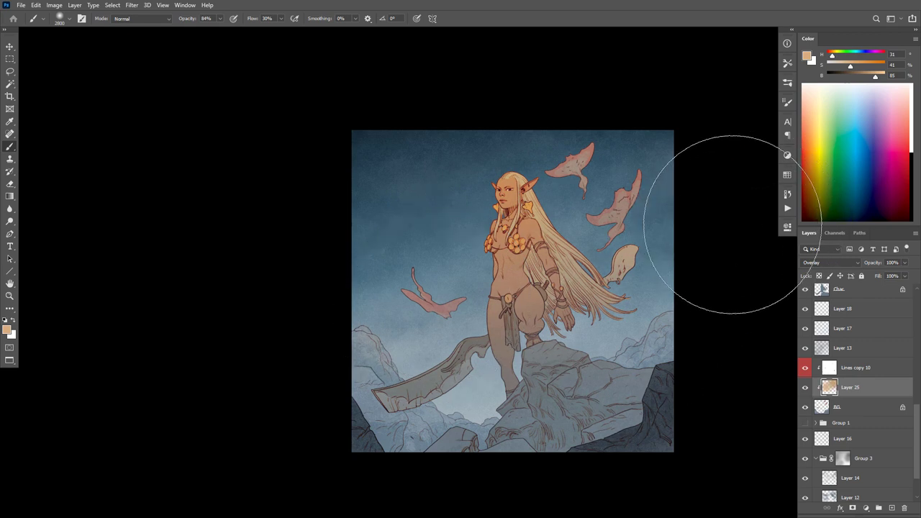
Step: Erase the tan from the distant rocks with a soft 1200 px eraser and touch up the lower background rocks with the soft brush
{"action": "key", "text": "e"}
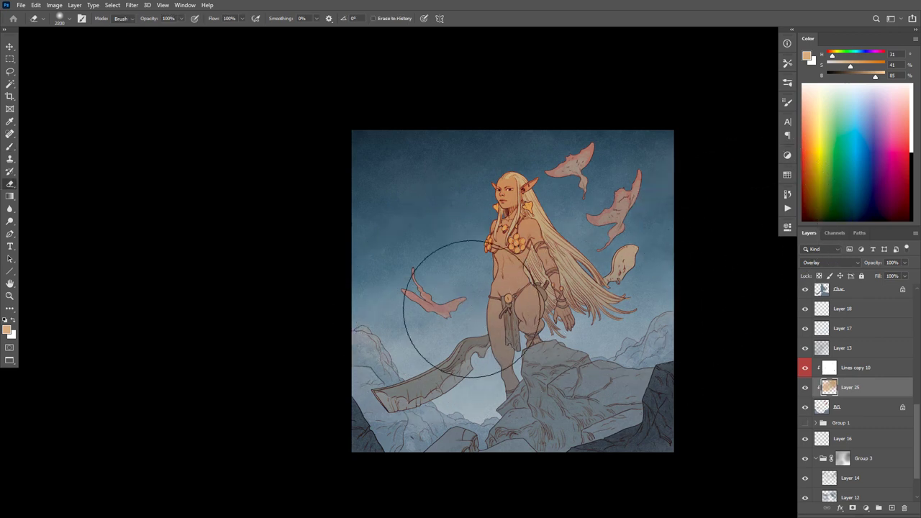
{"action": "key", "text": "bracketleft"}
{"action": "key", "text": "bracketleft"}
{"action": "key", "text": "bracketleft"}
{"action": "key", "text": "bracketleft"}
{"action": "key", "text": "bracketleft"}
{"action": "key", "text": "bracketleft"}
{"action": "key", "text": "bracketleft"}
{"action": "key", "text": "bracketleft"}
{"action": "key", "text": "bracketleft"}
{"action": "key", "text": "bracketleft"}
{"action": "key", "text": "bracketleft"}
{"action": "key", "text": "bracketleft"}
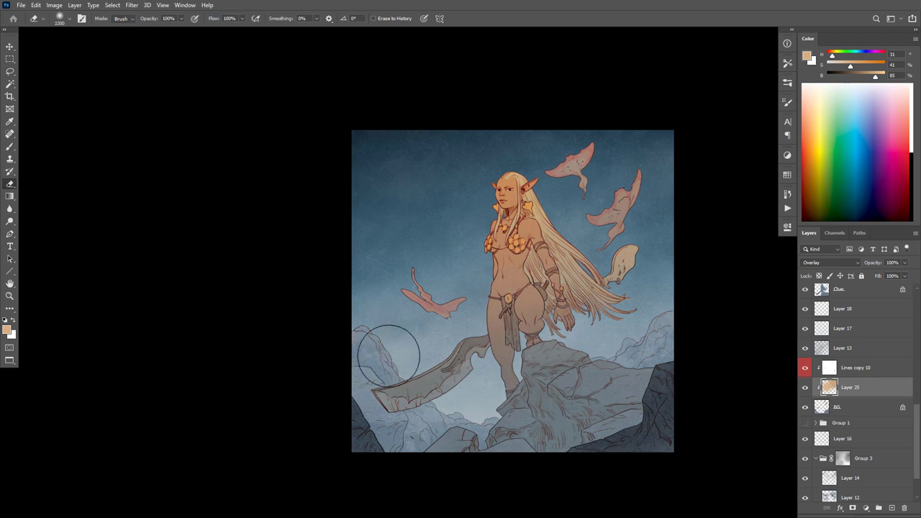
{"action": "key", "text": "bracketright"}
{"action": "key", "text": "bracketright"}
{"action": "key", "text": "bracketright"}
{"action": "key", "text": "bracketright"}
{"action": "key", "text": "bracketright"}
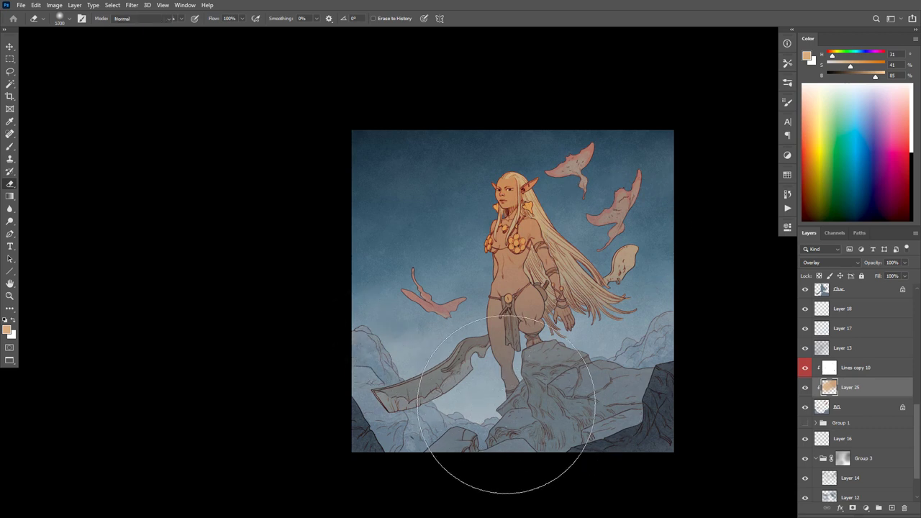
{"action": "key", "text": "b"}
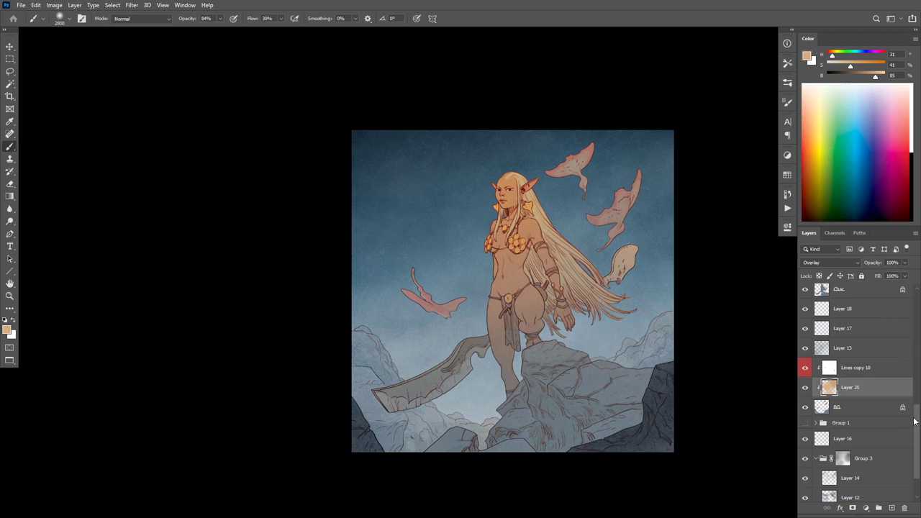
Step: Compare the background sky with the texture layers of Group 3 hidden and shown
{"action": "left_click_drag", "start_coordinate": [914, 421], "coordinate": [916, 459]}
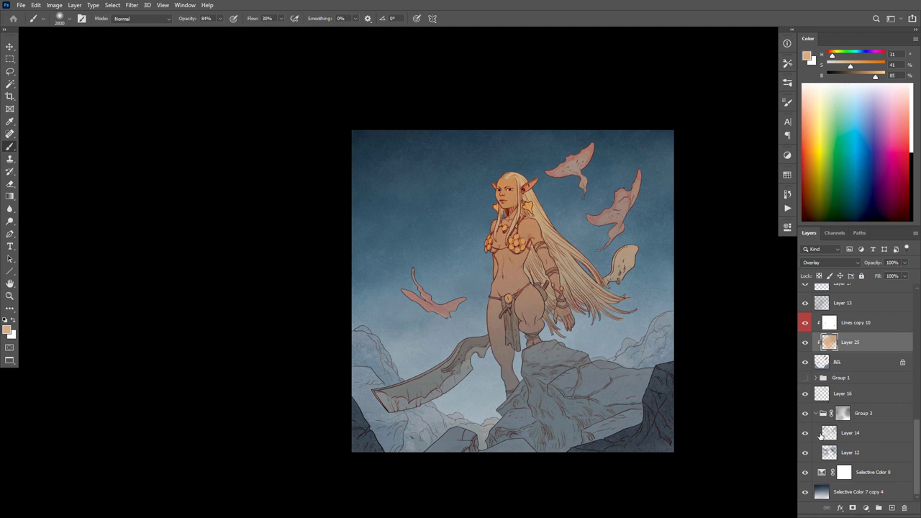
{"action": "left_click", "coordinate": [804, 413]}
{"action": "left_click", "coordinate": [804, 413]}
{"action": "left_click", "coordinate": [804, 413]}
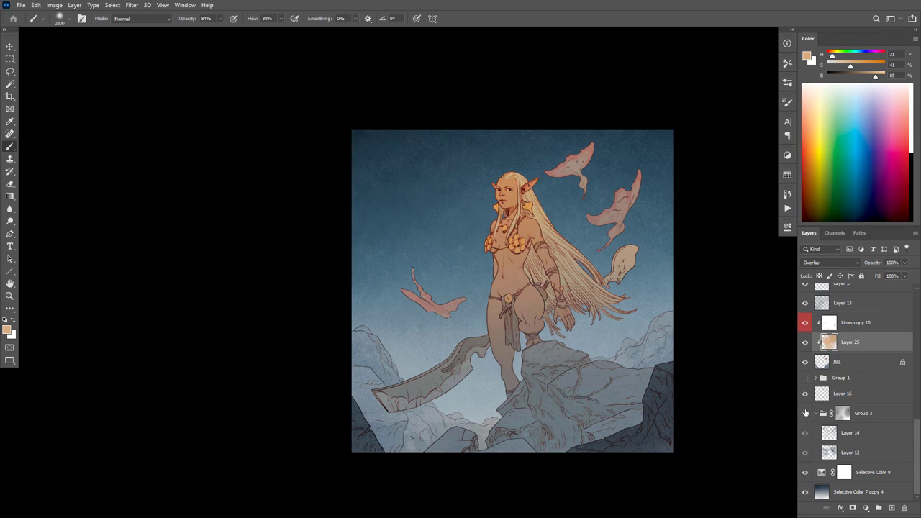
{"action": "left_click", "coordinate": [804, 413]}
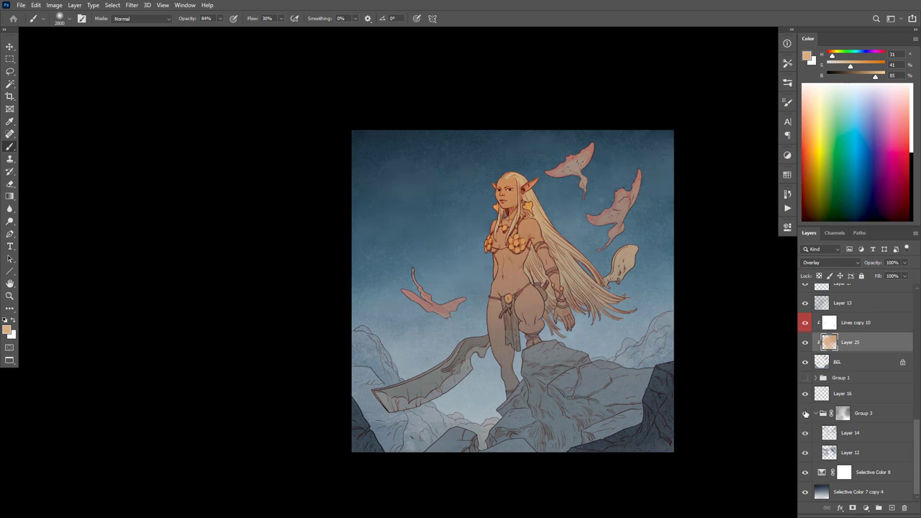
Step: Add an Overlay layer above Layer 16 and brush a brighter sampled blue (H 200, S 43, B 74) across the sky
{"action": "left_click", "coordinate": [848, 400]}
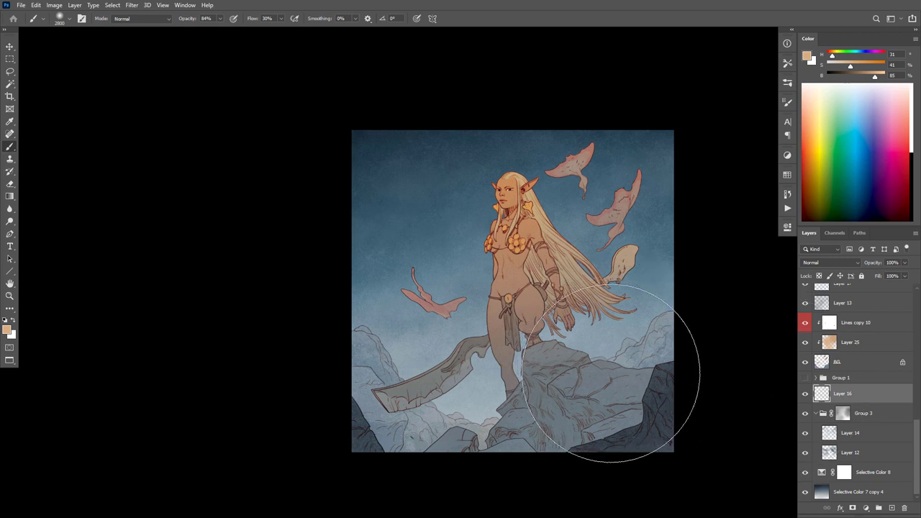
{"action": "key", "text": "ctrl+shift+alt+n"}
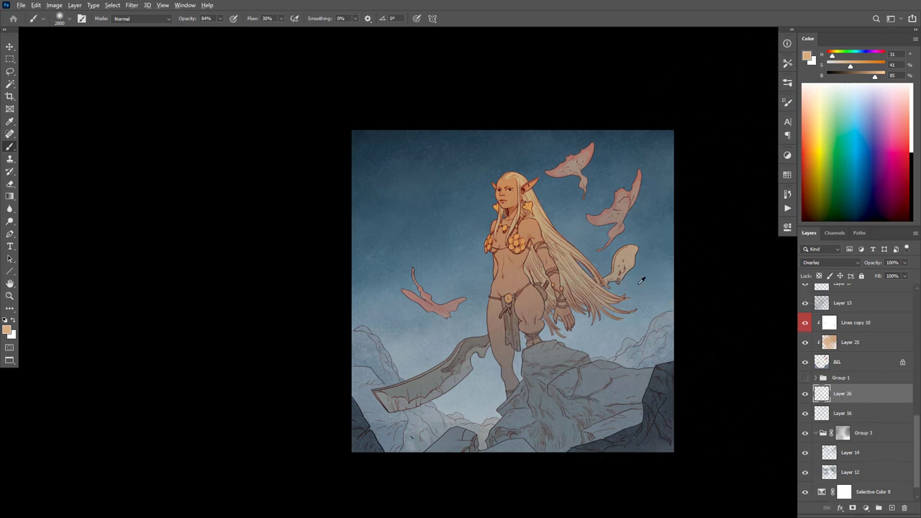
{"action": "left_click", "coordinate": [653, 264], "text": "alt"}
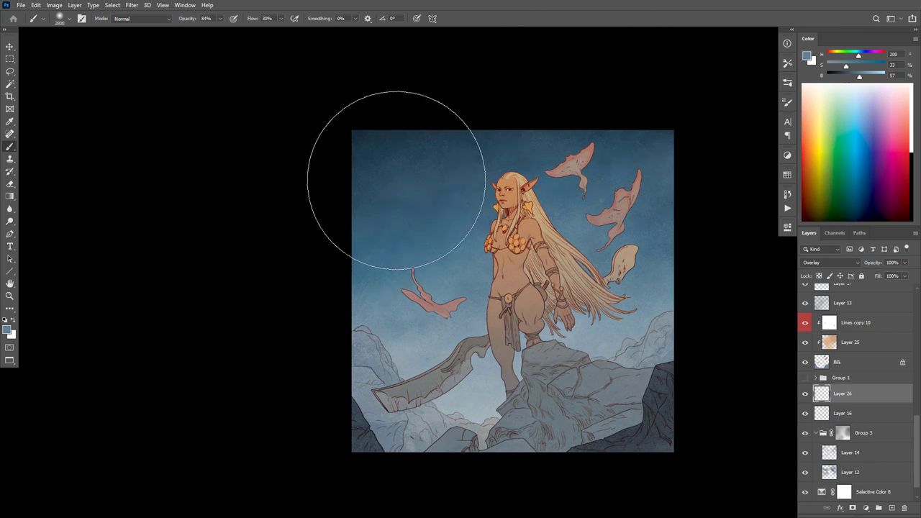
{"action": "left_click_drag", "start_coordinate": [858, 76], "coordinate": [869, 76]}
{"action": "left_click", "coordinate": [851, 66]}
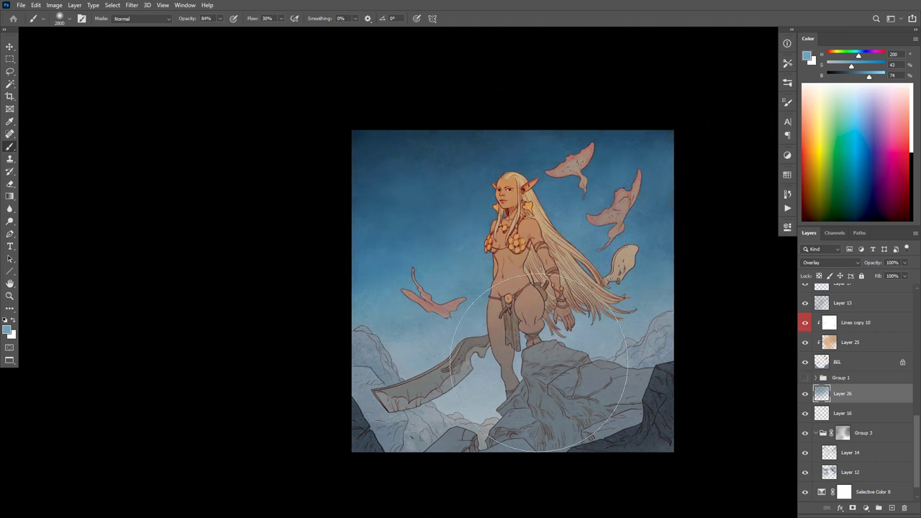
Step: Brush the sampled blue across the lower part of the background on Layer 26
{"action": "left_click", "coordinate": [414, 461]}
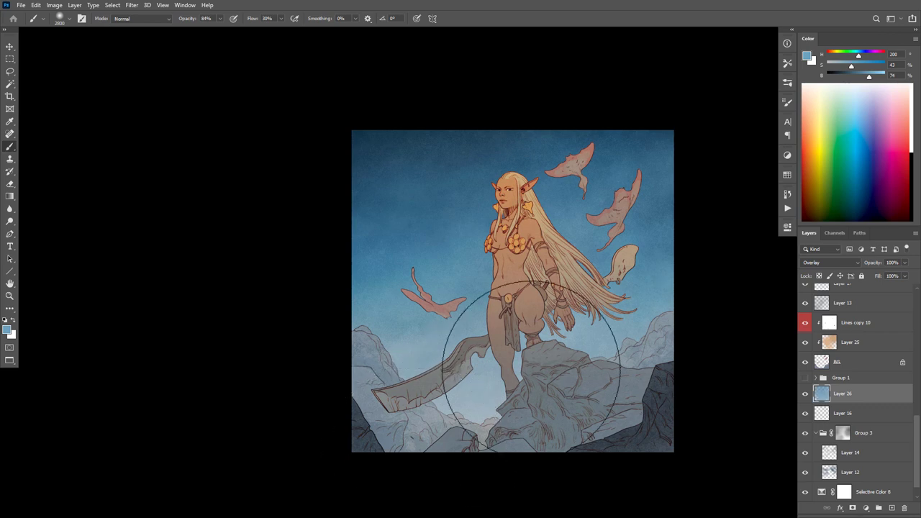
{"action": "scroll", "coordinate": [582, 350], "scroll_direction": "down", "scroll_amount": 3}
{"action": "scroll", "coordinate": [581, 350], "scroll_direction": "up", "scroll_amount": 3}
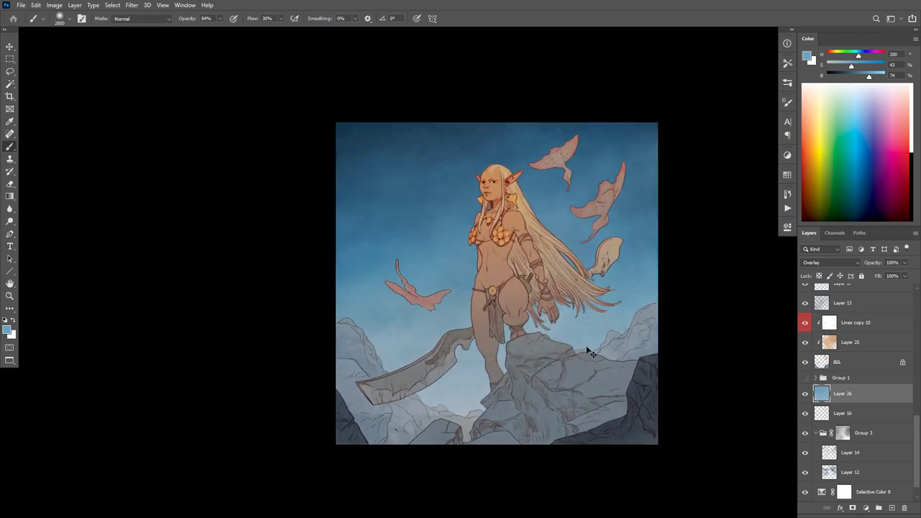
Step: Compare the background sky with Layer 26 and Group 3 hidden and shown
{"action": "left_click", "coordinate": [805, 394]}
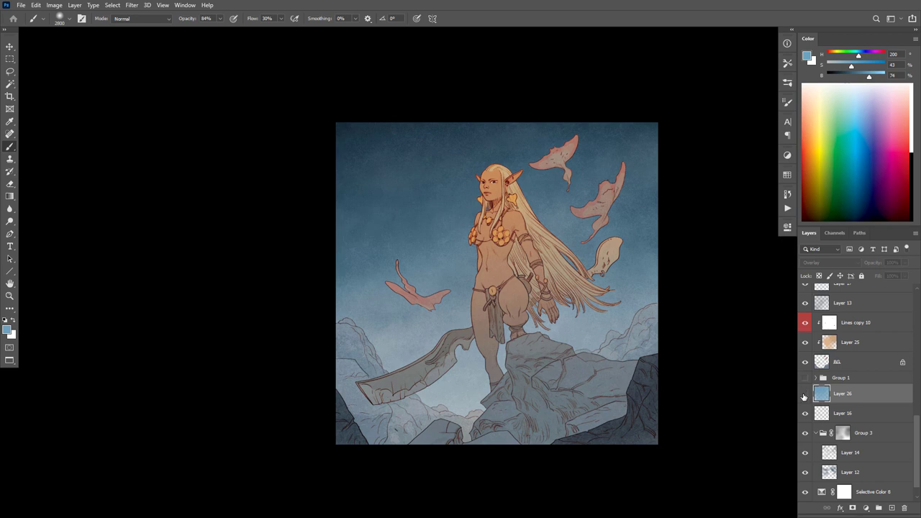
{"action": "left_click", "coordinate": [805, 394]}
{"action": "left_click", "coordinate": [805, 393]}
{"action": "left_click", "coordinate": [805, 433]}
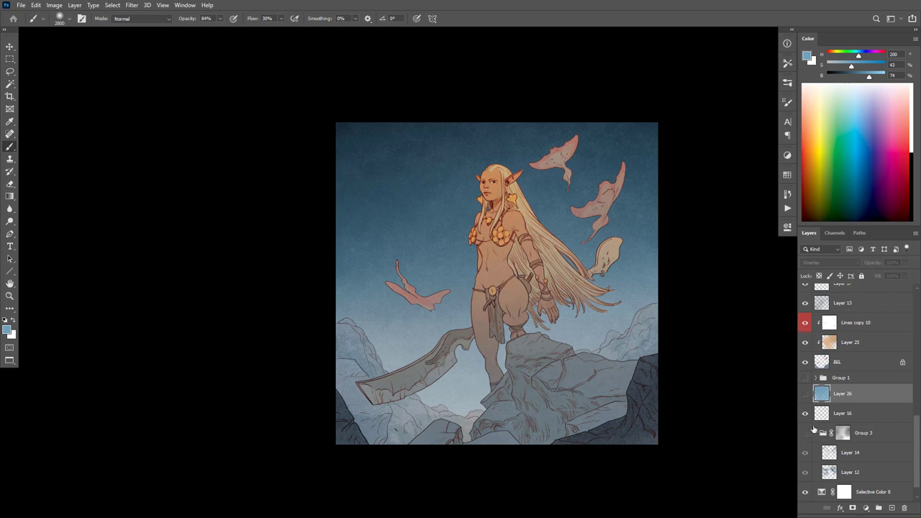
{"action": "left_click", "coordinate": [805, 435]}
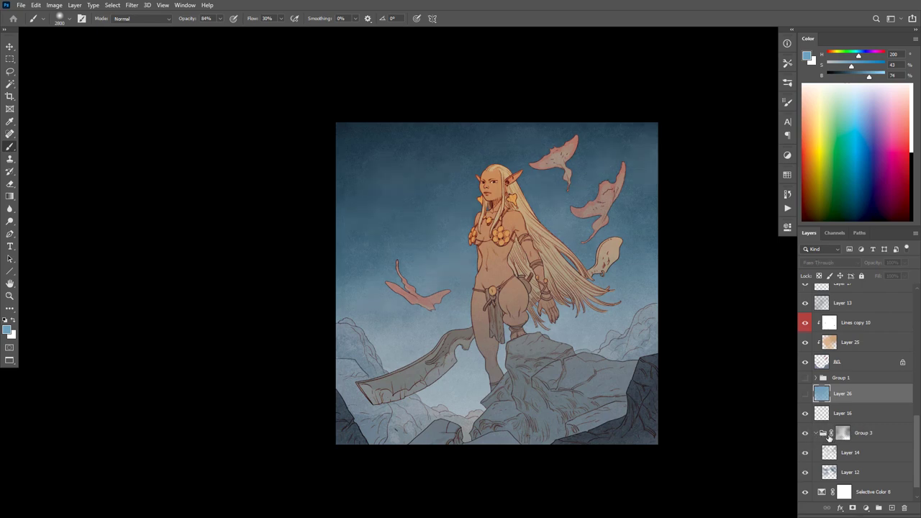
Step: Disable Group 3's layer mask and lower the group's opacity to 64%
{"action": "left_click", "coordinate": [843, 433]}
{"action": "left_click", "coordinate": [844, 434], "text": "shift"}
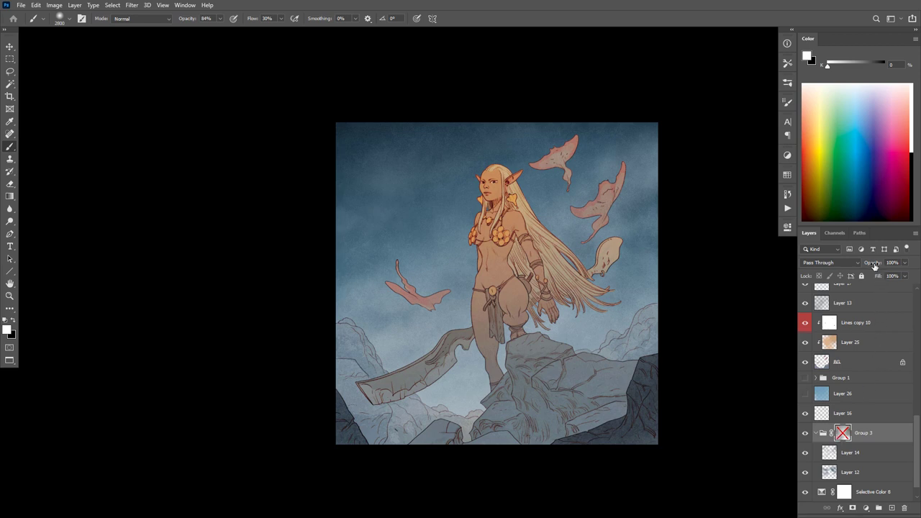
{"action": "left_click_drag", "start_coordinate": [874, 266], "coordinate": [862, 267]}
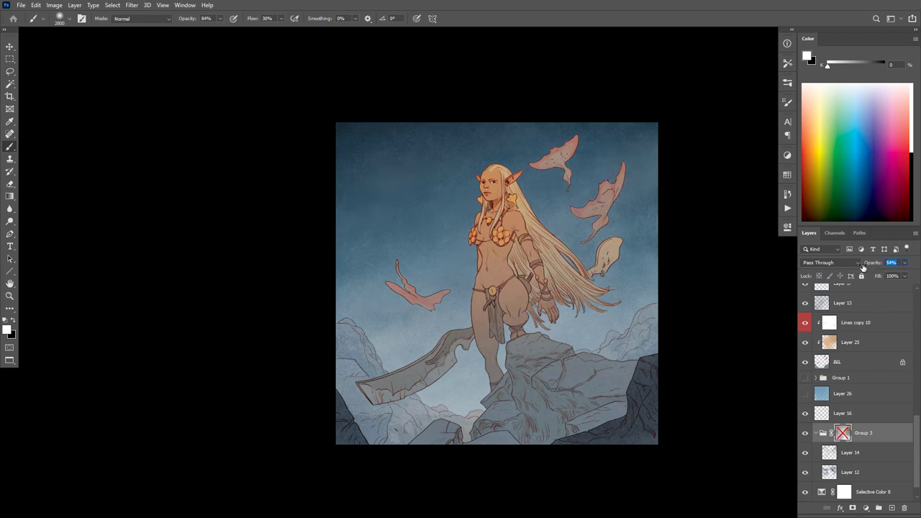
{"action": "key", "text": "Return"}
Step: Show Layer 26 again and change its blend mode to Hard Light
{"action": "left_click", "coordinate": [804, 395]}
{"action": "left_click", "coordinate": [822, 397]}
{"action": "left_click", "coordinate": [828, 262]}
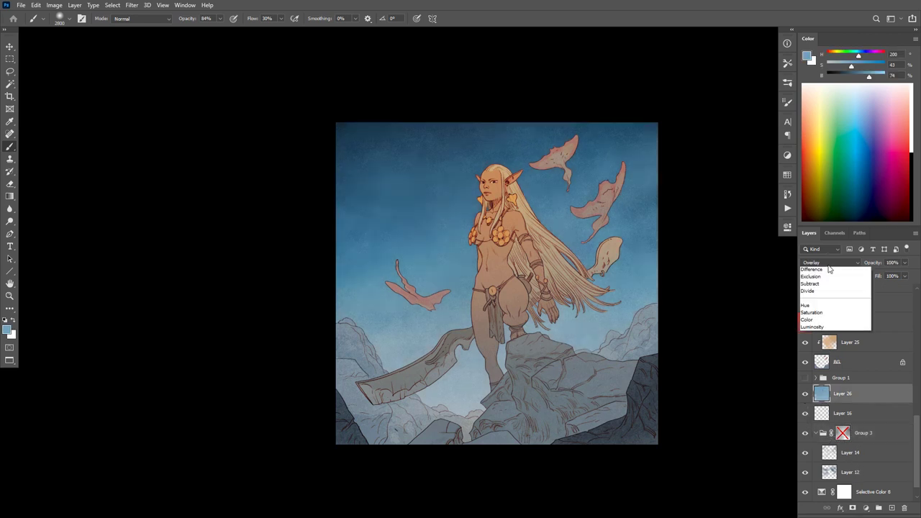
{"action": "left_click", "coordinate": [822, 392]}
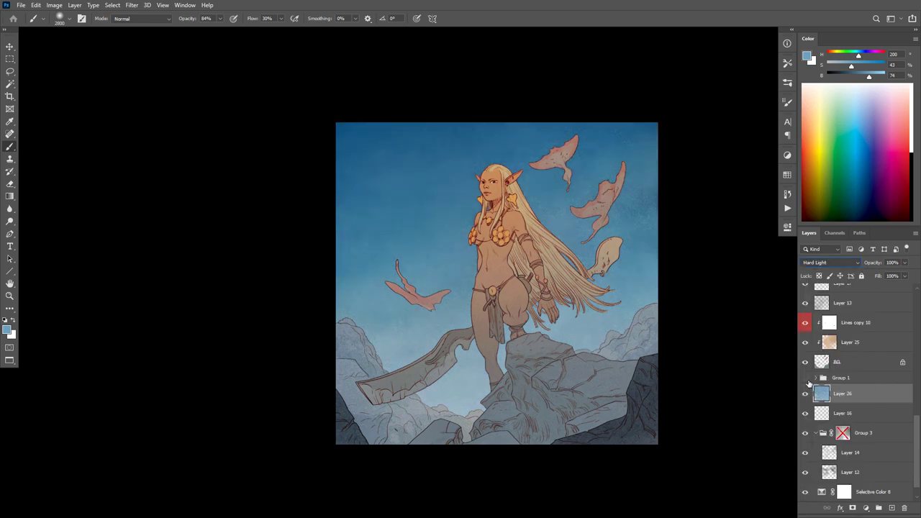
Step: Apply Hue/Saturation to Layer 26 with Saturation -68 and Lightness +15
{"action": "key", "text": "ctrl+u"}
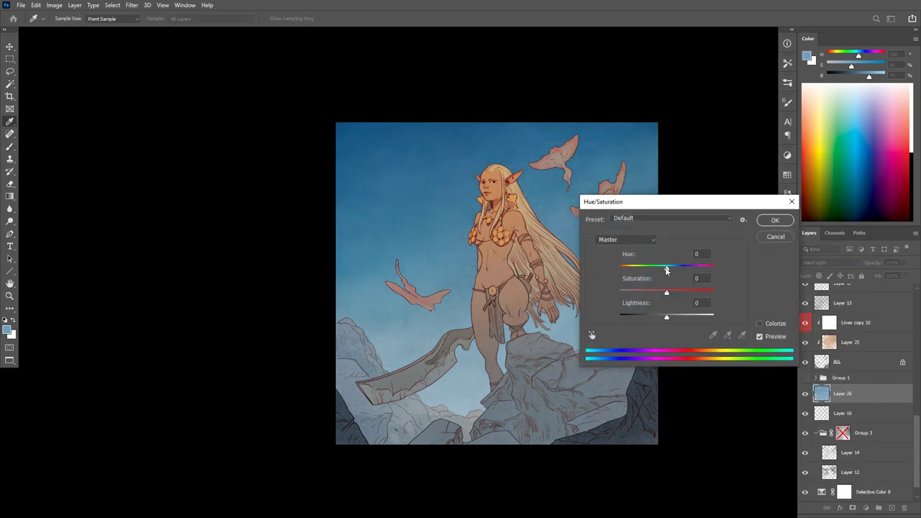
{"action": "mouse_move", "coordinate": [666, 269]}
{"action": "left_mouse_down"}
{"action": "mouse_move", "coordinate": [642, 270]}
{"action": "mouse_move", "coordinate": [666, 268]}
{"action": "left_mouse_up"}
{"action": "left_click_drag", "start_coordinate": [651, 295], "coordinate": [648, 322]}
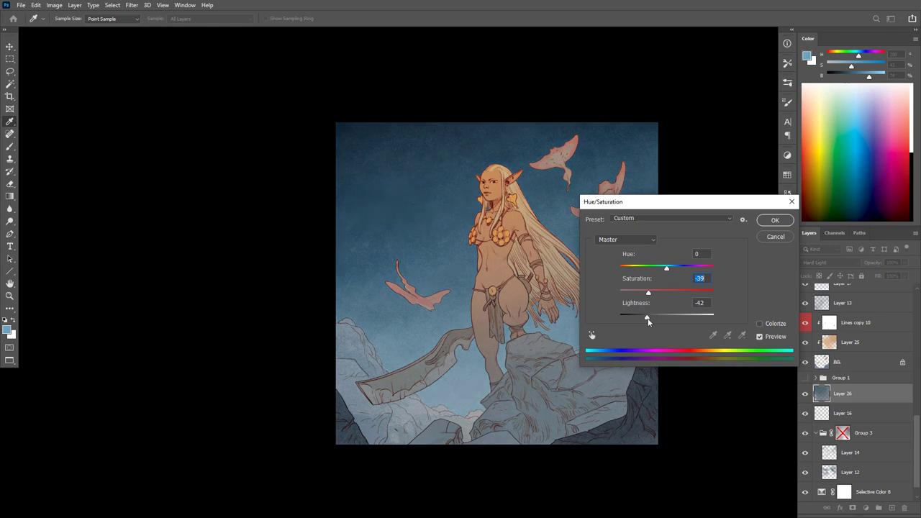
{"action": "left_click", "coordinate": [667, 315]}
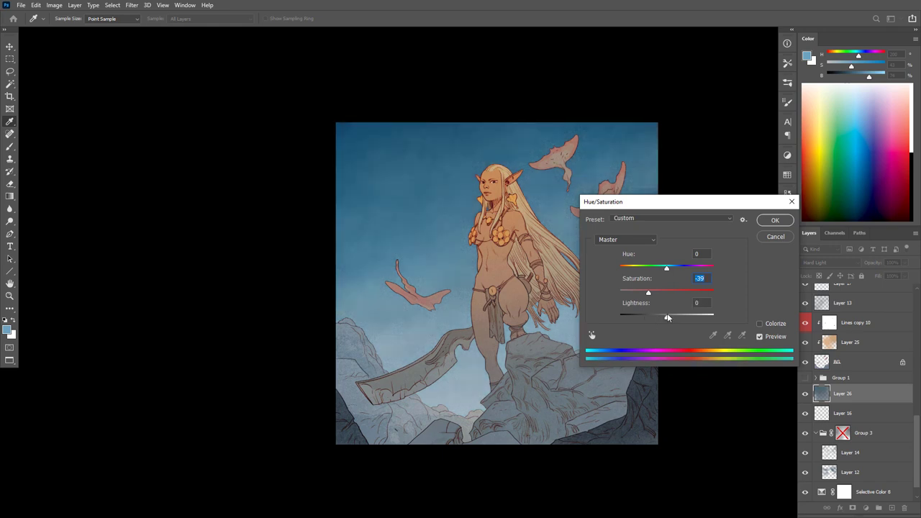
{"action": "left_click", "coordinate": [674, 316]}
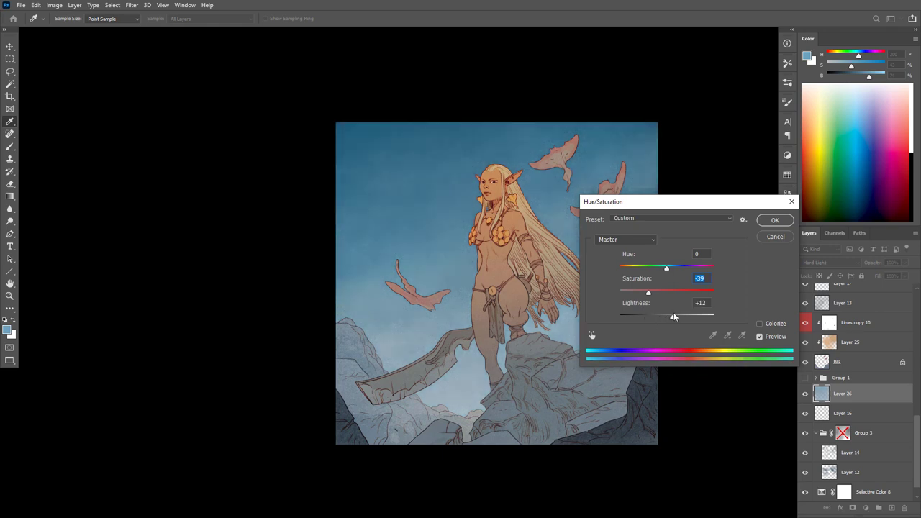
{"action": "left_click_drag", "start_coordinate": [647, 293], "coordinate": [636, 298]}
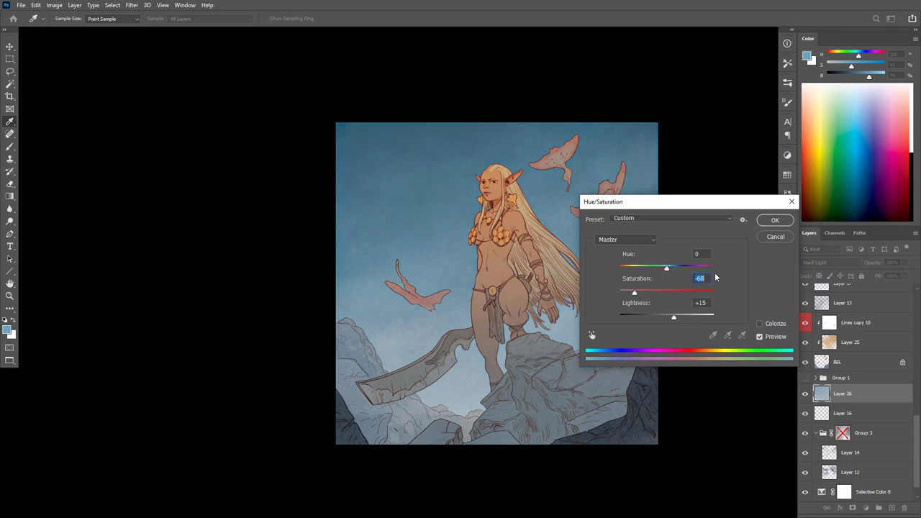
{"action": "left_click", "coordinate": [775, 219]}
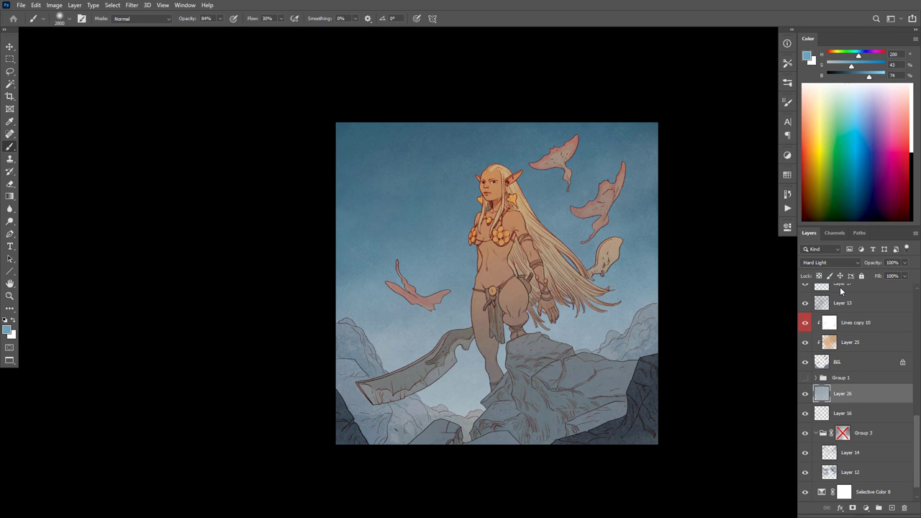
Step: Compare the sky with Layer 26 hidden and shown, and reduce the layer's opacity to 96%
{"action": "left_click", "coordinate": [804, 394]}
{"action": "left_click", "coordinate": [804, 394]}
{"action": "scroll", "coordinate": [597, 309], "scroll_direction": "down", "scroll_amount": 5}
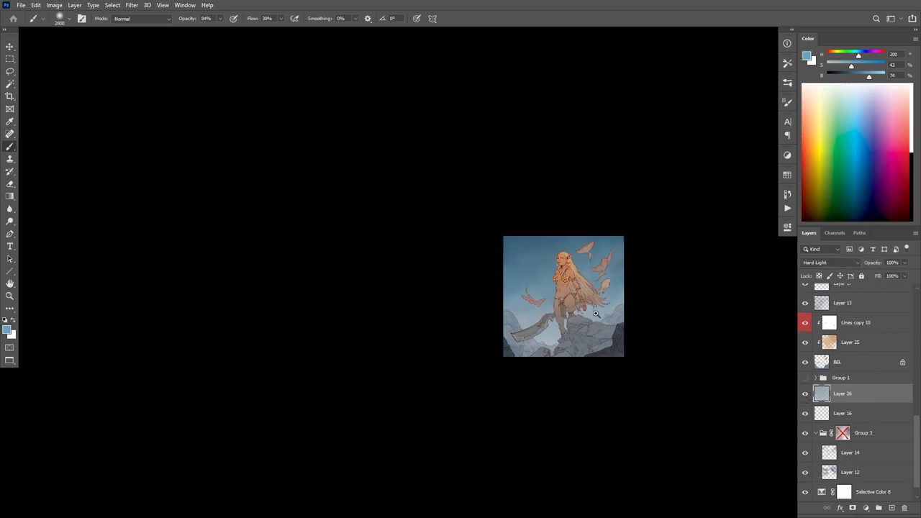
{"action": "scroll", "coordinate": [596, 313], "scroll_direction": "up", "scroll_amount": 3}
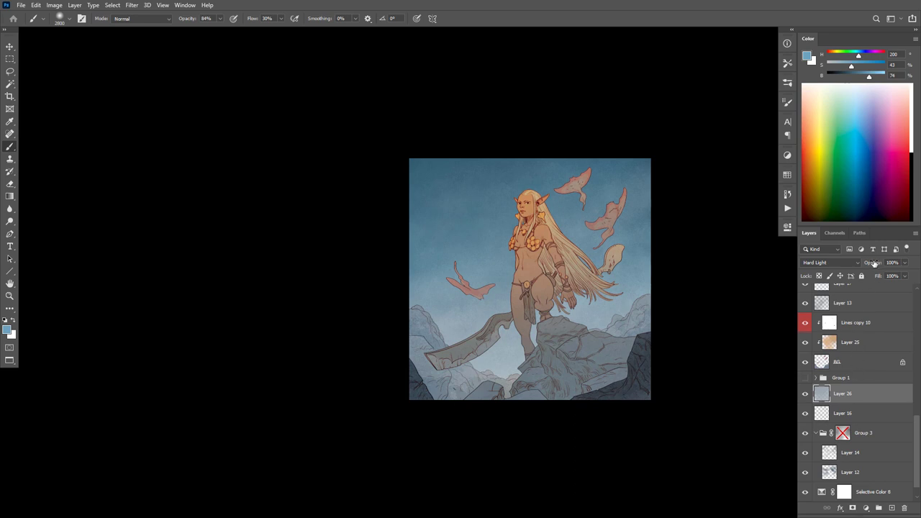
{"action": "mouse_move", "coordinate": [873, 263]}
{"action": "left_mouse_down"}
{"action": "mouse_move", "coordinate": [858, 266]}
{"action": "mouse_move", "coordinate": [873, 264]}
{"action": "left_mouse_up"}
{"action": "scroll", "coordinate": [558, 359], "scroll_direction": "up", "scroll_amount": 2}
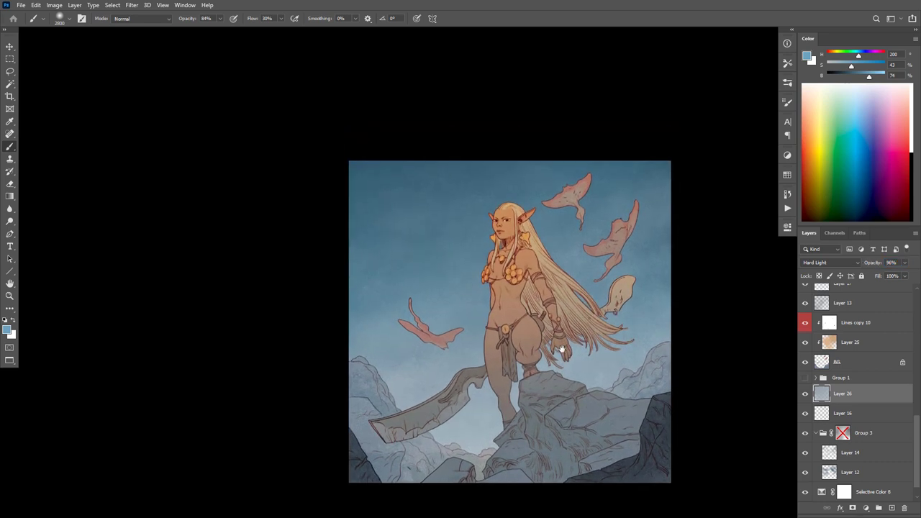
Step: Add an Overlay layer above Layer 26 and fade a darker blue gradient (H 200, S 43, B 39) down from the canvas top
{"action": "key", "text": "ctrl+shift+alt+n"}
{"action": "key", "text": "g"}
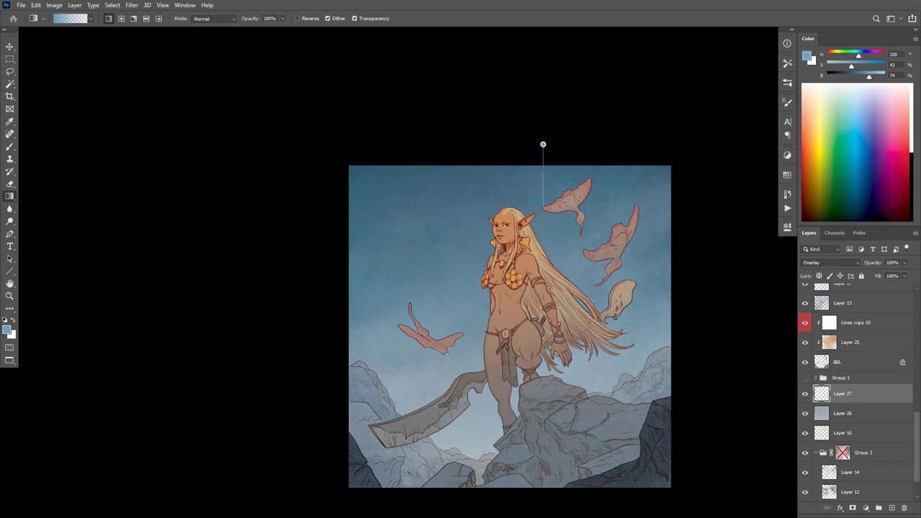
{"action": "left_click_drag", "start_coordinate": [543, 143], "coordinate": [543, 410]}
{"action": "key", "text": "ctrl+z"}
{"action": "left_click", "coordinate": [849, 77]}
{"action": "left_click_drag", "start_coordinate": [534, 127], "coordinate": [534, 216]}
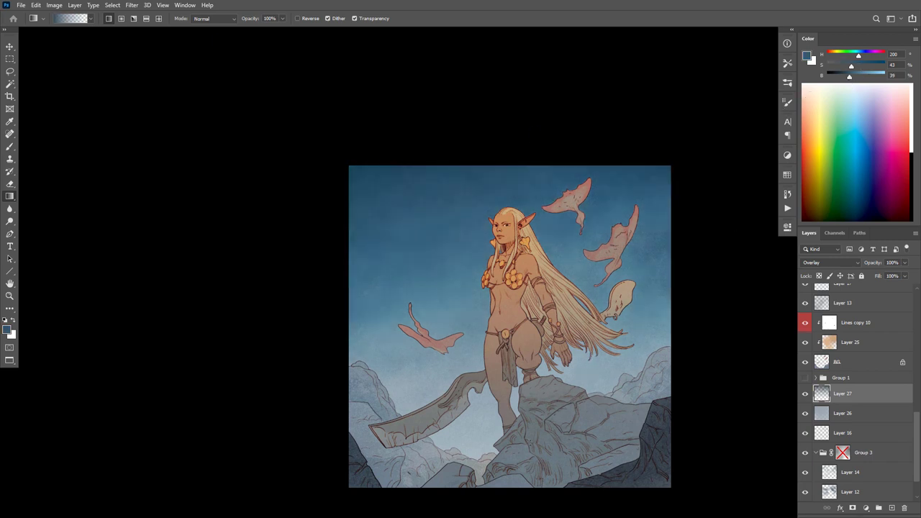
Step: Deepen the upper sky on the new Overlay layer with a short greyer gradient (H 200, S 16, B 39) and check the whole image
{"action": "left_click", "coordinate": [836, 65]}
{"action": "left_click_drag", "start_coordinate": [523, 162], "coordinate": [524, 208]}
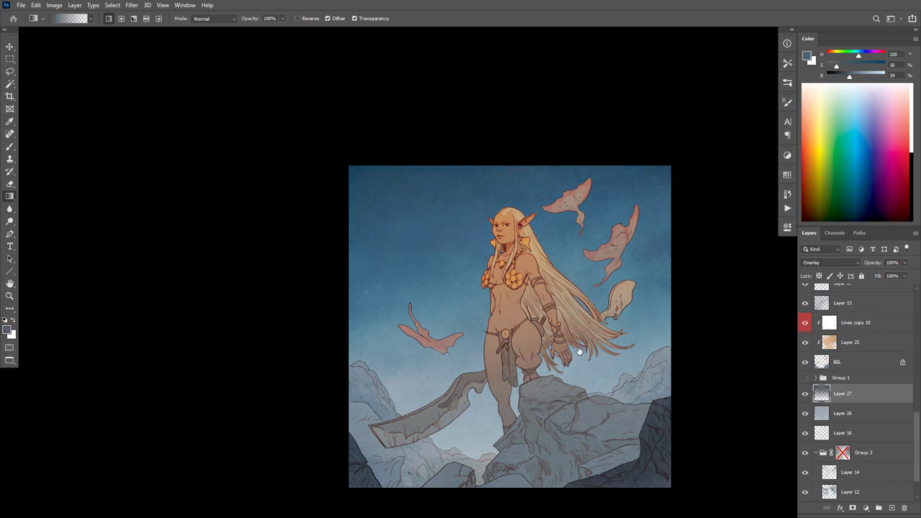
{"action": "scroll", "coordinate": [590, 351], "scroll_direction": "down", "scroll_amount": 4}
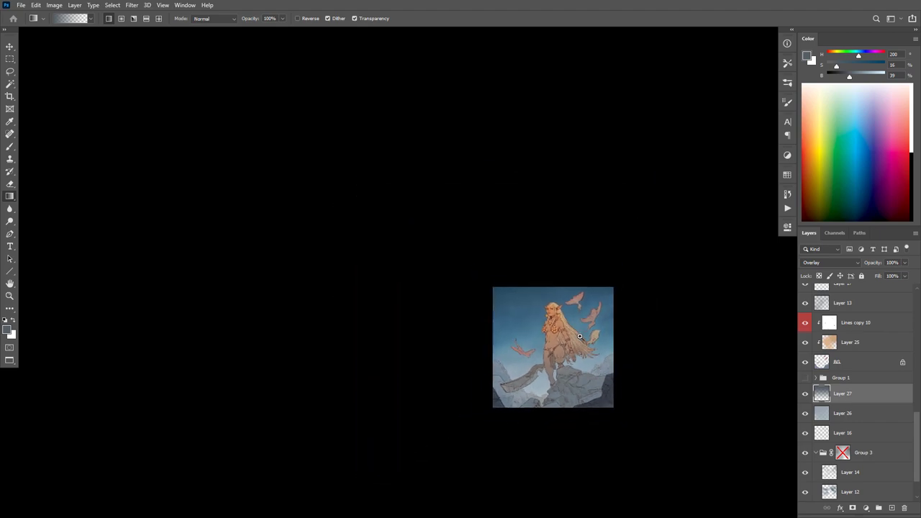
{"action": "scroll", "coordinate": [600, 366], "scroll_direction": "up", "scroll_amount": 5}
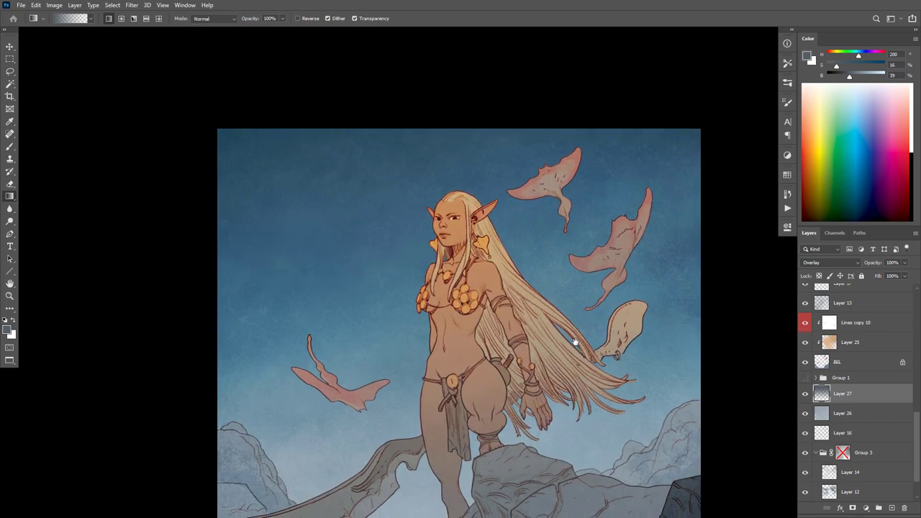
{"action": "left_click_drag", "start_coordinate": [576, 342], "coordinate": [591, 316]}
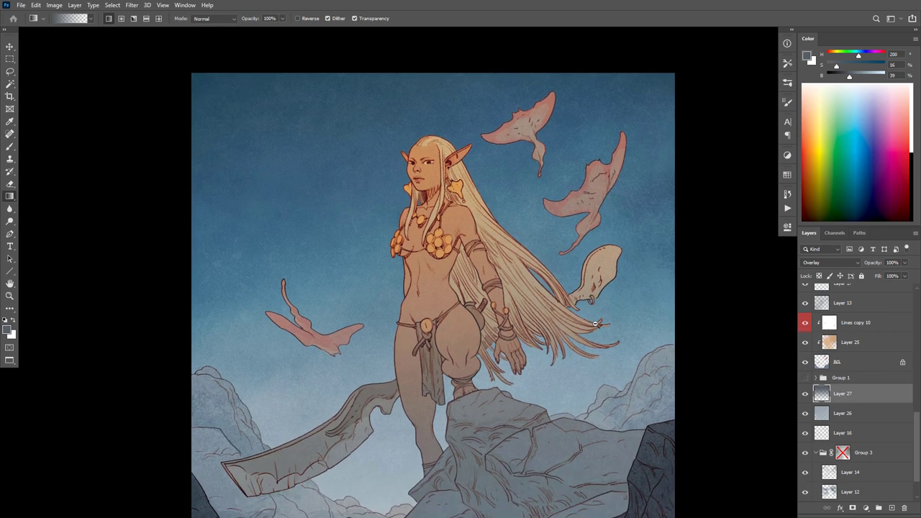
{"action": "scroll", "coordinate": [598, 330], "scroll_direction": "down", "scroll_amount": 2}
{"action": "scroll", "coordinate": [611, 334], "scroll_direction": "up", "scroll_amount": 1}
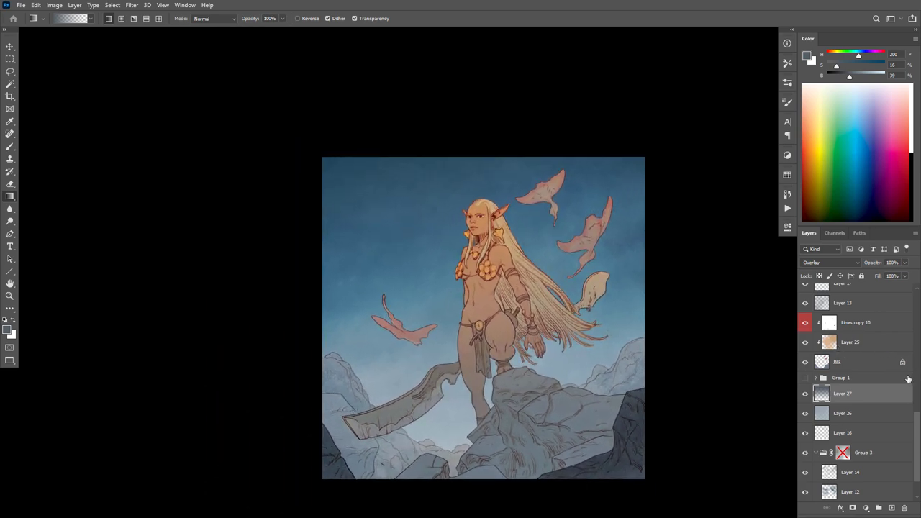
Step: Compare the illustration with the Selective Color 7 adjustment shown and hidden, leaving it hidden
{"action": "left_click_drag", "start_coordinate": [914, 430], "coordinate": [897, 332]}
{"action": "scroll", "coordinate": [897, 334], "scroll_direction": "up", "scroll_amount": 3}
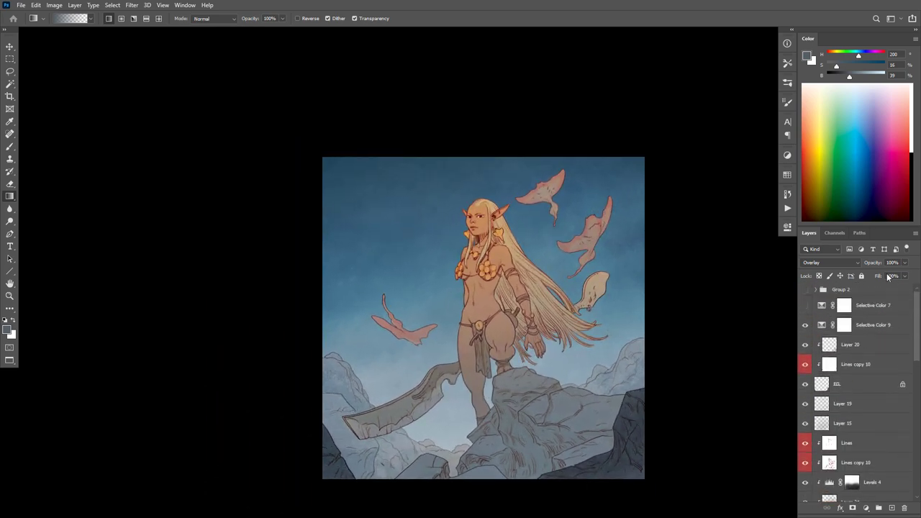
{"action": "left_click", "coordinate": [863, 308]}
{"action": "left_click", "coordinate": [804, 305]}
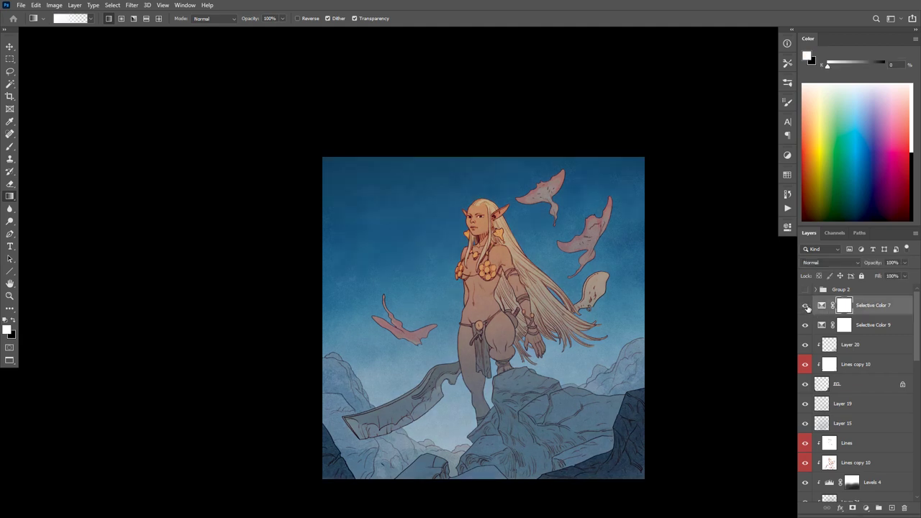
{"action": "left_click", "coordinate": [805, 305]}
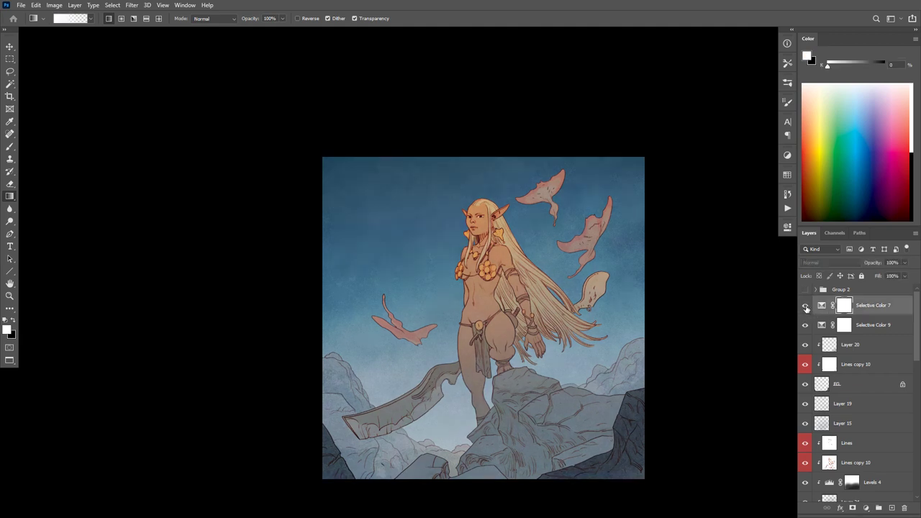
{"action": "left_click", "coordinate": [805, 305]}
{"action": "left_click", "coordinate": [805, 306]}
Step: Examine the character's line work up close and compare it with the Lines layer hidden and shown
{"action": "scroll", "coordinate": [486, 267], "scroll_direction": "up", "scroll_amount": 3}
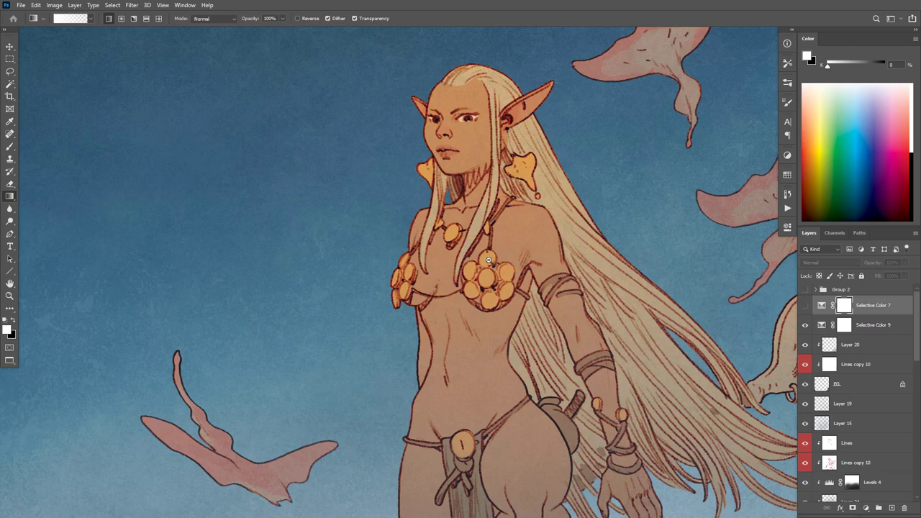
{"action": "scroll", "coordinate": [489, 260], "scroll_direction": "down", "scroll_amount": 2}
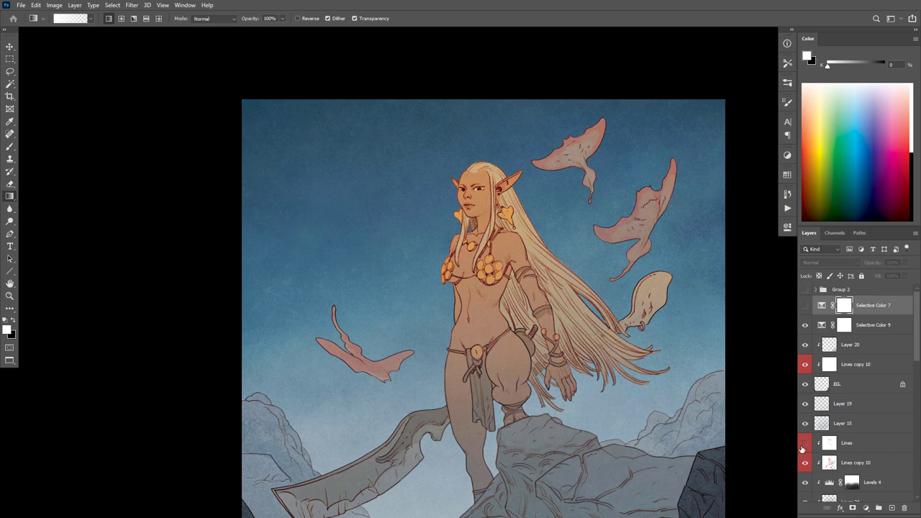
{"action": "scroll", "coordinate": [651, 419], "scroll_direction": "down", "scroll_amount": 1}
{"action": "scroll", "coordinate": [666, 435], "scroll_direction": "up", "scroll_amount": 1}
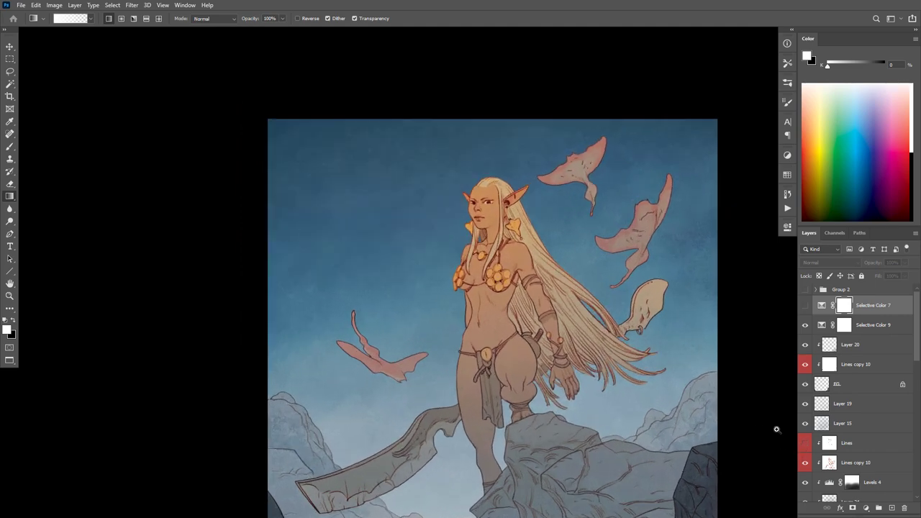
{"action": "left_click", "coordinate": [805, 442]}
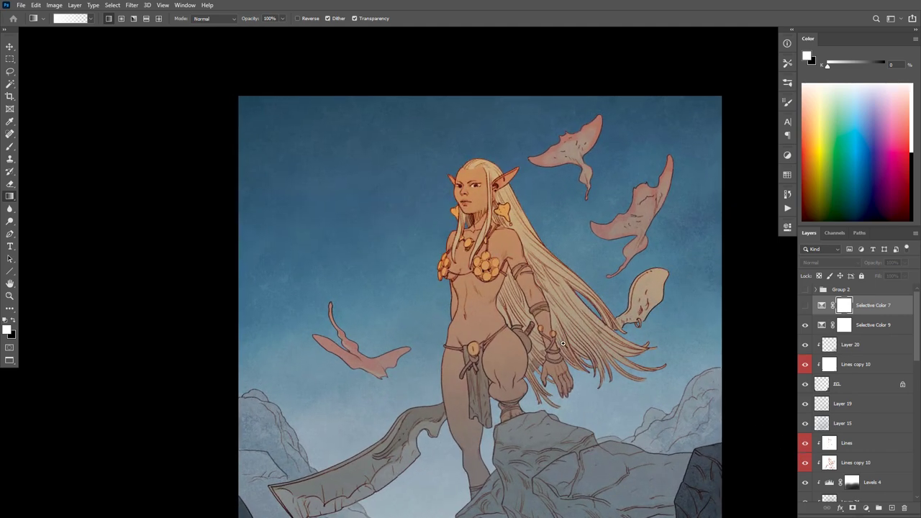
{"action": "scroll", "coordinate": [565, 345], "scroll_direction": "up", "scroll_amount": 1}
Step: Add a layer mask to the Lines layer and check the layer's effect hidden and shown
{"action": "left_click", "coordinate": [846, 443]}
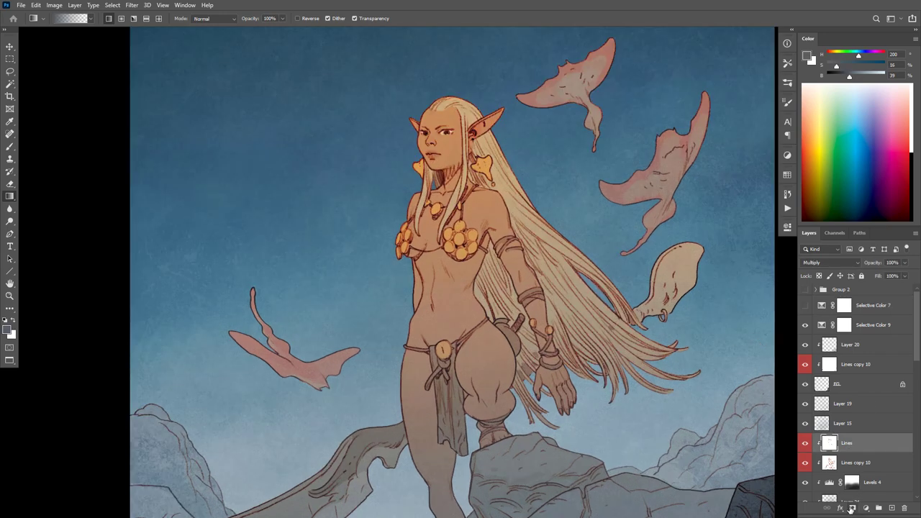
{"action": "left_click", "coordinate": [852, 508]}
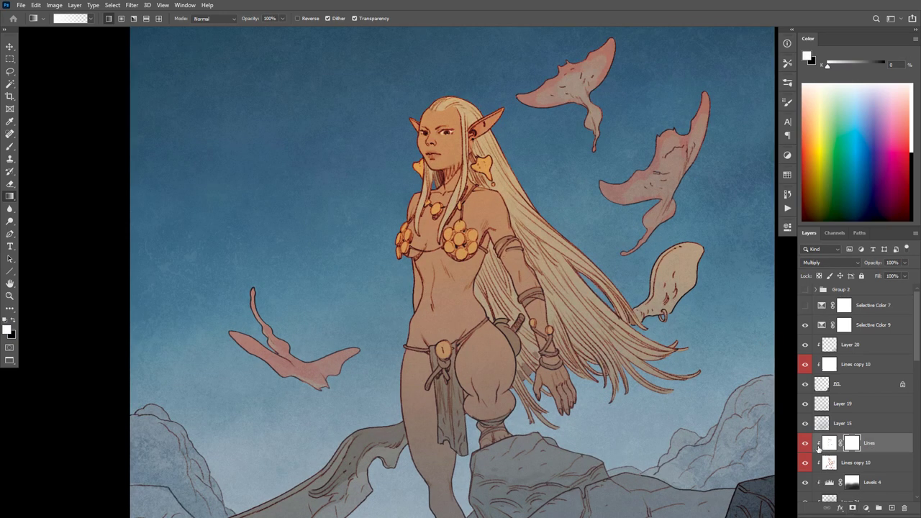
{"action": "left_click", "coordinate": [804, 445]}
{"action": "left_click", "coordinate": [804, 444]}
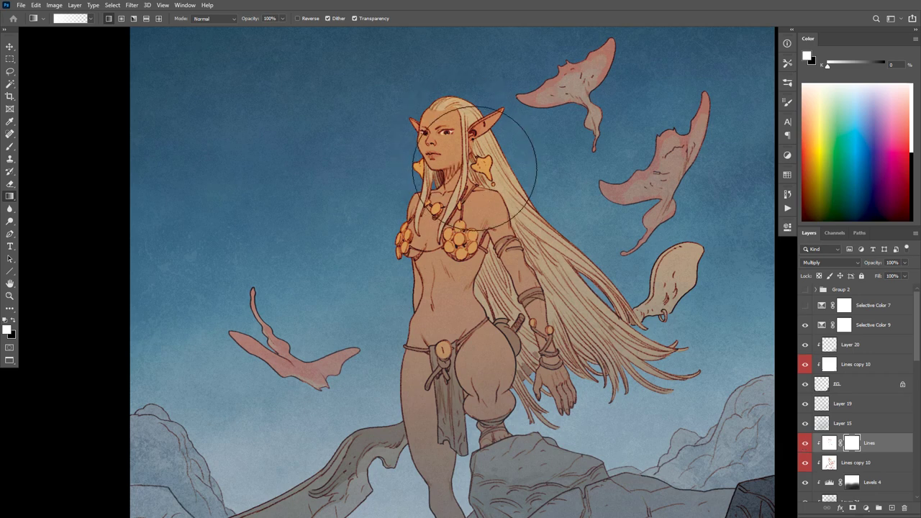
Step: Mask out parts of the Lines layer over the character, repeatedly comparing the image with the layer hidden and shown
{"action": "left_click", "coordinate": [805, 445]}
{"action": "left_click", "coordinate": [804, 444]}
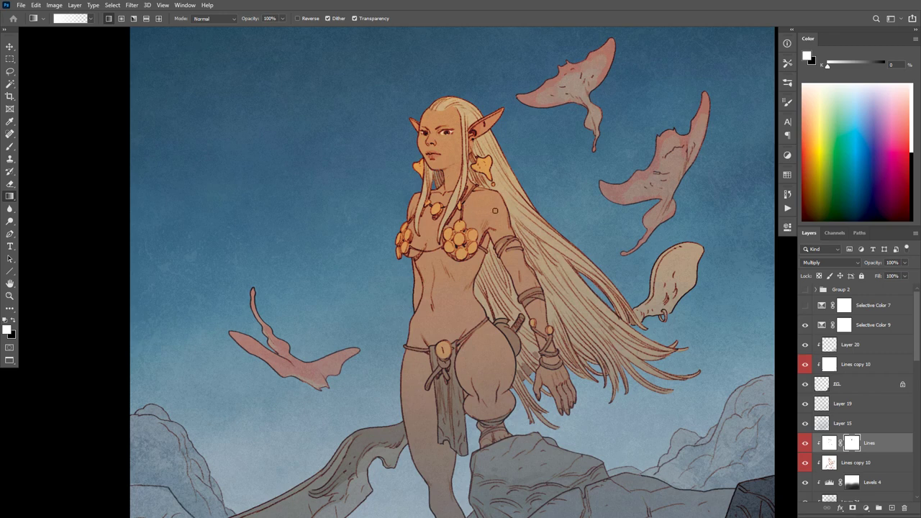
{"action": "left_click", "coordinate": [803, 446]}
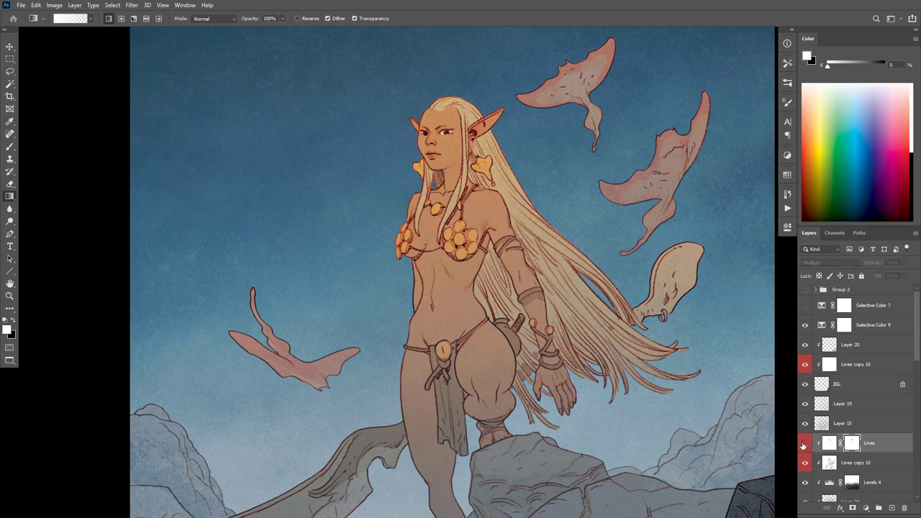
{"action": "left_click", "coordinate": [802, 446]}
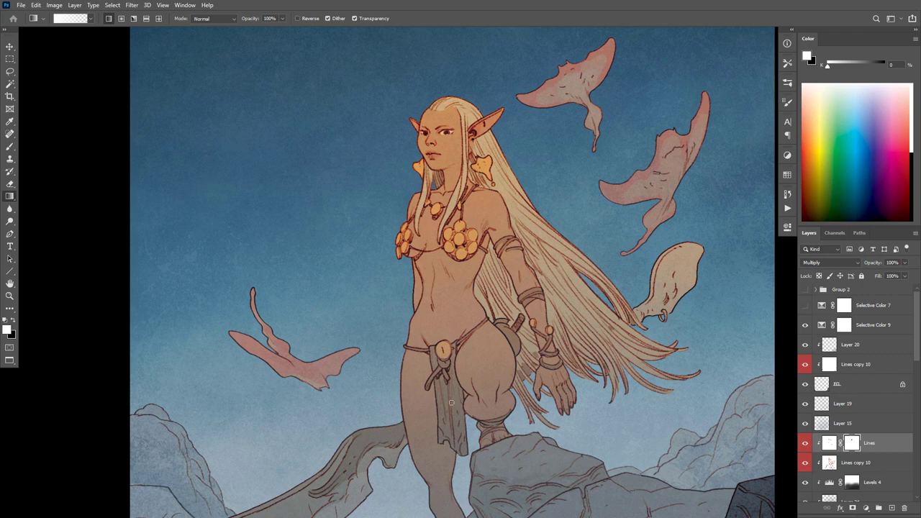
{"action": "left_click", "coordinate": [804, 444]}
{"action": "left_click", "coordinate": [804, 444]}
Step: Examine the whole illustration from a distance and closer up to judge the line work and overall colour balance
{"action": "left_click_drag", "start_coordinate": [703, 410], "coordinate": [695, 376]}
{"action": "left_click", "coordinate": [676, 365], "text": "alt"}
{"action": "left_click", "coordinate": [675, 365], "text": "alt"}
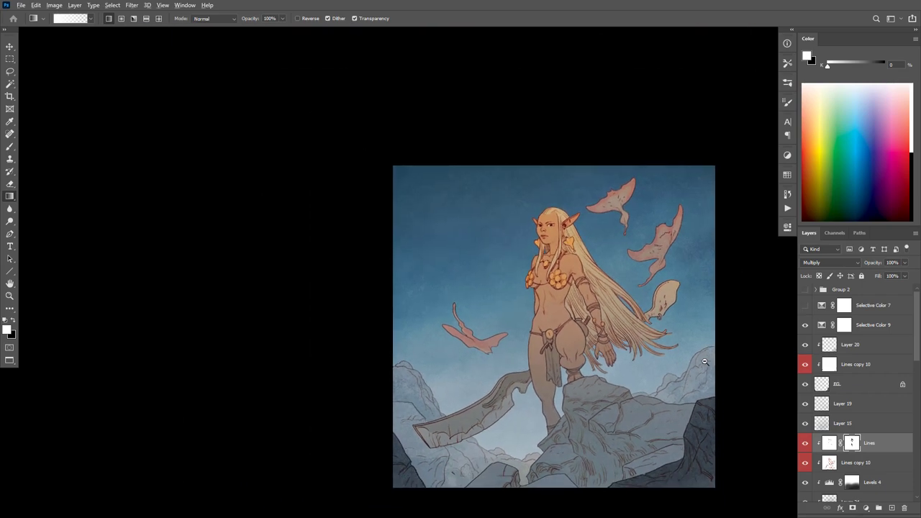
{"action": "left_click", "coordinate": [703, 358], "text": "alt"}
{"action": "left_click", "coordinate": [658, 402]}
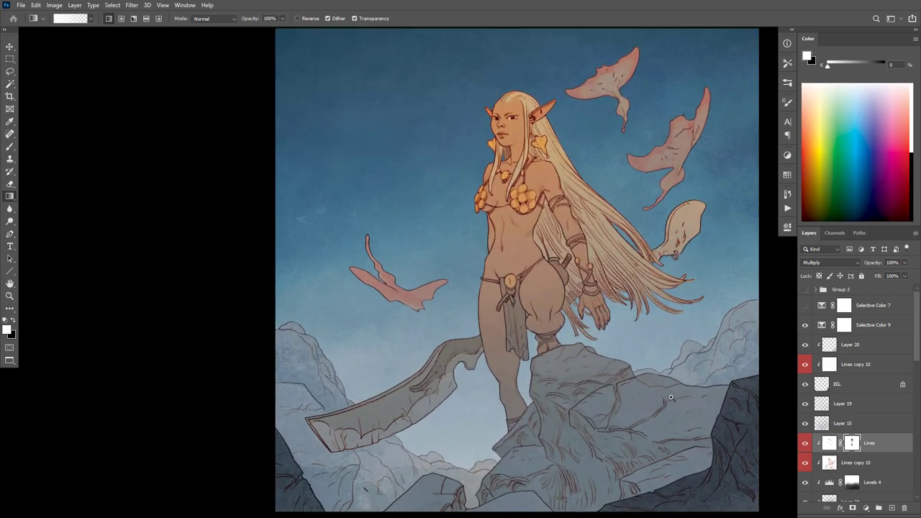
{"action": "left_click", "coordinate": [673, 399]}
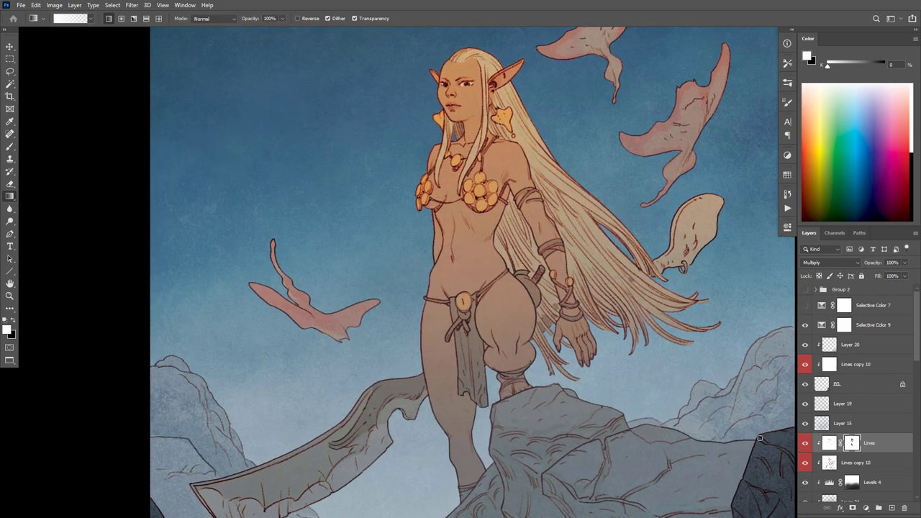
{"action": "left_click", "coordinate": [677, 427], "text": "alt"}
{"action": "left_click", "coordinate": [681, 424], "text": "alt"}
{"action": "left_click", "coordinate": [683, 424], "text": "alt"}
{"action": "left_click_drag", "start_coordinate": [687, 424], "coordinate": [649, 440]}
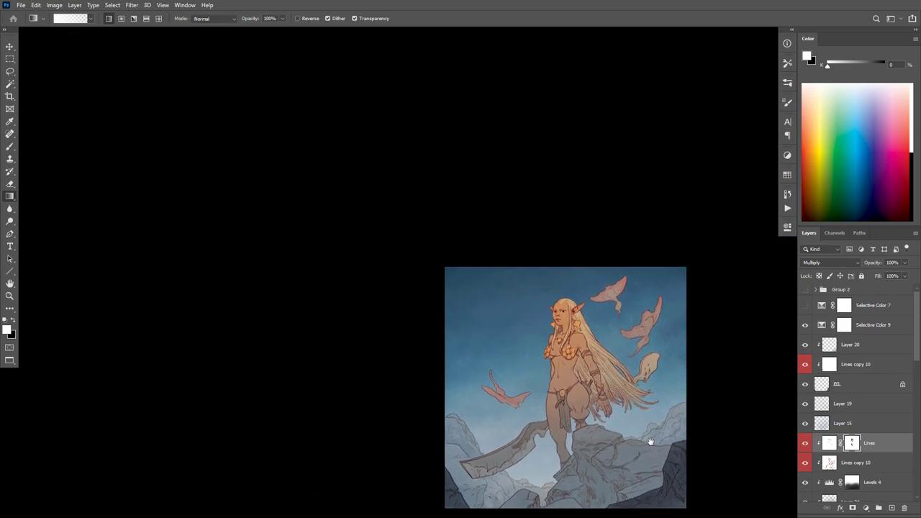
{"action": "left_click", "coordinate": [648, 441], "text": "ctrl"}
{"action": "left_click", "coordinate": [661, 435]}
{"action": "left_click_drag", "start_coordinate": [647, 360], "coordinate": [649, 345]}
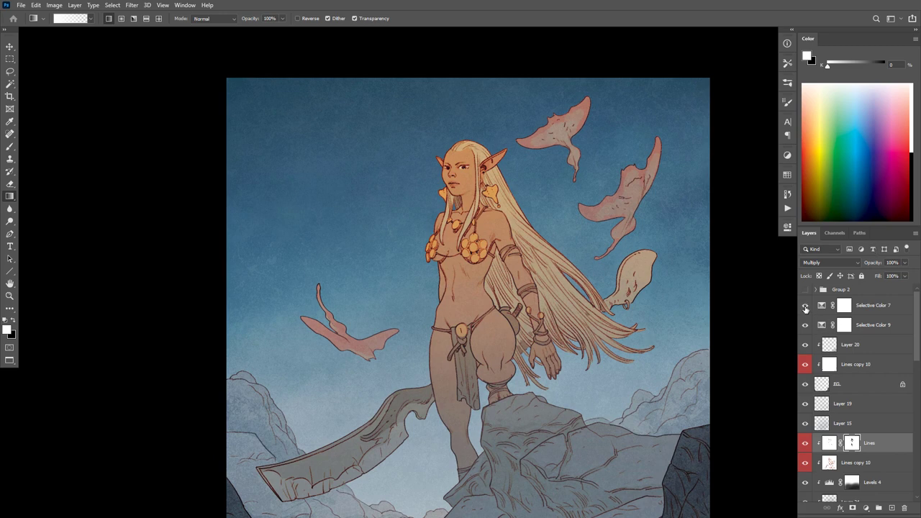
Step: Compare the illustration with the Selective Color 7 adjustment shown and hidden, leaving it hidden
{"action": "left_click", "coordinate": [805, 305]}
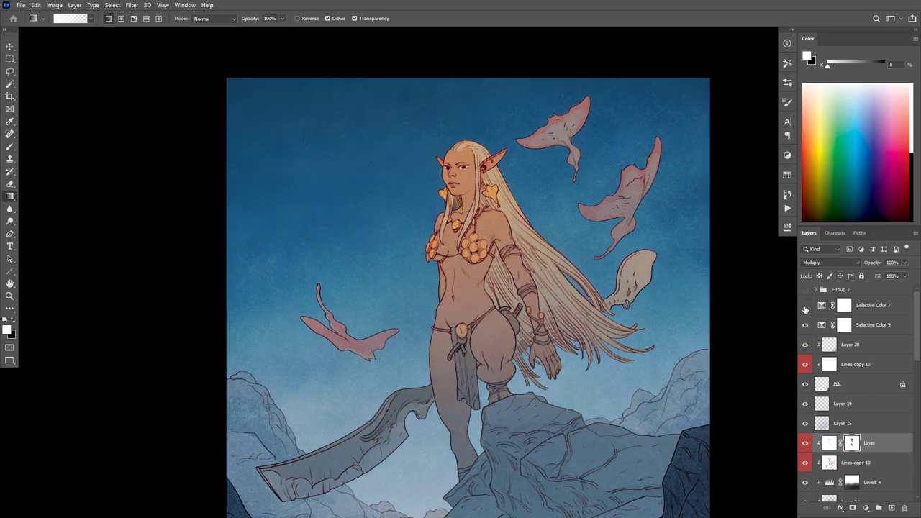
{"action": "left_click", "coordinate": [805, 305]}
{"action": "left_click_drag", "start_coordinate": [662, 381], "coordinate": [676, 353]}
Step: Add a new Overlay layer above Selective Color 9 and choose a blue foreground colour (H 202, S 67, B 77)
{"action": "left_click", "coordinate": [812, 329]}
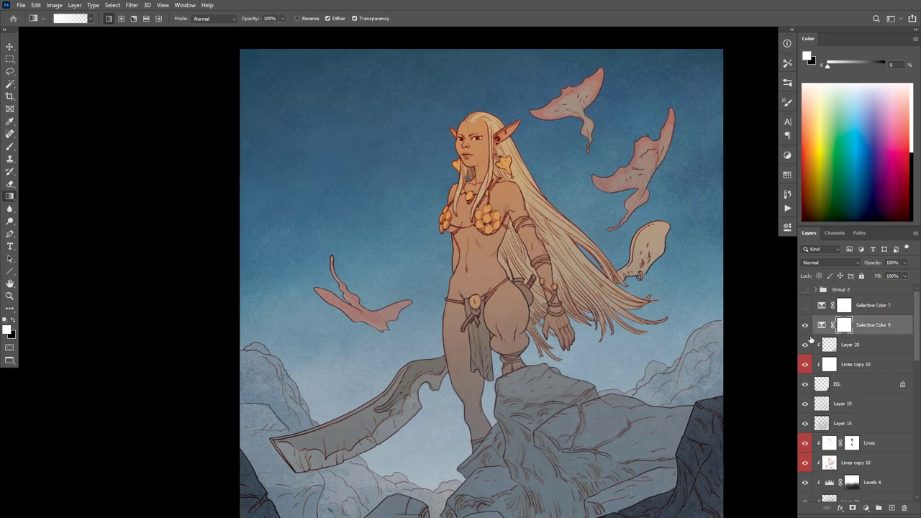
{"action": "key", "text": "ctrl+shift+alt+n"}
{"action": "key", "text": "shift+alt+o"}
{"action": "left_click", "coordinate": [710, 375], "text": "alt"}
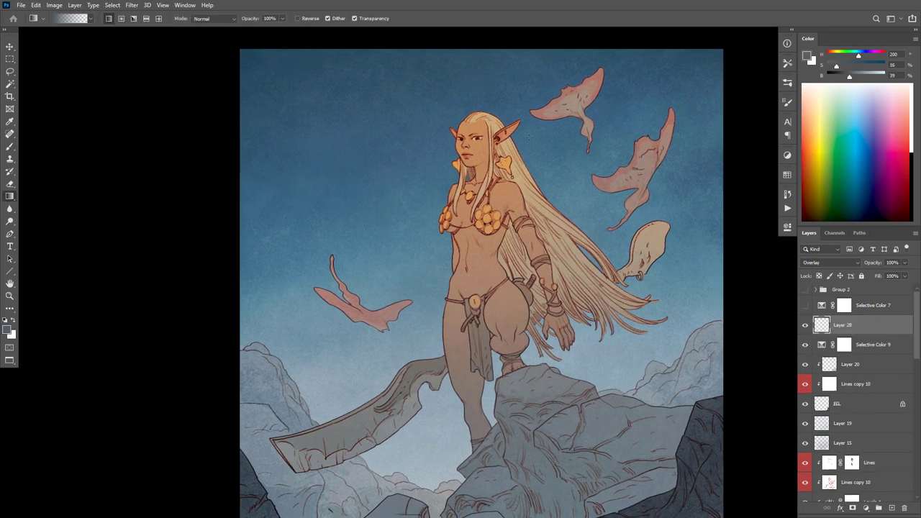
{"action": "left_click", "coordinate": [545, 97], "text": "alt"}
{"action": "left_click", "coordinate": [865, 65]}
{"action": "left_click", "coordinate": [870, 75]}
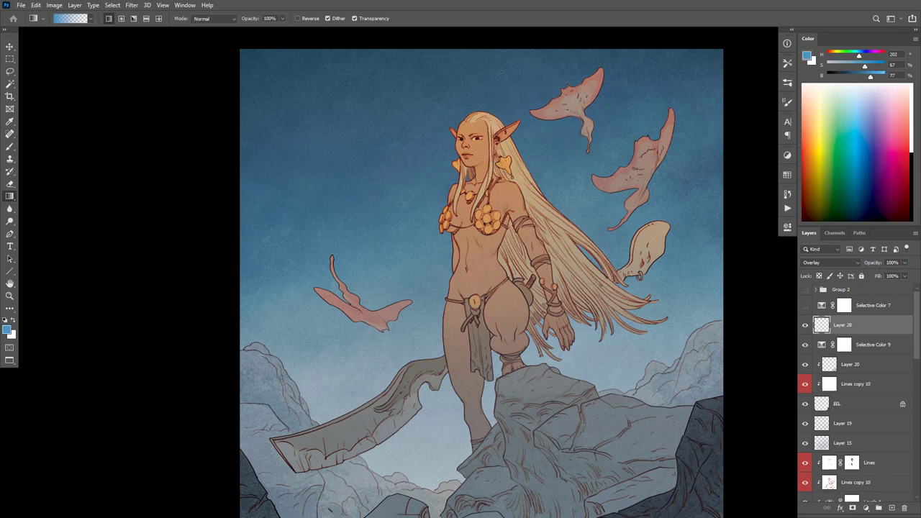
Step: Apply a vertical blue-to-transparent gradient from the upper sky towards the rocks on the Overlay layer, replacing the first attempt
{"action": "scroll", "coordinate": [498, 94], "scroll_direction": "up", "scroll_amount": 2}
{"action": "left_click_drag", "start_coordinate": [497, 94], "coordinate": [498, 486]}
{"action": "scroll", "coordinate": [595, 367], "scroll_direction": "down", "scroll_amount": 3}
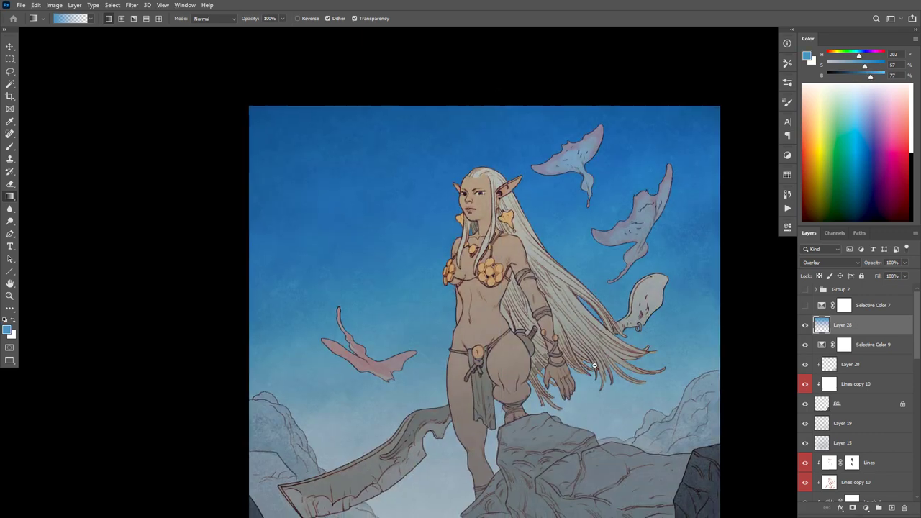
{"action": "left_click_drag", "start_coordinate": [649, 361], "coordinate": [648, 300]}
{"action": "key", "text": "ctrl+z"}
{"action": "left_click_drag", "start_coordinate": [527, 128], "coordinate": [539, 423]}
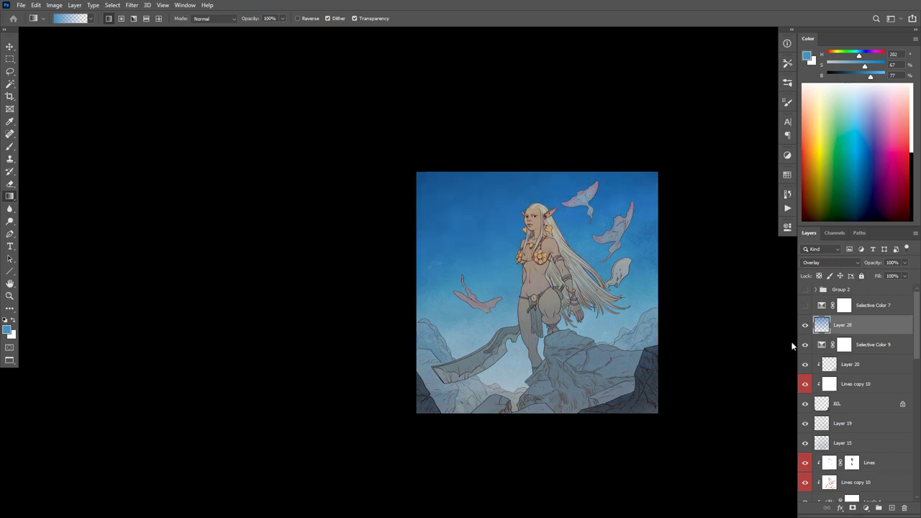
Step: Try shifting the blue gradient layer to hue +180 and saturation +31 with Hue/Saturation
{"action": "key", "text": "ctrl+u"}
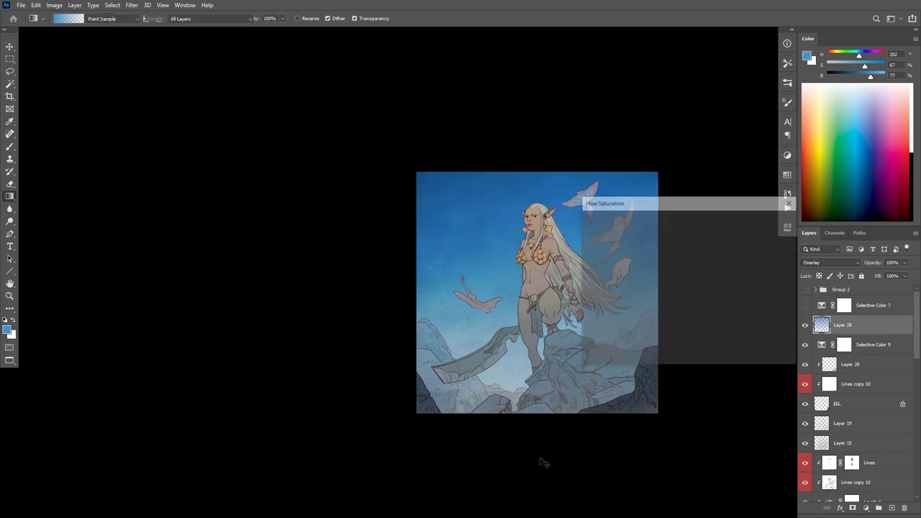
{"action": "left_click_drag", "start_coordinate": [666, 268], "coordinate": [717, 268]}
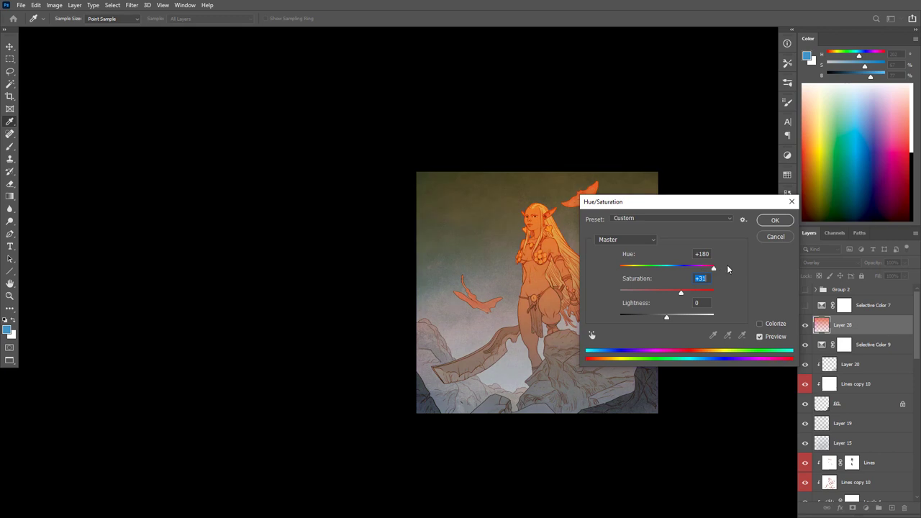
{"action": "left_click", "coordinate": [775, 236]}
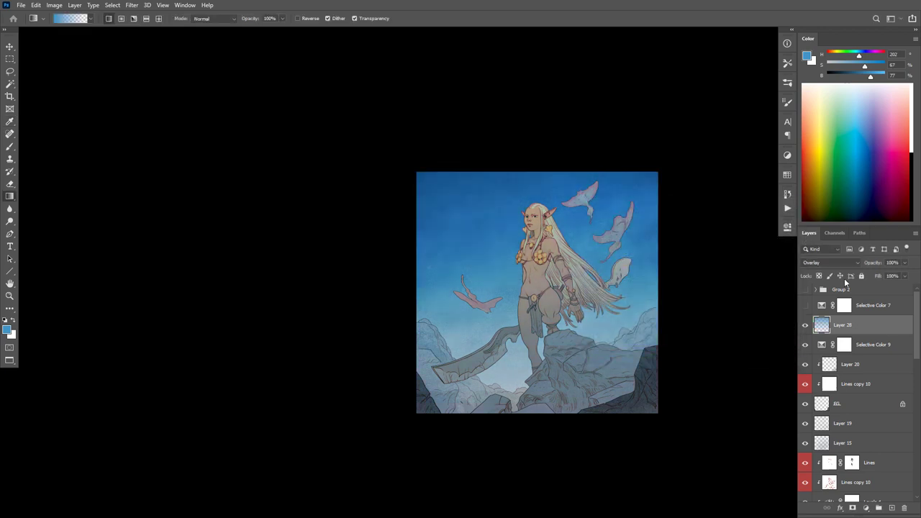
Step: Hide Layer 28 and add a Selective Color adjustment with Neutrals at cyan +19, magenta -3 and yellow -12
{"action": "left_click", "coordinate": [804, 325]}
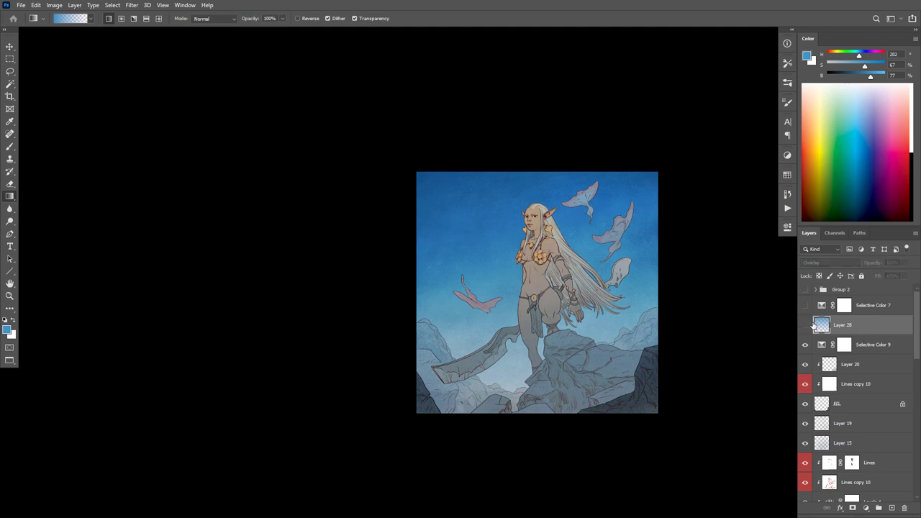
{"action": "left_click", "coordinate": [865, 508]}
{"action": "left_click", "coordinate": [869, 503]}
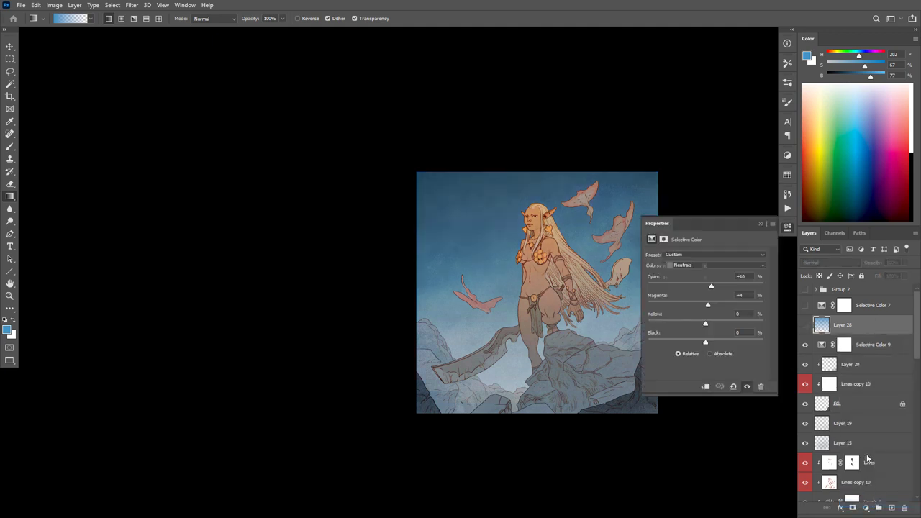
{"action": "left_click", "coordinate": [707, 265]}
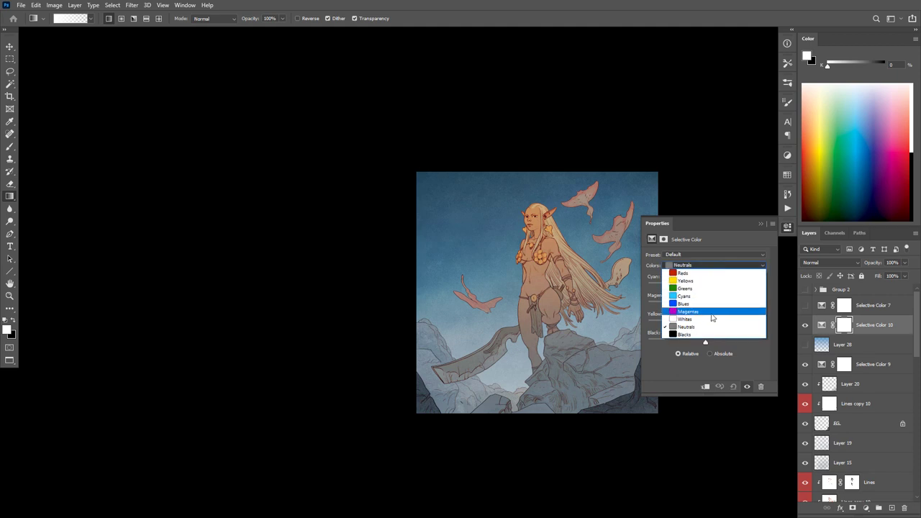
{"action": "left_click", "coordinate": [709, 328]}
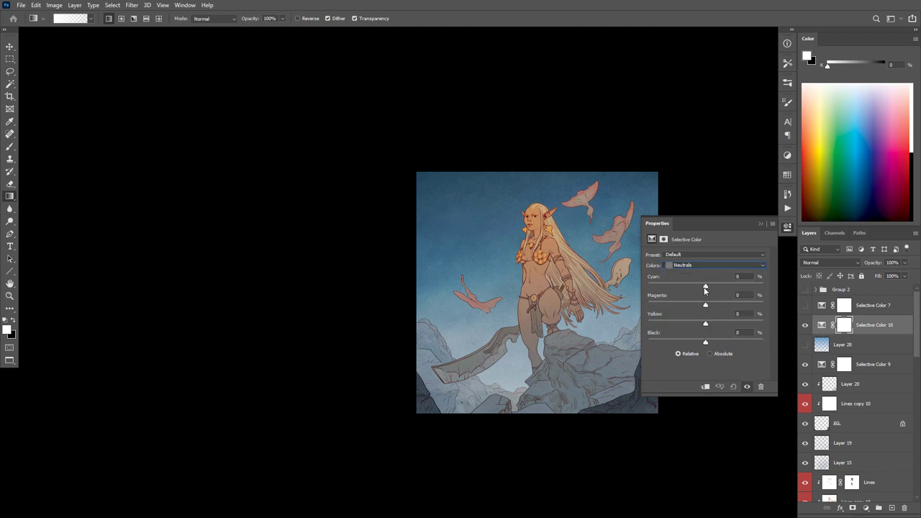
{"action": "left_click_drag", "start_coordinate": [697, 284], "coordinate": [711, 287]}
{"action": "left_click_drag", "start_coordinate": [706, 298], "coordinate": [704, 308]}
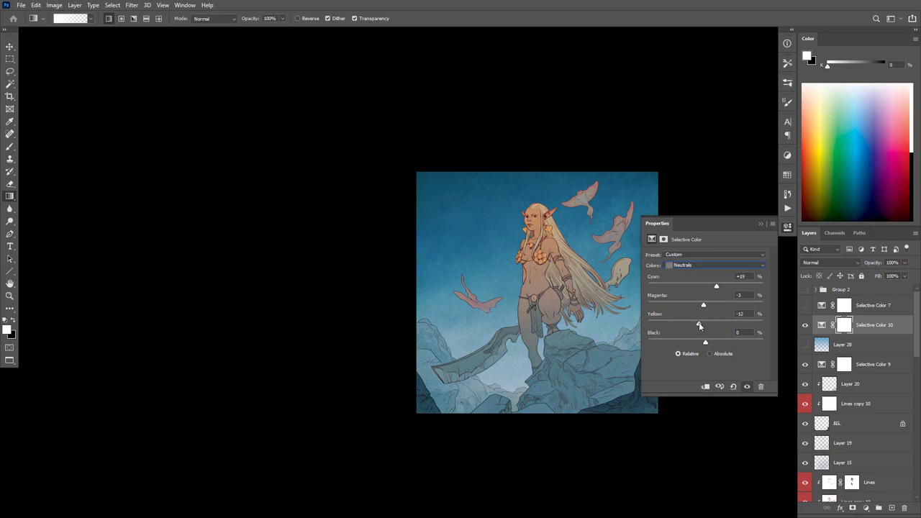
{"action": "left_click_drag", "start_coordinate": [698, 322], "coordinate": [700, 321]}
Step: Compare the image with Selective Color 10 hidden and shown, and try doubling its effect with a duplicate
{"action": "left_click", "coordinate": [804, 326]}
{"action": "left_click", "coordinate": [804, 327]}
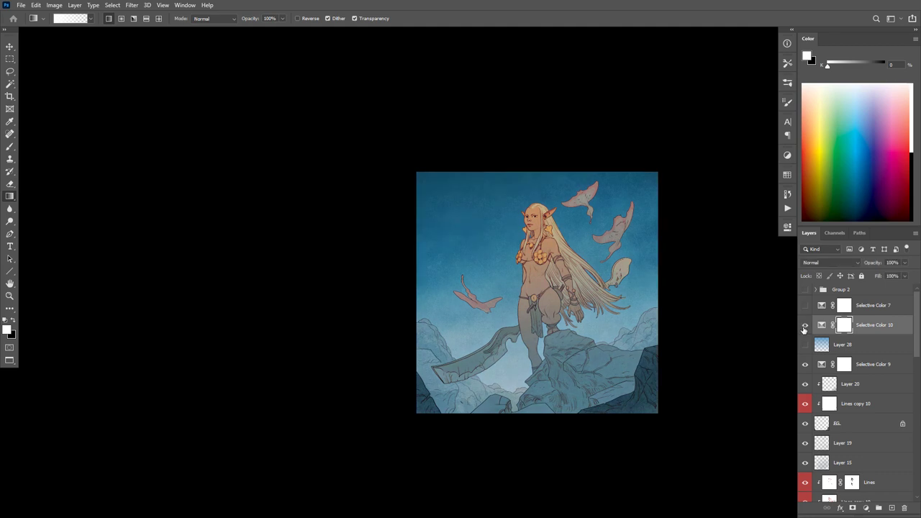
{"action": "scroll", "coordinate": [604, 290], "scroll_direction": "up", "scroll_amount": 1}
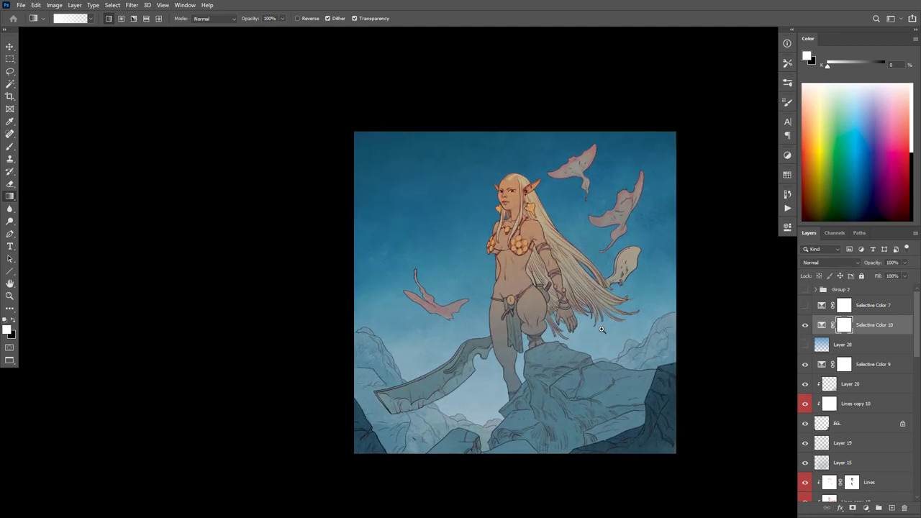
{"action": "scroll", "coordinate": [611, 320], "scroll_direction": "up", "scroll_amount": 1}
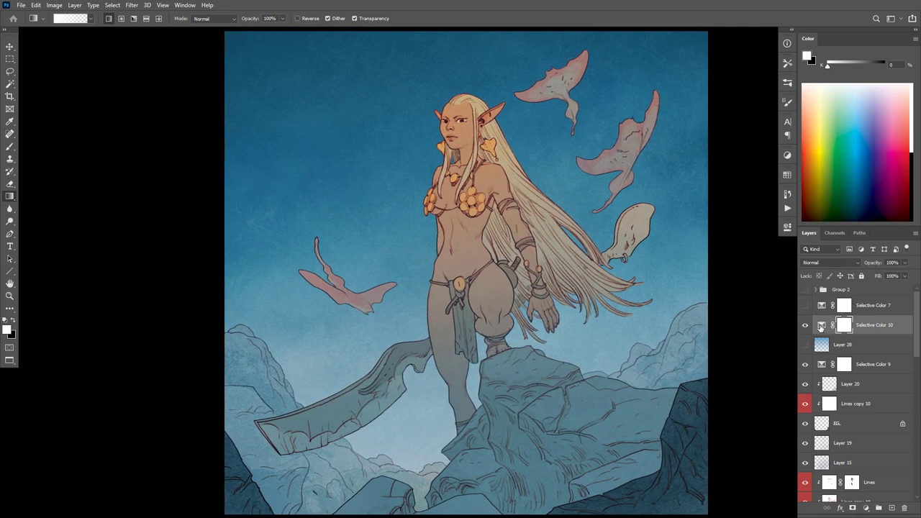
{"action": "key", "text": "ctrl+j"}
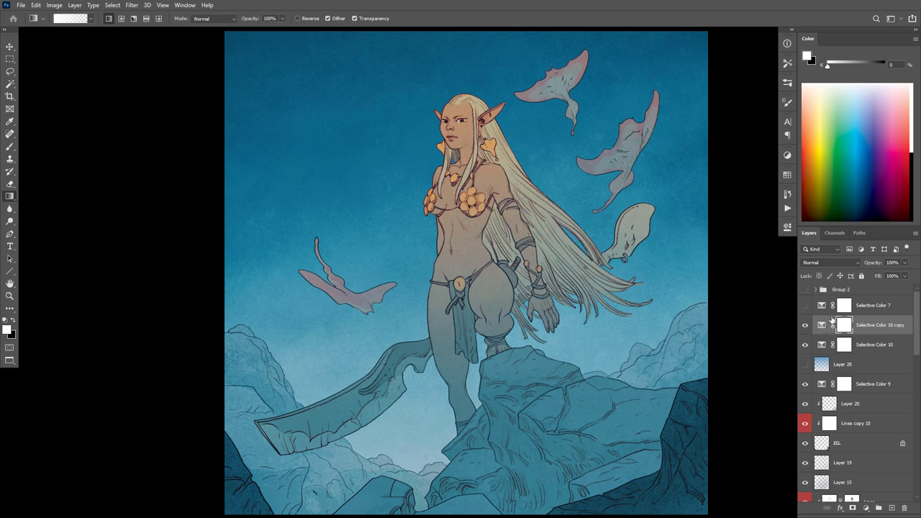
Step: Fine-tune the Blacks of Selective Color 10 with slight yellow and cyan changes, after trying magenta at +17
{"action": "double_click", "coordinate": [821, 325]}
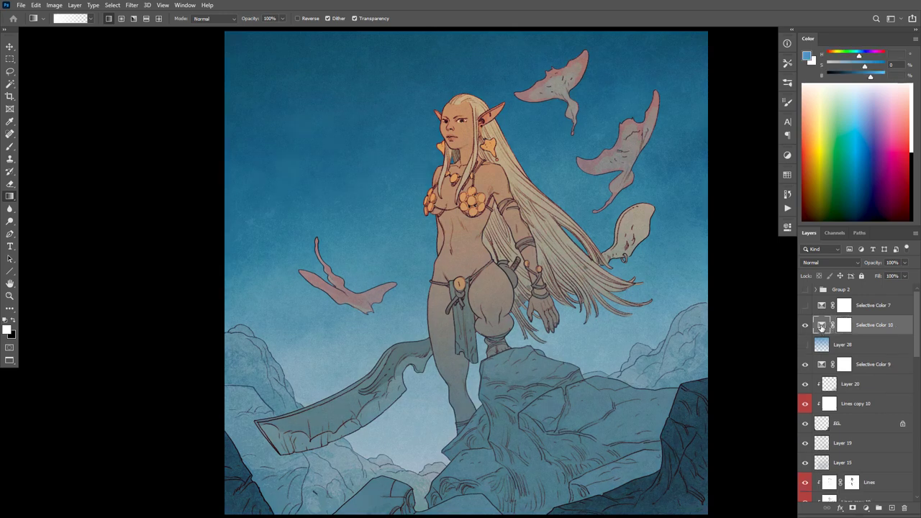
{"action": "left_click", "coordinate": [713, 265]}
{"action": "left_click", "coordinate": [708, 333]}
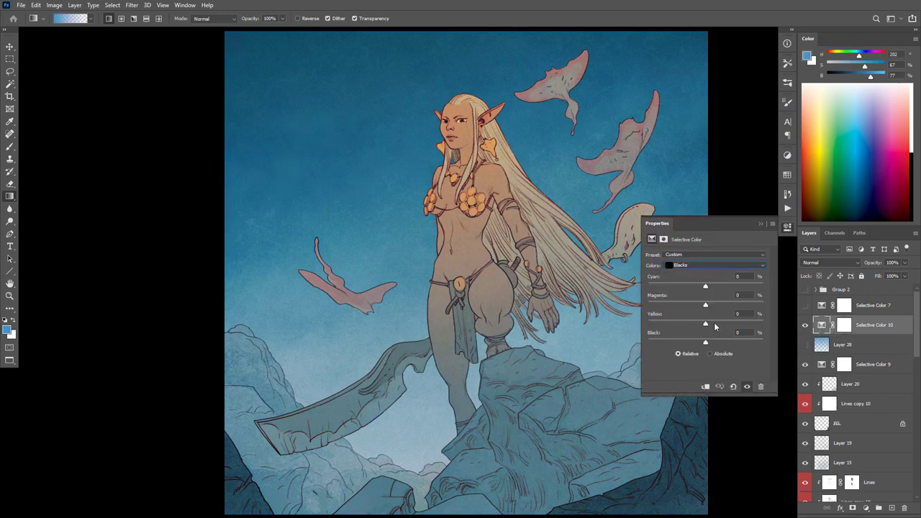
{"action": "left_click_drag", "start_coordinate": [705, 286], "coordinate": [699, 288]}
{"action": "key", "text": "ctrl+z"}
{"action": "left_click_drag", "start_coordinate": [702, 306], "coordinate": [714, 306]}
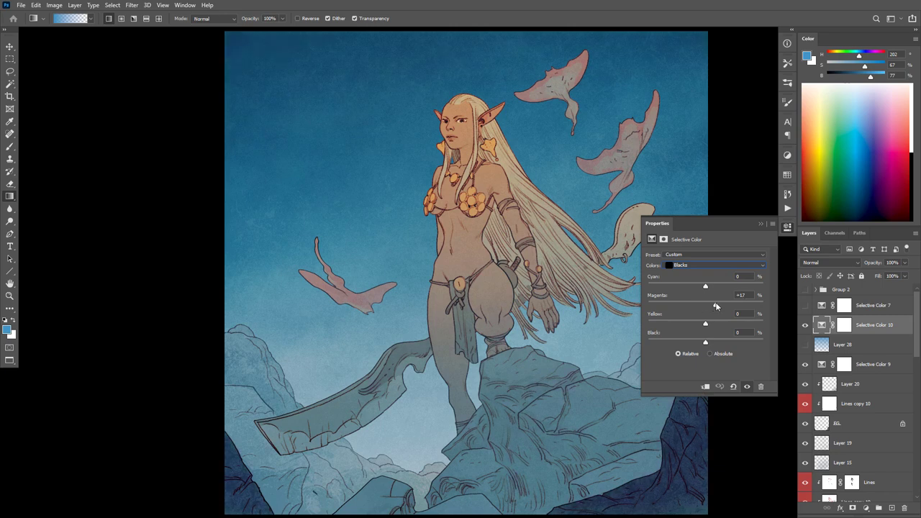
{"action": "left_click_drag", "start_coordinate": [717, 304], "coordinate": [709, 325]}
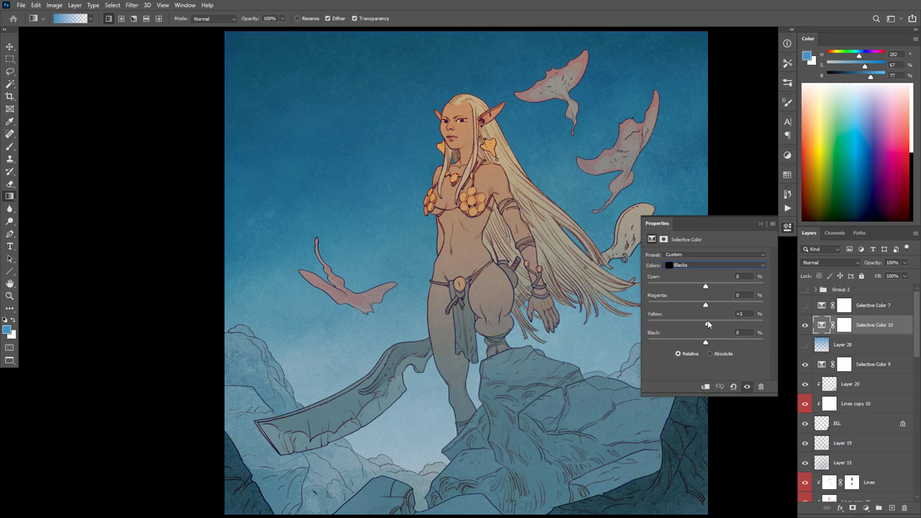
{"action": "left_click_drag", "start_coordinate": [707, 324], "coordinate": [709, 324]}
{"action": "left_click_drag", "start_coordinate": [705, 286], "coordinate": [694, 292]}
{"action": "mouse_move", "coordinate": [695, 292]}
{"action": "left_mouse_down"}
{"action": "mouse_move", "coordinate": [709, 290]}
{"action": "mouse_move", "coordinate": [702, 291]}
{"action": "left_mouse_up"}
Step: Try lowering the Neutrals' yellow to -22 in the Selective Color 10 adjustment
{"action": "left_click", "coordinate": [710, 265]}
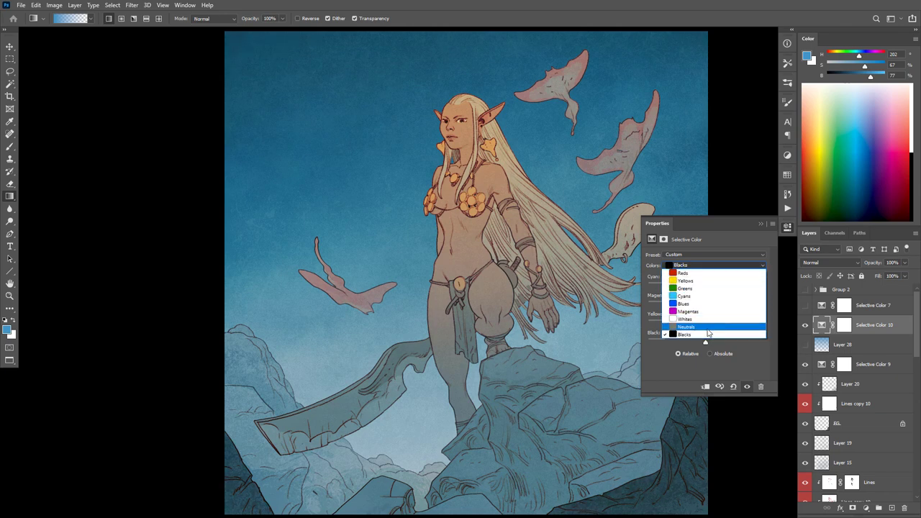
{"action": "left_click", "coordinate": [707, 328]}
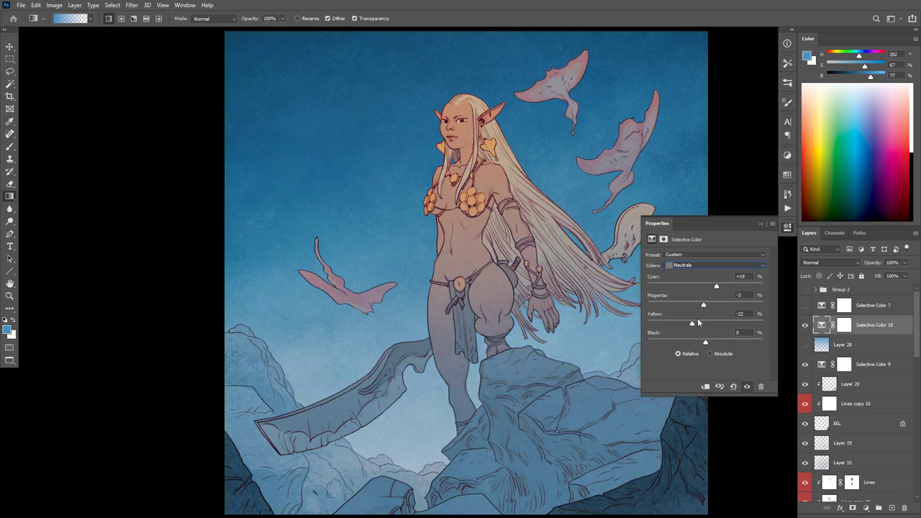
{"action": "key", "text": "ctrl+z"}
{"action": "double_click", "coordinate": [817, 326]}
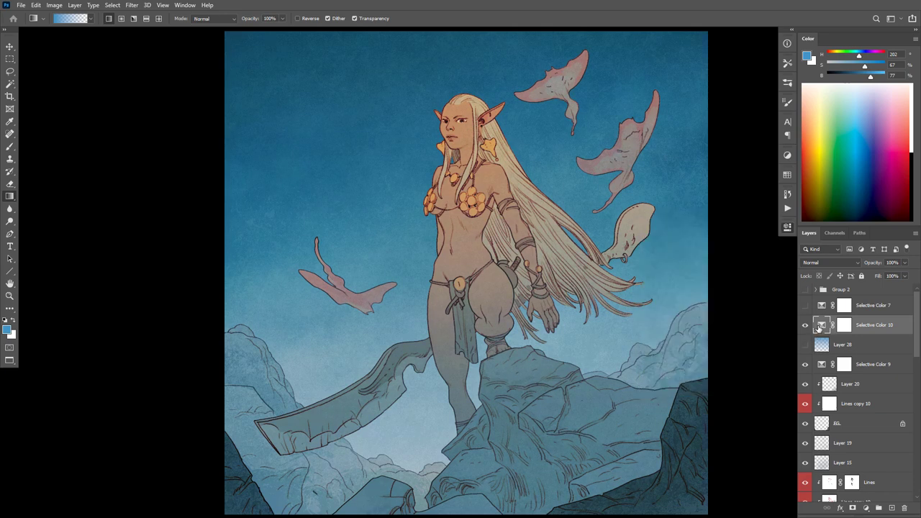
Step: Add a Selective Color adjustment above Selective Color 10 with Neutrals at cyan -21 and magenta -4, and a slightly negative yellow
{"action": "left_click", "coordinate": [866, 506]}
{"action": "left_click", "coordinate": [874, 508]}
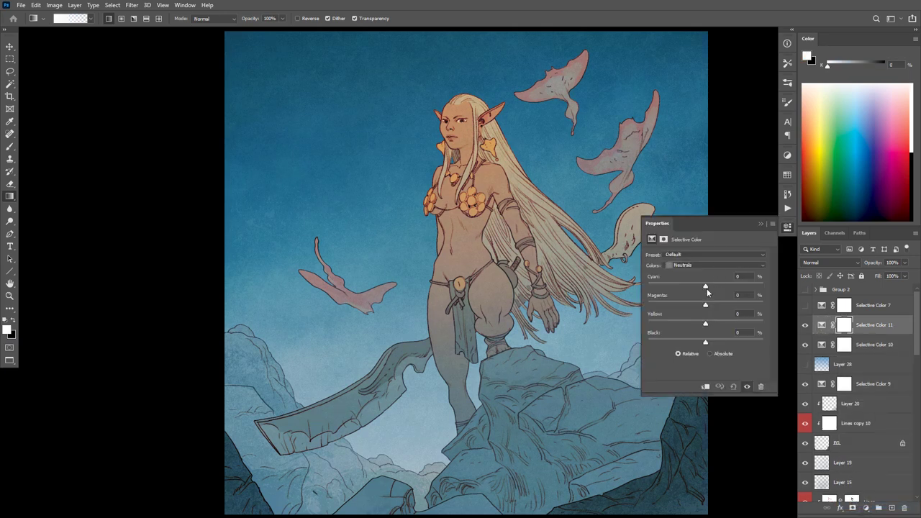
{"action": "left_click_drag", "start_coordinate": [705, 285], "coordinate": [702, 307]}
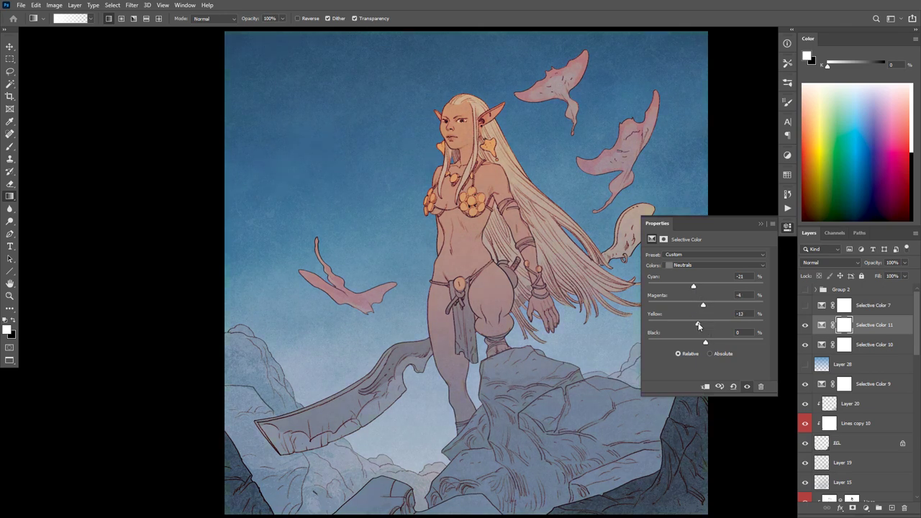
{"action": "left_click_drag", "start_coordinate": [702, 325], "coordinate": [704, 326]}
Step: Compare the whole illustration with Selective Color 11 and Selective Color 10 hidden and shown
{"action": "left_click", "coordinate": [552, 323]}
{"action": "left_click", "coordinate": [558, 332], "text": "alt"}
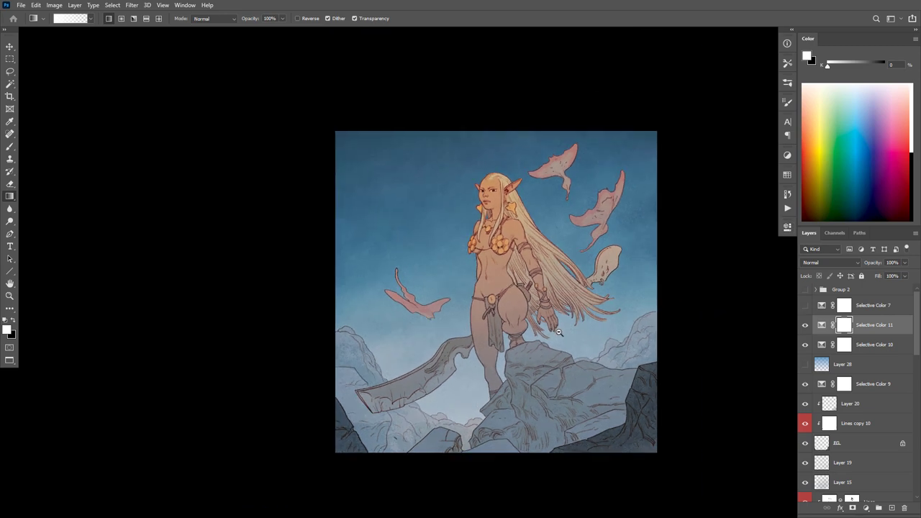
{"action": "left_click", "coordinate": [559, 332], "text": "alt"}
{"action": "left_click", "coordinate": [574, 339], "text": "ctrl"}
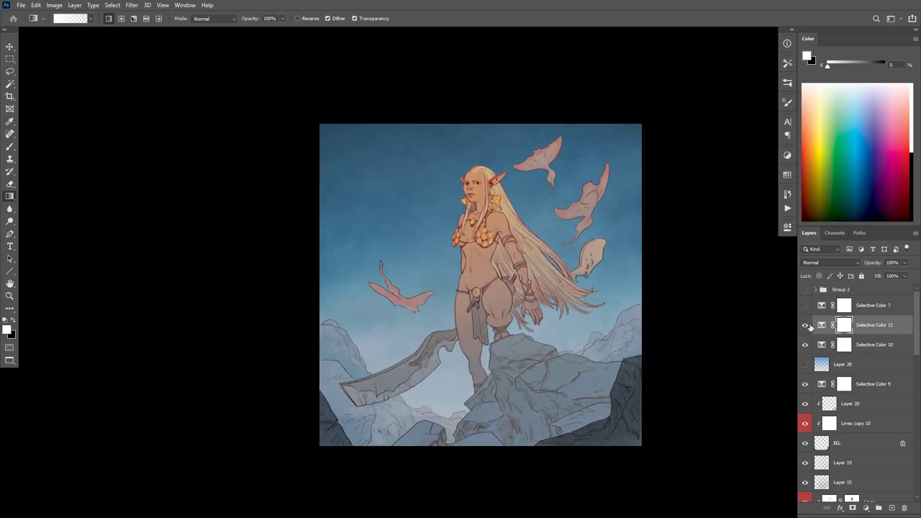
{"action": "left_click", "coordinate": [806, 326]}
{"action": "left_click", "coordinate": [806, 328]}
{"action": "left_click", "coordinate": [805, 327]}
{"action": "left_click", "coordinate": [804, 345]}
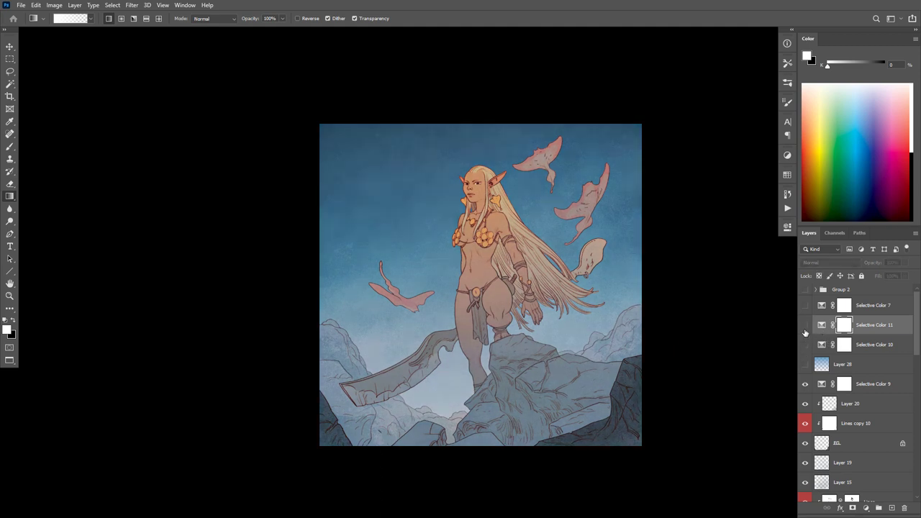
{"action": "left_click", "coordinate": [805, 325]}
{"action": "left_click", "coordinate": [804, 345]}
{"action": "left_click", "coordinate": [804, 327]}
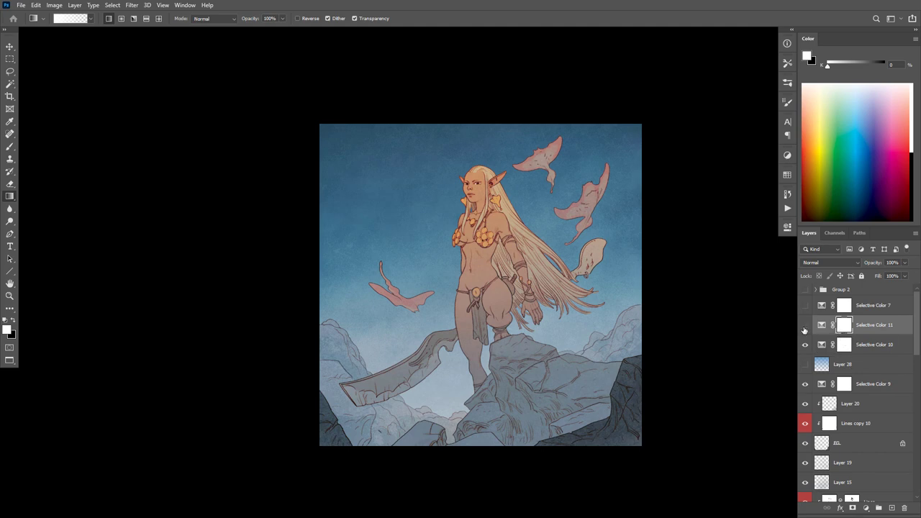
{"action": "left_click", "coordinate": [805, 326]}
{"action": "left_click", "coordinate": [583, 327]}
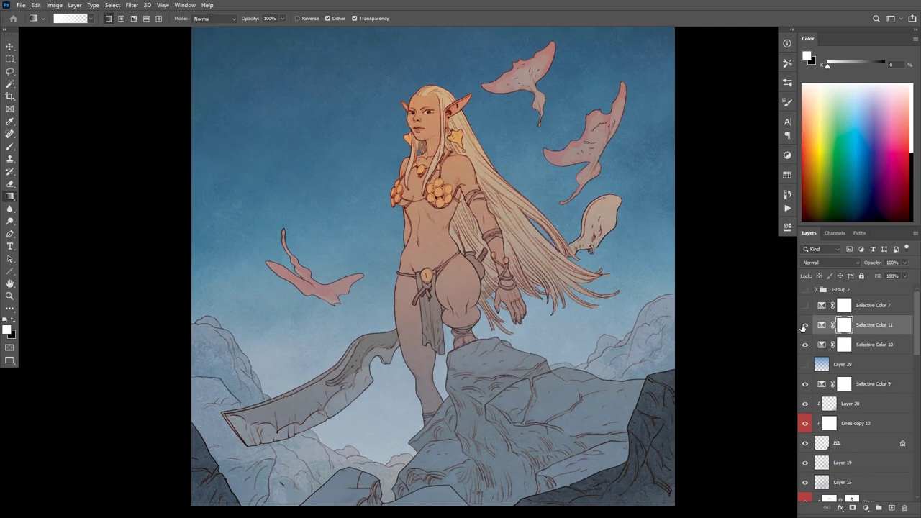
{"action": "left_click", "coordinate": [805, 327]}
{"action": "left_click", "coordinate": [804, 328]}
Step: Mask Selective Color 11 with a Color Range sampled from the warrior's forehead, at fuzziness 116
{"action": "left_click", "coordinate": [112, 5]}
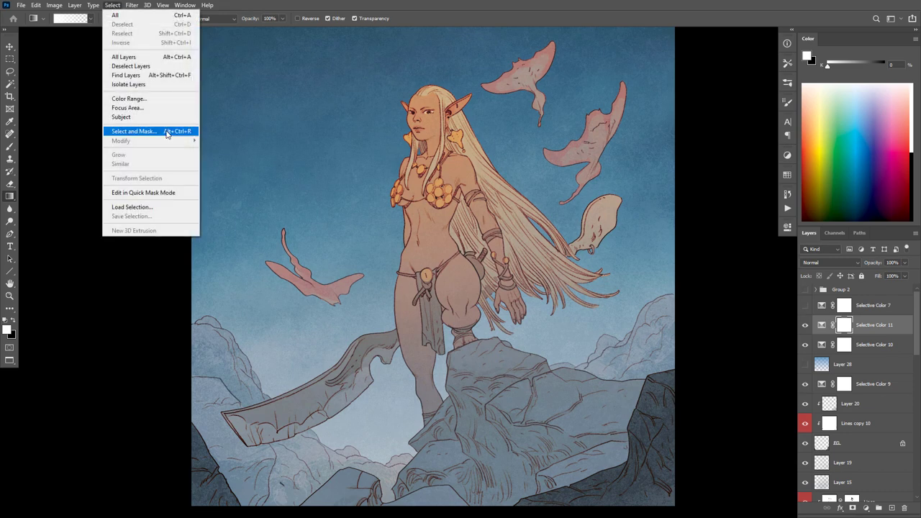
{"action": "left_click", "coordinate": [164, 97]}
{"action": "left_click", "coordinate": [433, 101]}
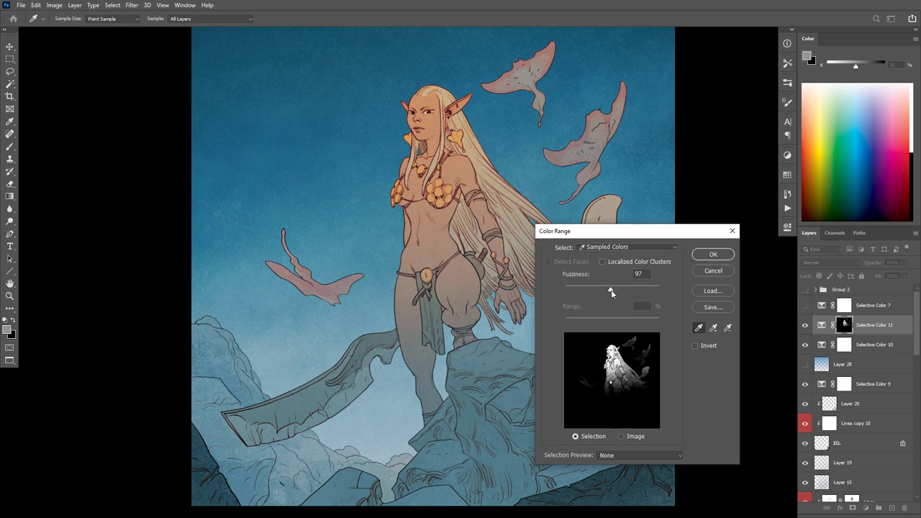
{"action": "left_click_drag", "start_coordinate": [610, 291], "coordinate": [618, 289]}
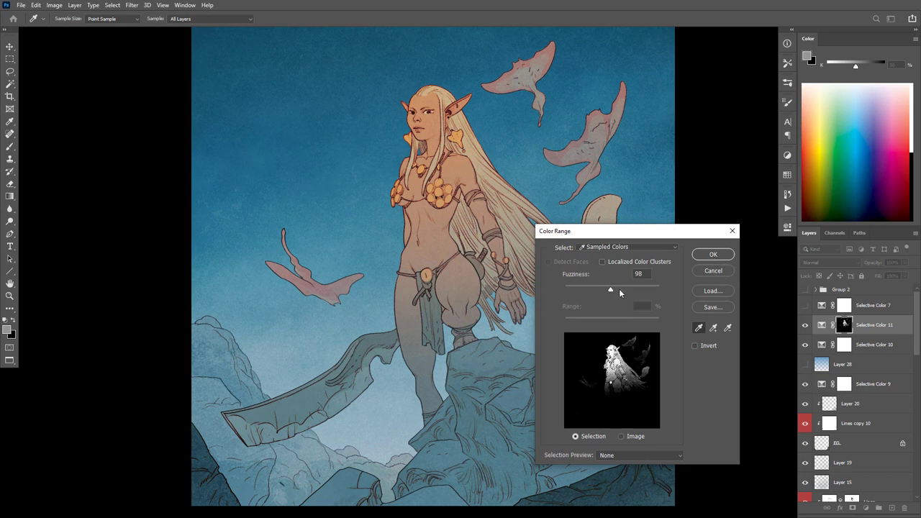
{"action": "left_click", "coordinate": [711, 256]}
Step: Add another Selective Color adjustment on top with Neutrals at cyan -54, magenta +28 and yellow +25
{"action": "left_click", "coordinate": [866, 508]}
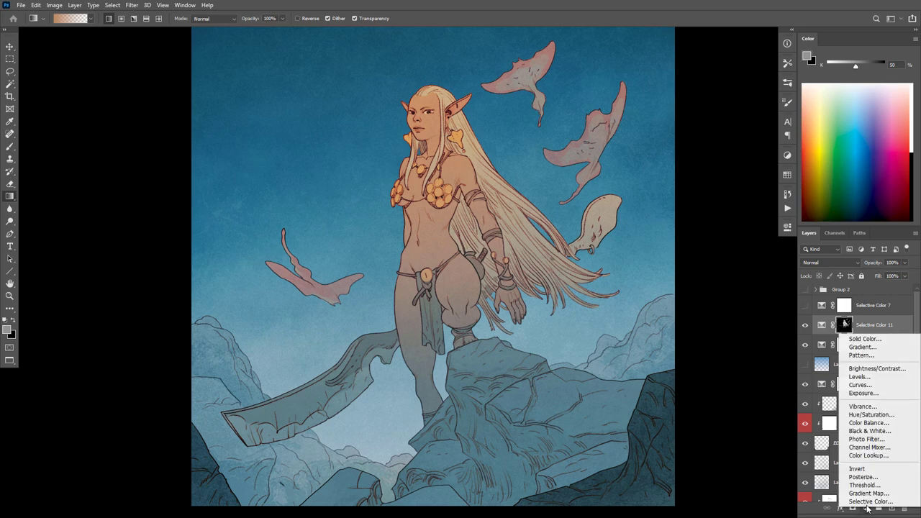
{"action": "left_click", "coordinate": [870, 501]}
{"action": "left_click_drag", "start_coordinate": [705, 287], "coordinate": [675, 287]}
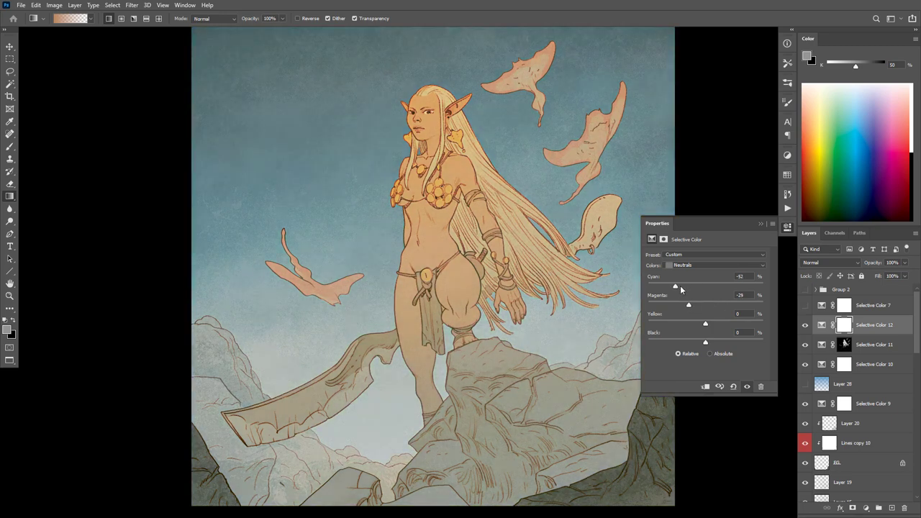
{"action": "left_click_drag", "start_coordinate": [705, 324], "coordinate": [720, 323]}
{"action": "left_click", "coordinate": [696, 286]}
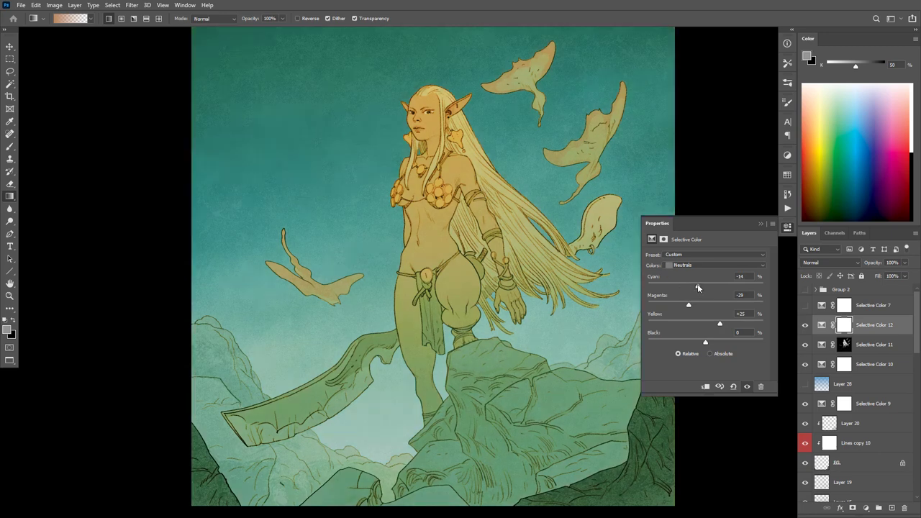
{"action": "left_click", "coordinate": [675, 286]}
{"action": "left_click", "coordinate": [705, 305]}
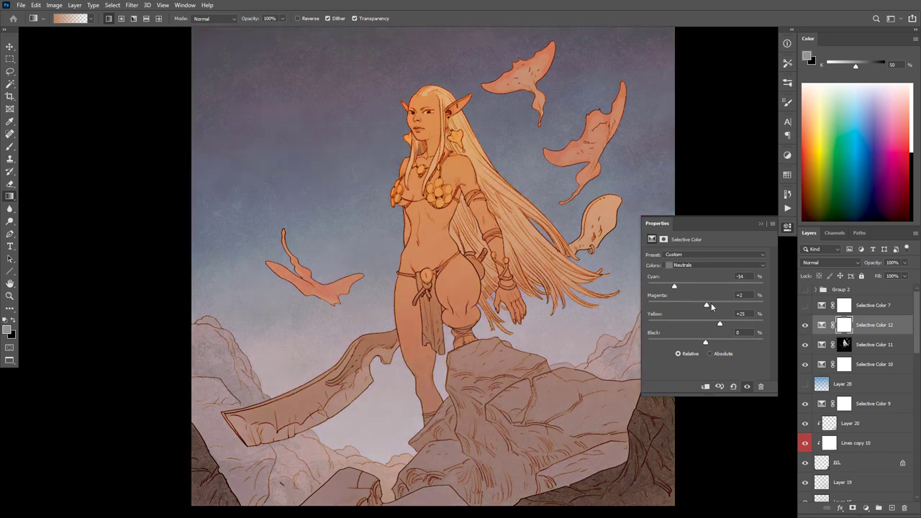
{"action": "left_click_drag", "start_coordinate": [716, 306], "coordinate": [720, 302]}
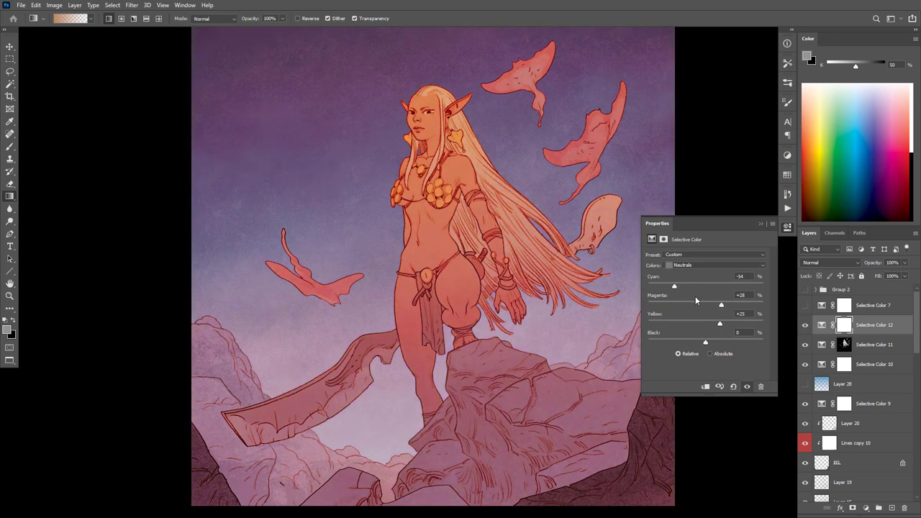
Step: Mask Selective Color 12 to the warrior's skin with Color Range at fuzziness 116 and lower its opacity to 32%
{"action": "left_click", "coordinate": [112, 5]}
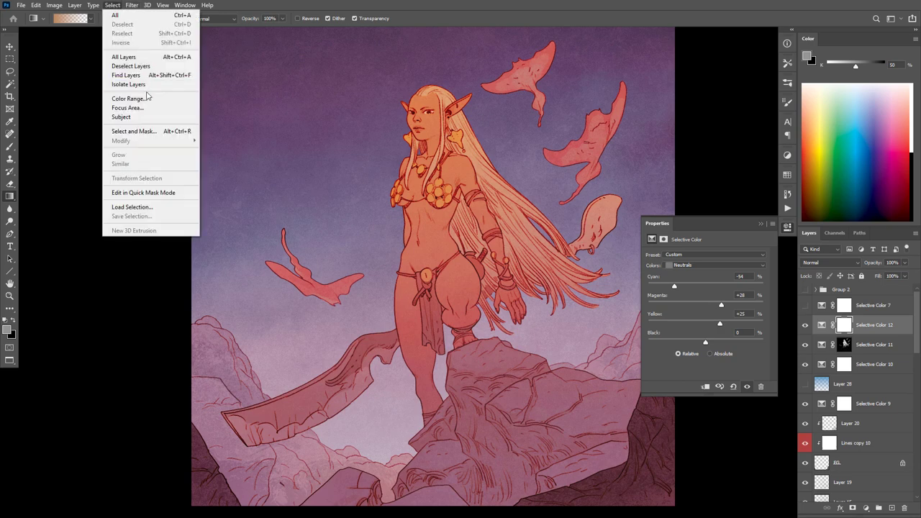
{"action": "left_click", "coordinate": [148, 96]}
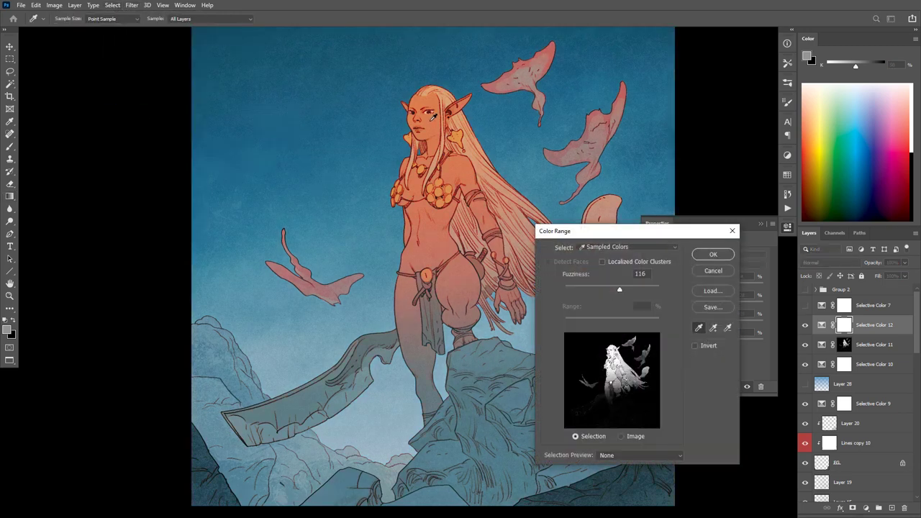
{"action": "left_click", "coordinate": [711, 255]}
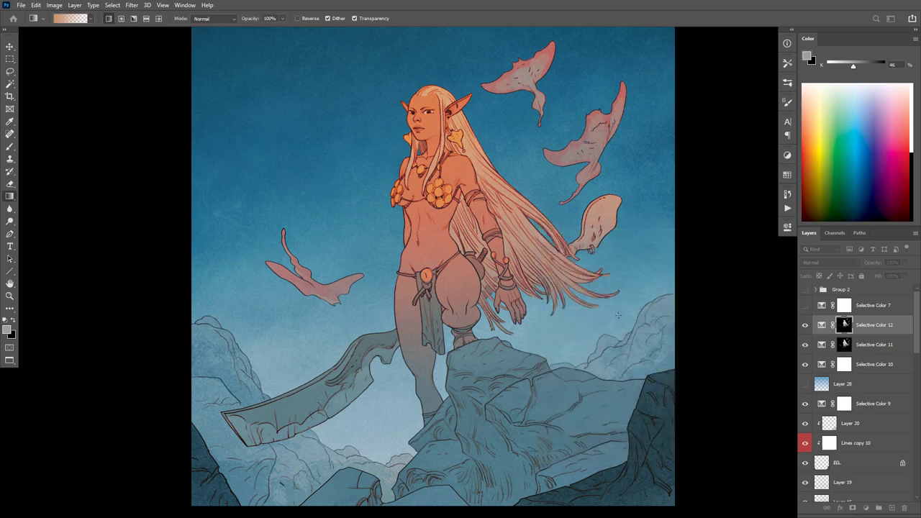
{"action": "scroll", "coordinate": [598, 333], "scroll_direction": "down", "scroll_amount": 2}
{"action": "scroll", "coordinate": [603, 332], "scroll_direction": "up", "scroll_amount": 2}
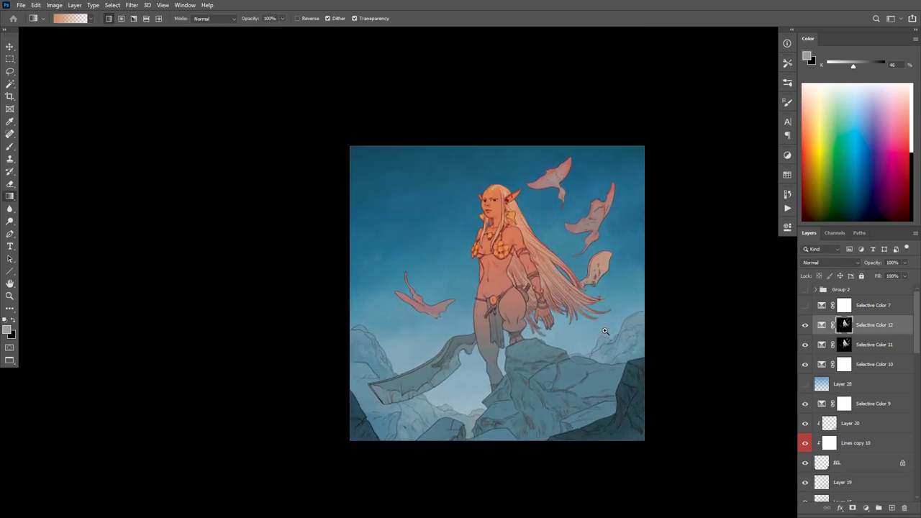
{"action": "left_click_drag", "start_coordinate": [872, 266], "coordinate": [859, 263]}
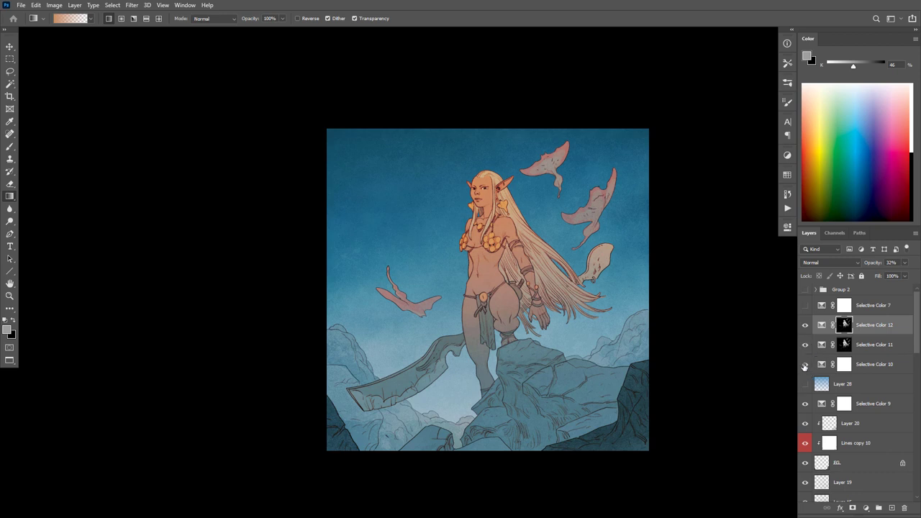
Step: Compare the illustration with Layer 28, Selective Color 10 and the Levels 4 adjustment toggled on and off
{"action": "left_click", "coordinate": [804, 384]}
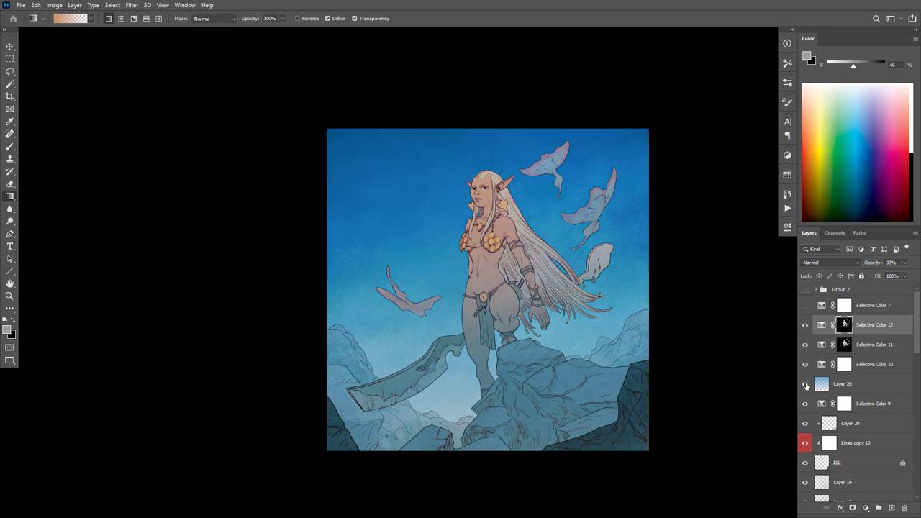
{"action": "left_click", "coordinate": [805, 384]}
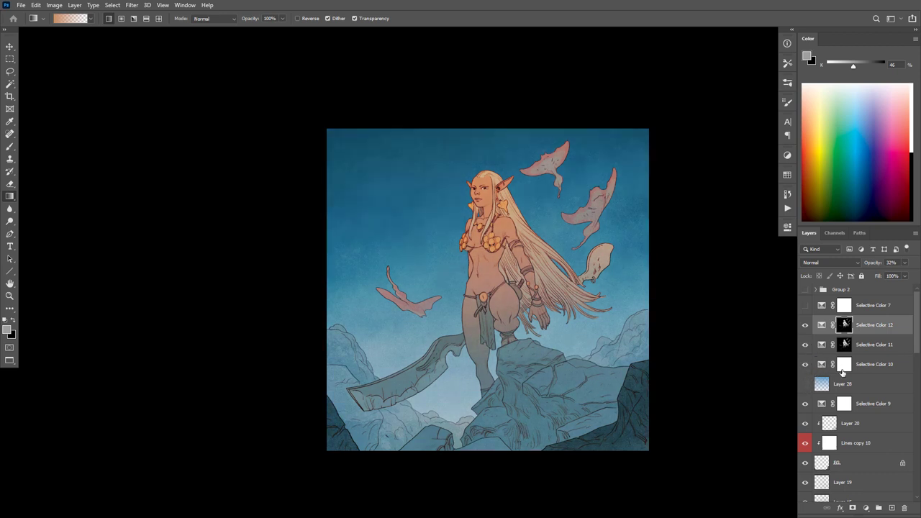
{"action": "left_click", "coordinate": [804, 364]}
{"action": "scroll", "coordinate": [913, 346], "scroll_direction": "down", "scroll_amount": 8}
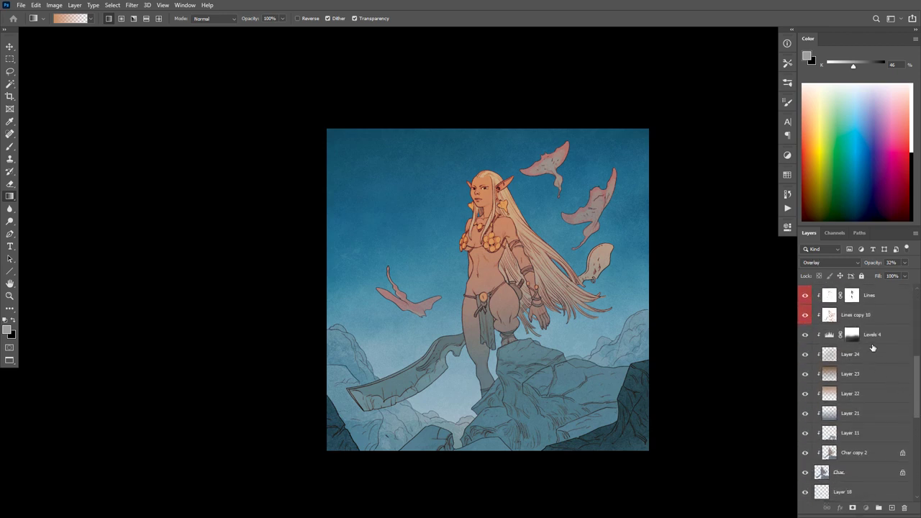
{"action": "left_click", "coordinate": [872, 337]}
{"action": "left_click", "coordinate": [806, 335]}
{"action": "left_click", "coordinate": [806, 335]}
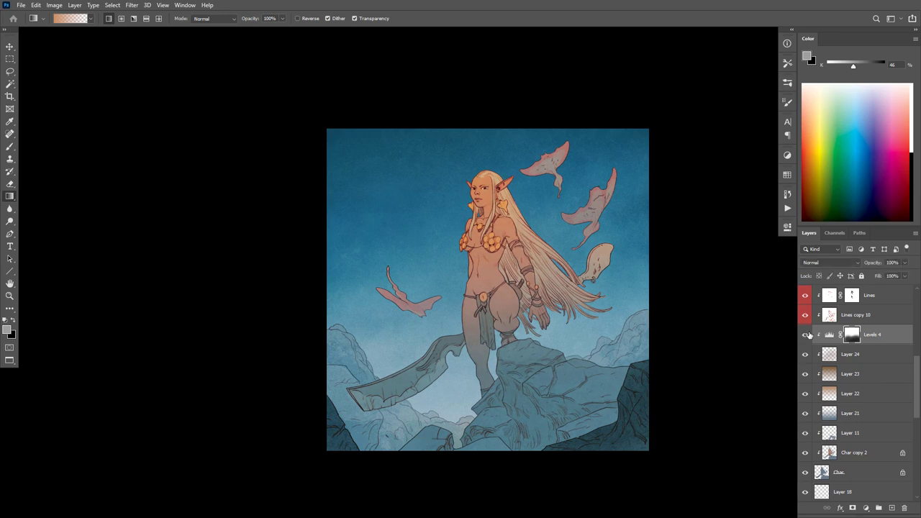
Step: Add a Levels adjustment above Layer 27 and brighten the sky by setting its midtones to 2.46
{"action": "left_click_drag", "start_coordinate": [912, 379], "coordinate": [911, 447]}
{"action": "left_click", "coordinate": [854, 395]}
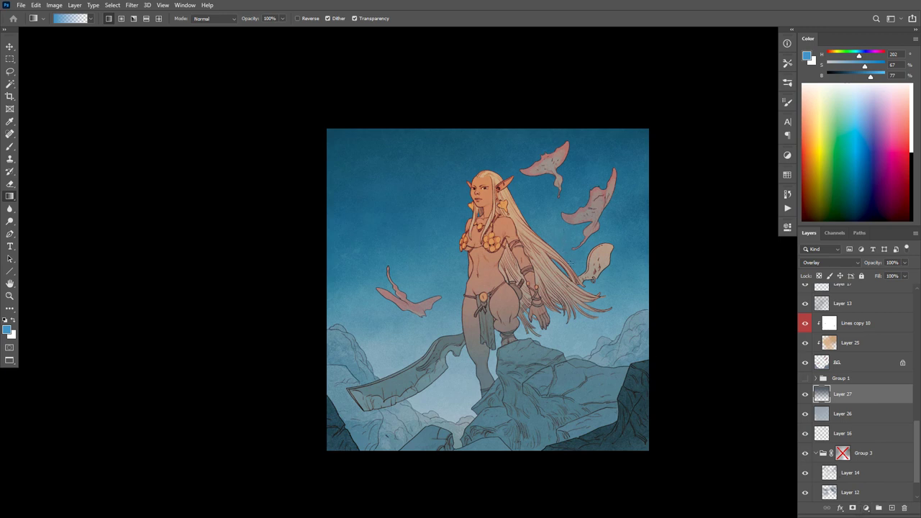
{"action": "left_click", "coordinate": [866, 509]}
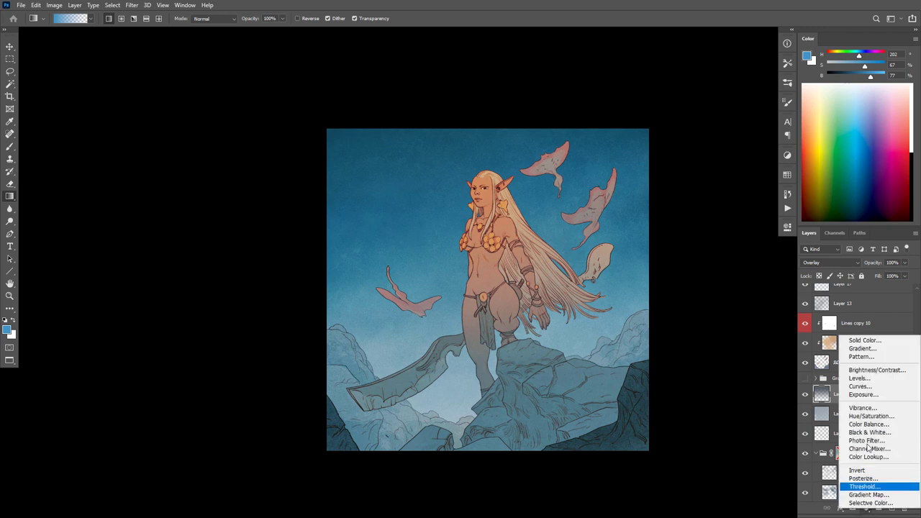
{"action": "left_click", "coordinate": [870, 383]}
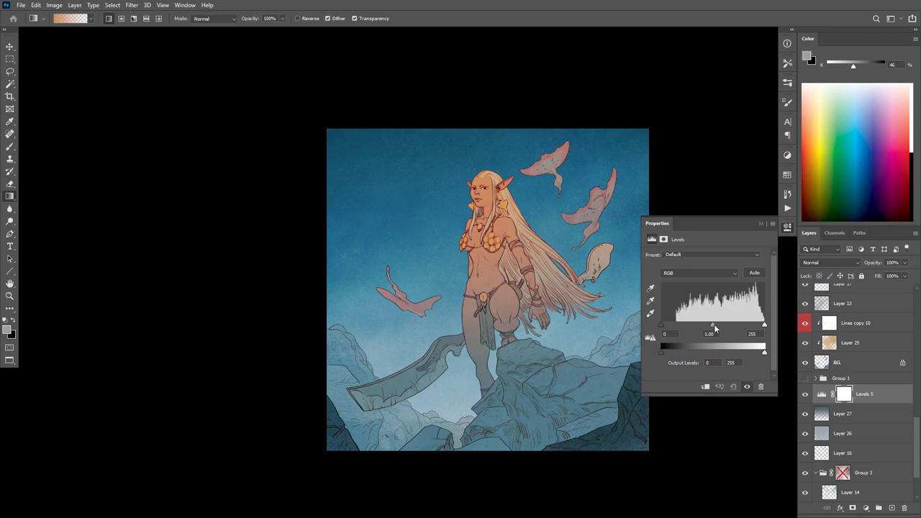
{"action": "left_click_drag", "start_coordinate": [713, 328], "coordinate": [703, 330]}
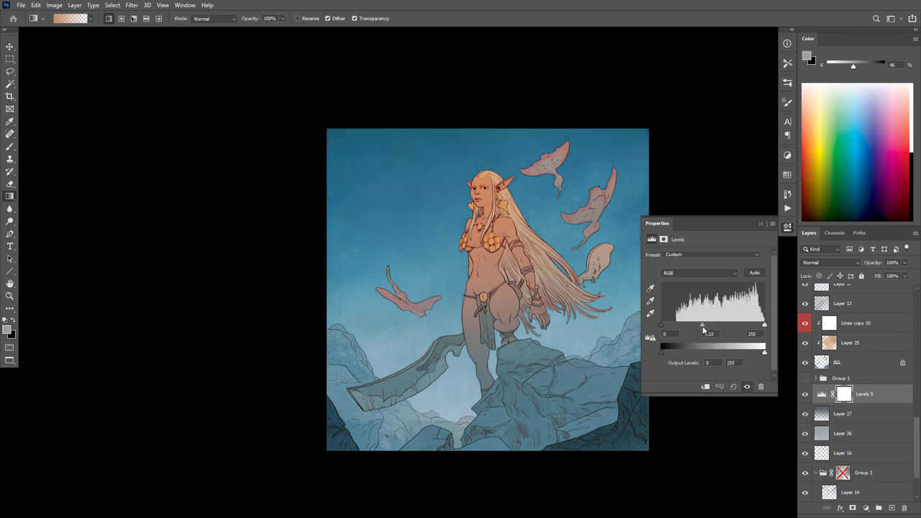
{"action": "left_click_drag", "start_coordinate": [703, 330], "coordinate": [688, 333]}
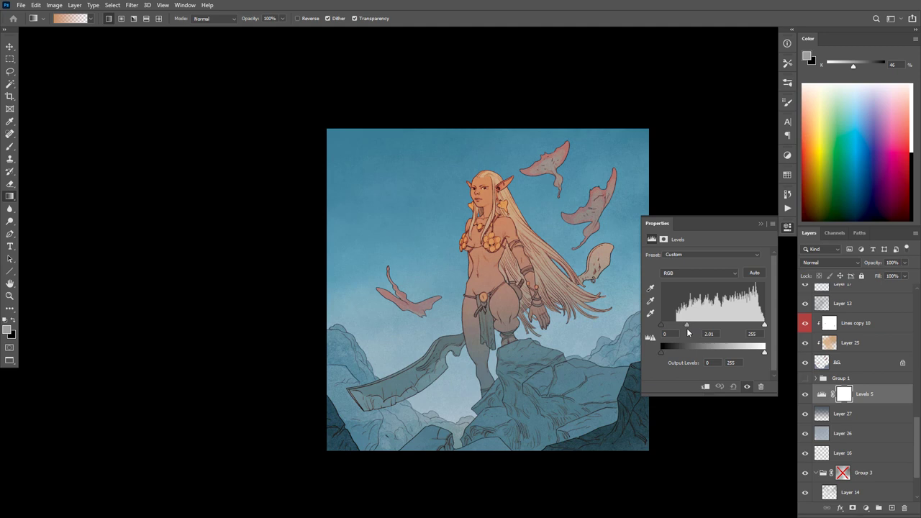
{"action": "left_click_drag", "start_coordinate": [688, 332], "coordinate": [680, 334]}
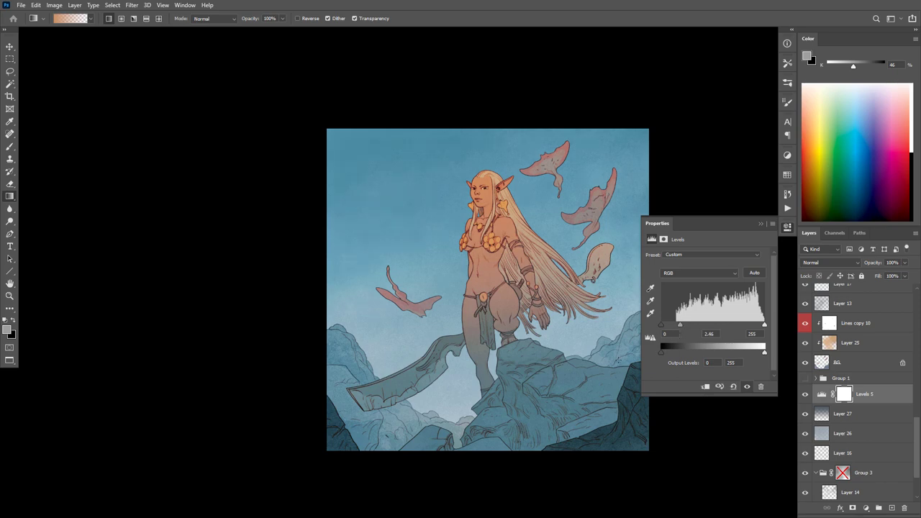
{"action": "left_click_drag", "start_coordinate": [563, 381], "coordinate": [571, 339]}
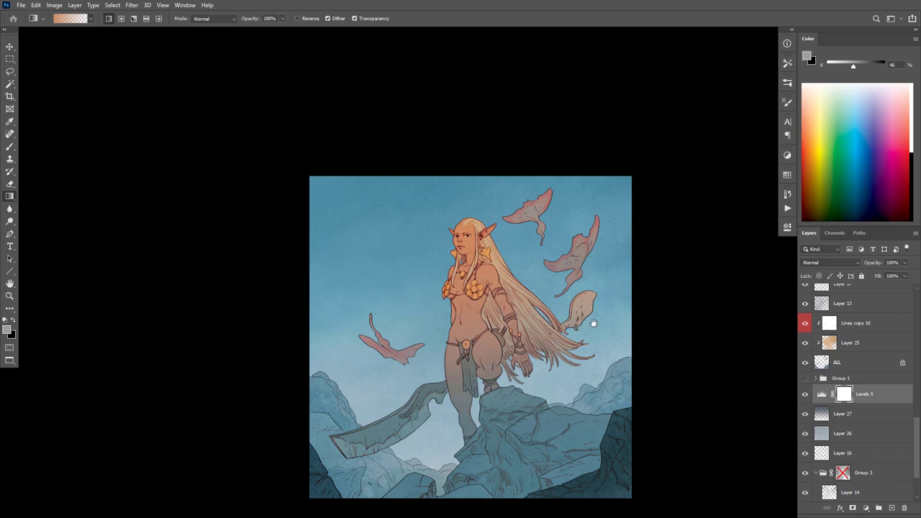
{"action": "left_click_drag", "start_coordinate": [590, 324], "coordinate": [581, 354]}
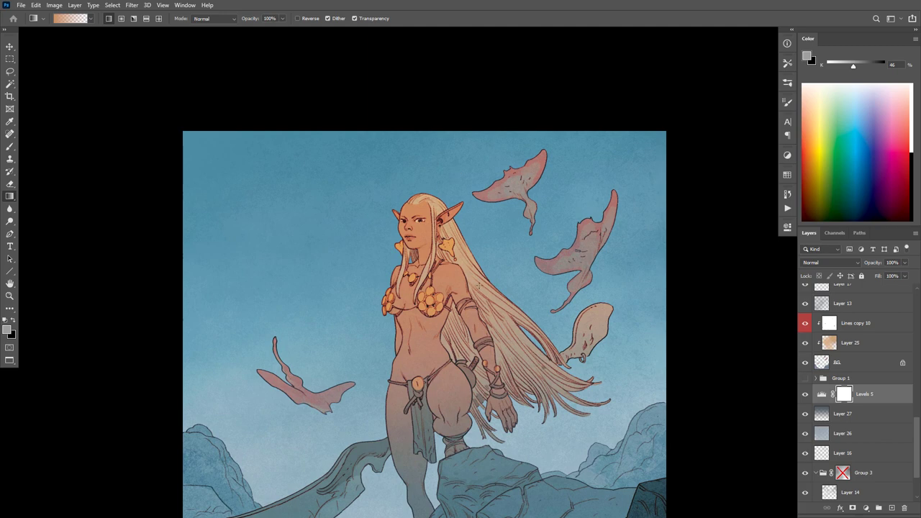
{"action": "left_click_drag", "start_coordinate": [598, 401], "coordinate": [600, 391]}
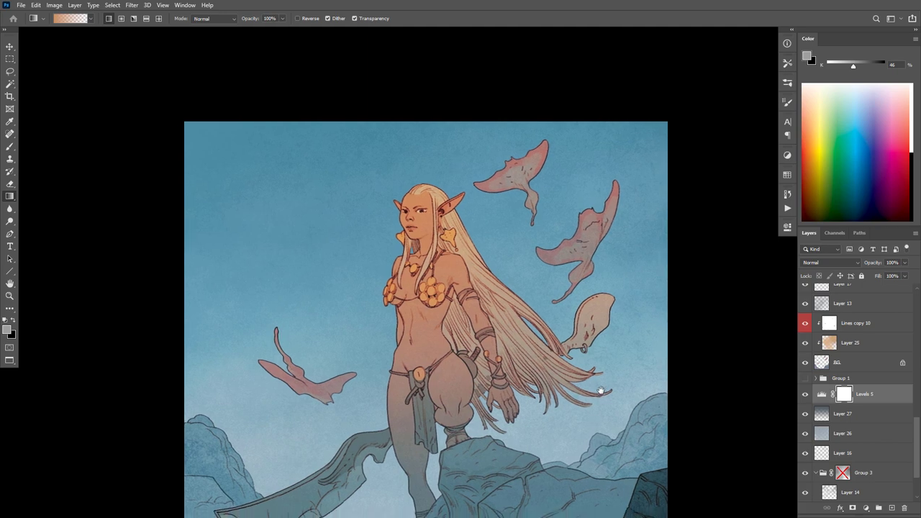
Step: Add a Black & White adjustment above Selective Color 7 to check the illustration's values in grayscale, and hide it again
{"action": "scroll", "coordinate": [915, 420], "scroll_direction": "up", "scroll_amount": 6}
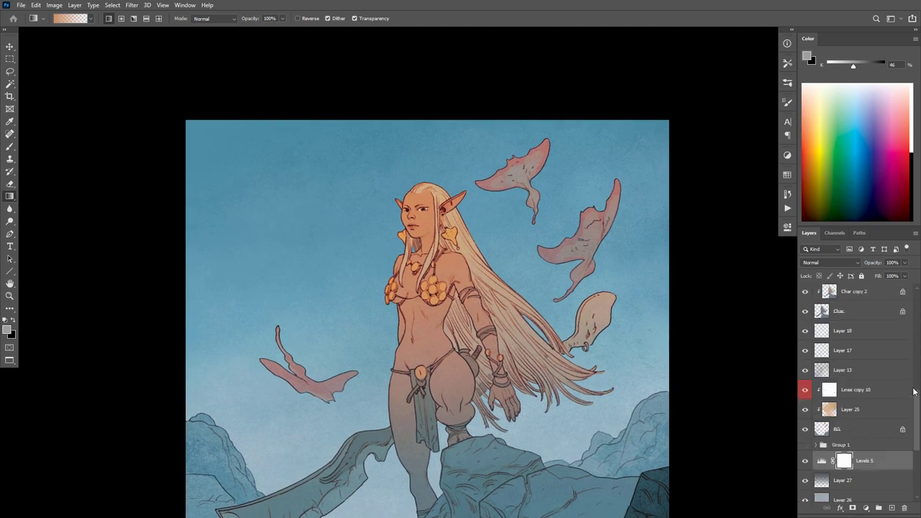
{"action": "left_click", "coordinate": [874, 306]}
{"action": "left_click", "coordinate": [865, 508]}
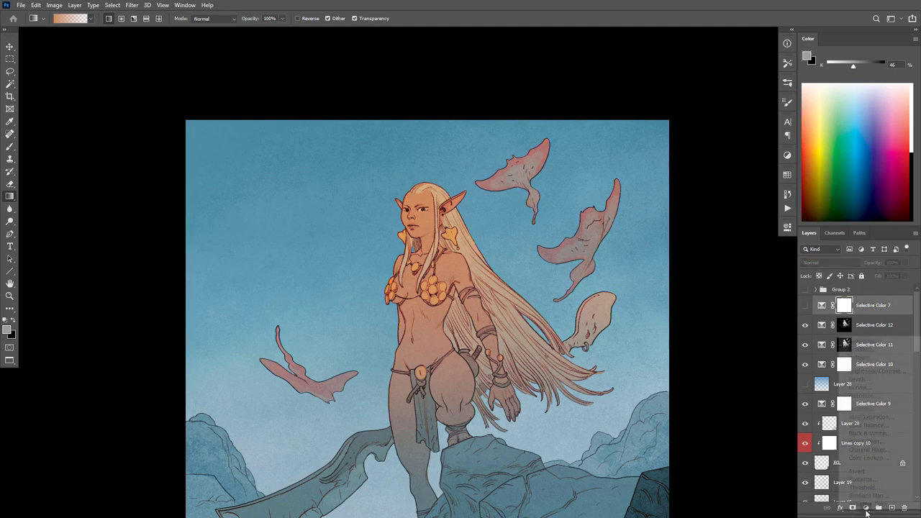
{"action": "left_click", "coordinate": [878, 435]}
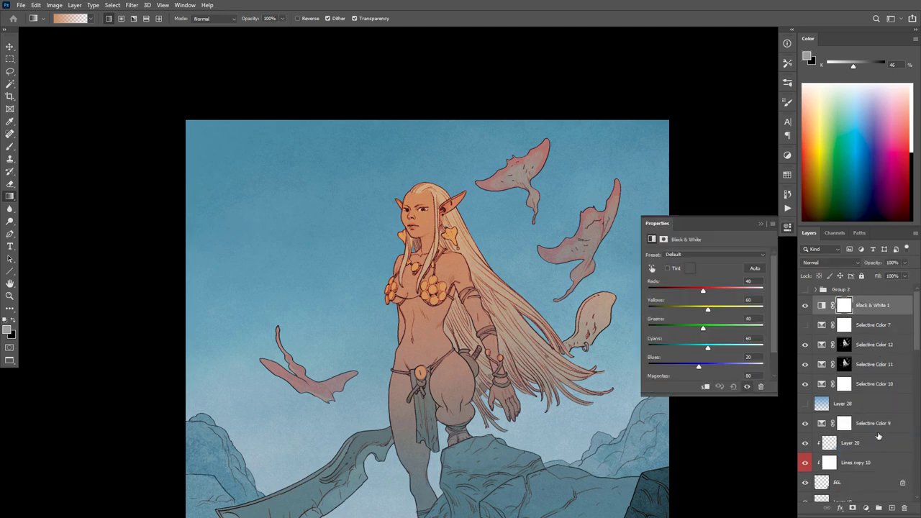
{"action": "left_click", "coordinate": [518, 410]}
{"action": "scroll", "coordinate": [570, 402], "scroll_direction": "down", "scroll_amount": 4}
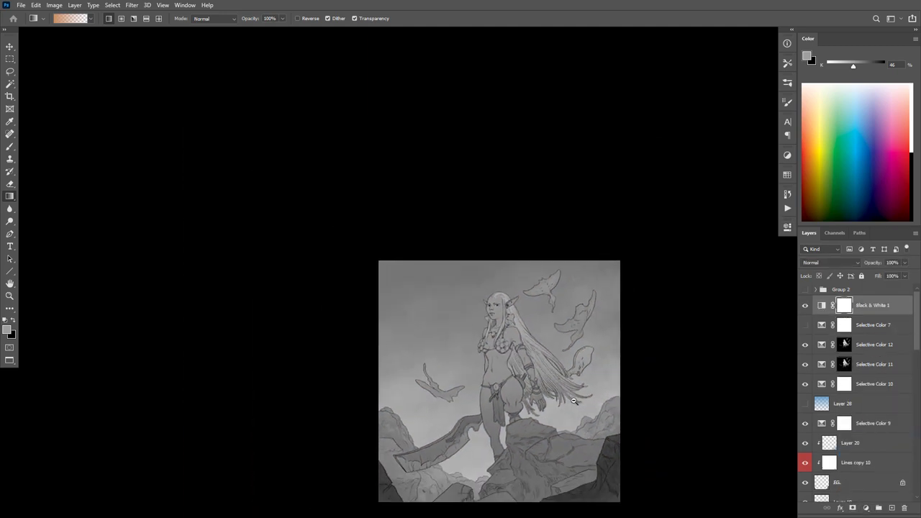
{"action": "scroll", "coordinate": [572, 403], "scroll_direction": "up", "scroll_amount": 1}
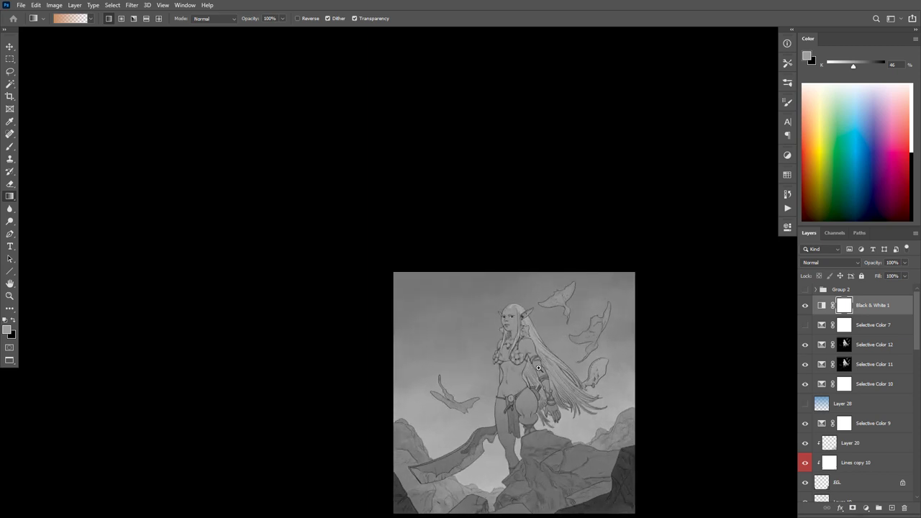
{"action": "left_click", "coordinate": [805, 305]}
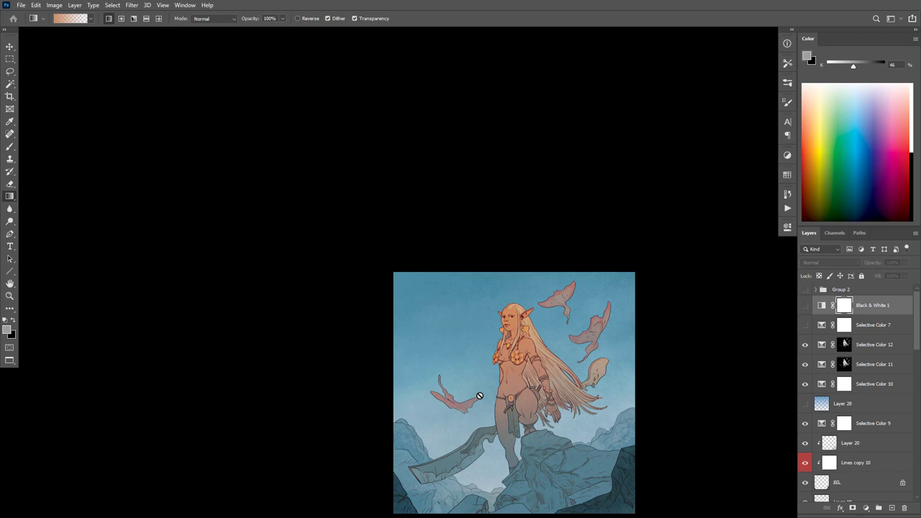
Step: Compare the illustration with the Black & White 1 and Selective Color 7 adjustments toggled on and off
{"action": "scroll", "coordinate": [560, 363], "scroll_direction": "up", "scroll_amount": 2}
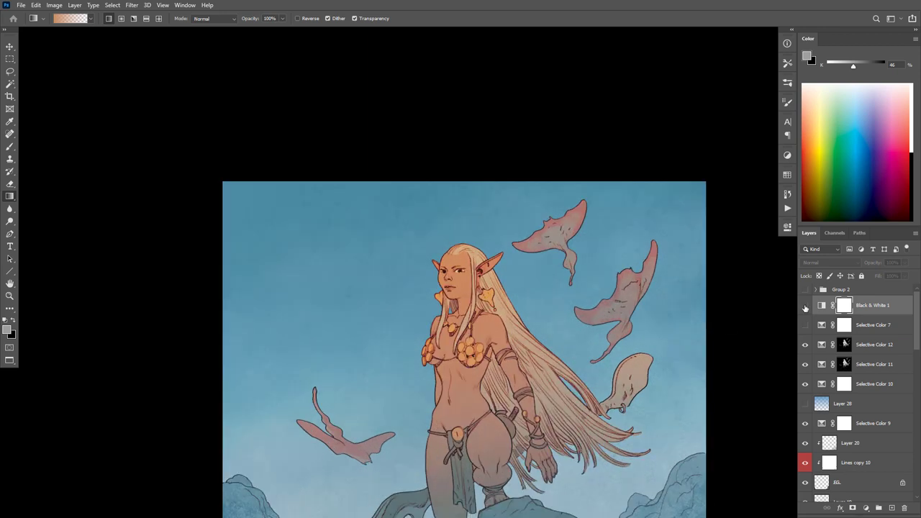
{"action": "left_click", "coordinate": [805, 305]}
{"action": "left_click_drag", "start_coordinate": [572, 421], "coordinate": [581, 285]}
{"action": "left_click", "coordinate": [805, 304]}
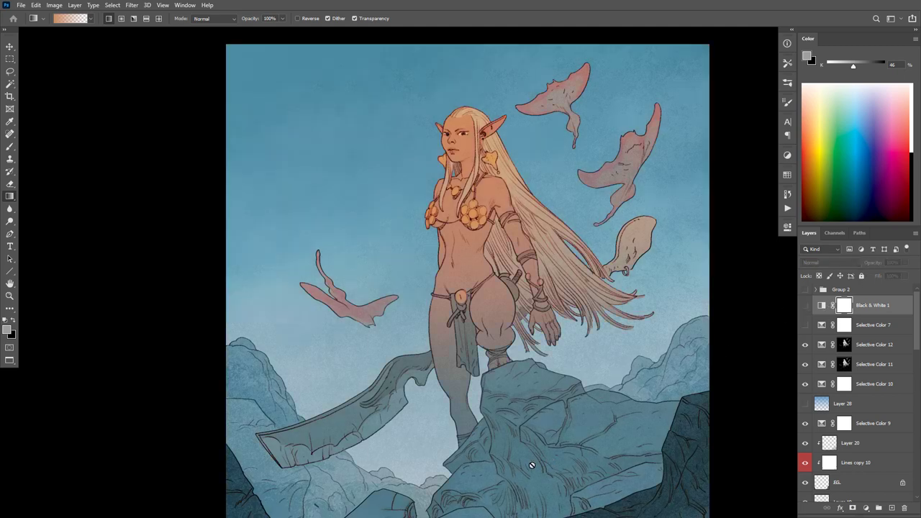
{"action": "left_click_drag", "start_coordinate": [575, 428], "coordinate": [589, 355]}
{"action": "left_click_drag", "start_coordinate": [584, 403], "coordinate": [580, 429]}
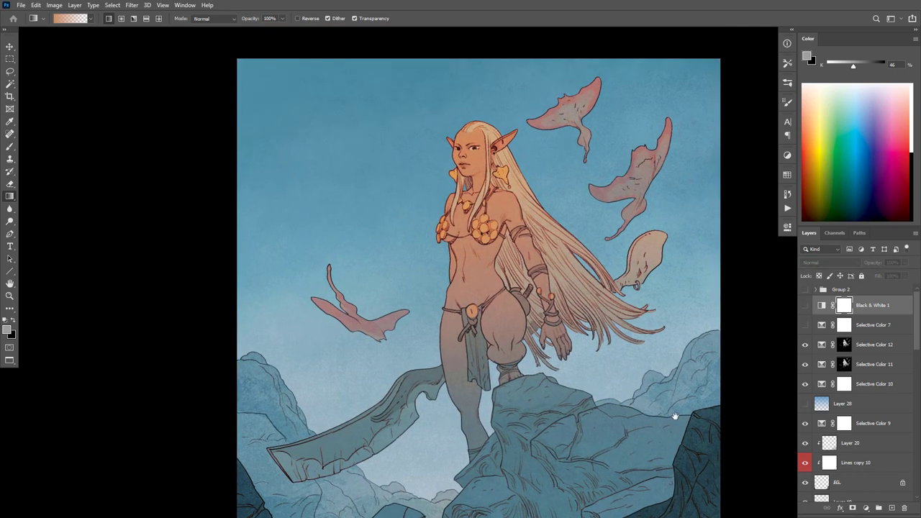
{"action": "mouse_move", "coordinate": [684, 410]}
{"action": "left_mouse_down"}
{"action": "mouse_move", "coordinate": [692, 337]}
{"action": "mouse_move", "coordinate": [673, 399]}
{"action": "left_mouse_up"}
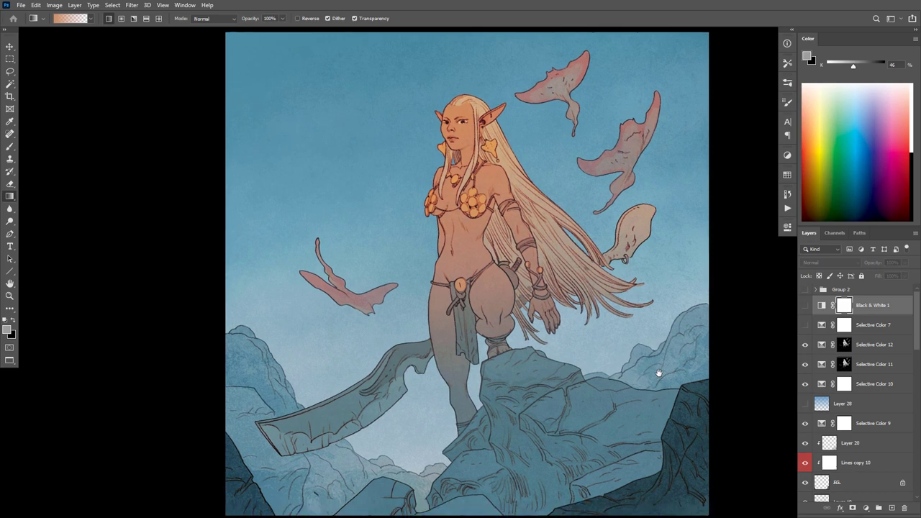
{"action": "scroll", "coordinate": [661, 377], "scroll_direction": "down", "scroll_amount": 3}
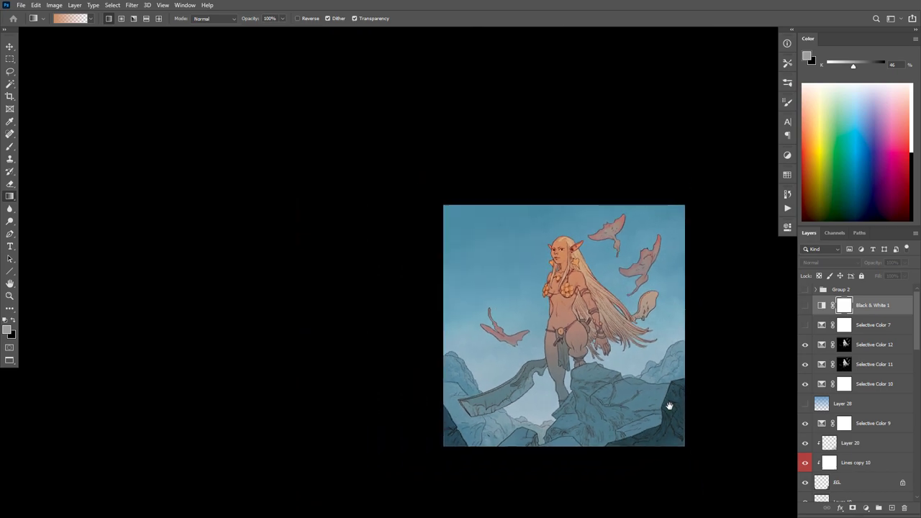
{"action": "scroll", "coordinate": [654, 405], "scroll_direction": "up", "scroll_amount": 3}
{"action": "left_click_drag", "start_coordinate": [646, 428], "coordinate": [648, 427]}
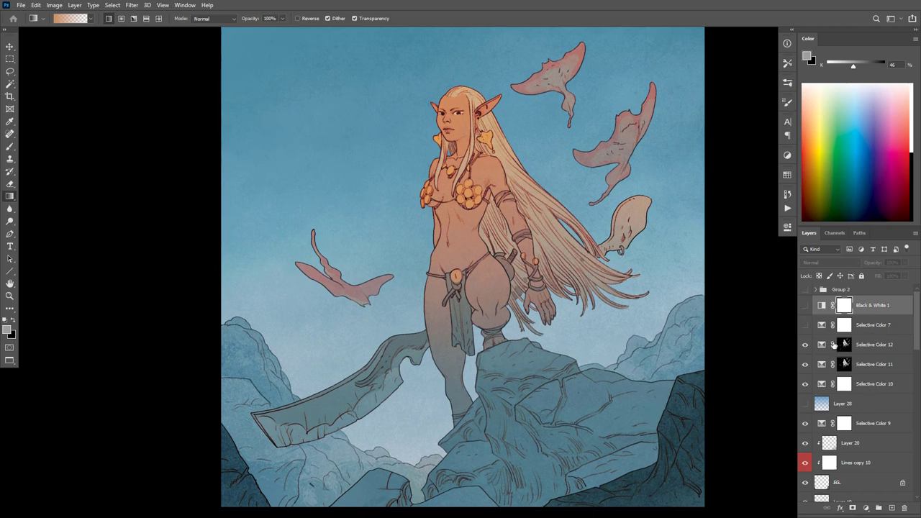
{"action": "left_click", "coordinate": [805, 326]}
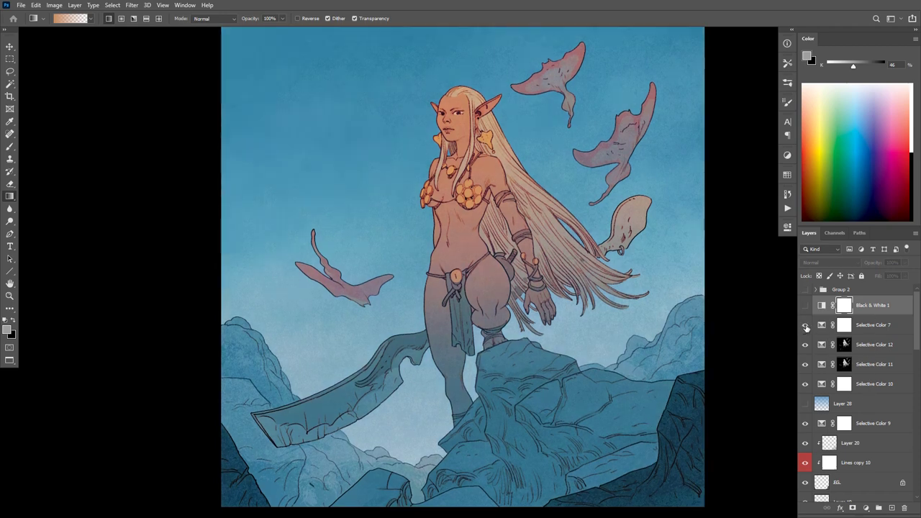
{"action": "left_click", "coordinate": [805, 326]}
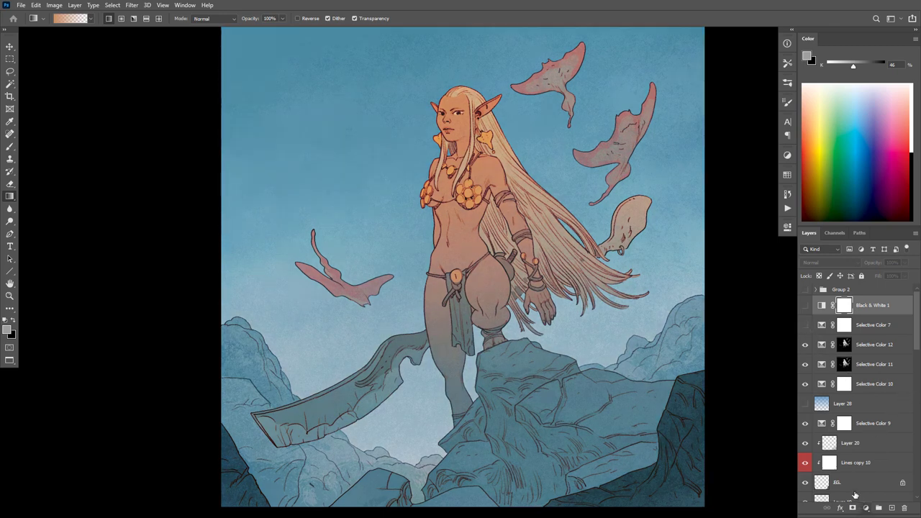
Step: Create a new layer above Black & White 1, sample the sky blue, and switch to the Pencil with the 1200 px splatter brush
{"action": "scroll", "coordinate": [569, 343], "scroll_direction": "up", "scroll_amount": 1}
{"action": "left_click_drag", "start_coordinate": [585, 339], "coordinate": [603, 437]}
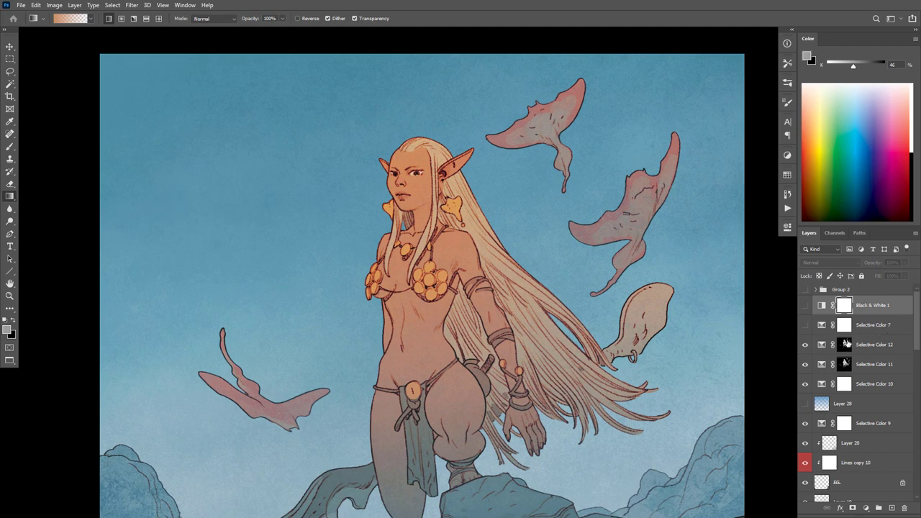
{"action": "key", "text": "ctrl+shift+alt+n"}
{"action": "left_click", "coordinate": [660, 360], "text": "alt"}
{"action": "key", "text": "b"}
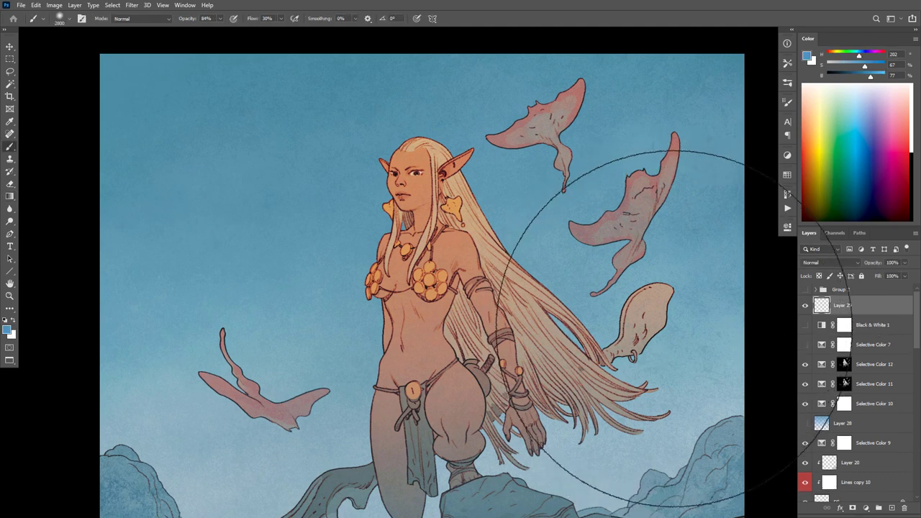
{"action": "left_click_drag", "start_coordinate": [665, 335], "coordinate": [623, 308]}
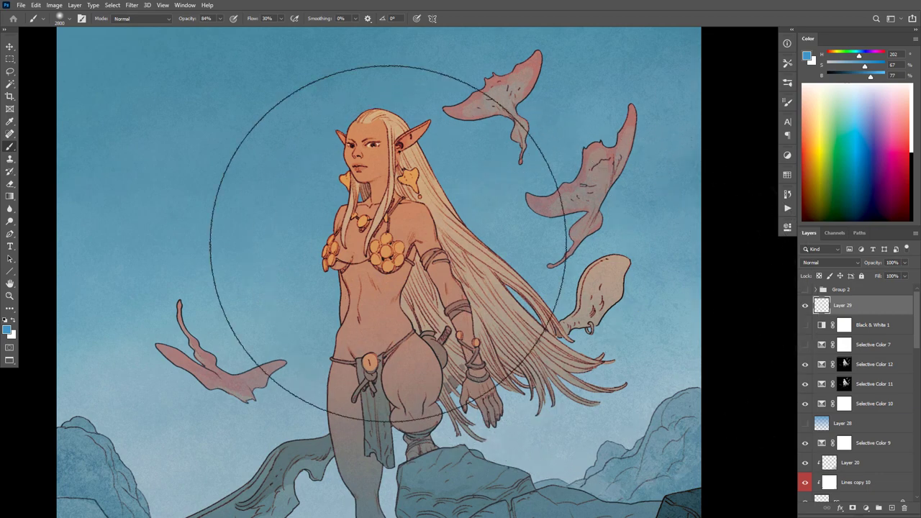
{"action": "key", "text": "shift+b"}
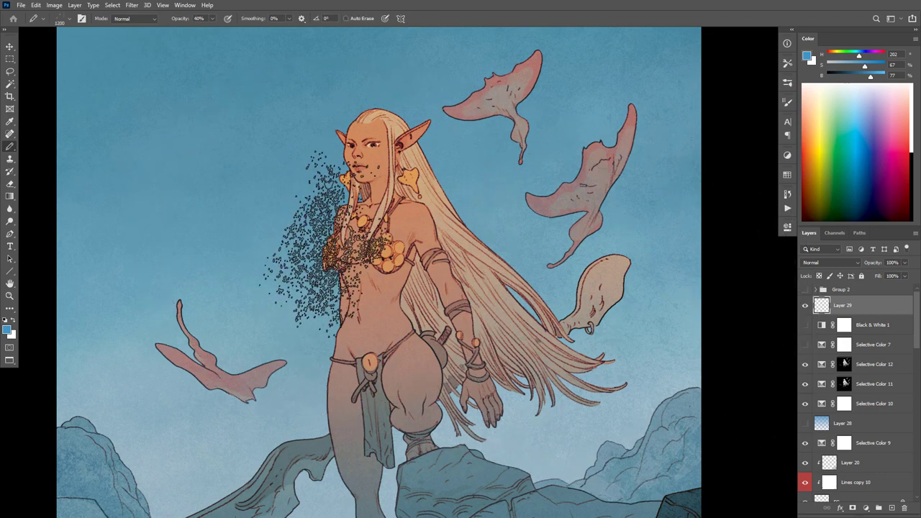
Step: Sample the flying creature's muted pink and splatter it over the sky around the creature at 40% opacity
{"action": "left_click", "coordinate": [590, 141], "text": "alt"}
{"action": "left_click_drag", "start_coordinate": [616, 329], "coordinate": [611, 328]}
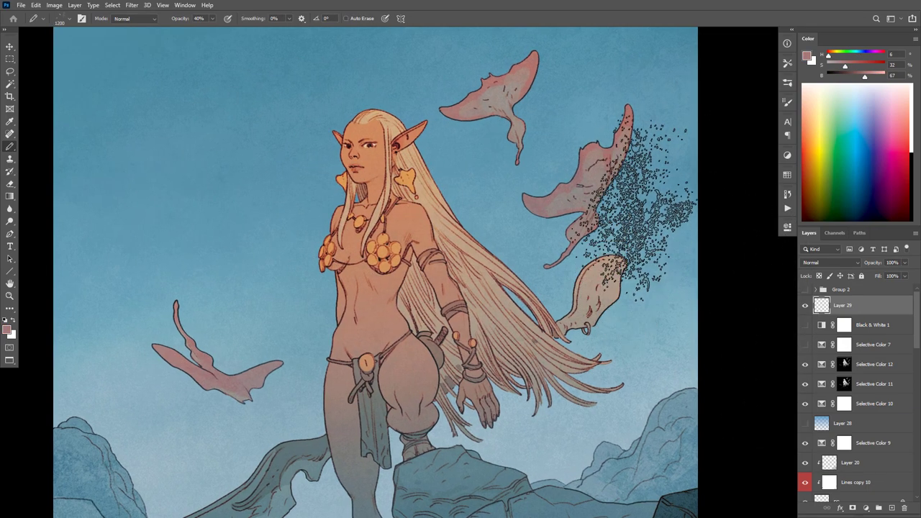
{"action": "left_click_drag", "start_coordinate": [600, 169], "coordinate": [651, 150]}
{"action": "scroll", "coordinate": [672, 323], "scroll_direction": "down", "scroll_amount": 3}
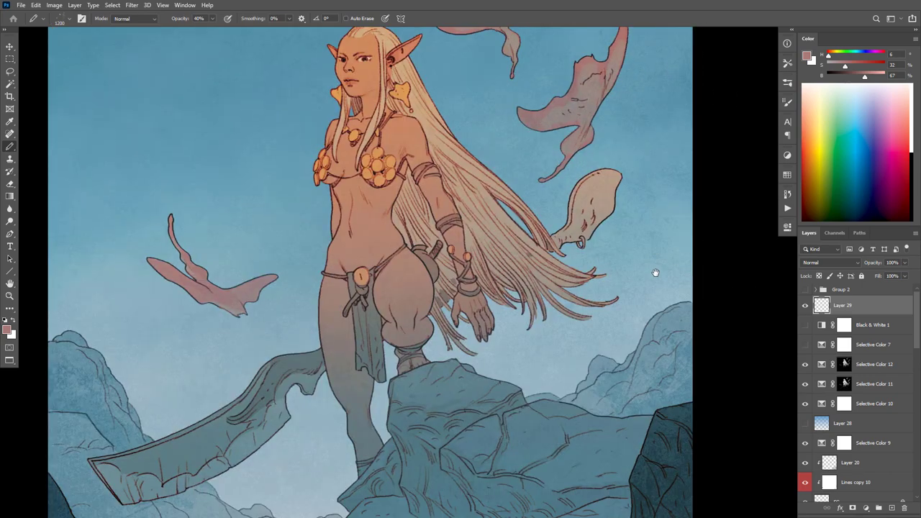
Step: Splatter colours sampled from the hair, skin and pale sky over the sky and rocks at 10% Pencil opacity
{"action": "left_click", "coordinate": [513, 228], "text": "alt"}
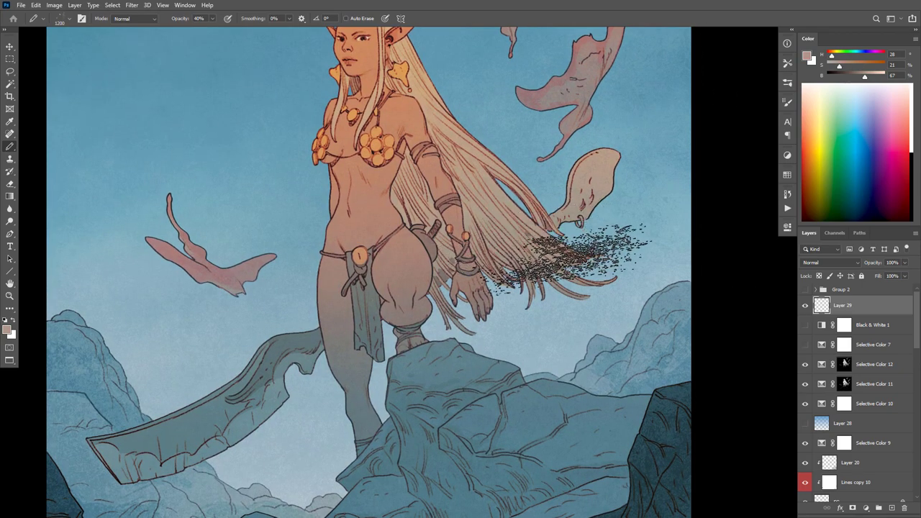
{"action": "key", "text": "1"}
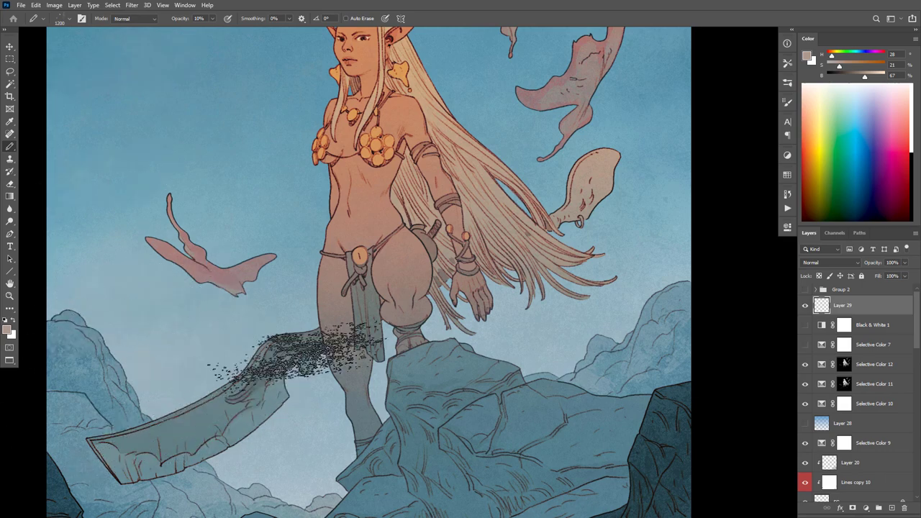
{"action": "left_click", "coordinate": [380, 202], "text": "alt"}
{"action": "left_click_drag", "start_coordinate": [528, 322], "coordinate": [545, 236]}
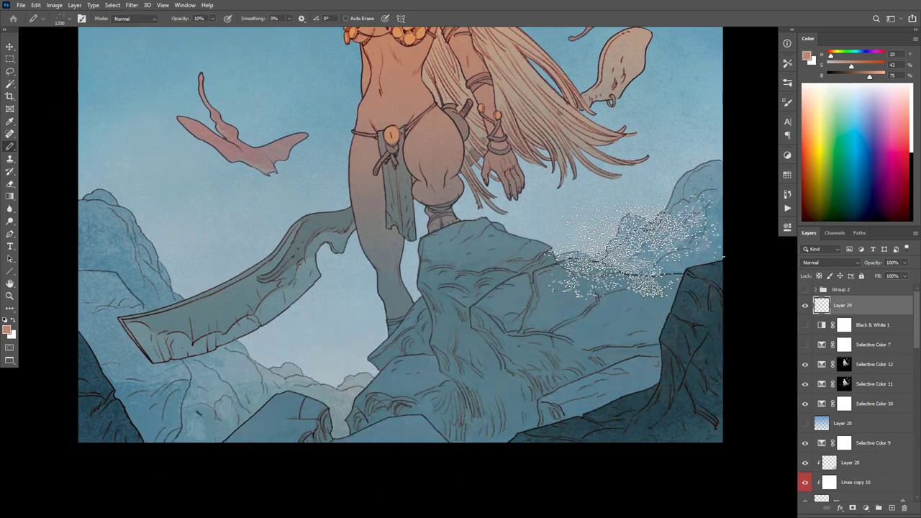
{"action": "mouse_move", "coordinate": [654, 241]}
{"action": "left_mouse_down"}
{"action": "mouse_move", "coordinate": [586, 417]}
{"action": "mouse_move", "coordinate": [585, 467]}
{"action": "left_mouse_up"}
{"action": "left_click", "coordinate": [610, 363], "text": "alt"}
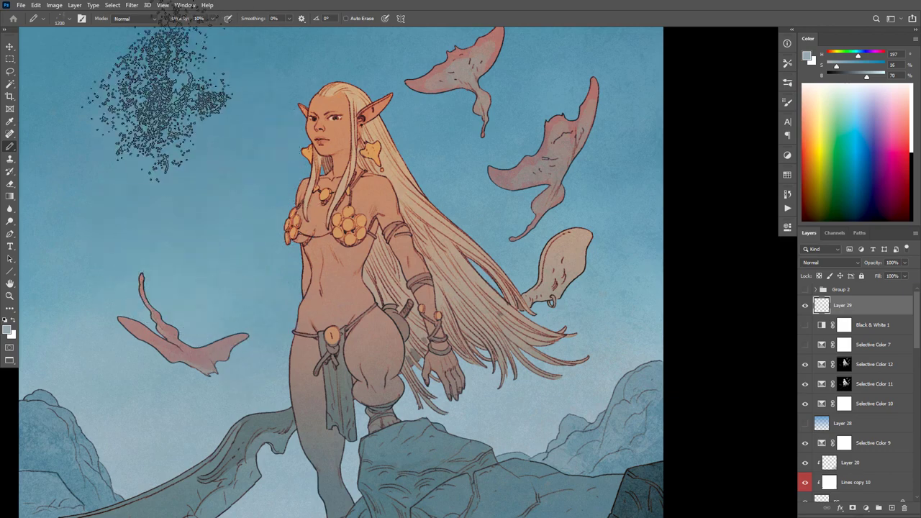
Step: Raise the Pencil opacity to 20% and splatter the warrior's sampled skin tone across the sky and rocks
{"action": "key", "text": "2"}
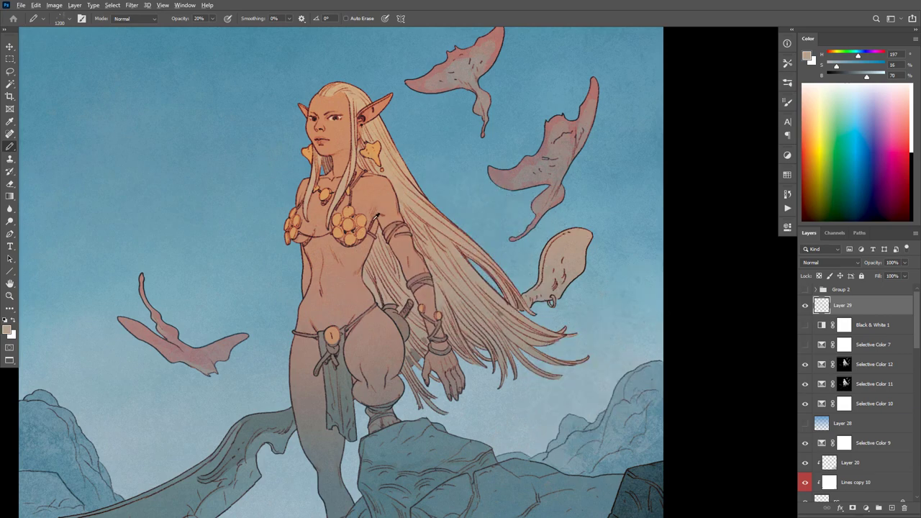
{"action": "left_click", "coordinate": [400, 210], "text": "alt"}
{"action": "left_click_drag", "start_coordinate": [492, 353], "coordinate": [561, 182]}
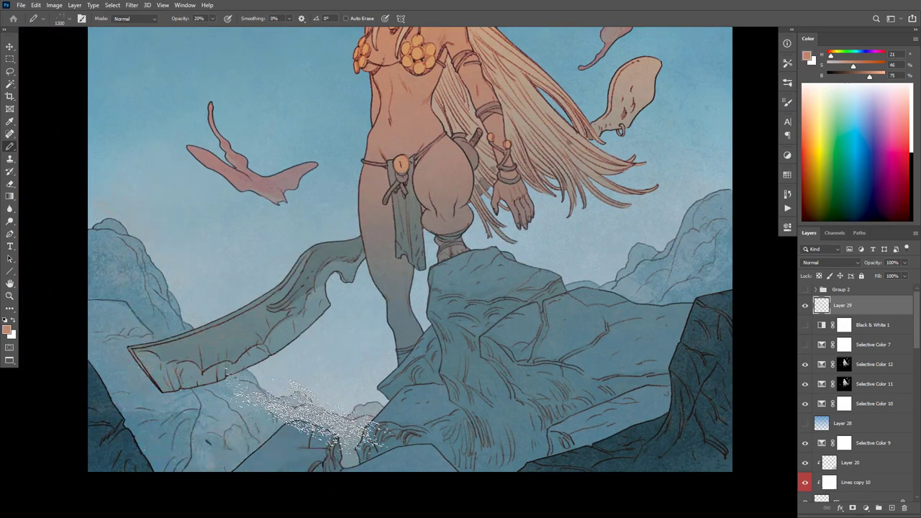
{"action": "mouse_move", "coordinate": [626, 306]}
{"action": "left_mouse_down"}
{"action": "mouse_move", "coordinate": [594, 417]}
{"action": "mouse_move", "coordinate": [592, 392]}
{"action": "mouse_move", "coordinate": [593, 409]}
{"action": "left_mouse_up"}
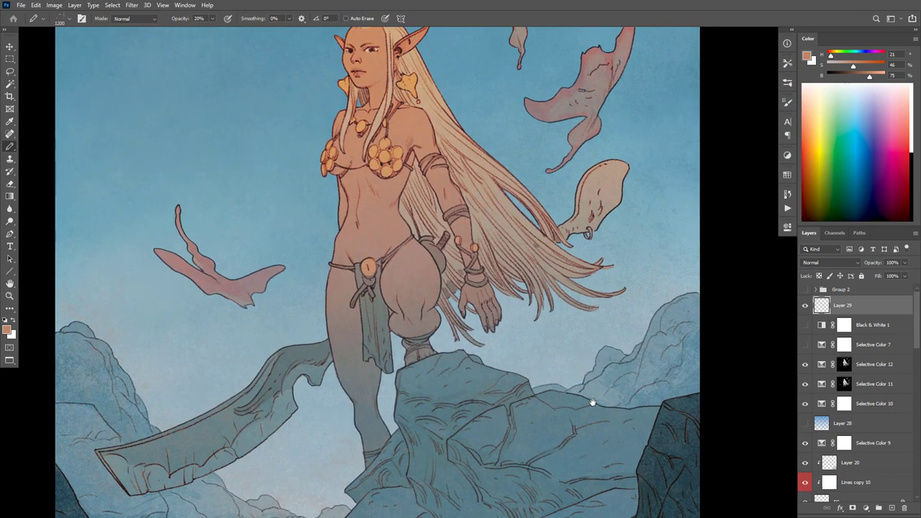
{"action": "left_click_drag", "start_coordinate": [651, 194], "coordinate": [635, 323]}
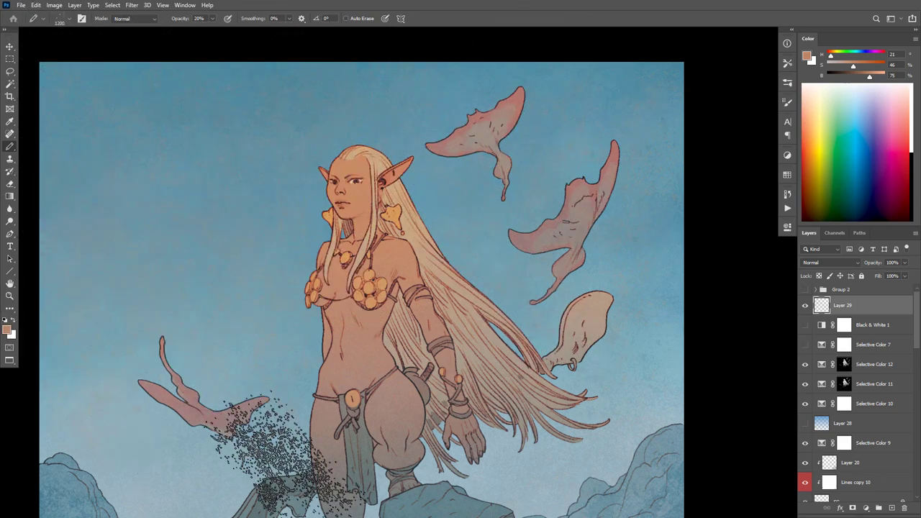
Step: Switch to the soft Eraser and enlarge it to 1300 px for cleaning up the splatter on Layer 29
{"action": "key", "text": "e"}
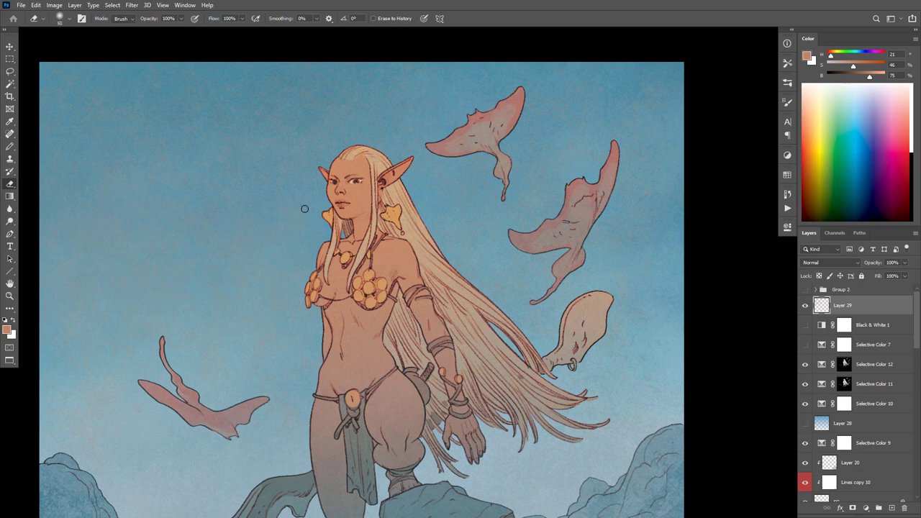
{"action": "key", "text": "bracketright"}
{"action": "key", "text": "bracketright"}
{"action": "key", "text": "bracketright"}
{"action": "key", "text": "bracketright"}
{"action": "key", "text": "bracketright"}
{"action": "key", "text": "bracketright"}
{"action": "key", "text": "bracketright"}
{"action": "key", "text": "bracketright"}
{"action": "key", "text": "bracketright"}
{"action": "key", "text": "bracketright"}
{"action": "key", "text": "bracketright"}
{"action": "key", "text": "bracketright"}
{"action": "key", "text": "bracketright"}
{"action": "key", "text": "bracketright"}
{"action": "key", "text": "bracketright"}
{"action": "key", "text": "bracketright"}
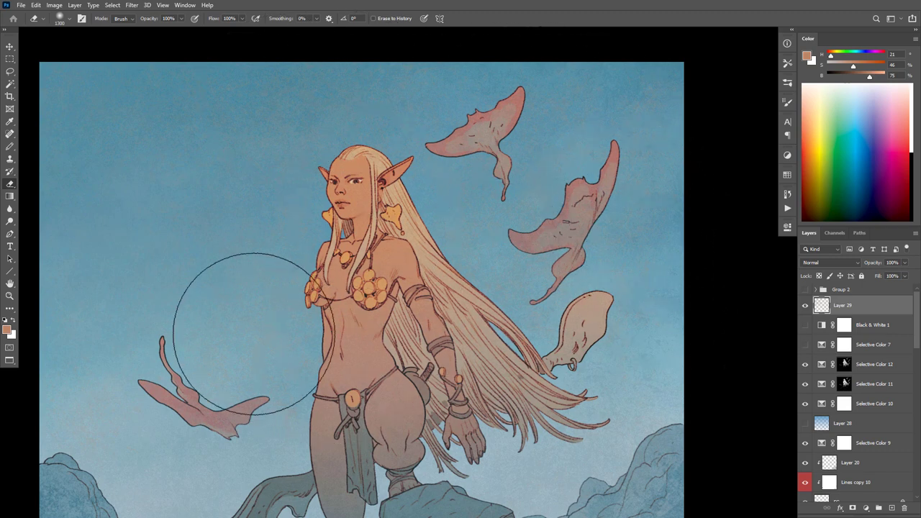
{"action": "left_click_drag", "start_coordinate": [398, 343], "coordinate": [387, 326]}
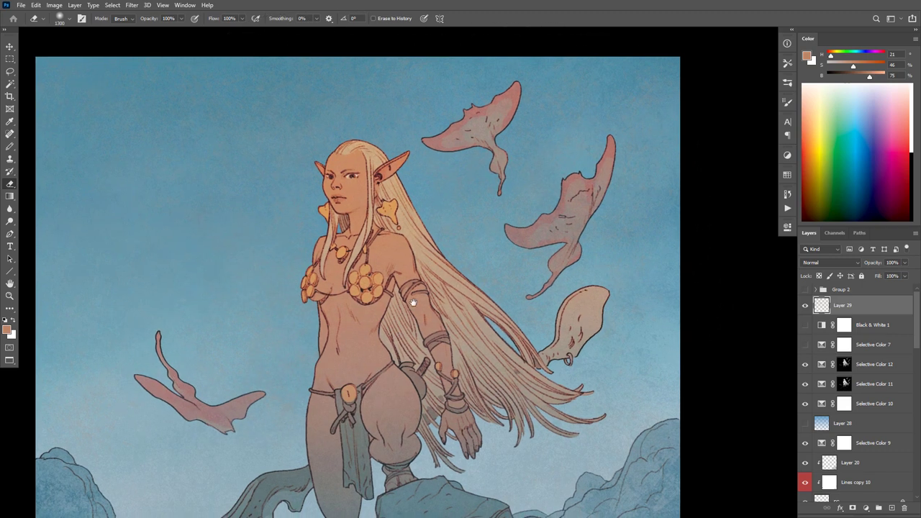
Step: Create a new layer and choose the Dust Particles brush from the Line and Color Tutorial brush set
{"action": "key", "text": "ctrl+shift+alt+n"}
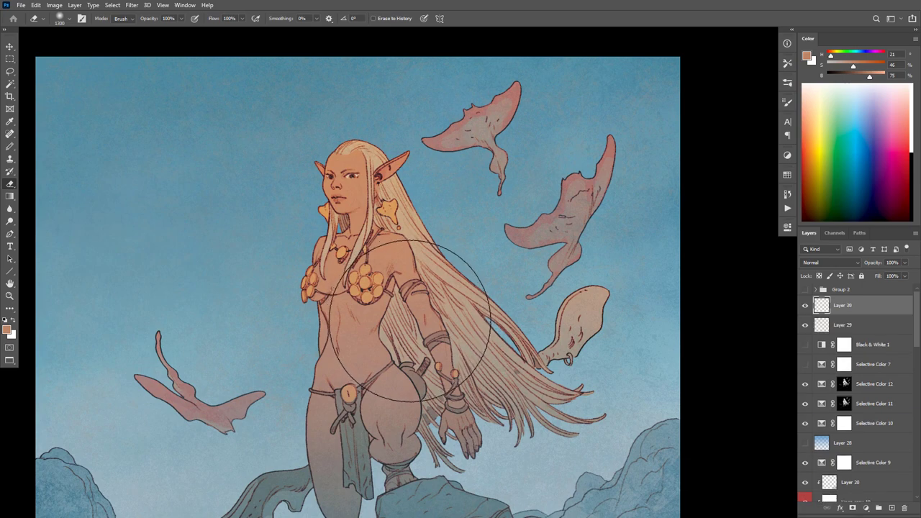
{"action": "key", "text": "b"}
{"action": "left_click", "coordinate": [787, 102]}
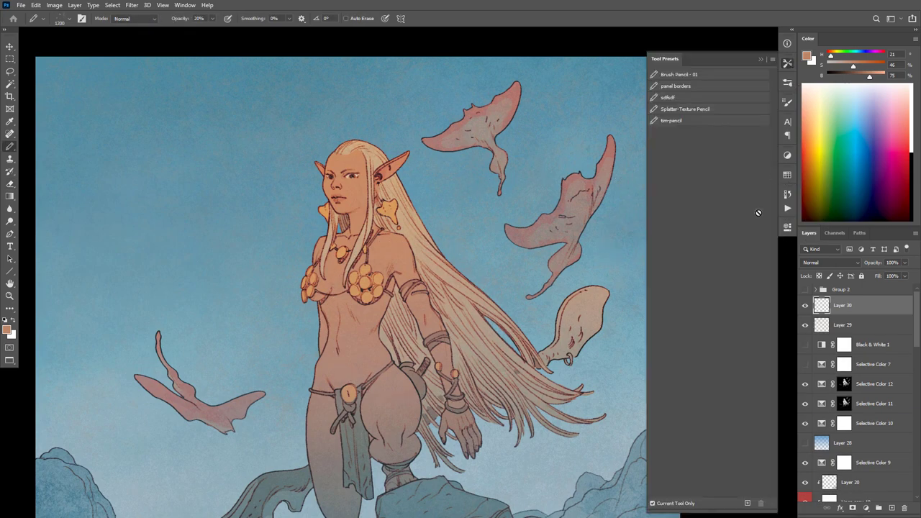
{"action": "left_click", "coordinate": [787, 83]}
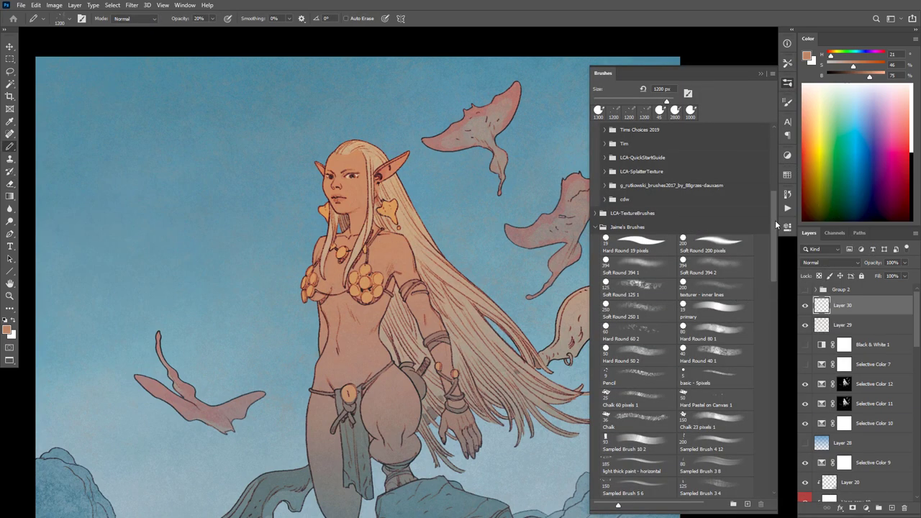
{"action": "left_click_drag", "start_coordinate": [775, 220], "coordinate": [768, 148]}
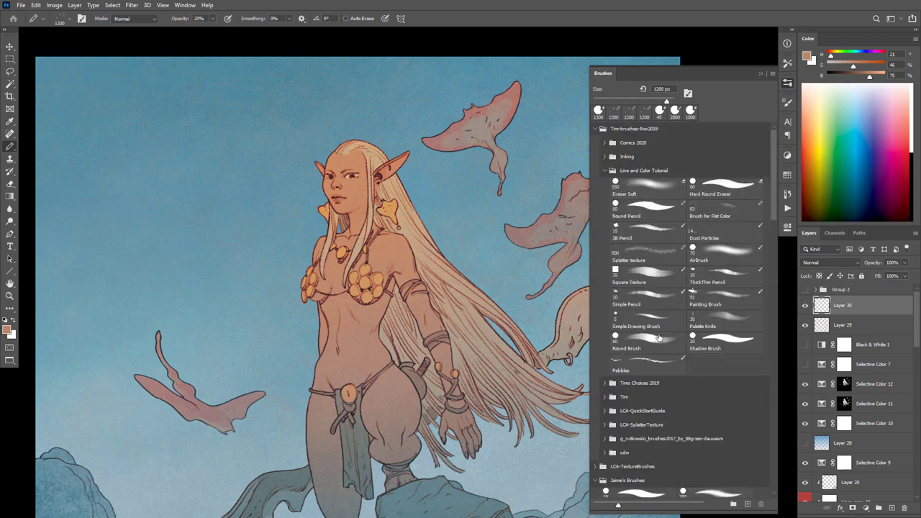
{"action": "left_click", "coordinate": [722, 232]}
Step: Scatter dust particles over the sky with colours sampled from the pale creature and the muted pink flying creature, at 50% and 100% opacity
{"action": "left_click_drag", "start_coordinate": [451, 350], "coordinate": [453, 349]}
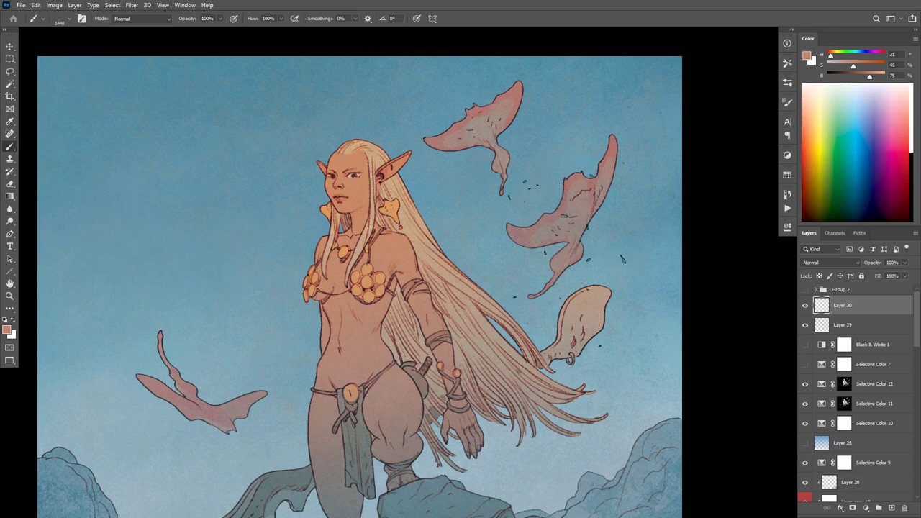
{"action": "left_click_drag", "start_coordinate": [636, 332], "coordinate": [606, 303]}
{"action": "left_click", "coordinate": [558, 288], "text": "alt"}
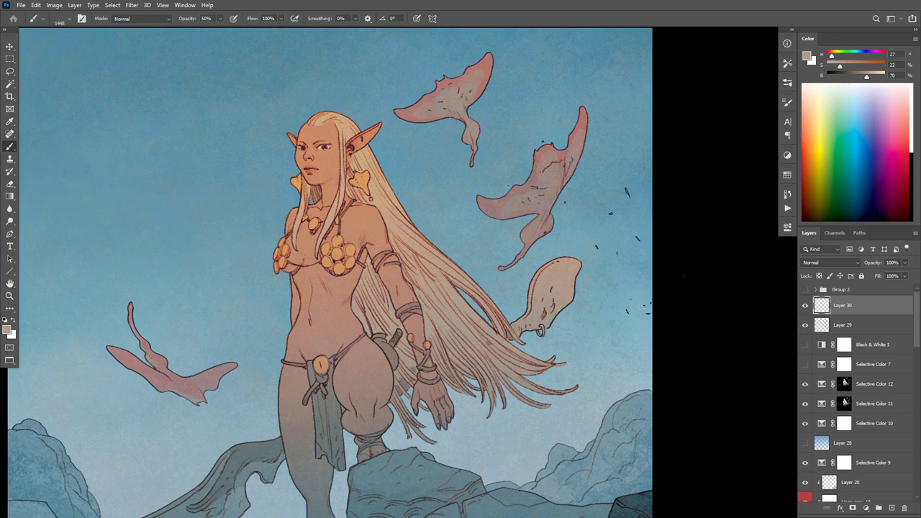
{"action": "left_click", "coordinate": [555, 176], "text": "alt"}
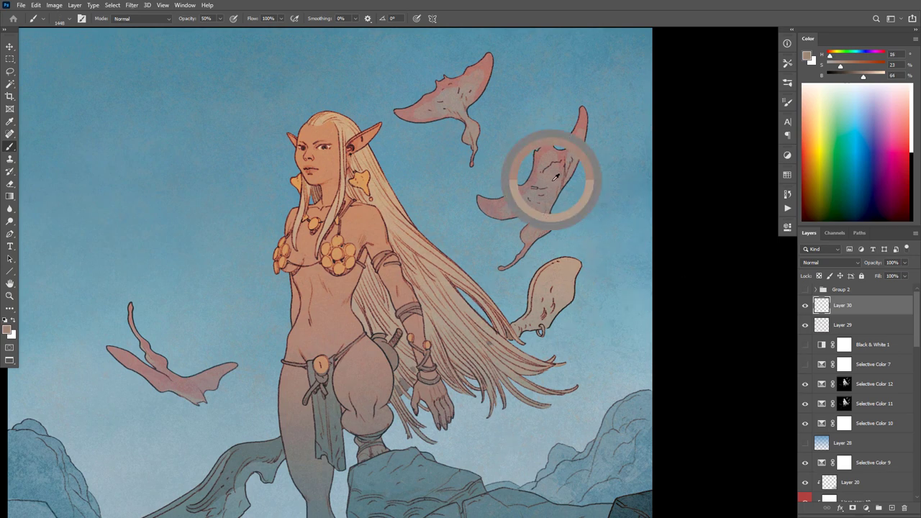
{"action": "left_click", "coordinate": [555, 176]}
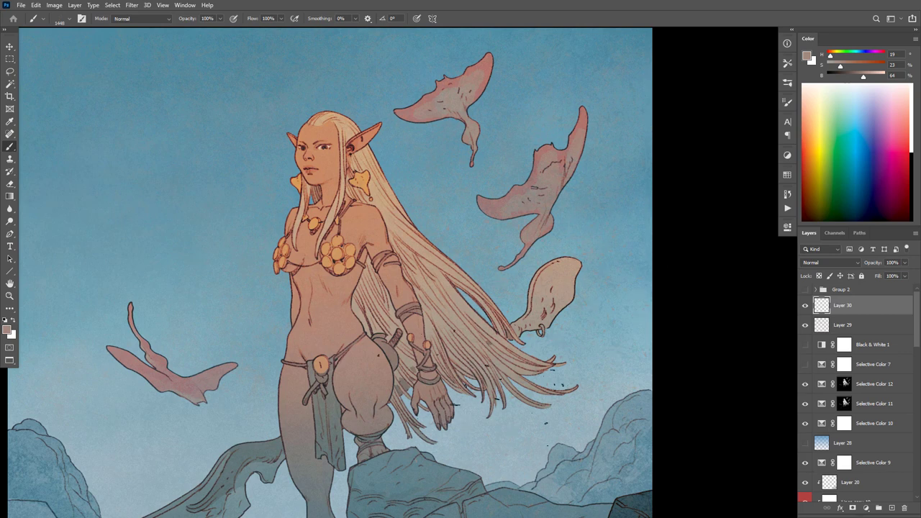
Step: Scatter dust over the sky and rocks in colours sampled from the hair, the warrior's leg and the dark foreground rock
{"action": "left_click", "coordinate": [456, 298], "text": "alt"}
{"action": "scroll", "coordinate": [636, 325], "scroll_direction": "down", "scroll_amount": 2}
{"action": "left_click_drag", "start_coordinate": [665, 328], "coordinate": [685, 249]}
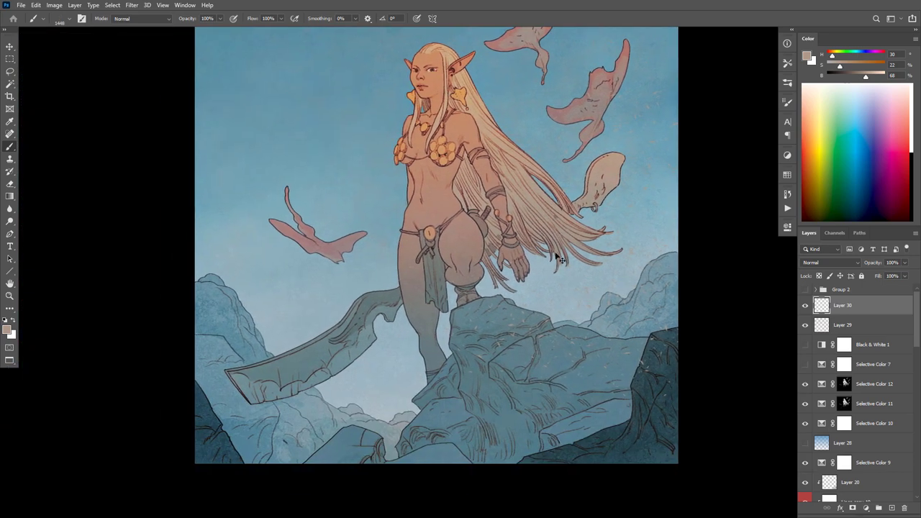
{"action": "left_click", "coordinate": [473, 277], "text": "alt"}
{"action": "left_click", "coordinate": [648, 440], "text": "alt"}
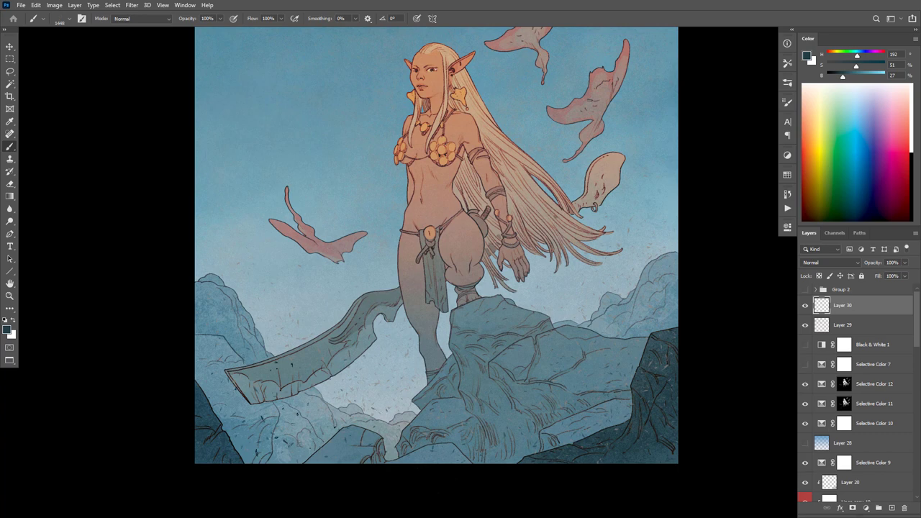
Step: Switch to the soft Eraser and enlarge it to 1900 px for thinning the dust particles
{"action": "key", "text": "r"}
{"action": "mouse_move", "coordinate": [393, 416]}
{"action": "left_mouse_down"}
{"action": "mouse_move", "coordinate": [352, 424]}
{"action": "mouse_move", "coordinate": [390, 411]}
{"action": "left_mouse_up"}
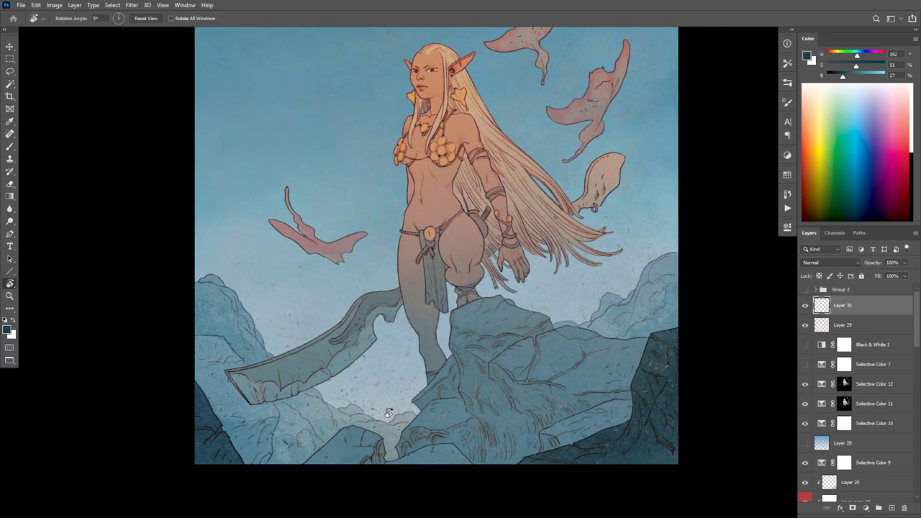
{"action": "key", "text": "e"}
{"action": "key", "text": "]"}
{"action": "key", "text": "]"}
{"action": "key", "text": "]"}
{"action": "key", "text": "]"}
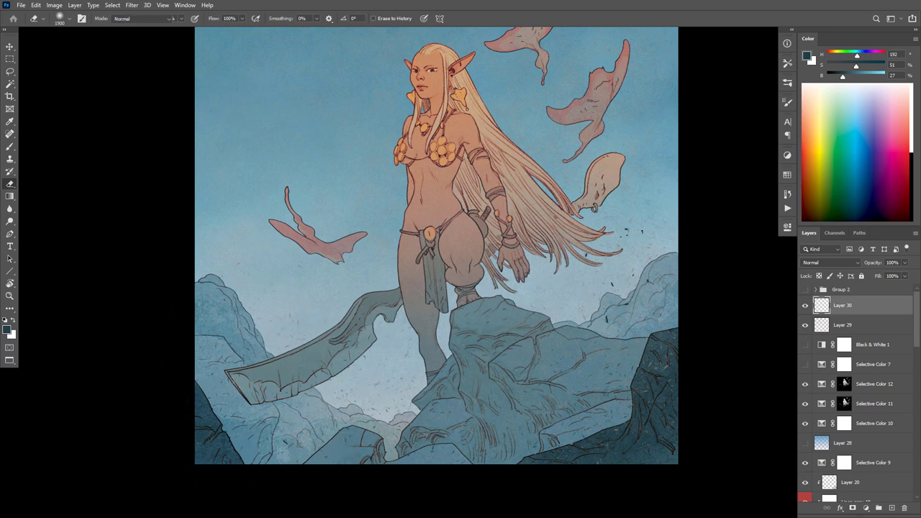
Step: Return to the Dust Particles brush and scatter specks in colours sampled from the pale sky and the warrior's leg
{"action": "key", "text": "b"}
{"action": "left_click", "coordinate": [634, 275]}
{"action": "left_click", "coordinate": [635, 274], "text": "alt"}
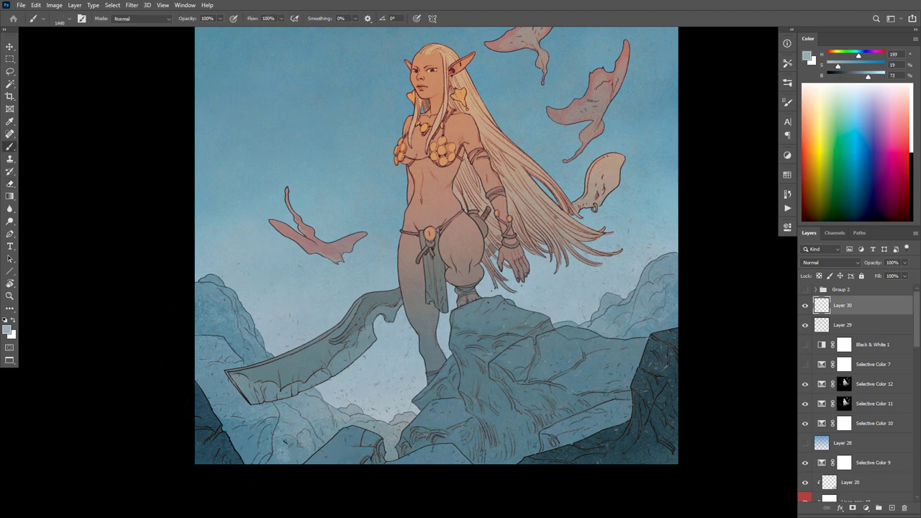
{"action": "left_click", "coordinate": [477, 245], "text": "alt"}
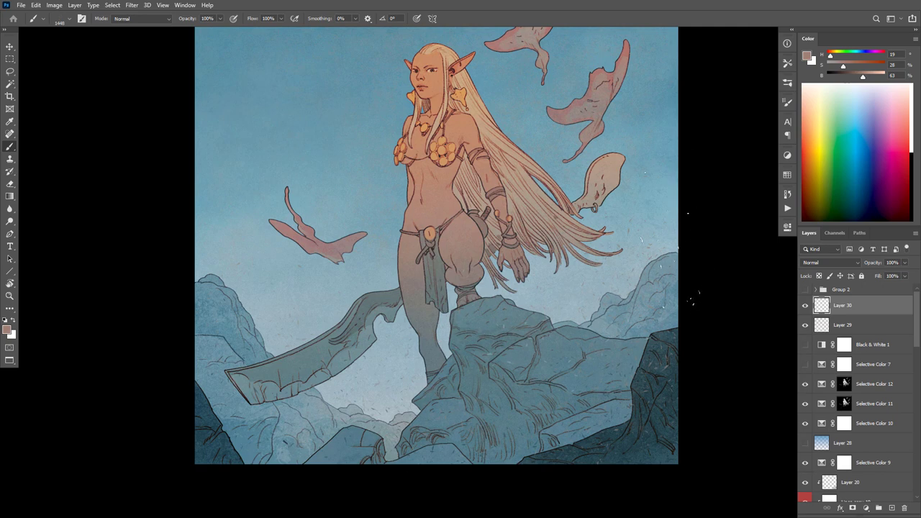
{"action": "left_click_drag", "start_coordinate": [584, 263], "coordinate": [594, 314]}
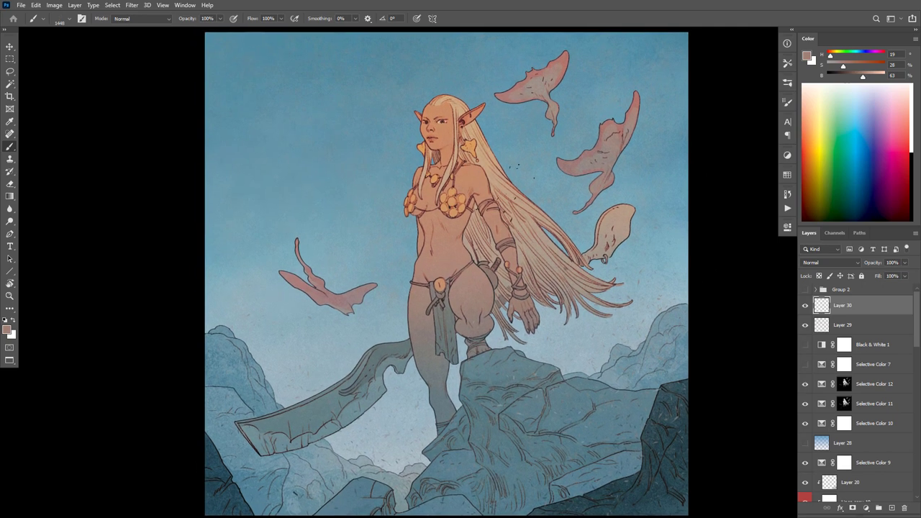
Step: Scatter dark specks sampled from the foreground rock across the upper sky, plus specks in the flying creature's pink
{"action": "left_click", "coordinate": [474, 324], "text": "alt"}
{"action": "left_click", "coordinate": [215, 455], "text": "alt"}
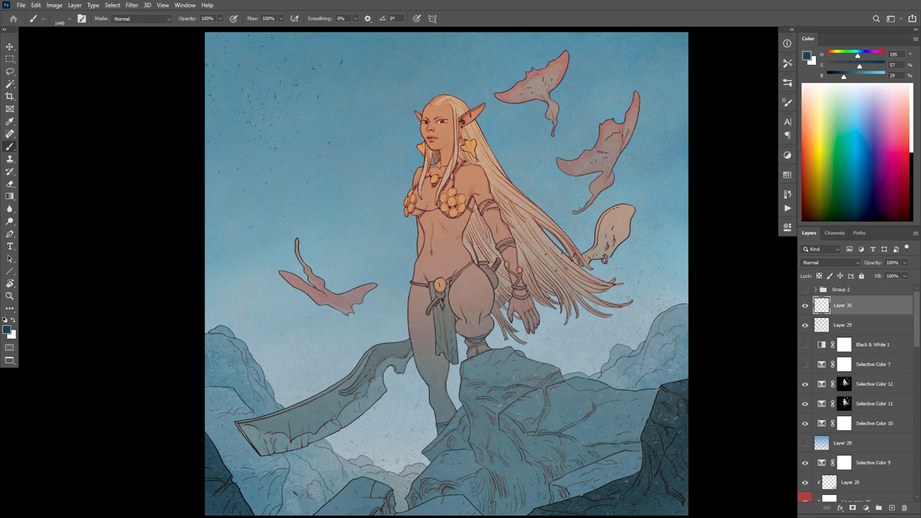
{"action": "scroll", "coordinate": [593, 307], "scroll_direction": "down", "scroll_amount": 3}
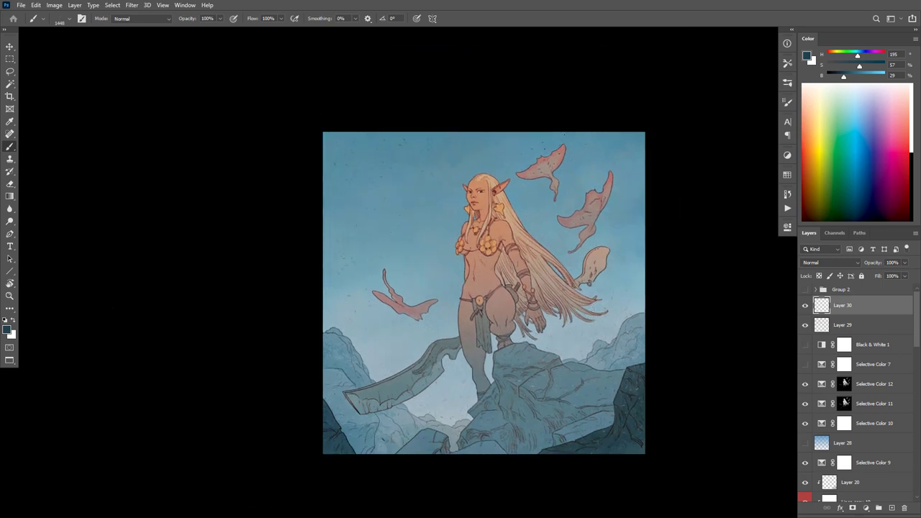
{"action": "left_click", "coordinate": [539, 165], "text": "alt"}
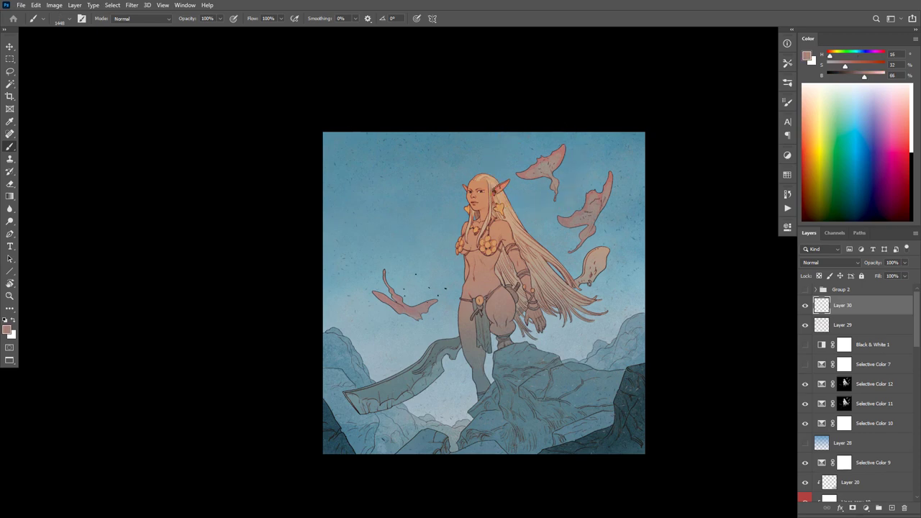
Step: Switch back to the 1900 px soft Eraser to clean up the dust around the flying creatures
{"action": "key", "text": "e"}
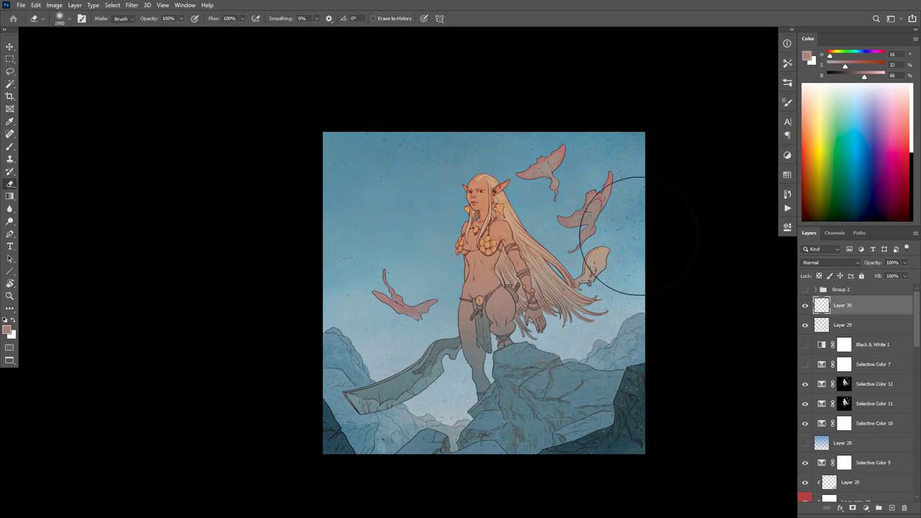
{"action": "left_click", "coordinate": [624, 224], "text": "ctrl"}
{"action": "left_click_drag", "start_coordinate": [619, 248], "coordinate": [602, 233]}
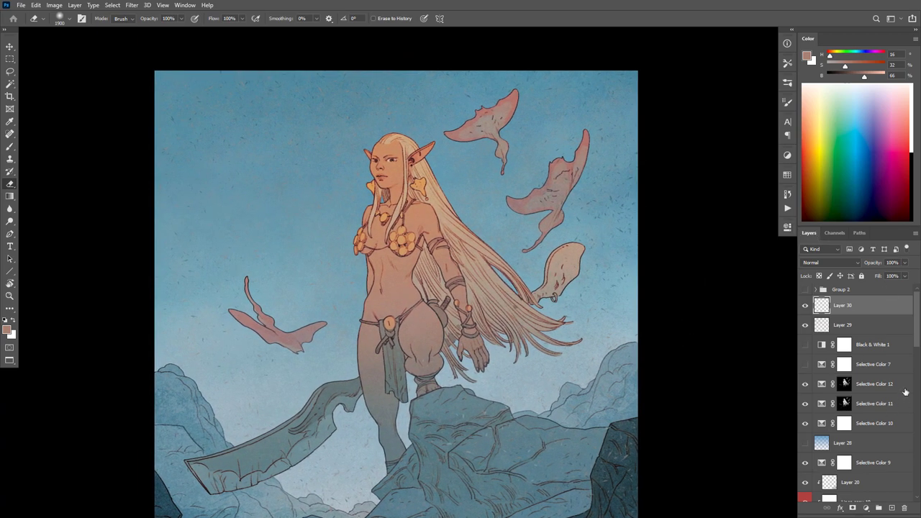
Step: Toggle the Levels 4 adjustment's visibility to compare the figure with and without it
{"action": "left_click_drag", "start_coordinate": [918, 339], "coordinate": [912, 408]}
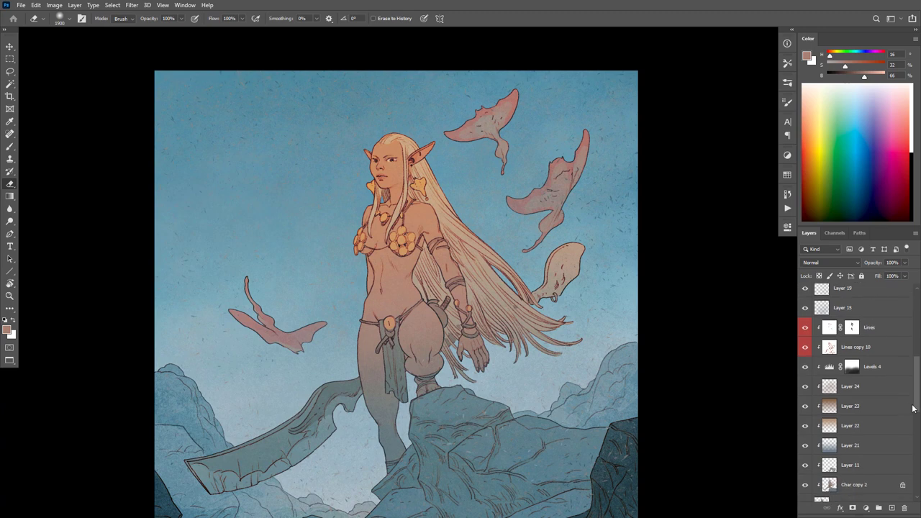
{"action": "left_click", "coordinate": [805, 366]}
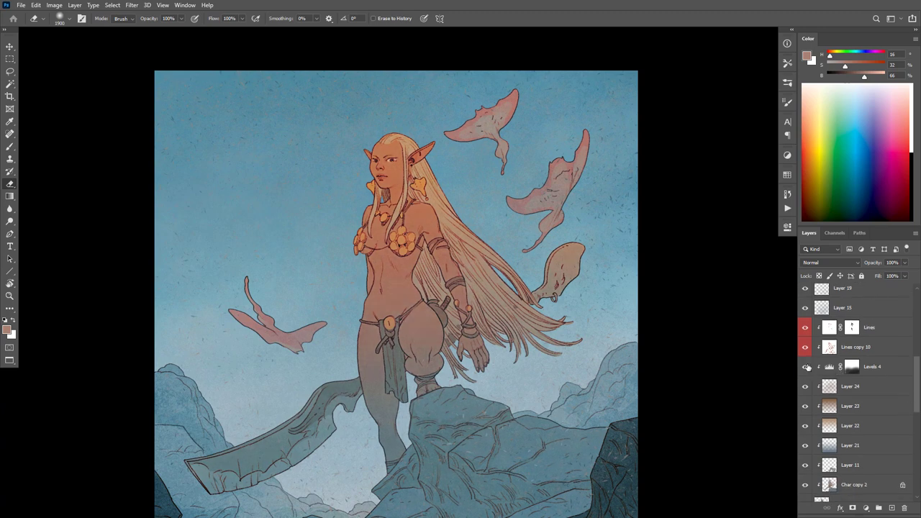
{"action": "left_click", "coordinate": [804, 367]}
{"action": "left_click", "coordinate": [805, 367]}
{"action": "left_click", "coordinate": [805, 367]}
Step: Duplicate the cloud group Group 3 and place the copy above the Levels 5 adjustment
{"action": "left_click_drag", "start_coordinate": [916, 360], "coordinate": [916, 448]}
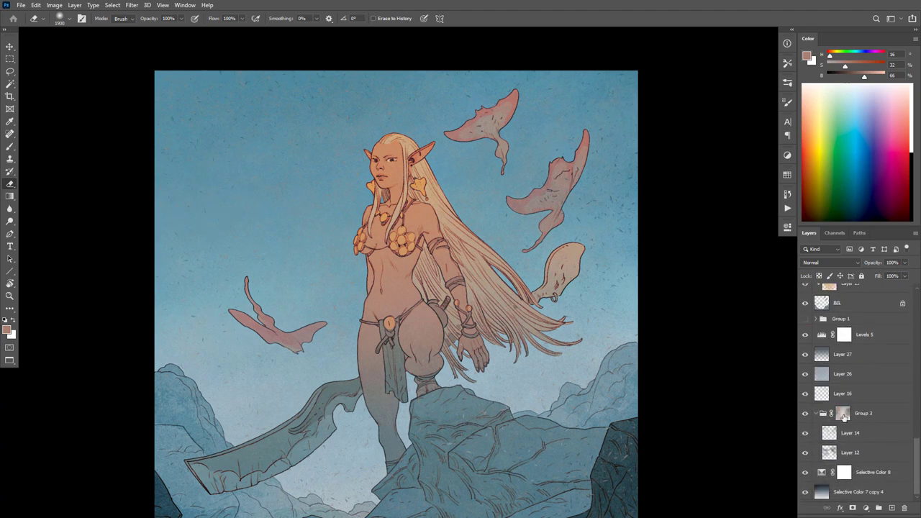
{"action": "scroll", "coordinate": [842, 416], "scroll_direction": "up", "scroll_amount": 10}
{"action": "left_click_drag", "start_coordinate": [918, 347], "coordinate": [918, 494]}
{"action": "left_click_drag", "start_coordinate": [822, 413], "coordinate": [851, 328]}
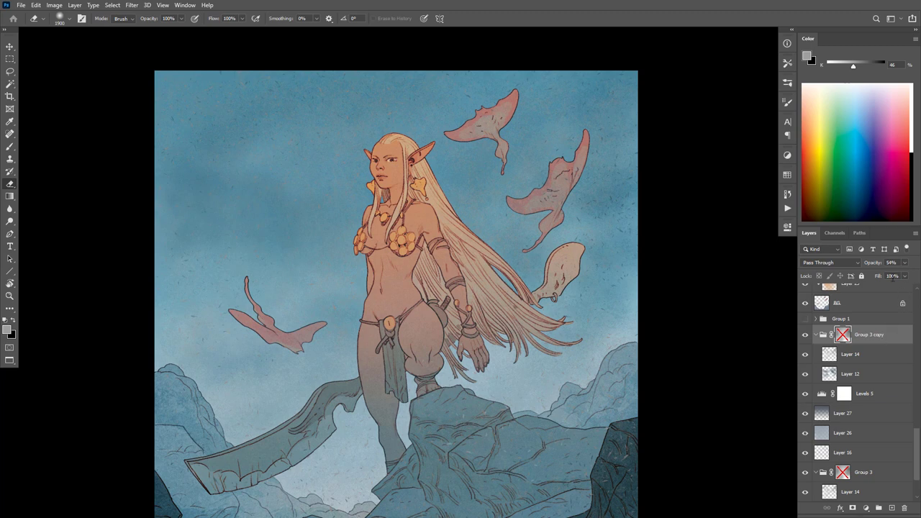
Step: Collapse Group 3 copy, raise its opacity to 96% and toggle its visibility to compare the sky
{"action": "left_click", "coordinate": [815, 335]}
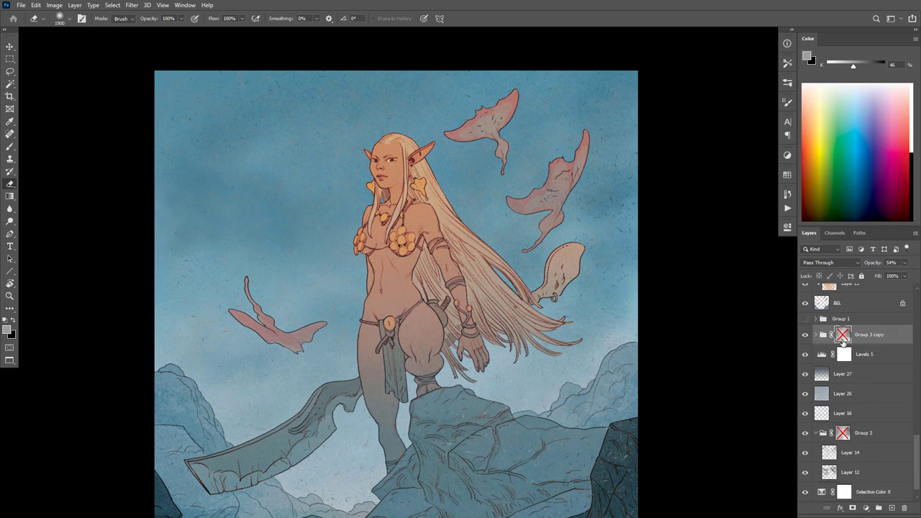
{"action": "left_click", "coordinate": [822, 335]}
{"action": "left_click_drag", "start_coordinate": [872, 262], "coordinate": [901, 262]}
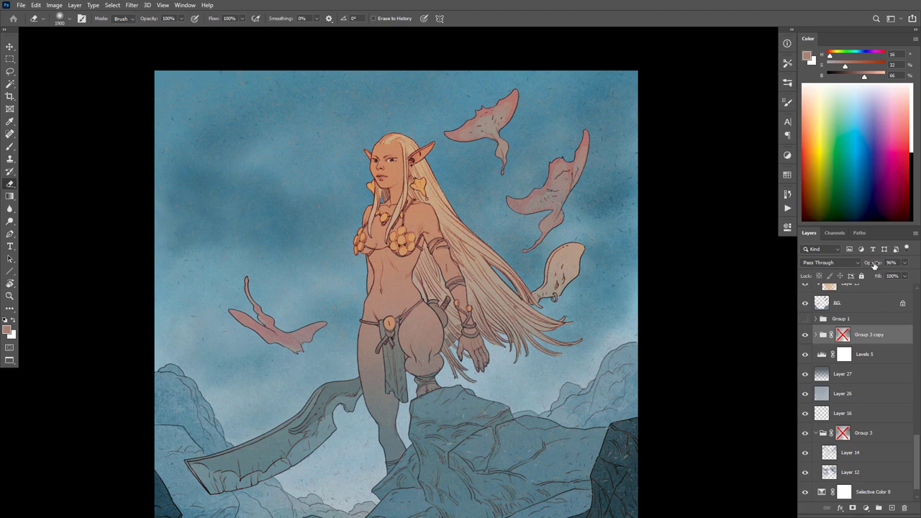
{"action": "left_click", "coordinate": [804, 334]}
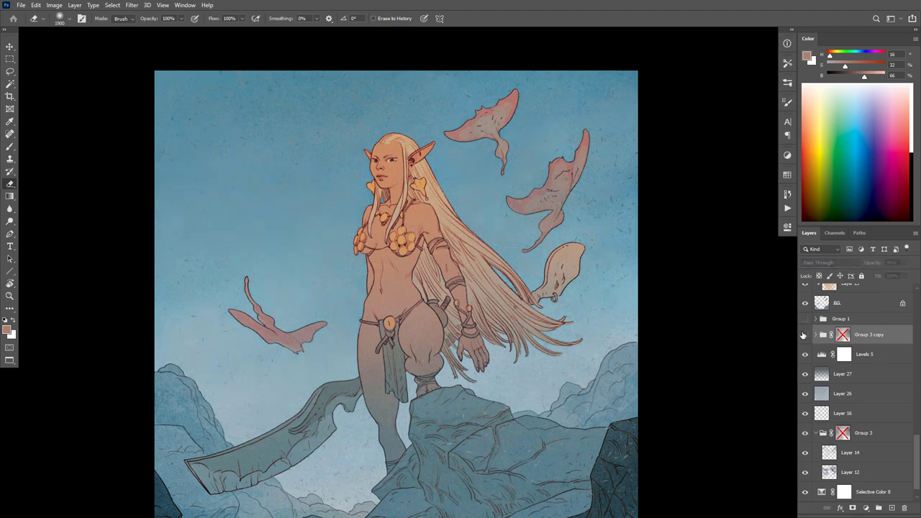
{"action": "left_click", "coordinate": [804, 335]}
Step: Try Linear Burn on Group 3 copy and settle on the Subtract blend mode
{"action": "left_click", "coordinate": [836, 263]}
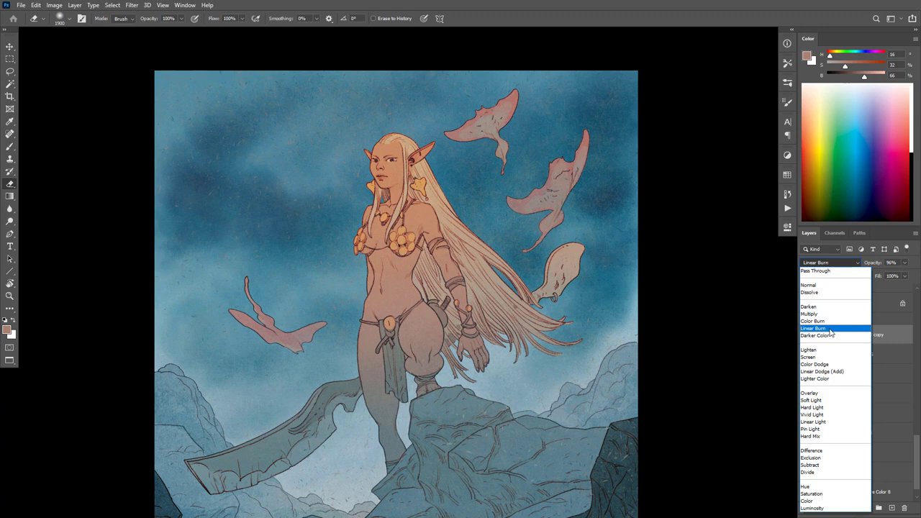
{"action": "left_click", "coordinate": [831, 329]}
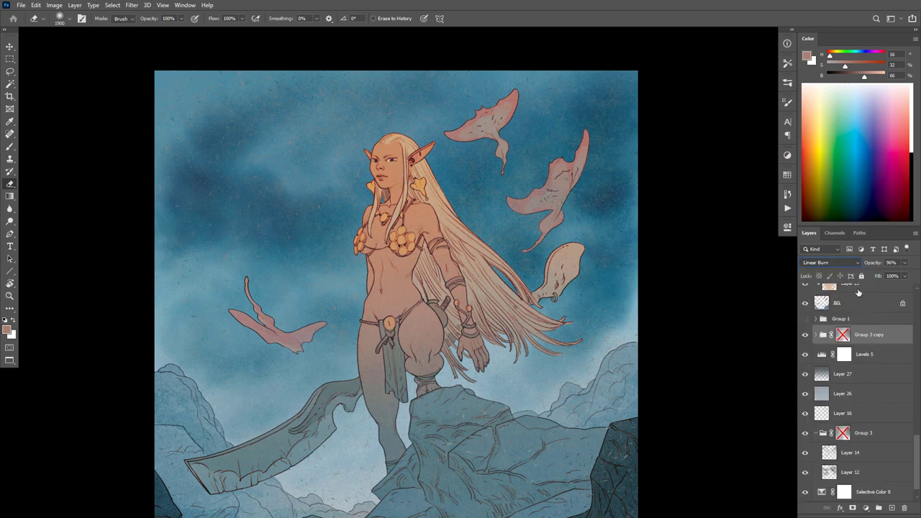
{"action": "left_click", "coordinate": [843, 265]}
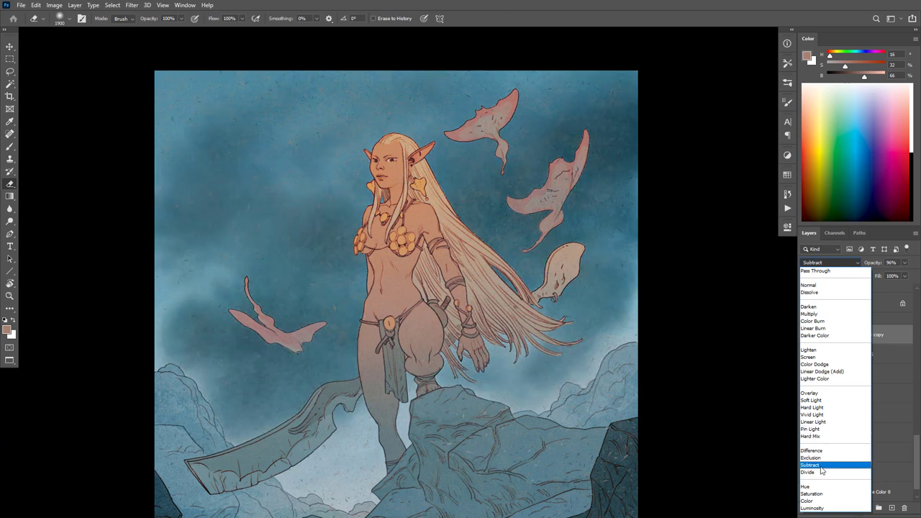
{"action": "left_click", "coordinate": [820, 467]}
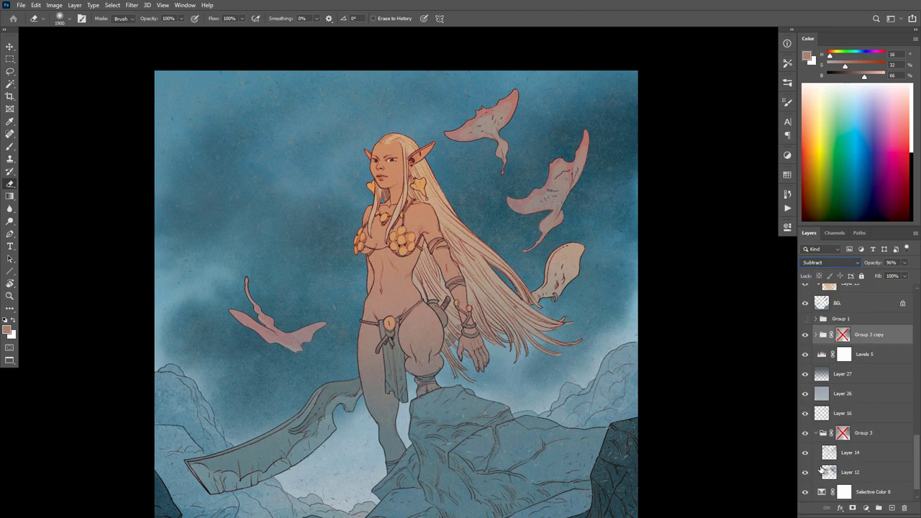
Step: Lower Group 3 copy's opacity to 72% and move it below the Levels 5 adjustment
{"action": "left_click", "coordinate": [603, 411], "text": "alt"}
{"action": "left_click", "coordinate": [602, 412], "text": "alt"}
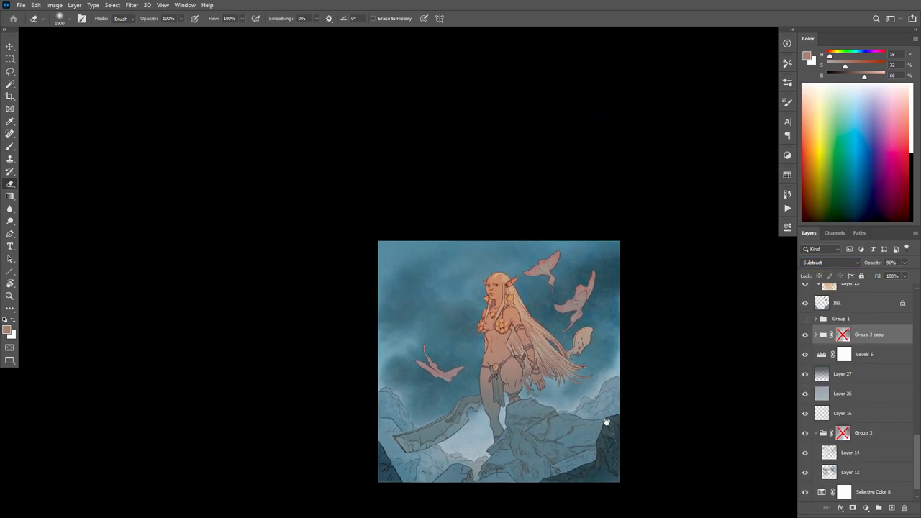
{"action": "left_click_drag", "start_coordinate": [607, 421], "coordinate": [617, 415]}
{"action": "left_click", "coordinate": [622, 412], "text": "ctrl"}
{"action": "left_click_drag", "start_coordinate": [672, 410], "coordinate": [679, 399]}
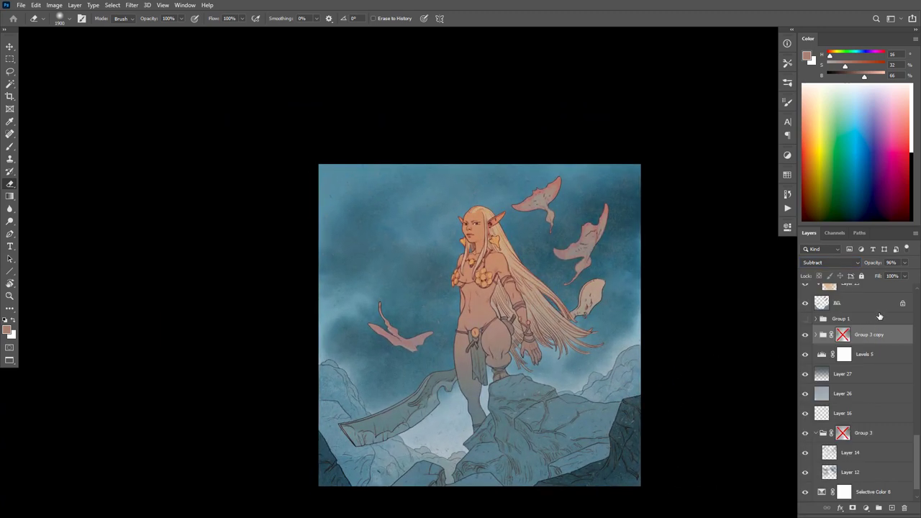
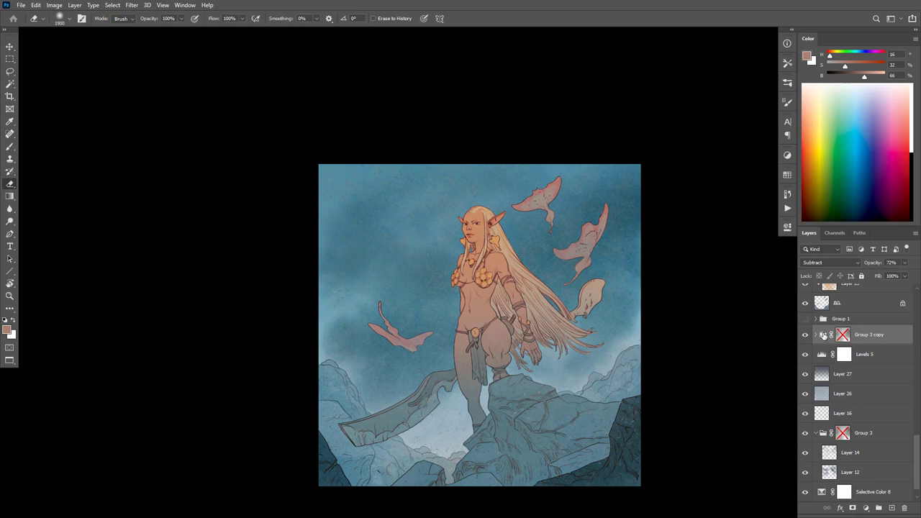
{"action": "left_click_drag", "start_coordinate": [824, 335], "coordinate": [824, 363]}
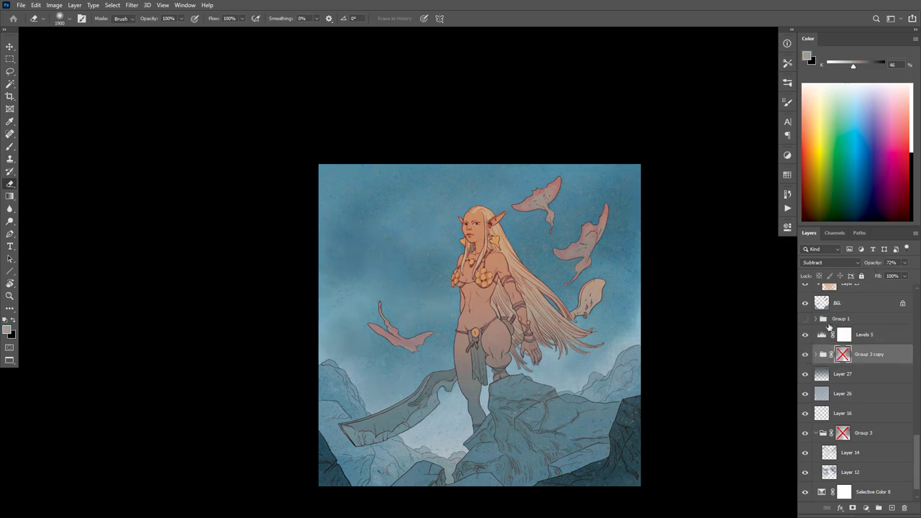
Step: Re-enable the mask on Group 3 copy and fill it with white
{"action": "scroll", "coordinate": [620, 387], "scroll_direction": "down", "scroll_amount": 4}
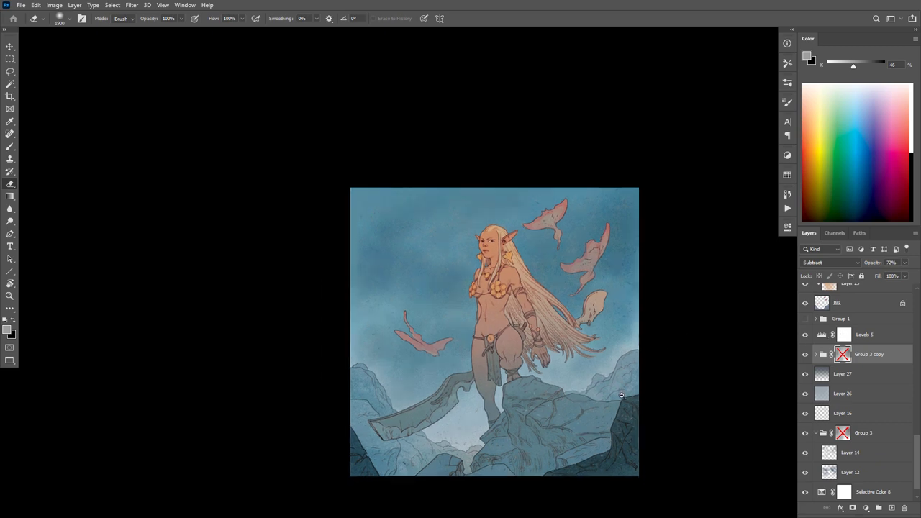
{"action": "scroll", "coordinate": [630, 389], "scroll_direction": "up", "scroll_amount": 4}
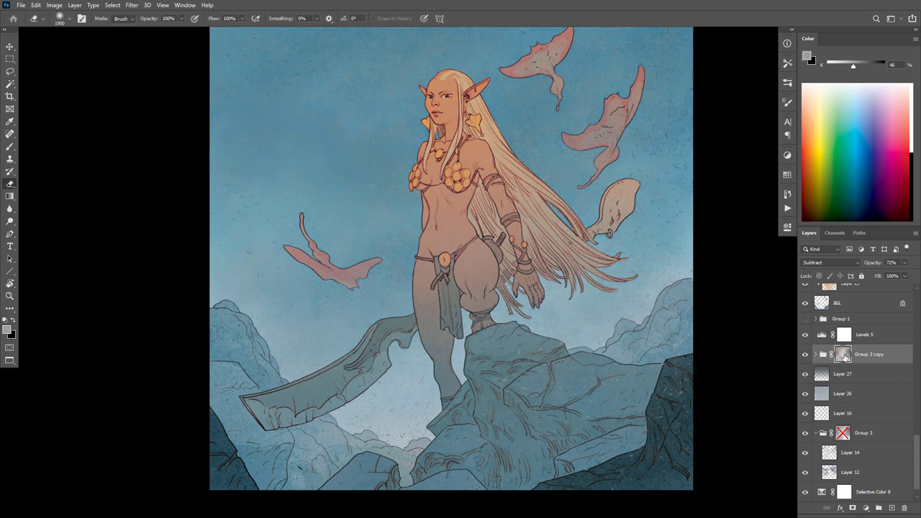
{"action": "left_click", "coordinate": [836, 356]}
{"action": "key", "text": "alt+BackSpace"}
Step: Try fading Group 3 copy over the lower part of the image with soft mask strokes, and undo them
{"action": "mouse_move", "coordinate": [550, 366]}
{"action": "left_mouse_down"}
{"action": "mouse_move", "coordinate": [414, 392]}
{"action": "mouse_move", "coordinate": [569, 325]}
{"action": "mouse_move", "coordinate": [322, 402]}
{"action": "mouse_move", "coordinate": [446, 392]}
{"action": "left_mouse_up"}
{"action": "left_click", "coordinate": [568, 358], "text": "alt"}
{"action": "left_click", "coordinate": [577, 358], "text": "alt"}
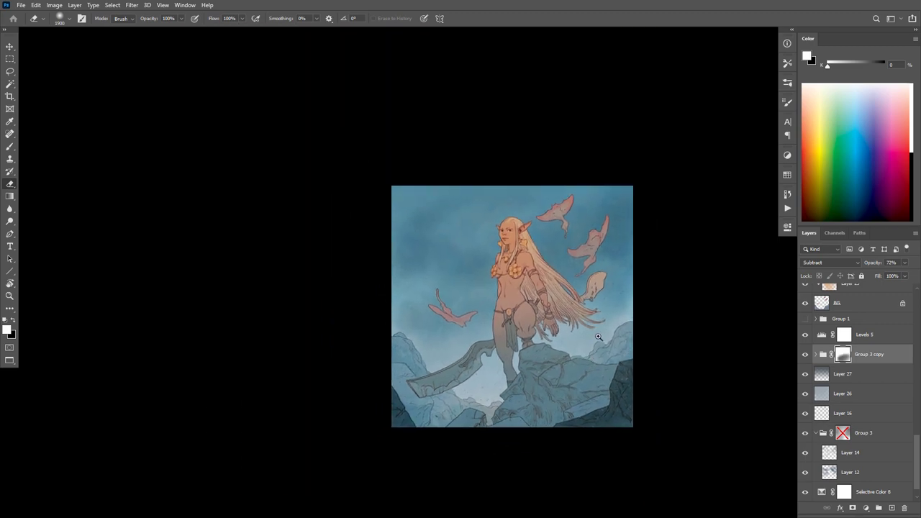
{"action": "left_click", "coordinate": [594, 340], "text": "ctrl"}
{"action": "key", "text": "ctrl+z"}
{"action": "mouse_move", "coordinate": [594, 243]}
{"action": "left_mouse_down"}
{"action": "mouse_move", "coordinate": [631, 256]}
{"action": "mouse_move", "coordinate": [607, 315]}
{"action": "mouse_move", "coordinate": [564, 359]}
{"action": "mouse_move", "coordinate": [428, 401]}
{"action": "mouse_move", "coordinate": [397, 461]}
{"action": "left_mouse_up"}
{"action": "key", "text": "ctrl+z"}
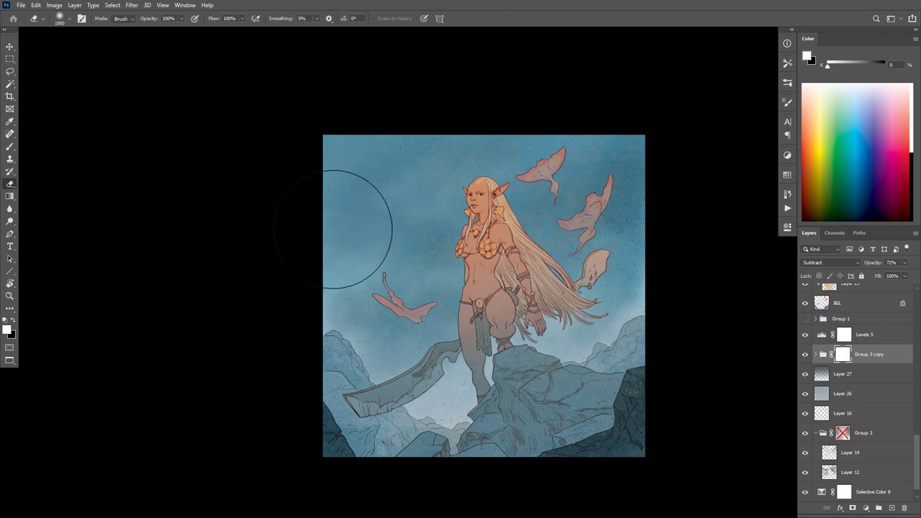
Step: Soften Group 3 copy's clouds in the middle of the sky around the warrior by erasing its mask with the large soft eraser
{"action": "left_click_drag", "start_coordinate": [332, 229], "coordinate": [251, 482]}
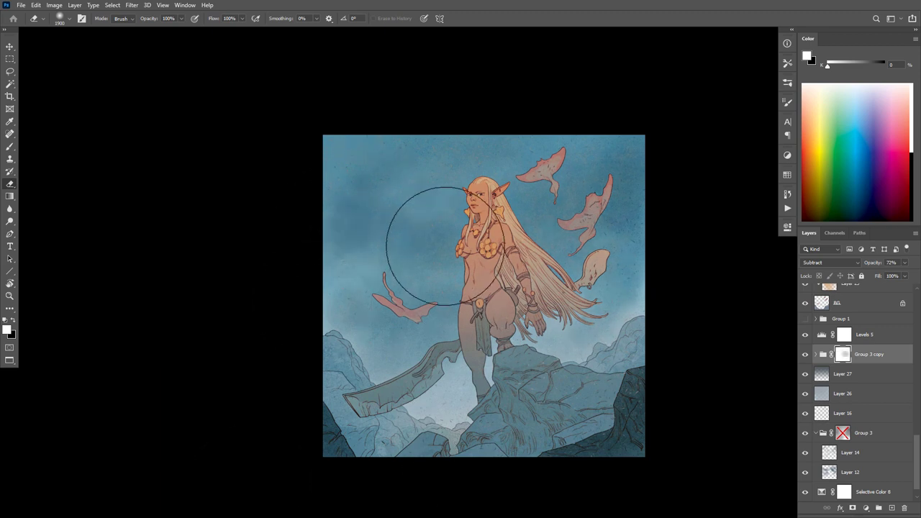
{"action": "mouse_move", "coordinate": [440, 327]}
{"action": "left_mouse_down"}
{"action": "mouse_move", "coordinate": [376, 350]}
{"action": "mouse_move", "coordinate": [247, 496]}
{"action": "left_mouse_up"}
{"action": "scroll", "coordinate": [343, 407], "scroll_direction": "down", "scroll_amount": 5}
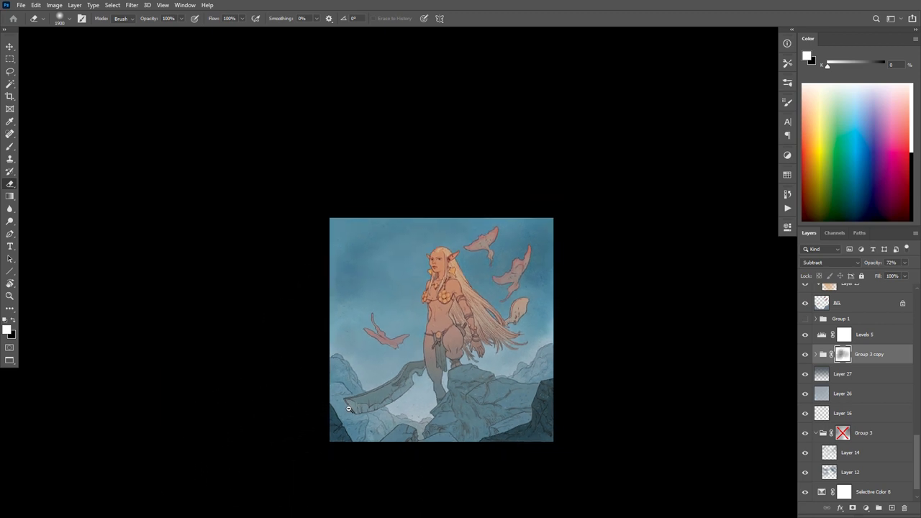
{"action": "scroll", "coordinate": [394, 337], "scroll_direction": "up", "scroll_amount": 2}
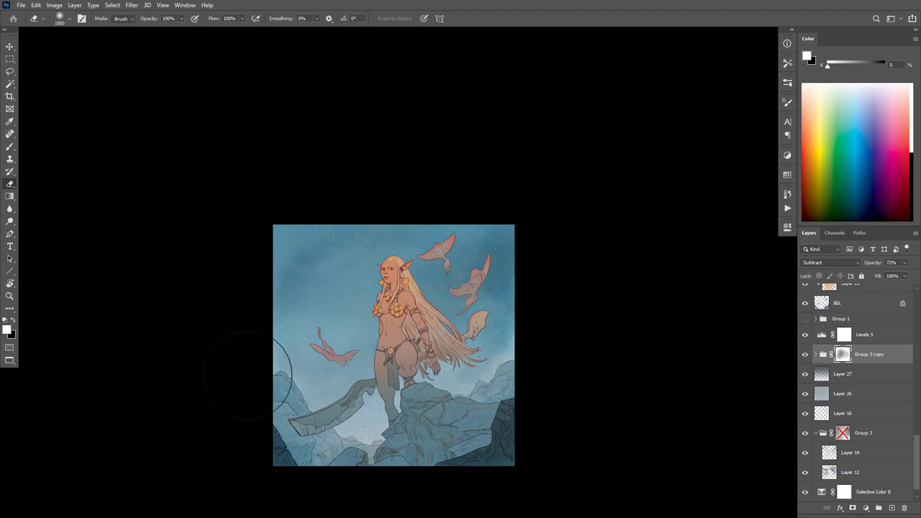
{"action": "key", "text": "x"}
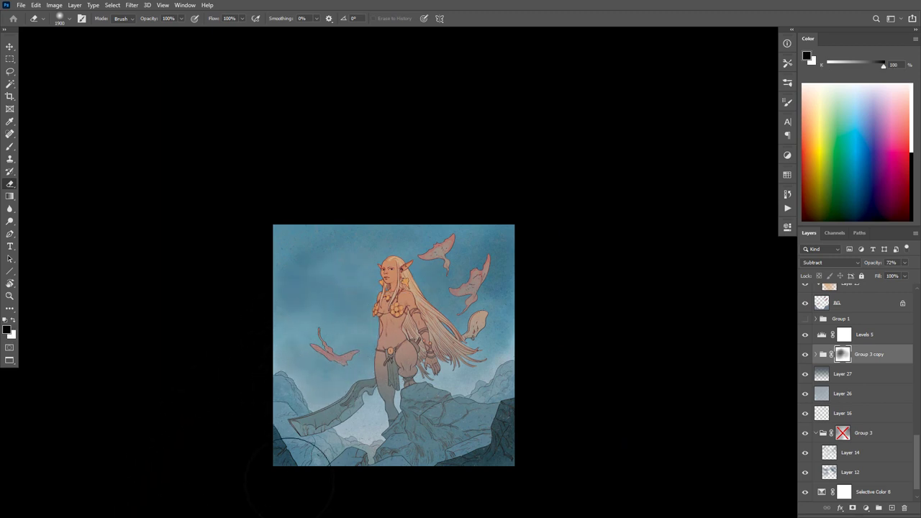
{"action": "key", "text": "x"}
{"action": "left_click_drag", "start_coordinate": [403, 362], "coordinate": [365, 357]}
{"action": "left_click_drag", "start_coordinate": [471, 323], "coordinate": [602, 269]}
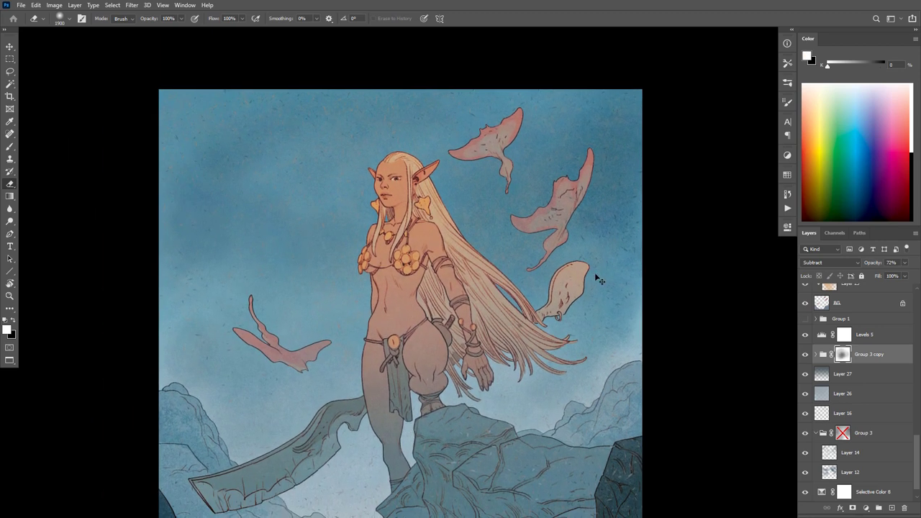
{"action": "scroll", "coordinate": [568, 330], "scroll_direction": "down", "scroll_amount": 3}
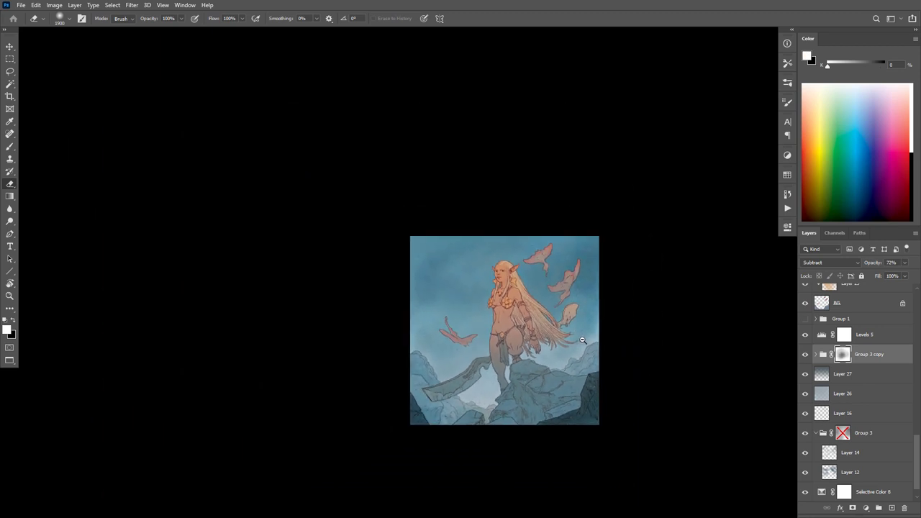
{"action": "scroll", "coordinate": [583, 340], "scroll_direction": "up", "scroll_amount": 3}
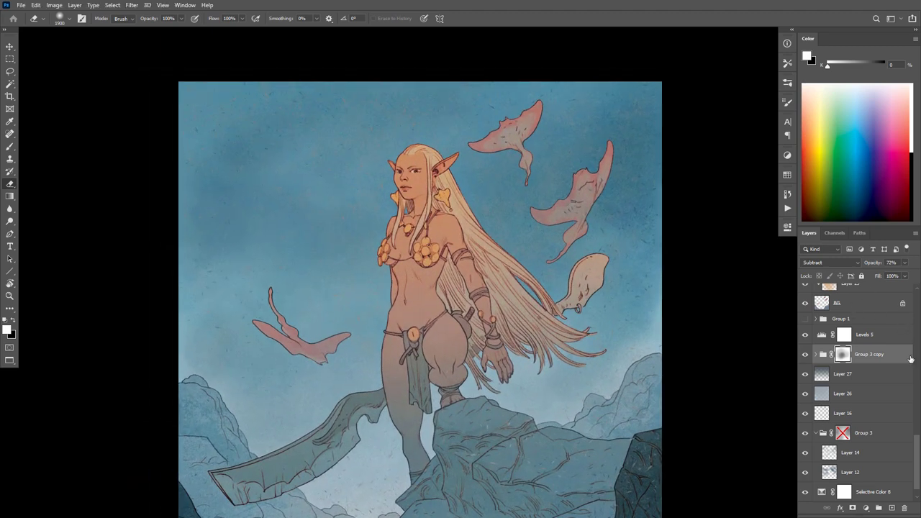
Step: Add a new Hard Light layer above Layer 30 and ready the Brush with default black and white colours
{"action": "left_click_drag", "start_coordinate": [917, 452], "coordinate": [894, 292]}
{"action": "left_click", "coordinate": [860, 306]}
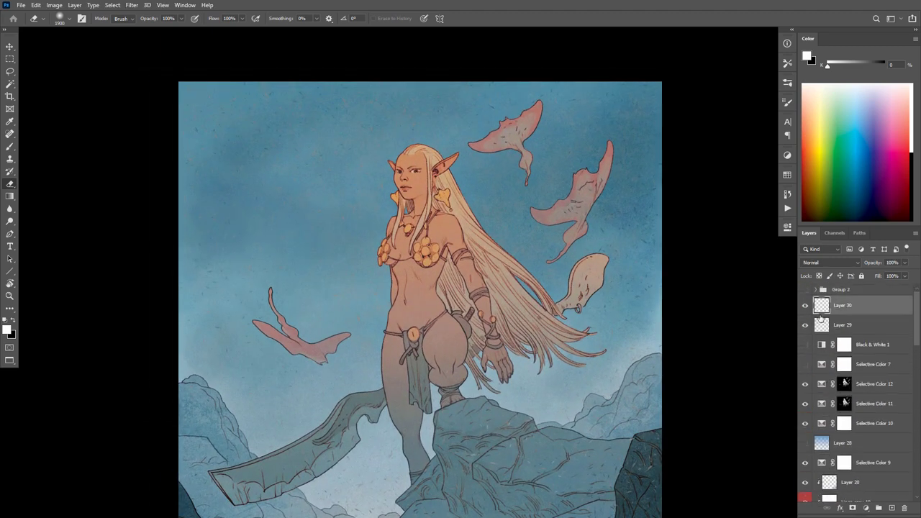
{"action": "mouse_move", "coordinate": [592, 336]}
{"action": "left_mouse_down"}
{"action": "mouse_move", "coordinate": [609, 339]}
{"action": "mouse_move", "coordinate": [658, 294]}
{"action": "mouse_move", "coordinate": [670, 331]}
{"action": "mouse_move", "coordinate": [657, 368]}
{"action": "left_mouse_up"}
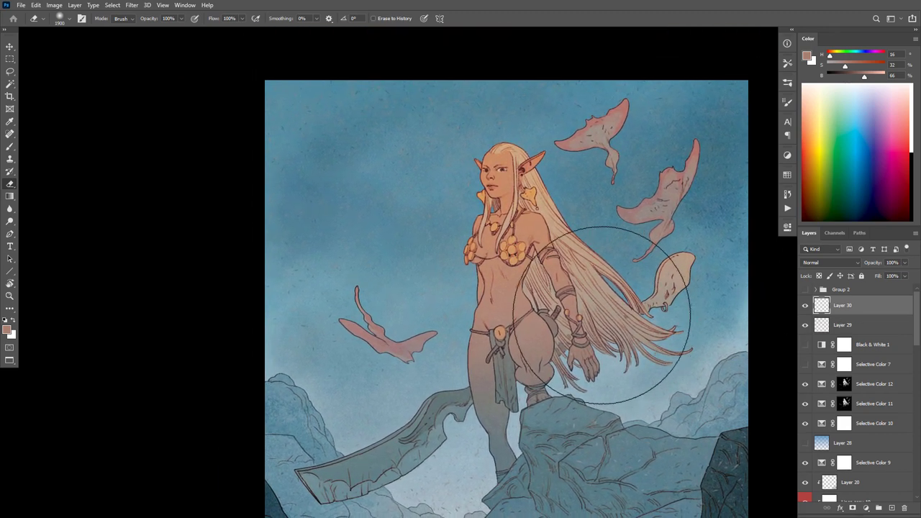
{"action": "key", "text": "ctrl+shift+alt+n"}
{"action": "key", "text": "shift+alt+h"}
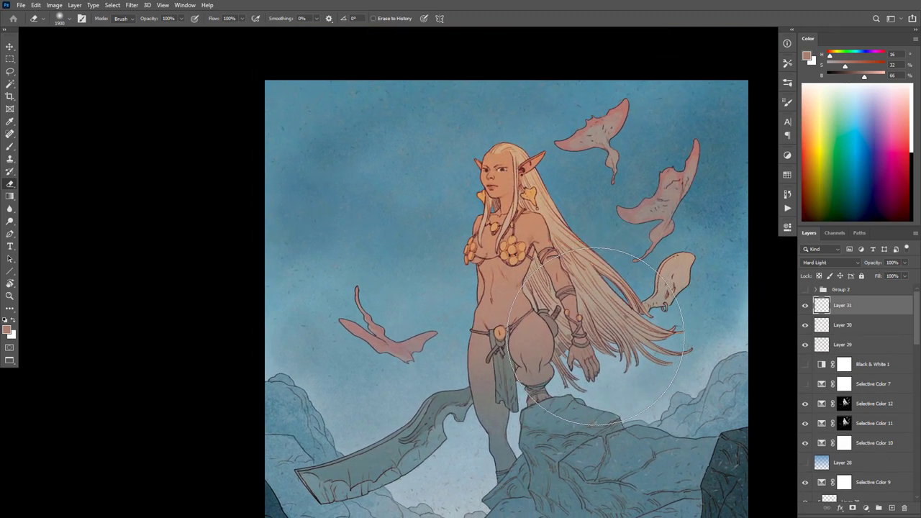
{"action": "key", "text": "b"}
{"action": "key", "text": "d"}
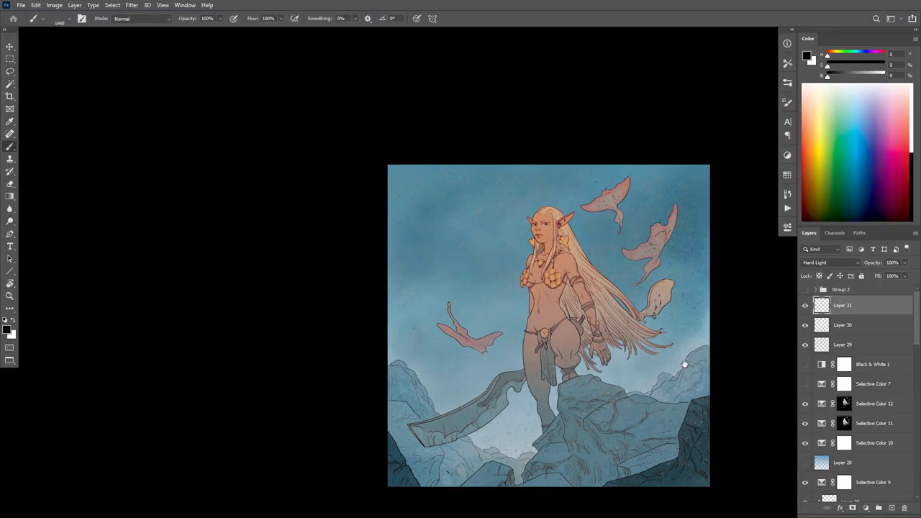
Step: Toggle Group 1's visibility to compare the sky with and without it
{"action": "left_click_drag", "start_coordinate": [688, 361], "coordinate": [682, 357]}
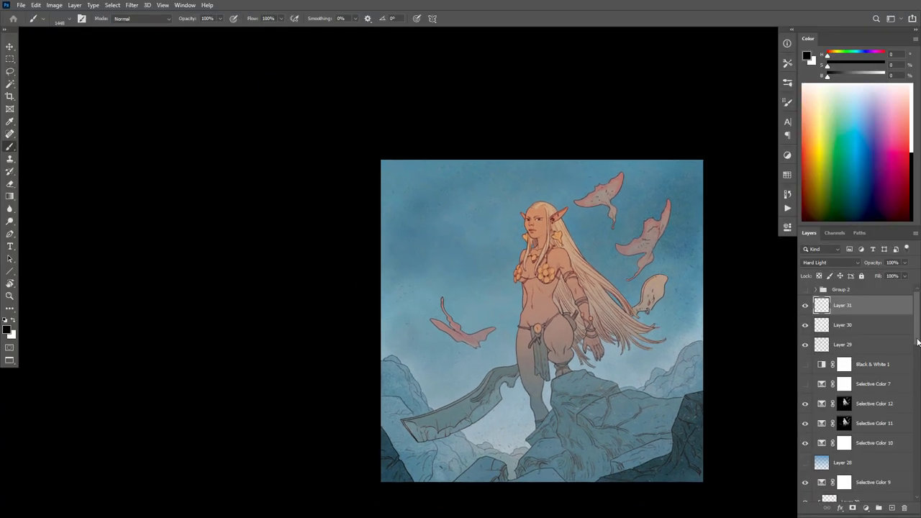
{"action": "left_click_drag", "start_coordinate": [917, 342], "coordinate": [911, 471]}
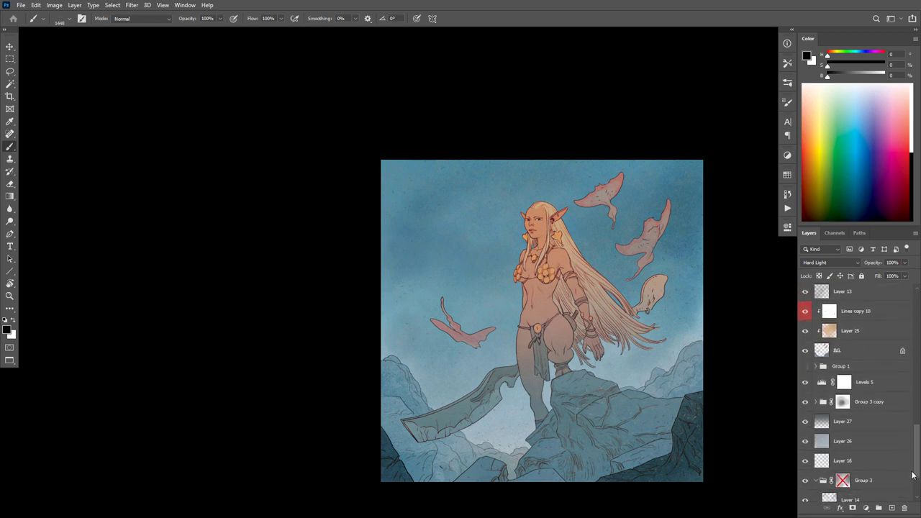
{"action": "left_click", "coordinate": [806, 366]}
{"action": "left_click", "coordinate": [806, 366]}
{"action": "left_click", "coordinate": [805, 366]}
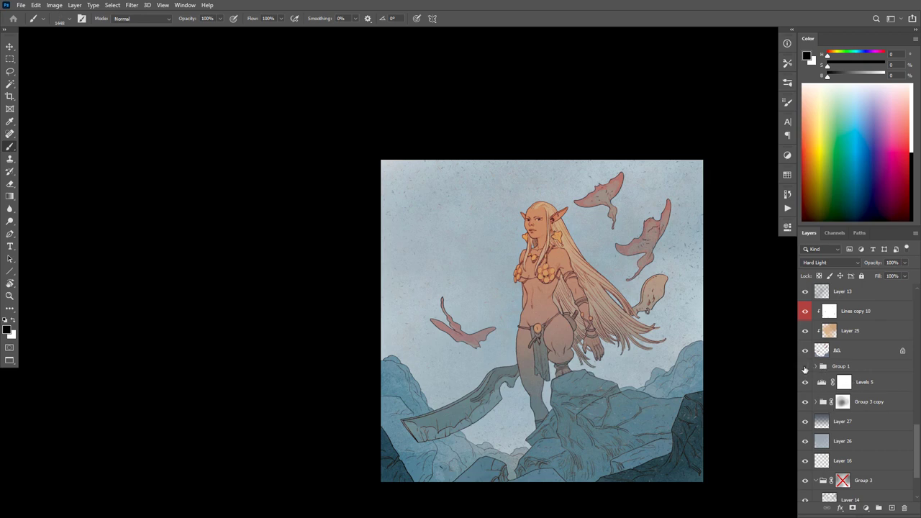
{"action": "left_click", "coordinate": [805, 366]}
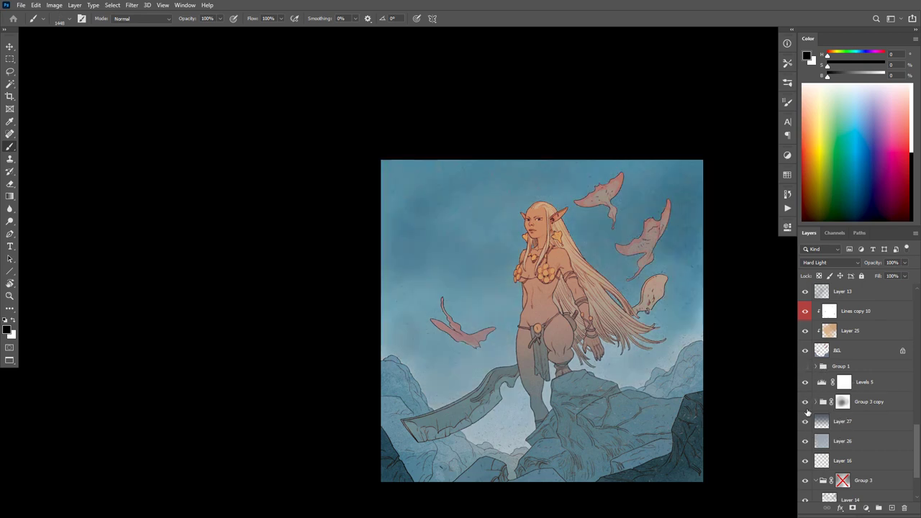
Step: Hide Group 3 copy, try the Levels 5 adjustment at 44% opacity and undo that opacity change
{"action": "left_click", "coordinate": [805, 402]}
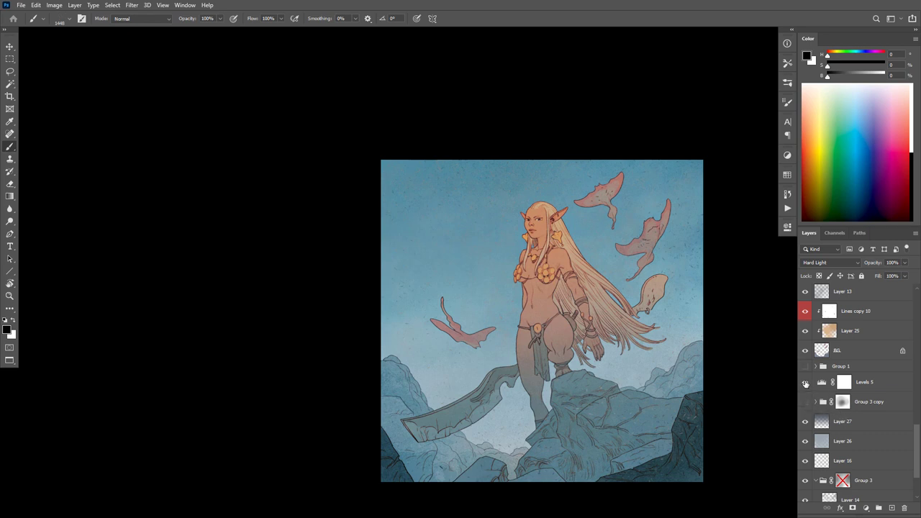
{"action": "left_click", "coordinate": [805, 382]}
{"action": "left_click", "coordinate": [822, 382]}
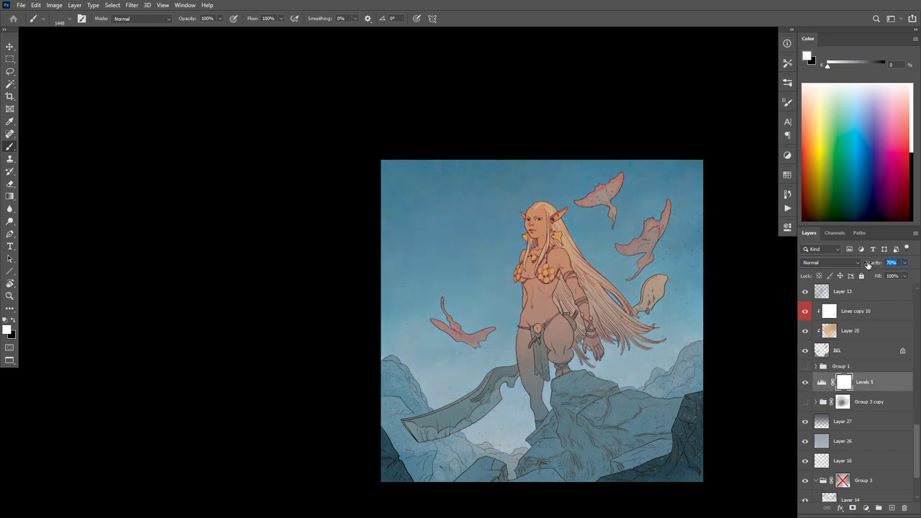
{"action": "left_click_drag", "start_coordinate": [867, 264], "coordinate": [860, 265]}
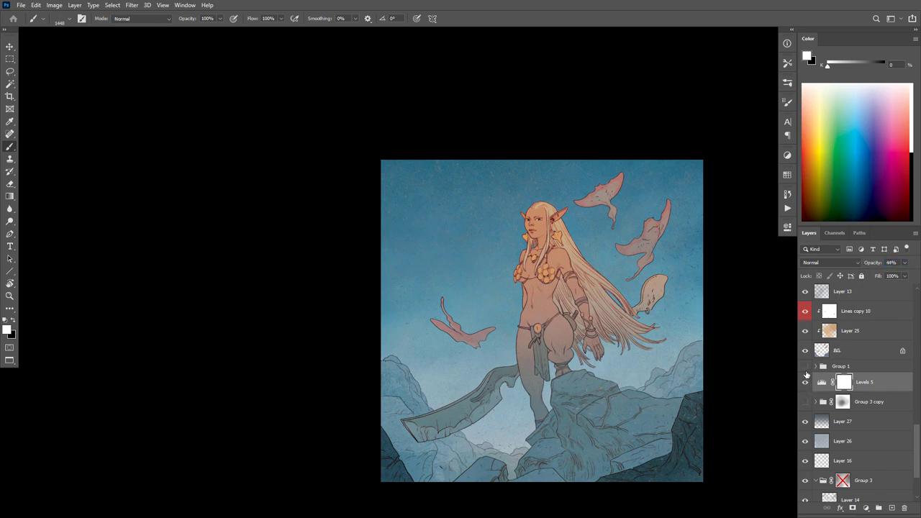
{"action": "key", "text": "ctrl+z"}
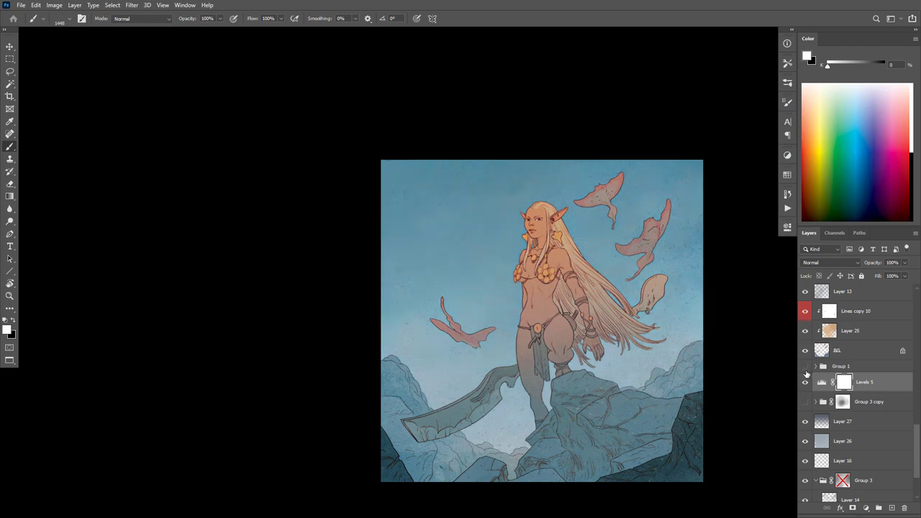
Step: Target the Levels 5 mask and toggle the adjustment's visibility to compare the sky values
{"action": "key", "text": "d"}
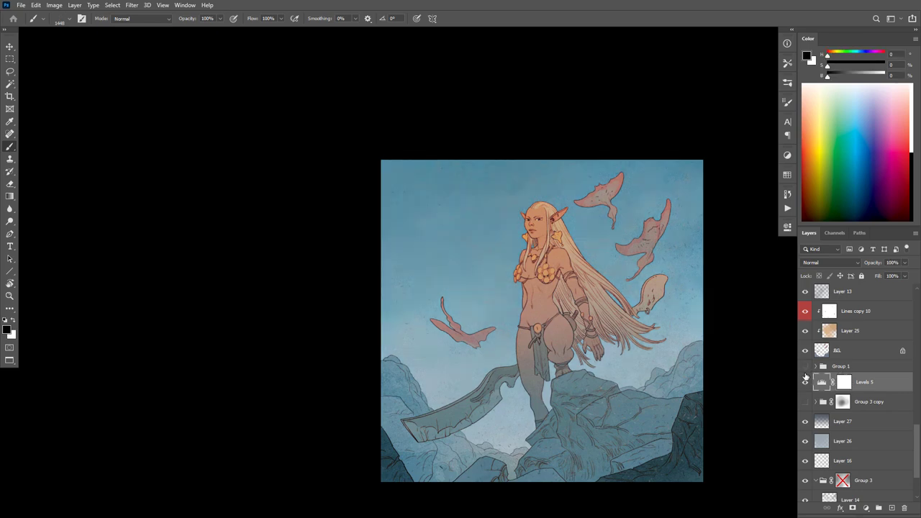
{"action": "key", "text": "ctrl+backslash"}
{"action": "key", "text": "x"}
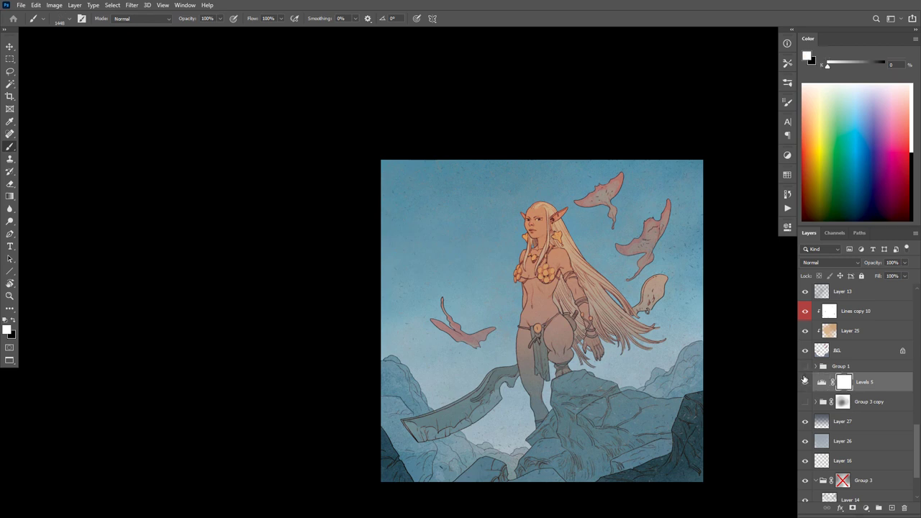
{"action": "key", "text": "alt+bracketleft"}
{"action": "scroll", "coordinate": [804, 381], "scroll_direction": "down", "scroll_amount": 1}
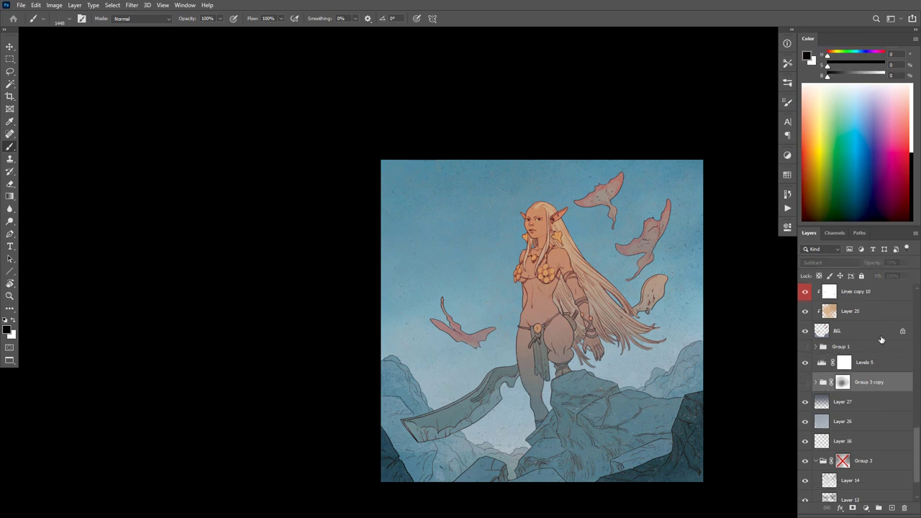
{"action": "key", "text": "alt+bracketright"}
{"action": "scroll", "coordinate": [820, 408], "scroll_direction": "up", "scroll_amount": 1}
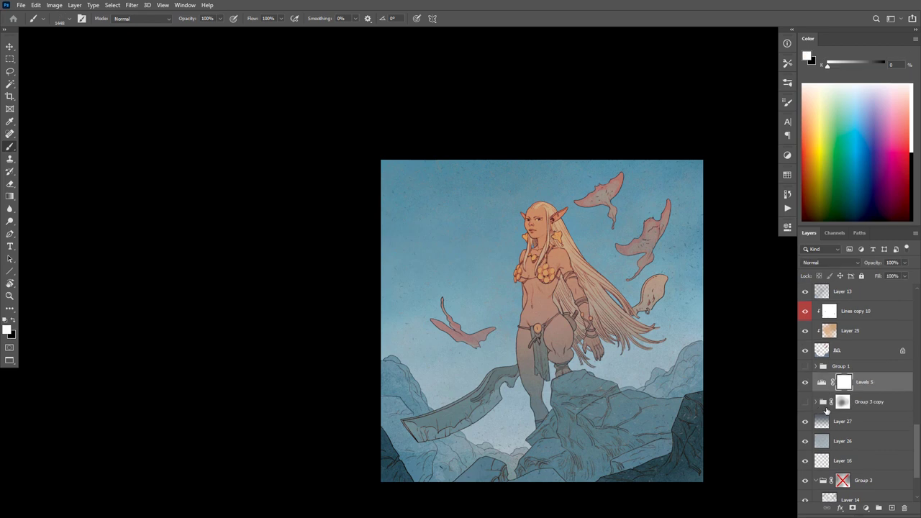
{"action": "left_click", "coordinate": [804, 383]}
{"action": "left_click", "coordinate": [804, 383]}
{"action": "left_click", "coordinate": [804, 382]}
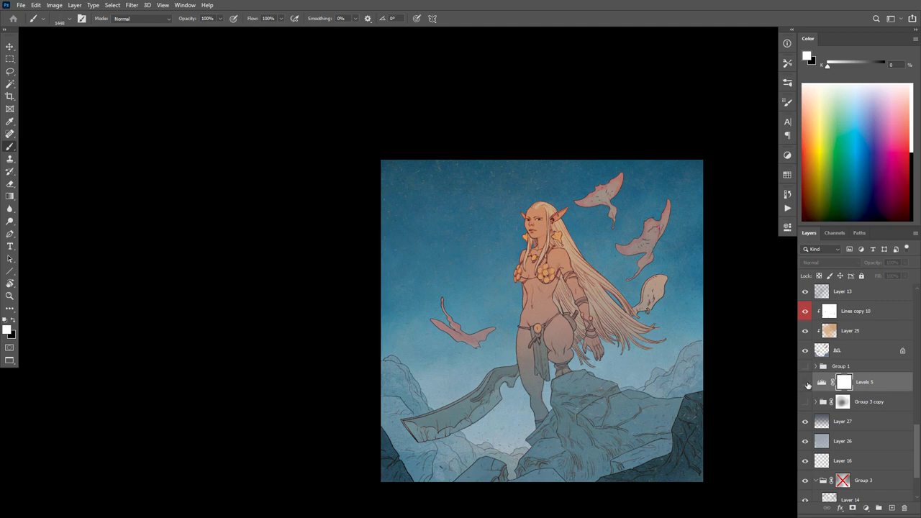
{"action": "left_click", "coordinate": [804, 383]}
{"action": "left_click", "coordinate": [804, 383]}
{"action": "left_click", "coordinate": [805, 382]}
Step: Darken the upper sky by erasing the top of the Levels 5 mask with the large soft eraser
{"action": "key", "text": "e"}
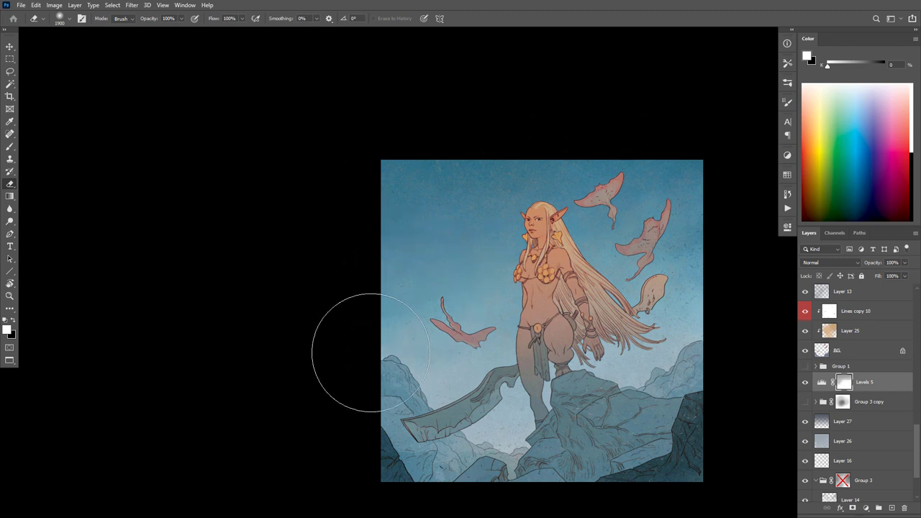
{"action": "left_click", "coordinate": [559, 307], "text": "ctrl+alt"}
{"action": "left_click", "coordinate": [617, 302], "text": "ctrl"}
{"action": "scroll", "coordinate": [617, 301], "scroll_direction": "up", "scroll_amount": 3}
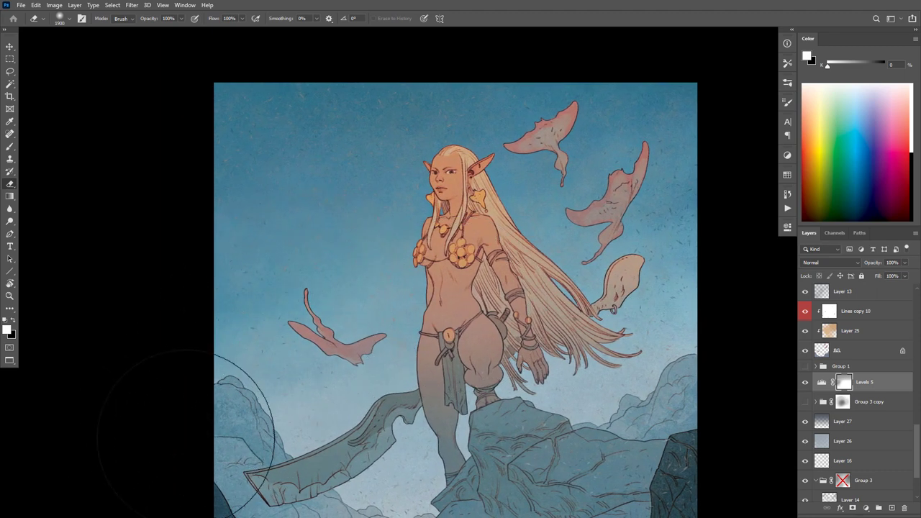
{"action": "scroll", "coordinate": [548, 366], "scroll_direction": "down", "scroll_amount": 3}
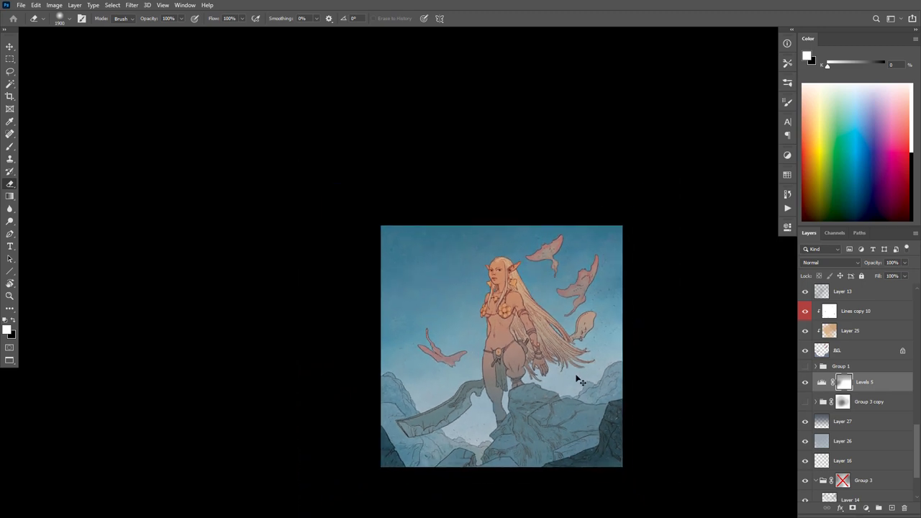
{"action": "scroll", "coordinate": [585, 368], "scroll_direction": "up", "scroll_amount": 2}
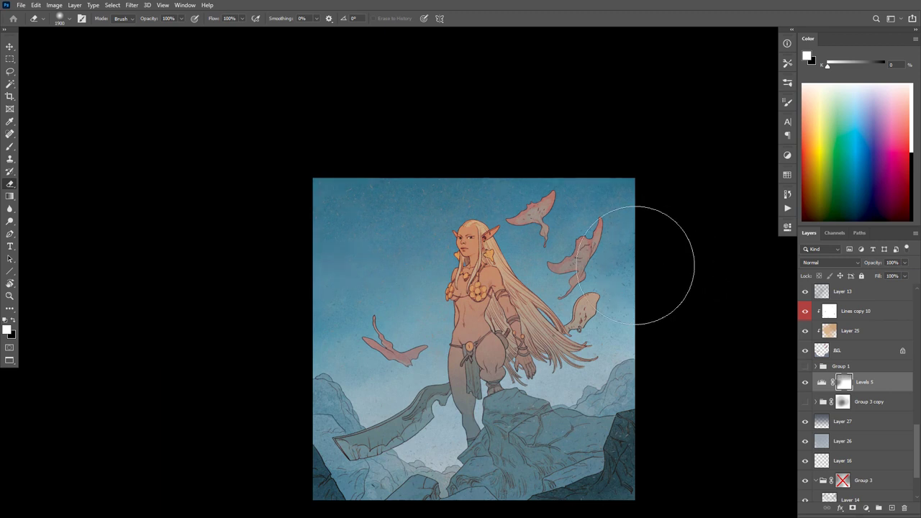
Step: Select Layer 31 above the texture layers and set its blend mode to Normal
{"action": "left_click_drag", "start_coordinate": [913, 446], "coordinate": [917, 290]}
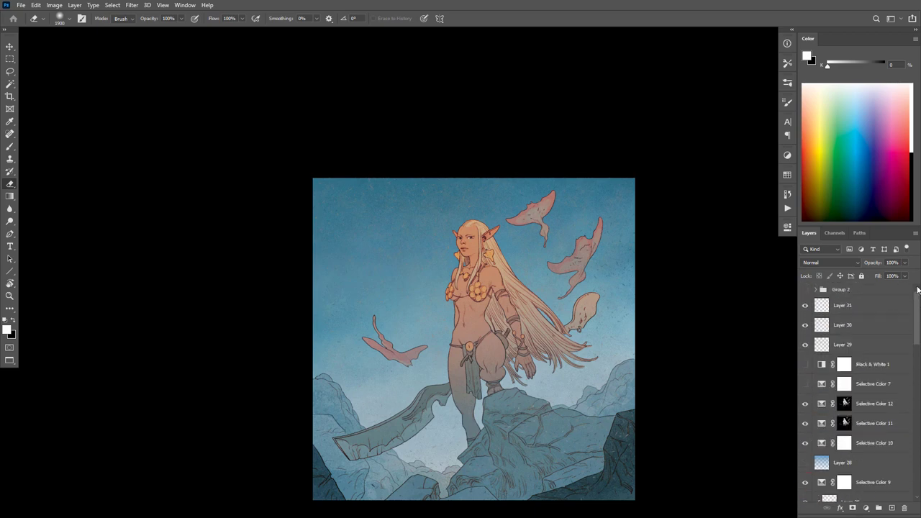
{"action": "left_click", "coordinate": [856, 310]}
{"action": "key", "text": "x"}
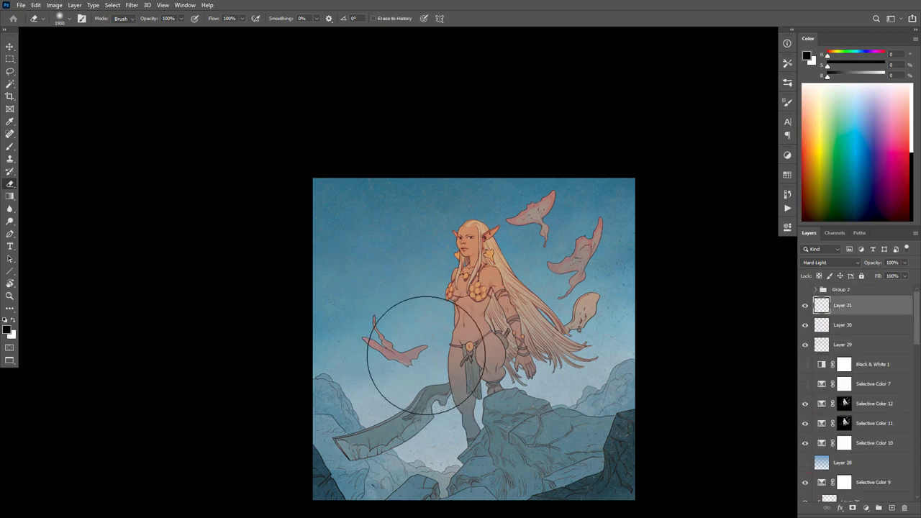
{"action": "key", "text": "ctrl+shift+alt+n"}
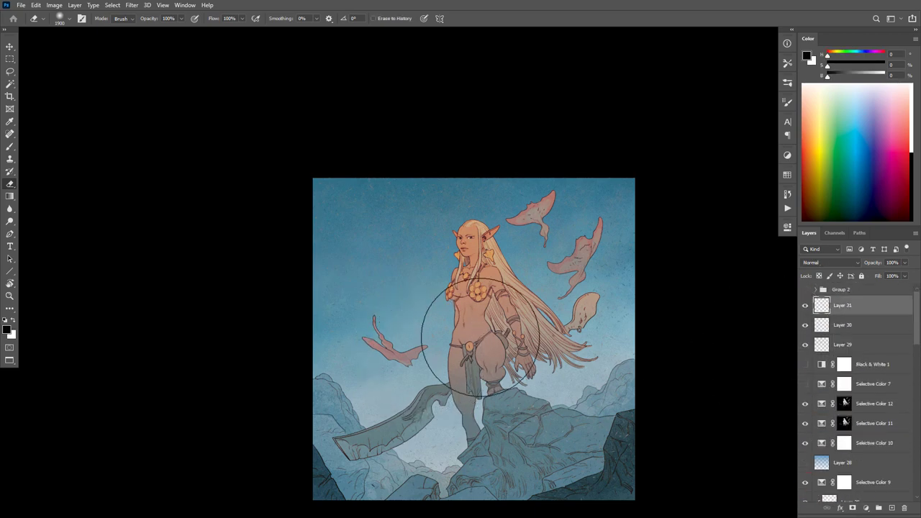
Step: Add a Hard Light layer above Layer 31 and ready the soft brush at 84% opacity and 30% flow
{"action": "left_click_drag", "start_coordinate": [599, 363], "coordinate": [589, 314]}
{"action": "key", "text": "b"}
{"action": "key", "text": "b"}
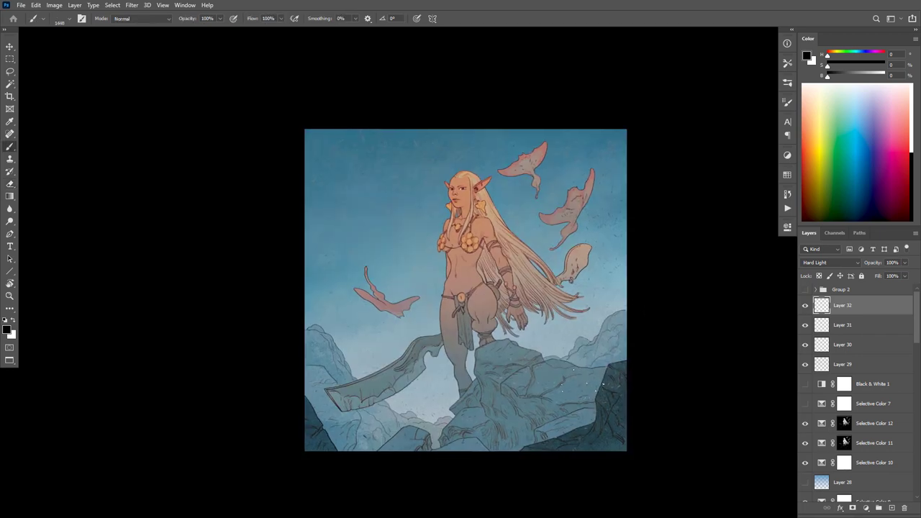
{"action": "key", "text": "shift+b"}
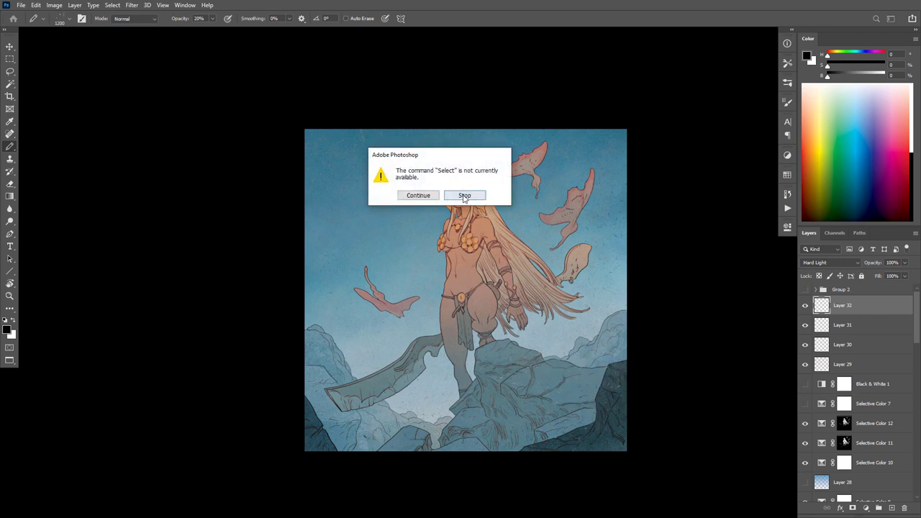
{"action": "left_click", "coordinate": [464, 195]}
{"action": "key", "text": "b"}
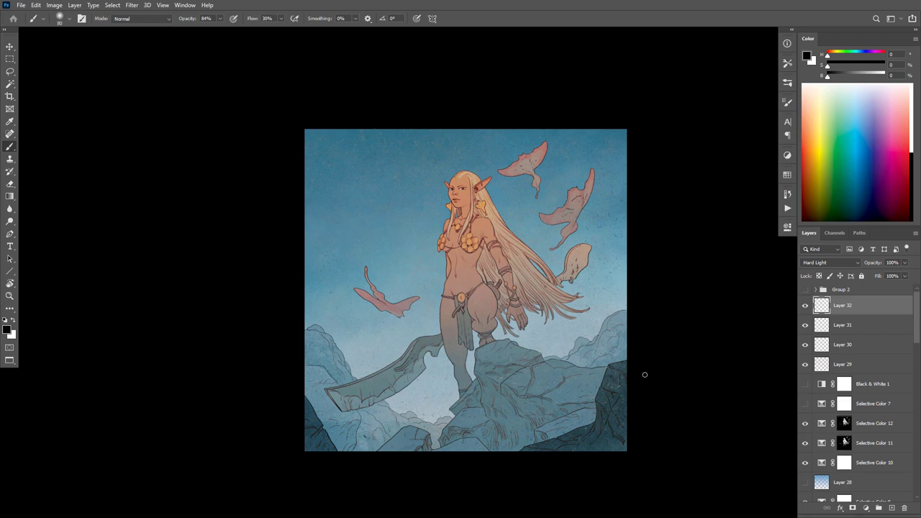
Step: Darken the upper sky and foreground rocks with a soft black brush about 2300 px wide, and sample the warrior's skin colour
{"action": "key", "text": "bracketright"}
{"action": "key", "text": "bracketright"}
{"action": "key", "text": "bracketright"}
{"action": "key", "text": "bracketright"}
{"action": "key", "text": "bracketright"}
{"action": "key", "text": "bracketright"}
{"action": "key", "text": "bracketright"}
{"action": "key", "text": "bracketright"}
{"action": "key", "text": "bracketright"}
{"action": "key", "text": "bracketright"}
{"action": "key", "text": "bracketright"}
{"action": "key", "text": "bracketright"}
{"action": "key", "text": "bracketright"}
{"action": "key", "text": "bracketright"}
{"action": "key", "text": "bracketright"}
{"action": "key", "text": "bracketright"}
{"action": "key", "text": "bracketright"}
{"action": "key", "text": "bracketright"}
{"action": "key", "text": "bracketright"}
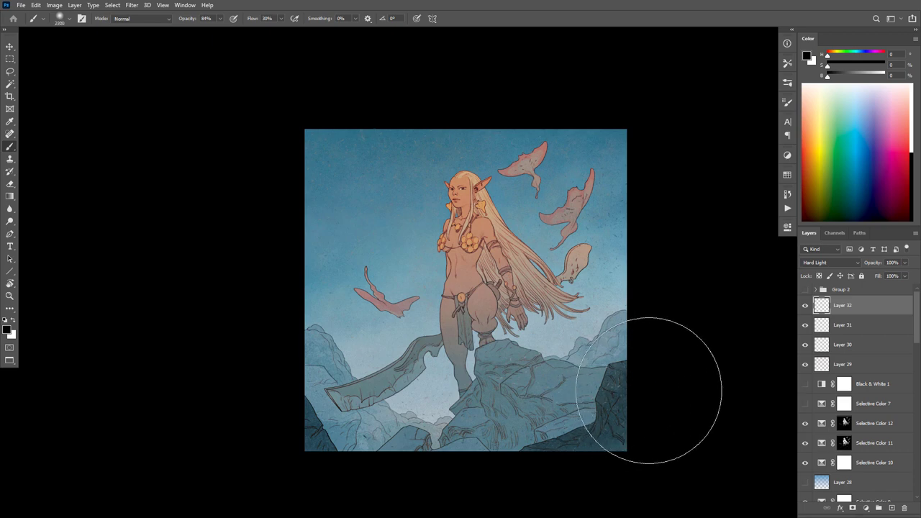
{"action": "left_click_drag", "start_coordinate": [649, 390], "coordinate": [403, 464]}
{"action": "key", "text": "ctrl+z"}
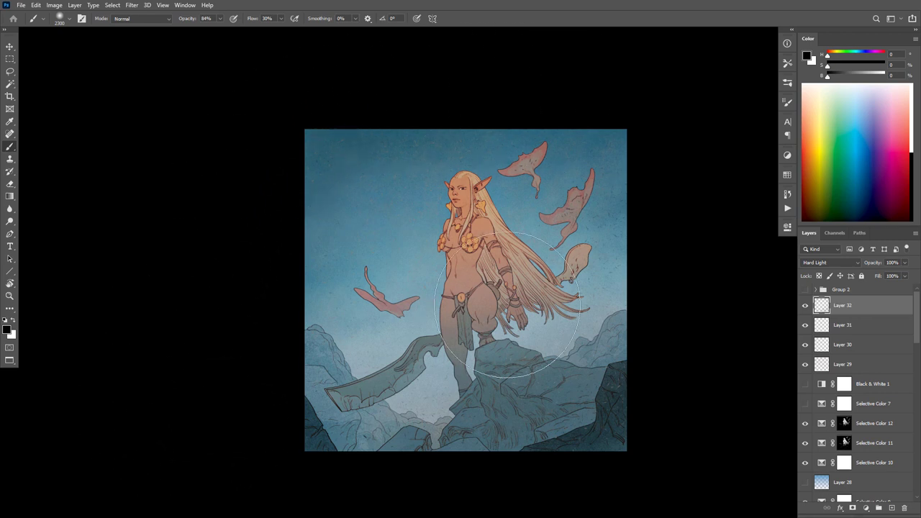
{"action": "left_click", "coordinate": [469, 188], "text": "alt"}
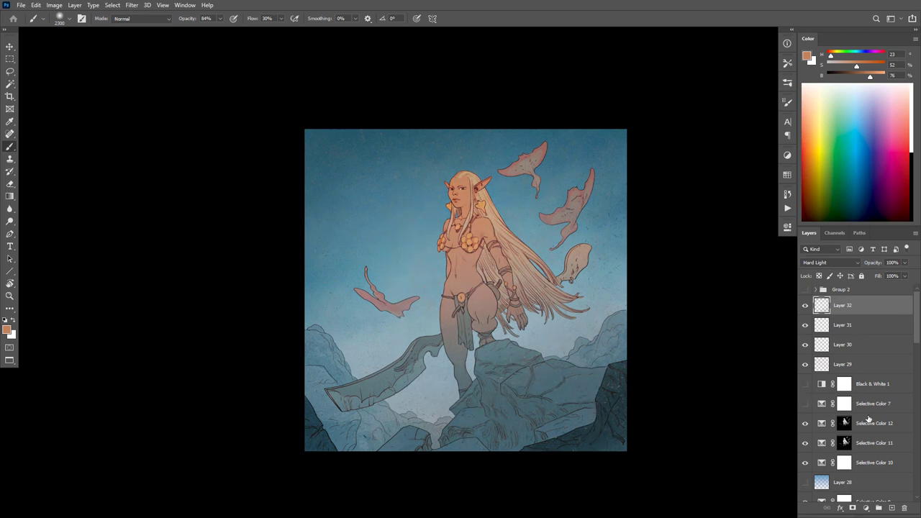
Step: Add a Selective Color adjustment above Layer 32 with Neutrals at Cyan +13, Magenta +15, Yellow +20 and Black -6
{"action": "left_click", "coordinate": [868, 508]}
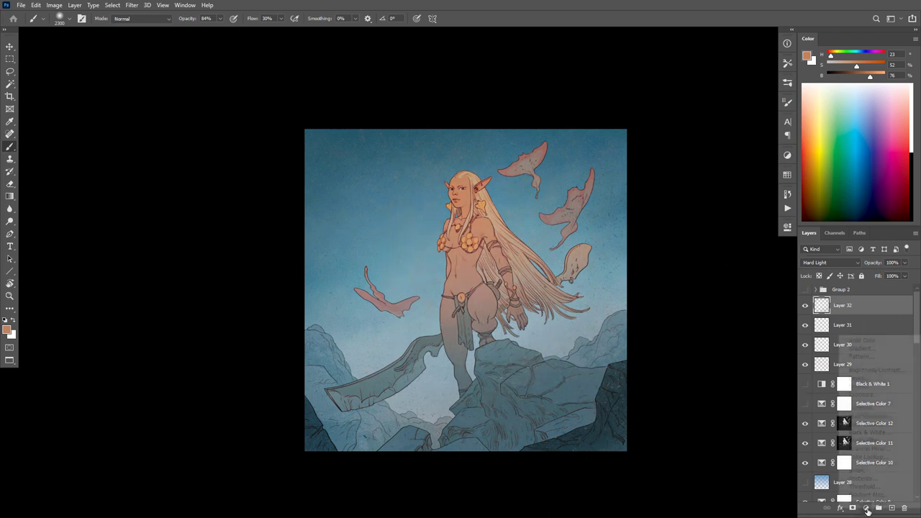
{"action": "left_click", "coordinate": [866, 502]}
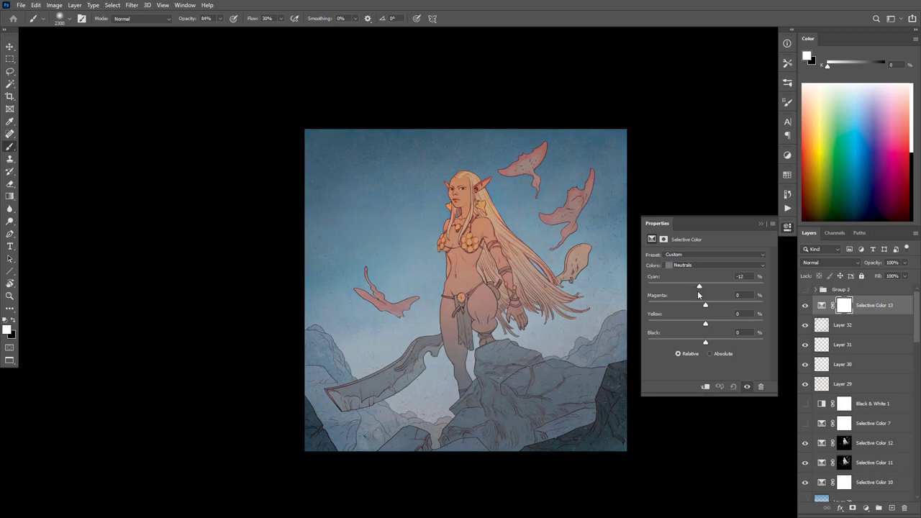
{"action": "left_click_drag", "start_coordinate": [705, 307], "coordinate": [711, 306]}
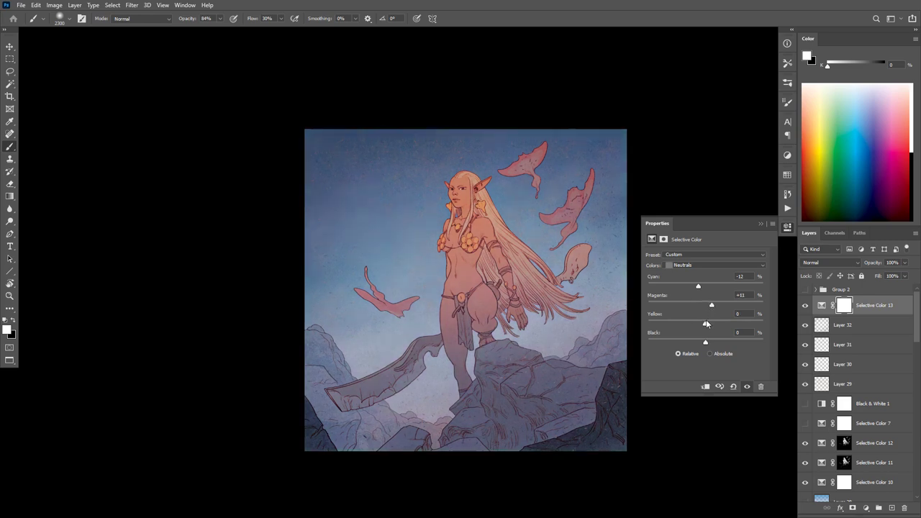
{"action": "left_click_drag", "start_coordinate": [705, 322], "coordinate": [703, 323]}
{"action": "left_click_drag", "start_coordinate": [712, 321], "coordinate": [715, 320]}
{"action": "left_click_drag", "start_coordinate": [698, 288], "coordinate": [704, 340]}
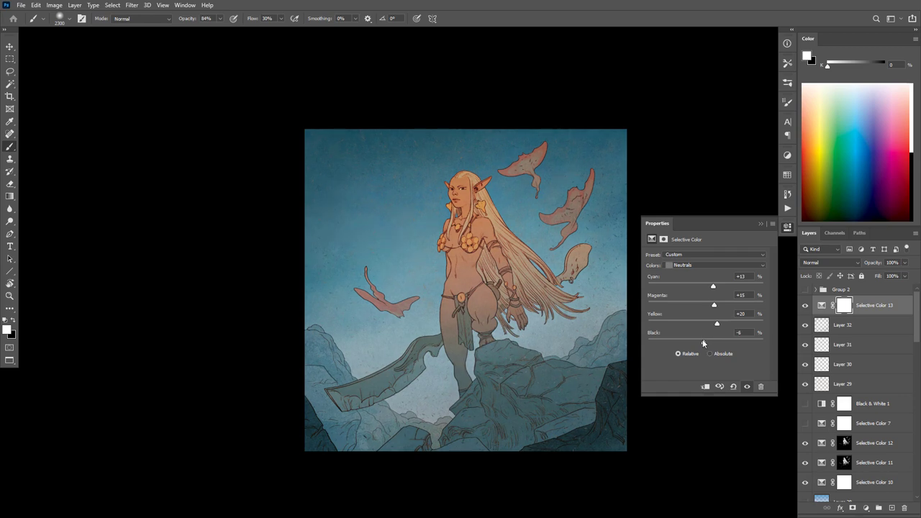
{"action": "left_click_drag", "start_coordinate": [719, 387], "coordinate": [719, 388]}
Step: Set the adjustment's Cyans to Cyan +10, Magenta +12, Yellow +11 and Black +16
{"action": "left_click", "coordinate": [718, 265]}
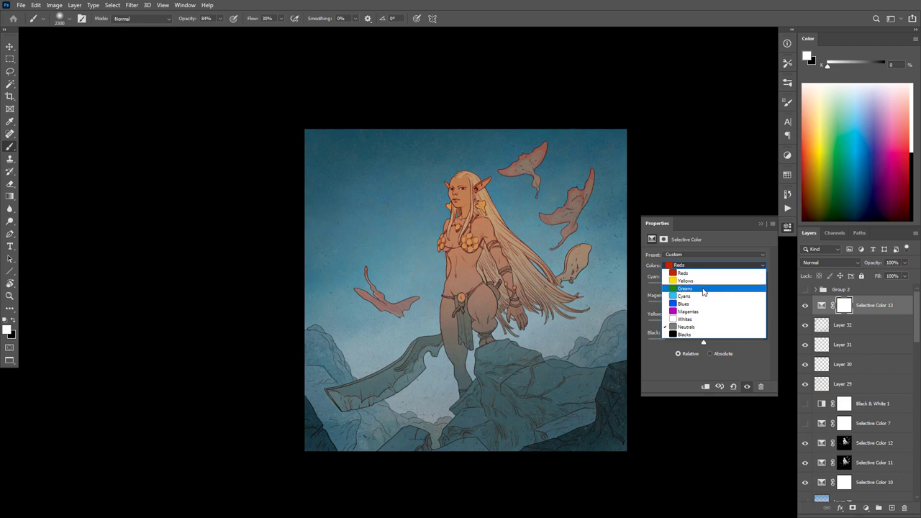
{"action": "left_click", "coordinate": [703, 296]}
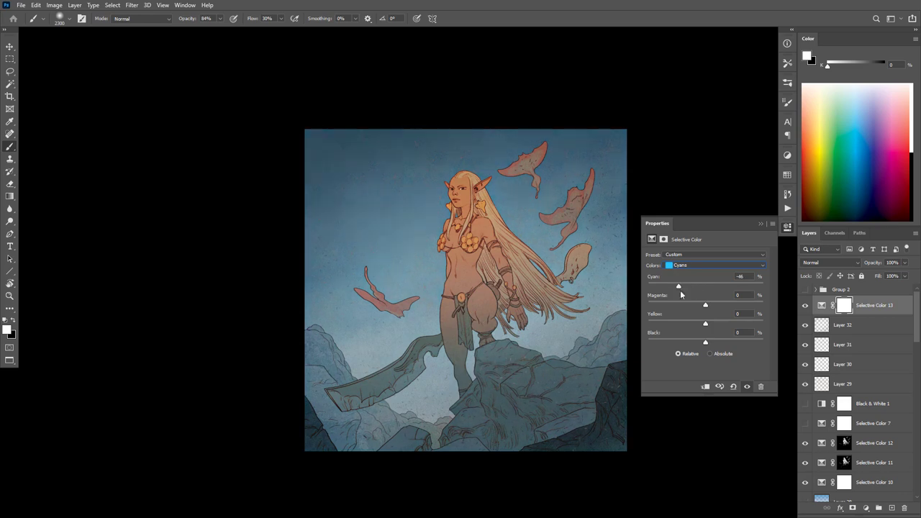
{"action": "left_click_drag", "start_coordinate": [730, 288], "coordinate": [682, 295]}
{"action": "left_click_drag", "start_coordinate": [697, 308], "coordinate": [724, 307]}
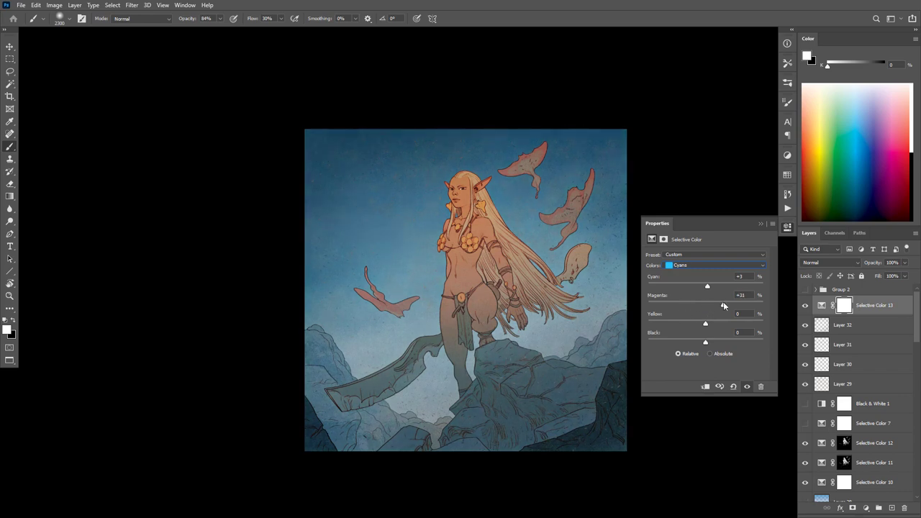
{"action": "left_click_drag", "start_coordinate": [707, 288], "coordinate": [698, 290]}
{"action": "left_click_drag", "start_coordinate": [707, 327], "coordinate": [704, 324]}
{"action": "left_click_drag", "start_coordinate": [720, 323], "coordinate": [717, 324]}
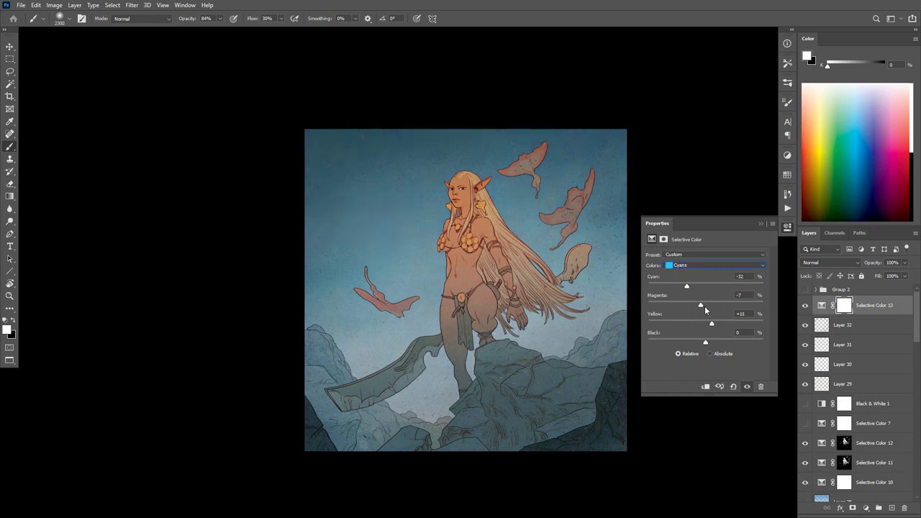
{"action": "left_click_drag", "start_coordinate": [713, 307], "coordinate": [711, 285]}
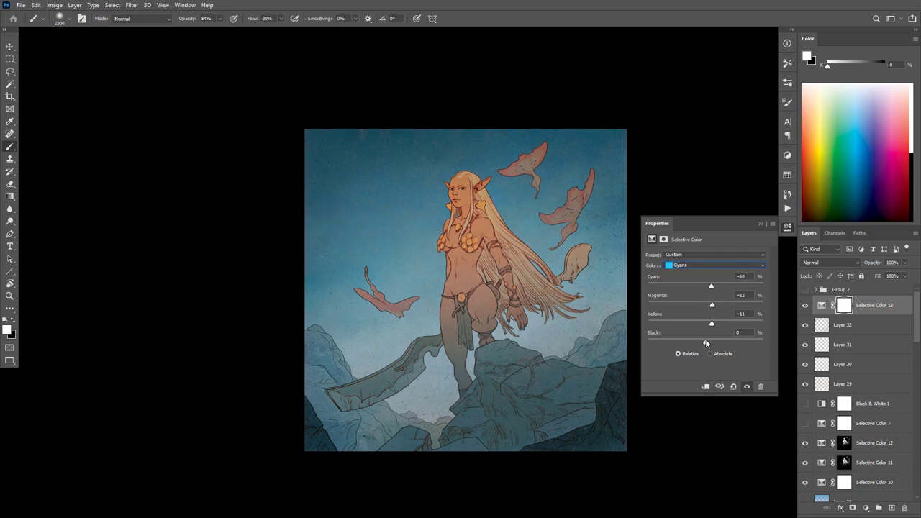
{"action": "left_click_drag", "start_coordinate": [706, 342], "coordinate": [713, 343]}
Step: Compare the illustration with and without the new Selective Color adjustment
{"action": "left_click", "coordinate": [720, 387]}
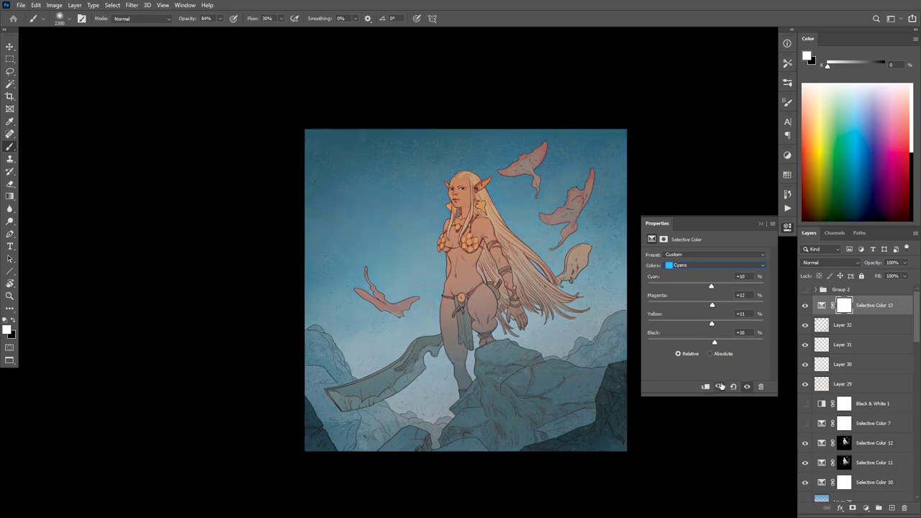
{"action": "left_click", "coordinate": [717, 387]}
{"action": "left_click", "coordinate": [716, 388]}
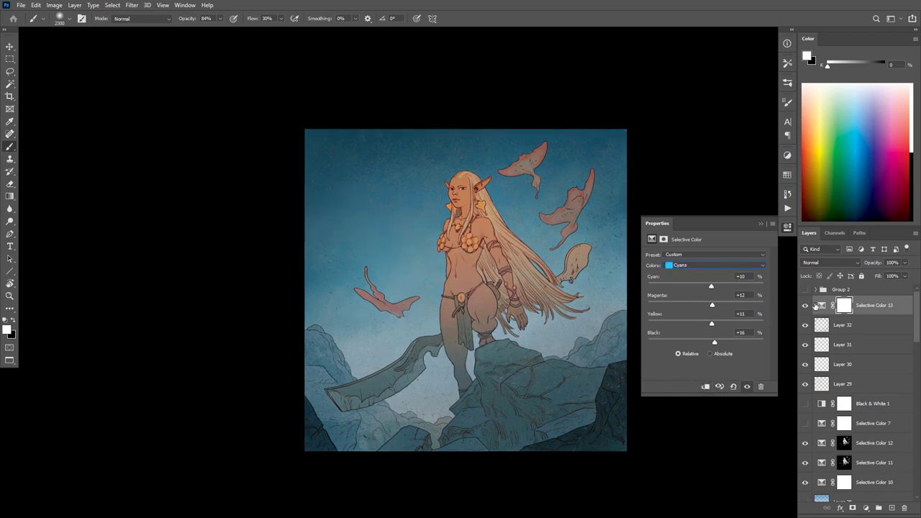
{"action": "left_click", "coordinate": [817, 307]}
{"action": "left_click", "coordinate": [804, 305]}
{"action": "left_click", "coordinate": [803, 306]}
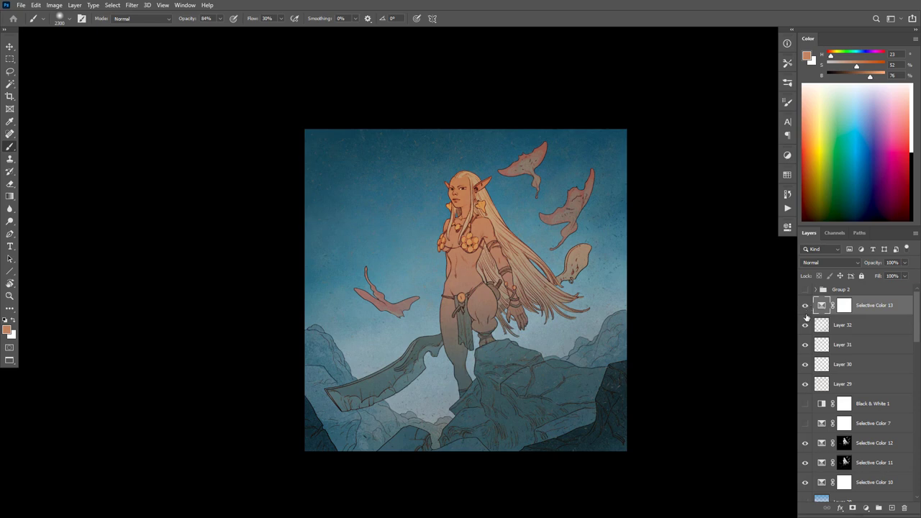
{"action": "left_click", "coordinate": [803, 307]}
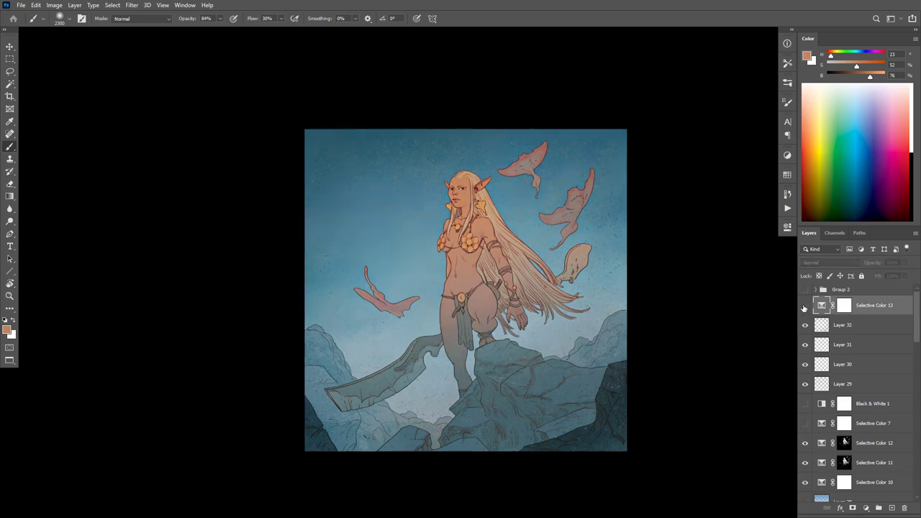
{"action": "left_click", "coordinate": [803, 306]}
Step: Start a Color Range on the Selective Color 13 mask, sampling the foreground rocks with fuzziness 49
{"action": "left_click", "coordinate": [844, 306]}
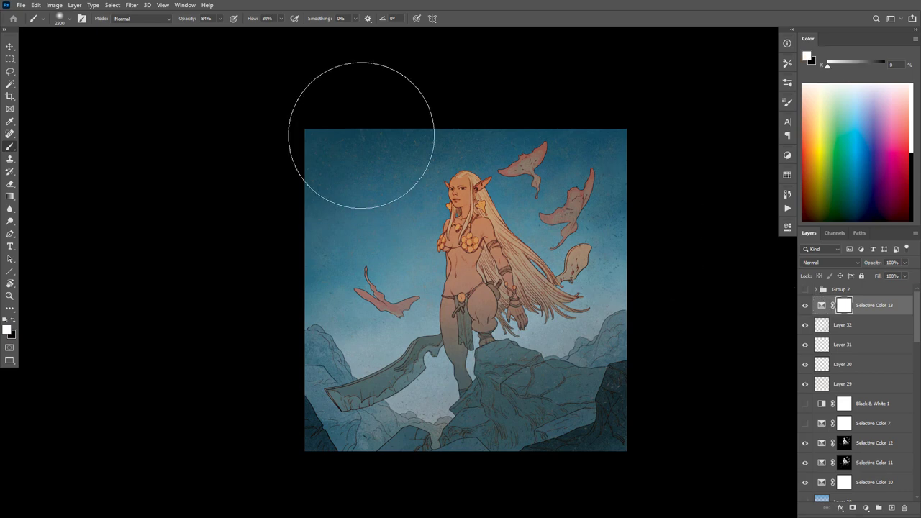
{"action": "left_click", "coordinate": [112, 5]}
{"action": "left_click", "coordinate": [136, 100]}
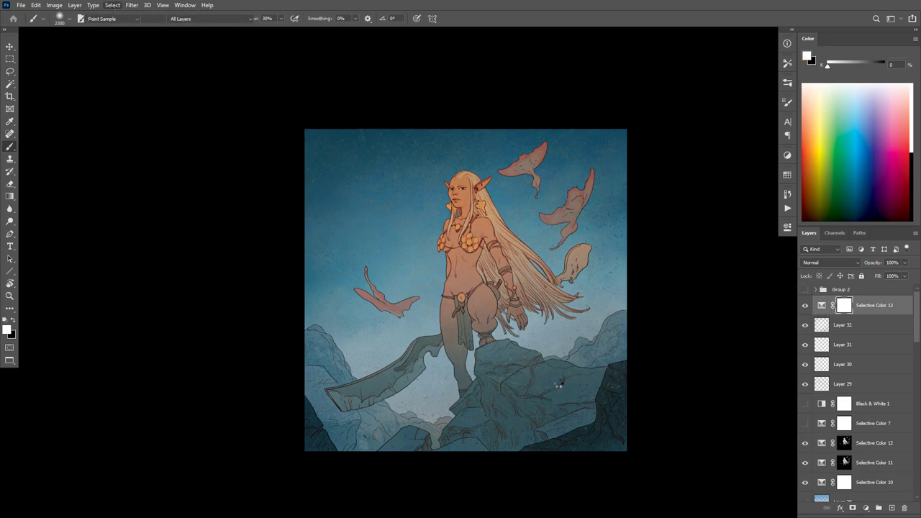
{"action": "left_click", "coordinate": [529, 403]}
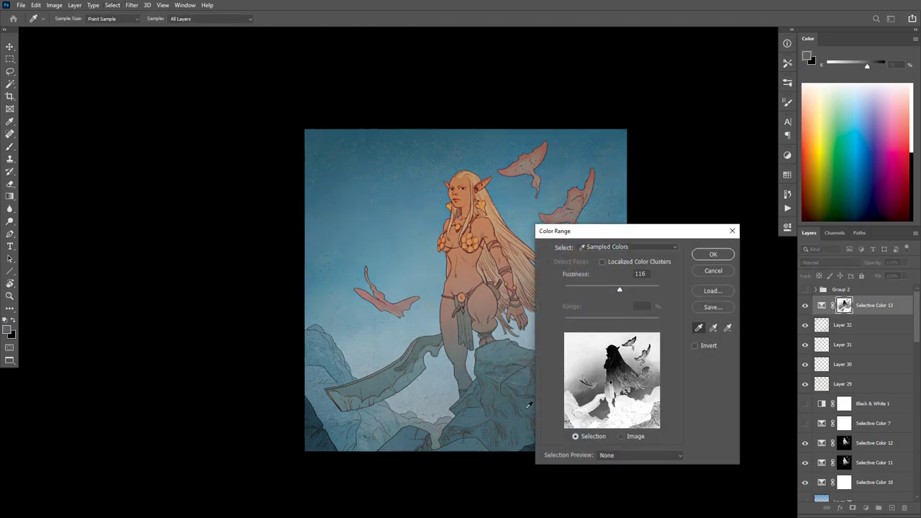
{"action": "left_click_drag", "start_coordinate": [621, 290], "coordinate": [590, 299]}
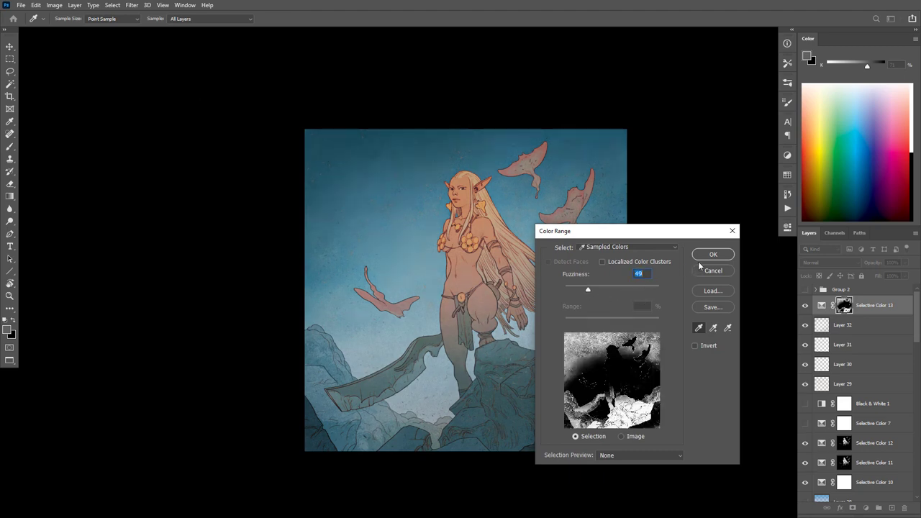
{"action": "left_click_drag", "start_coordinate": [674, 233], "coordinate": [769, 88]}
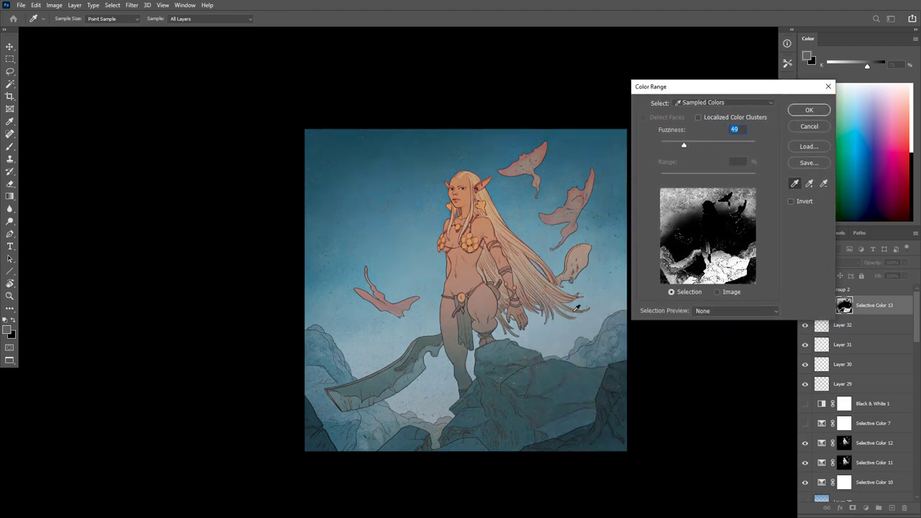
Step: Try sampling the upper sky, the warrior's figure and the dark corner rock as the mask's colour range
{"action": "left_click", "coordinate": [413, 184]}
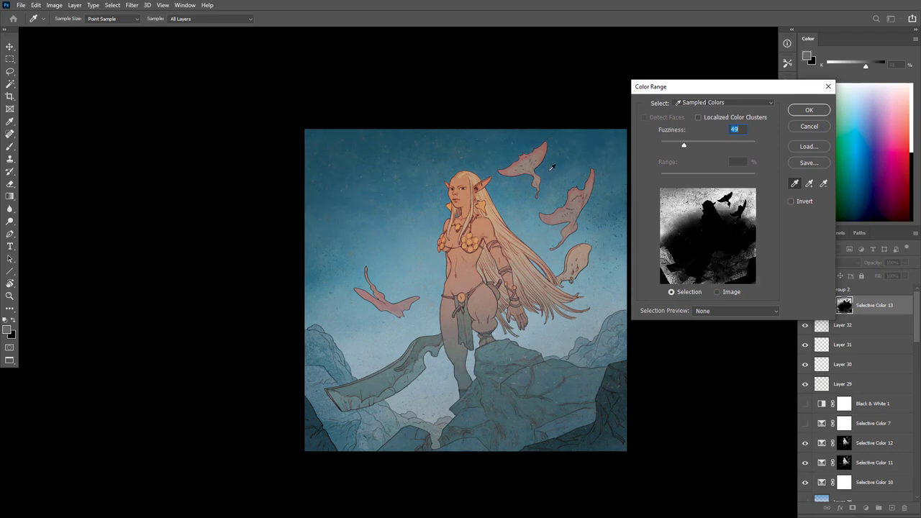
{"action": "left_click", "coordinate": [556, 170]}
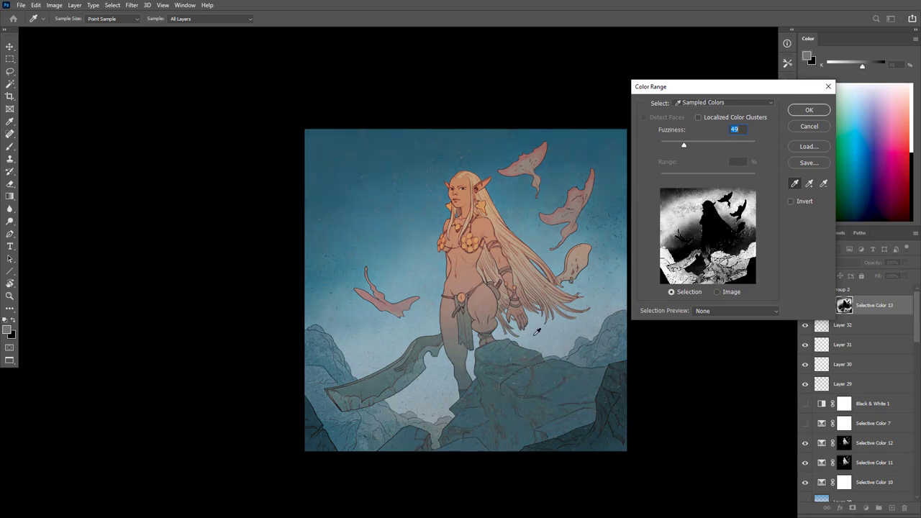
{"action": "left_click", "coordinate": [487, 294]}
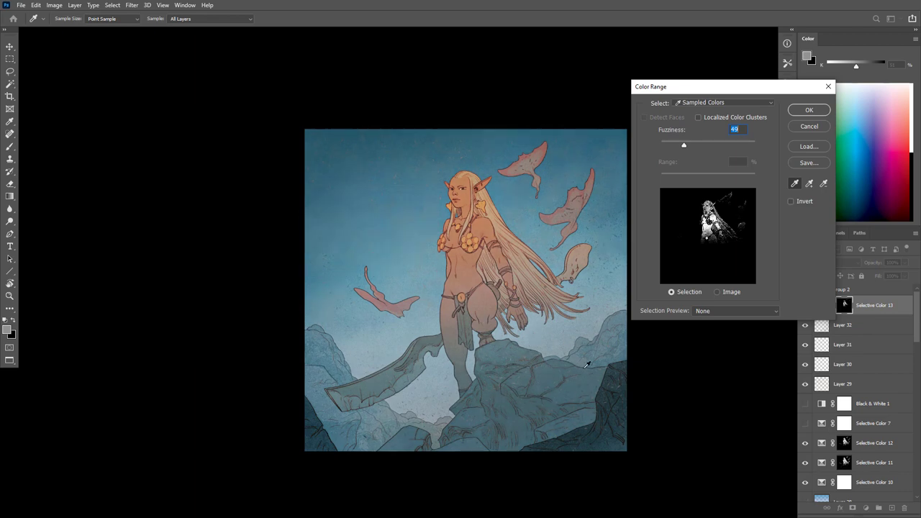
{"action": "left_click", "coordinate": [611, 408]}
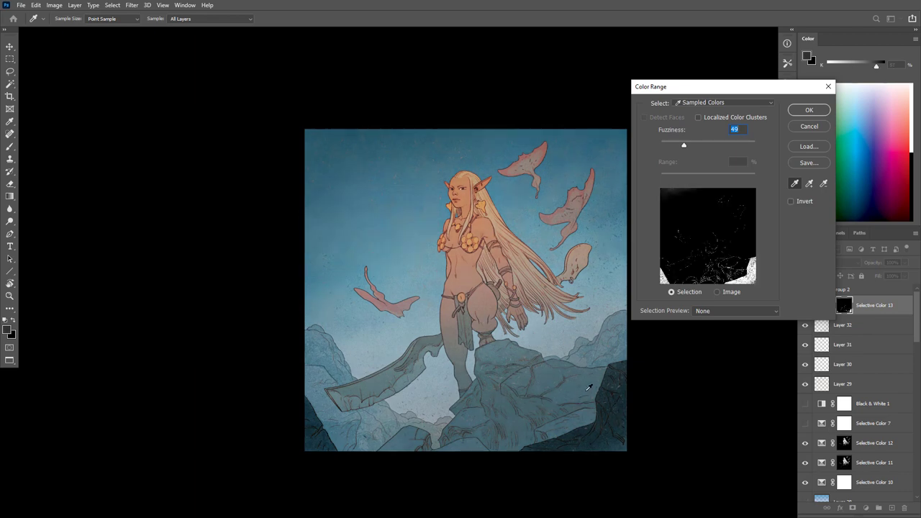
Step: Sample the mid-tone foreground rocks, set the fuzziness to 16 and apply the colour range to the mask
{"action": "left_click", "coordinate": [576, 405]}
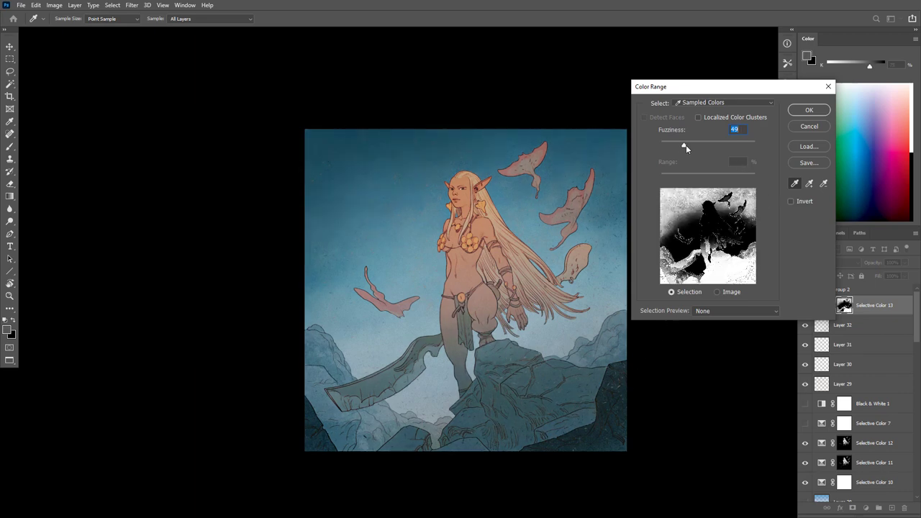
{"action": "left_click_drag", "start_coordinate": [685, 147], "coordinate": [694, 144]}
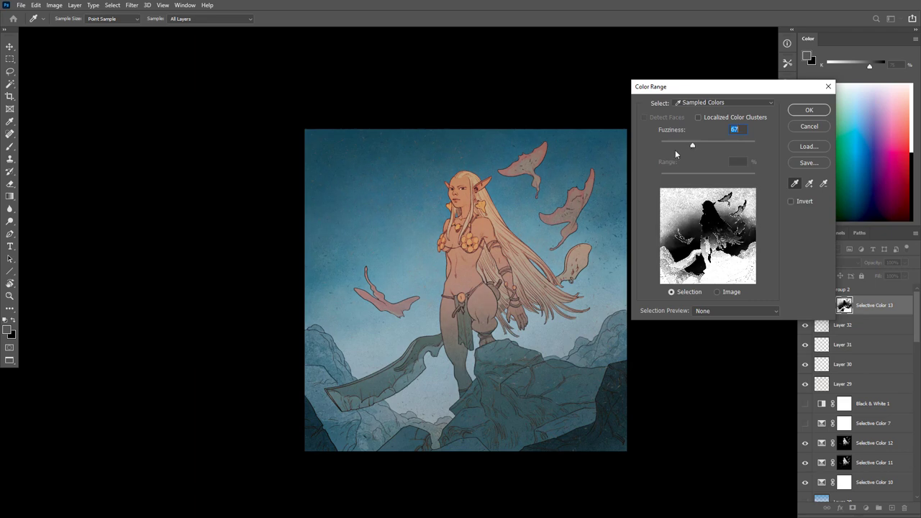
{"action": "left_click_drag", "start_coordinate": [691, 147], "coordinate": [666, 145]}
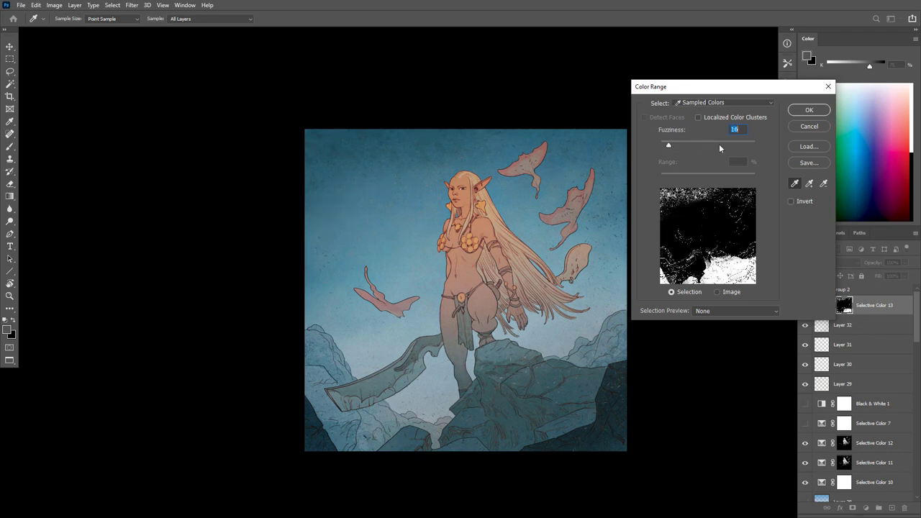
{"action": "left_click", "coordinate": [808, 109]}
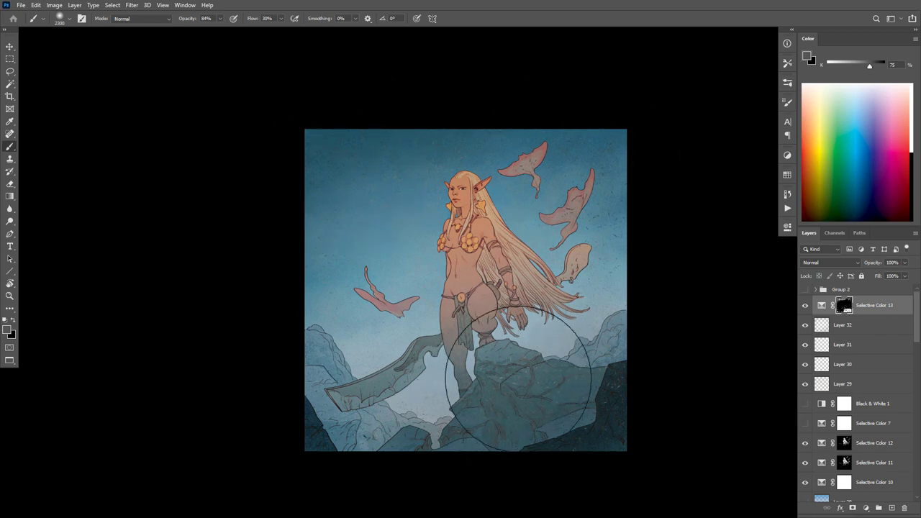
Step: Paint white over the upper sky on the Selective Color 13 mask, undo the last strokes and switch the brush to black
{"action": "key", "text": "x"}
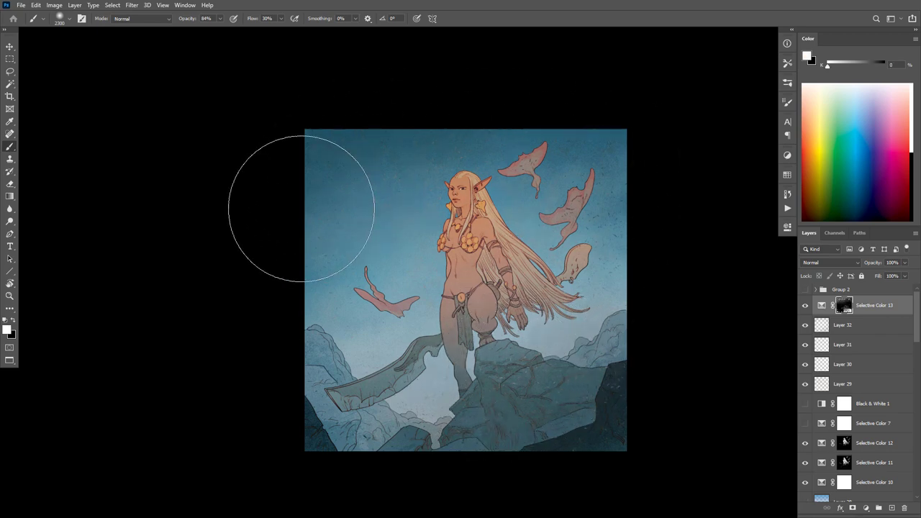
{"action": "mouse_move", "coordinate": [494, 380]}
{"action": "left_mouse_down"}
{"action": "mouse_move", "coordinate": [498, 403]}
{"action": "mouse_move", "coordinate": [484, 401]}
{"action": "mouse_move", "coordinate": [496, 405]}
{"action": "left_mouse_up"}
{"action": "key", "text": "ctrl+z"}
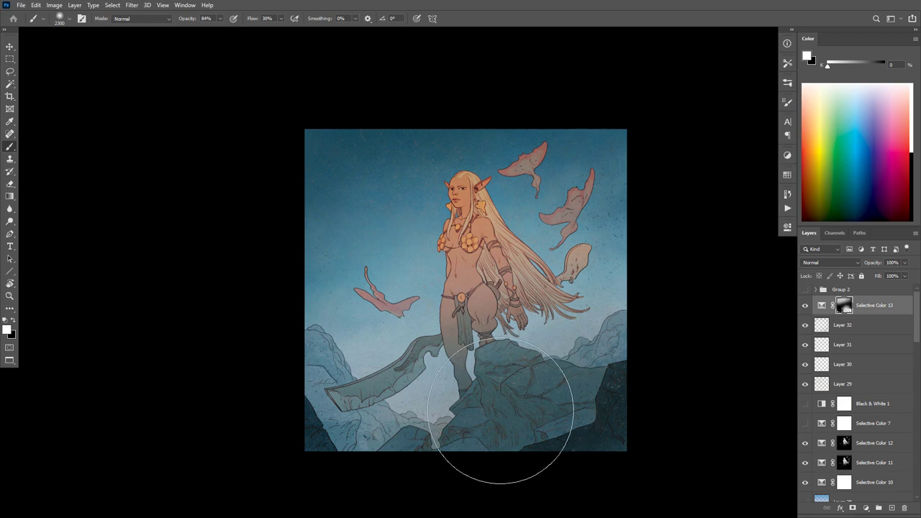
{"action": "key", "text": "ctrl+z"}
{"action": "key", "text": "x"}
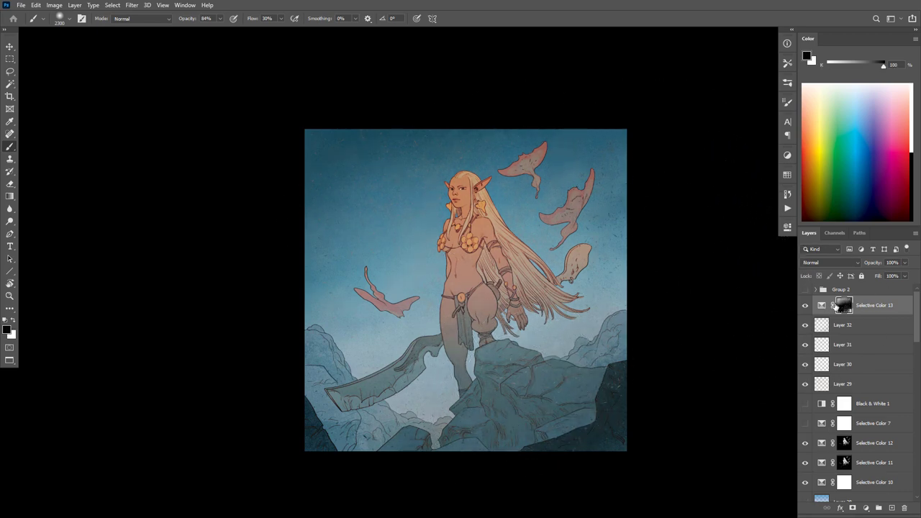
Step: Compare the illustration with and without the Selective Color 13 adjustment by toggling its visibility
{"action": "left_click", "coordinate": [805, 306]}
{"action": "left_click", "coordinate": [806, 306]}
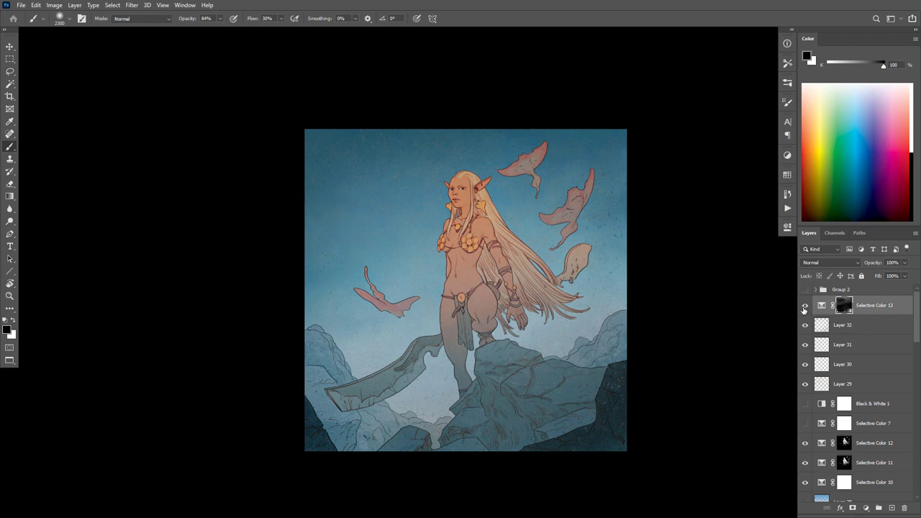
{"action": "left_click", "coordinate": [804, 308]}
{"action": "left_click", "coordinate": [803, 308]}
{"action": "left_click_drag", "start_coordinate": [592, 375], "coordinate": [594, 370]}
{"action": "left_click_drag", "start_coordinate": [654, 351], "coordinate": [647, 355]}
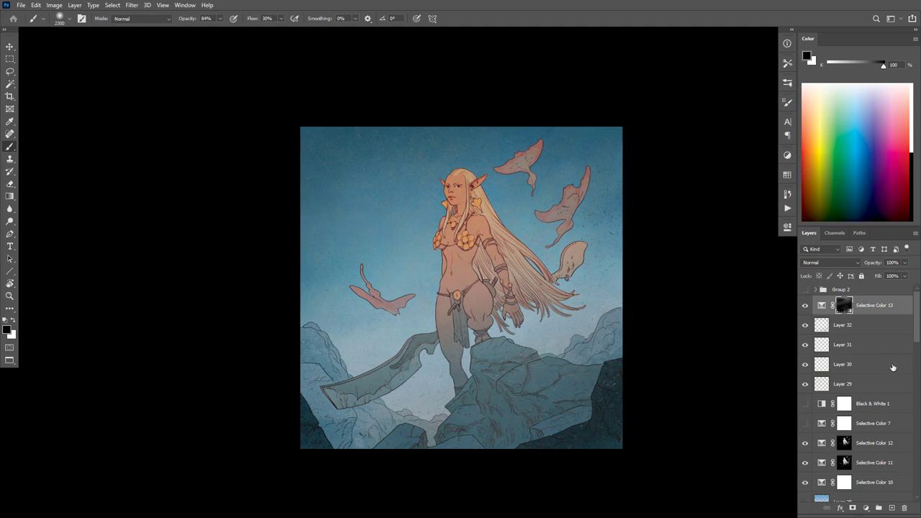
Step: Add a new Selective Color adjustment above Selective Color 13 and set the Cyans to -32% cyan and -16% magenta
{"action": "left_click", "coordinate": [866, 508]}
{"action": "left_click", "coordinate": [867, 501]}
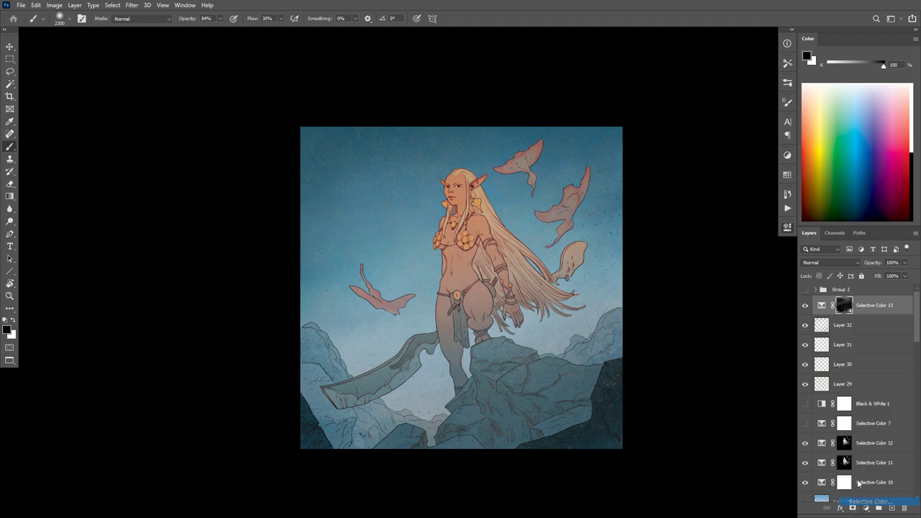
{"action": "left_click_drag", "start_coordinate": [705, 286], "coordinate": [696, 307]}
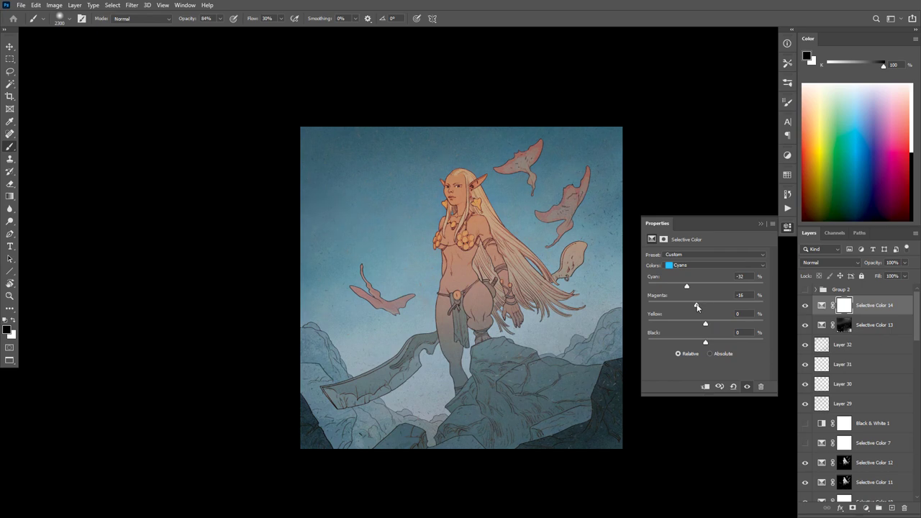
Step: Review the overall colour grading of the illustration at small size and in full-screen view
{"action": "left_click_drag", "start_coordinate": [493, 250], "coordinate": [507, 284]}
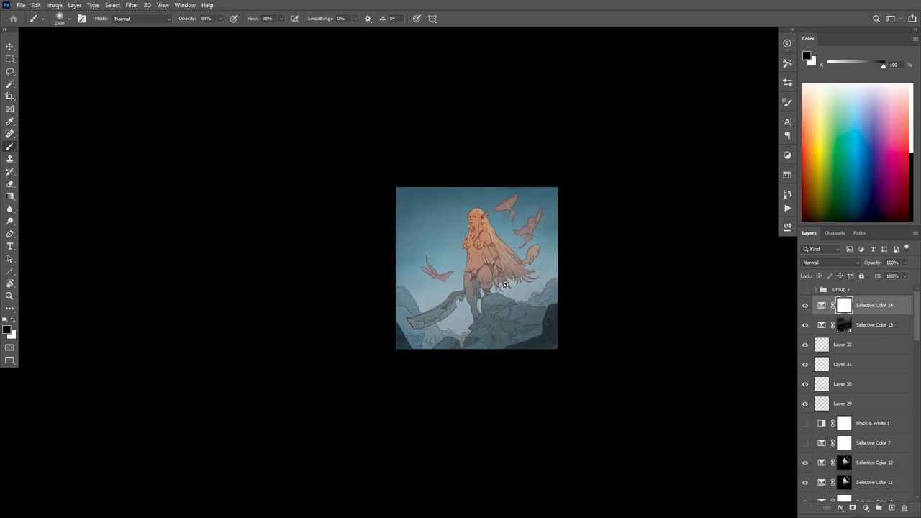
{"action": "scroll", "coordinate": [506, 285], "scroll_direction": "up", "scroll_amount": 3}
{"action": "key", "text": "f"}
{"action": "key", "text": "f"}
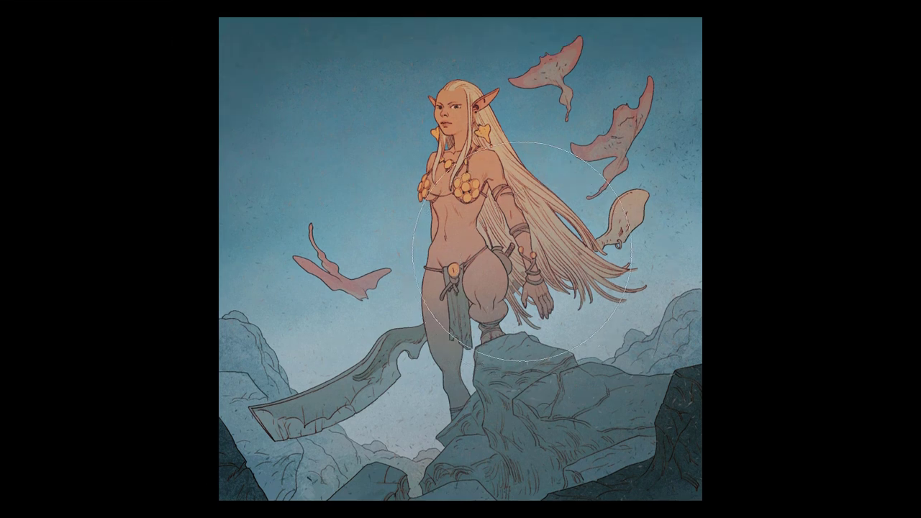
{"action": "mouse_move", "coordinate": [522, 251]}
{"action": "left_mouse_down"}
{"action": "mouse_move", "coordinate": [516, 274]}
{"action": "mouse_move", "coordinate": [515, 245]}
{"action": "left_mouse_up"}
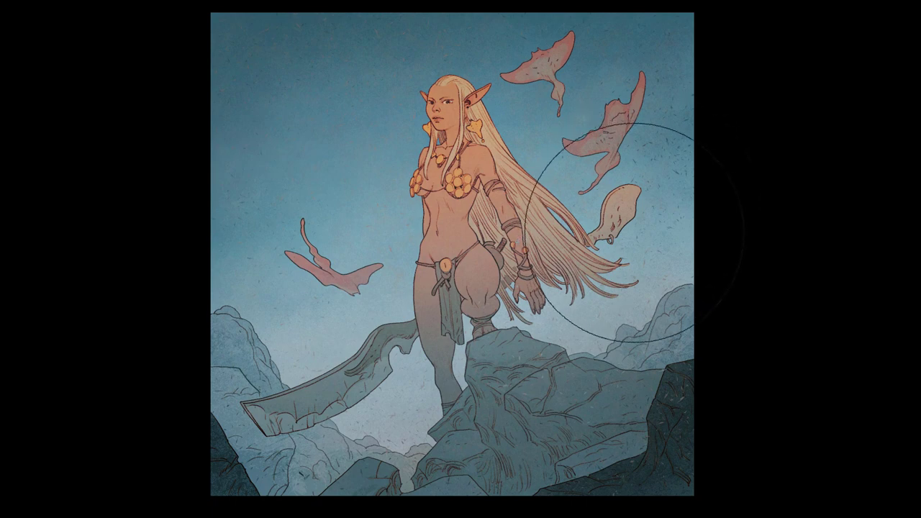
{"action": "left_click_drag", "start_coordinate": [613, 283], "coordinate": [611, 279]}
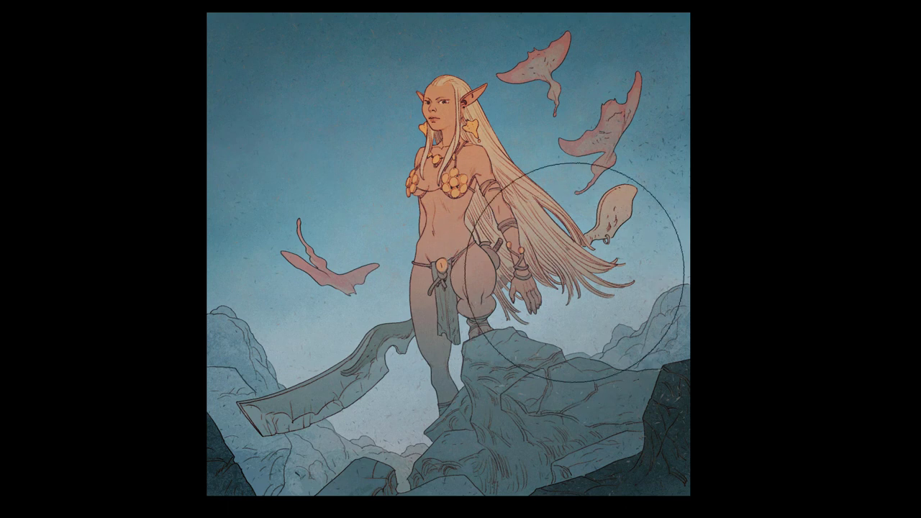
{"action": "key", "text": "f"}
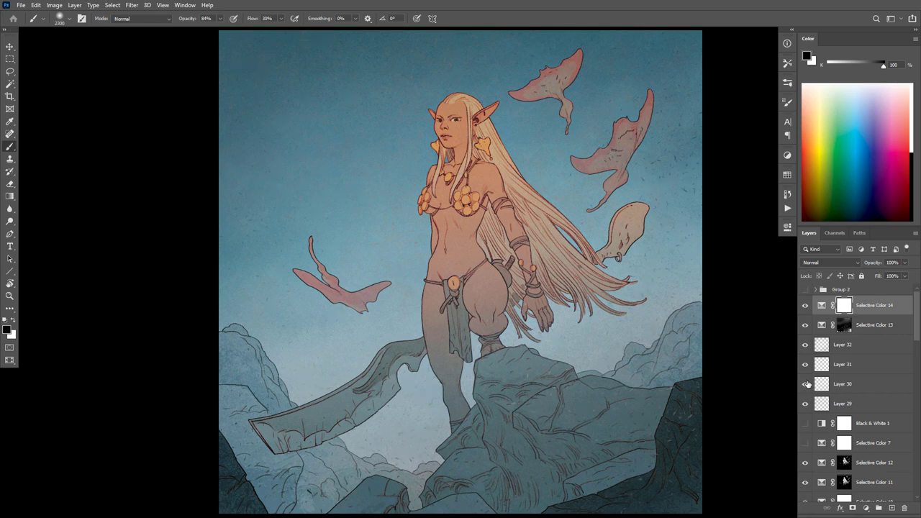
{"action": "left_click", "coordinate": [830, 387]}
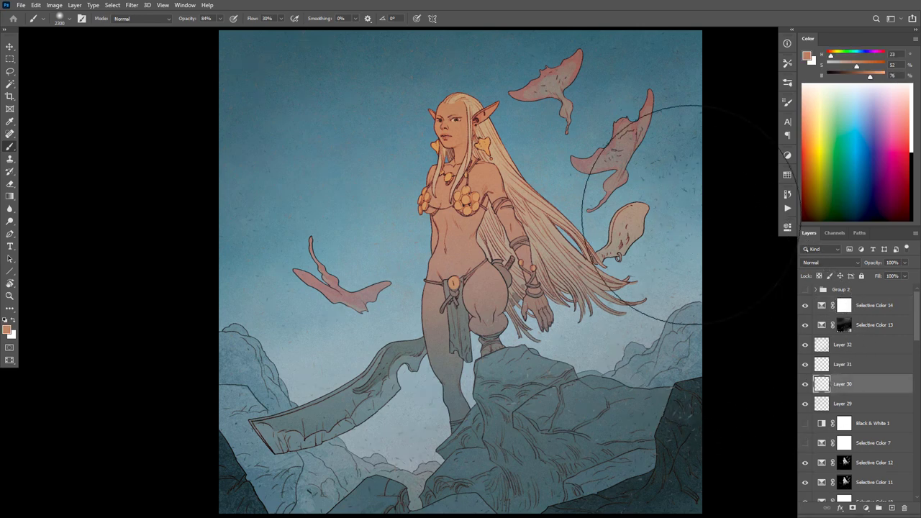
{"action": "key", "text": "e"}
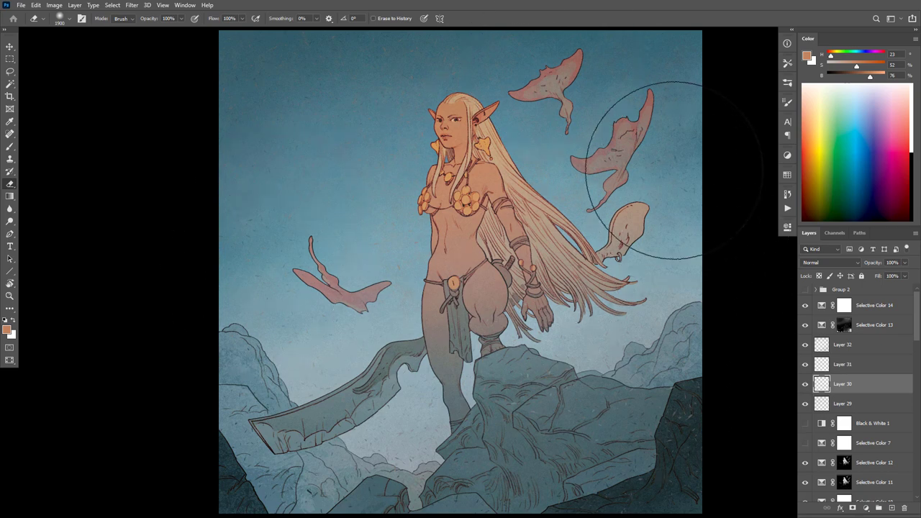
{"action": "left_click_drag", "start_coordinate": [671, 307], "coordinate": [672, 301]}
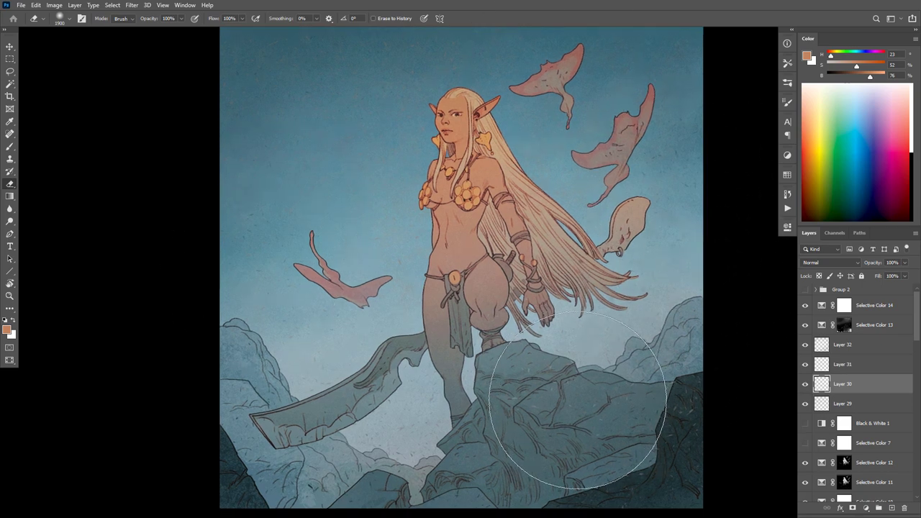
{"action": "mouse_move", "coordinate": [637, 348]}
{"action": "left_mouse_down"}
{"action": "mouse_move", "coordinate": [654, 370]}
{"action": "mouse_move", "coordinate": [648, 355]}
{"action": "left_mouse_up"}
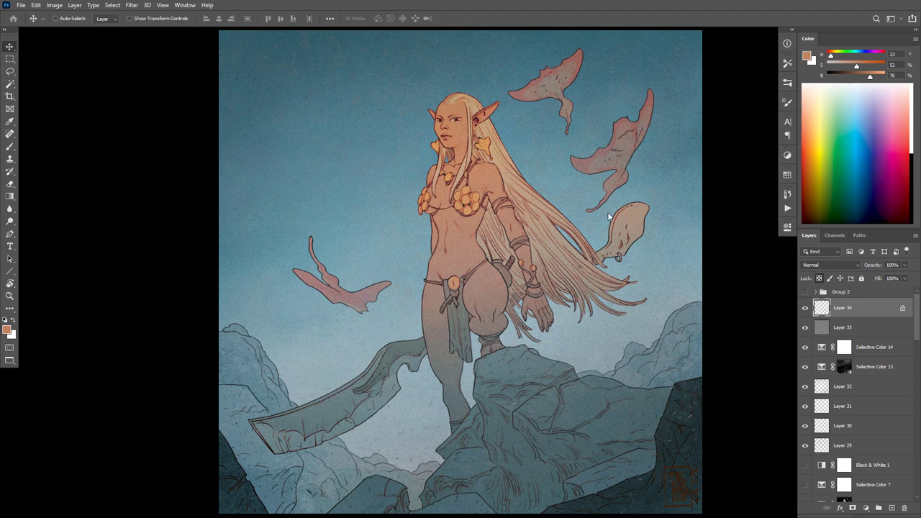
Step: Recolour the signature on Layer 34 with beige sampled from the pale flying creature and set the layer's opacity to 48%
{"action": "key", "text": "b"}
{"action": "left_click", "coordinate": [505, 64], "text": "alt"}
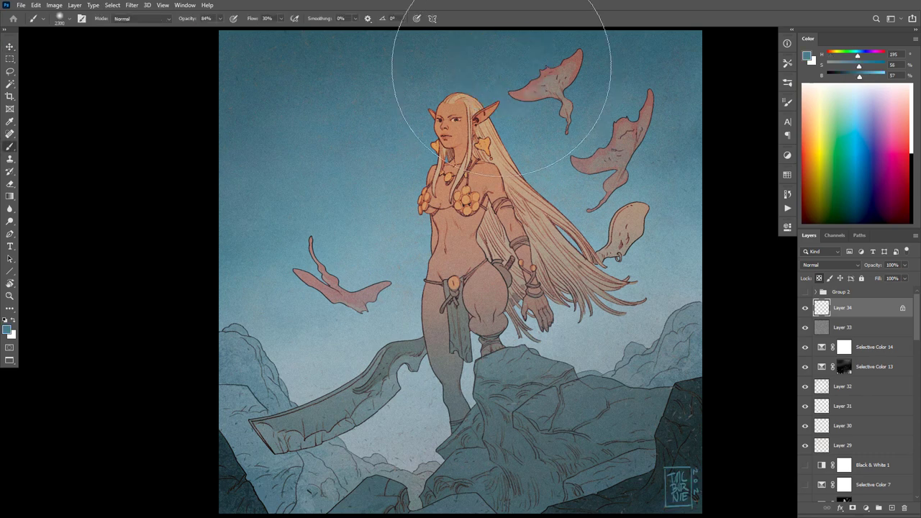
{"action": "left_click", "coordinate": [630, 216], "text": "alt"}
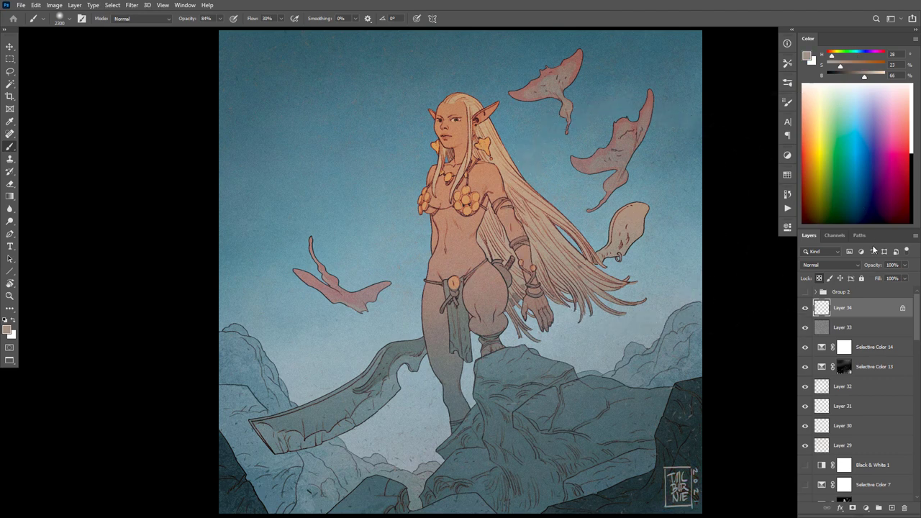
{"action": "left_click_drag", "start_coordinate": [874, 265], "coordinate": [847, 266]}
{"action": "scroll", "coordinate": [523, 325], "scroll_direction": "down", "scroll_amount": 5}
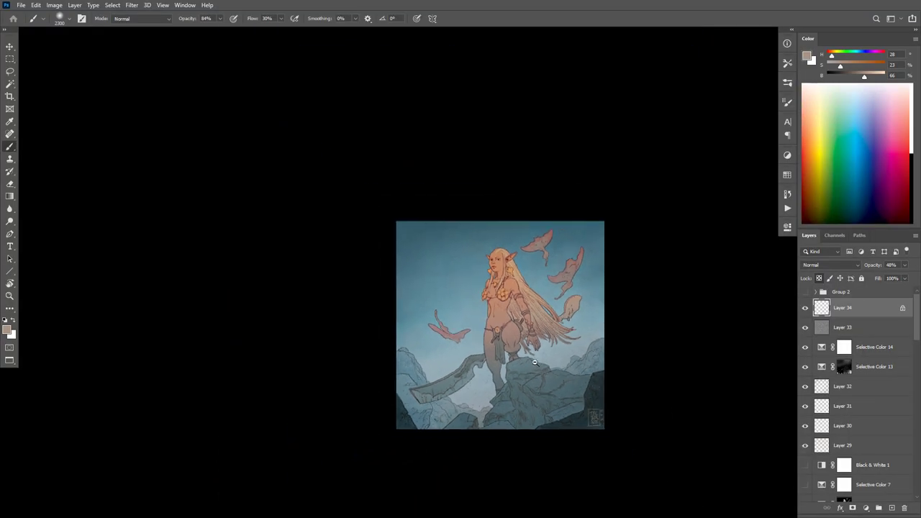
{"action": "scroll", "coordinate": [523, 325], "scroll_direction": "up", "scroll_amount": 5}
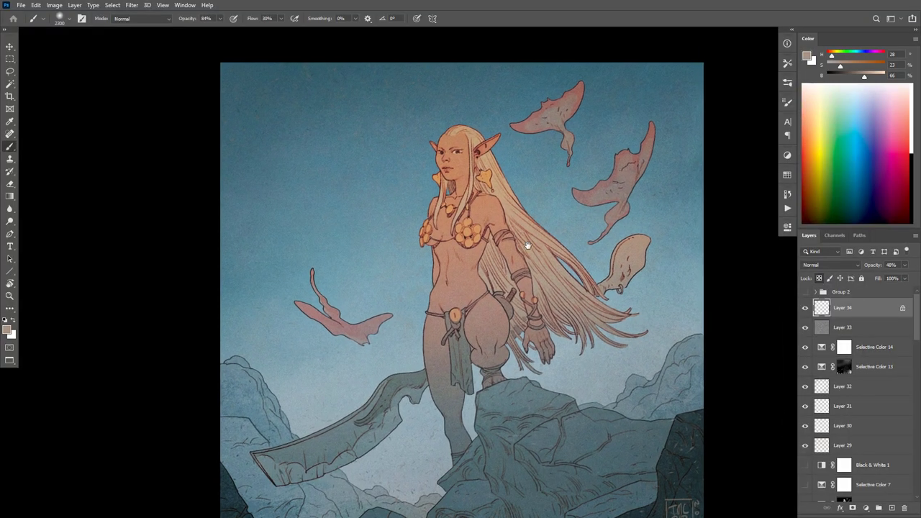
Step: Duplicate the character's Lines copy 10 layer to strengthen the line art and set the duplicate's opacity to 59%
{"action": "scroll", "coordinate": [466, 200], "scroll_direction": "up", "scroll_amount": 6}
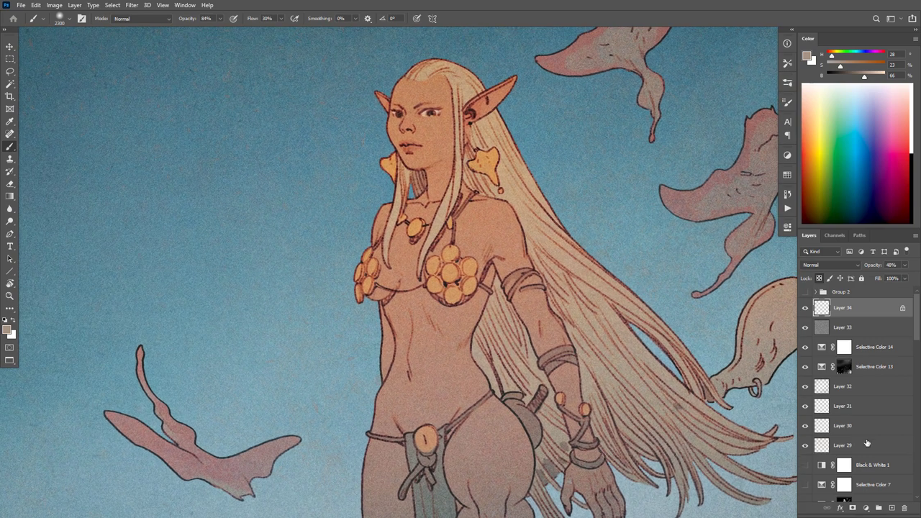
{"action": "scroll", "coordinate": [840, 426], "scroll_direction": "down", "scroll_amount": 3}
{"action": "scroll", "coordinate": [837, 423], "scroll_direction": "down", "scroll_amount": 8}
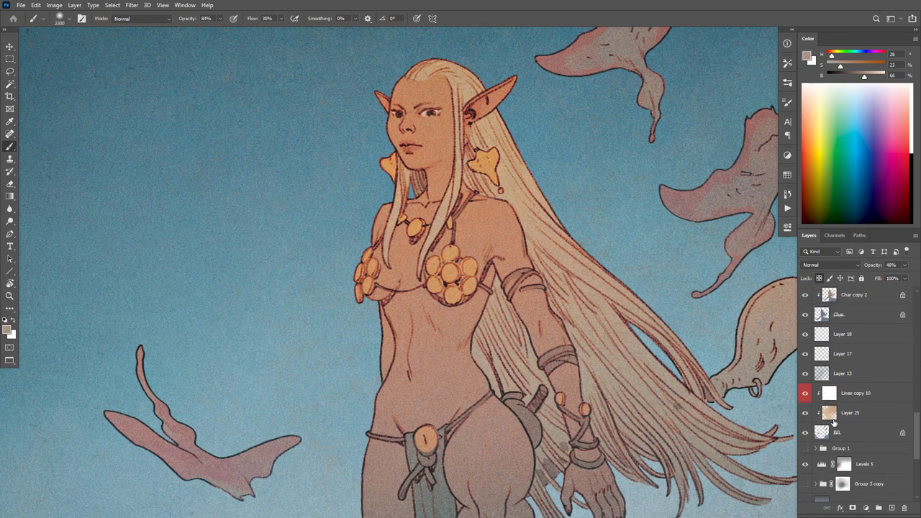
{"action": "scroll", "coordinate": [833, 418], "scroll_direction": "up", "scroll_amount": 5}
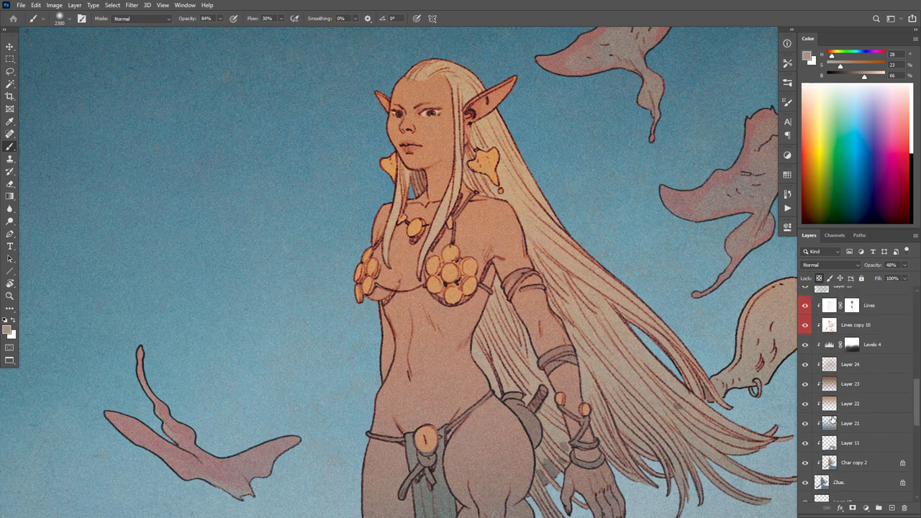
{"action": "left_click", "coordinate": [853, 361]}
{"action": "key", "text": "ctrl+j"}
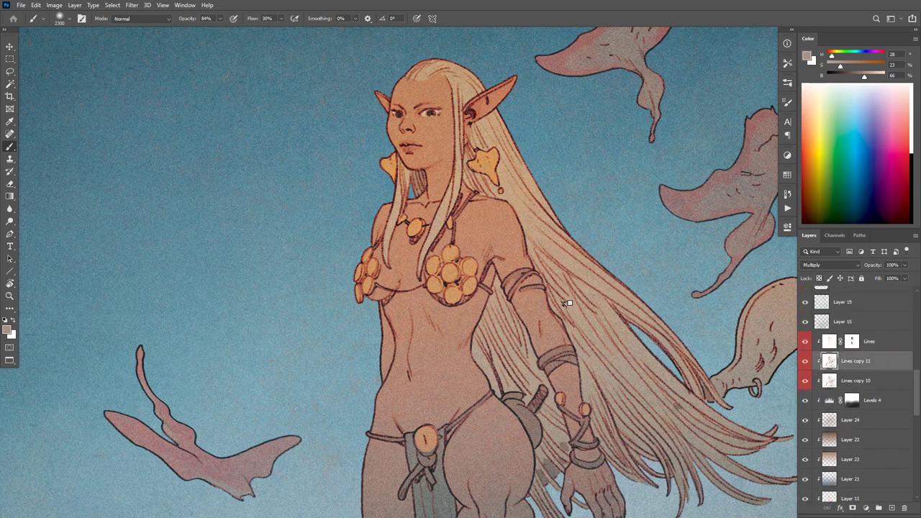
{"action": "scroll", "coordinate": [434, 295], "scroll_direction": "down", "scroll_amount": 5}
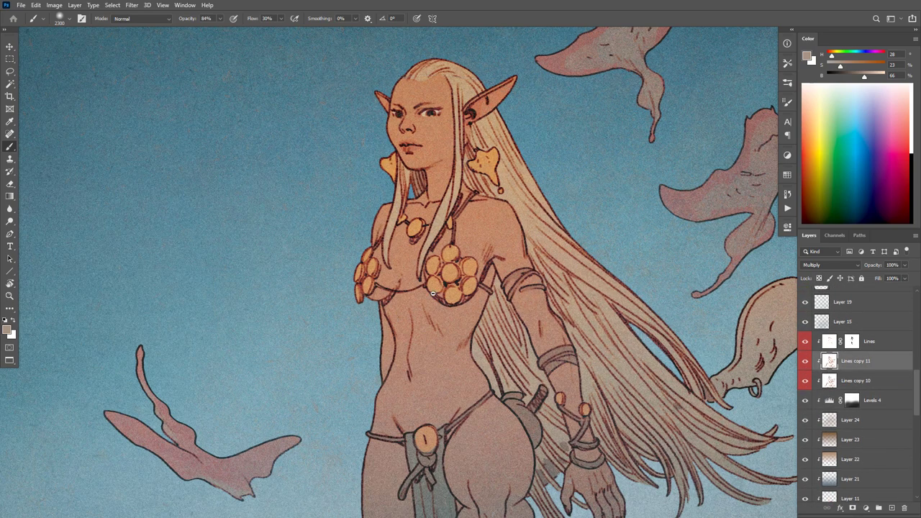
{"action": "scroll", "coordinate": [442, 308], "scroll_direction": "up", "scroll_amount": 3}
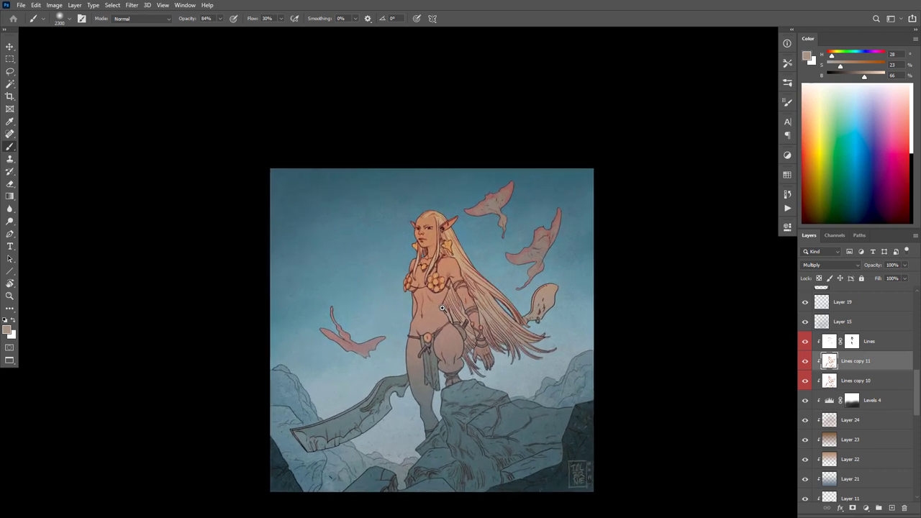
{"action": "mouse_move", "coordinate": [871, 266]}
{"action": "left_mouse_down"}
{"action": "mouse_move", "coordinate": [881, 268]}
{"action": "mouse_move", "coordinate": [862, 267]}
{"action": "left_mouse_up"}
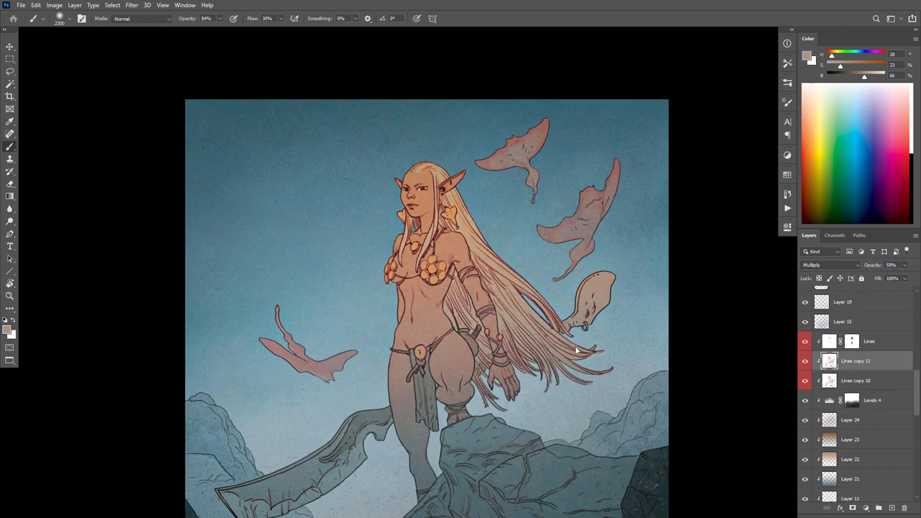
Step: Compare the character's line art with the duplicated Lines copy 11 layer hidden and shown
{"action": "mouse_move", "coordinate": [567, 367]}
{"action": "left_mouse_down"}
{"action": "mouse_move", "coordinate": [580, 273]}
{"action": "mouse_move", "coordinate": [581, 295]}
{"action": "left_mouse_up"}
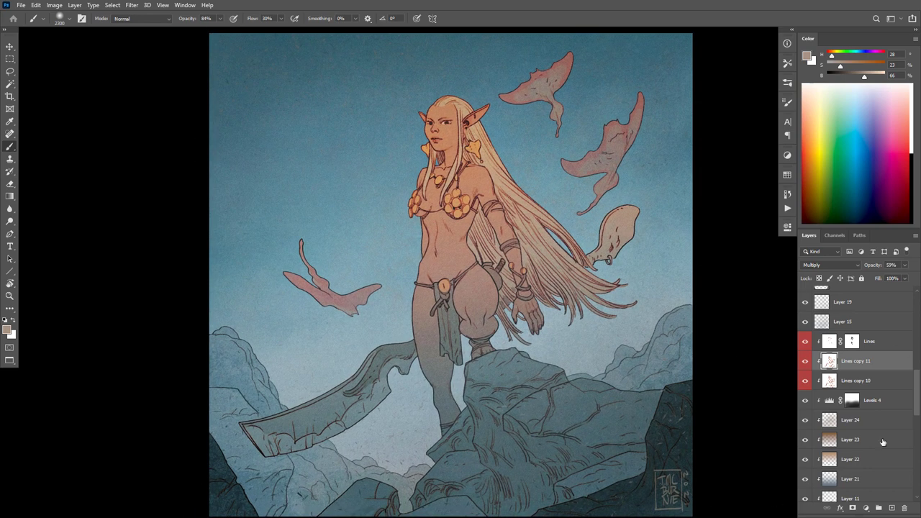
{"action": "left_click", "coordinate": [805, 360]}
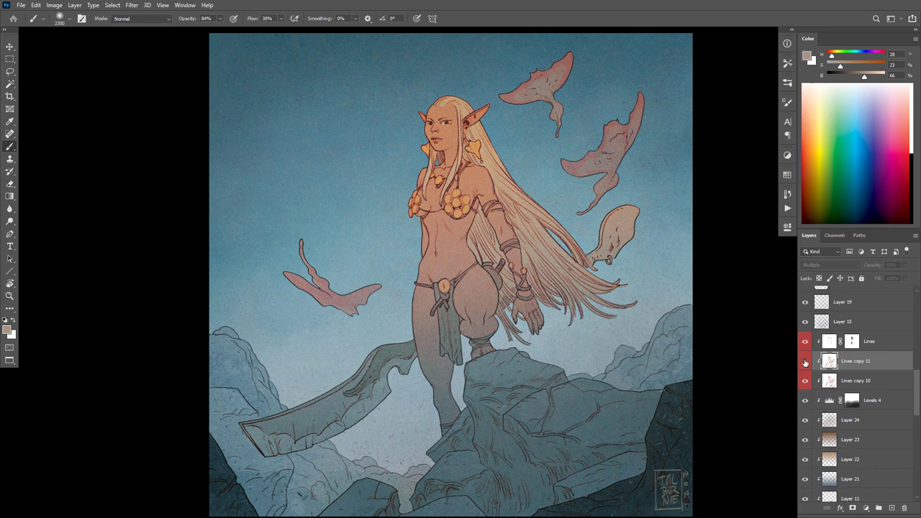
{"action": "left_click", "coordinate": [804, 360]}
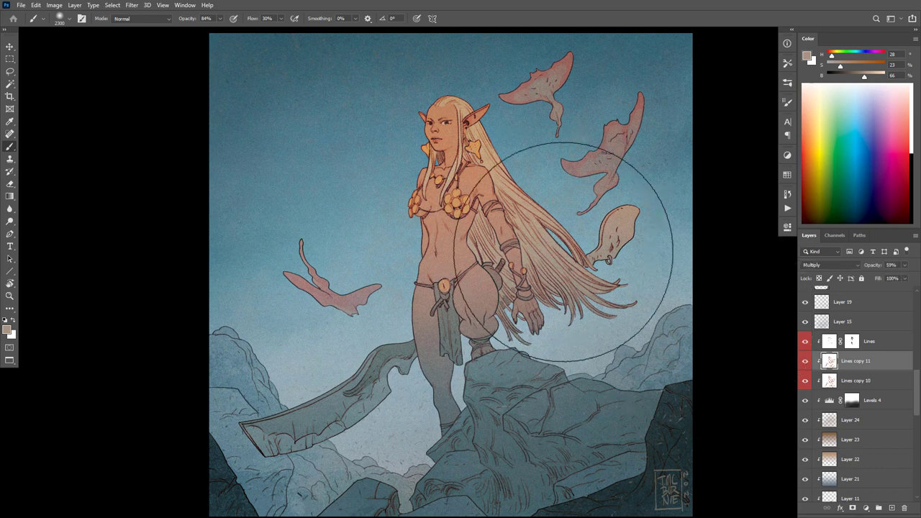
{"action": "left_click_drag", "start_coordinate": [542, 272], "coordinate": [528, 269]}
Step: Examine the signed illustration in full-screen view without the interface
{"action": "key", "text": "f"}
{"action": "key", "text": "f"}
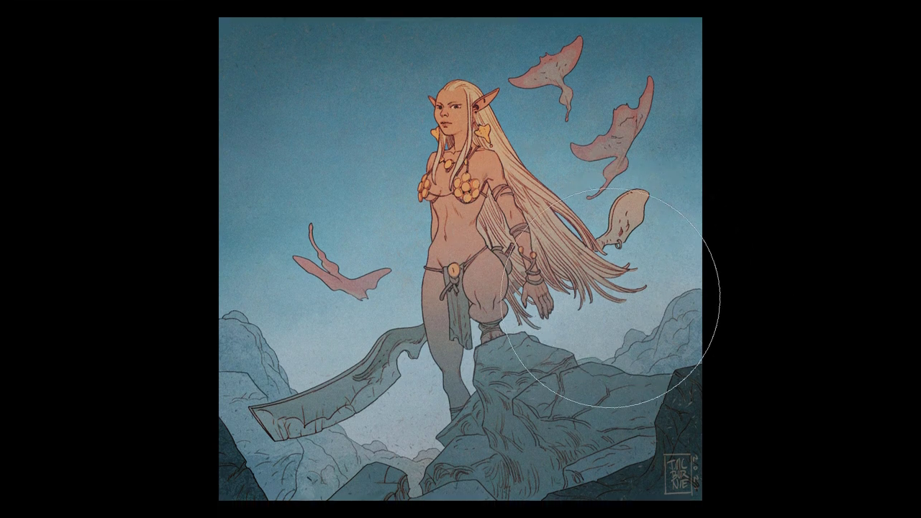
{"action": "left_click", "coordinate": [583, 298], "text": "ctrl"}
{"action": "left_click_drag", "start_coordinate": [572, 284], "coordinate": [602, 263]}
{"action": "scroll", "coordinate": [608, 262], "scroll_direction": "down", "scroll_amount": 3}
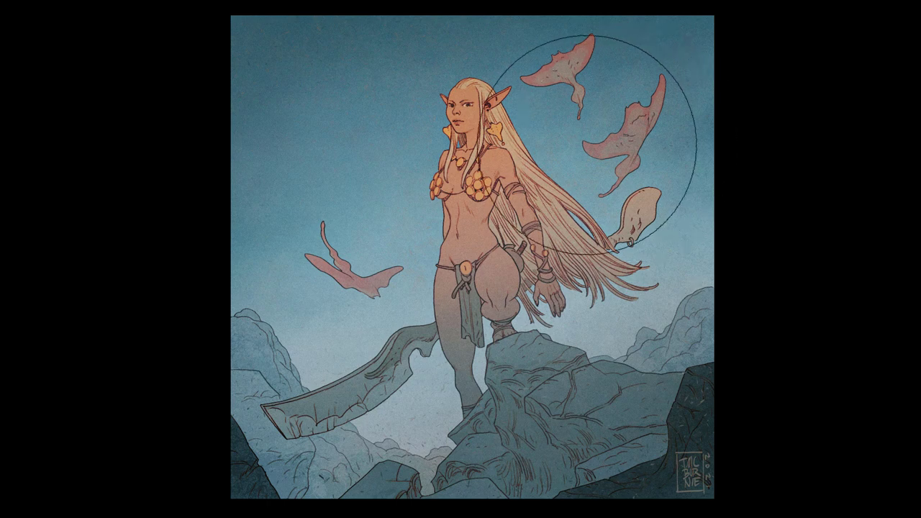
Step: Close Fantasy-10.psd and arrange the Fantasy-15-c.psd window beside the pencil sketch, fitting the whole illustration in it
{"action": "key", "text": "f"}
{"action": "left_click", "coordinate": [342, 37]}
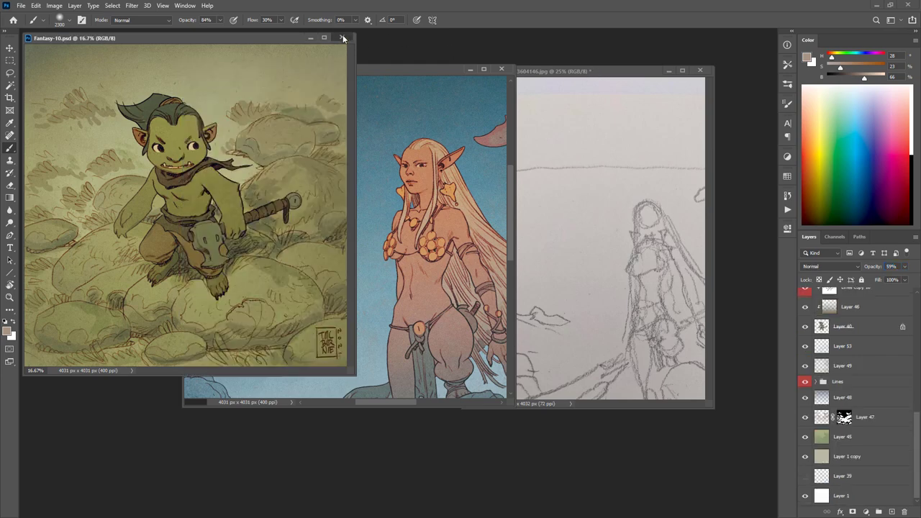
{"action": "left_click_drag", "start_coordinate": [569, 78], "coordinate": [615, 83]}
{"action": "left_click_drag", "start_coordinate": [399, 67], "coordinate": [274, 66]}
{"action": "left_click", "coordinate": [247, 216], "text": "alt"}
{"action": "mouse_move", "coordinate": [292, 248]}
{"action": "left_mouse_down"}
{"action": "mouse_move", "coordinate": [237, 219]}
{"action": "mouse_move", "coordinate": [234, 207]}
{"action": "left_mouse_up"}
Step: Widen the pencil sketch window to show the entire drawing next to the illustration and remove its selection
{"action": "left_click", "coordinate": [614, 246]}
{"action": "left_click_drag", "start_coordinate": [650, 261], "coordinate": [602, 183]}
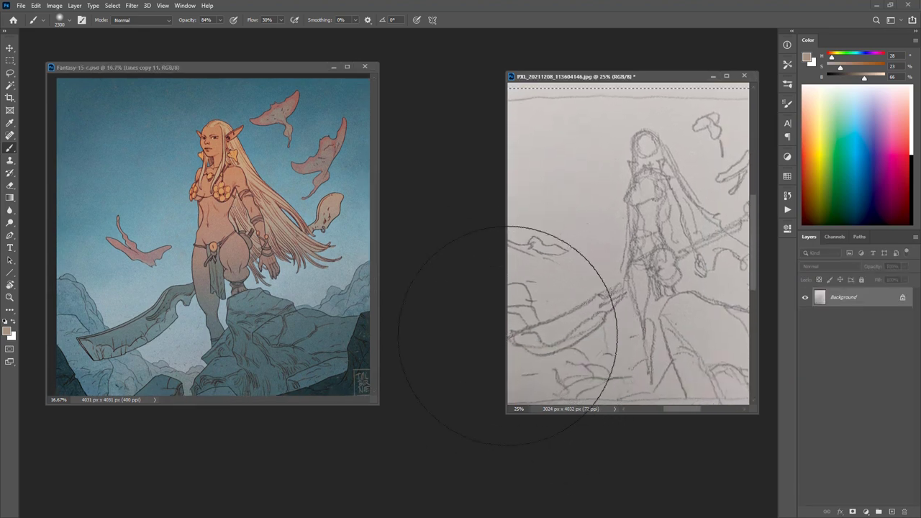
{"action": "left_click_drag", "start_coordinate": [502, 334], "coordinate": [395, 327]}
{"action": "left_click_drag", "start_coordinate": [596, 316], "coordinate": [626, 311]}
{"action": "key", "text": "ctrl+d"}
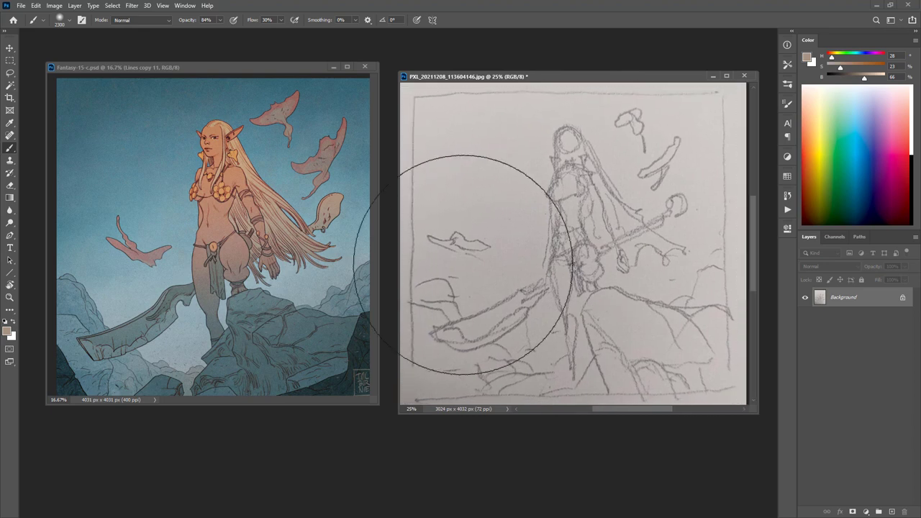
{"action": "key", "text": "space"}
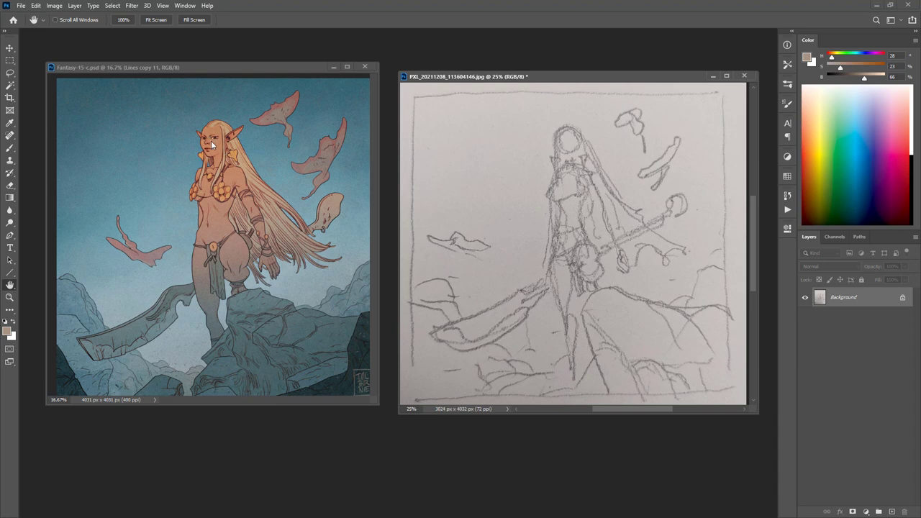
Step: Return to the Fantasy-15-c.psd illustration and view it enlarged in full-screen mode
{"action": "left_click", "coordinate": [232, 67]}
{"action": "key", "text": "f"}
{"action": "left_click", "coordinate": [449, 196], "text": "ctrl"}
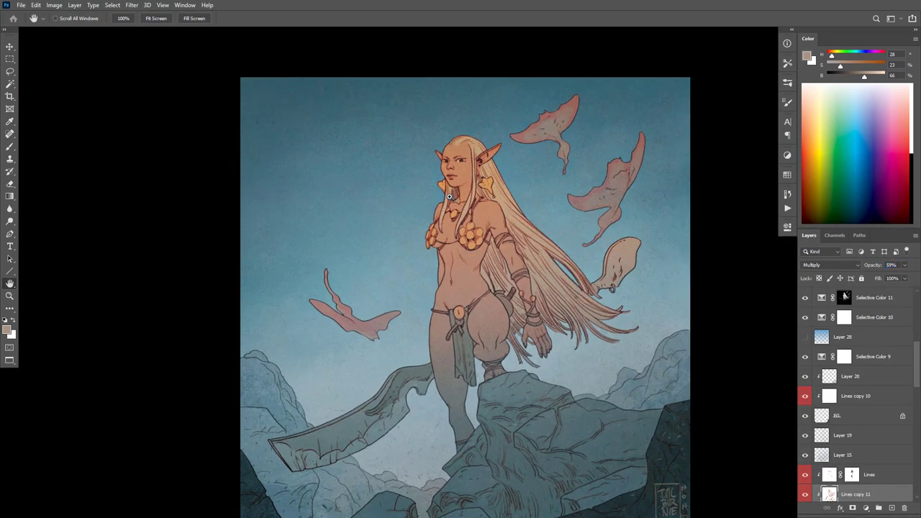
{"action": "left_click_drag", "start_coordinate": [468, 206], "coordinate": [441, 182]}
{"action": "key", "text": "f"}
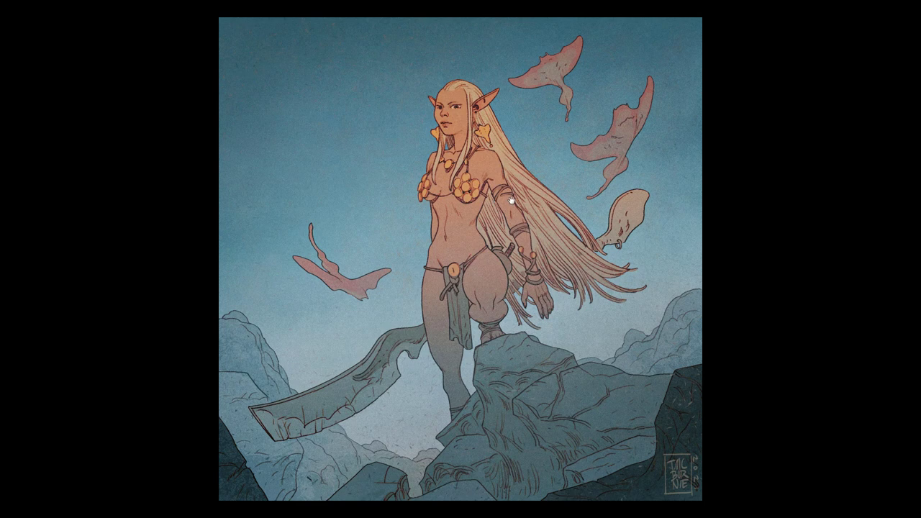
{"action": "left_click_drag", "start_coordinate": [511, 202], "coordinate": [511, 195]}
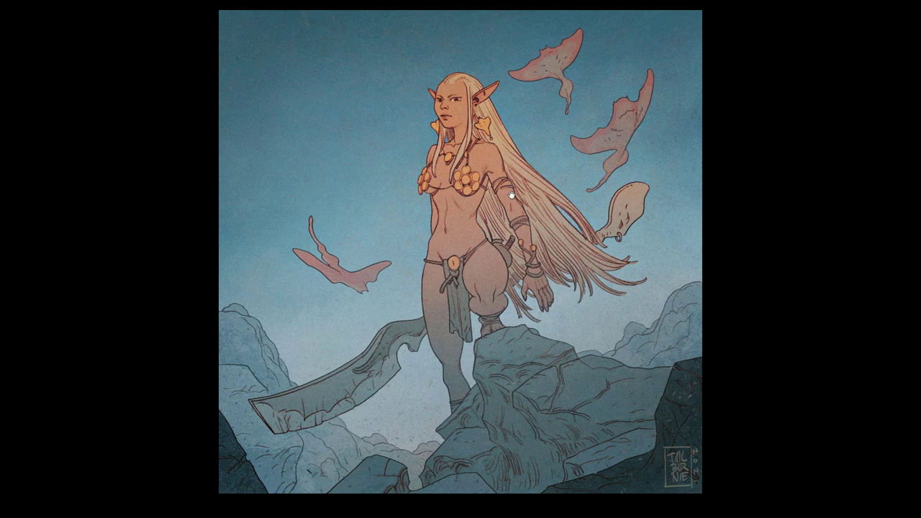